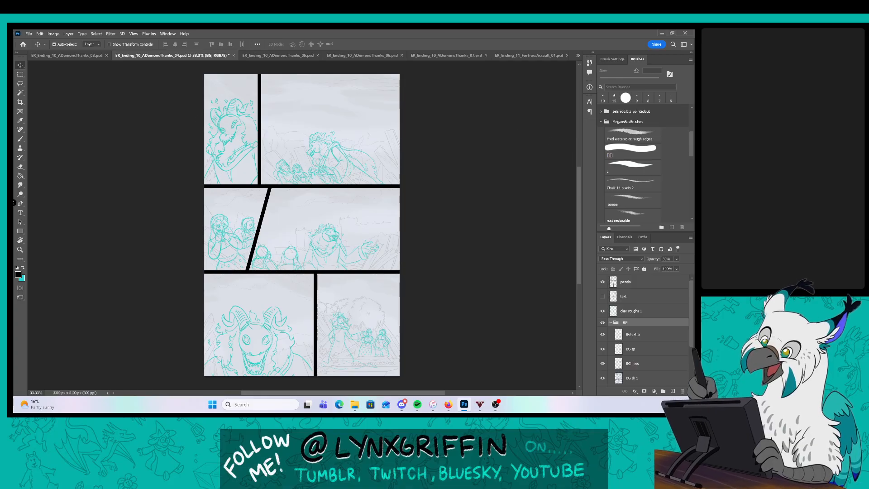
{"action": "key", "text": "alt+Tab"}
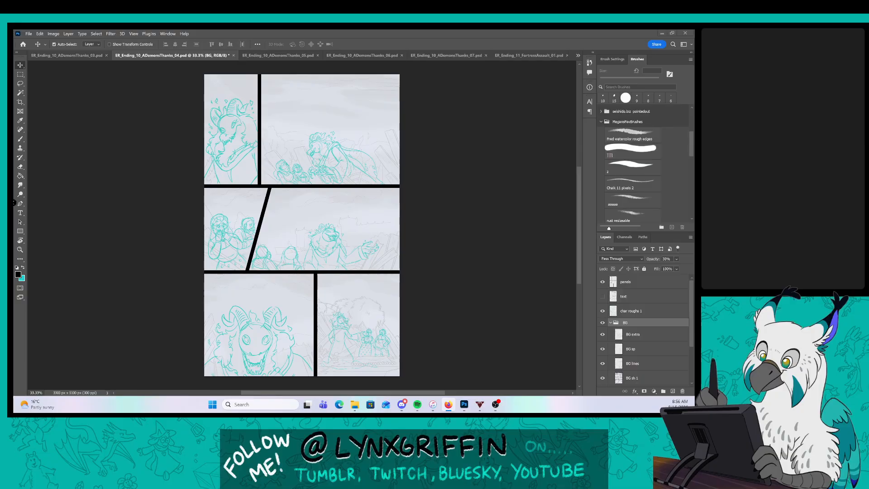
{"action": "key", "text": "alt+Tab"}
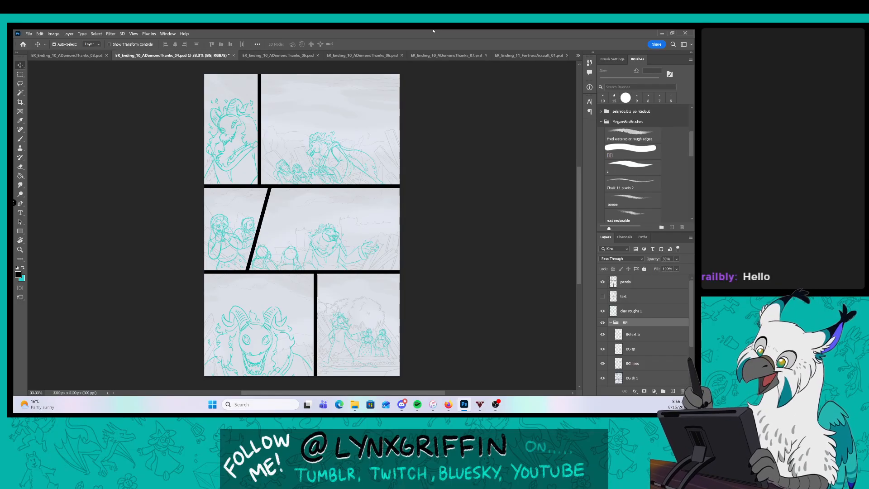
Add a new layer directly above "char roughs 1" and name it "char lines 1".
{"action": "left_click", "coordinate": [676, 308]}
{"action": "key", "text": "ctrl+shift+alt+n"}
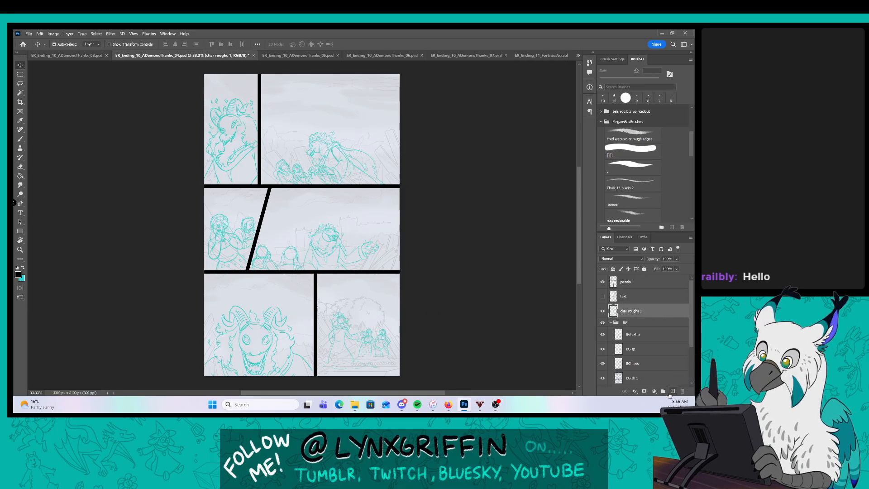
{"action": "double_click", "coordinate": [626, 311]}
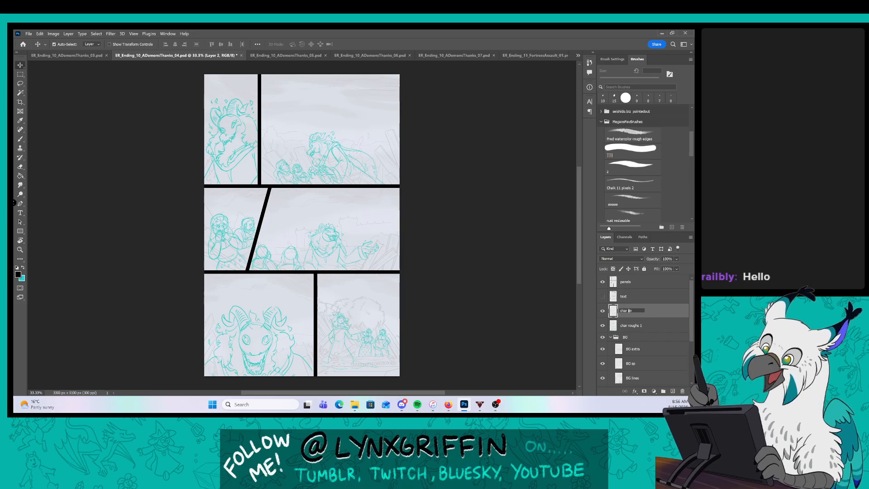
{"action": "type", "text": "char lines 1"}
{"action": "key", "text": "Return"}
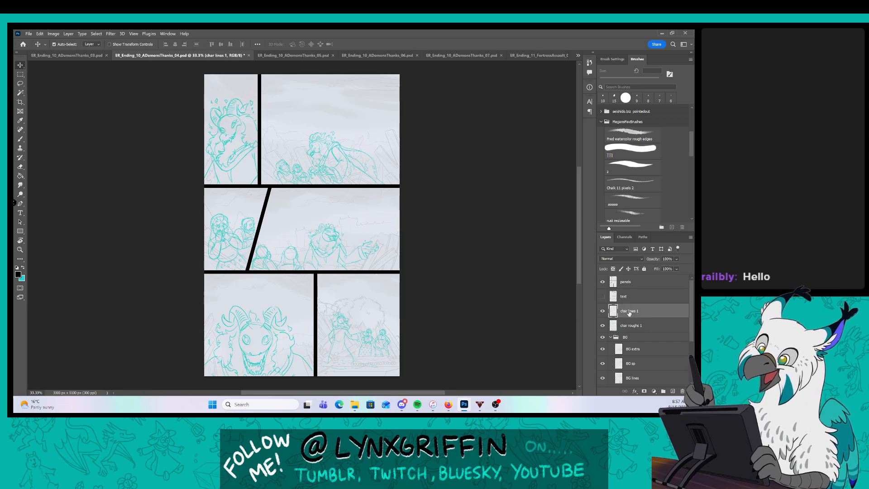
Add another new layer above "char lines 1" and name it "sp lines".
{"action": "key", "text": "ctrl+shift+alt+n"}
{"action": "double_click", "coordinate": [626, 311]}
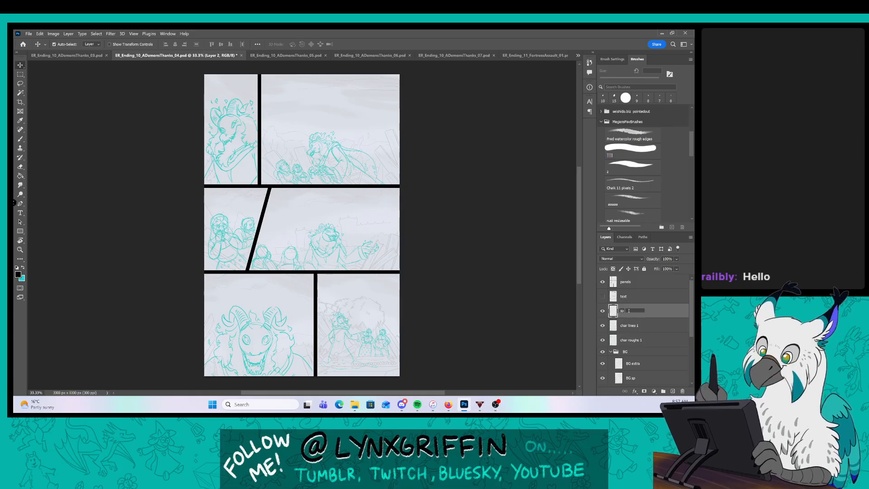
{"action": "type", "text": "sp lines"}
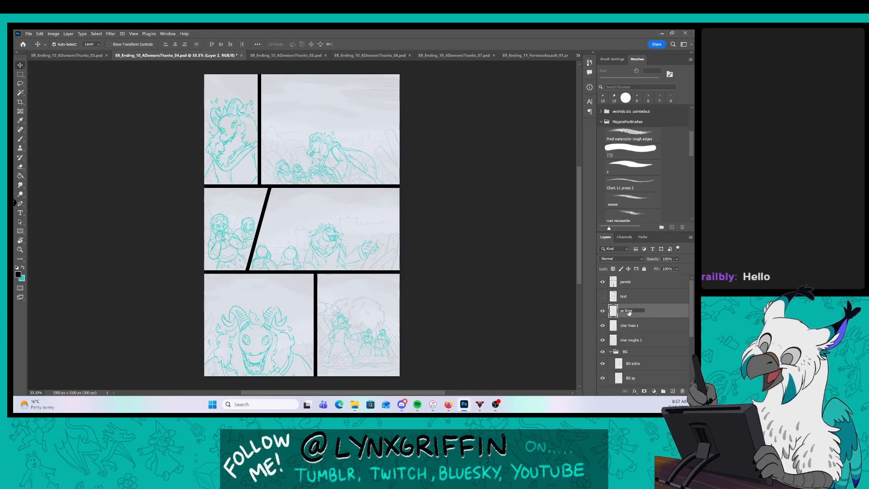
{"action": "key", "text": "Return"}
Lower the opacity of the "char roughs 1" layer to about 49%.
{"action": "left_click", "coordinate": [637, 340]}
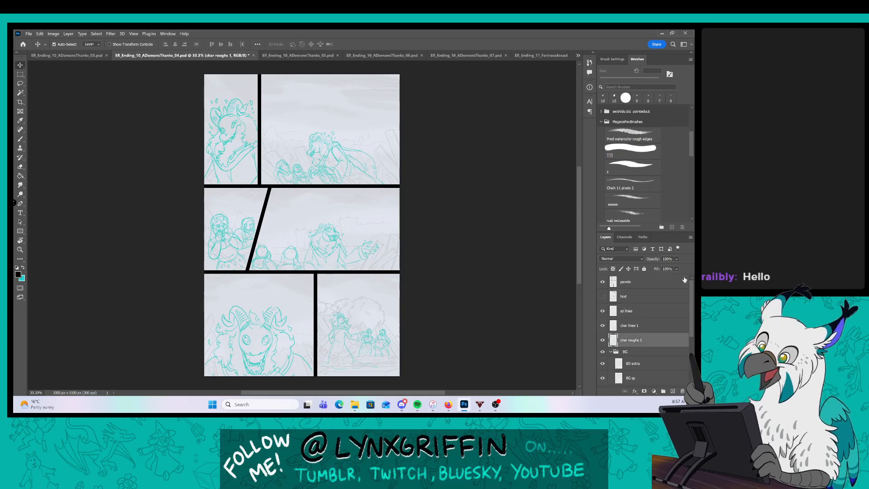
{"action": "left_click", "coordinate": [676, 259]}
{"action": "left_click_drag", "start_coordinate": [690, 268], "coordinate": [672, 267]}
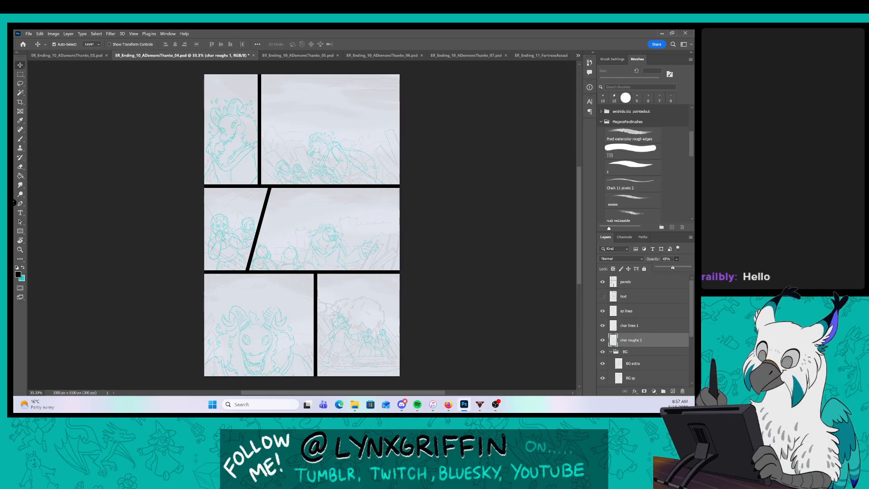
On the "sp lines" layer, ink the shaggy mane behind the horned character's head in the first panel with a 15 px black brush.
{"action": "left_click", "coordinate": [646, 311]}
{"action": "key", "text": "ctrl+space"}
{"action": "left_click_drag", "start_coordinate": [239, 136], "coordinate": [278, 198]}
{"action": "key", "text": "space"}
{"action": "key", "text": "ctrl+space"}
{"action": "key", "text": "b"}
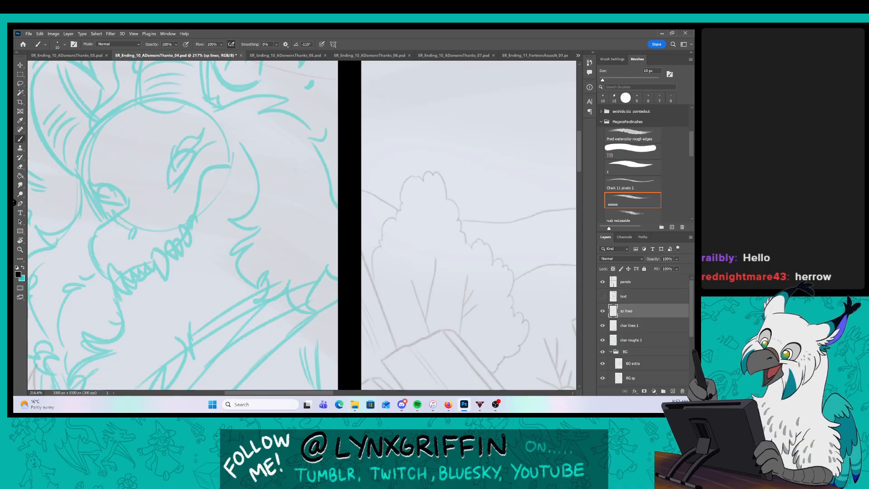
{"action": "key", "text": "bracketright"}
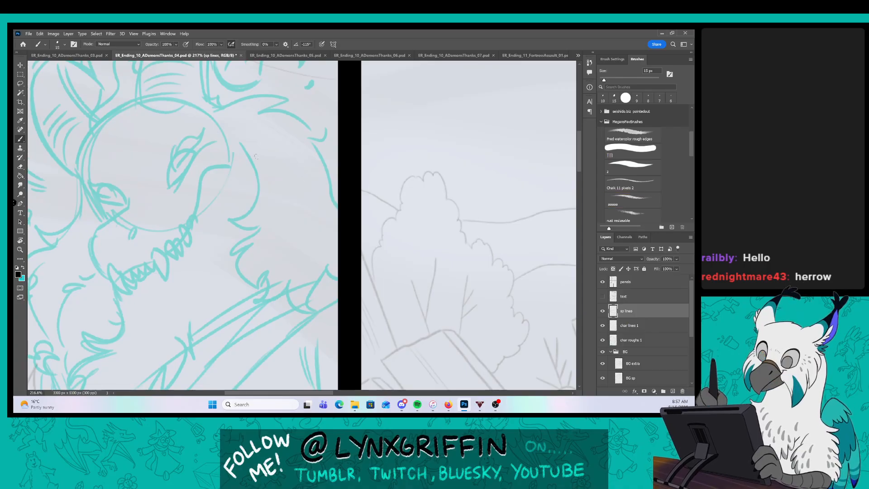
{"action": "mouse_move", "coordinate": [240, 142]}
{"action": "left_mouse_down"}
{"action": "mouse_move", "coordinate": [256, 203]}
{"action": "mouse_move", "coordinate": [232, 222]}
{"action": "mouse_move", "coordinate": [257, 230]}
{"action": "mouse_move", "coordinate": [234, 243]}
{"action": "mouse_move", "coordinate": [256, 287]}
{"action": "mouse_move", "coordinate": [270, 292]}
{"action": "mouse_move", "coordinate": [258, 301]}
{"action": "mouse_move", "coordinate": [289, 294]}
{"action": "mouse_move", "coordinate": [322, 309]}
{"action": "left_mouse_up"}
{"action": "mouse_move", "coordinate": [321, 305]}
{"action": "left_mouse_down"}
{"action": "mouse_move", "coordinate": [324, 272]}
{"action": "mouse_move", "coordinate": [338, 285]}
{"action": "left_mouse_up"}
{"action": "left_click_drag", "start_coordinate": [360, 134], "coordinate": [370, 208]}
{"action": "mouse_move", "coordinate": [217, 170]}
{"action": "left_mouse_down"}
{"action": "mouse_move", "coordinate": [236, 177]}
{"action": "mouse_move", "coordinate": [302, 179]}
{"action": "mouse_move", "coordinate": [286, 182]}
{"action": "mouse_move", "coordinate": [330, 202]}
{"action": "mouse_move", "coordinate": [328, 215]}
{"action": "mouse_move", "coordinate": [320, 216]}
{"action": "mouse_move", "coordinate": [352, 277]}
{"action": "left_mouse_up"}
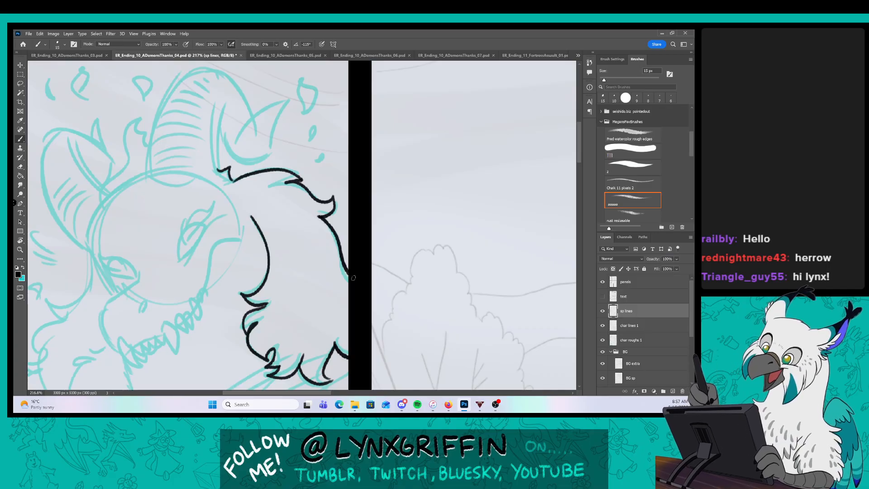
Ink the small floating flame shapes above the mane on the "sp lines" layer.
{"action": "left_click_drag", "start_coordinate": [274, 130], "coordinate": [316, 219]}
{"action": "mouse_move", "coordinate": [337, 181]}
{"action": "left_mouse_down"}
{"action": "mouse_move", "coordinate": [348, 143]}
{"action": "mouse_move", "coordinate": [338, 182]}
{"action": "mouse_move", "coordinate": [361, 199]}
{"action": "left_mouse_up"}
{"action": "left_click_drag", "start_coordinate": [367, 232], "coordinate": [361, 244]}
Ink the outlines of the character's two almond-shaped eyes on the "char lines 1" layer.
{"action": "left_click_drag", "start_coordinate": [308, 310], "coordinate": [381, 167]}
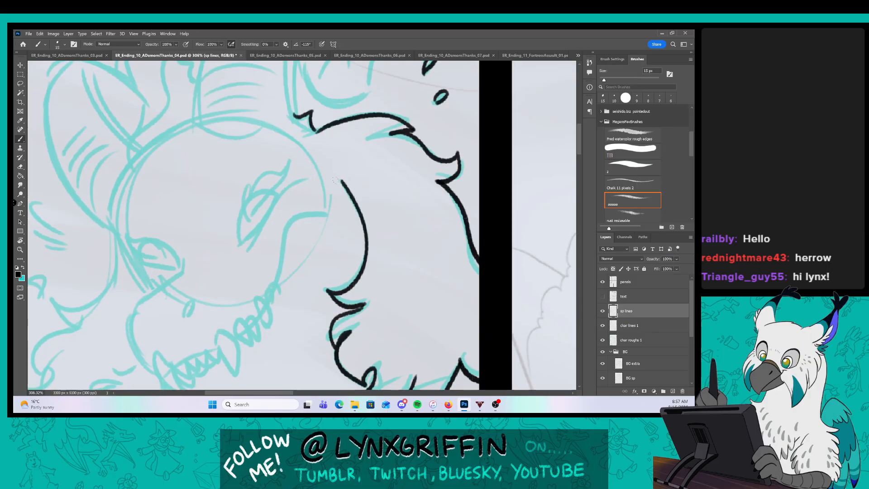
{"action": "left_click", "coordinate": [622, 320]}
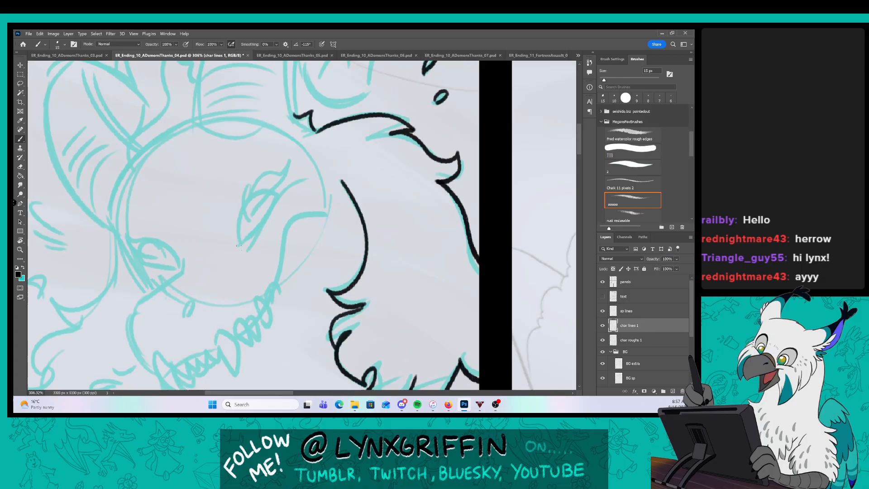
{"action": "mouse_move", "coordinate": [238, 246]}
{"action": "left_mouse_down"}
{"action": "mouse_move", "coordinate": [256, 192]}
{"action": "mouse_move", "coordinate": [280, 190]}
{"action": "left_mouse_up"}
{"action": "left_click_drag", "start_coordinate": [238, 245], "coordinate": [278, 192]}
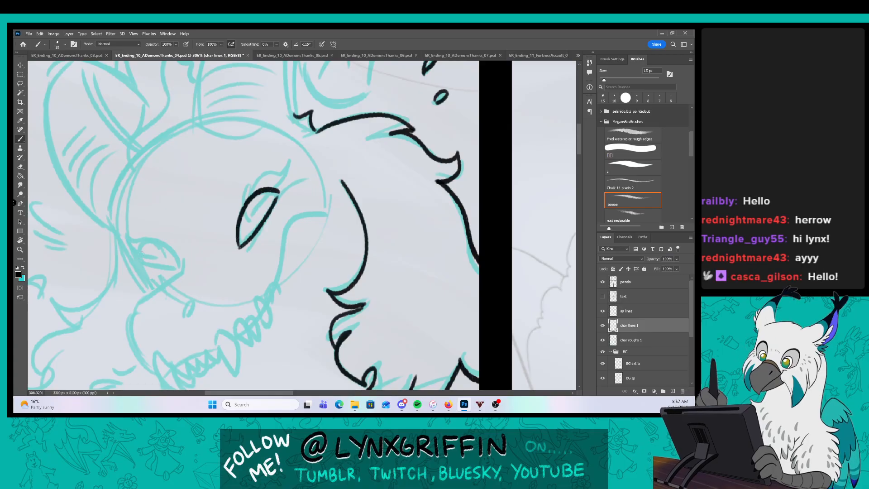
{"action": "mouse_move", "coordinate": [132, 252]}
{"action": "left_mouse_down"}
{"action": "mouse_move", "coordinate": [179, 272]}
{"action": "mouse_move", "coordinate": [158, 239]}
{"action": "mouse_move", "coordinate": [179, 270]}
{"action": "left_mouse_up"}
Ink the front of the muzzle on "sp lines" and the row of jagged teeth on "char lines 1".
{"action": "left_click_drag", "start_coordinate": [300, 264], "coordinate": [322, 198]}
{"action": "left_click", "coordinate": [626, 310]}
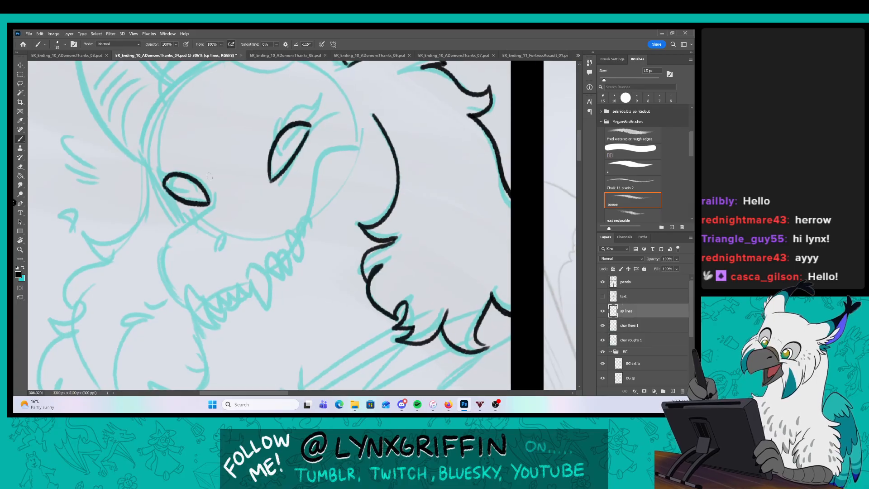
{"action": "mouse_move", "coordinate": [210, 186]}
{"action": "left_mouse_down"}
{"action": "mouse_move", "coordinate": [212, 205]}
{"action": "mouse_move", "coordinate": [168, 242]}
{"action": "mouse_move", "coordinate": [178, 299]}
{"action": "mouse_move", "coordinate": [192, 307]}
{"action": "left_mouse_up"}
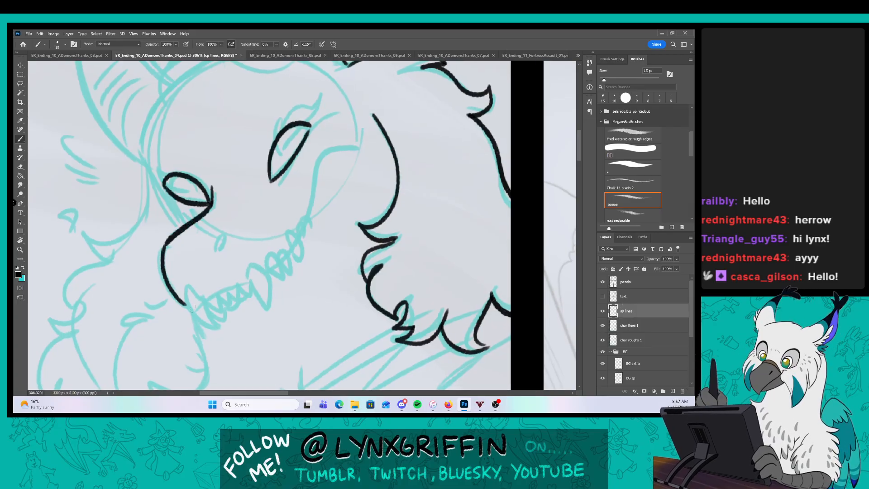
{"action": "left_click", "coordinate": [642, 324]}
{"action": "mouse_move", "coordinate": [203, 303]}
{"action": "left_mouse_down"}
{"action": "mouse_move", "coordinate": [190, 322]}
{"action": "mouse_move", "coordinate": [208, 287]}
{"action": "mouse_move", "coordinate": [230, 306]}
{"action": "mouse_move", "coordinate": [239, 274]}
{"action": "mouse_move", "coordinate": [251, 281]}
{"action": "mouse_move", "coordinate": [267, 272]}
{"action": "mouse_move", "coordinate": [248, 282]}
{"action": "left_mouse_up"}
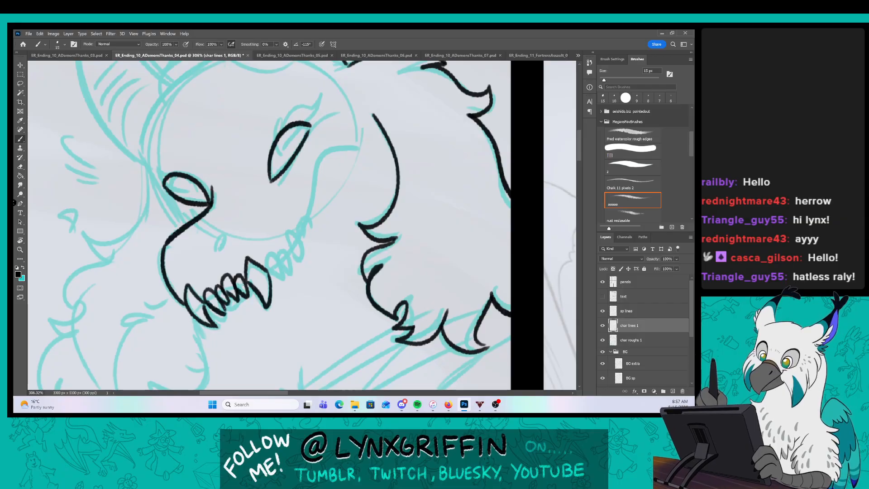
{"action": "left_click_drag", "start_coordinate": [222, 312], "coordinate": [256, 294]}
{"action": "mouse_move", "coordinate": [266, 252]}
{"action": "left_mouse_down"}
{"action": "mouse_move", "coordinate": [277, 277]}
{"action": "mouse_move", "coordinate": [289, 247]}
{"action": "mouse_move", "coordinate": [288, 274]}
{"action": "mouse_move", "coordinate": [297, 227]}
{"action": "mouse_move", "coordinate": [304, 253]}
{"action": "mouse_move", "coordinate": [299, 220]}
{"action": "left_mouse_up"}
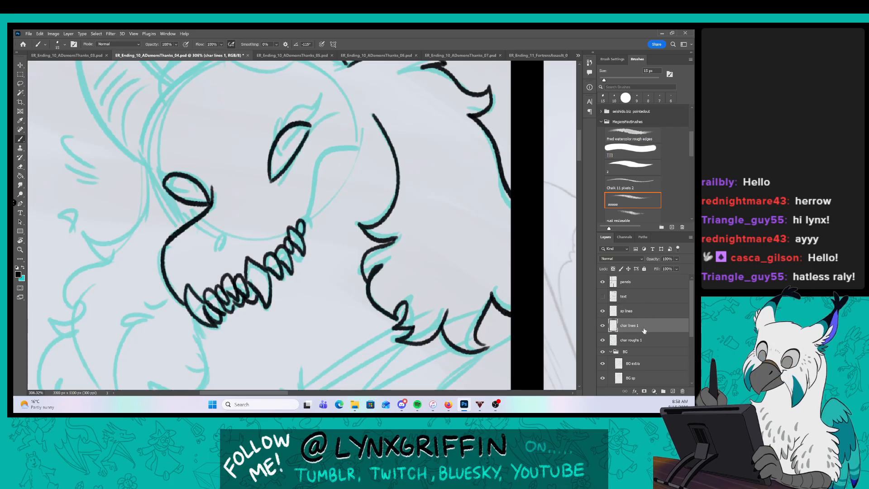
Ink the cheek line rising from the mouth corner on "sp lines" and the small nostril mark on "char lines 1".
{"action": "left_click", "coordinate": [634, 343]}
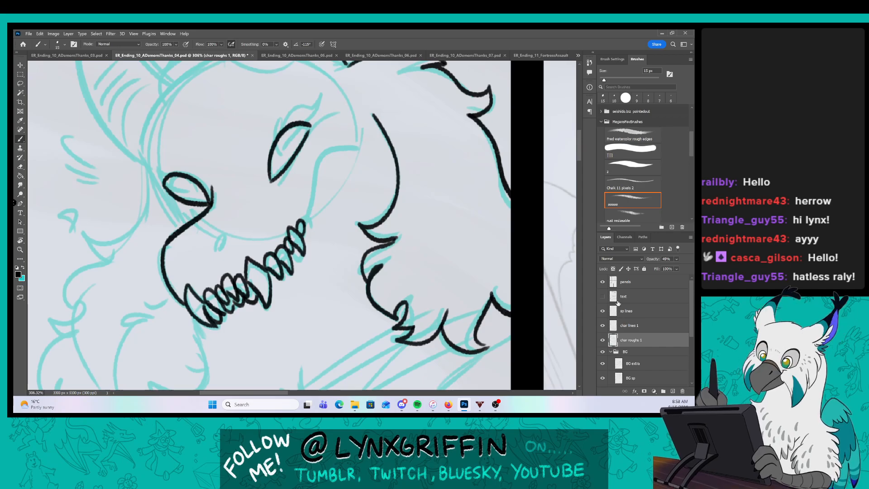
{"action": "left_click", "coordinate": [622, 311]}
{"action": "mouse_move", "coordinate": [301, 221]}
{"action": "left_mouse_down"}
{"action": "mouse_move", "coordinate": [338, 147]}
{"action": "mouse_move", "coordinate": [359, 149]}
{"action": "left_mouse_up"}
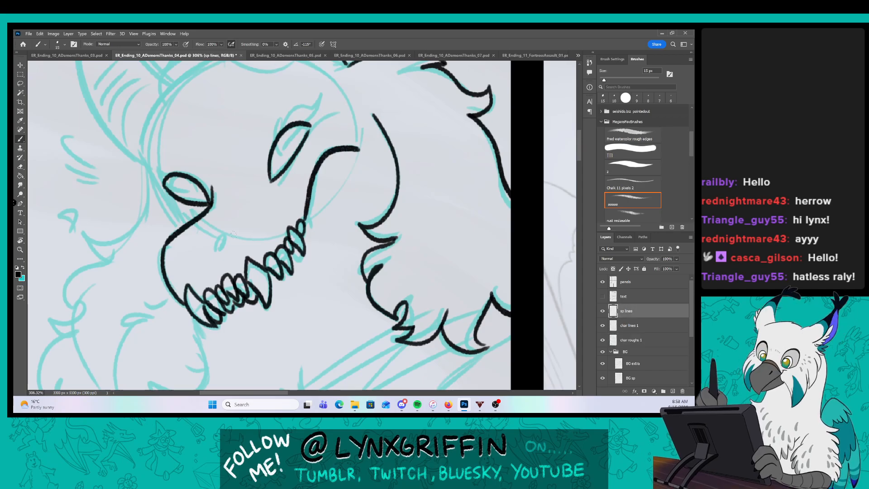
{"action": "left_click", "coordinate": [630, 322]}
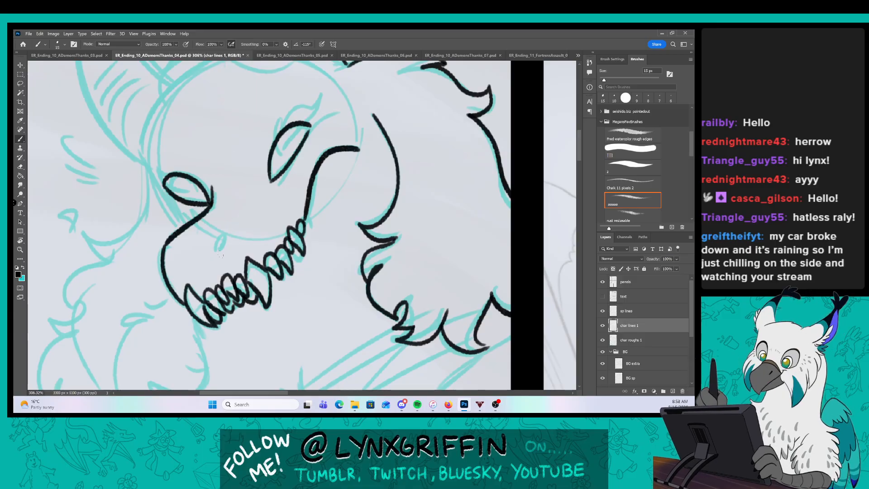
{"action": "left_click_drag", "start_coordinate": [220, 255], "coordinate": [221, 241]}
Ink the tufted fur of the beard and lower jaw on the "sp lines" layer.
{"action": "left_click_drag", "start_coordinate": [541, 359], "coordinate": [552, 209]}
{"action": "left_click", "coordinate": [633, 313]}
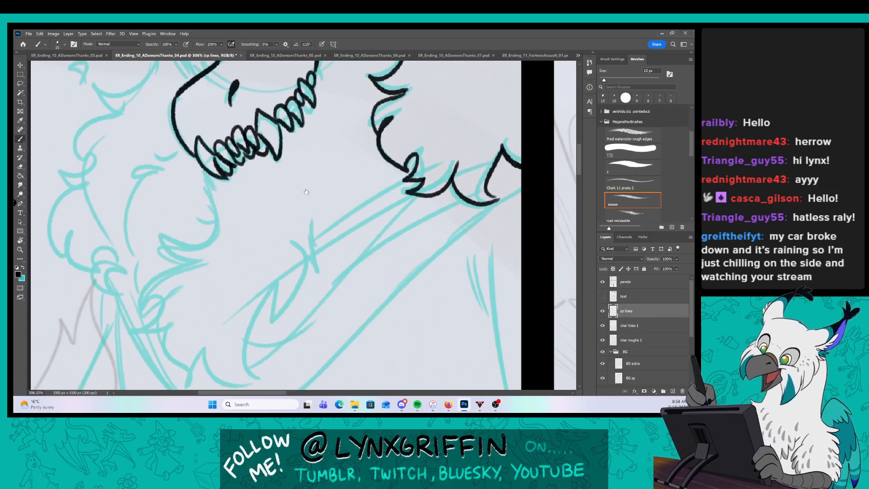
{"action": "mouse_move", "coordinate": [206, 178]}
{"action": "left_mouse_down"}
{"action": "mouse_move", "coordinate": [183, 258]}
{"action": "mouse_move", "coordinate": [157, 298]}
{"action": "mouse_move", "coordinate": [172, 320]}
{"action": "left_mouse_up"}
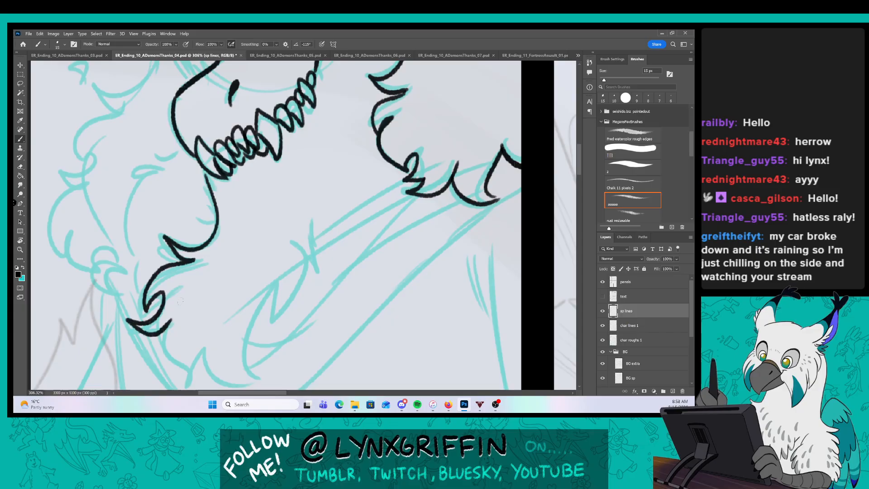
{"action": "left_click_drag", "start_coordinate": [298, 240], "coordinate": [285, 187]}
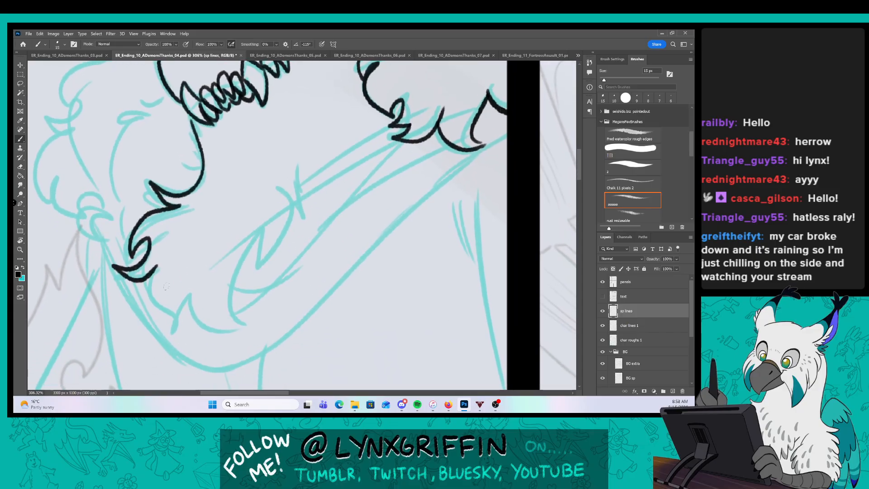
{"action": "mouse_move", "coordinate": [157, 269]}
{"action": "left_mouse_down"}
{"action": "mouse_move", "coordinate": [148, 291]}
{"action": "mouse_move", "coordinate": [203, 319]}
{"action": "mouse_move", "coordinate": [254, 318]}
{"action": "mouse_move", "coordinate": [234, 268]}
{"action": "mouse_move", "coordinate": [298, 175]}
{"action": "left_mouse_up"}
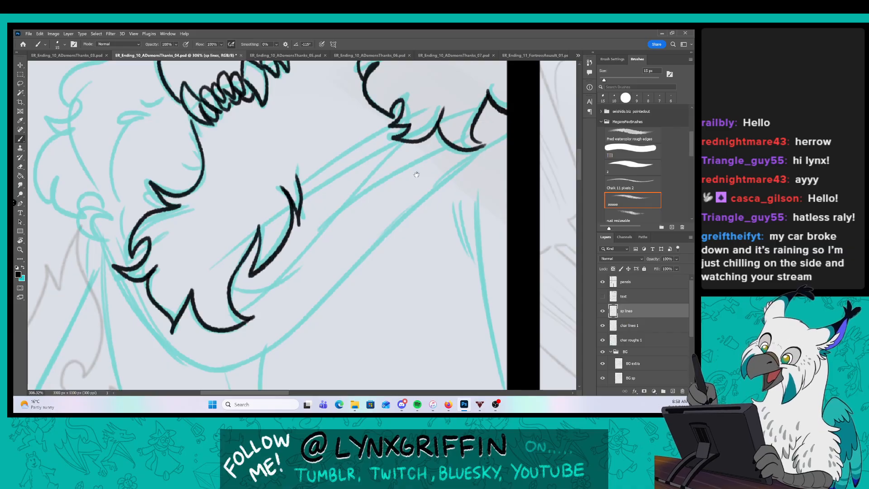
Ink the diagonal neck bands and the curved collar edge below the beard on the "char lines 1" layer.
{"action": "left_click_drag", "start_coordinate": [416, 174], "coordinate": [383, 206]}
{"action": "left_click", "coordinate": [629, 325]}
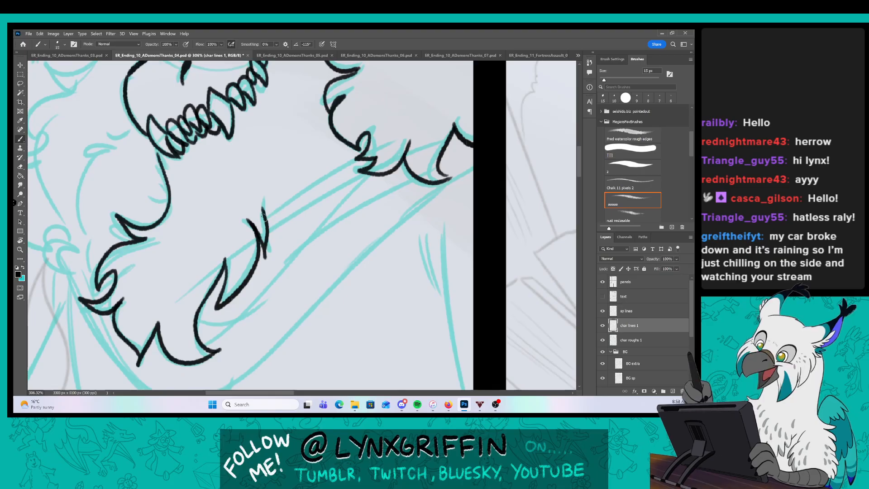
{"action": "left_click_drag", "start_coordinate": [265, 216], "coordinate": [365, 155]}
{"action": "mouse_move", "coordinate": [267, 235]}
{"action": "left_mouse_down"}
{"action": "mouse_move", "coordinate": [358, 179]}
{"action": "mouse_move", "coordinate": [264, 286]}
{"action": "mouse_move", "coordinate": [201, 332]}
{"action": "mouse_move", "coordinate": [197, 325]}
{"action": "left_mouse_up"}
{"action": "mouse_move", "coordinate": [262, 286]}
{"action": "left_mouse_down"}
{"action": "mouse_move", "coordinate": [412, 181]}
{"action": "mouse_move", "coordinate": [450, 131]}
{"action": "mouse_move", "coordinate": [447, 115]}
{"action": "left_mouse_up"}
{"action": "mouse_move", "coordinate": [111, 248]}
{"action": "left_mouse_down"}
{"action": "mouse_move", "coordinate": [127, 282]}
{"action": "mouse_move", "coordinate": [183, 329]}
{"action": "mouse_move", "coordinate": [273, 302]}
{"action": "mouse_move", "coordinate": [358, 210]}
{"action": "mouse_move", "coordinate": [461, 122]}
{"action": "mouse_move", "coordinate": [488, 158]}
{"action": "mouse_move", "coordinate": [446, 201]}
{"action": "mouse_move", "coordinate": [410, 193]}
{"action": "mouse_move", "coordinate": [388, 247]}
{"action": "mouse_move", "coordinate": [399, 273]}
{"action": "mouse_move", "coordinate": [309, 206]}
{"action": "left_mouse_up"}
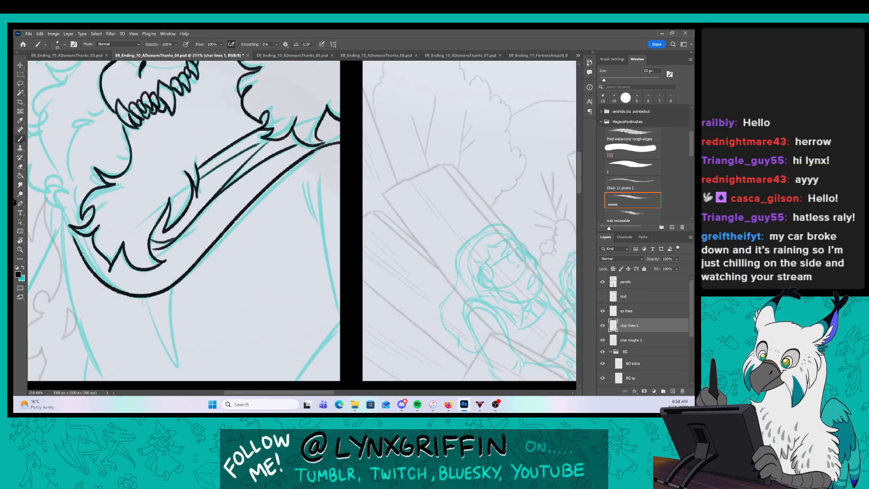
Ink the pointed fold under the collar and the side and shoulder lines of the clothing on "char lines 1".
{"action": "mouse_move", "coordinate": [143, 298]}
{"action": "left_mouse_down"}
{"action": "mouse_move", "coordinate": [162, 312]}
{"action": "mouse_move", "coordinate": [165, 291]}
{"action": "left_mouse_up"}
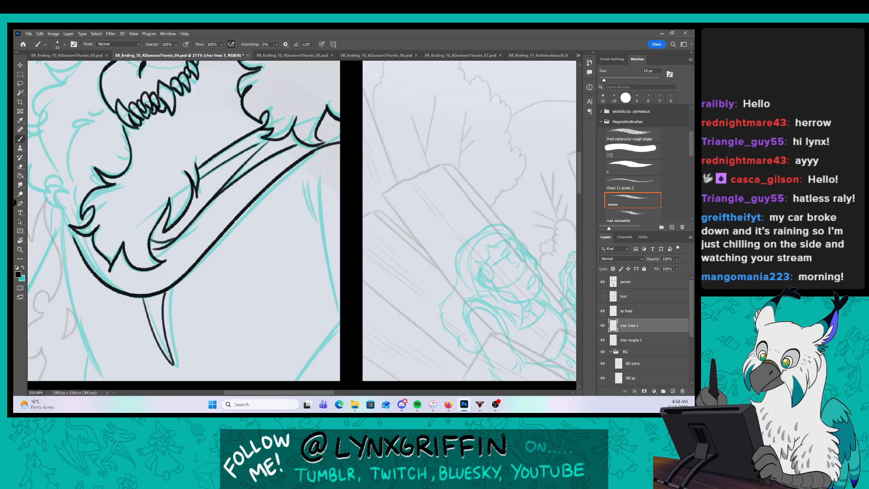
{"action": "mouse_move", "coordinate": [303, 191]}
{"action": "left_mouse_down"}
{"action": "mouse_move", "coordinate": [341, 326]}
{"action": "mouse_move", "coordinate": [288, 381]}
{"action": "left_mouse_up"}
{"action": "mouse_move", "coordinate": [318, 256]}
{"action": "left_mouse_down"}
{"action": "mouse_move", "coordinate": [448, 203]}
{"action": "mouse_move", "coordinate": [466, 227]}
{"action": "left_mouse_up"}
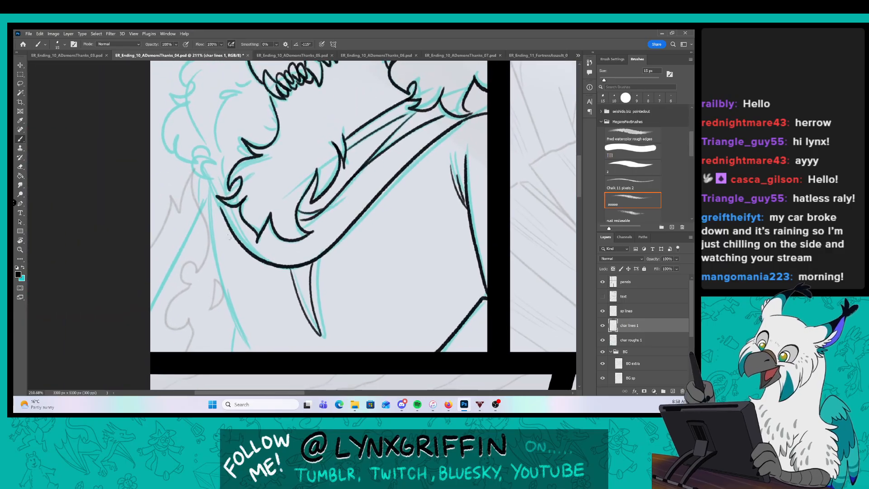
{"action": "mouse_move", "coordinate": [209, 212]}
{"action": "left_mouse_down"}
{"action": "mouse_move", "coordinate": [245, 330]}
{"action": "mouse_move", "coordinate": [260, 352]}
{"action": "left_mouse_up"}
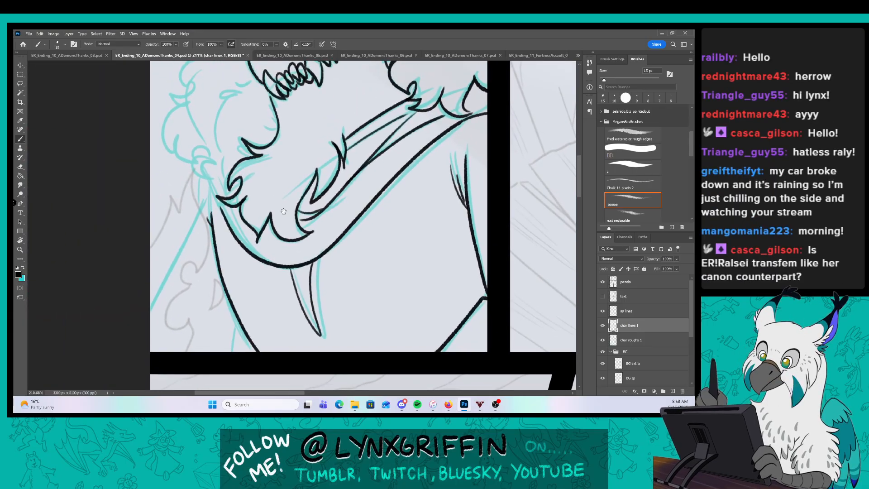
{"action": "left_click_drag", "start_coordinate": [292, 220], "coordinate": [323, 222]}
{"action": "mouse_move", "coordinate": [235, 191]}
{"action": "left_mouse_down"}
{"action": "mouse_move", "coordinate": [214, 246]}
{"action": "mouse_move", "coordinate": [164, 329]}
{"action": "left_mouse_up"}
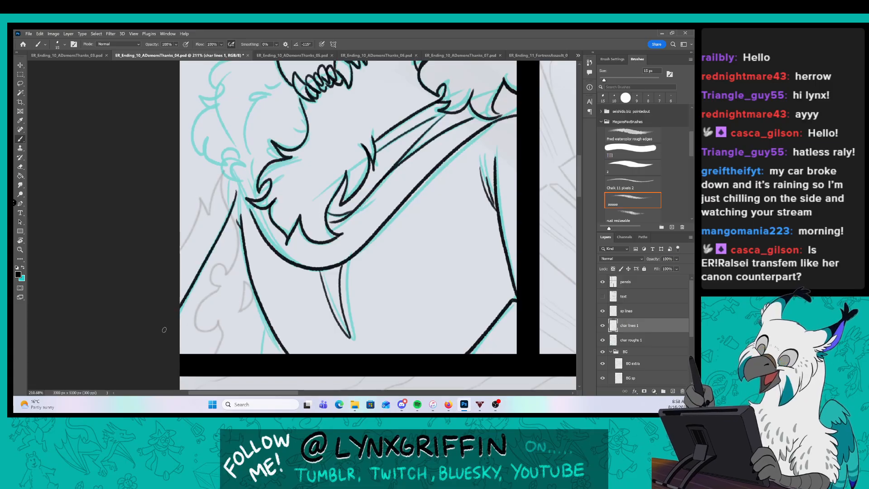
Ink the large curled horn on the "char lines 1" layer: outer arc, inner curl, pointed tip and base.
{"action": "left_click_drag", "start_coordinate": [365, 184], "coordinate": [316, 265]}
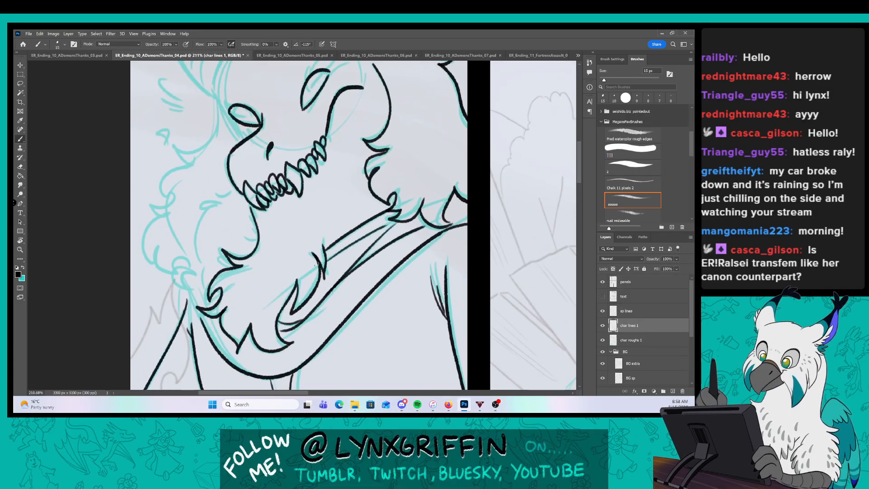
{"action": "left_click", "coordinate": [635, 314]}
{"action": "left_click_drag", "start_coordinate": [313, 137], "coordinate": [252, 338]}
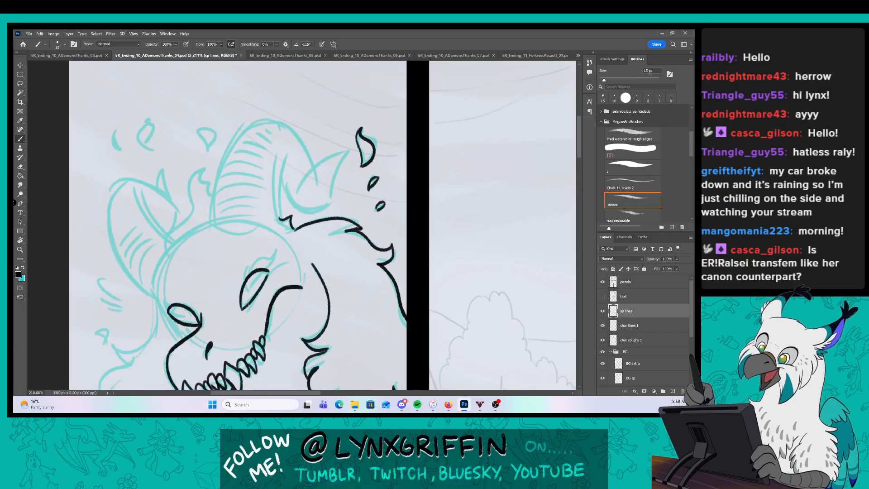
{"action": "key", "text": "z"}
{"action": "left_click", "coordinate": [271, 181]}
{"action": "key", "text": "b"}
{"action": "left_click", "coordinate": [635, 322]}
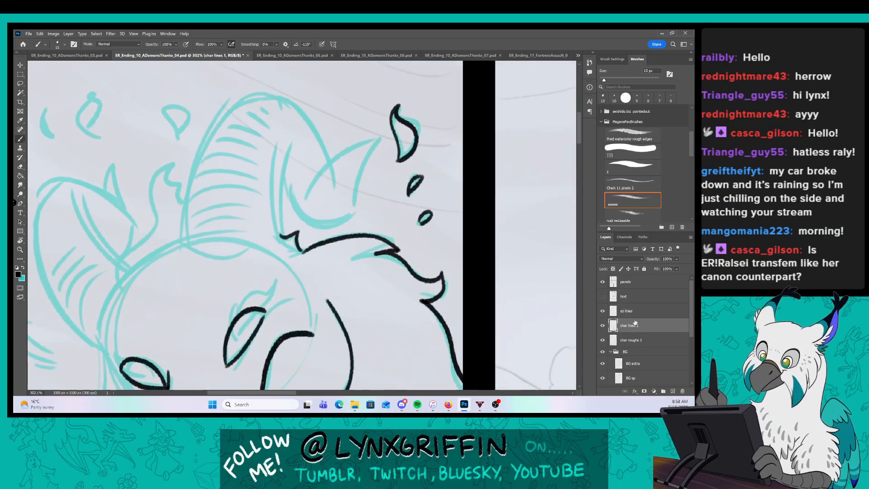
{"action": "mouse_move", "coordinate": [182, 250]}
{"action": "left_mouse_down"}
{"action": "mouse_move", "coordinate": [181, 202]}
{"action": "mouse_move", "coordinate": [242, 101]}
{"action": "mouse_move", "coordinate": [312, 125]}
{"action": "mouse_move", "coordinate": [325, 156]}
{"action": "left_mouse_up"}
{"action": "mouse_move", "coordinate": [277, 248]}
{"action": "left_mouse_down"}
{"action": "mouse_move", "coordinate": [275, 223]}
{"action": "mouse_move", "coordinate": [298, 142]}
{"action": "left_mouse_up"}
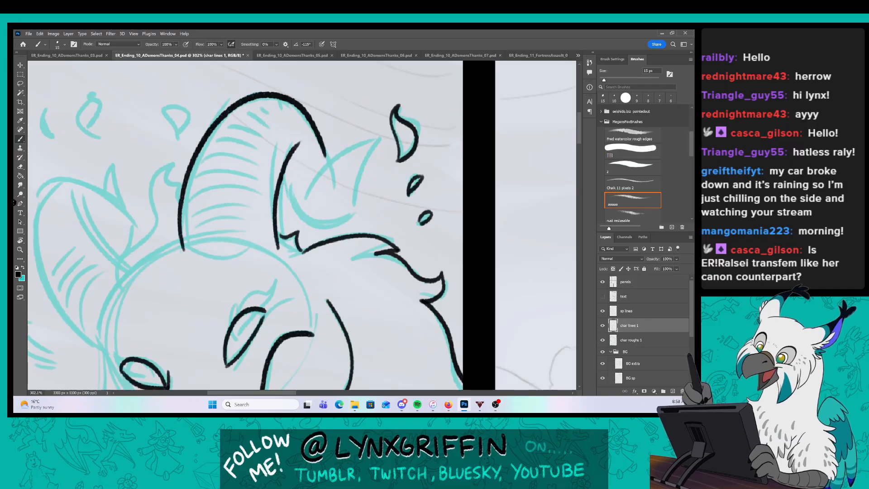
{"action": "left_click_drag", "start_coordinate": [283, 180], "coordinate": [335, 227]}
{"action": "mouse_move", "coordinate": [310, 198]}
{"action": "left_mouse_down"}
{"action": "mouse_move", "coordinate": [359, 176]}
{"action": "mouse_move", "coordinate": [333, 229]}
{"action": "left_mouse_up"}
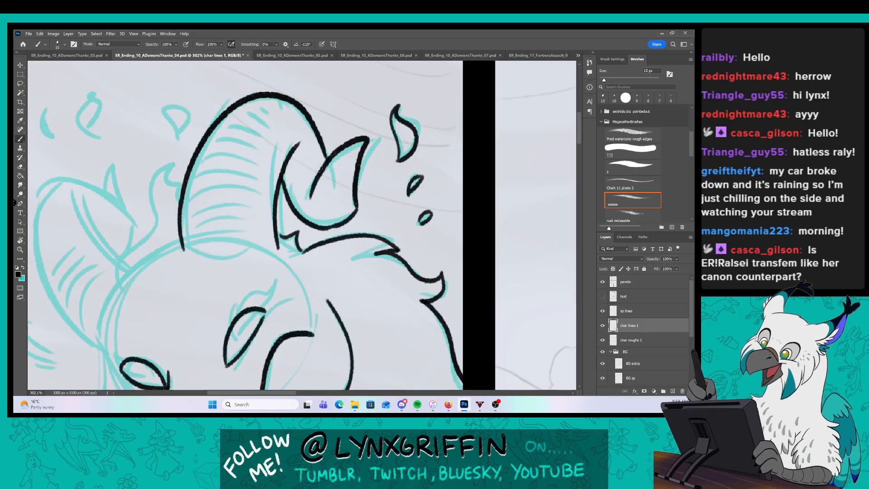
{"action": "mouse_move", "coordinate": [182, 249]}
{"action": "left_mouse_down"}
{"action": "mouse_move", "coordinate": [254, 250]}
{"action": "mouse_move", "coordinate": [335, 218]}
{"action": "mouse_move", "coordinate": [317, 189]}
{"action": "mouse_move", "coordinate": [338, 178]}
{"action": "left_mouse_up"}
Ink the flame tuft beside the large horn and the far side of the head down to the snout on "sp lines".
{"action": "left_click", "coordinate": [624, 311]}
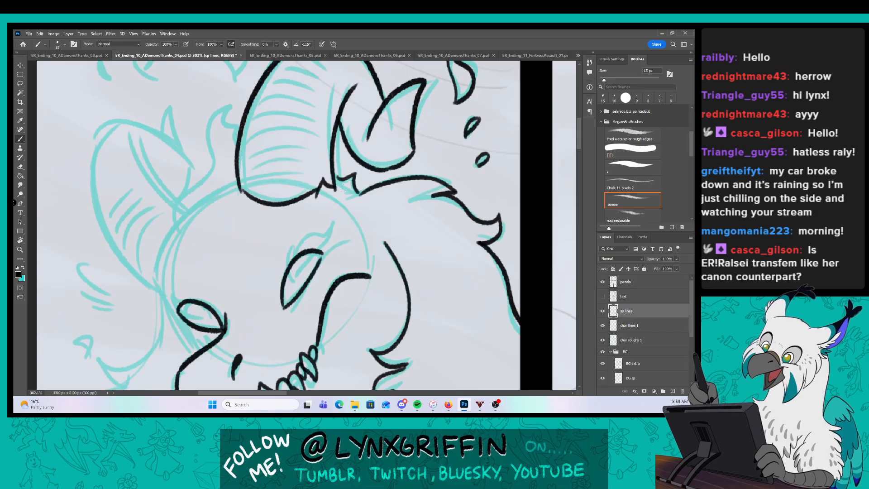
{"action": "left_click_drag", "start_coordinate": [266, 230], "coordinate": [329, 235]}
{"action": "left_click_drag", "start_coordinate": [232, 244], "coordinate": [293, 129]}
{"action": "left_click_drag", "start_coordinate": [234, 231], "coordinate": [219, 294]}
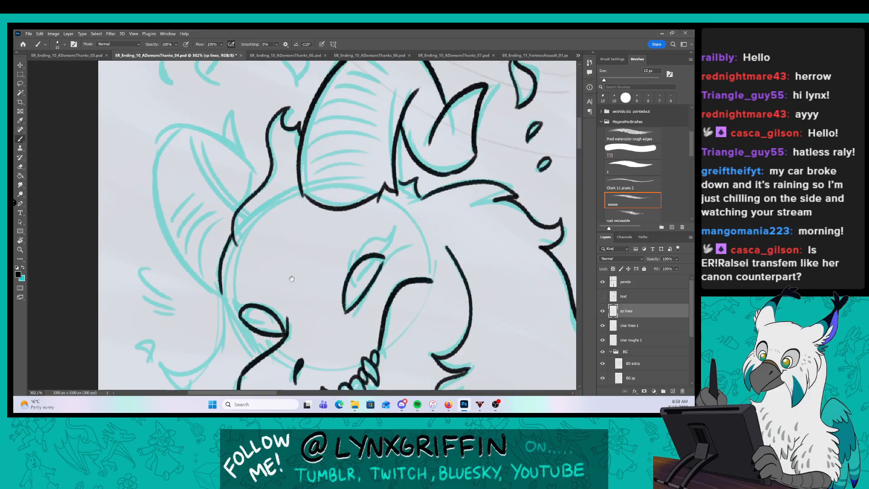
{"action": "left_click_drag", "start_coordinate": [295, 270], "coordinate": [305, 165]}
{"action": "left_click_drag", "start_coordinate": [231, 191], "coordinate": [264, 256]}
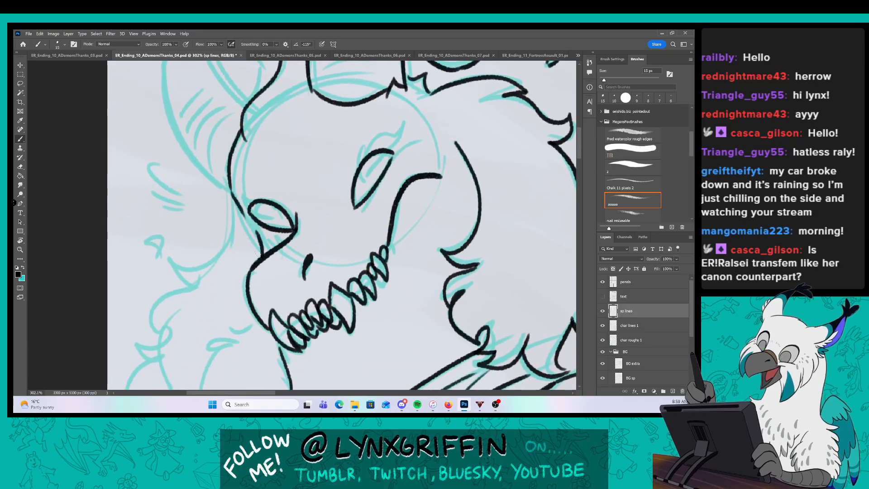
Ink the upper outer edge of the far-side mane and the small flame drop beside it on "sp lines".
{"action": "left_click_drag", "start_coordinate": [318, 247], "coordinate": [331, 151]}
{"action": "mouse_move", "coordinate": [244, 96]}
{"action": "left_mouse_down"}
{"action": "mouse_move", "coordinate": [226, 174]}
{"action": "mouse_move", "coordinate": [184, 169]}
{"action": "left_mouse_up"}
{"action": "left_click_drag", "start_coordinate": [185, 171], "coordinate": [199, 192]}
{"action": "left_click_drag", "start_coordinate": [169, 141], "coordinate": [174, 159]}
{"action": "mouse_move", "coordinate": [161, 140]}
{"action": "left_mouse_down"}
{"action": "mouse_move", "coordinate": [181, 140]}
{"action": "mouse_move", "coordinate": [173, 160]}
{"action": "left_mouse_up"}
{"action": "mouse_move", "coordinate": [199, 186]}
{"action": "left_mouse_down"}
{"action": "mouse_move", "coordinate": [160, 248]}
{"action": "mouse_move", "coordinate": [174, 249]}
{"action": "left_mouse_up"}
{"action": "left_click_drag", "start_coordinate": [150, 249], "coordinate": [171, 263]}
Ink the lower rounded mane clump, its curled tip and the fluffy cheek fur up to the snout on "sp lines".
{"action": "left_click_drag", "start_coordinate": [288, 236], "coordinate": [284, 167]}
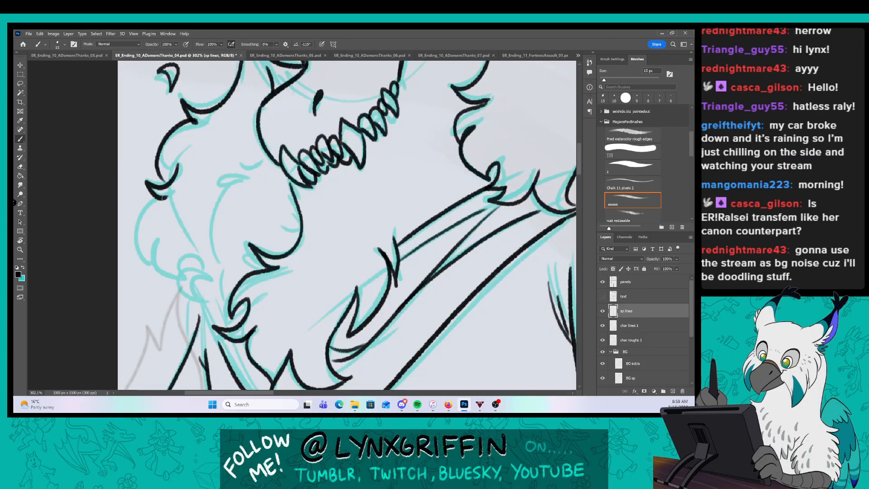
{"action": "left_click_drag", "start_coordinate": [166, 197], "coordinate": [154, 269]}
{"action": "left_click_drag", "start_coordinate": [157, 240], "coordinate": [152, 266]}
{"action": "mouse_move", "coordinate": [156, 265]}
{"action": "left_mouse_down"}
{"action": "mouse_move", "coordinate": [209, 283]}
{"action": "mouse_move", "coordinate": [206, 301]}
{"action": "mouse_move", "coordinate": [228, 313]}
{"action": "mouse_move", "coordinate": [227, 266]}
{"action": "left_mouse_up"}
{"action": "left_click_drag", "start_coordinate": [227, 268], "coordinate": [248, 180]}
{"action": "left_click_drag", "start_coordinate": [247, 181], "coordinate": [222, 176]}
{"action": "mouse_move", "coordinate": [222, 176]}
{"action": "left_mouse_down"}
{"action": "mouse_move", "coordinate": [247, 169]}
{"action": "mouse_move", "coordinate": [243, 145]}
{"action": "left_mouse_up"}
{"action": "left_click_drag", "start_coordinate": [243, 147], "coordinate": [258, 159]}
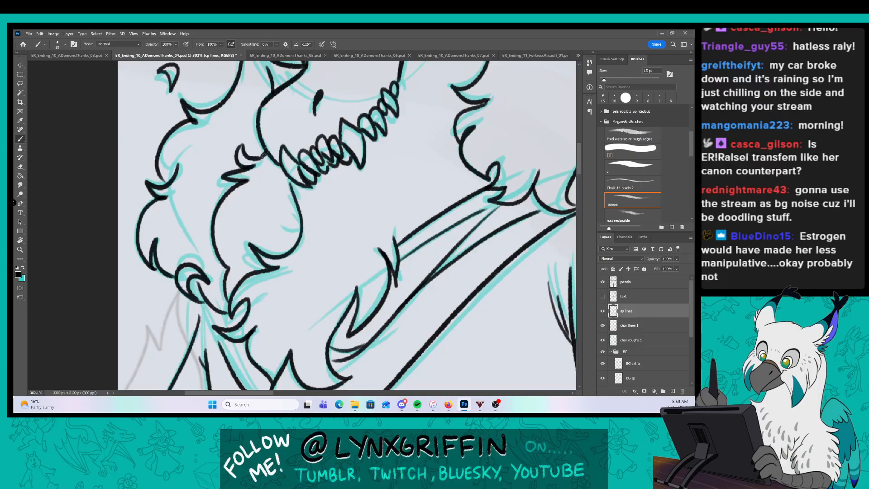
Ink the curved wisps below the smaller horn on the "sp lines" layer.
{"action": "left_click_drag", "start_coordinate": [424, 131], "coordinate": [374, 240]}
{"action": "mouse_move", "coordinate": [354, 127]}
{"action": "left_mouse_down"}
{"action": "mouse_move", "coordinate": [339, 304]}
{"action": "mouse_move", "coordinate": [379, 296]}
{"action": "left_mouse_up"}
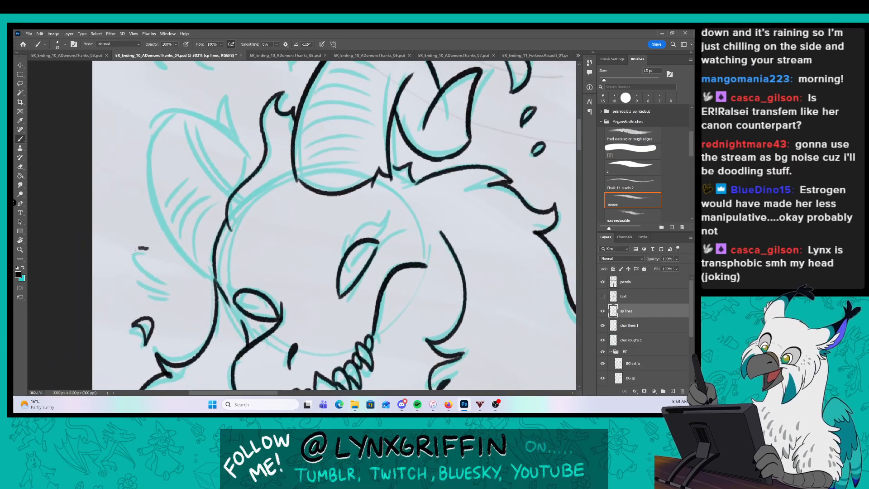
{"action": "left_click_drag", "start_coordinate": [132, 251], "coordinate": [202, 299]}
{"action": "left_click_drag", "start_coordinate": [148, 289], "coordinate": [190, 303]}
{"action": "left_click_drag", "start_coordinate": [158, 300], "coordinate": [192, 307]}
Ink the smaller far horn, including its outer arc, inner curl and pointed tip, on the "char lines 1" layer.
{"action": "left_click", "coordinate": [633, 327]}
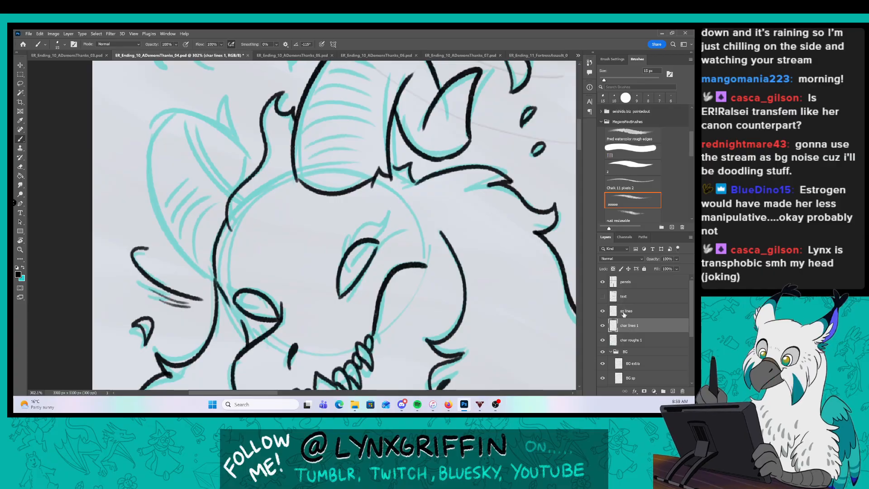
{"action": "left_click_drag", "start_coordinate": [190, 130], "coordinate": [233, 186]}
{"action": "mouse_move", "coordinate": [210, 120]}
{"action": "left_mouse_down"}
{"action": "mouse_move", "coordinate": [178, 111]}
{"action": "mouse_move", "coordinate": [173, 239]}
{"action": "mouse_move", "coordinate": [211, 276]}
{"action": "mouse_move", "coordinate": [222, 130]}
{"action": "mouse_move", "coordinate": [244, 178]}
{"action": "mouse_move", "coordinate": [225, 99]}
{"action": "mouse_move", "coordinate": [241, 145]}
{"action": "left_mouse_up"}
Ink the small floating flames above the smaller horn on the "sp lines" layer.
{"action": "left_click_drag", "start_coordinate": [416, 152], "coordinate": [382, 267]}
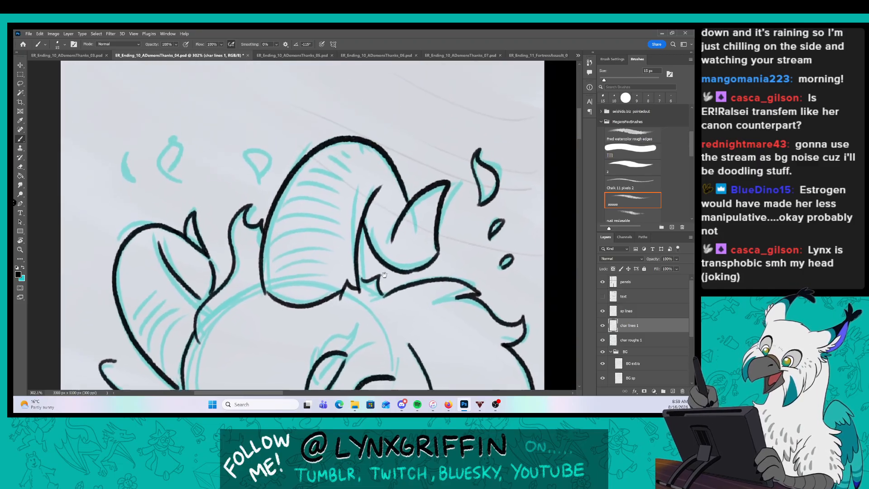
{"action": "left_click", "coordinate": [631, 311]}
{"action": "mouse_move", "coordinate": [176, 184]}
{"action": "left_mouse_down"}
{"action": "mouse_move", "coordinate": [161, 156]}
{"action": "mouse_move", "coordinate": [175, 183]}
{"action": "mouse_move", "coordinate": [121, 174]}
{"action": "mouse_move", "coordinate": [134, 173]}
{"action": "left_mouse_up"}
{"action": "mouse_move", "coordinate": [256, 186]}
{"action": "left_mouse_down"}
{"action": "mouse_move", "coordinate": [241, 153]}
{"action": "mouse_move", "coordinate": [258, 186]}
{"action": "left_mouse_up"}
Ink short connecting lines where the shoulder meets the lower mane of the horned character on "char lines 1".
{"action": "key", "text": "z"}
{"action": "left_click_drag", "start_coordinate": [475, 244], "coordinate": [441, 282]}
{"action": "key", "text": "b"}
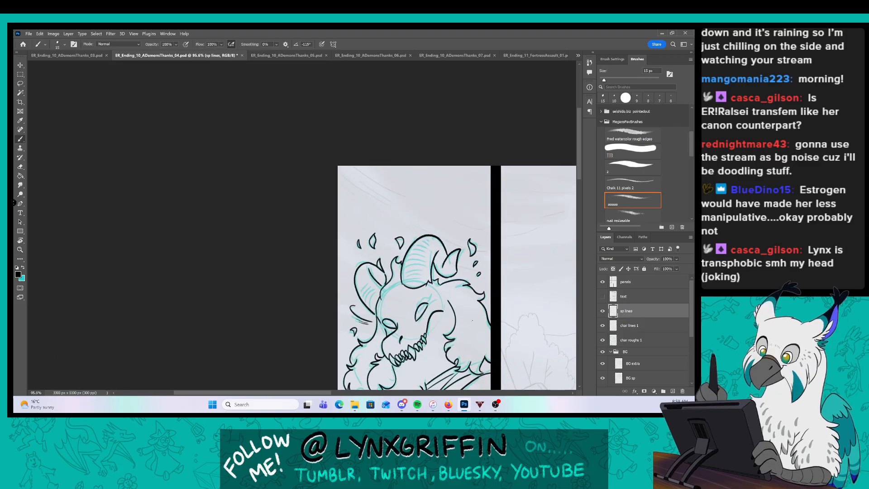
{"action": "mouse_move", "coordinate": [454, 350]}
{"action": "left_mouse_down"}
{"action": "mouse_move", "coordinate": [434, 339]}
{"action": "mouse_move", "coordinate": [337, 182]}
{"action": "left_mouse_up"}
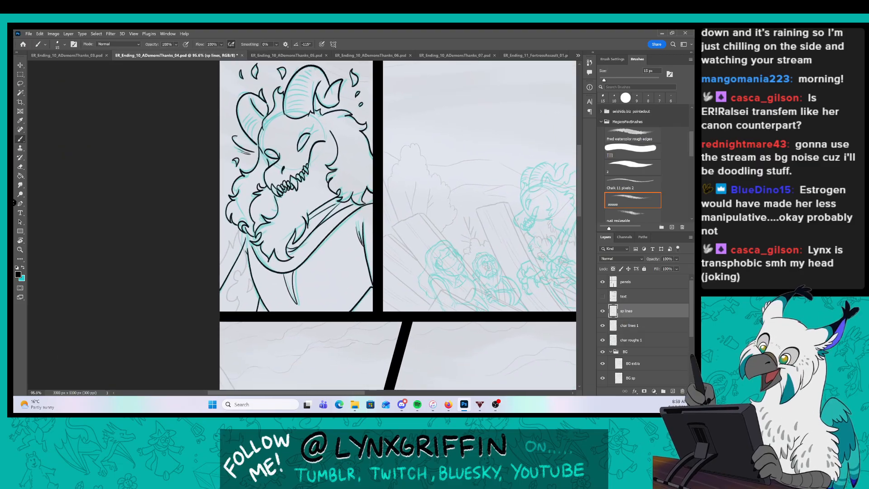
{"action": "key", "text": "z"}
{"action": "left_click_drag", "start_coordinate": [253, 239], "coordinate": [280, 239]}
{"action": "key", "text": "b"}
{"action": "left_click", "coordinate": [634, 330]}
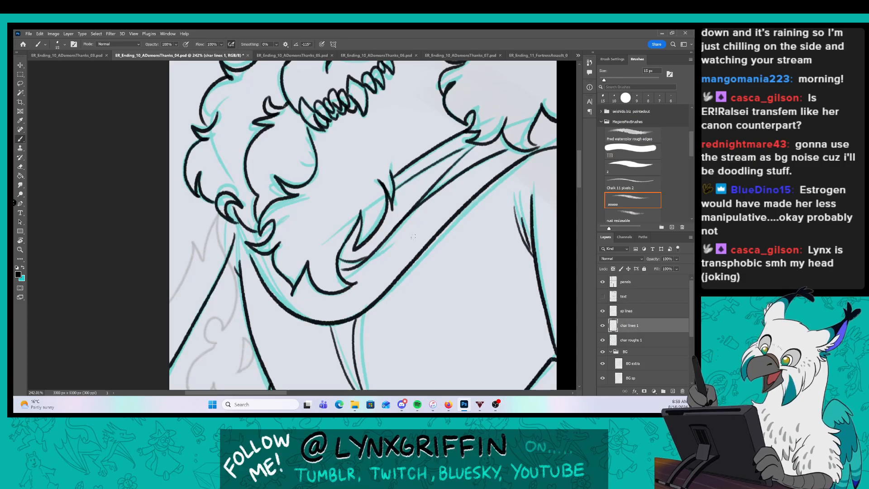
{"action": "mouse_move", "coordinate": [230, 250]}
{"action": "left_mouse_down"}
{"action": "mouse_move", "coordinate": [230, 223]}
{"action": "mouse_move", "coordinate": [245, 222]}
{"action": "left_mouse_up"}
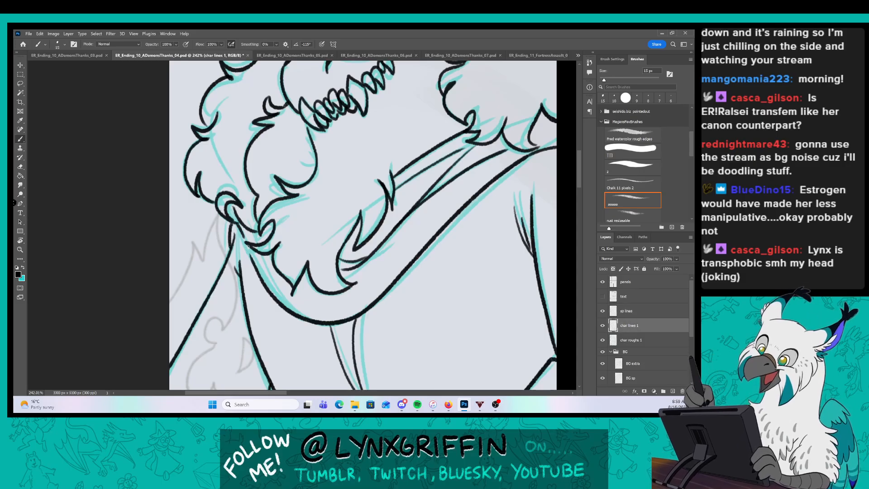
{"action": "left_click_drag", "start_coordinate": [245, 262], "coordinate": [252, 245]}
With an 8 px brush, ink the ear and swept hair lock of the leftmost character in the second panel on "char lines 1".
{"action": "key", "text": "z"}
{"action": "left_click_drag", "start_coordinate": [478, 281], "coordinate": [447, 287]}
{"action": "key", "text": "b"}
{"action": "left_click_drag", "start_coordinate": [496, 303], "coordinate": [259, 298]}
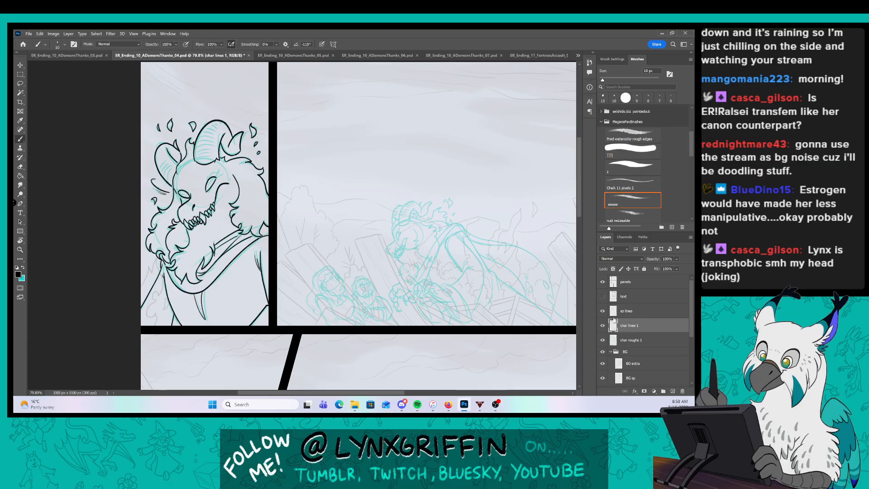
{"action": "key", "text": "z"}
{"action": "left_click_drag", "start_coordinate": [358, 309], "coordinate": [410, 310]}
{"action": "key", "text": "b"}
{"action": "left_click_drag", "start_coordinate": [309, 248], "coordinate": [359, 297]}
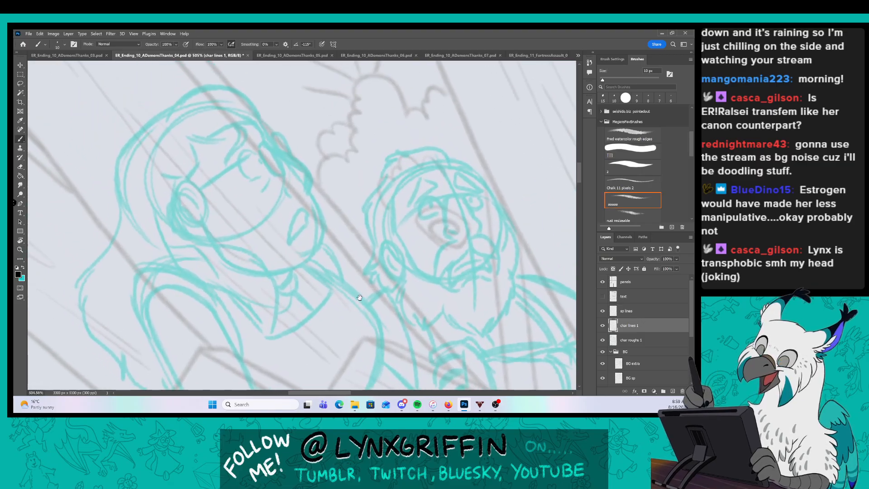
{"action": "key", "text": "z"}
{"action": "key", "text": "bracketleft"}
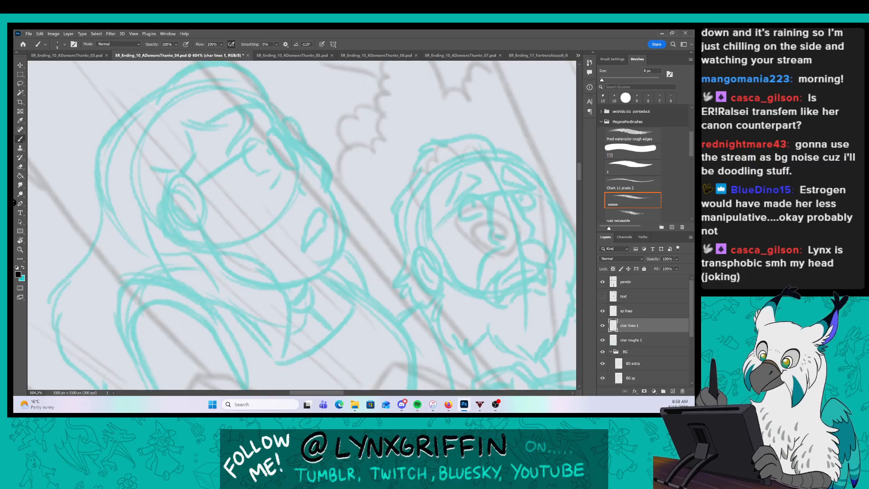
{"action": "mouse_move", "coordinate": [181, 192]}
{"action": "left_mouse_down"}
{"action": "mouse_move", "coordinate": [158, 210]}
{"action": "mouse_move", "coordinate": [173, 239]}
{"action": "mouse_move", "coordinate": [287, 297]}
{"action": "mouse_move", "coordinate": [276, 293]}
{"action": "mouse_move", "coordinate": [284, 362]}
{"action": "left_mouse_up"}
{"action": "mouse_move", "coordinate": [143, 204]}
{"action": "left_mouse_down"}
{"action": "mouse_move", "coordinate": [149, 250]}
{"action": "mouse_move", "coordinate": [167, 275]}
{"action": "mouse_move", "coordinate": [258, 323]}
{"action": "mouse_move", "coordinate": [284, 363]}
{"action": "left_mouse_up"}
{"action": "left_click_drag", "start_coordinate": [206, 233], "coordinate": [201, 248]}
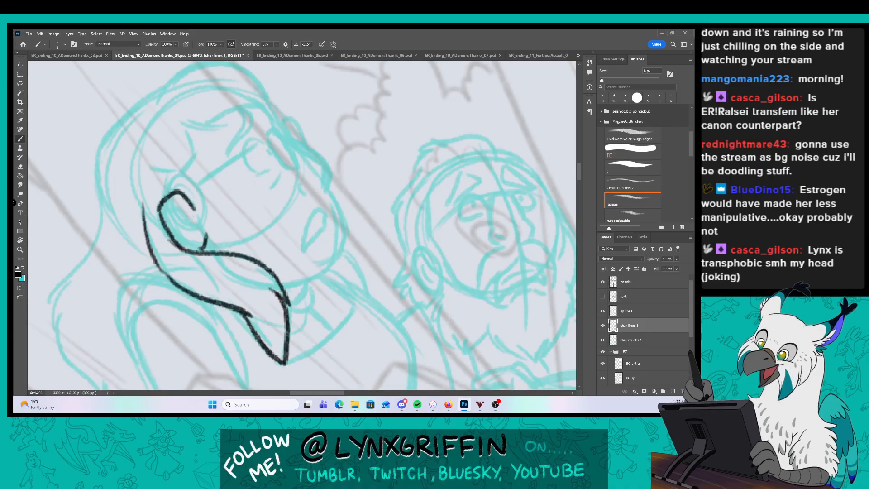
{"action": "left_click_drag", "start_coordinate": [172, 218], "coordinate": [195, 222]}
Ink the character's upturned face with brow, eye, nose, open mouth and chin, and add the glasses.
{"action": "left_click_drag", "start_coordinate": [299, 118], "coordinate": [286, 145]}
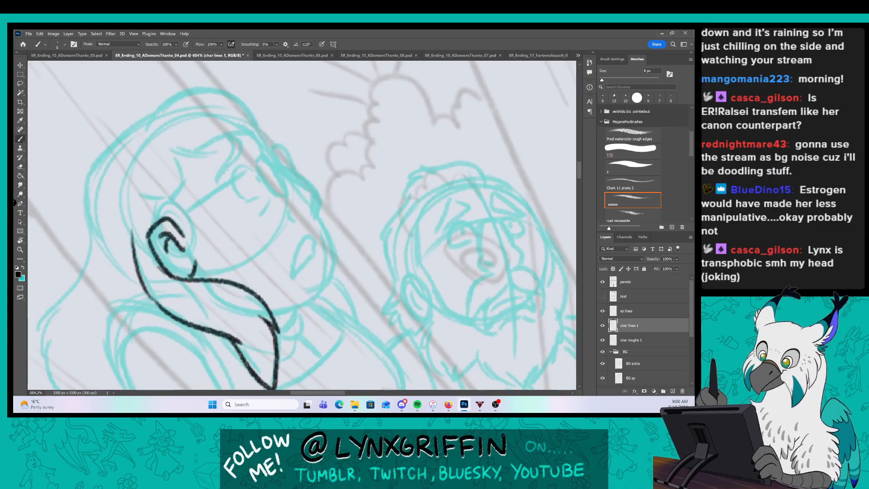
{"action": "left_click_drag", "start_coordinate": [216, 182], "coordinate": [228, 136]}
{"action": "mouse_move", "coordinate": [243, 201]}
{"action": "left_mouse_down"}
{"action": "mouse_move", "coordinate": [255, 176]}
{"action": "mouse_move", "coordinate": [258, 182]}
{"action": "mouse_move", "coordinate": [259, 142]}
{"action": "mouse_move", "coordinate": [266, 158]}
{"action": "mouse_move", "coordinate": [314, 189]}
{"action": "mouse_move", "coordinate": [316, 208]}
{"action": "mouse_move", "coordinate": [293, 220]}
{"action": "left_mouse_up"}
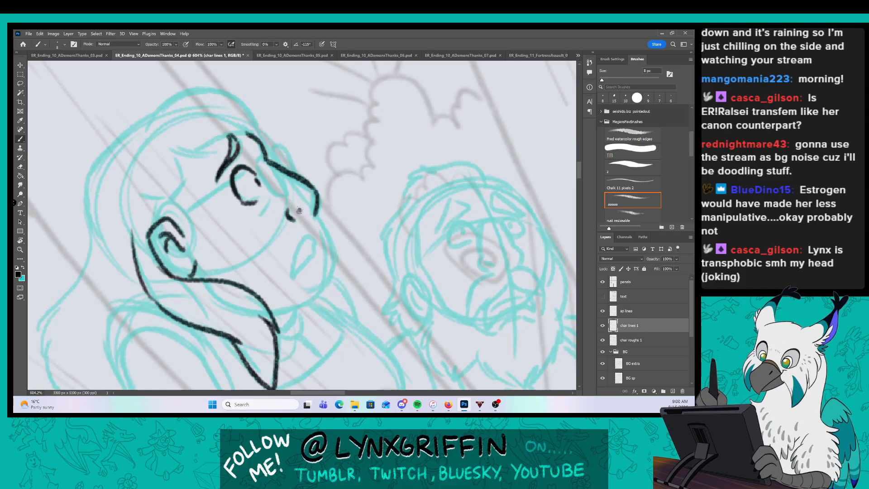
{"action": "mouse_move", "coordinate": [314, 252]}
{"action": "left_mouse_down"}
{"action": "mouse_move", "coordinate": [327, 232]}
{"action": "mouse_move", "coordinate": [331, 246]}
{"action": "mouse_move", "coordinate": [319, 281]}
{"action": "mouse_move", "coordinate": [327, 279]}
{"action": "mouse_move", "coordinate": [310, 300]}
{"action": "mouse_move", "coordinate": [280, 311]}
{"action": "mouse_move", "coordinate": [288, 327]}
{"action": "left_mouse_up"}
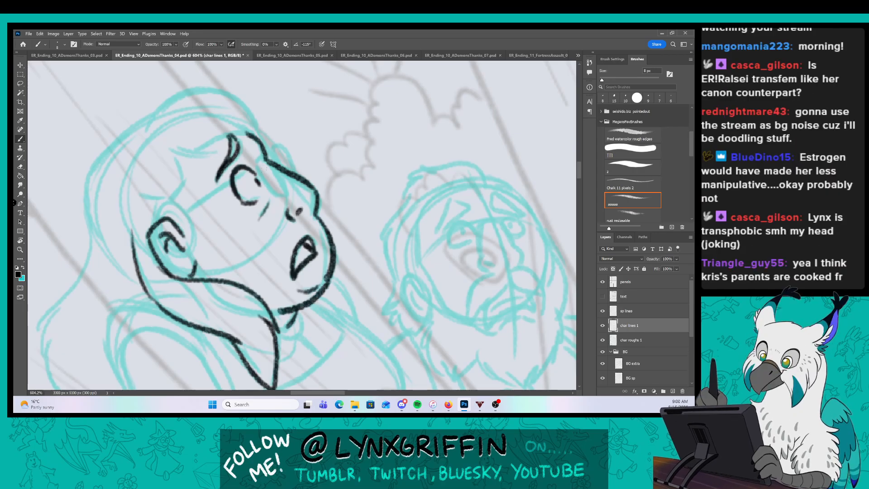
{"action": "mouse_move", "coordinate": [251, 158]}
{"action": "left_mouse_down"}
{"action": "mouse_move", "coordinate": [282, 197]}
{"action": "mouse_move", "coordinate": [273, 170]}
{"action": "mouse_move", "coordinate": [292, 172]}
{"action": "mouse_move", "coordinate": [177, 223]}
{"action": "left_mouse_up"}
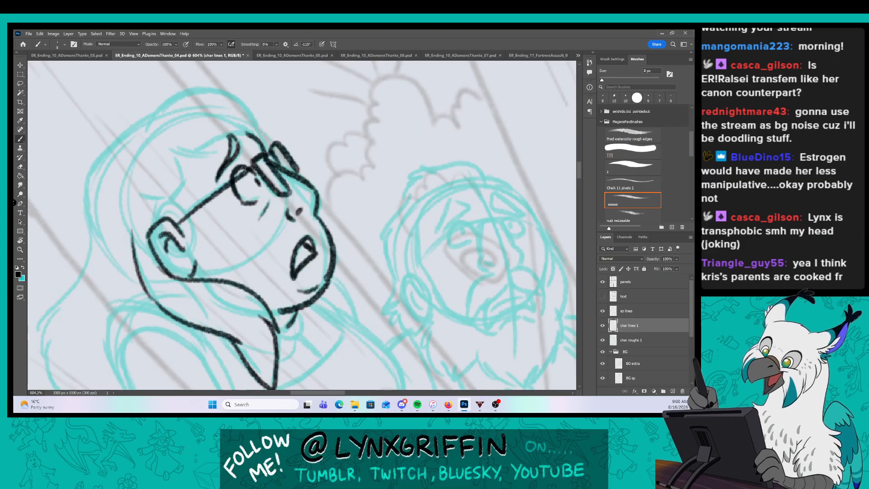
Ink the diamond-shaped ornament behind the ear, the front hairline and the crown of the head.
{"action": "key", "text": "space"}
{"action": "left_click_drag", "start_coordinate": [314, 176], "coordinate": [387, 159]}
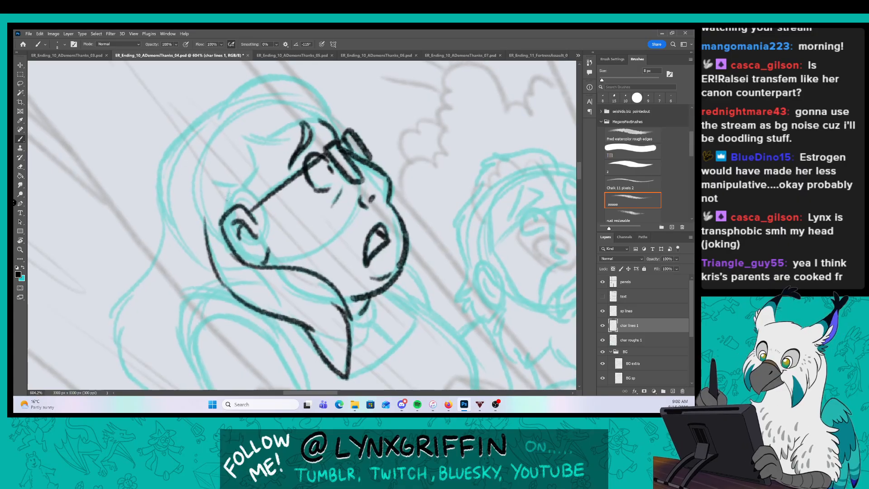
{"action": "left_click_drag", "start_coordinate": [203, 216], "coordinate": [198, 187]}
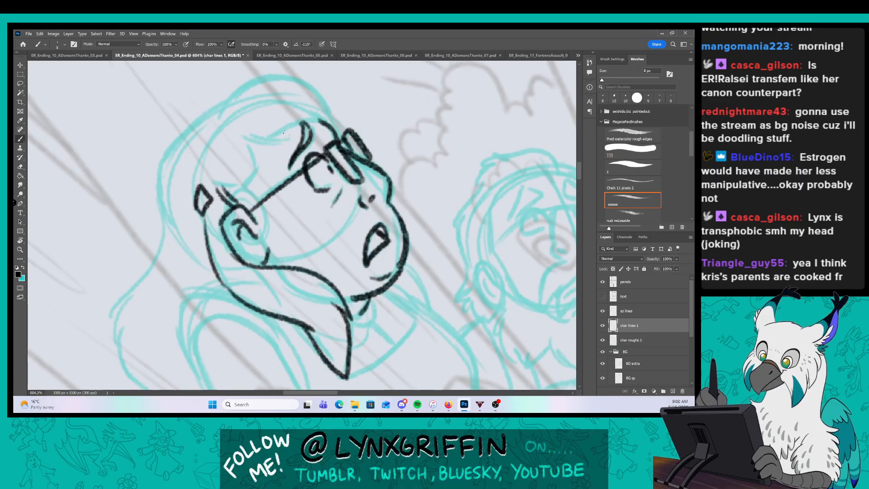
{"action": "key", "text": "space"}
{"action": "left_click_drag", "start_coordinate": [283, 133], "coordinate": [268, 169]}
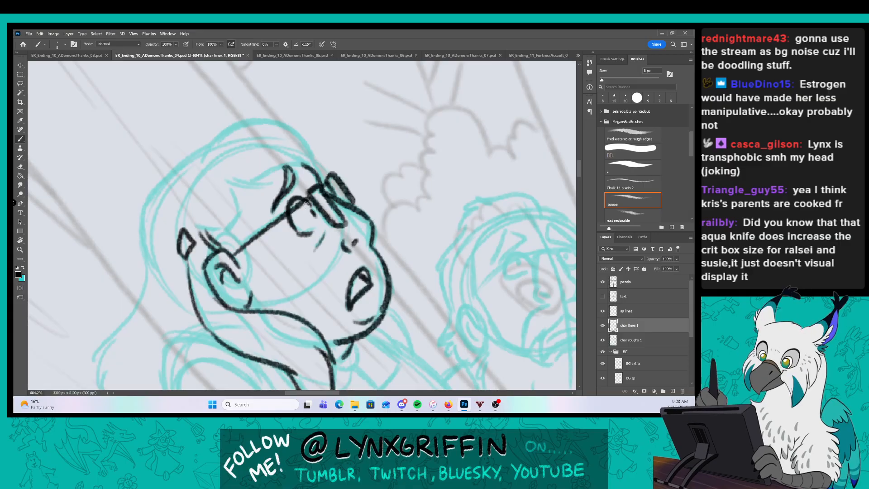
{"action": "mouse_move", "coordinate": [219, 240]}
{"action": "left_mouse_down"}
{"action": "mouse_move", "coordinate": [236, 217]}
{"action": "mouse_move", "coordinate": [233, 182]}
{"action": "mouse_move", "coordinate": [265, 178]}
{"action": "left_mouse_up"}
{"action": "mouse_move", "coordinate": [241, 174]}
{"action": "left_mouse_down"}
{"action": "mouse_move", "coordinate": [319, 160]}
{"action": "mouse_move", "coordinate": [310, 146]}
{"action": "mouse_move", "coordinate": [255, 122]}
{"action": "mouse_move", "coordinate": [201, 158]}
{"action": "left_mouse_up"}
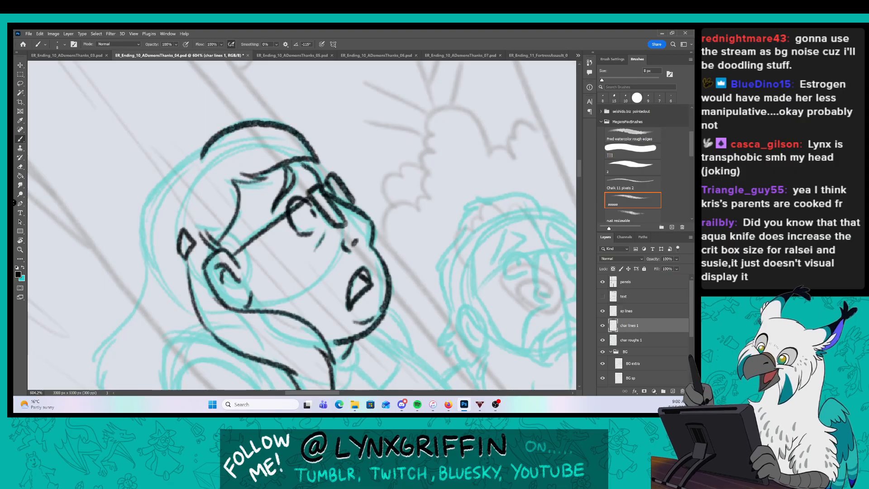
Ink the hair outline curving from the crown down the back of the character's head.
{"action": "mouse_move", "coordinate": [267, 269]}
{"action": "left_mouse_down"}
{"action": "mouse_move", "coordinate": [320, 210]}
{"action": "mouse_move", "coordinate": [326, 186]}
{"action": "left_mouse_up"}
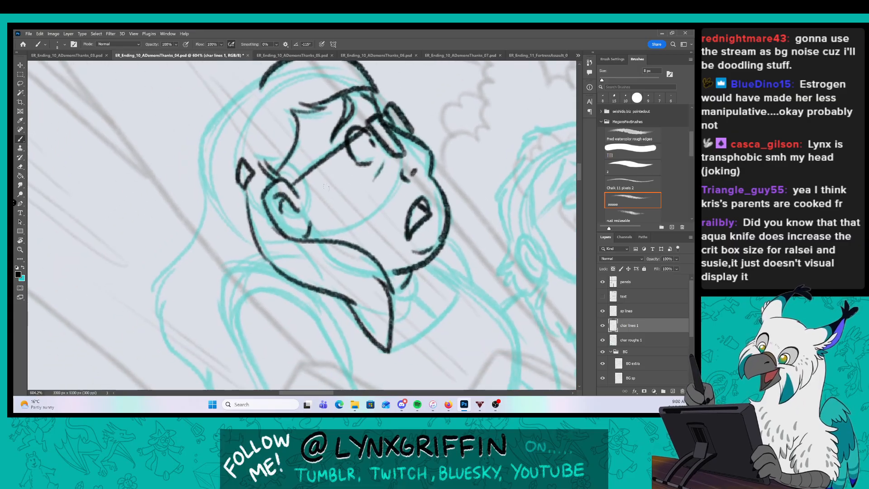
{"action": "mouse_move", "coordinate": [263, 79]}
{"action": "left_mouse_down"}
{"action": "mouse_move", "coordinate": [228, 97]}
{"action": "mouse_move", "coordinate": [195, 165]}
{"action": "mouse_move", "coordinate": [199, 197]}
{"action": "left_mouse_up"}
{"action": "key", "text": "ctrl+z"}
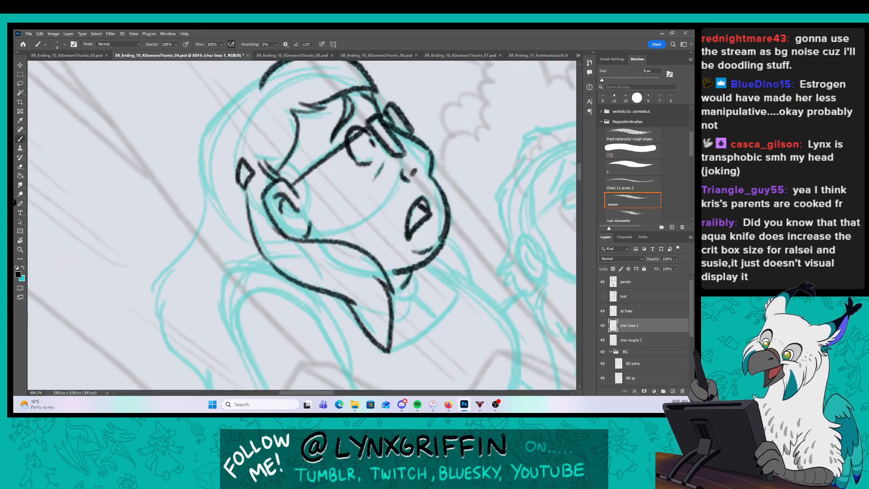
{"action": "mouse_move", "coordinate": [264, 79]}
{"action": "left_mouse_down"}
{"action": "mouse_move", "coordinate": [246, 91]}
{"action": "mouse_move", "coordinate": [205, 170]}
{"action": "mouse_move", "coordinate": [209, 201]}
{"action": "left_mouse_up"}
Ink the double curved edge of the clothing around the shoulder below the hair lock.
{"action": "left_click_drag", "start_coordinate": [309, 263], "coordinate": [284, 189]}
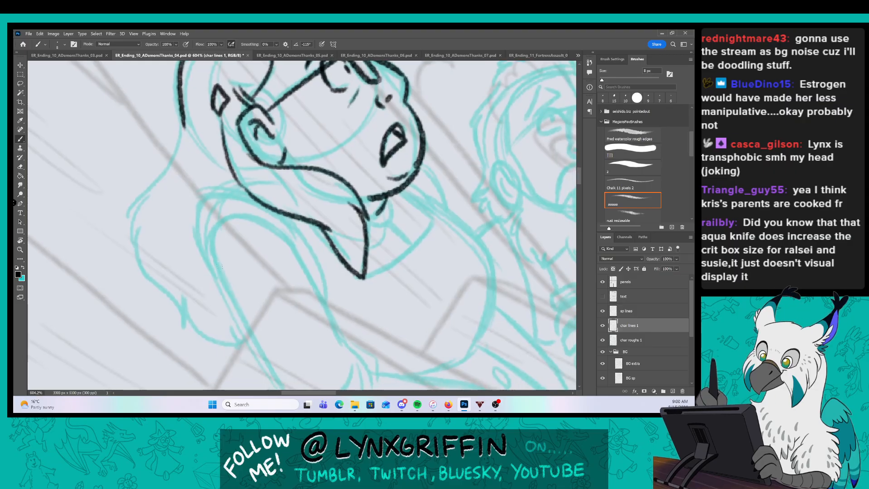
{"action": "mouse_move", "coordinate": [219, 278]}
{"action": "left_mouse_down"}
{"action": "mouse_move", "coordinate": [215, 224]}
{"action": "mouse_move", "coordinate": [292, 244]}
{"action": "left_mouse_up"}
{"action": "mouse_move", "coordinate": [216, 277]}
{"action": "left_mouse_down"}
{"action": "mouse_move", "coordinate": [197, 198]}
{"action": "mouse_move", "coordinate": [248, 203]}
{"action": "mouse_move", "coordinate": [301, 249]}
{"action": "left_mouse_up"}
{"action": "left_click_drag", "start_coordinate": [236, 178], "coordinate": [215, 192]}
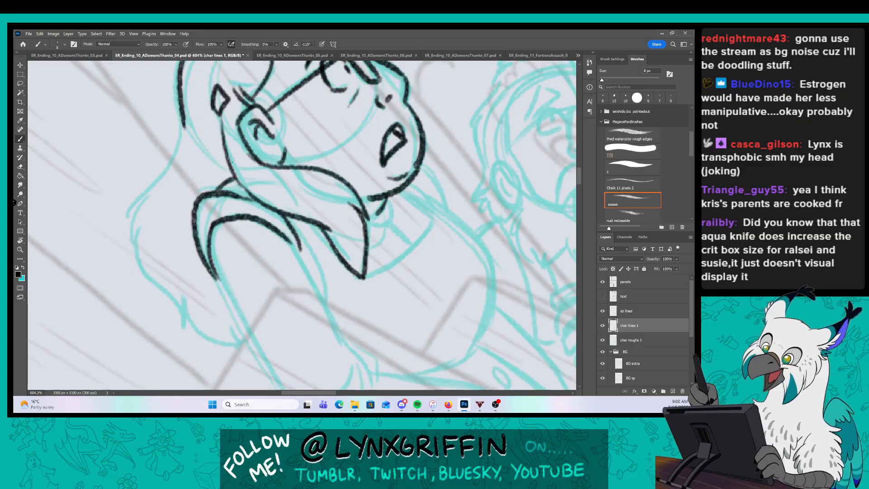
Ink the long hair falling behind the shoulder, ending in a notched lower tip.
{"action": "mouse_move", "coordinate": [183, 138]}
{"action": "left_mouse_down"}
{"action": "mouse_move", "coordinate": [135, 247]}
{"action": "mouse_move", "coordinate": [187, 311]}
{"action": "mouse_move", "coordinate": [190, 304]}
{"action": "mouse_move", "coordinate": [242, 344]}
{"action": "left_mouse_up"}
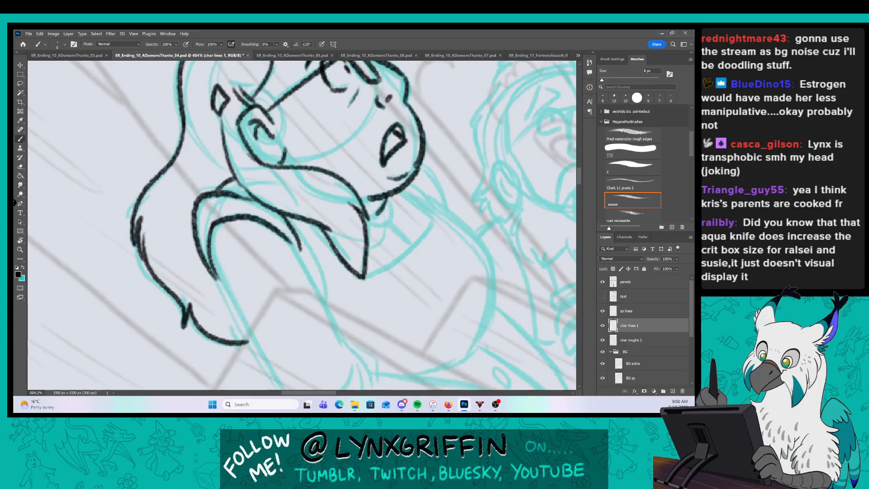
{"action": "left_click_drag", "start_coordinate": [368, 303], "coordinate": [239, 194]}
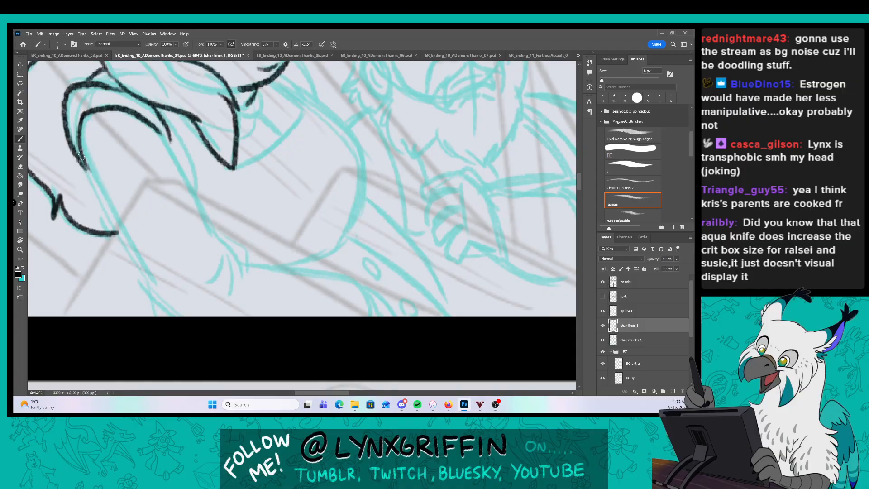
Ink both edges of the long-haired character's upper arm, the elbow creases, and the forearm ending at its cuff.
{"action": "left_click_drag", "start_coordinate": [86, 167], "coordinate": [183, 315]}
{"action": "mouse_move", "coordinate": [162, 132]}
{"action": "left_mouse_down"}
{"action": "mouse_move", "coordinate": [224, 248]}
{"action": "mouse_move", "coordinate": [243, 256]}
{"action": "mouse_move", "coordinate": [231, 293]}
{"action": "left_mouse_up"}
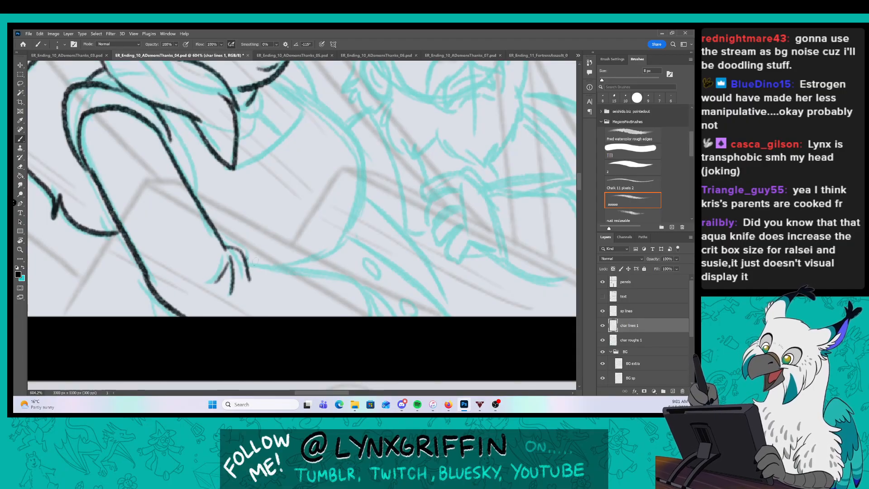
{"action": "mouse_move", "coordinate": [245, 258]}
{"action": "left_mouse_down"}
{"action": "mouse_move", "coordinate": [364, 285]}
{"action": "mouse_move", "coordinate": [383, 316]}
{"action": "left_mouse_up"}
{"action": "left_click_drag", "start_coordinate": [367, 285], "coordinate": [398, 317]}
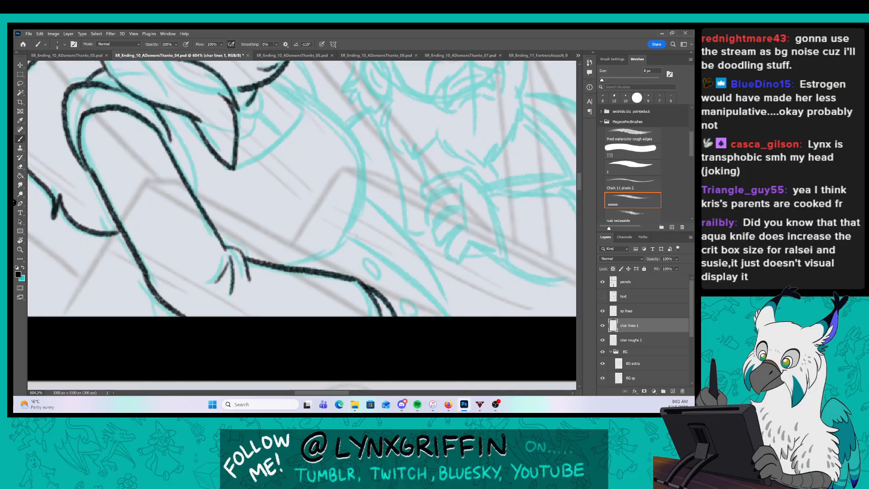
Ink the long-haired character's open collar with its small neck bow, plus the shoulder and front chest contour.
{"action": "key", "text": "space"}
{"action": "mouse_move", "coordinate": [286, 166]}
{"action": "left_mouse_down"}
{"action": "mouse_move", "coordinate": [357, 217]}
{"action": "mouse_move", "coordinate": [366, 264]}
{"action": "left_mouse_up"}
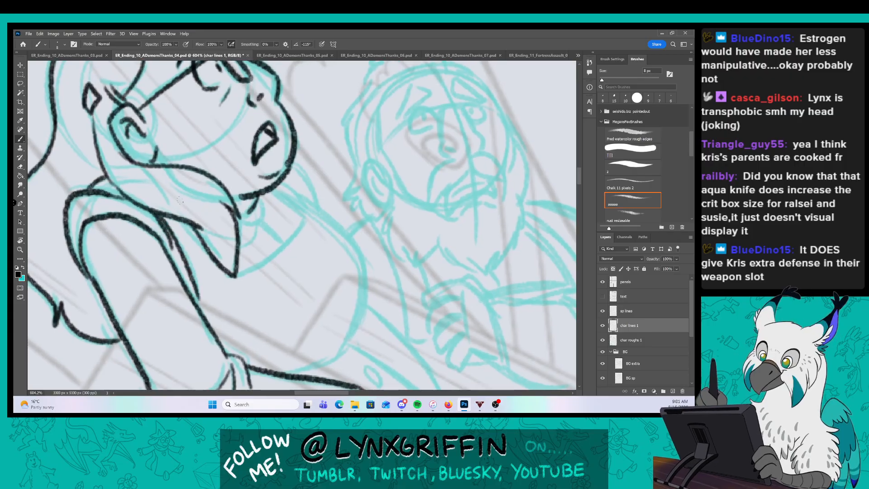
{"action": "left_click_drag", "start_coordinate": [305, 222], "coordinate": [236, 274]}
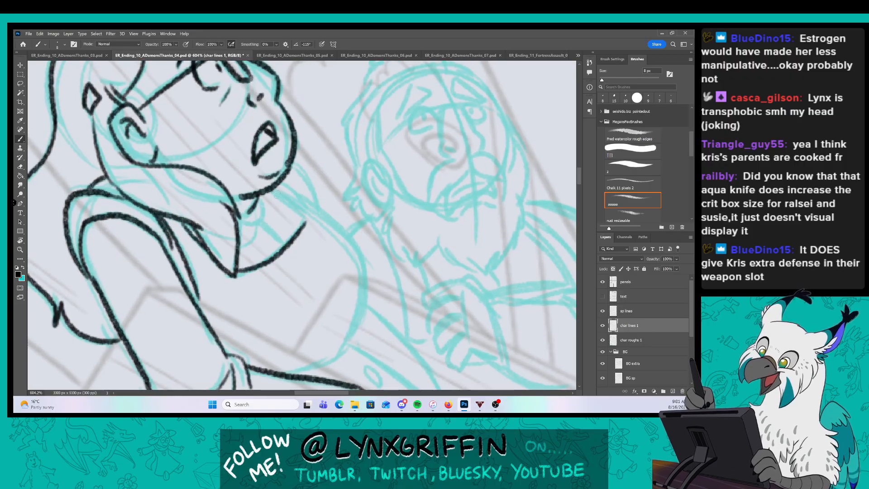
{"action": "mouse_move", "coordinate": [304, 221]}
{"action": "left_mouse_down"}
{"action": "mouse_move", "coordinate": [271, 189]}
{"action": "mouse_move", "coordinate": [362, 310]}
{"action": "mouse_move", "coordinate": [346, 348]}
{"action": "left_mouse_up"}
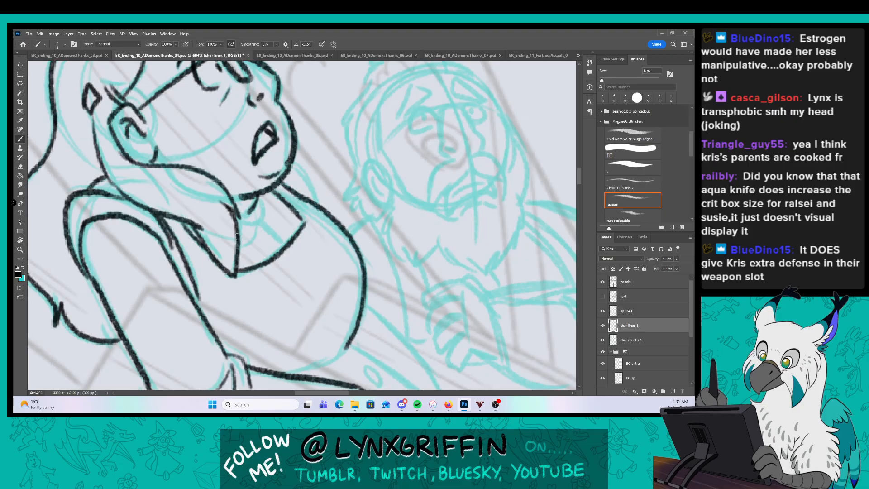
{"action": "mouse_move", "coordinate": [272, 218]}
{"action": "left_mouse_down"}
{"action": "mouse_move", "coordinate": [260, 196]}
{"action": "mouse_move", "coordinate": [285, 243]}
{"action": "left_mouse_up"}
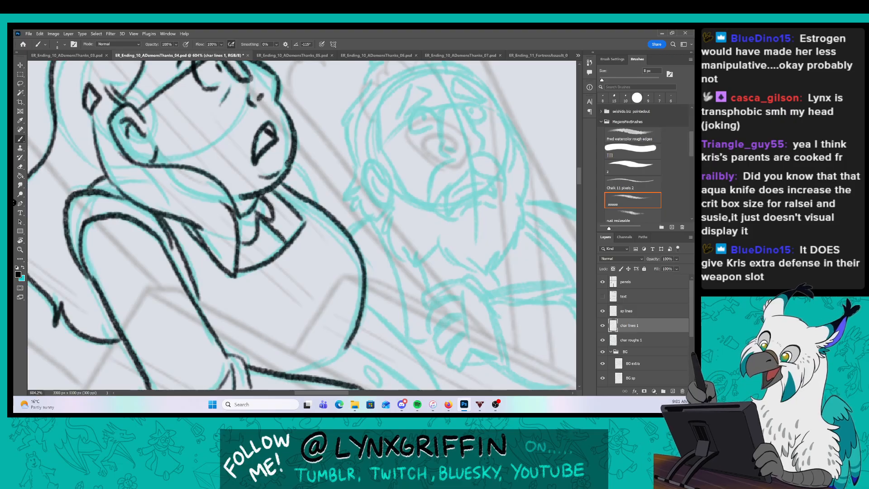
Ink the underside of the chest, the far sleeve with its two small buttons, and the line behind the neck.
{"action": "mouse_move", "coordinate": [453, 288]}
{"action": "left_mouse_down"}
{"action": "mouse_move", "coordinate": [428, 289]}
{"action": "mouse_move", "coordinate": [353, 220]}
{"action": "left_mouse_up"}
{"action": "mouse_move", "coordinate": [183, 302]}
{"action": "left_mouse_down"}
{"action": "mouse_move", "coordinate": [222, 292]}
{"action": "mouse_move", "coordinate": [253, 265]}
{"action": "mouse_move", "coordinate": [351, 352]}
{"action": "left_mouse_up"}
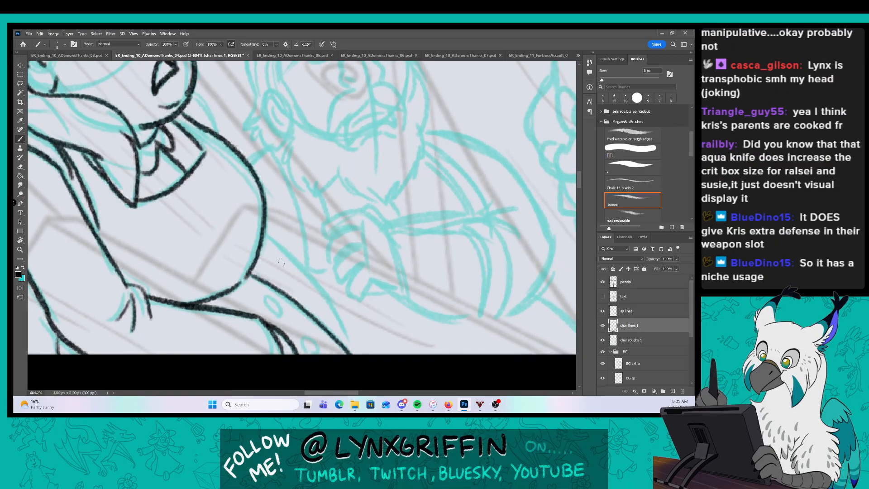
{"action": "left_click_drag", "start_coordinate": [265, 236], "coordinate": [354, 353]}
{"action": "left_click_drag", "start_coordinate": [270, 298], "coordinate": [267, 295]}
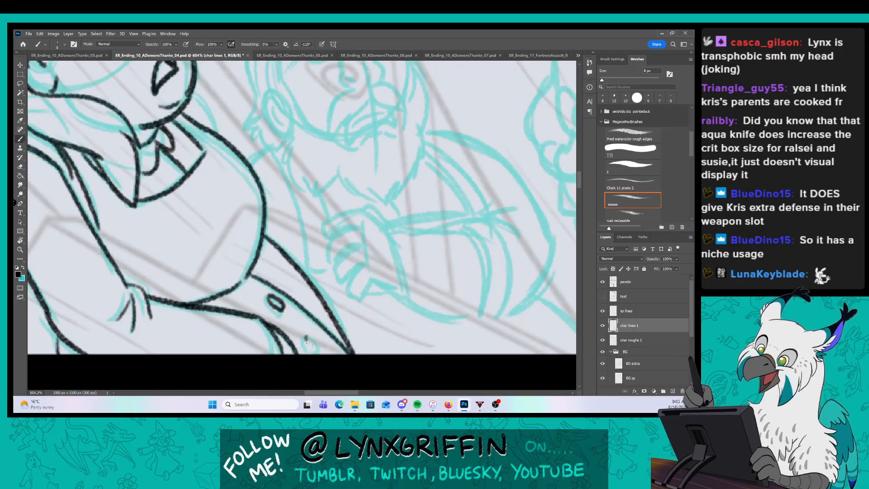
{"action": "left_click_drag", "start_coordinate": [307, 338], "coordinate": [304, 338]}
{"action": "left_click_drag", "start_coordinate": [297, 166], "coordinate": [314, 248]}
{"action": "left_click_drag", "start_coordinate": [211, 176], "coordinate": [231, 204]}
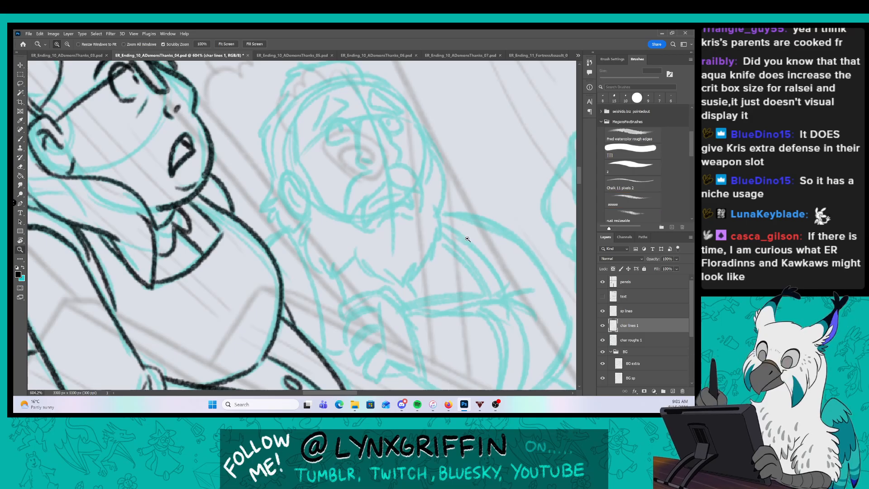
Ink the bearded character's clenched hand, covering the back of the hand, the curled fingers and the thumb.
{"action": "left_click_drag", "start_coordinate": [475, 252], "coordinate": [393, 252]}
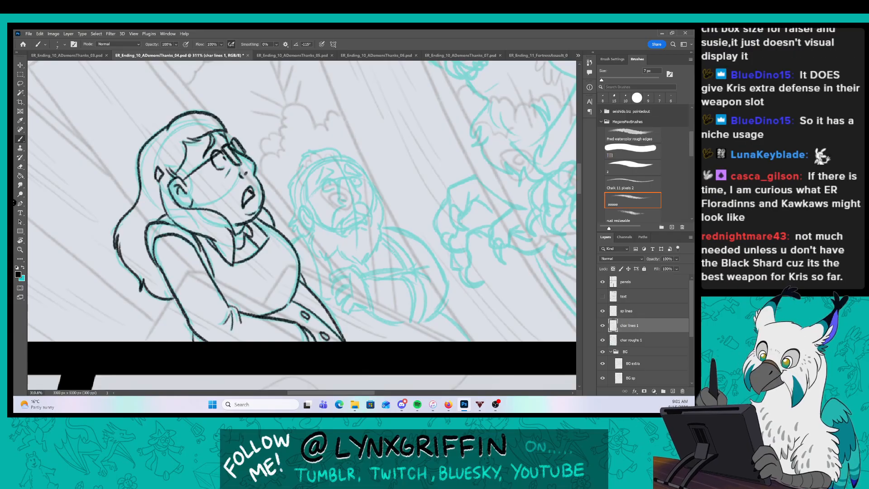
{"action": "key", "text": "z"}
{"action": "left_click_drag", "start_coordinate": [411, 261], "coordinate": [473, 261]}
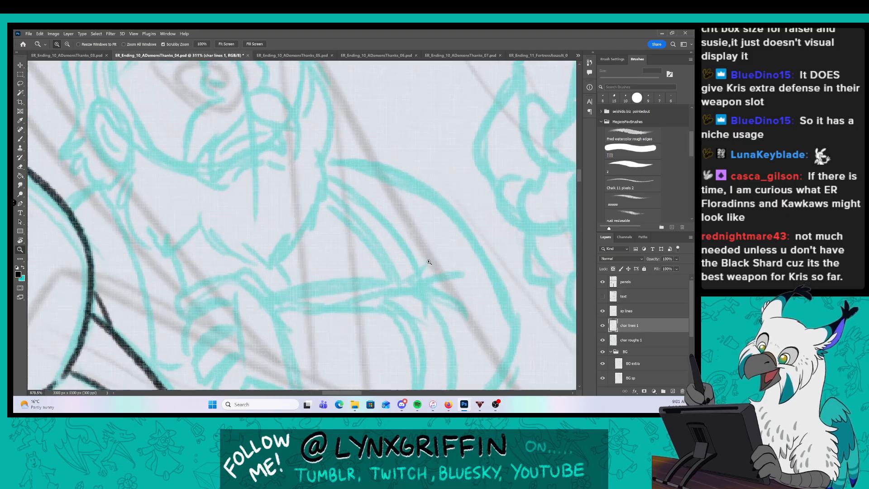
{"action": "left_click_drag", "start_coordinate": [333, 318], "coordinate": [401, 193]}
{"action": "mouse_move", "coordinate": [335, 191]}
{"action": "left_mouse_down"}
{"action": "mouse_move", "coordinate": [303, 156]}
{"action": "mouse_move", "coordinate": [239, 174]}
{"action": "mouse_move", "coordinate": [239, 187]}
{"action": "mouse_move", "coordinate": [296, 184]}
{"action": "left_mouse_up"}
{"action": "mouse_move", "coordinate": [296, 183]}
{"action": "left_mouse_down"}
{"action": "mouse_move", "coordinate": [238, 221]}
{"action": "mouse_move", "coordinate": [254, 235]}
{"action": "mouse_move", "coordinate": [284, 209]}
{"action": "mouse_move", "coordinate": [268, 263]}
{"action": "left_mouse_up"}
{"action": "mouse_move", "coordinate": [304, 233]}
{"action": "left_mouse_down"}
{"action": "mouse_move", "coordinate": [264, 267]}
{"action": "mouse_move", "coordinate": [272, 276]}
{"action": "mouse_move", "coordinate": [319, 262]}
{"action": "mouse_move", "coordinate": [342, 283]}
{"action": "mouse_move", "coordinate": [369, 290]}
{"action": "left_mouse_up"}
{"action": "left_click_drag", "start_coordinate": [357, 226], "coordinate": [276, 242]}
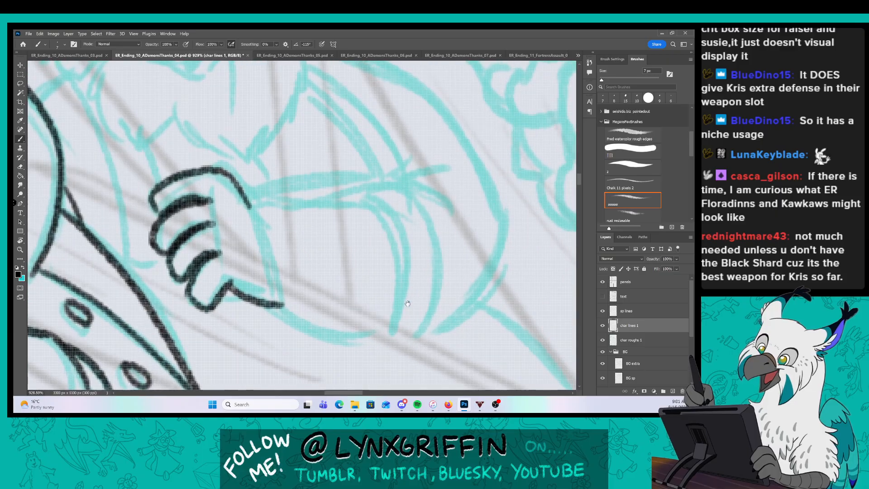
Ink the bearded character's wrist and forearm, along with the double edge of the rolled sleeve and its elbow creases.
{"action": "left_click_drag", "start_coordinate": [262, 210], "coordinate": [274, 238]}
{"action": "mouse_move", "coordinate": [220, 166]}
{"action": "left_mouse_down"}
{"action": "mouse_move", "coordinate": [262, 201]}
{"action": "mouse_move", "coordinate": [364, 199]}
{"action": "mouse_move", "coordinate": [384, 324]}
{"action": "left_mouse_up"}
{"action": "mouse_move", "coordinate": [278, 302]}
{"action": "left_mouse_down"}
{"action": "mouse_move", "coordinate": [346, 329]}
{"action": "mouse_move", "coordinate": [385, 322]}
{"action": "left_mouse_up"}
{"action": "mouse_move", "coordinate": [355, 192]}
{"action": "left_mouse_down"}
{"action": "mouse_move", "coordinate": [423, 207]}
{"action": "mouse_move", "coordinate": [413, 326]}
{"action": "mouse_move", "coordinate": [368, 329]}
{"action": "mouse_move", "coordinate": [348, 368]}
{"action": "left_mouse_up"}
{"action": "left_click_drag", "start_coordinate": [322, 245], "coordinate": [374, 244]}
{"action": "left_click_drag", "start_coordinate": [322, 237], "coordinate": [368, 216]}
Ink the bearded character's nose and both raised eyebrows.
{"action": "mouse_move", "coordinate": [360, 185]}
{"action": "left_mouse_down"}
{"action": "mouse_move", "coordinate": [389, 280]}
{"action": "mouse_move", "coordinate": [413, 267]}
{"action": "mouse_move", "coordinate": [351, 205]}
{"action": "mouse_move", "coordinate": [257, 190]}
{"action": "mouse_move", "coordinate": [273, 215]}
{"action": "mouse_move", "coordinate": [309, 169]}
{"action": "mouse_move", "coordinate": [273, 130]}
{"action": "left_mouse_up"}
{"action": "mouse_move", "coordinate": [191, 157]}
{"action": "left_mouse_down"}
{"action": "mouse_move", "coordinate": [219, 95]}
{"action": "mouse_move", "coordinate": [190, 155]}
{"action": "left_mouse_up"}
{"action": "left_click_drag", "start_coordinate": [269, 105], "coordinate": [319, 119]}
{"action": "mouse_move", "coordinate": [270, 107]}
{"action": "left_mouse_down"}
{"action": "mouse_move", "coordinate": [285, 87]}
{"action": "mouse_move", "coordinate": [315, 116]}
{"action": "left_mouse_up"}
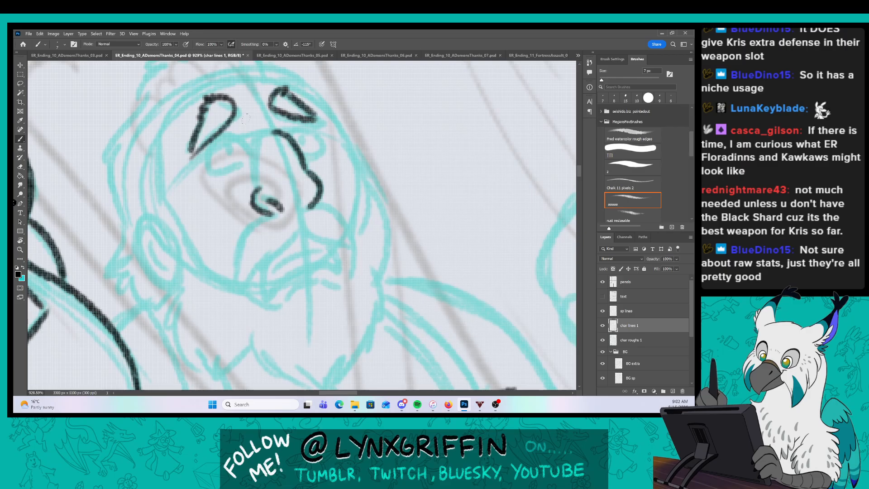
Ink both of the bearded character's upturned eyes with pupils, and the creases beside the nose bridge.
{"action": "mouse_move", "coordinate": [233, 135]}
{"action": "left_mouse_down"}
{"action": "mouse_move", "coordinate": [206, 170]}
{"action": "mouse_move", "coordinate": [248, 156]}
{"action": "mouse_move", "coordinate": [209, 174]}
{"action": "left_mouse_up"}
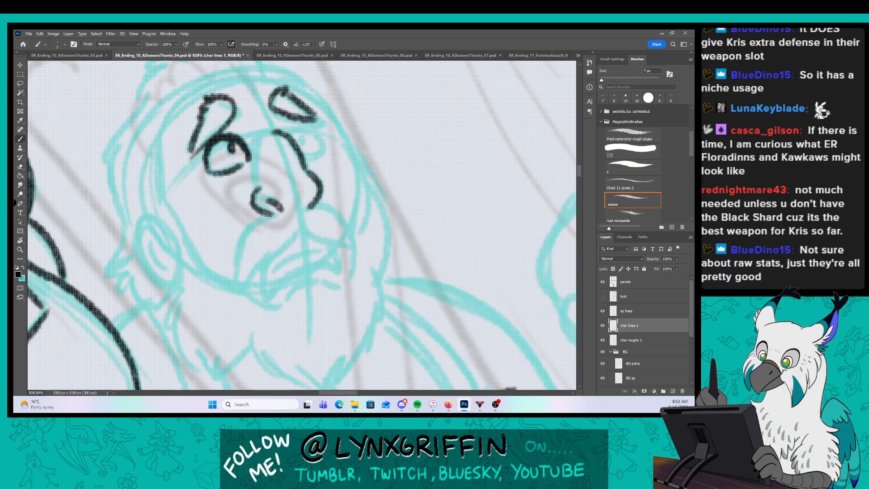
{"action": "mouse_move", "coordinate": [291, 141]}
{"action": "left_mouse_down"}
{"action": "mouse_move", "coordinate": [317, 132]}
{"action": "mouse_move", "coordinate": [297, 154]}
{"action": "left_mouse_up"}
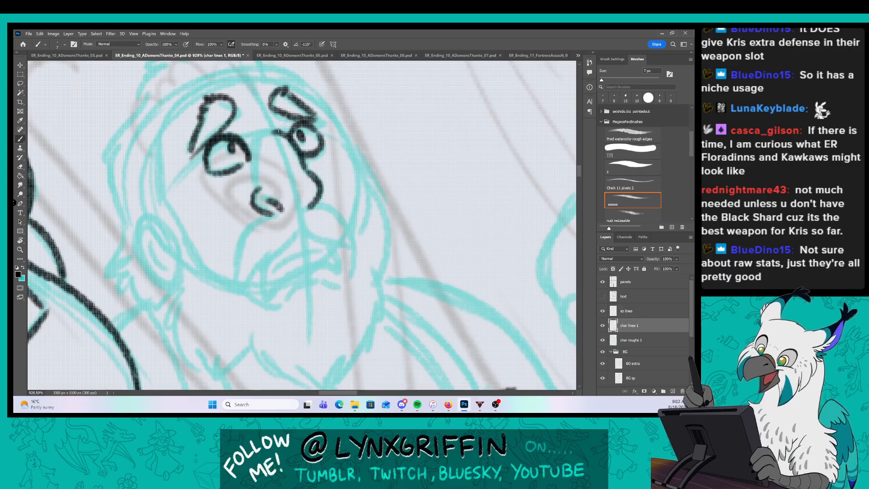
{"action": "left_click_drag", "start_coordinate": [256, 144], "coordinate": [255, 180]}
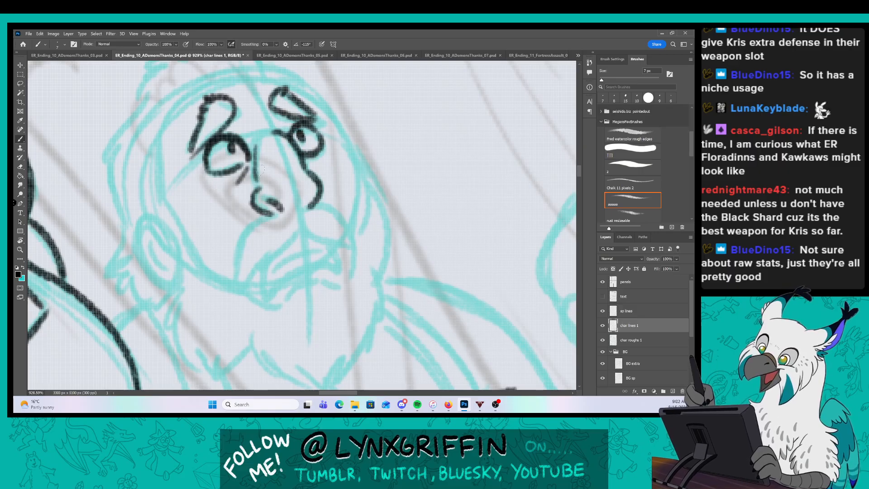
Ink the bearded character's cheek line and the ear with its inner detail.
{"action": "left_click_drag", "start_coordinate": [340, 138], "coordinate": [362, 155]}
{"action": "left_click_drag", "start_coordinate": [187, 213], "coordinate": [202, 290]}
{"action": "left_click_drag", "start_coordinate": [174, 232], "coordinate": [260, 302]}
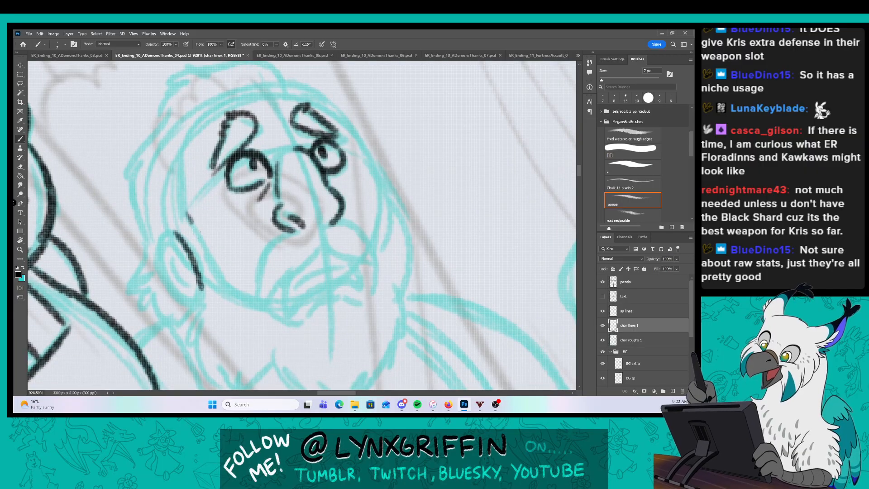
{"action": "left_click_drag", "start_coordinate": [174, 233], "coordinate": [201, 302]}
{"action": "left_click_drag", "start_coordinate": [167, 266], "coordinate": [190, 250]}
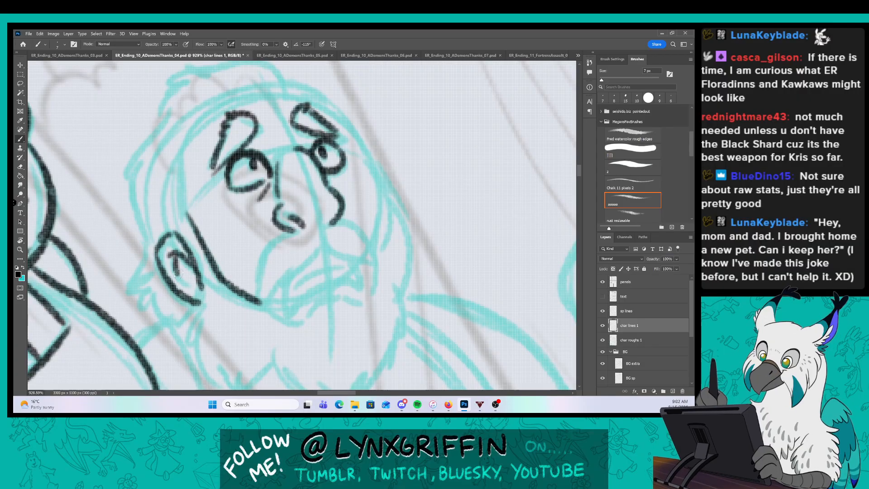
Ink the bearded character's swept-back hair, the hairline around the forehead, and the back of the head.
{"action": "left_click_drag", "start_coordinate": [255, 105], "coordinate": [266, 162]}
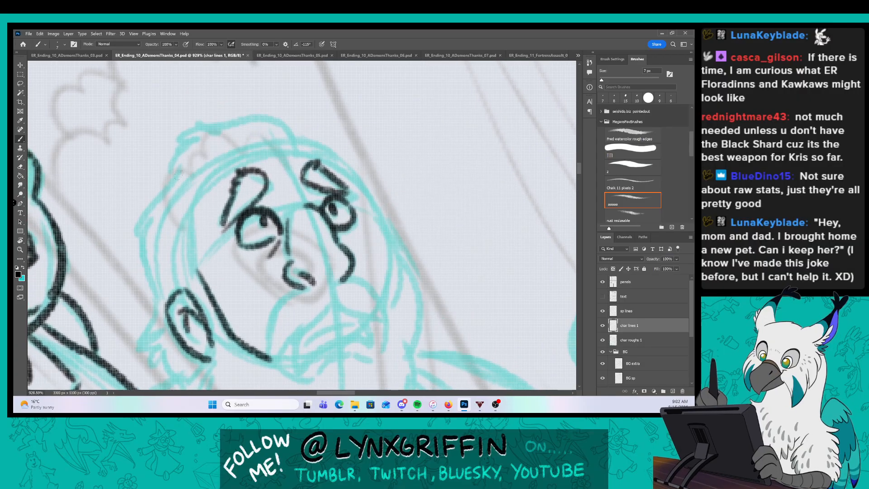
{"action": "mouse_move", "coordinate": [171, 192]}
{"action": "left_mouse_down"}
{"action": "mouse_move", "coordinate": [166, 149]}
{"action": "mouse_move", "coordinate": [186, 128]}
{"action": "mouse_move", "coordinate": [277, 116]}
{"action": "mouse_move", "coordinate": [290, 150]}
{"action": "mouse_move", "coordinate": [221, 174]}
{"action": "left_mouse_up"}
{"action": "left_click_drag", "start_coordinate": [199, 211], "coordinate": [194, 275]}
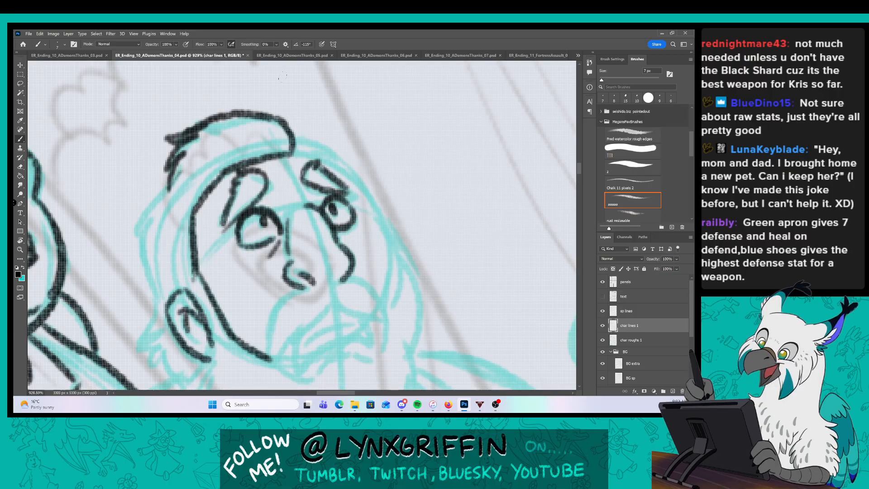
{"action": "left_click_drag", "start_coordinate": [294, 156], "coordinate": [336, 165]}
{"action": "left_click_drag", "start_coordinate": [289, 132], "coordinate": [341, 166]}
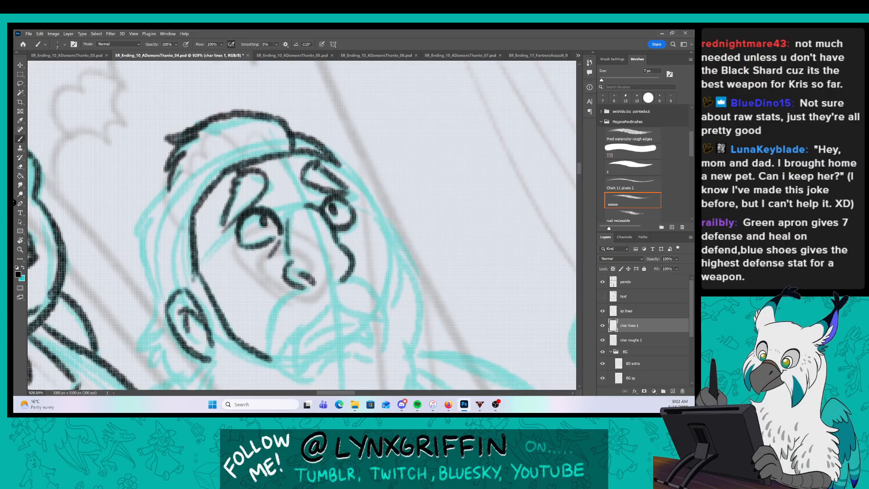
{"action": "mouse_move", "coordinate": [169, 178]}
{"action": "left_mouse_down"}
{"action": "mouse_move", "coordinate": [141, 255]}
{"action": "mouse_move", "coordinate": [158, 306]}
{"action": "left_mouse_up"}
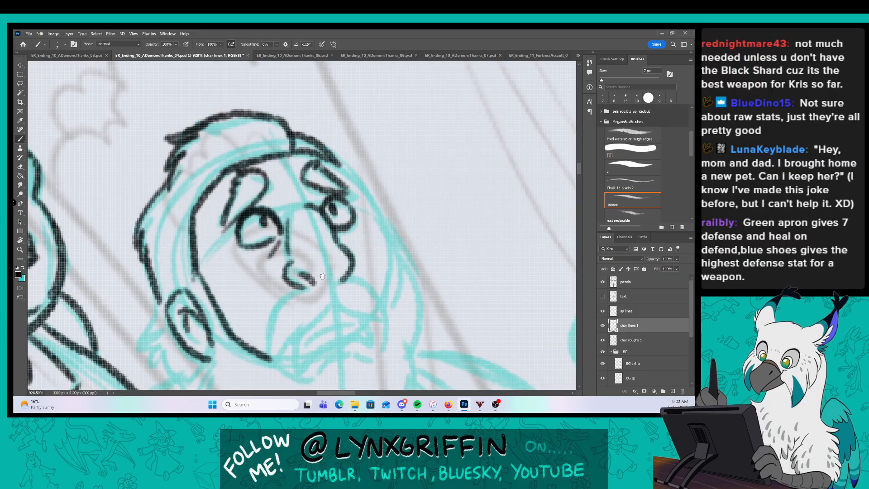
Ink the bearded character's pointed moustache and the open mouth, filling the shadow under the moustache.
{"action": "mouse_move", "coordinate": [322, 276]}
{"action": "left_mouse_down"}
{"action": "mouse_move", "coordinate": [261, 140]}
{"action": "mouse_move", "coordinate": [209, 176]}
{"action": "mouse_move", "coordinate": [210, 226]}
{"action": "left_mouse_up"}
{"action": "mouse_move", "coordinate": [221, 193]}
{"action": "left_mouse_down"}
{"action": "mouse_move", "coordinate": [212, 230]}
{"action": "mouse_move", "coordinate": [265, 172]}
{"action": "mouse_move", "coordinate": [331, 190]}
{"action": "mouse_move", "coordinate": [277, 144]}
{"action": "left_mouse_up"}
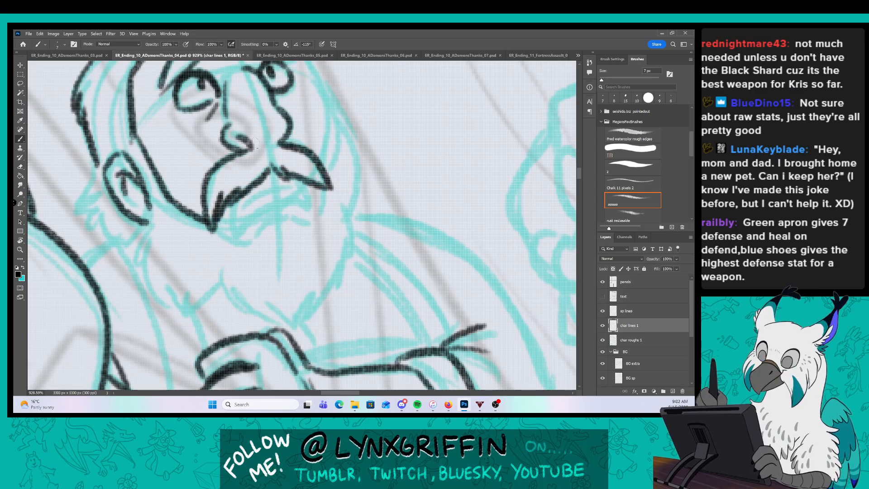
{"action": "left_click_drag", "start_coordinate": [239, 197], "coordinate": [237, 228]}
{"action": "mouse_move", "coordinate": [240, 228]}
{"action": "left_mouse_down"}
{"action": "mouse_move", "coordinate": [275, 205]}
{"action": "mouse_move", "coordinate": [311, 204]}
{"action": "left_mouse_up"}
{"action": "left_click_drag", "start_coordinate": [312, 205], "coordinate": [293, 179]}
{"action": "mouse_move", "coordinate": [244, 206]}
{"action": "left_mouse_down"}
{"action": "mouse_move", "coordinate": [303, 181]}
{"action": "mouse_move", "coordinate": [278, 182]}
{"action": "mouse_move", "coordinate": [276, 171]}
{"action": "left_mouse_up"}
{"action": "mouse_move", "coordinate": [213, 232]}
{"action": "left_mouse_down"}
{"action": "mouse_move", "coordinate": [260, 242]}
{"action": "mouse_move", "coordinate": [322, 186]}
{"action": "left_mouse_up"}
Ink the hair tufts below the ear and the jagged lower outline of the beard.
{"action": "mouse_move", "coordinate": [93, 160]}
{"action": "left_mouse_down"}
{"action": "mouse_move", "coordinate": [76, 208]}
{"action": "mouse_move", "coordinate": [103, 231]}
{"action": "mouse_move", "coordinate": [147, 228]}
{"action": "left_mouse_up"}
{"action": "mouse_move", "coordinate": [146, 270]}
{"action": "left_mouse_down"}
{"action": "mouse_move", "coordinate": [174, 315]}
{"action": "mouse_move", "coordinate": [220, 272]}
{"action": "mouse_move", "coordinate": [269, 315]}
{"action": "mouse_move", "coordinate": [300, 322]}
{"action": "mouse_move", "coordinate": [331, 271]}
{"action": "mouse_move", "coordinate": [340, 202]}
{"action": "left_mouse_up"}
{"action": "scroll", "coordinate": [337, 198], "scroll_direction": "up", "scroll_amount": 5}
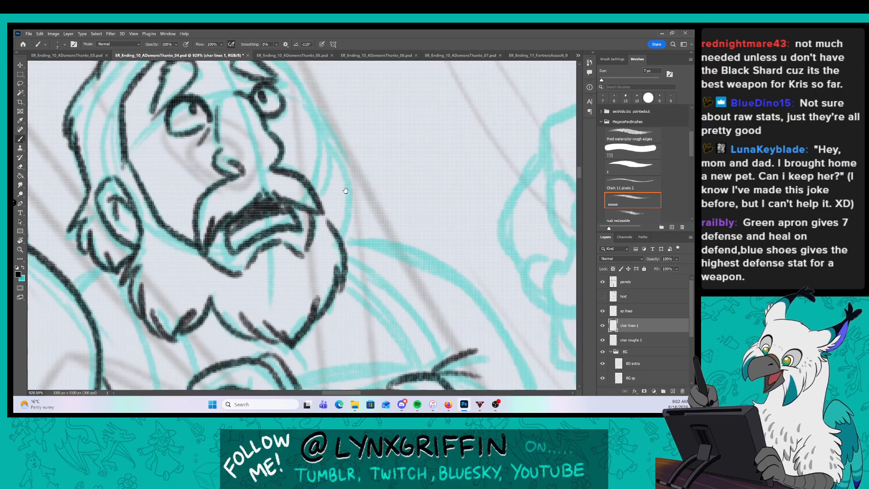
Ink the far side of the bearded character's face and the hair flaring out beside it.
{"action": "mouse_move", "coordinate": [250, 115]}
{"action": "left_mouse_down"}
{"action": "mouse_move", "coordinate": [274, 156]}
{"action": "mouse_move", "coordinate": [293, 245]}
{"action": "left_mouse_up"}
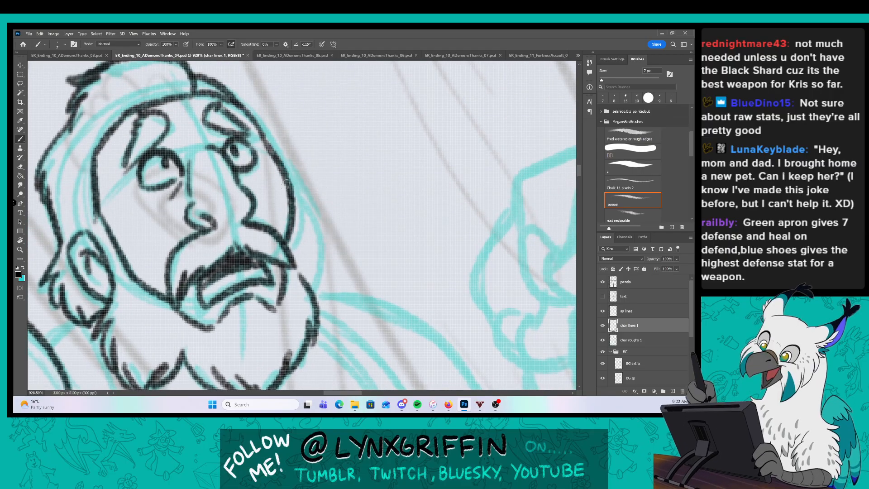
{"action": "mouse_move", "coordinate": [272, 152]}
{"action": "left_mouse_down"}
{"action": "mouse_move", "coordinate": [334, 246]}
{"action": "mouse_move", "coordinate": [317, 301]}
{"action": "left_mouse_up"}
{"action": "scroll", "coordinate": [314, 311], "scroll_direction": "down", "scroll_amount": 5}
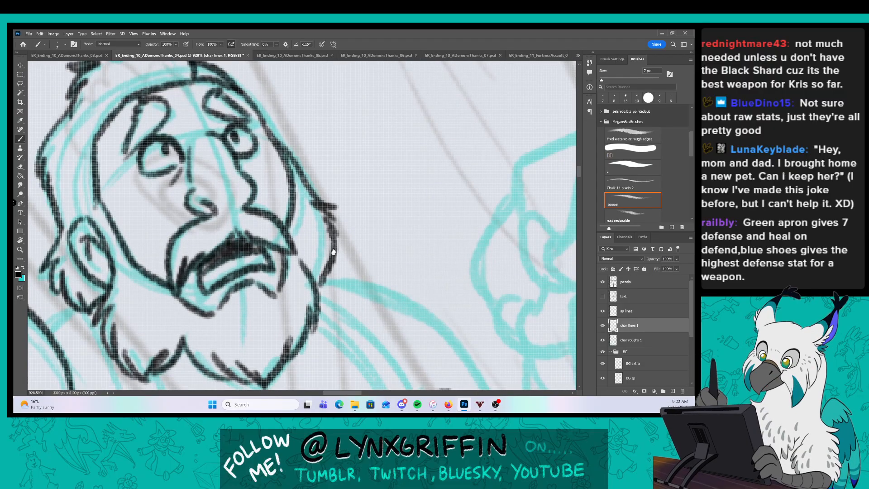
Ink the bearded character's near shoulder, the clothing edges below the beard, and the far fingers under the fist.
{"action": "mouse_move", "coordinate": [120, 170]}
{"action": "left_mouse_down"}
{"action": "mouse_move", "coordinate": [153, 142]}
{"action": "mouse_move", "coordinate": [211, 328]}
{"action": "mouse_move", "coordinate": [249, 325]}
{"action": "left_mouse_up"}
{"action": "left_click_drag", "start_coordinate": [226, 206], "coordinate": [244, 249]}
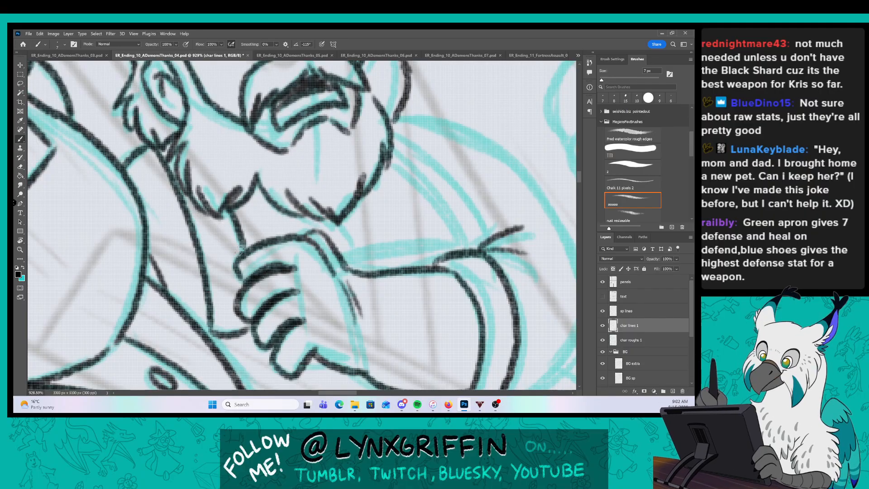
{"action": "left_click_drag", "start_coordinate": [217, 333], "coordinate": [255, 364]}
{"action": "left_click_drag", "start_coordinate": [218, 348], "coordinate": [244, 365]}
Ink the double clothing line running from the beard to the elbow and the upper edge of the folded arm.
{"action": "left_click_drag", "start_coordinate": [439, 242], "coordinate": [342, 251]}
{"action": "left_click_drag", "start_coordinate": [288, 165], "coordinate": [366, 255]}
{"action": "mouse_move", "coordinate": [292, 135]}
{"action": "left_mouse_down"}
{"action": "mouse_move", "coordinate": [358, 195]}
{"action": "mouse_move", "coordinate": [390, 246]}
{"action": "left_mouse_up"}
{"action": "mouse_move", "coordinate": [224, 226]}
{"action": "left_mouse_down"}
{"action": "mouse_move", "coordinate": [263, 267]}
{"action": "mouse_move", "coordinate": [362, 248]}
{"action": "left_mouse_up"}
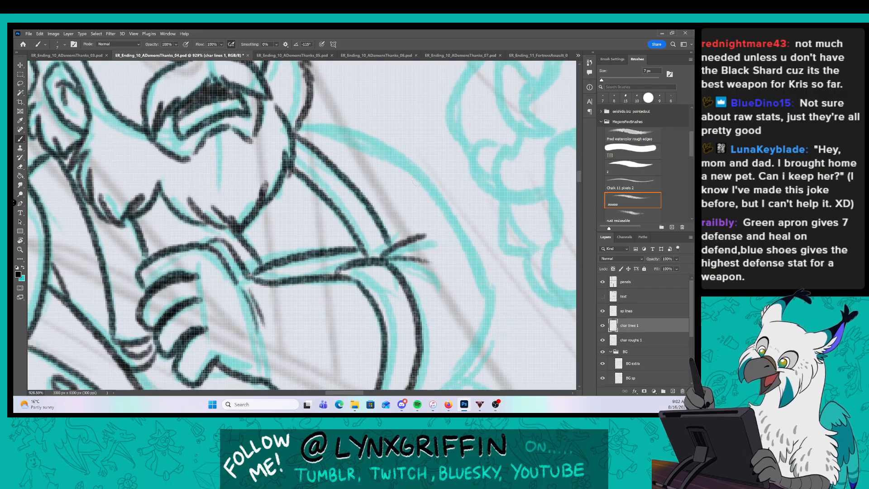
Ink the bearded character's rounded outer shoulder and sleeve, and the back line down to the panel border.
{"action": "scroll", "coordinate": [469, 267], "scroll_direction": "down", "scroll_amount": 3}
{"action": "left_click_drag", "start_coordinate": [469, 267], "coordinate": [339, 249]}
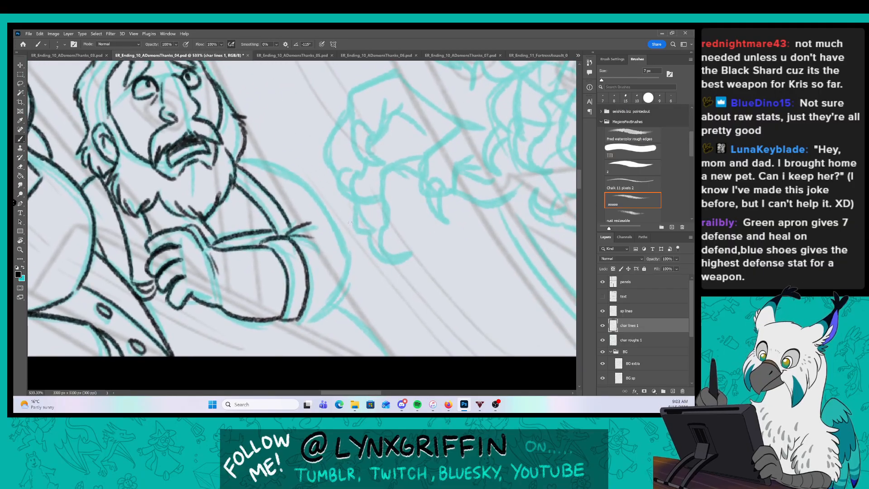
{"action": "left_click_drag", "start_coordinate": [317, 217], "coordinate": [330, 217]}
{"action": "mouse_move", "coordinate": [249, 150]}
{"action": "left_mouse_down"}
{"action": "mouse_move", "coordinate": [302, 180]}
{"action": "mouse_move", "coordinate": [348, 261]}
{"action": "mouse_move", "coordinate": [290, 334]}
{"action": "left_mouse_up"}
{"action": "scroll", "coordinate": [441, 251], "scroll_direction": "down", "scroll_amount": 3}
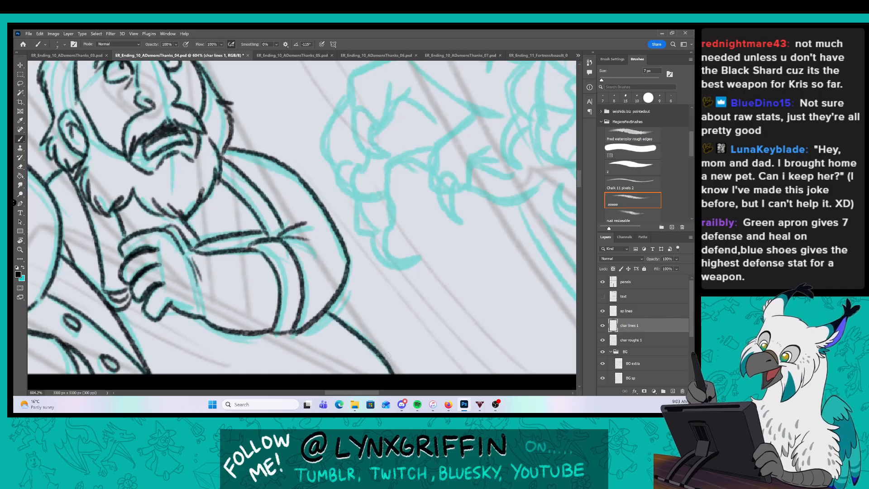
{"action": "key", "text": "bracketright"}
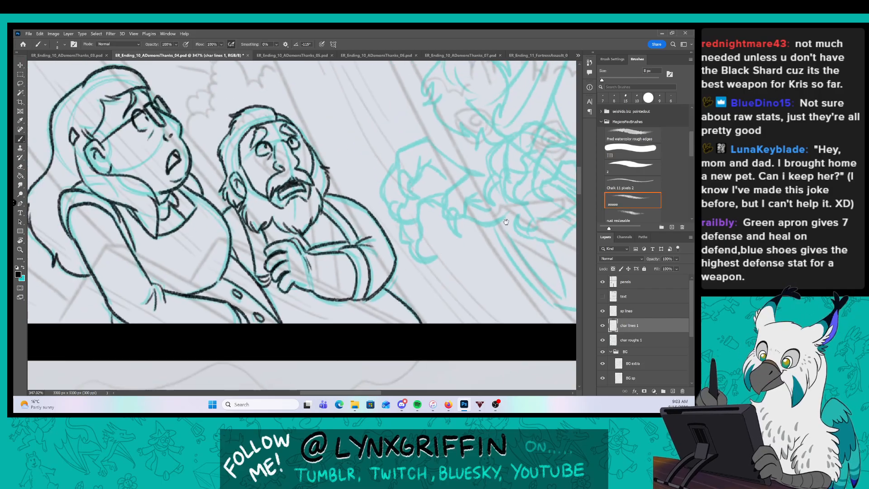
{"action": "left_click_drag", "start_coordinate": [504, 219], "coordinate": [273, 276]}
{"action": "scroll", "coordinate": [368, 267], "scroll_direction": "up", "scroll_amount": 3}
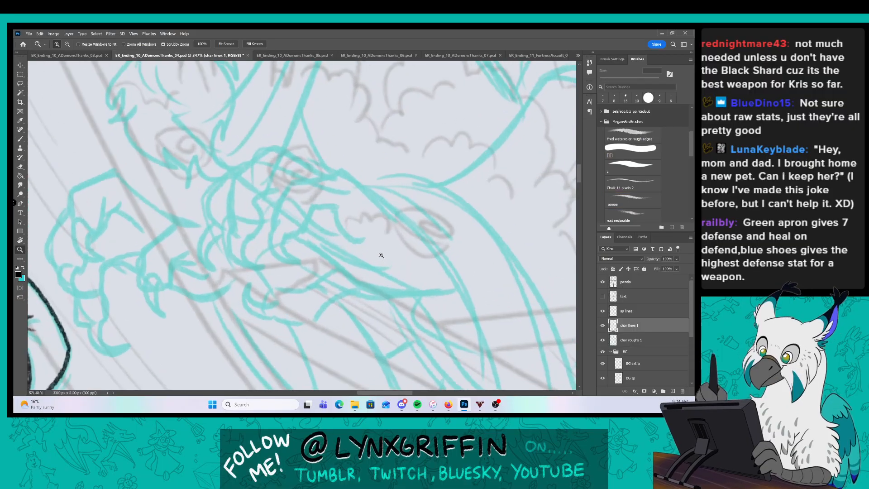
{"action": "mouse_move", "coordinate": [263, 214]}
{"action": "left_mouse_down"}
{"action": "mouse_move", "coordinate": [274, 262]}
{"action": "mouse_move", "coordinate": [302, 197]}
{"action": "mouse_move", "coordinate": [357, 235]}
{"action": "left_mouse_up"}
{"action": "key", "text": "bracketright"}
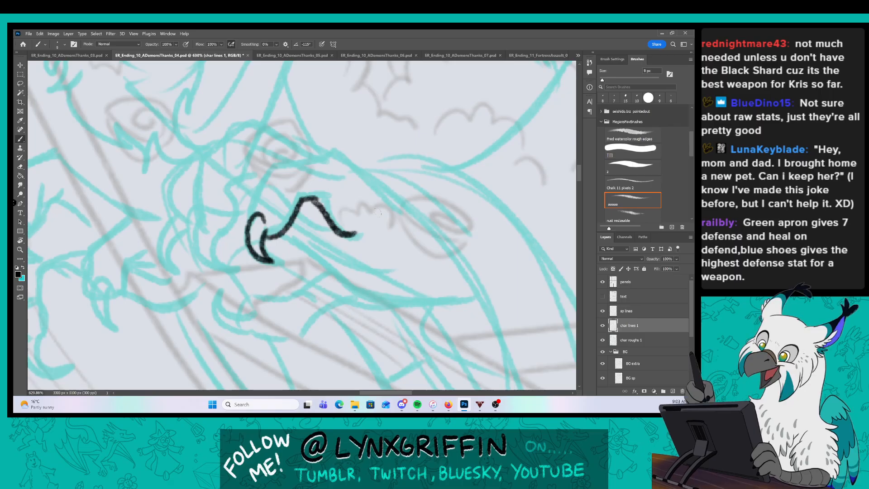
{"action": "mouse_move", "coordinate": [248, 221]}
{"action": "left_mouse_down"}
{"action": "mouse_move", "coordinate": [276, 158]}
{"action": "mouse_move", "coordinate": [337, 151]}
{"action": "left_mouse_up"}
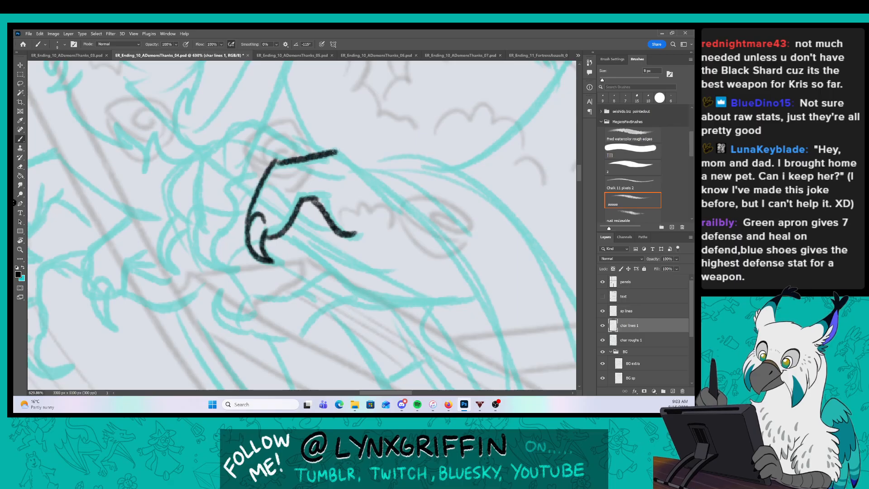
{"action": "left_click", "coordinate": [20, 84]}
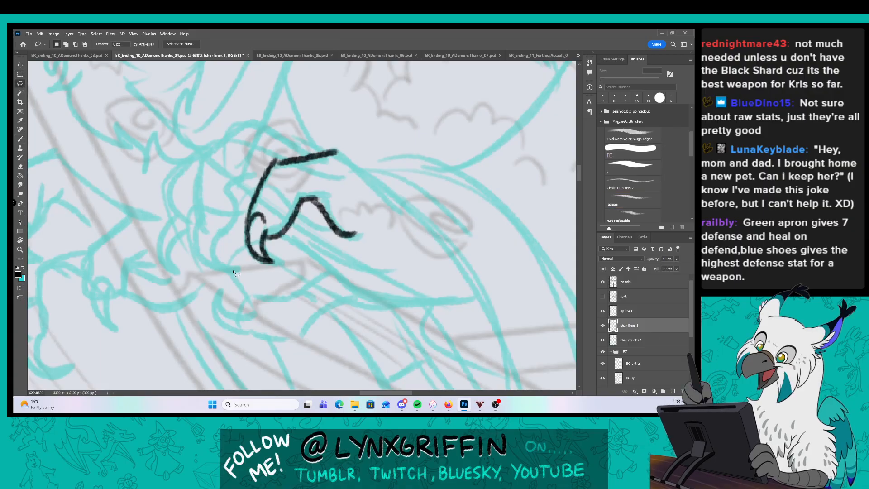
{"action": "left_click_drag", "start_coordinate": [317, 119], "coordinate": [302, 121]}
{"action": "key", "text": "Delete"}
{"action": "key", "text": "ctrl+d"}
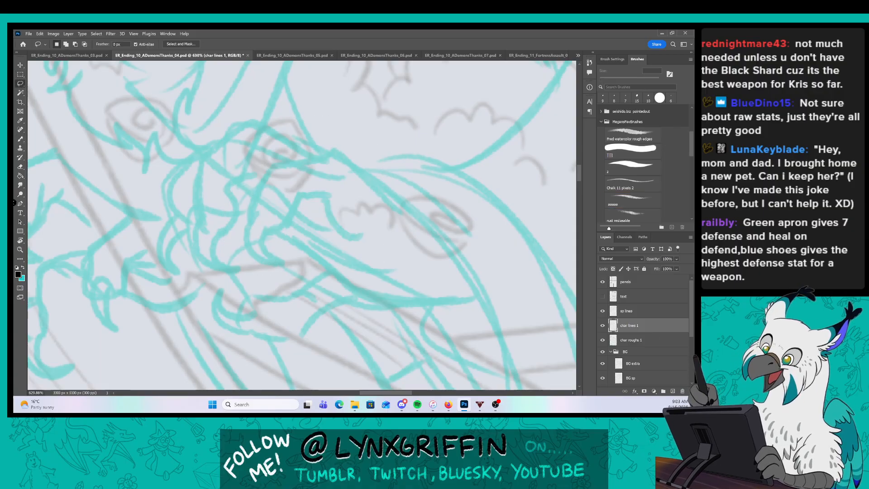
Ink the clawed hand's nearest finger and the back of the hand, with the claw on char lines 1 and the outline on sp lines.
{"action": "key", "text": "b"}
{"action": "left_click", "coordinate": [634, 305]}
{"action": "left_click", "coordinate": [633, 324]}
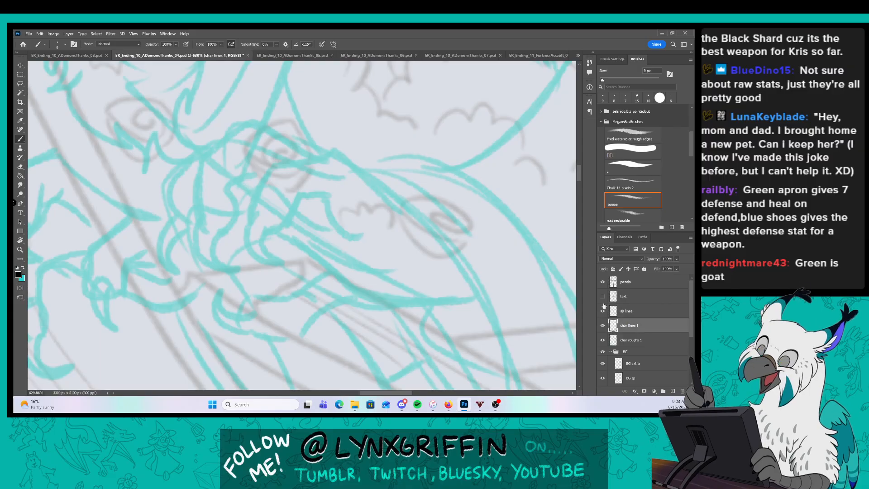
{"action": "mouse_move", "coordinate": [256, 209]}
{"action": "left_mouse_down"}
{"action": "mouse_move", "coordinate": [277, 265]}
{"action": "mouse_move", "coordinate": [273, 225]}
{"action": "mouse_move", "coordinate": [266, 232]}
{"action": "mouse_move", "coordinate": [284, 229]}
{"action": "mouse_move", "coordinate": [303, 198]}
{"action": "mouse_move", "coordinate": [354, 232]}
{"action": "left_mouse_up"}
{"action": "left_click", "coordinate": [647, 316]}
{"action": "mouse_move", "coordinate": [250, 224]}
{"action": "left_mouse_down"}
{"action": "mouse_move", "coordinate": [271, 174]}
{"action": "mouse_move", "coordinate": [379, 194]}
{"action": "left_mouse_up"}
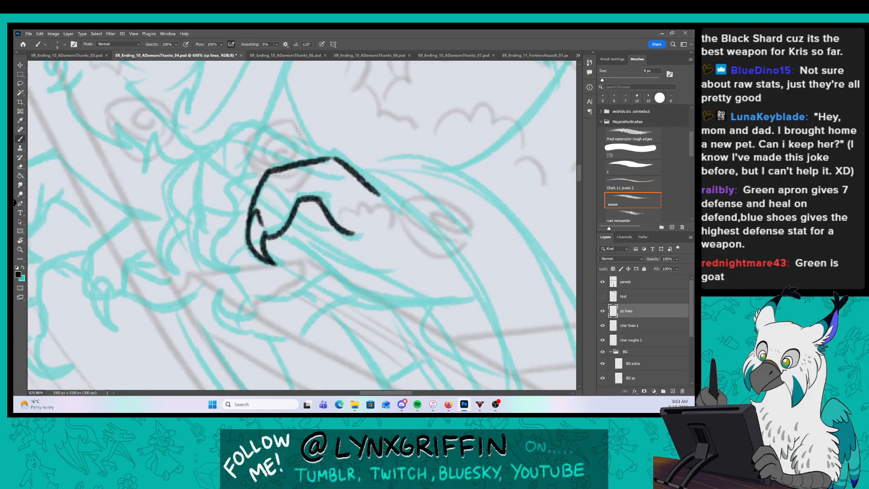
Ink the second finger and its knuckle on sp lines and its curved claw on char lines 1.
{"action": "mouse_move", "coordinate": [313, 157]}
{"action": "left_mouse_down"}
{"action": "mouse_move", "coordinate": [264, 136]}
{"action": "mouse_move", "coordinate": [224, 150]}
{"action": "mouse_move", "coordinate": [208, 160]}
{"action": "mouse_move", "coordinate": [201, 202]}
{"action": "left_mouse_up"}
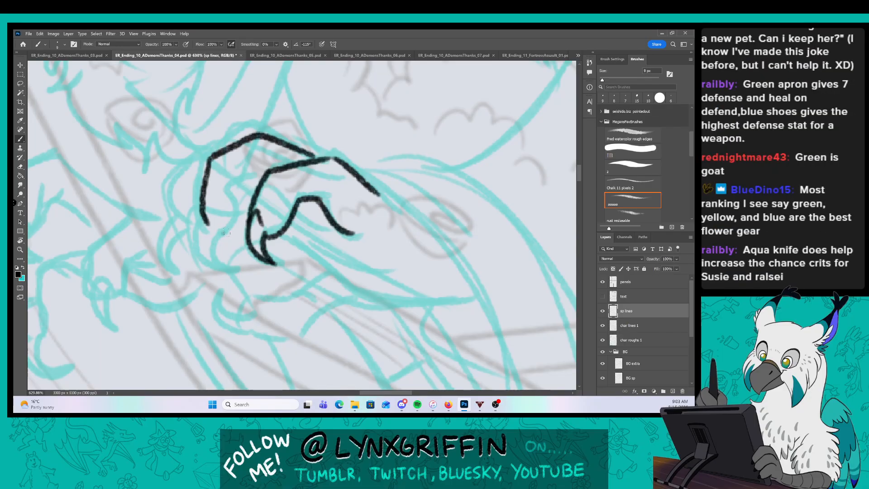
{"action": "mouse_move", "coordinate": [222, 234]}
{"action": "left_mouse_down"}
{"action": "mouse_move", "coordinate": [237, 183]}
{"action": "mouse_move", "coordinate": [261, 181]}
{"action": "left_mouse_up"}
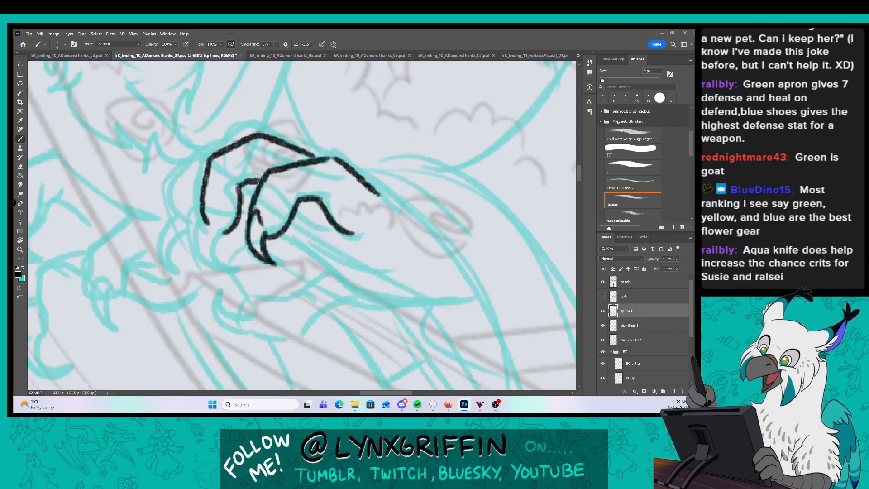
{"action": "left_click", "coordinate": [639, 326]}
{"action": "mouse_move", "coordinate": [208, 222]}
{"action": "left_mouse_down"}
{"action": "mouse_move", "coordinate": [235, 269]}
{"action": "mouse_move", "coordinate": [223, 231]}
{"action": "left_mouse_up"}
{"action": "left_click", "coordinate": [630, 309]}
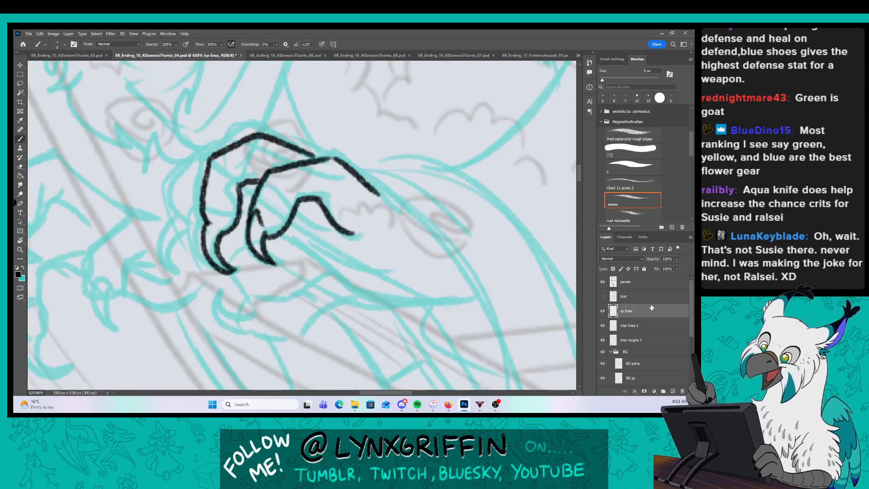
Ink the outermost finger behind the second one on sp lines, with its claw on char lines 1.
{"action": "mouse_move", "coordinate": [255, 130]}
{"action": "left_mouse_down"}
{"action": "mouse_move", "coordinate": [209, 154]}
{"action": "mouse_move", "coordinate": [177, 206]}
{"action": "mouse_move", "coordinate": [190, 221]}
{"action": "mouse_move", "coordinate": [192, 275]}
{"action": "left_mouse_up"}
{"action": "left_click", "coordinate": [629, 324]}
{"action": "left_click_drag", "start_coordinate": [206, 226], "coordinate": [184, 244]}
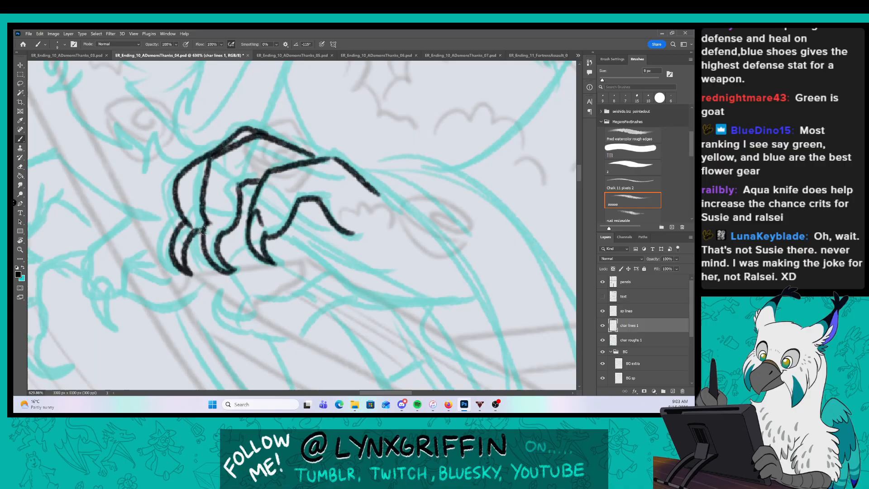
Ink the palm, thumb and underside of the wrist on sp lines, and the thumb's claw on char lines 1.
{"action": "left_click", "coordinate": [633, 311]}
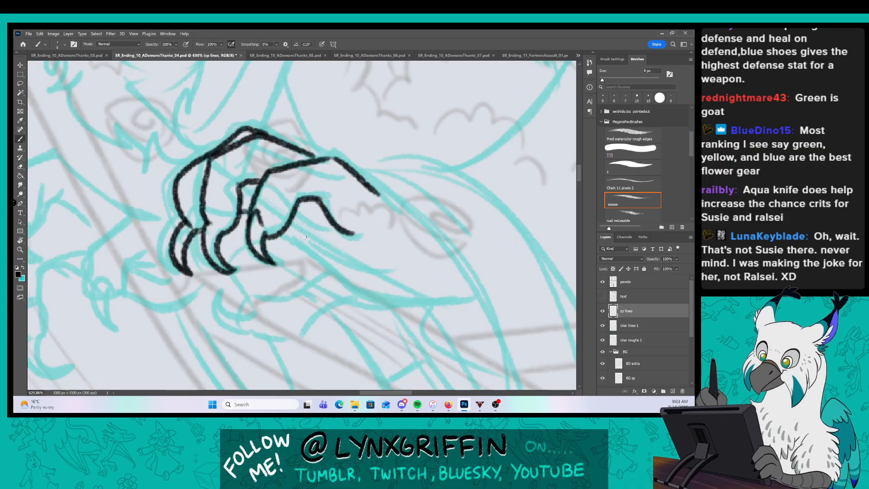
{"action": "mouse_move", "coordinate": [283, 236]}
{"action": "left_mouse_down"}
{"action": "mouse_move", "coordinate": [354, 291]}
{"action": "mouse_move", "coordinate": [331, 273]}
{"action": "mouse_move", "coordinate": [241, 307]}
{"action": "left_mouse_up"}
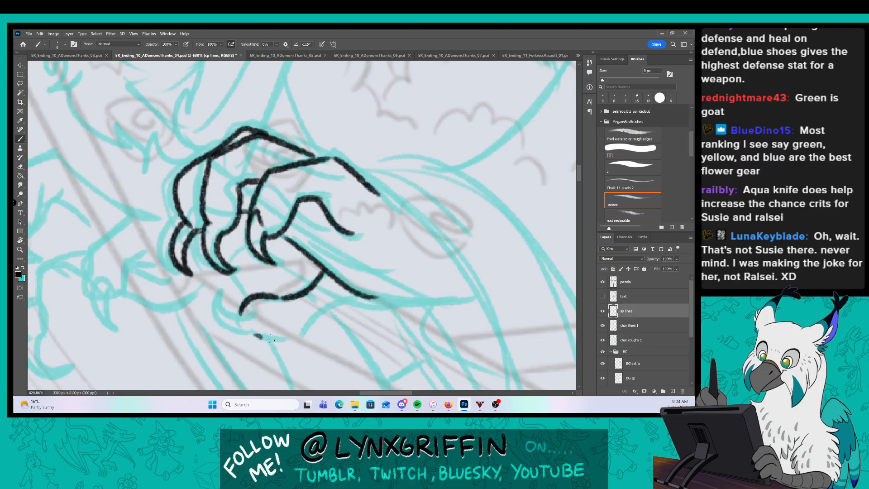
{"action": "mouse_move", "coordinate": [270, 339]}
{"action": "left_mouse_down"}
{"action": "mouse_move", "coordinate": [341, 305]}
{"action": "mouse_move", "coordinate": [474, 299]}
{"action": "left_mouse_up"}
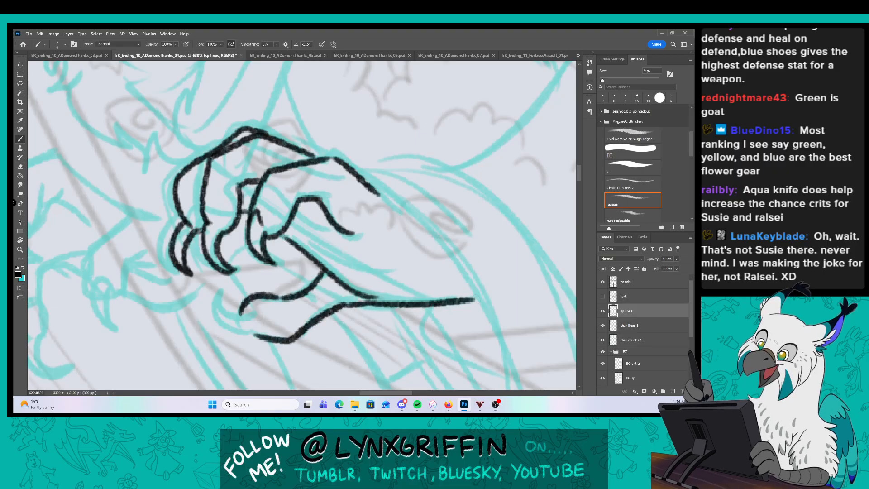
{"action": "left_click", "coordinate": [609, 323]}
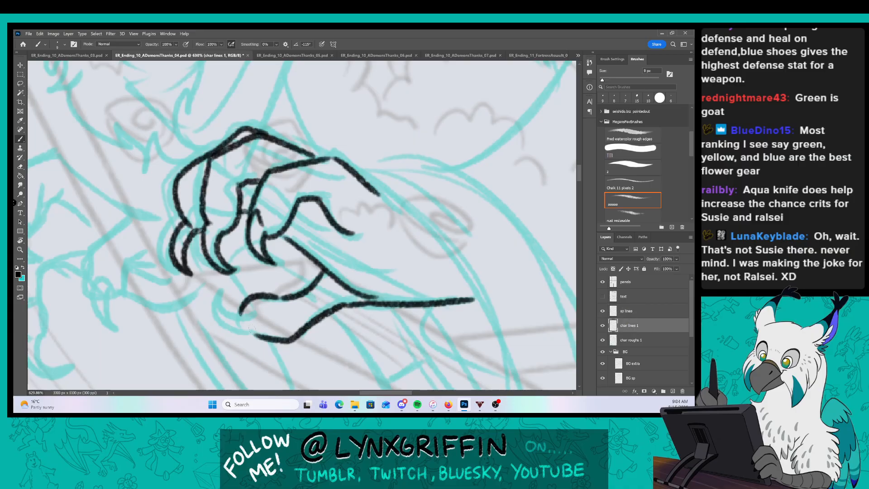
{"action": "left_click_drag", "start_coordinate": [251, 336], "coordinate": [218, 294]}
{"action": "left_click_drag", "start_coordinate": [221, 299], "coordinate": [244, 319]}
Ink the wide sleeve opening hanging from the clawed character's wrist, including its inner folds and outer edge down to the tip.
{"action": "key", "text": "z"}
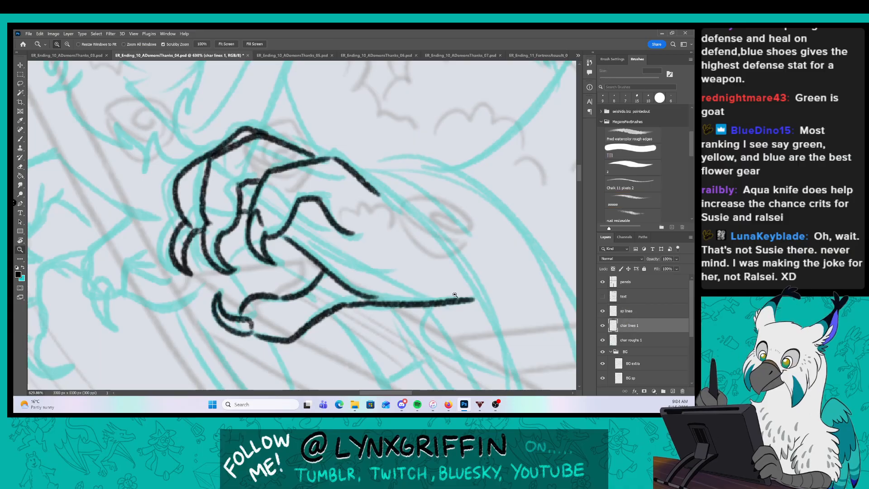
{"action": "mouse_move", "coordinate": [458, 295]}
{"action": "left_mouse_down"}
{"action": "mouse_move", "coordinate": [313, 295]}
{"action": "mouse_move", "coordinate": [264, 279]}
{"action": "left_mouse_up"}
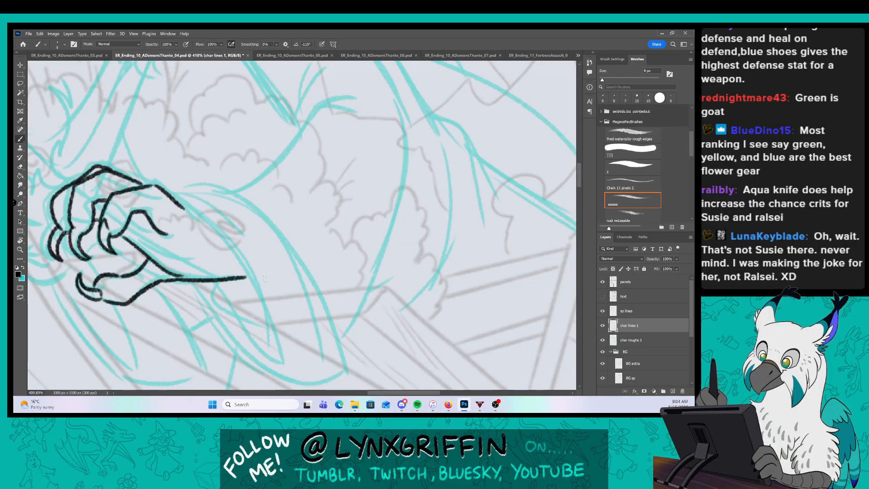
{"action": "left_click_drag", "start_coordinate": [207, 213], "coordinate": [292, 366]}
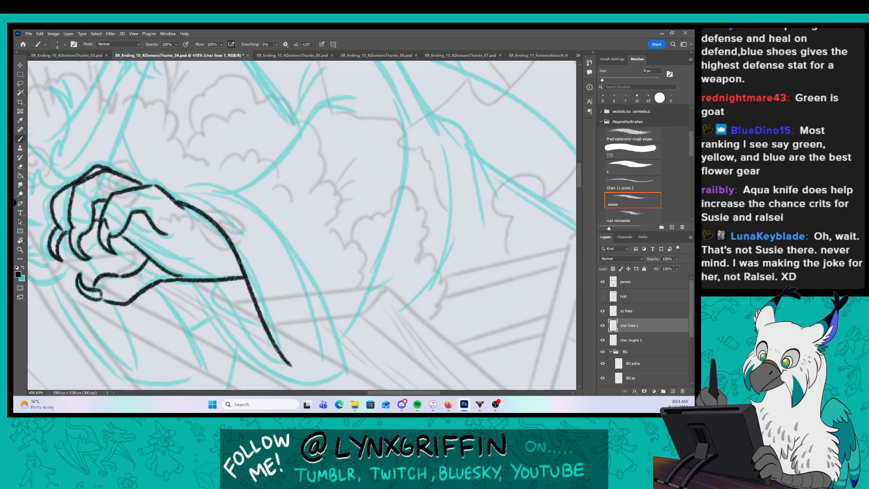
{"action": "mouse_move", "coordinate": [201, 282]}
{"action": "left_mouse_down"}
{"action": "mouse_move", "coordinate": [251, 341]}
{"action": "mouse_move", "coordinate": [292, 369]}
{"action": "left_mouse_up"}
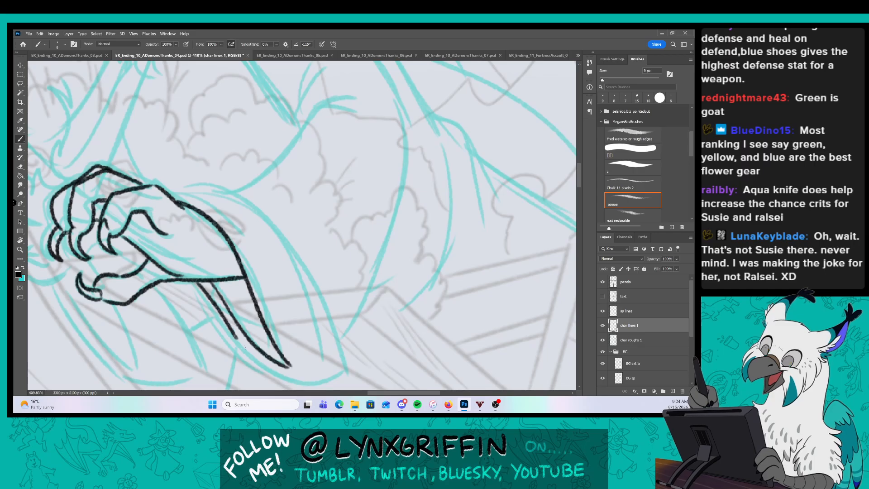
{"action": "left_click_drag", "start_coordinate": [174, 196], "coordinate": [253, 247]}
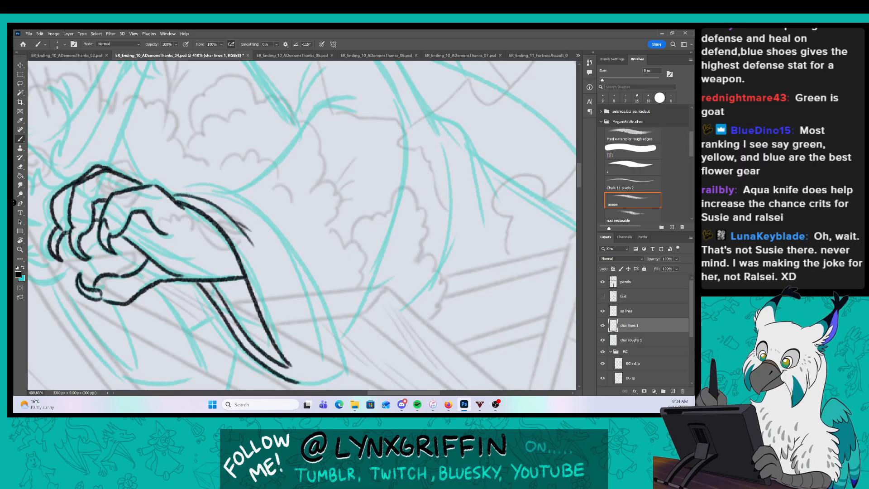
{"action": "mouse_move", "coordinate": [187, 190]}
{"action": "left_mouse_down"}
{"action": "mouse_move", "coordinate": [211, 188]}
{"action": "mouse_move", "coordinate": [257, 212]}
{"action": "mouse_move", "coordinate": [343, 355]}
{"action": "left_mouse_up"}
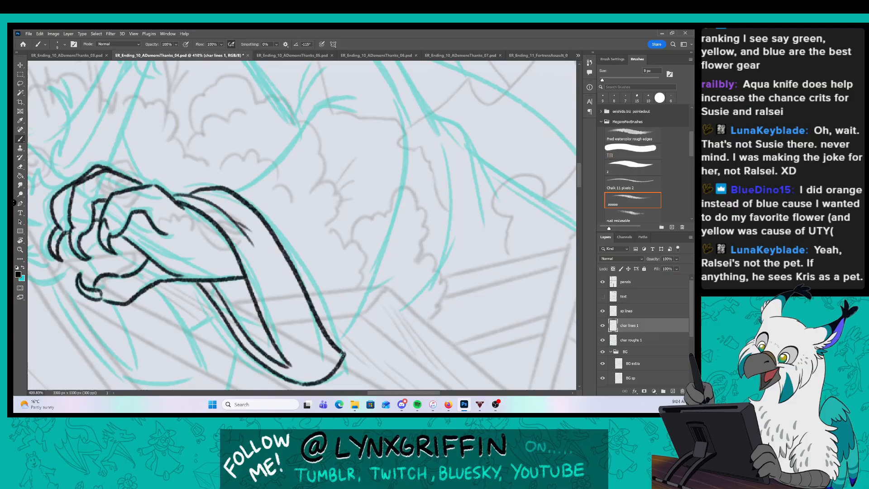
Ink the upper edge of the forearm, the crease lines at the elbow, and both edges of the upper arm.
{"action": "left_click_drag", "start_coordinate": [321, 136], "coordinate": [317, 245]}
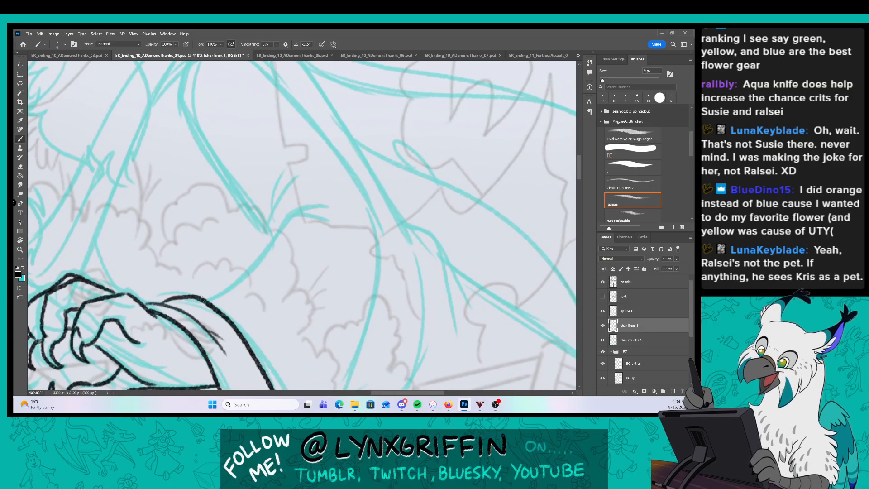
{"action": "mouse_move", "coordinate": [206, 297]}
{"action": "left_mouse_down"}
{"action": "mouse_move", "coordinate": [284, 224]}
{"action": "mouse_move", "coordinate": [325, 220]}
{"action": "mouse_move", "coordinate": [298, 173]}
{"action": "left_mouse_up"}
{"action": "left_click_drag", "start_coordinate": [280, 176], "coordinate": [275, 192]}
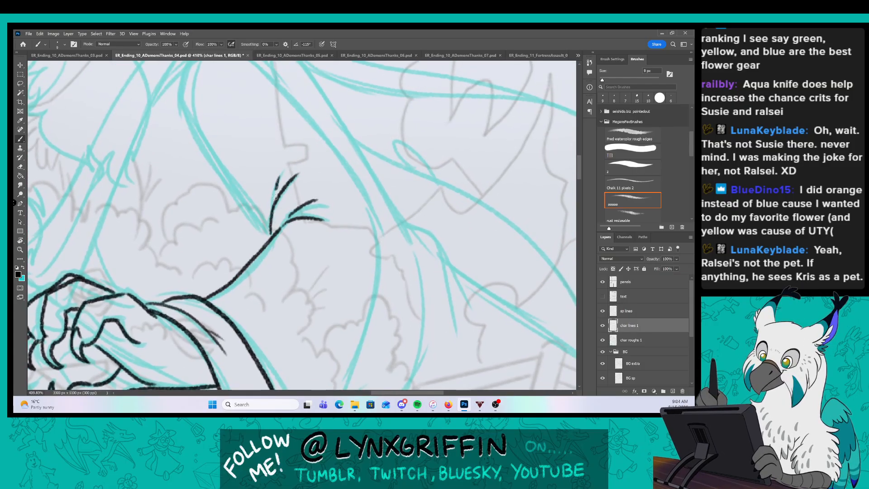
{"action": "left_click_drag", "start_coordinate": [351, 144], "coordinate": [342, 210]}
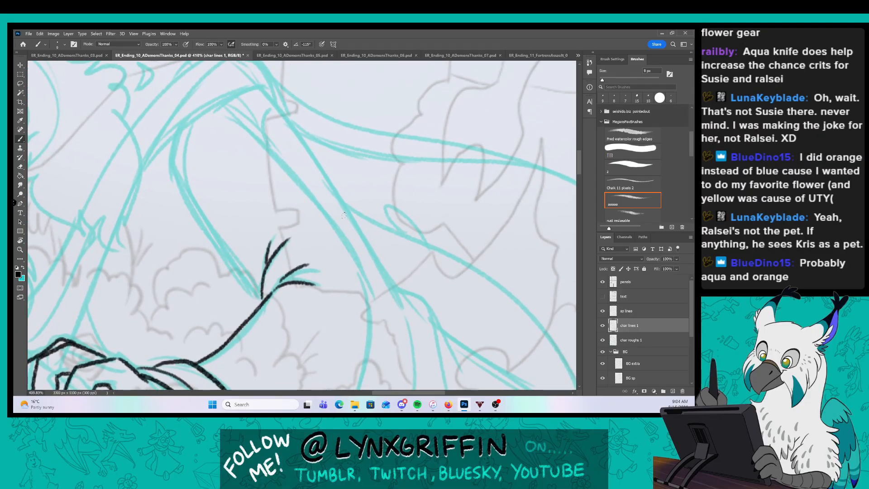
{"action": "mouse_move", "coordinate": [178, 145]}
{"action": "left_mouse_down"}
{"action": "mouse_move", "coordinate": [210, 234]}
{"action": "mouse_move", "coordinate": [261, 298]}
{"action": "left_mouse_up"}
{"action": "mouse_move", "coordinate": [251, 125]}
{"action": "left_mouse_down"}
{"action": "mouse_move", "coordinate": [314, 196]}
{"action": "mouse_move", "coordinate": [368, 300]}
{"action": "mouse_move", "coordinate": [393, 286]}
{"action": "mouse_move", "coordinate": [373, 189]}
{"action": "mouse_move", "coordinate": [332, 165]}
{"action": "mouse_move", "coordinate": [305, 277]}
{"action": "mouse_move", "coordinate": [264, 372]}
{"action": "left_mouse_up"}
Ink the clawed character's back line from the shoulder down behind the arm, with the drapery folds at its lower end.
{"action": "key", "text": "z"}
{"action": "mouse_move", "coordinate": [459, 230]}
{"action": "left_mouse_down"}
{"action": "mouse_move", "coordinate": [421, 230]}
{"action": "mouse_move", "coordinate": [405, 264]}
{"action": "mouse_move", "coordinate": [340, 269]}
{"action": "left_mouse_up"}
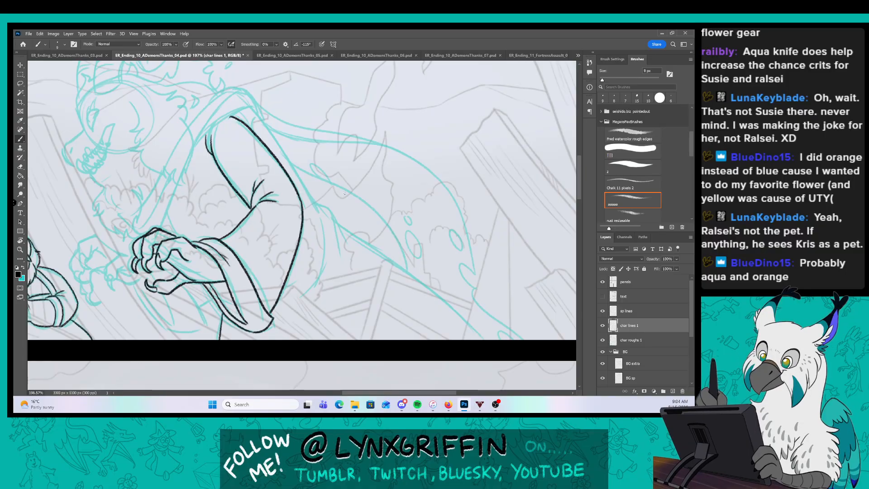
{"action": "key", "text": "z"}
{"action": "left_click_drag", "start_coordinate": [306, 143], "coordinate": [330, 143]}
{"action": "mouse_move", "coordinate": [209, 89]}
{"action": "left_mouse_down"}
{"action": "mouse_move", "coordinate": [257, 144]}
{"action": "mouse_move", "coordinate": [319, 254]}
{"action": "left_mouse_up"}
{"action": "key", "text": "ctrl+z"}
{"action": "mouse_move", "coordinate": [211, 87]}
{"action": "left_mouse_down"}
{"action": "mouse_move", "coordinate": [283, 173]}
{"action": "mouse_move", "coordinate": [324, 262]}
{"action": "left_mouse_up"}
{"action": "left_click_drag", "start_coordinate": [364, 327], "coordinate": [317, 184]}
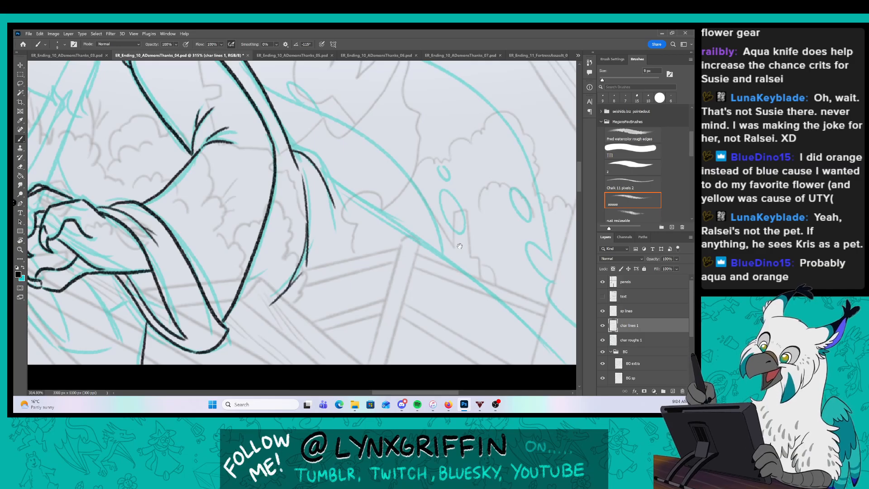
Ink the long line sweeping from the clawed character's lower back down to the panel border.
{"action": "left_click_drag", "start_coordinate": [460, 245], "coordinate": [281, 244]}
{"action": "mouse_move", "coordinate": [145, 177]}
{"action": "left_mouse_down"}
{"action": "mouse_move", "coordinate": [330, 300]}
{"action": "mouse_move", "coordinate": [403, 391]}
{"action": "left_mouse_up"}
{"action": "left_click_drag", "start_coordinate": [361, 193], "coordinate": [323, 195]}
{"action": "left_click_drag", "start_coordinate": [248, 220], "coordinate": [361, 252]}
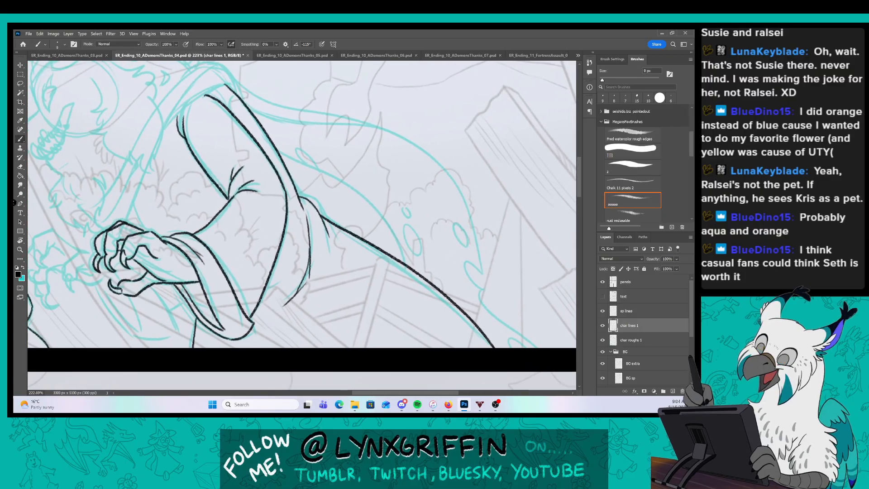
Ink the clawed character's cheek edge, jagged jaw fur and back-of-neck line on sp lines.
{"action": "left_click_drag", "start_coordinate": [190, 121], "coordinate": [275, 202]}
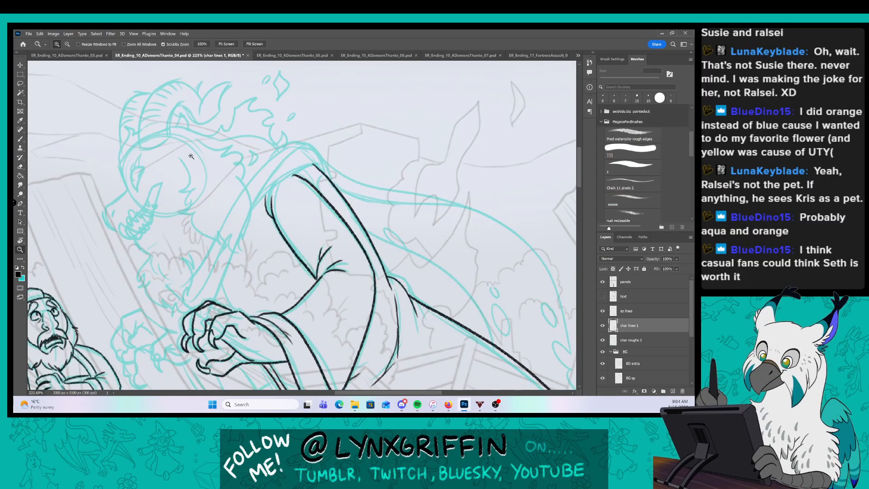
{"action": "left_click_drag", "start_coordinate": [191, 156], "coordinate": [291, 165]}
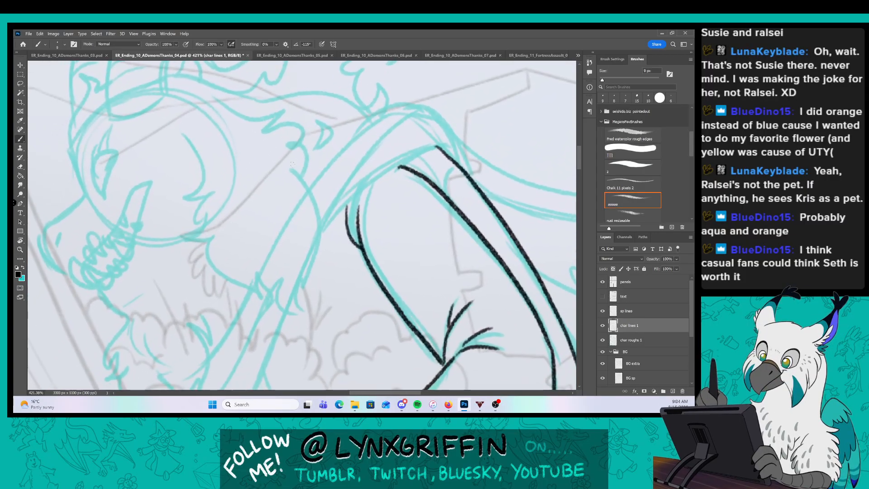
{"action": "left_click", "coordinate": [623, 310]}
{"action": "mouse_move", "coordinate": [189, 137]}
{"action": "left_mouse_down"}
{"action": "mouse_move", "coordinate": [180, 194]}
{"action": "mouse_move", "coordinate": [205, 269]}
{"action": "mouse_move", "coordinate": [277, 284]}
{"action": "left_mouse_up"}
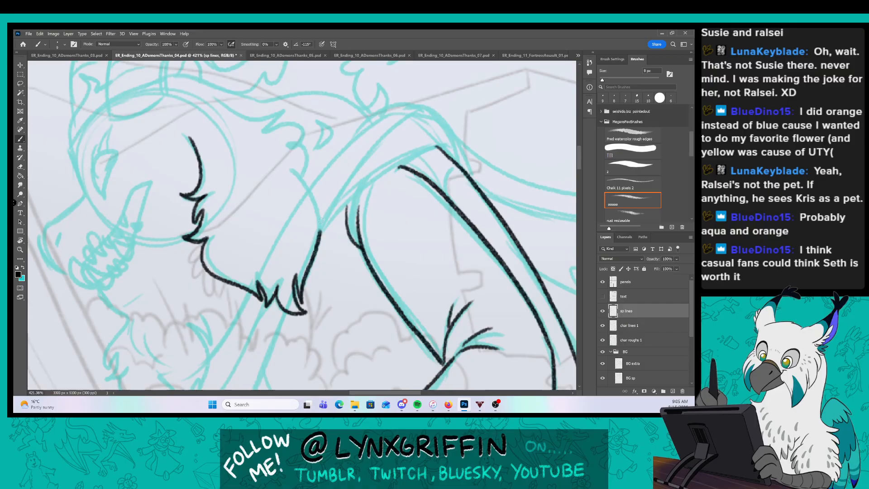
Ink the curling hair tufts behind the clawed character's head and the small detached wisp beside them.
{"action": "left_click_drag", "start_coordinate": [342, 120], "coordinate": [320, 203]}
{"action": "mouse_move", "coordinate": [199, 183]}
{"action": "left_mouse_down"}
{"action": "mouse_move", "coordinate": [282, 209]}
{"action": "mouse_move", "coordinate": [271, 227]}
{"action": "mouse_move", "coordinate": [288, 251]}
{"action": "left_mouse_up"}
{"action": "left_click_drag", "start_coordinate": [294, 222], "coordinate": [298, 233]}
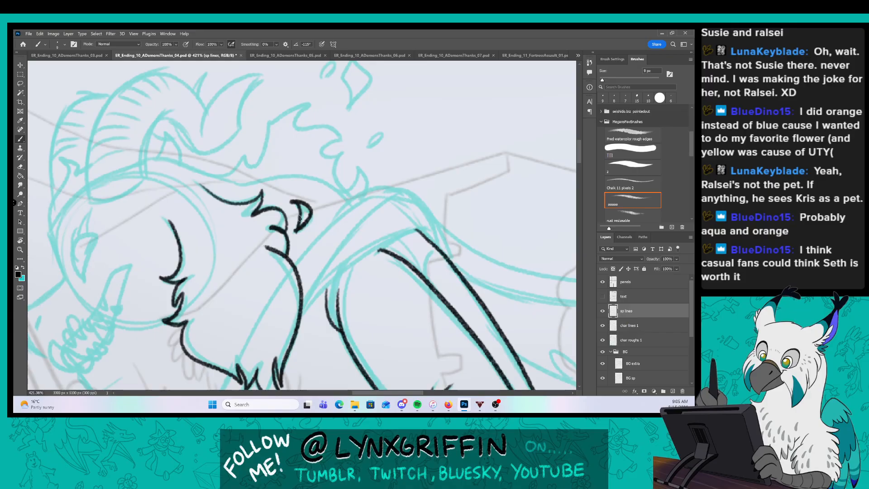
Ink the flame-like hair from the base of the horn to the shoulder, plus the diamond and droplet-shaped sparks around it.
{"action": "left_click_drag", "start_coordinate": [329, 192], "coordinate": [319, 209]}
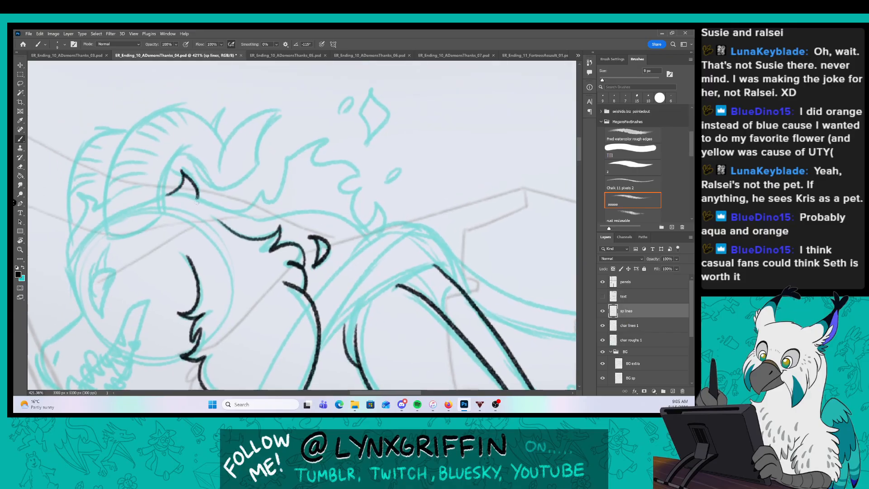
{"action": "mouse_move", "coordinate": [196, 202]}
{"action": "left_mouse_down"}
{"action": "mouse_move", "coordinate": [239, 209]}
{"action": "mouse_move", "coordinate": [273, 166]}
{"action": "mouse_move", "coordinate": [311, 150]}
{"action": "mouse_move", "coordinate": [346, 162]}
{"action": "mouse_move", "coordinate": [384, 227]}
{"action": "left_mouse_up"}
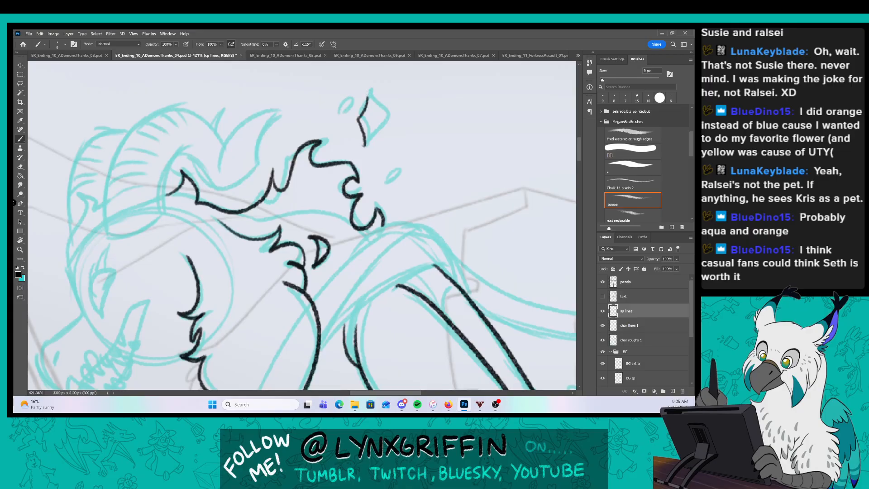
{"action": "mouse_move", "coordinate": [367, 87]}
{"action": "left_mouse_down"}
{"action": "mouse_move", "coordinate": [387, 111]}
{"action": "mouse_move", "coordinate": [364, 146]}
{"action": "left_mouse_up"}
{"action": "mouse_move", "coordinate": [347, 98]}
{"action": "left_mouse_down"}
{"action": "mouse_move", "coordinate": [339, 114]}
{"action": "mouse_move", "coordinate": [349, 101]}
{"action": "left_mouse_up"}
{"action": "left_click_drag", "start_coordinate": [383, 349], "coordinate": [333, 269]}
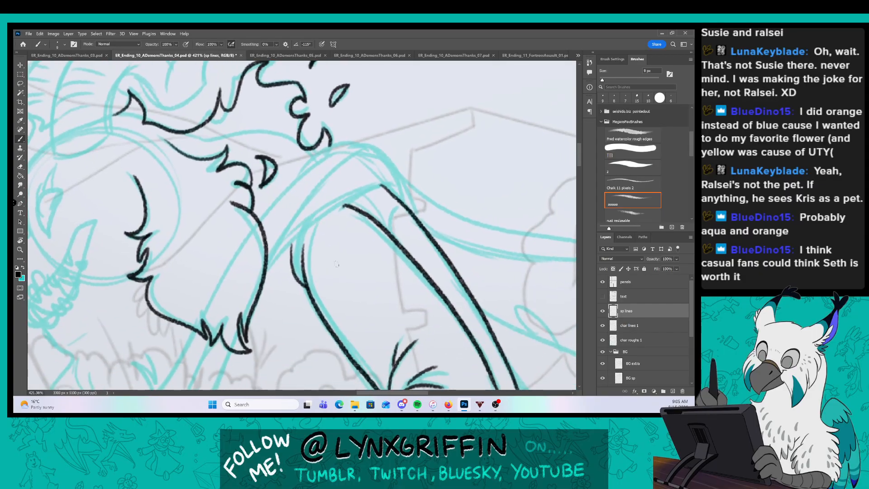
Ink the robe's wide folded collar around the clawed character's neck and shoulder on the char lines 1 layer.
{"action": "left_click", "coordinate": [631, 326]}
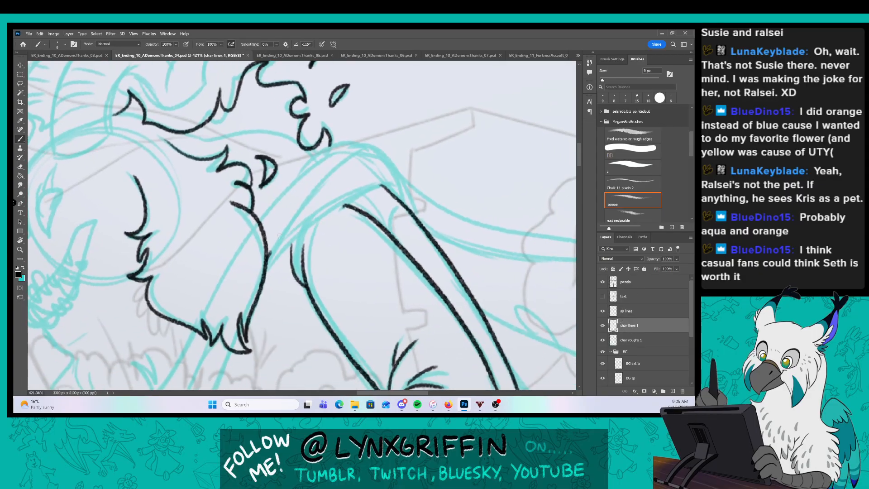
{"action": "left_click_drag", "start_coordinate": [269, 254], "coordinate": [349, 152]}
{"action": "mouse_move", "coordinate": [257, 226]}
{"action": "left_mouse_down"}
{"action": "mouse_move", "coordinate": [332, 142]}
{"action": "mouse_move", "coordinate": [399, 181]}
{"action": "mouse_move", "coordinate": [359, 197]}
{"action": "mouse_move", "coordinate": [265, 267]}
{"action": "left_mouse_up"}
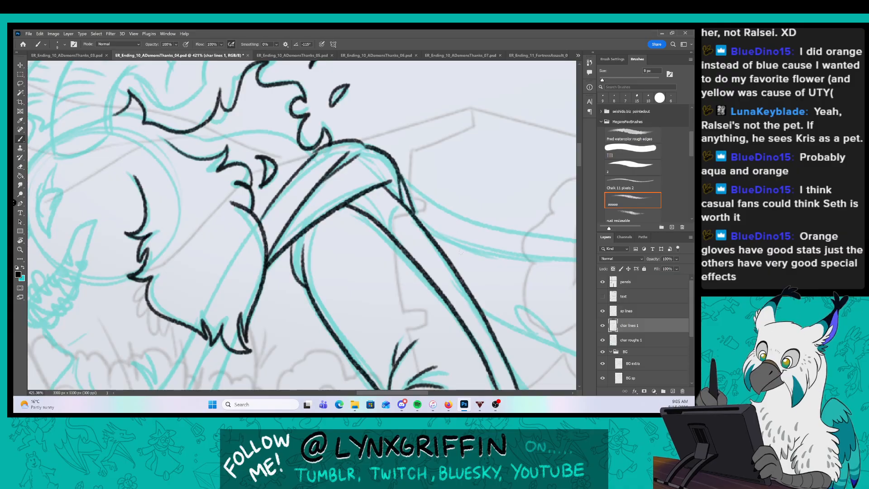
Ink the flowing cape from the collar to its tattered tip, including the upper edge, inner edge and notched tears.
{"action": "key", "text": "z"}
{"action": "left_click_drag", "start_coordinate": [478, 271], "coordinate": [464, 284]}
{"action": "key", "text": "b"}
{"action": "left_click_drag", "start_coordinate": [484, 327], "coordinate": [317, 301]}
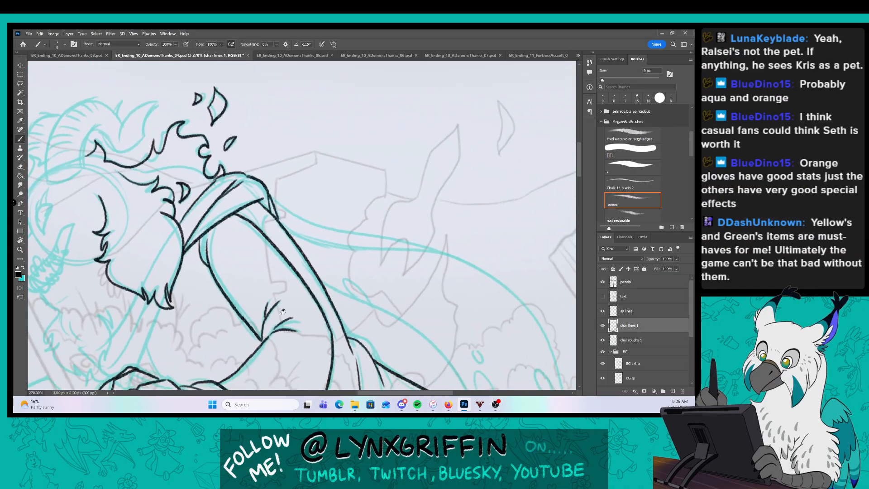
{"action": "mouse_move", "coordinate": [527, 342]}
{"action": "left_mouse_down"}
{"action": "mouse_move", "coordinate": [438, 320]}
{"action": "mouse_move", "coordinate": [395, 254]}
{"action": "left_mouse_up"}
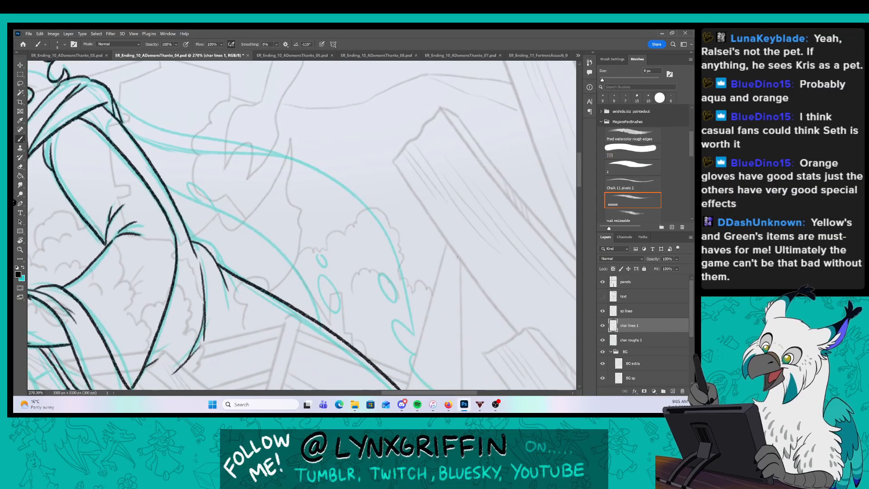
{"action": "key", "text": "z"}
{"action": "mouse_move", "coordinate": [465, 261]}
{"action": "left_mouse_down"}
{"action": "mouse_move", "coordinate": [445, 276]}
{"action": "mouse_move", "coordinate": [375, 287]}
{"action": "left_mouse_up"}
{"action": "key", "text": "b"}
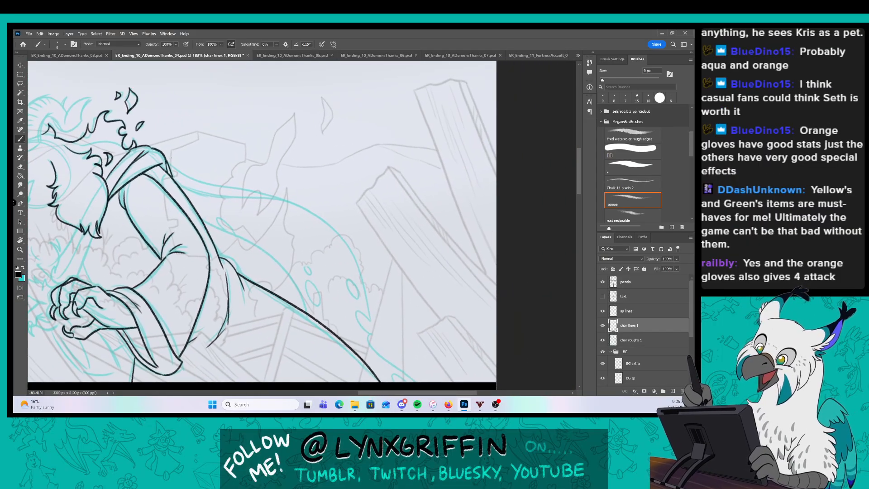
{"action": "mouse_move", "coordinate": [172, 171]}
{"action": "left_mouse_down"}
{"action": "mouse_move", "coordinate": [254, 193]}
{"action": "mouse_move", "coordinate": [410, 381]}
{"action": "mouse_move", "coordinate": [385, 363]}
{"action": "left_mouse_up"}
{"action": "left_click_drag", "start_coordinate": [168, 162], "coordinate": [278, 194]}
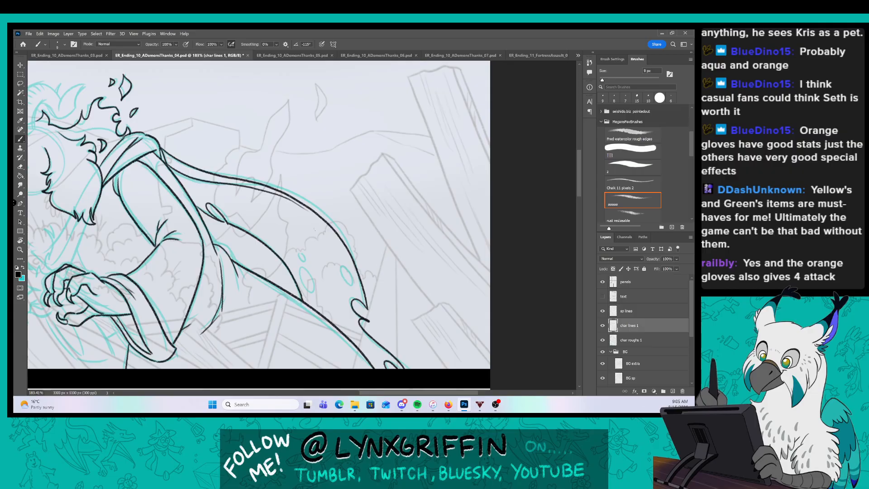
Ink the small and large oval holes near the lower end of the cape.
{"action": "scroll", "coordinate": [328, 271], "scroll_direction": "up", "scroll_amount": 2}
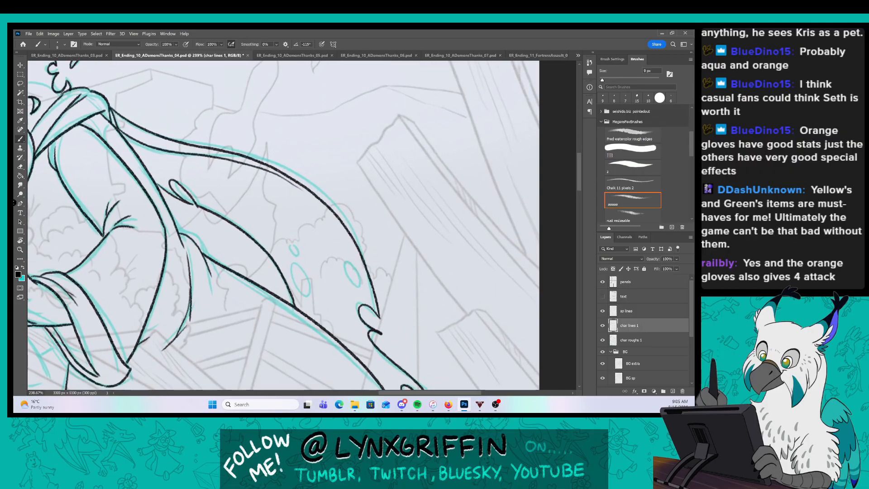
{"action": "scroll", "coordinate": [311, 246], "scroll_direction": "up", "scroll_amount": 2}
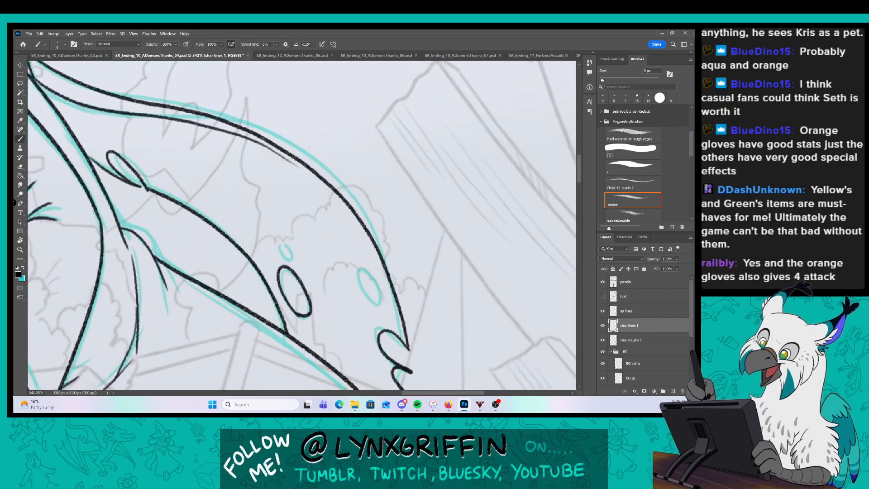
{"action": "scroll", "coordinate": [380, 199], "scroll_direction": "down", "scroll_amount": 3}
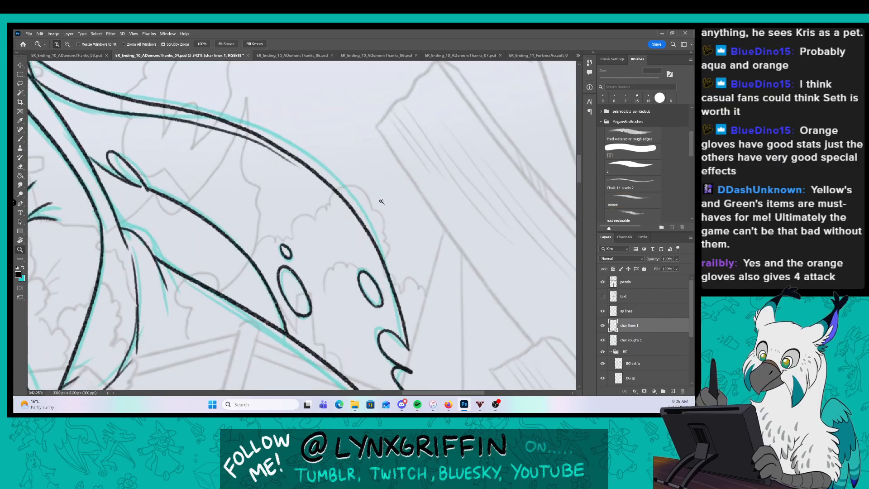
{"action": "left_click_drag", "start_coordinate": [306, 249], "coordinate": [324, 263]}
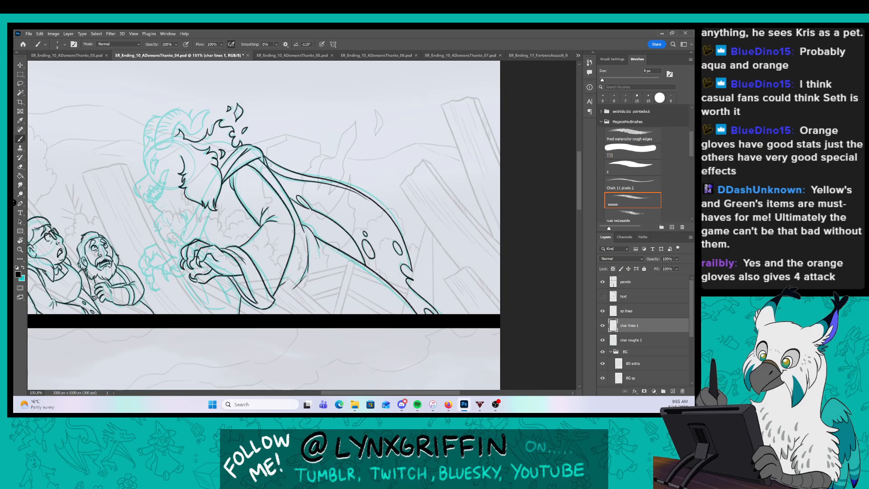
Ink the rows of interlocking teeth along the horned character's jaw with a 7 px brush.
{"action": "key", "text": "z"}
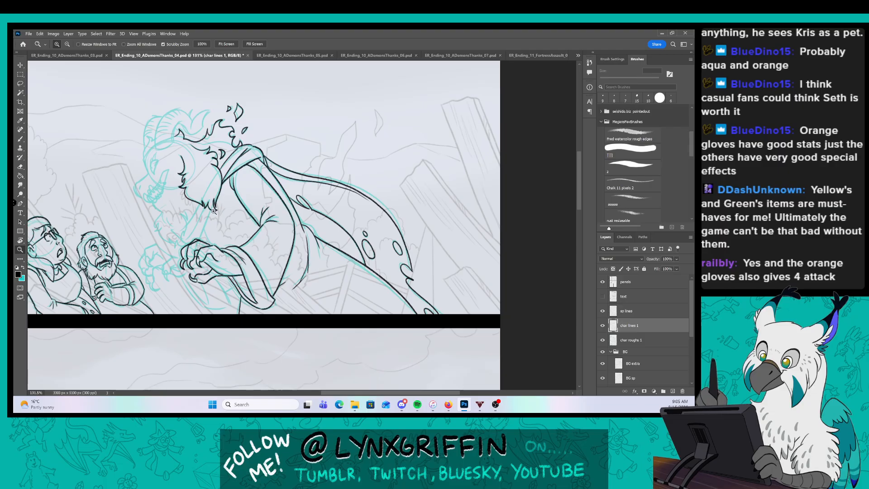
{"action": "mouse_move", "coordinate": [216, 190]}
{"action": "left_mouse_down"}
{"action": "mouse_move", "coordinate": [226, 207]}
{"action": "mouse_move", "coordinate": [328, 209]}
{"action": "left_mouse_up"}
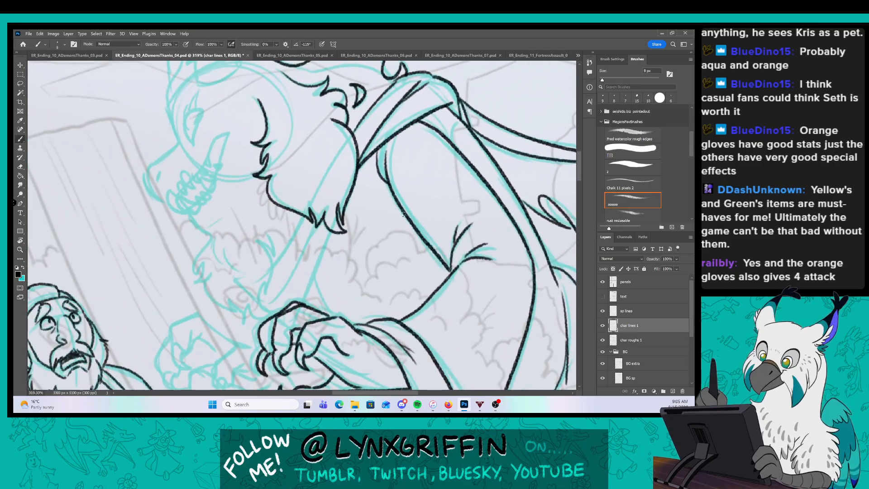
{"action": "scroll", "coordinate": [206, 122], "scroll_direction": "up", "scroll_amount": 3}
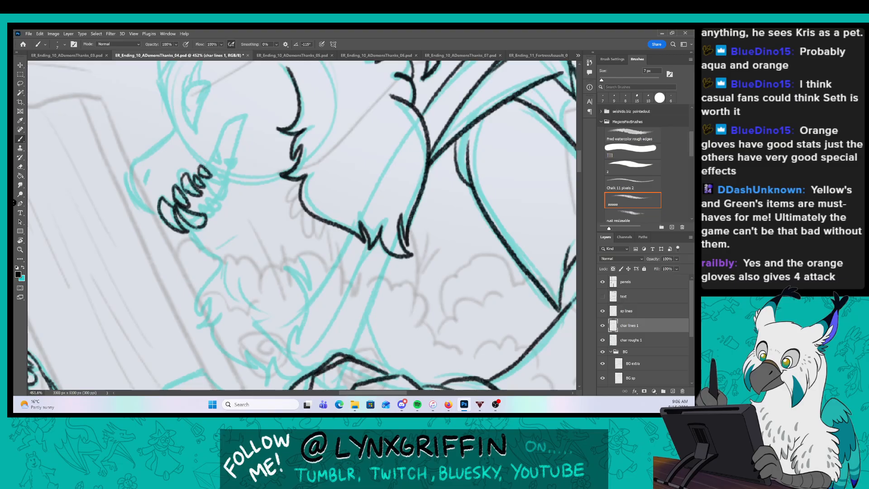
{"action": "mouse_move", "coordinate": [209, 163]}
{"action": "left_mouse_down"}
{"action": "mouse_move", "coordinate": [222, 176]}
{"action": "mouse_move", "coordinate": [205, 212]}
{"action": "mouse_move", "coordinate": [232, 164]}
{"action": "left_mouse_up"}
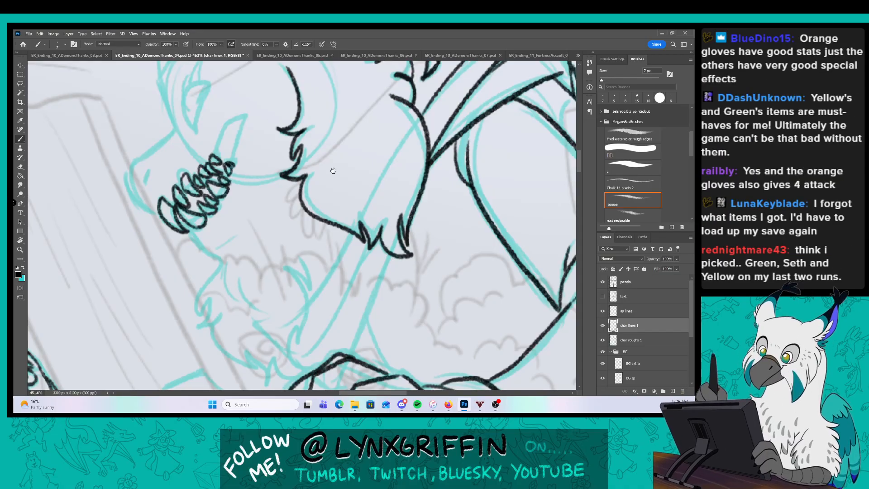
{"action": "left_click_drag", "start_coordinate": [333, 170], "coordinate": [323, 205]}
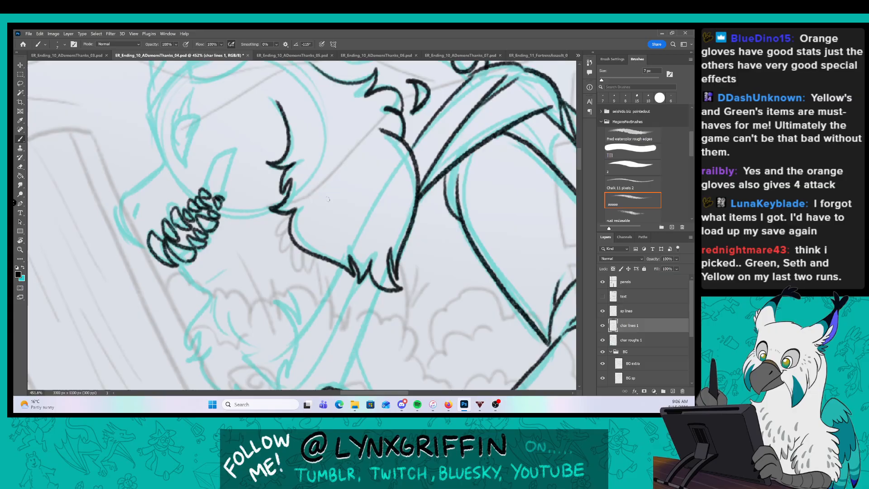
Ink the tusk, nostril and muzzle from brow to chin, using an 8 px brush on sp lines for the outline.
{"action": "left_click", "coordinate": [649, 313]}
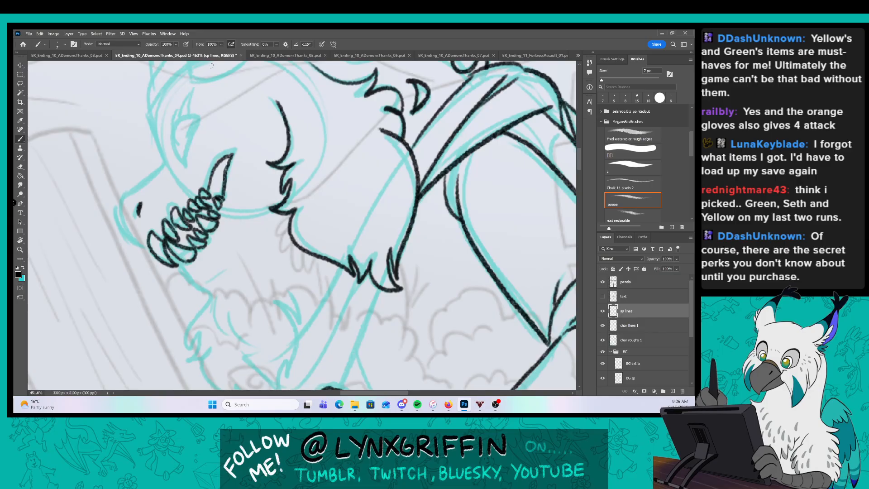
{"action": "key", "text": "bracketright"}
{"action": "mouse_move", "coordinate": [151, 117]}
{"action": "left_mouse_down"}
{"action": "mouse_move", "coordinate": [169, 161]}
{"action": "mouse_move", "coordinate": [123, 203]}
{"action": "left_mouse_up"}
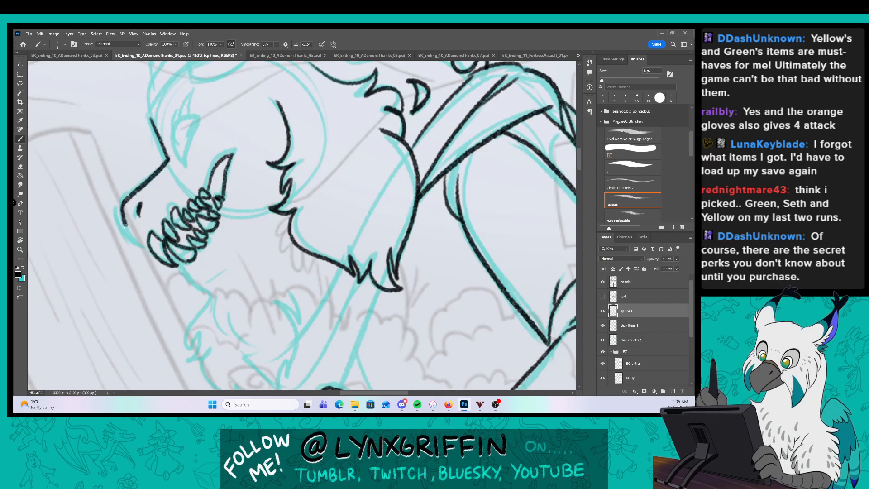
{"action": "mouse_move", "coordinate": [156, 250]}
{"action": "left_mouse_down"}
{"action": "mouse_move", "coordinate": [133, 211]}
{"action": "mouse_move", "coordinate": [185, 255]}
{"action": "left_mouse_up"}
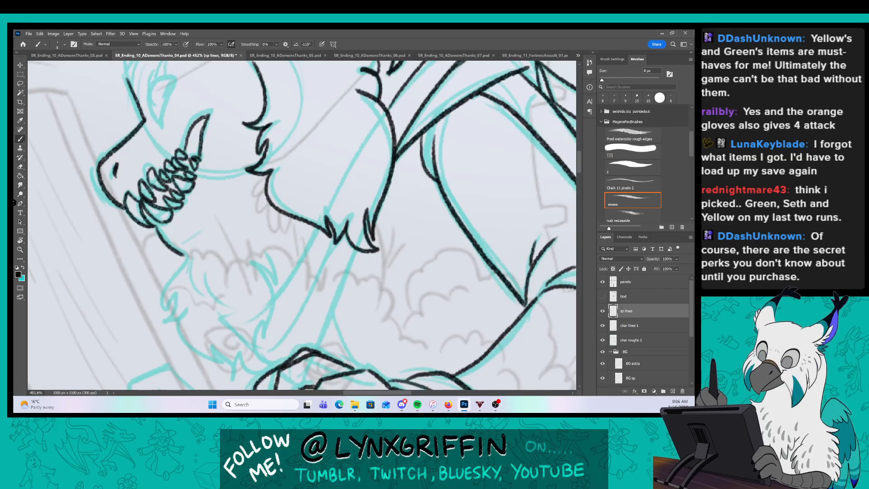
Ink the shaggy fur hanging from the chin down to the clawed hand, including its jagged tufts and back edge.
{"action": "left_click_drag", "start_coordinate": [280, 223], "coordinate": [262, 178]}
{"action": "left_click_drag", "start_coordinate": [167, 210], "coordinate": [146, 266]}
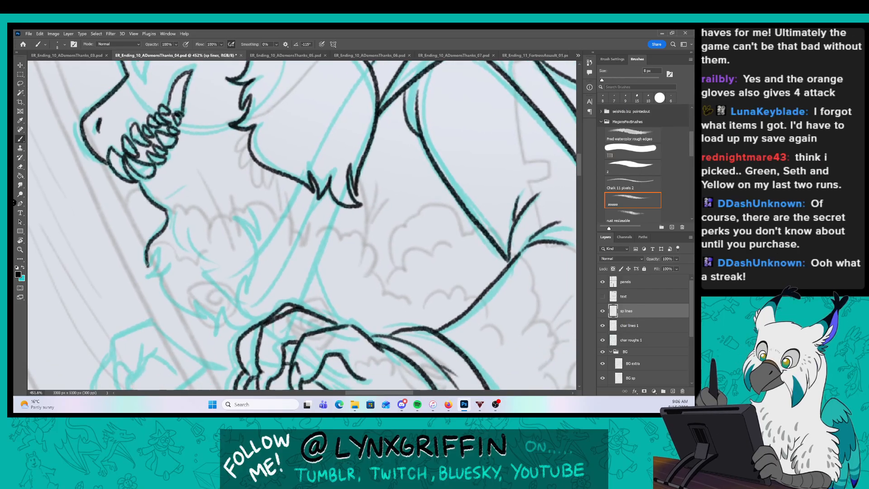
{"action": "mouse_move", "coordinate": [196, 306]}
{"action": "left_mouse_down"}
{"action": "mouse_move", "coordinate": [262, 314]}
{"action": "mouse_move", "coordinate": [245, 197]}
{"action": "left_mouse_up"}
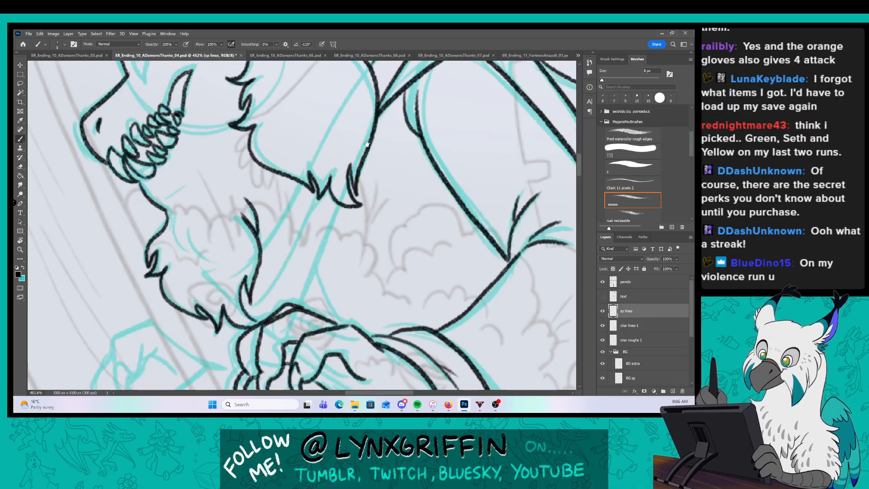
Ink the forehead line from the brow up to the small flame-like tuft between the horns.
{"action": "left_click_drag", "start_coordinate": [364, 148], "coordinate": [346, 271]}
{"action": "left_click_drag", "start_coordinate": [279, 303], "coordinate": [274, 295]}
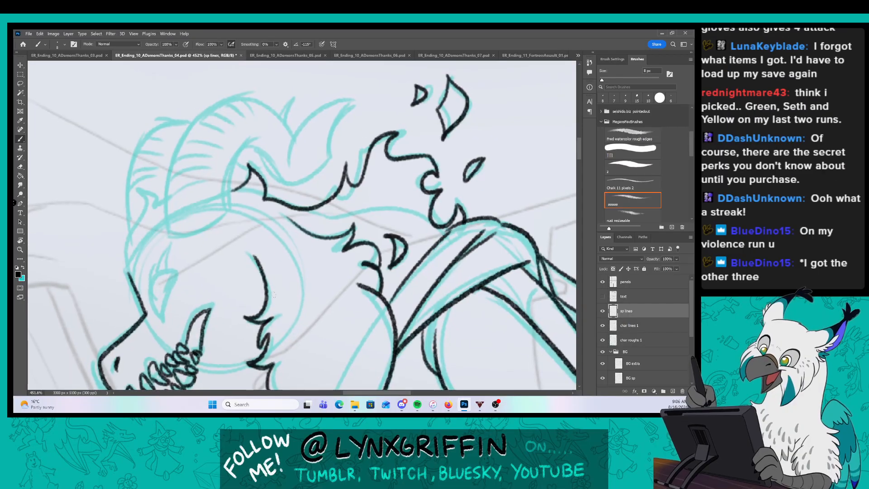
{"action": "left_click_drag", "start_coordinate": [128, 273], "coordinate": [139, 189]}
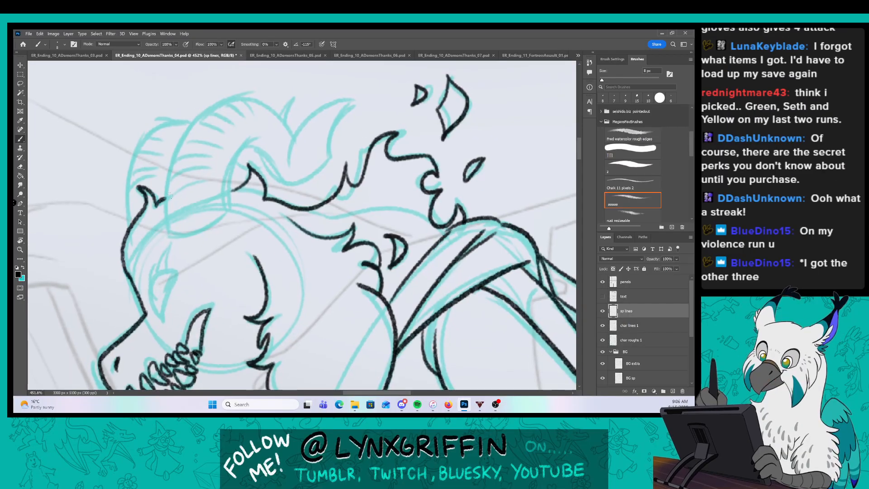
Ink both curved horns and the near horn's forked, pointed tip on the char lines 1 layer.
{"action": "left_click", "coordinate": [619, 323]}
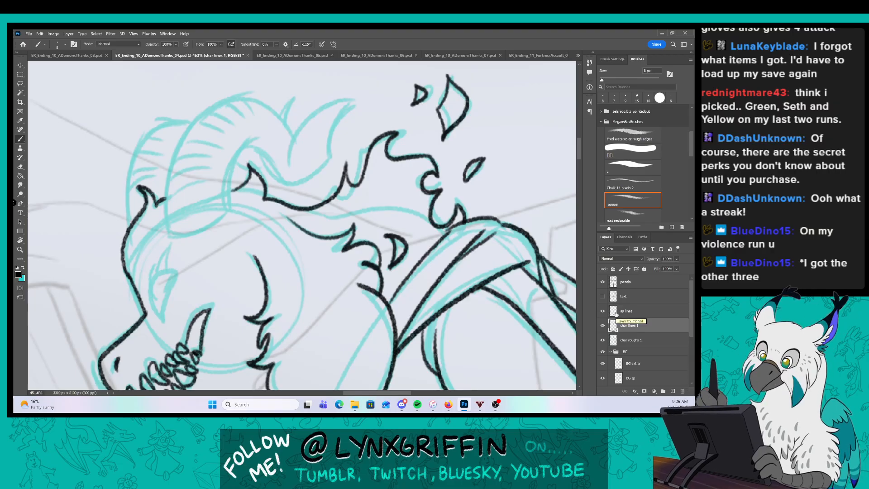
{"action": "mouse_move", "coordinate": [171, 235]}
{"action": "left_mouse_down"}
{"action": "mouse_move", "coordinate": [196, 124]}
{"action": "mouse_move", "coordinate": [286, 142]}
{"action": "left_mouse_up"}
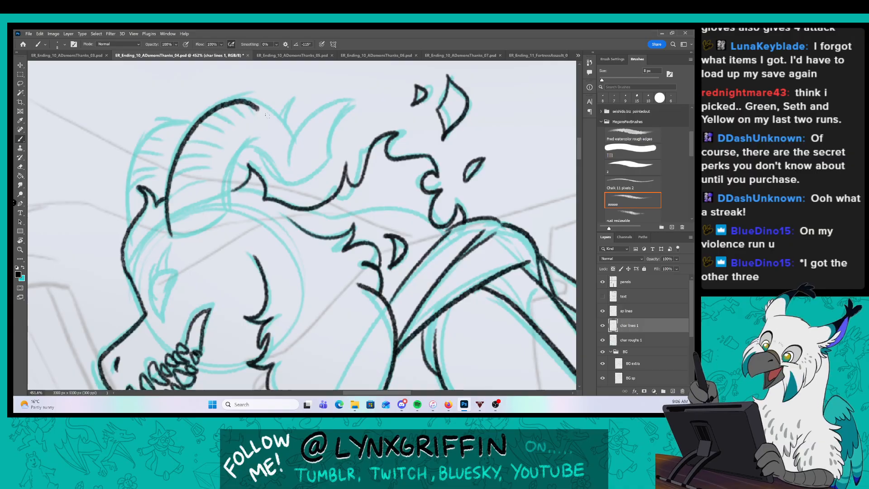
{"action": "mouse_move", "coordinate": [229, 209]}
{"action": "left_mouse_down"}
{"action": "mouse_move", "coordinate": [257, 138]}
{"action": "mouse_move", "coordinate": [284, 179]}
{"action": "mouse_move", "coordinate": [337, 105]}
{"action": "mouse_move", "coordinate": [325, 160]}
{"action": "mouse_move", "coordinate": [284, 183]}
{"action": "left_mouse_up"}
{"action": "left_click_drag", "start_coordinate": [125, 217], "coordinate": [157, 132]}
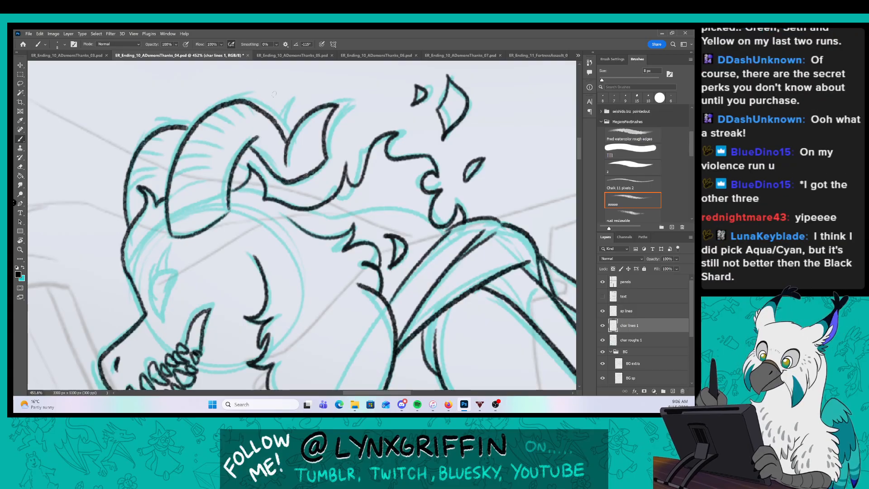
{"action": "mouse_move", "coordinate": [268, 112]}
{"action": "left_mouse_down"}
{"action": "mouse_move", "coordinate": [287, 97]}
{"action": "mouse_move", "coordinate": [280, 129]}
{"action": "left_mouse_up"}
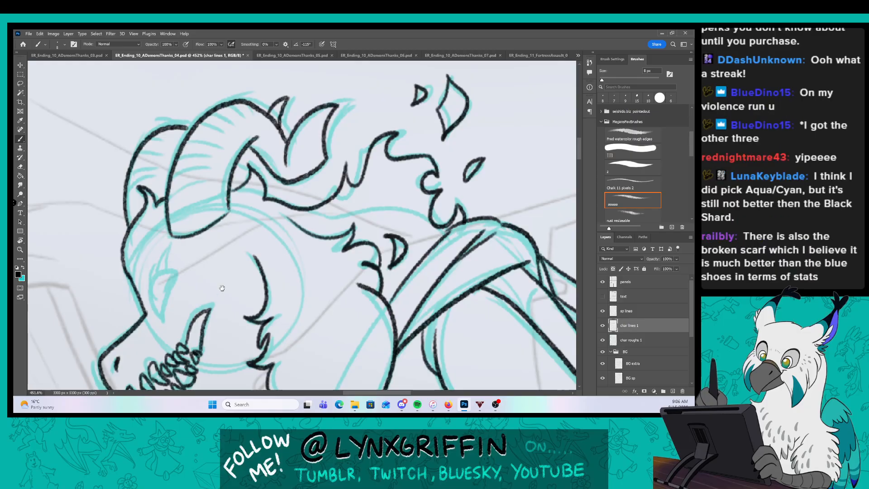
Ink the horned character's narrow, slanted eye above the muzzle.
{"action": "left_click_drag", "start_coordinate": [222, 288], "coordinate": [250, 225]}
{"action": "scroll", "coordinate": [204, 247], "scroll_direction": "up", "scroll_amount": 1}
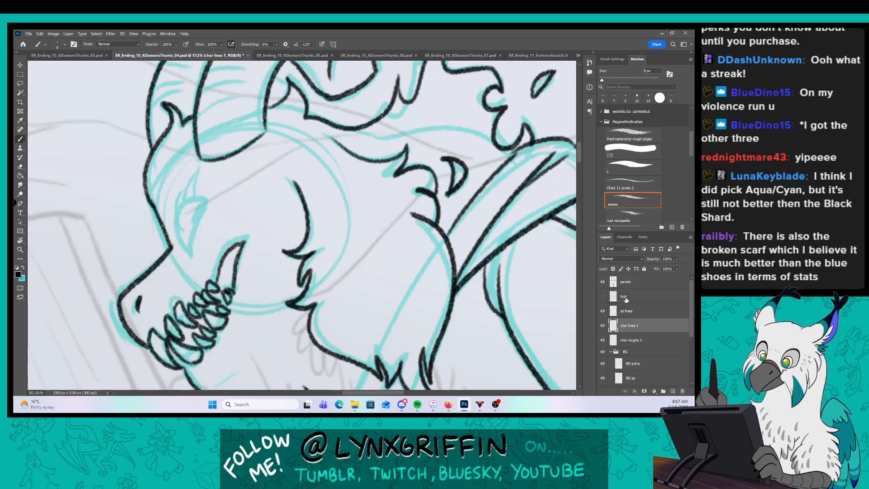
{"action": "mouse_move", "coordinate": [189, 257]}
{"action": "left_mouse_down"}
{"action": "mouse_move", "coordinate": [179, 214]}
{"action": "mouse_move", "coordinate": [205, 194]}
{"action": "mouse_move", "coordinate": [190, 256]}
{"action": "left_mouse_up"}
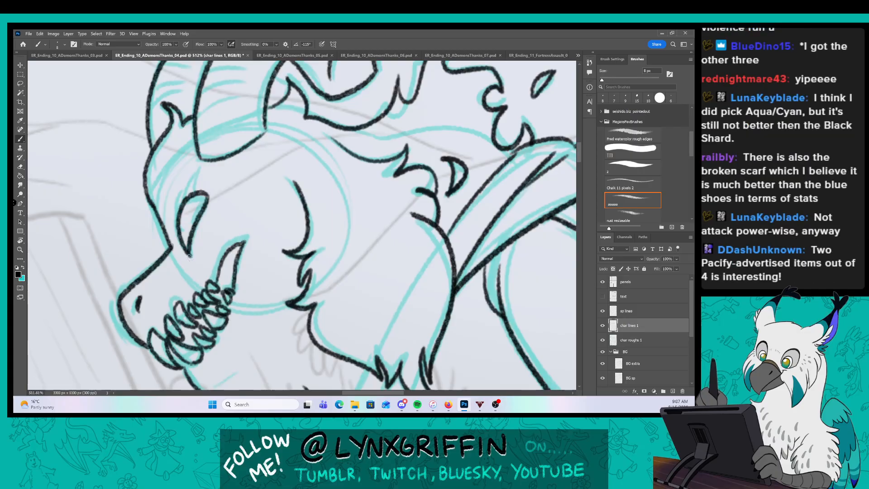
{"action": "left_click_drag", "start_coordinate": [413, 291], "coordinate": [371, 292]}
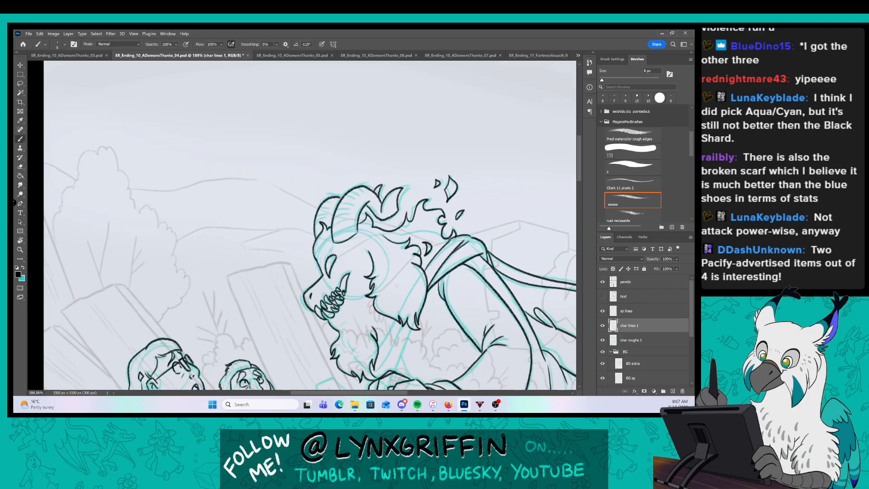
Ink the collar and robe-front lines running from beneath the jaw fur down to the near clawed hand.
{"action": "mouse_move", "coordinate": [422, 307]}
{"action": "left_mouse_down"}
{"action": "mouse_move", "coordinate": [285, 212]}
{"action": "mouse_move", "coordinate": [297, 232]}
{"action": "mouse_move", "coordinate": [220, 294]}
{"action": "left_mouse_up"}
{"action": "key", "text": "z"}
{"action": "key", "text": "b"}
{"action": "left_click_drag", "start_coordinate": [262, 226], "coordinate": [205, 316]}
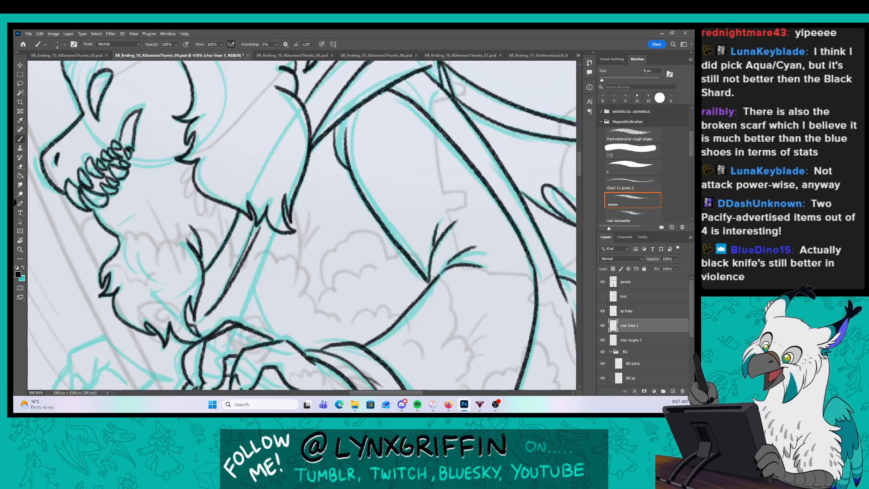
{"action": "left_click_drag", "start_coordinate": [275, 230], "coordinate": [239, 322]}
{"action": "scroll", "coordinate": [249, 214], "scroll_direction": "down", "scroll_amount": 3}
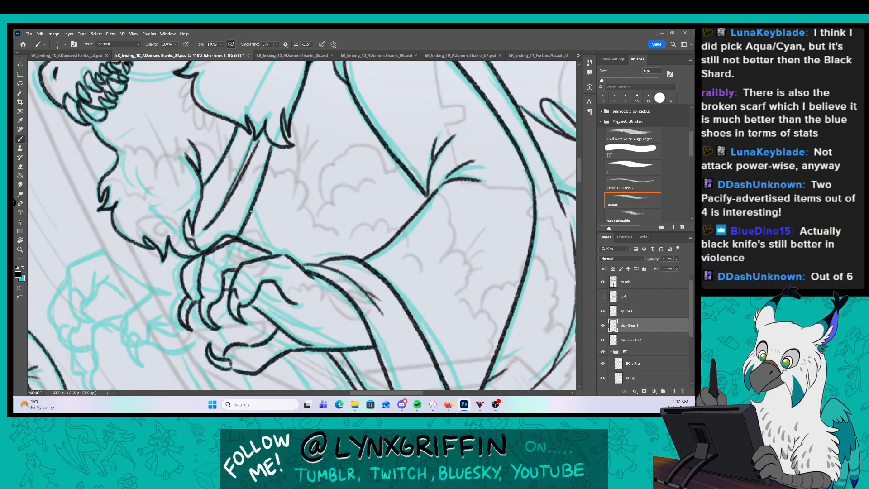
{"action": "left_click_drag", "start_coordinate": [250, 213], "coordinate": [269, 256]}
Ink the pointed wrist fur beside the near hand's fingers and the far sleeve's draping edges below the hand.
{"action": "mouse_move", "coordinate": [427, 309]}
{"action": "left_mouse_down"}
{"action": "mouse_move", "coordinate": [368, 331]}
{"action": "mouse_move", "coordinate": [360, 267]}
{"action": "left_mouse_up"}
{"action": "left_click_drag", "start_coordinate": [267, 260], "coordinate": [261, 219]}
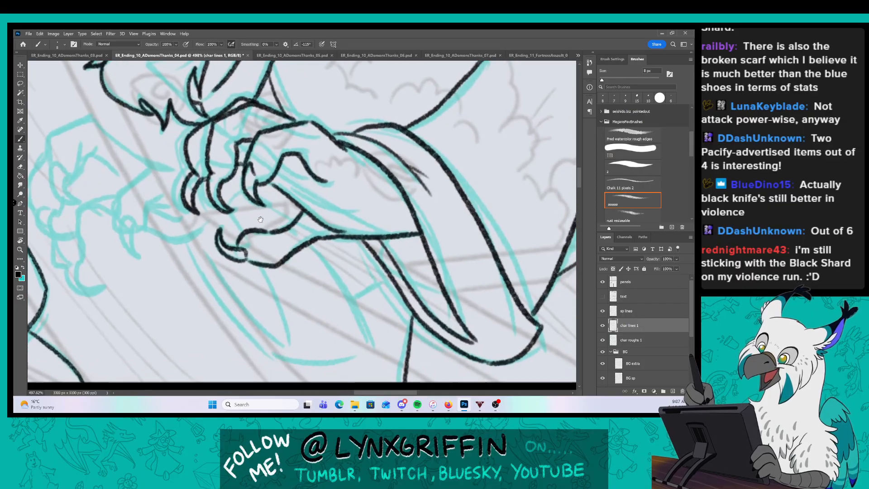
{"action": "left_click_drag", "start_coordinate": [169, 167], "coordinate": [191, 159]}
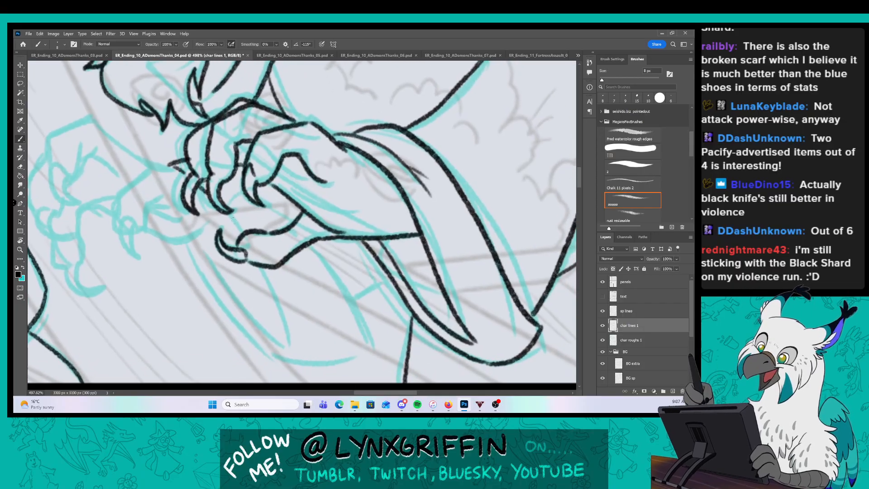
{"action": "mouse_move", "coordinate": [229, 216]}
{"action": "left_mouse_down"}
{"action": "mouse_move", "coordinate": [241, 233]}
{"action": "mouse_move", "coordinate": [215, 267]}
{"action": "mouse_move", "coordinate": [294, 351]}
{"action": "left_mouse_up"}
{"action": "left_click_drag", "start_coordinate": [259, 268], "coordinate": [296, 353]}
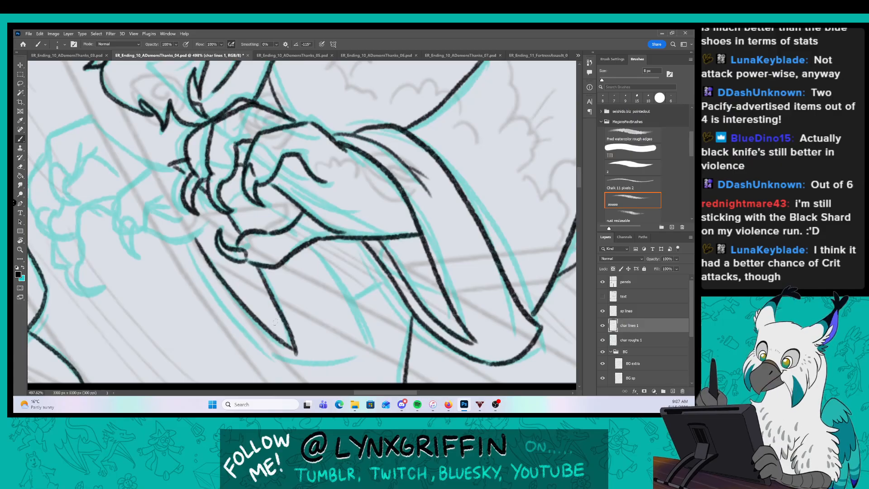
{"action": "mouse_move", "coordinate": [197, 266]}
{"action": "left_mouse_down"}
{"action": "mouse_move", "coordinate": [286, 363]}
{"action": "mouse_move", "coordinate": [358, 356]}
{"action": "mouse_move", "coordinate": [355, 304]}
{"action": "mouse_move", "coordinate": [368, 328]}
{"action": "mouse_move", "coordinate": [385, 283]}
{"action": "left_mouse_up"}
{"action": "left_click_drag", "start_coordinate": [245, 207], "coordinate": [375, 251]}
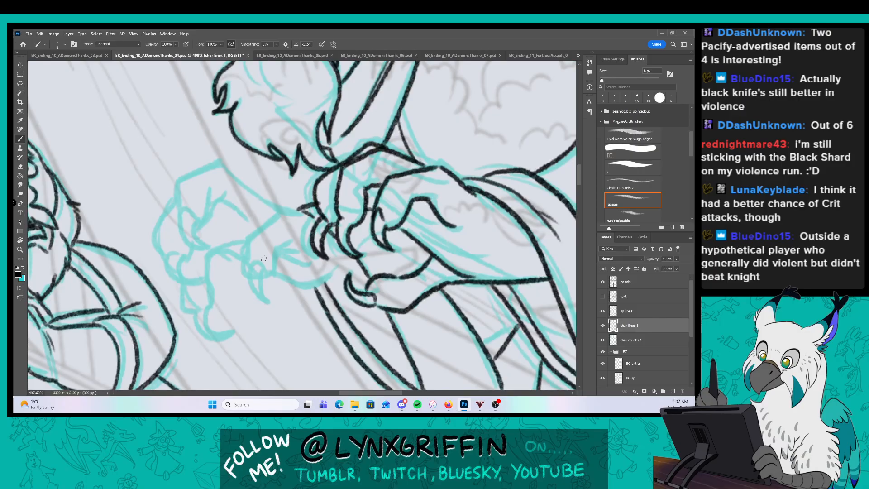
Ink the horned character's far-hand claws on char lines 1 and the thumb's outline on the sp lines layer.
{"action": "left_click_drag", "start_coordinate": [257, 262], "coordinate": [264, 294]}
{"action": "left_click_drag", "start_coordinate": [188, 213], "coordinate": [201, 245]}
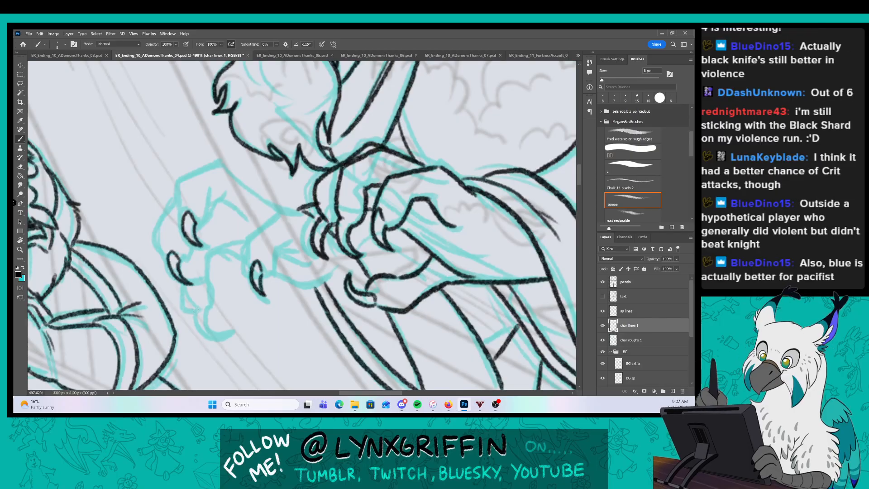
{"action": "left_click", "coordinate": [649, 311]}
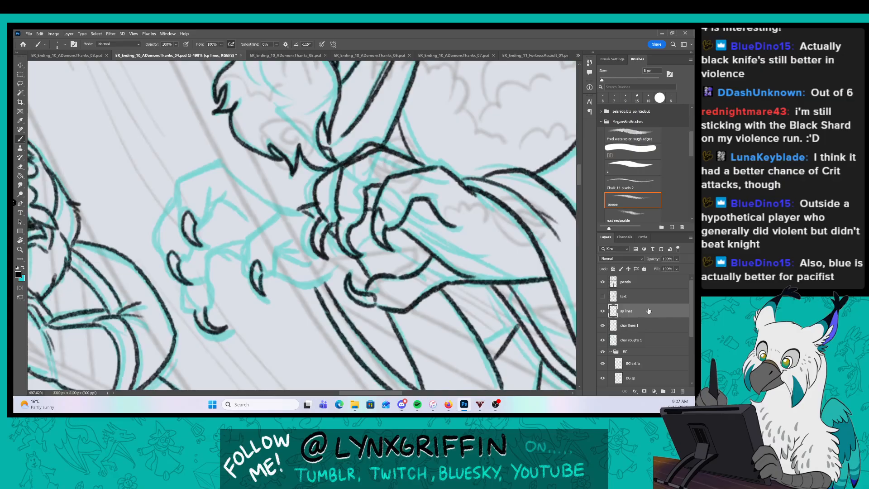
{"action": "mouse_move", "coordinate": [289, 248]}
{"action": "left_mouse_down"}
{"action": "mouse_move", "coordinate": [265, 280]}
{"action": "mouse_move", "coordinate": [295, 255]}
{"action": "left_mouse_up"}
{"action": "left_click_drag", "start_coordinate": [279, 213], "coordinate": [246, 239]}
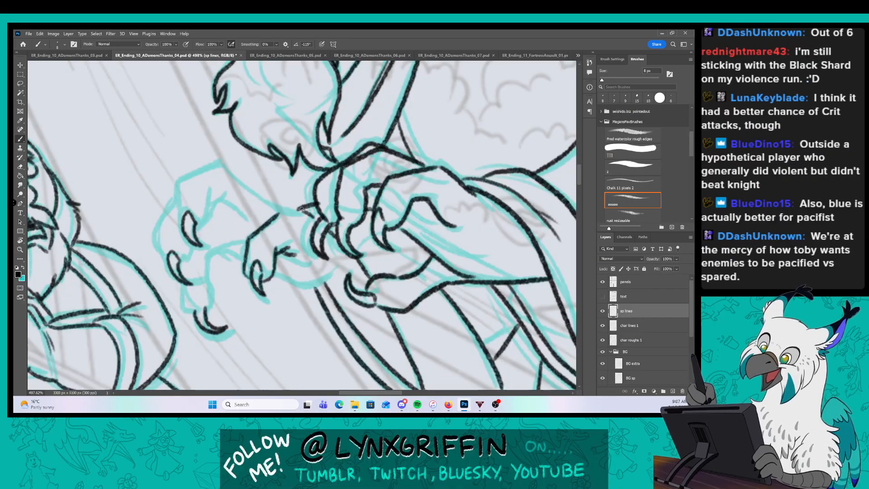
Ink the far hand's remaining fingers, knuckle creases and lower palm edge on the sp lines layer.
{"action": "mouse_move", "coordinate": [212, 164]}
{"action": "left_mouse_down"}
{"action": "mouse_move", "coordinate": [258, 199]}
{"action": "mouse_move", "coordinate": [178, 211]}
{"action": "mouse_move", "coordinate": [195, 233]}
{"action": "left_mouse_up"}
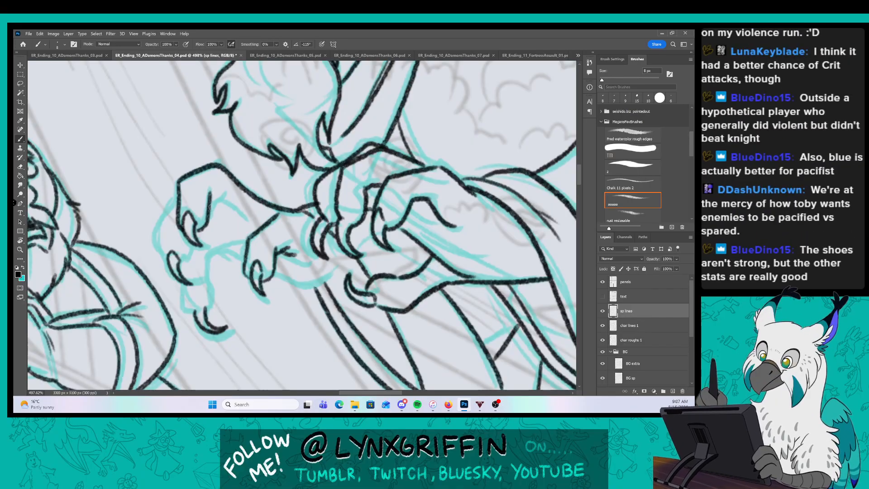
{"action": "left_click_drag", "start_coordinate": [224, 194], "coordinate": [209, 209]}
{"action": "left_click_drag", "start_coordinate": [216, 206], "coordinate": [236, 218]}
{"action": "mouse_move", "coordinate": [177, 200]}
{"action": "left_mouse_down"}
{"action": "mouse_move", "coordinate": [156, 248]}
{"action": "mouse_move", "coordinate": [188, 256]}
{"action": "mouse_move", "coordinate": [228, 243]}
{"action": "left_mouse_up"}
{"action": "left_click_drag", "start_coordinate": [179, 278], "coordinate": [196, 311]}
{"action": "left_click_drag", "start_coordinate": [216, 256], "coordinate": [207, 313]}
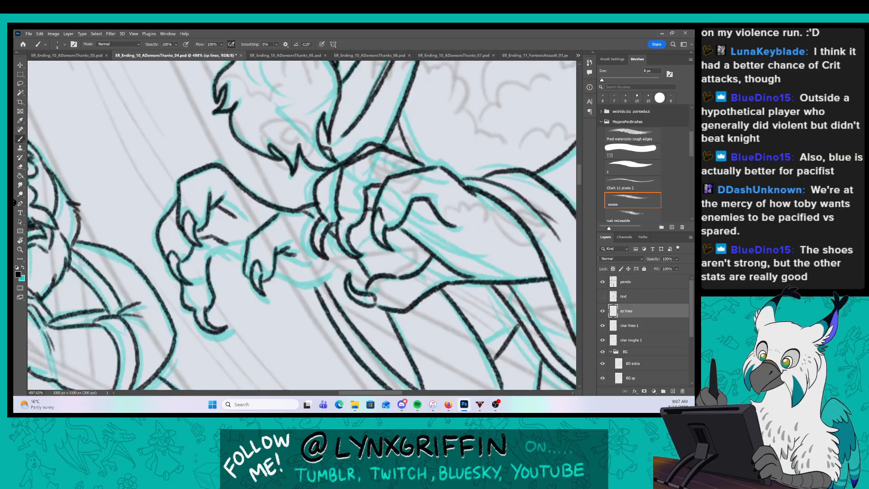
{"action": "left_click_drag", "start_coordinate": [226, 261], "coordinate": [246, 267]}
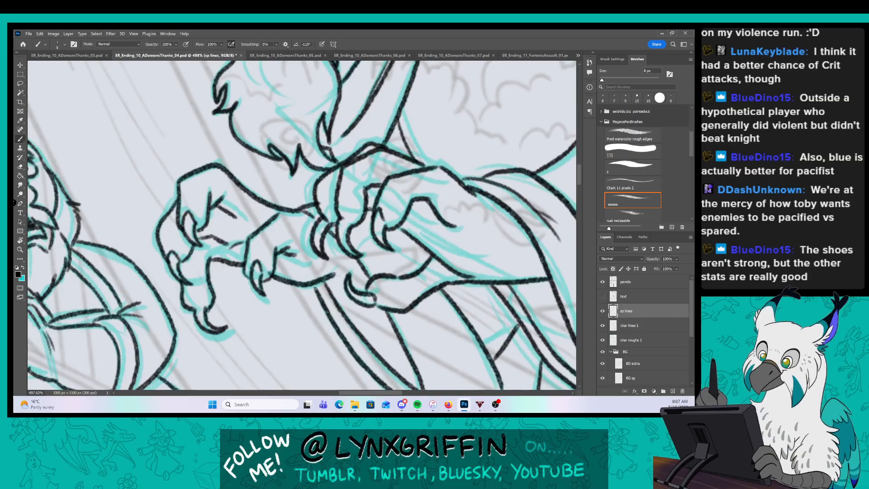
{"action": "left_click_drag", "start_coordinate": [337, 274], "coordinate": [274, 281]}
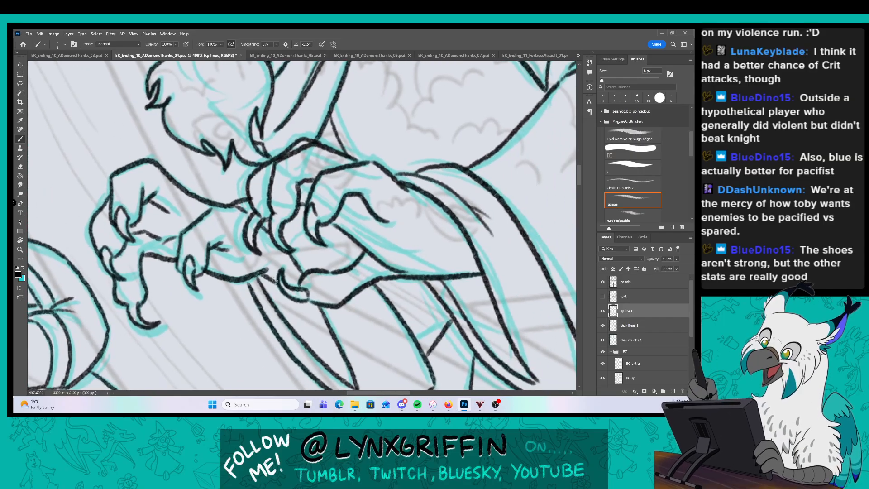
Make char lines 1 the active layer and save the comic page.
{"action": "scroll", "coordinate": [275, 281], "scroll_direction": "down", "scroll_amount": 6}
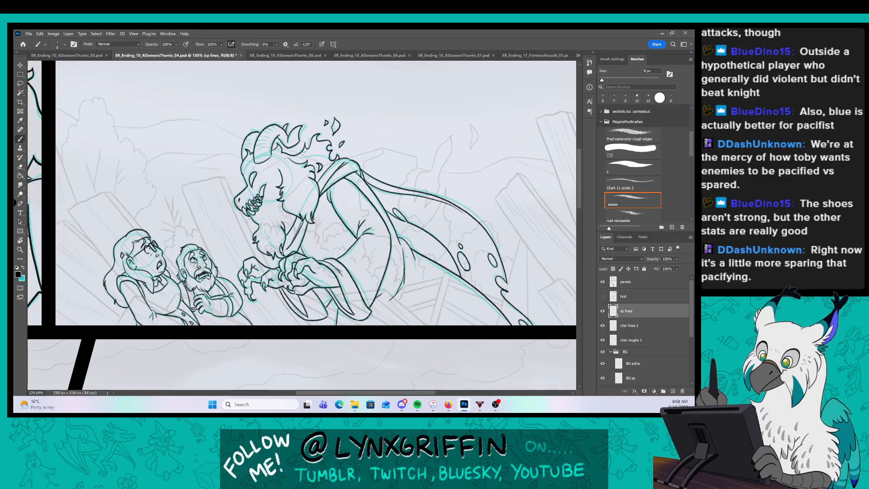
{"action": "key", "text": "ctrl+space"}
{"action": "left_click_drag", "start_coordinate": [476, 304], "coordinate": [398, 308]}
{"action": "key", "text": "space"}
{"action": "left_click_drag", "start_coordinate": [369, 357], "coordinate": [404, 214]}
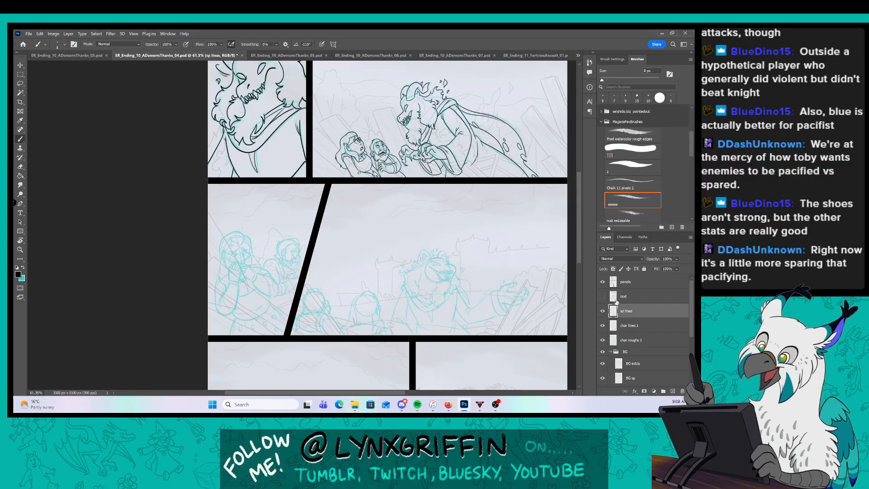
{"action": "left_click", "coordinate": [650, 322]}
{"action": "key", "text": "ctrl+s"}
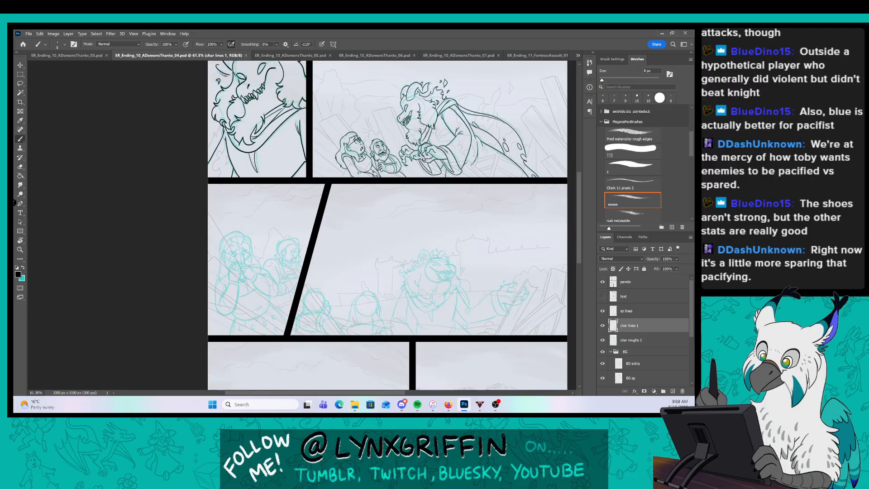
Ink the long-haired woman's near wrist cuff and forearm sleeve edges in the slanted panel below.
{"action": "key", "text": "ctrl+space"}
{"action": "left_click_drag", "start_coordinate": [252, 256], "coordinate": [285, 248]}
{"action": "key", "text": "space"}
{"action": "mouse_move", "coordinate": [229, 315]}
{"action": "left_mouse_down"}
{"action": "mouse_move", "coordinate": [279, 179]}
{"action": "mouse_move", "coordinate": [244, 173]}
{"action": "left_mouse_up"}
{"action": "key", "text": "ctrl+space"}
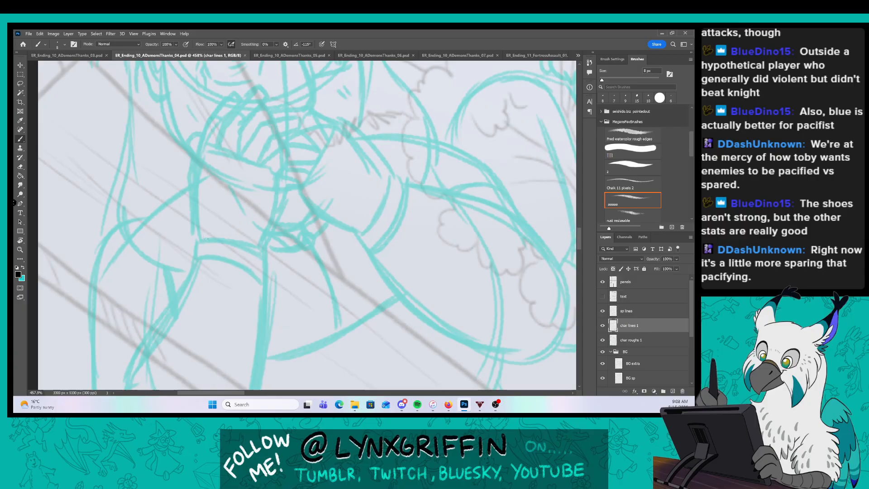
{"action": "left_click_drag", "start_coordinate": [201, 241], "coordinate": [257, 255]}
{"action": "left_click_drag", "start_coordinate": [199, 256], "coordinate": [262, 278]}
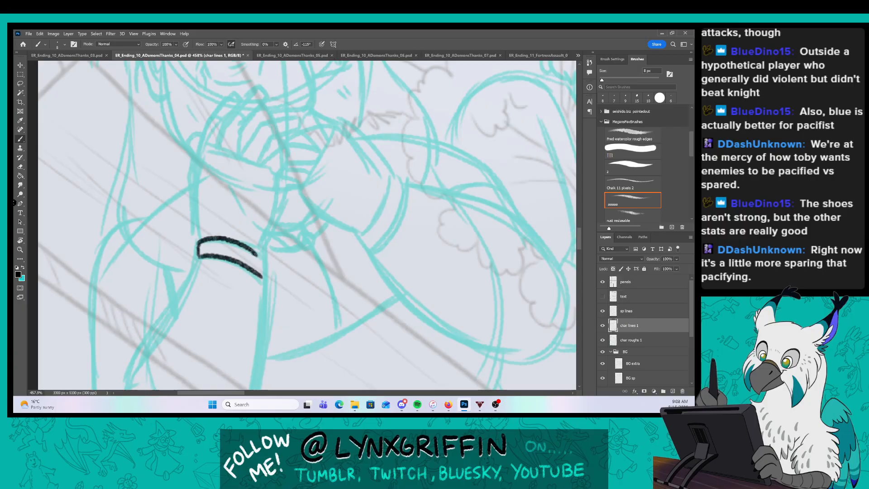
{"action": "mouse_move", "coordinate": [215, 253]}
{"action": "left_mouse_down"}
{"action": "mouse_move", "coordinate": [237, 166]}
{"action": "mouse_move", "coordinate": [154, 293]}
{"action": "mouse_move", "coordinate": [153, 346]}
{"action": "left_mouse_up"}
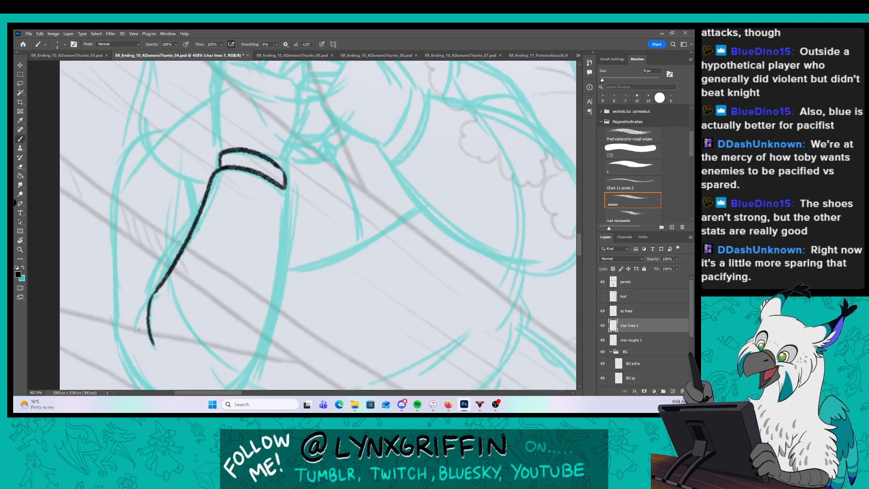
{"action": "left_click_drag", "start_coordinate": [149, 303], "coordinate": [138, 330]}
{"action": "left_click_drag", "start_coordinate": [258, 251], "coordinate": [272, 201]}
{"action": "mouse_move", "coordinate": [128, 256]}
{"action": "left_mouse_down"}
{"action": "mouse_move", "coordinate": [204, 353]}
{"action": "mouse_move", "coordinate": [279, 265]}
{"action": "mouse_move", "coordinate": [297, 137]}
{"action": "left_mouse_up"}
Ink the woman's interlocked fingers and the near hand's outline down to its wrist cuff.
{"action": "left_click_drag", "start_coordinate": [367, 88], "coordinate": [306, 290]}
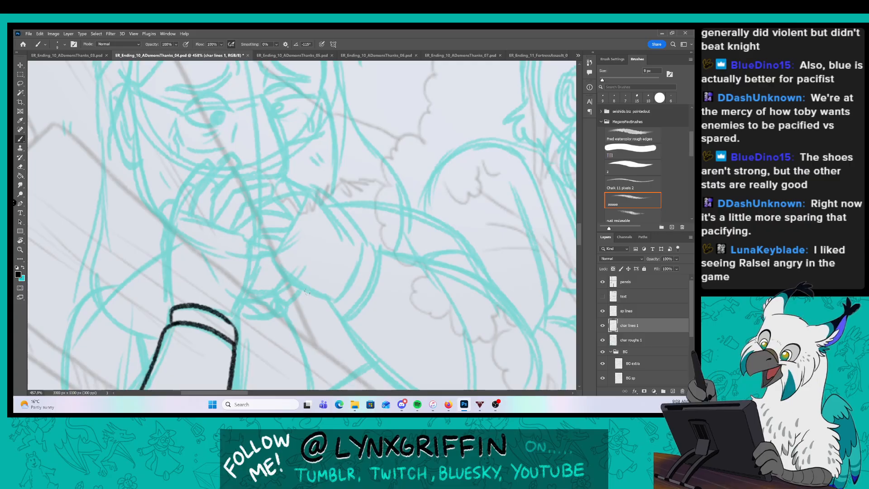
{"action": "mouse_move", "coordinate": [287, 238]}
{"action": "left_mouse_down"}
{"action": "mouse_move", "coordinate": [258, 236]}
{"action": "mouse_move", "coordinate": [241, 254]}
{"action": "mouse_move", "coordinate": [244, 267]}
{"action": "mouse_move", "coordinate": [273, 251]}
{"action": "mouse_move", "coordinate": [330, 295]}
{"action": "left_mouse_up"}
{"action": "mouse_move", "coordinate": [239, 233]}
{"action": "left_mouse_down"}
{"action": "mouse_move", "coordinate": [265, 214]}
{"action": "mouse_move", "coordinate": [295, 222]}
{"action": "left_mouse_up"}
{"action": "left_click_drag", "start_coordinate": [295, 222], "coordinate": [272, 231]}
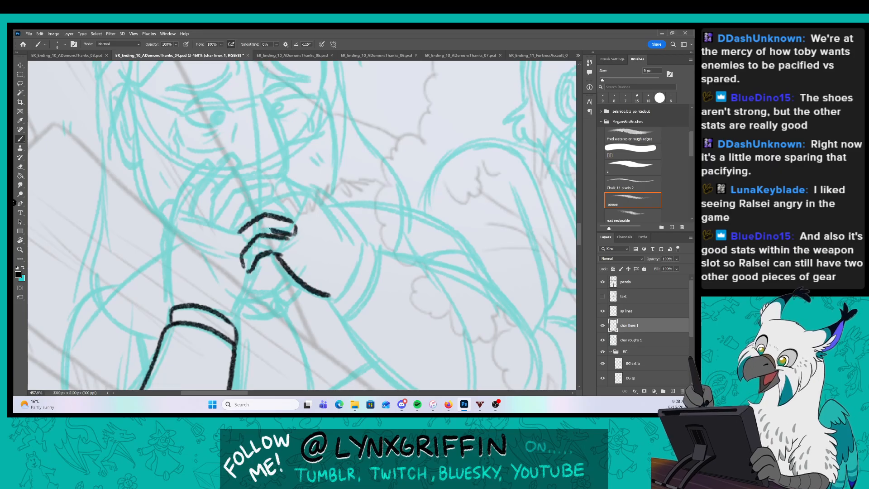
{"action": "left_click_drag", "start_coordinate": [216, 226], "coordinate": [274, 185]}
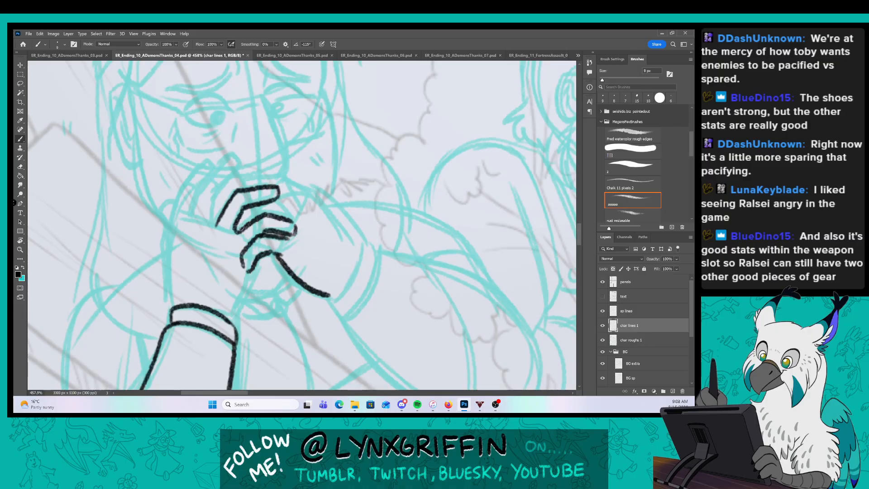
{"action": "mouse_move", "coordinate": [190, 218]}
{"action": "left_mouse_down"}
{"action": "mouse_move", "coordinate": [238, 153]}
{"action": "mouse_move", "coordinate": [248, 162]}
{"action": "mouse_move", "coordinate": [216, 224]}
{"action": "left_mouse_up"}
{"action": "mouse_move", "coordinate": [171, 242]}
{"action": "left_mouse_down"}
{"action": "mouse_move", "coordinate": [182, 194]}
{"action": "mouse_move", "coordinate": [221, 156]}
{"action": "left_mouse_up"}
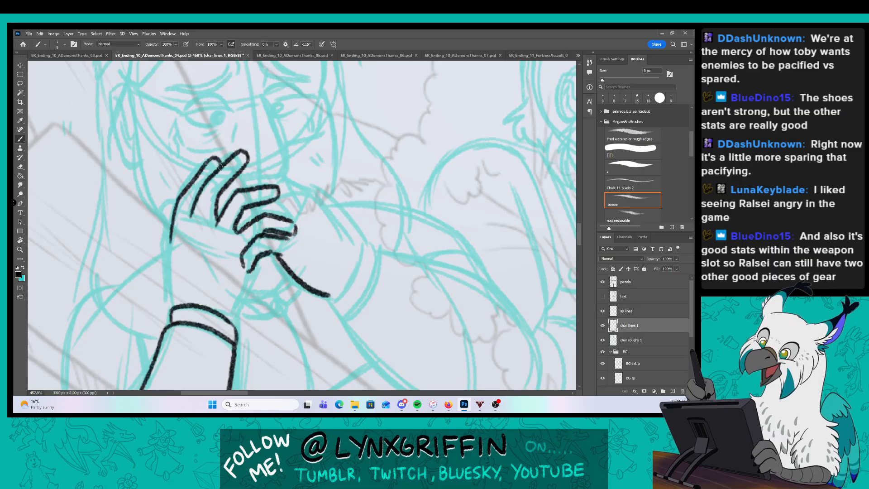
{"action": "left_click_drag", "start_coordinate": [168, 302], "coordinate": [163, 236]}
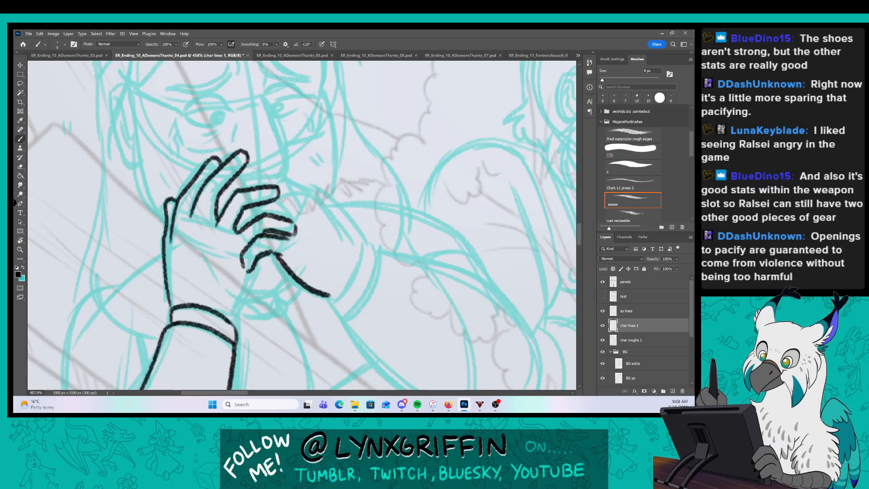
{"action": "left_click_drag", "start_coordinate": [248, 272], "coordinate": [230, 319]}
Ink the back of the woman's other clasped hand and its wrist cuff.
{"action": "left_click_drag", "start_coordinate": [365, 312], "coordinate": [284, 320]}
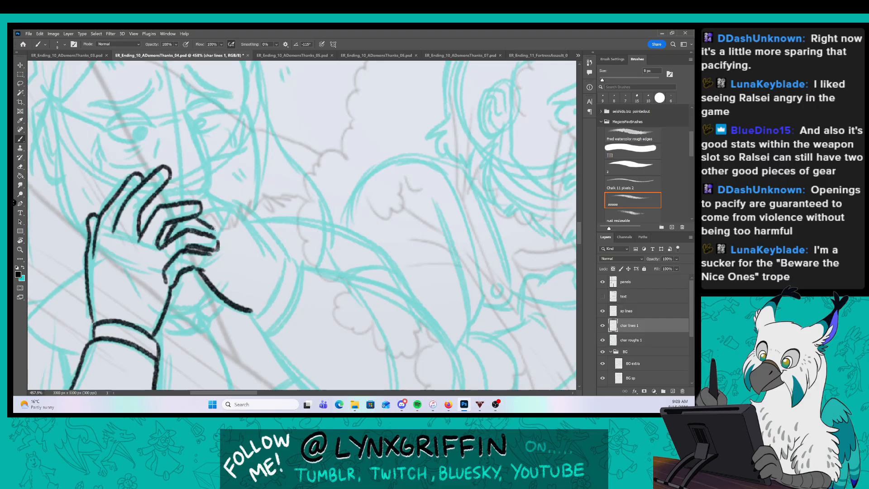
{"action": "left_click_drag", "start_coordinate": [162, 196], "coordinate": [226, 222]}
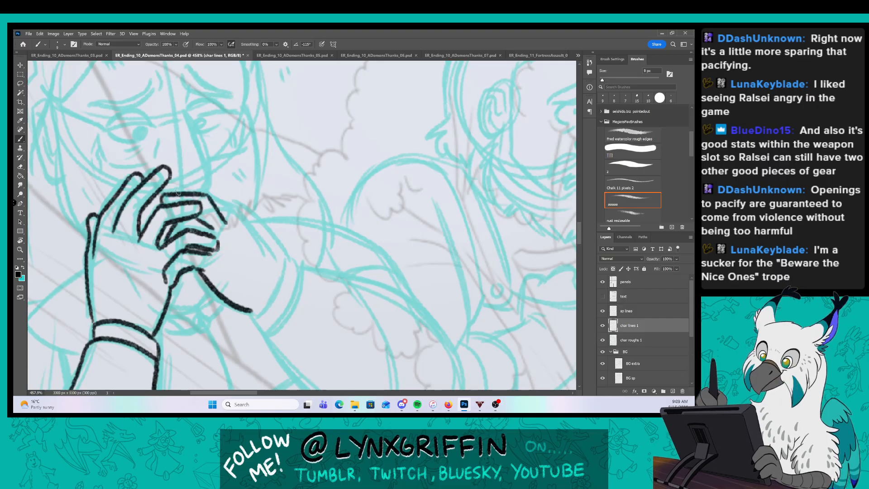
{"action": "mouse_move", "coordinate": [220, 192]}
{"action": "left_mouse_down"}
{"action": "mouse_move", "coordinate": [268, 245]}
{"action": "mouse_move", "coordinate": [283, 177]}
{"action": "mouse_move", "coordinate": [219, 231]}
{"action": "mouse_move", "coordinate": [230, 251]}
{"action": "left_mouse_up"}
{"action": "left_click_drag", "start_coordinate": [267, 184], "coordinate": [231, 249]}
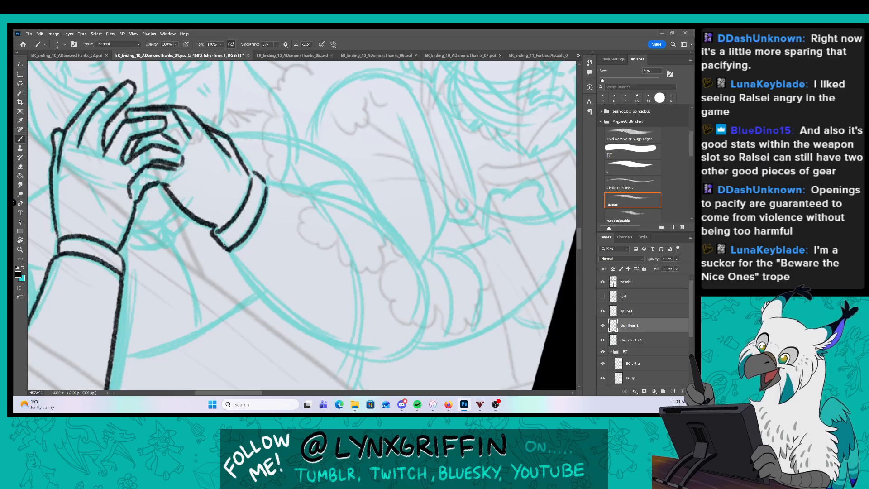
Ink the upper and lower edges of the full sleeve extending from the second hand's cuff.
{"action": "mouse_move", "coordinate": [410, 238]}
{"action": "left_mouse_down"}
{"action": "mouse_move", "coordinate": [354, 224]}
{"action": "mouse_move", "coordinate": [353, 206]}
{"action": "left_mouse_up"}
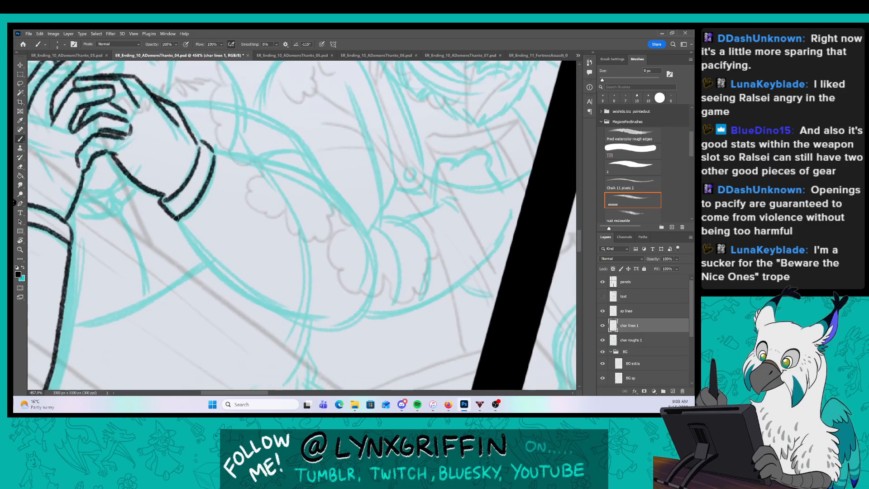
{"action": "mouse_move", "coordinate": [176, 218]}
{"action": "left_mouse_down"}
{"action": "mouse_move", "coordinate": [221, 279]}
{"action": "mouse_move", "coordinate": [343, 321]}
{"action": "left_mouse_up"}
{"action": "mouse_move", "coordinate": [216, 152]}
{"action": "left_mouse_down"}
{"action": "mouse_move", "coordinate": [346, 204]}
{"action": "mouse_move", "coordinate": [356, 217]}
{"action": "mouse_move", "coordinate": [374, 278]}
{"action": "mouse_move", "coordinate": [346, 322]}
{"action": "left_mouse_up"}
Ink the woman's hair over the crown, the parted bangs, the small side band and the long side strand.
{"action": "left_click_drag", "start_coordinate": [304, 125], "coordinate": [413, 272]}
{"action": "mouse_move", "coordinate": [183, 119]}
{"action": "left_mouse_down"}
{"action": "mouse_move", "coordinate": [212, 148]}
{"action": "mouse_move", "coordinate": [252, 232]}
{"action": "left_mouse_up"}
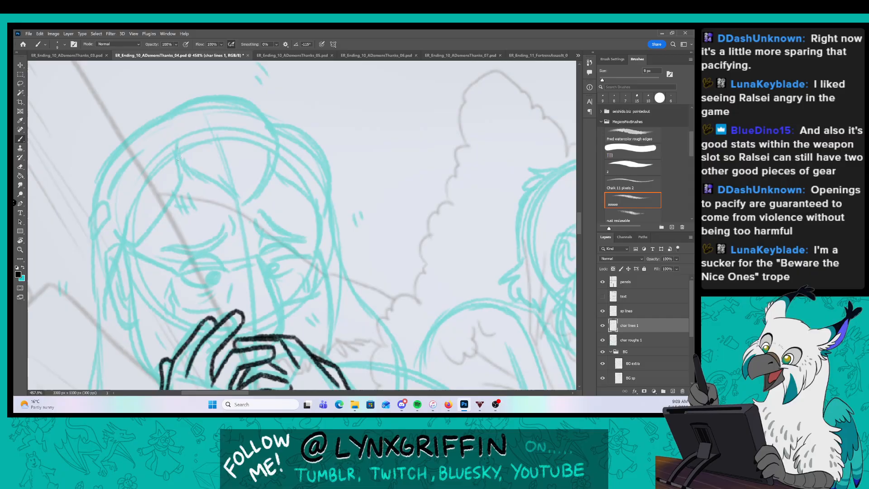
{"action": "mouse_move", "coordinate": [176, 149]}
{"action": "left_mouse_down"}
{"action": "mouse_move", "coordinate": [246, 208]}
{"action": "mouse_move", "coordinate": [278, 162]}
{"action": "mouse_move", "coordinate": [274, 120]}
{"action": "mouse_move", "coordinate": [168, 116]}
{"action": "left_mouse_up"}
{"action": "left_click_drag", "start_coordinate": [265, 227], "coordinate": [309, 178]}
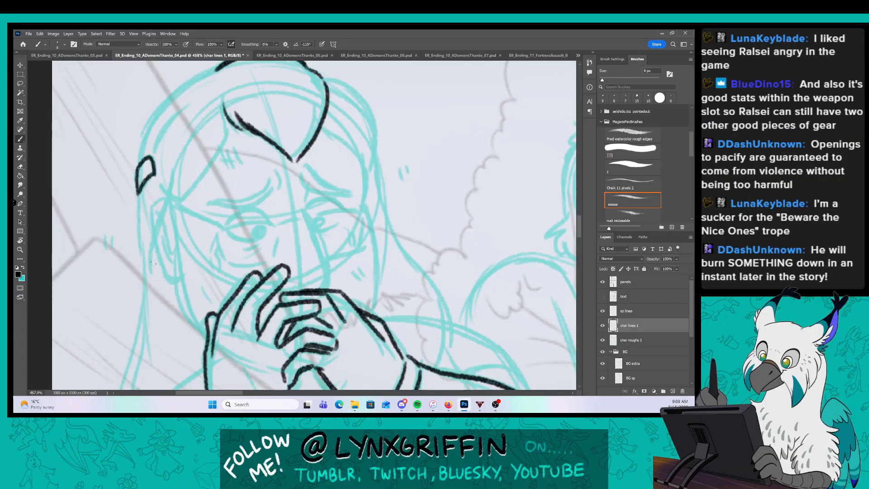
{"action": "mouse_move", "coordinate": [151, 258]}
{"action": "left_mouse_down"}
{"action": "mouse_move", "coordinate": [168, 177]}
{"action": "mouse_move", "coordinate": [223, 125]}
{"action": "left_mouse_up"}
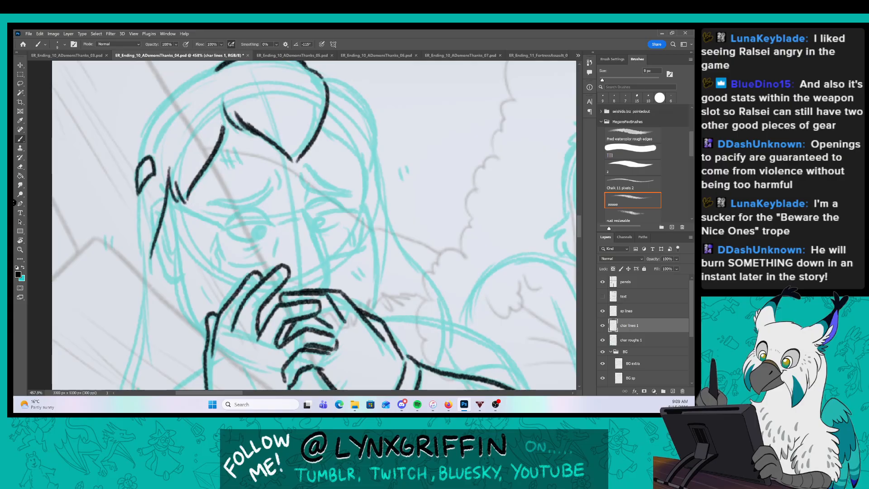
{"action": "mouse_move", "coordinate": [219, 66]}
{"action": "left_mouse_down"}
{"action": "mouse_move", "coordinate": [159, 100]}
{"action": "mouse_move", "coordinate": [138, 160]}
{"action": "left_mouse_up"}
{"action": "left_click_drag", "start_coordinate": [160, 129], "coordinate": [151, 153]}
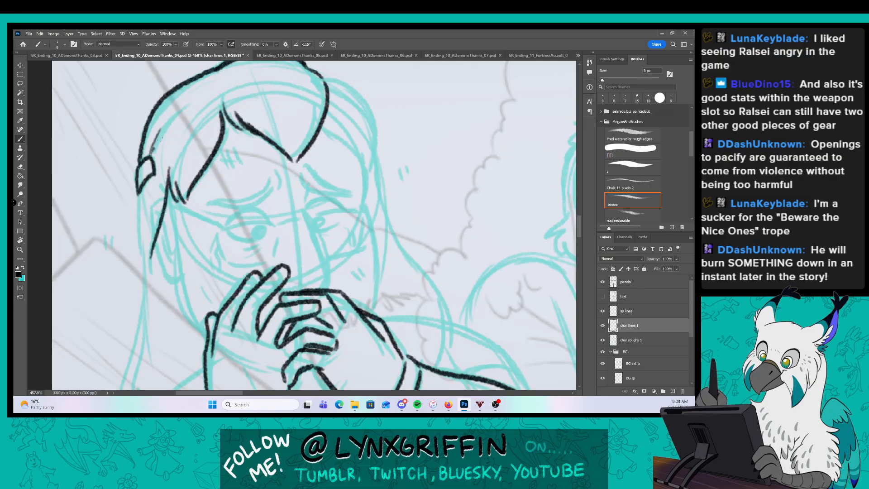
{"action": "left_click_drag", "start_coordinate": [246, 231], "coordinate": [250, 127]}
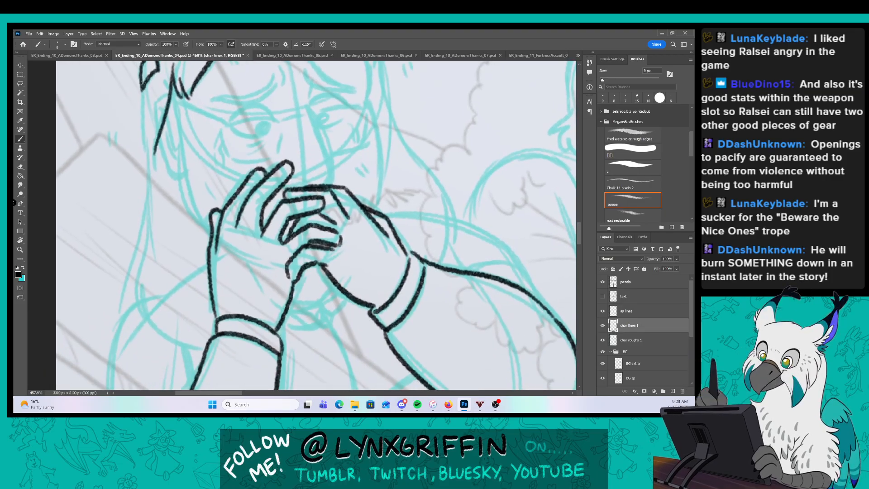
{"action": "left_click_drag", "start_coordinate": [142, 97], "coordinate": [148, 173]}
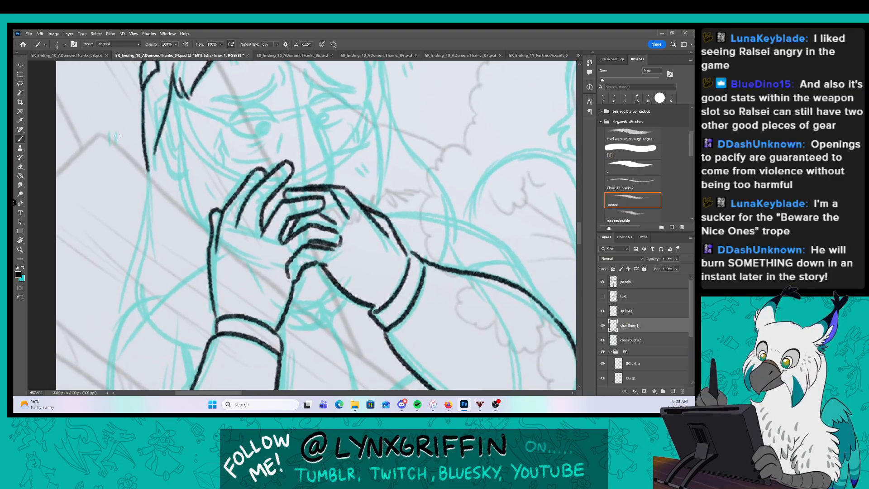
Ink the short paired motion marks on both sides of the woman's head on the sp lines layer.
{"action": "left_click", "coordinate": [641, 309]}
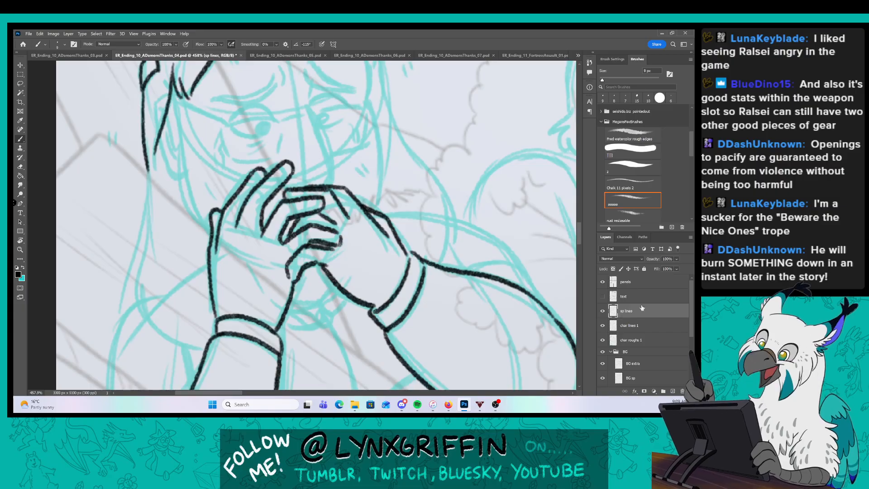
{"action": "left_click_drag", "start_coordinate": [112, 142], "coordinate": [112, 143]}
{"action": "left_click_drag", "start_coordinate": [116, 130], "coordinate": [119, 143]}
{"action": "left_click_drag", "start_coordinate": [388, 142], "coordinate": [312, 281]}
{"action": "left_click_drag", "start_coordinate": [329, 198], "coordinate": [334, 209]}
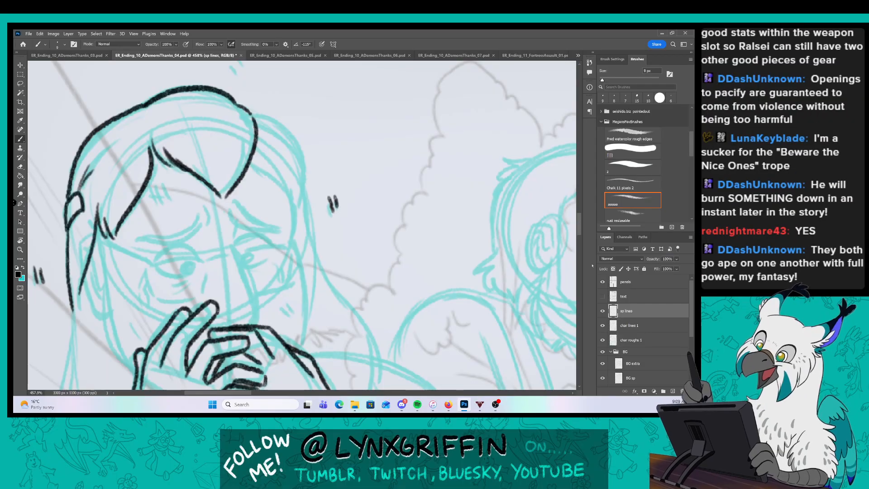
Ink the woman's ear and the jawline running down to her raised hand on char lines 1.
{"action": "left_click", "coordinate": [645, 325]}
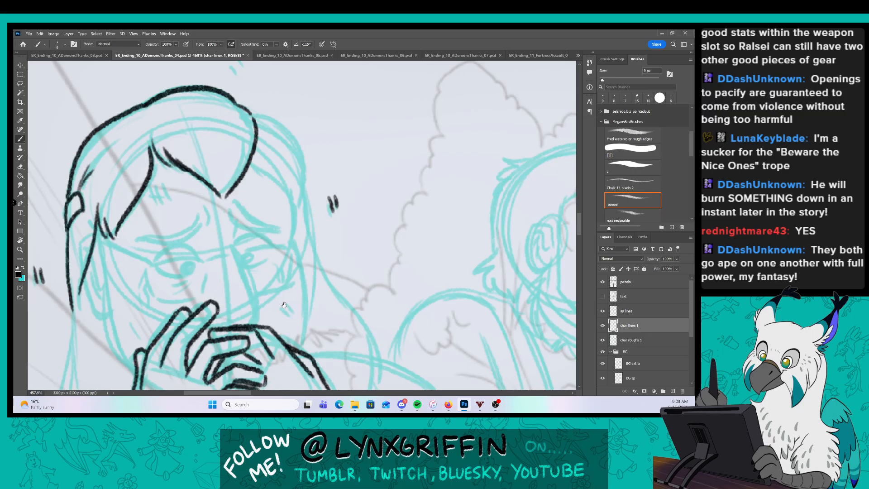
{"action": "left_click_drag", "start_coordinate": [283, 305], "coordinate": [383, 161]}
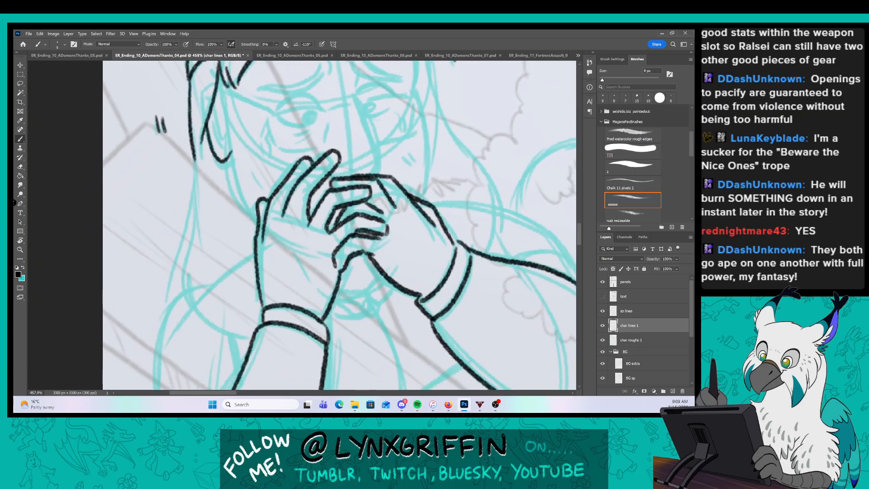
{"action": "left_click_drag", "start_coordinate": [216, 116], "coordinate": [222, 143]}
{"action": "left_click_drag", "start_coordinate": [218, 87], "coordinate": [225, 100]}
{"action": "left_click_drag", "start_coordinate": [229, 156], "coordinate": [255, 215]}
Ink the woman's long hair falling behind the near arm, along with the near sleeve's shoulder and outer edge.
{"action": "left_click_drag", "start_coordinate": [195, 158], "coordinate": [187, 252]}
{"action": "left_click_drag", "start_coordinate": [195, 293], "coordinate": [255, 340]}
{"action": "left_click_drag", "start_coordinate": [291, 270], "coordinate": [303, 139]}
{"action": "left_click_drag", "start_coordinate": [172, 195], "coordinate": [194, 154]}
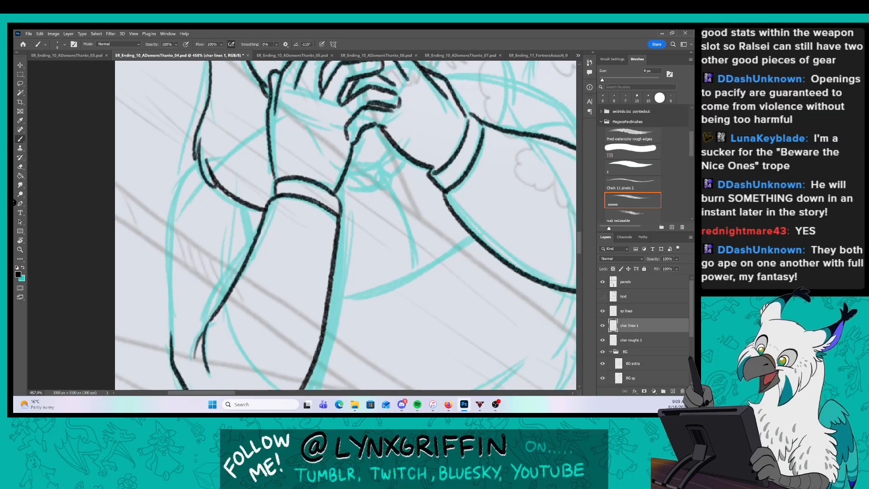
{"action": "mouse_move", "coordinate": [176, 184]}
{"action": "left_mouse_down"}
{"action": "mouse_move", "coordinate": [200, 169]}
{"action": "mouse_move", "coordinate": [172, 237]}
{"action": "mouse_move", "coordinate": [171, 302]}
{"action": "left_mouse_up"}
{"action": "left_click_drag", "start_coordinate": [283, 136], "coordinate": [248, 273]}
{"action": "left_click_drag", "start_coordinate": [145, 295], "coordinate": [172, 175]}
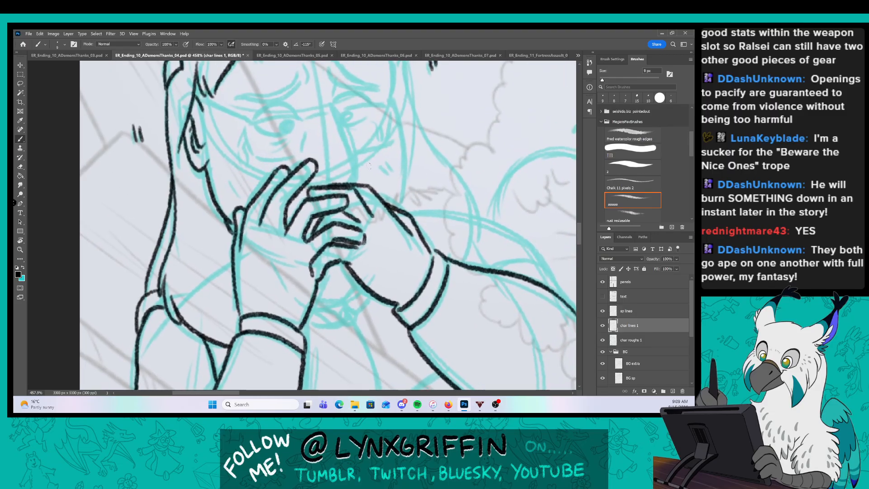
{"action": "left_click_drag", "start_coordinate": [454, 278], "coordinate": [425, 278]}
{"action": "left_click_drag", "start_coordinate": [446, 323], "coordinate": [347, 207]}
{"action": "left_click_drag", "start_coordinate": [313, 312], "coordinate": [286, 235]}
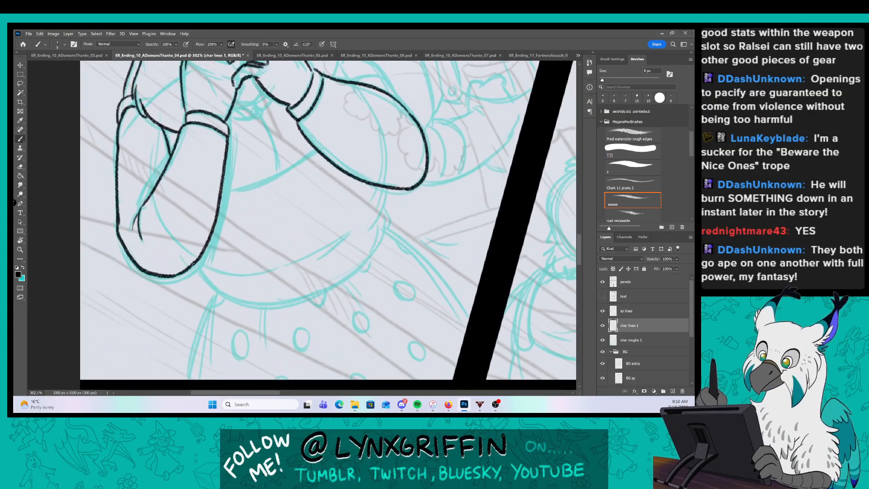
Ink the lower edge of the woman's top with its inner hem line, and the skirt's outer edges and short folds.
{"action": "mouse_move", "coordinate": [222, 295]}
{"action": "left_mouse_down"}
{"action": "mouse_move", "coordinate": [334, 279]}
{"action": "mouse_move", "coordinate": [385, 215]}
{"action": "left_mouse_up"}
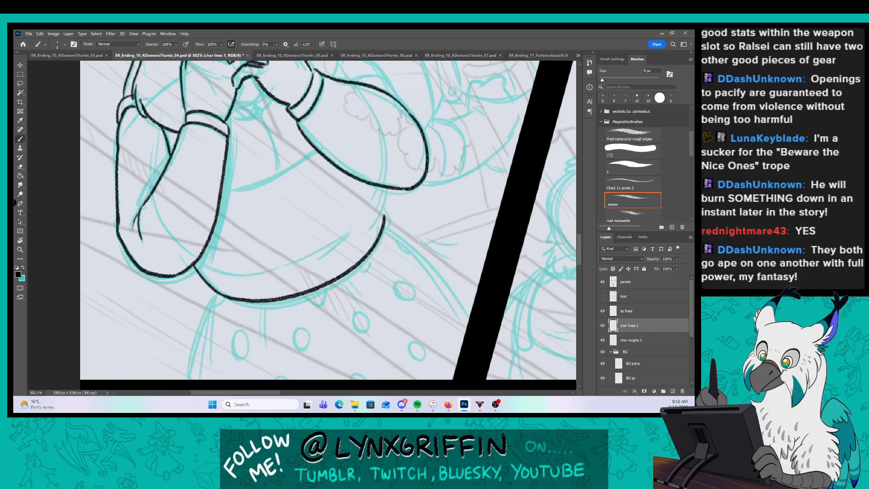
{"action": "left_click_drag", "start_coordinate": [221, 269], "coordinate": [305, 266]}
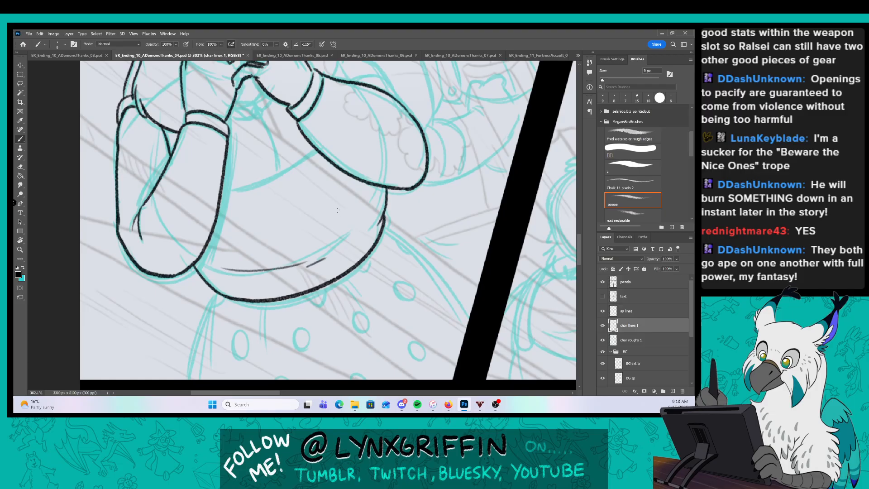
{"action": "left_click_drag", "start_coordinate": [337, 210], "coordinate": [330, 174]}
{"action": "left_click_drag", "start_coordinate": [208, 257], "coordinate": [179, 343]}
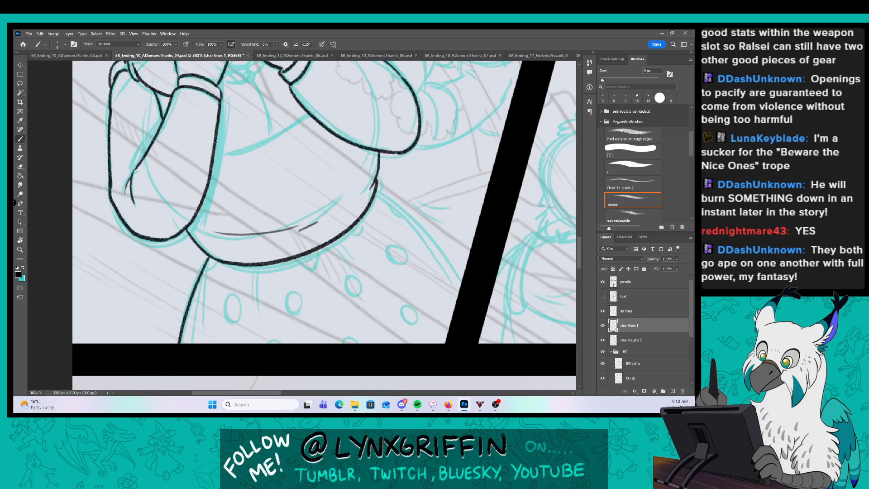
{"action": "left_click_drag", "start_coordinate": [219, 268], "coordinate": [213, 311]}
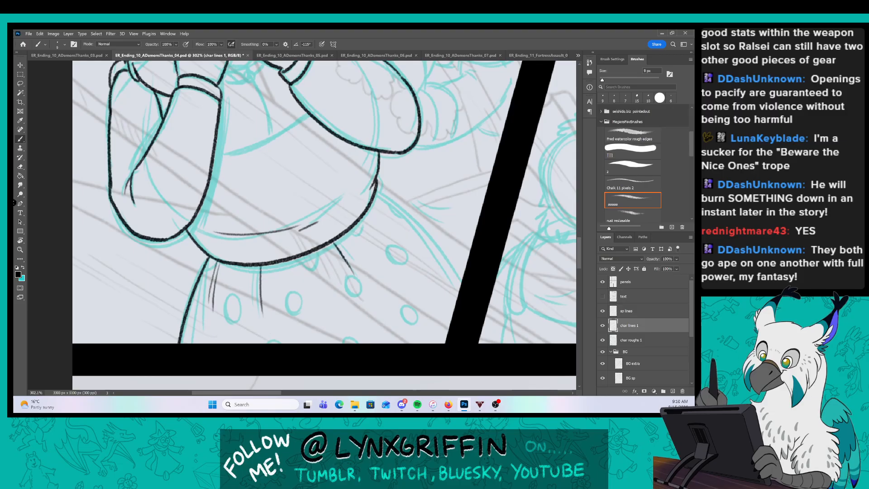
{"action": "left_click_drag", "start_coordinate": [376, 187], "coordinate": [465, 267]}
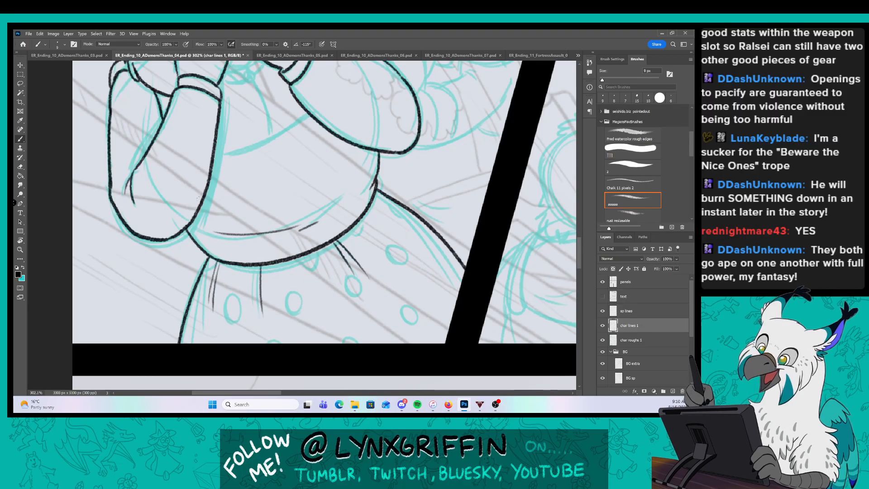
Ink the oval spots on the woman's skirt, including the partial ones cut off by the top, skirt edge and panel border.
{"action": "left_click_drag", "start_coordinate": [233, 292], "coordinate": [239, 300]}
{"action": "left_click_drag", "start_coordinate": [214, 258], "coordinate": [203, 273]}
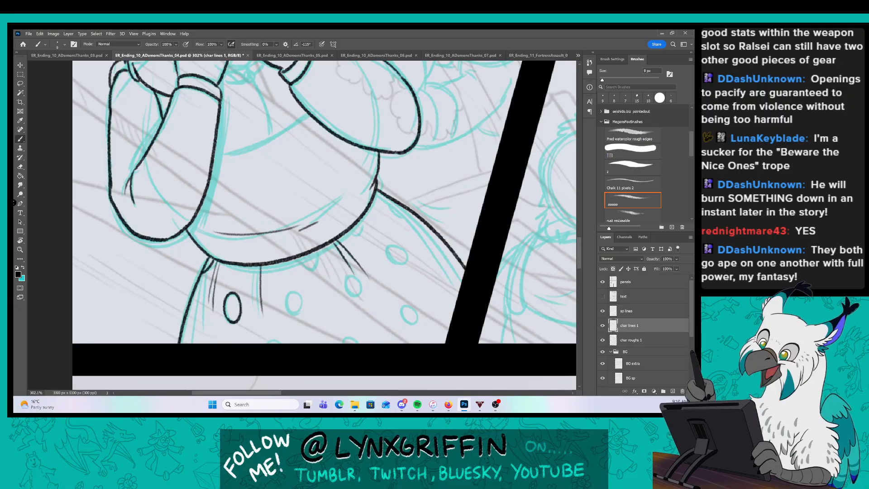
{"action": "left_click_drag", "start_coordinate": [264, 343], "coordinate": [280, 342]}
{"action": "mouse_move", "coordinate": [292, 313]}
{"action": "left_mouse_down"}
{"action": "mouse_move", "coordinate": [297, 290]}
{"action": "mouse_move", "coordinate": [293, 313]}
{"action": "left_mouse_up"}
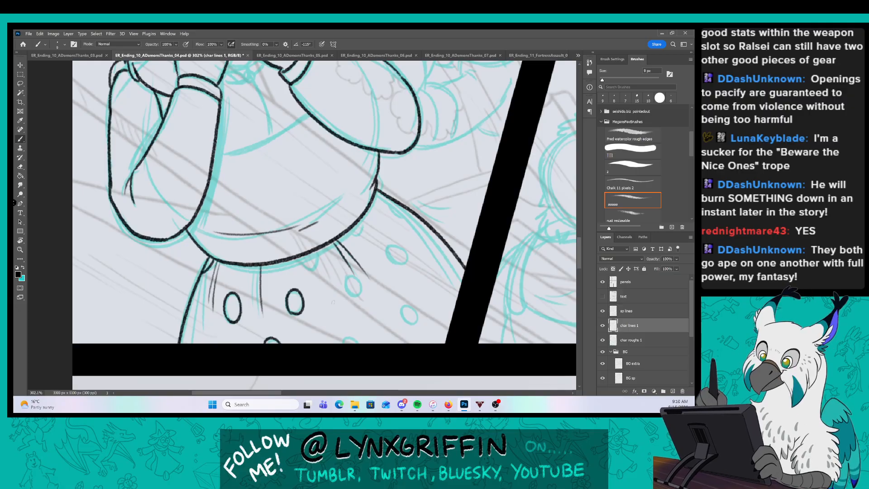
{"action": "left_click_drag", "start_coordinate": [342, 343], "coordinate": [357, 343]}
{"action": "left_click_drag", "start_coordinate": [357, 295], "coordinate": [351, 275]}
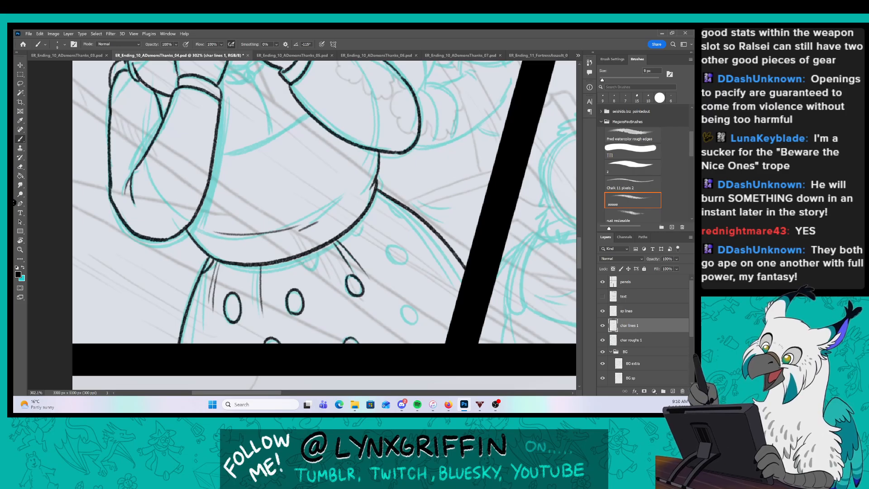
{"action": "left_click_drag", "start_coordinate": [300, 256], "coordinate": [313, 256]}
{"action": "mouse_move", "coordinate": [353, 225]}
{"action": "left_mouse_down"}
{"action": "mouse_move", "coordinate": [362, 221]}
{"action": "mouse_move", "coordinate": [390, 248]}
{"action": "left_mouse_up"}
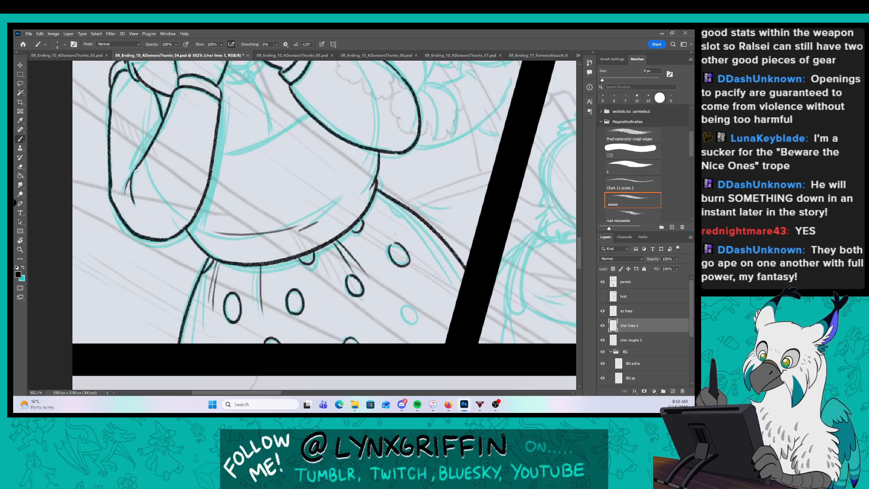
{"action": "left_click_drag", "start_coordinate": [392, 202], "coordinate": [409, 214]}
{"action": "left_click_drag", "start_coordinate": [422, 307], "coordinate": [404, 305]}
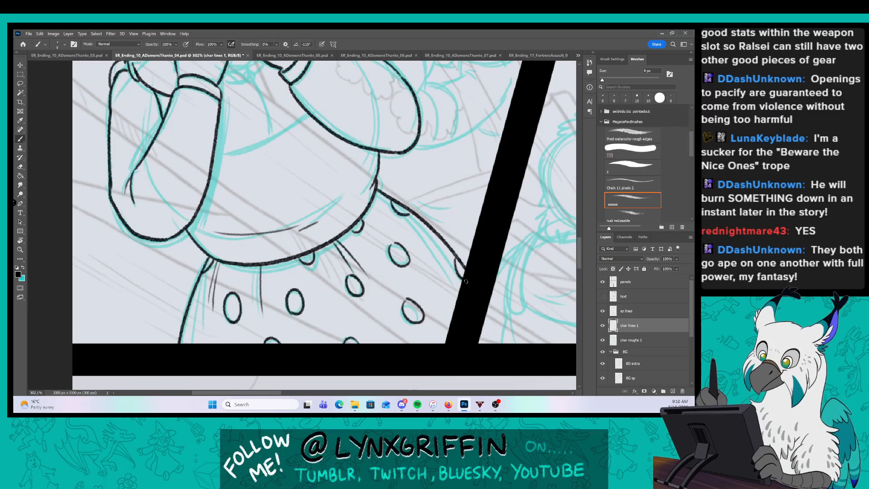
Ink the curved seam across the woman's chest, the small bow with its round knot at her neck, and the line below it.
{"action": "left_click_drag", "start_coordinate": [460, 250], "coordinate": [394, 333]}
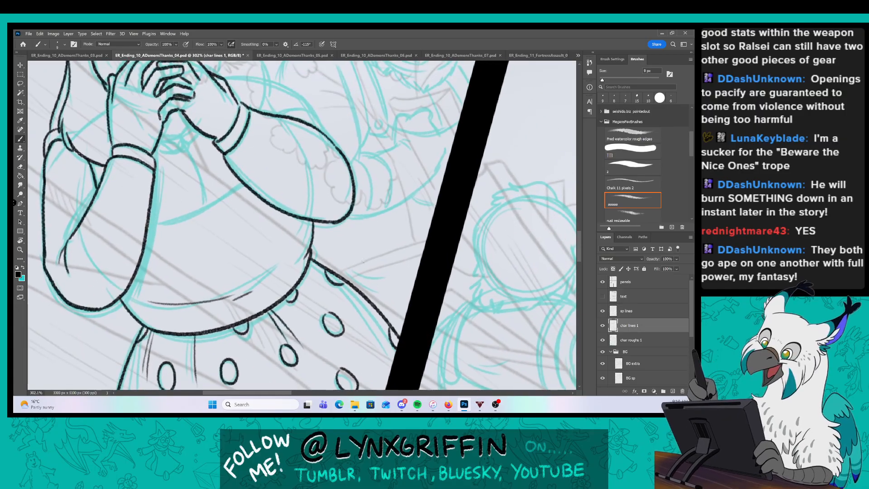
{"action": "left_click_drag", "start_coordinate": [221, 138], "coordinate": [303, 191]}
{"action": "scroll", "coordinate": [303, 190], "scroll_direction": "up", "scroll_amount": 1}
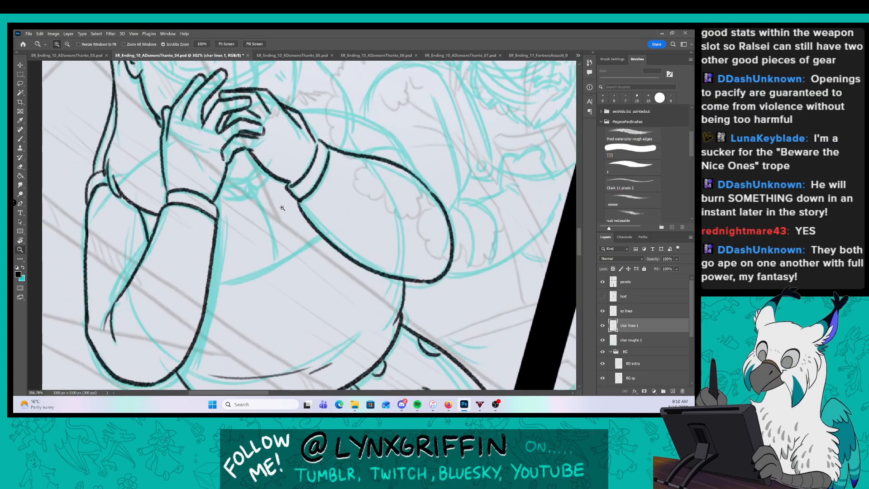
{"action": "mouse_move", "coordinate": [209, 281]}
{"action": "left_mouse_down"}
{"action": "mouse_move", "coordinate": [289, 249]}
{"action": "mouse_move", "coordinate": [315, 224]}
{"action": "left_mouse_up"}
{"action": "scroll", "coordinate": [324, 248], "scroll_direction": "up", "scroll_amount": 3}
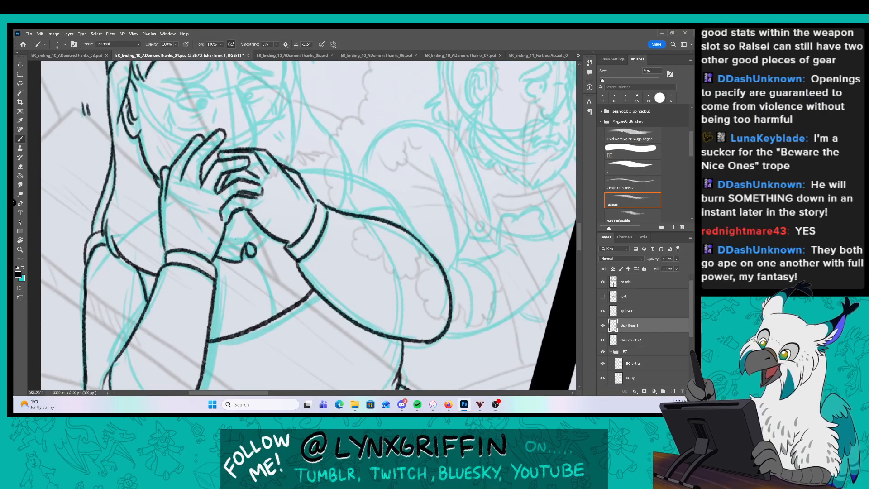
{"action": "mouse_move", "coordinate": [250, 244]}
{"action": "left_mouse_down"}
{"action": "mouse_move", "coordinate": [268, 246]}
{"action": "mouse_move", "coordinate": [224, 239]}
{"action": "mouse_move", "coordinate": [240, 259]}
{"action": "mouse_move", "coordinate": [263, 230]}
{"action": "mouse_move", "coordinate": [254, 259]}
{"action": "mouse_move", "coordinate": [274, 317]}
{"action": "left_mouse_up"}
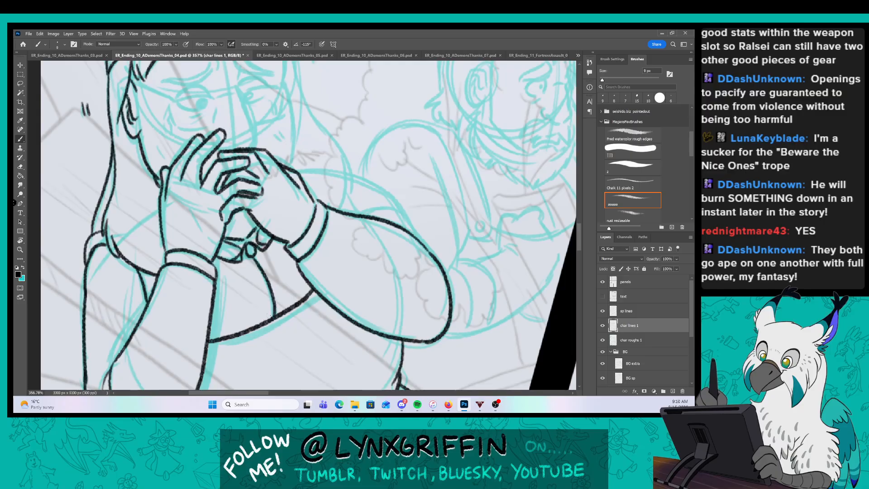
Ink the long line of the woman's nose above her hands and the short mark beside it.
{"action": "left_click_drag", "start_coordinate": [253, 190], "coordinate": [262, 274]}
{"action": "key", "text": "z"}
{"action": "left_click_drag", "start_coordinate": [238, 138], "coordinate": [254, 137]}
{"action": "key", "text": "b"}
{"action": "left_click_drag", "start_coordinate": [220, 215], "coordinate": [217, 240]}
{"action": "mouse_move", "coordinate": [248, 190]}
{"action": "left_mouse_down"}
{"action": "mouse_move", "coordinate": [274, 240]}
{"action": "mouse_move", "coordinate": [271, 274]}
{"action": "left_mouse_up"}
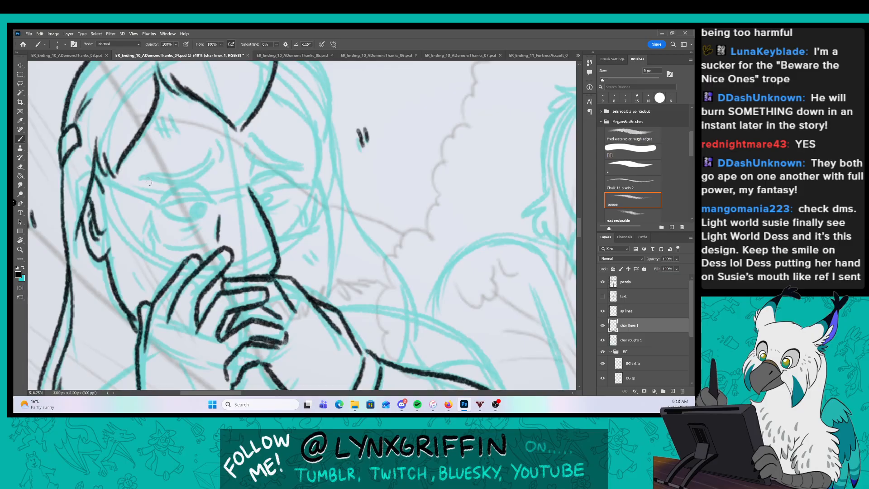
Save the comic page and open StreamDoodlePage_04.psd from the Quick Doodles folder.
{"action": "left_click", "coordinate": [29, 34]}
{"action": "left_click", "coordinate": [49, 107]}
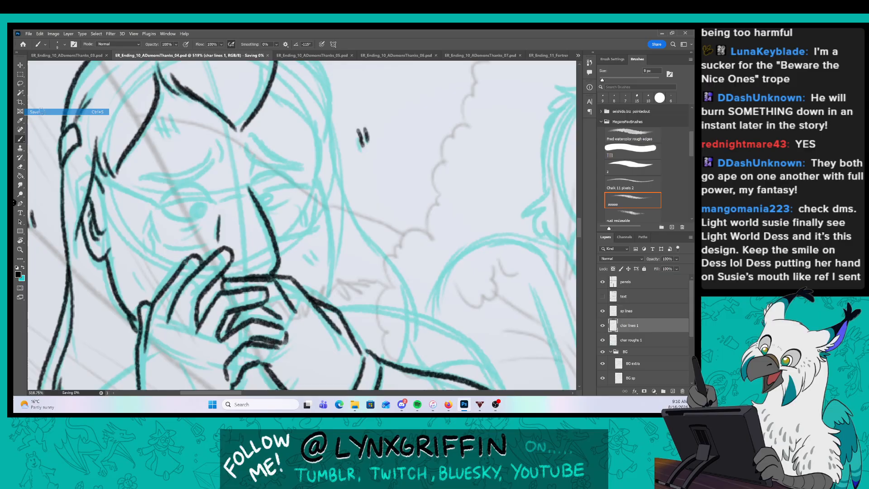
{"action": "left_click", "coordinate": [28, 34]}
{"action": "left_click", "coordinate": [41, 49]}
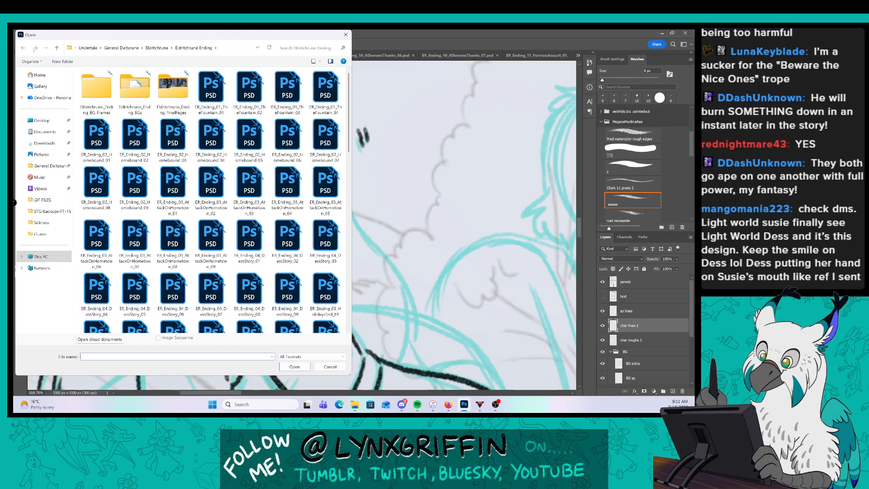
{"action": "left_click", "coordinate": [121, 48]}
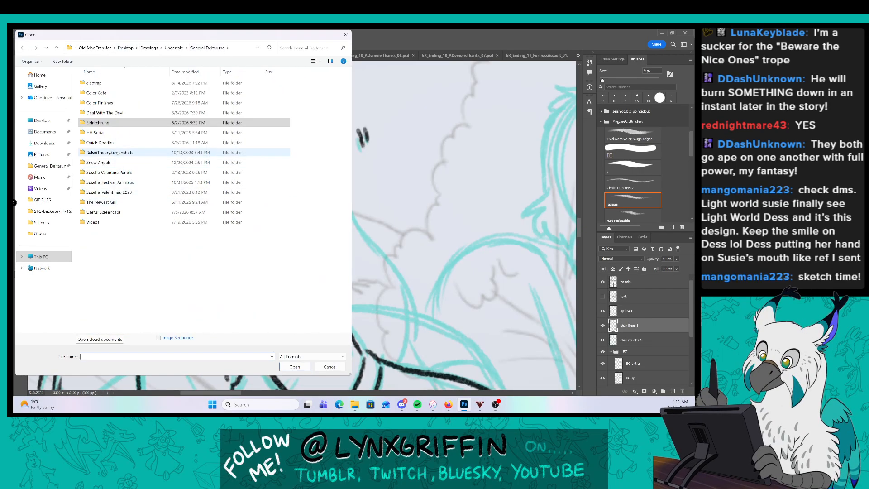
{"action": "double_click", "coordinate": [116, 142]}
{"action": "left_click_drag", "start_coordinate": [348, 100], "coordinate": [340, 308]}
{"action": "double_click", "coordinate": [173, 236]}
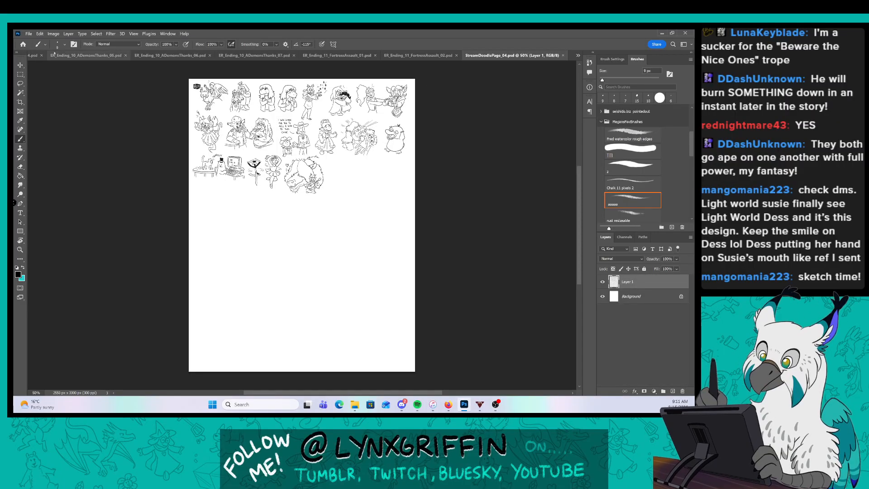
Reduce the brush size to 6 px for a new doodle in the blank area beside the beast and lute player.
{"action": "key", "text": "alt+Tab"}
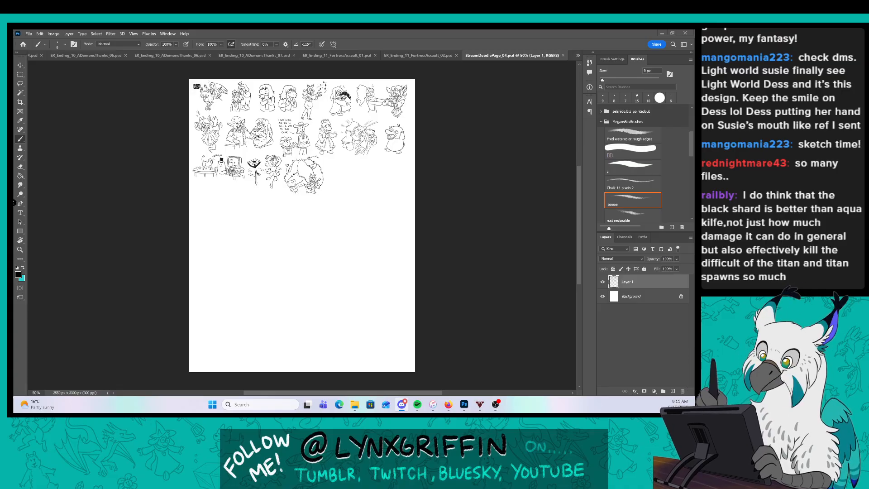
{"action": "left_click", "coordinate": [342, 34]}
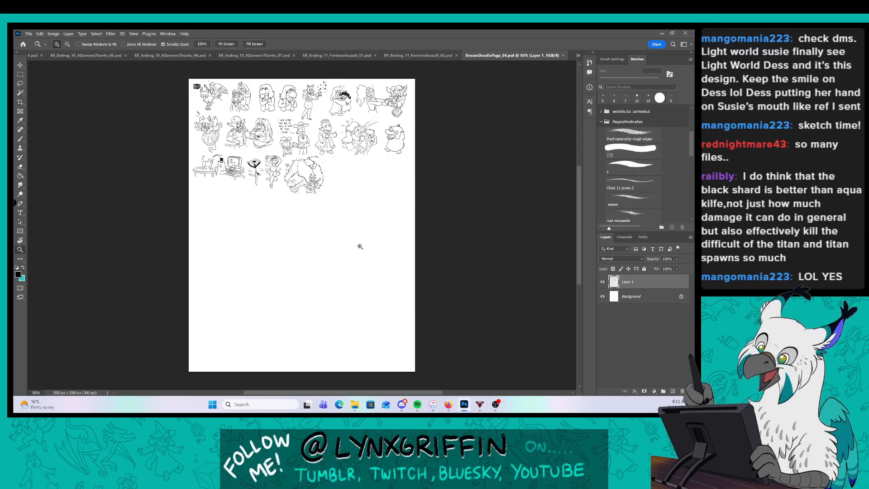
{"action": "scroll", "coordinate": [359, 244], "scroll_direction": "up", "scroll_amount": 2}
{"action": "left_click_drag", "start_coordinate": [364, 244], "coordinate": [331, 274]}
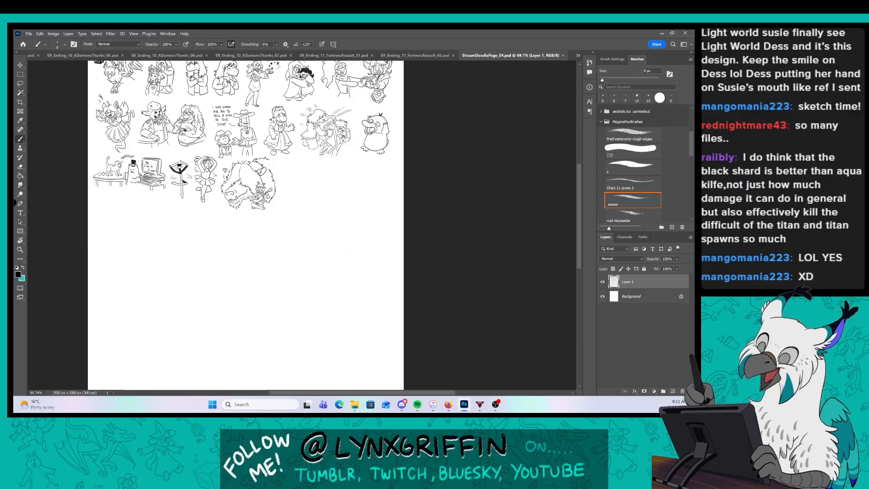
{"action": "key", "text": "z"}
{"action": "left_click_drag", "start_coordinate": [316, 221], "coordinate": [328, 218]}
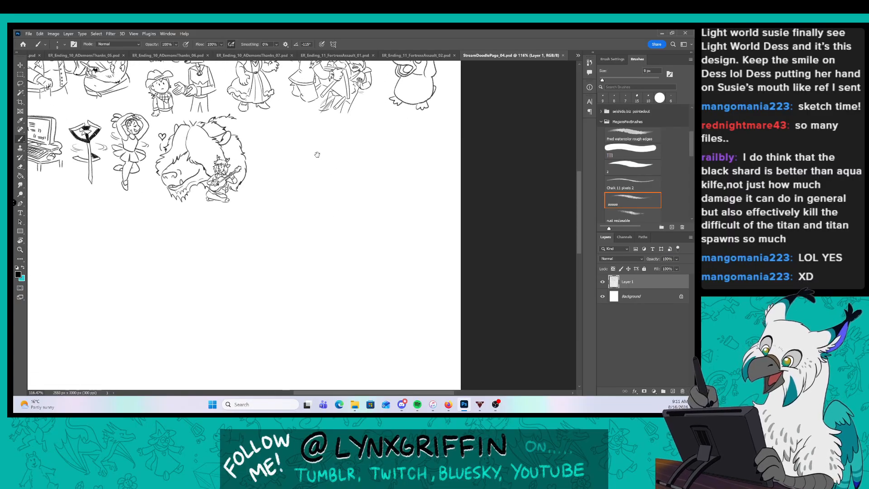
{"action": "mouse_move", "coordinate": [316, 155]}
{"action": "left_mouse_down"}
{"action": "mouse_move", "coordinate": [291, 235]}
{"action": "mouse_move", "coordinate": [296, 209]}
{"action": "left_mouse_up"}
{"action": "key", "text": "z"}
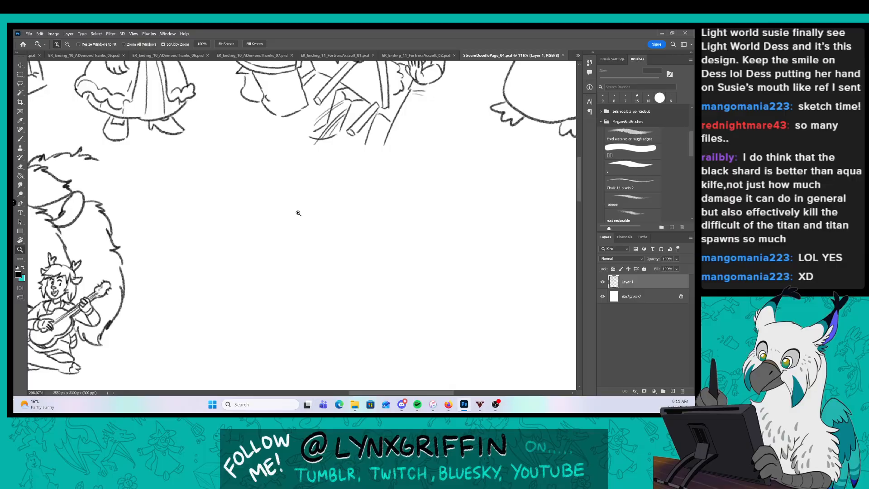
{"action": "key", "text": "b"}
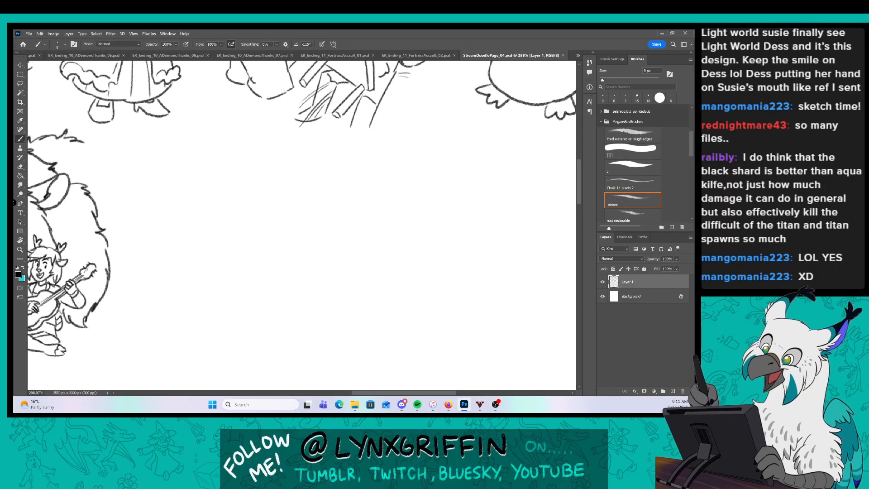
{"action": "key", "text": "bracketleft"}
{"action": "key", "text": "bracketleft"}
{"action": "key", "text": "bracketleft"}
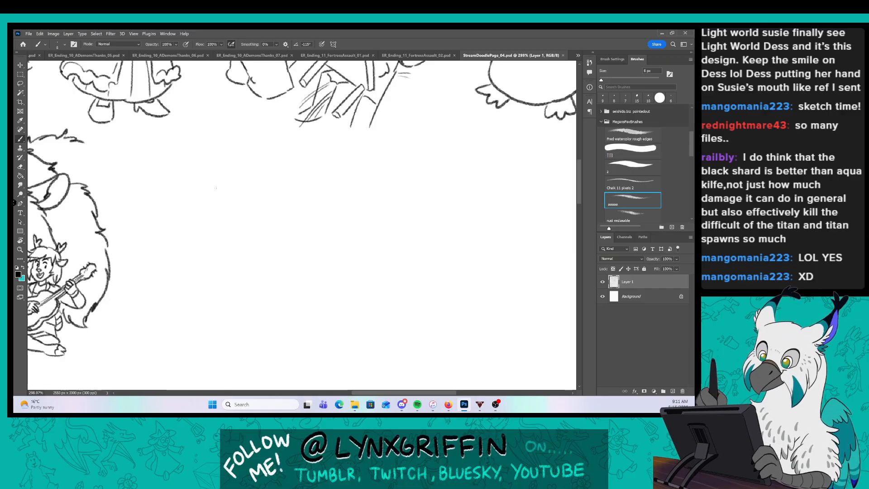
Sketch a cupped hand with raised thumb, curled fingers and fingernails in the blank area beside the beast doodle.
{"action": "key", "text": "z"}
{"action": "mouse_move", "coordinate": [212, 229]}
{"action": "left_mouse_down"}
{"action": "mouse_move", "coordinate": [223, 225]}
{"action": "mouse_move", "coordinate": [216, 227]}
{"action": "left_mouse_up"}
{"action": "key", "text": "b"}
{"action": "left_click_drag", "start_coordinate": [271, 236], "coordinate": [290, 236]}
{"action": "key", "text": "z"}
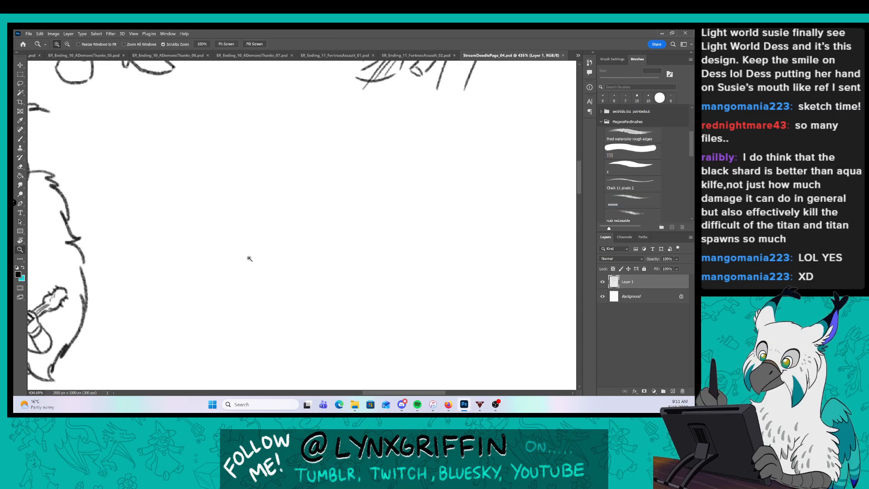
{"action": "left_click_drag", "start_coordinate": [249, 258], "coordinate": [255, 253]}
{"action": "key", "text": "b"}
{"action": "key", "text": "b"}
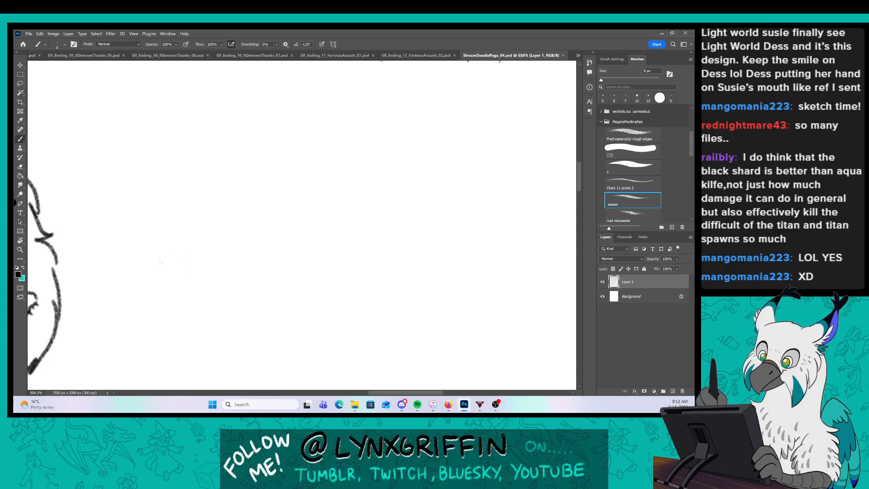
{"action": "mouse_move", "coordinate": [159, 267]}
{"action": "left_mouse_down"}
{"action": "mouse_move", "coordinate": [179, 246]}
{"action": "mouse_move", "coordinate": [194, 264]}
{"action": "mouse_move", "coordinate": [282, 270]}
{"action": "mouse_move", "coordinate": [249, 286]}
{"action": "mouse_move", "coordinate": [277, 292]}
{"action": "mouse_move", "coordinate": [245, 323]}
{"action": "mouse_move", "coordinate": [185, 340]}
{"action": "left_mouse_up"}
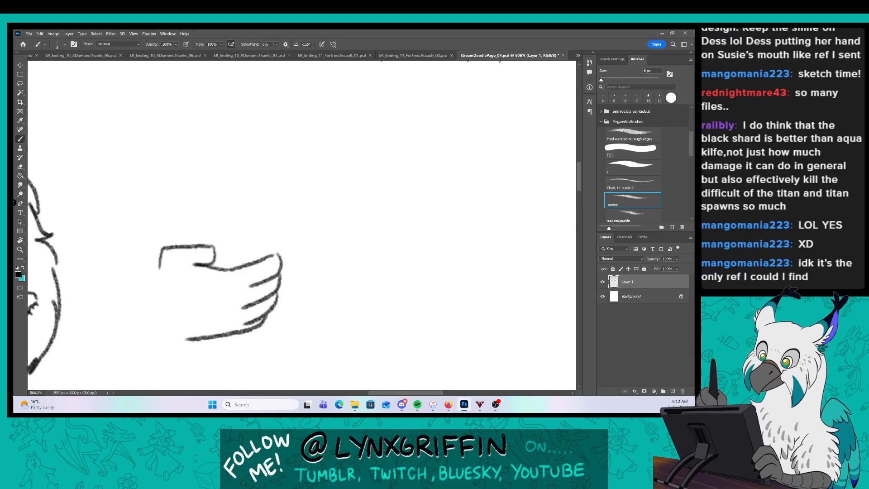
{"action": "left_click_drag", "start_coordinate": [202, 248], "coordinate": [214, 250]}
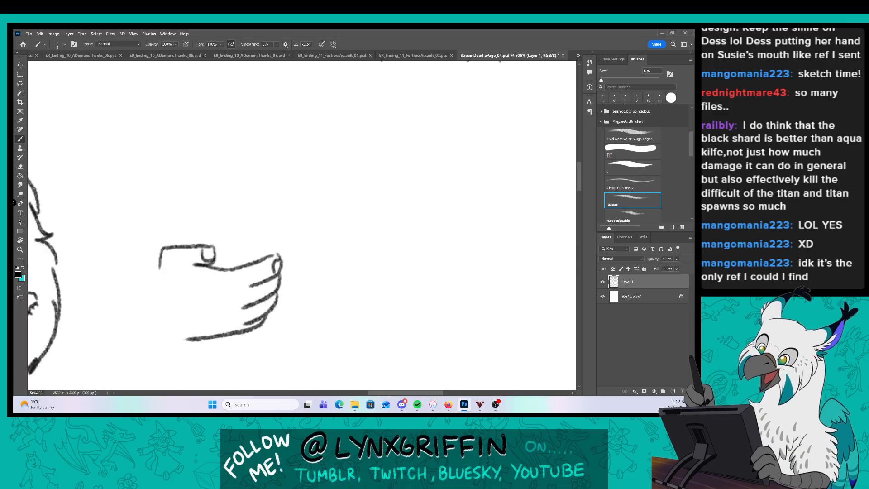
{"action": "left_click_drag", "start_coordinate": [277, 256], "coordinate": [275, 272]}
Extend the hand sketch with the upper and lower lines of the wrist and forearm.
{"action": "left_click_drag", "start_coordinate": [276, 201], "coordinate": [303, 231]}
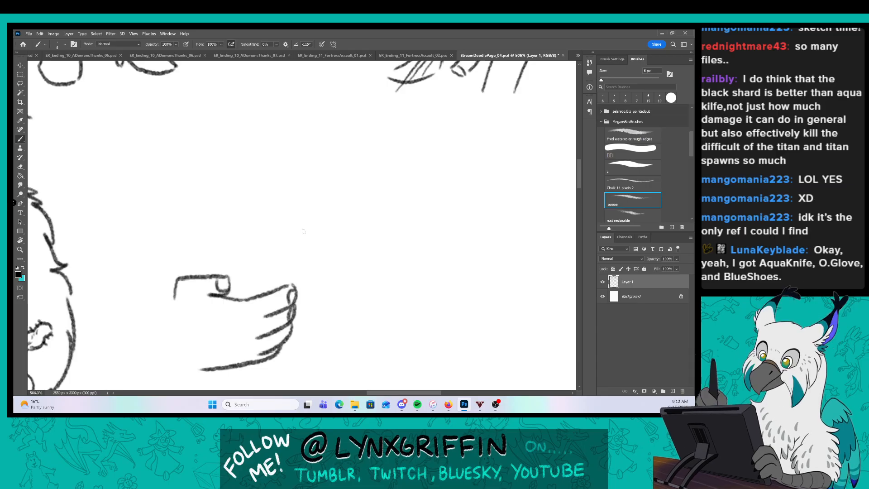
{"action": "left_click_drag", "start_coordinate": [199, 371], "coordinate": [187, 370]}
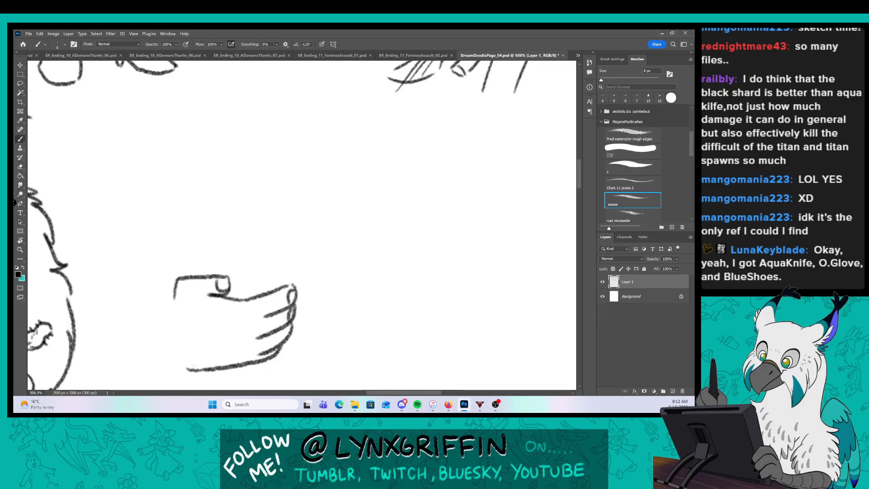
{"action": "left_click_drag", "start_coordinate": [127, 286], "coordinate": [175, 299]}
{"action": "left_click_drag", "start_coordinate": [120, 359], "coordinate": [195, 370]}
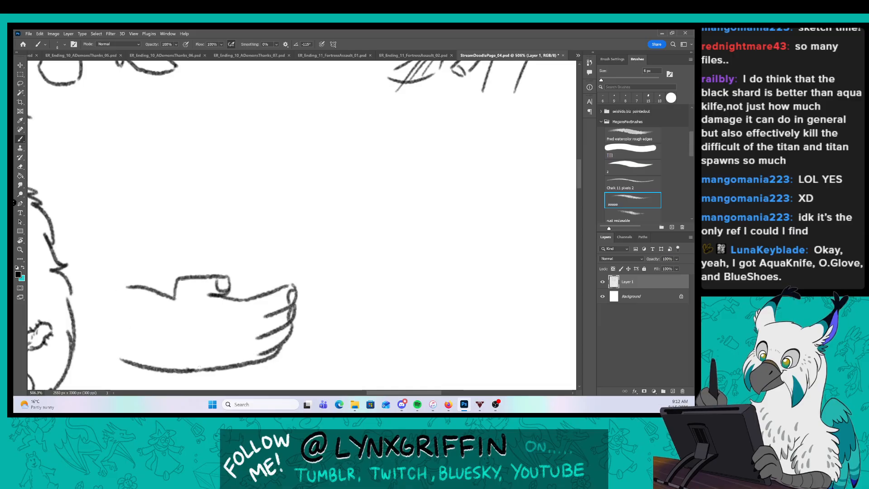
Lasso the whole hand sketch and move it slightly to the right, away from the beast doodle.
{"action": "key", "text": "l"}
{"action": "mouse_move", "coordinate": [130, 375]}
{"action": "left_mouse_down"}
{"action": "mouse_move", "coordinate": [270, 235]}
{"action": "mouse_move", "coordinate": [229, 383]}
{"action": "left_mouse_up"}
{"action": "key", "text": "v"}
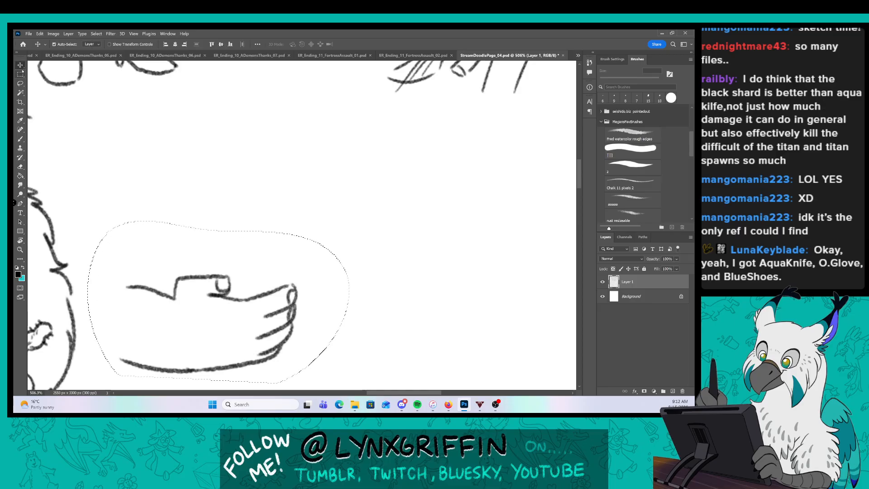
{"action": "mouse_move", "coordinate": [284, 336]}
{"action": "left_mouse_down"}
{"action": "mouse_move", "coordinate": [332, 337]}
{"action": "mouse_move", "coordinate": [332, 346]}
{"action": "left_mouse_up"}
{"action": "left_click_drag", "start_coordinate": [435, 303], "coordinate": [404, 274]}
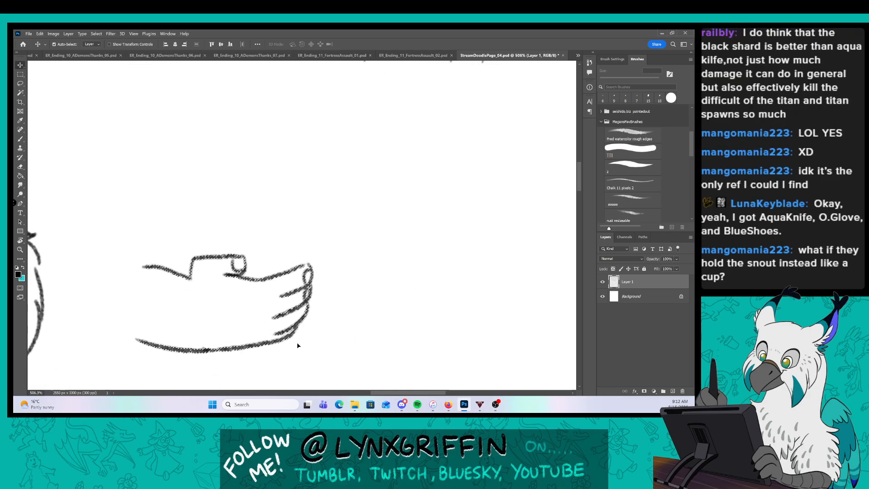
Shift the selected hand sketch slightly further right and down, and deselect it.
{"action": "left_click_drag", "start_coordinate": [279, 331], "coordinate": [300, 341]}
{"action": "key", "text": "ctrl+d"}
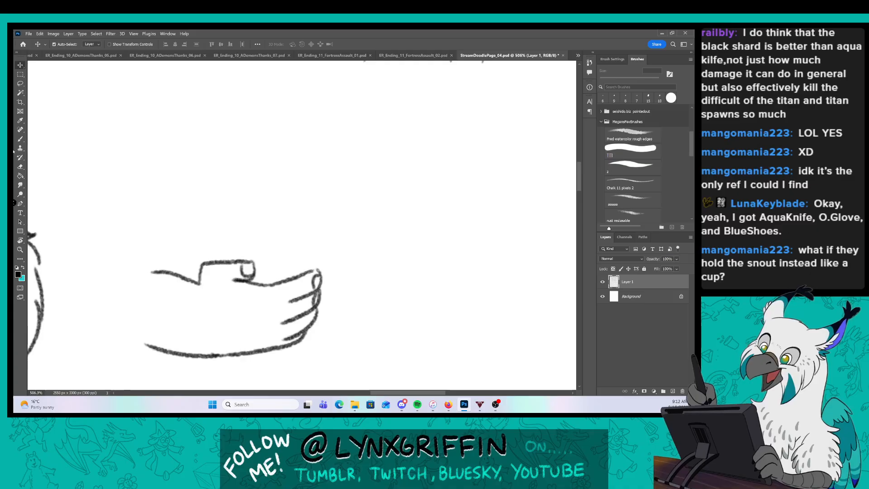
Sketch a parted fringe with side locks above the hand and extend both sides of the face down to it.
{"action": "key", "text": "b"}
{"action": "scroll", "coordinate": [231, 190], "scroll_direction": "up", "scroll_amount": 2}
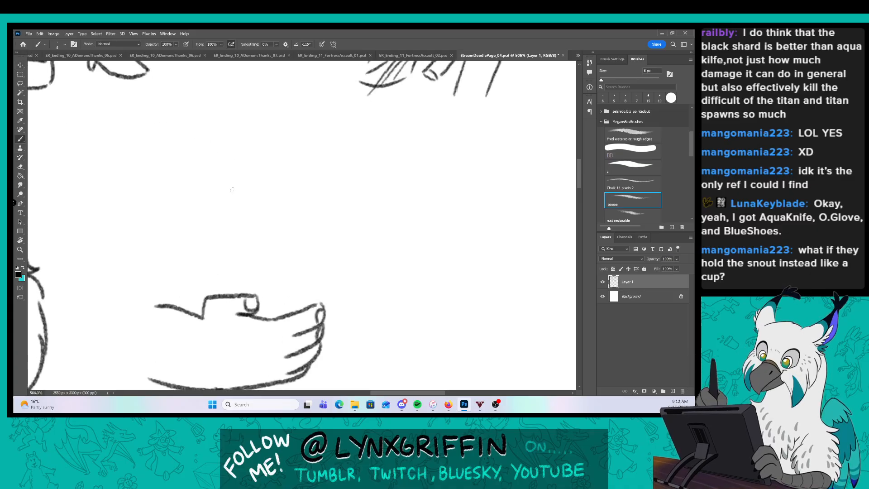
{"action": "mouse_move", "coordinate": [154, 174]}
{"action": "left_mouse_down"}
{"action": "mouse_move", "coordinate": [158, 214]}
{"action": "mouse_move", "coordinate": [166, 218]}
{"action": "left_mouse_up"}
{"action": "mouse_move", "coordinate": [163, 177]}
{"action": "left_mouse_down"}
{"action": "mouse_move", "coordinate": [171, 223]}
{"action": "mouse_move", "coordinate": [227, 159]}
{"action": "mouse_move", "coordinate": [236, 182]}
{"action": "left_mouse_up"}
{"action": "left_click_drag", "start_coordinate": [235, 163], "coordinate": [292, 223]}
{"action": "left_click_drag", "start_coordinate": [287, 195], "coordinate": [293, 224]}
{"action": "left_click_drag", "start_coordinate": [296, 148], "coordinate": [305, 231]}
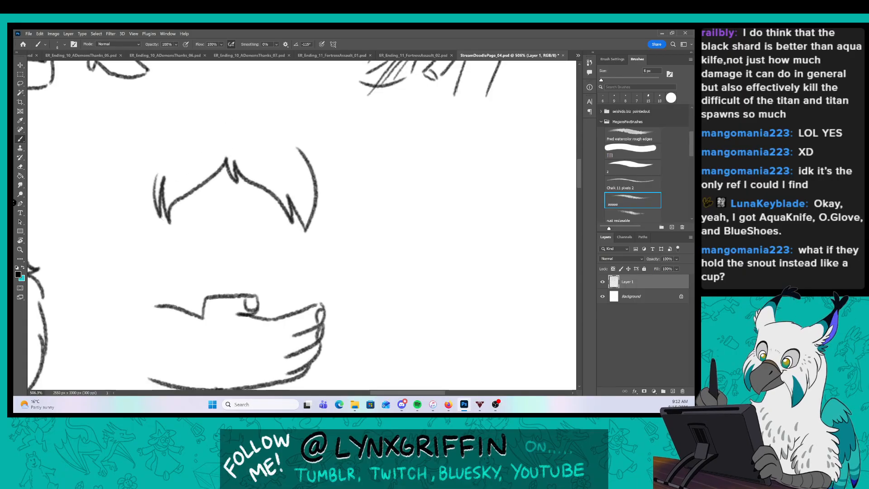
{"action": "left_click_drag", "start_coordinate": [167, 212], "coordinate": [160, 299]}
{"action": "left_click_drag", "start_coordinate": [306, 226], "coordinate": [307, 304]}
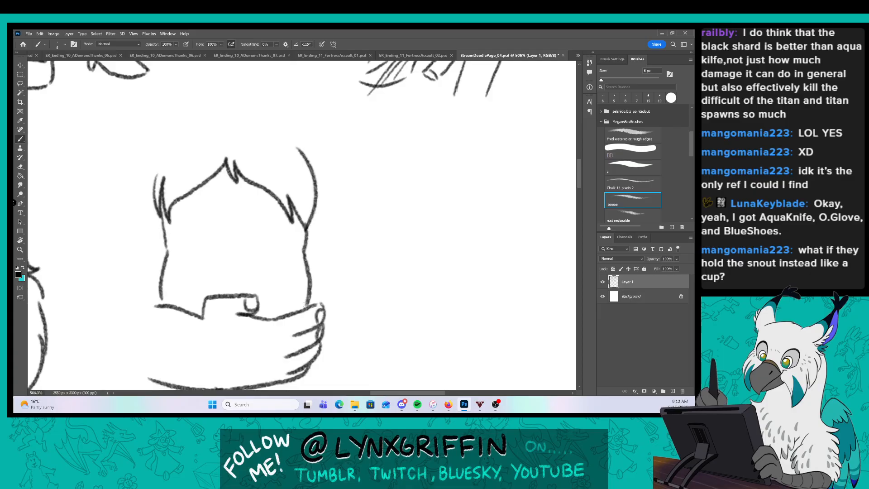
Draw worried half-closed eyes with slanted eyebrows and small cheek creases just above the hand.
{"action": "left_click_drag", "start_coordinate": [177, 230], "coordinate": [212, 235]}
{"action": "left_click_drag", "start_coordinate": [180, 211], "coordinate": [207, 209]}
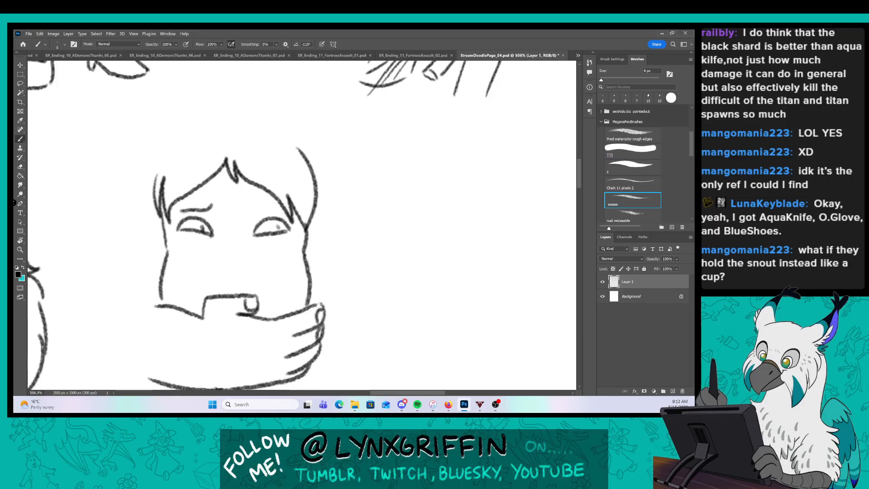
{"action": "left_click_drag", "start_coordinate": [267, 301], "coordinate": [274, 295]}
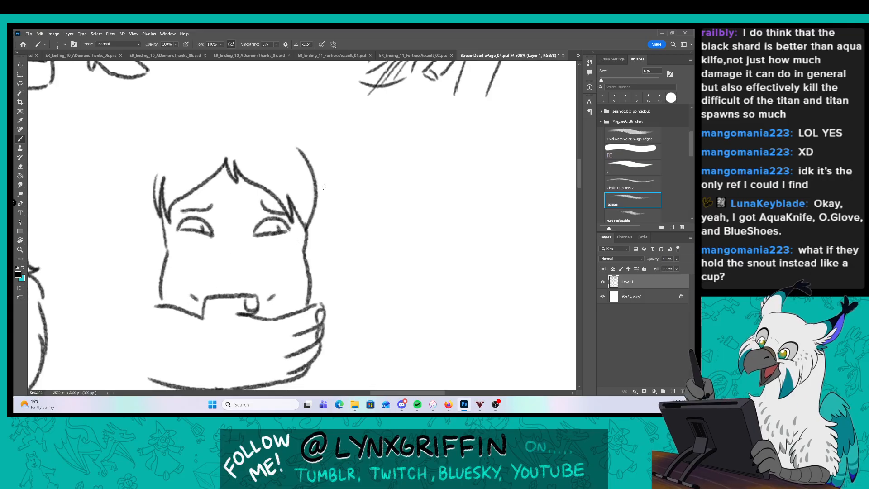
Lasso the whole face and hand doodle, scale it down slightly, move it lower on the page, and deselect it.
{"action": "mouse_move", "coordinate": [359, 204]}
{"action": "left_mouse_down"}
{"action": "mouse_move", "coordinate": [337, 247]}
{"action": "mouse_move", "coordinate": [316, 237]}
{"action": "left_mouse_up"}
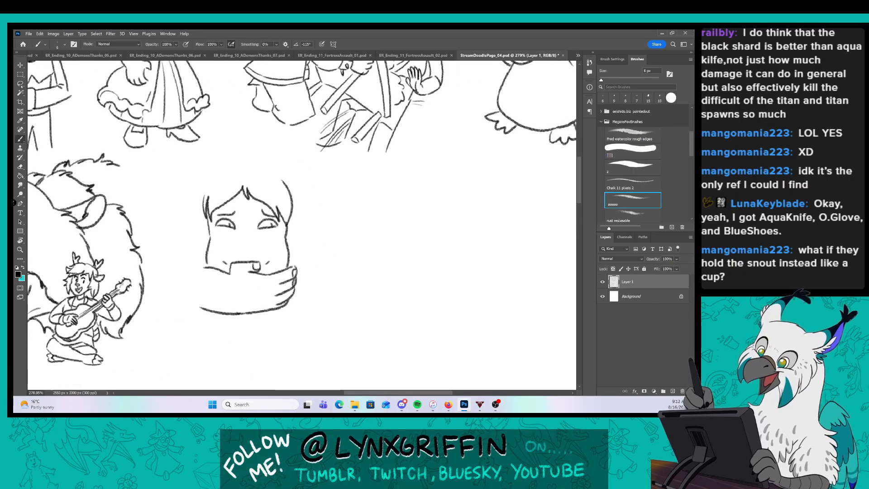
{"action": "key", "text": "l"}
{"action": "mouse_move", "coordinate": [199, 332]}
{"action": "left_mouse_down"}
{"action": "mouse_move", "coordinate": [319, 231]}
{"action": "mouse_move", "coordinate": [301, 324]}
{"action": "mouse_move", "coordinate": [284, 314]}
{"action": "mouse_move", "coordinate": [284, 331]}
{"action": "left_mouse_up"}
{"action": "key", "text": "ctrl+t"}
{"action": "left_click_drag", "start_coordinate": [324, 187], "coordinate": [308, 213]}
{"action": "key", "text": "Return"}
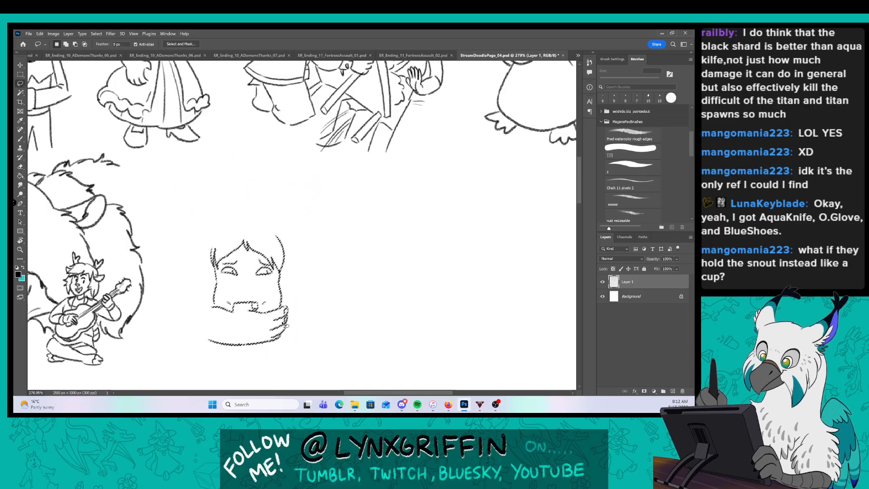
{"action": "key", "text": "ctrl+d"}
Draw the rounded top of the head over the fringe and dot freckles on both cheeks.
{"action": "left_click", "coordinate": [20, 130]}
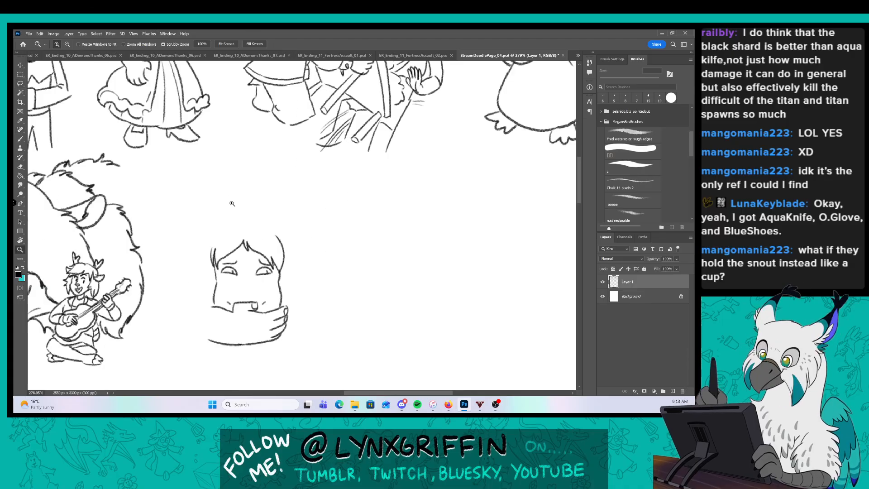
{"action": "scroll", "coordinate": [252, 183], "scroll_direction": "up", "scroll_amount": 3}
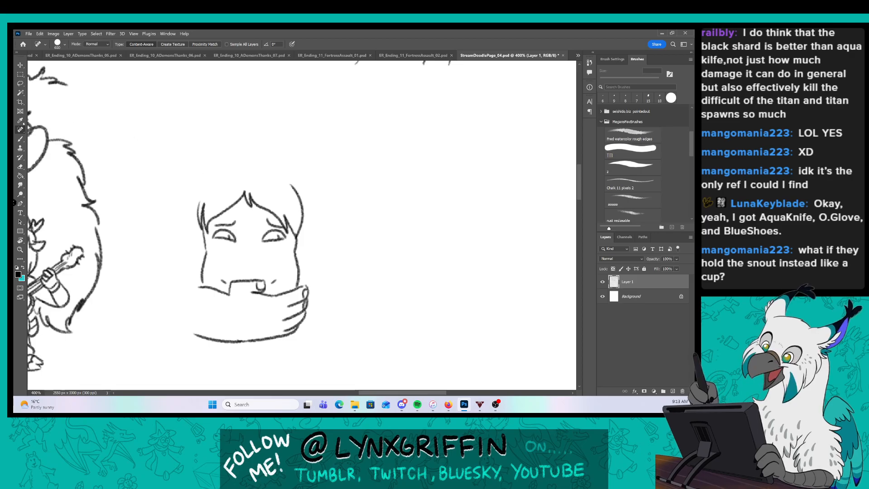
{"action": "key", "text": "b"}
{"action": "scroll", "coordinate": [279, 186], "scroll_direction": "up", "scroll_amount": 1}
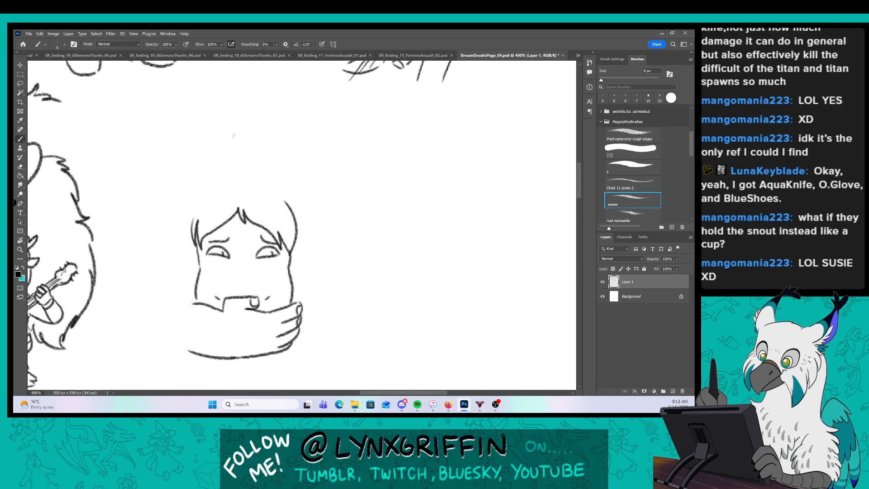
{"action": "mouse_move", "coordinate": [180, 226]}
{"action": "left_mouse_down"}
{"action": "mouse_move", "coordinate": [233, 176]}
{"action": "mouse_move", "coordinate": [297, 208]}
{"action": "left_mouse_up"}
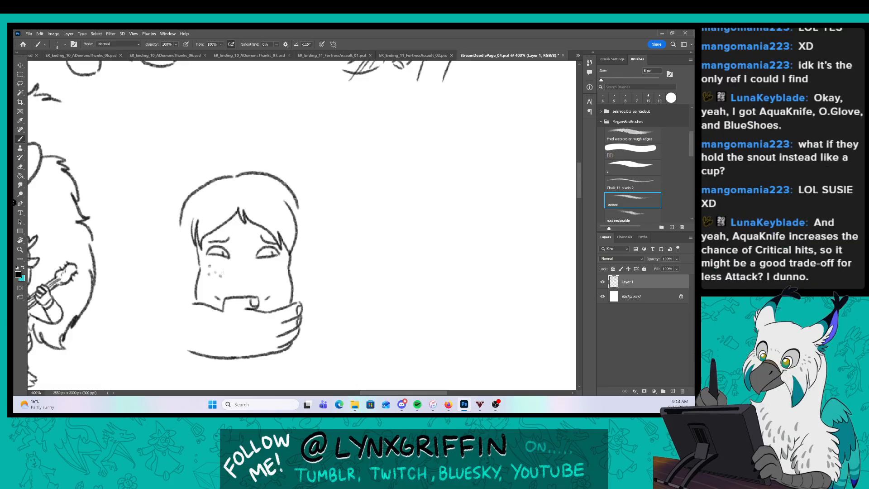
{"action": "left_click", "coordinate": [256, 273]}
{"action": "left_click", "coordinate": [265, 270]}
{"action": "left_click", "coordinate": [270, 276]}
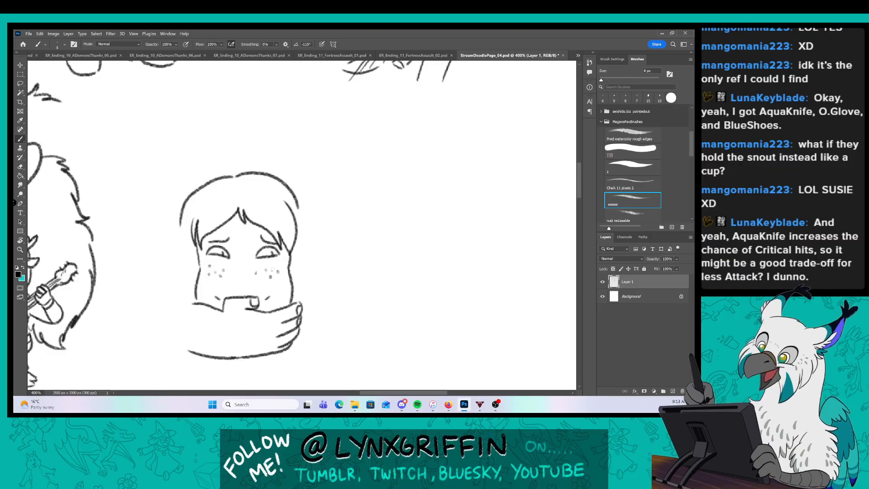
{"action": "left_click", "coordinate": [278, 272]}
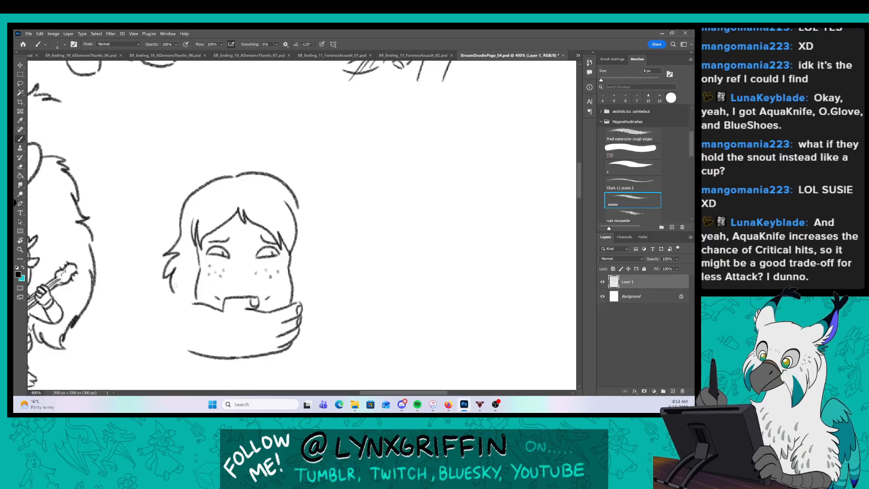
Draw jagged long hair down the side of the head and connect the forearm to a bent elbow and upper arm.
{"action": "left_click_drag", "start_coordinate": [296, 206], "coordinate": [316, 236]}
{"action": "left_click_drag", "start_coordinate": [322, 275], "coordinate": [330, 312]}
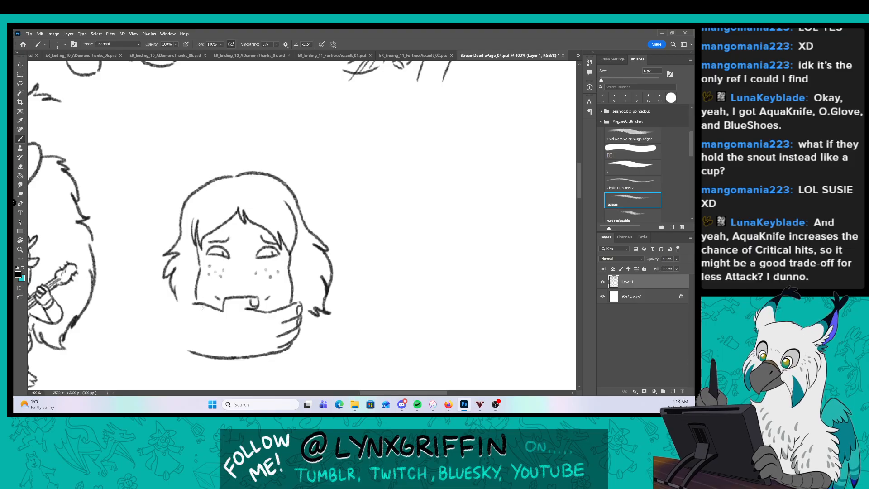
{"action": "mouse_move", "coordinate": [161, 339]}
{"action": "left_mouse_down"}
{"action": "mouse_move", "coordinate": [141, 270]}
{"action": "mouse_move", "coordinate": [172, 251]}
{"action": "left_mouse_up"}
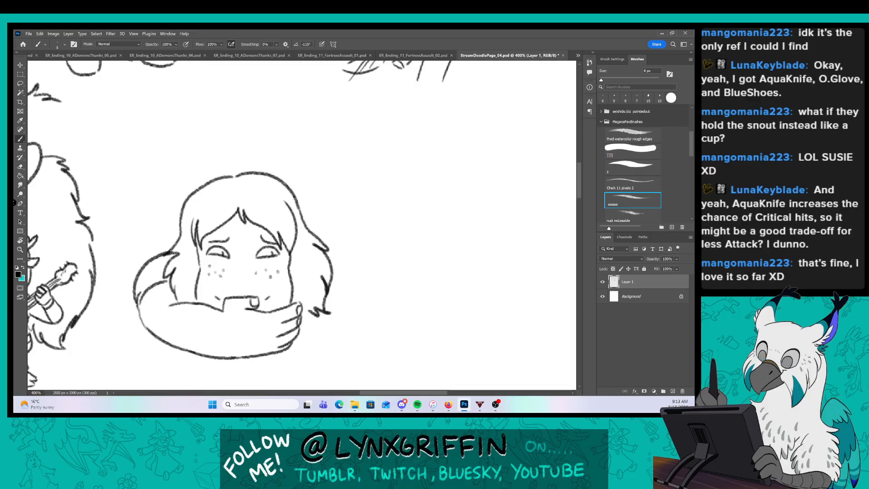
Add sweat drops beside the worried face.
{"action": "mouse_move", "coordinate": [324, 164]}
{"action": "left_mouse_down"}
{"action": "mouse_move", "coordinate": [308, 211]}
{"action": "mouse_move", "coordinate": [297, 210]}
{"action": "mouse_move", "coordinate": [287, 225]}
{"action": "left_mouse_up"}
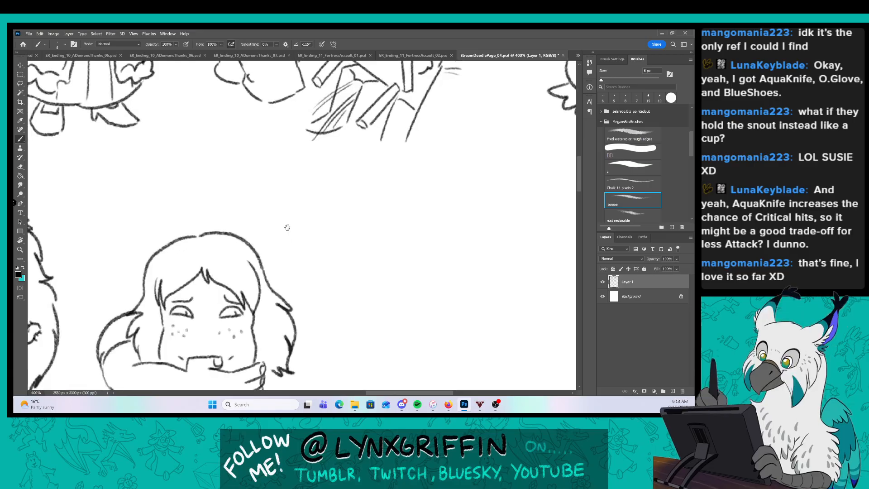
{"action": "left_click", "coordinate": [365, 37]}
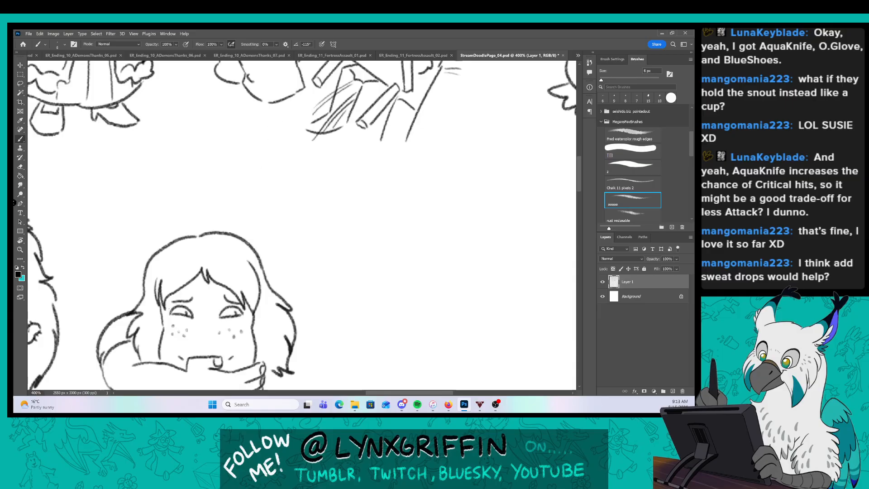
{"action": "left_click_drag", "start_coordinate": [150, 302], "coordinate": [152, 317]}
Draw the first face contour of a second head above the worried character, and move the whole doodle lower on the page.
{"action": "scroll", "coordinate": [253, 131], "scroll_direction": "up", "scroll_amount": 1}
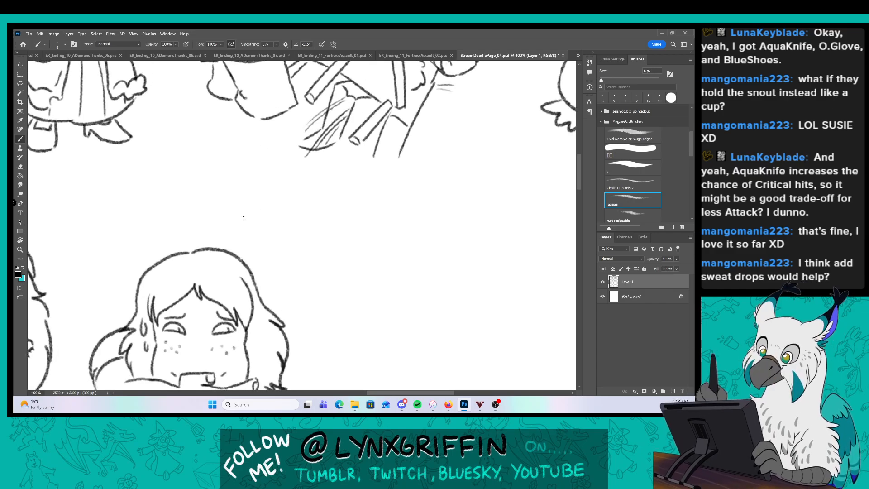
{"action": "mouse_move", "coordinate": [242, 198]}
{"action": "left_mouse_down"}
{"action": "mouse_move", "coordinate": [241, 233]}
{"action": "mouse_move", "coordinate": [266, 266]}
{"action": "left_mouse_up"}
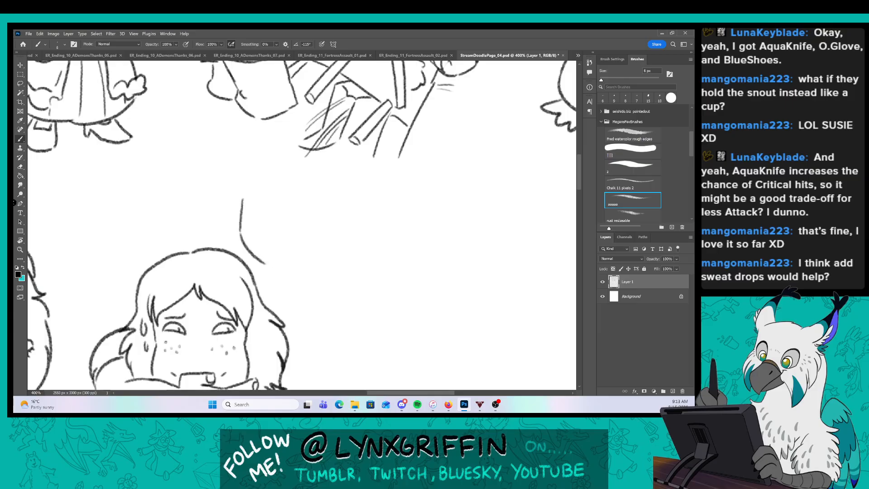
{"action": "key", "text": "z"}
{"action": "mouse_move", "coordinate": [350, 179]}
{"action": "left_mouse_down"}
{"action": "mouse_move", "coordinate": [345, 223]}
{"action": "mouse_move", "coordinate": [285, 260]}
{"action": "left_mouse_up"}
{"action": "left_click", "coordinate": [21, 84]}
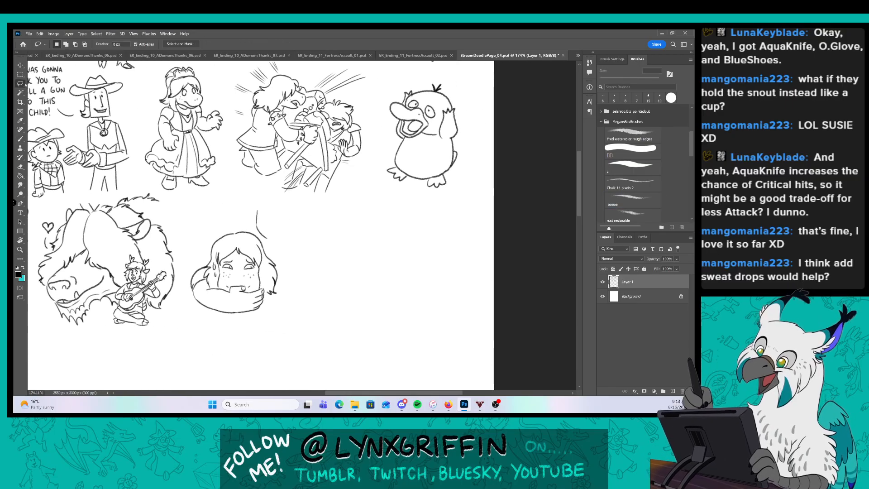
{"action": "mouse_move", "coordinate": [199, 329]}
{"action": "left_mouse_down"}
{"action": "mouse_move", "coordinate": [186, 296]}
{"action": "mouse_move", "coordinate": [271, 194]}
{"action": "mouse_move", "coordinate": [297, 318]}
{"action": "mouse_move", "coordinate": [250, 321]}
{"action": "left_mouse_up"}
{"action": "left_click", "coordinate": [20, 64]}
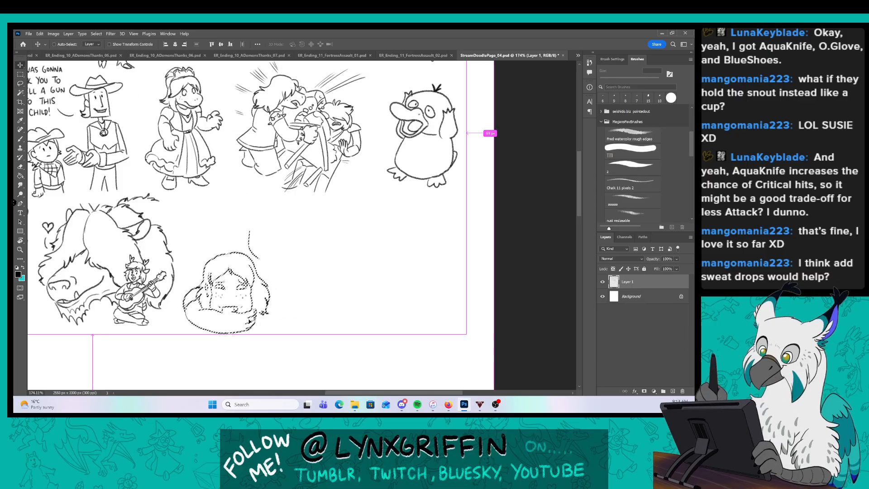
{"action": "key", "text": "ctrl+d"}
Sketch the second character's head with a rounded jaw, domed top, straight notched fringe and branching antlers on both sides.
{"action": "key", "text": "b"}
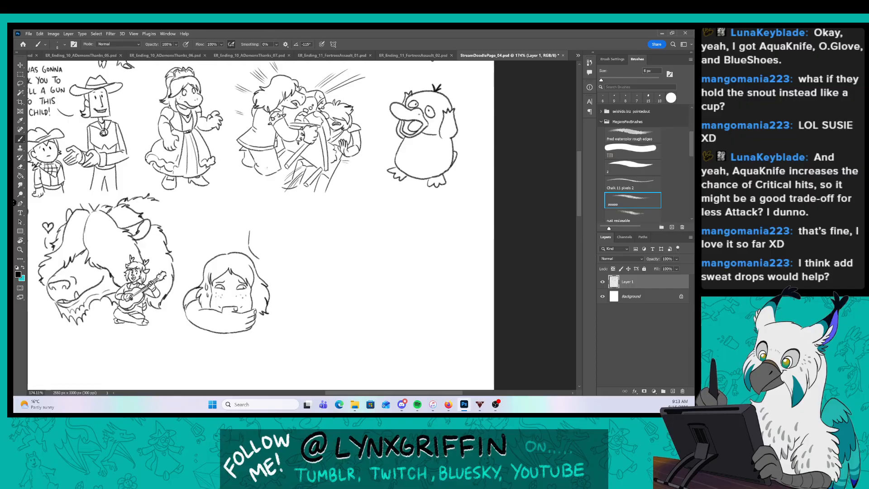
{"action": "scroll", "coordinate": [252, 238], "scroll_direction": "up", "scroll_amount": 5}
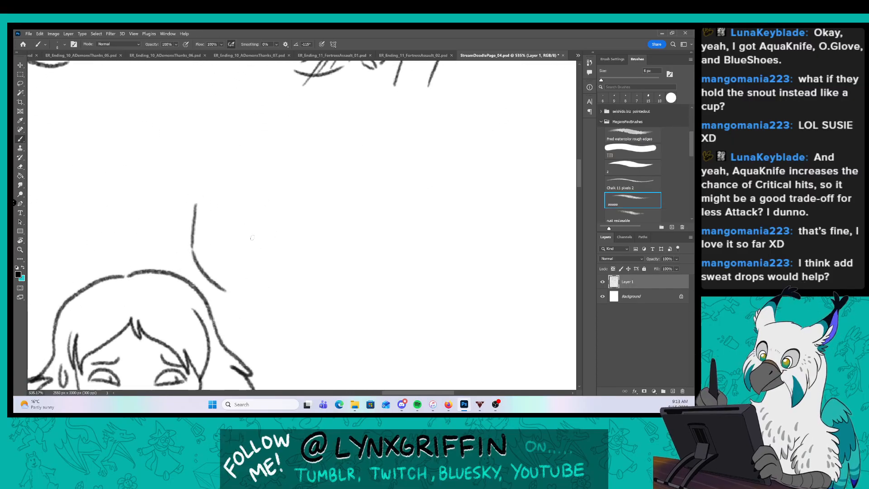
{"action": "mouse_move", "coordinate": [226, 290]}
{"action": "left_mouse_down"}
{"action": "mouse_move", "coordinate": [265, 298]}
{"action": "mouse_move", "coordinate": [285, 290]}
{"action": "mouse_move", "coordinate": [309, 219]}
{"action": "left_mouse_up"}
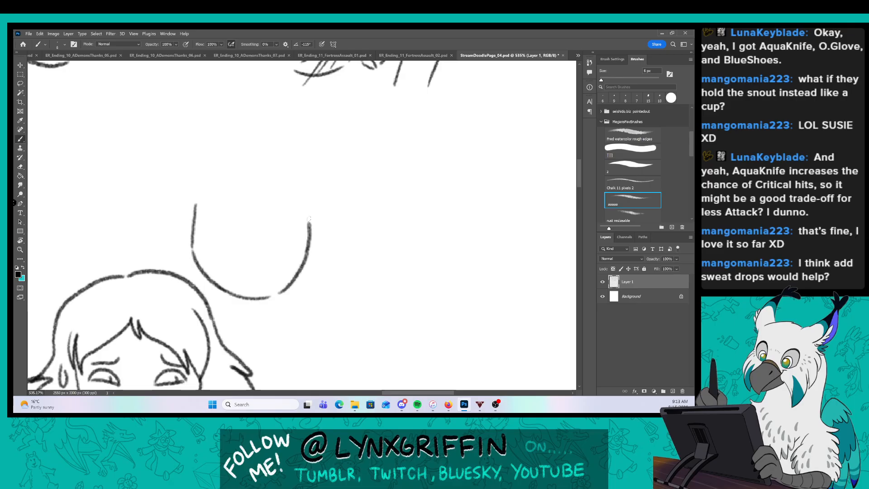
{"action": "mouse_move", "coordinate": [200, 159]}
{"action": "left_mouse_down"}
{"action": "mouse_move", "coordinate": [287, 180]}
{"action": "mouse_move", "coordinate": [227, 136]}
{"action": "mouse_move", "coordinate": [310, 164]}
{"action": "left_mouse_up"}
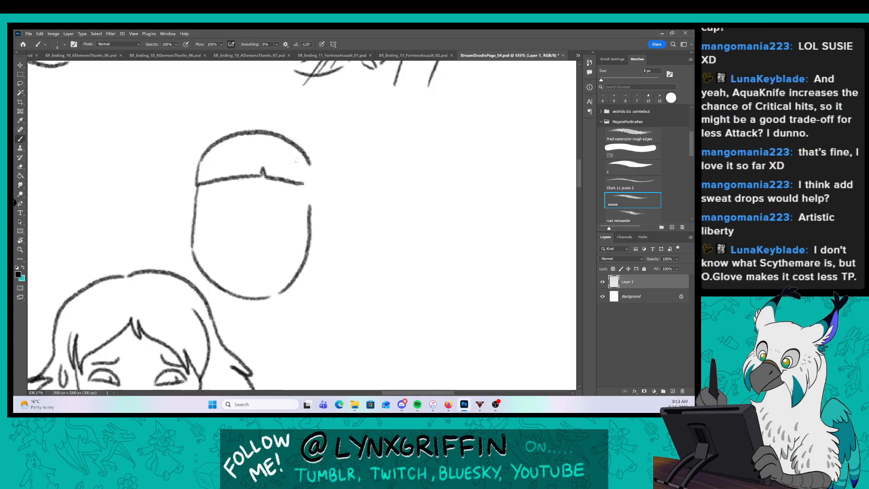
{"action": "mouse_move", "coordinate": [197, 171]}
{"action": "left_mouse_down"}
{"action": "mouse_move", "coordinate": [177, 137]}
{"action": "mouse_move", "coordinate": [191, 131]}
{"action": "mouse_move", "coordinate": [165, 110]}
{"action": "mouse_move", "coordinate": [168, 128]}
{"action": "mouse_move", "coordinate": [156, 124]}
{"action": "mouse_move", "coordinate": [157, 141]}
{"action": "mouse_move", "coordinate": [169, 146]}
{"action": "mouse_move", "coordinate": [191, 180]}
{"action": "left_mouse_up"}
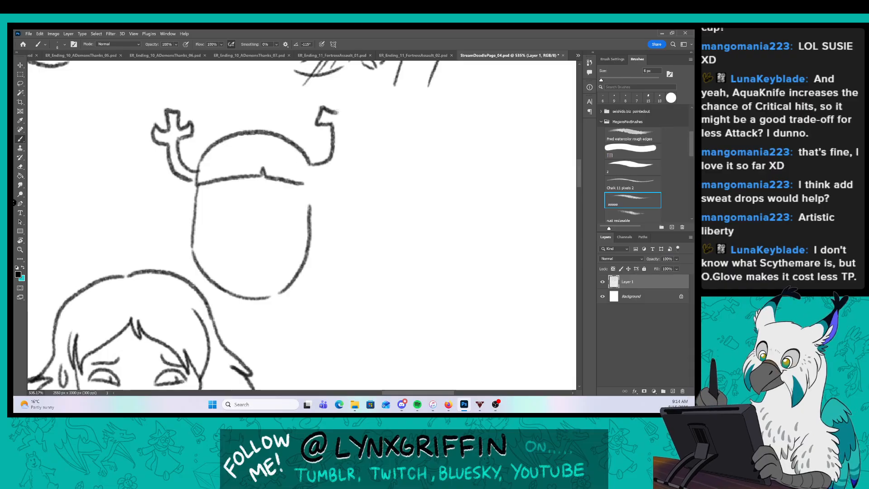
{"action": "mouse_move", "coordinate": [353, 130]}
{"action": "left_mouse_down"}
{"action": "mouse_move", "coordinate": [350, 150]}
{"action": "mouse_move", "coordinate": [321, 178]}
{"action": "left_mouse_up"}
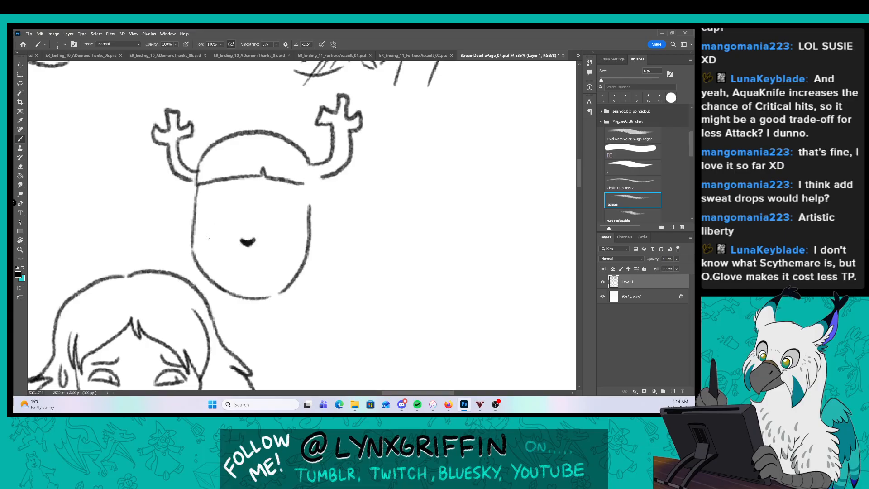
Draw a wide crescent grin beneath the small nose on the antlered head.
{"action": "mouse_move", "coordinate": [202, 233]}
{"action": "left_mouse_down"}
{"action": "mouse_move", "coordinate": [216, 247]}
{"action": "mouse_move", "coordinate": [295, 227]}
{"action": "left_mouse_up"}
{"action": "left_click_drag", "start_coordinate": [200, 234], "coordinate": [271, 283]}
{"action": "left_click_drag", "start_coordinate": [296, 231], "coordinate": [293, 262]}
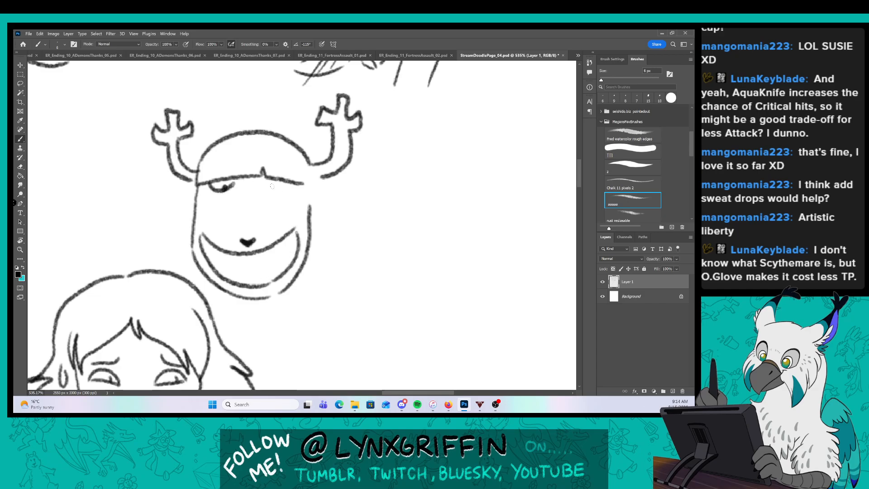
Finish the half-lidded eyes under the fringe and dot freckles on the antlered character's cheek.
{"action": "left_click_drag", "start_coordinate": [266, 180], "coordinate": [285, 183]}
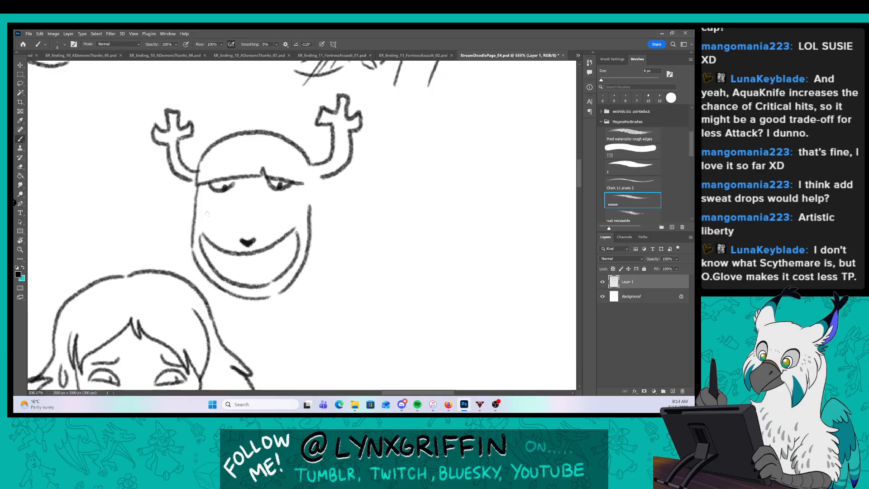
{"action": "left_click", "coordinate": [276, 207]}
{"action": "left_click", "coordinate": [285, 206]}
{"action": "left_click", "coordinate": [281, 217]}
{"action": "left_click", "coordinate": [288, 220]}
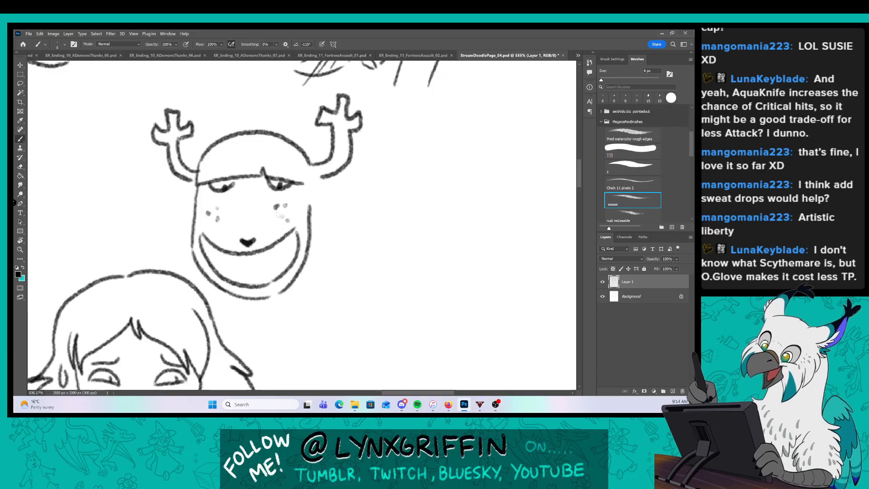
Darken the bottom of the grin and divide it into teeth, and draw an ear below each antler.
{"action": "mouse_move", "coordinate": [229, 285]}
{"action": "left_mouse_down"}
{"action": "mouse_move", "coordinate": [256, 289]}
{"action": "mouse_move", "coordinate": [279, 280]}
{"action": "left_mouse_up"}
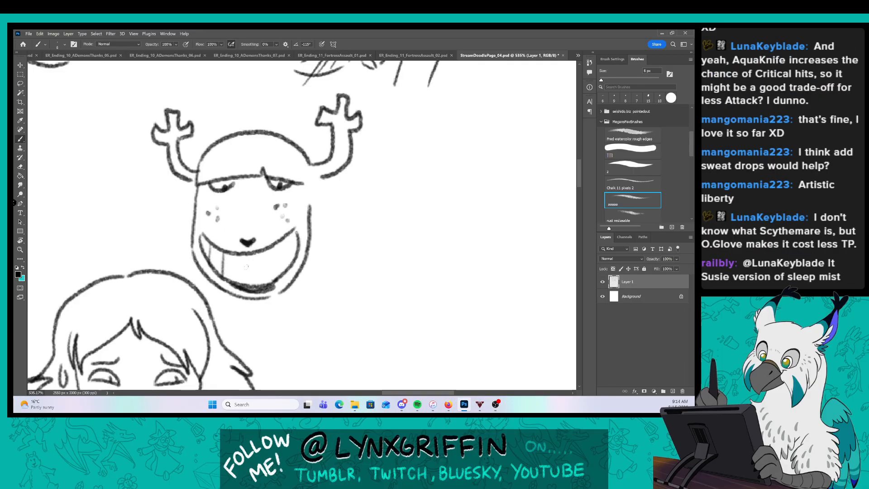
{"action": "mouse_move", "coordinate": [250, 253]}
{"action": "left_mouse_down"}
{"action": "mouse_move", "coordinate": [252, 286]}
{"action": "mouse_move", "coordinate": [263, 284]}
{"action": "left_mouse_up"}
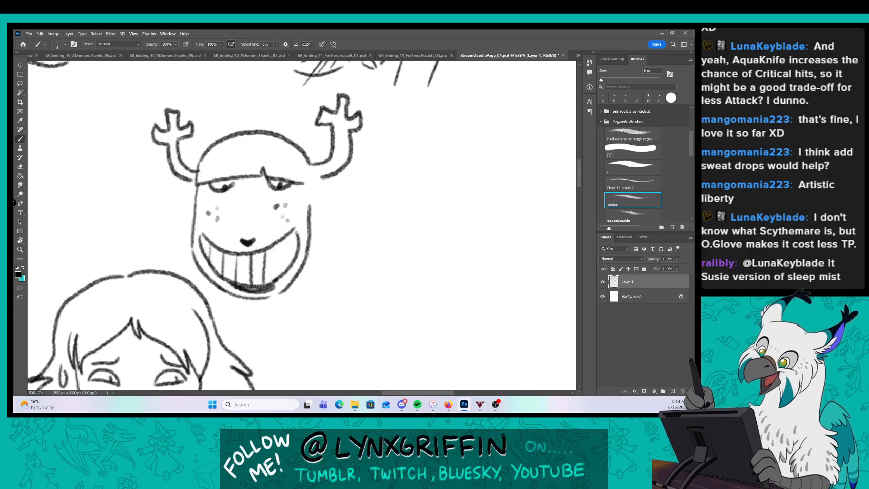
{"action": "mouse_move", "coordinate": [273, 247]}
{"action": "left_mouse_down"}
{"action": "mouse_move", "coordinate": [273, 280]}
{"action": "mouse_move", "coordinate": [284, 270]}
{"action": "left_mouse_up"}
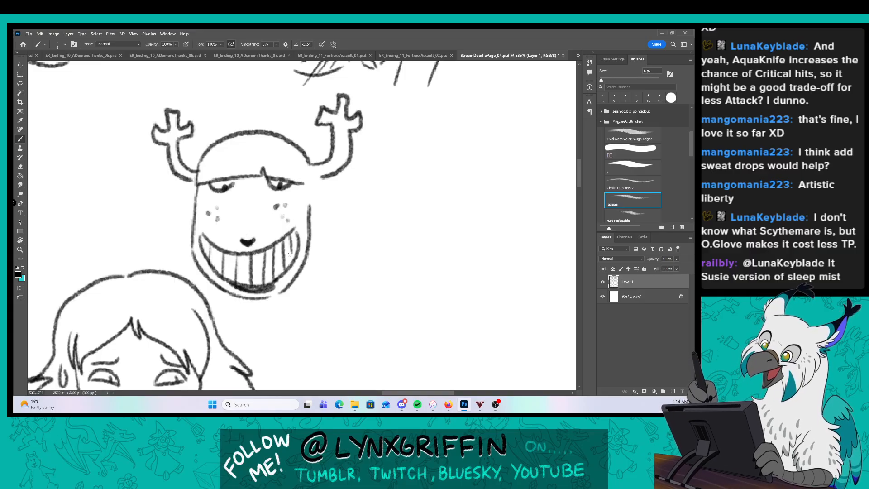
{"action": "mouse_move", "coordinate": [188, 183]}
{"action": "left_mouse_down"}
{"action": "mouse_move", "coordinate": [172, 191]}
{"action": "mouse_move", "coordinate": [190, 207]}
{"action": "left_mouse_up"}
{"action": "mouse_move", "coordinate": [324, 187]}
{"action": "left_mouse_down"}
{"action": "mouse_move", "coordinate": [346, 210]}
{"action": "mouse_move", "coordinate": [316, 199]}
{"action": "mouse_move", "coordinate": [316, 207]}
{"action": "left_mouse_up"}
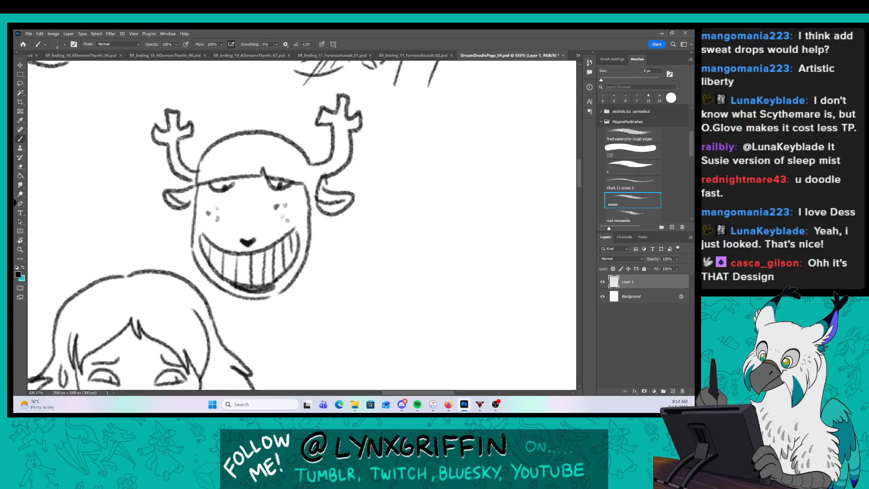
Outline long, fluffy curly hair falling from beneath both ears of the antlered character.
{"action": "mouse_move", "coordinate": [168, 209]}
{"action": "left_mouse_down"}
{"action": "mouse_move", "coordinate": [121, 240]}
{"action": "mouse_move", "coordinate": [127, 271]}
{"action": "left_mouse_up"}
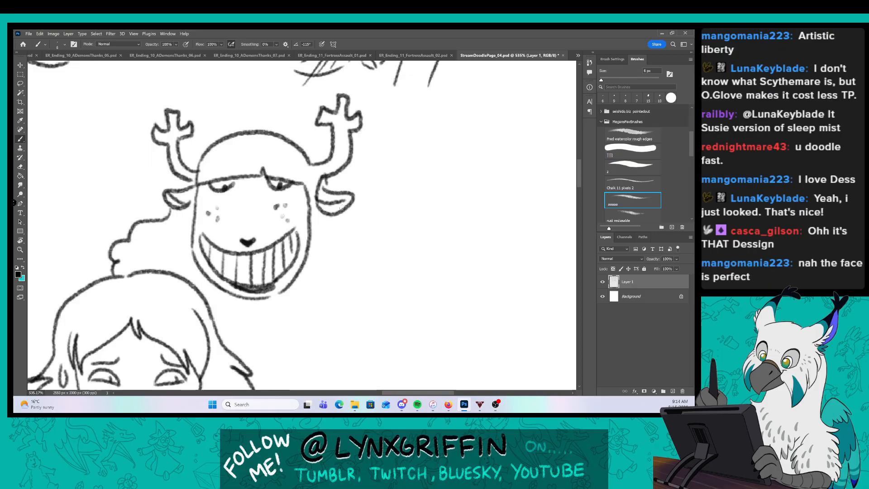
{"action": "left_click_drag", "start_coordinate": [335, 212], "coordinate": [374, 242]}
{"action": "mouse_move", "coordinate": [384, 295]}
{"action": "left_mouse_down"}
{"action": "mouse_move", "coordinate": [360, 320]}
{"action": "mouse_move", "coordinate": [325, 319]}
{"action": "mouse_move", "coordinate": [300, 292]}
{"action": "left_mouse_up"}
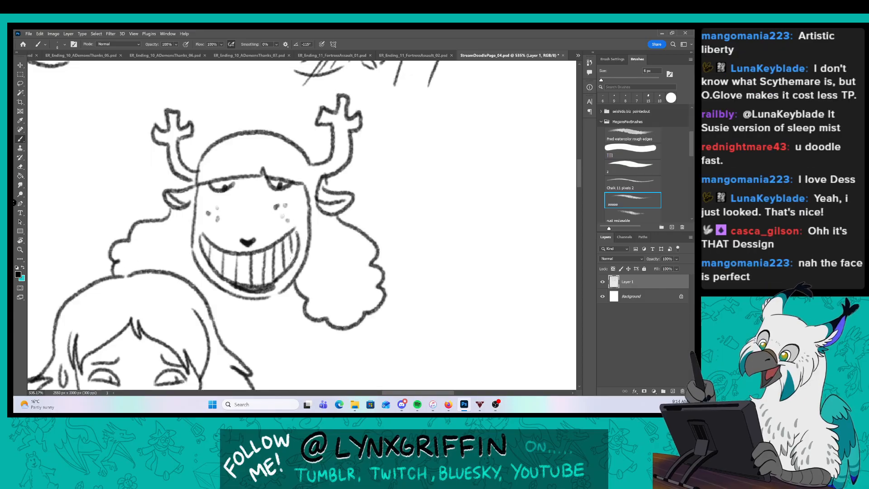
Sketch the antlered character's body and shoulder below the curly hair, behind the worried character.
{"action": "scroll", "coordinate": [300, 292], "scroll_direction": "down", "scroll_amount": 3}
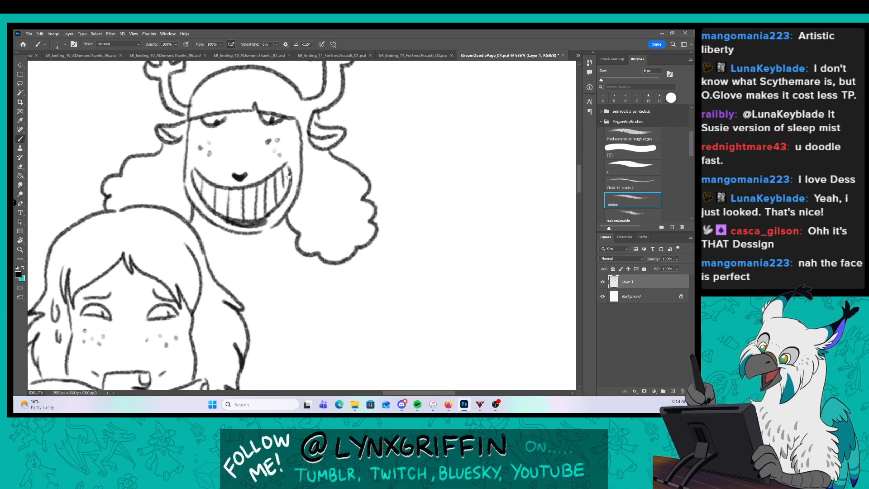
{"action": "left_click_drag", "start_coordinate": [248, 329], "coordinate": [295, 302]}
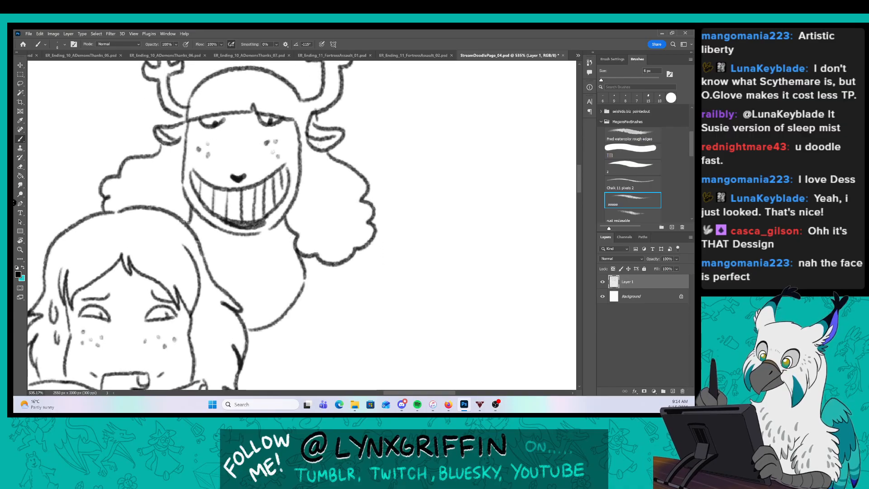
{"action": "left_click_drag", "start_coordinate": [358, 228], "coordinate": [352, 199]}
{"action": "left_click_drag", "start_coordinate": [332, 237], "coordinate": [351, 248]}
Enlarge the brush and fill the antlered character's curly hair, fringe and antlers with dense black strokes.
{"action": "left_click_drag", "start_coordinate": [282, 117], "coordinate": [279, 202]}
{"action": "key", "text": "bracketright"}
{"action": "key", "text": "bracketright"}
{"action": "mouse_move", "coordinate": [100, 264]}
{"action": "left_mouse_down"}
{"action": "mouse_move", "coordinate": [99, 244]}
{"action": "mouse_move", "coordinate": [129, 235]}
{"action": "mouse_move", "coordinate": [145, 258]}
{"action": "mouse_move", "coordinate": [156, 235]}
{"action": "mouse_move", "coordinate": [175, 254]}
{"action": "mouse_move", "coordinate": [167, 212]}
{"action": "mouse_move", "coordinate": [174, 205]}
{"action": "left_mouse_up"}
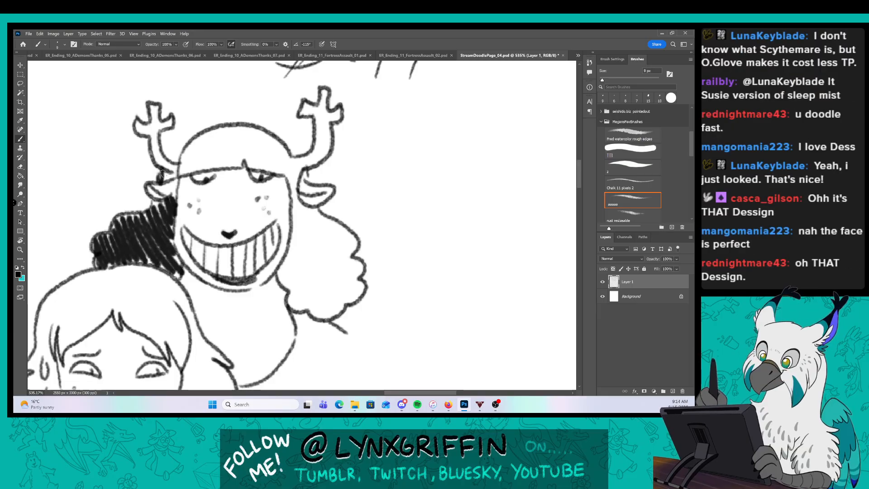
{"action": "mouse_move", "coordinate": [135, 125]}
{"action": "left_mouse_down"}
{"action": "mouse_move", "coordinate": [154, 137]}
{"action": "mouse_move", "coordinate": [155, 122]}
{"action": "mouse_move", "coordinate": [159, 130]}
{"action": "mouse_move", "coordinate": [164, 122]}
{"action": "mouse_move", "coordinate": [152, 146]}
{"action": "mouse_move", "coordinate": [178, 170]}
{"action": "mouse_move", "coordinate": [200, 141]}
{"action": "mouse_move", "coordinate": [297, 179]}
{"action": "mouse_move", "coordinate": [298, 163]}
{"action": "mouse_move", "coordinate": [323, 148]}
{"action": "mouse_move", "coordinate": [322, 118]}
{"action": "mouse_move", "coordinate": [313, 105]}
{"action": "mouse_move", "coordinate": [303, 110]}
{"action": "mouse_move", "coordinate": [334, 116]}
{"action": "left_mouse_up"}
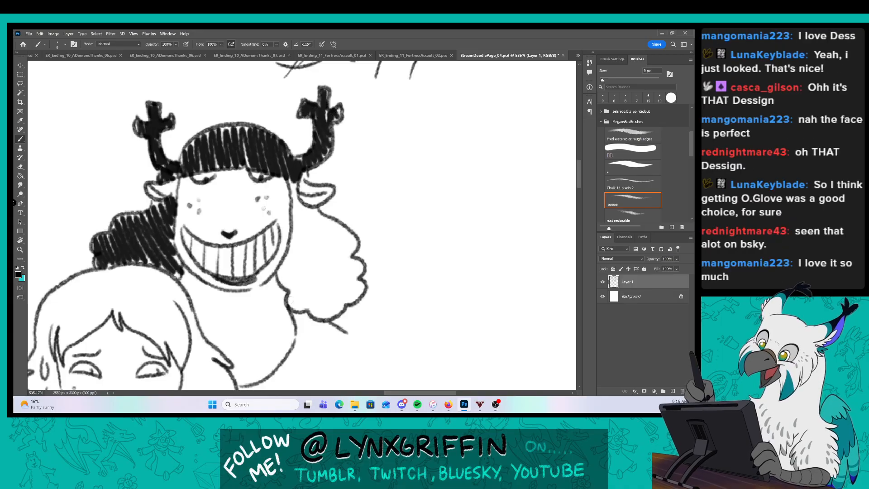
{"action": "mouse_move", "coordinate": [296, 312]}
{"action": "left_mouse_down"}
{"action": "mouse_move", "coordinate": [285, 272]}
{"action": "mouse_move", "coordinate": [303, 265]}
{"action": "mouse_move", "coordinate": [299, 212]}
{"action": "mouse_move", "coordinate": [317, 203]}
{"action": "mouse_move", "coordinate": [354, 247]}
{"action": "left_mouse_up"}
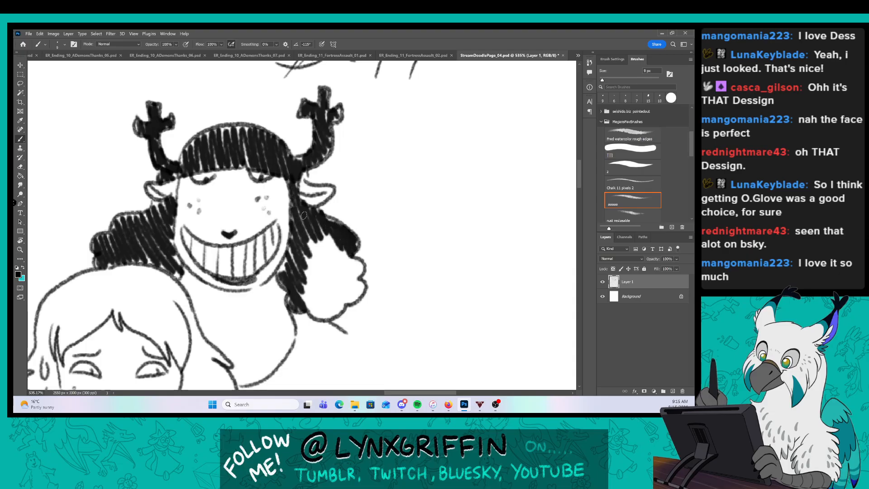
{"action": "mouse_move", "coordinate": [303, 216]}
{"action": "left_mouse_down"}
{"action": "mouse_move", "coordinate": [317, 299]}
{"action": "mouse_move", "coordinate": [340, 253]}
{"action": "mouse_move", "coordinate": [351, 294]}
{"action": "mouse_move", "coordinate": [359, 253]}
{"action": "left_mouse_up"}
{"action": "left_click_drag", "start_coordinate": [348, 290], "coordinate": [362, 258]}
Select the finished two-character doodle, scale it down slightly, deselect it and save the page.
{"action": "key", "text": "z"}
{"action": "left_click_drag", "start_coordinate": [418, 264], "coordinate": [326, 276]}
{"action": "key", "text": "b"}
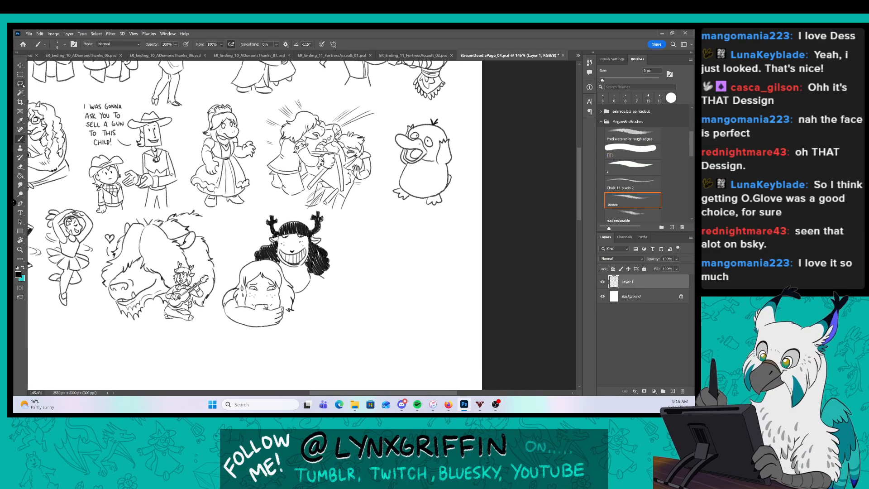
{"action": "key", "text": "l"}
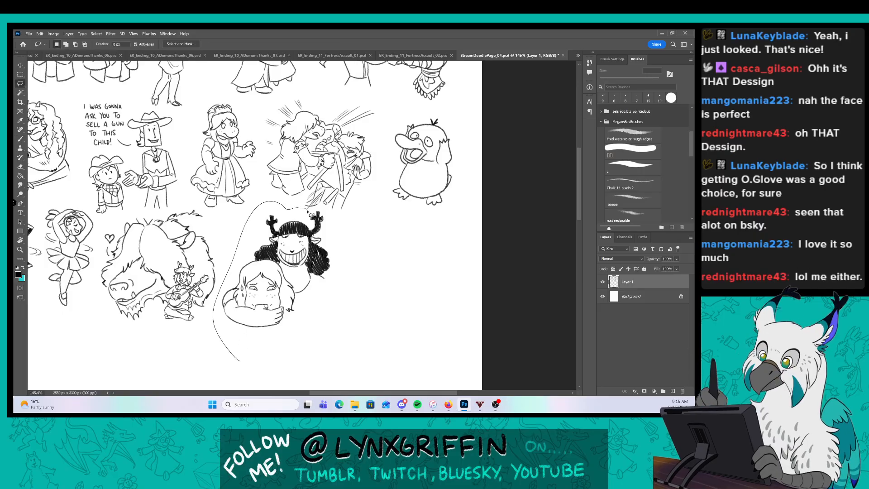
{"action": "mouse_move", "coordinate": [335, 225]}
{"action": "left_mouse_down"}
{"action": "mouse_move", "coordinate": [315, 339]}
{"action": "mouse_move", "coordinate": [333, 343]}
{"action": "left_mouse_up"}
{"action": "key", "text": "ctrl+t"}
{"action": "left_click_drag", "start_coordinate": [291, 262], "coordinate": [296, 289]}
{"action": "key", "text": "Return"}
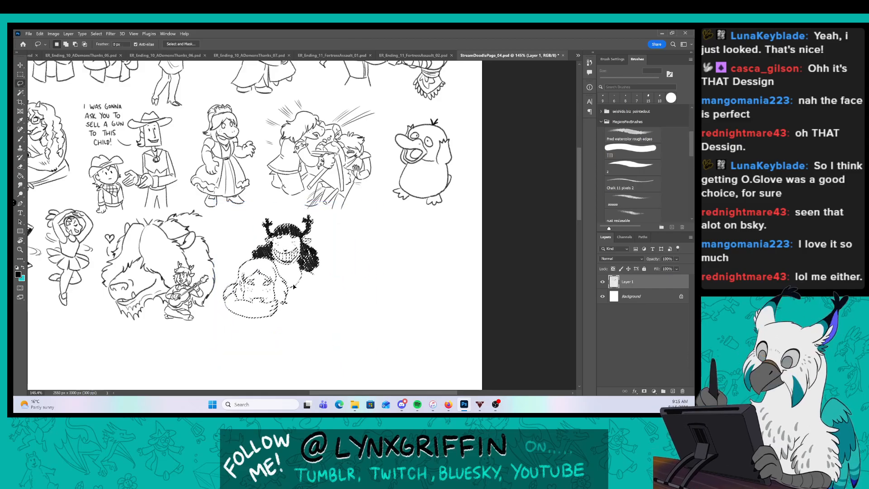
{"action": "key", "text": "ctrl+d"}
{"action": "key", "text": "z"}
{"action": "left_click_drag", "start_coordinate": [364, 295], "coordinate": [339, 310]}
{"action": "key", "text": "l"}
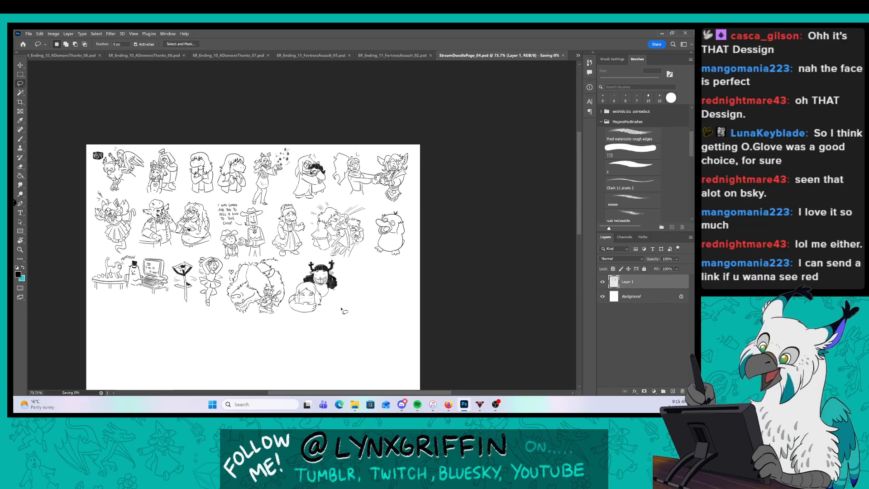
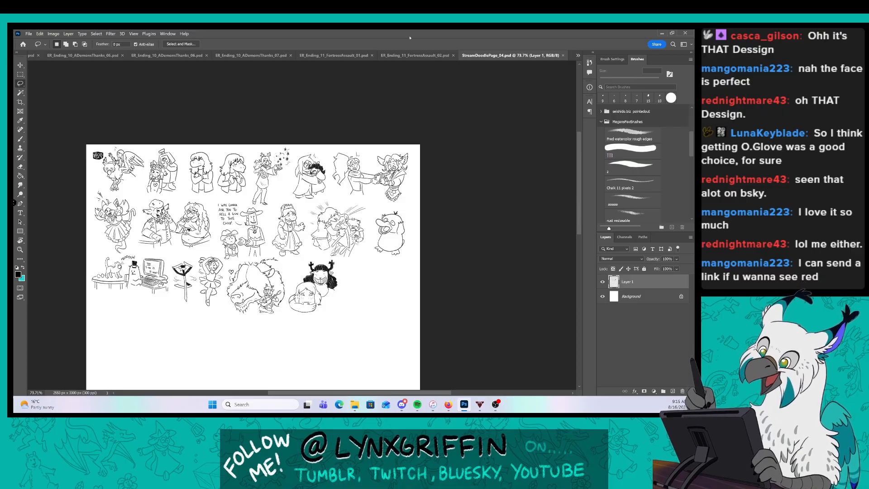
Switch to the comic page document ER_Ending_10_ADemonsThanks_04.psd.
{"action": "left_click", "coordinate": [167, 55]}
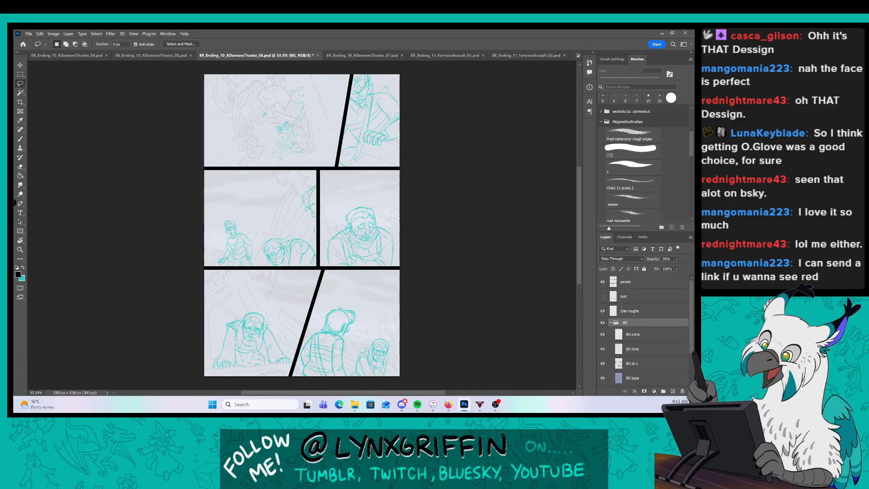
{"action": "left_click", "coordinate": [578, 55]}
{"action": "left_click", "coordinate": [659, 66]}
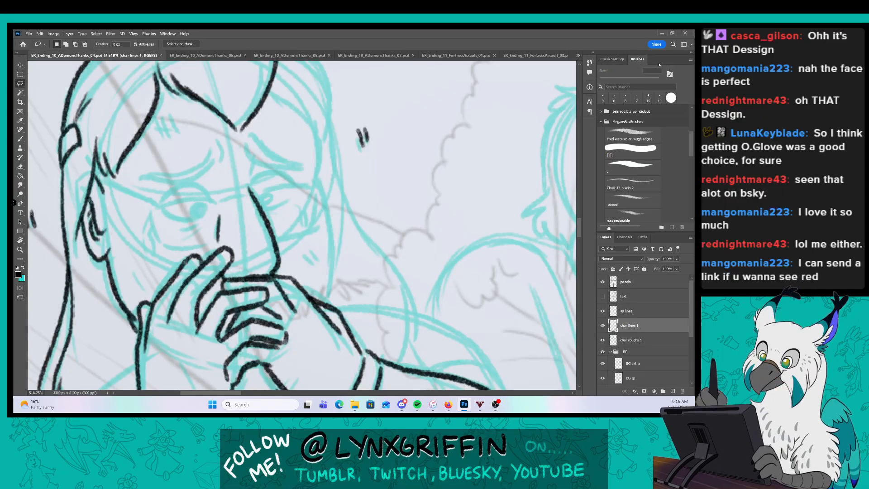
On char lines 1, ink the long-haired character's far hair lock and the far contour of the face with the brush.
{"action": "key", "text": "b"}
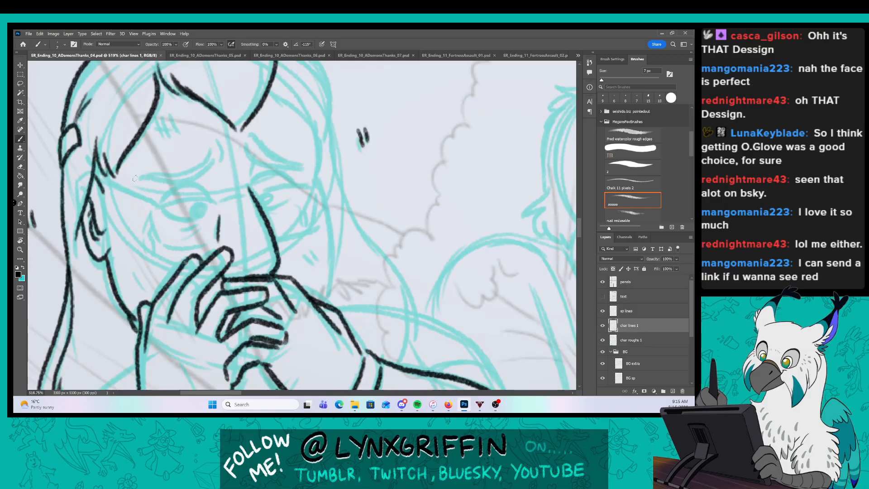
{"action": "scroll", "coordinate": [305, 195], "scroll_direction": "up", "scroll_amount": 2}
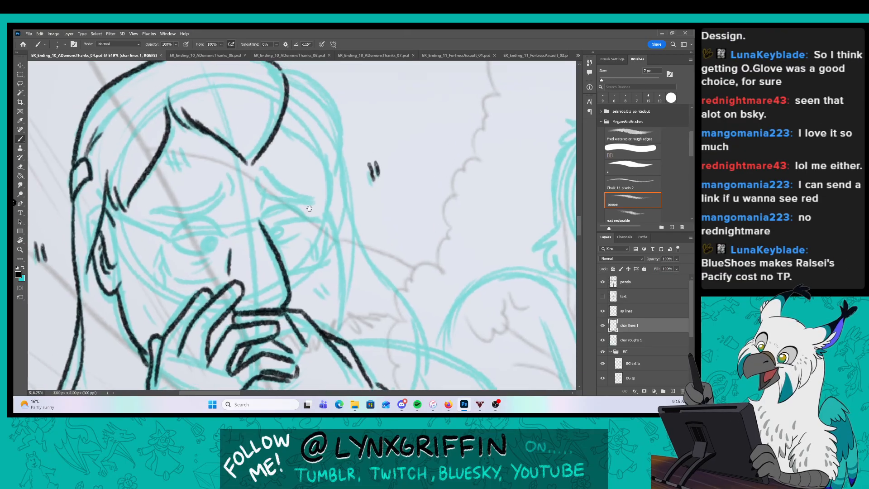
{"action": "left_click_drag", "start_coordinate": [281, 129], "coordinate": [329, 180]}
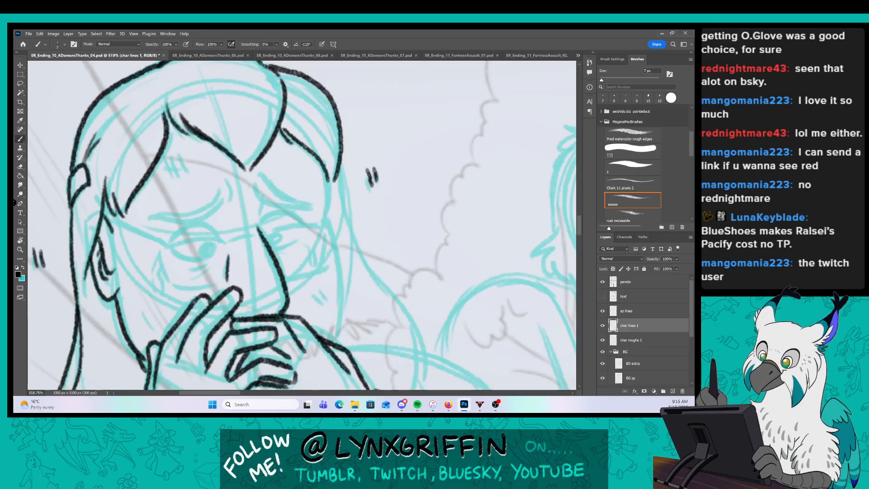
{"action": "mouse_move", "coordinate": [268, 66]}
{"action": "left_mouse_down"}
{"action": "mouse_move", "coordinate": [369, 185]}
{"action": "mouse_move", "coordinate": [368, 176]}
{"action": "mouse_move", "coordinate": [323, 166]}
{"action": "mouse_move", "coordinate": [339, 249]}
{"action": "mouse_move", "coordinate": [325, 293]}
{"action": "left_mouse_up"}
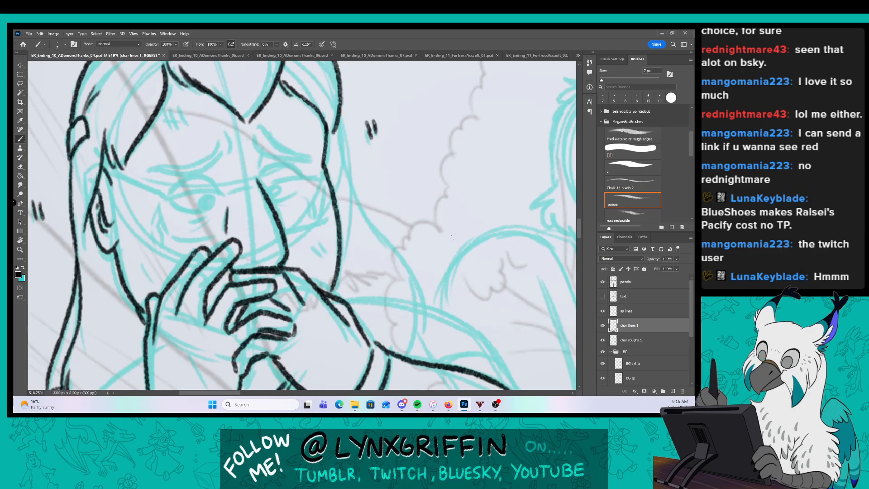
Ink the long hair falling behind the far cheek and the shoulder with its strap lines behind the raised arm.
{"action": "left_click_drag", "start_coordinate": [280, 235], "coordinate": [245, 235]}
{"action": "left_click_drag", "start_coordinate": [294, 199], "coordinate": [245, 195]}
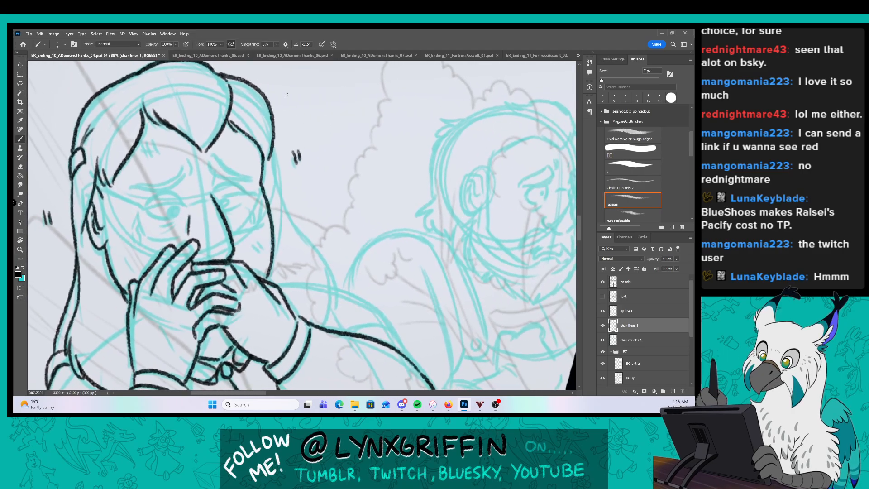
{"action": "left_click_drag", "start_coordinate": [271, 149], "coordinate": [319, 319]}
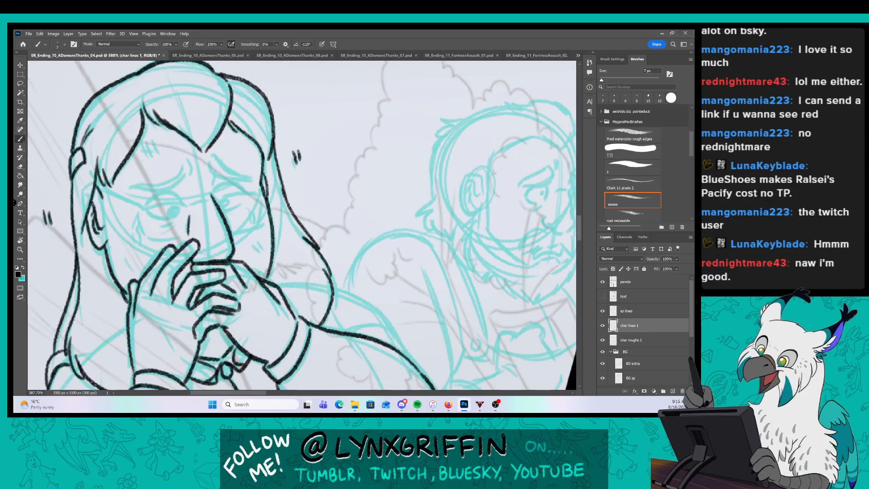
{"action": "left_click_drag", "start_coordinate": [433, 298], "coordinate": [378, 199]}
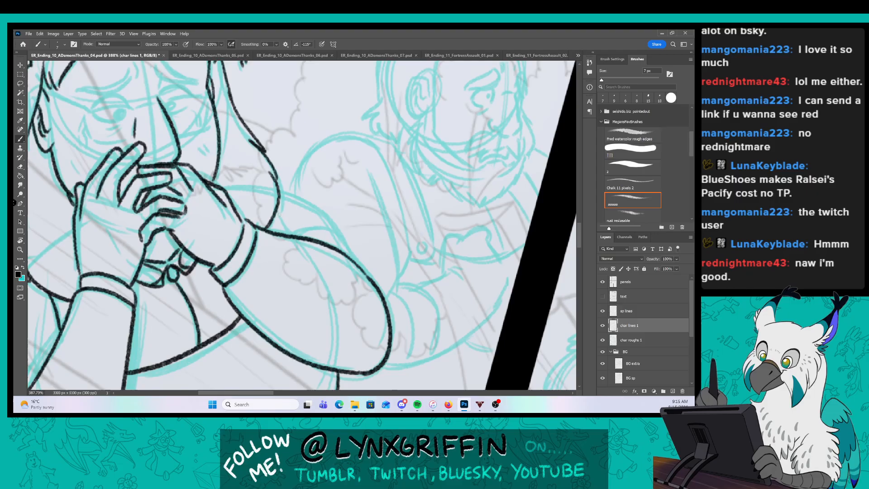
{"action": "left_click_drag", "start_coordinate": [277, 209], "coordinate": [289, 234]}
{"action": "left_click_drag", "start_coordinate": [294, 193], "coordinate": [336, 228]}
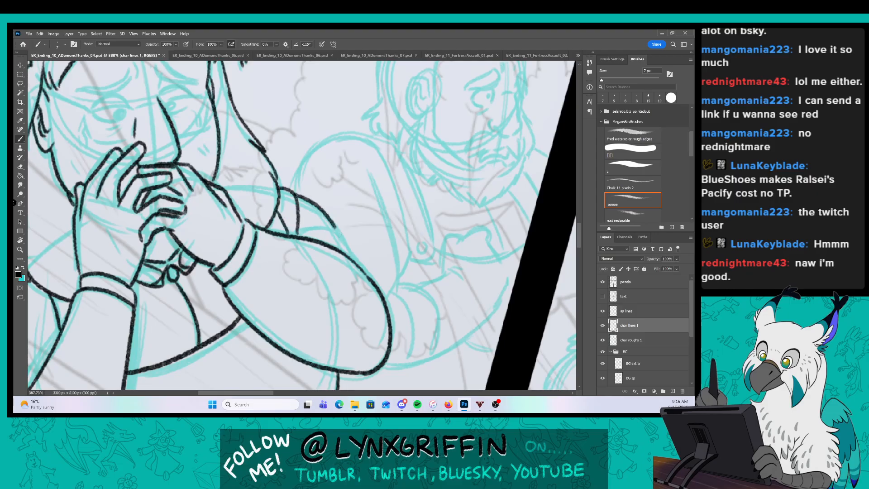
Ink the long-haired character's wide eyes, worried eyebrows, brow creases and forehead hatching.
{"action": "mouse_move", "coordinate": [355, 262]}
{"action": "left_mouse_down"}
{"action": "mouse_move", "coordinate": [235, 178]}
{"action": "mouse_move", "coordinate": [327, 135]}
{"action": "left_mouse_up"}
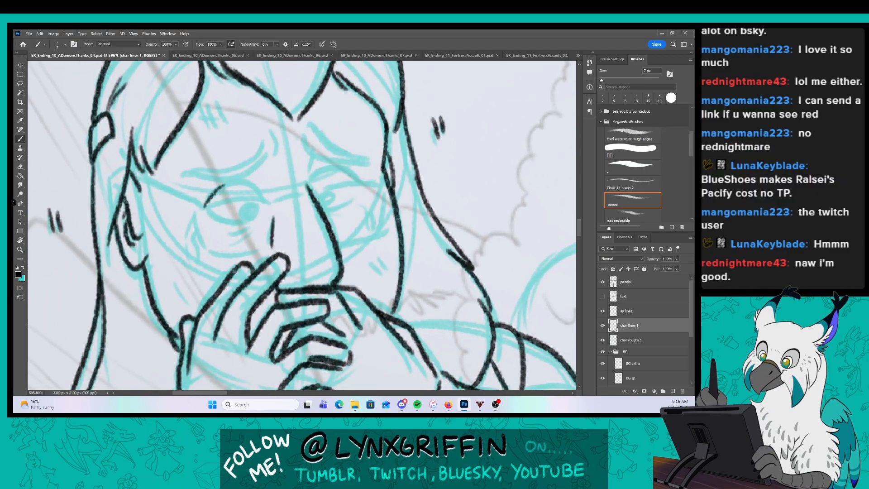
{"action": "mouse_move", "coordinate": [206, 207]}
{"action": "left_mouse_down"}
{"action": "mouse_move", "coordinate": [265, 198]}
{"action": "mouse_move", "coordinate": [248, 205]}
{"action": "left_mouse_up"}
{"action": "mouse_move", "coordinate": [309, 182]}
{"action": "left_mouse_down"}
{"action": "mouse_move", "coordinate": [344, 166]}
{"action": "mouse_move", "coordinate": [362, 184]}
{"action": "mouse_move", "coordinate": [322, 210]}
{"action": "mouse_move", "coordinate": [335, 196]}
{"action": "left_mouse_up"}
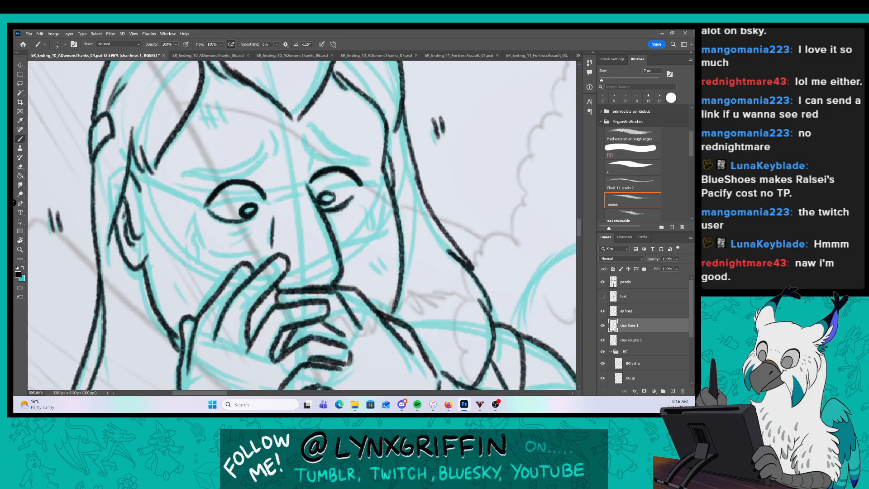
{"action": "mouse_move", "coordinate": [189, 178]}
{"action": "left_mouse_down"}
{"action": "mouse_move", "coordinate": [259, 162]}
{"action": "mouse_move", "coordinate": [265, 146]}
{"action": "mouse_move", "coordinate": [260, 162]}
{"action": "left_mouse_up"}
{"action": "left_click_drag", "start_coordinate": [306, 136], "coordinate": [366, 158]}
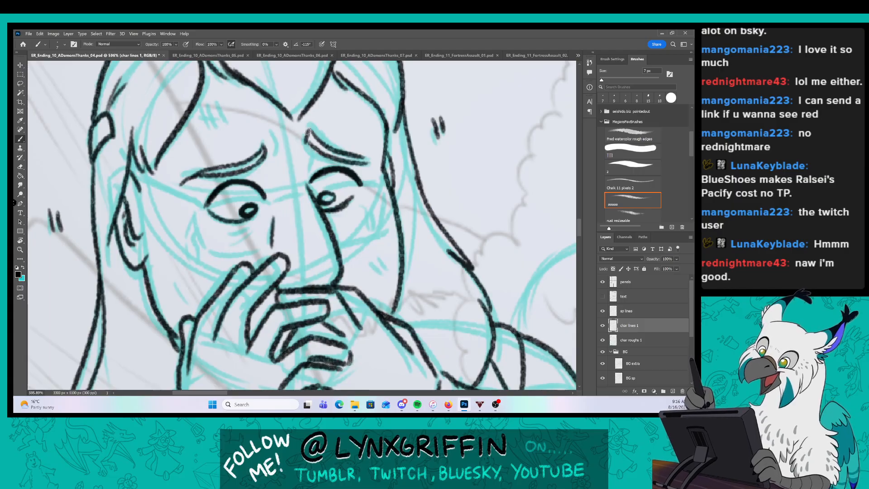
{"action": "left_click_drag", "start_coordinate": [270, 134], "coordinate": [273, 153]}
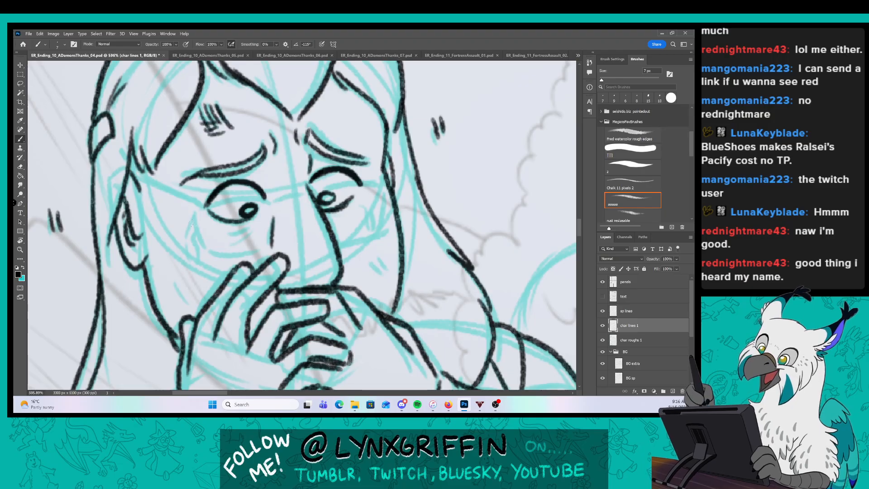
Ink the tears and under-eye creases, and add short hatch marks on both cheeks.
{"action": "left_click_drag", "start_coordinate": [203, 214], "coordinate": [193, 273]}
{"action": "mouse_move", "coordinate": [208, 220]}
{"action": "left_mouse_down"}
{"action": "mouse_move", "coordinate": [195, 235]}
{"action": "mouse_move", "coordinate": [242, 230]}
{"action": "left_mouse_up"}
{"action": "left_click_drag", "start_coordinate": [258, 210], "coordinate": [263, 232]}
{"action": "mouse_move", "coordinate": [328, 217]}
{"action": "left_mouse_down"}
{"action": "mouse_move", "coordinate": [348, 210]}
{"action": "mouse_move", "coordinate": [369, 226]}
{"action": "left_mouse_up"}
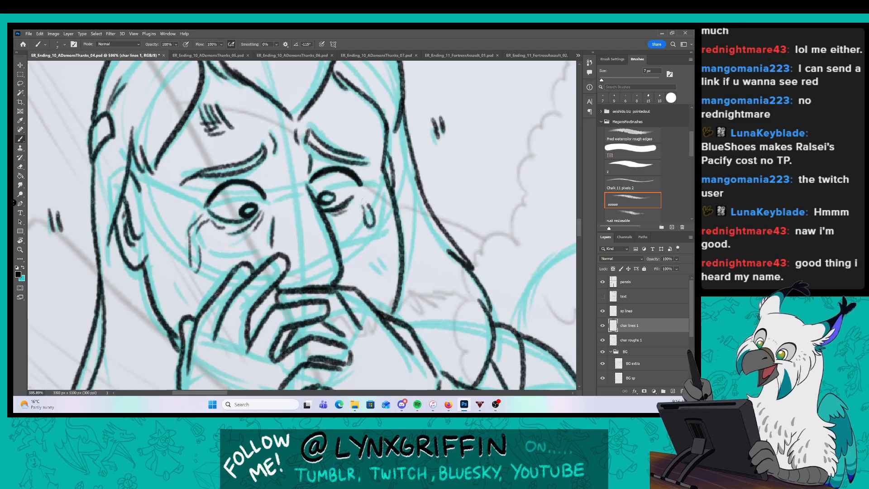
{"action": "left_click_drag", "start_coordinate": [370, 263], "coordinate": [381, 274]}
{"action": "left_click_drag", "start_coordinate": [382, 260], "coordinate": [386, 273]}
{"action": "left_click_drag", "start_coordinate": [171, 280], "coordinate": [178, 291]}
{"action": "left_click_drag", "start_coordinate": [178, 279], "coordinate": [186, 292]}
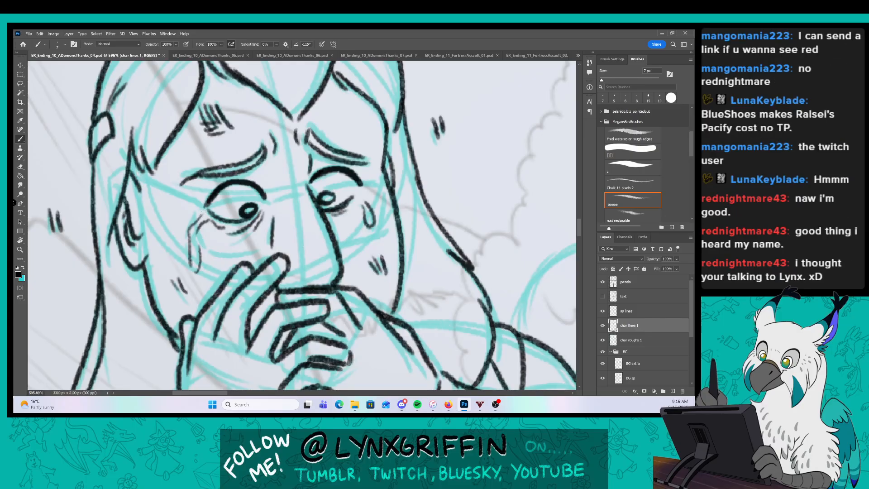
Ink the glasses over the long-haired character's eyes, with both lens frames, the bridge and the temple arm.
{"action": "mouse_move", "coordinate": [212, 199]}
{"action": "left_mouse_down"}
{"action": "mouse_move", "coordinate": [207, 250]}
{"action": "mouse_move", "coordinate": [274, 235]}
{"action": "mouse_move", "coordinate": [229, 193]}
{"action": "mouse_move", "coordinate": [278, 196]}
{"action": "mouse_move", "coordinate": [273, 239]}
{"action": "mouse_move", "coordinate": [267, 193]}
{"action": "mouse_move", "coordinate": [389, 174]}
{"action": "left_mouse_up"}
{"action": "left_click_drag", "start_coordinate": [334, 235], "coordinate": [392, 219]}
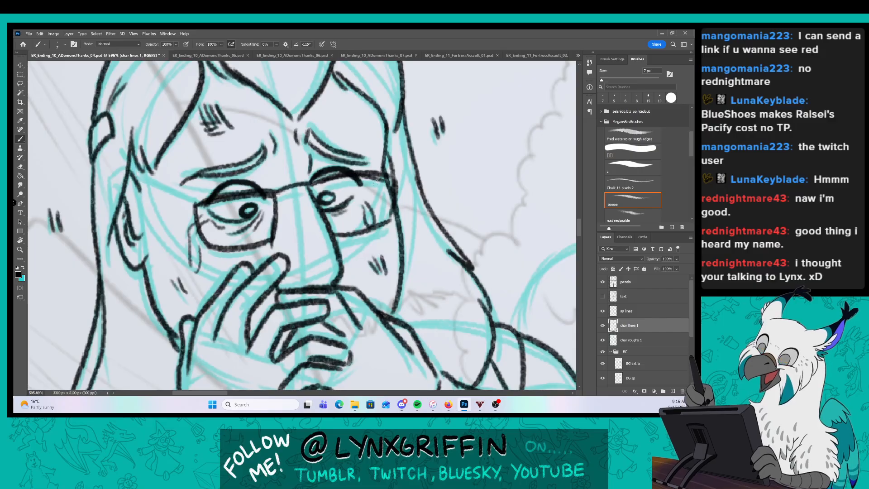
{"action": "mouse_move", "coordinate": [199, 202]}
{"action": "left_mouse_down"}
{"action": "mouse_move", "coordinate": [133, 176]}
{"action": "mouse_move", "coordinate": [200, 208]}
{"action": "left_mouse_up"}
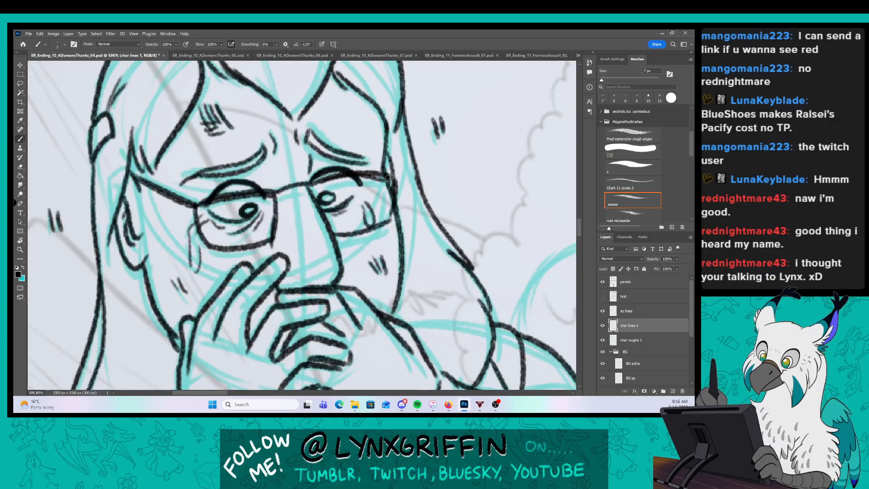
Ink the side line and rolled sleeve cuff of the bearded character seated behind.
{"action": "key", "text": "z"}
{"action": "left_click_drag", "start_coordinate": [461, 289], "coordinate": [393, 289]}
{"action": "mouse_move", "coordinate": [515, 308]}
{"action": "left_mouse_down"}
{"action": "mouse_move", "coordinate": [355, 303]}
{"action": "mouse_move", "coordinate": [285, 271]}
{"action": "left_mouse_up"}
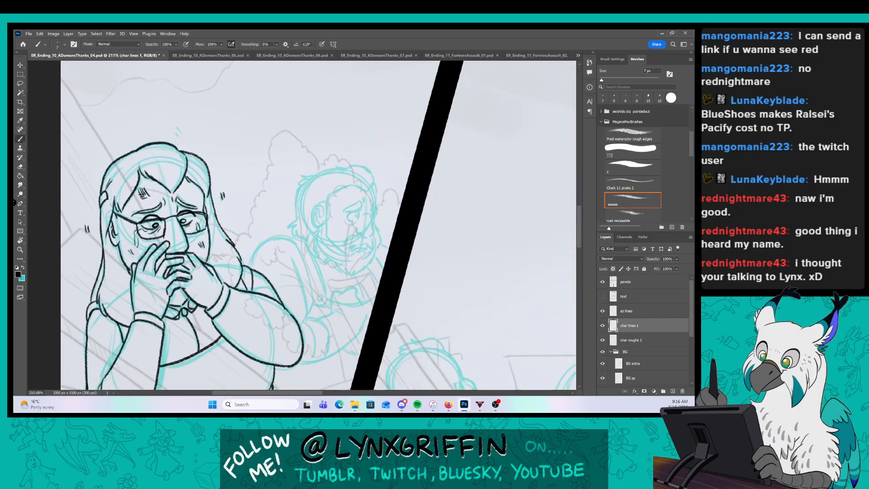
{"action": "key", "text": "z"}
{"action": "left_click_drag", "start_coordinate": [335, 290], "coordinate": [367, 289]}
{"action": "mouse_move", "coordinate": [357, 334]}
{"action": "left_mouse_down"}
{"action": "mouse_move", "coordinate": [364, 222]}
{"action": "mouse_move", "coordinate": [342, 240]}
{"action": "mouse_move", "coordinate": [339, 278]}
{"action": "left_mouse_up"}
{"action": "key", "text": "z"}
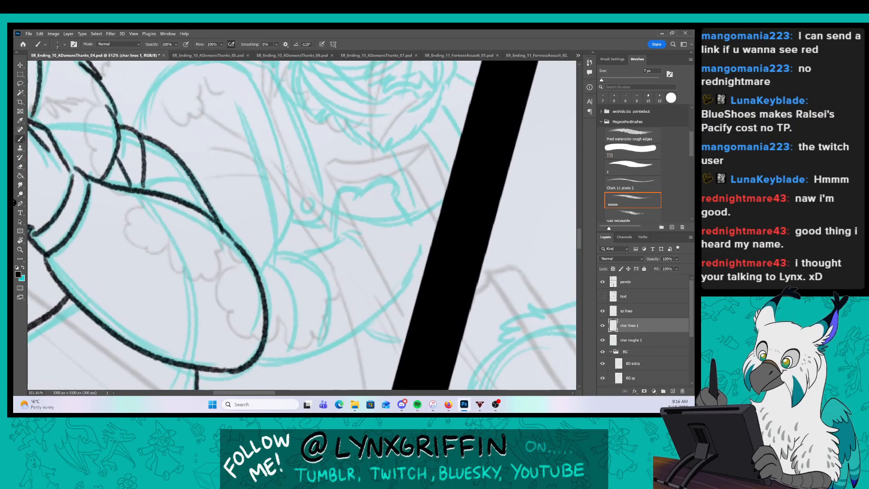
{"action": "mouse_move", "coordinate": [234, 98]}
{"action": "left_mouse_down"}
{"action": "mouse_move", "coordinate": [289, 289]}
{"action": "mouse_move", "coordinate": [284, 355]}
{"action": "left_mouse_up"}
{"action": "mouse_move", "coordinate": [308, 252]}
{"action": "left_mouse_down"}
{"action": "mouse_move", "coordinate": [330, 325]}
{"action": "mouse_move", "coordinate": [283, 355]}
{"action": "left_mouse_up"}
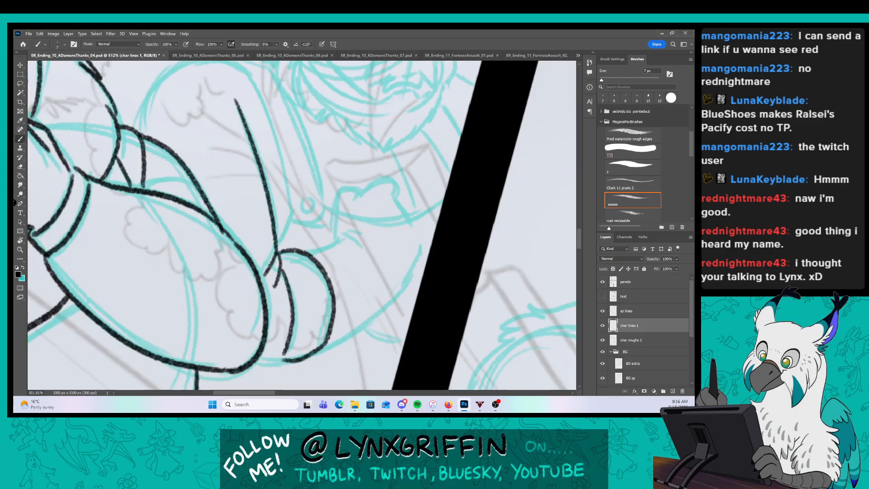
Ink the bearded character's forearm and closed hand extending from the sleeve cuff.
{"action": "left_click_drag", "start_coordinate": [277, 252], "coordinate": [369, 237]}
{"action": "left_click_drag", "start_coordinate": [339, 196], "coordinate": [335, 238]}
{"action": "mouse_move", "coordinate": [361, 189]}
{"action": "left_mouse_down"}
{"action": "mouse_move", "coordinate": [404, 199]}
{"action": "mouse_move", "coordinate": [420, 254]}
{"action": "mouse_move", "coordinate": [379, 314]}
{"action": "mouse_move", "coordinate": [317, 344]}
{"action": "left_mouse_up"}
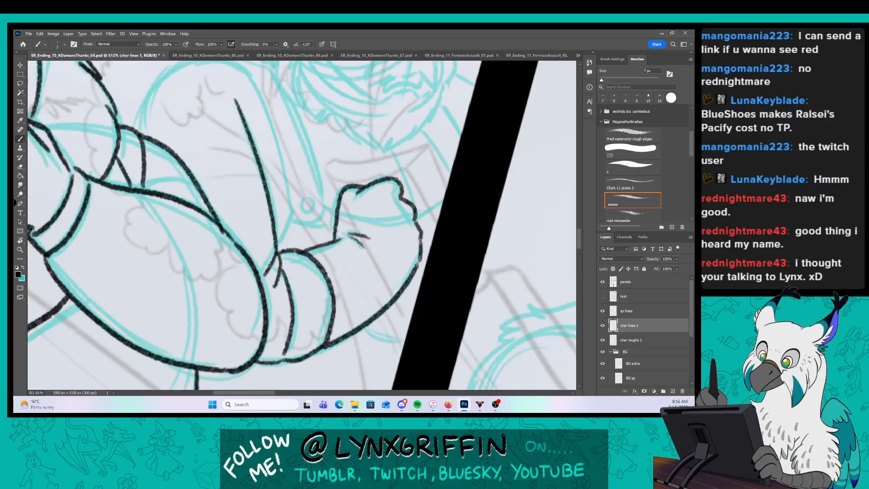
Ink the bearded character's rounded shoulder, the buttoned overall strap and the chest lines behind the hand.
{"action": "scroll", "coordinate": [387, 198], "scroll_direction": "up", "scroll_amount": 5}
{"action": "mouse_move", "coordinate": [246, 185]}
{"action": "left_mouse_down"}
{"action": "mouse_move", "coordinate": [197, 184]}
{"action": "mouse_move", "coordinate": [155, 246]}
{"action": "mouse_move", "coordinate": [273, 184]}
{"action": "mouse_move", "coordinate": [307, 233]}
{"action": "mouse_move", "coordinate": [332, 321]}
{"action": "mouse_move", "coordinate": [271, 221]}
{"action": "mouse_move", "coordinate": [302, 328]}
{"action": "mouse_move", "coordinate": [452, 320]}
{"action": "left_mouse_up"}
{"action": "left_click_drag", "start_coordinate": [401, 268], "coordinate": [415, 320]}
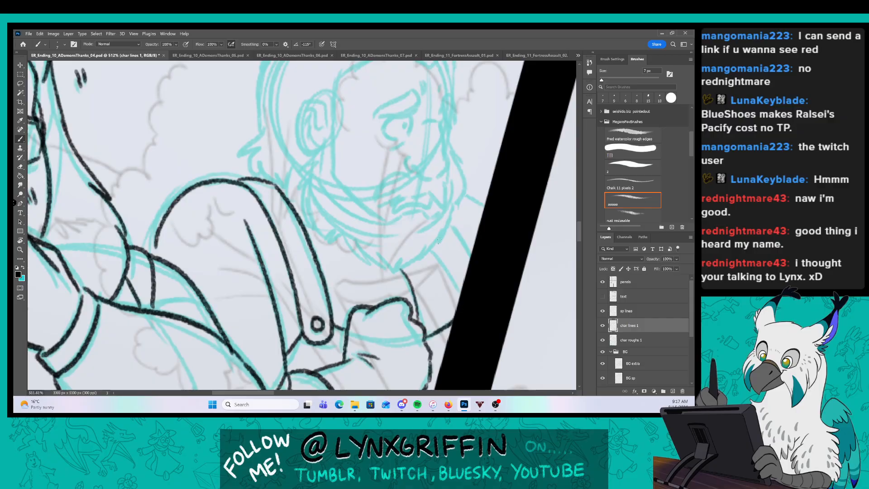
Ink the bearded character's far shoulder and strap lines at the panel edge and the short fold lines beside the long-haired character's waist.
{"action": "left_click_drag", "start_coordinate": [439, 240], "coordinate": [463, 275]}
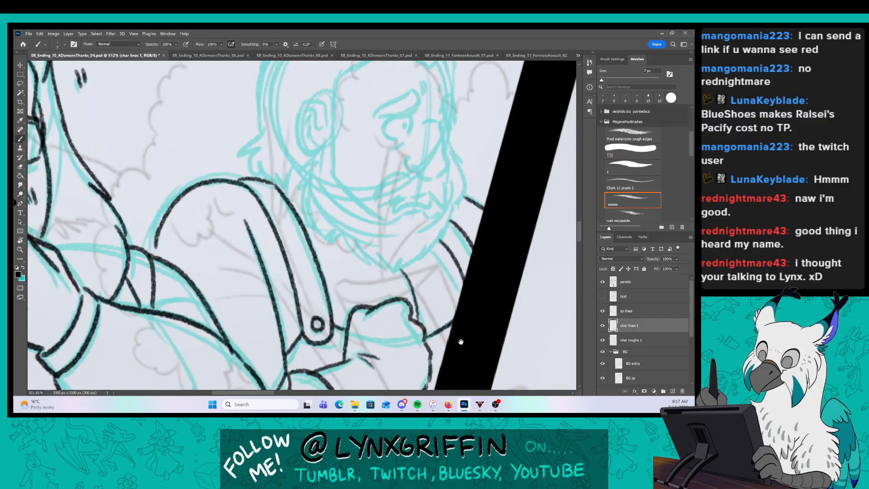
{"action": "left_click_drag", "start_coordinate": [460, 341], "coordinate": [396, 150]}
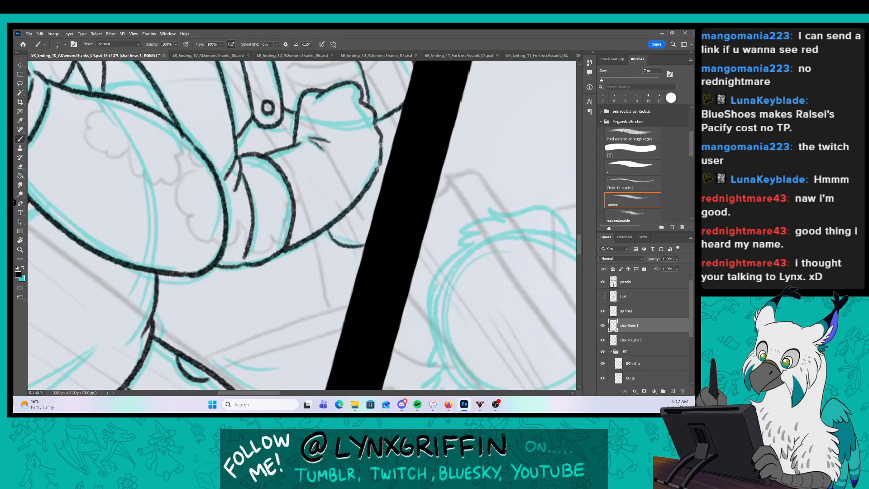
{"action": "key", "text": "z"}
{"action": "left_click_drag", "start_coordinate": [366, 267], "coordinate": [306, 257]}
{"action": "left_click_drag", "start_coordinate": [271, 283], "coordinate": [298, 292]}
{"action": "left_click_drag", "start_coordinate": [274, 287], "coordinate": [294, 293]}
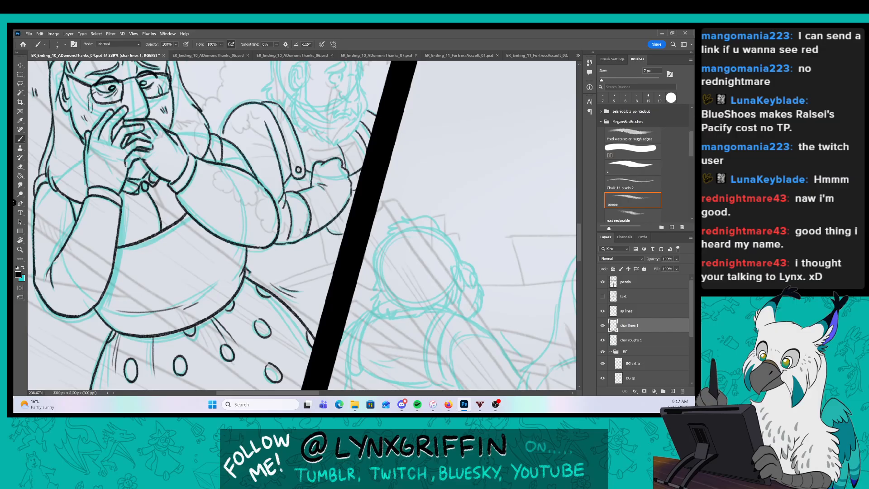
Ink the bearded character's ear with its outer contour and inner folds.
{"action": "key", "text": "z"}
{"action": "left_click_drag", "start_coordinate": [355, 157], "coordinate": [379, 156]}
{"action": "left_click_drag", "start_coordinate": [348, 113], "coordinate": [326, 254]}
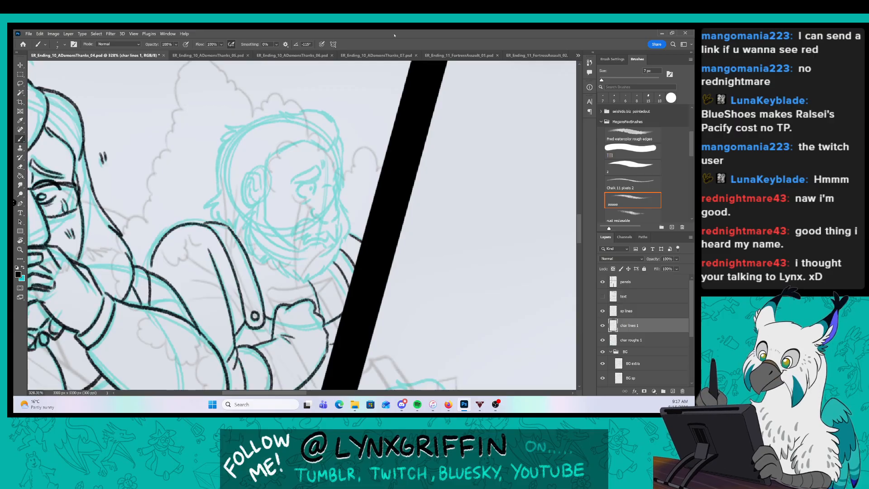
{"action": "key", "text": "z"}
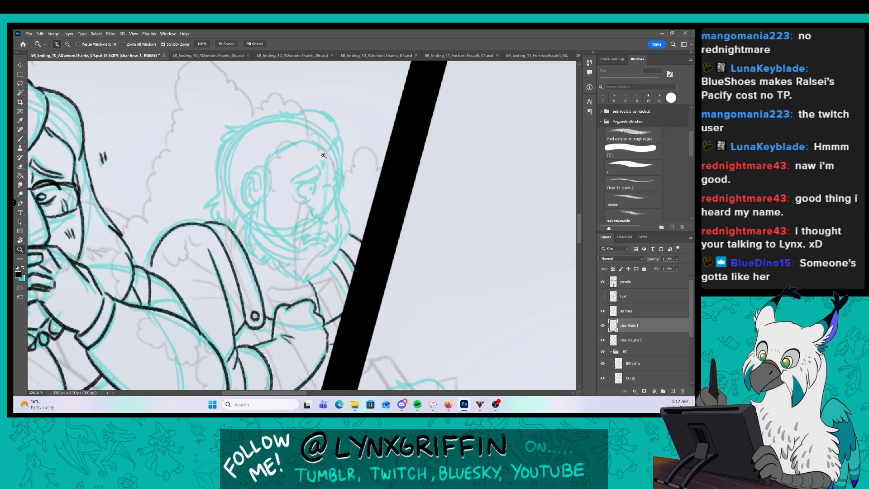
{"action": "left_click_drag", "start_coordinate": [323, 155], "coordinate": [388, 122]}
{"action": "key", "text": "b"}
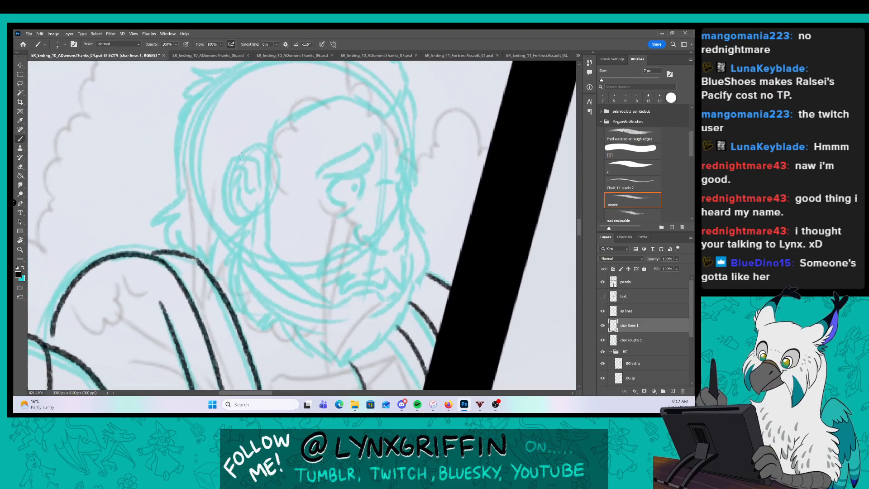
{"action": "left_click_drag", "start_coordinate": [255, 173], "coordinate": [256, 188]}
{"action": "mouse_move", "coordinate": [229, 156]}
{"action": "left_mouse_down"}
{"action": "mouse_move", "coordinate": [228, 223]}
{"action": "mouse_move", "coordinate": [252, 219]}
{"action": "left_mouse_up"}
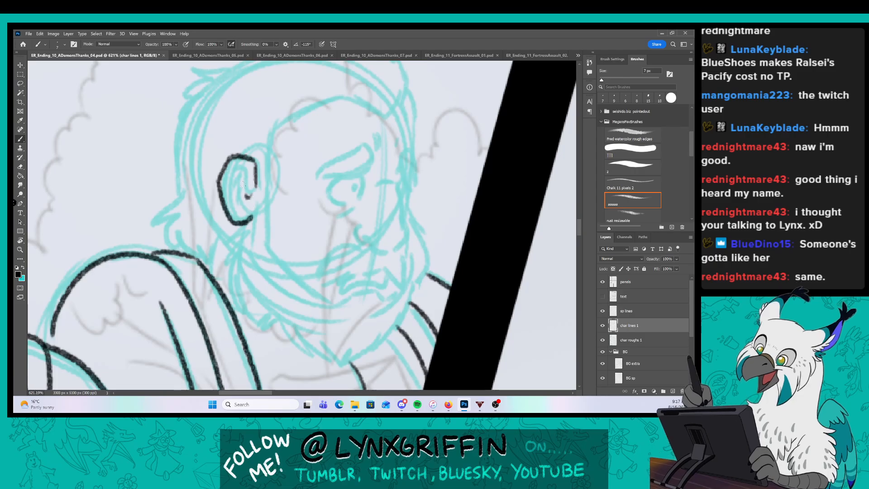
{"action": "left_click_drag", "start_coordinate": [244, 186], "coordinate": [239, 206]}
{"action": "left_click_drag", "start_coordinate": [269, 162], "coordinate": [269, 195]}
Ink the jagged outer edge of the bearded character's beard from below the ear around the chin.
{"action": "mouse_move", "coordinate": [256, 175]}
{"action": "left_mouse_down"}
{"action": "mouse_move", "coordinate": [251, 222]}
{"action": "mouse_move", "coordinate": [229, 238]}
{"action": "left_mouse_up"}
{"action": "mouse_move", "coordinate": [246, 235]}
{"action": "left_mouse_down"}
{"action": "mouse_move", "coordinate": [226, 264]}
{"action": "mouse_move", "coordinate": [233, 289]}
{"action": "left_mouse_up"}
{"action": "left_click_drag", "start_coordinate": [235, 269], "coordinate": [257, 323]}
{"action": "mouse_move", "coordinate": [251, 302]}
{"action": "left_mouse_down"}
{"action": "mouse_move", "coordinate": [256, 320]}
{"action": "mouse_move", "coordinate": [186, 280]}
{"action": "left_mouse_up"}
{"action": "mouse_move", "coordinate": [187, 283]}
{"action": "left_mouse_down"}
{"action": "mouse_move", "coordinate": [214, 279]}
{"action": "mouse_move", "coordinate": [244, 312]}
{"action": "left_mouse_up"}
{"action": "mouse_move", "coordinate": [230, 290]}
{"action": "left_mouse_down"}
{"action": "mouse_move", "coordinate": [270, 326]}
{"action": "mouse_move", "coordinate": [308, 293]}
{"action": "left_mouse_up"}
{"action": "left_click_drag", "start_coordinate": [305, 304], "coordinate": [340, 248]}
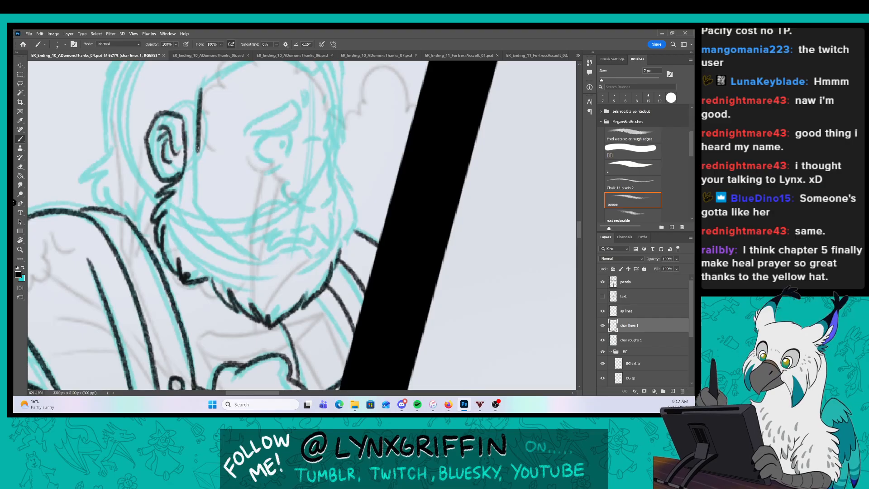
Ink the bearded character's hairline around the face and the swept-back hair with spiky tufts at the crown and nape.
{"action": "mouse_move", "coordinate": [197, 147]}
{"action": "left_mouse_down"}
{"action": "mouse_move", "coordinate": [201, 212]}
{"action": "mouse_move", "coordinate": [256, 262]}
{"action": "left_mouse_up"}
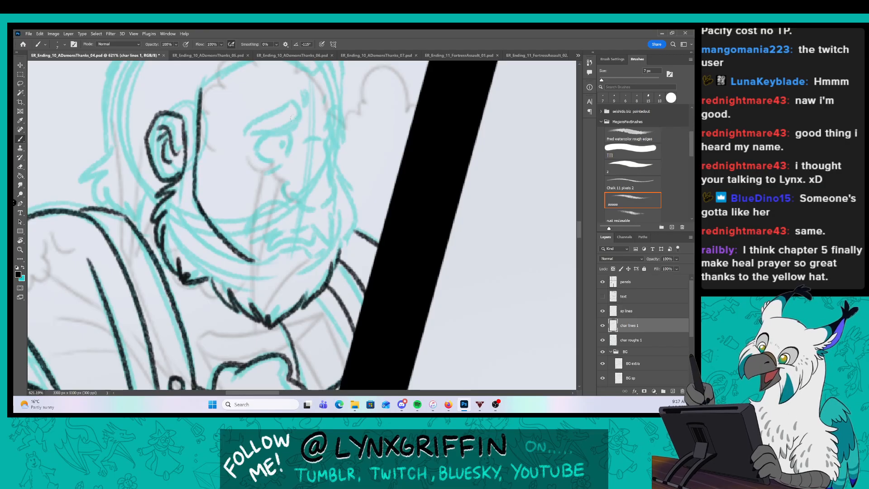
{"action": "mouse_move", "coordinate": [316, 116]}
{"action": "left_mouse_down"}
{"action": "mouse_move", "coordinate": [323, 176]}
{"action": "mouse_move", "coordinate": [318, 125]}
{"action": "mouse_move", "coordinate": [333, 157]}
{"action": "left_mouse_up"}
{"action": "mouse_move", "coordinate": [226, 202]}
{"action": "left_mouse_down"}
{"action": "mouse_move", "coordinate": [294, 169]}
{"action": "mouse_move", "coordinate": [340, 185]}
{"action": "mouse_move", "coordinate": [352, 129]}
{"action": "mouse_move", "coordinate": [287, 106]}
{"action": "mouse_move", "coordinate": [291, 116]}
{"action": "mouse_move", "coordinate": [271, 96]}
{"action": "mouse_move", "coordinate": [274, 119]}
{"action": "mouse_move", "coordinate": [235, 108]}
{"action": "mouse_move", "coordinate": [250, 117]}
{"action": "mouse_move", "coordinate": [195, 134]}
{"action": "mouse_move", "coordinate": [145, 136]}
{"action": "mouse_move", "coordinate": [151, 159]}
{"action": "left_mouse_up"}
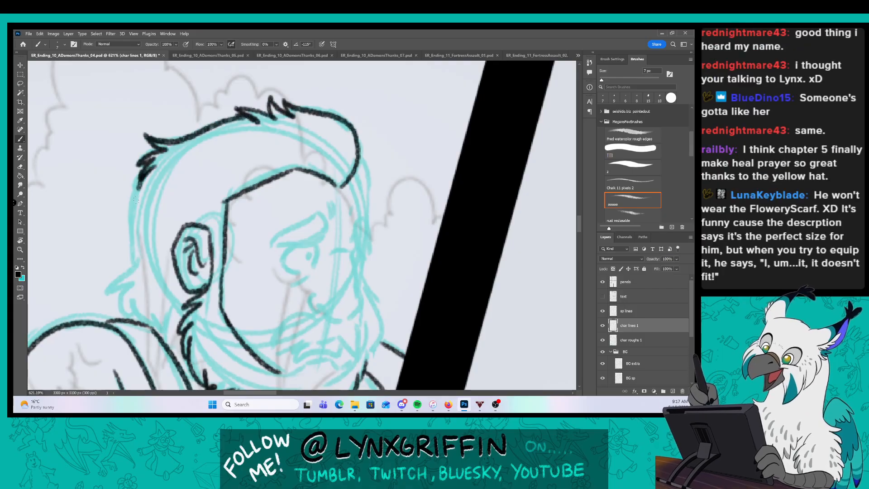
{"action": "left_click_drag", "start_coordinate": [139, 258], "coordinate": [101, 286]}
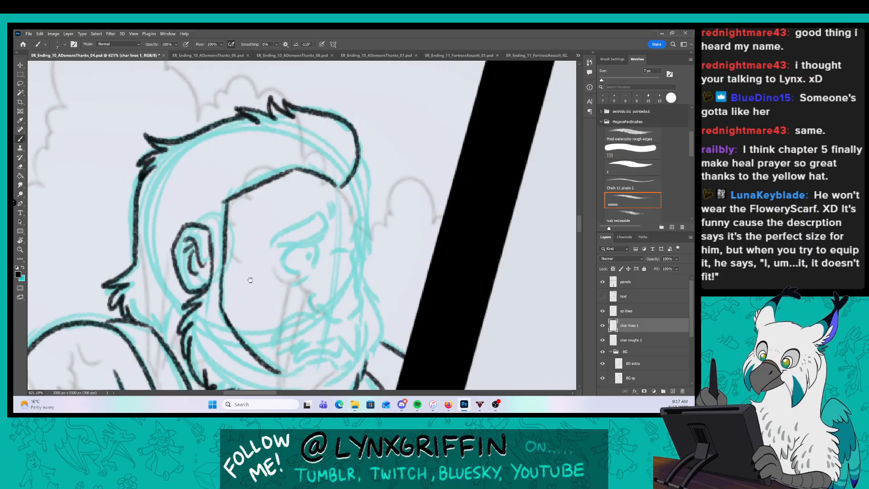
{"action": "left_click_drag", "start_coordinate": [250, 279], "coordinate": [239, 204]}
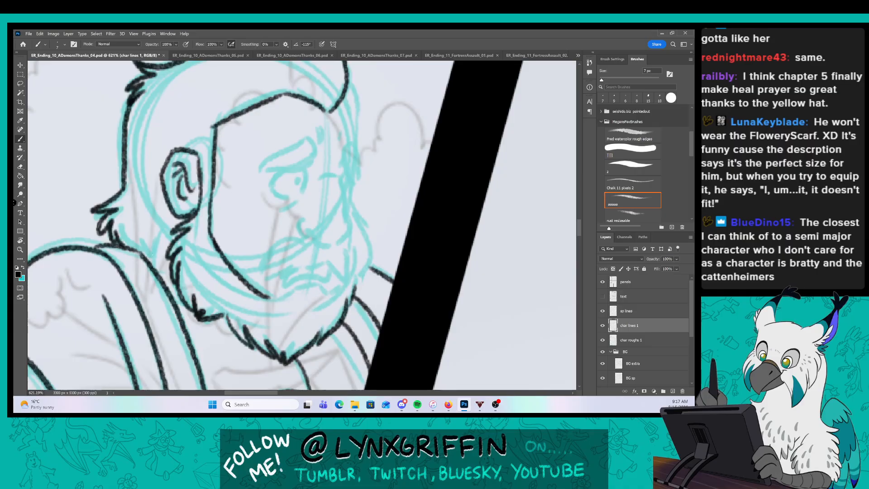
{"action": "left_click_drag", "start_coordinate": [150, 263], "coordinate": [155, 238]}
{"action": "left_click_drag", "start_coordinate": [167, 224], "coordinate": [152, 257]}
Ink the bearded character's nose, worried eyebrows and the far edge of the forehead.
{"action": "mouse_move", "coordinate": [306, 193]}
{"action": "left_mouse_down"}
{"action": "mouse_move", "coordinate": [281, 215]}
{"action": "mouse_move", "coordinate": [282, 254]}
{"action": "left_mouse_up"}
{"action": "left_click_drag", "start_coordinate": [278, 249], "coordinate": [312, 268]}
{"action": "mouse_move", "coordinate": [296, 198]}
{"action": "left_mouse_down"}
{"action": "mouse_move", "coordinate": [318, 202]}
{"action": "mouse_move", "coordinate": [325, 243]}
{"action": "mouse_move", "coordinate": [315, 265]}
{"action": "left_mouse_up"}
{"action": "mouse_move", "coordinate": [290, 180]}
{"action": "left_mouse_down"}
{"action": "mouse_move", "coordinate": [234, 197]}
{"action": "mouse_move", "coordinate": [286, 158]}
{"action": "mouse_move", "coordinate": [293, 179]}
{"action": "mouse_move", "coordinate": [299, 164]}
{"action": "left_mouse_up"}
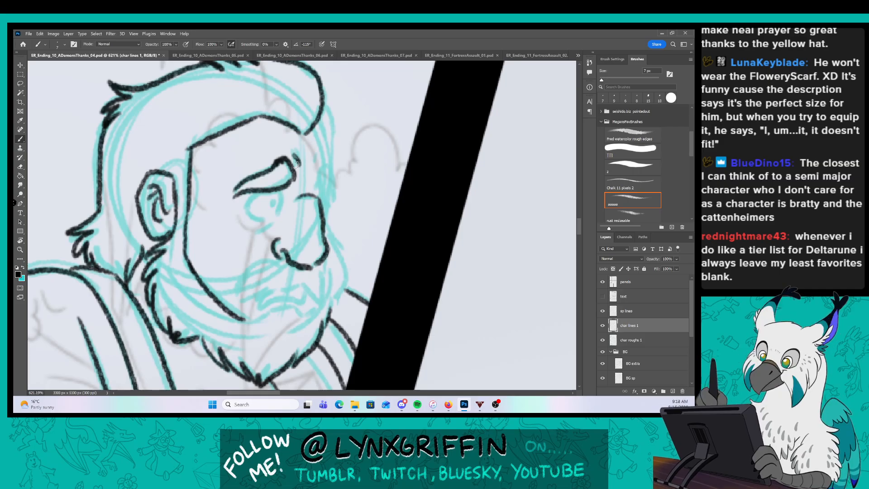
{"action": "left_click_drag", "start_coordinate": [320, 175], "coordinate": [317, 181]}
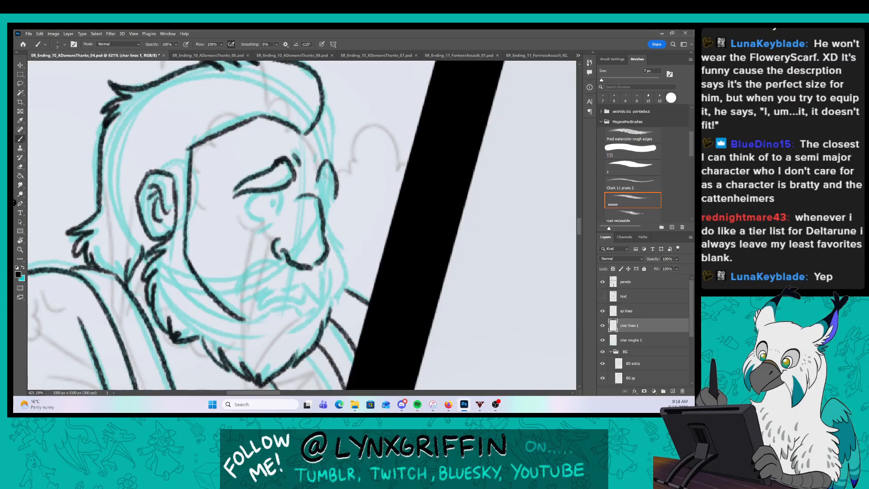
{"action": "left_click_drag", "start_coordinate": [318, 121], "coordinate": [331, 162]}
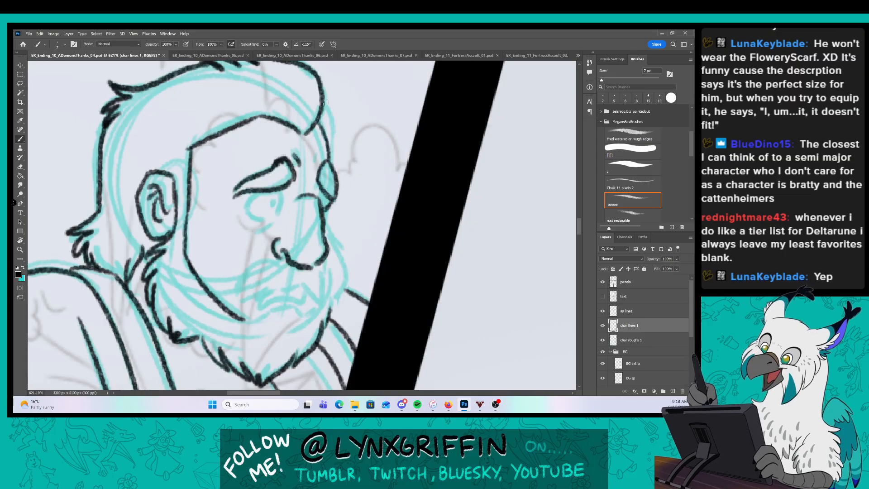
{"action": "mouse_move", "coordinate": [324, 97]}
{"action": "left_mouse_down"}
{"action": "mouse_move", "coordinate": [340, 135]}
{"action": "mouse_move", "coordinate": [333, 164]}
{"action": "left_mouse_up"}
Ink the bearded character's eye and the drooping moustache over a partly open, dark-filled mouth.
{"action": "mouse_move", "coordinate": [264, 192]}
{"action": "left_mouse_down"}
{"action": "mouse_move", "coordinate": [247, 211]}
{"action": "mouse_move", "coordinate": [264, 221]}
{"action": "mouse_move", "coordinate": [258, 187]}
{"action": "left_mouse_up"}
{"action": "mouse_move", "coordinate": [277, 221]}
{"action": "left_mouse_down"}
{"action": "mouse_move", "coordinate": [223, 266]}
{"action": "mouse_move", "coordinate": [274, 247]}
{"action": "left_mouse_up"}
{"action": "left_click_drag", "start_coordinate": [317, 227], "coordinate": [312, 271]}
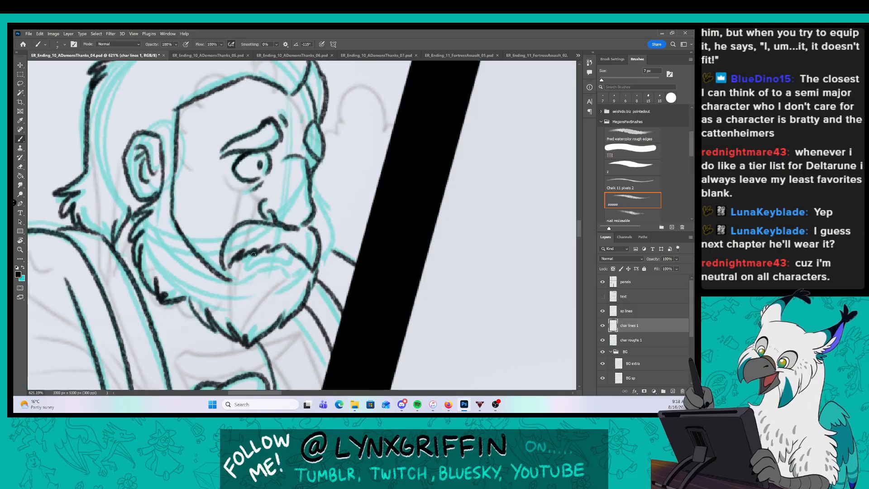
{"action": "left_click_drag", "start_coordinate": [254, 269], "coordinate": [298, 256]}
{"action": "mouse_move", "coordinate": [297, 249]}
{"action": "left_mouse_down"}
{"action": "mouse_move", "coordinate": [288, 267]}
{"action": "mouse_move", "coordinate": [278, 262]}
{"action": "left_mouse_up"}
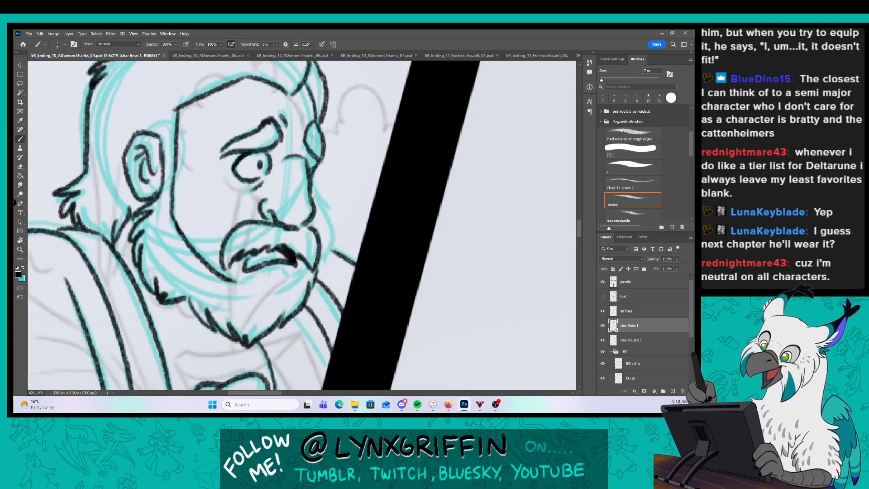
Ink the front edge of the bearded character's beard and add short hatch marks on the cheek and forehead.
{"action": "mouse_move", "coordinate": [311, 181]}
{"action": "left_mouse_down"}
{"action": "mouse_move", "coordinate": [332, 233]}
{"action": "mouse_move", "coordinate": [319, 274]}
{"action": "left_mouse_up"}
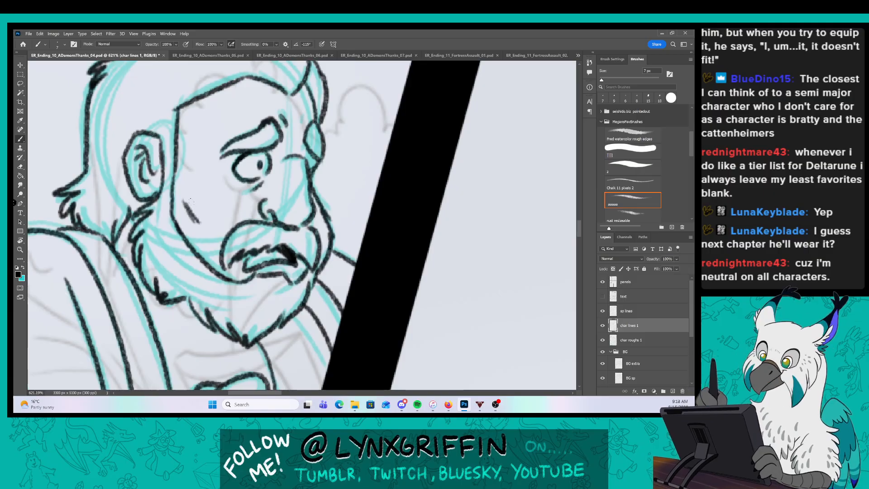
{"action": "left_click_drag", "start_coordinate": [223, 105], "coordinate": [220, 116]}
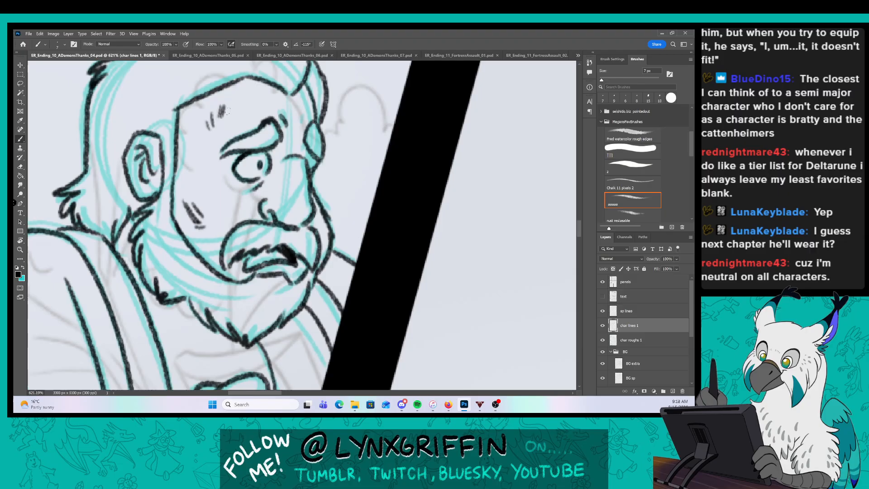
{"action": "key", "text": "ctrl+space"}
{"action": "mouse_move", "coordinate": [373, 169]}
{"action": "left_mouse_down"}
{"action": "mouse_move", "coordinate": [324, 170]}
{"action": "mouse_move", "coordinate": [343, 170]}
{"action": "left_mouse_up"}
{"action": "key", "text": "ctrl+space"}
{"action": "left_click_drag", "start_coordinate": [256, 309], "coordinate": [262, 310]}
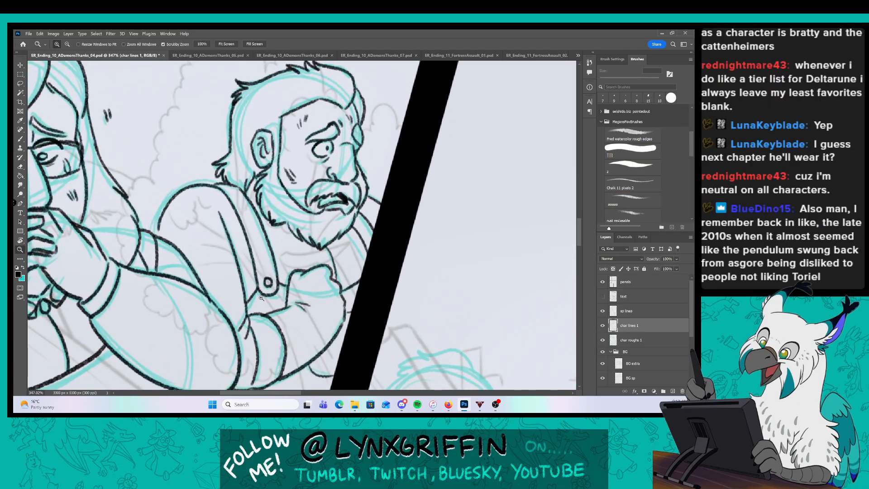
{"action": "key", "text": "ctrl+space"}
{"action": "left_click_drag", "start_coordinate": [339, 240], "coordinate": [290, 240]}
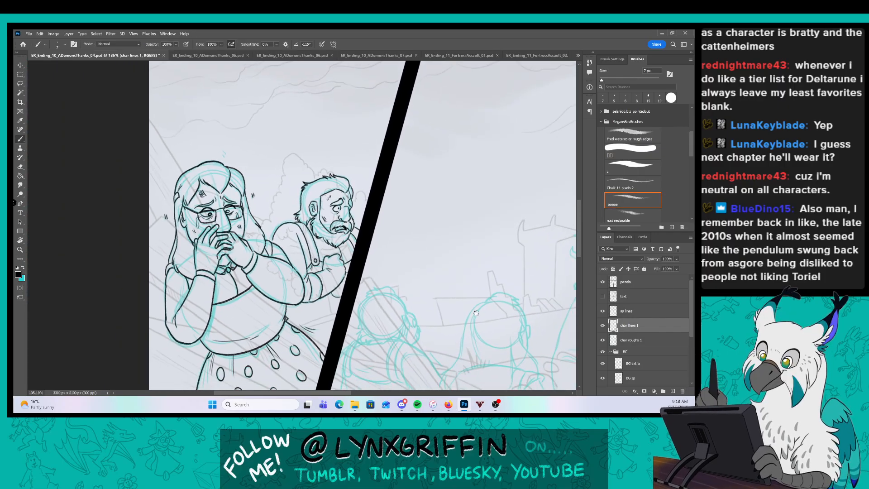
Set the brush size to 8 px and ink the long side locks of the middle figure seen from behind in the adjacent panel.
{"action": "key", "text": "space"}
{"action": "mouse_move", "coordinate": [481, 324]}
{"action": "left_mouse_down"}
{"action": "mouse_move", "coordinate": [384, 271]}
{"action": "mouse_move", "coordinate": [362, 229]}
{"action": "left_mouse_up"}
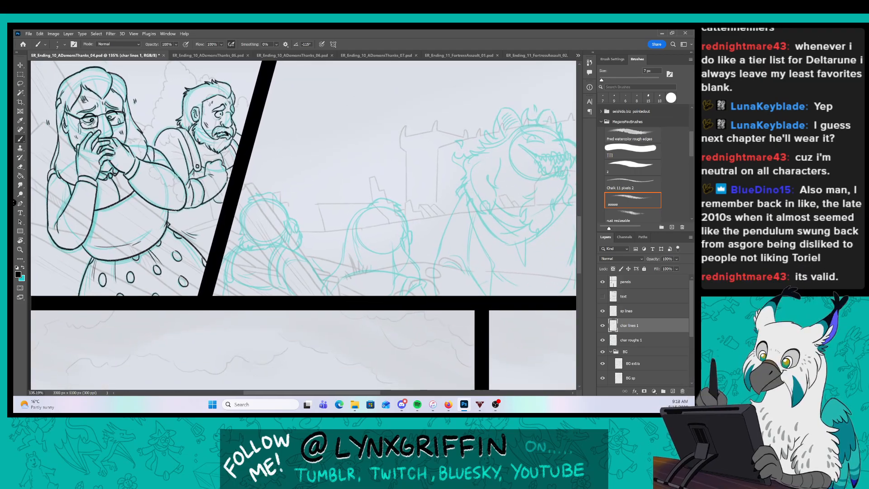
{"action": "key", "text": "ctrl+space"}
{"action": "mouse_move", "coordinate": [393, 264]}
{"action": "left_mouse_down"}
{"action": "mouse_move", "coordinate": [441, 267]}
{"action": "mouse_move", "coordinate": [404, 300]}
{"action": "left_mouse_up"}
{"action": "key", "text": "space"}
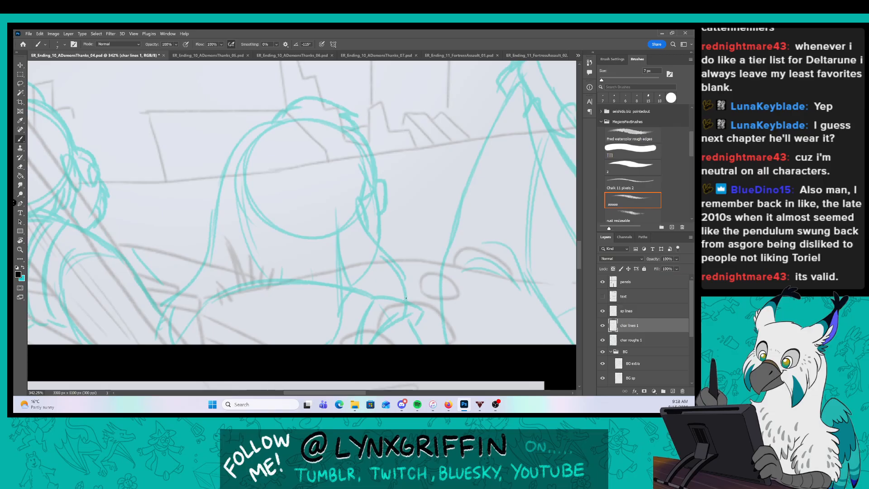
{"action": "key", "text": "bracketright"}
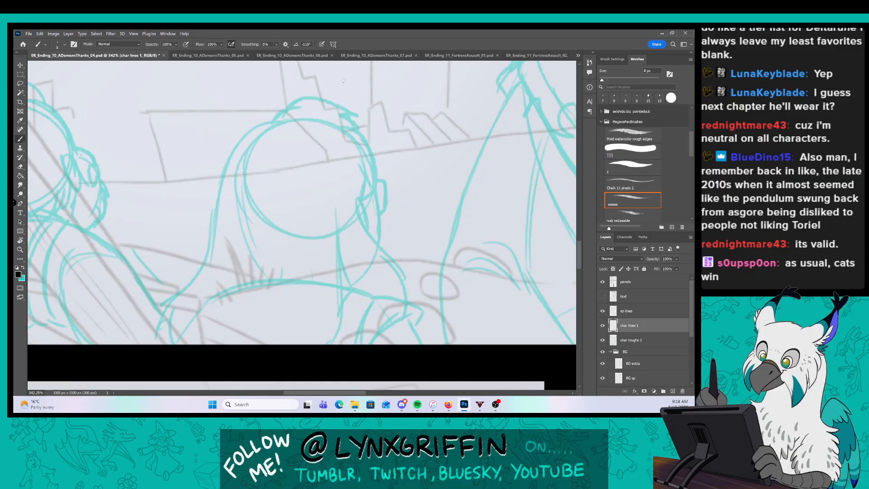
{"action": "mouse_move", "coordinate": [284, 122]}
{"action": "left_mouse_down"}
{"action": "mouse_move", "coordinate": [216, 200]}
{"action": "mouse_move", "coordinate": [208, 257]}
{"action": "mouse_move", "coordinate": [163, 302]}
{"action": "mouse_move", "coordinate": [173, 344]}
{"action": "left_mouse_up"}
{"action": "left_click_drag", "start_coordinate": [171, 312], "coordinate": [156, 343]}
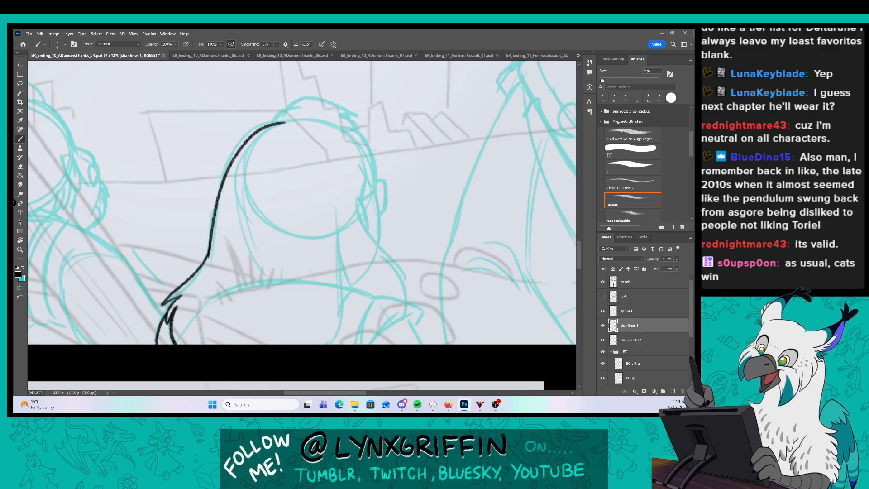
{"action": "mouse_move", "coordinate": [338, 209]}
{"action": "left_mouse_down"}
{"action": "mouse_move", "coordinate": [344, 322]}
{"action": "mouse_move", "coordinate": [337, 343]}
{"action": "left_mouse_up"}
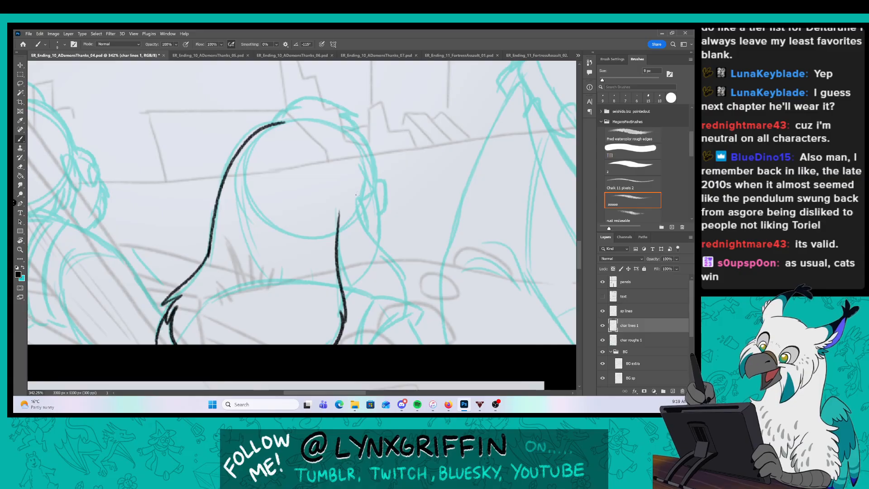
{"action": "mouse_move", "coordinate": [352, 188]}
{"action": "left_mouse_down"}
{"action": "mouse_move", "coordinate": [361, 218]}
{"action": "mouse_move", "coordinate": [404, 276]}
{"action": "mouse_move", "coordinate": [403, 298]}
{"action": "left_mouse_up"}
{"action": "left_click_drag", "start_coordinate": [340, 273], "coordinate": [350, 287]}
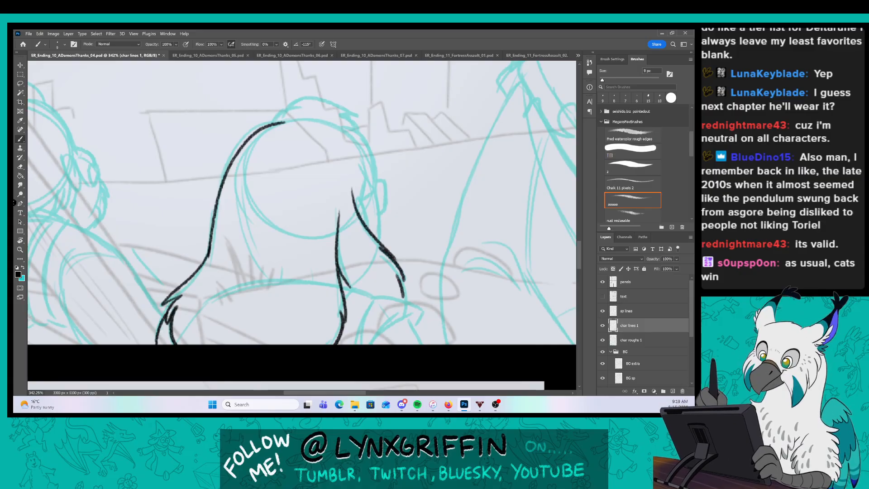
Ink the middle figure's ear and swept hair crown, plus the shoulder and sleeve beside the long locks.
{"action": "mouse_move", "coordinate": [351, 180]}
{"action": "left_mouse_down"}
{"action": "mouse_move", "coordinate": [346, 194]}
{"action": "mouse_move", "coordinate": [376, 144]}
{"action": "mouse_move", "coordinate": [345, 122]}
{"action": "left_mouse_up"}
{"action": "mouse_move", "coordinate": [273, 122]}
{"action": "left_mouse_down"}
{"action": "mouse_move", "coordinate": [357, 115]}
{"action": "mouse_move", "coordinate": [359, 122]}
{"action": "left_mouse_up"}
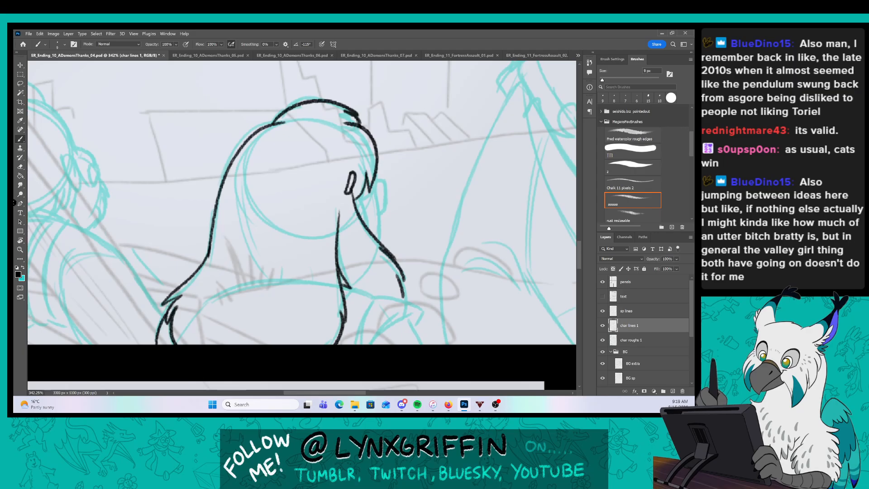
{"action": "mouse_move", "coordinate": [376, 298]}
{"action": "left_mouse_down"}
{"action": "mouse_move", "coordinate": [353, 344]}
{"action": "mouse_move", "coordinate": [423, 310]}
{"action": "left_mouse_up"}
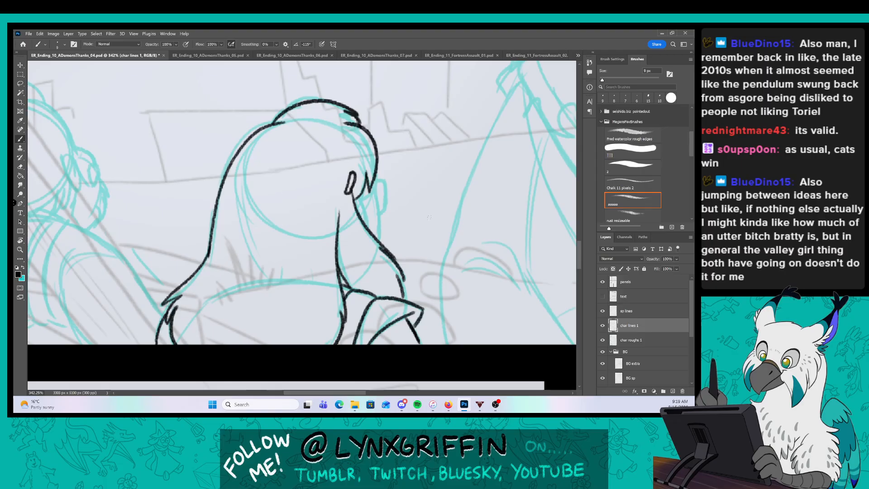
Ink the middle figure's cheek contour and the glasses with their temple arm beside the ear.
{"action": "key", "text": "z"}
{"action": "left_click_drag", "start_coordinate": [395, 192], "coordinate": [403, 190]}
{"action": "left_click_drag", "start_coordinate": [386, 153], "coordinate": [343, 200]}
{"action": "left_click_drag", "start_coordinate": [322, 234], "coordinate": [333, 296]}
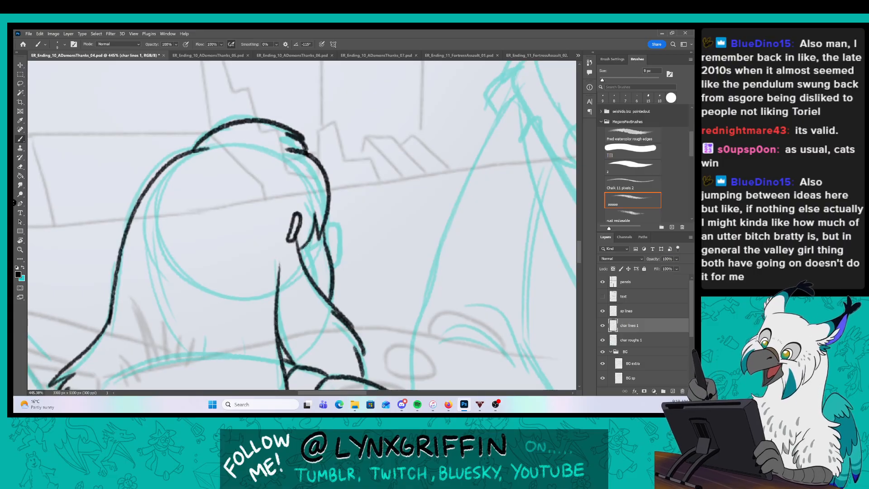
{"action": "left_click_drag", "start_coordinate": [308, 249], "coordinate": [338, 235]}
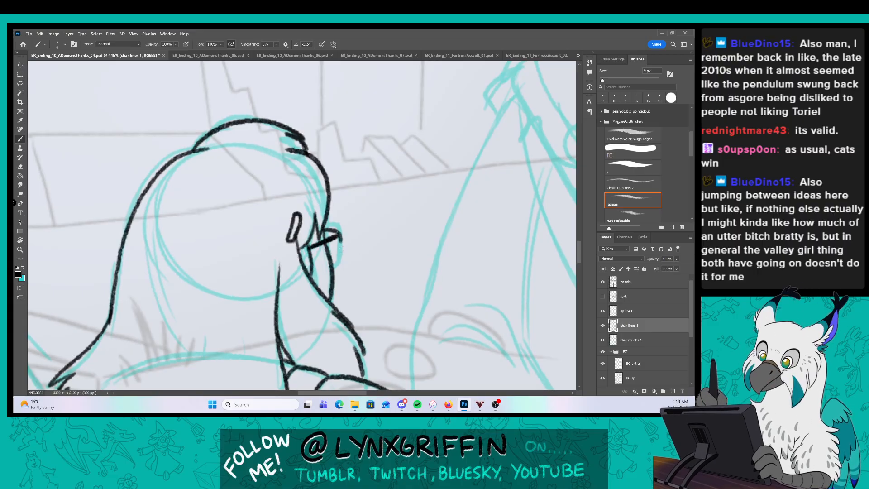
Ink the tousled hair, ear, cheek and beard edge of the figure seen from behind nearest the slanted panel border.
{"action": "key", "text": "z"}
{"action": "left_click_drag", "start_coordinate": [455, 305], "coordinate": [407, 308]}
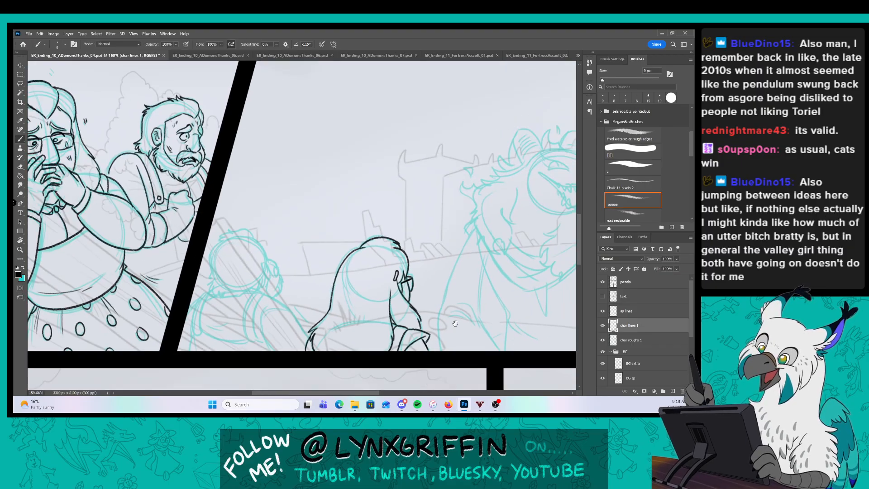
{"action": "mouse_move", "coordinate": [455, 323]}
{"action": "left_mouse_down"}
{"action": "mouse_move", "coordinate": [379, 309]}
{"action": "mouse_move", "coordinate": [391, 308]}
{"action": "left_mouse_up"}
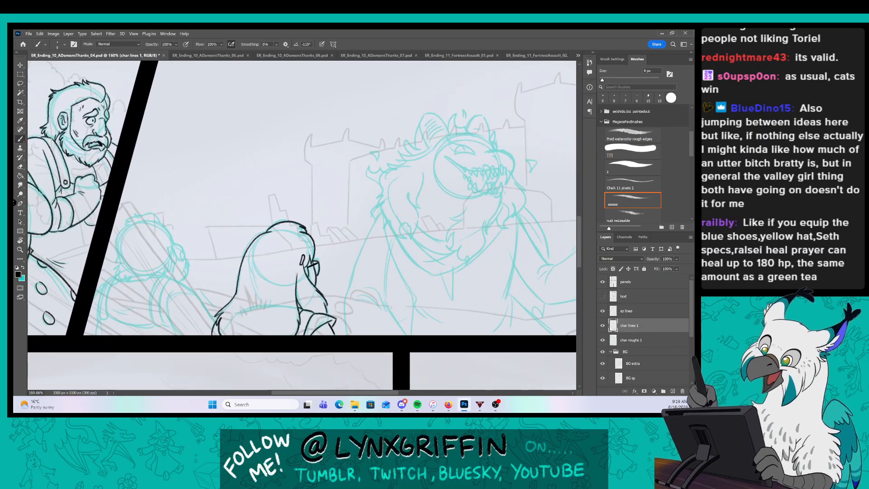
{"action": "key", "text": "z"}
{"action": "left_click_drag", "start_coordinate": [198, 268], "coordinate": [218, 265]}
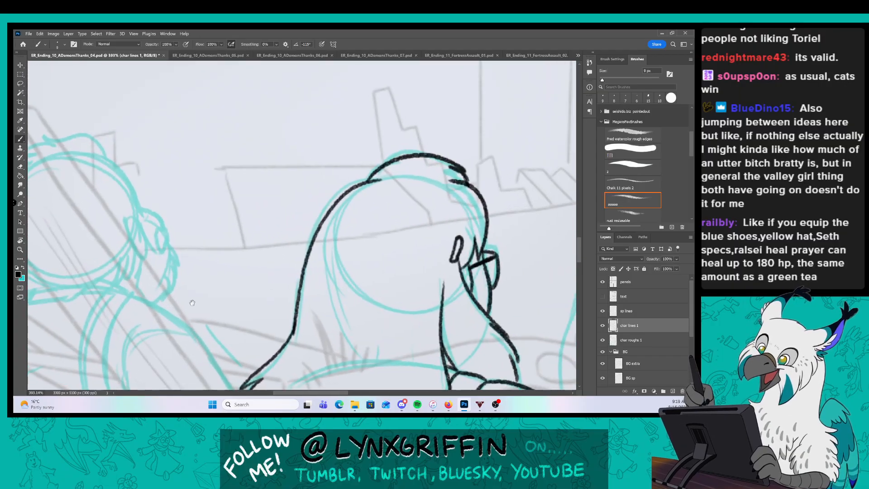
{"action": "left_click_drag", "start_coordinate": [201, 299], "coordinate": [354, 237]}
{"action": "key", "text": "z"}
{"action": "left_click_drag", "start_coordinate": [236, 148], "coordinate": [286, 194]}
{"action": "mouse_move", "coordinate": [284, 124]}
{"action": "left_mouse_down"}
{"action": "mouse_move", "coordinate": [238, 96]}
{"action": "mouse_move", "coordinate": [213, 108]}
{"action": "mouse_move", "coordinate": [170, 156]}
{"action": "mouse_move", "coordinate": [163, 226]}
{"action": "mouse_move", "coordinate": [179, 232]}
{"action": "mouse_move", "coordinate": [185, 281]}
{"action": "mouse_move", "coordinate": [240, 260]}
{"action": "mouse_move", "coordinate": [262, 272]}
{"action": "mouse_move", "coordinate": [313, 230]}
{"action": "mouse_move", "coordinate": [316, 169]}
{"action": "mouse_move", "coordinate": [329, 230]}
{"action": "left_mouse_up"}
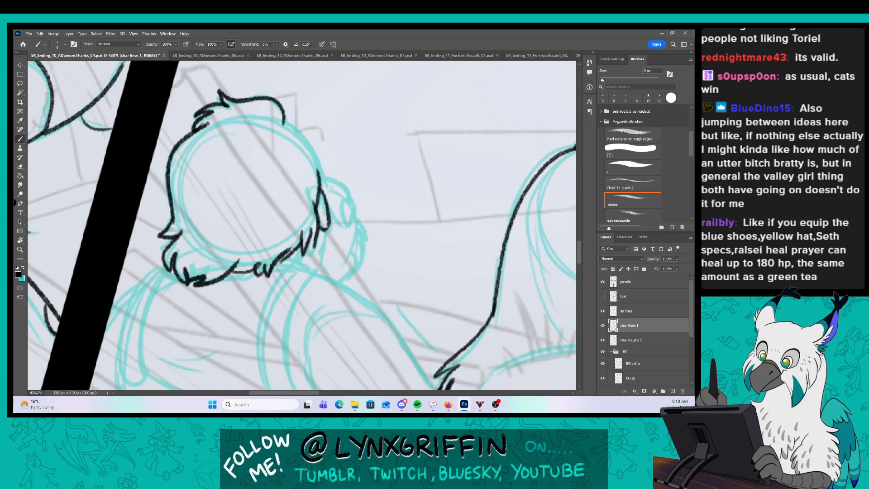
{"action": "left_click_drag", "start_coordinate": [283, 115], "coordinate": [322, 159]}
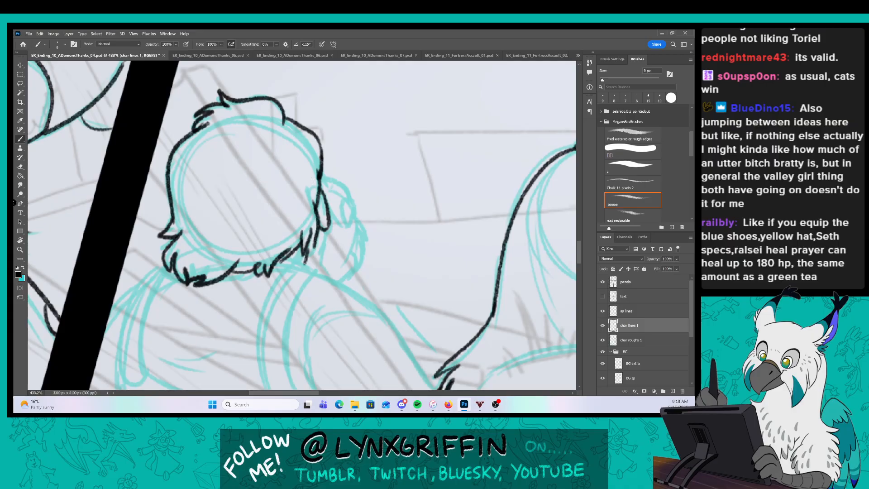
{"action": "mouse_move", "coordinate": [324, 179]}
{"action": "left_mouse_down"}
{"action": "mouse_move", "coordinate": [348, 216]}
{"action": "mouse_move", "coordinate": [343, 228]}
{"action": "left_mouse_up"}
{"action": "left_click_drag", "start_coordinate": [356, 234], "coordinate": [350, 252]}
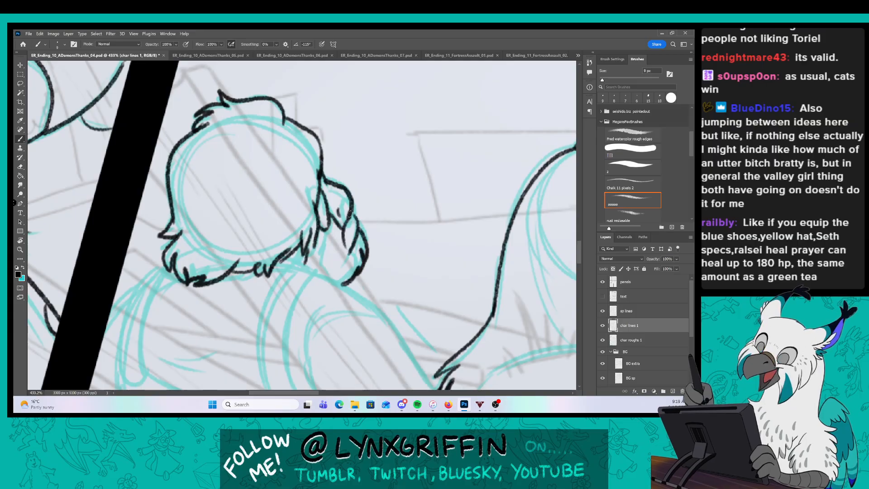
Ink the same figure's two overall straps, the back edge between them, the near shoulder and the shirt folds.
{"action": "left_click_drag", "start_coordinate": [371, 312], "coordinate": [365, 304]}
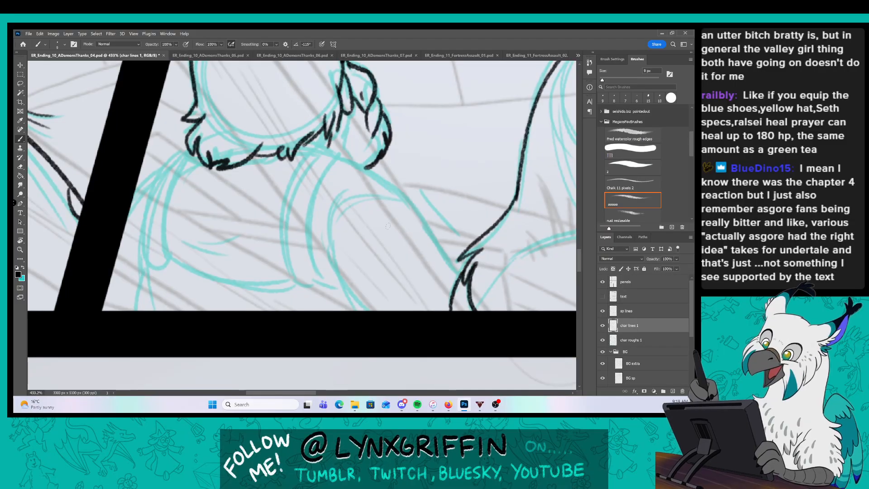
{"action": "left_click_drag", "start_coordinate": [191, 216], "coordinate": [228, 245]}
{"action": "mouse_move", "coordinate": [179, 284]}
{"action": "left_mouse_down"}
{"action": "mouse_move", "coordinate": [197, 200]}
{"action": "mouse_move", "coordinate": [226, 176]}
{"action": "left_mouse_up"}
{"action": "left_click_drag", "start_coordinate": [195, 286], "coordinate": [222, 195]}
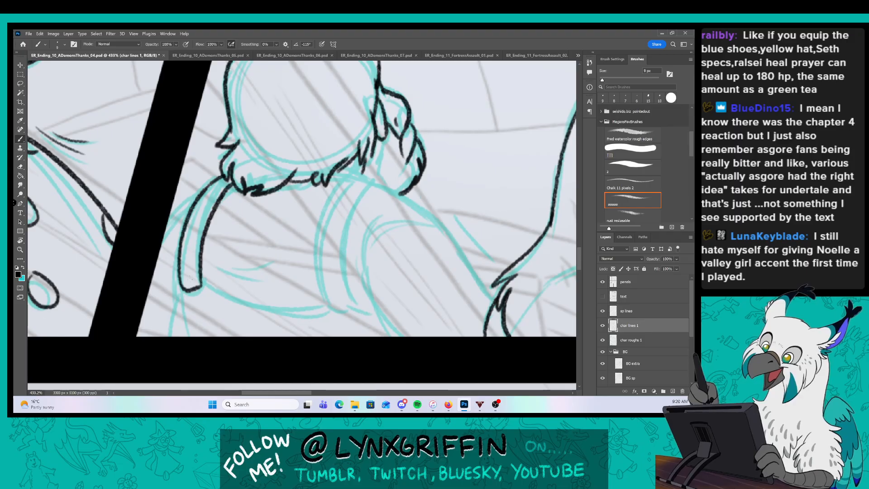
{"action": "mouse_move", "coordinate": [202, 280]}
{"action": "left_mouse_down"}
{"action": "mouse_move", "coordinate": [271, 309]}
{"action": "mouse_move", "coordinate": [324, 302]}
{"action": "left_mouse_up"}
{"action": "mouse_move", "coordinate": [350, 177]}
{"action": "left_mouse_down"}
{"action": "mouse_move", "coordinate": [321, 273]}
{"action": "mouse_move", "coordinate": [325, 297]}
{"action": "mouse_move", "coordinate": [349, 302]}
{"action": "mouse_move", "coordinate": [342, 258]}
{"action": "mouse_move", "coordinate": [376, 172]}
{"action": "left_mouse_up"}
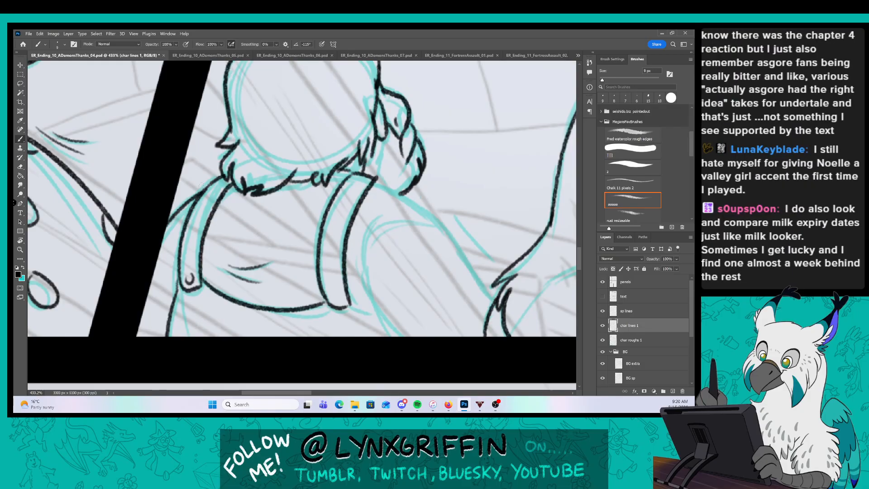
Ink the figure's other shoulder and sleeve, plus the button and small crease marks at the second strap's end.
{"action": "left_click_drag", "start_coordinate": [467, 262], "coordinate": [328, 255]}
{"action": "mouse_move", "coordinate": [236, 181]}
{"action": "left_mouse_down"}
{"action": "mouse_move", "coordinate": [295, 212]}
{"action": "mouse_move", "coordinate": [355, 293]}
{"action": "left_mouse_up"}
{"action": "left_click_drag", "start_coordinate": [214, 304], "coordinate": [243, 315]}
{"action": "mouse_move", "coordinate": [196, 291]}
{"action": "left_mouse_down"}
{"action": "mouse_move", "coordinate": [203, 292]}
{"action": "mouse_move", "coordinate": [191, 319]}
{"action": "left_mouse_up"}
{"action": "left_click_drag", "start_coordinate": [192, 308], "coordinate": [184, 314]}
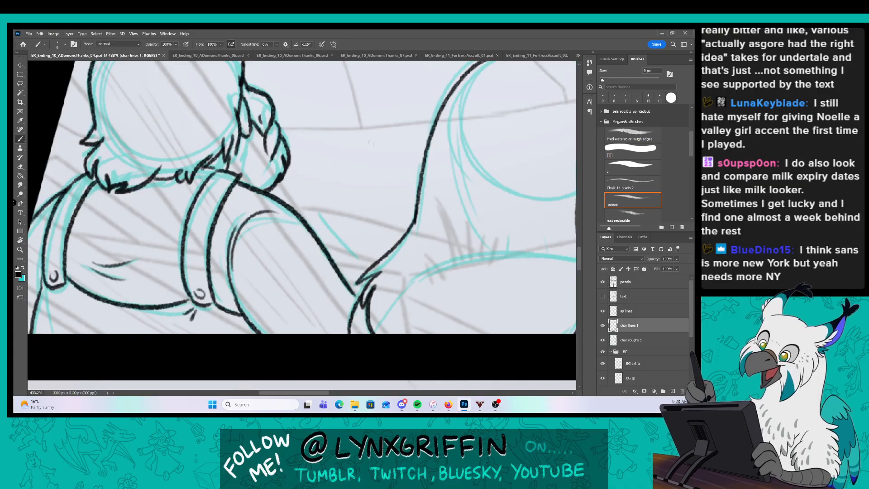
Set the brush size to 7 px and ink the upper row of pointed teeth in the horned monster's mouth.
{"action": "key", "text": "z"}
{"action": "left_click_drag", "start_coordinate": [455, 274], "coordinate": [436, 279]}
{"action": "key", "text": "b"}
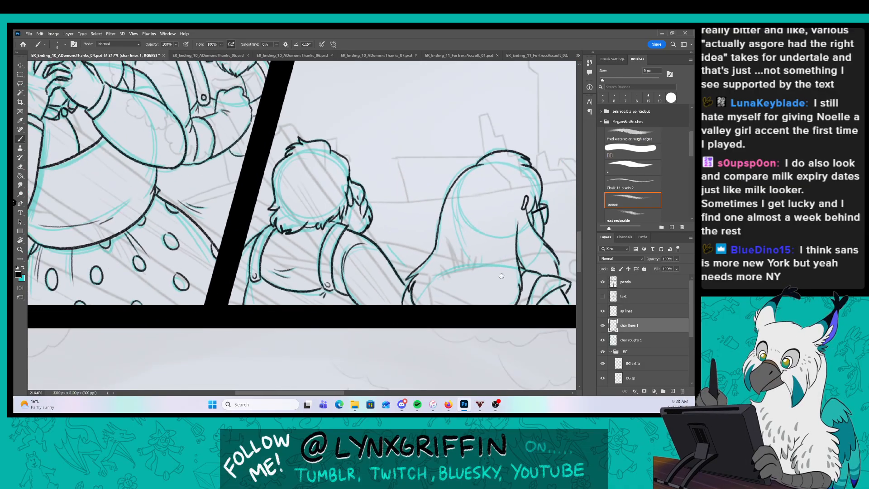
{"action": "left_click_drag", "start_coordinate": [502, 274], "coordinate": [366, 303]}
{"action": "left_click_drag", "start_coordinate": [496, 293], "coordinate": [290, 332]}
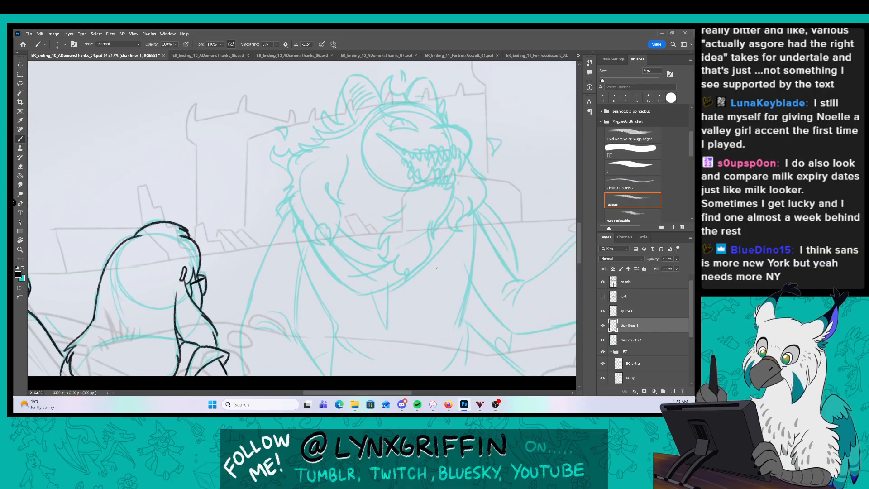
{"action": "key", "text": "z"}
{"action": "left_click_drag", "start_coordinate": [468, 273], "coordinate": [450, 274]}
{"action": "key", "text": "b"}
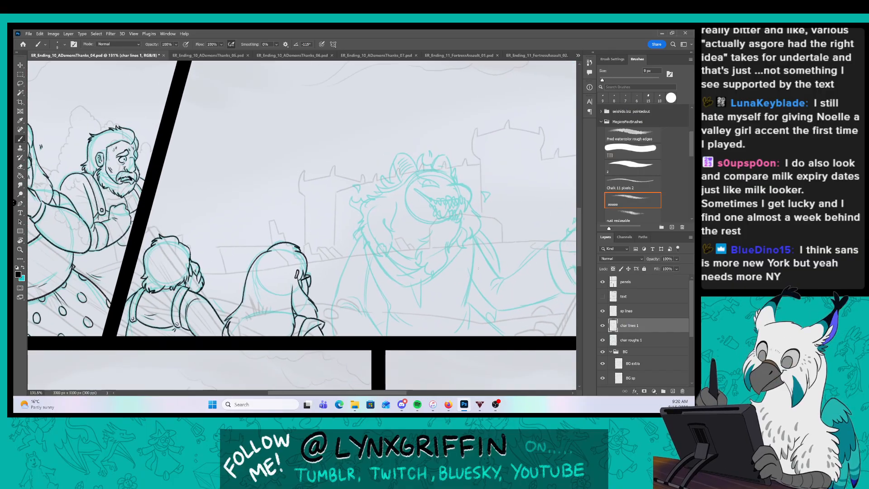
{"action": "left_click_drag", "start_coordinate": [495, 246], "coordinate": [412, 256]}
{"action": "key", "text": "z"}
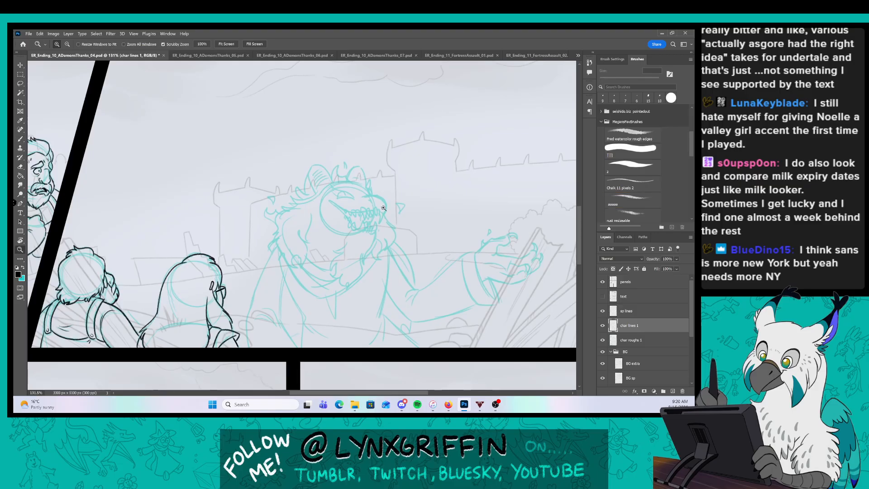
{"action": "left_click_drag", "start_coordinate": [374, 206], "coordinate": [423, 199]}
{"action": "key", "text": "b"}
{"action": "mouse_move", "coordinate": [317, 233]}
{"action": "left_mouse_down"}
{"action": "mouse_move", "coordinate": [339, 249]}
{"action": "mouse_move", "coordinate": [329, 271]}
{"action": "mouse_move", "coordinate": [316, 234]}
{"action": "left_mouse_up"}
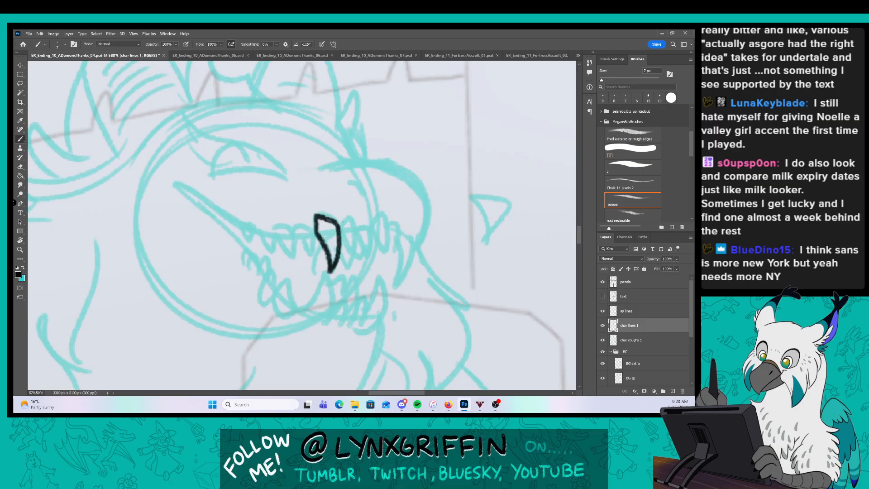
{"action": "mouse_move", "coordinate": [357, 231]}
{"action": "left_mouse_down"}
{"action": "mouse_move", "coordinate": [369, 249]}
{"action": "mouse_move", "coordinate": [362, 229]}
{"action": "mouse_move", "coordinate": [375, 214]}
{"action": "mouse_move", "coordinate": [377, 242]}
{"action": "mouse_move", "coordinate": [390, 222]}
{"action": "left_mouse_up"}
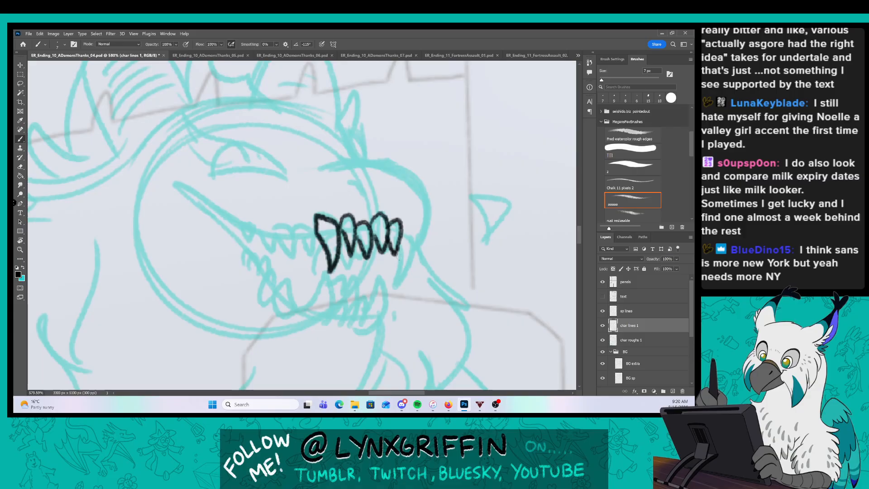
{"action": "left_click_drag", "start_coordinate": [398, 256], "coordinate": [400, 233]}
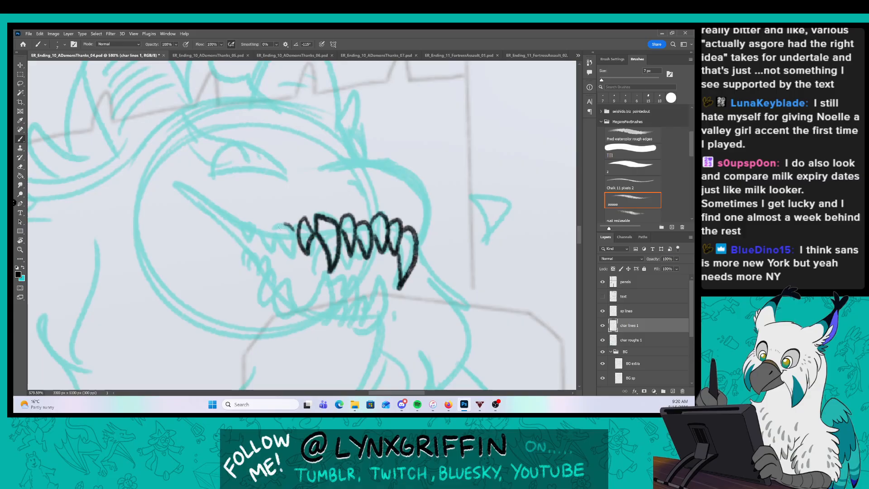
{"action": "mouse_move", "coordinate": [279, 227]}
{"action": "left_mouse_down"}
{"action": "mouse_move", "coordinate": [267, 250]}
{"action": "mouse_move", "coordinate": [244, 226]}
{"action": "left_mouse_up"}
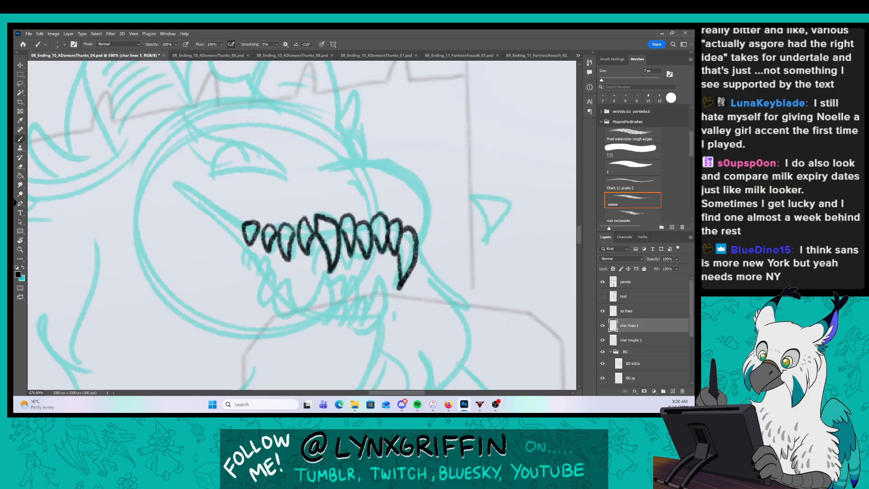
Ink the monster's lower row of teeth, including the large fangs, from the mouth corner to the jaw tip.
{"action": "mouse_move", "coordinate": [284, 316]}
{"action": "left_mouse_down"}
{"action": "mouse_move", "coordinate": [287, 281]}
{"action": "mouse_move", "coordinate": [295, 312]}
{"action": "left_mouse_up"}
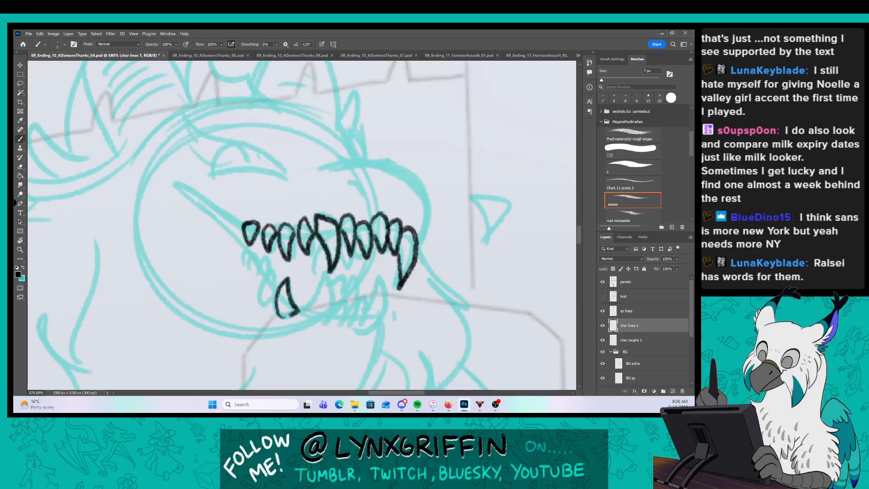
{"action": "left_click_drag", "start_coordinate": [274, 271], "coordinate": [262, 285]}
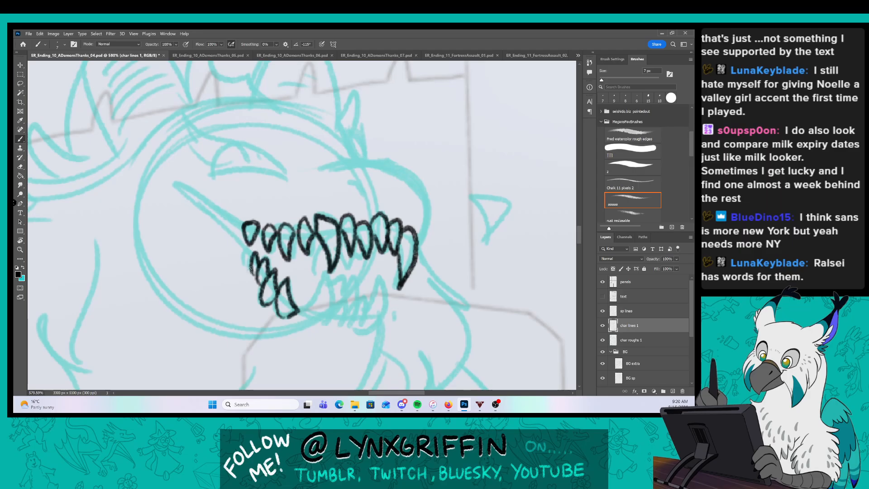
{"action": "mouse_move", "coordinate": [320, 273]}
{"action": "left_mouse_down"}
{"action": "mouse_move", "coordinate": [302, 323]}
{"action": "mouse_move", "coordinate": [343, 302]}
{"action": "mouse_move", "coordinate": [350, 327]}
{"action": "left_mouse_up"}
{"action": "mouse_move", "coordinate": [366, 297]}
{"action": "left_mouse_down"}
{"action": "mouse_move", "coordinate": [363, 322]}
{"action": "mouse_move", "coordinate": [380, 292]}
{"action": "mouse_move", "coordinate": [384, 318]}
{"action": "left_mouse_up"}
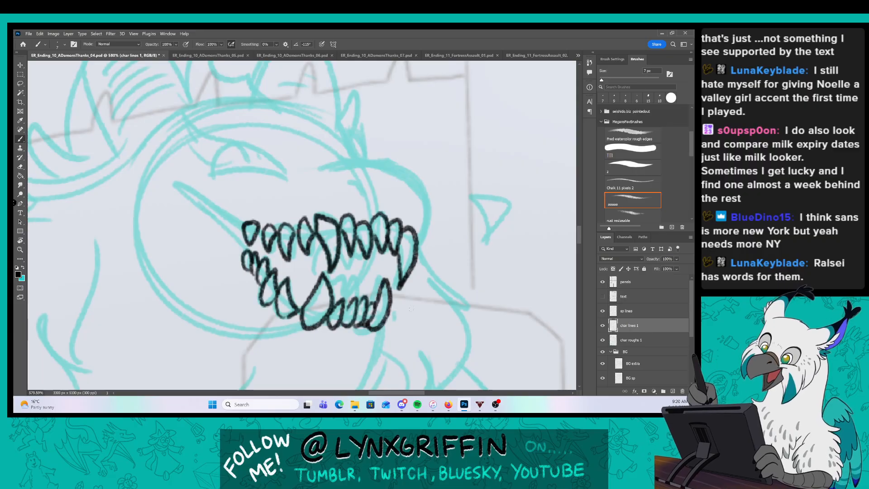
Switch to the sp lines layer and ink the far-side teeth visible inside the monster's open mouth.
{"action": "key", "text": "alt+bracketleft"}
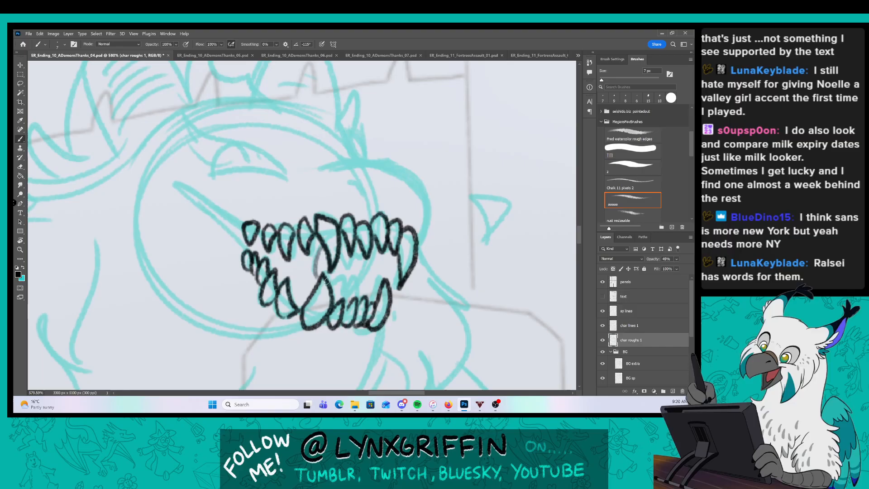
{"action": "left_click", "coordinate": [642, 312]}
{"action": "mouse_move", "coordinate": [316, 247]}
{"action": "left_mouse_down"}
{"action": "mouse_move", "coordinate": [322, 277]}
{"action": "mouse_move", "coordinate": [343, 290]}
{"action": "mouse_move", "coordinate": [352, 279]}
{"action": "mouse_move", "coordinate": [370, 301]}
{"action": "left_mouse_up"}
{"action": "mouse_move", "coordinate": [362, 270]}
{"action": "left_mouse_down"}
{"action": "mouse_move", "coordinate": [374, 254]}
{"action": "mouse_move", "coordinate": [387, 254]}
{"action": "left_mouse_up"}
Ink the tapered mouth corner running back from the monster's teeth across the cheek.
{"action": "left_click_drag", "start_coordinate": [371, 209], "coordinate": [367, 244]}
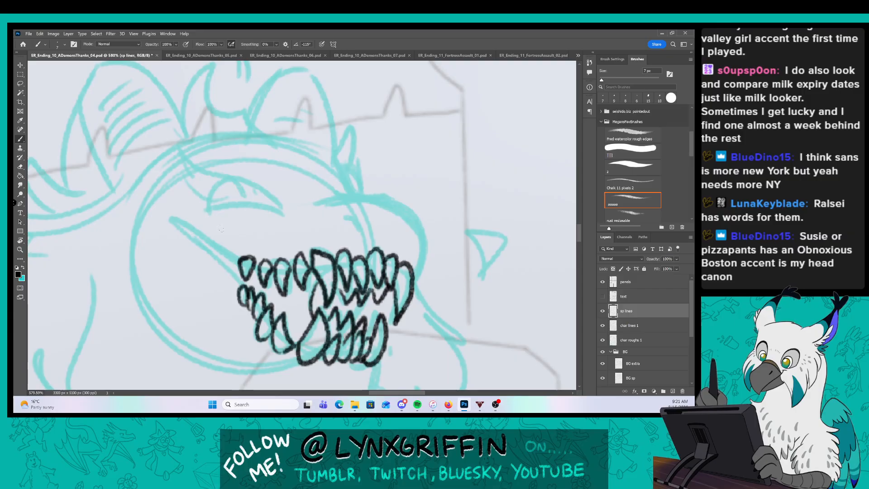
{"action": "left_click_drag", "start_coordinate": [239, 259], "coordinate": [171, 220]}
{"action": "mouse_move", "coordinate": [172, 220]}
{"action": "left_mouse_down"}
{"action": "mouse_move", "coordinate": [207, 244]}
{"action": "mouse_move", "coordinate": [238, 287]}
{"action": "left_mouse_up"}
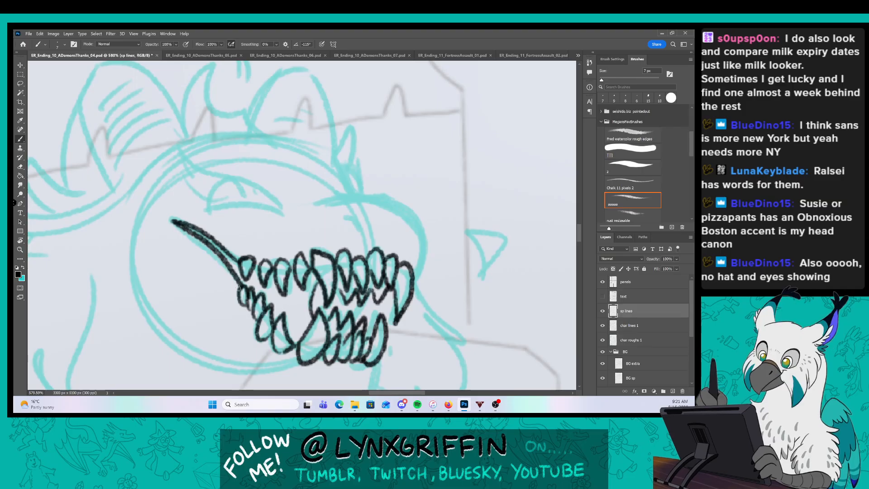
Ink the monster's eye on the "char lines 1" layer, and its snout and nostril on the "sp lines" layer with an 8 px brush.
{"action": "left_click", "coordinate": [631, 324]}
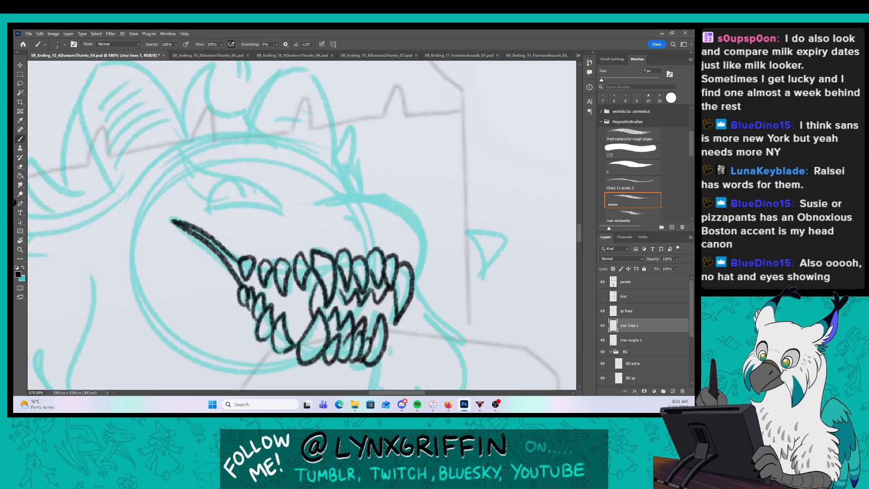
{"action": "mouse_move", "coordinate": [208, 211]}
{"action": "left_mouse_down"}
{"action": "mouse_move", "coordinate": [274, 202]}
{"action": "mouse_move", "coordinate": [283, 218]}
{"action": "left_mouse_up"}
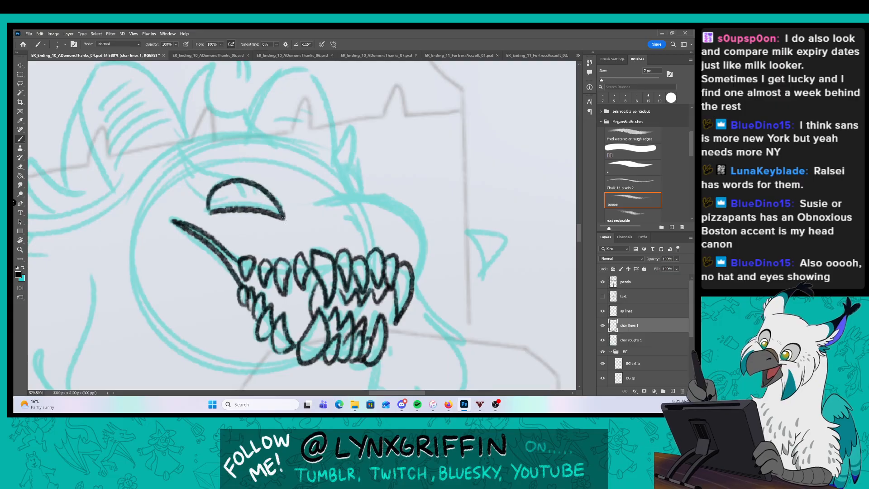
{"action": "left_click", "coordinate": [657, 313]}
{"action": "key", "text": "bracketright"}
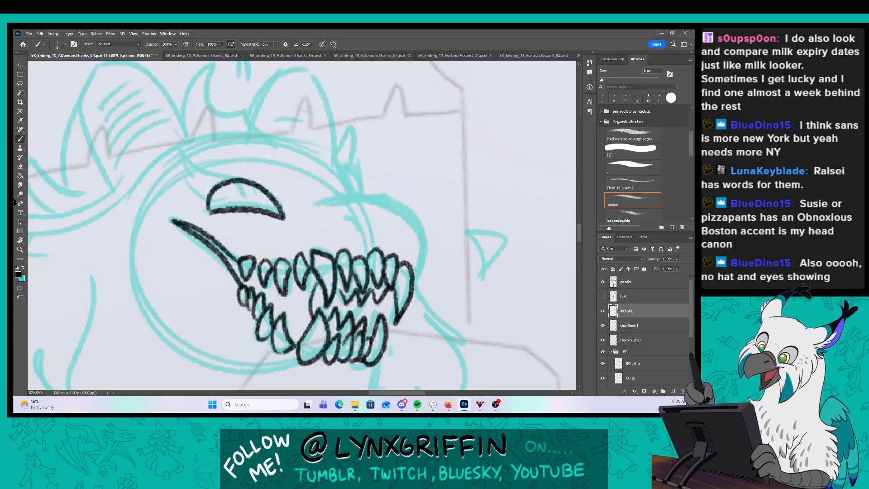
{"action": "left_click_drag", "start_coordinate": [409, 265], "coordinate": [404, 300]}
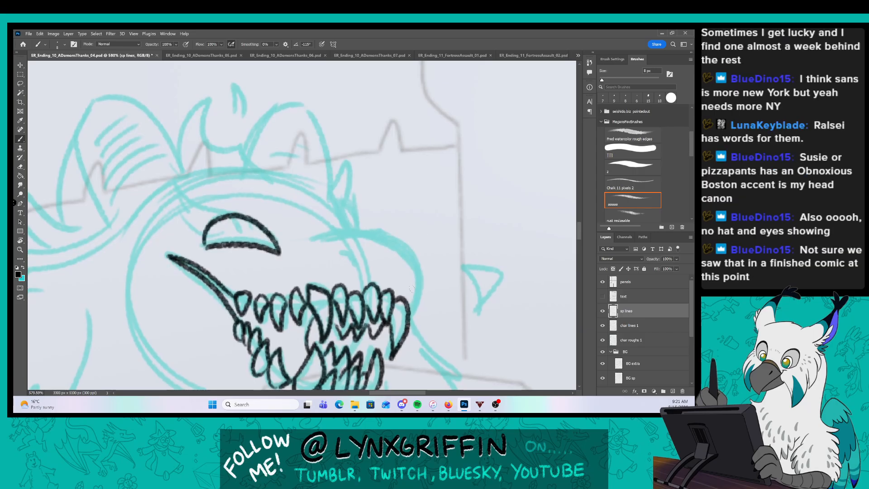
{"action": "mouse_move", "coordinate": [407, 313]}
{"action": "left_mouse_down"}
{"action": "mouse_move", "coordinate": [395, 240]}
{"action": "mouse_move", "coordinate": [315, 231]}
{"action": "left_mouse_up"}
{"action": "key", "text": "ctrl+z"}
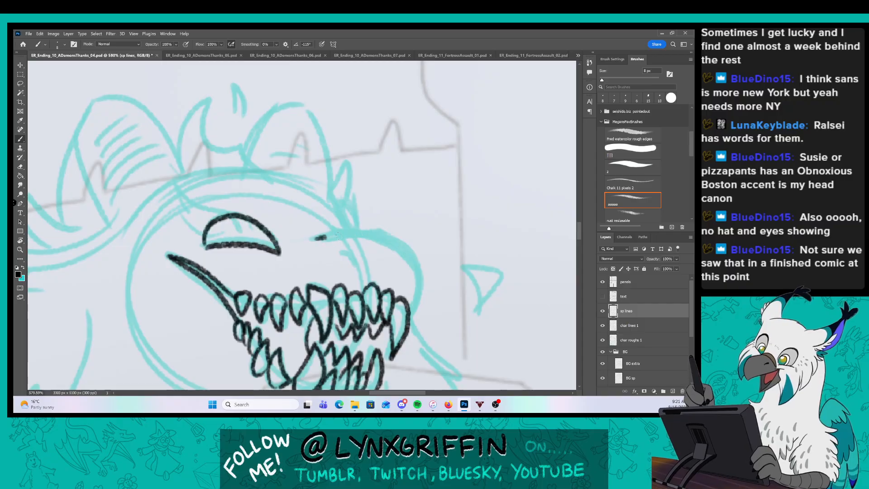
{"action": "mouse_move", "coordinate": [407, 313]}
{"action": "left_mouse_down"}
{"action": "mouse_move", "coordinate": [414, 251]}
{"action": "mouse_move", "coordinate": [315, 238]}
{"action": "mouse_move", "coordinate": [357, 263]}
{"action": "left_mouse_up"}
{"action": "left_click_drag", "start_coordinate": [299, 240], "coordinate": [440, 237]}
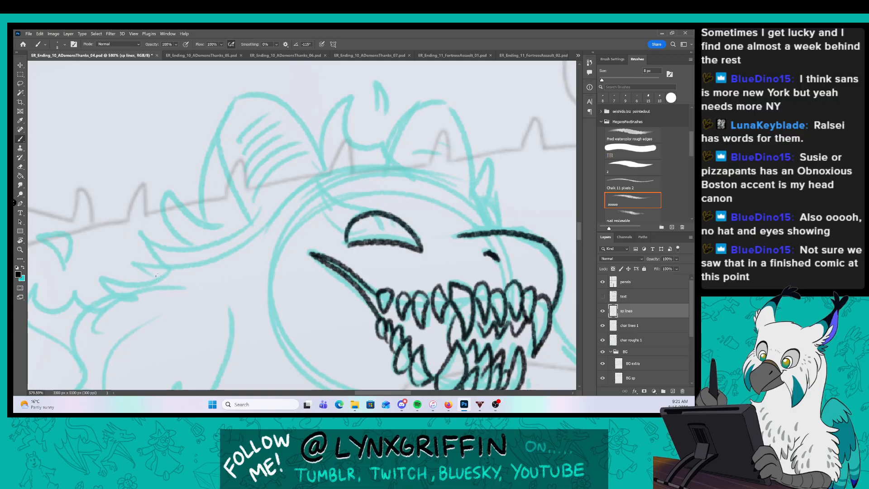
Ink the outline along the back of the neck and top of the head, including the flame-like tufts and the detached wisp above.
{"action": "left_click_drag", "start_coordinate": [137, 216], "coordinate": [152, 260]}
{"action": "mouse_move", "coordinate": [138, 218]}
{"action": "left_mouse_down"}
{"action": "mouse_move", "coordinate": [223, 231]}
{"action": "mouse_move", "coordinate": [274, 208]}
{"action": "mouse_move", "coordinate": [300, 180]}
{"action": "mouse_move", "coordinate": [380, 161]}
{"action": "mouse_move", "coordinate": [326, 112]}
{"action": "mouse_move", "coordinate": [335, 137]}
{"action": "mouse_move", "coordinate": [348, 104]}
{"action": "mouse_move", "coordinate": [425, 173]}
{"action": "mouse_move", "coordinate": [413, 170]}
{"action": "mouse_move", "coordinate": [466, 190]}
{"action": "mouse_move", "coordinate": [493, 229]}
{"action": "left_mouse_up"}
{"action": "left_click_drag", "start_coordinate": [473, 188], "coordinate": [490, 160]}
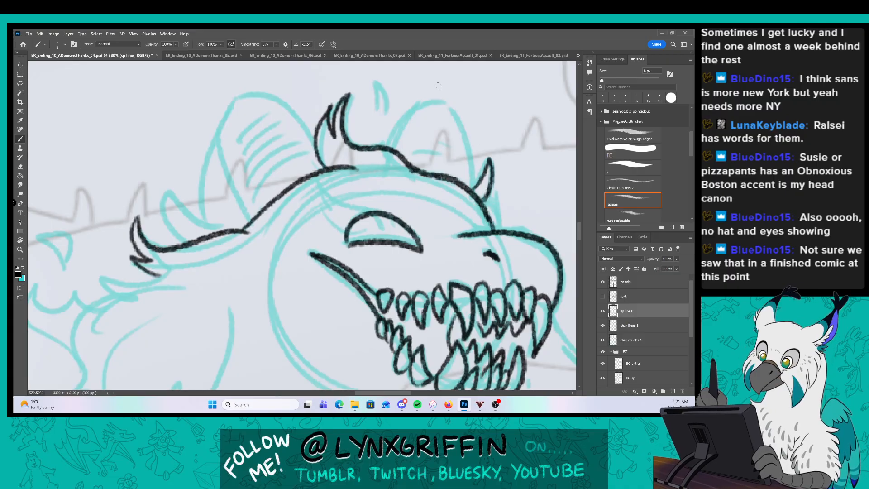
{"action": "left_click_drag", "start_coordinate": [370, 77], "coordinate": [384, 105]}
{"action": "left_click_drag", "start_coordinate": [375, 87], "coordinate": [375, 114]}
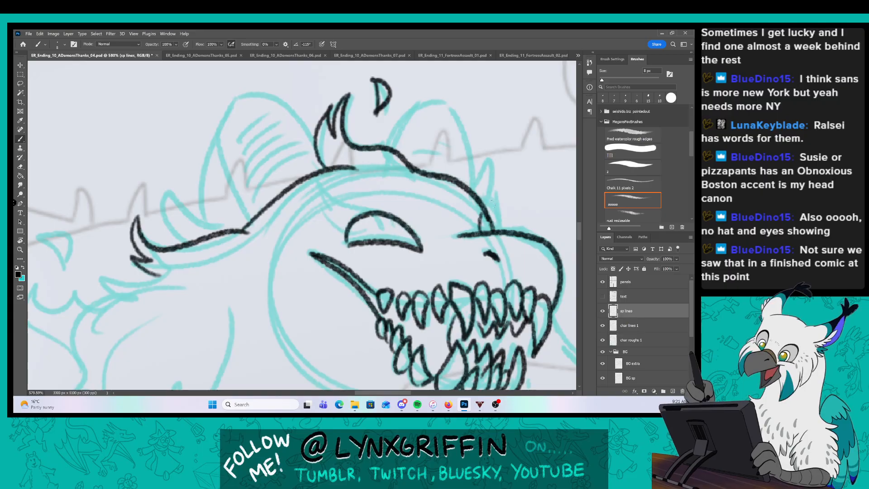
Ink the jagged fur and curling tuft down the back of the mane, plus the detached wisp beside it.
{"action": "left_click_drag", "start_coordinate": [324, 339], "coordinate": [406, 221]}
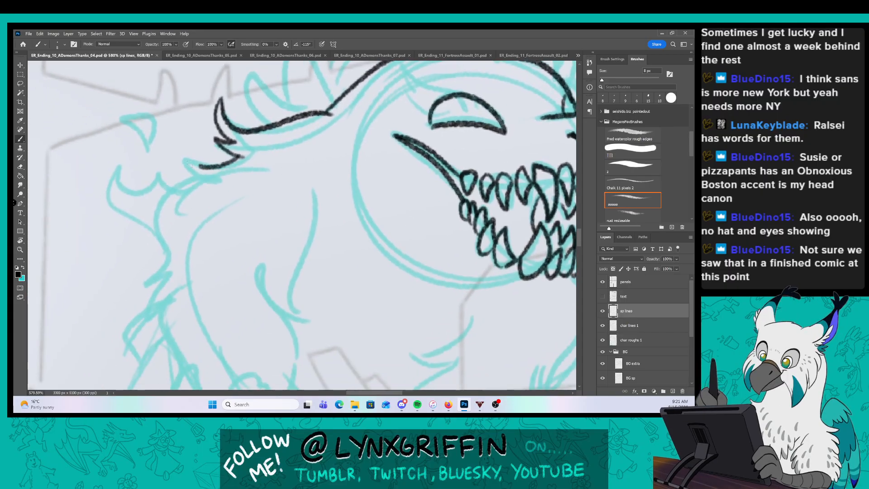
{"action": "mouse_move", "coordinate": [201, 166]}
{"action": "left_mouse_down"}
{"action": "mouse_move", "coordinate": [171, 195]}
{"action": "mouse_move", "coordinate": [170, 279]}
{"action": "left_mouse_up"}
{"action": "mouse_move", "coordinate": [170, 279]}
{"action": "left_mouse_down"}
{"action": "mouse_move", "coordinate": [159, 325]}
{"action": "mouse_move", "coordinate": [175, 297]}
{"action": "left_mouse_up"}
{"action": "left_click_drag", "start_coordinate": [168, 255], "coordinate": [110, 192]}
{"action": "left_click_drag", "start_coordinate": [124, 158], "coordinate": [143, 190]}
{"action": "left_click_drag", "start_coordinate": [144, 105], "coordinate": [150, 152]}
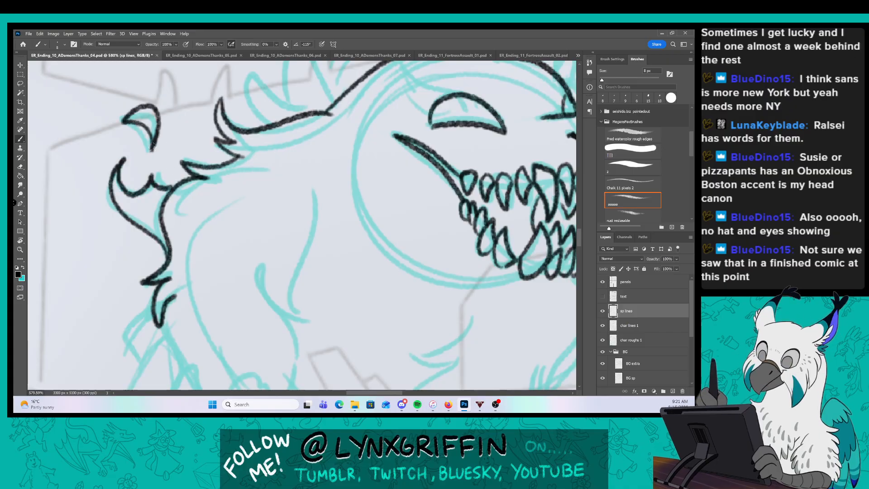
On the "char lines 1" layer, ink both rounded ears and the pointed tufts beside them over the sketch.
{"action": "mouse_move", "coordinate": [330, 157]}
{"action": "left_mouse_down"}
{"action": "mouse_move", "coordinate": [242, 214]}
{"action": "mouse_move", "coordinate": [229, 307]}
{"action": "left_mouse_up"}
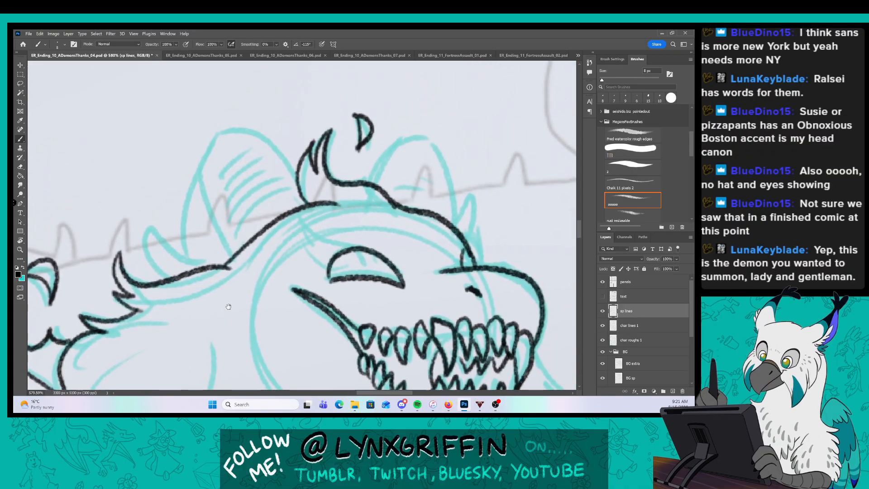
{"action": "left_click", "coordinate": [640, 325]}
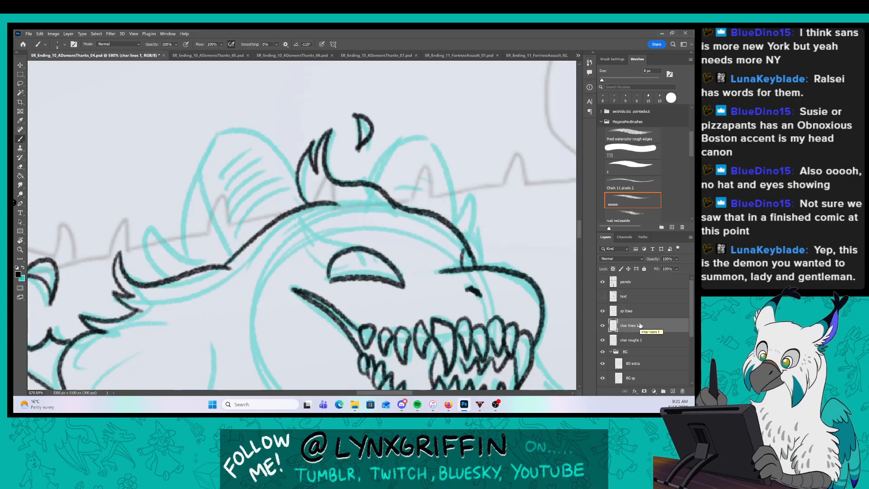
{"action": "left_click_drag", "start_coordinate": [200, 191], "coordinate": [234, 262]}
{"action": "mouse_move", "coordinate": [295, 174]}
{"action": "left_mouse_down"}
{"action": "mouse_move", "coordinate": [251, 139]}
{"action": "mouse_move", "coordinate": [187, 197]}
{"action": "mouse_move", "coordinate": [188, 257]}
{"action": "left_mouse_up"}
{"action": "left_click_drag", "start_coordinate": [156, 215], "coordinate": [201, 262]}
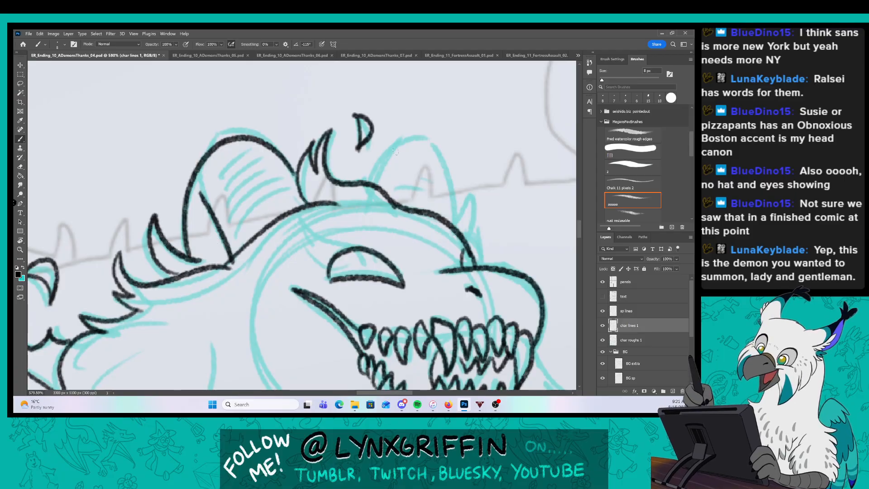
{"action": "mouse_move", "coordinate": [370, 182]}
{"action": "left_mouse_down"}
{"action": "mouse_move", "coordinate": [380, 154]}
{"action": "mouse_move", "coordinate": [453, 209]}
{"action": "left_mouse_up"}
{"action": "left_click_drag", "start_coordinate": [471, 178], "coordinate": [460, 236]}
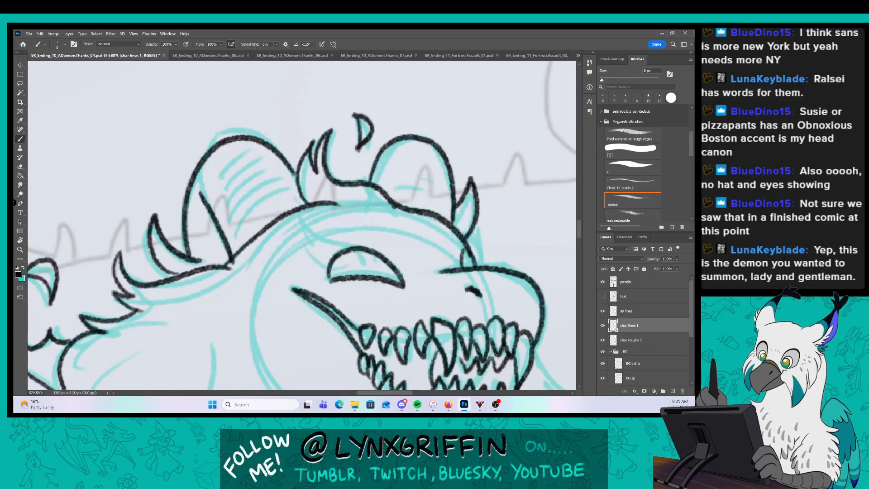
On the "sp lines" layer, ink the shaggy beard from below the cheek, around its tip and up to the lower jaw.
{"action": "left_click", "coordinate": [646, 311]}
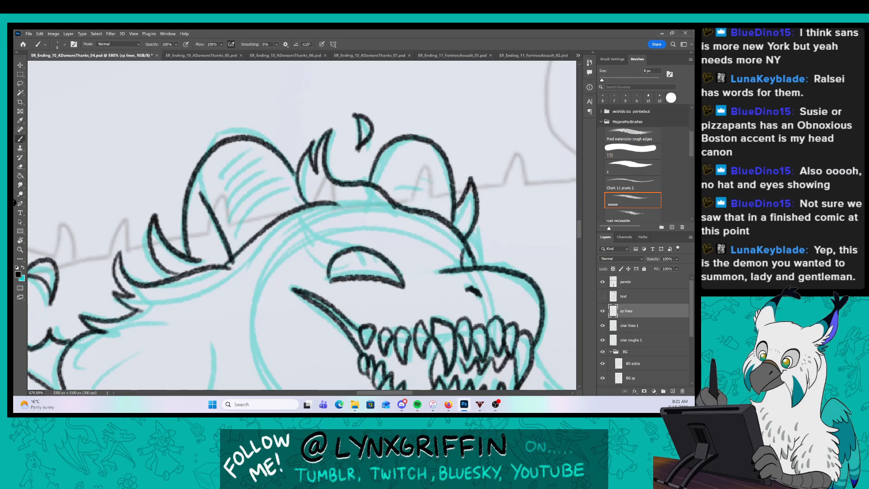
{"action": "scroll", "coordinate": [574, 231], "scroll_direction": "down", "scroll_amount": 3}
{"action": "mouse_move", "coordinate": [418, 286]}
{"action": "left_mouse_down"}
{"action": "mouse_move", "coordinate": [320, 218]}
{"action": "mouse_move", "coordinate": [312, 140]}
{"action": "left_mouse_up"}
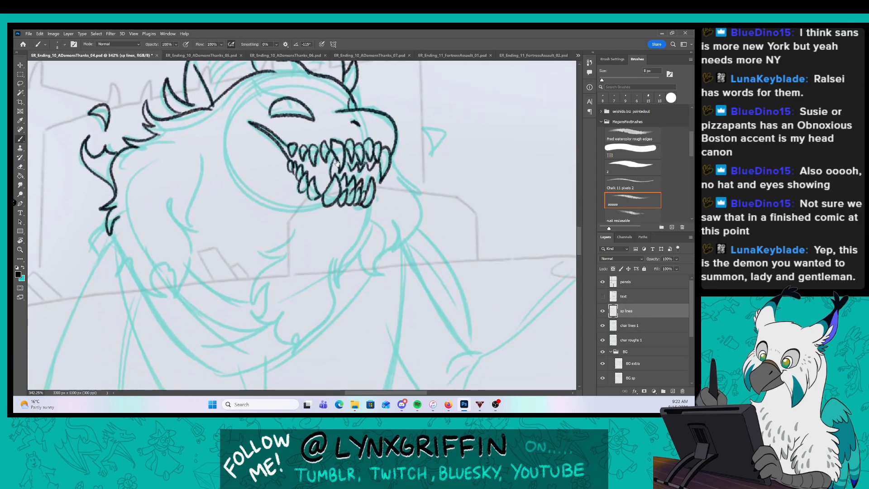
{"action": "key", "text": "ctrl+space"}
{"action": "left_click_drag", "start_coordinate": [308, 287], "coordinate": [327, 287]}
{"action": "left_click_drag", "start_coordinate": [291, 221], "coordinate": [253, 322]}
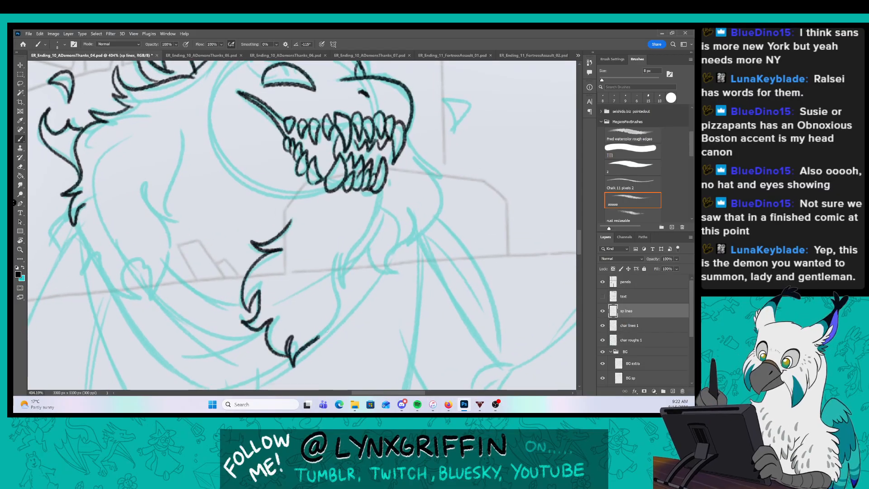
{"action": "left_click_drag", "start_coordinate": [319, 337], "coordinate": [341, 271]}
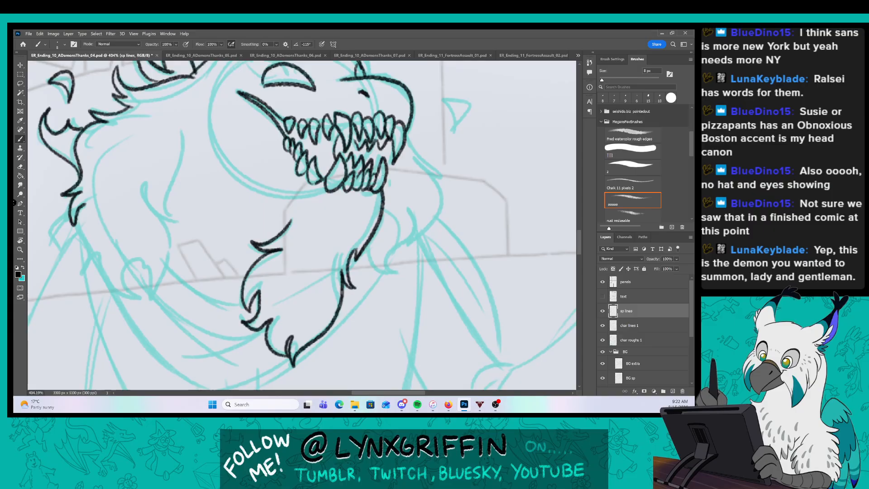
Ink the hanging mane locks on both sides of the beard and the detached wisp in front of the snout.
{"action": "mouse_move", "coordinate": [98, 256]}
{"action": "left_mouse_down"}
{"action": "mouse_move", "coordinate": [147, 299]}
{"action": "mouse_move", "coordinate": [174, 232]}
{"action": "mouse_move", "coordinate": [184, 137]}
{"action": "left_mouse_up"}
{"action": "left_click_drag", "start_coordinate": [475, 202], "coordinate": [400, 251]}
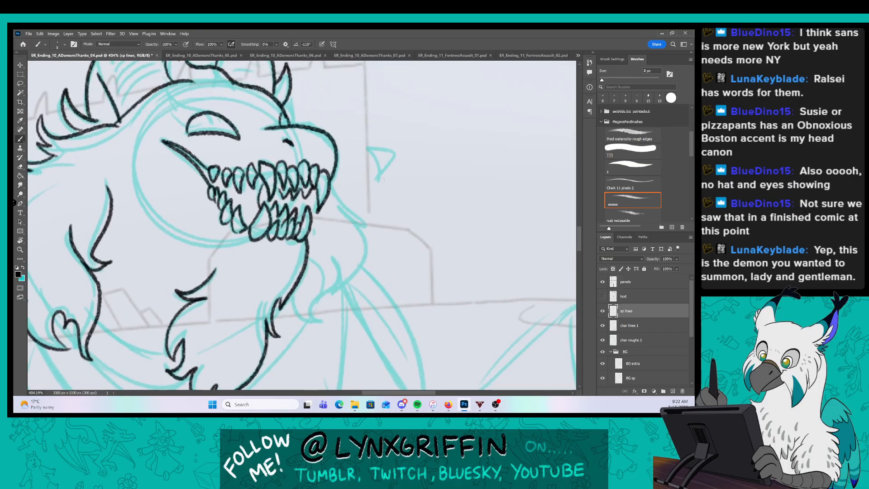
{"action": "mouse_move", "coordinate": [368, 180]}
{"action": "left_mouse_down"}
{"action": "mouse_move", "coordinate": [365, 146]}
{"action": "mouse_move", "coordinate": [382, 168]}
{"action": "left_mouse_up"}
{"action": "left_click_drag", "start_coordinate": [294, 324], "coordinate": [335, 201]}
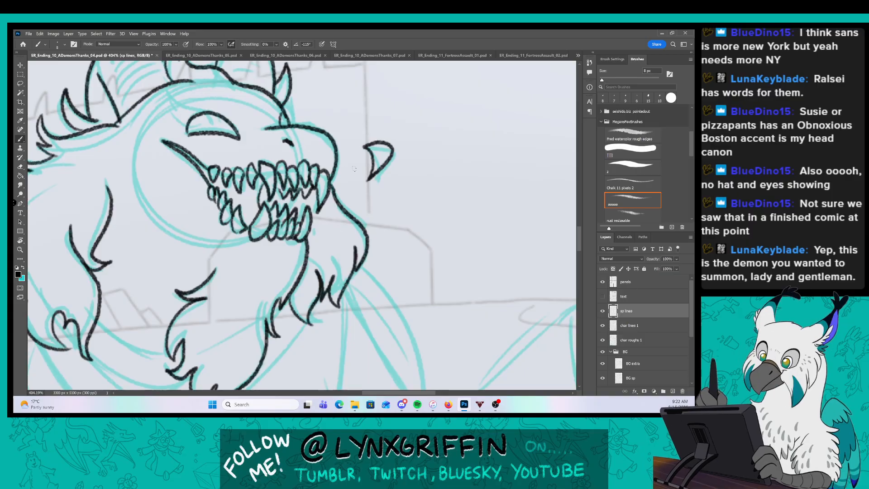
On the "char lines 1" layer, ink the collar's folds and lower edge beneath the beard, plus the small tuft behind the mane.
{"action": "scroll", "coordinate": [354, 168], "scroll_direction": "down", "scroll_amount": 5}
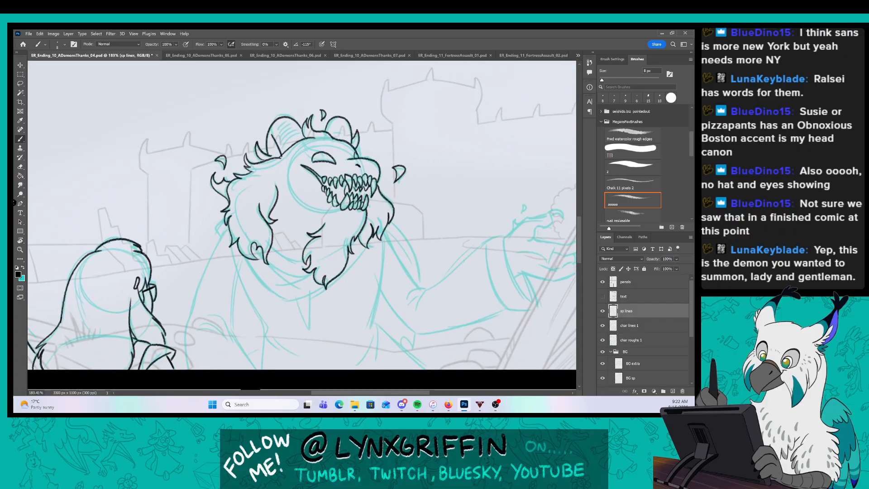
{"action": "left_click", "coordinate": [639, 323]}
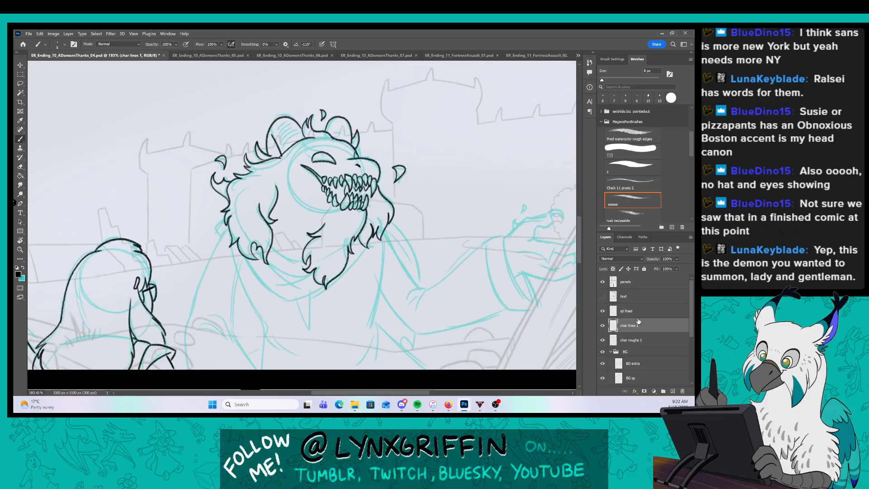
{"action": "scroll", "coordinate": [342, 260], "scroll_direction": "up", "scroll_amount": 5}
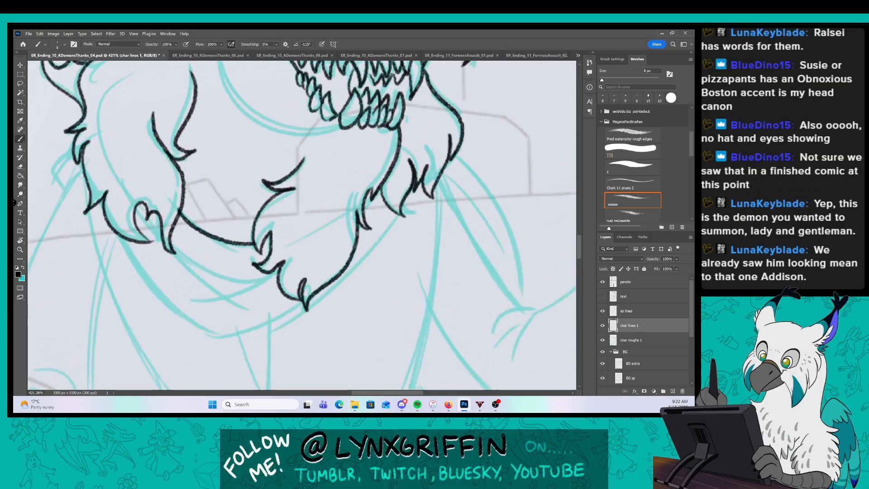
{"action": "mouse_move", "coordinate": [146, 217]}
{"action": "left_mouse_down"}
{"action": "mouse_move", "coordinate": [226, 297]}
{"action": "mouse_move", "coordinate": [266, 282]}
{"action": "left_mouse_up"}
{"action": "left_click_drag", "start_coordinate": [172, 251], "coordinate": [224, 279]}
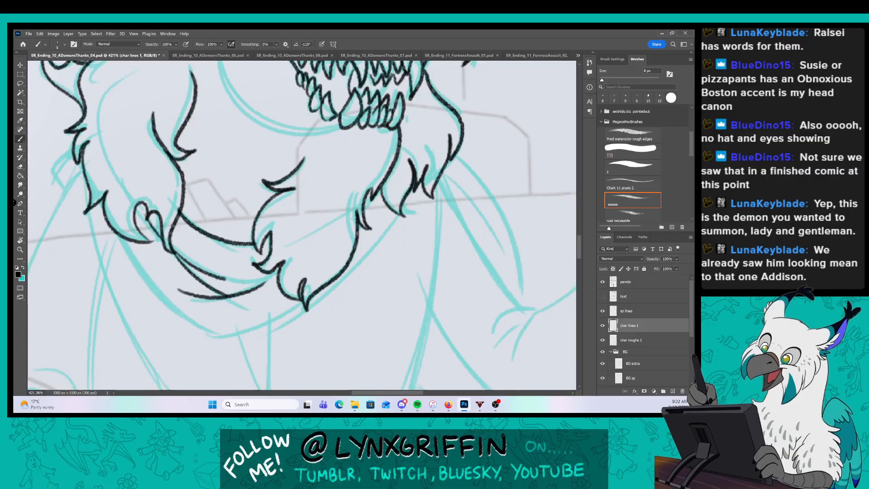
{"action": "left_click_drag", "start_coordinate": [58, 152], "coordinate": [66, 186]}
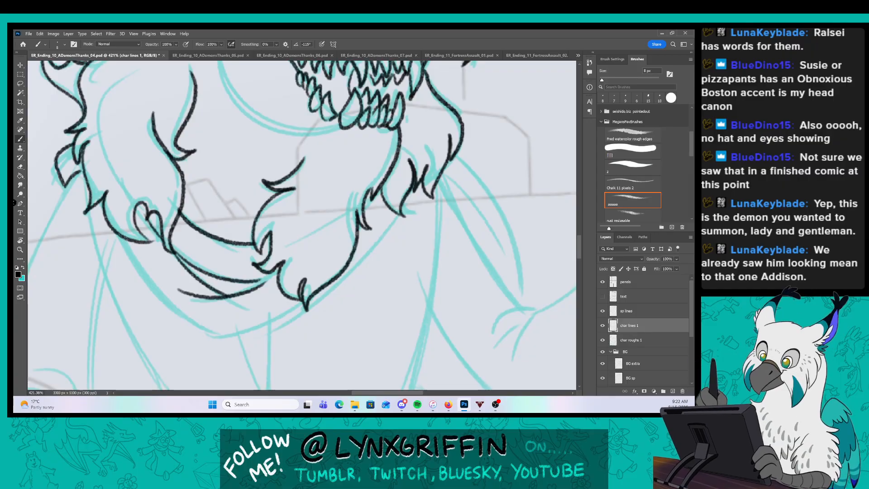
{"action": "mouse_move", "coordinate": [117, 237]}
{"action": "left_mouse_down"}
{"action": "mouse_move", "coordinate": [163, 298]}
{"action": "mouse_move", "coordinate": [225, 336]}
{"action": "mouse_move", "coordinate": [375, 248]}
{"action": "mouse_move", "coordinate": [406, 212]}
{"action": "left_mouse_up"}
{"action": "left_click_drag", "start_coordinate": [374, 269], "coordinate": [353, 209]}
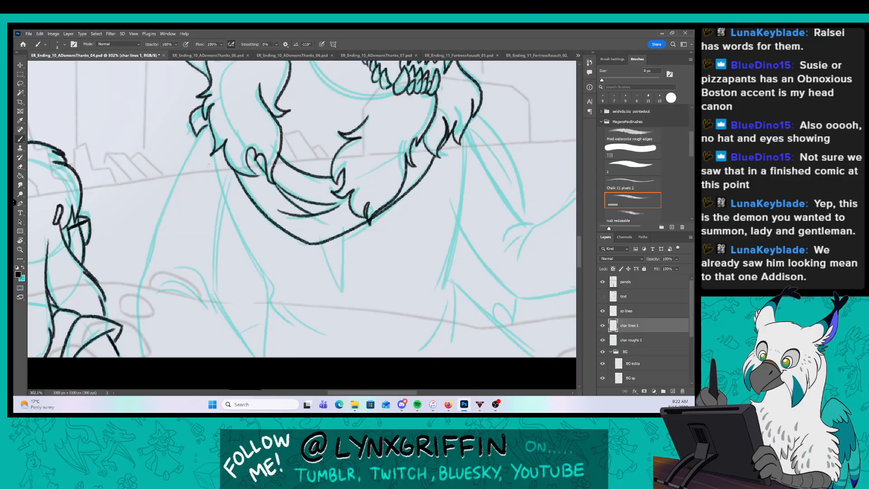
Ink the sleeve of the arm hanging at the monster's back with its elbow folds, and the pointed shape below the collar.
{"action": "left_click_drag", "start_coordinate": [209, 163], "coordinate": [268, 294]}
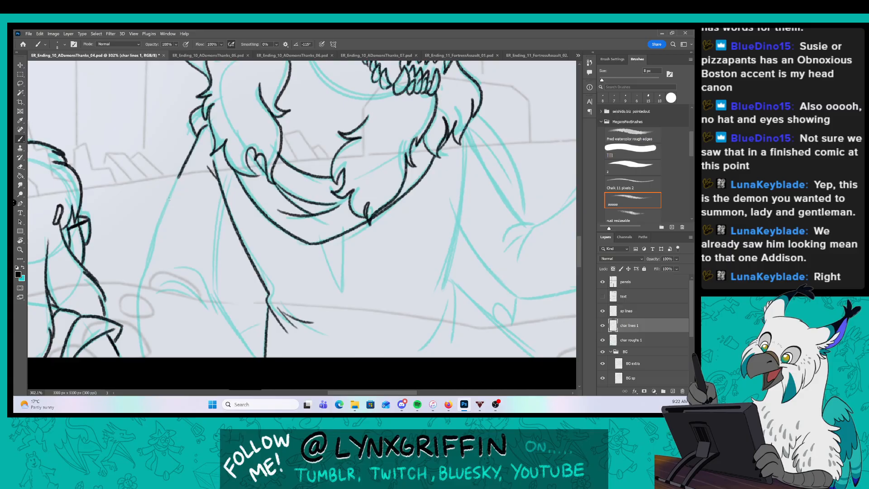
{"action": "left_click_drag", "start_coordinate": [180, 177], "coordinate": [146, 271]}
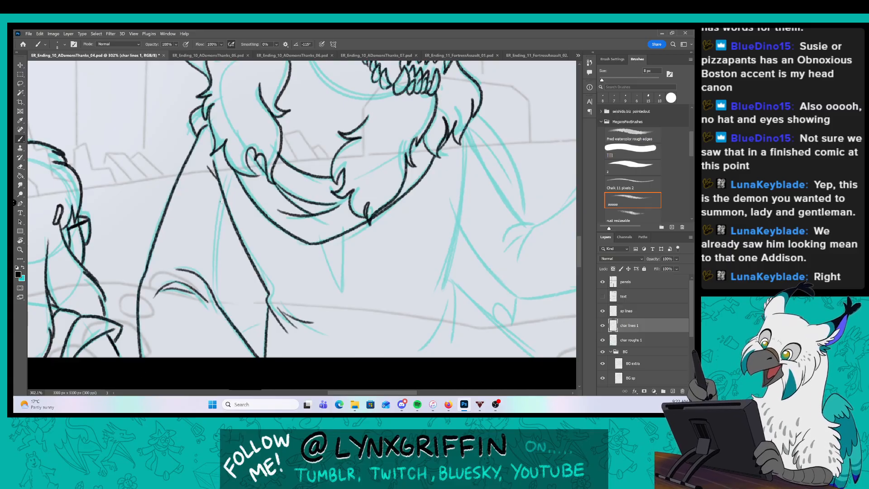
{"action": "left_click_drag", "start_coordinate": [223, 199], "coordinate": [212, 294]}
{"action": "mouse_move", "coordinate": [323, 253]}
{"action": "left_mouse_down"}
{"action": "mouse_move", "coordinate": [209, 256]}
{"action": "mouse_move", "coordinate": [225, 293]}
{"action": "left_mouse_up"}
{"action": "left_click_drag", "start_coordinate": [224, 243], "coordinate": [226, 294]}
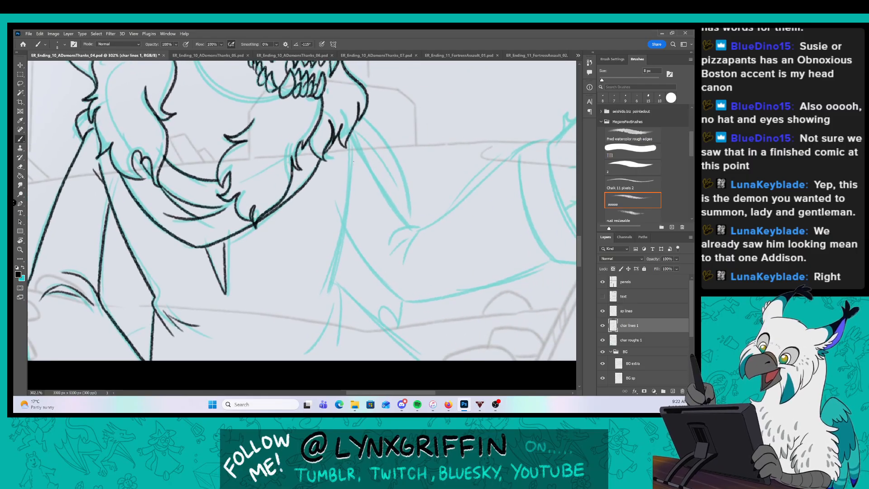
Ink the front edge of the torso below the mane, the fold at the waist and the diagonal cloth line beneath it.
{"action": "mouse_move", "coordinate": [352, 174]}
{"action": "left_mouse_down"}
{"action": "mouse_move", "coordinate": [331, 289]}
{"action": "mouse_move", "coordinate": [340, 331]}
{"action": "left_mouse_up"}
{"action": "left_click_drag", "start_coordinate": [334, 297], "coordinate": [315, 352]}
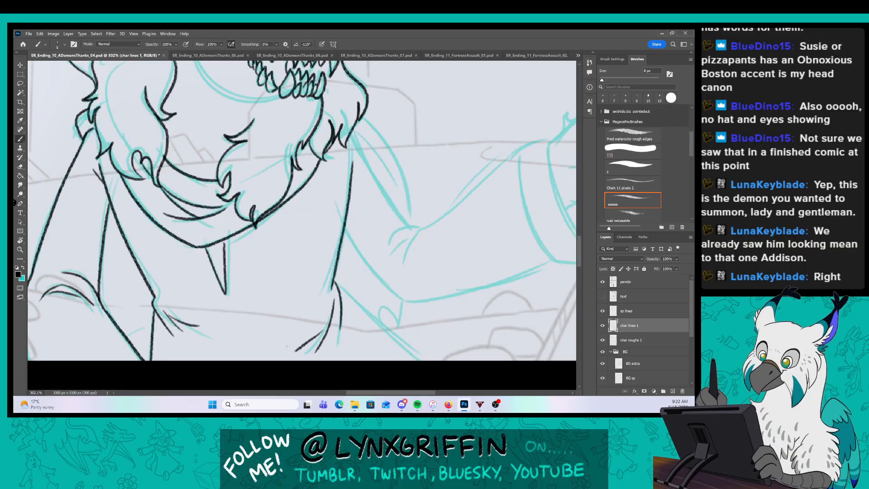
{"action": "left_click_drag", "start_coordinate": [354, 299], "coordinate": [251, 311]}
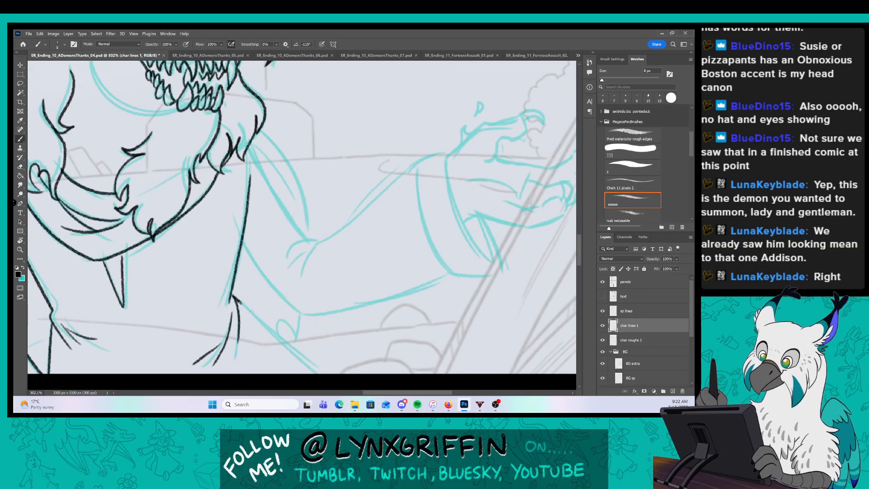
{"action": "left_click_drag", "start_coordinate": [432, 305], "coordinate": [332, 319]}
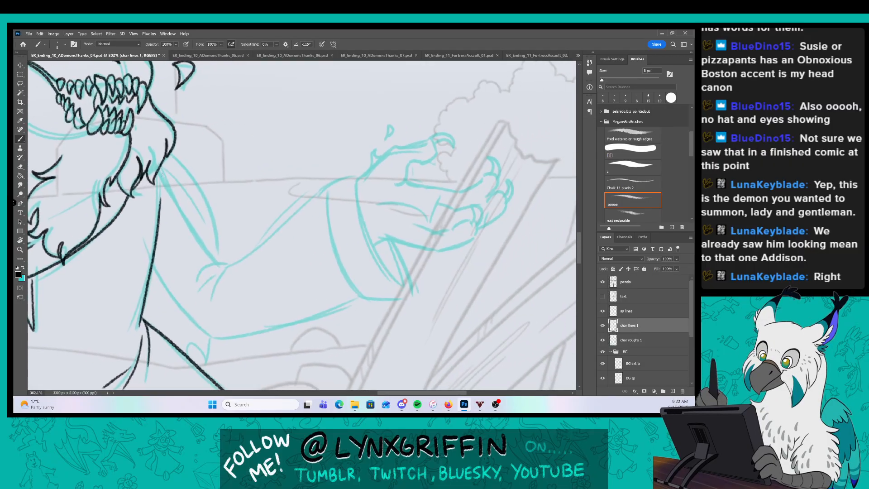
Ink the outstretched arm's upper and lower edges from the shoulder to the cuff, with creases at the elbow.
{"action": "mouse_move", "coordinate": [215, 274]}
{"action": "left_mouse_down"}
{"action": "mouse_move", "coordinate": [196, 304]}
{"action": "mouse_move", "coordinate": [207, 301]}
{"action": "left_mouse_up"}
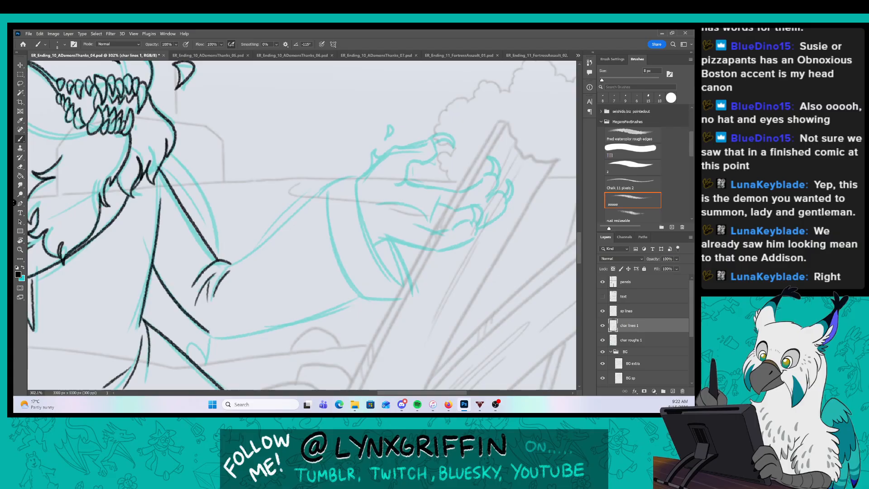
{"action": "left_click_drag", "start_coordinate": [209, 332], "coordinate": [355, 306]}
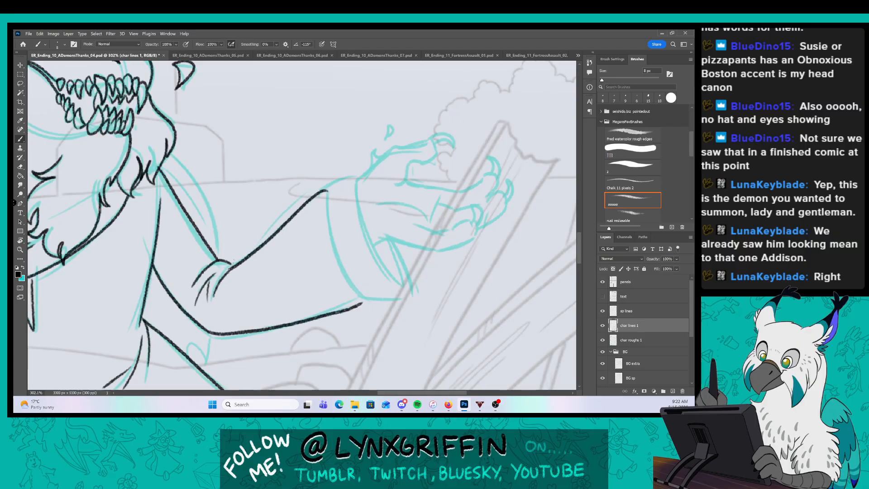
{"action": "left_click_drag", "start_coordinate": [373, 246], "coordinate": [324, 251]}
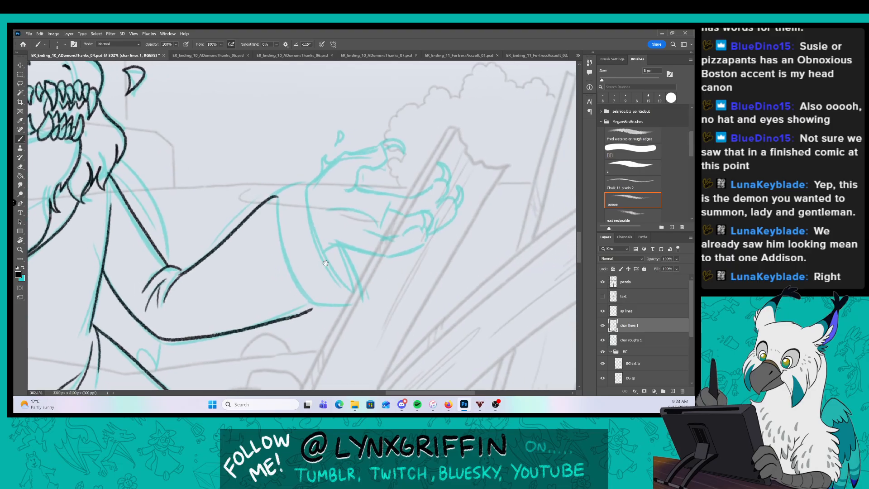
Ink the outstretched arm's cuff with its inner rim, plus the remaining sleeve line below the mane and the small fold beneath the arm.
{"action": "left_click_drag", "start_coordinate": [278, 192], "coordinate": [298, 286]}
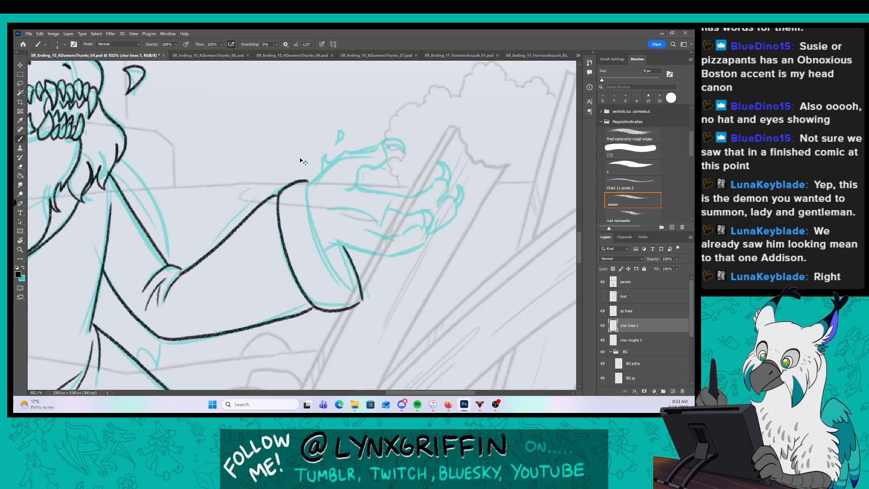
{"action": "left_click_drag", "start_coordinate": [311, 214], "coordinate": [354, 293]}
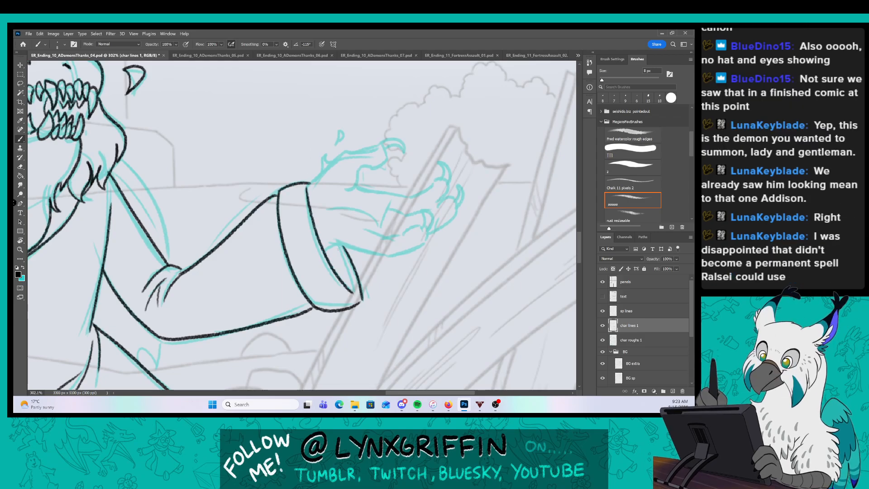
{"action": "mouse_move", "coordinate": [247, 245]}
{"action": "left_mouse_down"}
{"action": "mouse_move", "coordinate": [317, 246]}
{"action": "mouse_move", "coordinate": [358, 208]}
{"action": "left_mouse_up"}
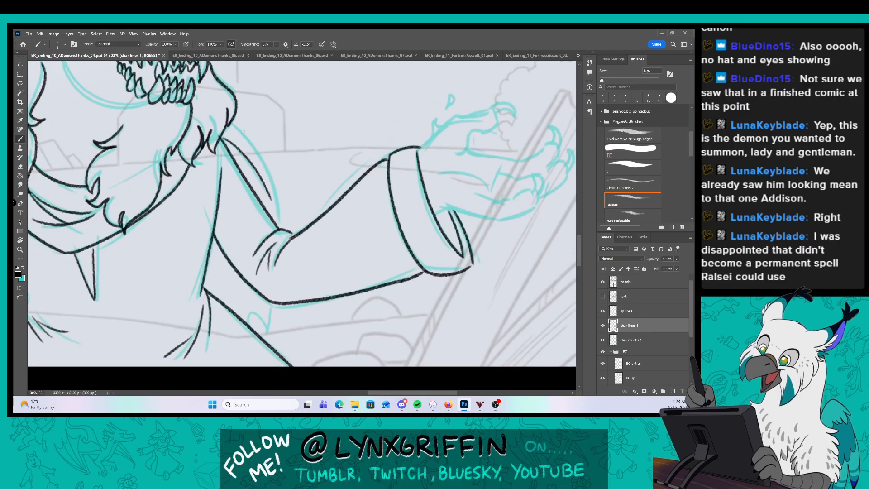
{"action": "left_click_drag", "start_coordinate": [231, 120], "coordinate": [278, 217]}
{"action": "left_click_drag", "start_coordinate": [271, 304], "coordinate": [265, 327]}
On the "sp lines" layer, ink the outstretched hand's thumb outline with its spur, the lower edge of the palm and the lowest finger.
{"action": "left_click_drag", "start_coordinate": [419, 291], "coordinate": [289, 314]}
{"action": "key", "text": "z"}
{"action": "key", "text": "b"}
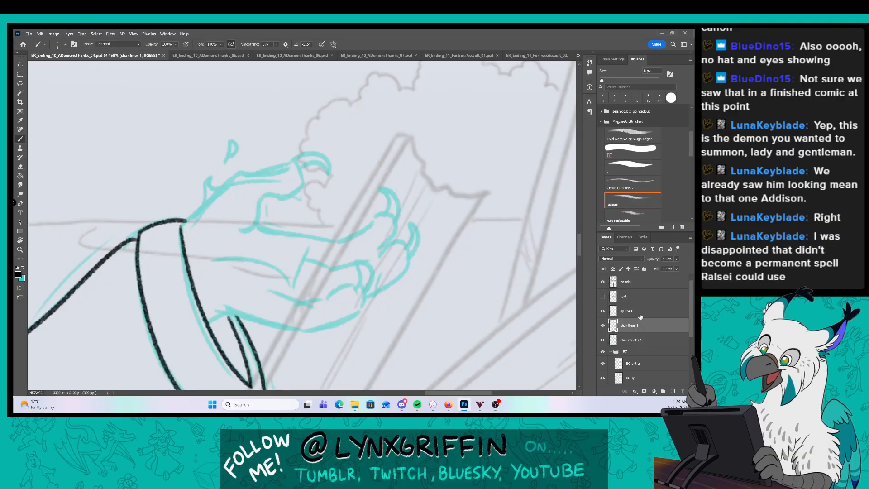
{"action": "left_click", "coordinate": [619, 312]}
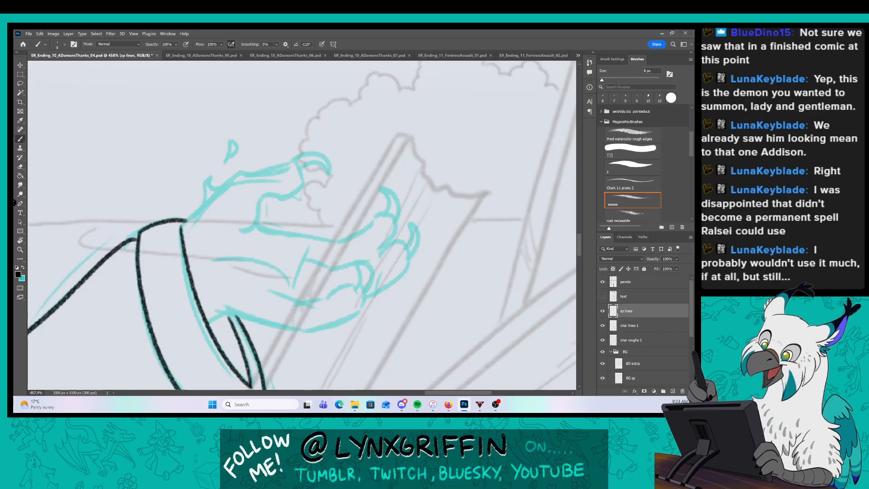
{"action": "mouse_move", "coordinate": [186, 221]}
{"action": "left_mouse_down"}
{"action": "mouse_move", "coordinate": [202, 184]}
{"action": "mouse_move", "coordinate": [219, 191]}
{"action": "mouse_move", "coordinate": [298, 159]}
{"action": "mouse_move", "coordinate": [241, 232]}
{"action": "left_mouse_up"}
{"action": "left_click_drag", "start_coordinate": [227, 135], "coordinate": [226, 159]}
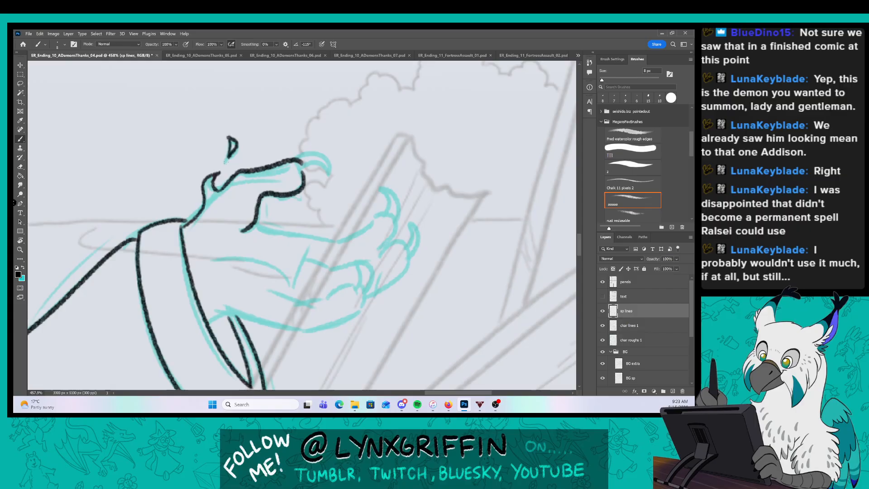
{"action": "mouse_move", "coordinate": [212, 322]}
{"action": "left_mouse_down"}
{"action": "mouse_move", "coordinate": [251, 316]}
{"action": "mouse_move", "coordinate": [306, 329]}
{"action": "mouse_move", "coordinate": [366, 301]}
{"action": "mouse_move", "coordinate": [278, 299]}
{"action": "left_mouse_up"}
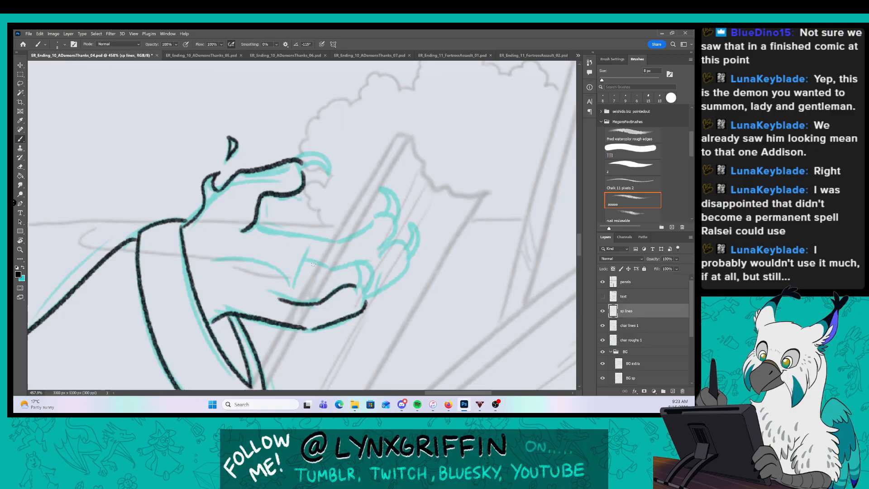
On the "char lines 1" layer, ink the curved claws at the tips of the outstretched hand's fingers and thumb.
{"action": "left_click", "coordinate": [629, 327]}
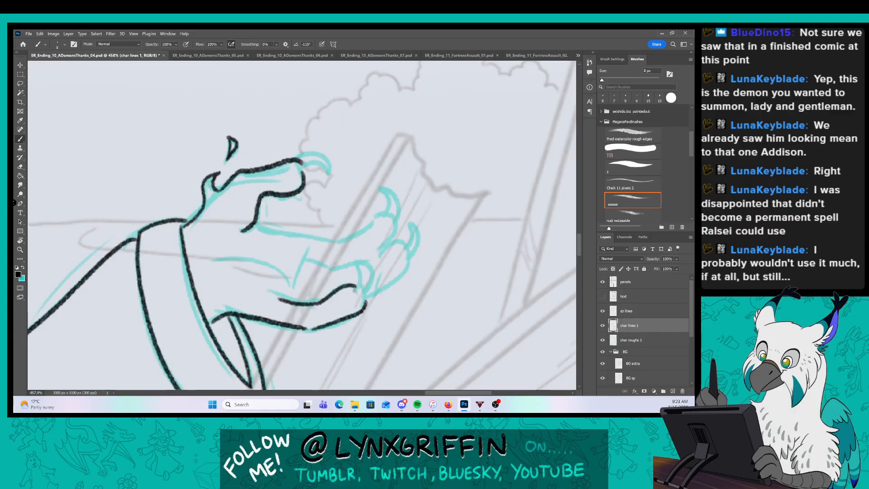
{"action": "left_click_drag", "start_coordinate": [358, 262], "coordinate": [361, 293]}
{"action": "left_click_drag", "start_coordinate": [410, 223], "coordinate": [405, 253]}
{"action": "left_click_drag", "start_coordinate": [382, 186], "coordinate": [393, 215]}
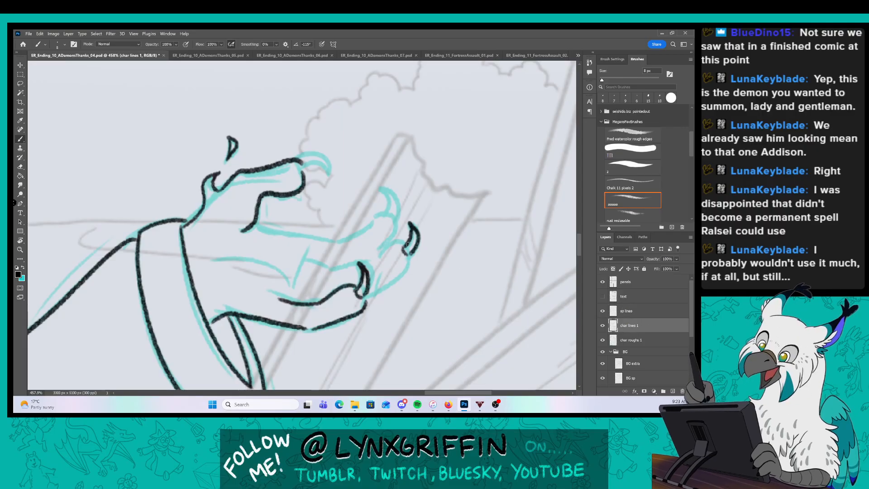
{"action": "left_click_drag", "start_coordinate": [306, 171], "coordinate": [328, 182]}
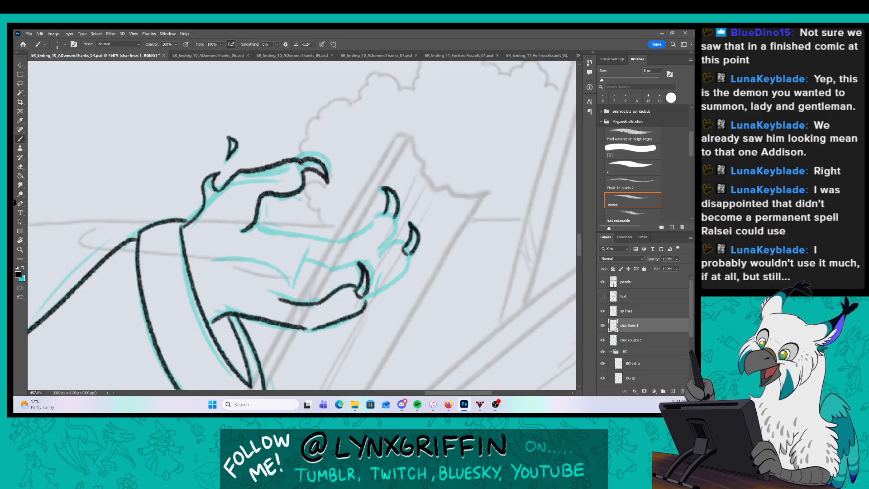
On the "sp lines" layer, ink the outlines of the upper and middle fingers and the creases across the palm.
{"action": "left_click", "coordinate": [628, 309]}
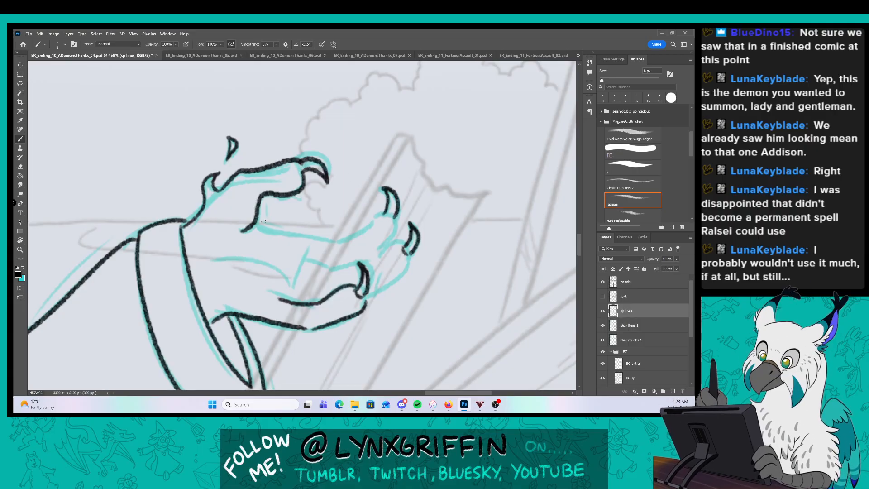
{"action": "mouse_move", "coordinate": [254, 229]}
{"action": "left_mouse_down"}
{"action": "mouse_move", "coordinate": [343, 241]}
{"action": "mouse_move", "coordinate": [386, 211]}
{"action": "left_mouse_up"}
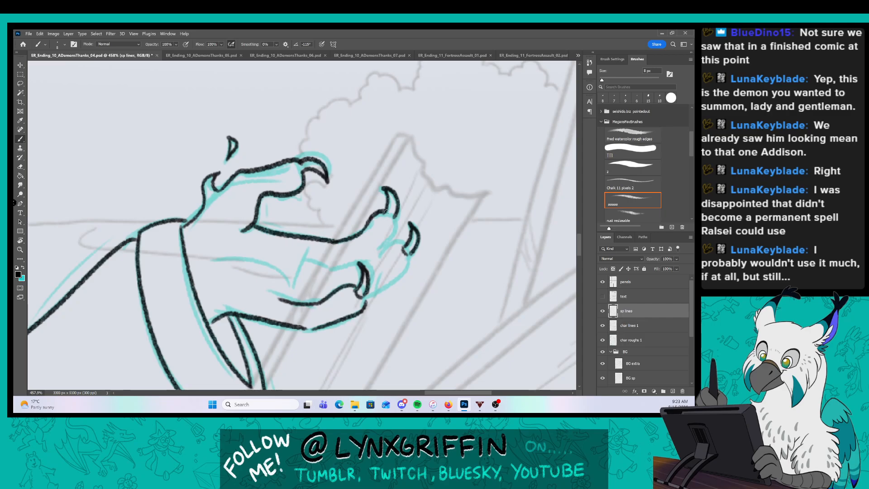
{"action": "left_click_drag", "start_coordinate": [301, 261], "coordinate": [351, 271]}
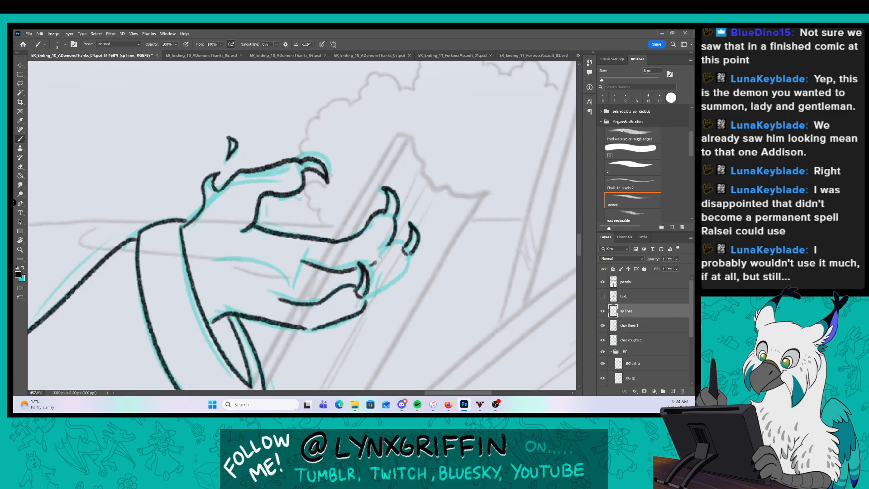
{"action": "left_click_drag", "start_coordinate": [413, 258], "coordinate": [376, 296]}
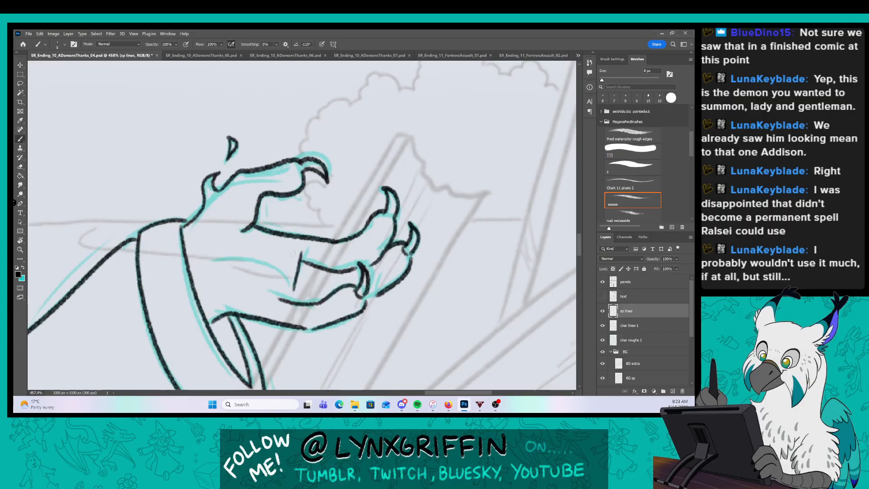
{"action": "left_click_drag", "start_coordinate": [276, 283], "coordinate": [231, 258]}
On the "char lines 1" layer, ink the horned monster's upper front teeth and fangs in the bottom-left panel with a 10 px brush.
{"action": "key", "text": "z"}
{"action": "left_click_drag", "start_coordinate": [451, 285], "coordinate": [408, 288]}
{"action": "key", "text": "b"}
{"action": "left_click_drag", "start_coordinate": [374, 350], "coordinate": [368, 249]}
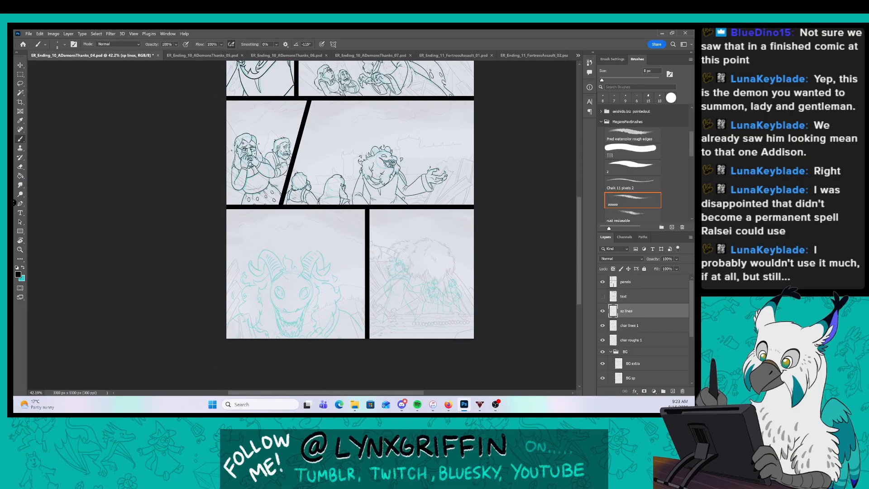
{"action": "key", "text": "z"}
{"action": "left_click_drag", "start_coordinate": [317, 329], "coordinate": [292, 336]}
{"action": "key", "text": "b"}
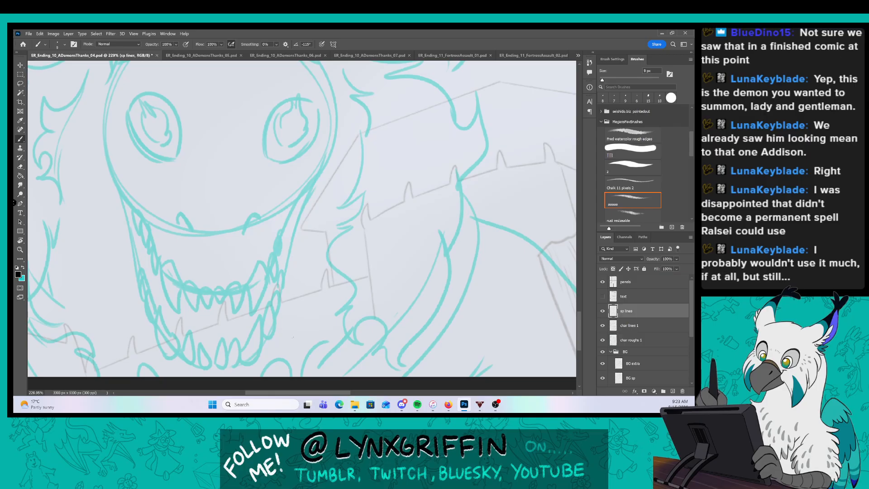
{"action": "key", "text": "bracketright"}
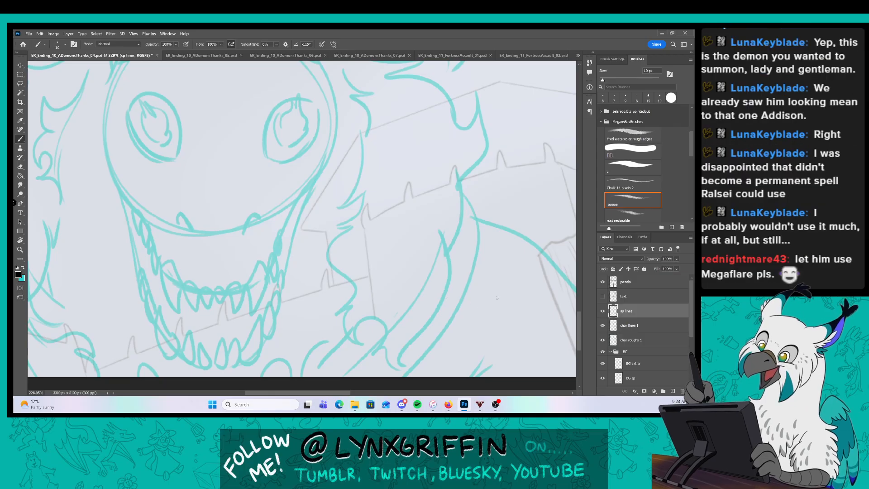
{"action": "left_click", "coordinate": [648, 325]}
{"action": "key", "text": "z"}
{"action": "left_click_drag", "start_coordinate": [251, 304], "coordinate": [260, 303]}
{"action": "key", "text": "b"}
{"action": "left_click_drag", "start_coordinate": [284, 266], "coordinate": [324, 249]}
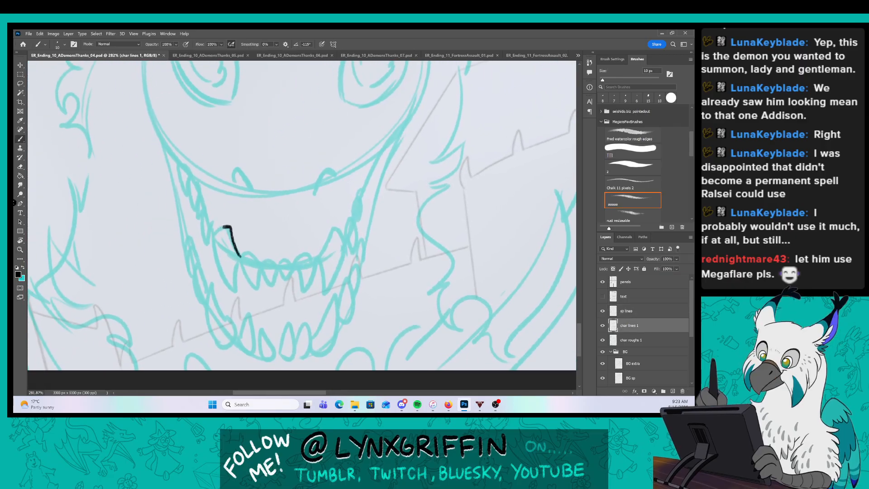
{"action": "mouse_move", "coordinate": [228, 226]}
{"action": "left_mouse_down"}
{"action": "mouse_move", "coordinate": [218, 272]}
{"action": "mouse_move", "coordinate": [252, 247]}
{"action": "mouse_move", "coordinate": [253, 288]}
{"action": "mouse_move", "coordinate": [289, 250]}
{"action": "mouse_move", "coordinate": [304, 290]}
{"action": "mouse_move", "coordinate": [324, 239]}
{"action": "mouse_move", "coordinate": [340, 234]}
{"action": "mouse_move", "coordinate": [328, 290]}
{"action": "left_mouse_up"}
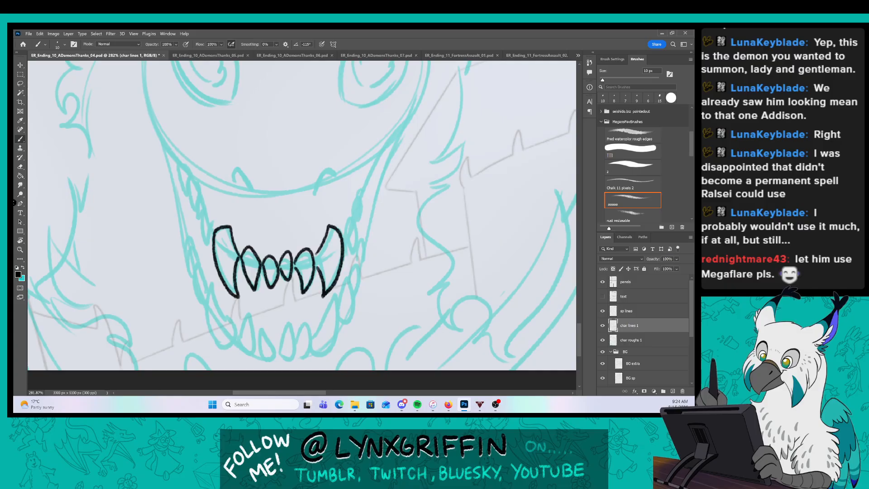
Ink the small overlapping upper teeth running from the fangs up to both corners of the horned monster's mouth.
{"action": "left_click_drag", "start_coordinate": [204, 209], "coordinate": [210, 225]}
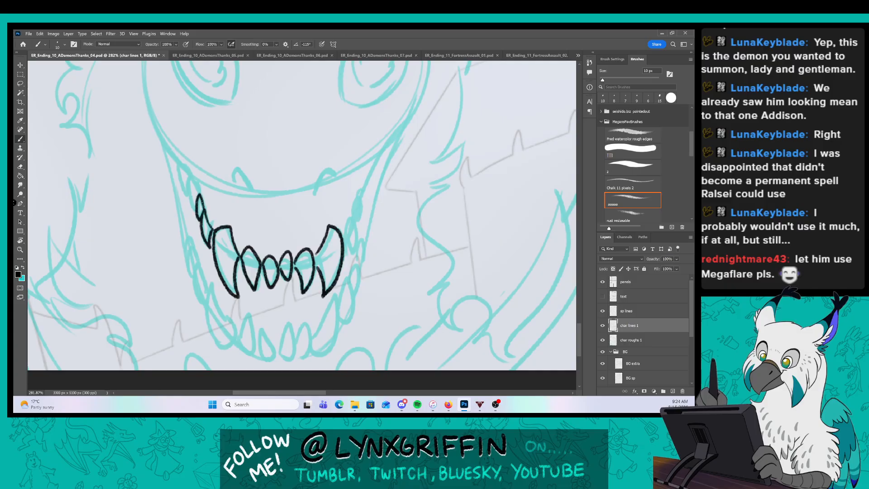
{"action": "left_click_drag", "start_coordinate": [192, 181], "coordinate": [190, 197]}
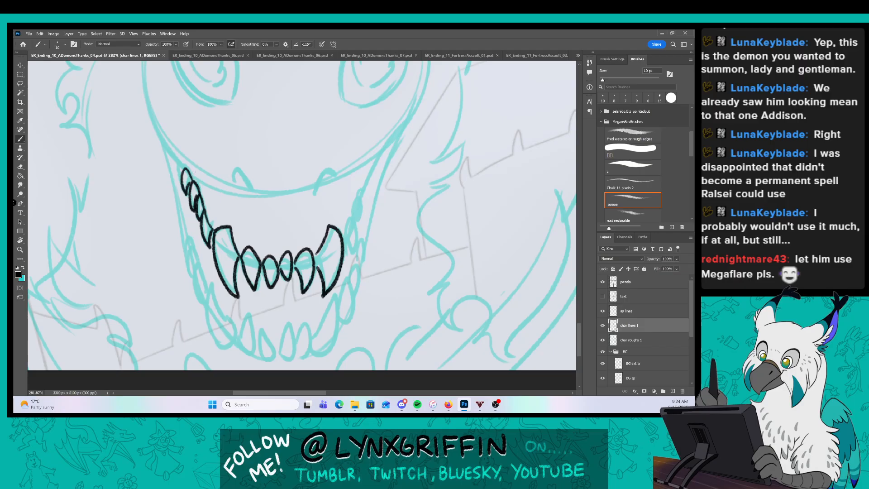
{"action": "left_click_drag", "start_coordinate": [356, 228], "coordinate": [363, 181]}
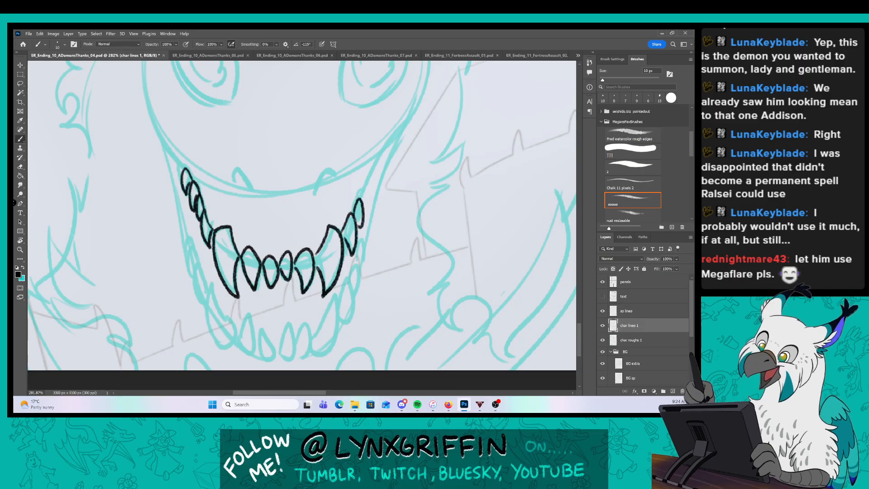
Ink the full row of lower teeth, including the large fangs and the small teeth rising along both sides of the jaw.
{"action": "scroll", "coordinate": [294, 236], "scroll_direction": "down", "scroll_amount": 2}
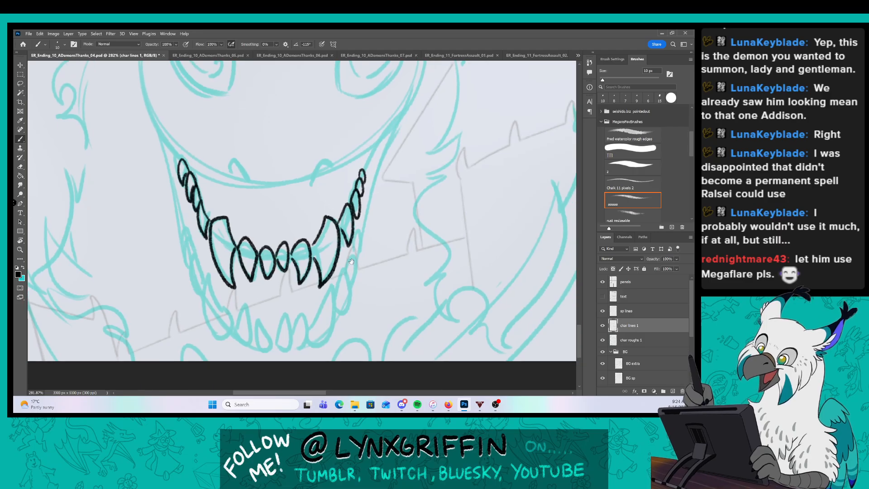
{"action": "mouse_move", "coordinate": [217, 259]}
{"action": "left_mouse_down"}
{"action": "mouse_move", "coordinate": [224, 322]}
{"action": "mouse_move", "coordinate": [247, 279]}
{"action": "mouse_move", "coordinate": [249, 327]}
{"action": "mouse_move", "coordinate": [286, 288]}
{"action": "mouse_move", "coordinate": [288, 330]}
{"action": "mouse_move", "coordinate": [302, 287]}
{"action": "mouse_move", "coordinate": [311, 322]}
{"action": "mouse_move", "coordinate": [337, 271]}
{"action": "mouse_move", "coordinate": [313, 319]}
{"action": "left_mouse_up"}
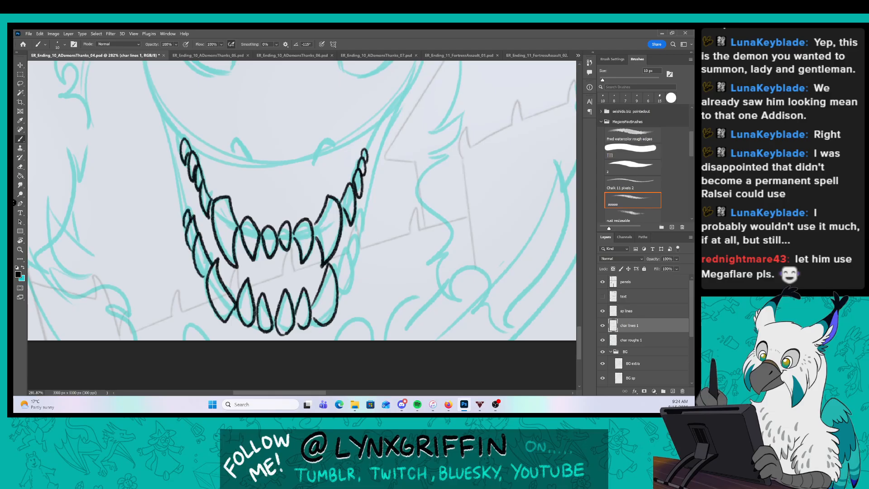
{"action": "mouse_move", "coordinate": [339, 264]}
{"action": "left_mouse_down"}
{"action": "mouse_move", "coordinate": [345, 246]}
{"action": "mouse_move", "coordinate": [345, 293]}
{"action": "left_mouse_up"}
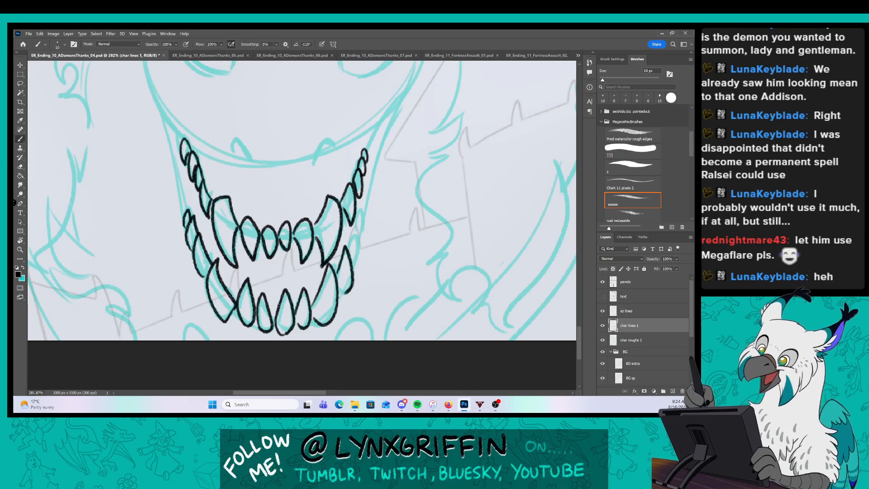
{"action": "left_click_drag", "start_coordinate": [361, 227], "coordinate": [352, 263]}
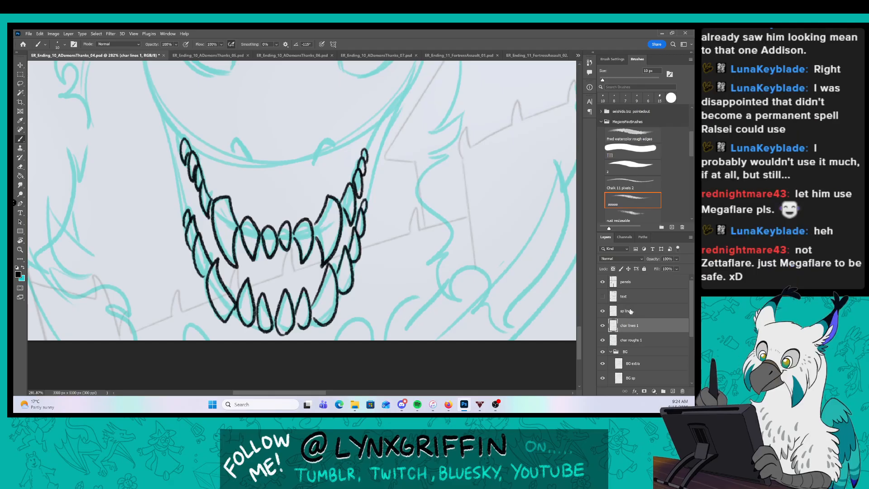
On the "sp lines" layer, ink the two nostril marks above the horned monster's mouth with a 15 px brush.
{"action": "left_click", "coordinate": [647, 312]}
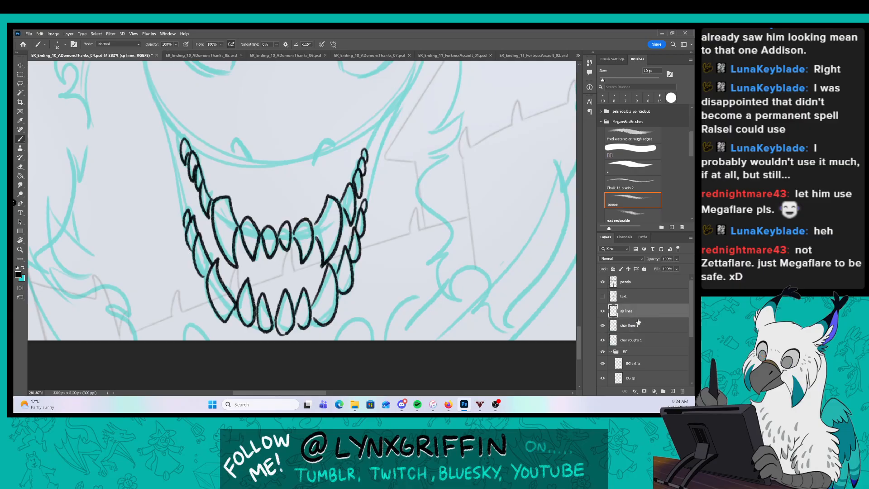
{"action": "scroll", "coordinate": [317, 226], "scroll_direction": "up", "scroll_amount": 3}
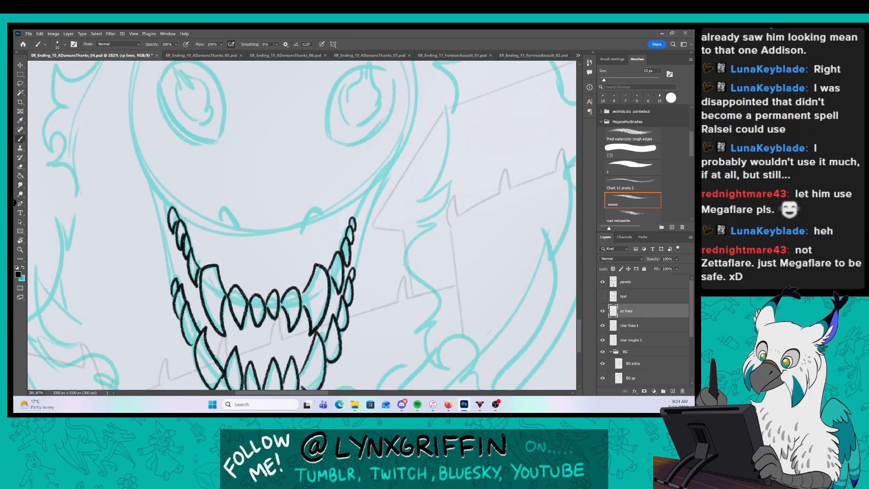
{"action": "left_click_drag", "start_coordinate": [218, 220], "coordinate": [244, 235]}
{"action": "left_click_drag", "start_coordinate": [301, 234], "coordinate": [321, 216]}
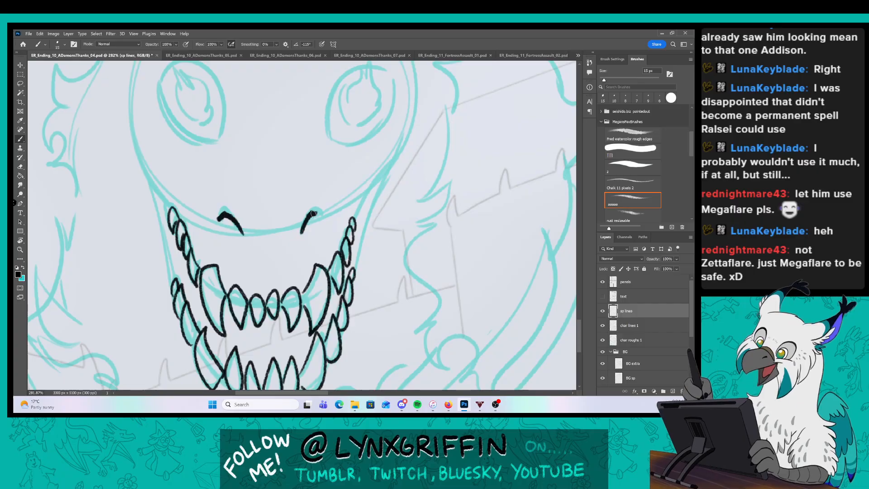
Ink the tapered cheek lines at both mouth corners and the jaw edges running down beside the teeth.
{"action": "left_click_drag", "start_coordinate": [358, 185], "coordinate": [394, 231]}
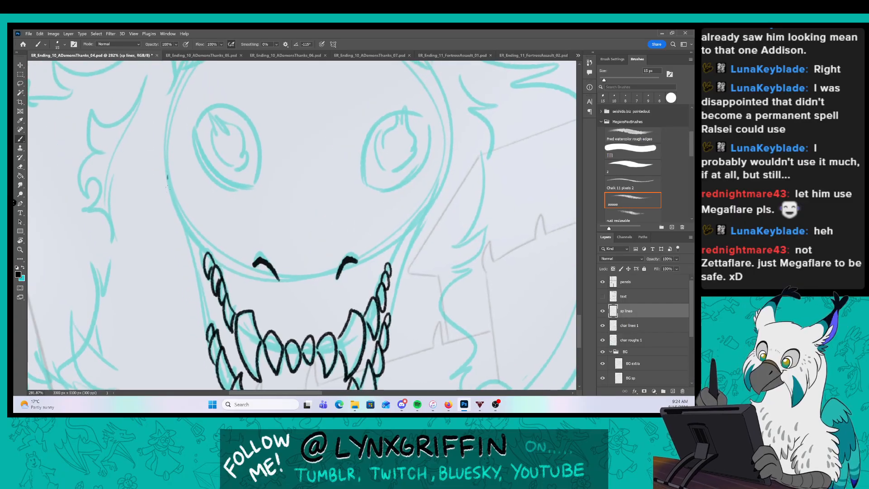
{"action": "left_click_drag", "start_coordinate": [167, 177], "coordinate": [203, 255]}
{"action": "left_click_drag", "start_coordinate": [181, 225], "coordinate": [209, 326]}
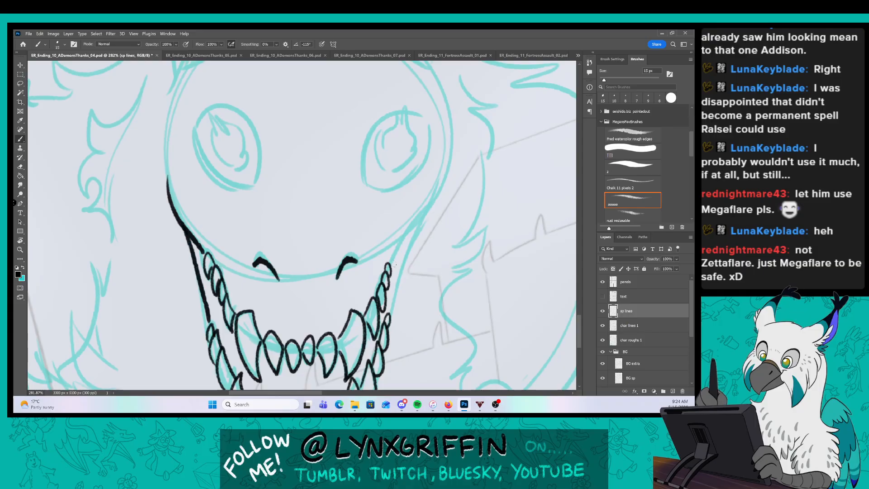
{"action": "mouse_move", "coordinate": [393, 267]}
{"action": "left_mouse_down"}
{"action": "mouse_move", "coordinate": [430, 183]}
{"action": "mouse_move", "coordinate": [386, 314]}
{"action": "mouse_move", "coordinate": [410, 301]}
{"action": "mouse_move", "coordinate": [408, 198]}
{"action": "left_mouse_up"}
{"action": "left_click_drag", "start_coordinate": [346, 265], "coordinate": [352, 295]}
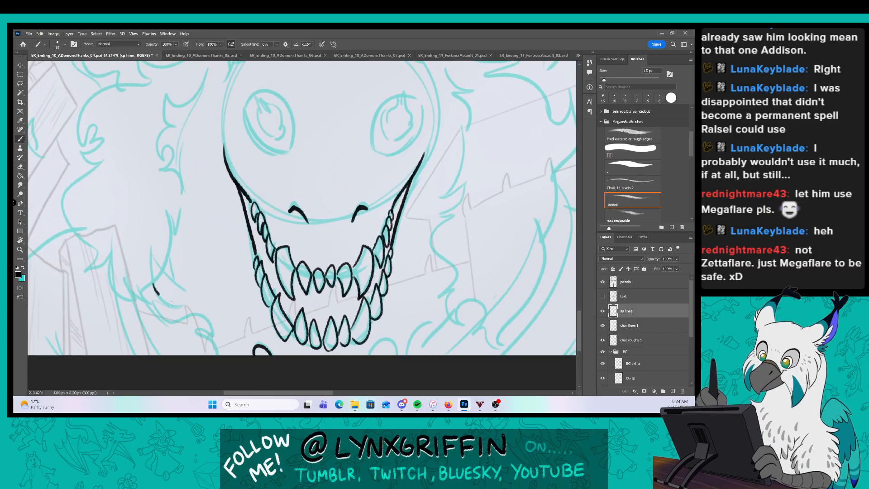
Ink the pointed fur tuft and the curled shape below it, to the left of the horned monster's lower jaw.
{"action": "left_click_drag", "start_coordinate": [153, 284], "coordinate": [179, 307]}
{"action": "left_click_drag", "start_coordinate": [149, 295], "coordinate": [216, 339]}
{"action": "mouse_move", "coordinate": [194, 328]}
{"action": "left_mouse_down"}
{"action": "mouse_move", "coordinate": [213, 335]}
{"action": "mouse_move", "coordinate": [216, 355]}
{"action": "left_mouse_up"}
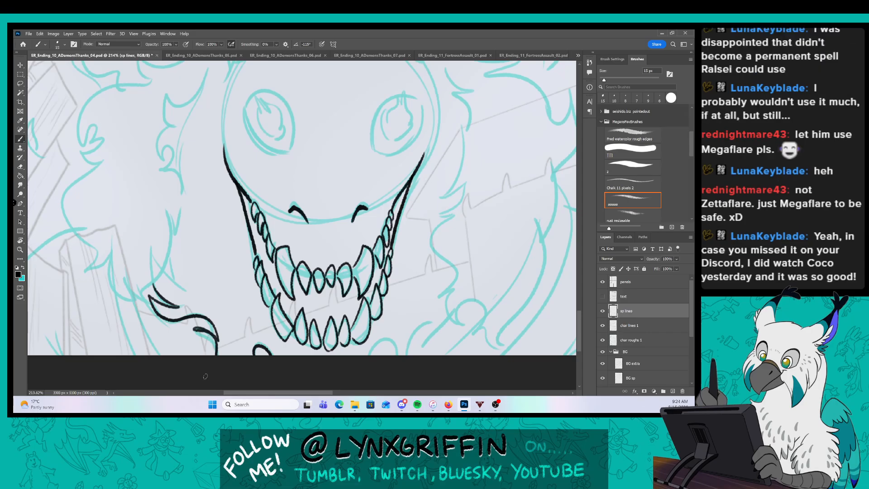
Ink the jagged inner and outer edges of the mane to the right of the monster's face, plus the small detached wisp beside it.
{"action": "left_click_drag", "start_coordinate": [505, 312], "coordinate": [397, 350]}
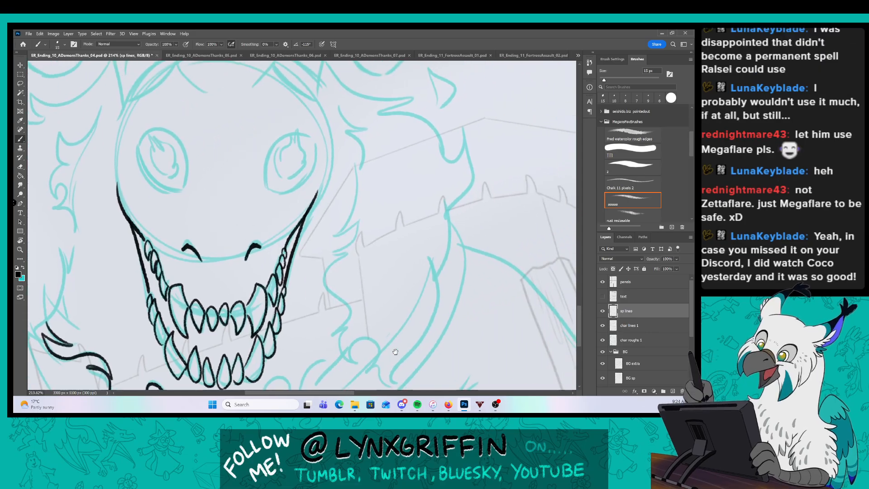
{"action": "mouse_move", "coordinate": [339, 105]}
{"action": "left_mouse_down"}
{"action": "mouse_move", "coordinate": [365, 128]}
{"action": "mouse_move", "coordinate": [346, 131]}
{"action": "mouse_move", "coordinate": [368, 158]}
{"action": "left_mouse_up"}
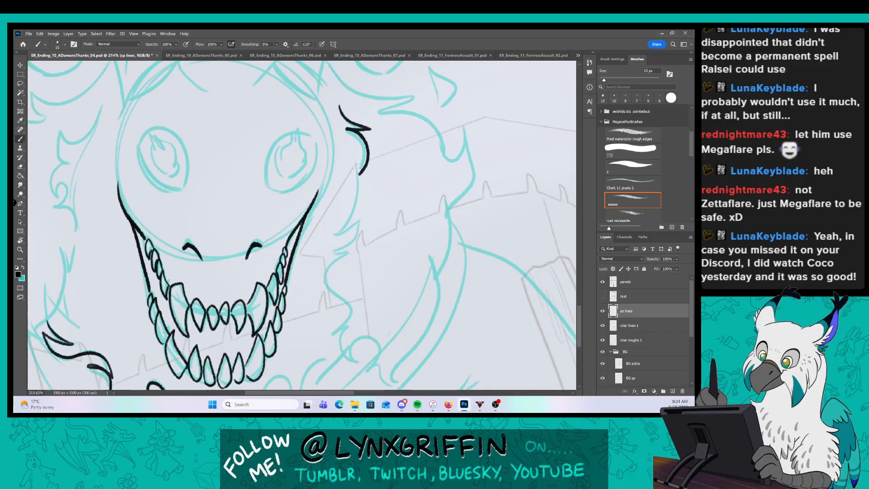
{"action": "mouse_move", "coordinate": [360, 223]}
{"action": "left_mouse_down"}
{"action": "mouse_move", "coordinate": [345, 233]}
{"action": "mouse_move", "coordinate": [352, 313]}
{"action": "mouse_move", "coordinate": [337, 331]}
{"action": "mouse_move", "coordinate": [360, 365]}
{"action": "left_mouse_up"}
{"action": "mouse_move", "coordinate": [374, 343]}
{"action": "left_mouse_down"}
{"action": "mouse_move", "coordinate": [358, 364]}
{"action": "mouse_move", "coordinate": [442, 319]}
{"action": "mouse_move", "coordinate": [435, 266]}
{"action": "mouse_move", "coordinate": [447, 207]}
{"action": "mouse_move", "coordinate": [471, 225]}
{"action": "mouse_move", "coordinate": [442, 261]}
{"action": "left_mouse_up"}
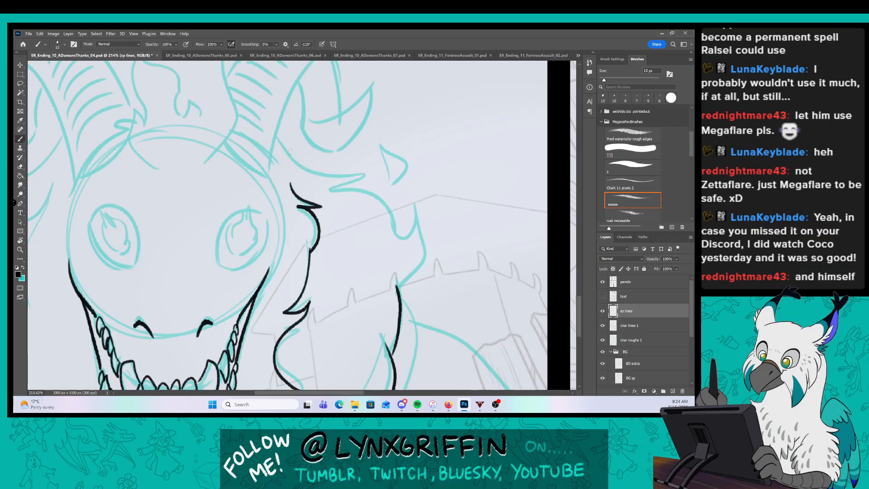
{"action": "mouse_move", "coordinate": [280, 139]}
{"action": "left_mouse_down"}
{"action": "mouse_move", "coordinate": [354, 173]}
{"action": "mouse_move", "coordinate": [344, 185]}
{"action": "mouse_move", "coordinate": [380, 197]}
{"action": "mouse_move", "coordinate": [401, 233]}
{"action": "mouse_move", "coordinate": [394, 234]}
{"action": "mouse_move", "coordinate": [415, 230]}
{"action": "mouse_move", "coordinate": [415, 212]}
{"action": "mouse_move", "coordinate": [424, 237]}
{"action": "mouse_move", "coordinate": [397, 288]}
{"action": "left_mouse_up"}
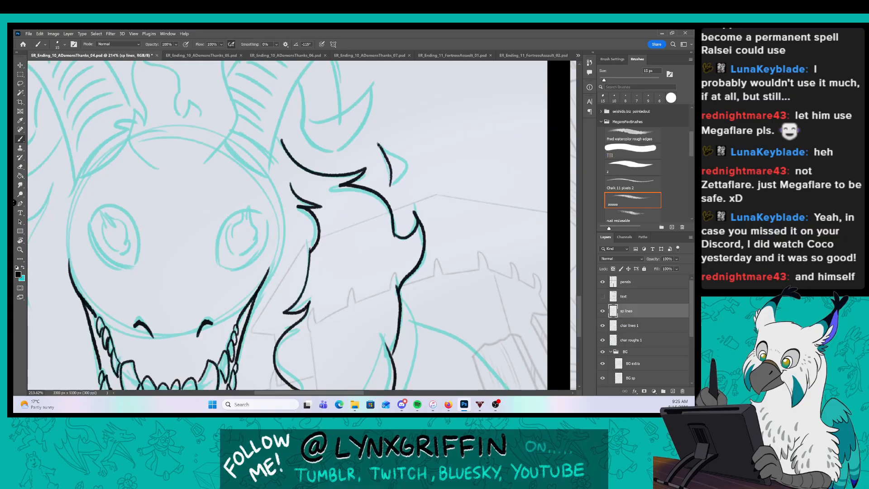
{"action": "left_click_drag", "start_coordinate": [302, 358], "coordinate": [407, 216]}
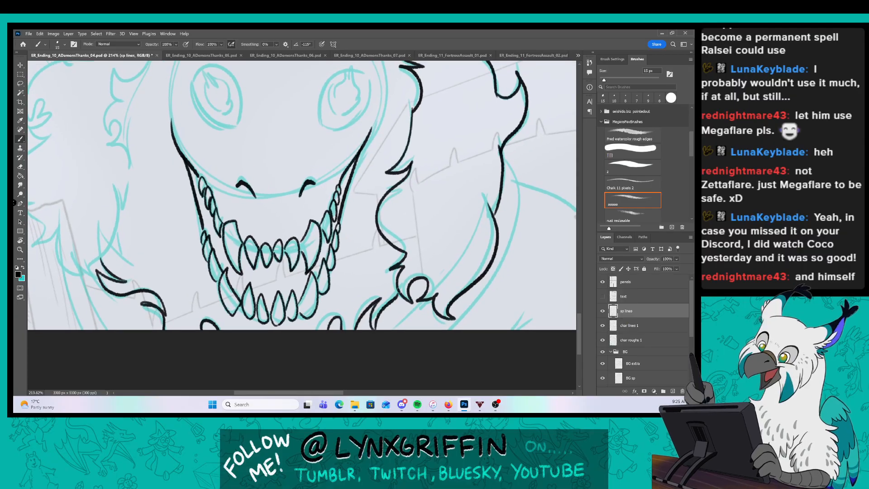
Ink the mane to the left of the monster's face, including its curled tufts, the lower fur points and the detached flame-shaped wisp.
{"action": "mouse_move", "coordinate": [326, 300]}
{"action": "left_mouse_down"}
{"action": "mouse_move", "coordinate": [376, 371]}
{"action": "mouse_move", "coordinate": [434, 390]}
{"action": "left_mouse_up"}
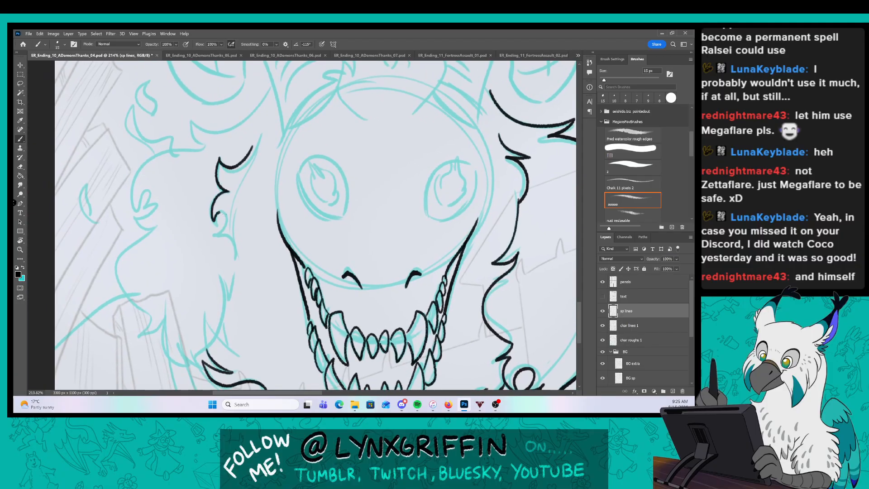
{"action": "mouse_move", "coordinate": [270, 84]}
{"action": "left_mouse_down"}
{"action": "mouse_move", "coordinate": [229, 134]}
{"action": "mouse_move", "coordinate": [195, 124]}
{"action": "left_mouse_up"}
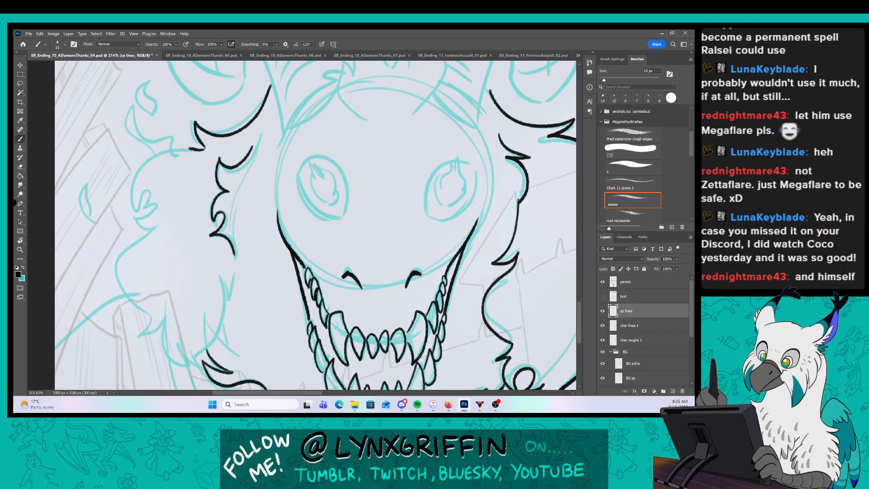
{"action": "left_click_drag", "start_coordinate": [135, 109], "coordinate": [149, 161]}
{"action": "left_click_drag", "start_coordinate": [142, 81], "coordinate": [155, 101]}
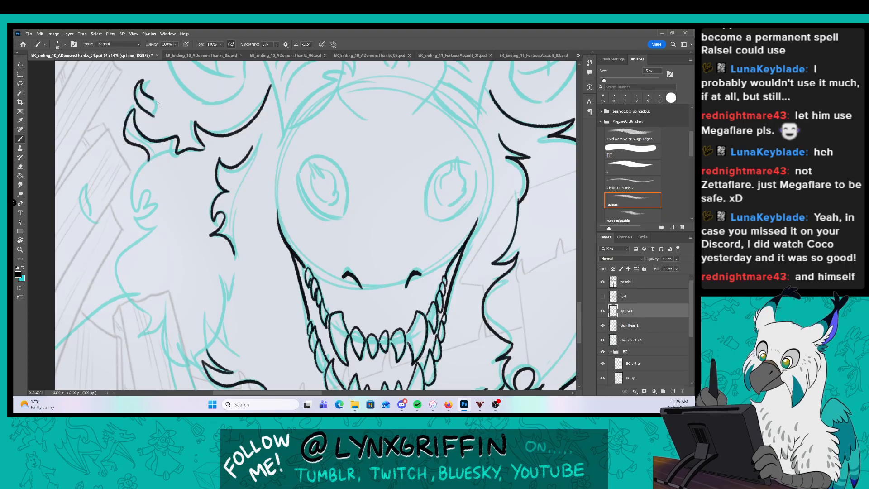
{"action": "left_click_drag", "start_coordinate": [90, 186], "coordinate": [109, 224]}
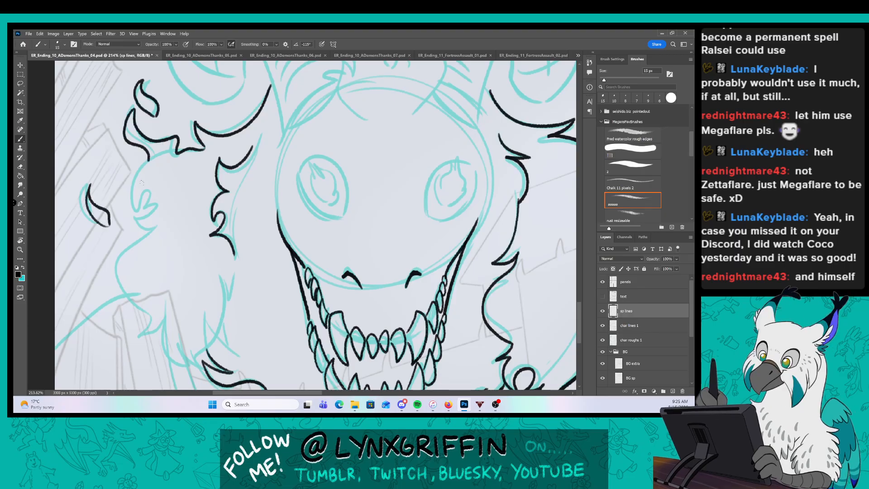
{"action": "mouse_move", "coordinate": [130, 187]}
{"action": "left_mouse_down"}
{"action": "mouse_move", "coordinate": [153, 205]}
{"action": "mouse_move", "coordinate": [135, 222]}
{"action": "mouse_move", "coordinate": [154, 225]}
{"action": "mouse_move", "coordinate": [120, 276]}
{"action": "mouse_move", "coordinate": [159, 326]}
{"action": "left_mouse_up"}
{"action": "scroll", "coordinate": [208, 216], "scroll_direction": "down", "scroll_amount": 3}
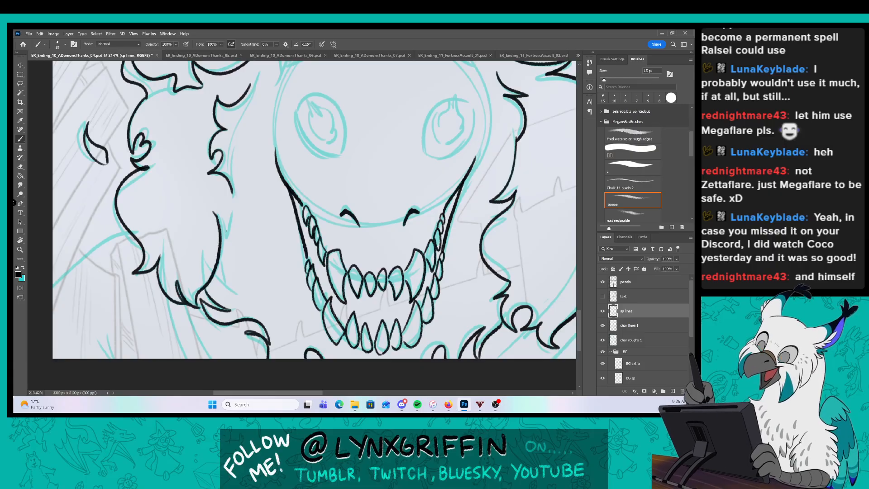
{"action": "left_click_drag", "start_coordinate": [215, 211], "coordinate": [229, 286]}
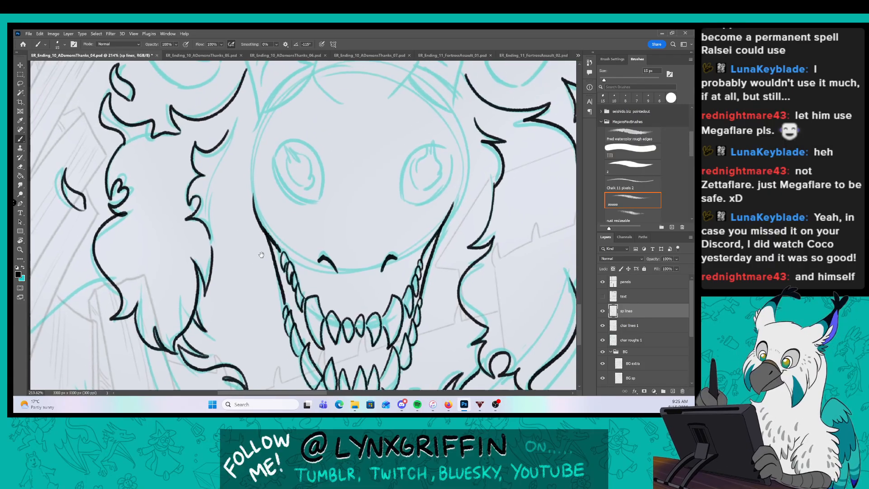
On the "char lines 1" layer, ink the body lines below the mane and the shoulder curves on both sides of the monster.
{"action": "scroll", "coordinate": [317, 217], "scroll_direction": "down", "scroll_amount": 2}
{"action": "left_click", "coordinate": [645, 330]}
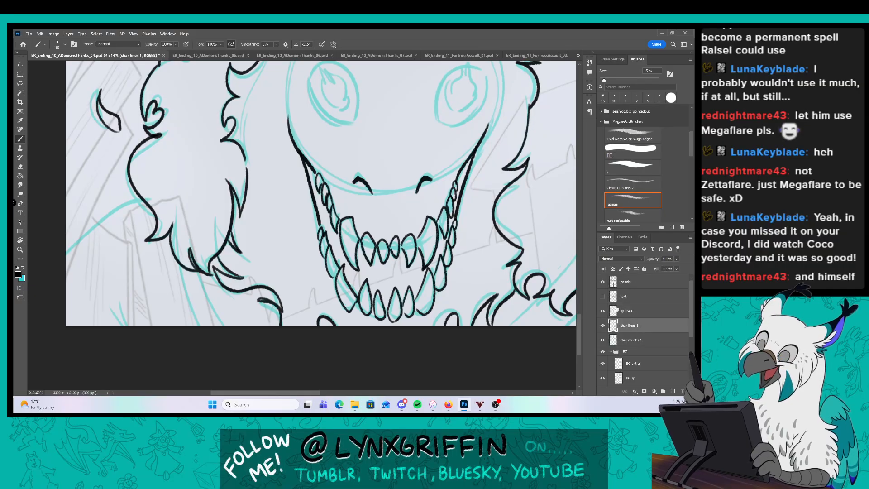
{"action": "left_click_drag", "start_coordinate": [201, 275], "coordinate": [225, 325]}
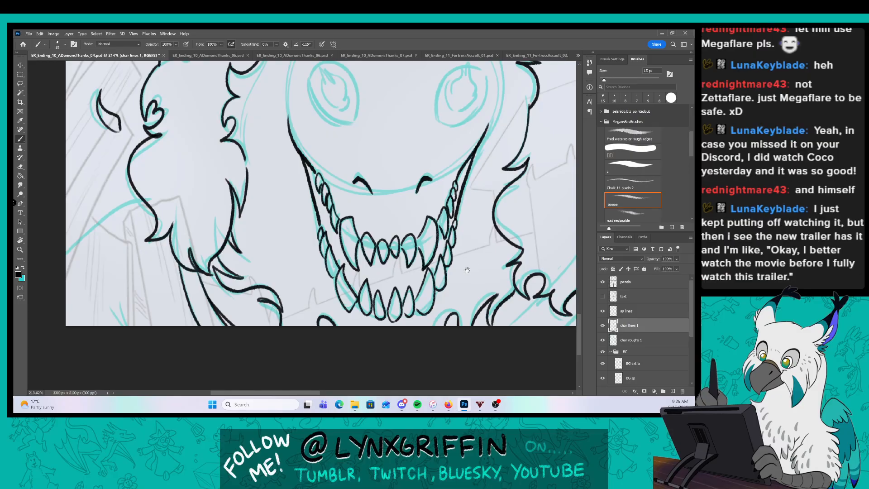
{"action": "left_click_drag", "start_coordinate": [334, 276], "coordinate": [370, 278]}
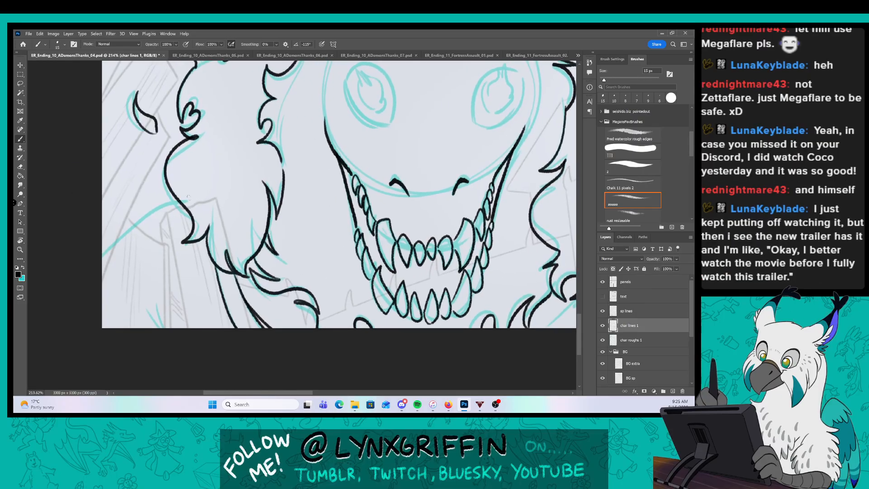
{"action": "left_click_drag", "start_coordinate": [153, 305], "coordinate": [163, 327]}
{"action": "left_click_drag", "start_coordinate": [175, 202], "coordinate": [104, 254]}
{"action": "left_click_drag", "start_coordinate": [512, 303], "coordinate": [209, 315]}
{"action": "left_click_drag", "start_coordinate": [380, 319], "coordinate": [372, 339]}
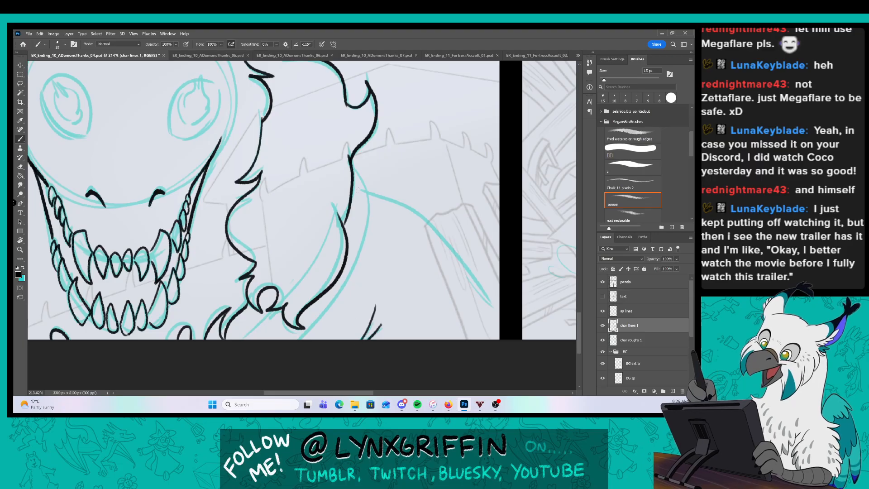
{"action": "left_click_drag", "start_coordinate": [356, 176], "coordinate": [309, 337]}
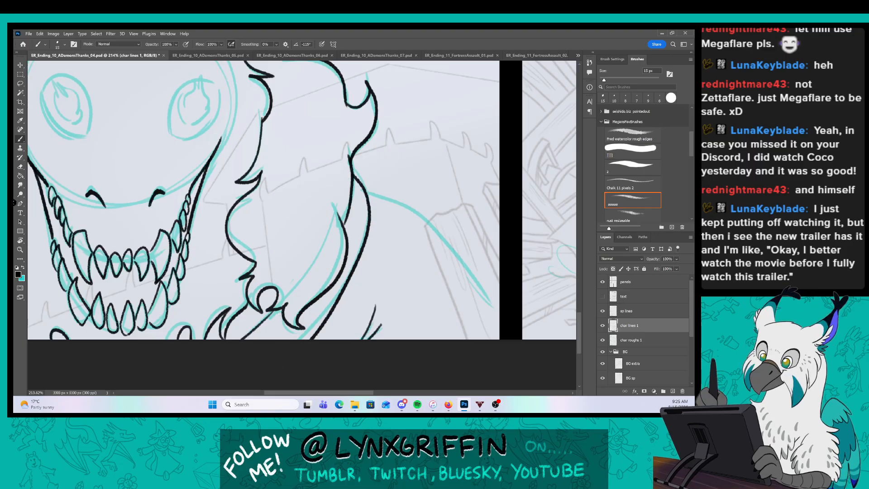
{"action": "left_click_drag", "start_coordinate": [366, 194], "coordinate": [491, 306]}
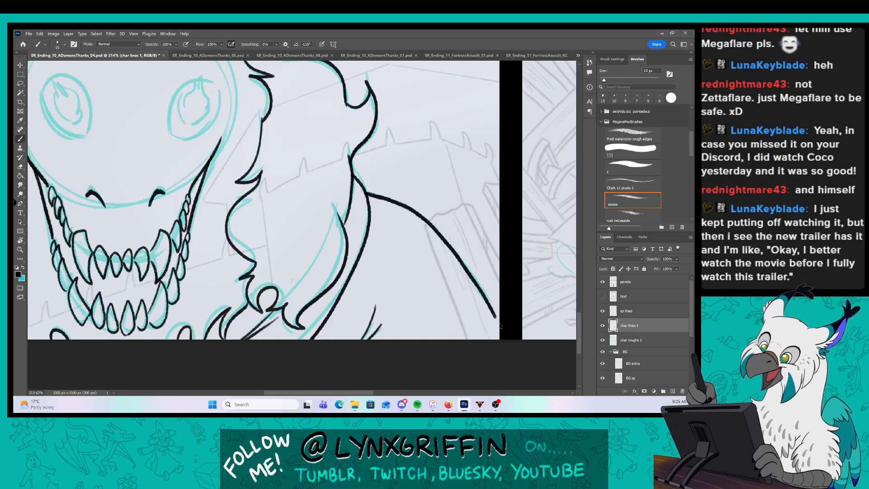
Ink the oval outlines of the monster's two eyes.
{"action": "mouse_move", "coordinate": [350, 204]}
{"action": "left_mouse_down"}
{"action": "mouse_move", "coordinate": [376, 266]}
{"action": "mouse_move", "coordinate": [439, 334]}
{"action": "left_mouse_up"}
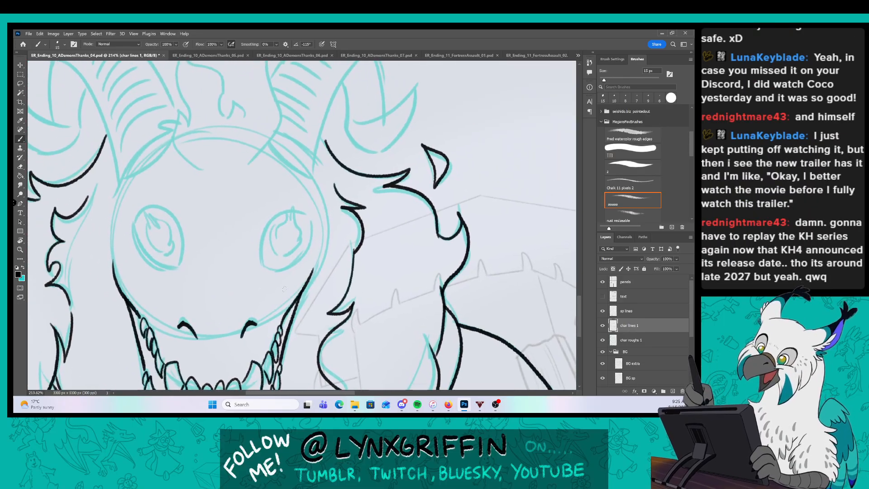
{"action": "key", "text": "z"}
{"action": "left_click_drag", "start_coordinate": [237, 247], "coordinate": [273, 244]}
{"action": "key", "text": "b"}
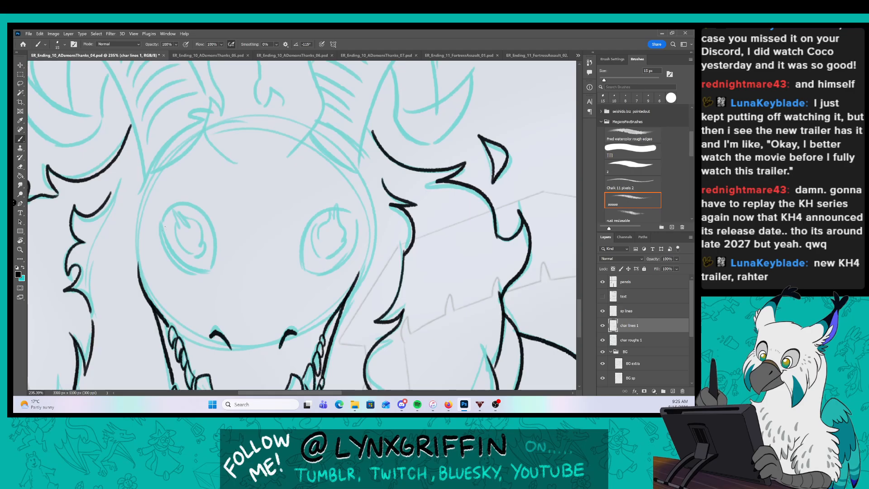
{"action": "left_click_drag", "start_coordinate": [160, 226], "coordinate": [208, 271]}
{"action": "left_click_drag", "start_coordinate": [169, 209], "coordinate": [211, 271]}
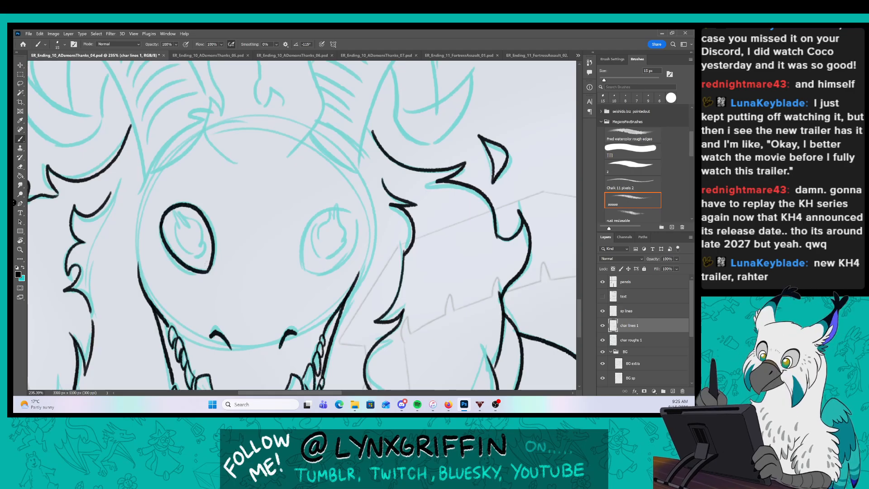
{"action": "left_click_drag", "start_coordinate": [301, 245], "coordinate": [354, 233]}
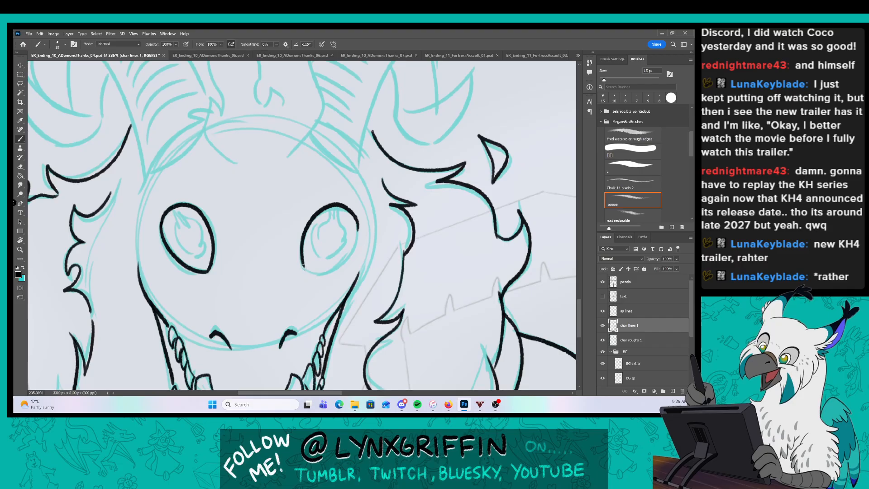
{"action": "left_click_drag", "start_coordinate": [303, 266], "coordinate": [358, 232]}
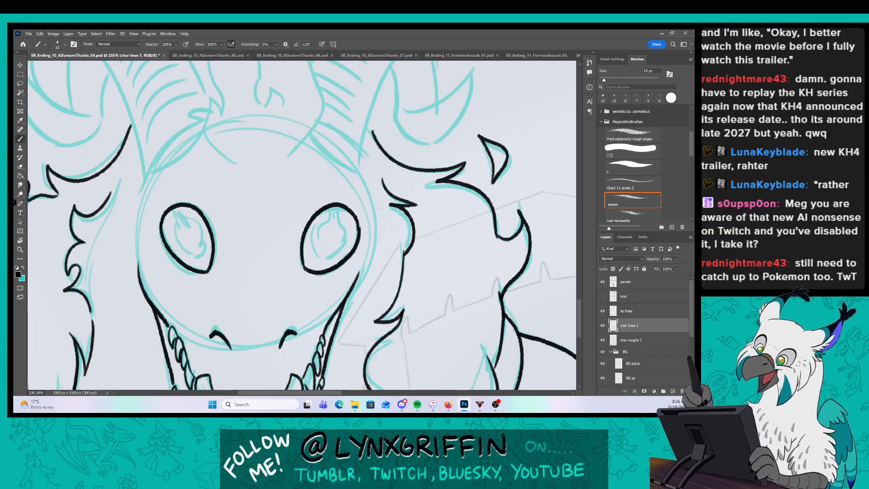
On the "sp lines" layer, ink the flame-like tuft on the monster's forehead and the jagged fur edges running to both horn bases.
{"action": "left_click_drag", "start_coordinate": [331, 145], "coordinate": [344, 258]}
{"action": "left_click", "coordinate": [638, 311]}
{"action": "left_click_drag", "start_coordinate": [219, 243], "coordinate": [251, 279]}
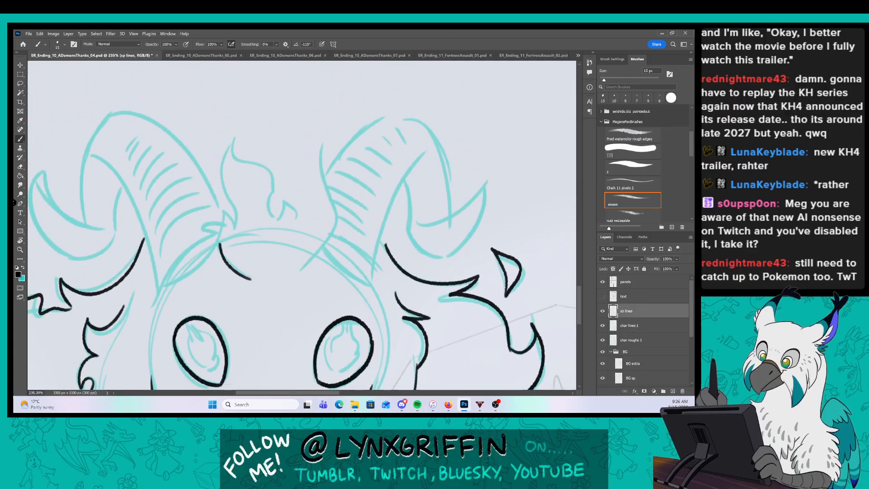
{"action": "mouse_move", "coordinate": [236, 228]}
{"action": "left_mouse_down"}
{"action": "mouse_move", "coordinate": [232, 146]}
{"action": "mouse_move", "coordinate": [288, 200]}
{"action": "mouse_move", "coordinate": [308, 248]}
{"action": "mouse_move", "coordinate": [326, 238]}
{"action": "left_mouse_up"}
{"action": "left_click_drag", "start_coordinate": [327, 238], "coordinate": [370, 216]}
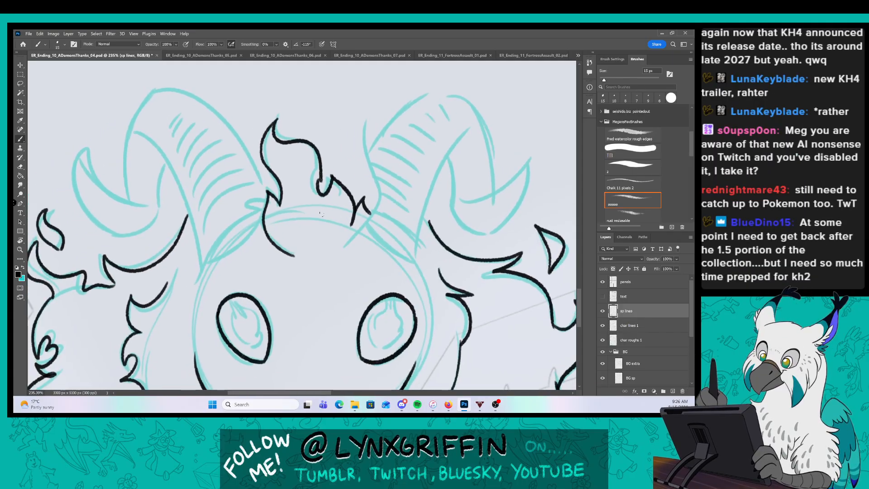
{"action": "left_click_drag", "start_coordinate": [185, 254], "coordinate": [190, 273]}
{"action": "left_click_drag", "start_coordinate": [187, 264], "coordinate": [244, 220]}
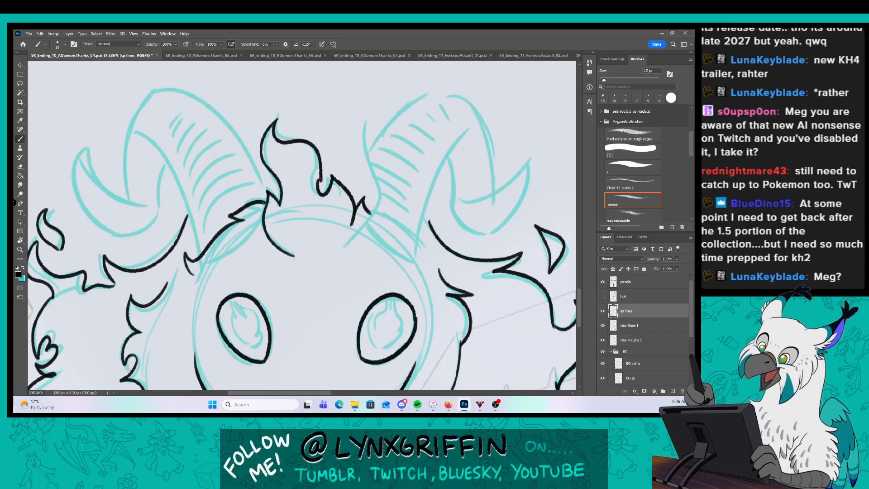
{"action": "mouse_move", "coordinate": [369, 213]}
{"action": "left_mouse_down"}
{"action": "mouse_move", "coordinate": [383, 205]}
{"action": "mouse_move", "coordinate": [417, 261]}
{"action": "left_mouse_up"}
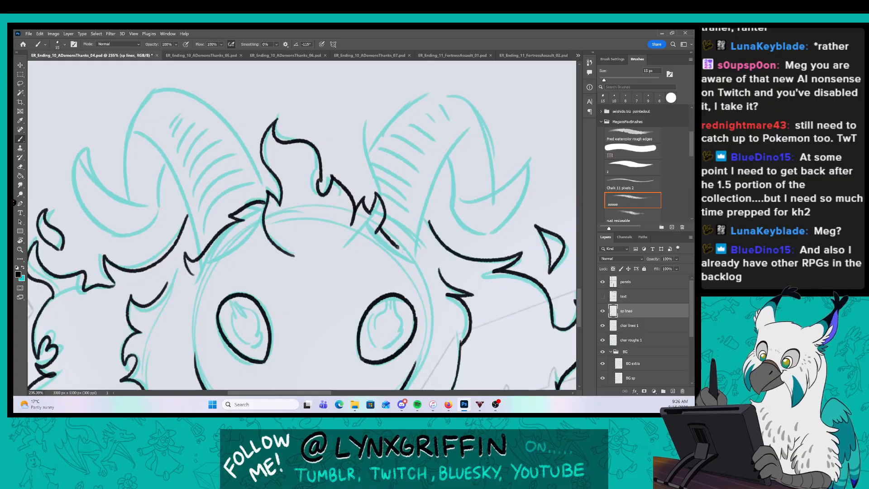
On the "char lines 1" layer, ink the outer and inner contours of the curled left-hand horn, including its pointed tip.
{"action": "left_click", "coordinate": [638, 324]}
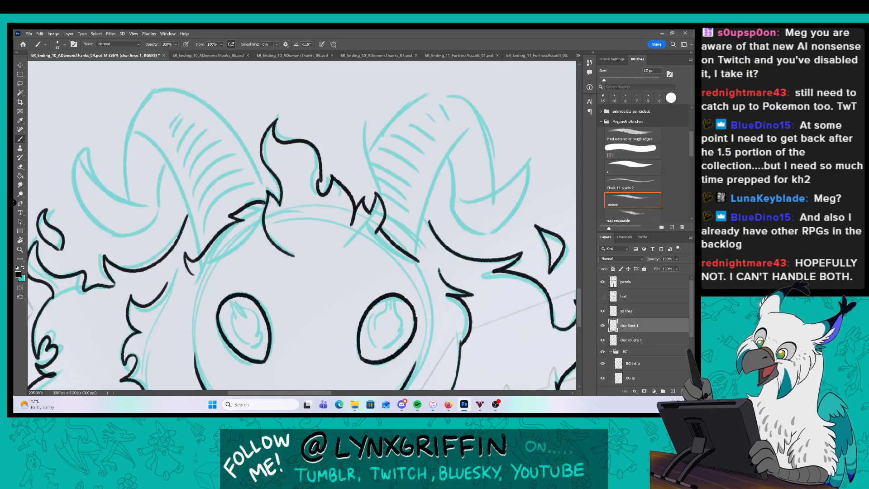
{"action": "left_click_drag", "start_coordinate": [208, 204], "coordinate": [237, 234]}
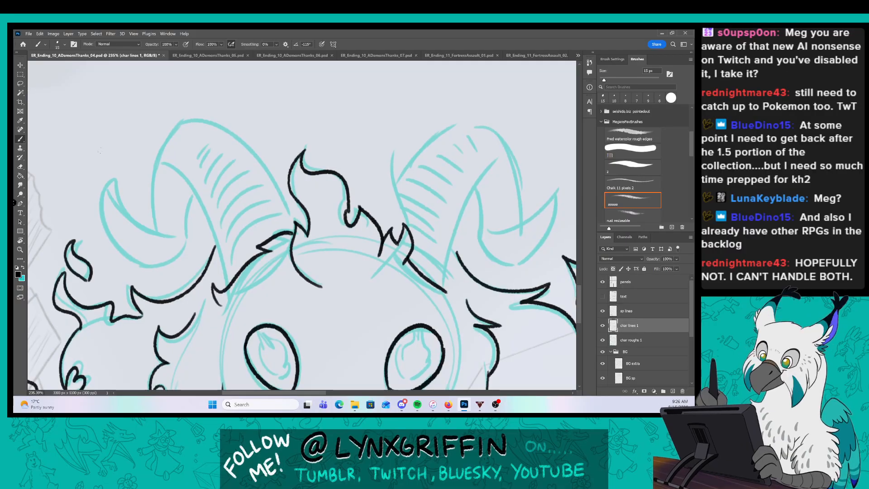
{"action": "mouse_move", "coordinate": [107, 229]}
{"action": "left_mouse_down"}
{"action": "mouse_move", "coordinate": [119, 171]}
{"action": "mouse_move", "coordinate": [174, 233]}
{"action": "left_mouse_up"}
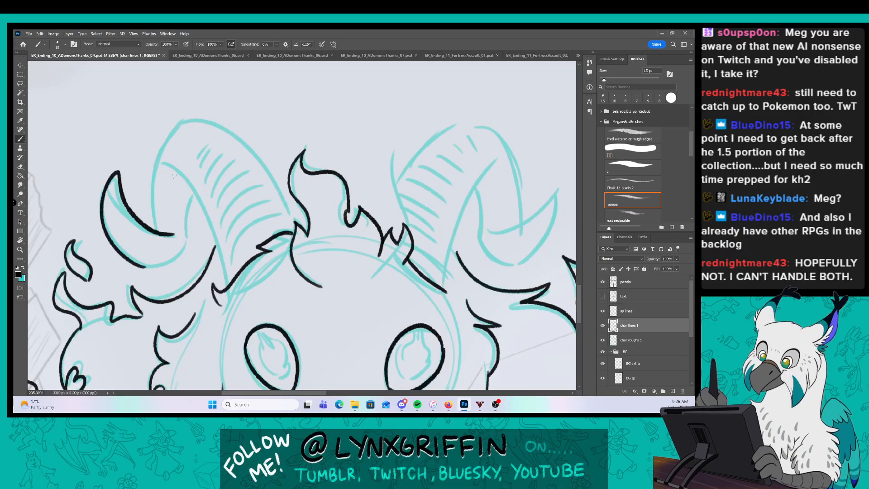
{"action": "left_click_drag", "start_coordinate": [169, 166], "coordinate": [226, 278]}
{"action": "mouse_move", "coordinate": [290, 213]}
{"action": "left_mouse_down"}
{"action": "mouse_move", "coordinate": [235, 137]}
{"action": "mouse_move", "coordinate": [152, 224]}
{"action": "left_mouse_up"}
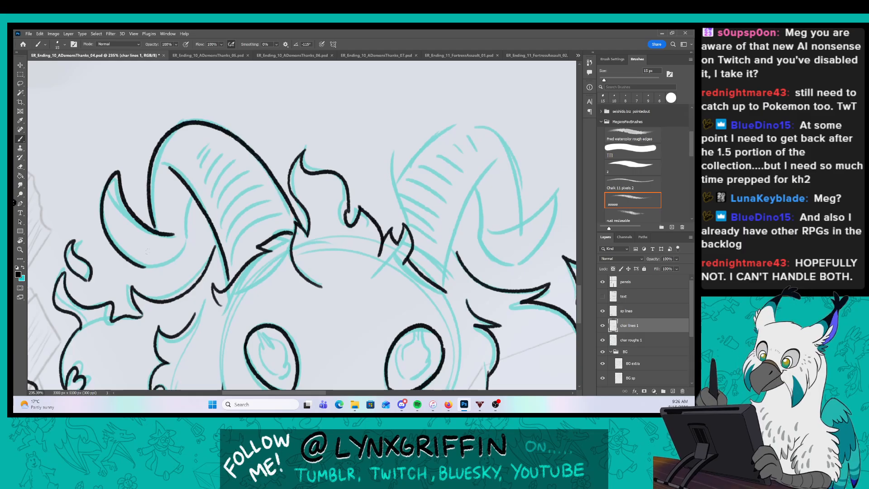
{"action": "mouse_move", "coordinate": [139, 266]}
{"action": "left_mouse_down"}
{"action": "mouse_move", "coordinate": [185, 240]}
{"action": "mouse_move", "coordinate": [190, 197]}
{"action": "left_mouse_up"}
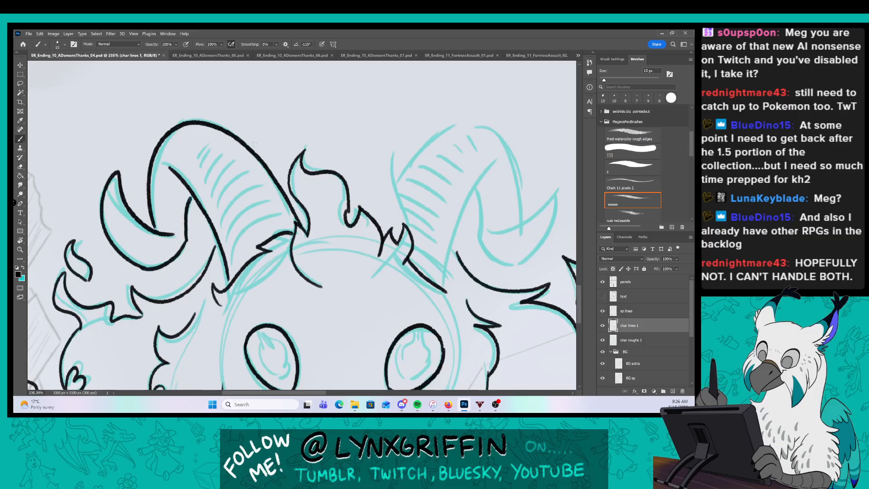
Ink the outer and inner contours of the curled right-hand horn, including its pointed tip.
{"action": "left_click_drag", "start_coordinate": [313, 158], "coordinate": [282, 173]}
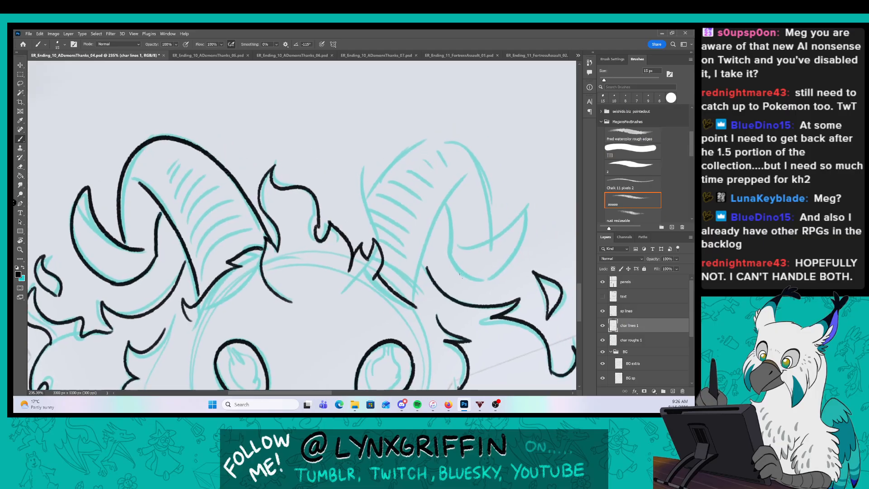
{"action": "left_click_drag", "start_coordinate": [478, 278], "coordinate": [327, 262]}
{"action": "mouse_move", "coordinate": [263, 286]}
{"action": "left_mouse_down"}
{"action": "mouse_move", "coordinate": [276, 234]}
{"action": "mouse_move", "coordinate": [304, 186]}
{"action": "left_mouse_up"}
{"action": "mouse_move", "coordinate": [191, 211]}
{"action": "left_mouse_down"}
{"action": "mouse_move", "coordinate": [202, 190]}
{"action": "mouse_move", "coordinate": [294, 130]}
{"action": "mouse_move", "coordinate": [334, 171]}
{"action": "left_mouse_up"}
{"action": "mouse_move", "coordinate": [295, 204]}
{"action": "left_mouse_down"}
{"action": "mouse_move", "coordinate": [302, 238]}
{"action": "mouse_move", "coordinate": [332, 227]}
{"action": "mouse_move", "coordinate": [369, 190]}
{"action": "mouse_move", "coordinate": [347, 252]}
{"action": "left_mouse_up"}
On the "sp lines" layer, touch up the start of the mane line beneath the right-hand horn.
{"action": "left_click", "coordinate": [648, 314]}
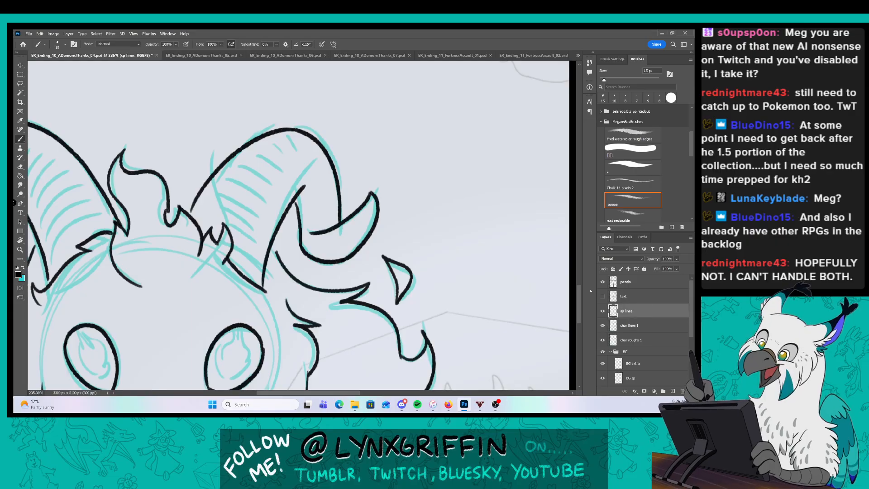
{"action": "left_click_drag", "start_coordinate": [276, 252], "coordinate": [271, 247]}
{"action": "key", "text": "z"}
{"action": "left_click_drag", "start_coordinate": [407, 275], "coordinate": [362, 275]}
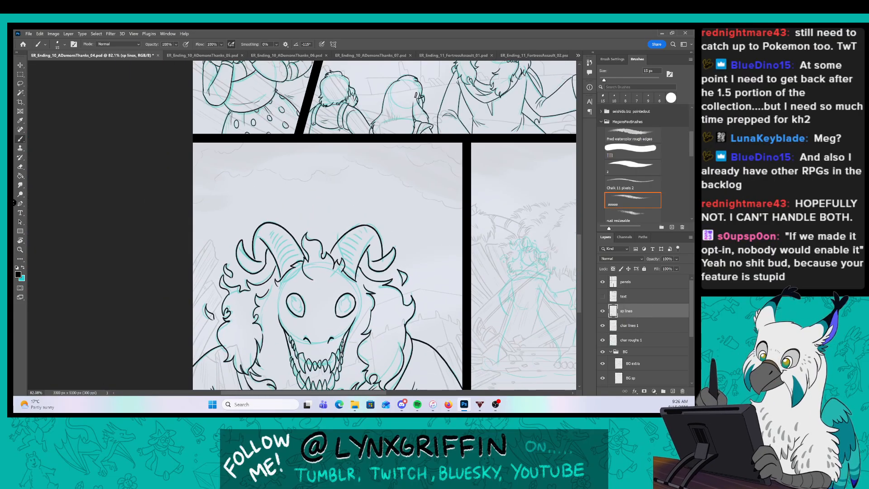
{"action": "key", "text": "z"}
{"action": "key", "text": "b"}
{"action": "left_click_drag", "start_coordinate": [437, 324], "coordinate": [346, 305]}
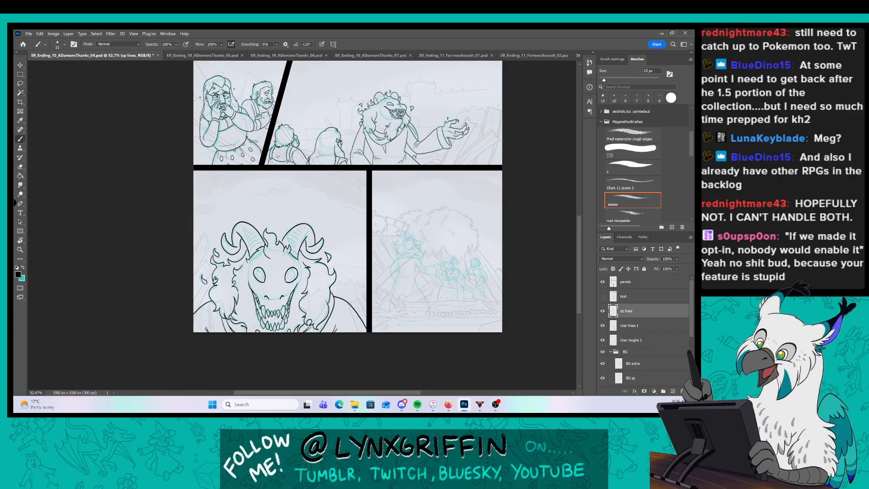
Save the page and, on the "sp lines" layer with a 7 px brush, ink the jagged fur strands framing the monster's head in the last panel.
{"action": "key", "text": "ctrl+s"}
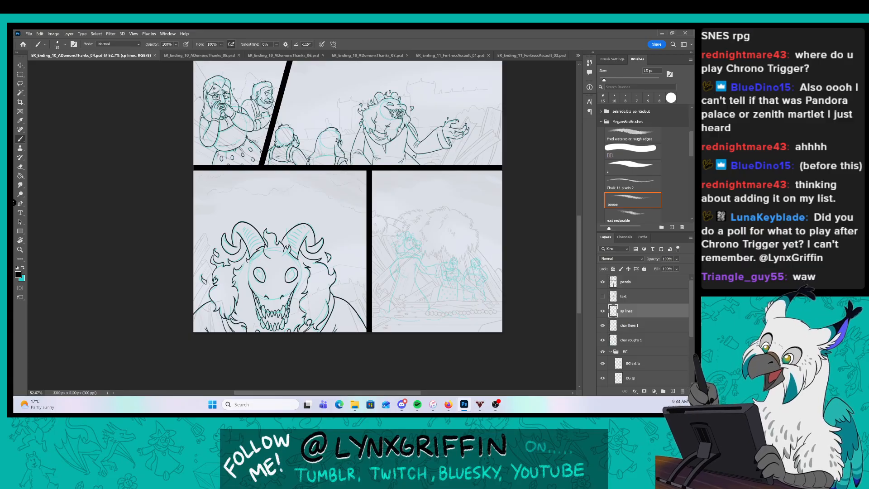
{"action": "scroll", "coordinate": [440, 317], "scroll_direction": "up", "scroll_amount": 5}
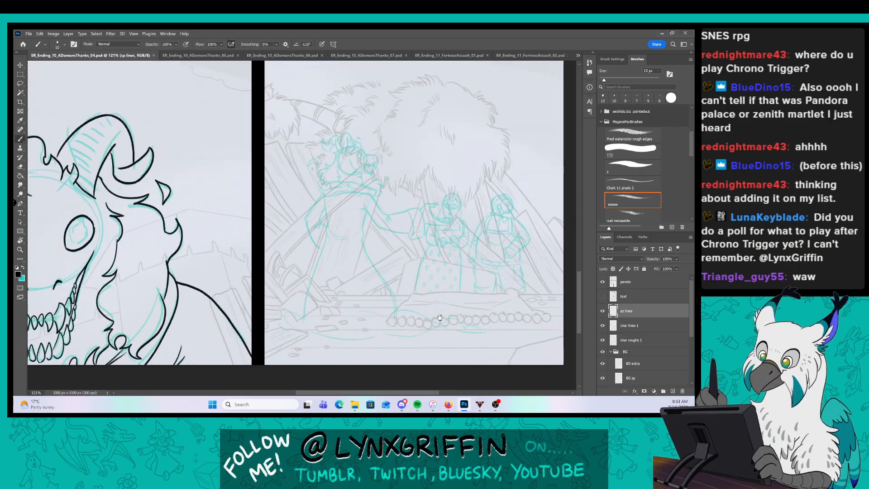
{"action": "key", "text": "z"}
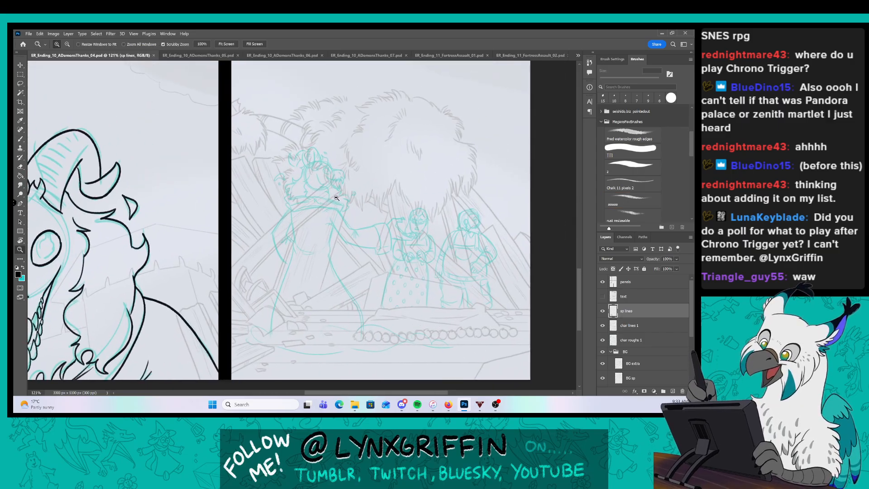
{"action": "mouse_move", "coordinate": [336, 198]}
{"action": "left_mouse_down"}
{"action": "mouse_move", "coordinate": [353, 194]}
{"action": "mouse_move", "coordinate": [369, 206]}
{"action": "mouse_move", "coordinate": [369, 251]}
{"action": "left_mouse_up"}
{"action": "key", "text": "b"}
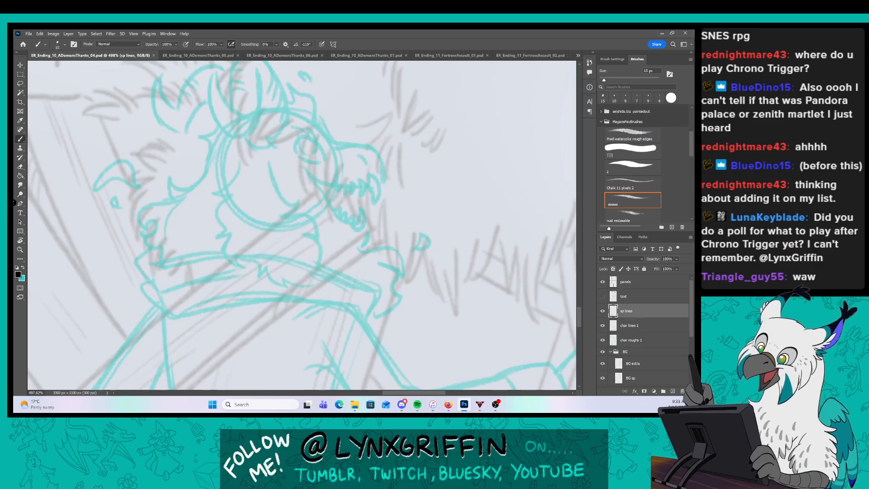
{"action": "key", "text": "bracketleft"}
{"action": "mouse_move", "coordinate": [345, 208]}
{"action": "left_mouse_down"}
{"action": "mouse_move", "coordinate": [364, 245]}
{"action": "mouse_move", "coordinate": [344, 229]}
{"action": "left_mouse_up"}
{"action": "key", "text": "z"}
{"action": "key", "text": "b"}
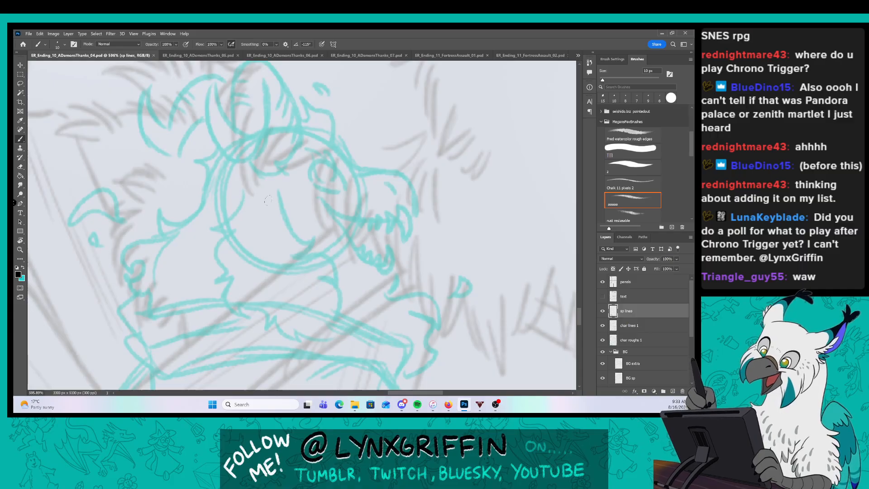
{"action": "key", "text": "bracketleft"}
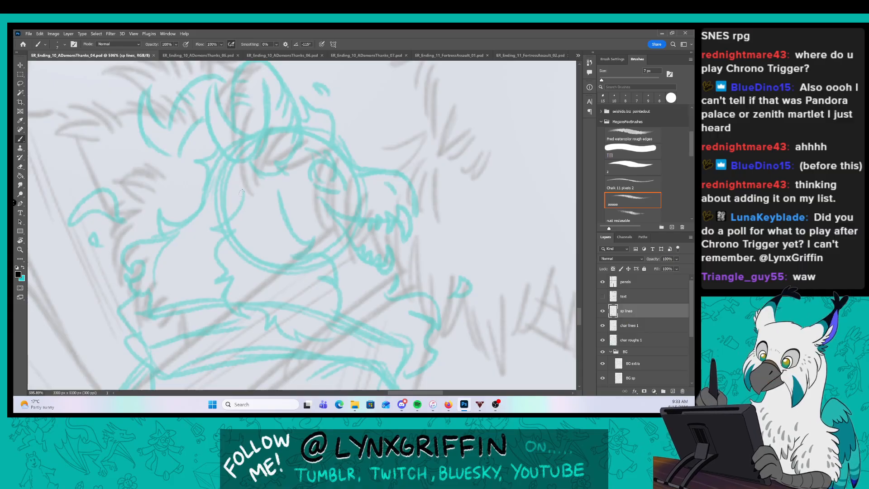
{"action": "left_click_drag", "start_coordinate": [245, 186], "coordinate": [237, 231]}
{"action": "mouse_move", "coordinate": [228, 284]}
{"action": "left_mouse_down"}
{"action": "mouse_move", "coordinate": [251, 323]}
{"action": "mouse_move", "coordinate": [247, 308]}
{"action": "mouse_move", "coordinate": [265, 329]}
{"action": "mouse_move", "coordinate": [316, 337]}
{"action": "mouse_move", "coordinate": [369, 326]}
{"action": "mouse_move", "coordinate": [335, 305]}
{"action": "mouse_move", "coordinate": [333, 281]}
{"action": "mouse_move", "coordinate": [337, 288]}
{"action": "mouse_move", "coordinate": [302, 254]}
{"action": "mouse_move", "coordinate": [317, 242]}
{"action": "mouse_move", "coordinate": [290, 230]}
{"action": "mouse_move", "coordinate": [281, 189]}
{"action": "left_mouse_up"}
{"action": "left_click_drag", "start_coordinate": [359, 128], "coordinate": [365, 226]}
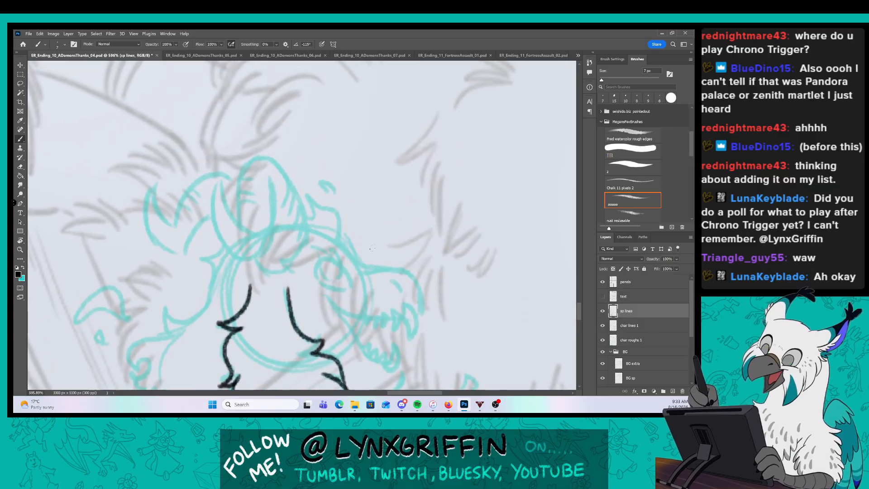
{"action": "mouse_move", "coordinate": [231, 252]}
{"action": "left_mouse_down"}
{"action": "mouse_move", "coordinate": [253, 234]}
{"action": "mouse_move", "coordinate": [273, 186]}
{"action": "left_mouse_up"}
{"action": "mouse_move", "coordinate": [235, 221]}
{"action": "left_mouse_down"}
{"action": "mouse_move", "coordinate": [278, 162]}
{"action": "mouse_move", "coordinate": [310, 237]}
{"action": "left_mouse_up"}
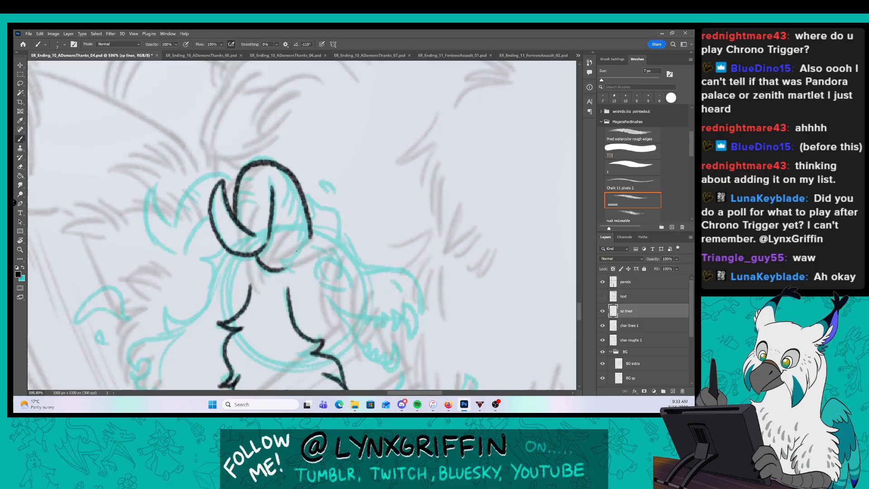
{"action": "key", "text": "ctrl+z"}
{"action": "key", "text": "ctrl+z"}
{"action": "key", "text": "ctrl+z"}
{"action": "key", "text": "ctrl+z"}
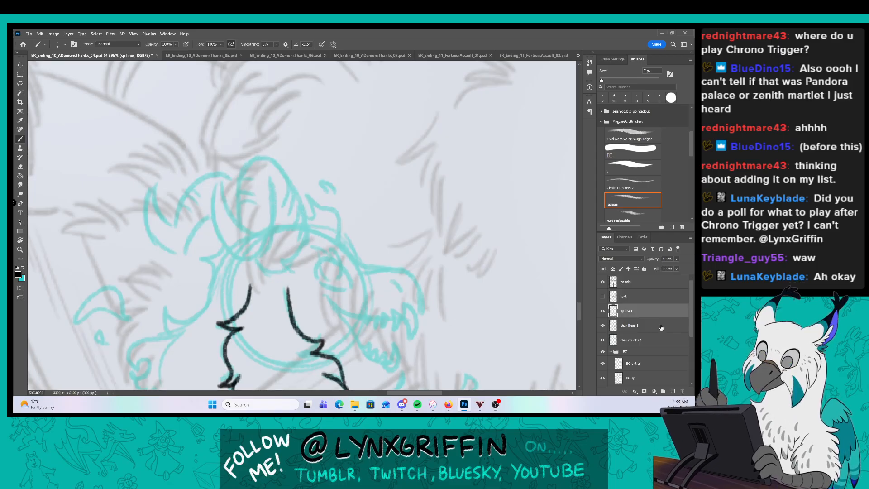
On the "char lines 1" layer, ink the contours of the small monster's curled near horn and save the page.
{"action": "left_click", "coordinate": [654, 325]}
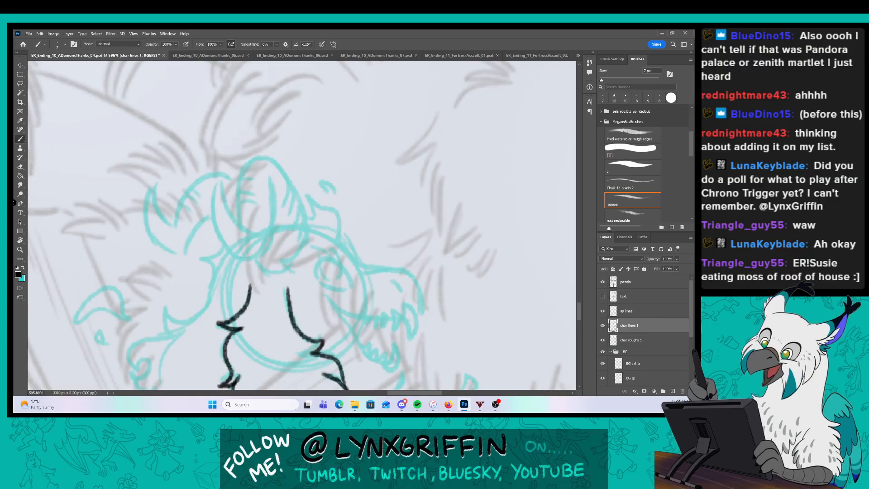
{"action": "mouse_move", "coordinate": [239, 257]}
{"action": "left_mouse_down"}
{"action": "mouse_move", "coordinate": [213, 191]}
{"action": "mouse_move", "coordinate": [259, 233]}
{"action": "mouse_move", "coordinate": [254, 255]}
{"action": "mouse_move", "coordinate": [267, 249]}
{"action": "mouse_move", "coordinate": [277, 192]}
{"action": "left_mouse_up"}
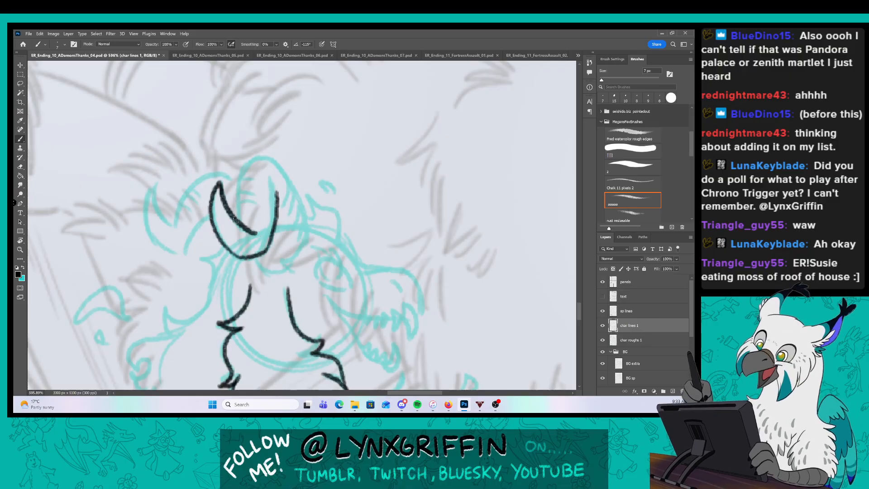
{"action": "mouse_move", "coordinate": [236, 217]}
{"action": "left_mouse_down"}
{"action": "mouse_move", "coordinate": [270, 159]}
{"action": "mouse_move", "coordinate": [309, 226]}
{"action": "left_mouse_up"}
{"action": "left_click_drag", "start_coordinate": [257, 259], "coordinate": [272, 270]}
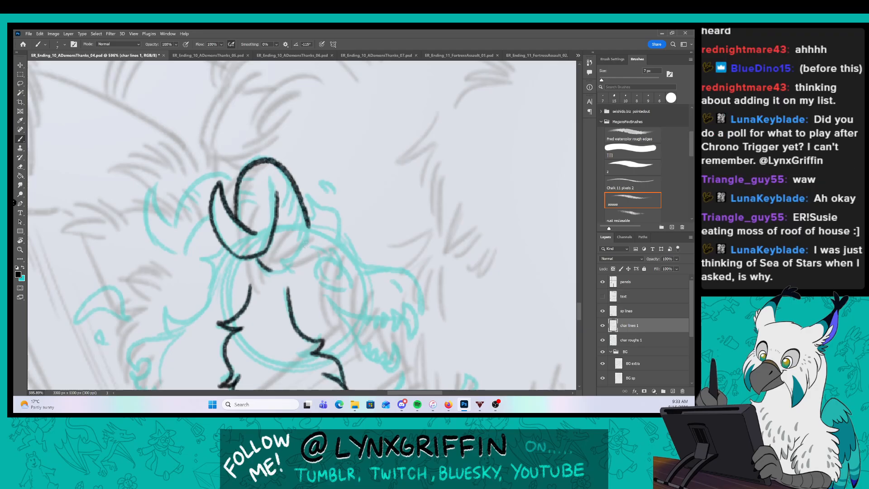
{"action": "key", "text": "ctrl+s"}
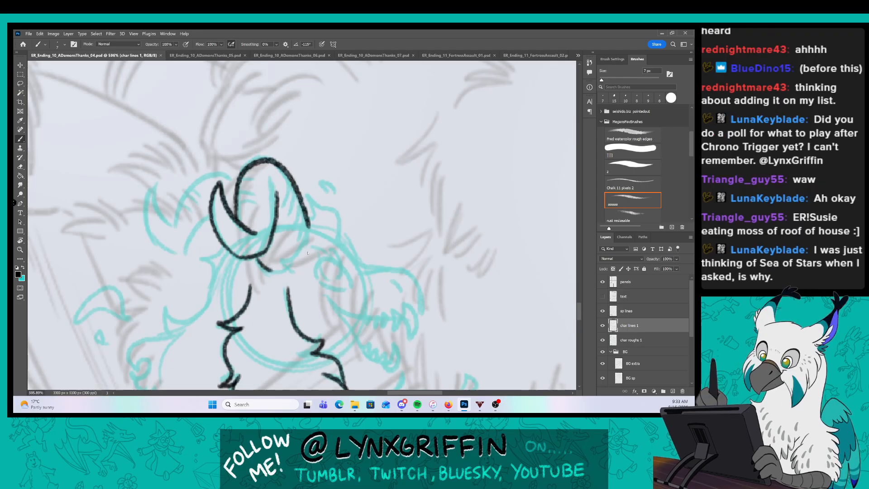
Switch to StreamDoodlePage_04.psd and sketch a timber-framed house corner with a sloping, mossy roof in the blank area beside the antlered character.
{"action": "left_click", "coordinate": [577, 55]}
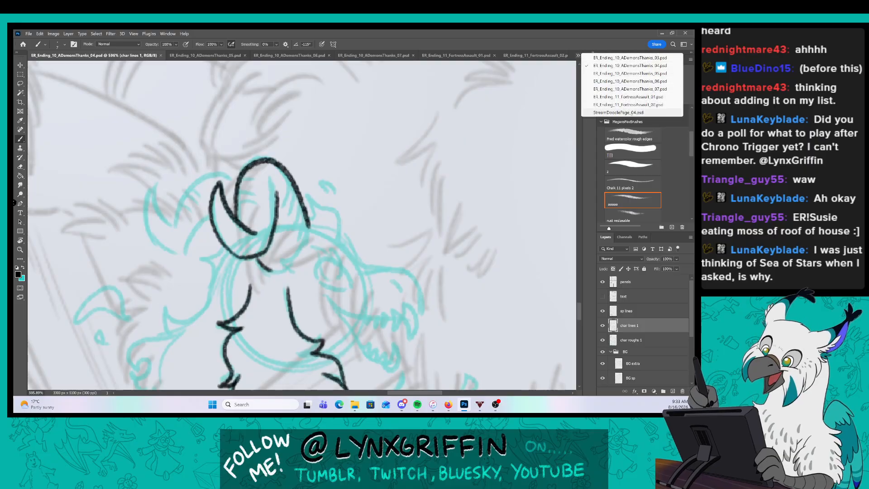
{"action": "left_click", "coordinate": [617, 112]}
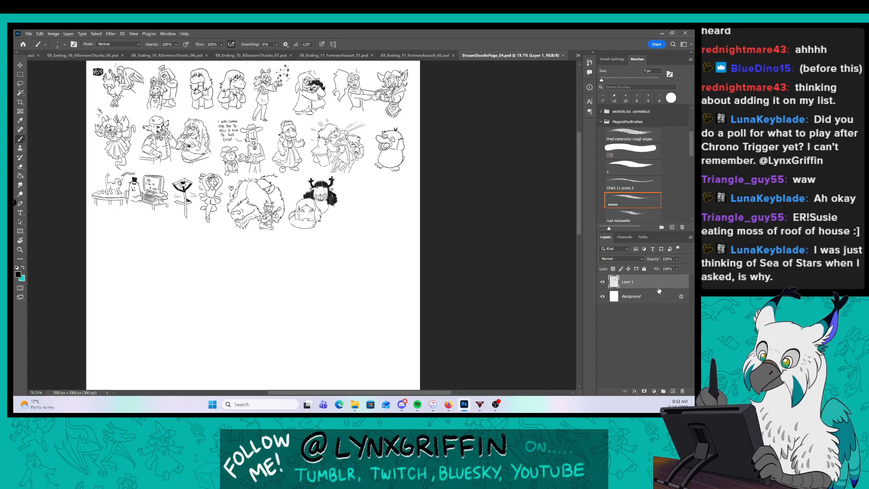
{"action": "scroll", "coordinate": [427, 171], "scroll_direction": "up", "scroll_amount": 5}
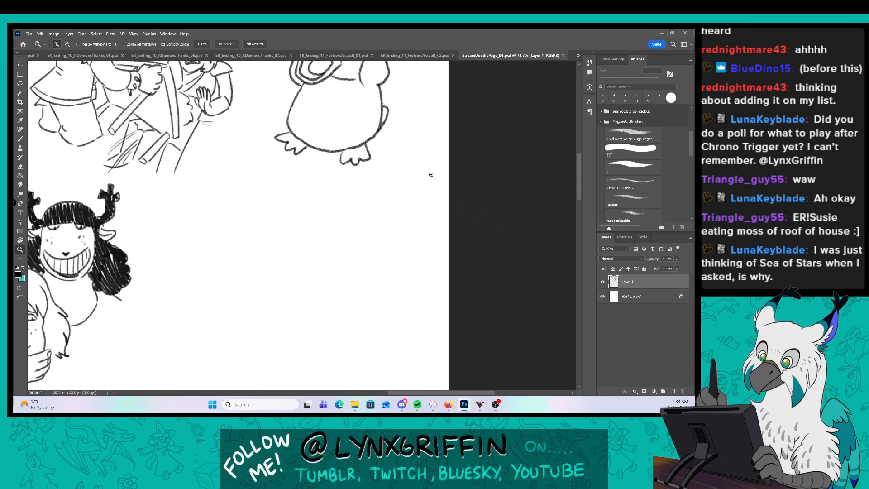
{"action": "left_click_drag", "start_coordinate": [366, 260], "coordinate": [353, 214]}
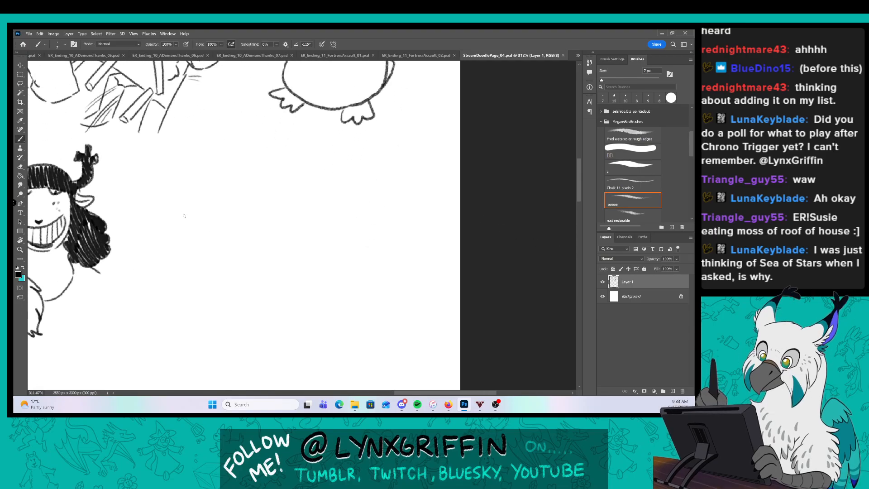
{"action": "left_click_drag", "start_coordinate": [172, 208], "coordinate": [247, 289]}
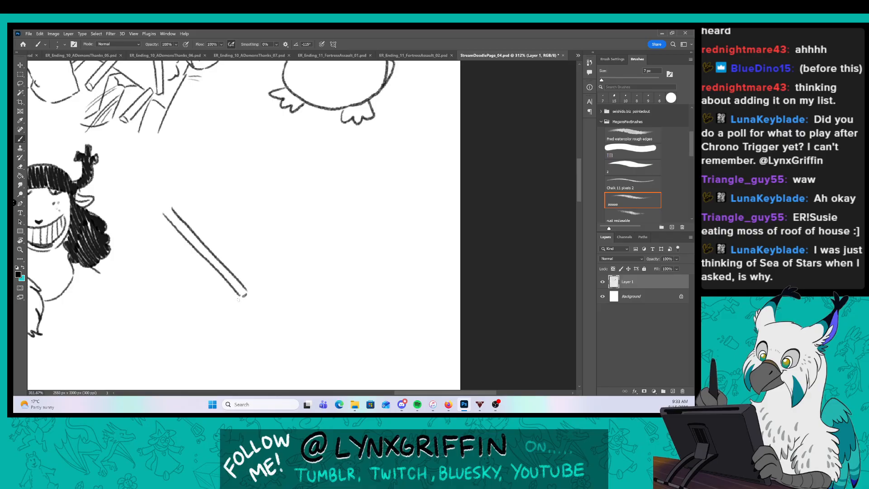
{"action": "left_click_drag", "start_coordinate": [239, 299], "coordinate": [238, 345]}
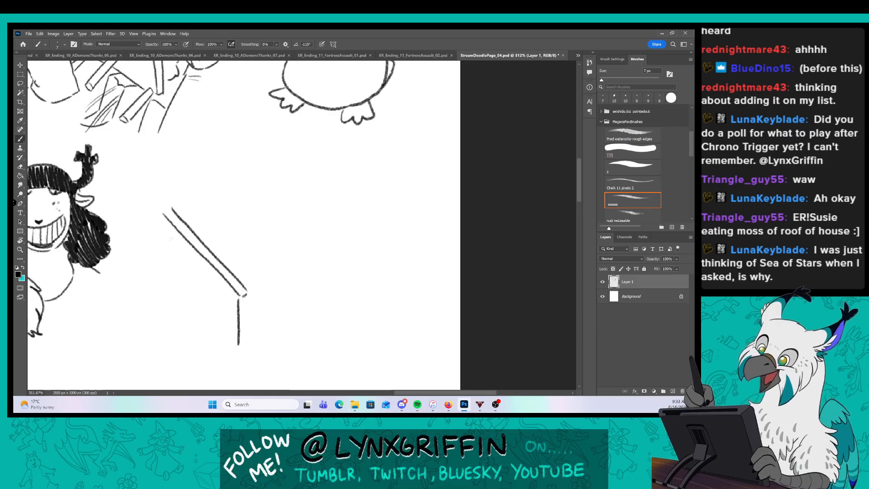
{"action": "key", "text": "ctrl+z"}
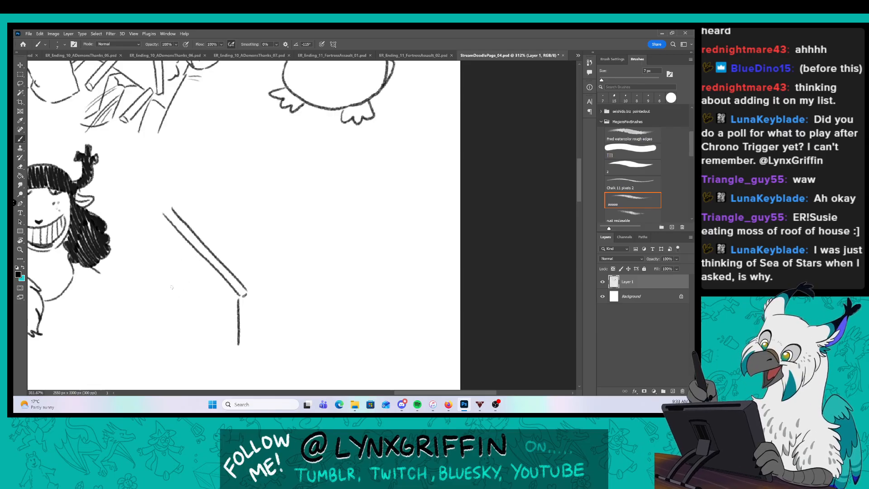
{"action": "mouse_move", "coordinate": [165, 287]}
{"action": "left_mouse_down"}
{"action": "mouse_move", "coordinate": [235, 289]}
{"action": "mouse_move", "coordinate": [193, 297]}
{"action": "mouse_move", "coordinate": [239, 297]}
{"action": "left_mouse_up"}
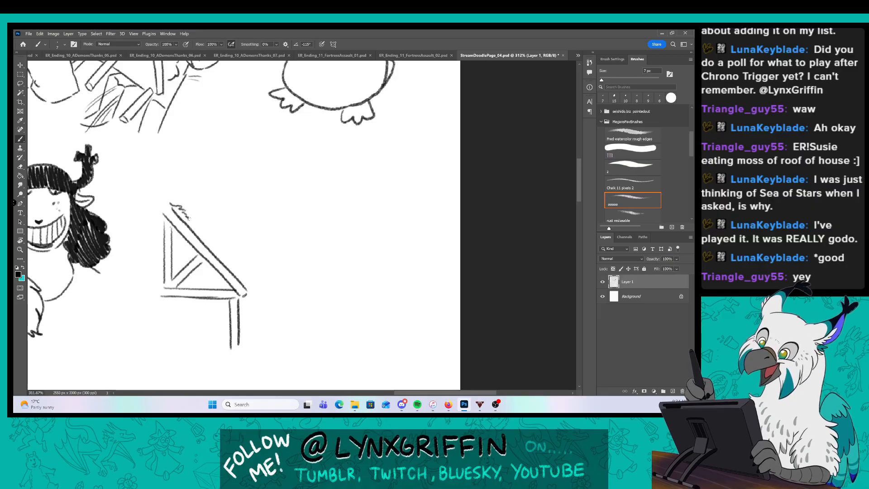
{"action": "mouse_move", "coordinate": [188, 219]}
{"action": "left_mouse_down"}
{"action": "mouse_move", "coordinate": [250, 292]}
{"action": "mouse_move", "coordinate": [242, 300]}
{"action": "left_mouse_up"}
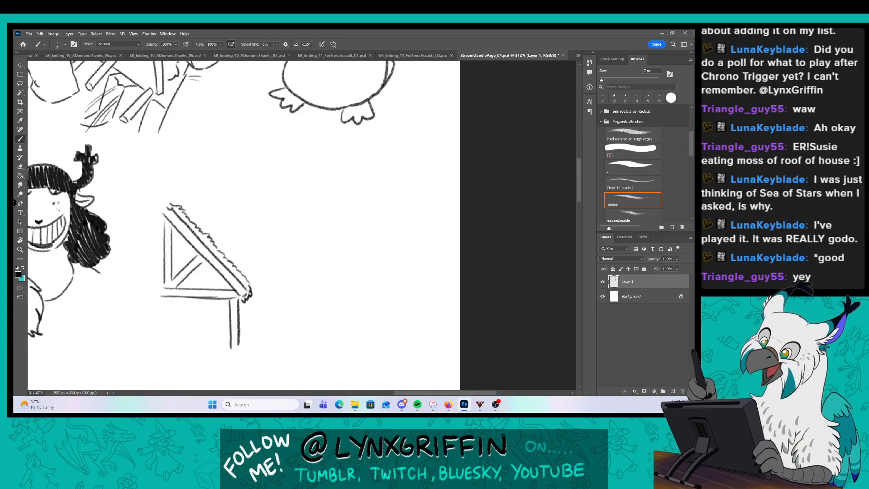
Sketch a large creature's head biting the roof, with rounded snout, nostril, closed eye, open mouth and lower jaw.
{"action": "mouse_move", "coordinate": [324, 283]}
{"action": "left_mouse_down"}
{"action": "mouse_move", "coordinate": [335, 284]}
{"action": "mouse_move", "coordinate": [327, 312]}
{"action": "left_mouse_up"}
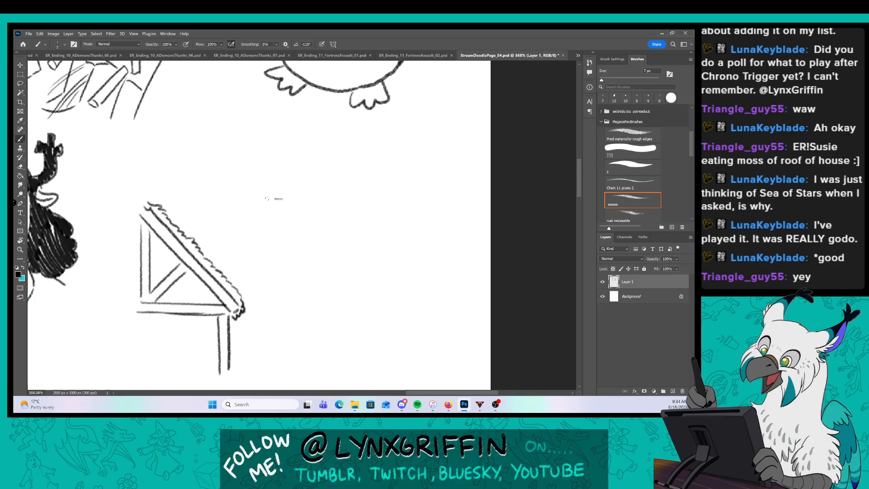
{"action": "left_click_drag", "start_coordinate": [267, 198], "coordinate": [207, 193]}
{"action": "mouse_move", "coordinate": [191, 234]}
{"action": "left_mouse_down"}
{"action": "mouse_move", "coordinate": [262, 252]}
{"action": "mouse_move", "coordinate": [314, 252]}
{"action": "mouse_move", "coordinate": [300, 282]}
{"action": "mouse_move", "coordinate": [256, 304]}
{"action": "left_mouse_up"}
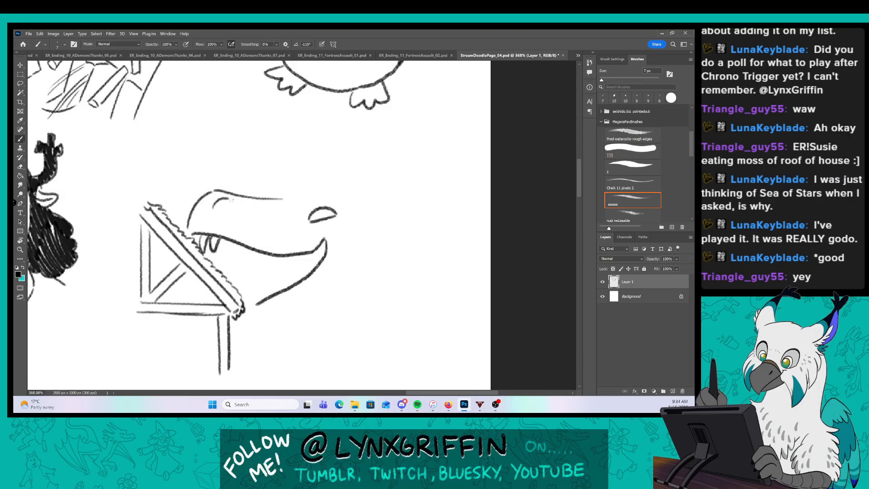
{"action": "left_click_drag", "start_coordinate": [232, 200], "coordinate": [226, 206]}
{"action": "mouse_move", "coordinate": [238, 317]}
{"action": "left_mouse_down"}
{"action": "mouse_move", "coordinate": [256, 325]}
{"action": "mouse_move", "coordinate": [318, 297]}
{"action": "left_mouse_up"}
{"action": "key", "text": "ctrl+z"}
{"action": "mouse_move", "coordinate": [264, 328]}
{"action": "left_mouse_down"}
{"action": "mouse_move", "coordinate": [353, 294]}
{"action": "mouse_move", "coordinate": [370, 243]}
{"action": "left_mouse_up"}
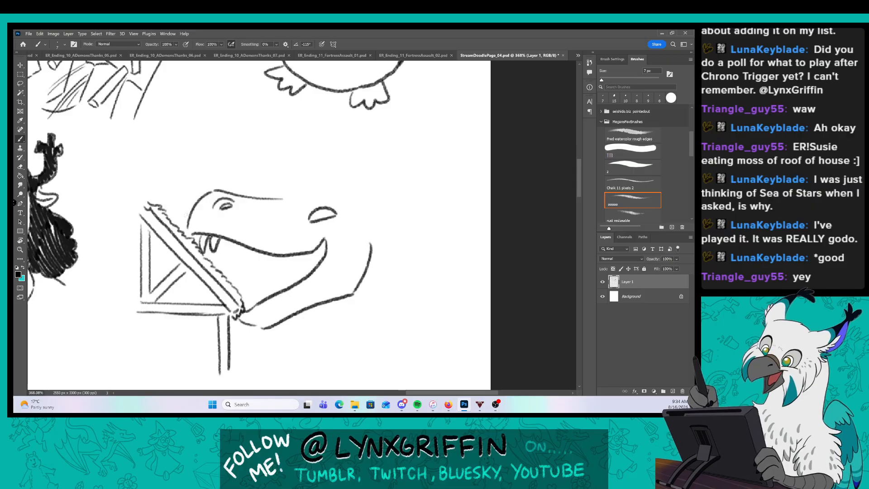
Add the cheek crease, upper and lower teeth, tongue and moss clumps to the creature's open mouth, and shade its interior black.
{"action": "left_click_drag", "start_coordinate": [305, 256], "coordinate": [313, 270]}
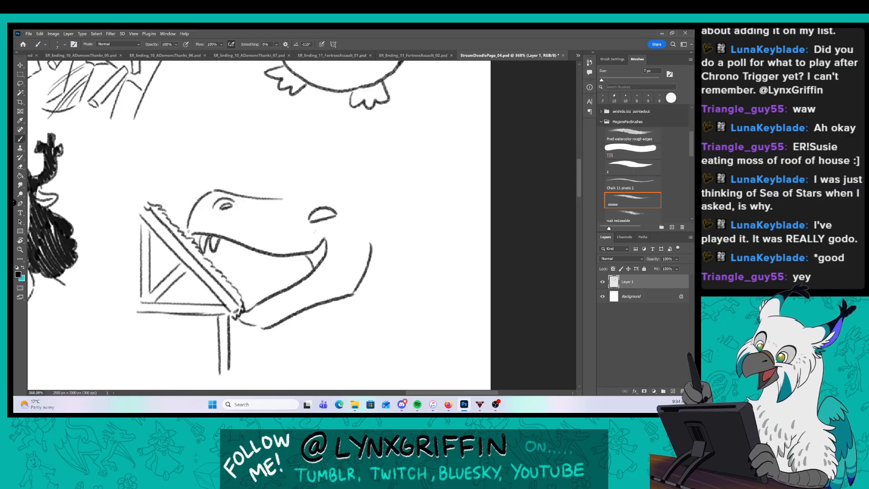
{"action": "left_click_drag", "start_coordinate": [318, 231], "coordinate": [335, 233]}
{"action": "left_click_drag", "start_coordinate": [244, 306], "coordinate": [270, 293]}
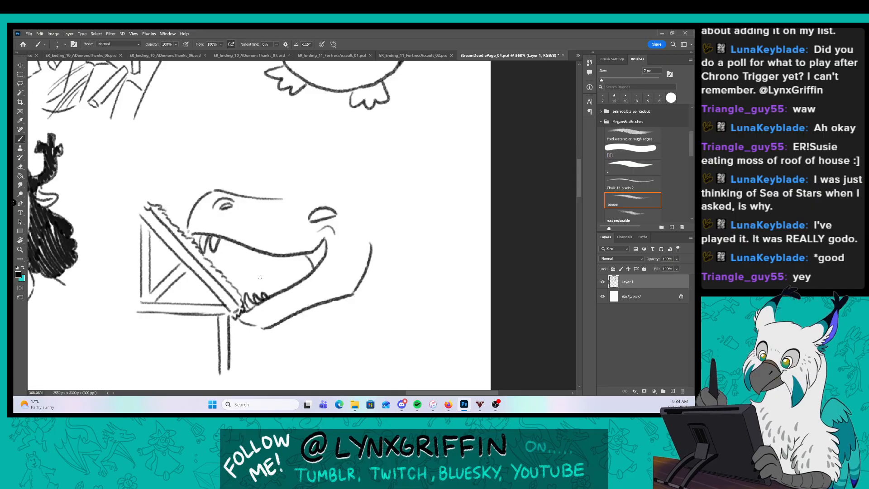
{"action": "left_click_drag", "start_coordinate": [219, 248], "coordinate": [238, 244]}
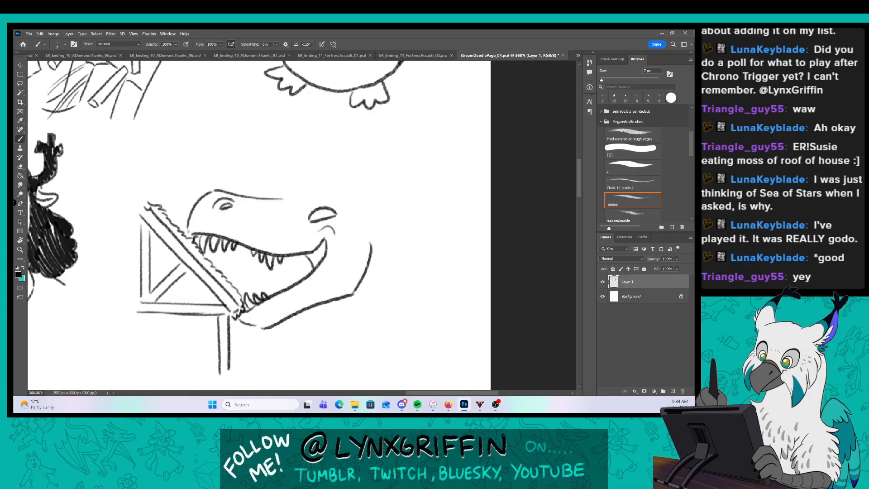
{"action": "mouse_move", "coordinate": [283, 258]}
{"action": "left_mouse_down"}
{"action": "mouse_move", "coordinate": [279, 283]}
{"action": "mouse_move", "coordinate": [300, 278]}
{"action": "mouse_move", "coordinate": [235, 276]}
{"action": "mouse_move", "coordinate": [250, 282]}
{"action": "mouse_move", "coordinate": [236, 297]}
{"action": "left_mouse_up"}
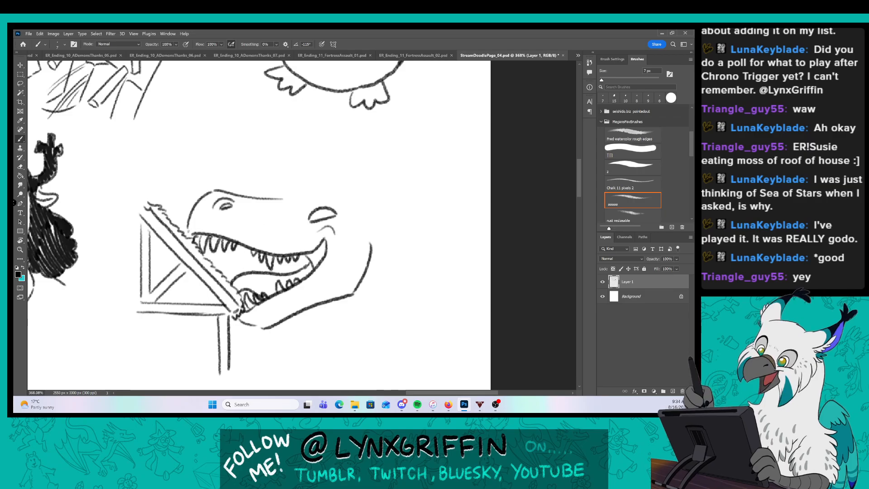
{"action": "left_click_drag", "start_coordinate": [220, 270], "coordinate": [244, 285]}
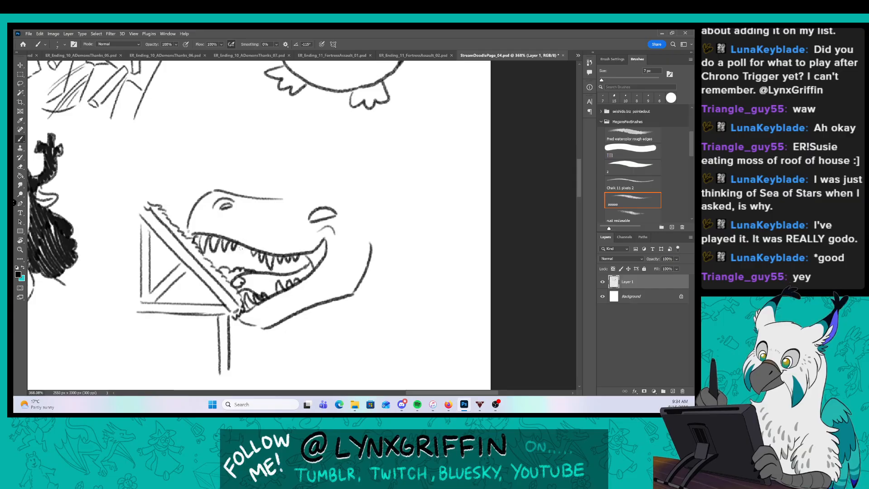
{"action": "mouse_move", "coordinate": [220, 246]}
{"action": "left_mouse_down"}
{"action": "mouse_move", "coordinate": [226, 256]}
{"action": "mouse_move", "coordinate": [237, 249]}
{"action": "left_mouse_up"}
{"action": "left_click_drag", "start_coordinate": [289, 262], "coordinate": [294, 274]}
{"action": "left_click_drag", "start_coordinate": [297, 259], "coordinate": [299, 273]}
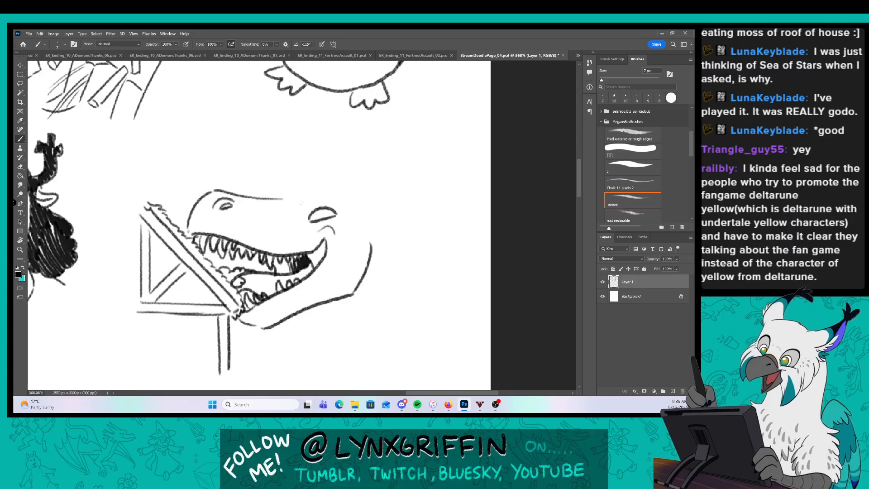
Strengthen the creature's chin line and draw long hair strands falling over its forehead and down the side of its face.
{"action": "left_click_drag", "start_coordinate": [250, 324], "coordinate": [266, 327]}
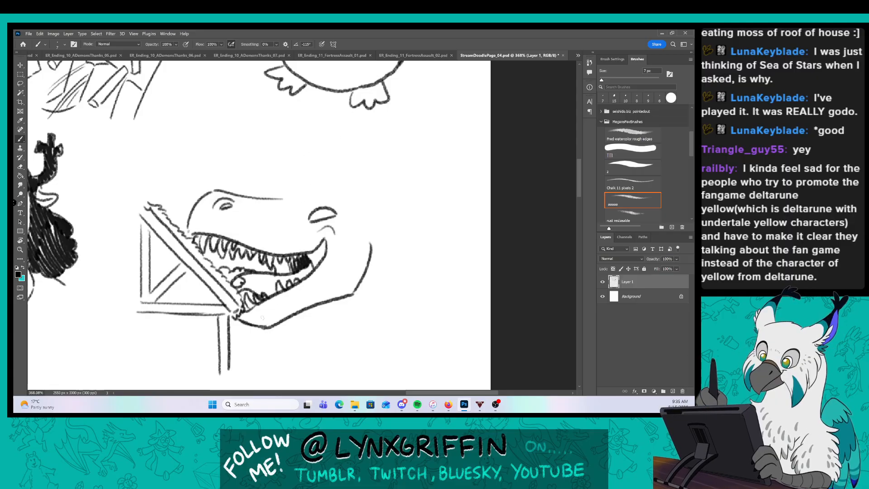
{"action": "left_click_drag", "start_coordinate": [283, 186], "coordinate": [293, 239]}
{"action": "mouse_move", "coordinate": [298, 199]}
{"action": "left_mouse_down"}
{"action": "mouse_move", "coordinate": [290, 250]}
{"action": "mouse_move", "coordinate": [297, 228]}
{"action": "left_mouse_up"}
{"action": "mouse_move", "coordinate": [312, 192]}
{"action": "left_mouse_down"}
{"action": "mouse_move", "coordinate": [293, 240]}
{"action": "mouse_move", "coordinate": [310, 213]}
{"action": "mouse_move", "coordinate": [341, 235]}
{"action": "left_mouse_up"}
{"action": "left_click_drag", "start_coordinate": [344, 206], "coordinate": [343, 271]}
{"action": "left_click_drag", "start_coordinate": [359, 199], "coordinate": [349, 270]}
{"action": "left_click_drag", "start_coordinate": [371, 203], "coordinate": [361, 262]}
{"action": "mouse_move", "coordinate": [376, 206]}
{"action": "left_mouse_down"}
{"action": "mouse_move", "coordinate": [363, 258]}
{"action": "mouse_move", "coordinate": [374, 210]}
{"action": "left_mouse_up"}
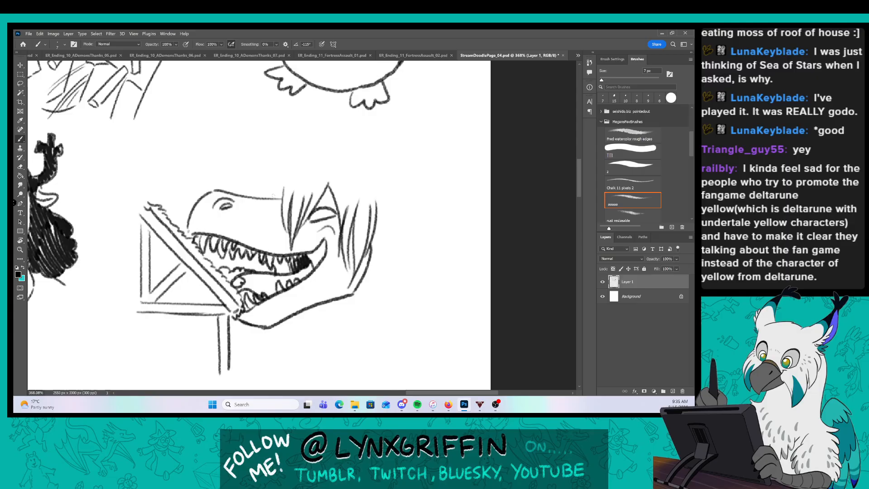
Draw the curve of the creature's head and back, and letter "CHOMP CHOMP" above its snout.
{"action": "mouse_move", "coordinate": [276, 191]}
{"action": "left_mouse_down"}
{"action": "mouse_move", "coordinate": [289, 177]}
{"action": "mouse_move", "coordinate": [397, 174]}
{"action": "mouse_move", "coordinate": [462, 262]}
{"action": "left_mouse_up"}
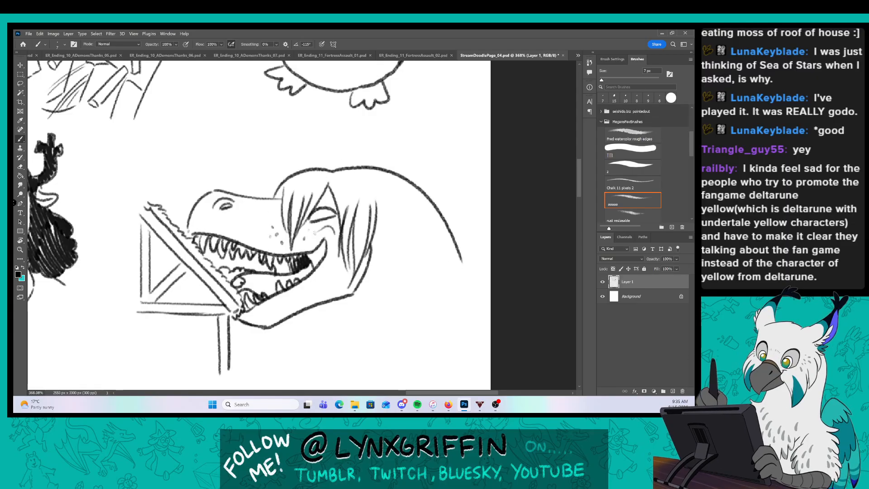
{"action": "left_click_drag", "start_coordinate": [193, 171], "coordinate": [192, 179]}
{"action": "left_click_drag", "start_coordinate": [196, 171], "coordinate": [207, 177]}
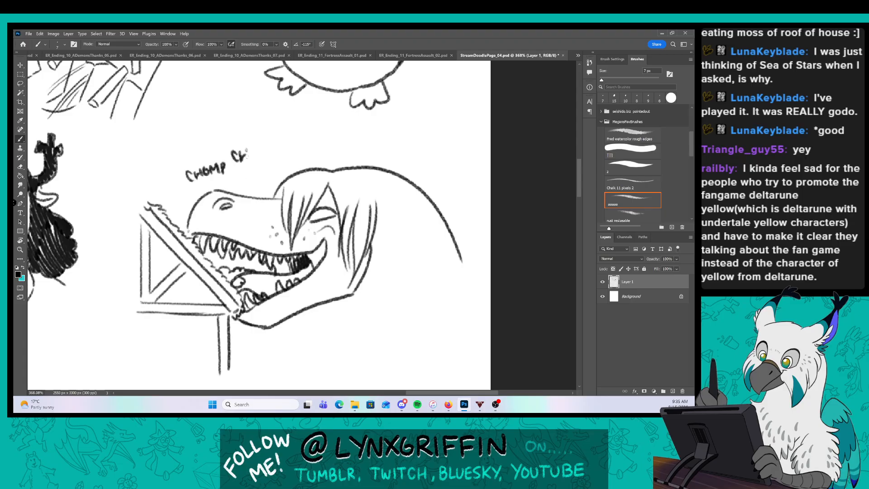
{"action": "left_click_drag", "start_coordinate": [258, 161], "coordinate": [270, 154]}
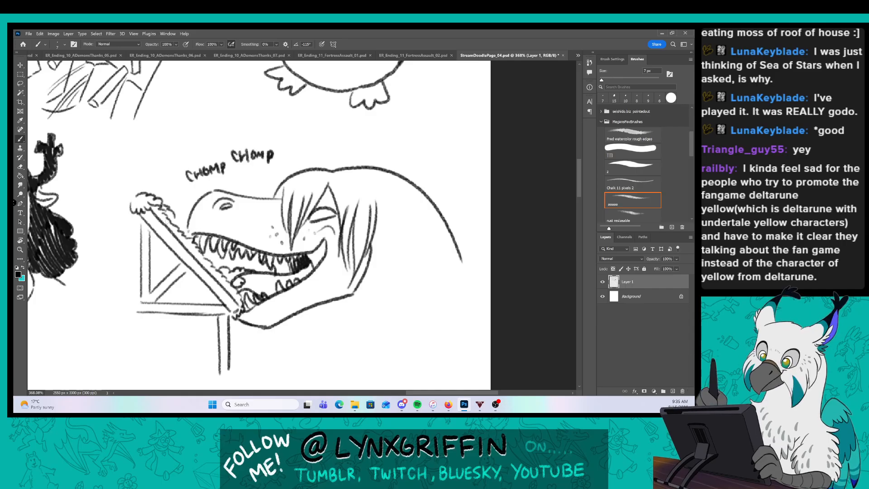
Draw long pointed mane strands hanging behind the creature's jaw and add the throat line below its chin.
{"action": "left_click_drag", "start_coordinate": [384, 267], "coordinate": [390, 307]}
{"action": "mouse_move", "coordinate": [388, 259]}
{"action": "left_mouse_down"}
{"action": "mouse_move", "coordinate": [394, 322]}
{"action": "mouse_move", "coordinate": [404, 338]}
{"action": "left_mouse_up"}
{"action": "left_click_drag", "start_coordinate": [403, 275], "coordinate": [409, 340]}
{"action": "left_click_drag", "start_coordinate": [407, 290], "coordinate": [415, 349]}
{"action": "left_click_drag", "start_coordinate": [427, 285], "coordinate": [432, 337]}
{"action": "left_click_drag", "start_coordinate": [432, 274], "coordinate": [439, 361]}
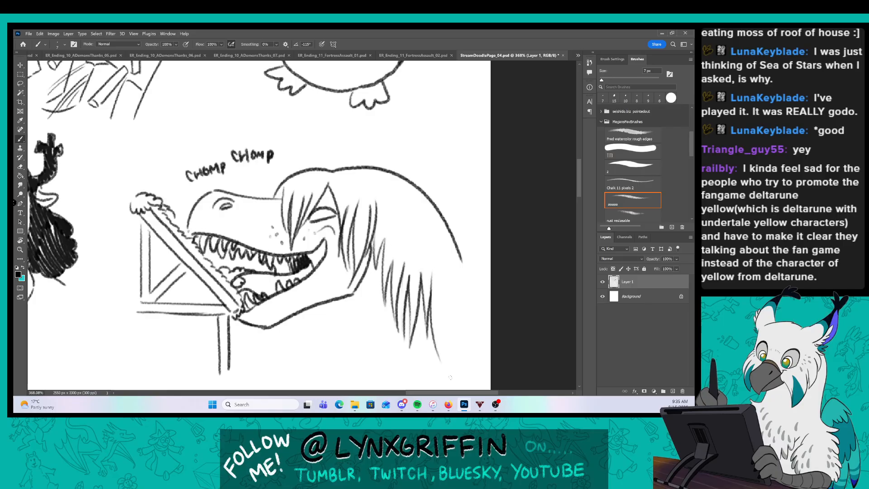
{"action": "left_click_drag", "start_coordinate": [436, 289], "coordinate": [445, 375]}
{"action": "left_click_drag", "start_coordinate": [441, 283], "coordinate": [455, 370]}
{"action": "left_click_drag", "start_coordinate": [456, 283], "coordinate": [461, 326]}
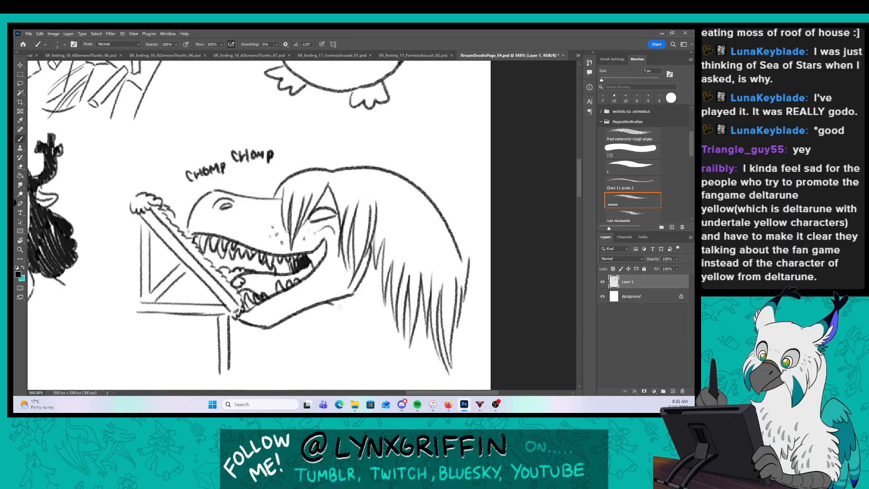
{"action": "left_click_drag", "start_coordinate": [343, 312], "coordinate": [385, 360]}
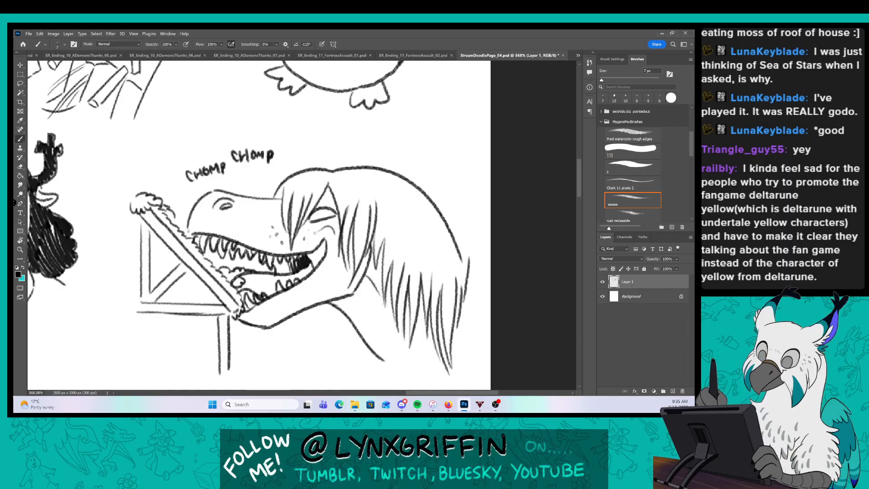
Lasso the whole roof-chomping doodle with its lettering, move it slightly up and to the left, and deselect it.
{"action": "key", "text": "z"}
{"action": "left_click_drag", "start_coordinate": [443, 221], "coordinate": [433, 224]}
{"action": "key", "text": "l"}
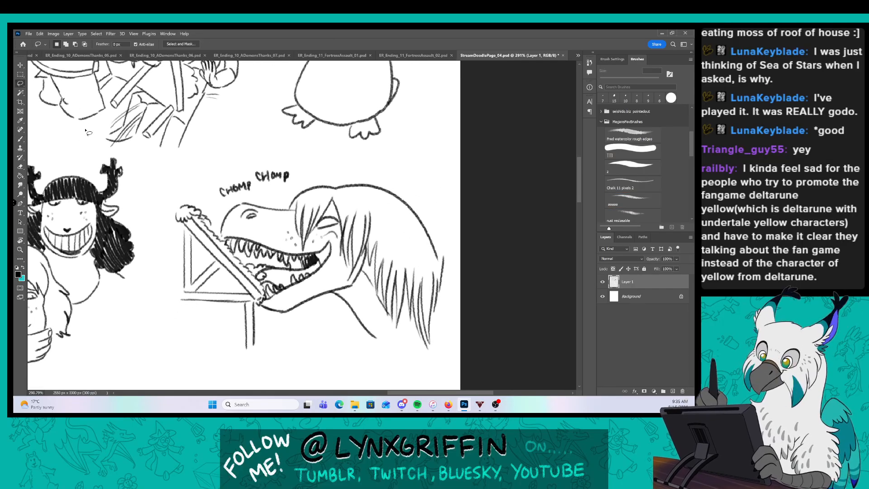
{"action": "mouse_move", "coordinate": [172, 333]}
{"action": "left_mouse_down"}
{"action": "mouse_move", "coordinate": [158, 290]}
{"action": "mouse_move", "coordinate": [359, 160]}
{"action": "mouse_move", "coordinate": [392, 381]}
{"action": "mouse_move", "coordinate": [184, 348]}
{"action": "left_mouse_up"}
{"action": "key", "text": "v"}
{"action": "left_click_drag", "start_coordinate": [390, 308], "coordinate": [373, 300]}
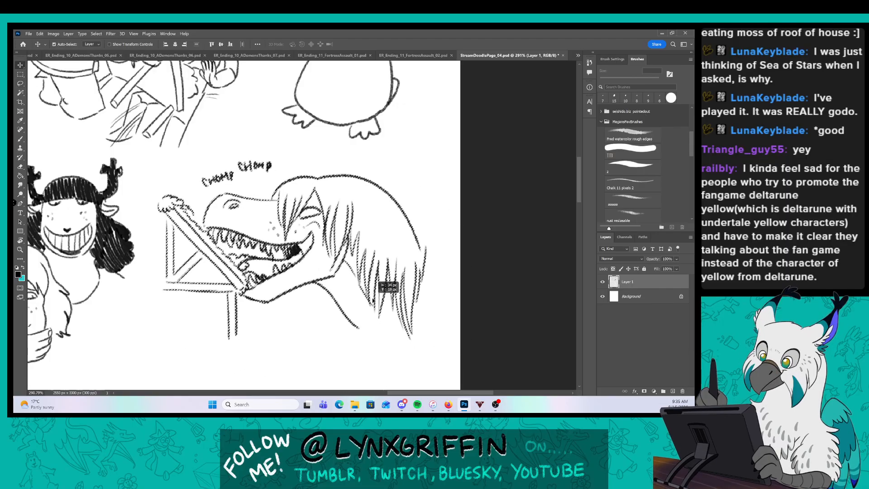
{"action": "key", "text": "ctrl+d"}
Save the doodle page, dock StreamDoodlePage_04.psd as a narrow strip at the side, and return to ER_Ending_10_ADemonsThanks_04.psd.
{"action": "key", "text": "z"}
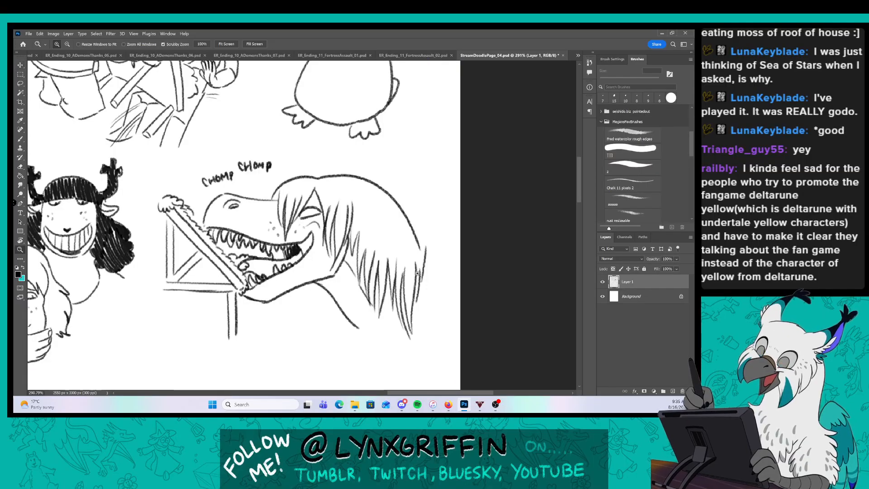
{"action": "left_click_drag", "start_coordinate": [417, 273], "coordinate": [387, 316]}
{"action": "key", "text": "ctrl"}
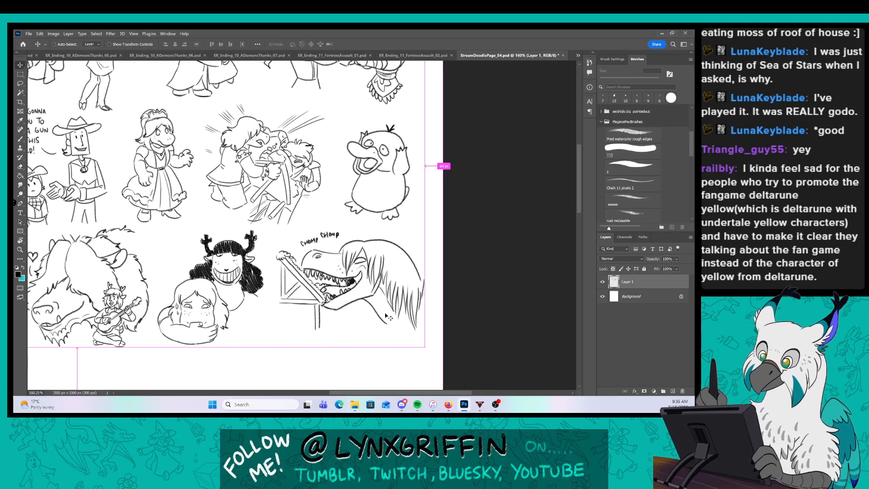
{"action": "key", "text": "ctrl+s"}
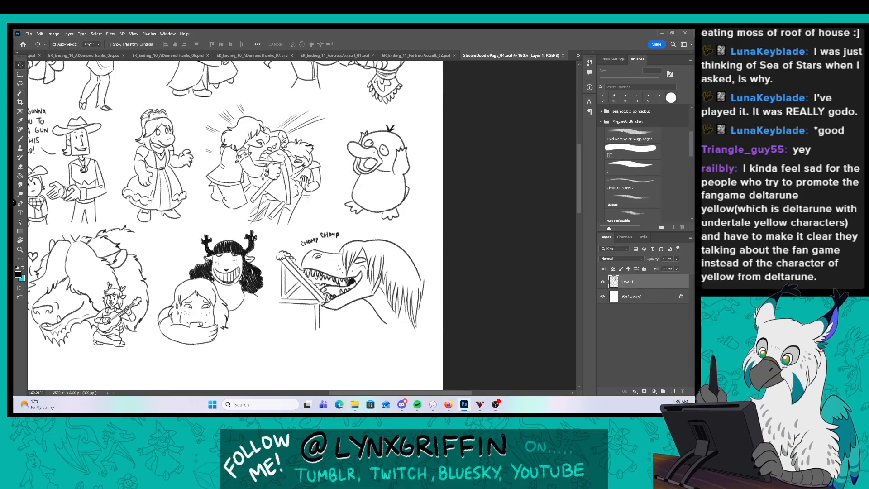
{"action": "left_click_drag", "start_coordinate": [510, 56], "coordinate": [34, 136]}
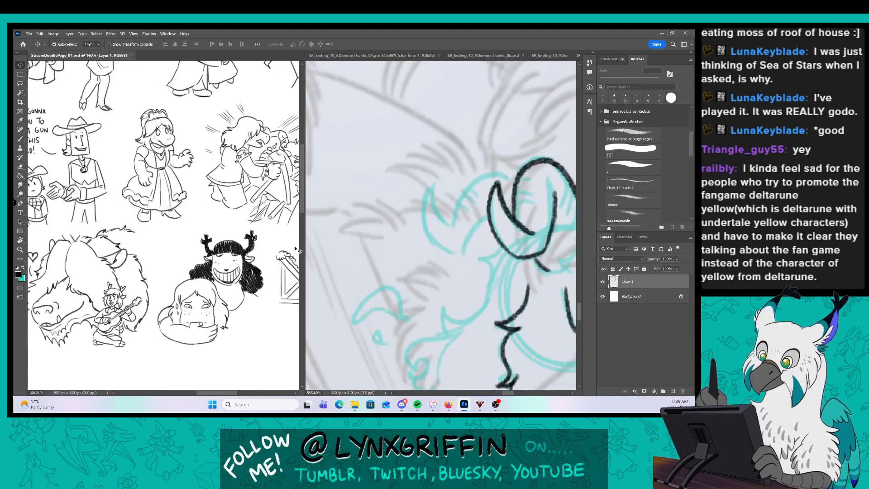
{"action": "left_click_drag", "start_coordinate": [304, 242], "coordinate": [43, 242]}
{"action": "left_click", "coordinate": [391, 190]}
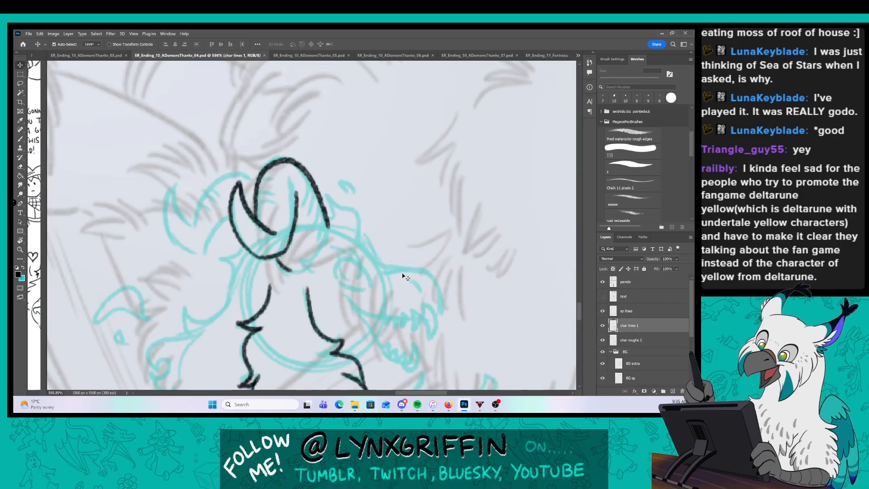
Ink the monster's second curved horn and its oval eye over the cyan sketch on the char lines 1 layer.
{"action": "scroll", "coordinate": [323, 274], "scroll_direction": "up", "scroll_amount": 3}
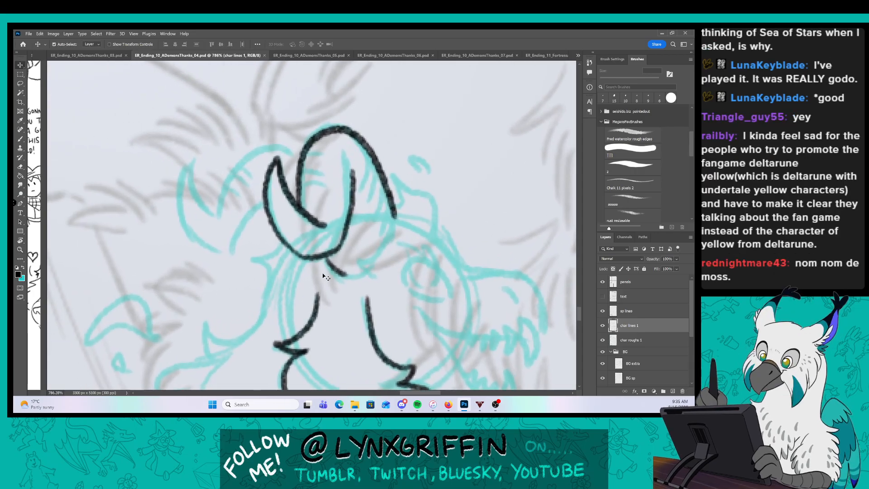
{"action": "left_click", "coordinate": [20, 139]}
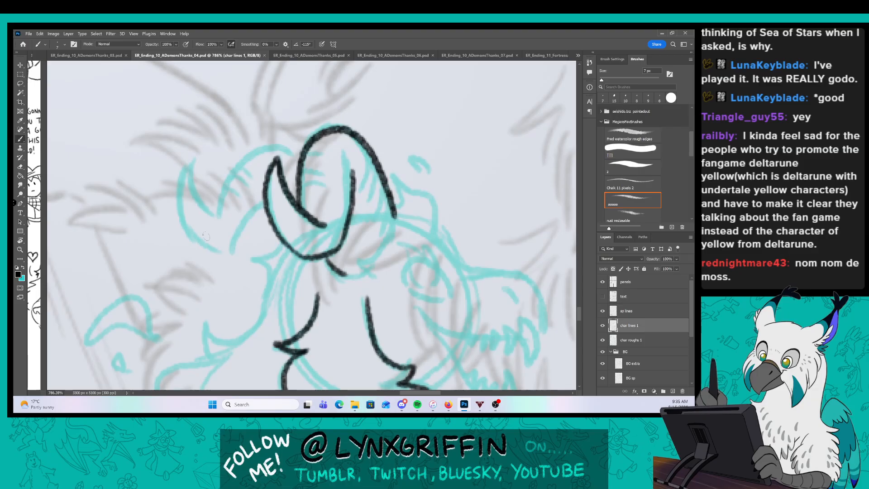
{"action": "mouse_move", "coordinate": [213, 249]}
{"action": "left_mouse_down"}
{"action": "mouse_move", "coordinate": [181, 213]}
{"action": "mouse_move", "coordinate": [195, 169]}
{"action": "left_mouse_up"}
{"action": "mouse_move", "coordinate": [195, 169]}
{"action": "left_mouse_down"}
{"action": "mouse_move", "coordinate": [225, 221]}
{"action": "mouse_move", "coordinate": [264, 203]}
{"action": "left_mouse_up"}
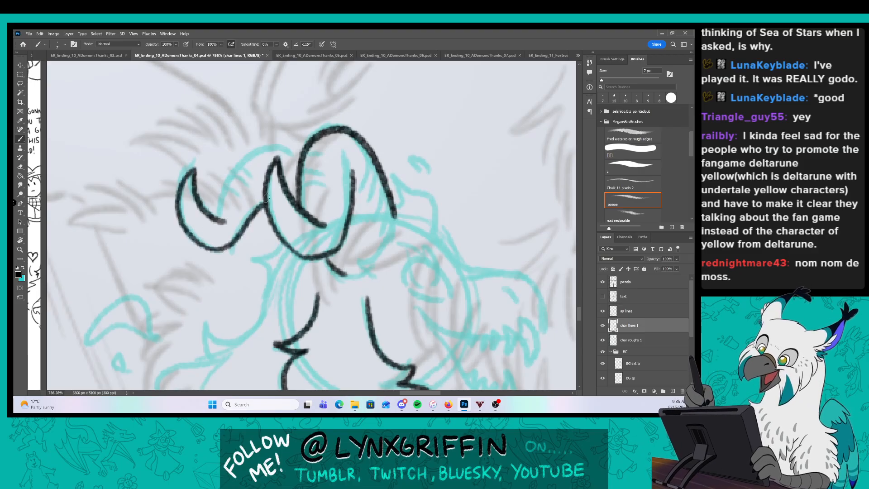
{"action": "mouse_move", "coordinate": [215, 217]}
{"action": "left_mouse_down"}
{"action": "mouse_move", "coordinate": [223, 194]}
{"action": "mouse_move", "coordinate": [306, 154]}
{"action": "mouse_move", "coordinate": [249, 104]}
{"action": "left_mouse_up"}
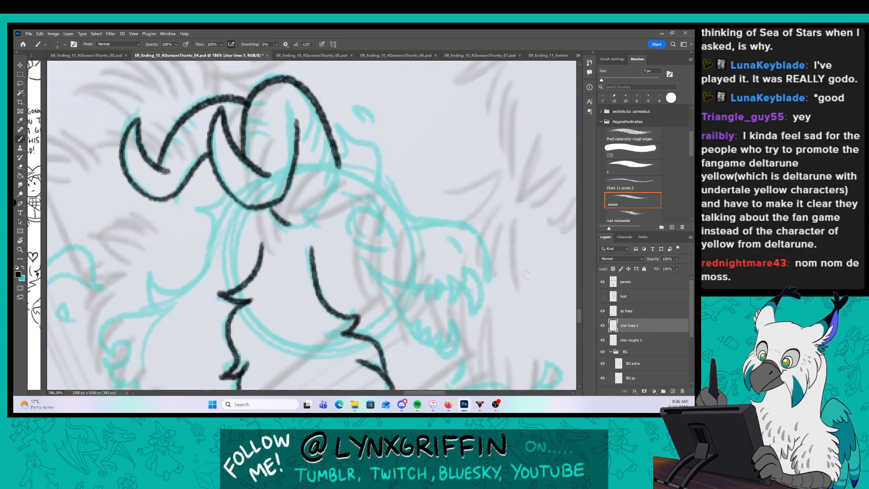
{"action": "mouse_move", "coordinate": [353, 236]}
{"action": "left_mouse_down"}
{"action": "mouse_move", "coordinate": [388, 248]}
{"action": "mouse_move", "coordinate": [362, 246]}
{"action": "left_mouse_up"}
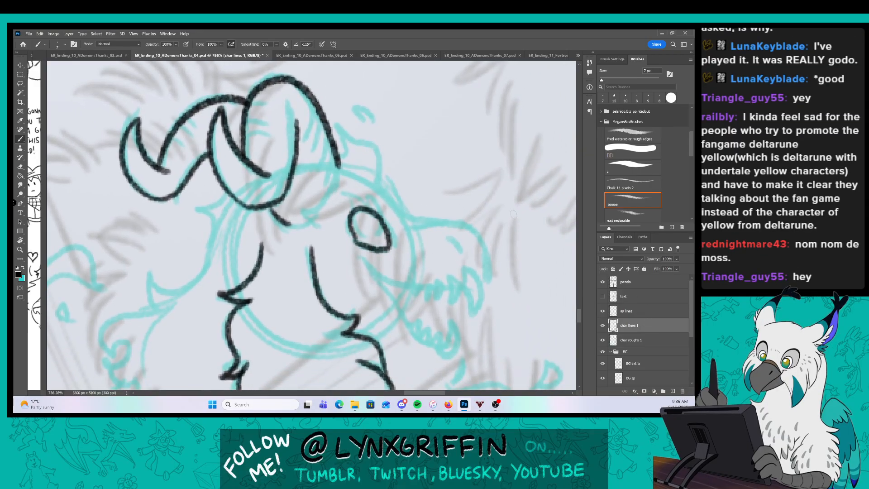
Ink the fur tuft below the front horn, the brow and snout outline, and the small detached accent on the sp lines layer.
{"action": "left_click", "coordinate": [635, 311]}
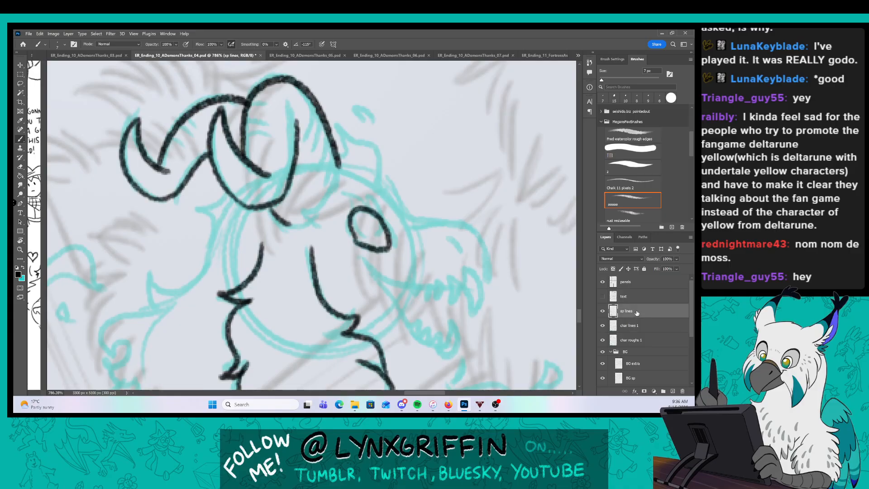
{"action": "left_click_drag", "start_coordinate": [292, 209], "coordinate": [337, 165]}
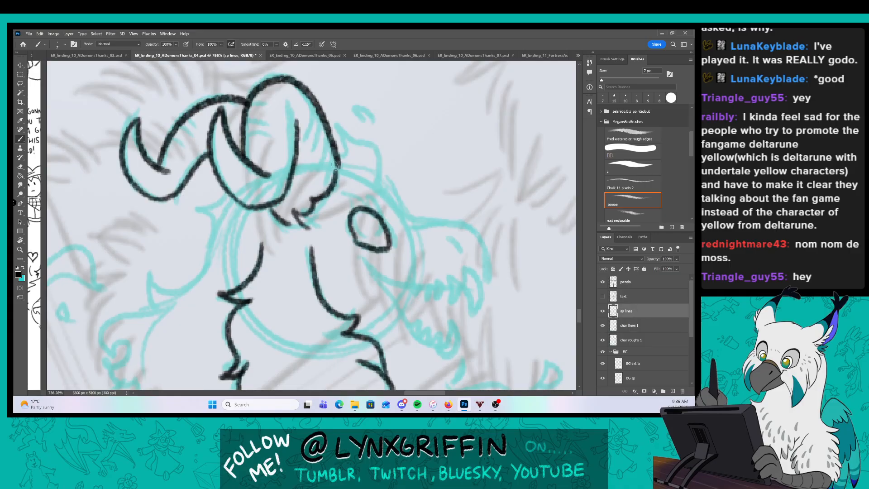
{"action": "mouse_move", "coordinate": [336, 128]}
{"action": "left_mouse_down"}
{"action": "mouse_move", "coordinate": [387, 183]}
{"action": "mouse_move", "coordinate": [402, 216]}
{"action": "mouse_move", "coordinate": [488, 254]}
{"action": "mouse_move", "coordinate": [482, 277]}
{"action": "left_mouse_up"}
{"action": "left_click_drag", "start_coordinate": [344, 102], "coordinate": [362, 125]}
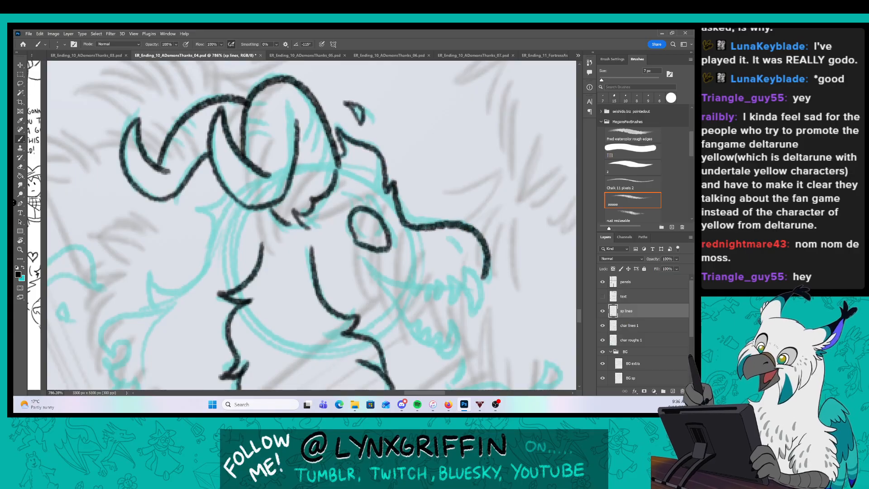
Ink the curling mane fur down the back of the monster's neck and the detached spike and small mark behind it.
{"action": "left_click_drag", "start_coordinate": [289, 201], "coordinate": [344, 156]}
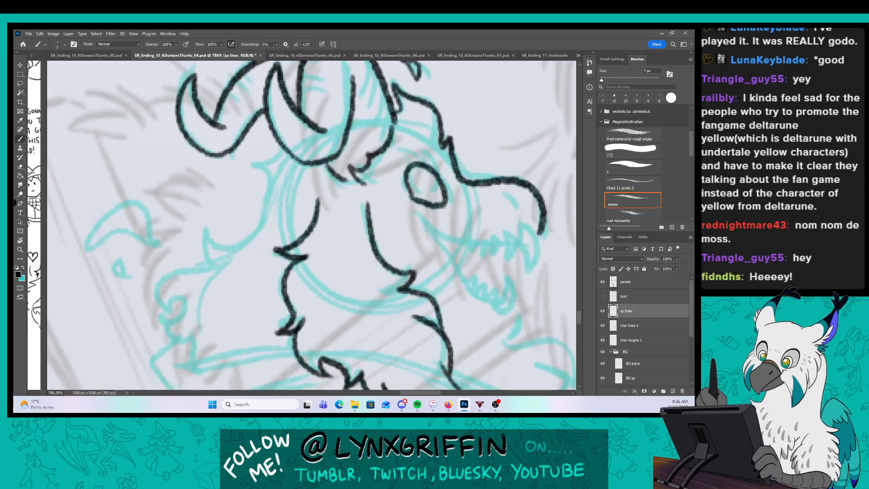
{"action": "left_click_drag", "start_coordinate": [277, 154], "coordinate": [259, 199]}
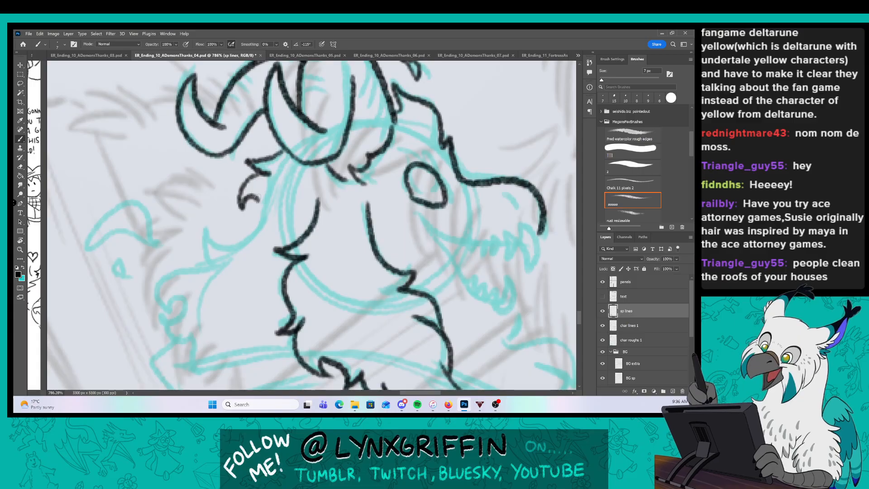
{"action": "mouse_move", "coordinate": [259, 200]}
{"action": "left_mouse_down"}
{"action": "mouse_move", "coordinate": [163, 312]}
{"action": "mouse_move", "coordinate": [190, 327]}
{"action": "mouse_move", "coordinate": [194, 355]}
{"action": "left_mouse_up"}
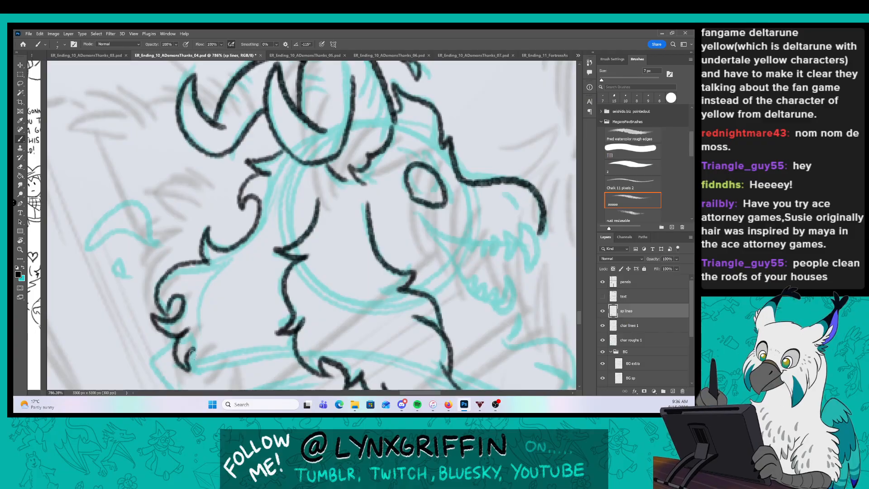
{"action": "mouse_move", "coordinate": [154, 245]}
{"action": "left_mouse_down"}
{"action": "mouse_move", "coordinate": [91, 250]}
{"action": "mouse_move", "coordinate": [154, 242]}
{"action": "mouse_move", "coordinate": [109, 274]}
{"action": "left_mouse_up"}
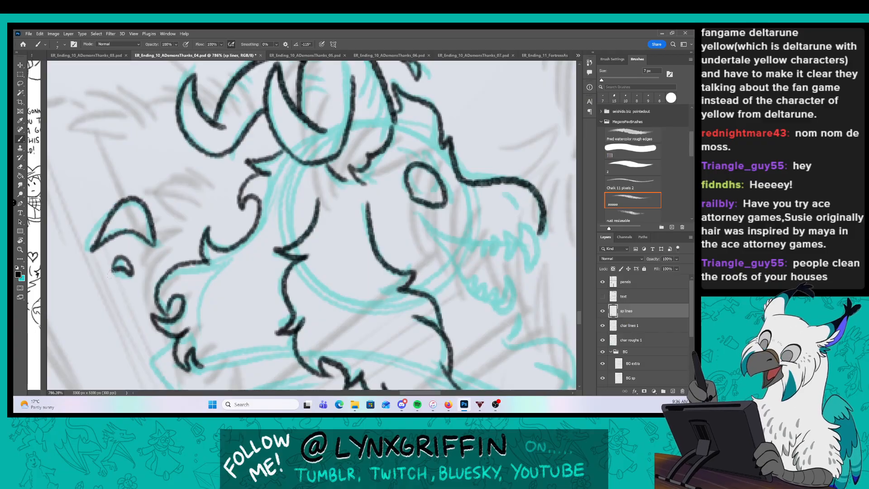
Ink the monster's upper and lower rows of teeth on the char lines 1 layer.
{"action": "left_click_drag", "start_coordinate": [442, 338], "coordinate": [416, 332]}
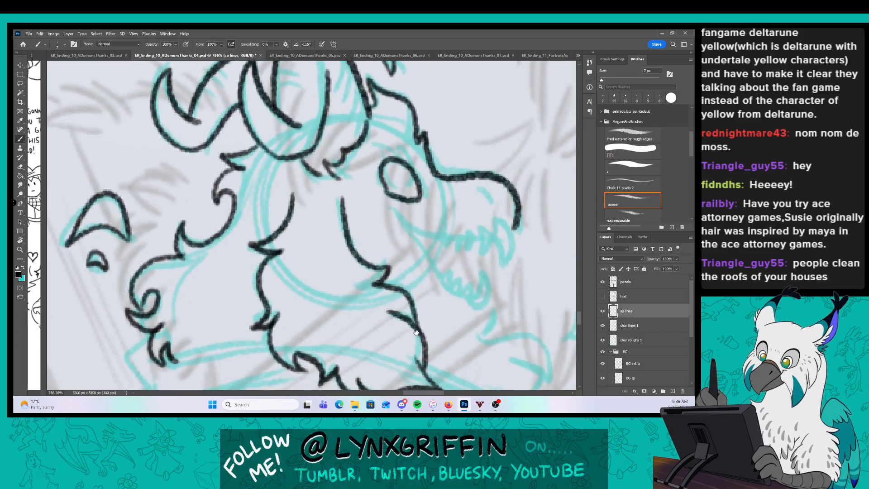
{"action": "left_click", "coordinate": [647, 327]}
{"action": "mouse_move", "coordinate": [425, 177]}
{"action": "left_mouse_down"}
{"action": "mouse_move", "coordinate": [414, 226]}
{"action": "mouse_move", "coordinate": [407, 210]}
{"action": "left_mouse_up"}
{"action": "left_click_drag", "start_coordinate": [401, 187], "coordinate": [393, 204]}
{"action": "left_click_drag", "start_coordinate": [409, 186], "coordinate": [397, 218]}
{"action": "mouse_move", "coordinate": [394, 187]}
{"action": "left_mouse_down"}
{"action": "mouse_move", "coordinate": [382, 216]}
{"action": "mouse_move", "coordinate": [370, 215]}
{"action": "left_mouse_up"}
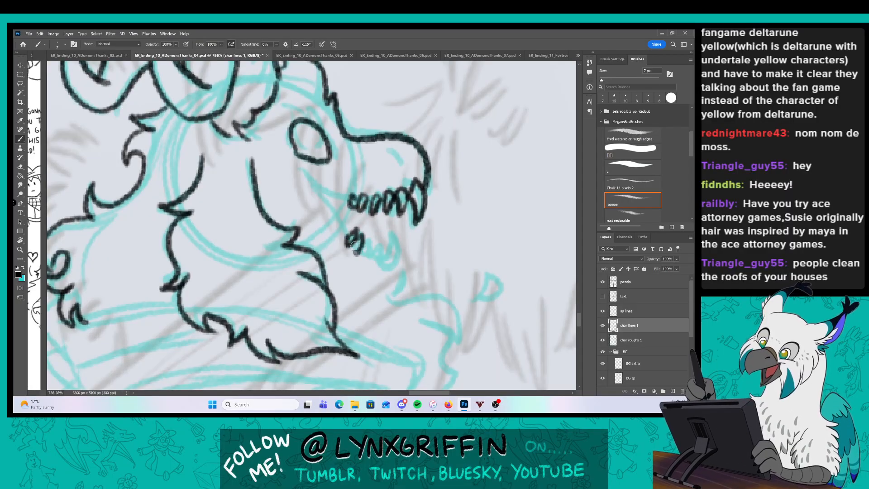
{"action": "left_click_drag", "start_coordinate": [397, 236], "coordinate": [382, 268]}
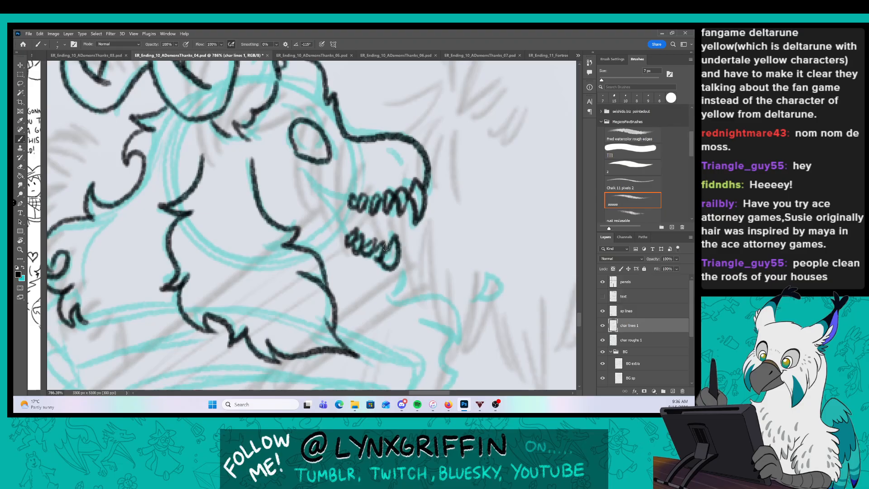
Ink the corner and inner edges of the open mouth and the nostril on the sp lines layer.
{"action": "left_click", "coordinate": [645, 341]}
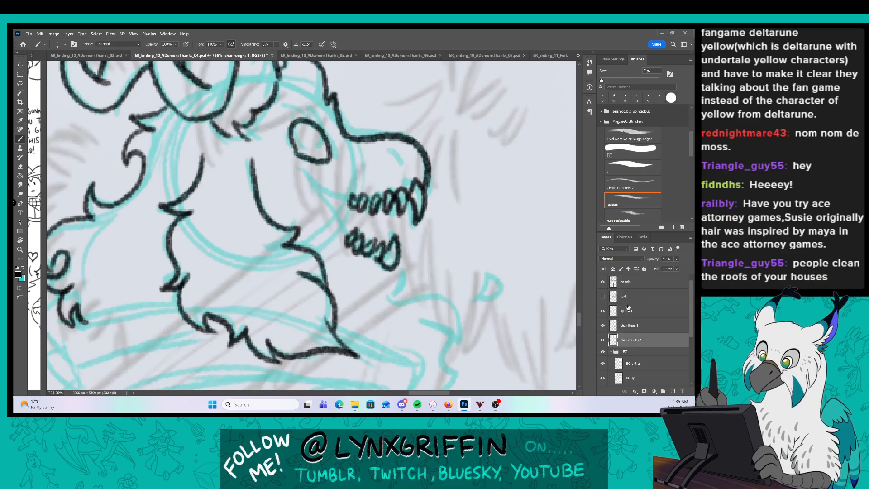
{"action": "left_click", "coordinate": [628, 309]}
{"action": "mouse_move", "coordinate": [332, 196]}
{"action": "left_mouse_down"}
{"action": "mouse_move", "coordinate": [308, 177]}
{"action": "mouse_move", "coordinate": [347, 238]}
{"action": "left_mouse_up"}
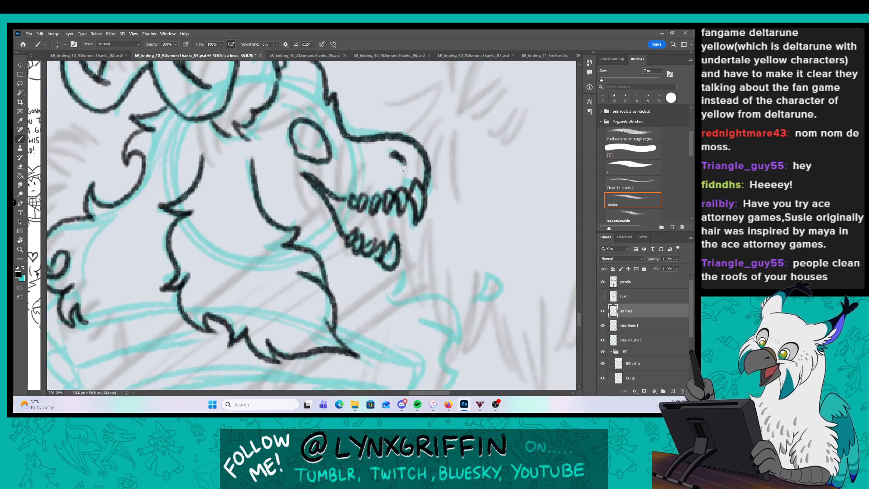
Ink the chin, the rounded fur tuft below it with its lower edge, and the small detached mark in front.
{"action": "left_click_drag", "start_coordinate": [443, 305], "coordinate": [400, 247]}
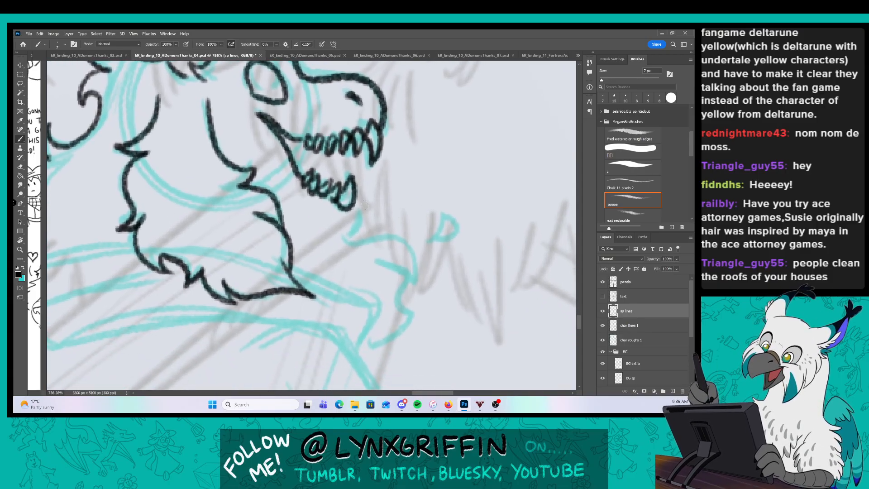
{"action": "mouse_move", "coordinate": [355, 206]}
{"action": "left_mouse_down"}
{"action": "mouse_move", "coordinate": [353, 238]}
{"action": "mouse_move", "coordinate": [411, 271]}
{"action": "left_mouse_up"}
{"action": "mouse_move", "coordinate": [392, 258]}
{"action": "left_mouse_down"}
{"action": "mouse_move", "coordinate": [411, 273]}
{"action": "mouse_move", "coordinate": [419, 317]}
{"action": "mouse_move", "coordinate": [368, 349]}
{"action": "left_mouse_up"}
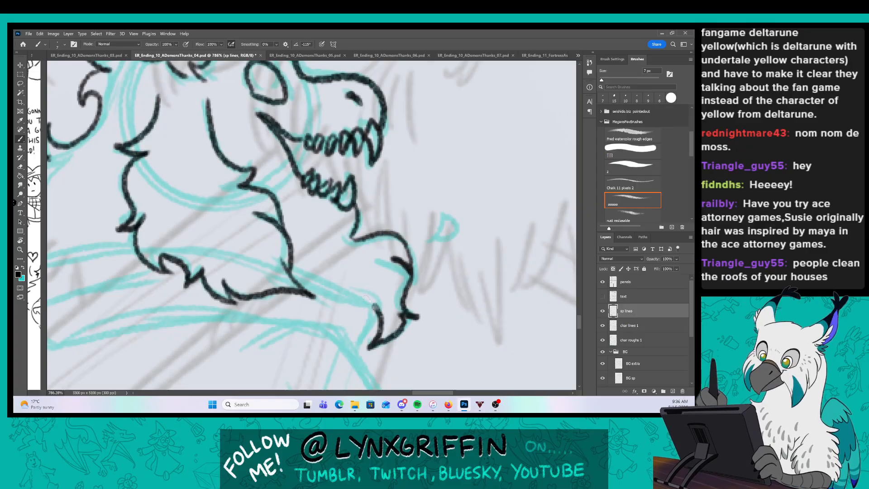
{"action": "left_click_drag", "start_coordinate": [290, 272], "coordinate": [362, 300]}
{"action": "left_click_drag", "start_coordinate": [428, 244], "coordinate": [432, 239]}
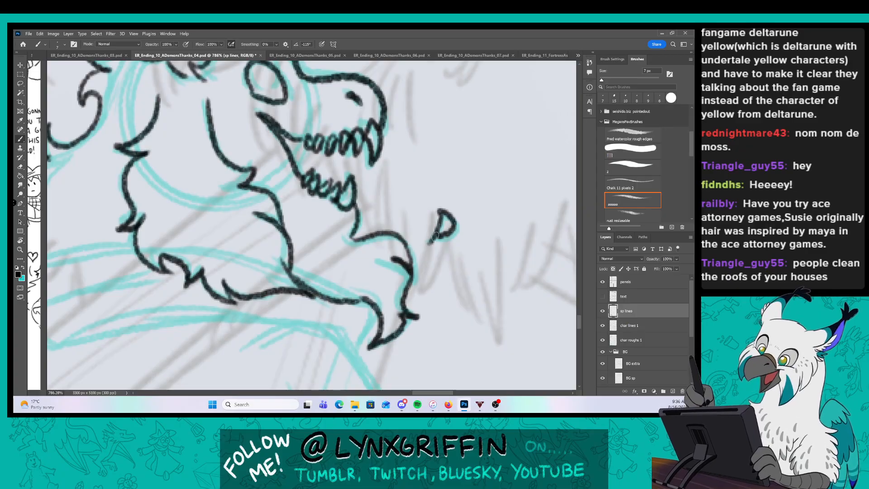
Ink the curved overlapping bands beneath the monster's mane on the char lines 1 layer.
{"action": "left_click_drag", "start_coordinate": [242, 312], "coordinate": [427, 287]}
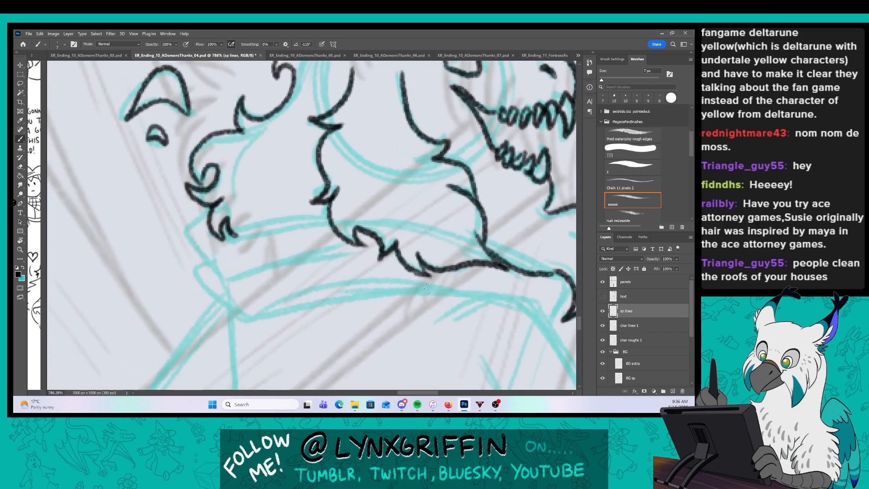
{"action": "left_click", "coordinate": [650, 327]}
{"action": "left_click_drag", "start_coordinate": [214, 235], "coordinate": [330, 220]}
{"action": "left_click_drag", "start_coordinate": [397, 275], "coordinate": [299, 297]}
{"action": "mouse_move", "coordinate": [138, 239]}
{"action": "left_mouse_down"}
{"action": "mouse_move", "coordinate": [174, 293]}
{"action": "mouse_move", "coordinate": [260, 264]}
{"action": "left_mouse_up"}
{"action": "left_click_drag", "start_coordinate": [203, 287], "coordinate": [282, 270]}
{"action": "mouse_move", "coordinate": [153, 277]}
{"action": "left_mouse_down"}
{"action": "mouse_move", "coordinate": [173, 321]}
{"action": "mouse_move", "coordinate": [188, 323]}
{"action": "mouse_move", "coordinate": [308, 297]}
{"action": "mouse_move", "coordinate": [324, 300]}
{"action": "mouse_move", "coordinate": [291, 298]}
{"action": "mouse_move", "coordinate": [372, 303]}
{"action": "left_mouse_up"}
{"action": "mouse_move", "coordinate": [420, 325]}
{"action": "left_mouse_down"}
{"action": "mouse_move", "coordinate": [430, 288]}
{"action": "mouse_move", "coordinate": [394, 237]}
{"action": "mouse_move", "coordinate": [363, 223]}
{"action": "left_mouse_up"}
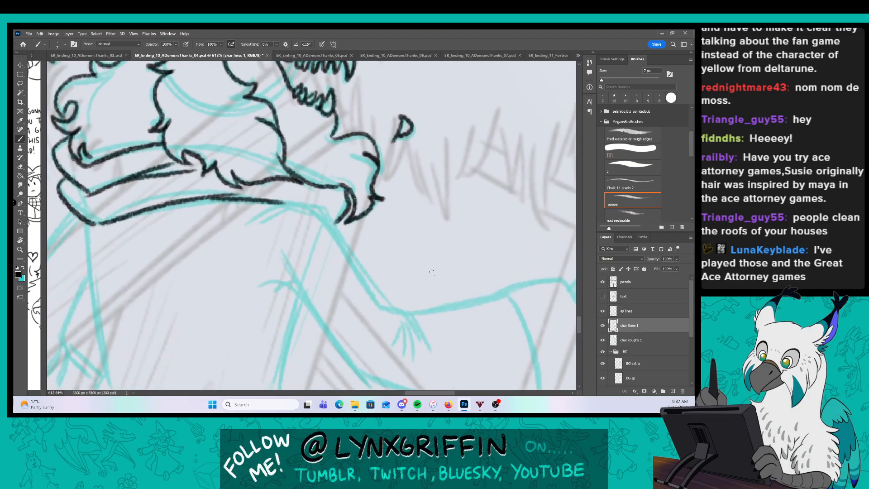
Ink the monster's outstretched sleeve with its elbow creases and the wide folded cuff on the char lines 1 layer.
{"action": "mouse_move", "coordinate": [431, 272]}
{"action": "left_mouse_down"}
{"action": "mouse_move", "coordinate": [413, 321]}
{"action": "mouse_move", "coordinate": [297, 278]}
{"action": "left_mouse_up"}
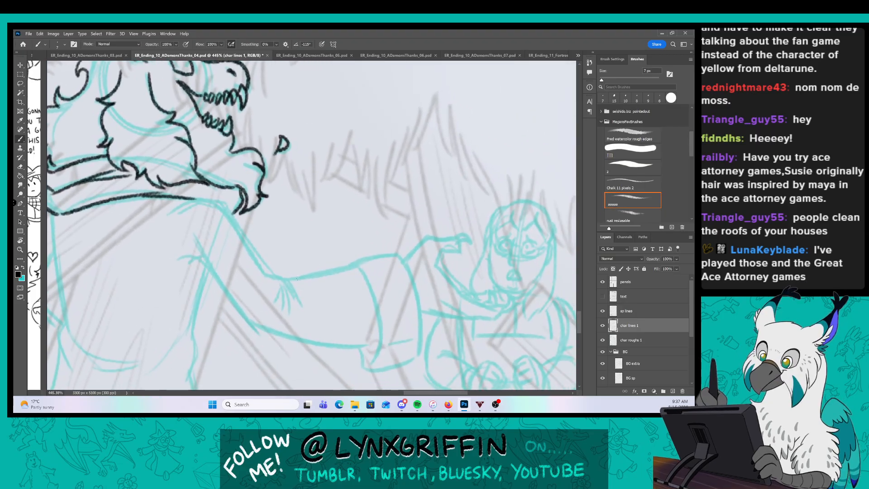
{"action": "mouse_move", "coordinate": [183, 204]}
{"action": "left_mouse_down"}
{"action": "mouse_move", "coordinate": [220, 207]}
{"action": "mouse_move", "coordinate": [291, 299]}
{"action": "mouse_move", "coordinate": [274, 307]}
{"action": "left_mouse_up"}
{"action": "mouse_move", "coordinate": [190, 254]}
{"action": "left_mouse_down"}
{"action": "mouse_move", "coordinate": [253, 326]}
{"action": "mouse_move", "coordinate": [349, 345]}
{"action": "left_mouse_up"}
{"action": "mouse_move", "coordinate": [273, 281]}
{"action": "left_mouse_down"}
{"action": "mouse_move", "coordinate": [360, 263]}
{"action": "mouse_move", "coordinate": [377, 269]}
{"action": "mouse_move", "coordinate": [324, 256]}
{"action": "mouse_move", "coordinate": [302, 345]}
{"action": "left_mouse_up"}
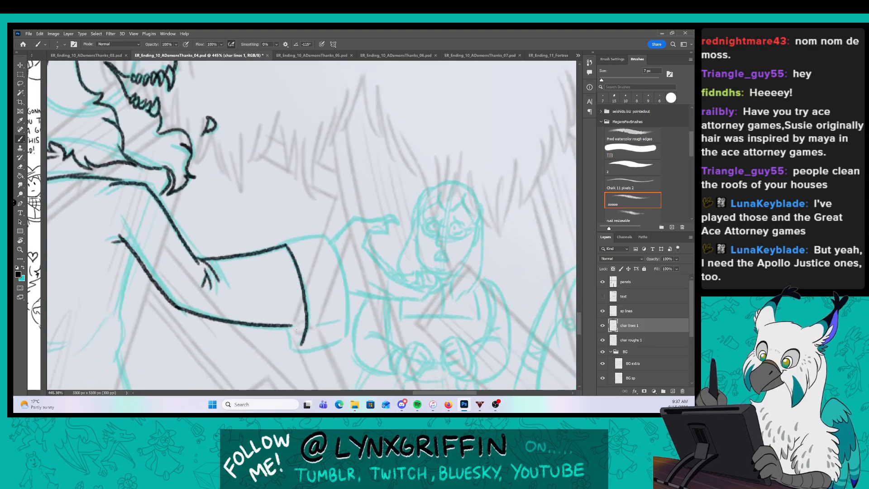
{"action": "mouse_move", "coordinate": [277, 245]}
{"action": "left_mouse_down"}
{"action": "mouse_move", "coordinate": [327, 235]}
{"action": "mouse_move", "coordinate": [349, 297]}
{"action": "mouse_move", "coordinate": [345, 344]}
{"action": "left_mouse_up"}
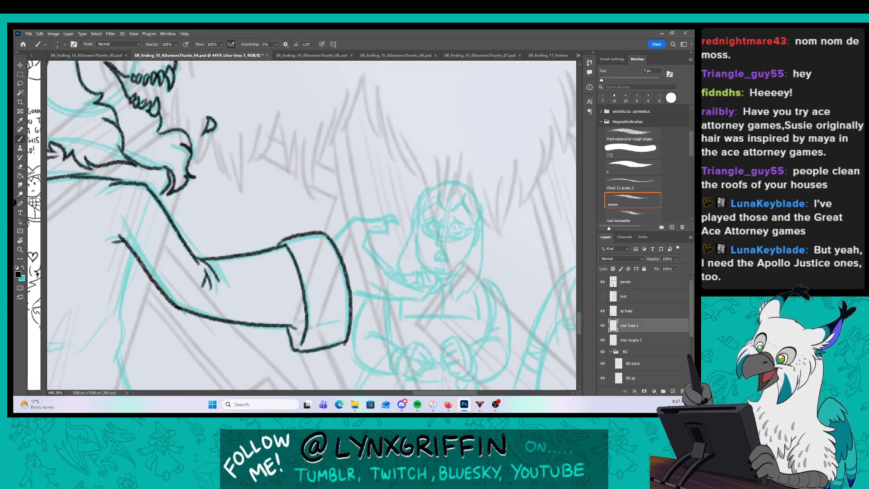
Ink both sides of the monster's torso and the fabric folds at its waist.
{"action": "mouse_move", "coordinate": [266, 295]}
{"action": "left_mouse_down"}
{"action": "mouse_move", "coordinate": [371, 271]}
{"action": "mouse_move", "coordinate": [449, 239]}
{"action": "left_mouse_up"}
{"action": "mouse_move", "coordinate": [162, 136]}
{"action": "left_mouse_down"}
{"action": "mouse_move", "coordinate": [194, 298]}
{"action": "mouse_move", "coordinate": [255, 276]}
{"action": "left_mouse_up"}
{"action": "mouse_move", "coordinate": [317, 196]}
{"action": "left_mouse_down"}
{"action": "mouse_move", "coordinate": [299, 299]}
{"action": "mouse_move", "coordinate": [259, 306]}
{"action": "mouse_move", "coordinate": [302, 316]}
{"action": "mouse_move", "coordinate": [328, 225]}
{"action": "mouse_move", "coordinate": [345, 253]}
{"action": "mouse_move", "coordinate": [306, 238]}
{"action": "mouse_move", "coordinate": [289, 204]}
{"action": "left_mouse_up"}
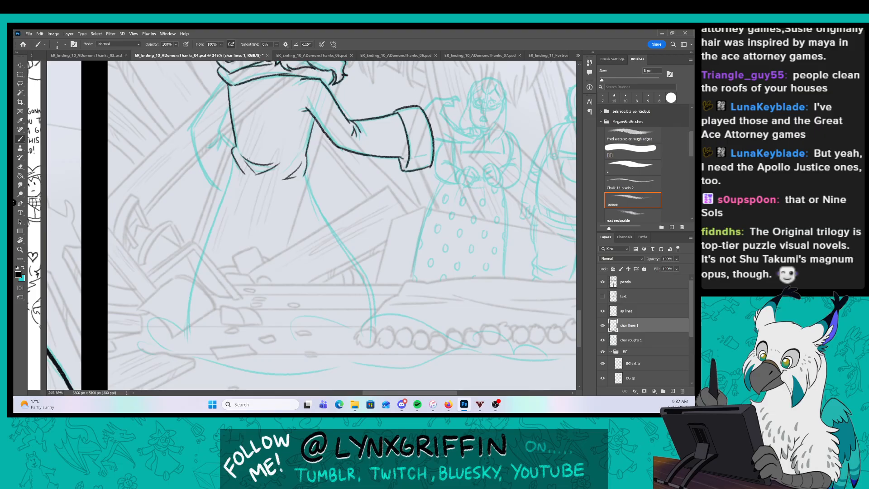
Ink the flaring side edges of the monster's robe below the waist and its hem spreading over the ground.
{"action": "mouse_move", "coordinate": [236, 159]}
{"action": "left_mouse_down"}
{"action": "mouse_move", "coordinate": [186, 287]}
{"action": "mouse_move", "coordinate": [185, 333]}
{"action": "left_mouse_up"}
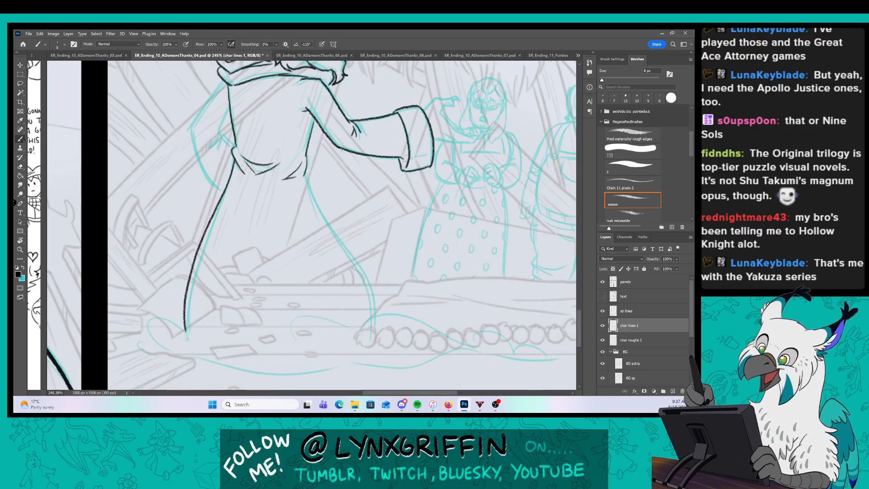
{"action": "left_click_drag", "start_coordinate": [304, 176], "coordinate": [371, 328]}
{"action": "left_click_drag", "start_coordinate": [185, 330], "coordinate": [160, 323]}
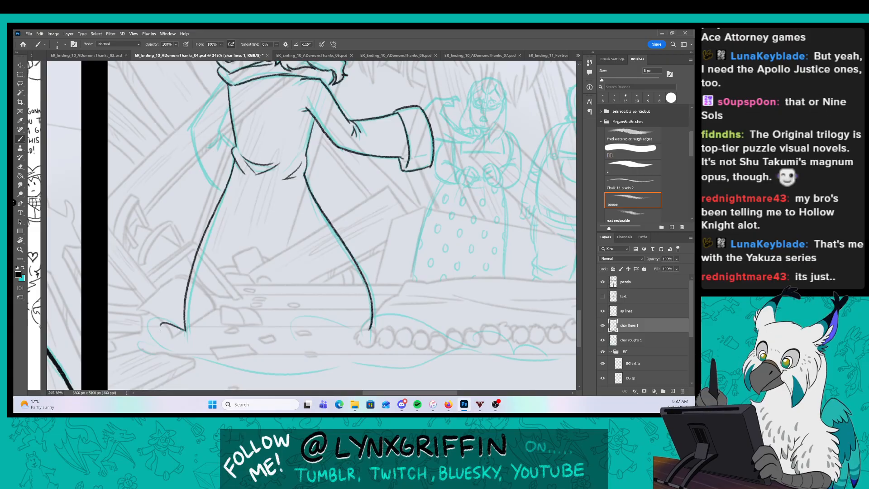
{"action": "mouse_move", "coordinate": [195, 358]}
{"action": "left_mouse_down"}
{"action": "mouse_move", "coordinate": [326, 373]}
{"action": "mouse_move", "coordinate": [360, 355]}
{"action": "mouse_move", "coordinate": [385, 323]}
{"action": "mouse_move", "coordinate": [457, 344]}
{"action": "mouse_move", "coordinate": [392, 344]}
{"action": "mouse_move", "coordinate": [365, 335]}
{"action": "left_mouse_up"}
{"action": "mouse_move", "coordinate": [259, 340]}
{"action": "left_mouse_down"}
{"action": "mouse_move", "coordinate": [308, 346]}
{"action": "mouse_move", "coordinate": [416, 329]}
{"action": "left_mouse_up"}
{"action": "left_click_drag", "start_coordinate": [352, 335], "coordinate": [429, 334]}
Ink the monster's other arm, bent at its side, with the creases at the inner elbow.
{"action": "left_click_drag", "start_coordinate": [265, 232], "coordinate": [392, 263]}
{"action": "key", "text": "z"}
{"action": "left_click_drag", "start_coordinate": [275, 161], "coordinate": [302, 161]}
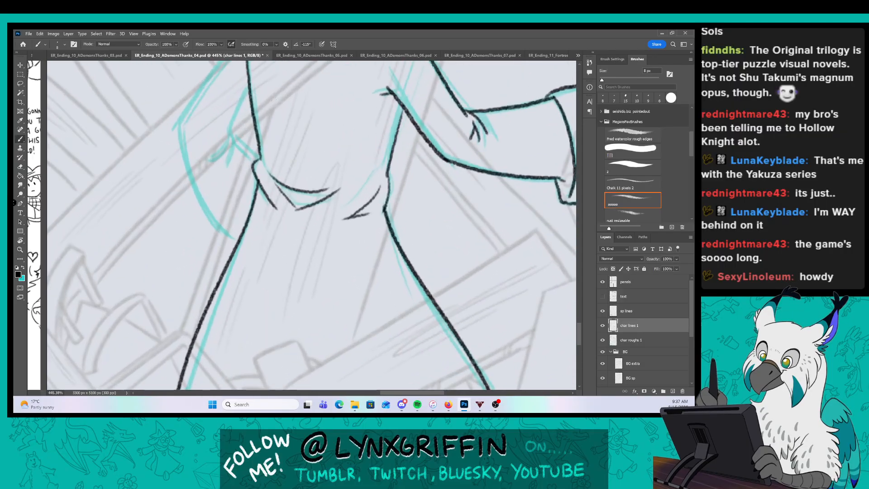
{"action": "left_click_drag", "start_coordinate": [257, 139], "coordinate": [269, 244]}
{"action": "mouse_move", "coordinate": [250, 145]}
{"action": "left_mouse_down"}
{"action": "mouse_move", "coordinate": [195, 234]}
{"action": "mouse_move", "coordinate": [252, 341]}
{"action": "left_mouse_up"}
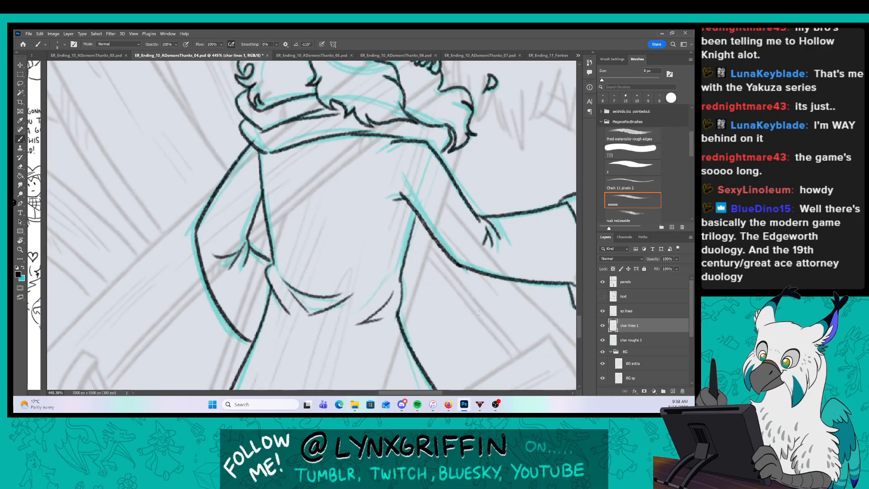
Ink the top edge of the monster's open hand on the sp lines layer and the uppermost clawed finger on char lines 1.
{"action": "left_click_drag", "start_coordinate": [488, 306], "coordinate": [289, 343]}
{"action": "key", "text": "z"}
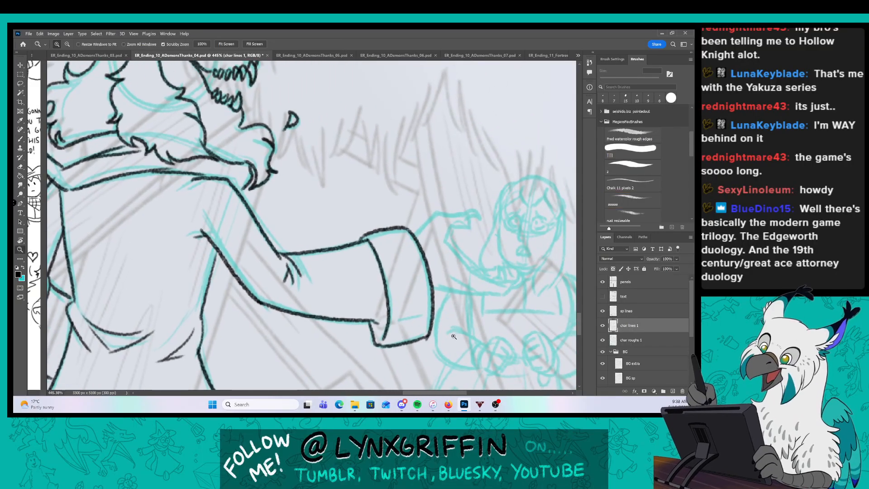
{"action": "left_click_drag", "start_coordinate": [453, 337], "coordinate": [429, 336]}
{"action": "key", "text": "b"}
{"action": "left_click_drag", "start_coordinate": [541, 340], "coordinate": [397, 346]}
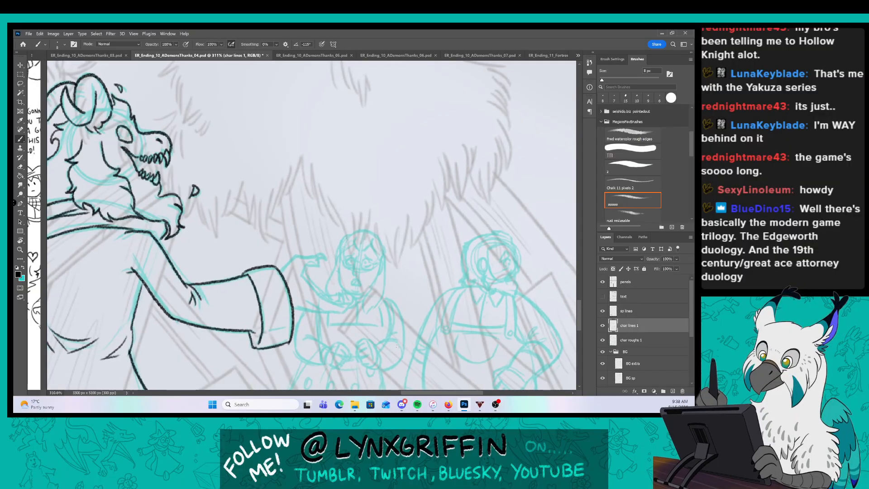
{"action": "left_click", "coordinate": [643, 309]}
{"action": "scroll", "coordinate": [346, 307], "scroll_direction": "up", "scroll_amount": 3}
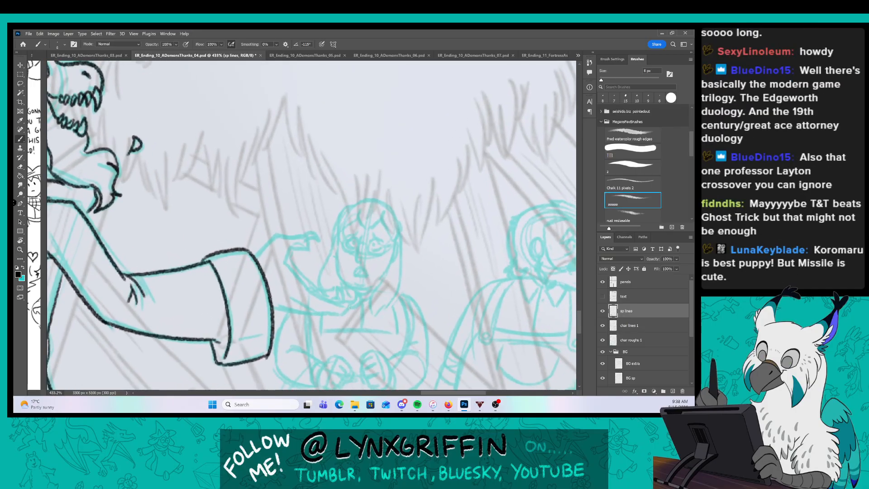
{"action": "scroll", "coordinate": [312, 269], "scroll_direction": "up", "scroll_amount": 5}
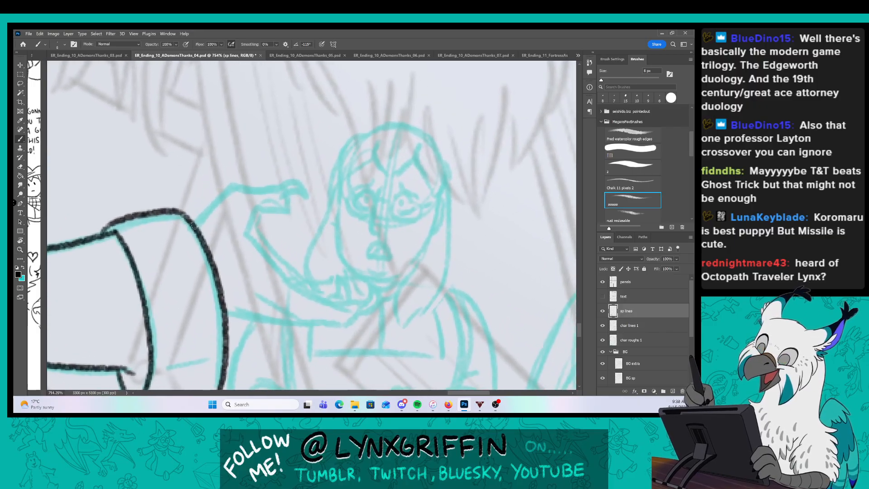
{"action": "mouse_move", "coordinate": [194, 225]}
{"action": "left_mouse_down"}
{"action": "mouse_move", "coordinate": [234, 186]}
{"action": "mouse_move", "coordinate": [288, 187]}
{"action": "left_mouse_up"}
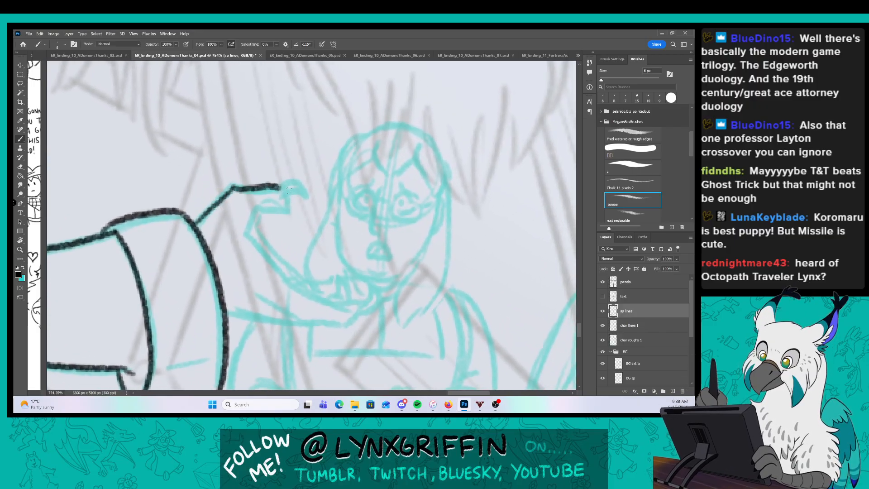
{"action": "left_click", "coordinate": [633, 326]}
{"action": "mouse_move", "coordinate": [279, 186]}
{"action": "left_mouse_down"}
{"action": "mouse_move", "coordinate": [259, 214]}
{"action": "mouse_move", "coordinate": [249, 236]}
{"action": "left_mouse_up"}
Ink the inner palm curve and the lower edge of the monster's hand on the sp lines layer.
{"action": "left_click", "coordinate": [645, 314]}
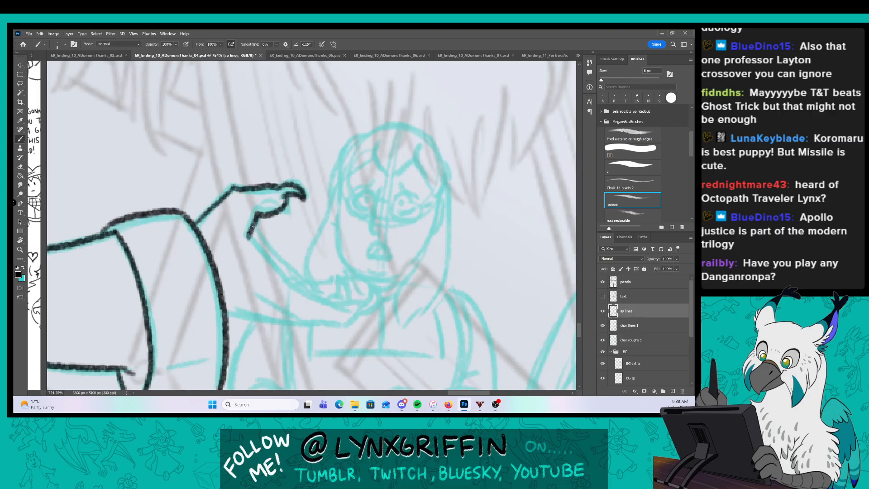
{"action": "mouse_move", "coordinate": [250, 235]}
{"action": "left_mouse_down"}
{"action": "mouse_move", "coordinate": [293, 287]}
{"action": "mouse_move", "coordinate": [335, 306]}
{"action": "mouse_move", "coordinate": [363, 304]}
{"action": "mouse_move", "coordinate": [308, 322]}
{"action": "mouse_move", "coordinate": [270, 301]}
{"action": "mouse_move", "coordinate": [301, 320]}
{"action": "left_mouse_up"}
{"action": "left_click_drag", "start_coordinate": [225, 316], "coordinate": [276, 323]}
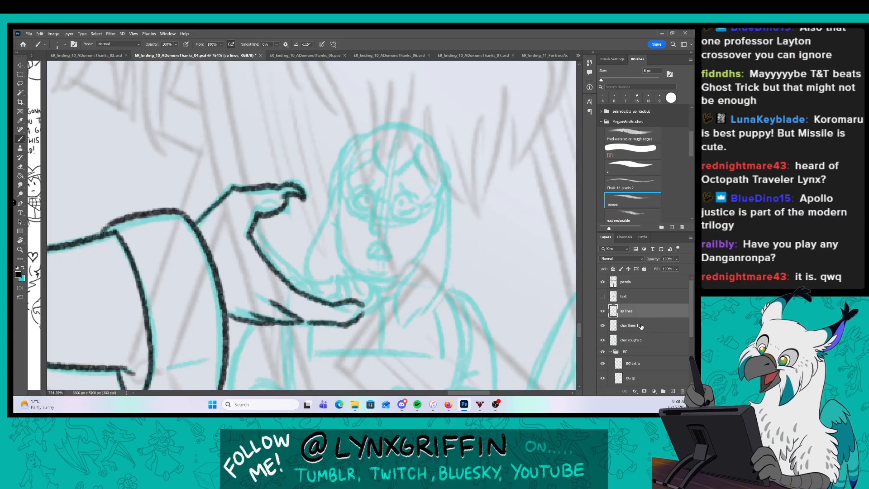
Ink the curved claws on the hand's lower fingers on the char lines 1 layer.
{"action": "key", "text": "alt+bracketleft"}
{"action": "left_click_drag", "start_coordinate": [369, 285], "coordinate": [362, 311]}
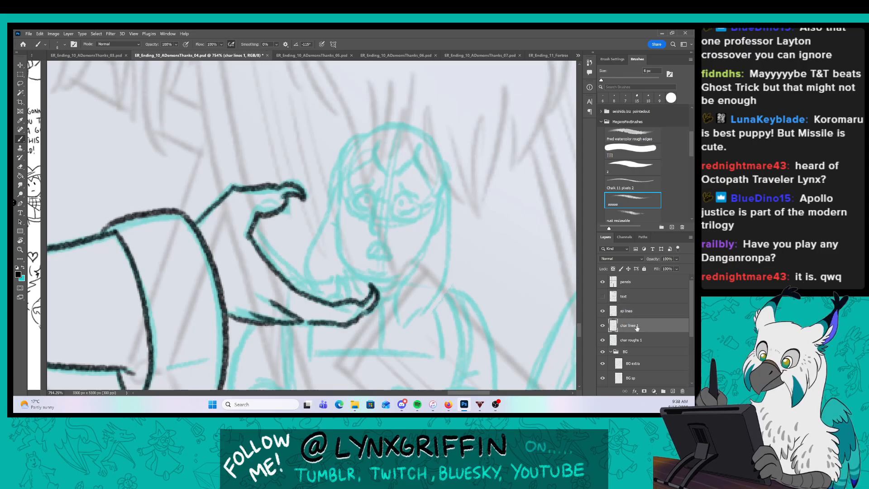
{"action": "mouse_move", "coordinate": [337, 275]}
{"action": "left_mouse_down"}
{"action": "mouse_move", "coordinate": [349, 299]}
{"action": "mouse_move", "coordinate": [316, 295]}
{"action": "left_mouse_up"}
Ink the crown and parted fringe of the long-haired figure beside the monster's hand on the sp lines layer.
{"action": "key", "text": "alt+bracketright"}
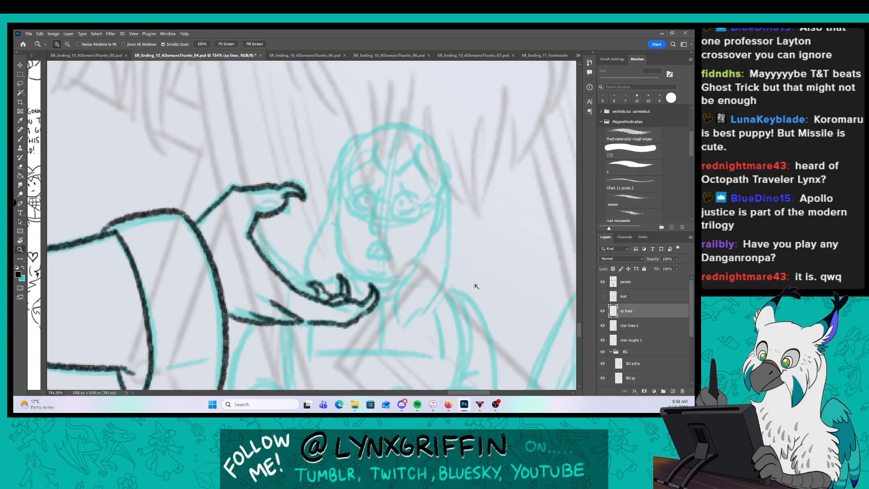
{"action": "scroll", "coordinate": [331, 297], "scroll_direction": "down", "scroll_amount": 5}
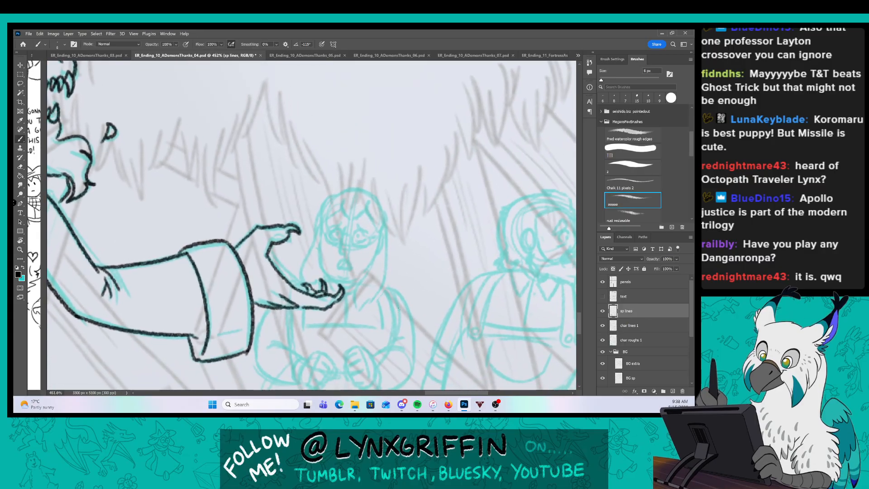
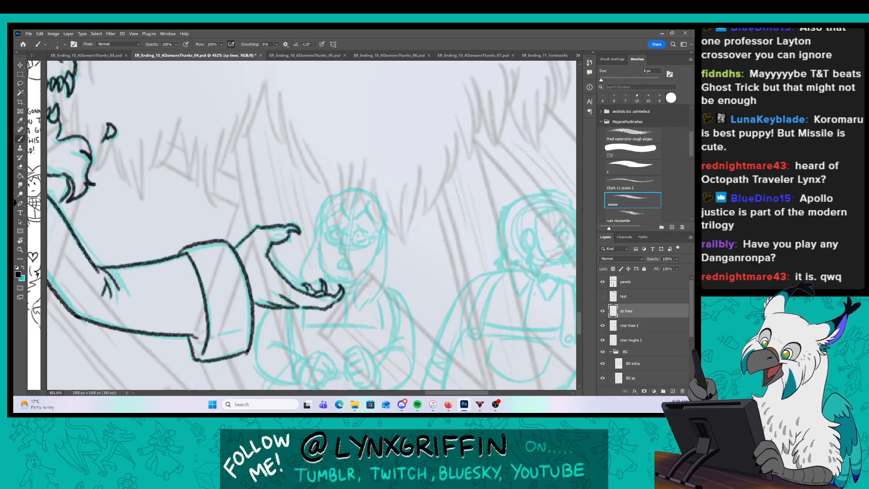
{"action": "scroll", "coordinate": [343, 234], "scroll_direction": "up", "scroll_amount": 5}
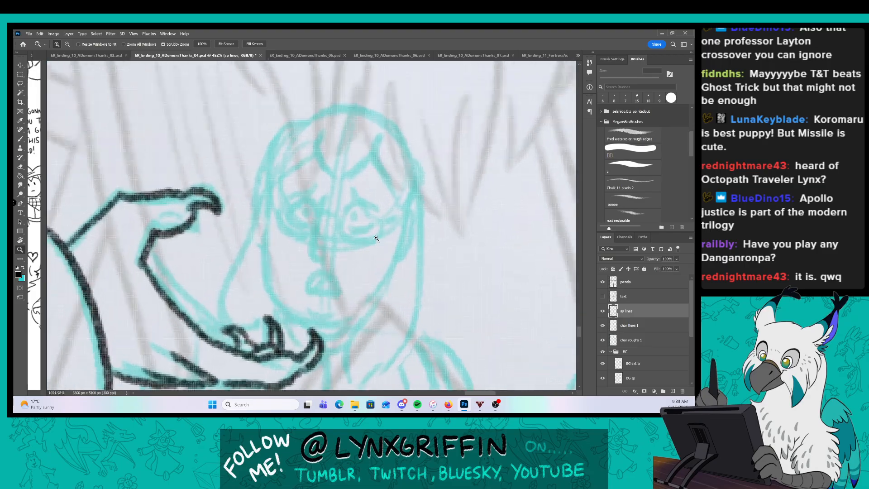
{"action": "left_click_drag", "start_coordinate": [344, 234], "coordinate": [331, 237]}
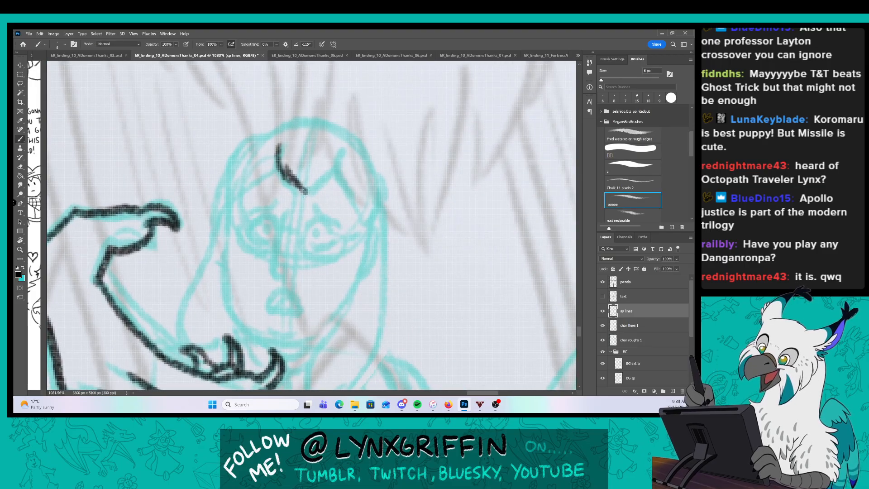
{"action": "mouse_move", "coordinate": [277, 145]}
{"action": "left_mouse_down"}
{"action": "mouse_move", "coordinate": [344, 153]}
{"action": "mouse_move", "coordinate": [376, 219]}
{"action": "mouse_move", "coordinate": [361, 140]}
{"action": "mouse_move", "coordinate": [273, 128]}
{"action": "mouse_move", "coordinate": [224, 156]}
{"action": "mouse_move", "coordinate": [239, 193]}
{"action": "mouse_move", "coordinate": [273, 170]}
{"action": "left_mouse_up"}
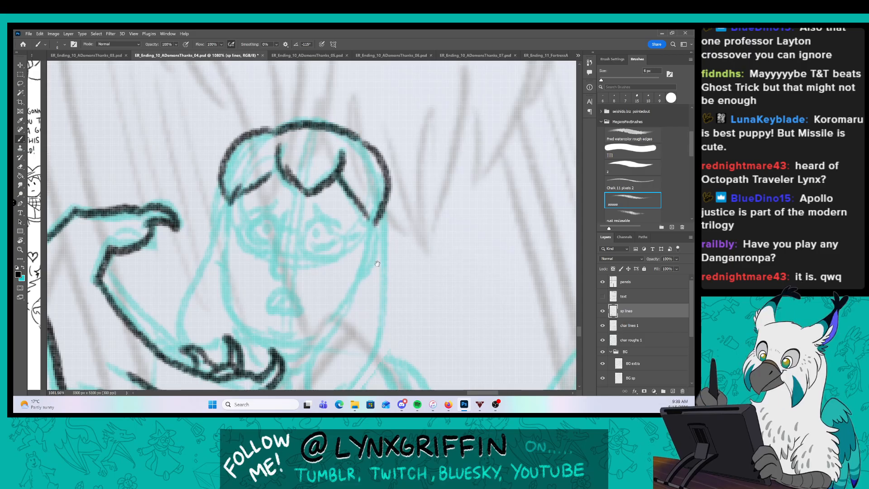
Ink the long-haired figure's nose, open mouth, worried eyes and brows, and the near side of the face down to the chin.
{"action": "left_click_drag", "start_coordinate": [377, 263], "coordinate": [363, 198]}
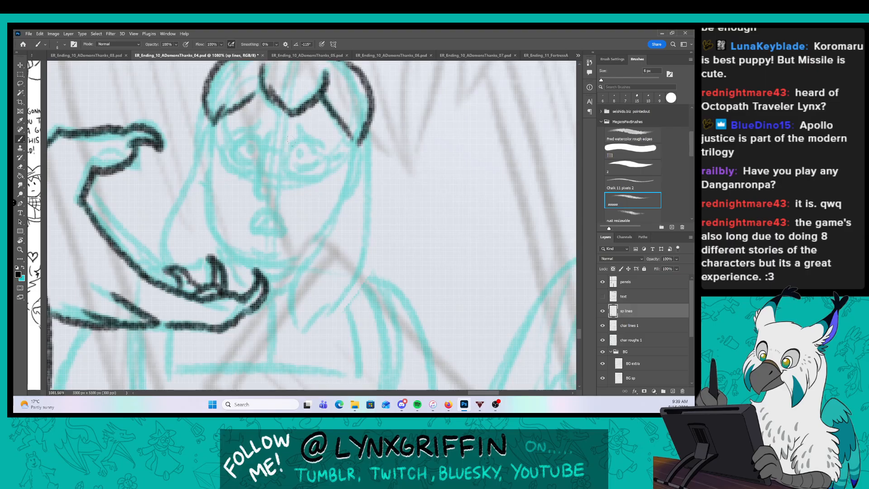
{"action": "left_click_drag", "start_coordinate": [267, 135], "coordinate": [257, 193]}
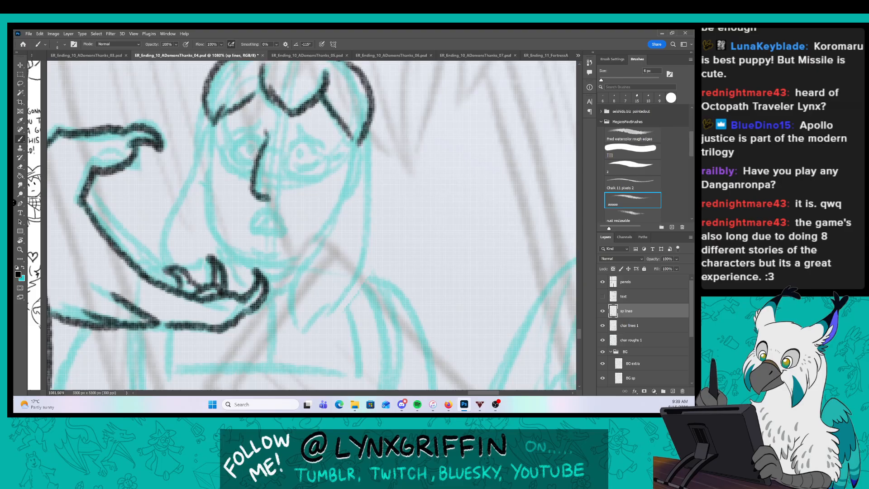
{"action": "mouse_move", "coordinate": [252, 231]}
{"action": "left_mouse_down"}
{"action": "mouse_move", "coordinate": [285, 233]}
{"action": "mouse_move", "coordinate": [252, 226]}
{"action": "left_mouse_up"}
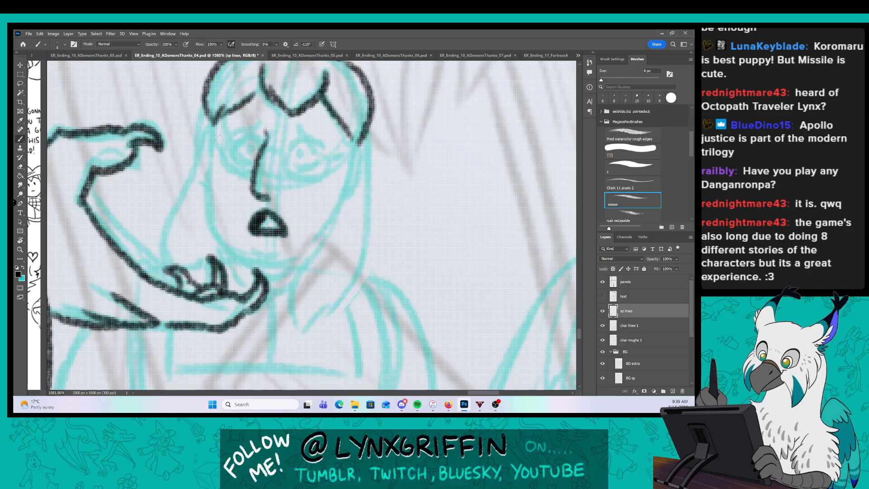
{"action": "mouse_move", "coordinate": [219, 135]}
{"action": "left_mouse_down"}
{"action": "mouse_move", "coordinate": [260, 119]}
{"action": "mouse_move", "coordinate": [252, 153]}
{"action": "mouse_move", "coordinate": [322, 145]}
{"action": "mouse_move", "coordinate": [322, 136]}
{"action": "left_mouse_up"}
{"action": "mouse_move", "coordinate": [209, 114]}
{"action": "left_mouse_down"}
{"action": "mouse_move", "coordinate": [204, 138]}
{"action": "mouse_move", "coordinate": [234, 256]}
{"action": "mouse_move", "coordinate": [302, 258]}
{"action": "left_mouse_up"}
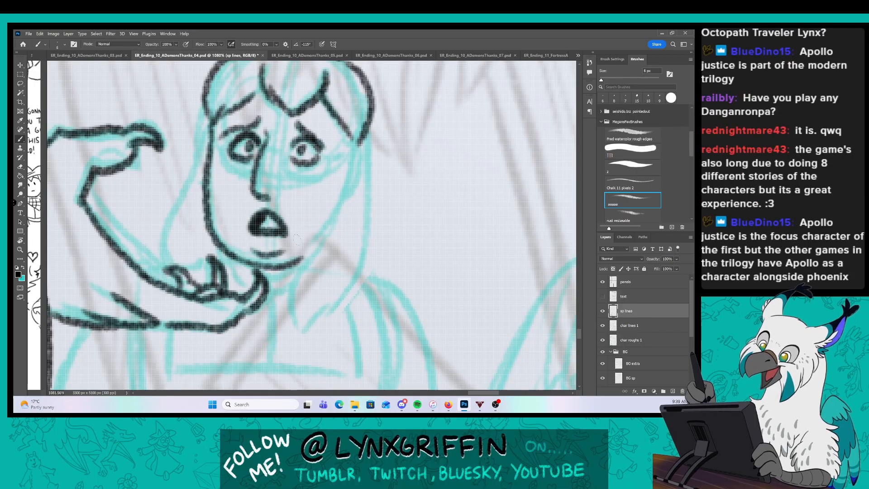
Ink the far cheek and the long hair hanging on both sides of the face, including the strands behind the claws.
{"action": "left_click_drag", "start_coordinate": [383, 299], "coordinate": [371, 307]}
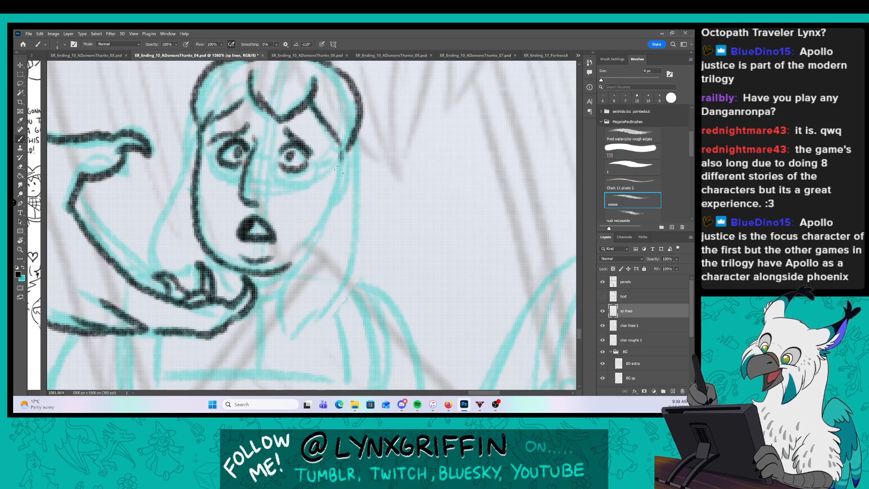
{"action": "mouse_move", "coordinate": [286, 271]}
{"action": "left_mouse_down"}
{"action": "mouse_move", "coordinate": [294, 333]}
{"action": "mouse_move", "coordinate": [346, 294]}
{"action": "mouse_move", "coordinate": [361, 129]}
{"action": "left_mouse_up"}
{"action": "mouse_move", "coordinate": [196, 113]}
{"action": "left_mouse_down"}
{"action": "mouse_move", "coordinate": [146, 251]}
{"action": "mouse_move", "coordinate": [154, 271]}
{"action": "left_mouse_up"}
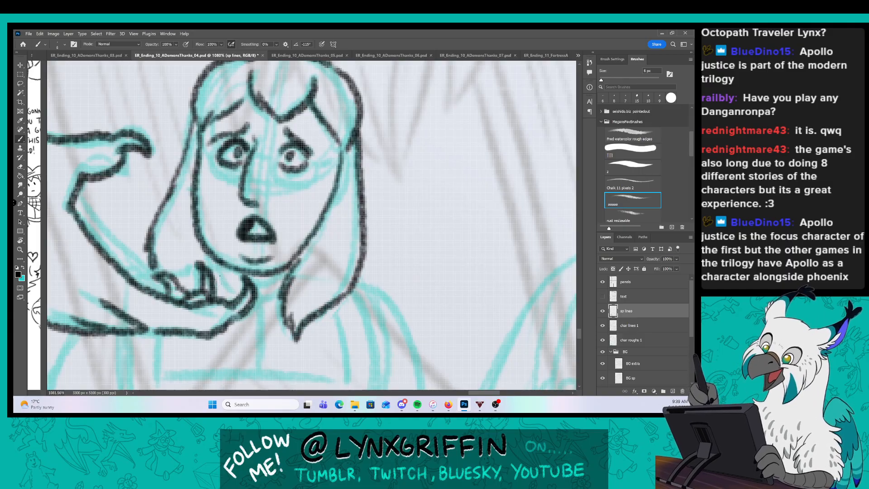
{"action": "left_click_drag", "start_coordinate": [209, 260], "coordinate": [229, 302]}
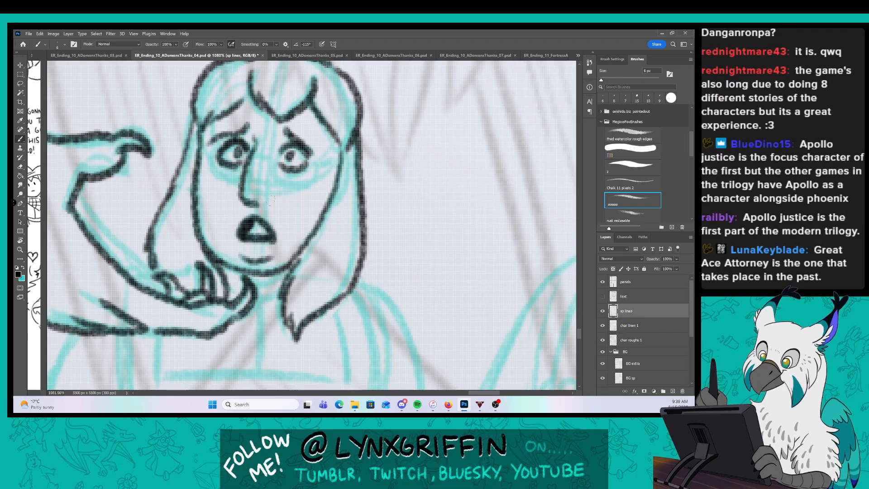
Ink the figure's glasses, with both rims, the bridge and the side arm.
{"action": "mouse_move", "coordinate": [213, 143]}
{"action": "left_mouse_down"}
{"action": "mouse_move", "coordinate": [243, 173]}
{"action": "mouse_move", "coordinate": [224, 126]}
{"action": "left_mouse_up"}
{"action": "mouse_move", "coordinate": [212, 131]}
{"action": "left_mouse_down"}
{"action": "mouse_move", "coordinate": [255, 137]}
{"action": "mouse_move", "coordinate": [275, 181]}
{"action": "mouse_move", "coordinate": [333, 154]}
{"action": "mouse_move", "coordinate": [277, 132]}
{"action": "left_mouse_up"}
{"action": "left_click_drag", "start_coordinate": [344, 146], "coordinate": [329, 152]}
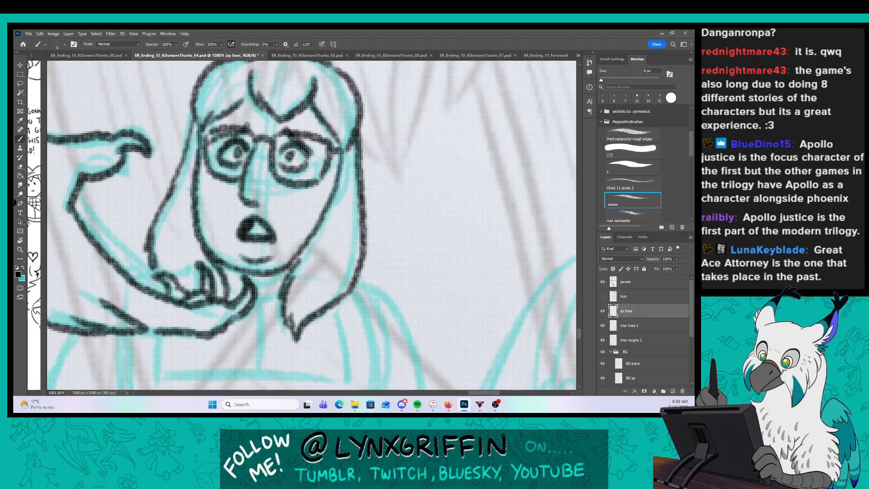
Ink the figure's neck, the square bodice panel with its center line, and the inner edge of the far shoulder.
{"action": "left_click_drag", "start_coordinate": [400, 327], "coordinate": [390, 261]}
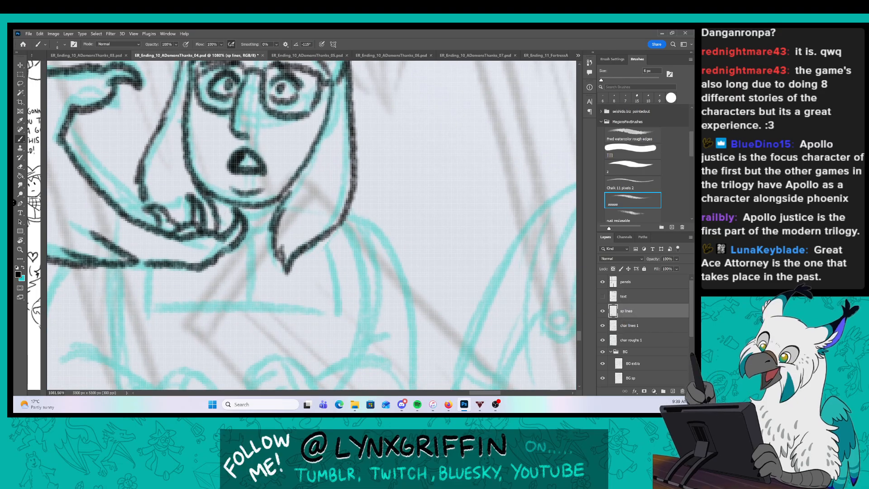
{"action": "mouse_move", "coordinate": [218, 203]}
{"action": "left_mouse_down"}
{"action": "mouse_move", "coordinate": [233, 216]}
{"action": "mouse_move", "coordinate": [272, 219]}
{"action": "mouse_move", "coordinate": [244, 302]}
{"action": "left_mouse_up"}
{"action": "mouse_move", "coordinate": [150, 267]}
{"action": "left_mouse_down"}
{"action": "mouse_move", "coordinate": [152, 309]}
{"action": "mouse_move", "coordinate": [350, 311]}
{"action": "mouse_move", "coordinate": [327, 233]}
{"action": "mouse_move", "coordinate": [366, 343]}
{"action": "left_mouse_up"}
{"action": "mouse_move", "coordinate": [335, 320]}
{"action": "left_mouse_down"}
{"action": "mouse_move", "coordinate": [353, 204]}
{"action": "mouse_move", "coordinate": [385, 211]}
{"action": "left_mouse_up"}
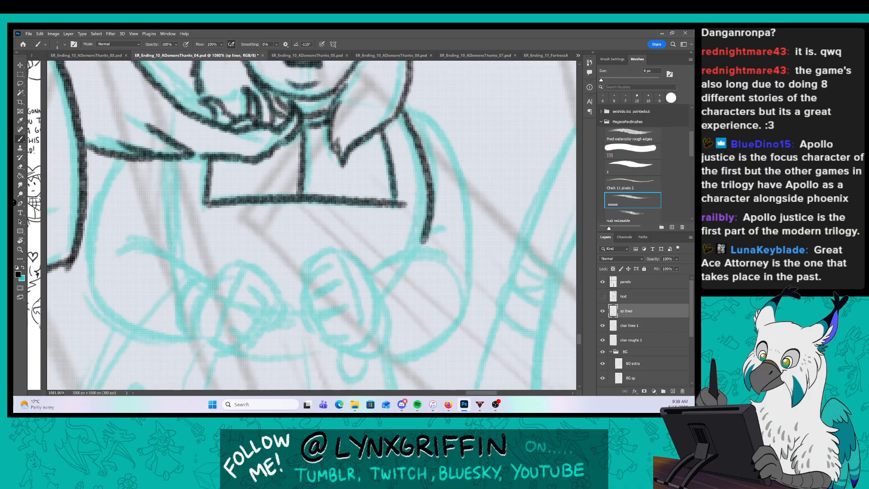
Ink the puffed sleeve nearest the monster, including its elbow crease and cuff.
{"action": "left_click_drag", "start_coordinate": [171, 254], "coordinate": [179, 158]}
{"action": "mouse_move", "coordinate": [120, 158]}
{"action": "left_mouse_down"}
{"action": "mouse_move", "coordinate": [104, 192]}
{"action": "mouse_move", "coordinate": [96, 288]}
{"action": "mouse_move", "coordinate": [166, 338]}
{"action": "mouse_move", "coordinate": [196, 339]}
{"action": "left_mouse_up"}
{"action": "mouse_move", "coordinate": [210, 276]}
{"action": "left_mouse_down"}
{"action": "mouse_move", "coordinate": [204, 299]}
{"action": "mouse_move", "coordinate": [218, 282]}
{"action": "mouse_move", "coordinate": [167, 248]}
{"action": "mouse_move", "coordinate": [120, 244]}
{"action": "left_mouse_up"}
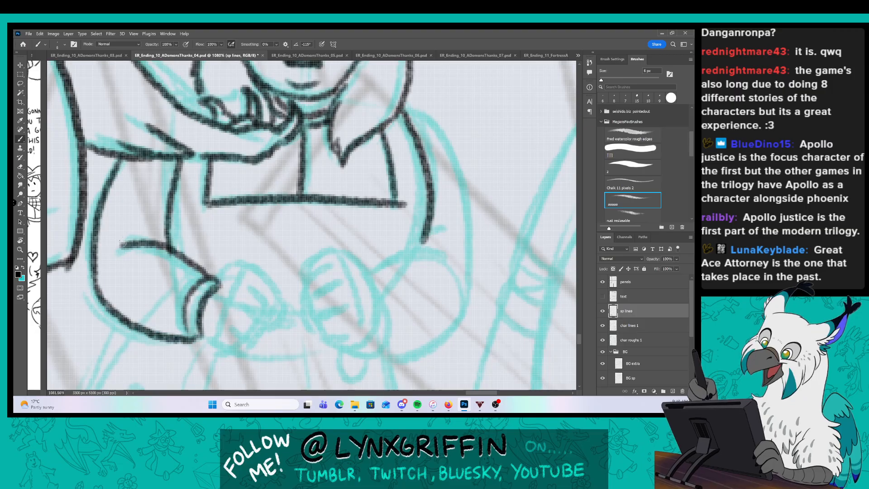
Ink the figure's clenched hand at the end of that sleeve, with its curled fingers and thumb.
{"action": "mouse_move", "coordinate": [217, 282]}
{"action": "left_mouse_down"}
{"action": "mouse_move", "coordinate": [239, 268]}
{"action": "mouse_move", "coordinate": [223, 333]}
{"action": "mouse_move", "coordinate": [247, 349]}
{"action": "mouse_move", "coordinate": [264, 330]}
{"action": "left_mouse_up"}
{"action": "left_click_drag", "start_coordinate": [251, 287], "coordinate": [272, 311]}
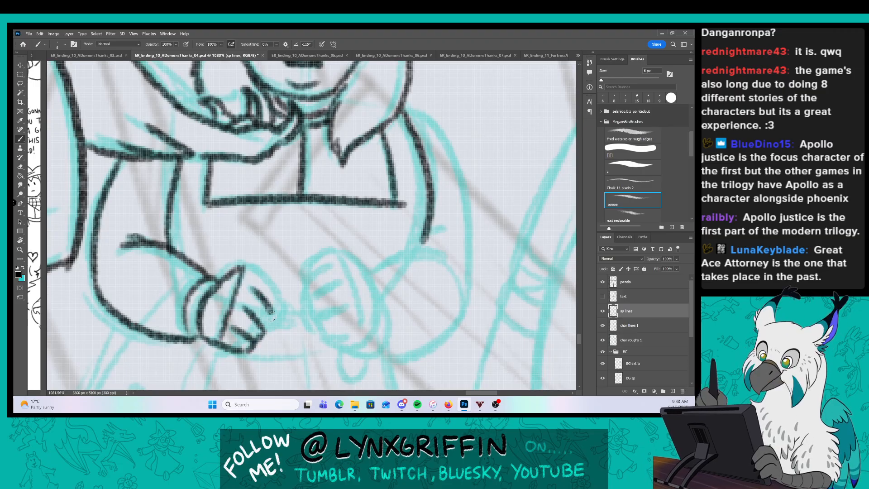
{"action": "mouse_move", "coordinate": [244, 267]}
{"action": "left_mouse_down"}
{"action": "mouse_move", "coordinate": [287, 319]}
{"action": "mouse_move", "coordinate": [263, 340]}
{"action": "left_mouse_up"}
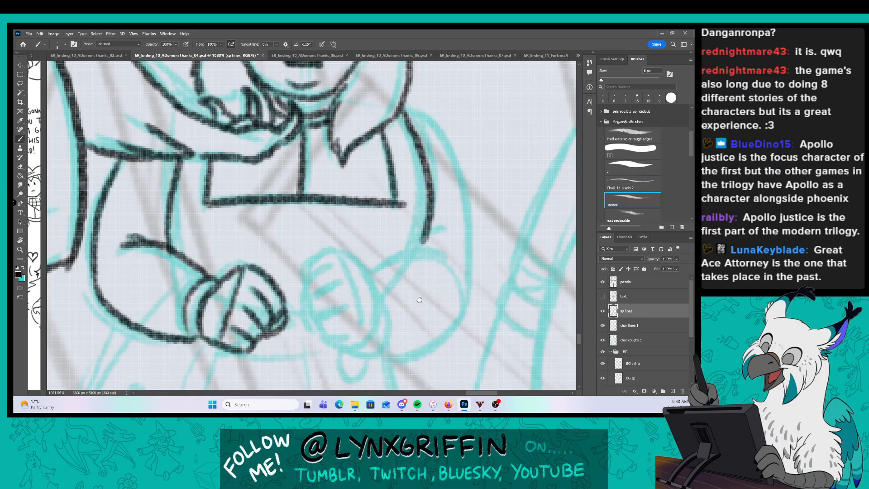
Ink the figure's other clenched hand, with its curled finger lines, back of the hand and cuff.
{"action": "mouse_move", "coordinate": [419, 299]}
{"action": "left_mouse_down"}
{"action": "mouse_move", "coordinate": [370, 317]}
{"action": "mouse_move", "coordinate": [372, 297]}
{"action": "left_mouse_up"}
{"action": "mouse_move", "coordinate": [290, 245]}
{"action": "left_mouse_down"}
{"action": "mouse_move", "coordinate": [253, 277]}
{"action": "mouse_move", "coordinate": [261, 294]}
{"action": "left_mouse_up"}
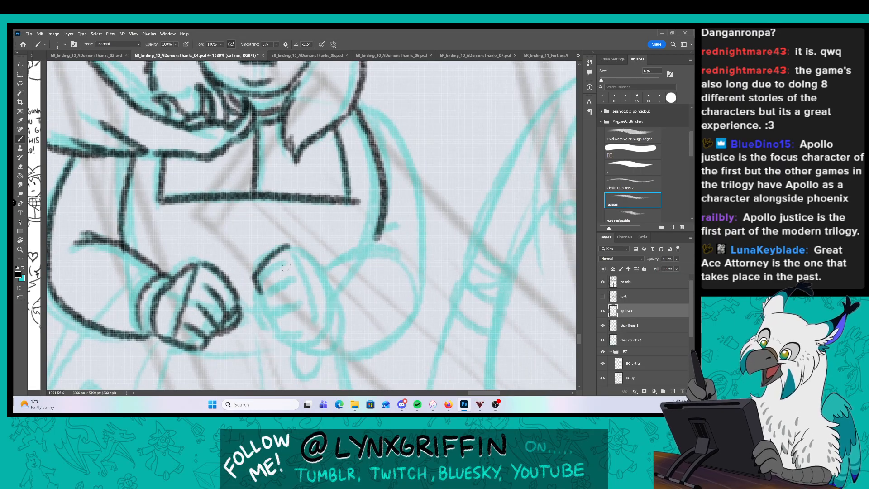
{"action": "mouse_move", "coordinate": [286, 266]}
{"action": "left_mouse_down"}
{"action": "mouse_move", "coordinate": [262, 289]}
{"action": "mouse_move", "coordinate": [266, 310]}
{"action": "left_mouse_up"}
{"action": "mouse_move", "coordinate": [291, 283]}
{"action": "left_mouse_down"}
{"action": "mouse_move", "coordinate": [265, 298]}
{"action": "mouse_move", "coordinate": [269, 313]}
{"action": "left_mouse_up"}
{"action": "mouse_move", "coordinate": [300, 312]}
{"action": "left_mouse_down"}
{"action": "mouse_move", "coordinate": [275, 324]}
{"action": "mouse_move", "coordinate": [298, 335]}
{"action": "left_mouse_up"}
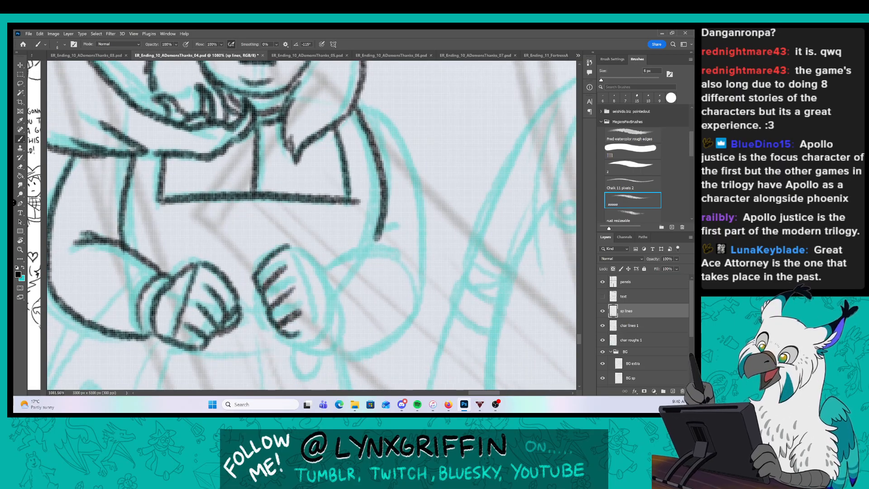
{"action": "left_click_drag", "start_coordinate": [255, 287], "coordinate": [276, 331]}
{"action": "mouse_move", "coordinate": [289, 248]}
{"action": "left_mouse_down"}
{"action": "mouse_move", "coordinate": [312, 318]}
{"action": "mouse_move", "coordinate": [327, 287]}
{"action": "mouse_move", "coordinate": [335, 307]}
{"action": "left_mouse_up"}
{"action": "mouse_move", "coordinate": [286, 334]}
{"action": "left_mouse_down"}
{"action": "mouse_move", "coordinate": [314, 346]}
{"action": "mouse_move", "coordinate": [324, 337]}
{"action": "left_mouse_up"}
{"action": "left_click_drag", "start_coordinate": [331, 291], "coordinate": [335, 327]}
{"action": "left_click_drag", "start_coordinate": [328, 272], "coordinate": [324, 346]}
Ink the puffed sleeve farther from the monster with its elbow creases, plus the short waist line between the hands.
{"action": "left_click_drag", "start_coordinate": [439, 266], "coordinate": [382, 298]}
{"action": "mouse_move", "coordinate": [266, 301]}
{"action": "left_mouse_down"}
{"action": "mouse_move", "coordinate": [339, 282]}
{"action": "mouse_move", "coordinate": [352, 287]}
{"action": "left_mouse_up"}
{"action": "left_click_drag", "start_coordinate": [309, 283], "coordinate": [336, 262]}
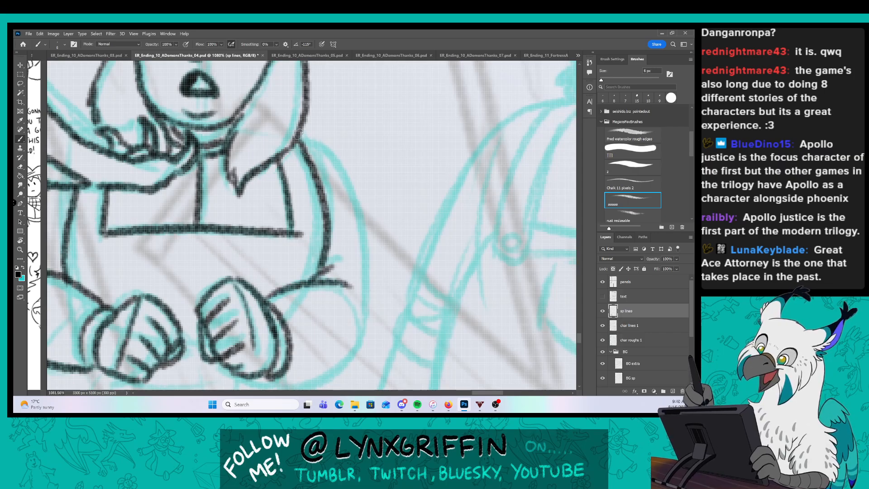
{"action": "mouse_move", "coordinate": [301, 136]}
{"action": "left_mouse_down"}
{"action": "mouse_move", "coordinate": [348, 177]}
{"action": "mouse_move", "coordinate": [363, 326]}
{"action": "mouse_move", "coordinate": [337, 360]}
{"action": "mouse_move", "coordinate": [267, 373]}
{"action": "left_mouse_up"}
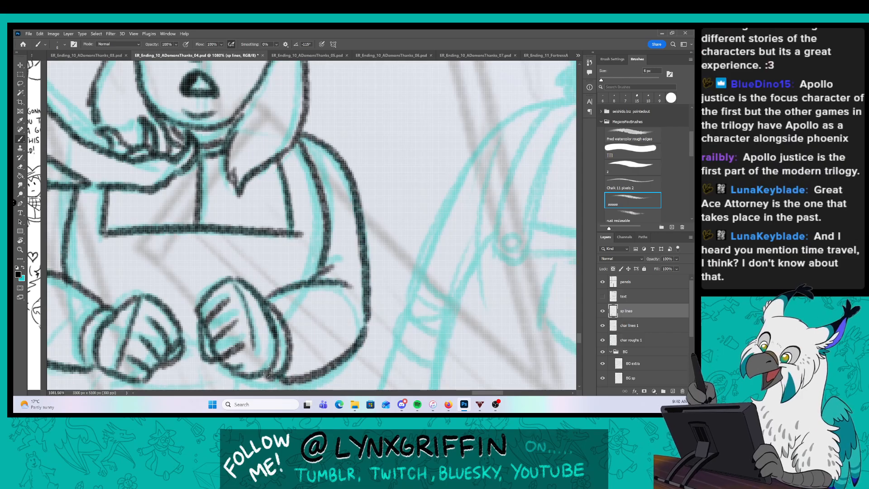
{"action": "scroll", "coordinate": [267, 373], "scroll_direction": "down", "scroll_amount": 5}
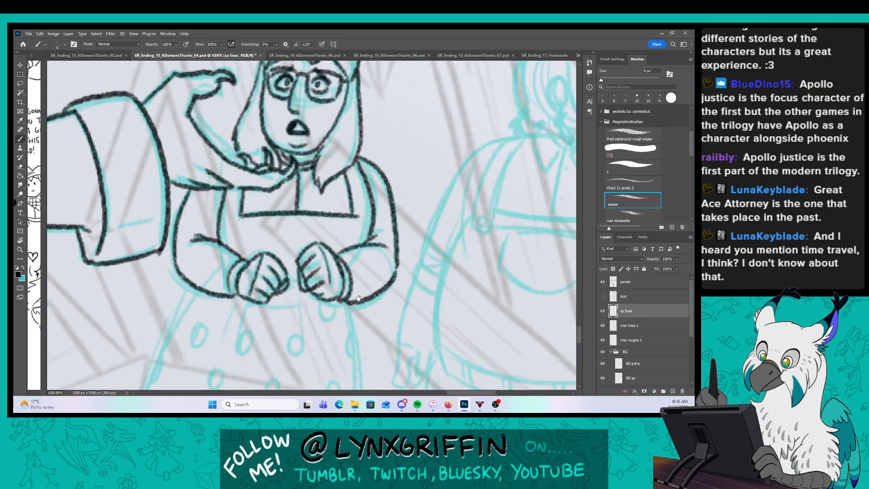
{"action": "scroll", "coordinate": [321, 307], "scroll_direction": "up", "scroll_amount": 2}
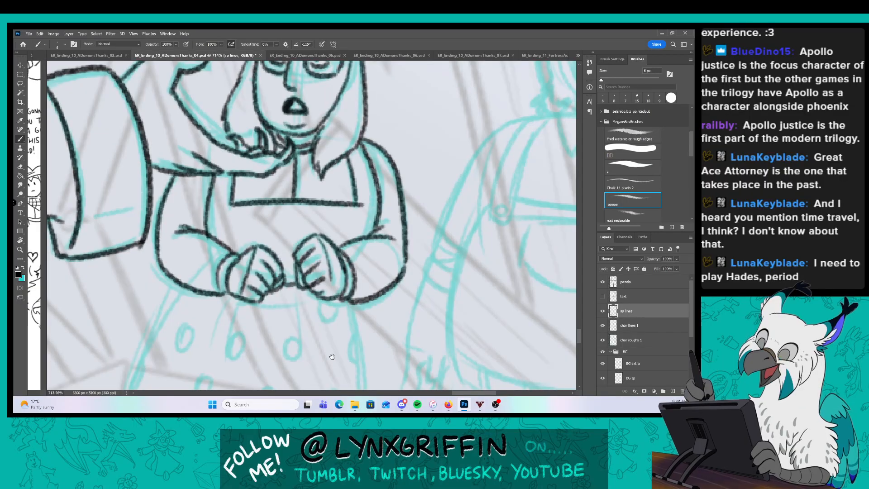
Ink both long side edges of the skirt down to the ground and erase the overshoot at the hem nearest the monster.
{"action": "left_click_drag", "start_coordinate": [333, 356], "coordinate": [345, 248]}
{"action": "key", "text": "z"}
{"action": "mouse_move", "coordinate": [425, 286]}
{"action": "left_mouse_down"}
{"action": "mouse_move", "coordinate": [308, 285]}
{"action": "mouse_move", "coordinate": [315, 249]}
{"action": "left_mouse_up"}
{"action": "key", "text": "z"}
{"action": "left_click_drag", "start_coordinate": [396, 268], "coordinate": [479, 268]}
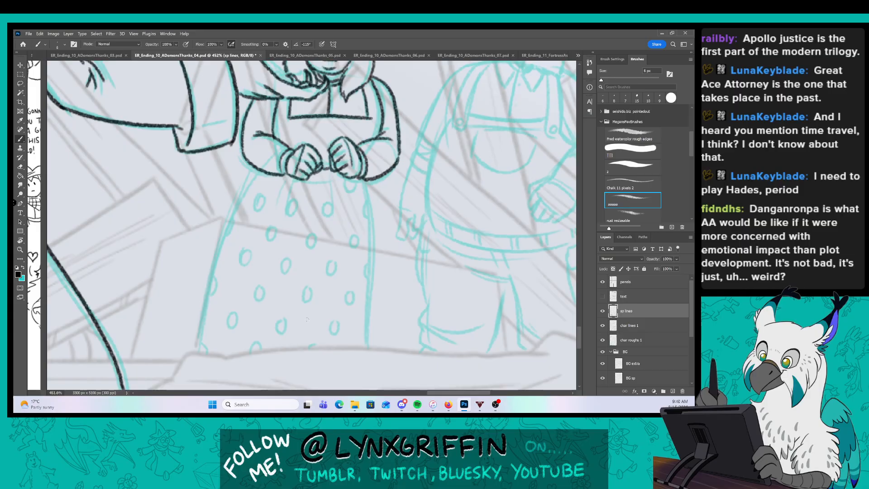
{"action": "left_click_drag", "start_coordinate": [256, 172], "coordinate": [196, 357]}
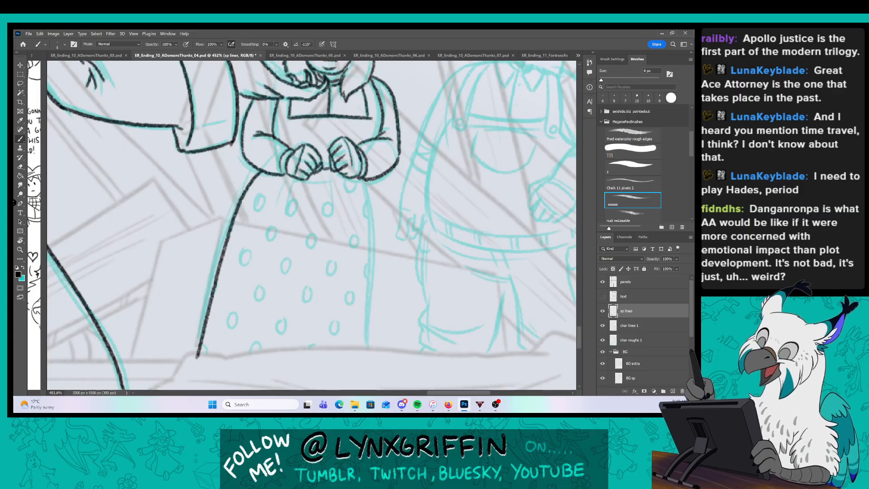
{"action": "left_click_drag", "start_coordinate": [362, 178], "coordinate": [369, 347]}
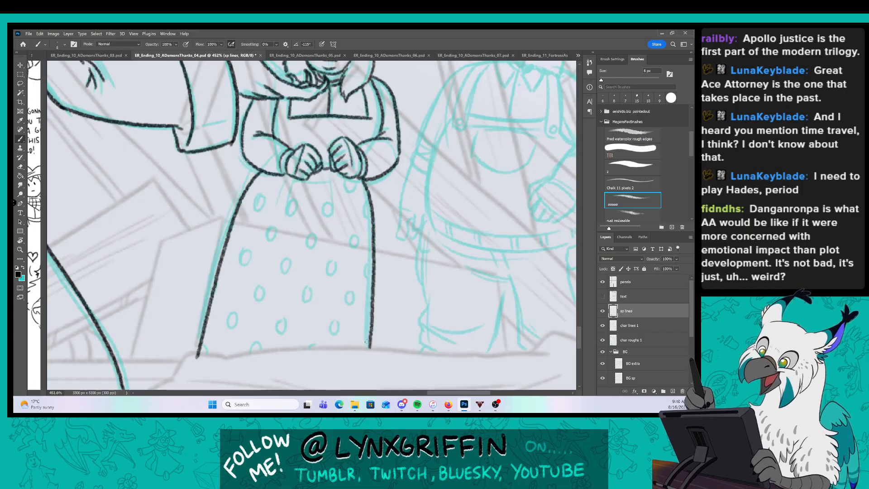
{"action": "key", "text": "e"}
{"action": "left_click_drag", "start_coordinate": [198, 354], "coordinate": [197, 359]}
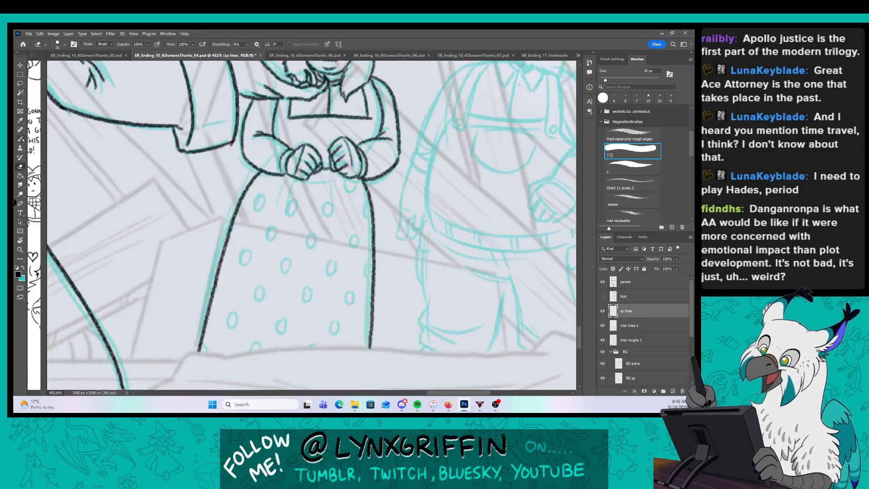
Ink the thin gathered folds fanning down the skirt from beneath the clasped hands.
{"action": "left_click", "coordinate": [21, 139]}
{"action": "key", "text": "z"}
{"action": "left_click_drag", "start_coordinate": [324, 254], "coordinate": [336, 254]}
{"action": "mouse_move", "coordinate": [281, 164]}
{"action": "left_mouse_down"}
{"action": "mouse_move", "coordinate": [260, 202]}
{"action": "mouse_move", "coordinate": [272, 223]}
{"action": "left_mouse_up"}
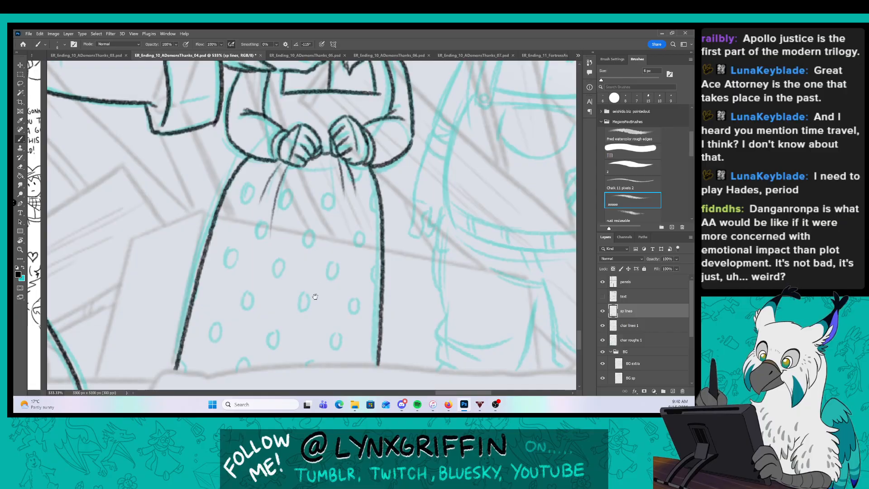
Ink the oval polka dots across the skirt, including the partial ones cut off by its edges.
{"action": "left_click_drag", "start_coordinate": [315, 296], "coordinate": [298, 276]}
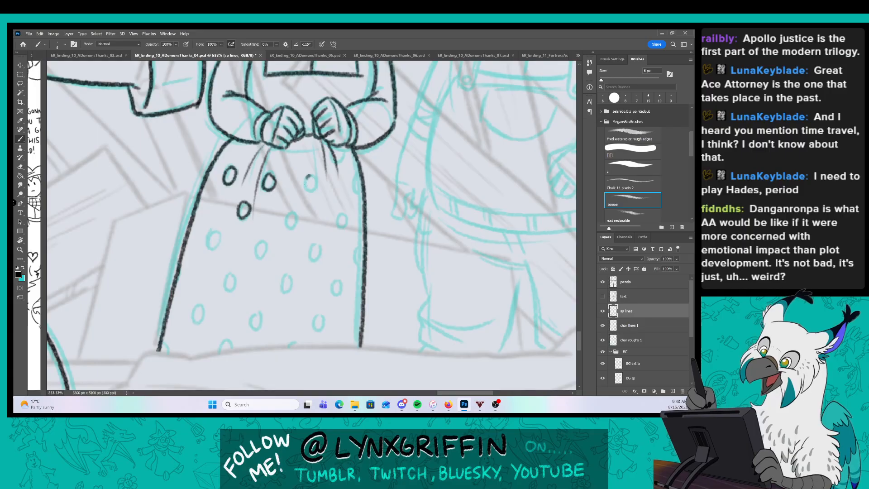
{"action": "left_click_drag", "start_coordinate": [298, 142], "coordinate": [297, 143]}
{"action": "left_click_drag", "start_coordinate": [310, 177], "coordinate": [309, 178]}
{"action": "left_click_drag", "start_coordinate": [340, 148], "coordinate": [339, 150]}
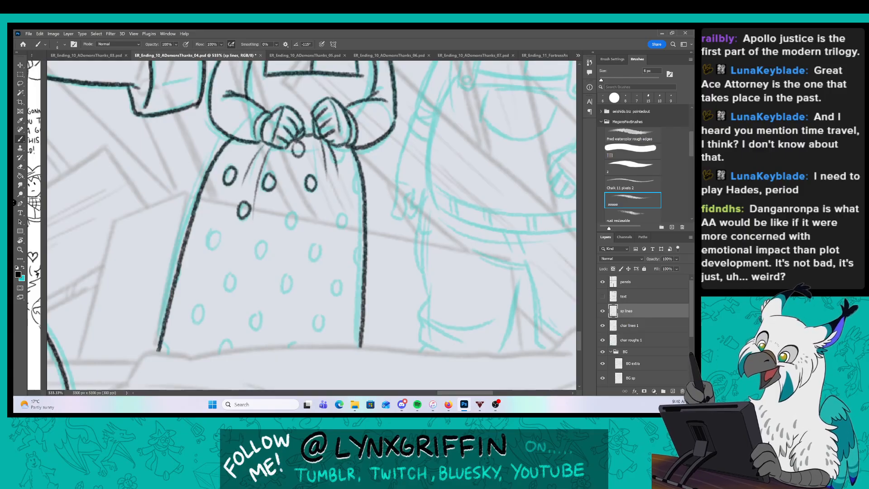
{"action": "mouse_move", "coordinate": [358, 180]}
{"action": "left_mouse_down"}
{"action": "mouse_move", "coordinate": [358, 193]}
{"action": "mouse_move", "coordinate": [340, 203]}
{"action": "mouse_move", "coordinate": [291, 213]}
{"action": "left_mouse_up"}
{"action": "left_click_drag", "start_coordinate": [261, 241], "coordinate": [266, 245]}
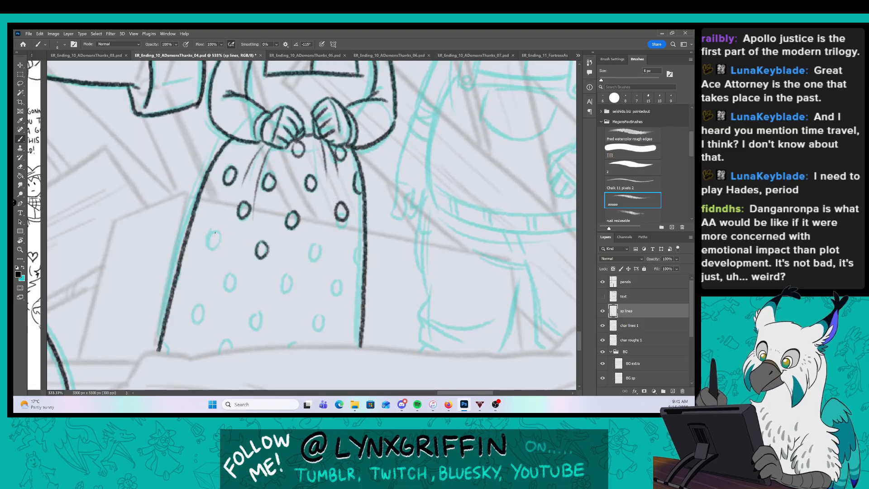
{"action": "left_click_drag", "start_coordinate": [197, 305], "coordinate": [196, 307]}
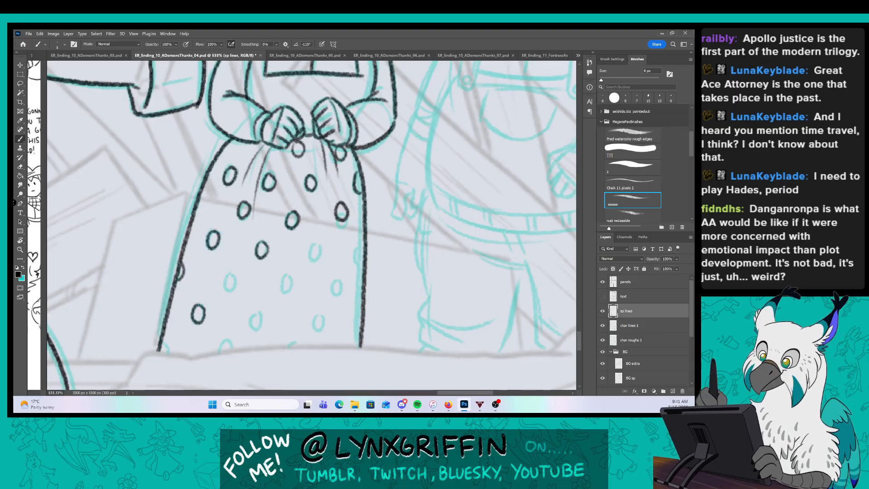
{"action": "left_click_drag", "start_coordinate": [229, 275], "coordinate": [230, 274]}
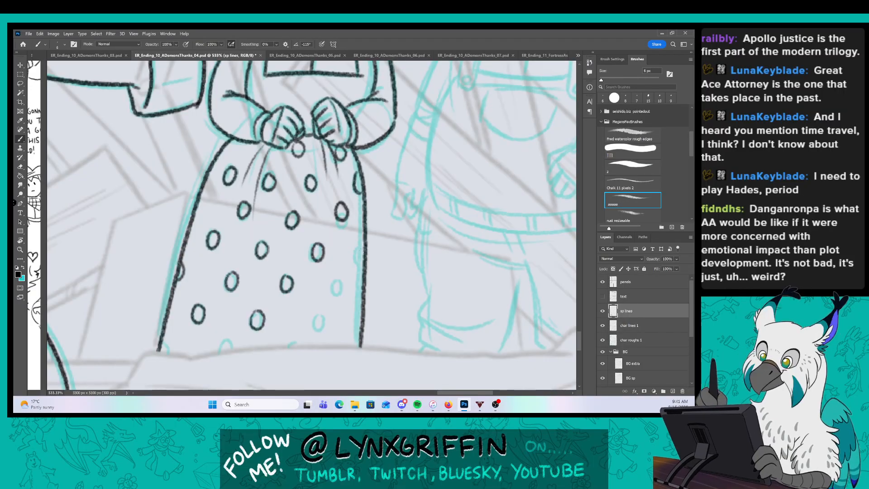
{"action": "left_click_drag", "start_coordinate": [361, 248], "coordinate": [364, 263]}
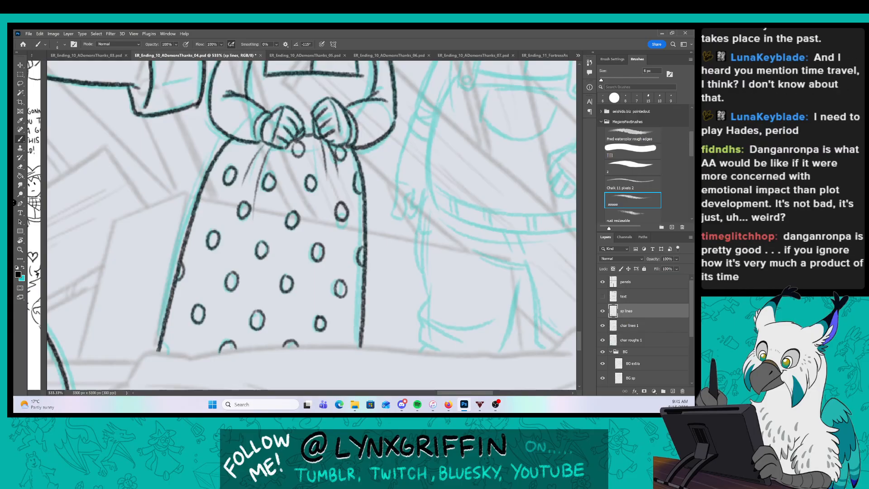
{"action": "left_click_drag", "start_coordinate": [163, 338], "coordinate": [167, 351]}
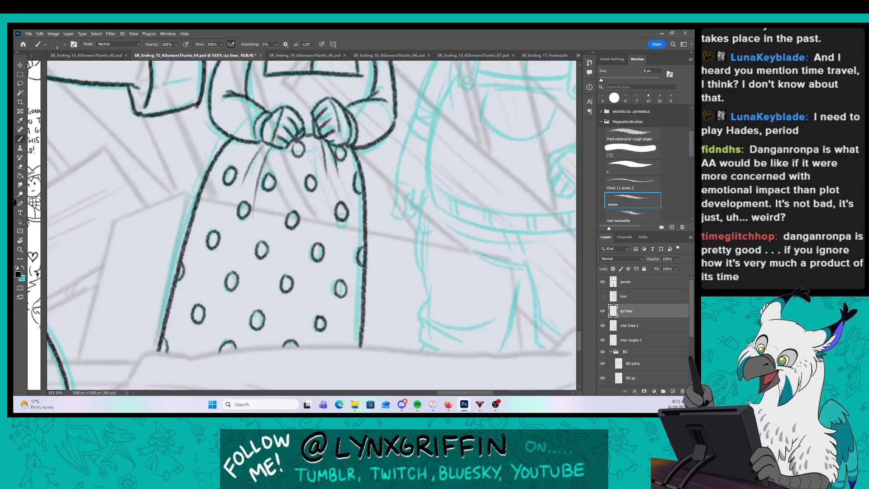
{"action": "key", "text": "ctrl+z"}
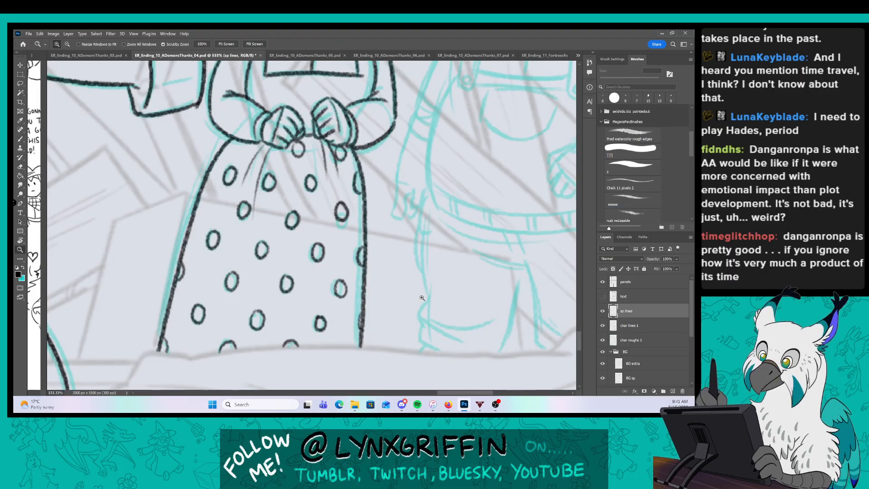
Ink the bearded man's ear, the jagged outline of his beard and the line bordering his cheek.
{"action": "scroll", "coordinate": [419, 298], "scroll_direction": "down", "scroll_amount": 3}
{"action": "scroll", "coordinate": [414, 320], "scroll_direction": "down", "scroll_amount": 1}
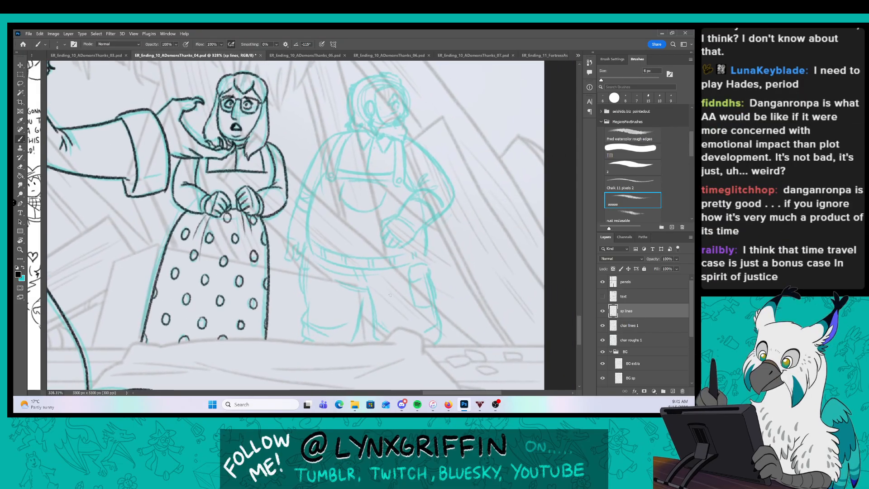
{"action": "key", "text": "z"}
{"action": "key", "text": "b"}
{"action": "left_click_drag", "start_coordinate": [394, 295], "coordinate": [357, 315]}
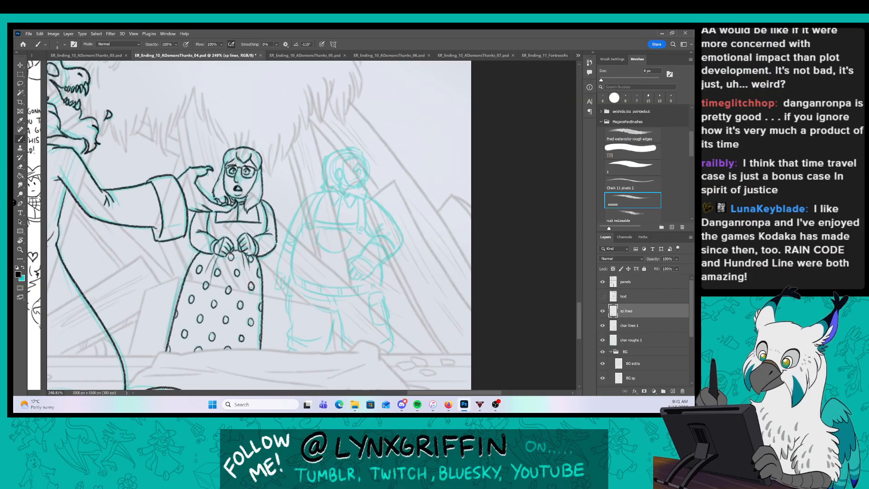
{"action": "key", "text": "z"}
{"action": "mouse_move", "coordinate": [364, 158]}
{"action": "left_mouse_down"}
{"action": "mouse_move", "coordinate": [381, 144]}
{"action": "mouse_move", "coordinate": [401, 161]}
{"action": "left_mouse_up"}
{"action": "key", "text": "b"}
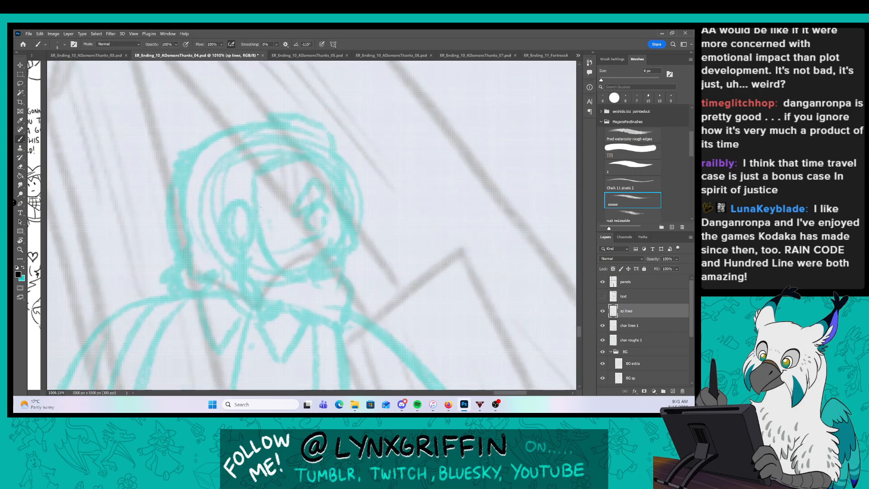
{"action": "mouse_move", "coordinate": [234, 209]}
{"action": "left_mouse_down"}
{"action": "mouse_move", "coordinate": [226, 258]}
{"action": "mouse_move", "coordinate": [242, 228]}
{"action": "mouse_move", "coordinate": [235, 294]}
{"action": "mouse_move", "coordinate": [260, 319]}
{"action": "mouse_move", "coordinate": [285, 308]}
{"action": "mouse_move", "coordinate": [312, 328]}
{"action": "mouse_move", "coordinate": [346, 333]}
{"action": "mouse_move", "coordinate": [355, 285]}
{"action": "mouse_move", "coordinate": [347, 272]}
{"action": "left_mouse_up"}
{"action": "mouse_move", "coordinate": [251, 177]}
{"action": "left_mouse_down"}
{"action": "mouse_move", "coordinate": [256, 245]}
{"action": "mouse_move", "coordinate": [275, 264]}
{"action": "left_mouse_up"}
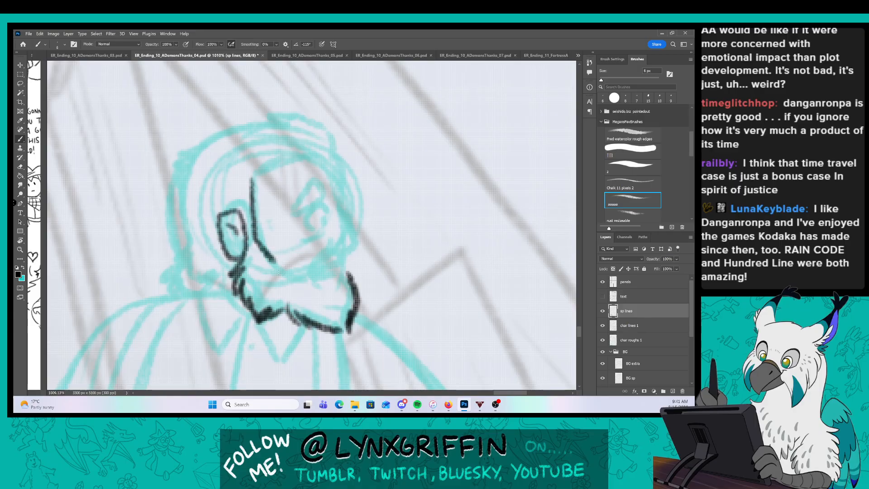
{"action": "mouse_move", "coordinate": [334, 245]}
{"action": "left_mouse_down"}
{"action": "mouse_move", "coordinate": [303, 274]}
{"action": "mouse_move", "coordinate": [343, 270]}
{"action": "left_mouse_up"}
Ink the man's eyebrow, eye, nose profile and mustache, along with his hairline and swept-back hair outline.
{"action": "left_click_drag", "start_coordinate": [387, 229], "coordinate": [368, 270]}
{"action": "left_click_drag", "start_coordinate": [306, 233], "coordinate": [277, 248]}
{"action": "mouse_move", "coordinate": [276, 245]}
{"action": "left_mouse_down"}
{"action": "mouse_move", "coordinate": [299, 216]}
{"action": "mouse_move", "coordinate": [294, 253]}
{"action": "mouse_move", "coordinate": [309, 230]}
{"action": "left_mouse_up"}
{"action": "mouse_move", "coordinate": [302, 239]}
{"action": "left_mouse_down"}
{"action": "mouse_move", "coordinate": [288, 258]}
{"action": "mouse_move", "coordinate": [309, 238]}
{"action": "mouse_move", "coordinate": [300, 264]}
{"action": "left_mouse_up"}
{"action": "mouse_move", "coordinate": [323, 226]}
{"action": "left_mouse_down"}
{"action": "mouse_move", "coordinate": [337, 271]}
{"action": "mouse_move", "coordinate": [322, 294]}
{"action": "left_mouse_up"}
{"action": "mouse_move", "coordinate": [235, 216]}
{"action": "left_mouse_down"}
{"action": "mouse_move", "coordinate": [296, 190]}
{"action": "mouse_move", "coordinate": [318, 201]}
{"action": "mouse_move", "coordinate": [237, 148]}
{"action": "mouse_move", "coordinate": [165, 200]}
{"action": "mouse_move", "coordinate": [157, 219]}
{"action": "mouse_move", "coordinate": [161, 283]}
{"action": "mouse_move", "coordinate": [141, 304]}
{"action": "mouse_move", "coordinate": [173, 333]}
{"action": "left_mouse_up"}
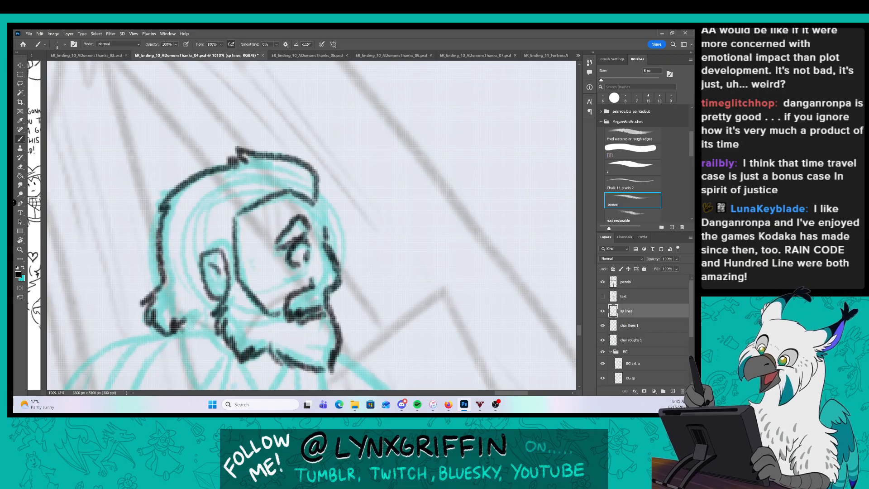
{"action": "mouse_move", "coordinate": [317, 202]}
{"action": "left_mouse_down"}
{"action": "mouse_move", "coordinate": [326, 237]}
{"action": "mouse_move", "coordinate": [322, 210]}
{"action": "left_mouse_up"}
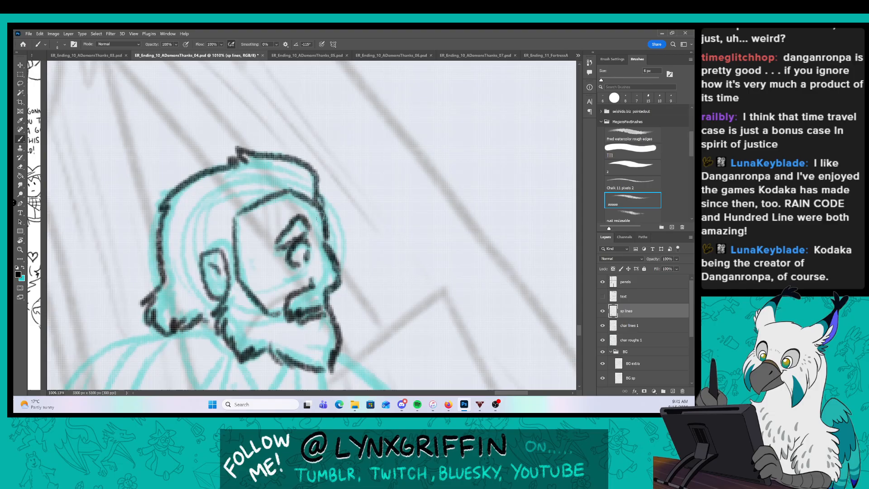
Ink the man's pointed shirt collar and the shirt's center line down to the overalls.
{"action": "left_click_drag", "start_coordinate": [345, 332], "coordinate": [374, 245]}
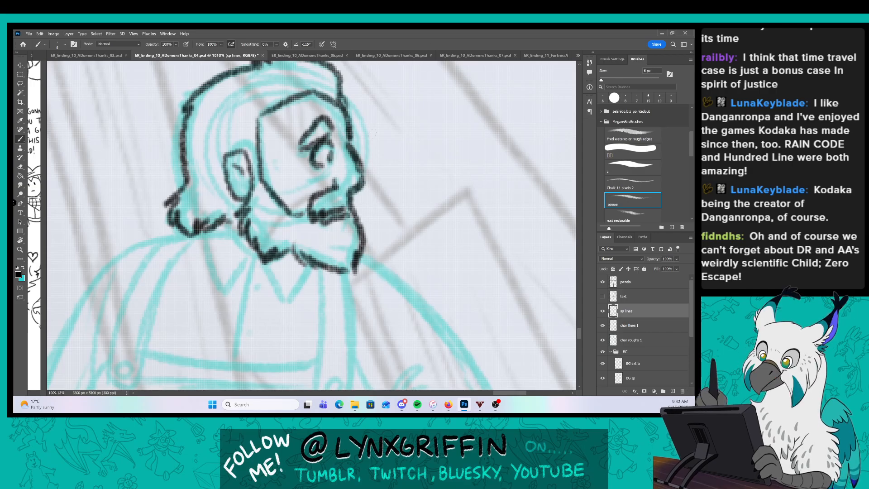
{"action": "scroll", "coordinate": [297, 228], "scroll_direction": "down", "scroll_amount": 3}
{"action": "left_click_drag", "start_coordinate": [222, 165], "coordinate": [254, 199]}
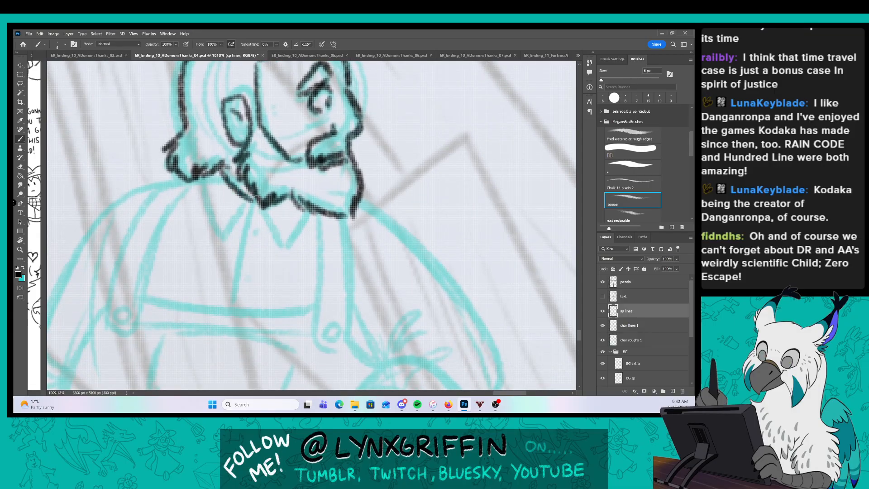
{"action": "mouse_move", "coordinate": [202, 189]}
{"action": "left_mouse_down"}
{"action": "mouse_move", "coordinate": [293, 238]}
{"action": "mouse_move", "coordinate": [314, 209]}
{"action": "left_mouse_up"}
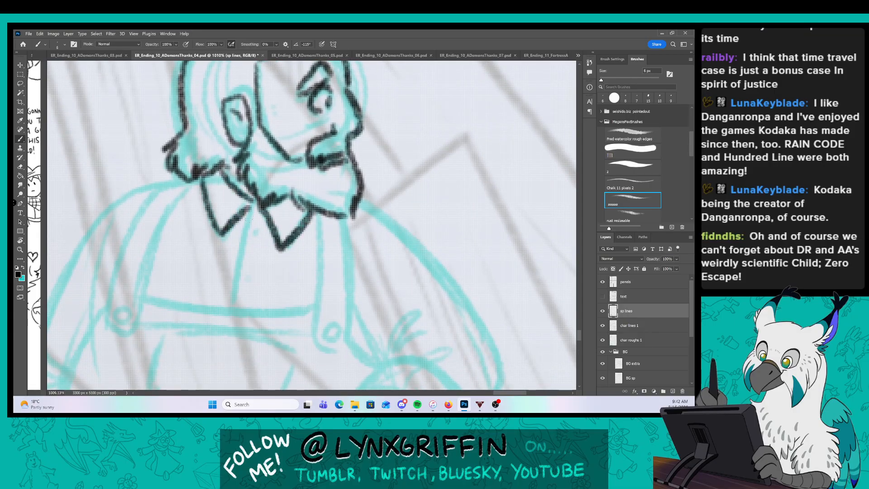
{"action": "left_click_drag", "start_coordinate": [254, 207], "coordinate": [235, 308]}
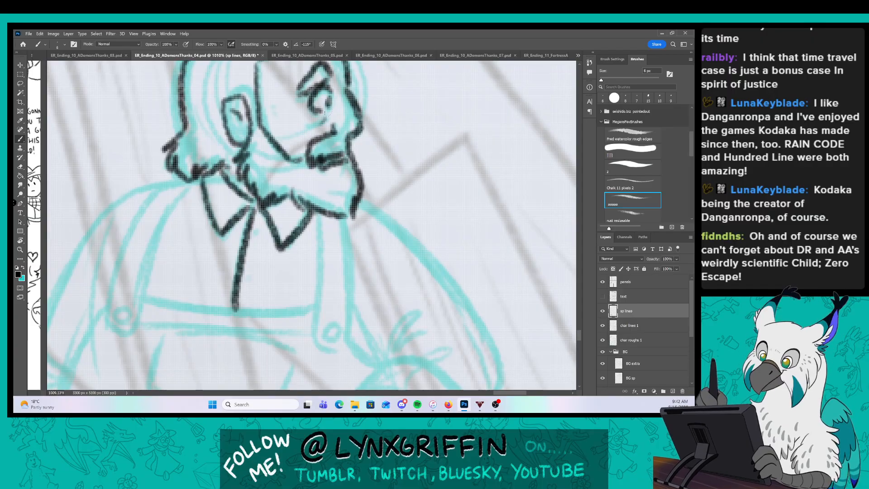
Add small wrinkle and spot marks to the man's face between his eye and ear.
{"action": "left_click_drag", "start_coordinate": [382, 116], "coordinate": [348, 229]}
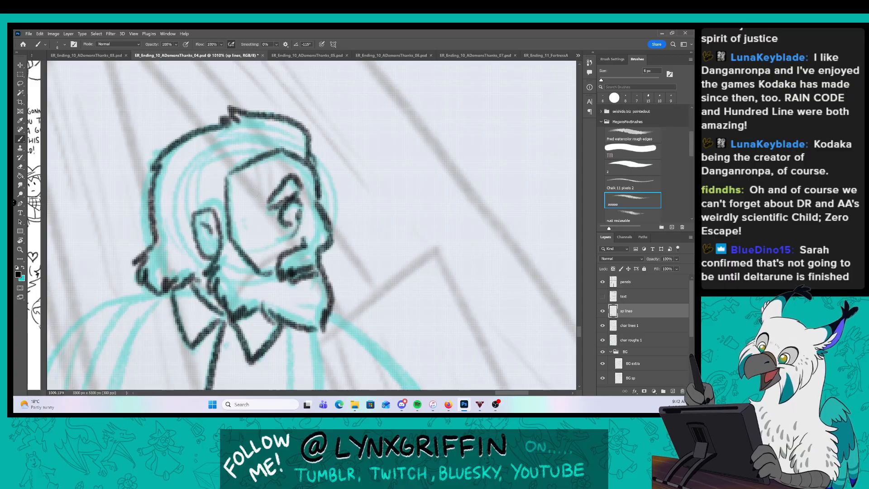
{"action": "left_click_drag", "start_coordinate": [239, 200], "coordinate": [242, 208]}
{"action": "left_click_drag", "start_coordinate": [246, 198], "coordinate": [248, 207]}
{"action": "left_click_drag", "start_coordinate": [252, 201], "coordinate": [249, 223]}
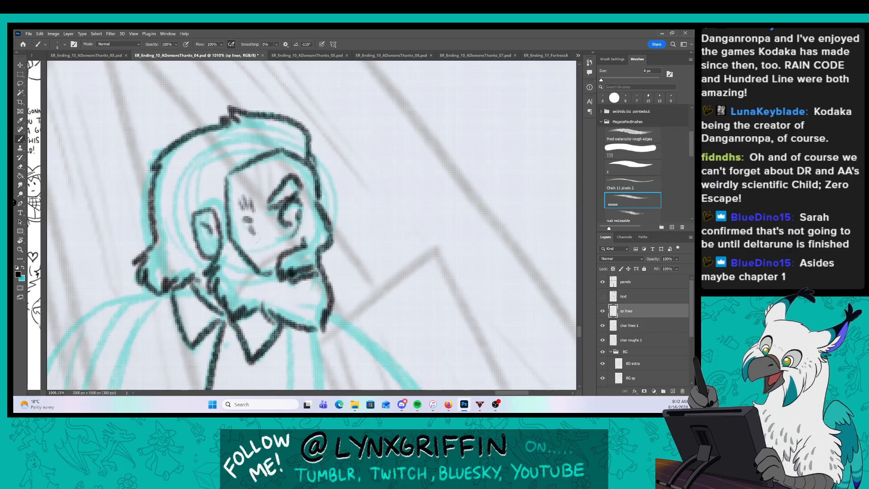
Ink both overall straps over the man's shoulders, with their rounded ends and round buttons.
{"action": "scroll", "coordinate": [393, 304], "scroll_direction": "down", "scroll_amount": 3}
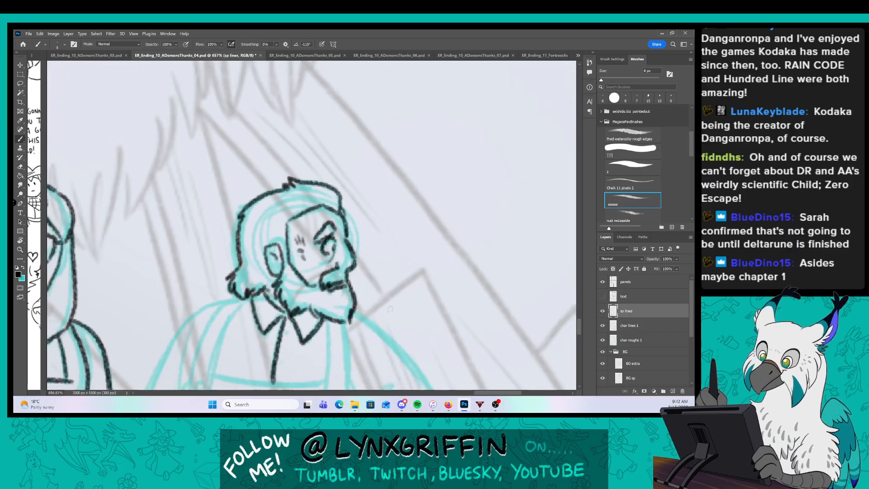
{"action": "left_click_drag", "start_coordinate": [443, 321], "coordinate": [385, 197]}
{"action": "scroll", "coordinate": [246, 239], "scroll_direction": "up", "scroll_amount": 2}
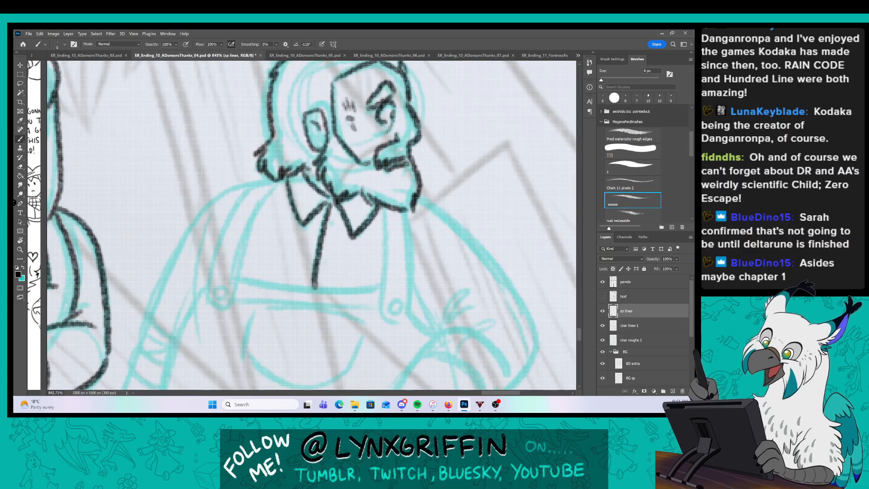
{"action": "mouse_move", "coordinate": [256, 182]}
{"action": "left_mouse_down"}
{"action": "mouse_move", "coordinate": [218, 239]}
{"action": "mouse_move", "coordinate": [215, 307]}
{"action": "mouse_move", "coordinate": [284, 180]}
{"action": "left_mouse_up"}
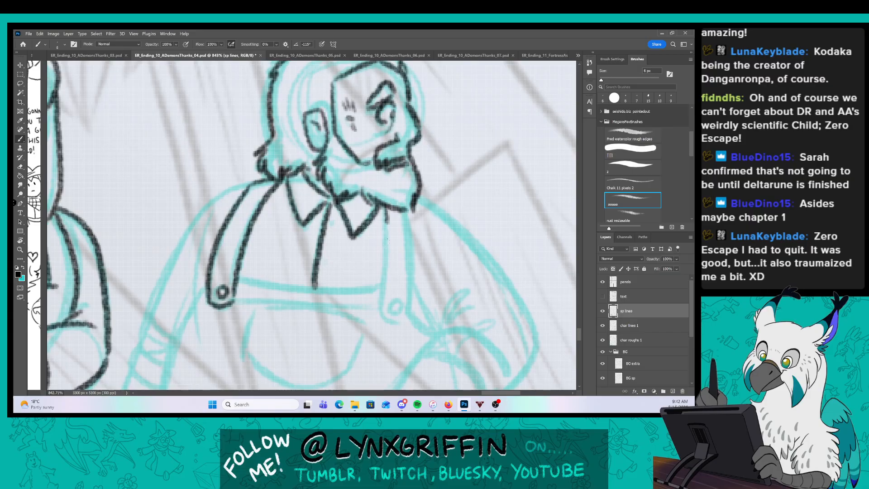
{"action": "left_click_drag", "start_coordinate": [388, 220], "coordinate": [396, 315]}
{"action": "left_click_drag", "start_coordinate": [413, 214], "coordinate": [400, 317]}
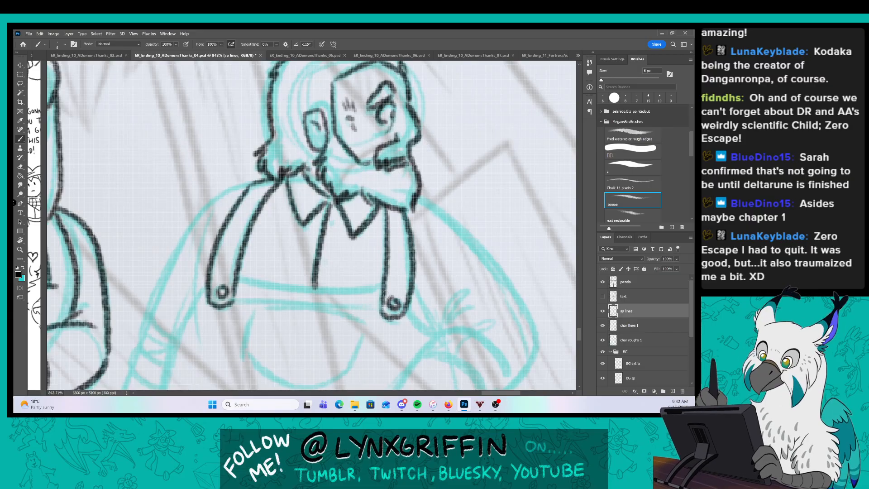
Ink the overalls' bib edge, side outline and front pocket, along with the man's hanging sleeve and its rolled cuff.
{"action": "left_click_drag", "start_coordinate": [234, 281], "coordinate": [383, 287]}
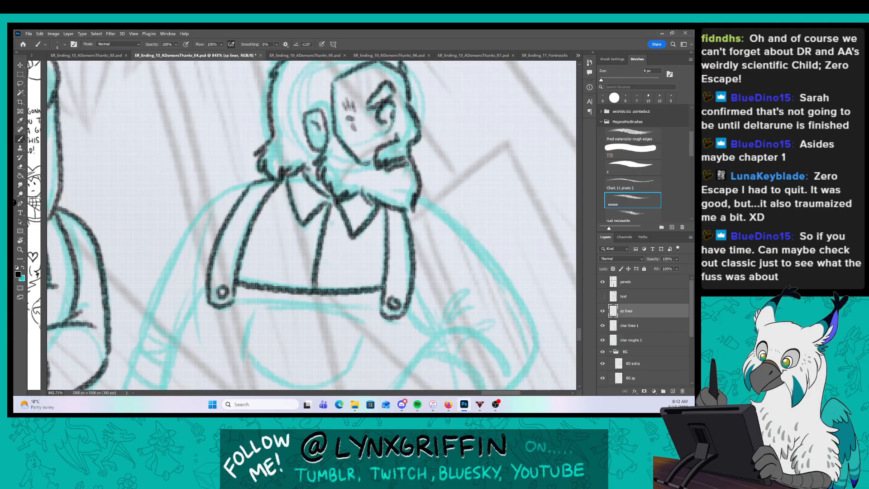
{"action": "left_click_drag", "start_coordinate": [380, 285], "coordinate": [420, 166]}
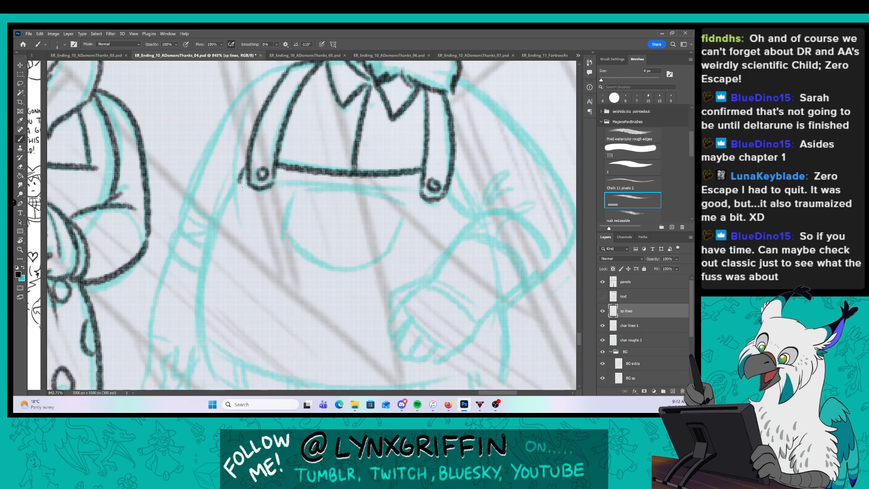
{"action": "mouse_move", "coordinate": [241, 178]}
{"action": "left_mouse_down"}
{"action": "mouse_move", "coordinate": [204, 279]}
{"action": "mouse_move", "coordinate": [205, 357]}
{"action": "left_mouse_up"}
{"action": "mouse_move", "coordinate": [271, 69]}
{"action": "left_mouse_down"}
{"action": "mouse_move", "coordinate": [194, 189]}
{"action": "mouse_move", "coordinate": [186, 235]}
{"action": "mouse_move", "coordinate": [169, 250]}
{"action": "mouse_move", "coordinate": [203, 270]}
{"action": "left_mouse_up"}
{"action": "left_click_drag", "start_coordinate": [446, 240], "coordinate": [377, 271]}
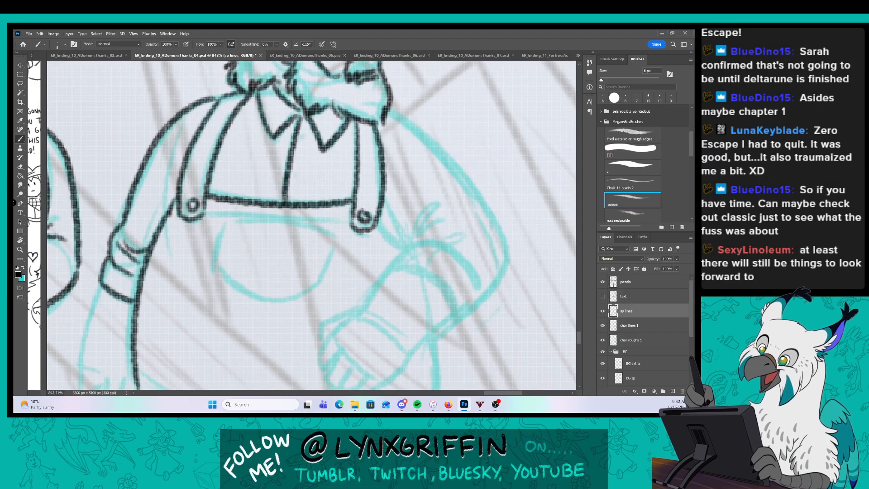
{"action": "mouse_move", "coordinate": [227, 227]}
{"action": "left_mouse_down"}
{"action": "mouse_move", "coordinate": [334, 231]}
{"action": "mouse_move", "coordinate": [220, 258]}
{"action": "mouse_move", "coordinate": [269, 306]}
{"action": "mouse_move", "coordinate": [325, 281]}
{"action": "mouse_move", "coordinate": [334, 231]}
{"action": "left_mouse_up"}
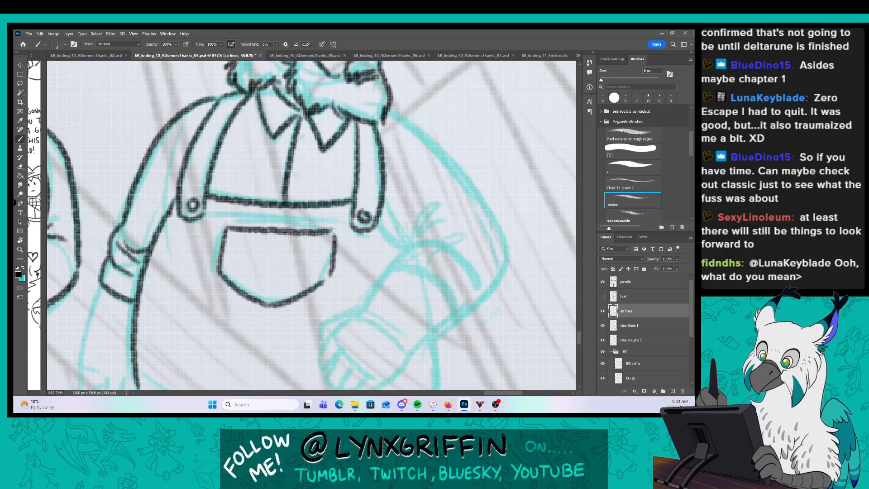
{"action": "left_click_drag", "start_coordinate": [227, 227], "coordinate": [333, 226]}
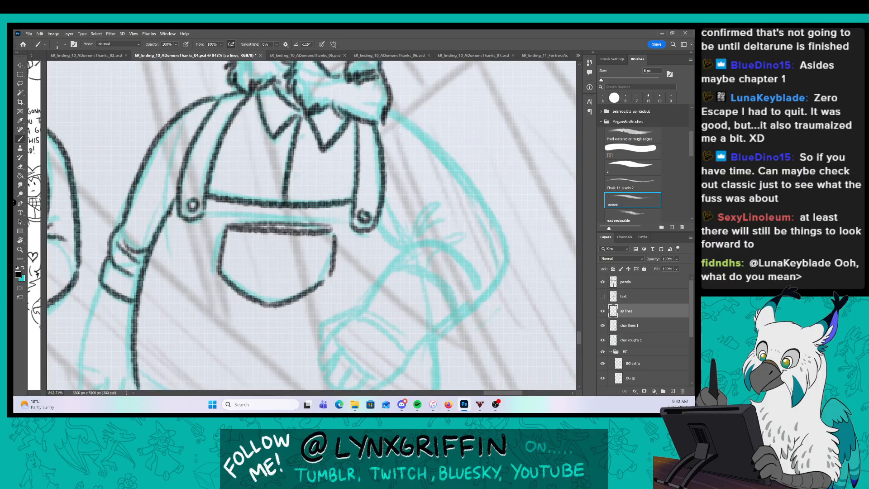
Ink the man's bent arm sleeve from shoulder to elbow, including the elbow creases and the wide rolled cuff.
{"action": "left_click_drag", "start_coordinate": [380, 221], "coordinate": [409, 247]}
{"action": "mouse_move", "coordinate": [389, 199]}
{"action": "left_mouse_down"}
{"action": "mouse_move", "coordinate": [412, 241]}
{"action": "mouse_move", "coordinate": [429, 218]}
{"action": "left_mouse_up"}
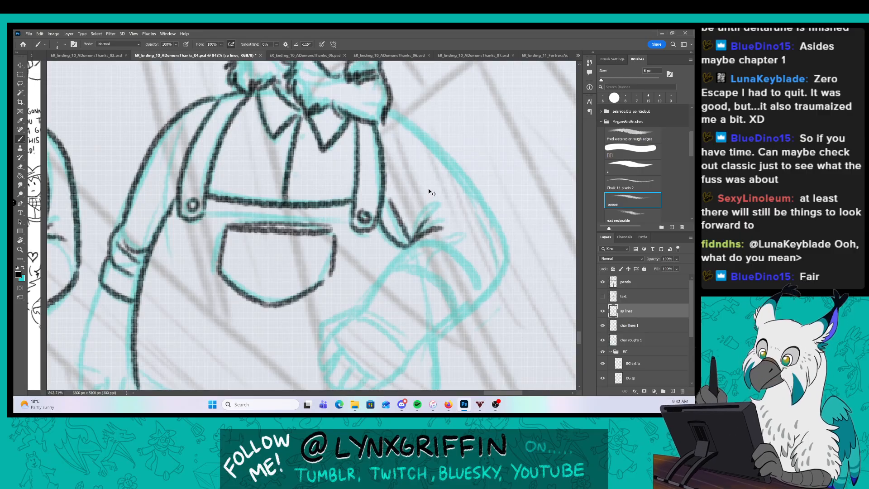
{"action": "left_click_drag", "start_coordinate": [410, 246], "coordinate": [483, 284]}
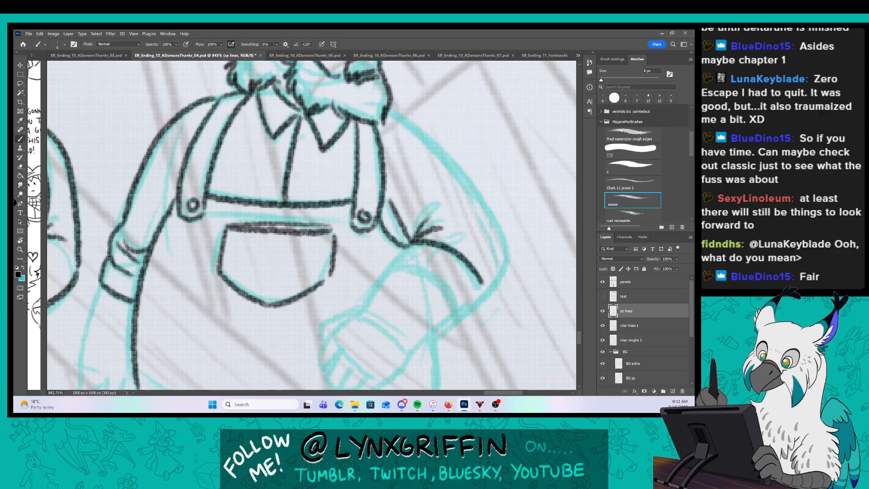
{"action": "mouse_move", "coordinate": [393, 265]}
{"action": "left_mouse_down"}
{"action": "mouse_move", "coordinate": [453, 313]}
{"action": "mouse_move", "coordinate": [487, 284]}
{"action": "left_mouse_up"}
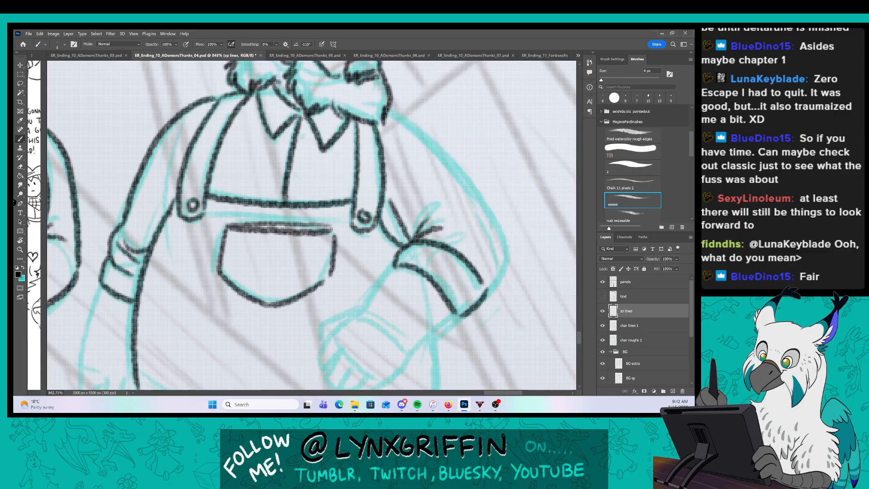
{"action": "mouse_move", "coordinate": [387, 111]}
{"action": "left_mouse_down"}
{"action": "mouse_move", "coordinate": [446, 156]}
{"action": "mouse_move", "coordinate": [500, 233]}
{"action": "mouse_move", "coordinate": [493, 279]}
{"action": "left_mouse_up"}
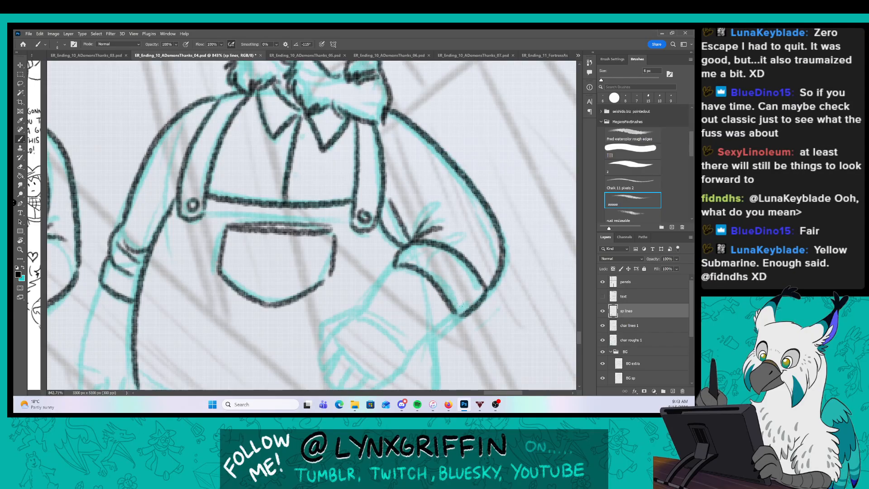
Ink the bent arm's forearm and curled hand with its fingers, plus the body outline below the elbow.
{"action": "mouse_move", "coordinate": [317, 271]}
{"action": "left_mouse_down"}
{"action": "mouse_move", "coordinate": [281, 250]}
{"action": "mouse_move", "coordinate": [211, 179]}
{"action": "mouse_move", "coordinate": [265, 170]}
{"action": "left_mouse_up"}
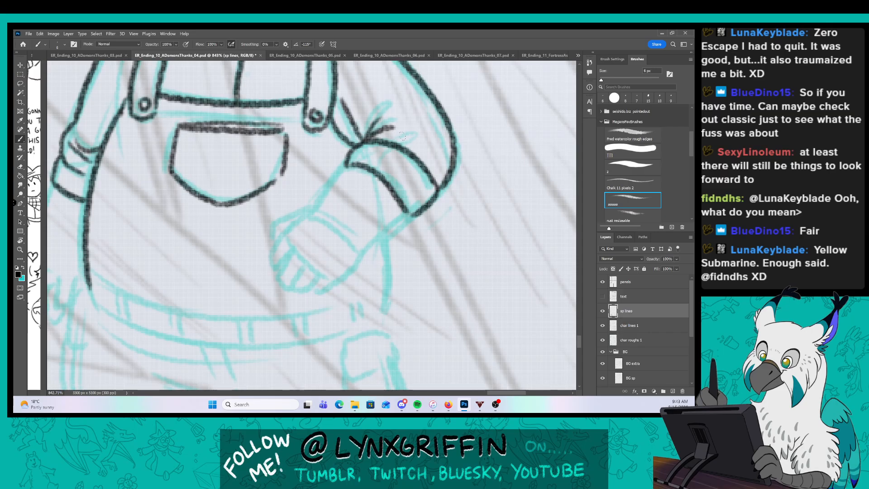
{"action": "mouse_move", "coordinate": [350, 157]}
{"action": "left_mouse_down"}
{"action": "mouse_move", "coordinate": [278, 231]}
{"action": "mouse_move", "coordinate": [292, 266]}
{"action": "mouse_move", "coordinate": [274, 277]}
{"action": "left_mouse_up"}
{"action": "mouse_move", "coordinate": [290, 263]}
{"action": "left_mouse_down"}
{"action": "mouse_move", "coordinate": [277, 289]}
{"action": "mouse_move", "coordinate": [294, 294]}
{"action": "left_mouse_up"}
{"action": "mouse_move", "coordinate": [294, 294]}
{"action": "left_mouse_down"}
{"action": "mouse_move", "coordinate": [321, 299]}
{"action": "mouse_move", "coordinate": [340, 273]}
{"action": "mouse_move", "coordinate": [327, 272]}
{"action": "left_mouse_up"}
{"action": "left_click_drag", "start_coordinate": [316, 212], "coordinate": [352, 235]}
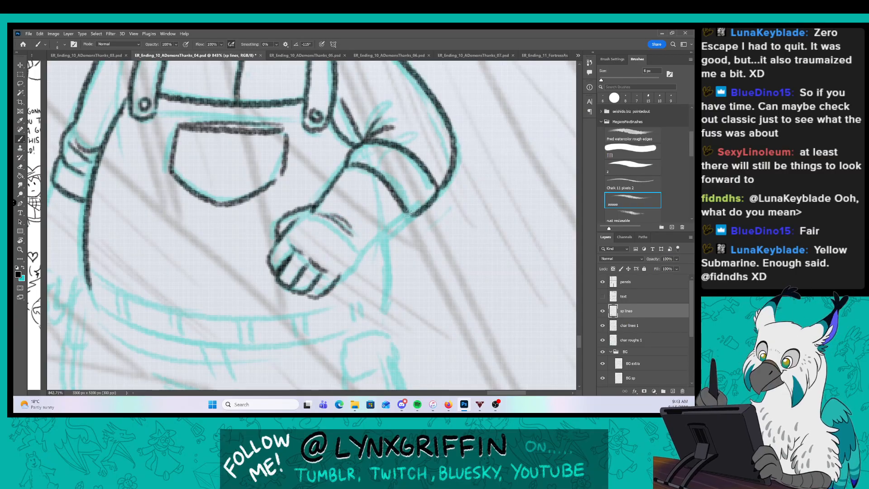
{"action": "mouse_move", "coordinate": [412, 210]}
{"action": "left_mouse_down"}
{"action": "mouse_move", "coordinate": [337, 277]}
{"action": "mouse_move", "coordinate": [388, 302]}
{"action": "left_mouse_up"}
Ink the man's belt as two curved lines under the belly, with pairs of short vertical lines for the loops.
{"action": "scroll", "coordinate": [393, 255], "scroll_direction": "down", "scroll_amount": 3}
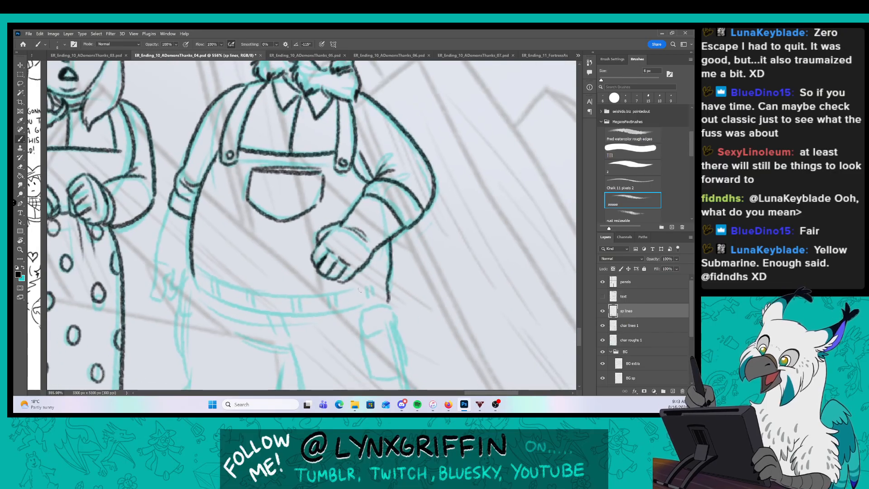
{"action": "scroll", "coordinate": [318, 316], "scroll_direction": "up", "scroll_amount": 1}
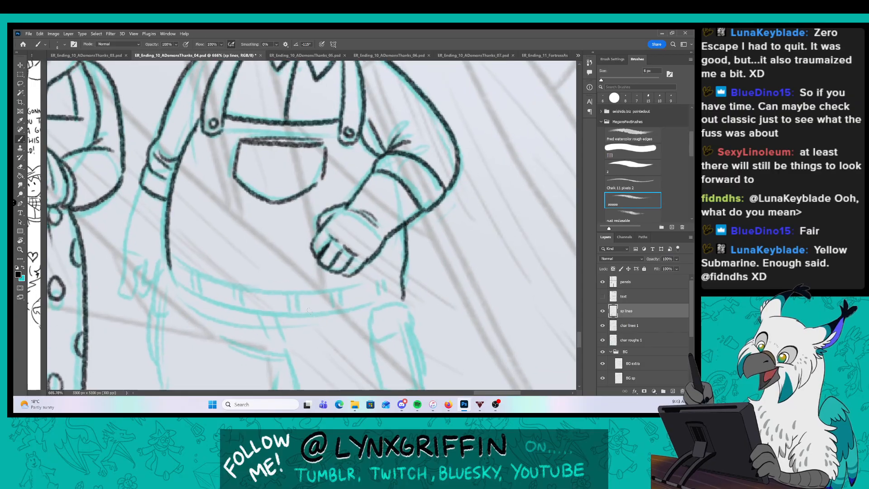
{"action": "key", "text": "b"}
{"action": "mouse_move", "coordinate": [171, 259]}
{"action": "left_mouse_down"}
{"action": "mouse_move", "coordinate": [236, 282]}
{"action": "mouse_move", "coordinate": [347, 282]}
{"action": "mouse_move", "coordinate": [380, 274]}
{"action": "left_mouse_up"}
{"action": "mouse_move", "coordinate": [173, 285]}
{"action": "left_mouse_down"}
{"action": "mouse_move", "coordinate": [205, 304]}
{"action": "mouse_move", "coordinate": [376, 297]}
{"action": "left_mouse_up"}
{"action": "mouse_move", "coordinate": [194, 271]}
{"action": "left_mouse_down"}
{"action": "mouse_move", "coordinate": [192, 294]}
{"action": "mouse_move", "coordinate": [239, 306]}
{"action": "left_mouse_up"}
{"action": "left_click_drag", "start_coordinate": [246, 286], "coordinate": [245, 308]}
{"action": "left_click_drag", "start_coordinate": [294, 290], "coordinate": [294, 311]}
{"action": "left_click_drag", "start_coordinate": [300, 290], "coordinate": [300, 311]}
{"action": "left_click_drag", "start_coordinate": [336, 285], "coordinate": [337, 304]}
{"action": "left_click_drag", "start_coordinate": [347, 285], "coordinate": [347, 302]}
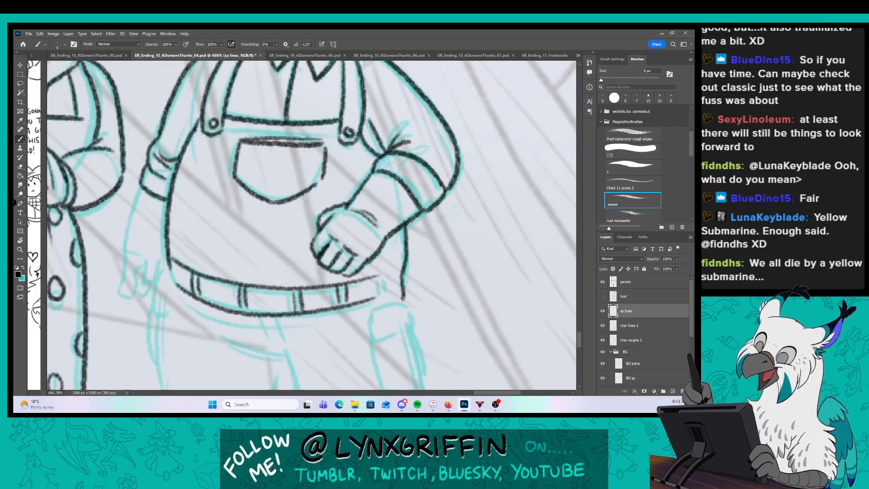
{"action": "left_click_drag", "start_coordinate": [381, 277], "coordinate": [388, 294]}
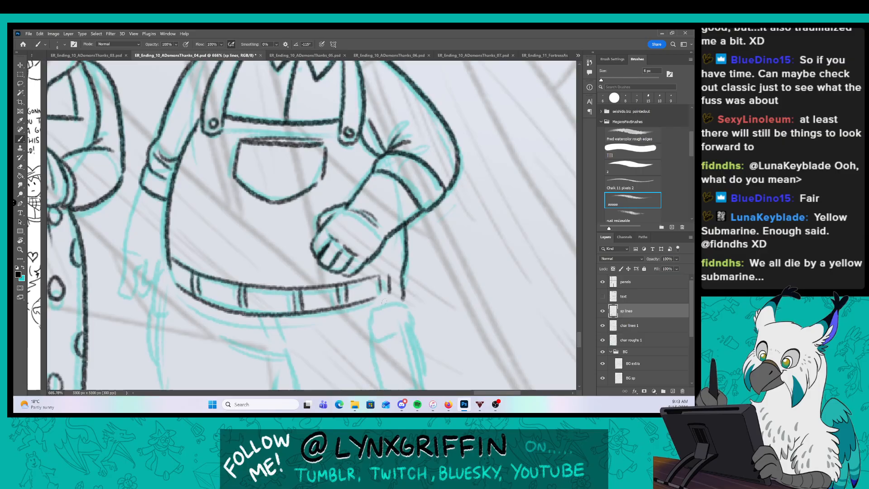
Ink the flapped pocket at the hip, the trouser fly, and the leg below the pocket with its ankle folds.
{"action": "left_click_drag", "start_coordinate": [404, 356], "coordinate": [390, 263]}
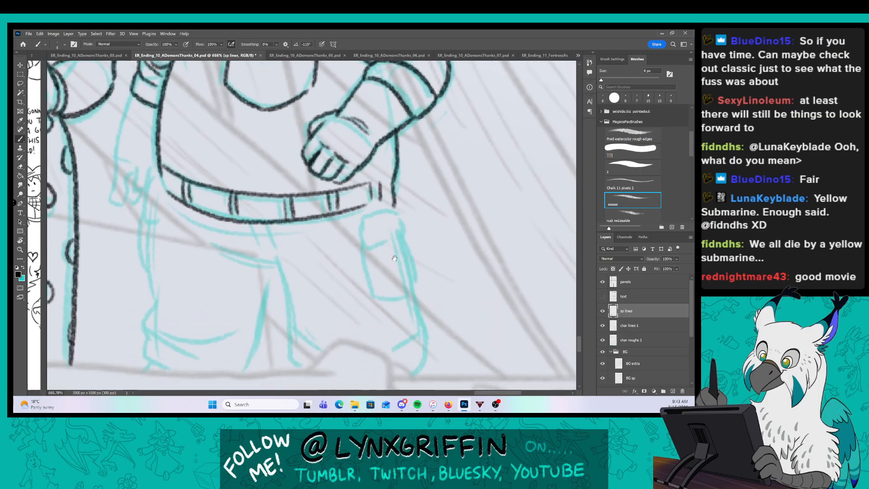
{"action": "mouse_move", "coordinate": [360, 218]}
{"action": "left_mouse_down"}
{"action": "mouse_move", "coordinate": [362, 247]}
{"action": "mouse_move", "coordinate": [399, 203]}
{"action": "mouse_move", "coordinate": [409, 233]}
{"action": "left_mouse_up"}
{"action": "mouse_move", "coordinate": [408, 232]}
{"action": "left_mouse_down"}
{"action": "mouse_move", "coordinate": [368, 246]}
{"action": "mouse_move", "coordinate": [365, 277]}
{"action": "mouse_move", "coordinate": [417, 295]}
{"action": "mouse_move", "coordinate": [404, 233]}
{"action": "left_mouse_up"}
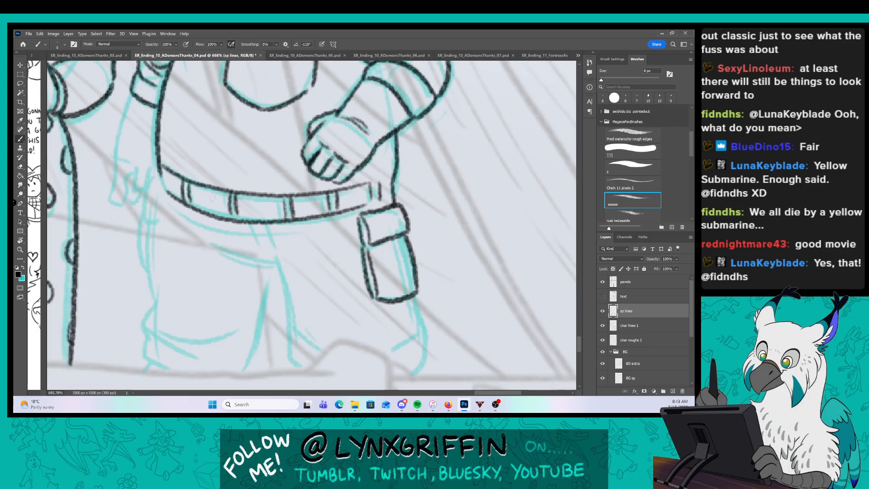
{"action": "left_click_drag", "start_coordinate": [219, 251], "coordinate": [270, 267]}
{"action": "left_click_drag", "start_coordinate": [251, 224], "coordinate": [261, 261]}
{"action": "left_click_drag", "start_coordinate": [266, 221], "coordinate": [272, 259]}
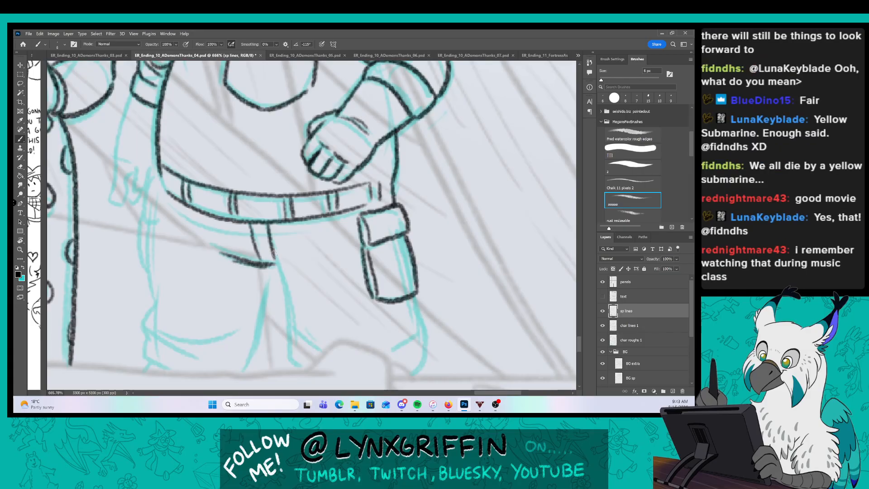
{"action": "left_click_drag", "start_coordinate": [273, 261], "coordinate": [290, 366]}
{"action": "left_click_drag", "start_coordinate": [290, 334], "coordinate": [313, 351]}
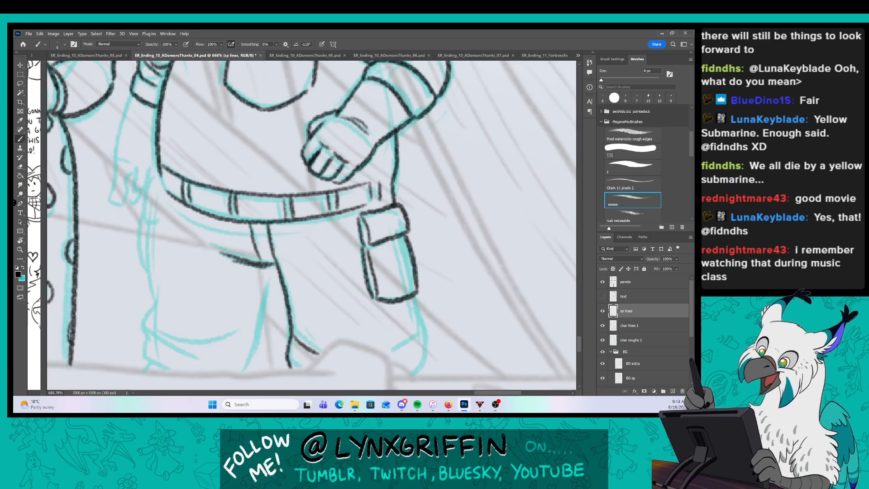
{"action": "mouse_move", "coordinate": [413, 299]}
{"action": "left_mouse_down"}
{"action": "mouse_move", "coordinate": [417, 338]}
{"action": "mouse_move", "coordinate": [395, 348]}
{"action": "mouse_move", "coordinate": [415, 380]}
{"action": "left_mouse_up"}
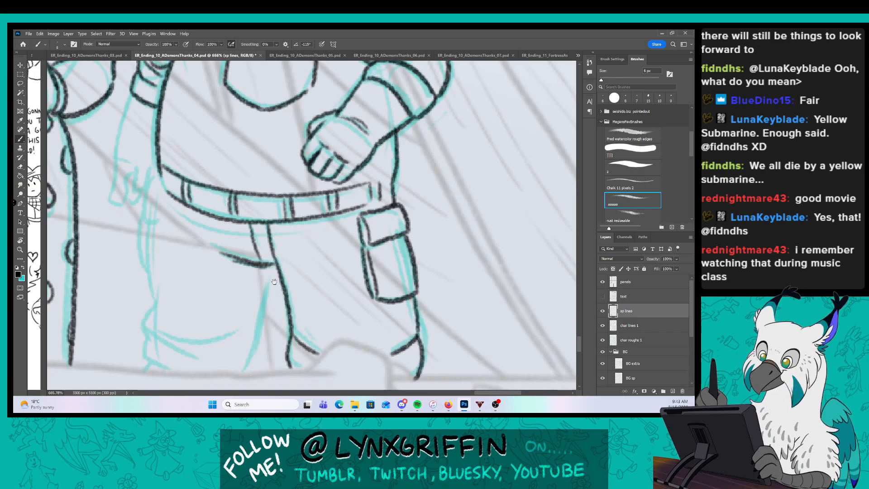
Ink the man's other trouser leg with its side pocket, lower-leg folds and hem.
{"action": "left_click_drag", "start_coordinate": [274, 282], "coordinate": [338, 258]}
{"action": "mouse_move", "coordinate": [212, 157]}
{"action": "left_mouse_down"}
{"action": "mouse_move", "coordinate": [217, 190]}
{"action": "mouse_move", "coordinate": [213, 155]}
{"action": "left_mouse_up"}
{"action": "mouse_move", "coordinate": [202, 195]}
{"action": "left_mouse_down"}
{"action": "mouse_move", "coordinate": [201, 247]}
{"action": "mouse_move", "coordinate": [218, 282]}
{"action": "mouse_move", "coordinate": [206, 307]}
{"action": "mouse_move", "coordinate": [262, 340]}
{"action": "left_mouse_up"}
{"action": "mouse_move", "coordinate": [229, 311]}
{"action": "left_mouse_down"}
{"action": "mouse_move", "coordinate": [277, 318]}
{"action": "mouse_move", "coordinate": [315, 295]}
{"action": "left_mouse_up"}
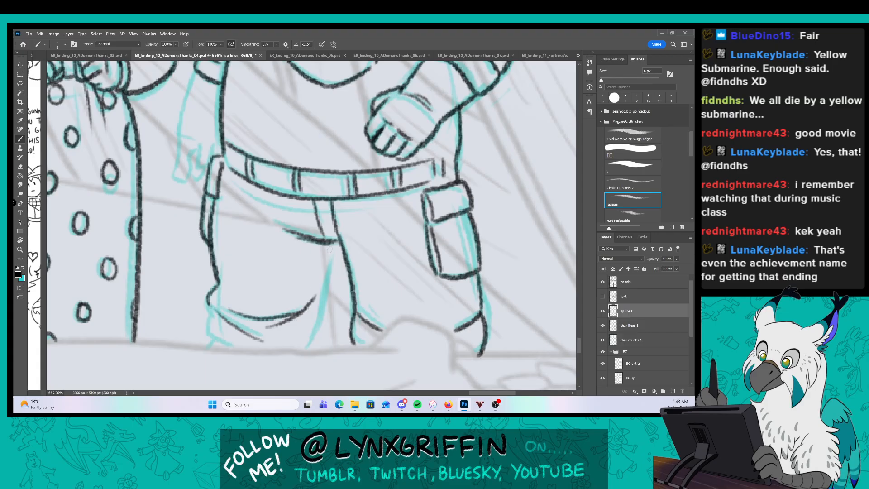
{"action": "left_click_drag", "start_coordinate": [334, 242], "coordinate": [311, 351]}
{"action": "mouse_move", "coordinate": [208, 309]}
{"action": "left_mouse_down"}
{"action": "mouse_move", "coordinate": [206, 330]}
{"action": "mouse_move", "coordinate": [229, 350]}
{"action": "left_mouse_up"}
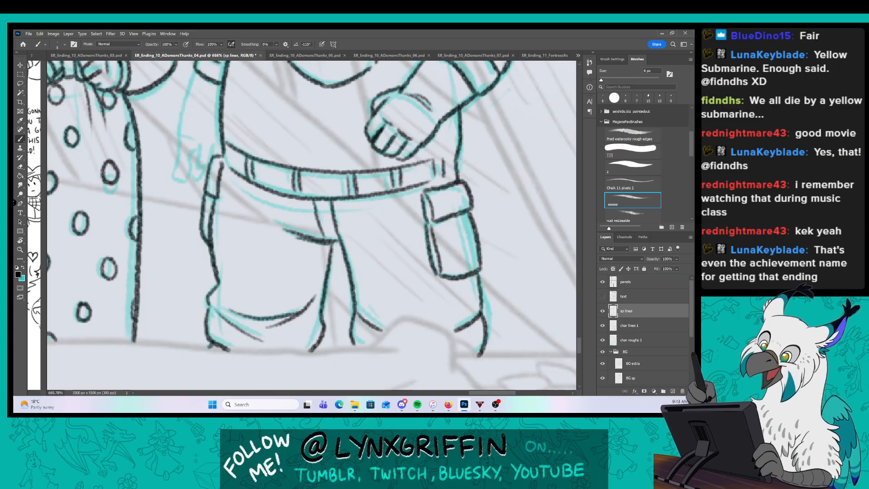
Ink the forearm and fingers of the man's hanging arm beside the belt.
{"action": "mouse_move", "coordinate": [324, 222]}
{"action": "left_mouse_down"}
{"action": "mouse_move", "coordinate": [316, 239]}
{"action": "mouse_move", "coordinate": [342, 337]}
{"action": "left_mouse_up"}
{"action": "left_click_drag", "start_coordinate": [201, 224], "coordinate": [203, 300]}
{"action": "left_click_drag", "start_coordinate": [210, 262], "coordinate": [207, 298]}
{"action": "left_click_drag", "start_coordinate": [219, 271], "coordinate": [222, 296]}
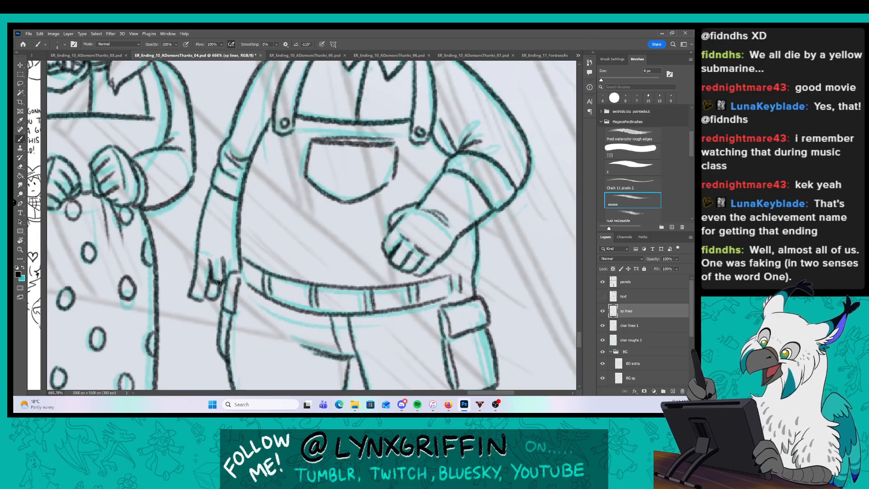
Hide the char roughs 1 layer to leave only the line art, and save the page.
{"action": "key", "text": "z"}
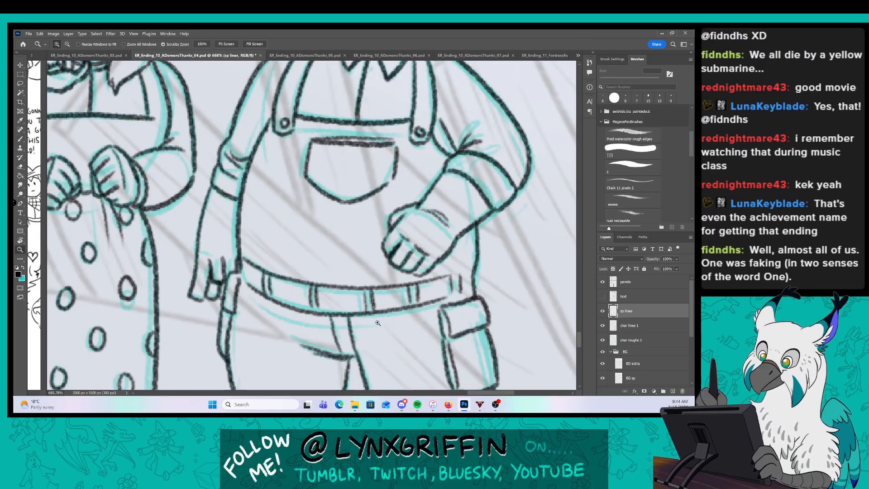
{"action": "mouse_move", "coordinate": [375, 324]}
{"action": "left_mouse_down"}
{"action": "mouse_move", "coordinate": [341, 355]}
{"action": "mouse_move", "coordinate": [392, 281]}
{"action": "mouse_move", "coordinate": [416, 293]}
{"action": "left_mouse_up"}
{"action": "key", "text": "b"}
{"action": "key", "text": "z"}
{"action": "key", "text": "b"}
{"action": "left_click_drag", "start_coordinate": [409, 260], "coordinate": [418, 309]}
{"action": "key", "text": "z"}
{"action": "key", "text": "b"}
{"action": "left_click", "coordinate": [602, 340]}
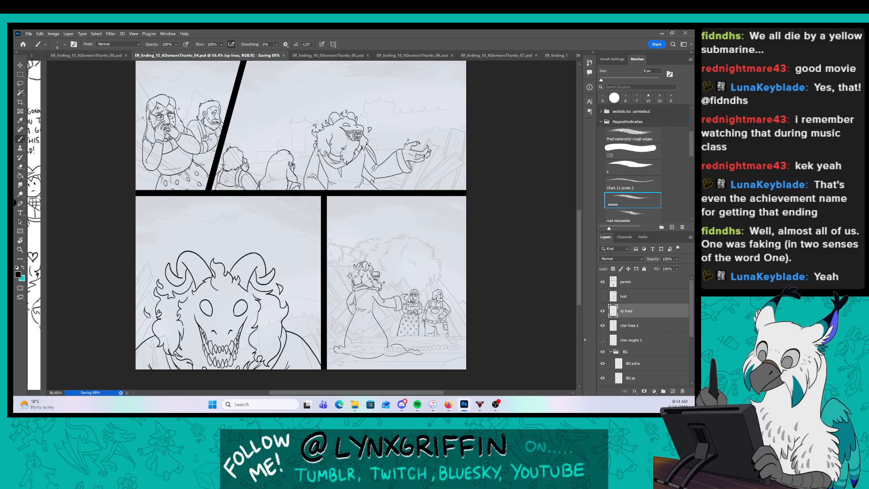
{"action": "key", "text": "ctrl+s"}
Switch to ER_Ending_10_ADemonsThanks_05.psd and lower the char roughs 1 layer's opacity to about 60%.
{"action": "left_click", "coordinate": [319, 58]}
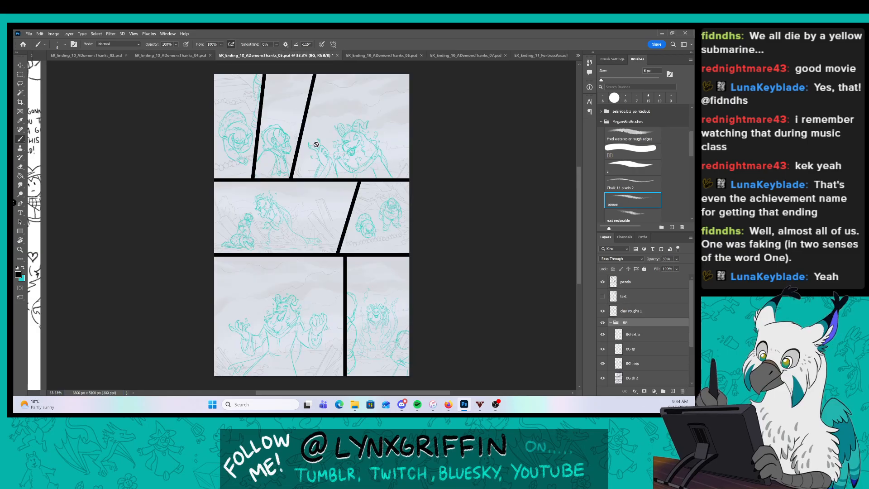
{"action": "key", "text": "ctrl+space"}
{"action": "mouse_move", "coordinate": [254, 129]}
{"action": "left_mouse_down"}
{"action": "mouse_move", "coordinate": [265, 126]}
{"action": "mouse_move", "coordinate": [267, 140]}
{"action": "left_mouse_up"}
{"action": "left_click_drag", "start_coordinate": [250, 209], "coordinate": [273, 246]}
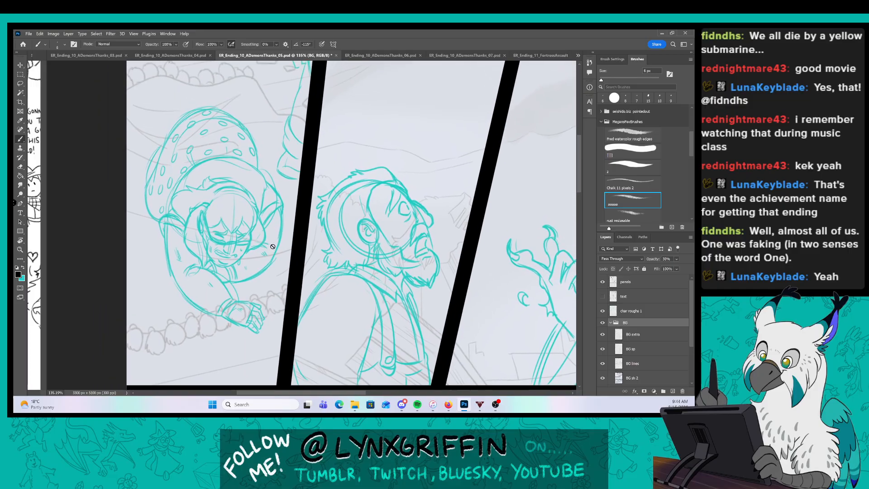
{"action": "left_click", "coordinate": [651, 312]}
{"action": "left_click", "coordinate": [676, 258]}
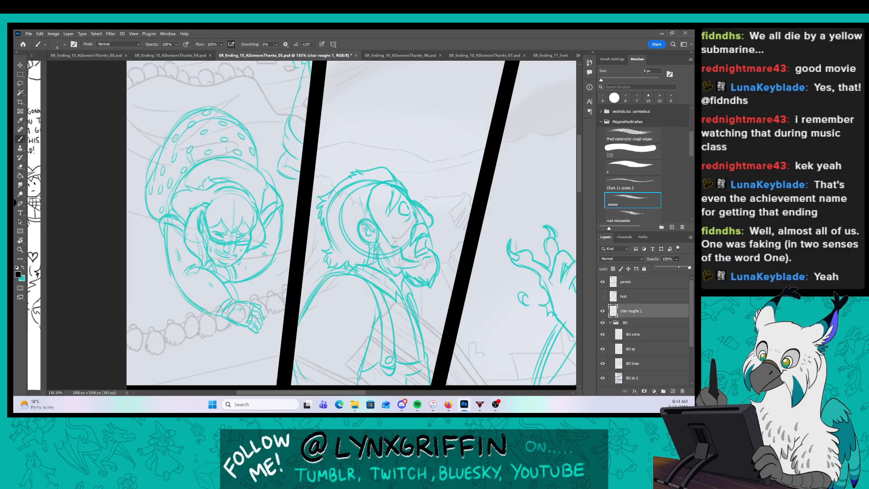
{"action": "left_click_drag", "start_coordinate": [678, 266], "coordinate": [677, 267]}
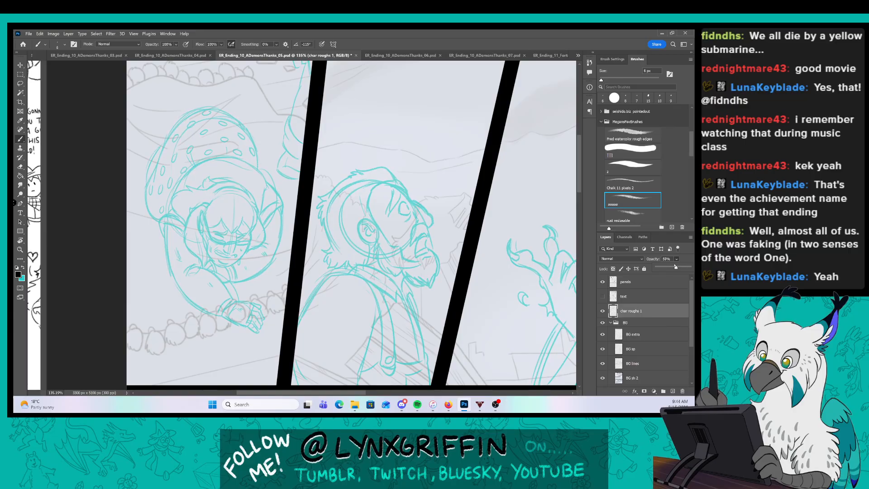
Add two new layers above char roughs 1, named "char lines" and "sp lines".
{"action": "left_click", "coordinate": [673, 391]}
{"action": "double_click", "coordinate": [628, 311]}
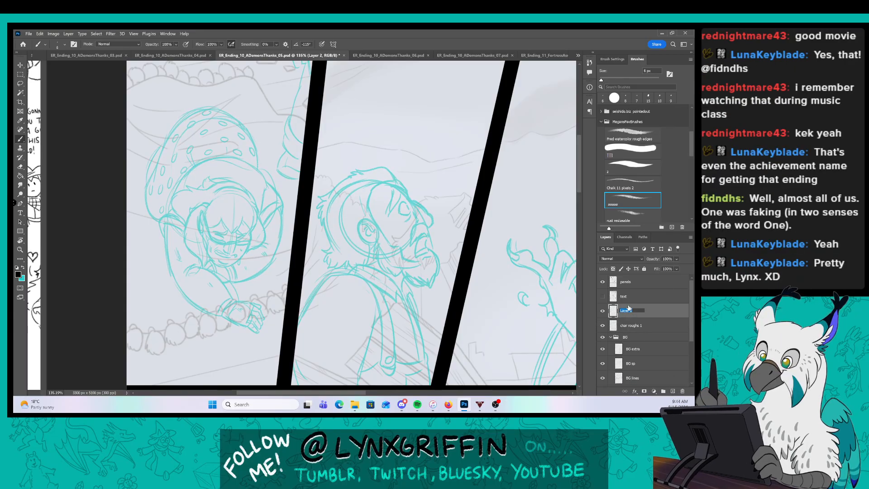
{"action": "type", "text": "char lines"}
{"action": "key", "text": "Return"}
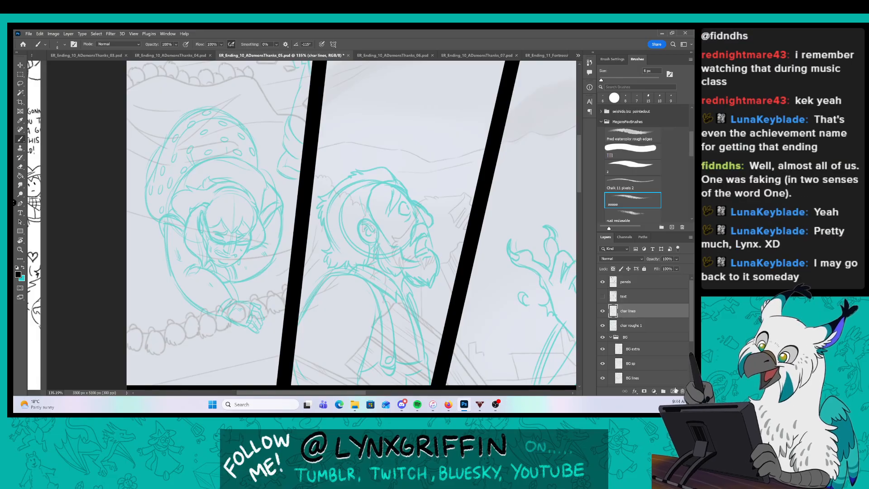
{"action": "key", "text": "ctrl+shift+alt+n"}
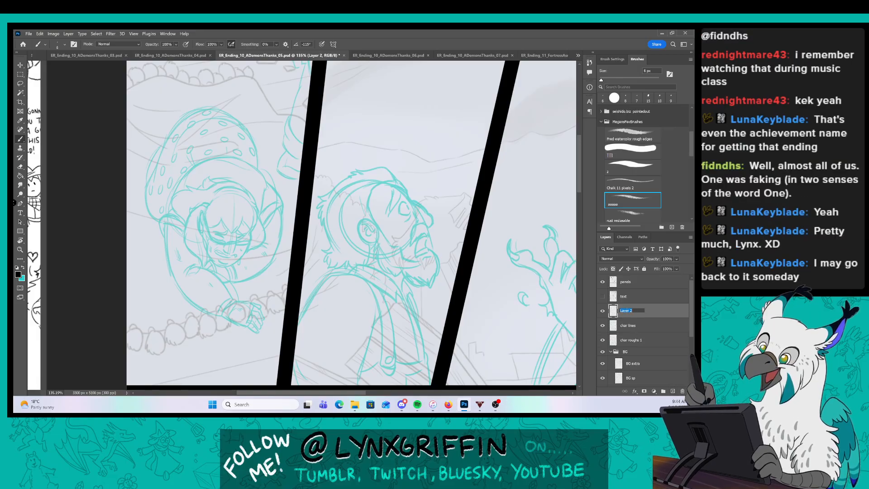
{"action": "double_click", "coordinate": [626, 312]}
{"action": "type", "text": "sp lines"}
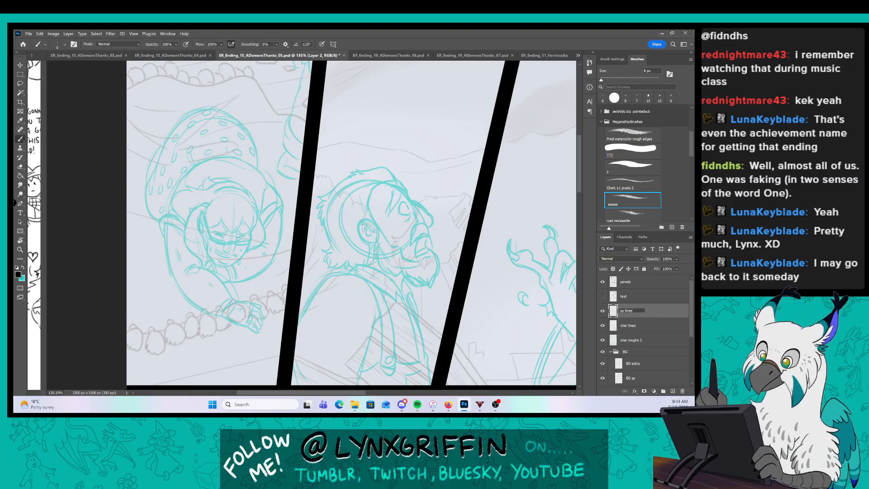
{"action": "key", "text": "Return"}
Select the char lines layer and ink the jagged, pointed bangs across the forehead of the leaning figure in the first panel.
{"action": "left_click", "coordinate": [644, 326]}
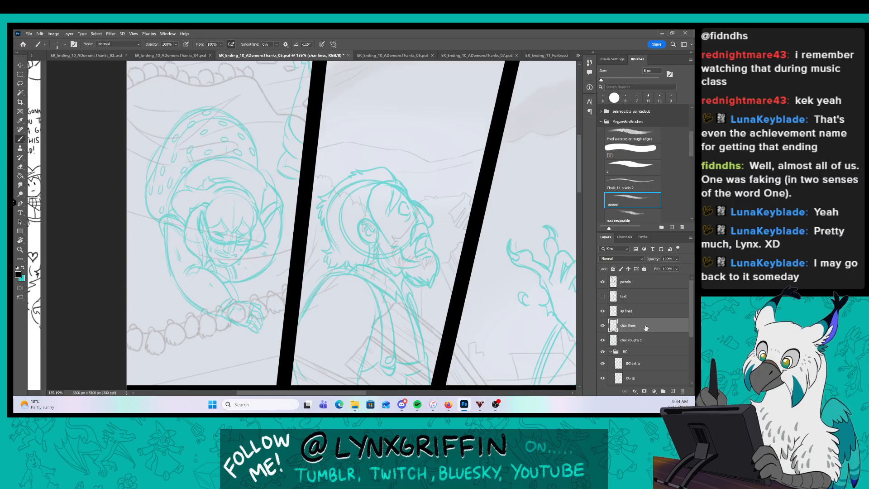
{"action": "left_click_drag", "start_coordinate": [232, 257], "coordinate": [294, 258]}
{"action": "left_click_drag", "start_coordinate": [241, 190], "coordinate": [275, 266]}
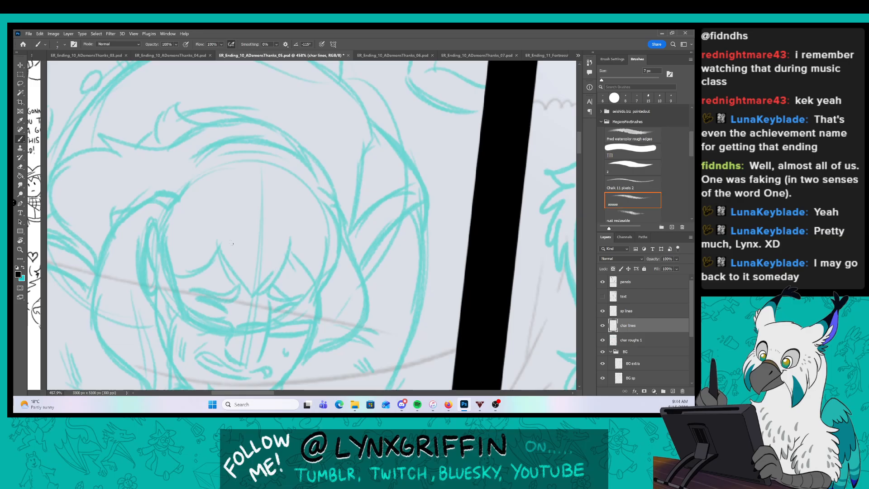
{"action": "left_click_drag", "start_coordinate": [216, 234], "coordinate": [244, 285]}
{"action": "mouse_move", "coordinate": [228, 256]}
{"action": "left_mouse_down"}
{"action": "mouse_move", "coordinate": [250, 298]}
{"action": "mouse_move", "coordinate": [288, 232]}
{"action": "mouse_move", "coordinate": [320, 300]}
{"action": "mouse_move", "coordinate": [344, 265]}
{"action": "mouse_move", "coordinate": [328, 205]}
{"action": "mouse_move", "coordinate": [347, 223]}
{"action": "mouse_move", "coordinate": [393, 223]}
{"action": "left_mouse_up"}
{"action": "mouse_move", "coordinate": [231, 201]}
{"action": "left_mouse_down"}
{"action": "mouse_move", "coordinate": [220, 262]}
{"action": "mouse_move", "coordinate": [279, 244]}
{"action": "left_mouse_up"}
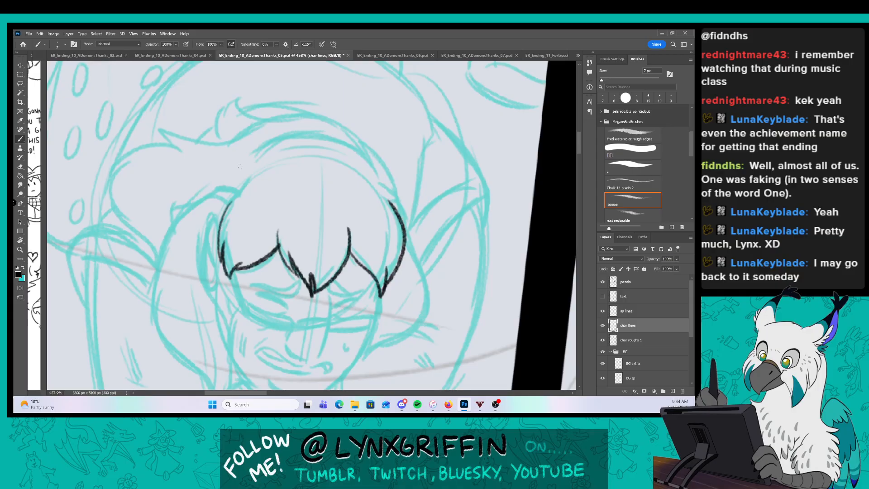
Ink the long lock of hair falling from the left temple to the arm, with its band and inner strands.
{"action": "mouse_move", "coordinate": [234, 202]}
{"action": "left_mouse_down"}
{"action": "mouse_move", "coordinate": [199, 202]}
{"action": "mouse_move", "coordinate": [155, 285]}
{"action": "left_mouse_up"}
{"action": "left_click_drag", "start_coordinate": [257, 239], "coordinate": [261, 181]}
{"action": "mouse_move", "coordinate": [171, 198]}
{"action": "left_mouse_down"}
{"action": "mouse_move", "coordinate": [160, 243]}
{"action": "mouse_move", "coordinate": [223, 351]}
{"action": "mouse_move", "coordinate": [225, 259]}
{"action": "mouse_move", "coordinate": [197, 192]}
{"action": "left_mouse_up"}
{"action": "mouse_move", "coordinate": [217, 162]}
{"action": "left_mouse_down"}
{"action": "mouse_move", "coordinate": [206, 217]}
{"action": "mouse_move", "coordinate": [210, 181]}
{"action": "left_mouse_up"}
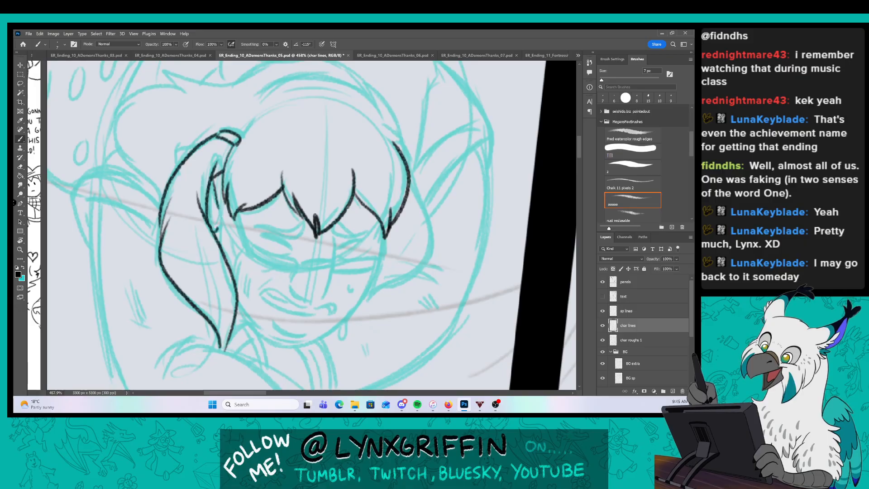
Ink the swept-back hair mass over the head, including the upright tuft and the double curve above the bangs.
{"action": "mouse_move", "coordinate": [290, 72]}
{"action": "left_mouse_down"}
{"action": "mouse_move", "coordinate": [255, 190]}
{"action": "mouse_move", "coordinate": [241, 193]}
{"action": "mouse_move", "coordinate": [256, 185]}
{"action": "mouse_move", "coordinate": [340, 232]}
{"action": "left_mouse_up"}
{"action": "mouse_move", "coordinate": [196, 166]}
{"action": "left_mouse_down"}
{"action": "mouse_move", "coordinate": [178, 196]}
{"action": "mouse_move", "coordinate": [191, 194]}
{"action": "mouse_move", "coordinate": [138, 184]}
{"action": "mouse_move", "coordinate": [130, 193]}
{"action": "mouse_move", "coordinate": [238, 172]}
{"action": "mouse_move", "coordinate": [288, 146]}
{"action": "mouse_move", "coordinate": [177, 143]}
{"action": "mouse_move", "coordinate": [158, 194]}
{"action": "left_mouse_up"}
{"action": "left_click_drag", "start_coordinate": [171, 162], "coordinate": [158, 194]}
{"action": "mouse_move", "coordinate": [160, 176]}
{"action": "left_mouse_down"}
{"action": "mouse_move", "coordinate": [167, 206]}
{"action": "mouse_move", "coordinate": [204, 256]}
{"action": "left_mouse_up"}
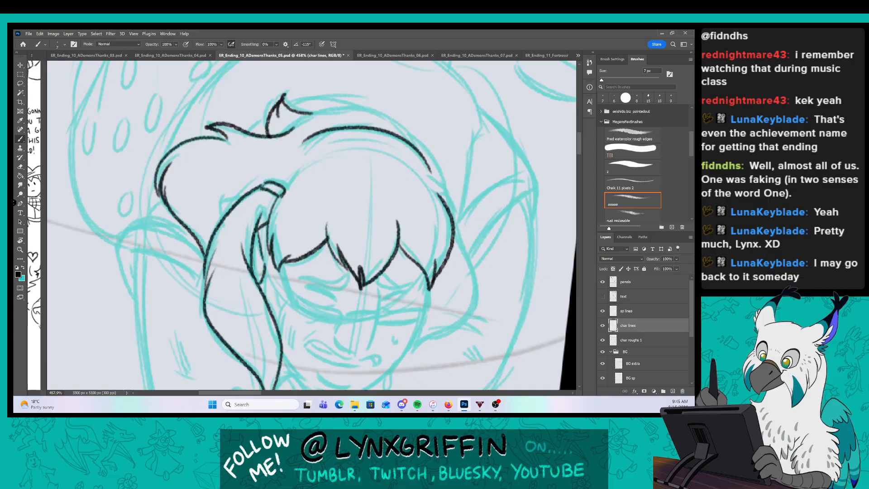
{"action": "left_click_drag", "start_coordinate": [452, 251], "coordinate": [347, 283]}
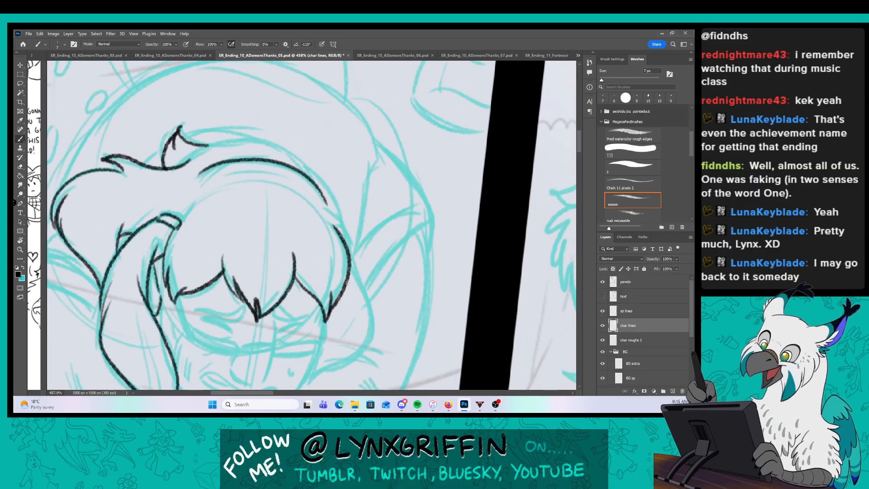
{"action": "mouse_move", "coordinate": [206, 144]}
{"action": "left_mouse_down"}
{"action": "mouse_move", "coordinate": [294, 147]}
{"action": "mouse_move", "coordinate": [346, 240]}
{"action": "left_mouse_up"}
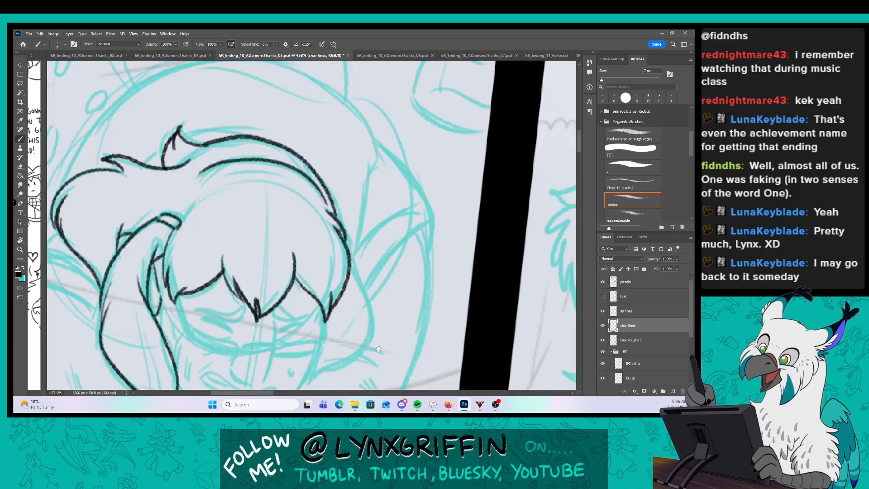
Ink the curved hair lock that hangs on the right side of the face down to its tip by the cheek.
{"action": "left_click_drag", "start_coordinate": [379, 348], "coordinate": [371, 276]}
{"action": "mouse_move", "coordinate": [303, 305]}
{"action": "left_mouse_down"}
{"action": "mouse_move", "coordinate": [337, 287]}
{"action": "mouse_move", "coordinate": [360, 214]}
{"action": "mouse_move", "coordinate": [341, 186]}
{"action": "left_mouse_up"}
{"action": "mouse_move", "coordinate": [331, 300]}
{"action": "left_mouse_down"}
{"action": "mouse_move", "coordinate": [365, 285]}
{"action": "mouse_move", "coordinate": [396, 170]}
{"action": "left_mouse_up"}
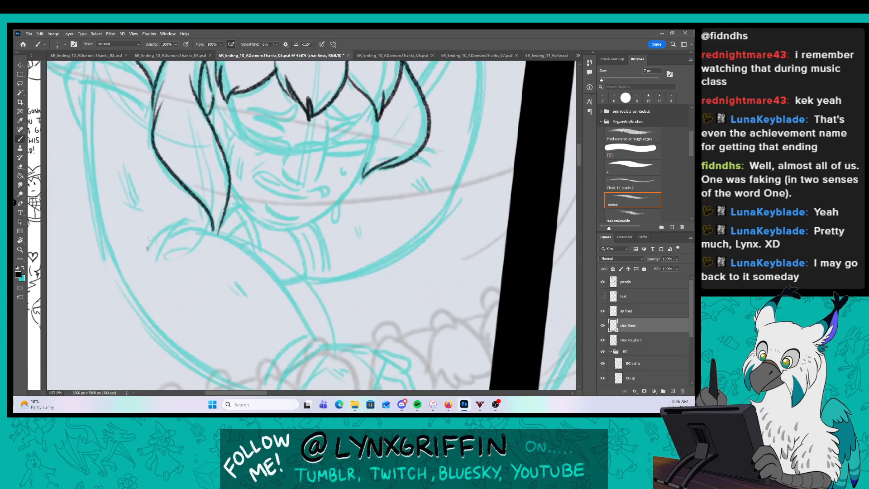
Ink the bent arm's elbow folds, upper forearm edge and outer upper-arm contour, adding short hatch marks on the skin.
{"action": "left_click_drag", "start_coordinate": [148, 248], "coordinate": [190, 213]}
{"action": "mouse_move", "coordinate": [151, 266]}
{"action": "left_mouse_down"}
{"action": "mouse_move", "coordinate": [186, 228]}
{"action": "mouse_move", "coordinate": [230, 239]}
{"action": "mouse_move", "coordinate": [312, 336]}
{"action": "left_mouse_up"}
{"action": "left_click_drag", "start_coordinate": [259, 180], "coordinate": [271, 204]}
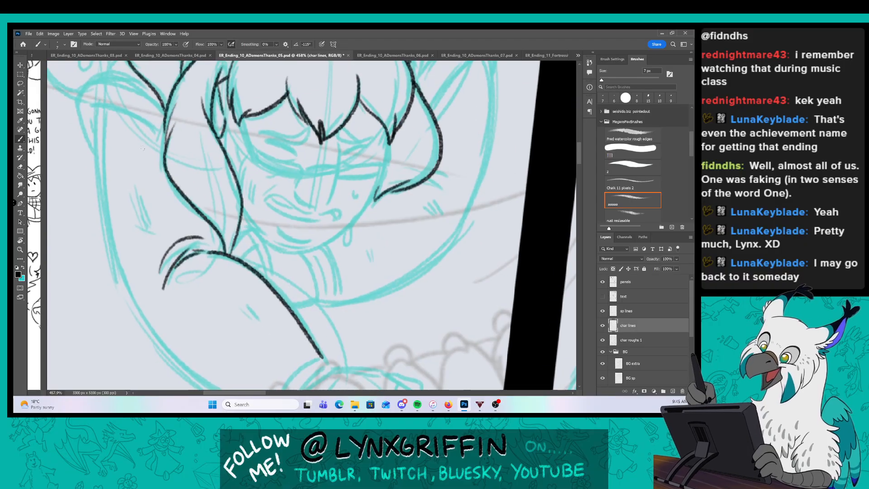
{"action": "mouse_move", "coordinate": [96, 106]}
{"action": "left_mouse_down"}
{"action": "mouse_move", "coordinate": [121, 281]}
{"action": "mouse_move", "coordinate": [135, 311]}
{"action": "left_mouse_up"}
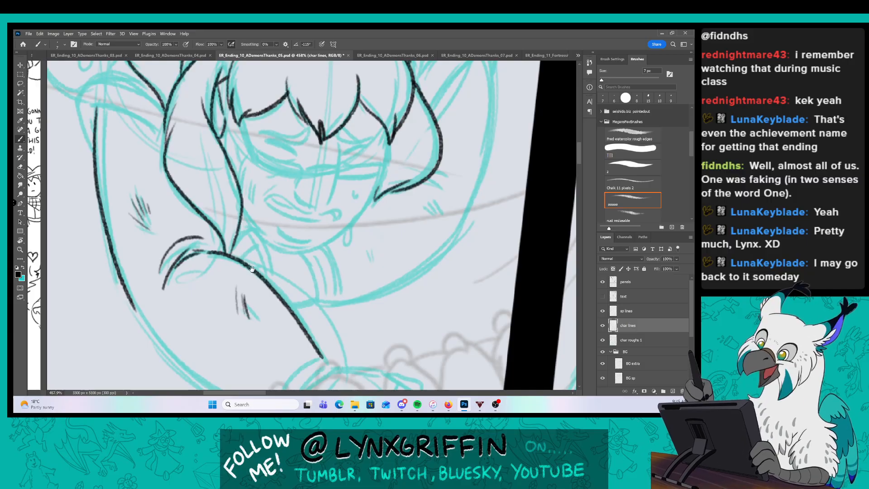
Ink the curved sleeve opening at the left shoulder, joining the upper arm to the hair.
{"action": "left_click_drag", "start_coordinate": [252, 270], "coordinate": [319, 300]}
{"action": "left_click_drag", "start_coordinate": [119, 225], "coordinate": [199, 248]}
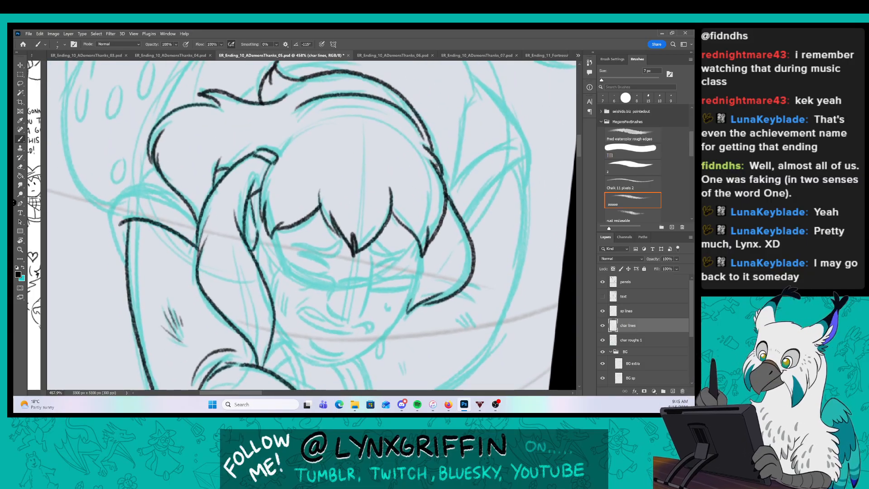
{"action": "mouse_move", "coordinate": [126, 258]}
{"action": "left_mouse_down"}
{"action": "mouse_move", "coordinate": [109, 220]}
{"action": "mouse_move", "coordinate": [190, 212]}
{"action": "left_mouse_up"}
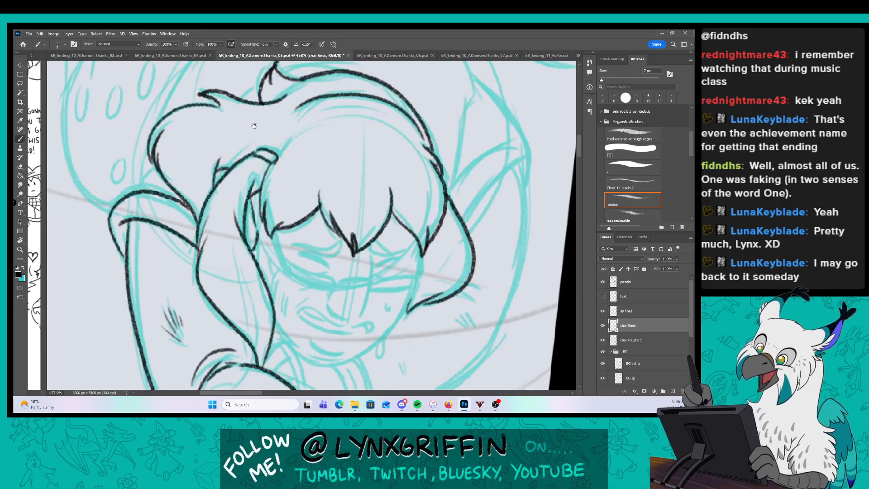
Ink the large rounded arc of the figure's back above the hair, from the left sleeve over to the right side.
{"action": "left_click_drag", "start_coordinate": [254, 126], "coordinate": [216, 246]}
{"action": "left_click_drag", "start_coordinate": [134, 295], "coordinate": [280, 127]}
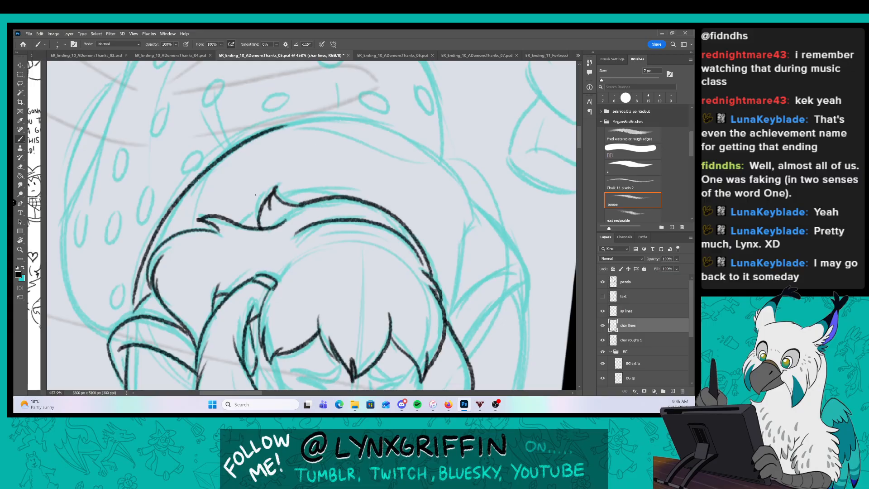
{"action": "left_click_drag", "start_coordinate": [275, 186], "coordinate": [326, 186]}
{"action": "left_click_drag", "start_coordinate": [457, 244], "coordinate": [379, 272]}
{"action": "mouse_move", "coordinate": [214, 141]}
{"action": "left_mouse_down"}
{"action": "mouse_move", "coordinate": [344, 159]}
{"action": "mouse_move", "coordinate": [394, 212]}
{"action": "left_mouse_up"}
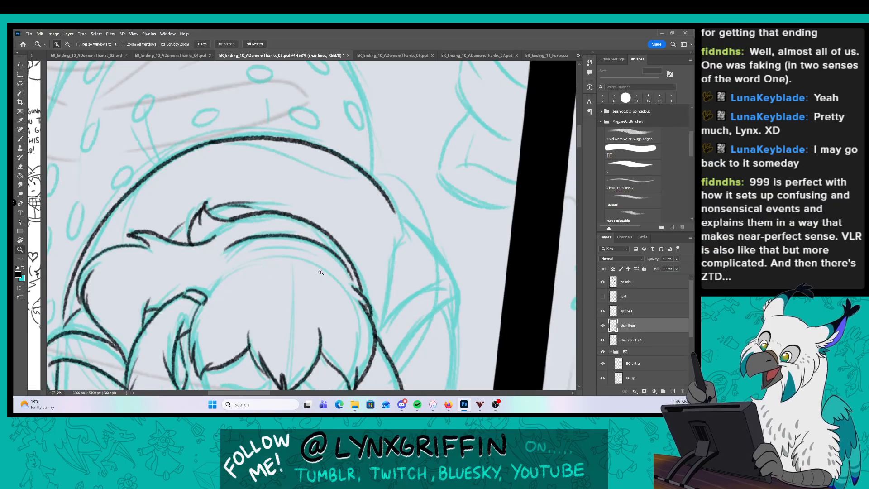
Ink the full outer contour of the spotted dome shape rising behind the figure's back.
{"action": "left_click_drag", "start_coordinate": [316, 269], "coordinate": [277, 288]}
{"action": "left_click_drag", "start_coordinate": [199, 269], "coordinate": [239, 280]}
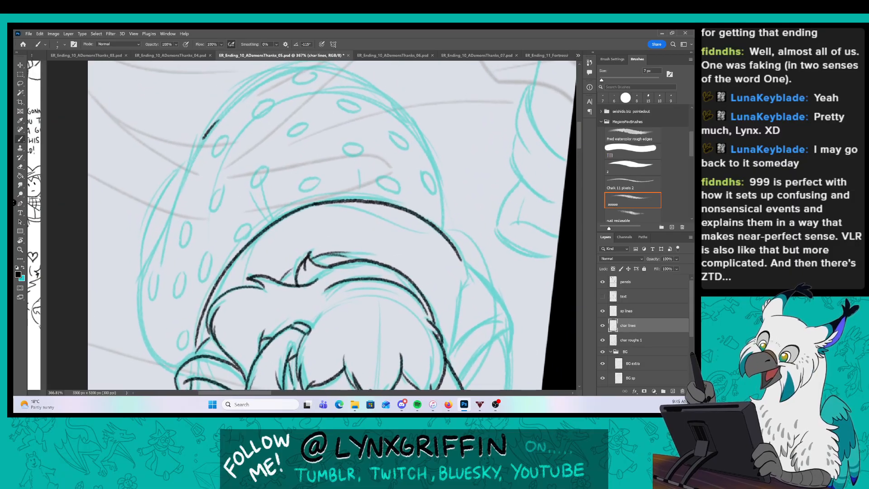
{"action": "mouse_move", "coordinate": [202, 138]}
{"action": "left_mouse_down"}
{"action": "mouse_move", "coordinate": [166, 244]}
{"action": "mouse_move", "coordinate": [136, 288]}
{"action": "mouse_move", "coordinate": [173, 370]}
{"action": "left_mouse_up"}
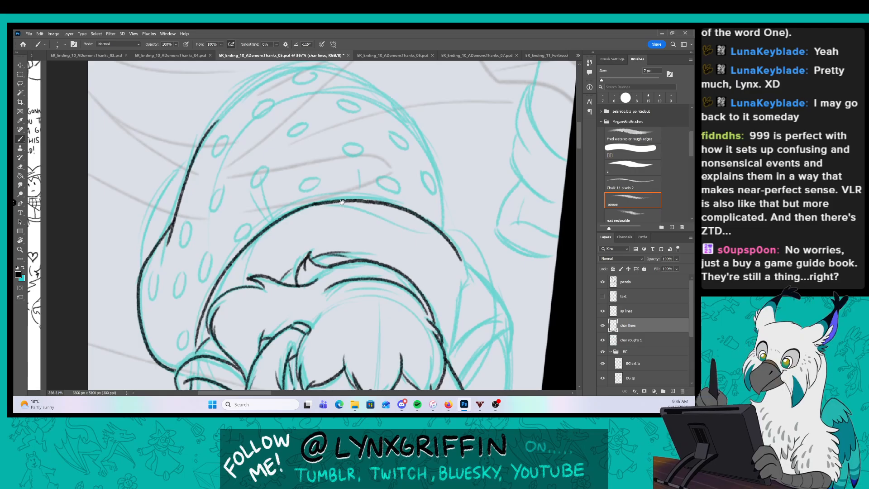
{"action": "left_click_drag", "start_coordinate": [342, 201], "coordinate": [304, 254]}
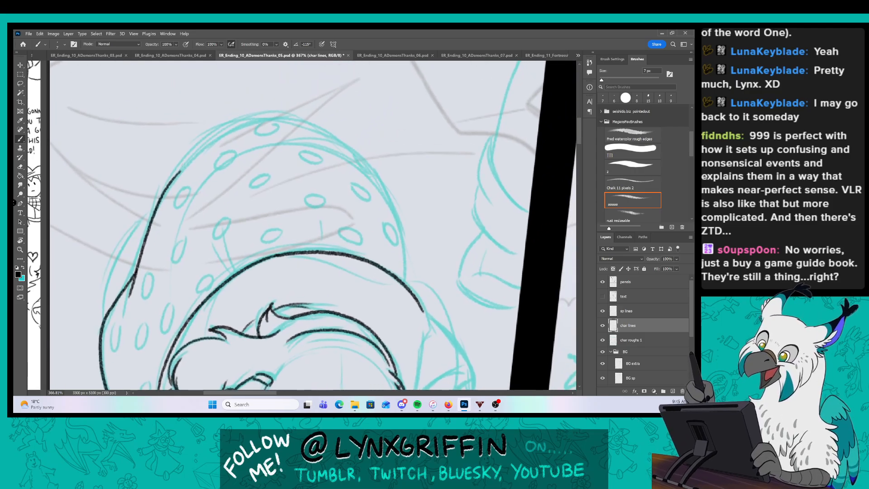
{"action": "mouse_move", "coordinate": [180, 171]}
{"action": "left_mouse_down"}
{"action": "mouse_move", "coordinate": [349, 149]}
{"action": "mouse_move", "coordinate": [404, 277]}
{"action": "left_mouse_up"}
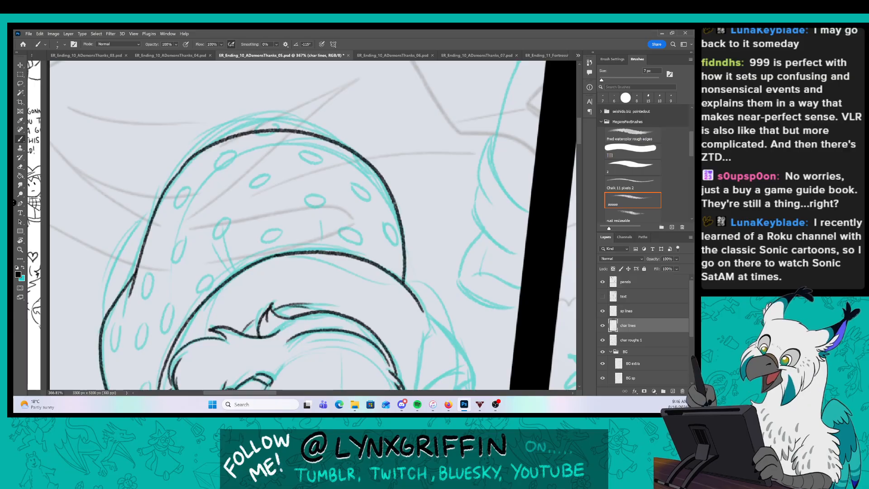
Ink the overlapping bulge on the dome's left edge and short crease lines along the seam above the back.
{"action": "left_click_drag", "start_coordinate": [135, 277], "coordinate": [147, 230]}
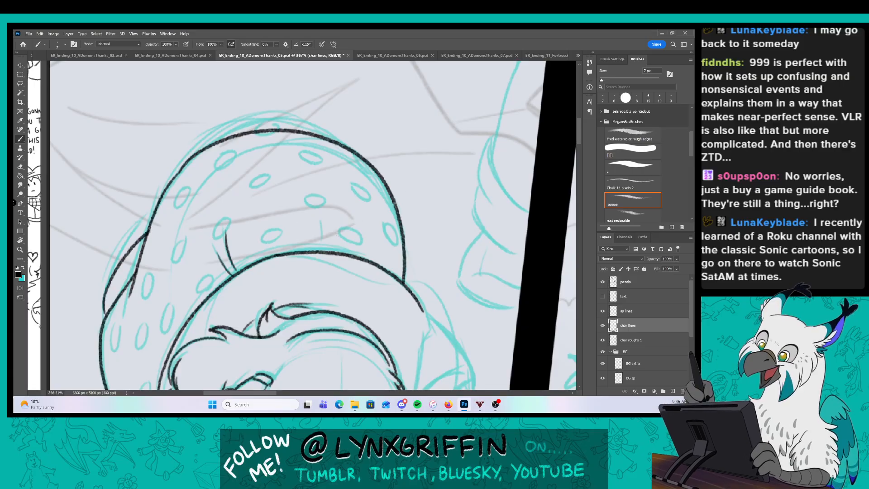
{"action": "left_click_drag", "start_coordinate": [323, 220], "coordinate": [335, 249]}
{"action": "left_click_drag", "start_coordinate": [338, 229], "coordinate": [340, 250]}
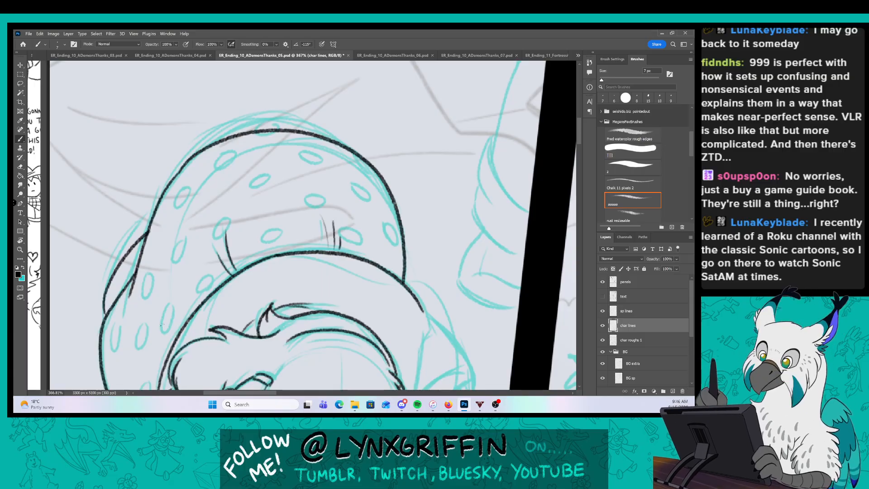
Ink the small oval spots along the left side of the dome.
{"action": "mouse_move", "coordinate": [172, 303]}
{"action": "left_mouse_down"}
{"action": "mouse_move", "coordinate": [162, 328]}
{"action": "mouse_move", "coordinate": [174, 307]}
{"action": "left_mouse_up"}
{"action": "mouse_move", "coordinate": [154, 274]}
{"action": "left_mouse_down"}
{"action": "mouse_move", "coordinate": [143, 297]}
{"action": "mouse_move", "coordinate": [153, 272]}
{"action": "left_mouse_up"}
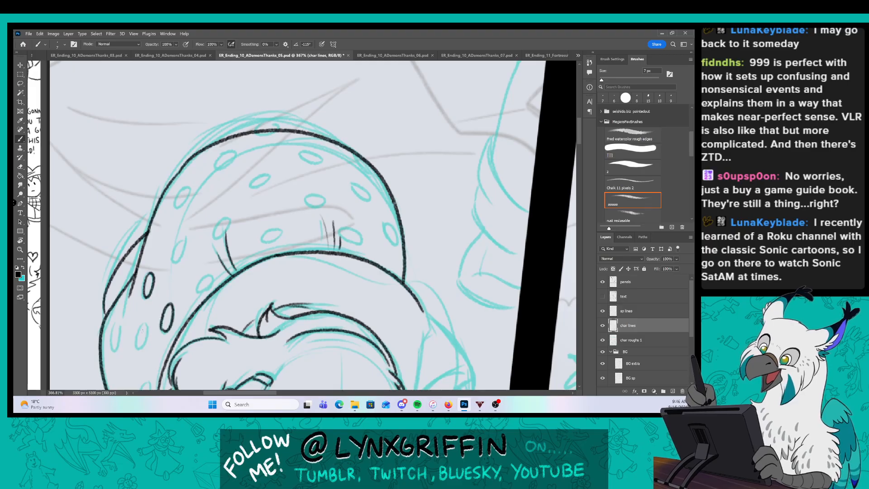
{"action": "left_click_drag", "start_coordinate": [145, 322], "coordinate": [137, 346]}
{"action": "left_click_drag", "start_coordinate": [137, 346], "coordinate": [145, 324]}
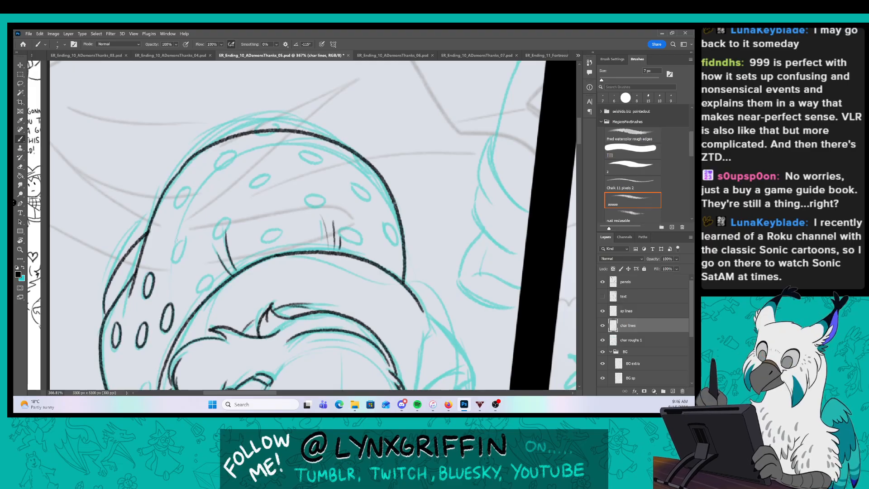
{"action": "left_click_drag", "start_coordinate": [182, 236], "coordinate": [173, 261]}
{"action": "left_click_drag", "start_coordinate": [173, 262], "coordinate": [184, 239]}
{"action": "left_click_drag", "start_coordinate": [189, 192], "coordinate": [188, 185]}
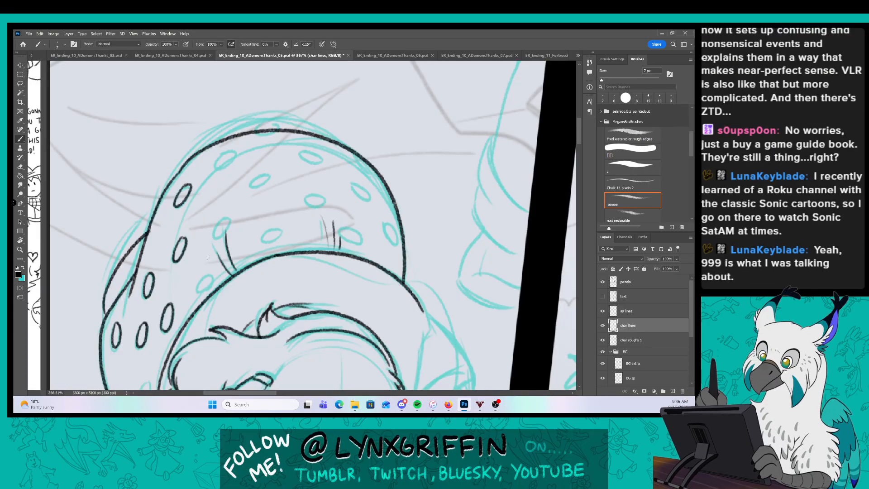
Ink the remaining oval spots across the dome's middle, lower-left corner and right side.
{"action": "left_click_drag", "start_coordinate": [197, 284], "coordinate": [212, 273]}
{"action": "left_click_drag", "start_coordinate": [218, 235], "coordinate": [225, 215]}
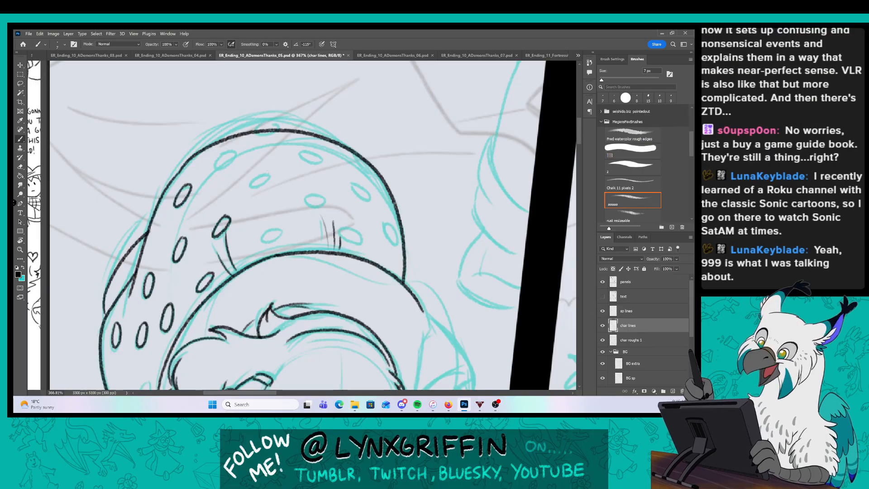
{"action": "left_click_drag", "start_coordinate": [265, 174], "coordinate": [267, 178]}
{"action": "left_click_drag", "start_coordinate": [229, 152], "coordinate": [233, 148]}
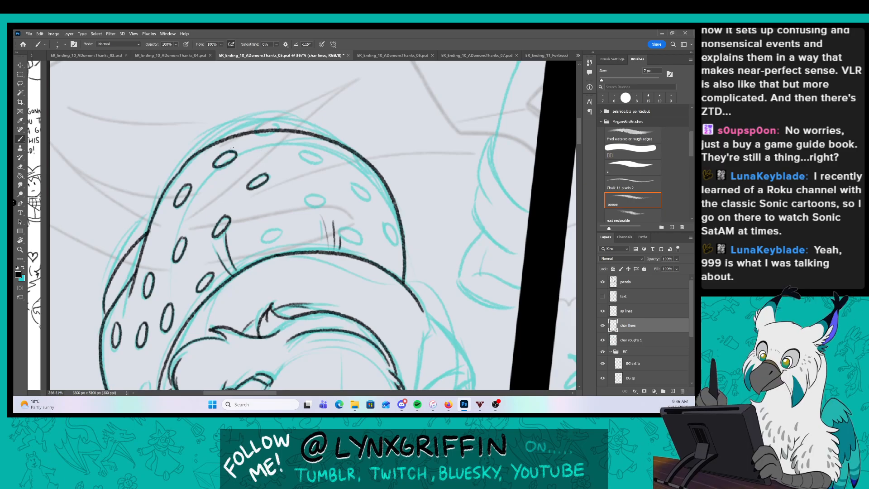
{"action": "left_click_drag", "start_coordinate": [274, 228], "coordinate": [285, 231]}
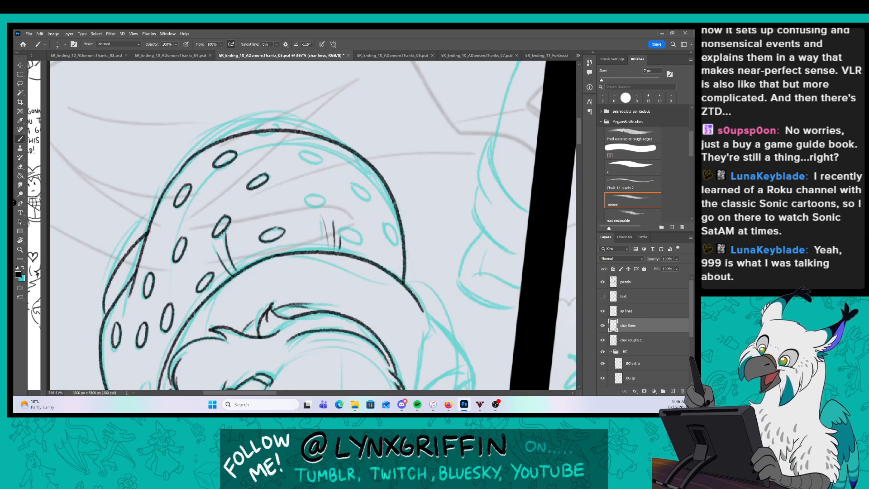
{"action": "left_click_drag", "start_coordinate": [279, 325], "coordinate": [288, 228]}
{"action": "left_click_drag", "start_coordinate": [156, 281], "coordinate": [150, 303]}
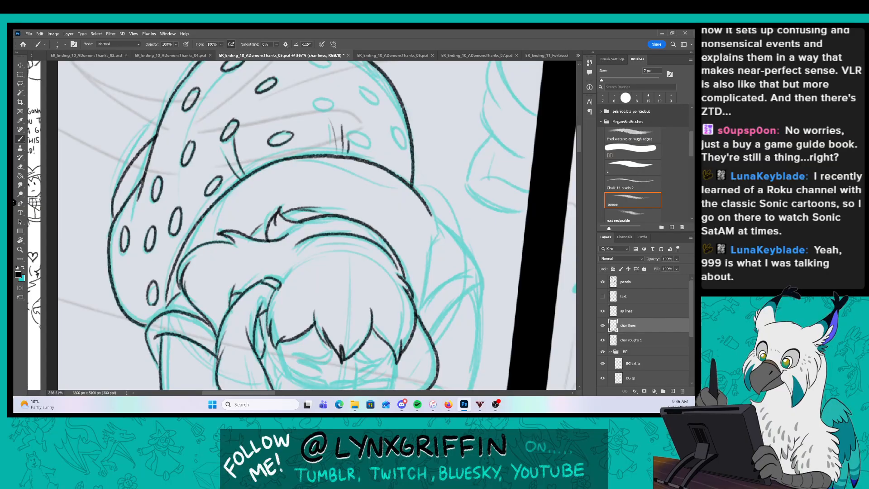
{"action": "left_click_drag", "start_coordinate": [241, 206], "coordinate": [167, 337]}
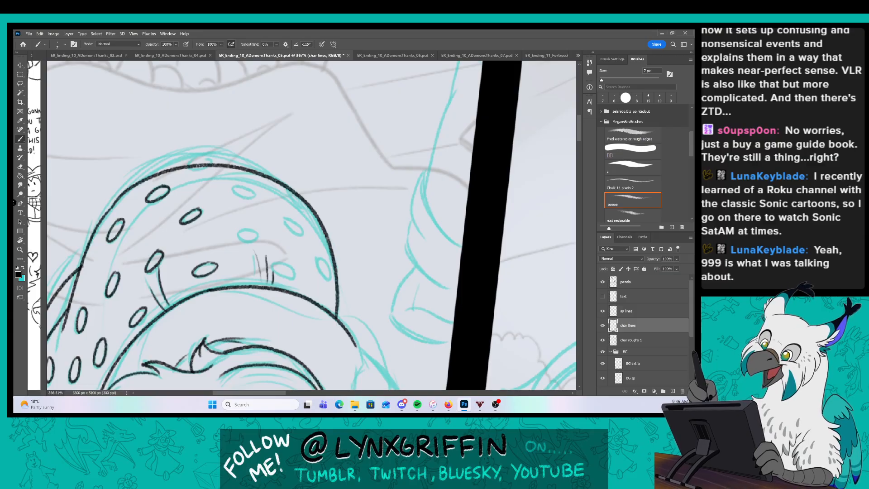
{"action": "left_click_drag", "start_coordinate": [233, 189], "coordinate": [257, 197]}
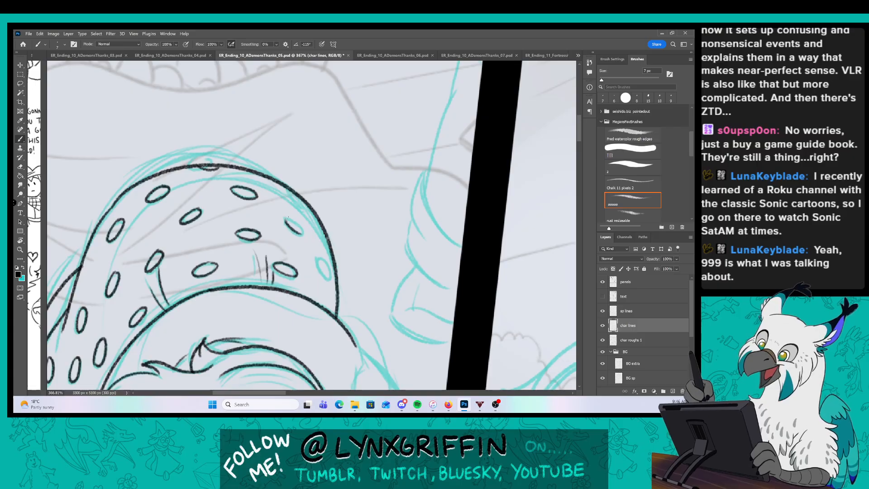
{"action": "left_click_drag", "start_coordinate": [321, 273], "coordinate": [319, 254]}
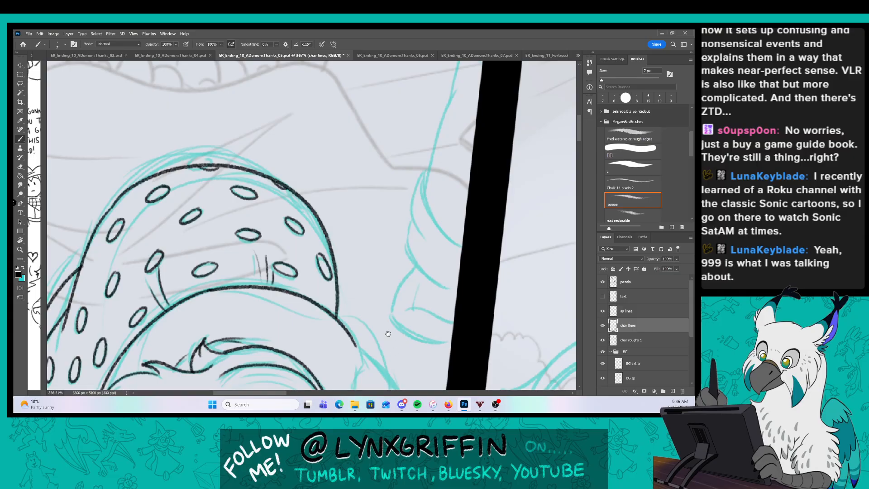
Ink the right sleeve with its opening and folds, and extend the back's contour down to the right shoulder.
{"action": "left_click_drag", "start_coordinate": [403, 351], "coordinate": [409, 155]}
{"action": "left_click_drag", "start_coordinate": [406, 307], "coordinate": [382, 322]}
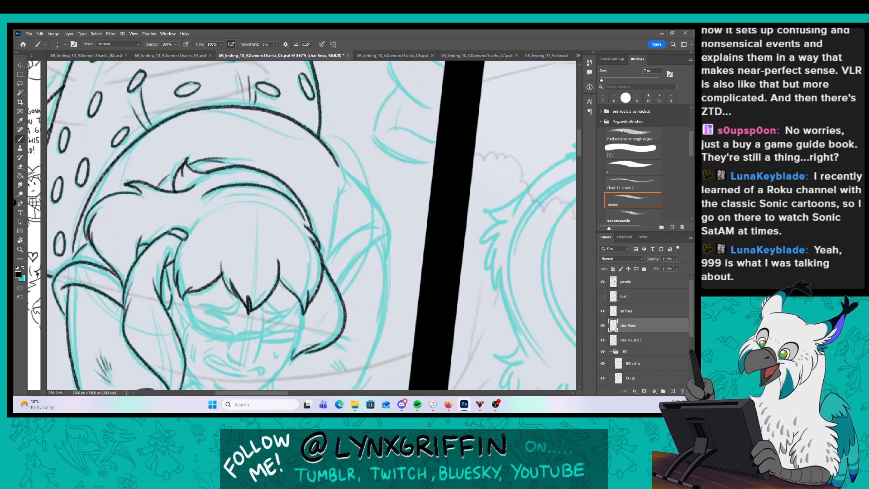
{"action": "left_click_drag", "start_coordinate": [355, 252], "coordinate": [373, 252]}
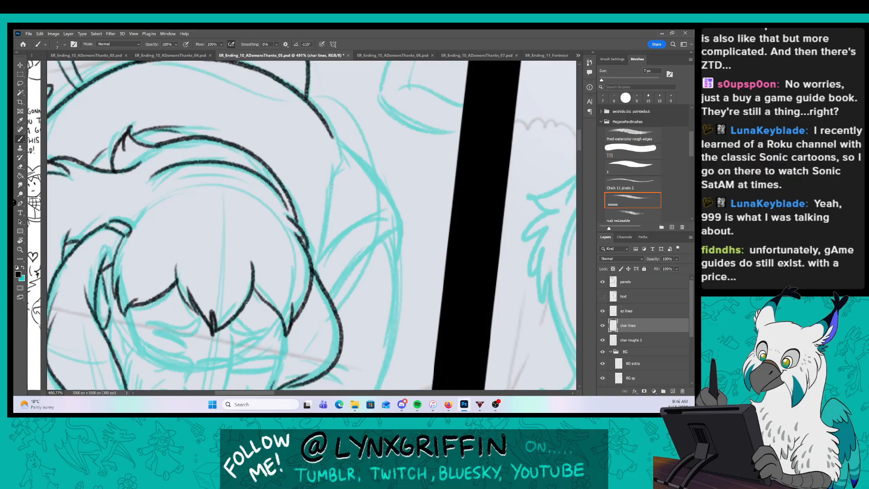
{"action": "left_click_drag", "start_coordinate": [331, 183], "coordinate": [314, 258]}
{"action": "left_click_drag", "start_coordinate": [338, 202], "coordinate": [315, 262]}
{"action": "mouse_move", "coordinate": [380, 209]}
{"action": "left_mouse_down"}
{"action": "mouse_move", "coordinate": [315, 281]}
{"action": "mouse_move", "coordinate": [398, 239]}
{"action": "mouse_move", "coordinate": [393, 259]}
{"action": "left_mouse_up"}
{"action": "left_click_drag", "start_coordinate": [378, 153], "coordinate": [347, 209]}
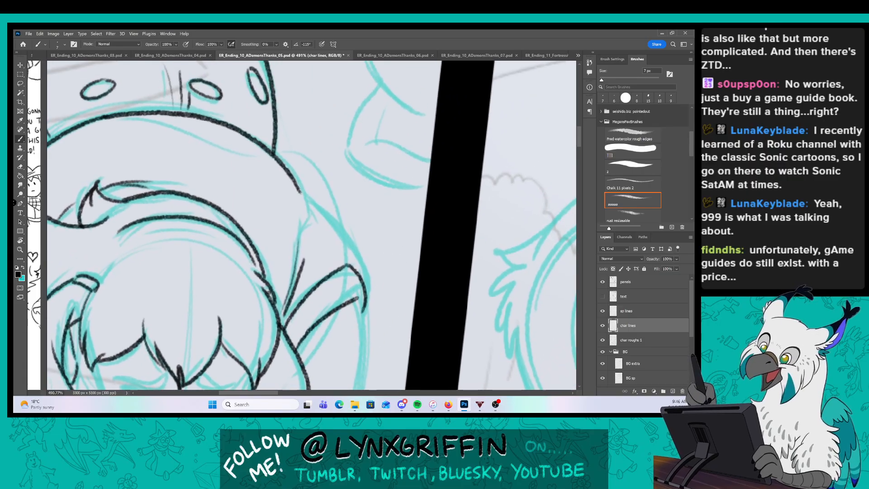
{"action": "mouse_move", "coordinate": [299, 192]}
{"action": "left_mouse_down"}
{"action": "mouse_move", "coordinate": [342, 233]}
{"action": "mouse_move", "coordinate": [360, 278]}
{"action": "left_mouse_up"}
Ink the leaning figure's sleeve cuff and the lower edge of the outstretched hand out to its first finger.
{"action": "key", "text": "z"}
{"action": "left_click_drag", "start_coordinate": [448, 283], "coordinate": [375, 266]}
{"action": "left_click_drag", "start_coordinate": [342, 361], "coordinate": [310, 281]}
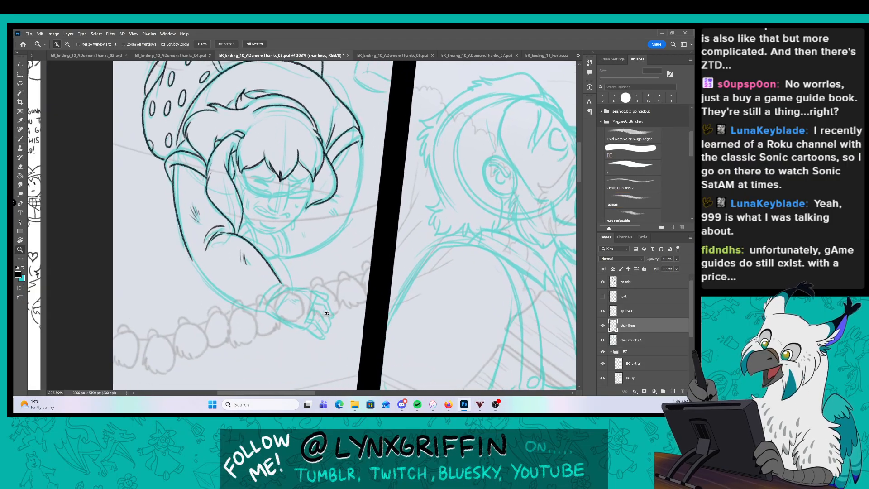
{"action": "key", "text": "z"}
{"action": "left_click", "coordinate": [304, 290]}
{"action": "mouse_move", "coordinate": [72, 201]}
{"action": "left_mouse_down"}
{"action": "mouse_move", "coordinate": [102, 246]}
{"action": "mouse_move", "coordinate": [181, 299]}
{"action": "mouse_move", "coordinate": [212, 308]}
{"action": "left_mouse_up"}
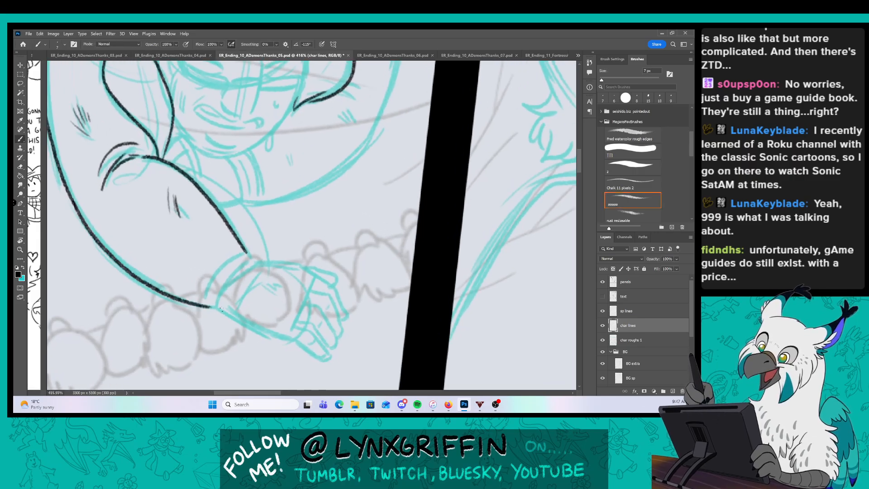
{"action": "mouse_move", "coordinate": [241, 249]}
{"action": "left_mouse_down"}
{"action": "mouse_move", "coordinate": [202, 299]}
{"action": "mouse_move", "coordinate": [250, 263]}
{"action": "left_mouse_up"}
{"action": "key", "text": "z"}
{"action": "mouse_move", "coordinate": [349, 246]}
{"action": "left_mouse_down"}
{"action": "mouse_move", "coordinate": [357, 243]}
{"action": "mouse_move", "coordinate": [332, 227]}
{"action": "left_mouse_up"}
{"action": "key", "text": "b"}
{"action": "mouse_move", "coordinate": [155, 306]}
{"action": "left_mouse_down"}
{"action": "mouse_move", "coordinate": [288, 374]}
{"action": "mouse_move", "coordinate": [298, 367]}
{"action": "mouse_move", "coordinate": [252, 329]}
{"action": "left_mouse_up"}
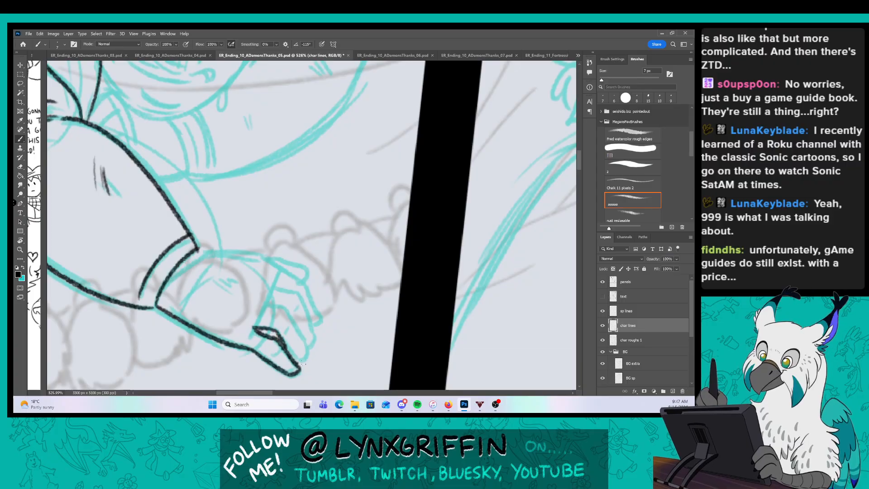
Ink the hand's remaining fingers, its upper contour and the small crease marks on its back.
{"action": "left_click_drag", "start_coordinate": [302, 363], "coordinate": [285, 313]}
{"action": "mouse_move", "coordinate": [270, 284]}
{"action": "left_mouse_down"}
{"action": "mouse_move", "coordinate": [300, 295]}
{"action": "mouse_move", "coordinate": [315, 345]}
{"action": "left_mouse_up"}
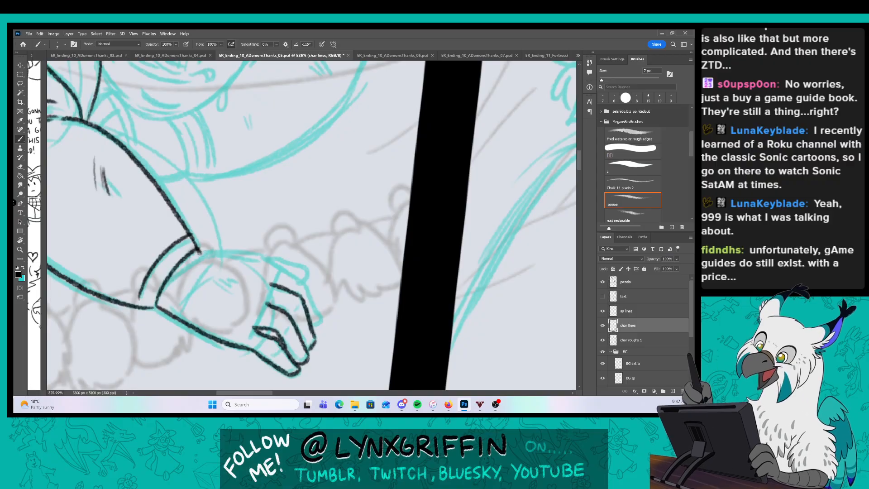
{"action": "mouse_move", "coordinate": [199, 251]}
{"action": "left_mouse_down"}
{"action": "mouse_move", "coordinate": [261, 254]}
{"action": "mouse_move", "coordinate": [305, 289]}
{"action": "mouse_move", "coordinate": [319, 333]}
{"action": "left_mouse_up"}
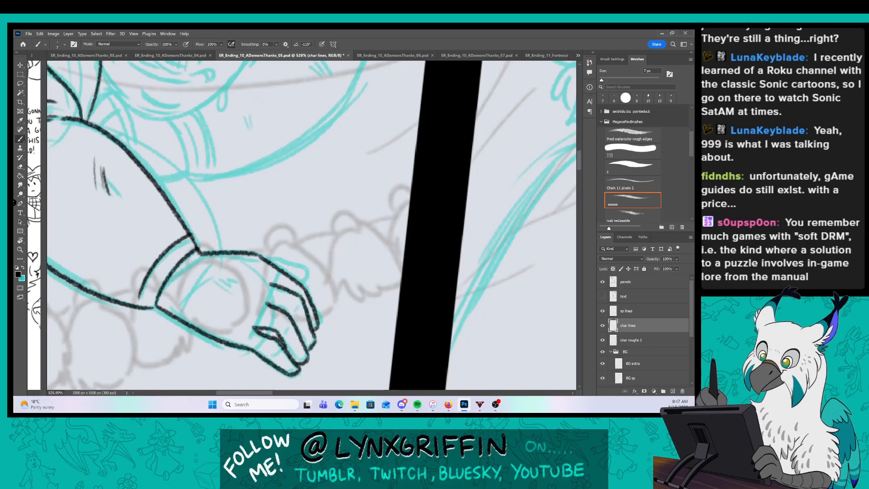
{"action": "left_click_drag", "start_coordinate": [270, 263], "coordinate": [307, 288]}
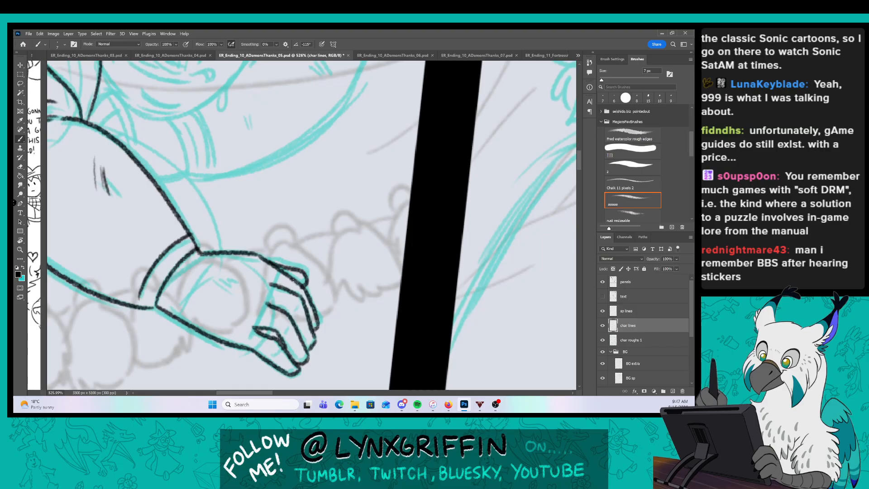
{"action": "left_click_drag", "start_coordinate": [303, 292], "coordinate": [285, 337]}
{"action": "left_click_drag", "start_coordinate": [279, 346], "coordinate": [270, 354]}
{"action": "left_click_drag", "start_coordinate": [214, 283], "coordinate": [219, 287]}
{"action": "left_click_drag", "start_coordinate": [219, 280], "coordinate": [260, 314]}
{"action": "left_click_drag", "start_coordinate": [259, 282], "coordinate": [270, 284]}
Ink the leaning figure's nose and grimacing mouth.
{"action": "left_click_drag", "start_coordinate": [317, 198], "coordinate": [333, 249]}
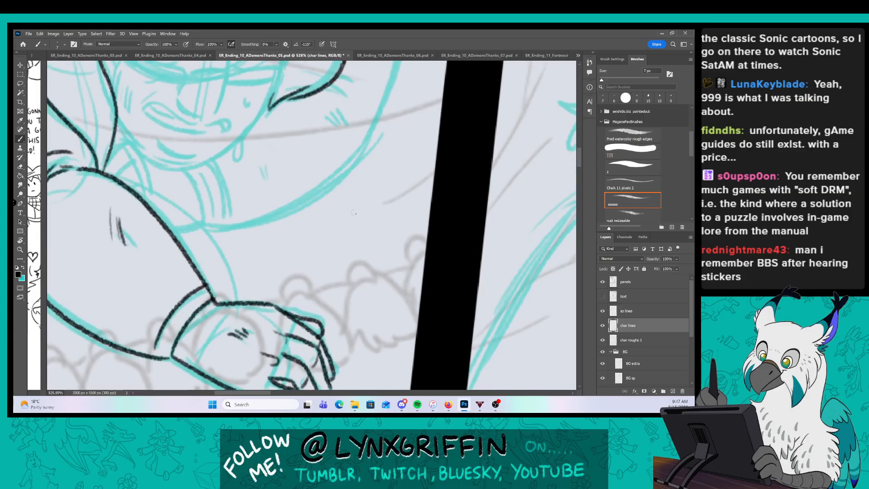
{"action": "key", "text": "z"}
{"action": "left_click_drag", "start_coordinate": [357, 204], "coordinate": [348, 299]}
{"action": "key", "text": "b"}
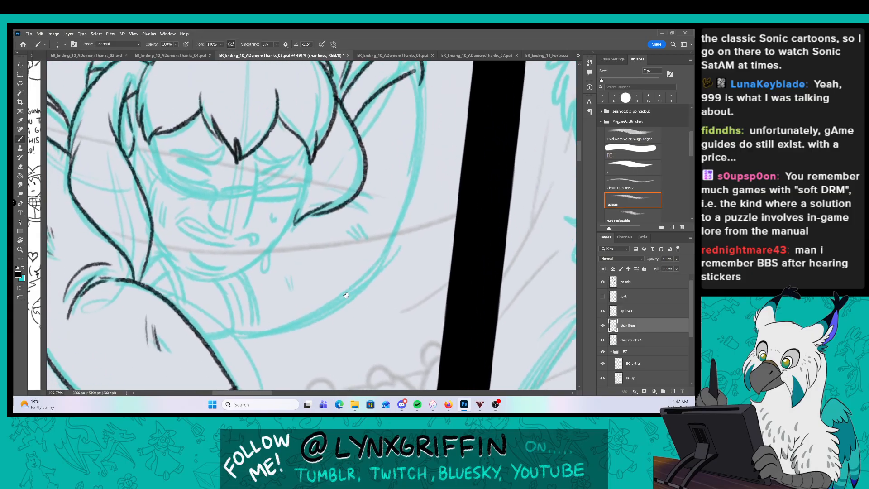
{"action": "left_click_drag", "start_coordinate": [248, 263], "coordinate": [271, 283]}
{"action": "key", "text": "z"}
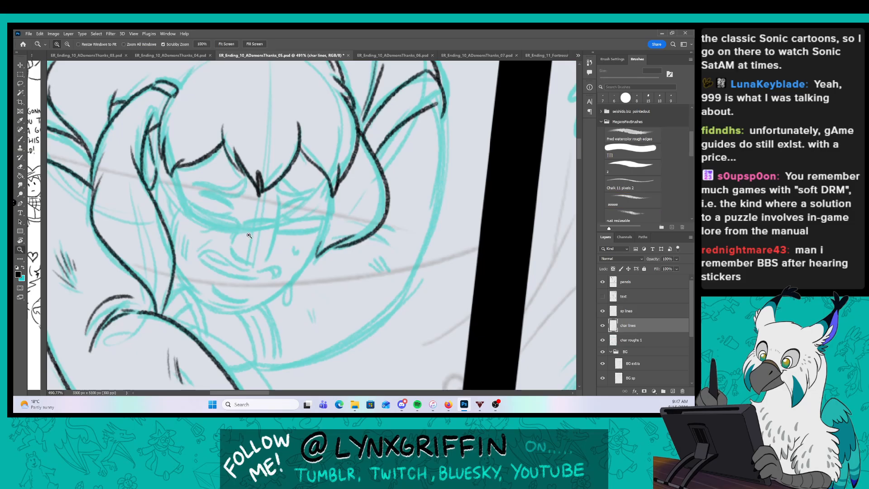
{"action": "key", "text": "b"}
{"action": "mouse_move", "coordinate": [260, 190]}
{"action": "left_mouse_down"}
{"action": "mouse_move", "coordinate": [228, 244]}
{"action": "mouse_move", "coordinate": [260, 261]}
{"action": "mouse_move", "coordinate": [244, 264]}
{"action": "mouse_move", "coordinate": [270, 261]}
{"action": "mouse_move", "coordinate": [283, 203]}
{"action": "left_mouse_up"}
{"action": "mouse_move", "coordinate": [273, 268]}
{"action": "left_mouse_down"}
{"action": "mouse_move", "coordinate": [208, 254]}
{"action": "mouse_move", "coordinate": [235, 279]}
{"action": "mouse_move", "coordinate": [281, 274]}
{"action": "mouse_move", "coordinate": [205, 260]}
{"action": "left_mouse_up"}
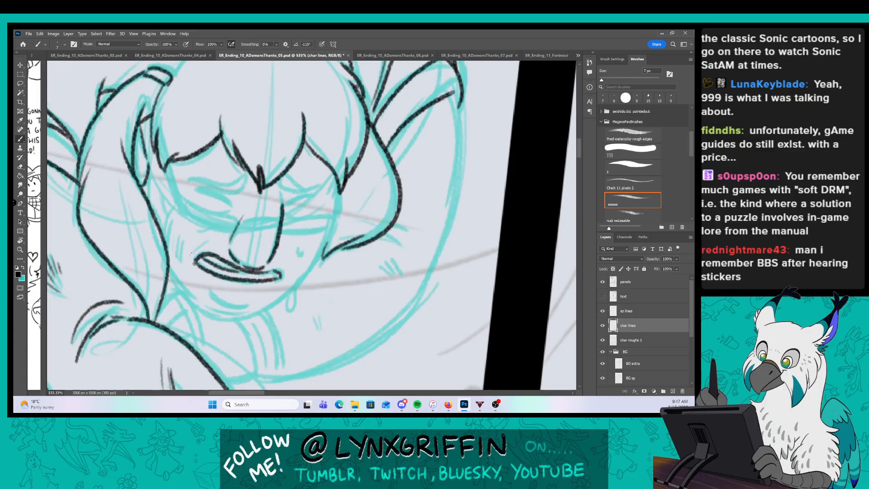
Ink the short strand beside the face and the jawline around the chin up to the hair.
{"action": "scroll", "coordinate": [341, 180], "scroll_direction": "up", "scroll_amount": 3}
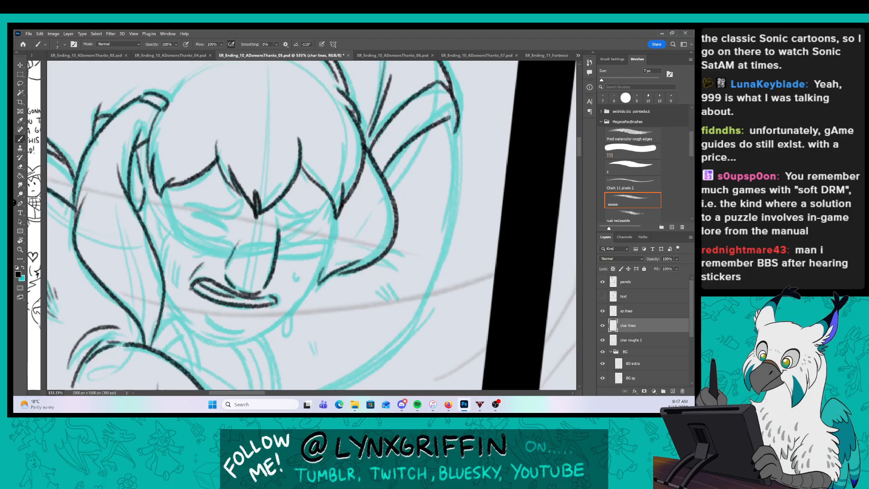
{"action": "left_click_drag", "start_coordinate": [145, 188], "coordinate": [146, 231]}
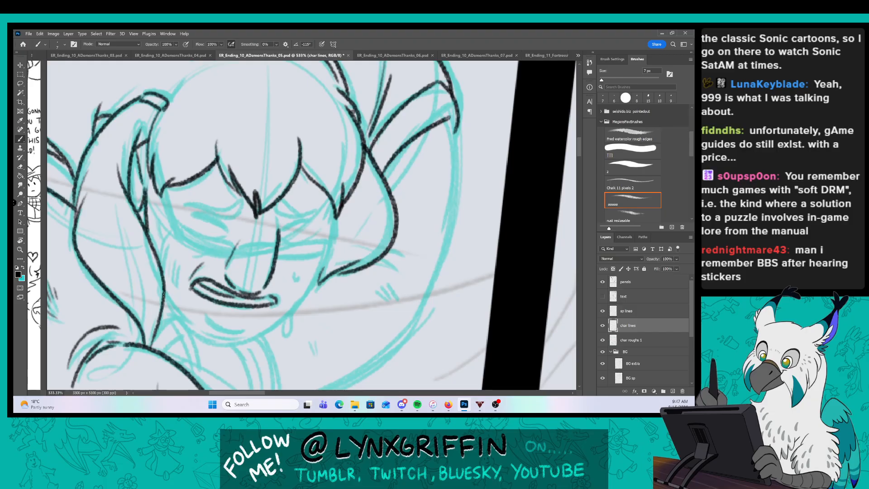
{"action": "mouse_move", "coordinate": [164, 290]}
{"action": "left_mouse_down"}
{"action": "mouse_move", "coordinate": [195, 330]}
{"action": "mouse_move", "coordinate": [251, 338]}
{"action": "mouse_move", "coordinate": [290, 308]}
{"action": "mouse_move", "coordinate": [278, 328]}
{"action": "mouse_move", "coordinate": [262, 333]}
{"action": "mouse_move", "coordinate": [287, 313]}
{"action": "mouse_move", "coordinate": [327, 254]}
{"action": "mouse_move", "coordinate": [335, 216]}
{"action": "left_mouse_up"}
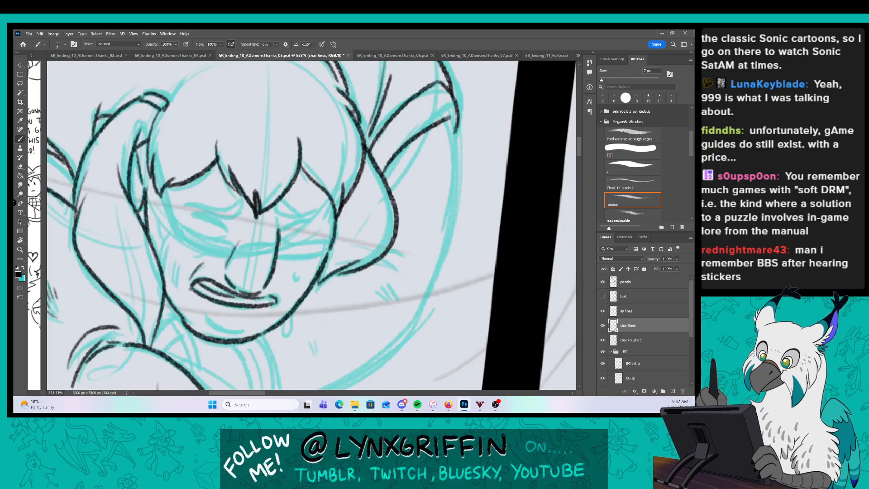
Ink both closed eyes and the furrowed brows above them.
{"action": "left_click_drag", "start_coordinate": [189, 216], "coordinate": [226, 233]}
{"action": "mouse_move", "coordinate": [186, 205]}
{"action": "left_mouse_down"}
{"action": "mouse_move", "coordinate": [226, 213]}
{"action": "mouse_move", "coordinate": [244, 201]}
{"action": "left_mouse_up"}
{"action": "left_click_drag", "start_coordinate": [280, 233], "coordinate": [320, 226]}
{"action": "left_click_drag", "start_coordinate": [275, 207], "coordinate": [320, 220]}
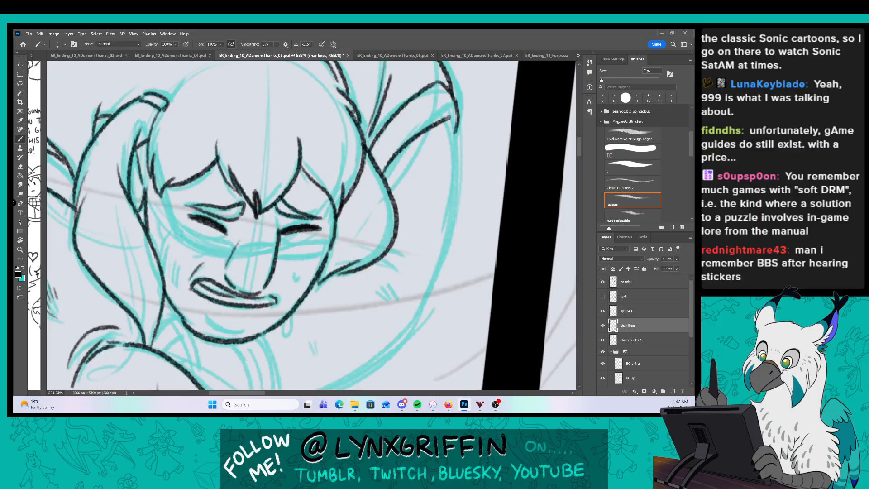
Ink the cheek hatching, the sweat drop on the face and the crease at the chin.
{"action": "left_click_drag", "start_coordinate": [159, 235], "coordinate": [172, 274]}
{"action": "left_click_drag", "start_coordinate": [171, 252], "coordinate": [179, 276]}
{"action": "left_click_drag", "start_coordinate": [297, 262], "coordinate": [302, 270]}
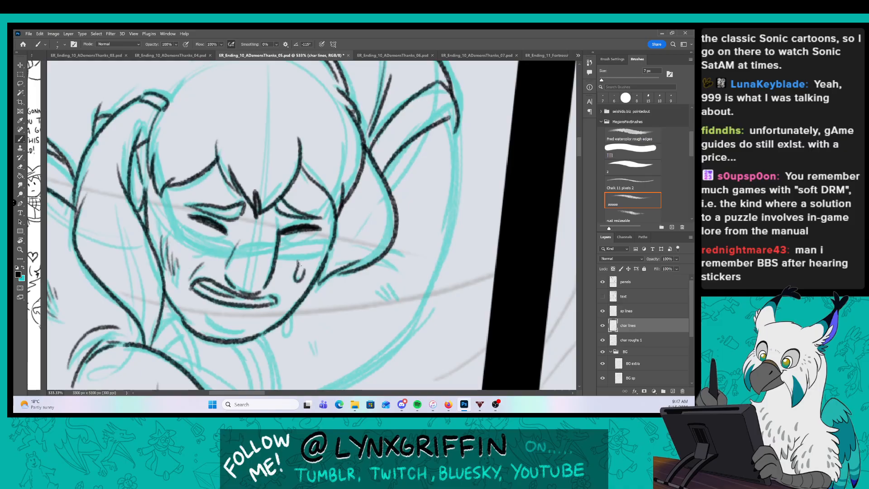
{"action": "left_click_drag", "start_coordinate": [200, 319], "coordinate": [241, 333]}
Ink the glasses with both lenses, the bridge and the side arms.
{"action": "left_click_drag", "start_coordinate": [178, 227], "coordinate": [232, 247]}
{"action": "left_click_drag", "start_coordinate": [175, 228], "coordinate": [183, 245]}
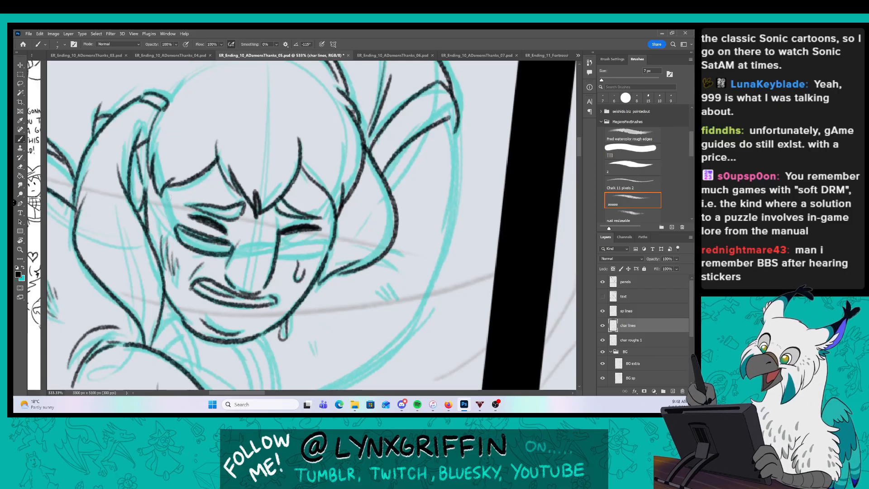
{"action": "left_click_drag", "start_coordinate": [167, 187], "coordinate": [178, 226]}
{"action": "left_click_drag", "start_coordinate": [223, 253], "coordinate": [277, 244]}
{"action": "left_click_drag", "start_coordinate": [276, 247], "coordinate": [319, 254]}
{"action": "left_click_drag", "start_coordinate": [324, 253], "coordinate": [329, 247]}
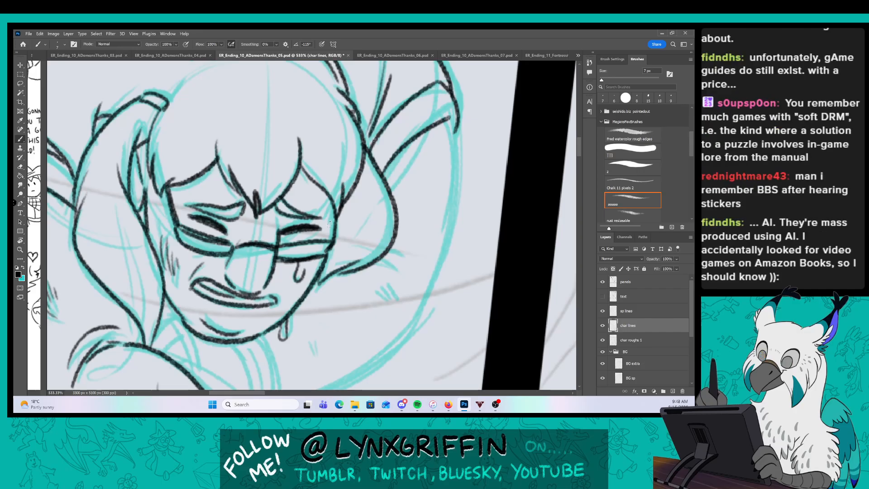
Ink the collar bands under the chin and the neckline beside the raised shoulder.
{"action": "scroll", "coordinate": [263, 270], "scroll_direction": "down", "scroll_amount": 3}
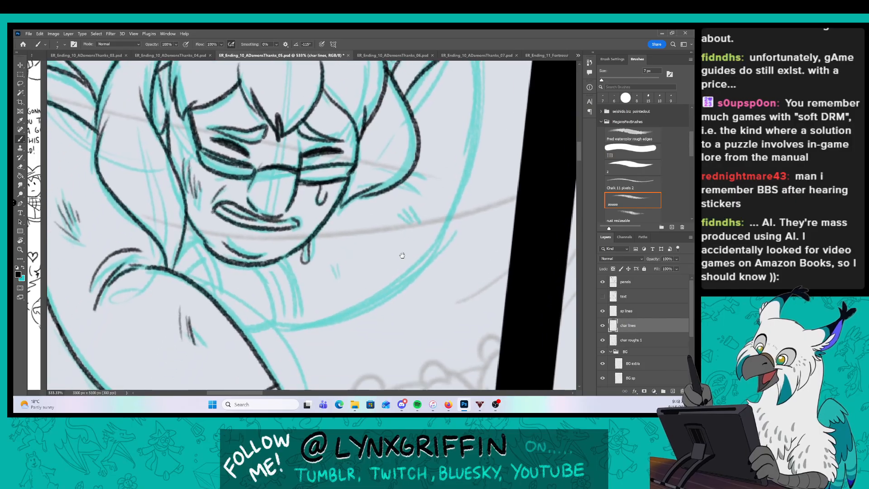
{"action": "left_click_drag", "start_coordinate": [271, 267], "coordinate": [286, 322]}
{"action": "mouse_move", "coordinate": [286, 259]}
{"action": "left_mouse_down"}
{"action": "mouse_move", "coordinate": [296, 275]}
{"action": "mouse_move", "coordinate": [288, 324]}
{"action": "left_mouse_up"}
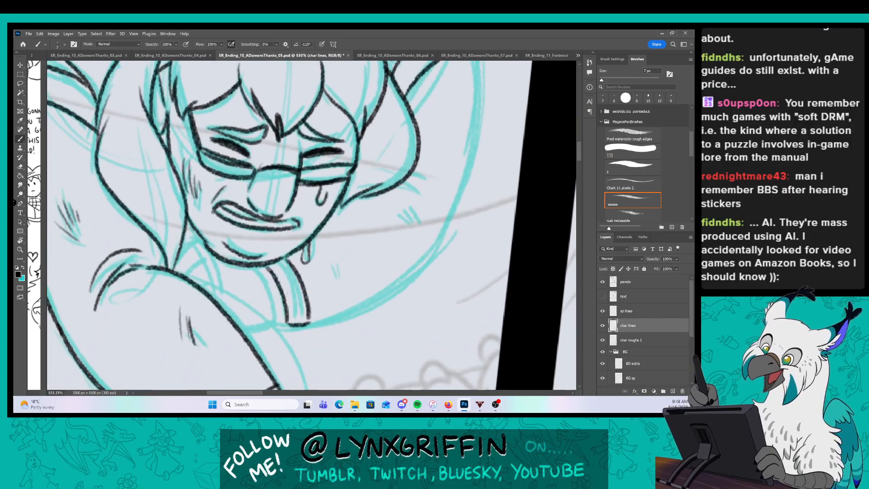
{"action": "mouse_move", "coordinate": [180, 257]}
{"action": "left_mouse_down"}
{"action": "mouse_move", "coordinate": [207, 240]}
{"action": "mouse_move", "coordinate": [204, 279]}
{"action": "left_mouse_up"}
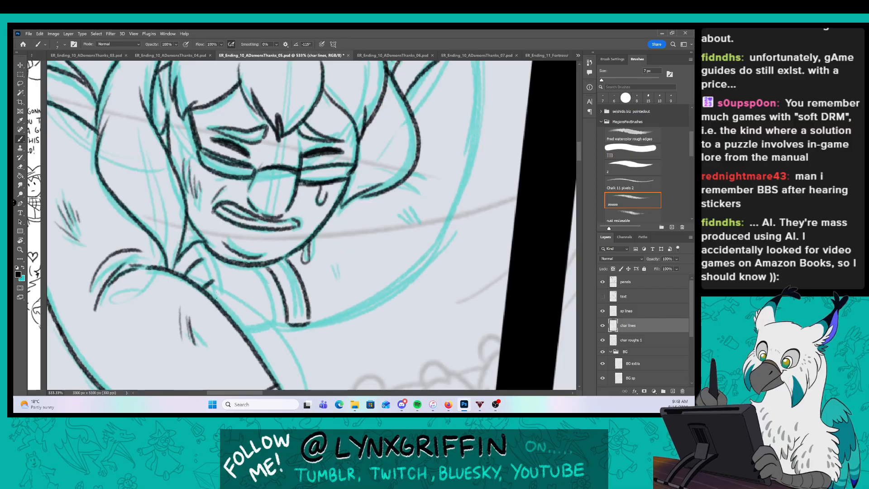
{"action": "left_click_drag", "start_coordinate": [238, 332], "coordinate": [281, 322]}
Ink the fold marks on the clothing beside the hair and the long curved contour around the figure's right side.
{"action": "left_click_drag", "start_coordinate": [459, 295], "coordinate": [382, 340]}
{"action": "left_click_drag", "start_coordinate": [326, 228], "coordinate": [345, 244]}
{"action": "mouse_move", "coordinate": [334, 222]}
{"action": "left_mouse_down"}
{"action": "mouse_move", "coordinate": [347, 218]}
{"action": "mouse_move", "coordinate": [356, 227]}
{"action": "left_mouse_up"}
{"action": "left_click_drag", "start_coordinate": [337, 216], "coordinate": [356, 210]}
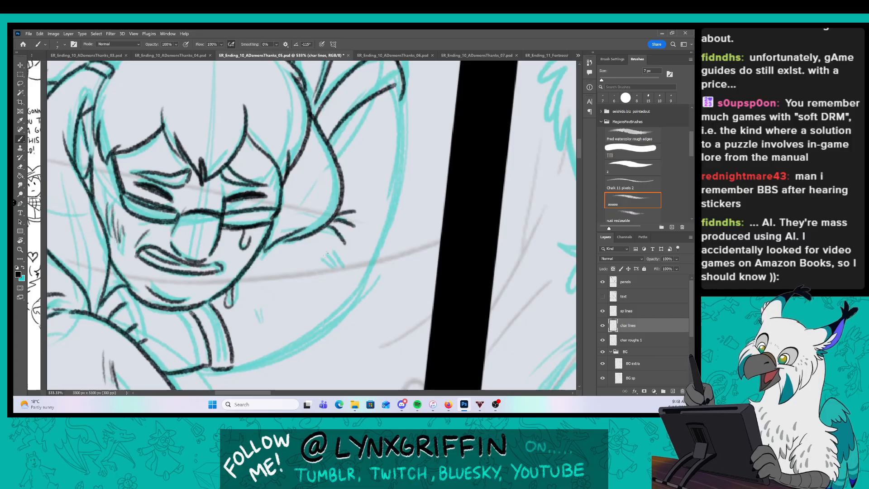
{"action": "left_click_drag", "start_coordinate": [339, 250], "coordinate": [342, 270]}
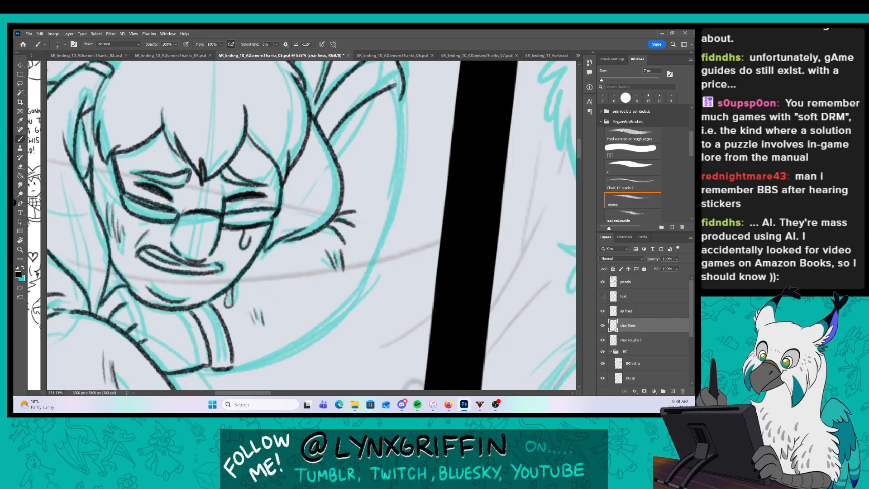
{"action": "mouse_move", "coordinate": [231, 366]}
{"action": "left_mouse_down"}
{"action": "mouse_move", "coordinate": [326, 318]}
{"action": "mouse_move", "coordinate": [365, 280]}
{"action": "left_mouse_up"}
{"action": "mouse_move", "coordinate": [398, 85]}
{"action": "left_mouse_down"}
{"action": "mouse_move", "coordinate": [380, 231]}
{"action": "mouse_move", "coordinate": [362, 280]}
{"action": "left_mouse_up"}
Ink the hanging leg at the first panel's right edge, with its contour and overlapping cuff folds.
{"action": "mouse_move", "coordinate": [414, 249]}
{"action": "left_mouse_down"}
{"action": "mouse_move", "coordinate": [380, 249]}
{"action": "mouse_move", "coordinate": [374, 336]}
{"action": "left_mouse_up"}
{"action": "key", "text": "z"}
{"action": "left_click_drag", "start_coordinate": [399, 296], "coordinate": [376, 296]}
{"action": "left_click_drag", "start_coordinate": [400, 333], "coordinate": [317, 372]}
{"action": "key", "text": "z"}
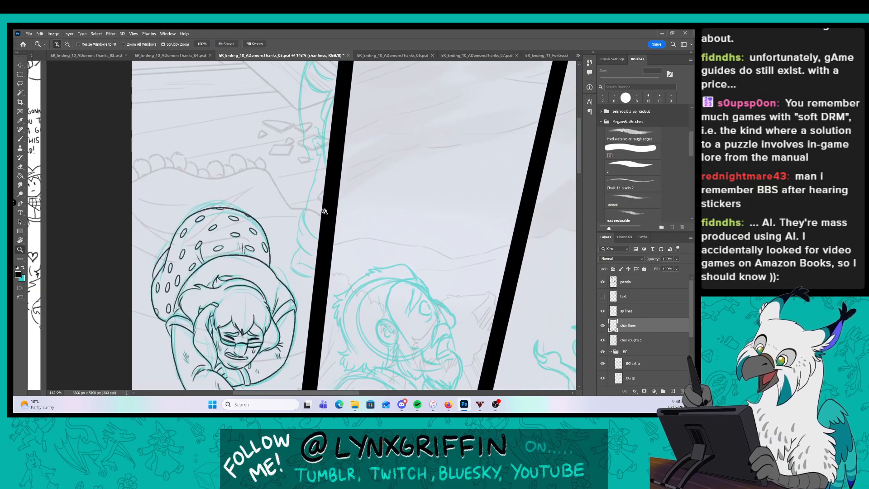
{"action": "left_click_drag", "start_coordinate": [323, 211], "coordinate": [346, 212]}
{"action": "left_click_drag", "start_coordinate": [352, 165], "coordinate": [284, 326]}
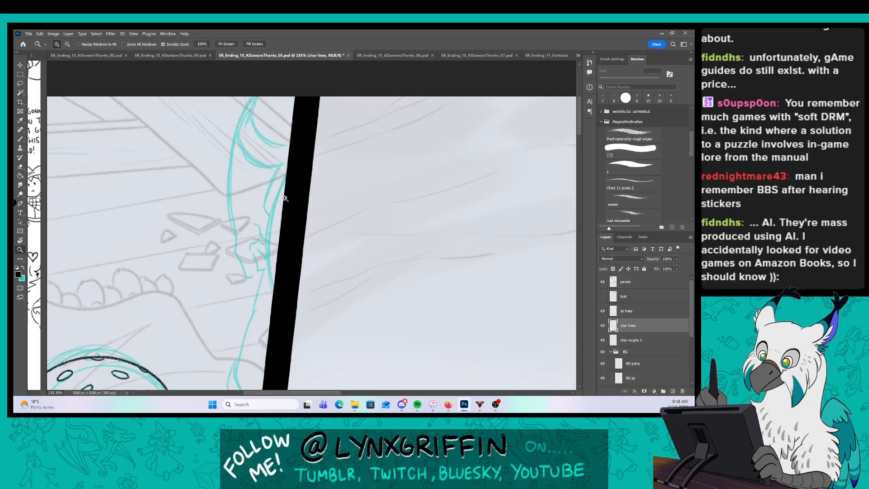
{"action": "key", "text": "z"}
{"action": "mouse_move", "coordinate": [285, 196]}
{"action": "left_mouse_down"}
{"action": "mouse_move", "coordinate": [296, 182]}
{"action": "mouse_move", "coordinate": [252, 357]}
{"action": "mouse_move", "coordinate": [284, 172]}
{"action": "mouse_move", "coordinate": [254, 210]}
{"action": "mouse_move", "coordinate": [249, 251]}
{"action": "mouse_move", "coordinate": [284, 295]}
{"action": "left_mouse_up"}
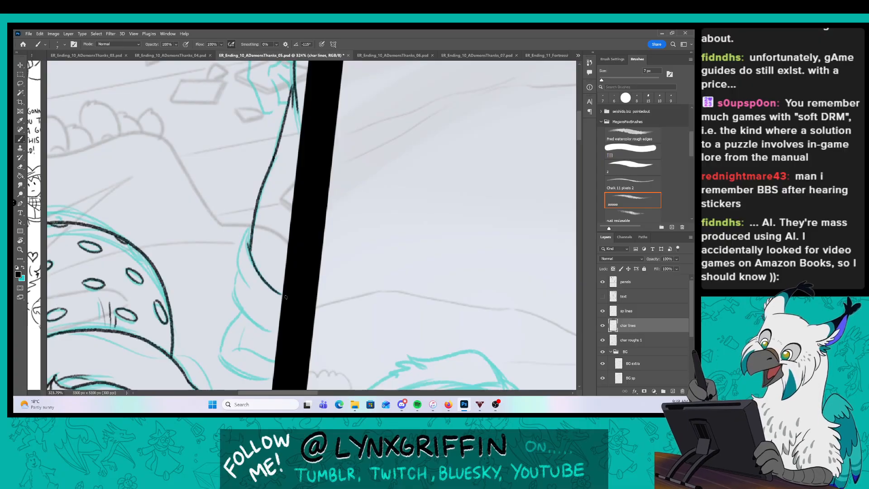
{"action": "mouse_move", "coordinate": [251, 222]}
{"action": "left_mouse_down"}
{"action": "mouse_move", "coordinate": [237, 265]}
{"action": "mouse_move", "coordinate": [264, 306]}
{"action": "left_mouse_up"}
{"action": "mouse_move", "coordinate": [239, 270]}
{"action": "left_mouse_down"}
{"action": "mouse_move", "coordinate": [235, 298]}
{"action": "mouse_move", "coordinate": [278, 333]}
{"action": "left_mouse_up"}
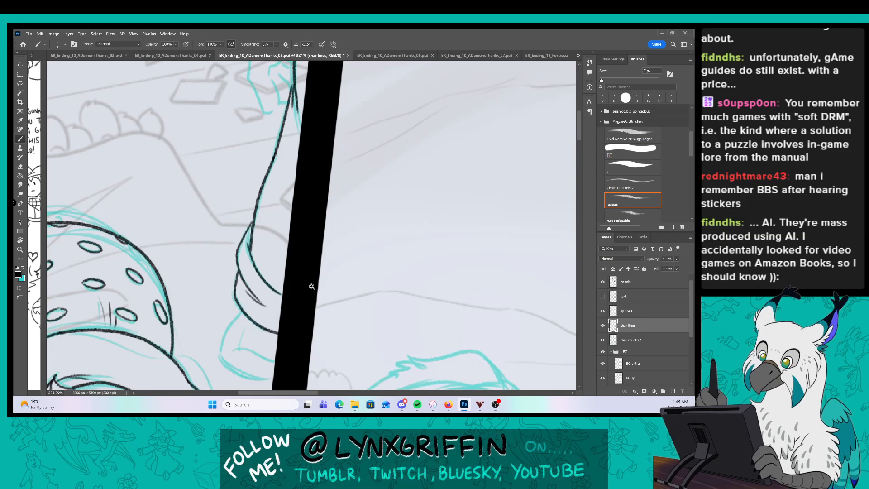
Ink the foot below the leg's cuff, including the curved line across it.
{"action": "left_click_drag", "start_coordinate": [312, 286], "coordinate": [343, 230]}
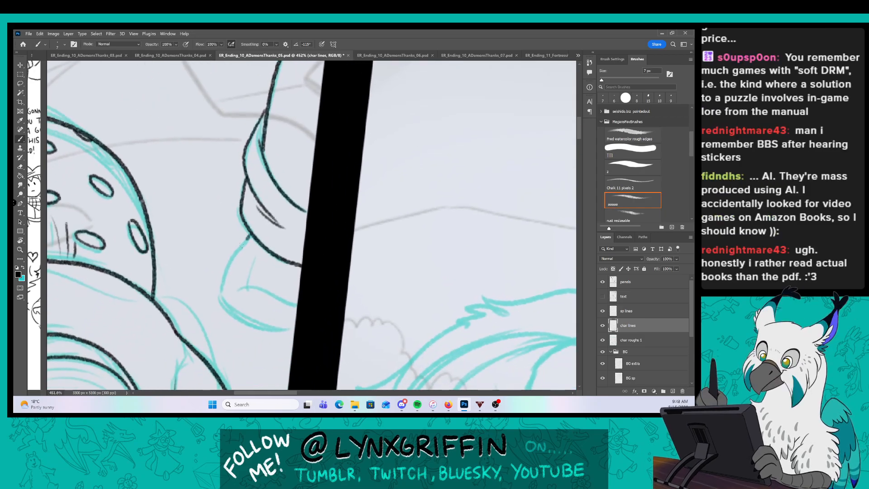
{"action": "mouse_move", "coordinate": [249, 235]}
{"action": "left_mouse_down"}
{"action": "mouse_move", "coordinate": [218, 301]}
{"action": "mouse_move", "coordinate": [293, 329]}
{"action": "left_mouse_up"}
{"action": "mouse_move", "coordinate": [221, 297]}
{"action": "left_mouse_down"}
{"action": "mouse_move", "coordinate": [289, 326]}
{"action": "mouse_move", "coordinate": [296, 295]}
{"action": "left_mouse_up"}
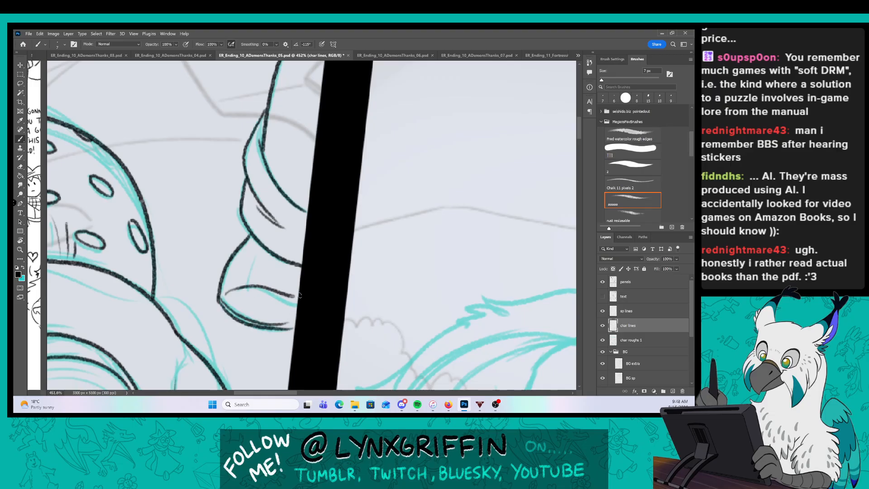
Ink the cropped figure's side contour and the overlapping sleeve folds at the panel's upper edge.
{"action": "left_click_drag", "start_coordinate": [407, 209], "coordinate": [380, 203]}
{"action": "left_click_drag", "start_coordinate": [378, 108], "coordinate": [275, 333]}
{"action": "mouse_move", "coordinate": [265, 187]}
{"action": "left_mouse_down"}
{"action": "mouse_move", "coordinate": [285, 183]}
{"action": "mouse_move", "coordinate": [258, 308]}
{"action": "left_mouse_up"}
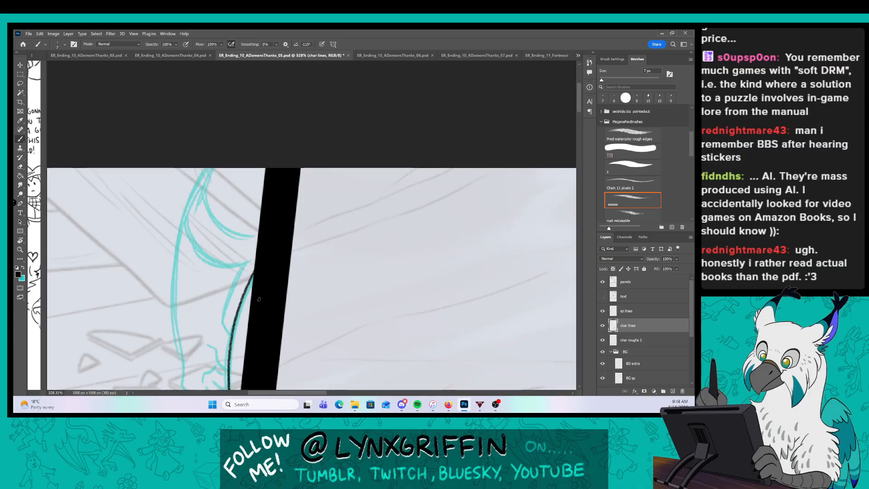
{"action": "left_click_drag", "start_coordinate": [220, 219], "coordinate": [240, 217]}
{"action": "mouse_move", "coordinate": [197, 159]}
{"action": "left_mouse_down"}
{"action": "mouse_move", "coordinate": [252, 243]}
{"action": "mouse_move", "coordinate": [267, 246]}
{"action": "mouse_move", "coordinate": [169, 214]}
{"action": "mouse_move", "coordinate": [268, 272]}
{"action": "left_mouse_up"}
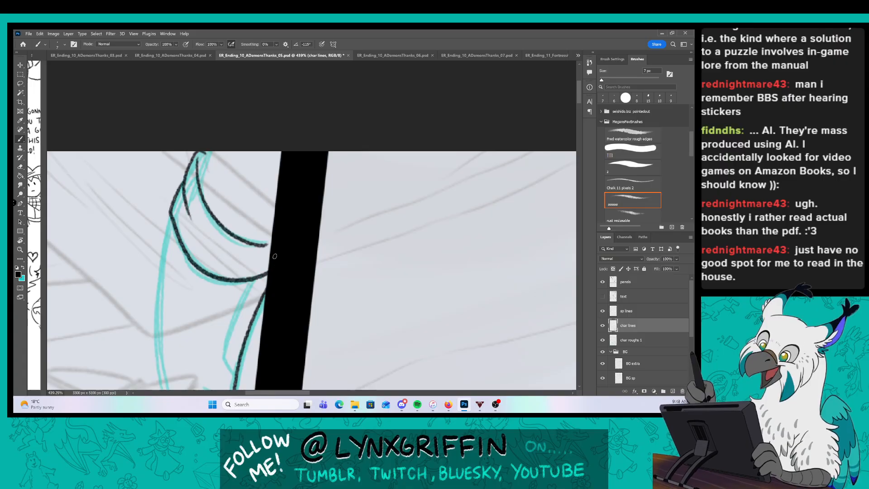
{"action": "left_click_drag", "start_coordinate": [215, 241], "coordinate": [261, 260]}
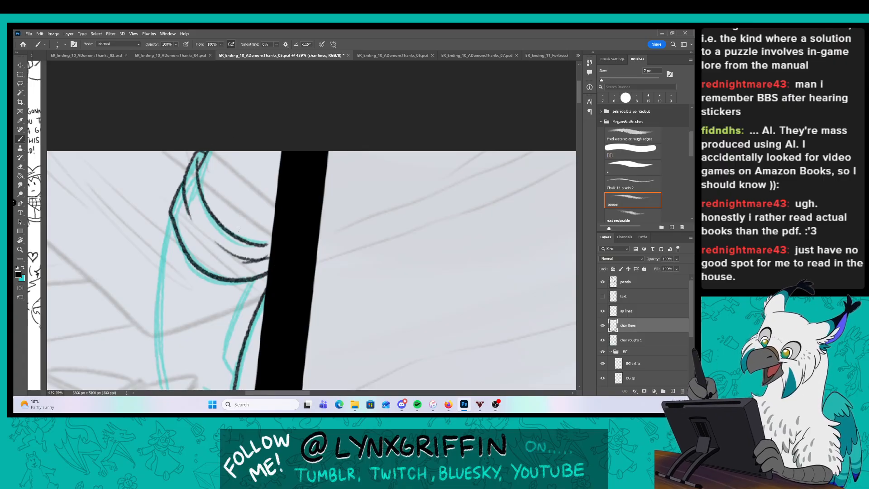
Ink the cropped figure's hanging forearm and its hand with curled fingers beside the panel border.
{"action": "left_click_drag", "start_coordinate": [262, 349], "coordinate": [273, 230]}
{"action": "left_click_drag", "start_coordinate": [181, 96], "coordinate": [179, 294]}
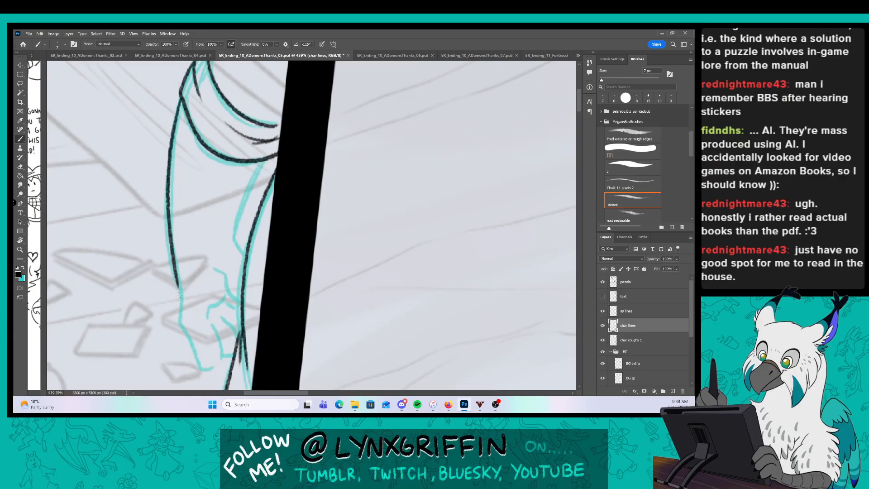
{"action": "left_click_drag", "start_coordinate": [208, 266], "coordinate": [242, 304]}
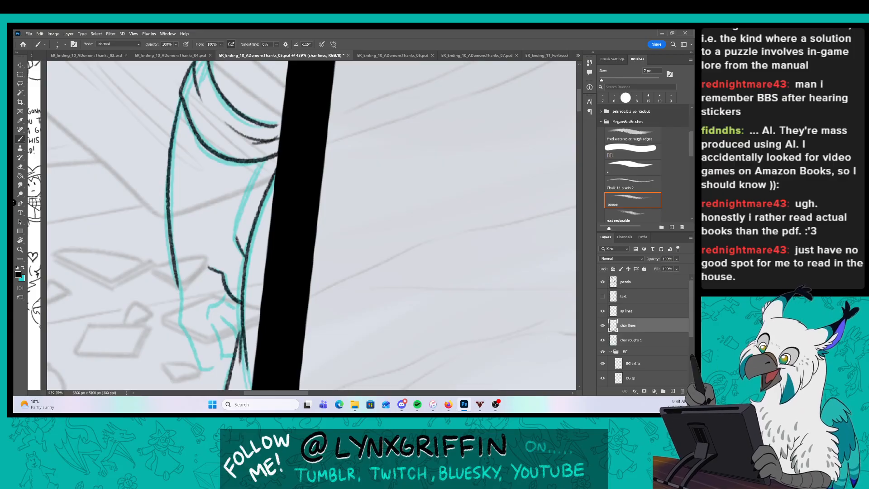
{"action": "left_click_drag", "start_coordinate": [236, 241], "coordinate": [277, 153]}
{"action": "mouse_move", "coordinate": [180, 282]}
{"action": "left_mouse_down"}
{"action": "mouse_move", "coordinate": [194, 349]}
{"action": "mouse_move", "coordinate": [230, 293]}
{"action": "left_mouse_up"}
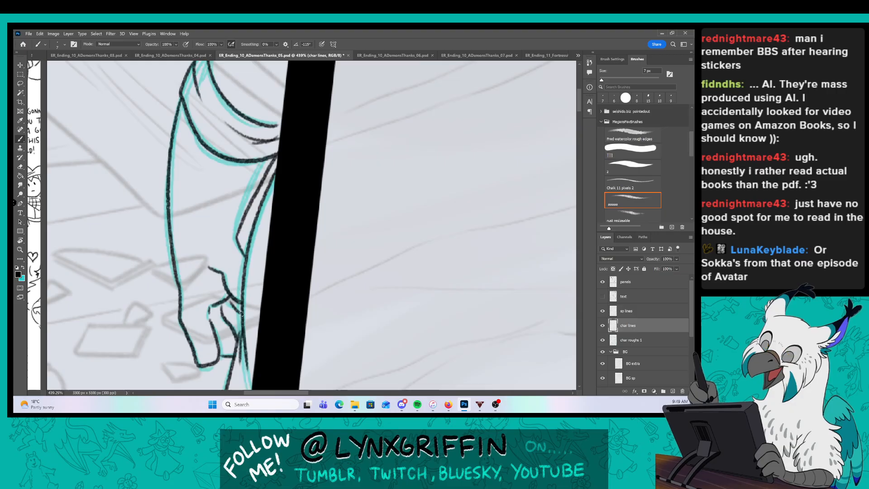
{"action": "key", "text": "z"}
{"action": "left_click_drag", "start_coordinate": [409, 285], "coordinate": [406, 300]}
{"action": "key", "text": "b"}
{"action": "mouse_move", "coordinate": [403, 339]}
{"action": "left_mouse_down"}
{"action": "mouse_move", "coordinate": [389, 335]}
{"action": "mouse_move", "coordinate": [334, 237]}
{"action": "left_mouse_up"}
{"action": "mouse_move", "coordinate": [394, 351]}
{"action": "left_mouse_down"}
{"action": "mouse_move", "coordinate": [400, 297]}
{"action": "mouse_move", "coordinate": [384, 260]}
{"action": "left_mouse_up"}
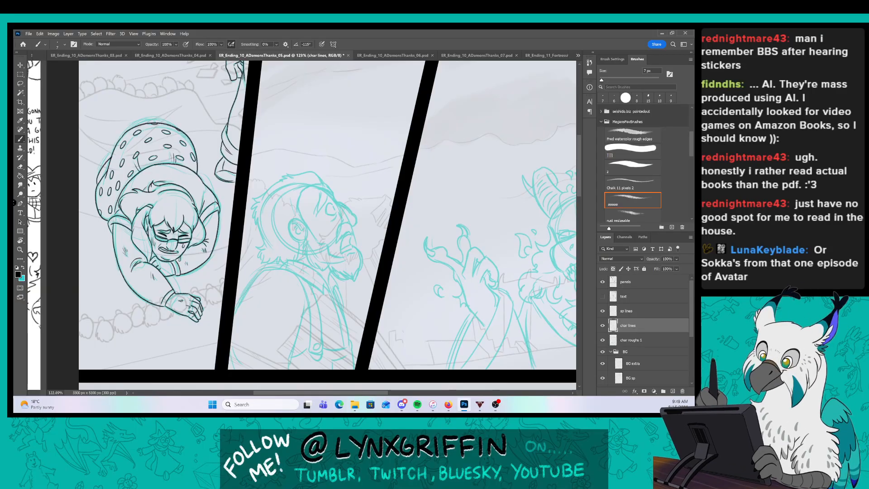
Ink the eyebrow of the bearded man in the second panel with an 8 px brush.
{"action": "key", "text": "z"}
{"action": "left_click_drag", "start_coordinate": [340, 200], "coordinate": [356, 211]}
{"action": "key", "text": "b"}
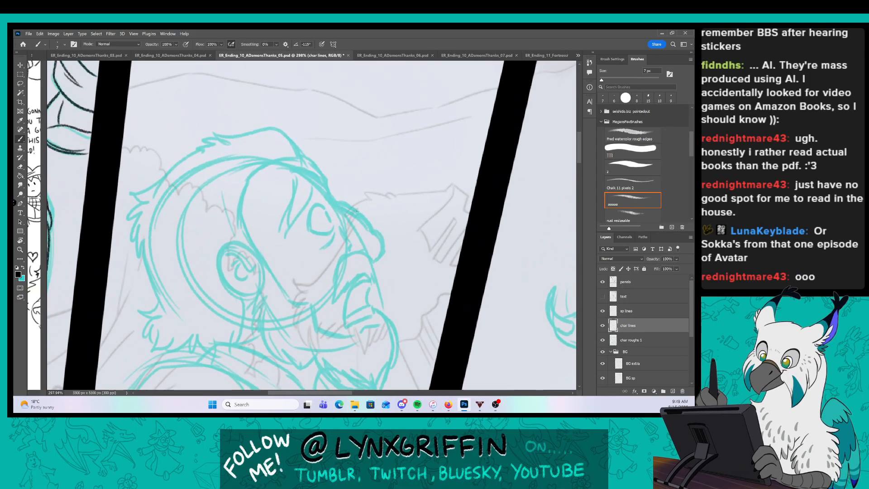
{"action": "key", "text": "z"}
{"action": "left_click_drag", "start_coordinate": [295, 273], "coordinate": [302, 273]}
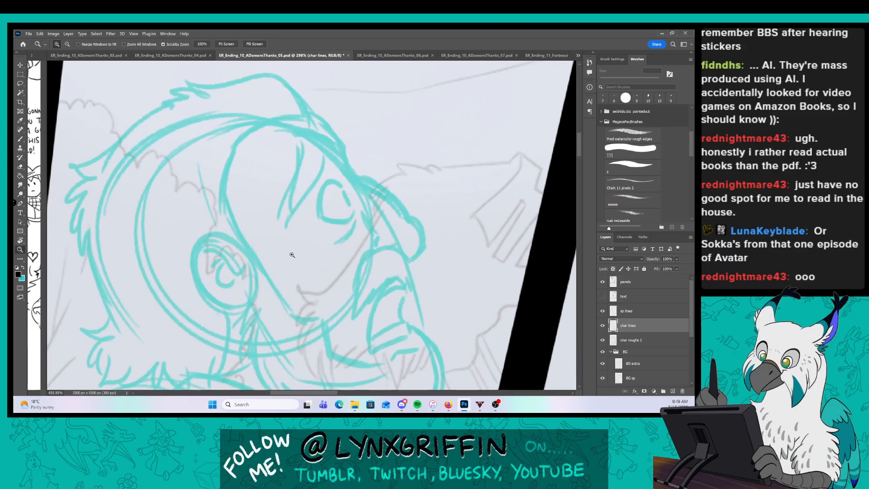
{"action": "key", "text": "b"}
{"action": "mouse_move", "coordinate": [307, 232]}
{"action": "left_mouse_down"}
{"action": "mouse_move", "coordinate": [289, 306]}
{"action": "mouse_move", "coordinate": [294, 209]}
{"action": "mouse_move", "coordinate": [271, 228]}
{"action": "mouse_move", "coordinate": [269, 267]}
{"action": "left_mouse_up"}
{"action": "left_click_drag", "start_coordinate": [323, 286], "coordinate": [344, 239]}
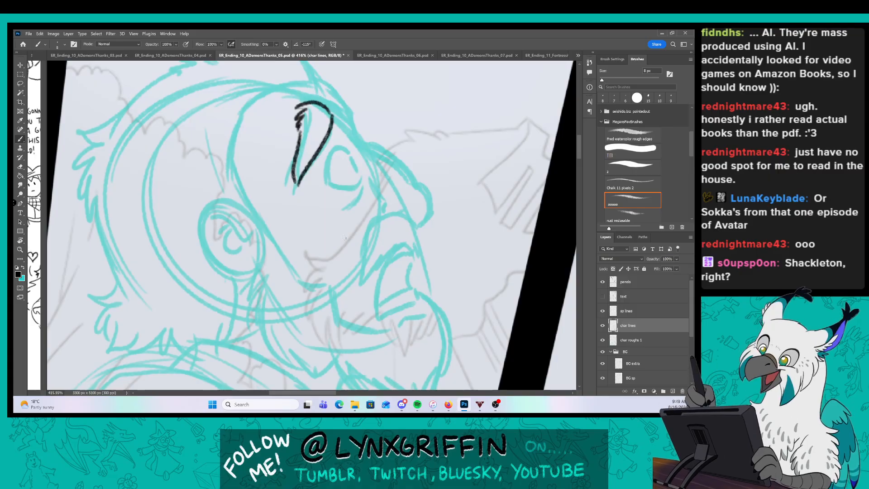
Ink the bearded man's ear, with its outer rim and inner fold lines.
{"action": "mouse_move", "coordinate": [216, 190]}
{"action": "left_mouse_down"}
{"action": "mouse_move", "coordinate": [205, 221]}
{"action": "mouse_move", "coordinate": [251, 272]}
{"action": "left_mouse_up"}
{"action": "mouse_move", "coordinate": [209, 213]}
{"action": "left_mouse_down"}
{"action": "mouse_move", "coordinate": [236, 206]}
{"action": "mouse_move", "coordinate": [248, 234]}
{"action": "mouse_move", "coordinate": [235, 238]}
{"action": "mouse_move", "coordinate": [239, 246]}
{"action": "left_mouse_up"}
{"action": "left_click_drag", "start_coordinate": [236, 208], "coordinate": [257, 264]}
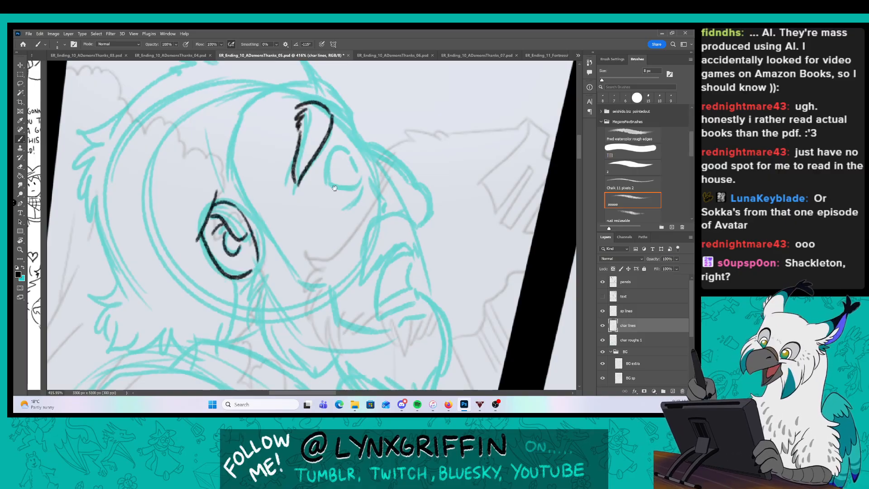
Ink the bearded man's hair, from the hairline and tufted back contour to the jagged ends at the nape.
{"action": "left_click_drag", "start_coordinate": [334, 187], "coordinate": [321, 252]}
{"action": "mouse_move", "coordinate": [231, 174]}
{"action": "left_mouse_down"}
{"action": "mouse_move", "coordinate": [267, 154]}
{"action": "mouse_move", "coordinate": [181, 114]}
{"action": "mouse_move", "coordinate": [152, 132]}
{"action": "mouse_move", "coordinate": [144, 149]}
{"action": "left_mouse_up"}
{"action": "left_click_drag", "start_coordinate": [278, 157], "coordinate": [369, 111]}
{"action": "mouse_move", "coordinate": [244, 91]}
{"action": "left_mouse_down"}
{"action": "mouse_move", "coordinate": [178, 136]}
{"action": "mouse_move", "coordinate": [163, 168]}
{"action": "mouse_move", "coordinate": [163, 221]}
{"action": "mouse_move", "coordinate": [179, 240]}
{"action": "mouse_move", "coordinate": [150, 162]}
{"action": "mouse_move", "coordinate": [152, 294]}
{"action": "mouse_move", "coordinate": [162, 304]}
{"action": "mouse_move", "coordinate": [252, 274]}
{"action": "left_mouse_up"}
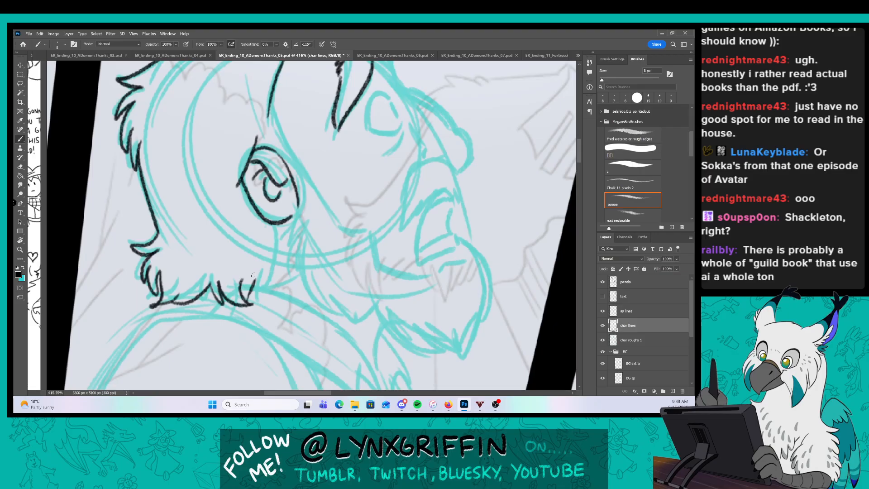
{"action": "mouse_move", "coordinate": [280, 223]}
{"action": "left_mouse_down"}
{"action": "mouse_move", "coordinate": [277, 265]}
{"action": "mouse_move", "coordinate": [260, 291]}
{"action": "left_mouse_up"}
Ink the shaggy beard contour from the ear around the chin, plus the angular line separating cheek from beard.
{"action": "left_click_drag", "start_coordinate": [395, 258], "coordinate": [308, 267]}
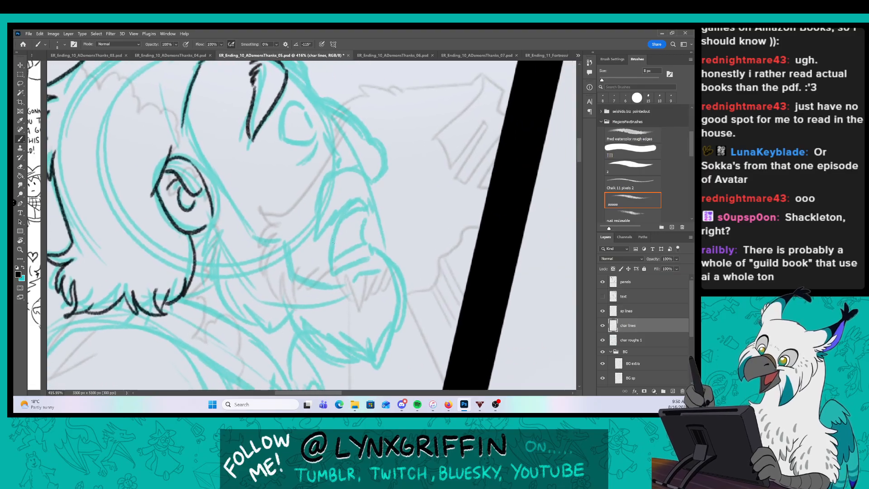
{"action": "mouse_move", "coordinate": [211, 227]}
{"action": "left_mouse_down"}
{"action": "mouse_move", "coordinate": [197, 244]}
{"action": "mouse_move", "coordinate": [204, 266]}
{"action": "left_mouse_up"}
{"action": "mouse_move", "coordinate": [214, 245]}
{"action": "left_mouse_down"}
{"action": "mouse_move", "coordinate": [239, 320]}
{"action": "mouse_move", "coordinate": [298, 295]}
{"action": "mouse_move", "coordinate": [315, 344]}
{"action": "mouse_move", "coordinate": [329, 330]}
{"action": "mouse_move", "coordinate": [349, 356]}
{"action": "mouse_move", "coordinate": [374, 367]}
{"action": "left_mouse_up"}
{"action": "mouse_move", "coordinate": [383, 333]}
{"action": "left_mouse_down"}
{"action": "mouse_move", "coordinate": [372, 364]}
{"action": "mouse_move", "coordinate": [403, 296]}
{"action": "left_mouse_up"}
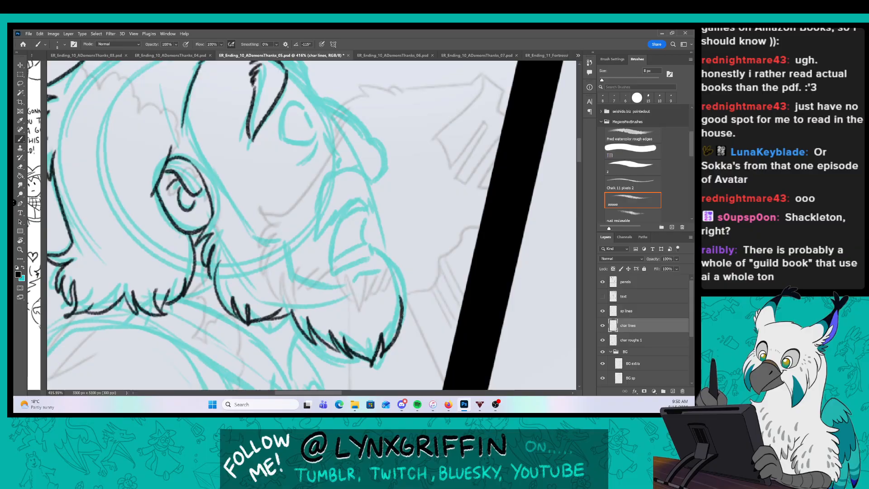
{"action": "left_click_drag", "start_coordinate": [387, 250], "coordinate": [405, 319]}
{"action": "left_click_drag", "start_coordinate": [394, 211], "coordinate": [374, 245]}
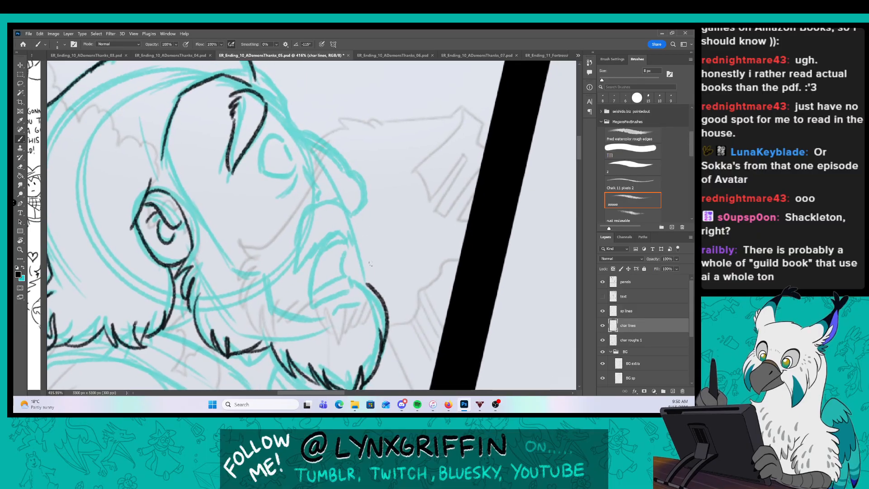
{"action": "mouse_move", "coordinate": [163, 144]}
{"action": "left_mouse_down"}
{"action": "mouse_move", "coordinate": [175, 180]}
{"action": "mouse_move", "coordinate": [235, 268]}
{"action": "mouse_move", "coordinate": [260, 274]}
{"action": "mouse_move", "coordinate": [272, 311]}
{"action": "left_mouse_up"}
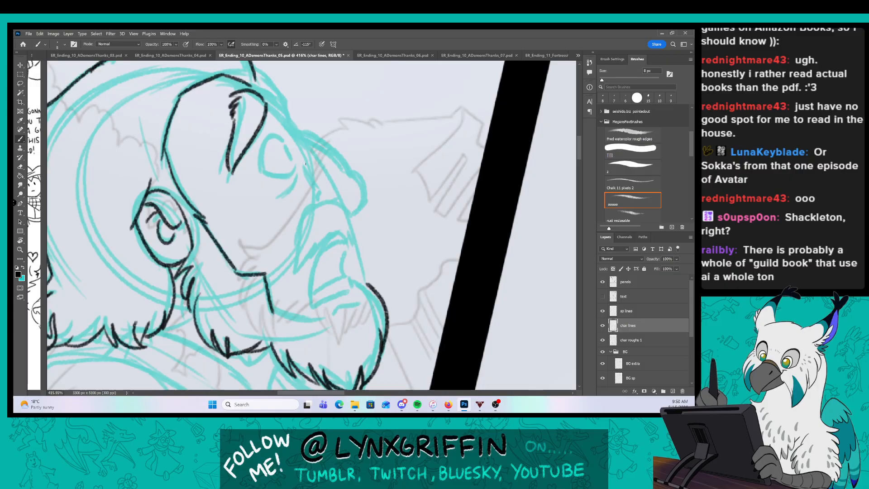
Ink the forehead and nose profile, the wide eye with the crease beneath it, and the nostril.
{"action": "mouse_move", "coordinate": [299, 157]}
{"action": "left_mouse_down"}
{"action": "mouse_move", "coordinate": [317, 190]}
{"action": "mouse_move", "coordinate": [311, 203]}
{"action": "mouse_move", "coordinate": [335, 202]}
{"action": "left_mouse_up"}
{"action": "left_click_drag", "start_coordinate": [294, 128], "coordinate": [365, 195]}
{"action": "left_click_drag", "start_coordinate": [389, 162], "coordinate": [369, 208]}
{"action": "mouse_move", "coordinate": [235, 122]}
{"action": "left_mouse_down"}
{"action": "mouse_move", "coordinate": [265, 148]}
{"action": "mouse_move", "coordinate": [275, 175]}
{"action": "mouse_move", "coordinate": [311, 172]}
{"action": "left_mouse_up"}
{"action": "mouse_move", "coordinate": [246, 180]}
{"action": "left_mouse_down"}
{"action": "mouse_move", "coordinate": [245, 209]}
{"action": "mouse_move", "coordinate": [259, 167]}
{"action": "mouse_move", "coordinate": [271, 175]}
{"action": "left_mouse_up"}
{"action": "left_click_drag", "start_coordinate": [247, 205], "coordinate": [276, 209]}
{"action": "mouse_move", "coordinate": [271, 178]}
{"action": "left_mouse_down"}
{"action": "mouse_move", "coordinate": [277, 194]}
{"action": "mouse_move", "coordinate": [265, 229]}
{"action": "left_mouse_up"}
{"action": "left_click_drag", "start_coordinate": [365, 224], "coordinate": [342, 175]}
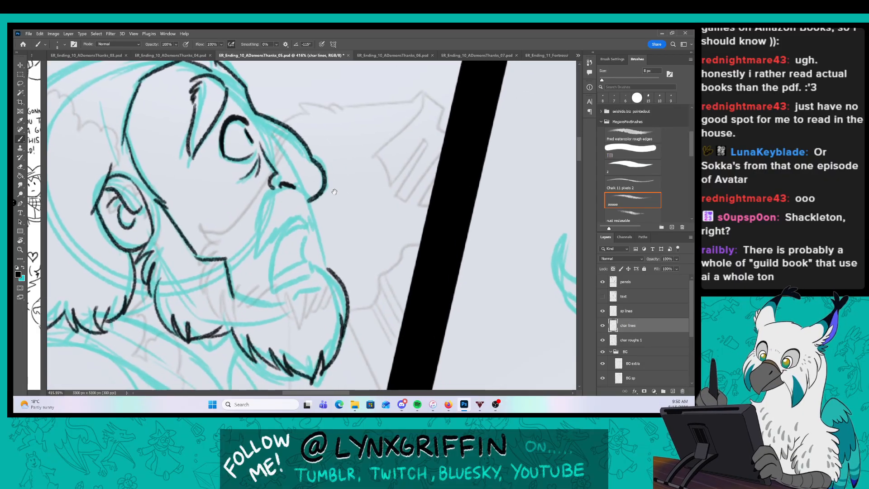
Ink the moustache and open mouth, shade the mouth's interior black, and draw the beard line under the lip.
{"action": "mouse_move", "coordinate": [270, 192]}
{"action": "left_mouse_down"}
{"action": "mouse_move", "coordinate": [247, 254]}
{"action": "mouse_move", "coordinate": [283, 226]}
{"action": "left_mouse_up"}
{"action": "mouse_move", "coordinate": [281, 232]}
{"action": "left_mouse_down"}
{"action": "mouse_move", "coordinate": [298, 219]}
{"action": "mouse_move", "coordinate": [304, 225]}
{"action": "left_mouse_up"}
{"action": "left_click_drag", "start_coordinate": [353, 267], "coordinate": [340, 243]}
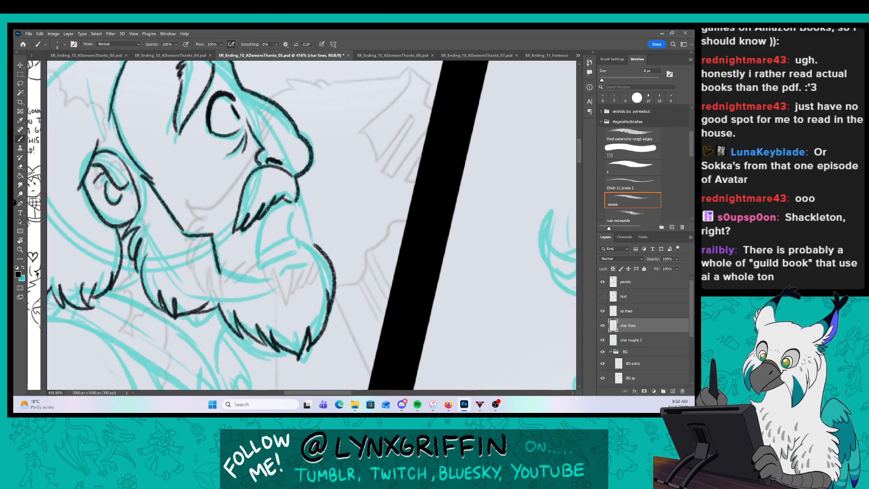
{"action": "mouse_move", "coordinate": [293, 206]}
{"action": "left_mouse_down"}
{"action": "mouse_move", "coordinate": [265, 214]}
{"action": "mouse_move", "coordinate": [261, 267]}
{"action": "mouse_move", "coordinate": [292, 248]}
{"action": "mouse_move", "coordinate": [286, 206]}
{"action": "left_mouse_up"}
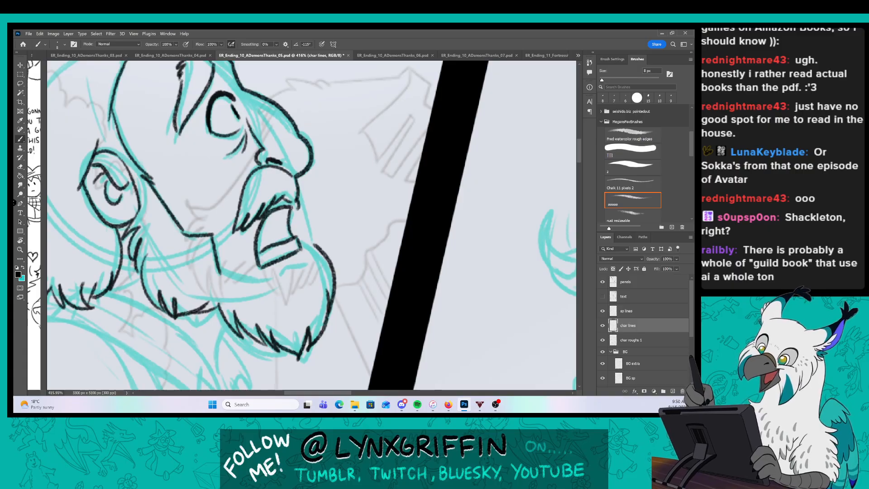
{"action": "mouse_move", "coordinate": [218, 272]}
{"action": "left_mouse_down"}
{"action": "mouse_move", "coordinate": [266, 284]}
{"action": "mouse_move", "coordinate": [313, 251]}
{"action": "mouse_move", "coordinate": [297, 207]}
{"action": "mouse_move", "coordinate": [267, 251]}
{"action": "mouse_move", "coordinate": [271, 223]}
{"action": "mouse_move", "coordinate": [277, 247]}
{"action": "mouse_move", "coordinate": [288, 219]}
{"action": "left_mouse_up"}
{"action": "left_click_drag", "start_coordinate": [395, 247], "coordinate": [364, 269]}
{"action": "left_click_drag", "start_coordinate": [307, 127], "coordinate": [331, 147]}
{"action": "left_click_drag", "start_coordinate": [303, 191], "coordinate": [307, 214]}
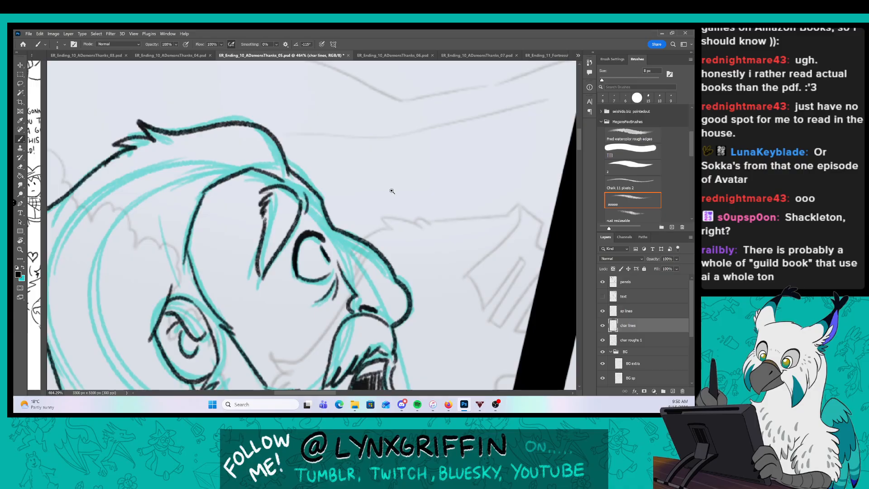
Ink the shirt collar below the beard, with its long rear flap and the pointed folds at the front.
{"action": "left_click_drag", "start_coordinate": [435, 252], "coordinate": [399, 252]}
{"action": "mouse_move", "coordinate": [402, 353]}
{"action": "left_mouse_down"}
{"action": "mouse_move", "coordinate": [343, 192]}
{"action": "mouse_move", "coordinate": [328, 191]}
{"action": "mouse_move", "coordinate": [341, 192]}
{"action": "left_mouse_up"}
{"action": "mouse_move", "coordinate": [175, 174]}
{"action": "left_mouse_down"}
{"action": "mouse_move", "coordinate": [298, 252]}
{"action": "mouse_move", "coordinate": [304, 221]}
{"action": "left_mouse_up"}
{"action": "mouse_move", "coordinate": [226, 166]}
{"action": "left_mouse_down"}
{"action": "mouse_move", "coordinate": [304, 206]}
{"action": "mouse_move", "coordinate": [323, 250]}
{"action": "mouse_move", "coordinate": [306, 239]}
{"action": "left_mouse_up"}
{"action": "mouse_move", "coordinate": [332, 200]}
{"action": "left_mouse_down"}
{"action": "mouse_move", "coordinate": [325, 220]}
{"action": "mouse_move", "coordinate": [338, 258]}
{"action": "mouse_move", "coordinate": [340, 232]}
{"action": "left_mouse_up"}
{"action": "left_click_drag", "start_coordinate": [341, 233], "coordinate": [351, 250]}
{"action": "mouse_move", "coordinate": [332, 204]}
{"action": "left_mouse_down"}
{"action": "mouse_move", "coordinate": [350, 245]}
{"action": "mouse_move", "coordinate": [339, 244]}
{"action": "left_mouse_up"}
Ink the rounded shoulder and back contour down to the panel border, plus the fold lines in the lower corner.
{"action": "key", "text": "z"}
{"action": "key", "text": "b"}
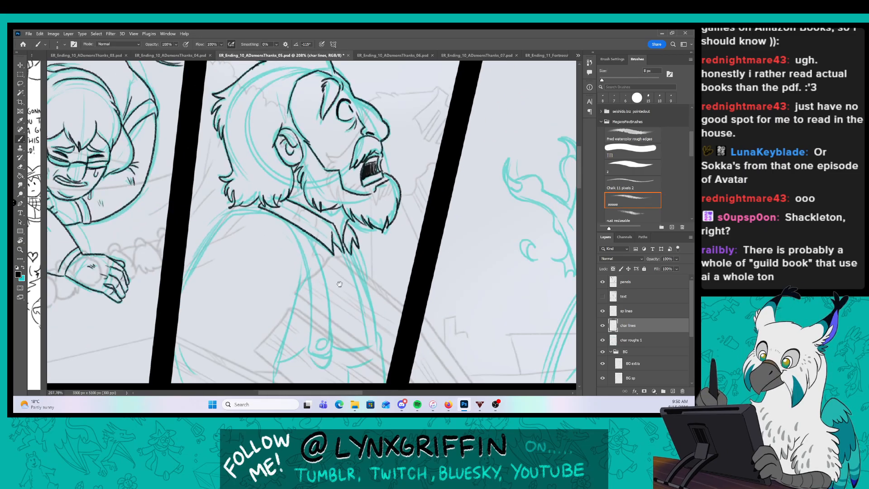
{"action": "mouse_move", "coordinate": [285, 270]}
{"action": "left_mouse_down"}
{"action": "mouse_move", "coordinate": [297, 217]}
{"action": "mouse_move", "coordinate": [315, 218]}
{"action": "left_mouse_up"}
{"action": "key", "text": "z"}
{"action": "key", "text": "b"}
{"action": "key", "text": "b"}
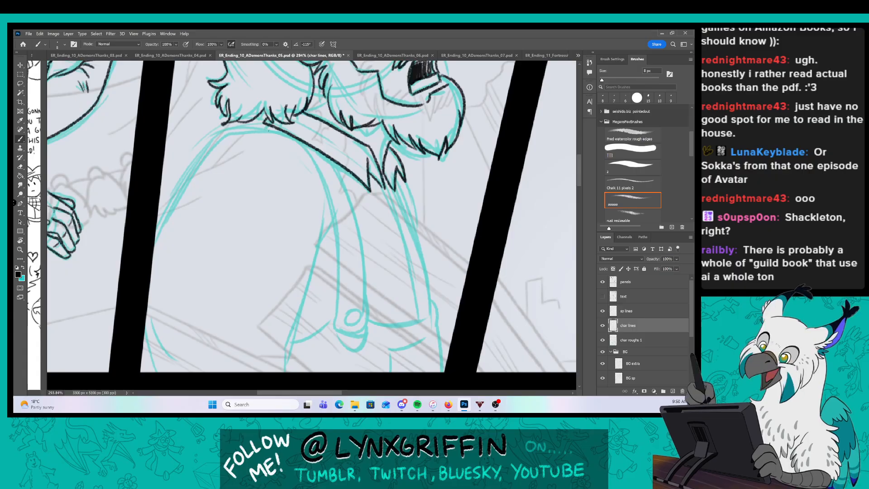
{"action": "mouse_move", "coordinate": [256, 128]}
{"action": "left_mouse_down"}
{"action": "mouse_move", "coordinate": [204, 158]}
{"action": "mouse_move", "coordinate": [154, 245]}
{"action": "left_mouse_up"}
{"action": "mouse_move", "coordinate": [157, 372]}
{"action": "left_mouse_down"}
{"action": "mouse_move", "coordinate": [144, 335]}
{"action": "mouse_move", "coordinate": [197, 358]}
{"action": "left_mouse_up"}
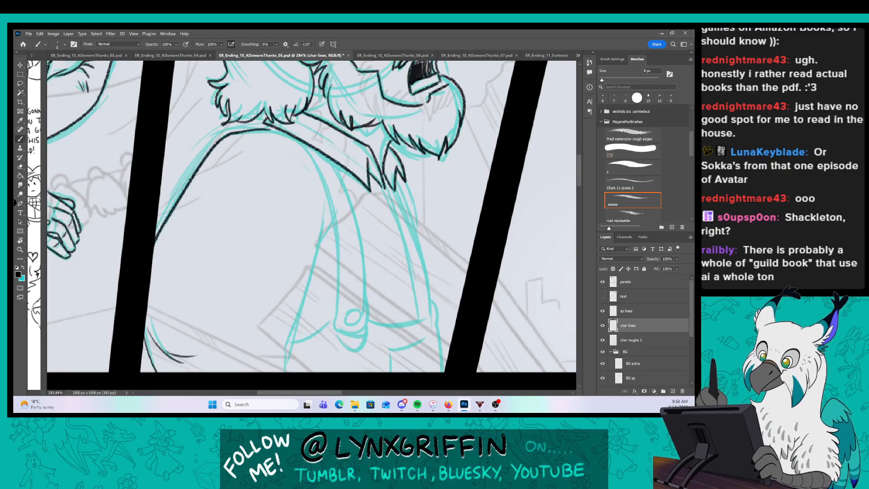
Ink the sleeve's inner edge and the long curved strap edge running from the shoulder down to the button.
{"action": "left_click_drag", "start_coordinate": [322, 218], "coordinate": [286, 358]}
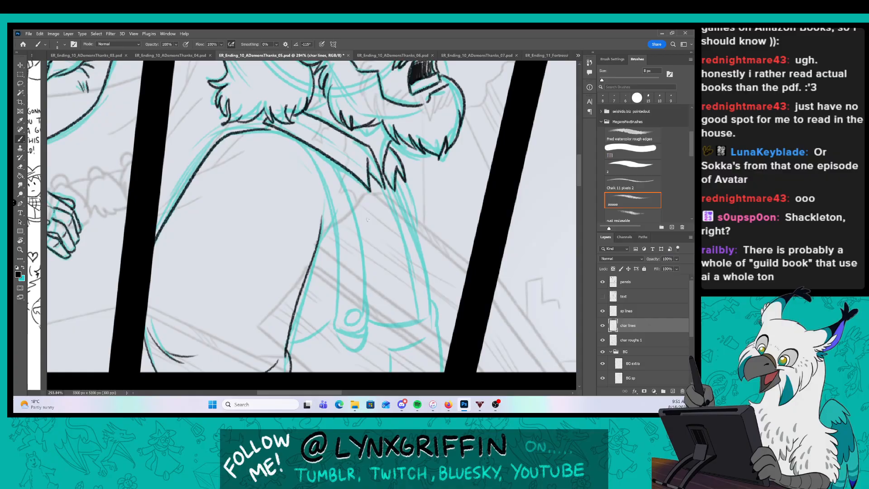
{"action": "mouse_move", "coordinate": [319, 231]}
{"action": "left_mouse_down"}
{"action": "mouse_move", "coordinate": [273, 270]}
{"action": "mouse_move", "coordinate": [282, 261]}
{"action": "left_mouse_up"}
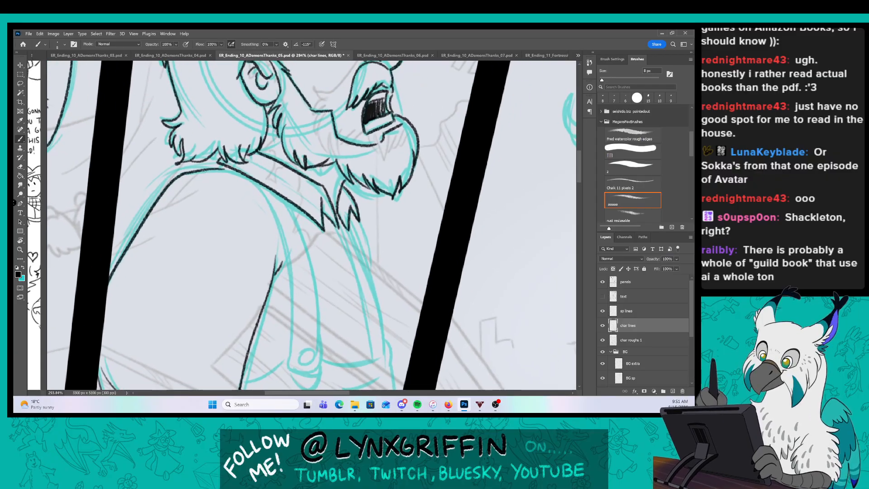
{"action": "mouse_move", "coordinate": [217, 168]}
{"action": "left_mouse_down"}
{"action": "mouse_move", "coordinate": [245, 181]}
{"action": "mouse_move", "coordinate": [274, 223]}
{"action": "mouse_move", "coordinate": [293, 287]}
{"action": "mouse_move", "coordinate": [293, 370]}
{"action": "mouse_move", "coordinate": [319, 373]}
{"action": "left_mouse_up"}
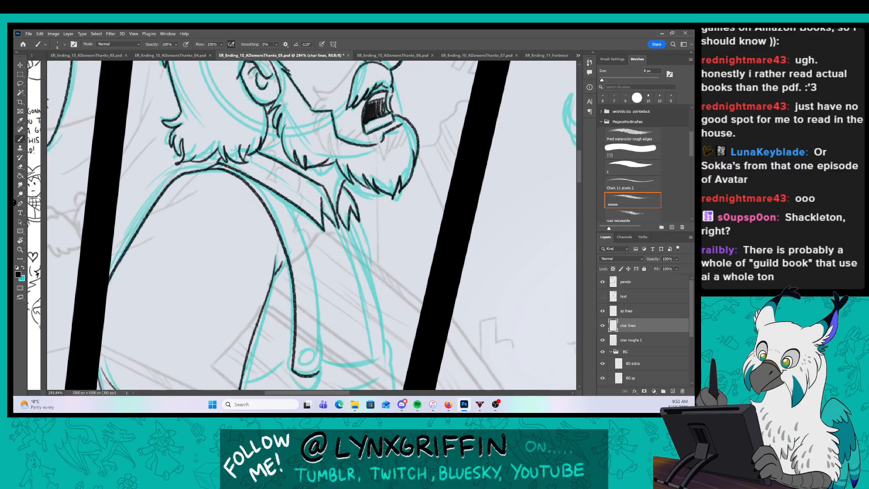
Ink the bearded man's near suspender strap with its buttoned end and the waistband edge behind it.
{"action": "mouse_move", "coordinate": [285, 200]}
{"action": "left_mouse_down"}
{"action": "mouse_move", "coordinate": [318, 301]}
{"action": "mouse_move", "coordinate": [319, 345]}
{"action": "mouse_move", "coordinate": [293, 304]}
{"action": "mouse_move", "coordinate": [310, 351]}
{"action": "left_mouse_up"}
{"action": "left_click_drag", "start_coordinate": [367, 326], "coordinate": [322, 210]}
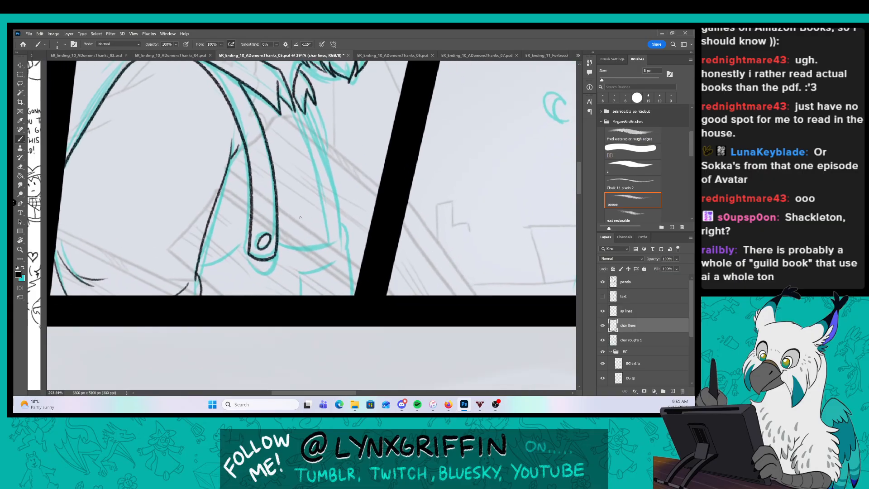
{"action": "left_click_drag", "start_coordinate": [246, 257], "coordinate": [275, 262]}
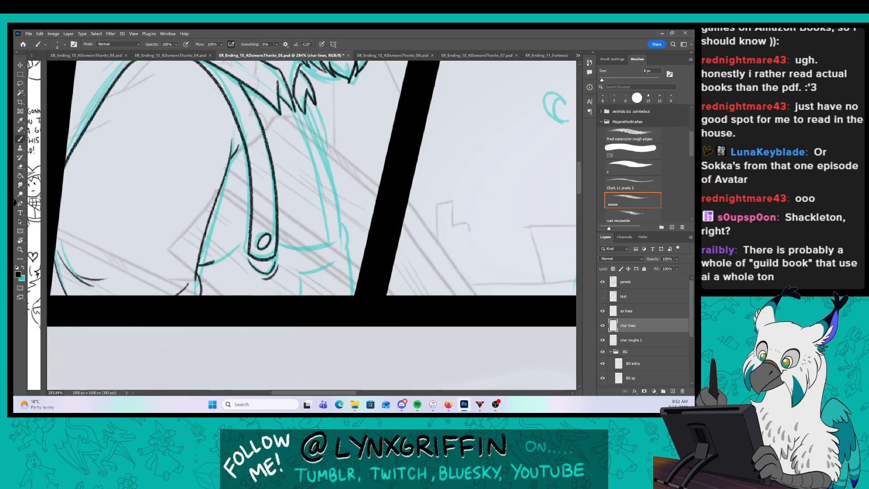
{"action": "left_click_drag", "start_coordinate": [213, 261], "coordinate": [250, 236]}
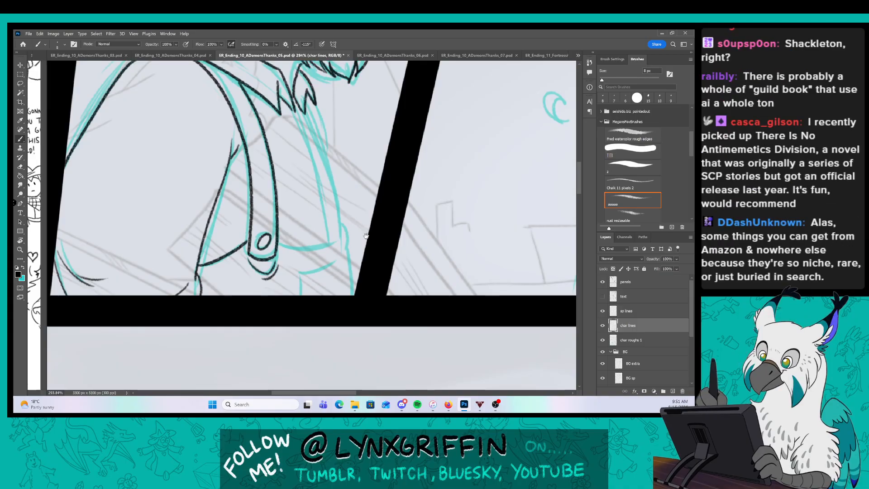
Ink the bearded man's front waistband, far suspender strap, chest outline, trouser pocket and hip down to the panel border.
{"action": "left_click_drag", "start_coordinate": [365, 236], "coordinate": [331, 279]}
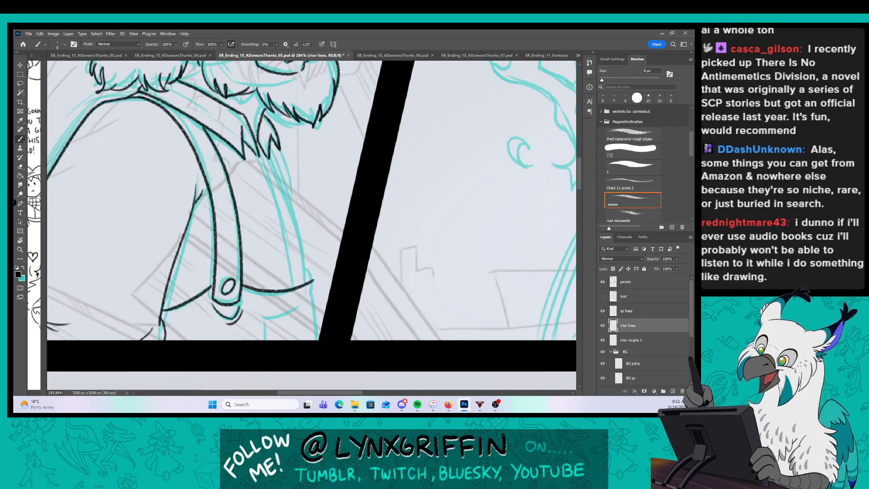
{"action": "left_click_drag", "start_coordinate": [257, 154], "coordinate": [297, 285]}
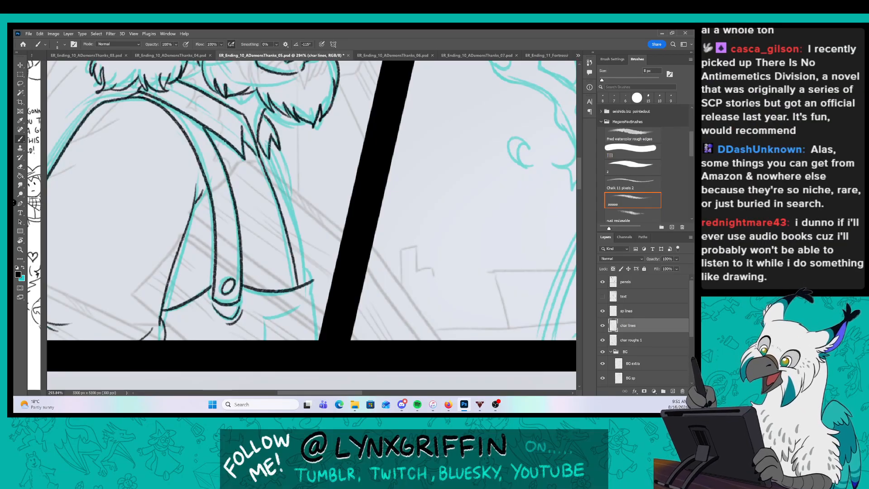
{"action": "mouse_move", "coordinate": [271, 155]}
{"action": "left_mouse_down"}
{"action": "mouse_move", "coordinate": [296, 201]}
{"action": "mouse_move", "coordinate": [313, 292]}
{"action": "left_mouse_up"}
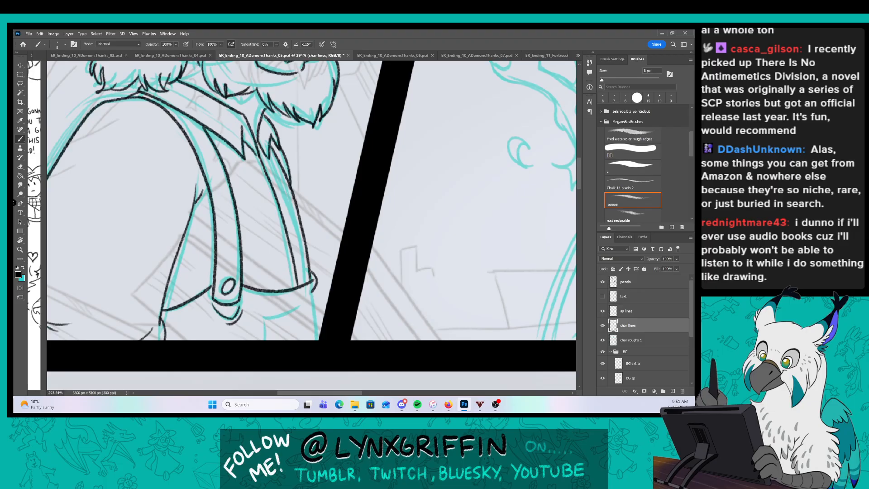
{"action": "mouse_move", "coordinate": [266, 339]}
{"action": "left_mouse_down"}
{"action": "mouse_move", "coordinate": [266, 313]}
{"action": "mouse_move", "coordinate": [311, 305]}
{"action": "mouse_move", "coordinate": [318, 340]}
{"action": "left_mouse_up"}
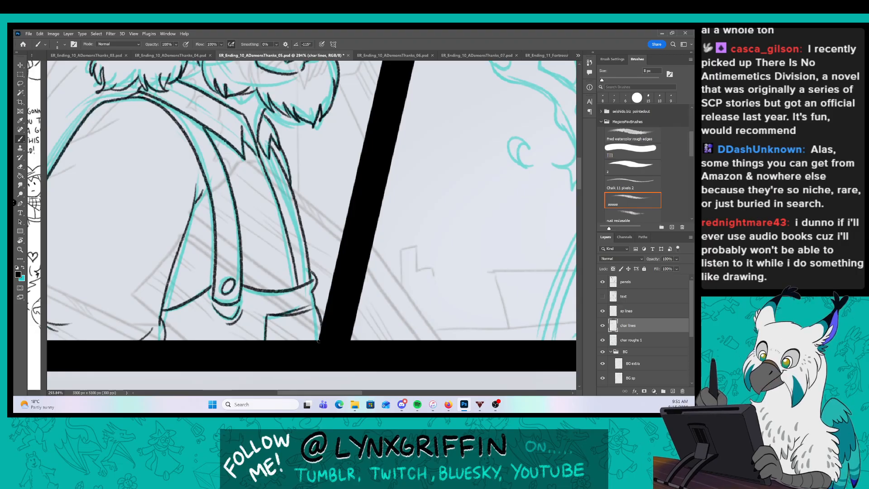
On the sp lines layer, ink the curved claw on the outermost finger of the horned demon's raised hand.
{"action": "left_click_drag", "start_coordinate": [357, 273], "coordinate": [346, 276]}
{"action": "left_click_drag", "start_coordinate": [364, 242], "coordinate": [308, 359]}
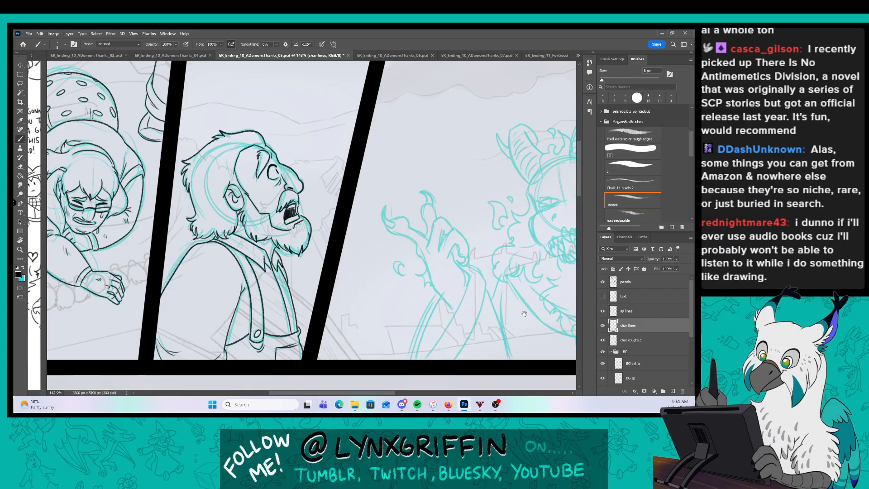
{"action": "left_click_drag", "start_coordinate": [505, 323], "coordinate": [295, 312]}
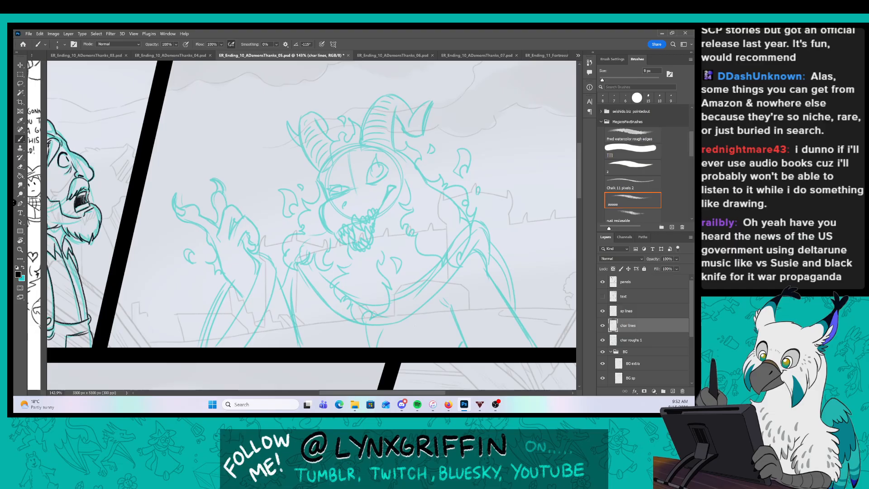
{"action": "left_click_drag", "start_coordinate": [216, 249], "coordinate": [242, 249]}
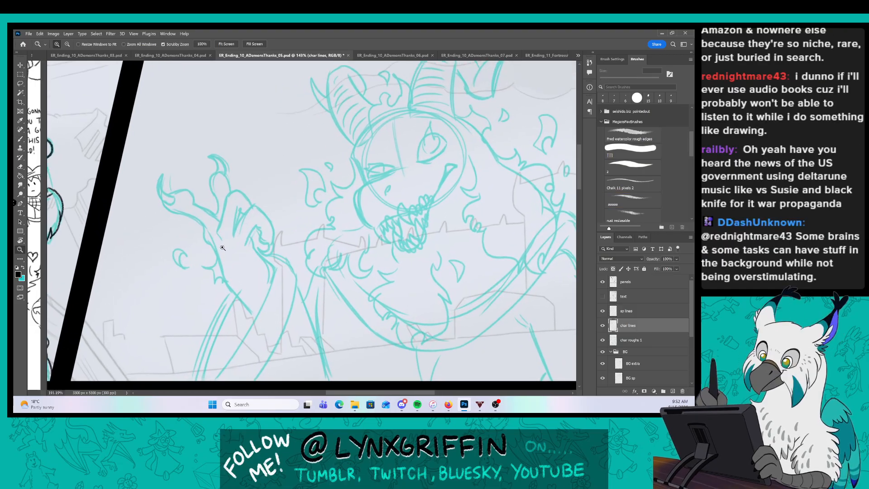
{"action": "left_click_drag", "start_coordinate": [264, 284], "coordinate": [259, 247]}
{"action": "left_click", "coordinate": [641, 312]}
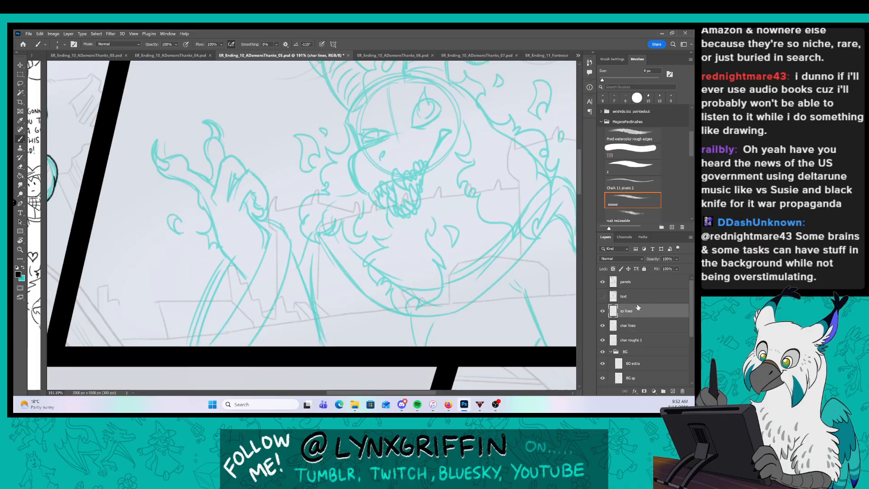
{"action": "key", "text": "z"}
{"action": "mouse_move", "coordinate": [184, 171]}
{"action": "left_mouse_down"}
{"action": "mouse_move", "coordinate": [207, 166]}
{"action": "mouse_move", "coordinate": [240, 242]}
{"action": "left_mouse_up"}
{"action": "key", "text": "b"}
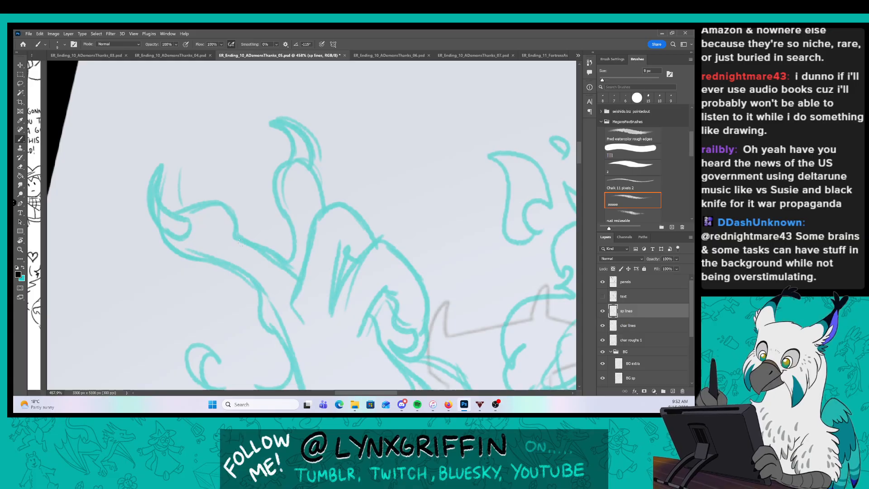
{"action": "mouse_move", "coordinate": [181, 236]}
{"action": "left_mouse_down"}
{"action": "mouse_move", "coordinate": [150, 212]}
{"action": "mouse_move", "coordinate": [188, 224]}
{"action": "left_mouse_up"}
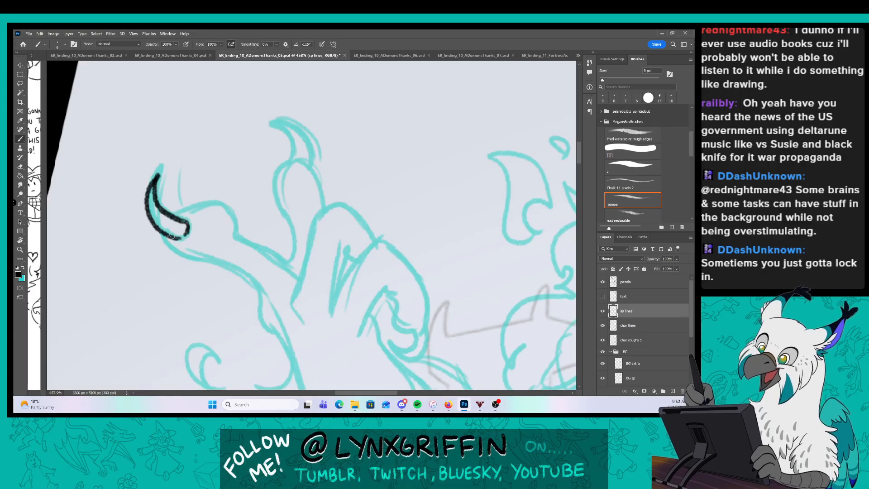
On the char lines layer, ink the demon hand's palm crease and the outlines of its two bent fingers.
{"action": "left_click", "coordinate": [634, 325]}
{"action": "left_click_drag", "start_coordinate": [467, 322], "coordinate": [375, 254]}
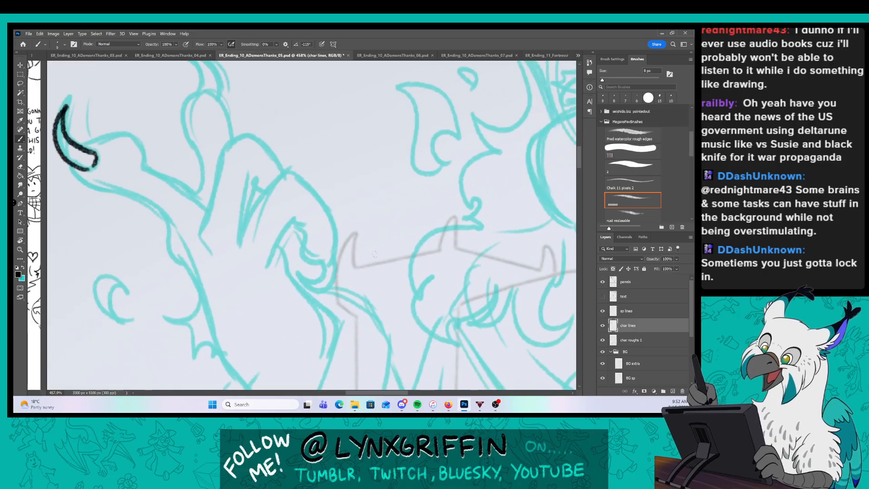
{"action": "left_click_drag", "start_coordinate": [230, 247], "coordinate": [245, 299]}
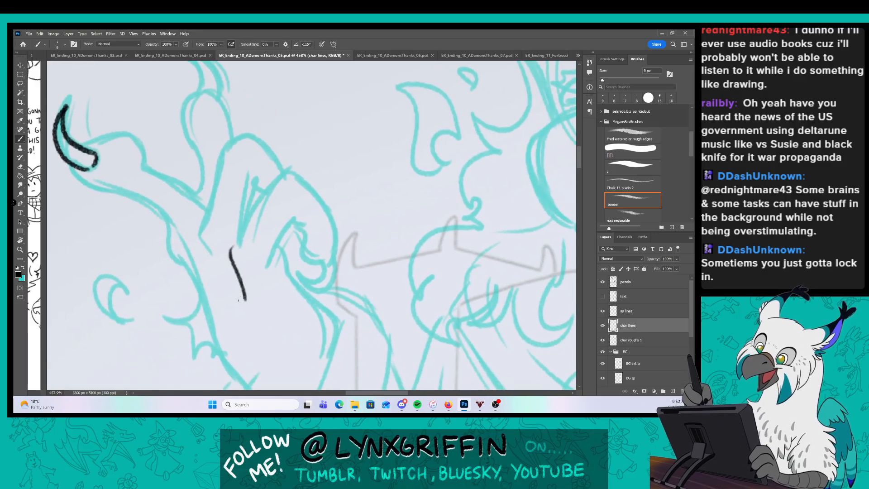
{"action": "mouse_move", "coordinate": [235, 235]}
{"action": "left_mouse_down"}
{"action": "mouse_move", "coordinate": [262, 185]}
{"action": "mouse_move", "coordinate": [287, 172]}
{"action": "left_mouse_up"}
{"action": "mouse_move", "coordinate": [272, 265]}
{"action": "left_mouse_down"}
{"action": "mouse_move", "coordinate": [302, 226]}
{"action": "mouse_move", "coordinate": [323, 263]}
{"action": "left_mouse_up"}
{"action": "mouse_move", "coordinate": [287, 172]}
{"action": "left_mouse_down"}
{"action": "mouse_move", "coordinate": [321, 203]}
{"action": "mouse_move", "coordinate": [334, 257]}
{"action": "left_mouse_up"}
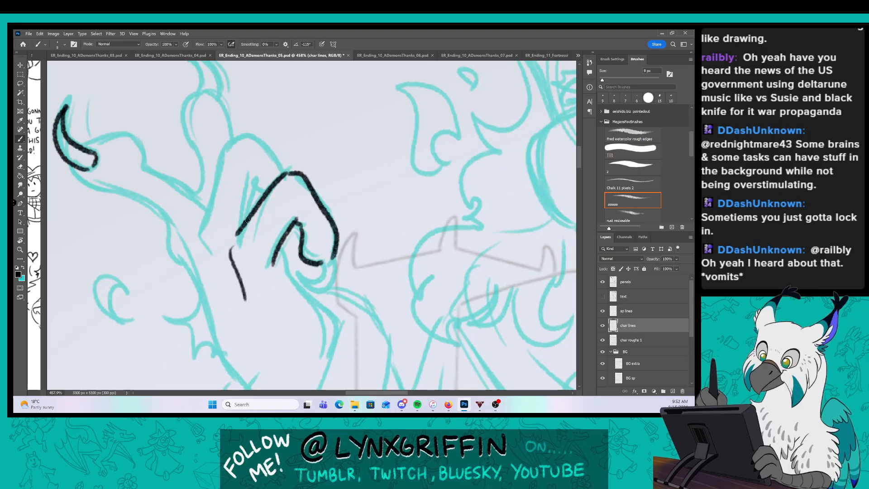
{"action": "left_click_drag", "start_coordinate": [236, 234], "coordinate": [253, 187]}
{"action": "mouse_move", "coordinate": [225, 148]}
{"action": "left_mouse_down"}
{"action": "mouse_move", "coordinate": [202, 229]}
{"action": "mouse_move", "coordinate": [211, 248]}
{"action": "mouse_move", "coordinate": [285, 172]}
{"action": "left_mouse_up"}
Ink both edges of the demon's outstretched outer finger and the outline of the upright finger beside it.
{"action": "mouse_move", "coordinate": [73, 168]}
{"action": "left_mouse_down"}
{"action": "mouse_move", "coordinate": [136, 204]}
{"action": "mouse_move", "coordinate": [190, 267]}
{"action": "left_mouse_up"}
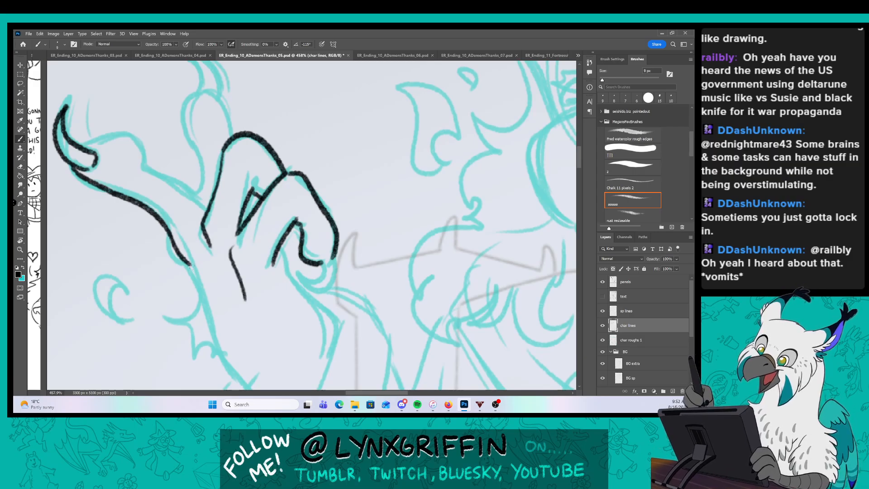
{"action": "mouse_move", "coordinate": [82, 150]}
{"action": "left_mouse_down"}
{"action": "mouse_move", "coordinate": [98, 144]}
{"action": "mouse_move", "coordinate": [208, 215]}
{"action": "left_mouse_up"}
{"action": "left_click_drag", "start_coordinate": [281, 153], "coordinate": [286, 216]}
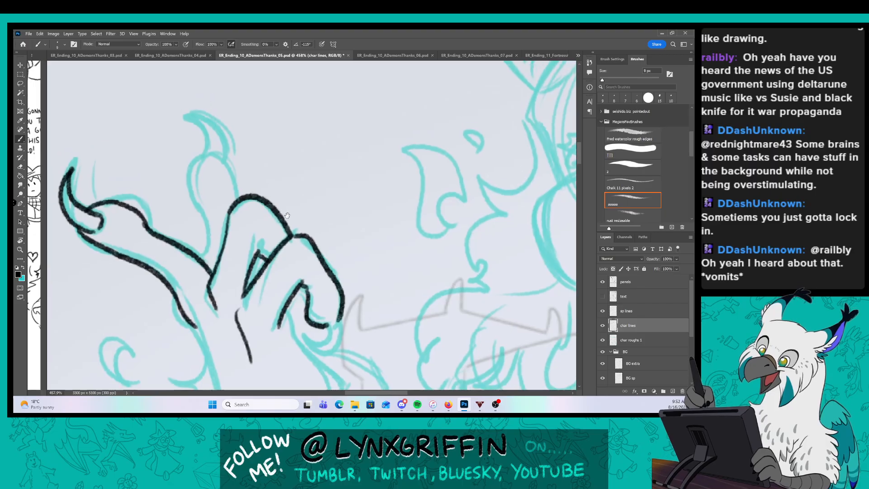
{"action": "left_click_drag", "start_coordinate": [190, 167], "coordinate": [206, 258]}
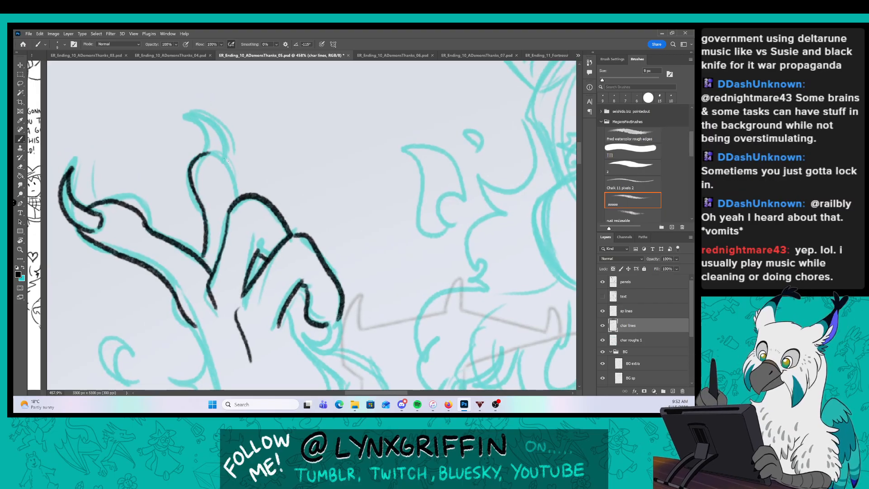
{"action": "mouse_move", "coordinate": [208, 153]}
{"action": "left_mouse_down"}
{"action": "mouse_move", "coordinate": [234, 177]}
{"action": "mouse_move", "coordinate": [238, 199]}
{"action": "left_mouse_up"}
Ink the demon's jagged palm edge, the opposite wrist edge and the small crescent flame floating beside the hand.
{"action": "left_click_drag", "start_coordinate": [295, 251], "coordinate": [279, 181]}
{"action": "left_click_drag", "start_coordinate": [302, 285], "coordinate": [285, 214]}
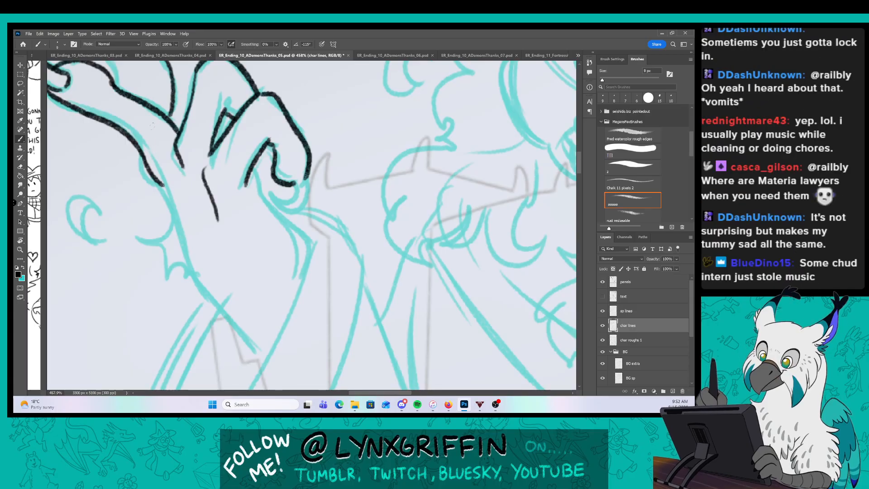
{"action": "mouse_move", "coordinate": [163, 186]}
{"action": "left_mouse_down"}
{"action": "mouse_move", "coordinate": [168, 242]}
{"action": "mouse_move", "coordinate": [187, 279]}
{"action": "mouse_move", "coordinate": [264, 362]}
{"action": "left_mouse_up"}
{"action": "left_click_drag", "start_coordinate": [250, 166], "coordinate": [308, 254]}
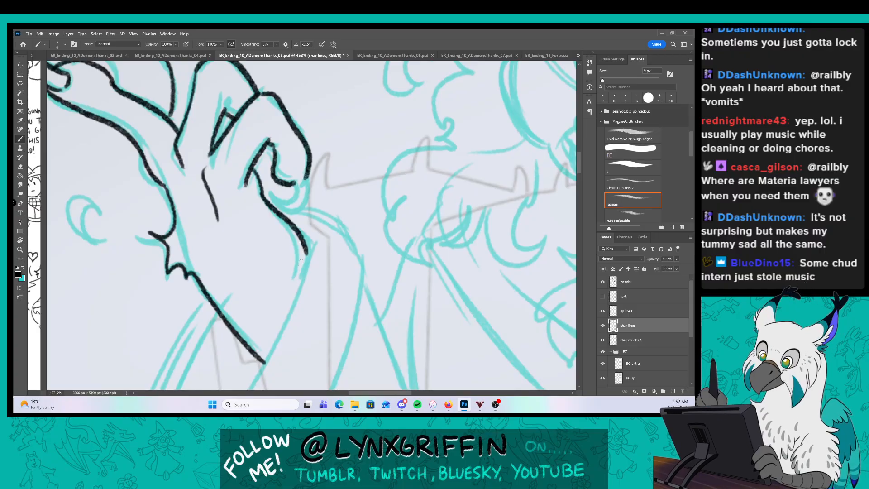
{"action": "mouse_move", "coordinate": [96, 242]}
{"action": "left_mouse_down"}
{"action": "mouse_move", "coordinate": [103, 216]}
{"action": "mouse_move", "coordinate": [94, 240]}
{"action": "left_mouse_up"}
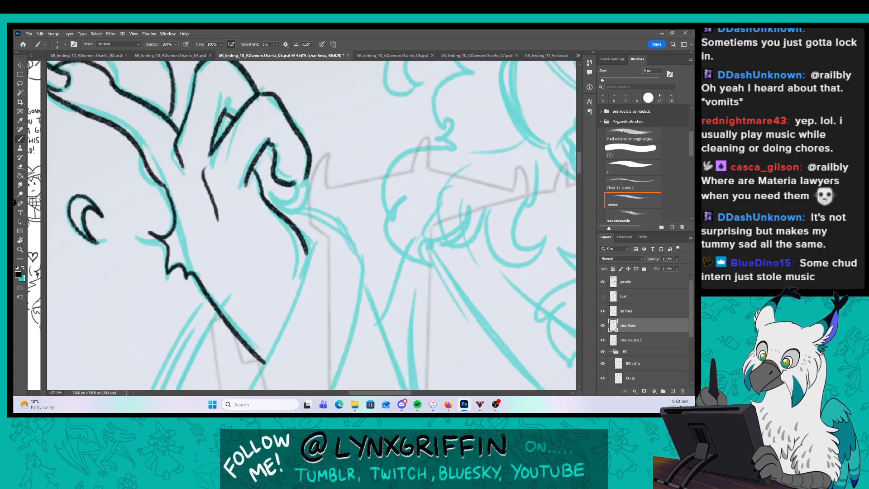
On the sp lines layer, ink the claws on the demon's curled finger and upright finger.
{"action": "left_click", "coordinate": [642, 316]}
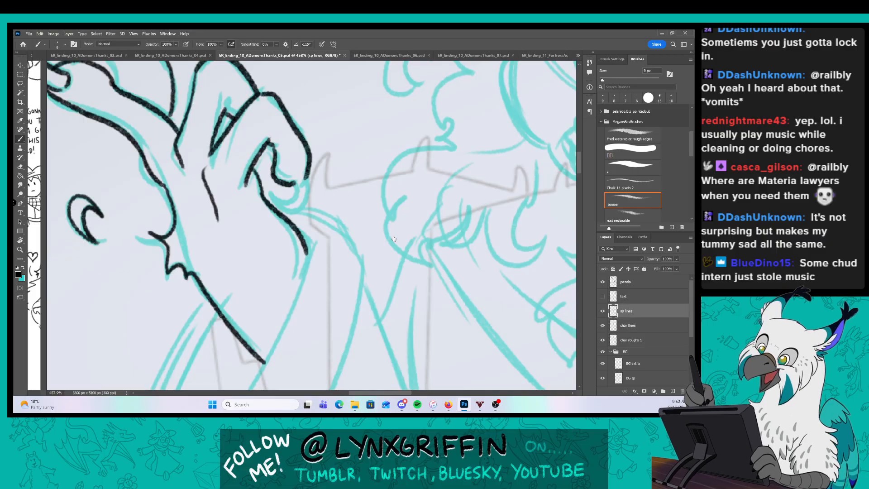
{"action": "left_click_drag", "start_coordinate": [287, 187], "coordinate": [297, 208]}
{"action": "mouse_move", "coordinate": [275, 167]}
{"action": "left_mouse_down"}
{"action": "mouse_move", "coordinate": [254, 175]}
{"action": "mouse_move", "coordinate": [256, 165]}
{"action": "left_mouse_up"}
{"action": "left_click_drag", "start_coordinate": [297, 122], "coordinate": [334, 262]}
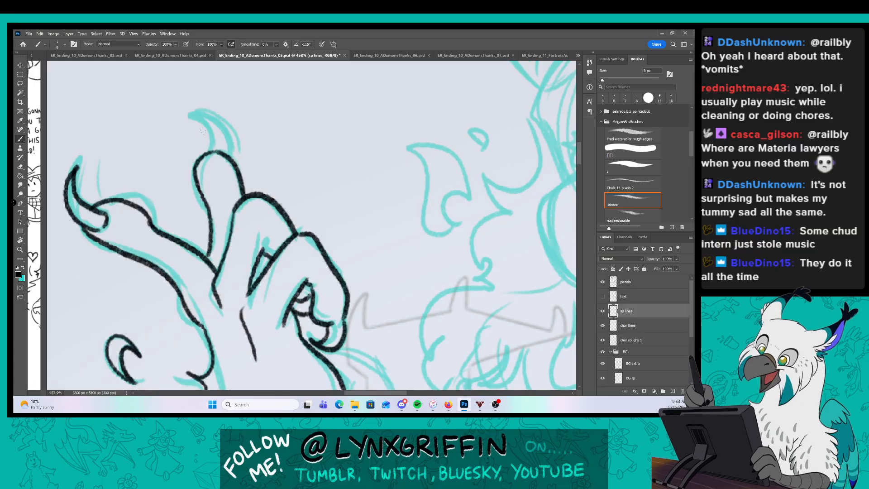
{"action": "mouse_move", "coordinate": [203, 131]}
{"action": "left_mouse_down"}
{"action": "mouse_move", "coordinate": [209, 152]}
{"action": "mouse_move", "coordinate": [223, 152]}
{"action": "left_mouse_up"}
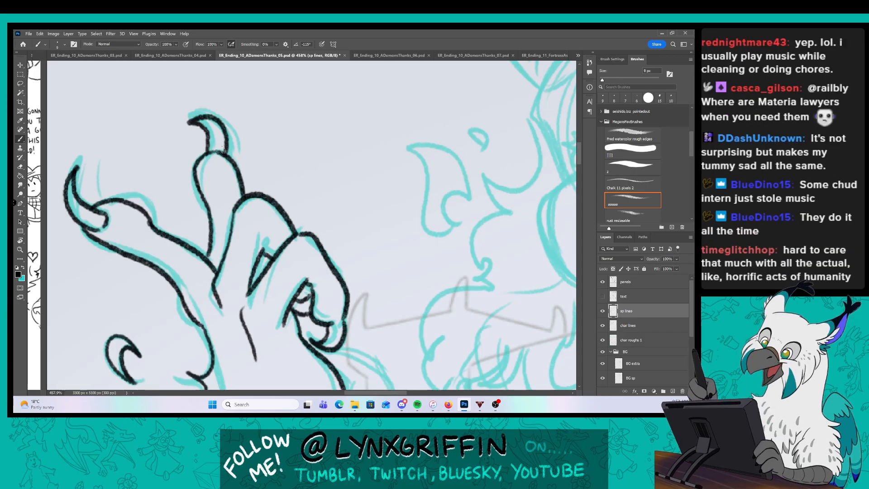
On the char lines layer, ink the demon's raised forearm and the double line beside it down to the panel border.
{"action": "left_click", "coordinate": [629, 326]}
{"action": "key", "text": "z"}
{"action": "left_click_drag", "start_coordinate": [418, 304], "coordinate": [310, 218]}
{"action": "key", "text": "b"}
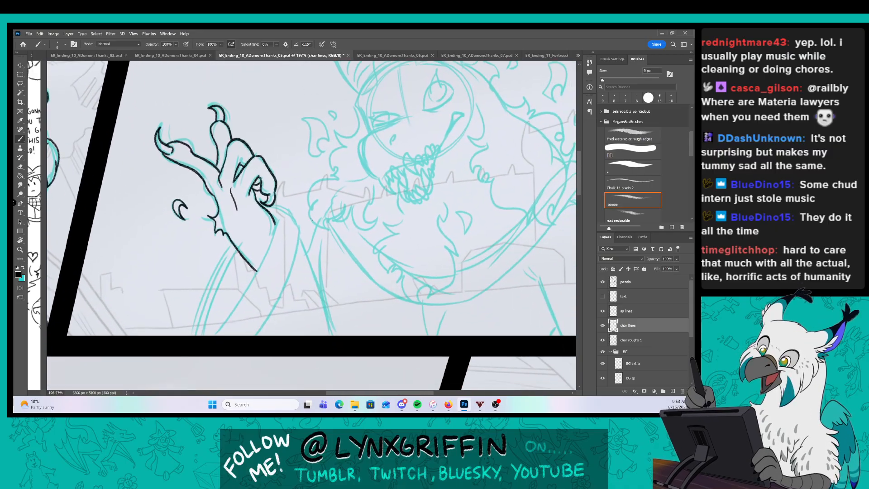
{"action": "key", "text": "z"}
{"action": "left_click_drag", "start_coordinate": [276, 279], "coordinate": [291, 278]}
{"action": "key", "text": "b"}
{"action": "left_click_drag", "start_coordinate": [307, 240], "coordinate": [333, 242]}
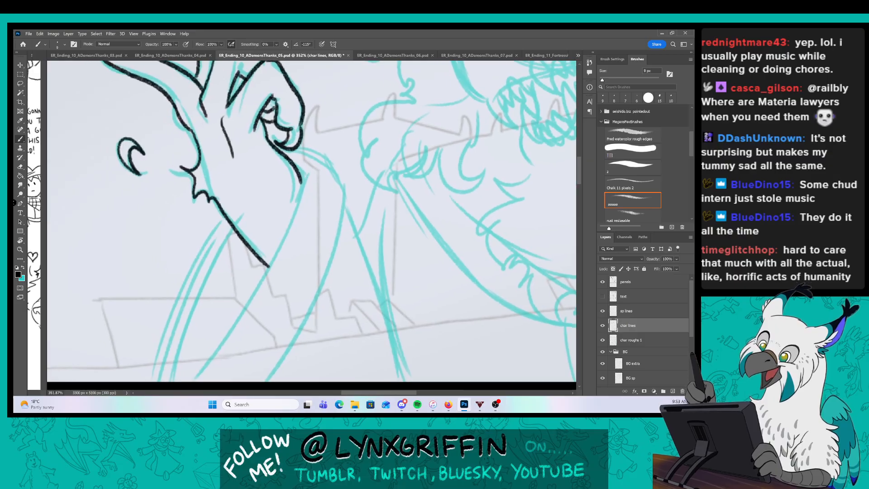
{"action": "mouse_move", "coordinate": [302, 170]}
{"action": "left_mouse_down"}
{"action": "mouse_move", "coordinate": [297, 204]}
{"action": "mouse_move", "coordinate": [195, 380]}
{"action": "left_mouse_up"}
{"action": "mouse_move", "coordinate": [231, 228]}
{"action": "left_mouse_down"}
{"action": "mouse_move", "coordinate": [170, 381]}
{"action": "mouse_move", "coordinate": [173, 327]}
{"action": "mouse_move", "coordinate": [157, 381]}
{"action": "left_mouse_up"}
Ink the curved outer contour and inner fold line behind the demon's raised forearm, reaching the panel border.
{"action": "left_click_drag", "start_coordinate": [318, 280], "coordinate": [315, 278]}
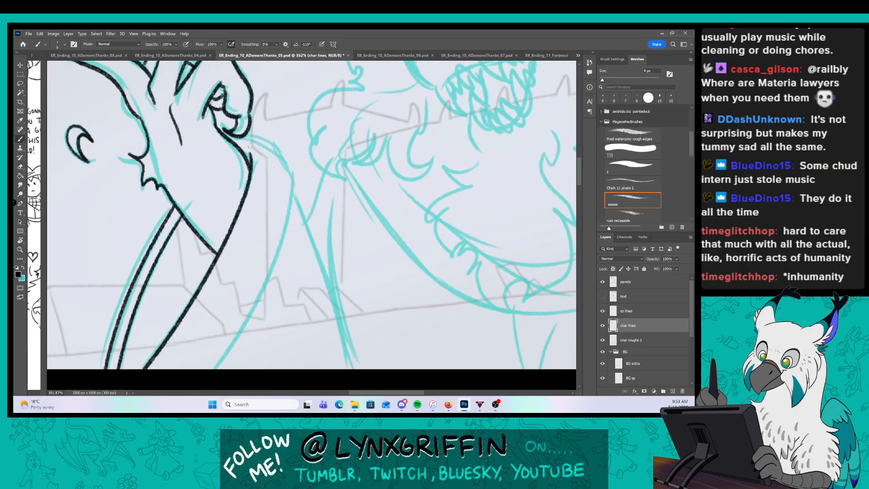
{"action": "left_click_drag", "start_coordinate": [251, 136], "coordinate": [254, 246]}
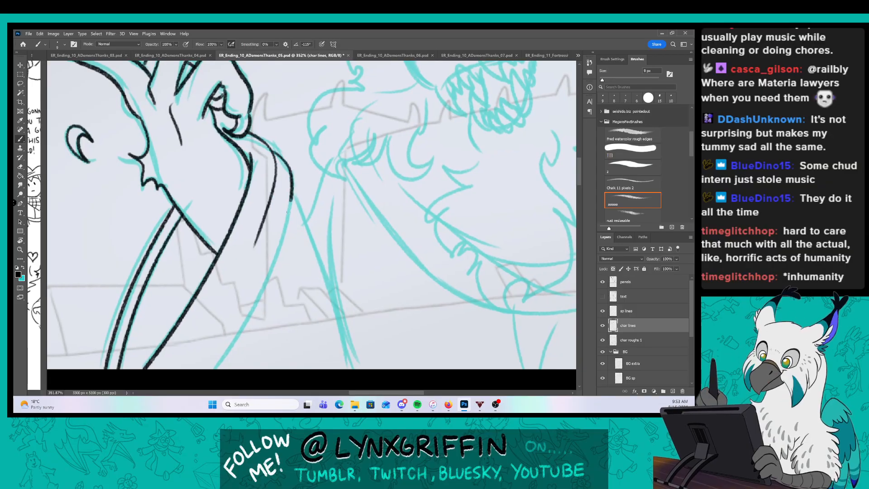
{"action": "left_click_drag", "start_coordinate": [291, 200], "coordinate": [213, 390]}
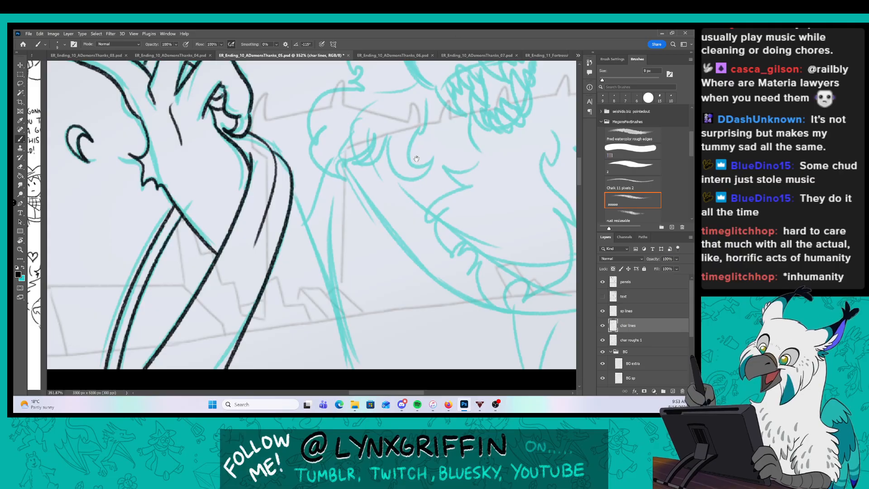
Ink the demon's side line with its small forked crease and the connecting line beside the raised arm.
{"action": "mouse_move", "coordinate": [392, 273]}
{"action": "left_mouse_down"}
{"action": "mouse_move", "coordinate": [320, 266]}
{"action": "mouse_move", "coordinate": [311, 256]}
{"action": "left_mouse_up"}
{"action": "left_click_drag", "start_coordinate": [250, 184], "coordinate": [272, 365]}
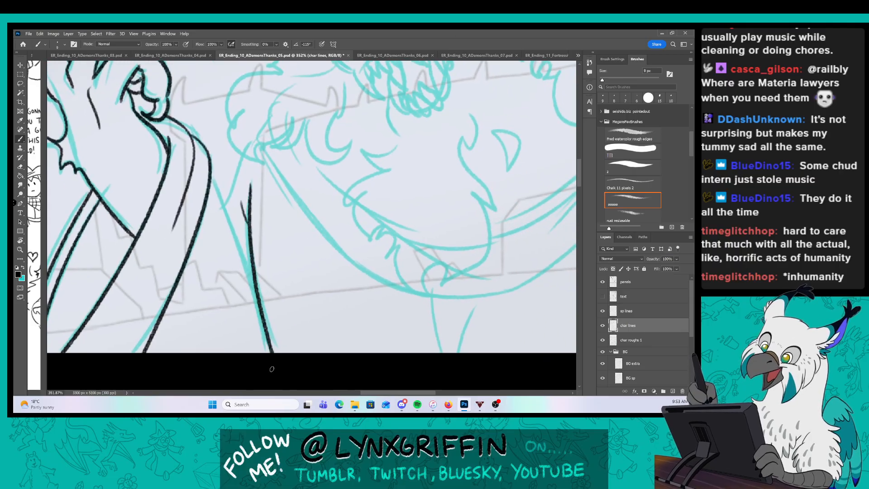
{"action": "left_click_drag", "start_coordinate": [241, 201], "coordinate": [249, 223]}
{"action": "left_click_drag", "start_coordinate": [211, 174], "coordinate": [250, 271]}
Ink the demon's opposite side line with its forked crease and the inner edge of the other arm down to the border.
{"action": "left_click_drag", "start_coordinate": [548, 296], "coordinate": [355, 312]}
{"action": "mouse_move", "coordinate": [465, 297]}
{"action": "left_mouse_down"}
{"action": "mouse_move", "coordinate": [347, 300]}
{"action": "mouse_move", "coordinate": [297, 286]}
{"action": "left_mouse_up"}
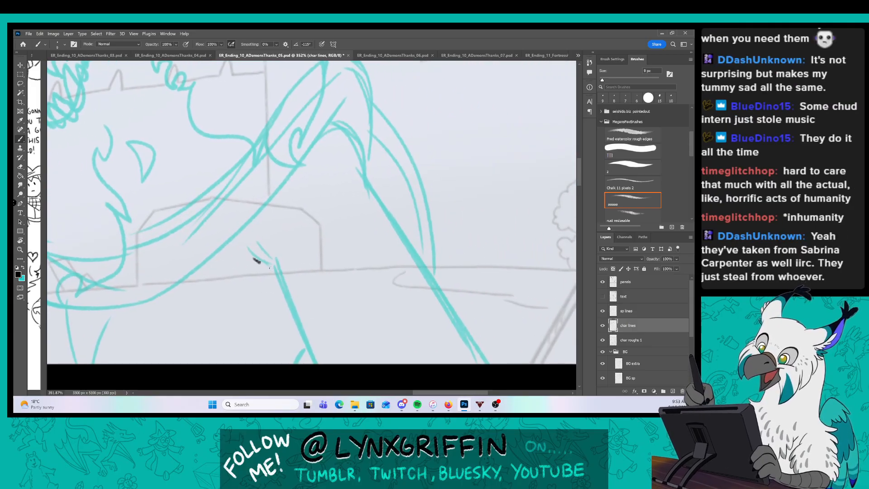
{"action": "left_click_drag", "start_coordinate": [261, 250], "coordinate": [312, 362]}
{"action": "left_click_drag", "start_coordinate": [252, 258], "coordinate": [273, 269]}
{"action": "left_click_drag", "start_coordinate": [333, 119], "coordinate": [370, 187]}
{"action": "left_click_drag", "start_coordinate": [368, 187], "coordinate": [481, 362]}
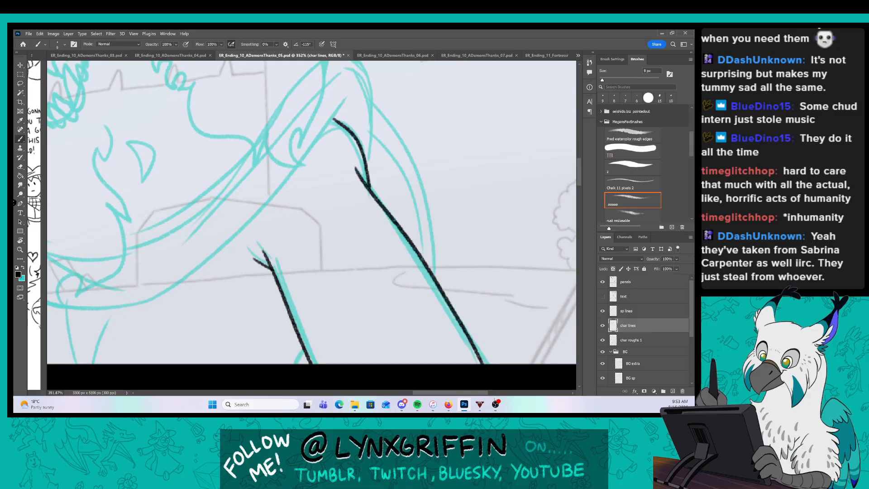
On the sp lines layer, ink the flame-edged chest marking and the small pointed spot beside it.
{"action": "left_click_drag", "start_coordinate": [377, 282], "coordinate": [319, 281]}
{"action": "left_click_drag", "start_coordinate": [280, 241], "coordinate": [341, 259]}
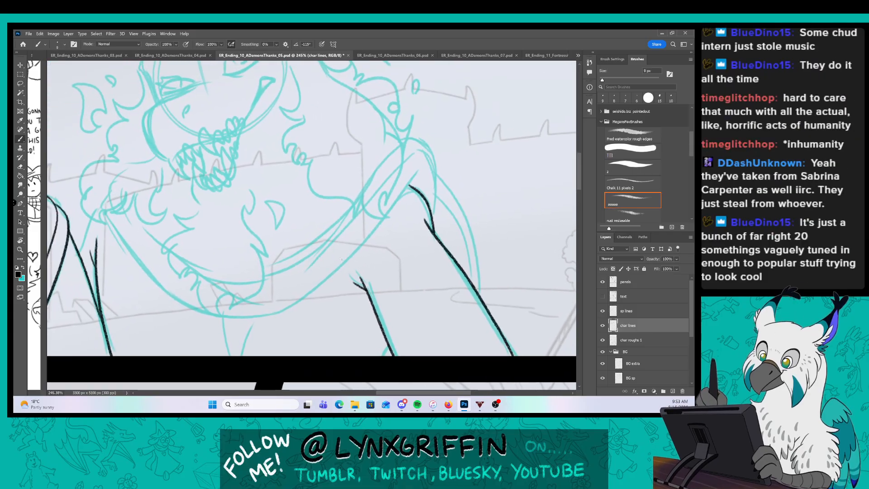
{"action": "left_click", "coordinate": [634, 309]}
{"action": "left_click_drag", "start_coordinate": [249, 221], "coordinate": [272, 221]}
{"action": "left_click_drag", "start_coordinate": [257, 198], "coordinate": [335, 140]}
{"action": "mouse_move", "coordinate": [221, 77]}
{"action": "left_mouse_down"}
{"action": "mouse_move", "coordinate": [233, 142]}
{"action": "mouse_move", "coordinate": [185, 148]}
{"action": "mouse_move", "coordinate": [219, 178]}
{"action": "mouse_move", "coordinate": [188, 188]}
{"action": "mouse_move", "coordinate": [172, 230]}
{"action": "mouse_move", "coordinate": [184, 269]}
{"action": "mouse_move", "coordinate": [210, 286]}
{"action": "mouse_move", "coordinate": [240, 340]}
{"action": "mouse_move", "coordinate": [249, 330]}
{"action": "mouse_move", "coordinate": [302, 373]}
{"action": "mouse_move", "coordinate": [312, 326]}
{"action": "mouse_move", "coordinate": [371, 270]}
{"action": "mouse_move", "coordinate": [347, 219]}
{"action": "mouse_move", "coordinate": [374, 240]}
{"action": "mouse_move", "coordinate": [330, 159]}
{"action": "mouse_move", "coordinate": [340, 160]}
{"action": "mouse_move", "coordinate": [348, 113]}
{"action": "mouse_move", "coordinate": [395, 175]}
{"action": "mouse_move", "coordinate": [416, 146]}
{"action": "mouse_move", "coordinate": [378, 121]}
{"action": "left_mouse_up"}
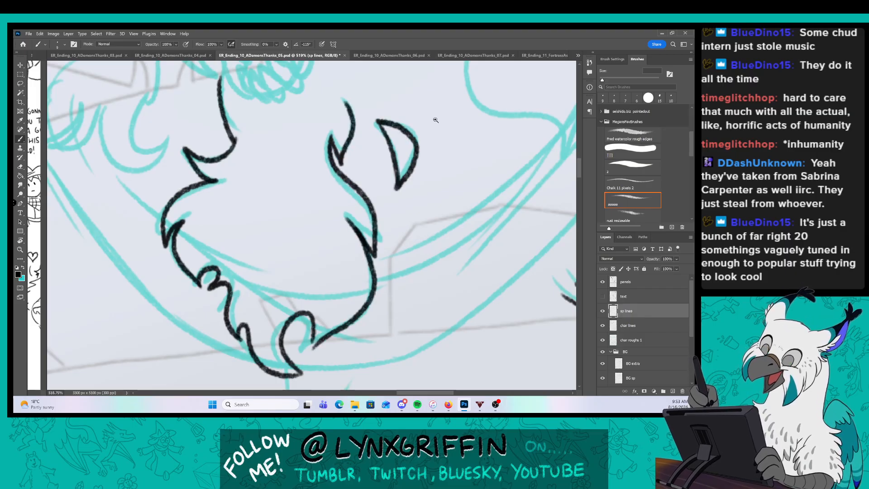
Ink the flame-edged inner and outer contours of the demon's mane beside the face, meeting in pointed tufts at the shoulder.
{"action": "left_click_drag", "start_coordinate": [477, 184], "coordinate": [302, 293]}
{"action": "key", "text": "z"}
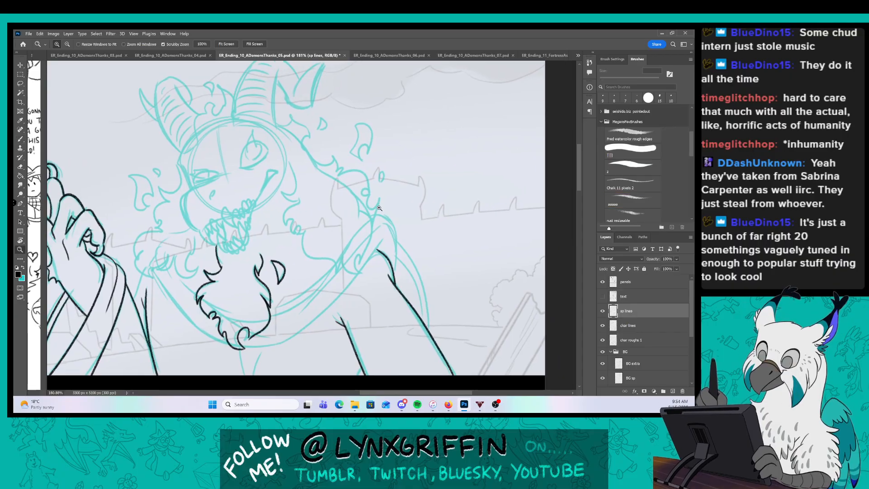
{"action": "left_click_drag", "start_coordinate": [379, 208], "coordinate": [393, 209]}
{"action": "key", "text": "b"}
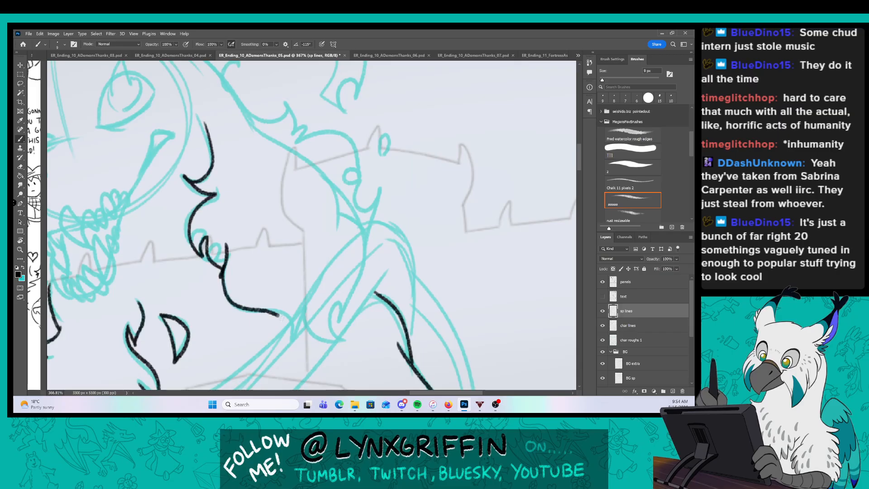
{"action": "left_click_drag", "start_coordinate": [360, 287], "coordinate": [357, 215]}
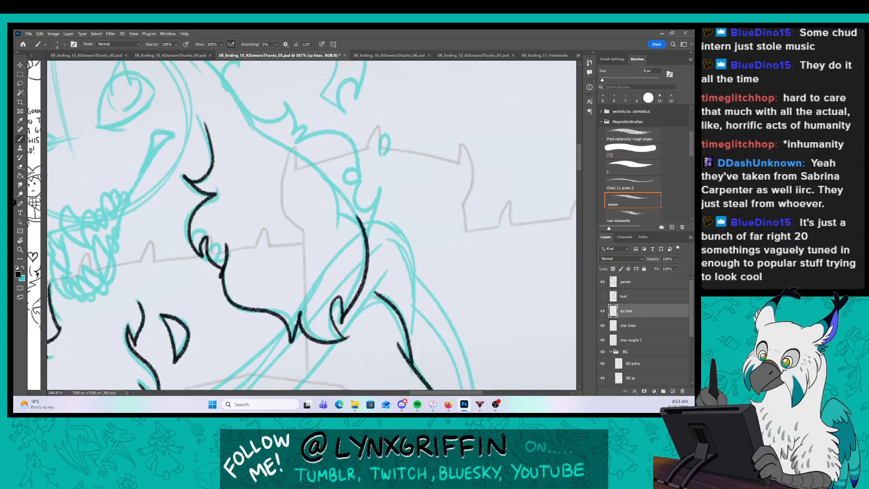
{"action": "left_click_drag", "start_coordinate": [417, 170], "coordinate": [355, 231]}
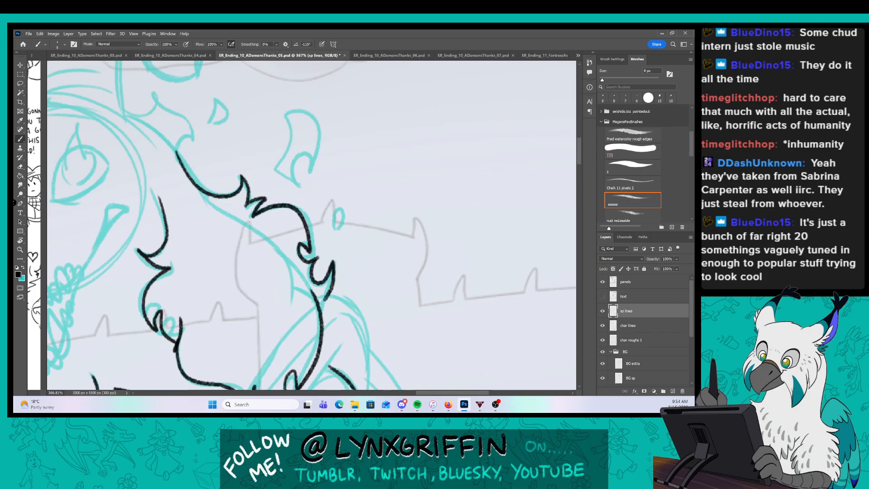
Ink the detached flames beside the demon's mane and continue the mane's jagged edge up to the base of the larger horn.
{"action": "left_click_drag", "start_coordinate": [384, 194], "coordinate": [370, 263]}
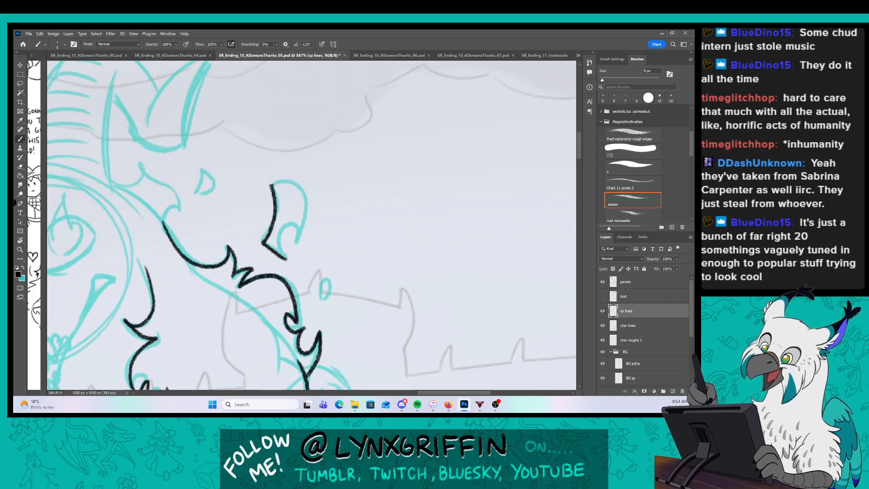
{"action": "mouse_move", "coordinate": [272, 184]}
{"action": "left_mouse_down"}
{"action": "mouse_move", "coordinate": [297, 237]}
{"action": "mouse_move", "coordinate": [287, 256]}
{"action": "mouse_move", "coordinate": [323, 300]}
{"action": "left_mouse_up"}
{"action": "key", "text": "z"}
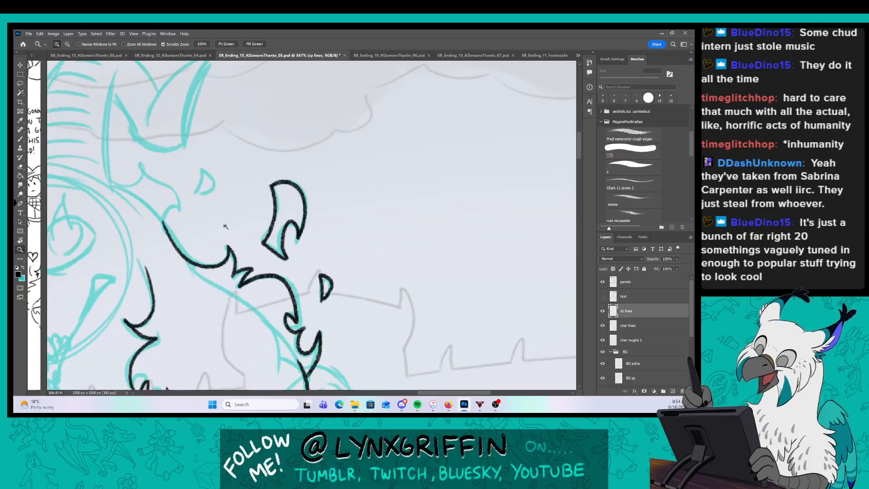
{"action": "left_click_drag", "start_coordinate": [226, 227], "coordinate": [358, 219]}
{"action": "mouse_move", "coordinate": [217, 187]}
{"action": "left_mouse_down"}
{"action": "mouse_move", "coordinate": [249, 161]}
{"action": "mouse_move", "coordinate": [309, 226]}
{"action": "left_mouse_up"}
{"action": "mouse_move", "coordinate": [332, 170]}
{"action": "left_mouse_down"}
{"action": "mouse_move", "coordinate": [325, 207]}
{"action": "mouse_move", "coordinate": [310, 187]}
{"action": "mouse_move", "coordinate": [287, 186]}
{"action": "mouse_move", "coordinate": [303, 186]}
{"action": "left_mouse_up"}
Ink the curling flame tuft between the horns with its detached spark, plus the flame edge around the larger horn's base.
{"action": "key", "text": "z"}
{"action": "key", "text": "b"}
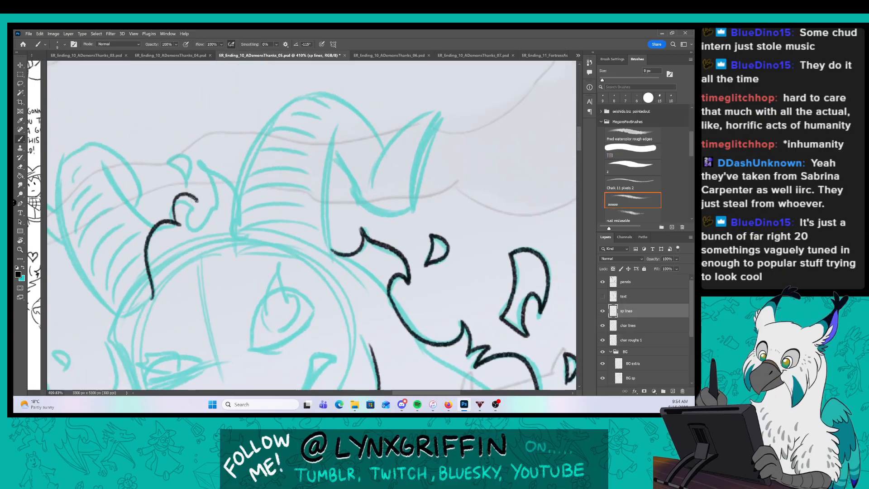
{"action": "left_click_drag", "start_coordinate": [197, 200], "coordinate": [195, 171]}
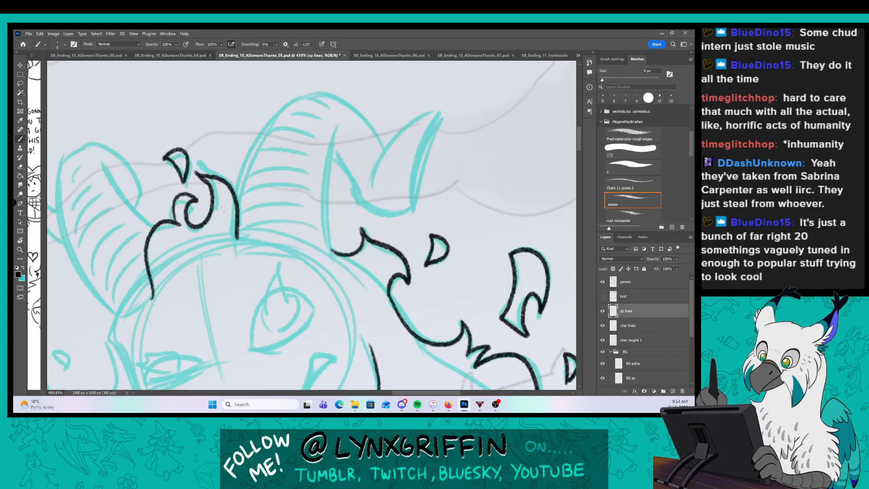
{"action": "mouse_move", "coordinate": [267, 225]}
{"action": "left_mouse_down"}
{"action": "mouse_move", "coordinate": [332, 249]}
{"action": "mouse_move", "coordinate": [283, 284]}
{"action": "mouse_move", "coordinate": [294, 161]}
{"action": "left_mouse_up"}
On the char lines layer, ink the outline of the larger curved horn and its pointed tip.
{"action": "left_click", "coordinate": [643, 326]}
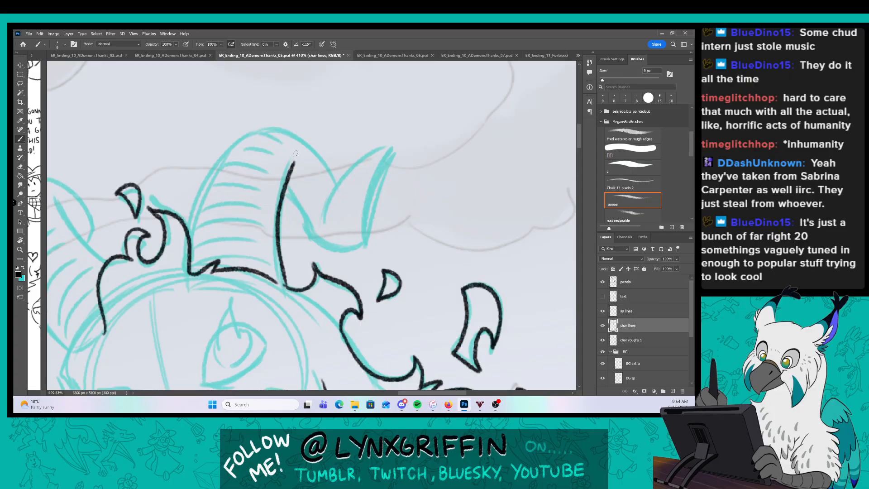
{"action": "mouse_move", "coordinate": [188, 234]}
{"action": "left_mouse_down"}
{"action": "mouse_move", "coordinate": [220, 157]}
{"action": "mouse_move", "coordinate": [290, 134]}
{"action": "mouse_move", "coordinate": [328, 199]}
{"action": "mouse_move", "coordinate": [321, 209]}
{"action": "mouse_move", "coordinate": [367, 228]}
{"action": "left_mouse_up"}
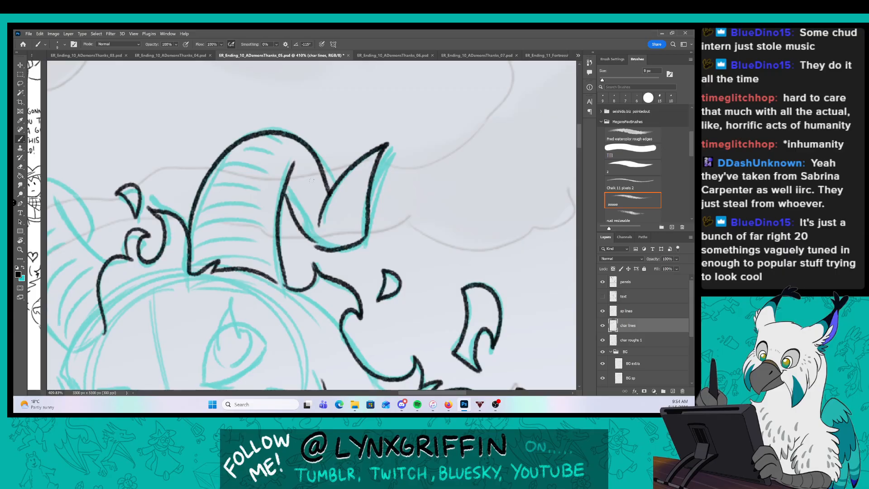
{"action": "key", "text": "ctrl+z"}
Ink the outlines of the demon's wide-open eye and its smaller narrowed eye.
{"action": "scroll", "coordinate": [325, 249], "scroll_direction": "down", "scroll_amount": 5}
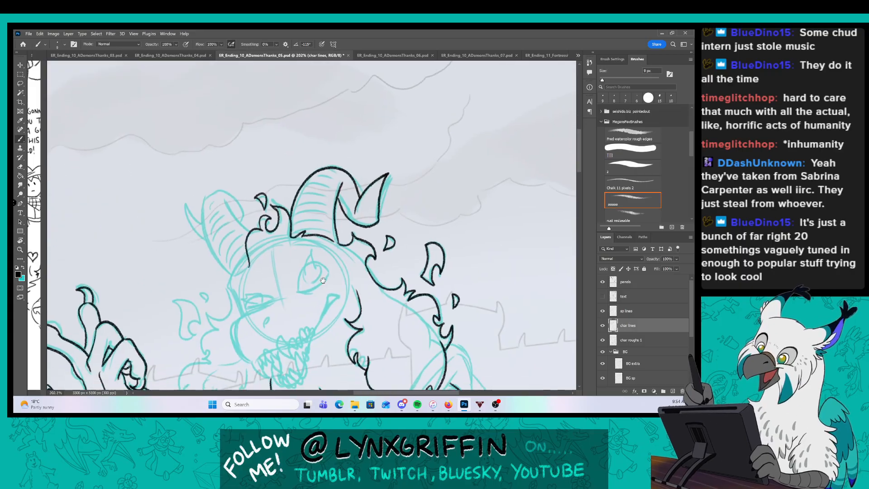
{"action": "left_click_drag", "start_coordinate": [322, 280], "coordinate": [329, 192]}
{"action": "scroll", "coordinate": [350, 146], "scroll_direction": "up", "scroll_amount": 5}
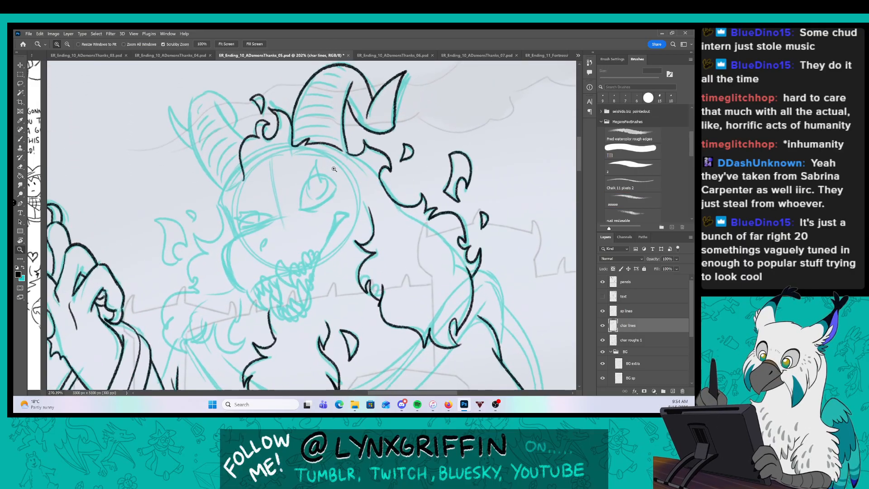
{"action": "left_click_drag", "start_coordinate": [277, 229], "coordinate": [346, 200]}
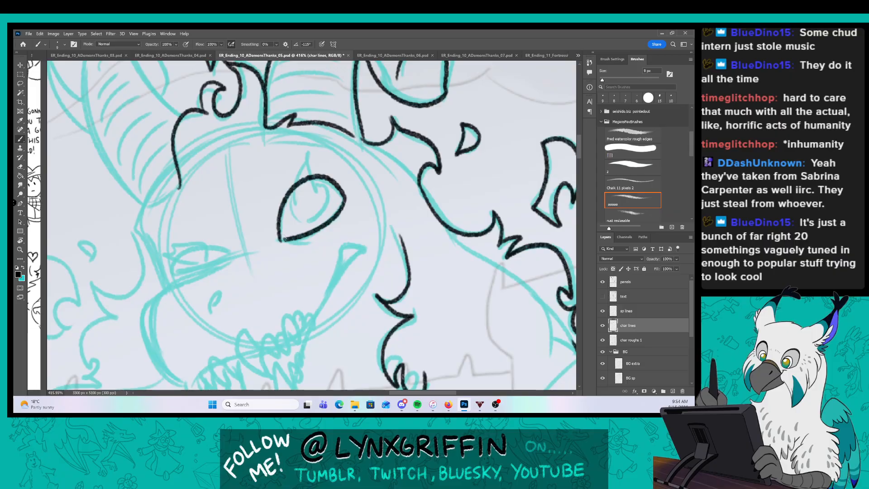
{"action": "left_click_drag", "start_coordinate": [171, 270], "coordinate": [231, 256]}
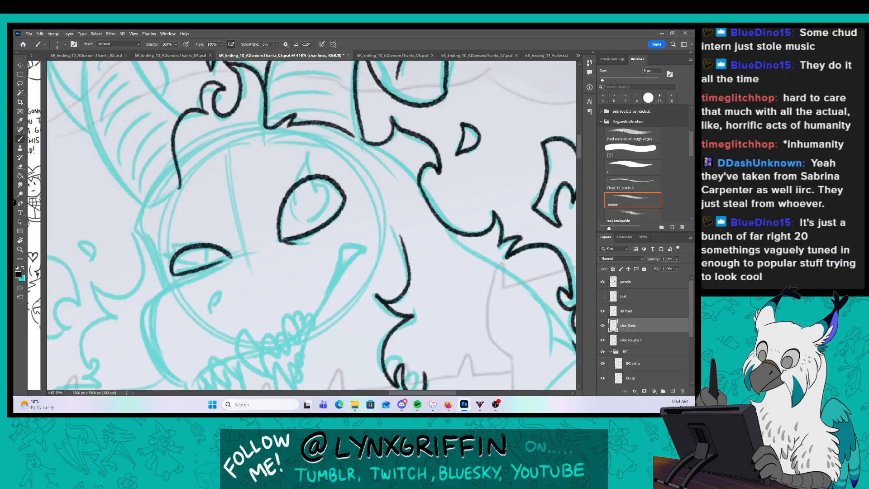
On the char lines layer, ink the large upper fang, the row of front upper teeth and the long curved front fang.
{"action": "scroll", "coordinate": [324, 219], "scroll_direction": "down", "scroll_amount": 5}
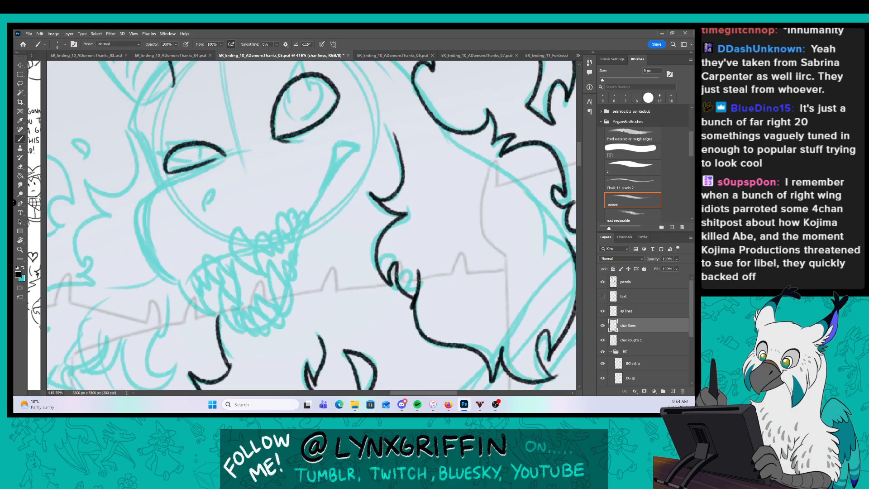
{"action": "key", "text": "alt+bracketright"}
{"action": "key", "text": "z"}
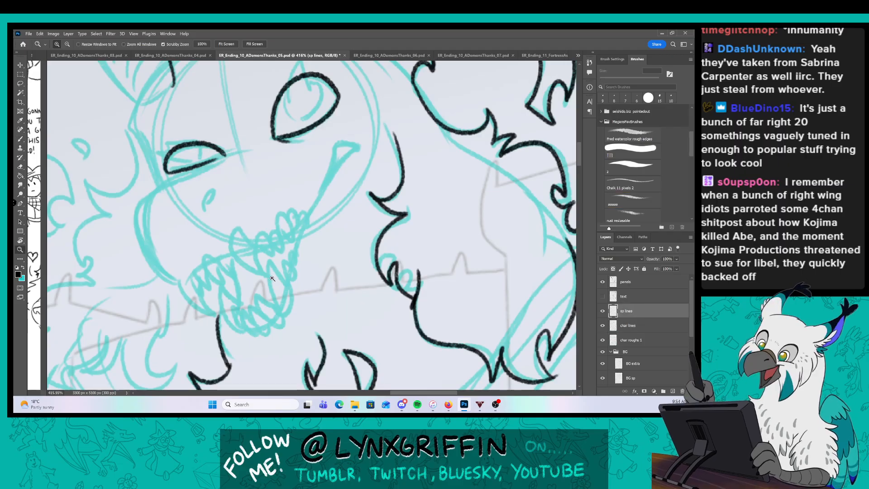
{"action": "left_click", "coordinate": [272, 278]}
{"action": "key", "text": "b"}
{"action": "key", "text": "alt+bracketleft"}
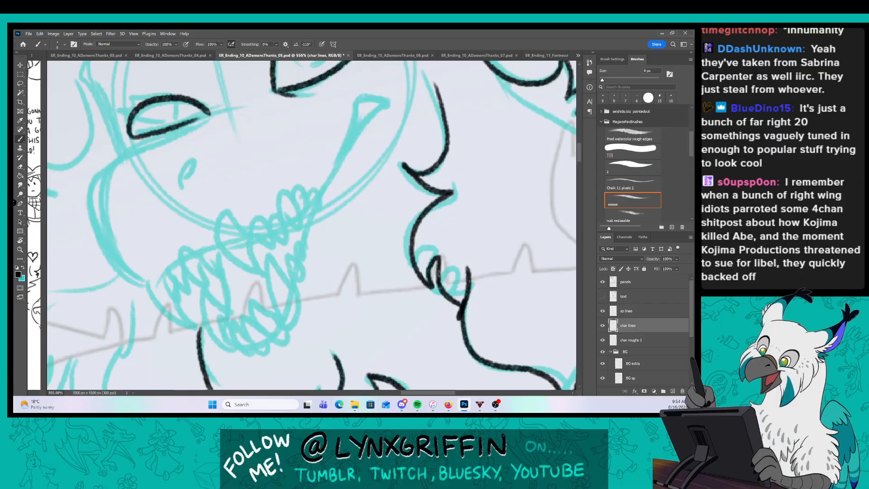
{"action": "mouse_move", "coordinate": [247, 245]}
{"action": "left_mouse_down"}
{"action": "mouse_move", "coordinate": [231, 210]}
{"action": "mouse_move", "coordinate": [219, 249]}
{"action": "mouse_move", "coordinate": [260, 279]}
{"action": "mouse_move", "coordinate": [223, 231]}
{"action": "mouse_move", "coordinate": [206, 257]}
{"action": "left_mouse_up"}
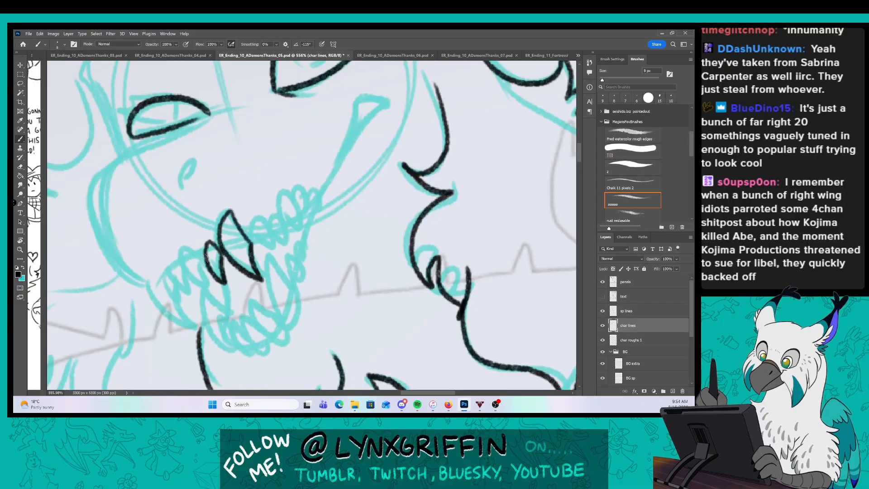
{"action": "mouse_move", "coordinate": [180, 288]}
{"action": "left_mouse_down"}
{"action": "mouse_move", "coordinate": [185, 266]}
{"action": "mouse_move", "coordinate": [174, 294]}
{"action": "mouse_move", "coordinate": [190, 330]}
{"action": "mouse_move", "coordinate": [174, 292]}
{"action": "left_mouse_up"}
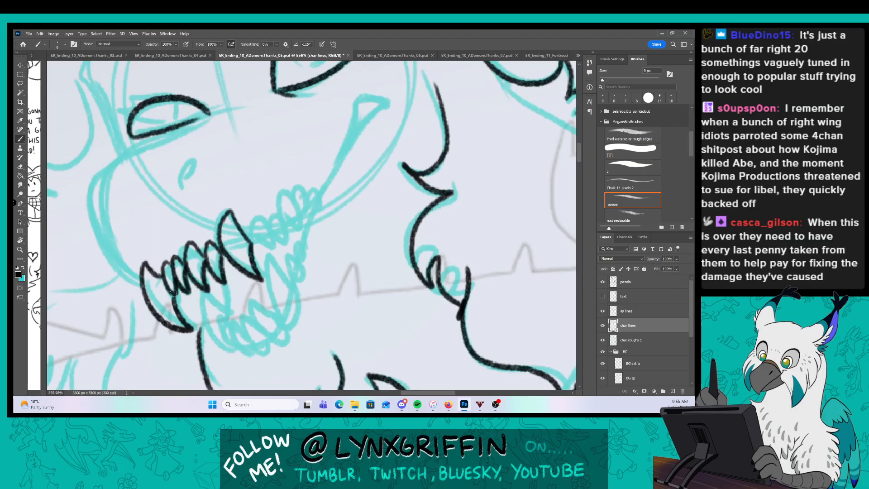
Ink the remaining upper teeth from the large fang back to the corner of the demon's mouth.
{"action": "left_click_drag", "start_coordinate": [250, 238], "coordinate": [273, 253]}
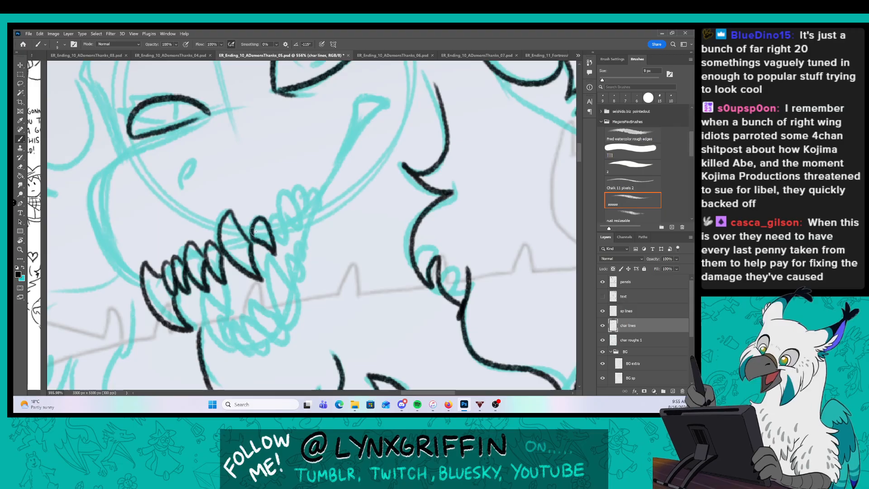
{"action": "left_click_drag", "start_coordinate": [279, 189], "coordinate": [290, 245]}
{"action": "mouse_move", "coordinate": [280, 188]}
{"action": "left_mouse_down"}
{"action": "mouse_move", "coordinate": [308, 211]}
{"action": "mouse_move", "coordinate": [306, 196]}
{"action": "mouse_move", "coordinate": [318, 180]}
{"action": "left_mouse_up"}
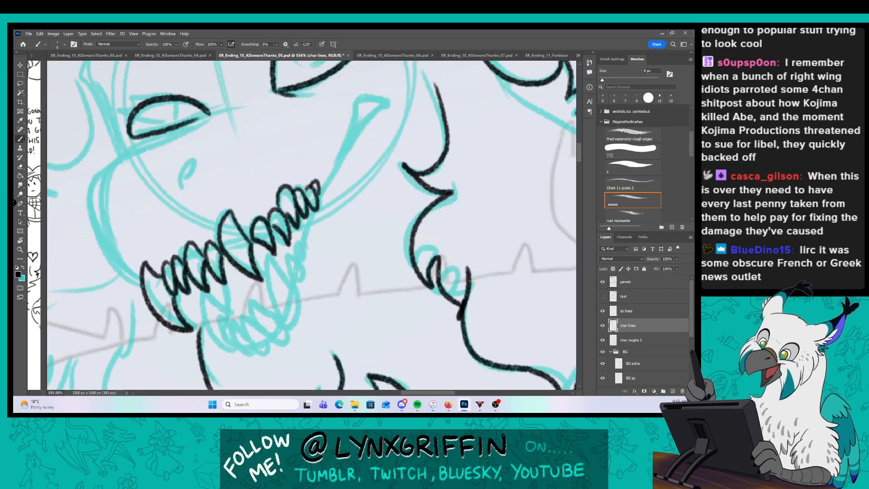
Ink the demon's lower row of teeth, from the front of the jaw back up to the mouth corner.
{"action": "left_click_drag", "start_coordinate": [269, 257], "coordinate": [286, 324]}
{"action": "mouse_move", "coordinate": [271, 259]}
{"action": "left_mouse_down"}
{"action": "mouse_move", "coordinate": [298, 297]}
{"action": "mouse_move", "coordinate": [286, 322]}
{"action": "mouse_move", "coordinate": [271, 309]}
{"action": "mouse_move", "coordinate": [281, 336]}
{"action": "mouse_move", "coordinate": [265, 327]}
{"action": "mouse_move", "coordinate": [259, 349]}
{"action": "mouse_move", "coordinate": [230, 318]}
{"action": "mouse_move", "coordinate": [237, 354]}
{"action": "left_mouse_up"}
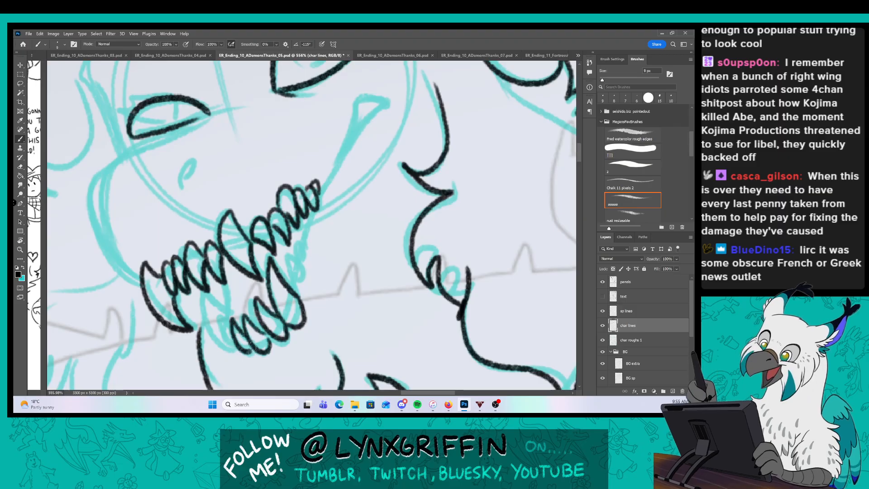
{"action": "left_click_drag", "start_coordinate": [218, 316], "coordinate": [245, 352]}
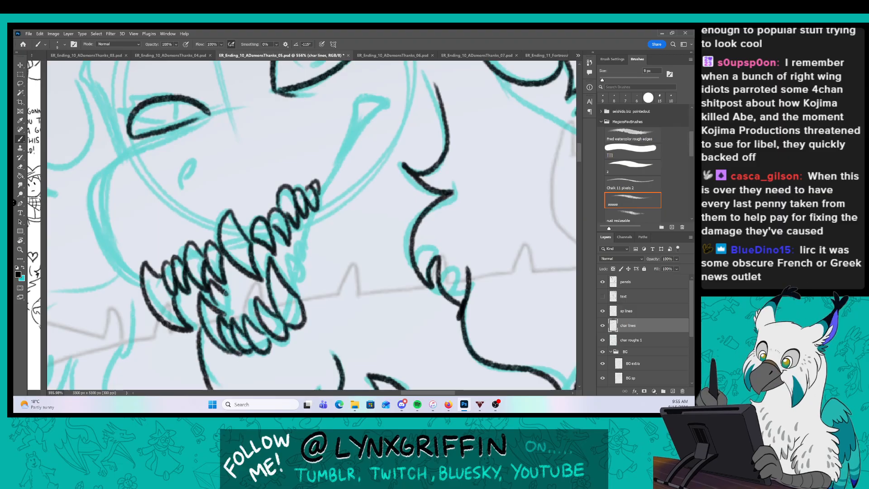
{"action": "left_click_drag", "start_coordinate": [226, 281], "coordinate": [233, 304]}
{"action": "left_click_drag", "start_coordinate": [301, 272], "coordinate": [293, 288]}
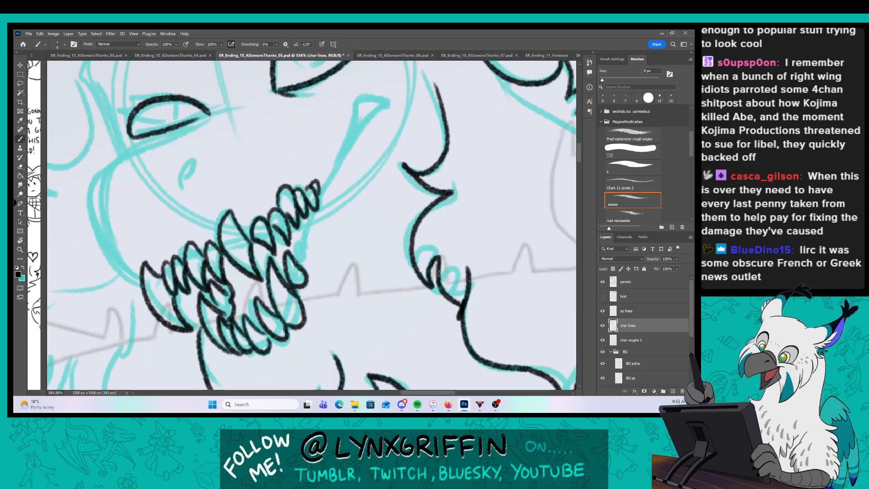
{"action": "left_click_drag", "start_coordinate": [311, 252], "coordinate": [305, 232]}
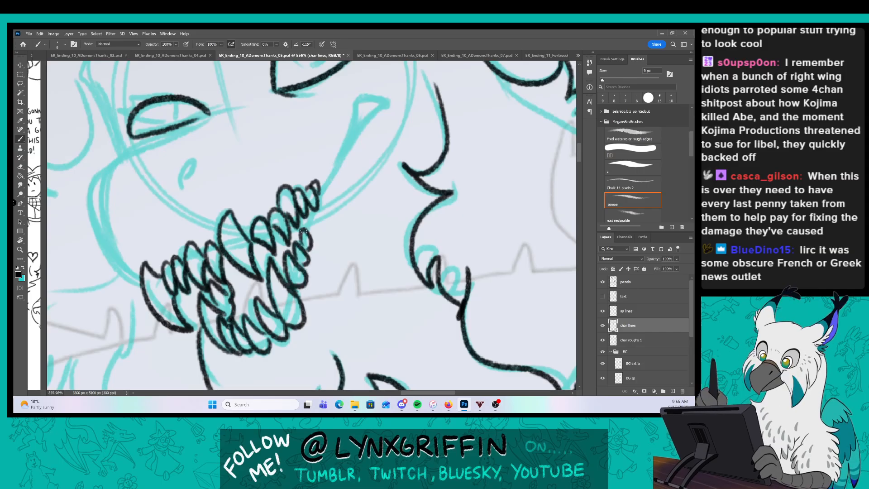
On the sp lines layer, ink the tapered smile crease rising from the corner of the demon's mouth.
{"action": "left_click", "coordinate": [638, 312]}
{"action": "left_click_drag", "start_coordinate": [331, 181], "coordinate": [281, 257]}
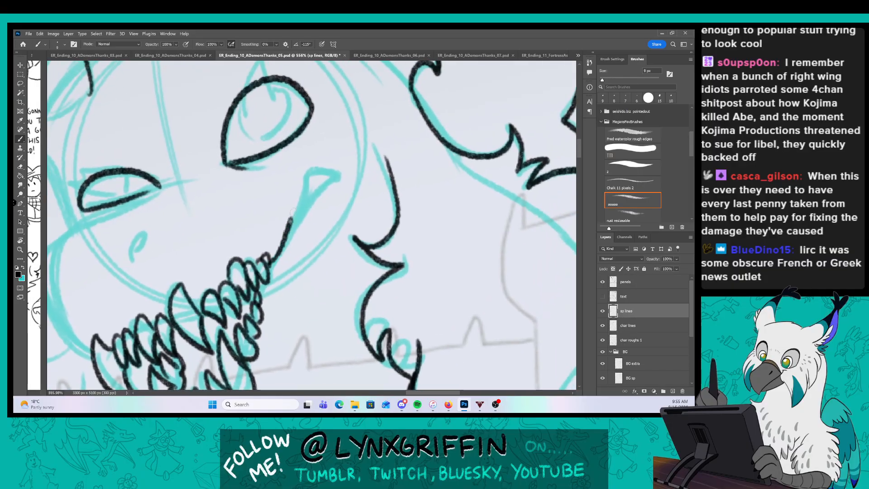
{"action": "mouse_move", "coordinate": [293, 211]}
{"action": "left_mouse_down"}
{"action": "mouse_move", "coordinate": [342, 174]}
{"action": "mouse_move", "coordinate": [277, 257]}
{"action": "left_mouse_up"}
{"action": "left_click_drag", "start_coordinate": [264, 287], "coordinate": [313, 249]}
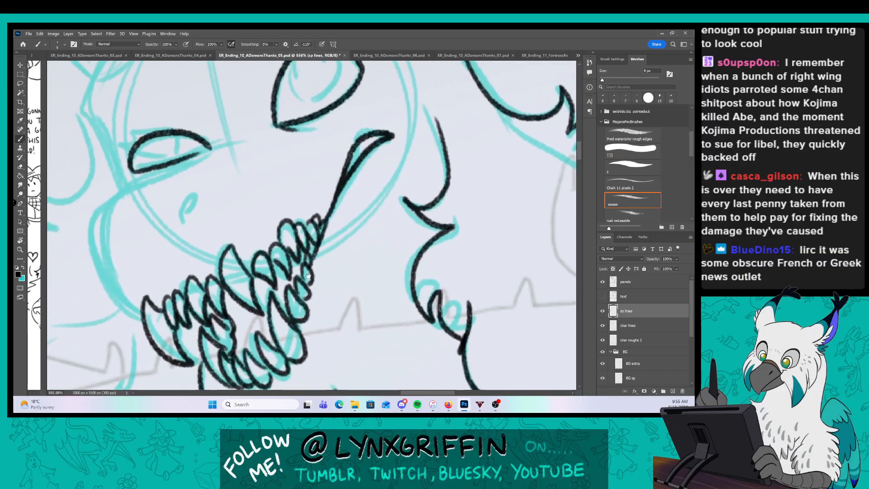
Ink the demon's slanted nostril and the muzzle contour from the narrowed eye down to the front teeth.
{"action": "left_click_drag", "start_coordinate": [198, 189], "coordinate": [183, 233]}
{"action": "mouse_move", "coordinate": [204, 143]}
{"action": "left_mouse_down"}
{"action": "mouse_move", "coordinate": [285, 165]}
{"action": "mouse_move", "coordinate": [188, 237]}
{"action": "mouse_move", "coordinate": [202, 325]}
{"action": "left_mouse_up"}
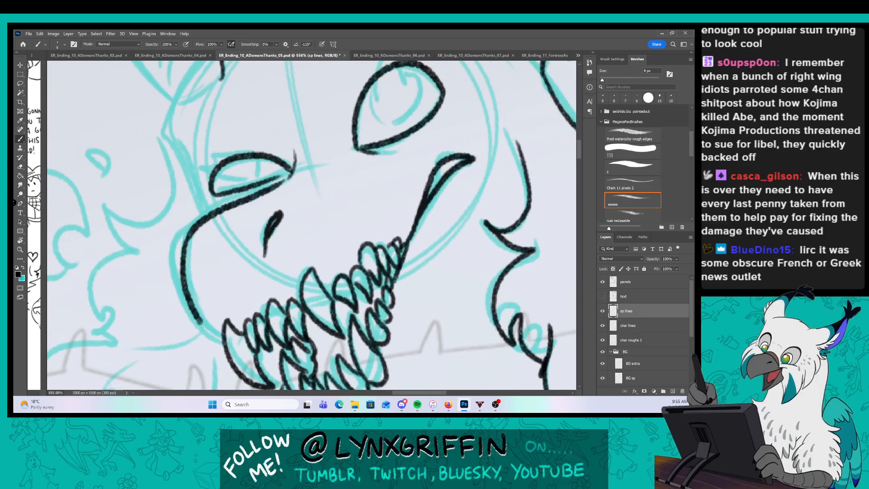
{"action": "key", "text": "z"}
{"action": "left_click", "coordinate": [439, 293], "text": "alt"}
{"action": "left_click_drag", "start_coordinate": [440, 293], "coordinate": [368, 248]}
{"action": "key", "text": "b"}
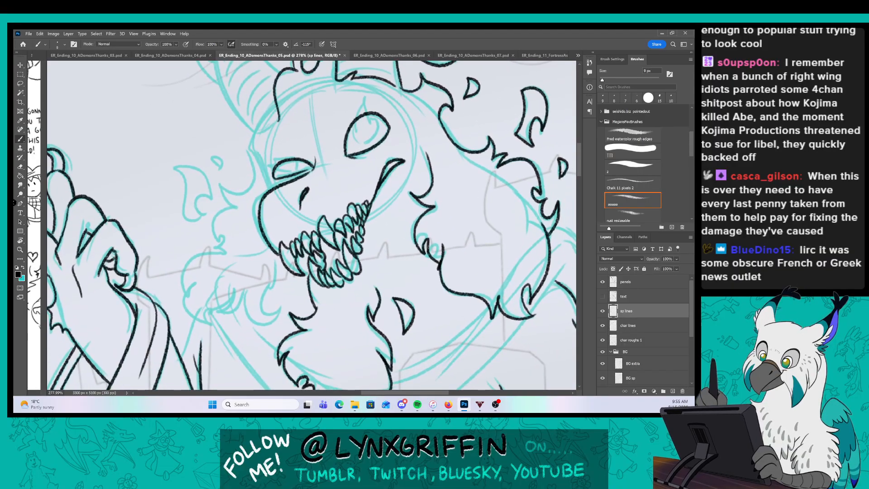
Ink the mane edge beside the narrowed eye, along with the small spark and larger forked flame floating next to it.
{"action": "key", "text": "z"}
{"action": "left_click_drag", "start_coordinate": [307, 158], "coordinate": [329, 158]}
{"action": "key", "text": "b"}
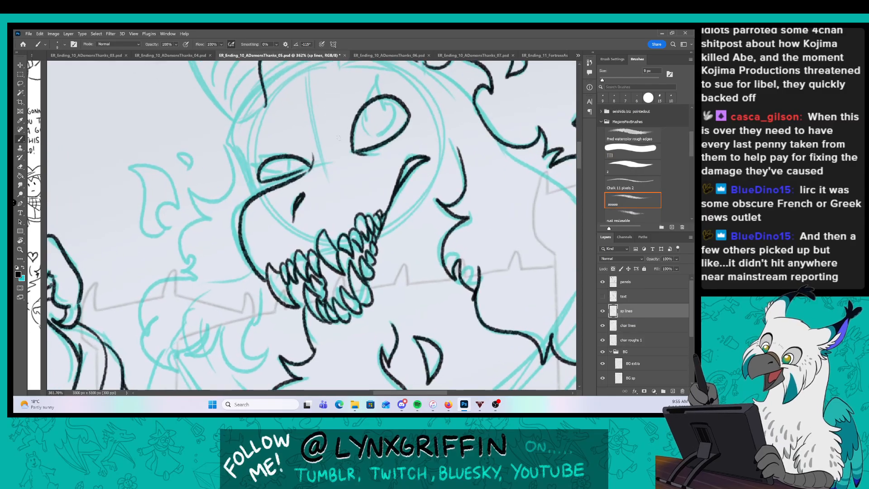
{"action": "mouse_move", "coordinate": [303, 97]}
{"action": "left_mouse_down"}
{"action": "mouse_move", "coordinate": [287, 207]}
{"action": "mouse_move", "coordinate": [251, 203]}
{"action": "left_mouse_up"}
{"action": "key", "text": "z"}
{"action": "key", "text": "b"}
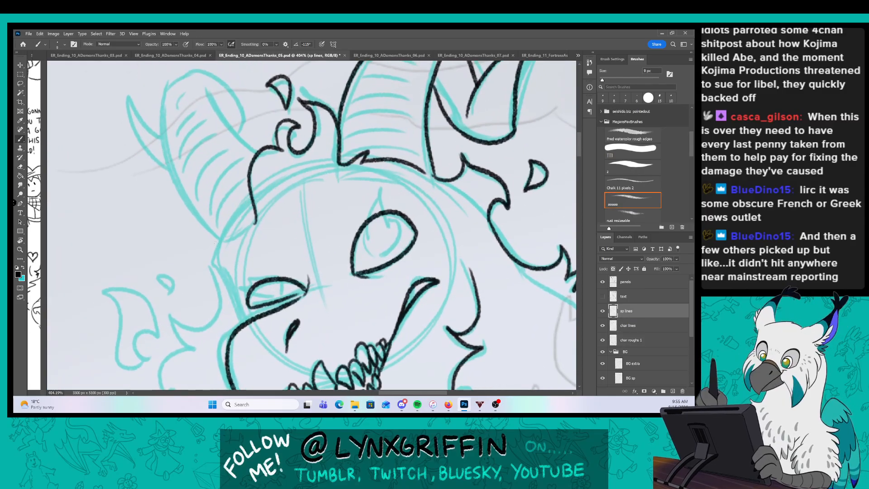
{"action": "left_click_drag", "start_coordinate": [221, 307], "coordinate": [183, 346]}
{"action": "left_click_drag", "start_coordinate": [159, 277], "coordinate": [171, 294]}
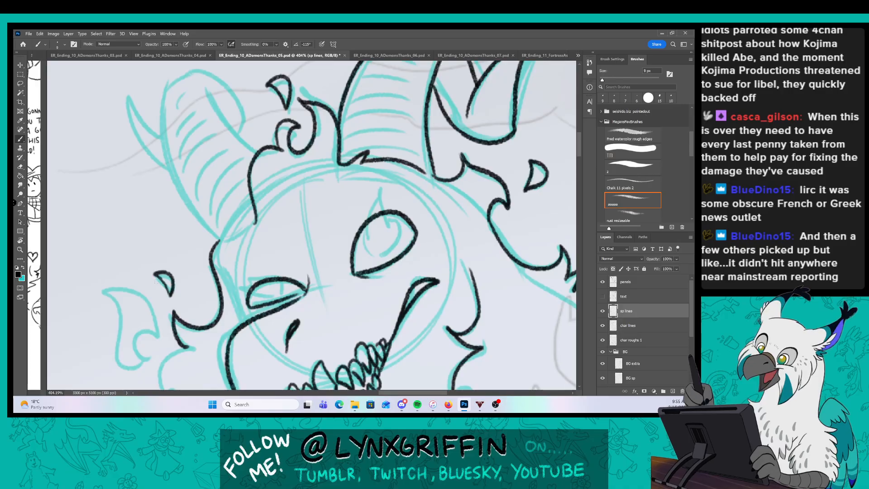
{"action": "mouse_move", "coordinate": [106, 288]}
{"action": "left_mouse_down"}
{"action": "mouse_move", "coordinate": [141, 363]}
{"action": "mouse_move", "coordinate": [139, 302]}
{"action": "mouse_move", "coordinate": [147, 361]}
{"action": "left_mouse_up"}
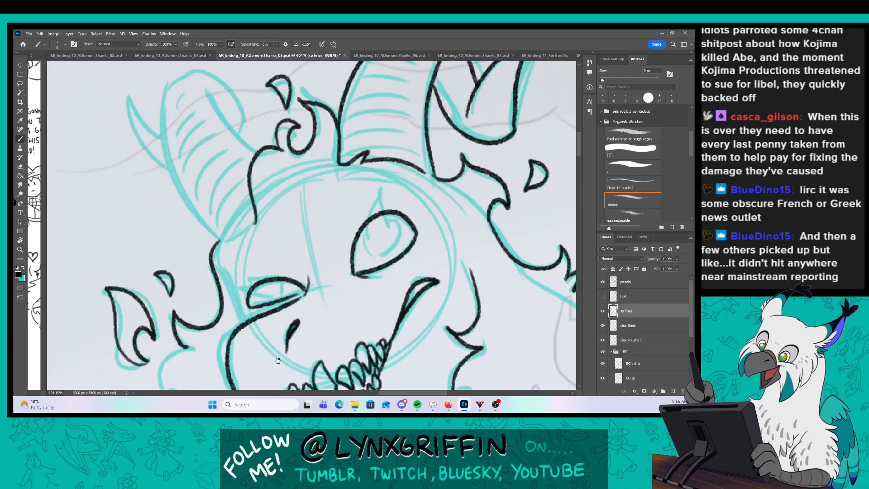
Ink the curling mane edge beneath the narrowed eye, around the rounded cheek tuft and its pointed locks to the demon's jaw.
{"action": "left_click_drag", "start_coordinate": [210, 360], "coordinate": [224, 168]}
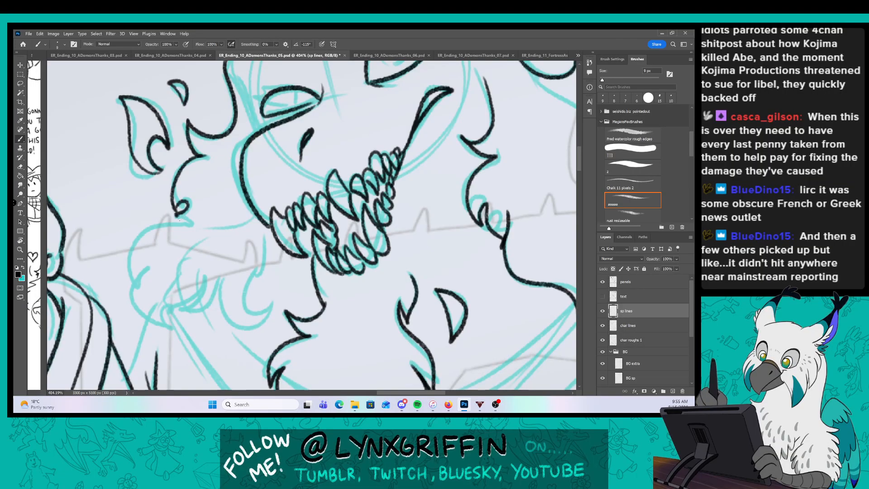
{"action": "mouse_move", "coordinate": [177, 216]}
{"action": "left_mouse_down"}
{"action": "mouse_move", "coordinate": [192, 222]}
{"action": "mouse_move", "coordinate": [136, 282]}
{"action": "mouse_move", "coordinate": [178, 326]}
{"action": "mouse_move", "coordinate": [206, 282]}
{"action": "left_mouse_up"}
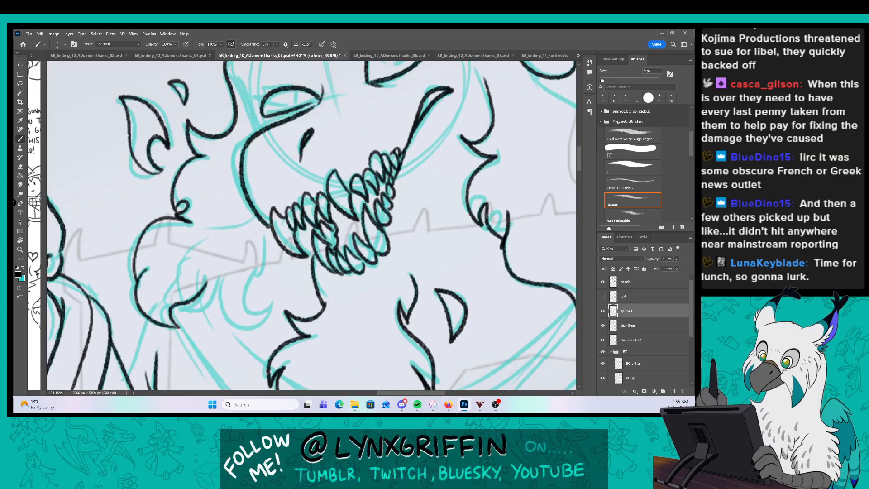
{"action": "mouse_move", "coordinate": [183, 304]}
{"action": "left_mouse_down"}
{"action": "mouse_move", "coordinate": [224, 278]}
{"action": "mouse_move", "coordinate": [273, 308]}
{"action": "left_mouse_up"}
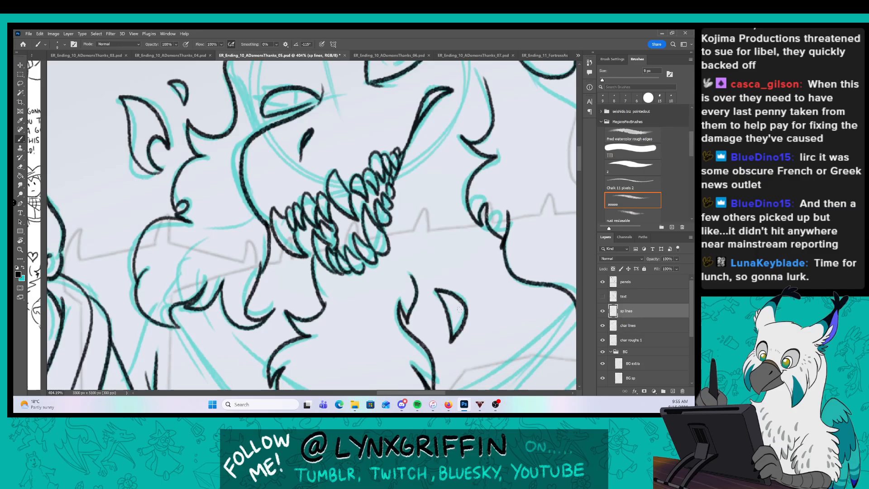
Ink the demon's smaller horn and its pointed tip on the char lines layer, adding the short base stroke on sp lines.
{"action": "scroll", "coordinate": [312, 305], "scroll_direction": "down", "scroll_amount": 3}
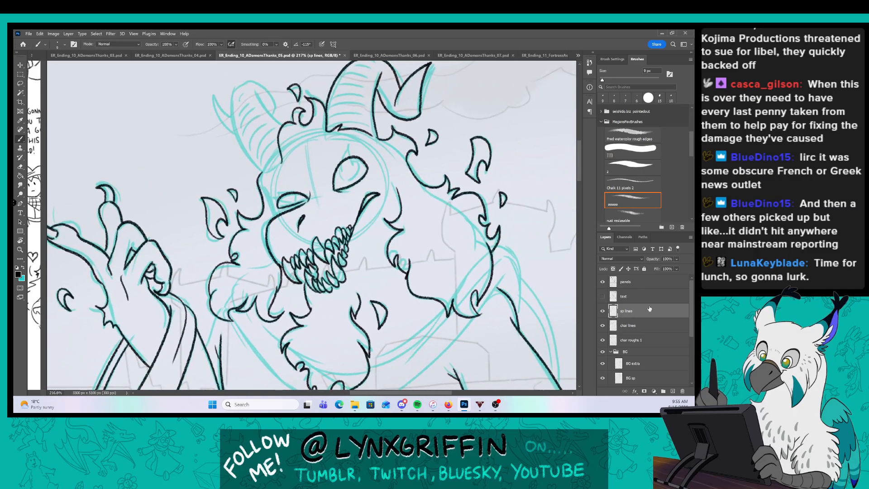
{"action": "left_click", "coordinate": [635, 324]}
{"action": "scroll", "coordinate": [275, 235], "scroll_direction": "up", "scroll_amount": 3}
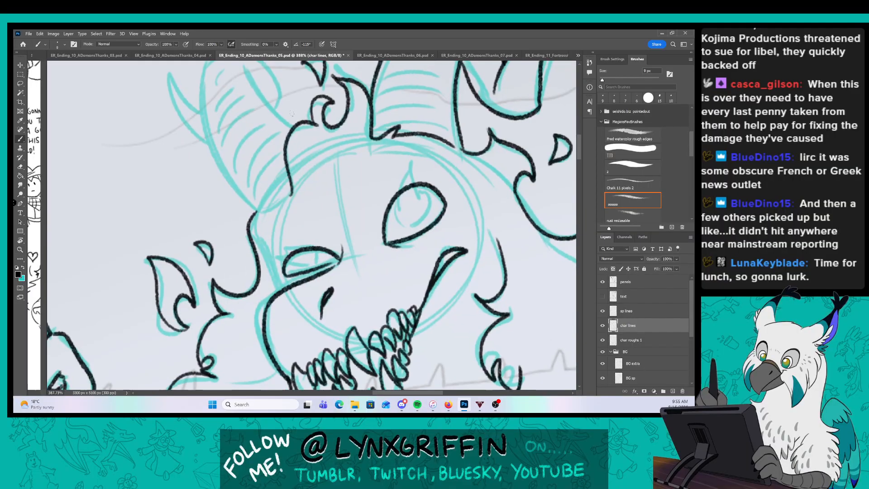
{"action": "left_click_drag", "start_coordinate": [276, 235], "coordinate": [276, 242]}
{"action": "left_click_drag", "start_coordinate": [228, 173], "coordinate": [274, 226]}
{"action": "left_click_drag", "start_coordinate": [190, 230], "coordinate": [238, 311]}
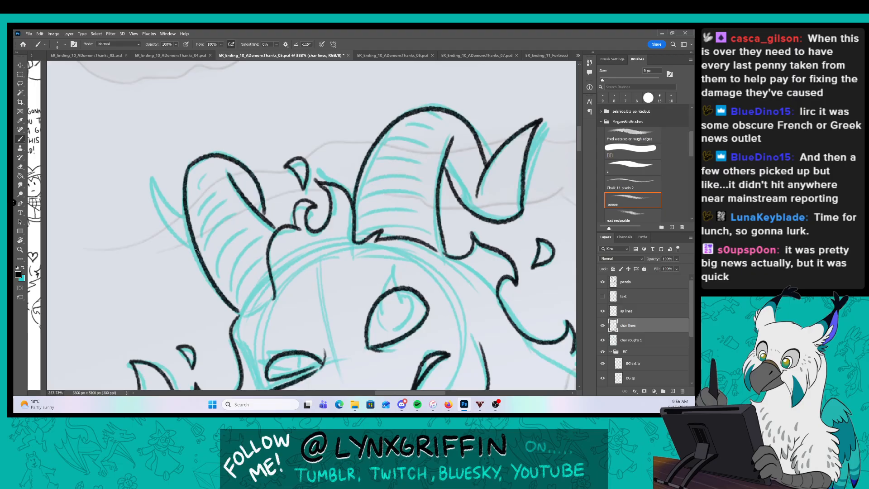
{"action": "mouse_move", "coordinate": [196, 251]}
{"action": "left_mouse_down"}
{"action": "mouse_move", "coordinate": [158, 183]}
{"action": "mouse_move", "coordinate": [189, 220]}
{"action": "left_mouse_up"}
{"action": "left_click", "coordinate": [628, 311]}
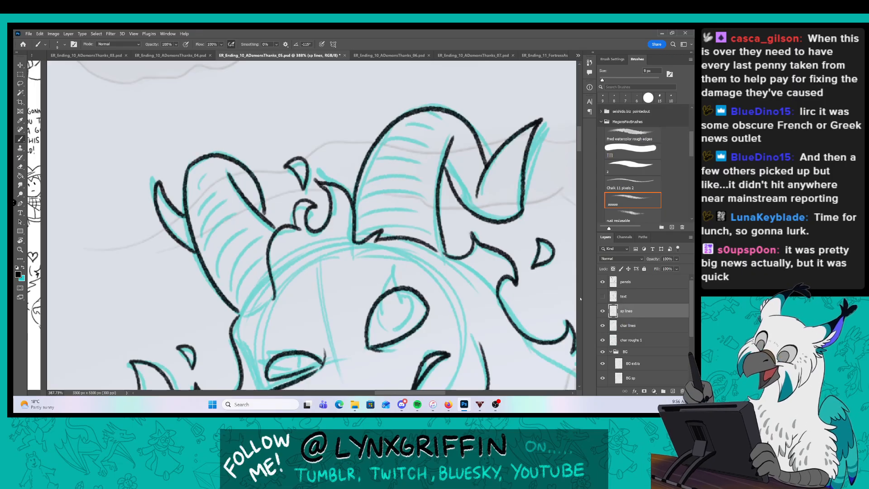
{"action": "left_click_drag", "start_coordinate": [264, 279], "coordinate": [250, 293]}
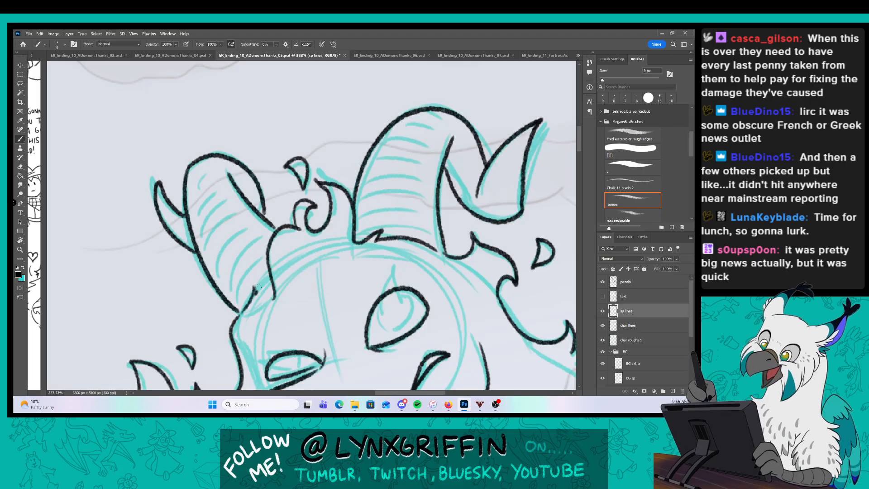
On the char lines layer, ink the demon's draped collar around the beard, with its outer edge, inner neckline and fold lines.
{"action": "left_click", "coordinate": [656, 326]}
{"action": "scroll", "coordinate": [437, 290], "scroll_direction": "down", "scroll_amount": 5}
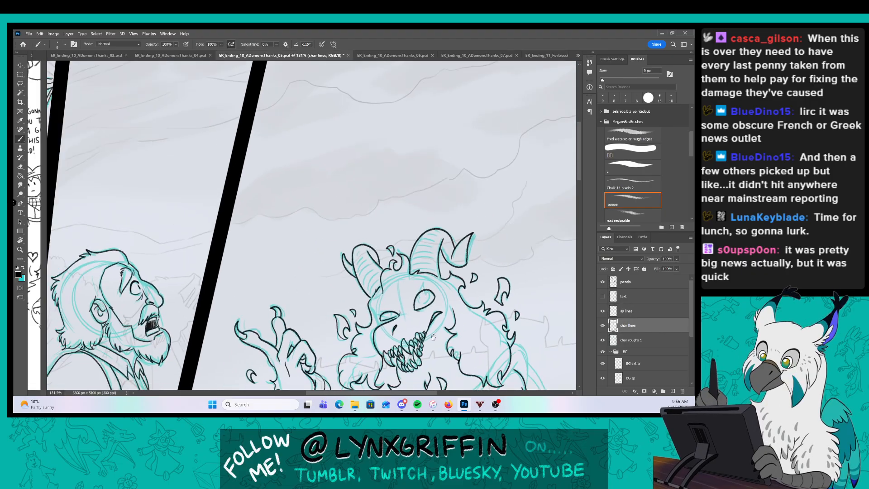
{"action": "left_click_drag", "start_coordinate": [433, 337], "coordinate": [316, 224]}
{"action": "scroll", "coordinate": [290, 258], "scroll_direction": "up", "scroll_amount": 4}
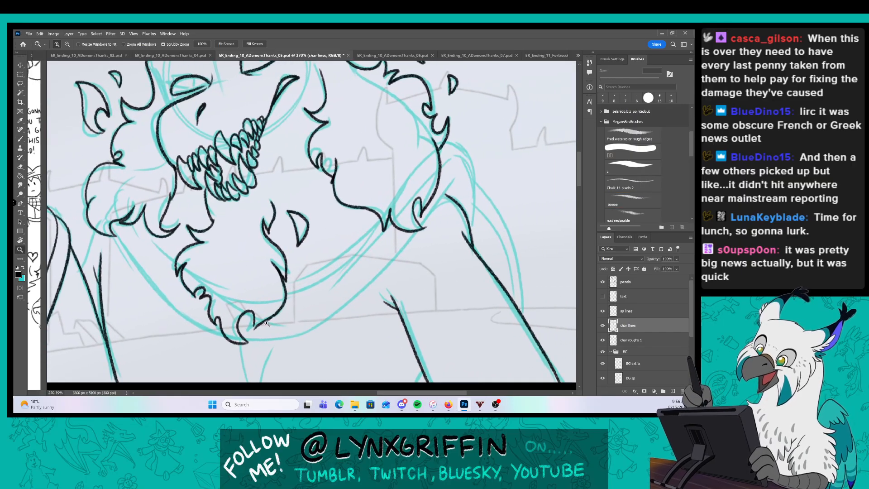
{"action": "scroll", "coordinate": [362, 308], "scroll_direction": "up", "scroll_amount": 1}
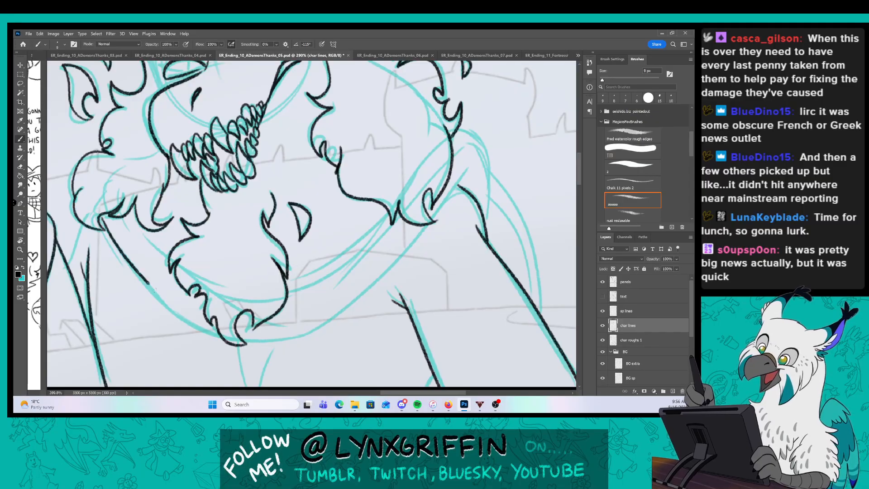
{"action": "left_click_drag", "start_coordinate": [150, 283], "coordinate": [208, 328]}
{"action": "mouse_move", "coordinate": [122, 216]}
{"action": "left_mouse_down"}
{"action": "mouse_move", "coordinate": [160, 280]}
{"action": "mouse_move", "coordinate": [168, 255]}
{"action": "left_mouse_up"}
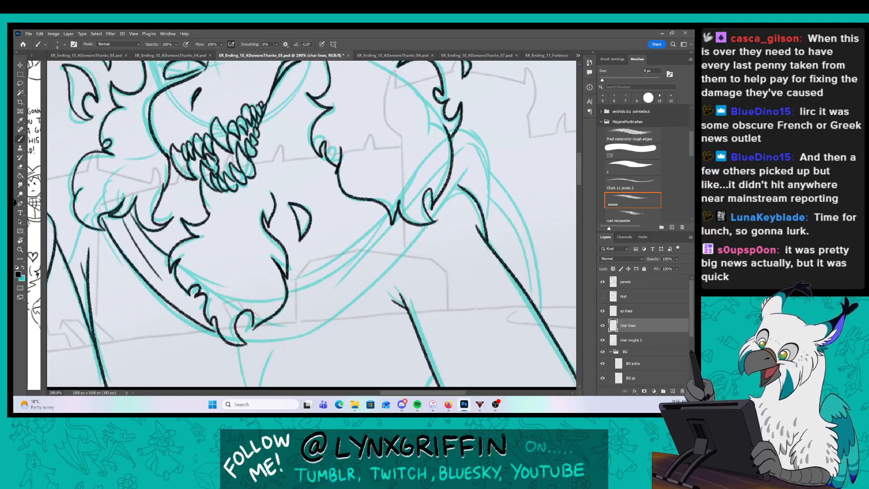
{"action": "key", "text": "ctrl+z"}
{"action": "left_click_drag", "start_coordinate": [131, 209], "coordinate": [163, 249]}
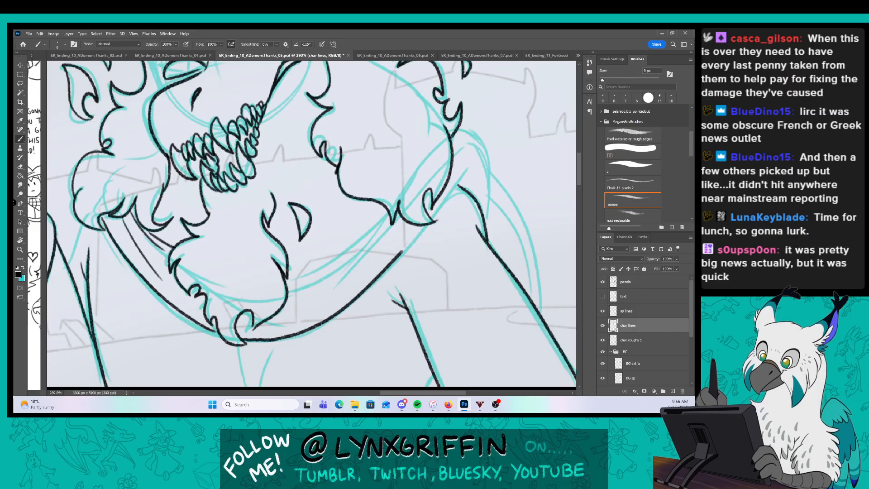
{"action": "left_click_drag", "start_coordinate": [401, 251], "coordinate": [472, 170]}
{"action": "left_click_drag", "start_coordinate": [288, 281], "coordinate": [388, 221]}
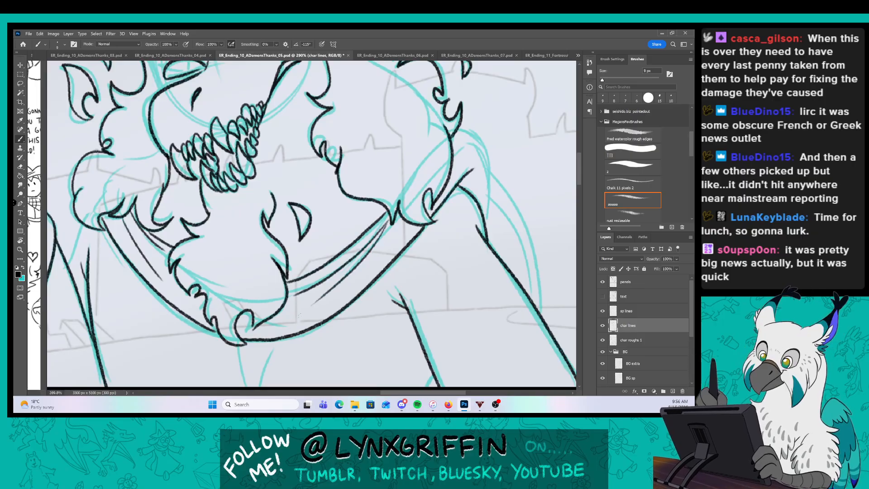
Ink the demon's shoulder and the curved cloth hanging behind the upper arm.
{"action": "scroll", "coordinate": [343, 293], "scroll_direction": "down", "scroll_amount": 2}
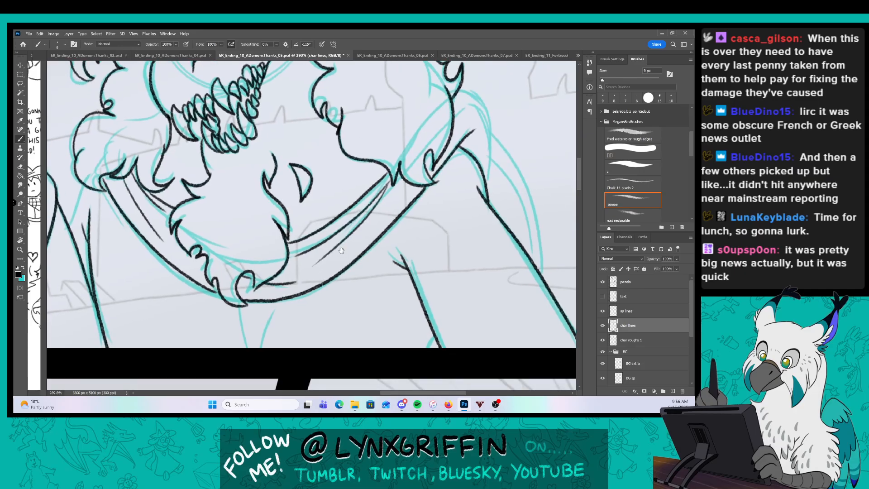
{"action": "mouse_move", "coordinate": [473, 162]}
{"action": "left_mouse_down"}
{"action": "mouse_move", "coordinate": [377, 251]}
{"action": "mouse_move", "coordinate": [394, 254]}
{"action": "mouse_move", "coordinate": [336, 237]}
{"action": "left_mouse_up"}
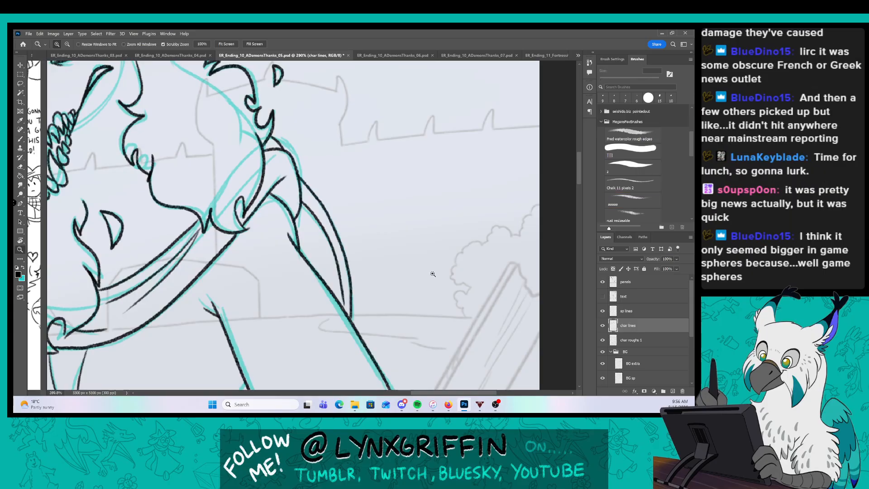
{"action": "scroll", "coordinate": [439, 282], "scroll_direction": "down", "scroll_amount": 3}
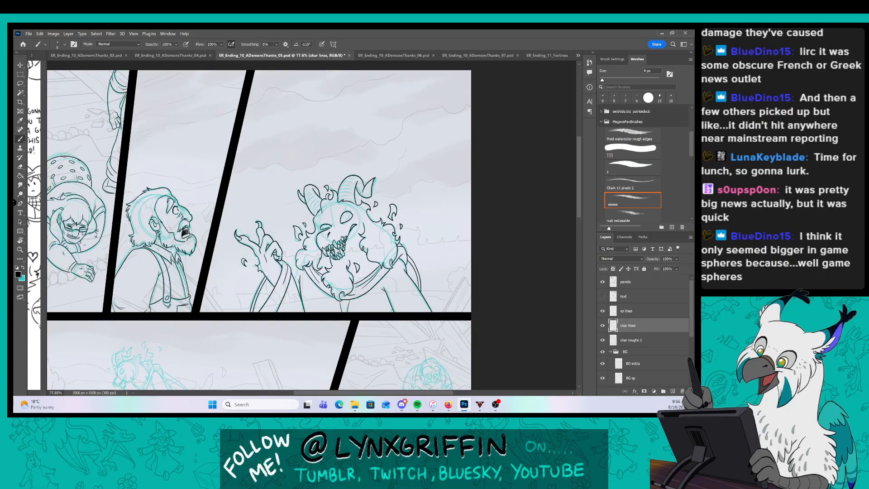
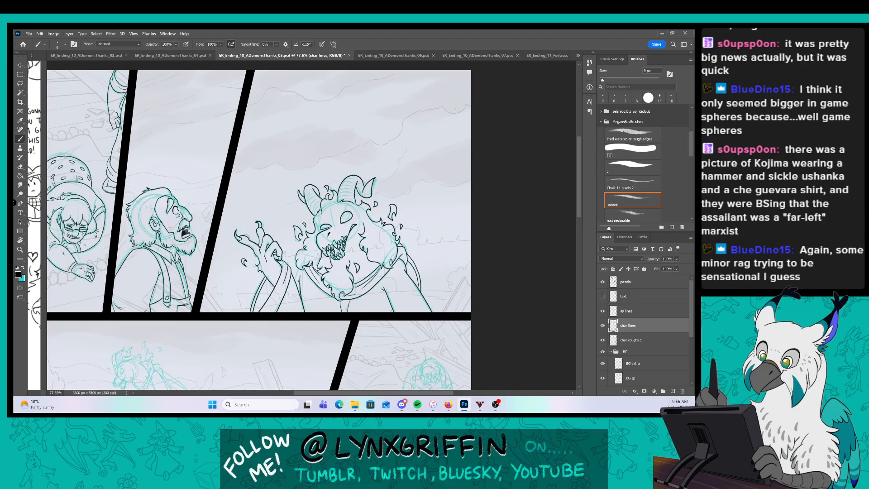
Reduce the brush size to 6 px for the smaller figures in the next row of panels.
{"action": "key", "text": "z"}
{"action": "left_click_drag", "start_coordinate": [389, 299], "coordinate": [356, 300]}
{"action": "left_click_drag", "start_coordinate": [287, 340], "coordinate": [318, 225]}
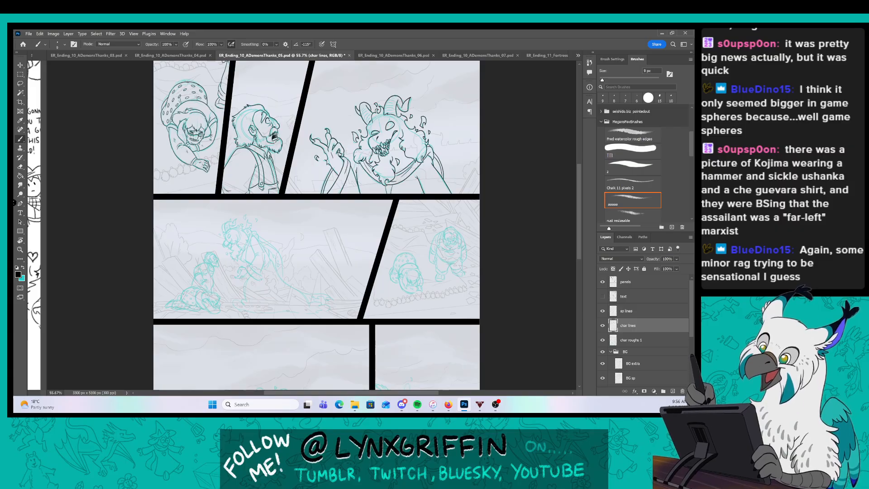
{"action": "key", "text": "bracketleft"}
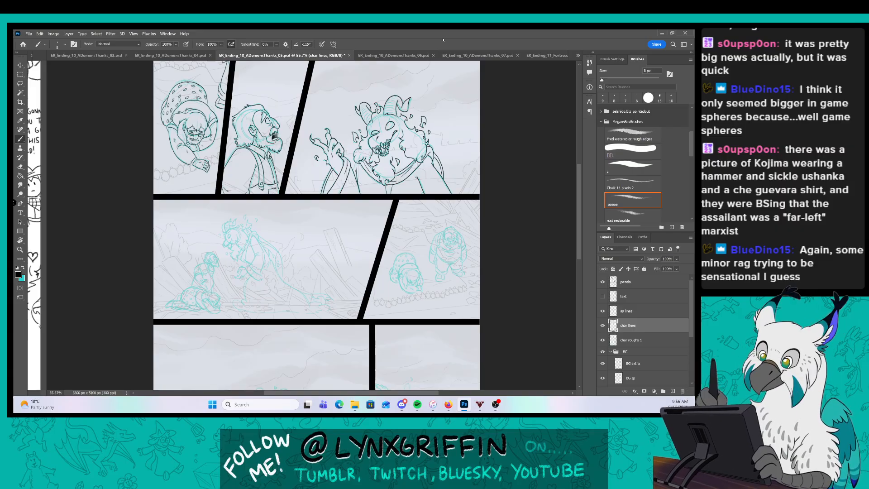
{"action": "key", "text": "bracketleft"}
{"action": "key", "text": "bracketleft"}
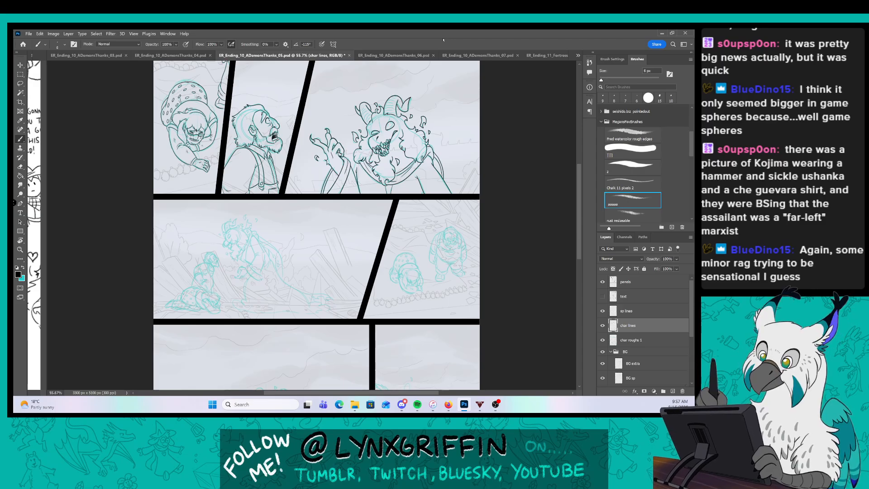
Ink the slumped spotted-cap figure's rounded hair outline, front locks and small oval detail in the panel below the demon.
{"action": "key", "text": "z"}
{"action": "left_click_drag", "start_coordinate": [224, 265], "coordinate": [255, 262]}
{"action": "left_click_drag", "start_coordinate": [254, 326], "coordinate": [303, 258]}
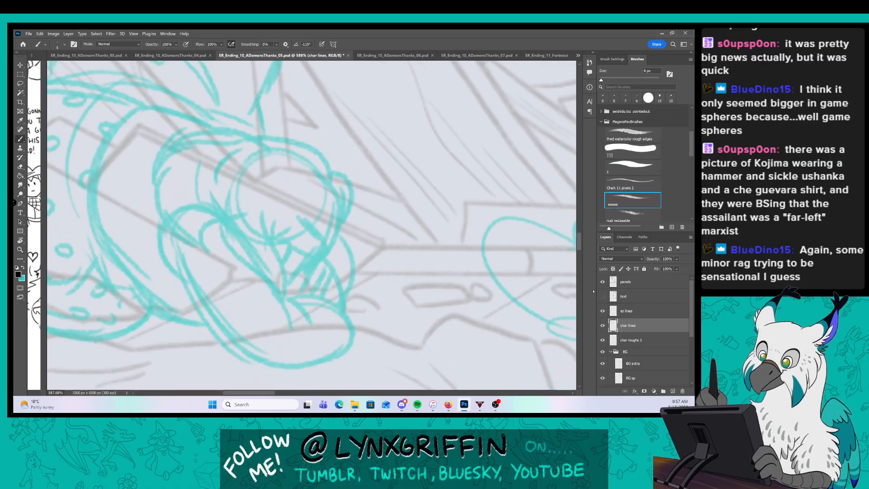
{"action": "mouse_move", "coordinate": [249, 129]}
{"action": "left_mouse_down"}
{"action": "mouse_move", "coordinate": [156, 151]}
{"action": "mouse_move", "coordinate": [181, 246]}
{"action": "mouse_move", "coordinate": [213, 209]}
{"action": "mouse_move", "coordinate": [232, 216]}
{"action": "left_mouse_up"}
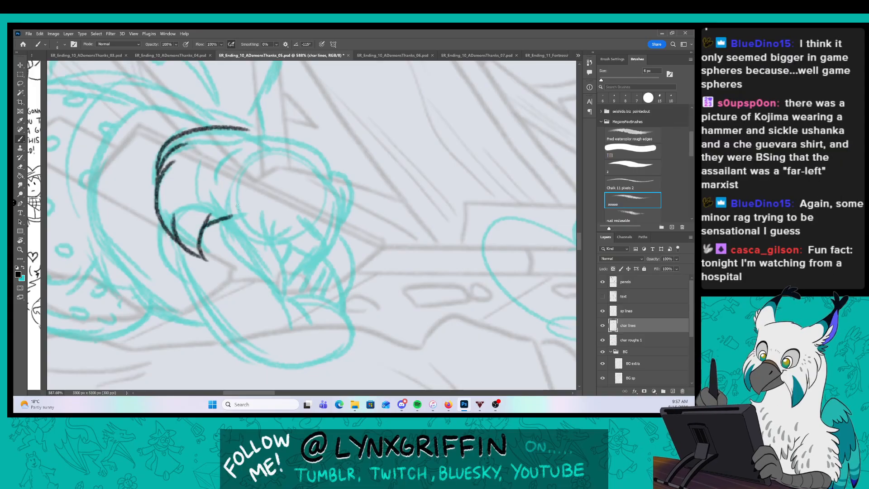
{"action": "left_click_drag", "start_coordinate": [336, 210], "coordinate": [321, 218]}
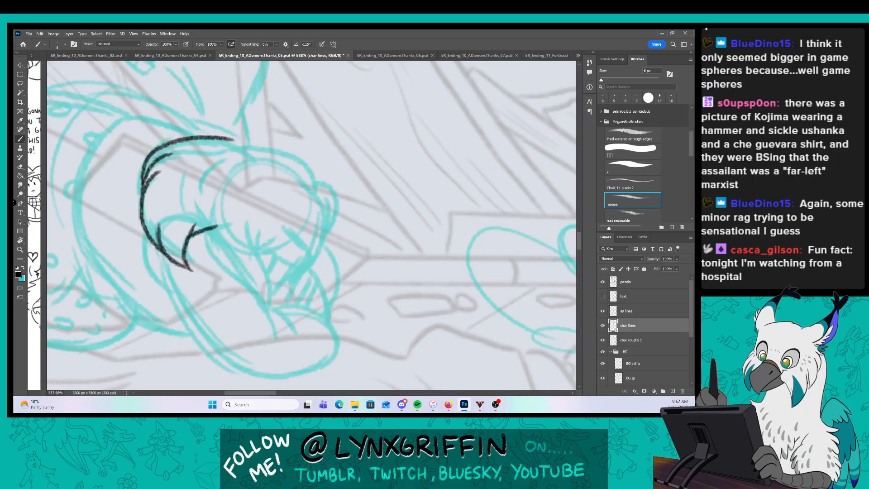
{"action": "mouse_move", "coordinate": [225, 208]}
{"action": "left_mouse_down"}
{"action": "mouse_move", "coordinate": [224, 271]}
{"action": "mouse_move", "coordinate": [264, 304]}
{"action": "mouse_move", "coordinate": [248, 222]}
{"action": "left_mouse_up"}
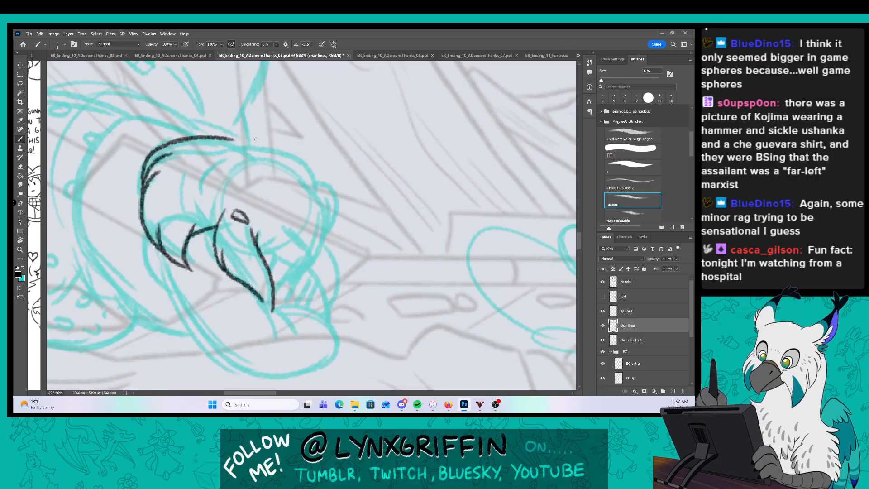
{"action": "mouse_move", "coordinate": [246, 144]}
{"action": "left_mouse_down"}
{"action": "mouse_move", "coordinate": [308, 164]}
{"action": "mouse_move", "coordinate": [320, 200]}
{"action": "left_mouse_up"}
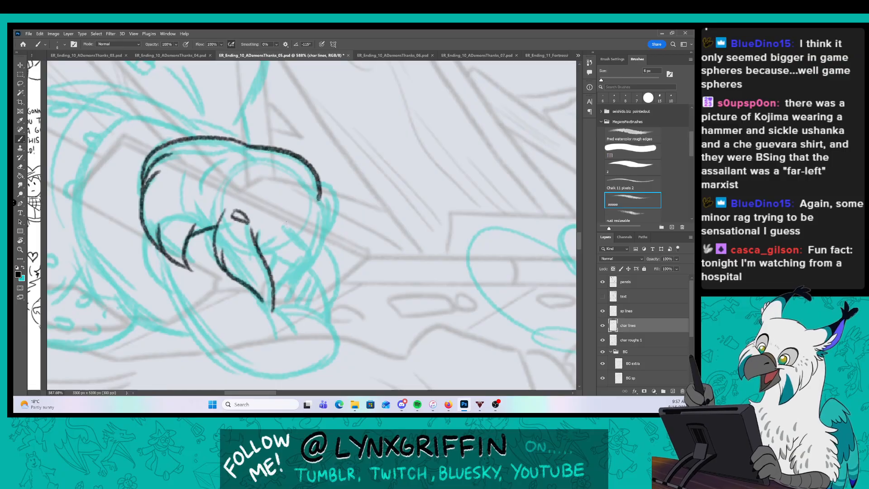
Ink the slumped figure's side lock, the jagged fringe between the locks, and the pointed tuft above the head.
{"action": "mouse_move", "coordinate": [285, 225]}
{"action": "left_mouse_down"}
{"action": "mouse_move", "coordinate": [308, 266]}
{"action": "mouse_move", "coordinate": [329, 217]}
{"action": "left_mouse_up"}
{"action": "left_click_drag", "start_coordinate": [319, 183], "coordinate": [328, 237]}
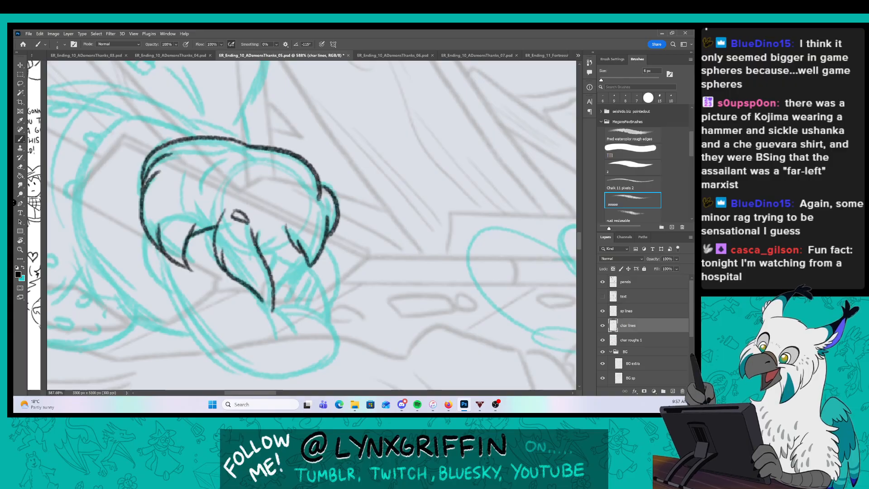
{"action": "left_click_drag", "start_coordinate": [257, 235], "coordinate": [266, 248]}
{"action": "left_click_drag", "start_coordinate": [260, 254], "coordinate": [287, 240]}
{"action": "left_click_drag", "start_coordinate": [330, 199], "coordinate": [327, 219]}
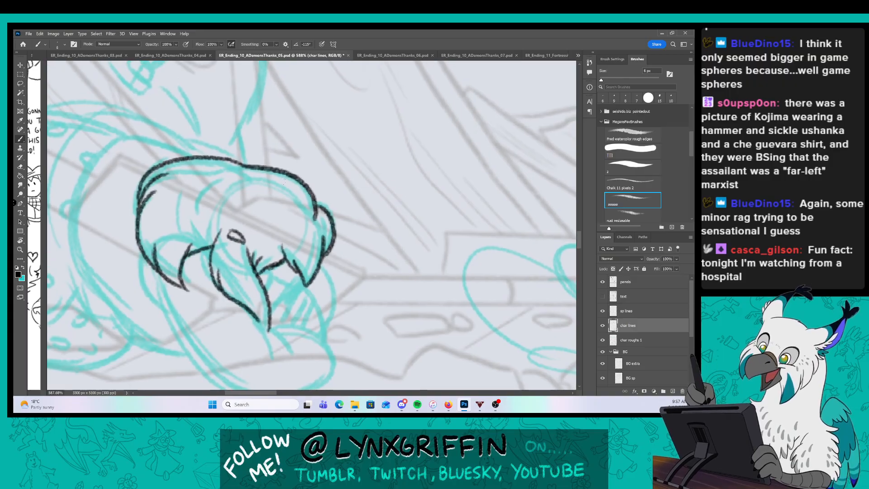
{"action": "mouse_move", "coordinate": [166, 138]}
{"action": "left_mouse_down"}
{"action": "mouse_move", "coordinate": [206, 141]}
{"action": "mouse_move", "coordinate": [234, 160]}
{"action": "left_mouse_up"}
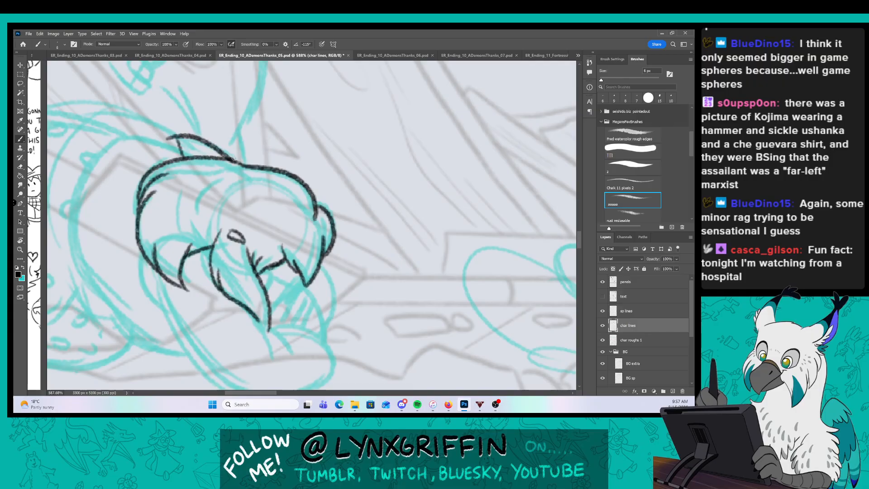
Ink the slumped figure's long bent arm beneath the hair, redrawing the curve around its rounded end.
{"action": "left_click_drag", "start_coordinate": [274, 237], "coordinate": [272, 171]}
{"action": "left_click_drag", "start_coordinate": [144, 185], "coordinate": [150, 237]}
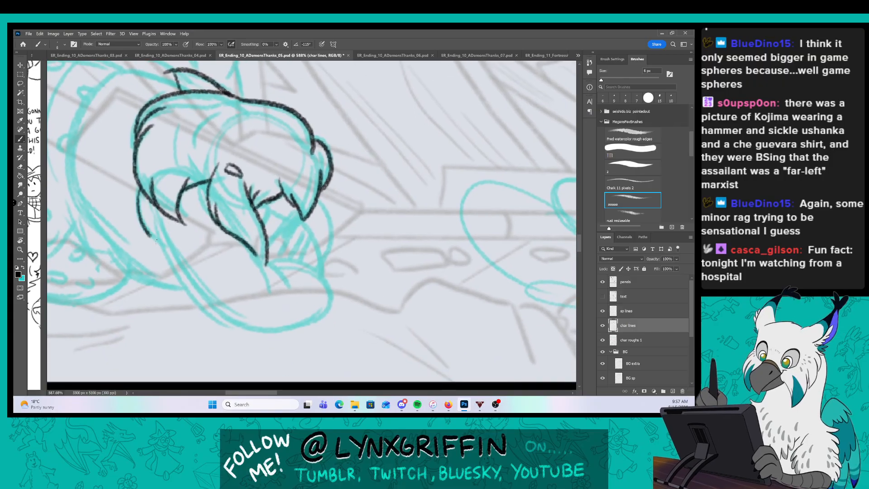
{"action": "left_click_drag", "start_coordinate": [152, 202], "coordinate": [161, 246]}
{"action": "mouse_move", "coordinate": [153, 217]}
{"action": "left_mouse_down"}
{"action": "mouse_move", "coordinate": [218, 313]}
{"action": "mouse_move", "coordinate": [242, 325]}
{"action": "left_mouse_up"}
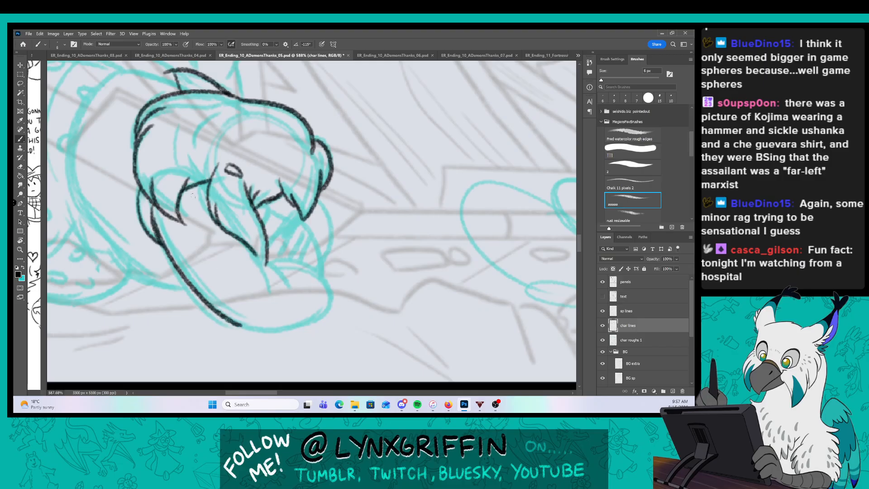
{"action": "left_click_drag", "start_coordinate": [248, 245], "coordinate": [269, 288]}
{"action": "mouse_move", "coordinate": [263, 264]}
{"action": "left_mouse_down"}
{"action": "mouse_move", "coordinate": [279, 278]}
{"action": "mouse_move", "coordinate": [307, 270]}
{"action": "mouse_move", "coordinate": [255, 331]}
{"action": "mouse_move", "coordinate": [231, 327]}
{"action": "left_mouse_up"}
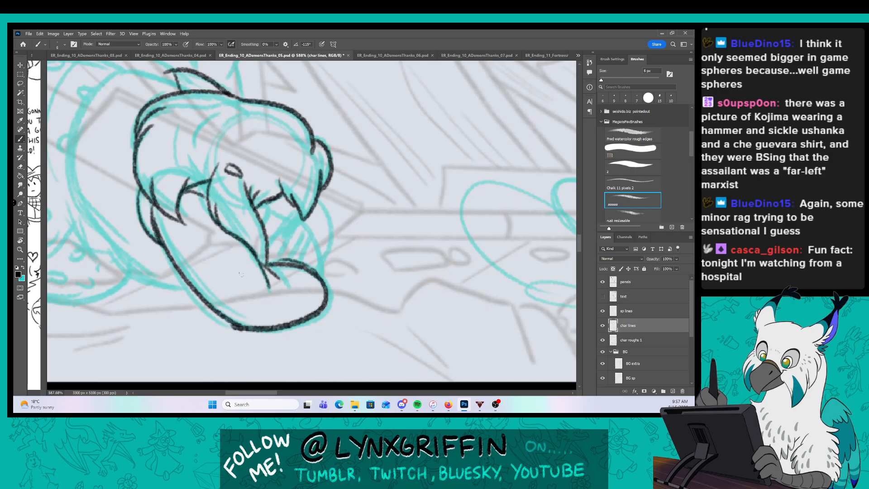
{"action": "key", "text": "ctrl+z"}
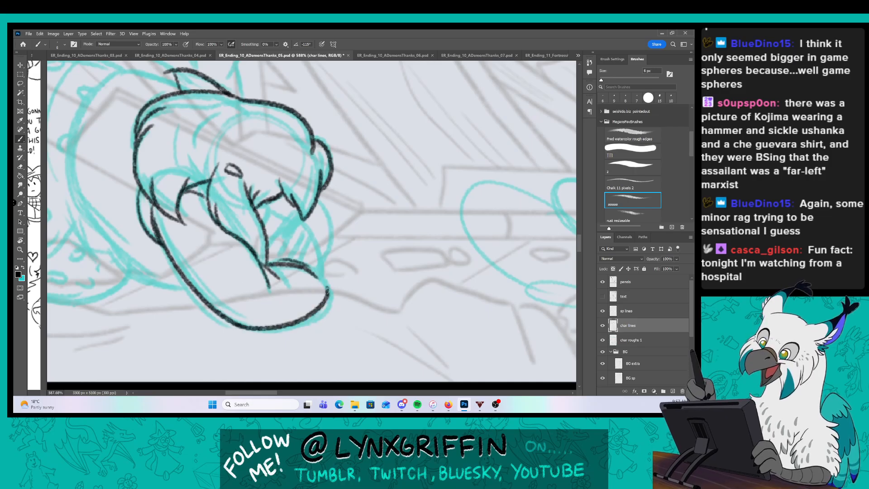
{"action": "left_click_drag", "start_coordinate": [317, 272], "coordinate": [240, 326]}
Ink the slumped figure's clenched fingers beneath the fringe and the curved outline beside the face.
{"action": "left_click_drag", "start_coordinate": [343, 227], "coordinate": [330, 250]}
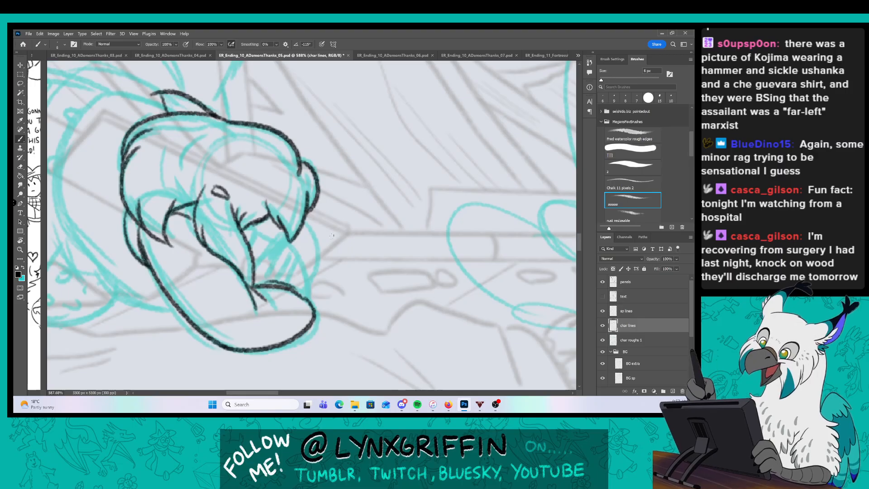
{"action": "mouse_move", "coordinate": [276, 240]}
{"action": "left_mouse_down"}
{"action": "mouse_move", "coordinate": [261, 271]}
{"action": "mouse_move", "coordinate": [271, 281]}
{"action": "mouse_move", "coordinate": [278, 241]}
{"action": "mouse_move", "coordinate": [298, 277]}
{"action": "mouse_move", "coordinate": [263, 249]}
{"action": "mouse_move", "coordinate": [261, 285]}
{"action": "left_mouse_up"}
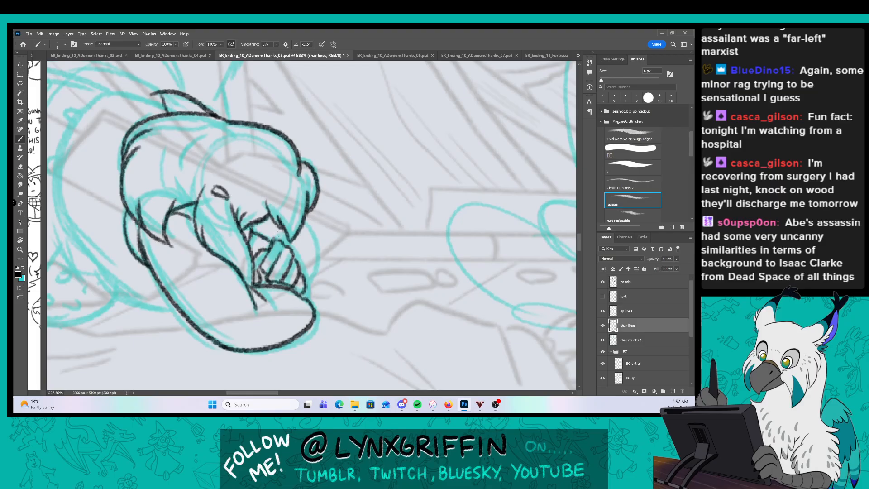
{"action": "mouse_move", "coordinate": [277, 234]}
{"action": "left_mouse_down"}
{"action": "mouse_move", "coordinate": [296, 244]}
{"action": "mouse_move", "coordinate": [304, 282]}
{"action": "left_mouse_up"}
{"action": "mouse_move", "coordinate": [308, 217]}
{"action": "left_mouse_down"}
{"action": "mouse_move", "coordinate": [305, 287]}
{"action": "mouse_move", "coordinate": [359, 264]}
{"action": "left_mouse_up"}
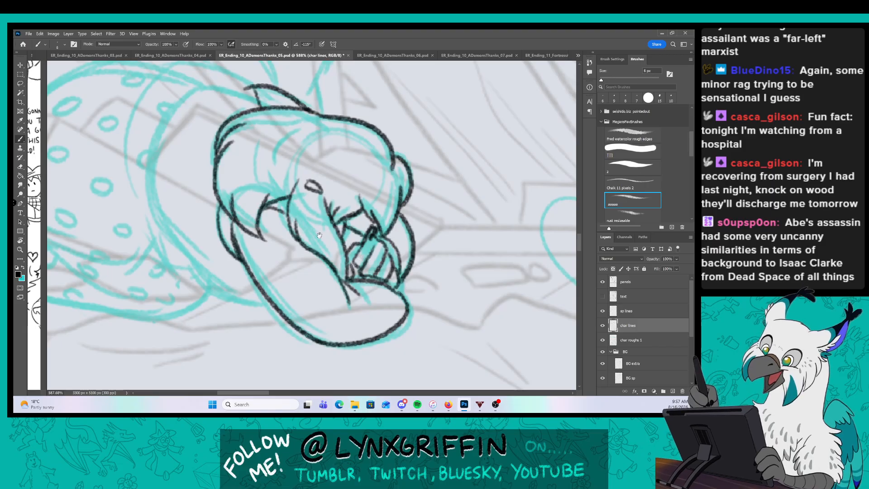
Ink the slumped figure's upper back, waist edge and underside, doubling the curved waist line.
{"action": "left_click_drag", "start_coordinate": [319, 235], "coordinate": [376, 277]}
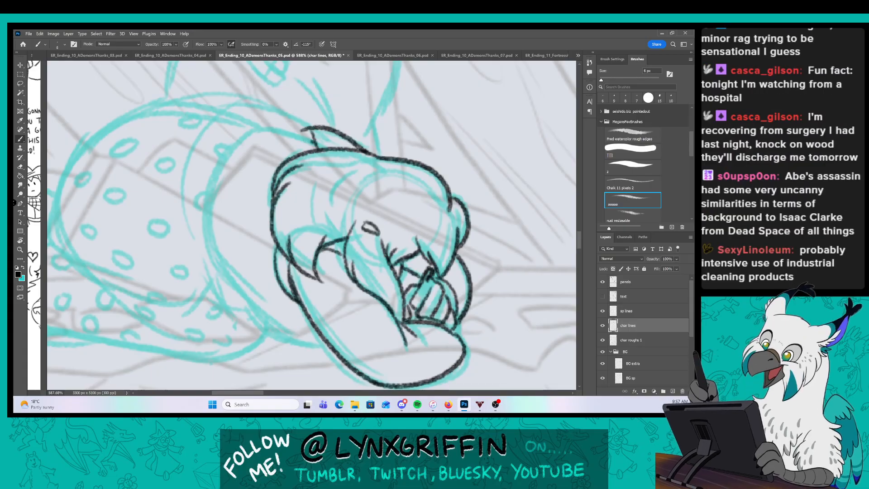
{"action": "left_click_drag", "start_coordinate": [313, 132], "coordinate": [218, 264]}
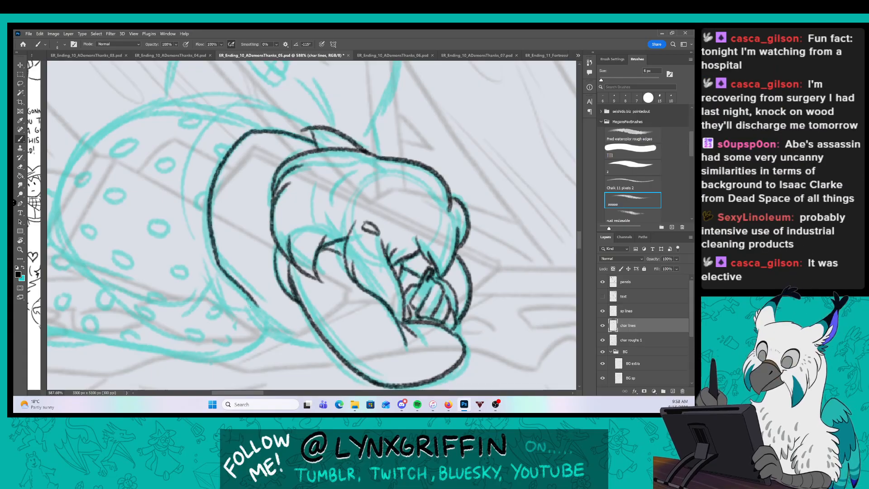
{"action": "mouse_move", "coordinate": [246, 298]}
{"action": "left_mouse_down"}
{"action": "mouse_move", "coordinate": [301, 341]}
{"action": "mouse_move", "coordinate": [324, 342]}
{"action": "left_mouse_up"}
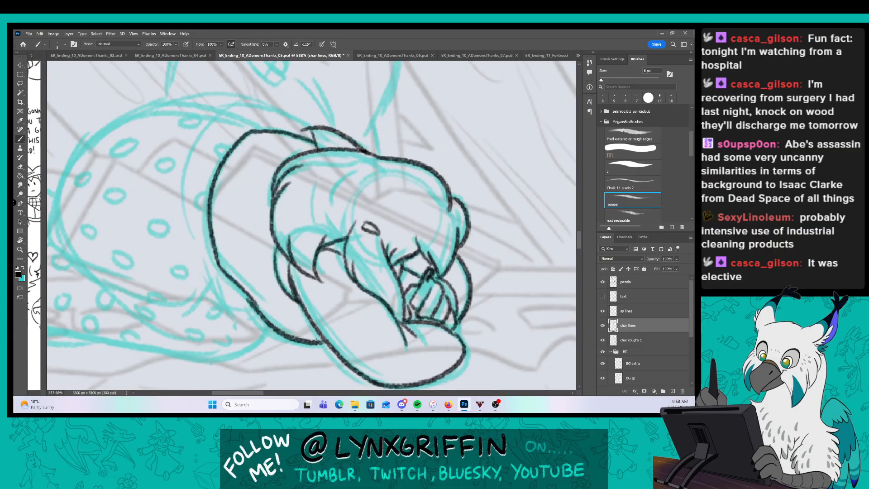
{"action": "mouse_move", "coordinate": [257, 126]}
{"action": "left_mouse_down"}
{"action": "mouse_move", "coordinate": [376, 113]}
{"action": "mouse_move", "coordinate": [320, 217]}
{"action": "mouse_move", "coordinate": [332, 264]}
{"action": "left_mouse_up"}
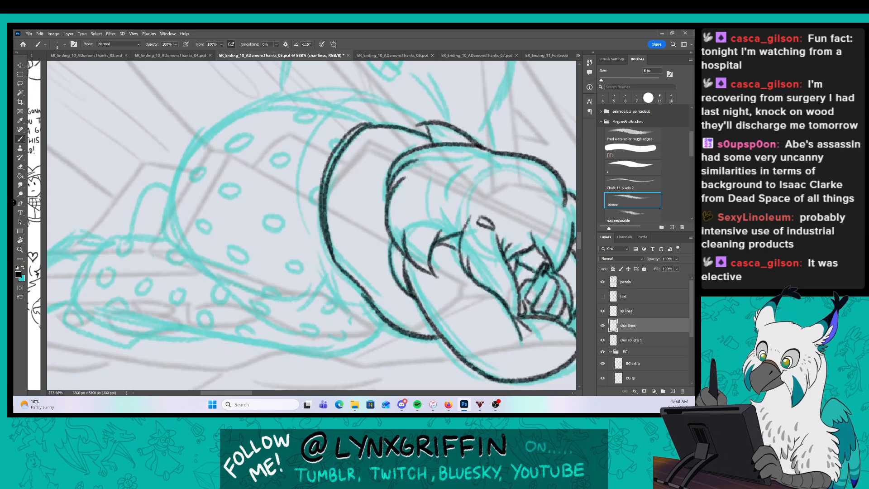
Ink the outline of the slumped figure's rounded spotted hips and the folded lower section resting on the ground.
{"action": "mouse_move", "coordinate": [368, 119]}
{"action": "left_mouse_down"}
{"action": "mouse_move", "coordinate": [327, 108]}
{"action": "mouse_move", "coordinate": [242, 115]}
{"action": "mouse_move", "coordinate": [180, 181]}
{"action": "mouse_move", "coordinate": [184, 254]}
{"action": "mouse_move", "coordinate": [250, 318]}
{"action": "mouse_move", "coordinate": [298, 316]}
{"action": "left_mouse_up"}
{"action": "mouse_move", "coordinate": [339, 269]}
{"action": "left_mouse_down"}
{"action": "mouse_move", "coordinate": [302, 311]}
{"action": "mouse_move", "coordinate": [339, 303]}
{"action": "mouse_move", "coordinate": [391, 255]}
{"action": "left_mouse_up"}
{"action": "mouse_move", "coordinate": [194, 158]}
{"action": "left_mouse_down"}
{"action": "mouse_move", "coordinate": [176, 206]}
{"action": "mouse_move", "coordinate": [157, 205]}
{"action": "mouse_move", "coordinate": [115, 230]}
{"action": "mouse_move", "coordinate": [92, 295]}
{"action": "mouse_move", "coordinate": [152, 315]}
{"action": "mouse_move", "coordinate": [193, 306]}
{"action": "mouse_move", "coordinate": [285, 319]}
{"action": "mouse_move", "coordinate": [390, 313]}
{"action": "mouse_move", "coordinate": [377, 320]}
{"action": "mouse_move", "coordinate": [398, 287]}
{"action": "mouse_move", "coordinate": [427, 303]}
{"action": "left_mouse_up"}
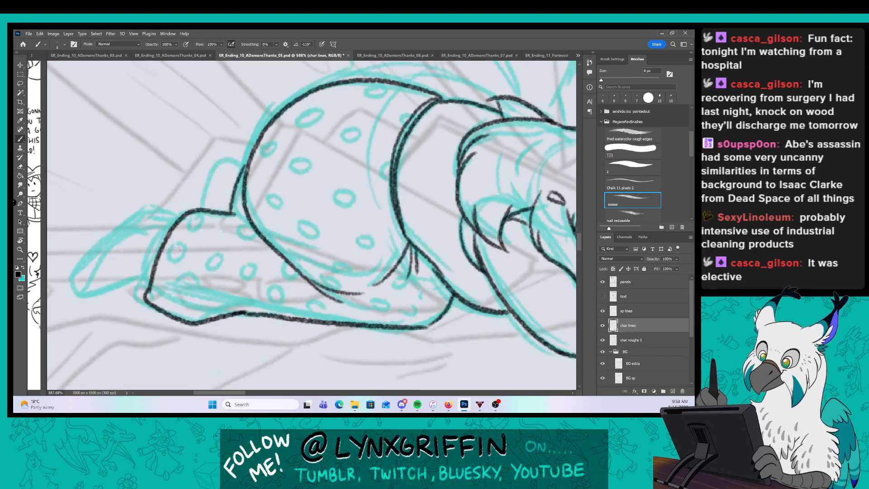
Ink the oval spots and a fold line on the lower spotted section, starting from the end nearest the feet.
{"action": "left_click_drag", "start_coordinate": [177, 248], "coordinate": [179, 246]}
{"action": "left_click_drag", "start_coordinate": [202, 212], "coordinate": [218, 233]}
{"action": "left_click_drag", "start_coordinate": [185, 274], "coordinate": [239, 304]}
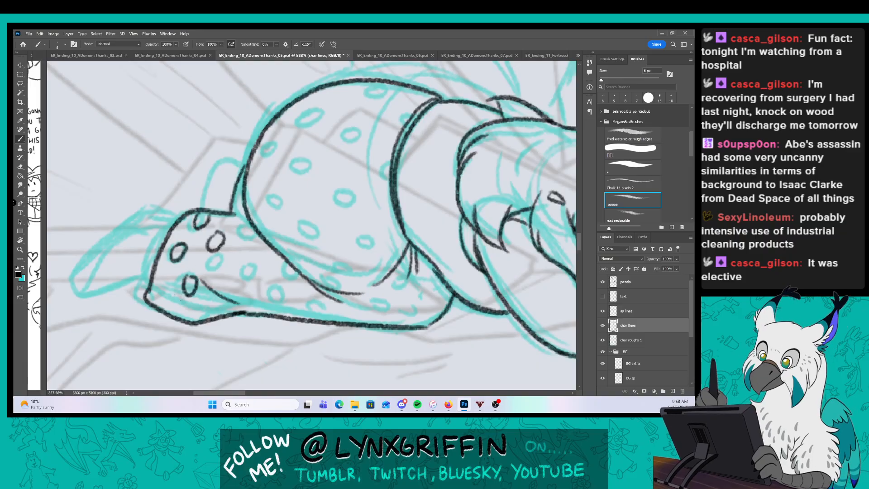
{"action": "left_click_drag", "start_coordinate": [174, 294], "coordinate": [230, 309]}
{"action": "left_click_drag", "start_coordinate": [248, 256], "coordinate": [247, 258]}
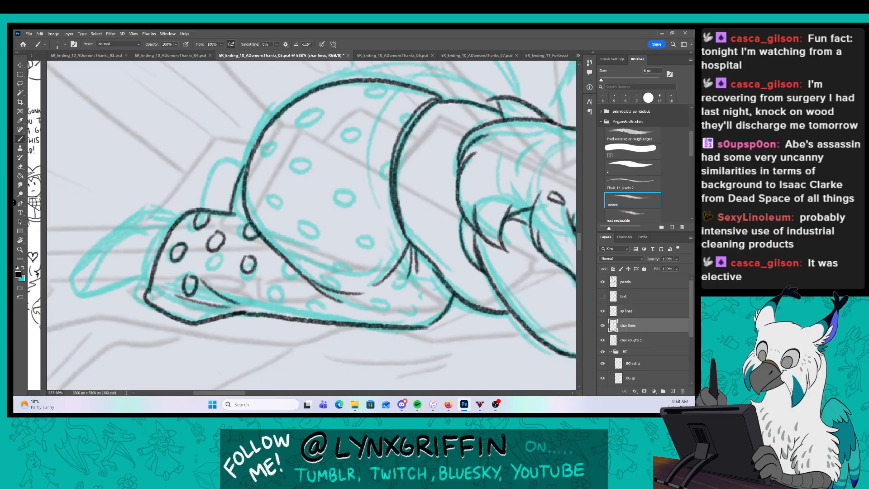
{"action": "mouse_move", "coordinate": [276, 284]}
{"action": "left_mouse_down"}
{"action": "mouse_move", "coordinate": [293, 272]}
{"action": "mouse_move", "coordinate": [230, 285]}
{"action": "left_mouse_up"}
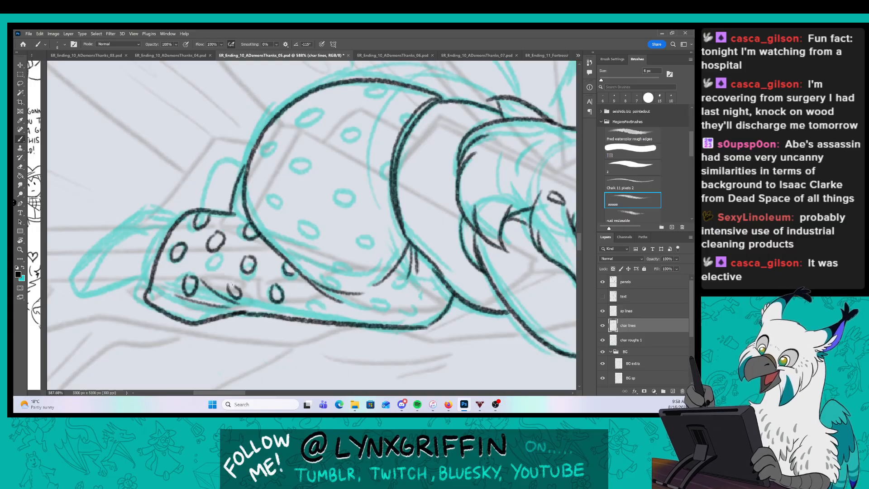
Ink the remaining ovals along the lower spotted section toward the waist and the lowest ovals on the rounded hips.
{"action": "left_click_drag", "start_coordinate": [308, 298], "coordinate": [306, 300]}
{"action": "left_click_drag", "start_coordinate": [364, 309], "coordinate": [388, 290]}
{"action": "left_click_drag", "start_coordinate": [339, 262], "coordinate": [355, 266]}
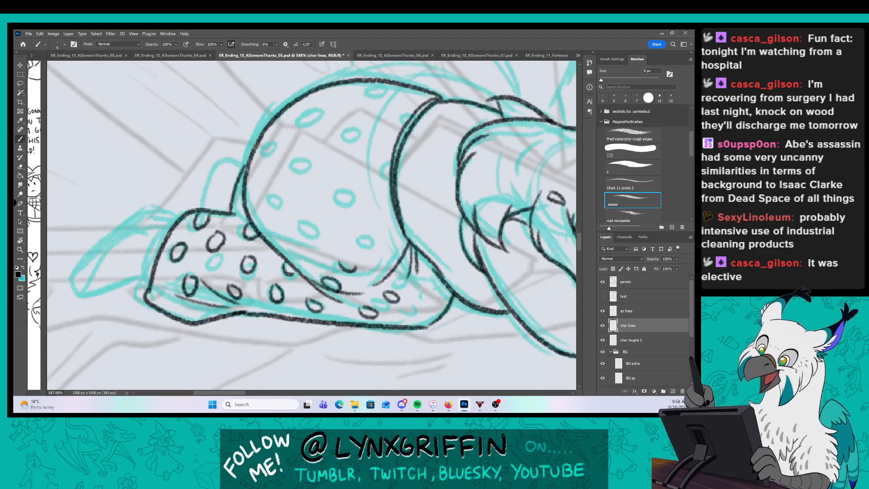
{"action": "left_click_drag", "start_coordinate": [302, 228], "coordinate": [300, 226]}
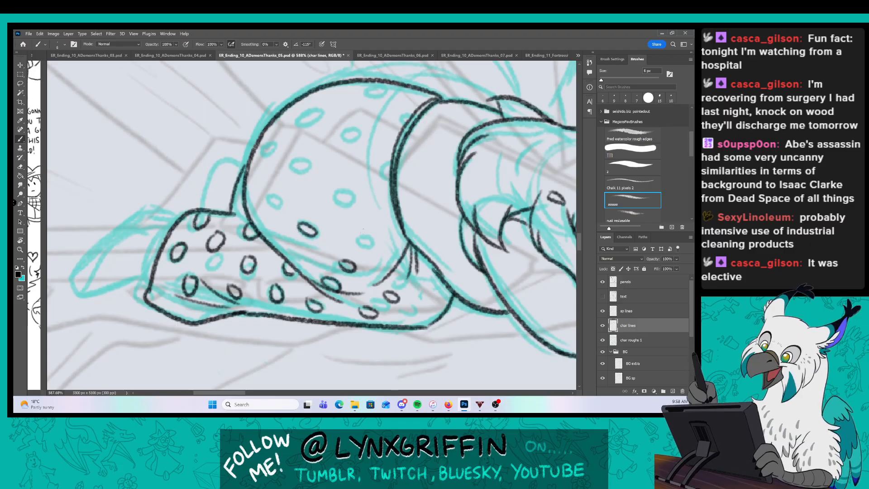
{"action": "left_click_drag", "start_coordinate": [362, 231], "coordinate": [362, 232]}
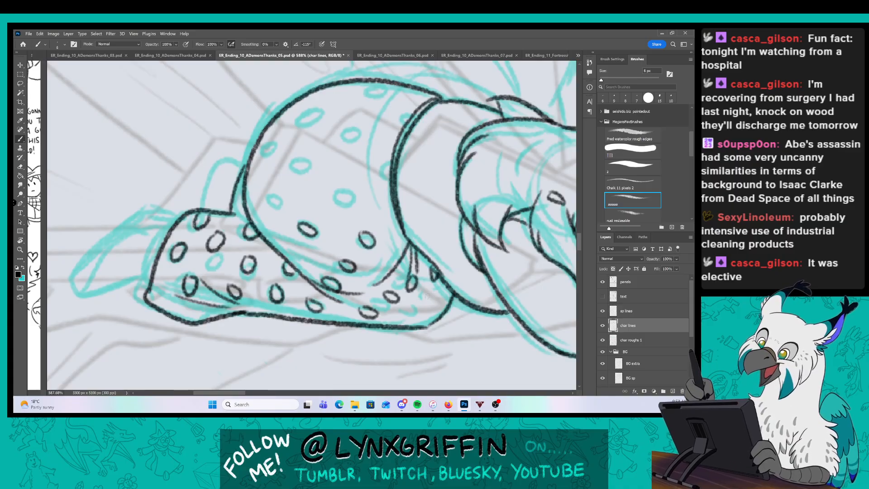
{"action": "left_click_drag", "start_coordinate": [426, 297], "coordinate": [425, 298]}
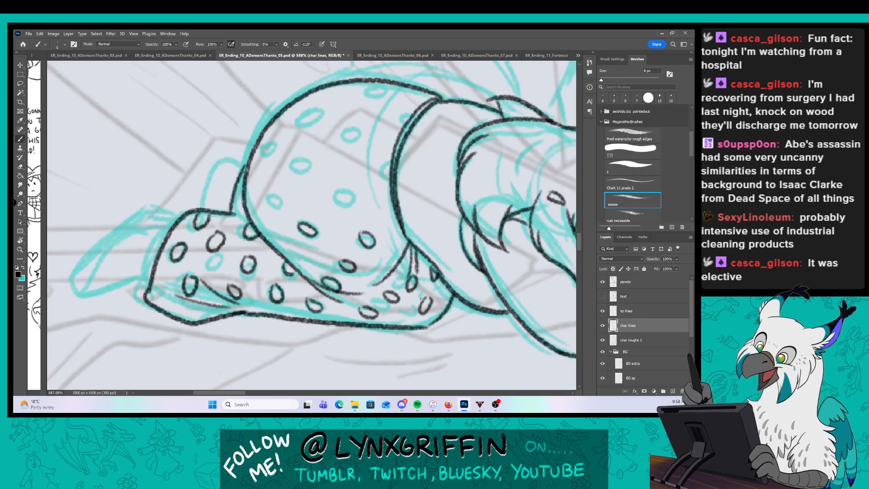
Ink the oval spots across the middle and top of the rounded hips, including the partial ones along the waist edge.
{"action": "left_click_drag", "start_coordinate": [271, 192], "coordinate": [273, 191]}
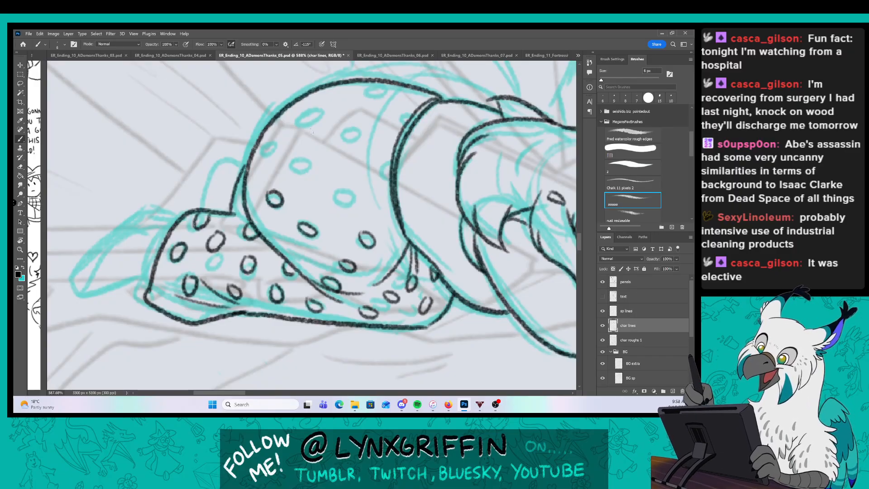
{"action": "mouse_move", "coordinate": [368, 217]}
{"action": "left_mouse_down"}
{"action": "mouse_move", "coordinate": [354, 288]}
{"action": "mouse_move", "coordinate": [325, 256]}
{"action": "left_mouse_up"}
{"action": "mouse_move", "coordinate": [284, 223]}
{"action": "left_mouse_down"}
{"action": "mouse_move", "coordinate": [282, 233]}
{"action": "mouse_move", "coordinate": [286, 222]}
{"action": "mouse_move", "coordinate": [257, 203]}
{"action": "left_mouse_up"}
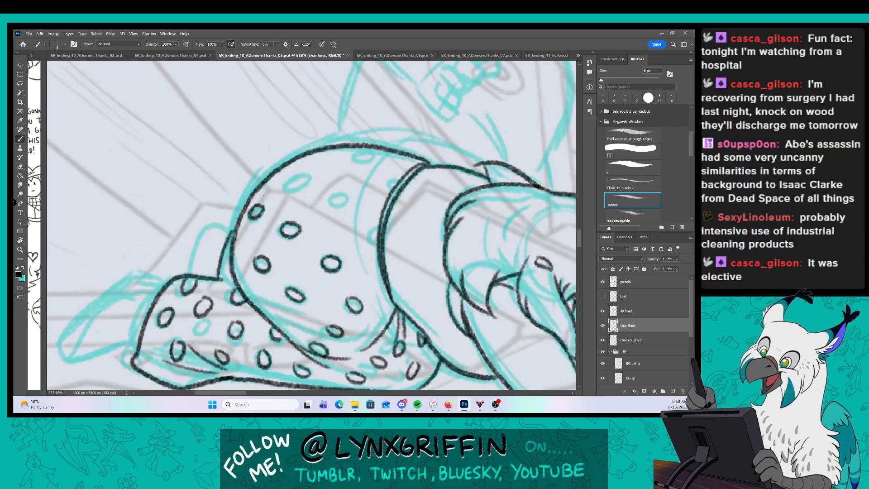
{"action": "left_click_drag", "start_coordinate": [298, 176], "coordinate": [302, 172]}
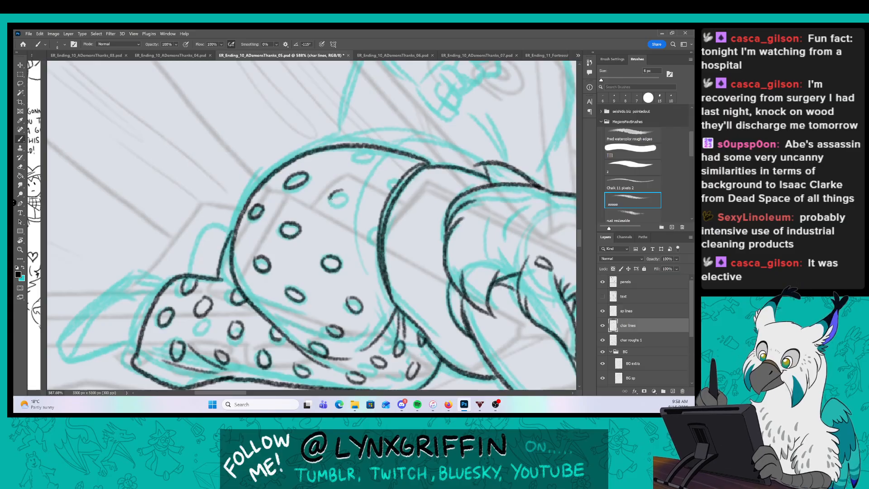
{"action": "left_click_drag", "start_coordinate": [329, 197], "coordinate": [333, 192]}
{"action": "left_click_drag", "start_coordinate": [344, 155], "coordinate": [356, 153]}
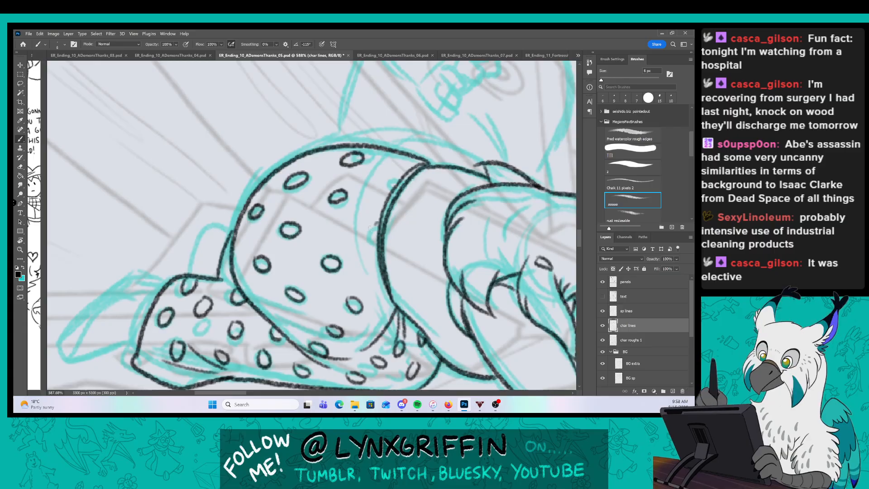
{"action": "left_click_drag", "start_coordinate": [376, 223], "coordinate": [374, 243]}
Ink the slumped figure's two feet with their inner sole lines, one behind the lower section and one behind the hips.
{"action": "mouse_move", "coordinate": [278, 352]}
{"action": "left_mouse_down"}
{"action": "mouse_move", "coordinate": [297, 325]}
{"action": "mouse_move", "coordinate": [359, 282]}
{"action": "left_mouse_up"}
{"action": "mouse_move", "coordinate": [241, 207]}
{"action": "left_mouse_down"}
{"action": "mouse_move", "coordinate": [212, 202]}
{"action": "mouse_move", "coordinate": [140, 278]}
{"action": "mouse_move", "coordinate": [188, 282]}
{"action": "mouse_move", "coordinate": [212, 271]}
{"action": "left_mouse_up"}
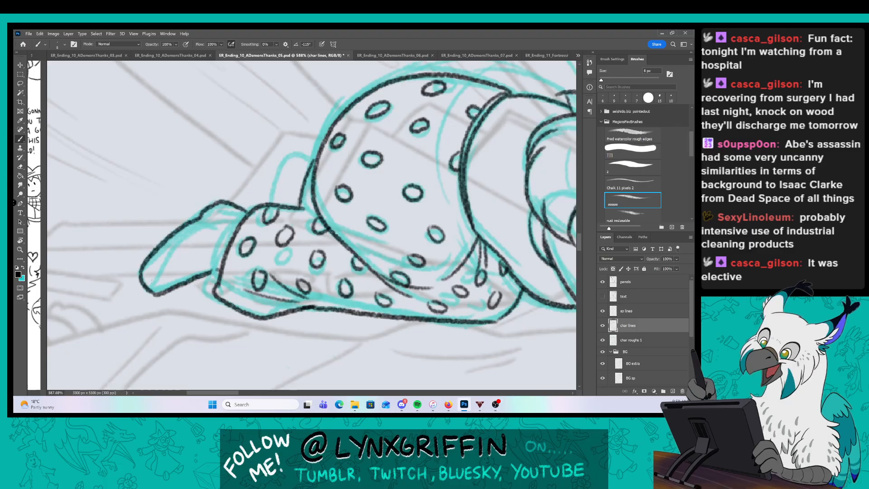
{"action": "left_click_drag", "start_coordinate": [213, 216], "coordinate": [241, 209]}
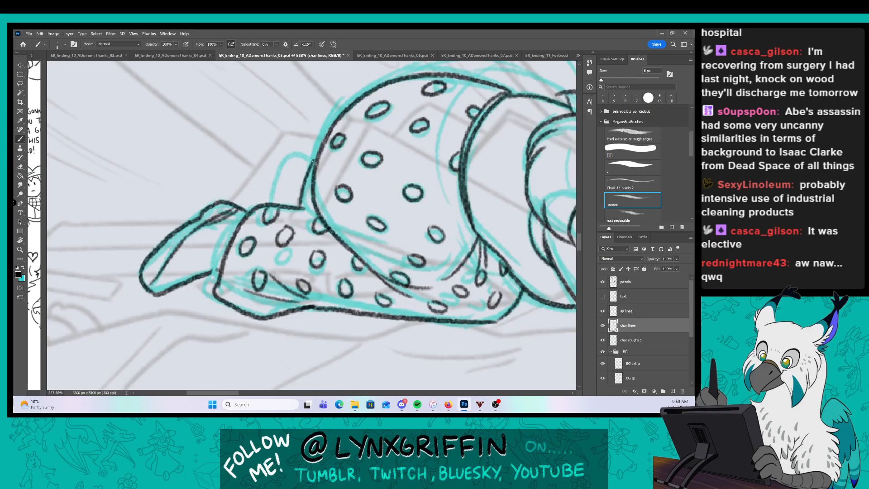
{"action": "mouse_move", "coordinate": [314, 162]}
{"action": "left_mouse_down"}
{"action": "mouse_move", "coordinate": [280, 168]}
{"action": "mouse_move", "coordinate": [273, 202]}
{"action": "mouse_move", "coordinate": [300, 165]}
{"action": "left_mouse_up"}
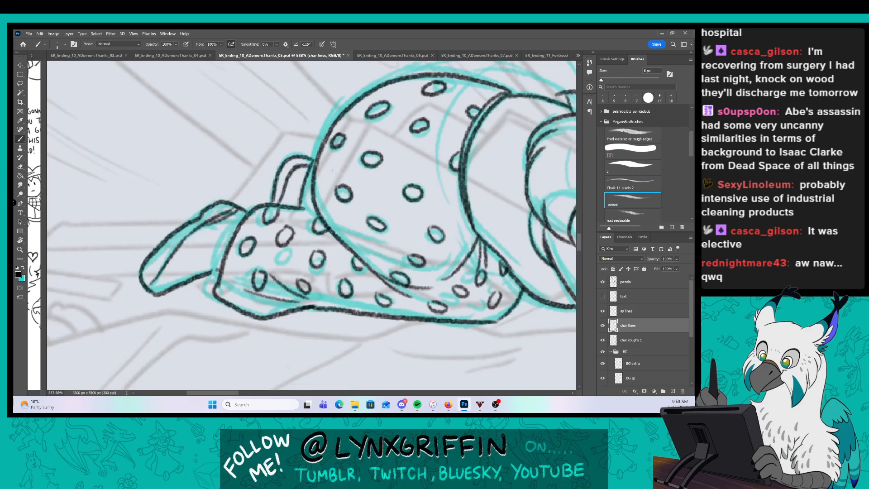
Ink the rolled sleeve cuff and tapering forearm of the figure standing behind the slumped one.
{"action": "scroll", "coordinate": [334, 170], "scroll_direction": "down", "scroll_amount": 4}
{"action": "scroll", "coordinate": [310, 347], "scroll_direction": "right", "scroll_amount": 3}
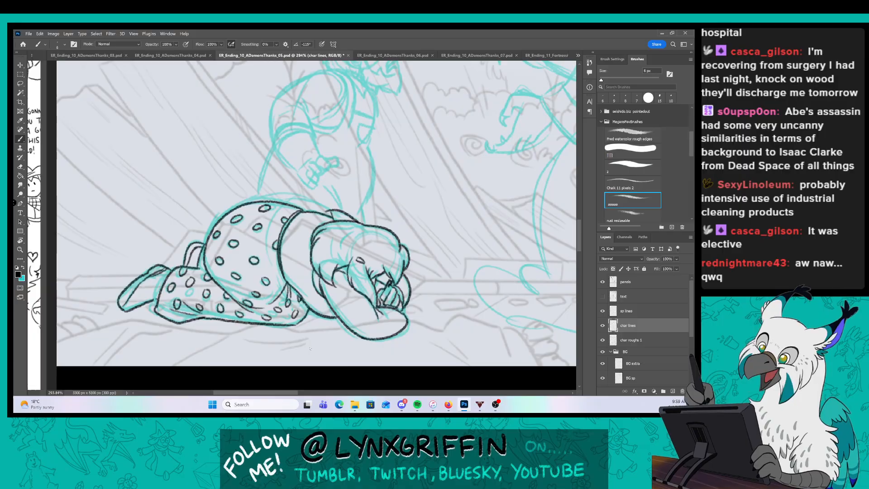
{"action": "scroll", "coordinate": [323, 231], "scroll_direction": "up", "scroll_amount": 3}
{"action": "scroll", "coordinate": [323, 231], "scroll_direction": "right", "scroll_amount": 1}
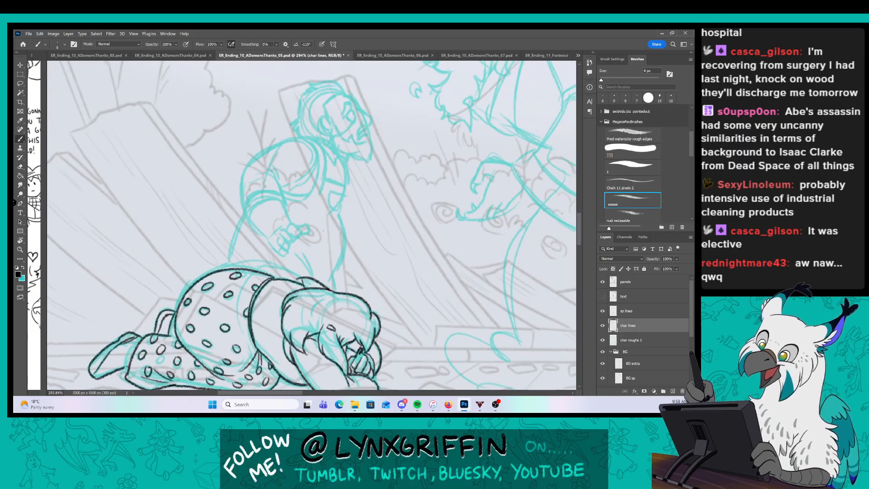
{"action": "scroll", "coordinate": [323, 231], "scroll_direction": "up", "scroll_amount": 5}
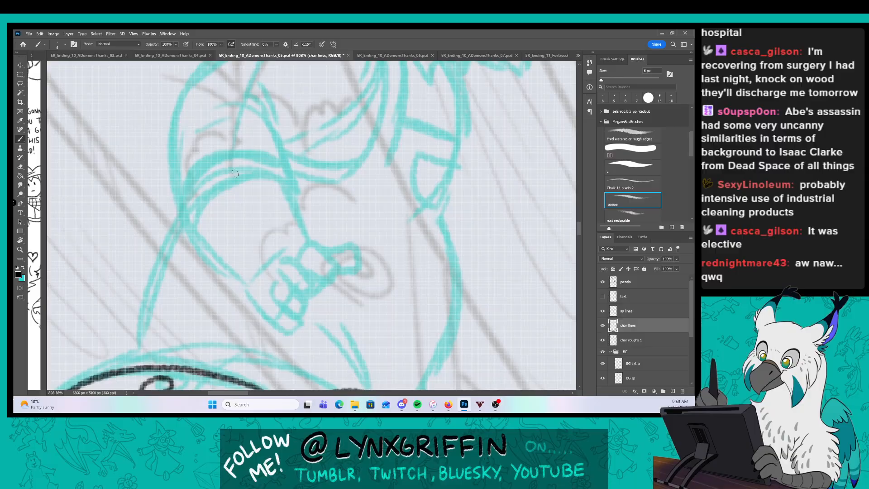
{"action": "mouse_move", "coordinate": [190, 229]}
{"action": "left_mouse_down"}
{"action": "mouse_move", "coordinate": [181, 195]}
{"action": "mouse_move", "coordinate": [234, 147]}
{"action": "left_mouse_up"}
{"action": "mouse_move", "coordinate": [193, 229]}
{"action": "left_mouse_down"}
{"action": "mouse_move", "coordinate": [212, 194]}
{"action": "mouse_move", "coordinate": [278, 176]}
{"action": "left_mouse_up"}
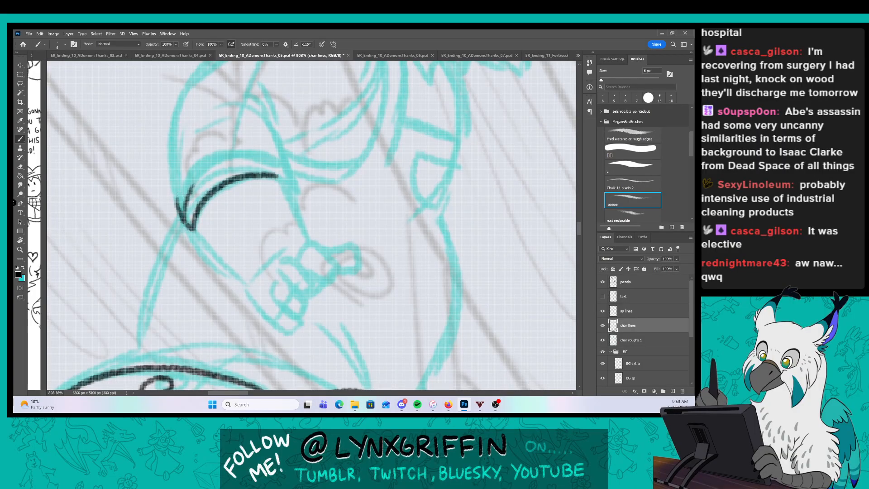
{"action": "mouse_move", "coordinate": [233, 147]}
{"action": "left_mouse_down"}
{"action": "mouse_move", "coordinate": [283, 174]}
{"action": "mouse_move", "coordinate": [306, 239]}
{"action": "left_mouse_up"}
{"action": "mouse_move", "coordinate": [188, 224]}
{"action": "left_mouse_down"}
{"action": "mouse_move", "coordinate": [247, 288]}
{"action": "mouse_move", "coordinate": [279, 251]}
{"action": "mouse_move", "coordinate": [264, 258]}
{"action": "left_mouse_up"}
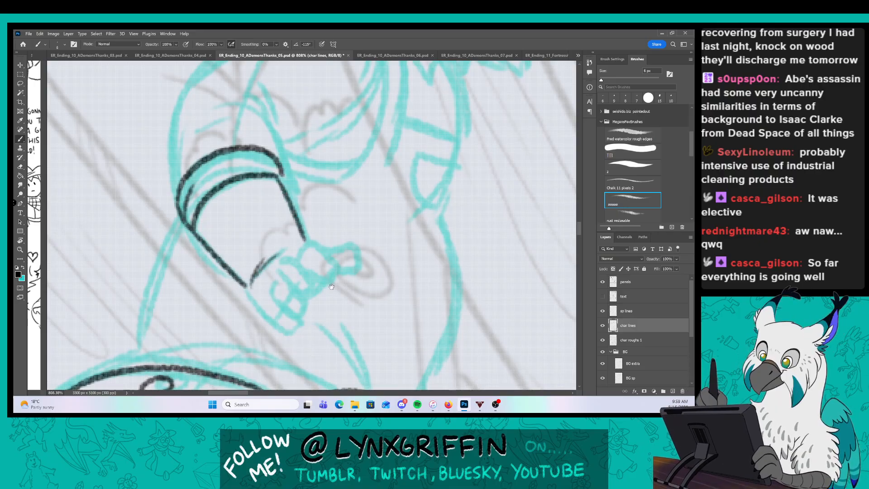
Ink the standing figure's hand with its curled fingers and extended thumb.
{"action": "left_click_drag", "start_coordinate": [325, 299], "coordinate": [293, 302]}
{"action": "mouse_move", "coordinate": [219, 281]}
{"action": "left_mouse_down"}
{"action": "mouse_move", "coordinate": [217, 295]}
{"action": "mouse_move", "coordinate": [244, 328]}
{"action": "mouse_move", "coordinate": [269, 324]}
{"action": "mouse_move", "coordinate": [243, 287]}
{"action": "mouse_move", "coordinate": [273, 299]}
{"action": "mouse_move", "coordinate": [247, 264]}
{"action": "mouse_move", "coordinate": [282, 247]}
{"action": "mouse_move", "coordinate": [277, 286]}
{"action": "left_mouse_up"}
{"action": "mouse_move", "coordinate": [285, 251]}
{"action": "left_mouse_down"}
{"action": "mouse_move", "coordinate": [328, 248]}
{"action": "mouse_move", "coordinate": [308, 271]}
{"action": "left_mouse_up"}
{"action": "left_click_drag", "start_coordinate": [274, 314], "coordinate": [289, 273]}
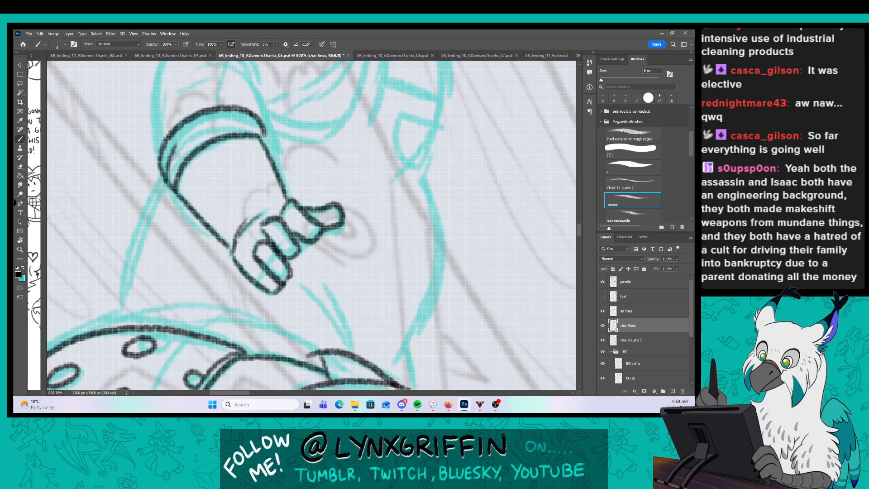
Ink the standing figure's back and front body contours and the short crease lines between them down to the slumped figure.
{"action": "left_click_drag", "start_coordinate": [164, 180], "coordinate": [125, 312]}
{"action": "scroll", "coordinate": [389, 208], "scroll_direction": "down", "scroll_amount": 3}
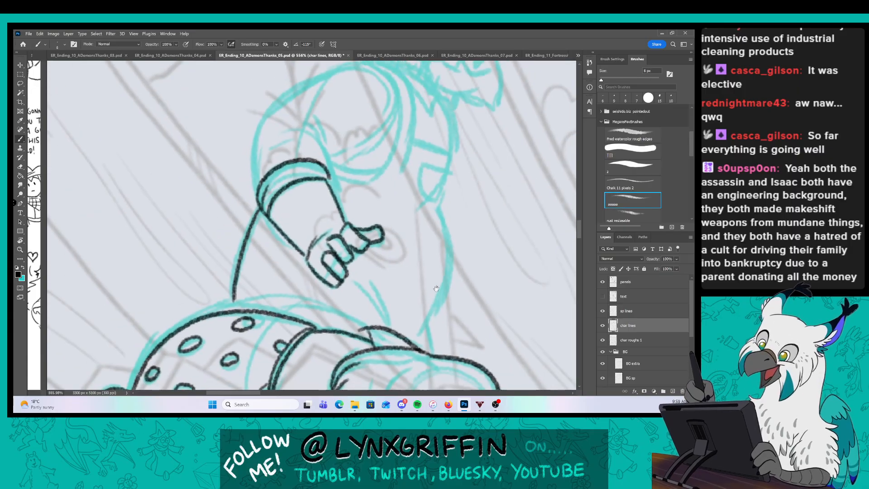
{"action": "left_click_drag", "start_coordinate": [274, 299], "coordinate": [303, 336]}
{"action": "left_click_drag", "start_coordinate": [353, 222], "coordinate": [335, 351]}
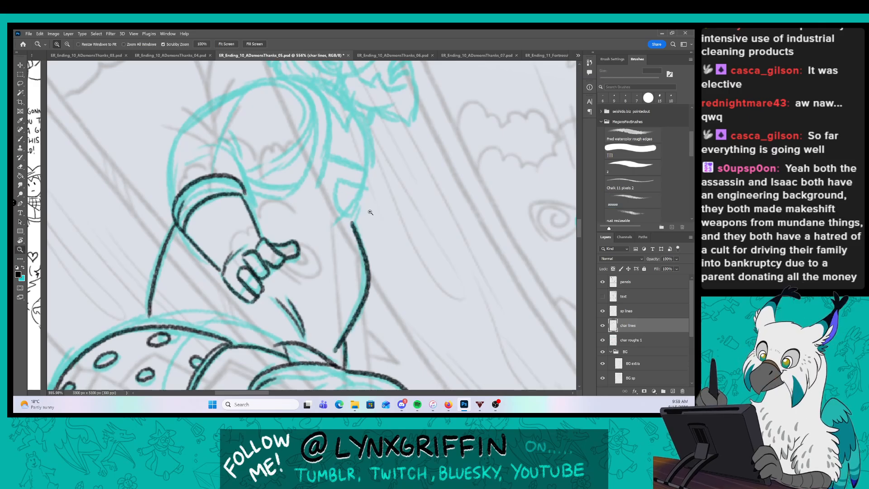
Ink the standing figure's rounded shoulder and upper arm, the armhole curve and the creases above the cuff.
{"action": "left_click_drag", "start_coordinate": [370, 211], "coordinate": [351, 211]}
{"action": "left_click_drag", "start_coordinate": [380, 186], "coordinate": [351, 281]}
{"action": "scroll", "coordinate": [279, 255], "scroll_direction": "up", "scroll_amount": 3}
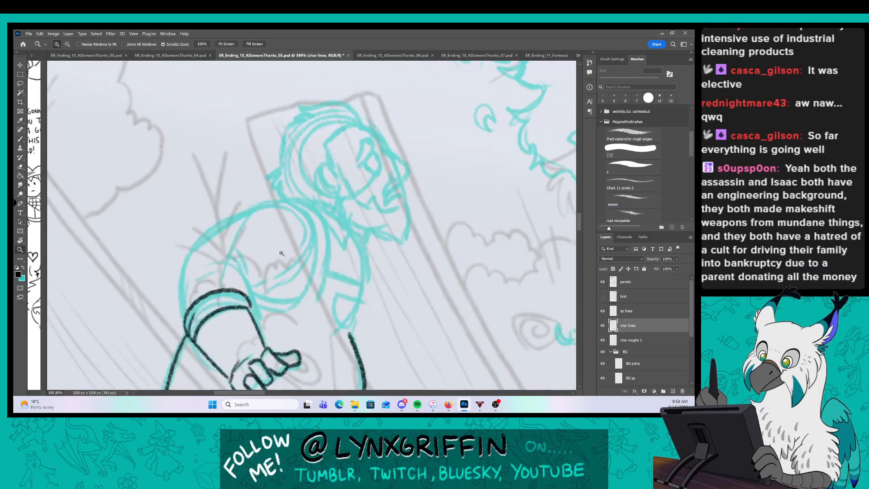
{"action": "mouse_move", "coordinate": [205, 256]}
{"action": "left_mouse_down"}
{"action": "mouse_move", "coordinate": [224, 274]}
{"action": "mouse_move", "coordinate": [242, 317]}
{"action": "left_mouse_up"}
{"action": "mouse_move", "coordinate": [225, 252]}
{"action": "left_mouse_down"}
{"action": "mouse_move", "coordinate": [234, 279]}
{"action": "mouse_move", "coordinate": [328, 209]}
{"action": "mouse_move", "coordinate": [304, 184]}
{"action": "mouse_move", "coordinate": [167, 237]}
{"action": "mouse_move", "coordinate": [151, 331]}
{"action": "left_mouse_up"}
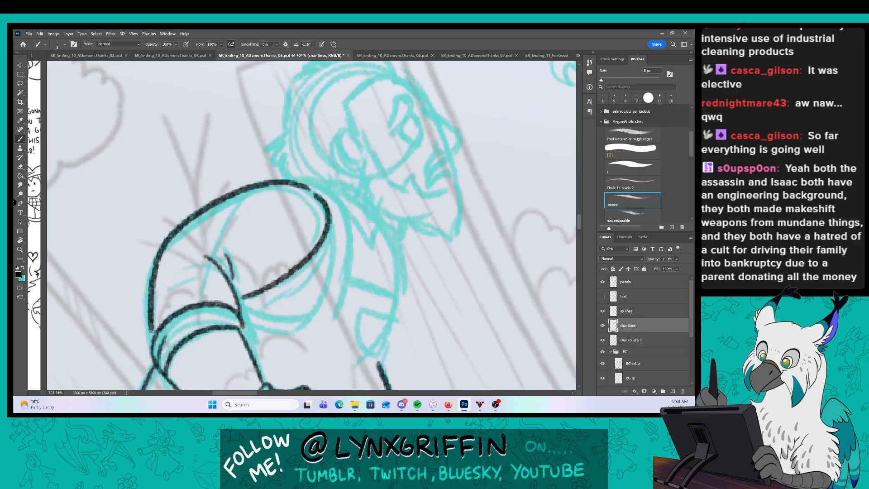
Ink the standing figure's overall strap with its button, the bib's top edge and the rounded chest pocket.
{"action": "mouse_move", "coordinate": [275, 183]}
{"action": "left_mouse_down"}
{"action": "mouse_move", "coordinate": [344, 206]}
{"action": "mouse_move", "coordinate": [334, 314]}
{"action": "left_mouse_up"}
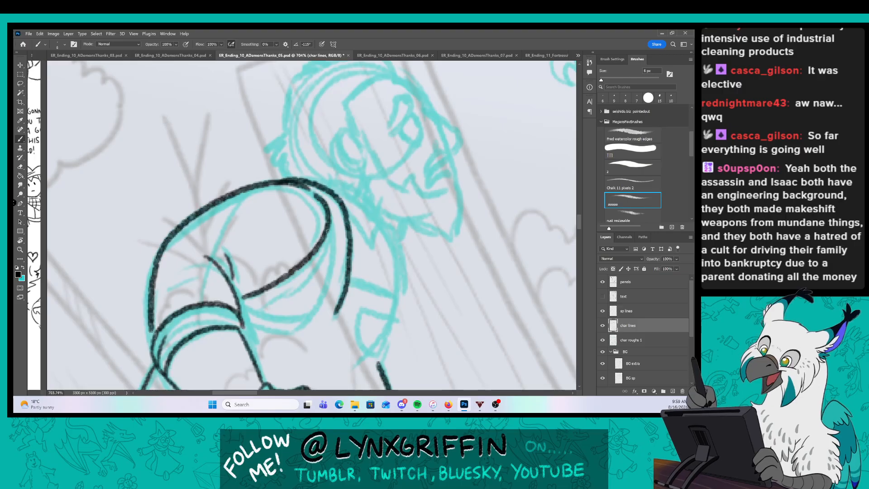
{"action": "mouse_move", "coordinate": [329, 223]}
{"action": "left_mouse_down"}
{"action": "mouse_move", "coordinate": [308, 313]}
{"action": "mouse_move", "coordinate": [333, 317]}
{"action": "left_mouse_up"}
{"action": "mouse_move", "coordinate": [247, 305]}
{"action": "left_mouse_down"}
{"action": "mouse_move", "coordinate": [307, 321]}
{"action": "mouse_move", "coordinate": [306, 303]}
{"action": "mouse_move", "coordinate": [259, 293]}
{"action": "mouse_move", "coordinate": [338, 289]}
{"action": "mouse_move", "coordinate": [292, 308]}
{"action": "mouse_move", "coordinate": [317, 355]}
{"action": "left_mouse_up"}
{"action": "left_click_drag", "start_coordinate": [333, 316], "coordinate": [316, 355]}
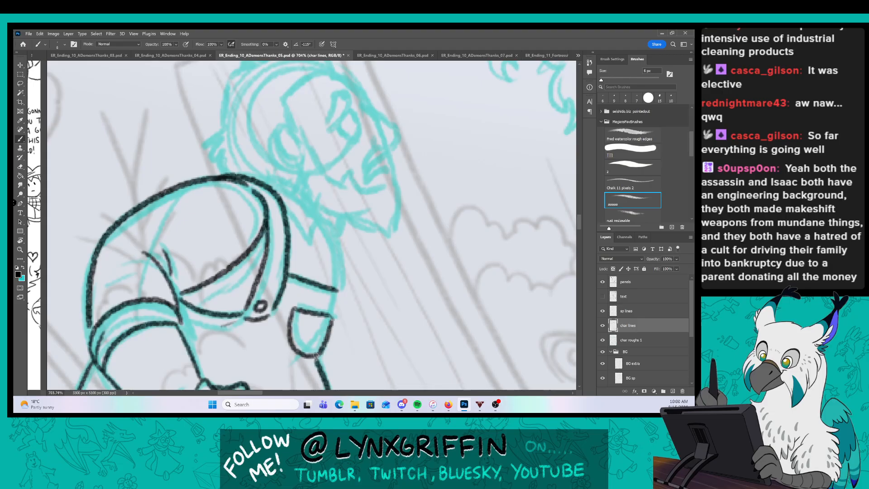
{"action": "left_click_drag", "start_coordinate": [427, 233], "coordinate": [377, 311]}
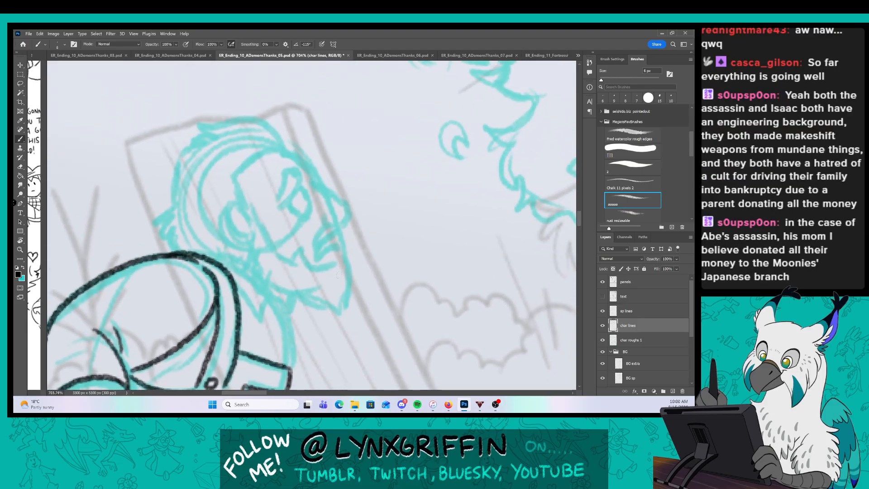
Ink the standing figure's ear, the hairline in front of it, and the shaggy beard along the jaw and chin.
{"action": "key", "text": "z"}
{"action": "key", "text": "b"}
{"action": "mouse_move", "coordinate": [319, 226]}
{"action": "left_mouse_down"}
{"action": "mouse_move", "coordinate": [323, 242]}
{"action": "mouse_move", "coordinate": [317, 230]}
{"action": "left_mouse_up"}
{"action": "key", "text": "z"}
{"action": "key", "text": "b"}
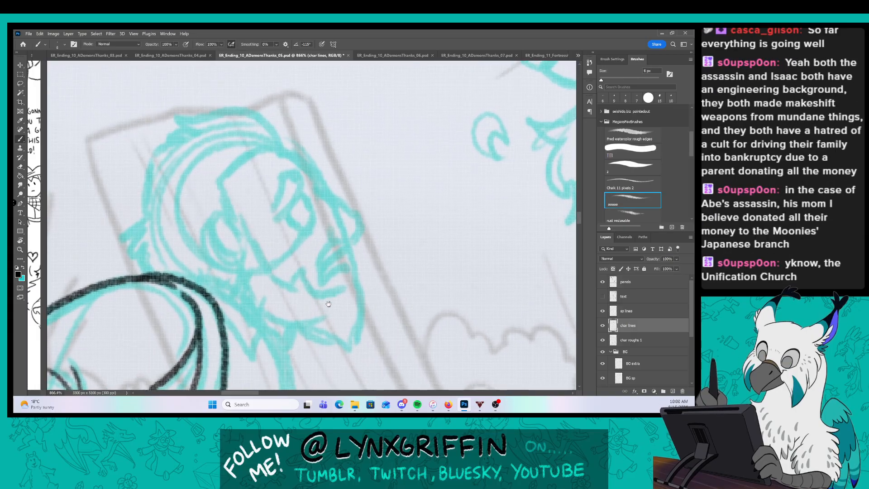
{"action": "scroll", "coordinate": [272, 217], "scroll_direction": "down", "scroll_amount": 1}
{"action": "mouse_move", "coordinate": [231, 233]}
{"action": "left_mouse_down"}
{"action": "mouse_move", "coordinate": [222, 268]}
{"action": "mouse_move", "coordinate": [213, 238]}
{"action": "mouse_move", "coordinate": [230, 223]}
{"action": "mouse_move", "coordinate": [242, 298]}
{"action": "left_mouse_up"}
{"action": "left_click_drag", "start_coordinate": [248, 295], "coordinate": [276, 325]}
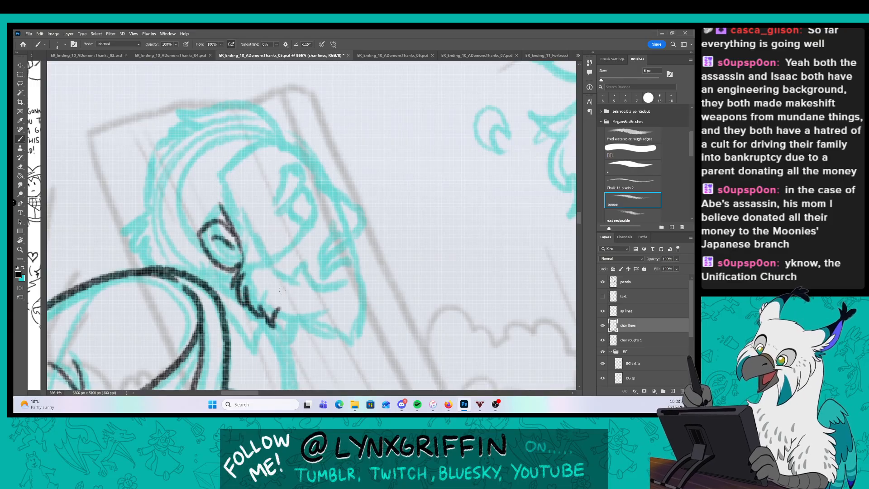
{"action": "mouse_move", "coordinate": [228, 187]}
{"action": "left_mouse_down"}
{"action": "mouse_move", "coordinate": [266, 265]}
{"action": "mouse_move", "coordinate": [320, 290]}
{"action": "left_mouse_up"}
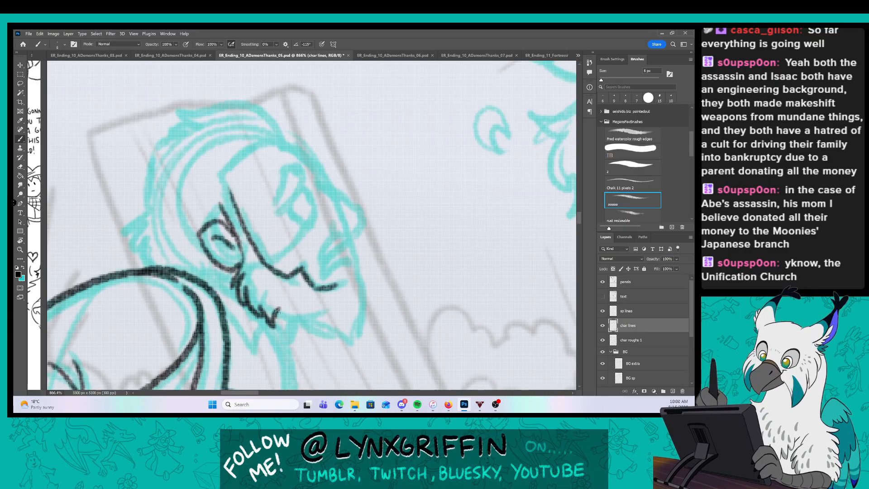
{"action": "mouse_move", "coordinate": [277, 312]}
{"action": "left_mouse_down"}
{"action": "mouse_move", "coordinate": [285, 326]}
{"action": "mouse_move", "coordinate": [317, 326]}
{"action": "mouse_move", "coordinate": [350, 343]}
{"action": "left_mouse_up"}
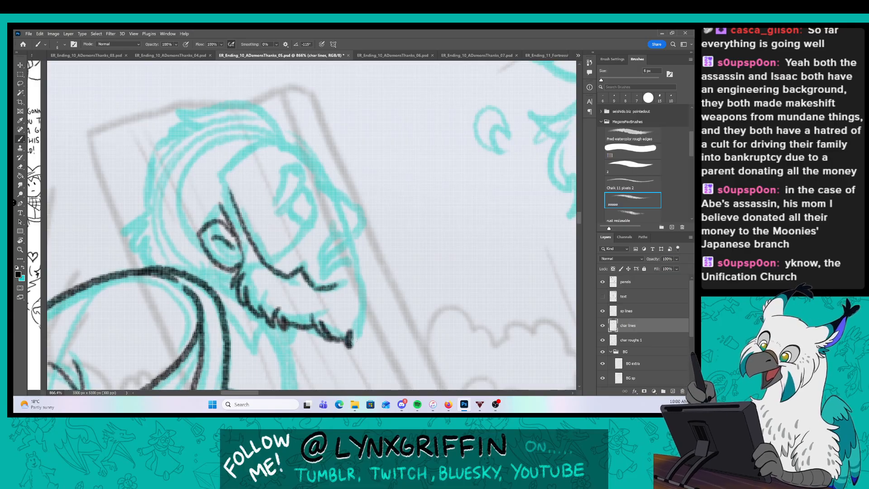
{"action": "left_click_drag", "start_coordinate": [355, 276], "coordinate": [348, 345]}
Ink the standing figure's eyebrow, eye, forehead and nose profile, mustache and mouth.
{"action": "mouse_move", "coordinate": [300, 177]}
{"action": "left_mouse_down"}
{"action": "mouse_move", "coordinate": [278, 211]}
{"action": "mouse_move", "coordinate": [277, 202]}
{"action": "left_mouse_up"}
{"action": "mouse_move", "coordinate": [282, 168]}
{"action": "left_mouse_down"}
{"action": "mouse_move", "coordinate": [297, 180]}
{"action": "mouse_move", "coordinate": [292, 218]}
{"action": "left_mouse_up"}
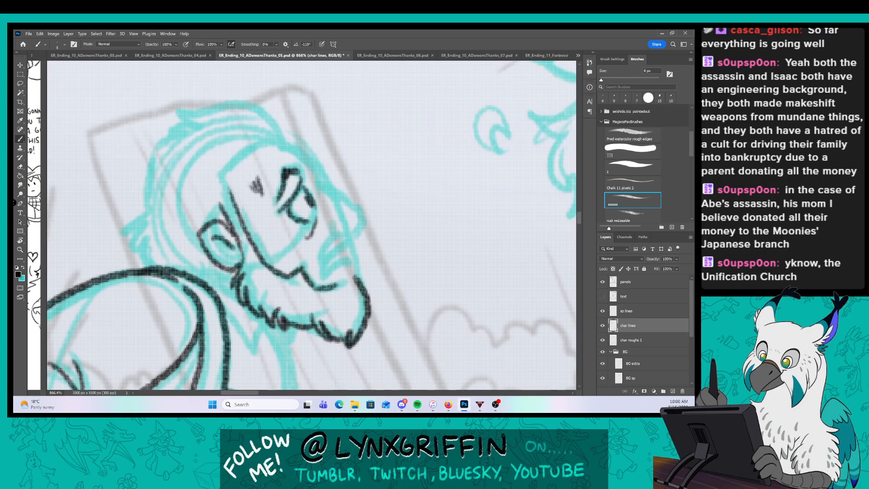
{"action": "mouse_move", "coordinate": [281, 137]}
{"action": "left_mouse_down"}
{"action": "mouse_move", "coordinate": [363, 224]}
{"action": "mouse_move", "coordinate": [326, 228]}
{"action": "mouse_move", "coordinate": [349, 236]}
{"action": "mouse_move", "coordinate": [316, 259]}
{"action": "left_mouse_up"}
{"action": "mouse_move", "coordinate": [317, 252]}
{"action": "left_mouse_down"}
{"action": "mouse_move", "coordinate": [350, 247]}
{"action": "mouse_move", "coordinate": [327, 265]}
{"action": "mouse_move", "coordinate": [355, 273]}
{"action": "left_mouse_up"}
Ink the standing figure's tufted hair outline around the back of the head, plus the neck and collar lines below the beard.
{"action": "mouse_move", "coordinate": [226, 183]}
{"action": "left_mouse_down"}
{"action": "mouse_move", "coordinate": [276, 136]}
{"action": "mouse_move", "coordinate": [267, 108]}
{"action": "mouse_move", "coordinate": [197, 101]}
{"action": "mouse_move", "coordinate": [201, 116]}
{"action": "mouse_move", "coordinate": [174, 127]}
{"action": "mouse_move", "coordinate": [141, 176]}
{"action": "mouse_move", "coordinate": [139, 206]}
{"action": "left_mouse_up"}
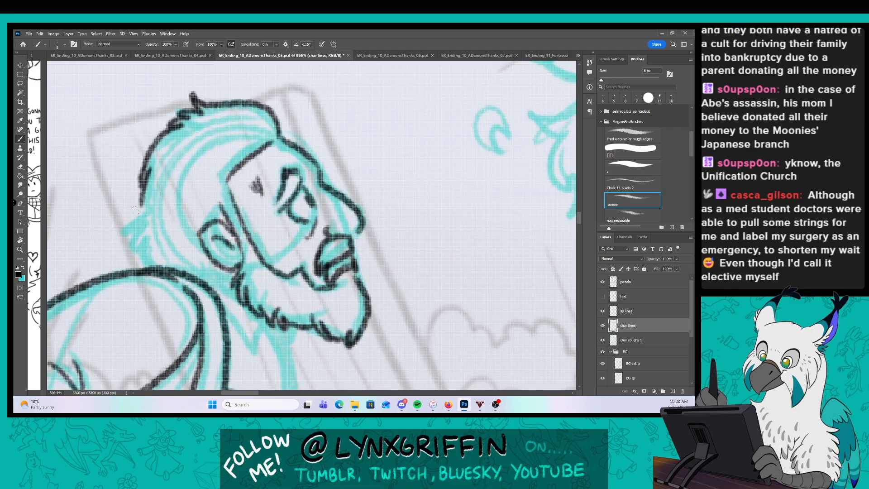
{"action": "mouse_move", "coordinate": [140, 204]}
{"action": "left_mouse_down"}
{"action": "mouse_move", "coordinate": [122, 216]}
{"action": "mouse_move", "coordinate": [136, 247]}
{"action": "left_mouse_up"}
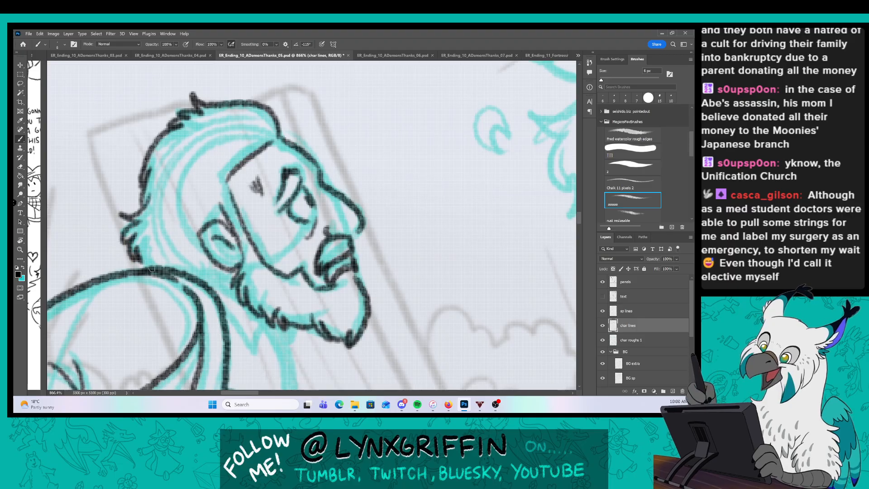
{"action": "left_click_drag", "start_coordinate": [199, 284], "coordinate": [213, 261]}
{"action": "mouse_move", "coordinate": [222, 314]}
{"action": "left_mouse_down"}
{"action": "mouse_move", "coordinate": [255, 357]}
{"action": "mouse_move", "coordinate": [267, 330]}
{"action": "left_mouse_up"}
{"action": "left_click_drag", "start_coordinate": [211, 273], "coordinate": [244, 297]}
{"action": "mouse_move", "coordinate": [271, 326]}
{"action": "left_mouse_down"}
{"action": "mouse_move", "coordinate": [268, 208]}
{"action": "mouse_move", "coordinate": [258, 178]}
{"action": "mouse_move", "coordinate": [271, 260]}
{"action": "mouse_move", "coordinate": [266, 179]}
{"action": "mouse_move", "coordinate": [282, 208]}
{"action": "left_mouse_up"}
{"action": "left_click_drag", "start_coordinate": [282, 204], "coordinate": [285, 179]}
{"action": "key", "text": "z"}
{"action": "left_click_drag", "start_coordinate": [374, 221], "coordinate": [354, 230]}
{"action": "key", "text": "b"}
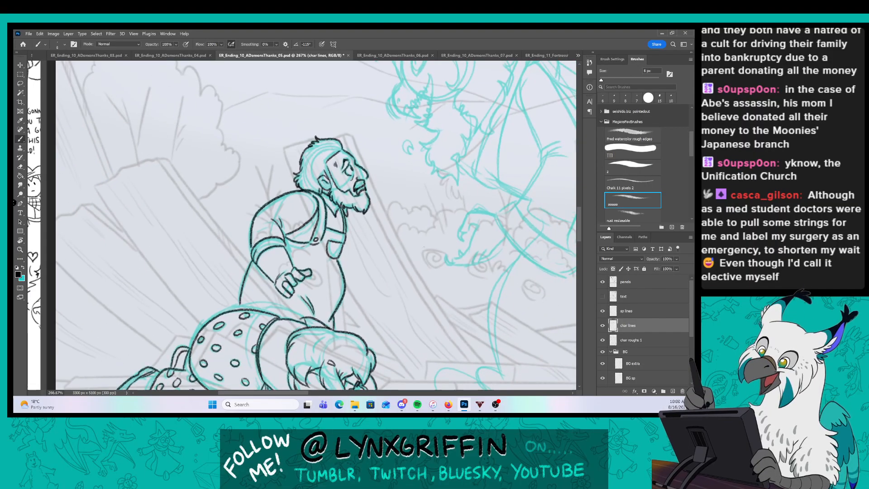
Set the brush size to 7 px and ink the wide sleeve cuff of the horned demon facing the standing figure.
{"action": "key", "text": "z"}
{"action": "left_click_drag", "start_coordinate": [390, 272], "coordinate": [378, 274]}
{"action": "key", "text": "b"}
{"action": "left_click_drag", "start_coordinate": [471, 315], "coordinate": [330, 330]}
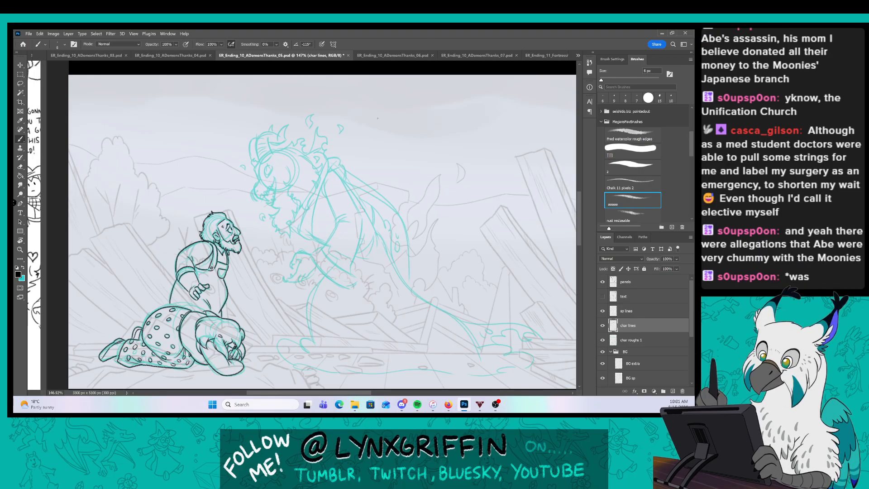
{"action": "left_click_drag", "start_coordinate": [326, 234], "coordinate": [341, 227]}
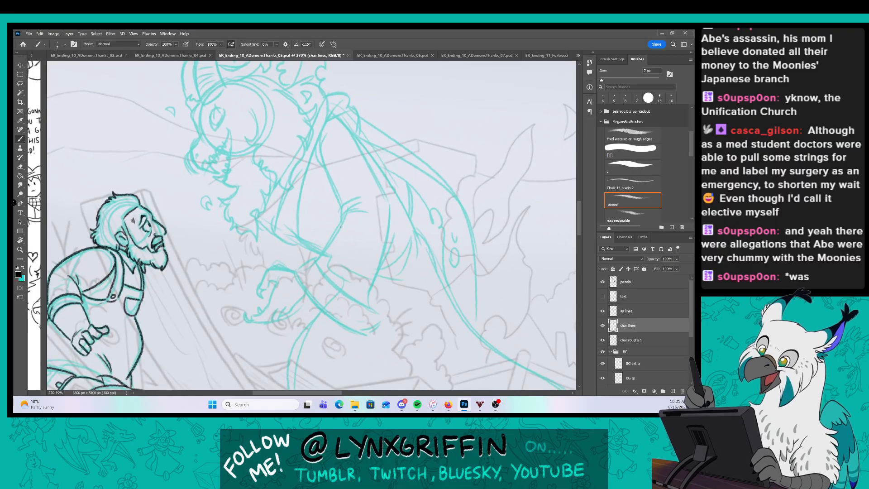
{"action": "key", "text": "z"}
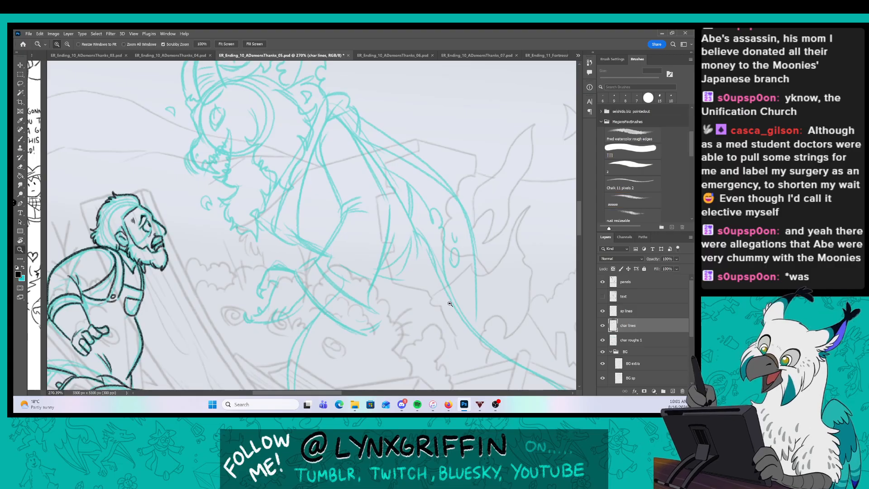
{"action": "mouse_move", "coordinate": [341, 227]}
{"action": "left_mouse_down"}
{"action": "mouse_move", "coordinate": [424, 311]}
{"action": "mouse_move", "coordinate": [293, 263]}
{"action": "left_mouse_up"}
{"action": "key", "text": "b"}
{"action": "mouse_move", "coordinate": [583, 229]}
{"action": "left_mouse_down"}
{"action": "mouse_move", "coordinate": [579, 276]}
{"action": "mouse_move", "coordinate": [576, 227]}
{"action": "left_mouse_up"}
{"action": "key", "text": "z"}
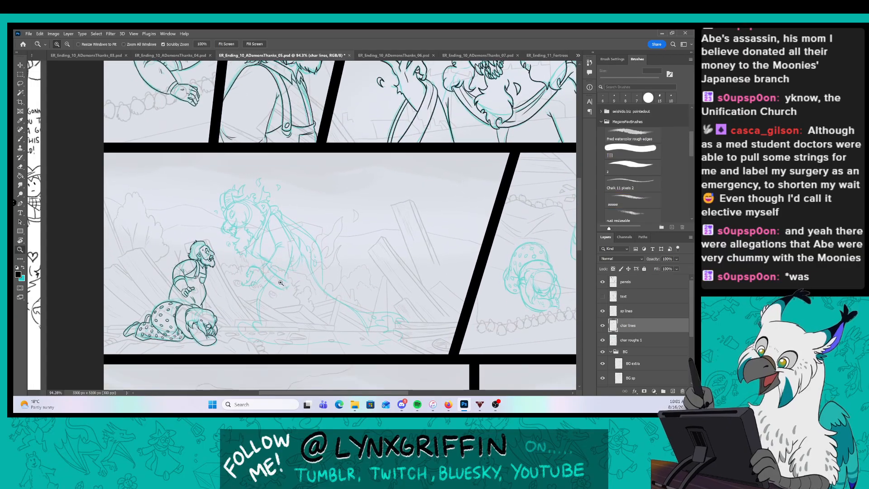
{"action": "left_click_drag", "start_coordinate": [283, 275], "coordinate": [329, 268]}
{"action": "key", "text": "b"}
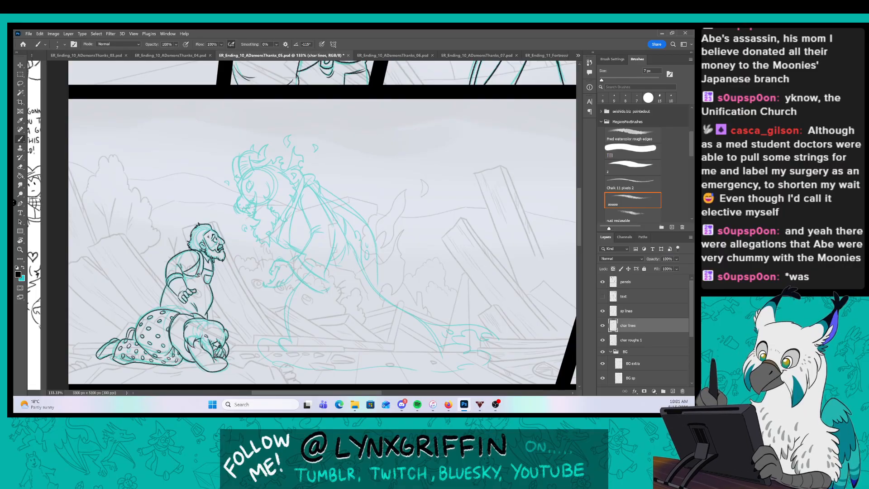
{"action": "key", "text": "z"}
{"action": "left_click_drag", "start_coordinate": [316, 270], "coordinate": [340, 270]}
{"action": "key", "text": "b"}
{"action": "mouse_move", "coordinate": [215, 239]}
{"action": "left_mouse_down"}
{"action": "mouse_move", "coordinate": [233, 273]}
{"action": "mouse_move", "coordinate": [335, 348]}
{"action": "left_mouse_up"}
{"action": "mouse_move", "coordinate": [217, 238]}
{"action": "left_mouse_down"}
{"action": "mouse_move", "coordinate": [246, 217]}
{"action": "mouse_move", "coordinate": [359, 315]}
{"action": "left_mouse_up"}
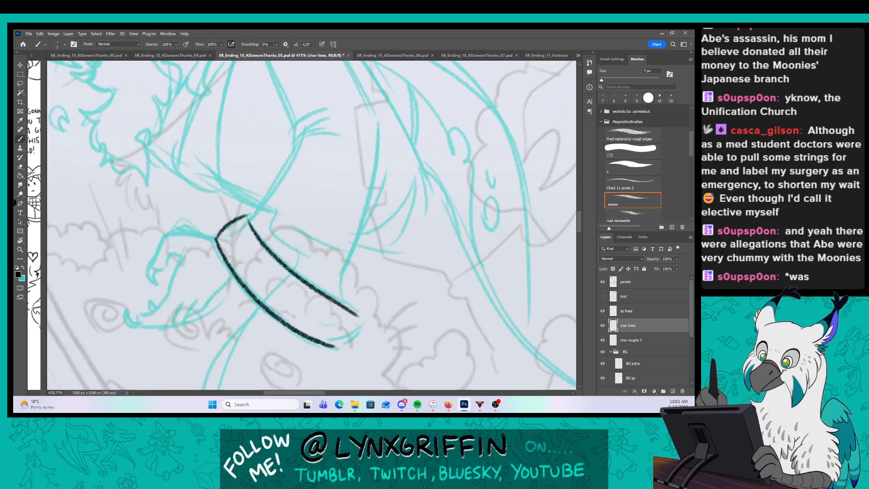
{"action": "mouse_move", "coordinate": [334, 346]}
{"action": "left_mouse_down"}
{"action": "mouse_move", "coordinate": [361, 323]}
{"action": "mouse_move", "coordinate": [344, 289]}
{"action": "left_mouse_up"}
Ink the inner and outer contours of the demon's sleeve from shoulder to cuff, with crease lines at the elbow.
{"action": "key", "text": "space"}
{"action": "left_click_drag", "start_coordinate": [329, 174], "coordinate": [310, 240]}
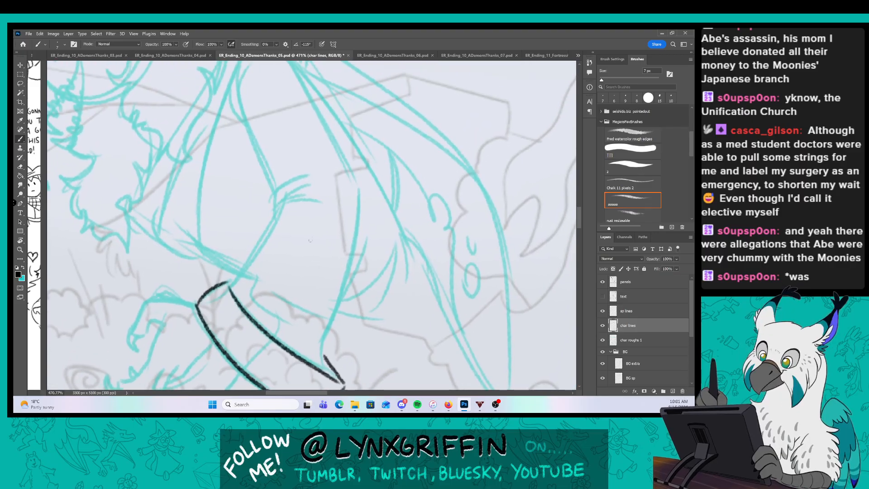
{"action": "left_click_drag", "start_coordinate": [228, 96], "coordinate": [243, 114]}
{"action": "mouse_move", "coordinate": [238, 81]}
{"action": "left_mouse_down"}
{"action": "mouse_move", "coordinate": [260, 167]}
{"action": "mouse_move", "coordinate": [280, 186]}
{"action": "mouse_move", "coordinate": [291, 171]}
{"action": "mouse_move", "coordinate": [297, 183]}
{"action": "mouse_move", "coordinate": [311, 183]}
{"action": "mouse_move", "coordinate": [228, 285]}
{"action": "left_mouse_up"}
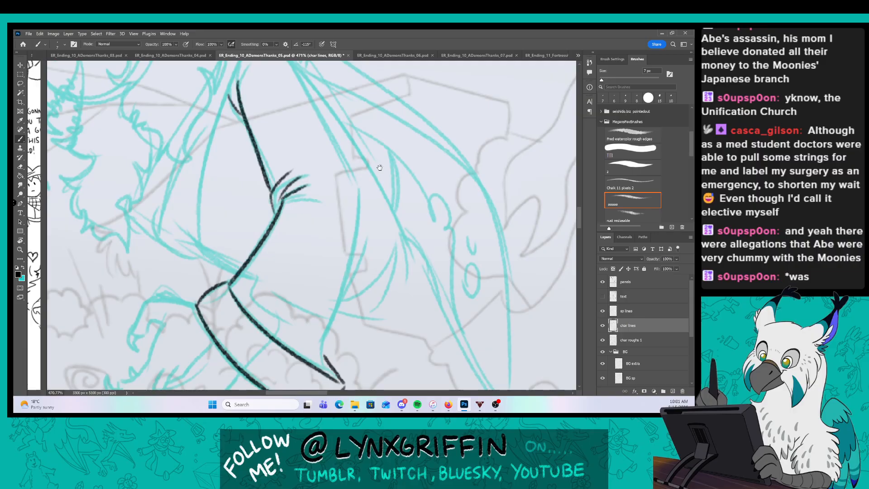
{"action": "key", "text": "space"}
{"action": "mouse_move", "coordinate": [282, 62]}
{"action": "left_mouse_down"}
{"action": "mouse_move", "coordinate": [253, 133]}
{"action": "mouse_move", "coordinate": [328, 264]}
{"action": "mouse_move", "coordinate": [342, 164]}
{"action": "mouse_move", "coordinate": [312, 346]}
{"action": "left_mouse_up"}
{"action": "key", "text": "space"}
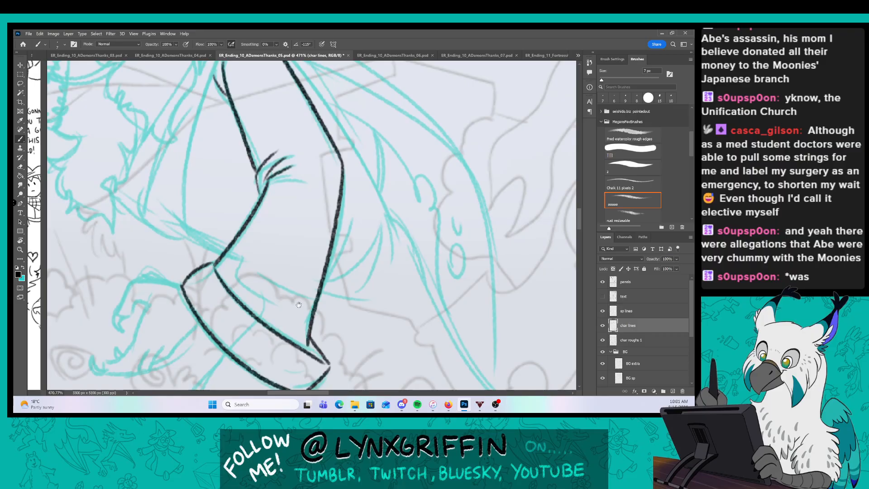
Ink the demon's clawed hand emerging from the cuff, using the sp lines layer for the contours running to the wrist.
{"action": "key", "text": "space"}
{"action": "mouse_move", "coordinate": [318, 294]}
{"action": "left_mouse_down"}
{"action": "mouse_move", "coordinate": [345, 264]}
{"action": "mouse_move", "coordinate": [433, 206]}
{"action": "left_mouse_up"}
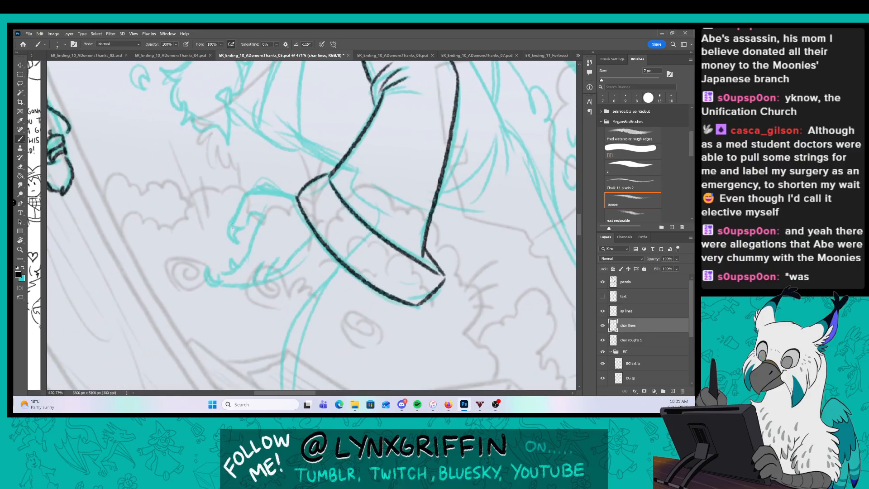
{"action": "mouse_move", "coordinate": [231, 226]}
{"action": "left_mouse_down"}
{"action": "mouse_move", "coordinate": [220, 277]}
{"action": "mouse_move", "coordinate": [248, 259]}
{"action": "mouse_move", "coordinate": [264, 213]}
{"action": "mouse_move", "coordinate": [235, 233]}
{"action": "left_mouse_up"}
{"action": "left_click", "coordinate": [642, 312]}
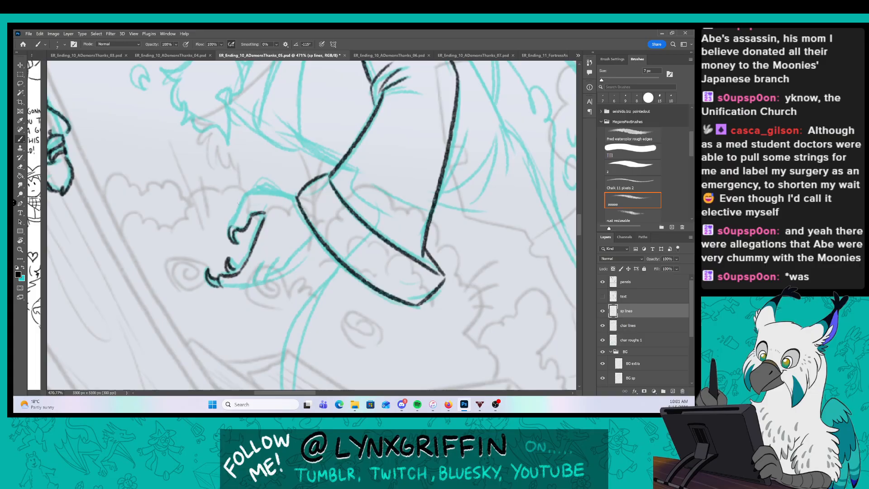
{"action": "left_click_drag", "start_coordinate": [251, 192], "coordinate": [229, 228]}
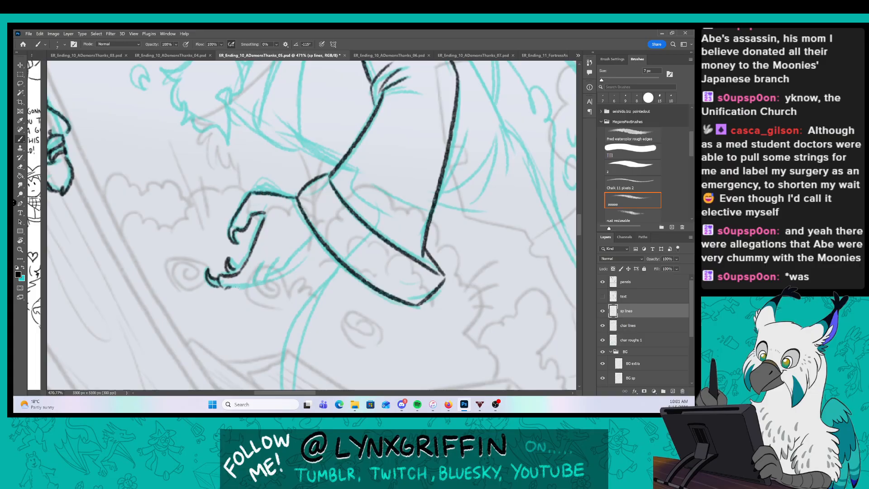
{"action": "left_click_drag", "start_coordinate": [266, 281], "coordinate": [318, 238]}
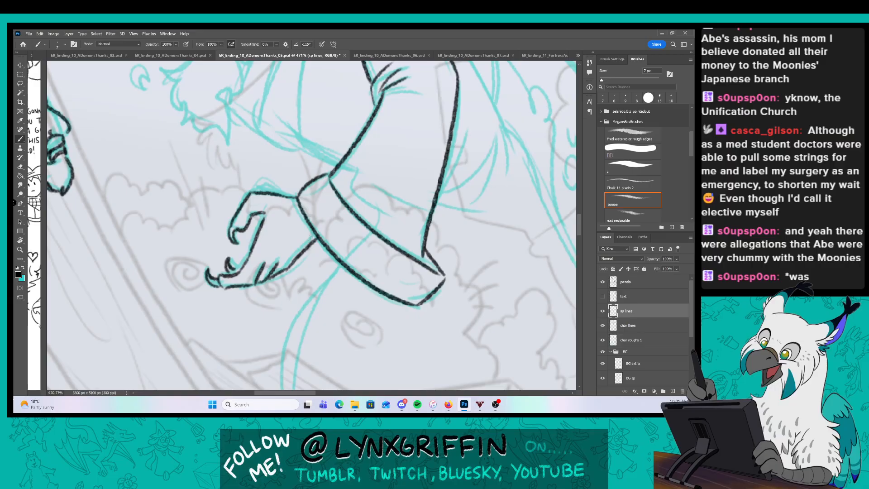
On the char lines layer, ink the robe's front edge, its curled front hem and the long wavy hem along the ground.
{"action": "left_click", "coordinate": [645, 324]}
{"action": "left_click_drag", "start_coordinate": [468, 264], "coordinate": [427, 264]}
{"action": "left_click_drag", "start_coordinate": [480, 286], "coordinate": [322, 197]}
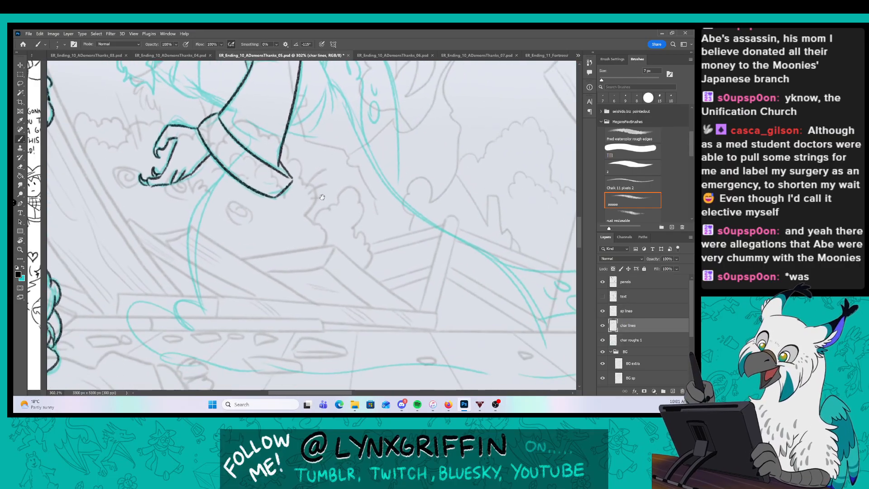
{"action": "mouse_move", "coordinate": [224, 168]}
{"action": "left_mouse_down"}
{"action": "mouse_move", "coordinate": [186, 241]}
{"action": "mouse_move", "coordinate": [203, 308]}
{"action": "left_mouse_up"}
{"action": "mouse_move", "coordinate": [202, 296]}
{"action": "left_mouse_down"}
{"action": "mouse_move", "coordinate": [176, 305]}
{"action": "mouse_move", "coordinate": [185, 324]}
{"action": "left_mouse_up"}
{"action": "left_click_drag", "start_coordinate": [181, 312], "coordinate": [127, 312]}
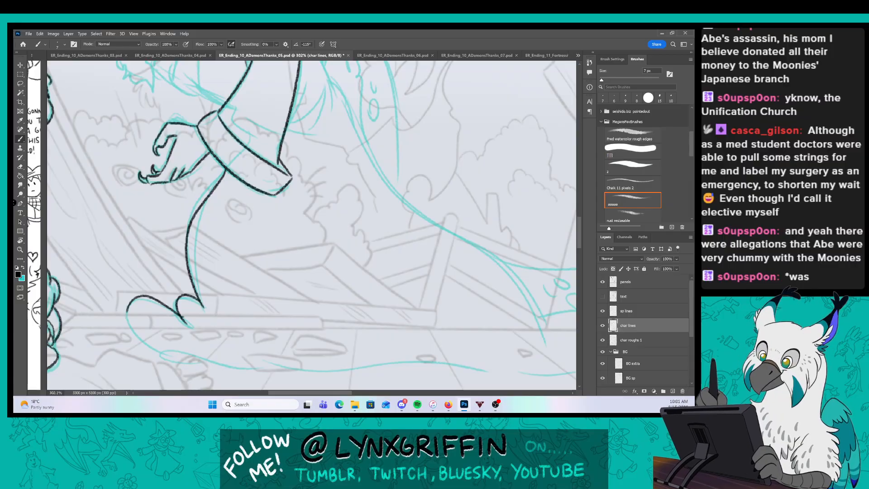
{"action": "left_click_drag", "start_coordinate": [177, 361], "coordinate": [251, 368]}
{"action": "left_click_drag", "start_coordinate": [398, 341], "coordinate": [316, 319]}
{"action": "left_click_drag", "start_coordinate": [180, 345], "coordinate": [453, 341]}
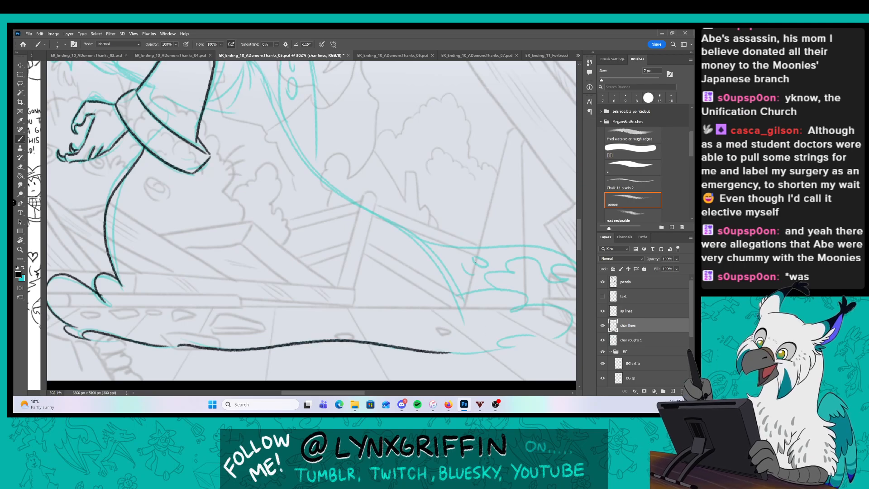
Ink the robe's long trailing back contour and the lower curling lobes at the end of its hem.
{"action": "left_click_drag", "start_coordinate": [301, 115], "coordinate": [211, 176]}
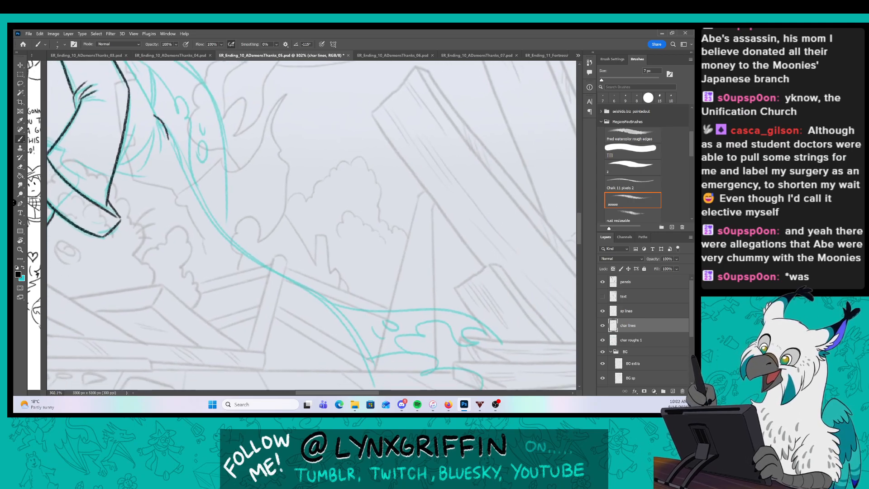
{"action": "mouse_move", "coordinate": [168, 139]}
{"action": "left_mouse_down"}
{"action": "mouse_move", "coordinate": [255, 260]}
{"action": "mouse_move", "coordinate": [359, 321]}
{"action": "left_mouse_up"}
{"action": "left_click_drag", "start_coordinate": [445, 329], "coordinate": [364, 252]}
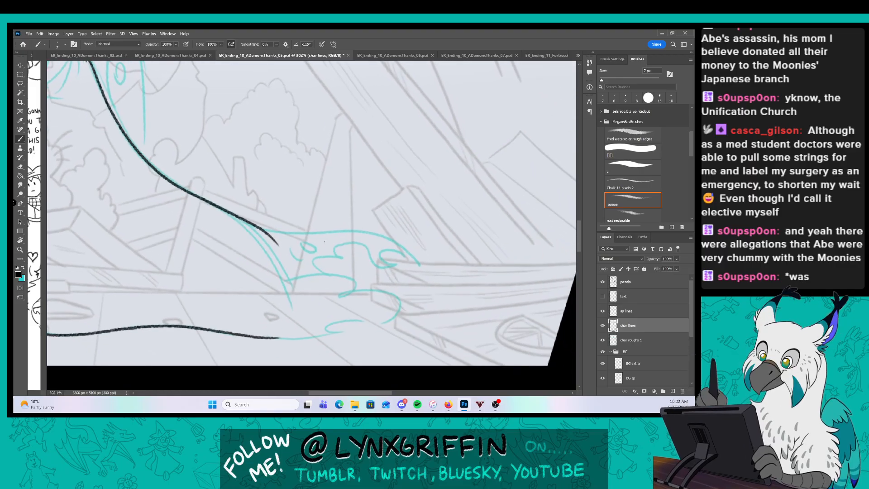
{"action": "mouse_move", "coordinate": [281, 247]}
{"action": "left_mouse_down"}
{"action": "mouse_move", "coordinate": [358, 284]}
{"action": "mouse_move", "coordinate": [383, 327]}
{"action": "left_mouse_up"}
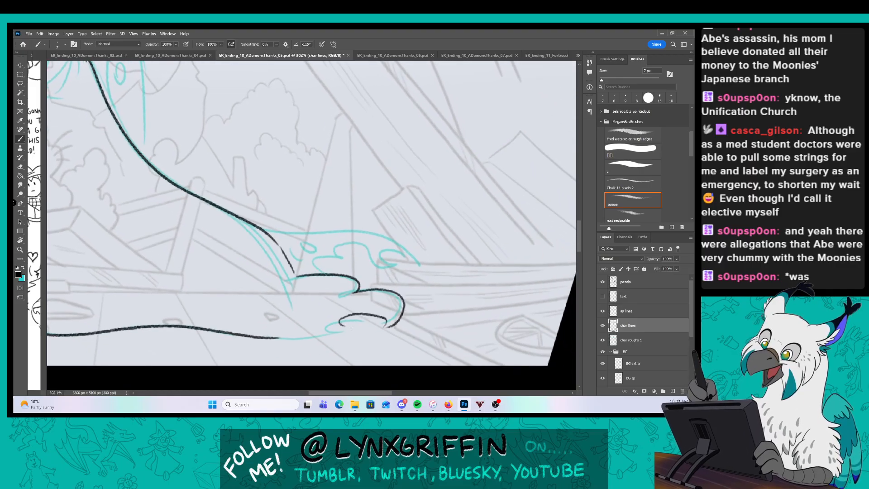
{"action": "key", "text": "ctrl+z"}
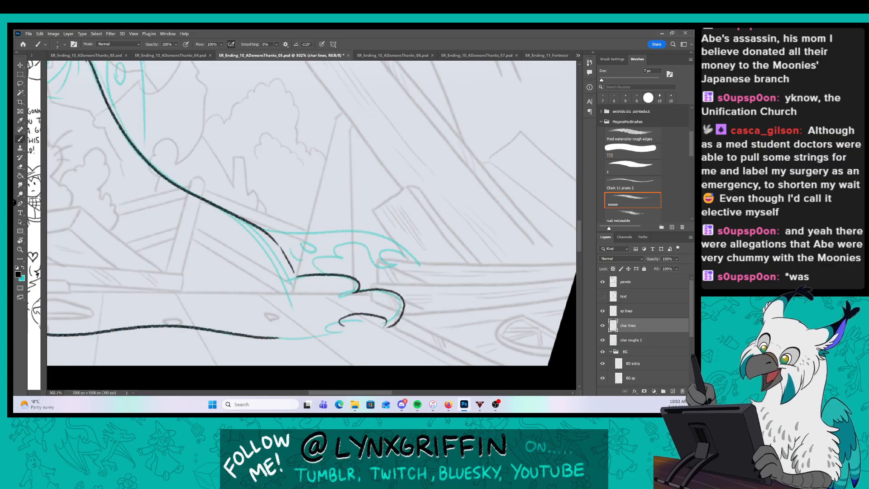
Ink the upper wisp of the robe's trailing end with its curled tip, scalloped underside and small oval holes.
{"action": "left_click_drag", "start_coordinate": [432, 290], "coordinate": [429, 313]}
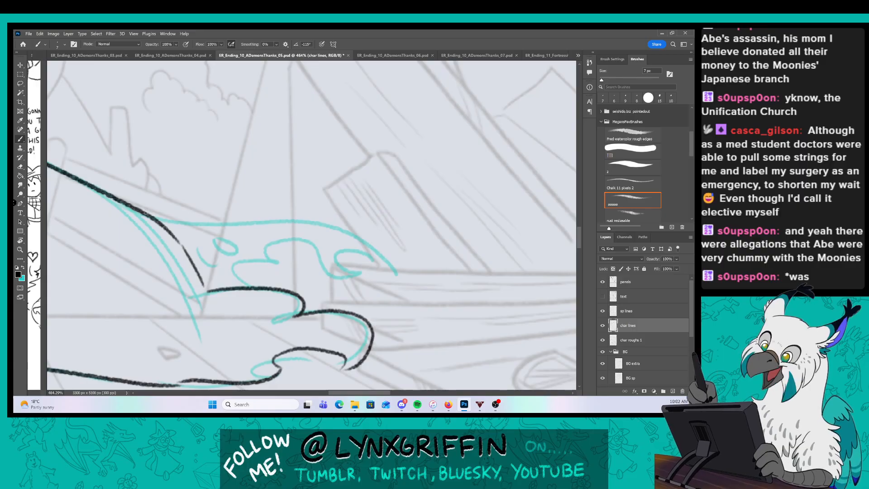
{"action": "mouse_move", "coordinate": [154, 216]}
{"action": "left_mouse_down"}
{"action": "mouse_move", "coordinate": [358, 232]}
{"action": "mouse_move", "coordinate": [341, 256]}
{"action": "mouse_move", "coordinate": [267, 247]}
{"action": "mouse_move", "coordinate": [253, 284]}
{"action": "left_mouse_up"}
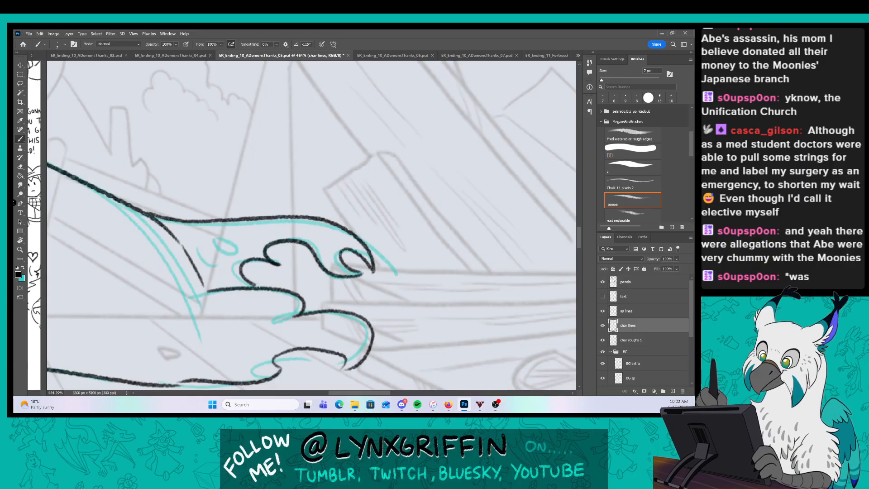
{"action": "left_click_drag", "start_coordinate": [218, 249], "coordinate": [255, 256]}
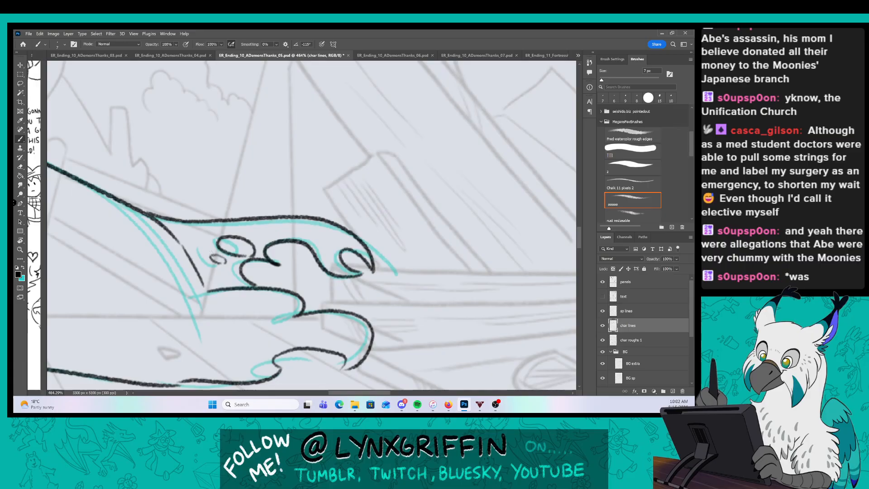
Ink the fold and crease lines of the demon's robe between the near sleeve and the trailing back contour.
{"action": "left_click_drag", "start_coordinate": [359, 214], "coordinate": [330, 214]}
{"action": "left_click_drag", "start_coordinate": [210, 176], "coordinate": [332, 340]}
{"action": "left_click_drag", "start_coordinate": [226, 224], "coordinate": [248, 224]}
{"action": "left_click_drag", "start_coordinate": [252, 269], "coordinate": [233, 309]}
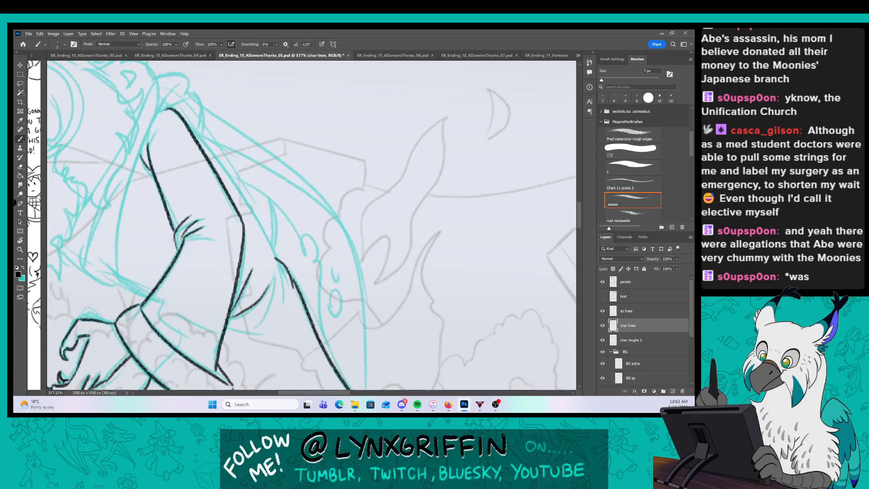
{"action": "left_click_drag", "start_coordinate": [274, 279], "coordinate": [259, 330]}
{"action": "left_click_drag", "start_coordinate": [227, 333], "coordinate": [262, 331]}
Ink the robe's front contours beside the demon's near arm and the bunched collar above the shoulder.
{"action": "left_click_drag", "start_coordinate": [192, 260], "coordinate": [292, 277]}
{"action": "mouse_move", "coordinate": [176, 219]}
{"action": "left_mouse_down"}
{"action": "mouse_move", "coordinate": [158, 286]}
{"action": "mouse_move", "coordinate": [197, 309]}
{"action": "mouse_move", "coordinate": [234, 130]}
{"action": "left_mouse_up"}
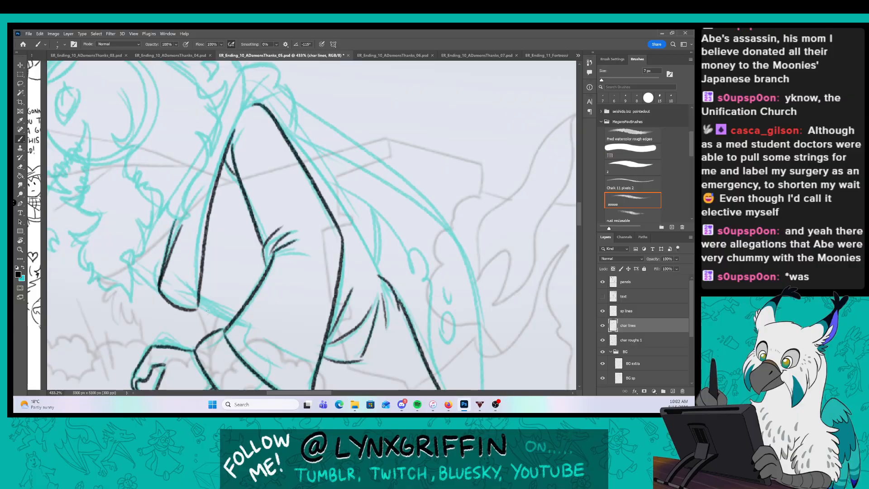
{"action": "left_click_drag", "start_coordinate": [369, 175], "coordinate": [330, 230]}
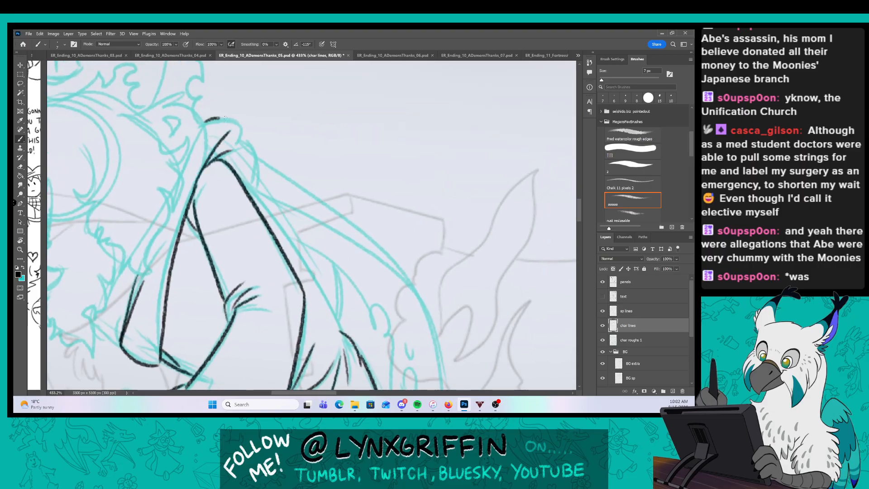
{"action": "left_click_drag", "start_coordinate": [224, 117], "coordinate": [254, 149]}
{"action": "left_click_drag", "start_coordinate": [336, 249], "coordinate": [298, 196]}
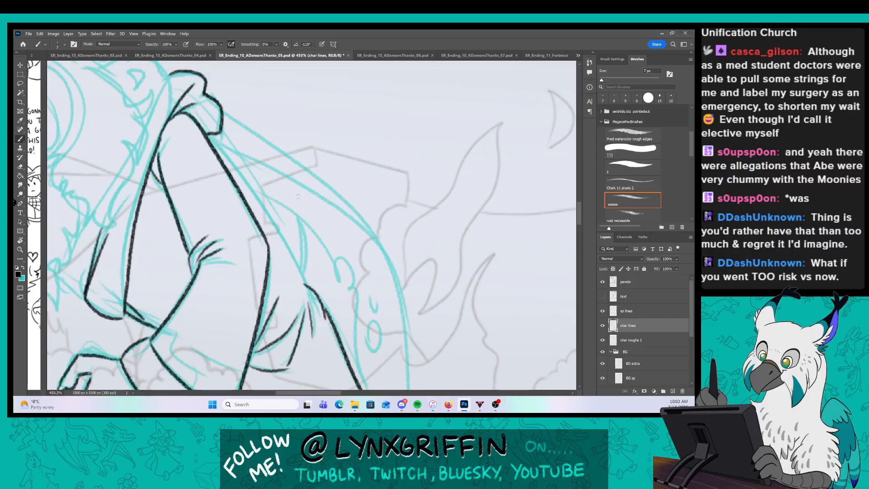
Ink the cape's long edges sweeping from the demon's bunched collar down the back to the robe's trailing contour.
{"action": "left_click_drag", "start_coordinate": [210, 132], "coordinate": [299, 265]}
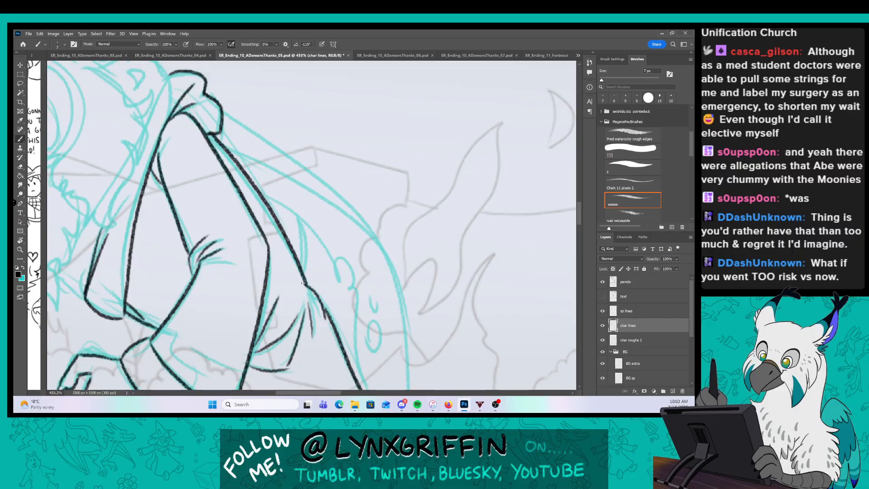
{"action": "scroll", "coordinate": [412, 257], "scroll_direction": "down", "scroll_amount": 2}
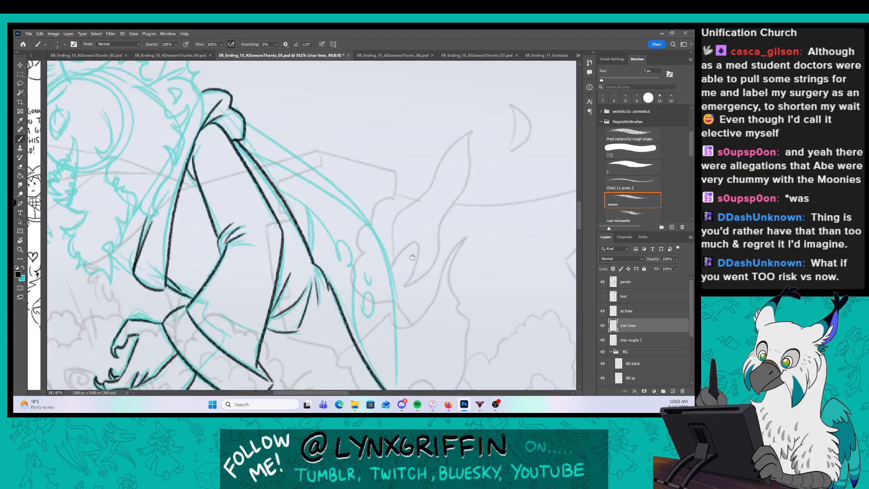
{"action": "left_click_drag", "start_coordinate": [412, 257], "coordinate": [367, 193]}
{"action": "mouse_move", "coordinate": [192, 83]}
{"action": "left_mouse_down"}
{"action": "mouse_move", "coordinate": [303, 155]}
{"action": "mouse_move", "coordinate": [351, 341]}
{"action": "left_mouse_up"}
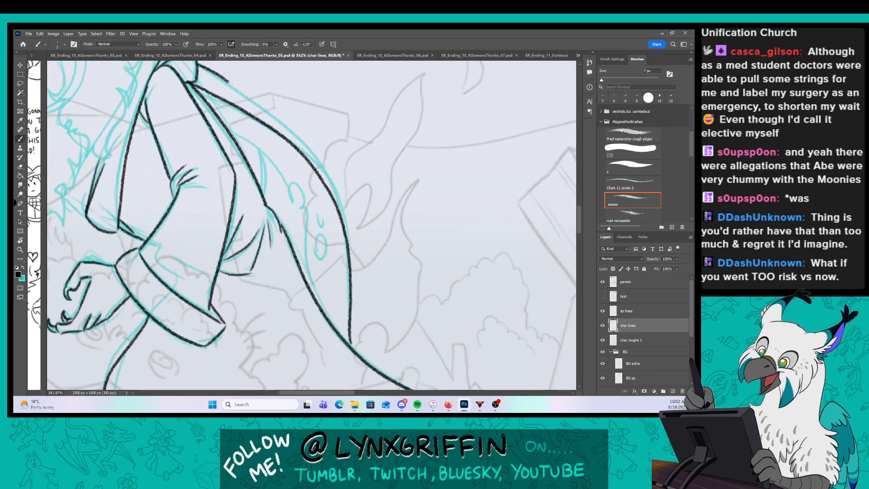
{"action": "mouse_move", "coordinate": [230, 84]}
{"action": "left_mouse_down"}
{"action": "mouse_move", "coordinate": [294, 138]}
{"action": "mouse_move", "coordinate": [321, 176]}
{"action": "left_mouse_up"}
Ink the inner fold lines and small oval holes along the demon's cape.
{"action": "mouse_move", "coordinate": [204, 101]}
{"action": "left_mouse_down"}
{"action": "mouse_move", "coordinate": [301, 206]}
{"action": "mouse_move", "coordinate": [307, 265]}
{"action": "mouse_move", "coordinate": [319, 257]}
{"action": "left_mouse_up"}
{"action": "left_click_drag", "start_coordinate": [317, 219], "coordinate": [317, 230]}
{"action": "mouse_move", "coordinate": [257, 148]}
{"action": "left_mouse_down"}
{"action": "mouse_move", "coordinate": [265, 195]}
{"action": "mouse_move", "coordinate": [245, 153]}
{"action": "left_mouse_up"}
{"action": "mouse_move", "coordinate": [296, 161]}
{"action": "left_mouse_down"}
{"action": "mouse_move", "coordinate": [335, 190]}
{"action": "mouse_move", "coordinate": [382, 258]}
{"action": "left_mouse_up"}
{"action": "left_click_drag", "start_coordinate": [240, 187], "coordinate": [262, 205]}
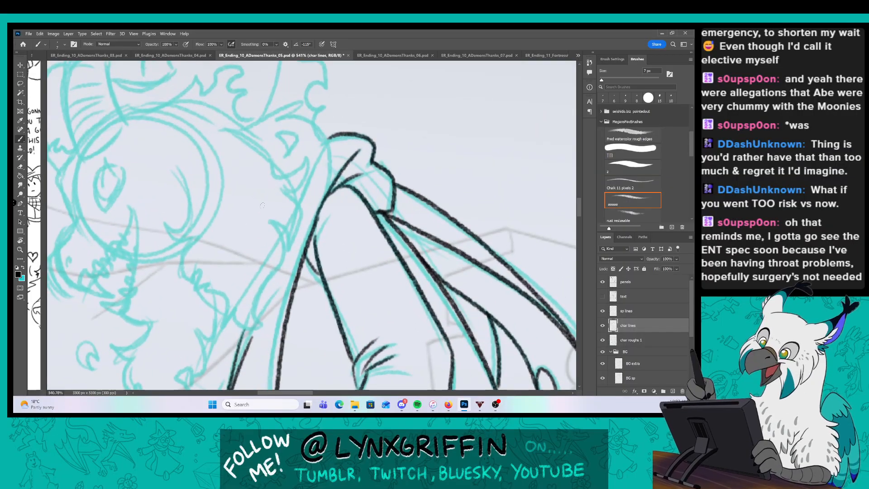
On the sp lines layer, ink the demon's curved cheek line and the shaggy fur edge below it.
{"action": "left_click", "coordinate": [654, 311]}
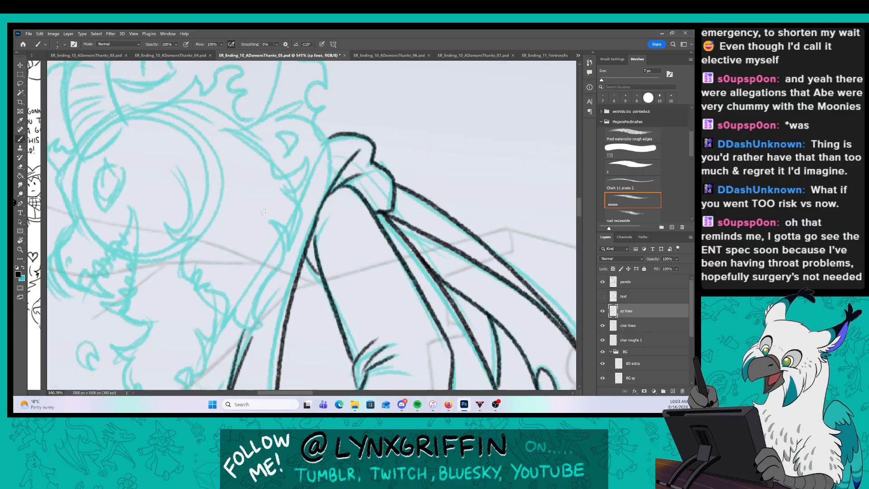
{"action": "mouse_move", "coordinate": [173, 165]}
{"action": "left_mouse_down"}
{"action": "mouse_move", "coordinate": [164, 227]}
{"action": "mouse_move", "coordinate": [190, 237]}
{"action": "left_mouse_up"}
{"action": "mouse_move", "coordinate": [188, 235]}
{"action": "left_mouse_down"}
{"action": "mouse_move", "coordinate": [182, 282]}
{"action": "mouse_move", "coordinate": [237, 323]}
{"action": "mouse_move", "coordinate": [269, 326]}
{"action": "mouse_move", "coordinate": [285, 225]}
{"action": "left_mouse_up"}
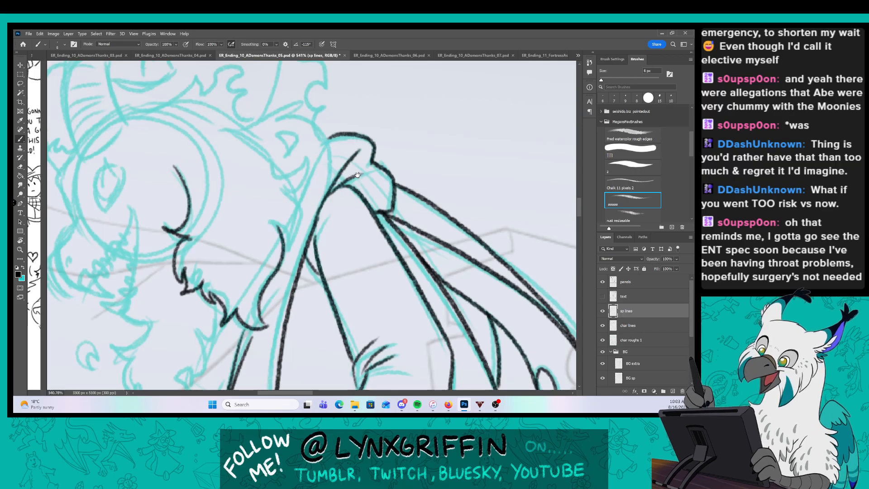
Ink the demon's ear with the neck fur beneath it, the flame-like mane on top and two loose flame wisps above.
{"action": "left_click_drag", "start_coordinate": [357, 174], "coordinate": [374, 244]}
{"action": "mouse_move", "coordinate": [248, 200]}
{"action": "left_mouse_down"}
{"action": "mouse_move", "coordinate": [317, 271]}
{"action": "mouse_move", "coordinate": [299, 312]}
{"action": "left_mouse_up"}
{"action": "left_click_drag", "start_coordinate": [291, 203], "coordinate": [301, 222]}
{"action": "left_click_drag", "start_coordinate": [378, 179], "coordinate": [373, 238]}
{"action": "mouse_move", "coordinate": [136, 233]}
{"action": "left_mouse_down"}
{"action": "mouse_move", "coordinate": [234, 194]}
{"action": "mouse_move", "coordinate": [264, 247]}
{"action": "mouse_move", "coordinate": [283, 202]}
{"action": "mouse_move", "coordinate": [319, 190]}
{"action": "mouse_move", "coordinate": [338, 276]}
{"action": "left_mouse_up"}
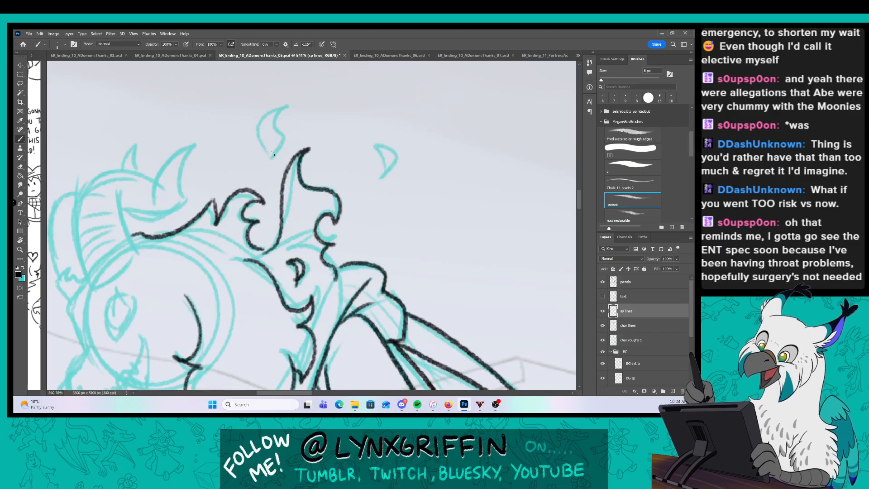
{"action": "mouse_move", "coordinate": [270, 162]}
{"action": "left_mouse_down"}
{"action": "mouse_move", "coordinate": [279, 111]}
{"action": "mouse_move", "coordinate": [271, 163]}
{"action": "left_mouse_up"}
{"action": "left_click_drag", "start_coordinate": [376, 146], "coordinate": [372, 180]}
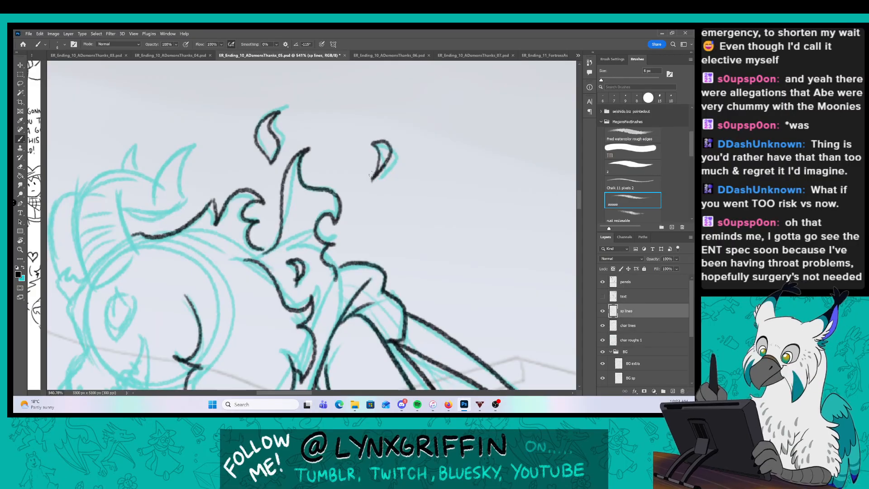
On the char lines layer, ink the robe's neckline and chest edges showing behind the demon's beard.
{"action": "left_click", "coordinate": [628, 325]}
{"action": "left_click_drag", "start_coordinate": [326, 328], "coordinate": [304, 242]}
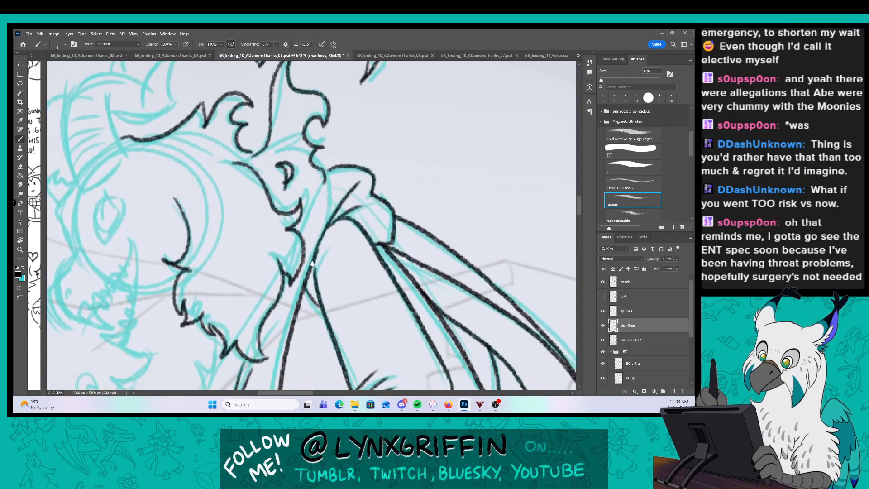
{"action": "left_click_drag", "start_coordinate": [314, 304], "coordinate": [368, 192]}
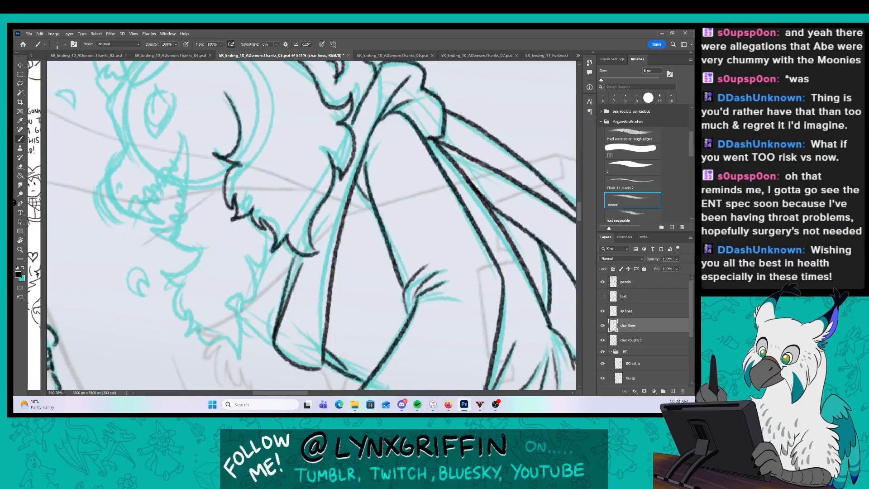
{"action": "mouse_move", "coordinate": [284, 238]}
{"action": "left_mouse_down"}
{"action": "mouse_move", "coordinate": [256, 280]}
{"action": "mouse_move", "coordinate": [270, 344]}
{"action": "mouse_move", "coordinate": [274, 305]}
{"action": "left_mouse_up"}
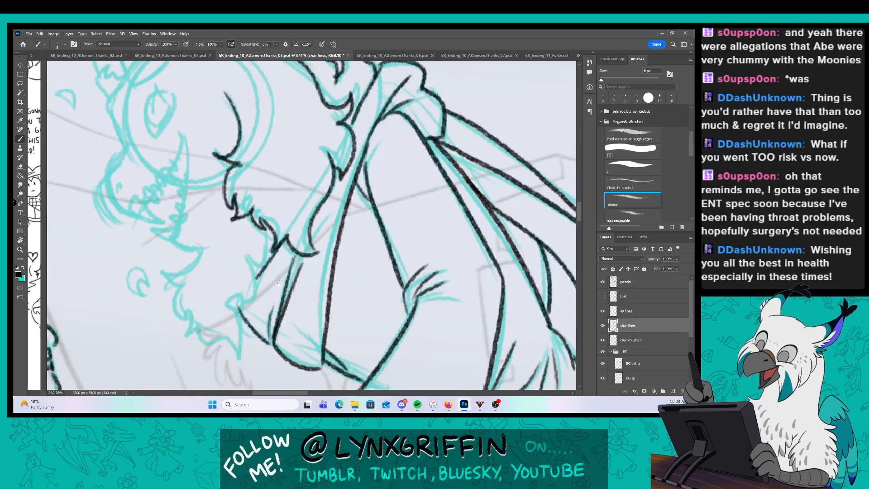
On the sp lines layer, ink the jagged outline of the demon's beard and the small loose wisp beside it.
{"action": "left_click", "coordinate": [641, 311]}
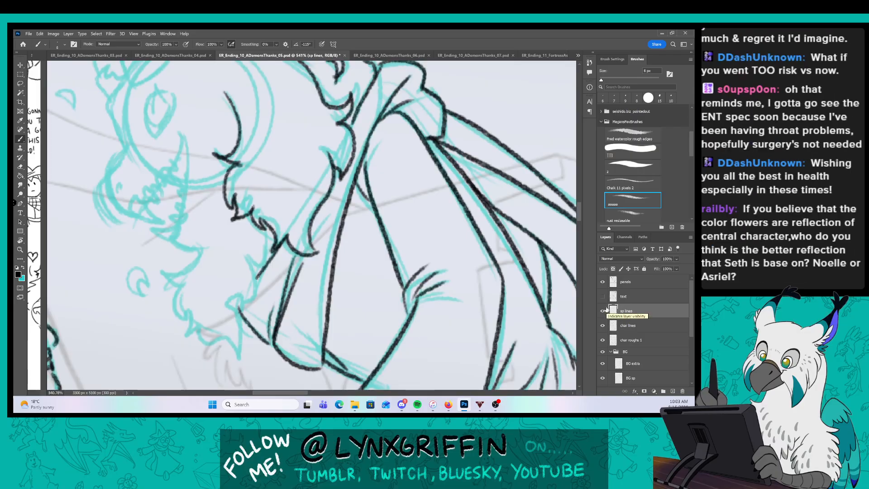
{"action": "left_click_drag", "start_coordinate": [284, 252], "coordinate": [310, 256]}
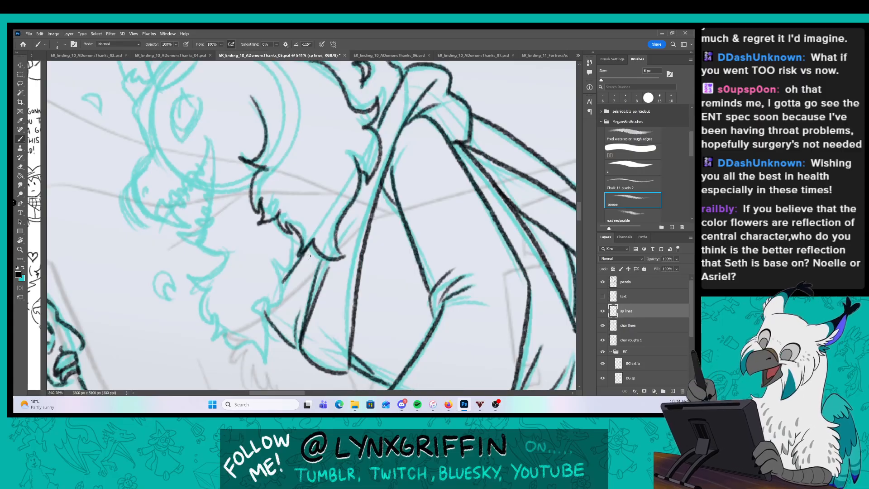
{"action": "mouse_move", "coordinate": [198, 245]}
{"action": "left_mouse_down"}
{"action": "mouse_move", "coordinate": [228, 252]}
{"action": "mouse_move", "coordinate": [201, 284]}
{"action": "mouse_move", "coordinate": [208, 325]}
{"action": "mouse_move", "coordinate": [224, 339]}
{"action": "mouse_move", "coordinate": [261, 345]}
{"action": "mouse_move", "coordinate": [270, 362]}
{"action": "left_mouse_up"}
{"action": "left_click_drag", "start_coordinate": [256, 294], "coordinate": [272, 348]}
{"action": "mouse_move", "coordinate": [260, 316]}
{"action": "left_mouse_down"}
{"action": "mouse_move", "coordinate": [279, 272]}
{"action": "mouse_move", "coordinate": [294, 259]}
{"action": "mouse_move", "coordinate": [297, 231]}
{"action": "left_mouse_up"}
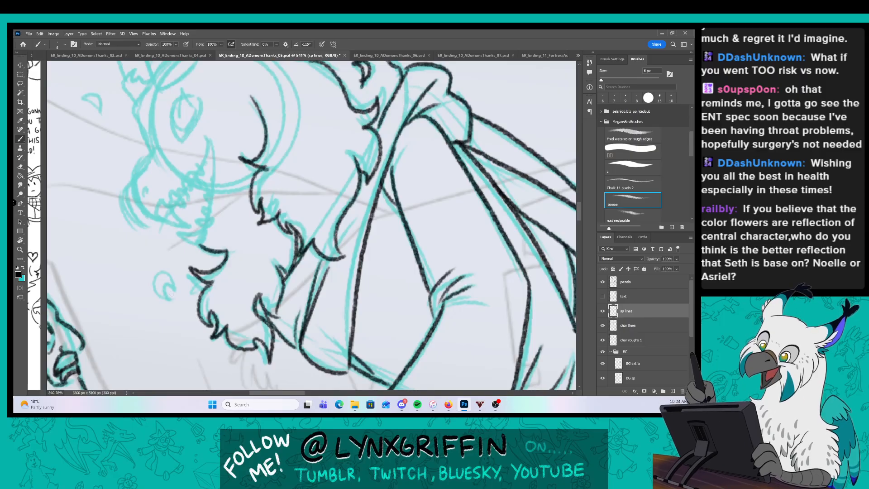
{"action": "mouse_move", "coordinate": [173, 300]}
{"action": "left_mouse_down"}
{"action": "mouse_move", "coordinate": [174, 277]}
{"action": "mouse_move", "coordinate": [166, 292]}
{"action": "left_mouse_up"}
On the char lines layer, ink the demon's two curved horns with their pointed tips and the near horn's base.
{"action": "left_click_drag", "start_coordinate": [333, 269], "coordinate": [313, 269]}
{"action": "left_click_drag", "start_coordinate": [313, 269], "coordinate": [316, 330]}
{"action": "key", "text": "alt+["}
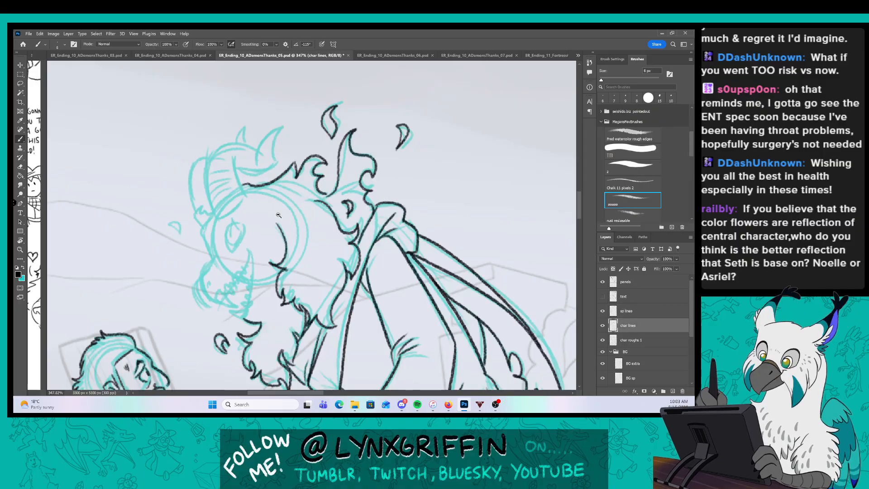
{"action": "left_click_drag", "start_coordinate": [227, 183], "coordinate": [242, 177]}
{"action": "left_click_drag", "start_coordinate": [293, 219], "coordinate": [286, 267]}
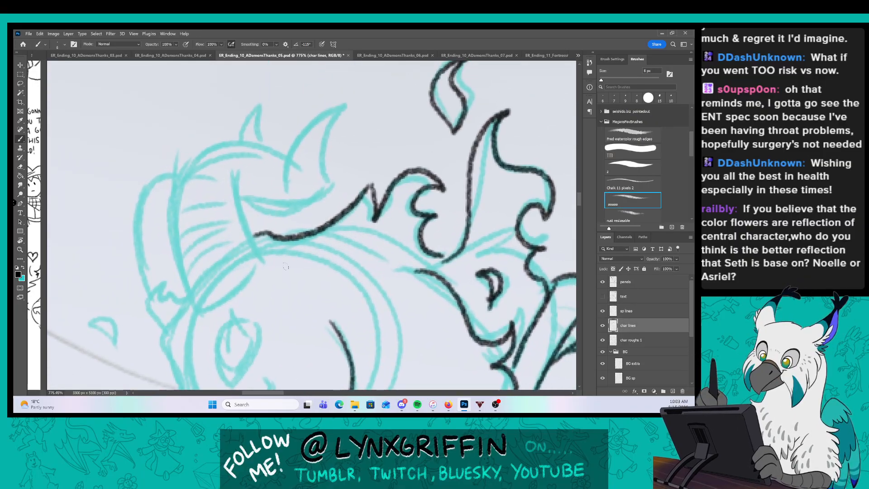
{"action": "mouse_move", "coordinate": [199, 316]}
{"action": "left_mouse_down"}
{"action": "mouse_move", "coordinate": [182, 192]}
{"action": "mouse_move", "coordinate": [282, 155]}
{"action": "mouse_move", "coordinate": [303, 178]}
{"action": "mouse_move", "coordinate": [298, 157]}
{"action": "mouse_move", "coordinate": [326, 133]}
{"action": "mouse_move", "coordinate": [333, 182]}
{"action": "mouse_move", "coordinate": [287, 208]}
{"action": "mouse_move", "coordinate": [235, 207]}
{"action": "mouse_move", "coordinate": [237, 185]}
{"action": "mouse_move", "coordinate": [253, 259]}
{"action": "left_mouse_up"}
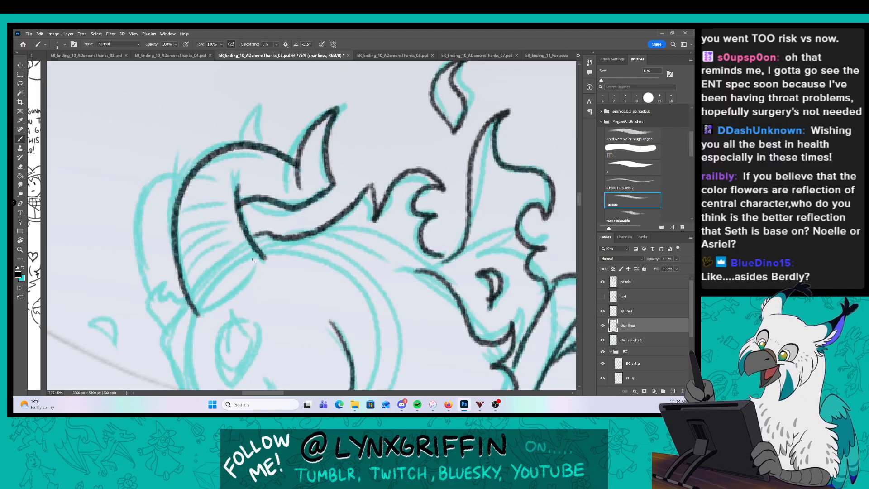
{"action": "left_click_drag", "start_coordinate": [242, 144], "coordinate": [260, 140]}
{"action": "mouse_move", "coordinate": [193, 174]}
{"action": "left_mouse_down"}
{"action": "mouse_move", "coordinate": [156, 181]}
{"action": "mouse_move", "coordinate": [153, 292]}
{"action": "left_mouse_up"}
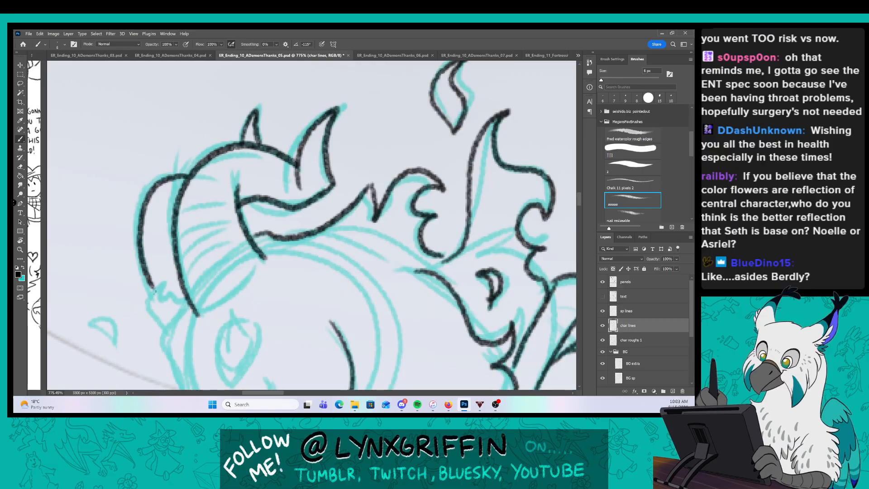
{"action": "left_click_drag", "start_coordinate": [246, 275], "coordinate": [197, 315]}
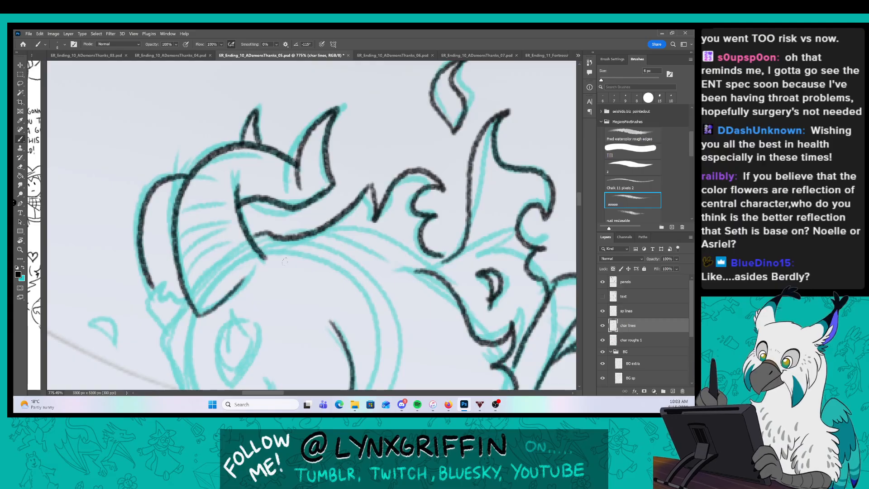
On the sp lines layer, ink the brow tuft beside the horns, the loose wisp in front and the muzzle's profile.
{"action": "left_click", "coordinate": [643, 314]}
{"action": "left_click_drag", "start_coordinate": [294, 352], "coordinate": [314, 241]}
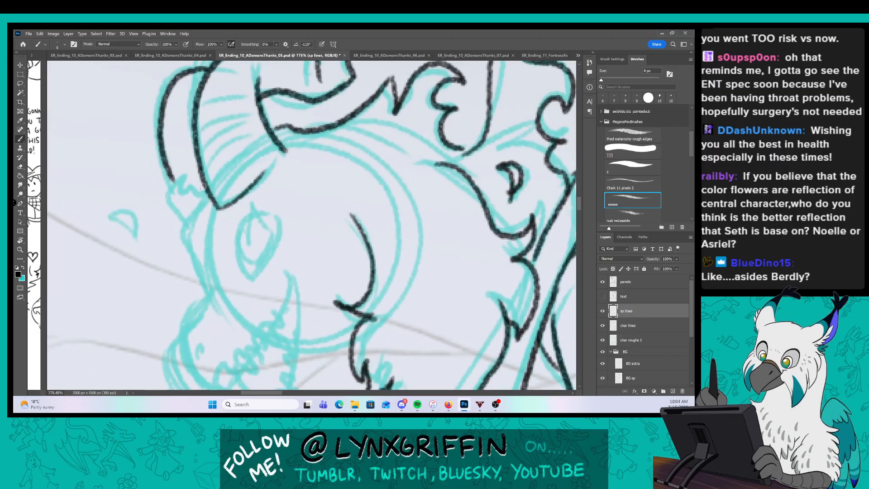
{"action": "mouse_move", "coordinate": [204, 194]}
{"action": "left_mouse_down"}
{"action": "mouse_move", "coordinate": [181, 170]}
{"action": "mouse_move", "coordinate": [186, 234]}
{"action": "left_mouse_up"}
{"action": "left_click_drag", "start_coordinate": [116, 212], "coordinate": [146, 237]}
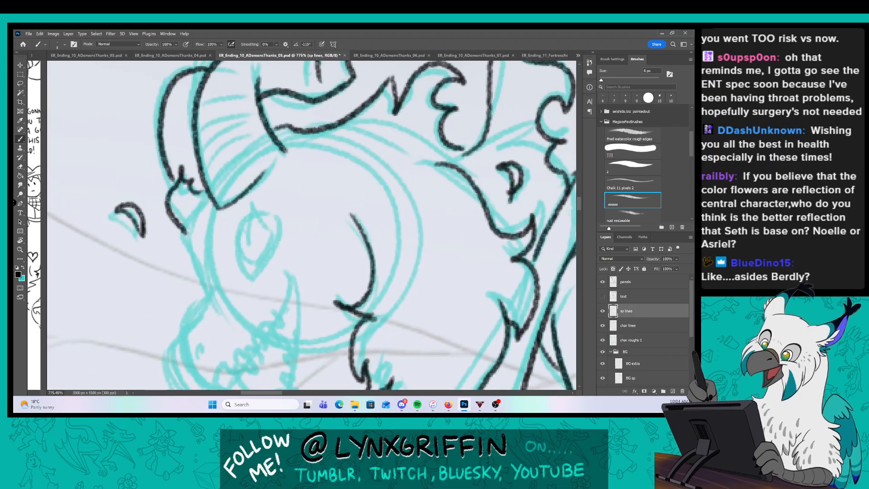
{"action": "left_click_drag", "start_coordinate": [251, 268], "coordinate": [235, 204]}
{"action": "mouse_move", "coordinate": [165, 161]}
{"action": "left_mouse_down"}
{"action": "mouse_move", "coordinate": [196, 231]}
{"action": "mouse_move", "coordinate": [164, 284]}
{"action": "mouse_move", "coordinate": [202, 329]}
{"action": "left_mouse_up"}
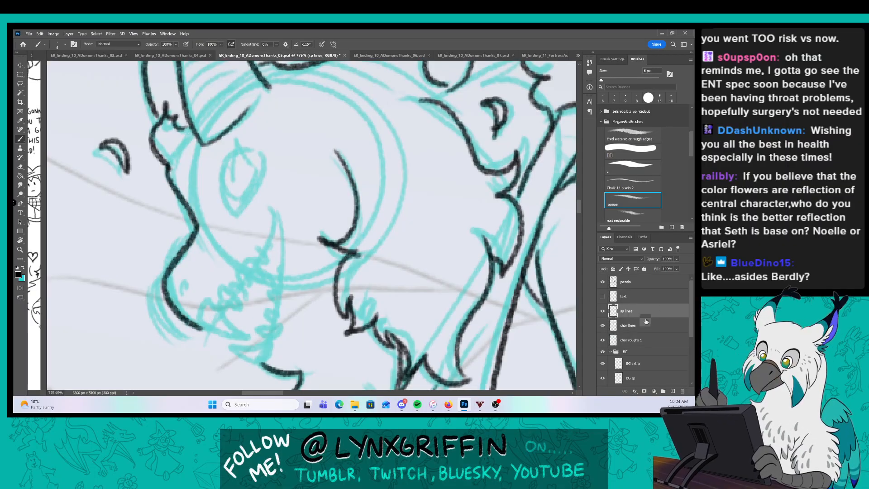
On the char lines layer, ink the front fang and the upper and lower rows of teeth in the demon's open mouth.
{"action": "key", "text": "alt+bracketleft"}
{"action": "left_click_drag", "start_coordinate": [198, 309], "coordinate": [243, 339]}
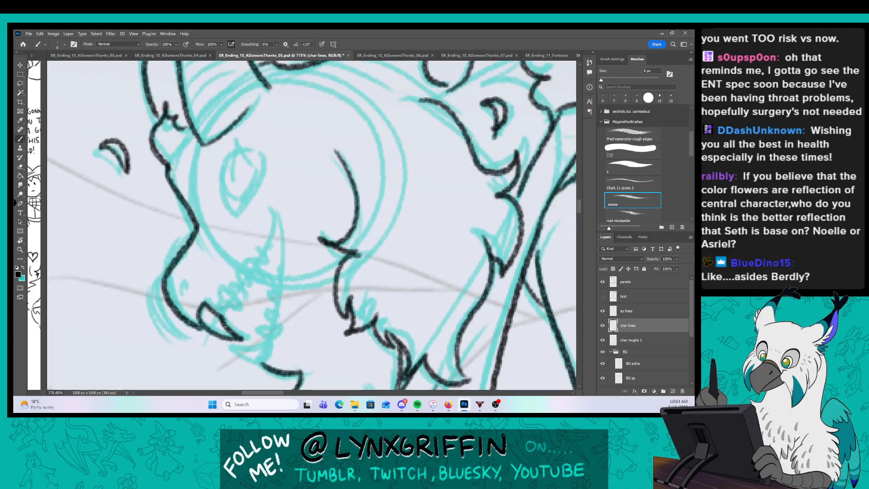
{"action": "mouse_move", "coordinate": [217, 293]}
{"action": "left_mouse_down"}
{"action": "mouse_move", "coordinate": [245, 316]}
{"action": "mouse_move", "coordinate": [240, 282]}
{"action": "mouse_move", "coordinate": [266, 254]}
{"action": "left_mouse_up"}
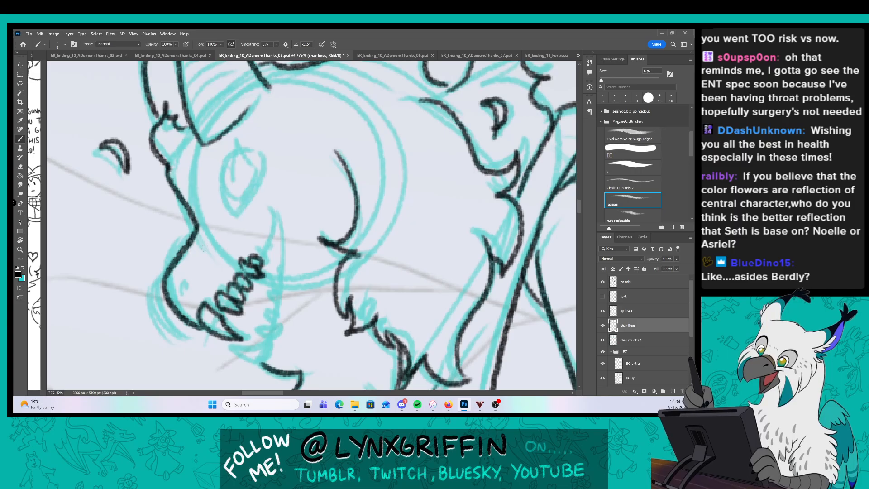
{"action": "mouse_move", "coordinate": [228, 346]}
{"action": "left_mouse_down"}
{"action": "mouse_move", "coordinate": [274, 350]}
{"action": "mouse_move", "coordinate": [253, 328]}
{"action": "mouse_move", "coordinate": [277, 337]}
{"action": "left_mouse_up"}
{"action": "mouse_move", "coordinate": [265, 329]}
{"action": "left_mouse_down"}
{"action": "mouse_move", "coordinate": [284, 319]}
{"action": "mouse_move", "coordinate": [272, 293]}
{"action": "mouse_move", "coordinate": [274, 271]}
{"action": "mouse_move", "coordinate": [284, 277]}
{"action": "left_mouse_up"}
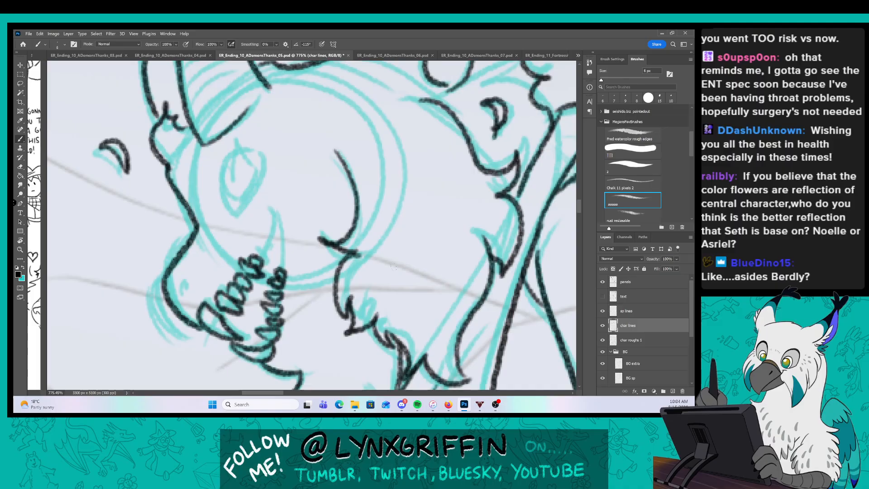
Ink the curved mouth corner on the sp lines layer, plus the nostril and remaining small face details.
{"action": "left_click", "coordinate": [635, 310]}
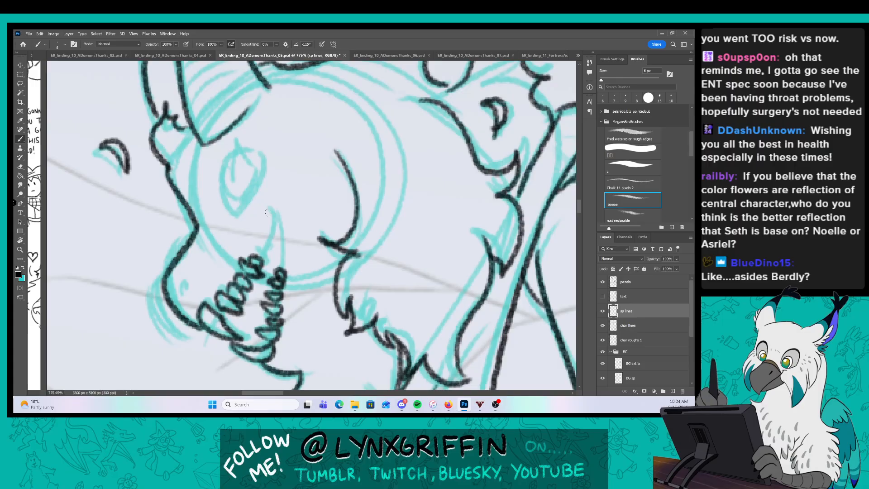
{"action": "mouse_move", "coordinate": [261, 258]}
{"action": "left_mouse_down"}
{"action": "mouse_move", "coordinate": [280, 229]}
{"action": "mouse_move", "coordinate": [282, 280]}
{"action": "left_mouse_up"}
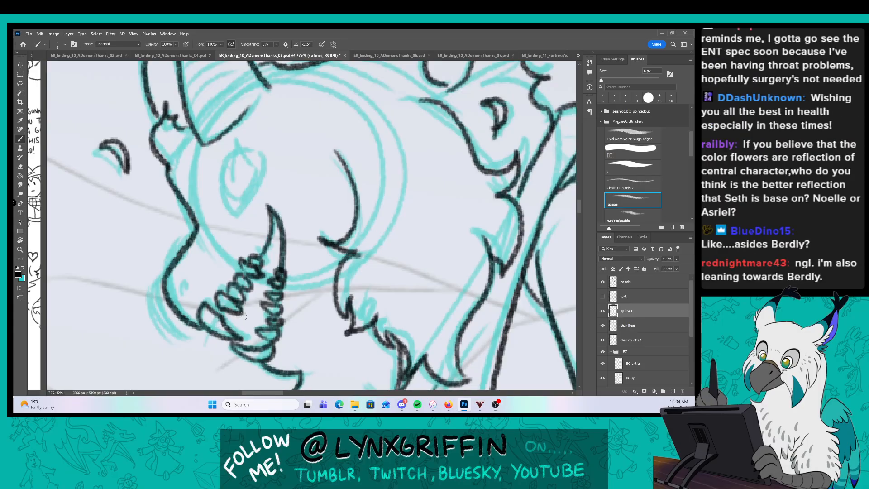
{"action": "left_click_drag", "start_coordinate": [191, 273], "coordinate": [186, 290]}
{"action": "left_click", "coordinate": [637, 325]}
{"action": "mouse_move", "coordinate": [263, 319]}
{"action": "left_mouse_down"}
{"action": "mouse_move", "coordinate": [235, 349]}
{"action": "mouse_move", "coordinate": [260, 306]}
{"action": "mouse_move", "coordinate": [259, 314]}
{"action": "left_mouse_up"}
{"action": "left_click_drag", "start_coordinate": [274, 263], "coordinate": [260, 276]}
{"action": "mouse_move", "coordinate": [237, 217]}
{"action": "left_mouse_down"}
{"action": "mouse_move", "coordinate": [226, 195]}
{"action": "mouse_move", "coordinate": [258, 152]}
{"action": "mouse_move", "coordinate": [236, 219]}
{"action": "left_mouse_up"}
{"action": "left_click_drag", "start_coordinate": [510, 334], "coordinate": [430, 334]}
{"action": "left_click_drag", "start_coordinate": [543, 381], "coordinate": [375, 267]}
View the whole panel with the inked demon and save the page file.
{"action": "key", "text": "z"}
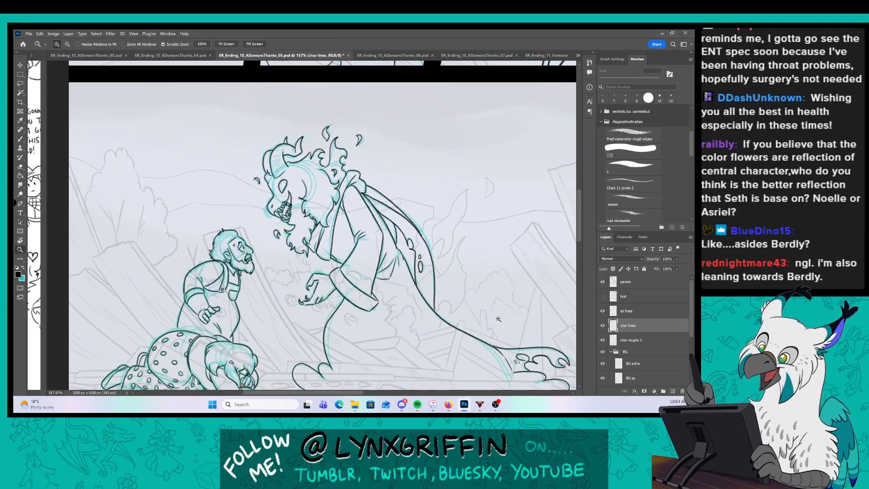
{"action": "left_click_drag", "start_coordinate": [498, 320], "coordinate": [370, 312]}
{"action": "key", "text": "z"}
{"action": "key", "text": "b"}
{"action": "left_click_drag", "start_coordinate": [476, 313], "coordinate": [375, 325]}
{"action": "key", "text": "ctrl+s"}
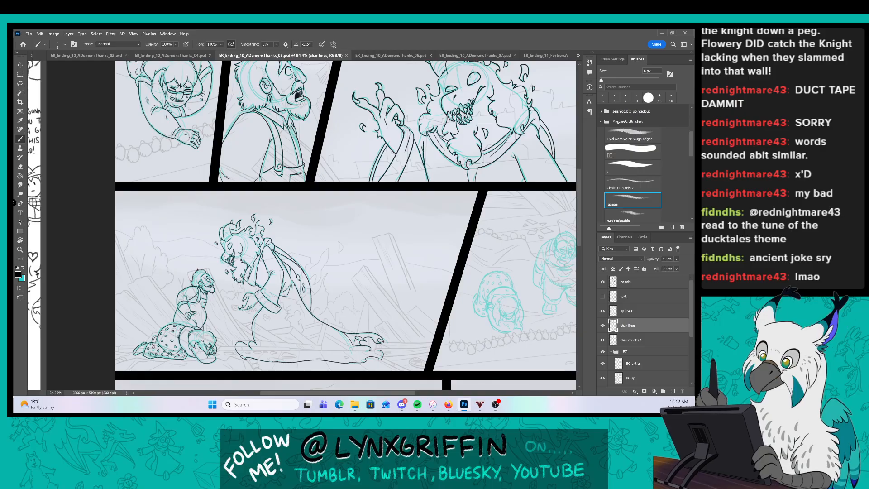
In the next panel, ink the long side lock and jagged fringe of the crouching figure in spotted clothing.
{"action": "key", "text": "z"}
{"action": "mouse_move", "coordinate": [451, 310]}
{"action": "left_mouse_down"}
{"action": "mouse_move", "coordinate": [466, 309]}
{"action": "mouse_move", "coordinate": [262, 231]}
{"action": "mouse_move", "coordinate": [321, 238]}
{"action": "left_mouse_up"}
{"action": "key", "text": "b"}
{"action": "key", "text": "z"}
{"action": "key", "text": "b"}
{"action": "left_click_drag", "start_coordinate": [361, 262], "coordinate": [364, 290]}
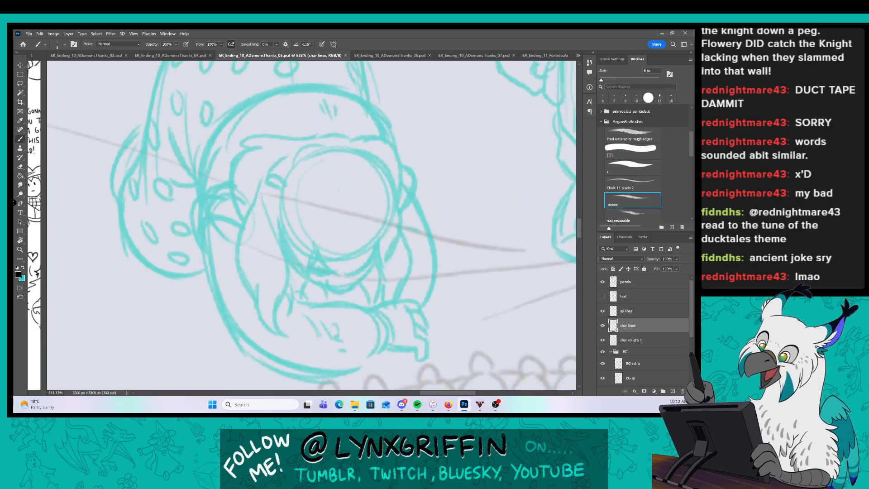
{"action": "mouse_move", "coordinate": [260, 183]}
{"action": "left_mouse_down"}
{"action": "mouse_move", "coordinate": [240, 276]}
{"action": "mouse_move", "coordinate": [279, 294]}
{"action": "mouse_move", "coordinate": [291, 261]}
{"action": "mouse_move", "coordinate": [286, 239]}
{"action": "left_mouse_up"}
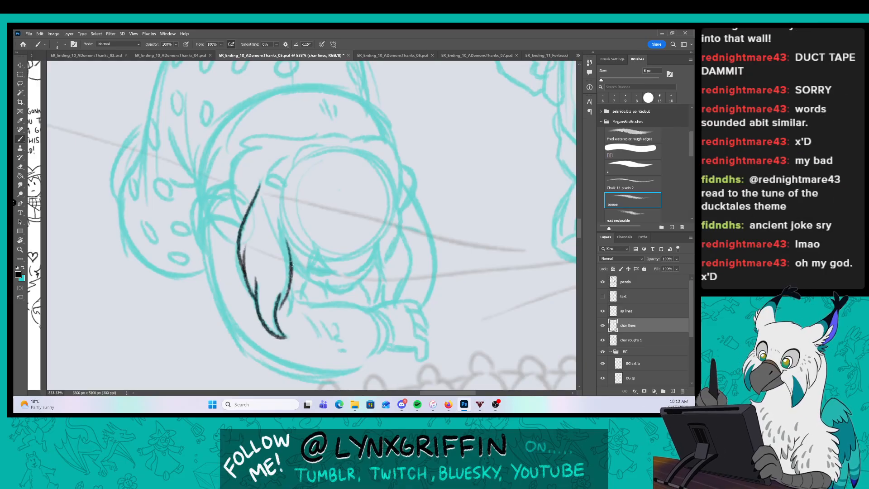
{"action": "left_click_drag", "start_coordinate": [293, 270], "coordinate": [308, 287]}
{"action": "mouse_move", "coordinate": [299, 269]}
{"action": "left_mouse_down"}
{"action": "mouse_move", "coordinate": [312, 288]}
{"action": "mouse_move", "coordinate": [318, 245]}
{"action": "mouse_move", "coordinate": [346, 288]}
{"action": "left_mouse_up"}
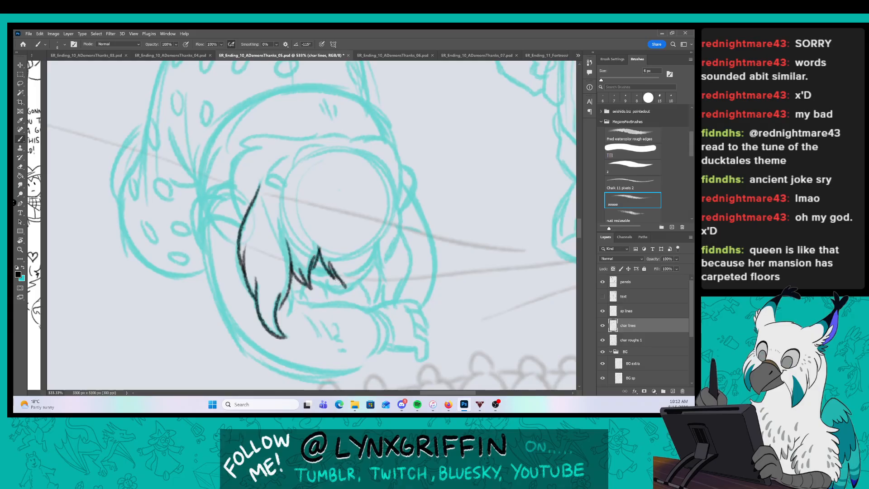
Ink the crouching figure's far-side hair, the ear-side strands and the hairline across the top of the head.
{"action": "left_click_drag", "start_coordinate": [418, 224], "coordinate": [393, 242]}
{"action": "mouse_move", "coordinate": [316, 304]}
{"action": "left_mouse_down"}
{"action": "mouse_move", "coordinate": [358, 252]}
{"action": "mouse_move", "coordinate": [362, 292]}
{"action": "mouse_move", "coordinate": [376, 244]}
{"action": "mouse_move", "coordinate": [372, 211]}
{"action": "mouse_move", "coordinate": [327, 166]}
{"action": "left_mouse_up"}
{"action": "mouse_move", "coordinate": [234, 198]}
{"action": "left_mouse_down"}
{"action": "mouse_move", "coordinate": [254, 206]}
{"action": "mouse_move", "coordinate": [262, 177]}
{"action": "mouse_move", "coordinate": [216, 157]}
{"action": "mouse_move", "coordinate": [202, 182]}
{"action": "mouse_move", "coordinate": [216, 240]}
{"action": "left_mouse_up"}
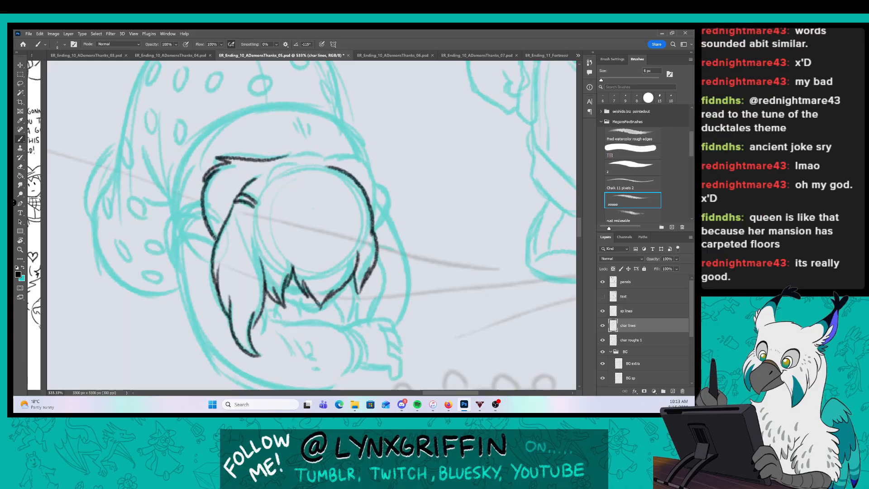
{"action": "mouse_move", "coordinate": [285, 155]}
{"action": "left_mouse_down"}
{"action": "mouse_move", "coordinate": [364, 160]}
{"action": "mouse_move", "coordinate": [375, 222]}
{"action": "left_mouse_up"}
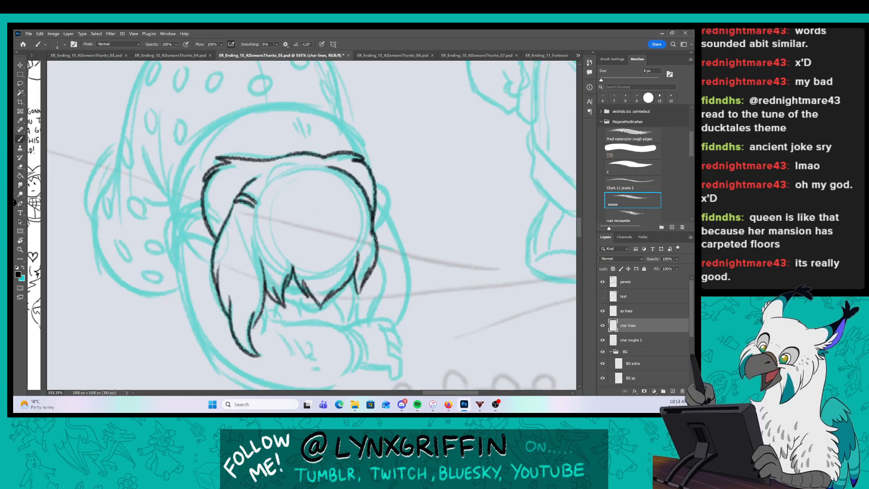
Ink the crouching figure's near shoulder and the large rounded sleeve curving beneath the head.
{"action": "mouse_move", "coordinate": [172, 268]}
{"action": "left_mouse_down"}
{"action": "mouse_move", "coordinate": [199, 211]}
{"action": "mouse_move", "coordinate": [209, 215]}
{"action": "mouse_move", "coordinate": [199, 207]}
{"action": "left_mouse_up"}
{"action": "left_click_drag", "start_coordinate": [300, 211], "coordinate": [289, 171]}
{"action": "mouse_move", "coordinate": [167, 202]}
{"action": "left_mouse_down"}
{"action": "mouse_move", "coordinate": [164, 242]}
{"action": "mouse_move", "coordinate": [206, 316]}
{"action": "left_mouse_up"}
{"action": "mouse_move", "coordinate": [248, 291]}
{"action": "left_mouse_down"}
{"action": "mouse_move", "coordinate": [252, 273]}
{"action": "mouse_move", "coordinate": [336, 288]}
{"action": "mouse_move", "coordinate": [338, 329]}
{"action": "left_mouse_up"}
{"action": "mouse_move", "coordinate": [206, 316]}
{"action": "left_mouse_down"}
{"action": "mouse_move", "coordinate": [271, 347]}
{"action": "mouse_move", "coordinate": [341, 328]}
{"action": "left_mouse_up"}
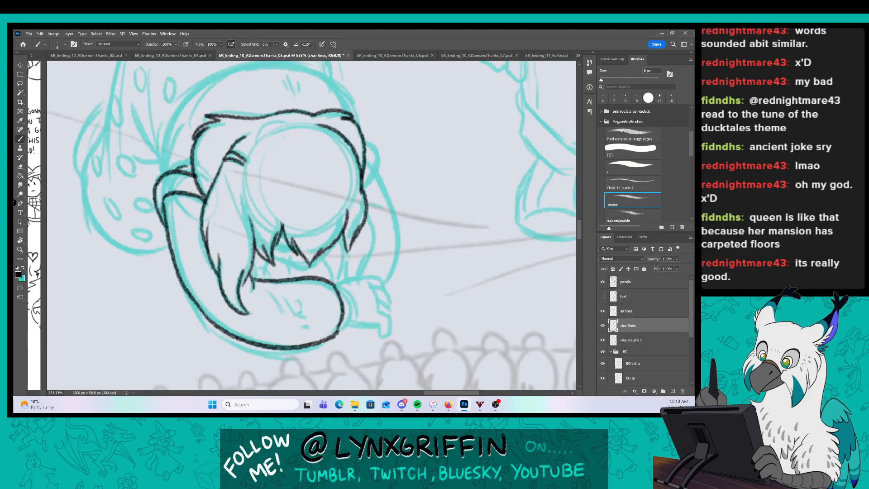
Ink the crouching figure's sleeve cuff, the short elbow folds and the hand extending from the cuff.
{"action": "left_click_drag", "start_coordinate": [332, 283], "coordinate": [341, 335]}
{"action": "left_click_drag", "start_coordinate": [271, 296], "coordinate": [295, 314]}
{"action": "left_click_drag", "start_coordinate": [292, 300], "coordinate": [301, 316]}
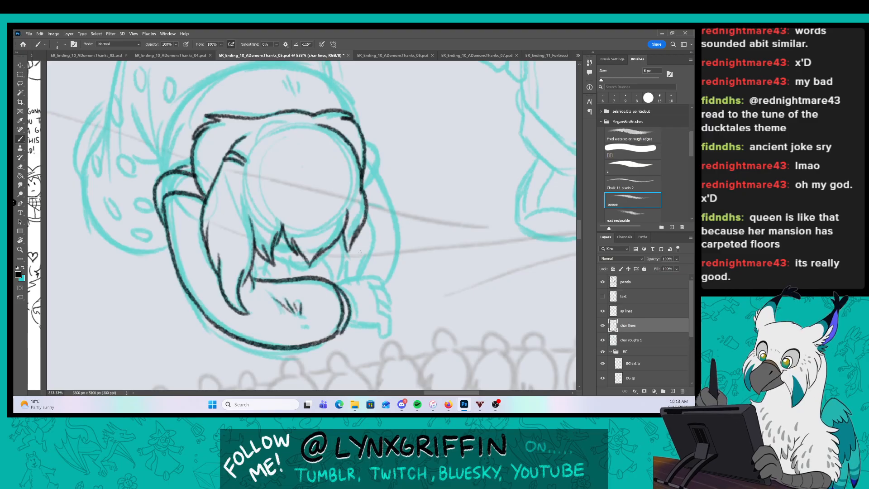
{"action": "left_click_drag", "start_coordinate": [334, 285], "coordinate": [370, 277]}
{"action": "mouse_move", "coordinate": [380, 324]}
{"action": "left_mouse_down"}
{"action": "mouse_move", "coordinate": [395, 335]}
{"action": "mouse_move", "coordinate": [372, 286]}
{"action": "mouse_move", "coordinate": [392, 311]}
{"action": "mouse_move", "coordinate": [367, 278]}
{"action": "mouse_move", "coordinate": [345, 274]}
{"action": "left_mouse_up"}
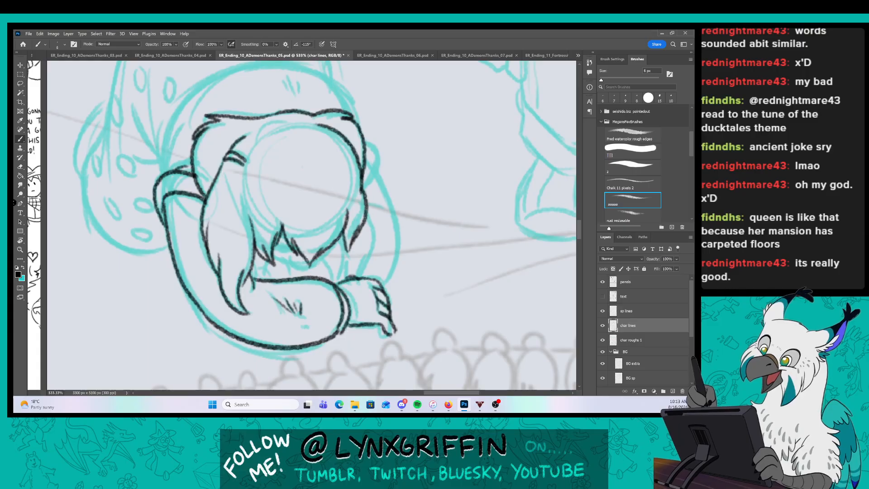
Ink the lines beside the crouching figure's far-side hair, running down to the hand.
{"action": "left_click_drag", "start_coordinate": [339, 239], "coordinate": [346, 279]}
{"action": "left_click_drag", "start_coordinate": [370, 252], "coordinate": [360, 278]}
{"action": "left_click_drag", "start_coordinate": [372, 217], "coordinate": [366, 254]}
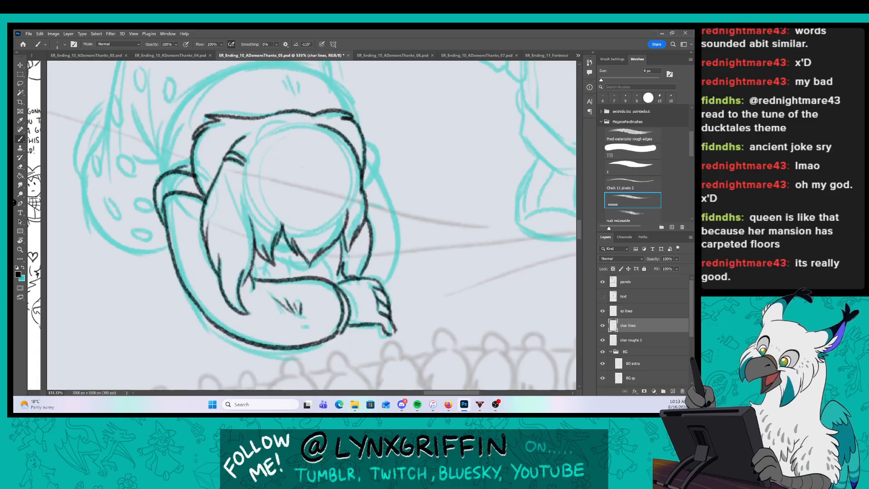
Ink the crouching figure's lowered face under the fringe, with the chin, added hair tuft and collar lines below.
{"action": "left_click_drag", "start_coordinate": [271, 253], "coordinate": [317, 270]}
{"action": "mouse_move", "coordinate": [313, 262]}
{"action": "left_mouse_down"}
{"action": "mouse_move", "coordinate": [321, 266]}
{"action": "mouse_move", "coordinate": [325, 256]}
{"action": "left_mouse_up"}
{"action": "left_click_drag", "start_coordinate": [322, 260], "coordinate": [326, 250]}
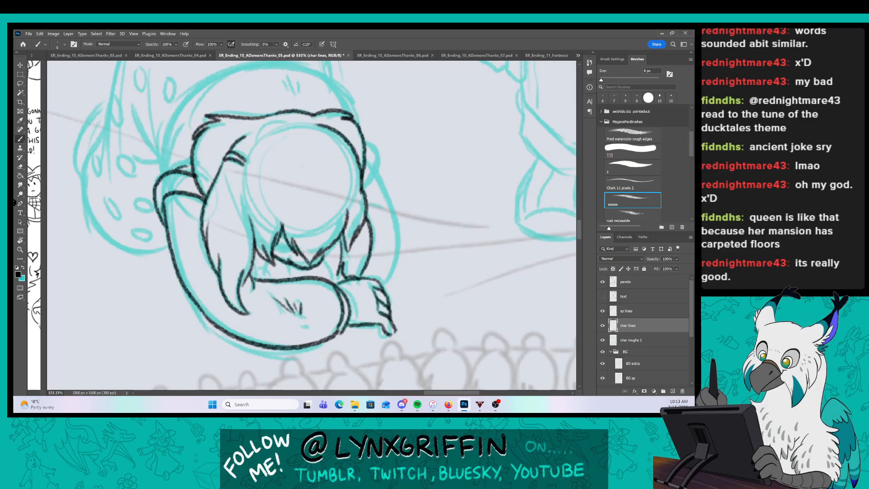
{"action": "left_click_drag", "start_coordinate": [269, 240], "coordinate": [289, 251]}
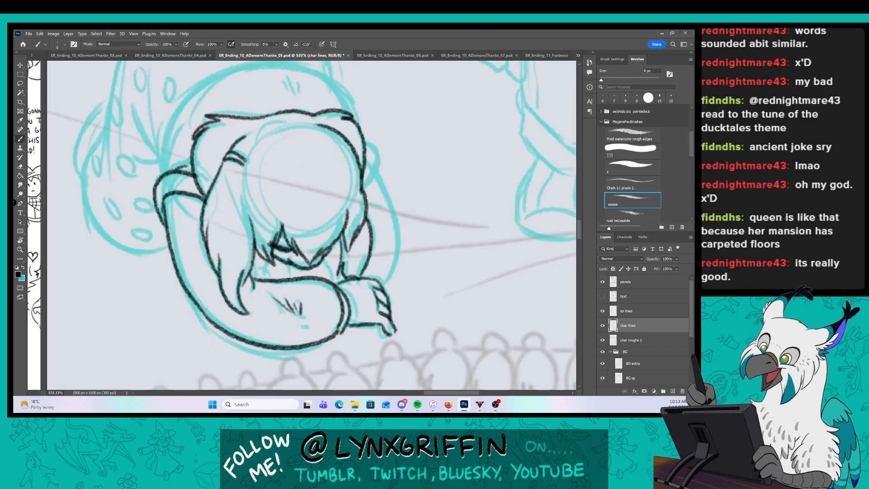
{"action": "left_click_drag", "start_coordinate": [311, 221], "coordinate": [313, 236]}
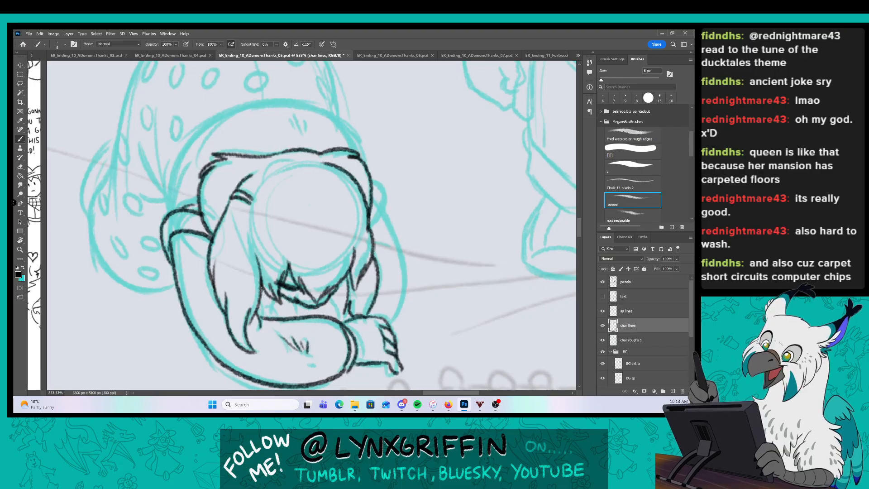
{"action": "mouse_move", "coordinate": [337, 296]}
{"action": "left_mouse_down"}
{"action": "mouse_move", "coordinate": [332, 320]}
{"action": "mouse_move", "coordinate": [263, 310]}
{"action": "left_mouse_up"}
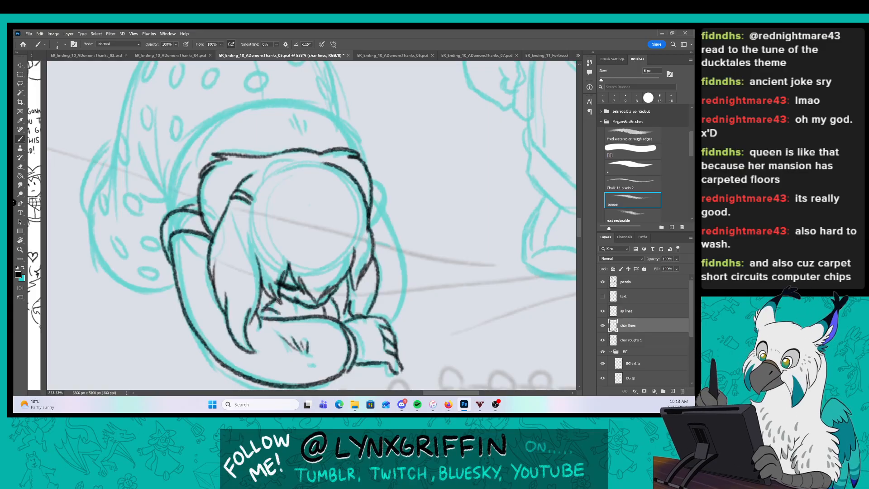
Ink the outer edge of the far sleeve and the rounded curve of the upper back with small fold marks.
{"action": "mouse_move", "coordinate": [370, 180]}
{"action": "left_mouse_down"}
{"action": "mouse_move", "coordinate": [381, 201]}
{"action": "mouse_move", "coordinate": [369, 221]}
{"action": "mouse_move", "coordinate": [402, 265]}
{"action": "mouse_move", "coordinate": [392, 322]}
{"action": "left_mouse_up"}
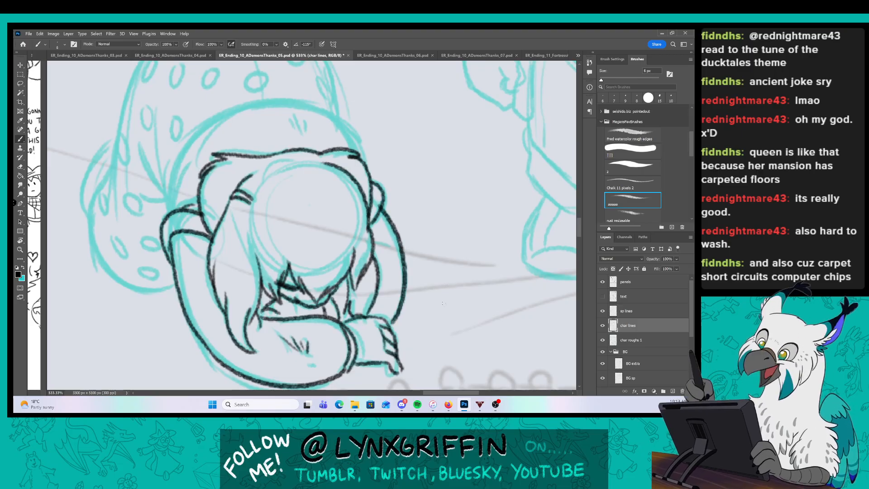
{"action": "left_click_drag", "start_coordinate": [443, 303], "coordinate": [416, 300]}
{"action": "left_click_drag", "start_coordinate": [385, 217], "coordinate": [377, 314]}
{"action": "left_click_drag", "start_coordinate": [267, 255], "coordinate": [295, 254]}
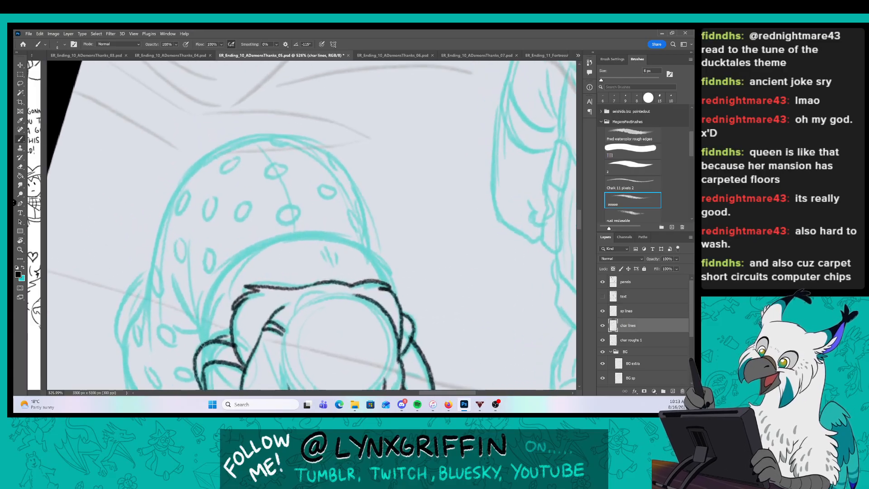
{"action": "mouse_move", "coordinate": [199, 347]}
{"action": "left_mouse_down"}
{"action": "mouse_move", "coordinate": [214, 293]}
{"action": "mouse_move", "coordinate": [280, 241]}
{"action": "mouse_move", "coordinate": [364, 250]}
{"action": "mouse_move", "coordinate": [387, 289]}
{"action": "left_mouse_up"}
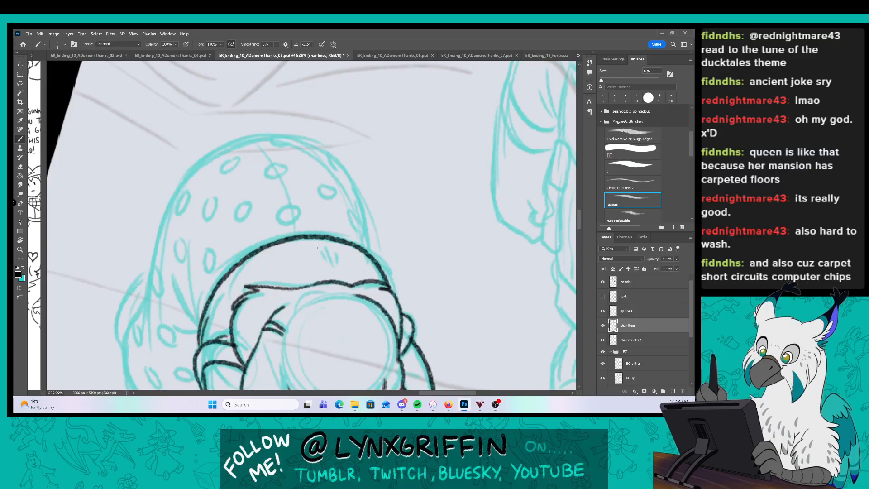
{"action": "left_click_drag", "start_coordinate": [320, 248], "coordinate": [327, 261]}
{"action": "left_click_drag", "start_coordinate": [329, 247], "coordinate": [333, 262]}
{"action": "left_click_drag", "start_coordinate": [336, 246], "coordinate": [339, 262]}
Ink the gathered folds, domed outline and side bulge of the crouching figure's spotted clothing.
{"action": "left_click_drag", "start_coordinate": [170, 272], "coordinate": [198, 331]}
{"action": "left_click_drag", "start_coordinate": [188, 298], "coordinate": [199, 326]}
{"action": "mouse_move", "coordinate": [371, 256]}
{"action": "left_mouse_down"}
{"action": "mouse_move", "coordinate": [338, 168]}
{"action": "mouse_move", "coordinate": [203, 166]}
{"action": "mouse_move", "coordinate": [146, 340]}
{"action": "left_mouse_up"}
{"action": "left_click_drag", "start_coordinate": [247, 281], "coordinate": [255, 178]}
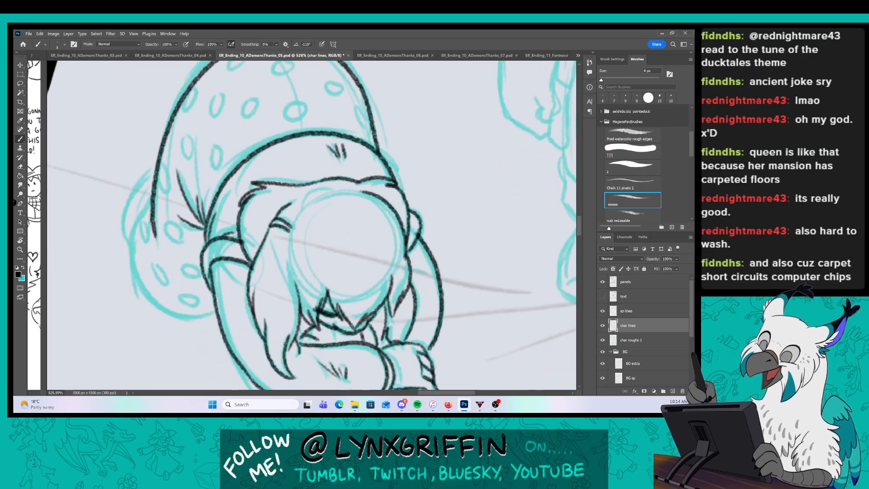
{"action": "mouse_move", "coordinate": [152, 197]}
{"action": "left_mouse_down"}
{"action": "mouse_move", "coordinate": [131, 244]}
{"action": "mouse_move", "coordinate": [148, 300]}
{"action": "mouse_move", "coordinate": [215, 310]}
{"action": "left_mouse_up"}
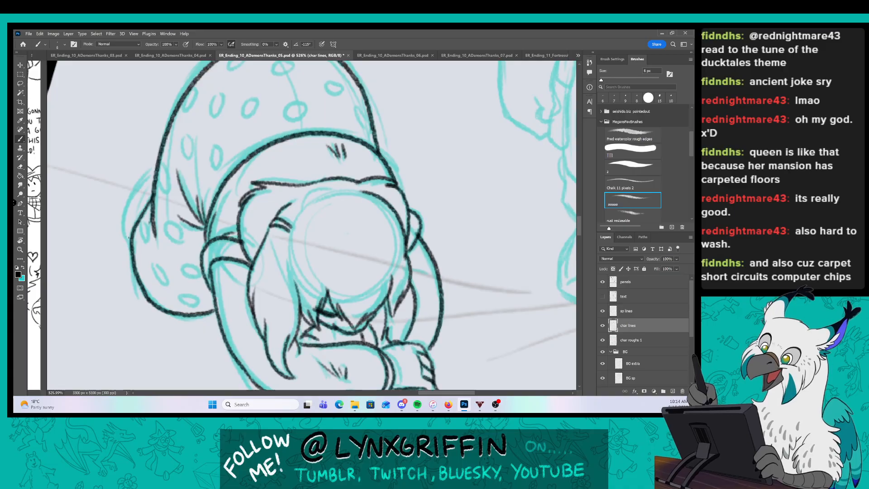
{"action": "left_click_drag", "start_coordinate": [129, 246], "coordinate": [152, 172]}
{"action": "left_click_drag", "start_coordinate": [132, 228], "coordinate": [154, 182]}
Ink the small oval spots on the side bulge of the crouching figure's clothing.
{"action": "left_click_drag", "start_coordinate": [264, 184], "coordinate": [277, 236]}
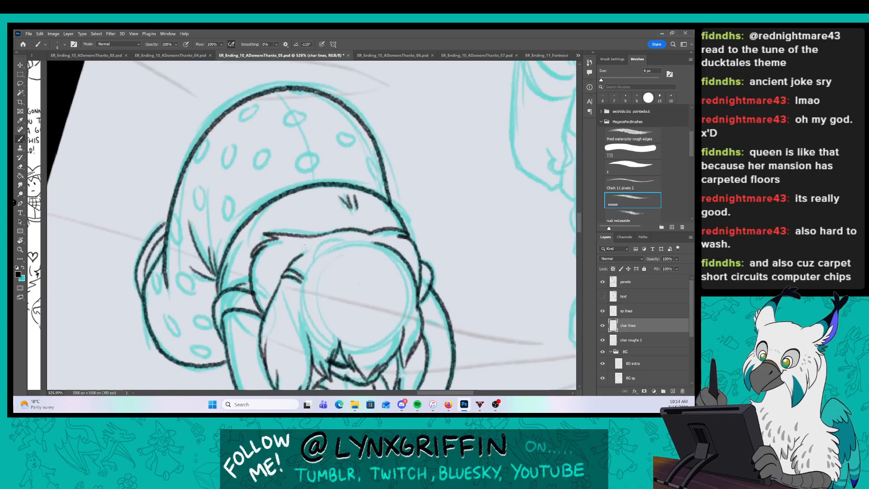
{"action": "left_click_drag", "start_coordinate": [156, 275], "coordinate": [155, 277]}
{"action": "left_click_drag", "start_coordinate": [167, 317], "coordinate": [168, 318]}
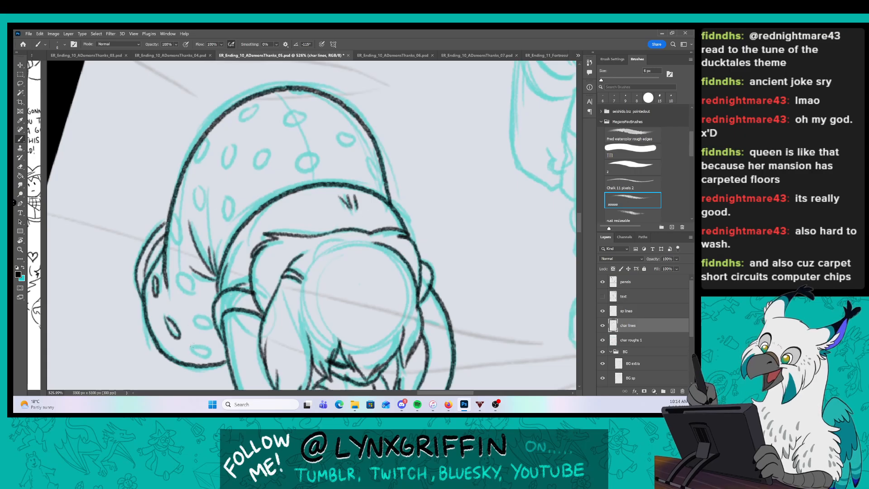
{"action": "left_click_drag", "start_coordinate": [193, 347], "coordinate": [196, 348]}
{"action": "mouse_move", "coordinate": [193, 308]}
{"action": "left_mouse_down"}
{"action": "mouse_move", "coordinate": [201, 322]}
{"action": "mouse_move", "coordinate": [193, 310]}
{"action": "left_mouse_up"}
{"action": "left_click_drag", "start_coordinate": [181, 267], "coordinate": [183, 270]}
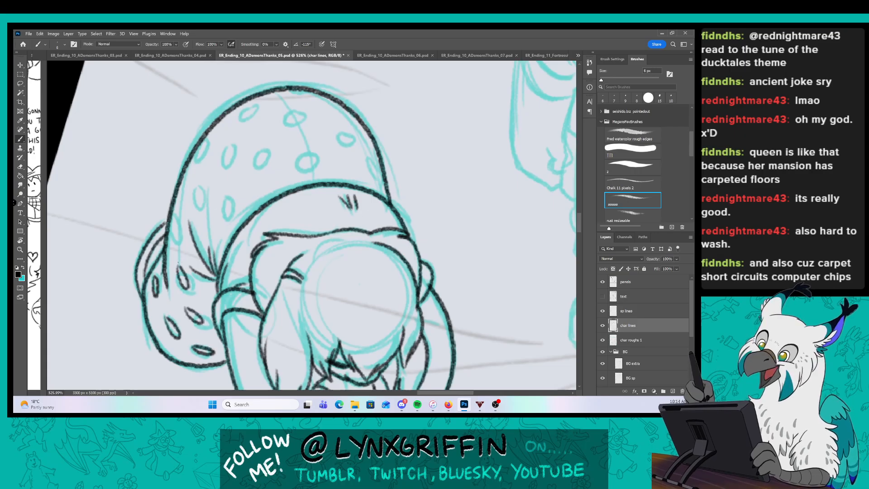
Ink the oval spots across the large dome of the clothing, including the partial ones along its edge.
{"action": "left_click_drag", "start_coordinate": [284, 216], "coordinate": [275, 252]}
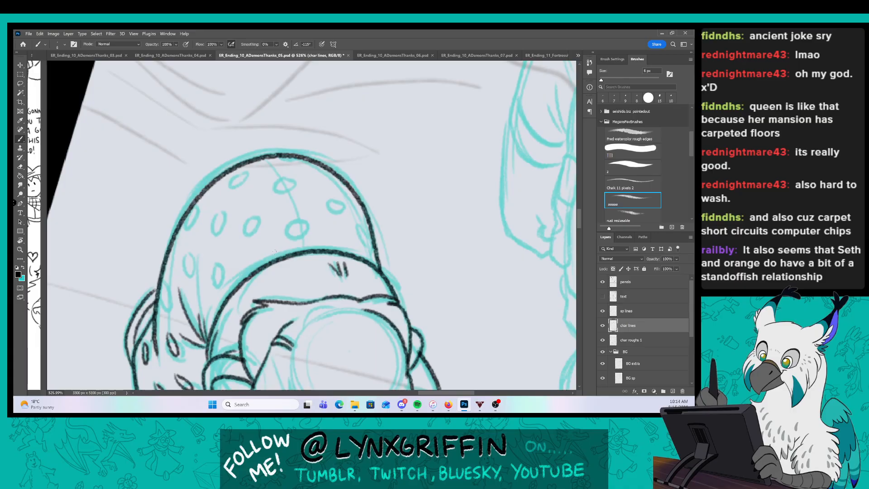
{"action": "mouse_move", "coordinate": [164, 307]}
{"action": "left_mouse_down"}
{"action": "mouse_move", "coordinate": [159, 282]}
{"action": "mouse_move", "coordinate": [187, 257]}
{"action": "left_mouse_up"}
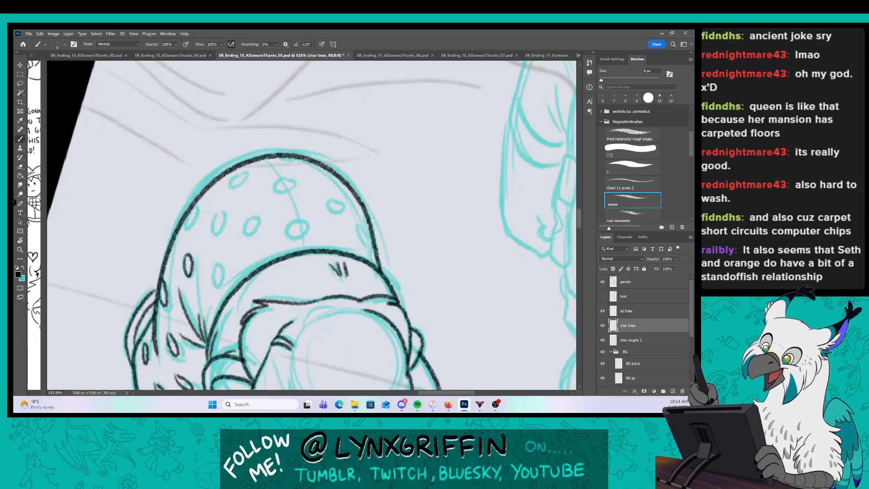
{"action": "mouse_move", "coordinate": [198, 209]}
{"action": "left_mouse_down"}
{"action": "mouse_move", "coordinate": [186, 232]}
{"action": "mouse_move", "coordinate": [193, 210]}
{"action": "left_mouse_up"}
{"action": "left_click_drag", "start_coordinate": [219, 262], "coordinate": [217, 264]}
{"action": "mouse_move", "coordinate": [219, 211]}
{"action": "left_mouse_down"}
{"action": "mouse_move", "coordinate": [211, 233]}
{"action": "mouse_move", "coordinate": [223, 209]}
{"action": "mouse_move", "coordinate": [261, 221]}
{"action": "left_mouse_up"}
{"action": "left_click_drag", "start_coordinate": [250, 172], "coordinate": [288, 178]}
{"action": "left_click_drag", "start_coordinate": [310, 224], "coordinate": [344, 202]}
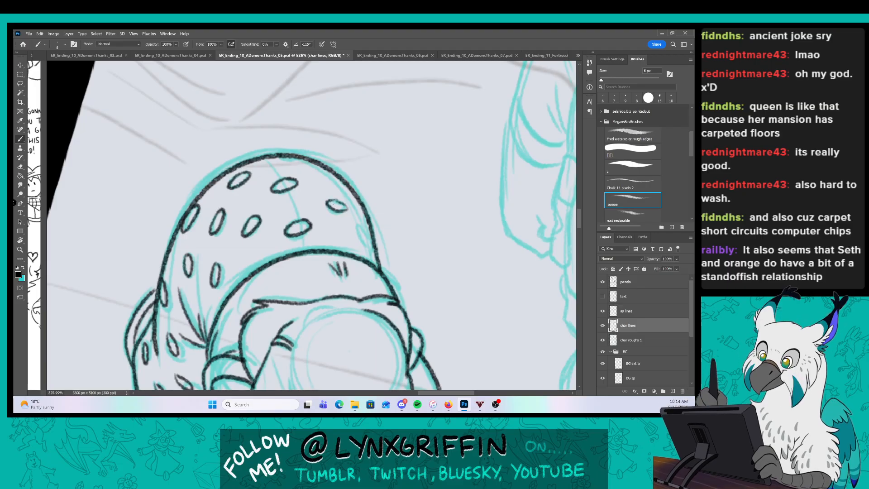
{"action": "left_click_drag", "start_coordinate": [280, 154], "coordinate": [284, 155]}
{"action": "mouse_move", "coordinate": [362, 234]}
{"action": "left_mouse_down"}
{"action": "mouse_move", "coordinate": [366, 247]}
{"action": "mouse_move", "coordinate": [372, 239]}
{"action": "left_mouse_up"}
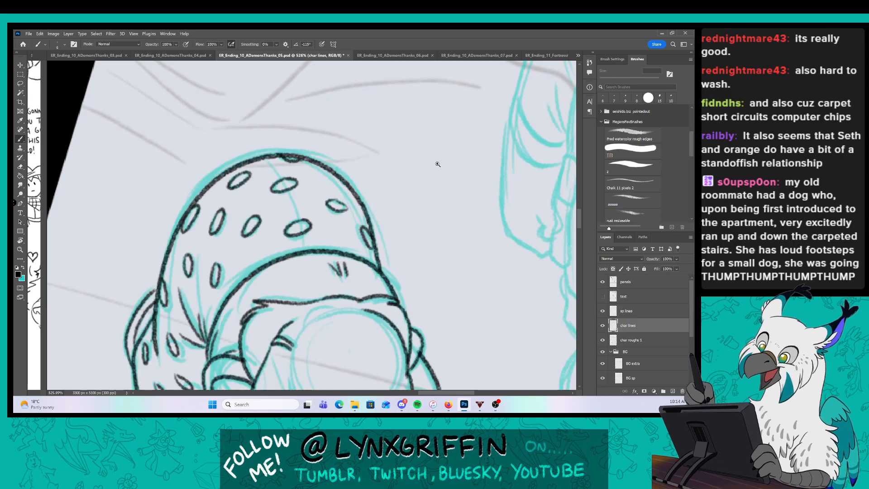
On the large bearded man standing nearby, ink the pointed hairline and the swept tuft of hair on top.
{"action": "left_click_drag", "start_coordinate": [465, 302], "coordinate": [440, 291]}
{"action": "left_click_drag", "start_coordinate": [455, 323], "coordinate": [314, 326]}
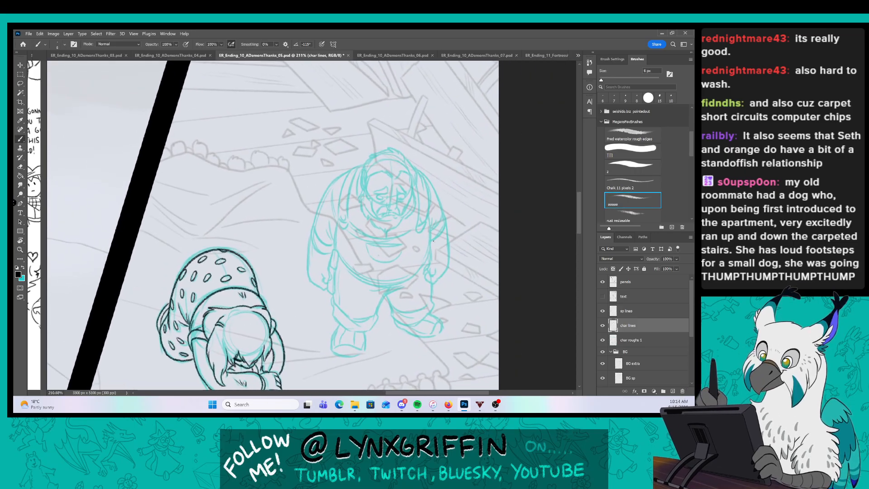
{"action": "left_click_drag", "start_coordinate": [411, 169], "coordinate": [427, 167]}
{"action": "mouse_move", "coordinate": [343, 206]}
{"action": "left_mouse_down"}
{"action": "mouse_move", "coordinate": [330, 234]}
{"action": "mouse_move", "coordinate": [338, 218]}
{"action": "left_mouse_up"}
{"action": "mouse_move", "coordinate": [275, 204]}
{"action": "left_mouse_down"}
{"action": "mouse_move", "coordinate": [319, 190]}
{"action": "mouse_move", "coordinate": [356, 218]}
{"action": "mouse_move", "coordinate": [384, 183]}
{"action": "left_mouse_up"}
{"action": "mouse_move", "coordinate": [276, 126]}
{"action": "left_mouse_down"}
{"action": "mouse_move", "coordinate": [285, 138]}
{"action": "mouse_move", "coordinate": [344, 116]}
{"action": "mouse_move", "coordinate": [380, 130]}
{"action": "mouse_move", "coordinate": [390, 174]}
{"action": "left_mouse_up"}
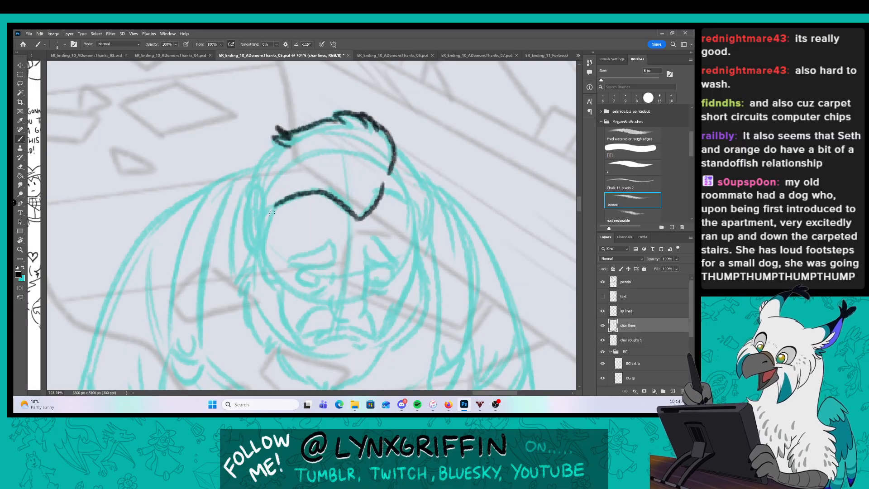
Ink the man's near ear, sideburn and beard edge, plus the hair along both sides of his head.
{"action": "mouse_move", "coordinate": [274, 207]}
{"action": "left_mouse_down"}
{"action": "mouse_move", "coordinate": [261, 257]}
{"action": "mouse_move", "coordinate": [239, 270]}
{"action": "mouse_move", "coordinate": [239, 302]}
{"action": "mouse_move", "coordinate": [267, 349]}
{"action": "left_mouse_up"}
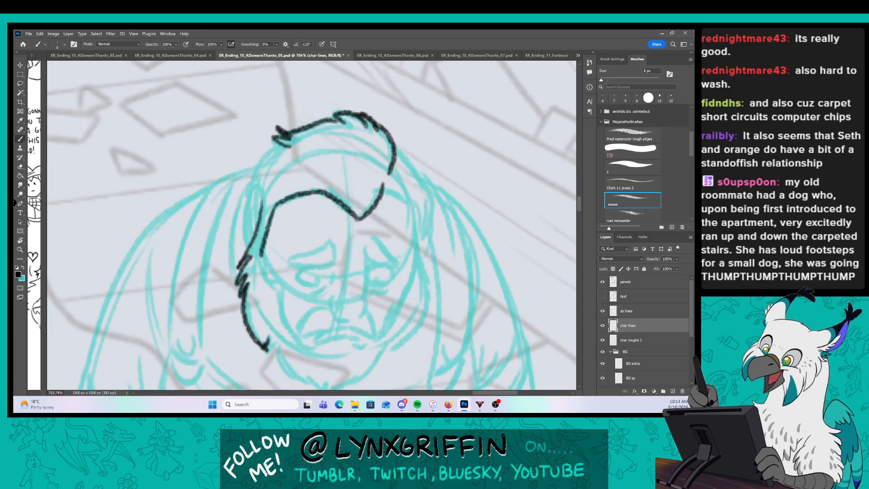
{"action": "left_click_drag", "start_coordinate": [261, 247], "coordinate": [280, 286]}
{"action": "mouse_move", "coordinate": [255, 230]}
{"action": "left_mouse_down"}
{"action": "mouse_move", "coordinate": [253, 203]}
{"action": "mouse_move", "coordinate": [245, 247]}
{"action": "left_mouse_up"}
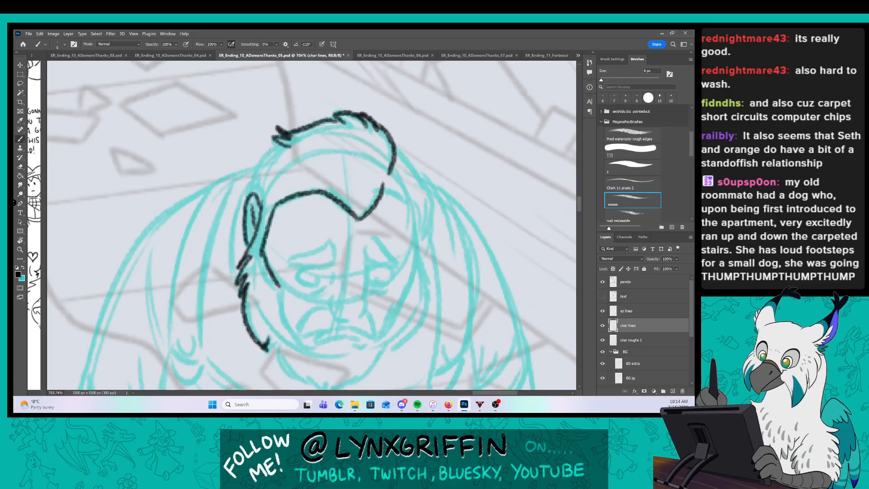
{"action": "mouse_move", "coordinate": [281, 140]}
{"action": "left_mouse_down"}
{"action": "mouse_move", "coordinate": [243, 188]}
{"action": "mouse_move", "coordinate": [245, 202]}
{"action": "left_mouse_up"}
{"action": "left_click_drag", "start_coordinate": [404, 240], "coordinate": [375, 212]}
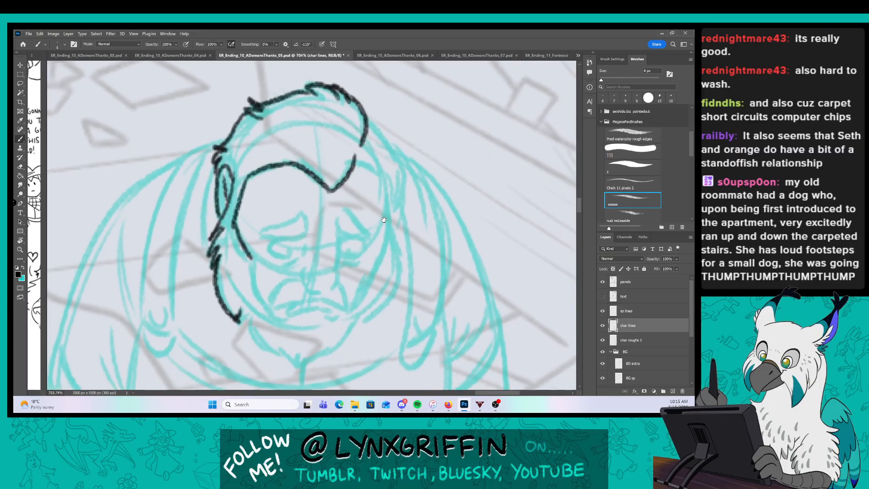
{"action": "left_click_drag", "start_coordinate": [355, 165], "coordinate": [384, 186]}
{"action": "mouse_move", "coordinate": [368, 124]}
{"action": "left_mouse_down"}
{"action": "mouse_move", "coordinate": [397, 167]}
{"action": "mouse_move", "coordinate": [389, 208]}
{"action": "mouse_move", "coordinate": [385, 201]}
{"action": "left_mouse_up"}
Ink the man's nose, sad slanted eyebrows, and downcast eyes with the lines beneath them.
{"action": "left_click_drag", "start_coordinate": [372, 267], "coordinate": [362, 250]}
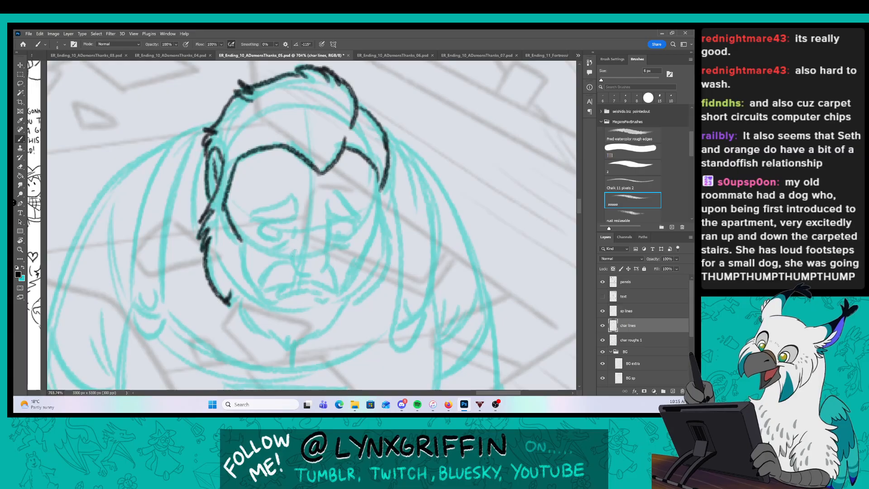
{"action": "mouse_move", "coordinate": [290, 248]}
{"action": "left_mouse_down"}
{"action": "mouse_move", "coordinate": [293, 273]}
{"action": "mouse_move", "coordinate": [317, 274]}
{"action": "left_mouse_up"}
{"action": "left_click_drag", "start_coordinate": [323, 268], "coordinate": [323, 205]}
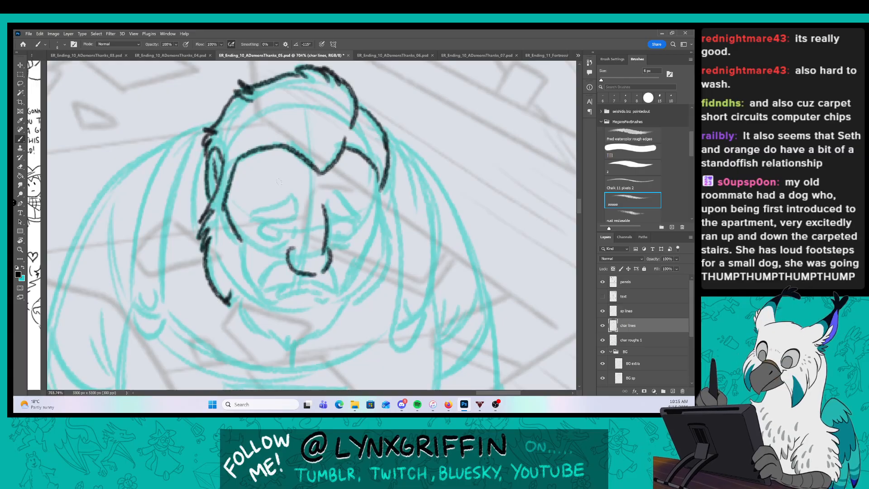
{"action": "left_click_drag", "start_coordinate": [250, 219], "coordinate": [296, 218]}
{"action": "mouse_move", "coordinate": [250, 214]}
{"action": "left_mouse_down"}
{"action": "mouse_move", "coordinate": [290, 195]}
{"action": "mouse_move", "coordinate": [298, 219]}
{"action": "mouse_move", "coordinate": [357, 219]}
{"action": "mouse_move", "coordinate": [344, 199]}
{"action": "mouse_move", "coordinate": [364, 213]}
{"action": "mouse_move", "coordinate": [264, 236]}
{"action": "mouse_move", "coordinate": [281, 237]}
{"action": "left_mouse_up"}
{"action": "mouse_move", "coordinate": [286, 224]}
{"action": "left_mouse_down"}
{"action": "mouse_move", "coordinate": [292, 221]}
{"action": "mouse_move", "coordinate": [290, 236]}
{"action": "left_mouse_up"}
{"action": "mouse_move", "coordinate": [334, 220]}
{"action": "left_mouse_down"}
{"action": "mouse_move", "coordinate": [329, 227]}
{"action": "mouse_move", "coordinate": [342, 238]}
{"action": "mouse_move", "coordinate": [355, 221]}
{"action": "left_mouse_up"}
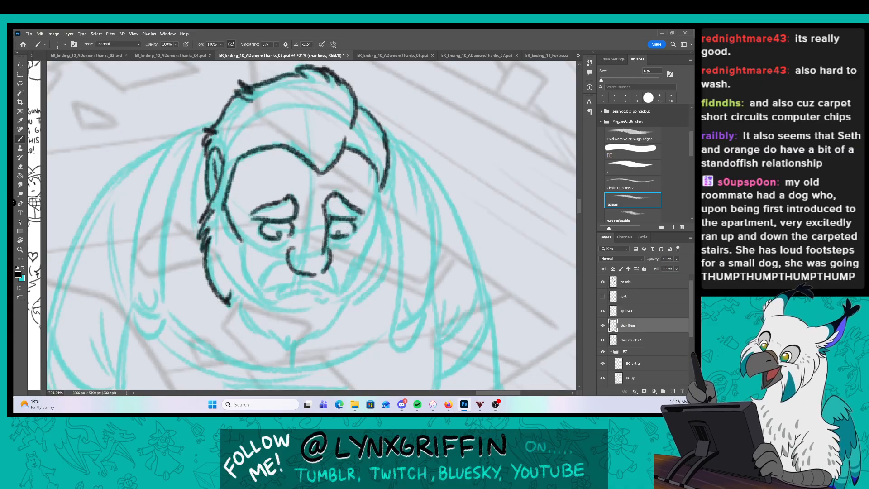
{"action": "mouse_move", "coordinate": [269, 237]}
{"action": "left_mouse_down"}
{"action": "mouse_move", "coordinate": [287, 248]}
{"action": "mouse_move", "coordinate": [339, 247]}
{"action": "left_mouse_up"}
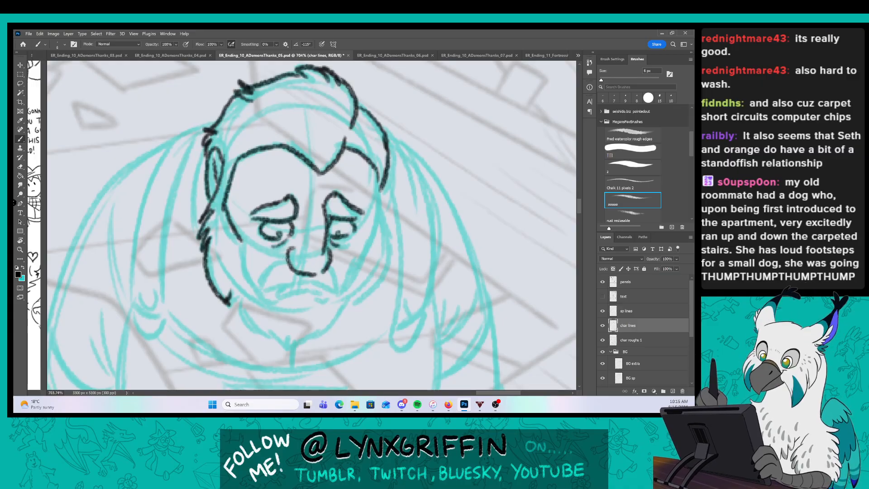
Ink the man's moustache, frowning mouth, cheek line, pointed beard and far ear.
{"action": "mouse_move", "coordinate": [288, 256]}
{"action": "left_mouse_down"}
{"action": "mouse_move", "coordinate": [256, 296]}
{"action": "mouse_move", "coordinate": [321, 283]}
{"action": "mouse_move", "coordinate": [326, 270]}
{"action": "left_mouse_up"}
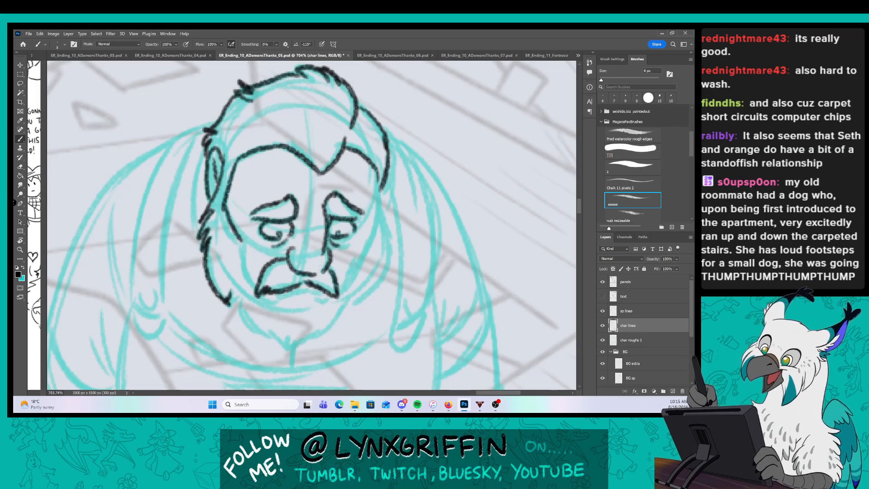
{"action": "left_click_drag", "start_coordinate": [273, 294], "coordinate": [327, 290]}
{"action": "mouse_move", "coordinate": [238, 243]}
{"action": "left_mouse_down"}
{"action": "mouse_move", "coordinate": [254, 292]}
{"action": "mouse_move", "coordinate": [278, 308]}
{"action": "mouse_move", "coordinate": [317, 310]}
{"action": "mouse_move", "coordinate": [332, 298]}
{"action": "left_mouse_up"}
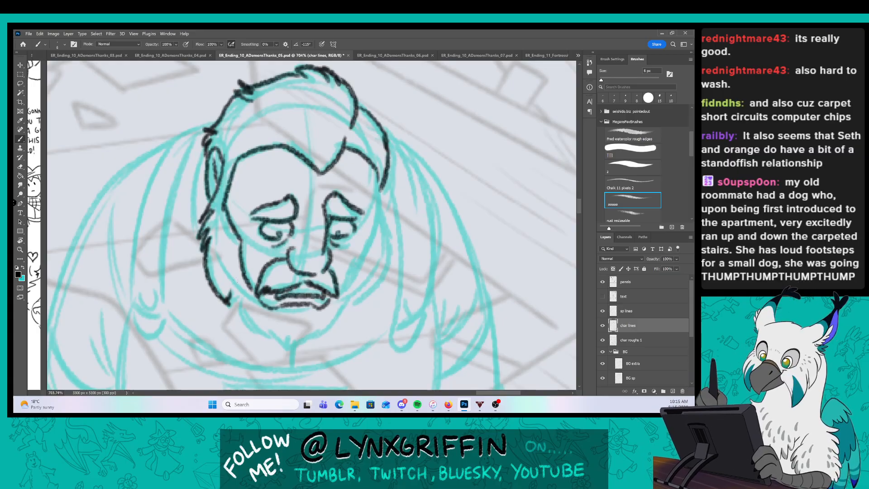
{"action": "mouse_move", "coordinate": [227, 296]}
{"action": "left_mouse_down"}
{"action": "mouse_move", "coordinate": [289, 358]}
{"action": "mouse_move", "coordinate": [335, 322]}
{"action": "mouse_move", "coordinate": [343, 299]}
{"action": "left_mouse_up"}
{"action": "mouse_move", "coordinate": [377, 177]}
{"action": "left_mouse_down"}
{"action": "mouse_move", "coordinate": [355, 275]}
{"action": "mouse_move", "coordinate": [337, 294]}
{"action": "mouse_move", "coordinate": [377, 277]}
{"action": "mouse_move", "coordinate": [387, 174]}
{"action": "mouse_move", "coordinate": [384, 211]}
{"action": "left_mouse_up"}
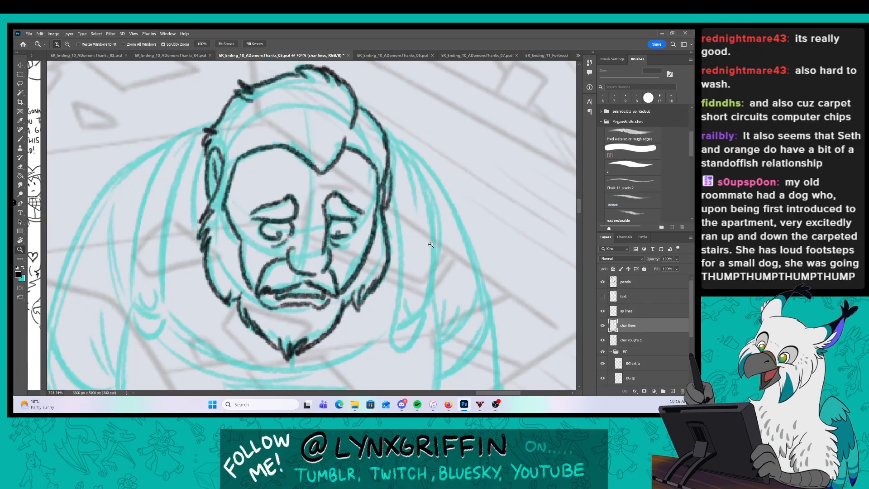
Ink the man's near-side suspender strap from the shoulder down to its button and rounded end clasp.
{"action": "scroll", "coordinate": [438, 258], "scroll_direction": "down", "scroll_amount": 2}
{"action": "left_click_drag", "start_coordinate": [283, 197], "coordinate": [332, 189]}
{"action": "mouse_move", "coordinate": [311, 146]}
{"action": "left_mouse_down"}
{"action": "mouse_move", "coordinate": [281, 151]}
{"action": "mouse_move", "coordinate": [251, 215]}
{"action": "mouse_move", "coordinate": [244, 302]}
{"action": "mouse_move", "coordinate": [271, 289]}
{"action": "mouse_move", "coordinate": [302, 153]}
{"action": "left_mouse_up"}
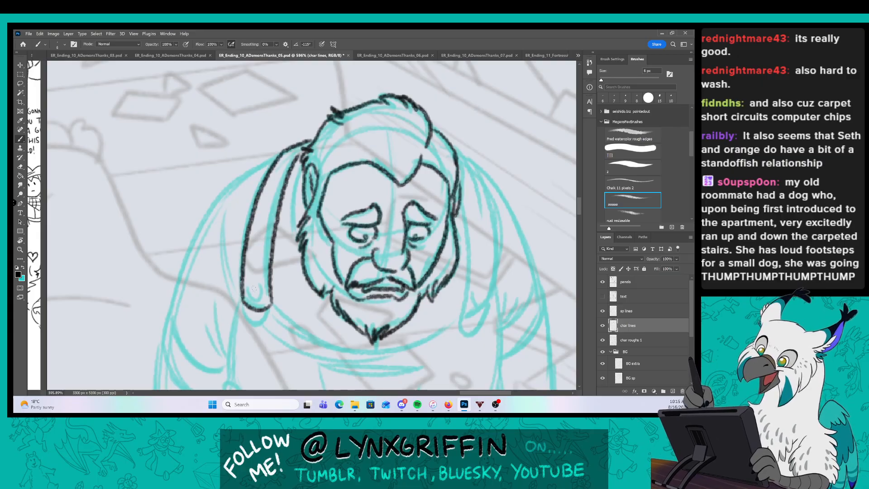
{"action": "left_click_drag", "start_coordinate": [254, 288], "coordinate": [247, 287]}
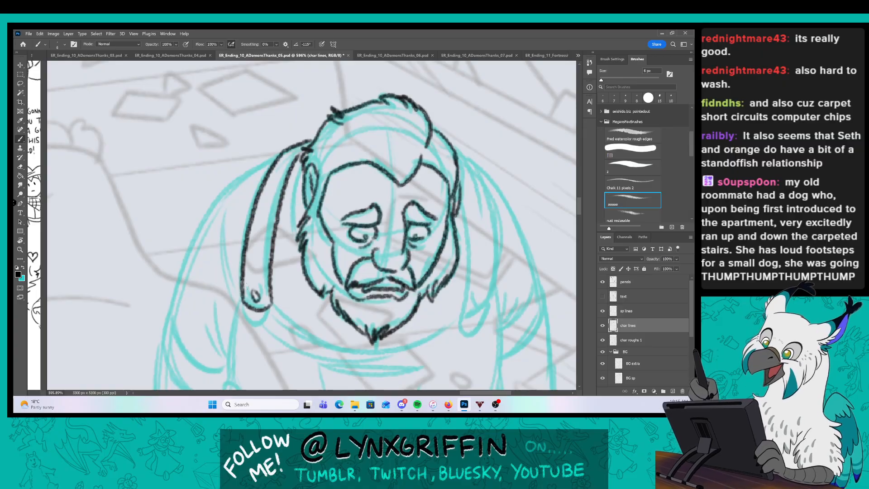
{"action": "left_click_drag", "start_coordinate": [244, 304], "coordinate": [271, 324]}
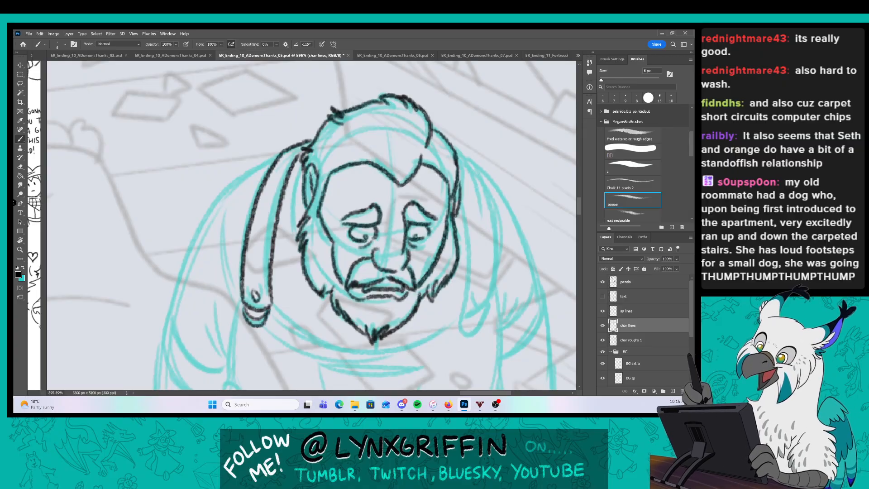
{"action": "left_click_drag", "start_coordinate": [302, 172], "coordinate": [292, 254]}
Ink the man's far-side suspender strap with its matching button and end clasp.
{"action": "mouse_move", "coordinate": [459, 229]}
{"action": "left_mouse_down"}
{"action": "mouse_move", "coordinate": [400, 245]}
{"action": "mouse_move", "coordinate": [364, 236]}
{"action": "left_mouse_up"}
{"action": "mouse_move", "coordinate": [368, 200]}
{"action": "left_mouse_down"}
{"action": "mouse_move", "coordinate": [367, 324]}
{"action": "mouse_move", "coordinate": [392, 318]}
{"action": "left_mouse_up"}
{"action": "mouse_move", "coordinate": [361, 154]}
{"action": "left_mouse_down"}
{"action": "mouse_move", "coordinate": [401, 272]}
{"action": "mouse_move", "coordinate": [383, 322]}
{"action": "mouse_move", "coordinate": [377, 317]}
{"action": "mouse_move", "coordinate": [386, 335]}
{"action": "mouse_move", "coordinate": [374, 198]}
{"action": "left_mouse_up"}
{"action": "key", "text": "z"}
{"action": "mouse_move", "coordinate": [410, 232]}
{"action": "left_mouse_down"}
{"action": "mouse_move", "coordinate": [337, 278]}
{"action": "mouse_move", "coordinate": [346, 276]}
{"action": "left_mouse_up"}
{"action": "key", "text": "b"}
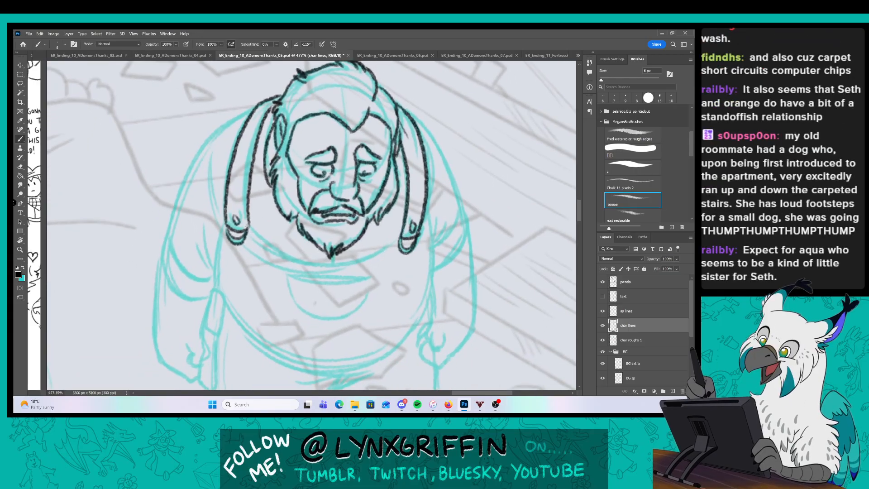
Ink the bib's curved lower neckline between the man's suspender clasps and the half-round chest pocket beneath it.
{"action": "mouse_move", "coordinate": [245, 226]}
{"action": "left_mouse_down"}
{"action": "mouse_move", "coordinate": [331, 262]}
{"action": "mouse_move", "coordinate": [400, 240]}
{"action": "left_mouse_up"}
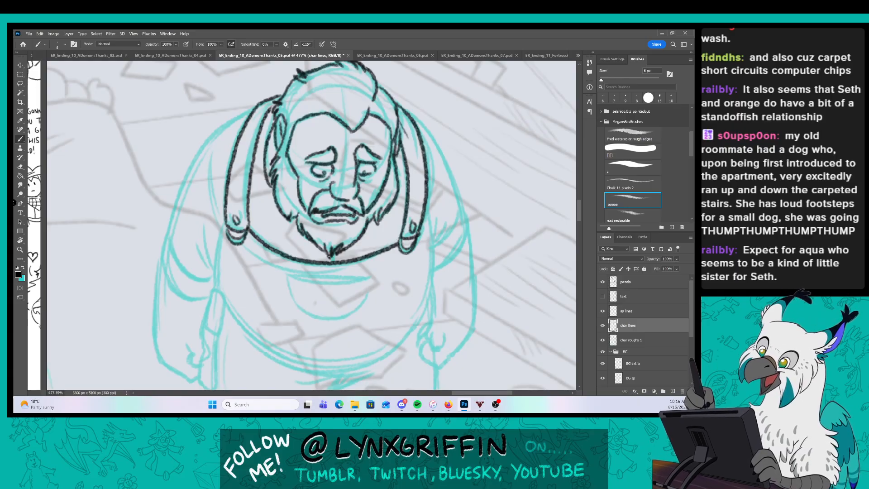
{"action": "mouse_move", "coordinate": [290, 276]}
{"action": "left_mouse_down"}
{"action": "mouse_move", "coordinate": [364, 272]}
{"action": "mouse_move", "coordinate": [332, 316]}
{"action": "mouse_move", "coordinate": [357, 311]}
{"action": "left_mouse_up"}
{"action": "left_click_drag", "start_coordinate": [370, 275], "coordinate": [359, 308]}
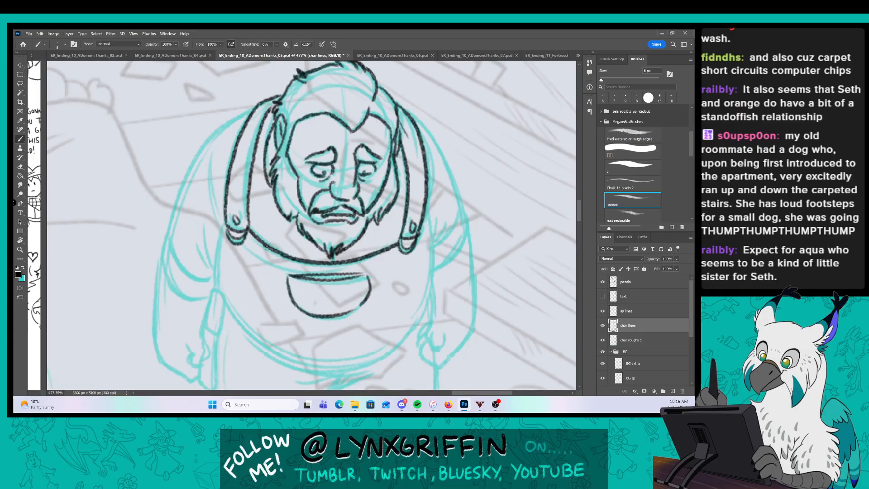
Ink the man's near-side shoulder, upper sleeve with its rolled cuff, the adjoining torso edge and the thumb.
{"action": "left_click_drag", "start_coordinate": [266, 247], "coordinate": [306, 245]}
{"action": "mouse_move", "coordinate": [265, 221]}
{"action": "left_mouse_down"}
{"action": "mouse_move", "coordinate": [254, 286]}
{"action": "mouse_move", "coordinate": [242, 263]}
{"action": "left_mouse_up"}
{"action": "left_click_drag", "start_coordinate": [265, 188], "coordinate": [250, 222]}
{"action": "left_click_drag", "start_coordinate": [263, 170], "coordinate": [253, 216]}
{"action": "mouse_move", "coordinate": [296, 105]}
{"action": "left_mouse_down"}
{"action": "mouse_move", "coordinate": [263, 122]}
{"action": "mouse_move", "coordinate": [206, 239]}
{"action": "mouse_move", "coordinate": [250, 280]}
{"action": "left_mouse_up"}
{"action": "mouse_move", "coordinate": [206, 226]}
{"action": "left_mouse_down"}
{"action": "mouse_move", "coordinate": [197, 264]}
{"action": "mouse_move", "coordinate": [250, 297]}
{"action": "mouse_move", "coordinate": [242, 229]}
{"action": "mouse_move", "coordinate": [235, 272]}
{"action": "left_mouse_up"}
{"action": "mouse_move", "coordinate": [242, 225]}
{"action": "left_mouse_down"}
{"action": "mouse_move", "coordinate": [249, 270]}
{"action": "mouse_move", "coordinate": [232, 279]}
{"action": "left_mouse_up"}
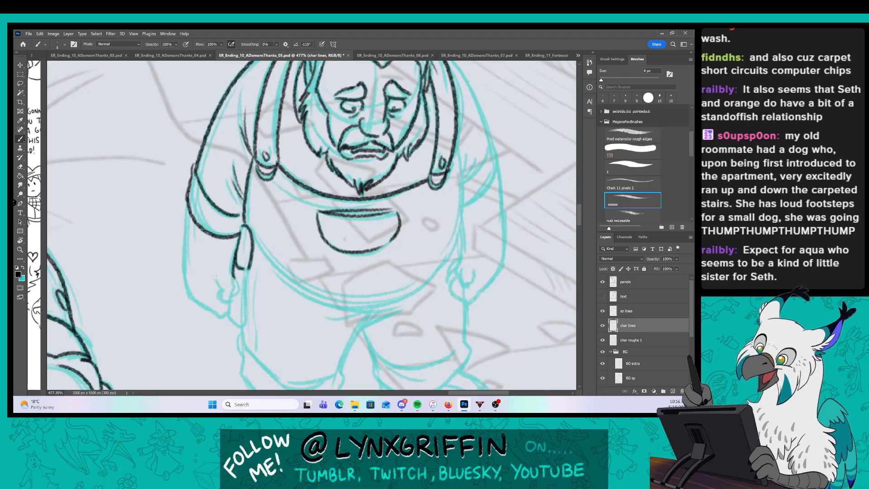
Ink the man's near-side forearm and hanging hand with its curled fingers.
{"action": "mouse_move", "coordinate": [215, 277]}
{"action": "left_mouse_down"}
{"action": "mouse_move", "coordinate": [226, 301]}
{"action": "mouse_move", "coordinate": [237, 280]}
{"action": "left_mouse_up"}
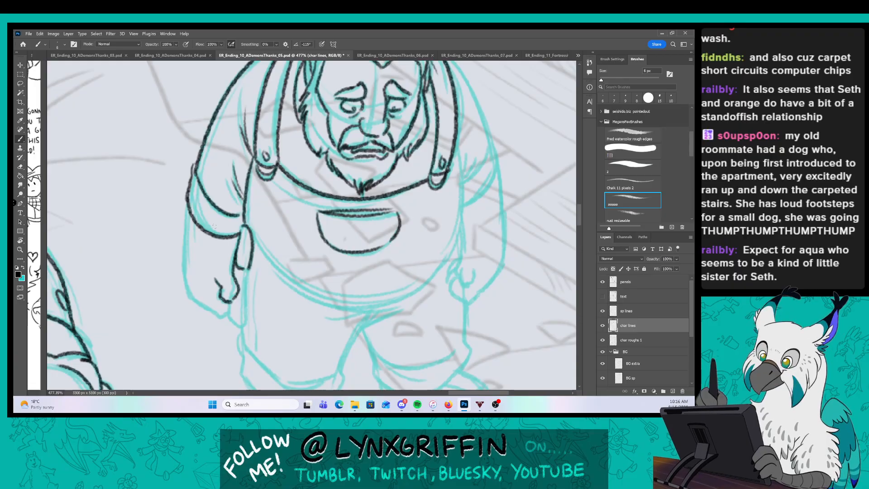
{"action": "mouse_move", "coordinate": [188, 202]}
{"action": "left_mouse_down"}
{"action": "mouse_move", "coordinate": [184, 292]}
{"action": "mouse_move", "coordinate": [228, 319]}
{"action": "left_mouse_up"}
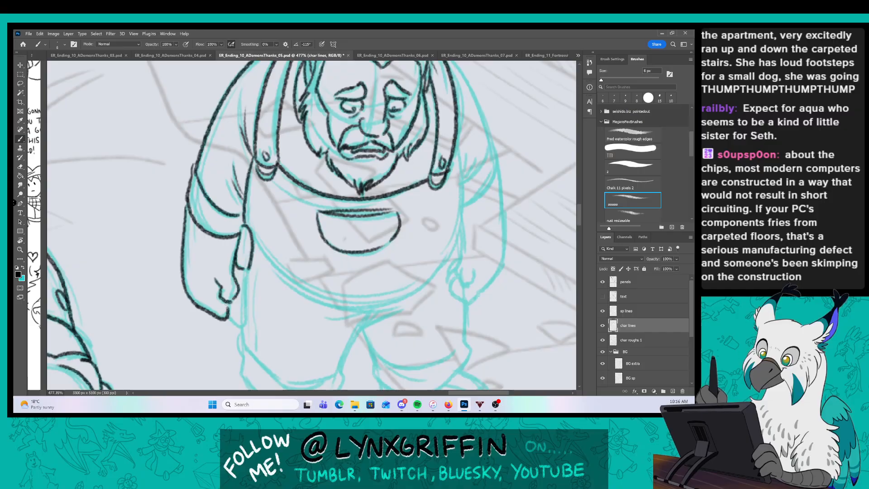
{"action": "mouse_move", "coordinate": [217, 279]}
{"action": "left_mouse_down"}
{"action": "mouse_move", "coordinate": [233, 298]}
{"action": "mouse_move", "coordinate": [247, 273]}
{"action": "left_mouse_up"}
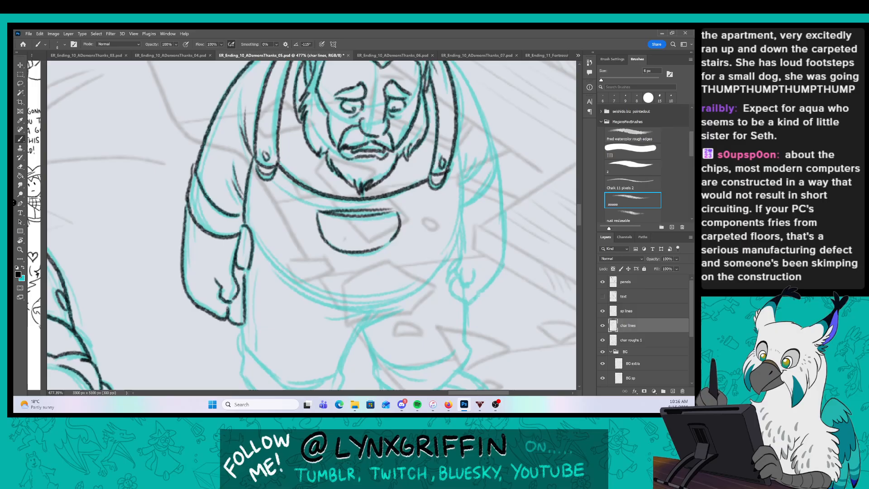
Ink the man's rounded belly line and far torso edge, plus the far-side shoulder and sleeve with its cuff.
{"action": "left_click_drag", "start_coordinate": [333, 312], "coordinate": [398, 304]}
{"action": "left_click_drag", "start_coordinate": [464, 257], "coordinate": [398, 268]}
{"action": "mouse_move", "coordinate": [393, 157]}
{"action": "left_mouse_down"}
{"action": "mouse_move", "coordinate": [377, 284]}
{"action": "mouse_move", "coordinate": [303, 352]}
{"action": "left_mouse_up"}
{"action": "mouse_move", "coordinate": [319, 98]}
{"action": "left_mouse_down"}
{"action": "mouse_move", "coordinate": [343, 121]}
{"action": "mouse_move", "coordinate": [377, 202]}
{"action": "mouse_move", "coordinate": [352, 238]}
{"action": "left_mouse_up"}
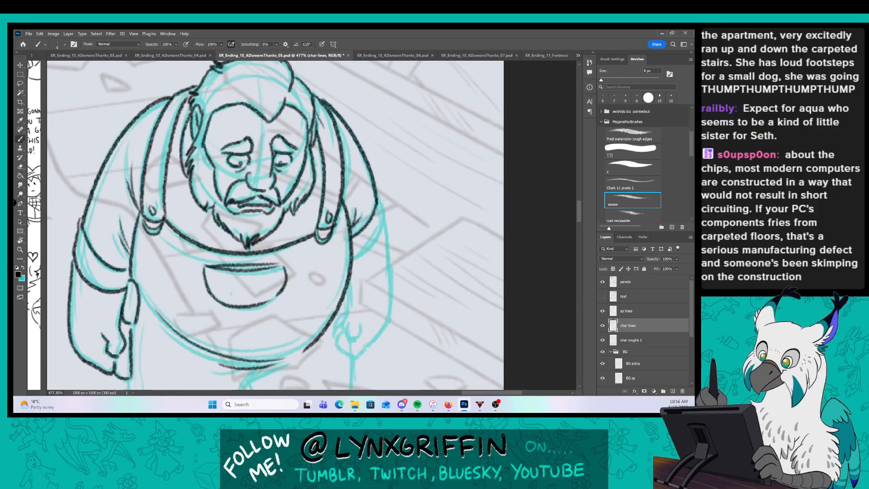
{"action": "mouse_move", "coordinate": [380, 201]}
{"action": "left_mouse_down"}
{"action": "mouse_move", "coordinate": [385, 222]}
{"action": "mouse_move", "coordinate": [375, 242]}
{"action": "left_mouse_up"}
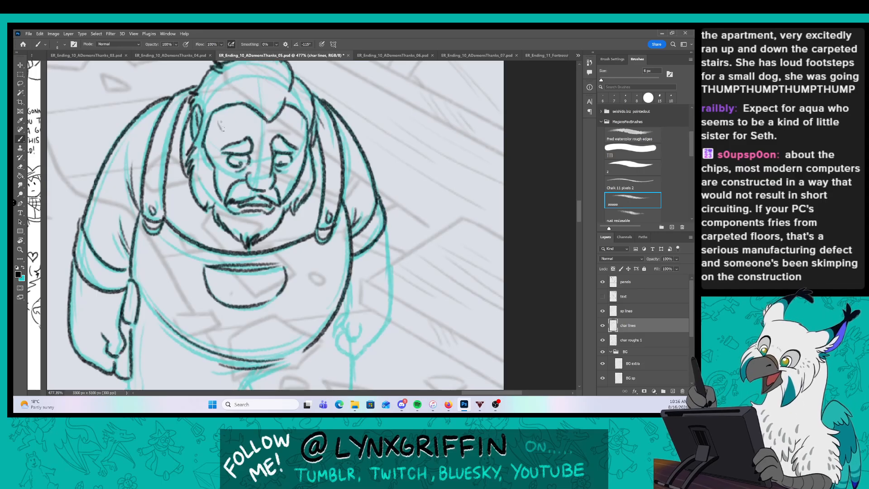
Add short worry lines on the man's forehead and ink his far-side forearm and curled hand.
{"action": "left_click_drag", "start_coordinate": [225, 123], "coordinate": [228, 132]}
{"action": "left_click_drag", "start_coordinate": [291, 120], "coordinate": [294, 130]}
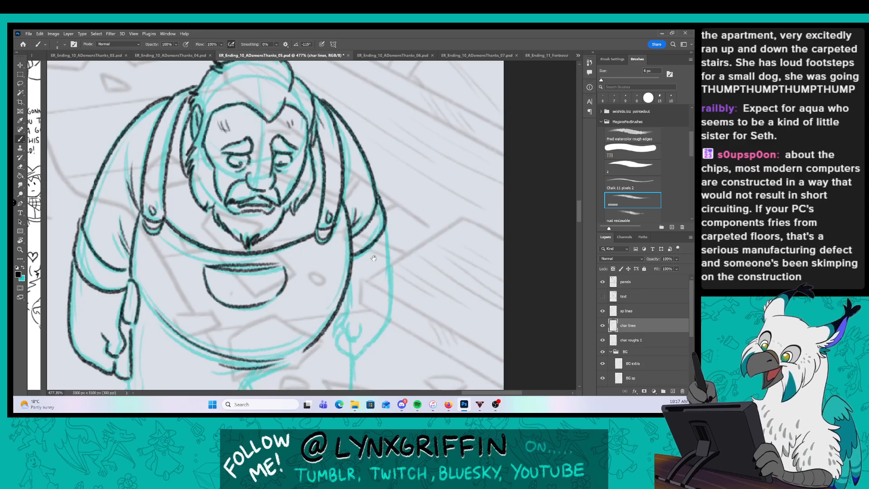
{"action": "left_click_drag", "start_coordinate": [345, 288], "coordinate": [331, 221]}
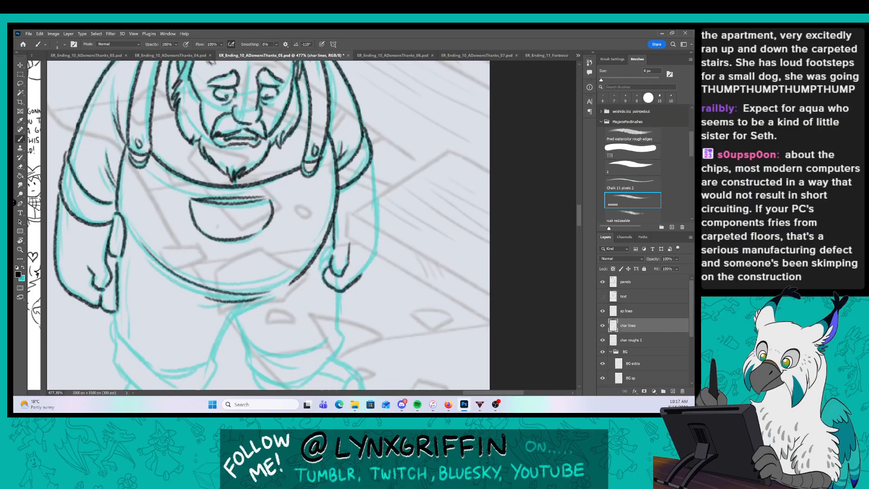
{"action": "mouse_move", "coordinate": [371, 157]}
{"action": "left_mouse_down"}
{"action": "mouse_move", "coordinate": [377, 256]}
{"action": "mouse_move", "coordinate": [367, 269]}
{"action": "left_mouse_up"}
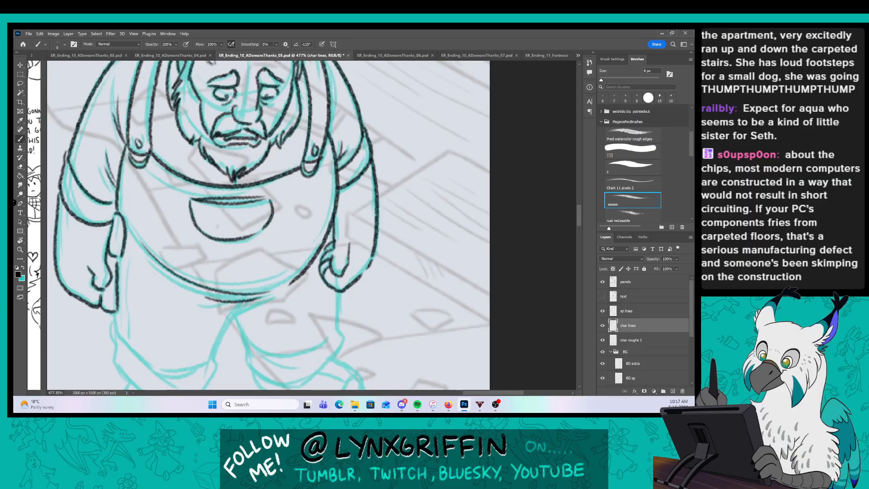
Ink both of the man's trouser legs with their rolled, folded cuffs.
{"action": "left_click_drag", "start_coordinate": [332, 302], "coordinate": [377, 200]}
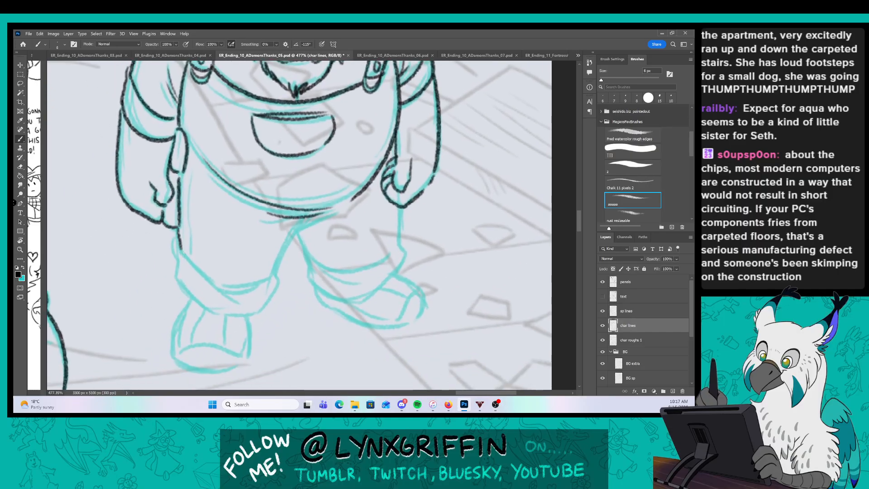
{"action": "mouse_move", "coordinate": [179, 248]}
{"action": "left_mouse_down"}
{"action": "mouse_move", "coordinate": [236, 299]}
{"action": "mouse_move", "coordinate": [267, 278]}
{"action": "left_mouse_up"}
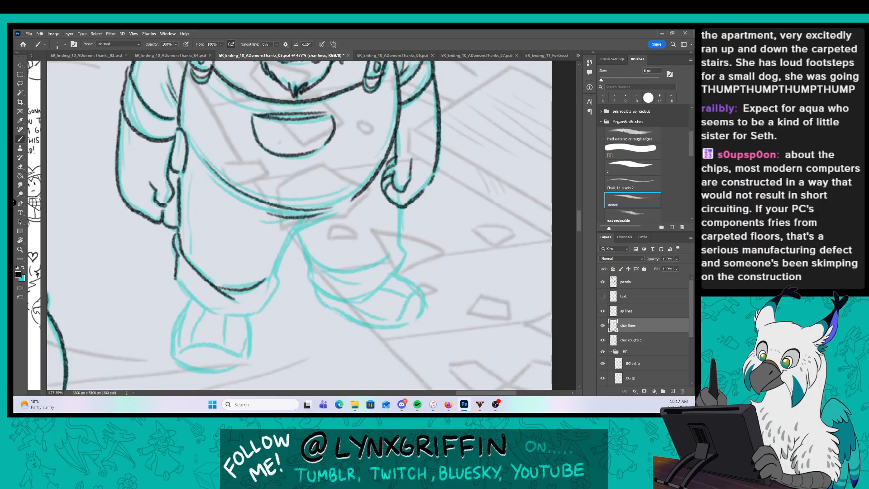
{"action": "mouse_move", "coordinate": [174, 276]}
{"action": "left_mouse_down"}
{"action": "mouse_move", "coordinate": [198, 304]}
{"action": "mouse_move", "coordinate": [233, 315]}
{"action": "mouse_move", "coordinate": [275, 273]}
{"action": "mouse_move", "coordinate": [305, 217]}
{"action": "mouse_move", "coordinate": [314, 221]}
{"action": "mouse_move", "coordinate": [305, 242]}
{"action": "mouse_move", "coordinate": [310, 278]}
{"action": "left_mouse_up"}
{"action": "mouse_move", "coordinate": [308, 277]}
{"action": "left_mouse_down"}
{"action": "mouse_move", "coordinate": [355, 301]}
{"action": "mouse_move", "coordinate": [404, 261]}
{"action": "mouse_move", "coordinate": [398, 210]}
{"action": "left_mouse_up"}
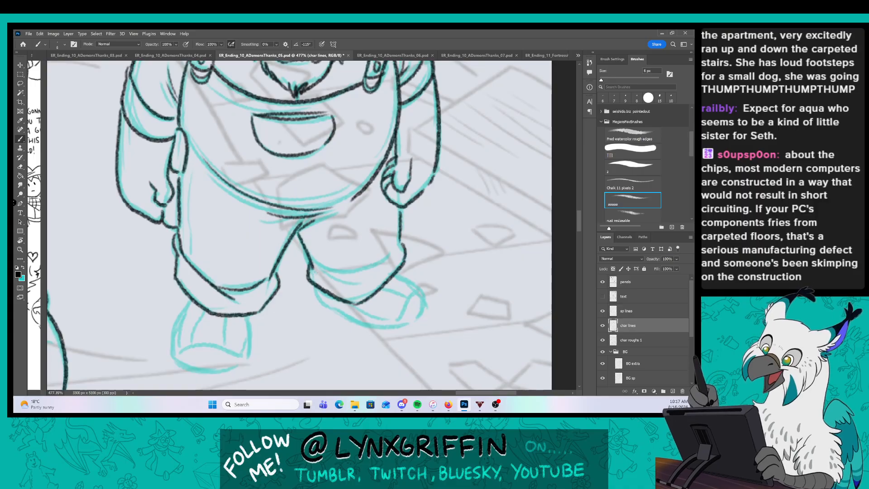
{"action": "mouse_move", "coordinate": [325, 270]}
{"action": "left_mouse_down"}
{"action": "mouse_move", "coordinate": [353, 279]}
{"action": "mouse_move", "coordinate": [385, 257]}
{"action": "left_mouse_up"}
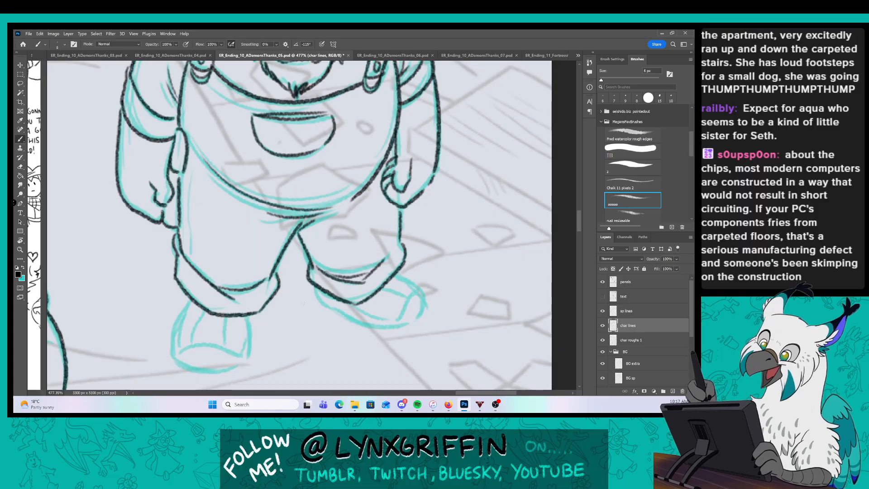
Ink both of the man's shoes below the cuffs, including their toe caps and upper seams.
{"action": "left_click_drag", "start_coordinate": [294, 290], "coordinate": [241, 307]}
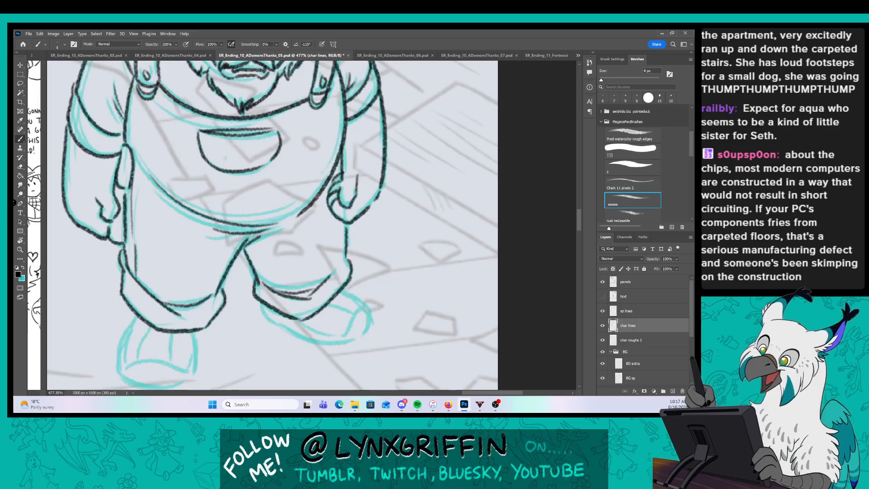
{"action": "mouse_move", "coordinate": [262, 308]}
{"action": "left_mouse_down"}
{"action": "mouse_move", "coordinate": [250, 276]}
{"action": "mouse_move", "coordinate": [313, 311]}
{"action": "mouse_move", "coordinate": [357, 302]}
{"action": "left_mouse_up"}
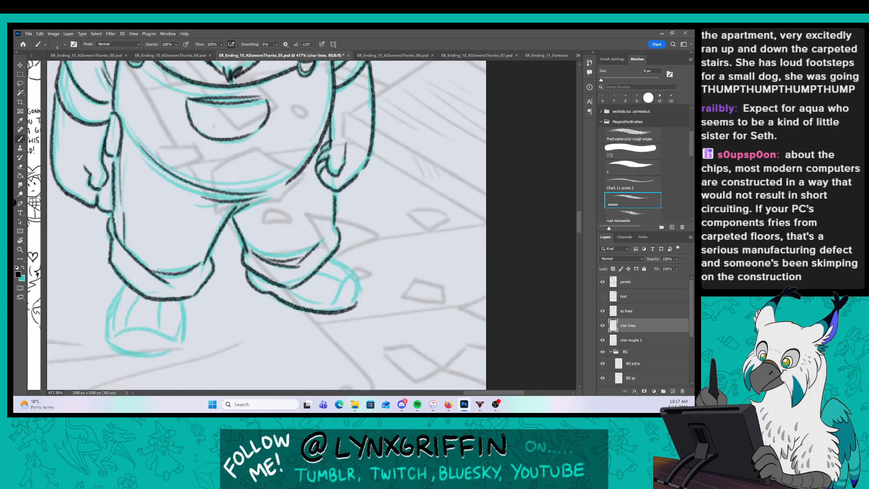
{"action": "mouse_move", "coordinate": [286, 289]}
{"action": "left_mouse_down"}
{"action": "mouse_move", "coordinate": [304, 301]}
{"action": "mouse_move", "coordinate": [351, 296]}
{"action": "left_mouse_up"}
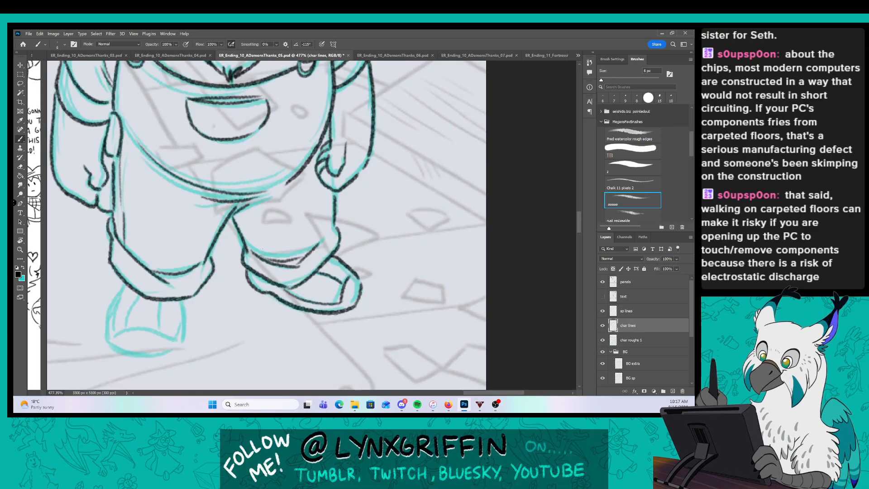
{"action": "mouse_move", "coordinate": [124, 286]}
{"action": "left_mouse_down"}
{"action": "mouse_move", "coordinate": [176, 344]}
{"action": "mouse_move", "coordinate": [180, 300]}
{"action": "left_mouse_up"}
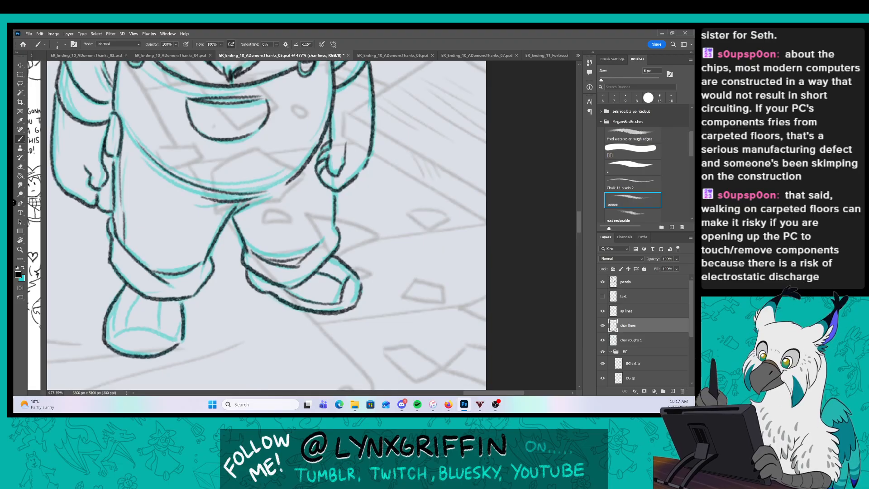
{"action": "mouse_move", "coordinate": [110, 331]}
{"action": "left_mouse_down"}
{"action": "mouse_move", "coordinate": [154, 336]}
{"action": "mouse_move", "coordinate": [182, 307]}
{"action": "left_mouse_up"}
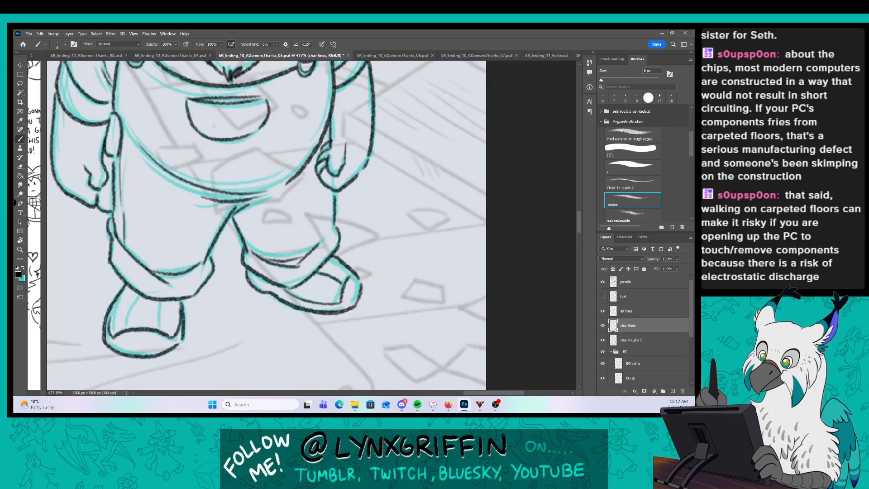
{"action": "left_click_drag", "start_coordinate": [127, 328], "coordinate": [138, 294]}
Ink the horned demon's inner cheek fur and lower mane edge on the sp lines layer with a 10 px brush.
{"action": "left_click_drag", "start_coordinate": [393, 271], "coordinate": [317, 271]}
{"action": "left_click_drag", "start_coordinate": [319, 371], "coordinate": [450, 164]}
{"action": "left_click_drag", "start_coordinate": [320, 272], "coordinate": [390, 205]}
{"action": "key", "text": "bracketright"}
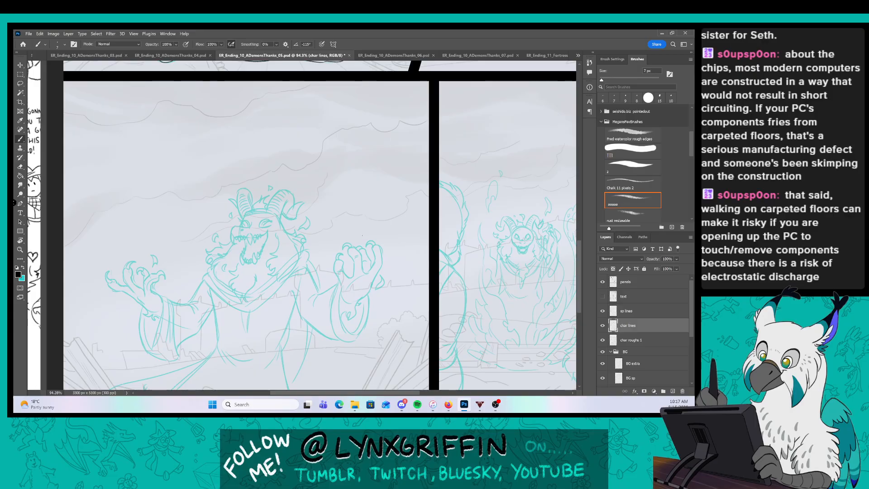
{"action": "left_click_drag", "start_coordinate": [263, 273], "coordinate": [291, 303]}
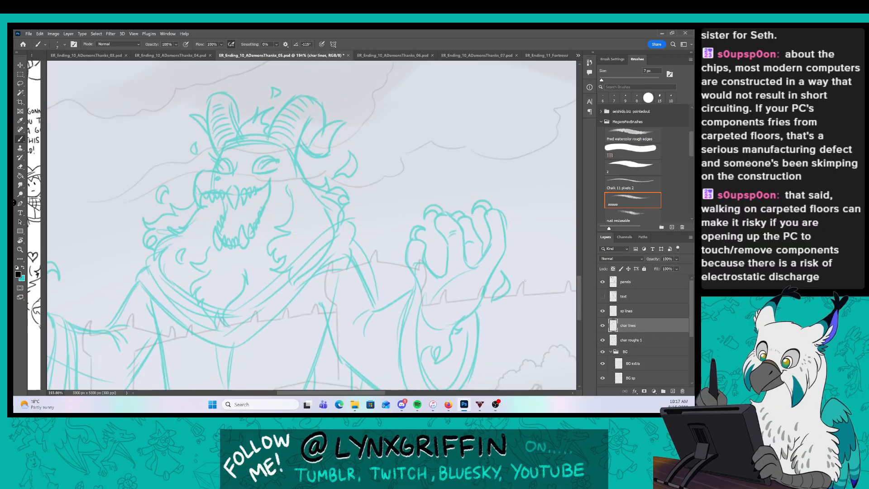
{"action": "left_click", "coordinate": [642, 308]}
{"action": "left_click_drag", "start_coordinate": [319, 232], "coordinate": [350, 232]}
{"action": "left_click_drag", "start_coordinate": [265, 153], "coordinate": [275, 178]}
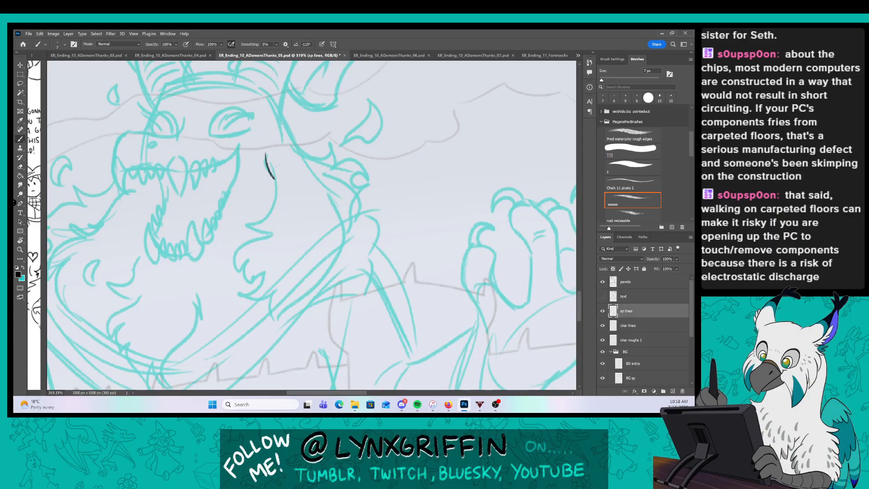
{"action": "left_click_drag", "start_coordinate": [319, 192], "coordinate": [326, 192]}
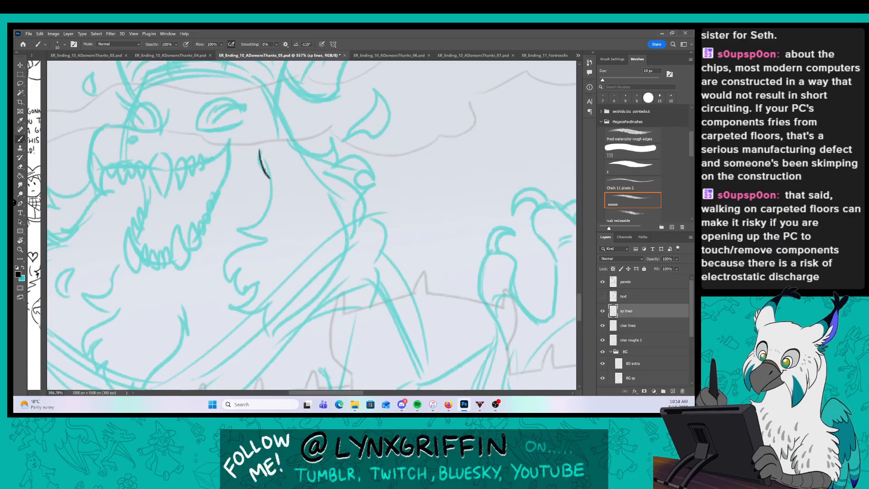
{"action": "mouse_move", "coordinate": [270, 167]}
{"action": "left_mouse_down"}
{"action": "mouse_move", "coordinate": [269, 186]}
{"action": "mouse_move", "coordinate": [241, 220]}
{"action": "mouse_move", "coordinate": [265, 237]}
{"action": "mouse_move", "coordinate": [241, 243]}
{"action": "mouse_move", "coordinate": [231, 280]}
{"action": "mouse_move", "coordinate": [248, 296]}
{"action": "mouse_move", "coordinate": [254, 281]}
{"action": "mouse_move", "coordinate": [233, 306]}
{"action": "mouse_move", "coordinate": [277, 293]}
{"action": "mouse_move", "coordinate": [265, 312]}
{"action": "mouse_move", "coordinate": [275, 314]}
{"action": "mouse_move", "coordinate": [271, 340]}
{"action": "mouse_move", "coordinate": [350, 218]}
{"action": "left_mouse_up"}
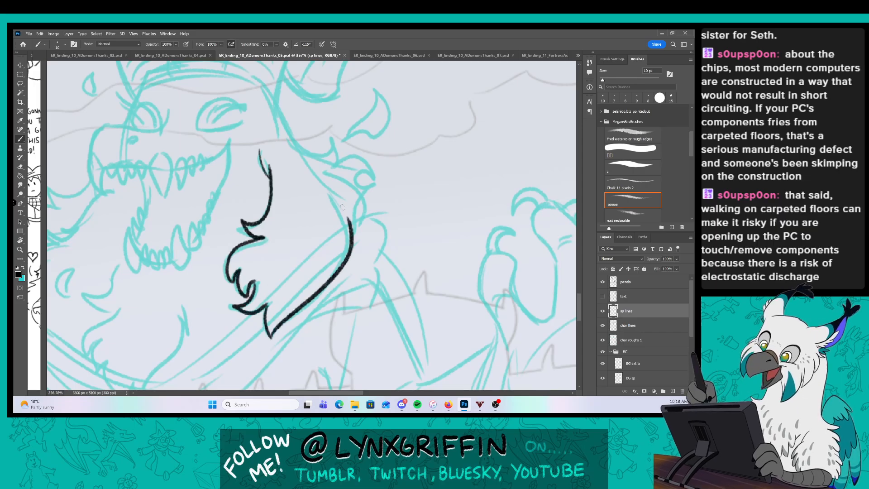
Ink the demon's outer mane with its flame tufts and round curl, plus the loose flame beside it.
{"action": "left_click_drag", "start_coordinate": [406, 174], "coordinate": [382, 222]}
{"action": "mouse_move", "coordinate": [255, 151]}
{"action": "left_mouse_down"}
{"action": "mouse_move", "coordinate": [307, 185]}
{"action": "mouse_move", "coordinate": [312, 209]}
{"action": "mouse_move", "coordinate": [349, 213]}
{"action": "mouse_move", "coordinate": [332, 220]}
{"action": "mouse_move", "coordinate": [351, 226]}
{"action": "mouse_move", "coordinate": [322, 235]}
{"action": "mouse_move", "coordinate": [342, 254]}
{"action": "mouse_move", "coordinate": [331, 244]}
{"action": "mouse_move", "coordinate": [330, 285]}
{"action": "left_mouse_up"}
{"action": "mouse_move", "coordinate": [339, 172]}
{"action": "left_mouse_down"}
{"action": "mouse_move", "coordinate": [352, 186]}
{"action": "mouse_move", "coordinate": [328, 185]}
{"action": "mouse_move", "coordinate": [363, 244]}
{"action": "left_mouse_up"}
Ink the flame tuft and top outline of the demon's head, plus the small loose flame above it.
{"action": "mouse_move", "coordinate": [217, 188]}
{"action": "left_mouse_down"}
{"action": "mouse_move", "coordinate": [249, 134]}
{"action": "mouse_move", "coordinate": [273, 133]}
{"action": "mouse_move", "coordinate": [274, 180]}
{"action": "mouse_move", "coordinate": [285, 178]}
{"action": "mouse_move", "coordinate": [279, 187]}
{"action": "mouse_move", "coordinate": [313, 209]}
{"action": "left_mouse_up"}
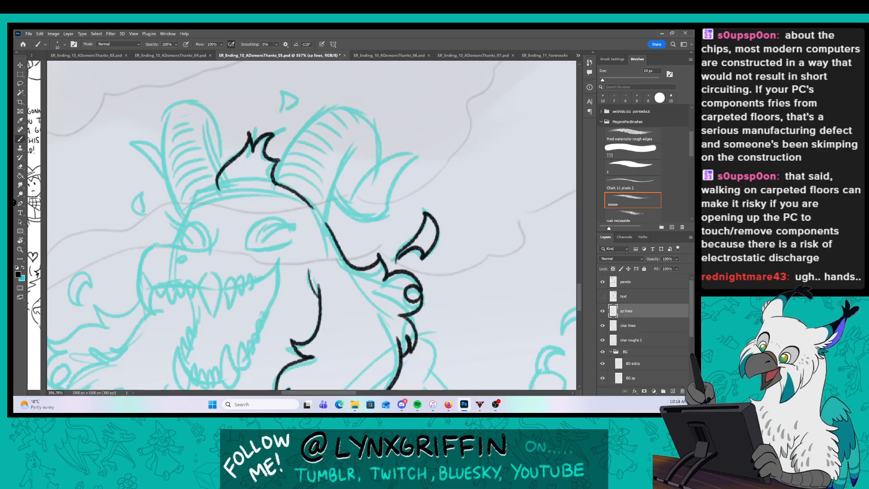
{"action": "left_click_drag", "start_coordinate": [279, 90], "coordinate": [275, 114]}
{"action": "left_click_drag", "start_coordinate": [280, 89], "coordinate": [282, 111]}
{"action": "left_click_drag", "start_coordinate": [257, 161], "coordinate": [328, 134]}
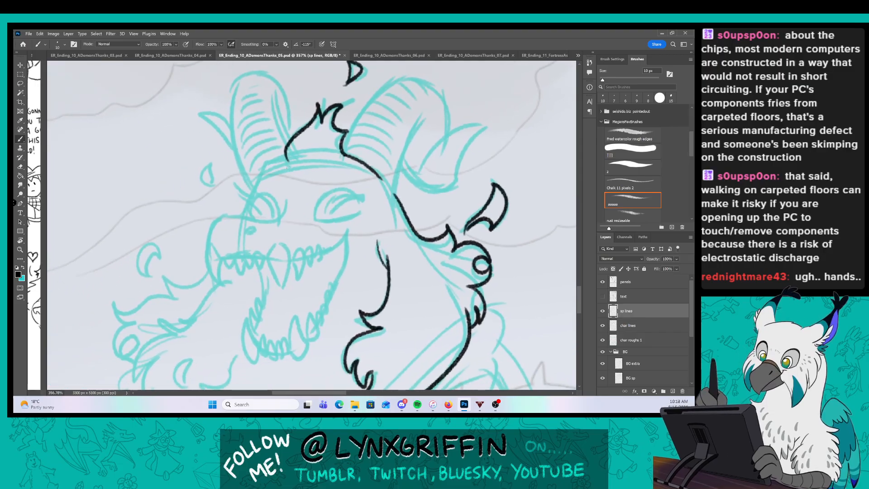
{"action": "mouse_move", "coordinate": [287, 158]}
{"action": "left_mouse_down"}
{"action": "mouse_move", "coordinate": [266, 163]}
{"action": "mouse_move", "coordinate": [255, 191]}
{"action": "left_mouse_up"}
Ink the outlines of the demon's two eyes on the char lines layer.
{"action": "left_click", "coordinate": [631, 328]}
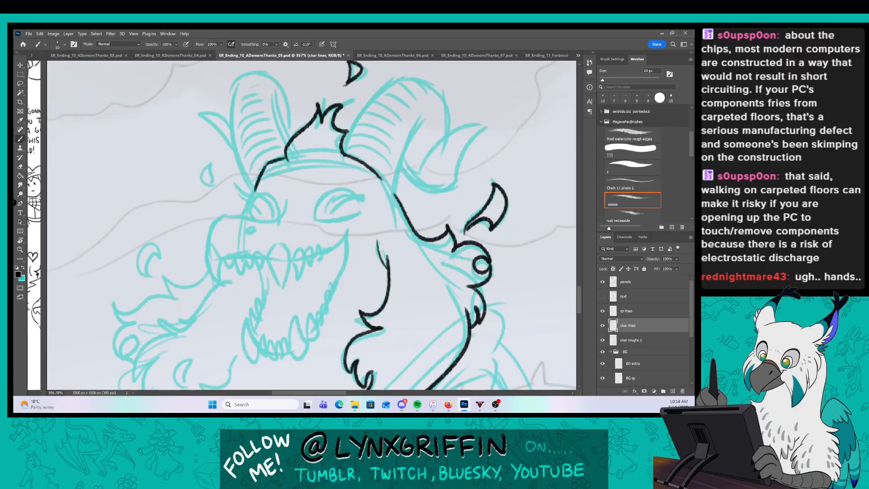
{"action": "scroll", "coordinate": [352, 141], "scroll_direction": "up", "scroll_amount": 1}
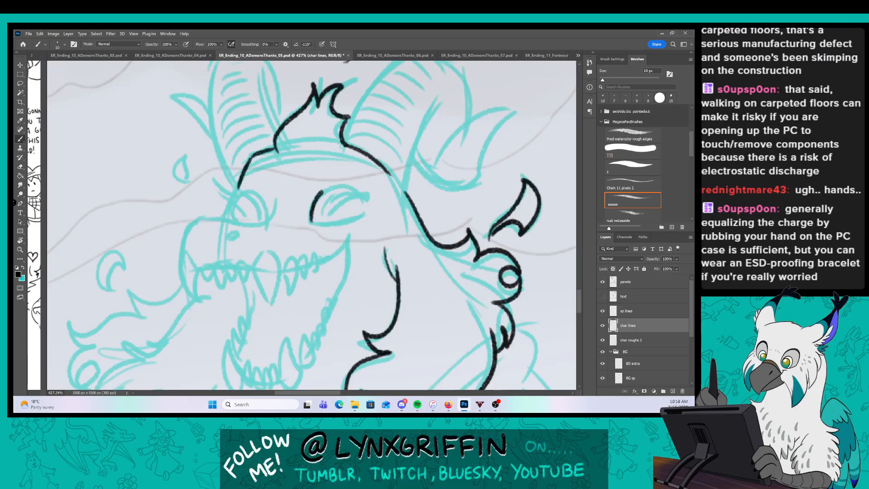
{"action": "left_click_drag", "start_coordinate": [314, 209], "coordinate": [365, 215]}
{"action": "left_click_drag", "start_coordinate": [230, 216], "coordinate": [263, 221]}
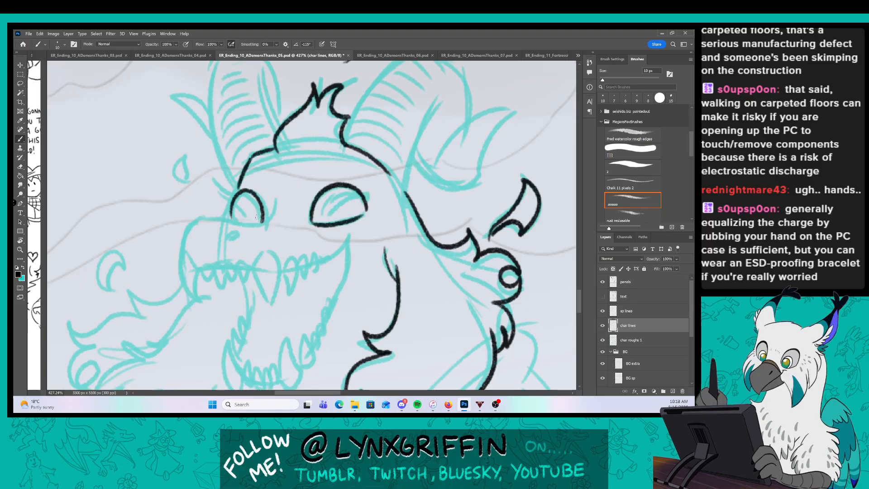
Ink the demon's large curled horn beside the mane, ending in its pointed, upturned tip.
{"action": "left_click_drag", "start_coordinate": [423, 156], "coordinate": [340, 226]}
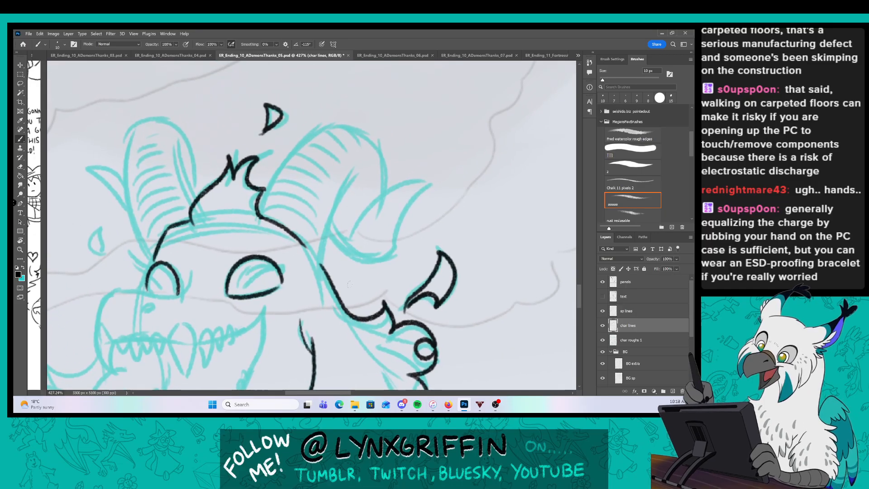
{"action": "left_click_drag", "start_coordinate": [322, 267], "coordinate": [352, 177]}
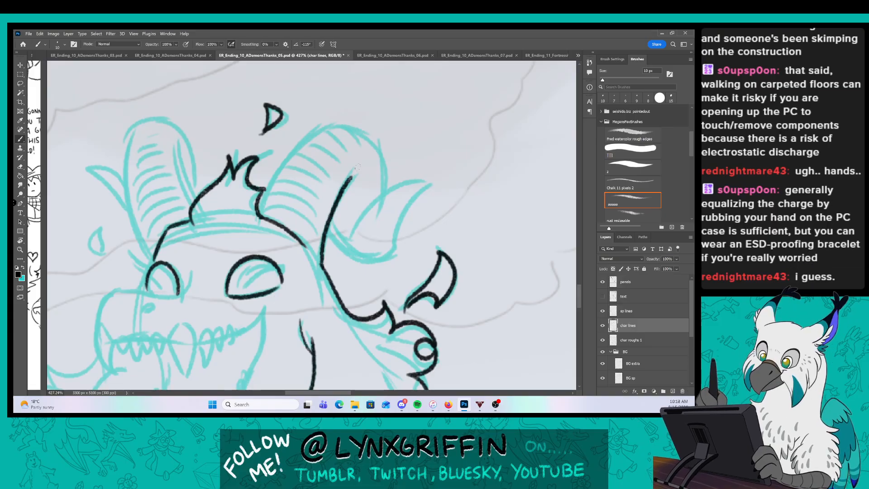
{"action": "mouse_move", "coordinate": [353, 245]}
{"action": "left_mouse_down"}
{"action": "mouse_move", "coordinate": [386, 191]}
{"action": "mouse_move", "coordinate": [420, 178]}
{"action": "mouse_move", "coordinate": [397, 251]}
{"action": "mouse_move", "coordinate": [357, 261]}
{"action": "mouse_move", "coordinate": [333, 222]}
{"action": "left_mouse_up"}
{"action": "mouse_move", "coordinate": [259, 216]}
{"action": "left_mouse_down"}
{"action": "mouse_move", "coordinate": [285, 161]}
{"action": "mouse_move", "coordinate": [341, 125]}
{"action": "mouse_move", "coordinate": [333, 127]}
{"action": "mouse_move", "coordinate": [362, 134]}
{"action": "mouse_move", "coordinate": [385, 177]}
{"action": "left_mouse_up"}
Ink the demon's second horn with its curved ridged body and the pointed tip protruding beside it.
{"action": "left_click_drag", "start_coordinate": [263, 258], "coordinate": [373, 248]}
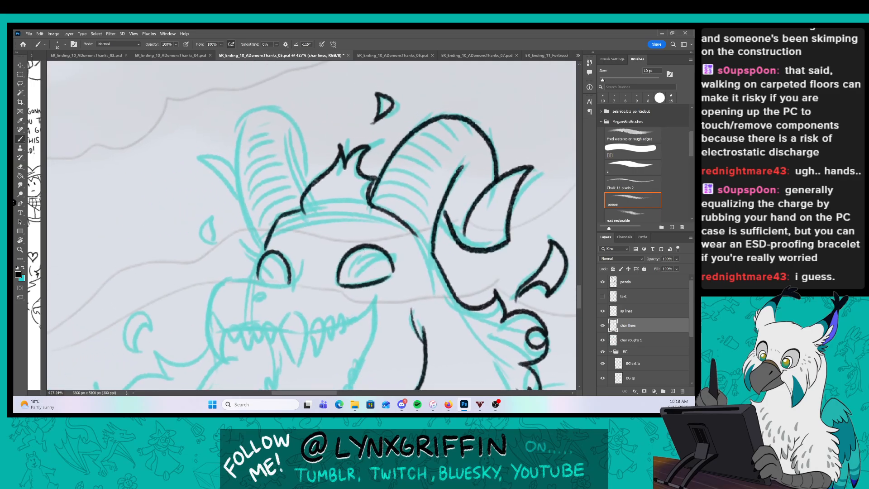
{"action": "left_click_drag", "start_coordinate": [262, 247], "coordinate": [236, 149]}
{"action": "left_click_drag", "start_coordinate": [286, 135], "coordinate": [311, 184]}
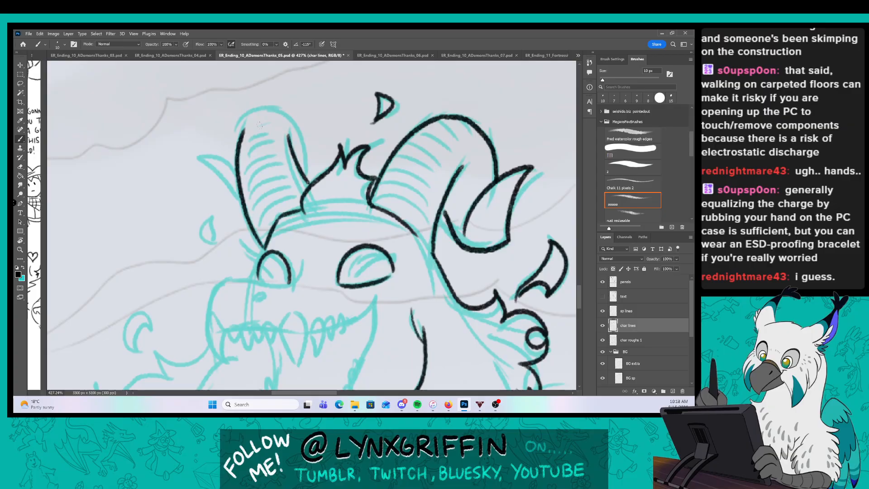
{"action": "left_click_drag", "start_coordinate": [258, 116], "coordinate": [310, 175]}
{"action": "left_click_drag", "start_coordinate": [202, 158], "coordinate": [231, 178]}
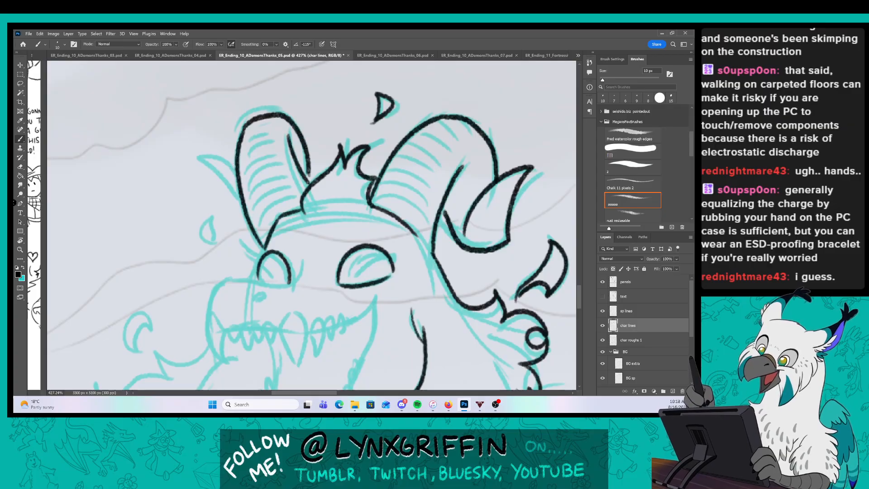
Ink the demon's upper row of teeth, including the large fangs and the small teeth receding toward the mouth corner.
{"action": "scroll", "coordinate": [354, 336], "scroll_direction": "down", "scroll_amount": 3}
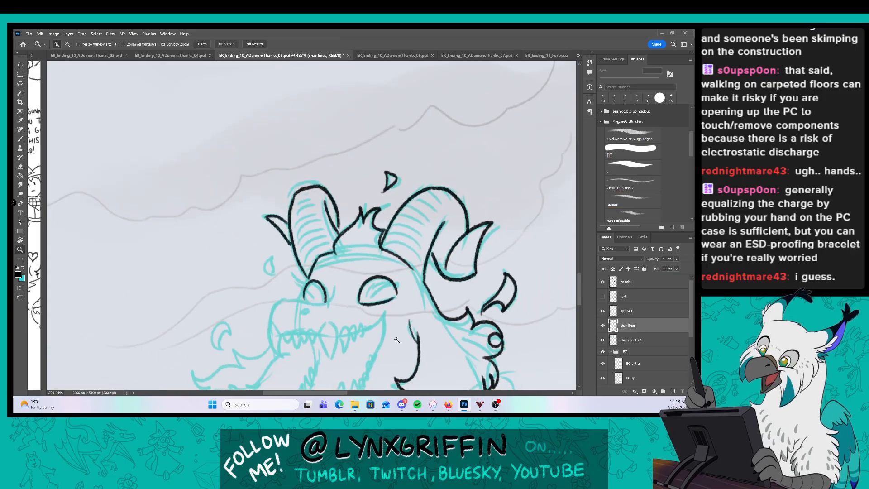
{"action": "left_click_drag", "start_coordinate": [354, 335], "coordinate": [343, 259]}
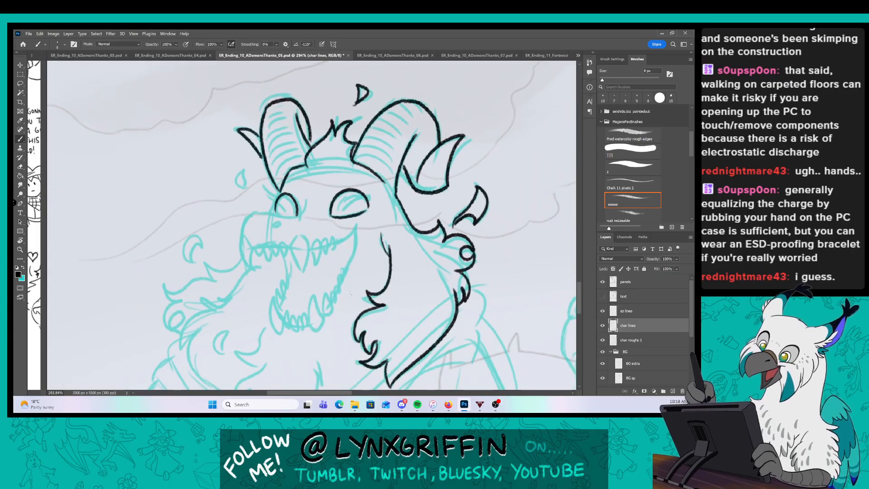
{"action": "scroll", "coordinate": [282, 282], "scroll_direction": "up", "scroll_amount": 3}
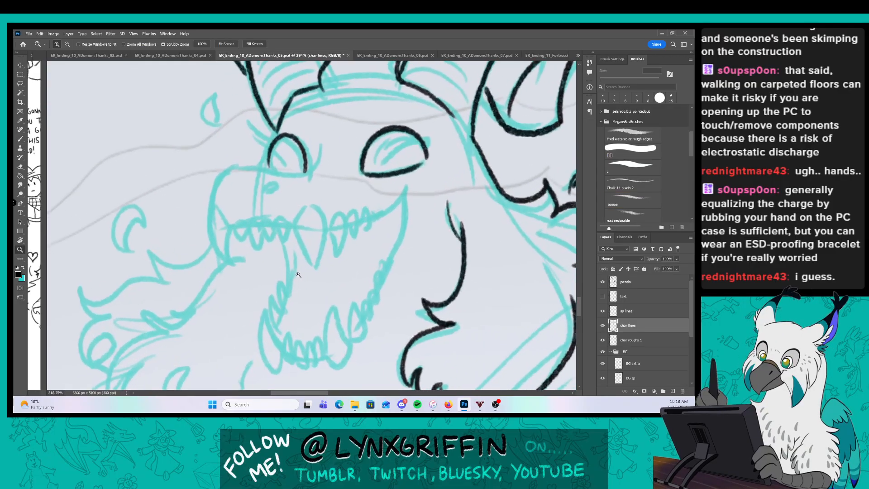
{"action": "mouse_move", "coordinate": [207, 200]}
{"action": "left_mouse_down"}
{"action": "mouse_move", "coordinate": [222, 224]}
{"action": "mouse_move", "coordinate": [244, 207]}
{"action": "mouse_move", "coordinate": [251, 246]}
{"action": "mouse_move", "coordinate": [259, 208]}
{"action": "mouse_move", "coordinate": [291, 207]}
{"action": "mouse_move", "coordinate": [319, 269]}
{"action": "mouse_move", "coordinate": [311, 196]}
{"action": "left_mouse_up"}
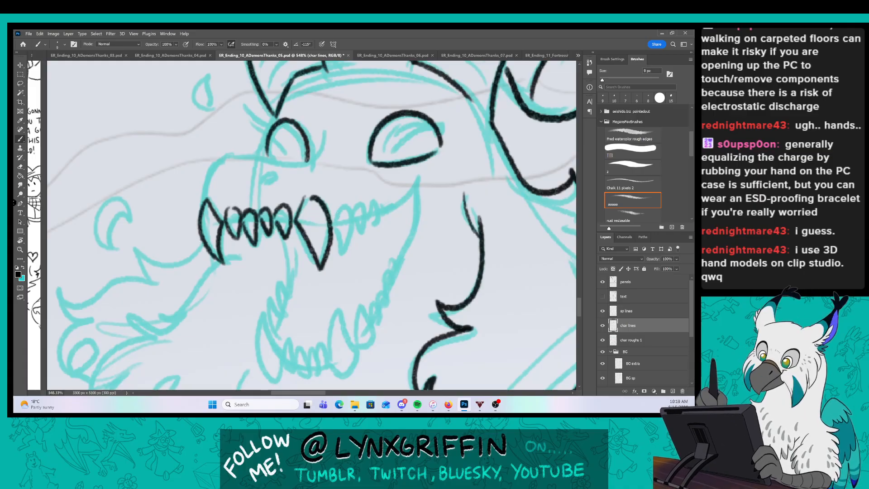
{"action": "mouse_move", "coordinate": [334, 209]}
{"action": "left_mouse_down"}
{"action": "mouse_move", "coordinate": [340, 244]}
{"action": "mouse_move", "coordinate": [349, 204]}
{"action": "mouse_move", "coordinate": [364, 230]}
{"action": "mouse_move", "coordinate": [382, 208]}
{"action": "mouse_move", "coordinate": [395, 211]}
{"action": "left_mouse_up"}
Ink the demon's lower row of teeth, with the larger fangs in front and small teeth running up both sides of the jaw.
{"action": "left_click_drag", "start_coordinate": [368, 285], "coordinate": [357, 246]}
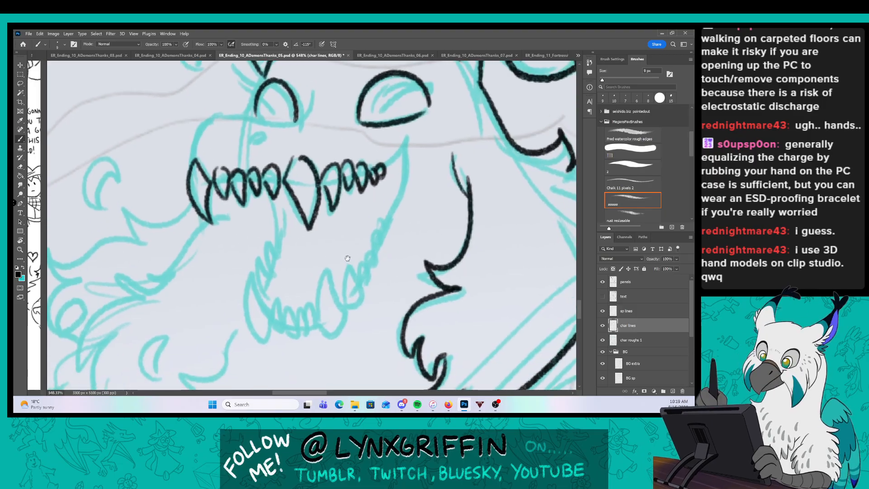
{"action": "mouse_move", "coordinate": [334, 339]}
{"action": "left_mouse_down"}
{"action": "mouse_move", "coordinate": [325, 267]}
{"action": "mouse_move", "coordinate": [336, 340]}
{"action": "left_mouse_up"}
{"action": "mouse_move", "coordinate": [302, 312]}
{"action": "left_mouse_down"}
{"action": "mouse_move", "coordinate": [318, 333]}
{"action": "mouse_move", "coordinate": [304, 302]}
{"action": "mouse_move", "coordinate": [306, 336]}
{"action": "mouse_move", "coordinate": [284, 308]}
{"action": "left_mouse_up"}
{"action": "left_click_drag", "start_coordinate": [285, 339], "coordinate": [274, 303]}
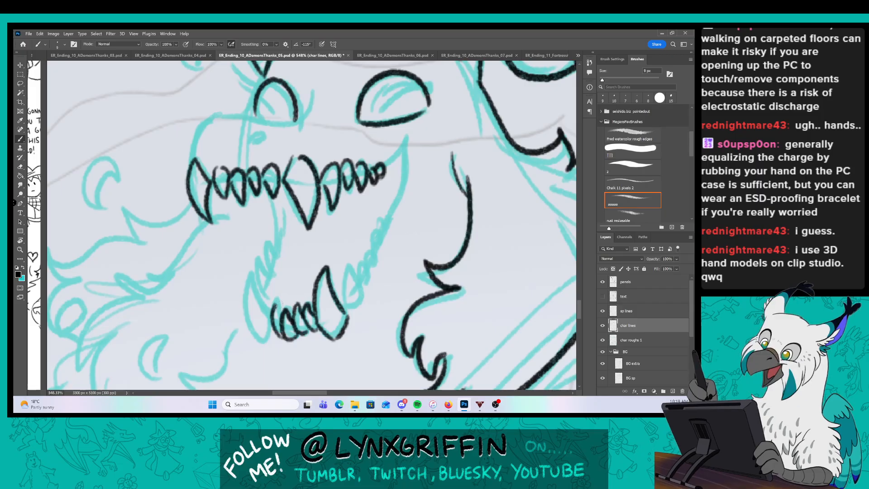
{"action": "left_click_drag", "start_coordinate": [251, 275], "coordinate": [263, 338]}
{"action": "mouse_move", "coordinate": [260, 298]}
{"action": "left_mouse_down"}
{"action": "mouse_move", "coordinate": [276, 247]}
{"action": "mouse_move", "coordinate": [280, 263]}
{"action": "left_mouse_up"}
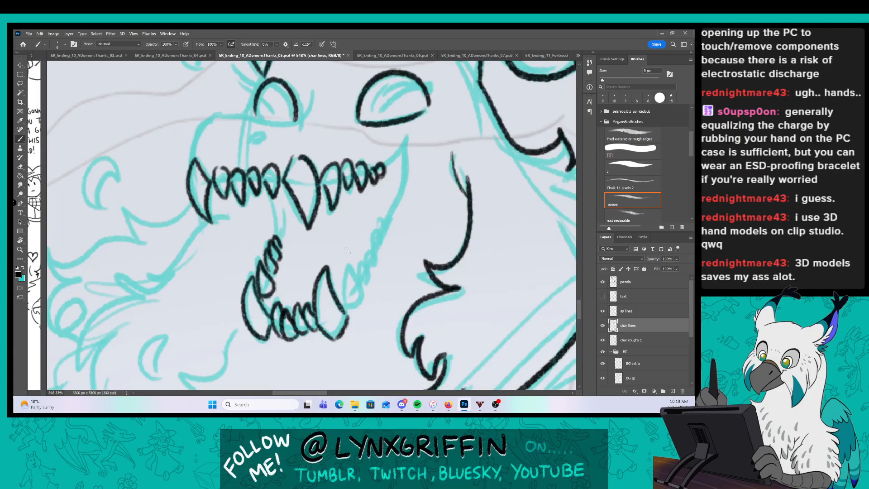
{"action": "mouse_move", "coordinate": [347, 311]}
{"action": "left_mouse_down"}
{"action": "mouse_move", "coordinate": [366, 294]}
{"action": "mouse_move", "coordinate": [346, 312]}
{"action": "left_mouse_up"}
{"action": "mouse_move", "coordinate": [357, 280]}
{"action": "left_mouse_down"}
{"action": "mouse_move", "coordinate": [371, 271]}
{"action": "mouse_move", "coordinate": [378, 240]}
{"action": "left_mouse_up"}
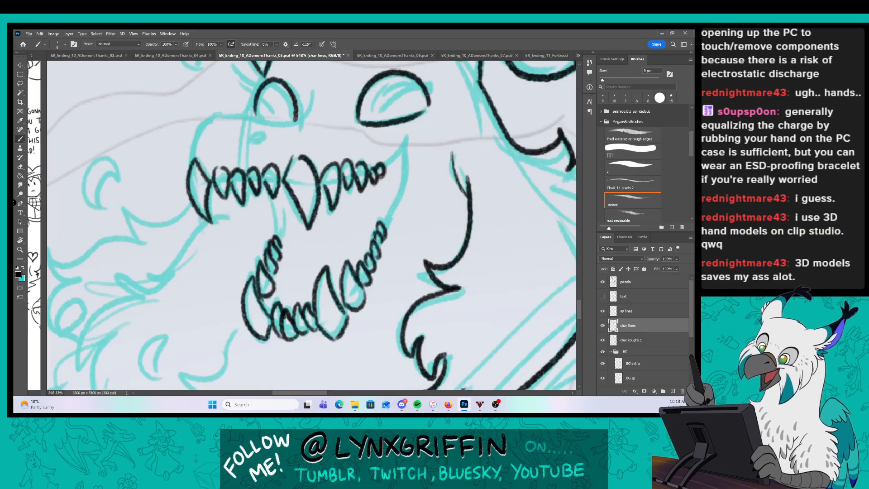
On the sp lines layer, ink the edges of the demon's open mouth, the snout outline, nostril and small tuft beside the eye.
{"action": "left_click", "coordinate": [634, 309]}
{"action": "mouse_move", "coordinate": [281, 190]}
{"action": "left_mouse_down"}
{"action": "mouse_move", "coordinate": [274, 238]}
{"action": "mouse_move", "coordinate": [288, 244]}
{"action": "left_mouse_up"}
{"action": "mouse_move", "coordinate": [380, 166]}
{"action": "left_mouse_down"}
{"action": "mouse_move", "coordinate": [404, 158]}
{"action": "mouse_move", "coordinate": [386, 219]}
{"action": "mouse_move", "coordinate": [392, 349]}
{"action": "left_mouse_up"}
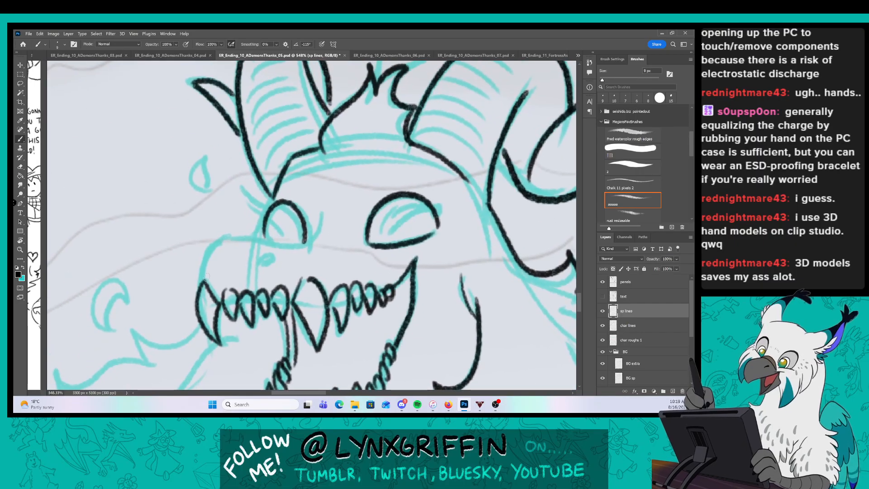
{"action": "mouse_move", "coordinate": [200, 280]}
{"action": "left_mouse_down"}
{"action": "mouse_move", "coordinate": [229, 238]}
{"action": "mouse_move", "coordinate": [301, 244]}
{"action": "mouse_move", "coordinate": [325, 219]}
{"action": "left_mouse_up"}
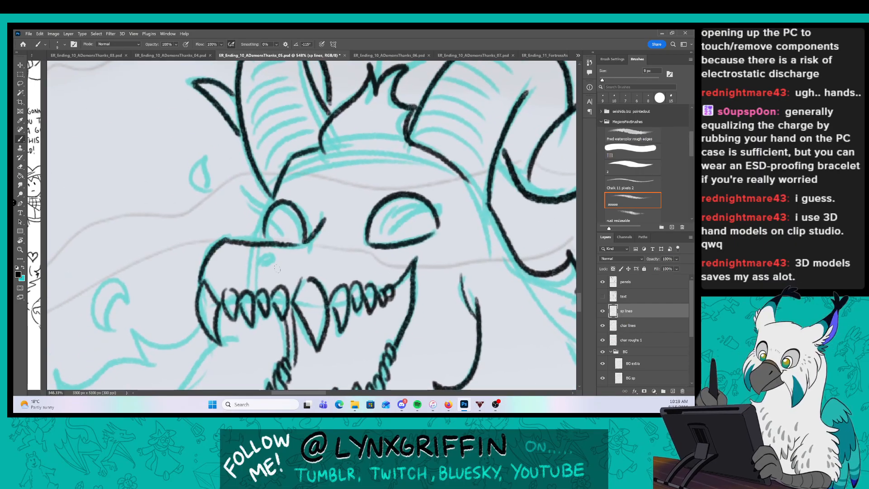
{"action": "left_click_drag", "start_coordinate": [271, 197], "coordinate": [248, 189]}
{"action": "left_click_drag", "start_coordinate": [245, 179], "coordinate": [251, 219]}
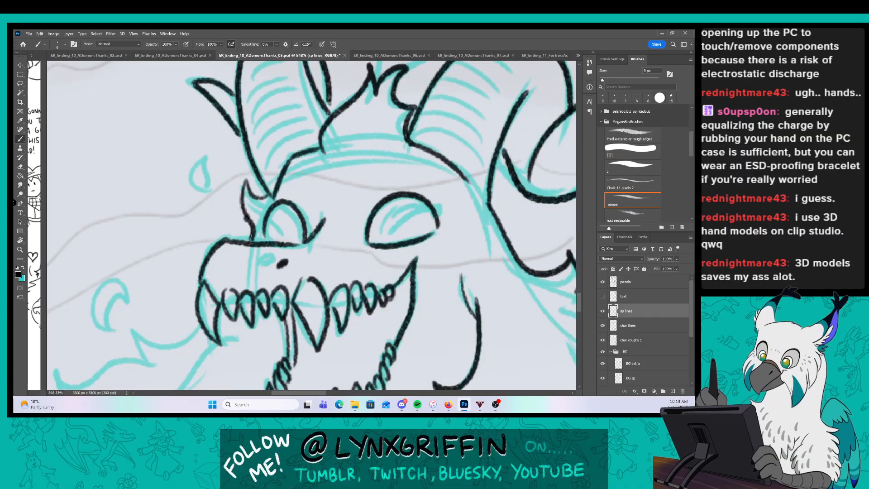
Ink the demon's shaggy, pointed chin beard and the small flame-shaped fur mark beside it.
{"action": "left_click_drag", "start_coordinate": [417, 251], "coordinate": [371, 251]}
{"action": "left_click_drag", "start_coordinate": [387, 377], "coordinate": [362, 245]}
{"action": "mouse_move", "coordinate": [294, 191]}
{"action": "left_mouse_down"}
{"action": "mouse_move", "coordinate": [261, 223]}
{"action": "mouse_move", "coordinate": [273, 239]}
{"action": "mouse_move", "coordinate": [258, 276]}
{"action": "mouse_move", "coordinate": [308, 337]}
{"action": "mouse_move", "coordinate": [330, 336]}
{"action": "mouse_move", "coordinate": [360, 242]}
{"action": "mouse_move", "coordinate": [335, 237]}
{"action": "mouse_move", "coordinate": [362, 253]}
{"action": "left_mouse_up"}
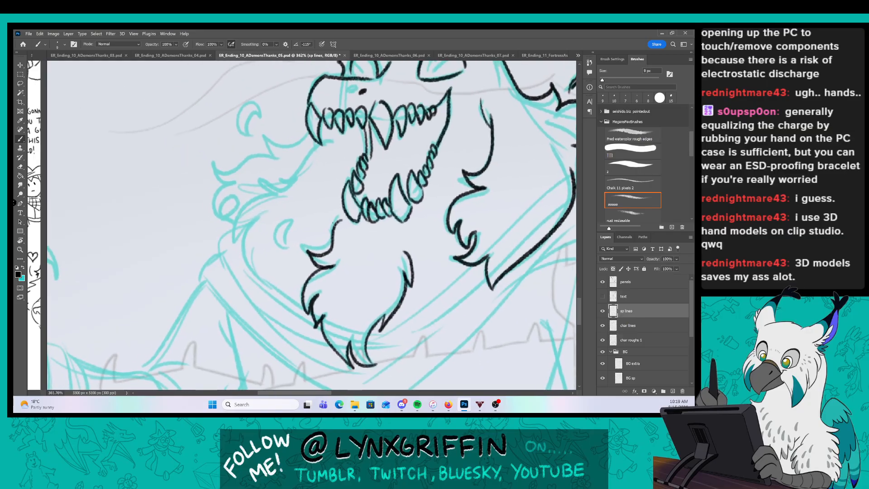
{"action": "mouse_move", "coordinate": [285, 247]}
{"action": "left_mouse_down"}
{"action": "mouse_move", "coordinate": [292, 221]}
{"action": "mouse_move", "coordinate": [322, 205]}
{"action": "mouse_move", "coordinate": [332, 239]}
{"action": "left_mouse_up"}
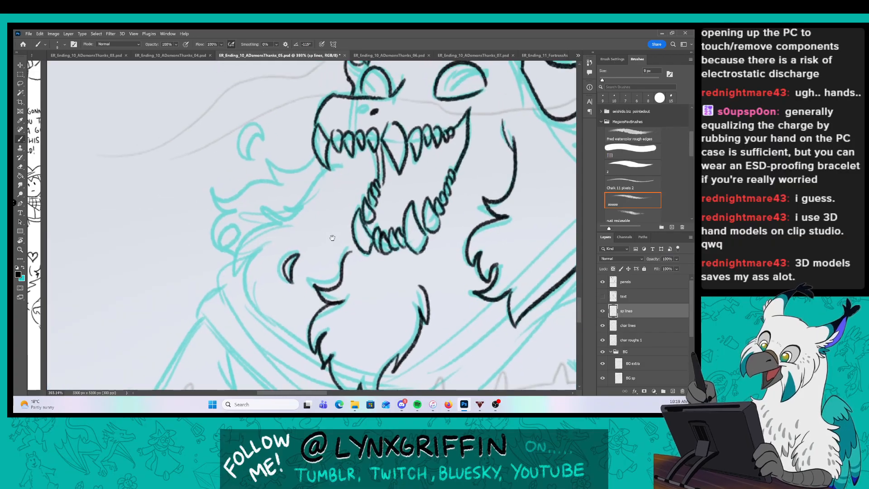
Ink the flame tufts of the mane behind the demon's snout and jaw, plus the two loose flames on that side.
{"action": "mouse_move", "coordinate": [324, 167]}
{"action": "left_mouse_down"}
{"action": "mouse_move", "coordinate": [275, 219]}
{"action": "mouse_move", "coordinate": [285, 216]}
{"action": "left_mouse_up"}
{"action": "mouse_move", "coordinate": [253, 284]}
{"action": "left_mouse_down"}
{"action": "mouse_move", "coordinate": [253, 302]}
{"action": "mouse_move", "coordinate": [264, 300]}
{"action": "mouse_move", "coordinate": [306, 340]}
{"action": "left_mouse_up"}
{"action": "mouse_move", "coordinate": [311, 155]}
{"action": "left_mouse_down"}
{"action": "mouse_move", "coordinate": [226, 187]}
{"action": "mouse_move", "coordinate": [218, 215]}
{"action": "mouse_move", "coordinate": [228, 253]}
{"action": "left_mouse_up"}
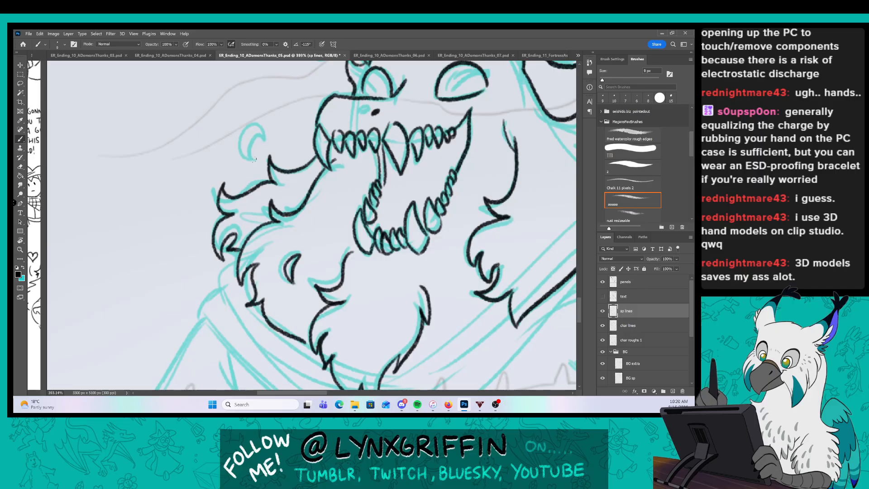
{"action": "mouse_move", "coordinate": [253, 159]}
{"action": "left_mouse_down"}
{"action": "mouse_move", "coordinate": [264, 138]}
{"action": "mouse_move", "coordinate": [258, 158]}
{"action": "left_mouse_up"}
{"action": "scroll", "coordinate": [452, 272], "scroll_direction": "down", "scroll_amount": 3}
{"action": "mouse_move", "coordinate": [442, 283]}
{"action": "left_mouse_down"}
{"action": "mouse_move", "coordinate": [469, 319]}
{"action": "mouse_move", "coordinate": [342, 323]}
{"action": "mouse_move", "coordinate": [324, 358]}
{"action": "left_mouse_up"}
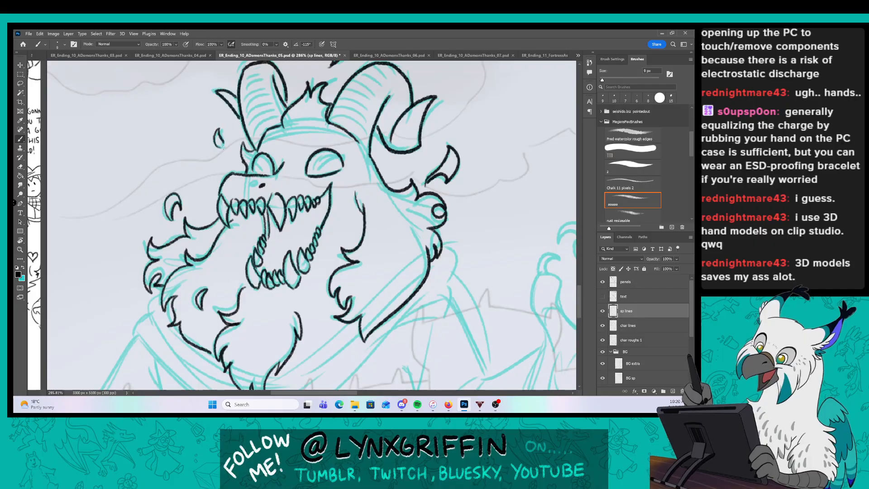
{"action": "left_click_drag", "start_coordinate": [223, 146], "coordinate": [216, 134]}
Ink the collar band curving beneath the demon's beard and mane on the char lines layer and save the page.
{"action": "left_click_drag", "start_coordinate": [429, 259], "coordinate": [366, 337]}
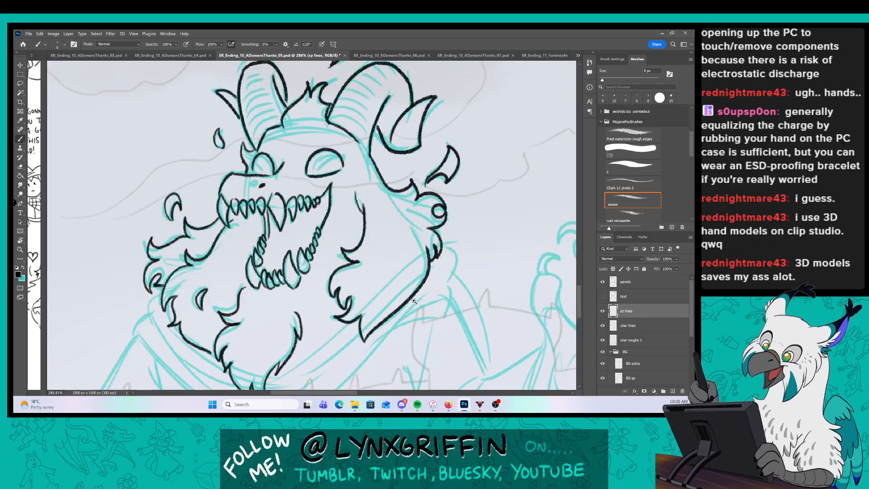
{"action": "left_click_drag", "start_coordinate": [413, 300], "coordinate": [467, 183]}
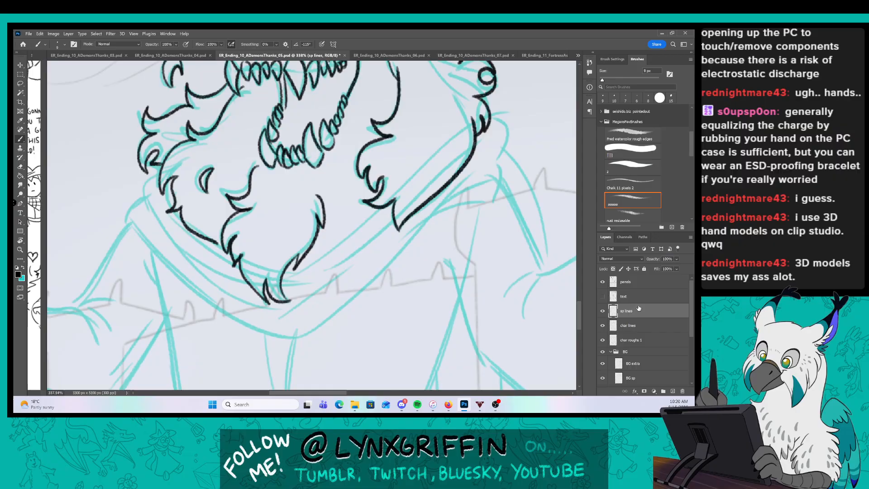
{"action": "left_click", "coordinate": [611, 322]}
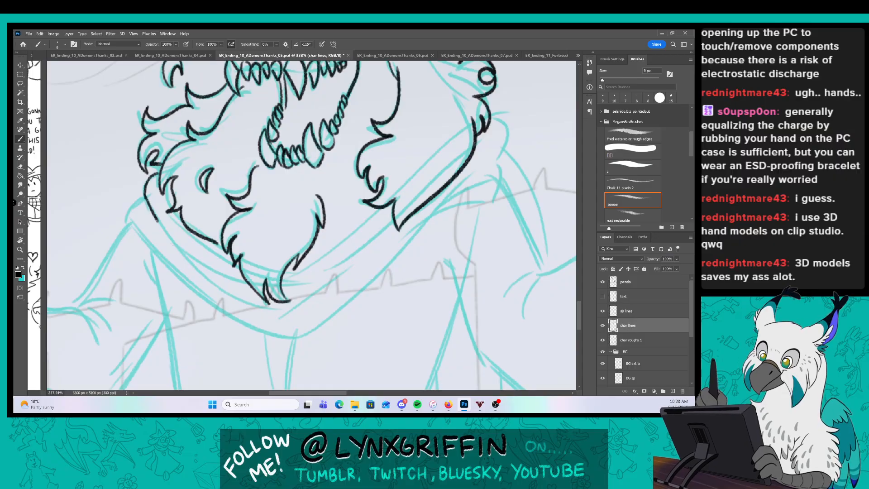
{"action": "mouse_move", "coordinate": [177, 245]}
{"action": "left_mouse_down"}
{"action": "mouse_move", "coordinate": [252, 289]}
{"action": "mouse_move", "coordinate": [384, 235]}
{"action": "left_mouse_up"}
{"action": "mouse_move", "coordinate": [342, 272]}
{"action": "left_mouse_down"}
{"action": "mouse_move", "coordinate": [390, 216]}
{"action": "mouse_move", "coordinate": [294, 271]}
{"action": "left_mouse_up"}
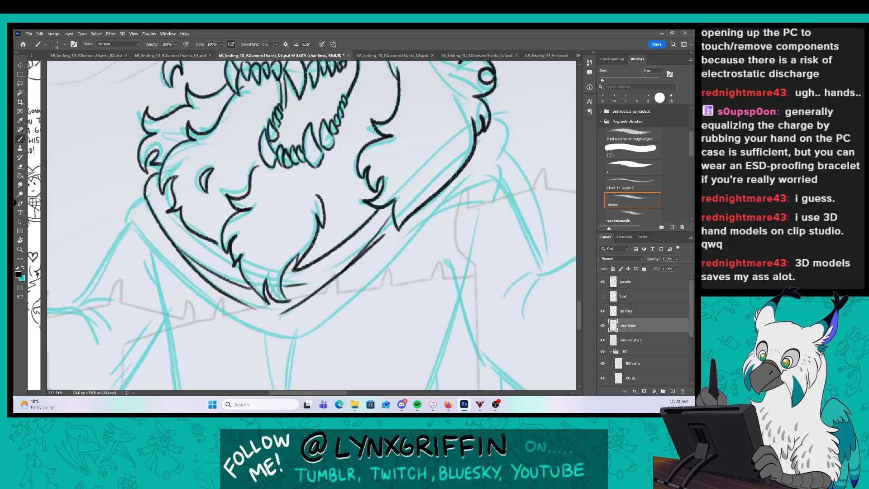
{"action": "left_click_drag", "start_coordinate": [195, 238], "coordinate": [228, 252]}
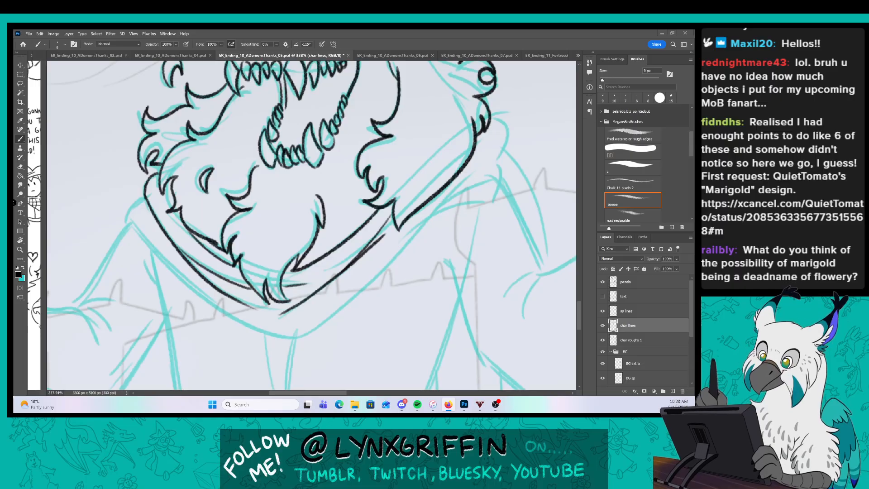
{"action": "left_click", "coordinate": [430, 39]}
{"action": "key", "text": "ctrl+s"}
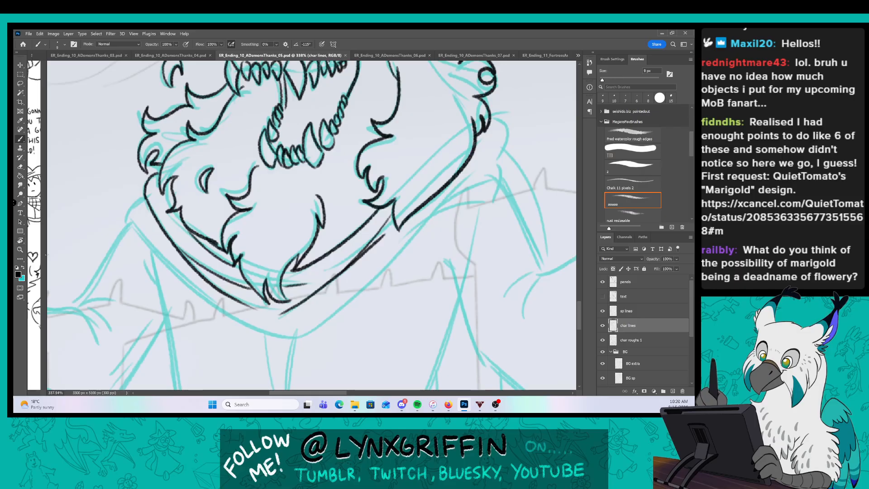
Enlarge the StreamDoodlePage_04.psd view beside the comic page and bring up the blank space beneath its doodles.
{"action": "left_click_drag", "start_coordinate": [45, 248], "coordinate": [415, 249]}
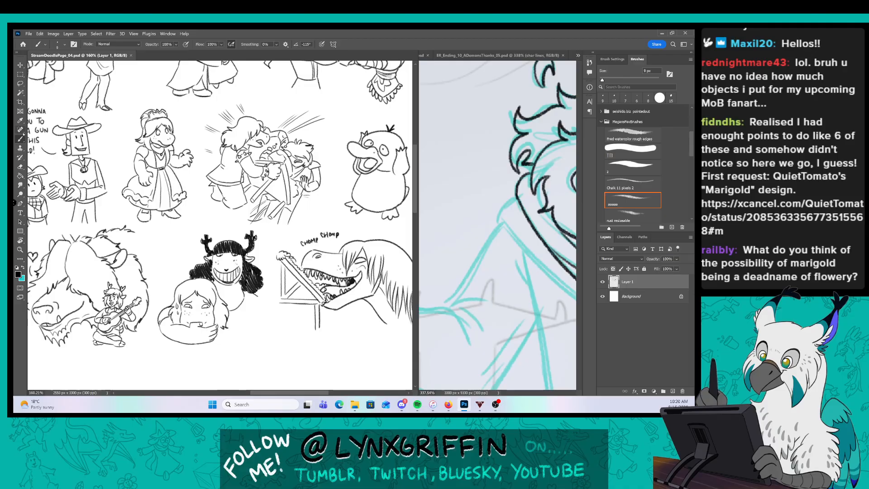
{"action": "left_click_drag", "start_coordinate": [225, 283], "coordinate": [393, 100]}
{"action": "left_click_drag", "start_coordinate": [281, 267], "coordinate": [363, 283]}
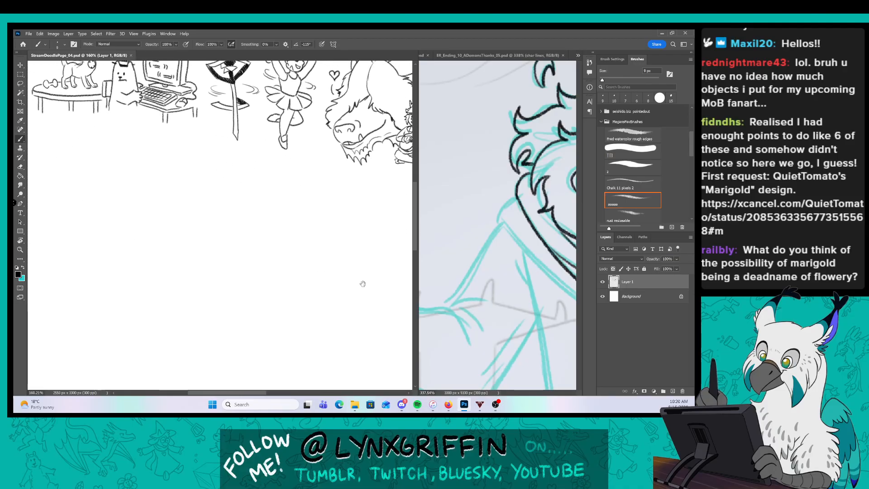
{"action": "left_click_drag", "start_coordinate": [250, 253], "coordinate": [288, 273]}
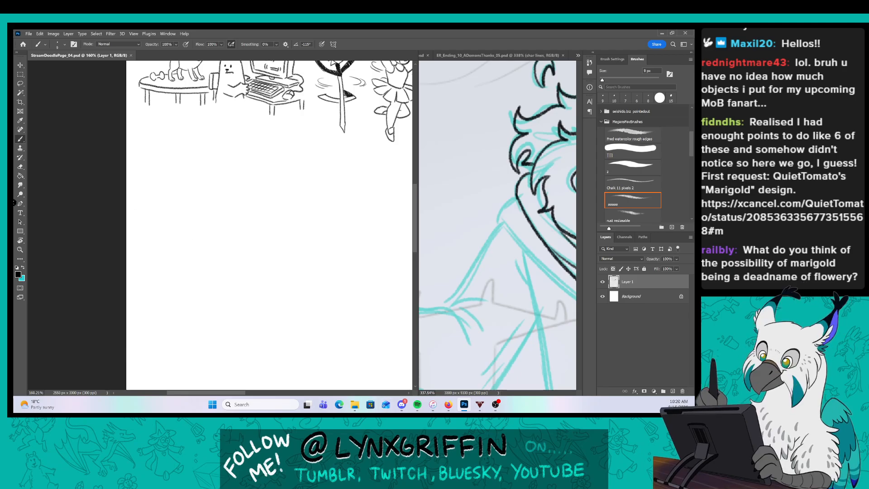
{"action": "key", "text": "alt+Tab"}
{"action": "left_click", "coordinate": [336, 37]}
{"action": "key", "text": "z"}
{"action": "left_click_drag", "start_coordinate": [196, 131], "coordinate": [219, 132]}
{"action": "left_click_drag", "start_coordinate": [221, 191], "coordinate": [279, 200]}
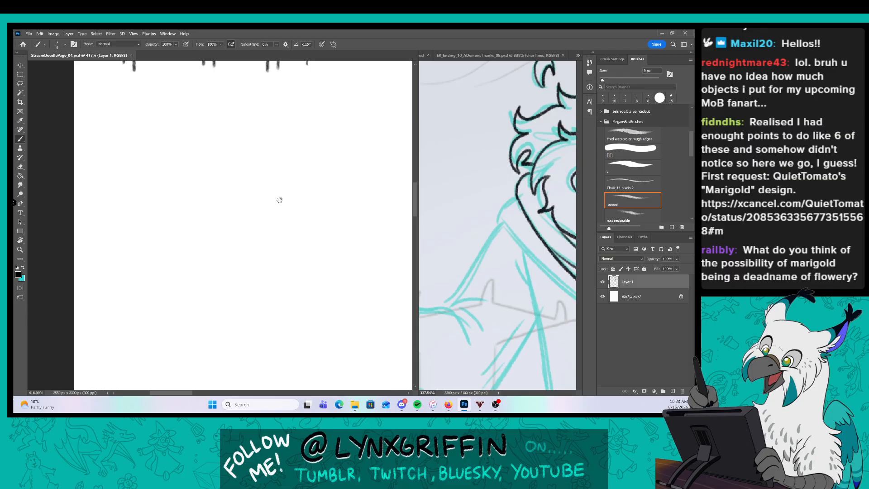
{"action": "left_click_drag", "start_coordinate": [416, 213], "coordinate": [554, 213]}
With a 6 px brush, sketch two large round ears and a jagged fringe for the requested character on the doodle page.
{"action": "key", "text": "bracketleft"}
{"action": "key", "text": "bracketleft"}
{"action": "key", "text": "bracketleft"}
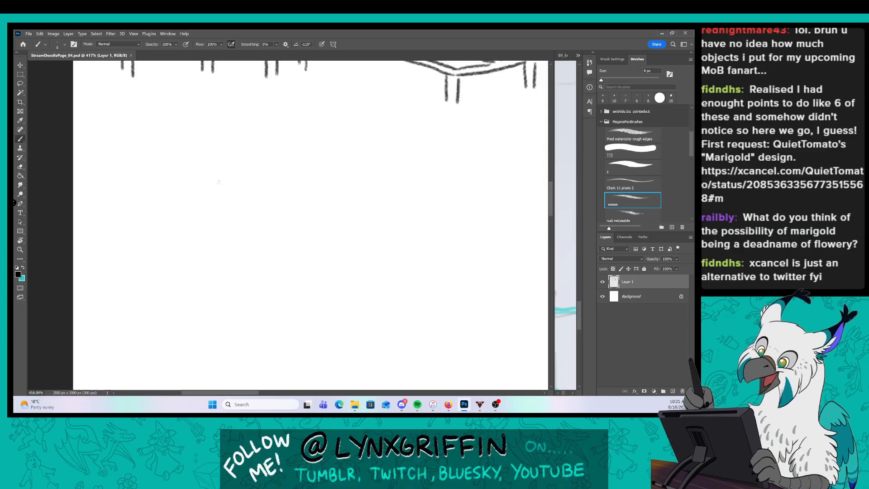
{"action": "mouse_move", "coordinate": [222, 188]}
{"action": "left_mouse_down"}
{"action": "mouse_move", "coordinate": [197, 180]}
{"action": "mouse_move", "coordinate": [191, 144]}
{"action": "mouse_move", "coordinate": [224, 140]}
{"action": "mouse_move", "coordinate": [241, 163]}
{"action": "left_mouse_up"}
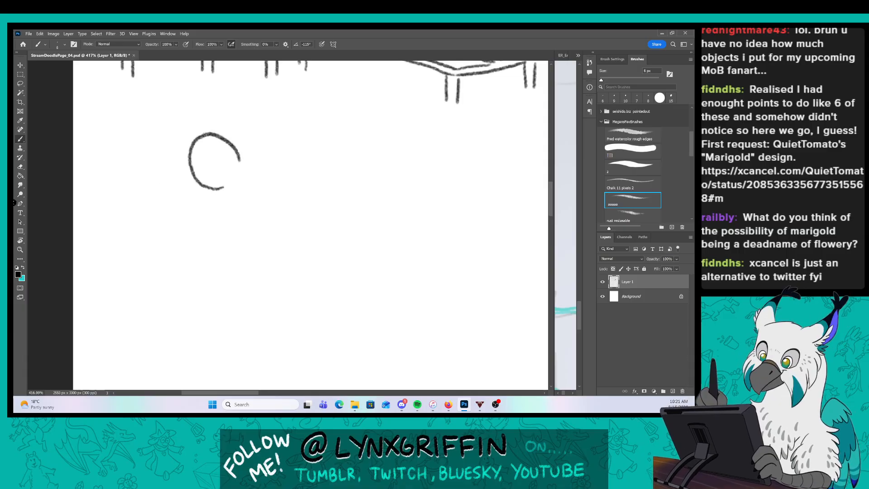
{"action": "mouse_move", "coordinate": [203, 133]}
{"action": "left_mouse_down"}
{"action": "mouse_move", "coordinate": [235, 172]}
{"action": "mouse_move", "coordinate": [239, 161]}
{"action": "mouse_move", "coordinate": [294, 158]}
{"action": "left_mouse_up"}
{"action": "mouse_move", "coordinate": [243, 173]}
{"action": "left_mouse_down"}
{"action": "mouse_move", "coordinate": [274, 194]}
{"action": "mouse_move", "coordinate": [307, 191]}
{"action": "left_mouse_up"}
{"action": "left_click_drag", "start_coordinate": [310, 187], "coordinate": [294, 157]}
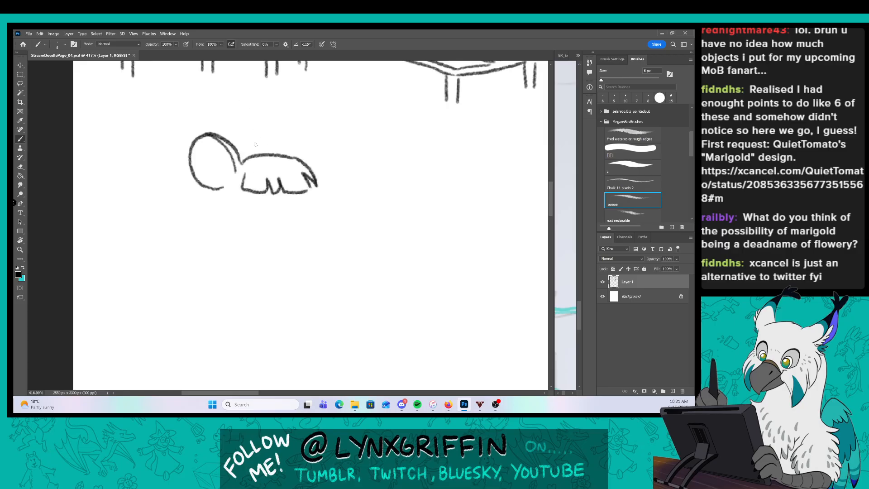
{"action": "left_click_drag", "start_coordinate": [235, 147], "coordinate": [275, 153]}
Sketch the character's far ear, half-lidded eyes, pointed snout, jaw and jagged cheek fur, plus a short front neck line.
{"action": "mouse_move", "coordinate": [303, 193]}
{"action": "left_mouse_down"}
{"action": "mouse_move", "coordinate": [334, 219]}
{"action": "mouse_move", "coordinate": [312, 236]}
{"action": "mouse_move", "coordinate": [236, 223]}
{"action": "mouse_move", "coordinate": [284, 206]}
{"action": "mouse_move", "coordinate": [259, 207]}
{"action": "mouse_move", "coordinate": [309, 199]}
{"action": "left_mouse_up"}
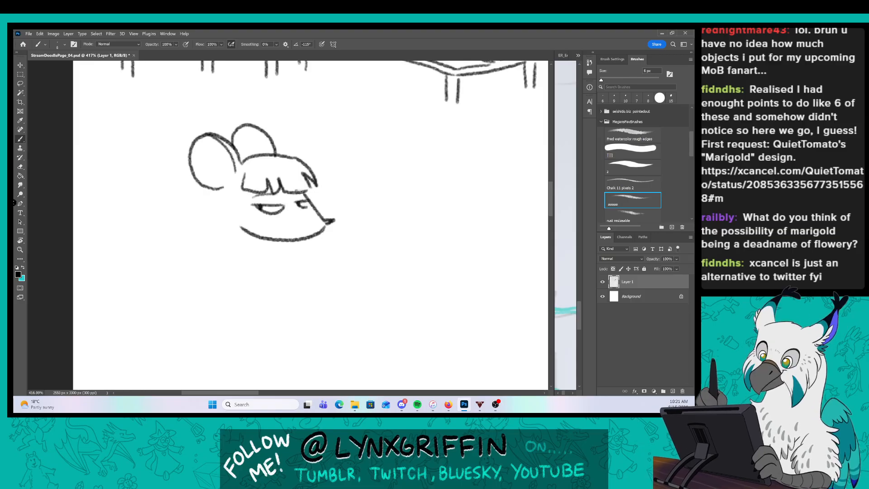
{"action": "mouse_move", "coordinate": [222, 190]}
{"action": "left_mouse_down"}
{"action": "mouse_move", "coordinate": [201, 199]}
{"action": "mouse_move", "coordinate": [233, 226]}
{"action": "mouse_move", "coordinate": [179, 205]}
{"action": "mouse_move", "coordinate": [199, 226]}
{"action": "left_mouse_up"}
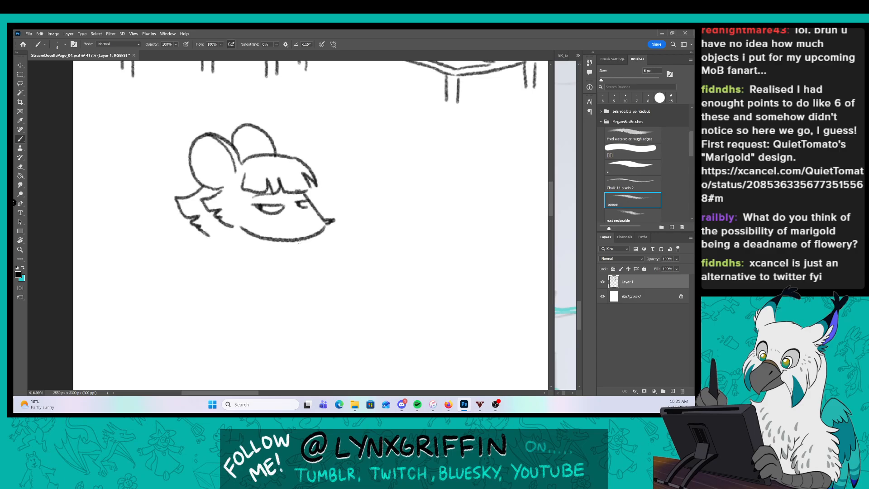
{"action": "left_click_drag", "start_coordinate": [341, 240], "coordinate": [346, 187]}
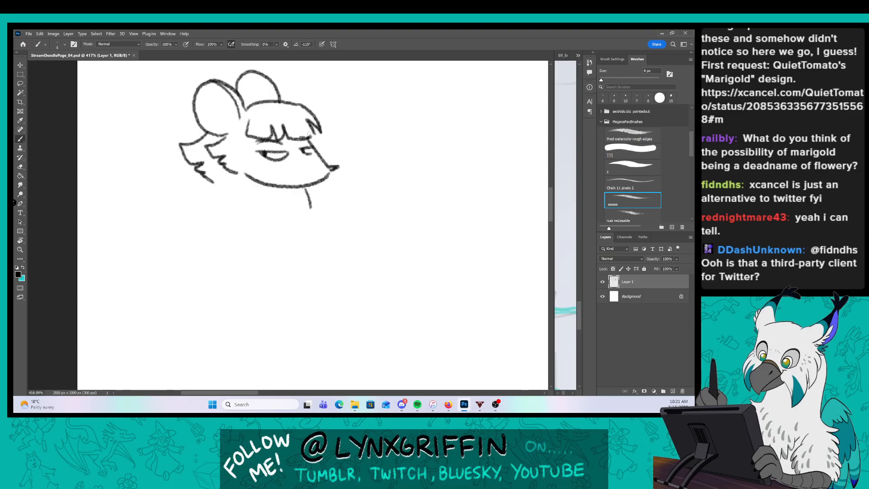
Sketch the near shoulder and thick bent arm ending in a hand, the scooped neckline, the chest contour and the far hand's fingers.
{"action": "left_click_drag", "start_coordinate": [317, 142], "coordinate": [307, 129]}
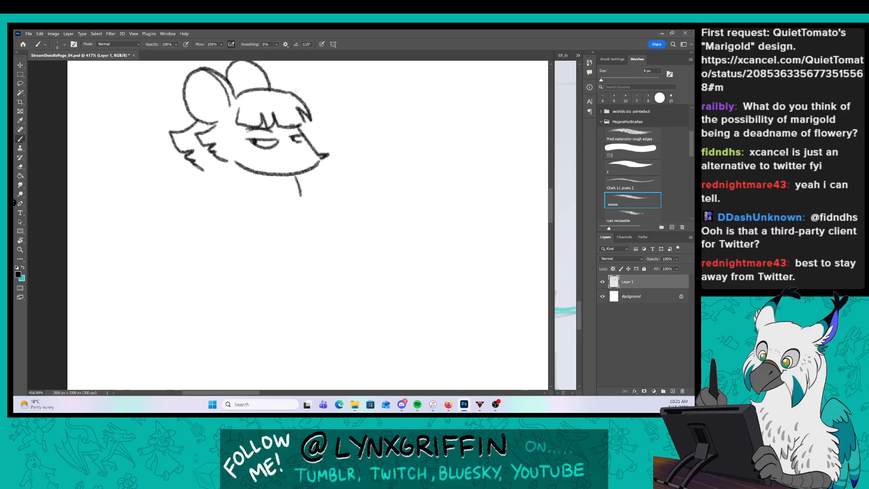
{"action": "mouse_move", "coordinate": [182, 197]}
{"action": "left_mouse_down"}
{"action": "mouse_move", "coordinate": [201, 174]}
{"action": "mouse_move", "coordinate": [231, 177]}
{"action": "mouse_move", "coordinate": [270, 248]}
{"action": "left_mouse_up"}
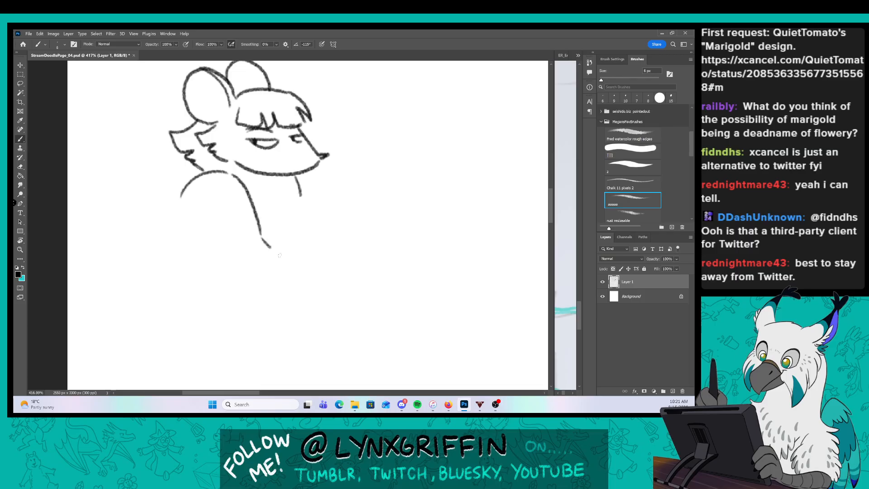
{"action": "mouse_move", "coordinate": [179, 242]}
{"action": "left_mouse_down"}
{"action": "mouse_move", "coordinate": [229, 299]}
{"action": "mouse_move", "coordinate": [314, 262]}
{"action": "mouse_move", "coordinate": [308, 306]}
{"action": "mouse_move", "coordinate": [339, 294]}
{"action": "left_mouse_up"}
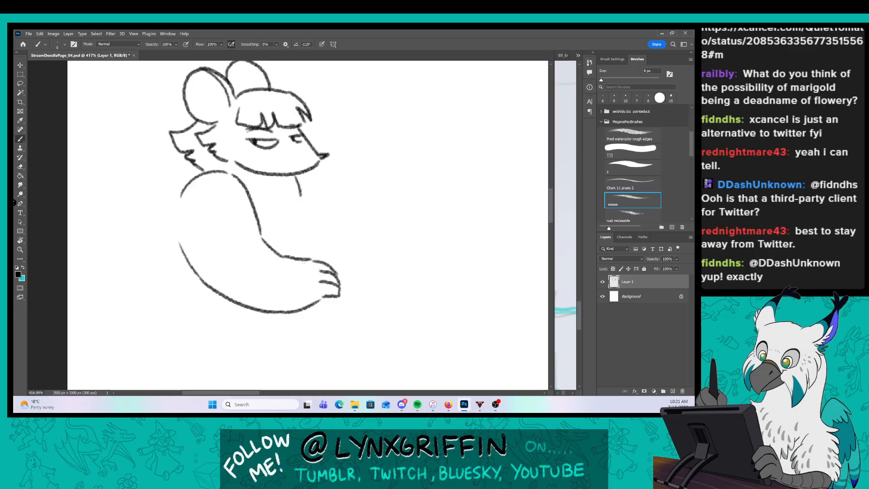
{"action": "left_click_drag", "start_coordinate": [236, 179], "coordinate": [304, 197]}
{"action": "key", "text": "ctrl+z"}
{"action": "mouse_move", "coordinate": [251, 199]}
{"action": "left_mouse_down"}
{"action": "mouse_move", "coordinate": [300, 195]}
{"action": "mouse_move", "coordinate": [314, 221]}
{"action": "mouse_move", "coordinate": [317, 260]}
{"action": "mouse_move", "coordinate": [330, 265]}
{"action": "left_mouse_up"}
{"action": "left_click_drag", "start_coordinate": [343, 261], "coordinate": [343, 281]}
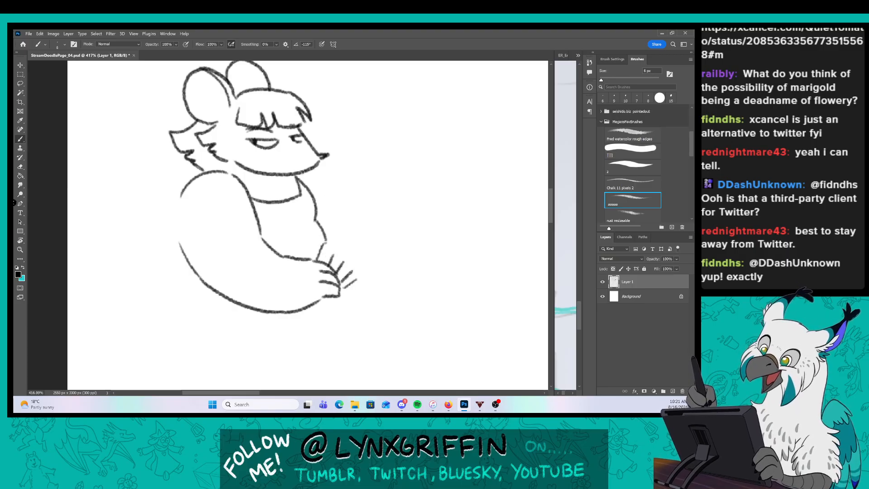
Sketch the rounded far arm, close the near shoulder's outer edge and add the long curve of the back.
{"action": "mouse_move", "coordinate": [307, 172]}
{"action": "left_mouse_down"}
{"action": "mouse_move", "coordinate": [331, 180]}
{"action": "mouse_move", "coordinate": [343, 287]}
{"action": "left_mouse_up"}
{"action": "left_click_drag", "start_coordinate": [319, 257], "coordinate": [318, 194]}
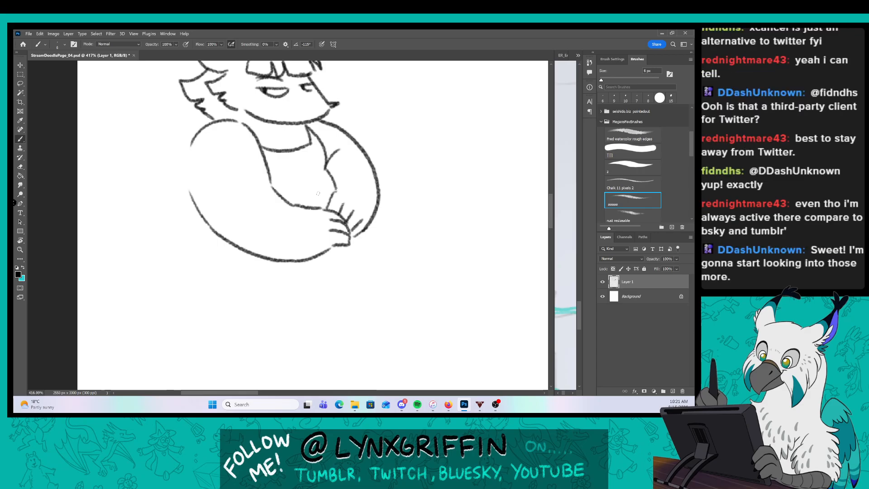
{"action": "left_click_drag", "start_coordinate": [195, 134], "coordinate": [179, 188]}
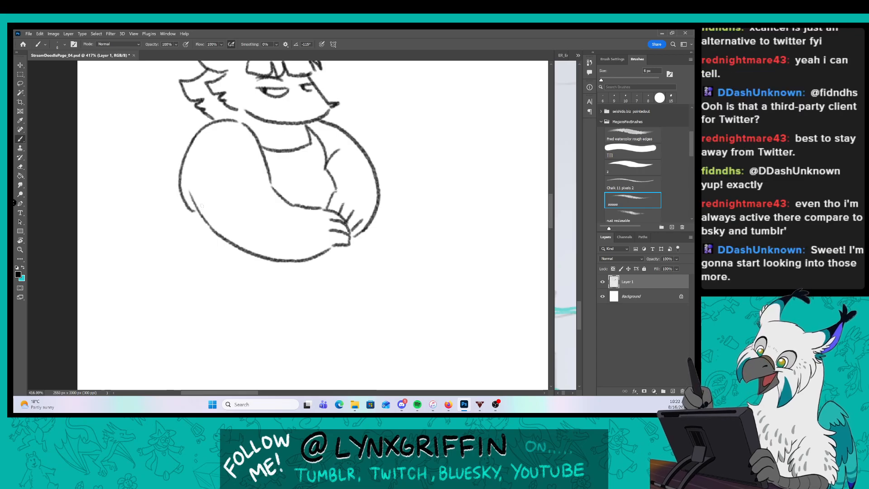
{"action": "mouse_move", "coordinate": [182, 153]}
{"action": "left_mouse_down"}
{"action": "mouse_move", "coordinate": [177, 268]}
{"action": "mouse_move", "coordinate": [210, 309]}
{"action": "left_mouse_up"}
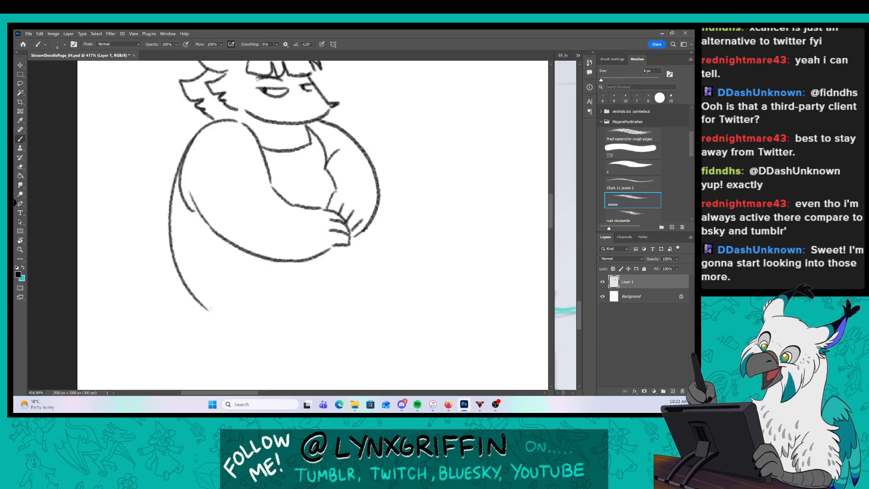
Sketch the seated figure's plump legs and two feet with toe lines, and add the waistband lines across the back.
{"action": "mouse_move", "coordinate": [234, 246]}
{"action": "left_mouse_down"}
{"action": "mouse_move", "coordinate": [209, 306]}
{"action": "mouse_move", "coordinate": [216, 316]}
{"action": "mouse_move", "coordinate": [327, 318]}
{"action": "left_mouse_up"}
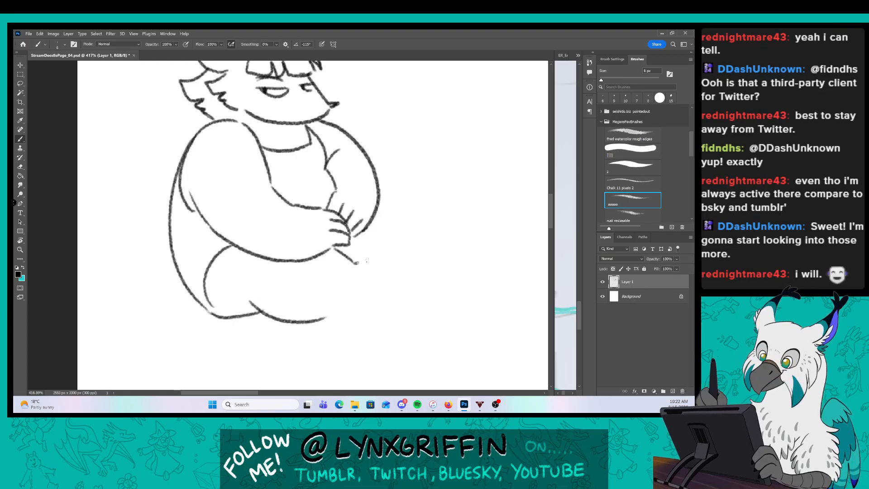
{"action": "mouse_move", "coordinate": [356, 261]}
{"action": "left_mouse_down"}
{"action": "mouse_move", "coordinate": [403, 288]}
{"action": "mouse_move", "coordinate": [399, 299]}
{"action": "mouse_move", "coordinate": [327, 319]}
{"action": "left_mouse_up"}
{"action": "mouse_move", "coordinate": [375, 272]}
{"action": "left_mouse_down"}
{"action": "mouse_move", "coordinate": [394, 269]}
{"action": "mouse_move", "coordinate": [382, 291]}
{"action": "left_mouse_up"}
{"action": "mouse_move", "coordinate": [371, 256]}
{"action": "left_mouse_down"}
{"action": "mouse_move", "coordinate": [427, 247]}
{"action": "mouse_move", "coordinate": [404, 246]}
{"action": "left_mouse_up"}
{"action": "left_click_drag", "start_coordinate": [422, 245], "coordinate": [412, 256]}
{"action": "left_click_drag", "start_coordinate": [374, 220], "coordinate": [391, 230]}
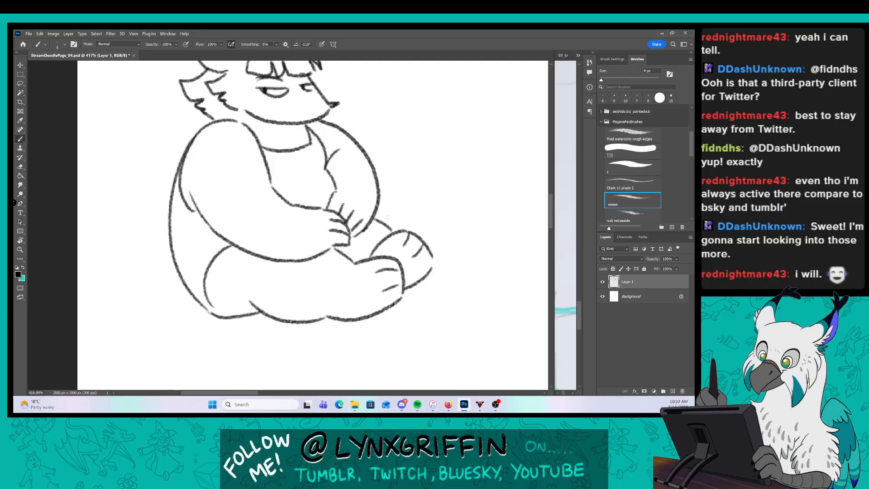
{"action": "left_click_drag", "start_coordinate": [211, 191], "coordinate": [254, 208]}
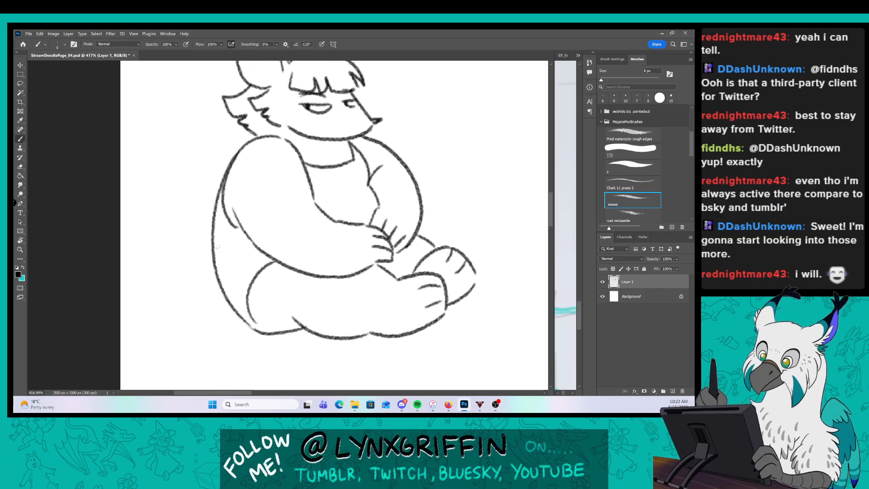
{"action": "mouse_move", "coordinate": [213, 244]}
{"action": "left_mouse_down"}
{"action": "mouse_move", "coordinate": [253, 244]}
{"action": "mouse_move", "coordinate": [263, 266]}
{"action": "left_mouse_up"}
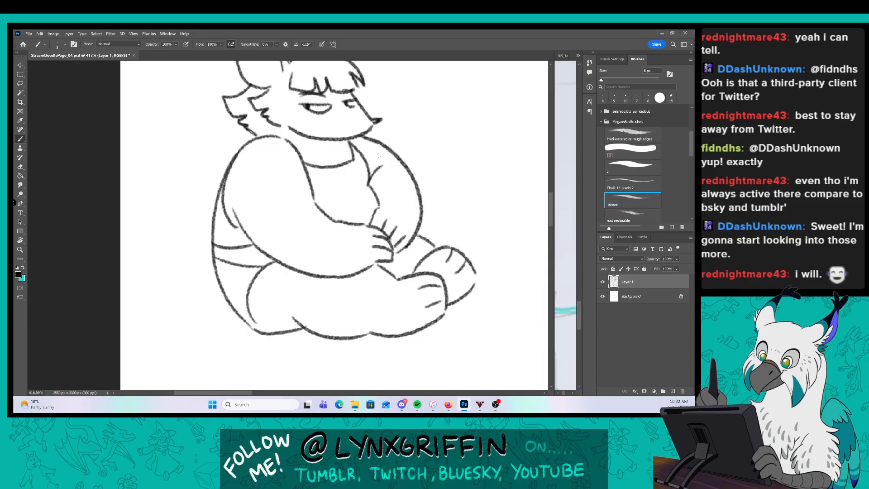
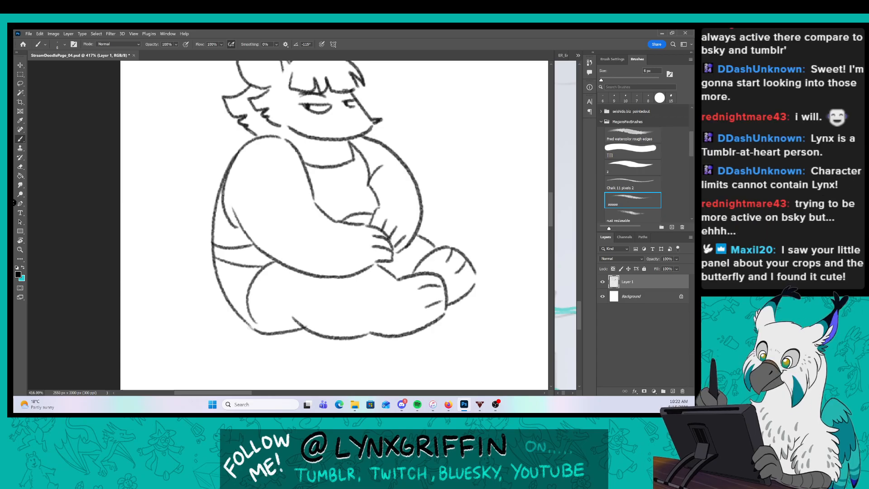
{"action": "mouse_move", "coordinate": [251, 328]}
{"action": "left_mouse_down"}
{"action": "mouse_move", "coordinate": [200, 325]}
{"action": "mouse_move", "coordinate": [160, 302]}
{"action": "mouse_move", "coordinate": [146, 237]}
{"action": "mouse_move", "coordinate": [187, 163]}
{"action": "mouse_move", "coordinate": [196, 205]}
{"action": "mouse_move", "coordinate": [198, 197]}
{"action": "mouse_move", "coordinate": [167, 185]}
{"action": "mouse_move", "coordinate": [180, 282]}
{"action": "left_mouse_up"}
{"action": "key", "text": "ctrl+z"}
{"action": "key", "text": "ctrl+z"}
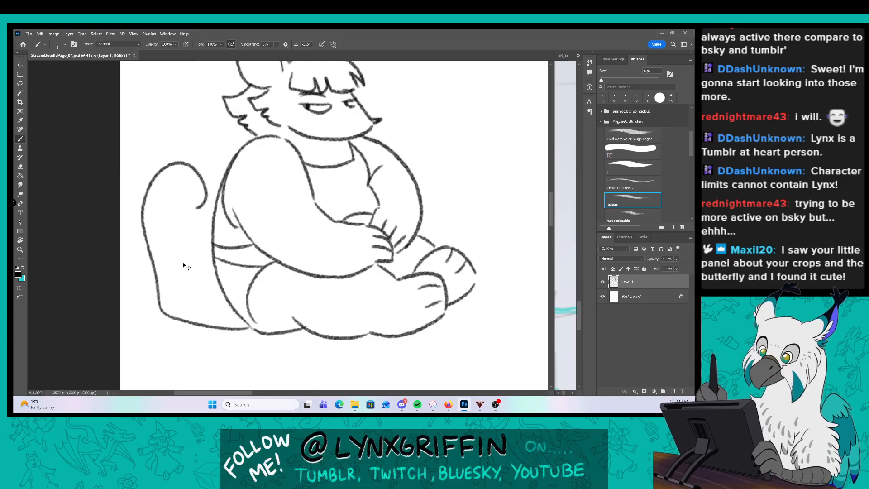
{"action": "key", "text": "ctrl+z"}
Sketch a curled rat tail with ring marks rising behind the seated character.
{"action": "mouse_move", "coordinate": [247, 327]}
{"action": "left_mouse_down"}
{"action": "mouse_move", "coordinate": [165, 315]}
{"action": "mouse_move", "coordinate": [148, 299]}
{"action": "mouse_move", "coordinate": [146, 231]}
{"action": "mouse_move", "coordinate": [184, 175]}
{"action": "mouse_move", "coordinate": [159, 187]}
{"action": "mouse_move", "coordinate": [162, 156]}
{"action": "mouse_move", "coordinate": [200, 165]}
{"action": "mouse_move", "coordinate": [169, 260]}
{"action": "mouse_move", "coordinate": [172, 275]}
{"action": "mouse_move", "coordinate": [215, 285]}
{"action": "mouse_move", "coordinate": [196, 313]}
{"action": "left_mouse_up"}
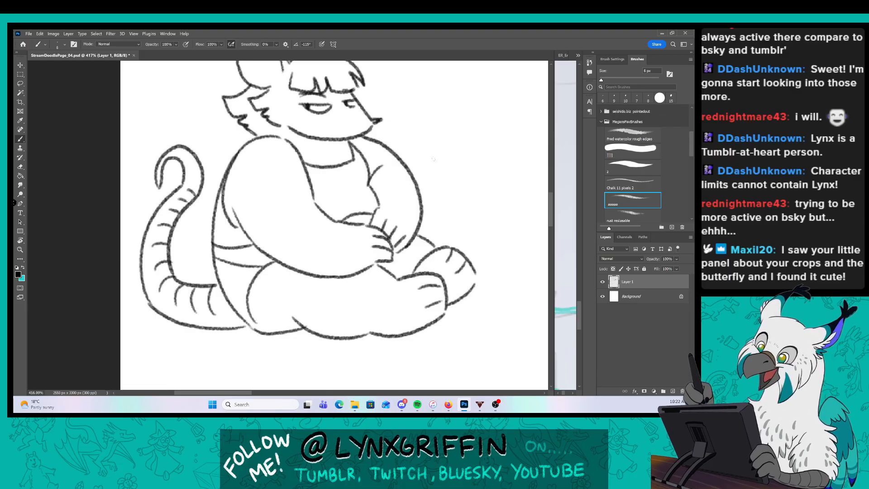
{"action": "left_click_drag", "start_coordinate": [430, 271], "coordinate": [362, 272]}
{"action": "left_click_drag", "start_coordinate": [441, 288], "coordinate": [317, 292]}
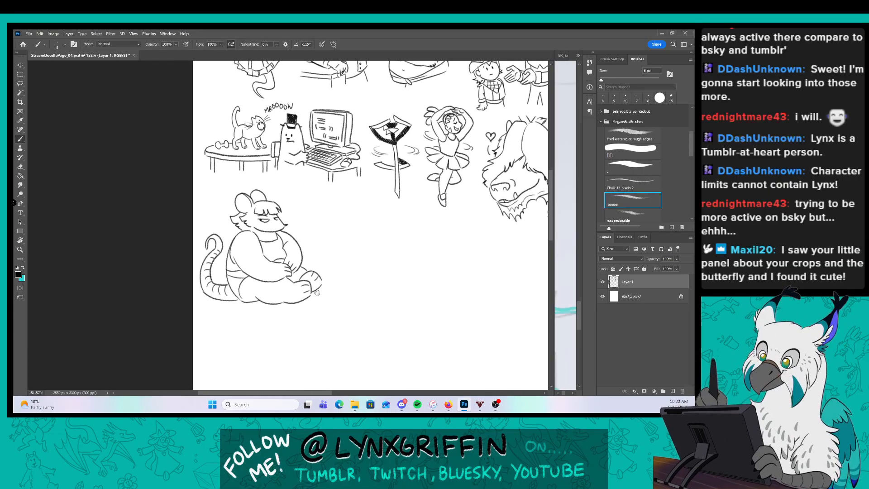
Lasso the whole seated rat doodle, scale it down, move it up beneath the desk doodle, and deselect it.
{"action": "key", "text": "ctrl+space"}
{"action": "left_click_drag", "start_coordinate": [325, 240], "coordinate": [345, 241]}
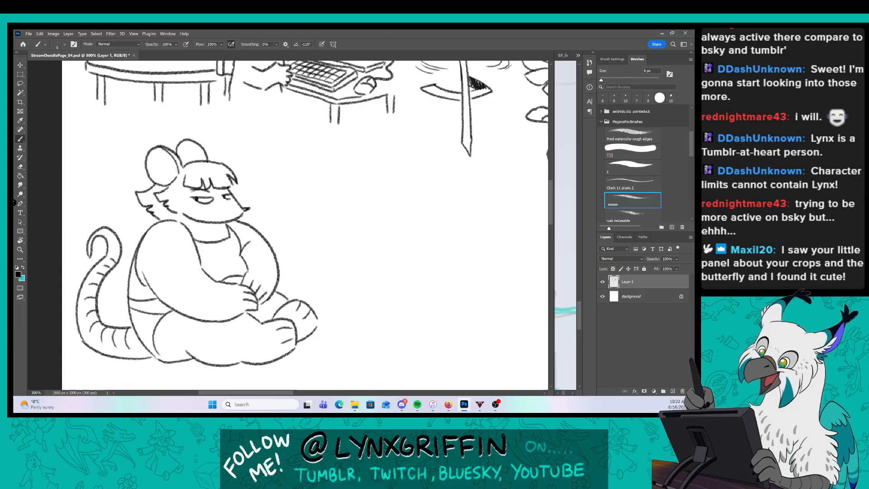
{"action": "key", "text": "l"}
{"action": "mouse_move", "coordinate": [89, 368]}
{"action": "left_mouse_down"}
{"action": "mouse_move", "coordinate": [64, 248]}
{"action": "mouse_move", "coordinate": [331, 256]}
{"action": "mouse_move", "coordinate": [294, 387]}
{"action": "left_mouse_up"}
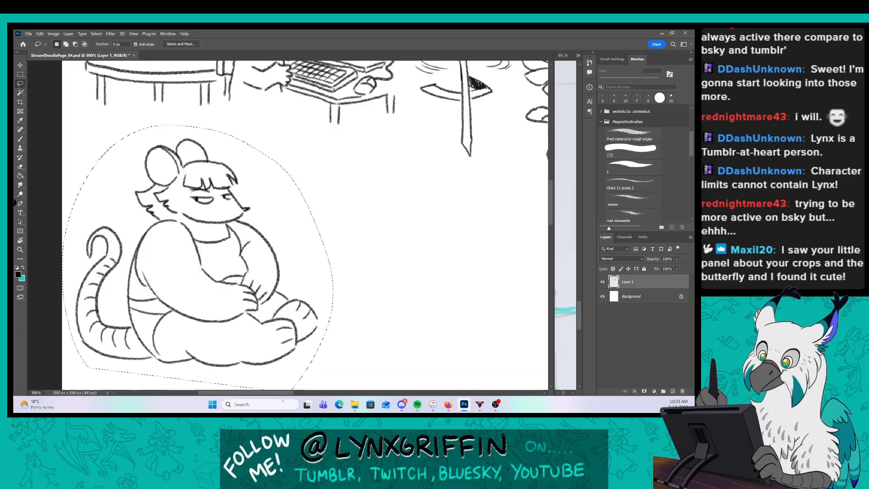
{"action": "key", "text": "ctrl+t"}
{"action": "left_click_drag", "start_coordinate": [334, 124], "coordinate": [284, 183]}
{"action": "left_click_drag", "start_coordinate": [222, 278], "coordinate": [247, 220]}
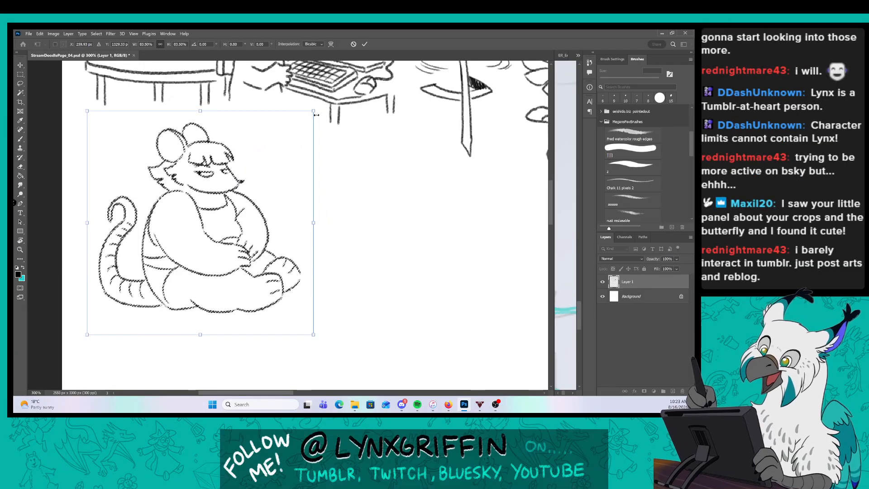
{"action": "left_click_drag", "start_coordinate": [313, 111], "coordinate": [309, 115]}
{"action": "key", "text": "Return"}
{"action": "key", "text": "ctrl+d"}
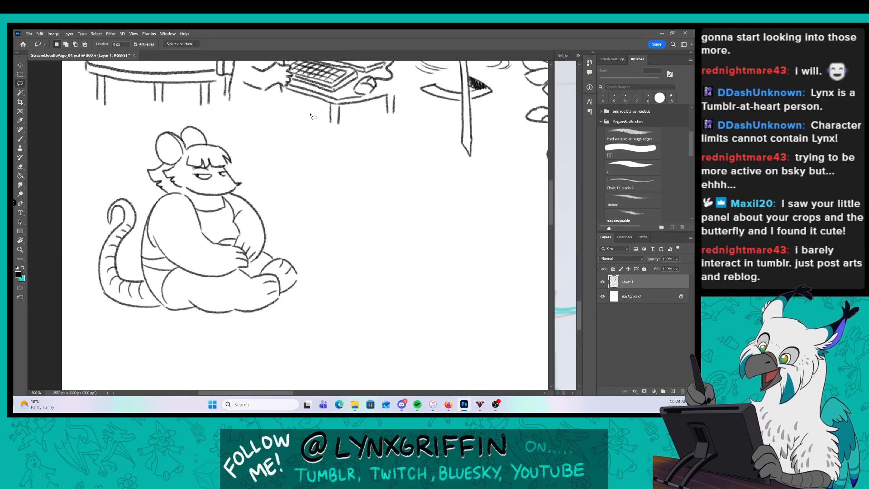
Save the doodle page and widen the comic page's window beside it.
{"action": "key", "text": "z"}
{"action": "mouse_move", "coordinate": [390, 298]}
{"action": "left_mouse_down"}
{"action": "mouse_move", "coordinate": [248, 317]}
{"action": "mouse_move", "coordinate": [184, 302]}
{"action": "left_mouse_up"}
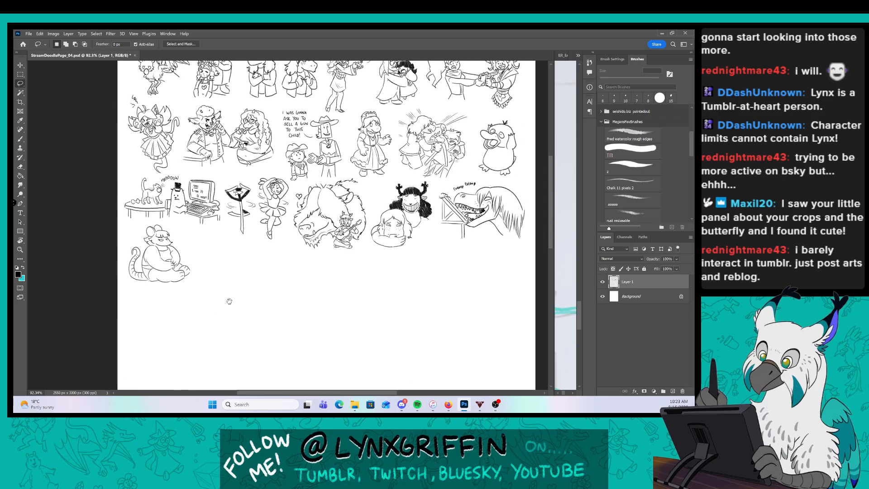
{"action": "left_click_drag", "start_coordinate": [339, 315], "coordinate": [338, 309]}
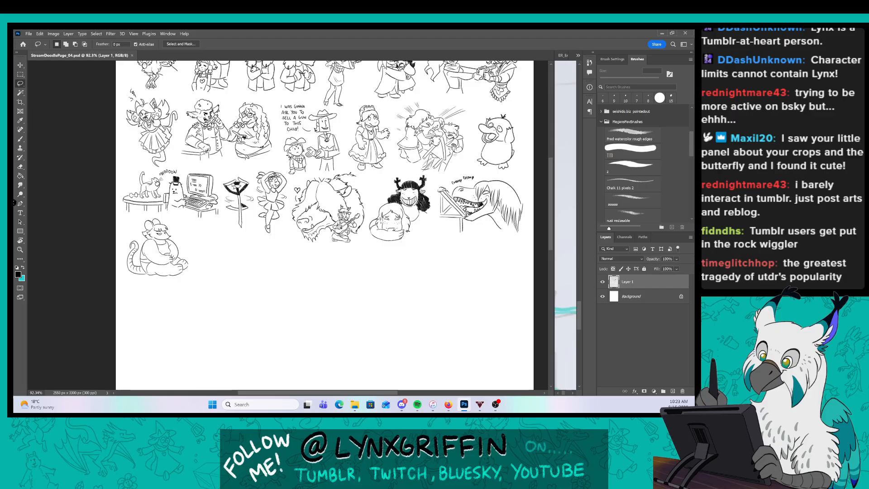
{"action": "left_click_drag", "start_coordinate": [553, 271], "coordinate": [54, 296]}
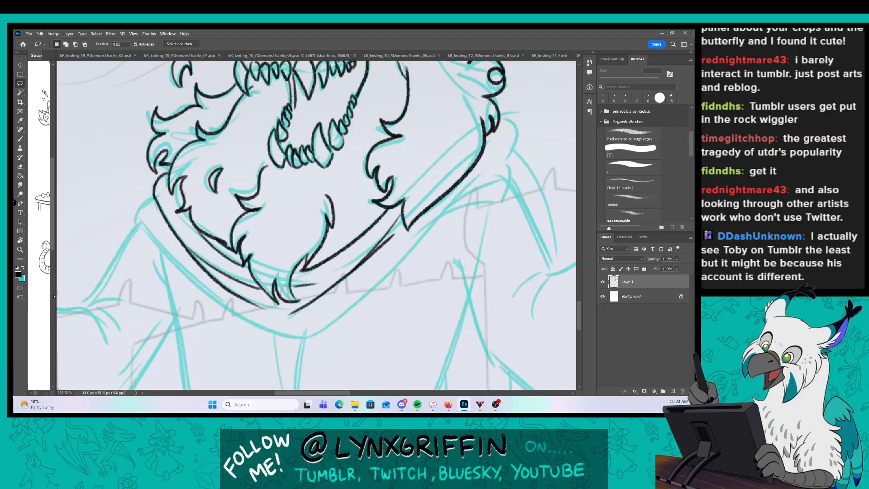
With a 10 px brush on the char lines layer, ink the collar's lower edge and its folded end behind the demon's mane.
{"action": "left_click", "coordinate": [20, 139]}
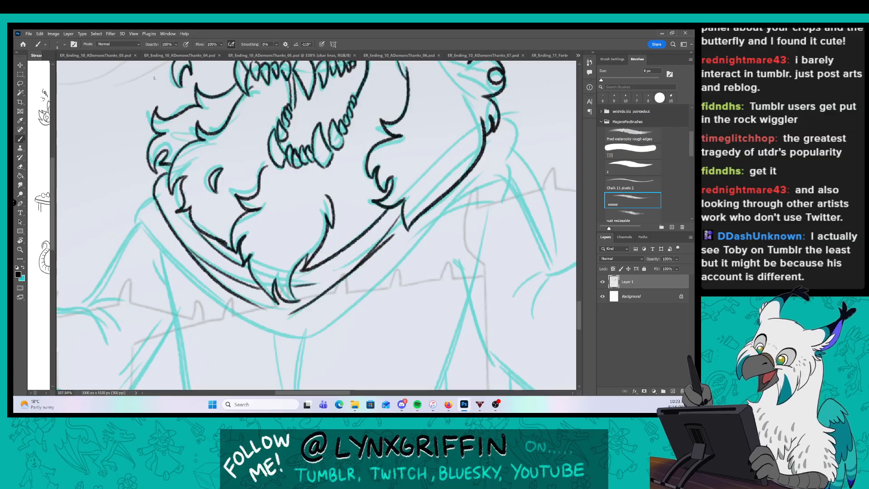
{"action": "key", "text": "ctrl+space"}
{"action": "left_click_drag", "start_coordinate": [486, 316], "coordinate": [327, 294]}
{"action": "key", "text": "space"}
{"action": "key", "text": "ctrl+space"}
{"action": "left_click_drag", "start_coordinate": [268, 272], "coordinate": [295, 272]}
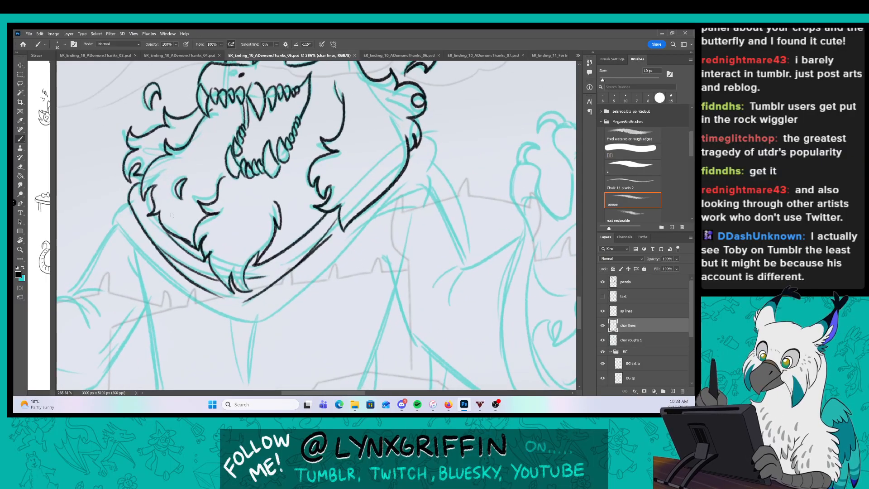
{"action": "key", "text": "ctrl+space"}
{"action": "left_click_drag", "start_coordinate": [309, 288], "coordinate": [316, 288]}
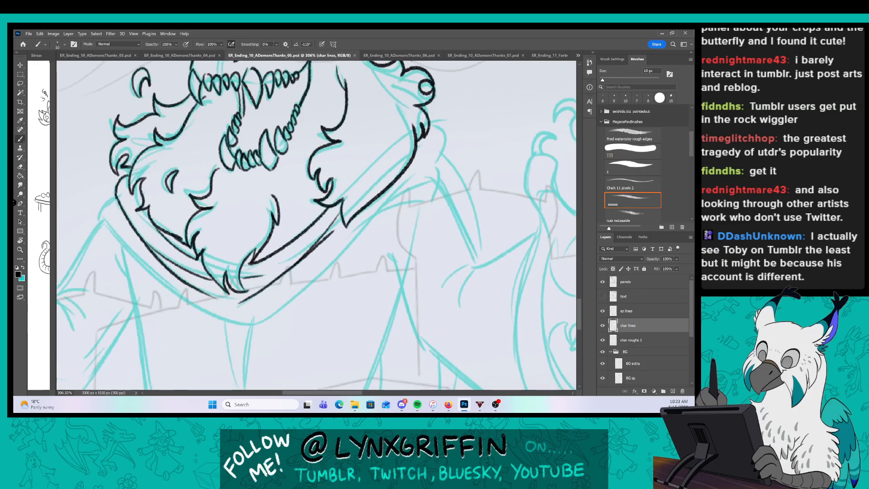
{"action": "mouse_move", "coordinate": [116, 193]}
{"action": "left_mouse_down"}
{"action": "mouse_move", "coordinate": [99, 215]}
{"action": "mouse_move", "coordinate": [164, 282]}
{"action": "mouse_move", "coordinate": [216, 316]}
{"action": "mouse_move", "coordinate": [257, 324]}
{"action": "mouse_move", "coordinate": [438, 165]}
{"action": "left_mouse_up"}
{"action": "mouse_move", "coordinate": [463, 128]}
{"action": "left_mouse_down"}
{"action": "mouse_move", "coordinate": [405, 159]}
{"action": "mouse_move", "coordinate": [378, 186]}
{"action": "left_mouse_up"}
{"action": "left_click_drag", "start_coordinate": [357, 232], "coordinate": [355, 208]}
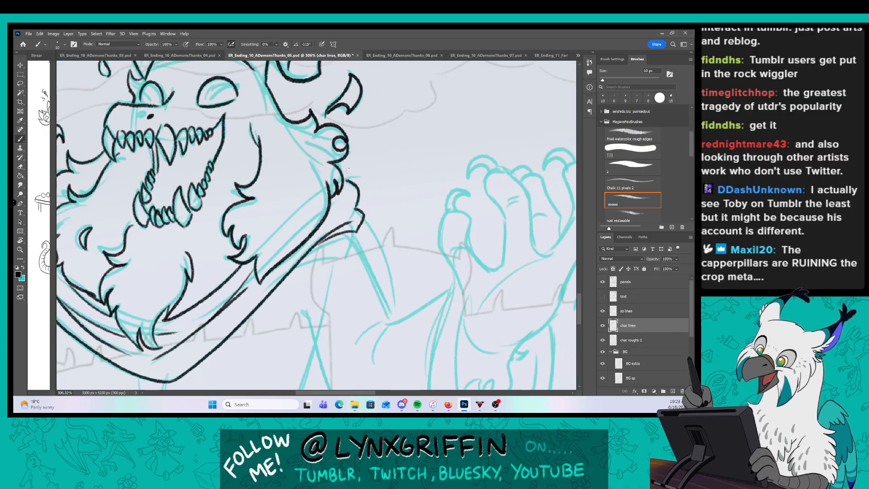
Ink the outlines of the demon's raised hand, covering the thumb, the front fingers and both sides down to the wrist.
{"action": "left_click_drag", "start_coordinate": [461, 296], "coordinate": [410, 295]}
{"action": "left_click_drag", "start_coordinate": [461, 347], "coordinate": [360, 298]}
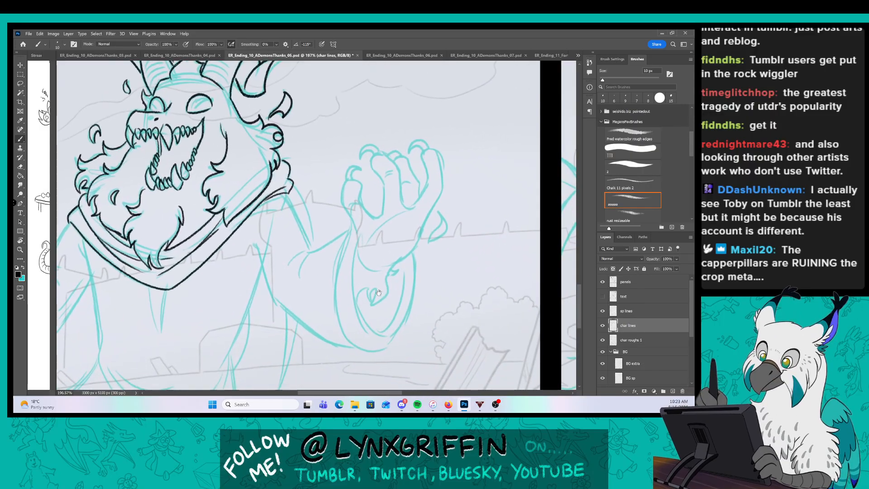
{"action": "left_click_drag", "start_coordinate": [434, 266], "coordinate": [382, 300]}
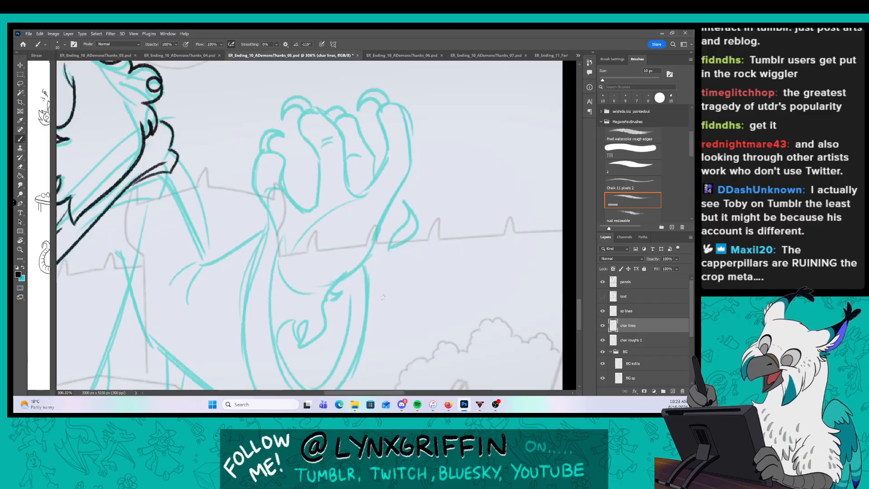
{"action": "mouse_move", "coordinate": [259, 155]}
{"action": "left_mouse_down"}
{"action": "mouse_move", "coordinate": [254, 190]}
{"action": "mouse_move", "coordinate": [278, 246]}
{"action": "mouse_move", "coordinate": [275, 149]}
{"action": "mouse_move", "coordinate": [282, 185]}
{"action": "mouse_move", "coordinate": [307, 210]}
{"action": "mouse_move", "coordinate": [321, 157]}
{"action": "mouse_move", "coordinate": [299, 118]}
{"action": "mouse_move", "coordinate": [333, 118]}
{"action": "mouse_move", "coordinate": [356, 194]}
{"action": "mouse_move", "coordinate": [387, 158]}
{"action": "mouse_move", "coordinate": [385, 102]}
{"action": "mouse_move", "coordinate": [409, 136]}
{"action": "mouse_move", "coordinate": [398, 192]}
{"action": "mouse_move", "coordinate": [374, 240]}
{"action": "left_mouse_up"}
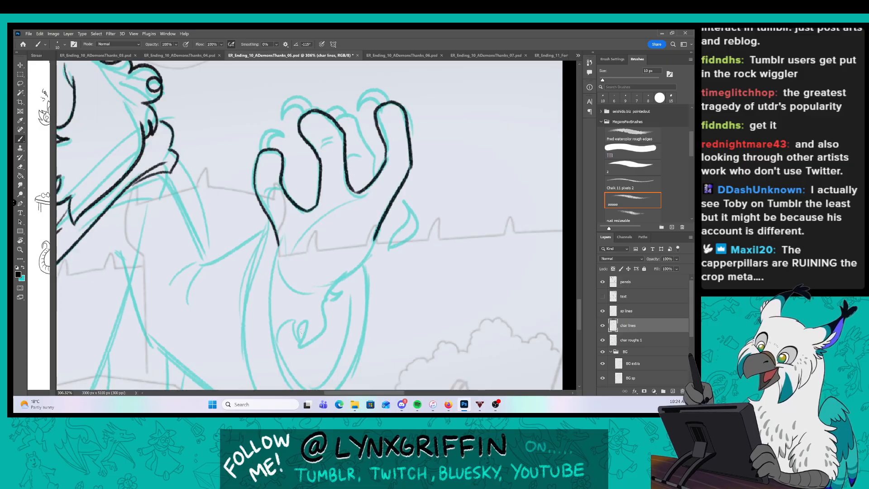
On the sp lines layer, ink curved claws on the tips of the raised hand's thumb and front fingers.
{"action": "left_click", "coordinate": [635, 307]}
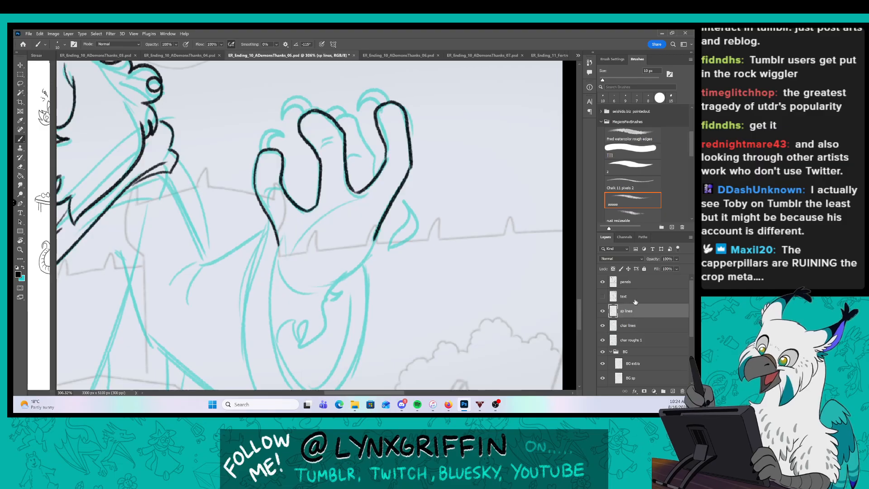
{"action": "left_click_drag", "start_coordinate": [261, 149], "coordinate": [277, 150]}
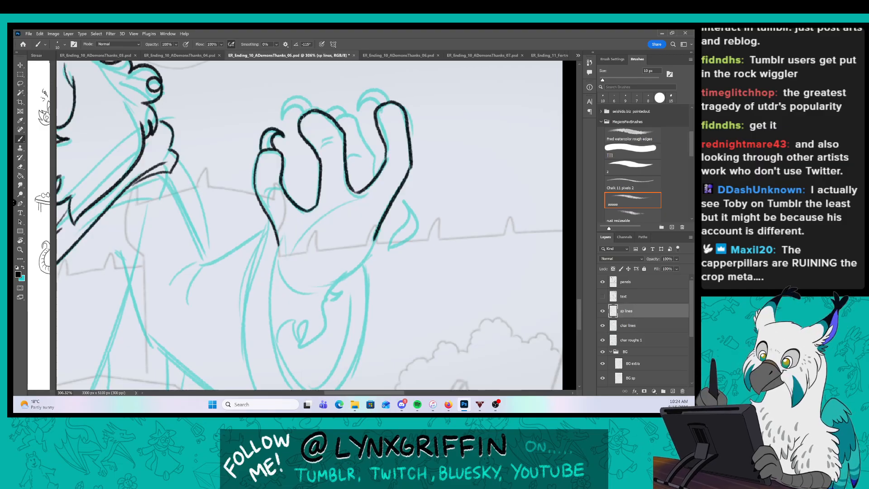
{"action": "mouse_move", "coordinate": [301, 117]}
{"action": "left_mouse_down"}
{"action": "mouse_move", "coordinate": [295, 101]}
{"action": "mouse_move", "coordinate": [387, 103]}
{"action": "left_mouse_up"}
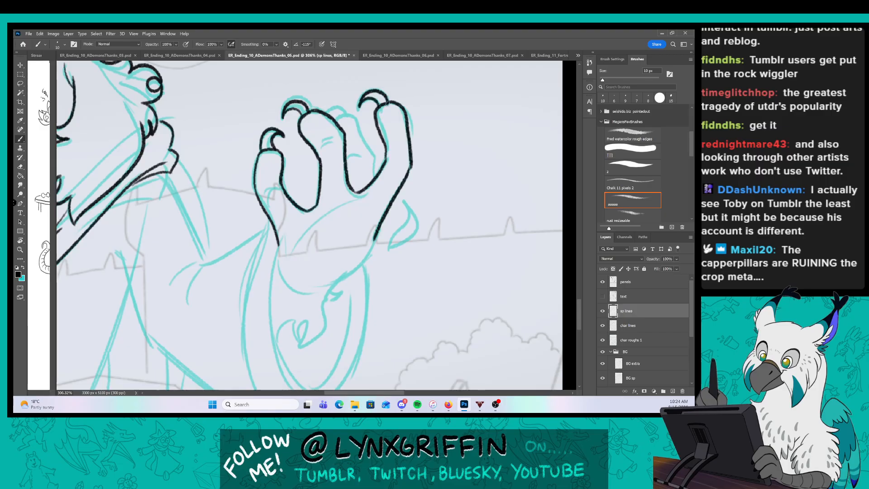
Ink the rear finger and the small tuft beside the wrist on char lines, and the rear finger's claw on sp lines.
{"action": "left_click", "coordinate": [636, 324]}
{"action": "mouse_move", "coordinate": [335, 118]}
{"action": "left_mouse_down"}
{"action": "mouse_move", "coordinate": [346, 113]}
{"action": "mouse_move", "coordinate": [371, 152]}
{"action": "left_mouse_up"}
{"action": "left_click_drag", "start_coordinate": [311, 112], "coordinate": [343, 110]}
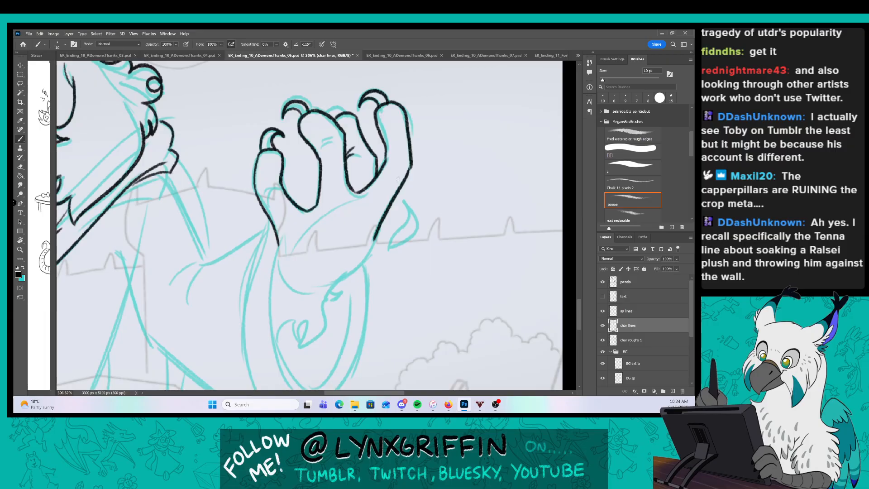
{"action": "mouse_move", "coordinate": [389, 249]}
{"action": "left_mouse_down"}
{"action": "mouse_move", "coordinate": [416, 210]}
{"action": "mouse_move", "coordinate": [390, 251]}
{"action": "left_mouse_up"}
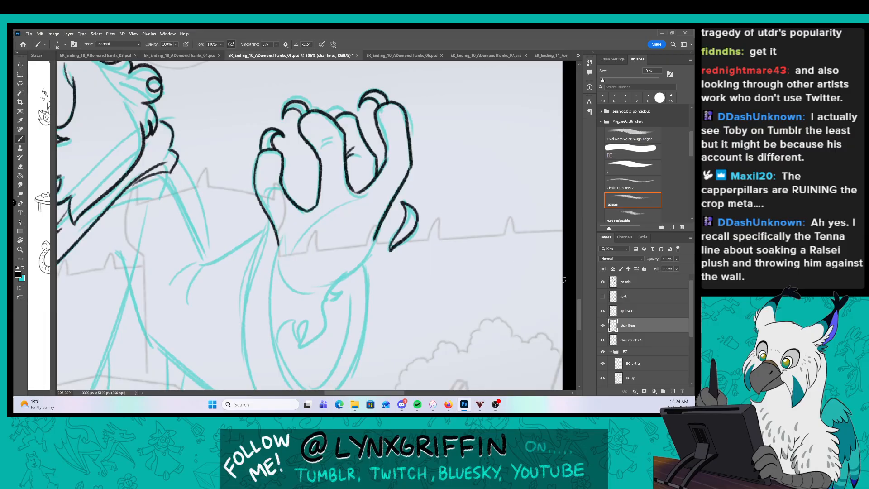
{"action": "left_click", "coordinate": [633, 311]}
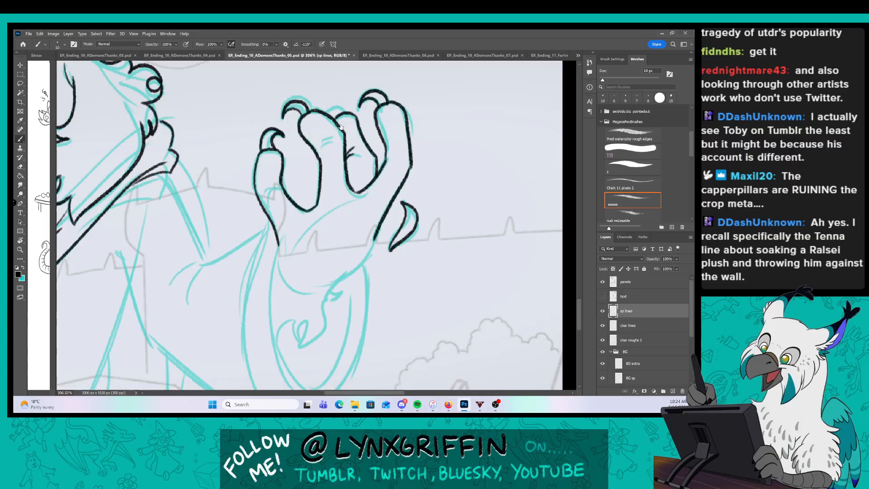
{"action": "left_click_drag", "start_coordinate": [324, 111], "coordinate": [333, 108]}
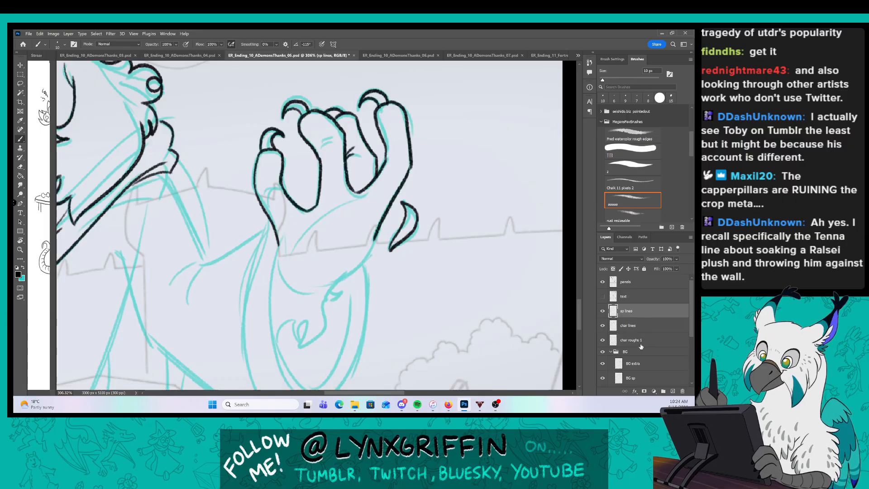
On the char lines layer, extend the hand's outer edge down the wrist into jagged fur tufts on the forearm.
{"action": "left_click", "coordinate": [628, 325]}
{"action": "mouse_move", "coordinate": [286, 327]}
{"action": "left_mouse_down"}
{"action": "mouse_move", "coordinate": [316, 340]}
{"action": "mouse_move", "coordinate": [331, 284]}
{"action": "mouse_move", "coordinate": [326, 304]}
{"action": "mouse_move", "coordinate": [341, 298]}
{"action": "mouse_move", "coordinate": [376, 226]}
{"action": "left_mouse_up"}
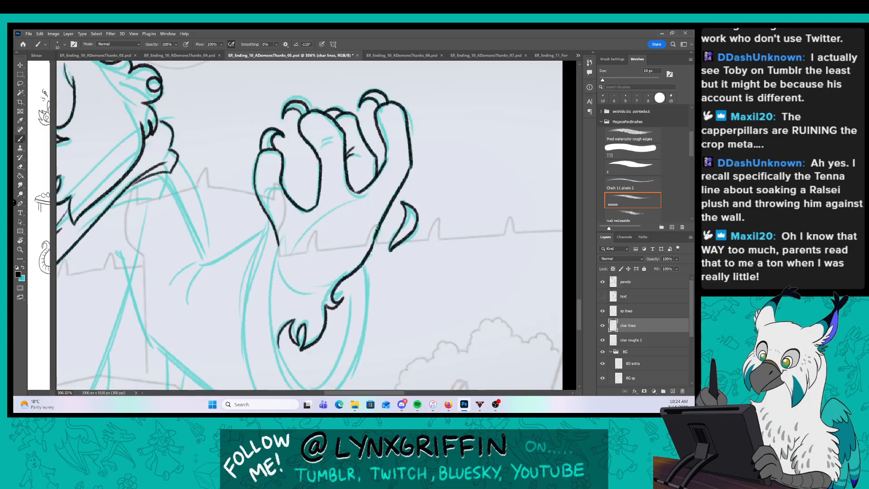
{"action": "key", "text": "z"}
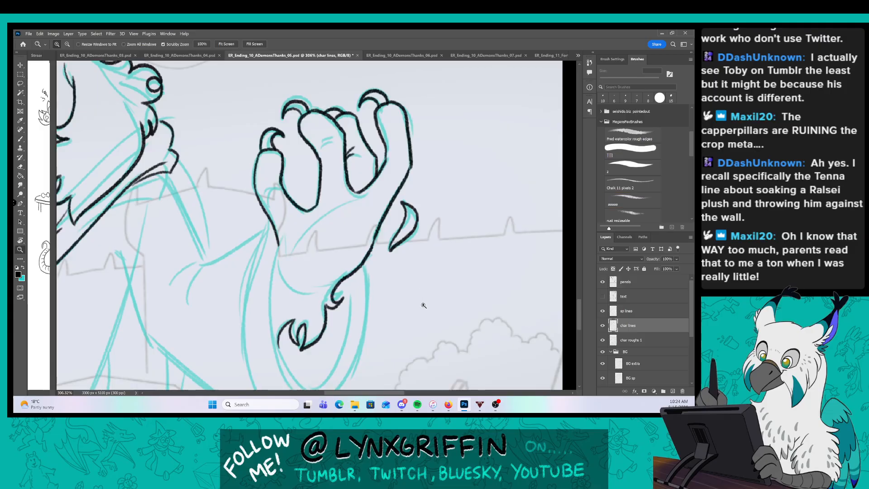
{"action": "left_click_drag", "start_coordinate": [423, 304], "coordinate": [399, 246]}
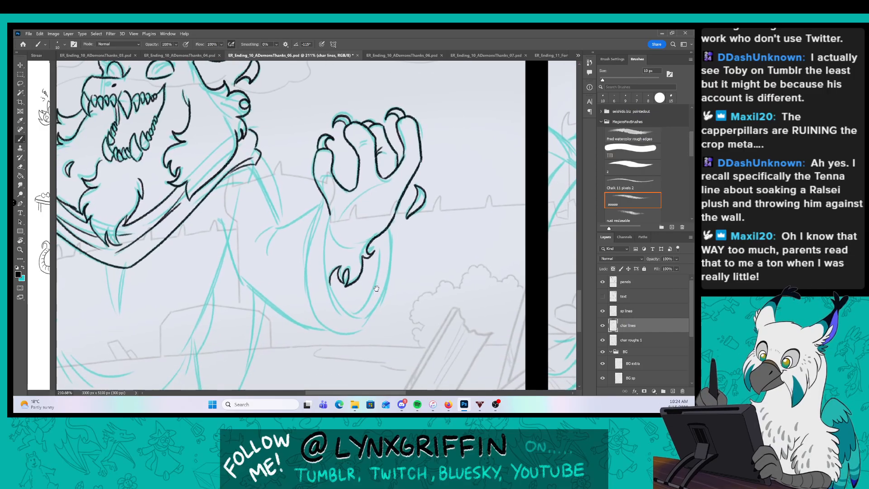
On the sp lines layer, try inking the inner and outer edges of the wide sleeve opening around the raised wrist.
{"action": "left_click", "coordinate": [640, 312]}
{"action": "key", "text": "z"}
{"action": "left_click_drag", "start_coordinate": [369, 290], "coordinate": [403, 290]}
{"action": "left_click_drag", "start_coordinate": [308, 170], "coordinate": [343, 345]}
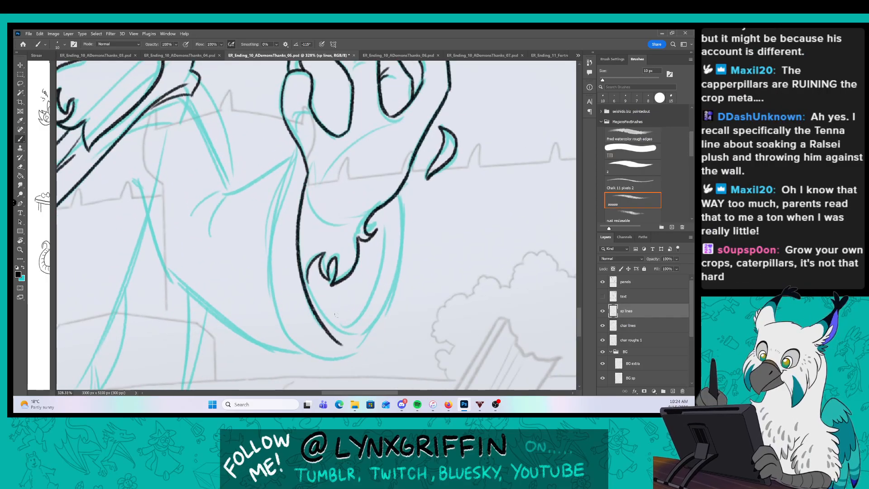
{"action": "mouse_move", "coordinate": [304, 150]}
{"action": "left_mouse_down"}
{"action": "mouse_move", "coordinate": [278, 320]}
{"action": "mouse_move", "coordinate": [286, 340]}
{"action": "mouse_move", "coordinate": [340, 358]}
{"action": "left_mouse_up"}
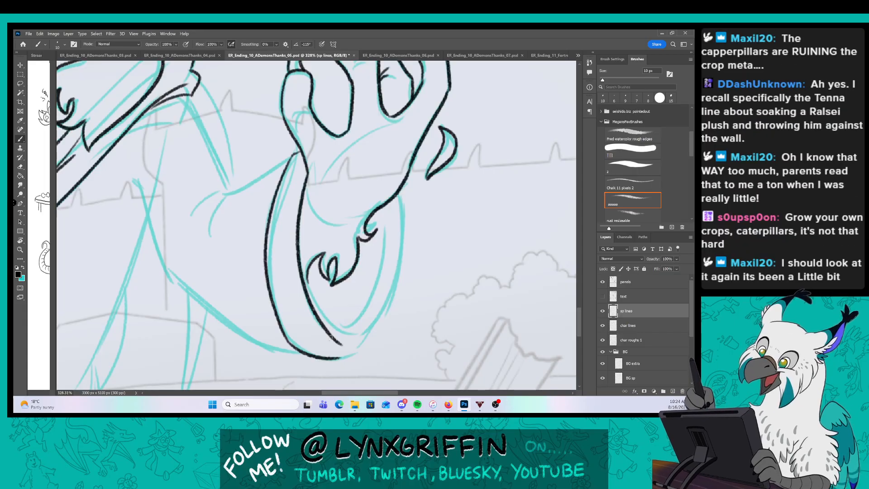
{"action": "mouse_move", "coordinate": [390, 202]}
{"action": "left_mouse_down"}
{"action": "mouse_move", "coordinate": [389, 238]}
{"action": "mouse_move", "coordinate": [357, 325]}
{"action": "left_mouse_up"}
{"action": "mouse_move", "coordinate": [404, 186]}
{"action": "left_mouse_down"}
{"action": "mouse_move", "coordinate": [401, 250]}
{"action": "mouse_move", "coordinate": [364, 339]}
{"action": "mouse_move", "coordinate": [340, 358]}
{"action": "left_mouse_up"}
{"action": "left_click_drag", "start_coordinate": [376, 259], "coordinate": [388, 280]}
Compare the hand with the sp lines layer hidden and shown, and undo the sleeve opening strokes.
{"action": "left_click", "coordinate": [602, 311]}
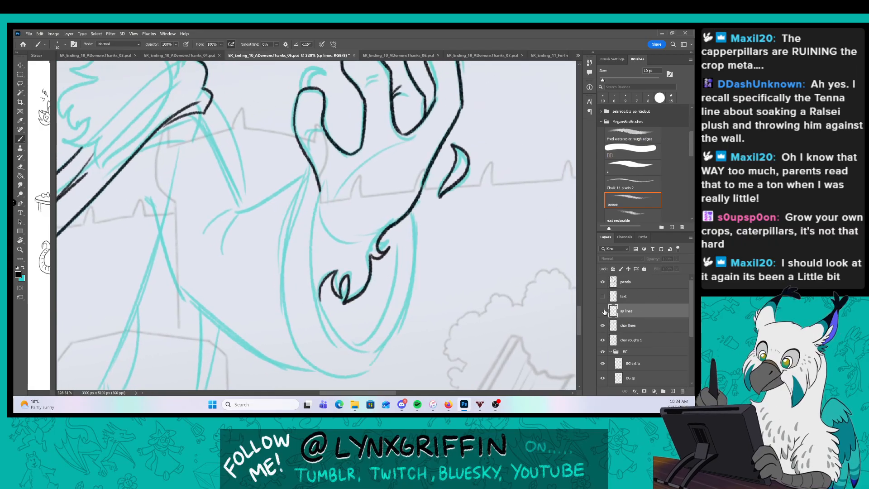
{"action": "left_click", "coordinate": [602, 312]}
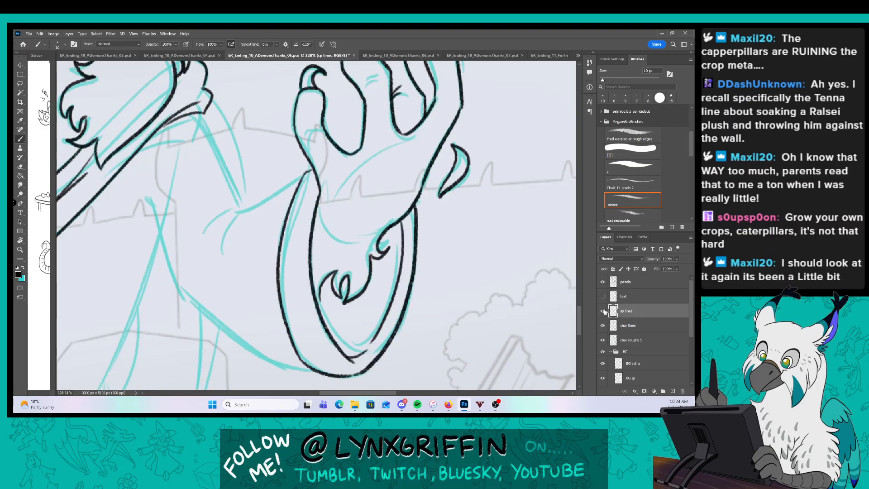
{"action": "left_click", "coordinate": [602, 311]}
{"action": "left_click", "coordinate": [603, 311]}
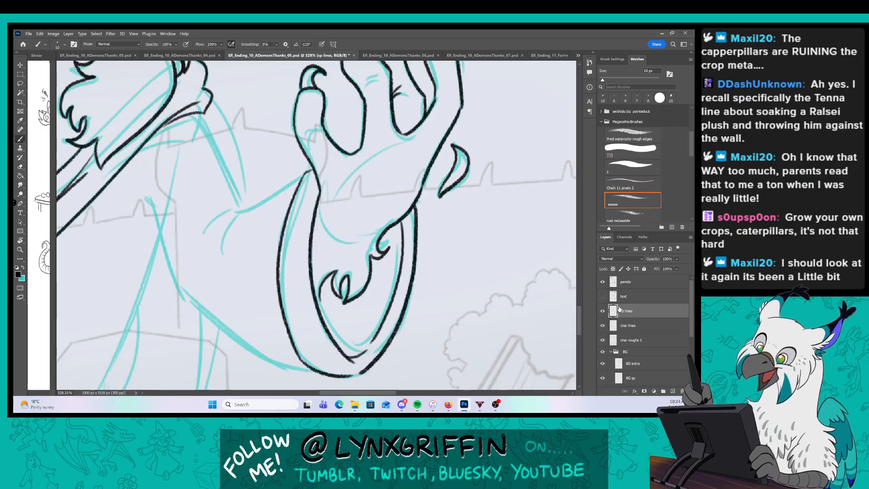
{"action": "key", "text": "ctrl+z"}
{"action": "key", "text": "ctrl+z"}
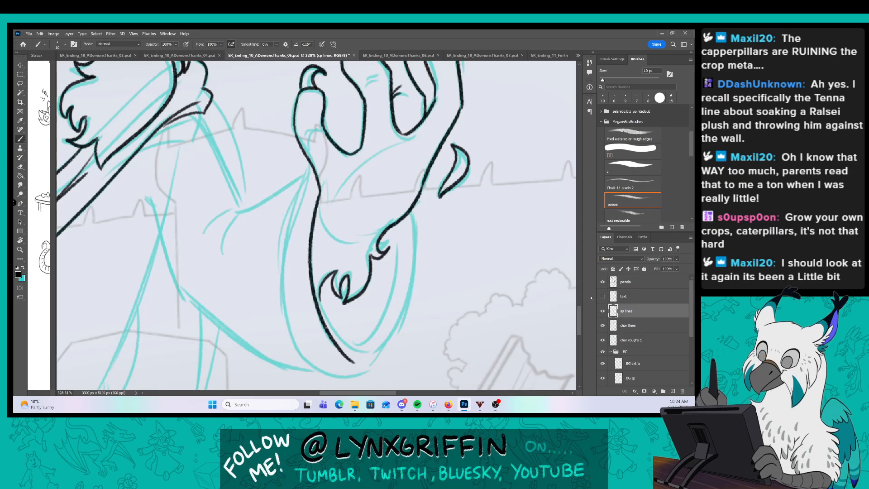
{"action": "key", "text": "ctrl+z"}
Toggle char lines to check its contents, then lasso and cut the raised hand's outlines and wrist fur from that layer.
{"action": "left_click_drag", "start_coordinate": [500, 305], "coordinate": [445, 305]}
{"action": "left_click_drag", "start_coordinate": [426, 155], "coordinate": [369, 180]}
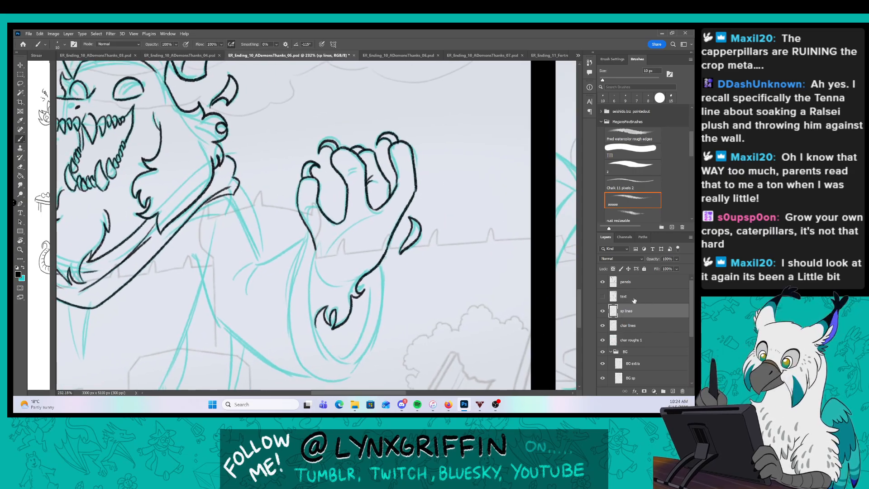
{"action": "left_click", "coordinate": [603, 326]}
{"action": "left_click", "coordinate": [602, 326]}
{"action": "left_click", "coordinate": [603, 325]}
{"action": "left_click", "coordinate": [602, 325]}
{"action": "key", "text": "l"}
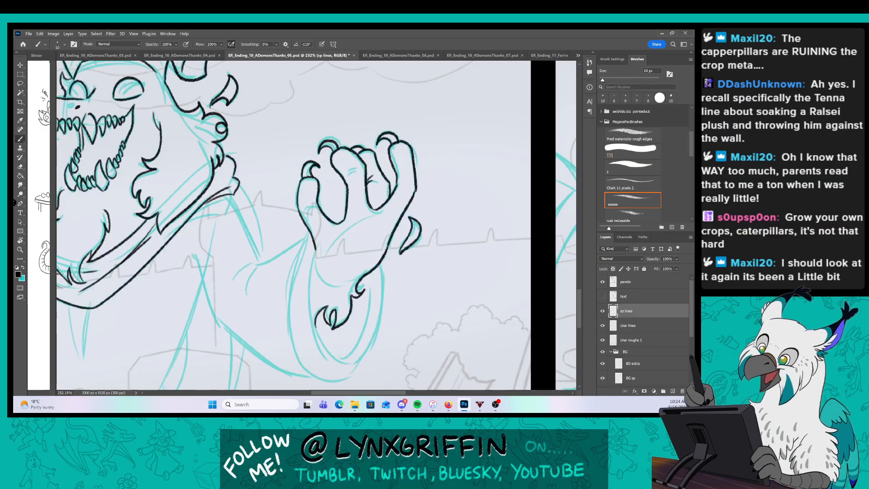
{"action": "left_click", "coordinate": [628, 325]}
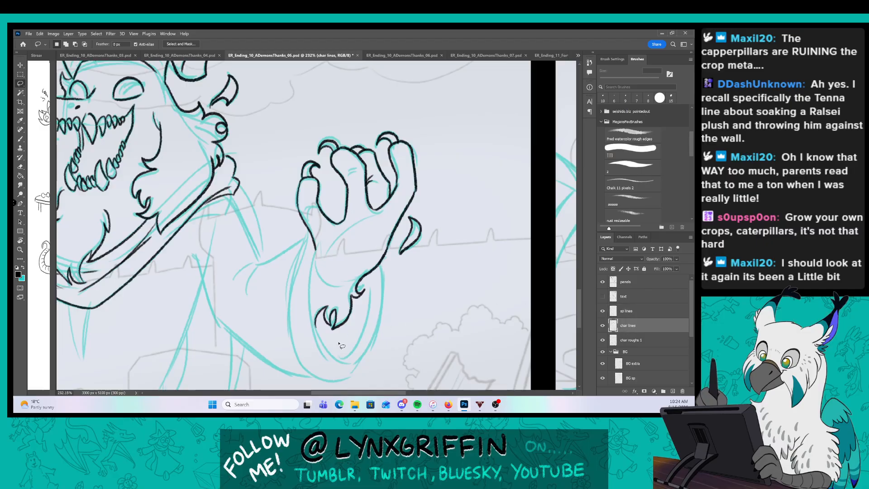
{"action": "mouse_move", "coordinate": [289, 337]}
{"action": "left_mouse_down"}
{"action": "mouse_move", "coordinate": [460, 204]}
{"action": "mouse_move", "coordinate": [371, 371]}
{"action": "left_mouse_up"}
{"action": "key", "text": "Delete"}
{"action": "key", "text": "ctrl+d"}
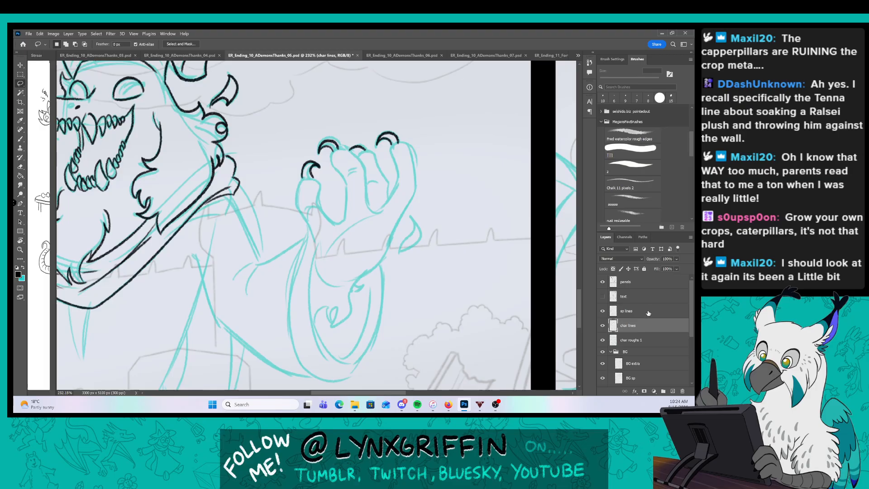
Lasso the raised hand's finger claws on the sp lines layer, delete them and clear the selection.
{"action": "left_click", "coordinate": [648, 311]}
{"action": "mouse_move", "coordinate": [296, 211]}
{"action": "left_mouse_down"}
{"action": "mouse_move", "coordinate": [407, 116]}
{"action": "mouse_move", "coordinate": [424, 178]}
{"action": "left_mouse_up"}
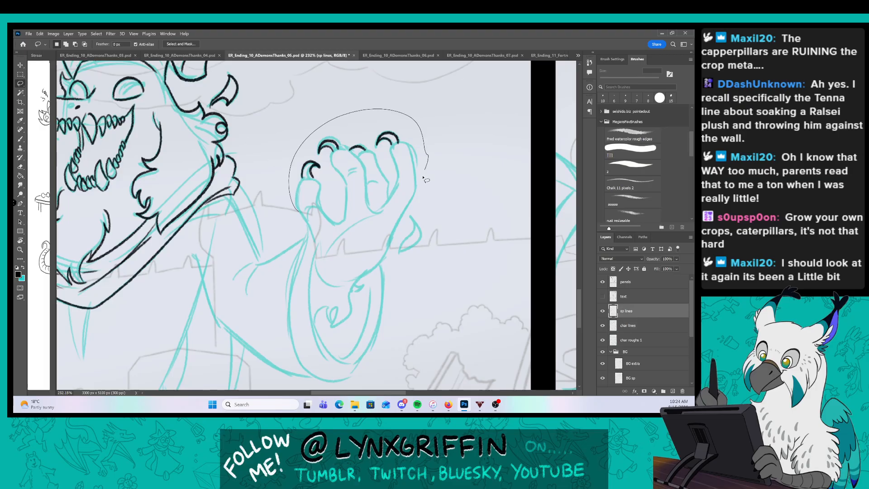
{"action": "left_click_drag", "start_coordinate": [420, 207], "coordinate": [418, 205]}
{"action": "key", "text": "Delete"}
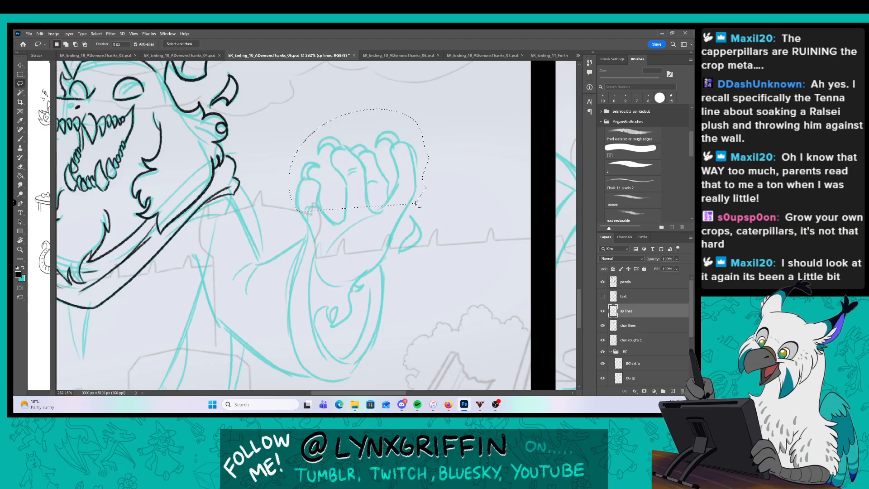
{"action": "key", "text": "ctrl+d"}
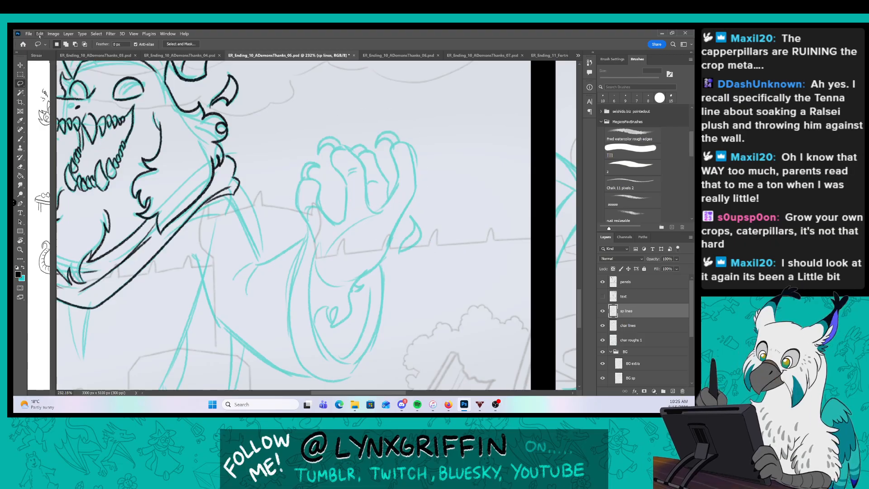
Paste the cut hand line art in place on a new layer above sp lines.
{"action": "left_click", "coordinate": [40, 33]}
{"action": "mouse_move", "coordinate": [77, 103]}
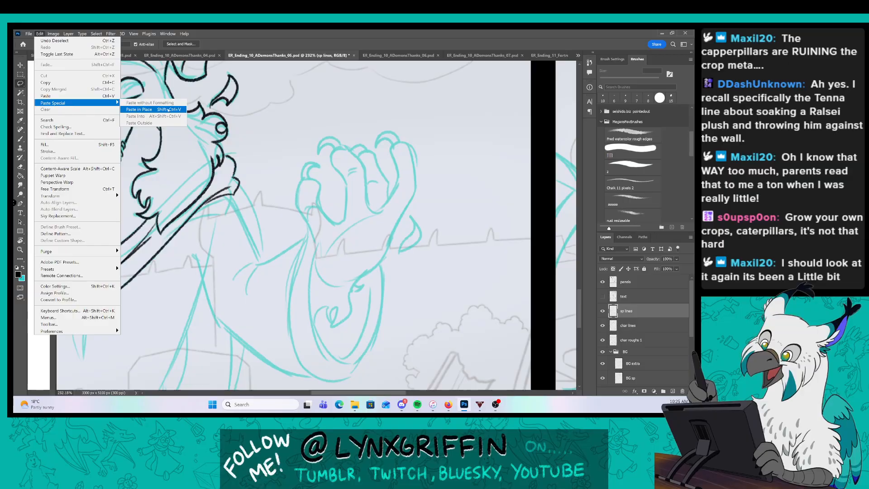
{"action": "left_click", "coordinate": [166, 110]}
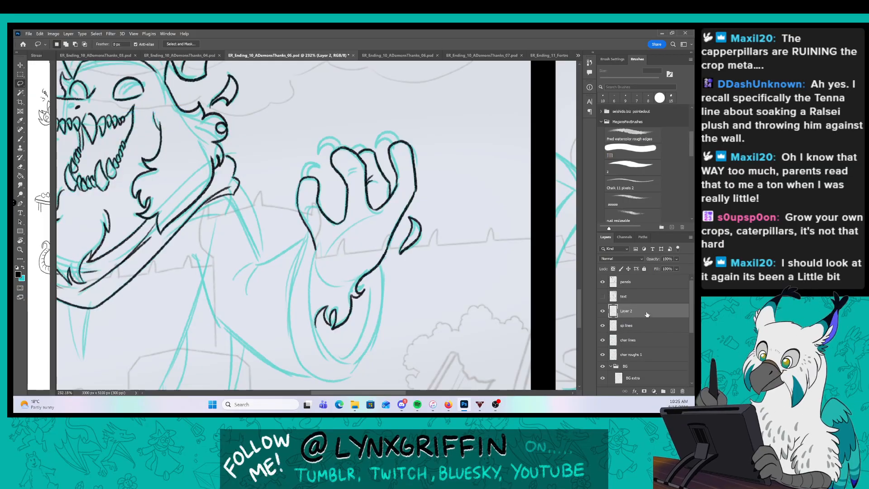
Merge Layer 2 into the char lines layer and ink the curved claws on the clenched right-side hand's fingertips.
{"action": "left_click_drag", "start_coordinate": [647, 314], "coordinate": [643, 328]}
{"action": "key", "text": "ctrl+e"}
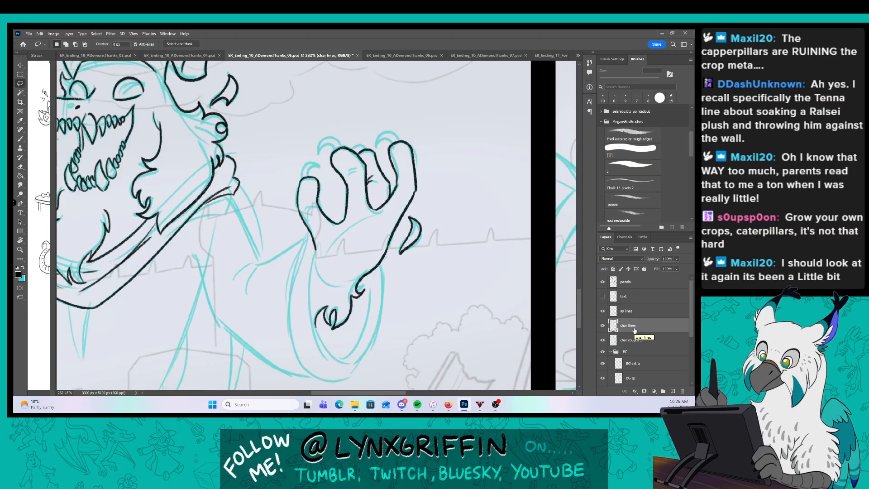
{"action": "key", "text": "z"}
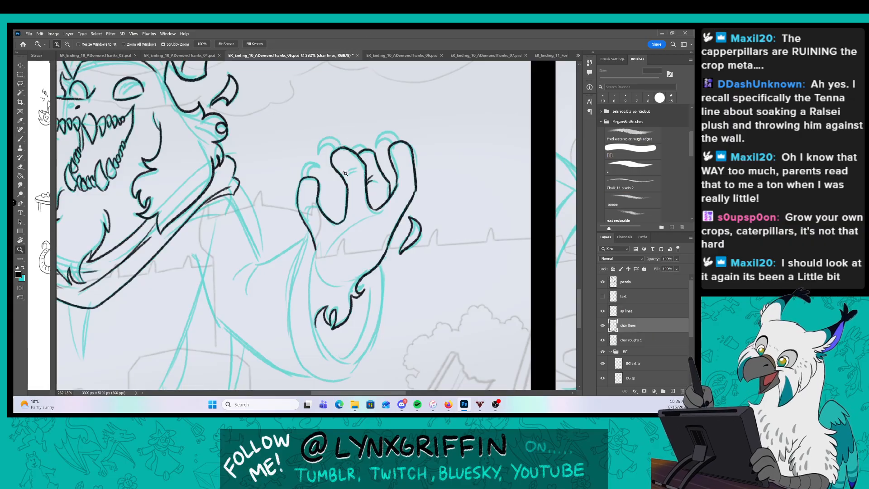
{"action": "left_click_drag", "start_coordinate": [345, 173], "coordinate": [380, 173]}
{"action": "key", "text": "b"}
{"action": "left_click_drag", "start_coordinate": [311, 202], "coordinate": [303, 252]}
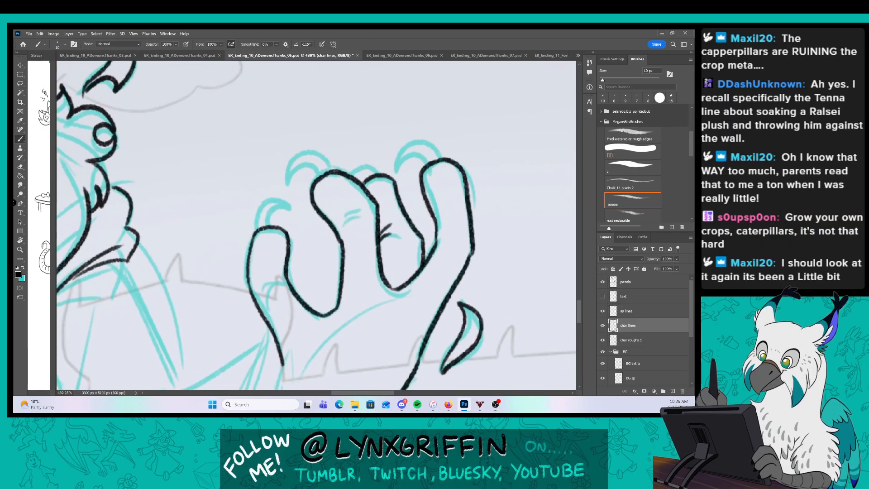
{"action": "mouse_move", "coordinate": [259, 227]}
{"action": "left_mouse_down"}
{"action": "mouse_move", "coordinate": [288, 209]}
{"action": "mouse_move", "coordinate": [267, 225]}
{"action": "left_mouse_up"}
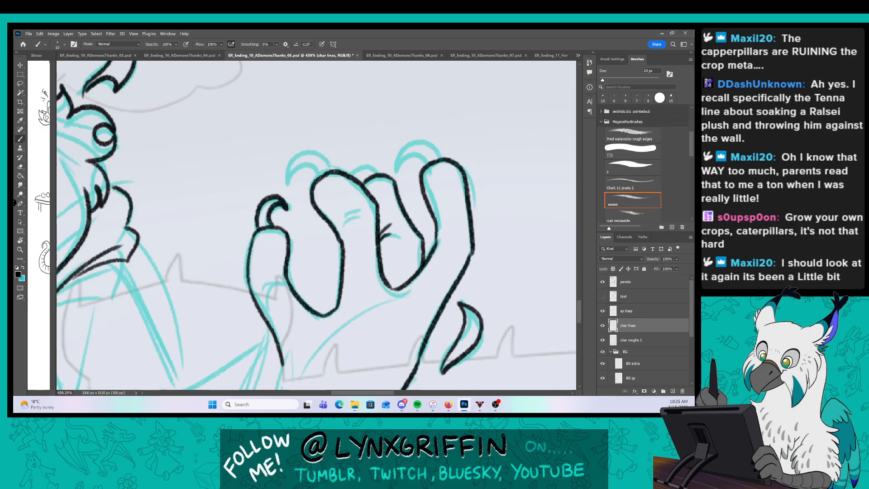
{"action": "mouse_move", "coordinate": [320, 178]}
{"action": "left_mouse_down"}
{"action": "mouse_move", "coordinate": [299, 154]}
{"action": "mouse_move", "coordinate": [330, 168]}
{"action": "left_mouse_up"}
{"action": "mouse_move", "coordinate": [429, 169]}
{"action": "left_mouse_down"}
{"action": "mouse_move", "coordinate": [409, 156]}
{"action": "mouse_move", "coordinate": [398, 168]}
{"action": "mouse_move", "coordinate": [438, 157]}
{"action": "left_mouse_up"}
Ink the inner and outer rims of the wide sleeve opening below the clenched right-side hand.
{"action": "left_click_drag", "start_coordinate": [468, 238], "coordinate": [375, 245]}
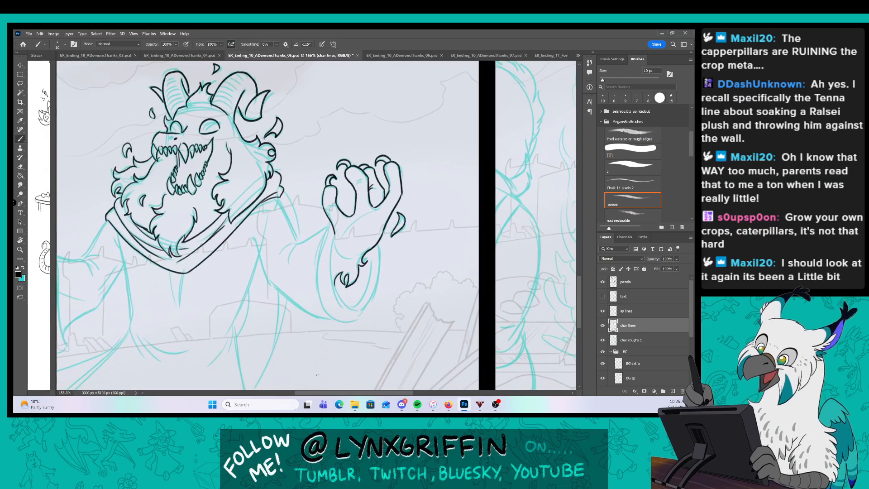
{"action": "left_click_drag", "start_coordinate": [356, 280], "coordinate": [388, 284]}
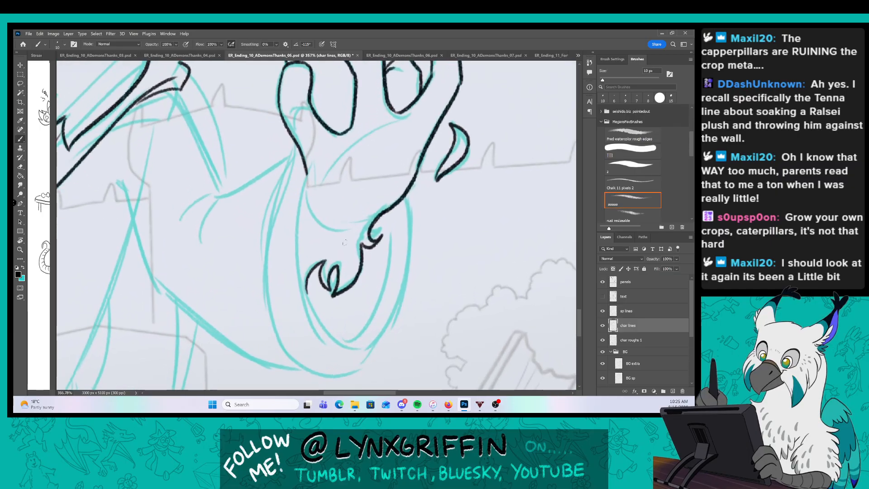
{"action": "left_click_drag", "start_coordinate": [331, 259], "coordinate": [331, 238]}
{"action": "mouse_move", "coordinate": [308, 152]}
{"action": "left_mouse_down"}
{"action": "mouse_move", "coordinate": [297, 205]}
{"action": "mouse_move", "coordinate": [347, 338]}
{"action": "left_mouse_up"}
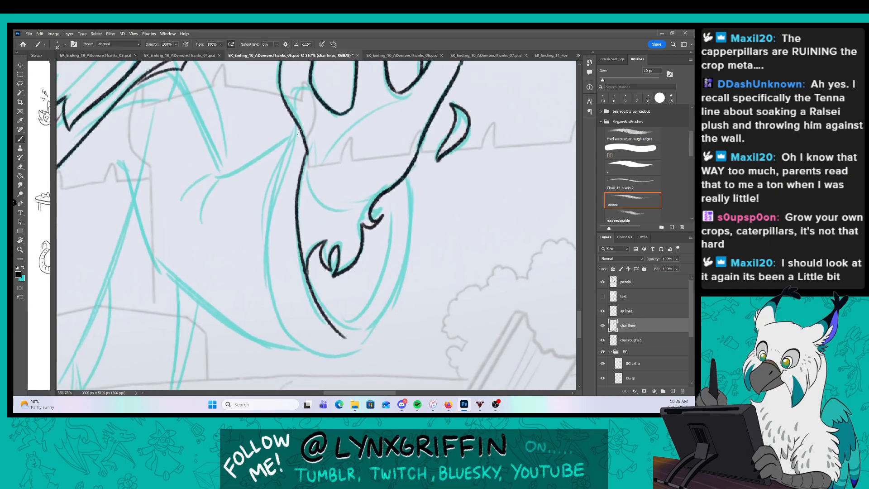
{"action": "mouse_move", "coordinate": [299, 130]}
{"action": "left_mouse_down"}
{"action": "mouse_move", "coordinate": [268, 195]}
{"action": "mouse_move", "coordinate": [290, 343]}
{"action": "mouse_move", "coordinate": [360, 350]}
{"action": "left_mouse_up"}
{"action": "left_click_drag", "start_coordinate": [380, 283], "coordinate": [336, 328]}
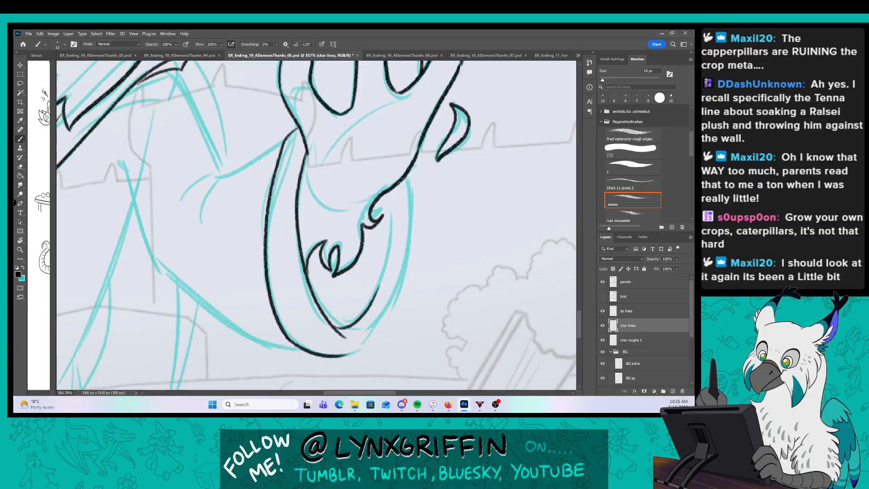
{"action": "left_click_drag", "start_coordinate": [399, 184], "coordinate": [385, 264]}
{"action": "mouse_move", "coordinate": [410, 171]}
{"action": "left_mouse_down"}
{"action": "mouse_move", "coordinate": [371, 335]}
{"action": "mouse_move", "coordinate": [346, 357]}
{"action": "left_mouse_up"}
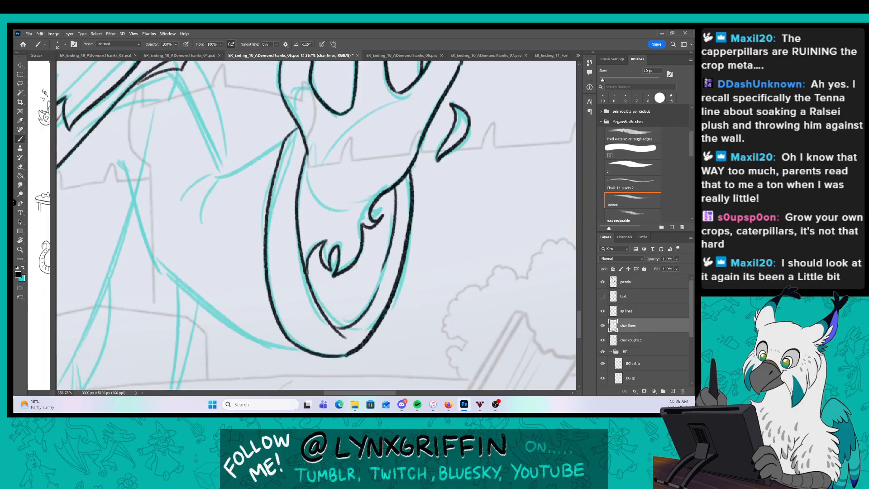
Ink the right-side arm's robe from shoulder to cuff, including its upper edge, elbow creases and curved underside.
{"action": "left_click_drag", "start_coordinate": [301, 215], "coordinate": [402, 246]}
{"action": "mouse_move", "coordinate": [387, 177]}
{"action": "left_mouse_down"}
{"action": "mouse_move", "coordinate": [290, 213]}
{"action": "mouse_move", "coordinate": [279, 248]}
{"action": "mouse_move", "coordinate": [296, 264]}
{"action": "left_mouse_up"}
{"action": "left_click_drag", "start_coordinate": [276, 100], "coordinate": [318, 210]}
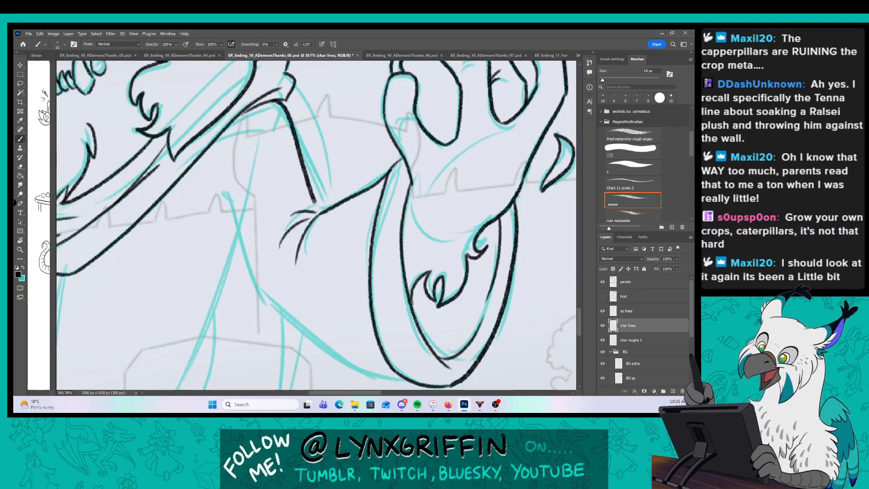
{"action": "mouse_move", "coordinate": [223, 182]}
{"action": "left_mouse_down"}
{"action": "mouse_move", "coordinate": [265, 290]}
{"action": "mouse_move", "coordinate": [347, 358]}
{"action": "mouse_move", "coordinate": [394, 373]}
{"action": "left_mouse_up"}
{"action": "mouse_move", "coordinate": [293, 81]}
{"action": "left_mouse_down"}
{"action": "mouse_move", "coordinate": [325, 161]}
{"action": "mouse_move", "coordinate": [325, 207]}
{"action": "left_mouse_up"}
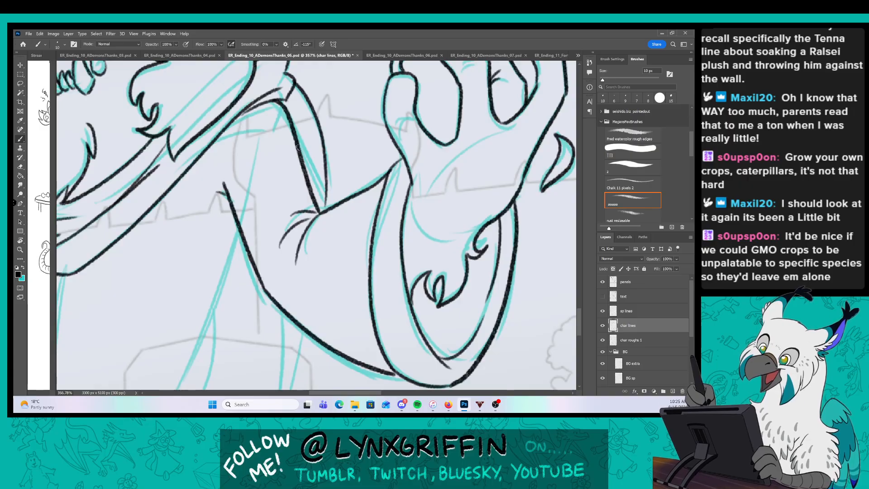
{"action": "left_click_drag", "start_coordinate": [302, 151], "coordinate": [315, 200]}
Ink the pointed fold below the hood's collar, both sides of the robe's torso and the waist creases.
{"action": "key", "text": "z"}
{"action": "left_click_drag", "start_coordinate": [375, 205], "coordinate": [313, 207]}
{"action": "key", "text": "b"}
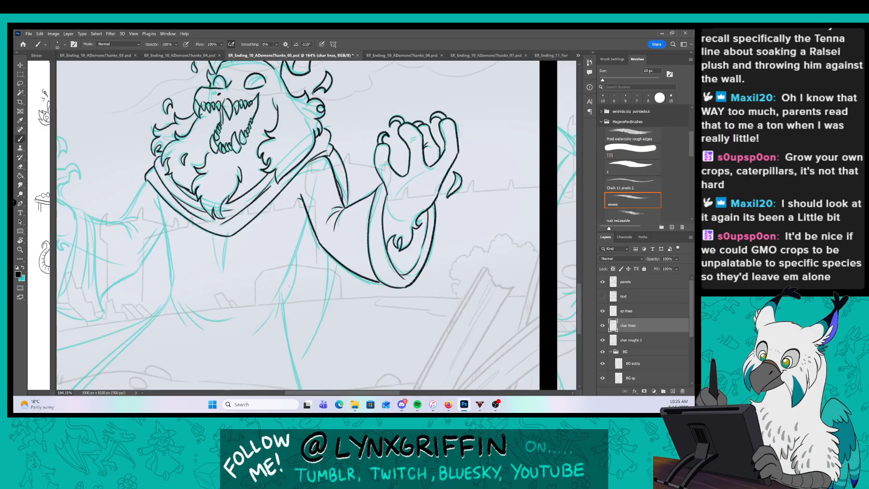
{"action": "key", "text": "z"}
{"action": "mouse_move", "coordinate": [208, 221]}
{"action": "left_mouse_down"}
{"action": "mouse_move", "coordinate": [243, 221]}
{"action": "mouse_move", "coordinate": [233, 257]}
{"action": "mouse_move", "coordinate": [340, 226]}
{"action": "left_mouse_up"}
{"action": "key", "text": "b"}
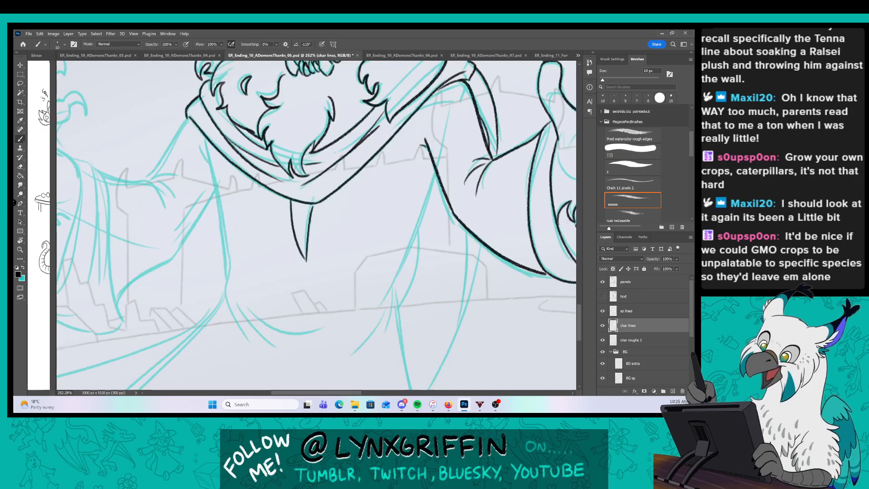
{"action": "left_click_drag", "start_coordinate": [199, 148], "coordinate": [227, 277]}
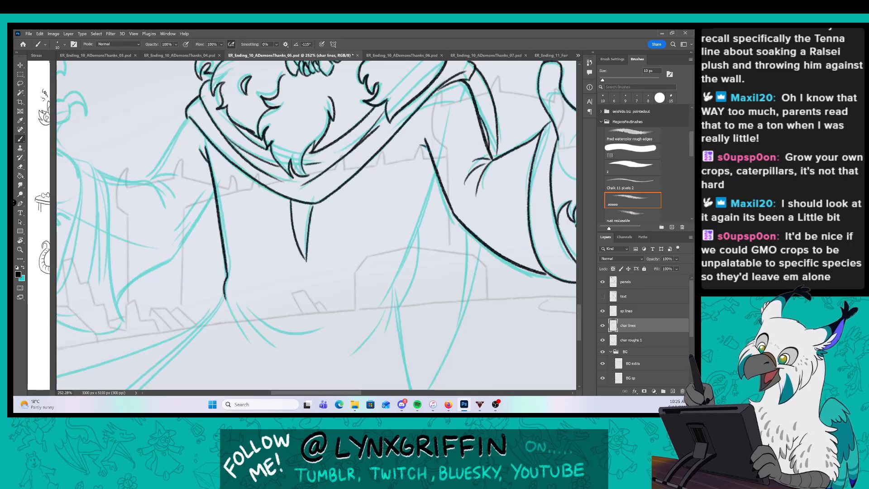
{"action": "mouse_move", "coordinate": [248, 310]}
{"action": "left_mouse_down"}
{"action": "mouse_move", "coordinate": [288, 333]}
{"action": "mouse_move", "coordinate": [332, 320]}
{"action": "mouse_move", "coordinate": [299, 273]}
{"action": "left_mouse_up"}
{"action": "left_click_drag", "start_coordinate": [357, 144], "coordinate": [293, 301]}
Ink the two outer edges of the robe's lower part from the waist down to the panel's bottom edge.
{"action": "left_click_drag", "start_coordinate": [403, 299], "coordinate": [319, 204]}
{"action": "left_click_drag", "start_coordinate": [300, 174], "coordinate": [334, 286]}
{"action": "left_click_drag", "start_coordinate": [159, 225], "coordinate": [204, 226]}
{"action": "left_click_drag", "start_coordinate": [219, 220], "coordinate": [350, 221]}
{"action": "left_click_drag", "start_coordinate": [351, 109], "coordinate": [132, 341]}
Ink the left-side sleeve's draped opening with its inner folds, rounded outer rim and hanging back edge.
{"action": "left_click_drag", "start_coordinate": [357, 186], "coordinate": [294, 282]}
{"action": "left_click_drag", "start_coordinate": [239, 199], "coordinate": [283, 200]}
{"action": "key", "text": "b"}
{"action": "left_click_drag", "start_coordinate": [248, 136], "coordinate": [215, 330]}
{"action": "left_click_drag", "start_coordinate": [193, 205], "coordinate": [213, 316]}
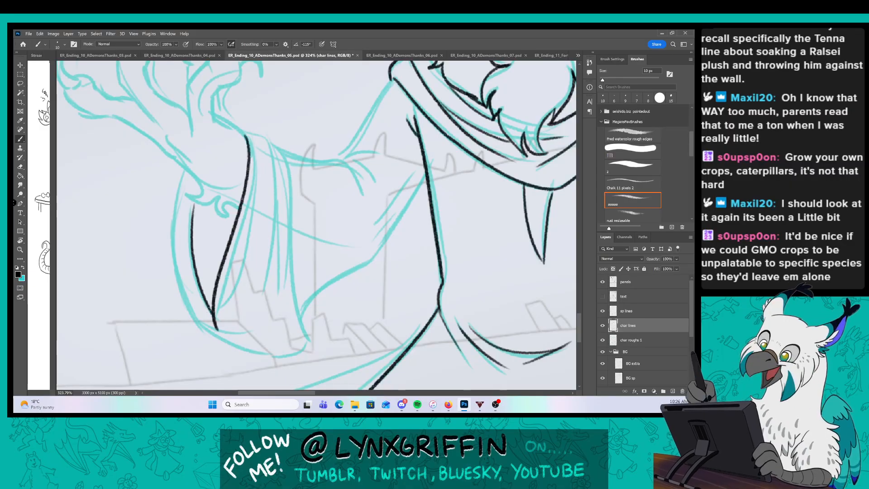
{"action": "mouse_move", "coordinate": [183, 176]}
{"action": "left_mouse_down"}
{"action": "mouse_move", "coordinate": [205, 335]}
{"action": "mouse_move", "coordinate": [295, 354]}
{"action": "left_mouse_up"}
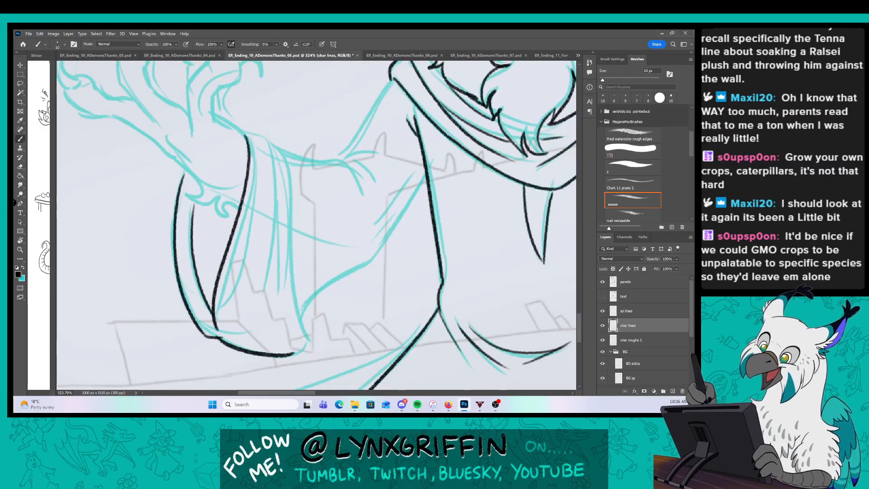
{"action": "mouse_move", "coordinate": [238, 129]}
{"action": "left_mouse_down"}
{"action": "mouse_move", "coordinate": [274, 146]}
{"action": "mouse_move", "coordinate": [266, 302]}
{"action": "left_mouse_up"}
{"action": "mouse_move", "coordinate": [274, 144]}
{"action": "left_mouse_down"}
{"action": "mouse_move", "coordinate": [290, 188]}
{"action": "mouse_move", "coordinate": [301, 335]}
{"action": "mouse_move", "coordinate": [292, 354]}
{"action": "left_mouse_up"}
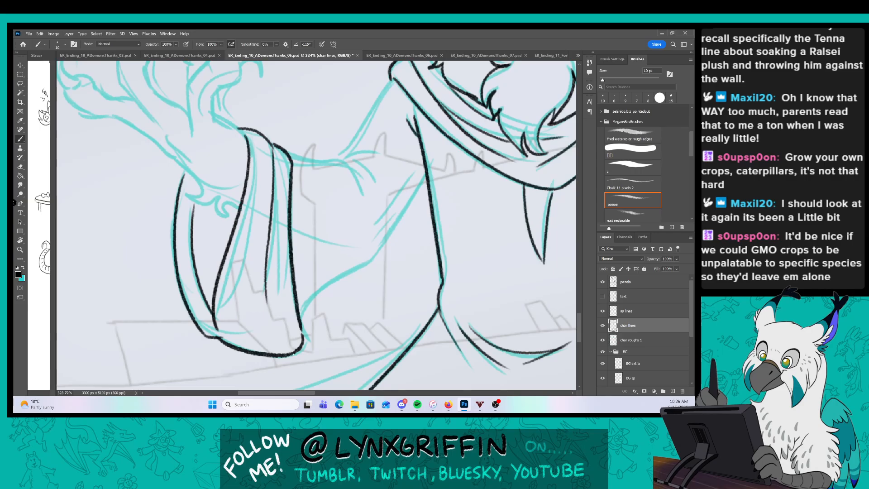
Ink the upper and lower edges of the left-side arm between sleeve and shoulder, with creases at the elbow.
{"action": "left_click_drag", "start_coordinate": [284, 149], "coordinate": [343, 159]}
{"action": "left_click_drag", "start_coordinate": [344, 159], "coordinate": [361, 195]}
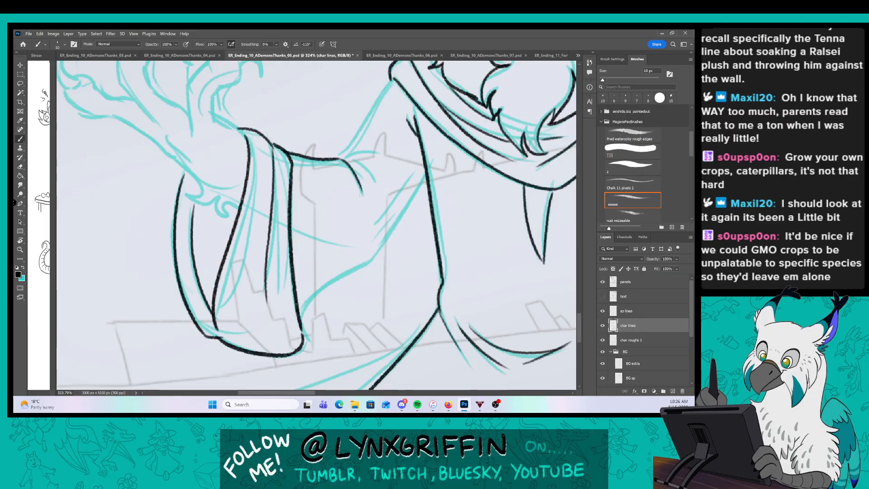
{"action": "left_click_drag", "start_coordinate": [393, 80], "coordinate": [342, 156]}
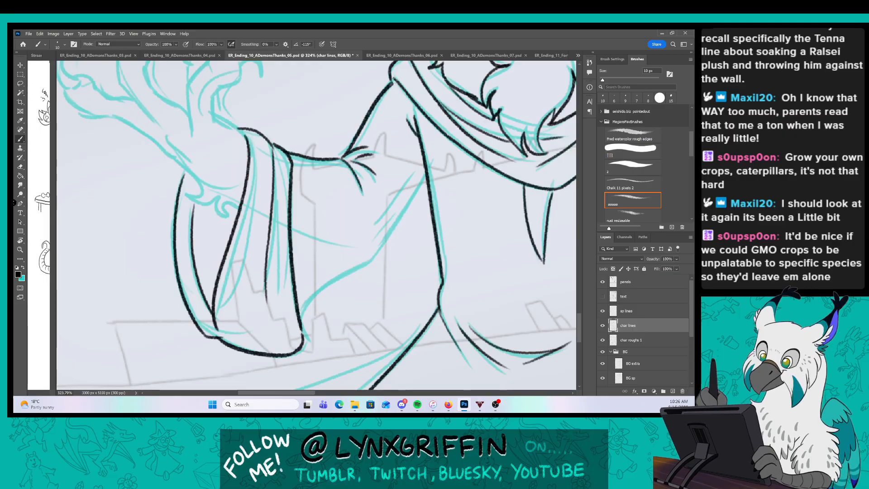
{"action": "mouse_move", "coordinate": [304, 319]}
{"action": "left_mouse_down"}
{"action": "mouse_move", "coordinate": [392, 233]}
{"action": "mouse_move", "coordinate": [423, 185]}
{"action": "left_mouse_up"}
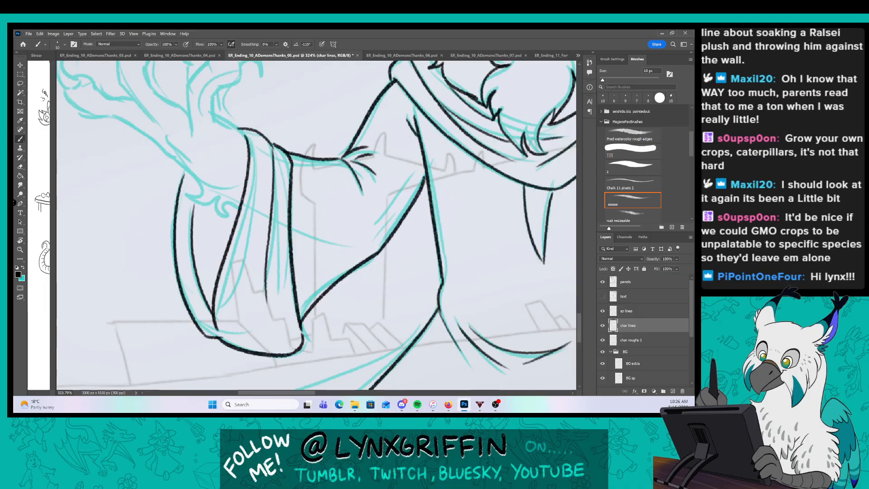
Ink the open left-side hand on the sp lines layer, tracing its fingers, palm edge and wrist fur tufts.
{"action": "left_click_drag", "start_coordinate": [287, 184], "coordinate": [326, 269]}
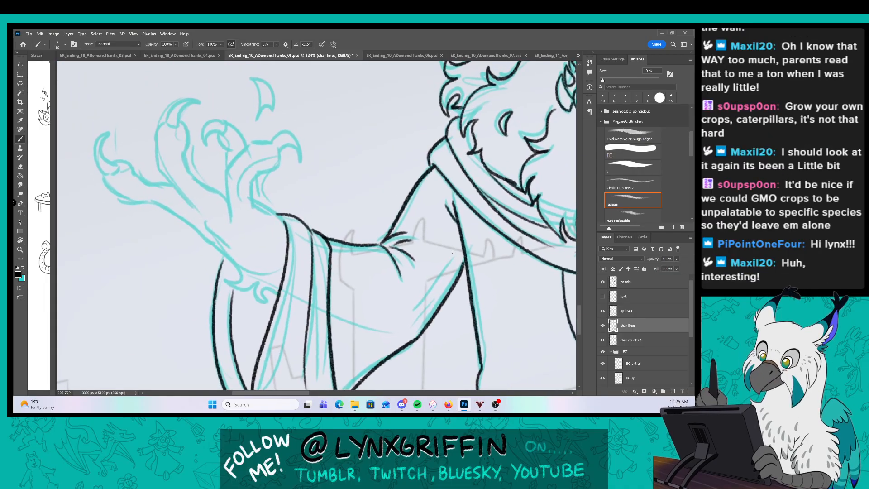
{"action": "left_click", "coordinate": [640, 314]}
{"action": "mouse_move", "coordinate": [255, 172]}
{"action": "left_mouse_down"}
{"action": "mouse_move", "coordinate": [290, 166]}
{"action": "mouse_move", "coordinate": [312, 182]}
{"action": "left_mouse_up"}
{"action": "mouse_move", "coordinate": [260, 245]}
{"action": "left_mouse_down"}
{"action": "mouse_move", "coordinate": [254, 183]}
{"action": "mouse_move", "coordinate": [287, 141]}
{"action": "mouse_move", "coordinate": [320, 140]}
{"action": "mouse_move", "coordinate": [312, 142]}
{"action": "mouse_move", "coordinate": [322, 171]}
{"action": "mouse_move", "coordinate": [291, 205]}
{"action": "mouse_move", "coordinate": [322, 237]}
{"action": "left_mouse_up"}
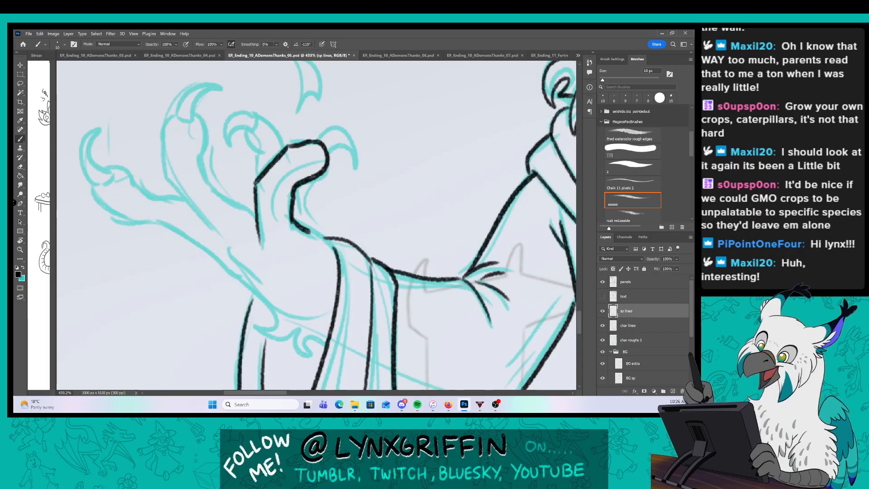
{"action": "left_click_drag", "start_coordinate": [172, 116], "coordinate": [207, 222]}
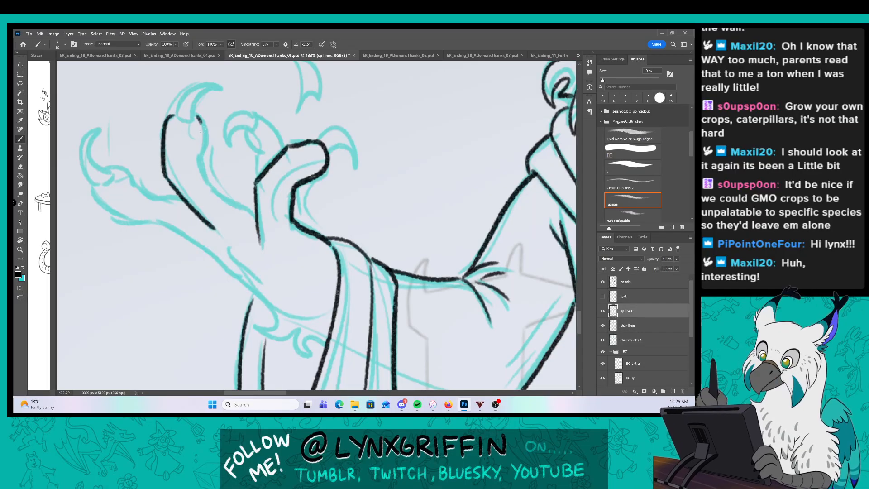
{"action": "left_click_drag", "start_coordinate": [198, 118], "coordinate": [256, 214]}
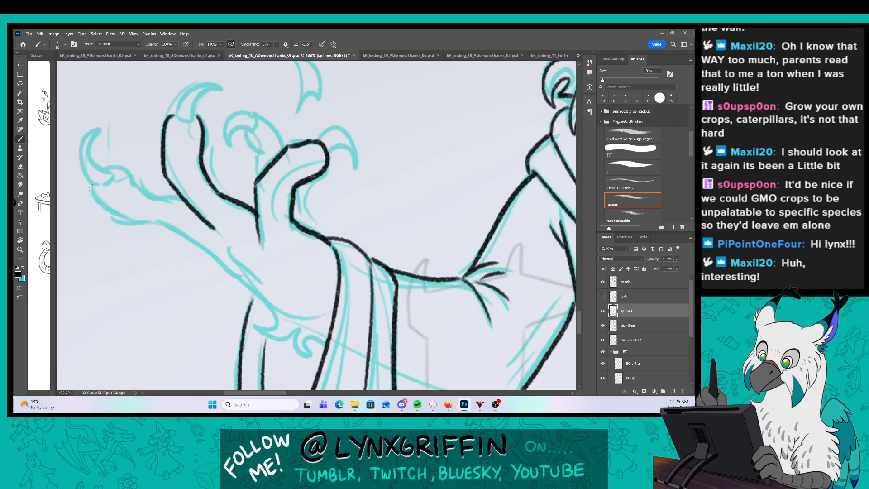
{"action": "mouse_move", "coordinate": [90, 188]}
{"action": "left_mouse_down"}
{"action": "mouse_move", "coordinate": [126, 222]}
{"action": "mouse_move", "coordinate": [163, 229]}
{"action": "mouse_move", "coordinate": [235, 279]}
{"action": "mouse_move", "coordinate": [272, 313]}
{"action": "mouse_move", "coordinate": [254, 329]}
{"action": "mouse_move", "coordinate": [295, 323]}
{"action": "mouse_move", "coordinate": [300, 350]}
{"action": "mouse_move", "coordinate": [322, 345]}
{"action": "left_mouse_up"}
{"action": "left_click_drag", "start_coordinate": [107, 167], "coordinate": [183, 198]}
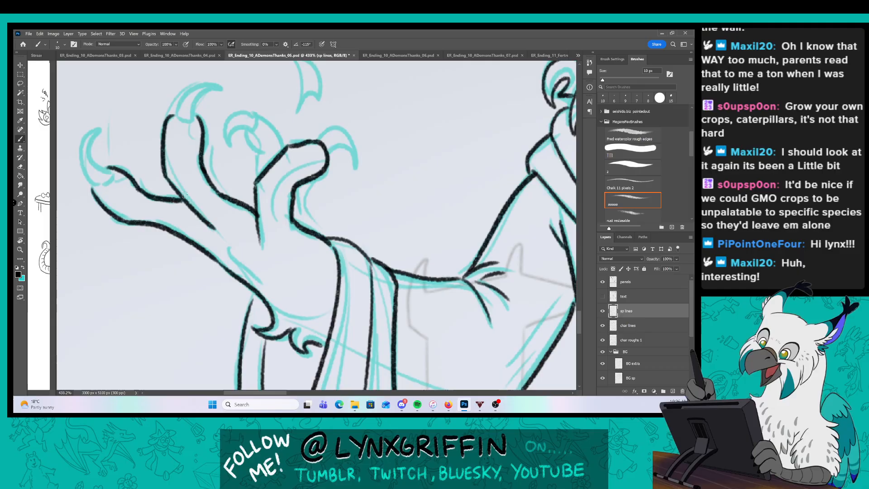
{"action": "left_click_drag", "start_coordinate": [239, 132], "coordinate": [260, 161]}
{"action": "left_click_drag", "start_coordinate": [258, 115], "coordinate": [282, 148]}
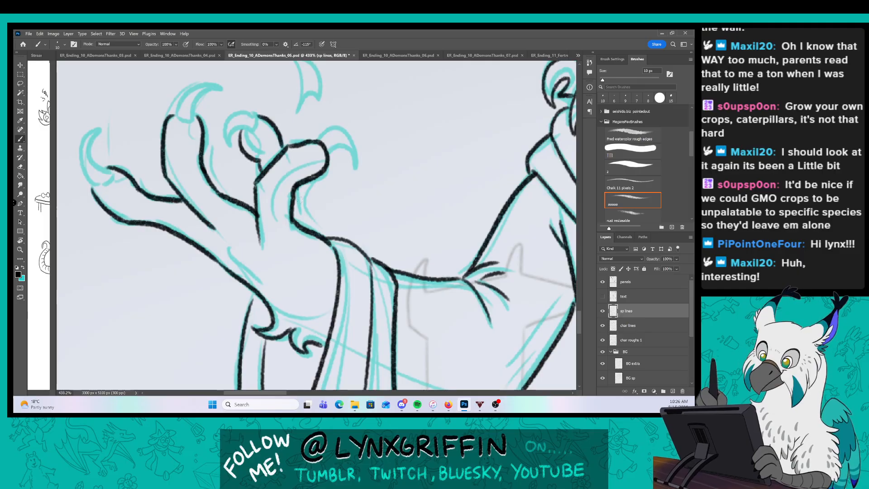
{"action": "left_click_drag", "start_coordinate": [296, 188], "coordinate": [299, 224]}
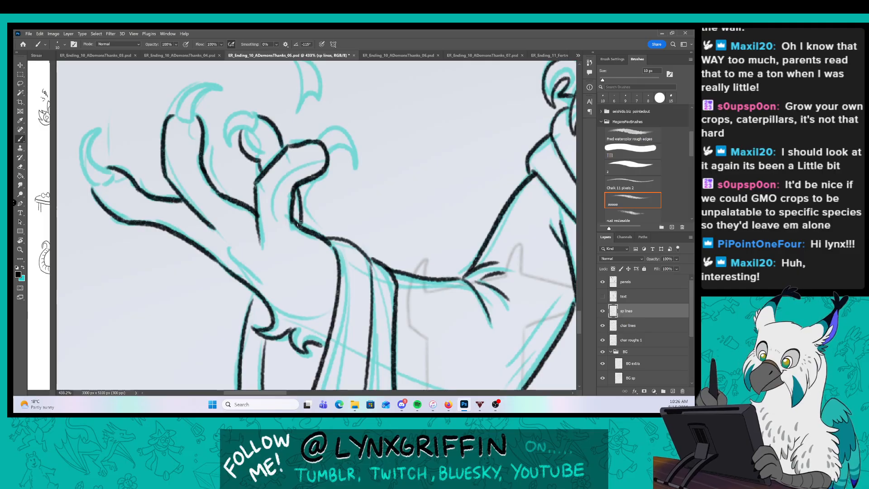
Ink the curved claws on the open left-side hand's four fingertips on the char lines layer.
{"action": "left_click", "coordinate": [646, 325]}
{"action": "mouse_move", "coordinate": [175, 116]}
{"action": "left_mouse_down"}
{"action": "mouse_move", "coordinate": [186, 88]}
{"action": "mouse_move", "coordinate": [220, 90]}
{"action": "left_mouse_up"}
{"action": "left_click_drag", "start_coordinate": [219, 91], "coordinate": [195, 119]}
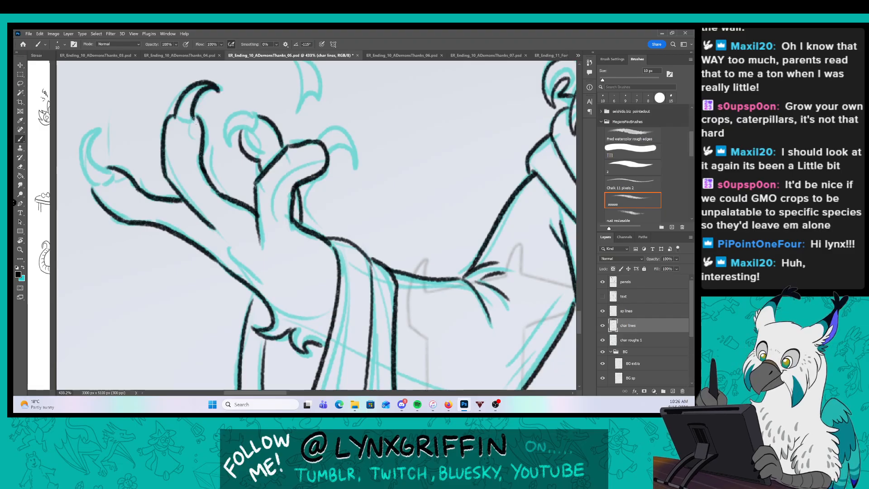
{"action": "mouse_move", "coordinate": [100, 132]}
{"action": "left_mouse_down"}
{"action": "mouse_move", "coordinate": [109, 173]}
{"action": "mouse_move", "coordinate": [93, 189]}
{"action": "left_mouse_up"}
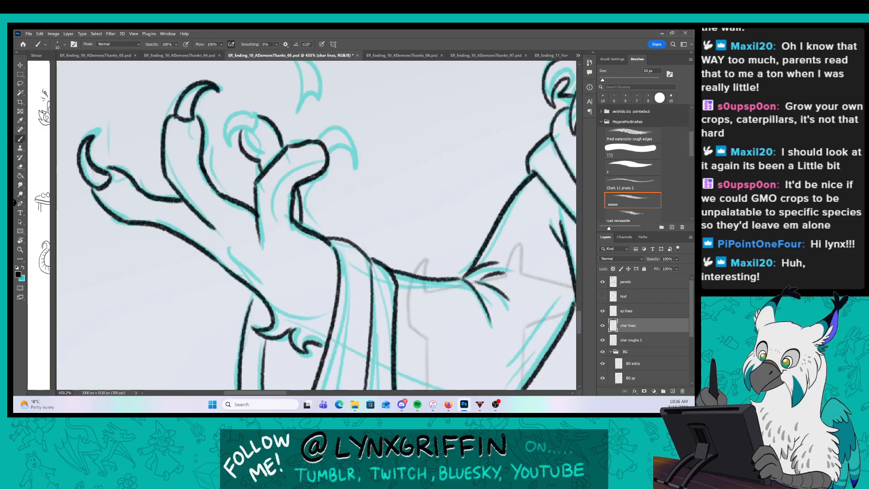
{"action": "left_click_drag", "start_coordinate": [318, 136], "coordinate": [354, 158]}
{"action": "left_click_drag", "start_coordinate": [353, 157], "coordinate": [327, 155]}
{"action": "mouse_move", "coordinate": [257, 119]}
{"action": "left_mouse_down"}
{"action": "mouse_move", "coordinate": [229, 115]}
{"action": "mouse_move", "coordinate": [233, 147]}
{"action": "left_mouse_up"}
{"action": "left_click_drag", "start_coordinate": [257, 136], "coordinate": [248, 118]}
Ink the small floating pointed wisp above the open left-side hand on the sp lines layer.
{"action": "key", "text": "z"}
{"action": "key", "text": "b"}
{"action": "mouse_move", "coordinate": [416, 194]}
{"action": "left_mouse_down"}
{"action": "mouse_move", "coordinate": [385, 194]}
{"action": "mouse_move", "coordinate": [317, 241]}
{"action": "left_mouse_up"}
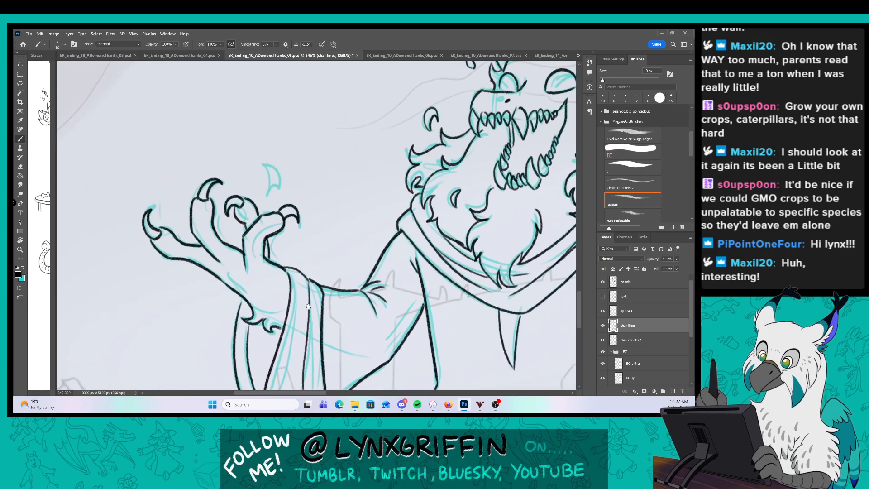
{"action": "left_click", "coordinate": [632, 311]}
{"action": "key", "text": "z"}
{"action": "left_click_drag", "start_coordinate": [274, 179], "coordinate": [299, 180]}
{"action": "key", "text": "b"}
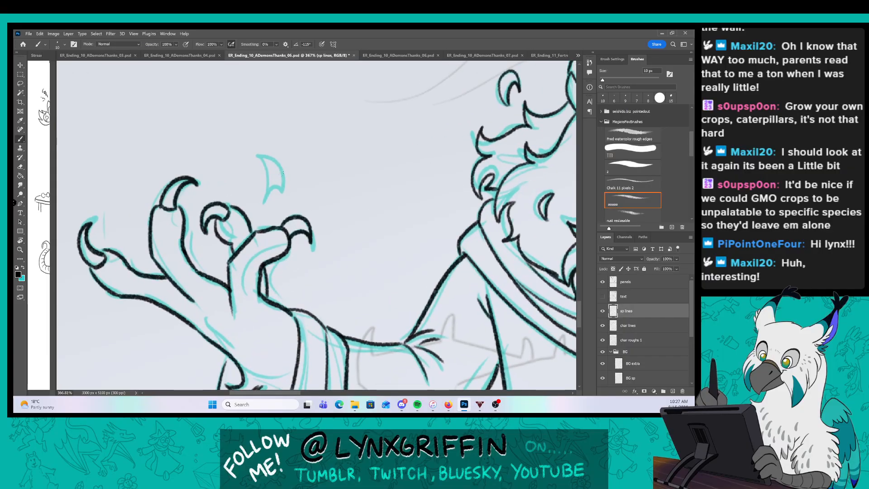
{"action": "mouse_move", "coordinate": [257, 154]}
{"action": "left_mouse_down"}
{"action": "mouse_move", "coordinate": [267, 192]}
{"action": "mouse_move", "coordinate": [281, 193]}
{"action": "left_mouse_up"}
{"action": "left_click_drag", "start_coordinate": [281, 187], "coordinate": [265, 201]}
On the char lines layer, ink the trailing shape from the waist to the lower-left ground, with its scalloped tip and adjacent ovals.
{"action": "key", "text": "z"}
{"action": "left_click_drag", "start_coordinate": [433, 195], "coordinate": [380, 196]}
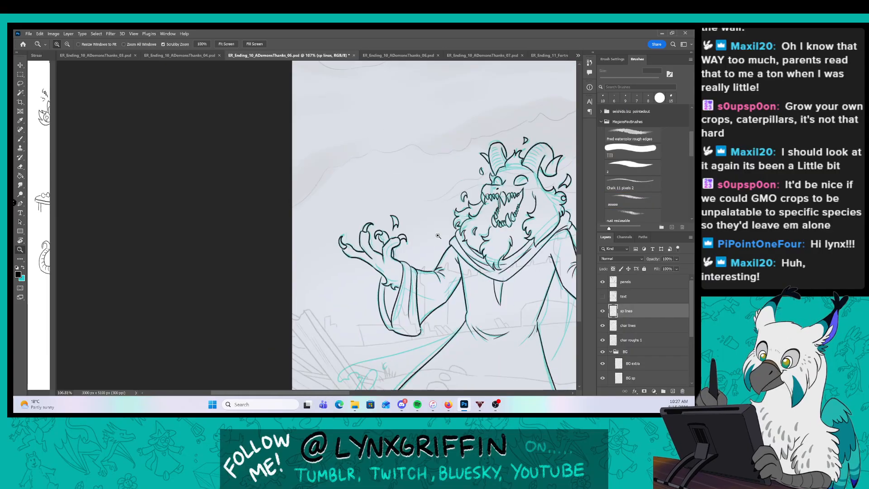
{"action": "key", "text": "b"}
{"action": "left_click_drag", "start_coordinate": [525, 307], "coordinate": [422, 234]}
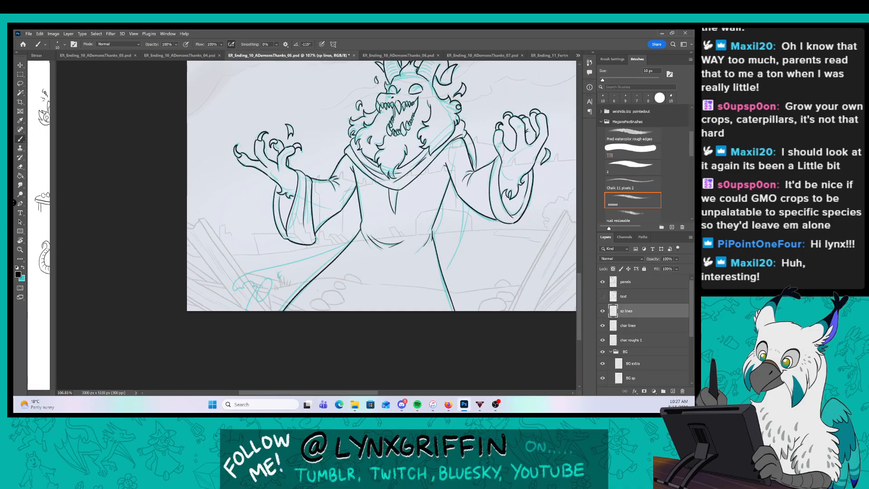
{"action": "left_click", "coordinate": [651, 329]}
{"action": "key", "text": "z"}
{"action": "mouse_move", "coordinate": [294, 285]}
{"action": "left_mouse_down"}
{"action": "mouse_move", "coordinate": [342, 282]}
{"action": "mouse_move", "coordinate": [394, 250]}
{"action": "left_mouse_up"}
{"action": "key", "text": "b"}
{"action": "mouse_move", "coordinate": [515, 122]}
{"action": "left_mouse_down"}
{"action": "mouse_move", "coordinate": [274, 206]}
{"action": "mouse_move", "coordinate": [161, 291]}
{"action": "mouse_move", "coordinate": [168, 301]}
{"action": "mouse_move", "coordinate": [187, 279]}
{"action": "mouse_move", "coordinate": [213, 277]}
{"action": "mouse_move", "coordinate": [193, 377]}
{"action": "left_mouse_up"}
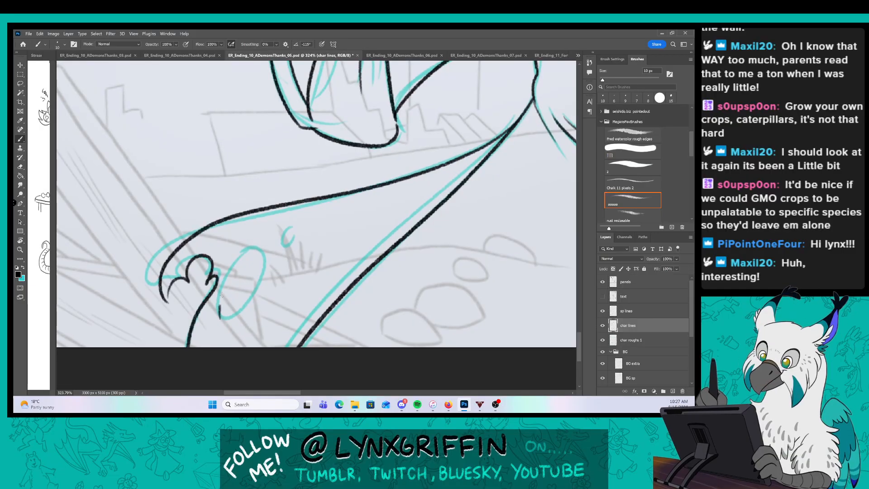
{"action": "left_click_drag", "start_coordinate": [221, 295], "coordinate": [221, 317]}
{"action": "mouse_move", "coordinate": [292, 227]}
{"action": "left_mouse_down"}
{"action": "mouse_move", "coordinate": [282, 243]}
{"action": "mouse_move", "coordinate": [293, 228]}
{"action": "left_mouse_up"}
{"action": "key", "text": "z"}
{"action": "left_click_drag", "start_coordinate": [454, 231], "coordinate": [431, 230]}
{"action": "left_click_drag", "start_coordinate": [493, 217], "coordinate": [298, 271]}
{"action": "key", "text": "z"}
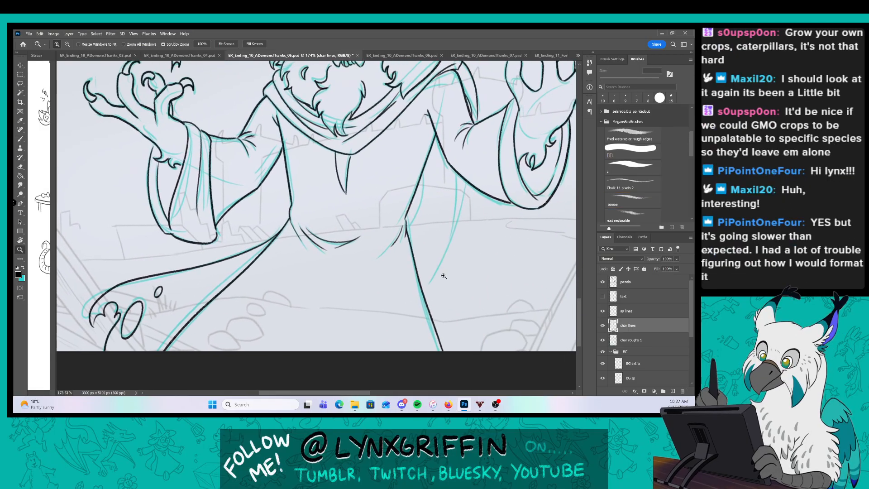
Ink the robe's hanging back edge and inner fold below the demon's right-side sleeve on the char lines layer.
{"action": "left_click_drag", "start_coordinate": [444, 276], "coordinate": [340, 297]}
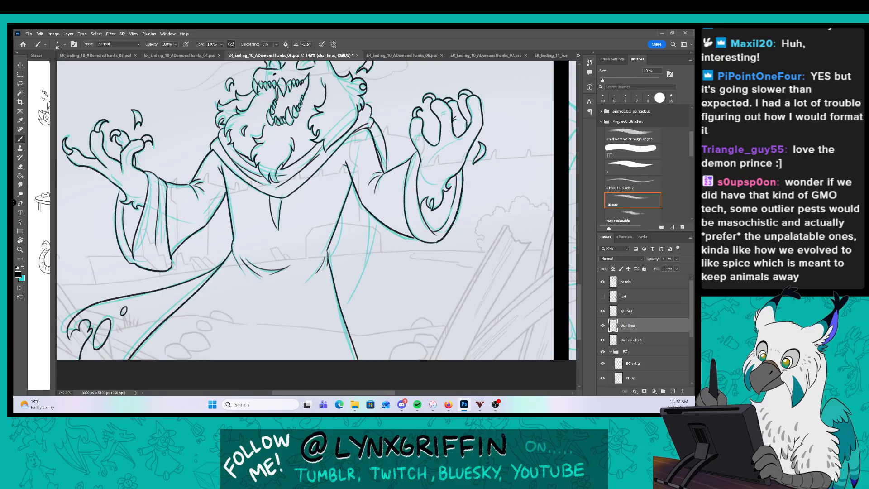
{"action": "mouse_move", "coordinate": [360, 226]}
{"action": "left_mouse_down"}
{"action": "mouse_move", "coordinate": [380, 226]}
{"action": "mouse_move", "coordinate": [332, 346]}
{"action": "left_mouse_up"}
{"action": "key", "text": "b"}
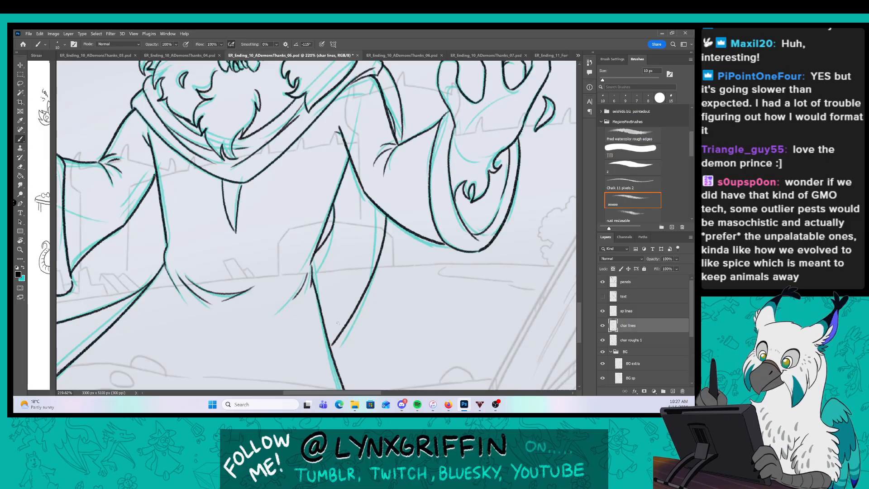
{"action": "left_click_drag", "start_coordinate": [378, 206], "coordinate": [366, 286]}
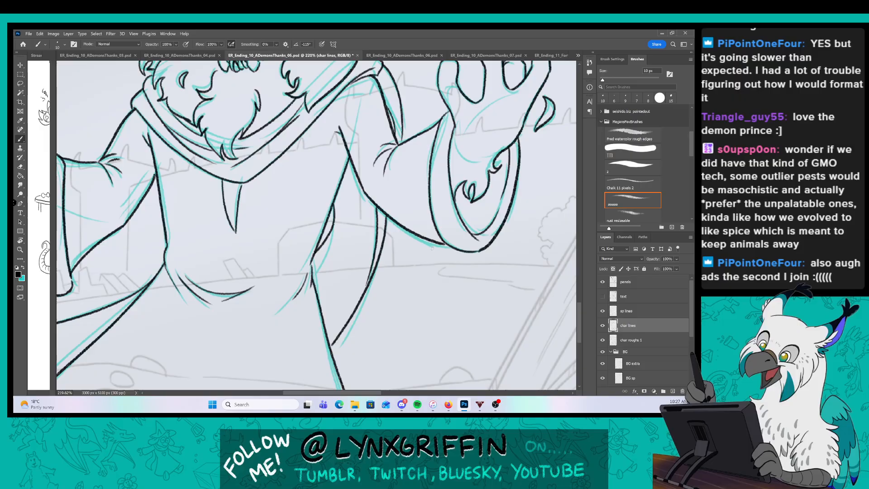
{"action": "left_click_drag", "start_coordinate": [434, 294], "coordinate": [363, 316]}
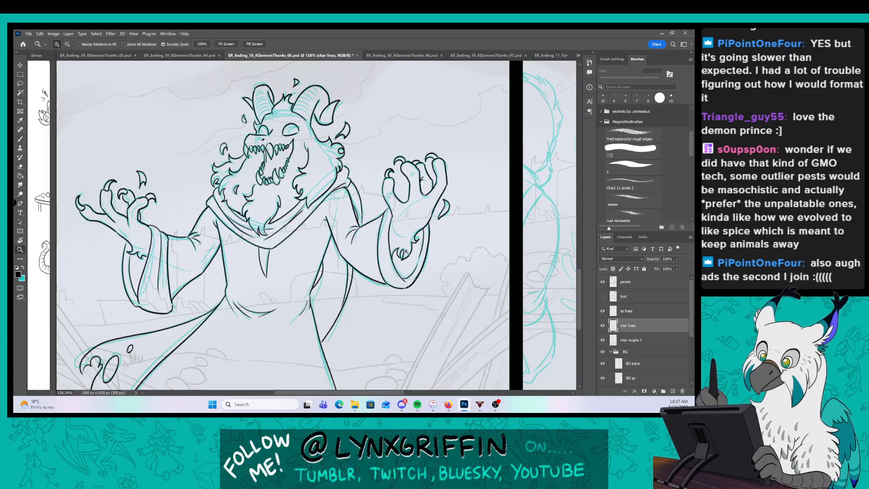
{"action": "left_click_drag", "start_coordinate": [404, 255], "coordinate": [358, 256]}
{"action": "left_click_drag", "start_coordinate": [458, 292], "coordinate": [362, 314]}
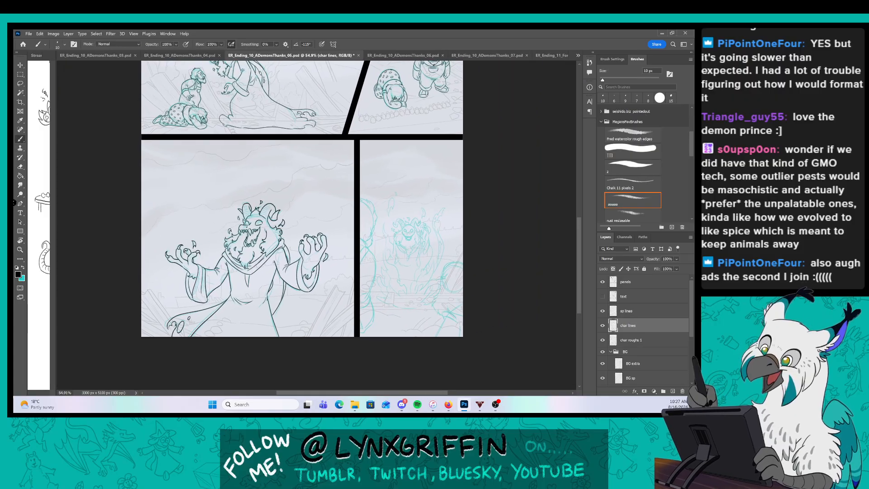
In the neighbouring narrow panel, ink the foreground figure's shaggy hair edge and the short lines beneath it.
{"action": "left_click_drag", "start_coordinate": [392, 236], "coordinate": [417, 238]}
{"action": "left_click_drag", "start_coordinate": [322, 218], "coordinate": [329, 258]}
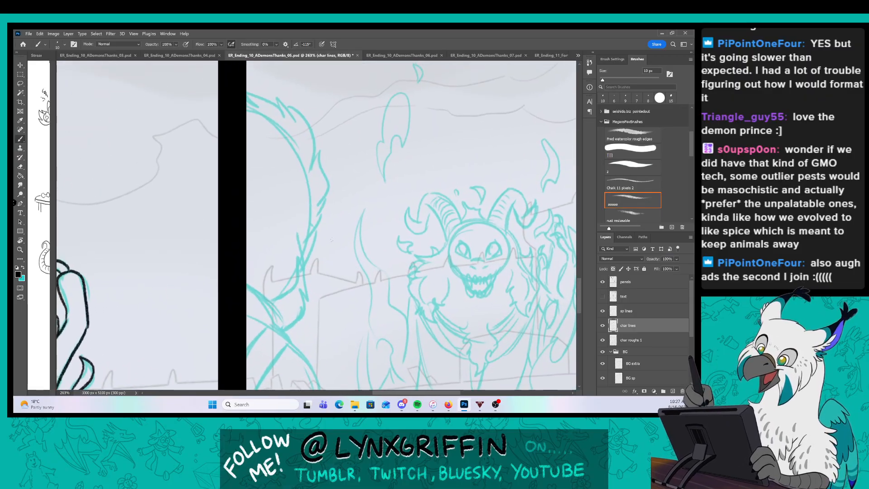
{"action": "mouse_move", "coordinate": [246, 94]}
{"action": "left_mouse_down"}
{"action": "mouse_move", "coordinate": [285, 116]}
{"action": "mouse_move", "coordinate": [293, 112]}
{"action": "mouse_move", "coordinate": [317, 145]}
{"action": "mouse_move", "coordinate": [302, 241]}
{"action": "left_mouse_up"}
{"action": "left_click_drag", "start_coordinate": [356, 286], "coordinate": [346, 206]}
{"action": "left_click_drag", "start_coordinate": [235, 232], "coordinate": [261, 244]}
{"action": "mouse_move", "coordinate": [236, 206]}
{"action": "left_mouse_down"}
{"action": "mouse_move", "coordinate": [261, 243]}
{"action": "mouse_move", "coordinate": [306, 151]}
{"action": "left_mouse_up"}
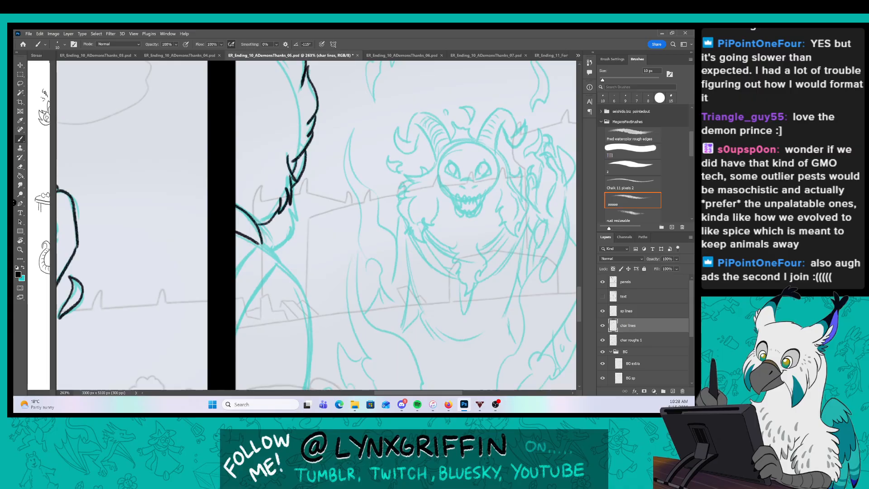
Ink the long curved body outline of the cropped foreground figure down to its gathered cuff folds.
{"action": "left_click_drag", "start_coordinate": [301, 209], "coordinate": [236, 325]}
{"action": "left_click_drag", "start_coordinate": [358, 246], "coordinate": [309, 178]}
{"action": "mouse_move", "coordinate": [225, 103]}
{"action": "left_mouse_down"}
{"action": "mouse_move", "coordinate": [256, 146]}
{"action": "mouse_move", "coordinate": [229, 300]}
{"action": "mouse_move", "coordinate": [191, 304]}
{"action": "mouse_move", "coordinate": [202, 333]}
{"action": "left_mouse_up"}
{"action": "left_click_drag", "start_coordinate": [271, 288], "coordinate": [287, 199]}
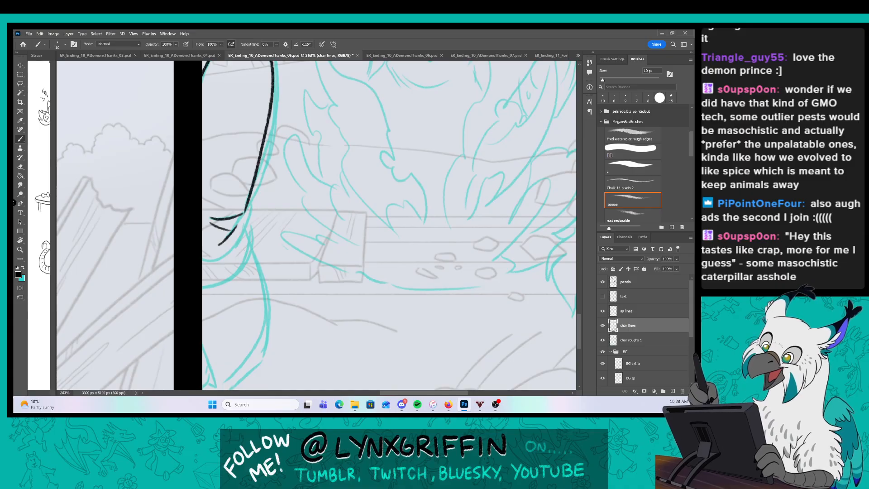
Ink the cropped foreground figure's cuff bands and the rounded foot with its toes at the panel's lower-left corner.
{"action": "left_click_drag", "start_coordinate": [249, 206], "coordinate": [231, 256]}
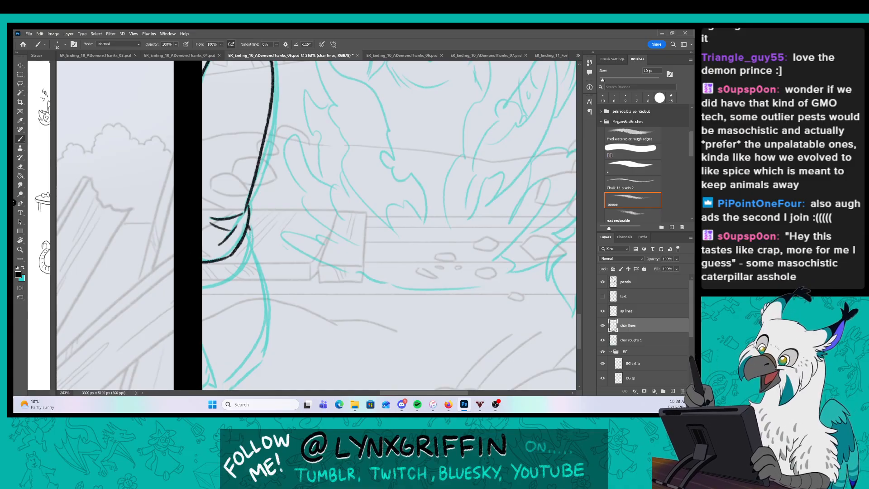
{"action": "left_click_drag", "start_coordinate": [248, 227], "coordinate": [225, 283]}
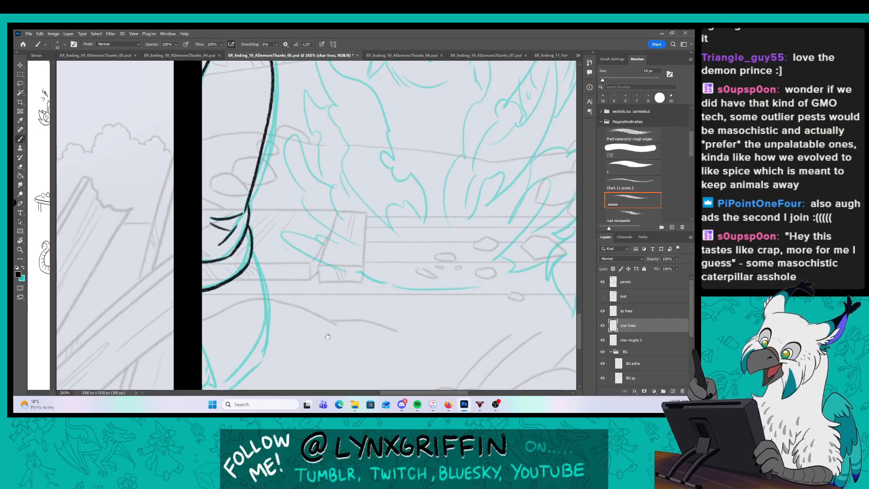
{"action": "scroll", "coordinate": [186, 260], "scroll_direction": "down", "scroll_amount": 5}
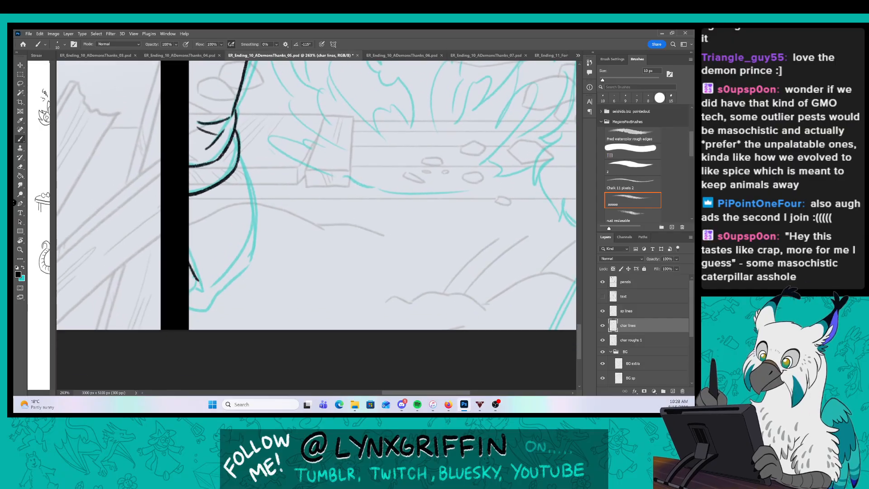
{"action": "left_click_drag", "start_coordinate": [198, 281], "coordinate": [194, 294]}
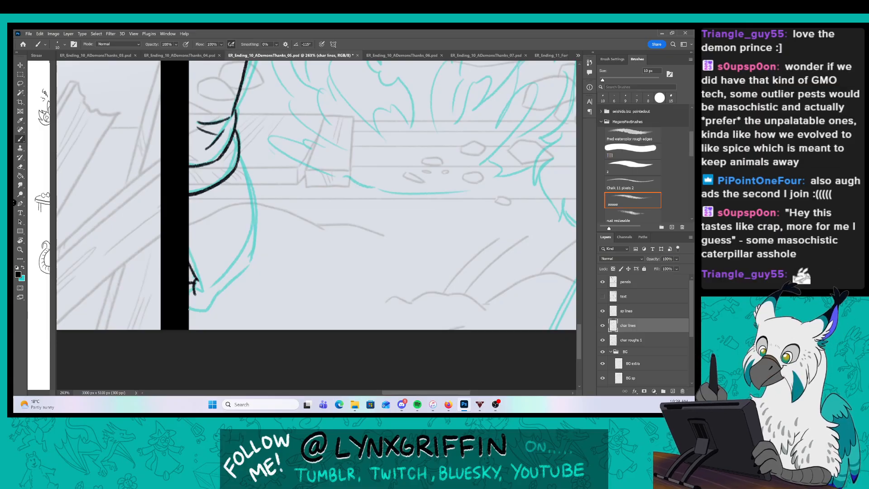
{"action": "left_click_drag", "start_coordinate": [215, 295], "coordinate": [190, 311]}
{"action": "mouse_move", "coordinate": [241, 274]}
{"action": "left_mouse_down"}
{"action": "mouse_move", "coordinate": [252, 216]}
{"action": "mouse_move", "coordinate": [238, 156]}
{"action": "left_mouse_up"}
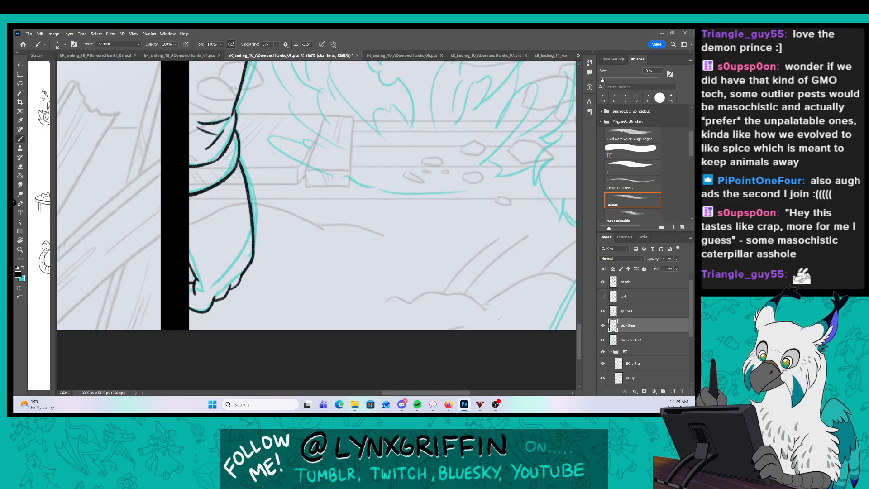
Ink the small rectangular clasp and its short strap lines on the round shape at the panel's right edge, and save.
{"action": "left_click_drag", "start_coordinate": [499, 317], "coordinate": [471, 318]}
{"action": "left_click_drag", "start_coordinate": [511, 291], "coordinate": [289, 334]}
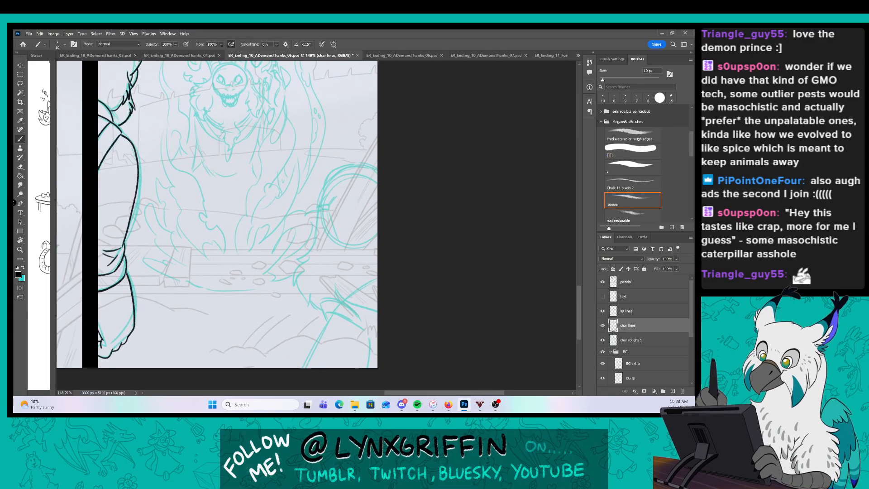
{"action": "key", "text": "z"}
{"action": "left_click_drag", "start_coordinate": [333, 204], "coordinate": [345, 197]}
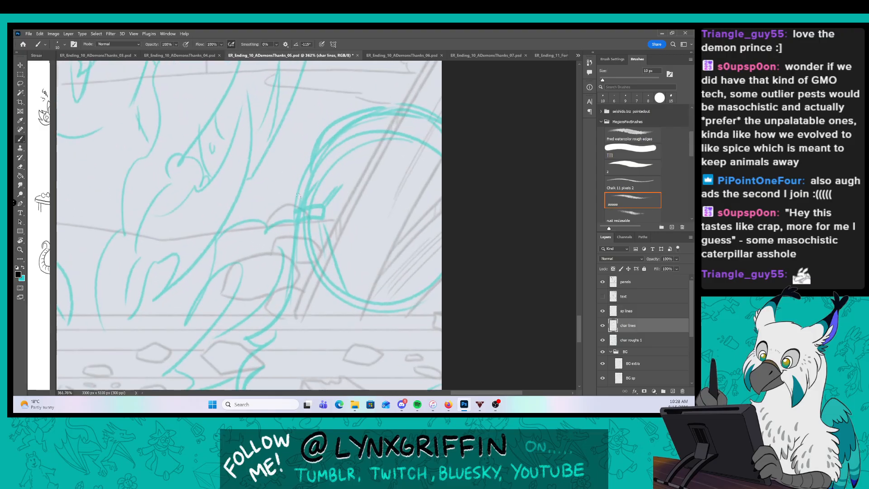
{"action": "mouse_move", "coordinate": [296, 217]}
{"action": "left_mouse_down"}
{"action": "mouse_move", "coordinate": [320, 217]}
{"action": "mouse_move", "coordinate": [296, 210]}
{"action": "mouse_move", "coordinate": [324, 248]}
{"action": "left_mouse_up"}
{"action": "mouse_move", "coordinate": [321, 217]}
{"action": "left_mouse_down"}
{"action": "mouse_move", "coordinate": [332, 249]}
{"action": "mouse_move", "coordinate": [398, 231]}
{"action": "left_mouse_up"}
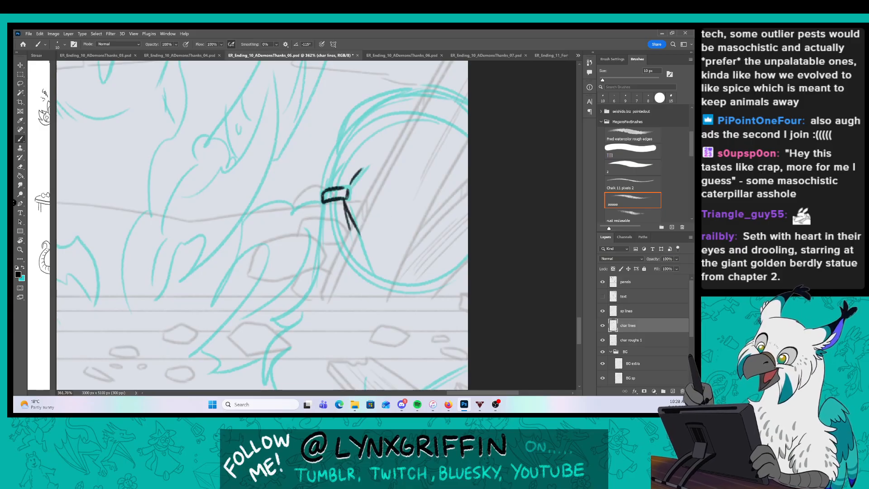
{"action": "key", "text": "ctrl+s"}
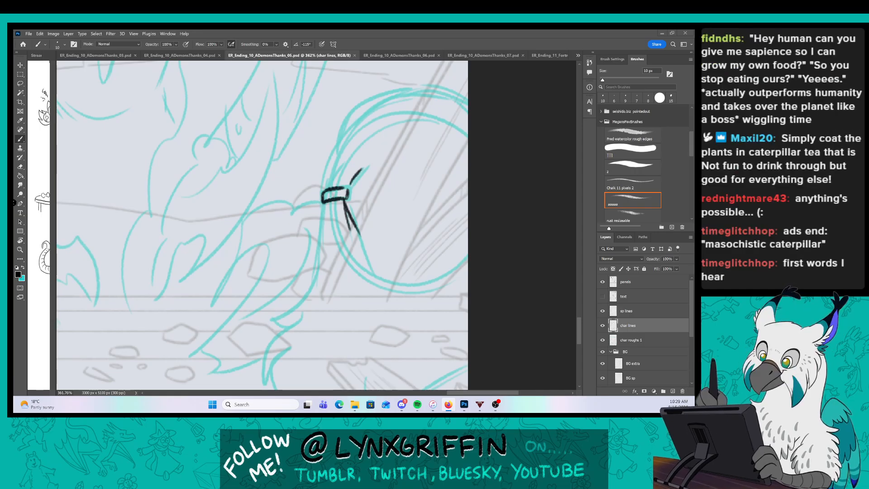
Switch to StreamDoodlePage_04.psd and widen its view beside the comic page, showing the empty area near the seated mouse doodle.
{"action": "left_click", "coordinate": [410, 47]}
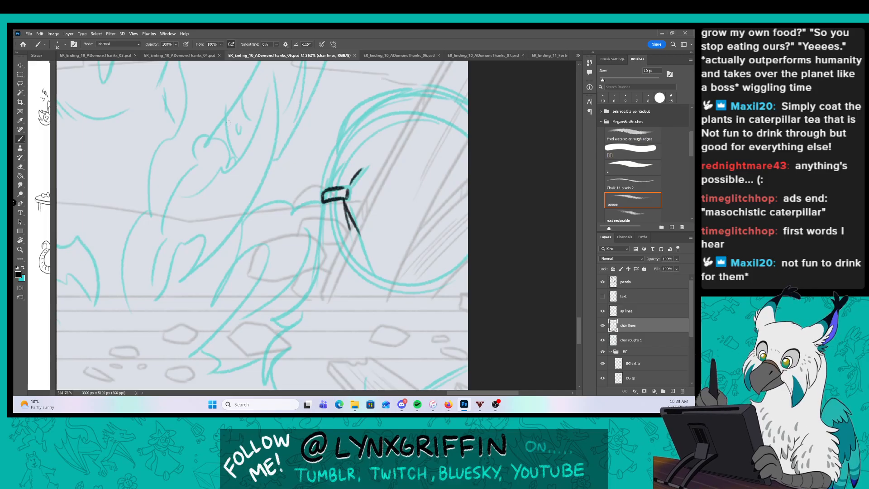
{"action": "left_click_drag", "start_coordinate": [55, 146], "coordinate": [367, 136]}
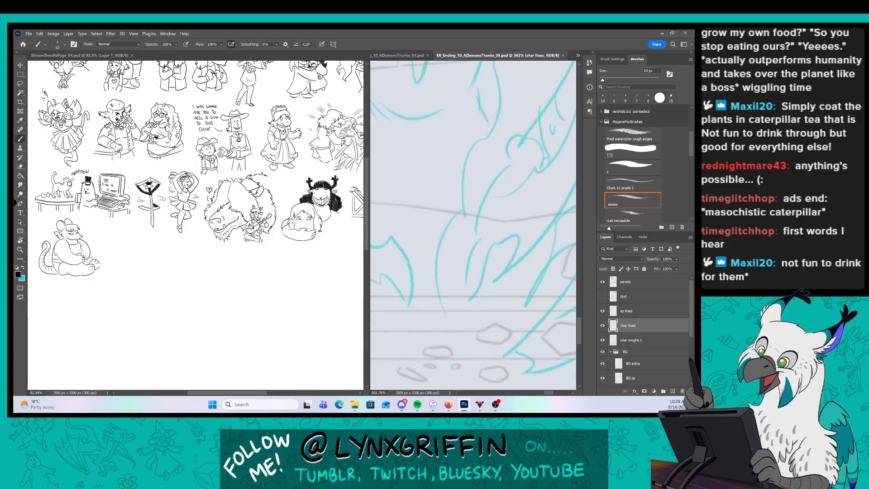
{"action": "mouse_move", "coordinate": [155, 281]}
{"action": "left_mouse_down"}
{"action": "mouse_move", "coordinate": [239, 272]}
{"action": "mouse_move", "coordinate": [277, 229]}
{"action": "left_mouse_up"}
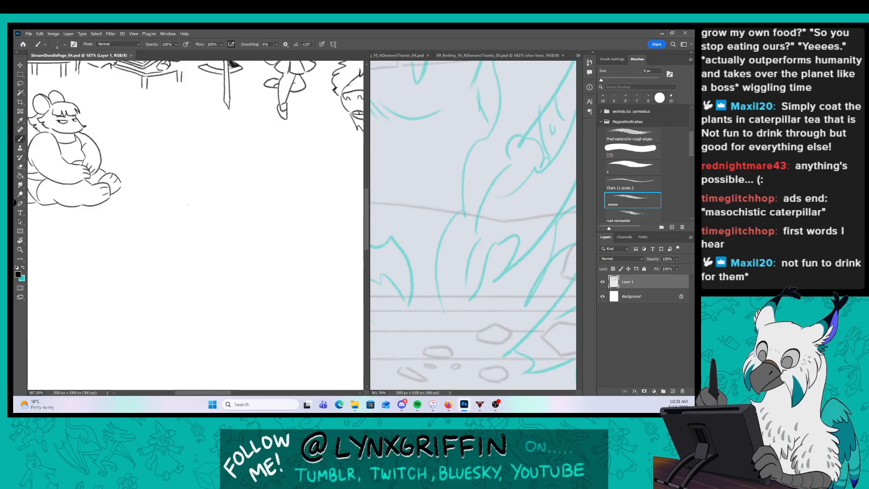
{"action": "key", "text": "ctrl+Tab"}
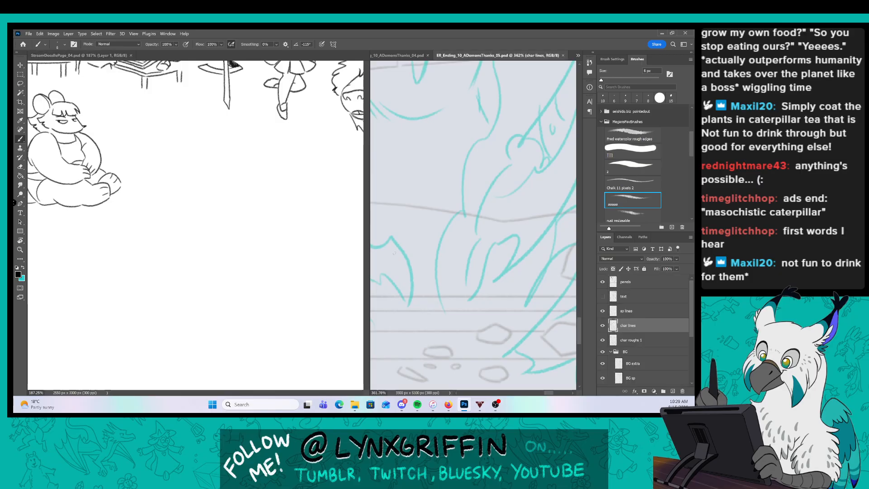
{"action": "left_click_drag", "start_coordinate": [367, 252], "coordinate": [483, 251]}
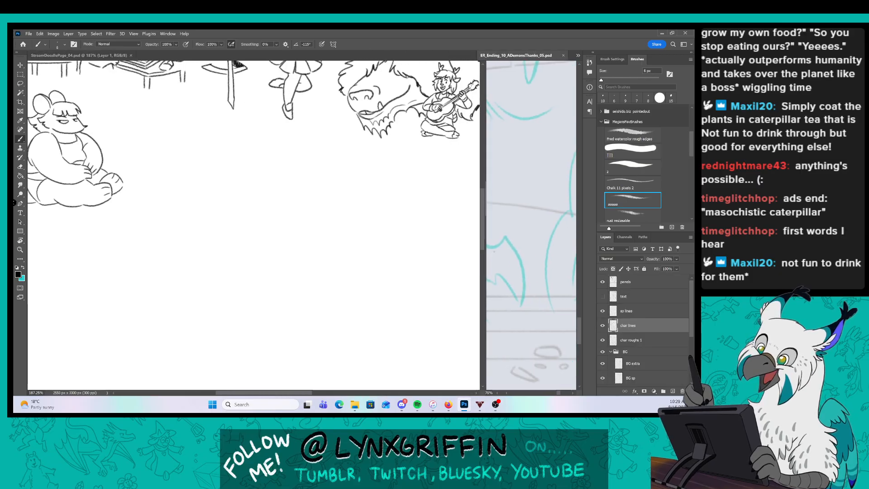
Draw the hair outline of a small doodle head beside the seated mouse, with a top tuft and a pointed side lock.
{"action": "left_click", "coordinate": [183, 204]}
{"action": "key", "text": "z"}
{"action": "mouse_move", "coordinate": [165, 192]}
{"action": "left_mouse_down"}
{"action": "mouse_move", "coordinate": [181, 190]}
{"action": "mouse_move", "coordinate": [175, 208]}
{"action": "mouse_move", "coordinate": [181, 204]}
{"action": "left_mouse_up"}
{"action": "key", "text": "b"}
{"action": "mouse_move", "coordinate": [181, 204]}
{"action": "left_mouse_down"}
{"action": "mouse_move", "coordinate": [194, 190]}
{"action": "mouse_move", "coordinate": [249, 184]}
{"action": "left_mouse_up"}
{"action": "mouse_move", "coordinate": [171, 199]}
{"action": "left_mouse_down"}
{"action": "mouse_move", "coordinate": [187, 202]}
{"action": "mouse_move", "coordinate": [165, 174]}
{"action": "mouse_move", "coordinate": [193, 162]}
{"action": "mouse_move", "coordinate": [206, 171]}
{"action": "left_mouse_up"}
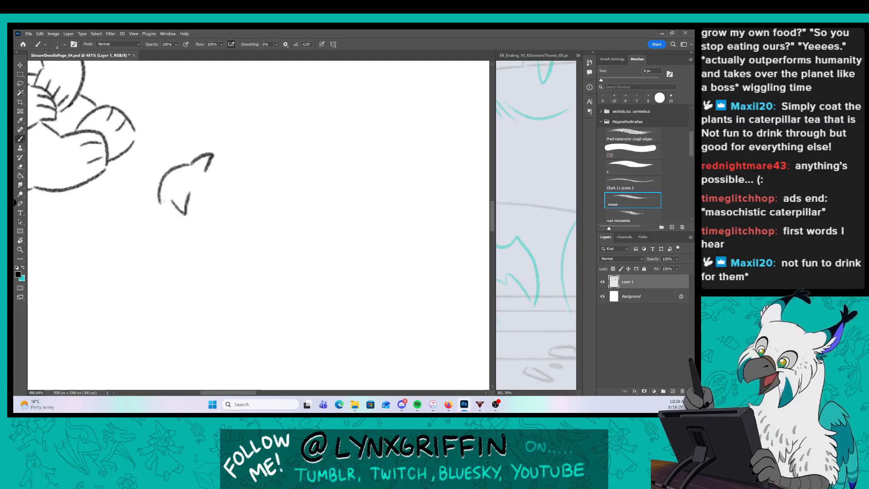
{"action": "left_click_drag", "start_coordinate": [158, 202], "coordinate": [192, 258]}
{"action": "left_click_drag", "start_coordinate": [184, 215], "coordinate": [198, 259]}
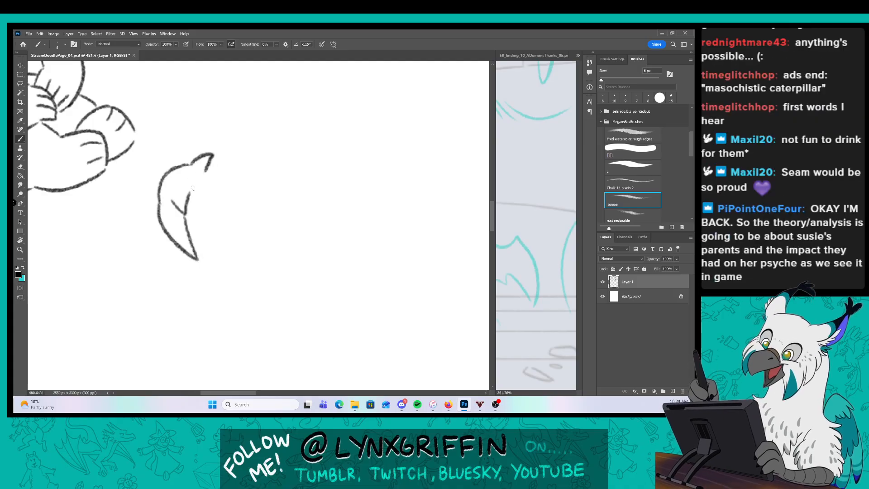
Draw the doodle's face with large round eyes and a drooling mouth, plus three small stars above the head.
{"action": "mouse_move", "coordinate": [206, 180]}
{"action": "left_mouse_down"}
{"action": "mouse_move", "coordinate": [226, 185]}
{"action": "mouse_move", "coordinate": [189, 230]}
{"action": "left_mouse_up"}
{"action": "mouse_move", "coordinate": [203, 191]}
{"action": "left_mouse_down"}
{"action": "mouse_move", "coordinate": [209, 206]}
{"action": "mouse_move", "coordinate": [227, 186]}
{"action": "left_mouse_up"}
{"action": "left_click", "coordinate": [216, 187]}
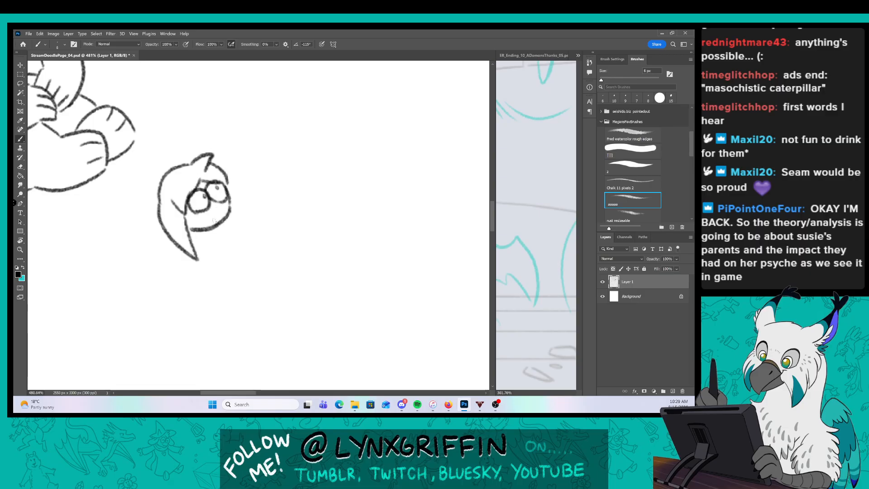
{"action": "mouse_move", "coordinate": [203, 213]}
{"action": "left_mouse_down"}
{"action": "mouse_move", "coordinate": [222, 209]}
{"action": "mouse_move", "coordinate": [214, 231]}
{"action": "left_mouse_up"}
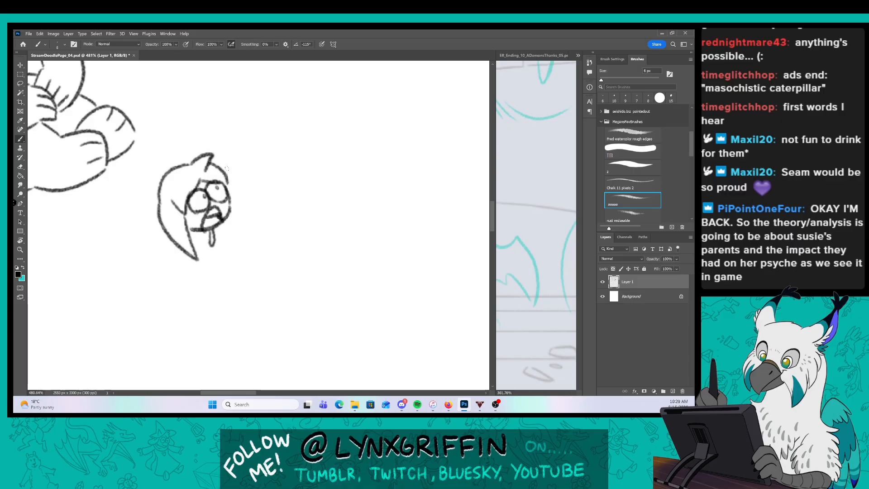
{"action": "left_click_drag", "start_coordinate": [189, 133], "coordinate": [196, 132]}
{"action": "left_click_drag", "start_coordinate": [187, 141], "coordinate": [225, 141]}
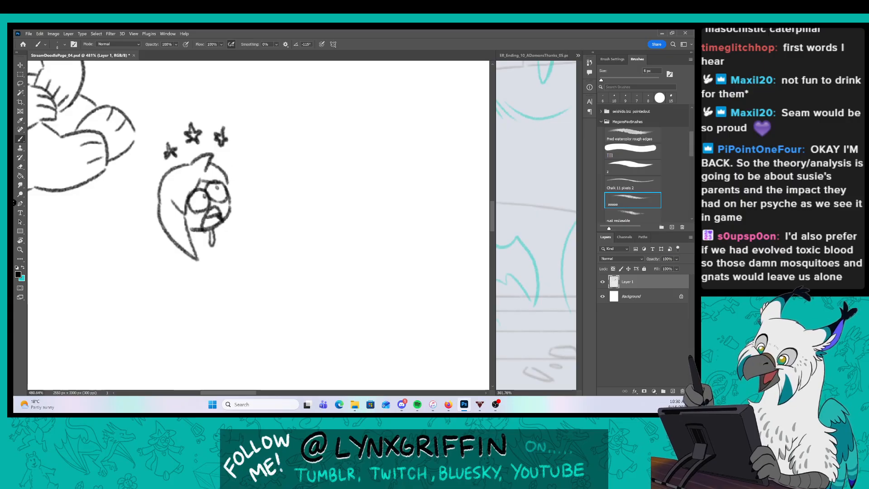
Draw the doodle's two outstretched arms with open hands and a short back line, and save the doodle page.
{"action": "mouse_move", "coordinate": [216, 224]}
{"action": "left_mouse_down"}
{"action": "mouse_move", "coordinate": [266, 202]}
{"action": "mouse_move", "coordinate": [275, 246]}
{"action": "mouse_move", "coordinate": [207, 262]}
{"action": "left_mouse_up"}
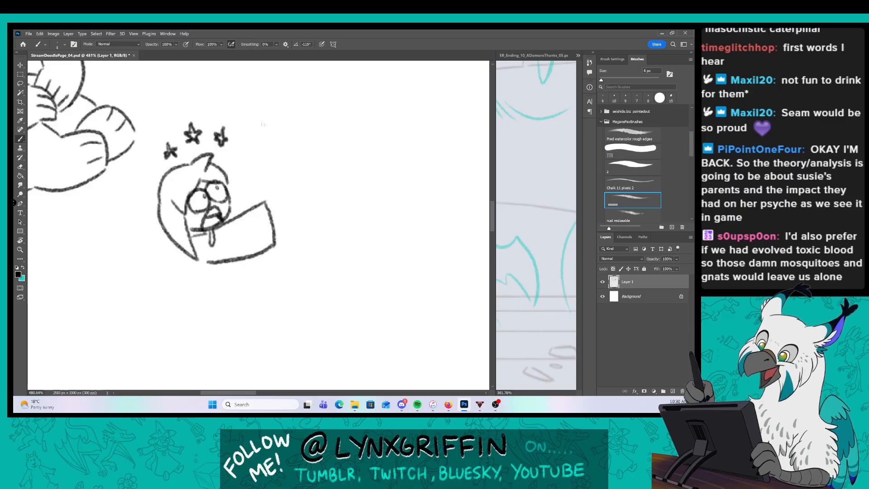
{"action": "mouse_move", "coordinate": [266, 199]}
{"action": "left_mouse_down"}
{"action": "mouse_move", "coordinate": [286, 186]}
{"action": "mouse_move", "coordinate": [290, 208]}
{"action": "mouse_move", "coordinate": [274, 224]}
{"action": "left_mouse_up"}
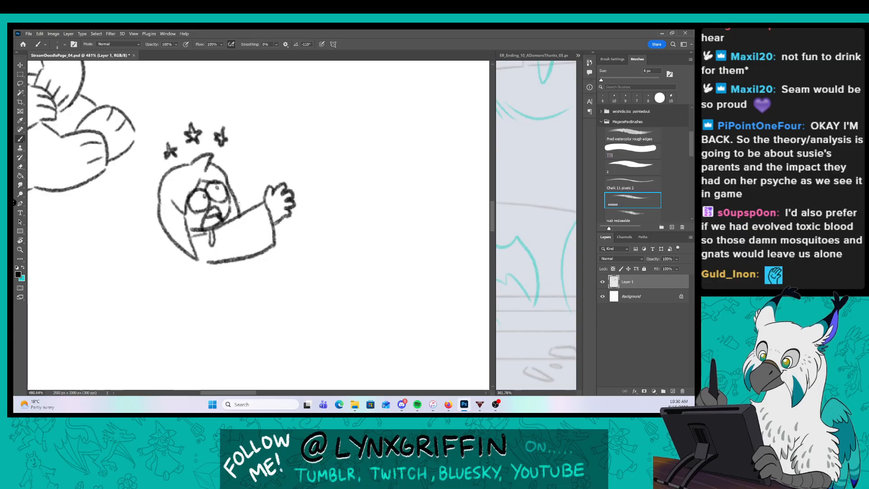
{"action": "mouse_move", "coordinate": [240, 204]}
{"action": "left_mouse_down"}
{"action": "mouse_move", "coordinate": [270, 189]}
{"action": "mouse_move", "coordinate": [281, 159]}
{"action": "mouse_move", "coordinate": [298, 183]}
{"action": "left_mouse_up"}
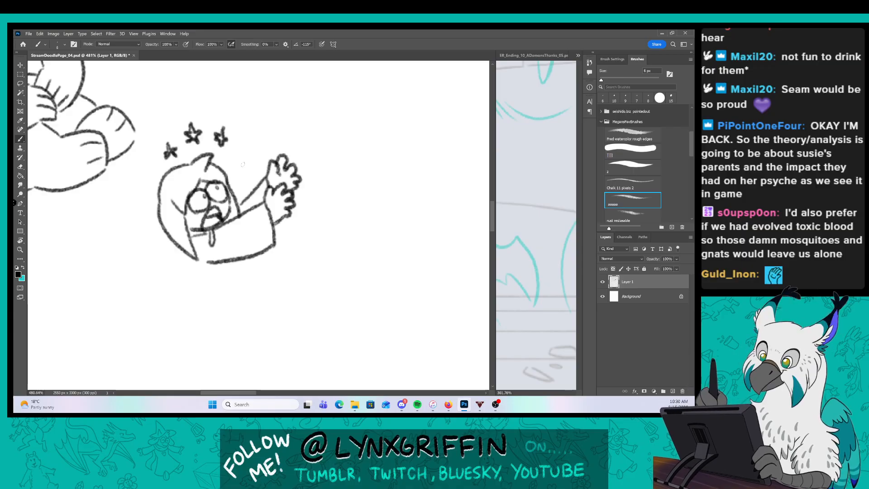
{"action": "left_click_drag", "start_coordinate": [178, 249], "coordinate": [183, 270]}
{"action": "left_click_drag", "start_coordinate": [278, 177], "coordinate": [283, 171]}
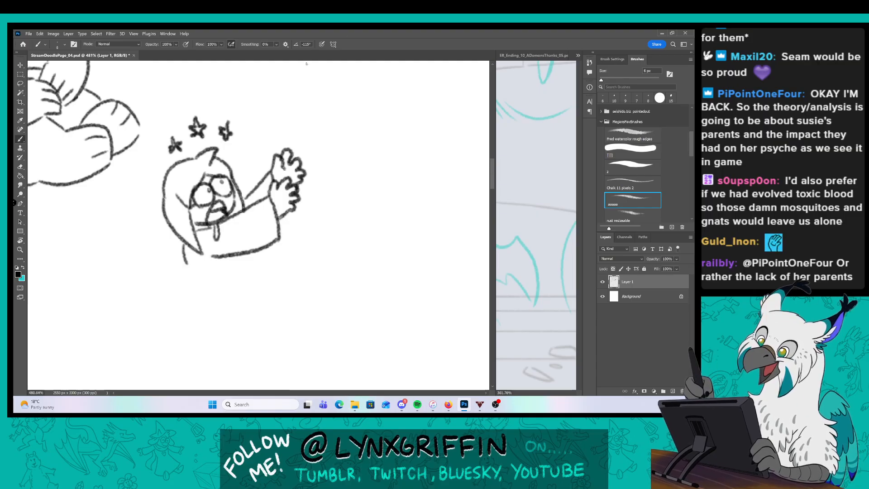
{"action": "key", "text": "ctrl+s"}
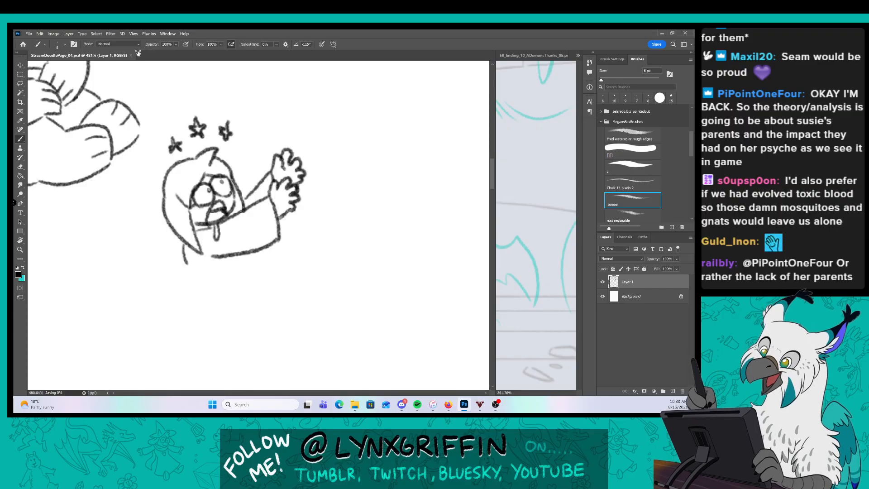
Close StreamDoodlePage_04.psd, reopen it from the recent files and place it in its own pane beside the comic page.
{"action": "key", "text": "ctrl+w"}
{"action": "left_click", "coordinate": [28, 33]}
{"action": "mouse_move", "coordinate": [50, 71]}
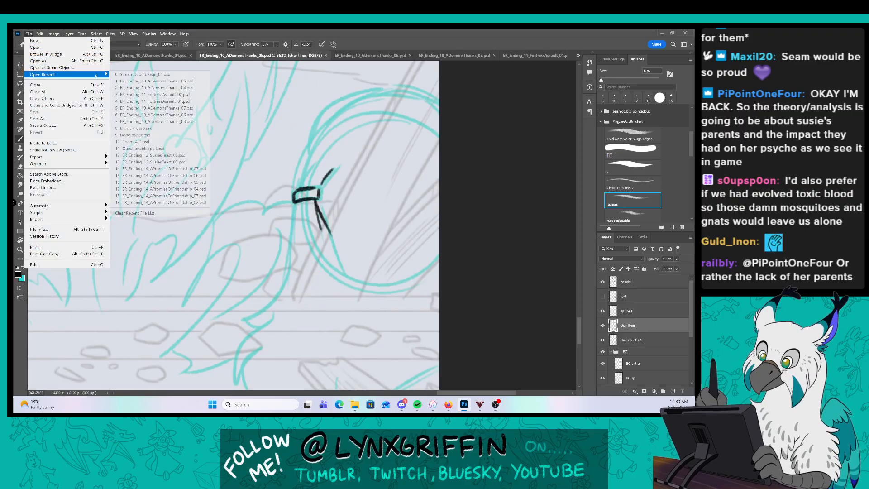
{"action": "left_click", "coordinate": [165, 74]}
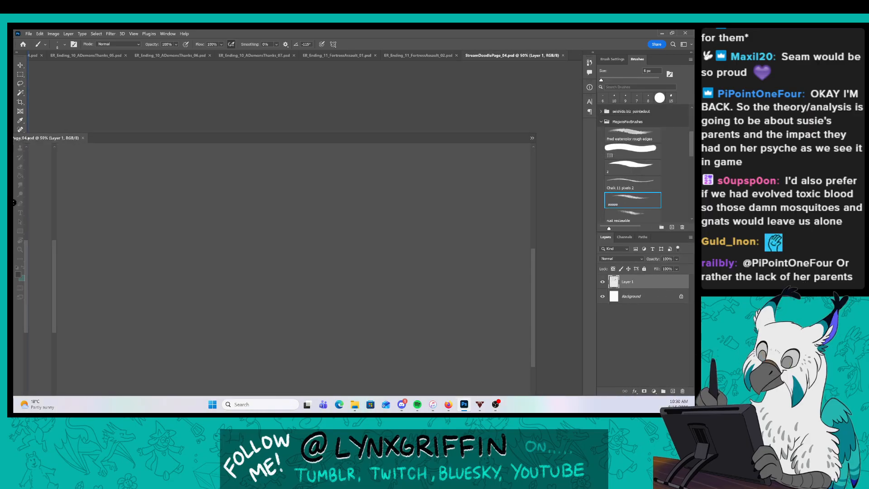
{"action": "key", "text": "ctrl+space"}
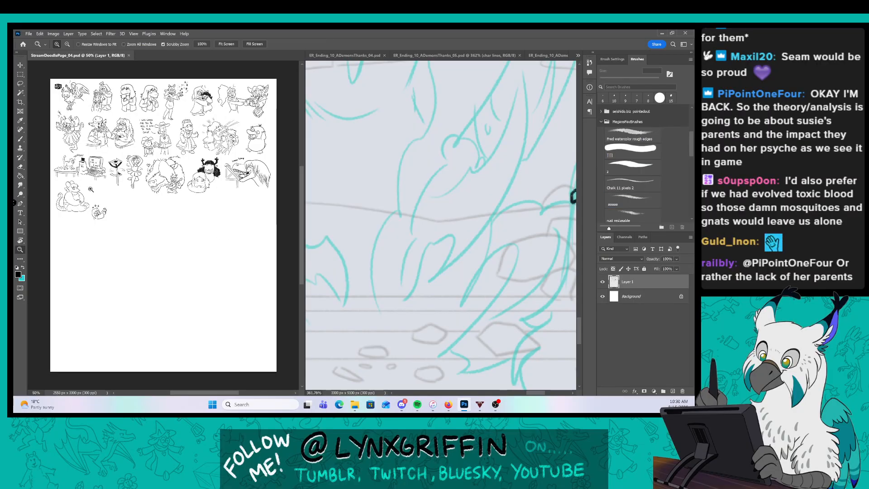
Draw the small starry-headed doodle's lower body lines below its outstretched arms, with a short curved detail between them.
{"action": "left_click_drag", "start_coordinate": [93, 190], "coordinate": [118, 182]}
{"action": "key", "text": "space"}
{"action": "mouse_move", "coordinate": [165, 205]}
{"action": "left_mouse_down"}
{"action": "mouse_move", "coordinate": [178, 131]}
{"action": "mouse_move", "coordinate": [185, 137]}
{"action": "mouse_move", "coordinate": [158, 198]}
{"action": "mouse_move", "coordinate": [188, 167]}
{"action": "left_mouse_up"}
{"action": "key", "text": "ctrl+space"}
{"action": "key", "text": "space"}
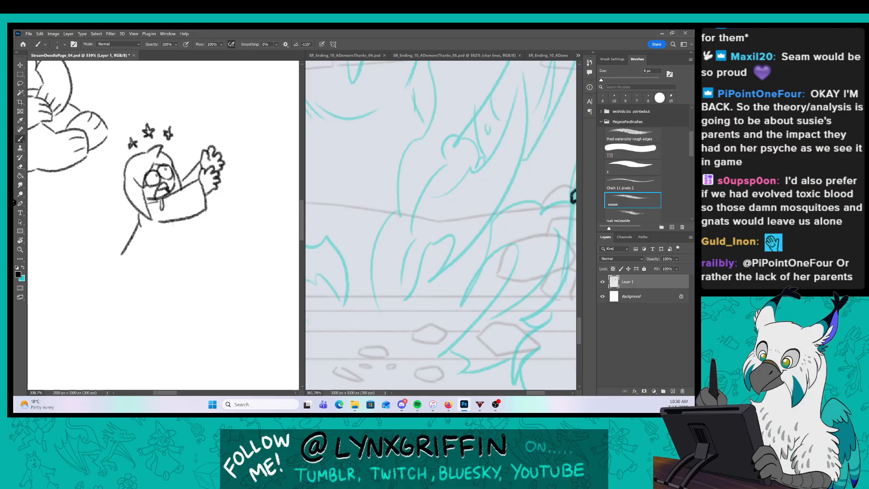
{"action": "left_click_drag", "start_coordinate": [174, 220], "coordinate": [166, 262]}
{"action": "left_click_drag", "start_coordinate": [181, 219], "coordinate": [185, 232]}
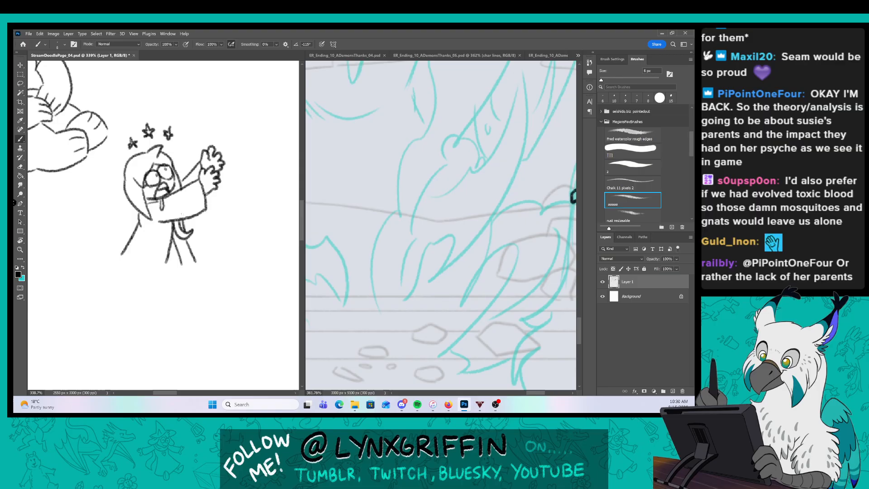
Add three more small stars above the doodle's head and widen the doodle page's pane.
{"action": "mouse_move", "coordinate": [252, 206]}
{"action": "left_mouse_down"}
{"action": "mouse_move", "coordinate": [229, 208]}
{"action": "mouse_move", "coordinate": [206, 253]}
{"action": "left_mouse_up"}
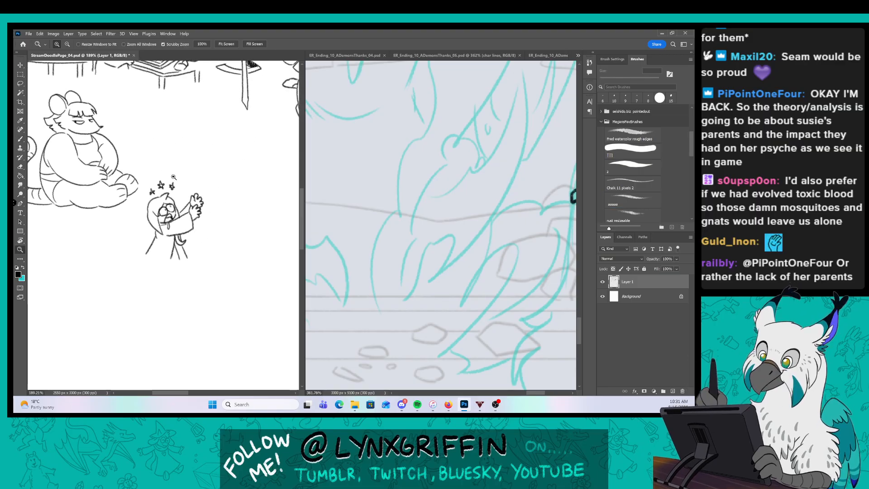
{"action": "mouse_move", "coordinate": [173, 180]}
{"action": "left_mouse_down"}
{"action": "mouse_move", "coordinate": [186, 207]}
{"action": "mouse_move", "coordinate": [179, 176]}
{"action": "mouse_move", "coordinate": [155, 176]}
{"action": "left_mouse_up"}
{"action": "left_click_drag", "start_coordinate": [225, 231], "coordinate": [209, 231]}
{"action": "left_click_drag", "start_coordinate": [226, 265], "coordinate": [159, 275]}
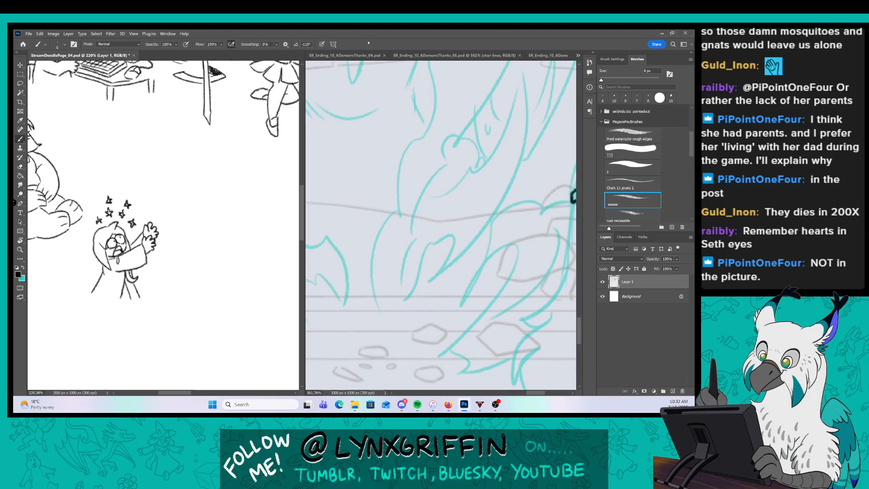
{"action": "left_click_drag", "start_coordinate": [304, 253], "coordinate": [429, 253]}
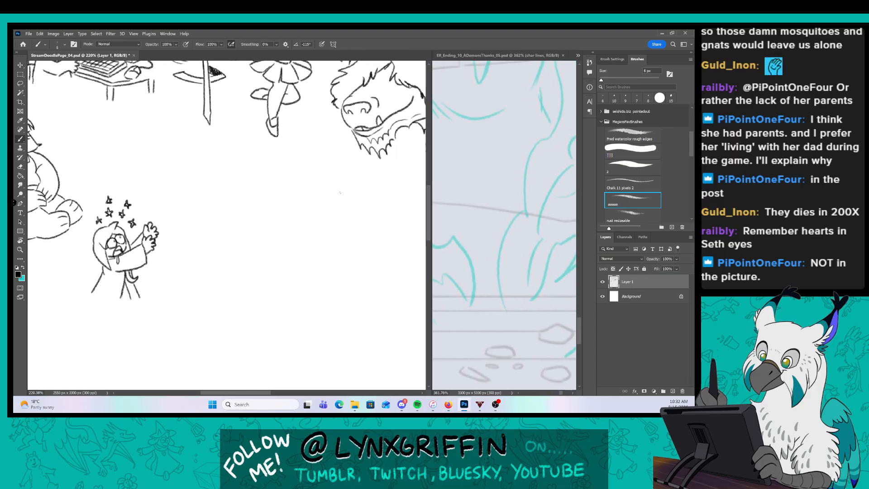
Erase the pupils of the small doodle with a smaller eraser and draw hearts inside its round eyes.
{"action": "key", "text": "z"}
{"action": "left_click_drag", "start_coordinate": [127, 220], "coordinate": [165, 221]}
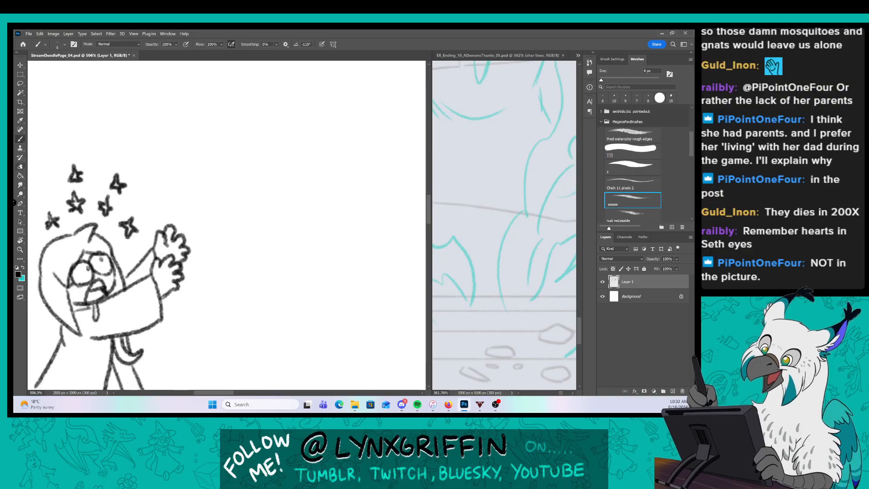
{"action": "key", "text": "e"}
{"action": "left_click_drag", "start_coordinate": [152, 147], "coordinate": [215, 111]}
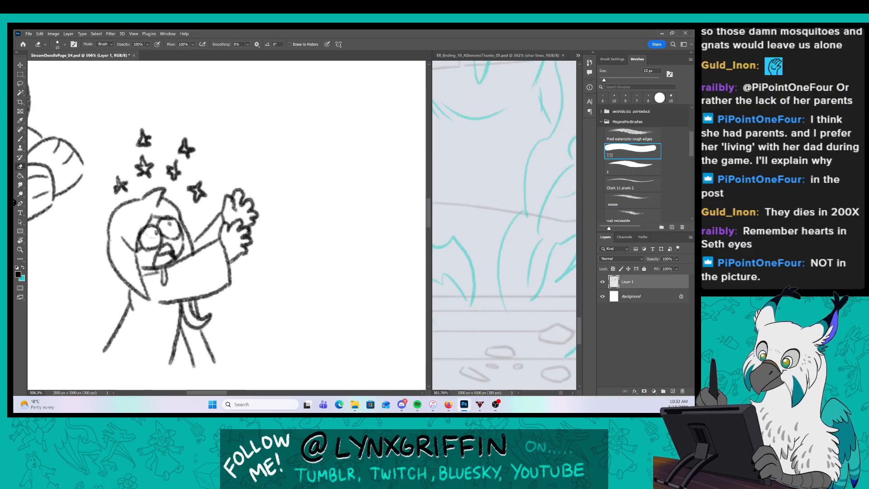
{"action": "key", "text": "bracketleft"}
{"action": "key", "text": "bracketleft"}
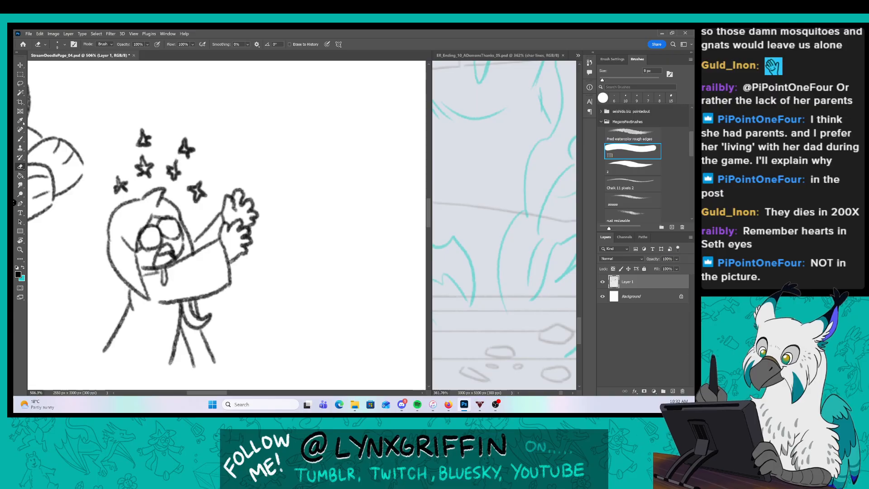
{"action": "key", "text": "b"}
{"action": "left_click_drag", "start_coordinate": [146, 231], "coordinate": [151, 238]}
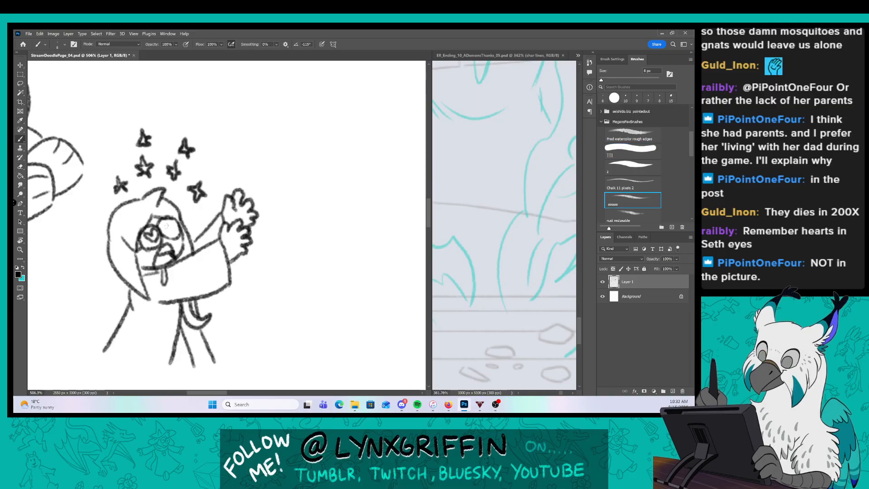
Draw a bird head beside the small doodle, with a spiky crest, smirking beak and half-lidded eyes behind glasses.
{"action": "key", "text": "z"}
{"action": "mouse_move", "coordinate": [373, 262]}
{"action": "left_mouse_down"}
{"action": "mouse_move", "coordinate": [163, 330]}
{"action": "mouse_move", "coordinate": [157, 320]}
{"action": "left_mouse_up"}
{"action": "mouse_move", "coordinate": [171, 213]}
{"action": "left_mouse_down"}
{"action": "mouse_move", "coordinate": [229, 211]}
{"action": "mouse_move", "coordinate": [196, 143]}
{"action": "mouse_move", "coordinate": [221, 139]}
{"action": "mouse_move", "coordinate": [227, 123]}
{"action": "left_mouse_up"}
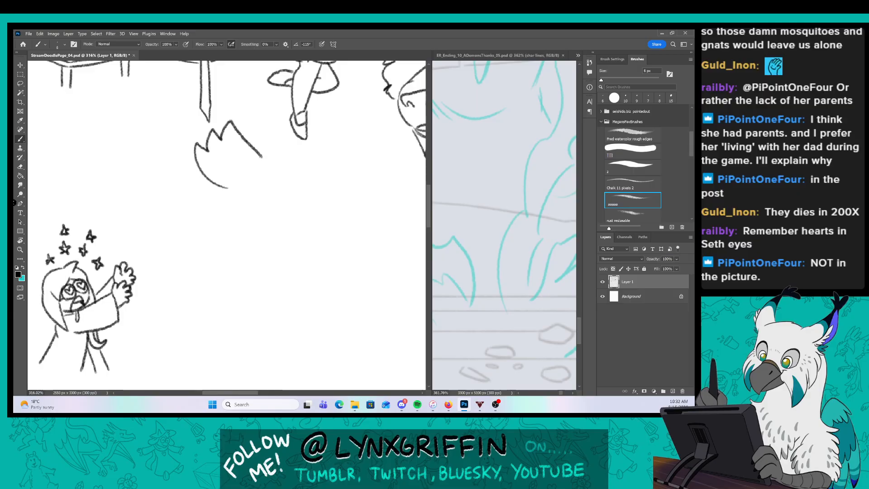
{"action": "left_click_drag", "start_coordinate": [288, 188], "coordinate": [284, 174]}
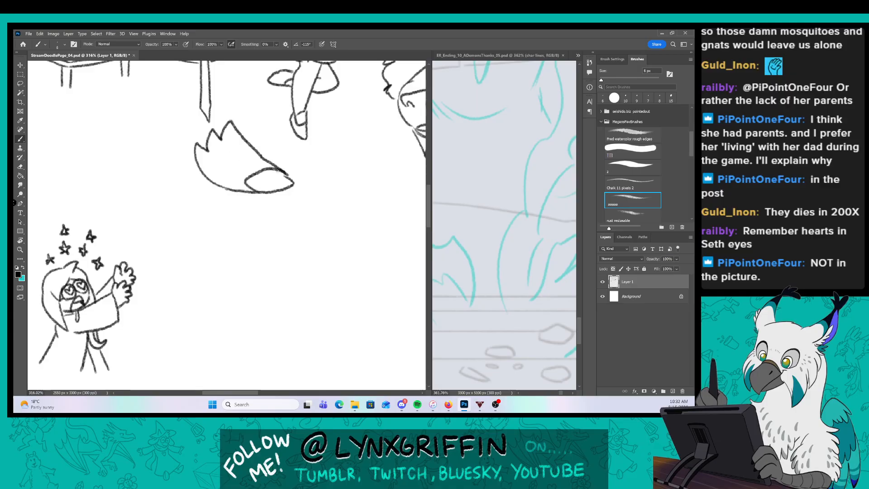
{"action": "left_click_drag", "start_coordinate": [255, 178], "coordinate": [280, 180]}
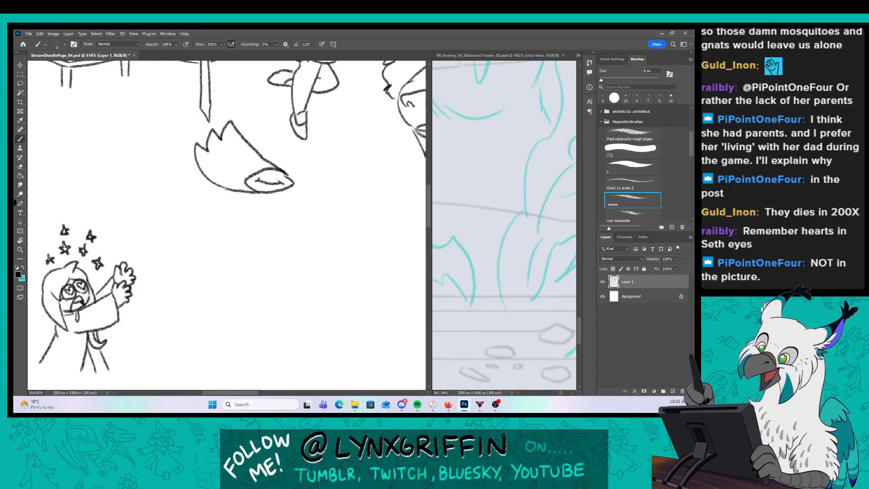
{"action": "left_click_drag", "start_coordinate": [227, 167], "coordinate": [287, 162]}
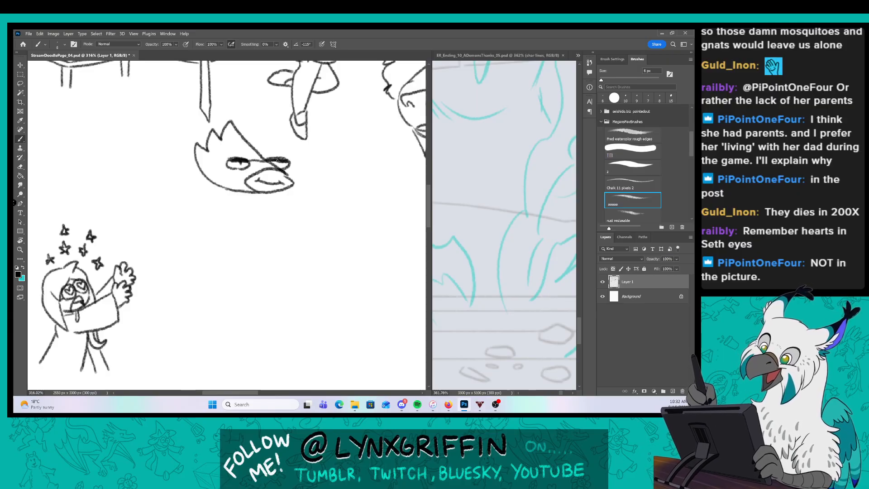
Draw the bird's muscular shoulder, bent arm with clenched fist, and bare chest with its side line.
{"action": "left_click_drag", "start_coordinate": [298, 196], "coordinate": [277, 194]}
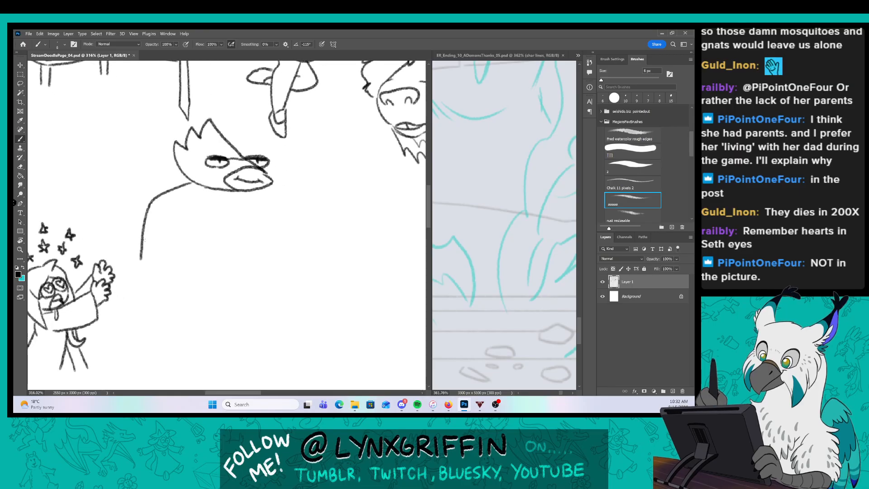
{"action": "mouse_move", "coordinate": [179, 222]}
{"action": "left_mouse_down"}
{"action": "mouse_move", "coordinate": [183, 243]}
{"action": "mouse_move", "coordinate": [161, 252]}
{"action": "mouse_move", "coordinate": [201, 253]}
{"action": "mouse_move", "coordinate": [207, 243]}
{"action": "mouse_move", "coordinate": [220, 269]}
{"action": "left_mouse_up"}
{"action": "mouse_move", "coordinate": [141, 259]}
{"action": "left_mouse_down"}
{"action": "mouse_move", "coordinate": [159, 277]}
{"action": "mouse_move", "coordinate": [205, 277]}
{"action": "left_mouse_up"}
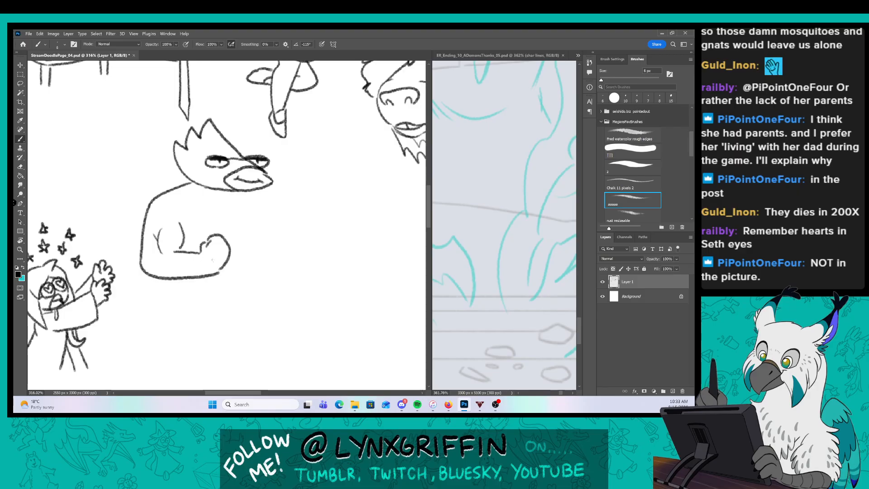
{"action": "left_click_drag", "start_coordinate": [183, 219], "coordinate": [190, 245]}
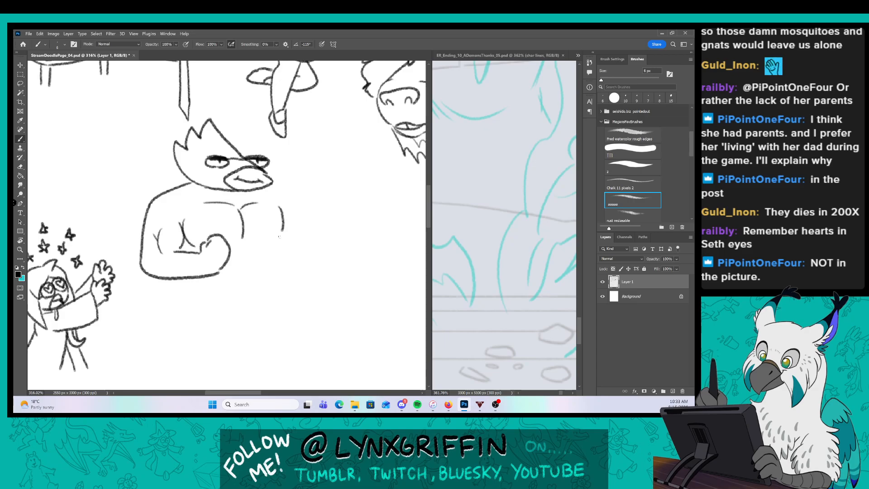
{"action": "left_click_drag", "start_coordinate": [230, 253], "coordinate": [239, 249]}
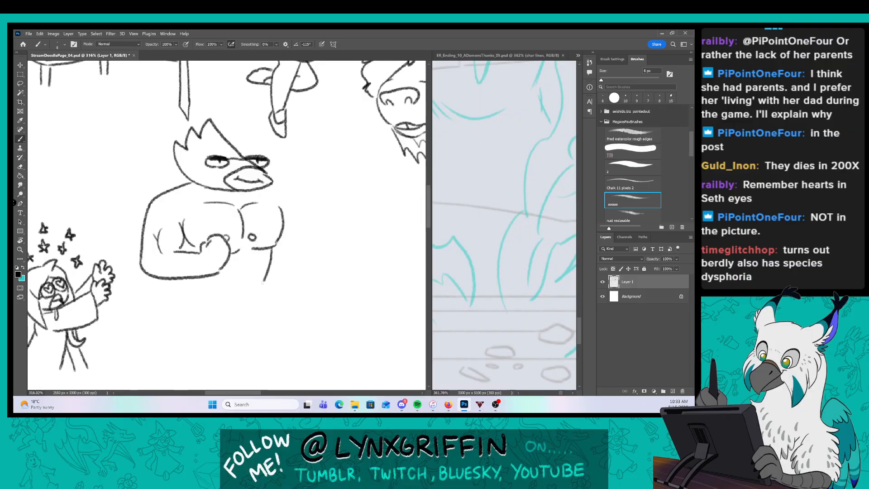
Draw briefs at the bird's waist and letter "IQ" on the front.
{"action": "mouse_move", "coordinate": [188, 292]}
{"action": "left_mouse_down"}
{"action": "mouse_move", "coordinate": [239, 300]}
{"action": "mouse_move", "coordinate": [261, 292]}
{"action": "left_mouse_up"}
{"action": "mouse_move", "coordinate": [183, 289]}
{"action": "left_mouse_down"}
{"action": "mouse_move", "coordinate": [186, 309]}
{"action": "mouse_move", "coordinate": [211, 333]}
{"action": "mouse_move", "coordinate": [232, 337]}
{"action": "mouse_move", "coordinate": [259, 323]}
{"action": "left_mouse_up"}
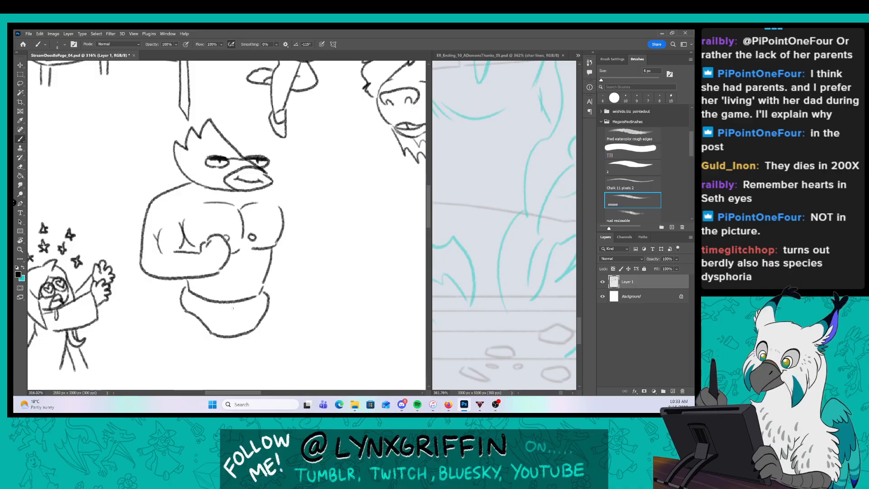
{"action": "left_click_drag", "start_coordinate": [244, 307], "coordinate": [248, 318]}
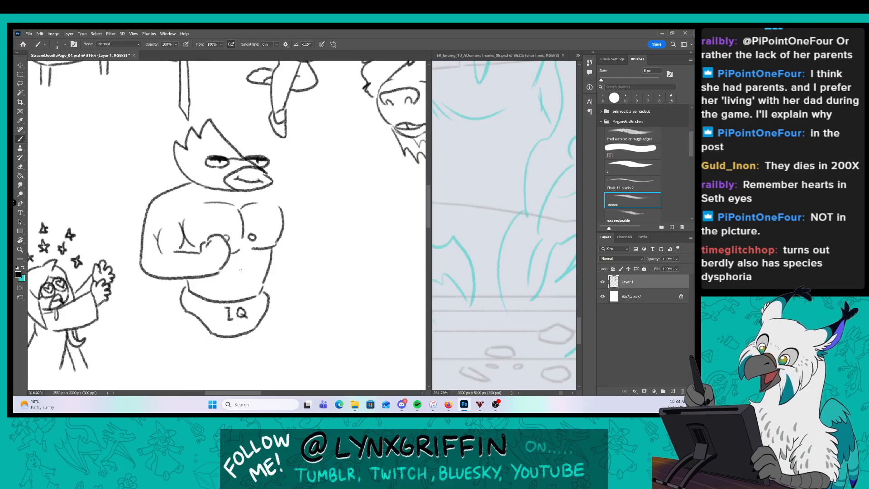
Add ab marks to the bird's belly and draw its other arm raised in a bicep flex.
{"action": "left_click_drag", "start_coordinate": [236, 260], "coordinate": [246, 281]}
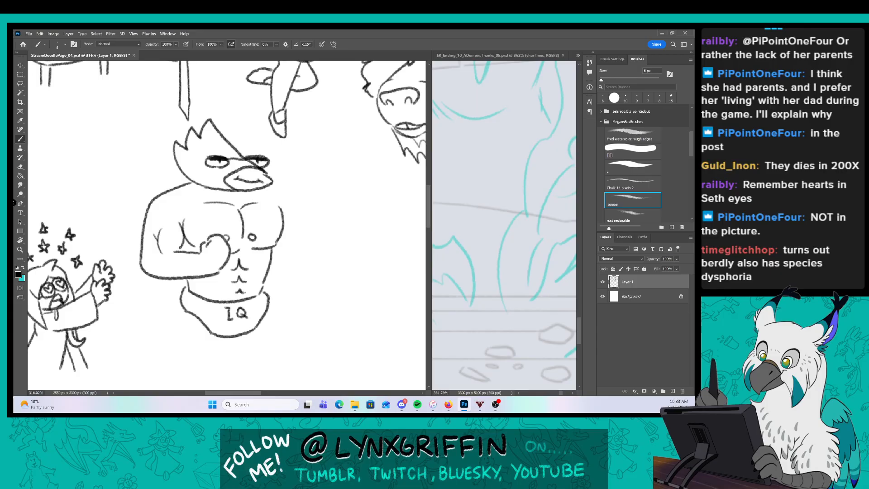
{"action": "mouse_move", "coordinate": [331, 170]}
{"action": "left_mouse_down"}
{"action": "mouse_move", "coordinate": [287, 228]}
{"action": "mouse_move", "coordinate": [260, 199]}
{"action": "mouse_move", "coordinate": [291, 194]}
{"action": "mouse_move", "coordinate": [300, 179]}
{"action": "mouse_move", "coordinate": [310, 205]}
{"action": "mouse_move", "coordinate": [300, 242]}
{"action": "left_mouse_up"}
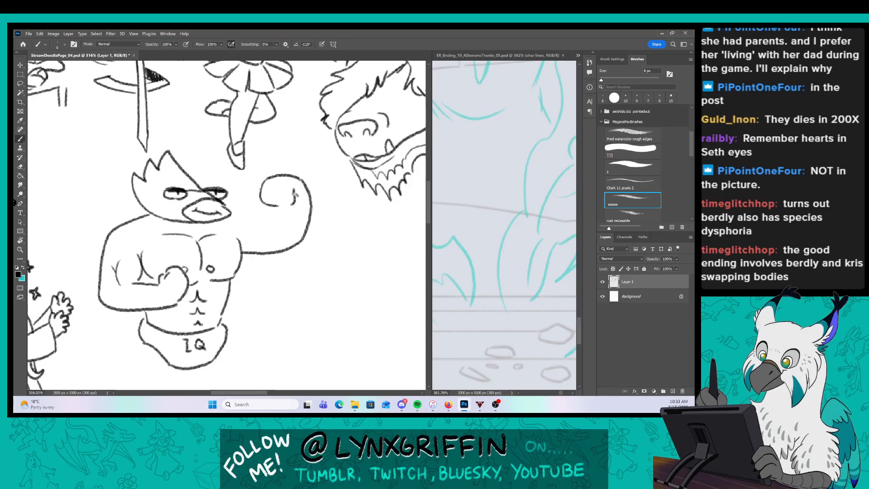
{"action": "left_click_drag", "start_coordinate": [225, 207], "coordinate": [274, 224]}
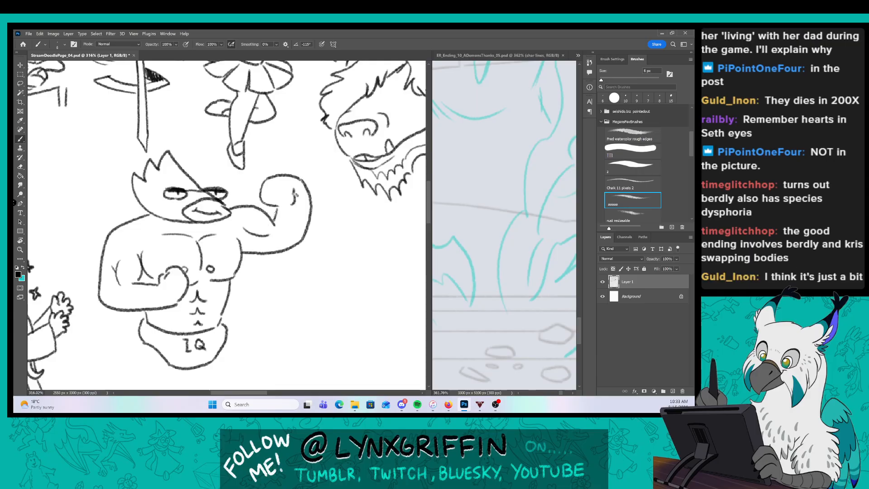
Draw the outline of the bird's first leg below the briefs, down to the ankle.
{"action": "scroll", "coordinate": [292, 258], "scroll_direction": "down", "scroll_amount": 2}
{"action": "mouse_move", "coordinate": [262, 302]}
{"action": "left_mouse_down"}
{"action": "mouse_move", "coordinate": [253, 229]}
{"action": "mouse_move", "coordinate": [267, 237]}
{"action": "mouse_move", "coordinate": [284, 227]}
{"action": "left_mouse_up"}
{"action": "key", "text": "z"}
{"action": "key", "text": "b"}
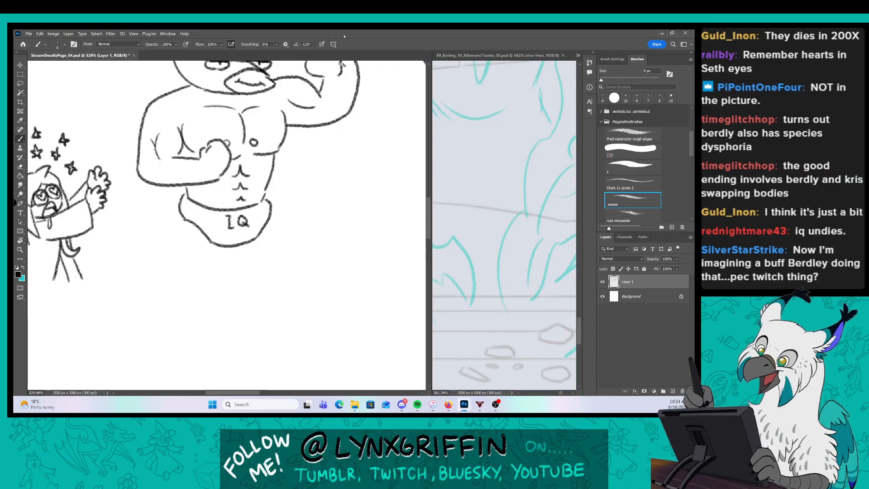
{"action": "key", "text": "z"}
{"action": "left_click_drag", "start_coordinate": [226, 211], "coordinate": [244, 211]}
{"action": "key", "text": "b"}
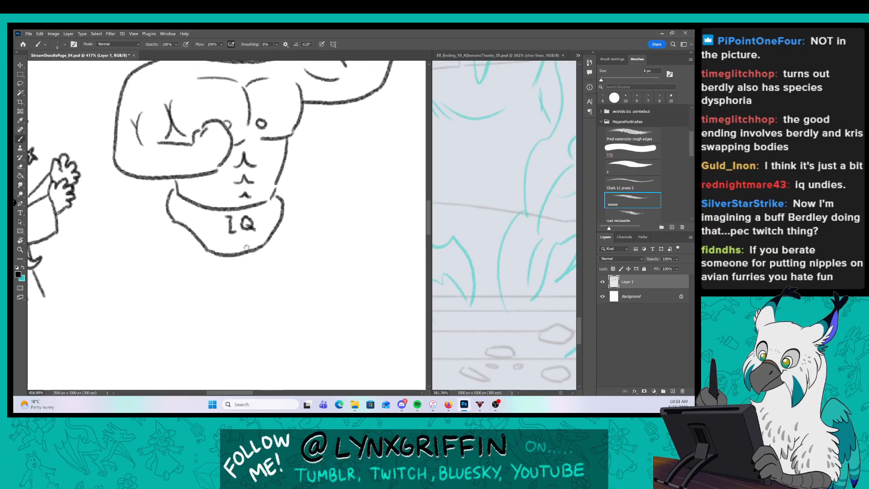
{"action": "left_click_drag", "start_coordinate": [246, 247], "coordinate": [225, 238]}
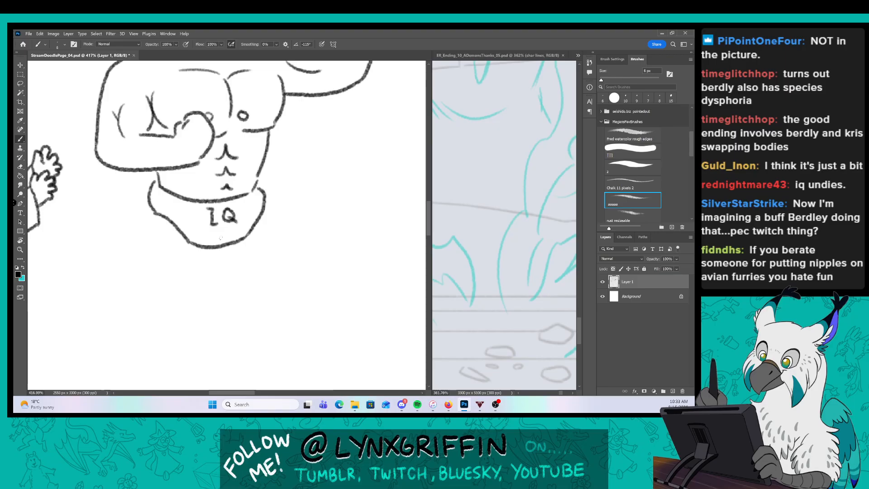
{"action": "left_click_drag", "start_coordinate": [202, 236], "coordinate": [200, 220]}
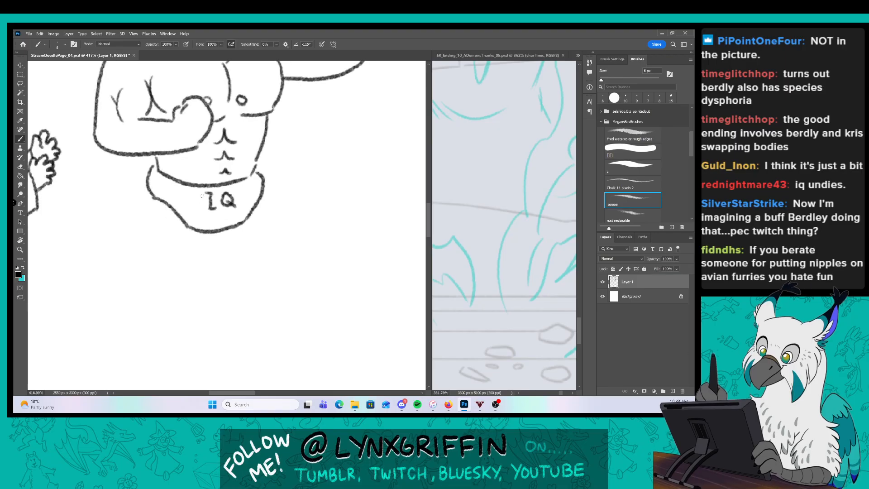
{"action": "left_click_drag", "start_coordinate": [151, 198], "coordinate": [142, 249]}
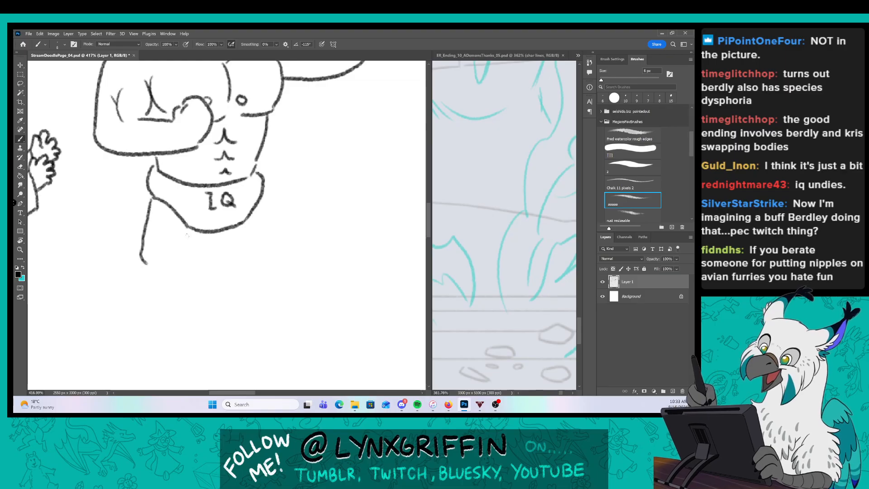
{"action": "left_click_drag", "start_coordinate": [190, 228], "coordinate": [177, 304]}
{"action": "mouse_move", "coordinate": [142, 252]}
{"action": "left_mouse_down"}
{"action": "mouse_move", "coordinate": [129, 317]}
{"action": "mouse_move", "coordinate": [148, 337]}
{"action": "left_mouse_up"}
Draw a clog on the first foot with a heel strap, round top holes and dark dots along the sole.
{"action": "mouse_move", "coordinate": [137, 311]}
{"action": "left_mouse_down"}
{"action": "mouse_move", "coordinate": [179, 311]}
{"action": "mouse_move", "coordinate": [167, 342]}
{"action": "left_mouse_up"}
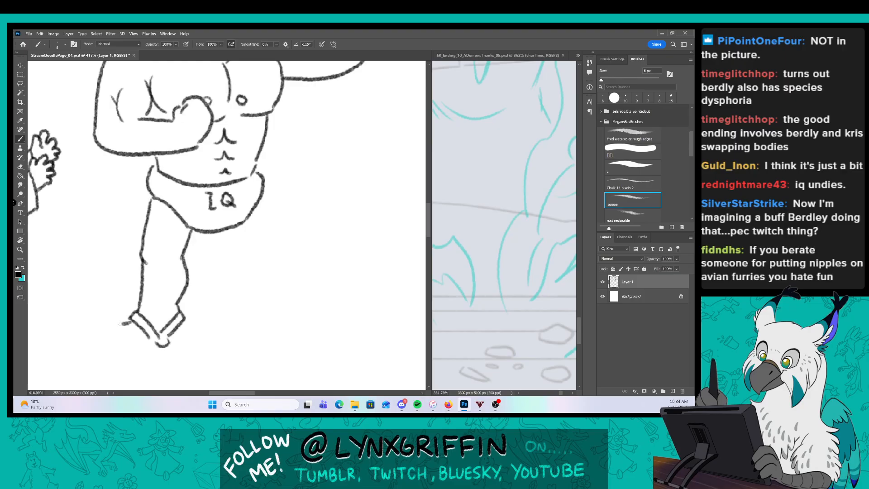
{"action": "mouse_move", "coordinate": [106, 344]}
{"action": "left_mouse_down"}
{"action": "mouse_move", "coordinate": [137, 351]}
{"action": "mouse_move", "coordinate": [188, 332]}
{"action": "mouse_move", "coordinate": [107, 353]}
{"action": "mouse_move", "coordinate": [144, 358]}
{"action": "mouse_move", "coordinate": [189, 338]}
{"action": "left_mouse_up"}
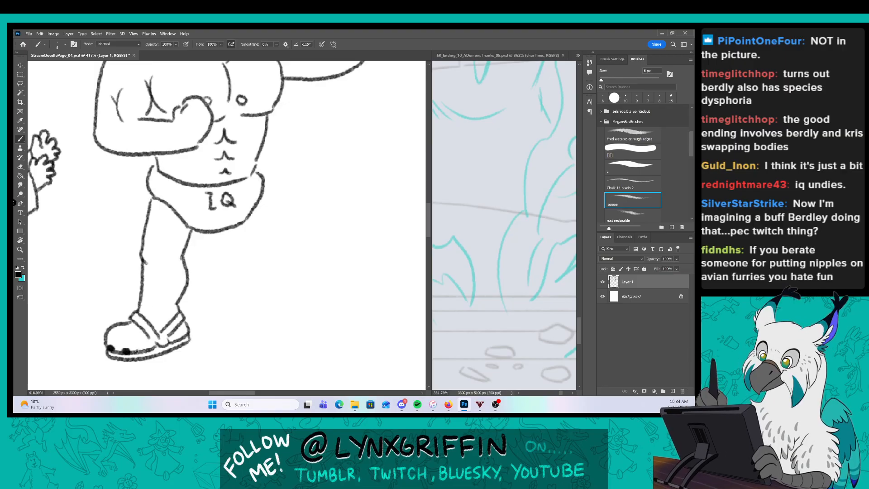
{"action": "left_click_drag", "start_coordinate": [136, 334], "coordinate": [135, 336]}
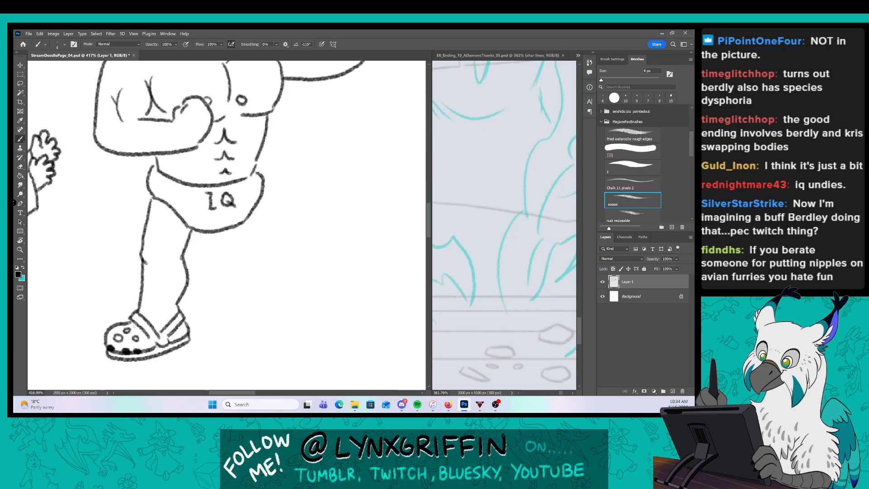
Draw the inner and outer lines of the bird's second leg below the briefs.
{"action": "left_click_drag", "start_coordinate": [294, 273], "coordinate": [279, 271]}
{"action": "left_click_drag", "start_coordinate": [213, 228], "coordinate": [217, 246]}
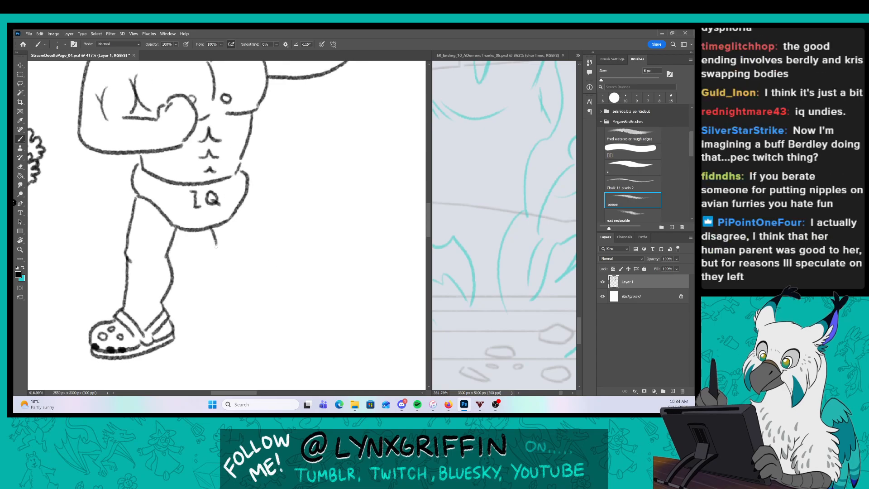
{"action": "left_click_drag", "start_coordinate": [250, 199], "coordinate": [254, 309]}
Draw the second clog facing outward, with its heel strap, rounded toe, sole and dark front dots.
{"action": "left_click_drag", "start_coordinate": [216, 338], "coordinate": [273, 355]}
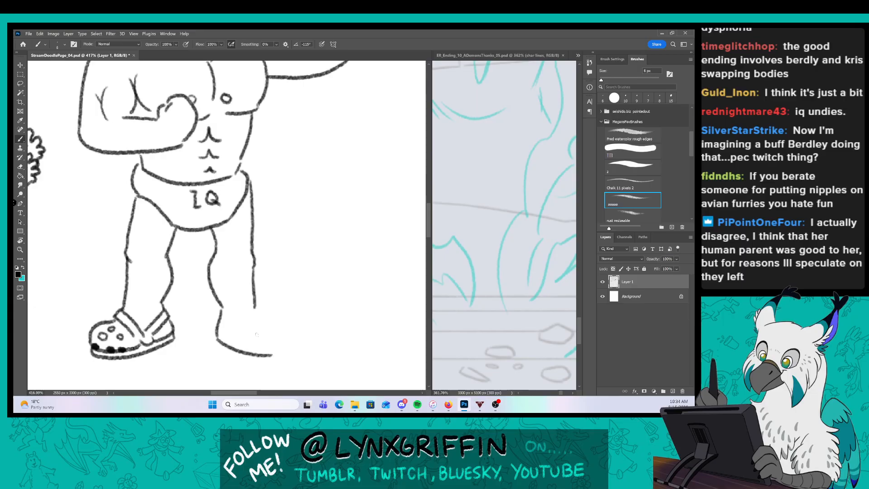
{"action": "left_click_drag", "start_coordinate": [236, 334], "coordinate": [236, 334]}
{"action": "left_click_drag", "start_coordinate": [239, 330], "coordinate": [254, 312]}
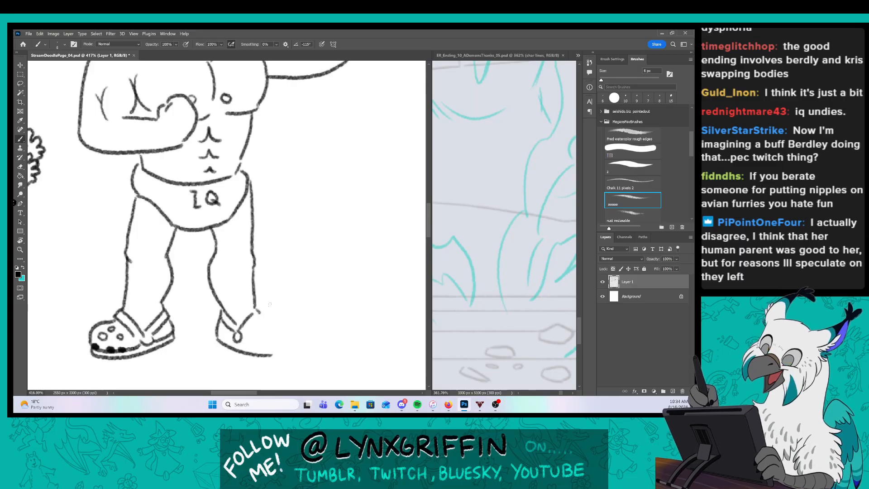
{"action": "left_click_drag", "start_coordinate": [256, 311], "coordinate": [298, 343]}
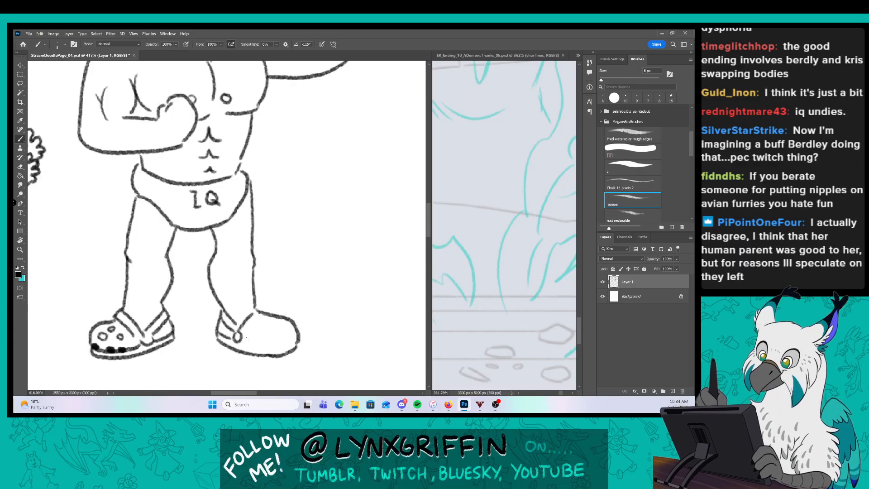
{"action": "left_click_drag", "start_coordinate": [238, 340], "coordinate": [294, 348]}
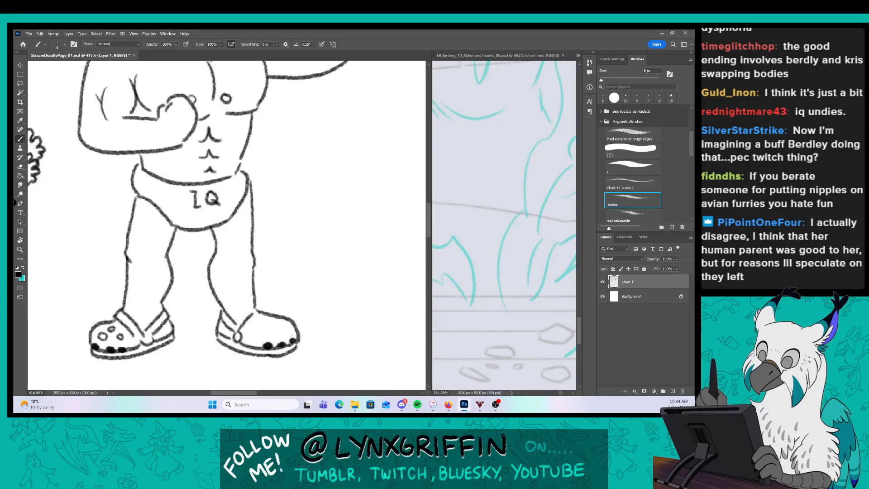
Draw round holes across the top of the bird's second clog and a small muscle mark on the leg above it.
{"action": "mouse_move", "coordinate": [252, 331]}
{"action": "left_mouse_down"}
{"action": "mouse_move", "coordinate": [270, 333]}
{"action": "mouse_move", "coordinate": [268, 316]}
{"action": "left_mouse_up"}
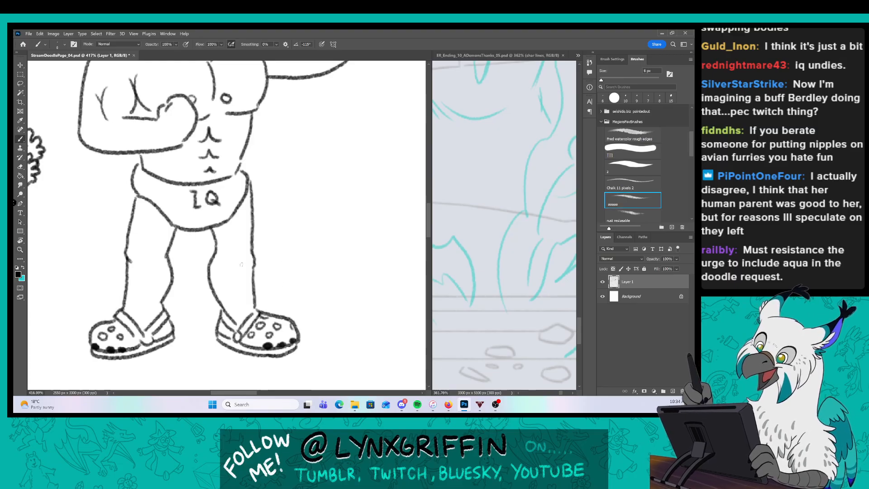
{"action": "left_click_drag", "start_coordinate": [236, 264], "coordinate": [238, 267]}
{"action": "key", "text": "z"}
{"action": "mouse_move", "coordinate": [299, 234]}
{"action": "left_mouse_down"}
{"action": "mouse_move", "coordinate": [285, 236]}
{"action": "mouse_move", "coordinate": [294, 234]}
{"action": "left_mouse_up"}
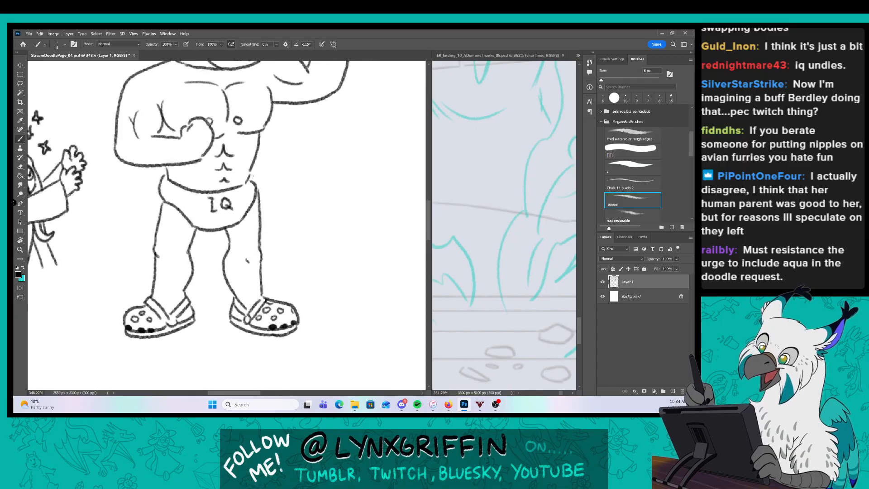
Lasso the heart-eyed admirer with her stars and move her lower and closer to the muscular bird, then deselect.
{"action": "key", "text": "z"}
{"action": "left_click_drag", "start_coordinate": [311, 202], "coordinate": [282, 263]}
{"action": "key", "text": "space"}
{"action": "key", "text": "l"}
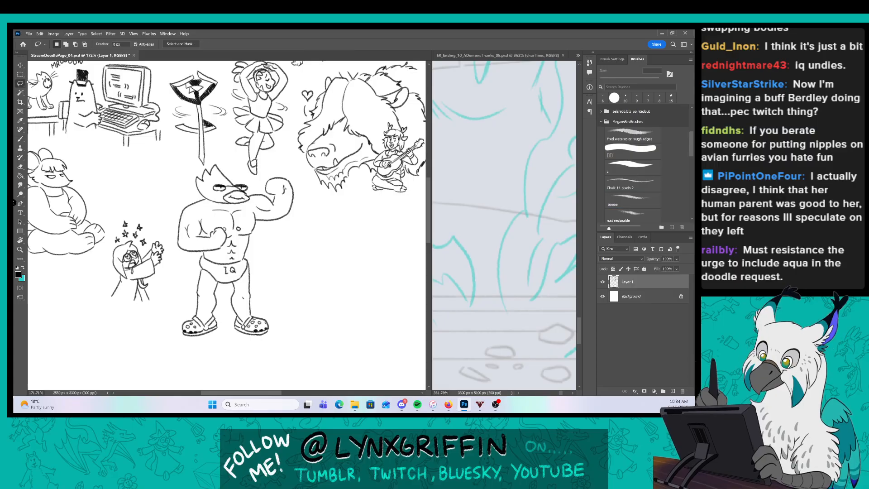
{"action": "left_click_drag", "start_coordinate": [169, 316], "coordinate": [144, 324]}
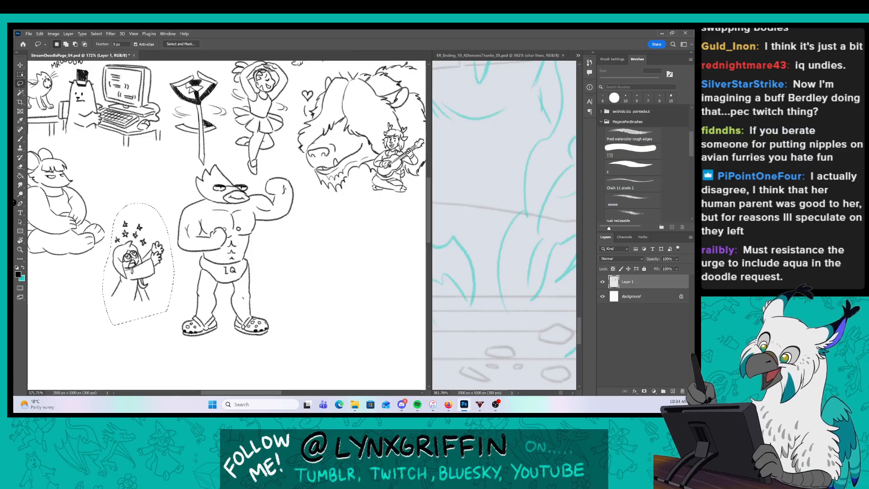
{"action": "key", "text": "v"}
{"action": "left_click_drag", "start_coordinate": [149, 271], "coordinate": [166, 304]}
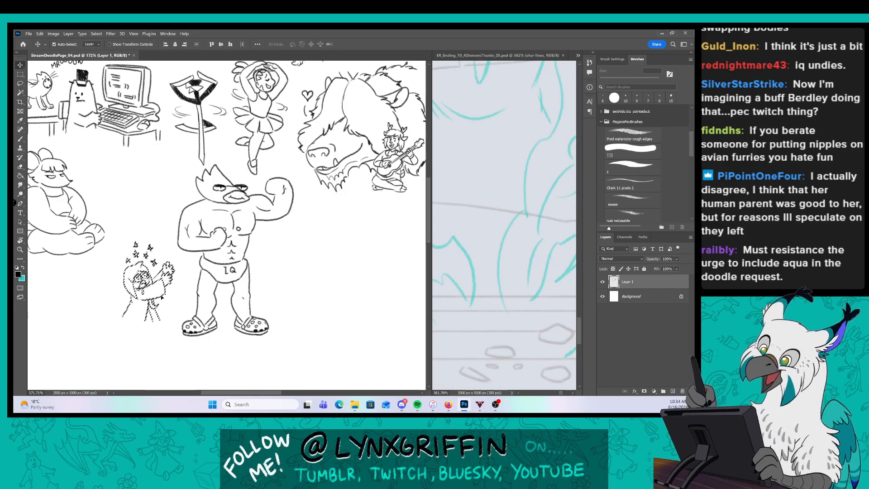
{"action": "key", "text": "b"}
{"action": "key", "text": "ctrl+d"}
Complete the admirer's lower body with the robe's hem, the split front edges and two small feet.
{"action": "key", "text": "z"}
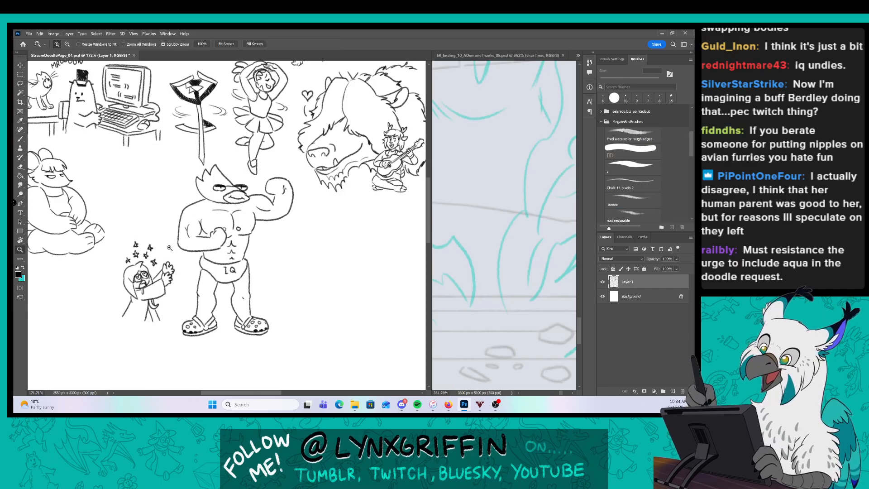
{"action": "mouse_move", "coordinate": [180, 243]}
{"action": "left_mouse_down"}
{"action": "mouse_move", "coordinate": [213, 243]}
{"action": "mouse_move", "coordinate": [234, 170]}
{"action": "mouse_move", "coordinate": [277, 118]}
{"action": "left_mouse_up"}
{"action": "key", "text": "b"}
{"action": "key", "text": "z"}
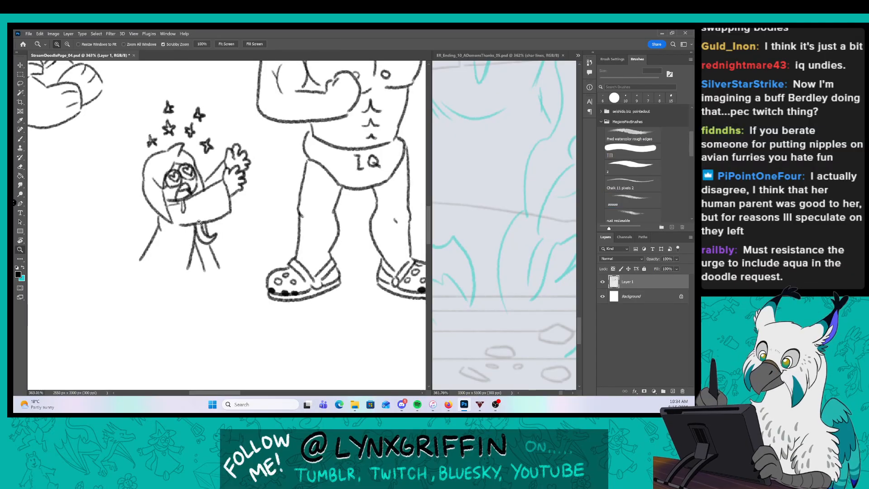
{"action": "left_click_drag", "start_coordinate": [198, 221], "coordinate": [226, 221]}
{"action": "key", "text": "b"}
{"action": "mouse_move", "coordinate": [104, 284]}
{"action": "left_mouse_down"}
{"action": "mouse_move", "coordinate": [176, 313]}
{"action": "mouse_move", "coordinate": [192, 272]}
{"action": "mouse_move", "coordinate": [213, 306]}
{"action": "mouse_move", "coordinate": [233, 296]}
{"action": "mouse_move", "coordinate": [132, 318]}
{"action": "mouse_move", "coordinate": [129, 330]}
{"action": "mouse_move", "coordinate": [159, 335]}
{"action": "left_mouse_up"}
{"action": "mouse_move", "coordinate": [166, 316]}
{"action": "left_mouse_down"}
{"action": "mouse_move", "coordinate": [162, 331]}
{"action": "mouse_move", "coordinate": [179, 312]}
{"action": "mouse_move", "coordinate": [219, 333]}
{"action": "mouse_move", "coordinate": [230, 327]}
{"action": "left_mouse_up"}
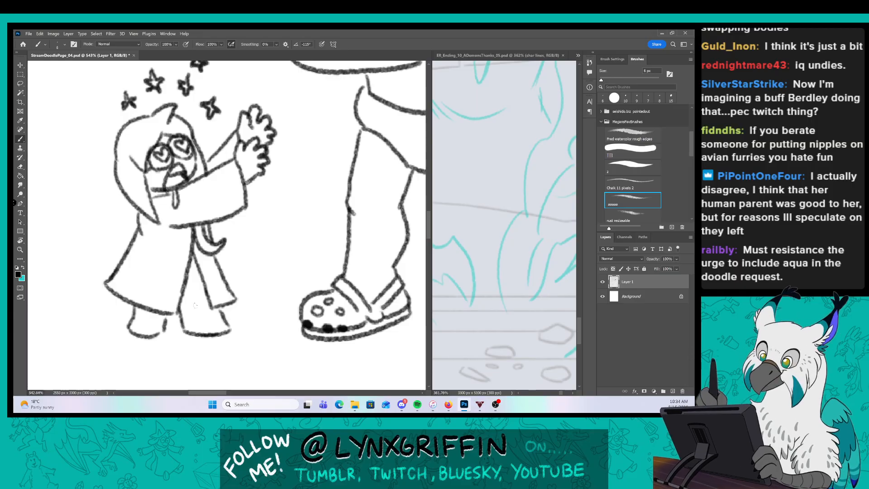
Select the admirer and muscular bird together, scale them to about 93% and move them beside the seated mouse doodle.
{"action": "mouse_move", "coordinate": [345, 271]}
{"action": "left_mouse_down"}
{"action": "mouse_move", "coordinate": [290, 271]}
{"action": "mouse_move", "coordinate": [157, 311]}
{"action": "left_mouse_up"}
{"action": "key", "text": "l"}
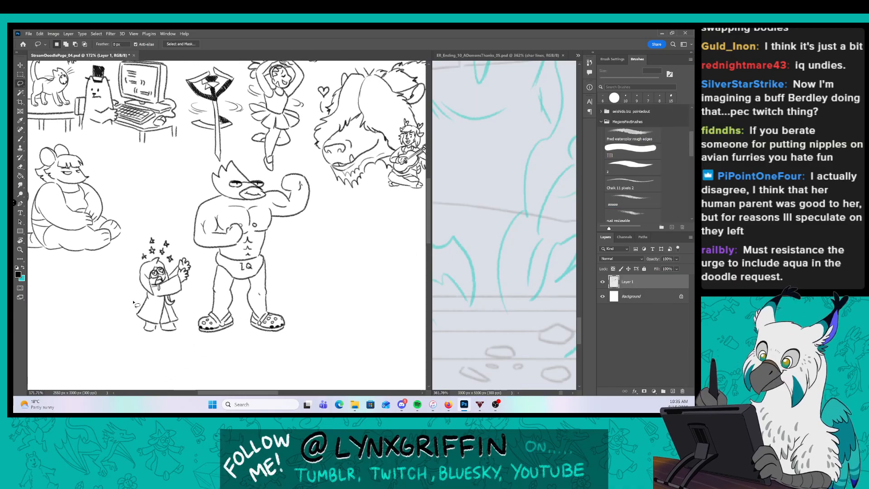
{"action": "left_click_drag", "start_coordinate": [138, 356], "coordinate": [166, 208]}
{"action": "left_click_drag", "start_coordinate": [228, 165], "coordinate": [256, 178]}
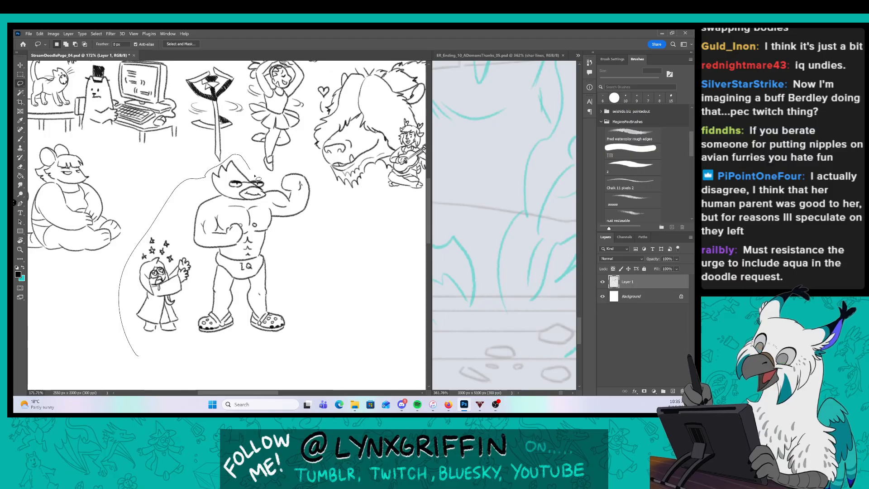
{"action": "mouse_move", "coordinate": [313, 172]}
{"action": "left_mouse_down"}
{"action": "mouse_move", "coordinate": [313, 270]}
{"action": "mouse_move", "coordinate": [246, 367]}
{"action": "left_mouse_up"}
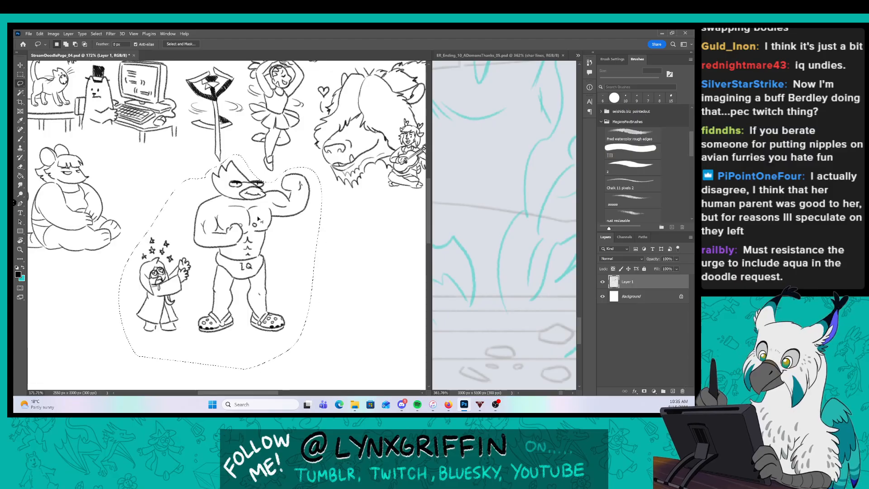
{"action": "key", "text": "ctrl+t"}
{"action": "left_click_drag", "start_coordinate": [262, 272], "coordinate": [225, 282]}
{"action": "left_click_drag", "start_coordinate": [284, 166], "coordinate": [269, 180]}
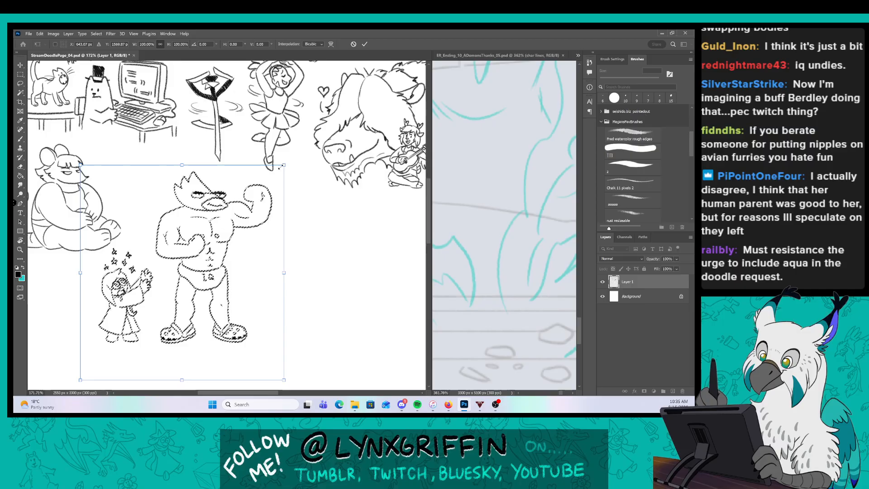
{"action": "left_click_drag", "start_coordinate": [267, 301], "coordinate": [200, 298]}
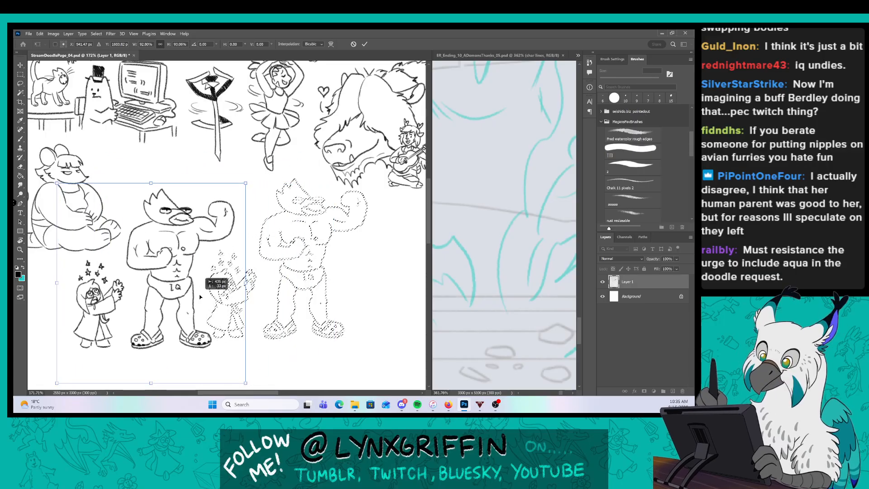
{"action": "left_click_drag", "start_coordinate": [330, 261], "coordinate": [399, 248]}
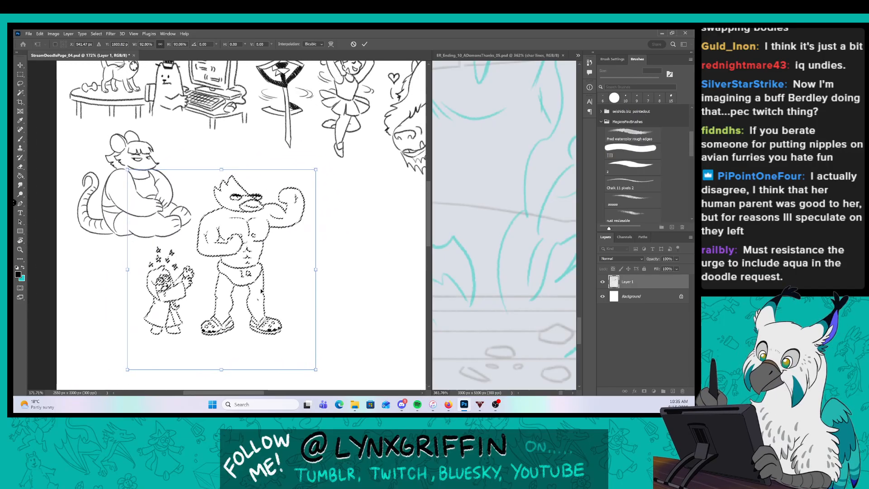
{"action": "key", "text": "Return"}
Move the admirer and bird group across the row to beneath the horned figure and dinosaur doodles, and save the page.
{"action": "key", "text": "l"}
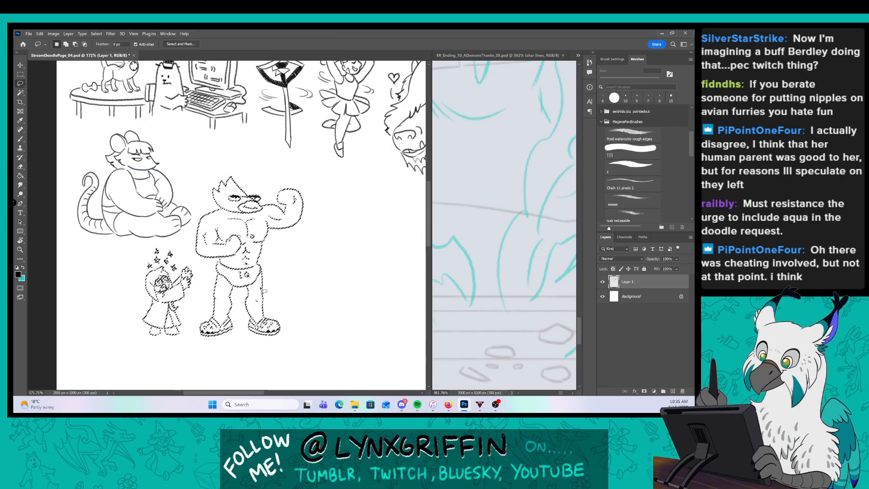
{"action": "scroll", "coordinate": [357, 276], "scroll_direction": "down", "scroll_amount": 3}
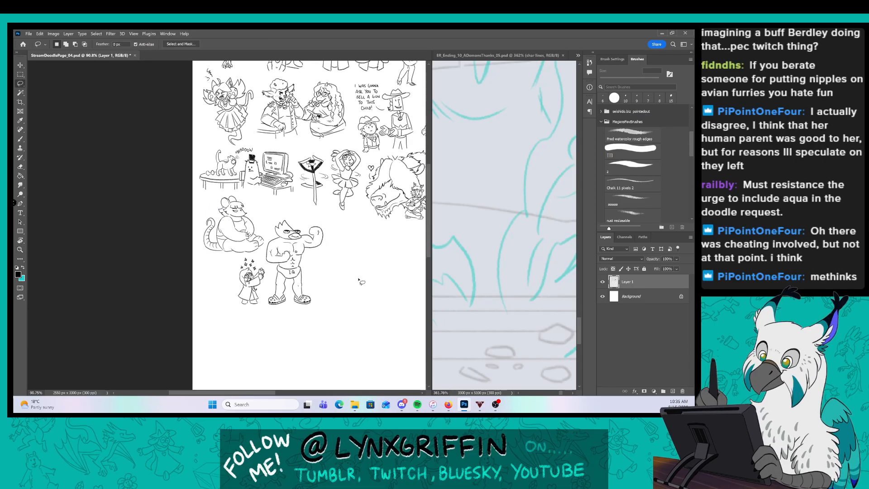
{"action": "left_click_drag", "start_coordinate": [359, 278], "coordinate": [175, 286]}
{"action": "scroll", "coordinate": [175, 286], "scroll_direction": "down", "scroll_amount": 2}
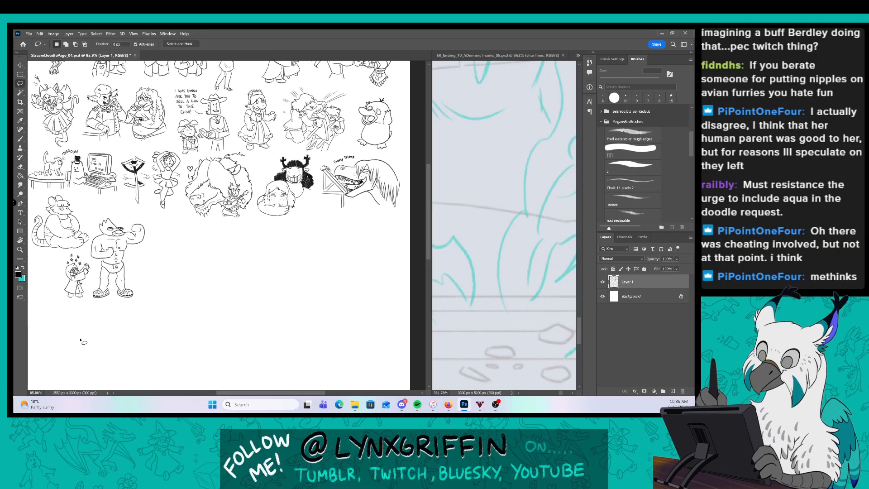
{"action": "mouse_move", "coordinate": [82, 338]}
{"action": "left_mouse_down"}
{"action": "mouse_move", "coordinate": [53, 275]}
{"action": "mouse_move", "coordinate": [62, 256]}
{"action": "mouse_move", "coordinate": [87, 256]}
{"action": "left_mouse_up"}
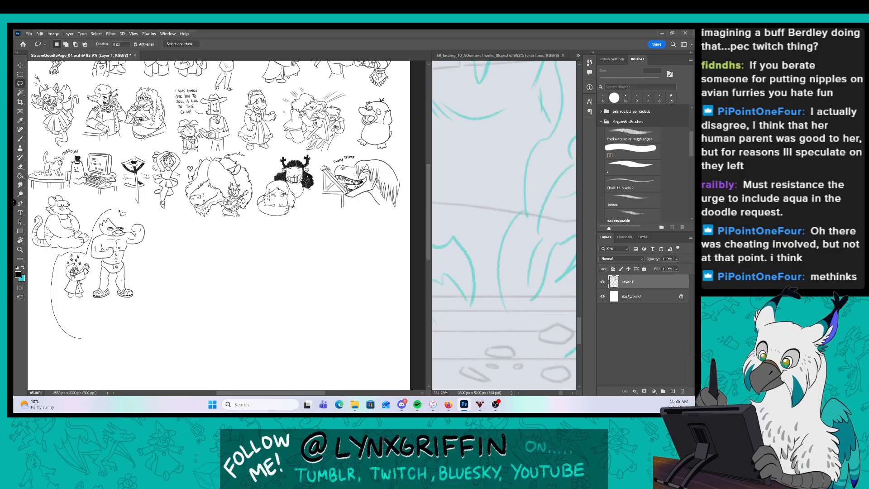
{"action": "left_click_drag", "start_coordinate": [144, 320], "coordinate": [113, 333]}
{"action": "key", "text": "v"}
{"action": "mouse_move", "coordinate": [122, 279]}
{"action": "left_mouse_down"}
{"action": "mouse_move", "coordinate": [324, 272]}
{"action": "mouse_move", "coordinate": [333, 262]}
{"action": "left_mouse_up"}
{"action": "key", "text": "ctrl+d"}
{"action": "scroll", "coordinate": [334, 312], "scroll_direction": "down", "scroll_amount": 3}
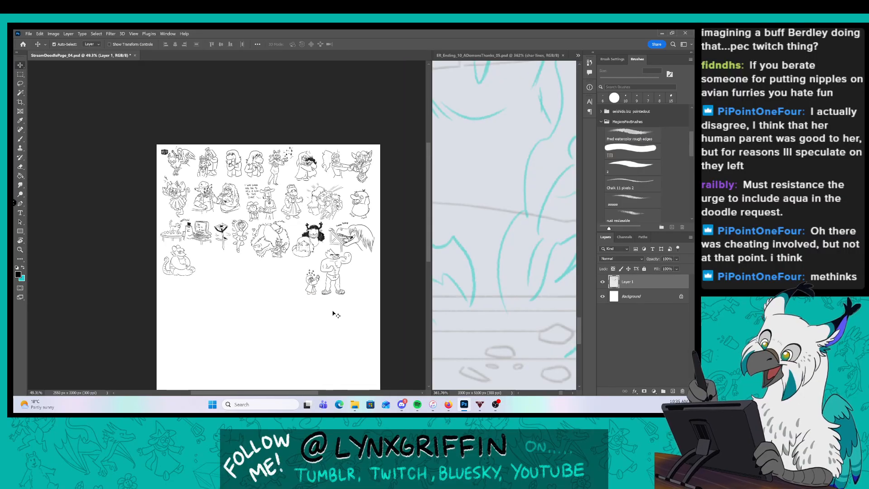
{"action": "key", "text": "ctrl+s"}
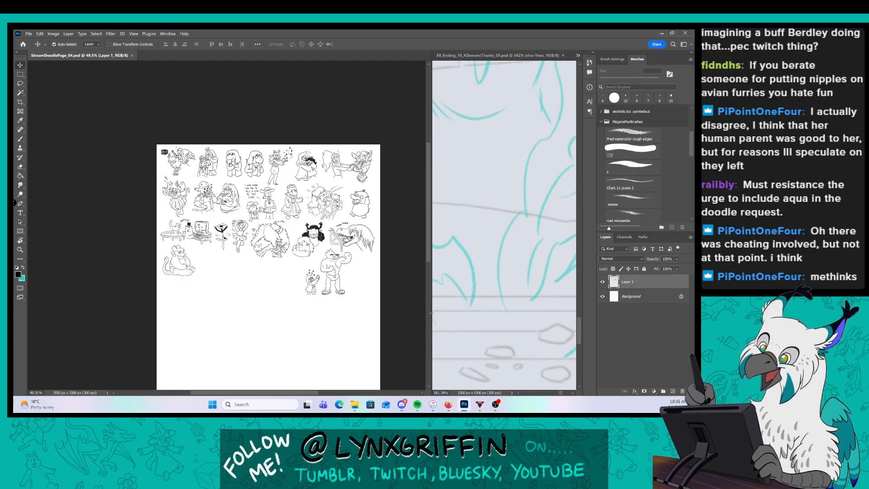
Enlarge the comic page's view and ink the rounded outline rising from the tied band on the foreground figure.
{"action": "left_click_drag", "start_coordinate": [431, 312], "coordinate": [58, 300]}
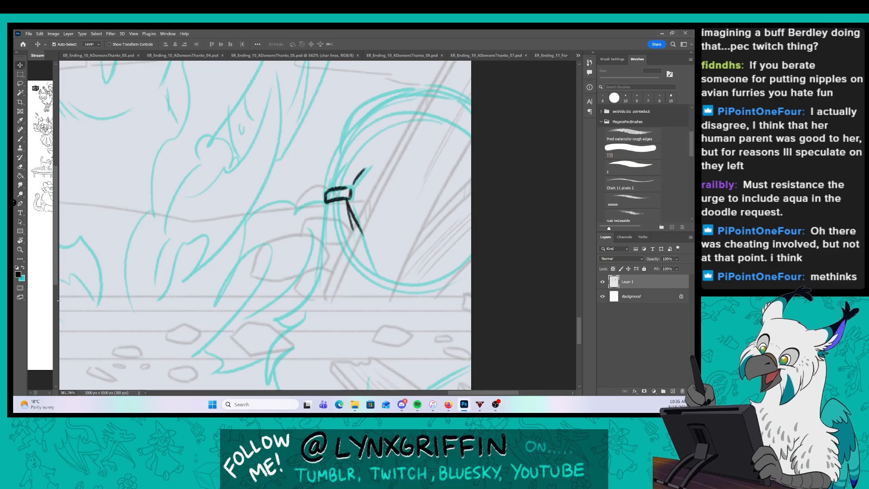
{"action": "key", "text": "b"}
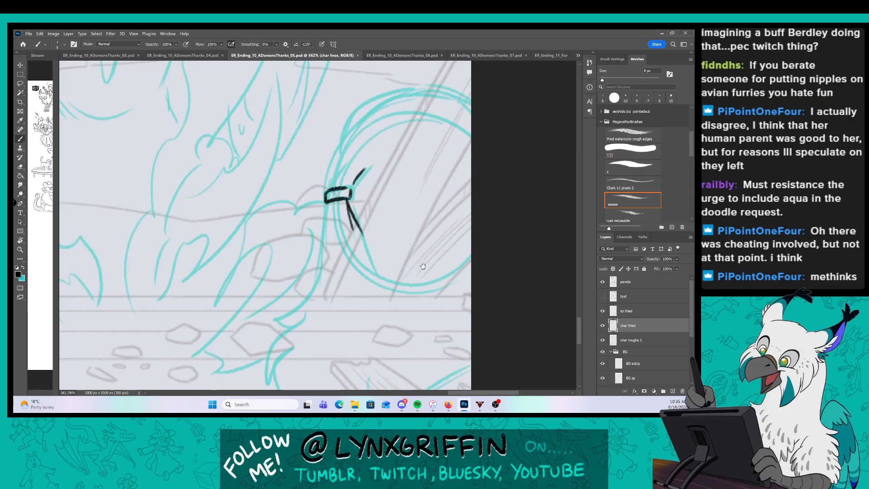
{"action": "left_click_drag", "start_coordinate": [423, 266], "coordinate": [335, 316]}
{"action": "left_click_drag", "start_coordinate": [252, 198], "coordinate": [239, 237]}
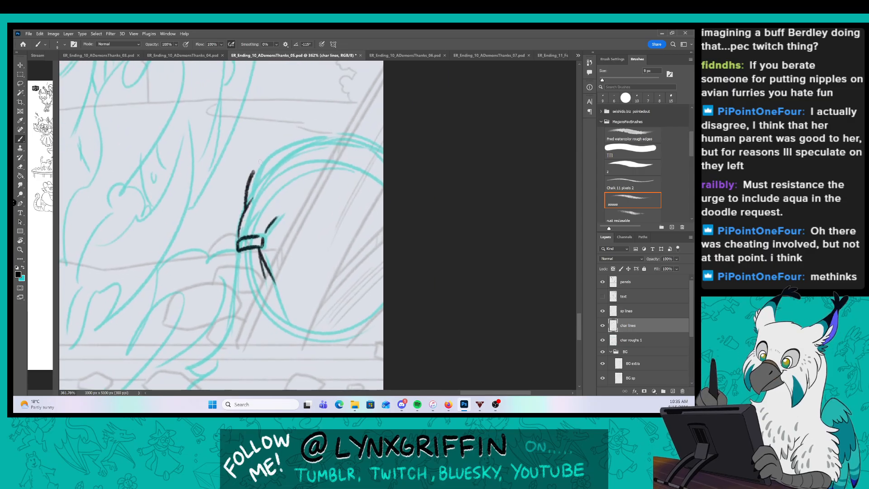
{"action": "left_click_drag", "start_coordinate": [252, 176], "coordinate": [347, 141]}
Ink the line running down from the tied band into fur tufts, and the second tufted fur line reaching the panel edge.
{"action": "left_click_drag", "start_coordinate": [332, 301], "coordinate": [352, 154]}
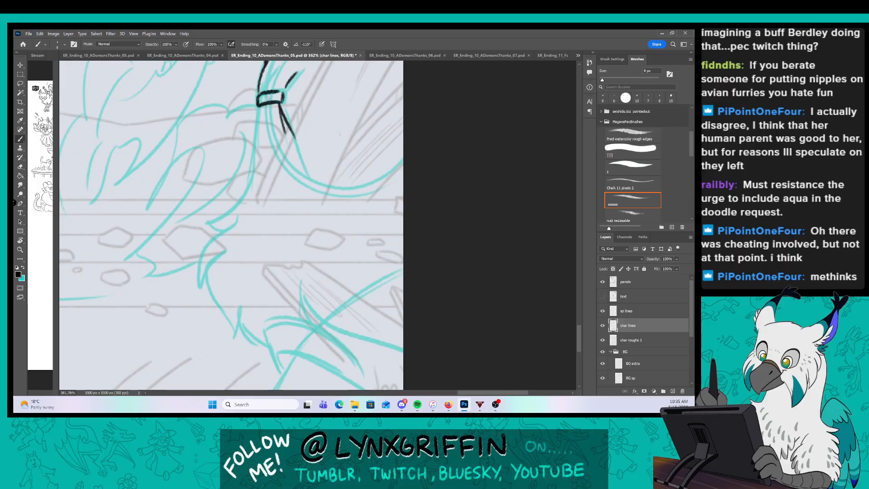
{"action": "mouse_move", "coordinate": [258, 105]}
{"action": "left_mouse_down"}
{"action": "mouse_move", "coordinate": [252, 167]}
{"action": "mouse_move", "coordinate": [203, 261]}
{"action": "mouse_move", "coordinate": [228, 335]}
{"action": "mouse_move", "coordinate": [265, 341]}
{"action": "left_mouse_up"}
{"action": "left_click_drag", "start_coordinate": [271, 204], "coordinate": [224, 208]}
{"action": "mouse_move", "coordinate": [254, 270]}
{"action": "left_mouse_down"}
{"action": "mouse_move", "coordinate": [256, 319]}
{"action": "mouse_move", "coordinate": [279, 304]}
{"action": "left_mouse_up"}
{"action": "mouse_move", "coordinate": [278, 306]}
{"action": "left_mouse_down"}
{"action": "mouse_move", "coordinate": [291, 333]}
{"action": "mouse_move", "coordinate": [355, 348]}
{"action": "left_mouse_up"}
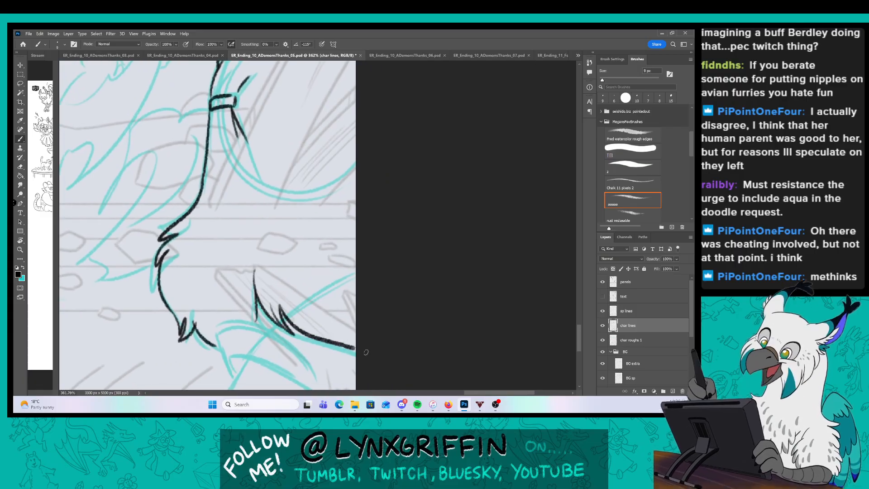
{"action": "left_click_drag", "start_coordinate": [247, 141], "coordinate": [250, 158]}
Ink the curved band beneath the fur and the two lines down to the panel's lower border, and save the page.
{"action": "left_click_drag", "start_coordinate": [301, 267], "coordinate": [280, 186]}
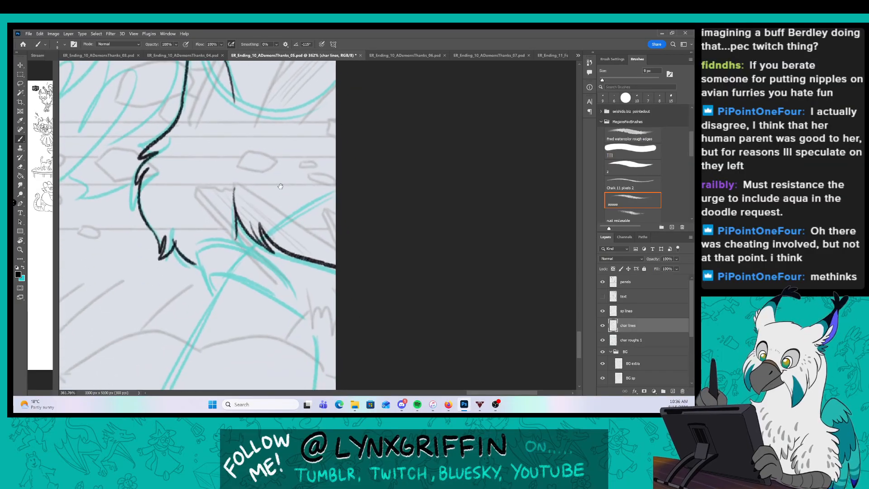
{"action": "left_click_drag", "start_coordinate": [224, 243], "coordinate": [300, 297]}
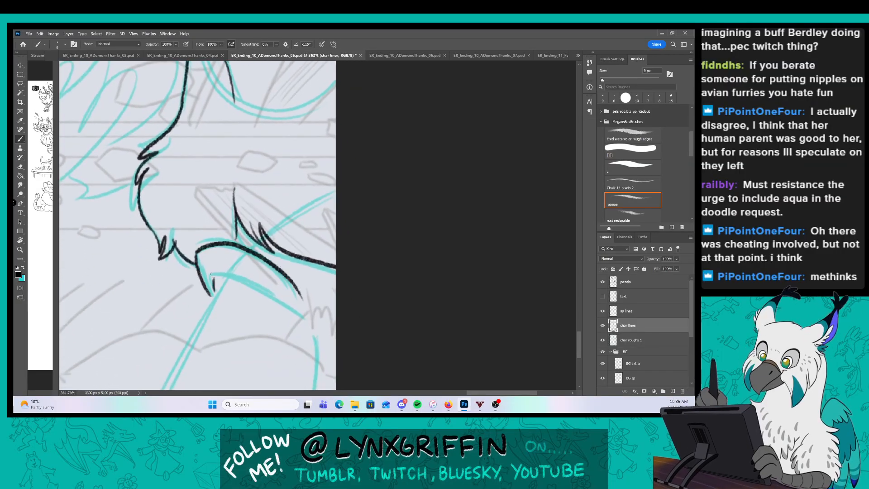
{"action": "mouse_move", "coordinate": [210, 275]}
{"action": "left_mouse_down"}
{"action": "mouse_move", "coordinate": [309, 326]}
{"action": "mouse_move", "coordinate": [323, 209]}
{"action": "left_mouse_up"}
{"action": "left_click_drag", "start_coordinate": [250, 210], "coordinate": [192, 312]}
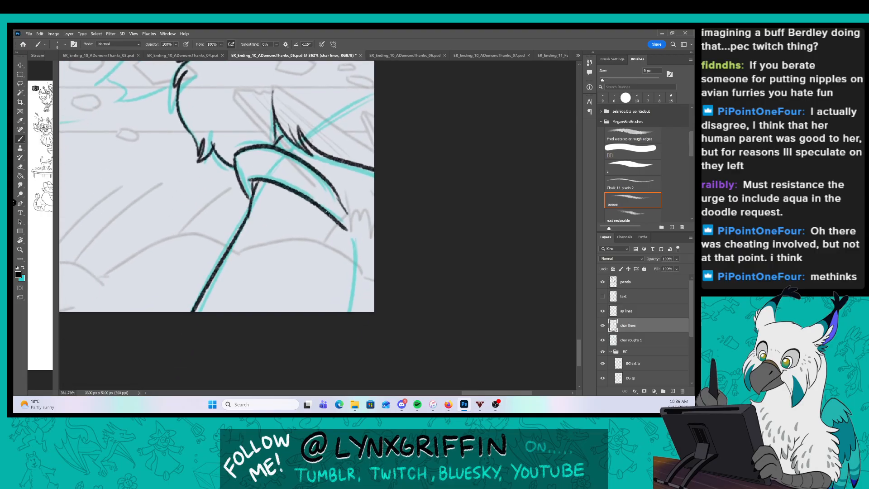
{"action": "left_click_drag", "start_coordinate": [347, 218], "coordinate": [353, 311]}
{"action": "left_click_drag", "start_coordinate": [396, 221], "coordinate": [353, 225]}
{"action": "left_click_drag", "start_coordinate": [385, 64], "coordinate": [358, 204]}
{"action": "left_click_drag", "start_coordinate": [319, 252], "coordinate": [339, 276]}
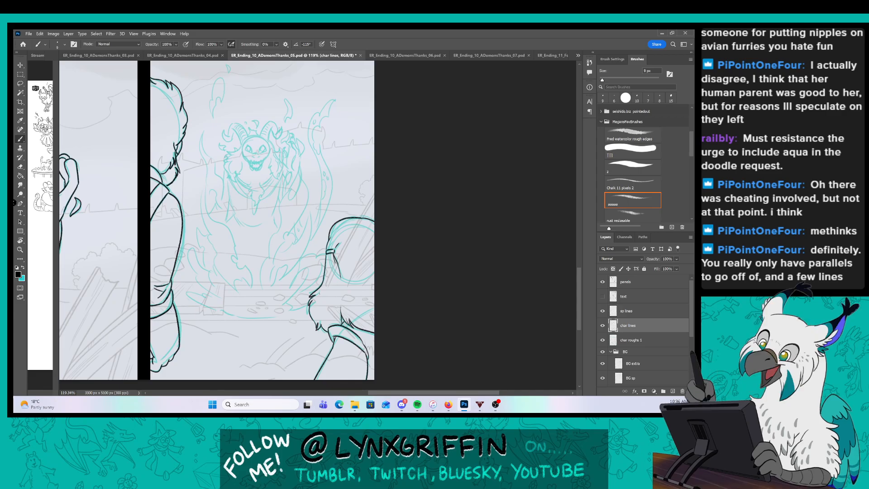
{"action": "left_click_drag", "start_coordinate": [291, 170], "coordinate": [304, 220]}
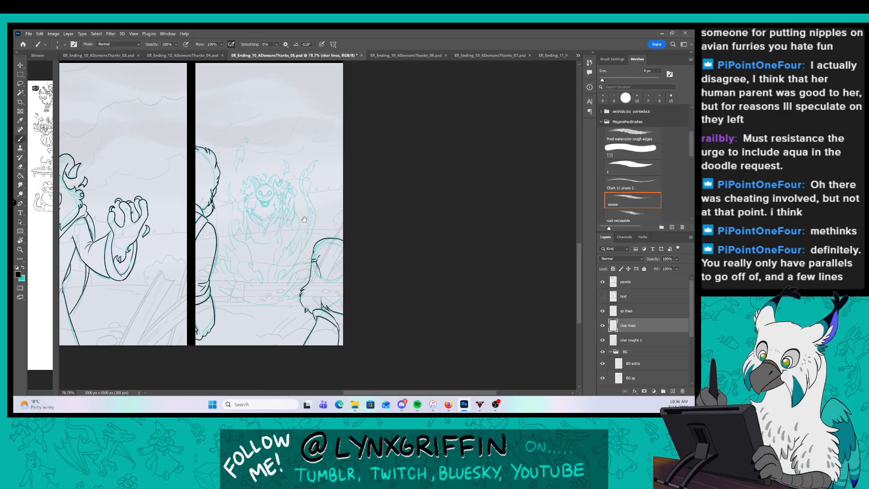
{"action": "key", "text": "ctrl+s"}
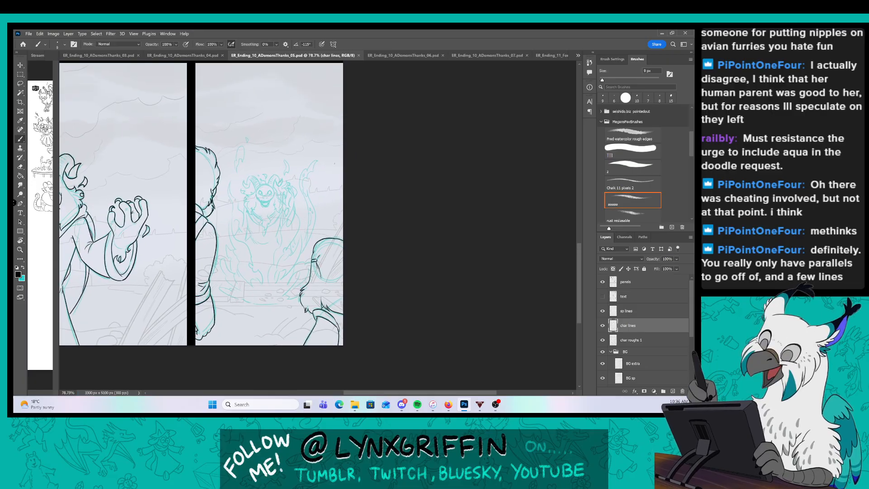
Make the sp lines layer active and start inking over the flame sketch around the horned demon's head.
{"action": "mouse_move", "coordinate": [284, 211]}
{"action": "left_mouse_down"}
{"action": "mouse_move", "coordinate": [339, 211]}
{"action": "mouse_move", "coordinate": [305, 211]}
{"action": "left_mouse_up"}
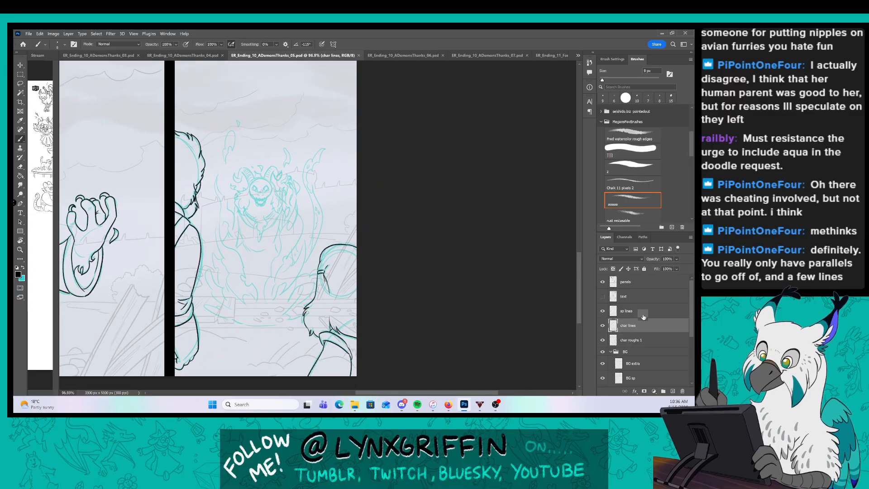
{"action": "key", "text": "alt+bracketright"}
{"action": "key", "text": "z"}
{"action": "left_click_drag", "start_coordinate": [264, 168], "coordinate": [265, 168]}
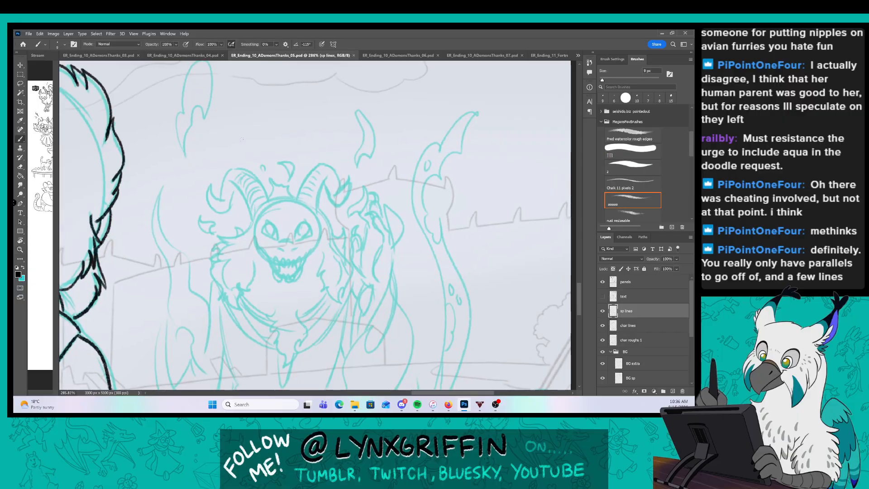
{"action": "left_click_drag", "start_coordinate": [220, 132], "coordinate": [242, 134]}
{"action": "left_click_drag", "start_coordinate": [221, 130], "coordinate": [229, 265]}
{"action": "mouse_move", "coordinate": [165, 309]}
{"action": "left_mouse_down"}
{"action": "mouse_move", "coordinate": [163, 213]}
{"action": "mouse_move", "coordinate": [163, 226]}
{"action": "mouse_move", "coordinate": [186, 141]}
{"action": "mouse_move", "coordinate": [202, 247]}
{"action": "mouse_move", "coordinate": [189, 216]}
{"action": "mouse_move", "coordinate": [166, 311]}
{"action": "left_mouse_up"}
{"action": "mouse_move", "coordinate": [228, 119]}
{"action": "left_mouse_down"}
{"action": "mouse_move", "coordinate": [235, 107]}
{"action": "mouse_move", "coordinate": [229, 119]}
{"action": "left_mouse_up"}
{"action": "left_click_drag", "start_coordinate": [460, 251], "coordinate": [432, 256]}
{"action": "left_click_drag", "start_coordinate": [469, 306], "coordinate": [282, 218]}
{"action": "left_click_drag", "start_coordinate": [303, 157], "coordinate": [316, 159]}
{"action": "mouse_move", "coordinate": [274, 235]}
{"action": "left_mouse_down"}
{"action": "mouse_move", "coordinate": [269, 156]}
{"action": "mouse_move", "coordinate": [289, 224]}
{"action": "mouse_move", "coordinate": [271, 232]}
{"action": "left_mouse_up"}
Ink the tall wavy flame left of the demon down to its forked tips, plus the smaller flame tongues along its outer edge.
{"action": "key", "text": "z"}
{"action": "mouse_move", "coordinate": [403, 223]}
{"action": "left_mouse_down"}
{"action": "mouse_move", "coordinate": [375, 223]}
{"action": "mouse_move", "coordinate": [377, 163]}
{"action": "left_mouse_up"}
{"action": "key", "text": "z"}
{"action": "mouse_move", "coordinate": [348, 222]}
{"action": "left_mouse_down"}
{"action": "mouse_move", "coordinate": [361, 222]}
{"action": "mouse_move", "coordinate": [377, 95]}
{"action": "mouse_move", "coordinate": [378, 113]}
{"action": "left_mouse_up"}
{"action": "key", "text": "b"}
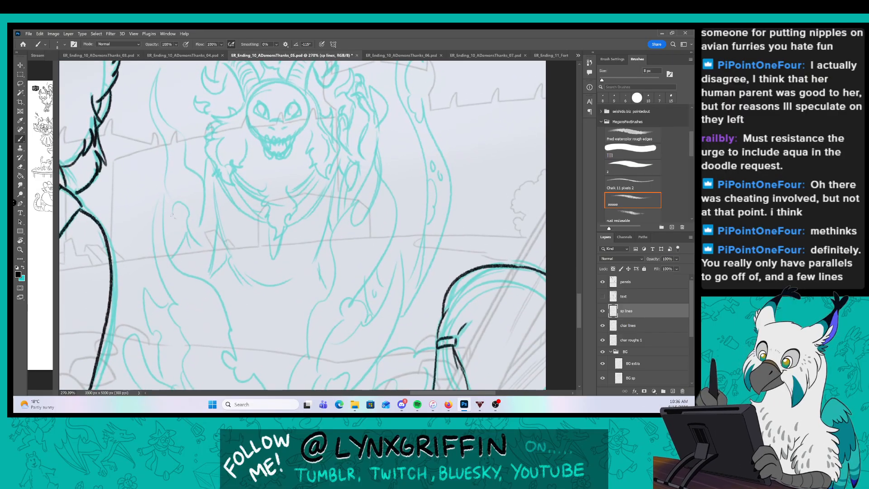
{"action": "mouse_move", "coordinate": [171, 218]}
{"action": "left_mouse_down"}
{"action": "mouse_move", "coordinate": [160, 76]}
{"action": "mouse_move", "coordinate": [184, 142]}
{"action": "mouse_move", "coordinate": [201, 245]}
{"action": "mouse_move", "coordinate": [173, 208]}
{"action": "mouse_move", "coordinate": [171, 217]}
{"action": "mouse_move", "coordinate": [246, 202]}
{"action": "mouse_move", "coordinate": [250, 159]}
{"action": "mouse_move", "coordinate": [188, 203]}
{"action": "mouse_move", "coordinate": [227, 266]}
{"action": "mouse_move", "coordinate": [244, 298]}
{"action": "left_mouse_up"}
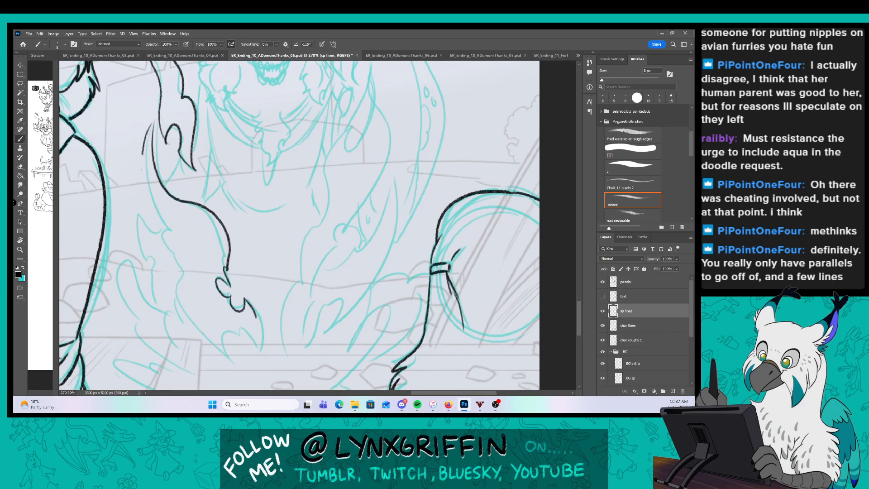
{"action": "left_click_drag", "start_coordinate": [142, 170], "coordinate": [172, 236]}
{"action": "mouse_move", "coordinate": [184, 280]}
{"action": "left_mouse_down"}
{"action": "mouse_move", "coordinate": [197, 328]}
{"action": "mouse_move", "coordinate": [222, 339]}
{"action": "mouse_move", "coordinate": [241, 329]}
{"action": "mouse_move", "coordinate": [261, 352]}
{"action": "left_mouse_up"}
{"action": "left_click_drag", "start_coordinate": [196, 234], "coordinate": [204, 163]}
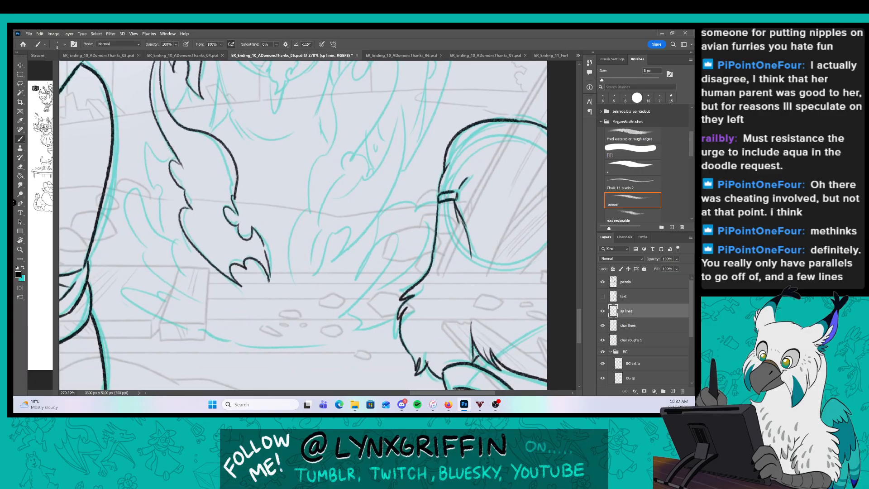
{"action": "mouse_move", "coordinate": [149, 181]}
{"action": "left_mouse_down"}
{"action": "mouse_move", "coordinate": [165, 224]}
{"action": "mouse_move", "coordinate": [138, 190]}
{"action": "mouse_move", "coordinate": [135, 259]}
{"action": "mouse_move", "coordinate": [167, 290]}
{"action": "mouse_move", "coordinate": [206, 267]}
{"action": "left_mouse_up"}
{"action": "mouse_move", "coordinate": [200, 309]}
{"action": "left_mouse_down"}
{"action": "mouse_move", "coordinate": [181, 294]}
{"action": "mouse_move", "coordinate": [161, 315]}
{"action": "left_mouse_up"}
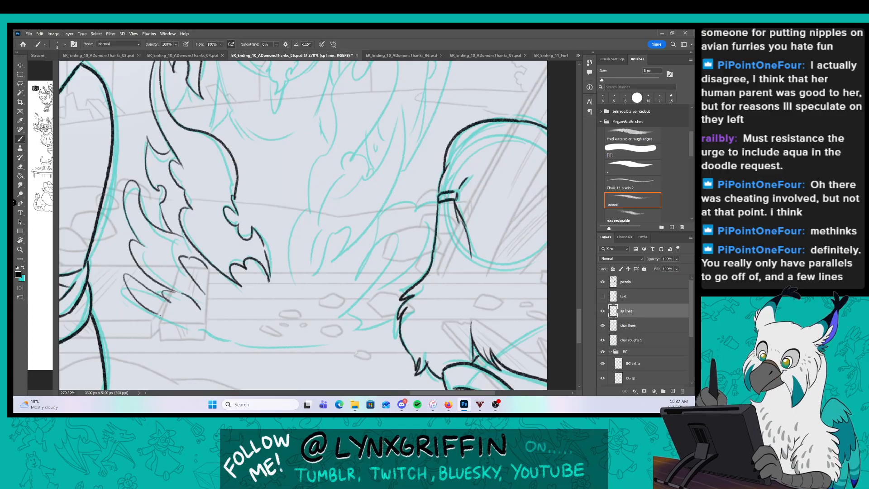
Ink the curve sweeping beneath the demon and the flame tongues rising from its right end beside the foreground figure.
{"action": "mouse_move", "coordinate": [154, 312]}
{"action": "left_mouse_down"}
{"action": "mouse_move", "coordinate": [232, 346]}
{"action": "mouse_move", "coordinate": [342, 337]}
{"action": "left_mouse_up"}
{"action": "mouse_move", "coordinate": [364, 263]}
{"action": "left_mouse_down"}
{"action": "mouse_move", "coordinate": [308, 288]}
{"action": "mouse_move", "coordinate": [281, 359]}
{"action": "left_mouse_up"}
{"action": "mouse_move", "coordinate": [323, 236]}
{"action": "left_mouse_down"}
{"action": "mouse_move", "coordinate": [340, 225]}
{"action": "mouse_move", "coordinate": [378, 224]}
{"action": "left_mouse_up"}
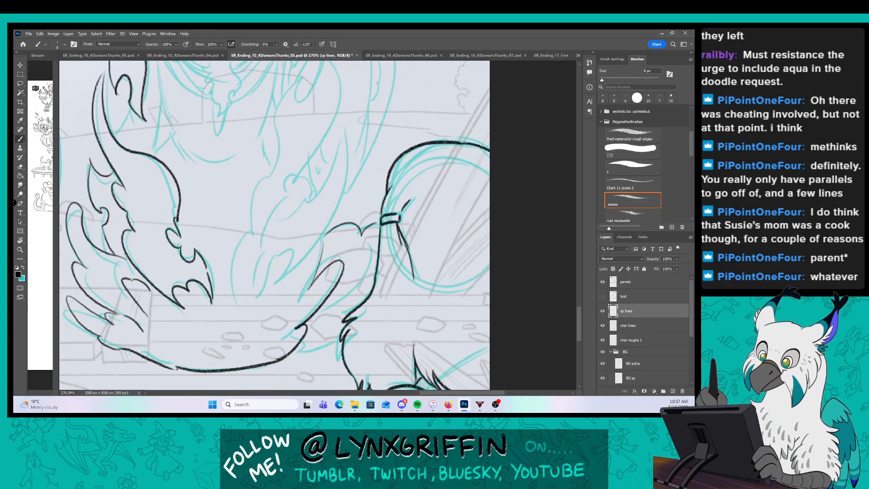
{"action": "mouse_move", "coordinate": [361, 280]}
{"action": "left_mouse_down"}
{"action": "mouse_move", "coordinate": [319, 333]}
{"action": "mouse_move", "coordinate": [341, 335]}
{"action": "left_mouse_up"}
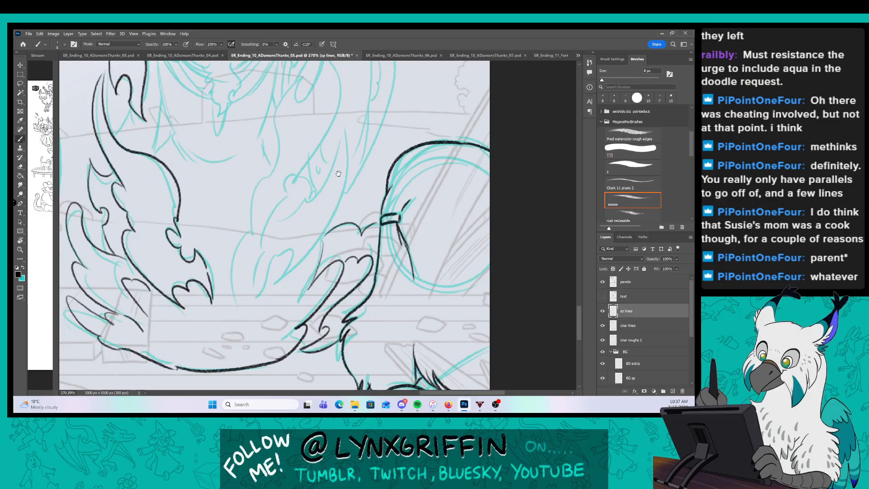
Ink the tall hooked flame right of the demon, running its wavy inner edge down to the base.
{"action": "left_click_drag", "start_coordinate": [338, 173], "coordinate": [340, 195]}
{"action": "left_click_drag", "start_coordinate": [342, 163], "coordinate": [344, 183]}
{"action": "mouse_move", "coordinate": [279, 195]}
{"action": "left_mouse_down"}
{"action": "mouse_move", "coordinate": [326, 87]}
{"action": "mouse_move", "coordinate": [329, 195]}
{"action": "mouse_move", "coordinate": [300, 230]}
{"action": "mouse_move", "coordinate": [269, 229]}
{"action": "mouse_move", "coordinate": [256, 284]}
{"action": "mouse_move", "coordinate": [244, 288]}
{"action": "mouse_move", "coordinate": [248, 361]}
{"action": "left_mouse_up"}
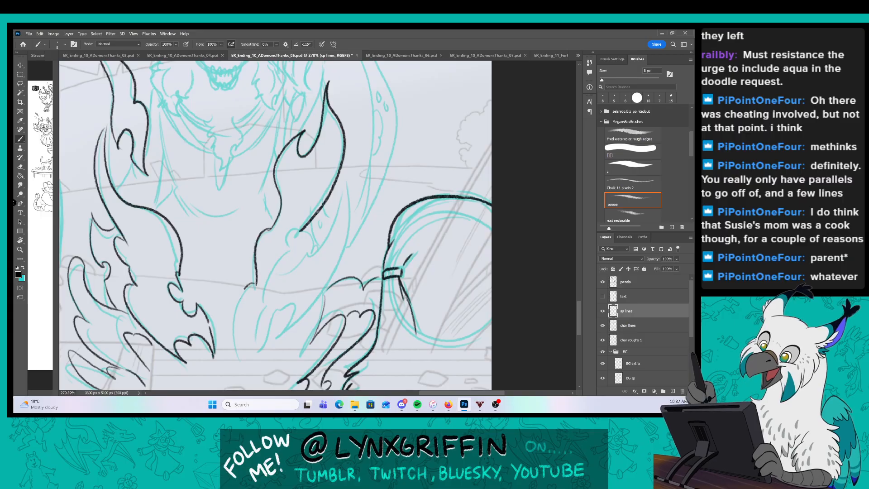
{"action": "mouse_move", "coordinate": [265, 307]}
{"action": "left_mouse_down"}
{"action": "mouse_move", "coordinate": [275, 259]}
{"action": "mouse_move", "coordinate": [293, 235]}
{"action": "left_mouse_up"}
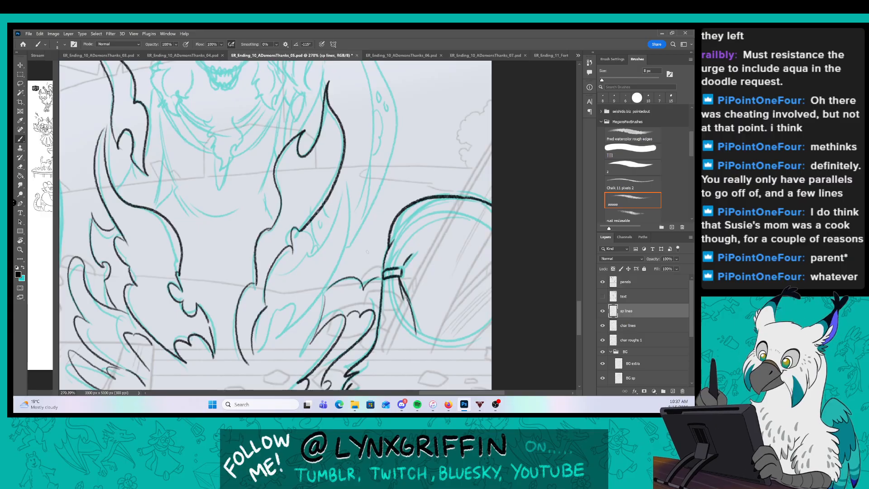
Ink the curls inside the right-hand flame and the pointed flame tongue along its outer side.
{"action": "left_click_drag", "start_coordinate": [367, 251], "coordinate": [329, 233]}
{"action": "mouse_move", "coordinate": [243, 239]}
{"action": "left_mouse_down"}
{"action": "mouse_move", "coordinate": [268, 235]}
{"action": "mouse_move", "coordinate": [313, 161]}
{"action": "left_mouse_up"}
{"action": "mouse_move", "coordinate": [311, 164]}
{"action": "left_mouse_down"}
{"action": "mouse_move", "coordinate": [310, 190]}
{"action": "mouse_move", "coordinate": [283, 285]}
{"action": "mouse_move", "coordinate": [242, 319]}
{"action": "left_mouse_up"}
{"action": "mouse_move", "coordinate": [244, 316]}
{"action": "left_mouse_down"}
{"action": "mouse_move", "coordinate": [260, 287]}
{"action": "mouse_move", "coordinate": [243, 295]}
{"action": "left_mouse_up"}
{"action": "left_click_drag", "start_coordinate": [242, 295], "coordinate": [222, 337]}
Ink the pointed flame on the back of the demon's raised hand and the hand's first contours with a 7 px brush.
{"action": "left_click_drag", "start_coordinate": [346, 197], "coordinate": [358, 220]}
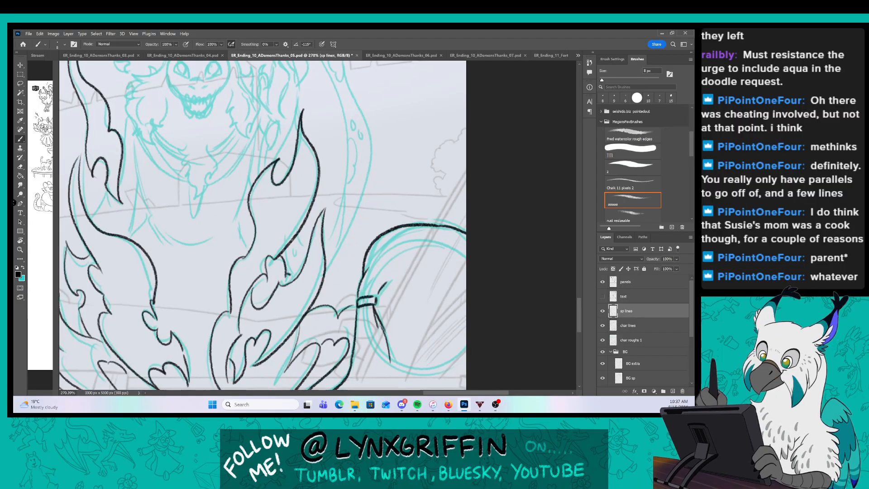
{"action": "left_click_drag", "start_coordinate": [381, 196], "coordinate": [402, 260]}
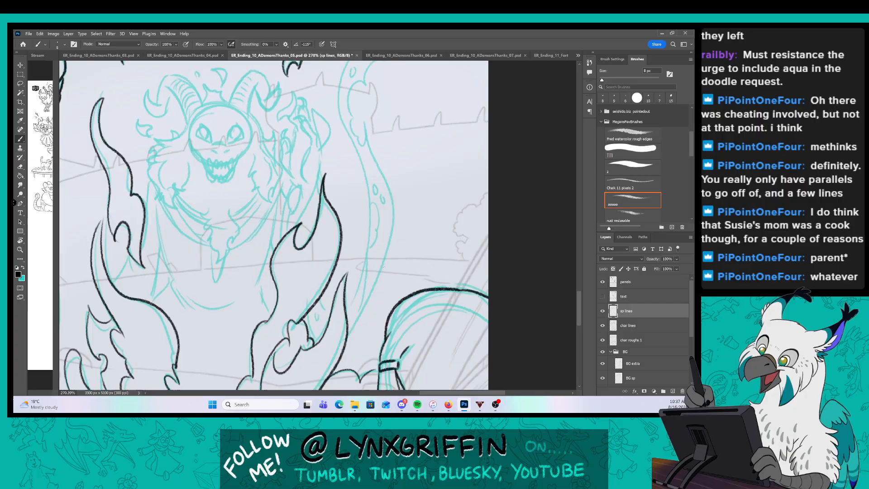
{"action": "left_click_drag", "start_coordinate": [271, 141], "coordinate": [321, 185]}
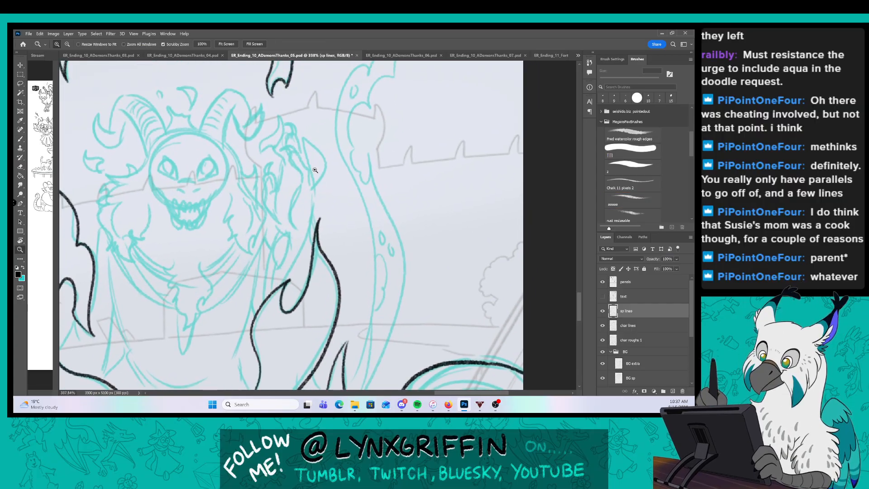
{"action": "mouse_move", "coordinate": [298, 158]}
{"action": "left_mouse_down"}
{"action": "mouse_move", "coordinate": [321, 158]}
{"action": "mouse_move", "coordinate": [299, 193]}
{"action": "mouse_move", "coordinate": [290, 241]}
{"action": "left_mouse_up"}
{"action": "mouse_move", "coordinate": [294, 148]}
{"action": "left_mouse_down"}
{"action": "mouse_move", "coordinate": [315, 179]}
{"action": "mouse_move", "coordinate": [303, 130]}
{"action": "mouse_move", "coordinate": [331, 179]}
{"action": "mouse_move", "coordinate": [318, 194]}
{"action": "mouse_move", "coordinate": [310, 248]}
{"action": "left_mouse_up"}
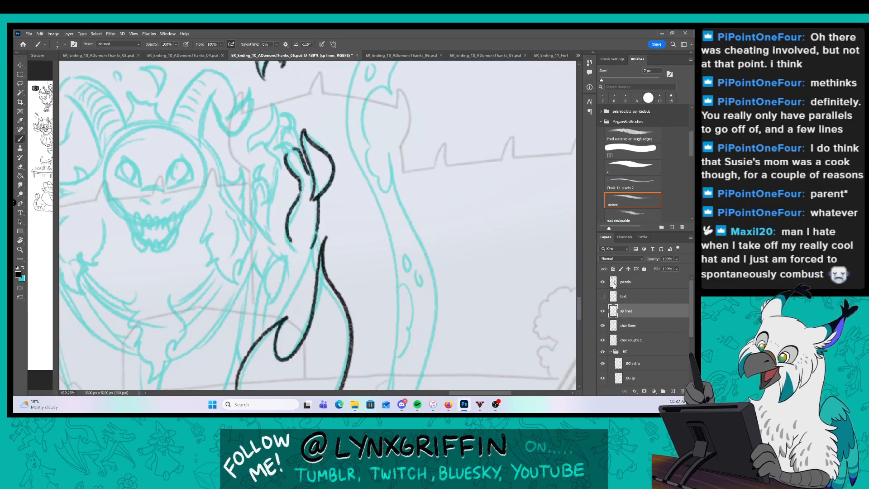
Ink the raised hand's curled fingers on the char lines layer and the fingertip flame on the sp lines layer.
{"action": "left_click", "coordinate": [632, 325]}
{"action": "left_click_drag", "start_coordinate": [313, 185], "coordinate": [311, 227]}
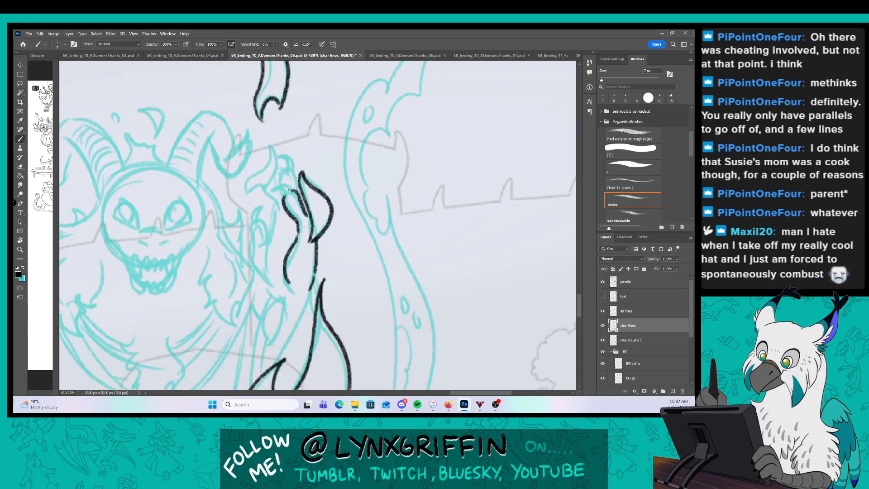
{"action": "left_click_drag", "start_coordinate": [288, 190], "coordinate": [271, 197]}
{"action": "left_click_drag", "start_coordinate": [274, 159], "coordinate": [292, 170]}
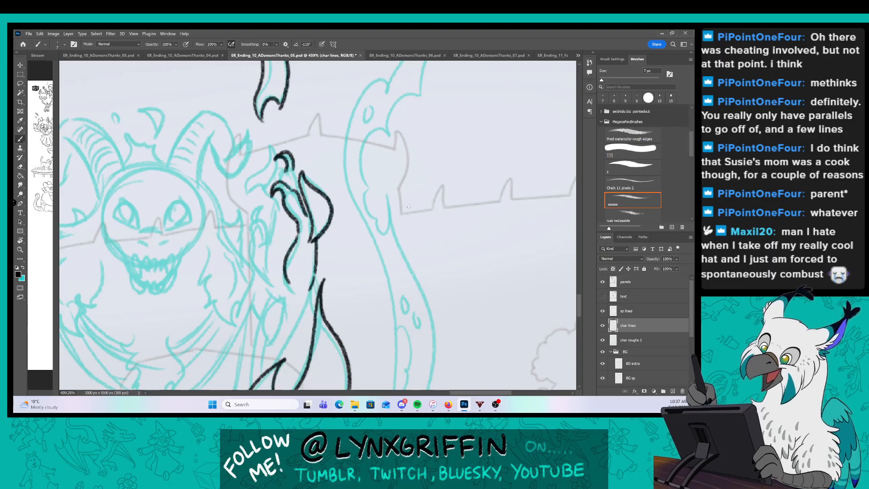
{"action": "left_click", "coordinate": [640, 313]}
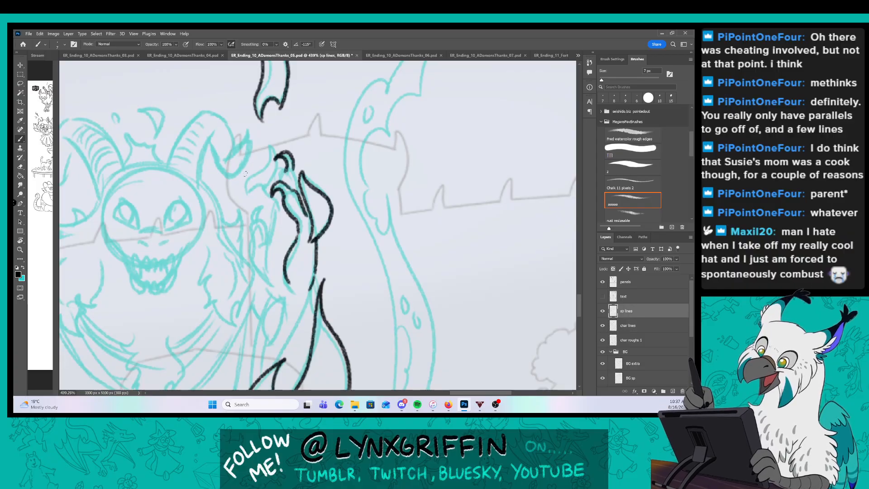
{"action": "mouse_move", "coordinate": [244, 185]}
{"action": "left_mouse_down"}
{"action": "mouse_move", "coordinate": [267, 143]}
{"action": "mouse_move", "coordinate": [250, 190]}
{"action": "left_mouse_up"}
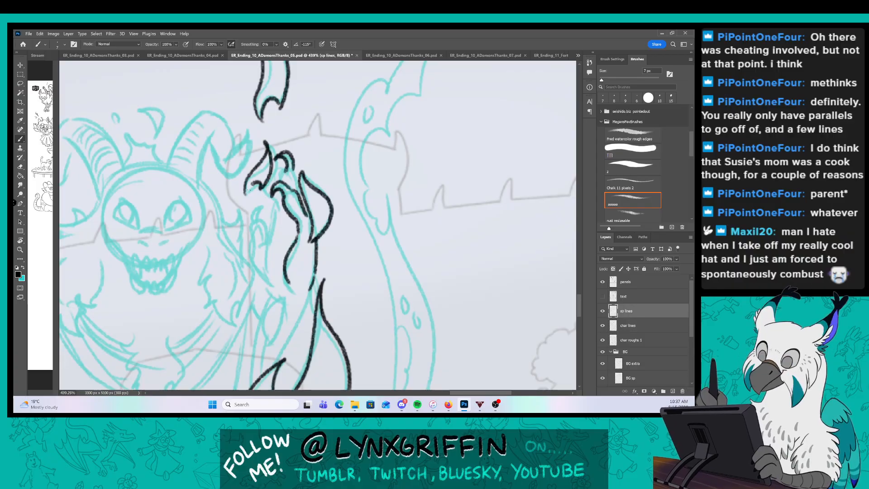
On the char lines layer, ink the raised hand's remaining fingers, its palm edge and the looped shape at the wrist.
{"action": "left_click", "coordinate": [644, 328]}
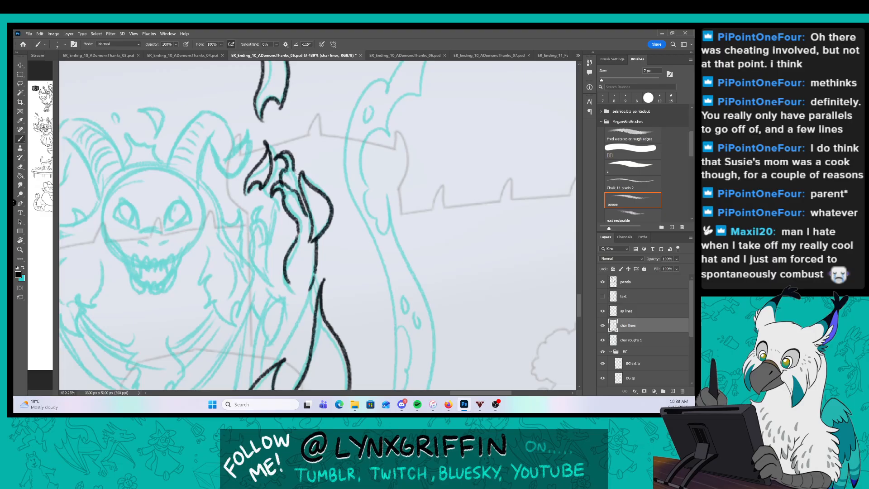
{"action": "mouse_move", "coordinate": [263, 182]}
{"action": "left_mouse_down"}
{"action": "mouse_move", "coordinate": [278, 214]}
{"action": "mouse_move", "coordinate": [267, 251]}
{"action": "mouse_move", "coordinate": [285, 236]}
{"action": "left_mouse_up"}
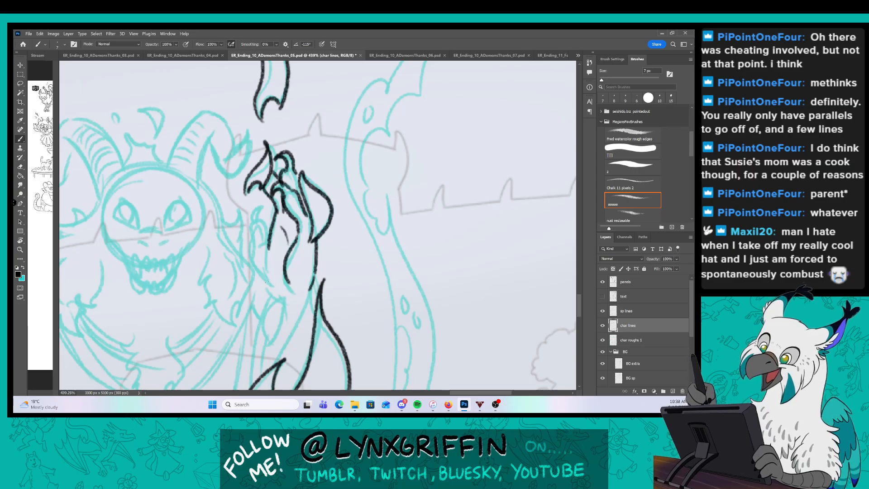
{"action": "mouse_move", "coordinate": [267, 283]}
{"action": "left_mouse_down"}
{"action": "mouse_move", "coordinate": [252, 266]}
{"action": "mouse_move", "coordinate": [249, 234]}
{"action": "mouse_move", "coordinate": [267, 243]}
{"action": "mouse_move", "coordinate": [262, 207]}
{"action": "left_mouse_up"}
{"action": "left_click", "coordinate": [636, 311]}
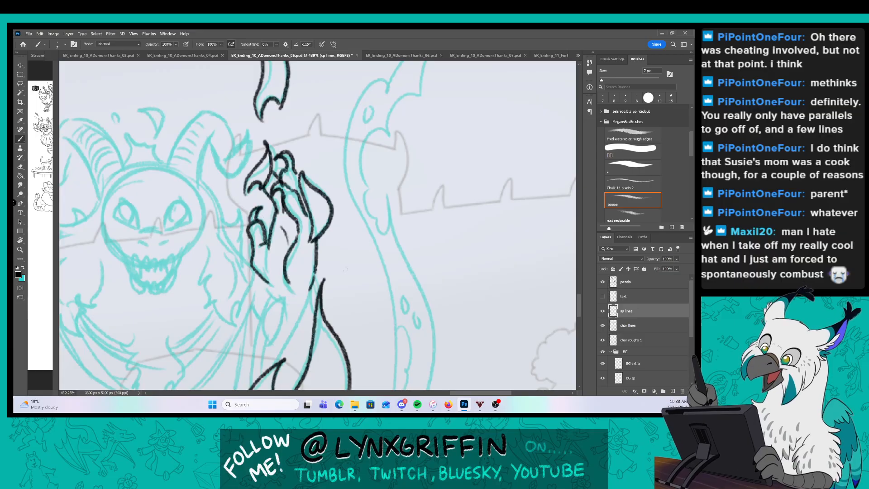
{"action": "left_click", "coordinate": [633, 327]}
{"action": "left_click_drag", "start_coordinate": [353, 291], "coordinate": [340, 218]}
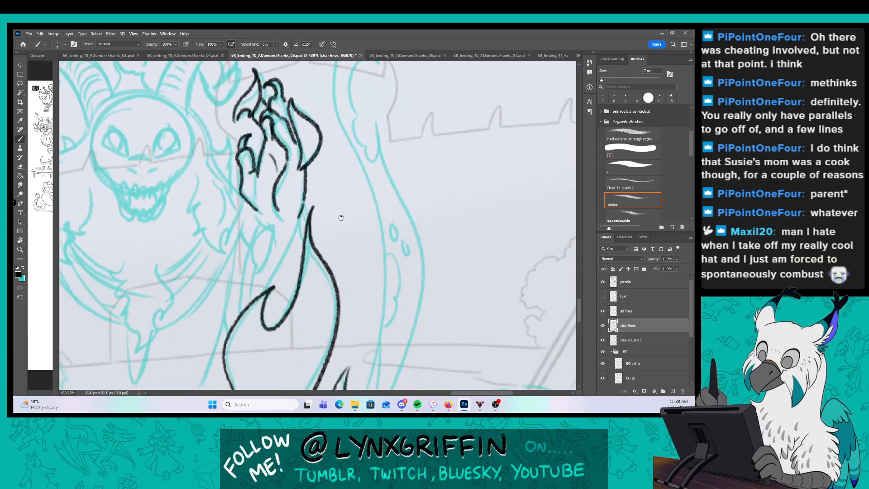
{"action": "left_click_drag", "start_coordinate": [261, 220], "coordinate": [274, 251]}
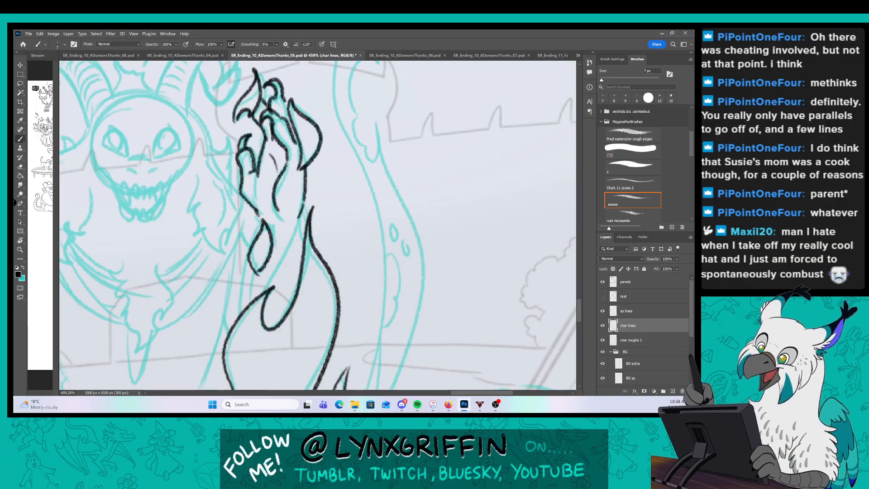
On the sp lines layer, ink the narrow lines running down from the wrist to the hooked flame.
{"action": "left_click", "coordinate": [624, 310]}
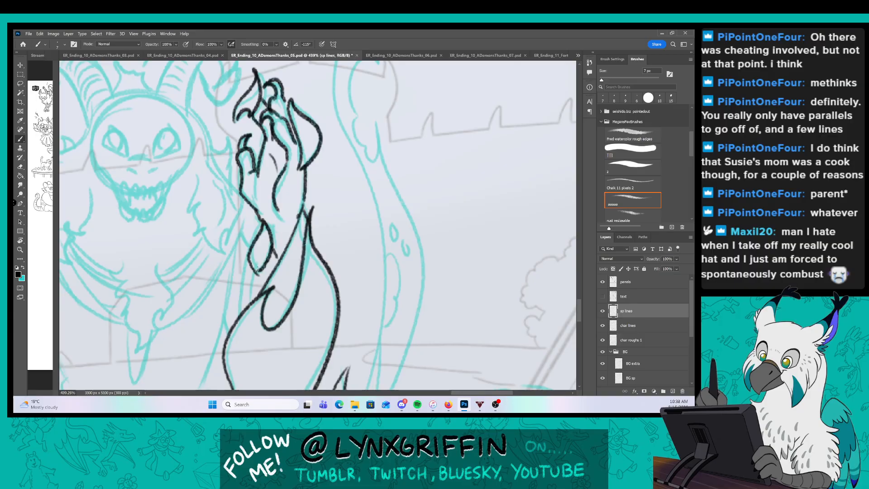
{"action": "left_click_drag", "start_coordinate": [259, 268], "coordinate": [250, 303]}
{"action": "scroll", "coordinate": [300, 242], "scroll_direction": "down", "scroll_amount": 3}
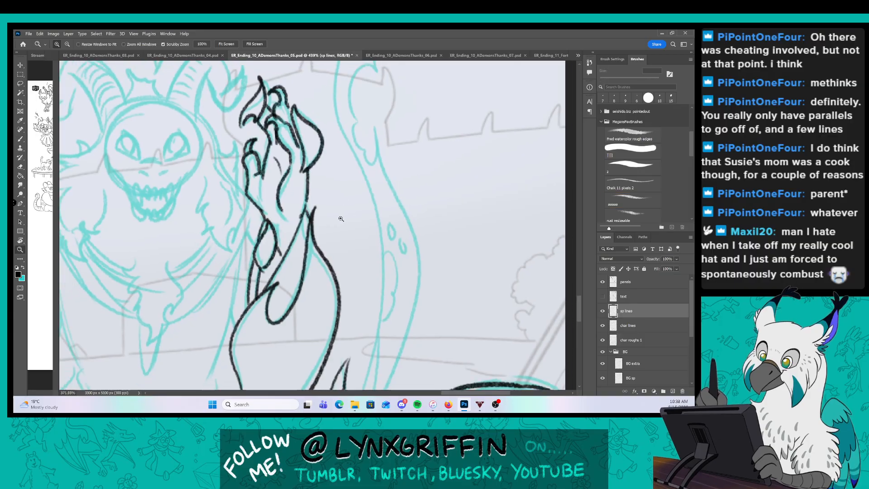
{"action": "left_click_drag", "start_coordinate": [300, 242], "coordinate": [356, 202]}
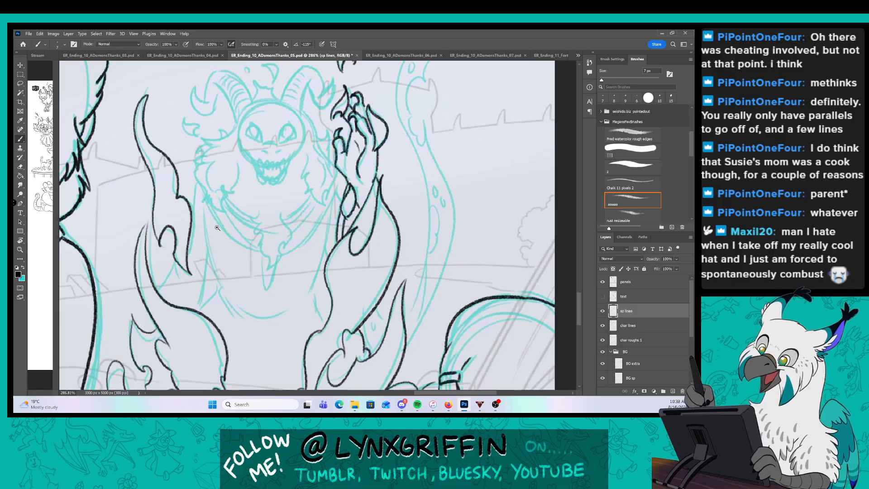
Ink both sides of the demon's body, the curved hem between them and the short lines joining the flames.
{"action": "key", "text": "z"}
{"action": "mouse_move", "coordinate": [204, 207]}
{"action": "left_mouse_down"}
{"action": "mouse_move", "coordinate": [215, 207]}
{"action": "mouse_move", "coordinate": [199, 215]}
{"action": "mouse_move", "coordinate": [233, 350]}
{"action": "left_mouse_up"}
{"action": "key", "text": "b"}
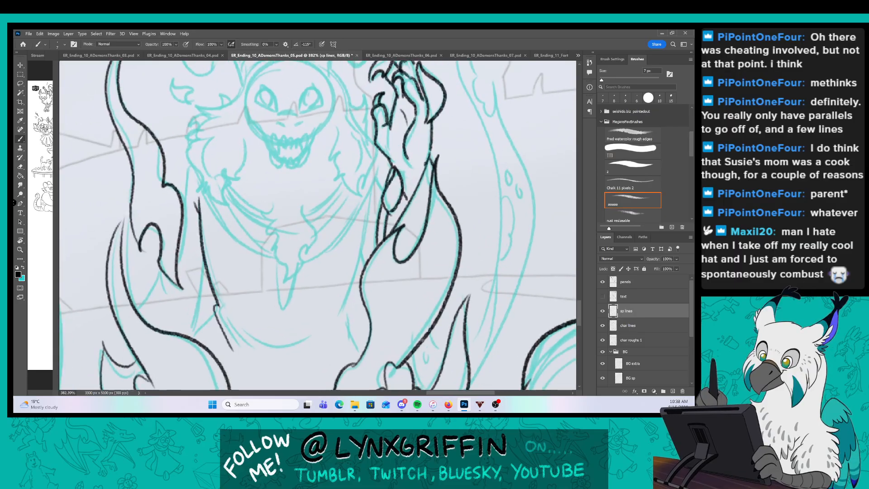
{"action": "mouse_move", "coordinate": [227, 319]}
{"action": "left_mouse_down"}
{"action": "mouse_move", "coordinate": [249, 355]}
{"action": "mouse_move", "coordinate": [324, 329]}
{"action": "left_mouse_up"}
{"action": "left_click_drag", "start_coordinate": [366, 228], "coordinate": [340, 316]}
{"action": "left_click_drag", "start_coordinate": [340, 309], "coordinate": [345, 330]}
{"action": "left_click_drag", "start_coordinate": [343, 320], "coordinate": [359, 352]}
{"action": "left_click_drag", "start_coordinate": [193, 336], "coordinate": [212, 314]}
Ink the tapering lines between the left flame and the demon's body.
{"action": "key", "text": "z"}
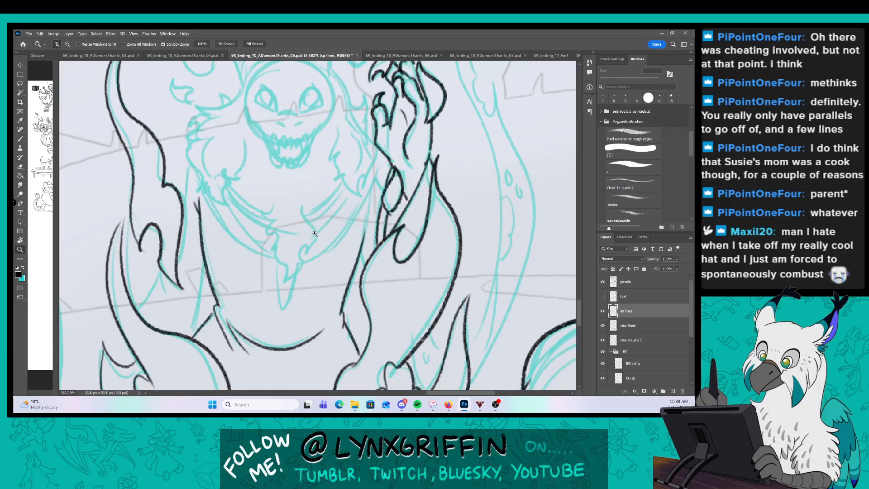
{"action": "mouse_move", "coordinate": [308, 247]}
{"action": "left_mouse_down"}
{"action": "mouse_move", "coordinate": [295, 247]}
{"action": "mouse_move", "coordinate": [287, 232]}
{"action": "mouse_move", "coordinate": [300, 224]}
{"action": "left_mouse_up"}
{"action": "key", "text": "b"}
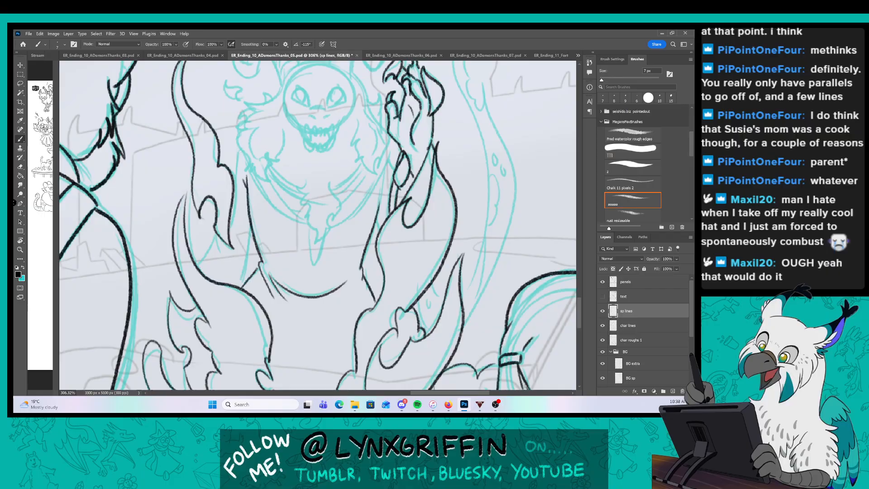
{"action": "left_click_drag", "start_coordinate": [217, 233], "coordinate": [184, 303]}
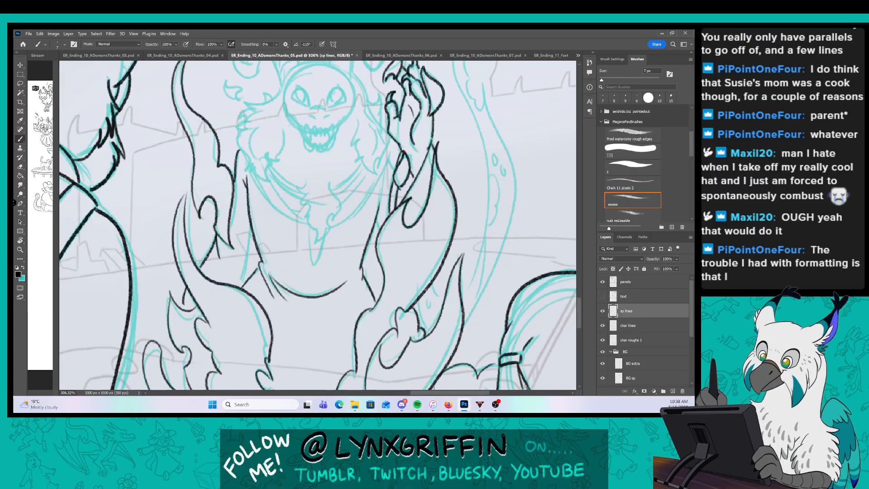
{"action": "left_click_drag", "start_coordinate": [249, 218], "coordinate": [244, 284]}
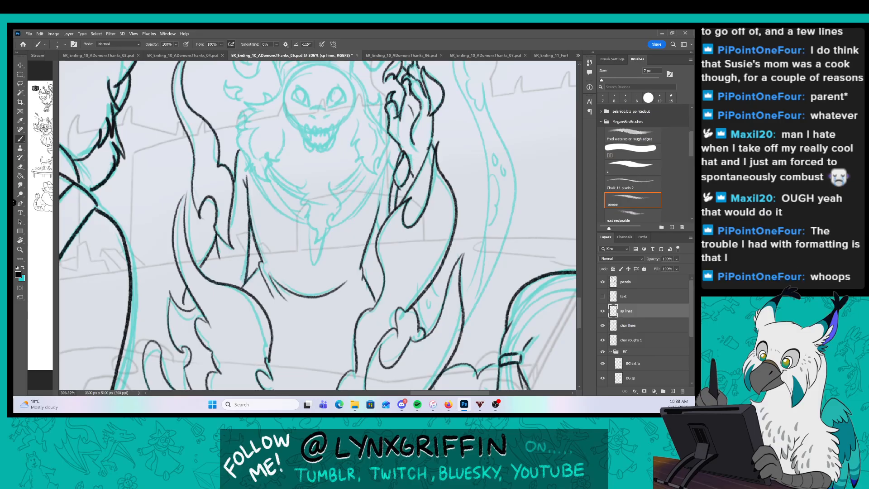
{"action": "left_click_drag", "start_coordinate": [341, 189], "coordinate": [295, 226]}
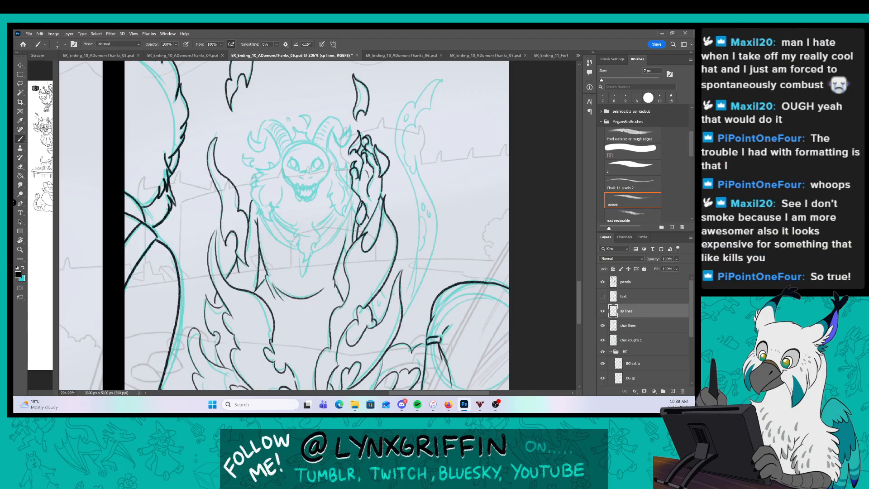
Ink the connecting strands and small oval hole between the lower curls and outer tongue of the right-hand flame.
{"action": "key", "text": "z"}
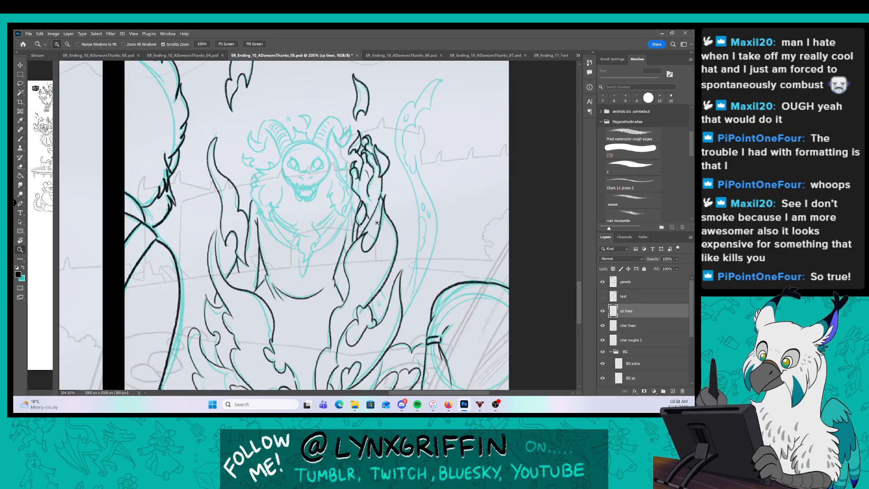
{"action": "left_click_drag", "start_coordinate": [372, 221], "coordinate": [412, 220]}
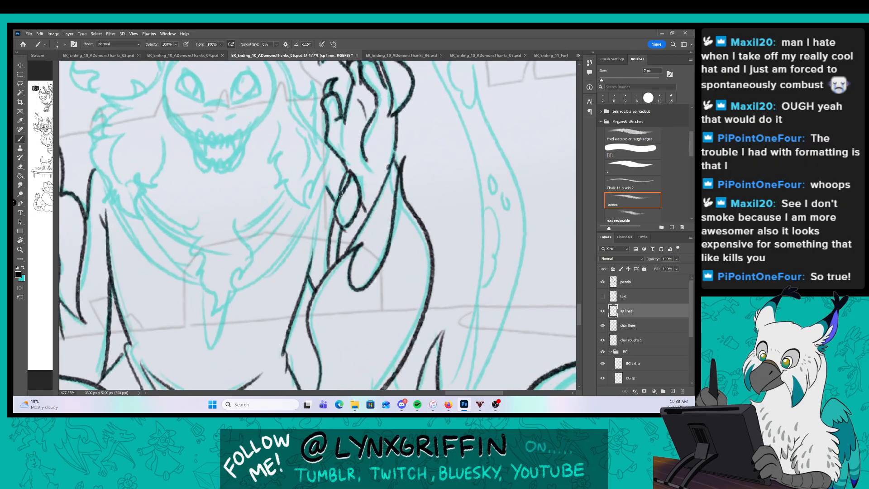
{"action": "left_click_drag", "start_coordinate": [494, 350], "coordinate": [367, 244]}
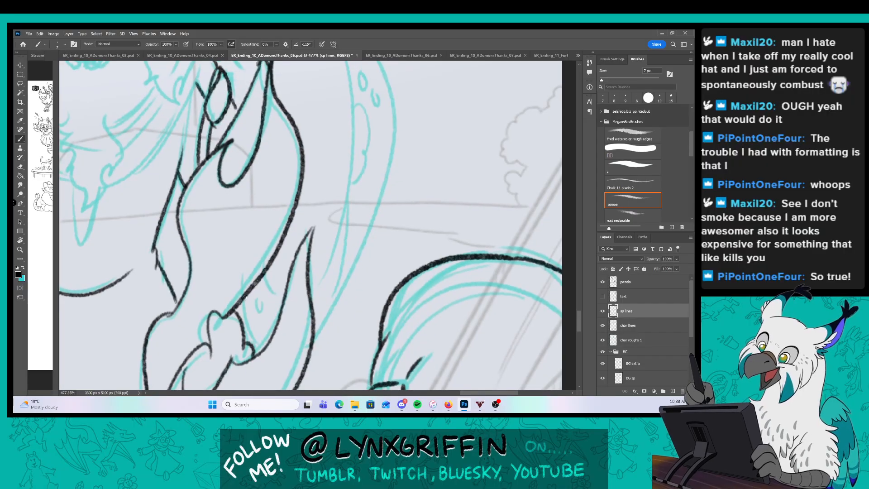
{"action": "left_click_drag", "start_coordinate": [244, 297], "coordinate": [249, 347]}
{"action": "mouse_move", "coordinate": [263, 272]}
{"action": "left_mouse_down"}
{"action": "mouse_move", "coordinate": [275, 295]}
{"action": "mouse_move", "coordinate": [262, 300]}
{"action": "left_mouse_up"}
{"action": "key", "text": "z"}
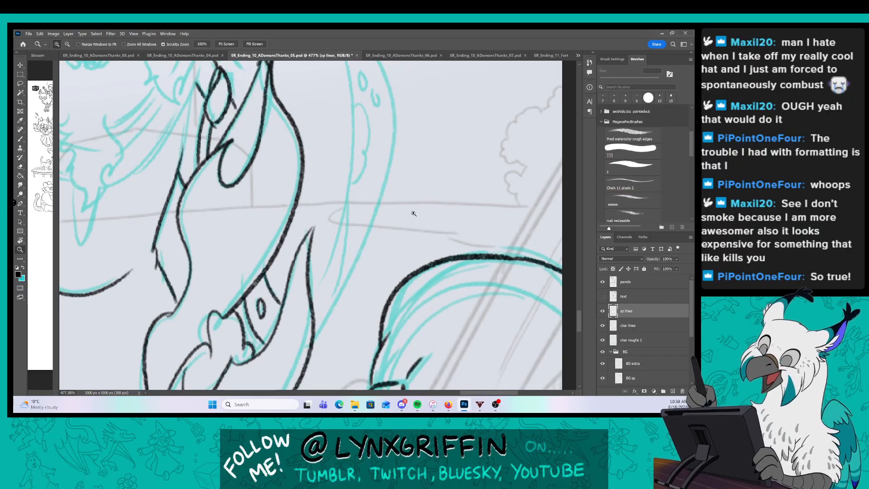
{"action": "mouse_move", "coordinate": [413, 213]}
{"action": "left_mouse_down"}
{"action": "mouse_move", "coordinate": [391, 213]}
{"action": "mouse_move", "coordinate": [311, 330]}
{"action": "left_mouse_up"}
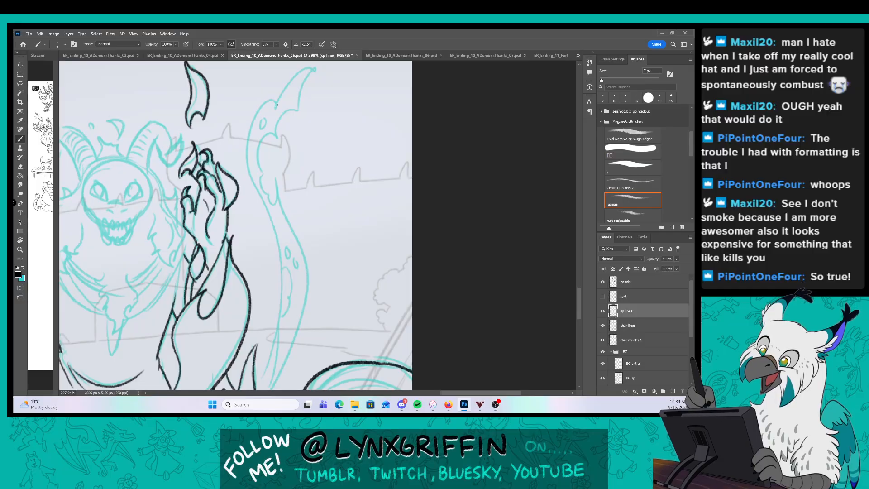
Ink the pointed tip, notched edge and upper outline of the tall flame beside the demon's raised hand, including its small oval hole.
{"action": "mouse_move", "coordinate": [276, 107]}
{"action": "left_mouse_down"}
{"action": "mouse_move", "coordinate": [295, 117]}
{"action": "mouse_move", "coordinate": [277, 136]}
{"action": "mouse_move", "coordinate": [268, 195]}
{"action": "left_mouse_up"}
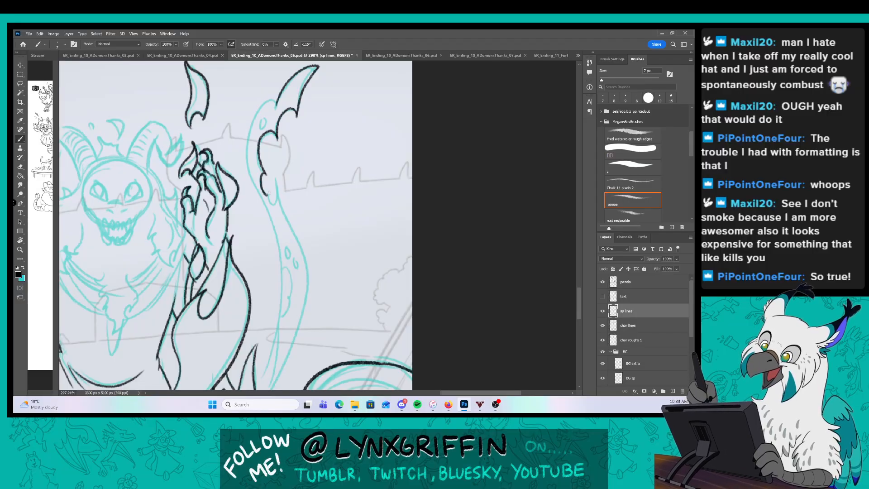
{"action": "mouse_move", "coordinate": [269, 101]}
{"action": "left_mouse_down"}
{"action": "mouse_move", "coordinate": [256, 187]}
{"action": "mouse_move", "coordinate": [277, 261]}
{"action": "left_mouse_up"}
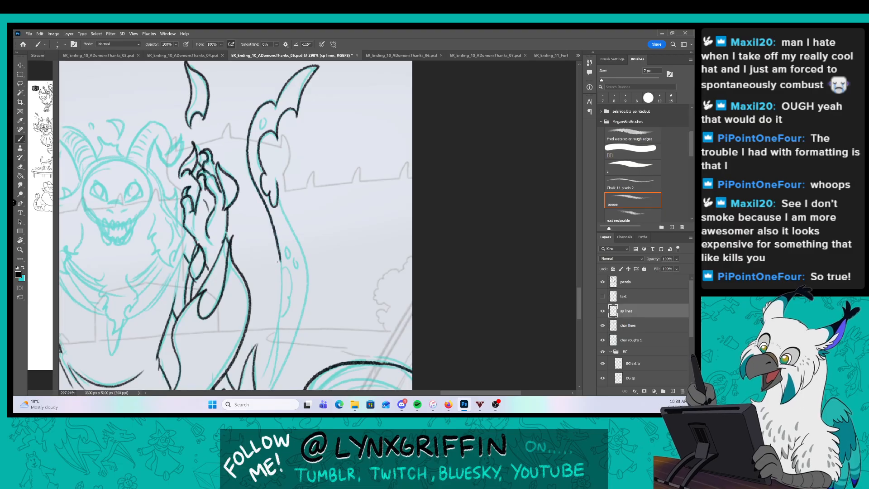
{"action": "left_click_drag", "start_coordinate": [264, 118], "coordinate": [259, 134]}
Ink the lower bumps, long tapering sides and small oval holes of the tall flame down to its base.
{"action": "mouse_move", "coordinate": [325, 255]}
{"action": "left_mouse_down"}
{"action": "mouse_move", "coordinate": [322, 136]}
{"action": "mouse_move", "coordinate": [319, 160]}
{"action": "left_mouse_up"}
{"action": "left_click_drag", "start_coordinate": [285, 185], "coordinate": [250, 312]}
{"action": "key", "text": "ctrl+z"}
{"action": "left_click_drag", "start_coordinate": [276, 217], "coordinate": [260, 297]}
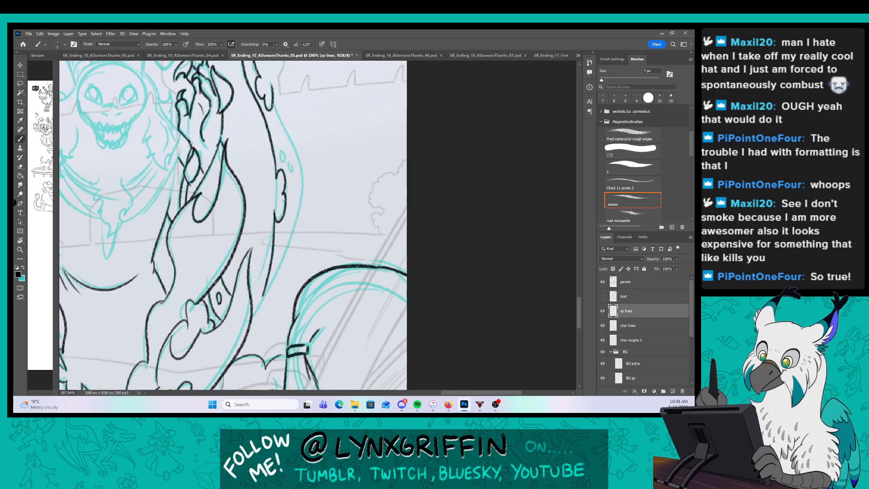
{"action": "left_click_drag", "start_coordinate": [274, 220], "coordinate": [249, 295]}
{"action": "left_click_drag", "start_coordinate": [328, 196], "coordinate": [312, 226]}
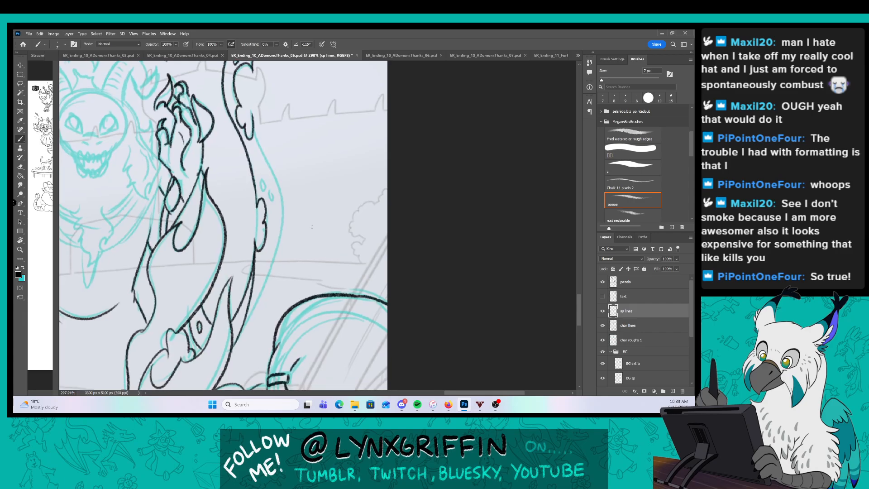
{"action": "mouse_move", "coordinate": [252, 115]}
{"action": "left_mouse_down"}
{"action": "mouse_move", "coordinate": [275, 171]}
{"action": "mouse_move", "coordinate": [264, 279]}
{"action": "mouse_move", "coordinate": [241, 323]}
{"action": "left_mouse_up"}
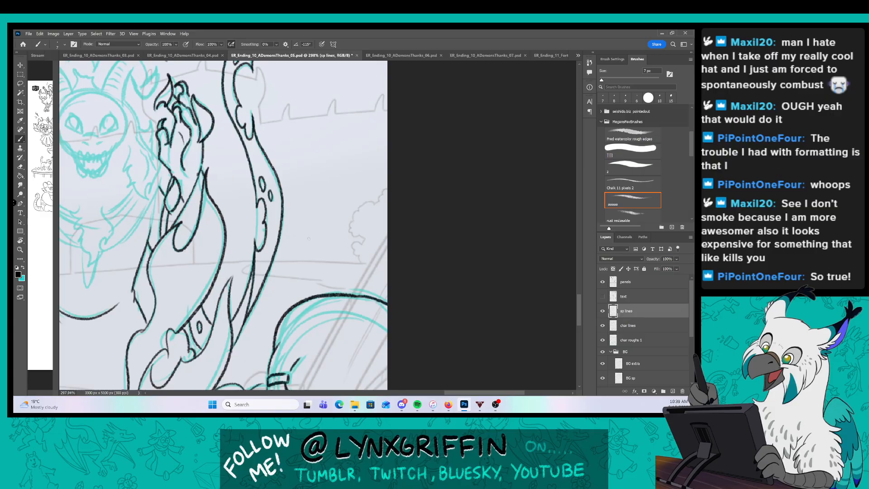
Ink the jagged sides and pointed end of the fur tuft at the center of the demon's chest.
{"action": "key", "text": "z"}
{"action": "left_click_drag", "start_coordinate": [265, 189], "coordinate": [335, 244]}
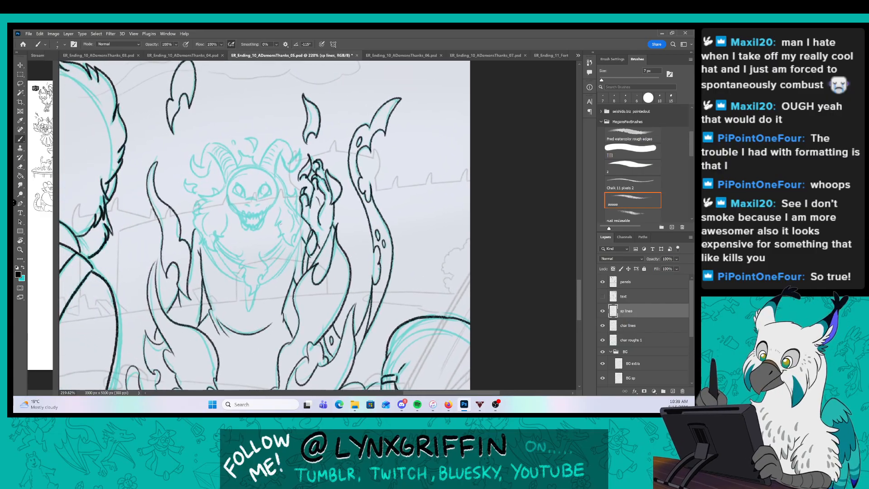
{"action": "key", "text": "z"}
{"action": "left_click_drag", "start_coordinate": [247, 195], "coordinate": [348, 195]}
{"action": "left_click_drag", "start_coordinate": [315, 304], "coordinate": [294, 245]}
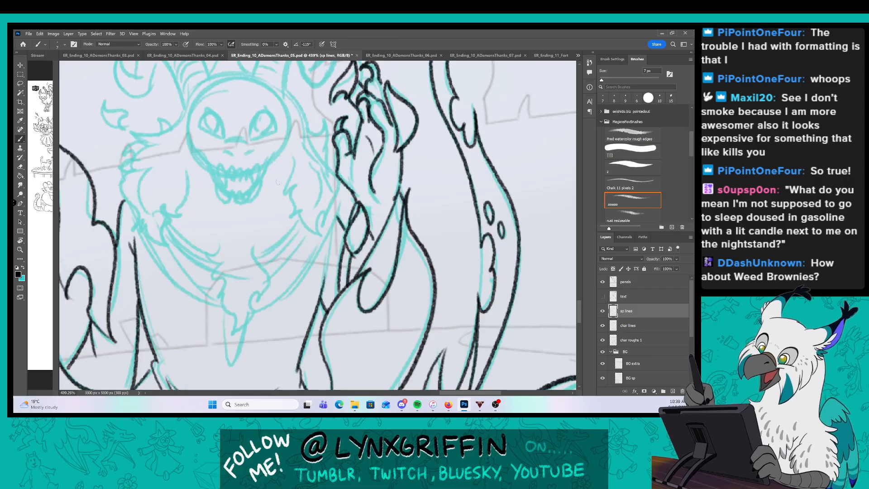
{"action": "left_click_drag", "start_coordinate": [219, 244], "coordinate": [218, 291]}
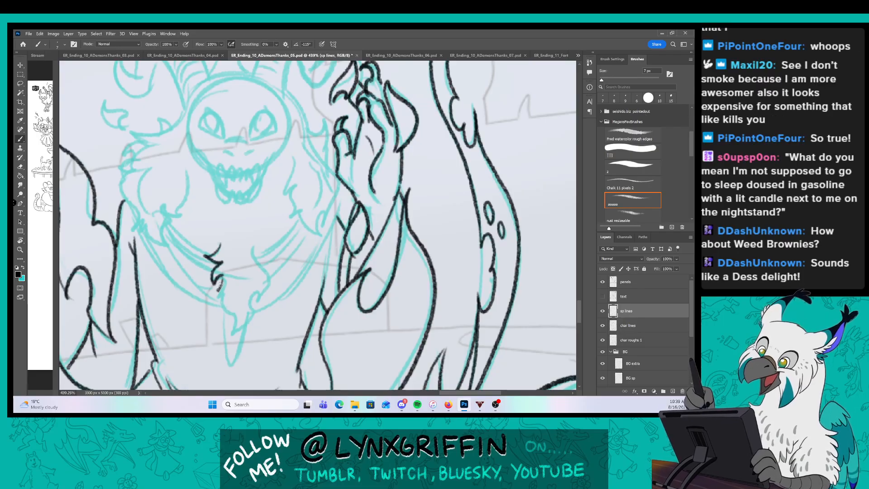
{"action": "mouse_move", "coordinate": [218, 291]}
{"action": "left_mouse_down"}
{"action": "mouse_move", "coordinate": [242, 337]}
{"action": "mouse_move", "coordinate": [256, 290]}
{"action": "left_mouse_up"}
{"action": "left_click_drag", "start_coordinate": [256, 254], "coordinate": [258, 303]}
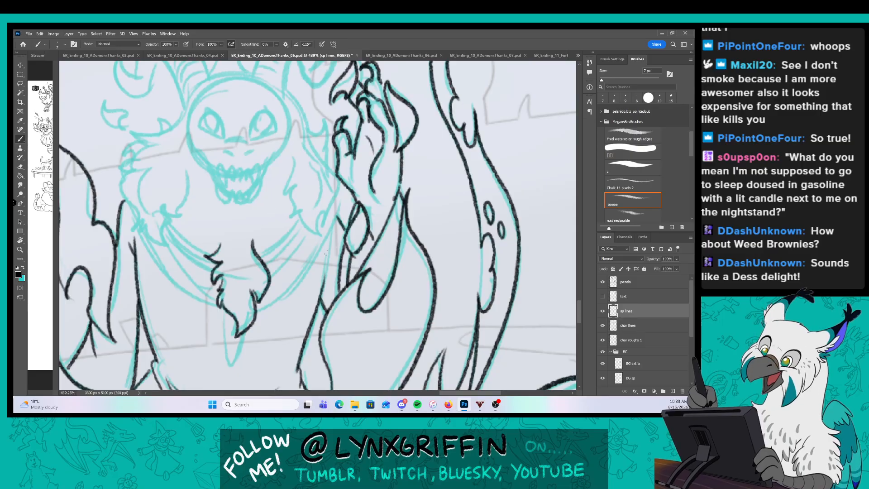
Ink the jagged shoulder fur on both sides of the demon's head, including the inner fur edges.
{"action": "scroll", "coordinate": [326, 253], "scroll_direction": "up", "scroll_amount": 3}
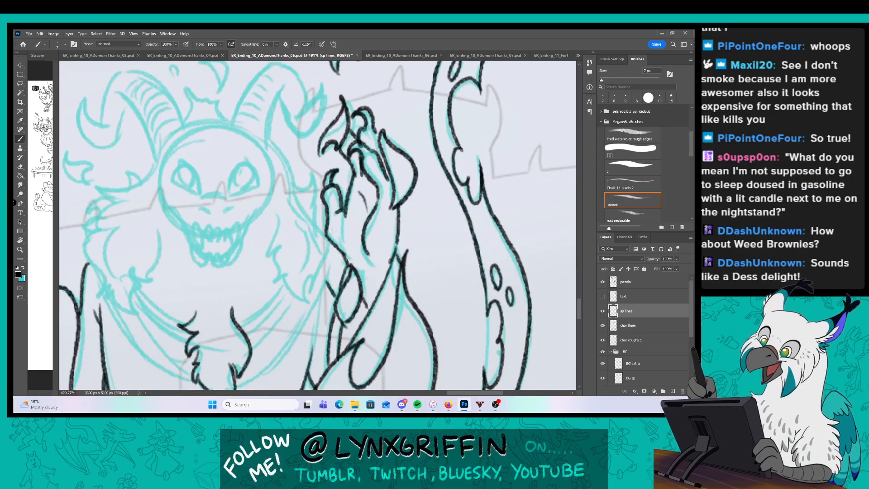
{"action": "mouse_move", "coordinate": [278, 212]}
{"action": "left_mouse_down"}
{"action": "mouse_move", "coordinate": [267, 253]}
{"action": "mouse_move", "coordinate": [276, 294]}
{"action": "mouse_move", "coordinate": [308, 308]}
{"action": "mouse_move", "coordinate": [306, 221]}
{"action": "mouse_move", "coordinate": [319, 199]}
{"action": "left_mouse_up"}
{"action": "left_click_drag", "start_coordinate": [268, 140], "coordinate": [318, 205]}
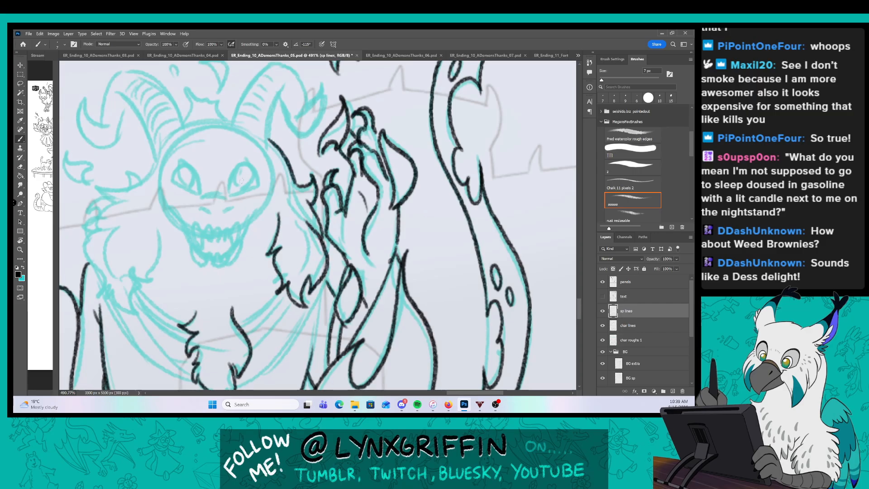
{"action": "mouse_move", "coordinate": [153, 162]}
{"action": "left_mouse_down"}
{"action": "mouse_move", "coordinate": [106, 202]}
{"action": "mouse_move", "coordinate": [91, 233]}
{"action": "mouse_move", "coordinate": [107, 296]}
{"action": "mouse_move", "coordinate": [147, 319]}
{"action": "left_mouse_up"}
{"action": "mouse_move", "coordinate": [139, 283]}
{"action": "left_mouse_down"}
{"action": "mouse_move", "coordinate": [144, 319]}
{"action": "mouse_move", "coordinate": [156, 271]}
{"action": "left_mouse_up"}
{"action": "left_click_drag", "start_coordinate": [161, 236], "coordinate": [151, 278]}
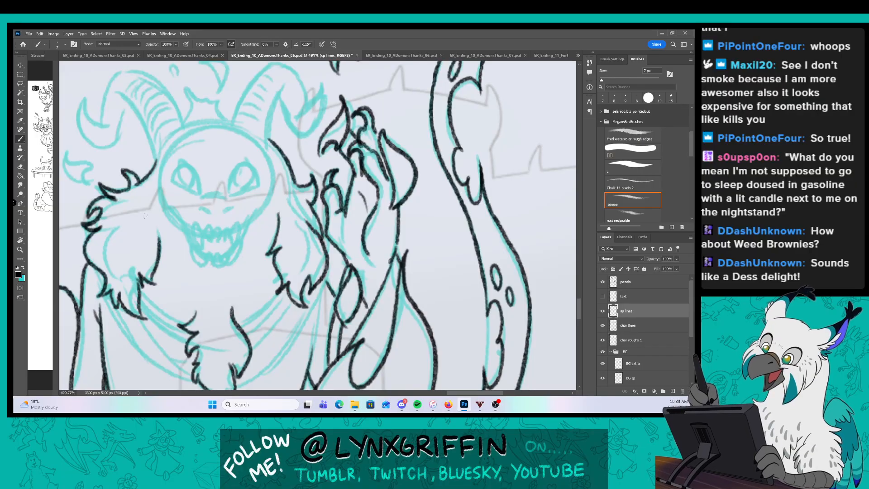
On the char lines layer, ink the curved bands running from the left shoulder fur to the chest tuft.
{"action": "left_click", "coordinate": [630, 325]}
{"action": "left_click_drag", "start_coordinate": [266, 305], "coordinate": [269, 227]}
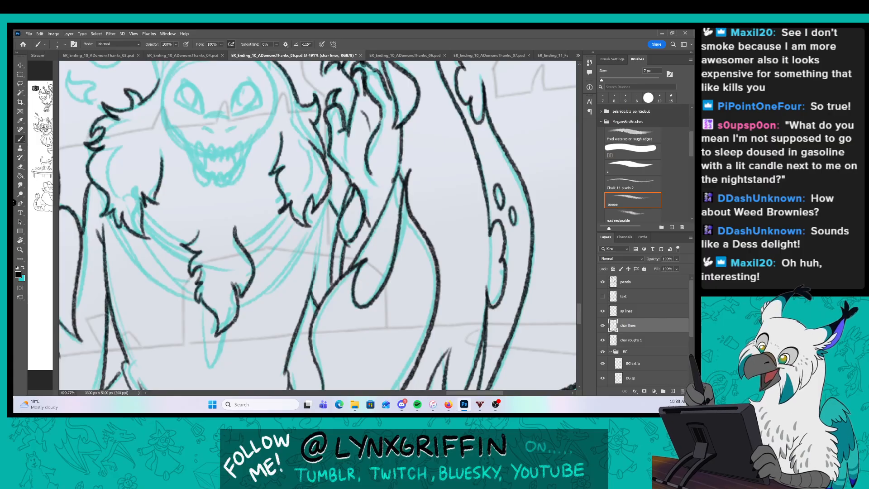
{"action": "left_click_drag", "start_coordinate": [113, 219], "coordinate": [198, 302]}
{"action": "left_click_drag", "start_coordinate": [140, 235], "coordinate": [196, 294]}
{"action": "left_click_drag", "start_coordinate": [161, 261], "coordinate": [190, 278]}
{"action": "left_click_drag", "start_coordinate": [146, 228], "coordinate": [191, 257]}
{"action": "left_click_drag", "start_coordinate": [141, 212], "coordinate": [186, 245]}
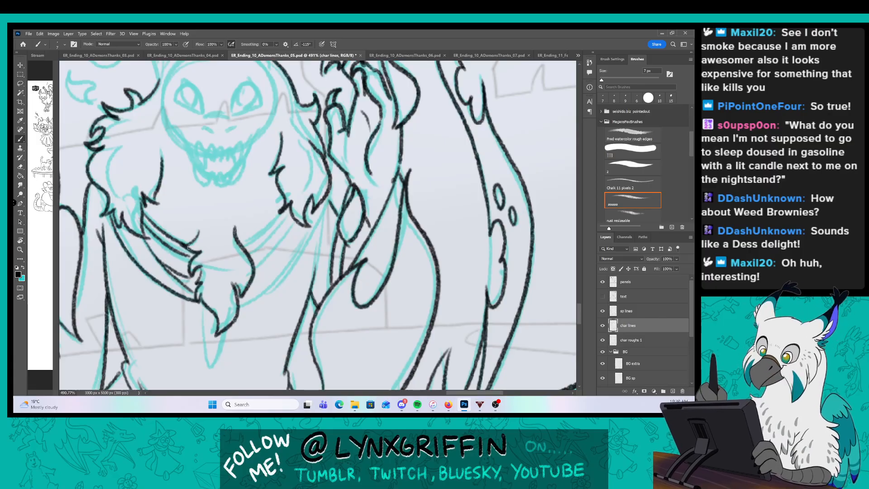
Ink the matching bands from the right shoulder fur to the chest tuft and the narrow point hanging below it.
{"action": "mouse_move", "coordinate": [288, 209]}
{"action": "left_mouse_down"}
{"action": "mouse_move", "coordinate": [242, 242]}
{"action": "mouse_move", "coordinate": [244, 261]}
{"action": "left_mouse_up"}
{"action": "mouse_move", "coordinate": [292, 225]}
{"action": "left_mouse_down"}
{"action": "mouse_move", "coordinate": [260, 267]}
{"action": "mouse_move", "coordinate": [261, 291]}
{"action": "mouse_move", "coordinate": [236, 308]}
{"action": "left_mouse_up"}
{"action": "left_click_drag", "start_coordinate": [323, 212], "coordinate": [262, 296]}
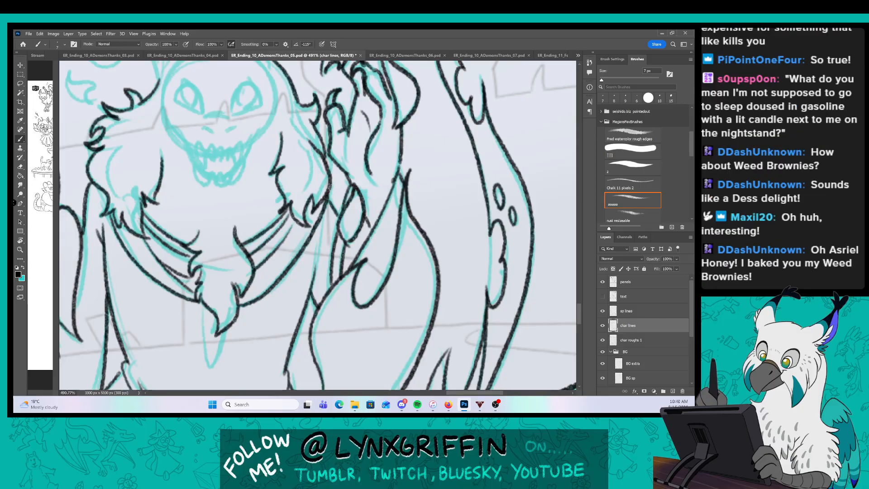
{"action": "left_click_drag", "start_coordinate": [208, 307], "coordinate": [216, 365]}
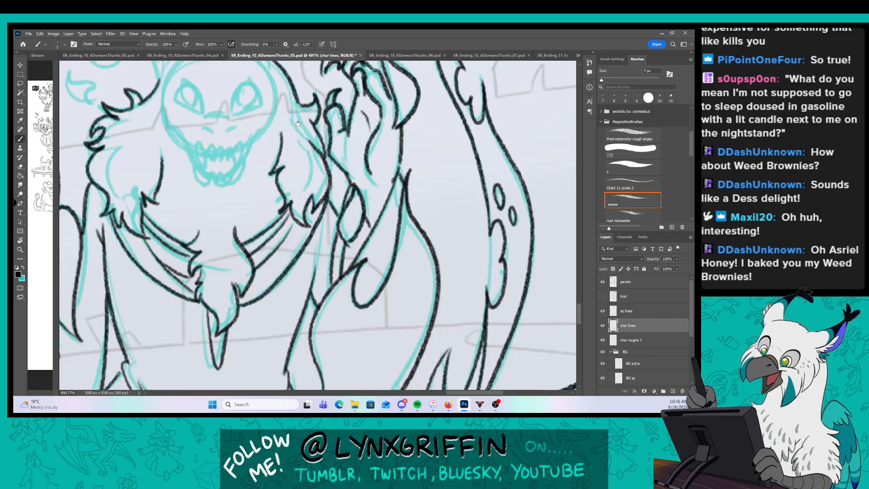
With a different brush size, ink the upper front fangs and the lower row of teeth in the demon's mouth.
{"action": "left_click_drag", "start_coordinate": [287, 132], "coordinate": [294, 216]}
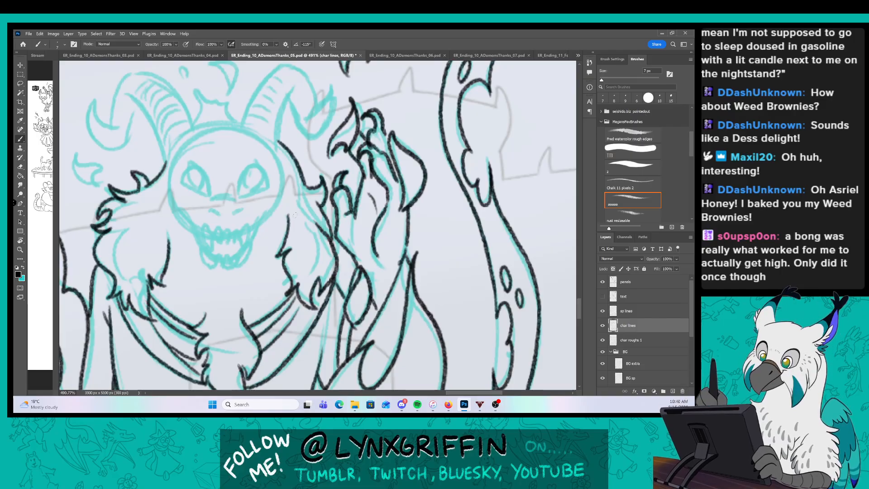
{"action": "left_click", "coordinate": [635, 202]}
{"action": "key", "text": "z"}
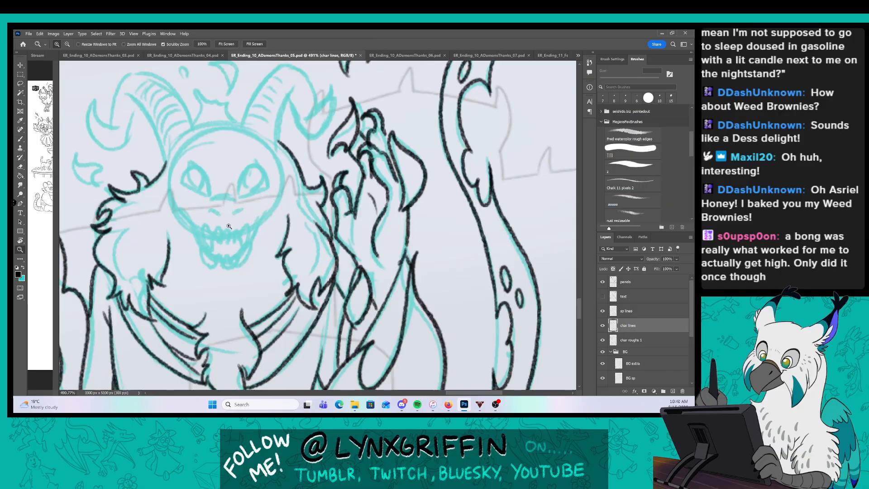
{"action": "left_click", "coordinate": [229, 227]}
{"action": "key", "text": "b"}
{"action": "mouse_move", "coordinate": [229, 226]}
{"action": "left_mouse_down"}
{"action": "mouse_move", "coordinate": [265, 201]}
{"action": "mouse_move", "coordinate": [236, 239]}
{"action": "mouse_move", "coordinate": [247, 206]}
{"action": "mouse_move", "coordinate": [243, 228]}
{"action": "mouse_move", "coordinate": [274, 226]}
{"action": "mouse_move", "coordinate": [282, 241]}
{"action": "left_mouse_up"}
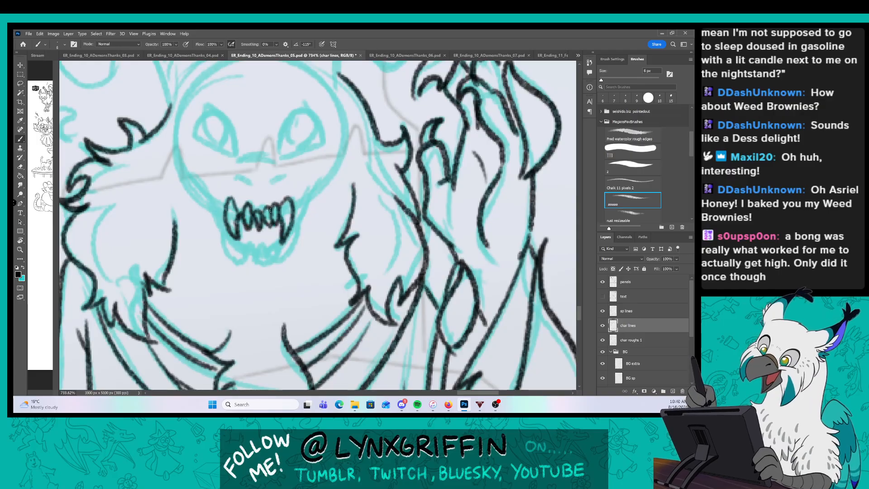
{"action": "mouse_move", "coordinate": [225, 232]}
{"action": "left_mouse_down"}
{"action": "mouse_move", "coordinate": [235, 267]}
{"action": "mouse_move", "coordinate": [280, 268]}
{"action": "left_mouse_up"}
{"action": "left_click_drag", "start_coordinate": [284, 236], "coordinate": [293, 268]}
Ink the smaller upper and lower teeth toward both corners of the demon's mouth.
{"action": "mouse_move", "coordinate": [215, 194]}
{"action": "left_mouse_down"}
{"action": "mouse_move", "coordinate": [226, 216]}
{"action": "mouse_move", "coordinate": [220, 211]}
{"action": "left_mouse_up"}
{"action": "left_click_drag", "start_coordinate": [201, 180], "coordinate": [212, 199]}
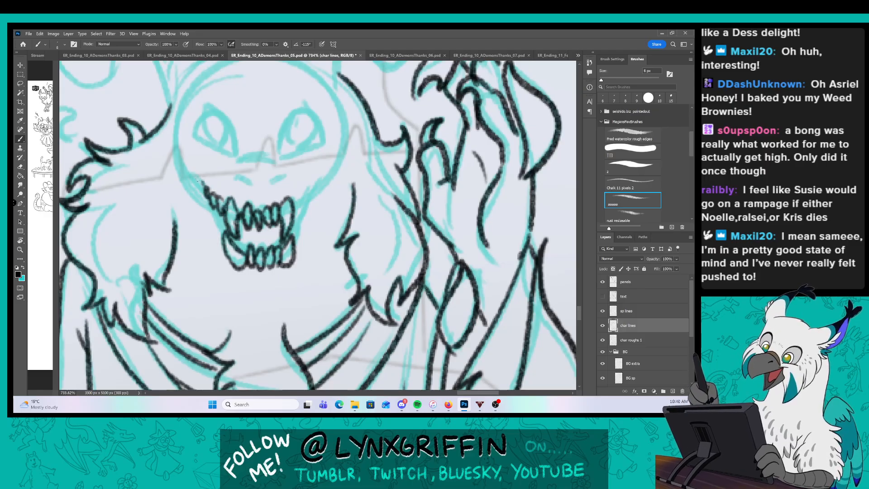
{"action": "mouse_move", "coordinate": [298, 194]}
{"action": "left_mouse_down"}
{"action": "mouse_move", "coordinate": [294, 216]}
{"action": "mouse_move", "coordinate": [309, 194]}
{"action": "left_mouse_up"}
{"action": "mouse_move", "coordinate": [226, 225]}
{"action": "left_mouse_down"}
{"action": "mouse_move", "coordinate": [218, 254]}
{"action": "mouse_move", "coordinate": [215, 240]}
{"action": "left_mouse_up"}
{"action": "left_click_drag", "start_coordinate": [224, 222], "coordinate": [212, 235]}
{"action": "mouse_move", "coordinate": [300, 226]}
{"action": "left_mouse_down"}
{"action": "mouse_move", "coordinate": [292, 244]}
{"action": "mouse_move", "coordinate": [293, 235]}
{"action": "left_mouse_up"}
{"action": "left_click_drag", "start_coordinate": [297, 228], "coordinate": [291, 237]}
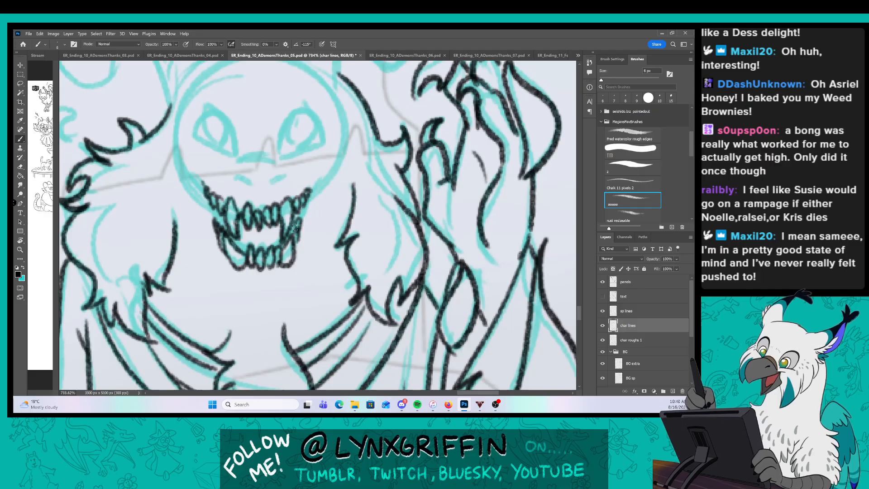
On the sp lines layer, ink the demon's nostrils, the short nose line and both outer corners of the grin.
{"action": "left_click", "coordinate": [633, 312]}
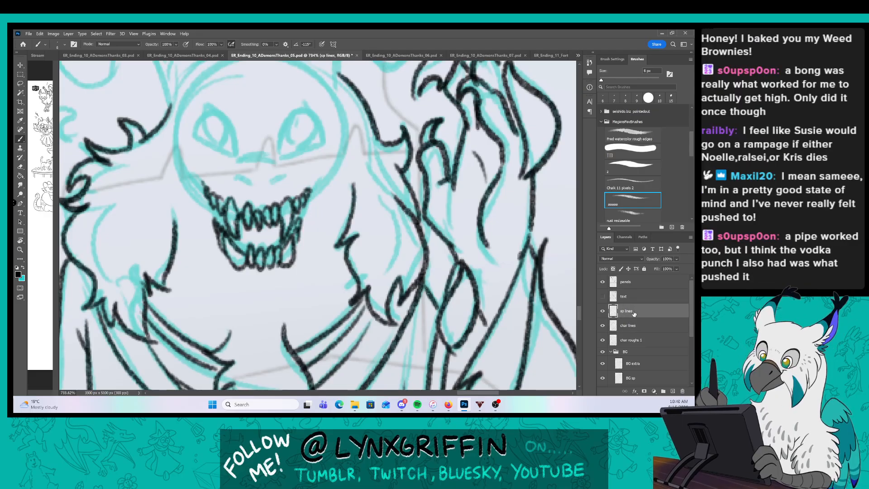
{"action": "left_click_drag", "start_coordinate": [235, 180], "coordinate": [290, 173]}
{"action": "left_click_drag", "start_coordinate": [241, 160], "coordinate": [265, 155]}
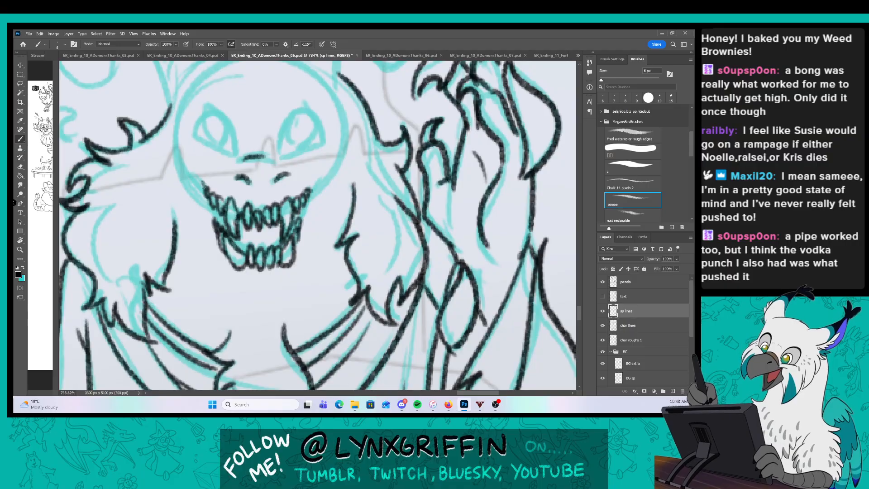
{"action": "left_click_drag", "start_coordinate": [190, 169], "coordinate": [217, 221]}
{"action": "left_click_drag", "start_coordinate": [329, 166], "coordinate": [299, 222]}
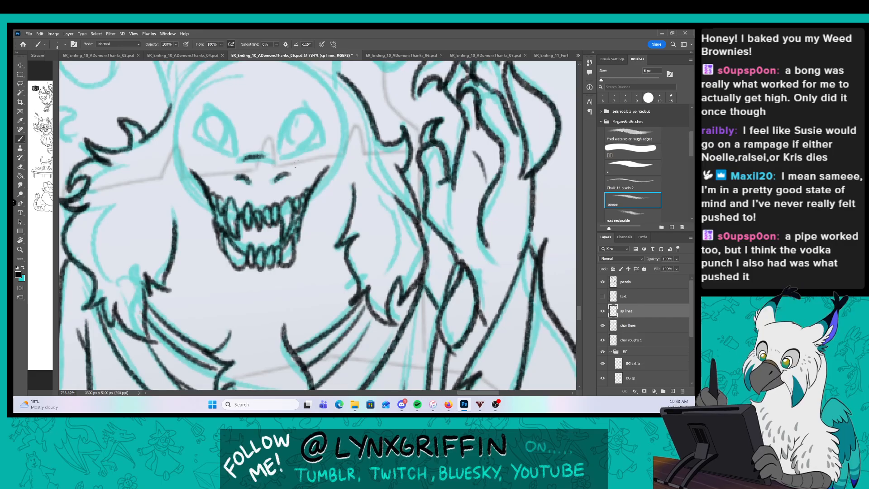
On the char lines layer, ink the slanted outlines of both of the demon's eyes.
{"action": "scroll", "coordinate": [298, 218], "scroll_direction": "up", "scroll_amount": 5}
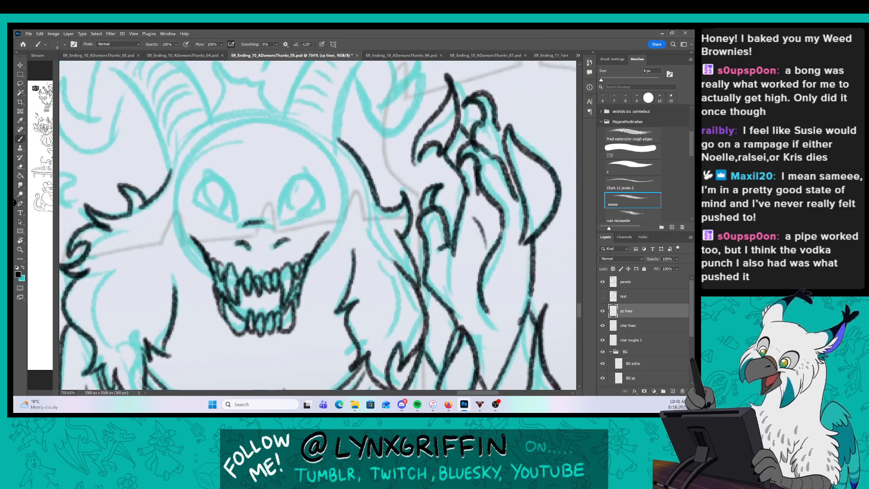
{"action": "scroll", "coordinate": [302, 218], "scroll_direction": "up", "scroll_amount": 2}
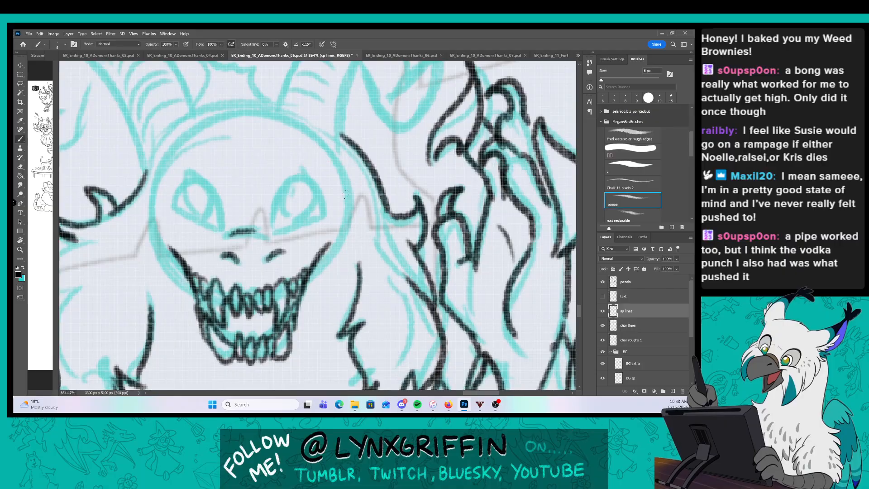
{"action": "left_click", "coordinate": [632, 325]}
{"action": "scroll", "coordinate": [287, 220], "scroll_direction": "up", "scroll_amount": 2}
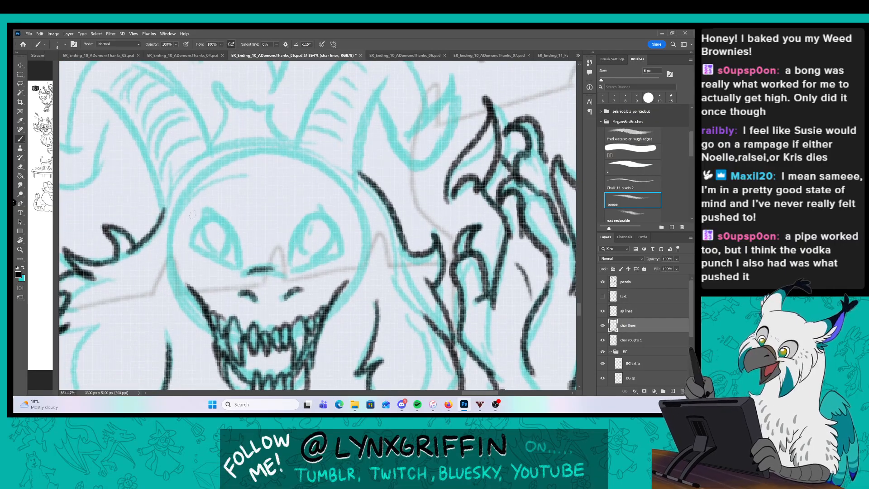
{"action": "left_click_drag", "start_coordinate": [189, 247], "coordinate": [236, 266]}
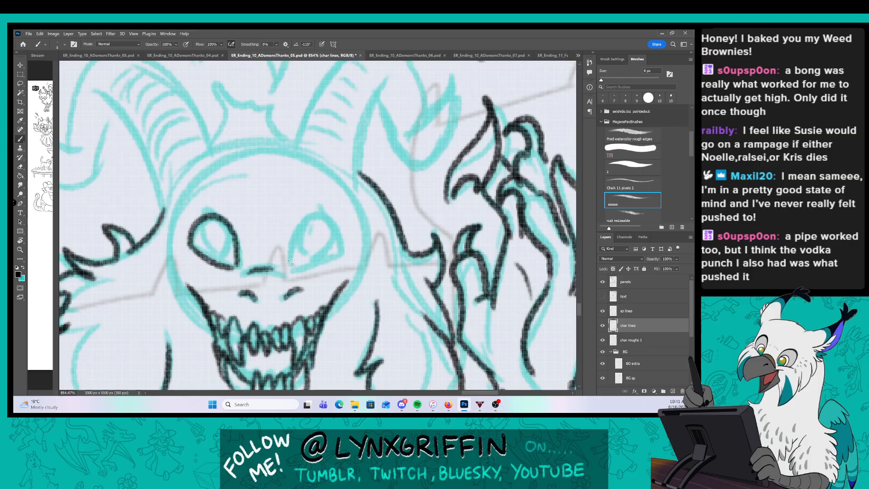
{"action": "mouse_move", "coordinate": [290, 262]}
{"action": "left_mouse_down"}
{"action": "mouse_move", "coordinate": [337, 230]}
{"action": "mouse_move", "coordinate": [338, 249]}
{"action": "mouse_move", "coordinate": [289, 260]}
{"action": "left_mouse_up"}
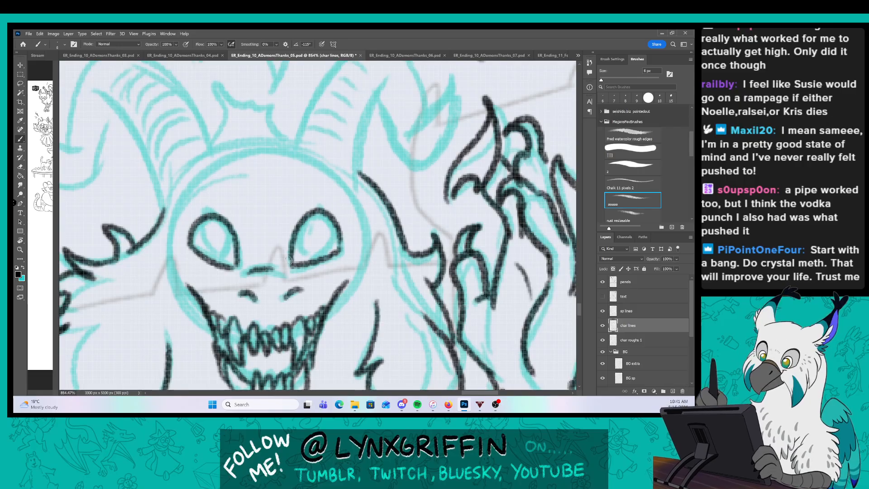
Ink the outline of the demon's right-hand horn, from its base over the arch to the upturned pointed tip.
{"action": "left_click_drag", "start_coordinate": [378, 194], "coordinate": [334, 292]}
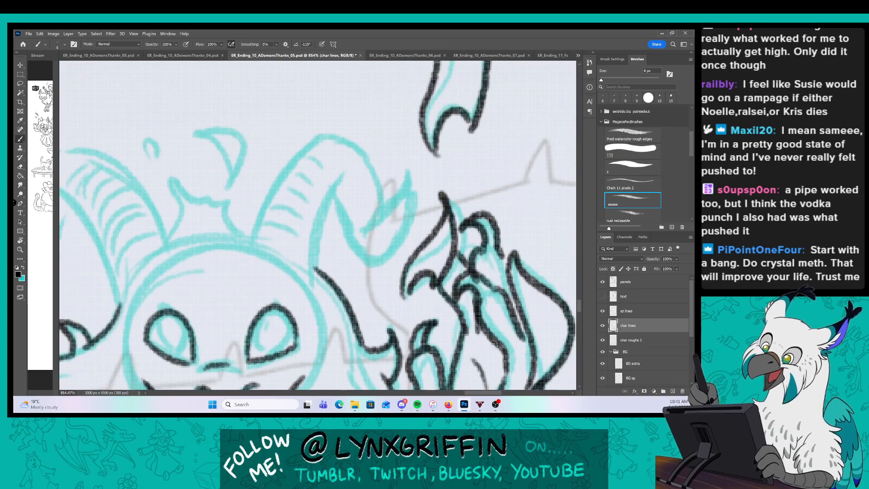
{"action": "mouse_move", "coordinate": [239, 252]}
{"action": "left_mouse_down"}
{"action": "mouse_move", "coordinate": [253, 196]}
{"action": "mouse_move", "coordinate": [337, 132]}
{"action": "left_mouse_up"}
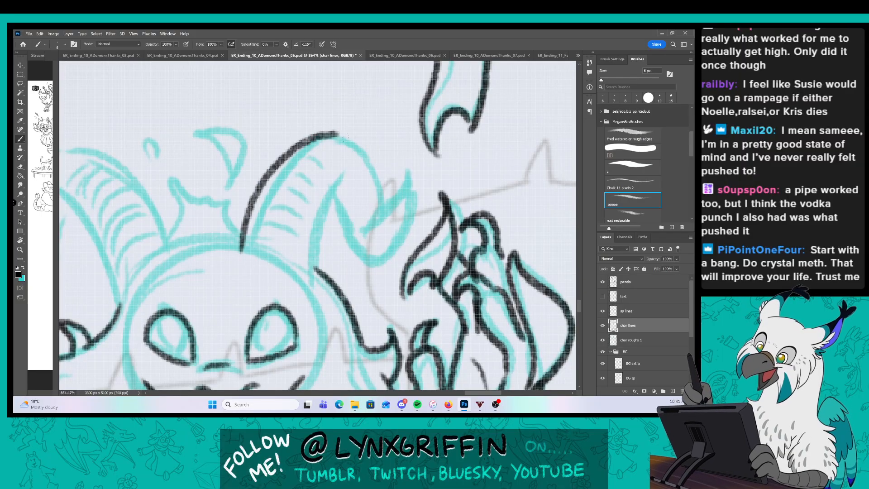
{"action": "mouse_move", "coordinate": [340, 177]}
{"action": "left_mouse_down"}
{"action": "mouse_move", "coordinate": [315, 256]}
{"action": "mouse_move", "coordinate": [380, 242]}
{"action": "mouse_move", "coordinate": [356, 237]}
{"action": "mouse_move", "coordinate": [411, 176]}
{"action": "left_mouse_up"}
{"action": "left_click_drag", "start_coordinate": [412, 178], "coordinate": [402, 247]}
{"action": "mouse_move", "coordinate": [328, 133]}
{"action": "left_mouse_down"}
{"action": "mouse_move", "coordinate": [352, 144]}
{"action": "mouse_move", "coordinate": [379, 216]}
{"action": "left_mouse_up"}
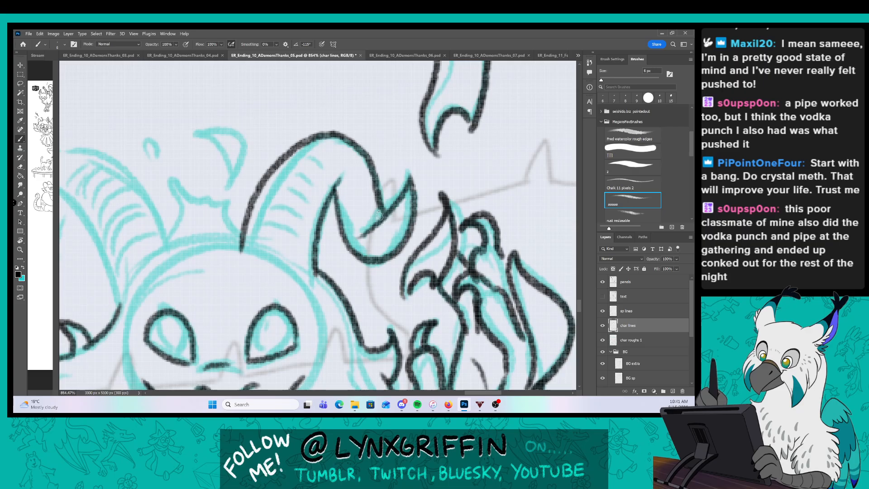
Ink the outline of the left-hand horn, including its upturned tip, inner curve and outer arch.
{"action": "left_click_drag", "start_coordinate": [379, 216], "coordinate": [492, 202]}
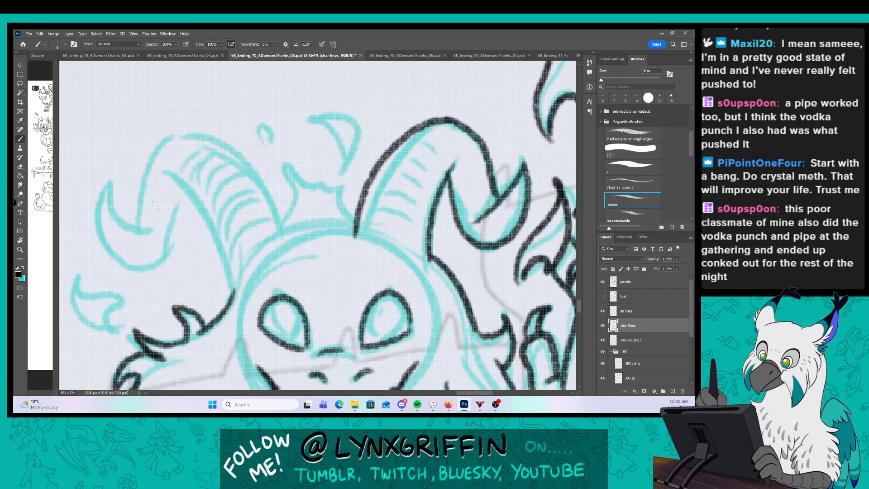
{"action": "mouse_move", "coordinate": [133, 268]}
{"action": "left_mouse_down"}
{"action": "mouse_move", "coordinate": [113, 254]}
{"action": "mouse_move", "coordinate": [112, 177]}
{"action": "left_mouse_up"}
{"action": "mouse_move", "coordinate": [112, 177]}
{"action": "left_mouse_down"}
{"action": "mouse_move", "coordinate": [154, 241]}
{"action": "mouse_move", "coordinate": [186, 192]}
{"action": "left_mouse_up"}
{"action": "mouse_move", "coordinate": [170, 180]}
{"action": "left_mouse_down"}
{"action": "mouse_move", "coordinate": [216, 241]}
{"action": "mouse_move", "coordinate": [235, 288]}
{"action": "left_mouse_up"}
{"action": "mouse_move", "coordinate": [150, 236]}
{"action": "left_mouse_down"}
{"action": "mouse_move", "coordinate": [158, 152]}
{"action": "mouse_move", "coordinate": [171, 143]}
{"action": "mouse_move", "coordinate": [206, 144]}
{"action": "mouse_move", "coordinate": [296, 238]}
{"action": "left_mouse_up"}
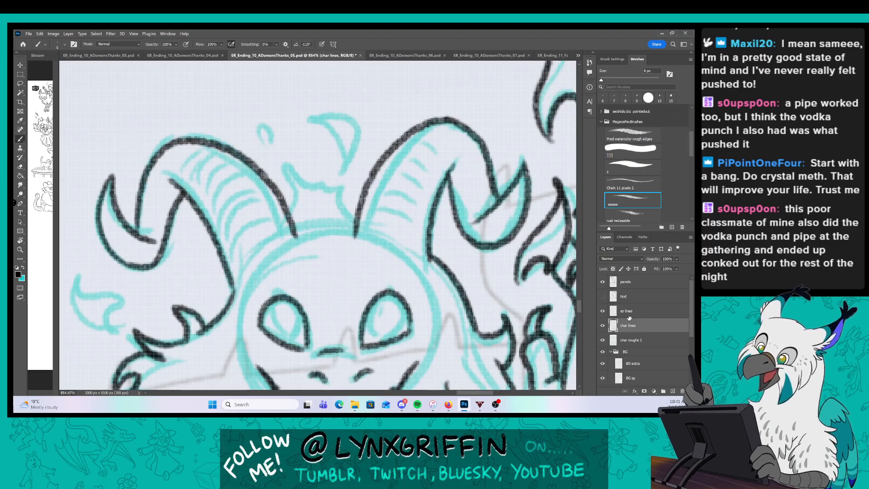
On the sp lines layer, ink the jagged flame between the horns and the crescent-shaped wisp above it.
{"action": "key", "text": "alt+]"}
{"action": "left_click_drag", "start_coordinate": [255, 264], "coordinate": [273, 232]}
{"action": "mouse_move", "coordinate": [272, 229]}
{"action": "left_mouse_down"}
{"action": "mouse_move", "coordinate": [298, 235]}
{"action": "mouse_move", "coordinate": [280, 168]}
{"action": "mouse_move", "coordinate": [335, 185]}
{"action": "mouse_move", "coordinate": [355, 224]}
{"action": "left_mouse_up"}
{"action": "left_click_drag", "start_coordinate": [342, 172], "coordinate": [334, 159]}
{"action": "left_click_drag", "start_coordinate": [315, 118], "coordinate": [358, 136]}
{"action": "left_click_drag", "start_coordinate": [358, 136], "coordinate": [340, 170]}
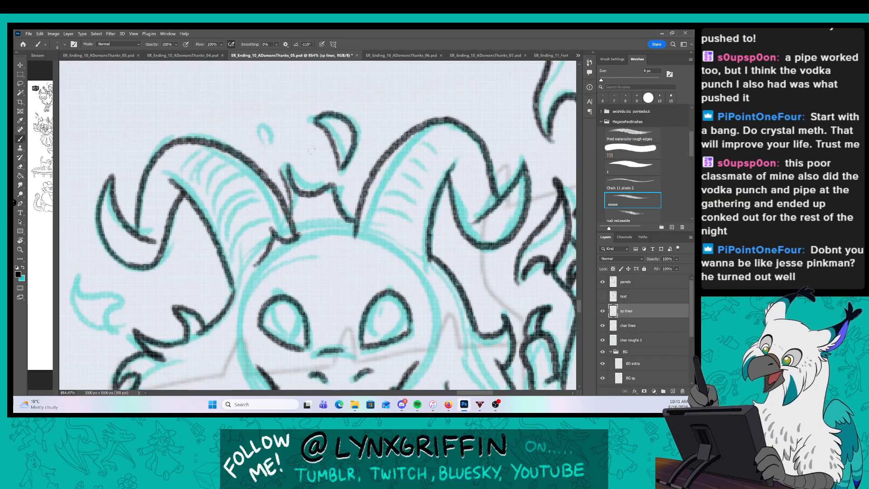
Ink the small teardrop flame above the horns and the wisp floating beside the left-hand horn.
{"action": "left_click_drag", "start_coordinate": [265, 121], "coordinate": [267, 149]}
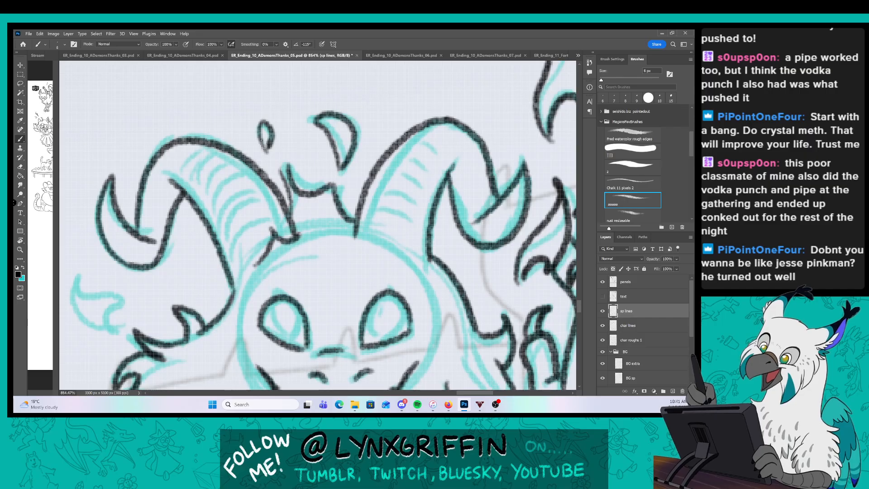
{"action": "left_click_drag", "start_coordinate": [245, 340], "coordinate": [331, 268]}
{"action": "mouse_move", "coordinate": [169, 199]}
{"action": "left_mouse_down"}
{"action": "mouse_move", "coordinate": [198, 228]}
{"action": "mouse_move", "coordinate": [190, 258]}
{"action": "left_mouse_up"}
Hide the char roughs 1 layer to leave only the inked lines over the background, and save the page.
{"action": "scroll", "coordinate": [412, 256], "scroll_direction": "down", "scroll_amount": 10}
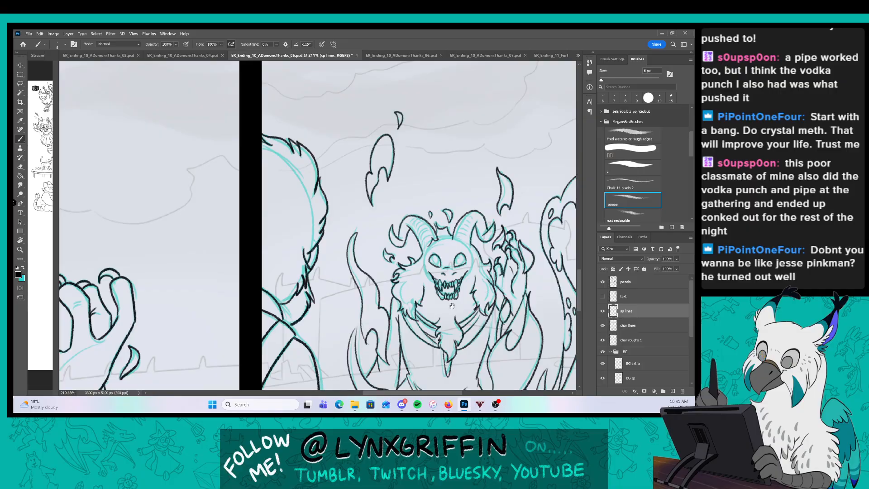
{"action": "scroll", "coordinate": [407, 260], "scroll_direction": "down", "scroll_amount": 5}
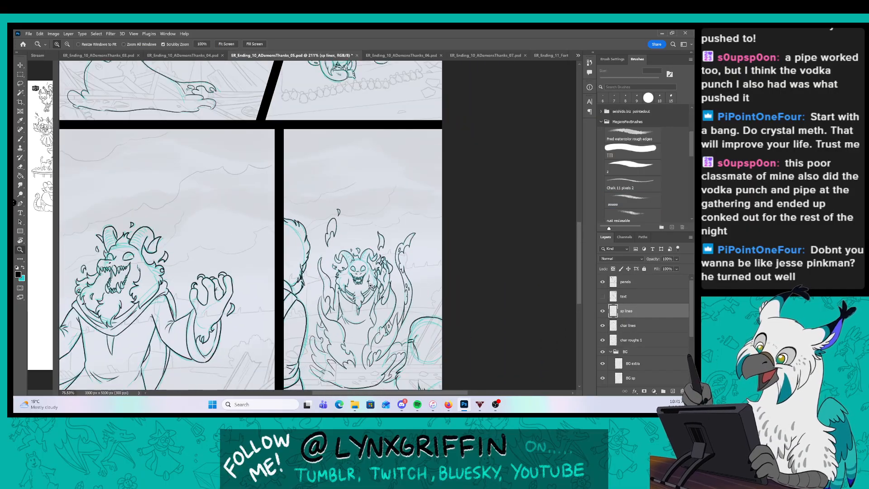
{"action": "scroll", "coordinate": [417, 257], "scroll_direction": "down", "scroll_amount": 5}
{"action": "scroll", "coordinate": [421, 256], "scroll_direction": "up", "scroll_amount": 3}
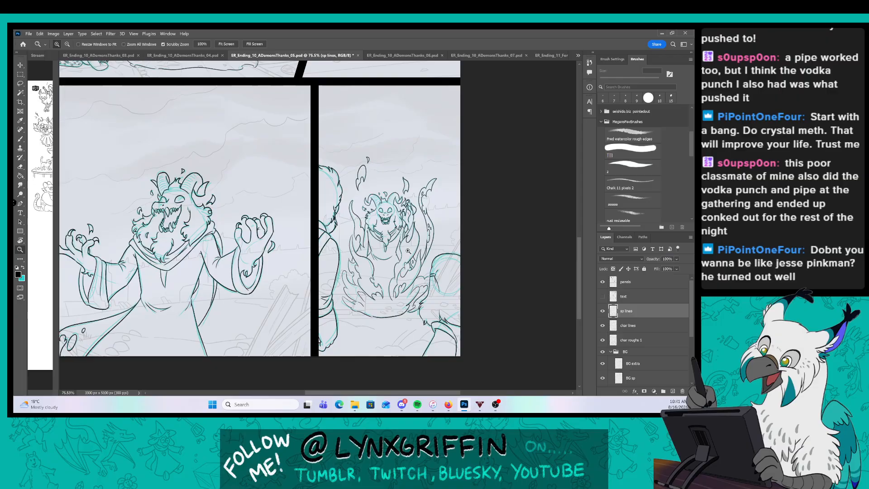
{"action": "scroll", "coordinate": [421, 255], "scroll_direction": "down", "scroll_amount": 2}
{"action": "scroll", "coordinate": [421, 256], "scroll_direction": "up", "scroll_amount": 3}
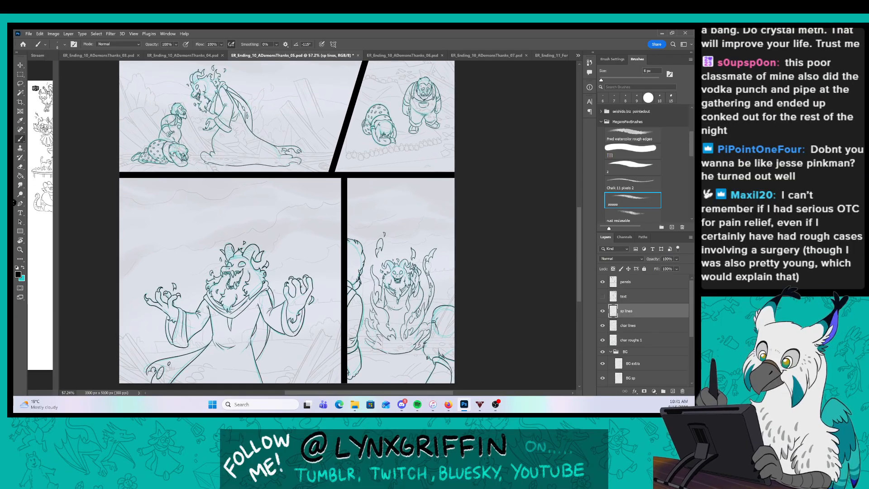
{"action": "left_click", "coordinate": [602, 340]}
{"action": "key", "text": "ctrl+s"}
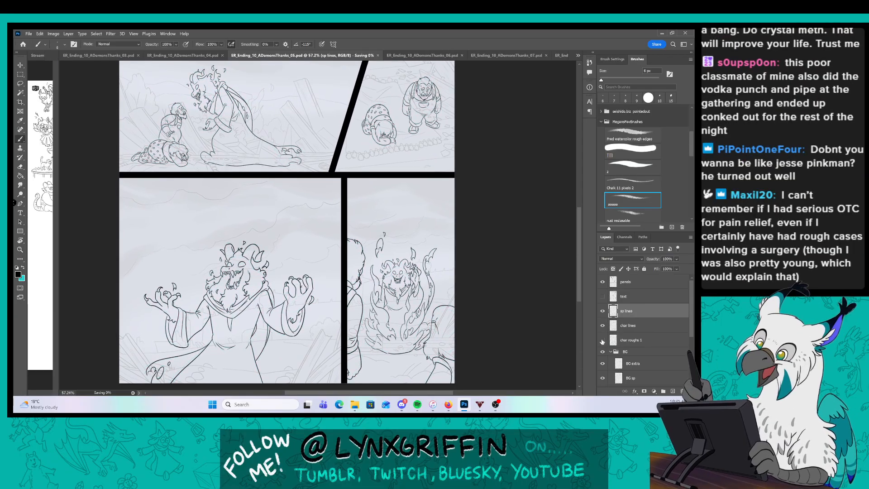
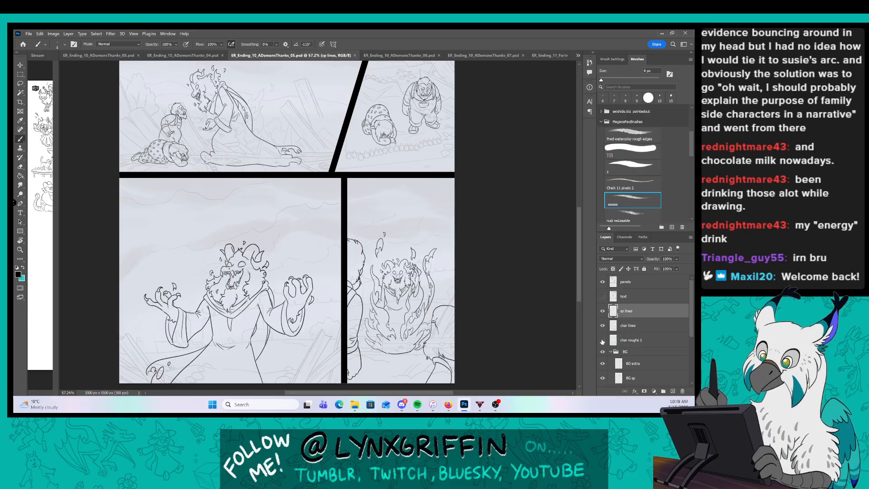
Switch to the ER_Ending_10_ADemonsThanks_06.psd page and lower the char roughs layer's opacity to 42%.
{"action": "left_click", "coordinate": [416, 55]}
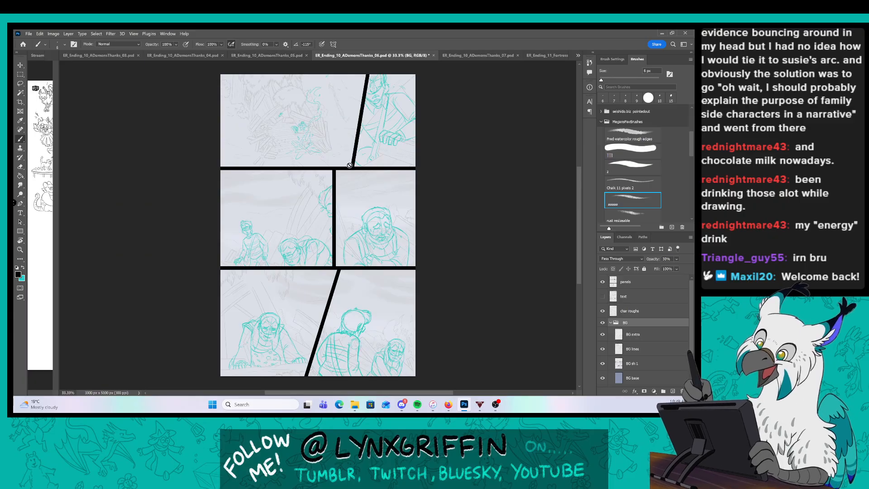
{"action": "left_click_drag", "start_coordinate": [301, 126], "coordinate": [335, 127]}
{"action": "left_click_drag", "start_coordinate": [420, 267], "coordinate": [338, 291]}
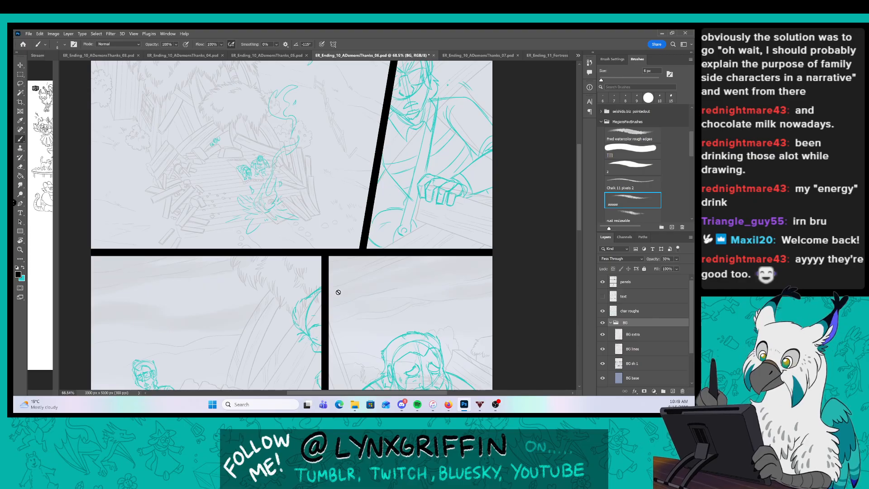
{"action": "left_click", "coordinate": [648, 312]}
{"action": "left_click", "coordinate": [677, 259]}
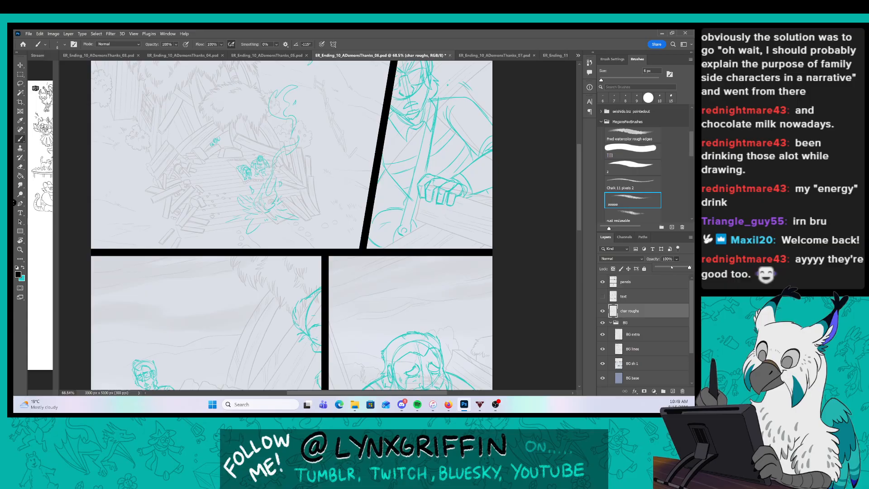
{"action": "left_click_drag", "start_coordinate": [691, 267], "coordinate": [672, 267]}
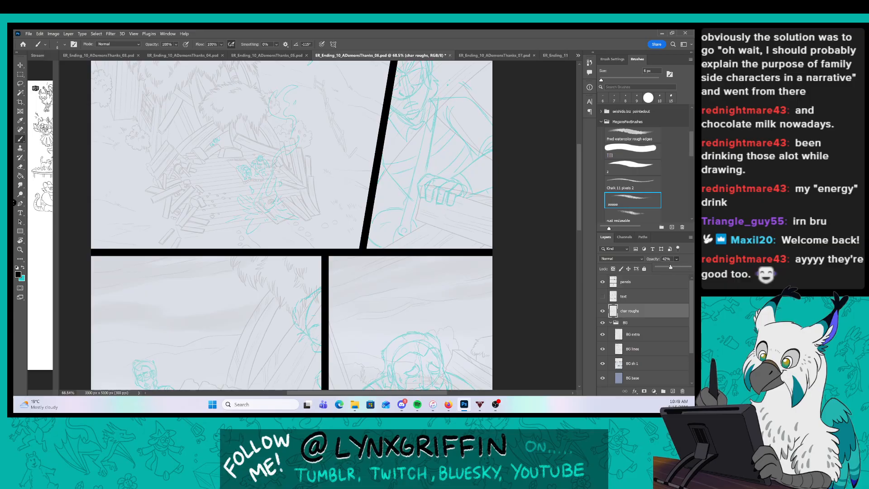
Add two new layers above char roughs, naming the lower one "char lines" and the upper one "sp lines".
{"action": "key", "text": "ctrl+shift+alt+n"}
{"action": "double_click", "coordinate": [633, 310]}
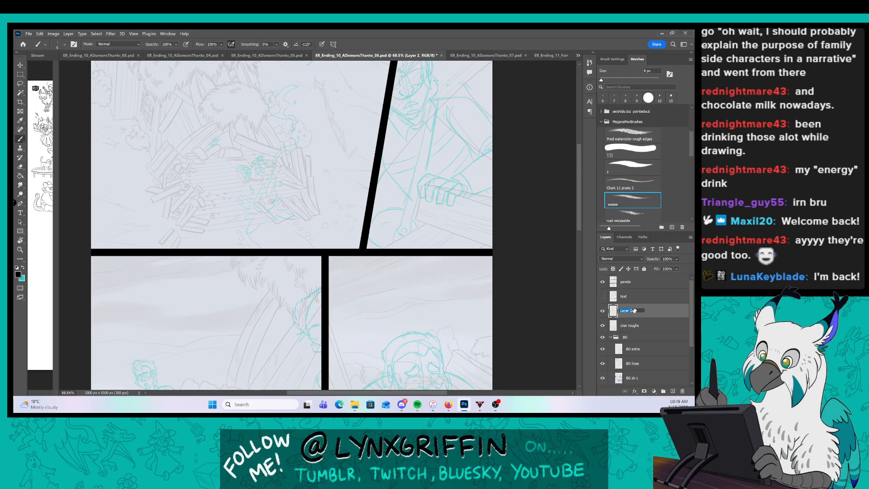
{"action": "type", "text": "char lines"}
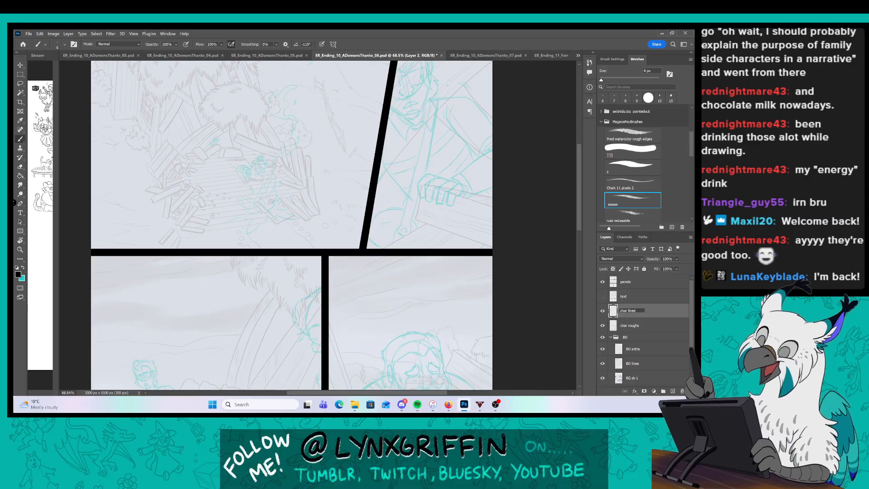
{"action": "key", "text": "Return"}
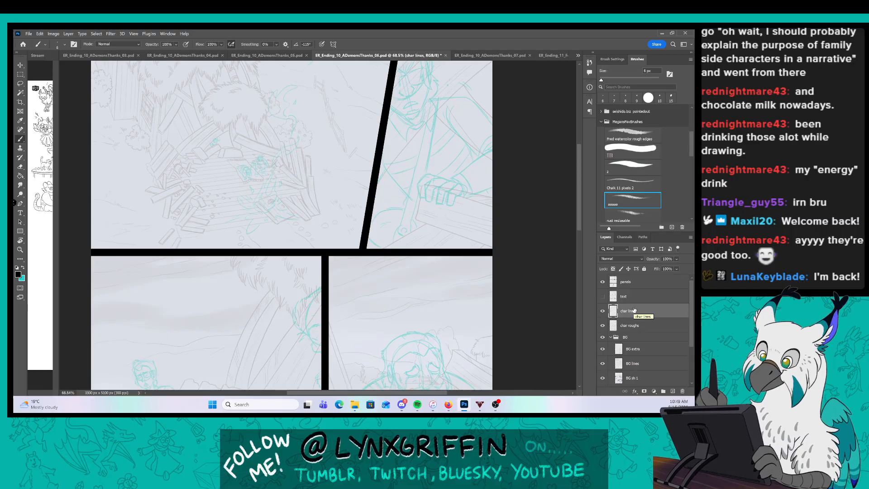
{"action": "left_click", "coordinate": [672, 391]}
{"action": "double_click", "coordinate": [632, 309]}
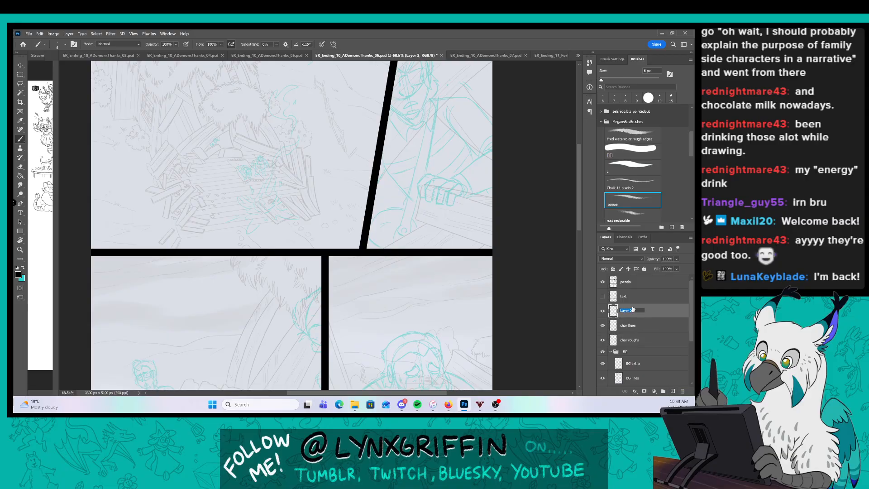
{"action": "type", "text": "sp lines"}
{"action": "key", "text": "Return"}
On the sp lines layer, ink the outline of the tall twisting flame in the first panel with a 7 px brush.
{"action": "key", "text": "z"}
{"action": "left_click_drag", "start_coordinate": [280, 174], "coordinate": [289, 179]}
{"action": "key", "text": "b"}
{"action": "key", "text": "bracketright"}
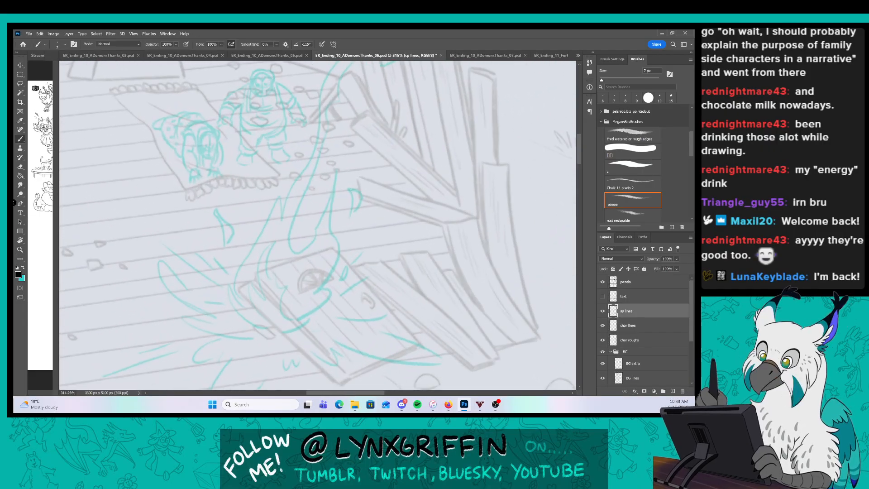
{"action": "key", "text": "z"}
{"action": "left_click_drag", "start_coordinate": [367, 196], "coordinate": [360, 194]}
{"action": "key", "text": "b"}
{"action": "left_click_drag", "start_coordinate": [364, 190], "coordinate": [332, 254]}
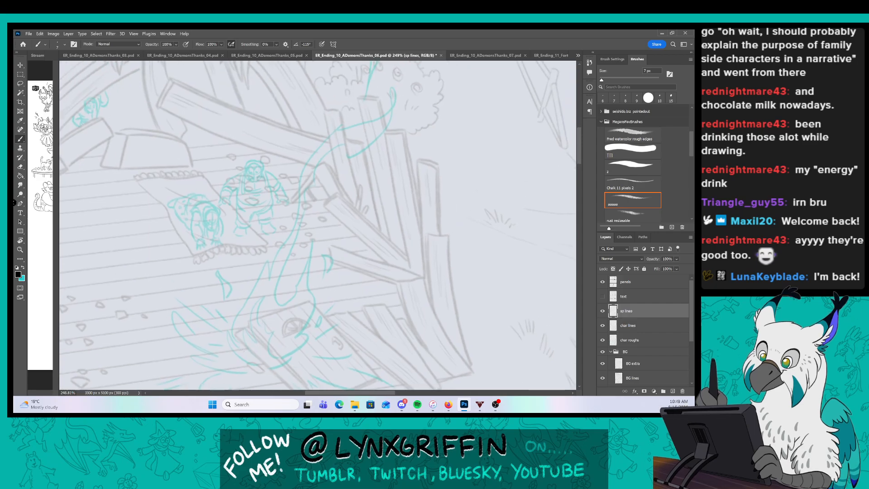
{"action": "left_click_drag", "start_coordinate": [228, 341], "coordinate": [251, 363]}
{"action": "left_click_drag", "start_coordinate": [231, 320], "coordinate": [227, 342]}
{"action": "left_click_drag", "start_coordinate": [242, 317], "coordinate": [231, 344]}
{"action": "left_click_drag", "start_coordinate": [253, 285], "coordinate": [237, 345]}
{"action": "left_click_drag", "start_coordinate": [252, 288], "coordinate": [268, 252]}
{"action": "mouse_move", "coordinate": [268, 252]}
{"action": "left_mouse_down"}
{"action": "mouse_move", "coordinate": [296, 199]}
{"action": "mouse_move", "coordinate": [346, 125]}
{"action": "mouse_move", "coordinate": [363, 126]}
{"action": "mouse_move", "coordinate": [393, 91]}
{"action": "mouse_move", "coordinate": [350, 162]}
{"action": "mouse_move", "coordinate": [342, 141]}
{"action": "mouse_move", "coordinate": [304, 203]}
{"action": "mouse_move", "coordinate": [292, 308]}
{"action": "mouse_move", "coordinate": [310, 267]}
{"action": "mouse_move", "coordinate": [318, 302]}
{"action": "mouse_move", "coordinate": [268, 366]}
{"action": "left_mouse_up"}
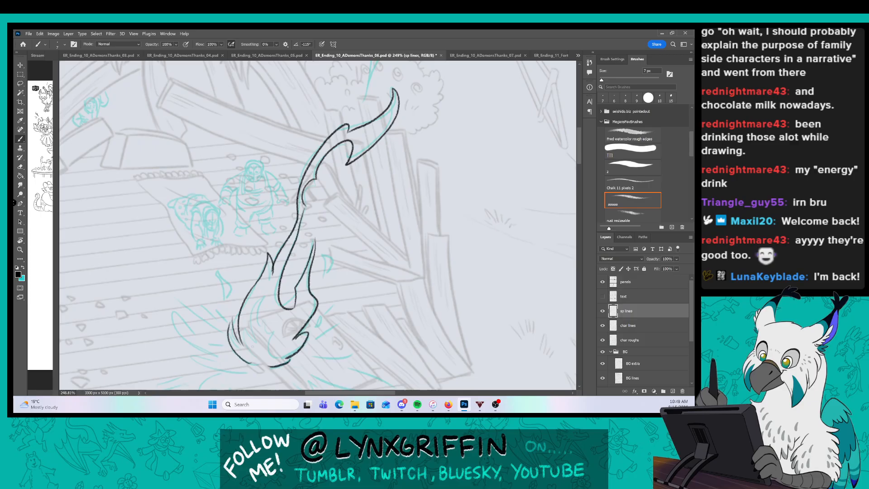
Ink the jagged inner contour at the flame's base and the small loose sparks on both sides of it.
{"action": "left_click_drag", "start_coordinate": [261, 303], "coordinate": [272, 357]}
{"action": "left_click_drag", "start_coordinate": [218, 268], "coordinate": [228, 301]}
{"action": "left_click_drag", "start_coordinate": [217, 268], "coordinate": [228, 283]}
{"action": "left_click_drag", "start_coordinate": [324, 256], "coordinate": [325, 274]}
Ink the separate curling flame that rises above the tall flame's tip.
{"action": "left_click_drag", "start_coordinate": [362, 136], "coordinate": [320, 217]}
{"action": "left_click_drag", "start_coordinate": [361, 114], "coordinate": [330, 235]}
{"action": "mouse_move", "coordinate": [288, 312]}
{"action": "left_mouse_down"}
{"action": "mouse_move", "coordinate": [297, 240]}
{"action": "mouse_move", "coordinate": [237, 223]}
{"action": "mouse_move", "coordinate": [246, 118]}
{"action": "mouse_move", "coordinate": [243, 151]}
{"action": "mouse_move", "coordinate": [310, 121]}
{"action": "mouse_move", "coordinate": [282, 168]}
{"action": "left_mouse_up"}
{"action": "mouse_move", "coordinate": [293, 204]}
{"action": "left_mouse_down"}
{"action": "mouse_move", "coordinate": [310, 225]}
{"action": "mouse_move", "coordinate": [290, 297]}
{"action": "left_mouse_up"}
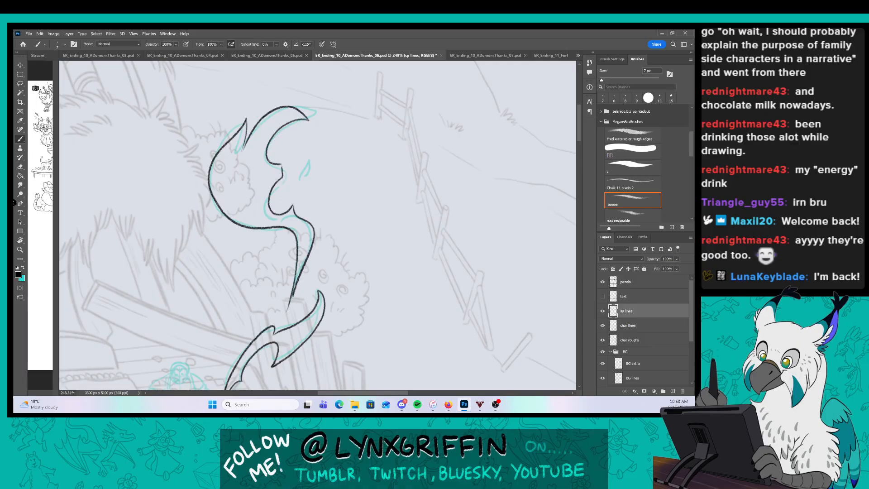
Ink the pointed burst strokes radiating from the left side and underside of the flame's base.
{"action": "key", "text": "z"}
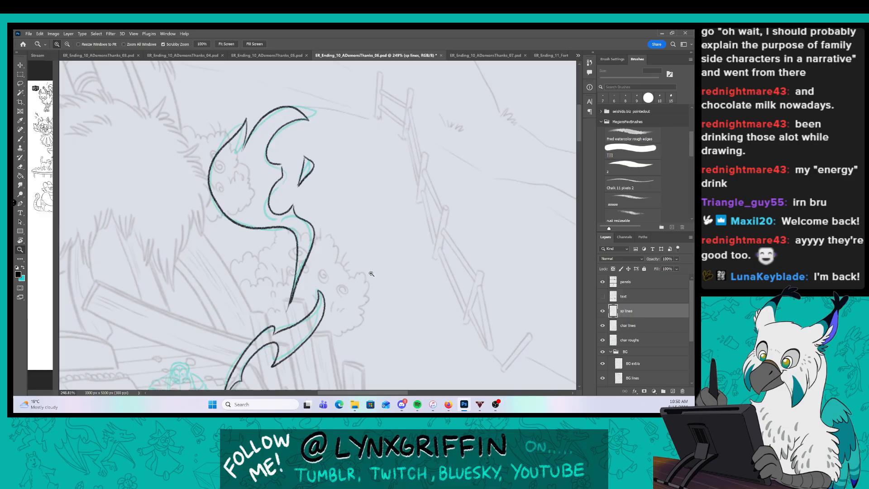
{"action": "left_click_drag", "start_coordinate": [370, 273], "coordinate": [365, 121]}
{"action": "key", "text": "z"}
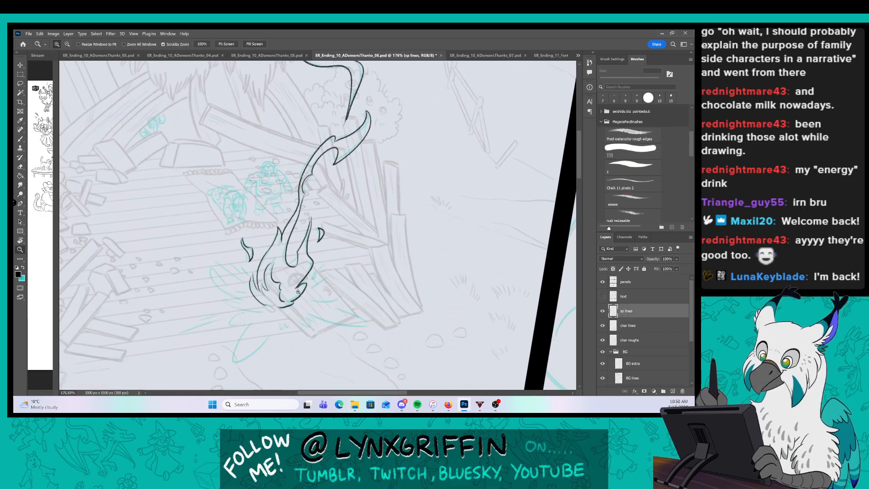
{"action": "left_click_drag", "start_coordinate": [294, 293], "coordinate": [328, 293]}
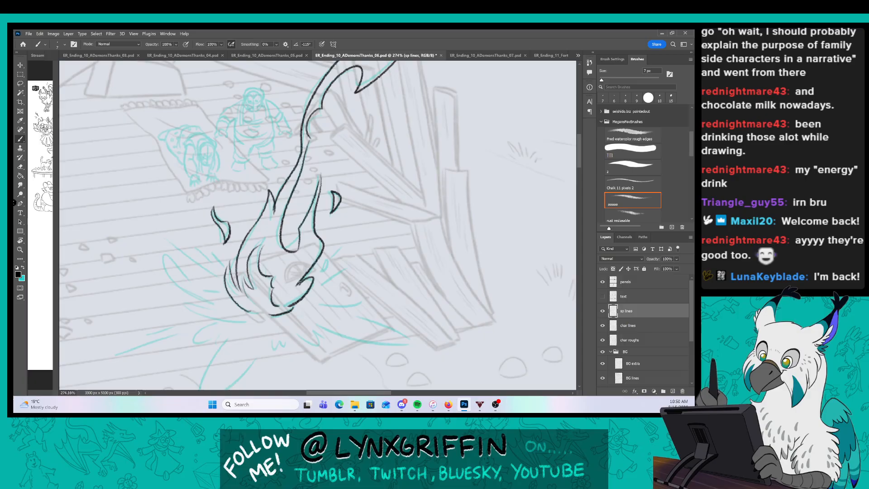
{"action": "left_click_drag", "start_coordinate": [234, 315], "coordinate": [216, 317]}
{"action": "mouse_move", "coordinate": [210, 284]}
{"action": "left_mouse_down"}
{"action": "mouse_move", "coordinate": [165, 272]}
{"action": "mouse_move", "coordinate": [176, 250]}
{"action": "left_mouse_up"}
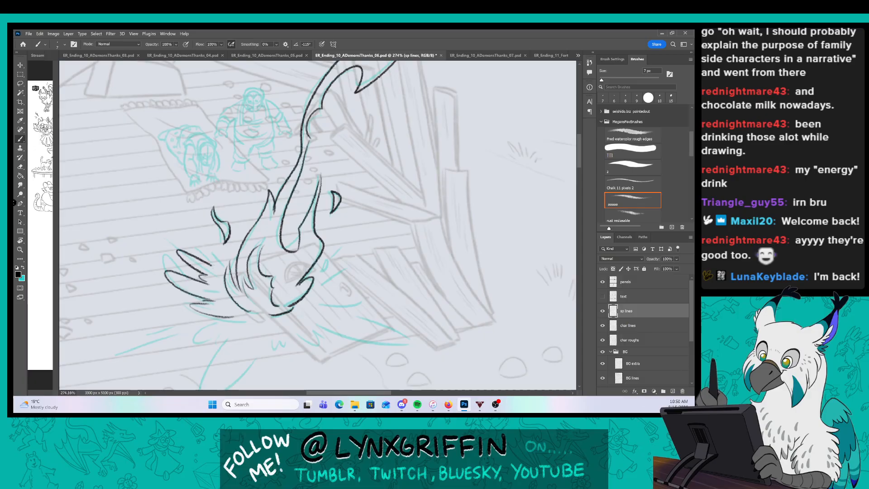
{"action": "left_click_drag", "start_coordinate": [303, 259], "coordinate": [347, 174]}
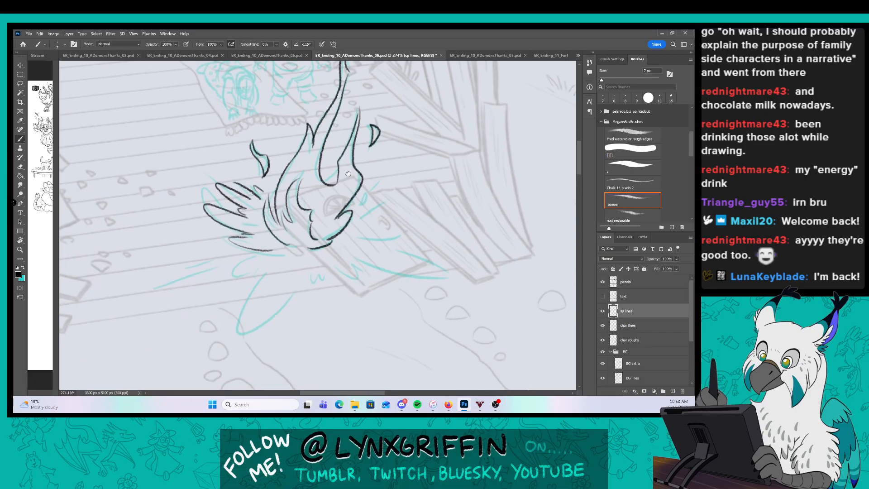
{"action": "mouse_move", "coordinate": [274, 253]}
{"action": "left_mouse_down"}
{"action": "mouse_move", "coordinate": [243, 335]}
{"action": "mouse_move", "coordinate": [297, 281]}
{"action": "left_mouse_up"}
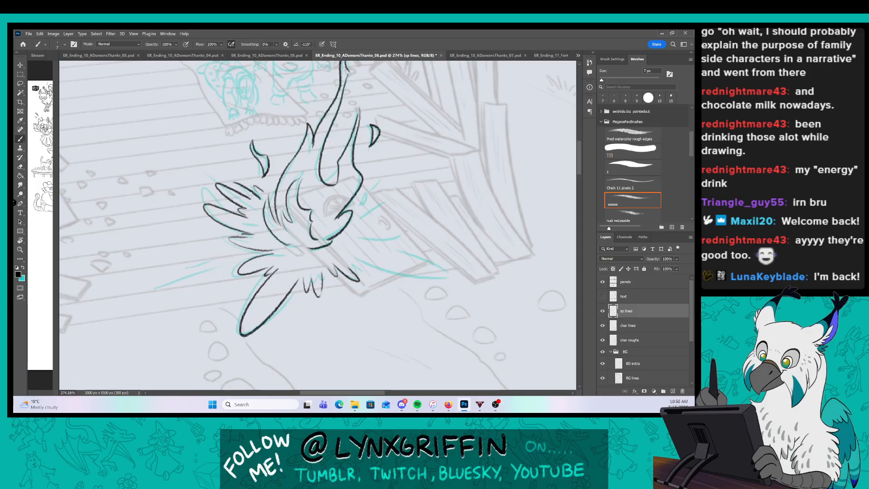
Ink the long flare at the burst's far left and the pointed flares along its right side.
{"action": "left_click_drag", "start_coordinate": [231, 262], "coordinate": [166, 288]}
{"action": "left_click_drag", "start_coordinate": [470, 227], "coordinate": [341, 267]}
{"action": "mouse_move", "coordinate": [240, 281]}
{"action": "left_mouse_down"}
{"action": "mouse_move", "coordinate": [304, 310]}
{"action": "mouse_move", "coordinate": [235, 302]}
{"action": "left_mouse_up"}
{"action": "mouse_move", "coordinate": [232, 260]}
{"action": "left_mouse_down"}
{"action": "mouse_move", "coordinate": [252, 272]}
{"action": "mouse_move", "coordinate": [232, 276]}
{"action": "left_mouse_up"}
{"action": "left_click_drag", "start_coordinate": [235, 227], "coordinate": [261, 215]}
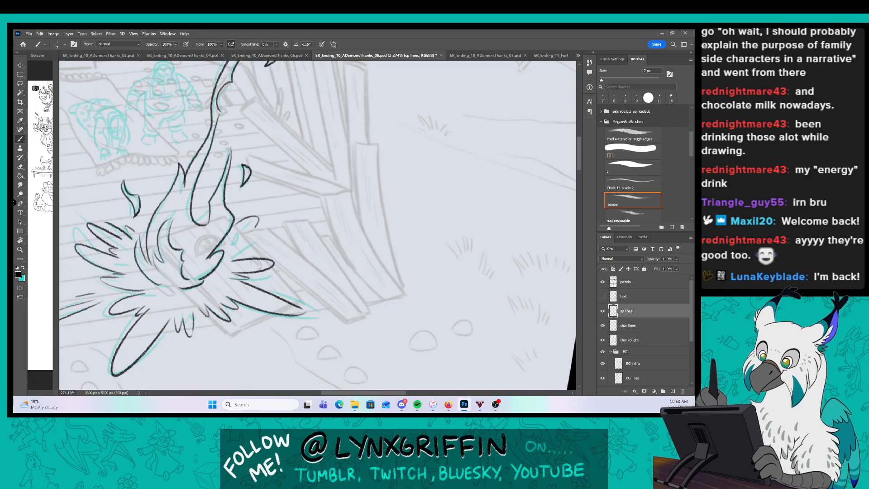
{"action": "left_click_drag", "start_coordinate": [241, 246], "coordinate": [260, 228]}
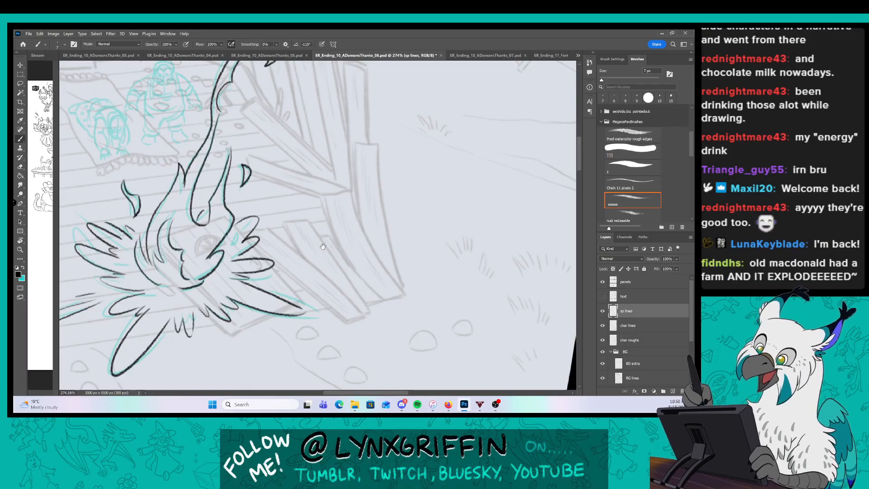
{"action": "left_click_drag", "start_coordinate": [290, 307], "coordinate": [251, 293]}
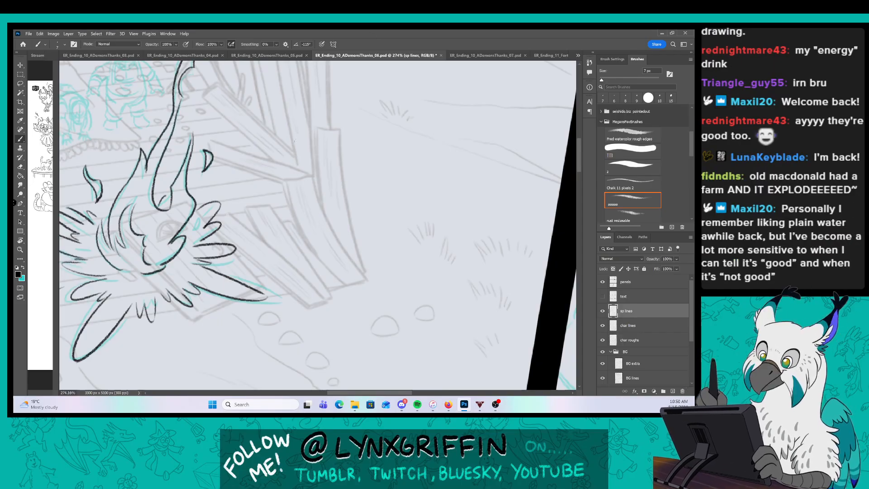
On the char lines layer, ink the head and jagged hair of the figure crouching on the rug with a 5 px brush.
{"action": "mouse_move", "coordinate": [294, 175]}
{"action": "left_mouse_down"}
{"action": "mouse_move", "coordinate": [271, 176]}
{"action": "mouse_move", "coordinate": [285, 176]}
{"action": "left_mouse_up"}
{"action": "left_click_drag", "start_coordinate": [308, 211], "coordinate": [376, 249]}
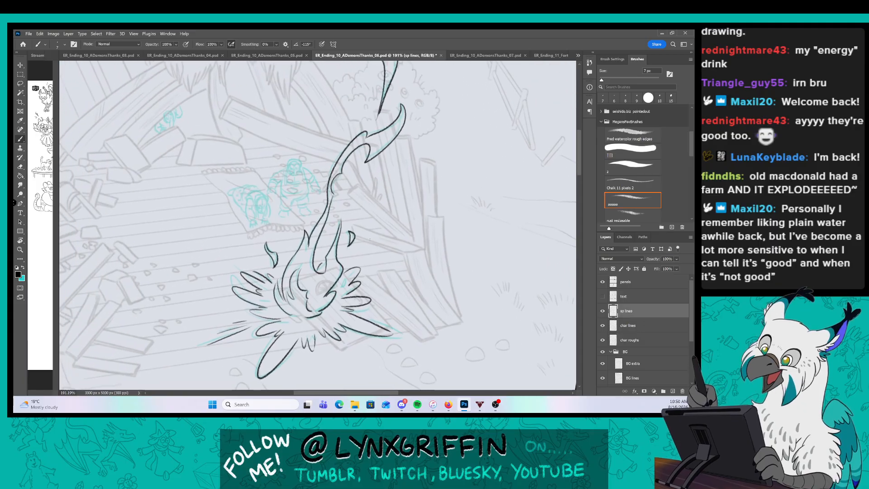
{"action": "left_click", "coordinate": [635, 324]}
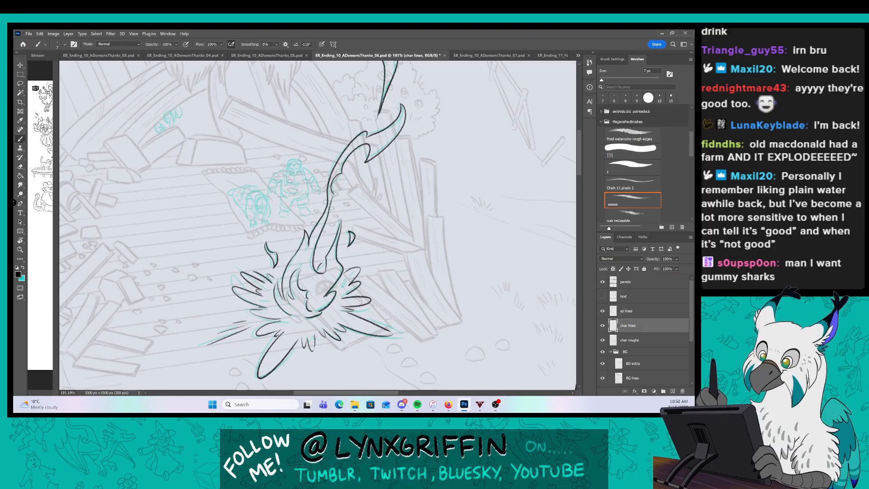
{"action": "scroll", "coordinate": [266, 202], "scroll_direction": "up", "scroll_amount": 5}
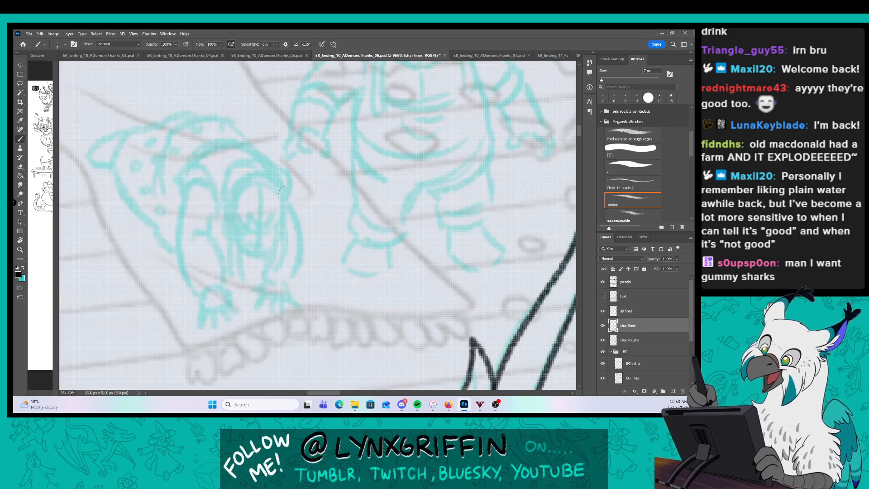
{"action": "key", "text": "bracketleft"}
{"action": "key", "text": "bracketleft"}
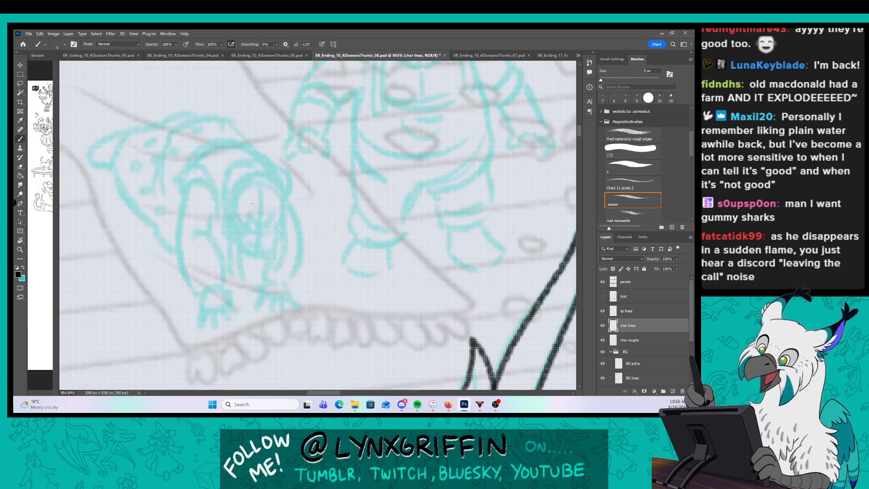
{"action": "mouse_move", "coordinate": [252, 206]}
{"action": "left_mouse_down"}
{"action": "mouse_move", "coordinate": [265, 229]}
{"action": "mouse_move", "coordinate": [271, 207]}
{"action": "mouse_move", "coordinate": [247, 238]}
{"action": "mouse_move", "coordinate": [220, 226]}
{"action": "mouse_move", "coordinate": [236, 271]}
{"action": "left_mouse_up"}
{"action": "mouse_move", "coordinate": [222, 210]}
{"action": "left_mouse_down"}
{"action": "mouse_move", "coordinate": [228, 186]}
{"action": "mouse_move", "coordinate": [277, 190]}
{"action": "mouse_move", "coordinate": [285, 232]}
{"action": "left_mouse_up"}
{"action": "mouse_move", "coordinate": [271, 179]}
{"action": "left_mouse_down"}
{"action": "mouse_move", "coordinate": [293, 240]}
{"action": "mouse_move", "coordinate": [278, 260]}
{"action": "left_mouse_up"}
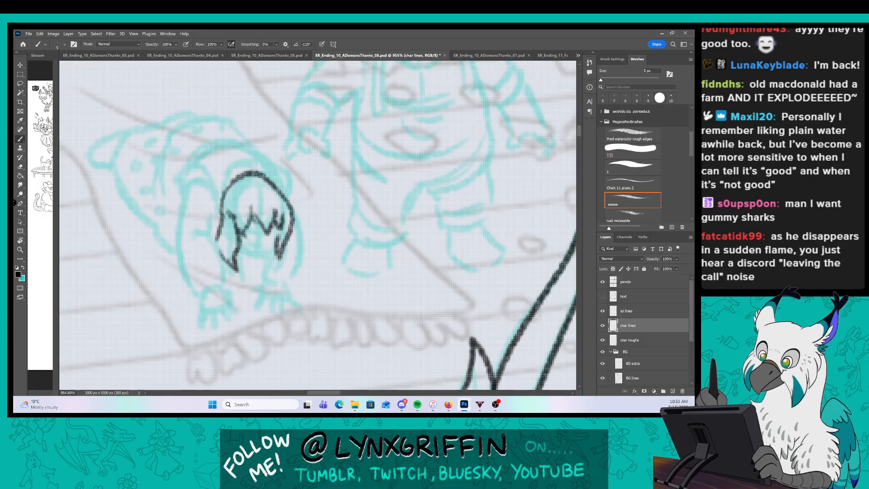
Ink the crouching figure's head covering and left-hand arm, including the cuff and the spread fingers on the rug.
{"action": "mouse_move", "coordinate": [255, 168]}
{"action": "left_mouse_down"}
{"action": "mouse_move", "coordinate": [221, 206]}
{"action": "mouse_move", "coordinate": [189, 194]}
{"action": "mouse_move", "coordinate": [220, 201]}
{"action": "mouse_move", "coordinate": [180, 238]}
{"action": "left_mouse_up"}
{"action": "mouse_move", "coordinate": [218, 195]}
{"action": "left_mouse_down"}
{"action": "mouse_move", "coordinate": [199, 293]}
{"action": "mouse_move", "coordinate": [208, 233]}
{"action": "mouse_move", "coordinate": [202, 326]}
{"action": "mouse_move", "coordinate": [209, 309]}
{"action": "mouse_move", "coordinate": [216, 327]}
{"action": "left_mouse_up"}
{"action": "left_click_drag", "start_coordinate": [221, 302], "coordinate": [230, 322]}
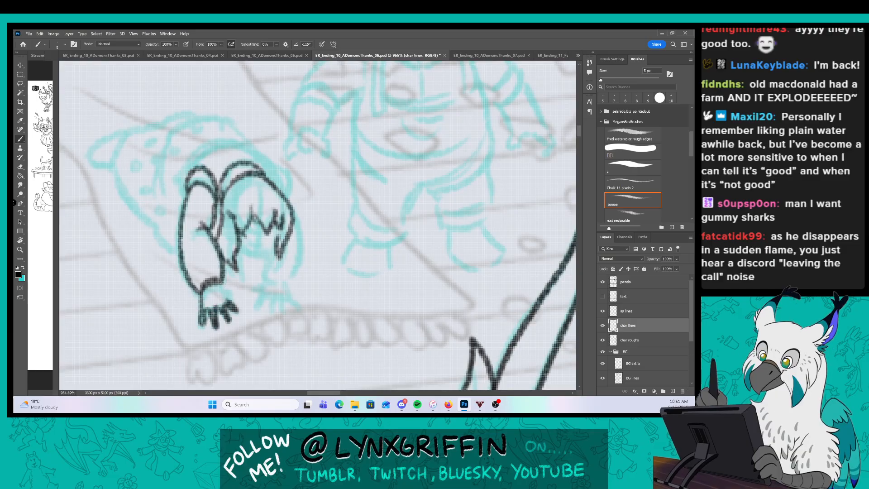
{"action": "left_click_drag", "start_coordinate": [221, 282], "coordinate": [238, 300]}
{"action": "left_click_drag", "start_coordinate": [324, 216], "coordinate": [309, 237]}
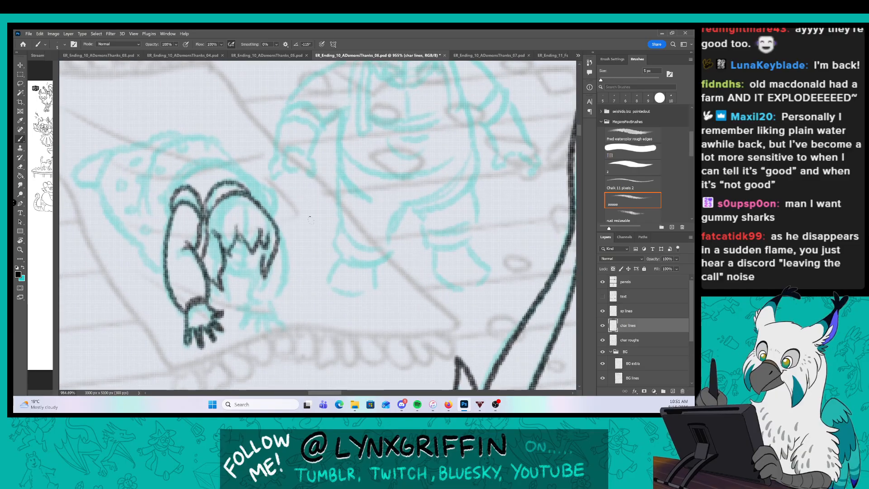
Ink the crouching figure's face, arched shoulders and right-hand arm, including the spread fingers on the rug.
{"action": "mouse_move", "coordinate": [222, 272]}
{"action": "left_mouse_down"}
{"action": "mouse_move", "coordinate": [262, 267]}
{"action": "mouse_move", "coordinate": [249, 257]}
{"action": "mouse_move", "coordinate": [257, 252]}
{"action": "mouse_move", "coordinate": [262, 298]}
{"action": "left_mouse_up"}
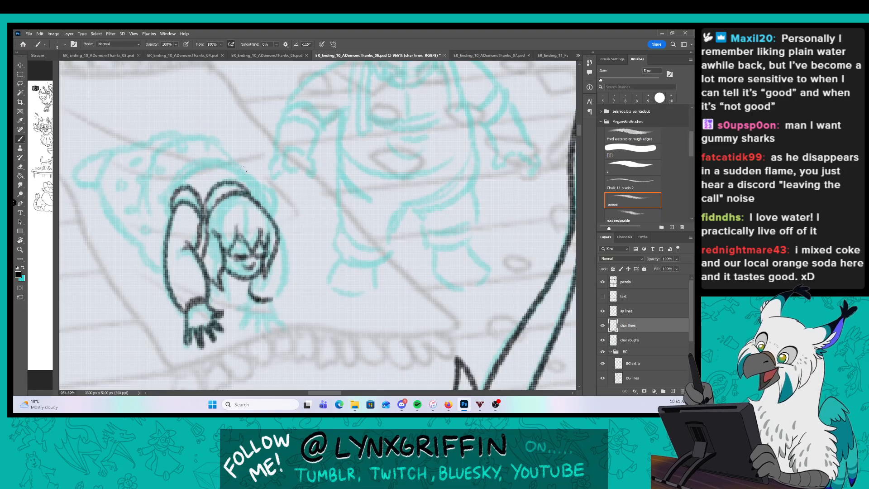
{"action": "mouse_move", "coordinate": [168, 217]}
{"action": "left_mouse_down"}
{"action": "mouse_move", "coordinate": [228, 159]}
{"action": "mouse_move", "coordinate": [258, 201]}
{"action": "mouse_move", "coordinate": [254, 180]}
{"action": "mouse_move", "coordinate": [266, 184]}
{"action": "mouse_move", "coordinate": [266, 208]}
{"action": "mouse_move", "coordinate": [277, 230]}
{"action": "mouse_move", "coordinate": [269, 198]}
{"action": "mouse_move", "coordinate": [285, 238]}
{"action": "mouse_move", "coordinate": [261, 300]}
{"action": "left_mouse_up"}
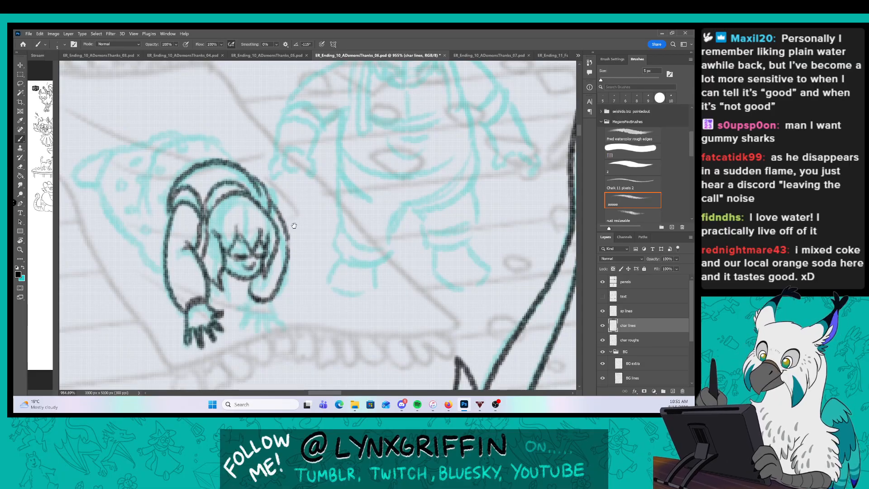
{"action": "left_click_drag", "start_coordinate": [294, 225], "coordinate": [294, 214]}
{"action": "mouse_move", "coordinate": [233, 287]}
{"action": "left_mouse_down"}
{"action": "mouse_move", "coordinate": [251, 288]}
{"action": "mouse_move", "coordinate": [240, 307]}
{"action": "mouse_move", "coordinate": [256, 315]}
{"action": "left_mouse_up"}
{"action": "left_click_drag", "start_coordinate": [292, 193], "coordinate": [340, 228]}
Ink the crouching figure's waist curve, rounded skirt outline and protruding foot, and add the small oval spots across the skirt.
{"action": "mouse_move", "coordinate": [195, 225]}
{"action": "left_mouse_down"}
{"action": "mouse_move", "coordinate": [200, 194]}
{"action": "mouse_move", "coordinate": [241, 166]}
{"action": "mouse_move", "coordinate": [280, 188]}
{"action": "left_mouse_up"}
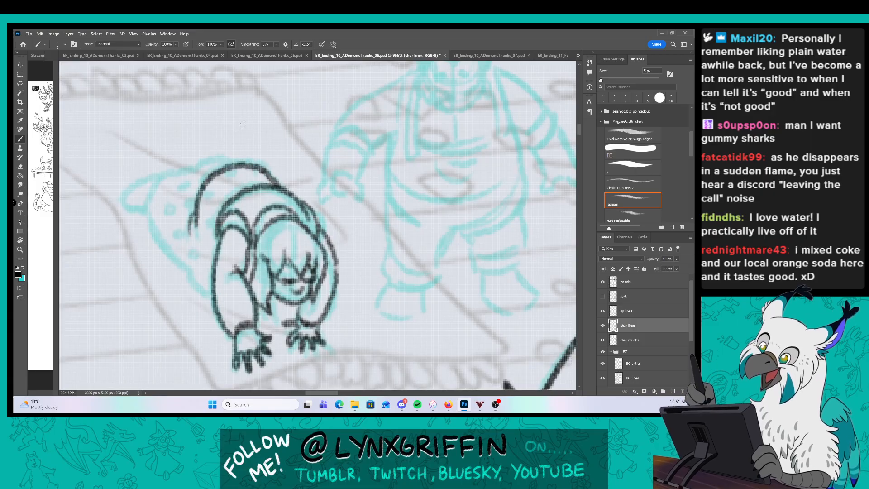
{"action": "mouse_move", "coordinate": [240, 156]}
{"action": "left_mouse_down"}
{"action": "mouse_move", "coordinate": [194, 170]}
{"action": "mouse_move", "coordinate": [145, 213]}
{"action": "mouse_move", "coordinate": [212, 291]}
{"action": "left_mouse_up"}
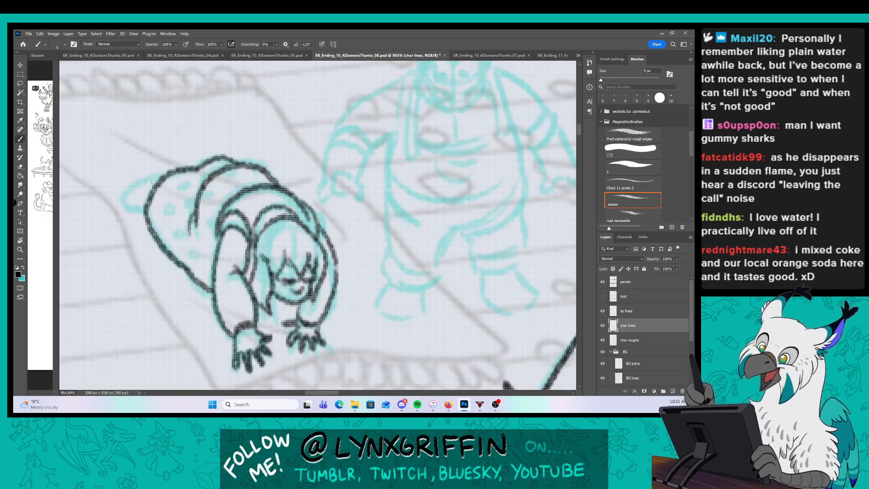
{"action": "mouse_move", "coordinate": [152, 182]}
{"action": "left_mouse_down"}
{"action": "mouse_move", "coordinate": [125, 202]}
{"action": "mouse_move", "coordinate": [146, 205]}
{"action": "mouse_move", "coordinate": [128, 202]}
{"action": "left_mouse_up"}
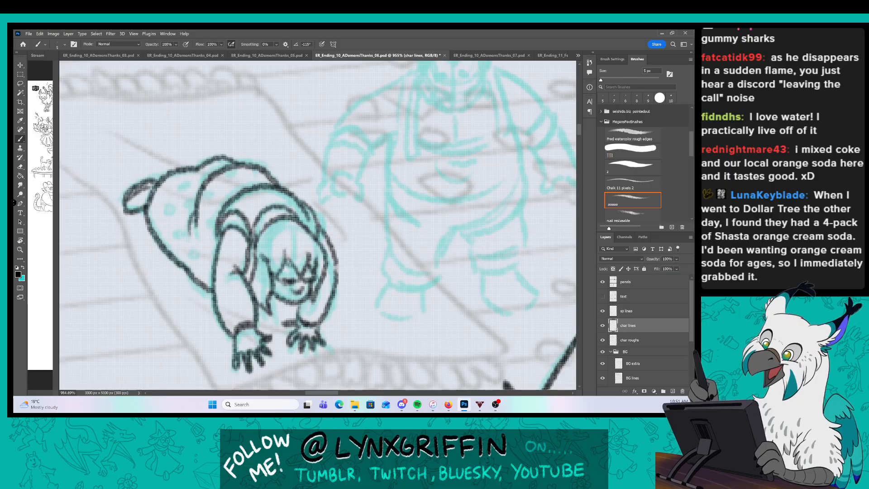
{"action": "left_click_drag", "start_coordinate": [267, 146], "coordinate": [281, 184]}
{"action": "mouse_move", "coordinate": [189, 211]}
{"action": "left_mouse_down"}
{"action": "mouse_move", "coordinate": [173, 234]}
{"action": "mouse_move", "coordinate": [192, 230]}
{"action": "mouse_move", "coordinate": [183, 258]}
{"action": "left_mouse_up"}
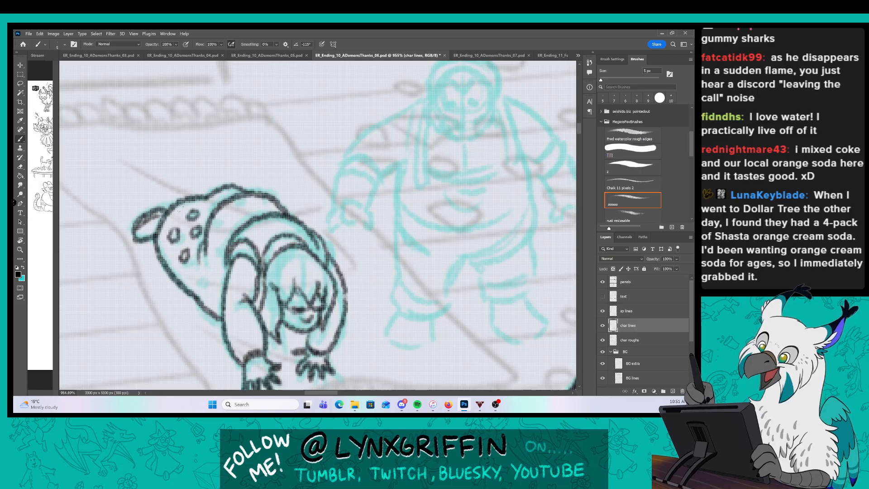
{"action": "mouse_move", "coordinate": [215, 219]}
{"action": "left_mouse_down"}
{"action": "mouse_move", "coordinate": [218, 227]}
{"action": "mouse_move", "coordinate": [268, 202]}
{"action": "left_mouse_up"}
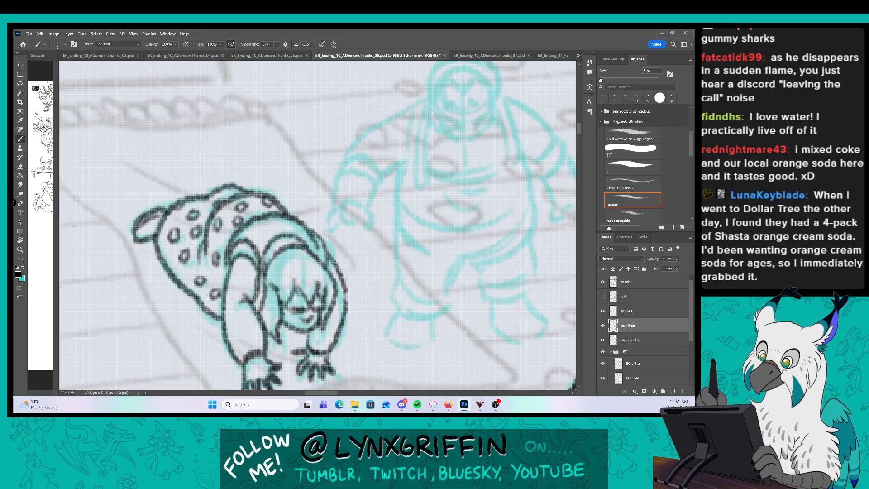
Ink the standing man's jagged beard, mouth, sideburns and the peak of his hairline.
{"action": "key", "text": "z"}
{"action": "mouse_move", "coordinate": [316, 190]}
{"action": "left_mouse_down"}
{"action": "mouse_move", "coordinate": [276, 190]}
{"action": "mouse_move", "coordinate": [301, 190]}
{"action": "mouse_move", "coordinate": [287, 236]}
{"action": "left_mouse_up"}
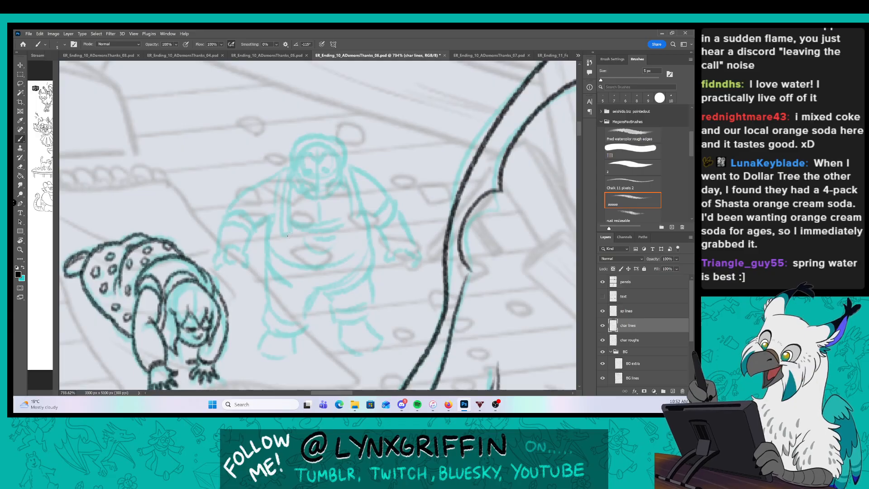
{"action": "key", "text": "z"}
{"action": "left_click_drag", "start_coordinate": [320, 137], "coordinate": [349, 136]}
{"action": "mouse_move", "coordinate": [304, 160]}
{"action": "left_mouse_down"}
{"action": "mouse_move", "coordinate": [325, 158]}
{"action": "mouse_move", "coordinate": [279, 186]}
{"action": "mouse_move", "coordinate": [272, 204]}
{"action": "mouse_move", "coordinate": [276, 230]}
{"action": "mouse_move", "coordinate": [304, 248]}
{"action": "mouse_move", "coordinate": [337, 232]}
{"action": "left_mouse_up"}
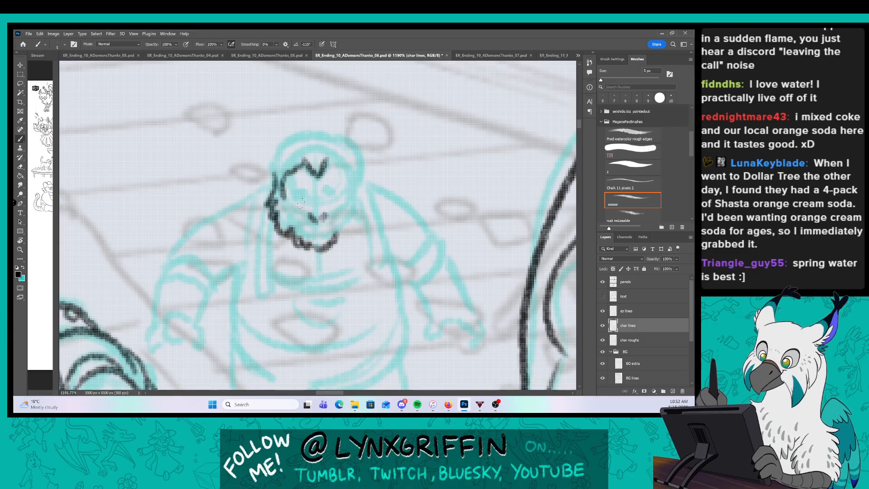
{"action": "mouse_move", "coordinate": [284, 211]}
{"action": "left_mouse_down"}
{"action": "mouse_move", "coordinate": [302, 223]}
{"action": "mouse_move", "coordinate": [312, 218]}
{"action": "mouse_move", "coordinate": [301, 225]}
{"action": "mouse_move", "coordinate": [318, 230]}
{"action": "left_mouse_up"}
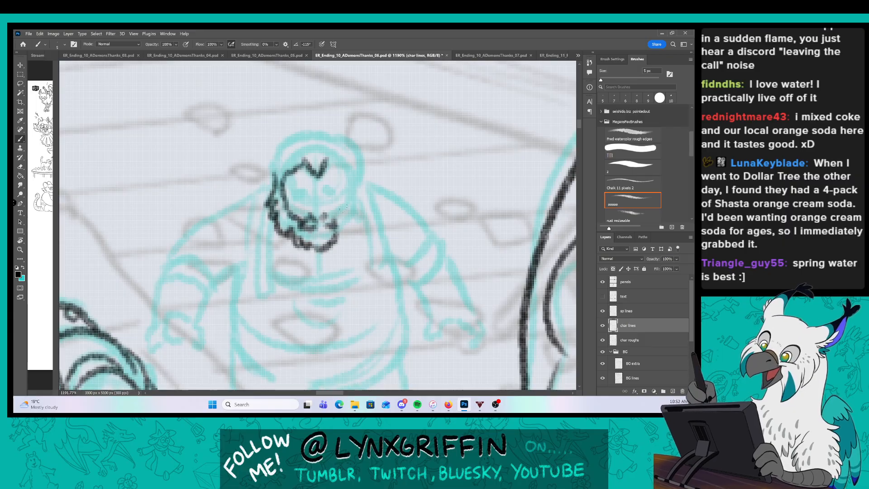
{"action": "mouse_move", "coordinate": [355, 174]}
{"action": "left_mouse_down"}
{"action": "mouse_move", "coordinate": [361, 207]}
{"action": "mouse_move", "coordinate": [338, 233]}
{"action": "left_mouse_up"}
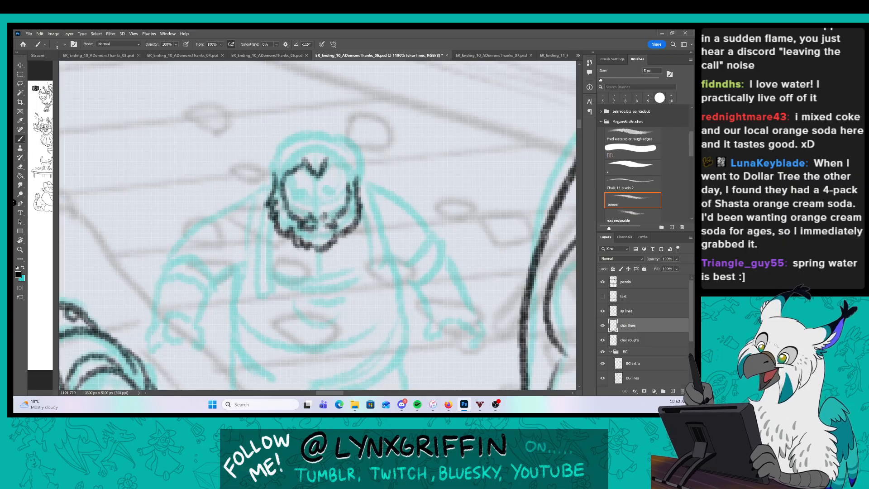
Complete the standing man's hairline and ink his outer hair contour and eyes.
{"action": "left_click_drag", "start_coordinate": [328, 159], "coordinate": [352, 180]}
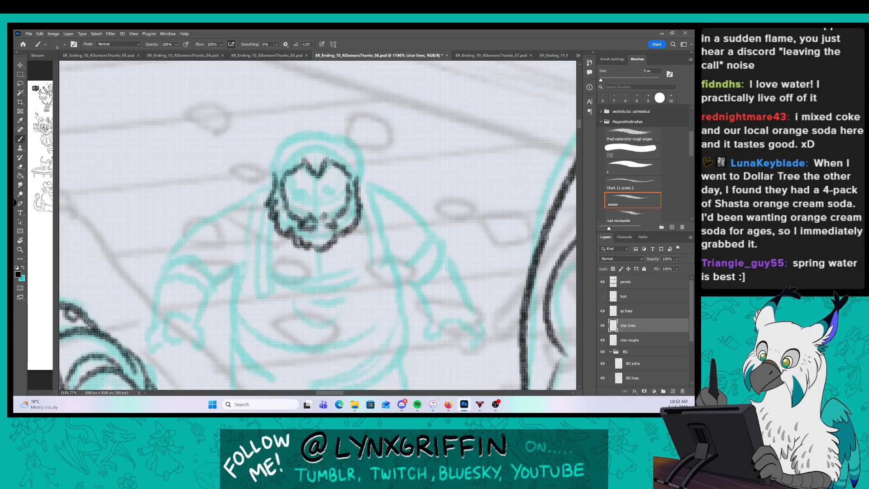
{"action": "mouse_move", "coordinate": [274, 157]}
{"action": "left_mouse_down"}
{"action": "mouse_move", "coordinate": [271, 186]}
{"action": "mouse_move", "coordinate": [294, 136]}
{"action": "mouse_move", "coordinate": [319, 131]}
{"action": "mouse_move", "coordinate": [340, 139]}
{"action": "mouse_move", "coordinate": [367, 181]}
{"action": "left_mouse_up"}
{"action": "mouse_move", "coordinate": [299, 195]}
{"action": "left_mouse_down"}
{"action": "mouse_move", "coordinate": [293, 190]}
{"action": "mouse_move", "coordinate": [335, 191]}
{"action": "mouse_move", "coordinate": [325, 194]}
{"action": "left_mouse_up"}
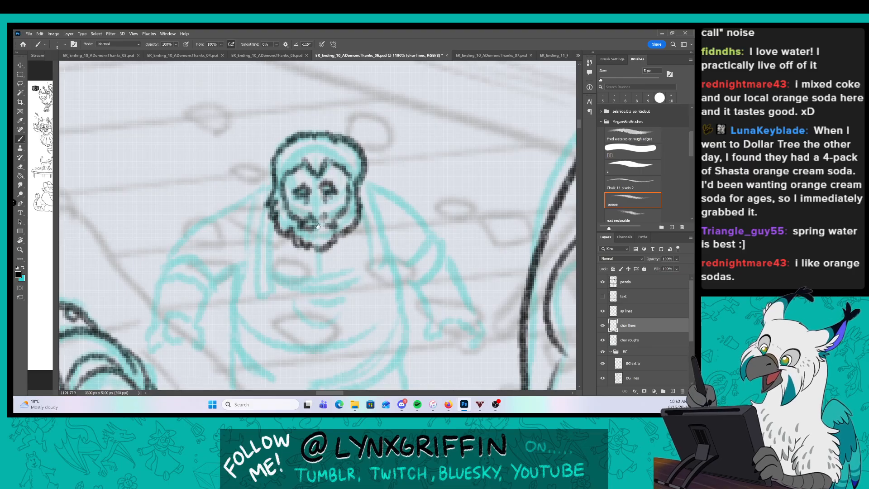
Ink the man's overall straps, curved bib edge, shirt centre line and the left side of his torso.
{"action": "left_click_drag", "start_coordinate": [318, 227], "coordinate": [325, 190]}
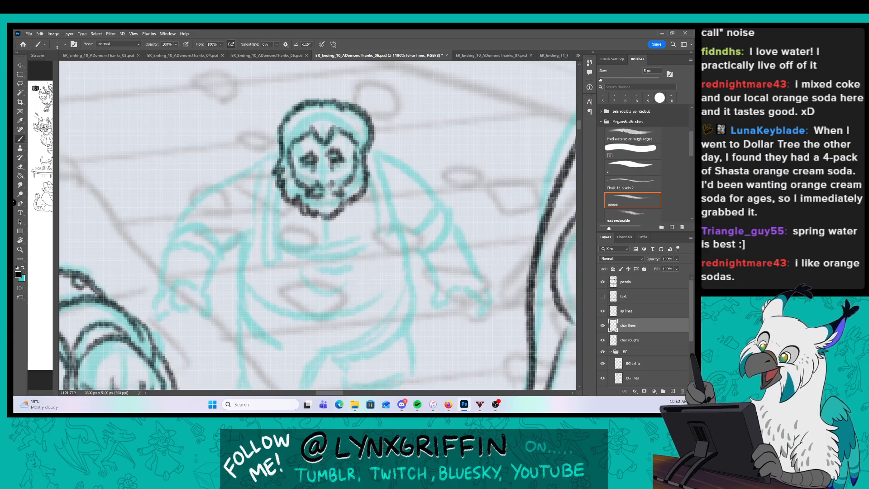
{"action": "mouse_move", "coordinate": [274, 156]}
{"action": "left_mouse_down"}
{"action": "mouse_move", "coordinate": [267, 177]}
{"action": "mouse_move", "coordinate": [277, 256]}
{"action": "mouse_move", "coordinate": [277, 188]}
{"action": "left_mouse_up"}
{"action": "mouse_move", "coordinate": [365, 170]}
{"action": "left_mouse_down"}
{"action": "mouse_move", "coordinate": [377, 234]}
{"action": "mouse_move", "coordinate": [384, 176]}
{"action": "mouse_move", "coordinate": [367, 149]}
{"action": "left_mouse_up"}
{"action": "left_click_drag", "start_coordinate": [390, 239], "coordinate": [273, 256]}
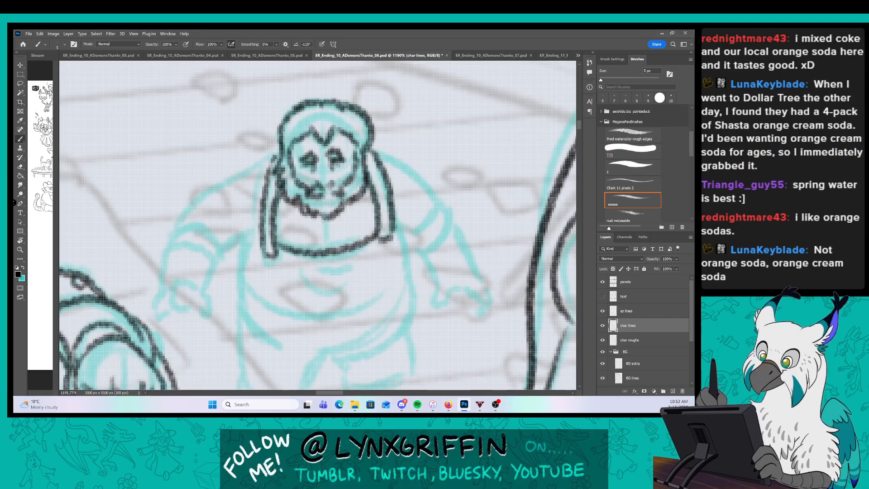
{"action": "left_click_drag", "start_coordinate": [323, 219], "coordinate": [326, 247]}
{"action": "left_click_drag", "start_coordinate": [256, 229], "coordinate": [242, 295]}
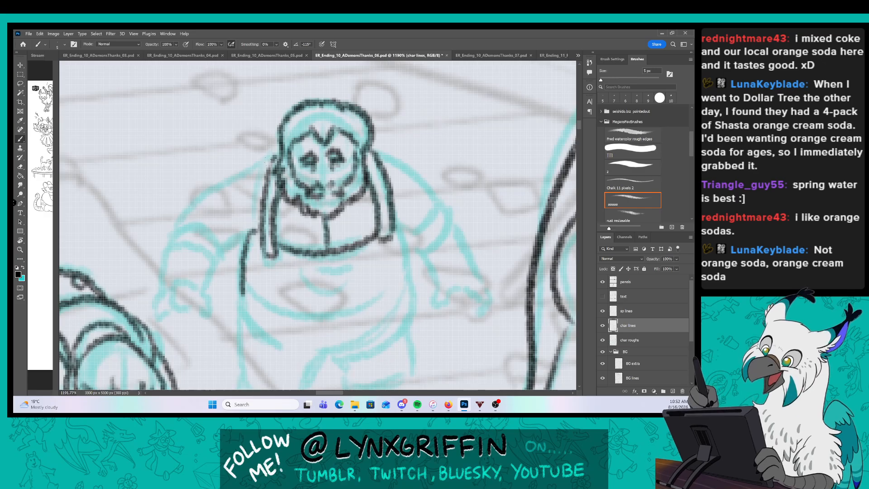
Ink the man's left-hand shoulder and arm, including the rolled sleeve, forearm and curled fingers.
{"action": "mouse_move", "coordinate": [273, 160]}
{"action": "left_mouse_down"}
{"action": "mouse_move", "coordinate": [179, 224]}
{"action": "mouse_move", "coordinate": [212, 239]}
{"action": "mouse_move", "coordinate": [219, 260]}
{"action": "left_mouse_up"}
{"action": "mouse_move", "coordinate": [169, 247]}
{"action": "left_mouse_down"}
{"action": "mouse_move", "coordinate": [200, 238]}
{"action": "mouse_move", "coordinate": [215, 259]}
{"action": "left_mouse_up"}
{"action": "left_click_drag", "start_coordinate": [170, 248], "coordinate": [161, 288]}
{"action": "mouse_move", "coordinate": [179, 285]}
{"action": "left_mouse_down"}
{"action": "mouse_move", "coordinate": [192, 306]}
{"action": "mouse_move", "coordinate": [183, 307]}
{"action": "left_mouse_up"}
{"action": "mouse_move", "coordinate": [172, 289]}
{"action": "left_mouse_down"}
{"action": "mouse_move", "coordinate": [176, 307]}
{"action": "mouse_move", "coordinate": [158, 317]}
{"action": "left_mouse_up"}
{"action": "left_click_drag", "start_coordinate": [204, 256], "coordinate": [216, 312]}
{"action": "left_click_drag", "start_coordinate": [251, 231], "coordinate": [218, 251]}
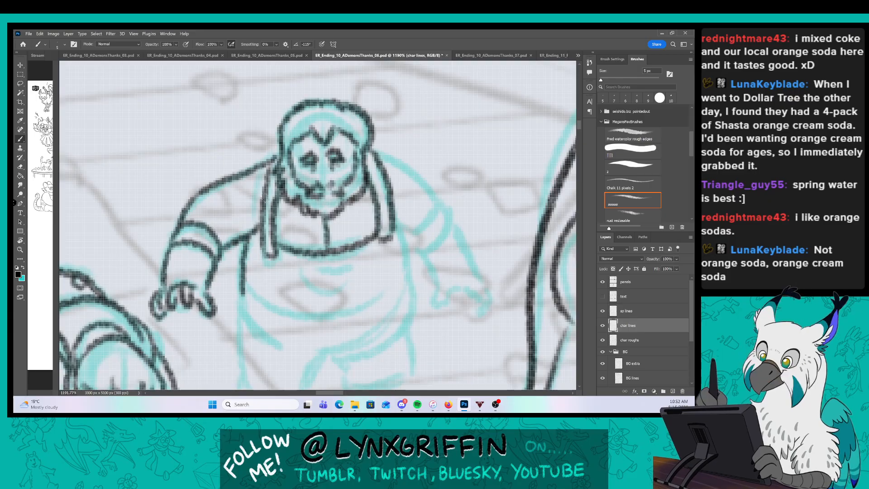
Ink the rounded pocket on the overalls' front and the right side of the man's torso.
{"action": "left_click_drag", "start_coordinate": [439, 171], "coordinate": [309, 158]}
{"action": "mouse_move", "coordinate": [208, 263]}
{"action": "left_mouse_down"}
{"action": "mouse_move", "coordinate": [257, 262]}
{"action": "mouse_move", "coordinate": [252, 291]}
{"action": "left_mouse_up"}
{"action": "left_click_drag", "start_coordinate": [260, 262], "coordinate": [253, 290]}
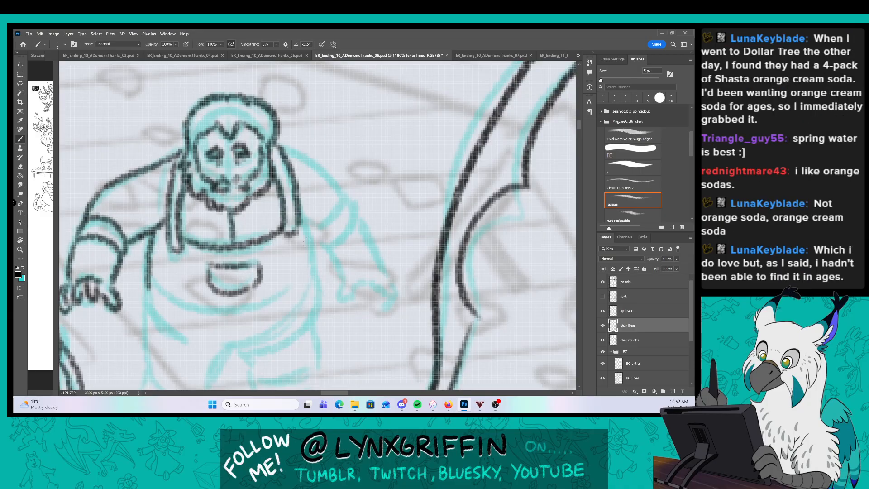
{"action": "left_click_drag", "start_coordinate": [298, 225], "coordinate": [313, 278]}
Ink the man's right-hand shoulder and arm, including the rolled sleeve, forearm and fingers.
{"action": "left_click_drag", "start_coordinate": [276, 139], "coordinate": [346, 197]}
{"action": "left_click_drag", "start_coordinate": [306, 220], "coordinate": [320, 236]}
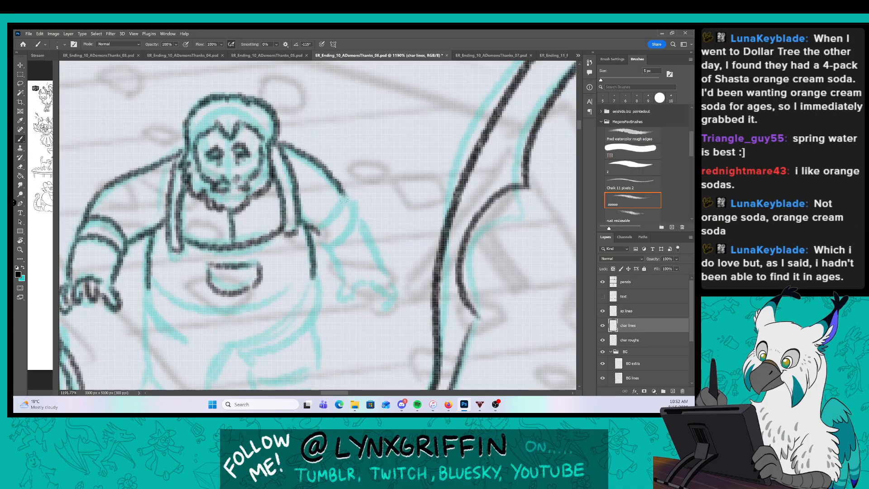
{"action": "mouse_move", "coordinate": [347, 195]}
{"action": "left_mouse_down"}
{"action": "mouse_move", "coordinate": [312, 247]}
{"action": "mouse_move", "coordinate": [361, 212]}
{"action": "left_mouse_up"}
{"action": "mouse_move", "coordinate": [357, 217]}
{"action": "left_mouse_down"}
{"action": "mouse_move", "coordinate": [329, 245]}
{"action": "mouse_move", "coordinate": [348, 270]}
{"action": "left_mouse_up"}
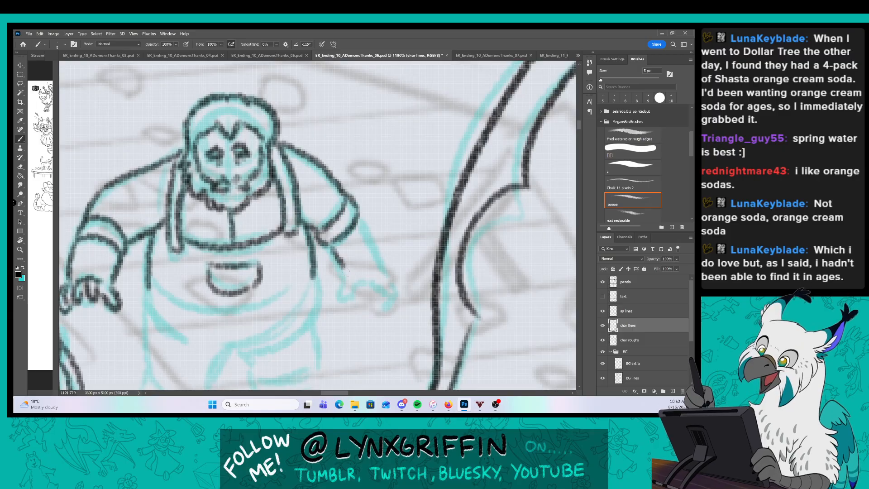
{"action": "mouse_move", "coordinate": [359, 233]}
{"action": "left_mouse_down"}
{"action": "mouse_move", "coordinate": [400, 294]}
{"action": "mouse_move", "coordinate": [386, 308]}
{"action": "left_mouse_up"}
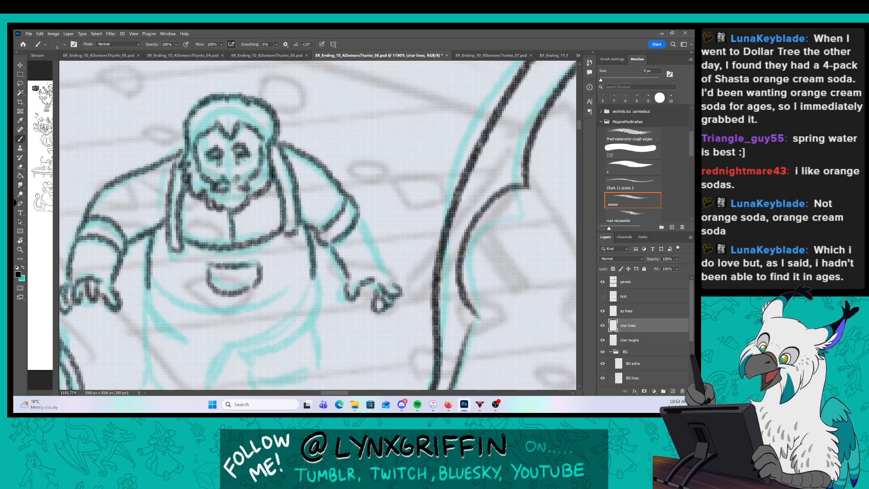
Ink the man's left-hand trouser leg with its side pocket and cuff, the inseam and the shoe.
{"action": "scroll", "coordinate": [366, 181], "scroll_direction": "down", "scroll_amount": 3}
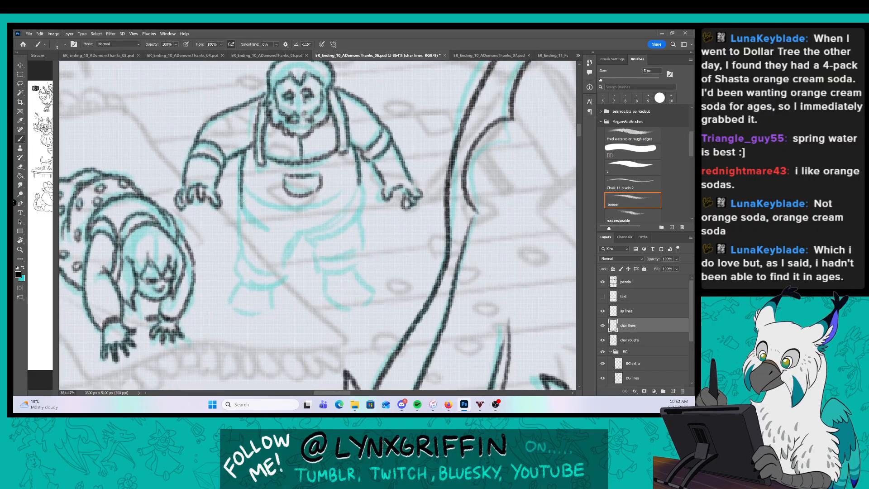
{"action": "mouse_move", "coordinate": [240, 206]}
{"action": "left_mouse_down"}
{"action": "mouse_move", "coordinate": [256, 222]}
{"action": "mouse_move", "coordinate": [247, 248]}
{"action": "left_mouse_up"}
{"action": "mouse_move", "coordinate": [299, 234]}
{"action": "left_mouse_down"}
{"action": "mouse_move", "coordinate": [324, 225]}
{"action": "mouse_move", "coordinate": [298, 238]}
{"action": "mouse_move", "coordinate": [285, 270]}
{"action": "left_mouse_up"}
{"action": "mouse_move", "coordinate": [239, 244]}
{"action": "left_mouse_down"}
{"action": "mouse_move", "coordinate": [242, 258]}
{"action": "mouse_move", "coordinate": [280, 273]}
{"action": "mouse_move", "coordinate": [256, 289]}
{"action": "mouse_move", "coordinate": [281, 264]}
{"action": "left_mouse_up"}
{"action": "mouse_move", "coordinate": [234, 290]}
{"action": "left_mouse_down"}
{"action": "mouse_move", "coordinate": [271, 305]}
{"action": "mouse_move", "coordinate": [261, 307]}
{"action": "left_mouse_up"}
Ink the man's right-hand trouser leg with its rolled cuff and the shoe below it.
{"action": "left_click_drag", "start_coordinate": [326, 187], "coordinate": [275, 237]}
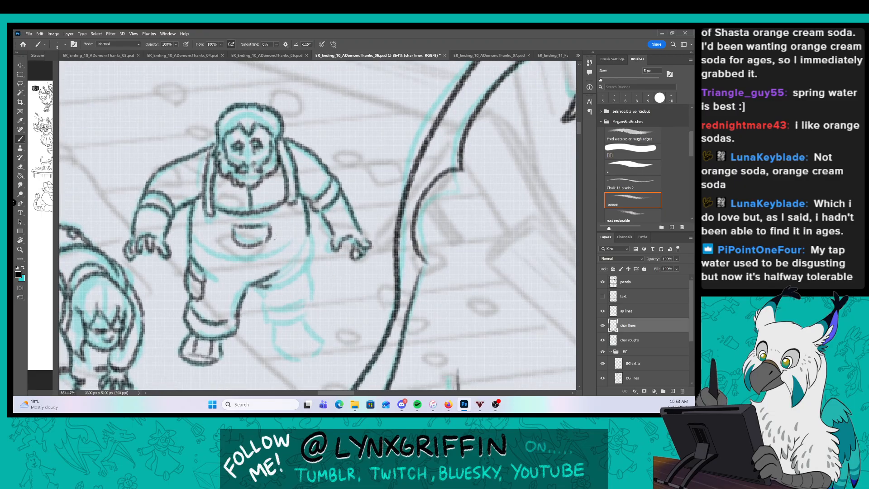
{"action": "mouse_move", "coordinate": [259, 286]}
{"action": "left_mouse_down"}
{"action": "mouse_move", "coordinate": [305, 303]}
{"action": "mouse_move", "coordinate": [299, 327]}
{"action": "mouse_move", "coordinate": [313, 228]}
{"action": "mouse_move", "coordinate": [314, 254]}
{"action": "left_mouse_up"}
{"action": "mouse_move", "coordinate": [274, 325]}
{"action": "left_mouse_down"}
{"action": "mouse_move", "coordinate": [279, 341]}
{"action": "mouse_move", "coordinate": [326, 340]}
{"action": "mouse_move", "coordinate": [315, 350]}
{"action": "left_mouse_up"}
{"action": "left_click_drag", "start_coordinate": [291, 328], "coordinate": [305, 339]}
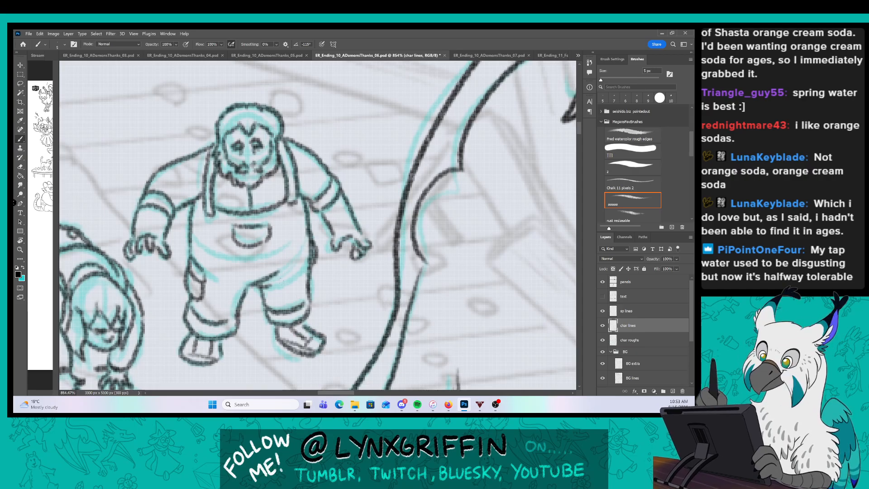
Ink the lower bent arm and fingers of the tiny figure wedged among the fallen planks.
{"action": "key", "text": "z"}
{"action": "left_click_drag", "start_coordinate": [420, 298], "coordinate": [371, 298]}
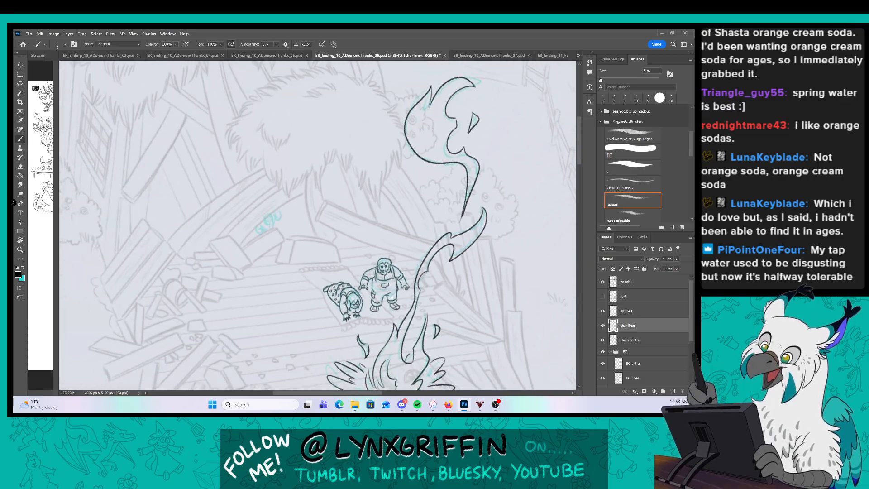
{"action": "key", "text": "z"}
{"action": "left_click_drag", "start_coordinate": [281, 224], "coordinate": [308, 216]}
{"action": "key", "text": "space"}
{"action": "left_click_drag", "start_coordinate": [239, 193], "coordinate": [265, 232]}
{"action": "mouse_move", "coordinate": [213, 293]}
{"action": "left_mouse_down"}
{"action": "mouse_move", "coordinate": [230, 280]}
{"action": "mouse_move", "coordinate": [188, 281]}
{"action": "mouse_move", "coordinate": [215, 303]}
{"action": "left_mouse_up"}
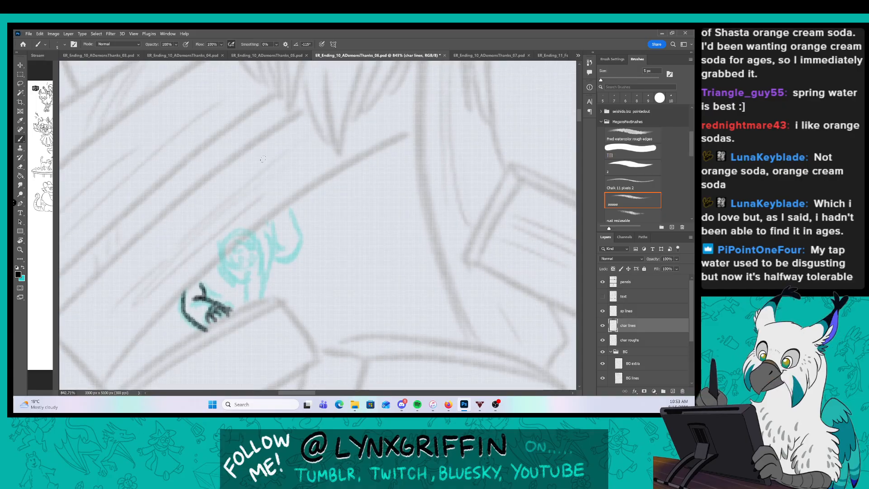
Ink the wedged figure's raised arm, facial features, head contour and neck.
{"action": "left_click_drag", "start_coordinate": [275, 227], "coordinate": [277, 254]}
{"action": "mouse_move", "coordinate": [290, 208]}
{"action": "left_mouse_down"}
{"action": "mouse_move", "coordinate": [306, 248]}
{"action": "mouse_move", "coordinate": [274, 261]}
{"action": "mouse_move", "coordinate": [240, 261]}
{"action": "mouse_move", "coordinate": [252, 261]}
{"action": "mouse_move", "coordinate": [246, 272]}
{"action": "left_mouse_up"}
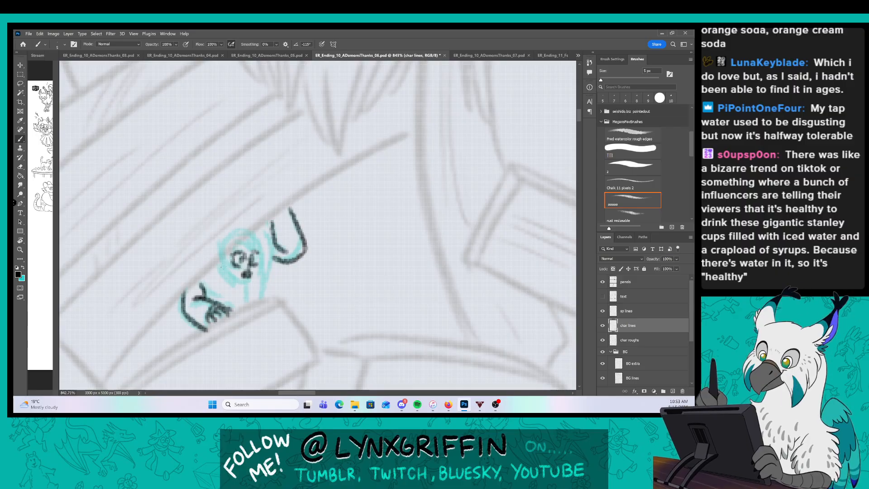
{"action": "mouse_move", "coordinate": [223, 270]}
{"action": "left_mouse_down"}
{"action": "mouse_move", "coordinate": [257, 278]}
{"action": "mouse_move", "coordinate": [260, 250]}
{"action": "mouse_move", "coordinate": [242, 248]}
{"action": "mouse_move", "coordinate": [250, 240]}
{"action": "mouse_move", "coordinate": [259, 251]}
{"action": "mouse_move", "coordinate": [256, 240]}
{"action": "mouse_move", "coordinate": [261, 300]}
{"action": "mouse_move", "coordinate": [267, 257]}
{"action": "left_mouse_up"}
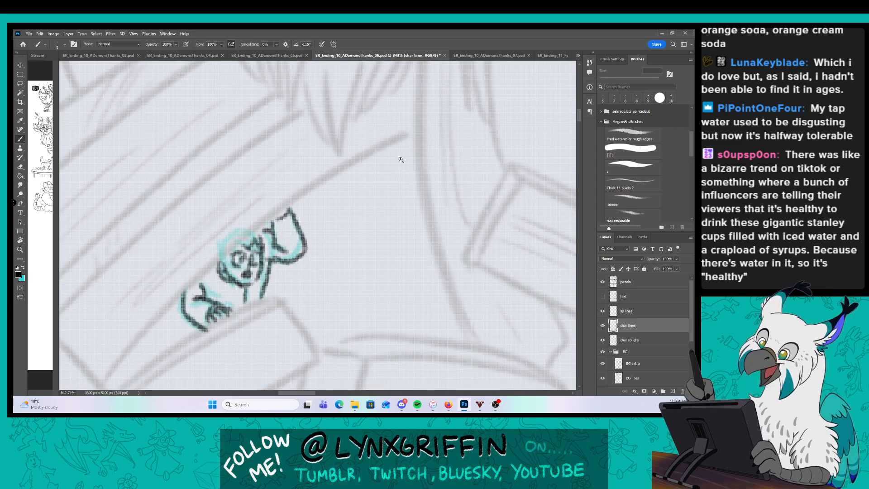
With a 15 px brush, ink the two right-hand fingers of the hand gripping the beam in the second panel.
{"action": "key", "text": "z"}
{"action": "left_click_drag", "start_coordinate": [398, 156], "coordinate": [377, 187]}
{"action": "key", "text": "b"}
{"action": "mouse_move", "coordinate": [520, 306]}
{"action": "left_mouse_down"}
{"action": "mouse_move", "coordinate": [484, 299]}
{"action": "mouse_move", "coordinate": [364, 232]}
{"action": "left_mouse_up"}
{"action": "key", "text": "z"}
{"action": "key", "text": "b"}
{"action": "left_click_drag", "start_coordinate": [505, 252], "coordinate": [290, 288]}
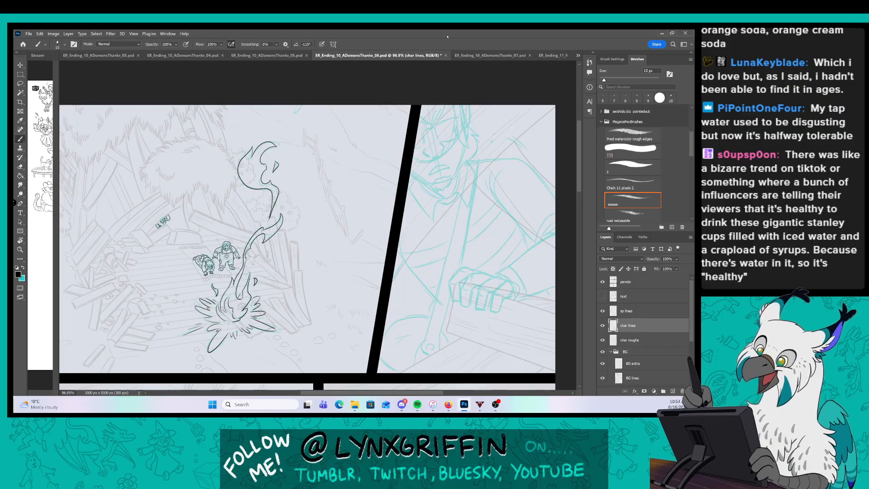
{"action": "key", "text": "z"}
{"action": "mouse_move", "coordinate": [507, 300]}
{"action": "left_mouse_down"}
{"action": "mouse_move", "coordinate": [520, 295]}
{"action": "mouse_move", "coordinate": [381, 269]}
{"action": "mouse_move", "coordinate": [408, 266]}
{"action": "mouse_move", "coordinate": [387, 240]}
{"action": "mouse_move", "coordinate": [339, 266]}
{"action": "mouse_move", "coordinate": [323, 314]}
{"action": "mouse_move", "coordinate": [348, 336]}
{"action": "mouse_move", "coordinate": [365, 284]}
{"action": "mouse_move", "coordinate": [391, 280]}
{"action": "left_mouse_up"}
{"action": "key", "text": "b"}
{"action": "key", "text": "z"}
{"action": "key", "text": "b"}
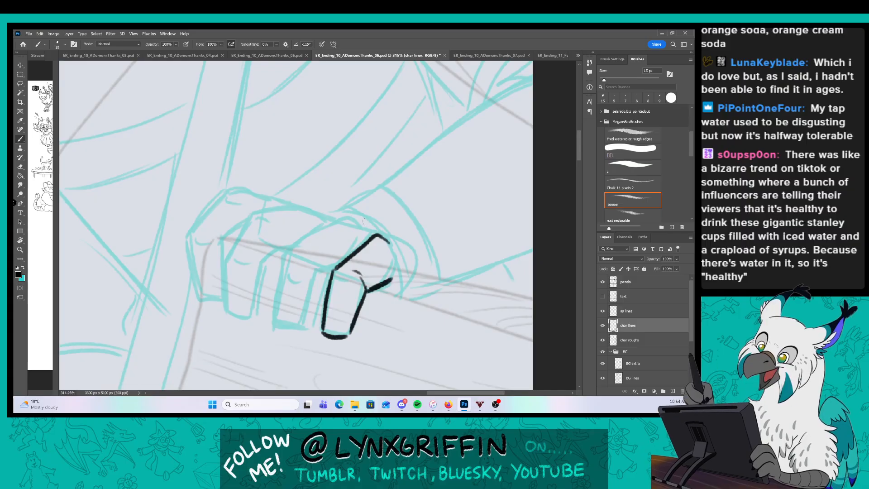
{"action": "mouse_move", "coordinate": [360, 217]}
{"action": "left_mouse_down"}
{"action": "mouse_move", "coordinate": [301, 241]}
{"action": "mouse_move", "coordinate": [277, 313]}
{"action": "mouse_move", "coordinate": [308, 325]}
{"action": "mouse_move", "coordinate": [322, 270]}
{"action": "mouse_move", "coordinate": [333, 268]}
{"action": "mouse_move", "coordinate": [314, 260]}
{"action": "left_mouse_up"}
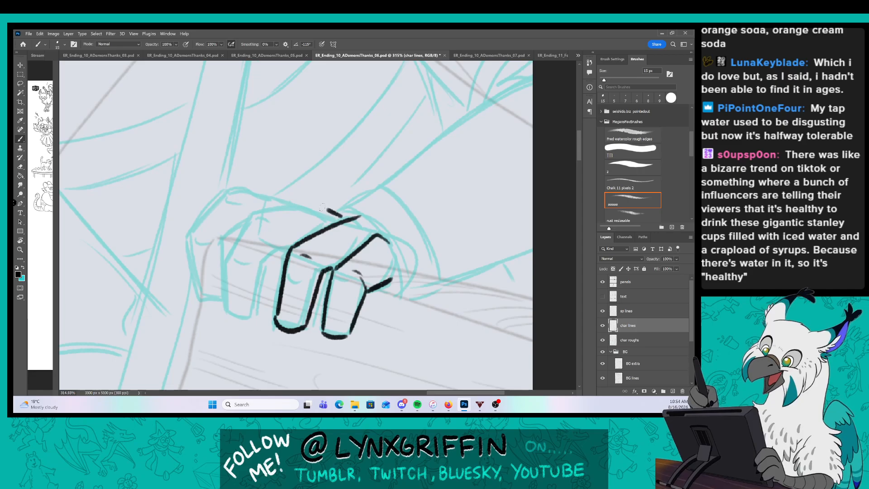
Ink the gripping hand's two remaining fingers on the left, along with their knuckle marks.
{"action": "mouse_move", "coordinate": [342, 216]}
{"action": "left_mouse_down"}
{"action": "mouse_move", "coordinate": [228, 263]}
{"action": "mouse_move", "coordinate": [227, 311]}
{"action": "mouse_move", "coordinate": [289, 247]}
{"action": "mouse_move", "coordinate": [269, 240]}
{"action": "left_mouse_up"}
{"action": "mouse_move", "coordinate": [293, 205]}
{"action": "left_mouse_down"}
{"action": "mouse_move", "coordinate": [243, 192]}
{"action": "mouse_move", "coordinate": [200, 219]}
{"action": "mouse_move", "coordinate": [193, 232]}
{"action": "mouse_move", "coordinate": [204, 293]}
{"action": "mouse_move", "coordinate": [222, 301]}
{"action": "left_mouse_up"}
{"action": "mouse_move", "coordinate": [227, 264]}
{"action": "left_mouse_down"}
{"action": "mouse_move", "coordinate": [226, 242]}
{"action": "mouse_move", "coordinate": [246, 228]}
{"action": "left_mouse_up"}
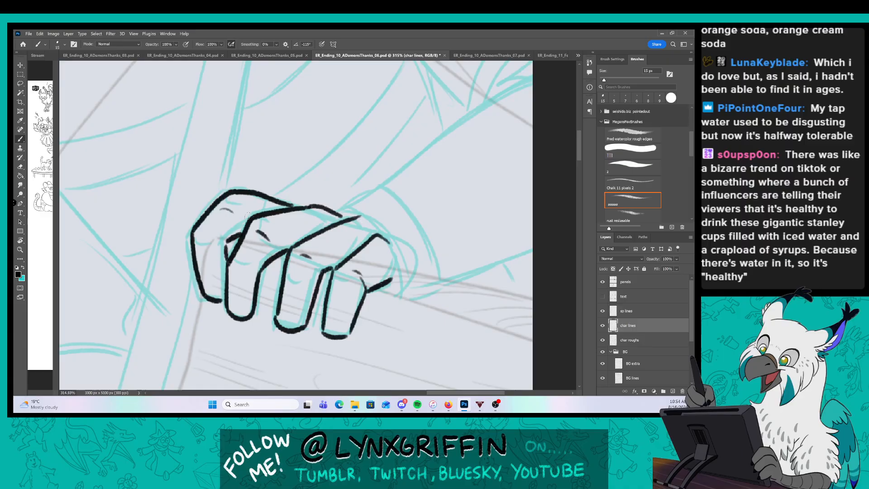
Ink the back edge of the gripping hand and the larger arc curving behind it.
{"action": "left_click_drag", "start_coordinate": [411, 204], "coordinate": [374, 229]}
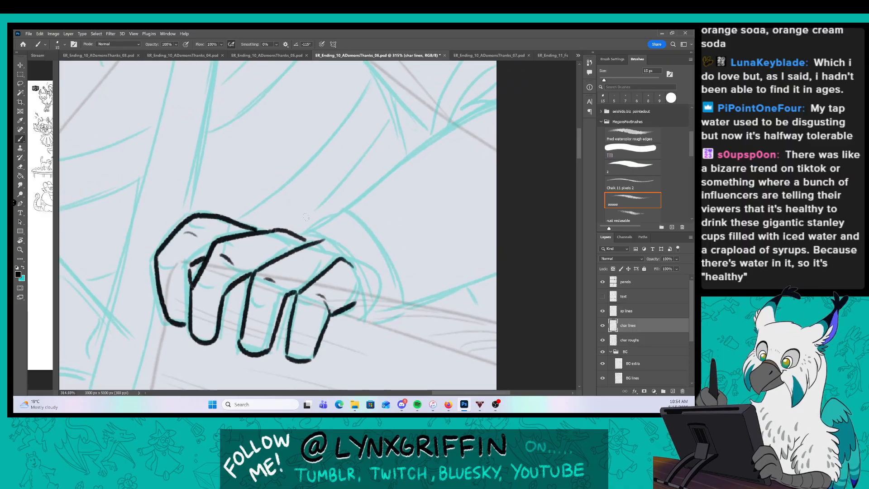
{"action": "mouse_move", "coordinate": [303, 236]}
{"action": "left_mouse_down"}
{"action": "mouse_move", "coordinate": [333, 249]}
{"action": "mouse_move", "coordinate": [357, 303]}
{"action": "left_mouse_up"}
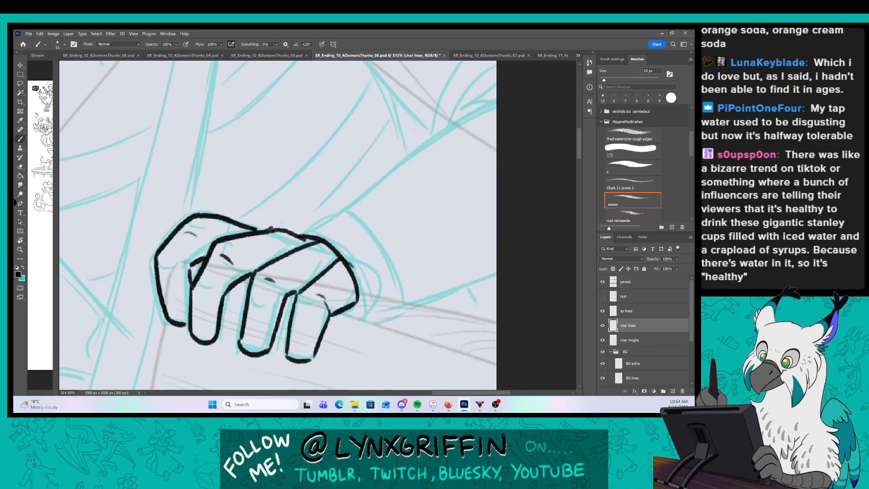
{"action": "mouse_move", "coordinate": [270, 229]}
{"action": "left_mouse_down"}
{"action": "mouse_move", "coordinate": [351, 223]}
{"action": "mouse_move", "coordinate": [406, 307]}
{"action": "mouse_move", "coordinate": [376, 319]}
{"action": "left_mouse_up"}
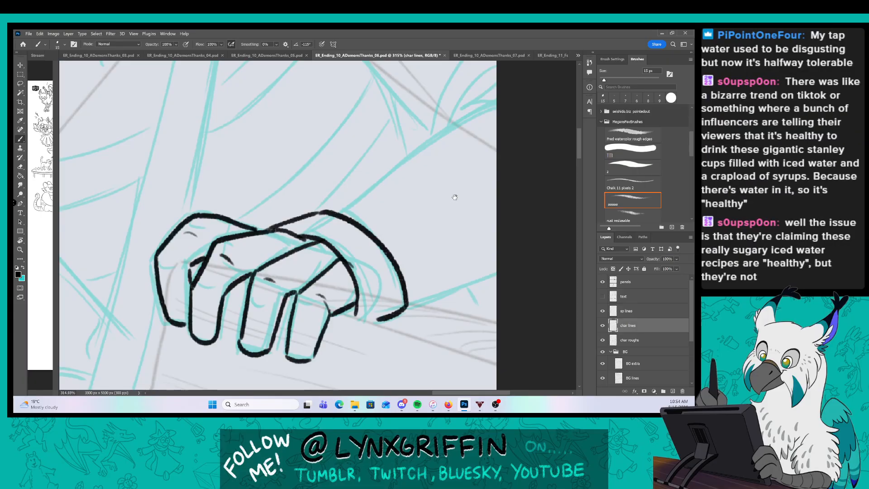
Ink the upper and lower edges of the forearm behind the gripping hand, with small crease strokes near the panel's edge.
{"action": "left_click_drag", "start_coordinate": [454, 197], "coordinate": [381, 252]}
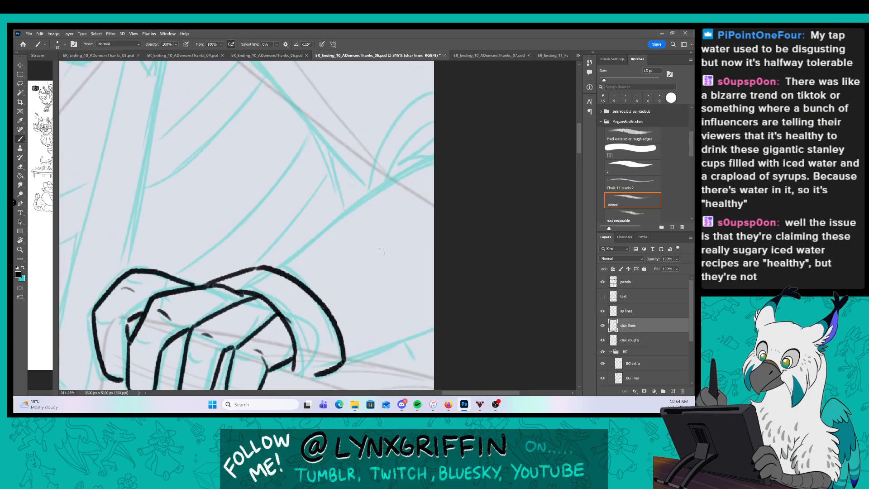
{"action": "left_click_drag", "start_coordinate": [262, 269], "coordinate": [433, 156]}
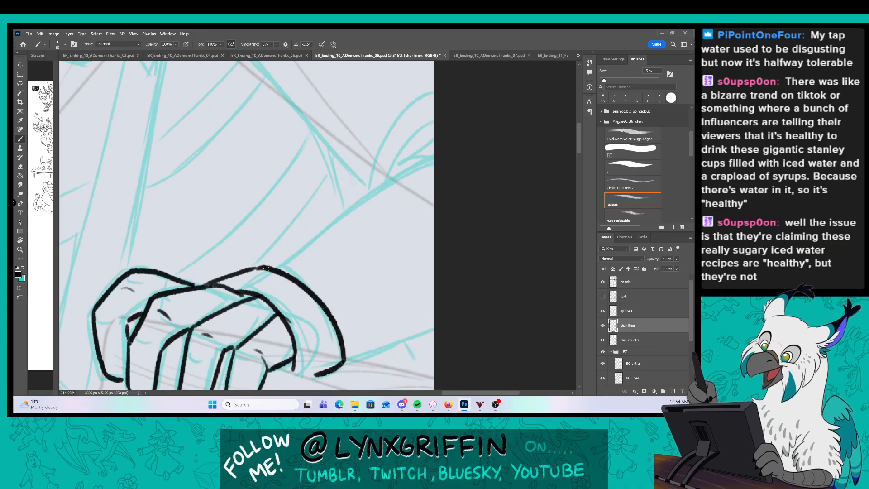
{"action": "left_click_drag", "start_coordinate": [392, 174], "coordinate": [425, 127]}
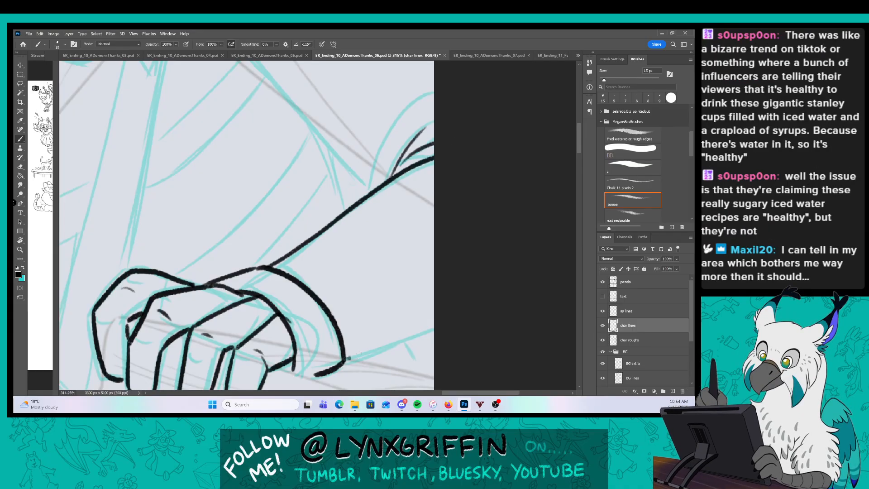
{"action": "left_click_drag", "start_coordinate": [358, 355], "coordinate": [433, 329]}
Ink the underside of the upper arm with its armpit folds, and the shoulder line curving to the panel's edge.
{"action": "key", "text": "z"}
{"action": "mouse_move", "coordinate": [485, 261]}
{"action": "left_mouse_down"}
{"action": "mouse_move", "coordinate": [464, 233]}
{"action": "mouse_move", "coordinate": [389, 307]}
{"action": "left_mouse_up"}
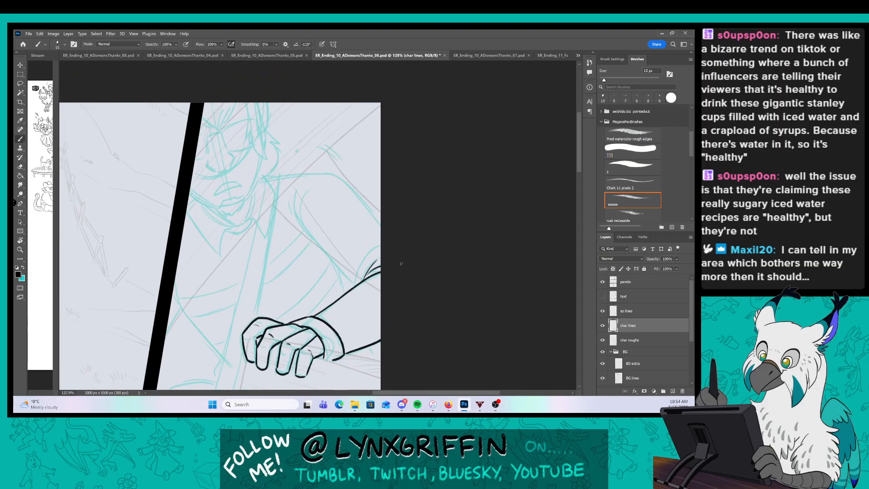
{"action": "key", "text": "z"}
{"action": "left_click_drag", "start_coordinate": [362, 249], "coordinate": [393, 249]}
{"action": "mouse_move", "coordinate": [236, 182]}
{"action": "left_mouse_down"}
{"action": "mouse_move", "coordinate": [252, 214]}
{"action": "mouse_move", "coordinate": [347, 320]}
{"action": "left_mouse_up"}
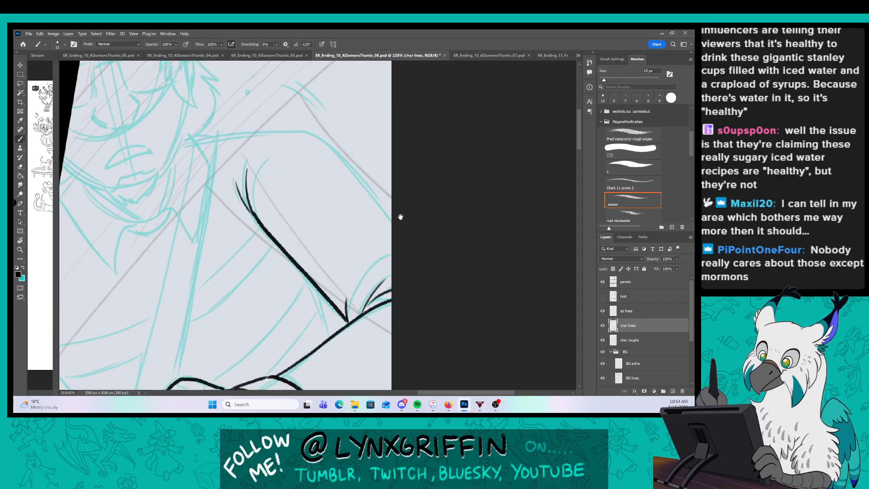
{"action": "left_click_drag", "start_coordinate": [400, 216], "coordinate": [379, 256]}
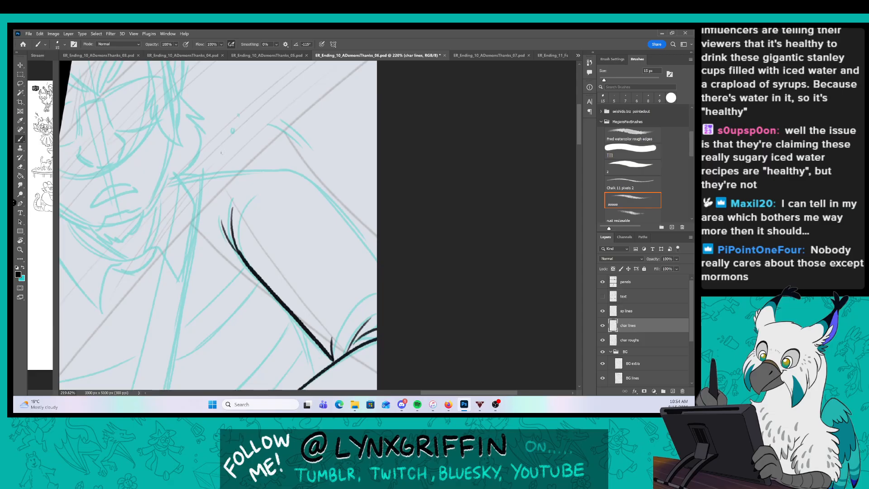
{"action": "mouse_move", "coordinate": [204, 176]}
{"action": "left_mouse_down"}
{"action": "mouse_move", "coordinate": [279, 170]}
{"action": "mouse_move", "coordinate": [376, 253]}
{"action": "left_mouse_up"}
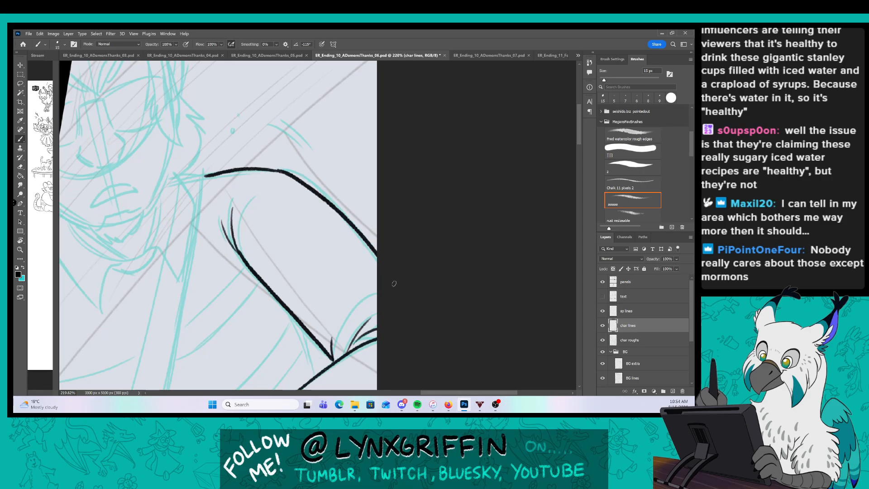
Ink the pointed hair strands meeting at the centre of the character's forehead.
{"action": "left_click_drag", "start_coordinate": [361, 193], "coordinate": [415, 202]}
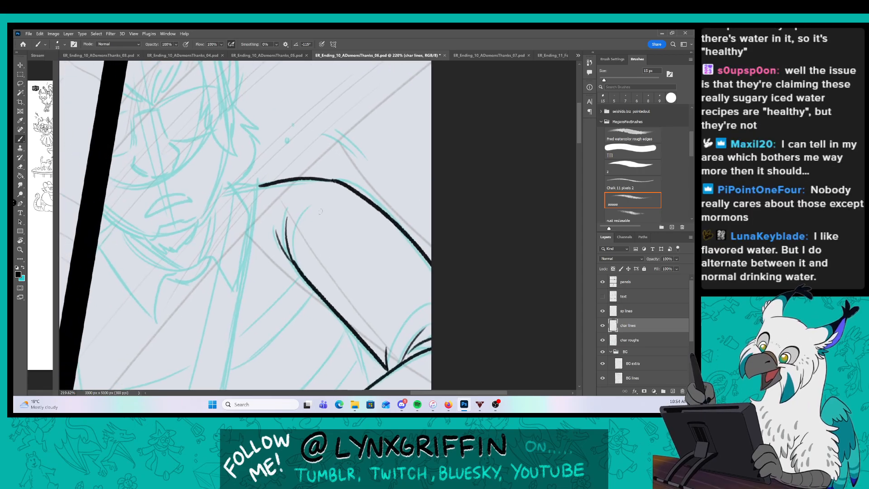
{"action": "left_click_drag", "start_coordinate": [293, 285], "coordinate": [349, 240]}
{"action": "left_click_drag", "start_coordinate": [245, 148], "coordinate": [260, 265]}
{"action": "left_click_drag", "start_coordinate": [219, 168], "coordinate": [250, 238]}
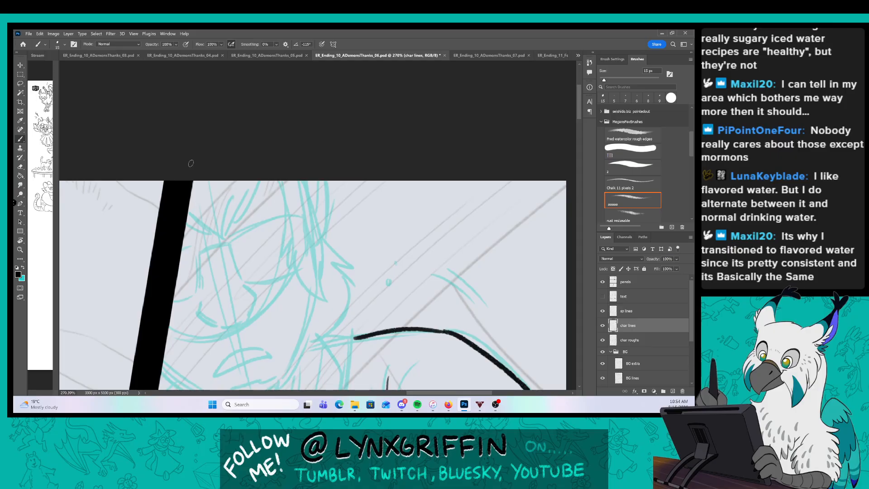
{"action": "mouse_move", "coordinate": [183, 216]}
{"action": "left_mouse_down"}
{"action": "mouse_move", "coordinate": [206, 234]}
{"action": "mouse_move", "coordinate": [193, 212]}
{"action": "mouse_move", "coordinate": [229, 236]}
{"action": "mouse_move", "coordinate": [222, 199]}
{"action": "mouse_move", "coordinate": [269, 167]}
{"action": "left_mouse_up"}
With a 10 px brush, ink the long pointed hair lock hanging beside the character's face.
{"action": "key", "text": "bracketleft"}
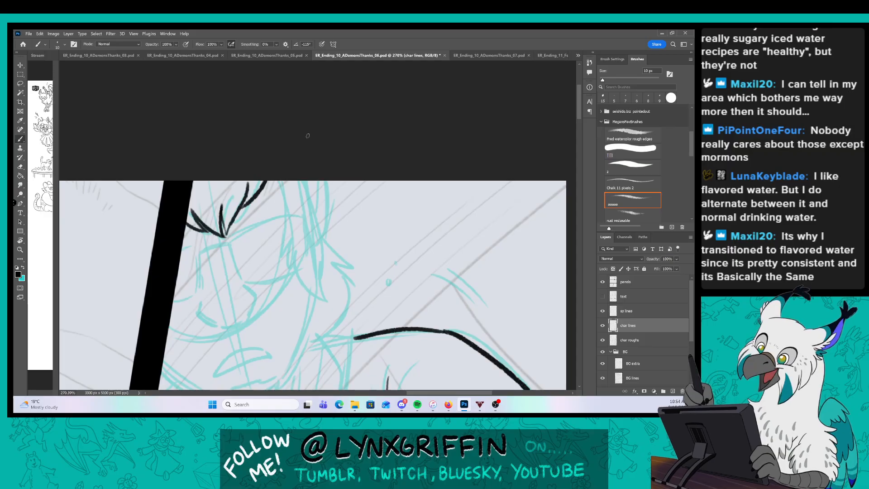
{"action": "left_click_drag", "start_coordinate": [326, 203], "coordinate": [331, 203]}
{"action": "mouse_move", "coordinate": [279, 178]}
{"action": "left_mouse_down"}
{"action": "mouse_move", "coordinate": [290, 267]}
{"action": "mouse_move", "coordinate": [307, 300]}
{"action": "left_mouse_up"}
{"action": "left_click_drag", "start_coordinate": [301, 279], "coordinate": [325, 322]}
{"action": "mouse_move", "coordinate": [325, 322]}
{"action": "left_mouse_down"}
{"action": "mouse_move", "coordinate": [332, 247]}
{"action": "mouse_move", "coordinate": [324, 179]}
{"action": "mouse_move", "coordinate": [317, 206]}
{"action": "mouse_move", "coordinate": [324, 229]}
{"action": "left_mouse_up"}
Ink the tufted chin beard and the jaw contours on both sides of it.
{"action": "left_click_drag", "start_coordinate": [348, 285], "coordinate": [359, 168]}
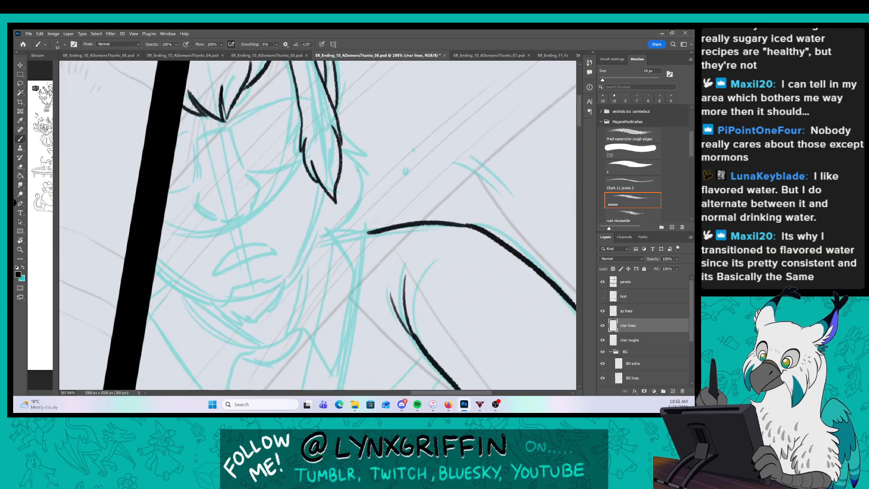
{"action": "mouse_move", "coordinate": [265, 280]}
{"action": "left_mouse_down"}
{"action": "mouse_move", "coordinate": [235, 288]}
{"action": "mouse_move", "coordinate": [216, 300]}
{"action": "left_mouse_up"}
{"action": "mouse_move", "coordinate": [215, 302]}
{"action": "left_mouse_down"}
{"action": "mouse_move", "coordinate": [243, 326]}
{"action": "mouse_move", "coordinate": [257, 326]}
{"action": "mouse_move", "coordinate": [279, 308]}
{"action": "mouse_move", "coordinate": [284, 288]}
{"action": "left_mouse_up"}
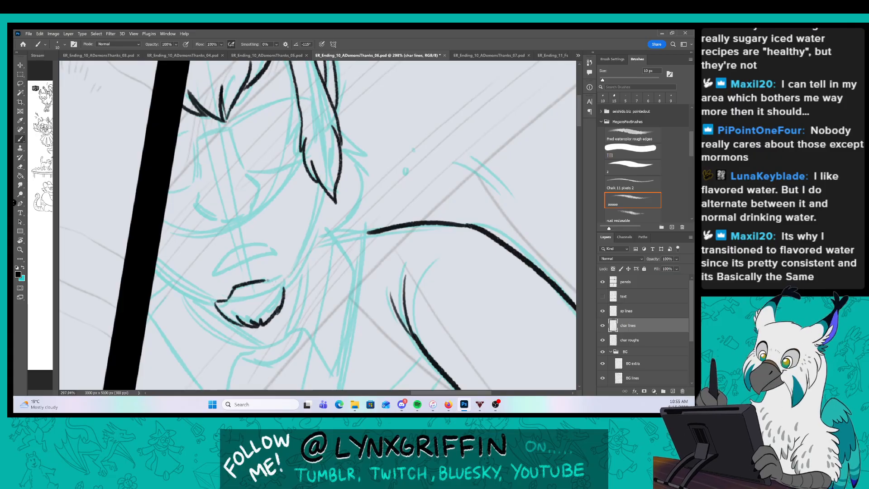
{"action": "mouse_move", "coordinate": [156, 265]}
{"action": "left_mouse_down"}
{"action": "mouse_move", "coordinate": [195, 297]}
{"action": "mouse_move", "coordinate": [217, 301]}
{"action": "left_mouse_up"}
{"action": "mouse_move", "coordinate": [325, 192]}
{"action": "left_mouse_down"}
{"action": "mouse_move", "coordinate": [321, 230]}
{"action": "mouse_move", "coordinate": [288, 282]}
{"action": "left_mouse_up"}
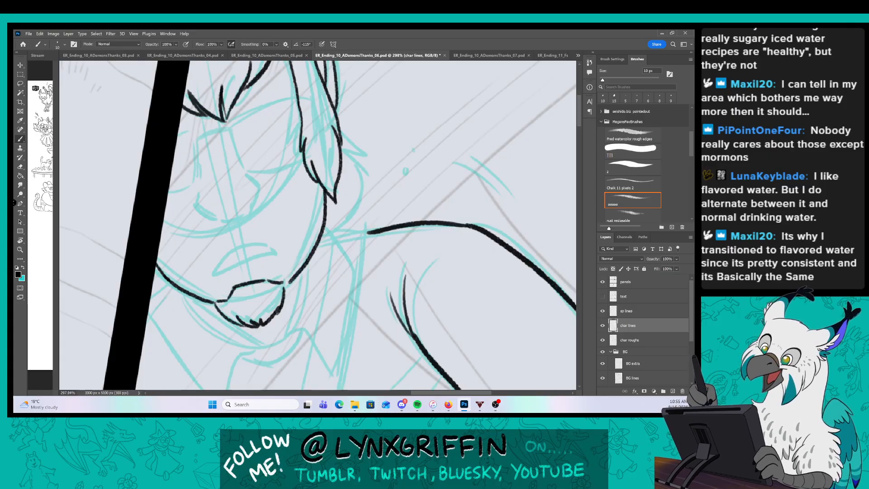
Ink the jagged hair tufts behind the side lock and the curve running down to the neck.
{"action": "left_click_drag", "start_coordinate": [365, 206], "coordinate": [346, 266]}
{"action": "left_click_drag", "start_coordinate": [318, 164], "coordinate": [346, 213]}
{"action": "mouse_move", "coordinate": [334, 222]}
{"action": "left_mouse_down"}
{"action": "mouse_move", "coordinate": [345, 234]}
{"action": "mouse_move", "coordinate": [321, 287]}
{"action": "left_mouse_up"}
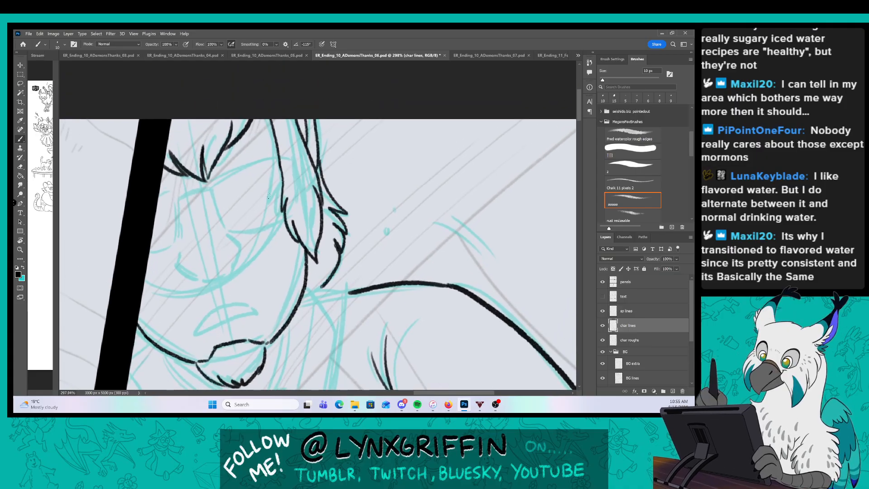
Ink the character's nose tip with its nostrils, and the slightly open, downturned mouth.
{"action": "left_click_drag", "start_coordinate": [237, 186], "coordinate": [267, 186]}
{"action": "left_click_drag", "start_coordinate": [241, 219], "coordinate": [304, 178]}
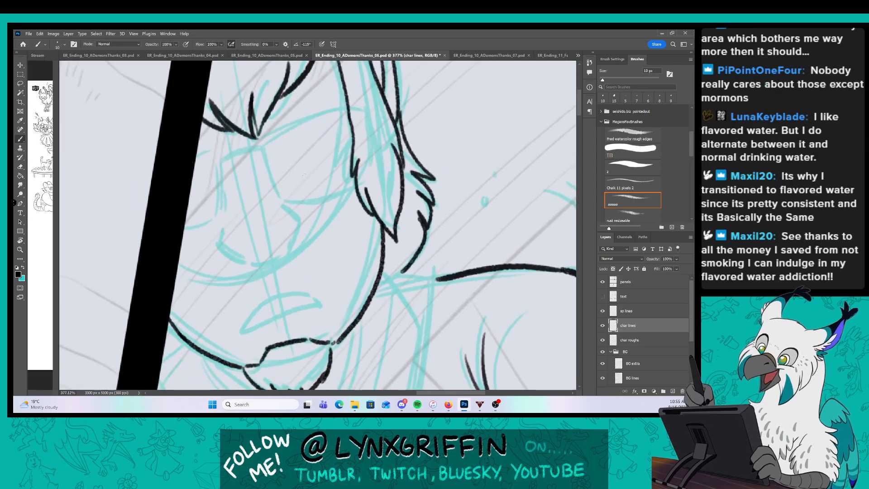
{"action": "mouse_move", "coordinate": [223, 228]}
{"action": "left_mouse_down"}
{"action": "mouse_move", "coordinate": [237, 256]}
{"action": "mouse_move", "coordinate": [228, 248]}
{"action": "mouse_move", "coordinate": [252, 263]}
{"action": "mouse_move", "coordinate": [280, 256]}
{"action": "left_mouse_up"}
{"action": "left_click_drag", "start_coordinate": [283, 208], "coordinate": [293, 235]}
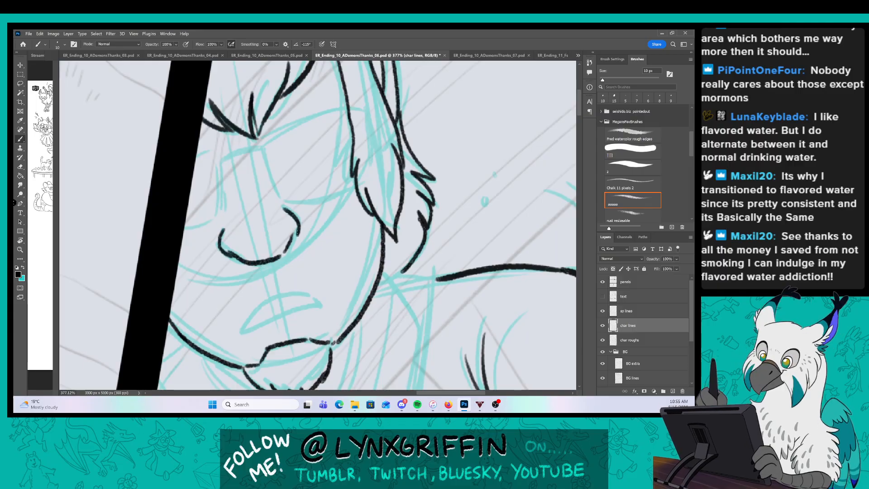
{"action": "mouse_move", "coordinate": [242, 333]}
{"action": "left_mouse_down"}
{"action": "mouse_move", "coordinate": [323, 310]}
{"action": "mouse_move", "coordinate": [247, 334]}
{"action": "mouse_move", "coordinate": [289, 303]}
{"action": "left_mouse_up"}
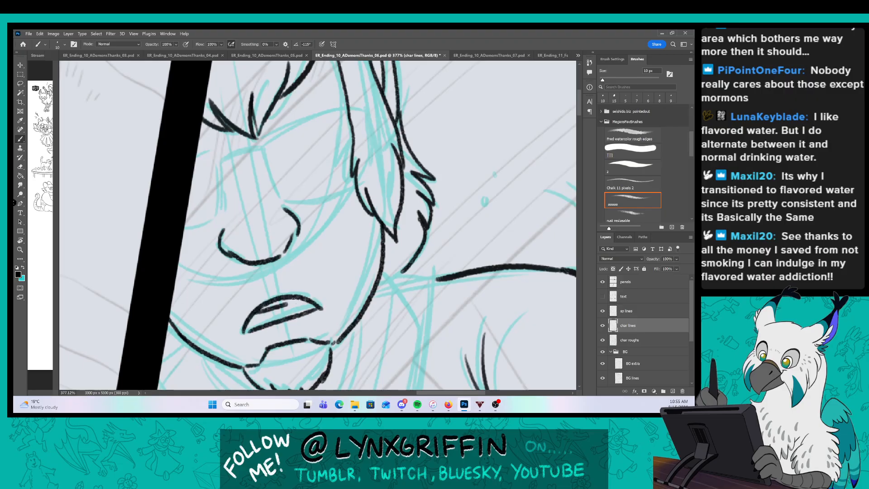
Ink the glasses' thick upper rims, bridge, both lens outlines and the outer side edge by the hair.
{"action": "left_click_drag", "start_coordinate": [300, 141], "coordinate": [320, 208]}
{"action": "mouse_move", "coordinate": [238, 222]}
{"action": "left_mouse_down"}
{"action": "mouse_move", "coordinate": [216, 229]}
{"action": "mouse_move", "coordinate": [375, 174]}
{"action": "left_mouse_up"}
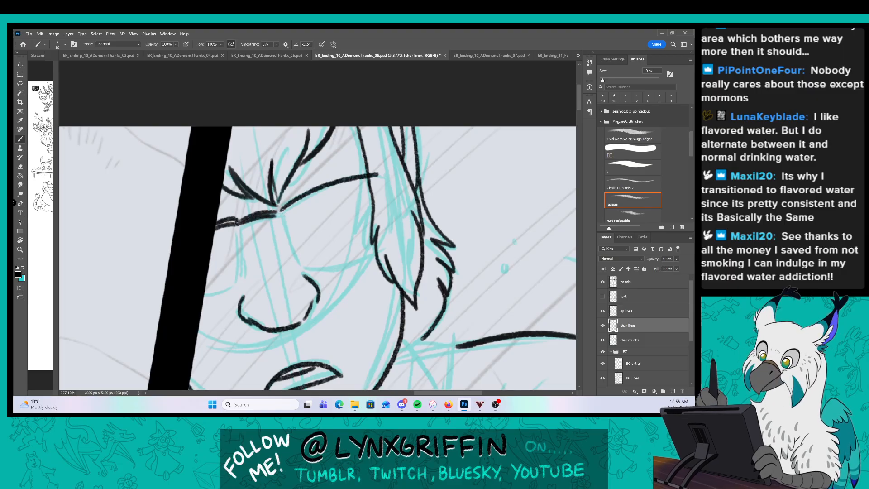
{"action": "left_click_drag", "start_coordinate": [281, 212], "coordinate": [377, 181]}
{"action": "mouse_move", "coordinate": [242, 224]}
{"action": "left_mouse_down"}
{"action": "mouse_move", "coordinate": [233, 289]}
{"action": "mouse_move", "coordinate": [204, 299]}
{"action": "left_mouse_up"}
{"action": "mouse_move", "coordinate": [280, 211]}
{"action": "left_mouse_down"}
{"action": "mouse_move", "coordinate": [304, 267]}
{"action": "mouse_move", "coordinate": [385, 243]}
{"action": "left_mouse_up"}
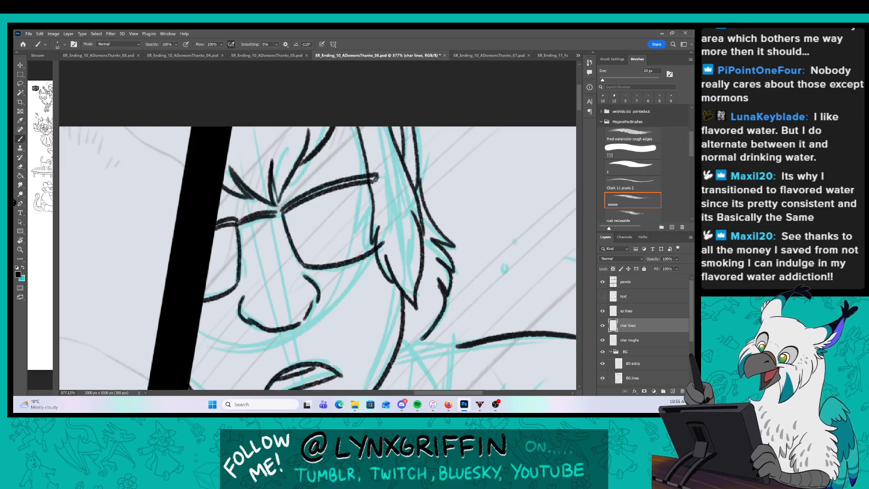
{"action": "left_click_drag", "start_coordinate": [376, 180], "coordinate": [387, 242]}
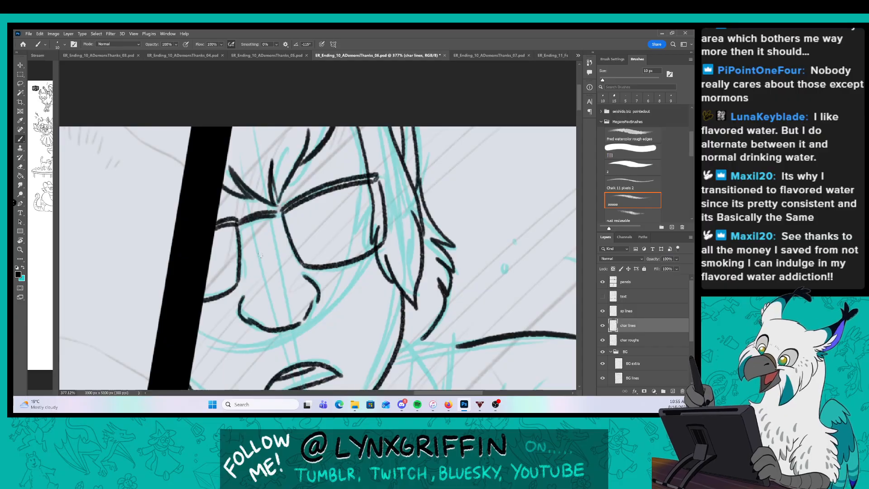
Ink the side of the nose, the frown mark above the glasses' bridge and both eyebrows.
{"action": "mouse_move", "coordinate": [249, 223]}
{"action": "left_mouse_down"}
{"action": "mouse_move", "coordinate": [275, 218]}
{"action": "mouse_move", "coordinate": [299, 268]}
{"action": "left_mouse_up"}
{"action": "left_click_drag", "start_coordinate": [280, 210], "coordinate": [285, 197]}
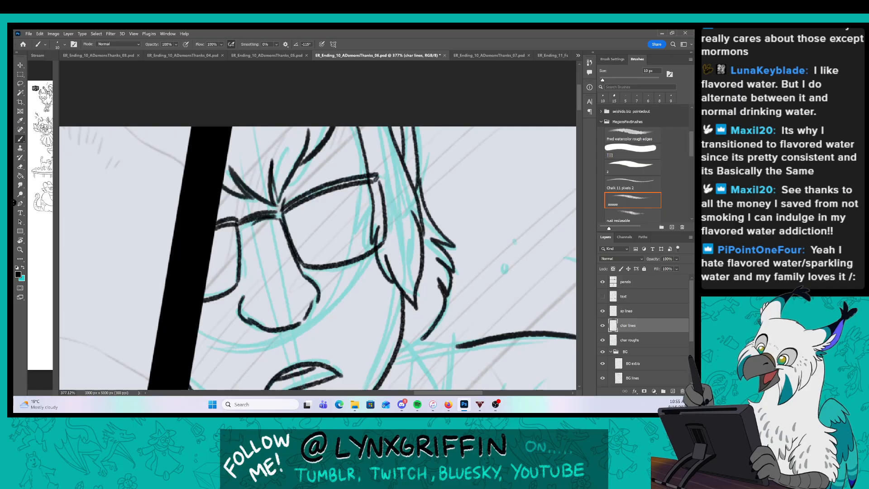
{"action": "left_click_drag", "start_coordinate": [221, 196], "coordinate": [219, 215]}
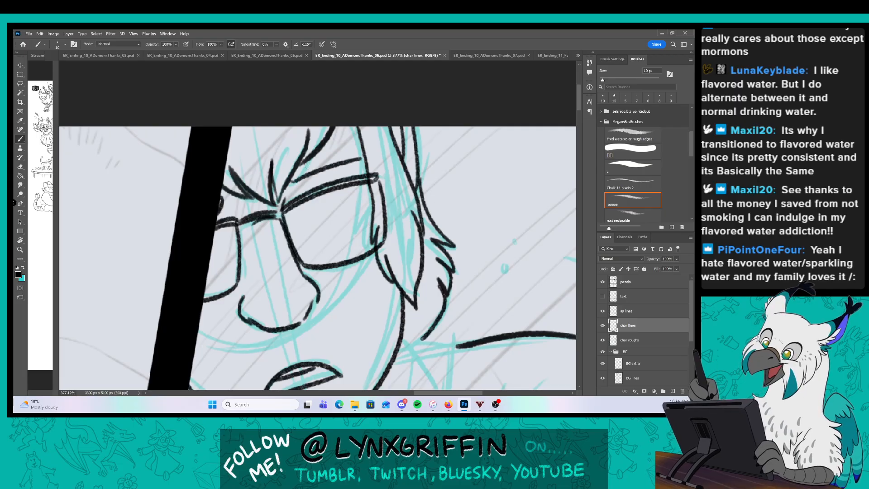
{"action": "left_click_drag", "start_coordinate": [301, 164], "coordinate": [360, 155]}
Ink the neck lines below the chin and both pointed sides of the shirt collar.
{"action": "left_click_drag", "start_coordinate": [392, 238], "coordinate": [372, 239]}
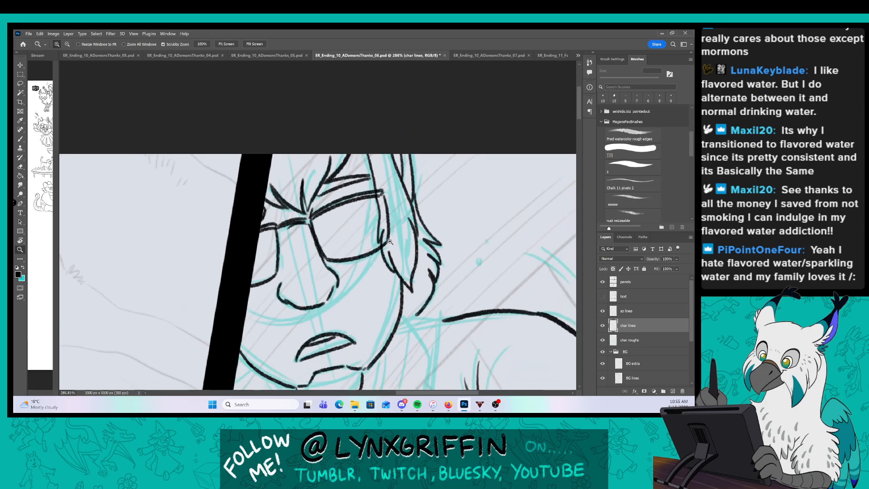
{"action": "left_click_drag", "start_coordinate": [393, 322], "coordinate": [359, 234]}
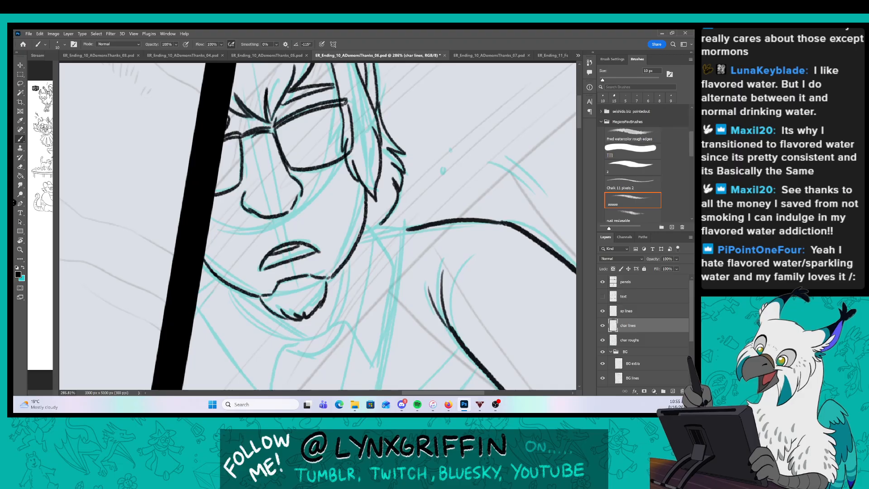
{"action": "left_click_drag", "start_coordinate": [413, 333], "coordinate": [426, 317]}
{"action": "mouse_move", "coordinate": [188, 214]}
{"action": "left_mouse_down"}
{"action": "mouse_move", "coordinate": [230, 260]}
{"action": "mouse_move", "coordinate": [271, 284]}
{"action": "left_mouse_up"}
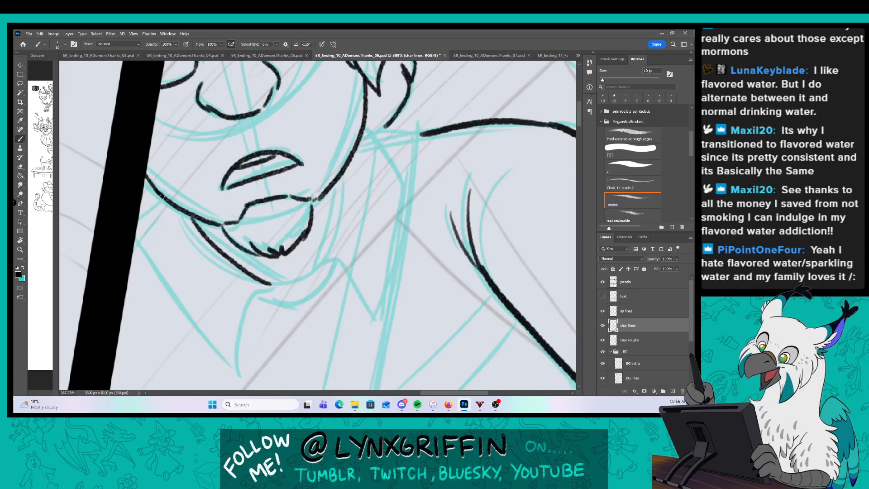
{"action": "mouse_move", "coordinate": [163, 193]}
{"action": "left_mouse_down"}
{"action": "mouse_move", "coordinate": [137, 225]}
{"action": "mouse_move", "coordinate": [198, 324]}
{"action": "mouse_move", "coordinate": [239, 340]}
{"action": "mouse_move", "coordinate": [276, 289]}
{"action": "mouse_move", "coordinate": [328, 279]}
{"action": "left_mouse_up"}
{"action": "left_click_drag", "start_coordinate": [419, 170], "coordinate": [391, 188]}
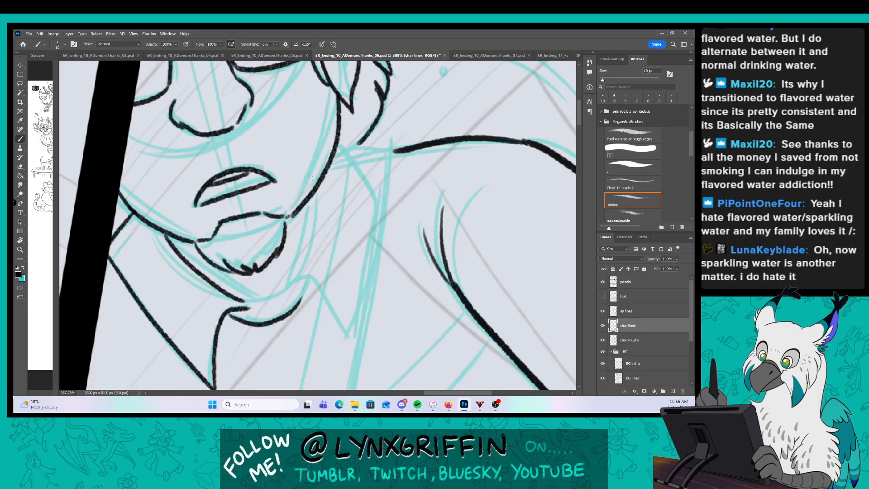
{"action": "mouse_move", "coordinate": [311, 198]}
{"action": "left_mouse_down"}
{"action": "mouse_move", "coordinate": [295, 283]}
{"action": "mouse_move", "coordinate": [328, 300]}
{"action": "mouse_move", "coordinate": [364, 276]}
{"action": "mouse_move", "coordinate": [384, 148]}
{"action": "left_mouse_up"}
{"action": "left_click_drag", "start_coordinate": [240, 302], "coordinate": [262, 311]}
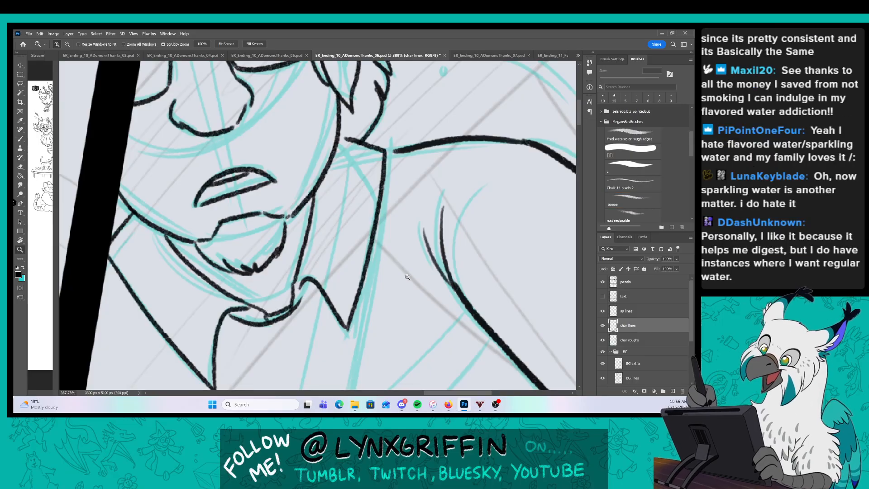
Ink both long edges and the bottom end of the strap running from the collar down past the hand.
{"action": "key", "text": "z"}
{"action": "left_click_drag", "start_coordinate": [401, 291], "coordinate": [398, 280]}
{"action": "key", "text": "b"}
{"action": "mouse_move", "coordinate": [409, 325]}
{"action": "left_mouse_down"}
{"action": "mouse_move", "coordinate": [372, 319]}
{"action": "mouse_move", "coordinate": [320, 275]}
{"action": "left_mouse_up"}
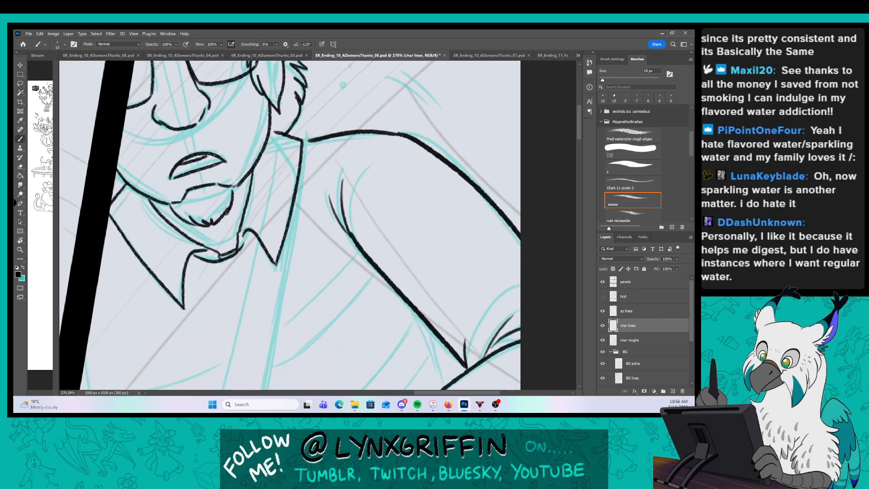
{"action": "key", "text": "z"}
{"action": "mouse_move", "coordinate": [378, 143]}
{"action": "left_mouse_down"}
{"action": "mouse_move", "coordinate": [342, 150]}
{"action": "mouse_move", "coordinate": [321, 122]}
{"action": "mouse_move", "coordinate": [297, 261]}
{"action": "left_mouse_up"}
{"action": "key", "text": "b"}
{"action": "left_click_drag", "start_coordinate": [295, 161], "coordinate": [248, 368]}
Add a second parallel line along the strap's edge nearest the gripping hand, above and below the hand.
{"action": "key", "text": "z"}
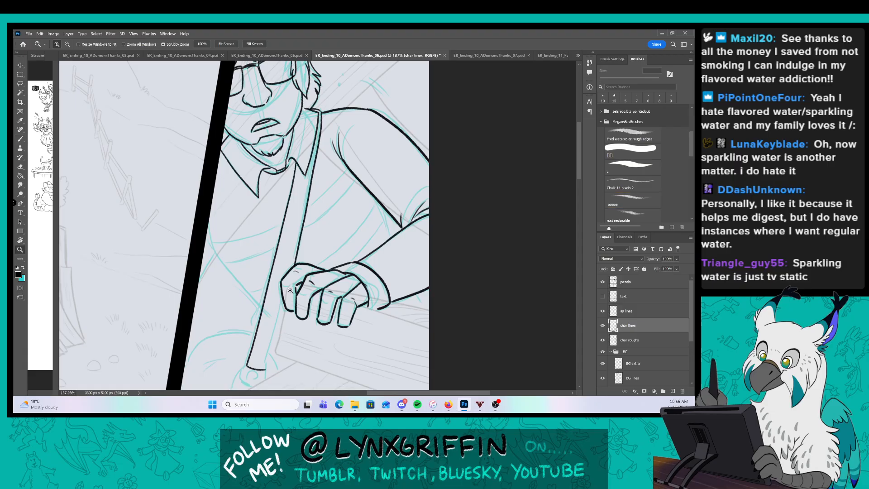
{"action": "left_click_drag", "start_coordinate": [301, 259], "coordinate": [324, 206]}
{"action": "key", "text": "b"}
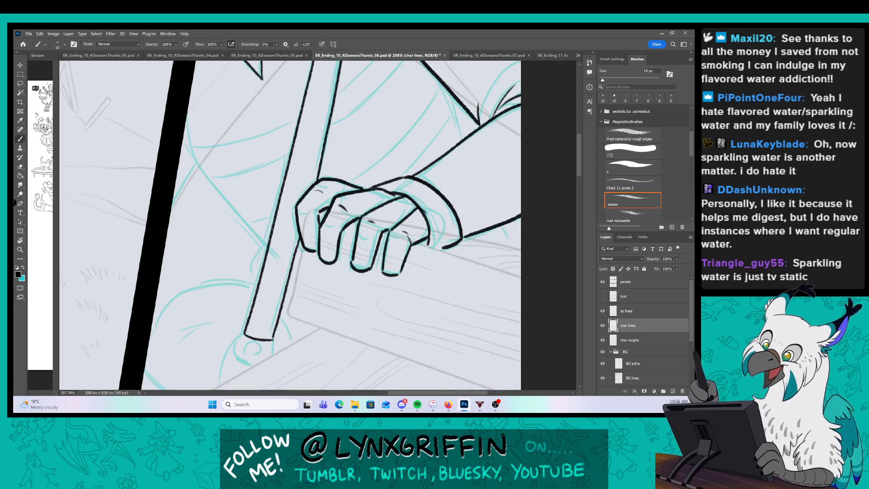
{"action": "left_click_drag", "start_coordinate": [271, 331], "coordinate": [256, 349]}
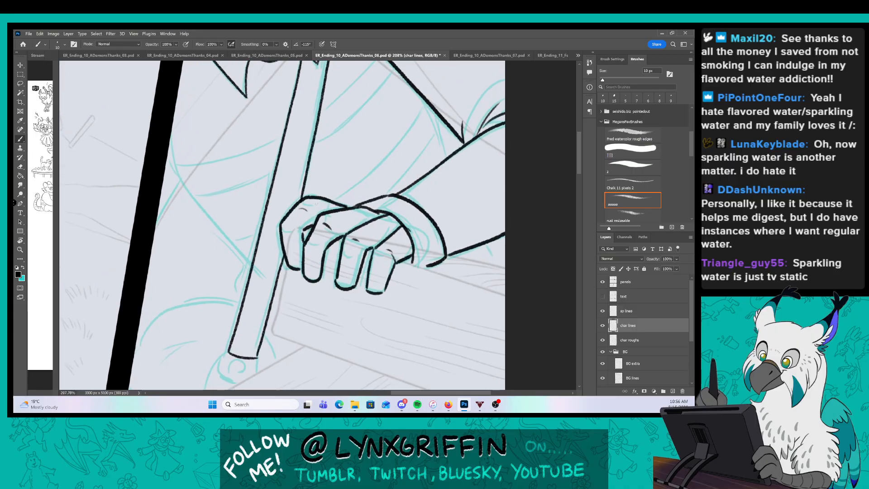
{"action": "left_click_drag", "start_coordinate": [278, 261], "coordinate": [253, 358]}
{"action": "left_click_drag", "start_coordinate": [348, 196], "coordinate": [305, 304]}
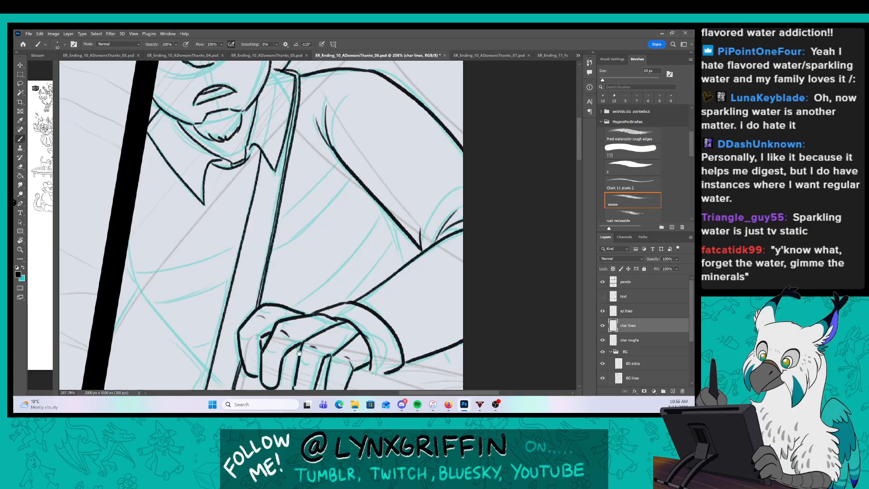
Ink the diagonal torso line from the panel border to the strap, and the short line branching back to the border.
{"action": "left_click_drag", "start_coordinate": [254, 312], "coordinate": [319, 251]}
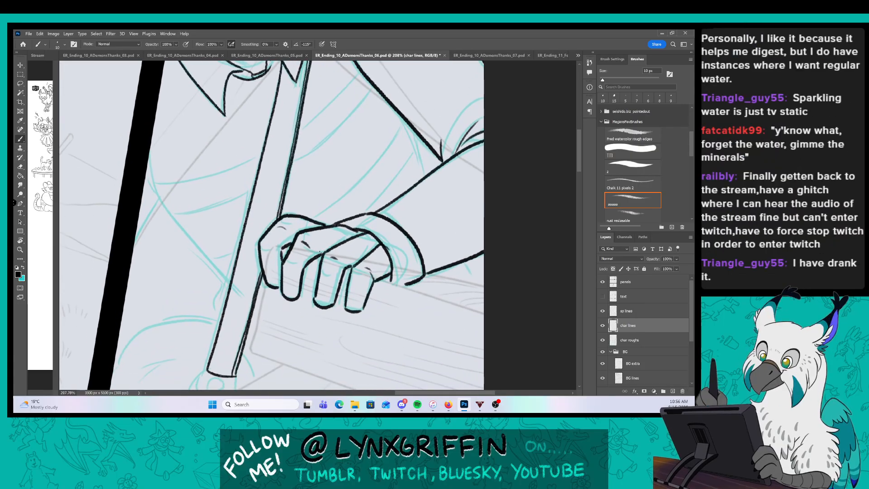
{"action": "mouse_move", "coordinate": [146, 165]}
{"action": "left_mouse_down"}
{"action": "mouse_move", "coordinate": [164, 207]}
{"action": "mouse_move", "coordinate": [229, 289]}
{"action": "left_mouse_up"}
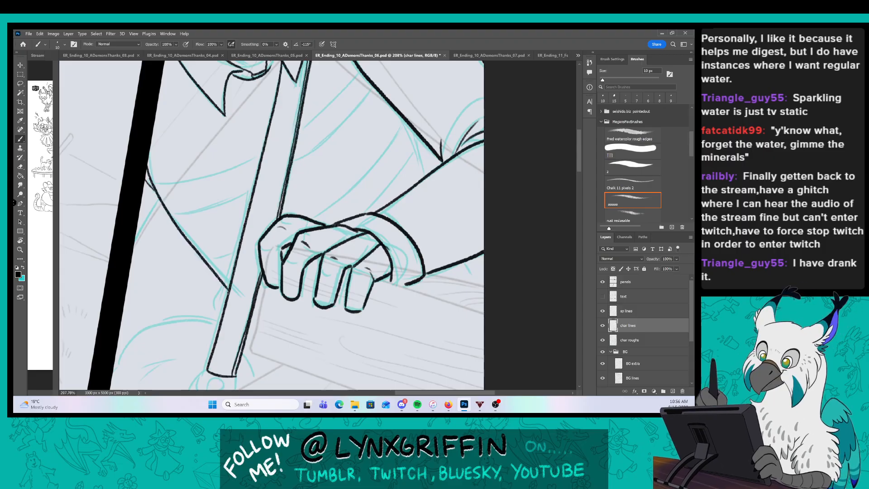
{"action": "left_click_drag", "start_coordinate": [159, 197], "coordinate": [134, 243]}
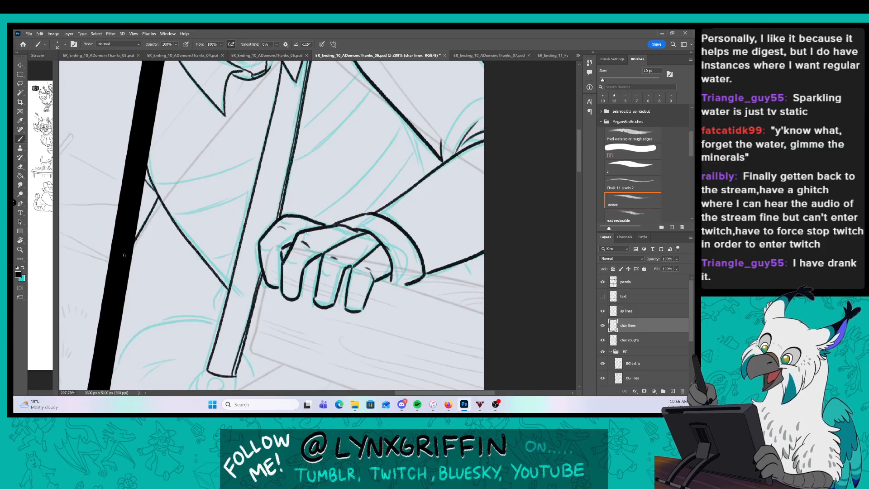
Ink the curved shirt stripes across the torso on both sides of the strap, down to the gripping hand.
{"action": "scroll", "coordinate": [272, 226], "scroll_direction": "up", "scroll_amount": 3}
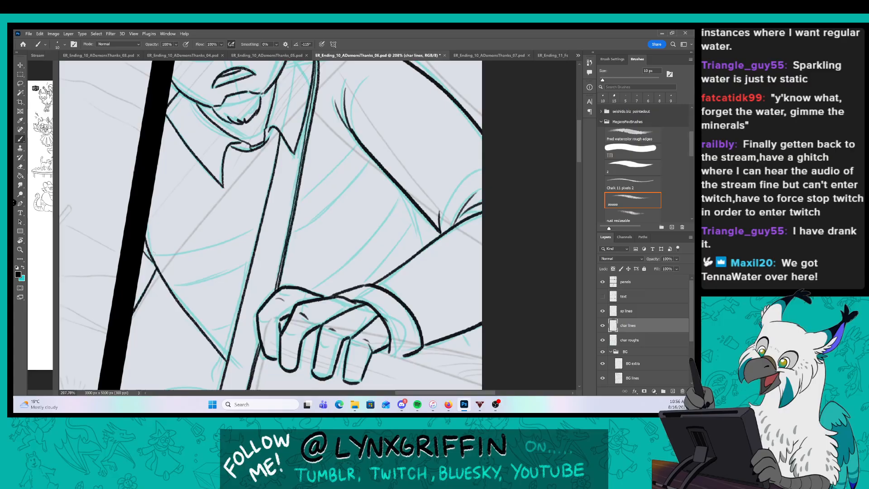
{"action": "mouse_move", "coordinate": [150, 252]}
{"action": "left_mouse_down"}
{"action": "mouse_move", "coordinate": [213, 241]}
{"action": "mouse_move", "coordinate": [262, 216]}
{"action": "mouse_move", "coordinate": [357, 138]}
{"action": "left_mouse_up"}
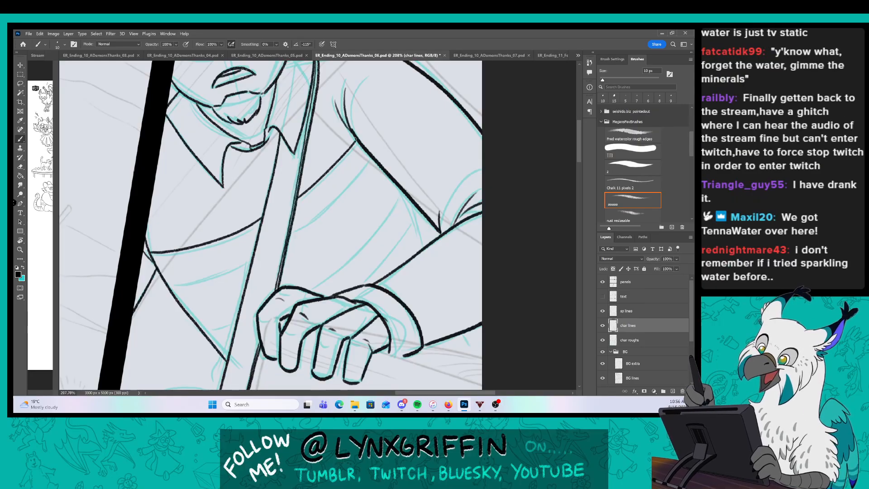
{"action": "left_click_drag", "start_coordinate": [168, 286], "coordinate": [248, 266]}
{"action": "left_click_drag", "start_coordinate": [289, 242], "coordinate": [378, 166]}
{"action": "left_click_drag", "start_coordinate": [375, 250], "coordinate": [341, 231]}
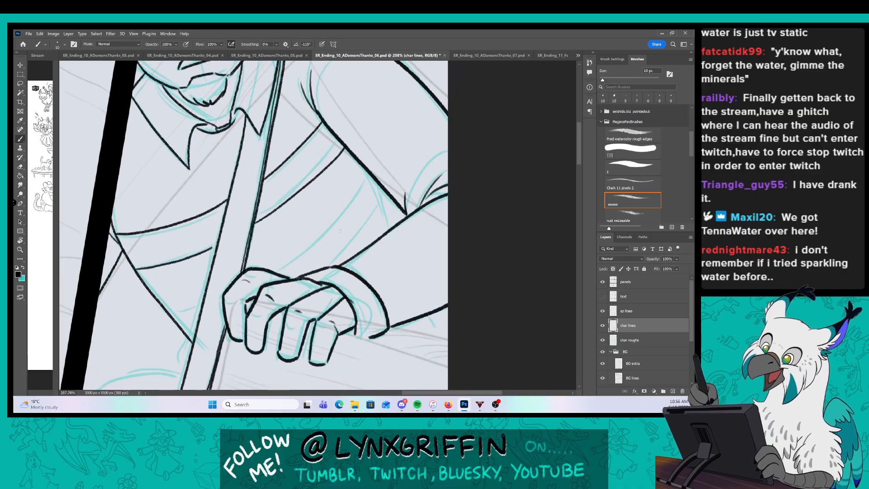
{"action": "left_click_drag", "start_coordinate": [171, 314], "coordinate": [200, 307]}
{"action": "mouse_move", "coordinate": [274, 273]}
{"action": "left_mouse_down"}
{"action": "mouse_move", "coordinate": [314, 244]}
{"action": "mouse_move", "coordinate": [367, 185]}
{"action": "mouse_move", "coordinate": [334, 260]}
{"action": "left_mouse_up"}
{"action": "key", "text": "ctrl+z"}
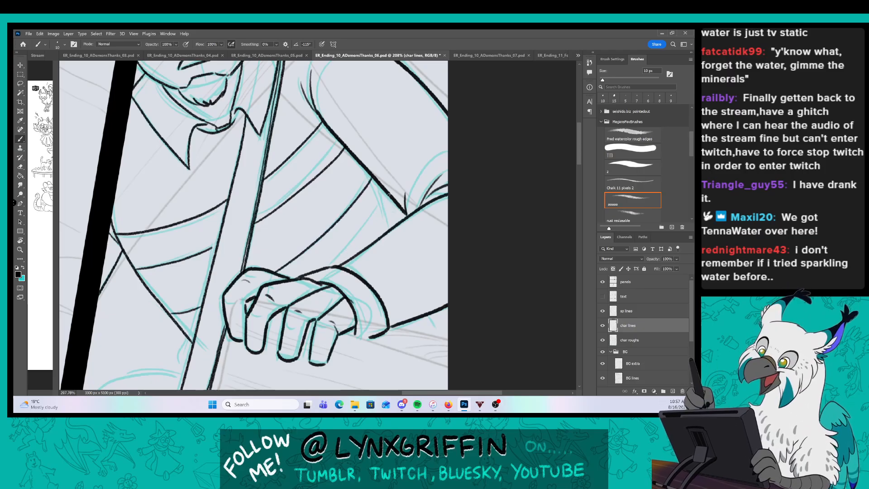
{"action": "left_click_drag", "start_coordinate": [389, 194], "coordinate": [349, 256]}
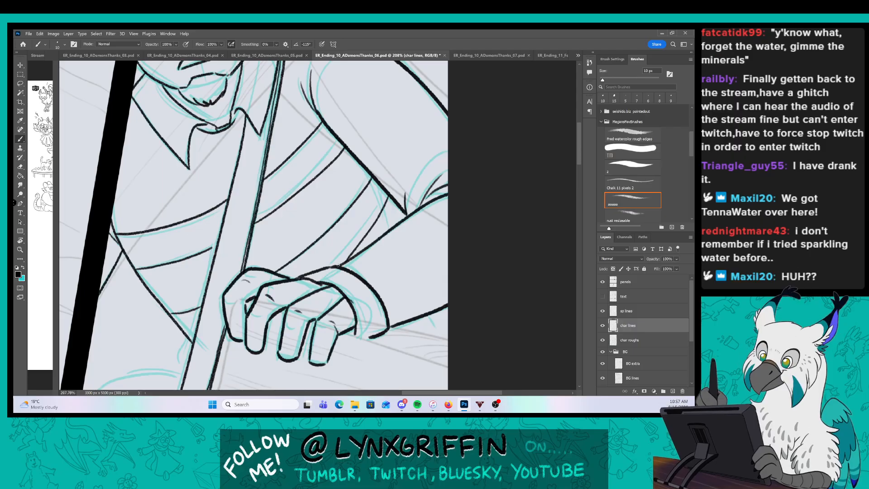
Ink the rounded knee with its fold marks, and the round fastening and short curves around the strap's lower end.
{"action": "left_click_drag", "start_coordinate": [413, 345], "coordinate": [391, 299]}
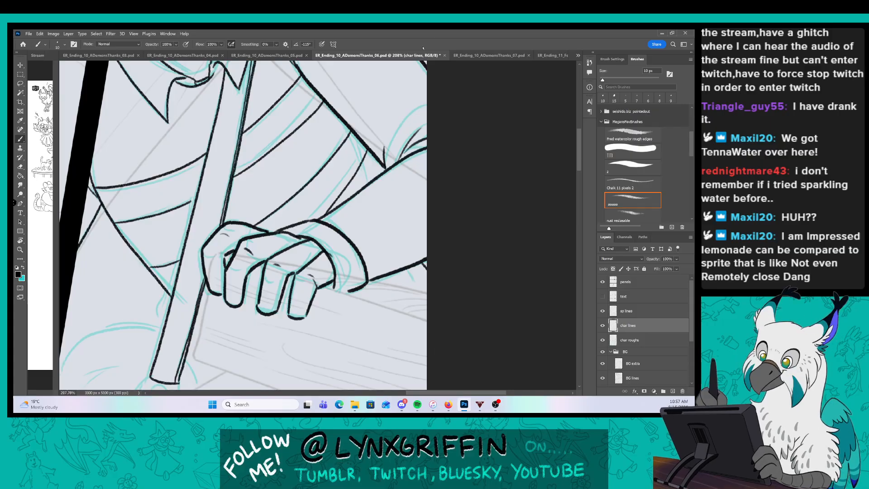
{"action": "left_click_drag", "start_coordinate": [233, 297], "coordinate": [322, 163]}
{"action": "key", "text": "z"}
{"action": "mouse_move", "coordinate": [229, 244]}
{"action": "left_mouse_down"}
{"action": "mouse_move", "coordinate": [244, 244]}
{"action": "mouse_move", "coordinate": [204, 310]}
{"action": "left_mouse_up"}
{"action": "key", "text": "b"}
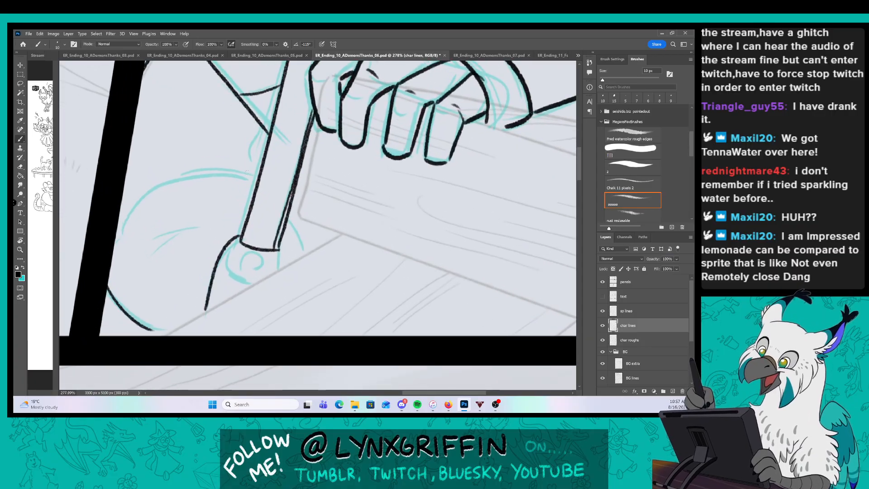
{"action": "mouse_move", "coordinate": [254, 177]}
{"action": "left_mouse_down"}
{"action": "mouse_move", "coordinate": [117, 232]}
{"action": "mouse_move", "coordinate": [148, 267]}
{"action": "left_mouse_up"}
{"action": "mouse_move", "coordinate": [181, 244]}
{"action": "left_mouse_down"}
{"action": "mouse_move", "coordinate": [145, 276]}
{"action": "mouse_move", "coordinate": [163, 254]}
{"action": "left_mouse_up"}
{"action": "mouse_move", "coordinate": [288, 211]}
{"action": "left_mouse_down"}
{"action": "mouse_move", "coordinate": [270, 246]}
{"action": "mouse_move", "coordinate": [284, 281]}
{"action": "mouse_move", "coordinate": [259, 302]}
{"action": "left_mouse_up"}
{"action": "mouse_move", "coordinate": [223, 274]}
{"action": "left_mouse_down"}
{"action": "mouse_move", "coordinate": [213, 300]}
{"action": "mouse_move", "coordinate": [234, 317]}
{"action": "left_mouse_up"}
{"action": "mouse_move", "coordinate": [236, 293]}
{"action": "left_mouse_down"}
{"action": "mouse_move", "coordinate": [230, 309]}
{"action": "mouse_move", "coordinate": [237, 292]}
{"action": "left_mouse_up"}
{"action": "left_click_drag", "start_coordinate": [246, 155], "coordinate": [236, 209]}
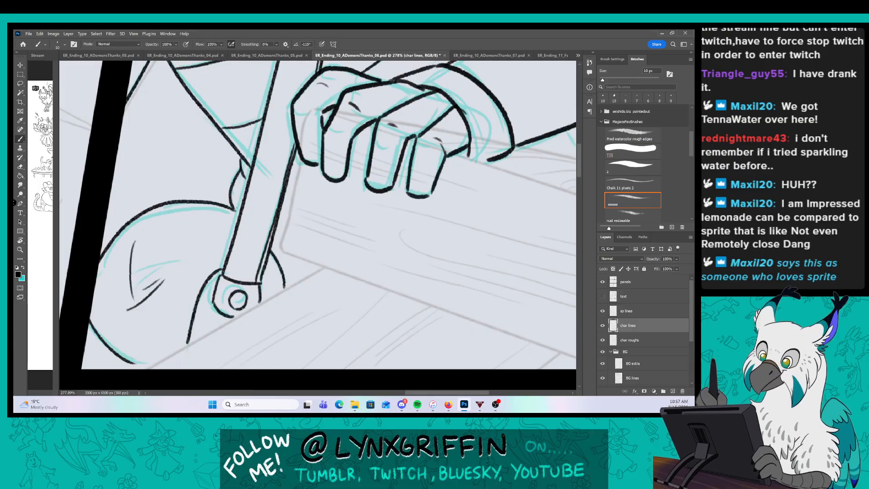
Ink the small dots beside the hair and, on the sp lines layer, the short accent strokes above the shoulder.
{"action": "scroll", "coordinate": [359, 225], "scroll_direction": "down", "scroll_amount": 5}
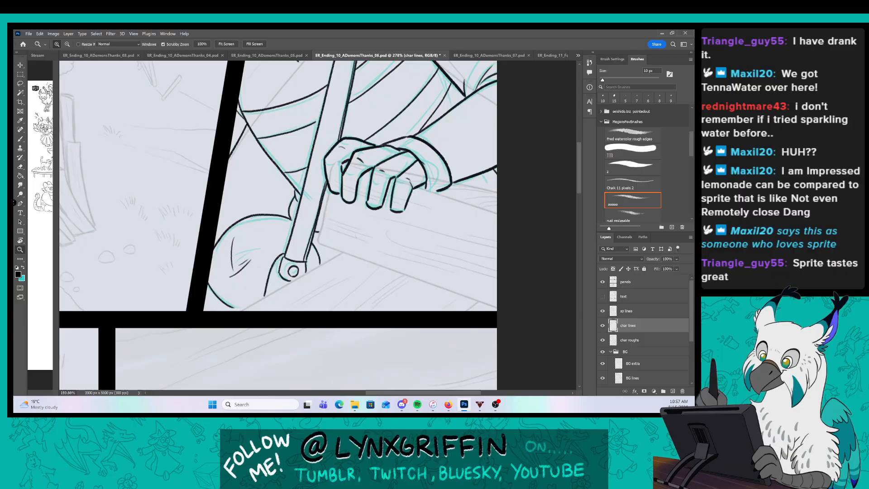
{"action": "left_click_drag", "start_coordinate": [351, 267], "coordinate": [352, 311]}
{"action": "scroll", "coordinate": [276, 304], "scroll_direction": "down", "scroll_amount": 3}
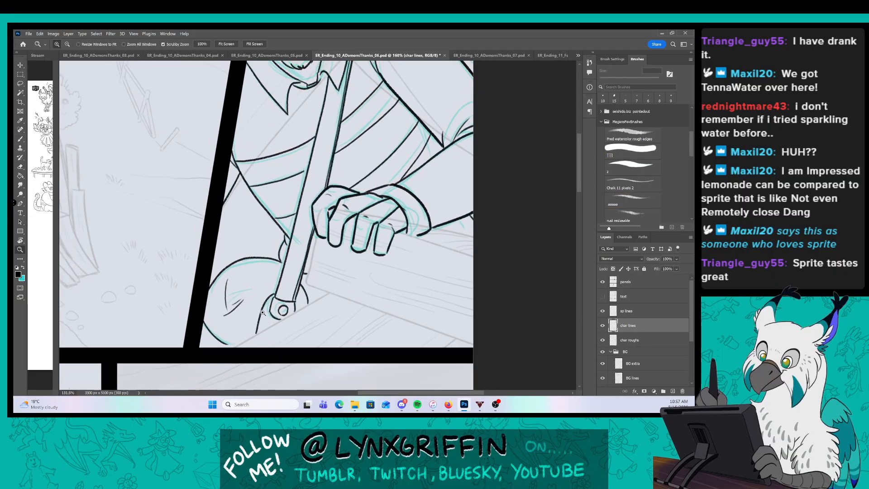
{"action": "scroll", "coordinate": [348, 127], "scroll_direction": "up", "scroll_amount": 3}
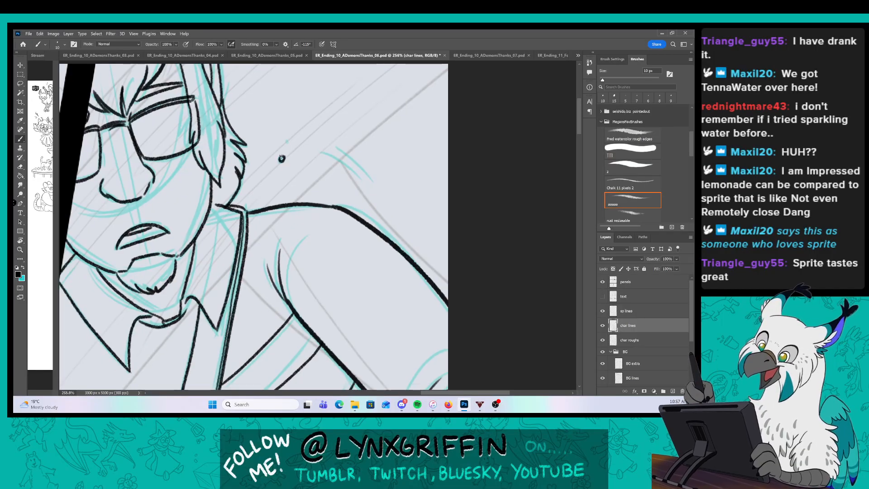
{"action": "left_click", "coordinate": [661, 312]}
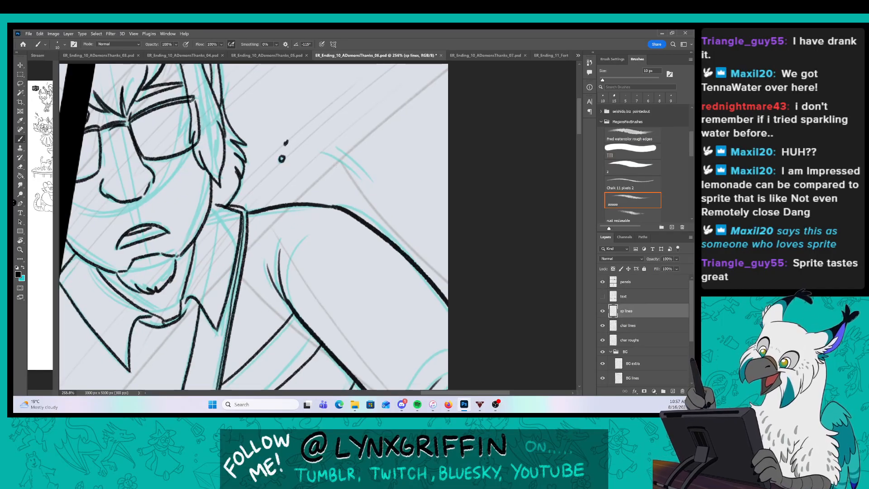
{"action": "left_click_drag", "start_coordinate": [321, 150], "coordinate": [367, 174]}
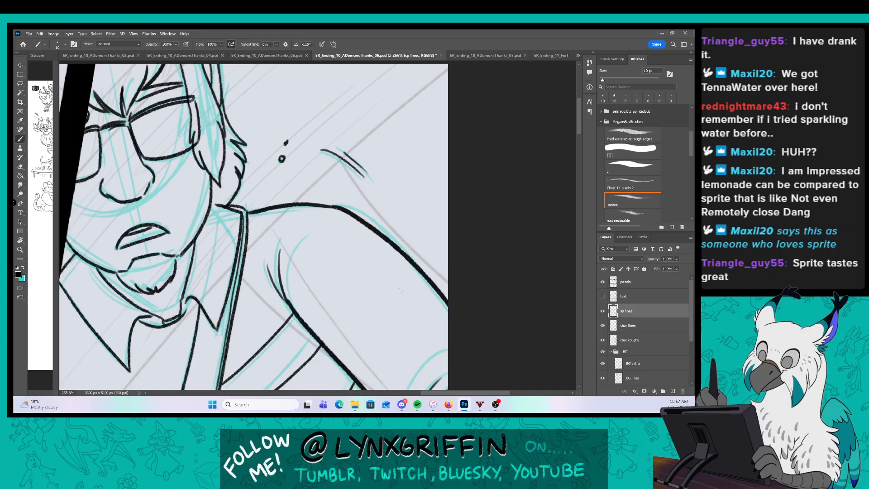
On the char lines layer, ink the angled face line and cheek tufts of the feathered figure at the third panel's edge.
{"action": "left_click_drag", "start_coordinate": [412, 295], "coordinate": [431, 83]}
{"action": "key", "text": "z"}
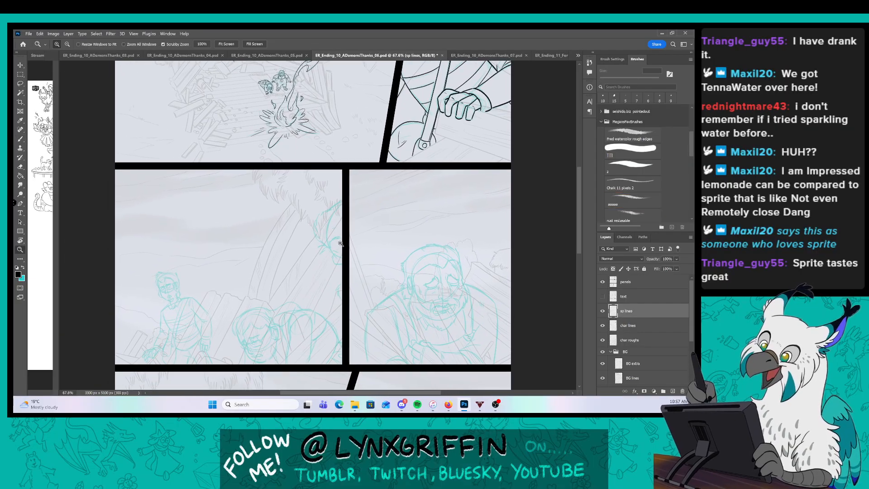
{"action": "left_click_drag", "start_coordinate": [340, 243], "coordinate": [344, 228]}
{"action": "key", "text": "b"}
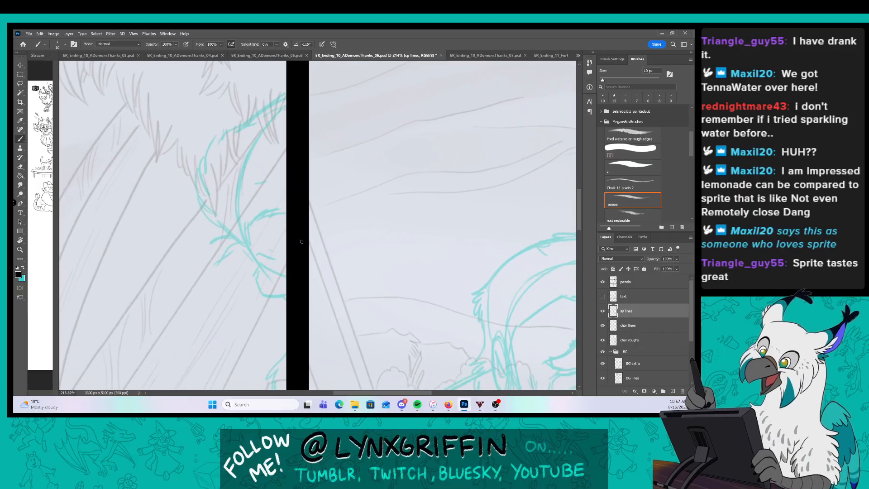
{"action": "key", "text": "z"}
{"action": "left_click_drag", "start_coordinate": [291, 246], "coordinate": [308, 227]}
{"action": "key", "text": "b"}
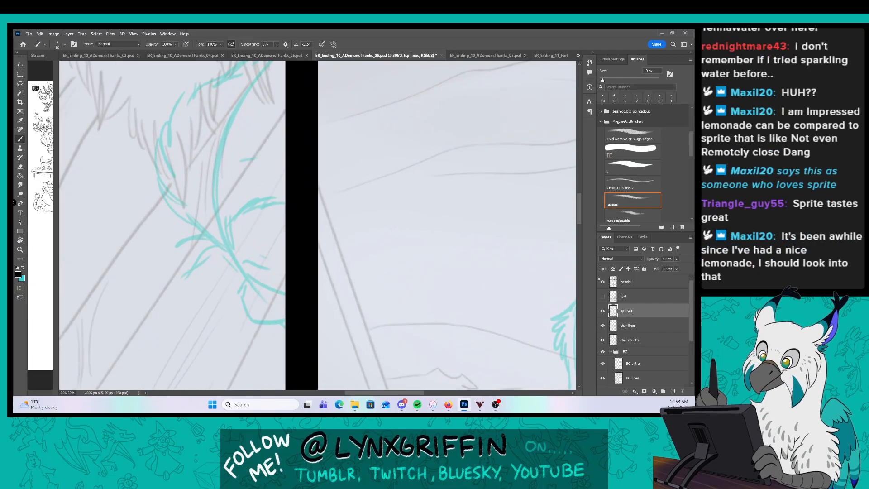
{"action": "left_click", "coordinate": [641, 319]}
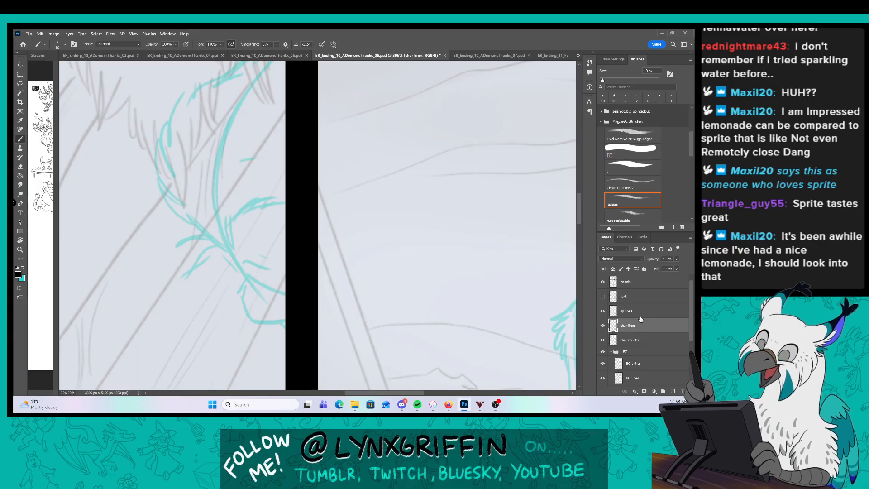
{"action": "left_click_drag", "start_coordinate": [239, 204], "coordinate": [231, 251]}
{"action": "left_click_drag", "start_coordinate": [236, 219], "coordinate": [289, 197]}
{"action": "scroll", "coordinate": [309, 145], "scroll_direction": "up", "scroll_amount": 2}
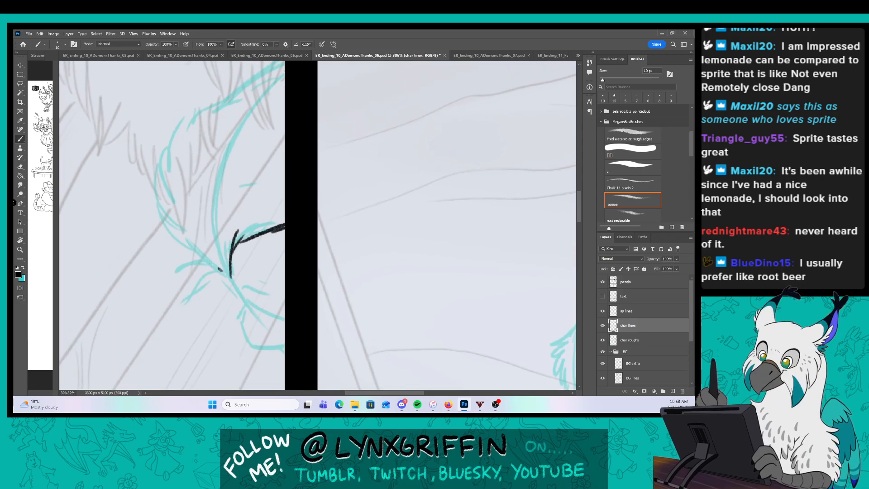
{"action": "mouse_move", "coordinate": [177, 277]}
{"action": "left_mouse_down"}
{"action": "mouse_move", "coordinate": [223, 273]}
{"action": "mouse_move", "coordinate": [195, 302]}
{"action": "left_mouse_up"}
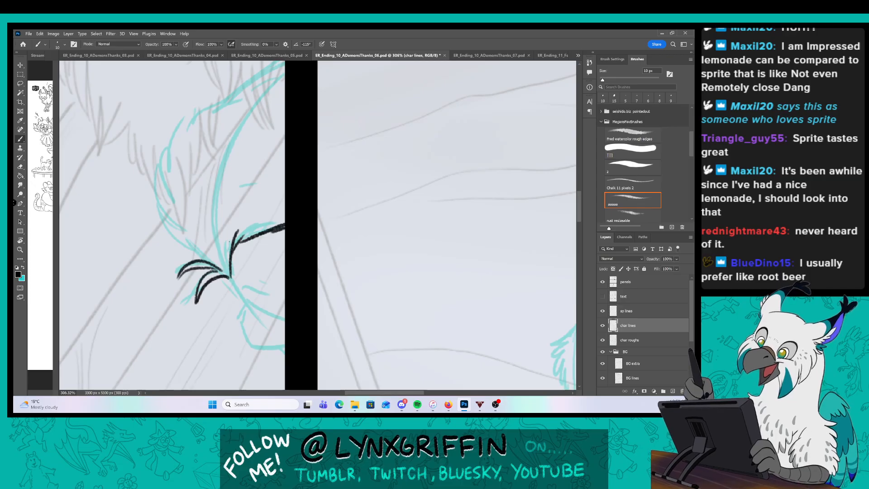
Ink the feathered figure's outer head contour in overlapping feather strokes up to the panel border, plus small inner feather marks.
{"action": "scroll", "coordinate": [228, 242], "scroll_direction": "up", "scroll_amount": 4}
{"action": "mouse_move", "coordinate": [211, 318]}
{"action": "left_mouse_down"}
{"action": "mouse_move", "coordinate": [149, 246]}
{"action": "mouse_move", "coordinate": [154, 204]}
{"action": "left_mouse_up"}
{"action": "mouse_move", "coordinate": [157, 212]}
{"action": "left_mouse_down"}
{"action": "mouse_move", "coordinate": [171, 251]}
{"action": "mouse_move", "coordinate": [174, 179]}
{"action": "mouse_move", "coordinate": [199, 152]}
{"action": "mouse_move", "coordinate": [187, 182]}
{"action": "left_mouse_up"}
{"action": "mouse_move", "coordinate": [189, 178]}
{"action": "left_mouse_down"}
{"action": "mouse_move", "coordinate": [241, 136]}
{"action": "mouse_move", "coordinate": [220, 158]}
{"action": "left_mouse_up"}
{"action": "left_click_drag", "start_coordinate": [222, 157], "coordinate": [277, 111]}
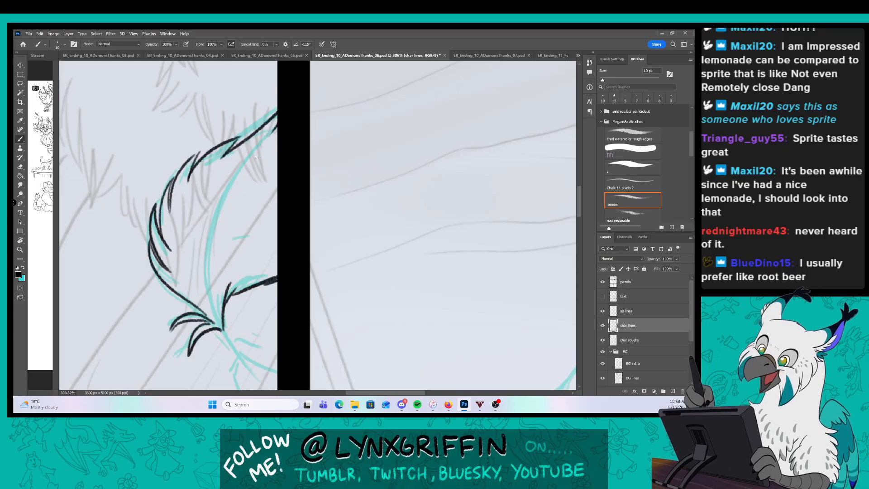
{"action": "left_click_drag", "start_coordinate": [233, 190], "coordinate": [219, 212]}
{"action": "mouse_move", "coordinate": [238, 190]}
{"action": "left_mouse_down"}
{"action": "mouse_move", "coordinate": [226, 207]}
{"action": "mouse_move", "coordinate": [235, 204]}
{"action": "left_mouse_up"}
Ink the feathered figure's lower face contour below the cheek tufts, with short marks above it.
{"action": "left_click_drag", "start_coordinate": [270, 280], "coordinate": [237, 158]}
{"action": "mouse_move", "coordinate": [187, 213]}
{"action": "left_mouse_down"}
{"action": "mouse_move", "coordinate": [209, 241]}
{"action": "mouse_move", "coordinate": [238, 253]}
{"action": "mouse_move", "coordinate": [204, 261]}
{"action": "mouse_move", "coordinate": [238, 276]}
{"action": "left_mouse_up"}
{"action": "left_click_drag", "start_coordinate": [210, 221], "coordinate": [236, 232]}
{"action": "left_click_drag", "start_coordinate": [220, 215], "coordinate": [240, 227]}
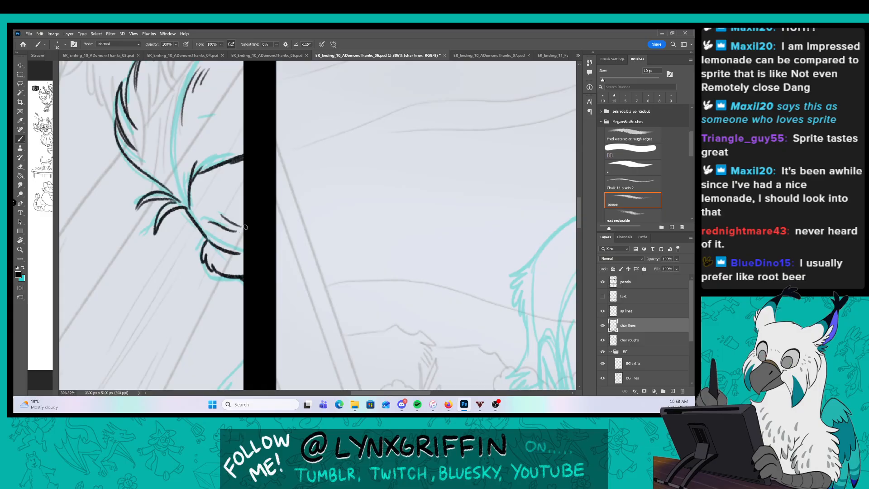
Ink the small tufted shape emerging from the panel border below the feathered head.
{"action": "left_click_drag", "start_coordinate": [291, 211], "coordinate": [276, 232]}
{"action": "mouse_move", "coordinate": [281, 278]}
{"action": "left_mouse_down"}
{"action": "mouse_move", "coordinate": [272, 192]}
{"action": "mouse_move", "coordinate": [246, 212]}
{"action": "mouse_move", "coordinate": [275, 180]}
{"action": "left_mouse_up"}
{"action": "key", "text": "z"}
{"action": "key", "text": "b"}
{"action": "left_click_drag", "start_coordinate": [266, 209], "coordinate": [241, 248]}
{"action": "left_click_drag", "start_coordinate": [247, 234], "coordinate": [260, 275]}
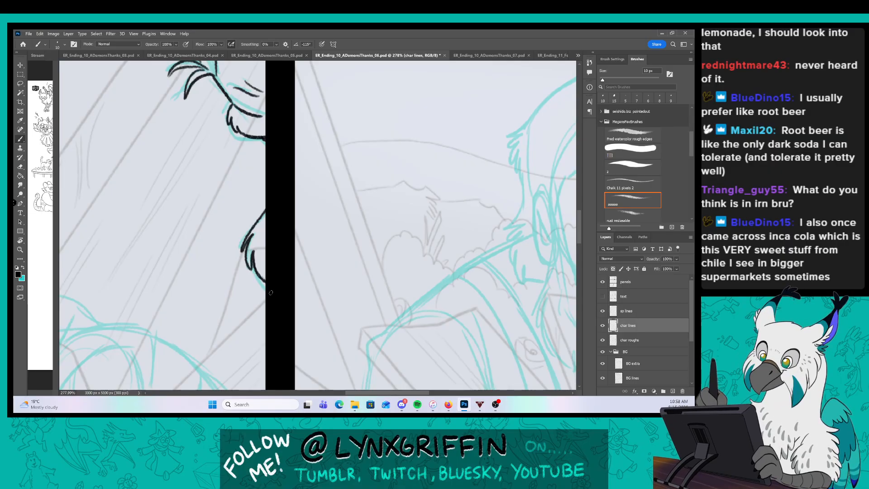
Ink the parted fringe across the forehead of the bowed character at the bottom of the third panel.
{"action": "key", "text": "z"}
{"action": "left_click_drag", "start_coordinate": [315, 268], "coordinate": [457, 197]}
{"action": "key", "text": "z"}
{"action": "left_click_drag", "start_coordinate": [206, 194], "coordinate": [228, 229]}
{"action": "mouse_move", "coordinate": [138, 210]}
{"action": "left_mouse_down"}
{"action": "mouse_move", "coordinate": [134, 264]}
{"action": "mouse_move", "coordinate": [159, 286]}
{"action": "mouse_move", "coordinate": [193, 245]}
{"action": "mouse_move", "coordinate": [205, 218]}
{"action": "left_mouse_up"}
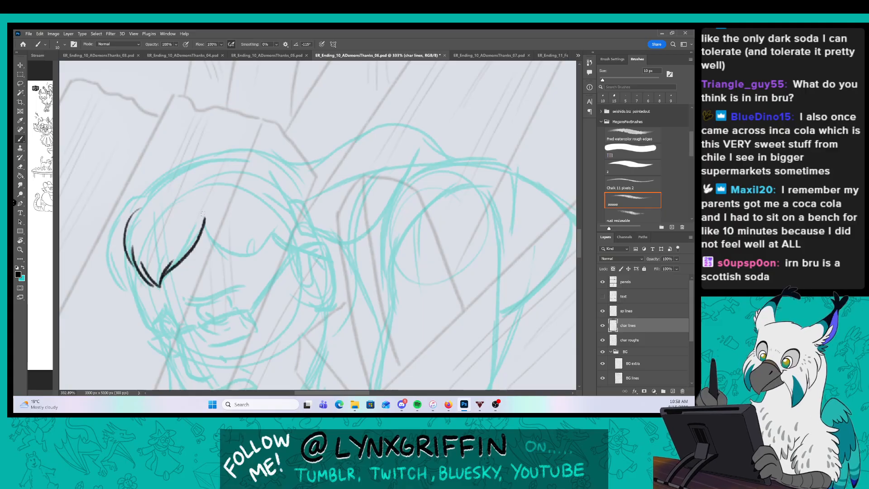
{"action": "mouse_move", "coordinate": [205, 220]}
{"action": "left_mouse_down"}
{"action": "mouse_move", "coordinate": [269, 257]}
{"action": "mouse_move", "coordinate": [293, 234]}
{"action": "mouse_move", "coordinate": [278, 216]}
{"action": "left_mouse_up"}
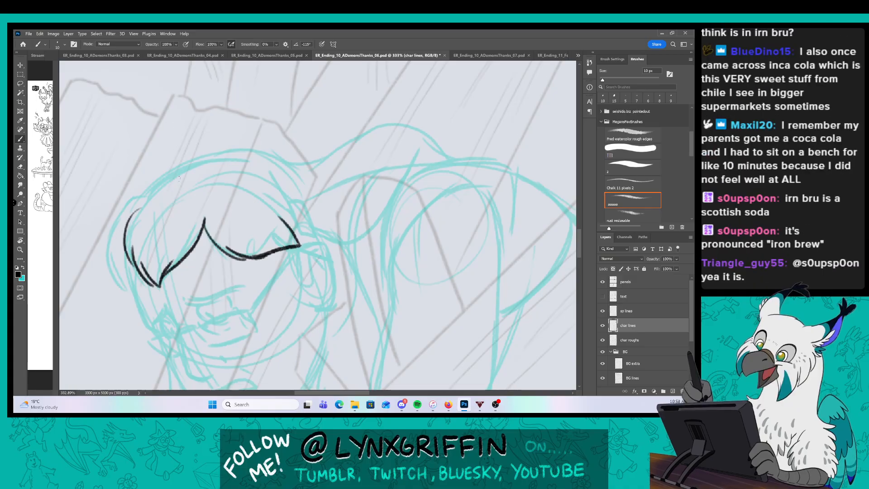
Ink the outer side locks of the bowed character's hair and the long curve over the top of the head.
{"action": "mouse_move", "coordinate": [145, 195]}
{"action": "left_mouse_down"}
{"action": "mouse_move", "coordinate": [107, 253]}
{"action": "mouse_move", "coordinate": [135, 297]}
{"action": "left_mouse_up"}
{"action": "left_click_drag", "start_coordinate": [128, 260], "coordinate": [156, 332]}
{"action": "left_click_drag", "start_coordinate": [350, 179], "coordinate": [324, 188]}
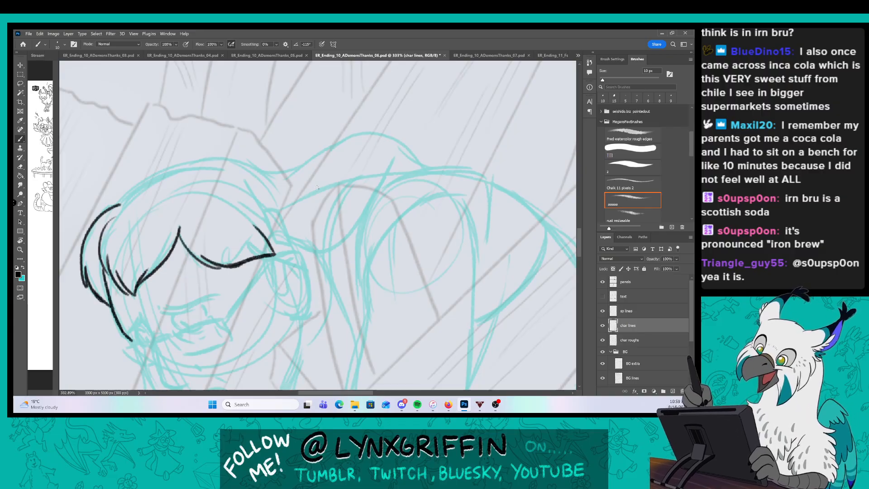
{"action": "mouse_move", "coordinate": [120, 203]}
{"action": "left_mouse_down"}
{"action": "mouse_move", "coordinate": [244, 162]}
{"action": "mouse_move", "coordinate": [273, 186]}
{"action": "left_mouse_up"}
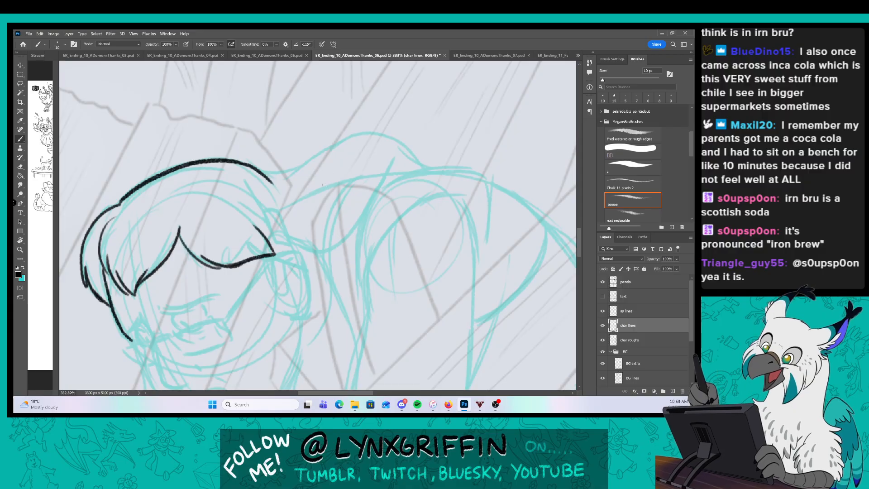
Ink the pointed sideburn below the fringe and the ear with its inner folds.
{"action": "scroll", "coordinate": [292, 302], "scroll_direction": "up", "scroll_amount": 2}
{"action": "left_click_drag", "start_coordinate": [276, 322], "coordinate": [289, 236]}
{"action": "left_click_drag", "start_coordinate": [266, 160], "coordinate": [283, 194]}
{"action": "left_click_drag", "start_coordinate": [273, 156], "coordinate": [282, 193]}
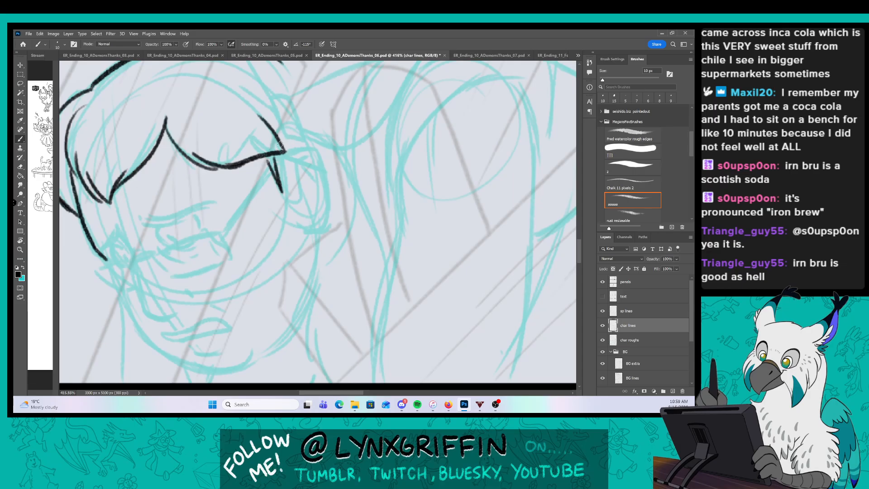
{"action": "mouse_move", "coordinate": [278, 148]}
{"action": "left_mouse_down"}
{"action": "mouse_move", "coordinate": [320, 160]}
{"action": "mouse_move", "coordinate": [294, 221]}
{"action": "mouse_move", "coordinate": [290, 152]}
{"action": "left_mouse_up"}
{"action": "mouse_move", "coordinate": [290, 158]}
{"action": "left_mouse_down"}
{"action": "mouse_move", "coordinate": [304, 151]}
{"action": "mouse_move", "coordinate": [307, 196]}
{"action": "mouse_move", "coordinate": [296, 164]}
{"action": "mouse_move", "coordinate": [306, 168]}
{"action": "left_mouse_up"}
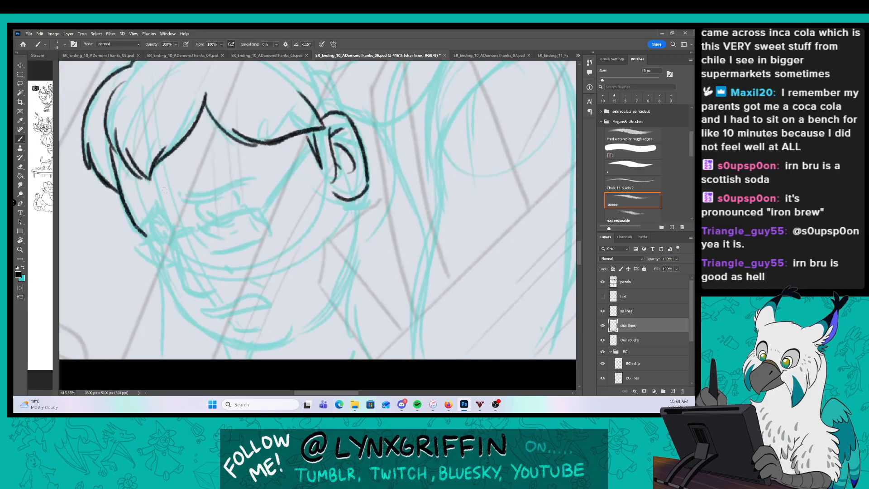
Ink the bowed character's nose with its nostril, the mouth, and the short line under the lower lip.
{"action": "mouse_move", "coordinate": [158, 206]}
{"action": "left_mouse_down"}
{"action": "mouse_move", "coordinate": [187, 291]}
{"action": "mouse_move", "coordinate": [244, 276]}
{"action": "left_mouse_up"}
{"action": "key", "text": "z"}
{"action": "left_click_drag", "start_coordinate": [226, 289], "coordinate": [242, 280]}
{"action": "mouse_move", "coordinate": [212, 312]}
{"action": "left_mouse_down"}
{"action": "mouse_move", "coordinate": [294, 304]}
{"action": "mouse_move", "coordinate": [222, 319]}
{"action": "mouse_move", "coordinate": [281, 334]}
{"action": "left_mouse_up"}
{"action": "left_click_drag", "start_coordinate": [290, 227], "coordinate": [297, 249]}
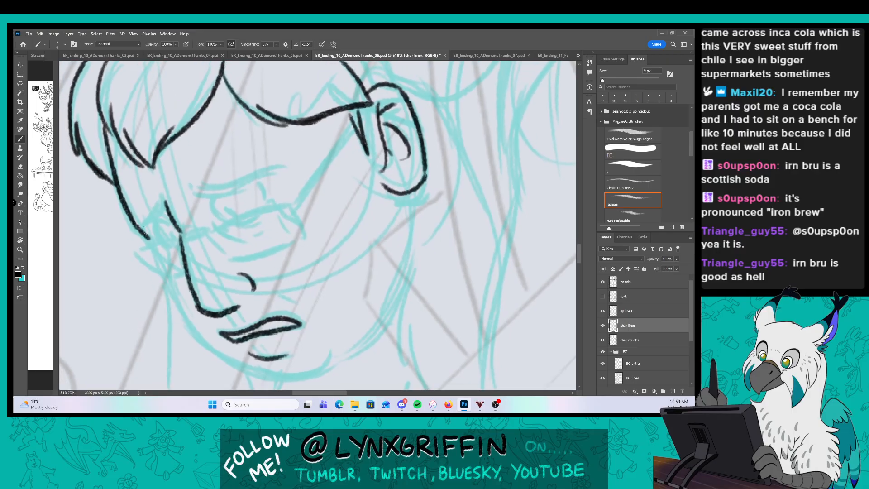
Ink both lowered eyebrows and both eyes with pupils and lower lids on the bowed character's face.
{"action": "mouse_move", "coordinate": [146, 232]}
{"action": "left_mouse_down"}
{"action": "mouse_move", "coordinate": [159, 189]}
{"action": "mouse_move", "coordinate": [146, 228]}
{"action": "left_mouse_up"}
{"action": "mouse_move", "coordinate": [195, 177]}
{"action": "left_mouse_down"}
{"action": "mouse_move", "coordinate": [244, 185]}
{"action": "mouse_move", "coordinate": [289, 171]}
{"action": "mouse_move", "coordinate": [187, 191]}
{"action": "left_mouse_up"}
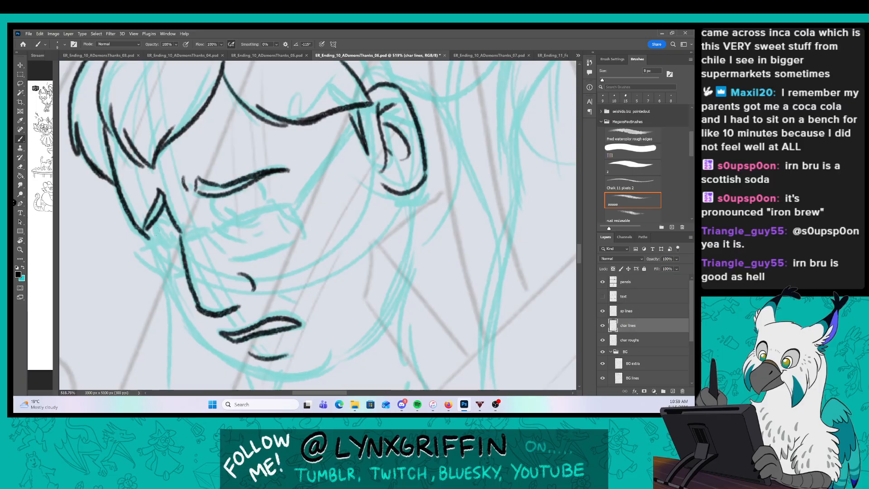
{"action": "mouse_move", "coordinate": [151, 232]}
{"action": "left_mouse_down"}
{"action": "mouse_move", "coordinate": [162, 216]}
{"action": "mouse_move", "coordinate": [166, 244]}
{"action": "mouse_move", "coordinate": [174, 232]}
{"action": "left_mouse_up"}
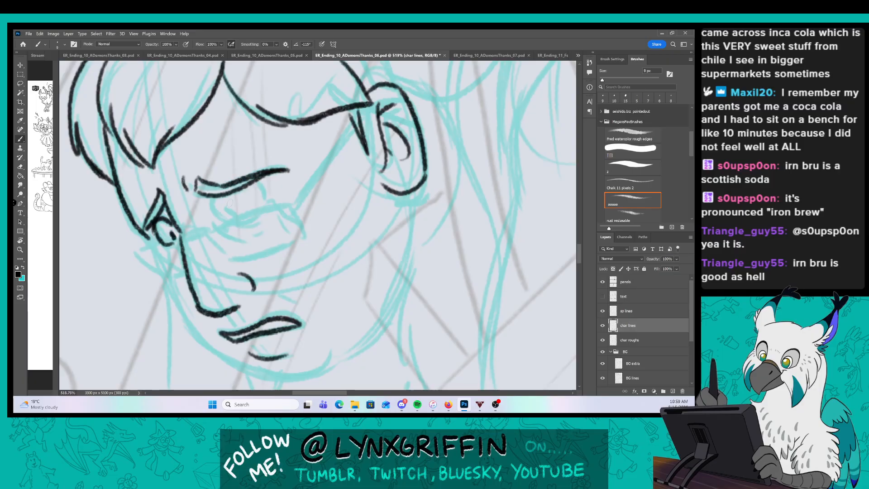
{"action": "mouse_move", "coordinate": [261, 183]}
{"action": "left_mouse_down"}
{"action": "mouse_move", "coordinate": [213, 204]}
{"action": "mouse_move", "coordinate": [228, 214]}
{"action": "left_mouse_up"}
{"action": "left_click_drag", "start_coordinate": [170, 253], "coordinate": [178, 242]}
{"action": "left_click_drag", "start_coordinate": [235, 226], "coordinate": [222, 232]}
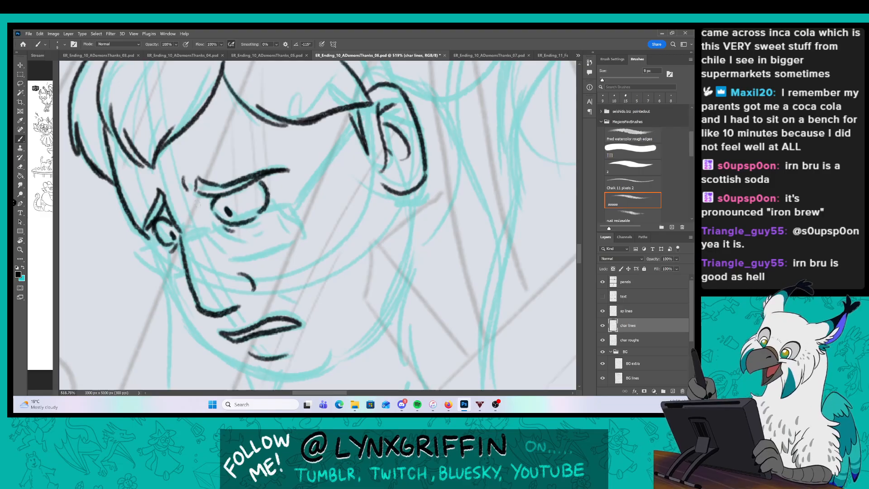
Ink the face contour from the far cheek around the chin, then the neck line below the ear and the curve behind it.
{"action": "left_click_drag", "start_coordinate": [196, 204], "coordinate": [173, 166]}
{"action": "mouse_move", "coordinate": [122, 199]}
{"action": "left_mouse_down"}
{"action": "mouse_move", "coordinate": [151, 267]}
{"action": "mouse_move", "coordinate": [198, 321]}
{"action": "mouse_move", "coordinate": [252, 344]}
{"action": "mouse_move", "coordinate": [304, 328]}
{"action": "mouse_move", "coordinate": [311, 310]}
{"action": "left_mouse_up"}
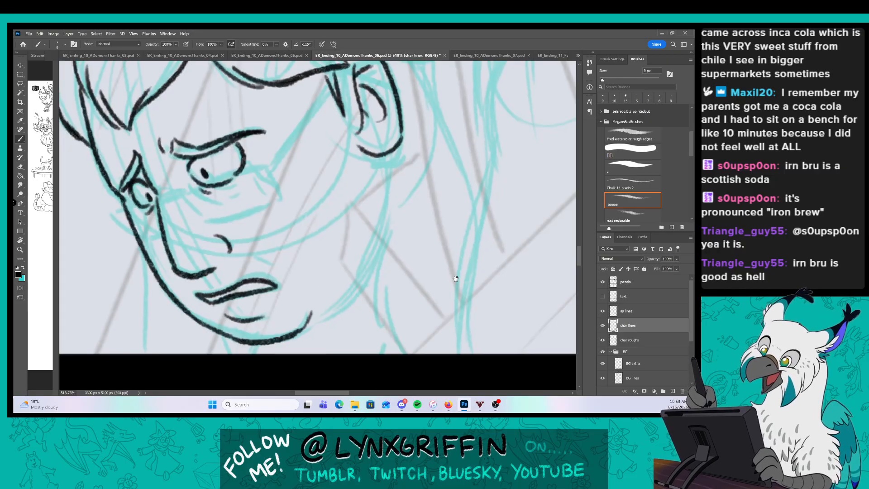
{"action": "left_click_drag", "start_coordinate": [456, 278], "coordinate": [366, 308]}
{"action": "left_click_drag", "start_coordinate": [344, 244], "coordinate": [317, 247]}
{"action": "left_click_drag", "start_coordinate": [367, 254], "coordinate": [327, 266]}
{"action": "mouse_move", "coordinate": [281, 207]}
{"action": "left_mouse_down"}
{"action": "mouse_move", "coordinate": [267, 292]}
{"action": "mouse_move", "coordinate": [289, 349]}
{"action": "mouse_move", "coordinate": [328, 190]}
{"action": "left_mouse_up"}
{"action": "mouse_move", "coordinate": [363, 219]}
{"action": "left_mouse_down"}
{"action": "mouse_move", "coordinate": [332, 296]}
{"action": "mouse_move", "coordinate": [293, 241]}
{"action": "left_mouse_up"}
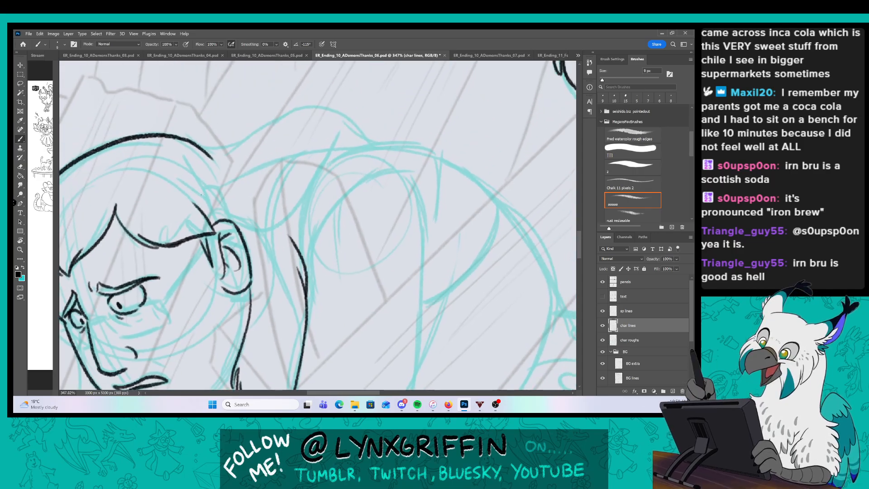
Ink the short hair strands behind the ear and the curve running from the ear toward the shoulder.
{"action": "left_click_drag", "start_coordinate": [191, 183], "coordinate": [208, 200]}
{"action": "mouse_move", "coordinate": [192, 168]}
{"action": "left_mouse_down"}
{"action": "mouse_move", "coordinate": [221, 215]}
{"action": "mouse_move", "coordinate": [270, 234]}
{"action": "left_mouse_up"}
{"action": "left_click_drag", "start_coordinate": [343, 305], "coordinate": [410, 197]}
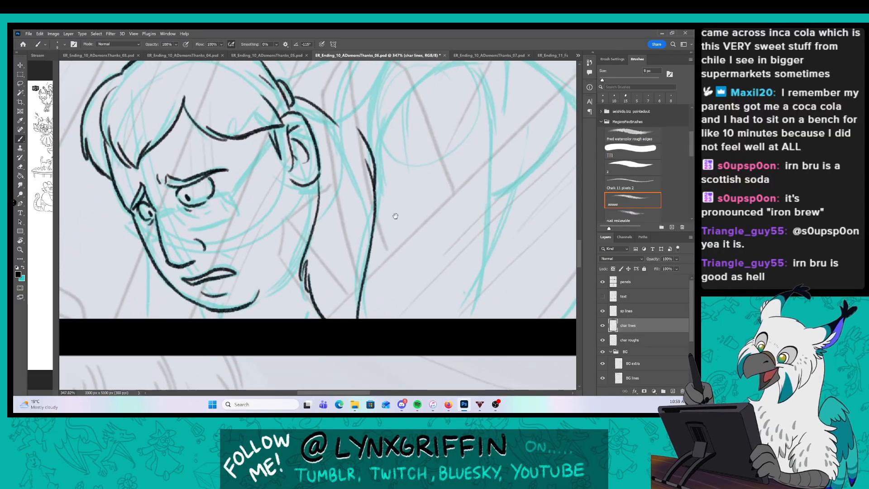
Ink the bowed character's jaw from the ear toward the chin, the neck lines beneath it, and the vertical line beside the far cheek.
{"action": "key", "text": "ctrl+space"}
{"action": "left_click_drag", "start_coordinate": [279, 243], "coordinate": [286, 243]}
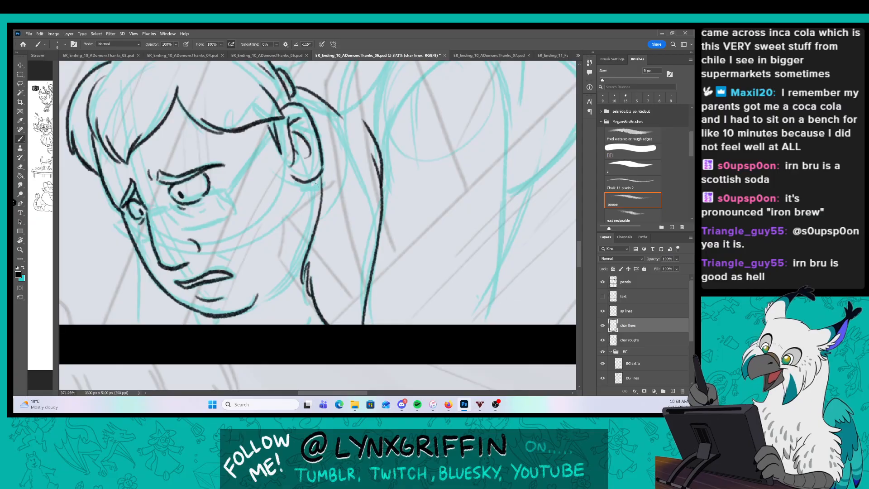
{"action": "mouse_move", "coordinate": [319, 196]}
{"action": "left_mouse_down"}
{"action": "mouse_move", "coordinate": [258, 298]}
{"action": "mouse_move", "coordinate": [299, 284]}
{"action": "left_mouse_up"}
{"action": "left_click_drag", "start_coordinate": [213, 319], "coordinate": [222, 325]}
{"action": "left_click_drag", "start_coordinate": [138, 298], "coordinate": [138, 323]}
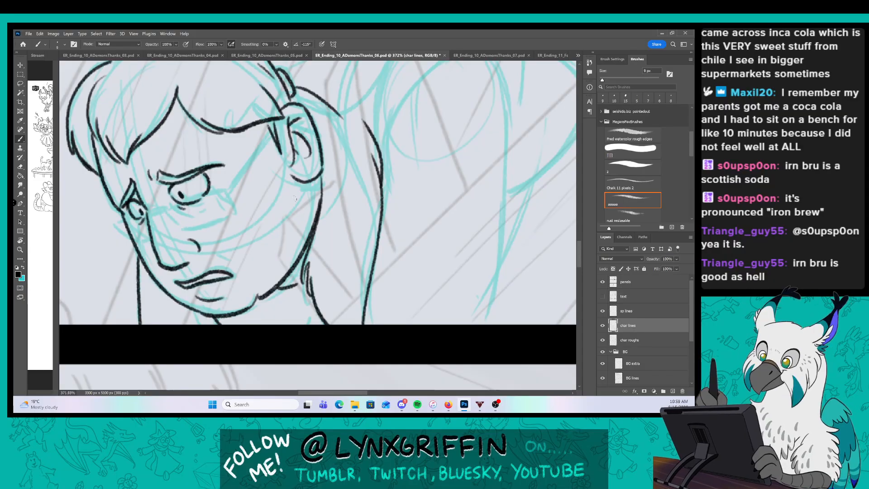
Ink the bowed character's glasses with both lens frames, the bridge, and the temple arm running back to the ear.
{"action": "left_click_drag", "start_coordinate": [208, 195], "coordinate": [296, 197]}
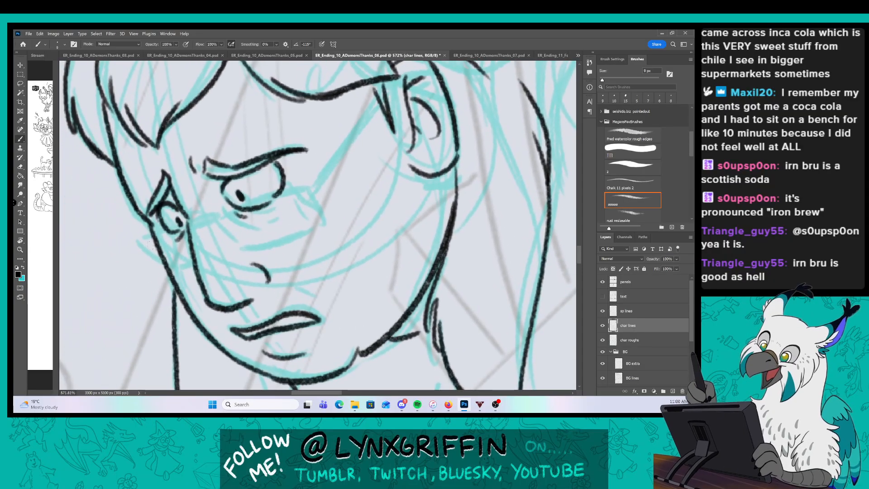
{"action": "left_click_drag", "start_coordinate": [183, 226], "coordinate": [137, 241]}
{"action": "mouse_move", "coordinate": [137, 242]}
{"action": "left_mouse_down"}
{"action": "mouse_move", "coordinate": [160, 267]}
{"action": "mouse_move", "coordinate": [187, 263]}
{"action": "left_mouse_up"}
{"action": "mouse_move", "coordinate": [186, 226]}
{"action": "left_mouse_down"}
{"action": "mouse_move", "coordinate": [215, 215]}
{"action": "mouse_move", "coordinate": [240, 249]}
{"action": "mouse_move", "coordinate": [319, 224]}
{"action": "left_mouse_up"}
{"action": "mouse_move", "coordinate": [216, 215]}
{"action": "left_mouse_down"}
{"action": "mouse_move", "coordinate": [294, 185]}
{"action": "mouse_move", "coordinate": [234, 205]}
{"action": "mouse_move", "coordinate": [282, 186]}
{"action": "mouse_move", "coordinate": [314, 189]}
{"action": "mouse_move", "coordinate": [323, 220]}
{"action": "left_mouse_up"}
{"action": "mouse_move", "coordinate": [351, 169]}
{"action": "left_mouse_down"}
{"action": "mouse_move", "coordinate": [281, 265]}
{"action": "mouse_move", "coordinate": [306, 189]}
{"action": "mouse_move", "coordinate": [244, 275]}
{"action": "mouse_move", "coordinate": [309, 220]}
{"action": "mouse_move", "coordinate": [350, 206]}
{"action": "left_mouse_up"}
Ink the humped contour rising behind the bowed character's head and the slanted line from it down to the nape.
{"action": "key", "text": "z"}
{"action": "left_click_drag", "start_coordinate": [483, 298], "coordinate": [455, 298]}
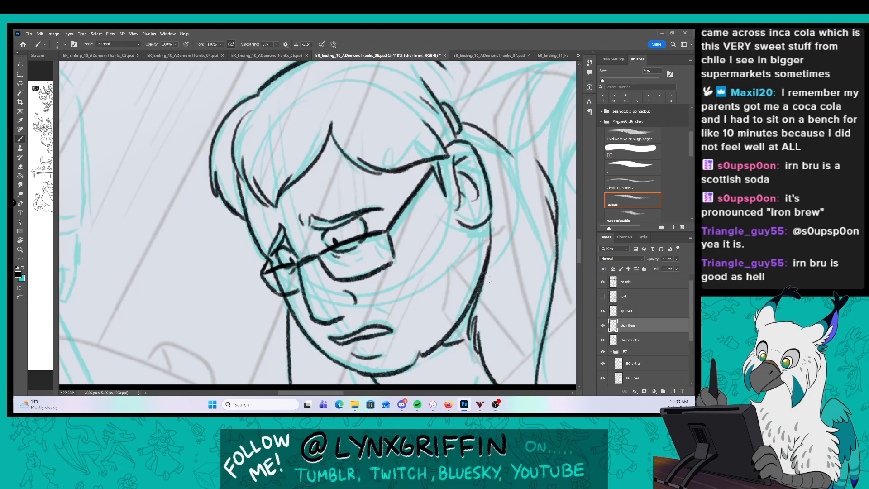
{"action": "mouse_move", "coordinate": [543, 267]}
{"action": "left_mouse_down"}
{"action": "mouse_move", "coordinate": [471, 271]}
{"action": "mouse_move", "coordinate": [283, 313]}
{"action": "left_mouse_up"}
{"action": "left_click_drag", "start_coordinate": [337, 142], "coordinate": [306, 239]}
{"action": "mouse_move", "coordinate": [193, 272]}
{"action": "left_mouse_down"}
{"action": "mouse_move", "coordinate": [235, 290]}
{"action": "mouse_move", "coordinate": [313, 187]}
{"action": "left_mouse_up"}
{"action": "mouse_move", "coordinate": [139, 199]}
{"action": "left_mouse_down"}
{"action": "mouse_move", "coordinate": [239, 153]}
{"action": "mouse_move", "coordinate": [344, 188]}
{"action": "left_mouse_up"}
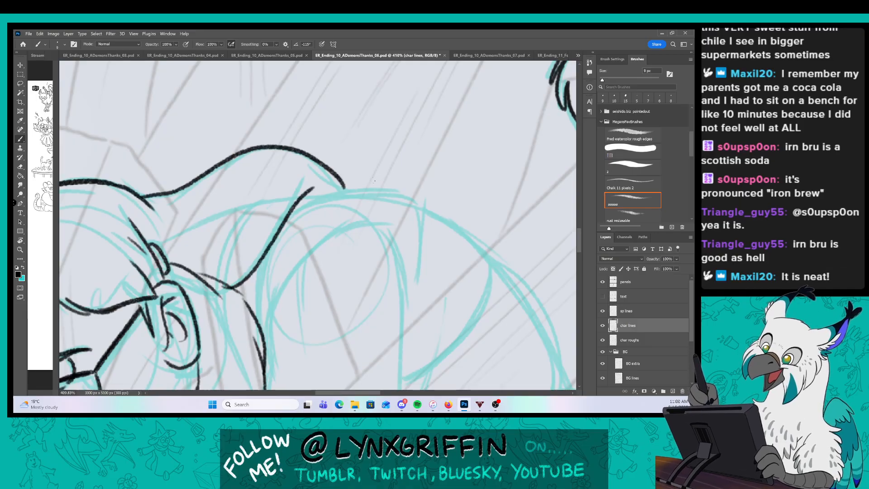
Ink the curved fold rising from the bowed character's neck and the pointed flap over the shoulder with its inner edge.
{"action": "key", "text": "z"}
{"action": "left_click_drag", "start_coordinate": [409, 294], "coordinate": [376, 291]}
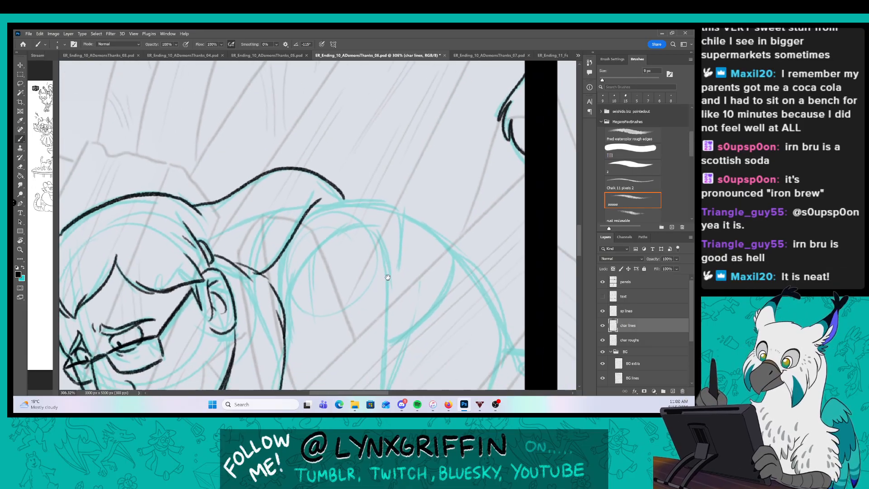
{"action": "mouse_move", "coordinate": [375, 237]}
{"action": "left_mouse_down"}
{"action": "mouse_move", "coordinate": [340, 192]}
{"action": "mouse_move", "coordinate": [348, 188]}
{"action": "left_mouse_up"}
{"action": "key", "text": "z"}
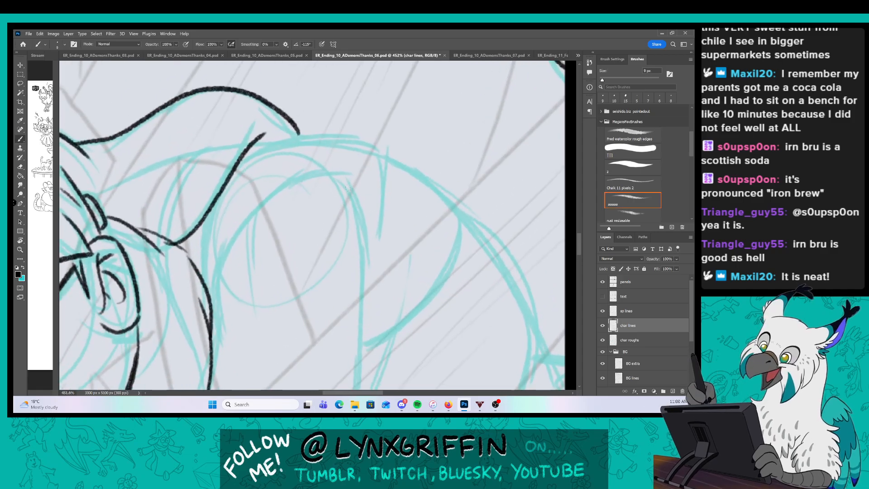
{"action": "key", "text": "b"}
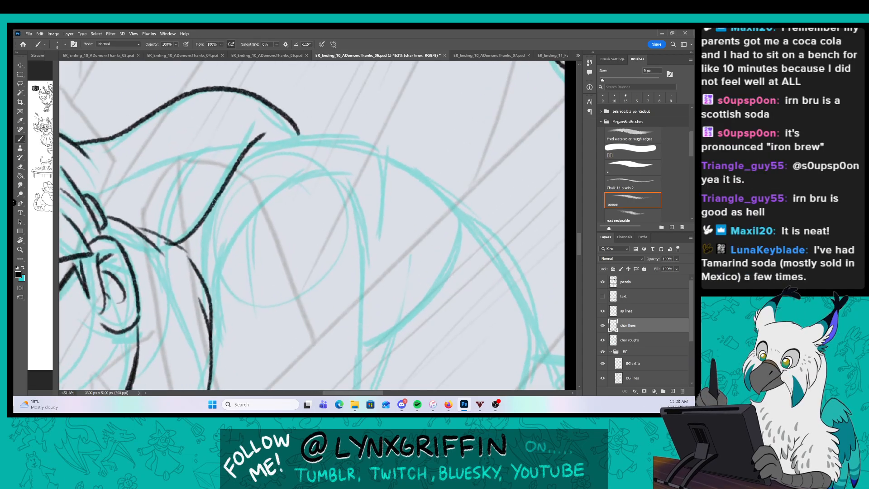
{"action": "mouse_move", "coordinate": [216, 199]}
{"action": "left_mouse_down"}
{"action": "mouse_move", "coordinate": [206, 282]}
{"action": "mouse_move", "coordinate": [335, 171]}
{"action": "mouse_move", "coordinate": [369, 165]}
{"action": "left_mouse_up"}
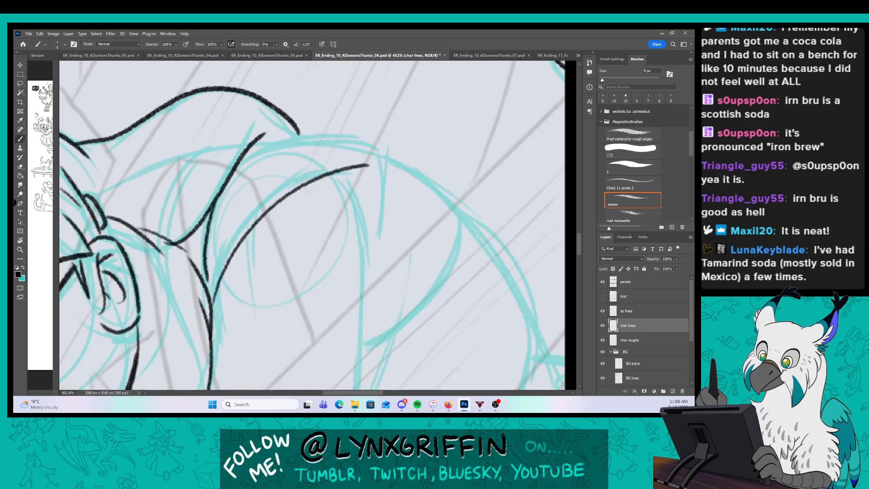
{"action": "mouse_move", "coordinate": [255, 146]}
{"action": "left_mouse_down"}
{"action": "mouse_move", "coordinate": [388, 149]}
{"action": "mouse_move", "coordinate": [388, 190]}
{"action": "mouse_move", "coordinate": [363, 257]}
{"action": "left_mouse_up"}
{"action": "left_click_drag", "start_coordinate": [337, 171], "coordinate": [361, 265]}
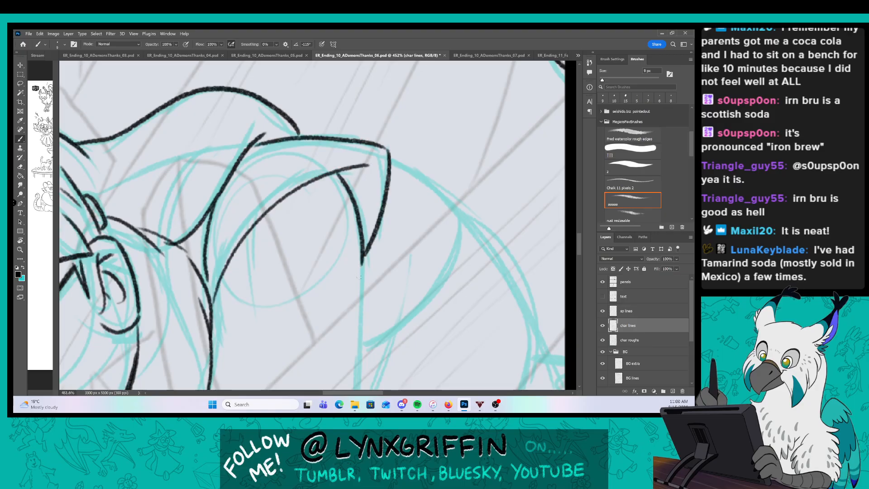
Ink the long edge below the pointed flap, the rounded curve beside it, and the outer back contour down to the panel border.
{"action": "mouse_move", "coordinate": [440, 226]}
{"action": "left_mouse_down"}
{"action": "mouse_move", "coordinate": [414, 271]}
{"action": "mouse_move", "coordinate": [316, 238]}
{"action": "left_mouse_up"}
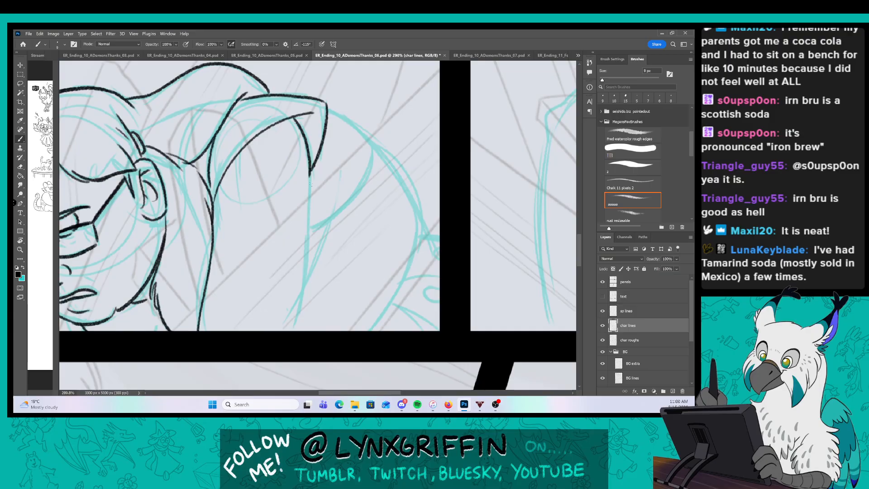
{"action": "left_click_drag", "start_coordinate": [310, 181], "coordinate": [303, 330]}
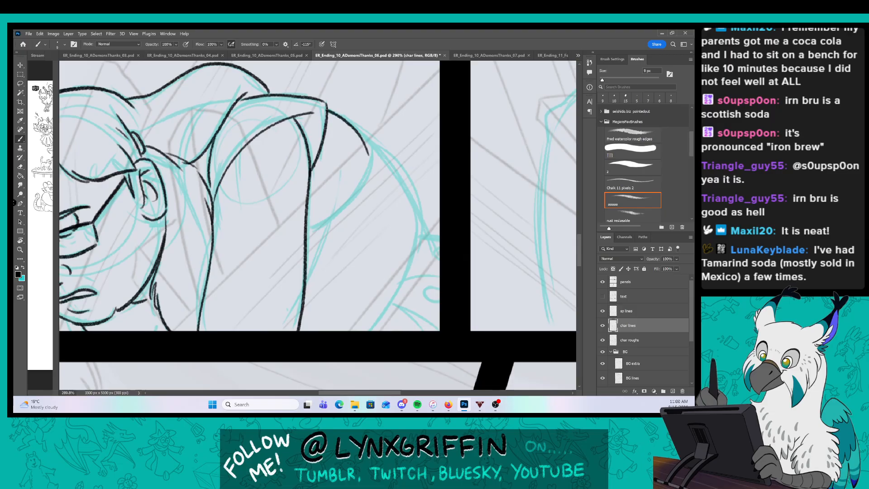
{"action": "left_click_drag", "start_coordinate": [326, 107], "coordinate": [375, 154]}
{"action": "left_click_drag", "start_coordinate": [360, 183], "coordinate": [309, 226]}
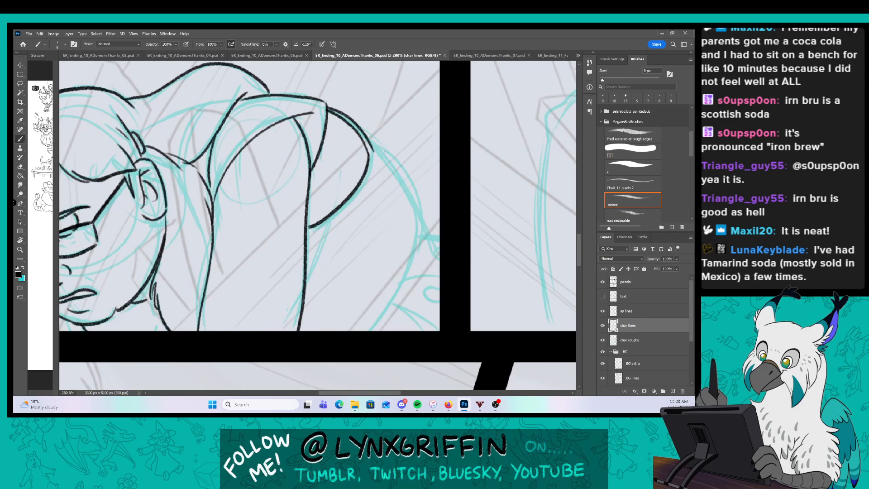
{"action": "mouse_move", "coordinate": [392, 166]}
{"action": "left_mouse_down"}
{"action": "mouse_move", "coordinate": [414, 233]}
{"action": "mouse_move", "coordinate": [364, 335]}
{"action": "left_mouse_up"}
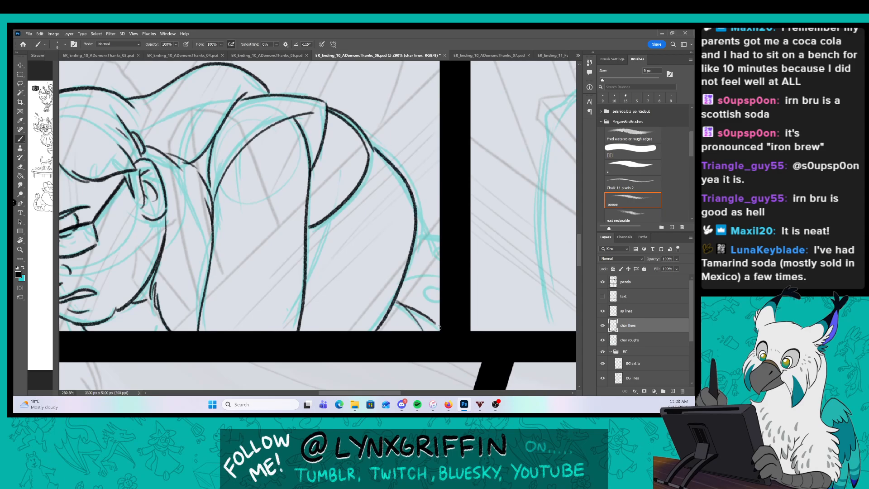
Ink the remaining contour lines behind the crouching man's back, where the figure meets the panel border.
{"action": "mouse_move", "coordinate": [416, 239]}
{"action": "left_mouse_down"}
{"action": "mouse_move", "coordinate": [439, 237]}
{"action": "mouse_move", "coordinate": [440, 257]}
{"action": "left_mouse_up"}
{"action": "mouse_move", "coordinate": [438, 289]}
{"action": "left_mouse_down"}
{"action": "mouse_move", "coordinate": [438, 301]}
{"action": "mouse_move", "coordinate": [423, 279]}
{"action": "mouse_move", "coordinate": [384, 279]}
{"action": "left_mouse_up"}
{"action": "left_click_drag", "start_coordinate": [249, 281], "coordinate": [293, 294]}
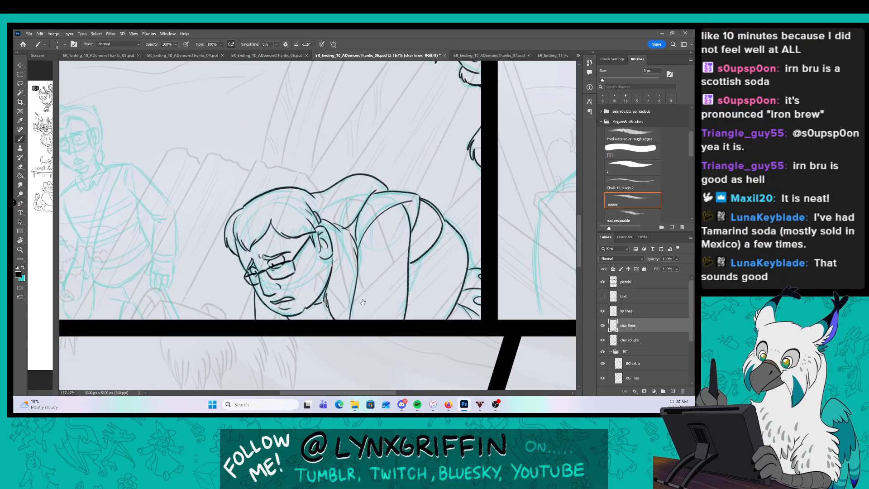
Undo the last stroke and add short hatch marks to the crouching man's forehead and cheek.
{"action": "key", "text": "x"}
{"action": "key", "text": "x"}
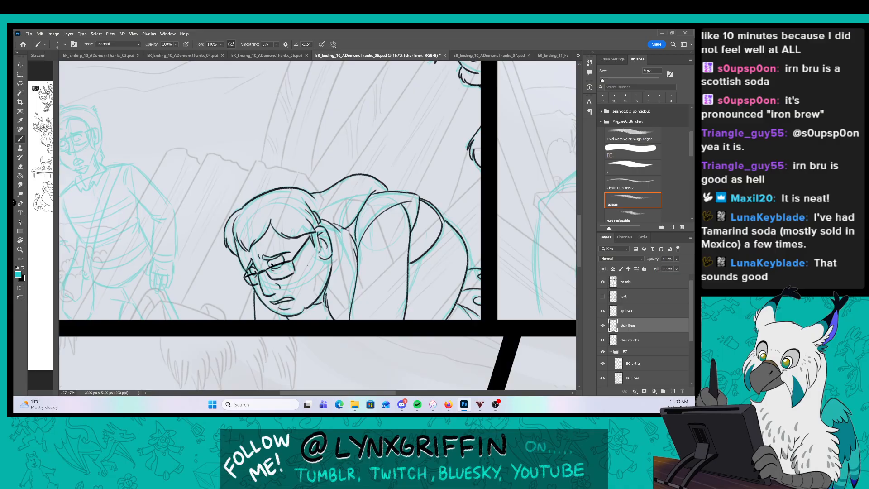
{"action": "key", "text": "z"}
{"action": "left_click", "coordinate": [304, 269]}
{"action": "key", "text": "b"}
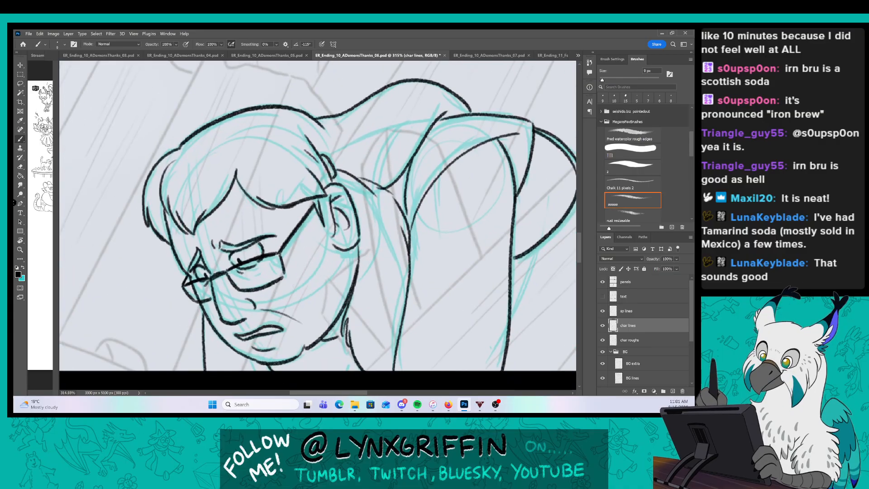
{"action": "key", "text": "ctrl+z"}
{"action": "left_click_drag", "start_coordinate": [262, 310], "coordinate": [278, 312]}
{"action": "left_click_drag", "start_coordinate": [299, 269], "coordinate": [315, 273]}
{"action": "left_click_drag", "start_coordinate": [304, 261], "coordinate": [315, 267]}
{"action": "left_click_drag", "start_coordinate": [232, 200], "coordinate": [231, 211]}
{"action": "left_click_drag", "start_coordinate": [235, 199], "coordinate": [234, 210]}
{"action": "left_click_drag", "start_coordinate": [455, 269], "coordinate": [451, 286]}
{"action": "left_click_drag", "start_coordinate": [457, 270], "coordinate": [453, 288]}
{"action": "mouse_move", "coordinate": [460, 272]}
{"action": "left_mouse_down"}
{"action": "mouse_move", "coordinate": [456, 285]}
{"action": "mouse_move", "coordinate": [319, 294]}
{"action": "mouse_move", "coordinate": [461, 291]}
{"action": "mouse_move", "coordinate": [575, 324]}
{"action": "left_mouse_up"}
Reduce the brush to 7 px and ink the swept hair tufts and fringe over the standing man's forehead.
{"action": "key", "text": "z"}
{"action": "key", "text": "b"}
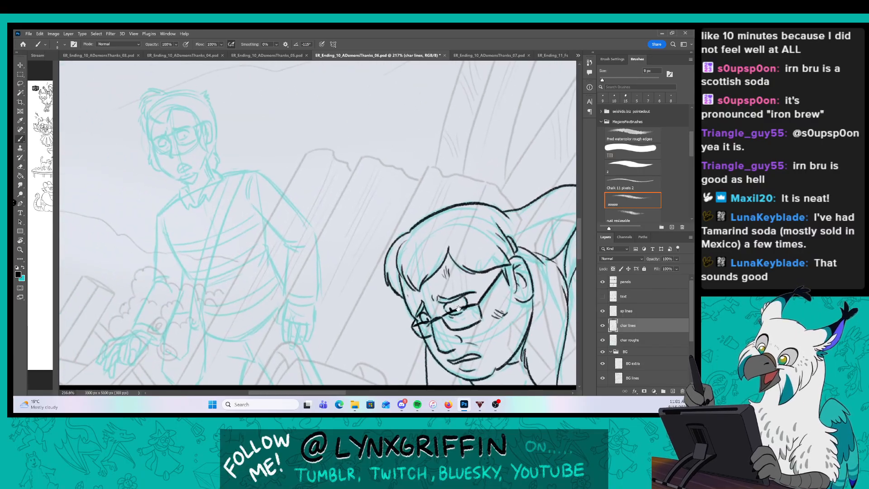
{"action": "left_click_drag", "start_coordinate": [345, 316], "coordinate": [372, 322]}
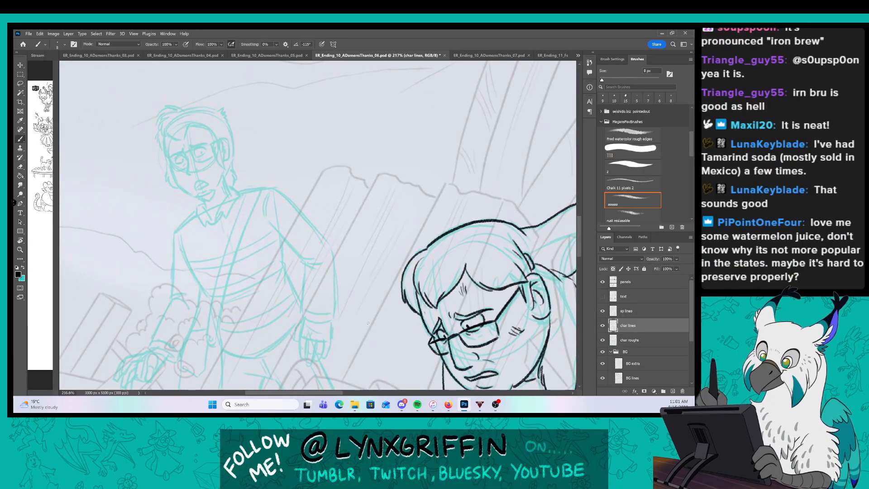
{"action": "key", "text": "bracketleft"}
{"action": "key", "text": "z"}
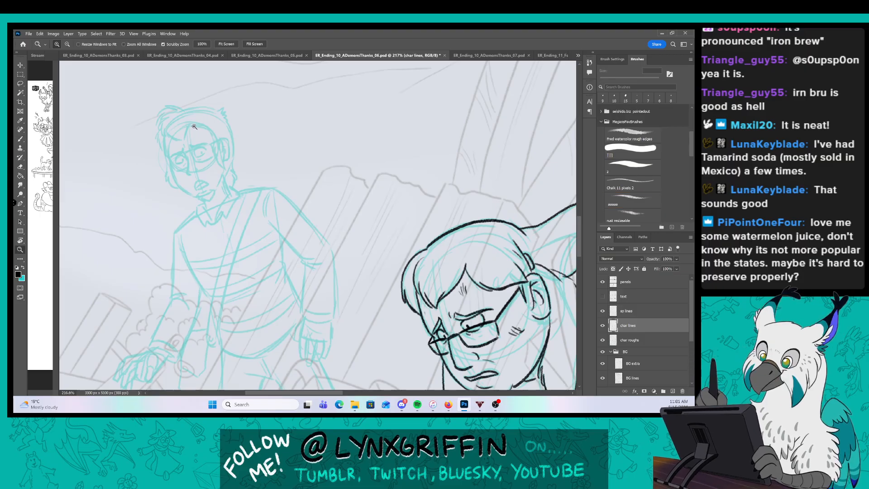
{"action": "mouse_move", "coordinate": [194, 127]}
{"action": "left_mouse_down"}
{"action": "mouse_move", "coordinate": [215, 127]}
{"action": "mouse_move", "coordinate": [245, 223]}
{"action": "left_mouse_up"}
{"action": "key", "text": "b"}
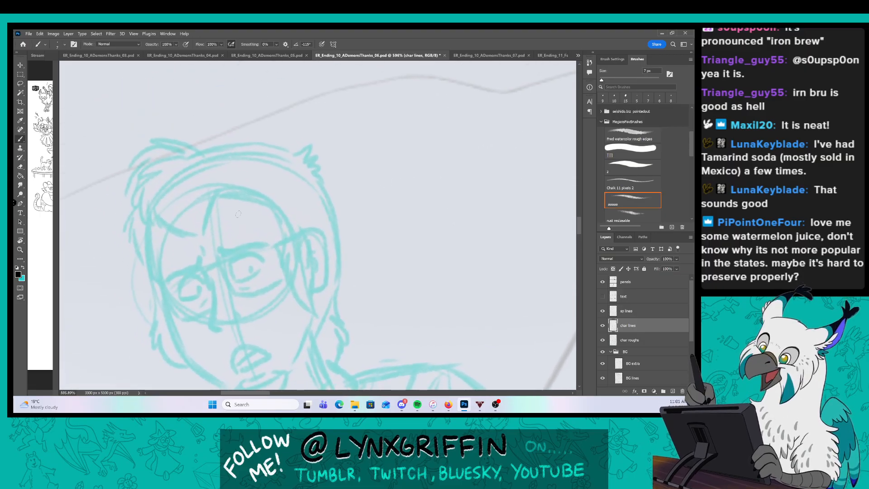
{"action": "mouse_move", "coordinate": [199, 147]}
{"action": "left_mouse_down"}
{"action": "mouse_move", "coordinate": [141, 150]}
{"action": "mouse_move", "coordinate": [127, 184]}
{"action": "left_mouse_up"}
{"action": "mouse_move", "coordinate": [147, 171]}
{"action": "left_mouse_down"}
{"action": "mouse_move", "coordinate": [136, 211]}
{"action": "mouse_move", "coordinate": [189, 237]}
{"action": "left_mouse_up"}
{"action": "left_click_drag", "start_coordinate": [213, 186], "coordinate": [194, 232]}
Ink the standing man's hairline, sideburn, ear and the outer contour of his hair.
{"action": "left_click_drag", "start_coordinate": [287, 181], "coordinate": [240, 133]}
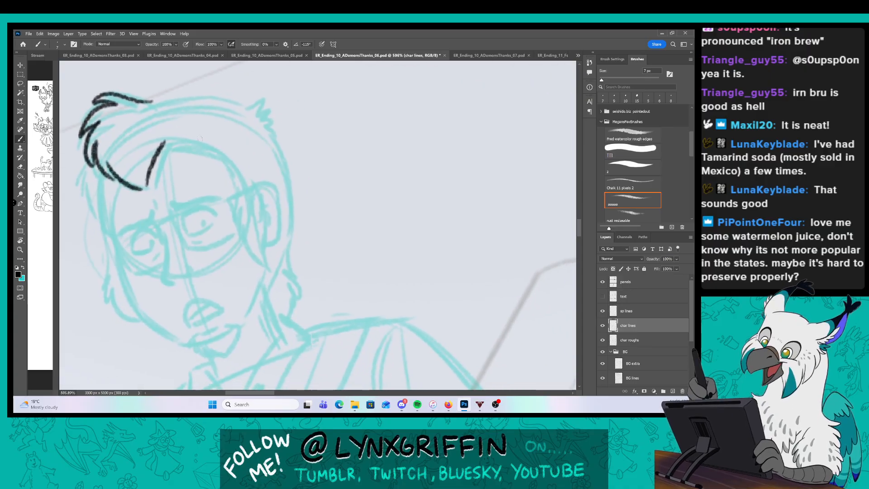
{"action": "mouse_move", "coordinate": [164, 143]}
{"action": "left_mouse_down"}
{"action": "mouse_move", "coordinate": [232, 158]}
{"action": "mouse_move", "coordinate": [240, 237]}
{"action": "mouse_move", "coordinate": [268, 269]}
{"action": "mouse_move", "coordinate": [261, 193]}
{"action": "mouse_move", "coordinate": [275, 181]}
{"action": "mouse_move", "coordinate": [280, 234]}
{"action": "left_mouse_up"}
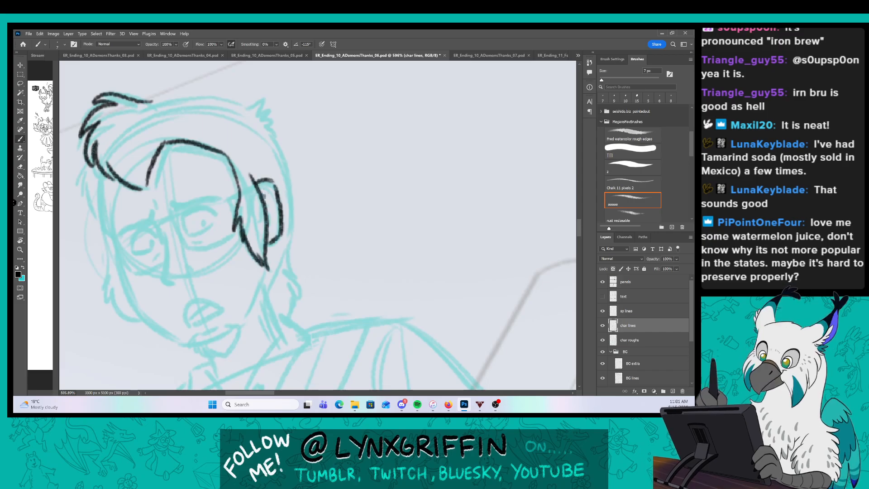
{"action": "mouse_move", "coordinate": [151, 99]}
{"action": "left_mouse_down"}
{"action": "mouse_move", "coordinate": [257, 107]}
{"action": "mouse_move", "coordinate": [262, 96]}
{"action": "mouse_move", "coordinate": [277, 122]}
{"action": "mouse_move", "coordinate": [290, 248]}
{"action": "left_mouse_up"}
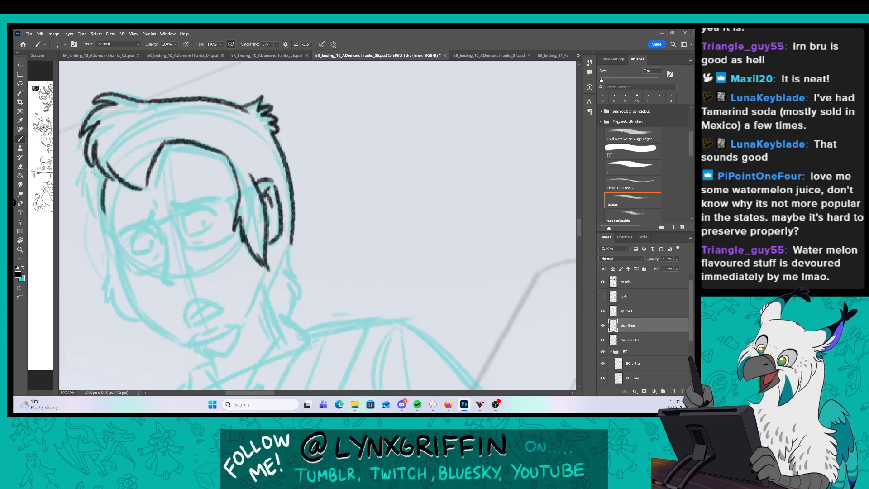
Ink the sides of the standing man's face, his jawline and the goatee on his chin.
{"action": "mouse_move", "coordinate": [79, 154]}
{"action": "left_mouse_down"}
{"action": "mouse_move", "coordinate": [82, 199]}
{"action": "mouse_move", "coordinate": [144, 317]}
{"action": "mouse_move", "coordinate": [190, 346]}
{"action": "left_mouse_up"}
{"action": "mouse_move", "coordinate": [107, 233]}
{"action": "left_mouse_down"}
{"action": "mouse_move", "coordinate": [108, 300]}
{"action": "mouse_move", "coordinate": [144, 317]}
{"action": "left_mouse_up"}
{"action": "mouse_move", "coordinate": [198, 335]}
{"action": "left_mouse_down"}
{"action": "mouse_move", "coordinate": [218, 329]}
{"action": "mouse_move", "coordinate": [238, 339]}
{"action": "mouse_move", "coordinate": [269, 284]}
{"action": "left_mouse_up"}
{"action": "left_click_drag", "start_coordinate": [269, 284], "coordinate": [267, 250]}
Ink the standing man's neck and the longer hair hanging behind his jaw on both sides.
{"action": "left_click_drag", "start_coordinate": [323, 339], "coordinate": [290, 277]}
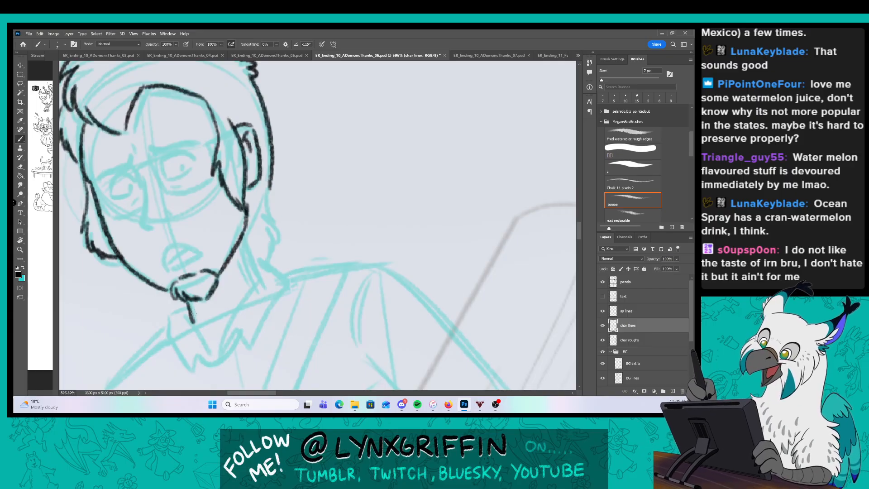
{"action": "mouse_move", "coordinate": [268, 183]}
{"action": "left_mouse_down"}
{"action": "mouse_move", "coordinate": [287, 231]}
{"action": "mouse_move", "coordinate": [265, 267]}
{"action": "left_mouse_up"}
{"action": "left_click_drag", "start_coordinate": [142, 282], "coordinate": [182, 307]}
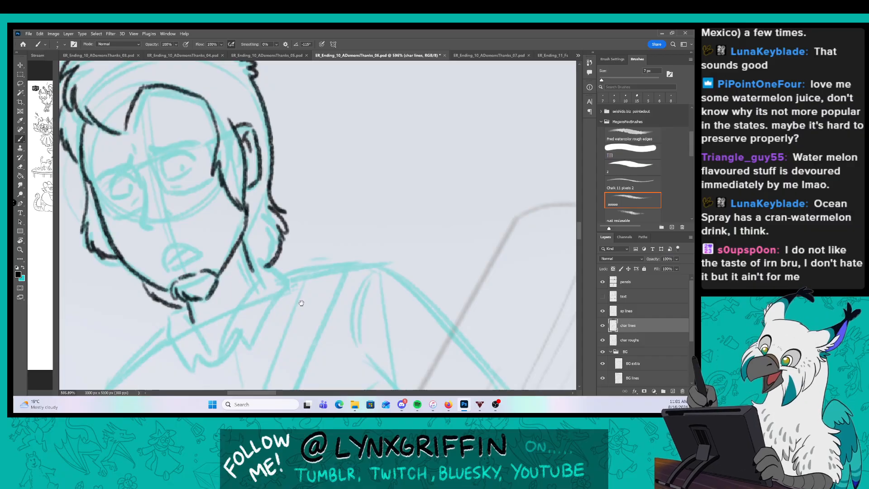
Ink both pointed flaps of the standing man's shirt collar and the neckline between them.
{"action": "left_click_drag", "start_coordinate": [301, 302], "coordinate": [266, 280]}
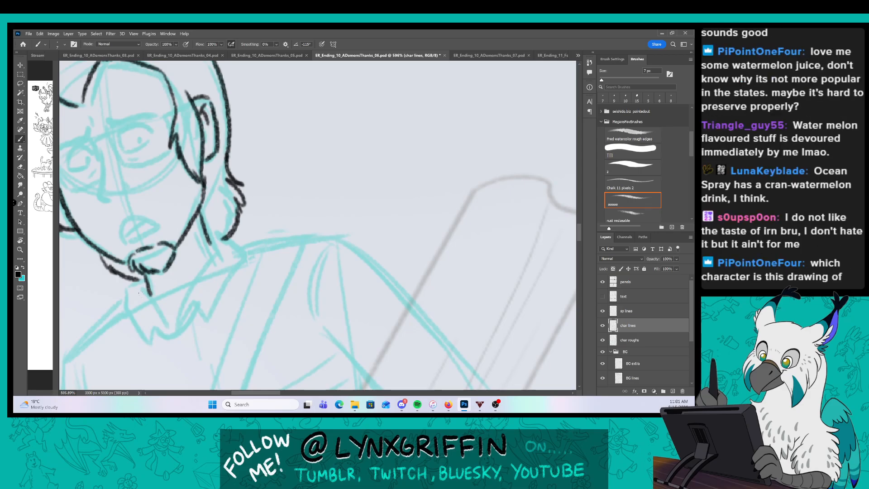
{"action": "left_click_drag", "start_coordinate": [150, 295], "coordinate": [171, 324]}
{"action": "mouse_move", "coordinate": [129, 278]}
{"action": "left_mouse_down"}
{"action": "mouse_move", "coordinate": [151, 346]}
{"action": "mouse_move", "coordinate": [172, 336]}
{"action": "left_mouse_up"}
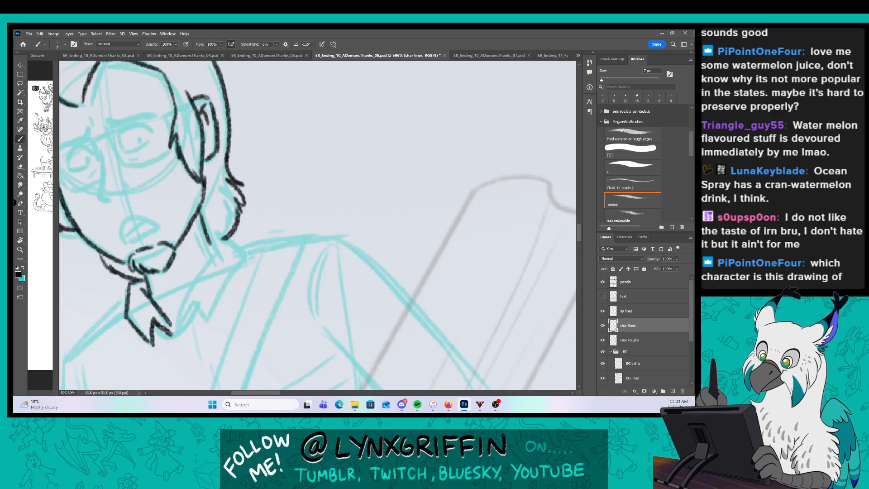
{"action": "mouse_move", "coordinate": [215, 245]}
{"action": "left_mouse_down"}
{"action": "mouse_move", "coordinate": [177, 311]}
{"action": "mouse_move", "coordinate": [244, 249]}
{"action": "mouse_move", "coordinate": [213, 235]}
{"action": "left_mouse_up"}
{"action": "left_click_drag", "start_coordinate": [156, 337], "coordinate": [183, 322]}
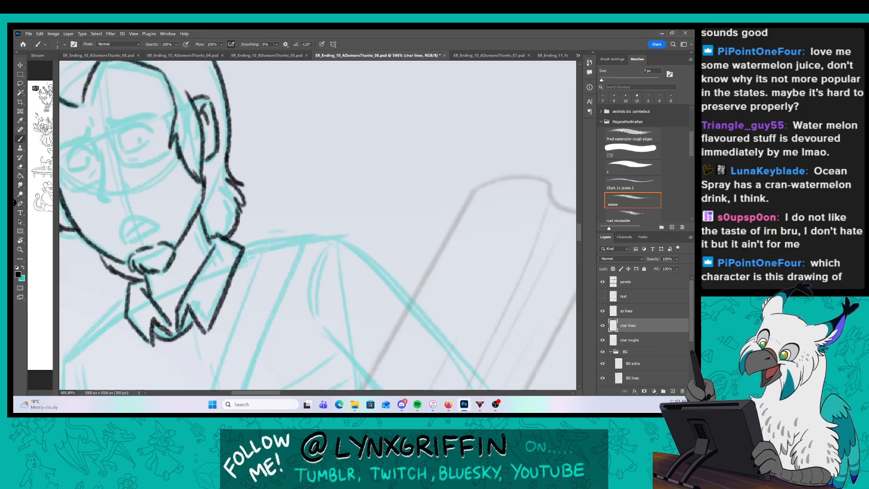
Ink the standing man's nose and his open mouth with a dark interior.
{"action": "left_click_drag", "start_coordinate": [221, 269], "coordinate": [267, 304]}
{"action": "key", "text": "z"}
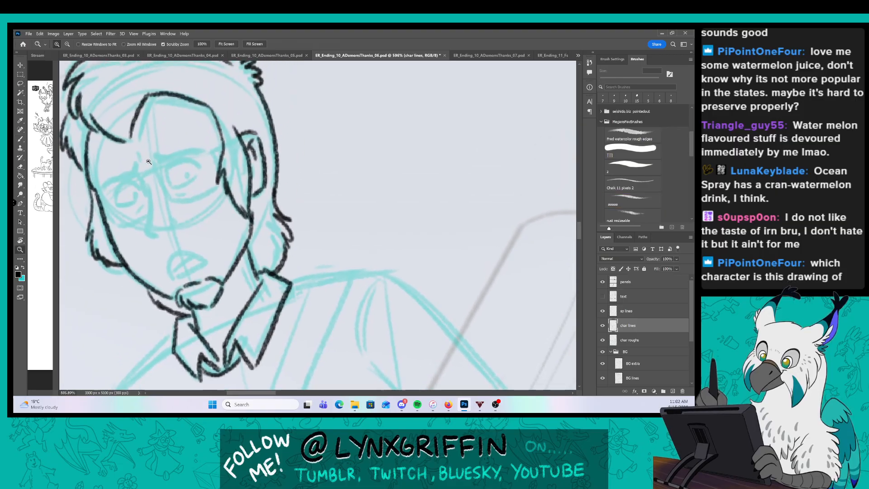
{"action": "key", "text": "b"}
{"action": "mouse_move", "coordinate": [149, 161]}
{"action": "left_mouse_down"}
{"action": "mouse_move", "coordinate": [178, 168]}
{"action": "mouse_move", "coordinate": [162, 251]}
{"action": "mouse_move", "coordinate": [184, 262]}
{"action": "mouse_move", "coordinate": [205, 244]}
{"action": "left_mouse_up"}
{"action": "mouse_move", "coordinate": [194, 304]}
{"action": "left_mouse_down"}
{"action": "mouse_move", "coordinate": [231, 284]}
{"action": "mouse_move", "coordinate": [195, 308]}
{"action": "mouse_move", "coordinate": [204, 287]}
{"action": "left_mouse_up"}
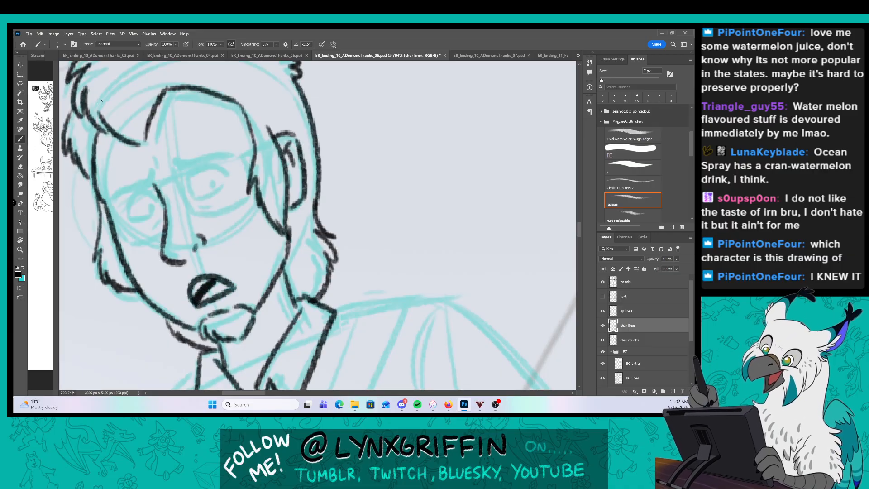
Ink the standing man's thick furrowed eyebrows and both eyes with their pupils.
{"action": "mouse_move", "coordinate": [110, 199]}
{"action": "left_mouse_down"}
{"action": "mouse_move", "coordinate": [151, 163]}
{"action": "mouse_move", "coordinate": [230, 152]}
{"action": "left_mouse_up"}
{"action": "left_click_drag", "start_coordinate": [172, 160], "coordinate": [233, 152]}
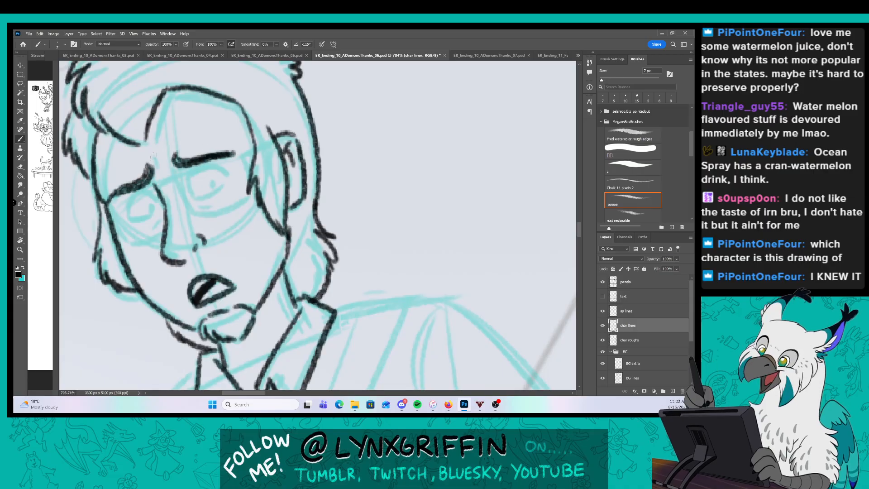
{"action": "left_click_drag", "start_coordinate": [133, 195], "coordinate": [124, 220]}
{"action": "left_click_drag", "start_coordinate": [125, 202], "coordinate": [158, 190]}
{"action": "mouse_move", "coordinate": [130, 194]}
{"action": "left_mouse_down"}
{"action": "mouse_move", "coordinate": [122, 221]}
{"action": "mouse_move", "coordinate": [155, 210]}
{"action": "left_mouse_up"}
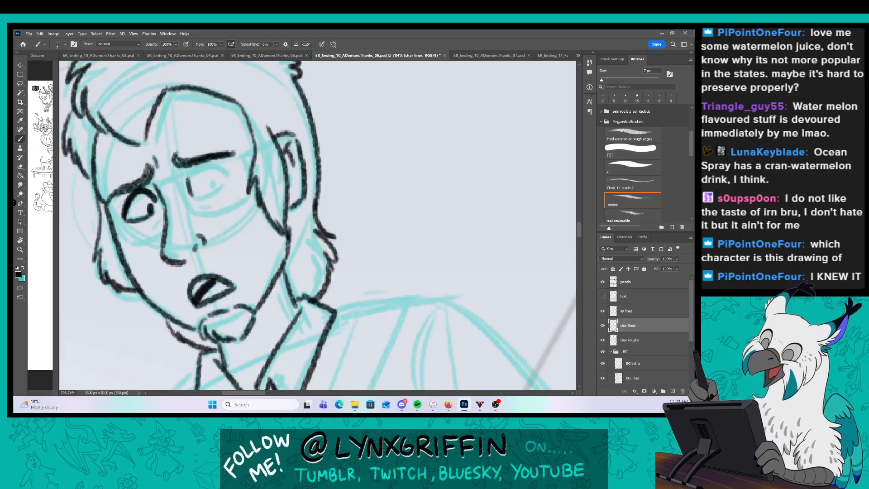
{"action": "mouse_move", "coordinate": [185, 179]}
{"action": "left_mouse_down"}
{"action": "mouse_move", "coordinate": [221, 164]}
{"action": "mouse_move", "coordinate": [229, 177]}
{"action": "left_mouse_up"}
{"action": "left_click_drag", "start_coordinate": [190, 196], "coordinate": [220, 183]}
{"action": "mouse_move", "coordinate": [208, 178]}
{"action": "left_mouse_down"}
{"action": "mouse_move", "coordinate": [214, 189]}
{"action": "mouse_move", "coordinate": [227, 173]}
{"action": "left_mouse_up"}
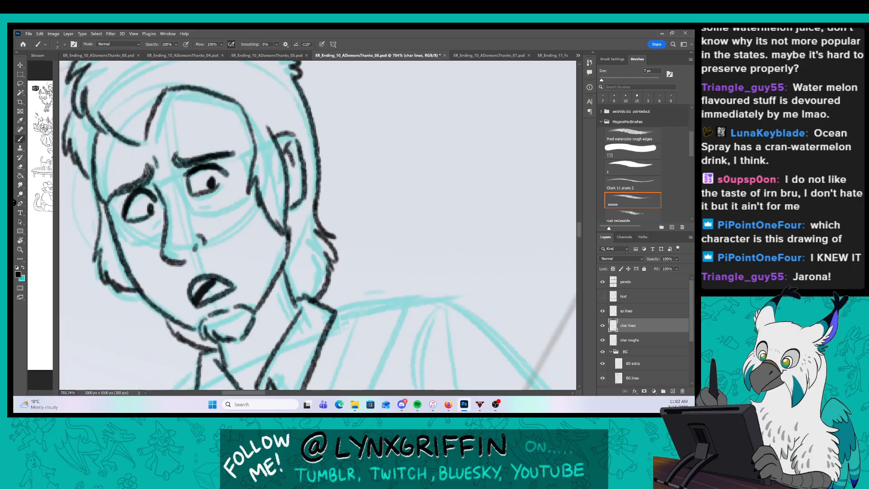
Ink the standing man's rectangular glasses, including the bridge and the temple arm reaching his ear.
{"action": "mouse_move", "coordinate": [101, 205]}
{"action": "left_mouse_down"}
{"action": "mouse_move", "coordinate": [118, 244]}
{"action": "mouse_move", "coordinate": [164, 232]}
{"action": "mouse_move", "coordinate": [150, 182]}
{"action": "mouse_move", "coordinate": [162, 200]}
{"action": "mouse_move", "coordinate": [176, 176]}
{"action": "left_mouse_up"}
{"action": "mouse_move", "coordinate": [176, 175]}
{"action": "left_mouse_down"}
{"action": "mouse_move", "coordinate": [196, 211]}
{"action": "mouse_move", "coordinate": [250, 195]}
{"action": "mouse_move", "coordinate": [239, 150]}
{"action": "mouse_move", "coordinate": [251, 195]}
{"action": "left_mouse_up"}
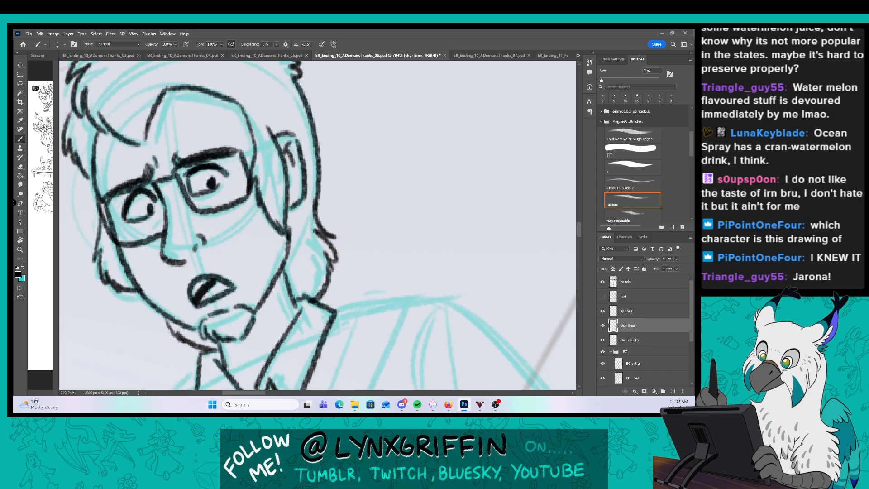
{"action": "left_click_drag", "start_coordinate": [242, 154], "coordinate": [281, 146]}
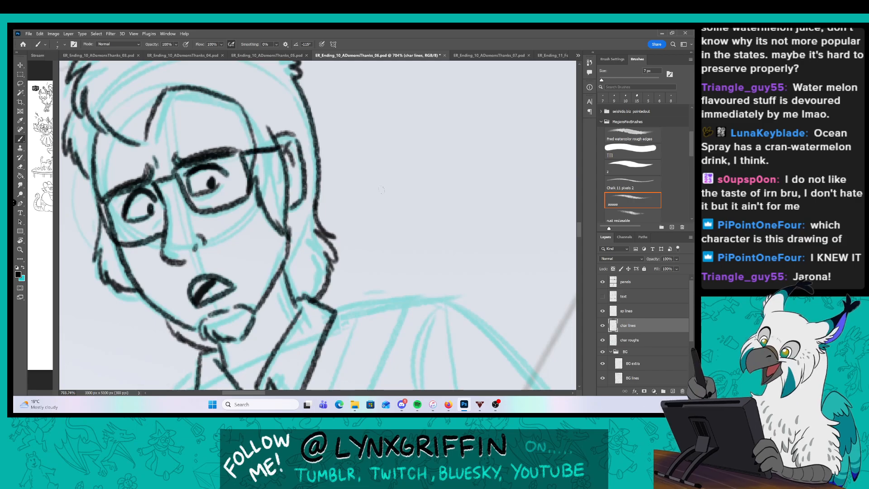
Ink the sleeve of the standing man's hanging arm from shoulder to cuff, with fold lines at the elbow.
{"action": "key", "text": "z"}
{"action": "left_click_drag", "start_coordinate": [411, 269], "coordinate": [272, 155]}
{"action": "key", "text": "space"}
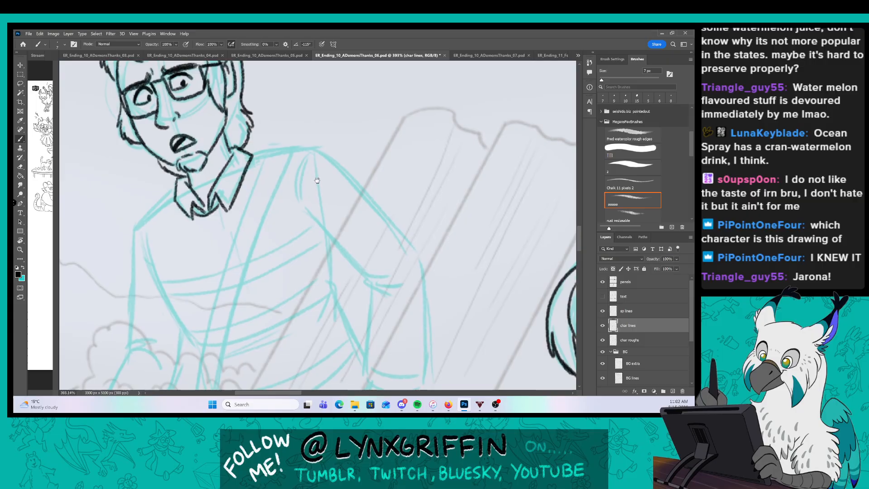
{"action": "left_click_drag", "start_coordinate": [318, 179], "coordinate": [277, 195]}
{"action": "mouse_move", "coordinate": [251, 220]}
{"action": "left_mouse_down"}
{"action": "mouse_move", "coordinate": [259, 161]}
{"action": "mouse_move", "coordinate": [294, 185]}
{"action": "mouse_move", "coordinate": [364, 260]}
{"action": "left_mouse_up"}
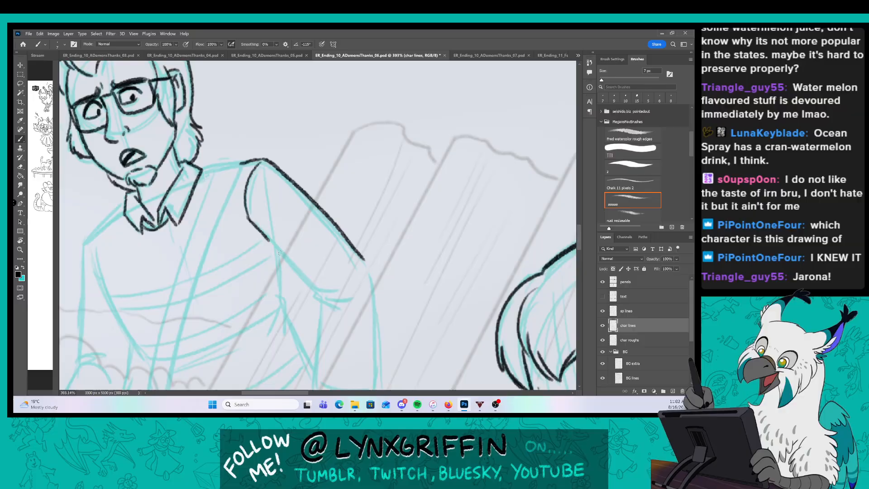
{"action": "left_click_drag", "start_coordinate": [247, 219], "coordinate": [315, 298]}
{"action": "left_click_drag", "start_coordinate": [385, 300], "coordinate": [336, 193]}
{"action": "mouse_move", "coordinate": [271, 199]}
{"action": "left_mouse_down"}
{"action": "mouse_move", "coordinate": [265, 270]}
{"action": "mouse_move", "coordinate": [322, 284]}
{"action": "left_mouse_up"}
{"action": "left_click_drag", "start_coordinate": [316, 158], "coordinate": [323, 284]}
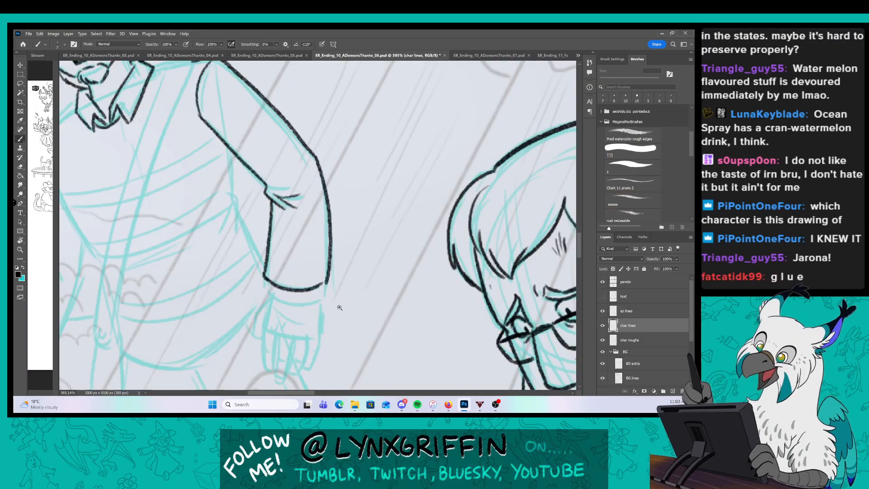
{"action": "scroll", "coordinate": [342, 294], "scroll_direction": "up", "scroll_amount": 2}
{"action": "mouse_move", "coordinate": [231, 270]}
{"action": "left_mouse_down"}
{"action": "mouse_move", "coordinate": [296, 306]}
{"action": "mouse_move", "coordinate": [313, 295]}
{"action": "left_mouse_up"}
Ink the hand below the cuff, with its thumb, separate fingers and outer edge.
{"action": "mouse_move", "coordinate": [319, 273]}
{"action": "left_mouse_down"}
{"action": "mouse_move", "coordinate": [316, 293]}
{"action": "mouse_move", "coordinate": [283, 226]}
{"action": "mouse_move", "coordinate": [281, 176]}
{"action": "left_mouse_up"}
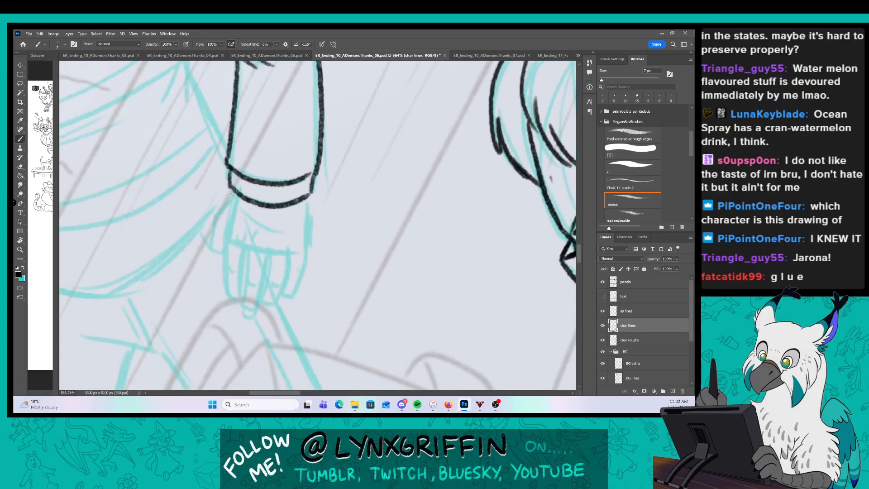
{"action": "left_click_drag", "start_coordinate": [234, 191], "coordinate": [207, 250]}
{"action": "mouse_move", "coordinate": [234, 209]}
{"action": "left_mouse_down"}
{"action": "mouse_move", "coordinate": [222, 263]}
{"action": "mouse_move", "coordinate": [233, 301]}
{"action": "left_mouse_up"}
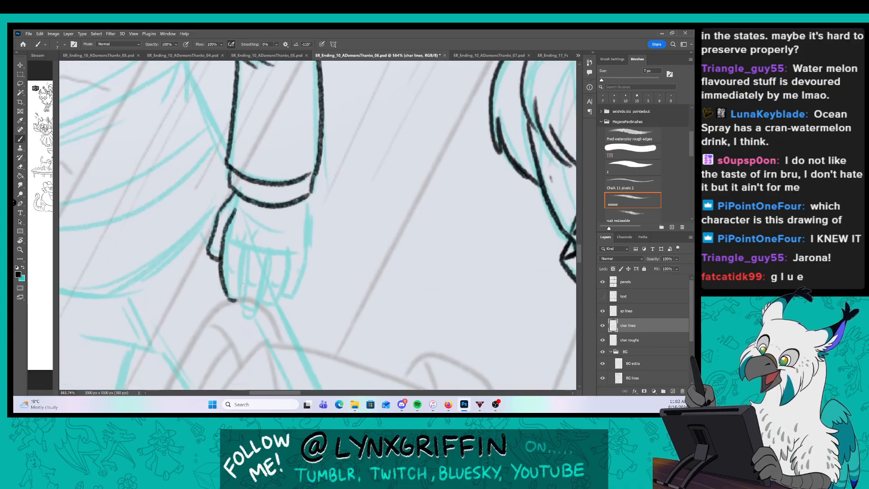
{"action": "mouse_move", "coordinate": [246, 241]}
{"action": "left_mouse_down"}
{"action": "mouse_move", "coordinate": [237, 301]}
{"action": "mouse_move", "coordinate": [244, 274]}
{"action": "mouse_move", "coordinate": [256, 315]}
{"action": "left_mouse_up"}
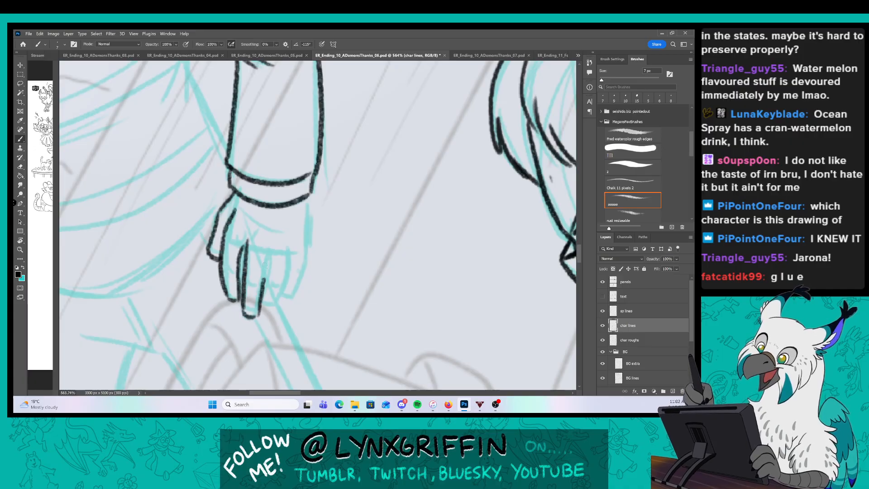
{"action": "mouse_move", "coordinate": [268, 247]}
{"action": "left_mouse_down"}
{"action": "mouse_move", "coordinate": [260, 314]}
{"action": "mouse_move", "coordinate": [276, 307]}
{"action": "left_mouse_up"}
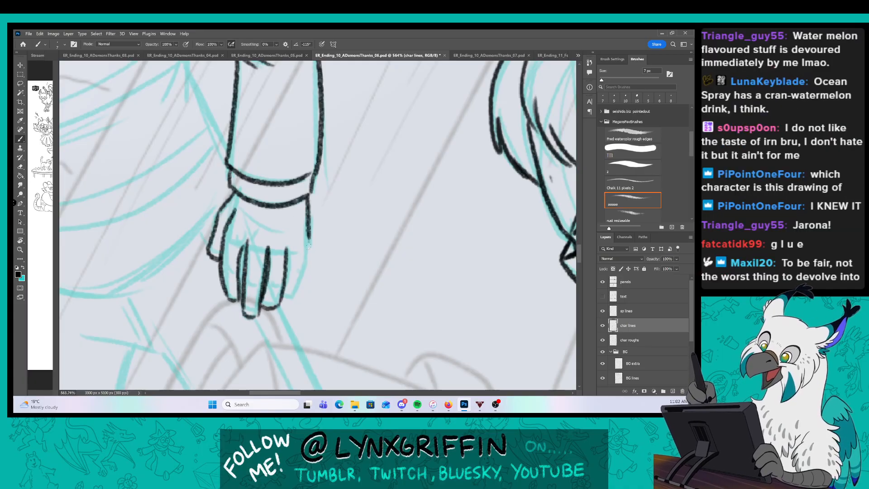
{"action": "left_click_drag", "start_coordinate": [287, 248], "coordinate": [285, 275]}
{"action": "left_click_drag", "start_coordinate": [310, 241], "coordinate": [284, 301]}
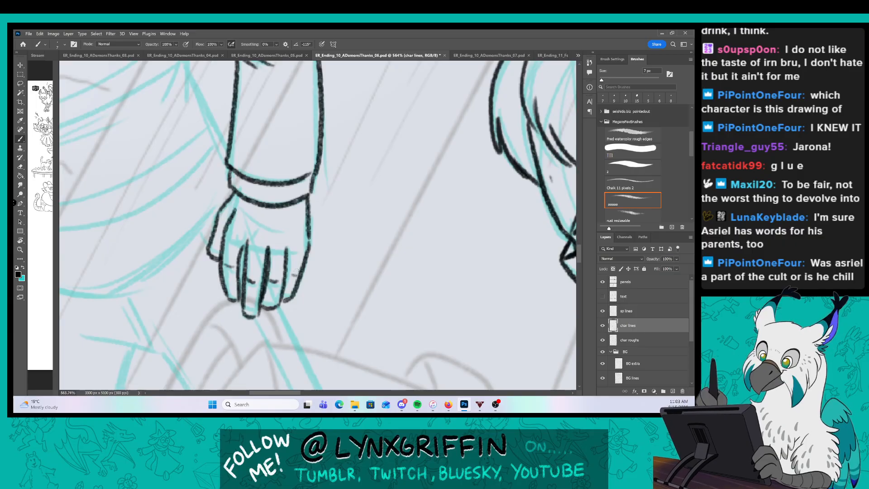
Ink the shoulder line connecting the standing man's collar to the top of the finished sleeve.
{"action": "left_click_drag", "start_coordinate": [329, 194], "coordinate": [294, 194]}
{"action": "left_click_drag", "start_coordinate": [263, 147], "coordinate": [317, 296]}
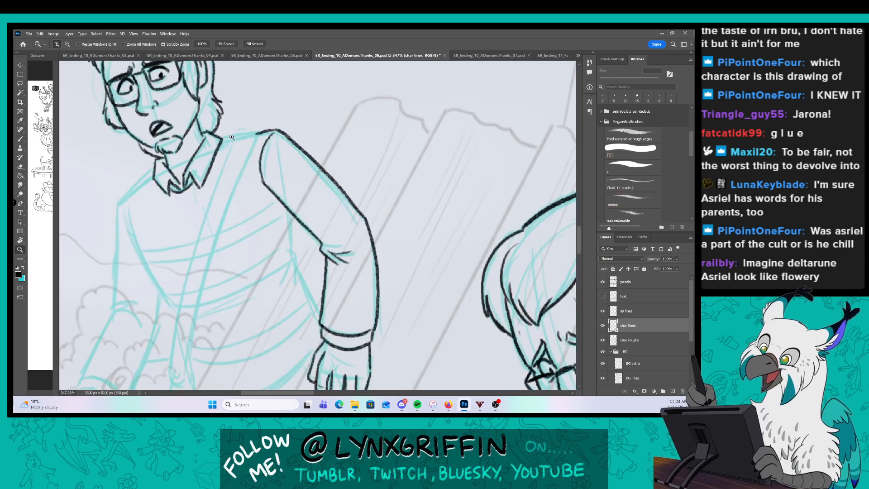
{"action": "left_click_drag", "start_coordinate": [208, 140], "coordinate": [217, 140]}
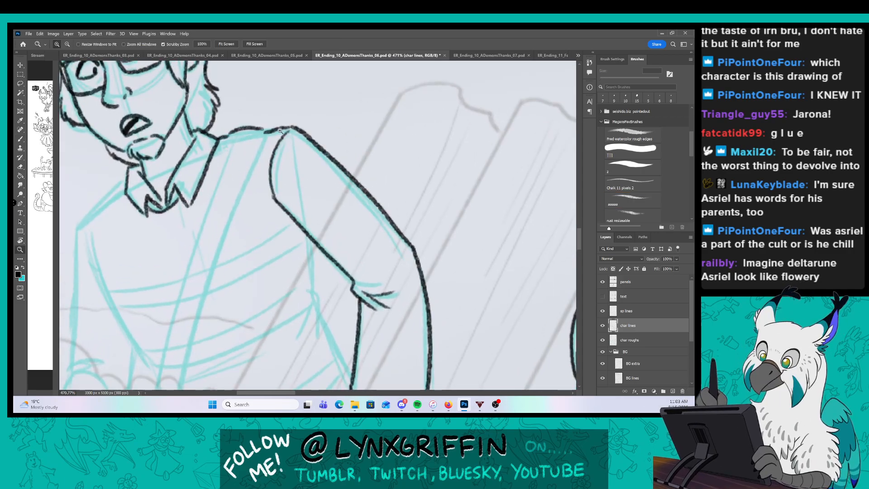
{"action": "left_click_drag", "start_coordinate": [298, 158], "coordinate": [272, 158]}
{"action": "left_click_drag", "start_coordinate": [277, 223], "coordinate": [252, 212]}
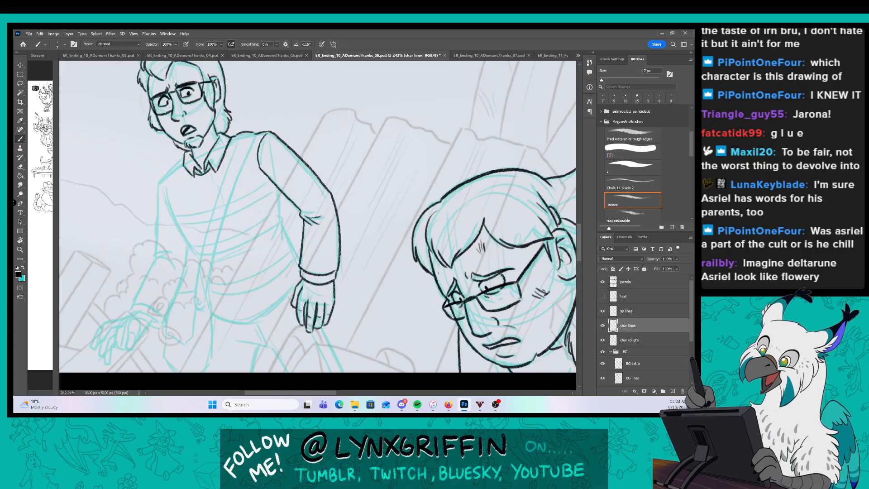
Ink both edges of the diagonal strap across the standing man's chest, with a rounded lower end and small hole.
{"action": "left_click_drag", "start_coordinate": [237, 135], "coordinate": [197, 284]}
{"action": "left_click_drag", "start_coordinate": [253, 134], "coordinate": [209, 301]}
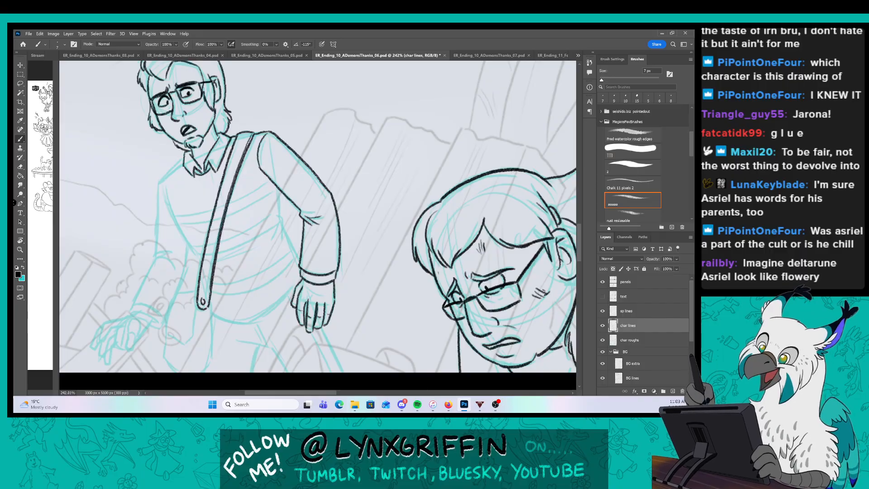
{"action": "key", "text": "ctrl+space"}
{"action": "left_click_drag", "start_coordinate": [217, 212], "coordinate": [229, 211]}
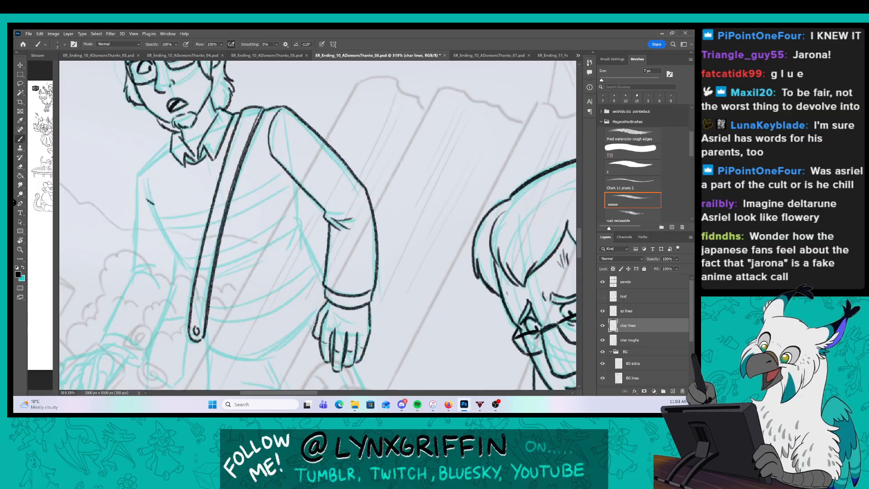
Ink the side of the standing man's torso down to the strap and the shoulder line beside his collar.
{"action": "left_click_drag", "start_coordinate": [245, 200], "coordinate": [287, 228]}
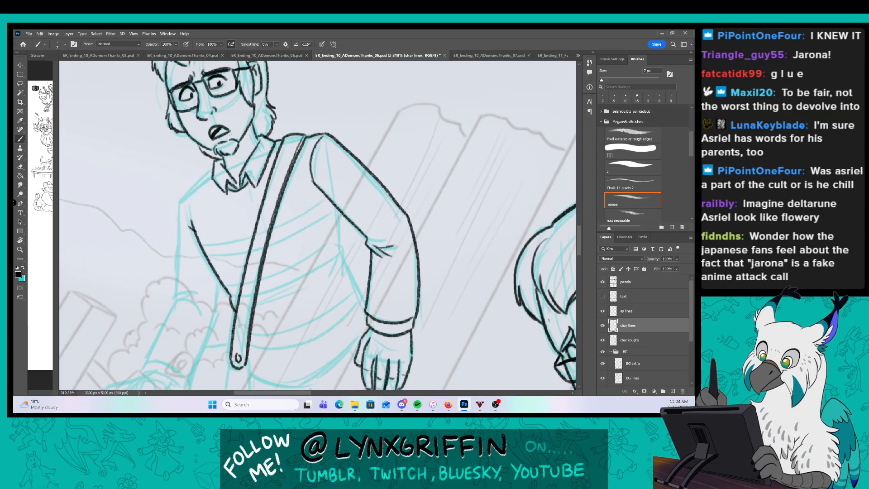
{"action": "mouse_move", "coordinate": [203, 179]}
{"action": "left_mouse_down"}
{"action": "mouse_move", "coordinate": [180, 205]}
{"action": "mouse_move", "coordinate": [198, 183]}
{"action": "left_mouse_up"}
{"action": "left_click_drag", "start_coordinate": [296, 324], "coordinate": [268, 198]}
Ink the bag hanging from the strap, with its top edge, pointed flap, clasp and both rounded sides.
{"action": "key", "text": "z"}
{"action": "left_click_drag", "start_coordinate": [204, 229], "coordinate": [226, 229]}
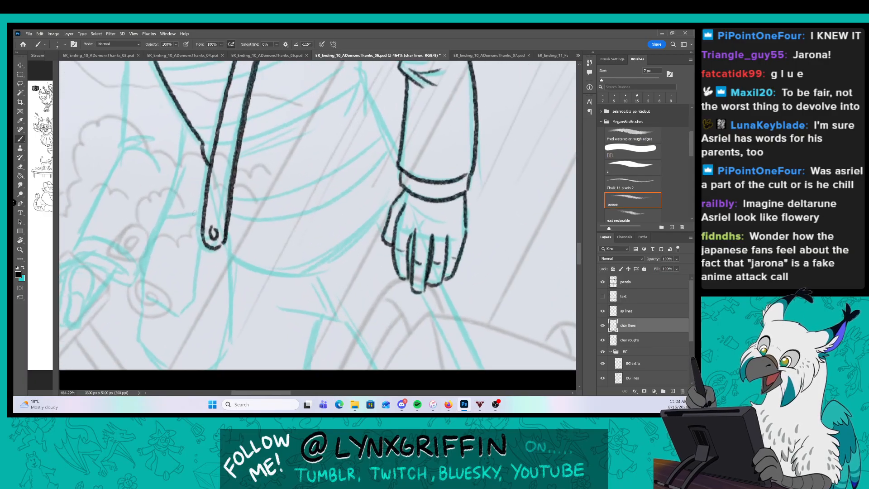
{"action": "left_click_drag", "start_coordinate": [170, 211], "coordinate": [199, 207]}
{"action": "mouse_move", "coordinate": [200, 249]}
{"action": "left_mouse_down"}
{"action": "mouse_move", "coordinate": [171, 319]}
{"action": "mouse_move", "coordinate": [153, 324]}
{"action": "left_mouse_up"}
{"action": "mouse_move", "coordinate": [138, 294]}
{"action": "left_mouse_down"}
{"action": "mouse_move", "coordinate": [132, 319]}
{"action": "mouse_move", "coordinate": [167, 371]}
{"action": "left_mouse_up"}
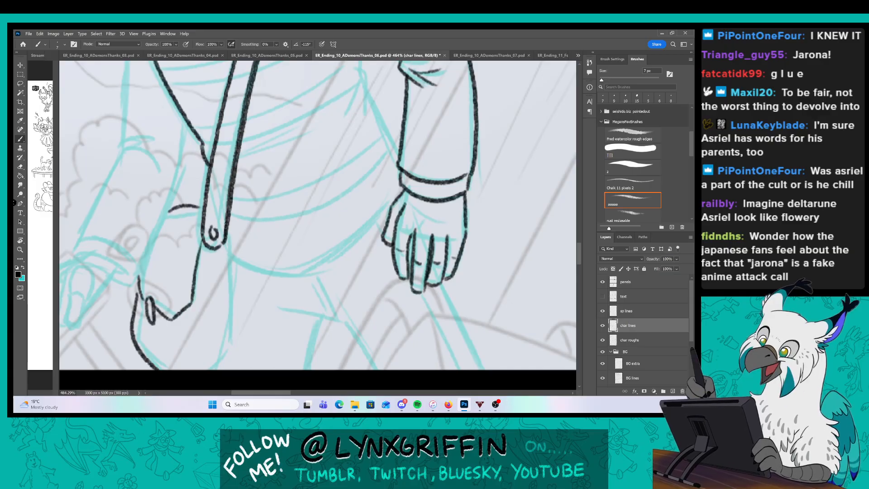
{"action": "mouse_move", "coordinate": [225, 225]}
{"action": "left_mouse_down"}
{"action": "mouse_move", "coordinate": [234, 340]}
{"action": "mouse_move", "coordinate": [210, 370]}
{"action": "left_mouse_up"}
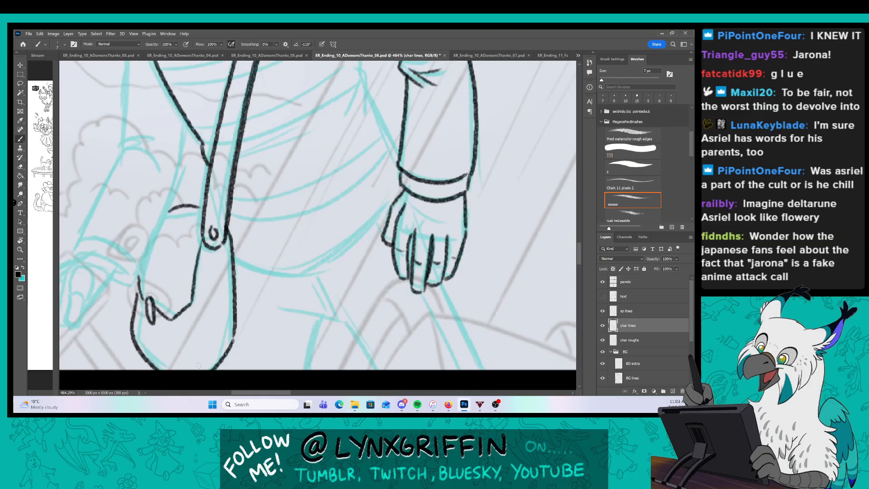
Ink the curved hem band of the standing man's sweater and the torso side beside his hanging arm.
{"action": "left_click_drag", "start_coordinate": [351, 260], "coordinate": [279, 310]}
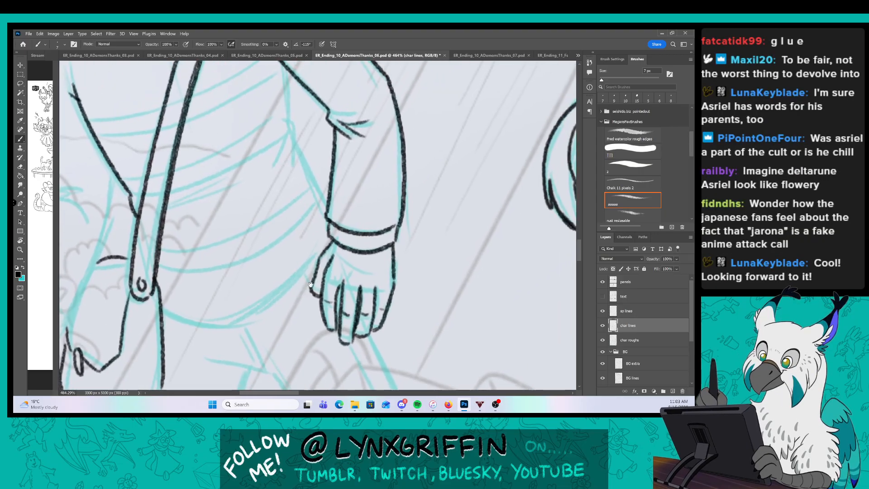
{"action": "mouse_move", "coordinate": [160, 302]}
{"action": "left_mouse_down"}
{"action": "mouse_move", "coordinate": [252, 306]}
{"action": "mouse_move", "coordinate": [321, 259]}
{"action": "left_mouse_up"}
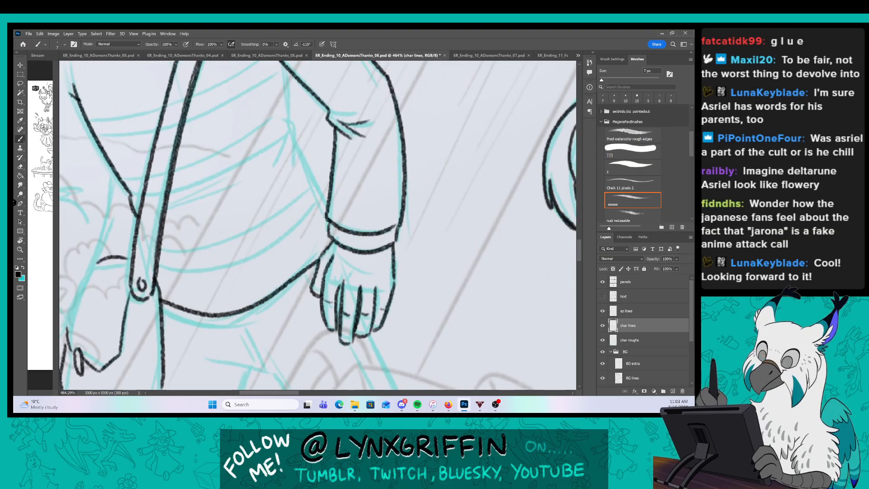
{"action": "mouse_move", "coordinate": [161, 280]}
{"action": "left_mouse_down"}
{"action": "mouse_move", "coordinate": [226, 296]}
{"action": "mouse_move", "coordinate": [312, 228]}
{"action": "left_mouse_up"}
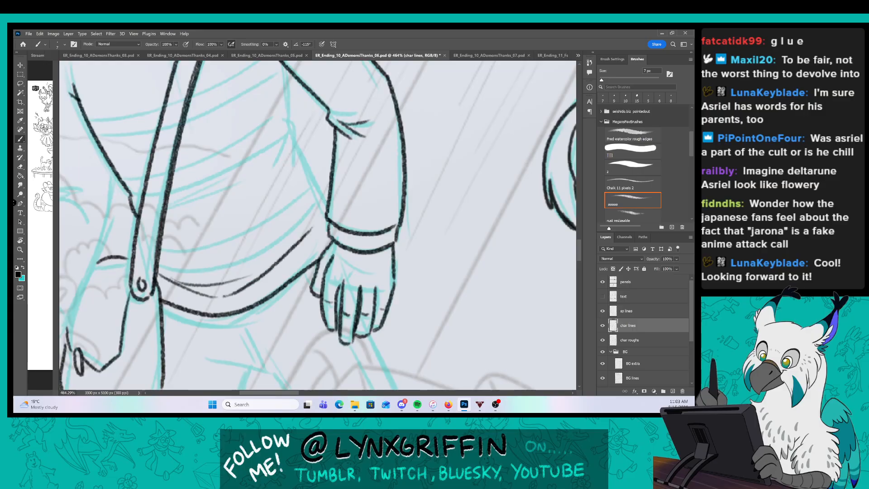
{"action": "mouse_move", "coordinate": [288, 73]}
{"action": "left_mouse_down"}
{"action": "mouse_move", "coordinate": [290, 124]}
{"action": "mouse_move", "coordinate": [327, 200]}
{"action": "left_mouse_up"}
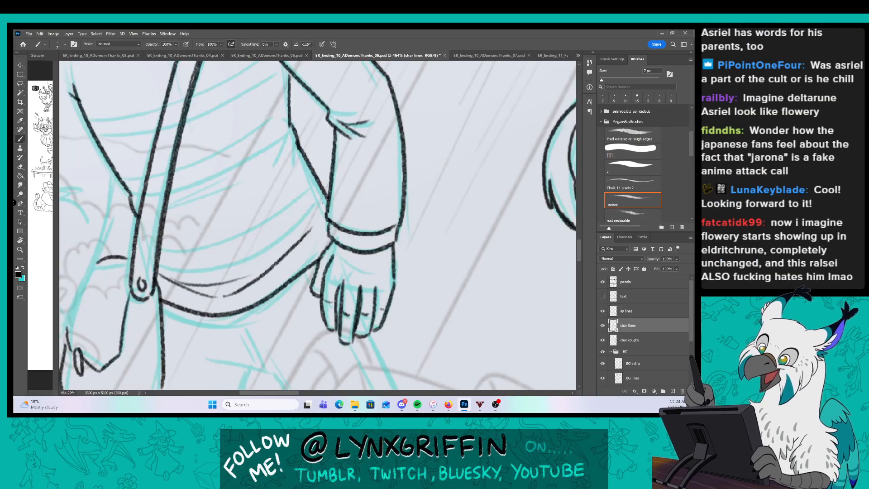
Ink the standing man's trouser legs down to the panel border, with fold lines at the crotch.
{"action": "left_click_drag", "start_coordinate": [283, 336], "coordinate": [261, 287]}
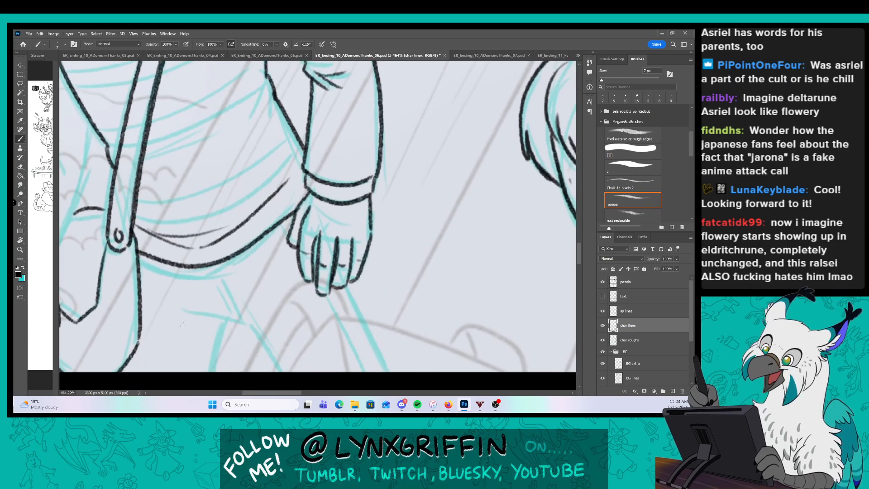
{"action": "left_click_drag", "start_coordinate": [182, 325], "coordinate": [247, 327]}
{"action": "mouse_move", "coordinate": [206, 283]}
{"action": "left_mouse_down"}
{"action": "mouse_move", "coordinate": [224, 289]}
{"action": "mouse_move", "coordinate": [227, 317]}
{"action": "left_mouse_up"}
{"action": "mouse_move", "coordinate": [222, 274]}
{"action": "left_mouse_down"}
{"action": "mouse_move", "coordinate": [231, 316]}
{"action": "mouse_move", "coordinate": [280, 371]}
{"action": "left_mouse_up"}
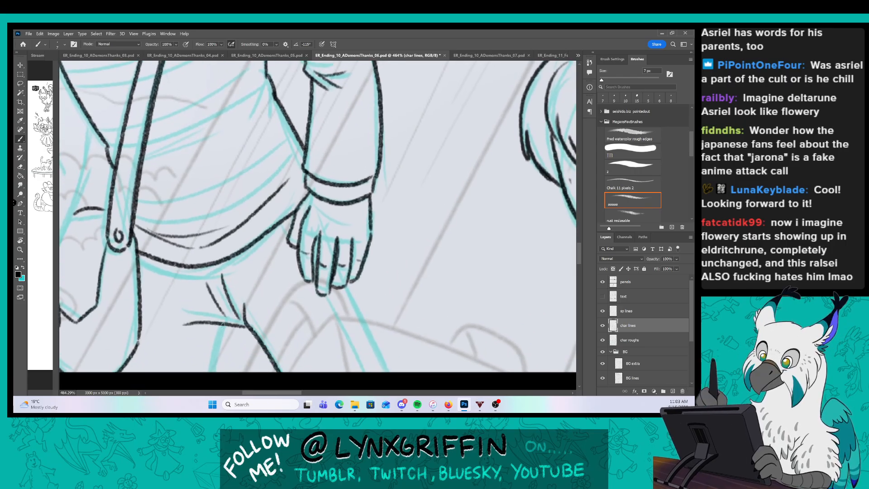
{"action": "left_click_drag", "start_coordinate": [223, 323], "coordinate": [212, 375]}
{"action": "left_click_drag", "start_coordinate": [348, 281], "coordinate": [394, 372]}
{"action": "left_click_drag", "start_coordinate": [332, 300], "coordinate": [367, 372]}
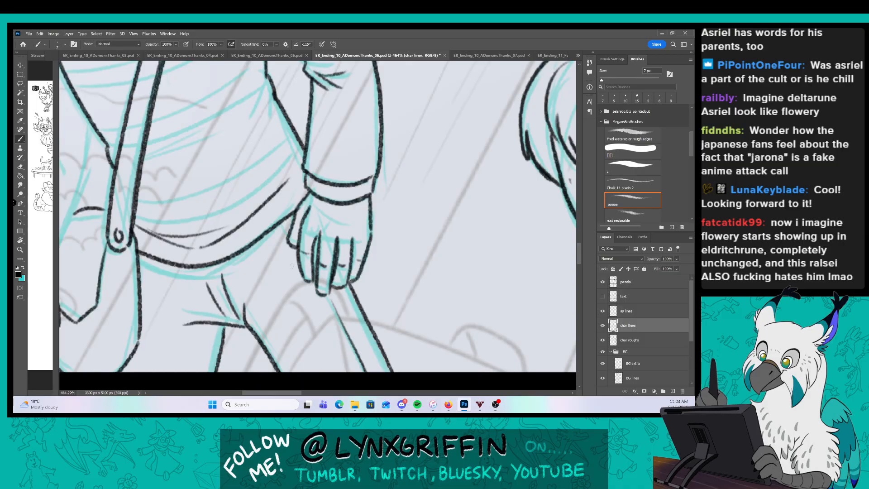
Ink the sleeve of the standing man's reaching arm from shoulder to wrist, with elbow folds and a cuff.
{"action": "key", "text": "z"}
{"action": "left_click_drag", "start_coordinate": [292, 265], "coordinate": [338, 286]}
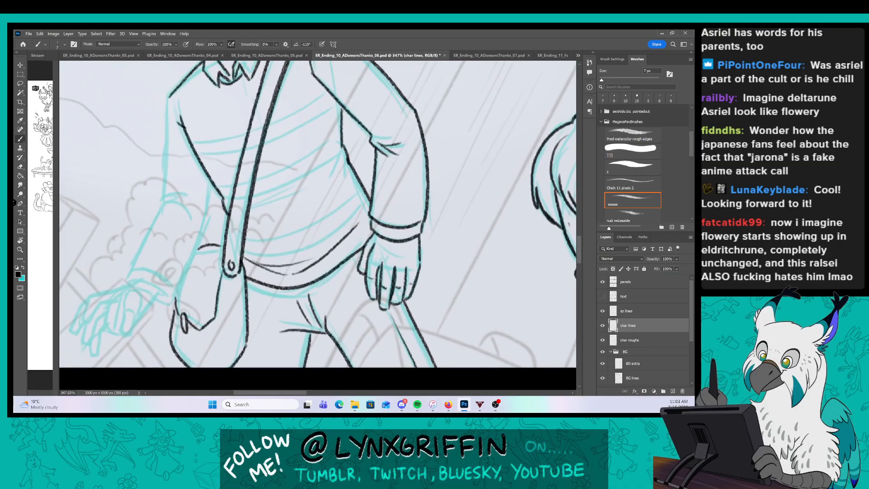
{"action": "key", "text": "z"}
{"action": "left_click_drag", "start_coordinate": [189, 188], "coordinate": [229, 188]}
{"action": "left_click_drag", "start_coordinate": [204, 113], "coordinate": [208, 168]}
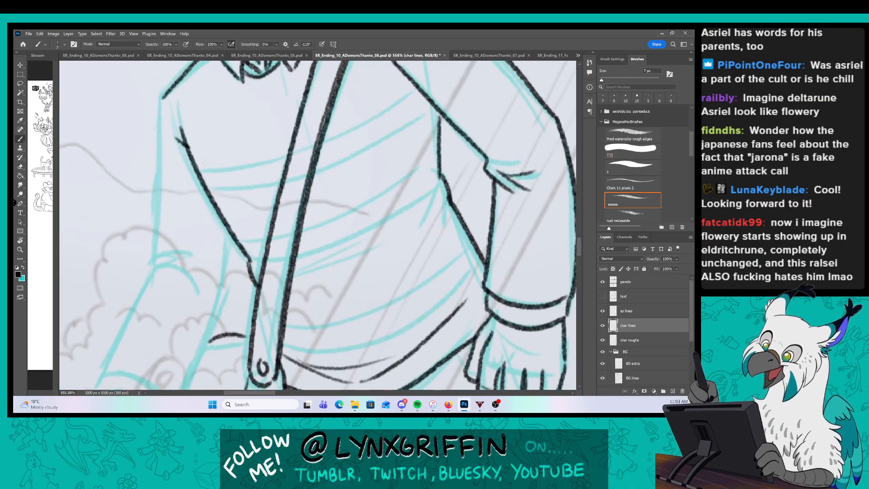
{"action": "mouse_move", "coordinate": [163, 94]}
{"action": "left_mouse_down"}
{"action": "mouse_move", "coordinate": [156, 260]}
{"action": "mouse_move", "coordinate": [177, 237]}
{"action": "mouse_move", "coordinate": [192, 274]}
{"action": "mouse_move", "coordinate": [231, 190]}
{"action": "left_mouse_up"}
{"action": "mouse_move", "coordinate": [178, 182]}
{"action": "left_mouse_down"}
{"action": "mouse_move", "coordinate": [112, 309]}
{"action": "mouse_move", "coordinate": [181, 341]}
{"action": "left_mouse_up"}
{"action": "mouse_move", "coordinate": [120, 295]}
{"action": "left_mouse_down"}
{"action": "mouse_move", "coordinate": [195, 328]}
{"action": "mouse_move", "coordinate": [160, 346]}
{"action": "left_mouse_up"}
{"action": "mouse_move", "coordinate": [247, 149]}
{"action": "left_mouse_down"}
{"action": "mouse_move", "coordinate": [243, 208]}
{"action": "mouse_move", "coordinate": [194, 334]}
{"action": "left_mouse_up"}
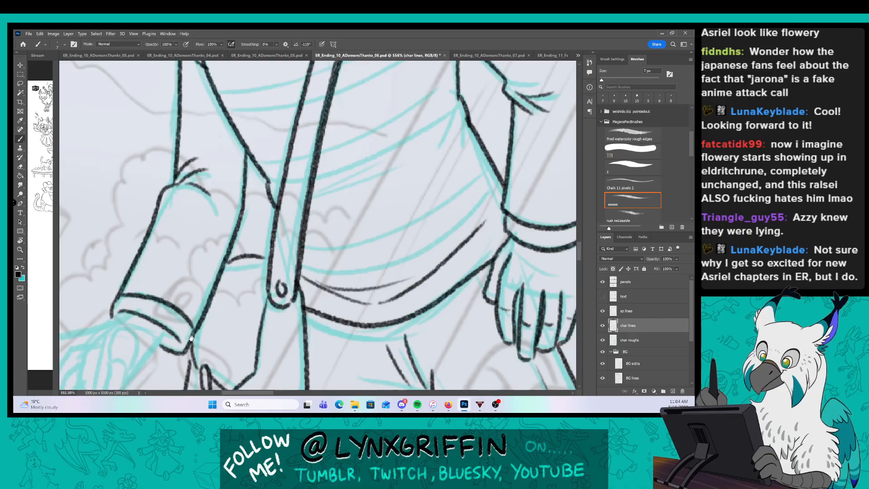
Ink the reaching hand below the cuff, with its back, bent fingers, thumb and palm edge.
{"action": "left_click_drag", "start_coordinate": [192, 338], "coordinate": [323, 247]}
{"action": "mouse_move", "coordinate": [243, 258]}
{"action": "left_mouse_down"}
{"action": "mouse_move", "coordinate": [313, 239]}
{"action": "mouse_move", "coordinate": [290, 261]}
{"action": "mouse_move", "coordinate": [306, 292]}
{"action": "mouse_move", "coordinate": [323, 244]}
{"action": "left_mouse_up"}
{"action": "mouse_move", "coordinate": [301, 194]}
{"action": "left_mouse_down"}
{"action": "mouse_move", "coordinate": [227, 223]}
{"action": "mouse_move", "coordinate": [217, 281]}
{"action": "mouse_move", "coordinate": [247, 233]}
{"action": "mouse_move", "coordinate": [285, 232]}
{"action": "left_mouse_up"}
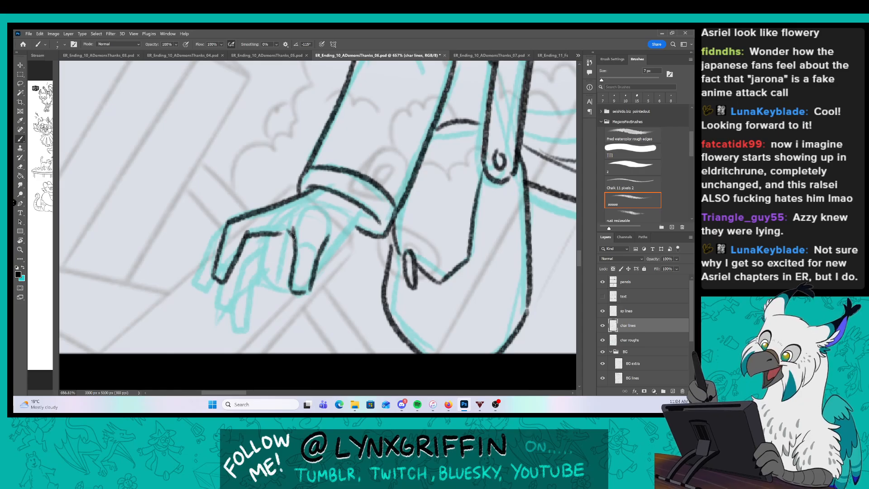
{"action": "mouse_move", "coordinate": [221, 223]}
{"action": "left_mouse_down"}
{"action": "mouse_move", "coordinate": [192, 290]}
{"action": "mouse_move", "coordinate": [218, 281]}
{"action": "mouse_move", "coordinate": [230, 311]}
{"action": "mouse_move", "coordinate": [248, 262]}
{"action": "mouse_move", "coordinate": [259, 253]}
{"action": "mouse_move", "coordinate": [263, 260]}
{"action": "left_mouse_up"}
{"action": "left_click_drag", "start_coordinate": [261, 267], "coordinate": [278, 285]}
{"action": "mouse_move", "coordinate": [232, 316]}
{"action": "left_mouse_down"}
{"action": "mouse_move", "coordinate": [263, 274]}
{"action": "mouse_move", "coordinate": [290, 283]}
{"action": "mouse_move", "coordinate": [279, 283]}
{"action": "mouse_move", "coordinate": [364, 207]}
{"action": "mouse_move", "coordinate": [333, 243]}
{"action": "left_mouse_up"}
{"action": "left_click_drag", "start_coordinate": [328, 211], "coordinate": [332, 217]}
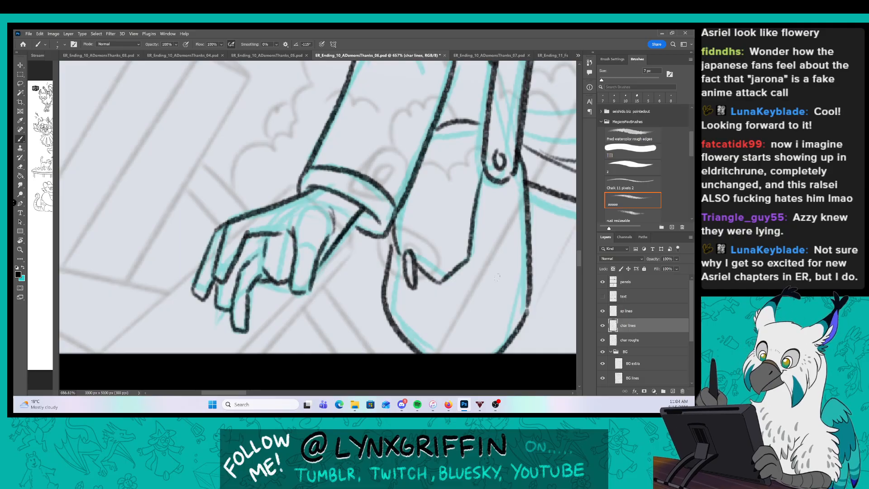
Ink the two edges of the upper chest stripe across the standing man's sweater, leaving the strap clear.
{"action": "key", "text": "z"}
{"action": "left_click_drag", "start_coordinate": [497, 277], "coordinate": [445, 286]}
{"action": "left_click_drag", "start_coordinate": [538, 135], "coordinate": [334, 208]}
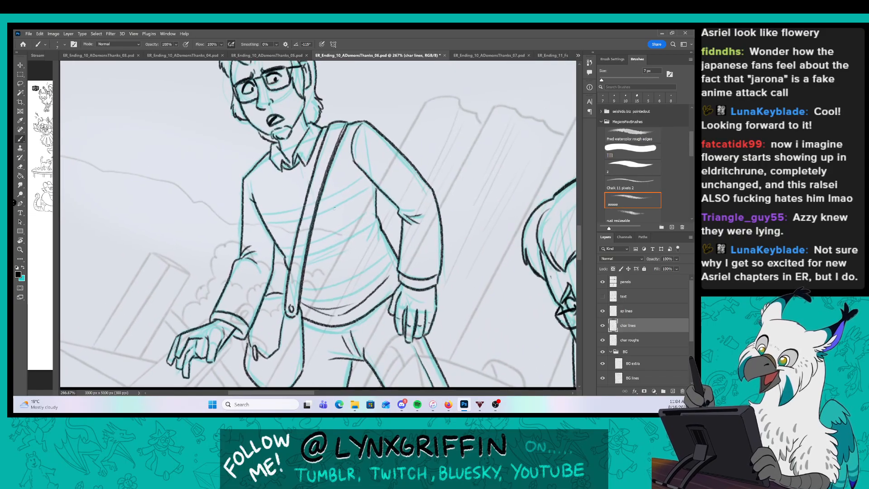
{"action": "scroll", "coordinate": [335, 208], "scroll_direction": "up", "scroll_amount": 3}
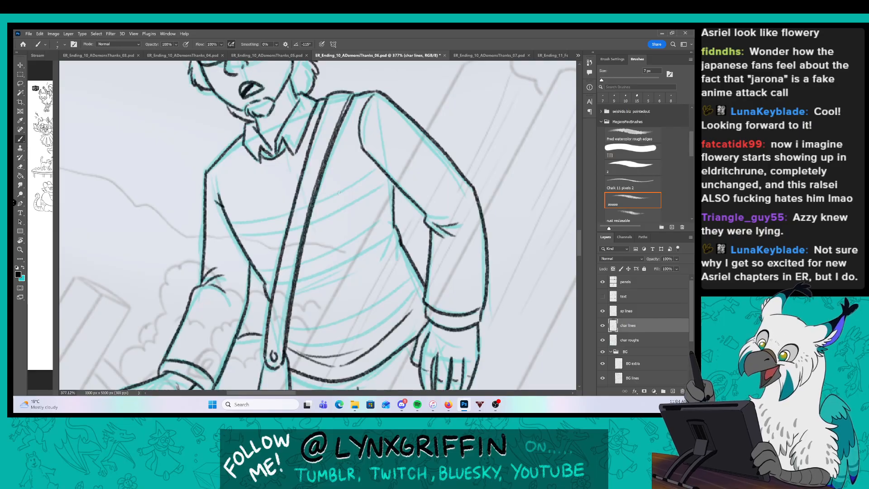
{"action": "mouse_move", "coordinate": [229, 223]}
{"action": "left_mouse_down"}
{"action": "mouse_move", "coordinate": [272, 217]}
{"action": "mouse_move", "coordinate": [378, 168]}
{"action": "left_mouse_up"}
{"action": "left_click_drag", "start_coordinate": [307, 225], "coordinate": [389, 185]}
{"action": "key", "text": "ctrl+z"}
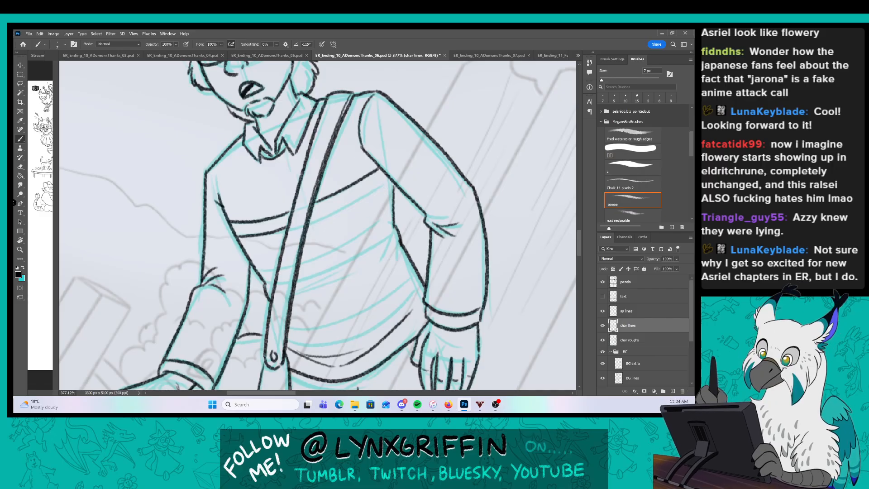
{"action": "left_click_drag", "start_coordinate": [309, 224], "coordinate": [386, 183]}
Ink the edges of the middle and lower stripes on the sweater, following the curve of the torso.
{"action": "left_click_drag", "start_coordinate": [297, 265], "coordinate": [323, 254]}
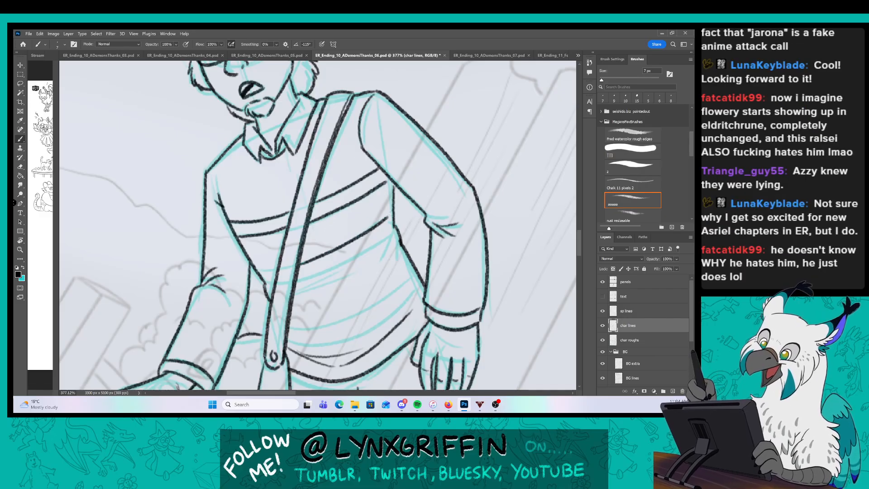
{"action": "mouse_move", "coordinate": [254, 274]}
{"action": "left_mouse_down"}
{"action": "mouse_move", "coordinate": [369, 250]}
{"action": "mouse_move", "coordinate": [392, 232]}
{"action": "left_mouse_up"}
{"action": "left_click_drag", "start_coordinate": [431, 263], "coordinate": [390, 221]}
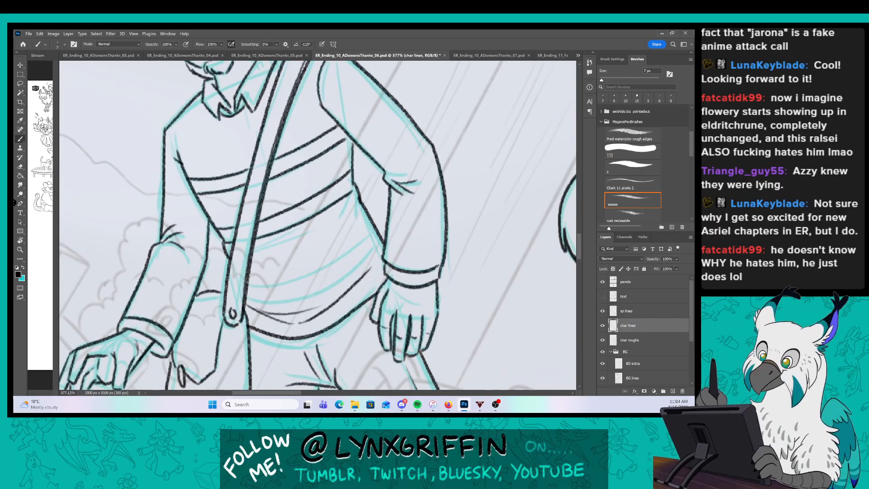
{"action": "mouse_move", "coordinate": [247, 281]}
{"action": "left_mouse_down"}
{"action": "mouse_move", "coordinate": [315, 269]}
{"action": "mouse_move", "coordinate": [380, 233]}
{"action": "left_mouse_up"}
{"action": "mouse_move", "coordinate": [244, 299]}
{"action": "left_mouse_down"}
{"action": "mouse_move", "coordinate": [328, 287]}
{"action": "mouse_move", "coordinate": [383, 252]}
{"action": "left_mouse_up"}
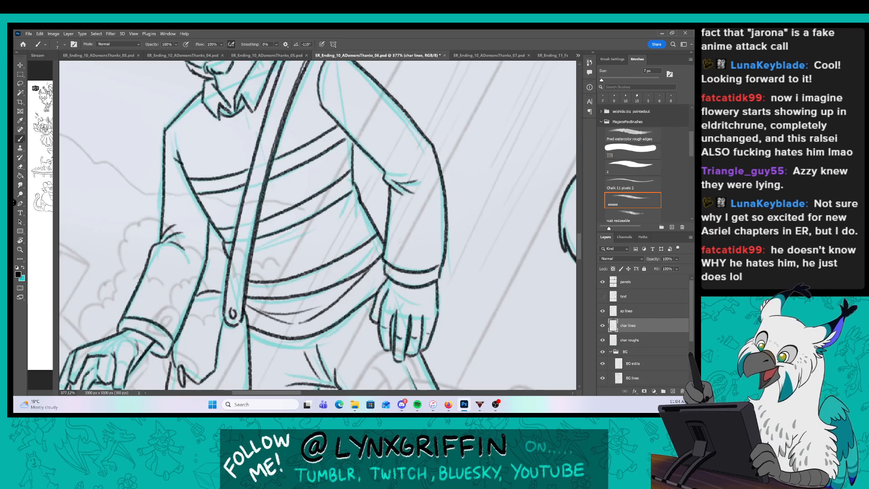
Set the brush size to 10 px and ink the index finger of the bearded man's hand in the adjacent panel.
{"action": "left_click_drag", "start_coordinate": [458, 258], "coordinate": [425, 260]}
{"action": "left_click_drag", "start_coordinate": [490, 276], "coordinate": [409, 308]}
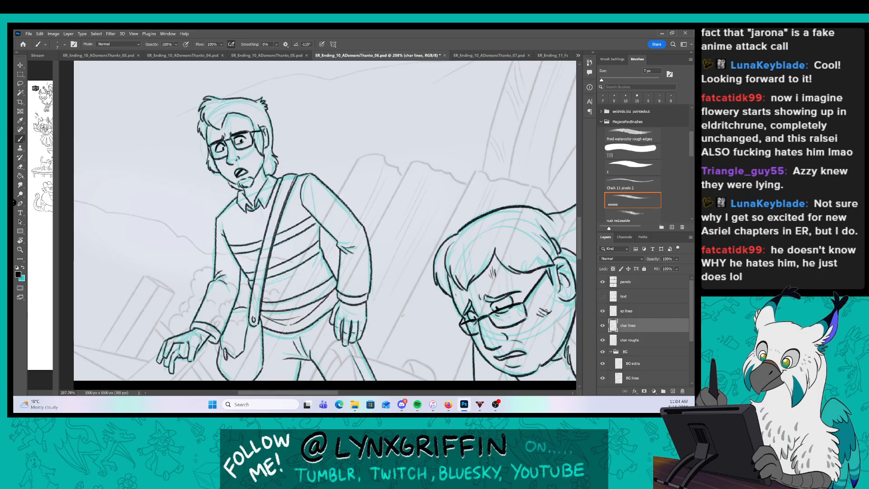
{"action": "left_click_drag", "start_coordinate": [435, 295], "coordinate": [394, 294]}
{"action": "left_click_drag", "start_coordinate": [516, 312], "coordinate": [329, 315]}
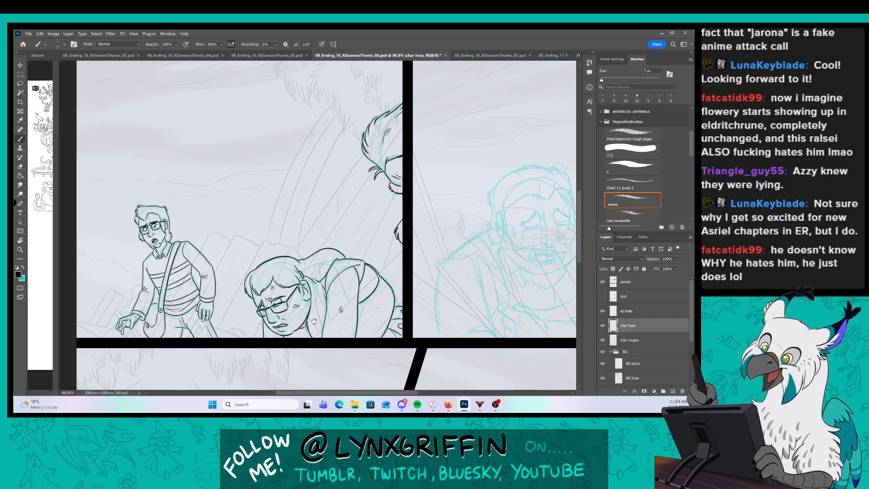
{"action": "left_click_drag", "start_coordinate": [503, 306], "coordinate": [366, 297]}
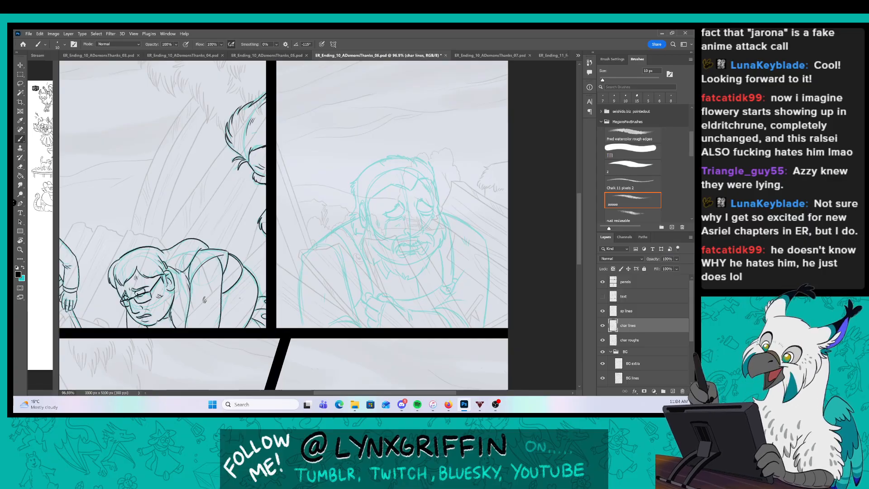
{"action": "left_click_drag", "start_coordinate": [401, 260], "coordinate": [442, 259]}
{"action": "left_click_drag", "start_coordinate": [371, 301], "coordinate": [348, 245]}
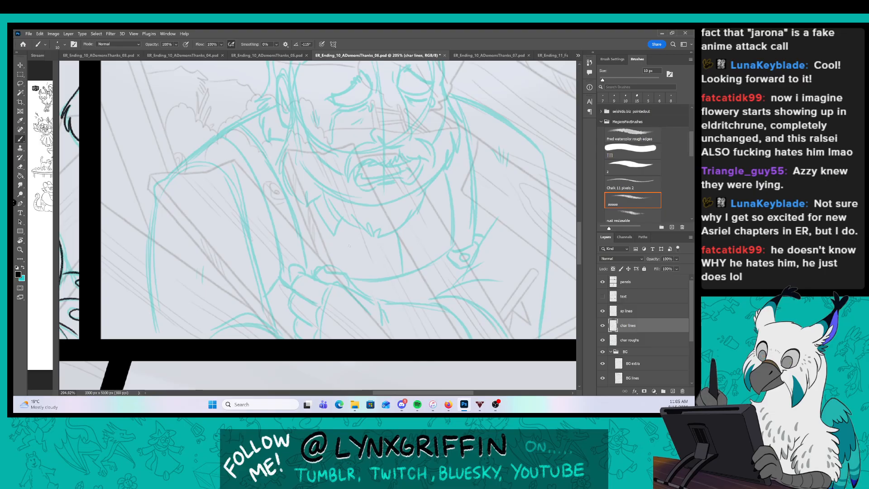
{"action": "left_click_drag", "start_coordinate": [372, 273], "coordinate": [381, 273]}
{"action": "mouse_move", "coordinate": [297, 272]}
{"action": "left_mouse_down"}
{"action": "mouse_move", "coordinate": [302, 255]}
{"action": "mouse_move", "coordinate": [239, 281]}
{"action": "mouse_move", "coordinate": [254, 246]}
{"action": "mouse_move", "coordinate": [297, 272]}
{"action": "left_mouse_up"}
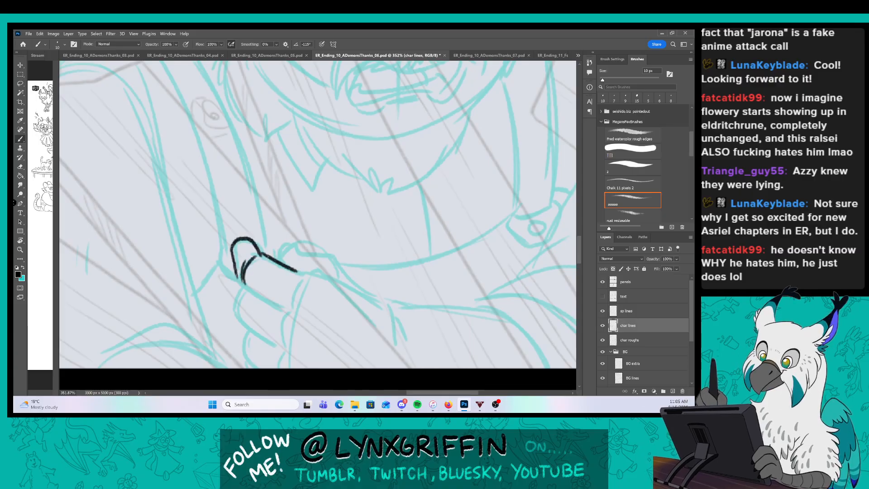
Ink the remaining curled fingers, knuckles and thumb of the bearded man's hand, with crease lines at the wrist.
{"action": "mouse_move", "coordinate": [242, 277]}
{"action": "left_mouse_down"}
{"action": "mouse_move", "coordinate": [284, 314]}
{"action": "mouse_move", "coordinate": [234, 313]}
{"action": "mouse_move", "coordinate": [273, 347]}
{"action": "mouse_move", "coordinate": [264, 368]}
{"action": "mouse_move", "coordinate": [281, 367]}
{"action": "left_mouse_up"}
{"action": "left_click_drag", "start_coordinate": [297, 314], "coordinate": [286, 345]}
{"action": "left_click_drag", "start_coordinate": [311, 280], "coordinate": [294, 311]}
{"action": "mouse_move", "coordinate": [370, 294]}
{"action": "left_mouse_down"}
{"action": "mouse_move", "coordinate": [343, 256]}
{"action": "mouse_move", "coordinate": [284, 245]}
{"action": "mouse_move", "coordinate": [278, 266]}
{"action": "mouse_move", "coordinate": [324, 274]}
{"action": "left_mouse_up"}
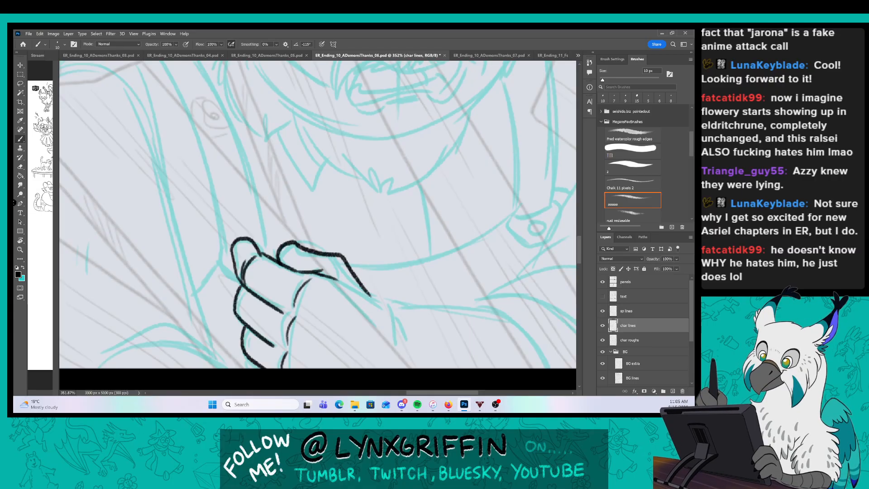
{"action": "left_click_drag", "start_coordinate": [420, 349], "coordinate": [312, 347]}
{"action": "mouse_move", "coordinate": [262, 290]}
{"action": "left_mouse_down"}
{"action": "mouse_move", "coordinate": [276, 301]}
{"action": "mouse_move", "coordinate": [287, 338]}
{"action": "mouse_move", "coordinate": [297, 338]}
{"action": "left_mouse_up"}
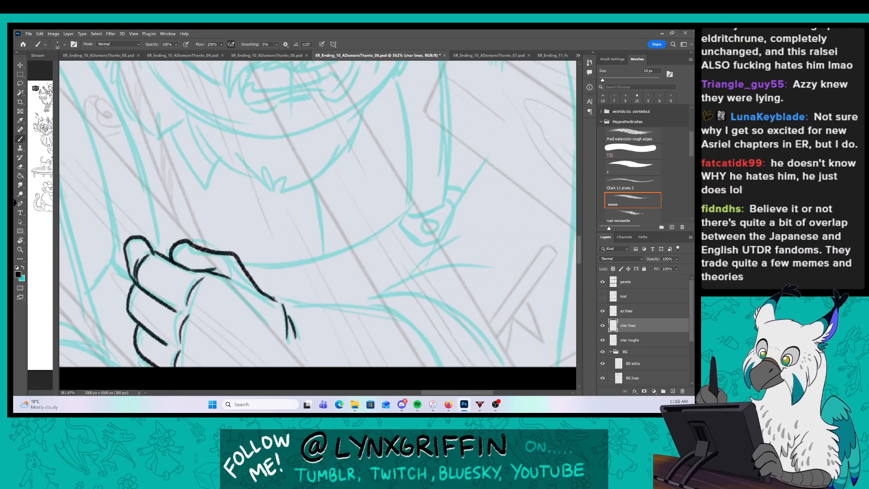
Ink the bearded man's forearm and the overlapping sleeve curve from the wrist, with fold lines at the inner elbow.
{"action": "mouse_move", "coordinate": [276, 300]}
{"action": "left_mouse_down"}
{"action": "mouse_move", "coordinate": [382, 310]}
{"action": "mouse_move", "coordinate": [439, 366]}
{"action": "left_mouse_up"}
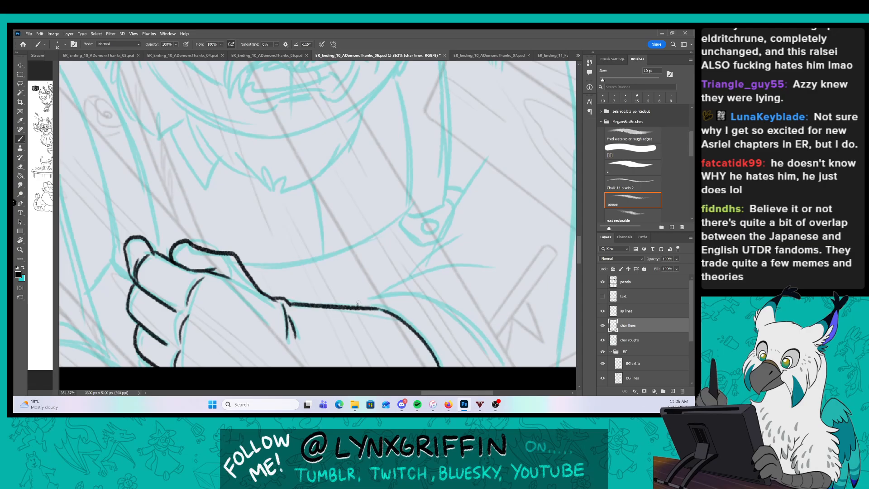
{"action": "mouse_move", "coordinate": [357, 304]}
{"action": "left_mouse_down"}
{"action": "mouse_move", "coordinate": [412, 295]}
{"action": "mouse_move", "coordinate": [506, 382]}
{"action": "left_mouse_up"}
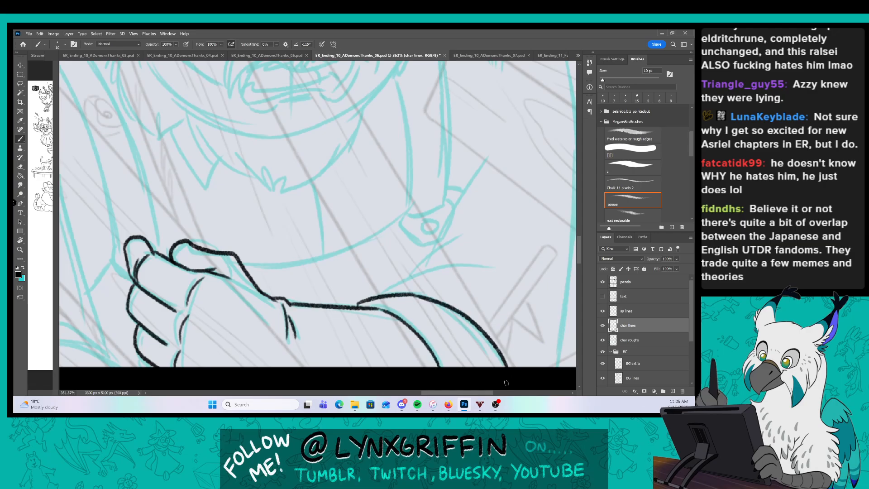
{"action": "left_click_drag", "start_coordinate": [471, 294], "coordinate": [342, 334]}
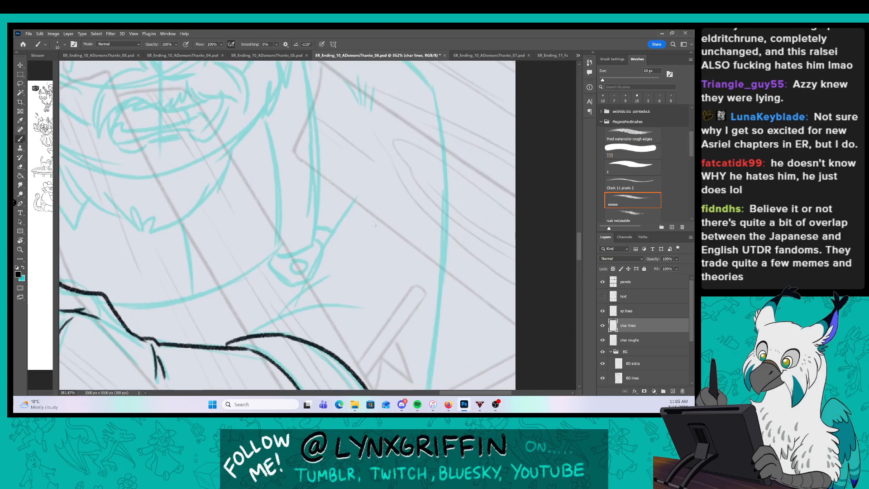
{"action": "left_click_drag", "start_coordinate": [252, 335], "coordinate": [352, 300]}
{"action": "mouse_move", "coordinate": [279, 318]}
{"action": "left_mouse_down"}
{"action": "mouse_move", "coordinate": [329, 285]}
{"action": "mouse_move", "coordinate": [320, 282]}
{"action": "mouse_move", "coordinate": [355, 201]}
{"action": "left_mouse_up"}
Ink the bearded man's shoulder and outer sleeve down to the panel border, with short crease marks on the upper arm.
{"action": "left_click_drag", "start_coordinate": [448, 196], "coordinate": [428, 204]}
{"action": "mouse_move", "coordinate": [430, 226]}
{"action": "left_mouse_down"}
{"action": "mouse_move", "coordinate": [414, 254]}
{"action": "mouse_move", "coordinate": [366, 290]}
{"action": "left_mouse_up"}
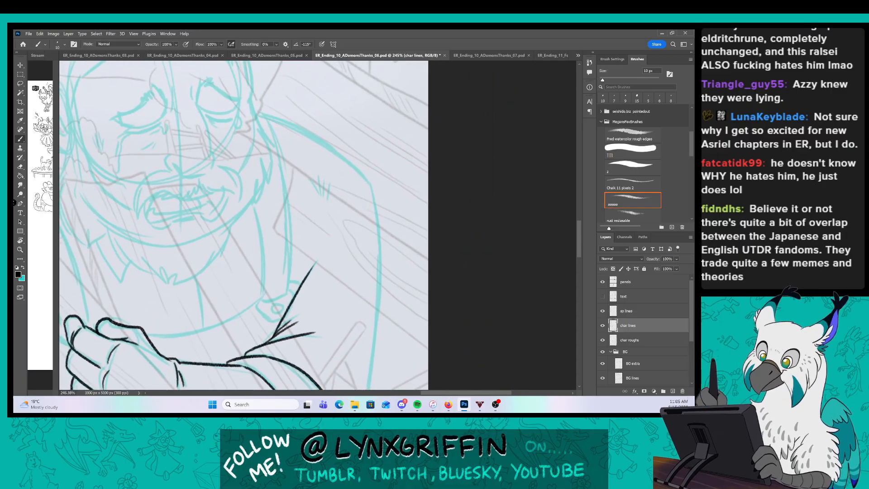
{"action": "left_click_drag", "start_coordinate": [260, 111], "coordinate": [370, 185]}
{"action": "left_click_drag", "start_coordinate": [386, 258], "coordinate": [373, 217]}
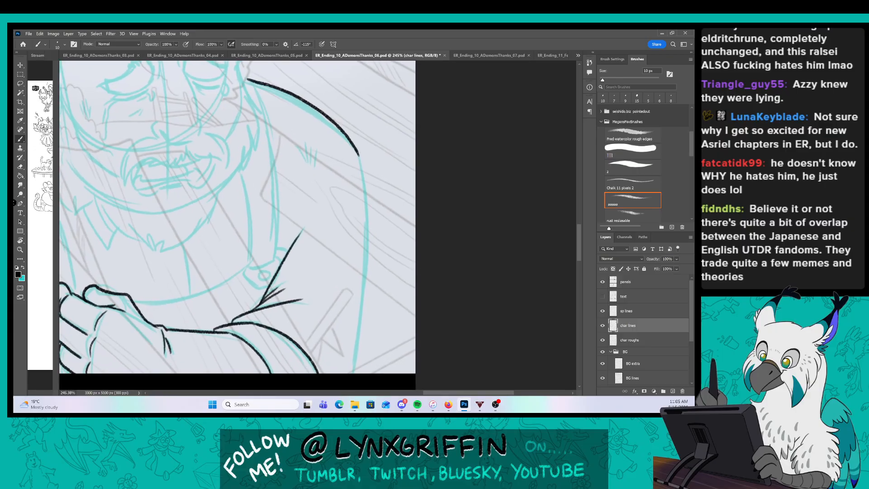
{"action": "mouse_move", "coordinate": [358, 154]}
{"action": "left_mouse_down"}
{"action": "mouse_move", "coordinate": [366, 294]}
{"action": "mouse_move", "coordinate": [352, 373]}
{"action": "left_mouse_up"}
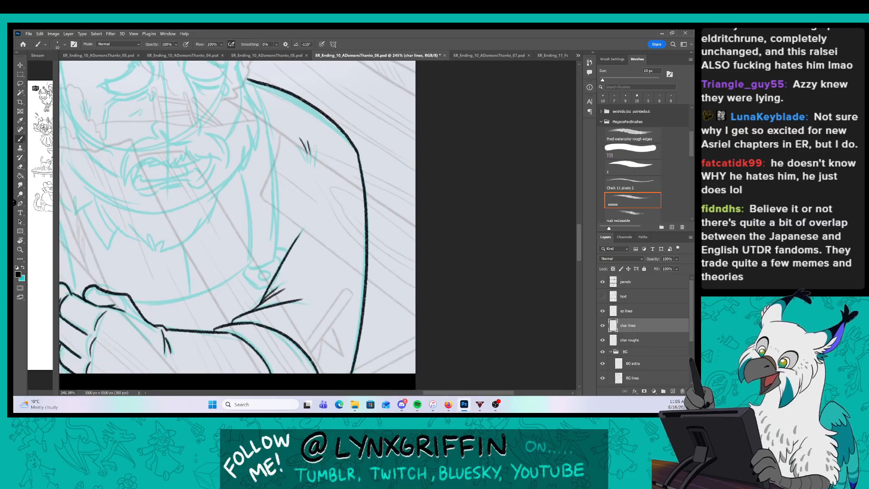
Ink the bearded man's opposite shoulder and sleeve down to the panel border, with forearm curves and short upper-arm crease marks.
{"action": "left_click_drag", "start_coordinate": [314, 142], "coordinate": [316, 158]}
{"action": "mouse_move", "coordinate": [302, 196]}
{"action": "left_mouse_down"}
{"action": "mouse_move", "coordinate": [275, 224]}
{"action": "mouse_move", "coordinate": [347, 229]}
{"action": "mouse_move", "coordinate": [361, 244]}
{"action": "left_mouse_up"}
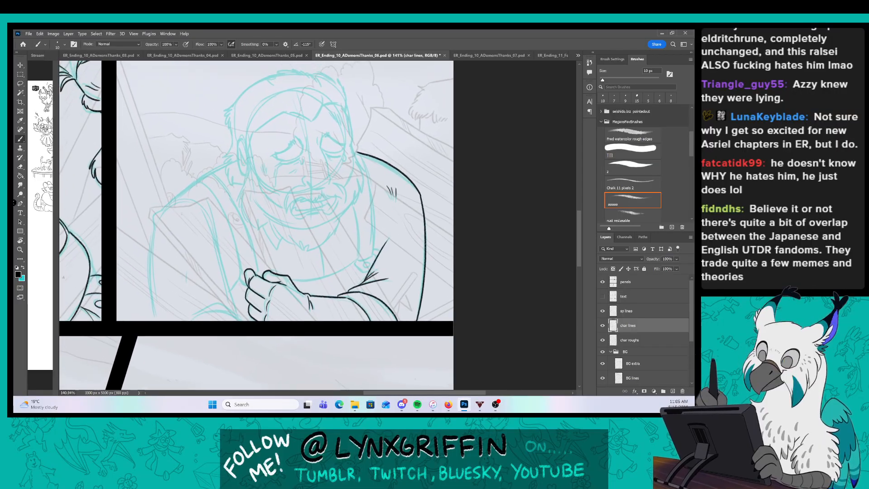
{"action": "left_click_drag", "start_coordinate": [181, 214], "coordinate": [244, 146]}
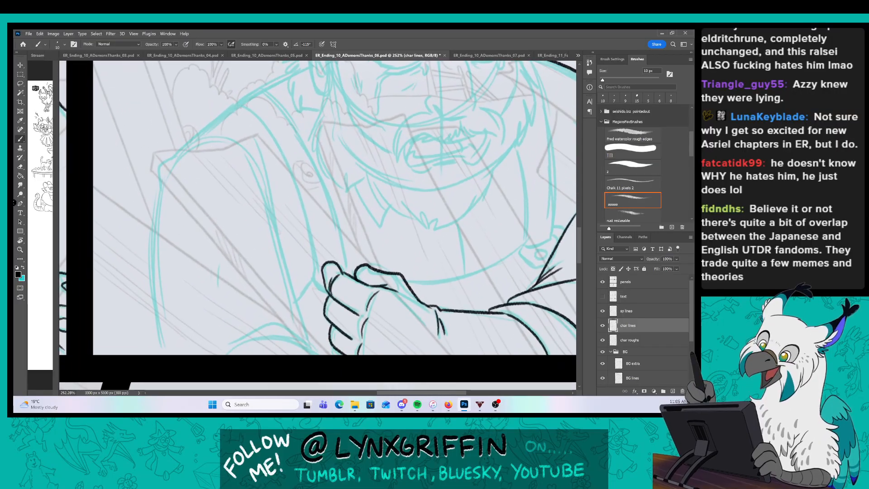
{"action": "mouse_move", "coordinate": [237, 106]}
{"action": "left_mouse_down"}
{"action": "mouse_move", "coordinate": [172, 163]}
{"action": "mouse_move", "coordinate": [160, 192]}
{"action": "mouse_move", "coordinate": [158, 301]}
{"action": "mouse_move", "coordinate": [170, 355]}
{"action": "left_mouse_up"}
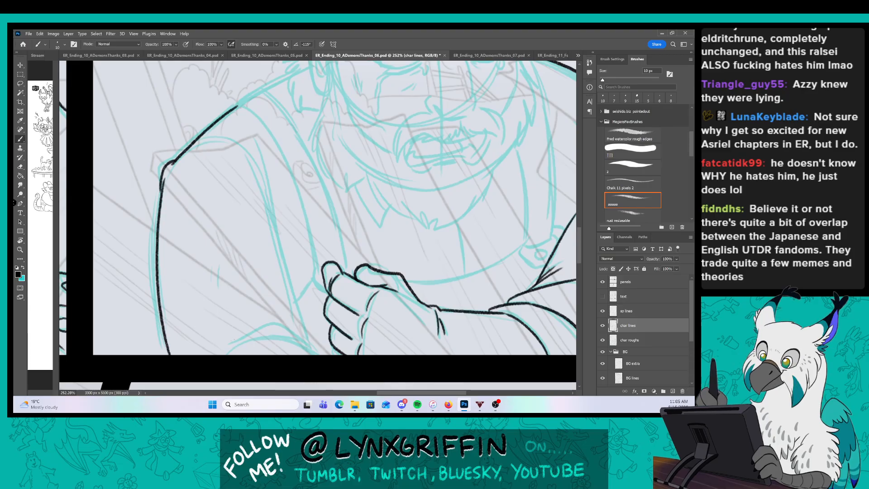
{"action": "mouse_move", "coordinate": [259, 321]}
{"action": "left_mouse_down"}
{"action": "mouse_move", "coordinate": [222, 358]}
{"action": "mouse_move", "coordinate": [234, 354]}
{"action": "left_mouse_up"}
{"action": "left_click_drag", "start_coordinate": [265, 321], "coordinate": [305, 334]}
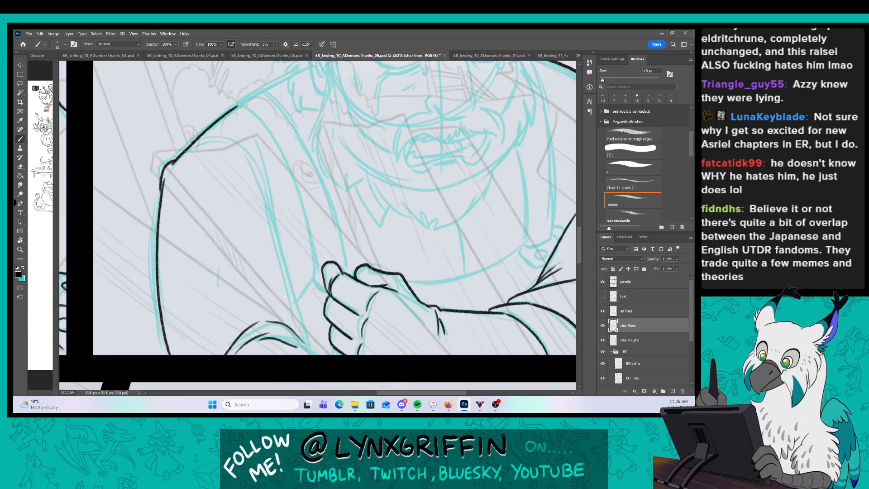
{"action": "left_click_drag", "start_coordinate": [256, 152], "coordinate": [306, 346]}
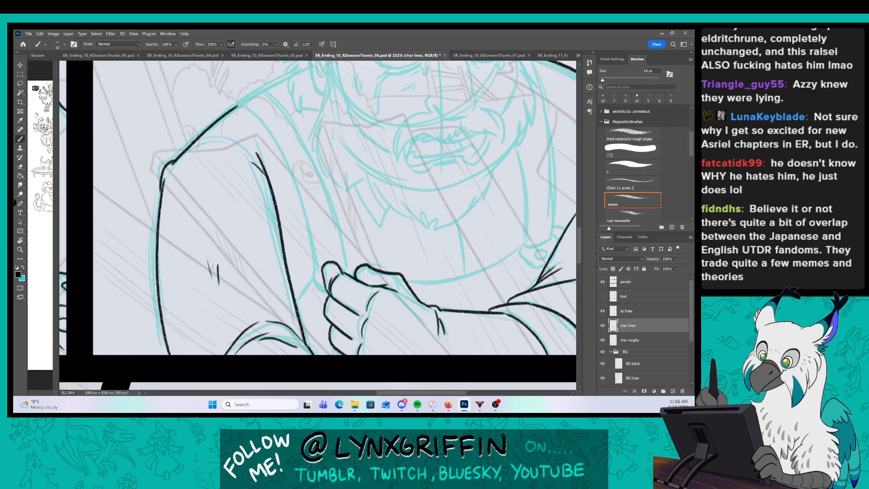
Ink the two parallel strap lines running from the opposite shoulder down to the raised hand, with a short connecting line beside it.
{"action": "key", "text": "ctrl+space"}
{"action": "left_click_drag", "start_coordinate": [328, 223], "coordinate": [326, 279]}
{"action": "key", "text": "ctrl+space"}
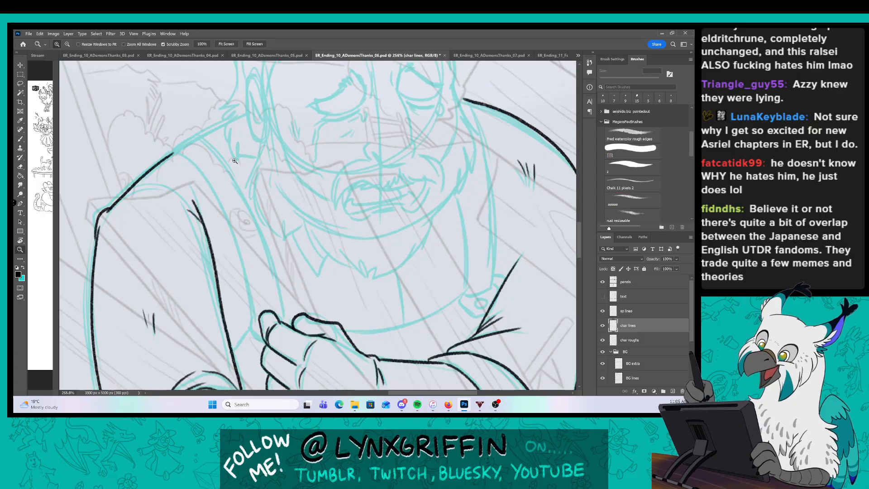
{"action": "mouse_move", "coordinate": [234, 161]}
{"action": "left_mouse_down"}
{"action": "mouse_move", "coordinate": [177, 149]}
{"action": "mouse_move", "coordinate": [267, 361]}
{"action": "left_mouse_up"}
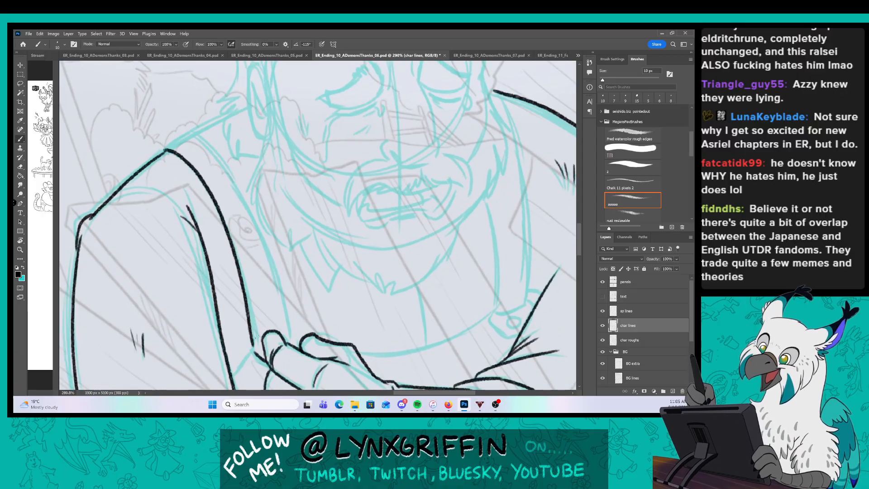
{"action": "mouse_move", "coordinate": [159, 153]}
{"action": "left_mouse_down"}
{"action": "mouse_move", "coordinate": [195, 131]}
{"action": "mouse_move", "coordinate": [220, 156]}
{"action": "mouse_move", "coordinate": [273, 260]}
{"action": "mouse_move", "coordinate": [286, 342]}
{"action": "left_mouse_up"}
{"action": "left_click_drag", "start_coordinate": [325, 280], "coordinate": [302, 238]}
{"action": "left_click_drag", "start_coordinate": [229, 303], "coordinate": [211, 331]}
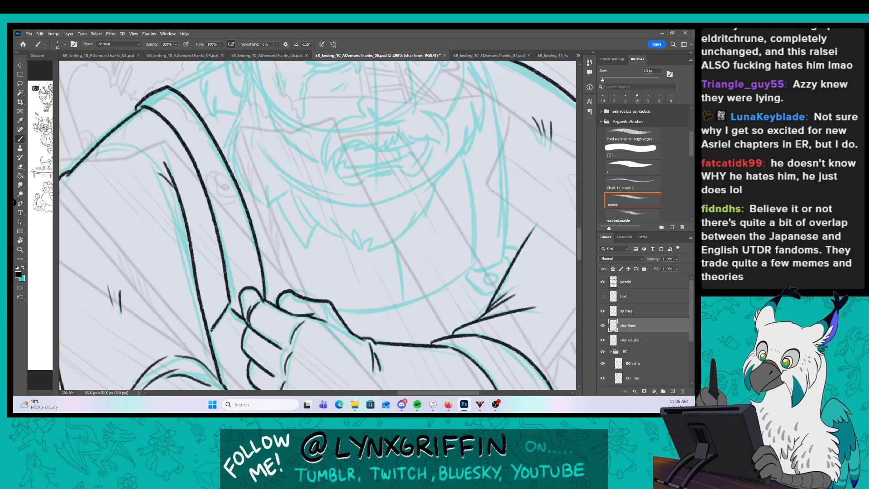
Ink the bearded man's nose with crease marks between the brows, and the moustache with its ragged lower edge.
{"action": "left_click_drag", "start_coordinate": [497, 232], "coordinate": [429, 334]}
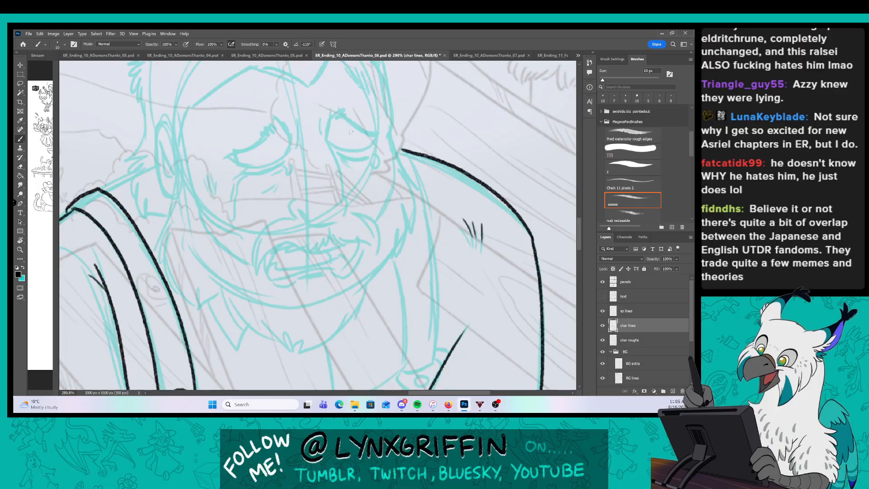
{"action": "key", "text": "z"}
{"action": "left_click_drag", "start_coordinate": [329, 149], "coordinate": [348, 150]}
{"action": "mouse_move", "coordinate": [281, 221]}
{"action": "left_mouse_down"}
{"action": "mouse_move", "coordinate": [286, 251]}
{"action": "mouse_move", "coordinate": [349, 254]}
{"action": "left_mouse_up"}
{"action": "mouse_move", "coordinate": [323, 129]}
{"action": "left_mouse_down"}
{"action": "mouse_move", "coordinate": [348, 171]}
{"action": "mouse_move", "coordinate": [359, 233]}
{"action": "mouse_move", "coordinate": [348, 256]}
{"action": "left_mouse_up"}
{"action": "left_click_drag", "start_coordinate": [281, 107], "coordinate": [287, 126]}
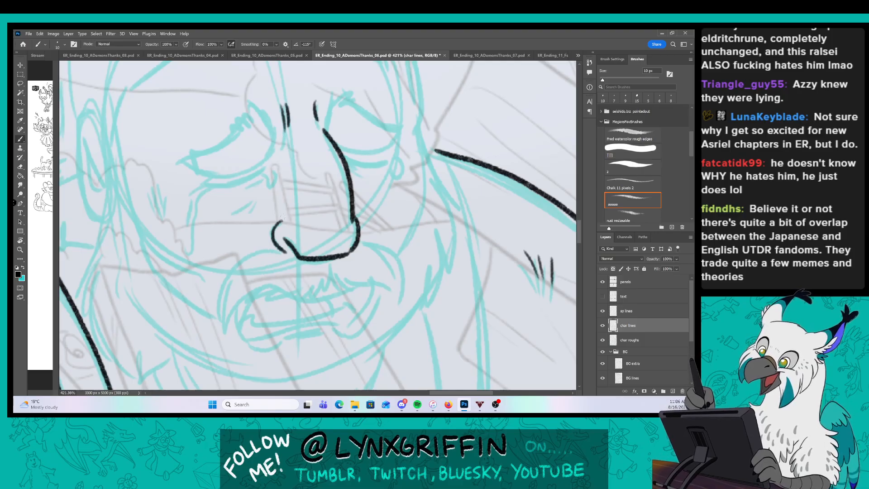
{"action": "mouse_move", "coordinate": [287, 250]}
{"action": "left_mouse_down"}
{"action": "mouse_move", "coordinate": [251, 258]}
{"action": "mouse_move", "coordinate": [220, 323]}
{"action": "left_mouse_up"}
{"action": "mouse_move", "coordinate": [229, 293]}
{"action": "left_mouse_down"}
{"action": "mouse_move", "coordinate": [221, 321]}
{"action": "mouse_move", "coordinate": [294, 299]}
{"action": "mouse_move", "coordinate": [329, 271]}
{"action": "mouse_move", "coordinate": [399, 302]}
{"action": "mouse_move", "coordinate": [358, 238]}
{"action": "left_mouse_up"}
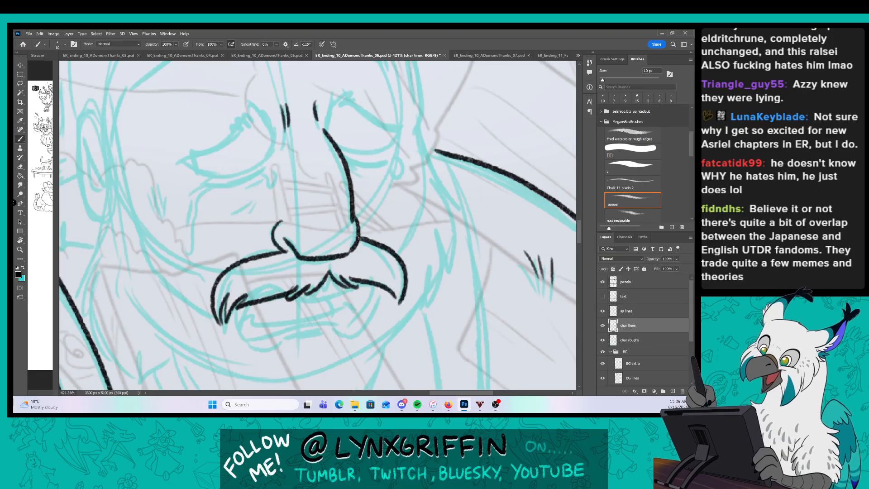
Ink the open mouth below the moustache with its teeth line, lower lip and solid black inner corner.
{"action": "left_click_drag", "start_coordinate": [389, 356], "coordinate": [373, 316]}
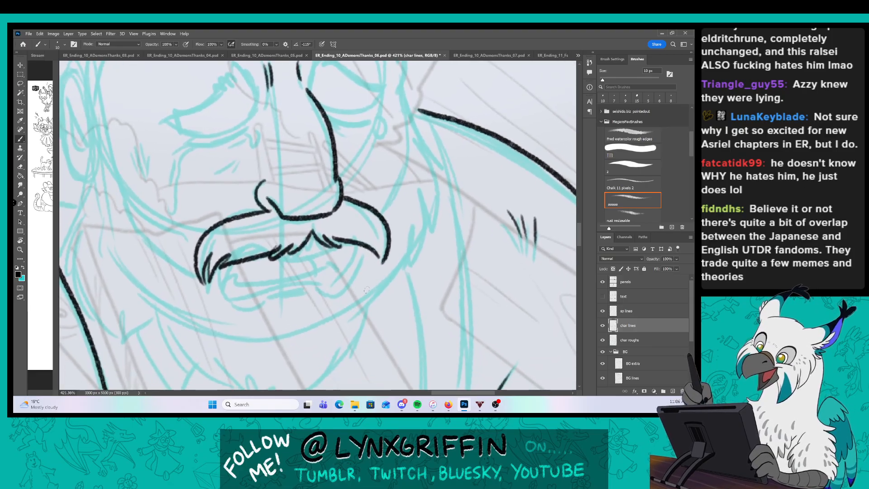
{"action": "left_click_drag", "start_coordinate": [351, 289], "coordinate": [357, 289]}
{"action": "mouse_move", "coordinate": [204, 275]}
{"action": "left_mouse_down"}
{"action": "mouse_move", "coordinate": [210, 302]}
{"action": "mouse_move", "coordinate": [325, 290]}
{"action": "mouse_move", "coordinate": [355, 248]}
{"action": "left_mouse_up"}
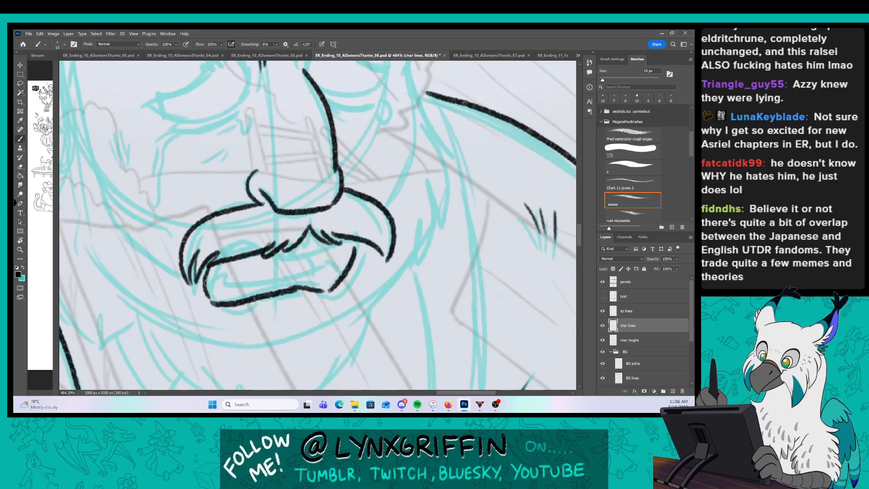
{"action": "mouse_move", "coordinate": [205, 269]}
{"action": "left_mouse_down"}
{"action": "mouse_move", "coordinate": [228, 285]}
{"action": "mouse_move", "coordinate": [330, 273]}
{"action": "mouse_move", "coordinate": [349, 256]}
{"action": "left_mouse_up"}
{"action": "mouse_move", "coordinate": [243, 262]}
{"action": "left_mouse_down"}
{"action": "mouse_move", "coordinate": [340, 242]}
{"action": "mouse_move", "coordinate": [316, 265]}
{"action": "mouse_move", "coordinate": [346, 247]}
{"action": "left_mouse_up"}
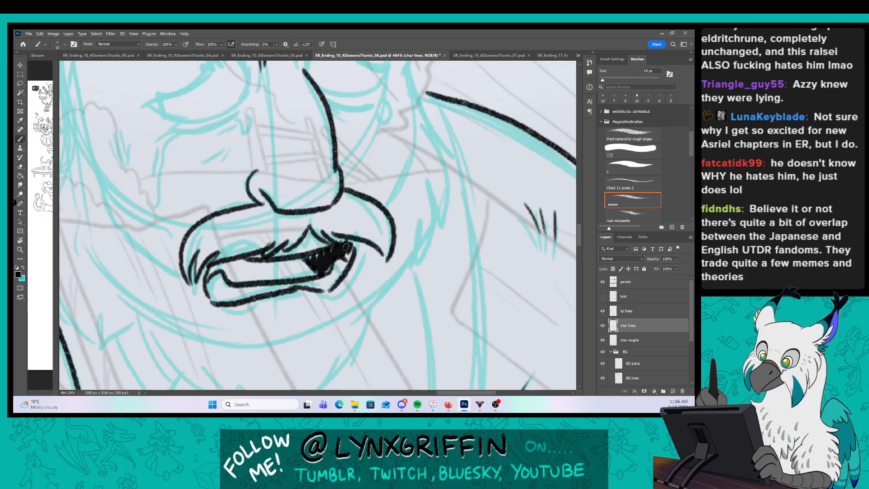
{"action": "mouse_move", "coordinate": [191, 297]}
{"action": "left_mouse_down"}
{"action": "mouse_move", "coordinate": [245, 323]}
{"action": "mouse_move", "coordinate": [328, 300]}
{"action": "mouse_move", "coordinate": [347, 286]}
{"action": "left_mouse_up"}
Ink the side of the jaw below the ear and the tufted beard outline around the chin.
{"action": "mouse_move", "coordinate": [351, 204]}
{"action": "left_mouse_down"}
{"action": "mouse_move", "coordinate": [326, 204]}
{"action": "mouse_move", "coordinate": [353, 232]}
{"action": "left_mouse_up"}
{"action": "mouse_move", "coordinate": [165, 147]}
{"action": "left_mouse_down"}
{"action": "mouse_move", "coordinate": [166, 202]}
{"action": "mouse_move", "coordinate": [141, 265]}
{"action": "mouse_move", "coordinate": [146, 279]}
{"action": "left_mouse_up"}
{"action": "left_click_drag", "start_coordinate": [157, 259], "coordinate": [154, 295]}
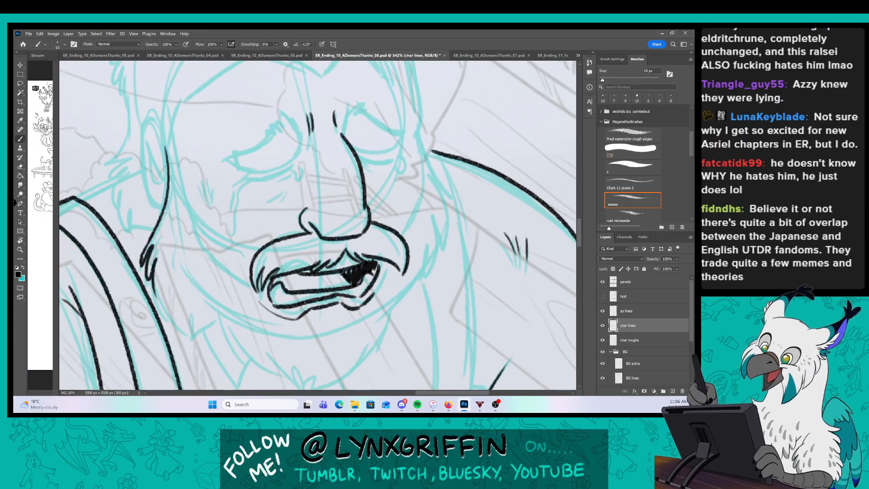
{"action": "mouse_move", "coordinate": [186, 319]}
{"action": "left_mouse_down"}
{"action": "mouse_move", "coordinate": [194, 340]}
{"action": "mouse_move", "coordinate": [219, 319]}
{"action": "left_mouse_up"}
{"action": "left_click_drag", "start_coordinate": [348, 316], "coordinate": [270, 246]}
{"action": "mouse_move", "coordinate": [149, 251]}
{"action": "left_mouse_down"}
{"action": "mouse_move", "coordinate": [204, 310]}
{"action": "mouse_move", "coordinate": [248, 329]}
{"action": "mouse_move", "coordinate": [302, 251]}
{"action": "mouse_move", "coordinate": [302, 285]}
{"action": "mouse_move", "coordinate": [337, 234]}
{"action": "left_mouse_up"}
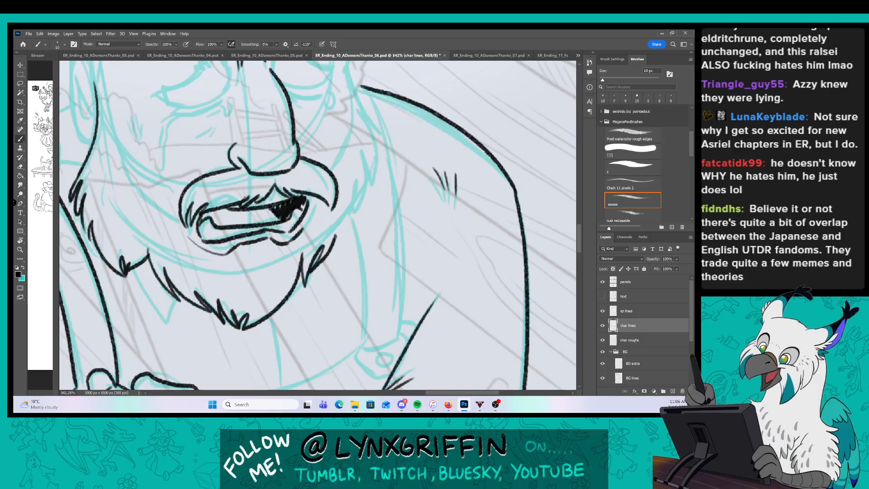
Ink the cheek contour from the temple to the moustache, and the ear with its inner fold lines.
{"action": "left_click_drag", "start_coordinate": [299, 122], "coordinate": [345, 195]}
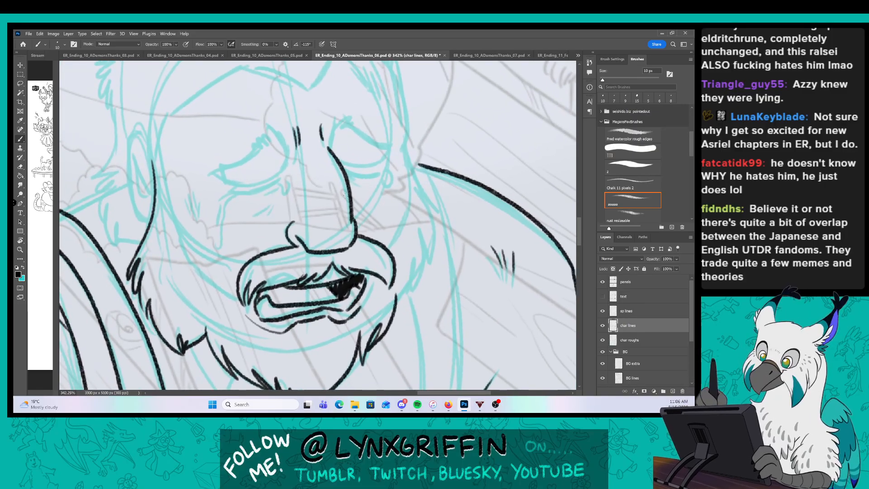
{"action": "mouse_move", "coordinate": [156, 132]}
{"action": "left_mouse_down"}
{"action": "mouse_move", "coordinate": [182, 246]}
{"action": "mouse_move", "coordinate": [239, 295]}
{"action": "left_mouse_up"}
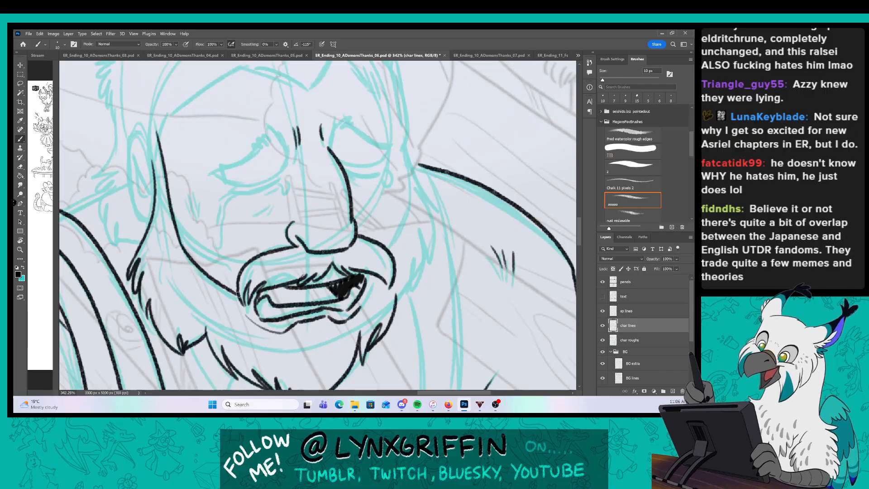
{"action": "scroll", "coordinate": [220, 168], "scroll_direction": "up", "scroll_amount": 3}
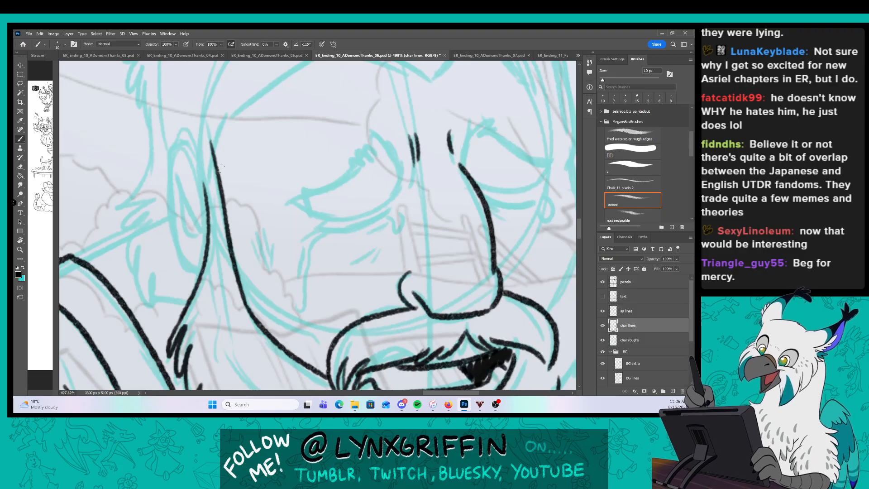
{"action": "left_click_drag", "start_coordinate": [172, 173], "coordinate": [206, 230]}
{"action": "mouse_move", "coordinate": [207, 189]}
{"action": "left_mouse_down"}
{"action": "mouse_move", "coordinate": [181, 144]}
{"action": "mouse_move", "coordinate": [166, 160]}
{"action": "mouse_move", "coordinate": [171, 204]}
{"action": "mouse_move", "coordinate": [200, 245]}
{"action": "left_mouse_up"}
Ink the curved hairline across the forehead to its pointed peak, with the upswept strands rising from it.
{"action": "key", "text": "ctrl+space"}
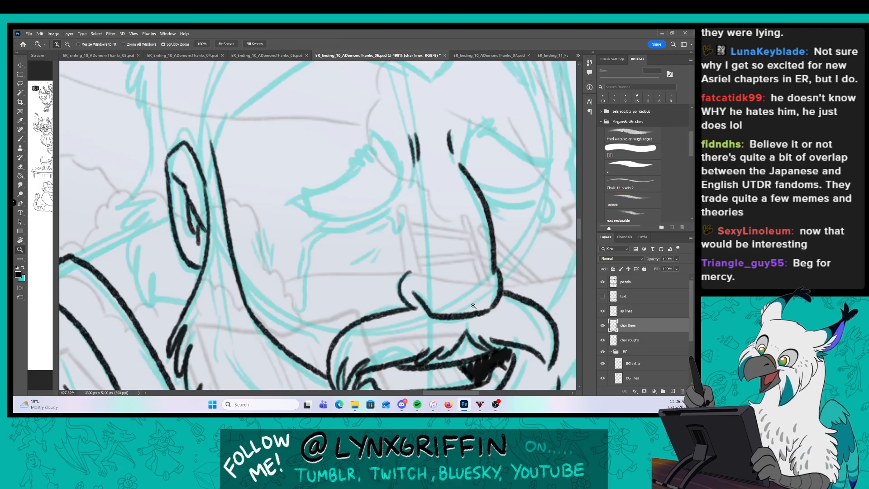
{"action": "left_click_drag", "start_coordinate": [473, 306], "coordinate": [338, 288]}
{"action": "key", "text": "ctrl+space"}
{"action": "mouse_move", "coordinate": [325, 195]}
{"action": "left_mouse_down"}
{"action": "mouse_move", "coordinate": [337, 195]}
{"action": "mouse_move", "coordinate": [314, 275]}
{"action": "left_mouse_up"}
{"action": "mouse_move", "coordinate": [189, 262]}
{"action": "left_mouse_down"}
{"action": "mouse_move", "coordinate": [247, 196]}
{"action": "mouse_move", "coordinate": [305, 170]}
{"action": "mouse_move", "coordinate": [353, 206]}
{"action": "left_mouse_up"}
{"action": "left_click_drag", "start_coordinate": [377, 123], "coordinate": [382, 166]}
{"action": "left_click_drag", "start_coordinate": [389, 155], "coordinate": [353, 207]}
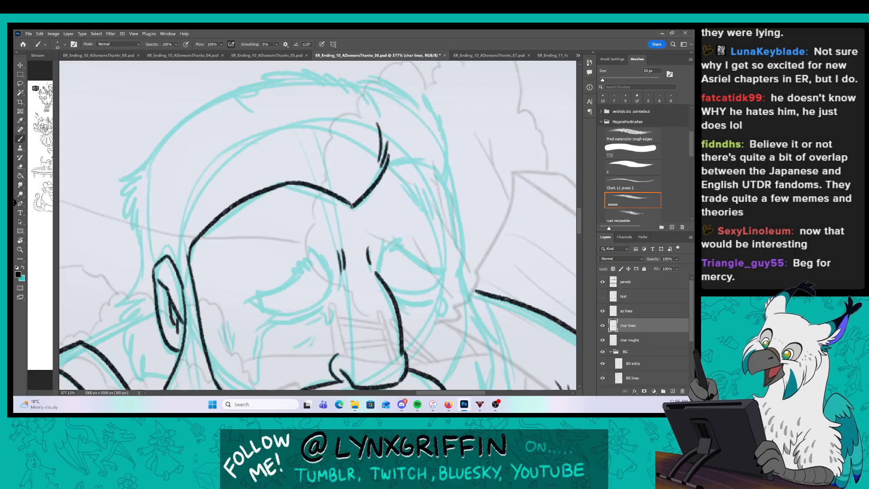
Ink the hair outline from the crown to the tufts behind the ear, and the shoulder line up to the neck.
{"action": "left_click_drag", "start_coordinate": [403, 189], "coordinate": [407, 225]}
{"action": "mouse_move", "coordinate": [377, 147]}
{"action": "left_mouse_down"}
{"action": "mouse_move", "coordinate": [333, 106]}
{"action": "mouse_move", "coordinate": [304, 104]}
{"action": "mouse_move", "coordinate": [303, 117]}
{"action": "mouse_move", "coordinate": [253, 120]}
{"action": "mouse_move", "coordinate": [276, 120]}
{"action": "mouse_move", "coordinate": [206, 144]}
{"action": "mouse_move", "coordinate": [151, 199]}
{"action": "mouse_move", "coordinate": [129, 244]}
{"action": "mouse_move", "coordinate": [141, 275]}
{"action": "left_mouse_up"}
{"action": "left_click_drag", "start_coordinate": [223, 269], "coordinate": [238, 169]}
{"action": "mouse_move", "coordinate": [155, 169]}
{"action": "left_mouse_down"}
{"action": "mouse_move", "coordinate": [136, 237]}
{"action": "mouse_move", "coordinate": [139, 277]}
{"action": "left_mouse_up"}
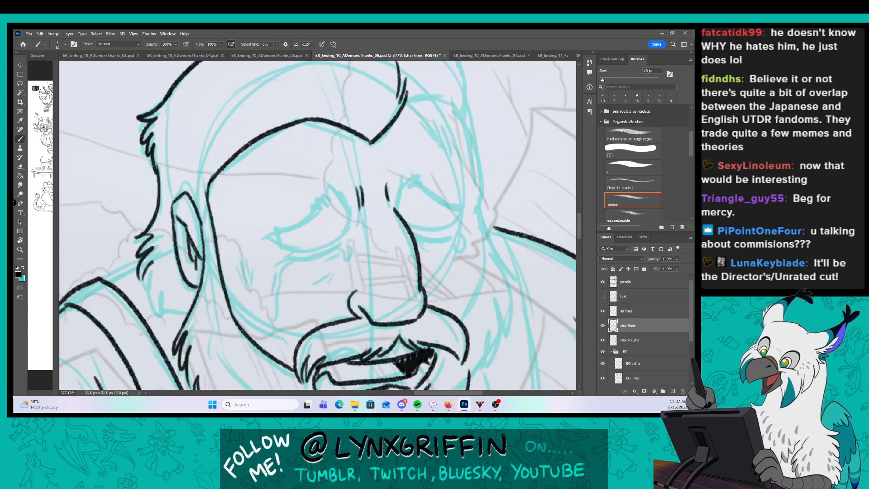
{"action": "mouse_move", "coordinate": [99, 282]}
{"action": "left_mouse_down"}
{"action": "mouse_move", "coordinate": [156, 238]}
{"action": "mouse_move", "coordinate": [139, 261]}
{"action": "left_mouse_up"}
{"action": "key", "text": "ctrl+z"}
{"action": "key", "text": "z"}
{"action": "left_click_drag", "start_coordinate": [443, 226], "coordinate": [416, 226]}
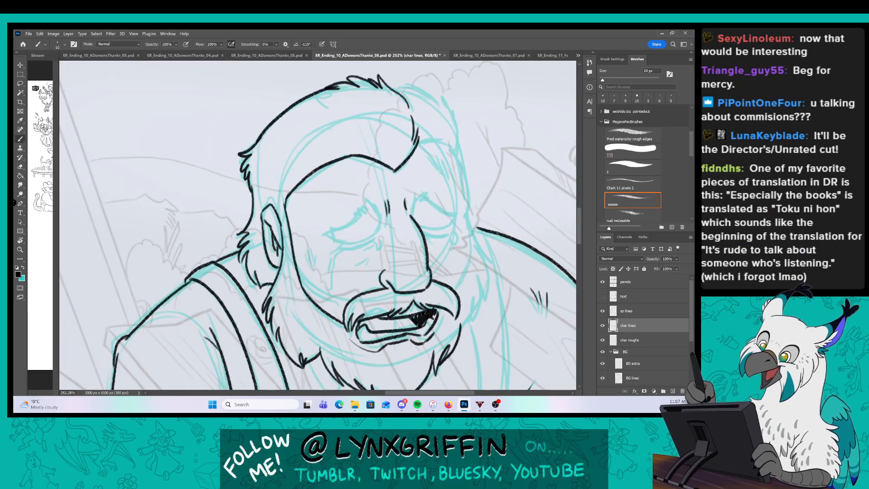
Ink the far side of the forehead hairline and the spiky hair outline above it.
{"action": "key", "text": "space"}
{"action": "left_click_drag", "start_coordinate": [476, 207], "coordinate": [334, 262]}
{"action": "key", "text": "z"}
{"action": "left_click_drag", "start_coordinate": [260, 136], "coordinate": [287, 139]}
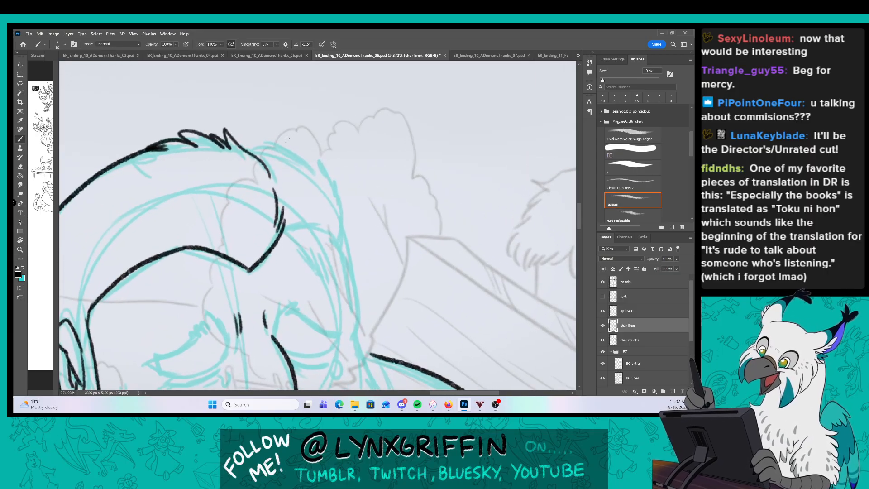
{"action": "left_click_drag", "start_coordinate": [281, 233], "coordinate": [324, 230]}
{"action": "left_click_drag", "start_coordinate": [243, 150], "coordinate": [300, 161]}
{"action": "left_click_drag", "start_coordinate": [299, 150], "coordinate": [328, 186]}
{"action": "left_click_drag", "start_coordinate": [330, 171], "coordinate": [341, 218]}
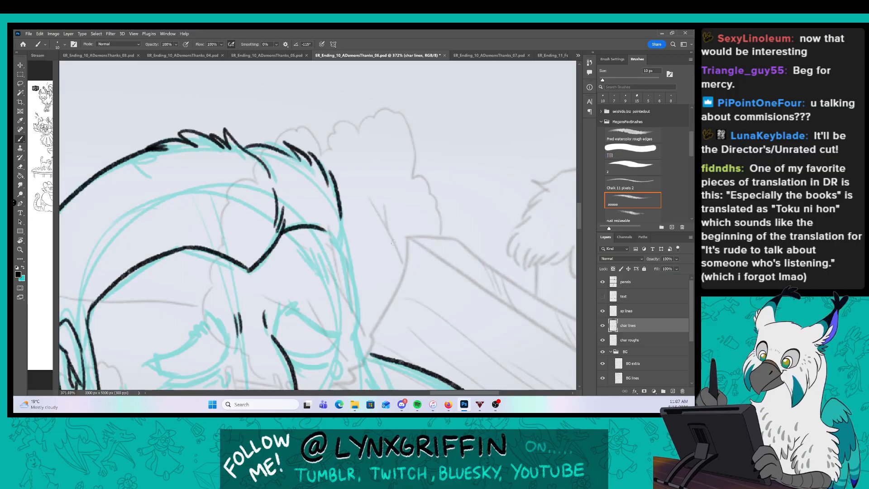
Ink the far contour of the face, the outer hair beside it and the tufted beard edge along that cheek.
{"action": "key", "text": "space"}
{"action": "mouse_move", "coordinate": [323, 238]}
{"action": "left_mouse_down"}
{"action": "mouse_move", "coordinate": [292, 107]}
{"action": "mouse_move", "coordinate": [326, 224]}
{"action": "mouse_move", "coordinate": [311, 312]}
{"action": "left_mouse_up"}
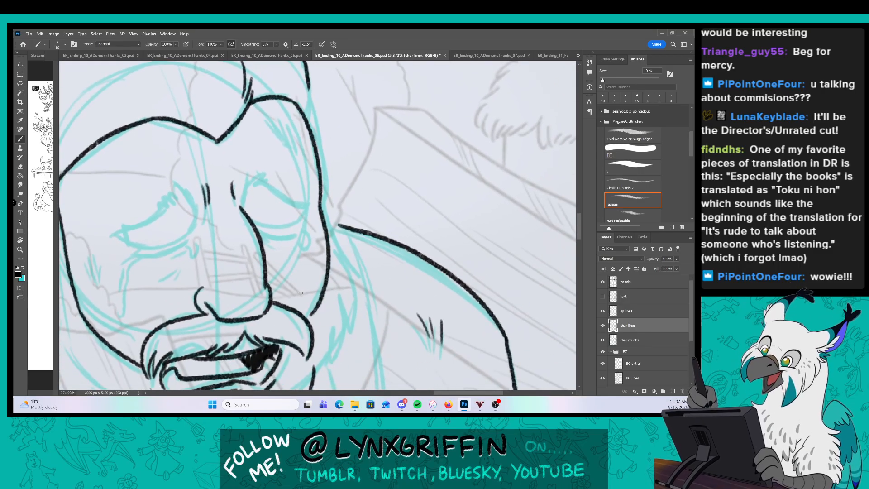
{"action": "mouse_move", "coordinate": [309, 85]}
{"action": "left_mouse_down"}
{"action": "mouse_move", "coordinate": [332, 187]}
{"action": "mouse_move", "coordinate": [351, 207]}
{"action": "mouse_move", "coordinate": [339, 230]}
{"action": "mouse_move", "coordinate": [365, 159]}
{"action": "mouse_move", "coordinate": [359, 238]}
{"action": "left_mouse_up"}
{"action": "key", "text": "space"}
{"action": "left_click_drag", "start_coordinate": [346, 207], "coordinate": [353, 239]}
{"action": "mouse_move", "coordinate": [341, 215]}
{"action": "left_mouse_down"}
{"action": "mouse_move", "coordinate": [334, 234]}
{"action": "mouse_move", "coordinate": [343, 272]}
{"action": "left_mouse_up"}
{"action": "mouse_move", "coordinate": [332, 254]}
{"action": "left_mouse_down"}
{"action": "mouse_move", "coordinate": [334, 277]}
{"action": "mouse_move", "coordinate": [316, 293]}
{"action": "left_mouse_up"}
Ink the shirt lines under the beard and the second overall strap with its round button and the bib's curved upper edge.
{"action": "key", "text": "z"}
{"action": "mouse_move", "coordinate": [456, 306]}
{"action": "left_mouse_down"}
{"action": "mouse_move", "coordinate": [429, 319]}
{"action": "mouse_move", "coordinate": [357, 261]}
{"action": "left_mouse_up"}
{"action": "key", "text": "space"}
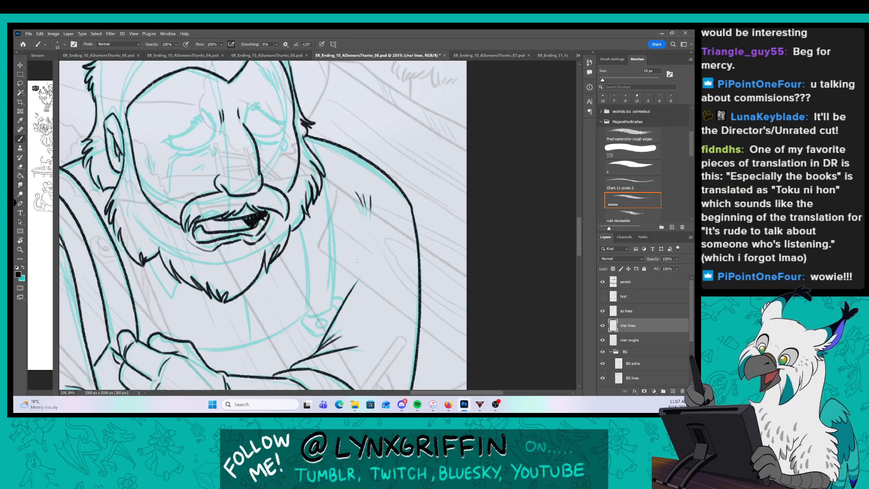
{"action": "left_click_drag", "start_coordinate": [146, 258], "coordinate": [174, 295]}
{"action": "mouse_move", "coordinate": [285, 246]}
{"action": "left_mouse_down"}
{"action": "mouse_move", "coordinate": [245, 315]}
{"action": "mouse_move", "coordinate": [248, 342]}
{"action": "left_mouse_up"}
{"action": "mouse_move", "coordinate": [299, 229]}
{"action": "left_mouse_down"}
{"action": "mouse_move", "coordinate": [308, 315]}
{"action": "mouse_move", "coordinate": [335, 307]}
{"action": "left_mouse_up"}
{"action": "mouse_move", "coordinate": [307, 134]}
{"action": "left_mouse_down"}
{"action": "mouse_move", "coordinate": [326, 184]}
{"action": "mouse_move", "coordinate": [332, 308]}
{"action": "left_mouse_up"}
{"action": "mouse_move", "coordinate": [299, 221]}
{"action": "left_mouse_down"}
{"action": "mouse_move", "coordinate": [306, 317]}
{"action": "mouse_move", "coordinate": [315, 337]}
{"action": "mouse_move", "coordinate": [318, 327]}
{"action": "mouse_move", "coordinate": [374, 340]}
{"action": "left_mouse_up"}
{"action": "mouse_move", "coordinate": [166, 360]}
{"action": "left_mouse_down"}
{"action": "mouse_move", "coordinate": [271, 302]}
{"action": "mouse_move", "coordinate": [375, 267]}
{"action": "mouse_move", "coordinate": [414, 242]}
{"action": "left_mouse_up"}
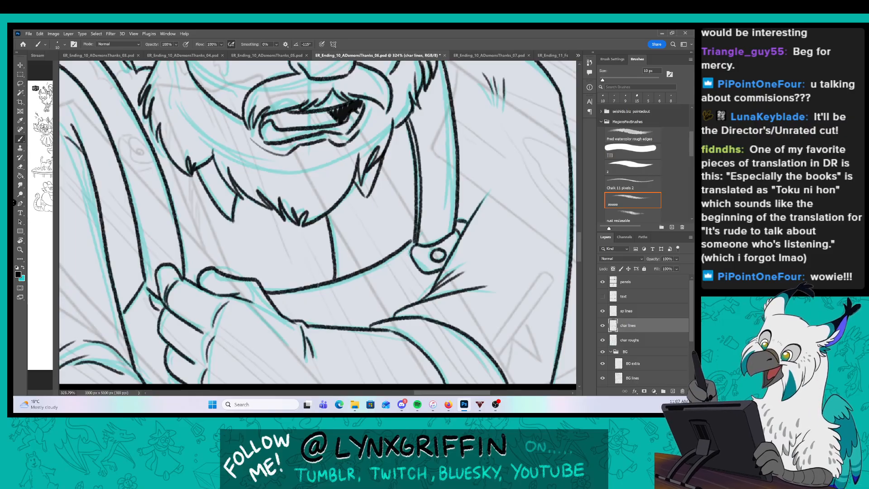
{"action": "left_click_drag", "start_coordinate": [385, 271], "coordinate": [407, 255]}
{"action": "left_click_drag", "start_coordinate": [185, 277], "coordinate": [196, 282]}
Ink the bearded man's two drooping closed eyes with tufted inner brows and thick lines underneath.
{"action": "left_click_drag", "start_coordinate": [425, 224], "coordinate": [394, 224]}
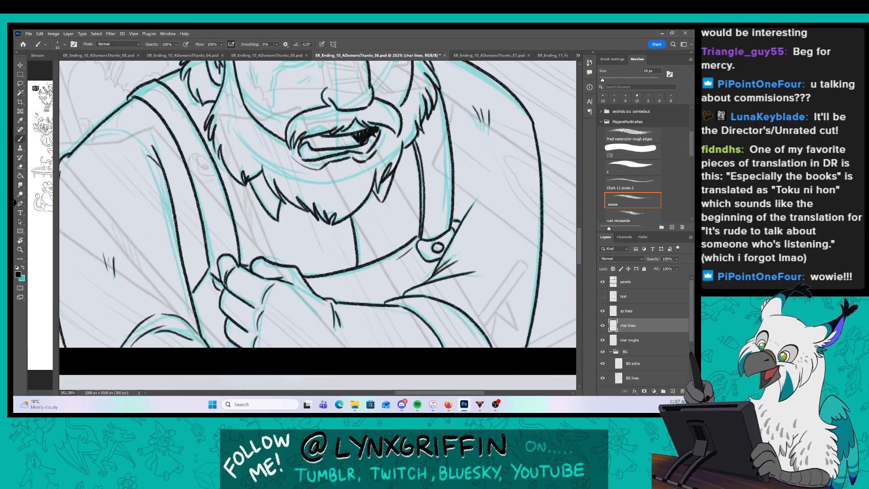
{"action": "left_click_drag", "start_coordinate": [389, 181], "coordinate": [334, 289]}
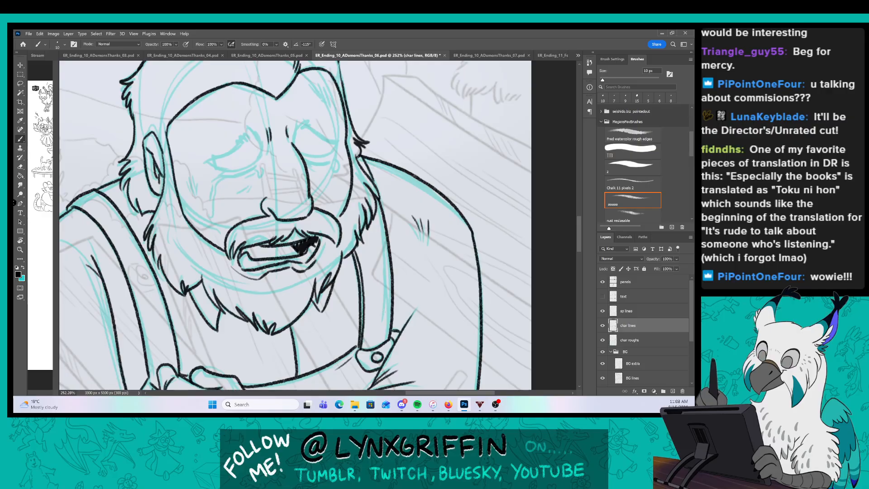
{"action": "scroll", "coordinate": [317, 195], "scroll_direction": "up", "scroll_amount": 4}
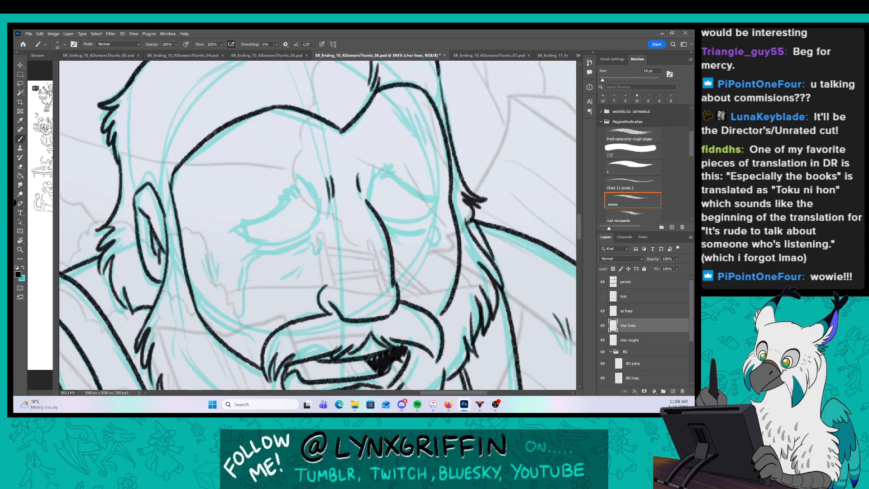
{"action": "left_click_drag", "start_coordinate": [248, 238], "coordinate": [324, 215]}
{"action": "mouse_move", "coordinate": [236, 223]}
{"action": "left_mouse_down"}
{"action": "mouse_move", "coordinate": [305, 192]}
{"action": "mouse_move", "coordinate": [322, 217]}
{"action": "left_mouse_up"}
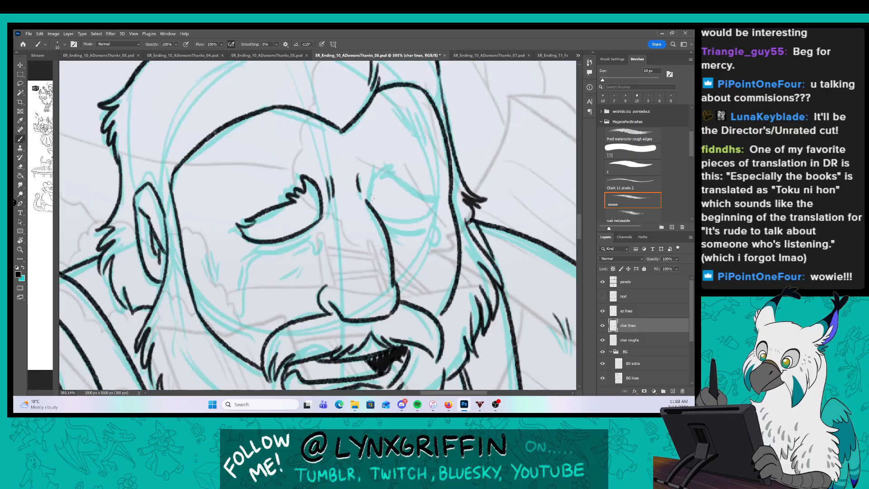
{"action": "mouse_move", "coordinate": [370, 199]}
{"action": "left_mouse_down"}
{"action": "mouse_move", "coordinate": [384, 166]}
{"action": "mouse_move", "coordinate": [432, 197]}
{"action": "mouse_move", "coordinate": [433, 206]}
{"action": "mouse_move", "coordinate": [384, 221]}
{"action": "left_mouse_up"}
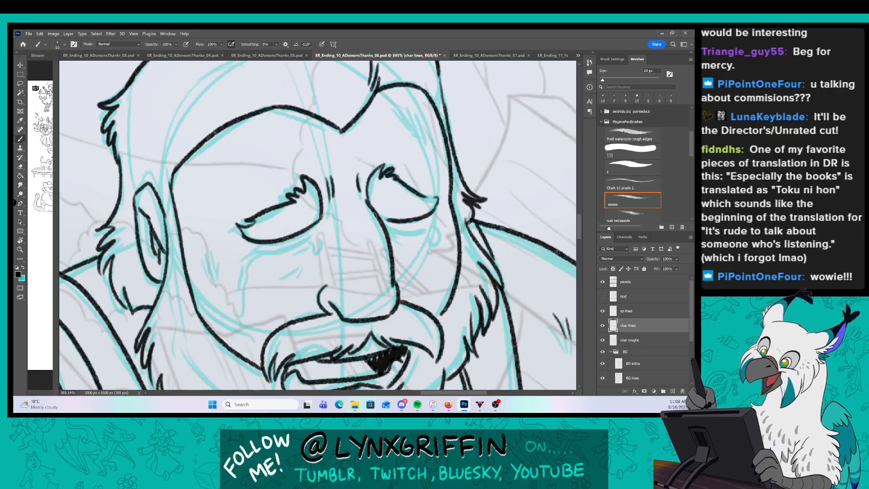
{"action": "left_click_drag", "start_coordinate": [256, 250], "coordinate": [313, 231]}
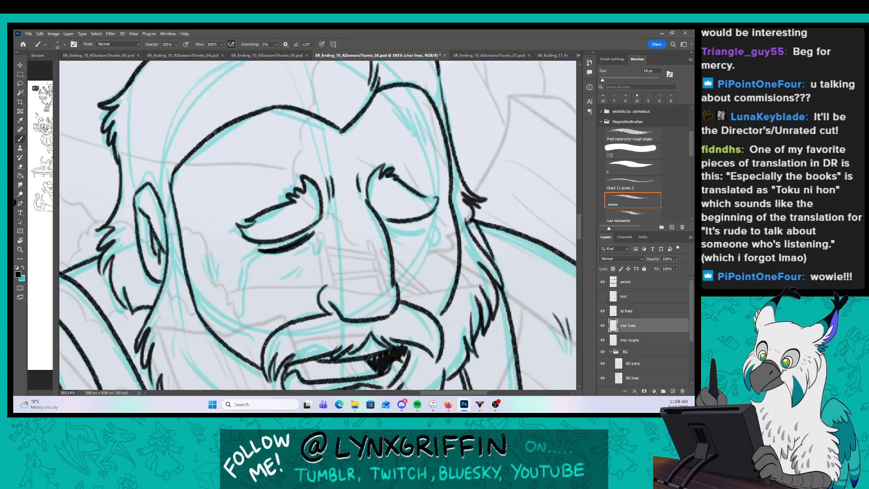
{"action": "left_click_drag", "start_coordinate": [383, 224], "coordinate": [427, 231]}
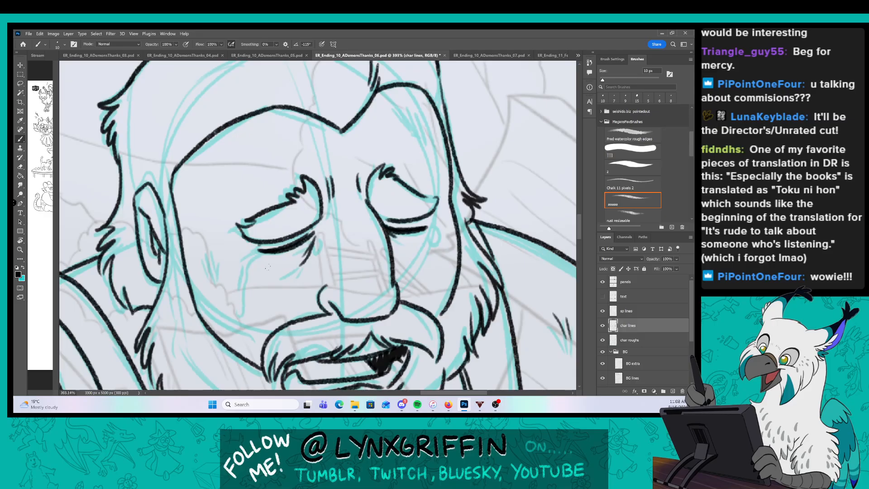
Ink creases under the bearded man's eyes, a streaming tear on one cheek, a teardrop by the other eye and short cheek hatching.
{"action": "left_click_drag", "start_coordinate": [261, 267], "coordinate": [298, 274]}
{"action": "left_click_drag", "start_coordinate": [394, 250], "coordinate": [412, 256]}
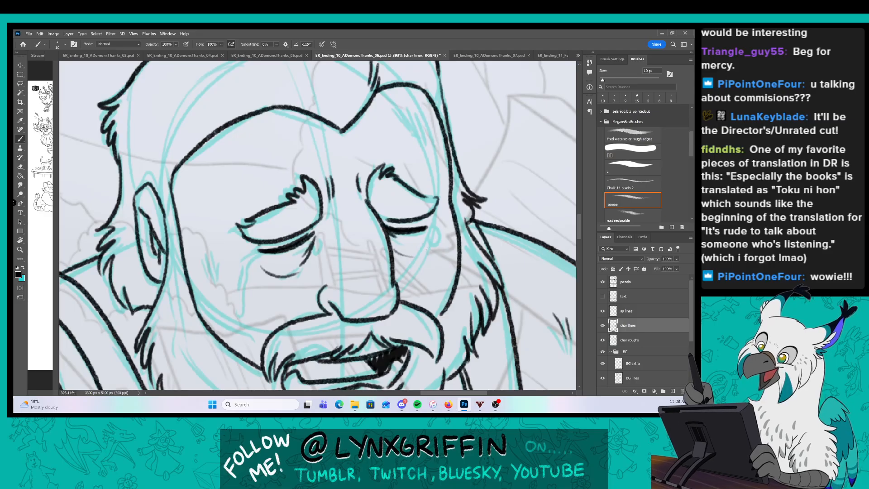
{"action": "mouse_move", "coordinate": [253, 248]}
{"action": "left_mouse_down"}
{"action": "mouse_move", "coordinate": [237, 292]}
{"action": "mouse_move", "coordinate": [245, 308]}
{"action": "mouse_move", "coordinate": [258, 249]}
{"action": "left_mouse_up"}
{"action": "mouse_move", "coordinate": [196, 251]}
{"action": "left_mouse_down"}
{"action": "mouse_move", "coordinate": [212, 282]}
{"action": "mouse_move", "coordinate": [210, 275]}
{"action": "left_mouse_up"}
{"action": "left_click_drag", "start_coordinate": [206, 253], "coordinate": [219, 275]}
{"action": "mouse_move", "coordinate": [432, 226]}
{"action": "left_mouse_down"}
{"action": "mouse_move", "coordinate": [435, 246]}
{"action": "mouse_move", "coordinate": [439, 221]}
{"action": "left_mouse_up"}
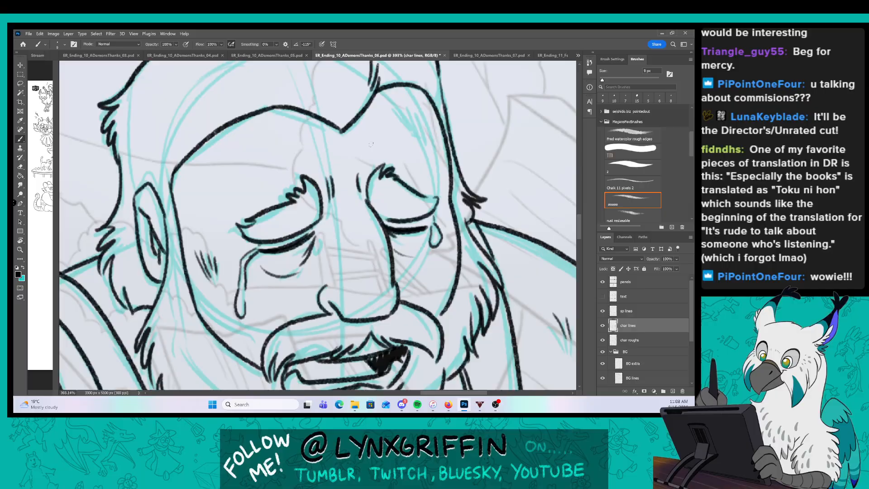
Add short hatch marks across the bearded man's forehead and both lower cheeks.
{"action": "left_click_drag", "start_coordinate": [312, 140], "coordinate": [329, 159]}
{"action": "left_click_drag", "start_coordinate": [384, 128], "coordinate": [393, 139]}
{"action": "left_click_drag", "start_coordinate": [390, 125], "coordinate": [395, 135]}
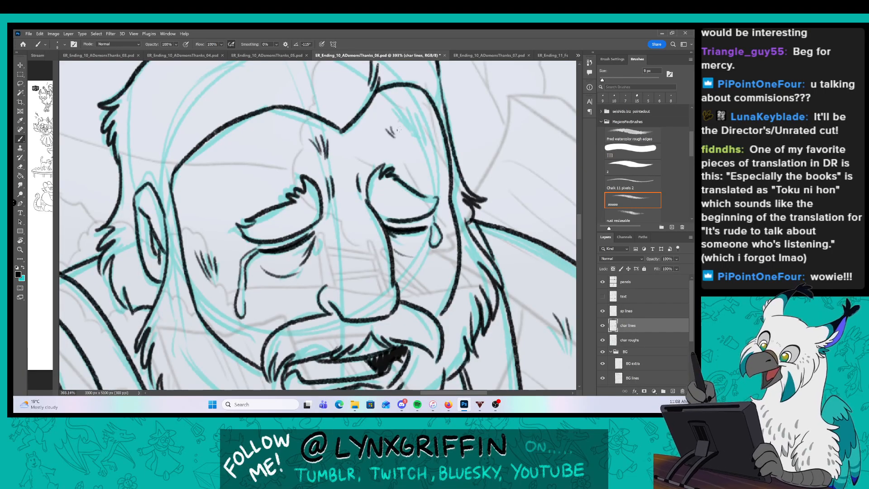
{"action": "left_click_drag", "start_coordinate": [204, 311], "coordinate": [243, 336]}
{"action": "left_click_drag", "start_coordinate": [450, 264], "coordinate": [436, 299]}
Ink the rounded crown and pointed fringe of the long-haired woman in the lower-left panel.
{"action": "key", "text": "z"}
{"action": "left_click_drag", "start_coordinate": [507, 278], "coordinate": [456, 277]}
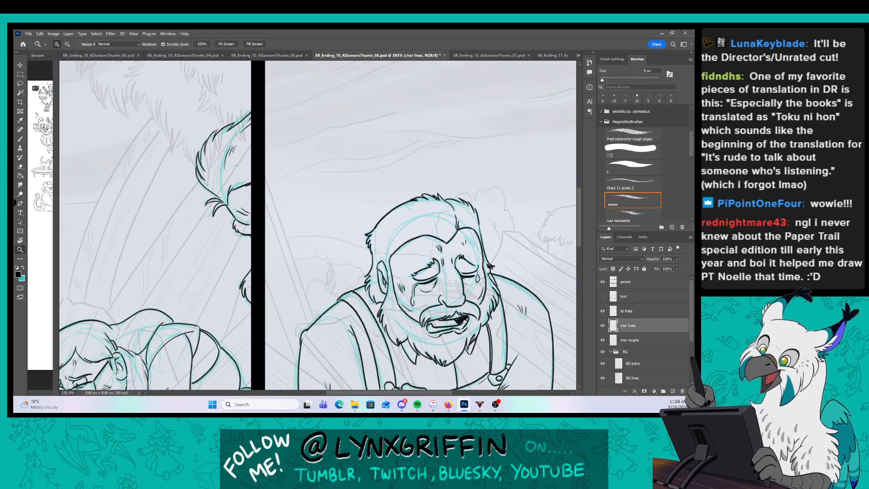
{"action": "left_click_drag", "start_coordinate": [541, 292], "coordinate": [427, 261]}
{"action": "key", "text": "z"}
{"action": "left_click_drag", "start_coordinate": [431, 291], "coordinate": [415, 297]}
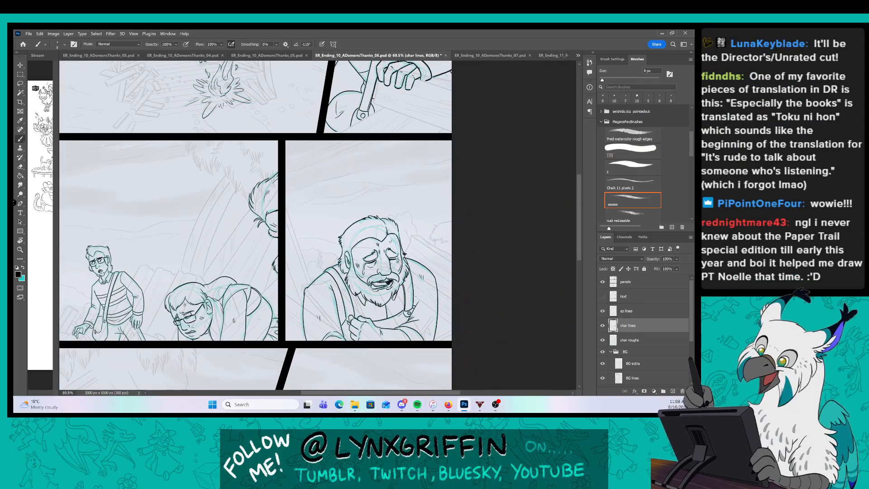
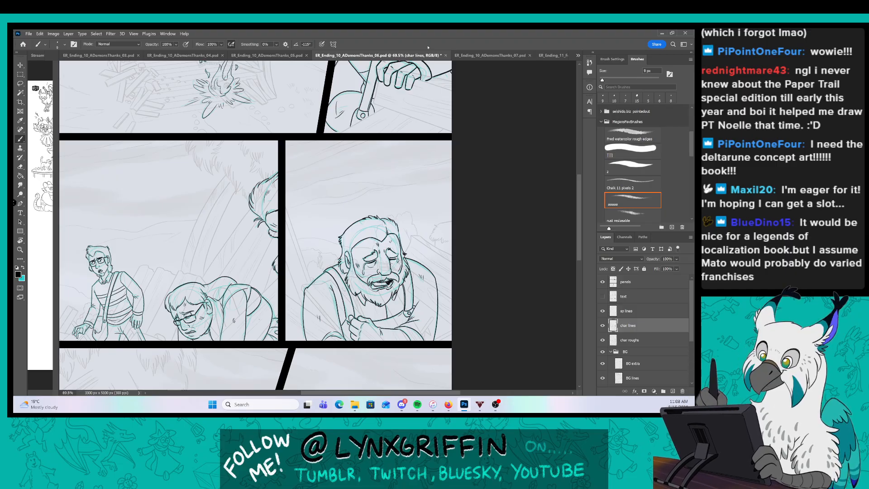
{"action": "left_click_drag", "start_coordinate": [401, 245], "coordinate": [355, 245]}
{"action": "left_click_drag", "start_coordinate": [342, 318], "coordinate": [343, 192]}
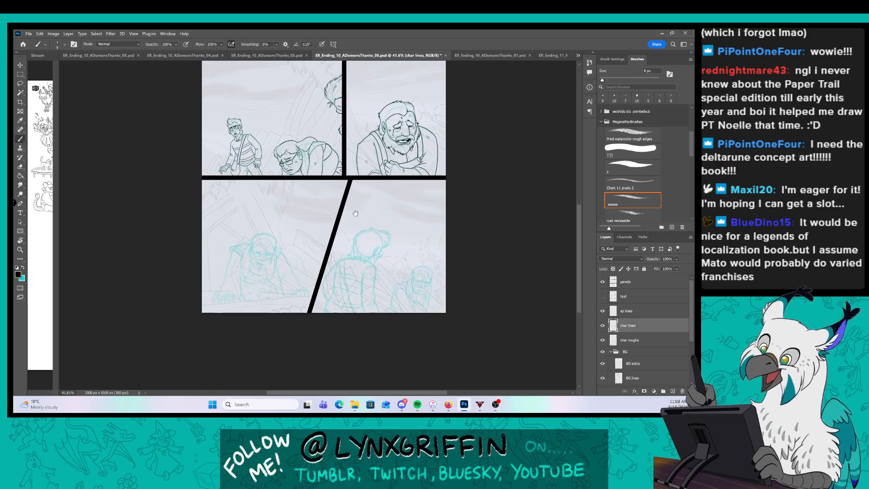
{"action": "left_click_drag", "start_coordinate": [242, 271], "coordinate": [277, 262]}
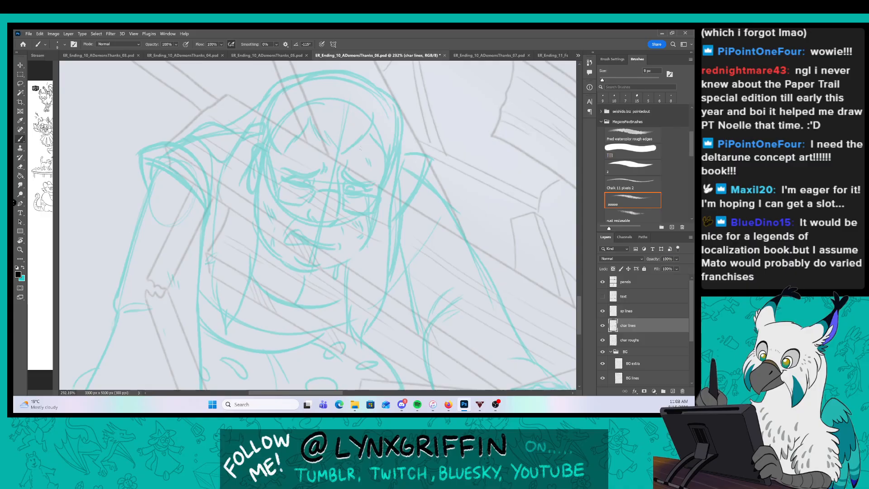
{"action": "mouse_move", "coordinate": [360, 148]}
{"action": "left_mouse_down"}
{"action": "mouse_move", "coordinate": [345, 201]}
{"action": "mouse_move", "coordinate": [351, 184]}
{"action": "left_mouse_up"}
{"action": "left_click_drag", "start_coordinate": [356, 214], "coordinate": [345, 239]}
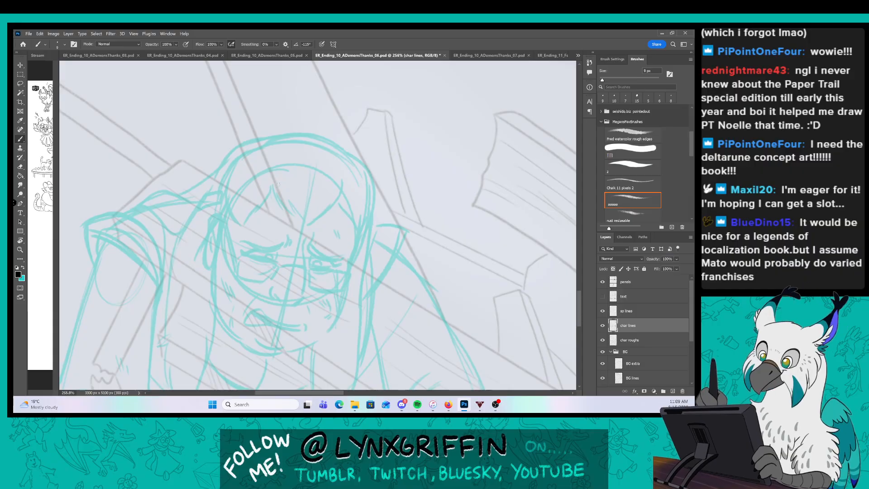
{"action": "mouse_move", "coordinate": [289, 186]}
{"action": "left_mouse_down"}
{"action": "mouse_move", "coordinate": [298, 188]}
{"action": "mouse_move", "coordinate": [295, 167]}
{"action": "mouse_move", "coordinate": [286, 216]}
{"action": "mouse_move", "coordinate": [309, 236]}
{"action": "mouse_move", "coordinate": [336, 219]}
{"action": "mouse_move", "coordinate": [356, 169]}
{"action": "left_mouse_up"}
{"action": "mouse_move", "coordinate": [264, 179]}
{"action": "left_mouse_down"}
{"action": "mouse_move", "coordinate": [232, 244]}
{"action": "mouse_move", "coordinate": [212, 217]}
{"action": "mouse_move", "coordinate": [202, 173]}
{"action": "mouse_move", "coordinate": [226, 141]}
{"action": "mouse_move", "coordinate": [268, 120]}
{"action": "mouse_move", "coordinate": [328, 119]}
{"action": "mouse_move", "coordinate": [368, 150]}
{"action": "left_mouse_up"}
{"action": "mouse_move", "coordinate": [351, 207]}
{"action": "left_mouse_down"}
{"action": "mouse_move", "coordinate": [371, 243]}
{"action": "mouse_move", "coordinate": [385, 233]}
{"action": "mouse_move", "coordinate": [390, 162]}
{"action": "mouse_move", "coordinate": [368, 149]}
{"action": "mouse_move", "coordinate": [355, 197]}
{"action": "mouse_move", "coordinate": [392, 108]}
{"action": "mouse_move", "coordinate": [386, 120]}
{"action": "left_mouse_up"}
{"action": "left_click_drag", "start_coordinate": [238, 119], "coordinate": [200, 181]}
Ink the woman's long near-side hair lock with its tufted tip, along with her ear and the hair bands above it.
{"action": "mouse_move", "coordinate": [201, 124]}
{"action": "left_mouse_down"}
{"action": "mouse_move", "coordinate": [154, 322]}
{"action": "mouse_move", "coordinate": [171, 375]}
{"action": "mouse_move", "coordinate": [189, 389]}
{"action": "left_mouse_up"}
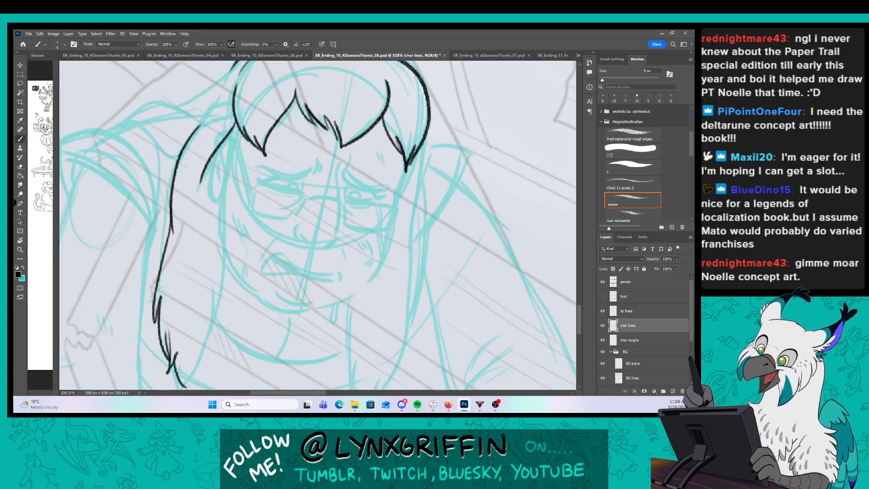
{"action": "mouse_move", "coordinate": [192, 348]}
{"action": "left_mouse_down"}
{"action": "mouse_move", "coordinate": [185, 390]}
{"action": "mouse_move", "coordinate": [219, 208]}
{"action": "left_mouse_up"}
{"action": "mouse_move", "coordinate": [223, 154]}
{"action": "left_mouse_down"}
{"action": "mouse_move", "coordinate": [221, 198]}
{"action": "mouse_move", "coordinate": [217, 174]}
{"action": "mouse_move", "coordinate": [220, 183]}
{"action": "left_mouse_up"}
{"action": "left_click_drag", "start_coordinate": [233, 129], "coordinate": [235, 144]}
{"action": "left_click_drag", "start_coordinate": [262, 113], "coordinate": [265, 183]}
{"action": "mouse_move", "coordinate": [209, 178]}
{"action": "left_mouse_down"}
{"action": "mouse_move", "coordinate": [204, 194]}
{"action": "mouse_move", "coordinate": [234, 180]}
{"action": "left_mouse_up"}
{"action": "left_click_drag", "start_coordinate": [209, 179], "coordinate": [237, 169]}
{"action": "left_click_drag", "start_coordinate": [237, 172], "coordinate": [232, 180]}
{"action": "left_click_drag", "start_coordinate": [287, 214], "coordinate": [380, 210]}
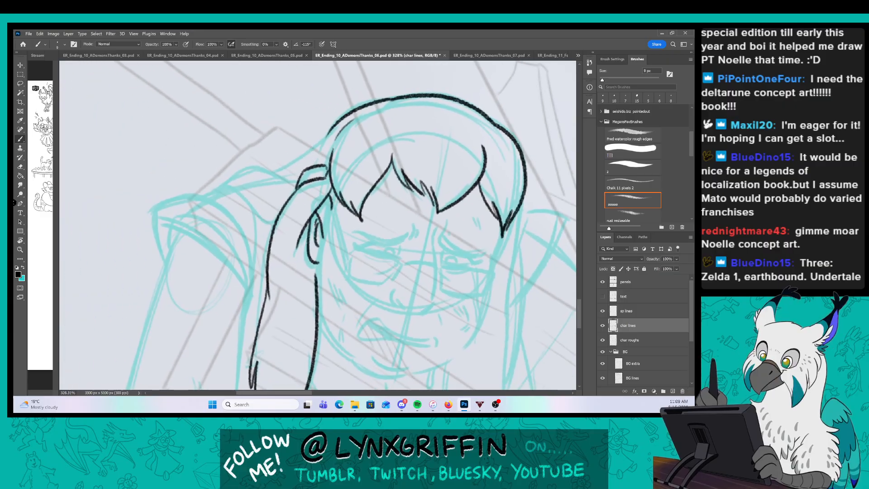
Ink the curved folds behind the woman's hair and the short, flared sleeve over her near shoulder.
{"action": "left_click_drag", "start_coordinate": [309, 168], "coordinate": [321, 148]}
{"action": "mouse_move", "coordinate": [277, 221]}
{"action": "left_mouse_down"}
{"action": "mouse_move", "coordinate": [212, 188]}
{"action": "mouse_move", "coordinate": [290, 186]}
{"action": "mouse_move", "coordinate": [275, 174]}
{"action": "mouse_move", "coordinate": [333, 129]}
{"action": "left_mouse_up"}
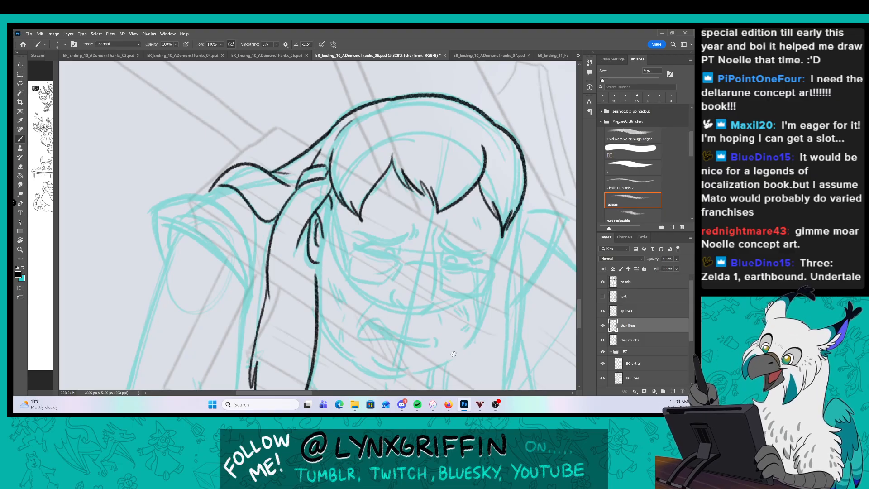
{"action": "left_click_drag", "start_coordinate": [453, 354], "coordinate": [430, 292]}
{"action": "mouse_move", "coordinate": [139, 159]}
{"action": "left_mouse_down"}
{"action": "mouse_move", "coordinate": [190, 182]}
{"action": "mouse_move", "coordinate": [228, 231]}
{"action": "left_mouse_up"}
{"action": "mouse_move", "coordinate": [143, 194]}
{"action": "left_mouse_down"}
{"action": "mouse_move", "coordinate": [131, 152]}
{"action": "mouse_move", "coordinate": [181, 137]}
{"action": "mouse_move", "coordinate": [232, 227]}
{"action": "left_mouse_up"}
{"action": "left_click_drag", "start_coordinate": [177, 134], "coordinate": [206, 126]}
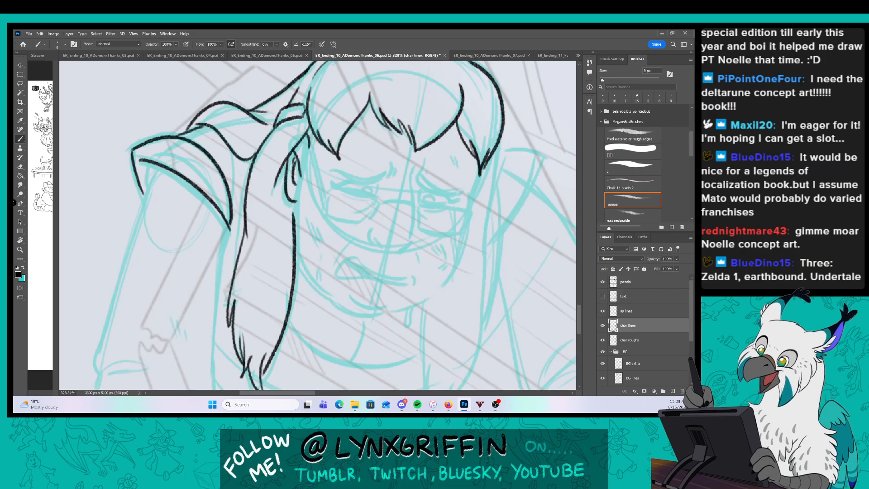
Ink the woman's face contour from the ear around the chin to the far fringe, with a teardrop hanging off the jaw.
{"action": "left_click_drag", "start_coordinate": [459, 204], "coordinate": [401, 190]}
{"action": "scroll", "coordinate": [401, 190], "scroll_direction": "up", "scroll_amount": 2}
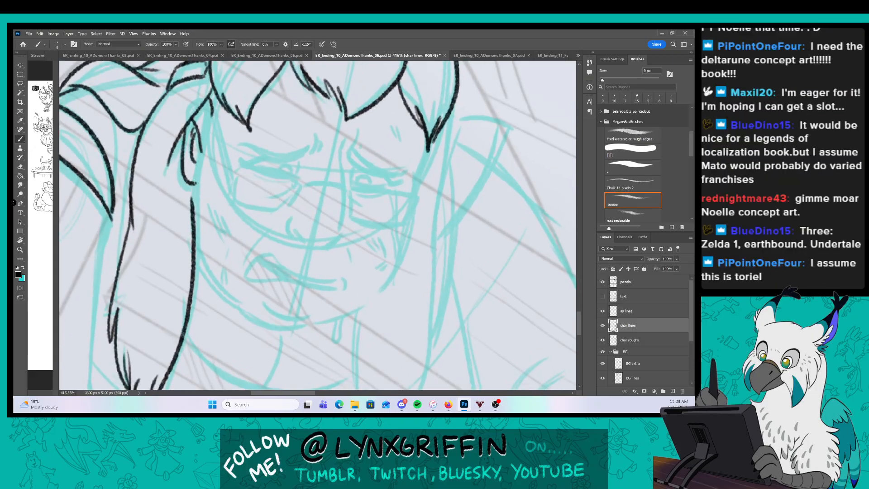
{"action": "mouse_move", "coordinate": [196, 165]}
{"action": "left_mouse_down"}
{"action": "mouse_move", "coordinate": [194, 236]}
{"action": "mouse_move", "coordinate": [319, 323]}
{"action": "left_mouse_up"}
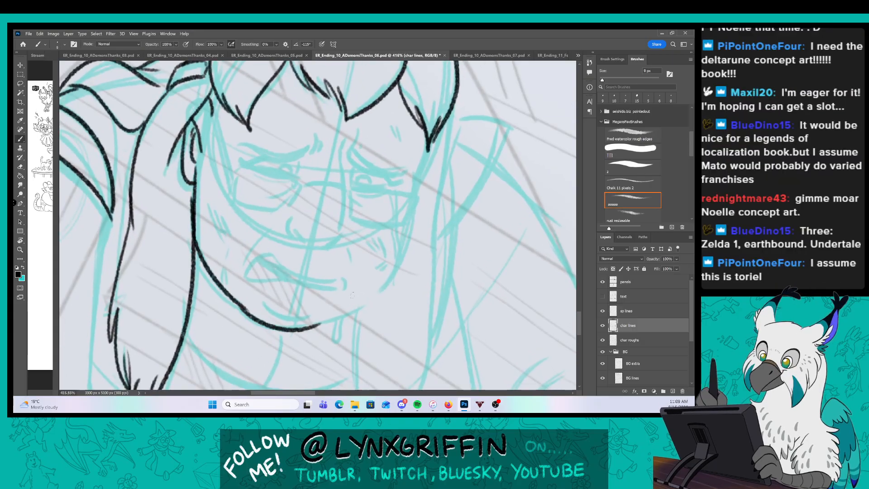
{"action": "mouse_move", "coordinate": [428, 147]}
{"action": "left_mouse_down"}
{"action": "mouse_move", "coordinate": [378, 289]}
{"action": "mouse_move", "coordinate": [326, 323]}
{"action": "mouse_move", "coordinate": [334, 340]}
{"action": "mouse_move", "coordinate": [342, 320]}
{"action": "left_mouse_up"}
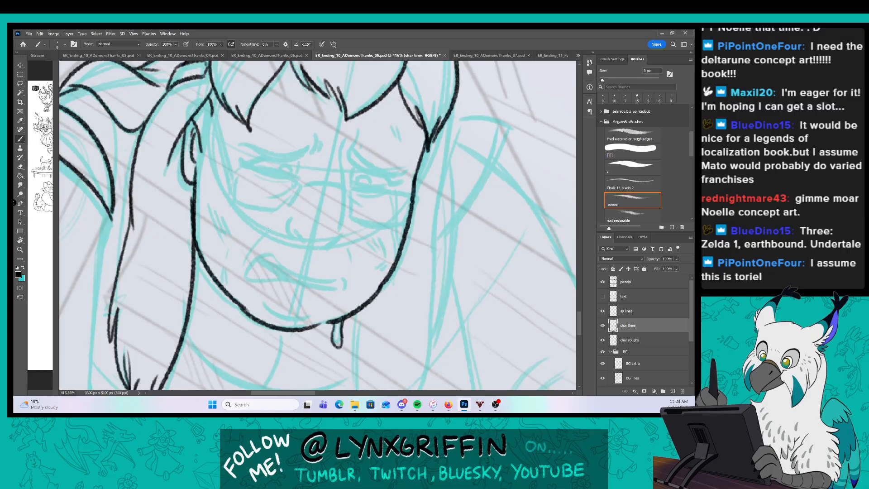
Ink the woman's grimacing, slightly open mouth and the curved crease on her chin.
{"action": "mouse_move", "coordinate": [299, 276]}
{"action": "left_mouse_down"}
{"action": "mouse_move", "coordinate": [247, 282]}
{"action": "mouse_move", "coordinate": [340, 291]}
{"action": "left_mouse_up"}
{"action": "left_click_drag", "start_coordinate": [256, 269], "coordinate": [342, 284]}
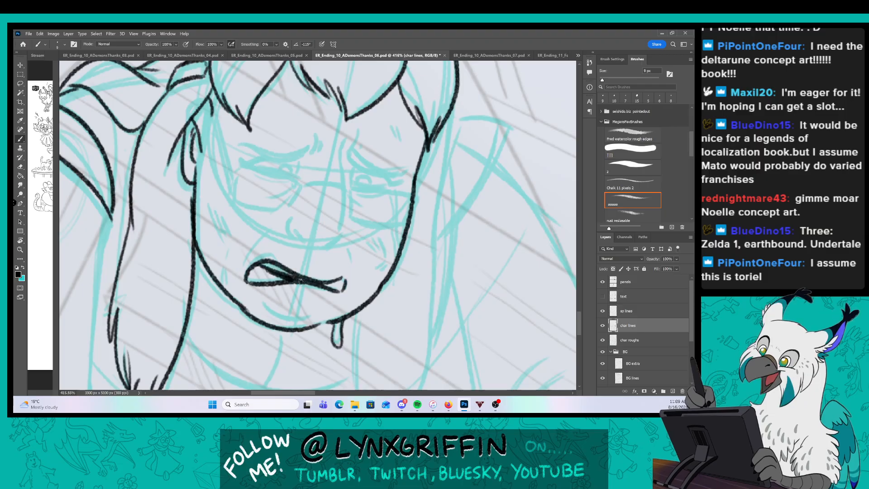
{"action": "left_click_drag", "start_coordinate": [263, 303], "coordinate": [294, 325]}
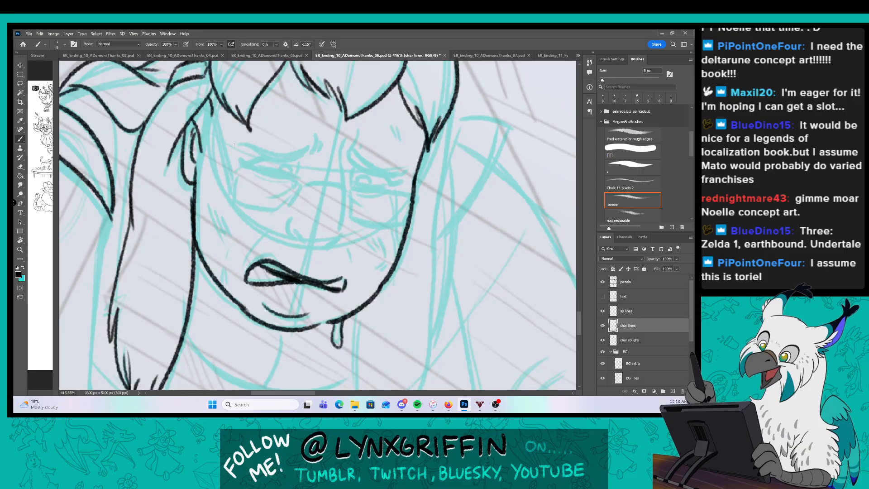
Ink the woman's two worried eyebrows with short frown creases at their inner ends.
{"action": "mouse_move", "coordinate": [251, 142]}
{"action": "left_mouse_down"}
{"action": "mouse_move", "coordinate": [308, 146]}
{"action": "mouse_move", "coordinate": [282, 158]}
{"action": "mouse_move", "coordinate": [310, 147]}
{"action": "left_mouse_up"}
{"action": "mouse_move", "coordinate": [311, 132]}
{"action": "left_mouse_down"}
{"action": "mouse_move", "coordinate": [315, 154]}
{"action": "mouse_move", "coordinate": [322, 141]}
{"action": "mouse_move", "coordinate": [401, 174]}
{"action": "left_mouse_up"}
{"action": "left_click_drag", "start_coordinate": [355, 145], "coordinate": [399, 171]}
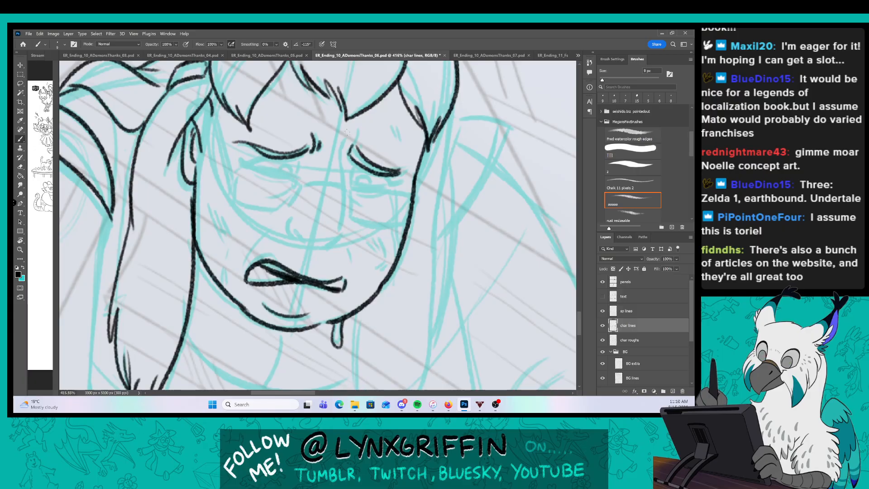
Ink the woman's nose and the fold beside her mouth, and hatch small scratch marks on both cheeks.
{"action": "left_click_drag", "start_coordinate": [342, 158], "coordinate": [337, 235]}
{"action": "left_click_drag", "start_coordinate": [285, 217], "coordinate": [337, 235]}
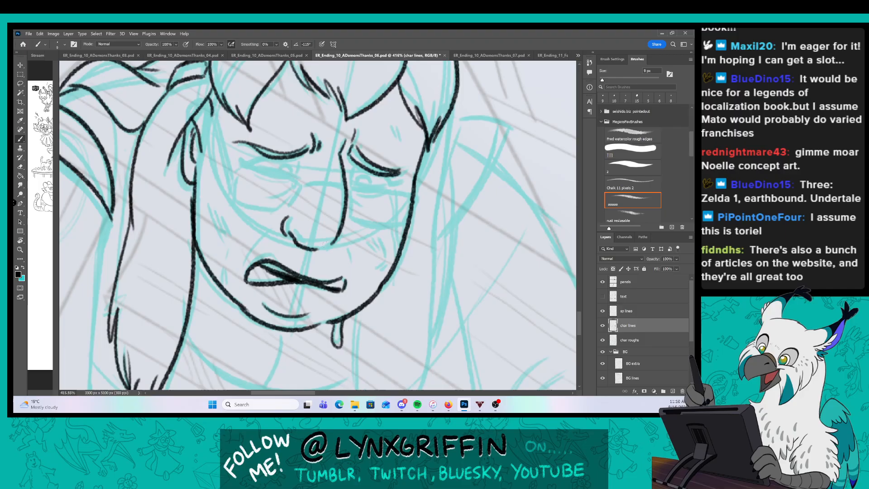
{"action": "left_click_drag", "start_coordinate": [259, 238], "coordinate": [240, 278]}
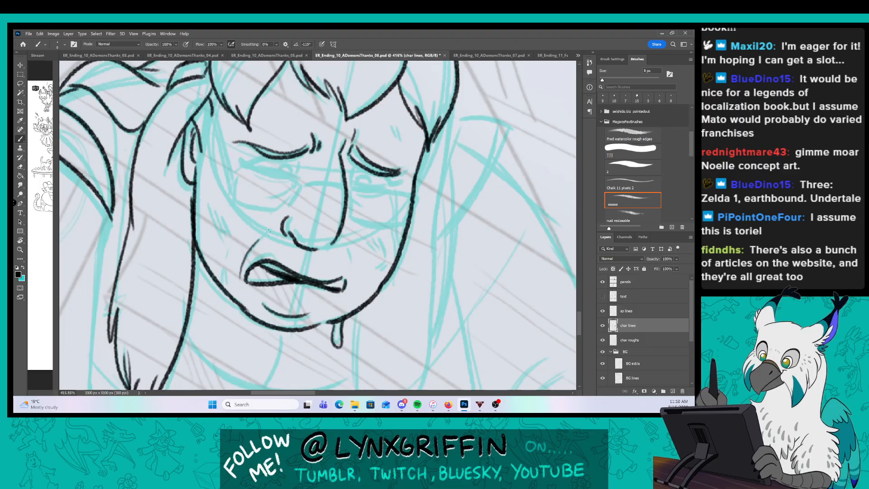
{"action": "mouse_move", "coordinate": [207, 199]}
{"action": "left_mouse_down"}
{"action": "mouse_move", "coordinate": [235, 231]}
{"action": "mouse_move", "coordinate": [223, 253]}
{"action": "left_mouse_up"}
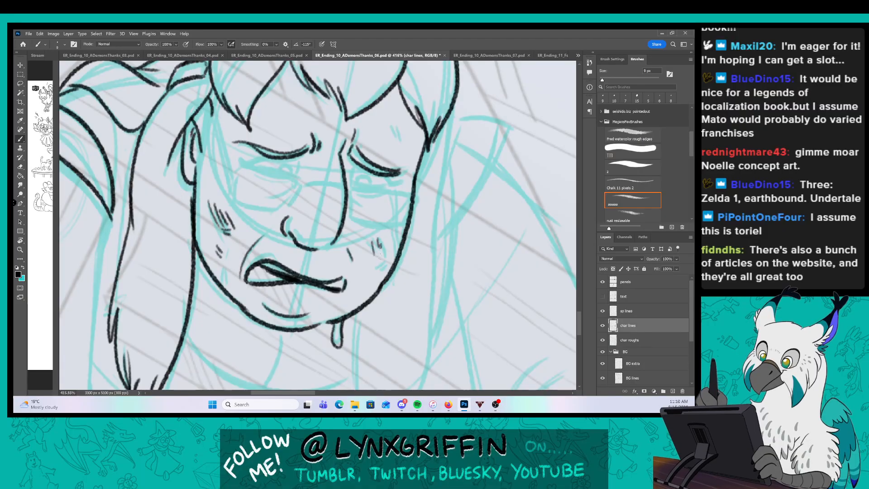
Ink the woman's two half-lidded eyes with round pupils and dark outer lashes.
{"action": "mouse_move", "coordinate": [254, 158]}
{"action": "left_mouse_down"}
{"action": "mouse_move", "coordinate": [246, 166]}
{"action": "mouse_move", "coordinate": [289, 175]}
{"action": "mouse_move", "coordinate": [279, 175]}
{"action": "left_mouse_up"}
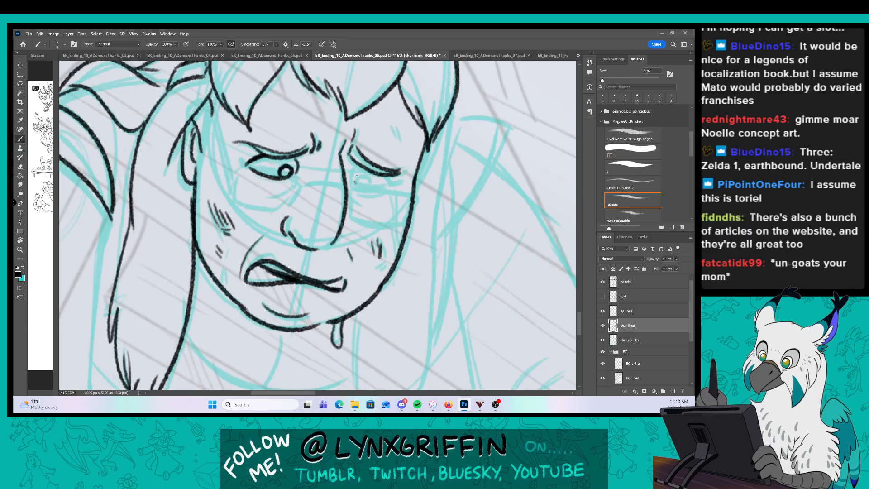
{"action": "mouse_move", "coordinate": [356, 183]}
{"action": "left_mouse_down"}
{"action": "mouse_move", "coordinate": [388, 183]}
{"action": "mouse_move", "coordinate": [349, 176]}
{"action": "left_mouse_up"}
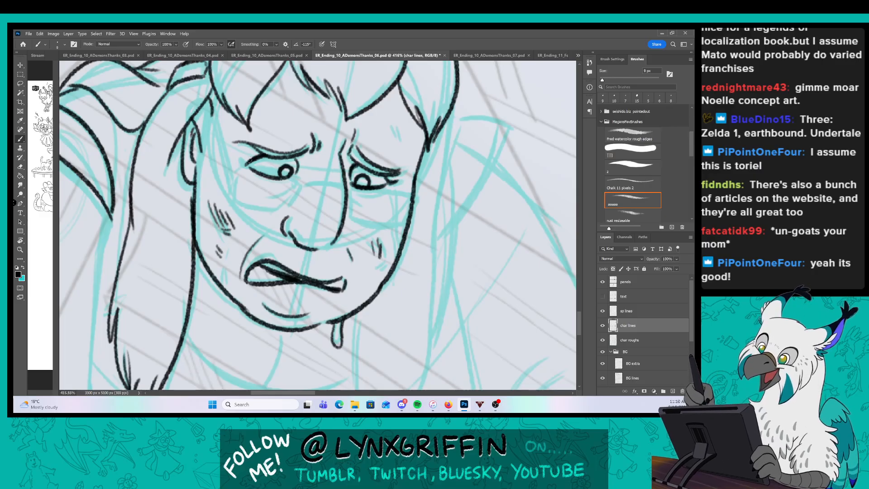
{"action": "left_click_drag", "start_coordinate": [247, 159], "coordinate": [236, 161]}
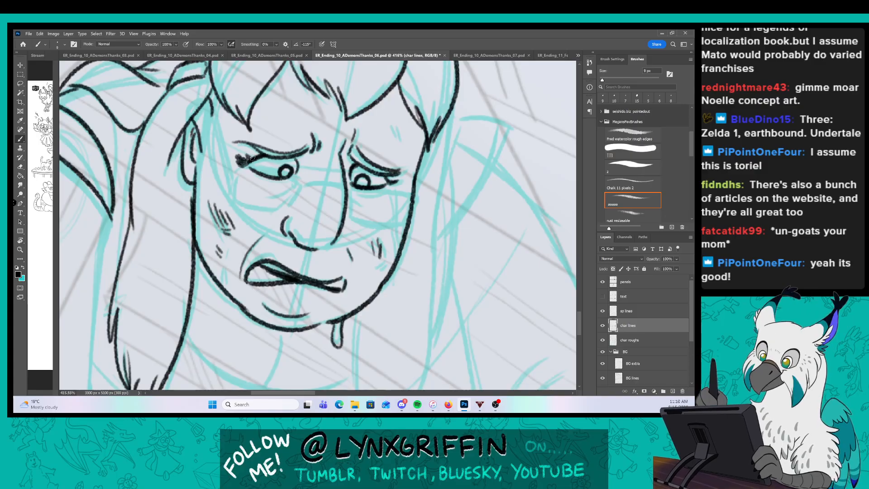
Ink the woman's glasses with the bridge, both lens frames and the side arm running back toward her ear.
{"action": "left_click_drag", "start_coordinate": [302, 185], "coordinate": [342, 186]}
{"action": "left_click_drag", "start_coordinate": [237, 169], "coordinate": [308, 183]}
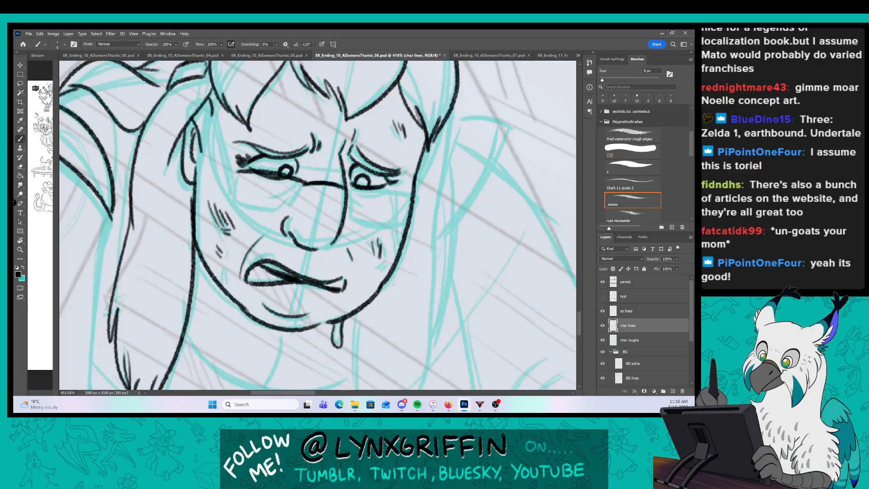
{"action": "mouse_move", "coordinate": [235, 175]}
{"action": "left_mouse_down"}
{"action": "mouse_move", "coordinate": [236, 206]}
{"action": "mouse_move", "coordinate": [288, 213]}
{"action": "mouse_move", "coordinate": [303, 184]}
{"action": "mouse_move", "coordinate": [412, 195]}
{"action": "left_mouse_up"}
{"action": "left_click_drag", "start_coordinate": [347, 187], "coordinate": [350, 221]}
{"action": "left_click_drag", "start_coordinate": [350, 221], "coordinate": [402, 223]}
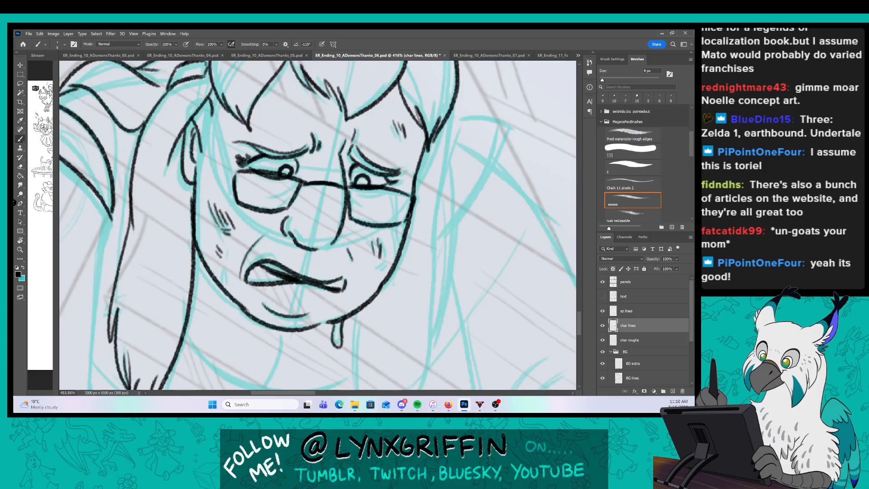
{"action": "left_click_drag", "start_coordinate": [212, 99], "coordinate": [234, 164]}
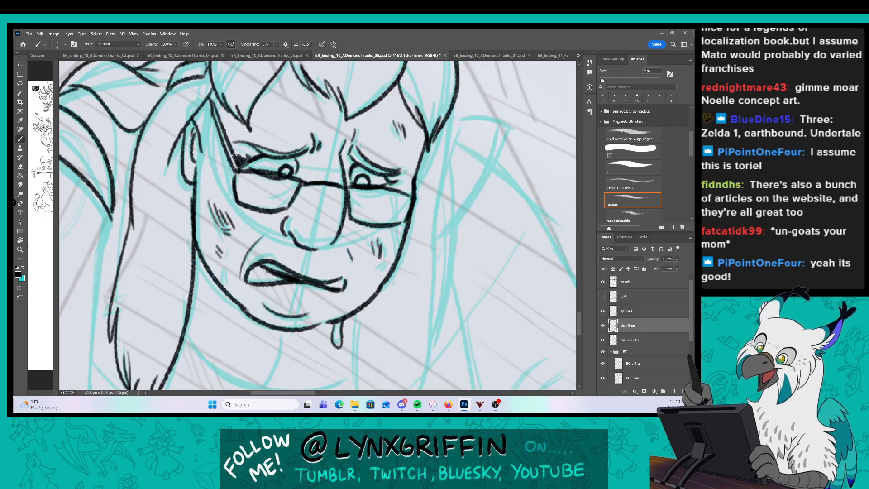
Ink the long hair lock on the far side of the woman's face, ending in a tufted point.
{"action": "scroll", "coordinate": [470, 312], "scroll_direction": "down", "scroll_amount": 3}
{"action": "left_click_drag", "start_coordinate": [469, 312], "coordinate": [384, 261]}
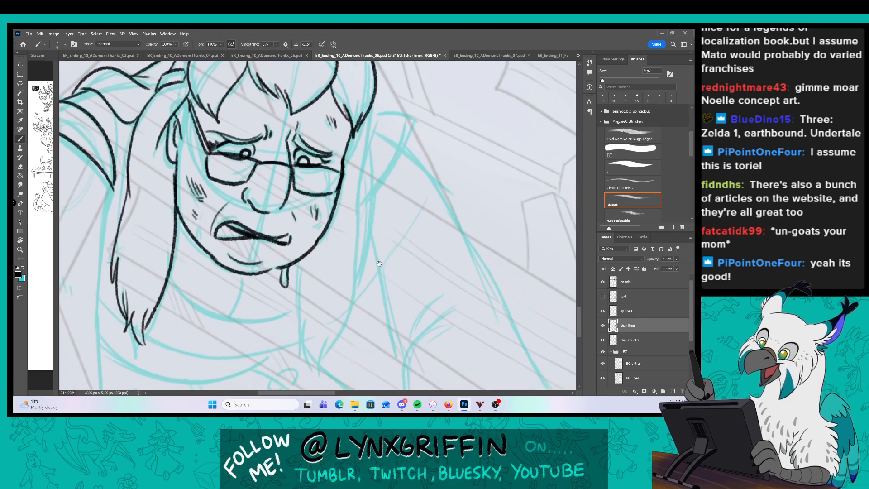
{"action": "mouse_move", "coordinate": [296, 260]}
{"action": "left_mouse_down"}
{"action": "mouse_move", "coordinate": [304, 346]}
{"action": "mouse_move", "coordinate": [322, 362]}
{"action": "mouse_move", "coordinate": [364, 233]}
{"action": "mouse_move", "coordinate": [371, 107]}
{"action": "left_mouse_up"}
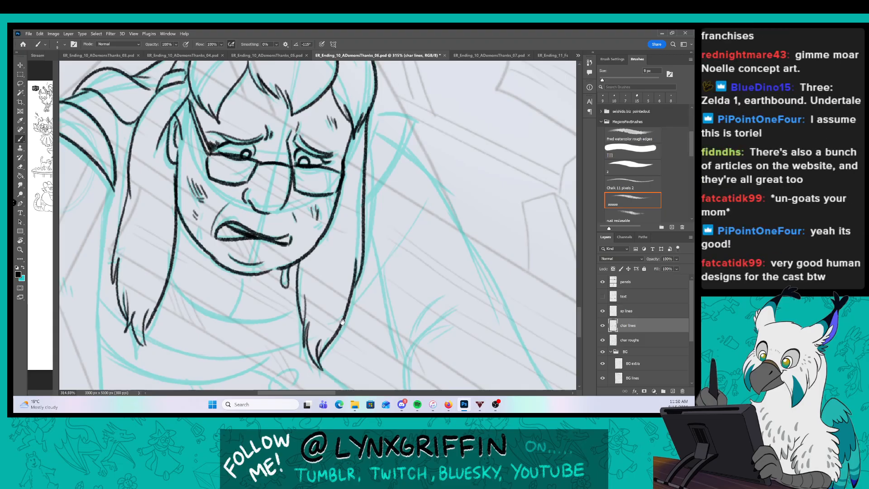
Ink the woman's curved dress neckline between the two hair locks and the neck line under her chin.
{"action": "left_click_drag", "start_coordinate": [343, 321], "coordinate": [388, 283]}
{"action": "mouse_move", "coordinate": [215, 241]}
{"action": "left_mouse_down"}
{"action": "mouse_move", "coordinate": [302, 280]}
{"action": "mouse_move", "coordinate": [345, 270]}
{"action": "left_mouse_up"}
{"action": "left_click_drag", "start_coordinate": [288, 239], "coordinate": [276, 280]}
Ink the outer edge of the woman's near arm below the sleeve, with the crease at the elbow.
{"action": "left_click_drag", "start_coordinate": [349, 206], "coordinate": [431, 143]}
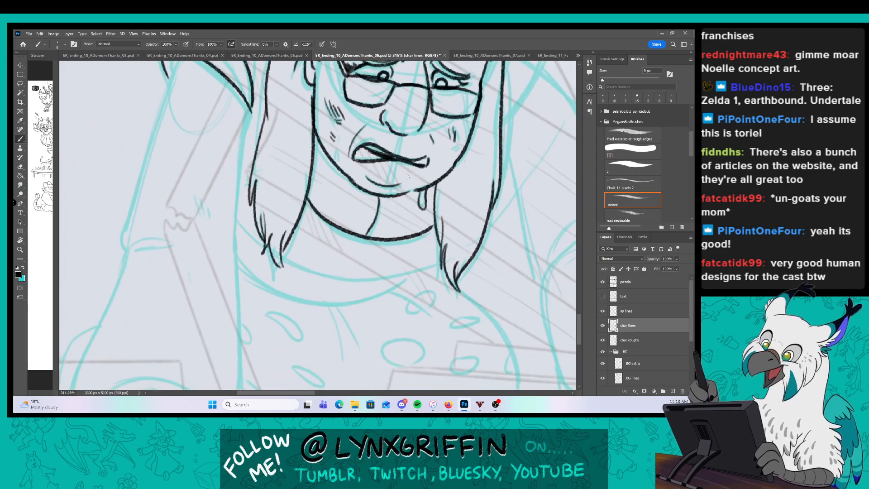
{"action": "mouse_move", "coordinate": [356, 273]}
{"action": "left_mouse_down"}
{"action": "mouse_move", "coordinate": [306, 274]}
{"action": "mouse_move", "coordinate": [330, 241]}
{"action": "mouse_move", "coordinate": [324, 258]}
{"action": "left_mouse_up"}
{"action": "mouse_move", "coordinate": [237, 93]}
{"action": "left_mouse_down"}
{"action": "mouse_move", "coordinate": [201, 219]}
{"action": "mouse_move", "coordinate": [235, 207]}
{"action": "left_mouse_up"}
{"action": "left_click_drag", "start_coordinate": [280, 303], "coordinate": [321, 304]}
Ink the woman's near hand resting on the ground, with four bent fingers, knuckle marks and the rounded thumb.
{"action": "mouse_move", "coordinate": [312, 303]}
{"action": "left_mouse_down"}
{"action": "mouse_move", "coordinate": [319, 257]}
{"action": "mouse_move", "coordinate": [340, 218]}
{"action": "left_mouse_up"}
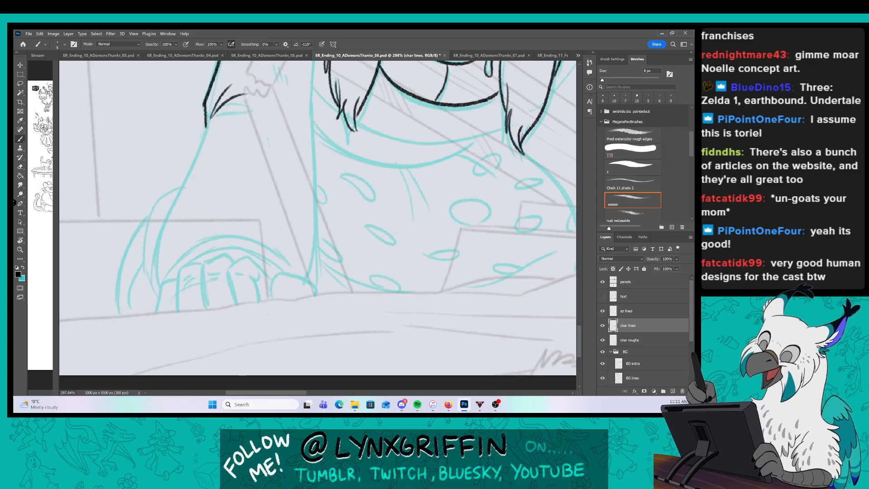
{"action": "mouse_move", "coordinate": [269, 286]}
{"action": "left_mouse_down"}
{"action": "mouse_move", "coordinate": [298, 287]}
{"action": "mouse_move", "coordinate": [303, 277]}
{"action": "left_mouse_up"}
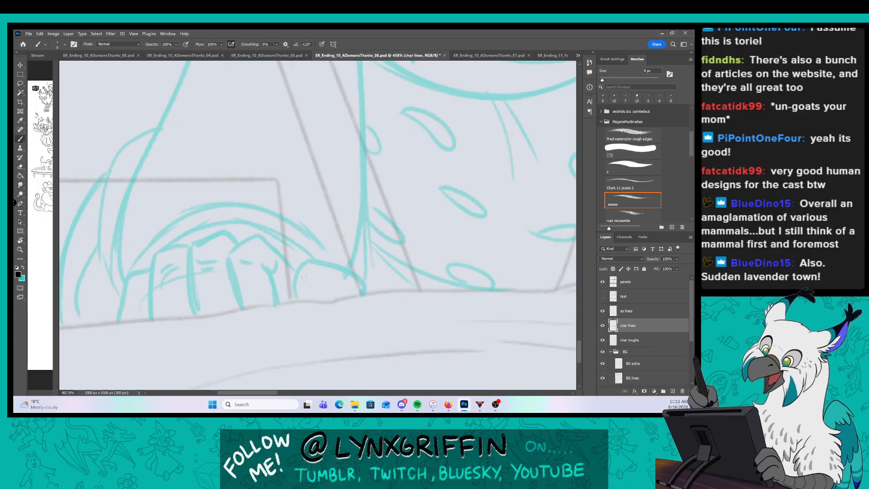
{"action": "mouse_move", "coordinate": [274, 250]}
{"action": "left_mouse_down"}
{"action": "mouse_move", "coordinate": [239, 243]}
{"action": "mouse_move", "coordinate": [225, 251]}
{"action": "mouse_move", "coordinate": [242, 312]}
{"action": "left_mouse_up"}
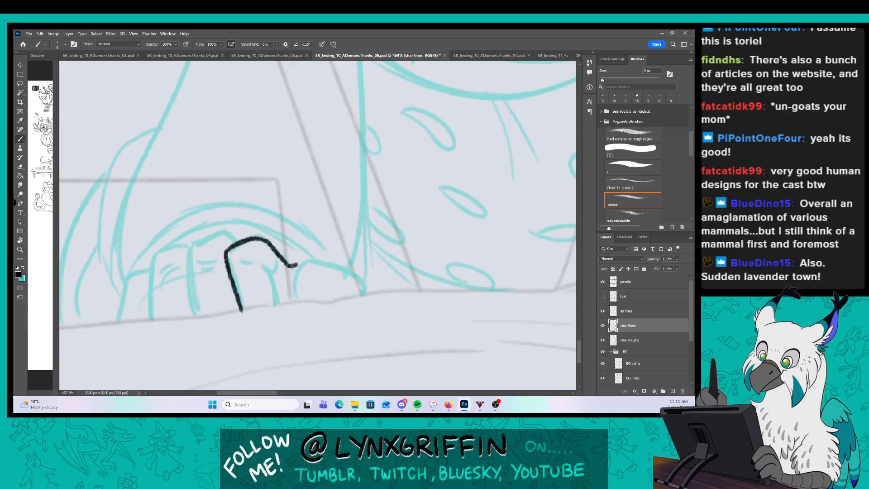
{"action": "left_click_drag", "start_coordinate": [275, 267], "coordinate": [274, 302]}
{"action": "mouse_move", "coordinate": [237, 234]}
{"action": "left_mouse_down"}
{"action": "mouse_move", "coordinate": [196, 243]}
{"action": "mouse_move", "coordinate": [190, 266]}
{"action": "mouse_move", "coordinate": [199, 317]}
{"action": "left_mouse_up"}
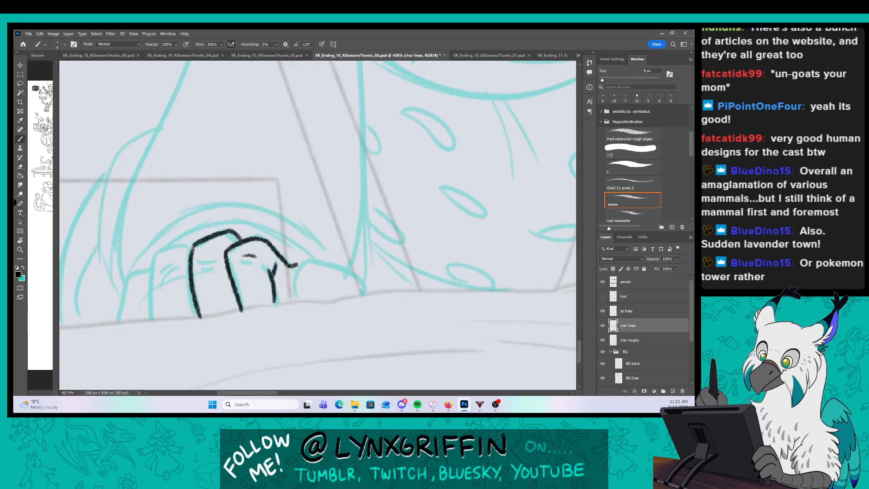
{"action": "mouse_move", "coordinate": [190, 240]}
{"action": "left_mouse_down"}
{"action": "mouse_move", "coordinate": [155, 254]}
{"action": "mouse_move", "coordinate": [158, 321]}
{"action": "left_mouse_up"}
{"action": "mouse_move", "coordinate": [154, 265]}
{"action": "left_mouse_down"}
{"action": "mouse_move", "coordinate": [135, 274]}
{"action": "mouse_move", "coordinate": [123, 318]}
{"action": "left_mouse_up"}
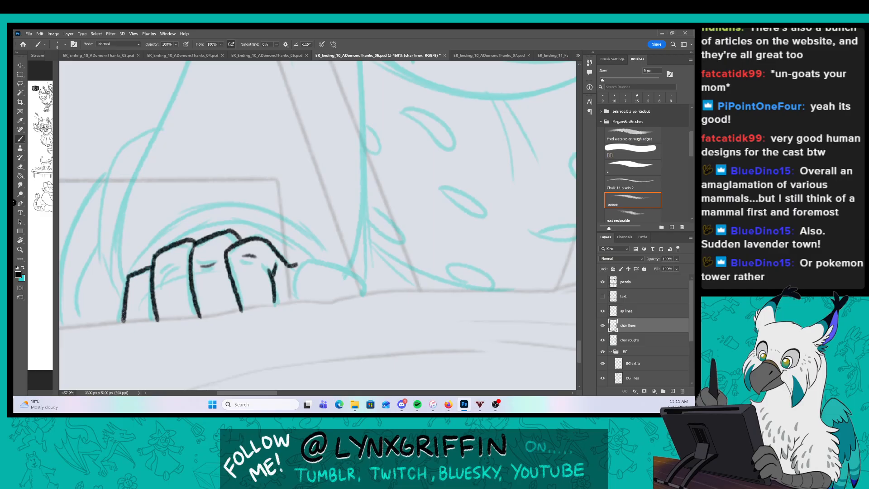
{"action": "mouse_move", "coordinate": [303, 261]}
{"action": "left_mouse_down"}
{"action": "mouse_move", "coordinate": [297, 302]}
{"action": "mouse_move", "coordinate": [363, 294]}
{"action": "left_mouse_up"}
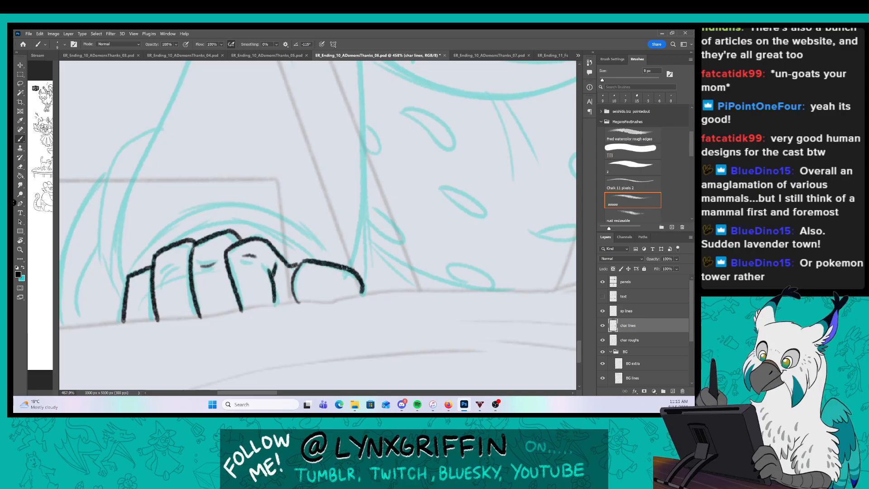
Ink the double curved line above the near hand's fingers and both long edges of the arm down to it.
{"action": "mouse_move", "coordinate": [122, 278]}
{"action": "left_mouse_down"}
{"action": "mouse_move", "coordinate": [162, 231]}
{"action": "mouse_move", "coordinate": [331, 264]}
{"action": "mouse_move", "coordinate": [339, 249]}
{"action": "left_mouse_up"}
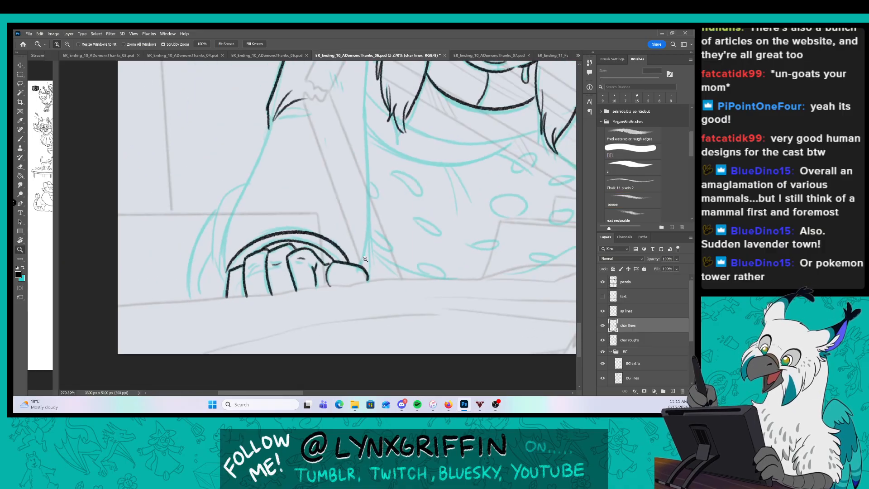
{"action": "left_click_drag", "start_coordinate": [305, 140], "coordinate": [194, 312]}
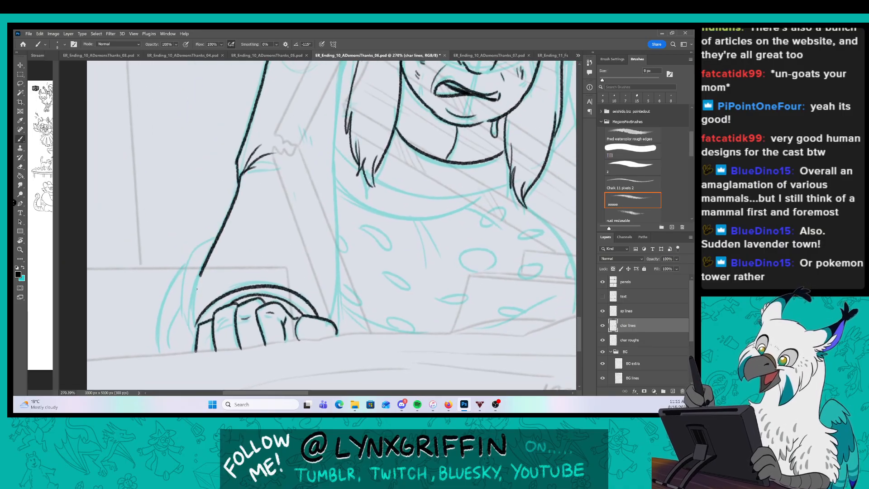
{"action": "key", "text": "ctrl+space"}
{"action": "mouse_move", "coordinate": [400, 223]}
{"action": "left_mouse_down"}
{"action": "mouse_move", "coordinate": [375, 223]}
{"action": "mouse_move", "coordinate": [358, 268]}
{"action": "left_mouse_up"}
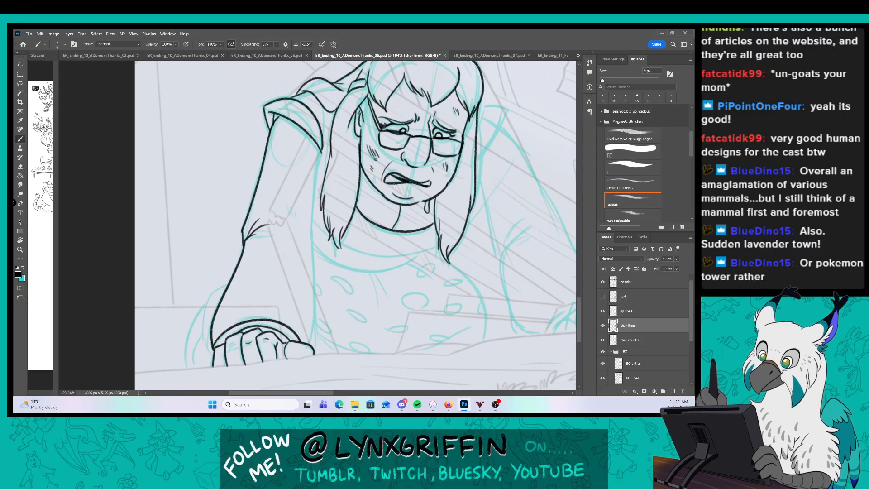
{"action": "left_click_drag", "start_coordinate": [319, 163], "coordinate": [308, 346]}
{"action": "key", "text": "ctrl+space"}
{"action": "left_click_drag", "start_coordinate": [312, 269], "coordinate": [371, 269]}
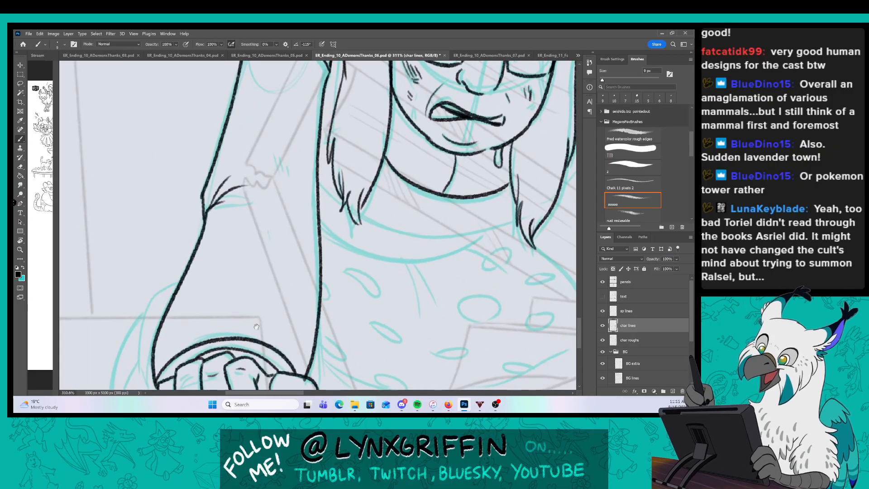
Ink the nested curved outlines behind the woman's near forearm and hand, running down to the ground.
{"action": "left_click_drag", "start_coordinate": [258, 329], "coordinate": [316, 241]}
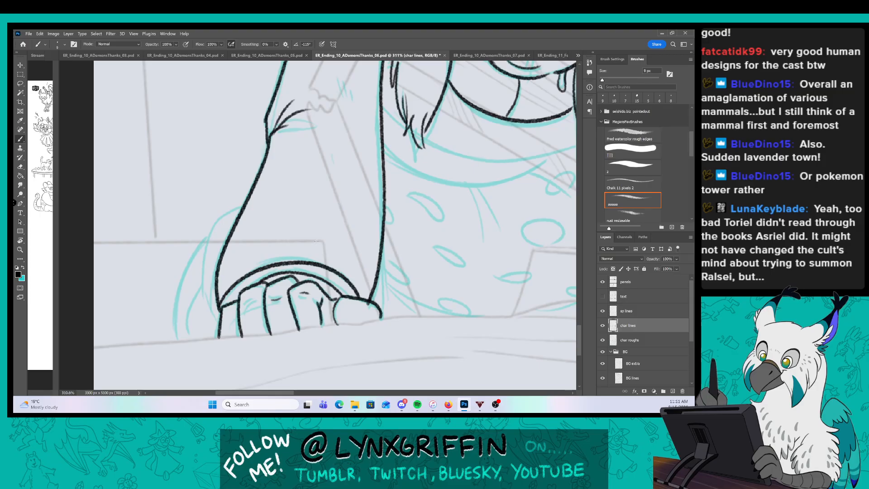
{"action": "left_click_drag", "start_coordinate": [212, 227], "coordinate": [220, 320]}
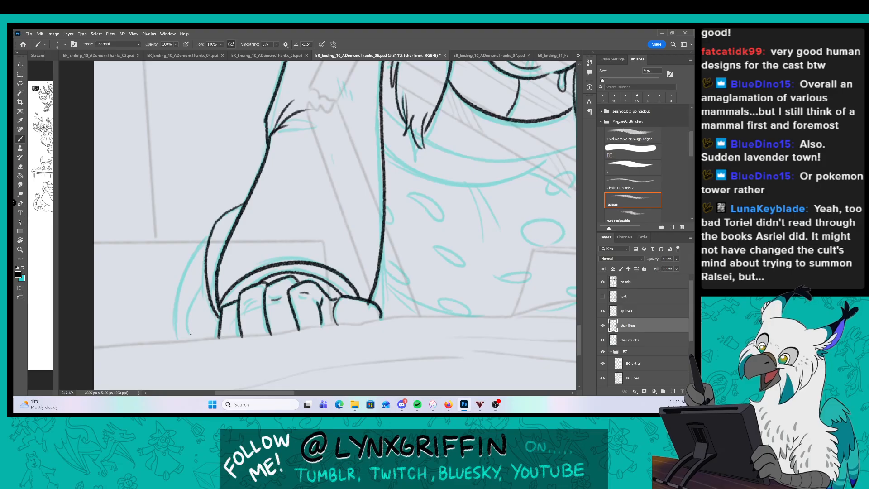
{"action": "left_click_drag", "start_coordinate": [200, 278], "coordinate": [189, 339]}
{"action": "mouse_move", "coordinate": [208, 233]}
{"action": "left_mouse_down"}
{"action": "mouse_move", "coordinate": [181, 286]}
{"action": "mouse_move", "coordinate": [177, 332]}
{"action": "left_mouse_up"}
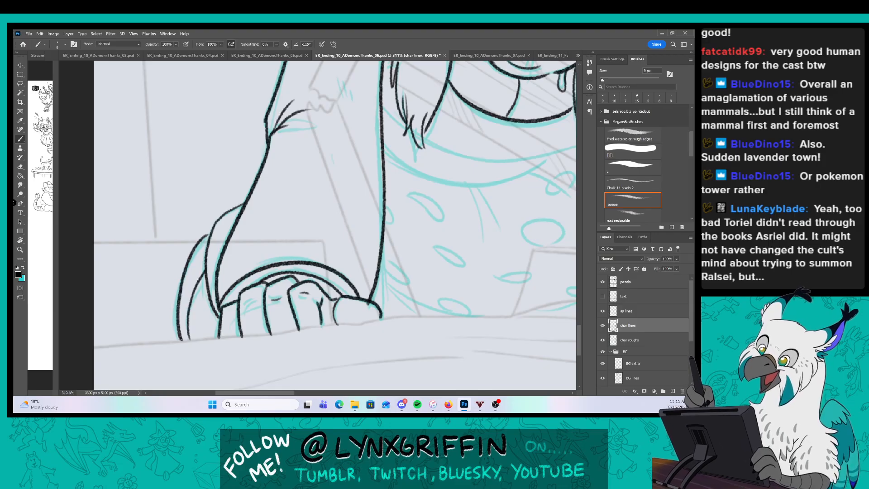
Ink the two curved collar lines across the woman's chest below the neckline.
{"action": "left_click_drag", "start_coordinate": [487, 271], "coordinate": [466, 271]}
{"action": "left_click_drag", "start_coordinate": [475, 272], "coordinate": [247, 371]}
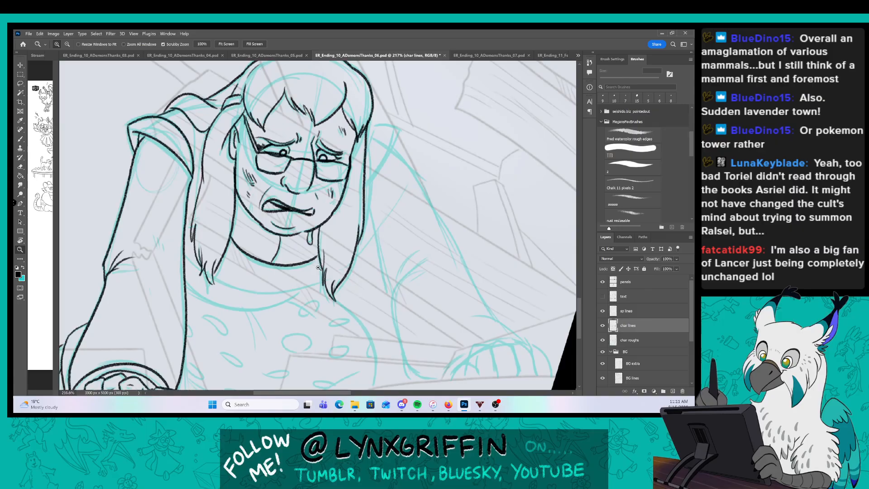
{"action": "left_click_drag", "start_coordinate": [318, 267], "coordinate": [344, 268]}
{"action": "key", "text": "b"}
{"action": "mouse_move", "coordinate": [102, 292]}
{"action": "left_mouse_down"}
{"action": "mouse_move", "coordinate": [125, 317]}
{"action": "mouse_move", "coordinate": [286, 306]}
{"action": "left_mouse_up"}
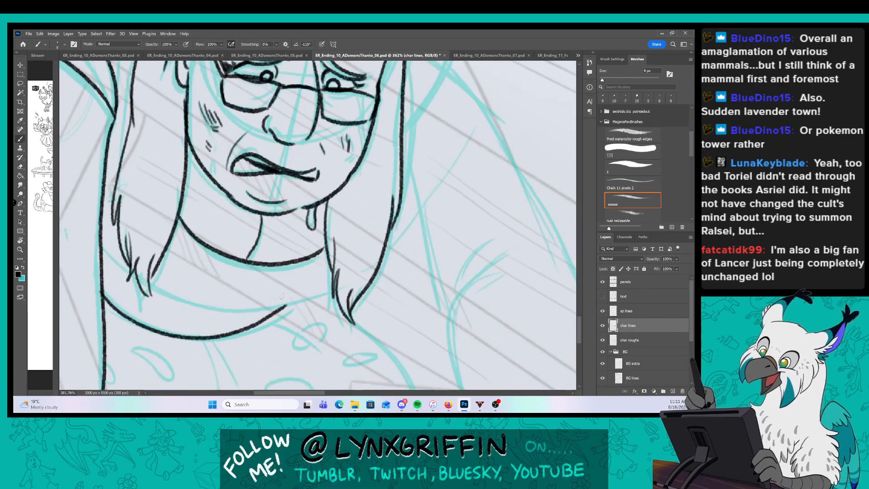
{"action": "mouse_move", "coordinate": [147, 286]}
{"action": "left_mouse_down"}
{"action": "mouse_move", "coordinate": [212, 306]}
{"action": "mouse_move", "coordinate": [333, 277]}
{"action": "left_mouse_up"}
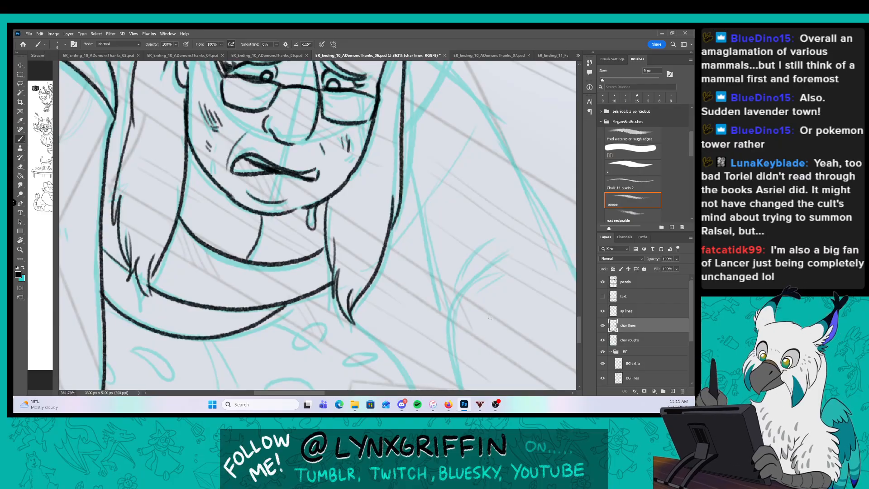
Ink the short far sleeve that sticks out behind the woman's far hair lock.
{"action": "key", "text": "z"}
{"action": "left_click_drag", "start_coordinate": [490, 317], "coordinate": [362, 325]}
{"action": "key", "text": "b"}
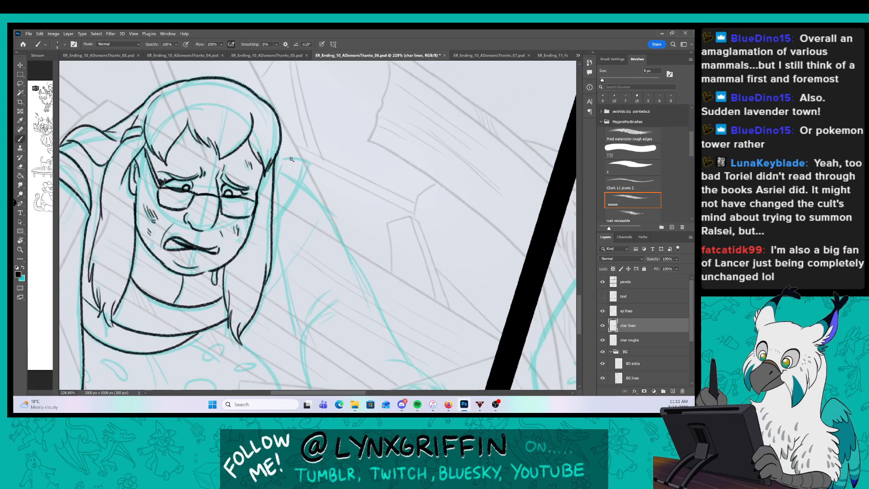
{"action": "key", "text": "z"}
{"action": "mouse_move", "coordinate": [291, 159]}
{"action": "left_mouse_down"}
{"action": "mouse_move", "coordinate": [304, 159]}
{"action": "mouse_move", "coordinate": [301, 189]}
{"action": "mouse_move", "coordinate": [266, 234]}
{"action": "left_mouse_up"}
{"action": "key", "text": "b"}
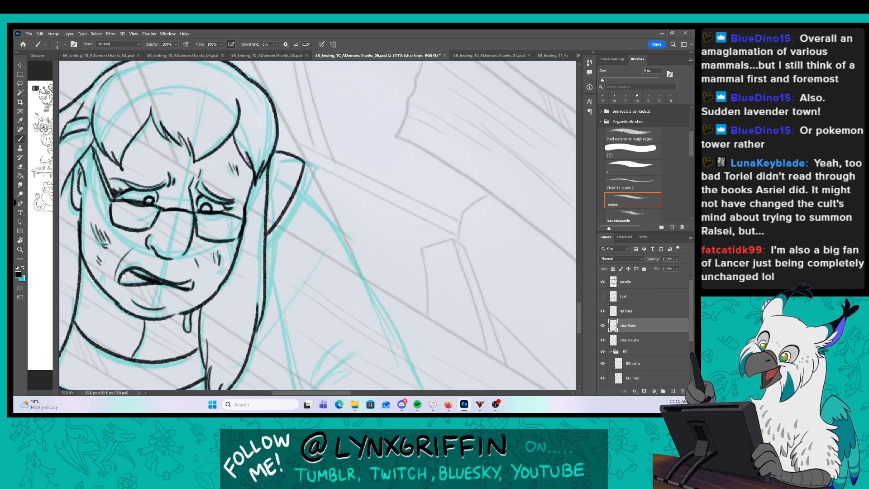
Ink the inner and outer edges of the woman's far arm, with the elbow creases and the bend at the wrist.
{"action": "key", "text": "z"}
{"action": "left_click_drag", "start_coordinate": [392, 226], "coordinate": [362, 229]}
{"action": "key", "text": "b"}
{"action": "mouse_move", "coordinate": [402, 257]}
{"action": "left_mouse_down"}
{"action": "mouse_move", "coordinate": [330, 228]}
{"action": "mouse_move", "coordinate": [337, 222]}
{"action": "left_mouse_up"}
{"action": "key", "text": "z"}
{"action": "key", "text": "b"}
{"action": "mouse_move", "coordinate": [228, 198]}
{"action": "left_mouse_down"}
{"action": "mouse_move", "coordinate": [251, 289]}
{"action": "mouse_move", "coordinate": [254, 276]}
{"action": "left_mouse_up"}
{"action": "left_click_drag", "start_coordinate": [251, 288], "coordinate": [261, 336]}
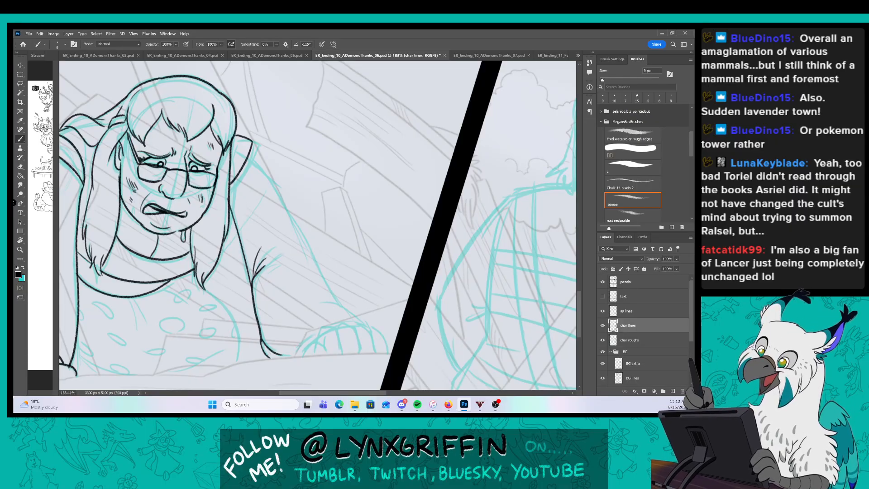
{"action": "left_click_drag", "start_coordinate": [248, 152], "coordinate": [333, 302]}
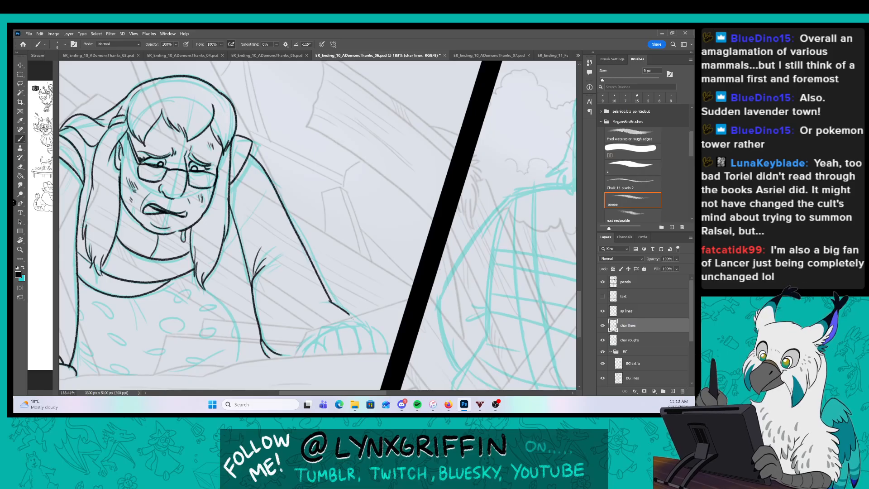
Ink the rounded far side of the dress, the folds at its base and the short creases below the collar.
{"action": "key", "text": "z"}
{"action": "left_click_drag", "start_coordinate": [295, 354], "coordinate": [313, 354]}
{"action": "key", "text": "b"}
{"action": "mouse_move", "coordinate": [181, 345]}
{"action": "left_mouse_down"}
{"action": "mouse_move", "coordinate": [270, 295]}
{"action": "mouse_move", "coordinate": [315, 291]}
{"action": "left_mouse_up"}
{"action": "key", "text": "z"}
{"action": "key", "text": "b"}
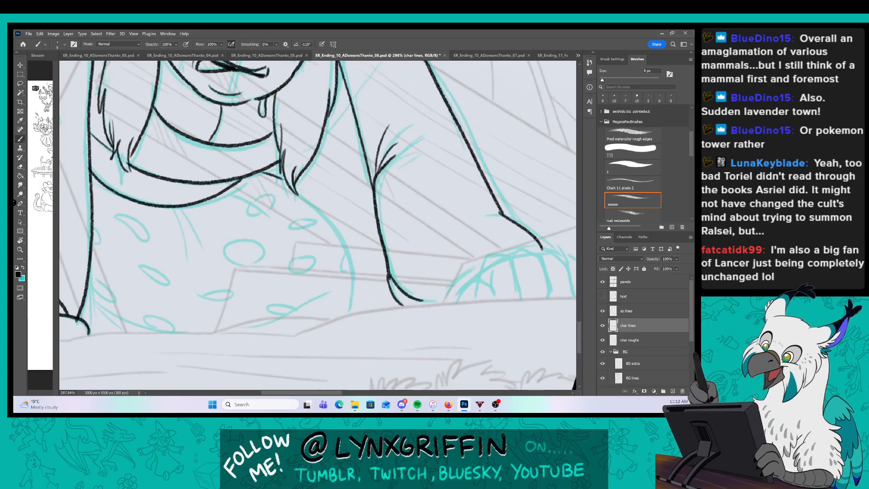
{"action": "mouse_move", "coordinate": [295, 188]}
{"action": "left_mouse_down"}
{"action": "mouse_move", "coordinate": [332, 219]}
{"action": "mouse_move", "coordinate": [346, 315]}
{"action": "left_mouse_up"}
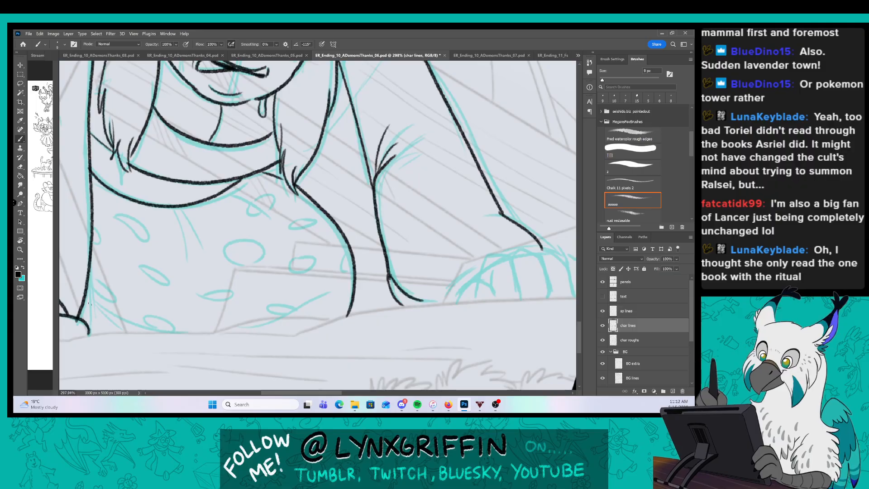
{"action": "left_click_drag", "start_coordinate": [92, 308], "coordinate": [138, 326]}
{"action": "mouse_move", "coordinate": [232, 328]}
{"action": "left_mouse_down"}
{"action": "mouse_move", "coordinate": [342, 275]}
{"action": "mouse_move", "coordinate": [365, 280]}
{"action": "left_mouse_up"}
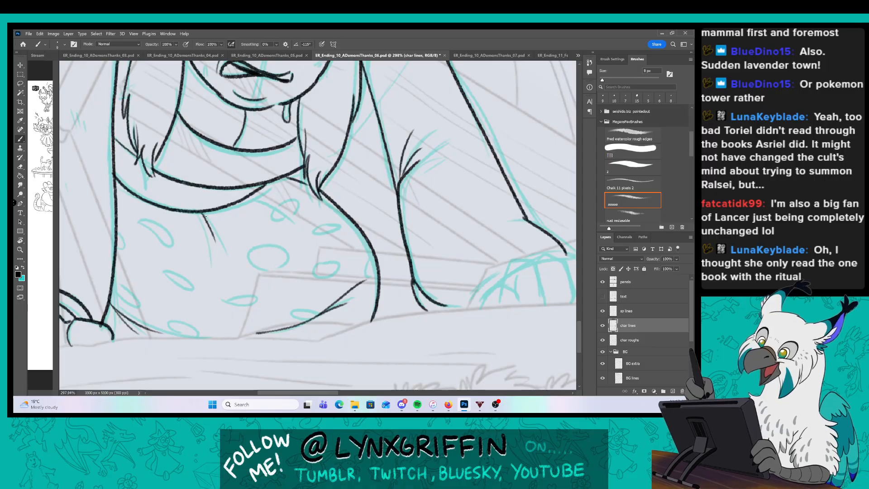
{"action": "left_click_drag", "start_coordinate": [206, 216], "coordinate": [236, 245]}
{"action": "left_click_drag", "start_coordinate": [250, 193], "coordinate": [290, 210]}
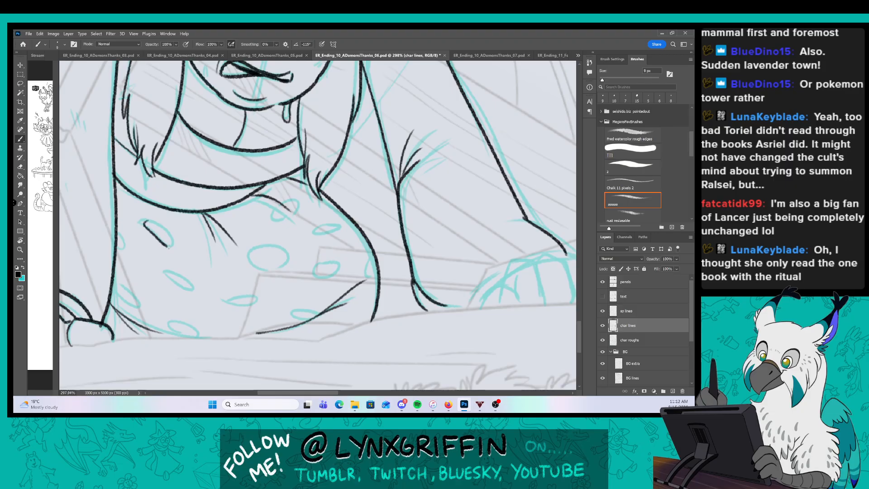
Ink the scattered oval spots of the dress pattern over the teal rough.
{"action": "left_click_drag", "start_coordinate": [168, 247], "coordinate": [148, 221]}
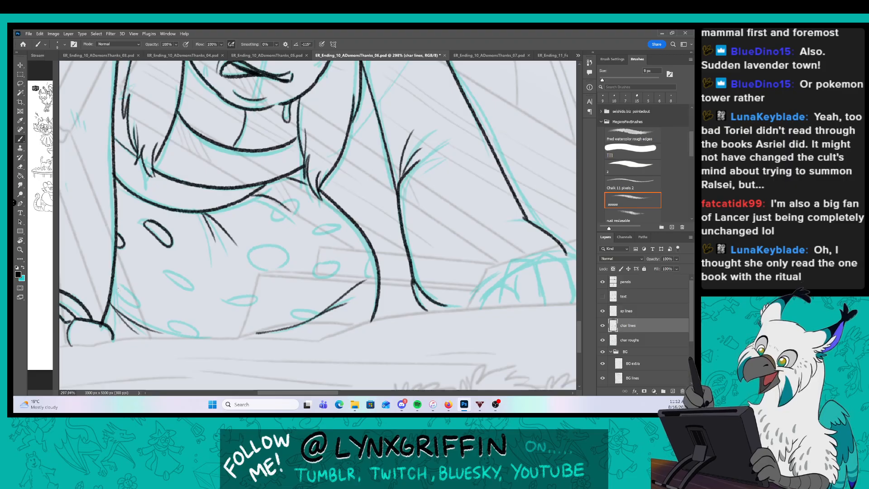
{"action": "mouse_move", "coordinate": [136, 307]}
{"action": "left_mouse_down"}
{"action": "mouse_move", "coordinate": [111, 286]}
{"action": "mouse_move", "coordinate": [138, 304]}
{"action": "left_mouse_up"}
{"action": "mouse_move", "coordinate": [174, 270]}
{"action": "left_mouse_down"}
{"action": "mouse_move", "coordinate": [185, 290]}
{"action": "mouse_move", "coordinate": [173, 272]}
{"action": "left_mouse_up"}
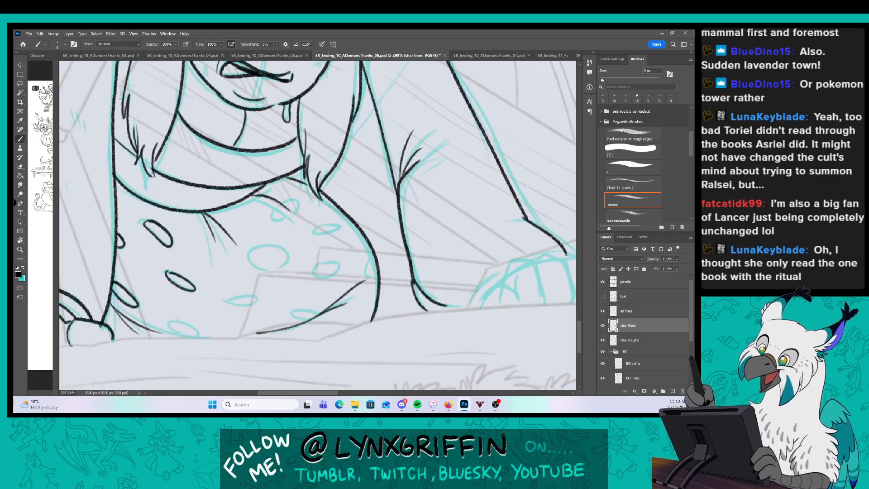
{"action": "mouse_move", "coordinate": [168, 324]}
{"action": "left_mouse_down"}
{"action": "mouse_move", "coordinate": [176, 334]}
{"action": "mouse_move", "coordinate": [182, 323]}
{"action": "left_mouse_up"}
{"action": "key", "text": "ctrl+z"}
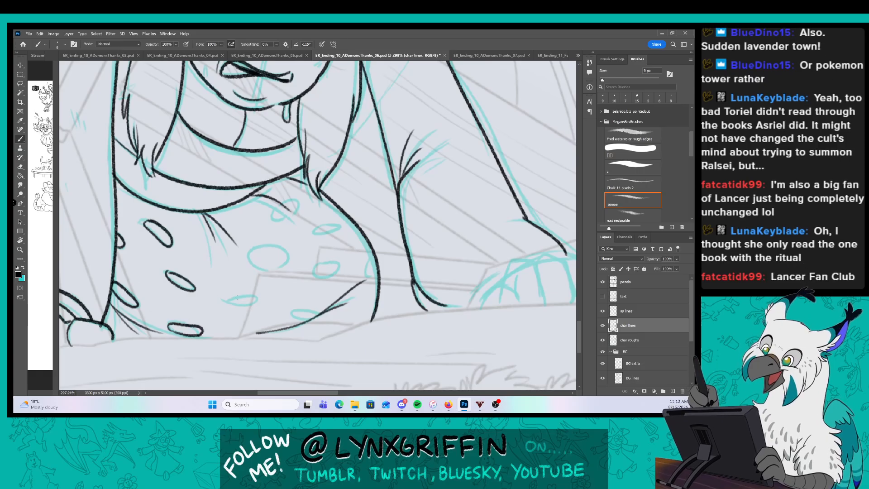
{"action": "left_click_drag", "start_coordinate": [257, 300], "coordinate": [259, 300]}
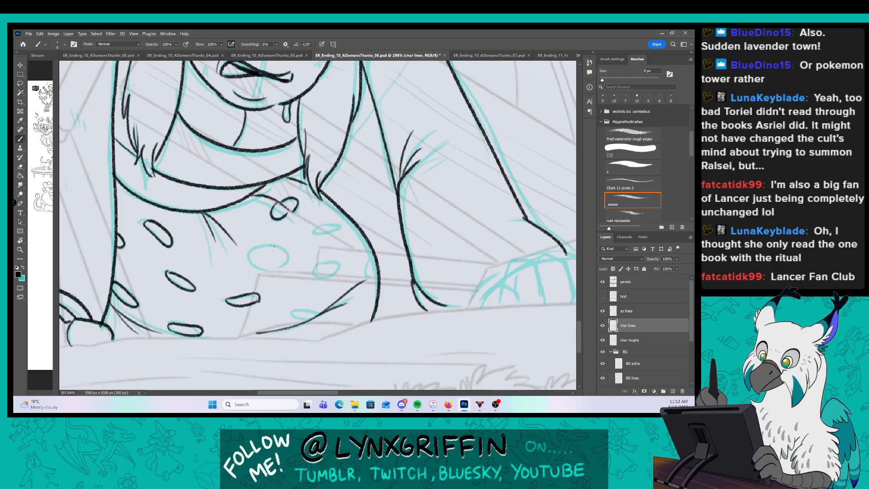
{"action": "left_click_drag", "start_coordinate": [273, 246], "coordinate": [284, 257]}
{"action": "left_click_drag", "start_coordinate": [325, 235], "coordinate": [337, 223]}
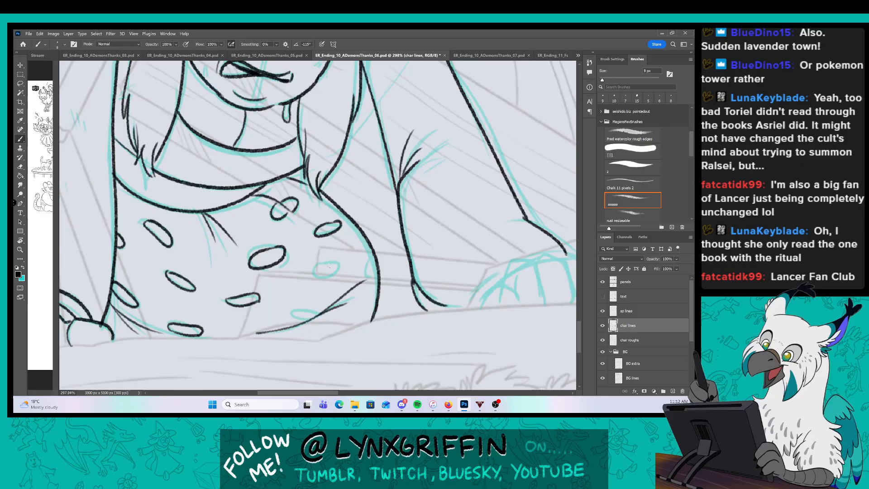
{"action": "mouse_move", "coordinate": [337, 263]}
{"action": "left_mouse_down"}
{"action": "mouse_move", "coordinate": [316, 278]}
{"action": "mouse_move", "coordinate": [340, 264]}
{"action": "left_mouse_up"}
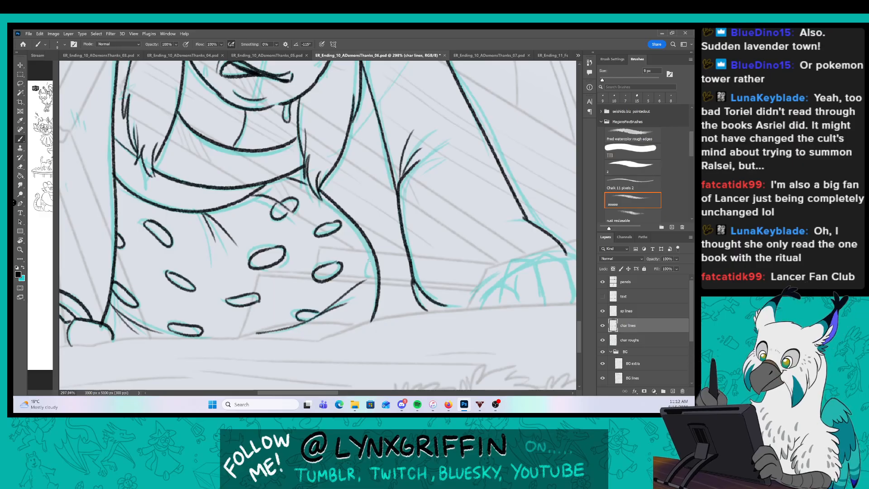
Ink the woman's far hand resting on the ground, with the thumb, the knuckles and the separate fingers.
{"action": "scroll", "coordinate": [410, 344], "scroll_direction": "down", "scroll_amount": 5}
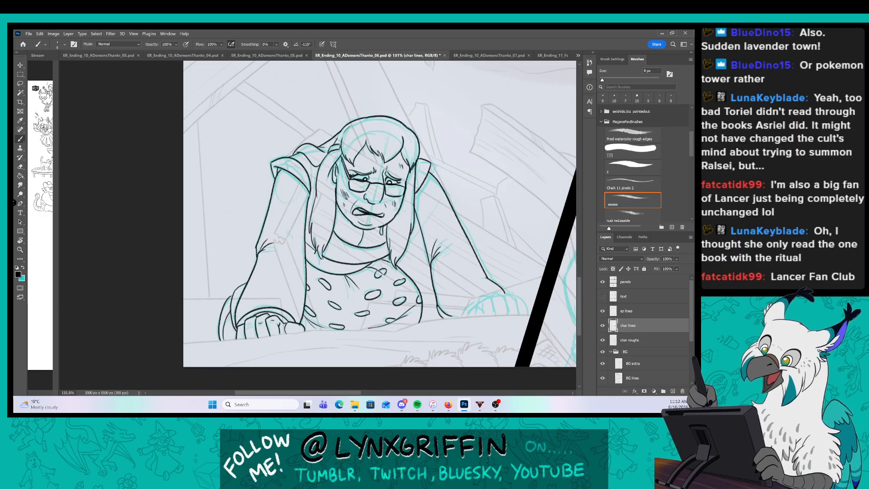
{"action": "scroll", "coordinate": [396, 289], "scroll_direction": "up", "scroll_amount": 5}
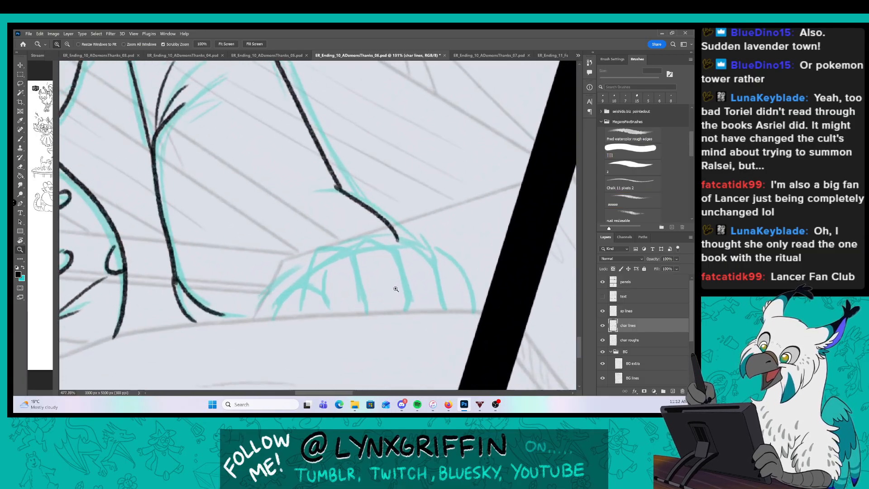
{"action": "mouse_move", "coordinate": [251, 288]}
{"action": "left_mouse_down"}
{"action": "mouse_move", "coordinate": [266, 241]}
{"action": "mouse_move", "coordinate": [306, 244]}
{"action": "left_mouse_up"}
{"action": "left_click_drag", "start_coordinate": [308, 250], "coordinate": [321, 312]}
{"action": "left_click_drag", "start_coordinate": [266, 272], "coordinate": [277, 307]}
{"action": "mouse_move", "coordinate": [210, 324]}
{"action": "left_mouse_down"}
{"action": "mouse_move", "coordinate": [249, 287]}
{"action": "mouse_move", "coordinate": [279, 319]}
{"action": "left_mouse_up"}
{"action": "left_click_drag", "start_coordinate": [185, 321], "coordinate": [249, 267]}
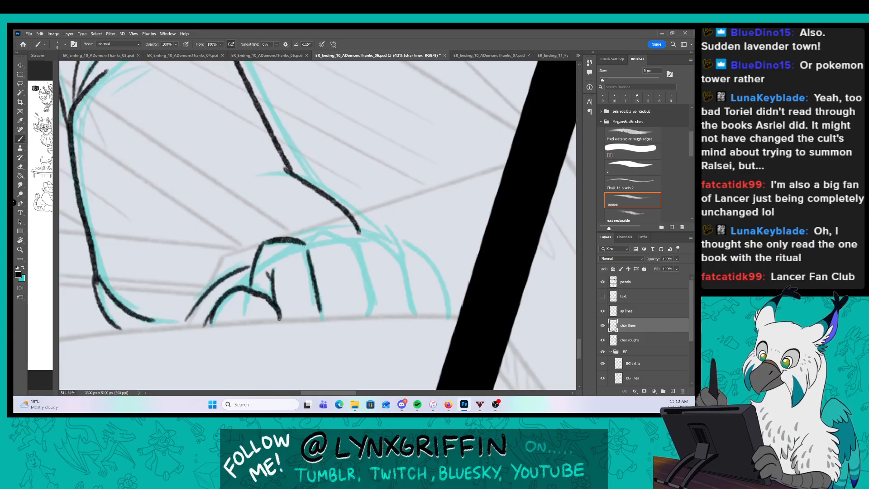
{"action": "mouse_move", "coordinate": [306, 244]}
{"action": "left_mouse_down"}
{"action": "mouse_move", "coordinate": [352, 236]}
{"action": "mouse_move", "coordinate": [370, 319]}
{"action": "left_mouse_up"}
{"action": "mouse_move", "coordinate": [353, 234]}
{"action": "left_mouse_down"}
{"action": "mouse_move", "coordinate": [398, 262]}
{"action": "mouse_move", "coordinate": [409, 312]}
{"action": "left_mouse_up"}
{"action": "left_click_drag", "start_coordinate": [385, 237], "coordinate": [446, 309]}
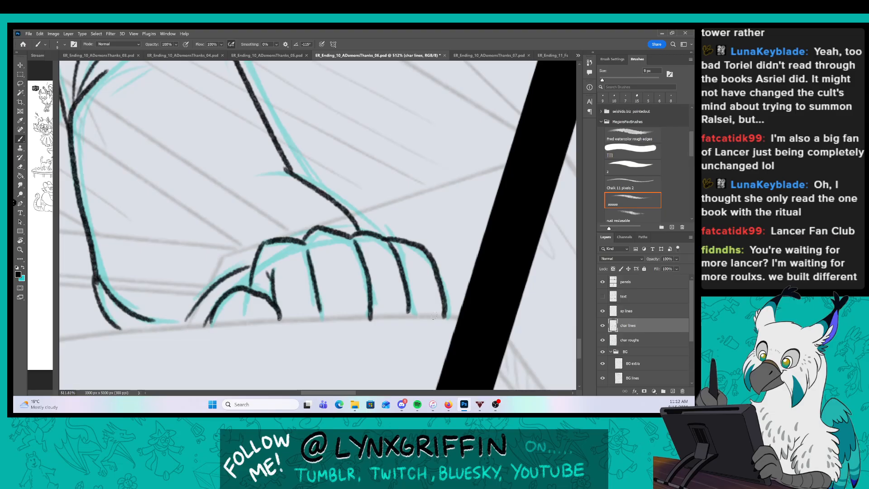
Set the brush to 15 px and ink the near arm of the figure seen from behind, with the armpit, shoulder and elbow creases.
{"action": "left_click_drag", "start_coordinate": [443, 305], "coordinate": [380, 306]}
{"action": "left_click_drag", "start_coordinate": [509, 298], "coordinate": [306, 308]}
{"action": "left_click_drag", "start_coordinate": [385, 281], "coordinate": [399, 281]}
{"action": "left_click_drag", "start_coordinate": [389, 323], "coordinate": [370, 254]}
{"action": "key", "text": "bracketright"}
{"action": "mouse_move", "coordinate": [263, 158]}
{"action": "left_mouse_down"}
{"action": "mouse_move", "coordinate": [272, 172]}
{"action": "mouse_move", "coordinate": [265, 275]}
{"action": "mouse_move", "coordinate": [283, 382]}
{"action": "left_mouse_up"}
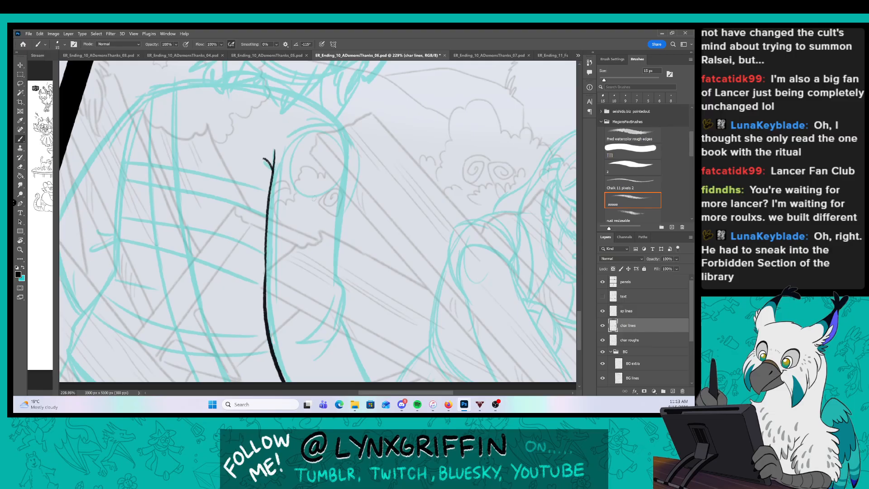
{"action": "left_click_drag", "start_coordinate": [298, 93], "coordinate": [342, 132]}
{"action": "mouse_move", "coordinate": [282, 148]}
{"action": "left_mouse_down"}
{"action": "mouse_move", "coordinate": [316, 121]}
{"action": "mouse_move", "coordinate": [340, 285]}
{"action": "mouse_move", "coordinate": [329, 348]}
{"action": "mouse_move", "coordinate": [318, 342]}
{"action": "mouse_move", "coordinate": [371, 382]}
{"action": "left_mouse_up"}
{"action": "mouse_move", "coordinate": [393, 302]}
{"action": "left_mouse_down"}
{"action": "mouse_move", "coordinate": [401, 300]}
{"action": "mouse_move", "coordinate": [410, 359]}
{"action": "left_mouse_up"}
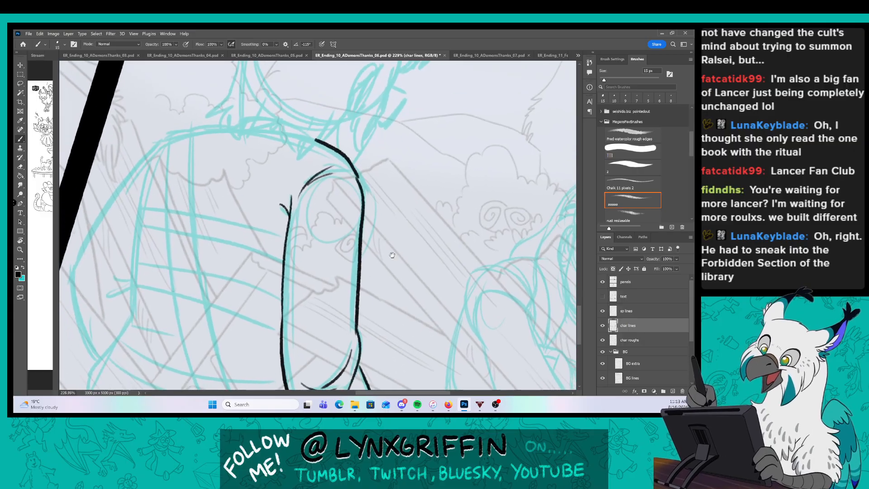
Ink the back outline of this figure's hair, from the crown down to the jagged tufts at the nape.
{"action": "left_click_drag", "start_coordinate": [407, 172], "coordinate": [361, 273]}
{"action": "key", "text": "z"}
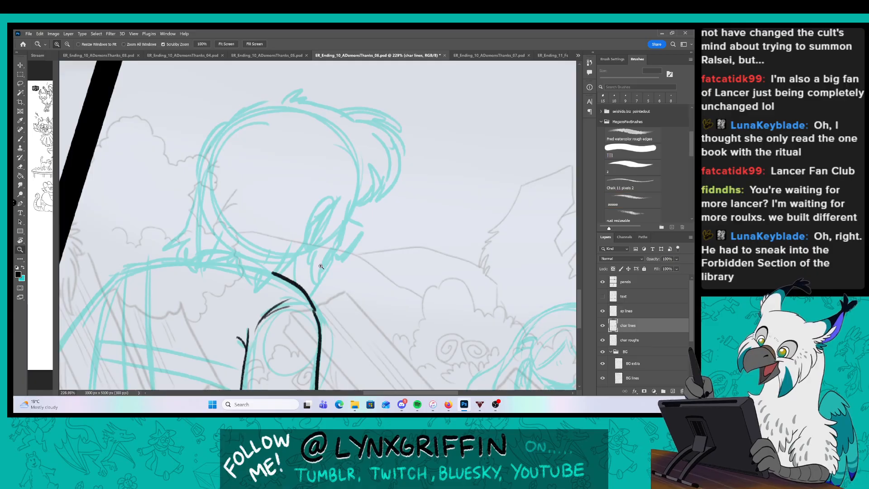
{"action": "left_click_drag", "start_coordinate": [323, 264], "coordinate": [340, 264]}
{"action": "left_click_drag", "start_coordinate": [305, 190], "coordinate": [316, 240]}
{"action": "mouse_move", "coordinate": [279, 92]}
{"action": "left_mouse_down"}
{"action": "mouse_move", "coordinate": [185, 151]}
{"action": "mouse_move", "coordinate": [183, 136]}
{"action": "mouse_move", "coordinate": [154, 236]}
{"action": "mouse_move", "coordinate": [129, 274]}
{"action": "mouse_move", "coordinate": [132, 304]}
{"action": "mouse_move", "coordinate": [157, 307]}
{"action": "mouse_move", "coordinate": [161, 329]}
{"action": "left_mouse_up"}
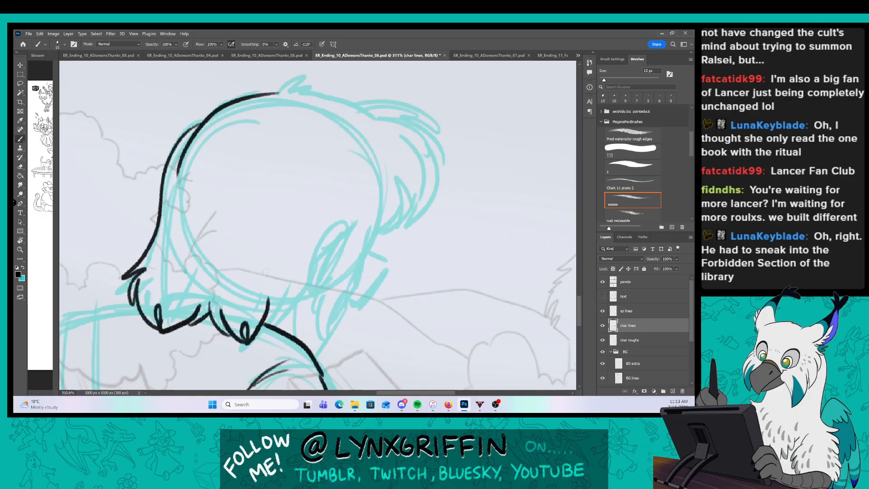
Ink the ear, the pointed lock beside it, the neck, the edge of the glasses and the spiky fringe.
{"action": "left_click_drag", "start_coordinate": [266, 320], "coordinate": [366, 226]}
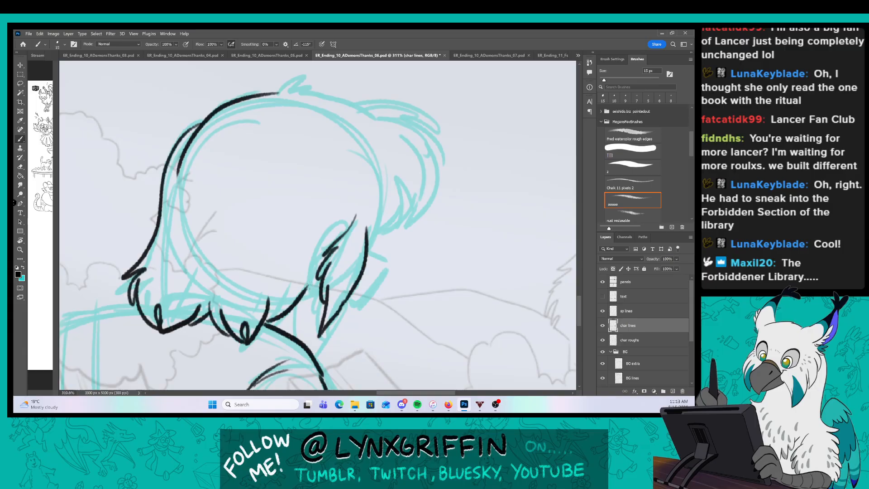
{"action": "left_click_drag", "start_coordinate": [348, 225], "coordinate": [310, 281]}
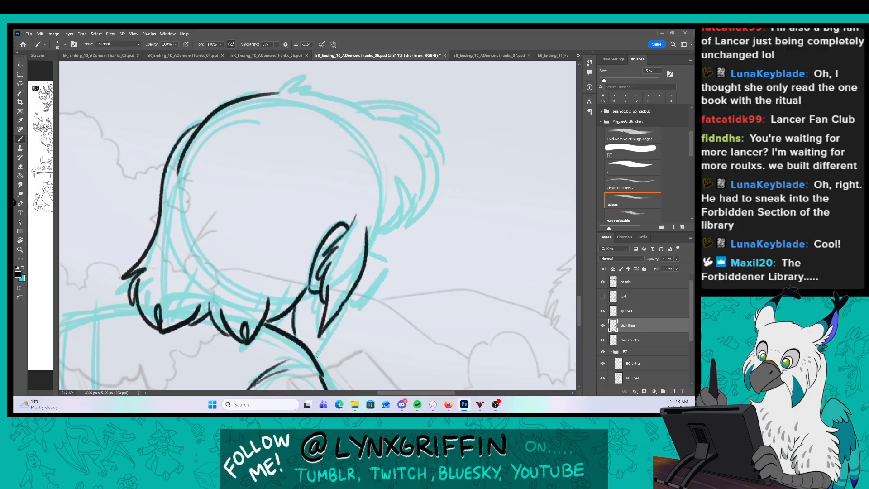
{"action": "mouse_move", "coordinate": [369, 247]}
{"action": "left_mouse_down"}
{"action": "mouse_move", "coordinate": [389, 264]}
{"action": "mouse_move", "coordinate": [366, 294]}
{"action": "left_mouse_up"}
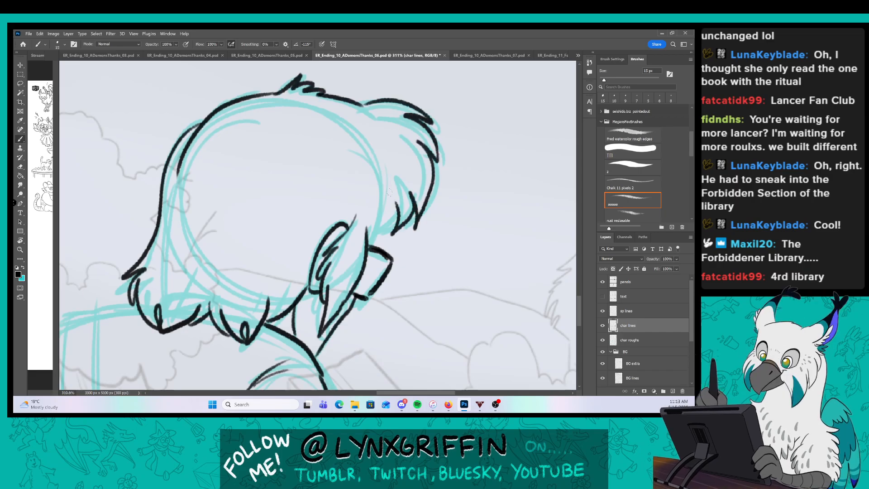
{"action": "left_click_drag", "start_coordinate": [388, 193], "coordinate": [372, 247]}
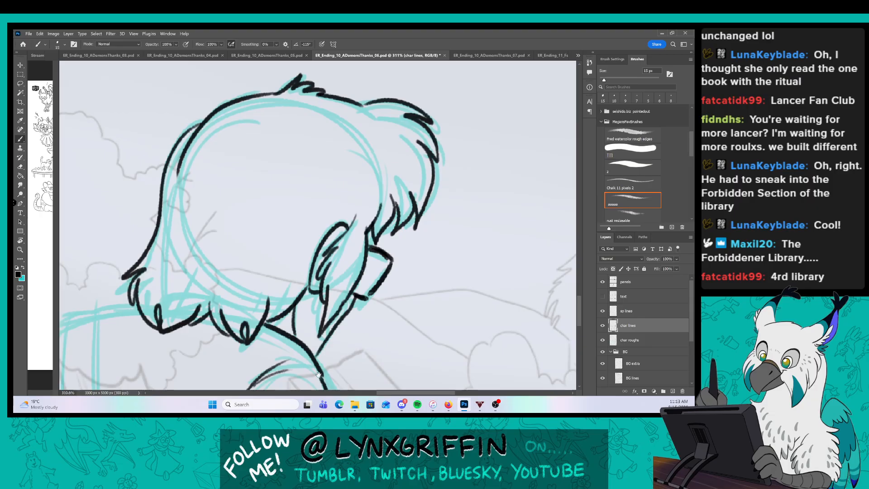
Ink the far shoulder line and both edges of the long strap curving down the figure's back.
{"action": "left_click_drag", "start_coordinate": [318, 374], "coordinate": [401, 269]}
{"action": "left_click_drag", "start_coordinate": [371, 392], "coordinate": [431, 393]}
{"action": "left_click_drag", "start_coordinate": [498, 194], "coordinate": [459, 194]}
{"action": "left_click_drag", "start_coordinate": [423, 267], "coordinate": [419, 154]}
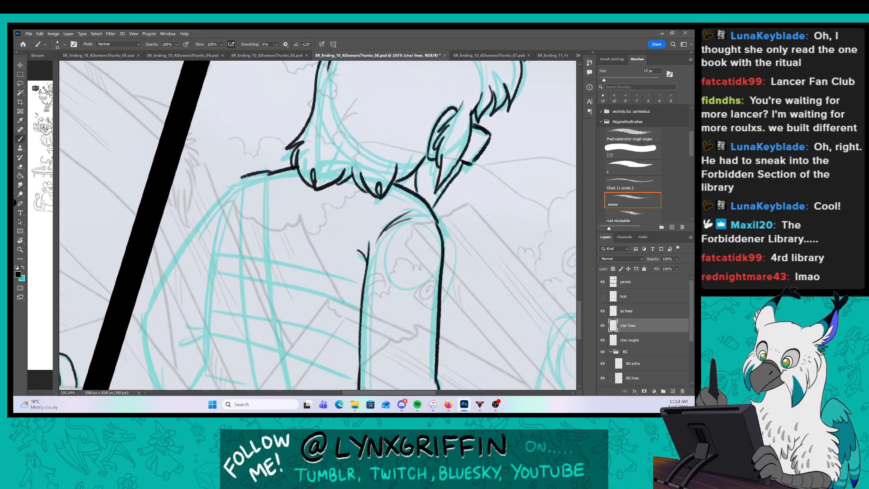
{"action": "left_click_drag", "start_coordinate": [246, 177], "coordinate": [229, 177]}
{"action": "left_click_drag", "start_coordinate": [352, 234], "coordinate": [352, 161]}
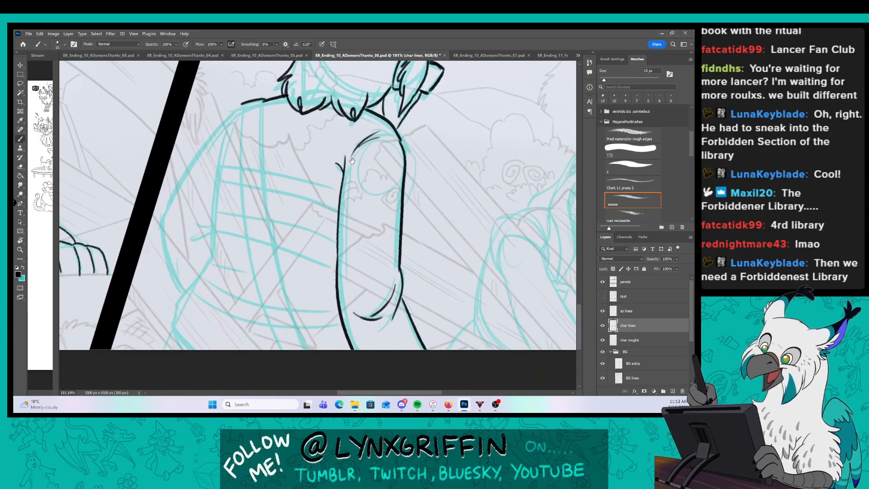
{"action": "mouse_move", "coordinate": [240, 105]}
{"action": "left_mouse_down"}
{"action": "mouse_move", "coordinate": [245, 221]}
{"action": "mouse_move", "coordinate": [279, 349]}
{"action": "left_mouse_up"}
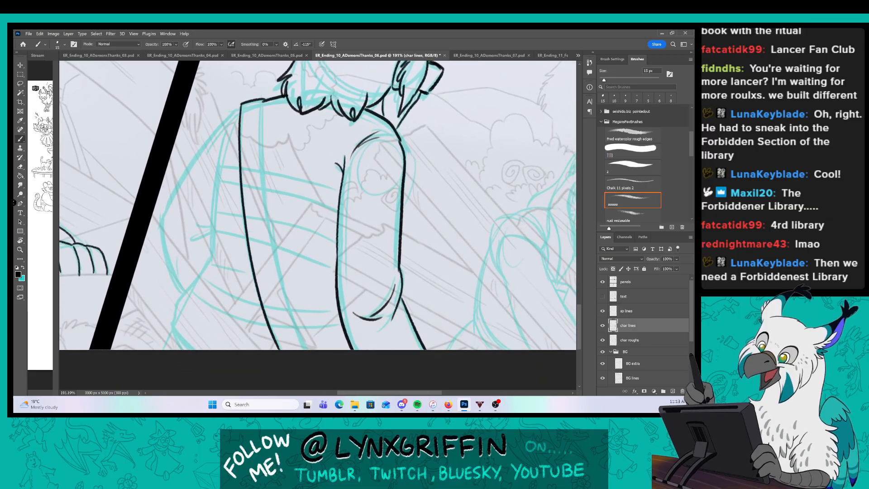
{"action": "left_click_drag", "start_coordinate": [262, 103], "coordinate": [316, 350]}
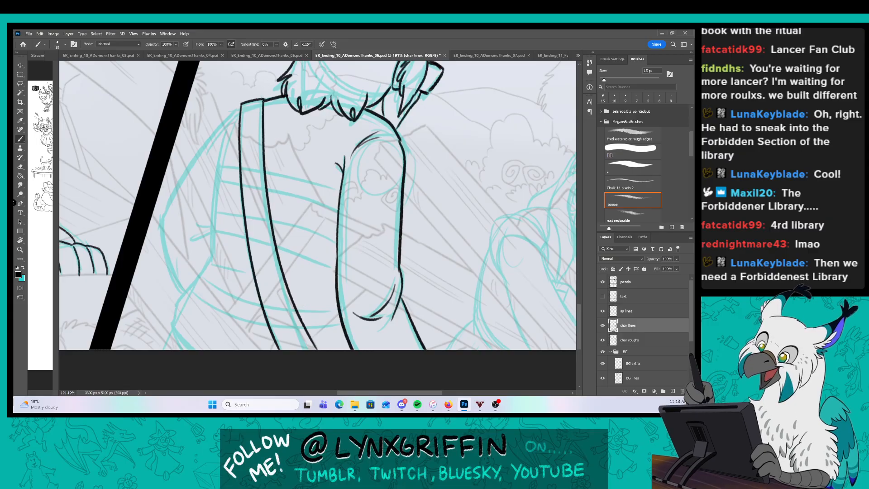
{"action": "left_click_drag", "start_coordinate": [261, 101], "coordinate": [277, 270]}
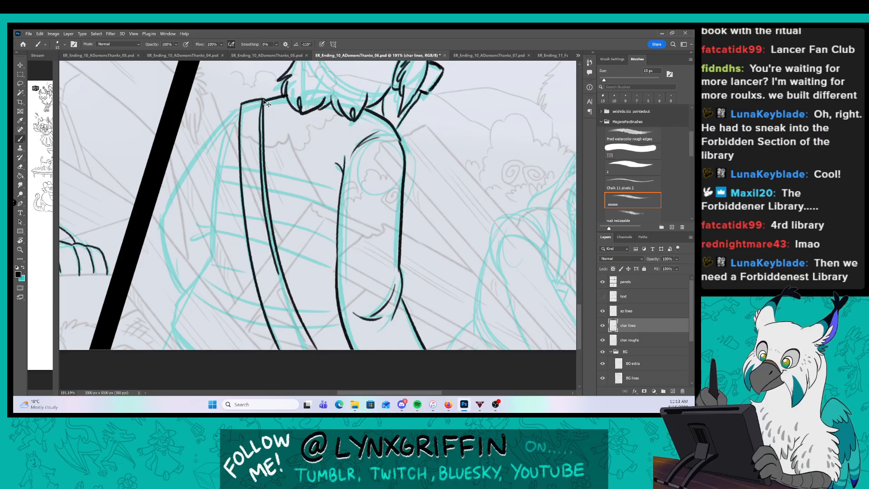
{"action": "key", "text": "ctrl+z"}
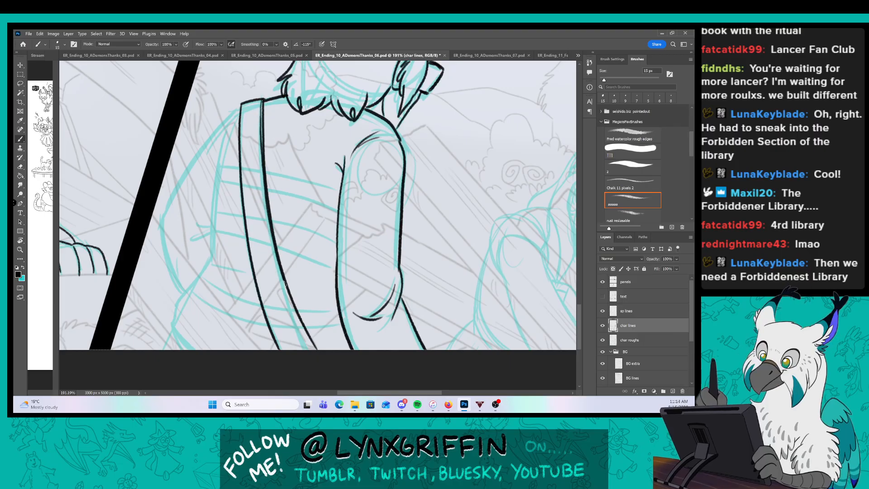
{"action": "left_click_drag", "start_coordinate": [285, 281], "coordinate": [315, 349]}
Ink the far side of the torso, the flare at the hip and the curved band lines around the waist.
{"action": "mouse_move", "coordinate": [226, 126]}
{"action": "left_mouse_down"}
{"action": "mouse_move", "coordinate": [210, 267]}
{"action": "mouse_move", "coordinate": [176, 319]}
{"action": "mouse_move", "coordinate": [245, 321]}
{"action": "left_mouse_up"}
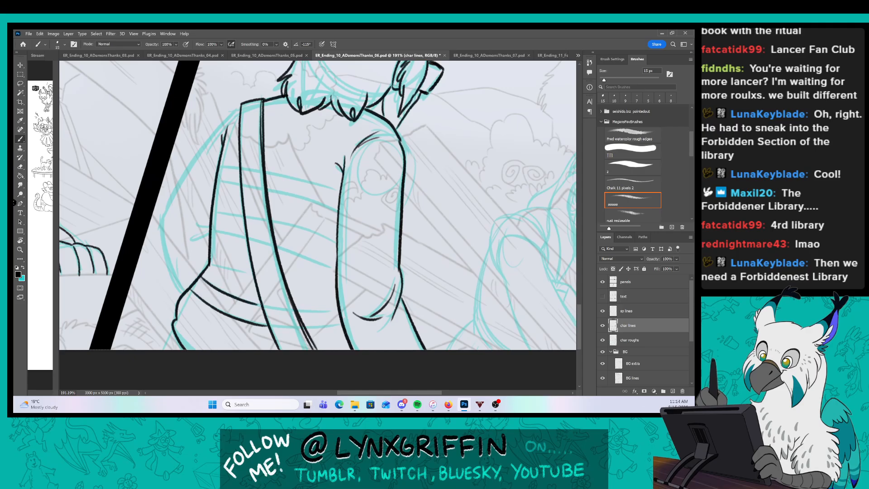
{"action": "scroll", "coordinate": [324, 318], "scroll_direction": "up", "scroll_amount": 2}
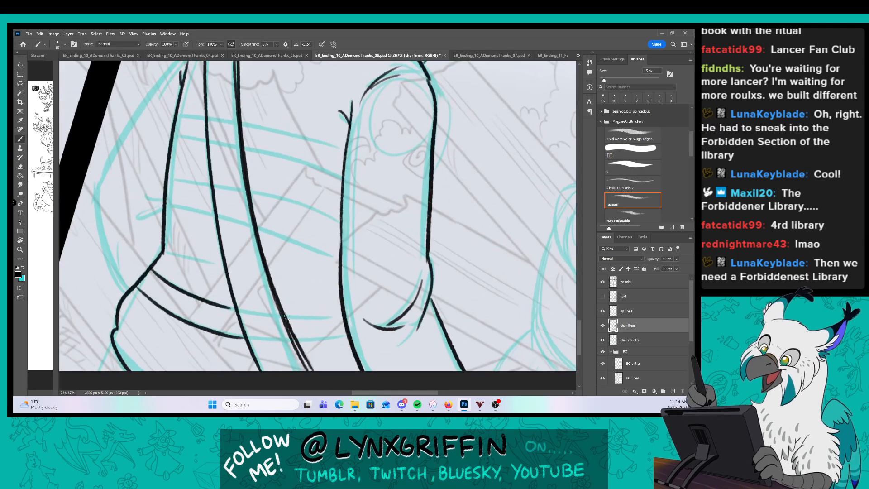
{"action": "left_click_drag", "start_coordinate": [286, 315], "coordinate": [342, 311]}
{"action": "left_click_drag", "start_coordinate": [325, 339], "coordinate": [345, 336]}
{"action": "left_click_drag", "start_coordinate": [378, 310], "coordinate": [330, 369]}
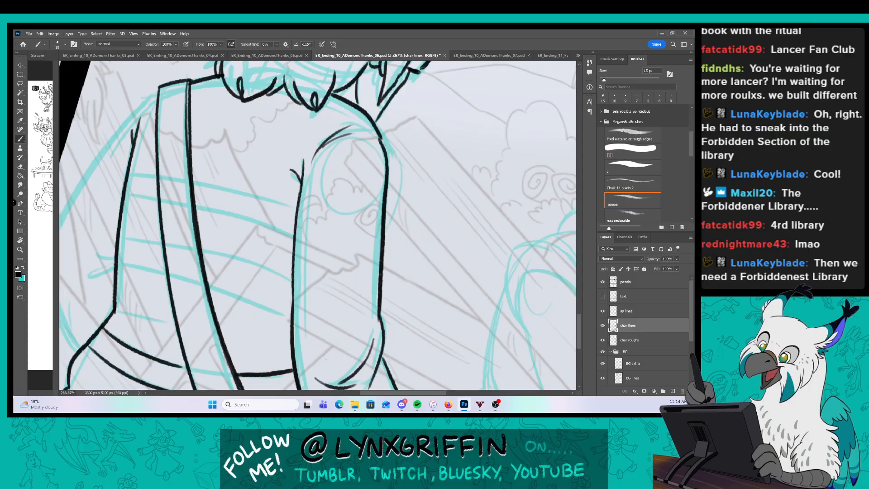
Ink the stripes across the back on both sides of the strap and the bent far arm with its elbow creases.
{"action": "left_click_drag", "start_coordinate": [123, 312], "coordinate": [152, 331]}
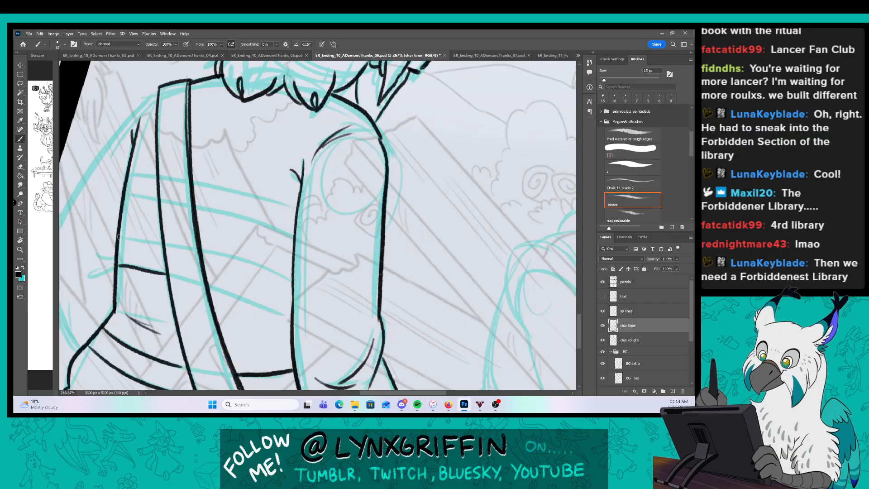
{"action": "left_click_drag", "start_coordinate": [208, 287], "coordinate": [289, 319]}
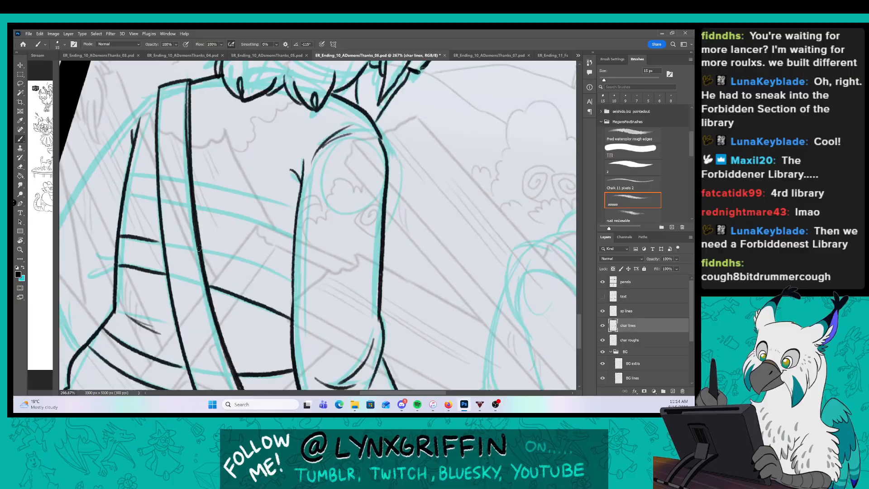
{"action": "left_click_drag", "start_coordinate": [199, 247], "coordinate": [288, 278]}
{"action": "left_click_drag", "start_coordinate": [338, 240], "coordinate": [326, 267]}
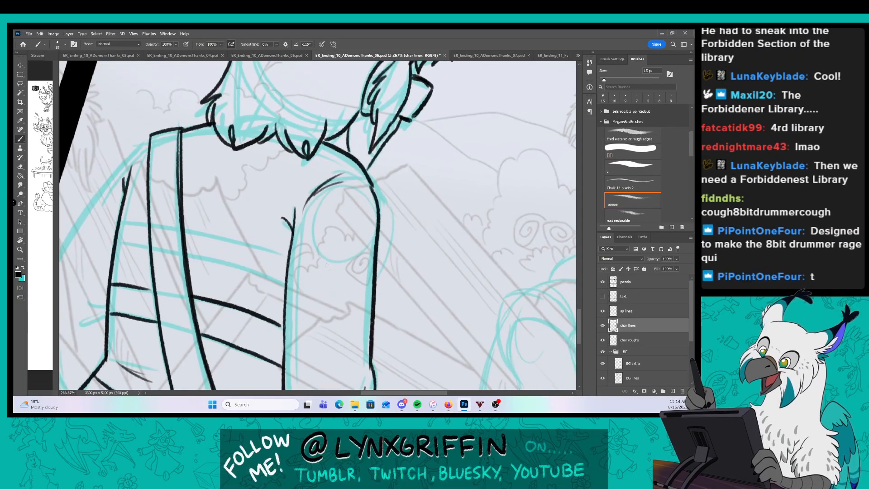
{"action": "left_click_drag", "start_coordinate": [118, 243], "coordinate": [133, 245]}
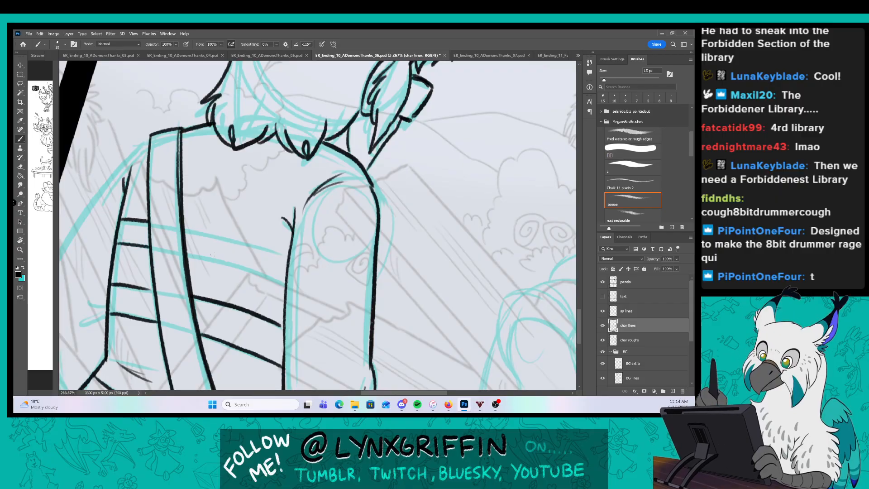
{"action": "left_click_drag", "start_coordinate": [187, 255], "coordinate": [287, 277]}
{"action": "mouse_move", "coordinate": [182, 225]}
{"action": "left_mouse_down"}
{"action": "mouse_move", "coordinate": [290, 249]}
{"action": "mouse_move", "coordinate": [273, 221]}
{"action": "mouse_move", "coordinate": [373, 191]}
{"action": "left_mouse_up"}
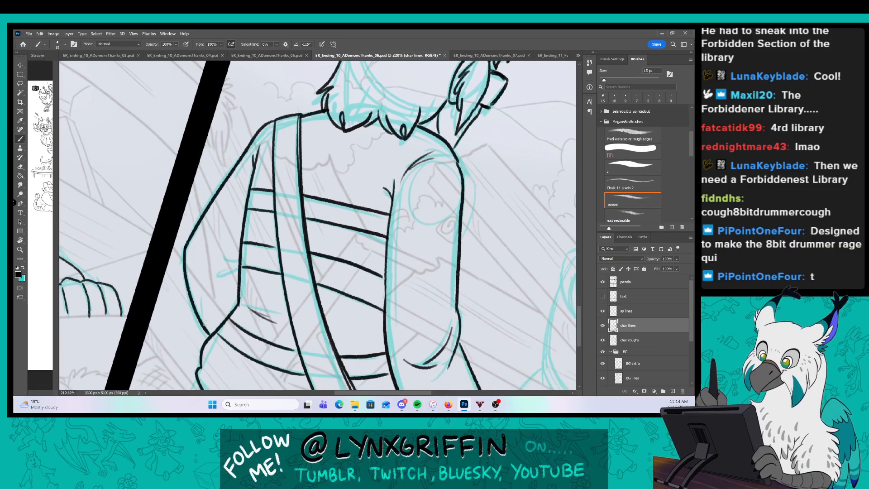
{"action": "left_click_drag", "start_coordinate": [211, 263], "coordinate": [240, 260]}
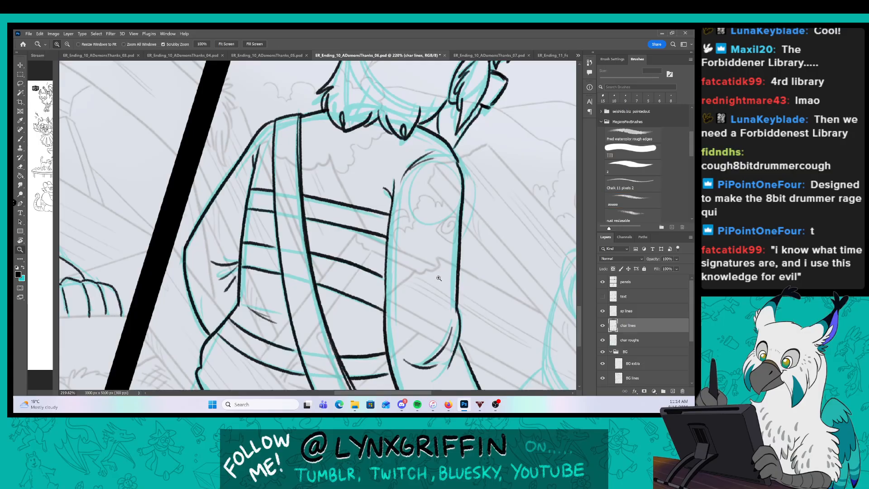
Reduce the brush size and ink the pointed bangs of the background woman with the bowed head.
{"action": "mouse_move", "coordinate": [439, 279]}
{"action": "left_mouse_down"}
{"action": "mouse_move", "coordinate": [409, 296]}
{"action": "mouse_move", "coordinate": [260, 317]}
{"action": "left_mouse_up"}
{"action": "key", "text": "bracketleft"}
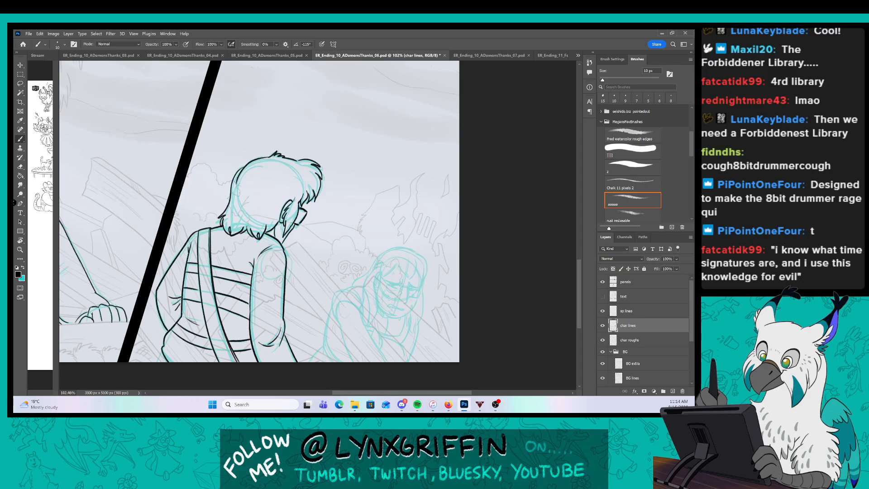
{"action": "key", "text": "z"}
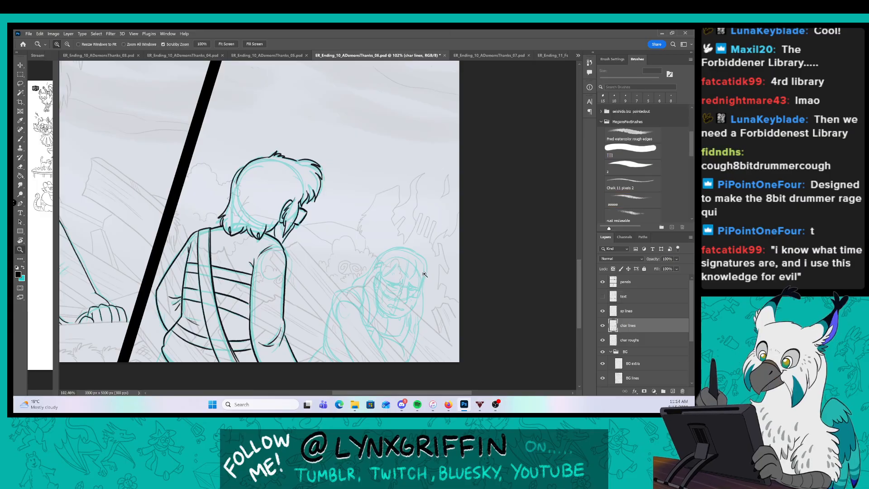
{"action": "left_click_drag", "start_coordinate": [424, 274], "coordinate": [446, 271]}
{"action": "left_click_drag", "start_coordinate": [308, 215], "coordinate": [328, 266]}
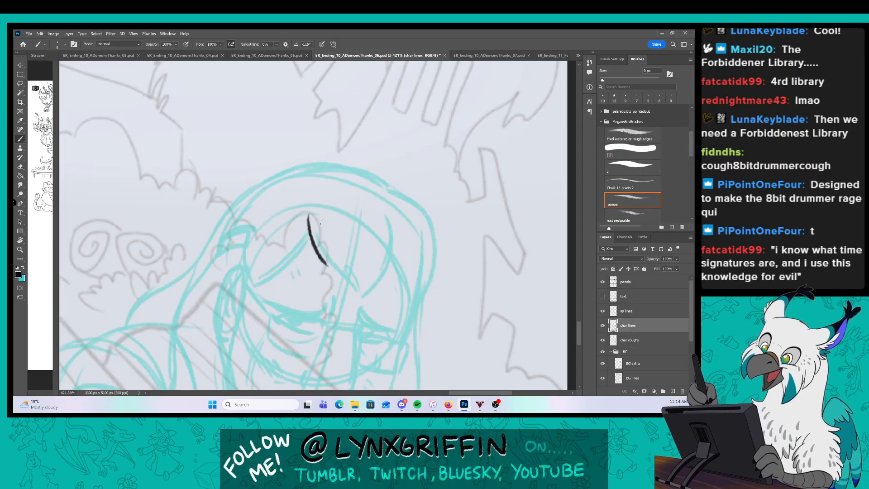
{"action": "key", "text": "bracketleft"}
{"action": "mouse_move", "coordinate": [322, 238]}
{"action": "left_mouse_down"}
{"action": "mouse_move", "coordinate": [364, 295]}
{"action": "mouse_move", "coordinate": [388, 214]}
{"action": "left_mouse_up"}
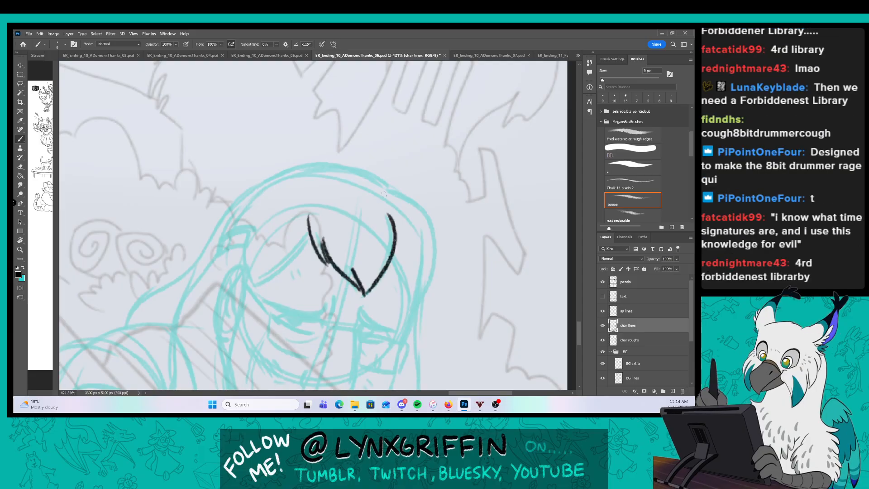
{"action": "left_click_drag", "start_coordinate": [408, 305], "coordinate": [392, 263]}
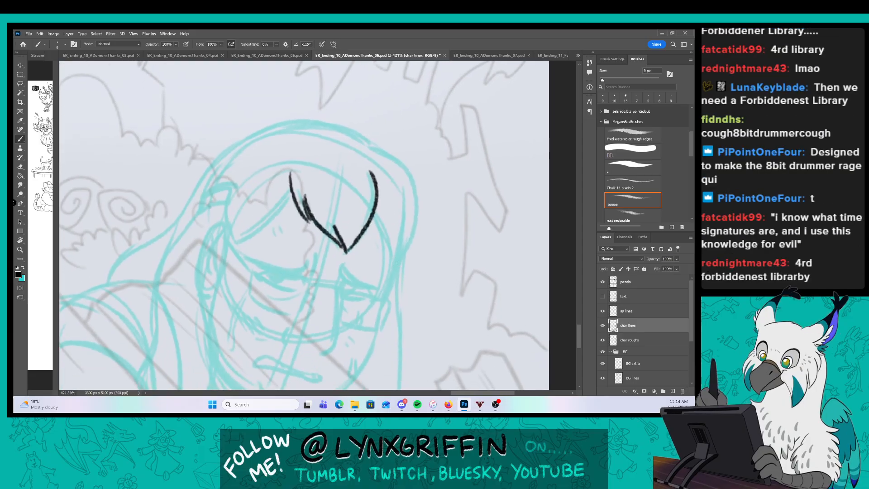
{"action": "mouse_move", "coordinate": [372, 221]}
{"action": "left_mouse_down"}
{"action": "mouse_move", "coordinate": [390, 256]}
{"action": "mouse_move", "coordinate": [386, 236]}
{"action": "mouse_move", "coordinate": [406, 248]}
{"action": "mouse_move", "coordinate": [406, 167]}
{"action": "mouse_move", "coordinate": [369, 146]}
{"action": "left_mouse_up"}
{"action": "left_click_drag", "start_coordinate": [282, 100], "coordinate": [350, 72]}
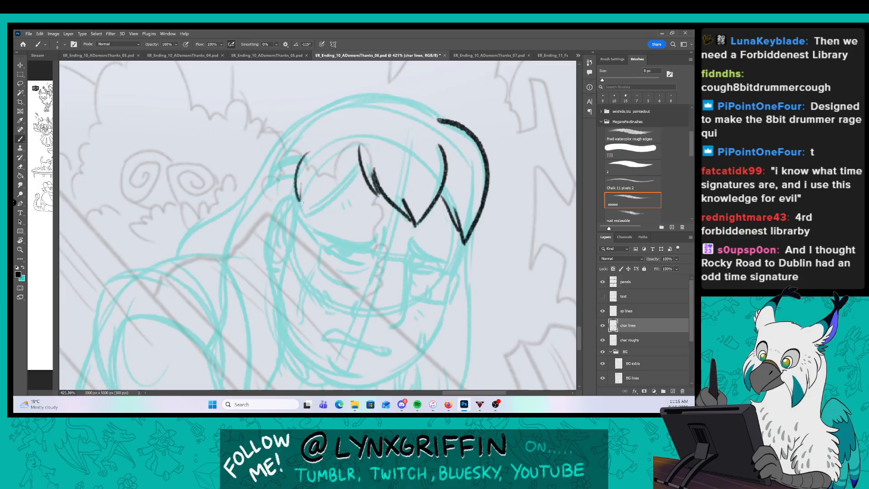
{"action": "left_click_drag", "start_coordinate": [315, 208], "coordinate": [358, 161]}
Ink the top outline of the background woman's hair and the long strands falling beside her face onto her shoulder.
{"action": "mouse_move", "coordinate": [439, 120]}
{"action": "left_mouse_down"}
{"action": "mouse_move", "coordinate": [378, 99]}
{"action": "mouse_move", "coordinate": [305, 118]}
{"action": "mouse_move", "coordinate": [261, 172]}
{"action": "mouse_move", "coordinate": [180, 255]}
{"action": "left_mouse_up"}
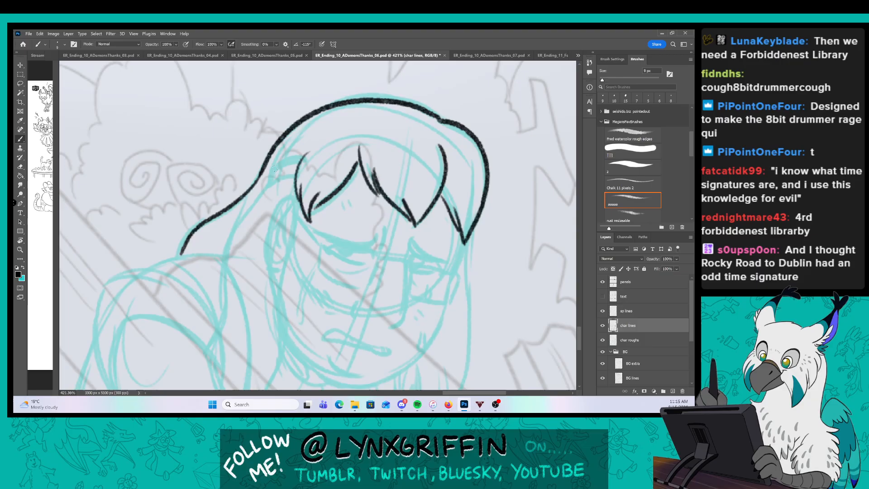
{"action": "mouse_move", "coordinate": [299, 172]}
{"action": "left_mouse_down"}
{"action": "mouse_move", "coordinate": [329, 123]}
{"action": "mouse_move", "coordinate": [256, 146]}
{"action": "mouse_move", "coordinate": [242, 243]}
{"action": "left_mouse_up"}
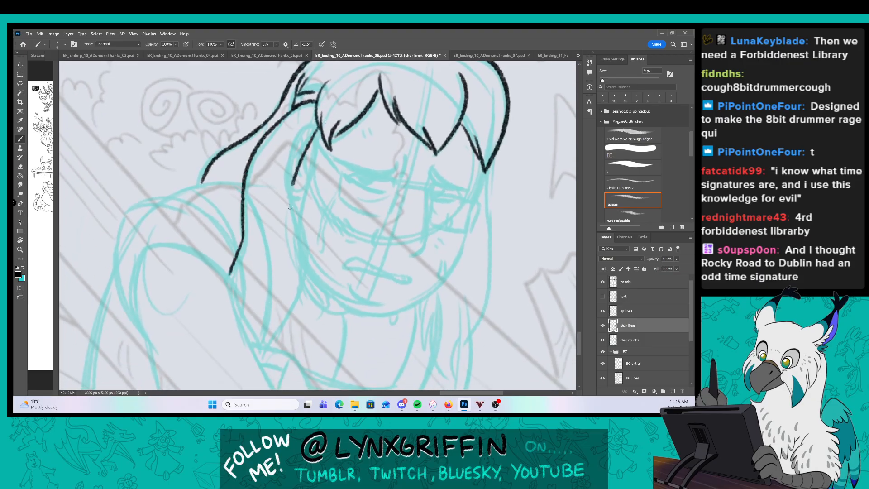
{"action": "left_click_drag", "start_coordinate": [290, 201], "coordinate": [298, 314]}
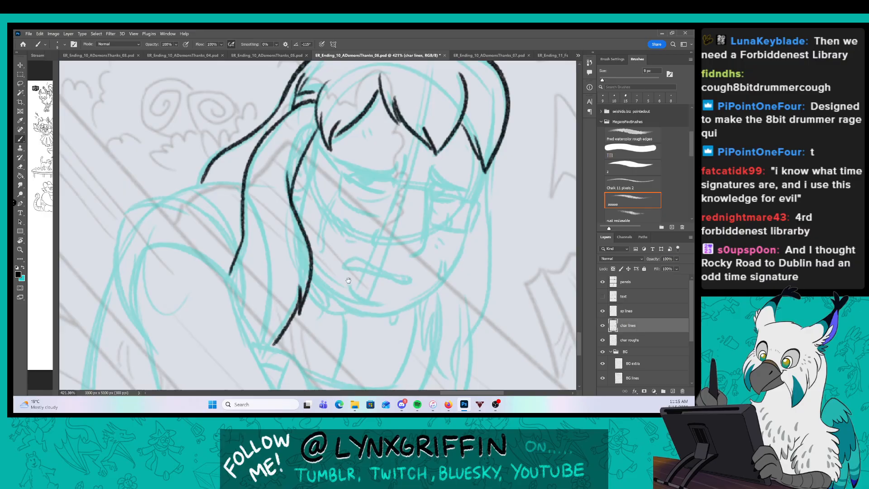
Ink both sides of the background woman's near arm, from the rounded top down to the panel's lower edge.
{"action": "left_click_drag", "start_coordinate": [348, 280], "coordinate": [348, 166]}
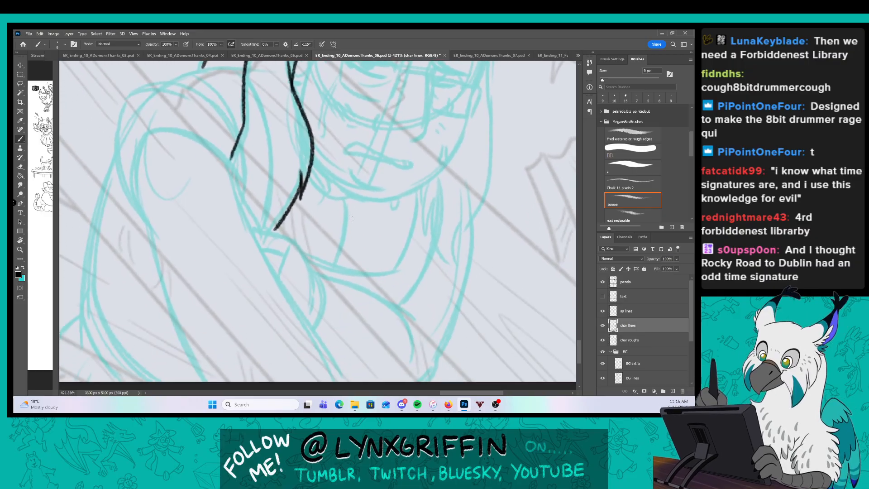
{"action": "scroll", "coordinate": [350, 217], "scroll_direction": "down", "scroll_amount": 2}
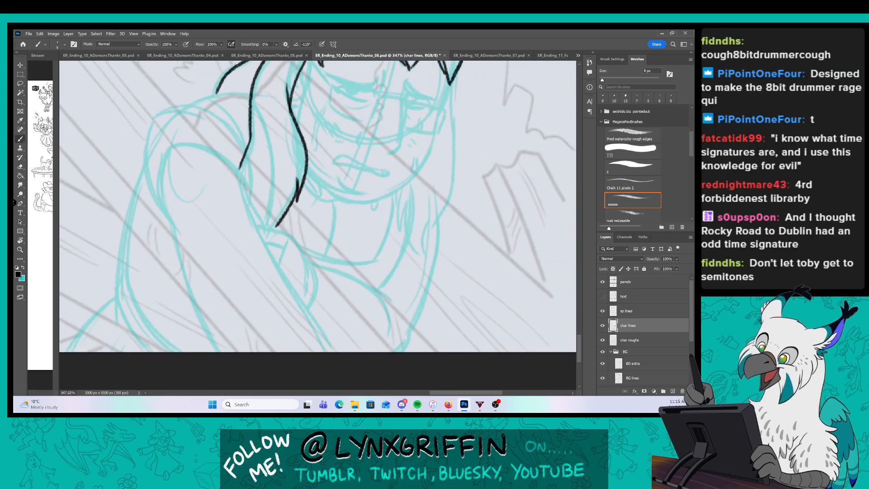
{"action": "left_click_drag", "start_coordinate": [161, 147], "coordinate": [233, 181]}
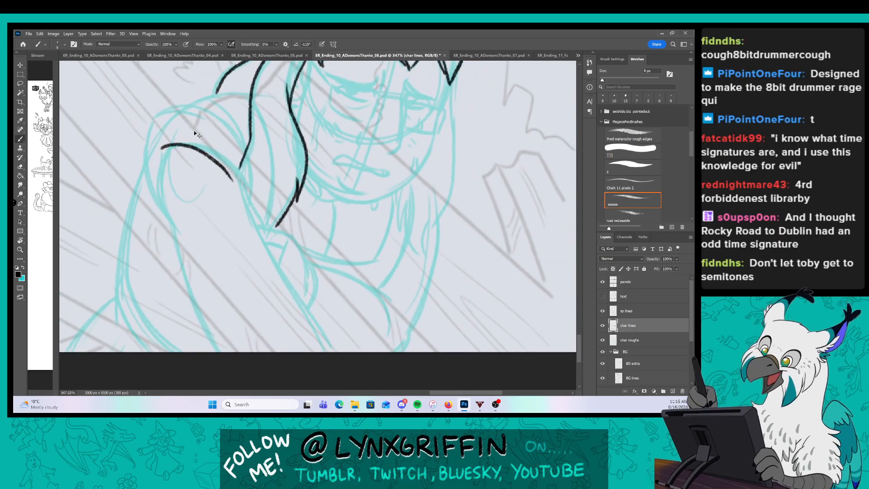
{"action": "key", "text": "ctrl+z"}
{"action": "mouse_move", "coordinate": [167, 146]}
{"action": "left_mouse_down"}
{"action": "mouse_move", "coordinate": [226, 168]}
{"action": "mouse_move", "coordinate": [244, 190]}
{"action": "mouse_move", "coordinate": [326, 351]}
{"action": "left_mouse_up"}
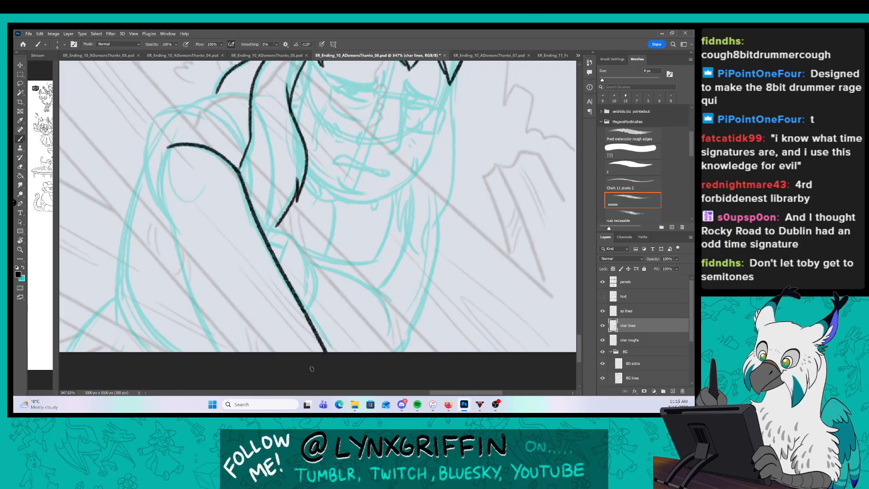
{"action": "left_click_drag", "start_coordinate": [179, 240], "coordinate": [223, 368]}
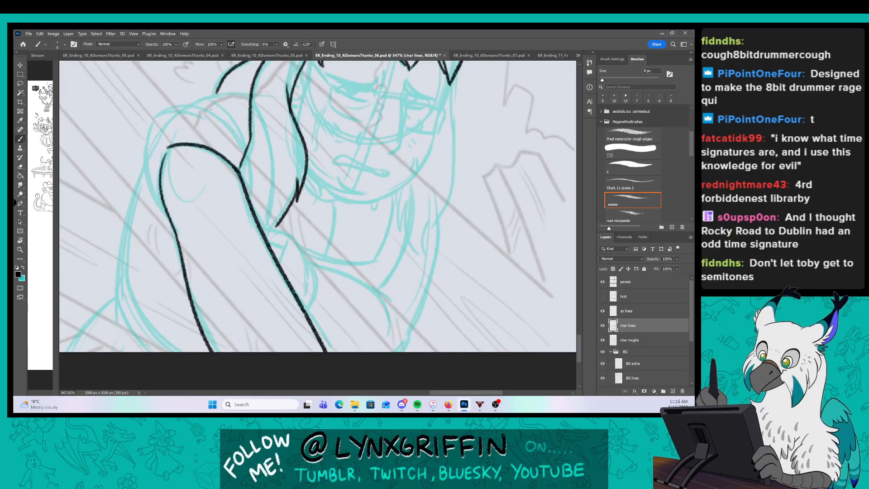
Ink the background woman's near shoulder with its fold lines and the curves of her back and hip down to the panel edge.
{"action": "left_click_drag", "start_coordinate": [211, 109], "coordinate": [215, 188]}
{"action": "mouse_move", "coordinate": [166, 295]}
{"action": "left_mouse_down"}
{"action": "mouse_move", "coordinate": [149, 253]}
{"action": "mouse_move", "coordinate": [169, 186]}
{"action": "mouse_move", "coordinate": [162, 195]}
{"action": "mouse_move", "coordinate": [211, 195]}
{"action": "mouse_move", "coordinate": [240, 225]}
{"action": "left_mouse_up"}
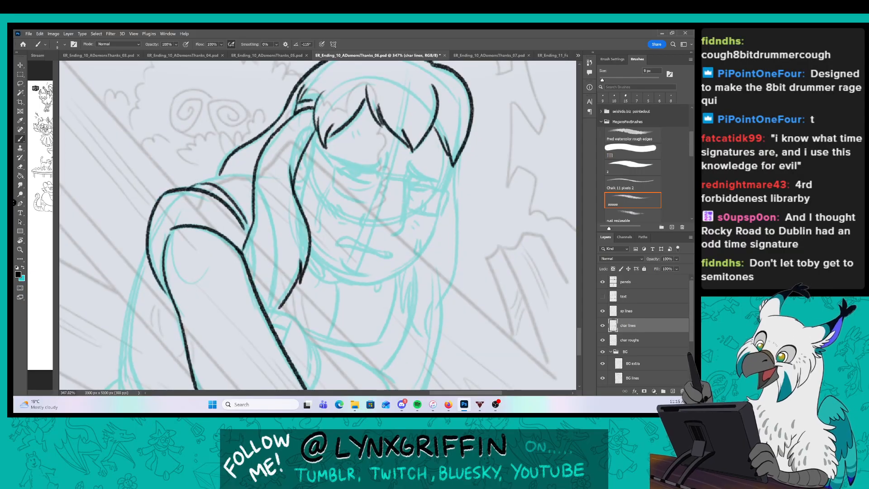
{"action": "mouse_move", "coordinate": [286, 233]}
{"action": "left_mouse_down"}
{"action": "mouse_move", "coordinate": [309, 140]}
{"action": "mouse_move", "coordinate": [333, 104]}
{"action": "left_mouse_up"}
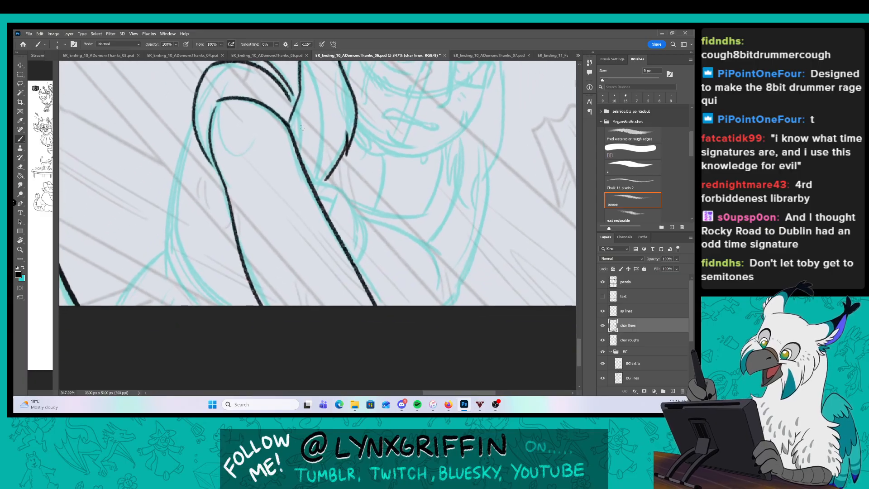
{"action": "left_click_drag", "start_coordinate": [192, 119], "coordinate": [172, 242]}
{"action": "left_click_drag", "start_coordinate": [217, 304], "coordinate": [180, 262]}
{"action": "mouse_move", "coordinate": [168, 230]}
{"action": "left_mouse_down"}
{"action": "mouse_move", "coordinate": [178, 277]}
{"action": "mouse_move", "coordinate": [117, 304]}
{"action": "left_mouse_up"}
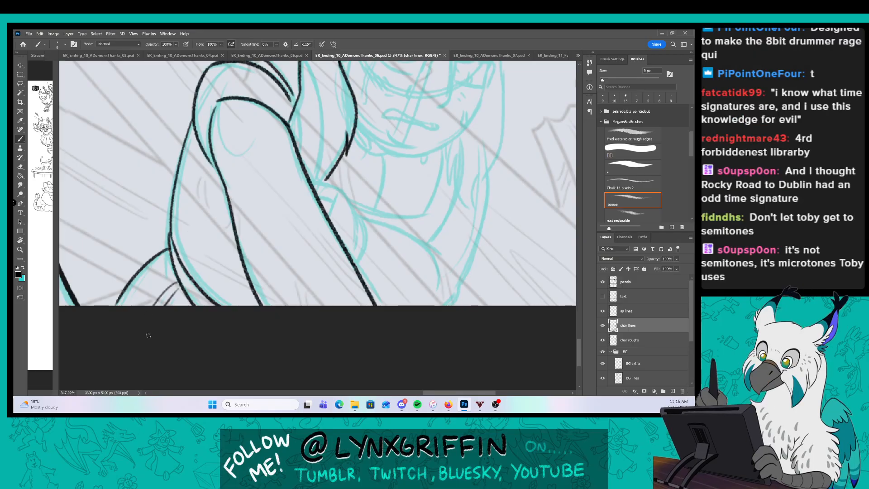
Ink the rounded hand shape resting against the background woman's near arm, including its inner curved lines.
{"action": "scroll", "coordinate": [434, 276], "scroll_direction": "up", "scroll_amount": 2}
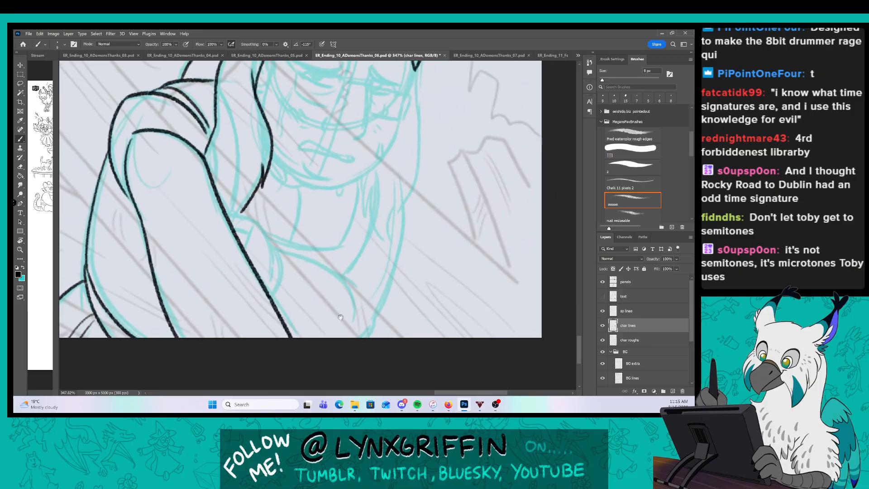
{"action": "scroll", "coordinate": [286, 182], "scroll_direction": "up", "scroll_amount": 2}
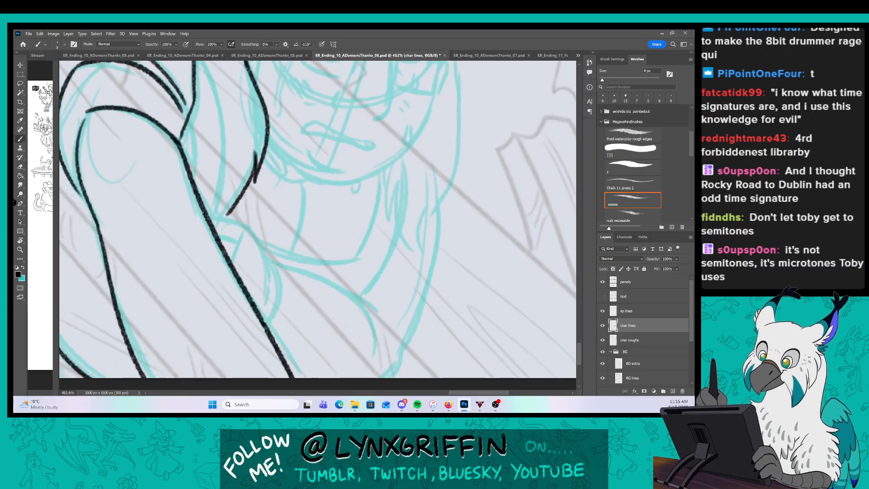
{"action": "mouse_move", "coordinate": [232, 264]}
{"action": "left_mouse_down"}
{"action": "mouse_move", "coordinate": [244, 229]}
{"action": "mouse_move", "coordinate": [271, 270]}
{"action": "left_mouse_up"}
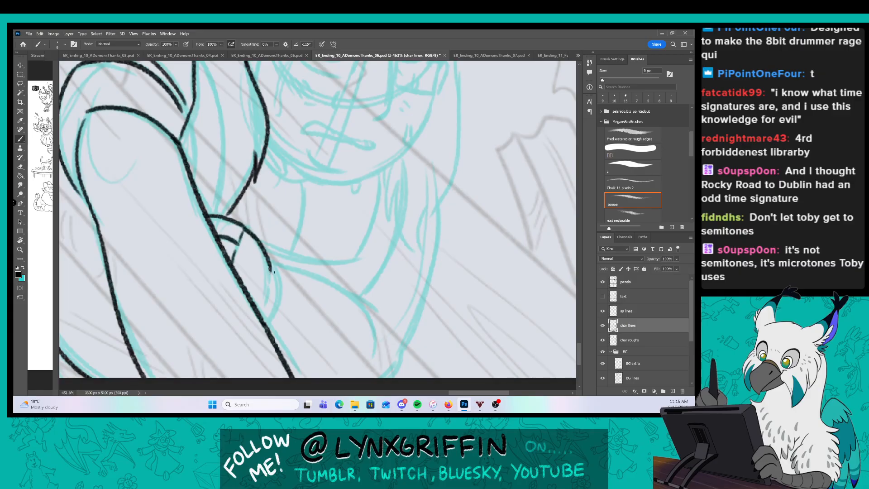
{"action": "scroll", "coordinate": [325, 275], "scroll_direction": "down", "scroll_amount": 2}
{"action": "scroll", "coordinate": [325, 276], "scroll_direction": "right", "scroll_amount": 3}
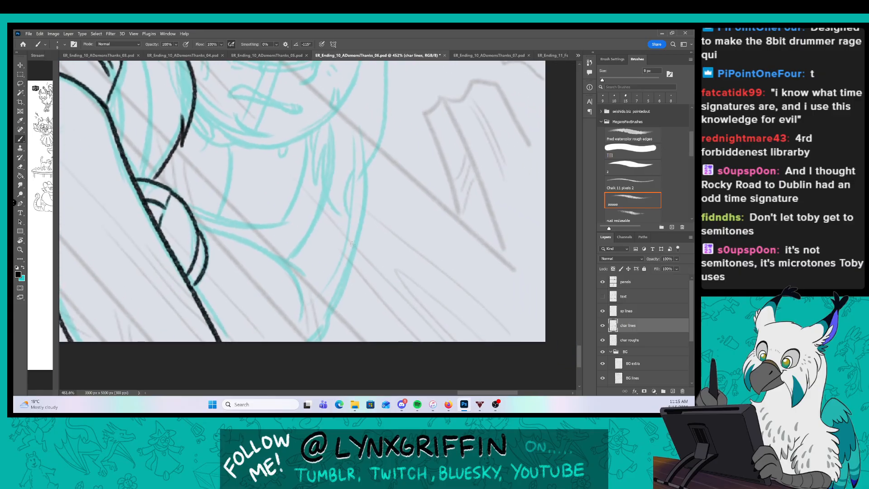
Ink the background woman's far forearm with its crease lines and the long outer contour on her far side.
{"action": "left_click_drag", "start_coordinate": [198, 227], "coordinate": [310, 306]}
{"action": "left_click_drag", "start_coordinate": [292, 266], "coordinate": [316, 284]}
{"action": "left_click_drag", "start_coordinate": [320, 205], "coordinate": [290, 261]}
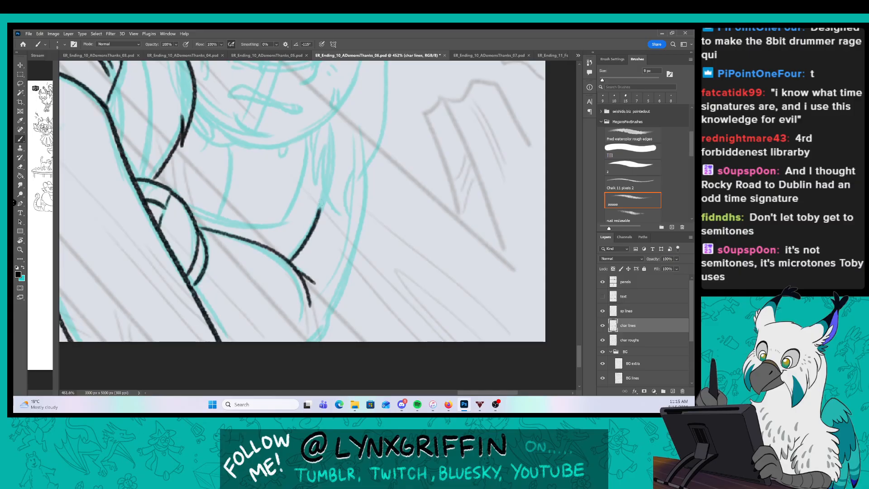
{"action": "left_click_drag", "start_coordinate": [366, 171], "coordinate": [329, 320]}
Ink the background woman's nostril, nose bridge and two slanted eyebrows.
{"action": "left_click_drag", "start_coordinate": [405, 213], "coordinate": [374, 321]}
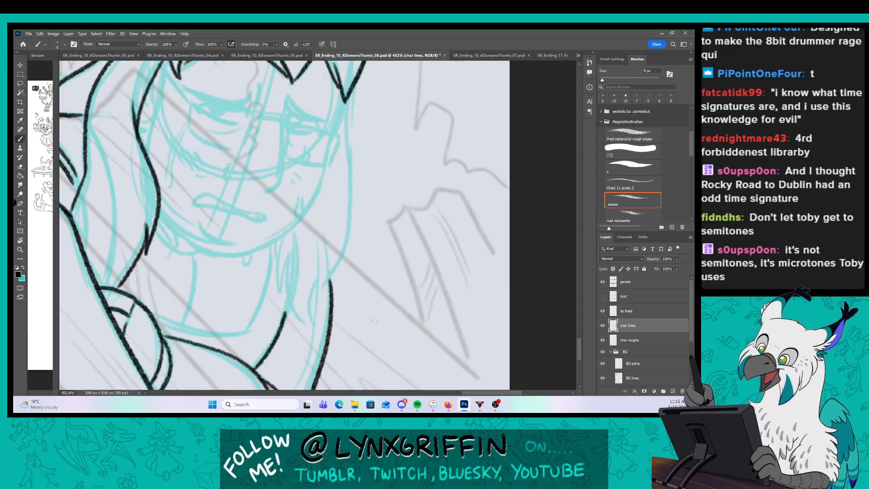
{"action": "mouse_move", "coordinate": [288, 219]}
{"action": "left_mouse_down"}
{"action": "mouse_move", "coordinate": [298, 180]}
{"action": "mouse_move", "coordinate": [325, 275]}
{"action": "left_mouse_up"}
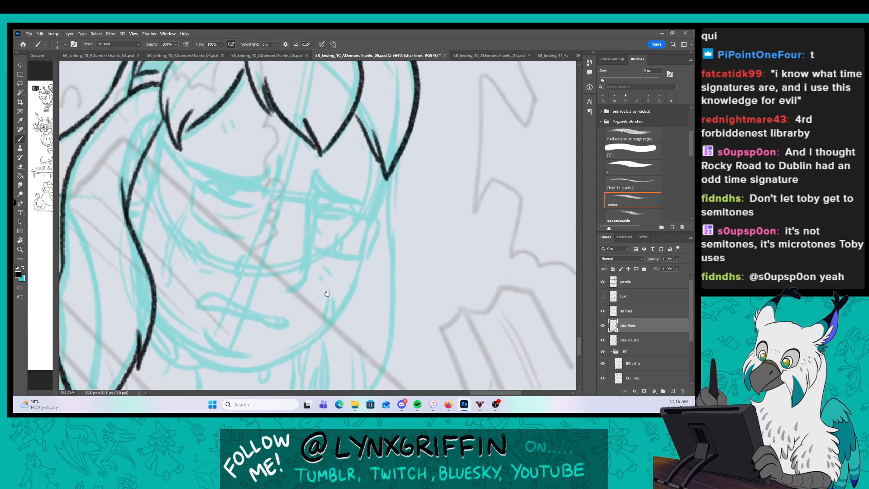
{"action": "mouse_move", "coordinate": [249, 257]}
{"action": "left_mouse_down"}
{"action": "mouse_move", "coordinate": [259, 278]}
{"action": "mouse_move", "coordinate": [281, 291]}
{"action": "left_mouse_up"}
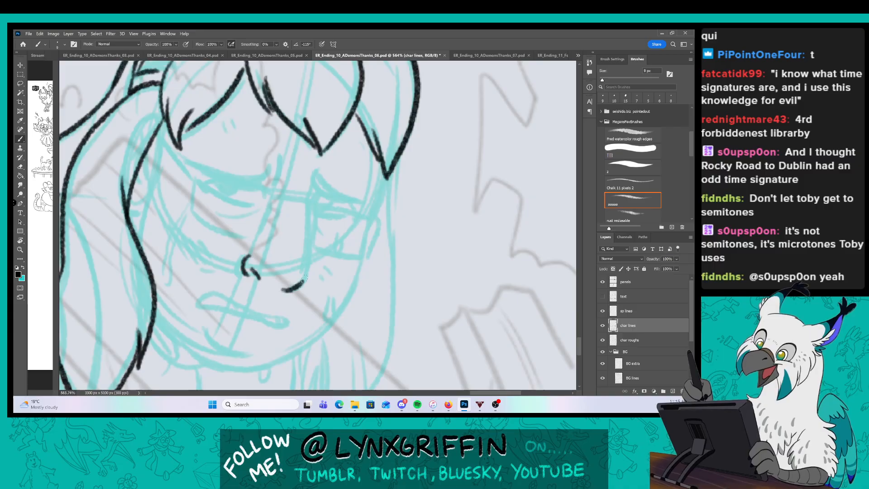
{"action": "left_click_drag", "start_coordinate": [311, 195], "coordinate": [303, 274]}
{"action": "mouse_move", "coordinate": [183, 156]}
{"action": "left_mouse_down"}
{"action": "mouse_move", "coordinate": [268, 183]}
{"action": "mouse_move", "coordinate": [257, 171]}
{"action": "left_mouse_up"}
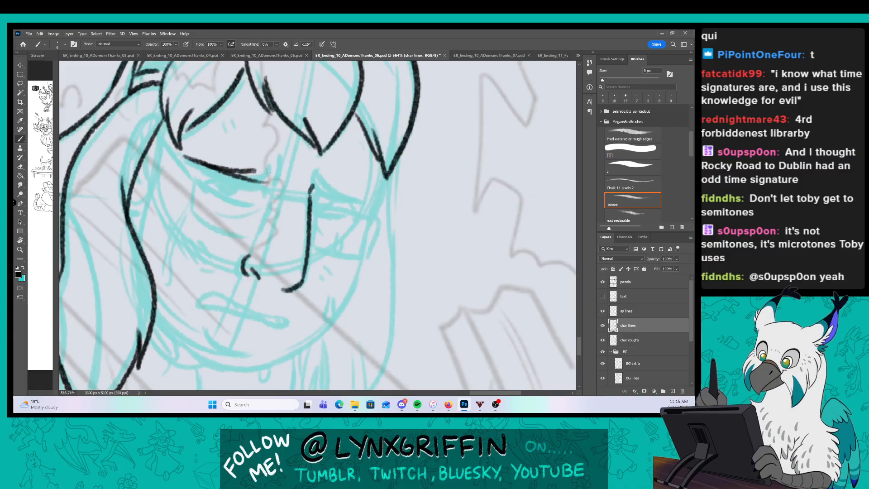
{"action": "left_click_drag", "start_coordinate": [317, 181], "coordinate": [371, 195]}
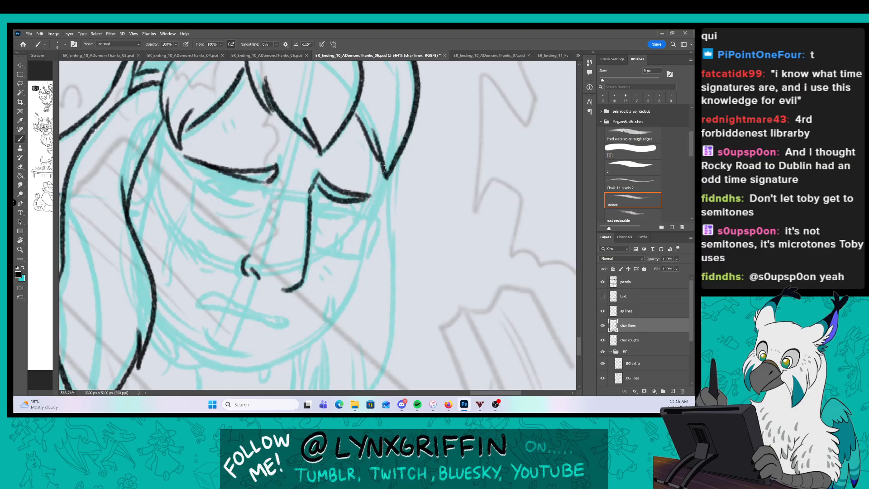
Ink the background woman's jaw and chin, the small drop beneath it, the neck lines and the curved neckline.
{"action": "mouse_move", "coordinate": [388, 162]}
{"action": "left_mouse_down"}
{"action": "mouse_move", "coordinate": [344, 308]}
{"action": "mouse_move", "coordinate": [248, 371]}
{"action": "left_mouse_up"}
{"action": "left_click_drag", "start_coordinate": [151, 317], "coordinate": [249, 371]}
{"action": "mouse_move", "coordinate": [199, 330]}
{"action": "left_mouse_down"}
{"action": "mouse_move", "coordinate": [240, 354]}
{"action": "mouse_move", "coordinate": [213, 291]}
{"action": "mouse_move", "coordinate": [224, 228]}
{"action": "mouse_move", "coordinate": [217, 202]}
{"action": "left_mouse_up"}
{"action": "mouse_move", "coordinate": [166, 308]}
{"action": "left_mouse_down"}
{"action": "mouse_move", "coordinate": [213, 321]}
{"action": "mouse_move", "coordinate": [288, 322]}
{"action": "left_mouse_up"}
{"action": "left_click_drag", "start_coordinate": [310, 217], "coordinate": [291, 318]}
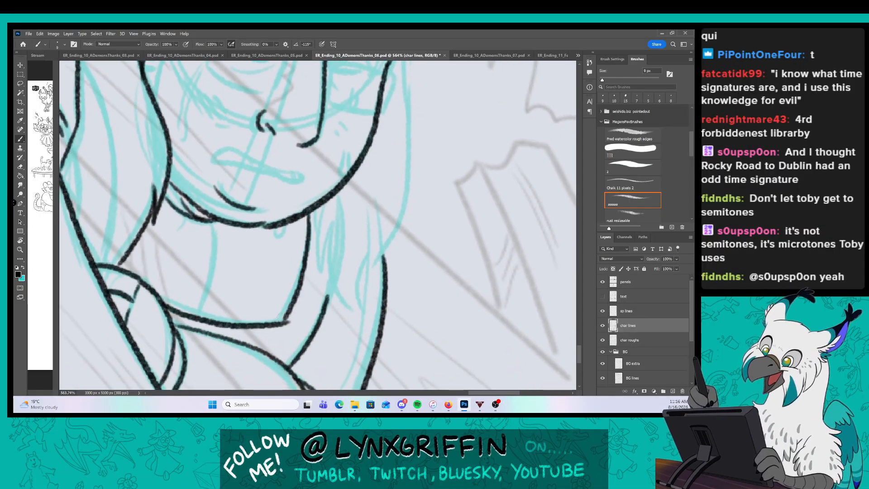
{"action": "left_click_drag", "start_coordinate": [222, 225], "coordinate": [200, 316]}
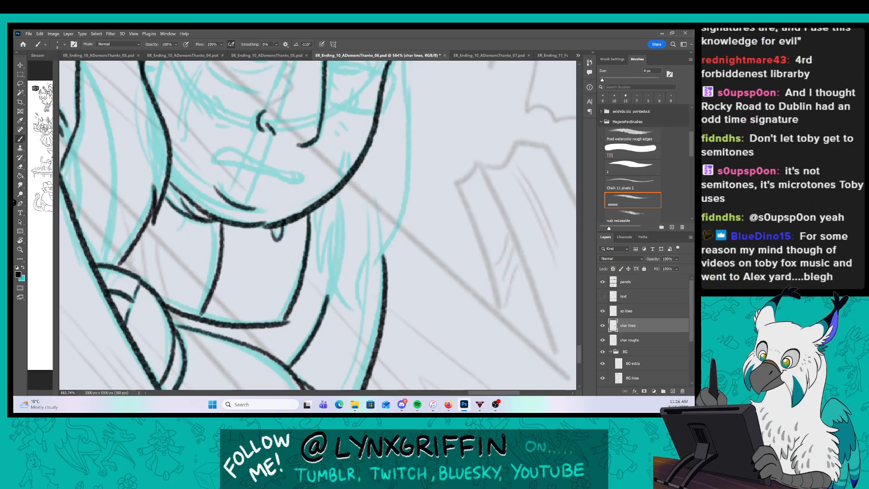
Ink the long hair on the far side of the background woman's face, ending in pointed strands beside her neck.
{"action": "scroll", "coordinate": [270, 225], "scroll_direction": "down", "scroll_amount": 3, "text": "alt"}
{"action": "left_click_drag", "start_coordinate": [429, 232], "coordinate": [321, 294]}
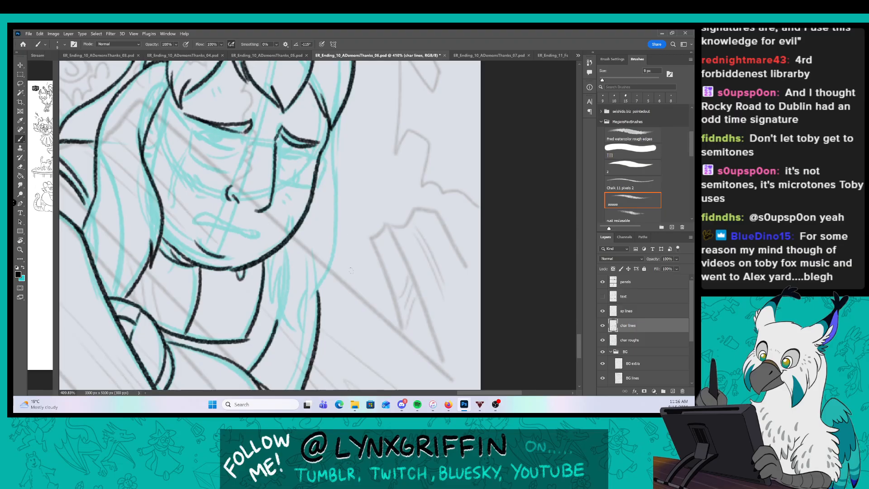
{"action": "left_click_drag", "start_coordinate": [267, 257], "coordinate": [276, 306]}
{"action": "left_click_drag", "start_coordinate": [290, 277], "coordinate": [284, 300]}
{"action": "left_click_drag", "start_coordinate": [279, 291], "coordinate": [284, 313]}
{"action": "left_click_drag", "start_coordinate": [315, 270], "coordinate": [308, 306]}
{"action": "mouse_move", "coordinate": [308, 306]}
{"action": "left_mouse_down"}
{"action": "mouse_move", "coordinate": [334, 251]}
{"action": "mouse_move", "coordinate": [337, 117]}
{"action": "left_mouse_up"}
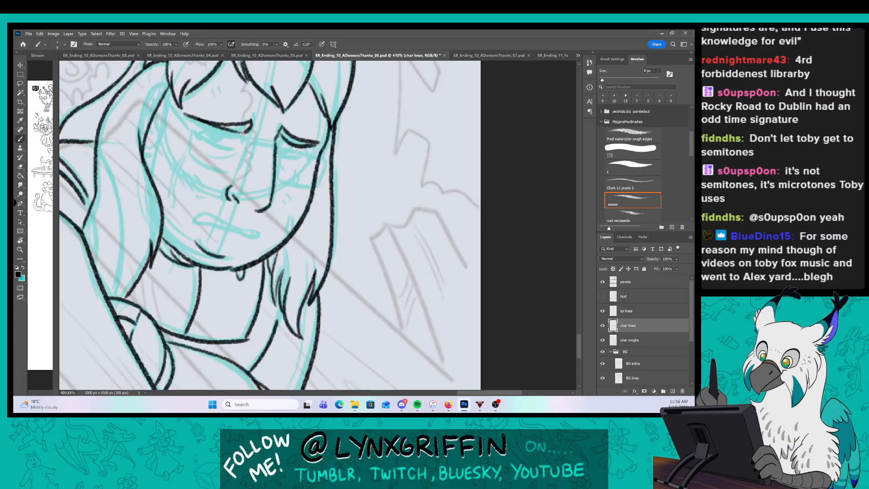
Ink the background woman's slanted, frowning mouth.
{"action": "left_click_drag", "start_coordinate": [279, 167], "coordinate": [293, 166]}
{"action": "left_click_drag", "start_coordinate": [273, 173], "coordinate": [319, 240]}
{"action": "mouse_move", "coordinate": [294, 317]}
{"action": "left_mouse_down"}
{"action": "mouse_move", "coordinate": [231, 294]}
{"action": "mouse_move", "coordinate": [292, 324]}
{"action": "left_mouse_up"}
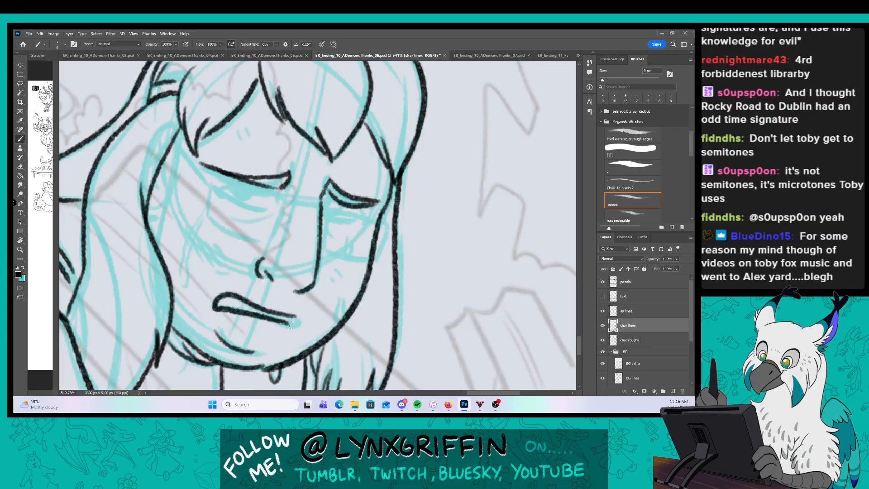
Ink the background woman's eyes with solid pupils, the short marks on her forehead and the crease beside the brow.
{"action": "left_click_drag", "start_coordinate": [337, 227], "coordinate": [345, 253]}
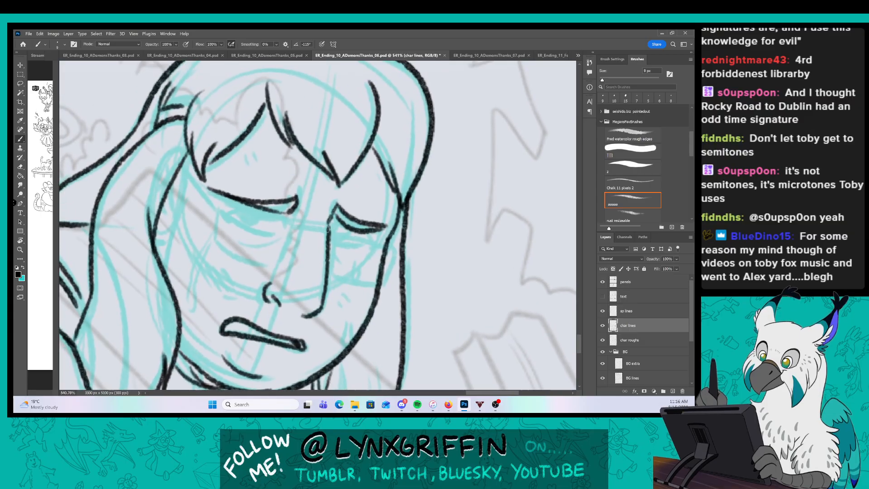
{"action": "mouse_move", "coordinate": [226, 214]}
{"action": "left_mouse_down"}
{"action": "mouse_move", "coordinate": [255, 208]}
{"action": "mouse_move", "coordinate": [252, 219]}
{"action": "mouse_move", "coordinate": [285, 229]}
{"action": "mouse_move", "coordinate": [271, 235]}
{"action": "left_mouse_up"}
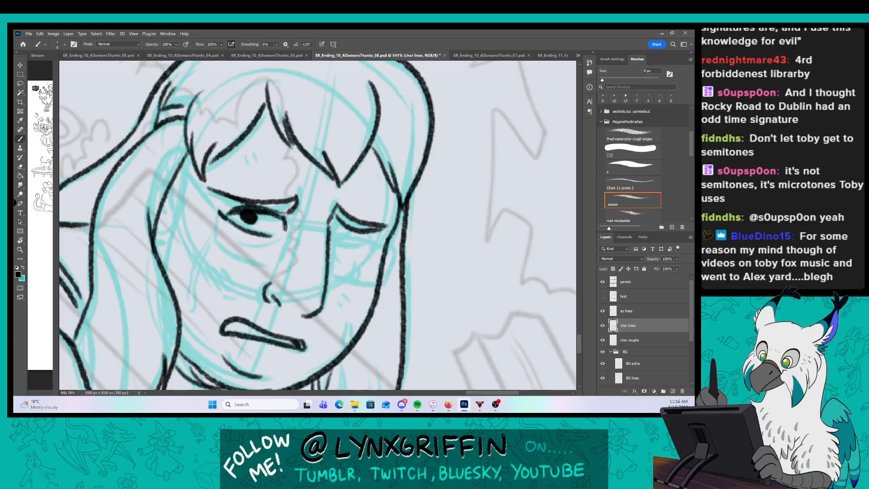
{"action": "mouse_move", "coordinate": [337, 229]}
{"action": "left_mouse_down"}
{"action": "mouse_move", "coordinate": [336, 241]}
{"action": "mouse_move", "coordinate": [370, 248]}
{"action": "left_mouse_up"}
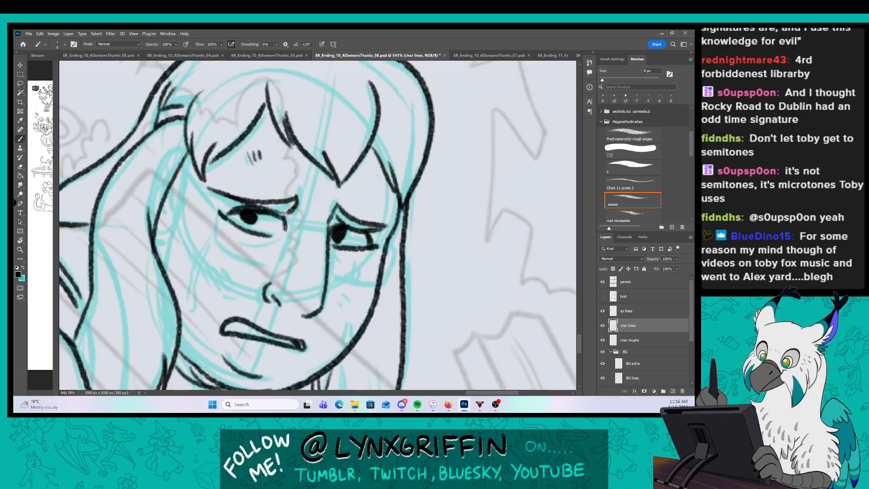
{"action": "left_click_drag", "start_coordinate": [305, 184], "coordinate": [302, 207]}
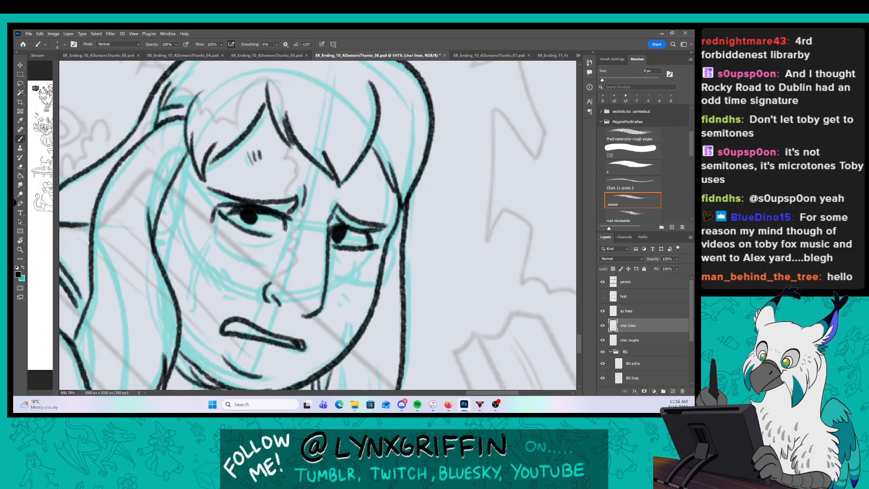
Ink the background woman's rectangular glasses, with both lens frames and the bridge between them.
{"action": "left_click_drag", "start_coordinate": [217, 207], "coordinate": [275, 256]}
{"action": "mouse_move", "coordinate": [293, 222]}
{"action": "left_mouse_down"}
{"action": "mouse_move", "coordinate": [334, 229]}
{"action": "mouse_move", "coordinate": [362, 277]}
{"action": "mouse_move", "coordinate": [379, 274]}
{"action": "left_mouse_up"}
{"action": "mouse_move", "coordinate": [332, 223]}
{"action": "left_mouse_down"}
{"action": "mouse_move", "coordinate": [374, 228]}
{"action": "mouse_move", "coordinate": [388, 244]}
{"action": "left_mouse_up"}
{"action": "left_click_drag", "start_coordinate": [388, 240], "coordinate": [398, 274]}
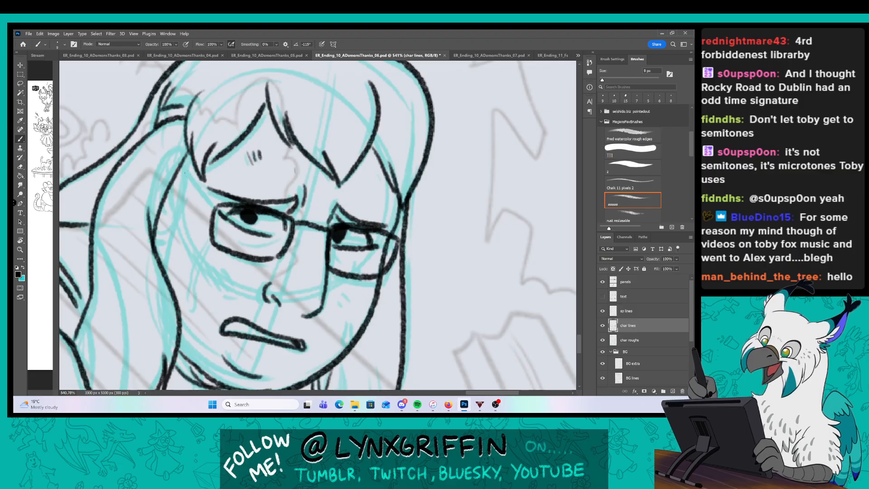
Ink the glasses' temple arm, the ear lines beside the hair and the curved contour on the near cheek.
{"action": "left_click_drag", "start_coordinate": [153, 242], "coordinate": [176, 227]}
{"action": "left_click_drag", "start_coordinate": [185, 161], "coordinate": [168, 204]}
{"action": "left_click_drag", "start_coordinate": [199, 281], "coordinate": [189, 317]}
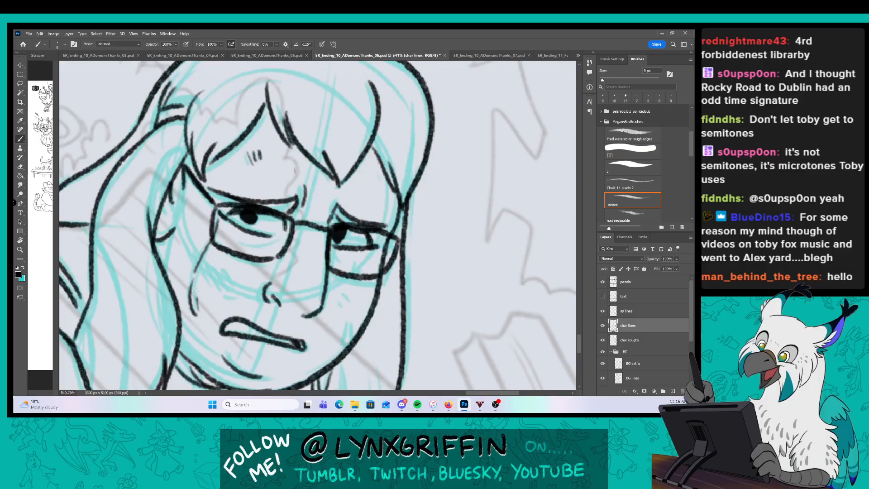
{"action": "left_click_drag", "start_coordinate": [216, 240], "coordinate": [195, 298]}
{"action": "left_click_drag", "start_coordinate": [174, 233], "coordinate": [159, 274]}
Add short hatch marks to both of the background woman's cheeks below the glasses.
{"action": "mouse_move", "coordinate": [216, 259]}
{"action": "left_mouse_down"}
{"action": "mouse_move", "coordinate": [209, 276]}
{"action": "mouse_move", "coordinate": [232, 283]}
{"action": "left_mouse_up"}
{"action": "left_click_drag", "start_coordinate": [343, 304], "coordinate": [347, 323]}
{"action": "left_click_drag", "start_coordinate": [350, 309], "coordinate": [358, 344]}
{"action": "left_click_drag", "start_coordinate": [362, 300], "coordinate": [365, 317]}
{"action": "left_click_drag", "start_coordinate": [363, 281], "coordinate": [364, 295]}
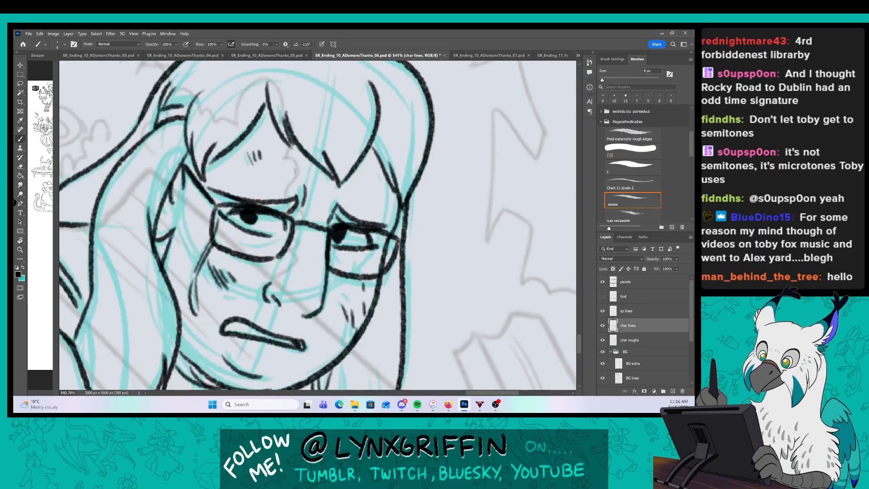
{"action": "left_click_drag", "start_coordinate": [373, 254], "coordinate": [357, 270]}
Hide the char roughs layer beneath the inked characters and save the document.
{"action": "left_click_drag", "start_coordinate": [438, 330], "coordinate": [433, 262]}
{"action": "key", "text": "z"}
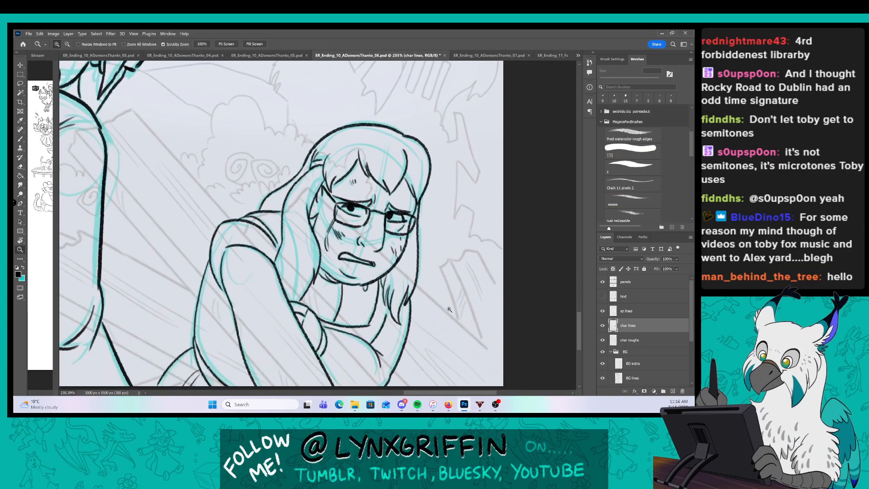
{"action": "mouse_move", "coordinate": [447, 310]}
{"action": "left_mouse_down"}
{"action": "mouse_move", "coordinate": [418, 316]}
{"action": "mouse_move", "coordinate": [396, 349]}
{"action": "left_mouse_up"}
{"action": "key", "text": "b"}
{"action": "key", "text": "z"}
{"action": "key", "text": "b"}
{"action": "left_click_drag", "start_coordinate": [429, 308], "coordinate": [380, 325]}
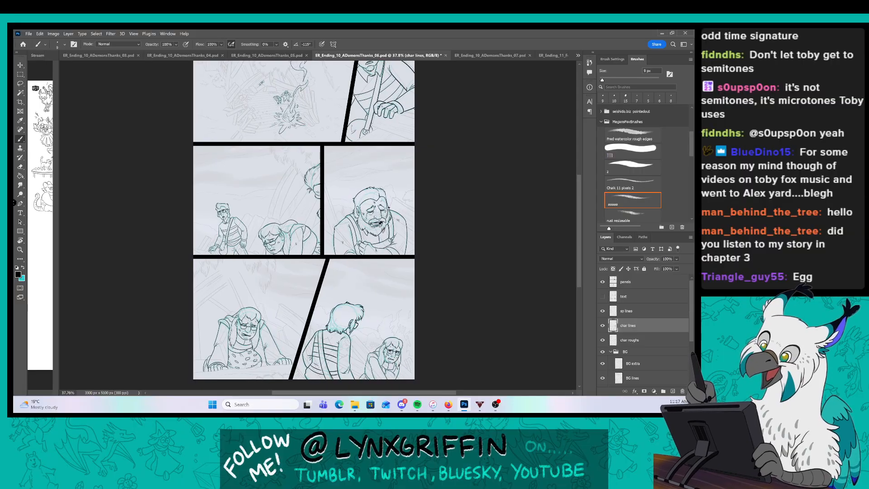
{"action": "left_click", "coordinate": [602, 339]}
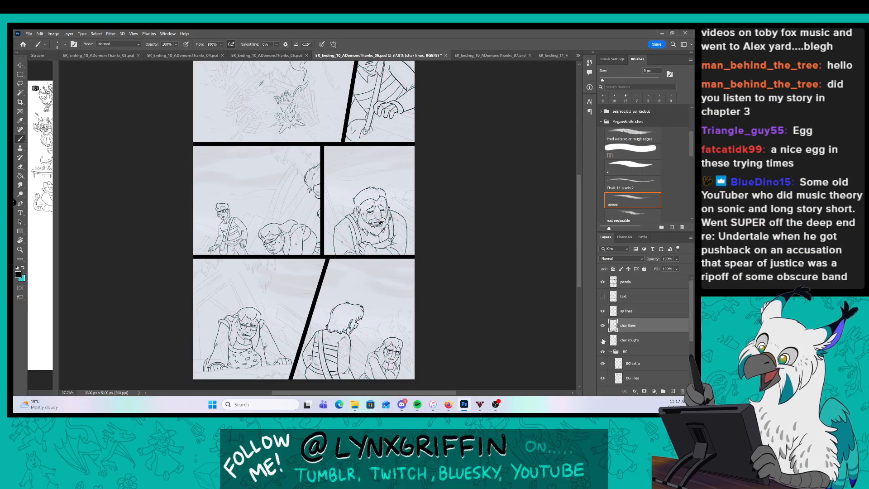
{"action": "key", "text": "ctrl+s"}
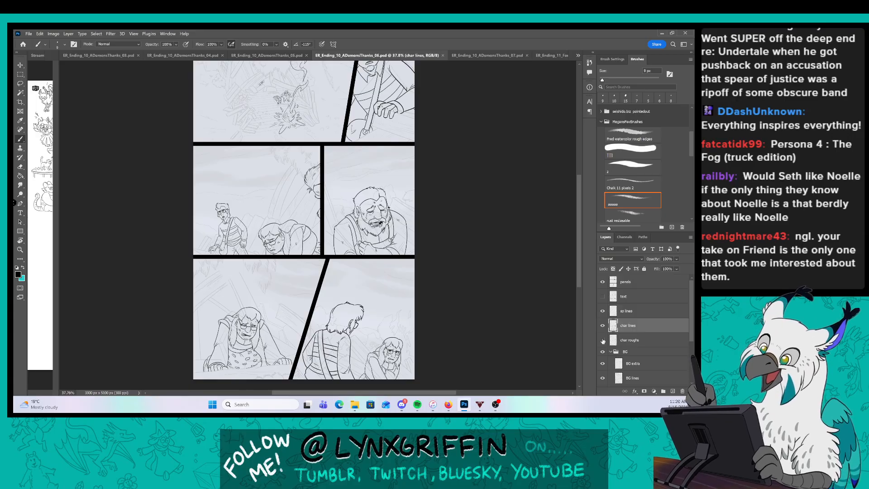
{"action": "left_click", "coordinate": [602, 340]}
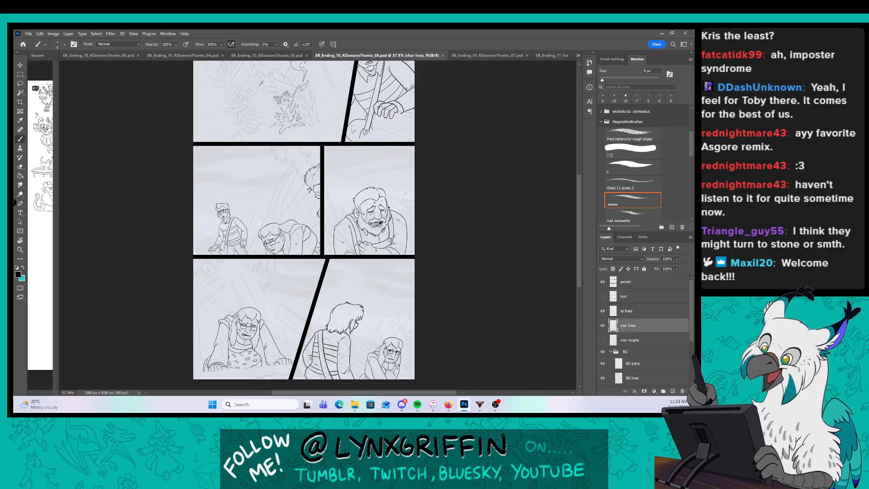
Switch to page ER_Ending_10_ADemonsThanks_07.psd, lower the char roughs layer's opacity and add a layer named "char lines" above it.
{"action": "left_click", "coordinate": [488, 55]}
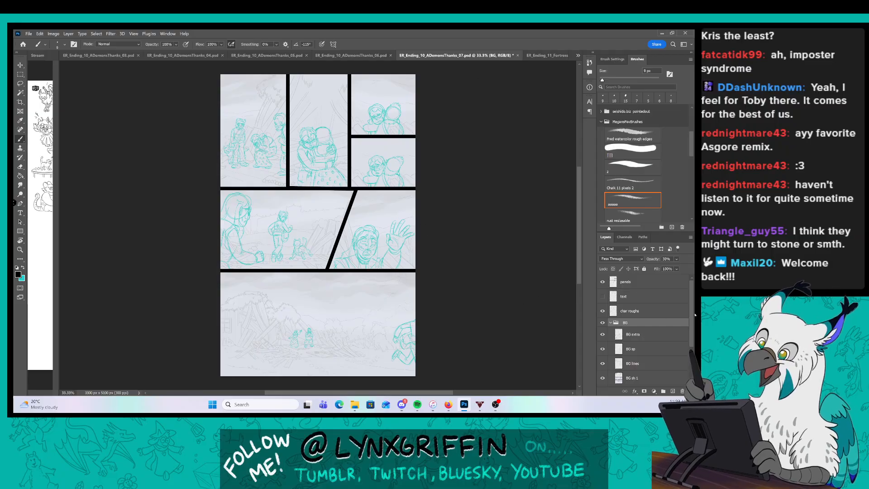
{"action": "left_click", "coordinate": [677, 259]}
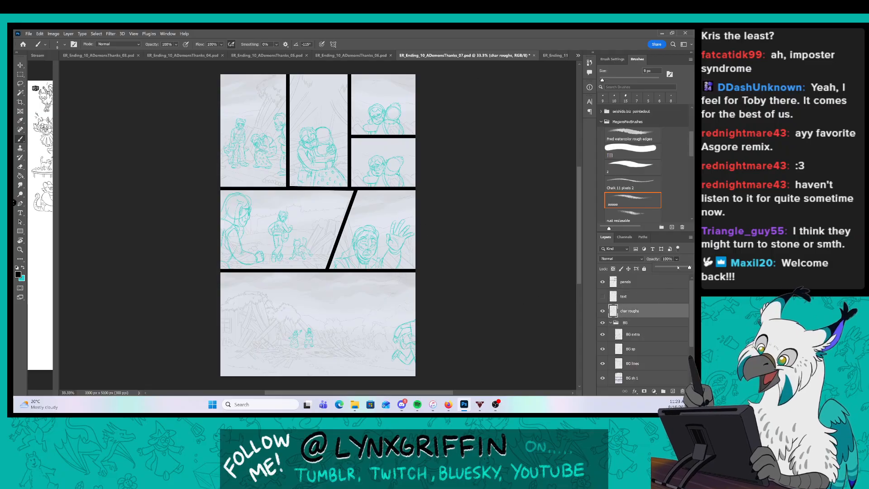
{"action": "left_click", "coordinate": [673, 391]}
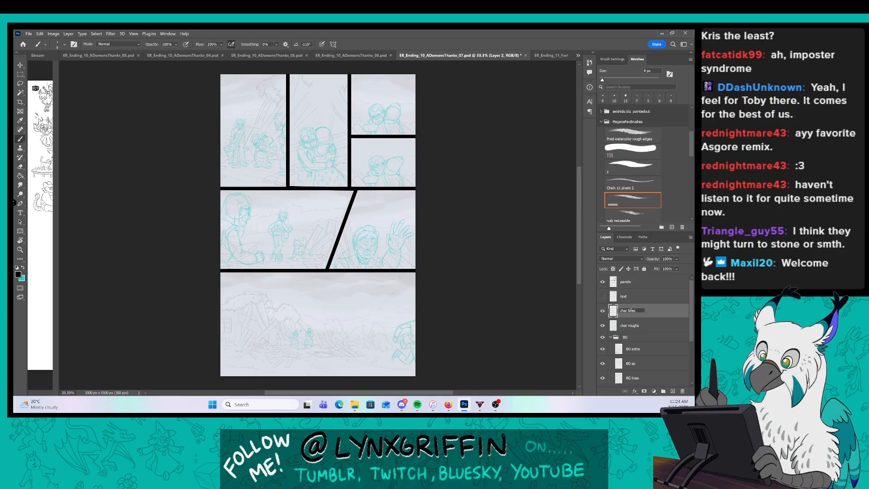
{"action": "key", "text": "Return"}
Ink the ear, spiky hair outline and hairline of the bearded man cut off by the first panel's right border.
{"action": "mouse_move", "coordinate": [253, 159]}
{"action": "left_mouse_down"}
{"action": "mouse_move", "coordinate": [267, 149]}
{"action": "mouse_move", "coordinate": [251, 220]}
{"action": "left_mouse_up"}
{"action": "key", "text": "z"}
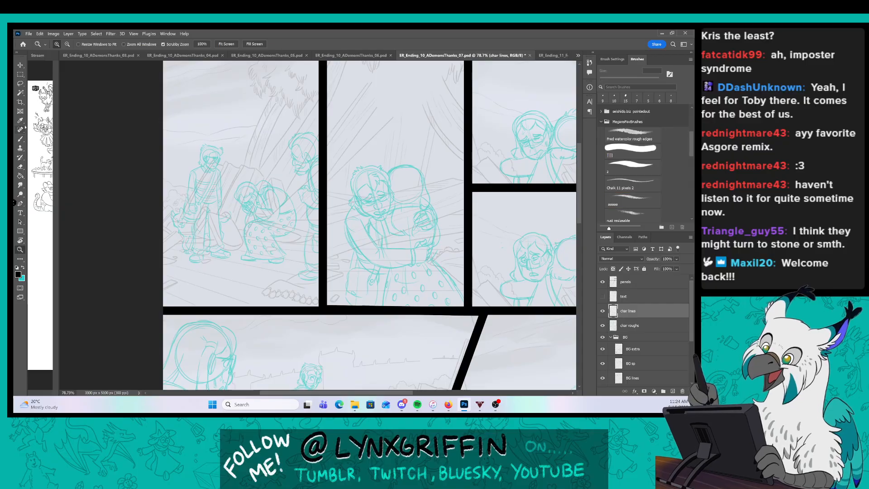
{"action": "left_click_drag", "start_coordinate": [327, 154], "coordinate": [389, 144]}
{"action": "key", "text": "z"}
{"action": "left_click_drag", "start_coordinate": [299, 148], "coordinate": [320, 143]}
{"action": "mouse_move", "coordinate": [315, 174]}
{"action": "left_mouse_down"}
{"action": "mouse_move", "coordinate": [291, 222]}
{"action": "mouse_move", "coordinate": [260, 219]}
{"action": "mouse_move", "coordinate": [293, 242]}
{"action": "mouse_move", "coordinate": [278, 258]}
{"action": "mouse_move", "coordinate": [270, 217]}
{"action": "mouse_move", "coordinate": [277, 243]}
{"action": "left_mouse_up"}
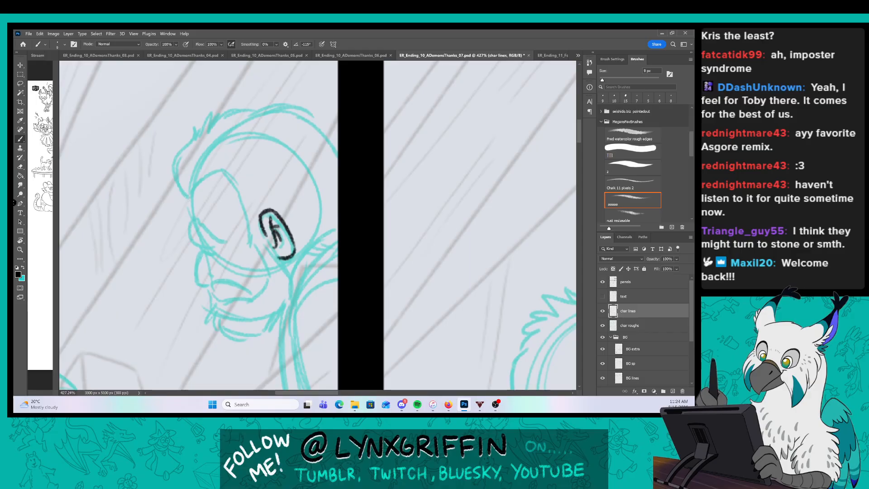
{"action": "mouse_move", "coordinate": [189, 202]}
{"action": "left_mouse_down"}
{"action": "mouse_move", "coordinate": [200, 128]}
{"action": "mouse_move", "coordinate": [211, 113]}
{"action": "mouse_move", "coordinate": [300, 109]}
{"action": "mouse_move", "coordinate": [337, 135]}
{"action": "left_mouse_up"}
{"action": "mouse_move", "coordinate": [191, 205]}
{"action": "left_mouse_down"}
{"action": "mouse_move", "coordinate": [236, 175]}
{"action": "mouse_move", "coordinate": [269, 279]}
{"action": "left_mouse_up"}
{"action": "left_click_drag", "start_coordinate": [293, 210], "coordinate": [292, 170]}
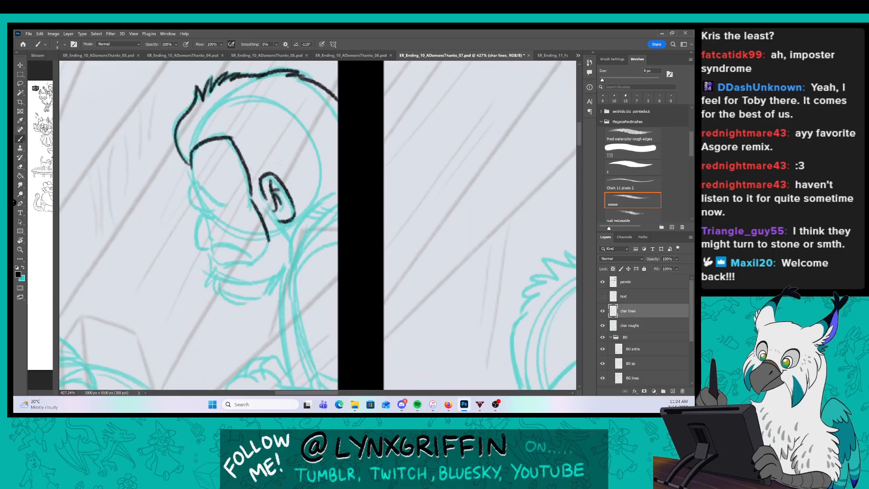
Ink the bearded man's brow, closed eye, nose, moustache and short bristly beard up to the ear.
{"action": "left_click_drag", "start_coordinate": [187, 194], "coordinate": [222, 203]}
{"action": "mouse_move", "coordinate": [191, 169]}
{"action": "left_mouse_down"}
{"action": "mouse_move", "coordinate": [210, 214]}
{"action": "mouse_move", "coordinate": [198, 213]}
{"action": "mouse_move", "coordinate": [211, 250]}
{"action": "left_mouse_up"}
{"action": "mouse_move", "coordinate": [206, 234]}
{"action": "left_mouse_down"}
{"action": "mouse_move", "coordinate": [212, 262]}
{"action": "mouse_move", "coordinate": [236, 263]}
{"action": "left_mouse_up"}
{"action": "mouse_move", "coordinate": [210, 248]}
{"action": "left_mouse_down"}
{"action": "mouse_move", "coordinate": [252, 259]}
{"action": "mouse_move", "coordinate": [230, 264]}
{"action": "mouse_move", "coordinate": [208, 287]}
{"action": "mouse_move", "coordinate": [216, 294]}
{"action": "left_mouse_up"}
{"action": "left_click_drag", "start_coordinate": [326, 245], "coordinate": [307, 260]}
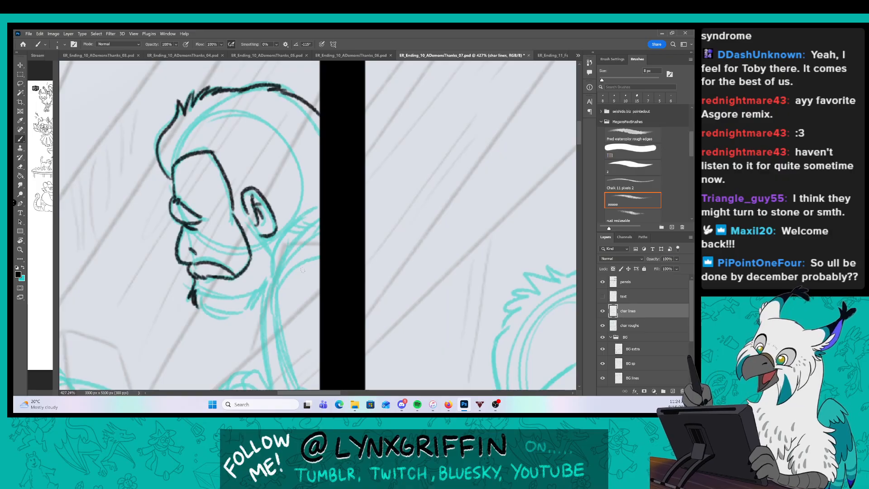
{"action": "mouse_move", "coordinate": [199, 299]}
{"action": "left_mouse_down"}
{"action": "mouse_move", "coordinate": [238, 316]}
{"action": "mouse_move", "coordinate": [265, 292]}
{"action": "mouse_move", "coordinate": [266, 236]}
{"action": "mouse_move", "coordinate": [249, 218]}
{"action": "left_mouse_up"}
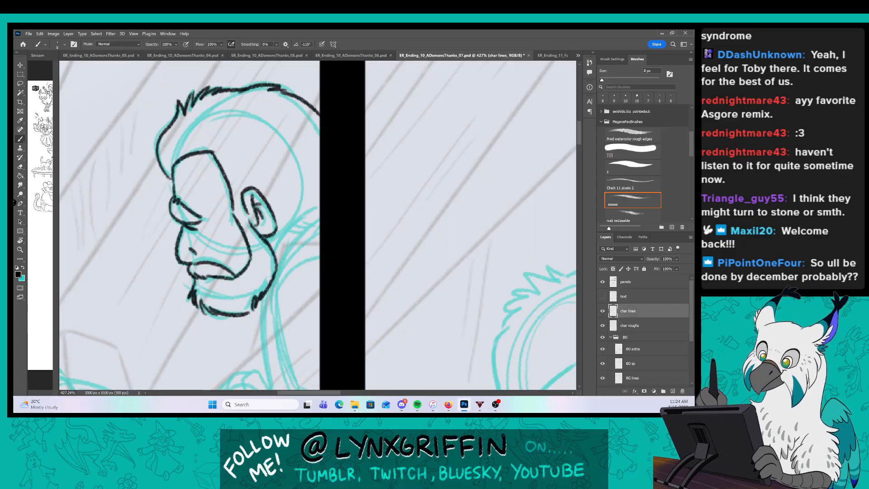
Ink the curved collar lines running from behind the man's beard to the panel border.
{"action": "left_click_drag", "start_coordinate": [273, 258], "coordinate": [320, 204]}
{"action": "left_click_drag", "start_coordinate": [274, 275], "coordinate": [320, 228]}
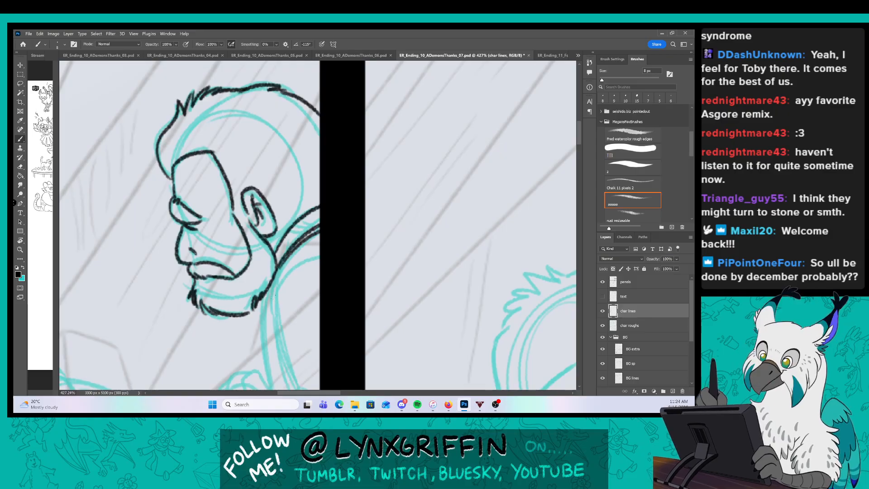
{"action": "left_click_drag", "start_coordinate": [273, 297], "coordinate": [320, 250]}
Ink the man's long chest lines, the bumpy contour beside them and the curved folds at the panel border.
{"action": "left_click_drag", "start_coordinate": [318, 318], "coordinate": [301, 187]}
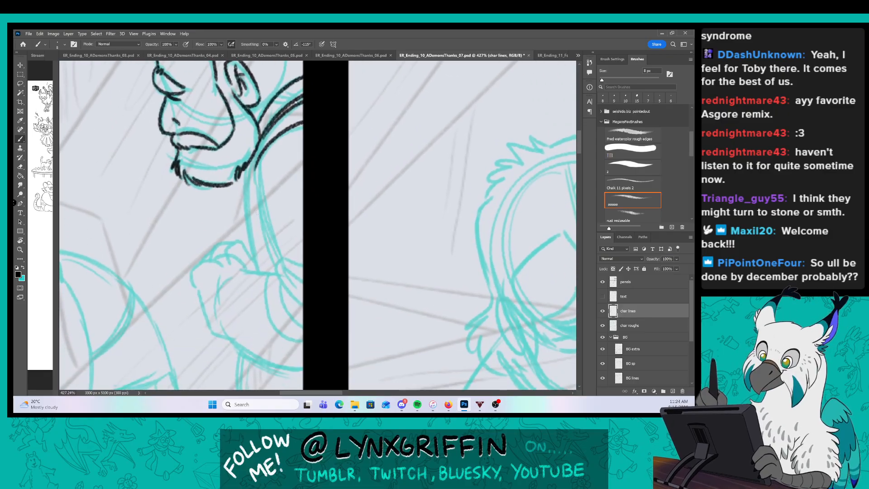
{"action": "mouse_move", "coordinate": [280, 283]}
{"action": "left_mouse_down"}
{"action": "mouse_move", "coordinate": [301, 317]}
{"action": "mouse_move", "coordinate": [265, 300]}
{"action": "mouse_move", "coordinate": [302, 343]}
{"action": "mouse_move", "coordinate": [304, 275]}
{"action": "left_mouse_up"}
{"action": "mouse_move", "coordinate": [259, 163]}
{"action": "left_mouse_down"}
{"action": "mouse_move", "coordinate": [280, 257]}
{"action": "mouse_move", "coordinate": [266, 275]}
{"action": "mouse_move", "coordinate": [276, 278]}
{"action": "left_mouse_up"}
{"action": "mouse_move", "coordinate": [248, 270]}
{"action": "left_mouse_down"}
{"action": "mouse_move", "coordinate": [214, 255]}
{"action": "mouse_move", "coordinate": [198, 286]}
{"action": "mouse_move", "coordinate": [209, 321]}
{"action": "mouse_move", "coordinate": [231, 343]}
{"action": "mouse_move", "coordinate": [303, 372]}
{"action": "left_mouse_up"}
{"action": "mouse_move", "coordinate": [254, 149]}
{"action": "left_mouse_down"}
{"action": "mouse_move", "coordinate": [246, 199]}
{"action": "mouse_move", "coordinate": [266, 273]}
{"action": "left_mouse_up"}
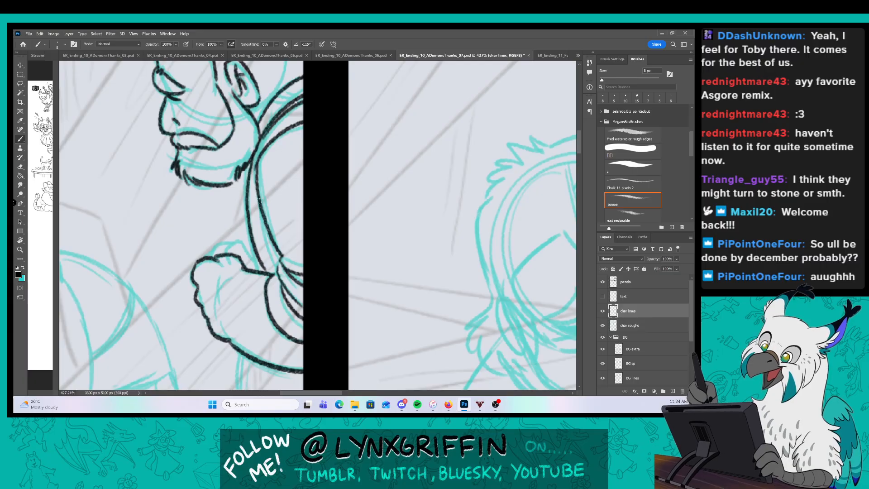
{"action": "mouse_move", "coordinate": [260, 201]}
{"action": "left_mouse_down"}
{"action": "mouse_move", "coordinate": [277, 266]}
{"action": "mouse_move", "coordinate": [213, 252]}
{"action": "mouse_move", "coordinate": [235, 246]}
{"action": "left_mouse_up"}
Ink the man's rounded lower torso and the ribbed hem band beneath it.
{"action": "scroll", "coordinate": [234, 245], "scroll_direction": "down", "scroll_amount": 3}
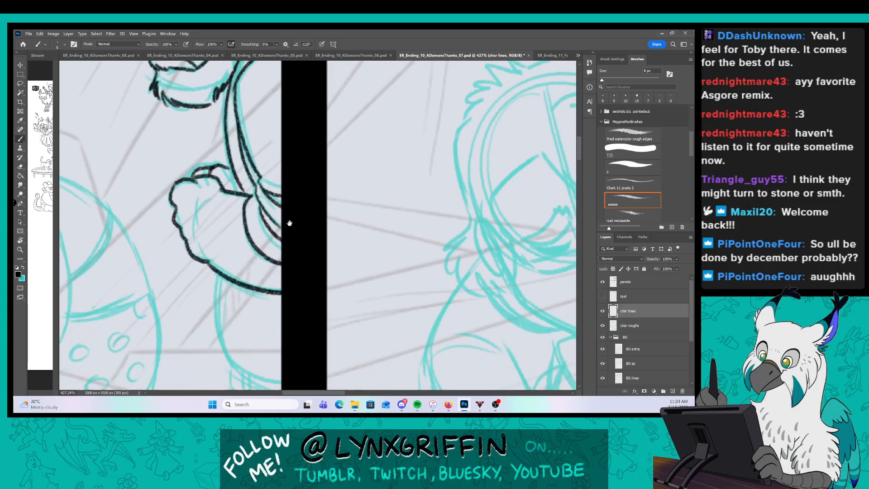
{"action": "mouse_move", "coordinate": [211, 224]}
{"action": "left_mouse_down"}
{"action": "mouse_move", "coordinate": [226, 310]}
{"action": "mouse_move", "coordinate": [275, 332]}
{"action": "left_mouse_up"}
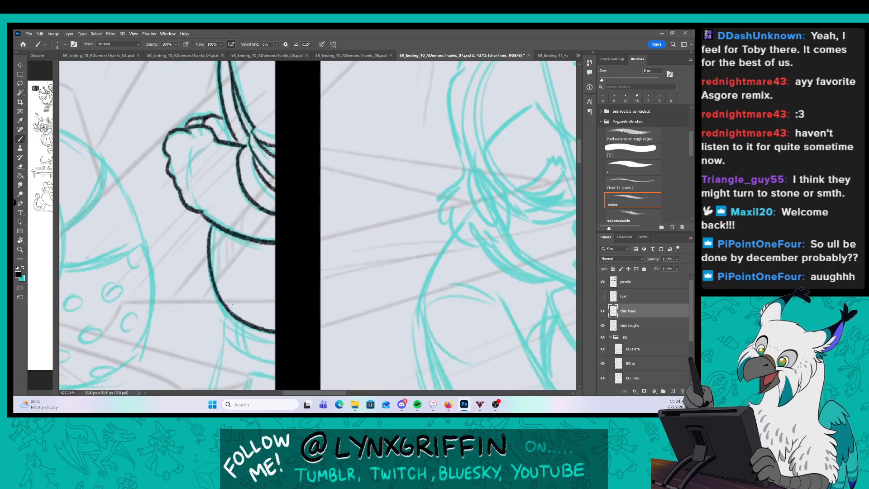
{"action": "mouse_move", "coordinate": [230, 307]}
{"action": "left_mouse_down"}
{"action": "mouse_move", "coordinate": [227, 345]}
{"action": "mouse_move", "coordinate": [242, 352]}
{"action": "left_mouse_up"}
{"action": "left_click_drag", "start_coordinate": [243, 322], "coordinate": [251, 356]}
{"action": "left_click_drag", "start_coordinate": [248, 352], "coordinate": [275, 366]}
Ink the pocket on the man's trousers, with its flap, rounded pouch and vertical creases.
{"action": "scroll", "coordinate": [295, 252], "scroll_direction": "down", "scroll_amount": 3}
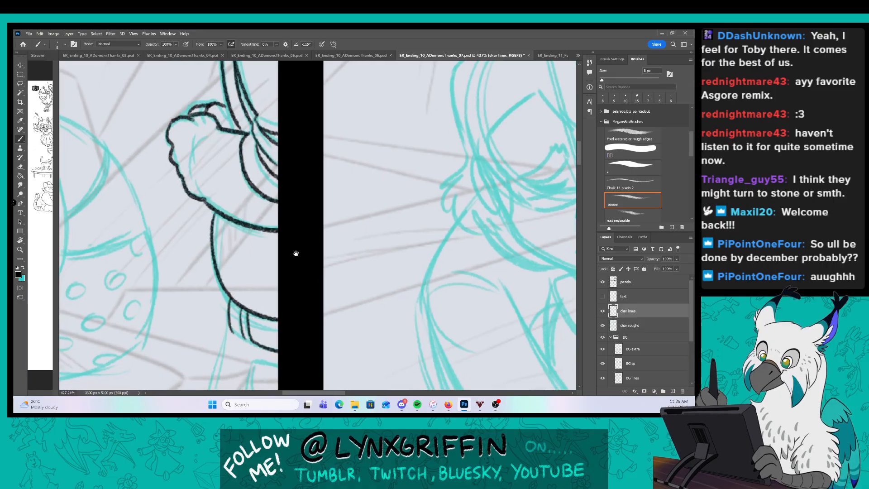
{"action": "mouse_move", "coordinate": [271, 274]}
{"action": "left_mouse_down"}
{"action": "mouse_move", "coordinate": [278, 311]}
{"action": "mouse_move", "coordinate": [297, 277]}
{"action": "left_mouse_up"}
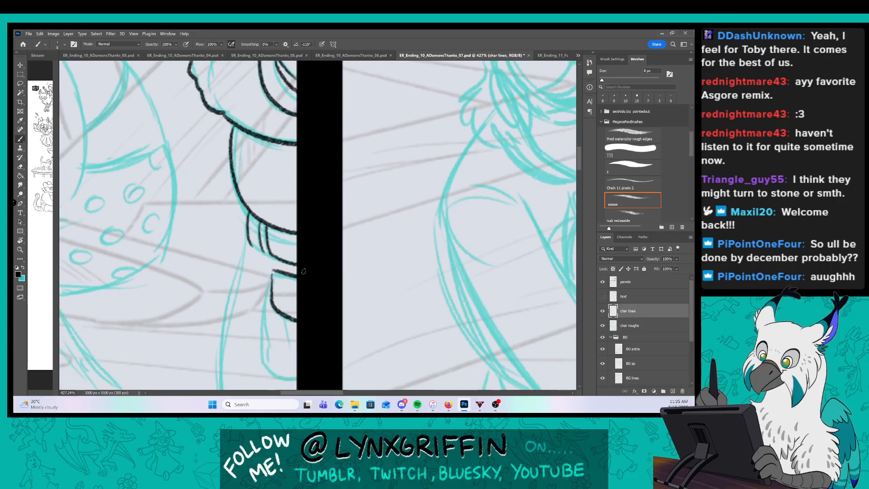
{"action": "scroll", "coordinate": [319, 269], "scroll_direction": "down", "scroll_amount": 2}
{"action": "mouse_move", "coordinate": [272, 221]}
{"action": "left_mouse_down"}
{"action": "mouse_move", "coordinate": [265, 272]}
{"action": "mouse_move", "coordinate": [282, 326]}
{"action": "mouse_move", "coordinate": [297, 327]}
{"action": "left_mouse_up"}
{"action": "left_click_drag", "start_coordinate": [268, 276], "coordinate": [270, 311]}
{"action": "left_click_drag", "start_coordinate": [286, 267], "coordinate": [290, 307]}
Ink the outer contour of the man's trouser leg and the fold lines at its lower end.
{"action": "scroll", "coordinate": [287, 304], "scroll_direction": "down", "scroll_amount": 2}
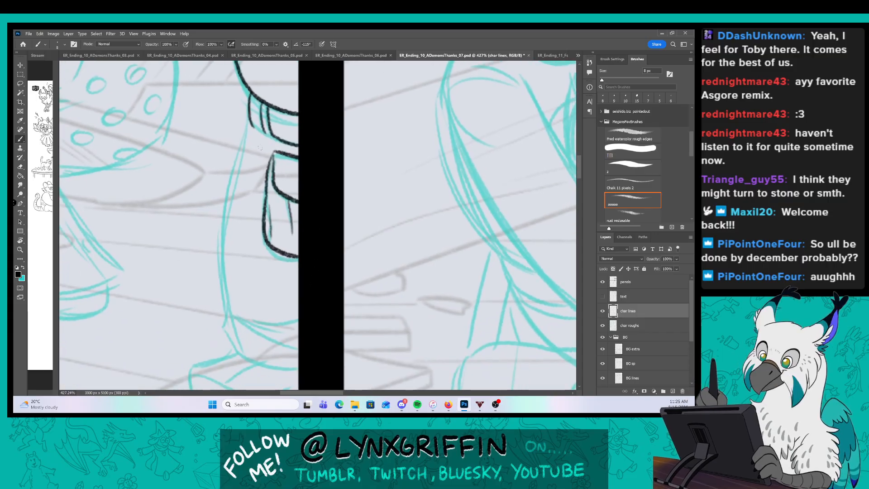
{"action": "mouse_move", "coordinate": [246, 125]}
{"action": "left_mouse_down"}
{"action": "mouse_move", "coordinate": [223, 227]}
{"action": "mouse_move", "coordinate": [231, 312]}
{"action": "mouse_move", "coordinate": [264, 336]}
{"action": "mouse_move", "coordinate": [249, 328]}
{"action": "mouse_move", "coordinate": [289, 343]}
{"action": "left_mouse_up"}
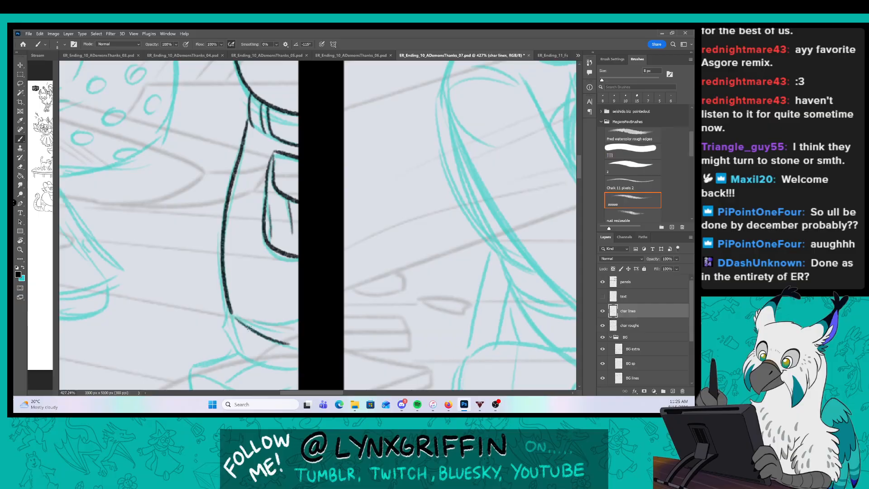
{"action": "left_click_drag", "start_coordinate": [247, 326], "coordinate": [290, 335]}
{"action": "left_click_drag", "start_coordinate": [262, 327], "coordinate": [284, 321]}
Ink the man's trouser cuff and the shoe below it, including the sole line.
{"action": "scroll", "coordinate": [324, 246], "scroll_direction": "down", "scroll_amount": 2}
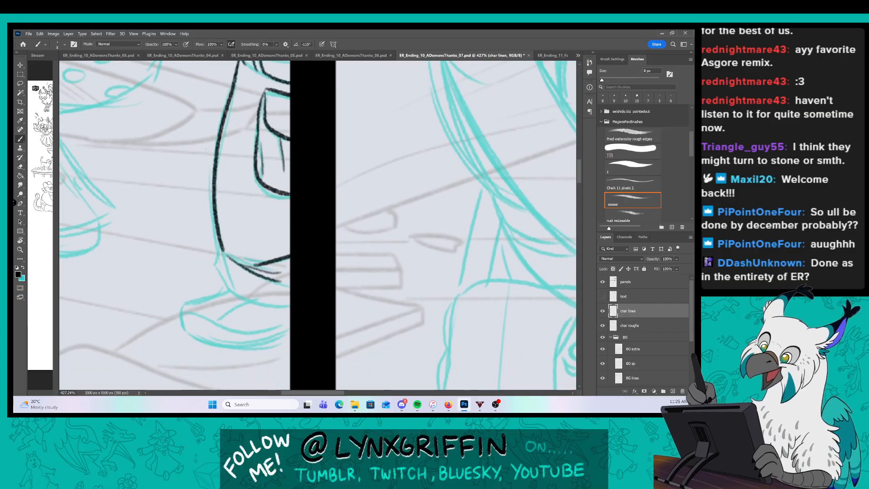
{"action": "mouse_move", "coordinate": [220, 248]}
{"action": "left_mouse_down"}
{"action": "mouse_move", "coordinate": [213, 259]}
{"action": "mouse_move", "coordinate": [273, 306]}
{"action": "mouse_move", "coordinate": [290, 306]}
{"action": "left_mouse_up"}
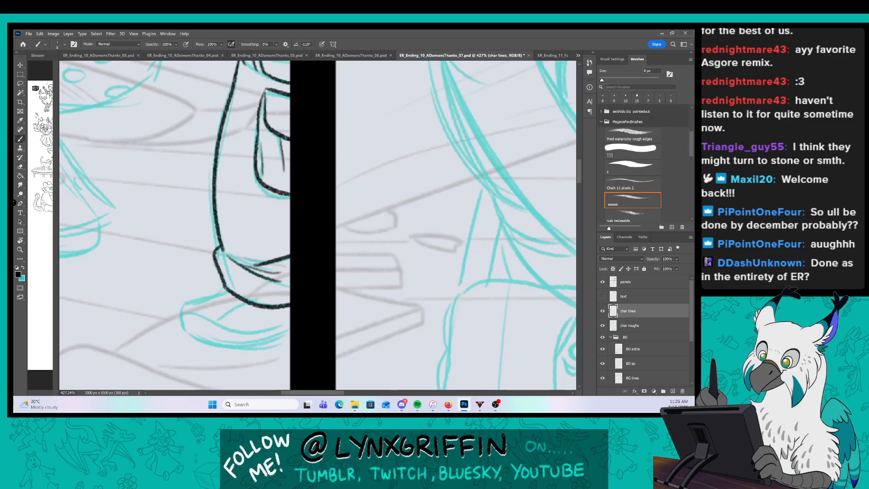
{"action": "mouse_move", "coordinate": [225, 290]}
{"action": "left_mouse_down"}
{"action": "mouse_move", "coordinate": [185, 298]}
{"action": "mouse_move", "coordinate": [182, 330]}
{"action": "mouse_move", "coordinate": [287, 335]}
{"action": "left_mouse_up"}
{"action": "mouse_move", "coordinate": [180, 312]}
{"action": "left_mouse_down"}
{"action": "mouse_move", "coordinate": [211, 324]}
{"action": "mouse_move", "coordinate": [293, 320]}
{"action": "left_mouse_up"}
{"action": "left_click_drag", "start_coordinate": [218, 325], "coordinate": [245, 302]}
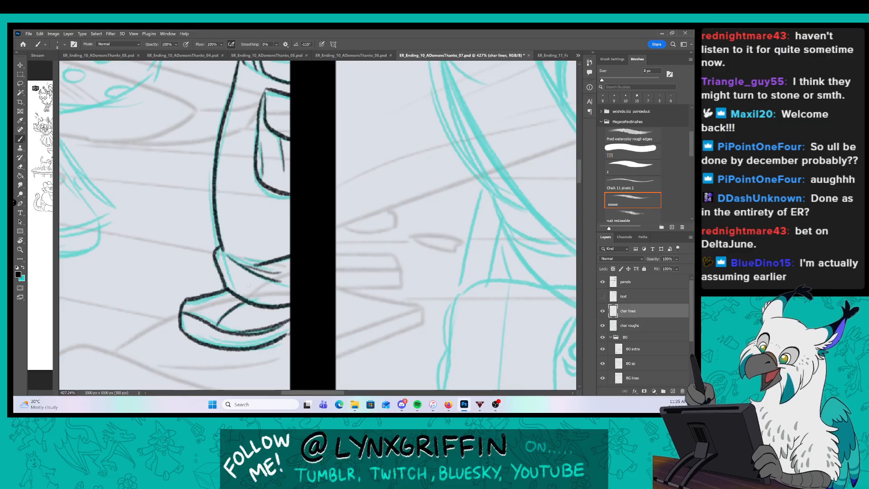
Ink the crouching figure's sleeve cuff and both edges of the forearm with the brush at 7 px.
{"action": "key", "text": "ctrl+space"}
{"action": "left_click_drag", "start_coordinate": [323, 239], "coordinate": [285, 239]}
{"action": "key", "text": "space"}
{"action": "left_click_drag", "start_coordinate": [282, 190], "coordinate": [342, 259]}
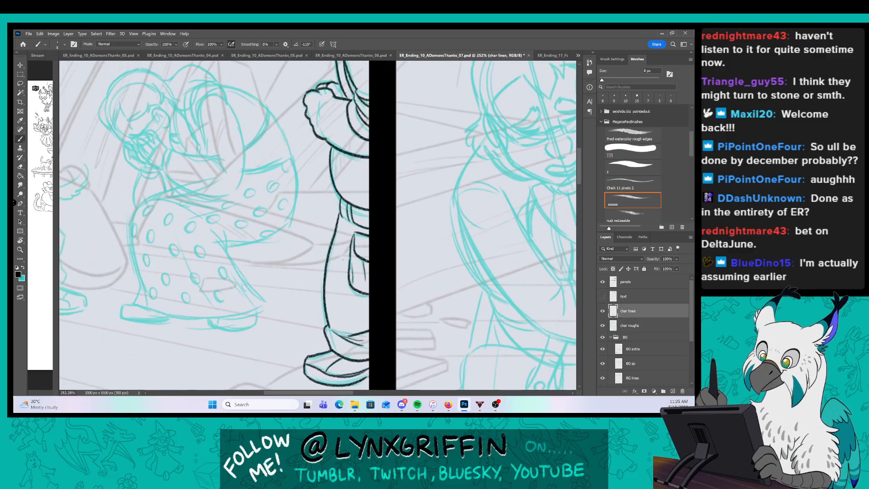
{"action": "key", "text": "ctrl+space"}
{"action": "left_click_drag", "start_coordinate": [161, 113], "coordinate": [222, 195]}
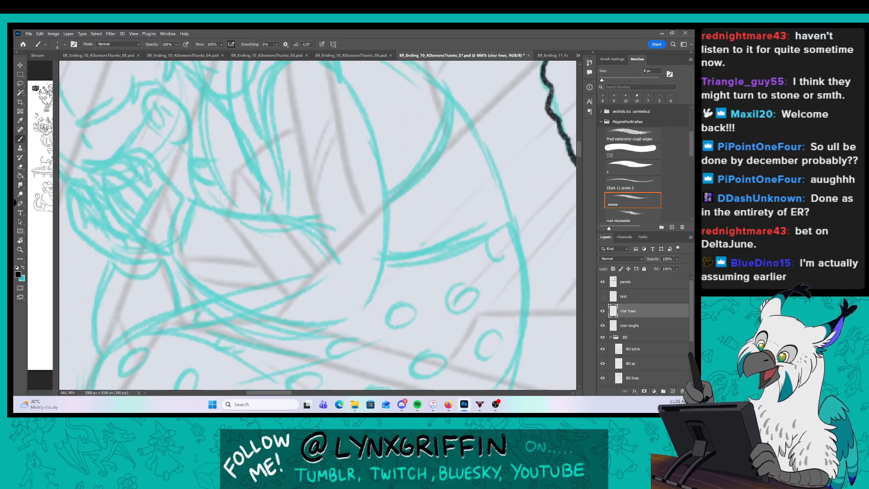
{"action": "mouse_move", "coordinate": [167, 248]}
{"action": "left_mouse_down"}
{"action": "mouse_move", "coordinate": [182, 199]}
{"action": "mouse_move", "coordinate": [192, 209]}
{"action": "mouse_move", "coordinate": [182, 200]}
{"action": "mouse_move", "coordinate": [285, 214]}
{"action": "mouse_move", "coordinate": [312, 231]}
{"action": "left_mouse_up"}
{"action": "left_click_drag", "start_coordinate": [294, 216], "coordinate": [323, 217]}
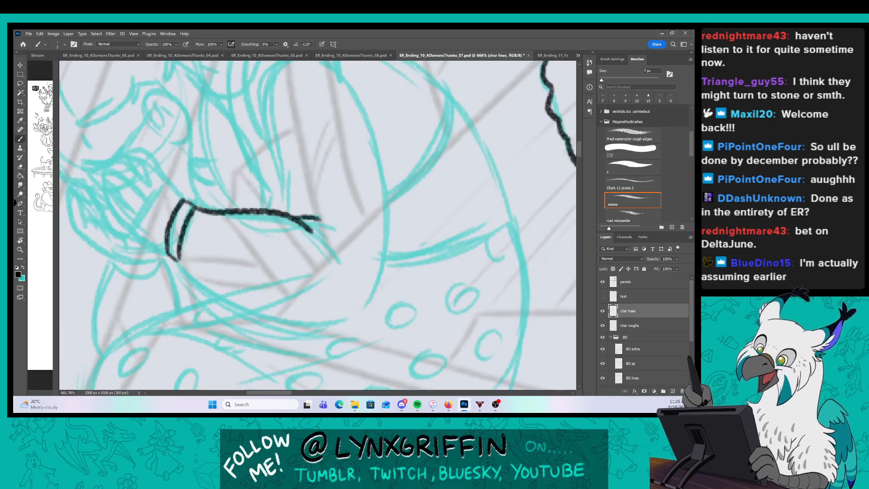
{"action": "mouse_move", "coordinate": [171, 259]}
{"action": "left_mouse_down"}
{"action": "mouse_move", "coordinate": [291, 313]}
{"action": "mouse_move", "coordinate": [347, 311]}
{"action": "left_mouse_up"}
Ink the inner and outer contours of the crouching figure's upper arm, joining the outer line to the elbow.
{"action": "key", "text": "space"}
{"action": "left_click_drag", "start_coordinate": [367, 190], "coordinate": [350, 248]}
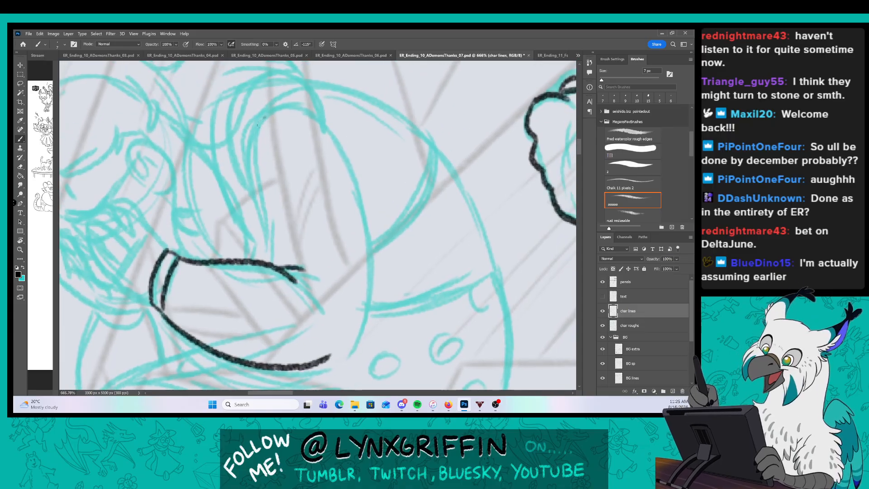
{"action": "left_click_drag", "start_coordinate": [264, 116], "coordinate": [267, 259]}
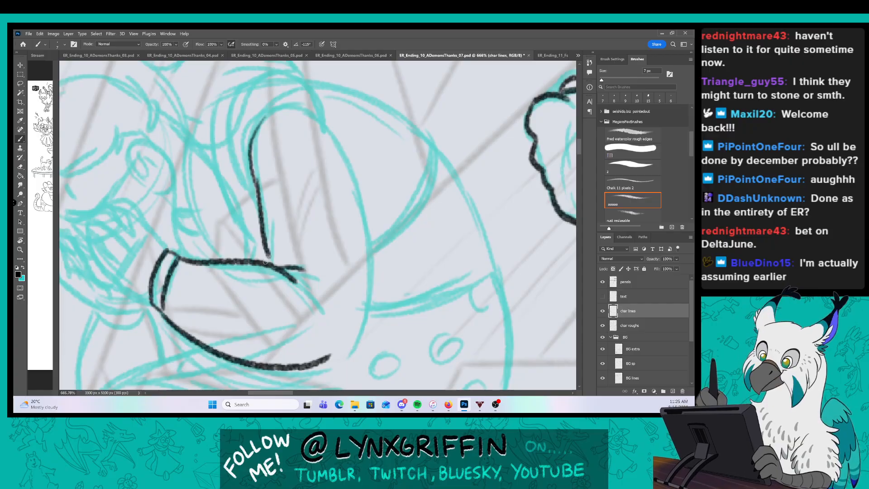
{"action": "mouse_move", "coordinate": [290, 105]}
{"action": "left_mouse_down"}
{"action": "mouse_move", "coordinate": [334, 130]}
{"action": "mouse_move", "coordinate": [368, 222]}
{"action": "mouse_move", "coordinate": [366, 307]}
{"action": "mouse_move", "coordinate": [330, 355]}
{"action": "left_mouse_up"}
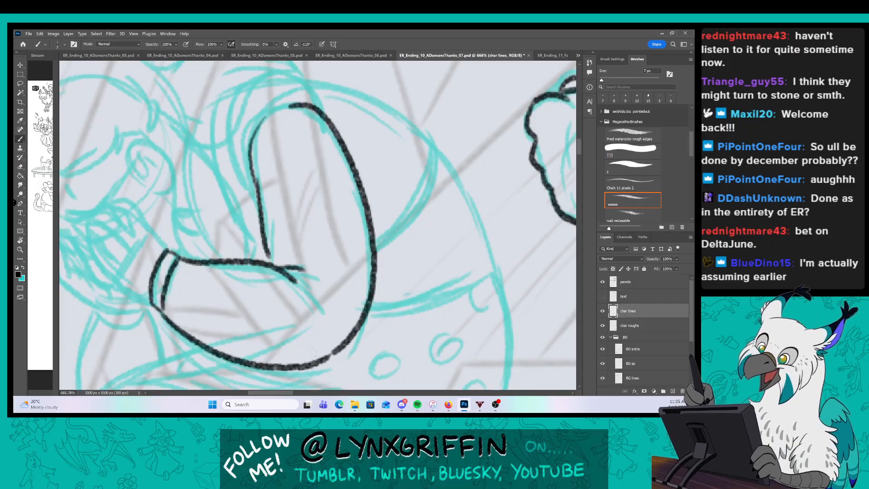
Ink the crouching figure's near hand held to the mouth, with the wrist, fingers and back of the hand.
{"action": "key", "text": "space"}
{"action": "mouse_move", "coordinate": [286, 209]}
{"action": "left_mouse_down"}
{"action": "mouse_move", "coordinate": [338, 199]}
{"action": "mouse_move", "coordinate": [361, 208]}
{"action": "left_mouse_up"}
{"action": "left_click_drag", "start_coordinate": [279, 244], "coordinate": [286, 251]}
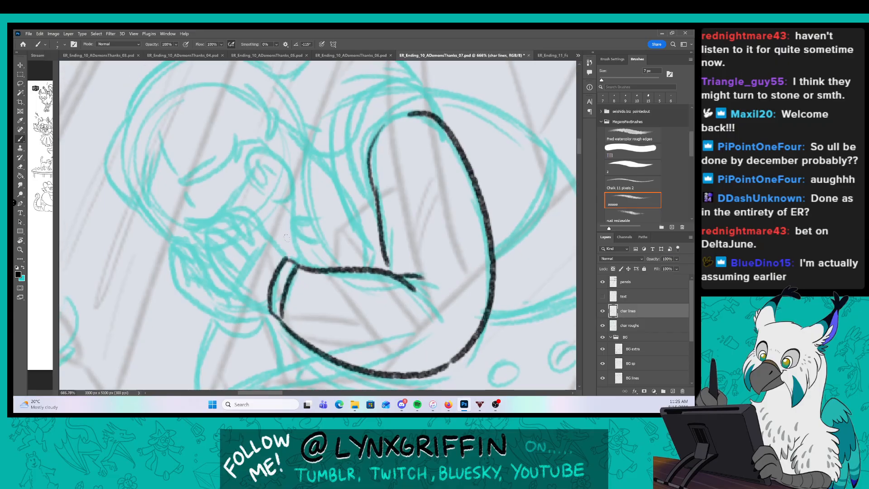
{"action": "left_click_drag", "start_coordinate": [206, 252], "coordinate": [268, 308]}
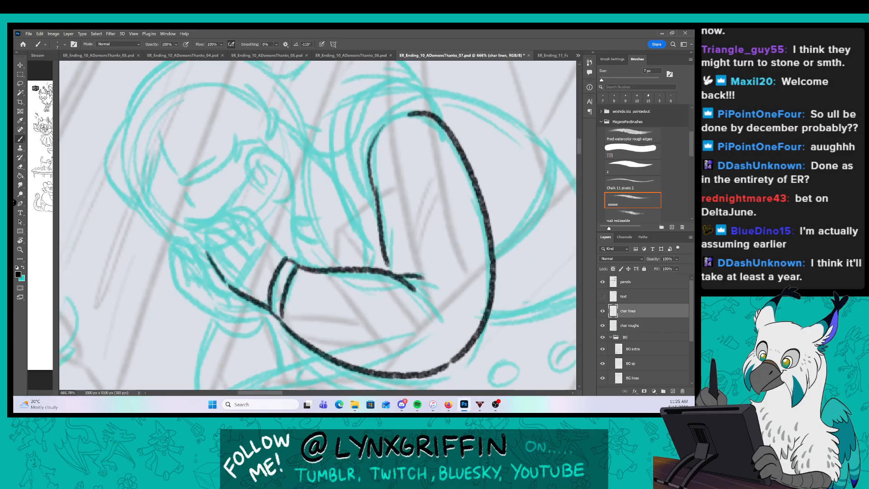
{"action": "left_click_drag", "start_coordinate": [208, 248], "coordinate": [240, 271]}
{"action": "mouse_move", "coordinate": [203, 229]}
{"action": "left_mouse_down"}
{"action": "mouse_move", "coordinate": [253, 260]}
{"action": "mouse_move", "coordinate": [227, 222]}
{"action": "mouse_move", "coordinate": [259, 247]}
{"action": "mouse_move", "coordinate": [241, 228]}
{"action": "mouse_move", "coordinate": [259, 221]}
{"action": "mouse_move", "coordinate": [285, 258]}
{"action": "left_mouse_up"}
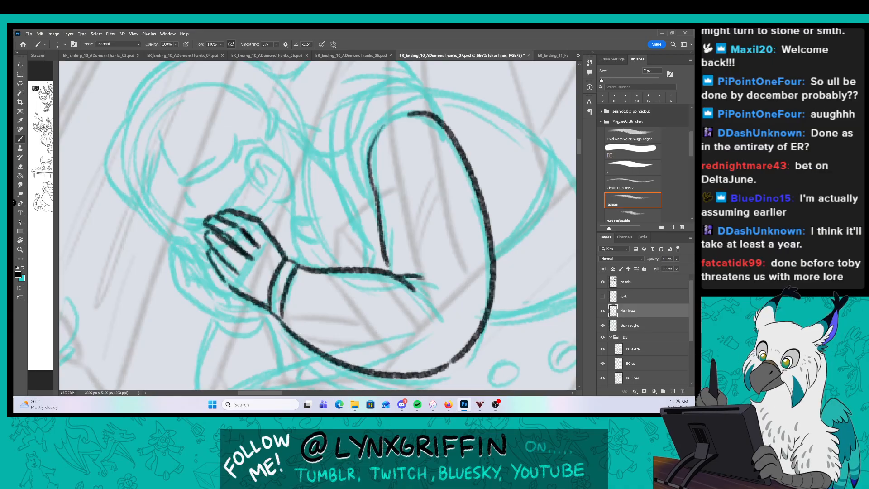
{"action": "left_click_drag", "start_coordinate": [259, 217], "coordinate": [274, 247]}
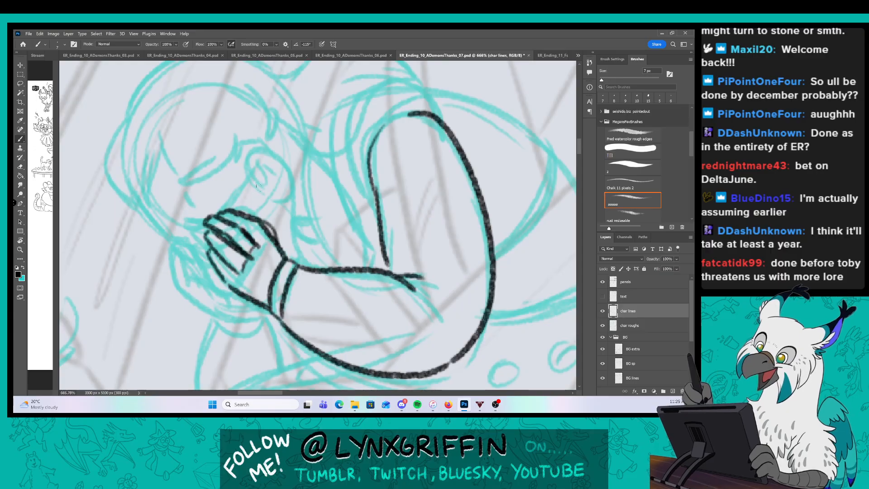
Check the char lines layer and ink the pointed fringe and side lock of the crouching figure's hair.
{"action": "left_click_drag", "start_coordinate": [301, 176], "coordinate": [286, 227]}
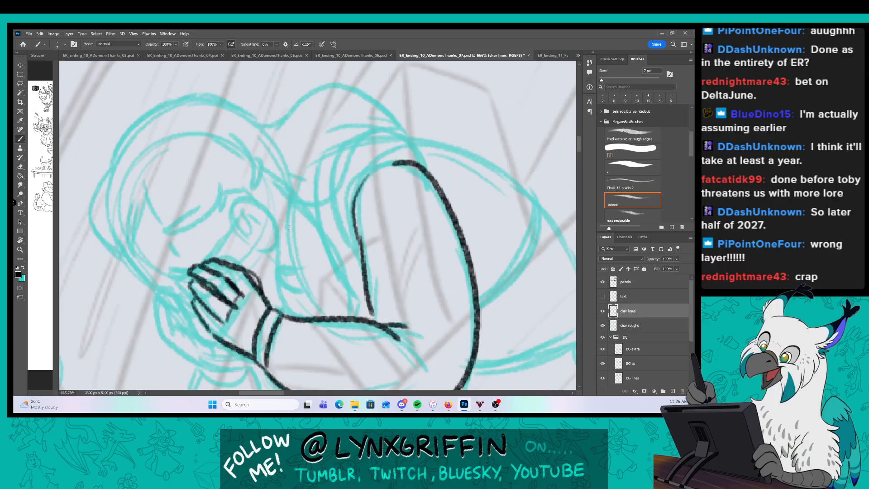
{"action": "left_click", "coordinate": [602, 311]}
{"action": "left_click", "coordinate": [602, 312]}
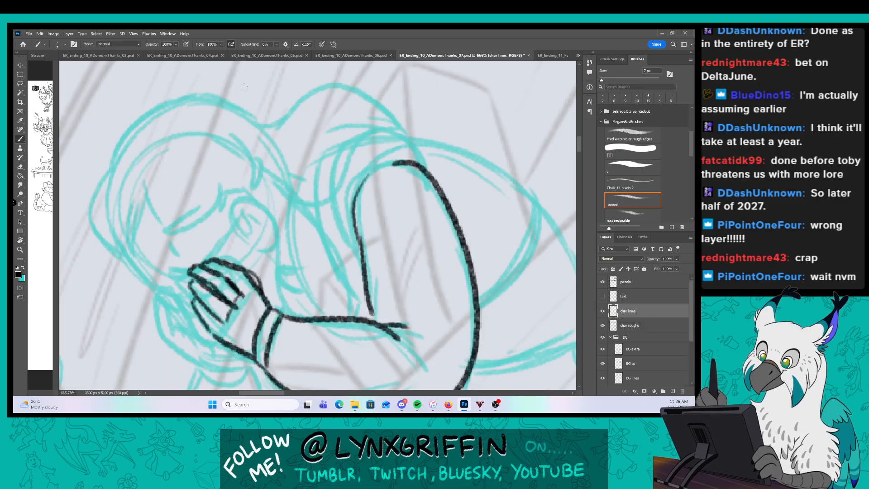
{"action": "mouse_move", "coordinate": [113, 169]}
{"action": "left_mouse_down"}
{"action": "mouse_move", "coordinate": [96, 199]}
{"action": "mouse_move", "coordinate": [103, 237]}
{"action": "mouse_move", "coordinate": [131, 260]}
{"action": "mouse_move", "coordinate": [140, 196]}
{"action": "mouse_move", "coordinate": [174, 222]}
{"action": "mouse_move", "coordinate": [219, 220]}
{"action": "mouse_move", "coordinate": [211, 173]}
{"action": "left_mouse_up"}
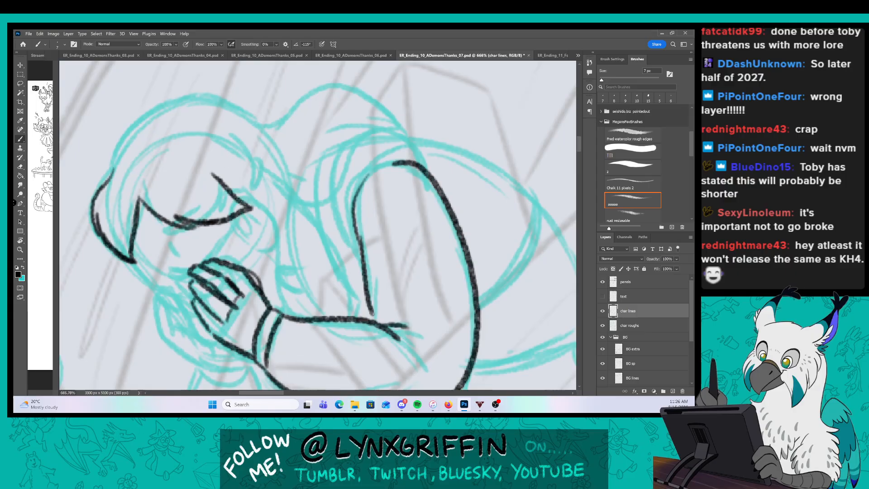
Ink the crouching figure's ear, nose and cheek contour, plus the finger lines of the hands covering the mouth.
{"action": "mouse_move", "coordinate": [237, 201]}
{"action": "left_mouse_down"}
{"action": "mouse_move", "coordinate": [277, 221]}
{"action": "mouse_move", "coordinate": [266, 252]}
{"action": "left_mouse_up"}
{"action": "mouse_move", "coordinate": [231, 221]}
{"action": "left_mouse_down"}
{"action": "mouse_move", "coordinate": [244, 236]}
{"action": "mouse_move", "coordinate": [262, 234]}
{"action": "left_mouse_up"}
{"action": "mouse_move", "coordinate": [195, 267]}
{"action": "left_mouse_down"}
{"action": "mouse_move", "coordinate": [188, 279]}
{"action": "mouse_move", "coordinate": [224, 246]}
{"action": "left_mouse_up"}
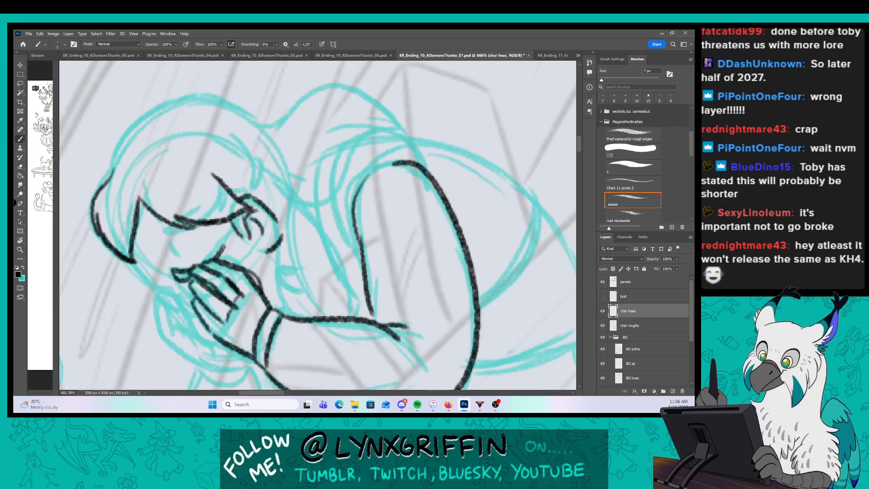
{"action": "mouse_move", "coordinate": [164, 249]}
{"action": "left_mouse_down"}
{"action": "mouse_move", "coordinate": [167, 262]}
{"action": "mouse_move", "coordinate": [138, 268]}
{"action": "mouse_move", "coordinate": [213, 346]}
{"action": "mouse_move", "coordinate": [225, 347]}
{"action": "left_mouse_up"}
{"action": "left_click_drag", "start_coordinate": [194, 281], "coordinate": [179, 305]}
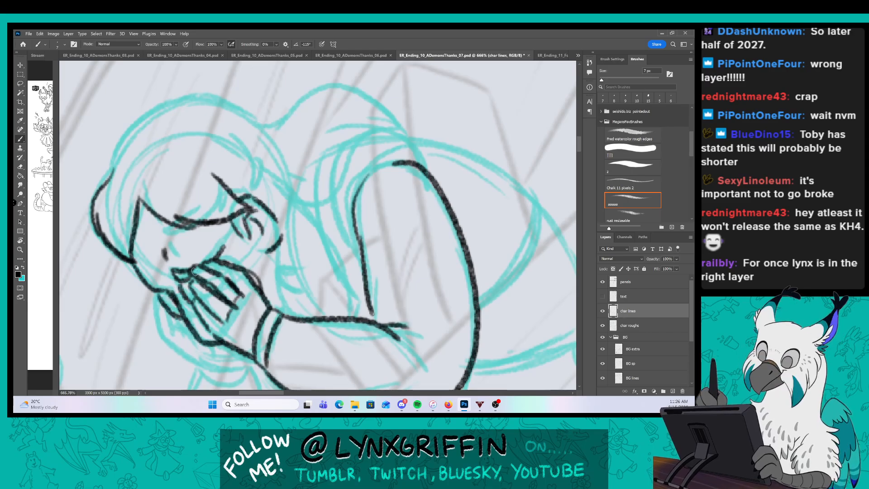
Ink the crouching figure's cheek edge, the hair lock behind the ear, the neck line and the garment edge running down to the forearm.
{"action": "left_click_drag", "start_coordinate": [233, 226], "coordinate": [207, 263]}
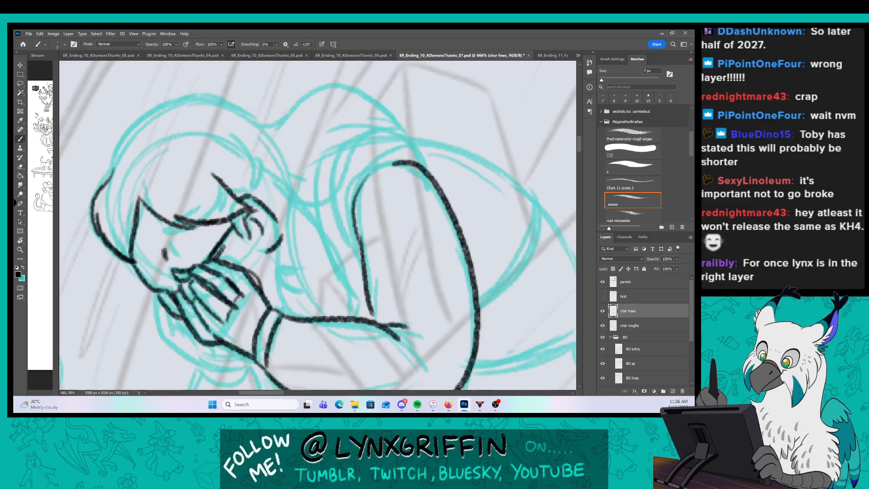
{"action": "left_click_drag", "start_coordinate": [359, 236], "coordinate": [336, 259]}
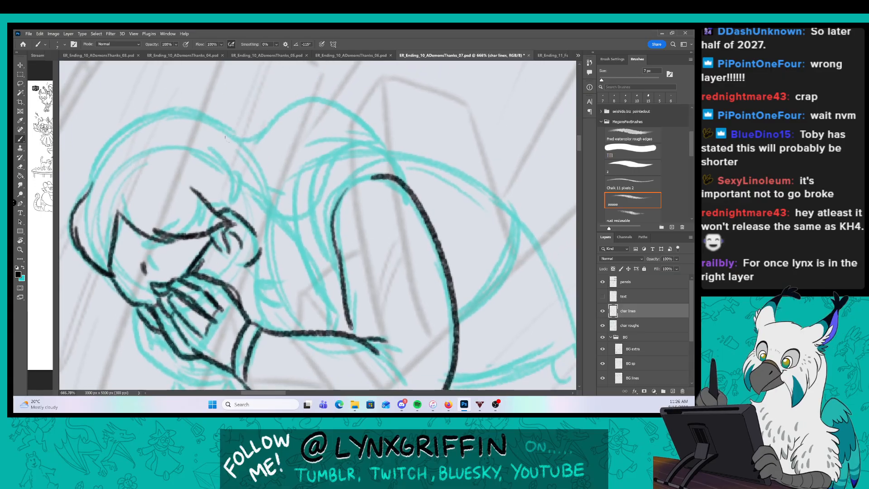
{"action": "left_click_drag", "start_coordinate": [231, 180], "coordinate": [239, 199]}
{"action": "mouse_move", "coordinate": [217, 149]}
{"action": "left_mouse_down"}
{"action": "mouse_move", "coordinate": [236, 182]}
{"action": "mouse_move", "coordinate": [306, 240]}
{"action": "left_mouse_up"}
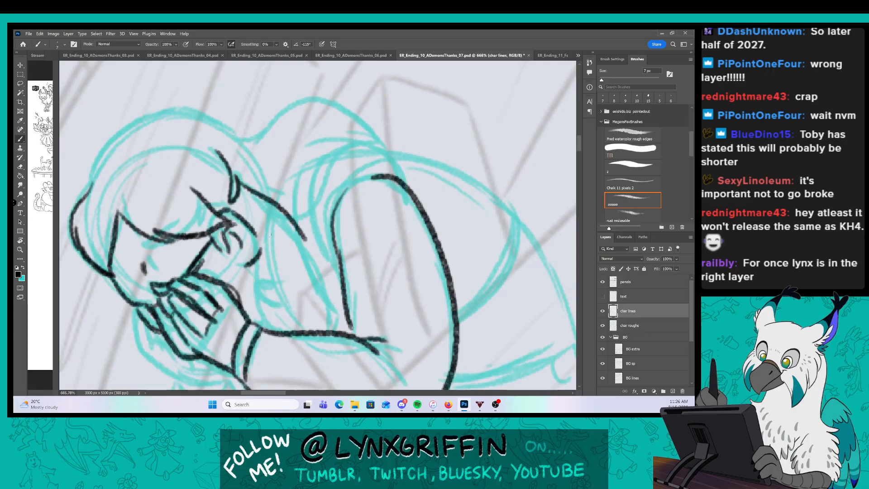
{"action": "left_click_drag", "start_coordinate": [255, 274], "coordinate": [267, 315]}
{"action": "left_click_drag", "start_coordinate": [305, 240], "coordinate": [330, 324]}
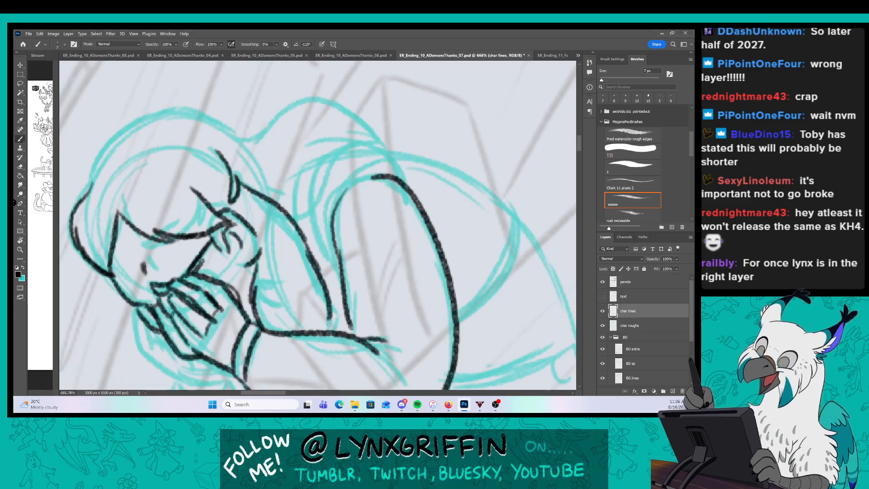
Ink the crown of the crouching figure's head, the line beside the neck and the rounded hump behind the head.
{"action": "left_click_drag", "start_coordinate": [353, 218], "coordinate": [350, 256]}
{"action": "mouse_move", "coordinate": [83, 239]}
{"action": "left_mouse_down"}
{"action": "mouse_move", "coordinate": [87, 219]}
{"action": "mouse_move", "coordinate": [170, 160]}
{"action": "mouse_move", "coordinate": [240, 183]}
{"action": "left_mouse_up"}
{"action": "mouse_move", "coordinate": [260, 240]}
{"action": "left_mouse_down"}
{"action": "mouse_move", "coordinate": [295, 233]}
{"action": "mouse_move", "coordinate": [337, 194]}
{"action": "left_mouse_up"}
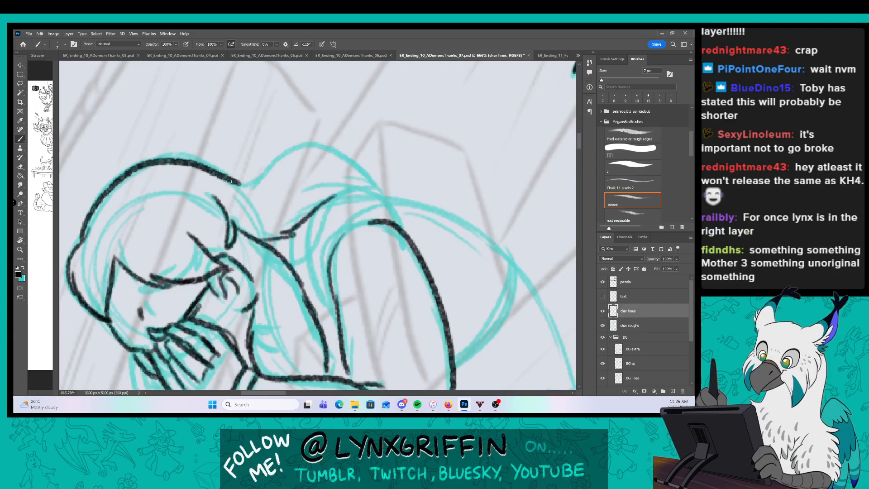
{"action": "mouse_move", "coordinate": [240, 183]}
{"action": "left_mouse_down"}
{"action": "mouse_move", "coordinate": [369, 179]}
{"action": "mouse_move", "coordinate": [381, 196]}
{"action": "left_mouse_up"}
Ink the crouching figure's collar, the strap lines down the chest and the top edge of the near shoulder.
{"action": "left_click_drag", "start_coordinate": [301, 194], "coordinate": [352, 189]}
{"action": "left_click_drag", "start_coordinate": [371, 303], "coordinate": [333, 269]}
{"action": "left_click_drag", "start_coordinate": [311, 187], "coordinate": [292, 262]}
{"action": "mouse_move", "coordinate": [286, 172]}
{"action": "left_mouse_down"}
{"action": "mouse_move", "coordinate": [269, 207]}
{"action": "mouse_move", "coordinate": [298, 283]}
{"action": "left_mouse_up"}
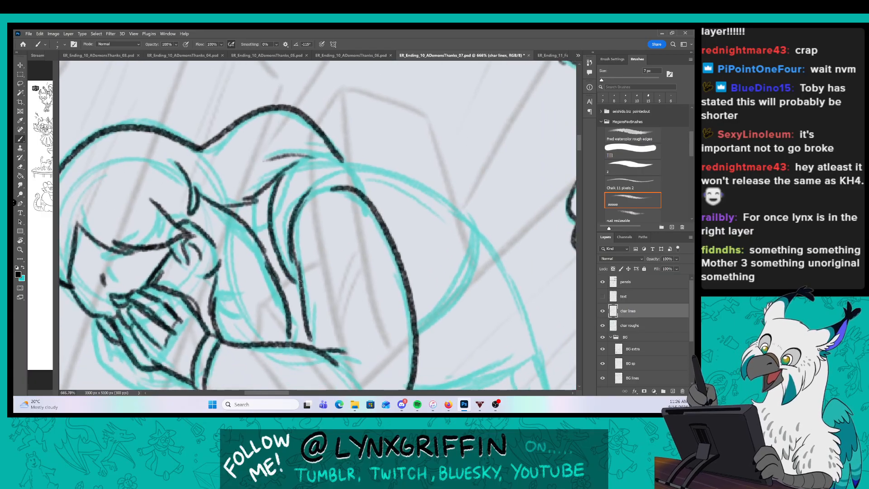
{"action": "mouse_move", "coordinate": [295, 183]}
{"action": "left_mouse_down"}
{"action": "mouse_move", "coordinate": [371, 195]}
{"action": "mouse_move", "coordinate": [328, 187]}
{"action": "left_mouse_up"}
{"action": "left_click_drag", "start_coordinate": [265, 197], "coordinate": [252, 251]}
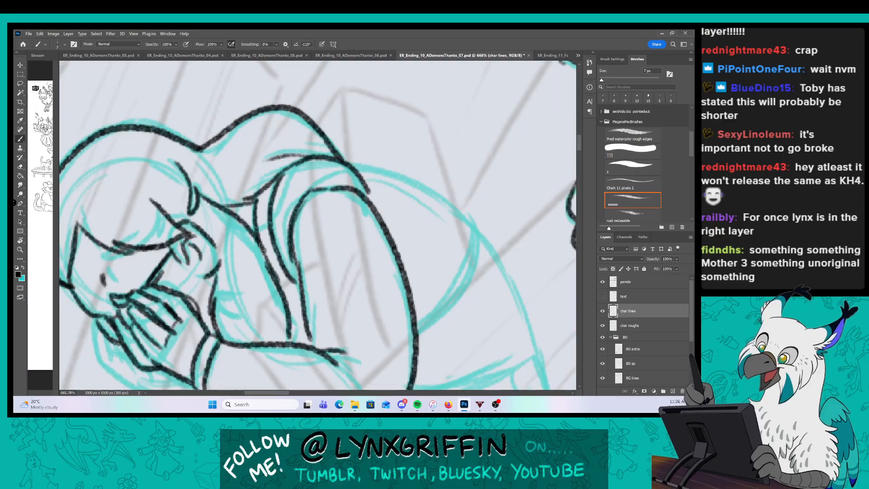
Ink the outer edge of the crouching figure's far hand and the curved cuff beneath it.
{"action": "mouse_move", "coordinate": [301, 312]}
{"action": "left_mouse_down"}
{"action": "mouse_move", "coordinate": [349, 210]}
{"action": "mouse_move", "coordinate": [345, 188]}
{"action": "left_mouse_up"}
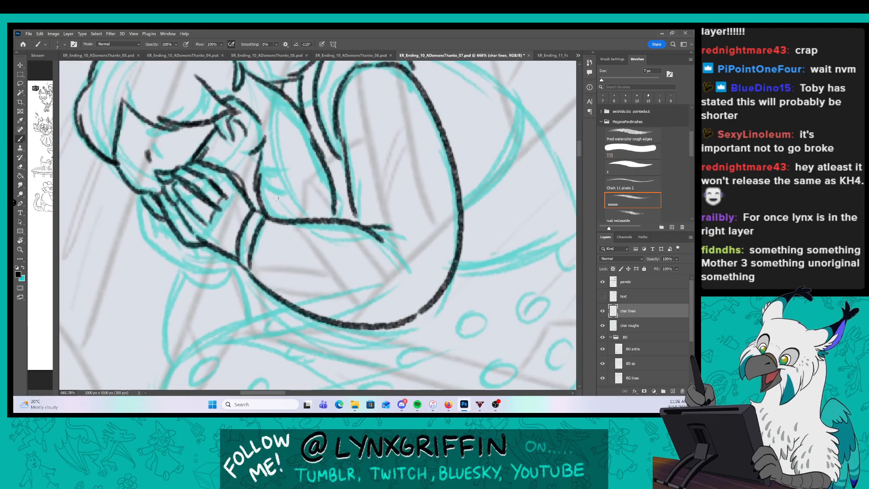
{"action": "mouse_move", "coordinate": [135, 192]}
{"action": "left_mouse_down"}
{"action": "mouse_move", "coordinate": [145, 237]}
{"action": "mouse_move", "coordinate": [183, 265]}
{"action": "left_mouse_up"}
{"action": "left_click_drag", "start_coordinate": [153, 213], "coordinate": [172, 233]}
{"action": "left_click_drag", "start_coordinate": [178, 264], "coordinate": [232, 272]}
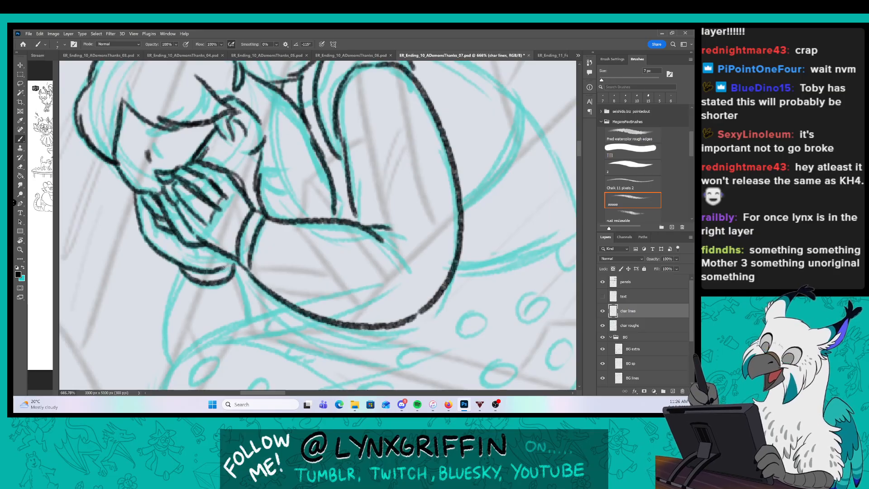
Ink the dotted skirt's front contour from the lap to the ankle, its curved hem and the rear edge below the knee.
{"action": "mouse_move", "coordinate": [392, 326]}
{"action": "left_mouse_down"}
{"action": "mouse_move", "coordinate": [389, 172]}
{"action": "mouse_move", "coordinate": [371, 222]}
{"action": "left_mouse_up"}
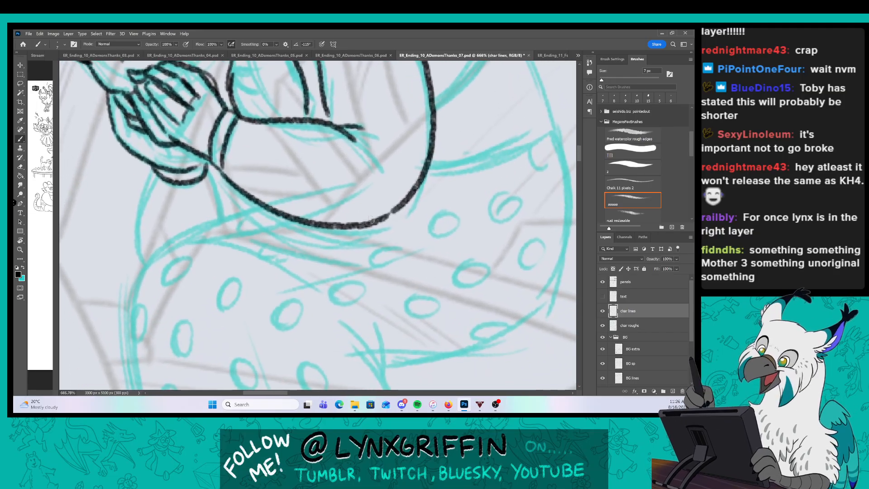
{"action": "left_click_drag", "start_coordinate": [454, 261], "coordinate": [365, 199]}
{"action": "left_click_drag", "start_coordinate": [365, 203], "coordinate": [351, 190]}
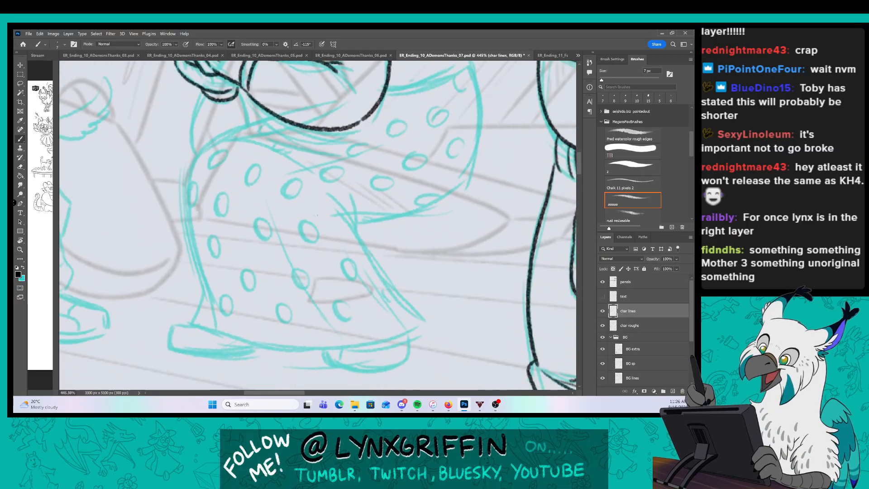
{"action": "mouse_move", "coordinate": [269, 111]}
{"action": "left_mouse_down"}
{"action": "mouse_move", "coordinate": [250, 120]}
{"action": "mouse_move", "coordinate": [208, 301]}
{"action": "mouse_move", "coordinate": [193, 322]}
{"action": "left_mouse_up"}
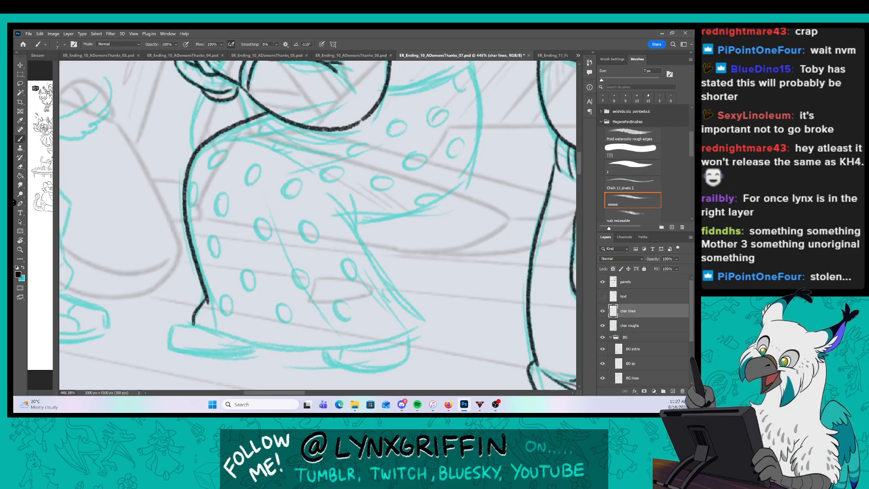
{"action": "mouse_move", "coordinate": [194, 322]}
{"action": "left_mouse_down"}
{"action": "mouse_move", "coordinate": [393, 343]}
{"action": "mouse_move", "coordinate": [419, 321]}
{"action": "left_mouse_up"}
{"action": "left_click_drag", "start_coordinate": [326, 183], "coordinate": [418, 322]}
Ink the lap folds, the waistline and the rounded rear and underside of the crouching figure's skirt.
{"action": "left_click_drag", "start_coordinate": [387, 238], "coordinate": [333, 297]}
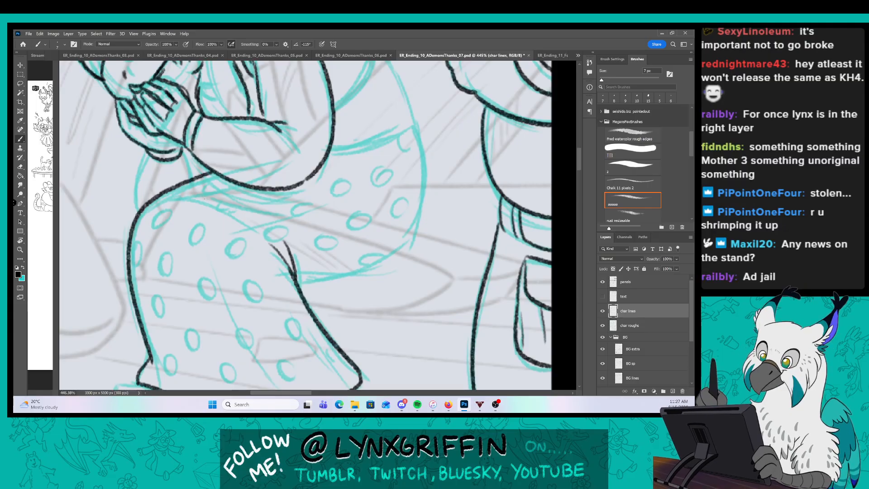
{"action": "mouse_move", "coordinate": [219, 205]}
{"action": "left_mouse_down"}
{"action": "mouse_move", "coordinate": [253, 219]}
{"action": "mouse_move", "coordinate": [303, 208]}
{"action": "left_mouse_up"}
{"action": "left_click_drag", "start_coordinate": [377, 180], "coordinate": [320, 255]}
{"action": "mouse_move", "coordinate": [270, 226]}
{"action": "left_mouse_down"}
{"action": "mouse_move", "coordinate": [315, 219]}
{"action": "mouse_move", "coordinate": [355, 200]}
{"action": "mouse_move", "coordinate": [365, 245]}
{"action": "mouse_move", "coordinate": [348, 312]}
{"action": "left_mouse_up"}
{"action": "left_click_drag", "start_coordinate": [237, 349], "coordinate": [336, 317]}
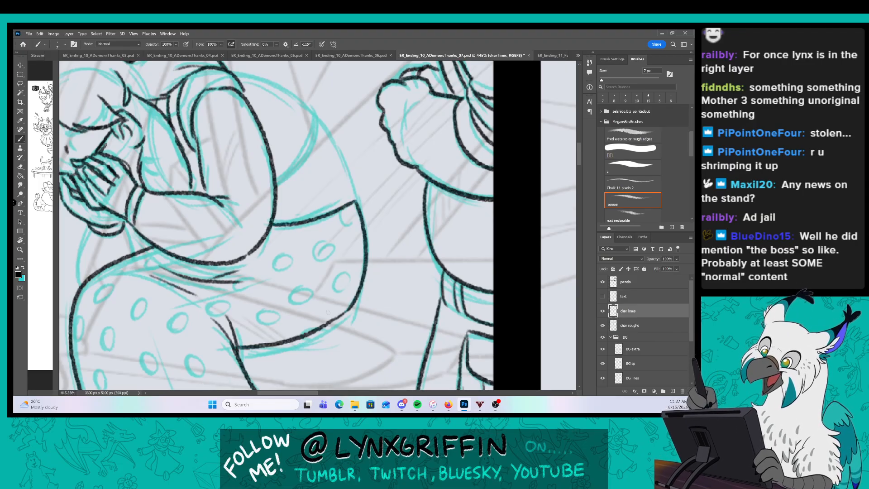
Ink the garment edge behind the near shoulder and the back contour down to the waistline, redoing the back stroke once.
{"action": "left_click_drag", "start_coordinate": [369, 185], "coordinate": [344, 270]}
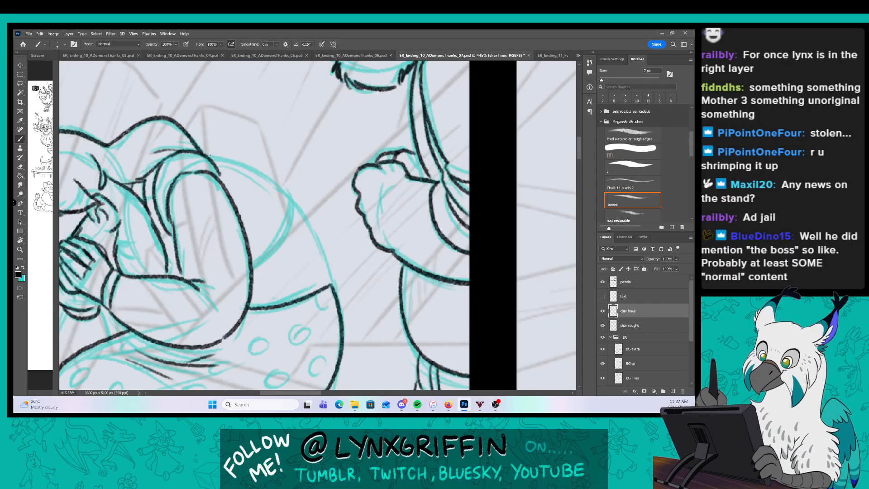
{"action": "mouse_move", "coordinate": [201, 153]}
{"action": "left_mouse_down"}
{"action": "mouse_move", "coordinate": [233, 162]}
{"action": "mouse_move", "coordinate": [284, 202]}
{"action": "mouse_move", "coordinate": [251, 269]}
{"action": "left_mouse_up"}
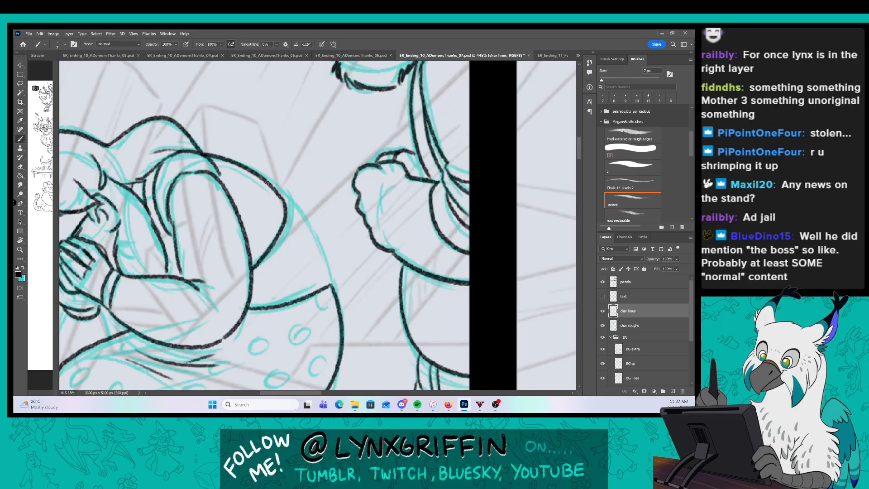
{"action": "mouse_move", "coordinate": [267, 182]}
{"action": "left_mouse_down"}
{"action": "mouse_move", "coordinate": [298, 215]}
{"action": "mouse_move", "coordinate": [329, 286]}
{"action": "left_mouse_up"}
{"action": "key", "text": "ctrl+z"}
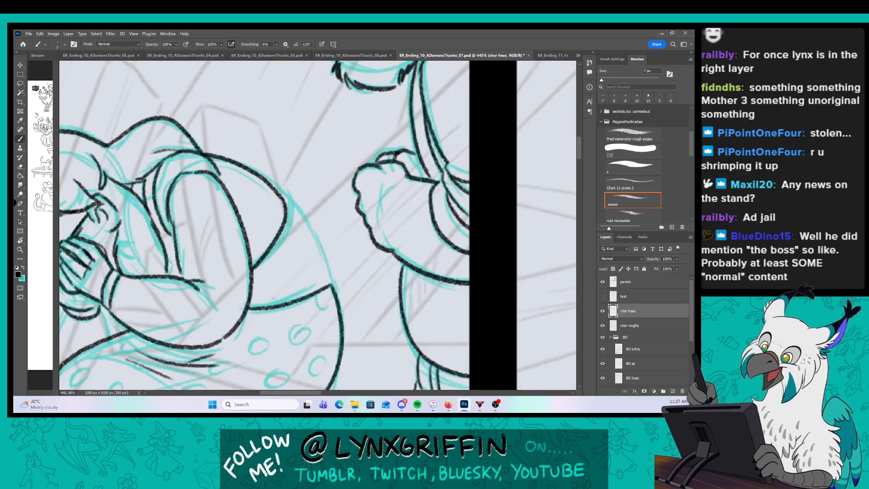
{"action": "mouse_move", "coordinate": [271, 185]}
{"action": "left_mouse_down"}
{"action": "mouse_move", "coordinate": [332, 274]}
{"action": "mouse_move", "coordinate": [329, 287]}
{"action": "left_mouse_up"}
Ink the short contour between the crouching figure's hands and the front of the knee.
{"action": "key", "text": "z"}
{"action": "left_click_drag", "start_coordinate": [360, 255], "coordinate": [332, 255]}
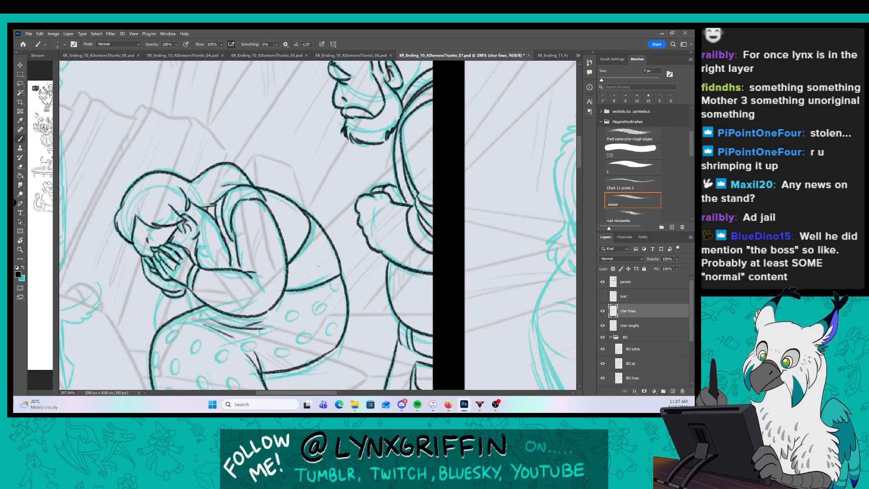
{"action": "left_click_drag", "start_coordinate": [280, 344], "coordinate": [309, 203]}
{"action": "key", "text": "z"}
{"action": "left_click_drag", "start_coordinate": [290, 274], "coordinate": [300, 274]}
{"action": "key", "text": "b"}
{"action": "mouse_move", "coordinate": [221, 118]}
{"action": "left_mouse_down"}
{"action": "mouse_move", "coordinate": [226, 206]}
{"action": "mouse_move", "coordinate": [177, 256]}
{"action": "left_mouse_up"}
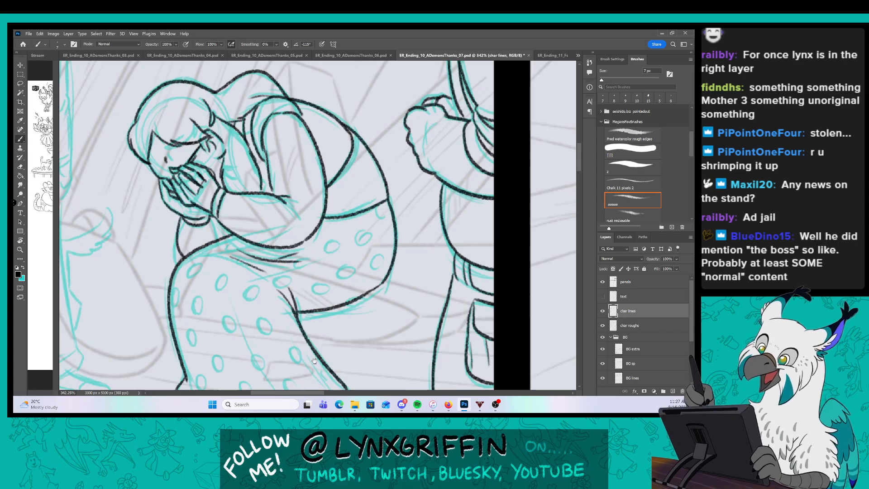
Ink both of the crouching figure's shoes with their sole lines under the skirt hem.
{"action": "left_click_drag", "start_coordinate": [314, 361], "coordinate": [314, 234]}
{"action": "key", "text": "z"}
{"action": "left_click_drag", "start_coordinate": [252, 320], "coordinate": [275, 319]}
{"action": "key", "text": "b"}
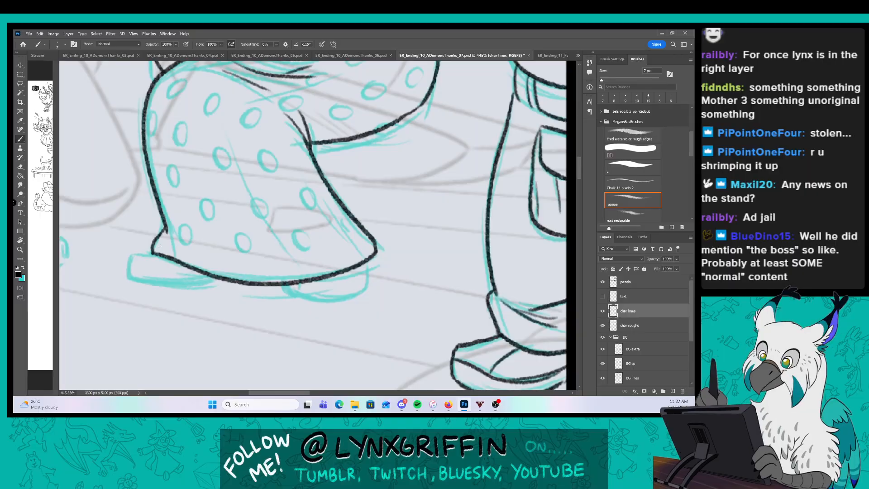
{"action": "mouse_move", "coordinate": [148, 254]}
{"action": "left_mouse_down"}
{"action": "mouse_move", "coordinate": [129, 277]}
{"action": "mouse_move", "coordinate": [219, 278]}
{"action": "left_mouse_up"}
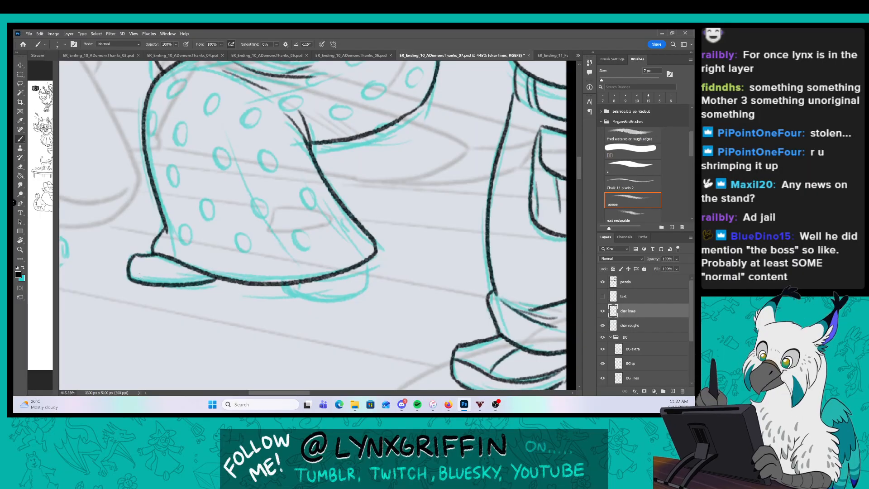
{"action": "mouse_move", "coordinate": [128, 270]}
{"action": "left_mouse_down"}
{"action": "mouse_move", "coordinate": [164, 280]}
{"action": "mouse_move", "coordinate": [209, 277]}
{"action": "left_mouse_up"}
{"action": "mouse_move", "coordinate": [286, 282]}
{"action": "left_mouse_down"}
{"action": "mouse_move", "coordinate": [353, 295]}
{"action": "mouse_move", "coordinate": [363, 291]}
{"action": "mouse_move", "coordinate": [362, 262]}
{"action": "left_mouse_up"}
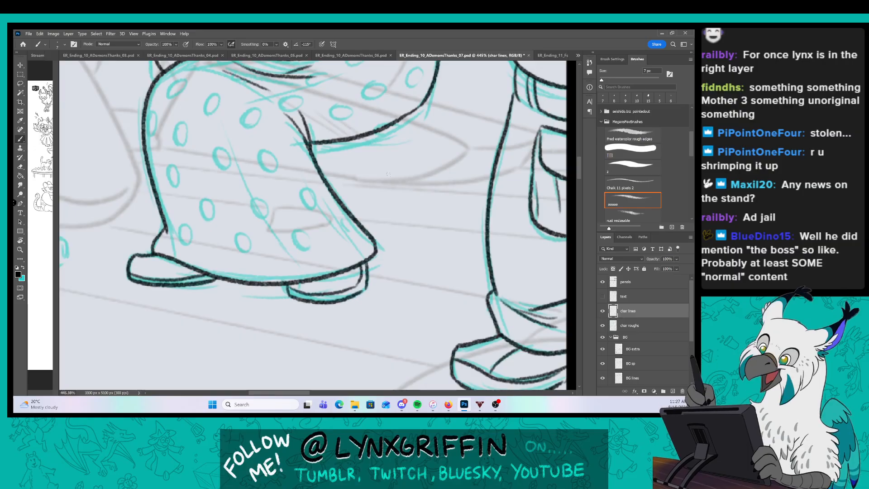
Ink the oval dots over the front and lower part of the crouching figure's skirt down to the hem.
{"action": "left_click_drag", "start_coordinate": [394, 199], "coordinate": [367, 273]}
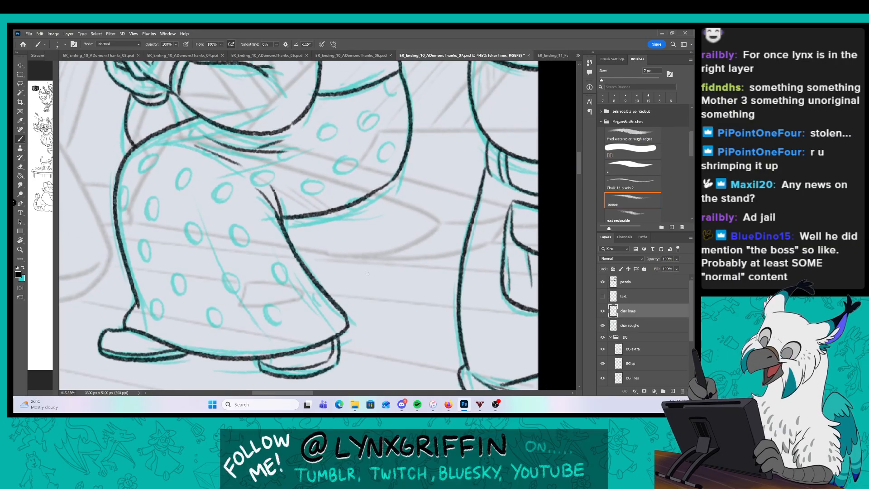
{"action": "mouse_move", "coordinate": [156, 298]}
{"action": "left_mouse_down"}
{"action": "mouse_move", "coordinate": [151, 313]}
{"action": "mouse_move", "coordinate": [159, 298]}
{"action": "left_mouse_up"}
{"action": "left_click_drag", "start_coordinate": [177, 271], "coordinate": [180, 292]}
{"action": "left_click_drag", "start_coordinate": [140, 241], "coordinate": [146, 244]}
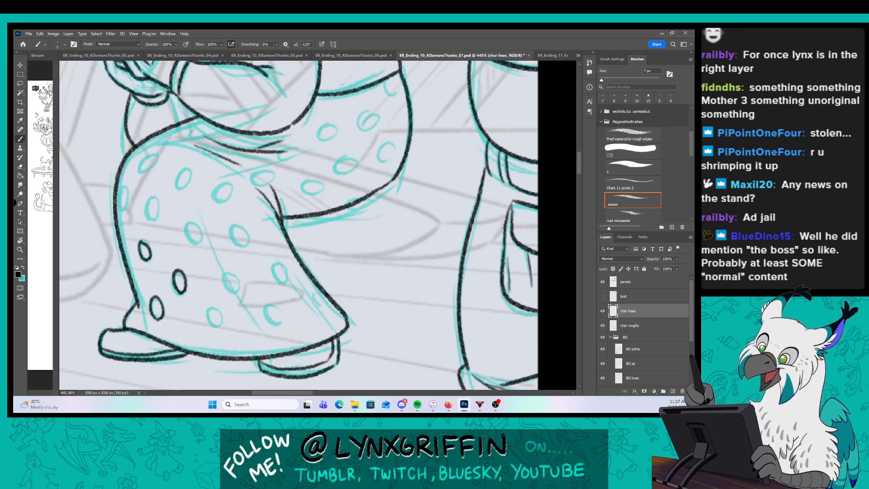
{"action": "left_click_drag", "start_coordinate": [150, 198], "coordinate": [122, 189]}
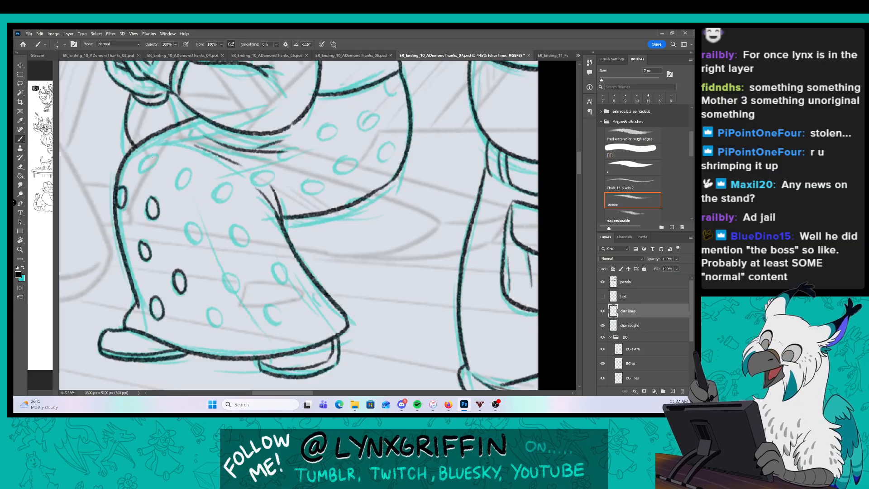
{"action": "mouse_move", "coordinate": [153, 157]}
{"action": "left_mouse_down"}
{"action": "mouse_move", "coordinate": [183, 166]}
{"action": "mouse_move", "coordinate": [218, 192]}
{"action": "left_mouse_up"}
{"action": "mouse_move", "coordinate": [194, 241]}
{"action": "left_mouse_down"}
{"action": "mouse_move", "coordinate": [190, 222]}
{"action": "mouse_move", "coordinate": [242, 231]}
{"action": "left_mouse_up"}
{"action": "left_click_drag", "start_coordinate": [229, 282], "coordinate": [221, 278]}
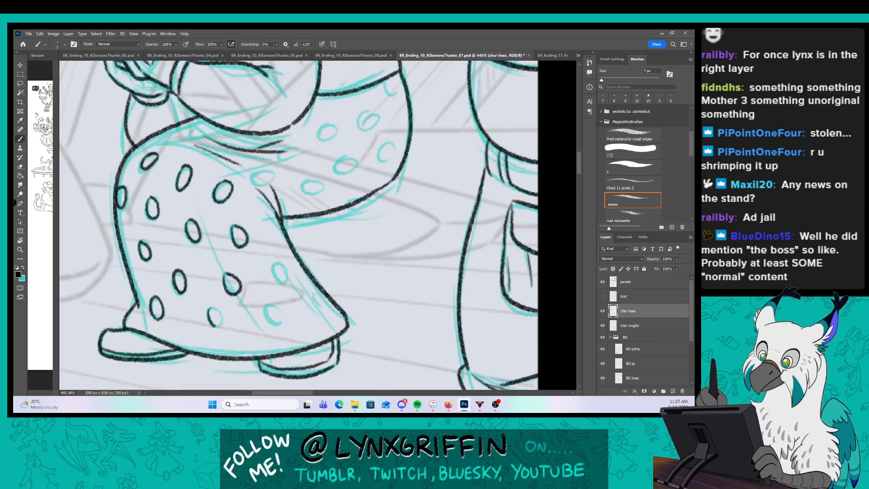
{"action": "left_click_drag", "start_coordinate": [221, 323], "coordinate": [216, 308]}
{"action": "left_click_drag", "start_coordinate": [186, 349], "coordinate": [196, 342]}
{"action": "left_click_drag", "start_coordinate": [273, 323], "coordinate": [280, 284]}
Ink the remaining oval dots across the skirt's lap and hip, including the partial ones cut off by the waistline.
{"action": "mouse_move", "coordinate": [330, 171]}
{"action": "left_mouse_down"}
{"action": "mouse_move", "coordinate": [234, 243]}
{"action": "mouse_move", "coordinate": [244, 245]}
{"action": "left_mouse_up"}
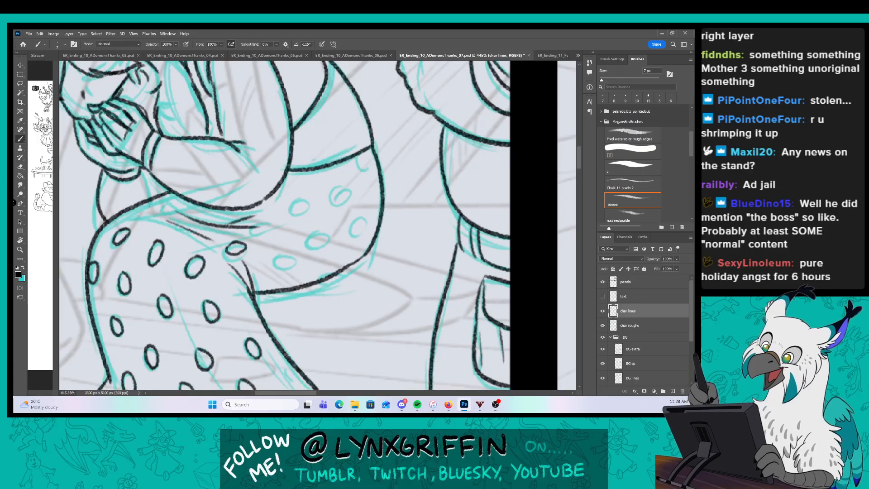
{"action": "mouse_move", "coordinate": [155, 205]}
{"action": "left_mouse_down"}
{"action": "mouse_move", "coordinate": [171, 194]}
{"action": "mouse_move", "coordinate": [159, 213]}
{"action": "left_mouse_up"}
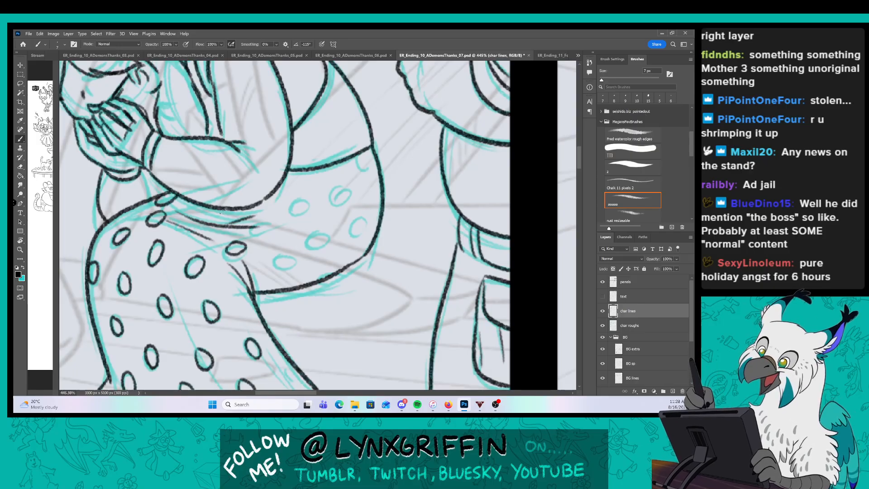
{"action": "mouse_move", "coordinate": [270, 225]}
{"action": "left_mouse_down"}
{"action": "mouse_move", "coordinate": [256, 236]}
{"action": "mouse_move", "coordinate": [274, 227]}
{"action": "left_mouse_up"}
{"action": "left_click_drag", "start_coordinate": [291, 257], "coordinate": [277, 261]}
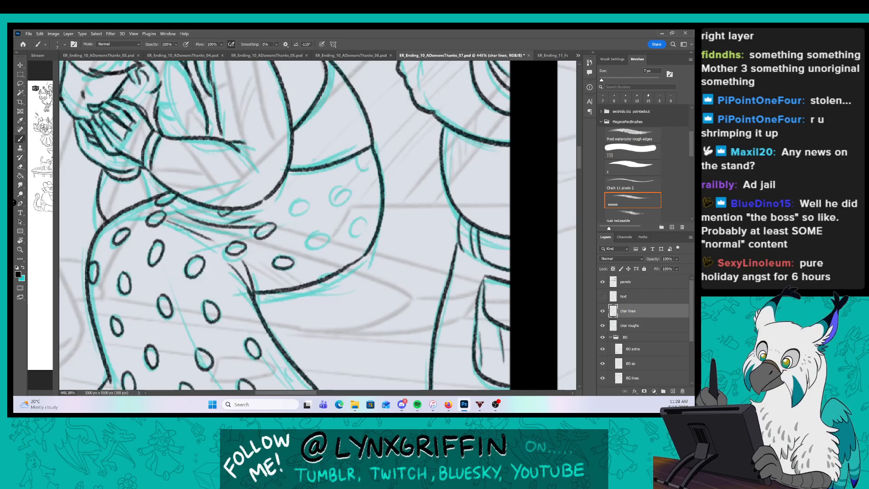
{"action": "left_click_drag", "start_coordinate": [318, 229], "coordinate": [319, 228]}
{"action": "left_click_drag", "start_coordinate": [303, 195], "coordinate": [355, 193]}
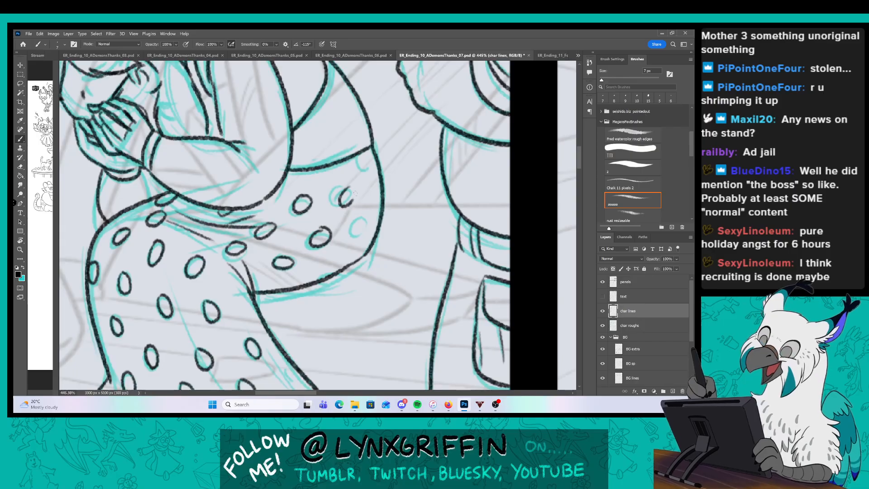
{"action": "left_click_drag", "start_coordinate": [355, 156], "coordinate": [369, 152]}
{"action": "left_click_drag", "start_coordinate": [312, 168], "coordinate": [325, 166]}
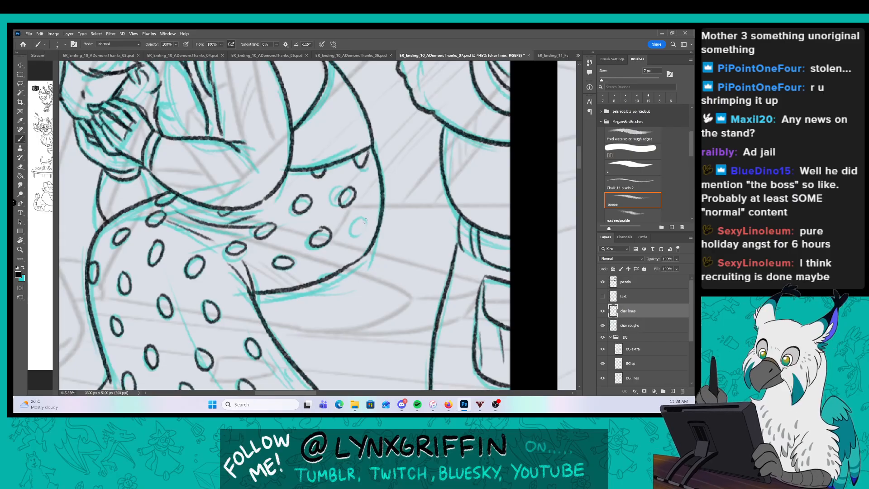
{"action": "left_click_drag", "start_coordinate": [365, 219], "coordinate": [367, 221]}
Reduce the brush size and ink the standing background figure's ear and the pointed side lock in front of it.
{"action": "mouse_move", "coordinate": [317, 277]}
{"action": "left_mouse_down"}
{"action": "mouse_move", "coordinate": [335, 270]}
{"action": "mouse_move", "coordinate": [312, 294]}
{"action": "mouse_move", "coordinate": [408, 310]}
{"action": "mouse_move", "coordinate": [418, 321]}
{"action": "left_mouse_up"}
{"action": "key", "text": "z"}
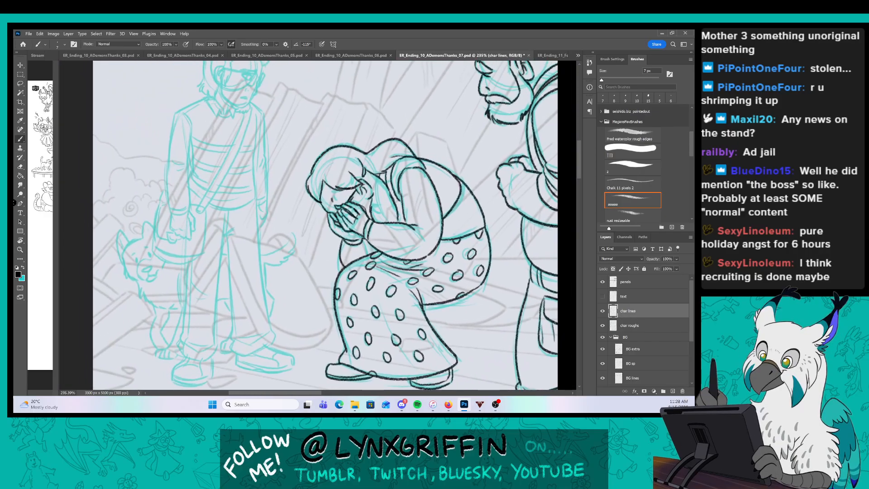
{"action": "left_click_drag", "start_coordinate": [259, 132], "coordinate": [266, 179]}
{"action": "key", "text": "bracketleft"}
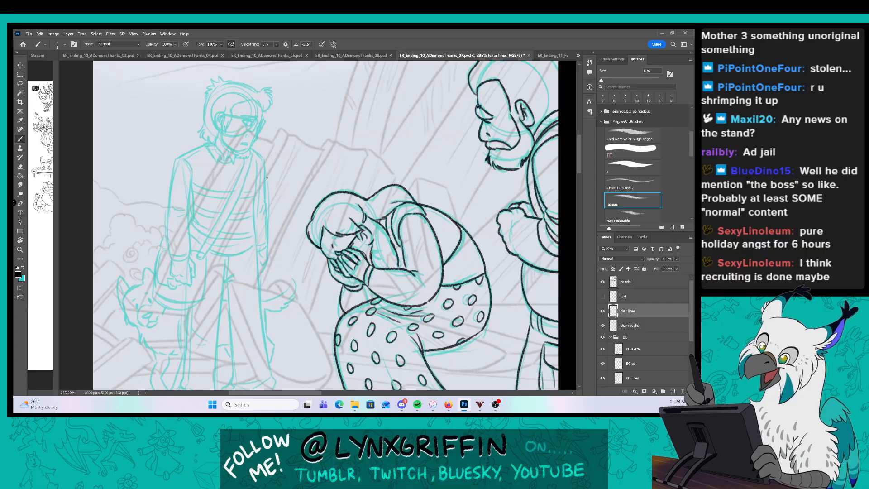
{"action": "key", "text": "z"}
{"action": "left_click_drag", "start_coordinate": [258, 108], "coordinate": [351, 111]}
{"action": "left_click_drag", "start_coordinate": [247, 129], "coordinate": [290, 186]}
{"action": "key", "text": "z"}
{"action": "mouse_move", "coordinate": [228, 151]}
{"action": "left_mouse_down"}
{"action": "mouse_move", "coordinate": [236, 146]}
{"action": "mouse_move", "coordinate": [197, 213]}
{"action": "mouse_move", "coordinate": [214, 246]}
{"action": "mouse_move", "coordinate": [228, 209]}
{"action": "mouse_move", "coordinate": [225, 166]}
{"action": "mouse_move", "coordinate": [184, 181]}
{"action": "mouse_move", "coordinate": [196, 234]}
{"action": "left_mouse_up"}
{"action": "left_click_drag", "start_coordinate": [198, 188], "coordinate": [188, 213]}
Ink the standing background figure's hair: the hairline over the forehead, the front tuft, the crown and the shaggy back.
{"action": "left_click_drag", "start_coordinate": [349, 145], "coordinate": [322, 188]}
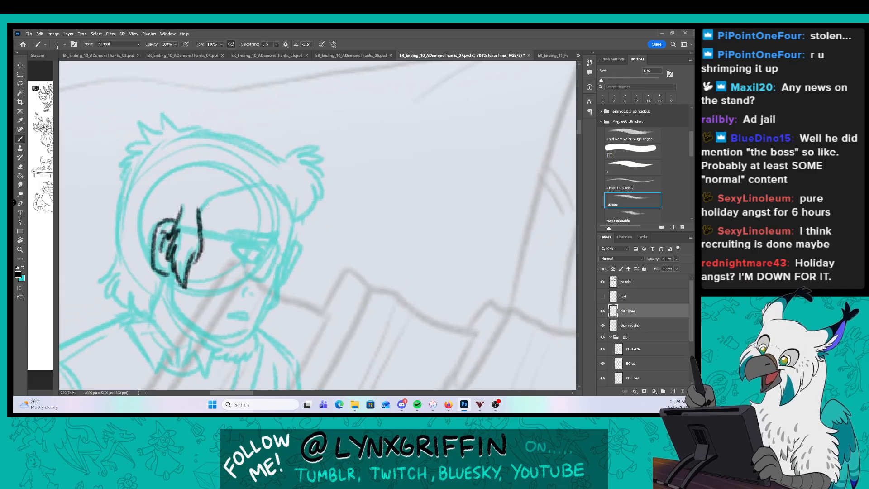
{"action": "left_click_drag", "start_coordinate": [199, 209], "coordinate": [260, 186]}
{"action": "mouse_move", "coordinate": [268, 155]}
{"action": "left_mouse_down"}
{"action": "mouse_move", "coordinate": [315, 158]}
{"action": "mouse_move", "coordinate": [322, 199]}
{"action": "left_mouse_up"}
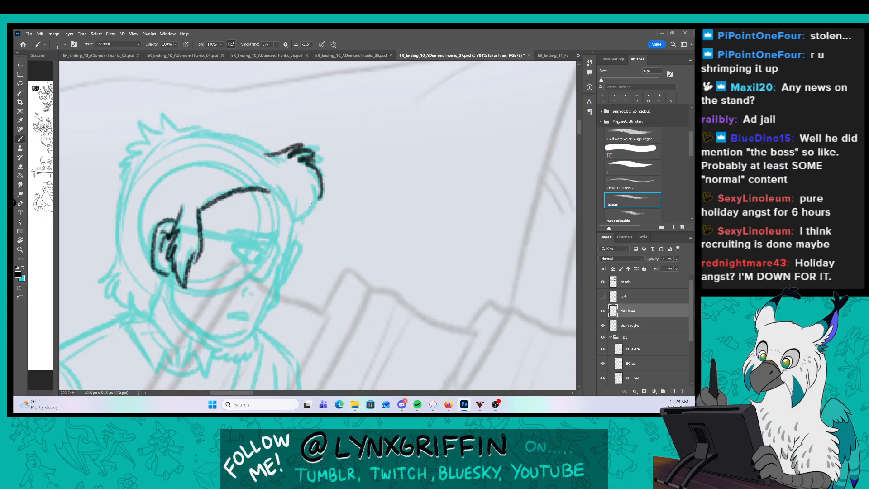
{"action": "mouse_move", "coordinate": [271, 192]}
{"action": "left_mouse_down"}
{"action": "mouse_move", "coordinate": [296, 227]}
{"action": "mouse_move", "coordinate": [320, 202]}
{"action": "left_mouse_up"}
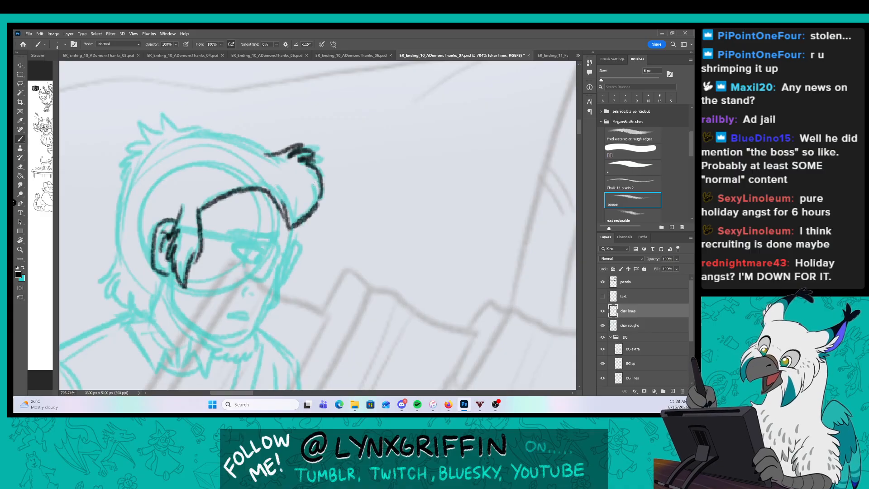
{"action": "mouse_move", "coordinate": [273, 152]}
{"action": "left_mouse_down"}
{"action": "mouse_move", "coordinate": [161, 110]}
{"action": "mouse_move", "coordinate": [143, 122]}
{"action": "mouse_move", "coordinate": [122, 157]}
{"action": "mouse_move", "coordinate": [119, 230]}
{"action": "mouse_move", "coordinate": [102, 283]}
{"action": "mouse_move", "coordinate": [129, 315]}
{"action": "mouse_move", "coordinate": [151, 319]}
{"action": "mouse_move", "coordinate": [162, 283]}
{"action": "left_mouse_up"}
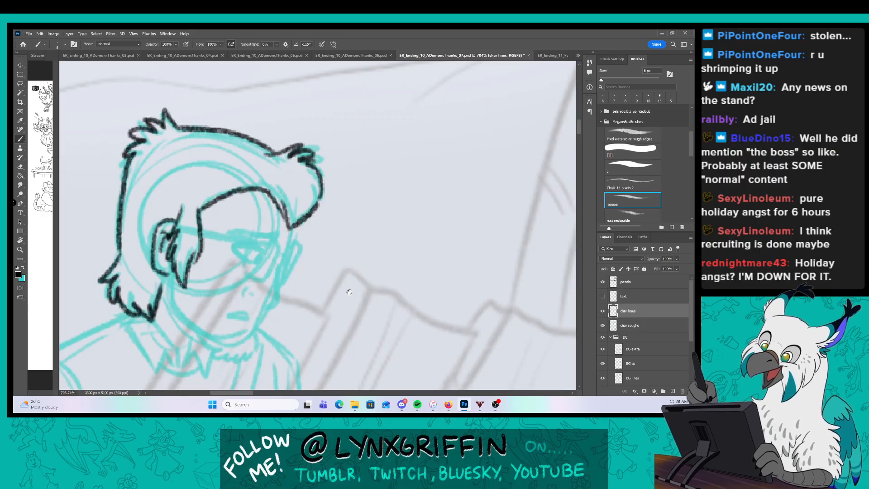
Ink the standing figure's nose, face profile, jaw with chin beard, mouth, eye and eyebrow.
{"action": "left_click_drag", "start_coordinate": [349, 291], "coordinate": [345, 223]}
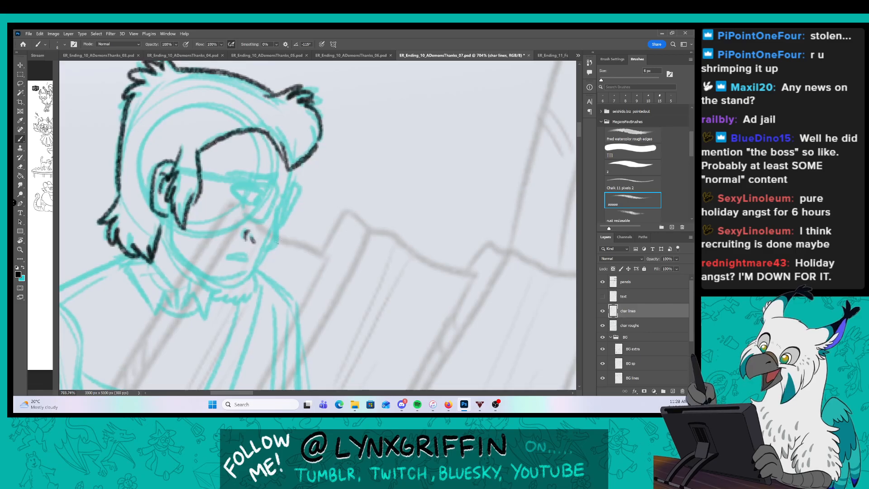
{"action": "left_click_drag", "start_coordinate": [266, 248], "coordinate": [294, 166]}
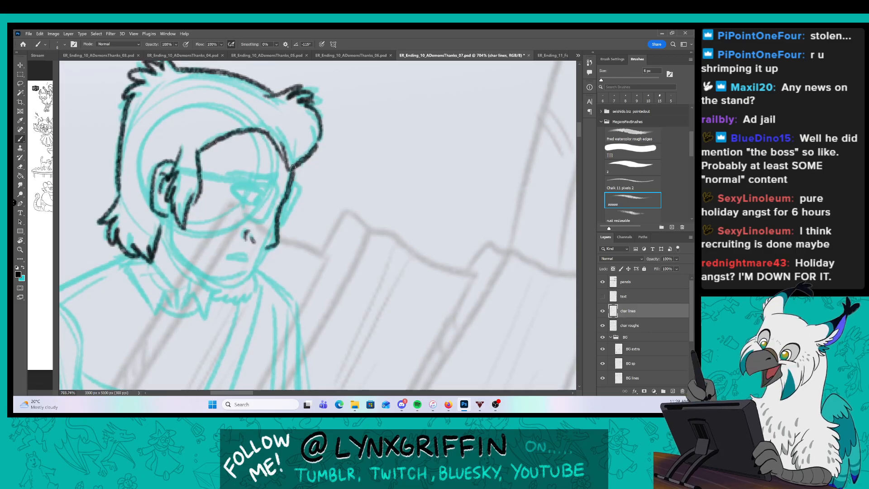
{"action": "mouse_move", "coordinate": [167, 242]}
{"action": "left_mouse_down"}
{"action": "mouse_move", "coordinate": [199, 274]}
{"action": "mouse_move", "coordinate": [251, 275]}
{"action": "left_mouse_up"}
{"action": "mouse_move", "coordinate": [216, 278]}
{"action": "left_mouse_down"}
{"action": "mouse_move", "coordinate": [202, 292]}
{"action": "mouse_move", "coordinate": [231, 300]}
{"action": "mouse_move", "coordinate": [251, 296]}
{"action": "mouse_move", "coordinate": [256, 279]}
{"action": "left_mouse_up"}
{"action": "mouse_move", "coordinate": [268, 248]}
{"action": "left_mouse_down"}
{"action": "mouse_move", "coordinate": [253, 274]}
{"action": "mouse_move", "coordinate": [250, 261]}
{"action": "left_mouse_up"}
{"action": "left_click_drag", "start_coordinate": [232, 262], "coordinate": [248, 265]}
{"action": "mouse_move", "coordinate": [226, 173]}
{"action": "left_mouse_down"}
{"action": "mouse_move", "coordinate": [280, 177]}
{"action": "mouse_move", "coordinate": [253, 190]}
{"action": "mouse_move", "coordinate": [266, 194]}
{"action": "mouse_move", "coordinate": [237, 192]}
{"action": "mouse_move", "coordinate": [262, 205]}
{"action": "mouse_move", "coordinate": [266, 179]}
{"action": "left_mouse_up"}
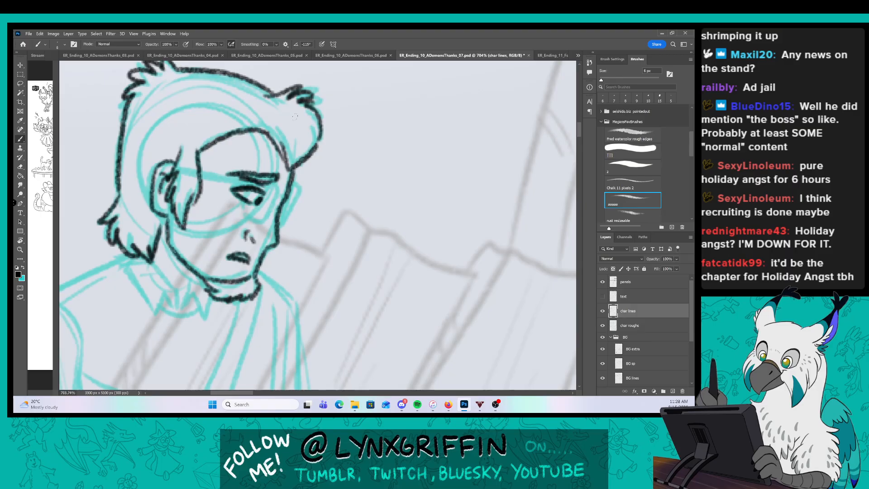
Ink the standing figure's glasses, including the lens edges and the temple arm running back to the ear.
{"action": "mouse_move", "coordinate": [274, 178]}
{"action": "left_mouse_down"}
{"action": "mouse_move", "coordinate": [254, 222]}
{"action": "mouse_move", "coordinate": [261, 227]}
{"action": "left_mouse_up"}
{"action": "left_click_drag", "start_coordinate": [258, 229], "coordinate": [275, 179]}
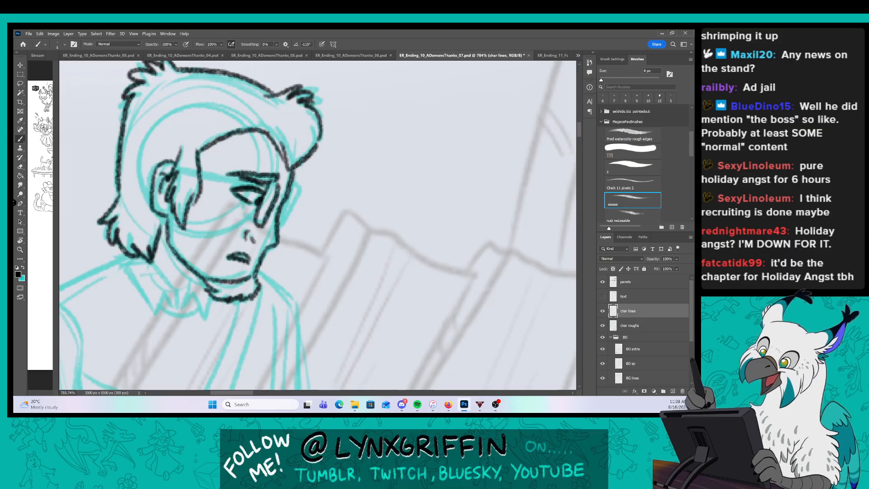
{"action": "mouse_move", "coordinate": [282, 219]}
{"action": "left_mouse_down"}
{"action": "mouse_move", "coordinate": [298, 193]}
{"action": "mouse_move", "coordinate": [279, 226]}
{"action": "left_mouse_up"}
{"action": "mouse_move", "coordinate": [173, 164]}
{"action": "left_mouse_down"}
{"action": "mouse_move", "coordinate": [266, 180]}
{"action": "mouse_move", "coordinate": [269, 188]}
{"action": "left_mouse_up"}
Ink the pointed shirt collar around the standing figure's neck below the beard.
{"action": "left_click_drag", "start_coordinate": [286, 346], "coordinate": [357, 278]}
{"action": "mouse_move", "coordinate": [194, 183]}
{"action": "left_mouse_down"}
{"action": "mouse_move", "coordinate": [211, 224]}
{"action": "mouse_move", "coordinate": [244, 226]}
{"action": "mouse_move", "coordinate": [239, 217]}
{"action": "mouse_move", "coordinate": [248, 244]}
{"action": "left_mouse_up"}
{"action": "mouse_move", "coordinate": [270, 209]}
{"action": "left_mouse_down"}
{"action": "mouse_move", "coordinate": [259, 242]}
{"action": "mouse_move", "coordinate": [272, 251]}
{"action": "left_mouse_up"}
Ink the standing figure's shoulder and bag-side sleeve, with the elbow folds and the cuff at the wrist.
{"action": "left_click_drag", "start_coordinate": [362, 219], "coordinate": [331, 222]}
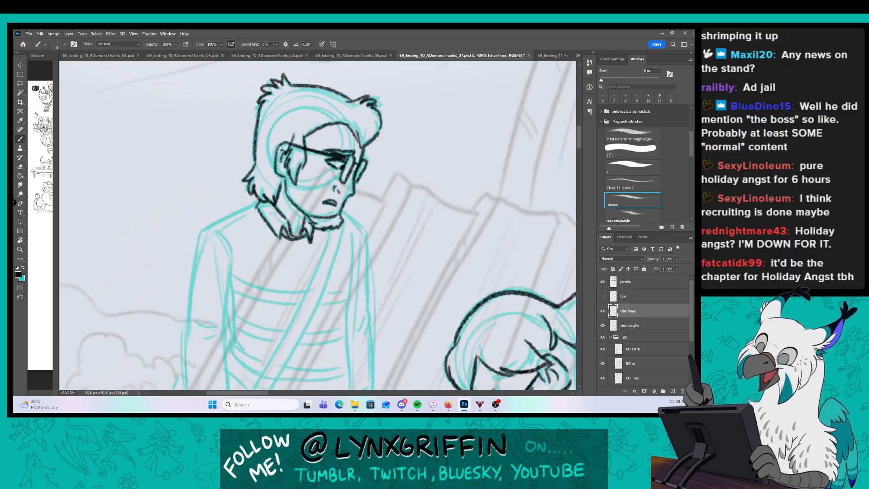
{"action": "left_click_drag", "start_coordinate": [329, 277], "coordinate": [338, 256]}
{"action": "left_click_drag", "start_coordinate": [236, 251], "coordinate": [263, 251]}
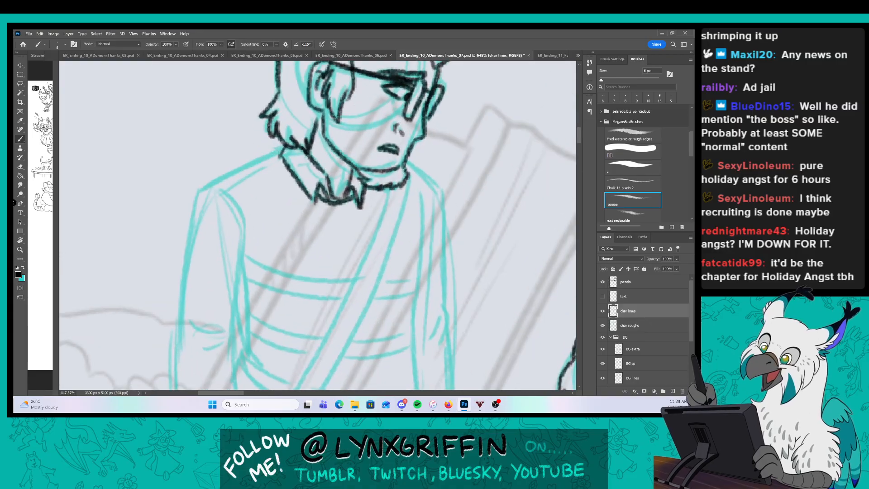
{"action": "left_click_drag", "start_coordinate": [284, 149], "coordinate": [195, 194]}
{"action": "left_click_drag", "start_coordinate": [366, 190], "coordinate": [304, 191]}
{"action": "mouse_move", "coordinate": [314, 267]}
{"action": "left_mouse_down"}
{"action": "mouse_move", "coordinate": [281, 206]}
{"action": "mouse_move", "coordinate": [318, 206]}
{"action": "mouse_move", "coordinate": [277, 214]}
{"action": "left_mouse_up"}
{"action": "mouse_move", "coordinate": [231, 109]}
{"action": "left_mouse_down"}
{"action": "mouse_move", "coordinate": [223, 277]}
{"action": "mouse_move", "coordinate": [263, 277]}
{"action": "left_mouse_up"}
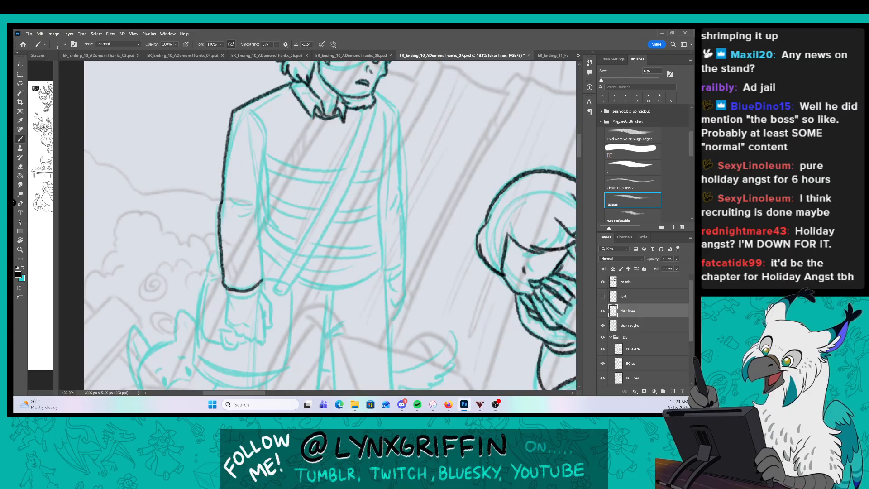
{"action": "left_click_drag", "start_coordinate": [228, 195], "coordinate": [254, 207]}
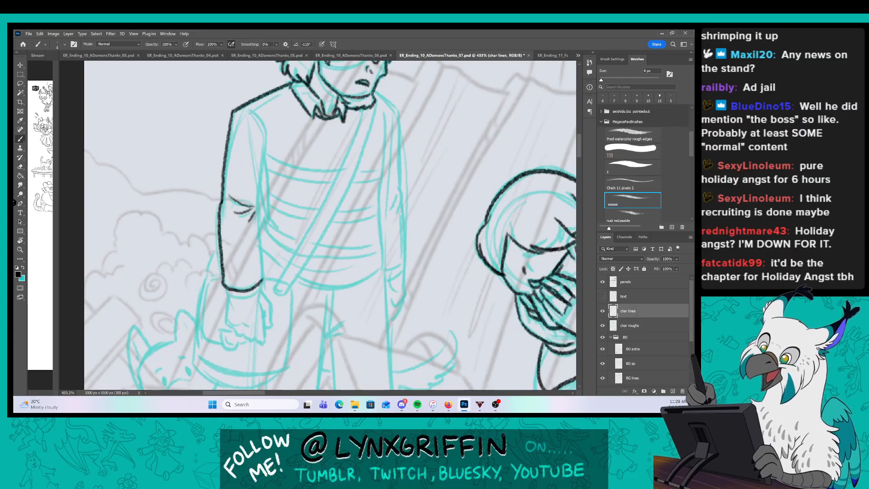
{"action": "mouse_move", "coordinate": [265, 129]}
{"action": "left_mouse_down"}
{"action": "mouse_move", "coordinate": [263, 280]}
{"action": "mouse_move", "coordinate": [253, 297]}
{"action": "left_mouse_up"}
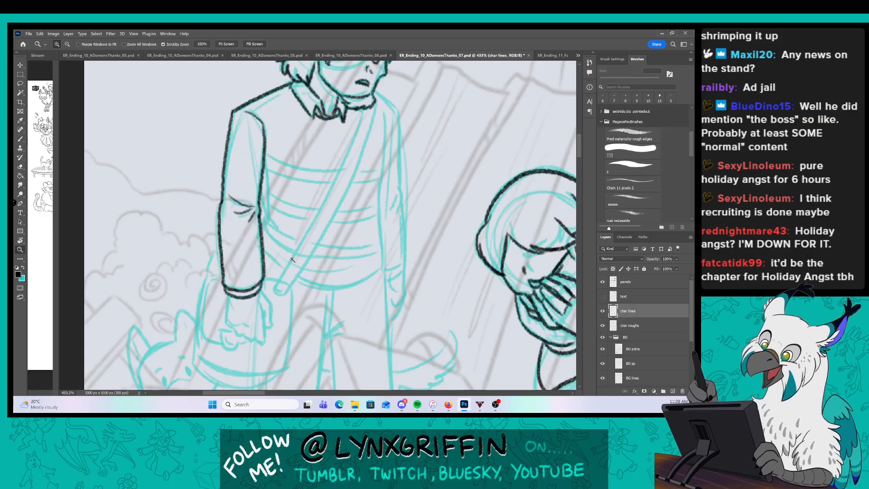
Ink the standing figure's hanging hand below the cuff, with its thumb and curled fingers.
{"action": "left_click_drag", "start_coordinate": [291, 260], "coordinate": [316, 194]}
{"action": "mouse_move", "coordinate": [258, 236]}
{"action": "left_mouse_down"}
{"action": "mouse_move", "coordinate": [274, 266]}
{"action": "mouse_move", "coordinate": [261, 322]}
{"action": "mouse_move", "coordinate": [212, 303]}
{"action": "mouse_move", "coordinate": [201, 274]}
{"action": "left_mouse_up"}
{"action": "left_click_drag", "start_coordinate": [205, 290], "coordinate": [247, 304]}
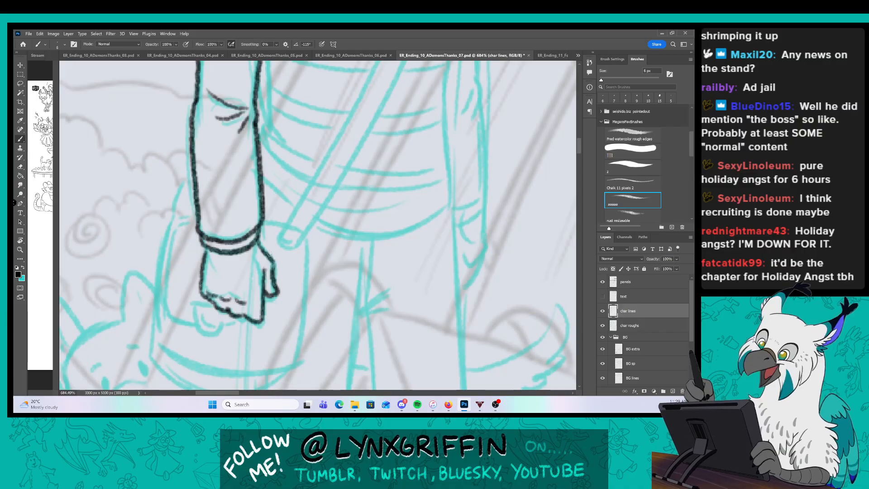
Ink the shoulder bag behind the hand: the flap with its clasp, the sides and the curved base.
{"action": "mouse_move", "coordinate": [313, 271]}
{"action": "left_mouse_down"}
{"action": "mouse_move", "coordinate": [310, 260]}
{"action": "mouse_move", "coordinate": [308, 266]}
{"action": "left_mouse_up"}
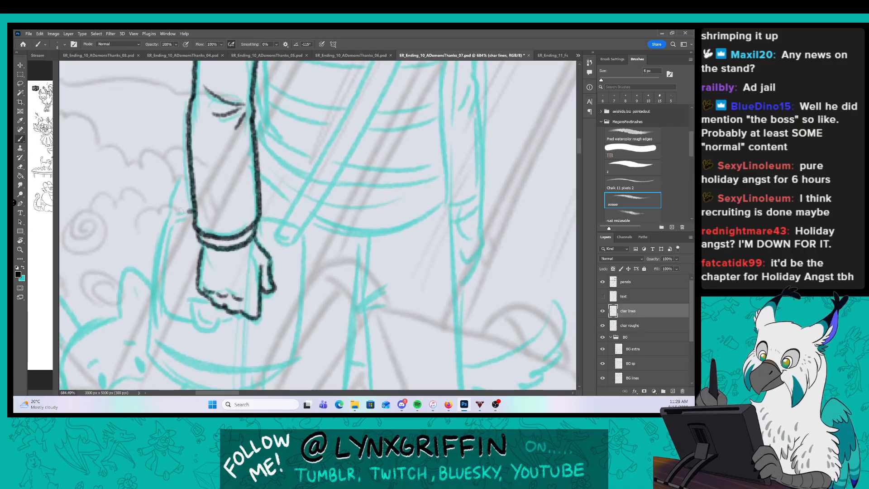
{"action": "mouse_move", "coordinate": [193, 211]}
{"action": "left_mouse_down"}
{"action": "mouse_move", "coordinate": [157, 298]}
{"action": "mouse_move", "coordinate": [195, 320]}
{"action": "mouse_move", "coordinate": [224, 318]}
{"action": "mouse_move", "coordinate": [217, 307]}
{"action": "mouse_move", "coordinate": [268, 324]}
{"action": "mouse_move", "coordinate": [298, 258]}
{"action": "left_mouse_up"}
{"action": "left_click_drag", "start_coordinate": [257, 219], "coordinate": [281, 222]}
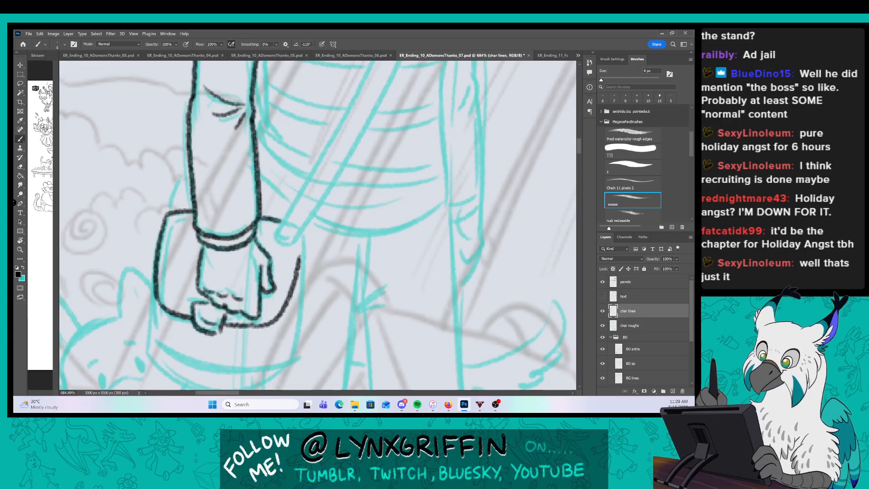
{"action": "mouse_move", "coordinate": [188, 170]}
{"action": "left_mouse_down"}
{"action": "mouse_move", "coordinate": [169, 211]}
{"action": "mouse_move", "coordinate": [191, 195]}
{"action": "left_mouse_up"}
{"action": "mouse_move", "coordinate": [322, 263]}
{"action": "left_mouse_down"}
{"action": "mouse_move", "coordinate": [301, 218]}
{"action": "mouse_move", "coordinate": [310, 187]}
{"action": "left_mouse_up"}
{"action": "mouse_move", "coordinate": [144, 229]}
{"action": "left_mouse_down"}
{"action": "mouse_move", "coordinate": [152, 287]}
{"action": "mouse_move", "coordinate": [292, 293]}
{"action": "left_mouse_up"}
{"action": "mouse_move", "coordinate": [298, 161]}
{"action": "left_mouse_down"}
{"action": "mouse_move", "coordinate": [307, 204]}
{"action": "mouse_move", "coordinate": [288, 294]}
{"action": "left_mouse_up"}
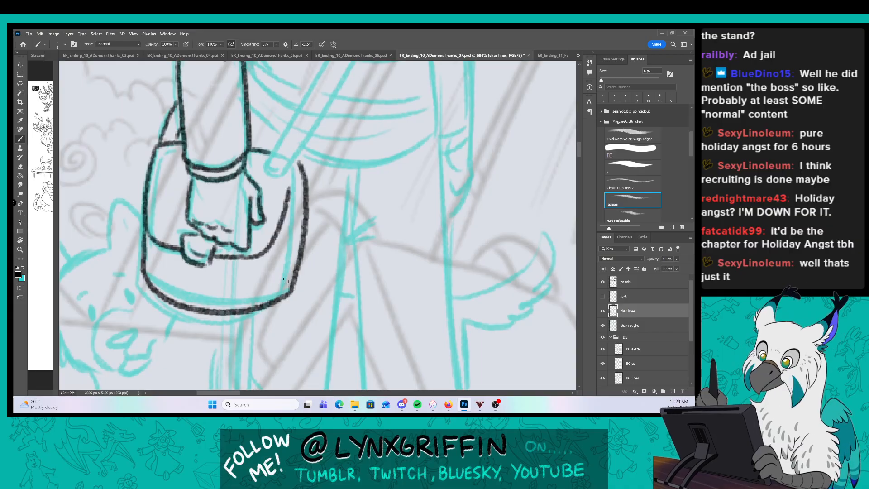
{"action": "left_click_drag", "start_coordinate": [271, 254], "coordinate": [266, 294]}
Ink both edges of the bag strap running diagonally across the chest, ending at its round fastening on the bag.
{"action": "mouse_move", "coordinate": [382, 143]}
{"action": "left_mouse_down"}
{"action": "mouse_move", "coordinate": [274, 294]}
{"action": "mouse_move", "coordinate": [277, 306]}
{"action": "left_mouse_up"}
{"action": "key", "text": "z"}
{"action": "left_click_drag", "start_coordinate": [355, 233], "coordinate": [336, 234]}
{"action": "key", "text": "b"}
{"action": "left_click_drag", "start_coordinate": [335, 197], "coordinate": [323, 227]}
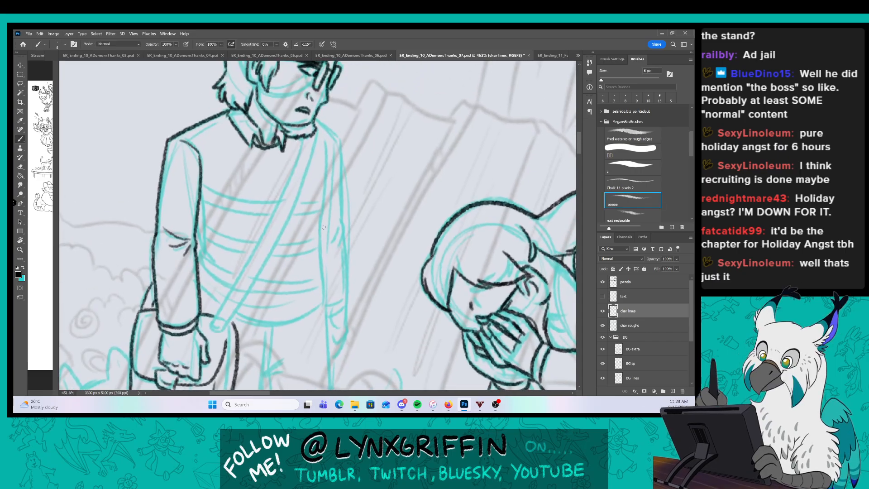
{"action": "left_click_drag", "start_coordinate": [301, 142], "coordinate": [214, 318]}
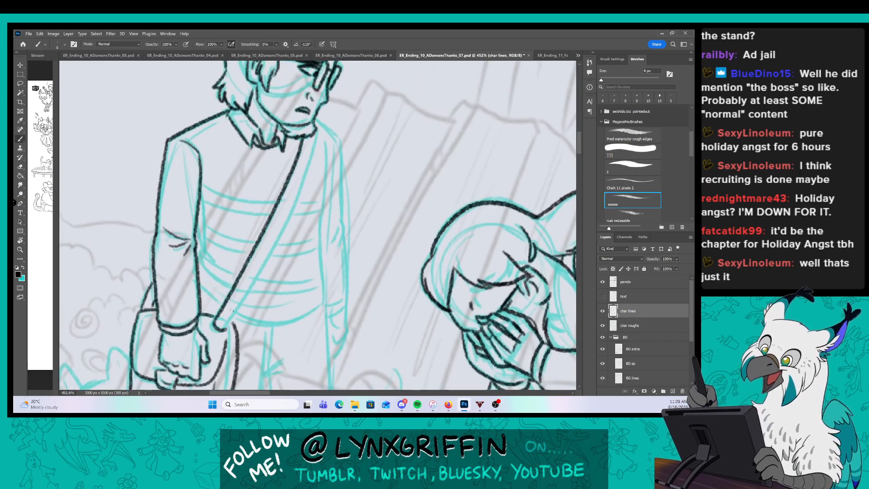
{"action": "left_click_drag", "start_coordinate": [319, 132], "coordinate": [225, 329]}
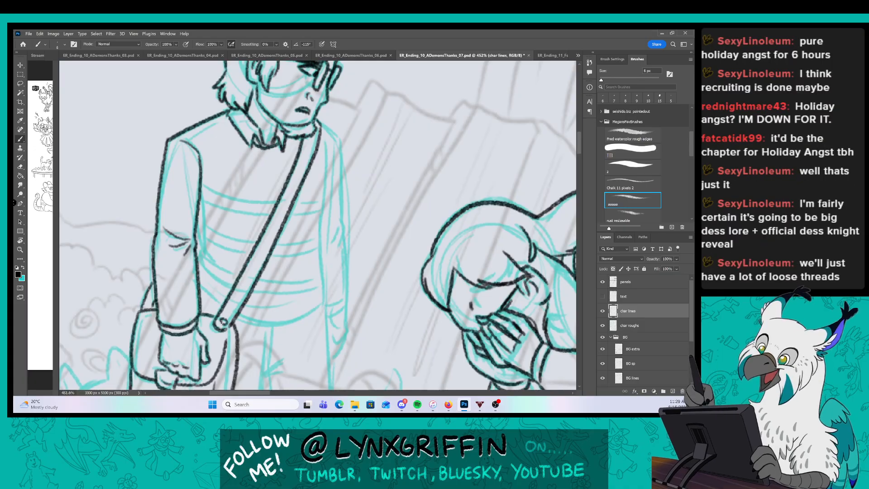
Ink the standing figure's sweater outline: the fold beside the elbow, the curved hem and the far side.
{"action": "left_click_drag", "start_coordinate": [197, 219], "coordinate": [196, 255]}
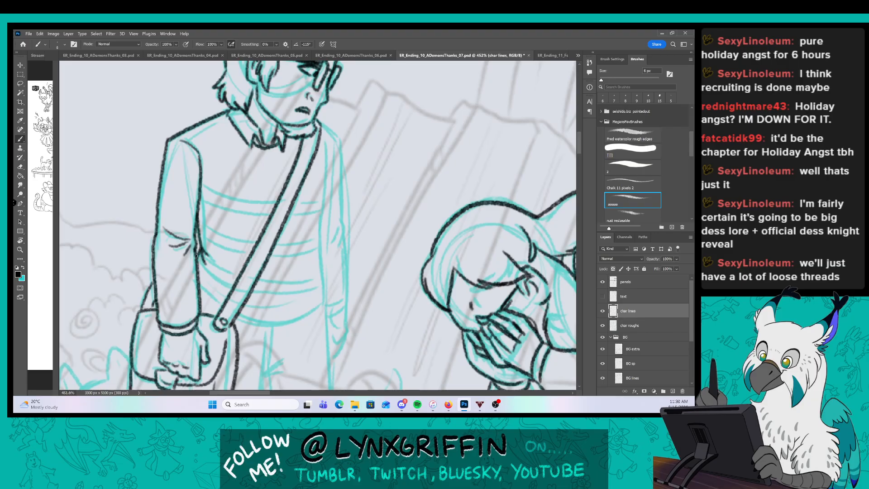
{"action": "mouse_move", "coordinate": [199, 293]}
{"action": "left_mouse_down"}
{"action": "mouse_move", "coordinate": [222, 310]}
{"action": "mouse_move", "coordinate": [329, 300]}
{"action": "left_mouse_up"}
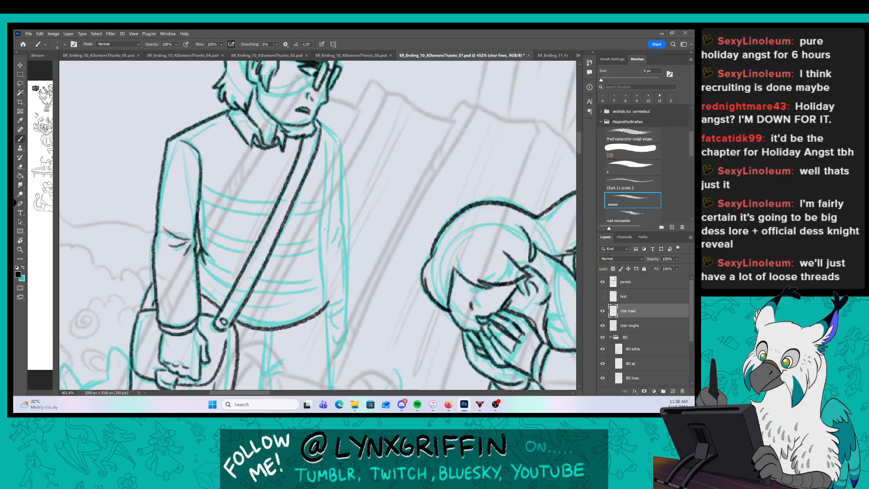
{"action": "left_click_drag", "start_coordinate": [325, 148], "coordinate": [330, 305]}
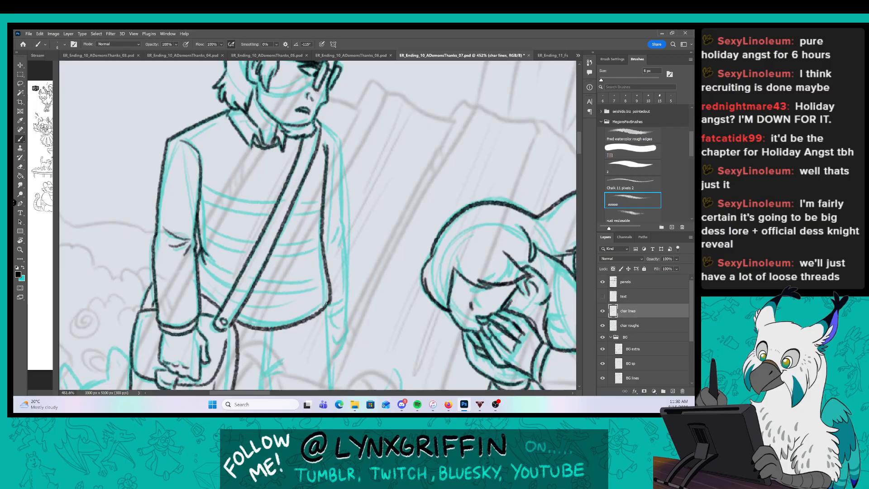
Ink the sweater's horizontal stripes on both sides of the strap, plus the far sleeve with its elbow folds and cuff.
{"action": "left_click_drag", "start_coordinate": [369, 282], "coordinate": [324, 299]}
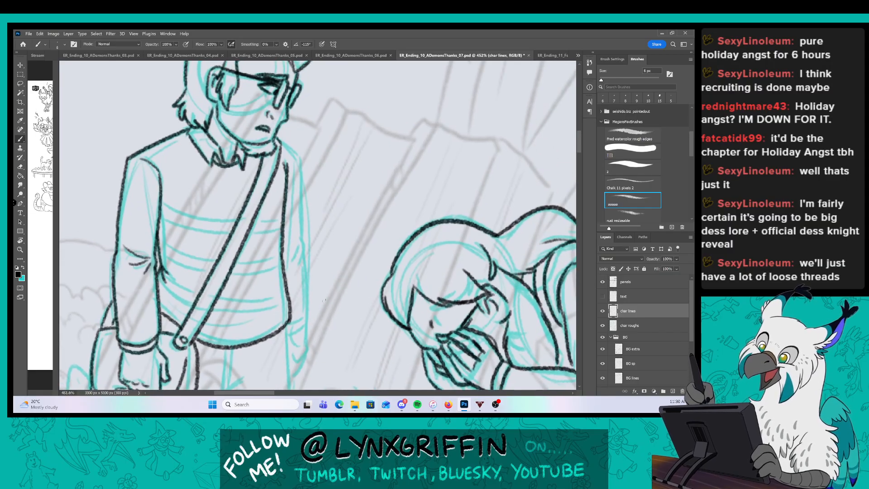
{"action": "mouse_move", "coordinate": [156, 276]}
{"action": "left_mouse_down"}
{"action": "mouse_move", "coordinate": [253, 312]}
{"action": "mouse_move", "coordinate": [283, 301]}
{"action": "left_mouse_up"}
{"action": "left_click_drag", "start_coordinate": [217, 302], "coordinate": [284, 289]}
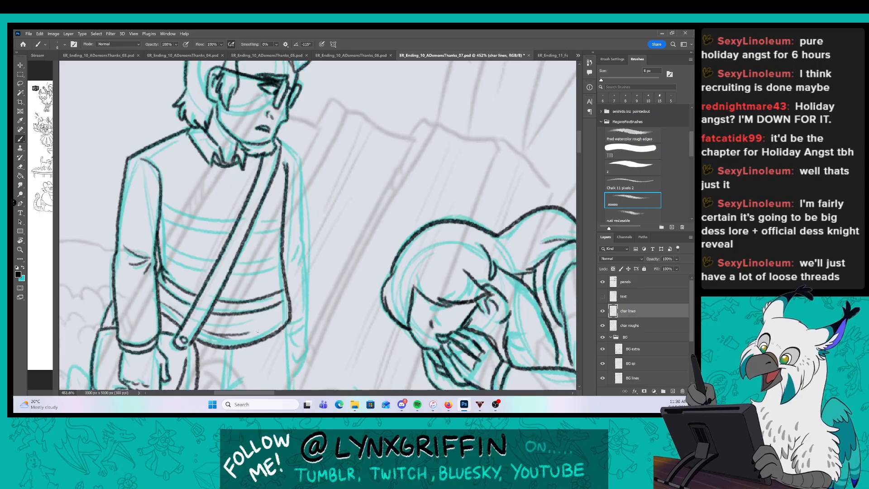
{"action": "mouse_move", "coordinate": [160, 246]}
{"action": "left_mouse_down"}
{"action": "mouse_move", "coordinate": [212, 268]}
{"action": "mouse_move", "coordinate": [217, 259]}
{"action": "mouse_move", "coordinate": [282, 259]}
{"action": "mouse_move", "coordinate": [285, 246]}
{"action": "left_mouse_up"}
{"action": "mouse_move", "coordinate": [158, 208]}
{"action": "left_mouse_down"}
{"action": "mouse_move", "coordinate": [215, 226]}
{"action": "mouse_move", "coordinate": [242, 215]}
{"action": "left_mouse_up"}
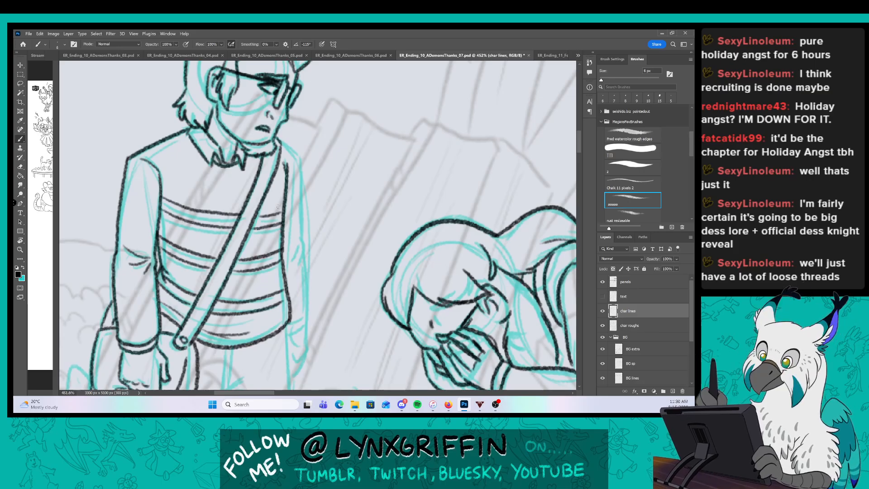
{"action": "mouse_move", "coordinate": [278, 140]}
{"action": "left_mouse_down"}
{"action": "mouse_move", "coordinate": [299, 166]}
{"action": "mouse_move", "coordinate": [305, 220]}
{"action": "mouse_move", "coordinate": [306, 243]}
{"action": "mouse_move", "coordinate": [291, 266]}
{"action": "mouse_move", "coordinate": [306, 295]}
{"action": "mouse_move", "coordinate": [306, 322]}
{"action": "left_mouse_up"}
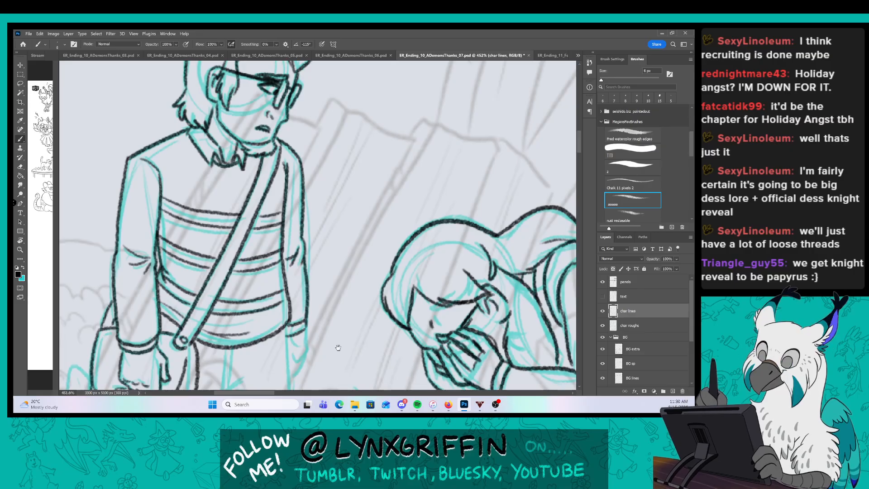
Ink the outer edge of the trouser leg below the bag, its knee folds and its rolled cuff.
{"action": "left_click_drag", "start_coordinate": [338, 347], "coordinate": [362, 184]}
{"action": "left_click_drag", "start_coordinate": [388, 286], "coordinate": [331, 252]}
{"action": "left_click_drag", "start_coordinate": [291, 309], "coordinate": [275, 264]}
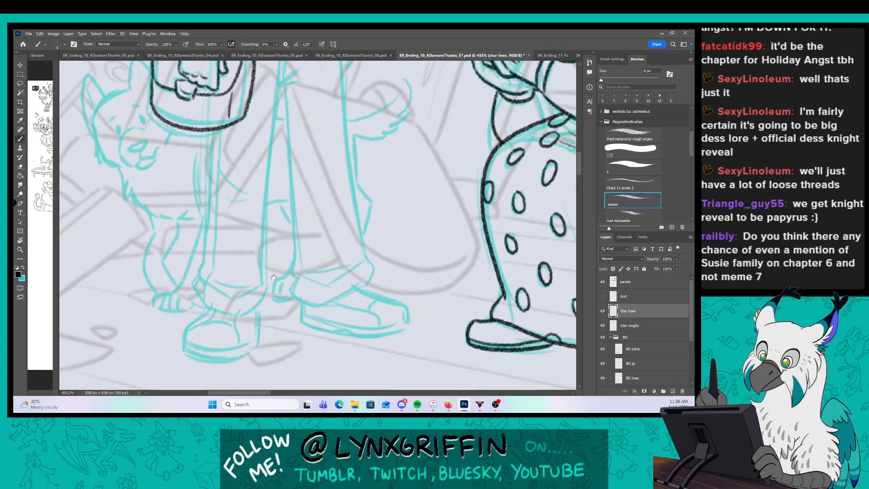
{"action": "mouse_move", "coordinate": [213, 130]}
{"action": "left_mouse_down"}
{"action": "mouse_move", "coordinate": [207, 170]}
{"action": "mouse_move", "coordinate": [248, 192]}
{"action": "mouse_move", "coordinate": [206, 212]}
{"action": "mouse_move", "coordinate": [202, 269]}
{"action": "left_mouse_up"}
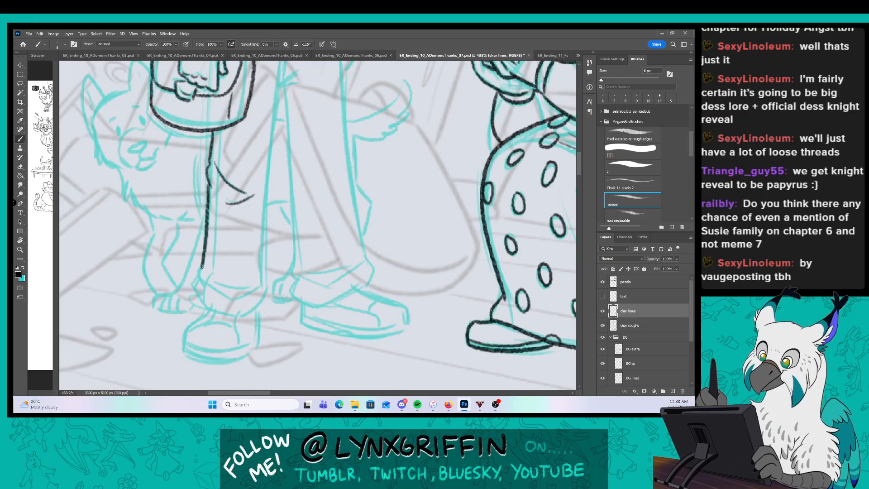
{"action": "left_click_drag", "start_coordinate": [201, 302], "coordinate": [239, 316]}
{"action": "mouse_move", "coordinate": [209, 281]}
{"action": "left_mouse_down"}
{"action": "mouse_move", "coordinate": [237, 302]}
{"action": "mouse_move", "coordinate": [252, 288]}
{"action": "left_mouse_up"}
{"action": "mouse_move", "coordinate": [236, 315]}
{"action": "left_mouse_down"}
{"action": "mouse_move", "coordinate": [256, 305]}
{"action": "mouse_move", "coordinate": [266, 286]}
{"action": "left_mouse_up"}
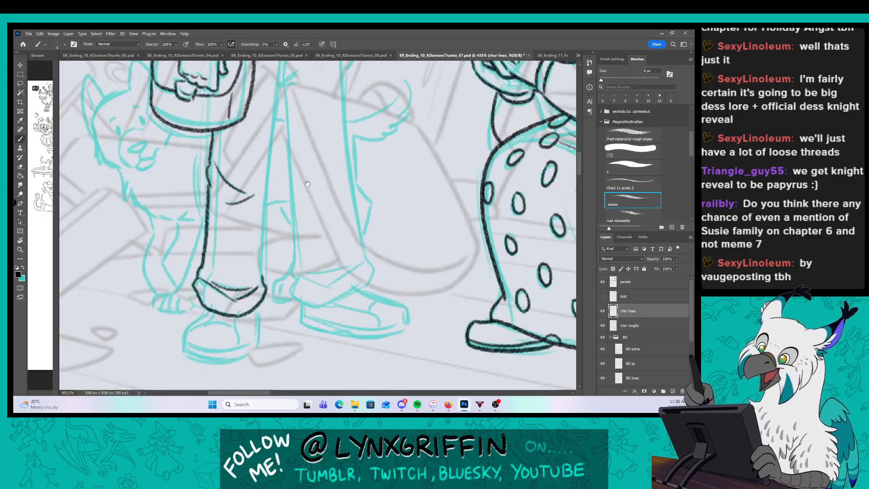
Ink the trouser fly and crotch fold, the inner edges of both legs, and the far leg with its cuff.
{"action": "left_click_drag", "start_coordinate": [307, 184], "coordinate": [275, 236]}
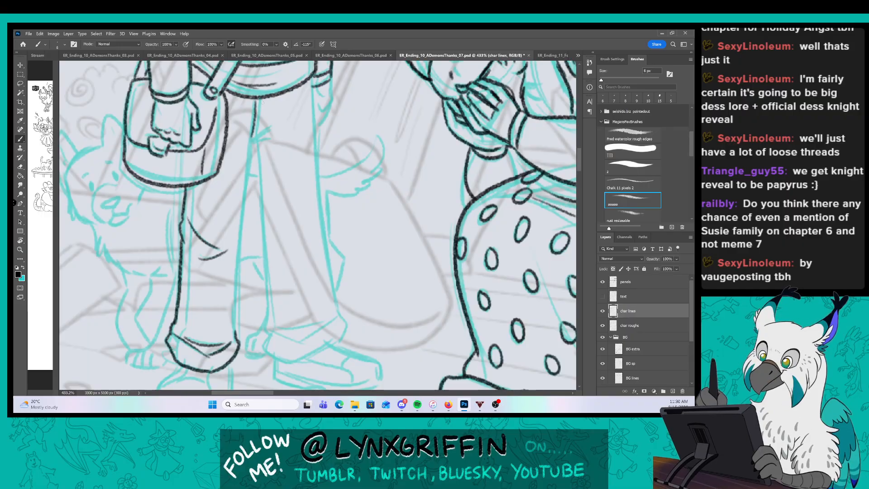
{"action": "left_click_drag", "start_coordinate": [261, 99], "coordinate": [254, 139]}
{"action": "mouse_move", "coordinate": [252, 140]}
{"action": "left_mouse_down"}
{"action": "mouse_move", "coordinate": [276, 128]}
{"action": "mouse_move", "coordinate": [253, 140]}
{"action": "mouse_move", "coordinate": [228, 340]}
{"action": "left_mouse_up"}
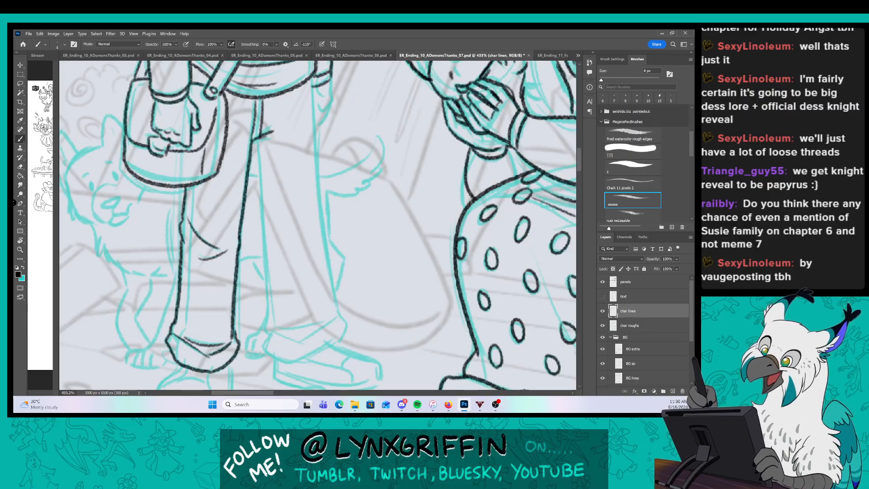
{"action": "mouse_move", "coordinate": [255, 141]}
{"action": "left_mouse_down"}
{"action": "mouse_move", "coordinate": [270, 330]}
{"action": "mouse_move", "coordinate": [301, 344]}
{"action": "mouse_move", "coordinate": [321, 326]}
{"action": "left_mouse_up"}
{"action": "mouse_move", "coordinate": [266, 330]}
{"action": "left_mouse_down"}
{"action": "mouse_move", "coordinate": [292, 359]}
{"action": "mouse_move", "coordinate": [339, 337]}
{"action": "left_mouse_up"}
{"action": "left_click_drag", "start_coordinate": [310, 72], "coordinate": [341, 317]}
Ink the standing figure's far hand where it emerges from the cuff beside the hip.
{"action": "left_click_drag", "start_coordinate": [357, 208], "coordinate": [337, 281]}
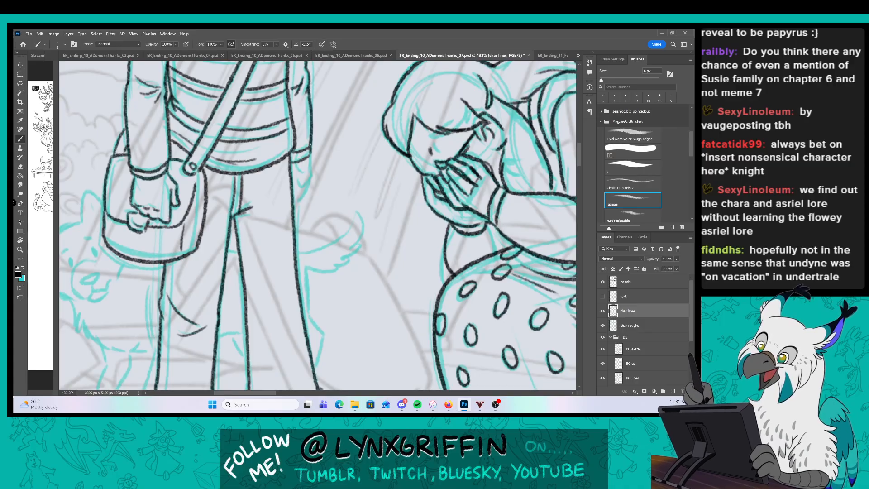
{"action": "left_click_drag", "start_coordinate": [302, 182], "coordinate": [292, 206]}
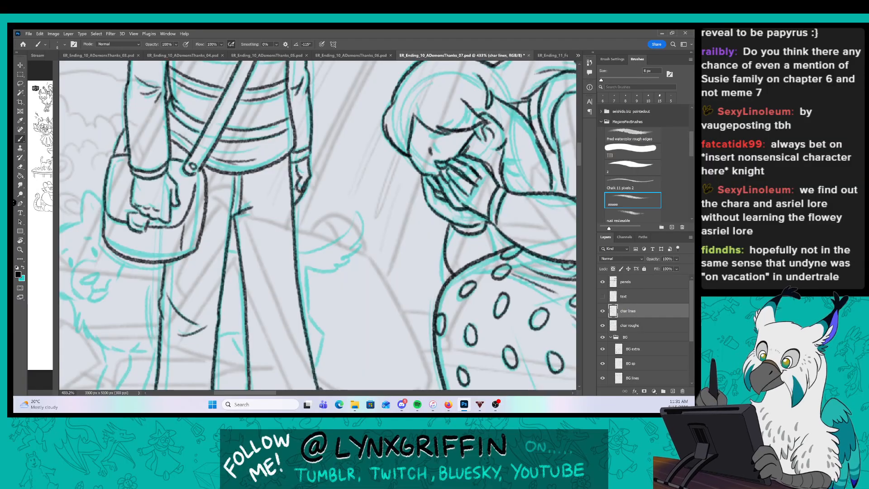
{"action": "scroll", "coordinate": [297, 189], "scroll_direction": "down", "scroll_amount": 5}
{"action": "left_click_drag", "start_coordinate": [314, 235], "coordinate": [292, 199]}
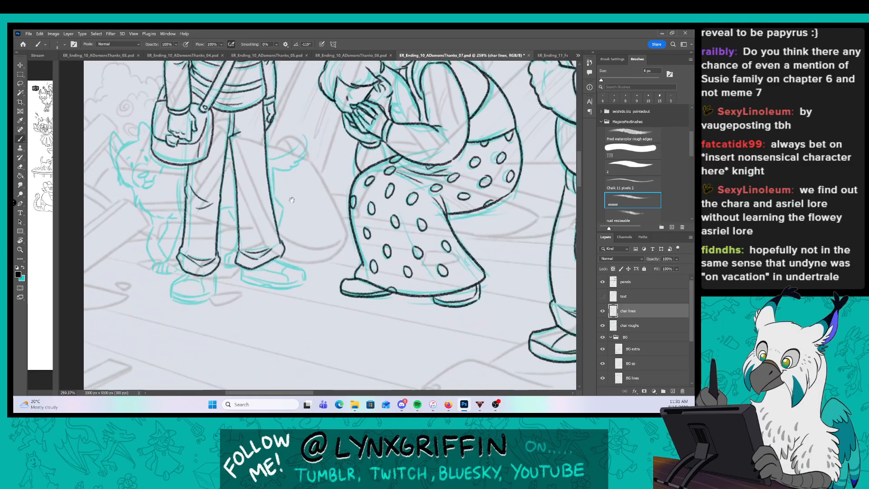
Ink the standing figure's far shoe below the trouser cuff, with its sole line and toe cap seam.
{"action": "scroll", "coordinate": [292, 200], "scroll_direction": "up", "scroll_amount": 5}
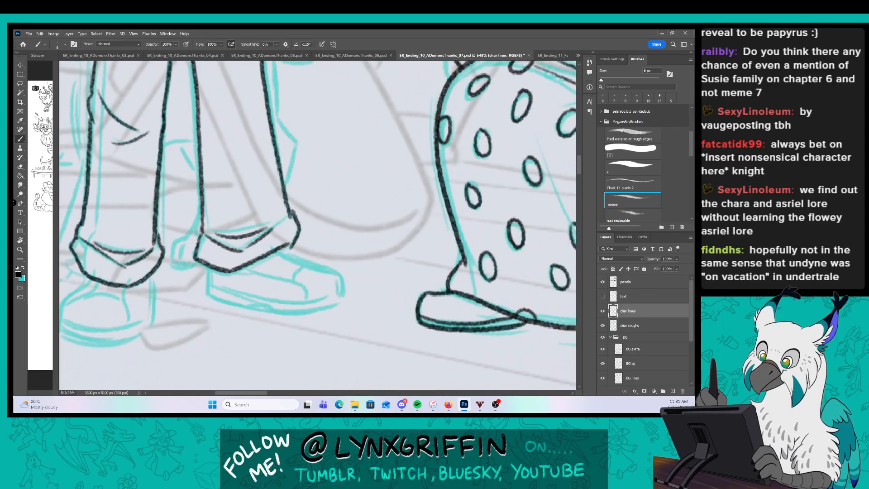
{"action": "mouse_move", "coordinate": [204, 261]}
{"action": "left_mouse_down"}
{"action": "mouse_move", "coordinate": [208, 293]}
{"action": "mouse_move", "coordinate": [261, 311]}
{"action": "mouse_move", "coordinate": [350, 299]}
{"action": "mouse_move", "coordinate": [342, 274]}
{"action": "mouse_move", "coordinate": [280, 249]}
{"action": "left_mouse_up"}
{"action": "left_click_drag", "start_coordinate": [277, 302], "coordinate": [345, 291]}
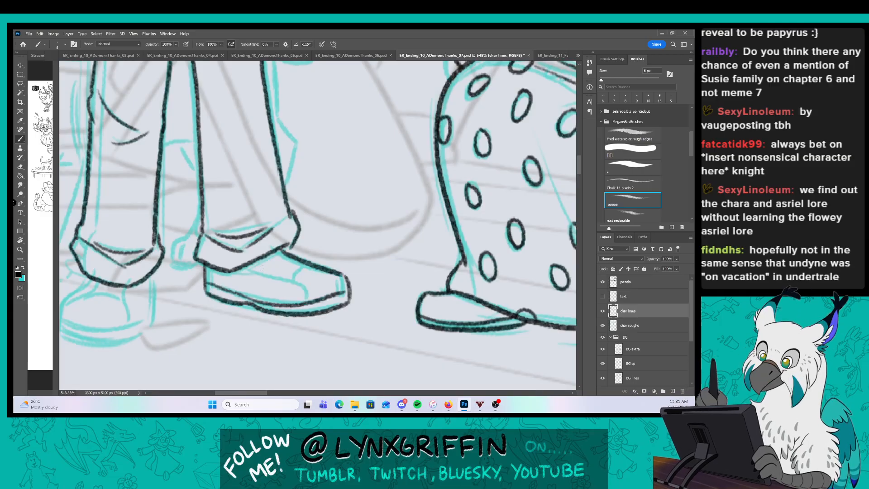
{"action": "mouse_move", "coordinate": [243, 267]}
{"action": "left_mouse_down"}
{"action": "mouse_move", "coordinate": [299, 282]}
{"action": "mouse_move", "coordinate": [312, 298]}
{"action": "left_mouse_up"}
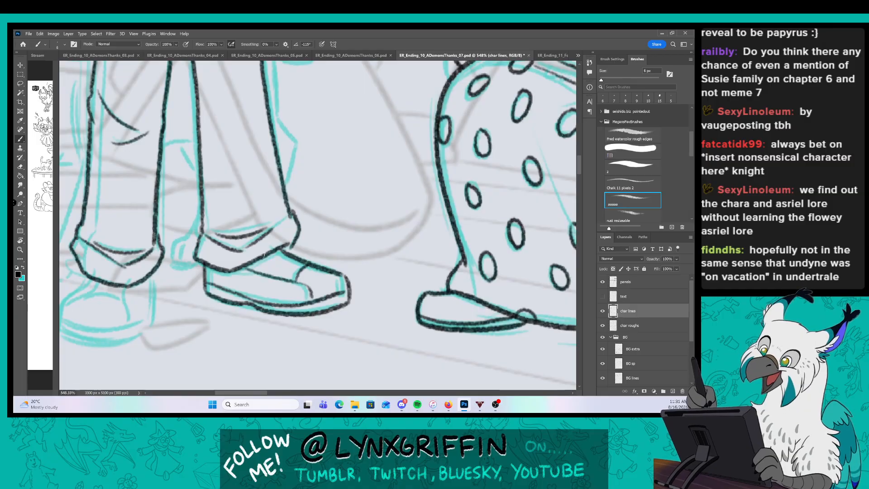
Ink the standing figure's other shoe, under the leg below the bag, with its sole and toe cap curve.
{"action": "left_click_drag", "start_coordinate": [150, 221], "coordinate": [287, 206]}
{"action": "mouse_move", "coordinate": [227, 264]}
{"action": "left_mouse_down"}
{"action": "mouse_move", "coordinate": [200, 286]}
{"action": "mouse_move", "coordinate": [198, 321]}
{"action": "mouse_move", "coordinate": [285, 321]}
{"action": "left_mouse_up"}
{"action": "left_click_drag", "start_coordinate": [289, 267], "coordinate": [291, 318]}
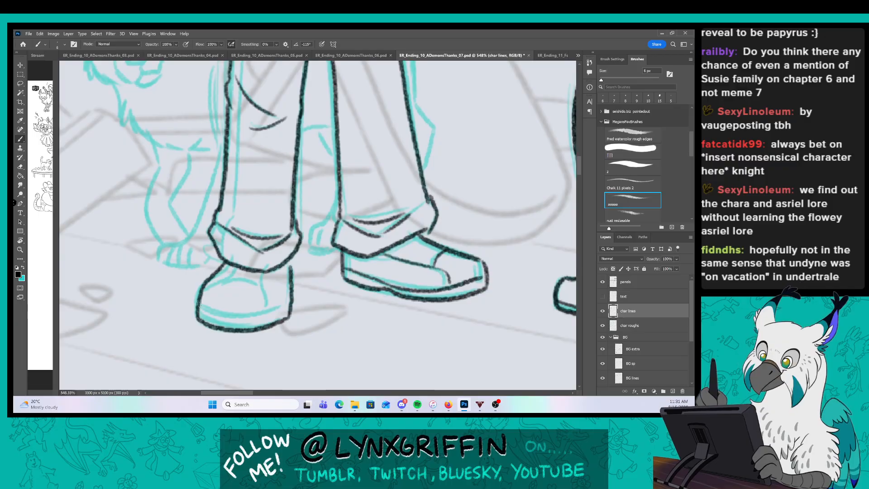
{"action": "mouse_move", "coordinate": [198, 303]}
{"action": "left_mouse_down"}
{"action": "mouse_move", "coordinate": [234, 317]}
{"action": "mouse_move", "coordinate": [285, 302]}
{"action": "left_mouse_up"}
{"action": "mouse_move", "coordinate": [237, 263]}
{"action": "left_mouse_down"}
{"action": "mouse_move", "coordinate": [260, 287]}
{"action": "mouse_move", "coordinate": [259, 277]}
{"action": "mouse_move", "coordinate": [270, 310]}
{"action": "left_mouse_up"}
{"action": "scroll", "coordinate": [384, 181], "scroll_direction": "down", "scroll_amount": 5}
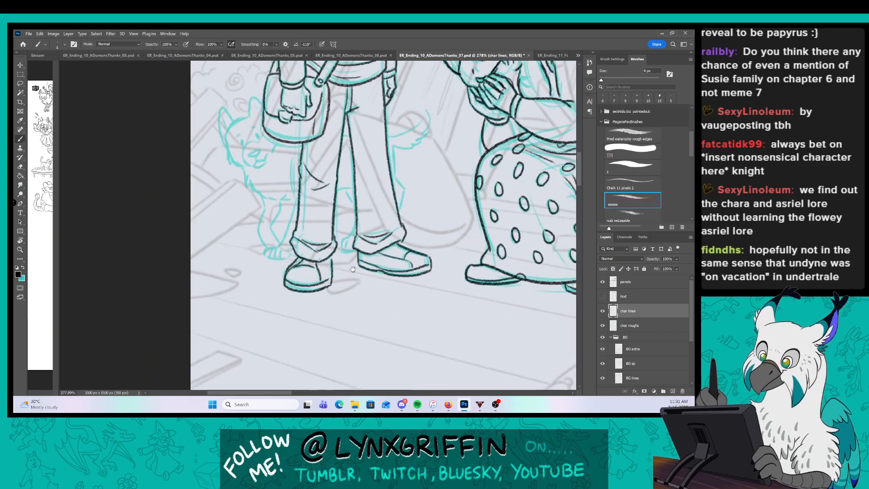
Ink the eyes and eyebrows of the dog peeking out behind the shoulder bag.
{"action": "scroll", "coordinate": [206, 181], "scroll_direction": "up", "scroll_amount": 5}
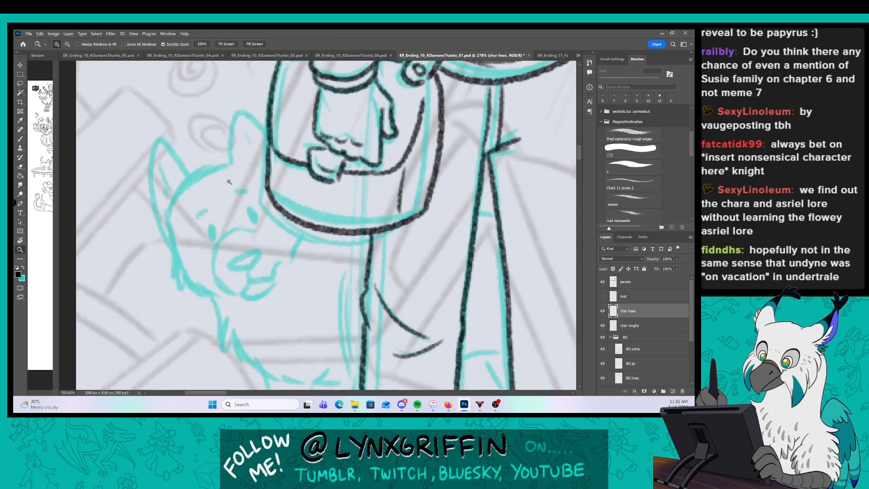
{"action": "mouse_move", "coordinate": [209, 231]}
{"action": "left_mouse_down"}
{"action": "mouse_move", "coordinate": [212, 238]}
{"action": "mouse_move", "coordinate": [198, 218]}
{"action": "left_mouse_up"}
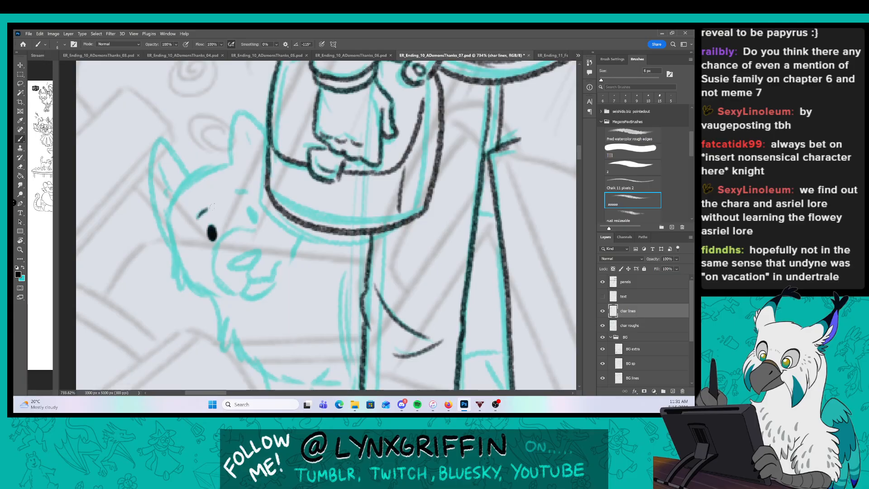
{"action": "left_click_drag", "start_coordinate": [253, 212], "coordinate": [255, 222]}
{"action": "left_click_drag", "start_coordinate": [238, 194], "coordinate": [251, 192]}
Ink the dog's ears, the top of its head and its furry cheek outline.
{"action": "mouse_move", "coordinate": [229, 164]}
{"action": "left_mouse_down"}
{"action": "mouse_move", "coordinate": [227, 138]}
{"action": "mouse_move", "coordinate": [272, 137]}
{"action": "mouse_move", "coordinate": [183, 185]}
{"action": "mouse_move", "coordinate": [159, 147]}
{"action": "mouse_move", "coordinate": [170, 266]}
{"action": "left_mouse_up"}
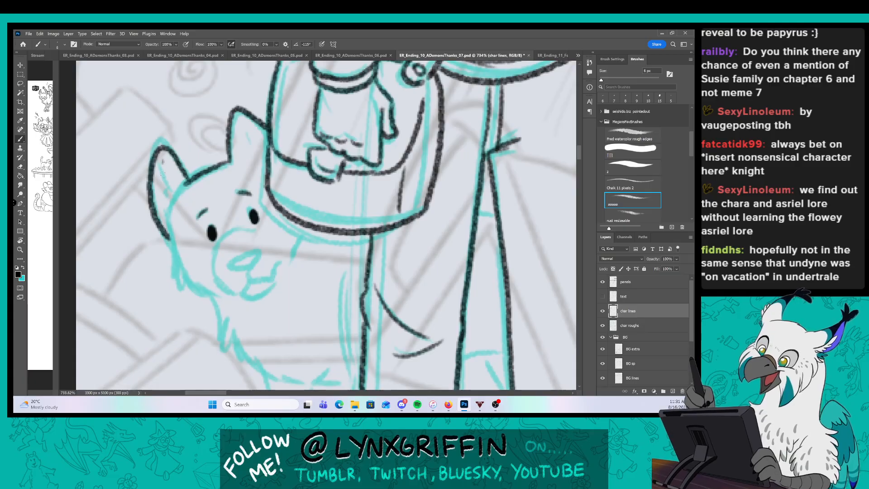
{"action": "left_click_drag", "start_coordinate": [162, 163], "coordinate": [171, 218]}
{"action": "left_click_drag", "start_coordinate": [172, 267], "coordinate": [224, 300]}
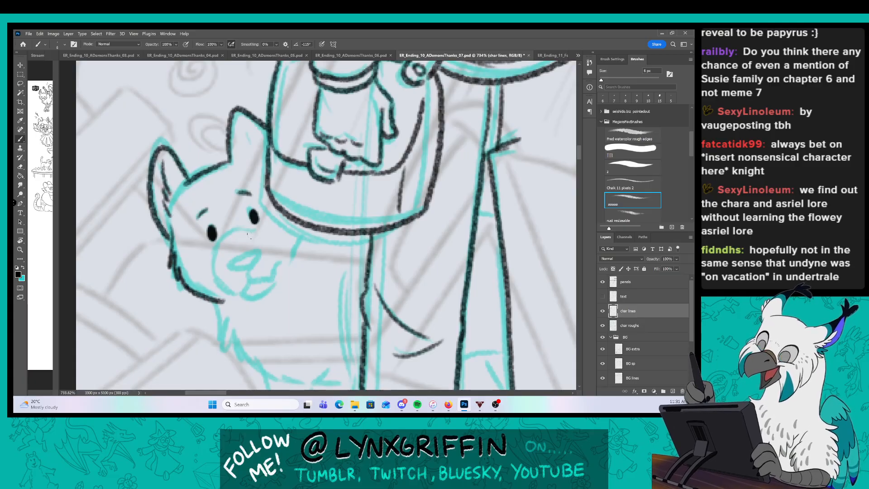
Ink the dog's nose, open mouth and chin.
{"action": "left_click_drag", "start_coordinate": [259, 253], "coordinate": [248, 251]}
{"action": "left_click_drag", "start_coordinate": [223, 299], "coordinate": [283, 265]}
{"action": "left_click_drag", "start_coordinate": [235, 295], "coordinate": [278, 278]}
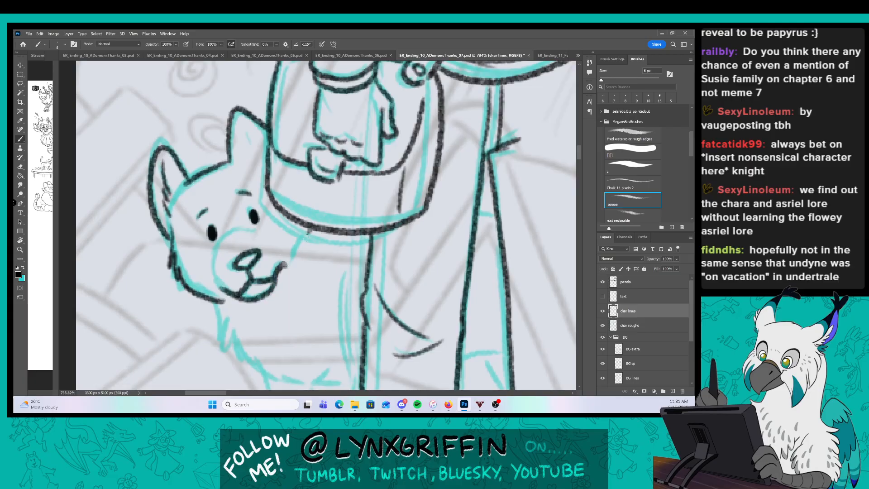
Ink the dog's neck and chest fur, its front legs and the toed paws beside the trouser leg.
{"action": "mouse_move", "coordinate": [367, 278]}
{"action": "left_mouse_down"}
{"action": "mouse_move", "coordinate": [317, 186]}
{"action": "mouse_move", "coordinate": [300, 191]}
{"action": "left_mouse_up"}
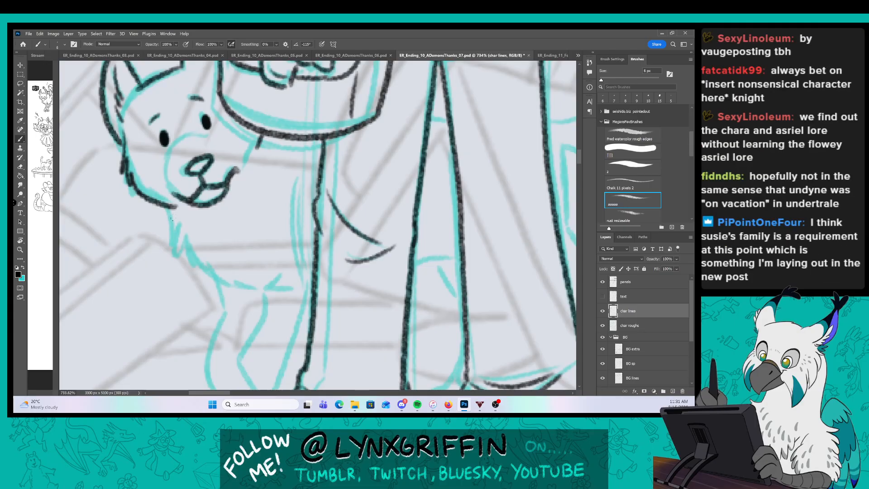
{"action": "mouse_move", "coordinate": [171, 209]}
{"action": "left_mouse_down"}
{"action": "mouse_move", "coordinate": [215, 270]}
{"action": "mouse_move", "coordinate": [298, 291]}
{"action": "mouse_move", "coordinate": [298, 150]}
{"action": "mouse_move", "coordinate": [319, 149]}
{"action": "mouse_move", "coordinate": [314, 276]}
{"action": "mouse_move", "coordinate": [305, 192]}
{"action": "left_mouse_up"}
{"action": "mouse_move", "coordinate": [285, 100]}
{"action": "left_mouse_down"}
{"action": "mouse_move", "coordinate": [256, 331]}
{"action": "mouse_move", "coordinate": [226, 366]}
{"action": "left_mouse_up"}
{"action": "left_click_drag", "start_coordinate": [247, 340], "coordinate": [240, 367]}
{"action": "mouse_move", "coordinate": [260, 346]}
{"action": "left_mouse_down"}
{"action": "mouse_move", "coordinate": [256, 367]}
{"action": "mouse_move", "coordinate": [289, 365]}
{"action": "left_mouse_up"}
{"action": "left_click_drag", "start_coordinate": [199, 194], "coordinate": [218, 336]}
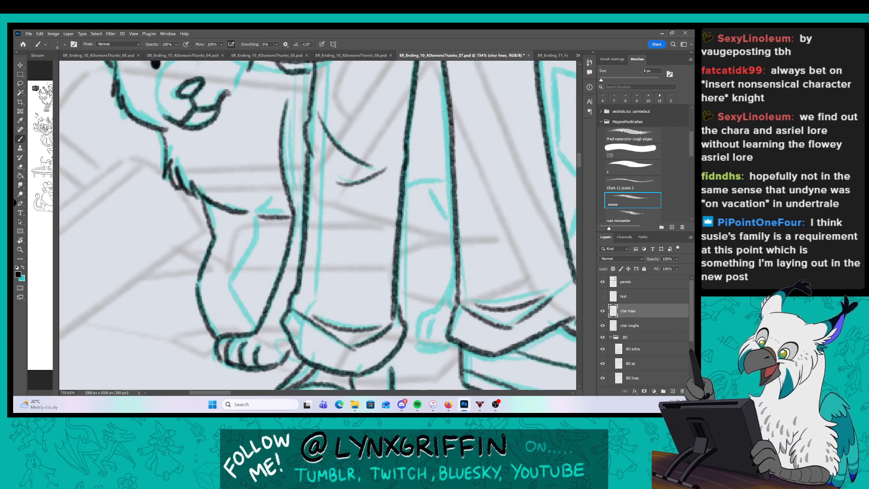
{"action": "mouse_move", "coordinate": [255, 212]}
{"action": "left_mouse_down"}
{"action": "mouse_move", "coordinate": [261, 240]}
{"action": "mouse_move", "coordinate": [231, 285]}
{"action": "mouse_move", "coordinate": [261, 326]}
{"action": "left_mouse_up"}
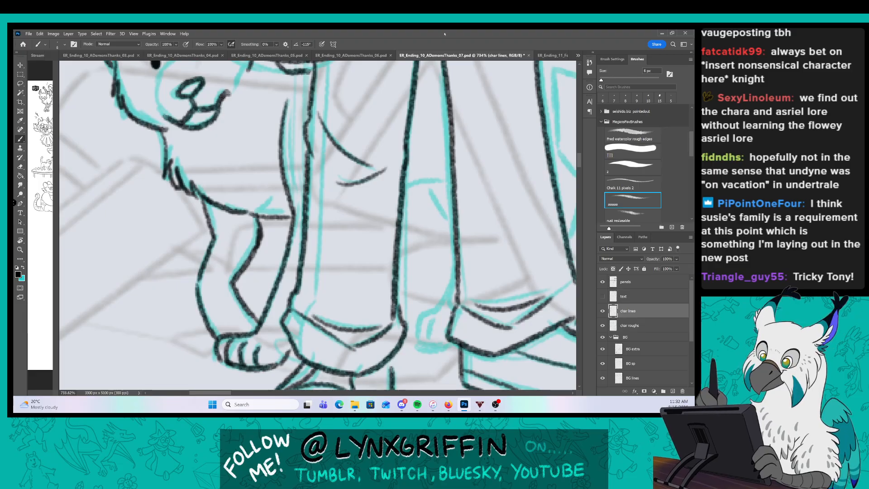
Ink the dog's back and belly lines and its hind leg with paw, visible between the trouser legs.
{"action": "left_click_drag", "start_coordinate": [489, 164], "coordinate": [347, 244]}
{"action": "left_click_drag", "start_coordinate": [262, 269], "coordinate": [311, 260]}
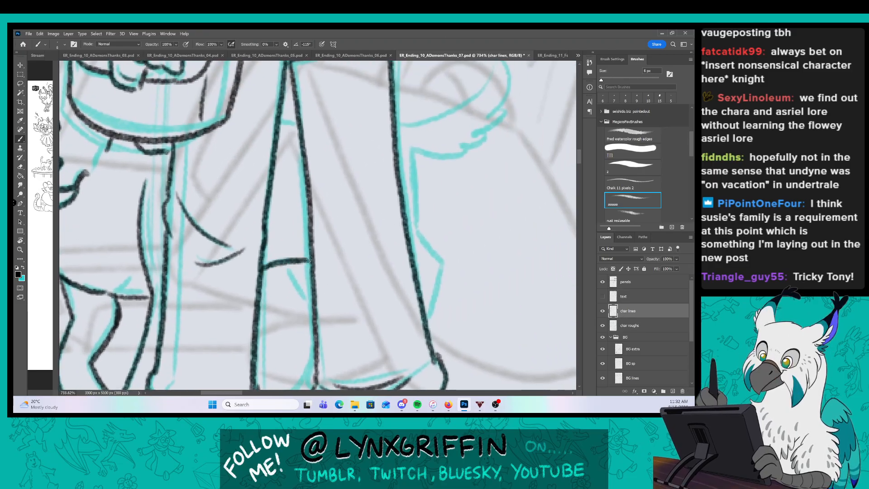
{"action": "mouse_move", "coordinate": [279, 122]}
{"action": "left_mouse_down"}
{"action": "mouse_move", "coordinate": [301, 121]}
{"action": "mouse_move", "coordinate": [281, 9]}
{"action": "left_mouse_up"}
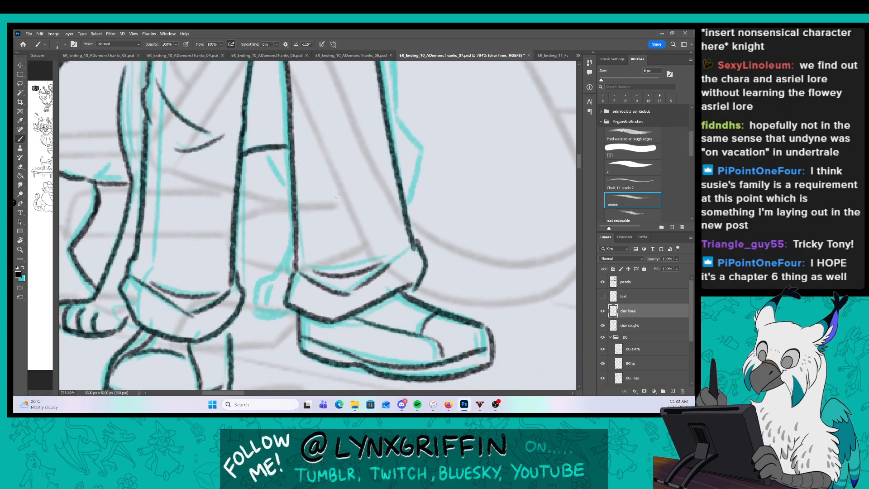
{"action": "left_click_drag", "start_coordinate": [265, 153], "coordinate": [288, 185]}
{"action": "mouse_move", "coordinate": [292, 265]}
{"action": "left_mouse_down"}
{"action": "mouse_move", "coordinate": [252, 308]}
{"action": "mouse_move", "coordinate": [263, 309]}
{"action": "left_mouse_up"}
{"action": "left_click_drag", "start_coordinate": [274, 290], "coordinate": [276, 313]}
{"action": "left_click_drag", "start_coordinate": [254, 312], "coordinate": [290, 313]}
Ink the dog's rump and hind leg beyond the far trouser leg, plus its raised bushy tail.
{"action": "left_click_drag", "start_coordinate": [462, 178], "coordinate": [350, 297]}
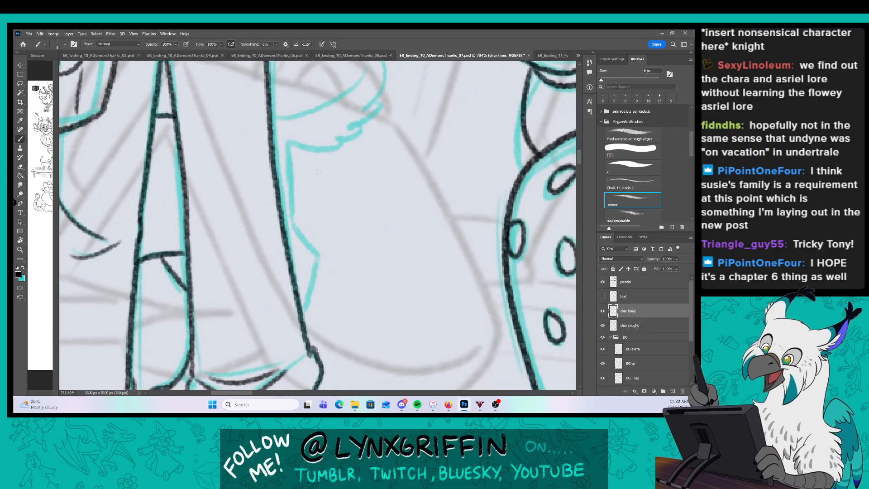
{"action": "mouse_move", "coordinate": [273, 128]}
{"action": "left_mouse_down"}
{"action": "mouse_move", "coordinate": [294, 233]}
{"action": "mouse_move", "coordinate": [319, 257]}
{"action": "mouse_move", "coordinate": [302, 319]}
{"action": "left_mouse_up"}
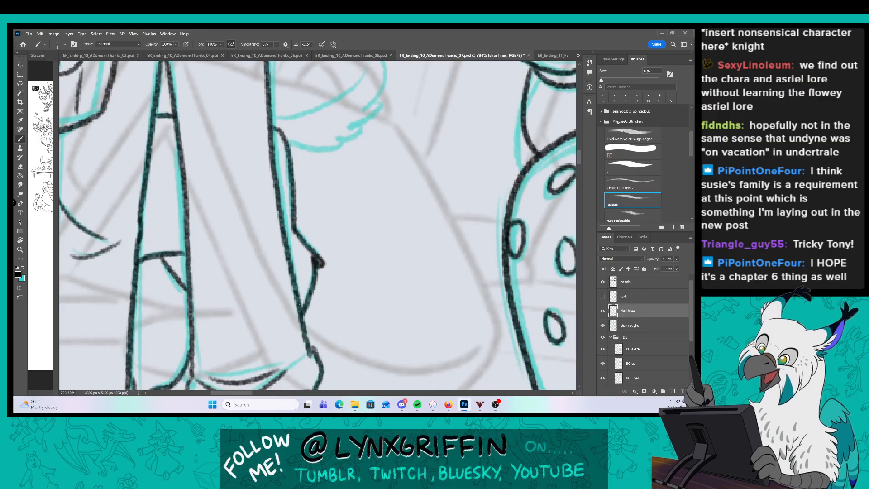
{"action": "mouse_move", "coordinate": [315, 113]}
{"action": "left_mouse_down"}
{"action": "mouse_move", "coordinate": [299, 206]}
{"action": "mouse_move", "coordinate": [351, 134]}
{"action": "left_mouse_up"}
{"action": "mouse_move", "coordinate": [349, 135]}
{"action": "left_mouse_down"}
{"action": "mouse_move", "coordinate": [367, 199]}
{"action": "mouse_move", "coordinate": [318, 231]}
{"action": "left_mouse_up"}
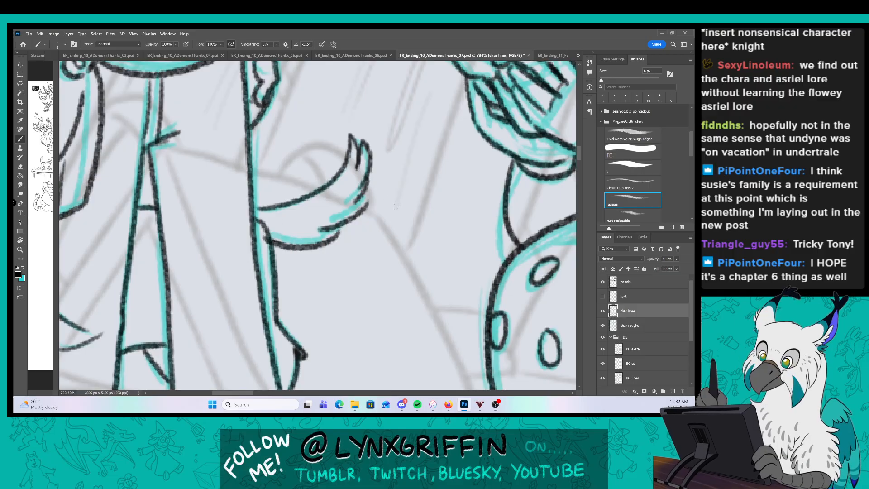
{"action": "left_click_drag", "start_coordinate": [355, 203], "coordinate": [371, 196]}
{"action": "mouse_move", "coordinate": [319, 232]}
{"action": "left_mouse_down"}
{"action": "mouse_move", "coordinate": [334, 235]}
{"action": "mouse_move", "coordinate": [274, 235]}
{"action": "left_mouse_up"}
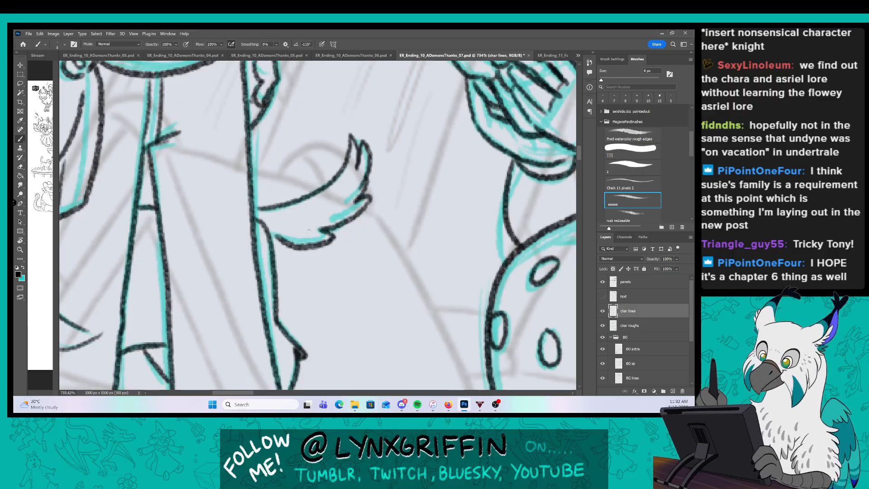
Review the inked figures in the first panel and examine the rough of the hugging pair in the second panel.
{"action": "key", "text": "z"}
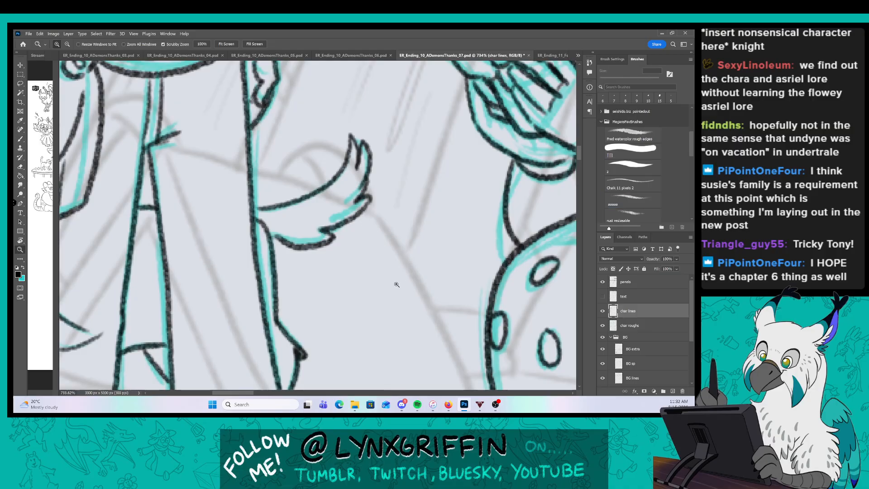
{"action": "left_click_drag", "start_coordinate": [397, 284], "coordinate": [339, 284]}
{"action": "key", "text": "z"}
{"action": "left_click_drag", "start_coordinate": [511, 266], "coordinate": [479, 264]}
{"action": "mouse_move", "coordinate": [386, 273]}
{"action": "left_mouse_down"}
{"action": "mouse_move", "coordinate": [422, 261]}
{"action": "mouse_move", "coordinate": [316, 199]}
{"action": "mouse_move", "coordinate": [341, 194]}
{"action": "mouse_move", "coordinate": [351, 205]}
{"action": "left_mouse_up"}
{"action": "key", "text": "b"}
{"action": "key", "text": "z"}
{"action": "left_click_drag", "start_coordinate": [466, 263], "coordinate": [441, 266]}
{"action": "key", "text": "b"}
{"action": "left_click_drag", "start_coordinate": [457, 299], "coordinate": [219, 309]}
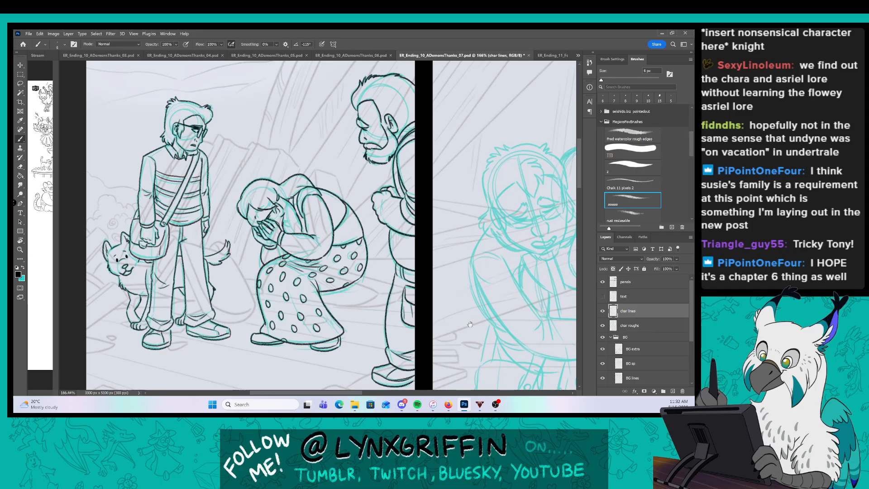
{"action": "left_click_drag", "start_coordinate": [572, 302], "coordinate": [326, 302]}
{"action": "left_click_drag", "start_coordinate": [380, 302], "coordinate": [349, 304]}
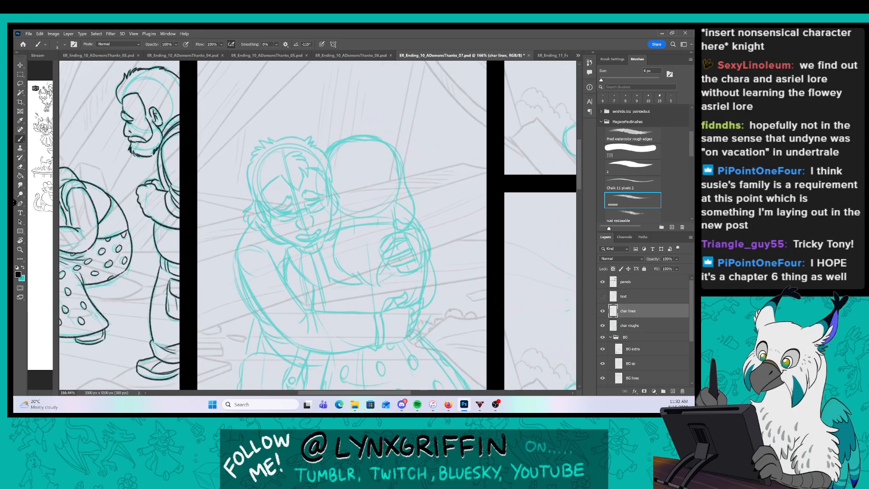
Set the brush size to 8 px and ink the bearded man's lower sleeve, elbow folds and cuff over the cyan rough on the char lines layer.
{"action": "key", "text": "bracketright"}
{"action": "key", "text": "bracketright"}
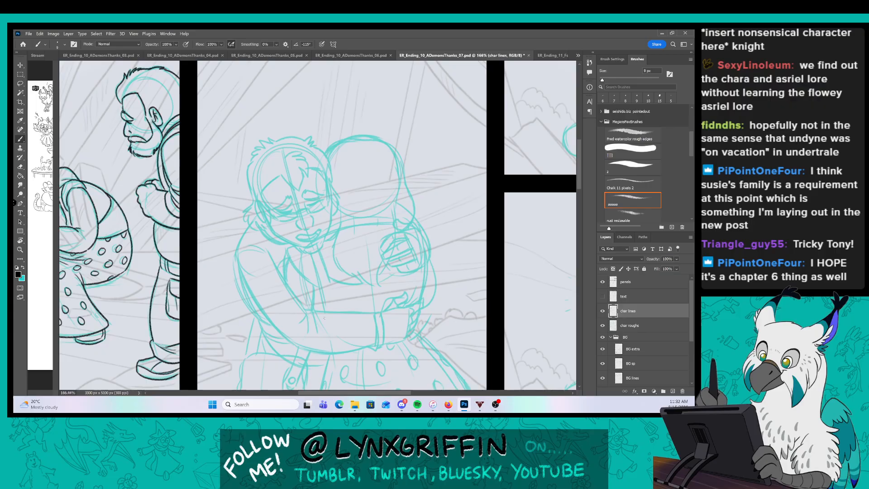
{"action": "left_click_drag", "start_coordinate": [324, 318], "coordinate": [306, 282]}
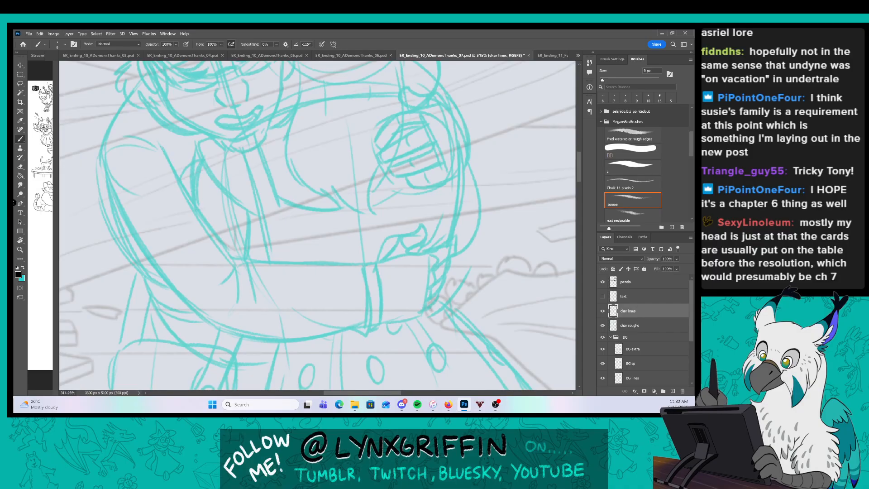
{"action": "left_click_drag", "start_coordinate": [161, 138], "coordinate": [254, 296]}
{"action": "left_click_drag", "start_coordinate": [236, 271], "coordinate": [238, 306]}
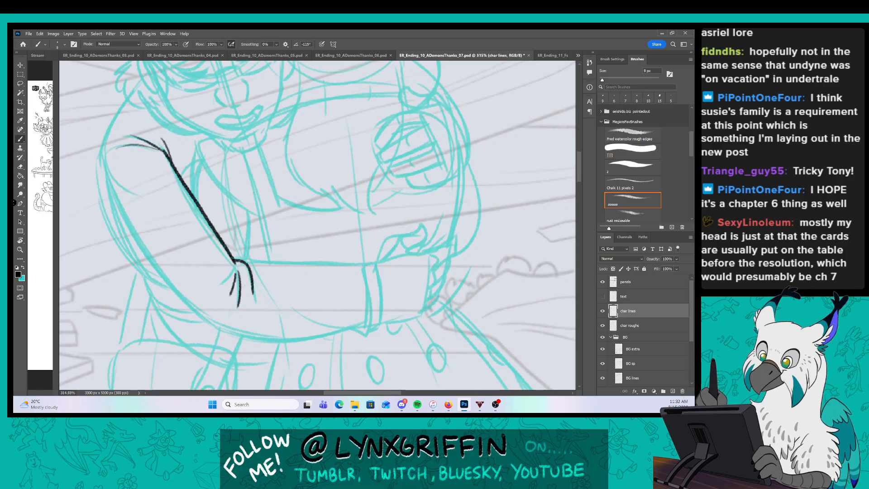
{"action": "mouse_move", "coordinate": [103, 142]}
{"action": "left_mouse_down"}
{"action": "mouse_move", "coordinate": [131, 219]}
{"action": "mouse_move", "coordinate": [201, 317]}
{"action": "mouse_move", "coordinate": [282, 337]}
{"action": "mouse_move", "coordinate": [361, 326]}
{"action": "left_mouse_up"}
{"action": "mouse_move", "coordinate": [235, 261]}
{"action": "left_mouse_down"}
{"action": "mouse_move", "coordinate": [362, 267]}
{"action": "mouse_move", "coordinate": [365, 328]}
{"action": "left_mouse_up"}
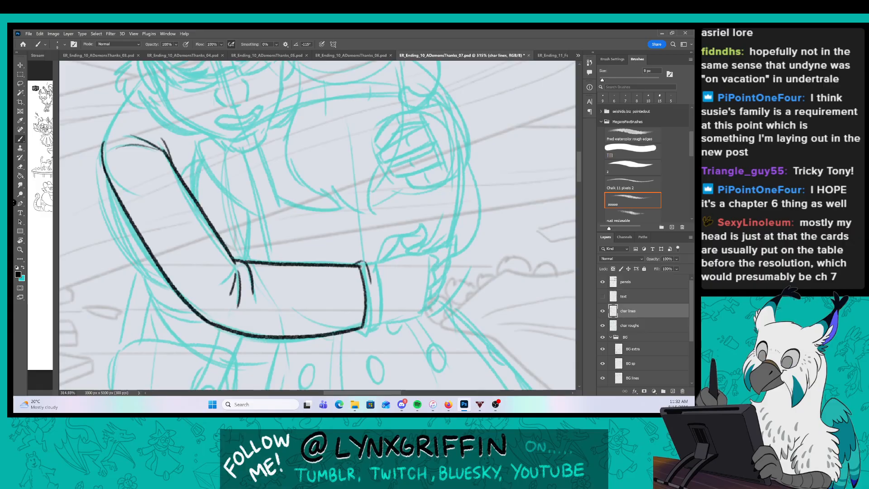
{"action": "left_click_drag", "start_coordinate": [365, 263], "coordinate": [384, 322]}
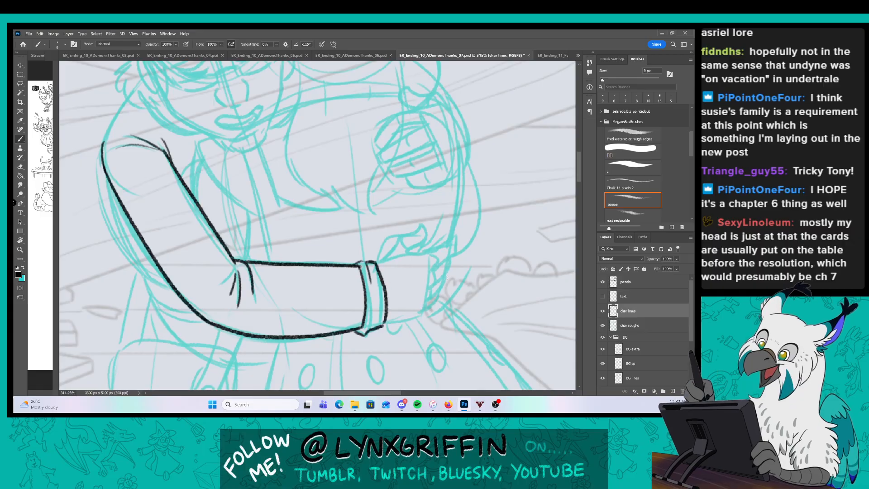
Ink the man's lower hand extending from the cuff, including the thumb and curled fingers.
{"action": "scroll", "coordinate": [386, 310], "scroll_direction": "up", "scroll_amount": 3}
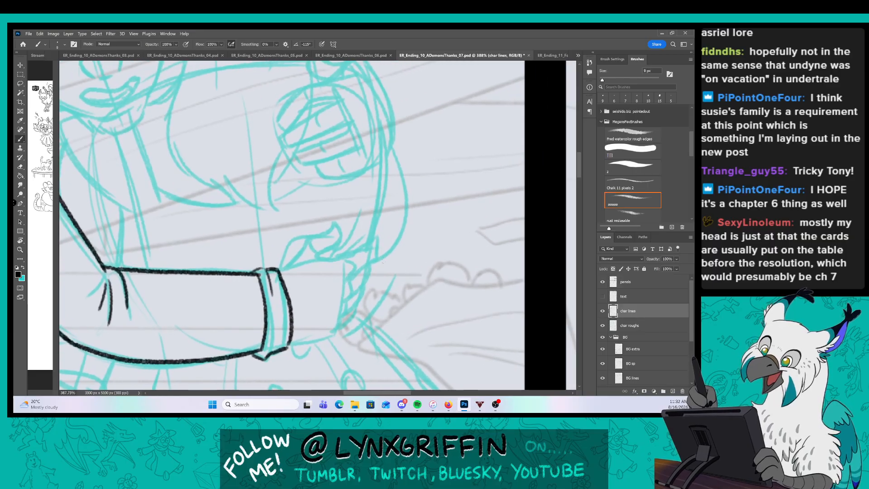
{"action": "mouse_move", "coordinate": [281, 268]}
{"action": "left_mouse_down"}
{"action": "mouse_move", "coordinate": [337, 225]}
{"action": "mouse_move", "coordinate": [324, 247]}
{"action": "mouse_move", "coordinate": [345, 261]}
{"action": "mouse_move", "coordinate": [361, 217]}
{"action": "left_mouse_up"}
{"action": "mouse_move", "coordinate": [343, 260]}
{"action": "left_mouse_down"}
{"action": "mouse_move", "coordinate": [364, 247]}
{"action": "mouse_move", "coordinate": [376, 219]}
{"action": "mouse_move", "coordinate": [373, 250]}
{"action": "mouse_move", "coordinate": [351, 278]}
{"action": "mouse_move", "coordinate": [349, 298]}
{"action": "mouse_move", "coordinate": [308, 342]}
{"action": "mouse_move", "coordinate": [287, 347]}
{"action": "left_mouse_up"}
{"action": "left_click_drag", "start_coordinate": [363, 287], "coordinate": [338, 329]}
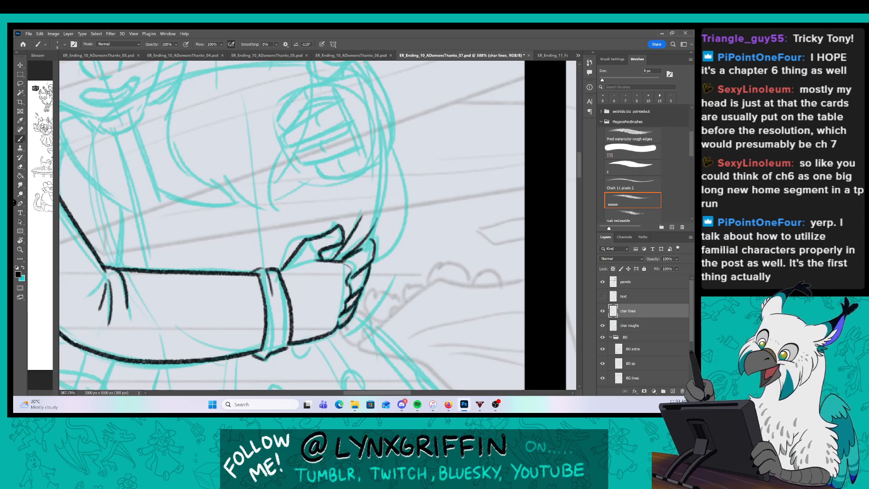
Ink the tufted forelock falling over the man's forehead down to its pointed tip.
{"action": "scroll", "coordinate": [413, 280], "scroll_direction": "down", "scroll_amount": 5}
{"action": "left_click_drag", "start_coordinate": [381, 161], "coordinate": [358, 206]}
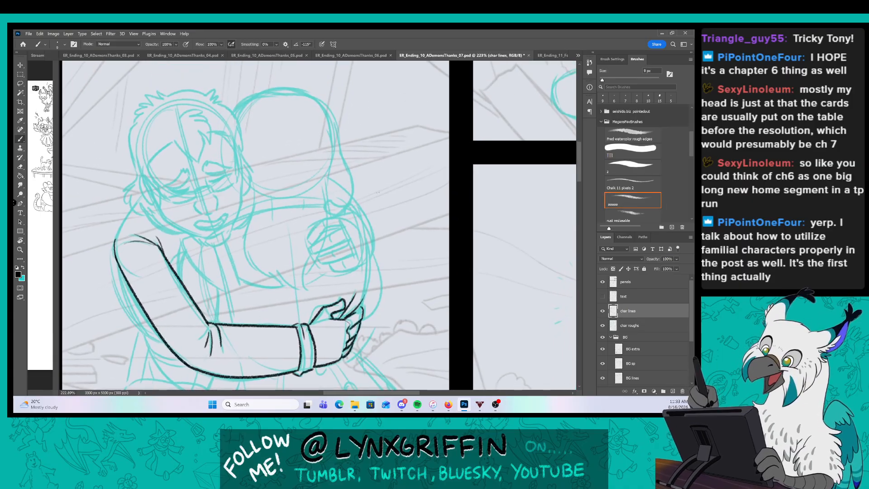
{"action": "scroll", "coordinate": [252, 137], "scroll_direction": "up", "scroll_amount": 5}
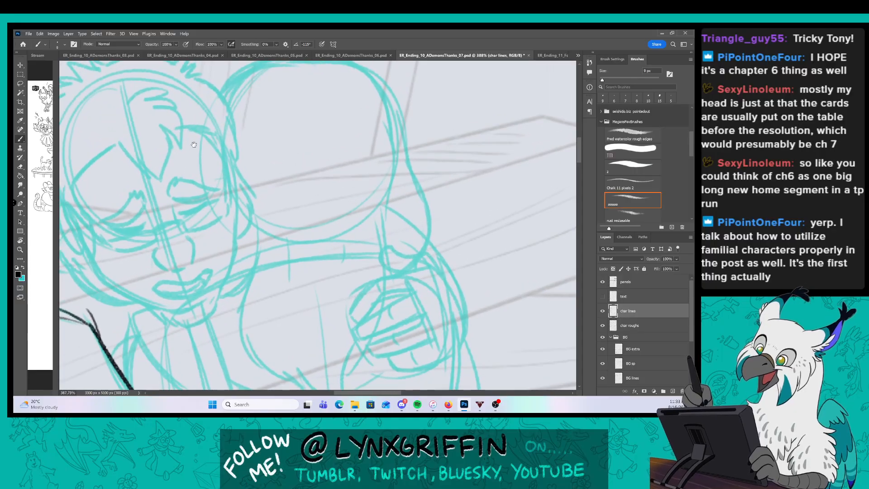
{"action": "mouse_move", "coordinate": [246, 160]}
{"action": "left_mouse_down"}
{"action": "mouse_move", "coordinate": [322, 196]}
{"action": "mouse_move", "coordinate": [295, 138]}
{"action": "mouse_move", "coordinate": [302, 163]}
{"action": "left_mouse_up"}
{"action": "mouse_move", "coordinate": [292, 164]}
{"action": "left_mouse_down"}
{"action": "mouse_move", "coordinate": [304, 173]}
{"action": "mouse_move", "coordinate": [301, 205]}
{"action": "left_mouse_up"}
{"action": "left_click_drag", "start_coordinate": [287, 183], "coordinate": [300, 199]}
{"action": "left_click_drag", "start_coordinate": [254, 198], "coordinate": [290, 227]}
{"action": "left_click_drag", "start_coordinate": [286, 229], "coordinate": [297, 193]}
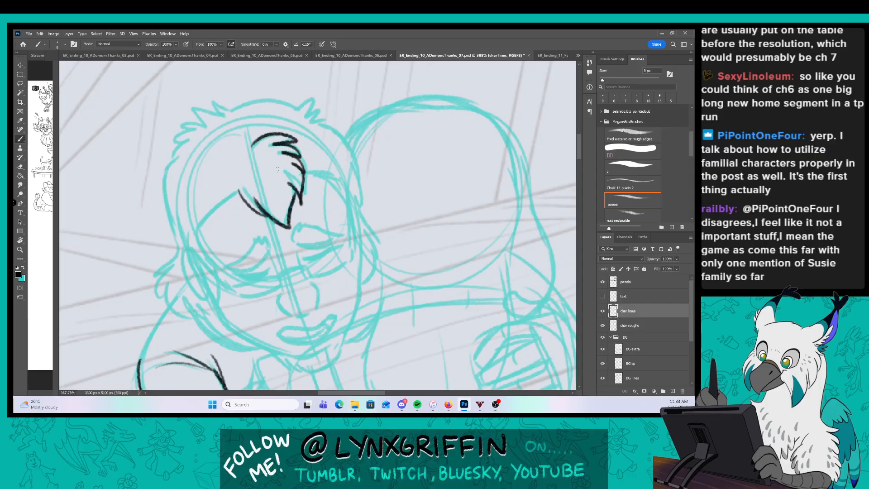
Ink the man's hairline, pointed sideburn, spiky crown tufts and outer hair contour on the side away from the hugged figure.
{"action": "mouse_move", "coordinate": [240, 191]}
{"action": "left_mouse_down"}
{"action": "mouse_move", "coordinate": [199, 235]}
{"action": "mouse_move", "coordinate": [223, 319]}
{"action": "left_mouse_up"}
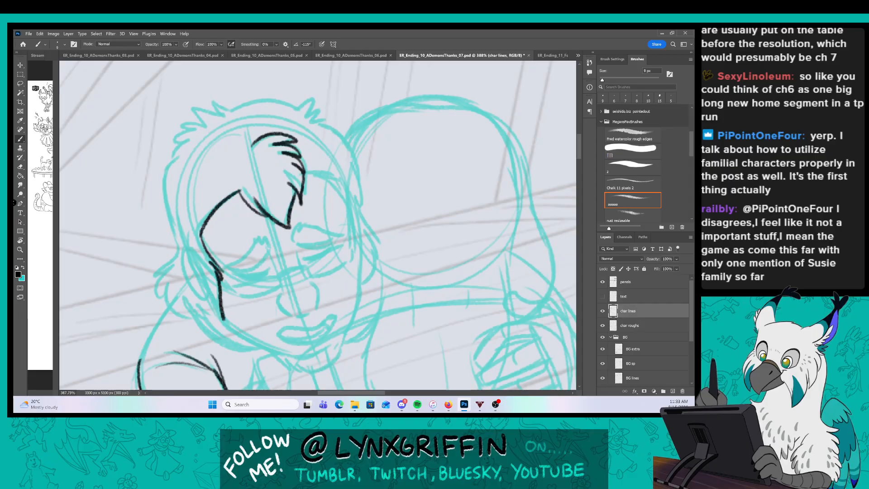
{"action": "mouse_move", "coordinate": [194, 246]}
{"action": "left_mouse_down"}
{"action": "mouse_move", "coordinate": [191, 282]}
{"action": "mouse_move", "coordinate": [200, 291]}
{"action": "left_mouse_up"}
{"action": "left_click_drag", "start_coordinate": [199, 281], "coordinate": [222, 318]}
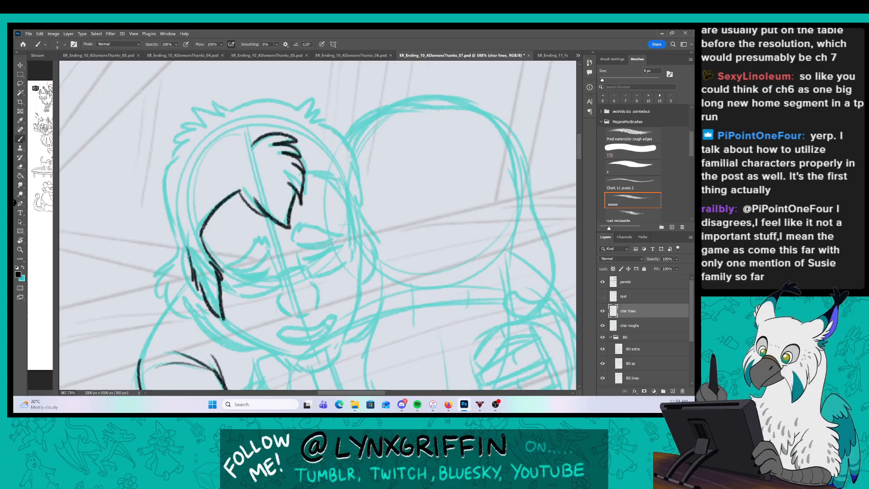
{"action": "left_click_drag", "start_coordinate": [190, 253], "coordinate": [207, 305]}
{"action": "left_click_drag", "start_coordinate": [179, 146], "coordinate": [171, 162]}
{"action": "mouse_move", "coordinate": [194, 128]}
{"action": "left_mouse_down"}
{"action": "mouse_move", "coordinate": [169, 147]}
{"action": "mouse_move", "coordinate": [217, 102]}
{"action": "mouse_move", "coordinate": [236, 109]}
{"action": "left_mouse_up"}
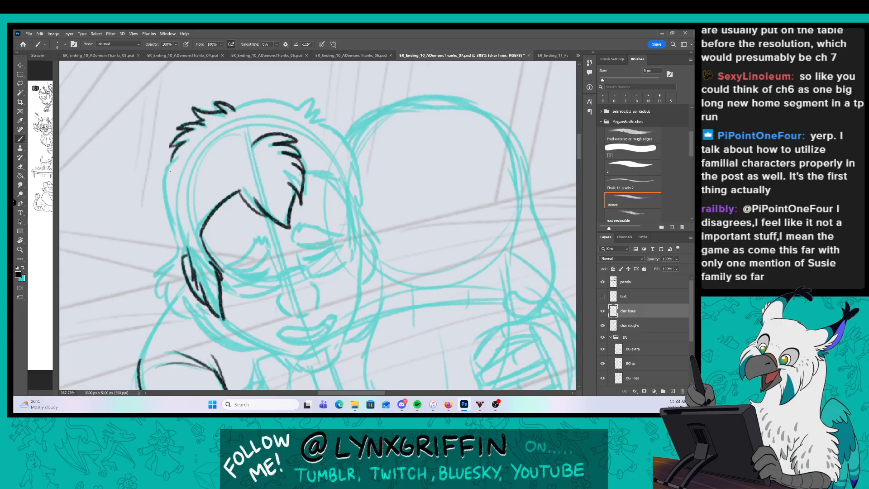
{"action": "left_click_drag", "start_coordinate": [172, 158], "coordinate": [178, 248]}
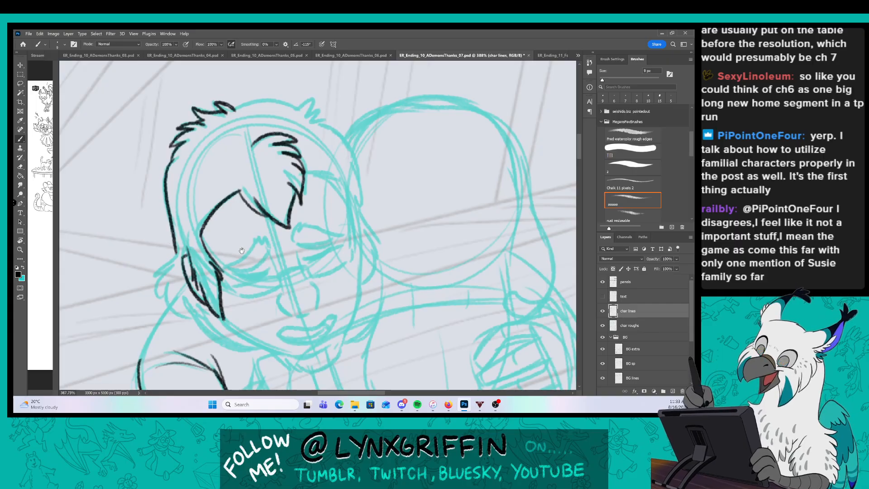
Ink the shaggy hair ends behind the man's sideburn and the shoulder line joining the sleeve.
{"action": "left_click_drag", "start_coordinate": [242, 250], "coordinate": [225, 198]}
{"action": "mouse_move", "coordinate": [163, 191]}
{"action": "left_mouse_down"}
{"action": "mouse_move", "coordinate": [145, 217]}
{"action": "mouse_move", "coordinate": [179, 265]}
{"action": "mouse_move", "coordinate": [171, 244]}
{"action": "left_mouse_up"}
{"action": "left_click_drag", "start_coordinate": [121, 320], "coordinate": [155, 246]}
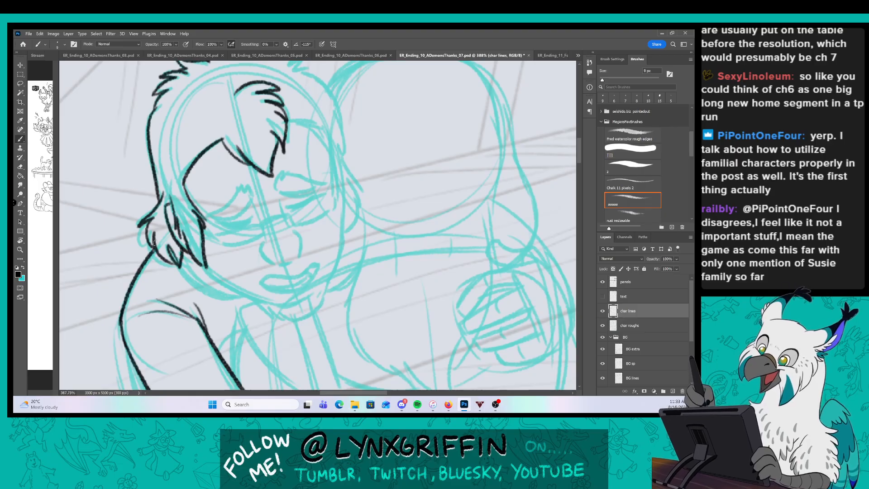
Ink the man's remaining hair contour, the face outline and jaw, and the small goatee under the chin.
{"action": "left_click_drag", "start_coordinate": [376, 152], "coordinate": [301, 233]}
{"action": "mouse_move", "coordinate": [140, 138]}
{"action": "left_mouse_down"}
{"action": "mouse_move", "coordinate": [222, 136]}
{"action": "mouse_move", "coordinate": [216, 141]}
{"action": "mouse_move", "coordinate": [240, 157]}
{"action": "left_mouse_up"}
{"action": "mouse_move", "coordinate": [210, 201]}
{"action": "left_mouse_down"}
{"action": "mouse_move", "coordinate": [247, 214]}
{"action": "mouse_move", "coordinate": [266, 274]}
{"action": "left_mouse_up"}
{"action": "mouse_move", "coordinate": [235, 151]}
{"action": "left_mouse_down"}
{"action": "mouse_move", "coordinate": [258, 183]}
{"action": "mouse_move", "coordinate": [275, 248]}
{"action": "mouse_move", "coordinate": [285, 296]}
{"action": "mouse_move", "coordinate": [270, 312]}
{"action": "left_mouse_up"}
{"action": "mouse_move", "coordinate": [148, 333]}
{"action": "left_mouse_down"}
{"action": "mouse_move", "coordinate": [170, 252]}
{"action": "mouse_move", "coordinate": [213, 308]}
{"action": "mouse_move", "coordinate": [259, 294]}
{"action": "left_mouse_up"}
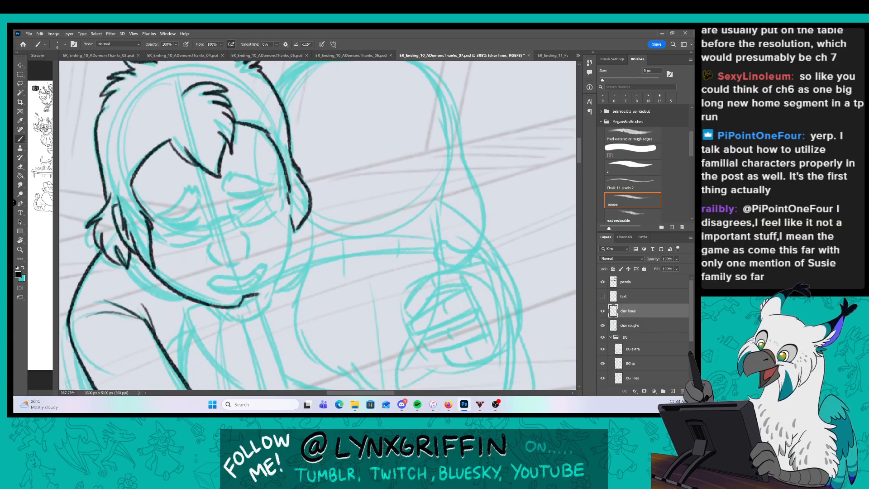
{"action": "left_click_drag", "start_coordinate": [205, 305], "coordinate": [246, 322]}
{"action": "mouse_move", "coordinate": [288, 192]}
{"action": "left_mouse_down"}
{"action": "mouse_move", "coordinate": [287, 257]}
{"action": "mouse_move", "coordinate": [252, 323]}
{"action": "mouse_move", "coordinate": [274, 285]}
{"action": "left_mouse_up"}
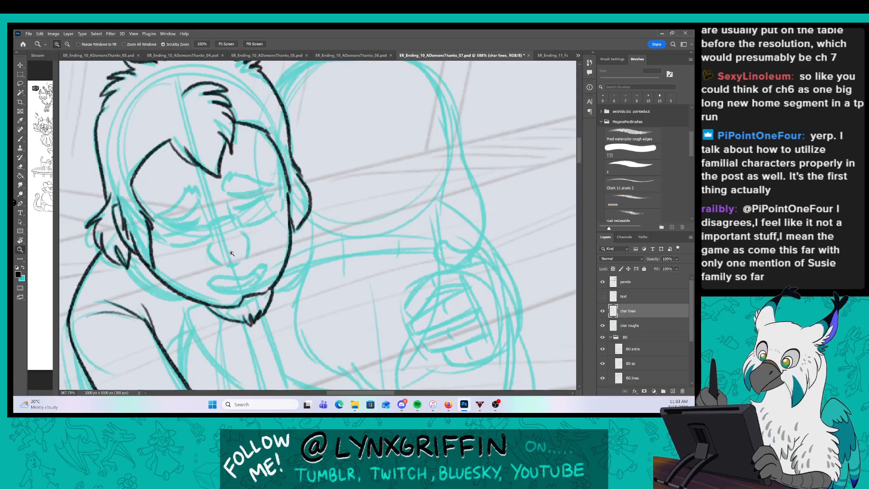
{"action": "scroll", "coordinate": [247, 277], "scroll_direction": "up", "scroll_amount": 1}
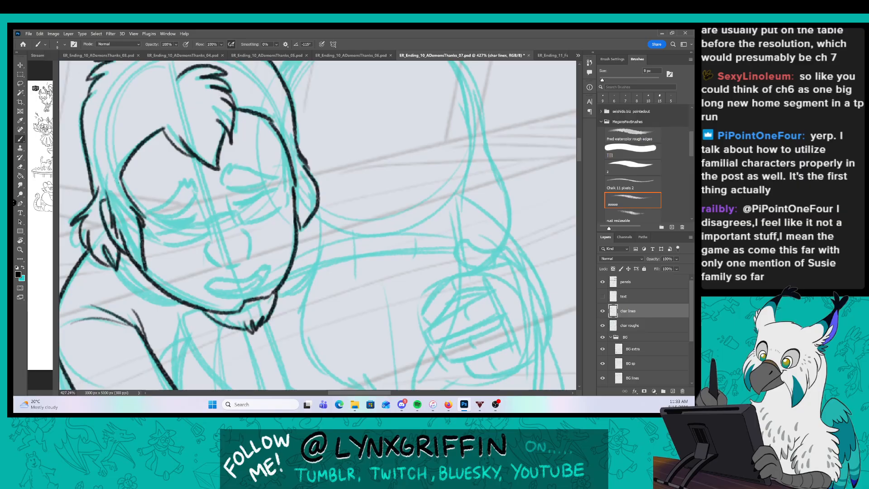
{"action": "mouse_move", "coordinate": [121, 268]}
{"action": "left_mouse_down"}
{"action": "mouse_move", "coordinate": [140, 290]}
{"action": "mouse_move", "coordinate": [188, 309]}
{"action": "left_mouse_up"}
Ink the man's rounded nose and the line of the nose bridge.
{"action": "scroll", "coordinate": [254, 193], "scroll_direction": "up", "scroll_amount": 1}
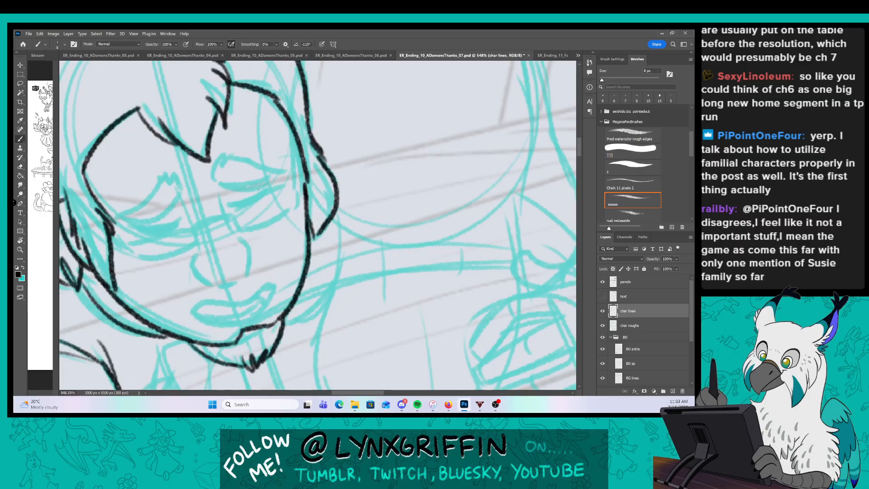
{"action": "mouse_move", "coordinate": [202, 253]}
{"action": "left_mouse_down"}
{"action": "mouse_move", "coordinate": [220, 286]}
{"action": "mouse_move", "coordinate": [246, 275]}
{"action": "mouse_move", "coordinate": [238, 239]}
{"action": "left_mouse_up"}
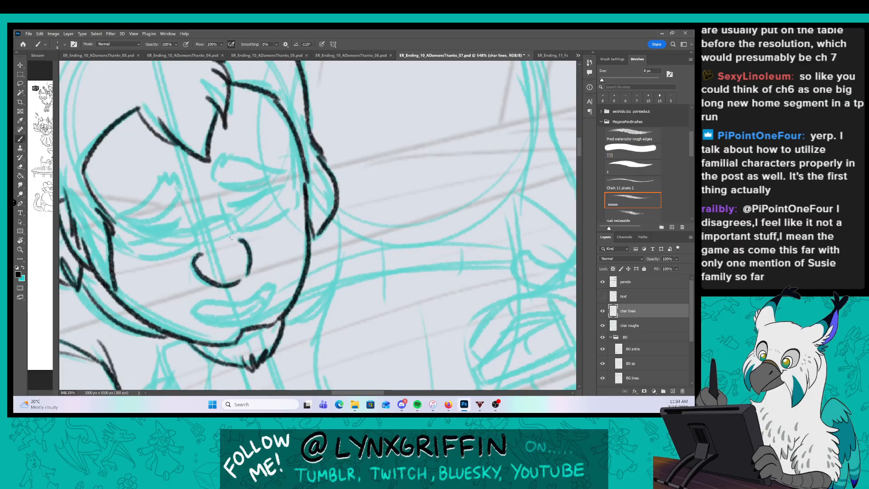
{"action": "left_click_drag", "start_coordinate": [219, 182], "coordinate": [227, 254]}
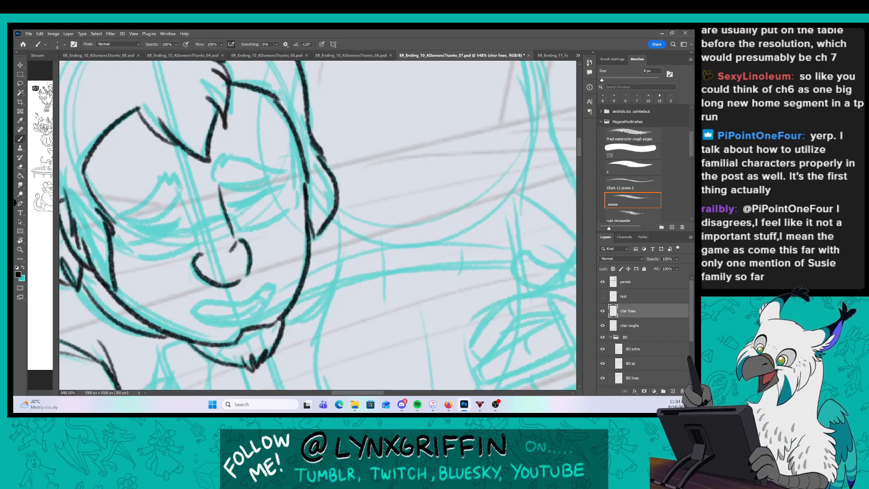
Ink the man's thick eyebrows and closed eyes with heavy lash lines.
{"action": "left_click_drag", "start_coordinate": [252, 167], "coordinate": [290, 174]}
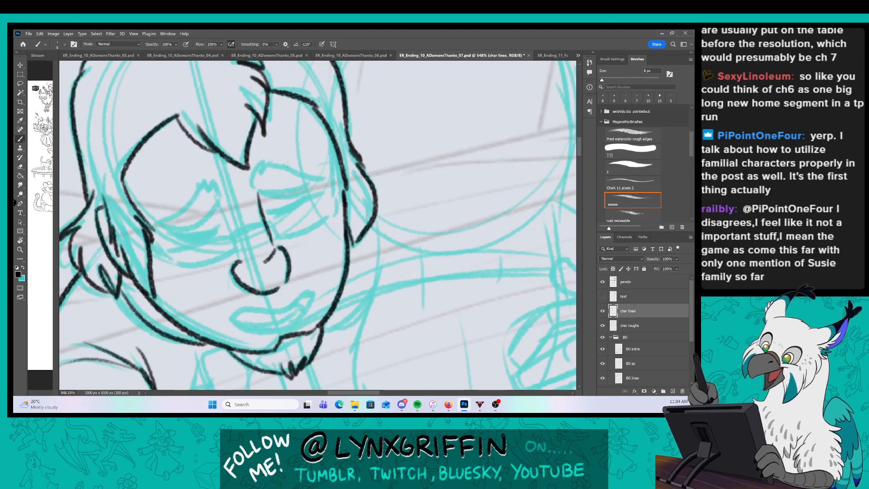
{"action": "mouse_move", "coordinate": [170, 230]}
{"action": "left_mouse_down"}
{"action": "mouse_move", "coordinate": [218, 204]}
{"action": "mouse_move", "coordinate": [179, 205]}
{"action": "mouse_move", "coordinate": [219, 183]}
{"action": "mouse_move", "coordinate": [215, 203]}
{"action": "left_mouse_up"}
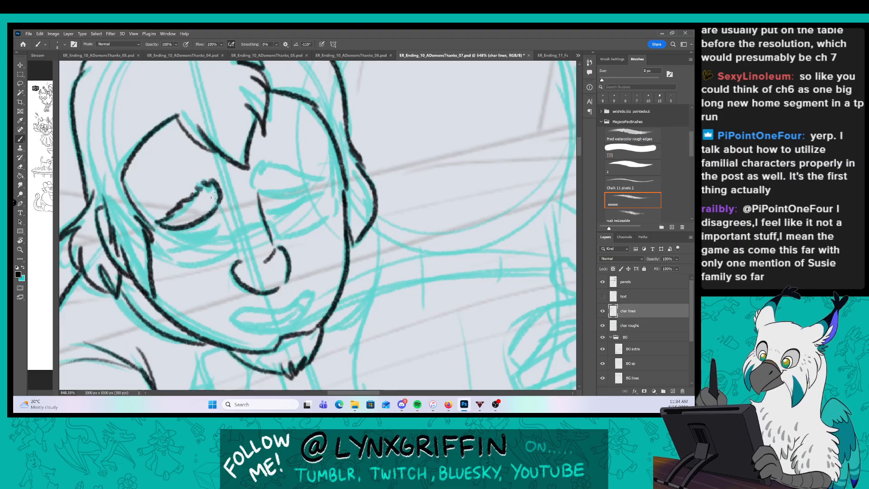
{"action": "mouse_move", "coordinate": [266, 163]}
{"action": "left_mouse_down"}
{"action": "mouse_move", "coordinate": [263, 187]}
{"action": "mouse_move", "coordinate": [311, 187]}
{"action": "mouse_move", "coordinate": [283, 161]}
{"action": "mouse_move", "coordinate": [329, 182]}
{"action": "left_mouse_up"}
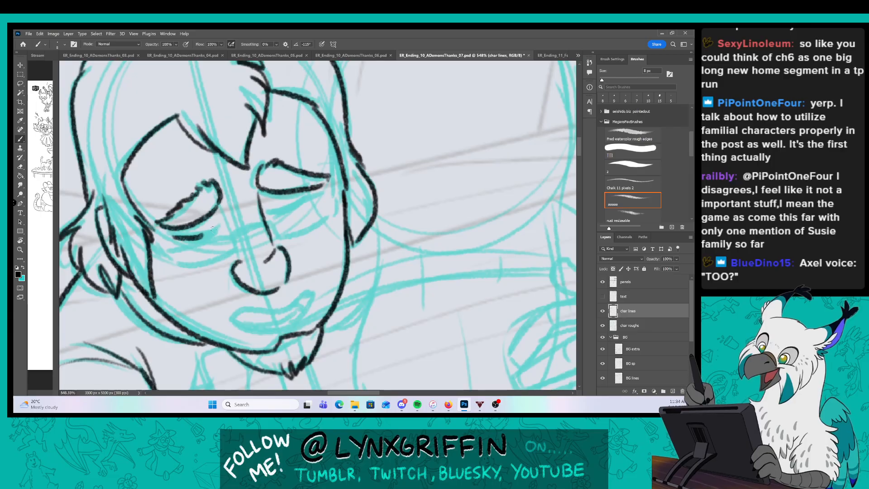
{"action": "left_click_drag", "start_coordinate": [219, 226], "coordinate": [174, 240]}
{"action": "mouse_move", "coordinate": [270, 212]}
{"action": "left_mouse_down"}
{"action": "mouse_move", "coordinate": [323, 198]}
{"action": "mouse_move", "coordinate": [270, 214]}
{"action": "left_mouse_up"}
{"action": "left_click_drag", "start_coordinate": [317, 195], "coordinate": [273, 212]}
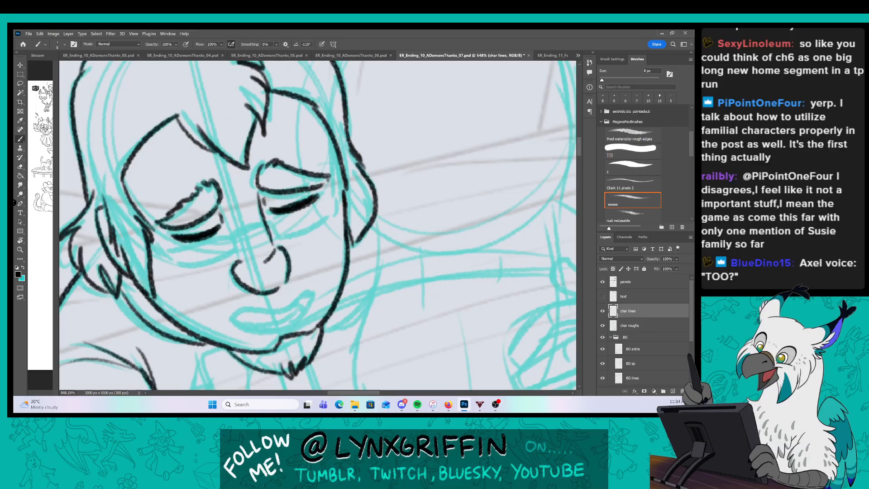
Ink the man's low-sitting glasses with both lenses, bridge and temples, plus his smiling mouth.
{"action": "mouse_move", "coordinate": [165, 256]}
{"action": "left_mouse_down"}
{"action": "mouse_move", "coordinate": [212, 235]}
{"action": "mouse_move", "coordinate": [175, 266]}
{"action": "mouse_move", "coordinate": [234, 250]}
{"action": "mouse_move", "coordinate": [242, 230]}
{"action": "mouse_move", "coordinate": [271, 217]}
{"action": "left_mouse_up"}
{"action": "mouse_move", "coordinate": [233, 237]}
{"action": "left_mouse_down"}
{"action": "mouse_move", "coordinate": [268, 219]}
{"action": "mouse_move", "coordinate": [254, 224]}
{"action": "mouse_move", "coordinate": [274, 222]}
{"action": "mouse_move", "coordinate": [281, 236]}
{"action": "mouse_move", "coordinate": [321, 226]}
{"action": "mouse_move", "coordinate": [294, 212]}
{"action": "mouse_move", "coordinate": [342, 212]}
{"action": "left_mouse_up"}
{"action": "left_click_drag", "start_coordinate": [268, 206], "coordinate": [342, 193]}
{"action": "left_click_drag", "start_coordinate": [344, 216], "coordinate": [344, 194]}
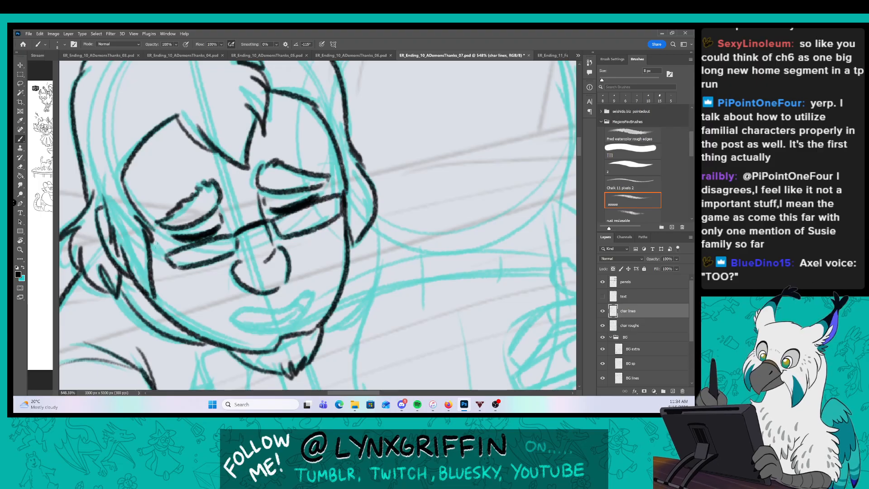
{"action": "left_click_drag", "start_coordinate": [153, 236], "coordinate": [166, 257]}
{"action": "left_click_drag", "start_coordinate": [303, 271], "coordinate": [314, 205]}
{"action": "mouse_move", "coordinate": [296, 233]}
{"action": "left_mouse_down"}
{"action": "mouse_move", "coordinate": [213, 271]}
{"action": "mouse_move", "coordinate": [290, 280]}
{"action": "mouse_move", "coordinate": [301, 232]}
{"action": "mouse_move", "coordinate": [296, 259]}
{"action": "mouse_move", "coordinate": [235, 281]}
{"action": "mouse_move", "coordinate": [300, 245]}
{"action": "left_mouse_up"}
Ink the upper hand gripping the hugged figure's back, including the four fingers, thumb, outer edge and knuckle marks.
{"action": "left_click_drag", "start_coordinate": [413, 299], "coordinate": [333, 299]}
{"action": "mouse_move", "coordinate": [497, 289]}
{"action": "left_mouse_down"}
{"action": "mouse_move", "coordinate": [369, 304]}
{"action": "mouse_move", "coordinate": [406, 304]}
{"action": "mouse_move", "coordinate": [360, 285]}
{"action": "mouse_move", "coordinate": [366, 281]}
{"action": "left_mouse_up"}
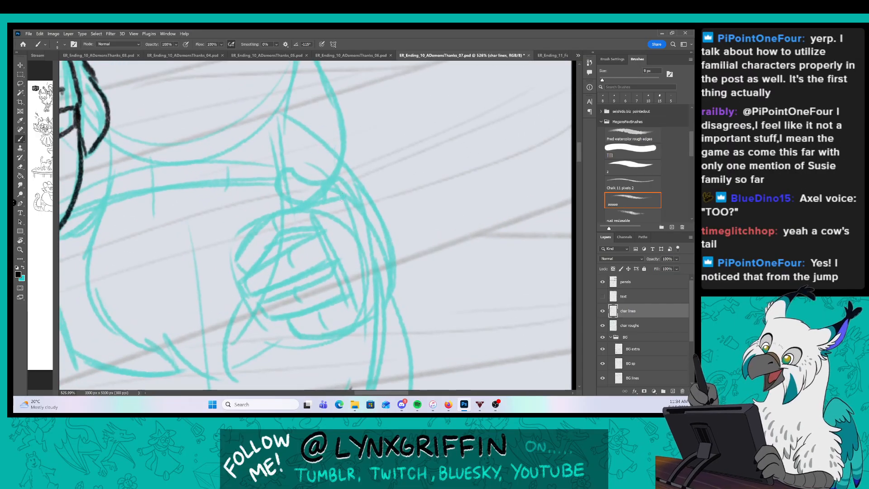
{"action": "mouse_move", "coordinate": [342, 198]}
{"action": "left_mouse_down"}
{"action": "mouse_move", "coordinate": [280, 209]}
{"action": "mouse_move", "coordinate": [237, 251]}
{"action": "mouse_move", "coordinate": [242, 269]}
{"action": "mouse_move", "coordinate": [286, 235]}
{"action": "mouse_move", "coordinate": [326, 228]}
{"action": "mouse_move", "coordinate": [242, 272]}
{"action": "mouse_move", "coordinate": [248, 294]}
{"action": "mouse_move", "coordinate": [333, 261]}
{"action": "mouse_move", "coordinate": [320, 276]}
{"action": "mouse_move", "coordinate": [248, 294]}
{"action": "left_mouse_up"}
{"action": "mouse_move", "coordinate": [260, 297]}
{"action": "left_mouse_down"}
{"action": "mouse_move", "coordinate": [267, 317]}
{"action": "mouse_move", "coordinate": [316, 308]}
{"action": "mouse_move", "coordinate": [349, 289]}
{"action": "left_mouse_up"}
{"action": "mouse_move", "coordinate": [283, 316]}
{"action": "left_mouse_down"}
{"action": "mouse_move", "coordinate": [300, 332]}
{"action": "mouse_move", "coordinate": [360, 325]}
{"action": "left_mouse_up"}
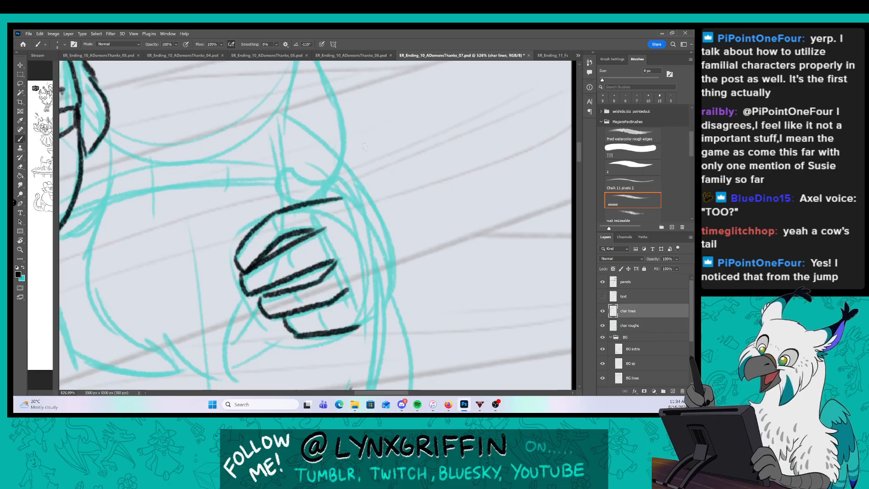
{"action": "mouse_move", "coordinate": [362, 204]}
{"action": "left_mouse_down"}
{"action": "mouse_move", "coordinate": [340, 176]}
{"action": "mouse_move", "coordinate": [283, 175]}
{"action": "mouse_move", "coordinate": [315, 198]}
{"action": "left_mouse_up"}
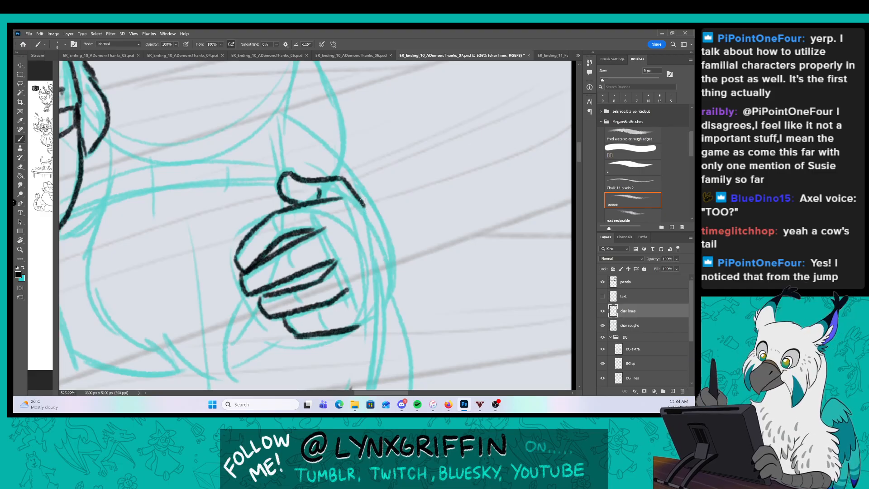
{"action": "mouse_move", "coordinate": [362, 203]}
{"action": "left_mouse_down"}
{"action": "mouse_move", "coordinate": [391, 278]}
{"action": "mouse_move", "coordinate": [360, 325]}
{"action": "left_mouse_up"}
{"action": "left_click_drag", "start_coordinate": [284, 254], "coordinate": [327, 326]}
Ink the hugged figure's long hair hanging between the man's face and upper hand, ending in pointed tips.
{"action": "key", "text": "z"}
{"action": "mouse_move", "coordinate": [403, 233]}
{"action": "left_mouse_down"}
{"action": "mouse_move", "coordinate": [321, 249]}
{"action": "mouse_move", "coordinate": [357, 244]}
{"action": "mouse_move", "coordinate": [308, 242]}
{"action": "left_mouse_up"}
{"action": "key", "text": "z"}
{"action": "mouse_move", "coordinate": [213, 190]}
{"action": "left_mouse_down"}
{"action": "mouse_move", "coordinate": [209, 269]}
{"action": "mouse_move", "coordinate": [226, 294]}
{"action": "mouse_move", "coordinate": [283, 337]}
{"action": "mouse_move", "coordinate": [310, 341]}
{"action": "mouse_move", "coordinate": [314, 301]}
{"action": "mouse_move", "coordinate": [332, 287]}
{"action": "left_mouse_up"}
{"action": "left_click_drag", "start_coordinate": [417, 201], "coordinate": [374, 262]}
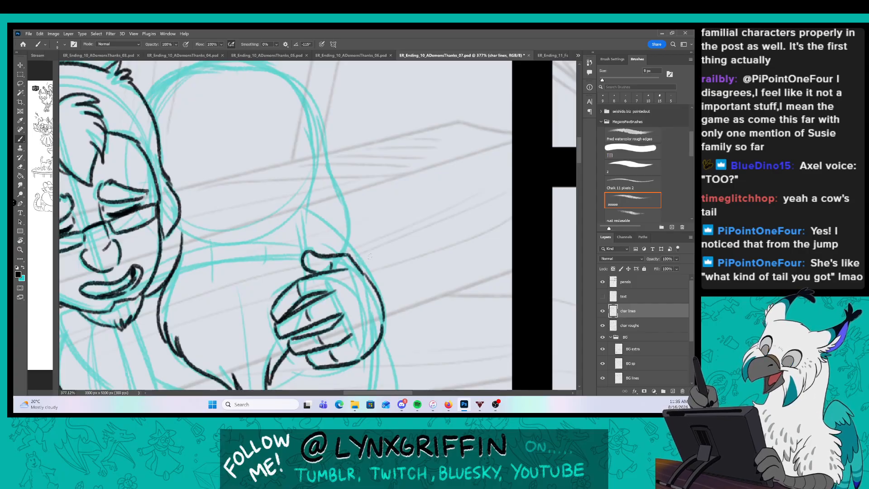
Ink the rounded top of the hugged figure's head, redoing the crown curve once.
{"action": "left_click_drag", "start_coordinate": [280, 124], "coordinate": [271, 167]}
{"action": "left_click_drag", "start_coordinate": [134, 146], "coordinate": [176, 114]}
{"action": "mouse_move", "coordinate": [141, 160]}
{"action": "left_mouse_down"}
{"action": "mouse_move", "coordinate": [169, 126]}
{"action": "mouse_move", "coordinate": [296, 129]}
{"action": "left_mouse_up"}
{"action": "key", "text": "ctrl+z"}
{"action": "mouse_move", "coordinate": [175, 113]}
{"action": "left_mouse_down"}
{"action": "mouse_move", "coordinate": [256, 107]}
{"action": "mouse_move", "coordinate": [300, 139]}
{"action": "left_mouse_up"}
Ink the side of the hugged figure's hair as a tapering lock with loose strands reaching the upper hand.
{"action": "left_click_drag", "start_coordinate": [367, 233], "coordinate": [337, 188]}
{"action": "left_click_drag", "start_coordinate": [270, 95], "coordinate": [269, 248]}
{"action": "left_click_drag", "start_coordinate": [252, 217], "coordinate": [266, 247]}
{"action": "left_click_drag", "start_coordinate": [261, 218], "coordinate": [269, 250]}
{"action": "left_click_drag", "start_coordinate": [266, 90], "coordinate": [311, 242]}
Ink the man's jacket lapel and the shirt edge between his goatee and the crook of the lower arm.
{"action": "left_click_drag", "start_coordinate": [304, 286], "coordinate": [336, 177]}
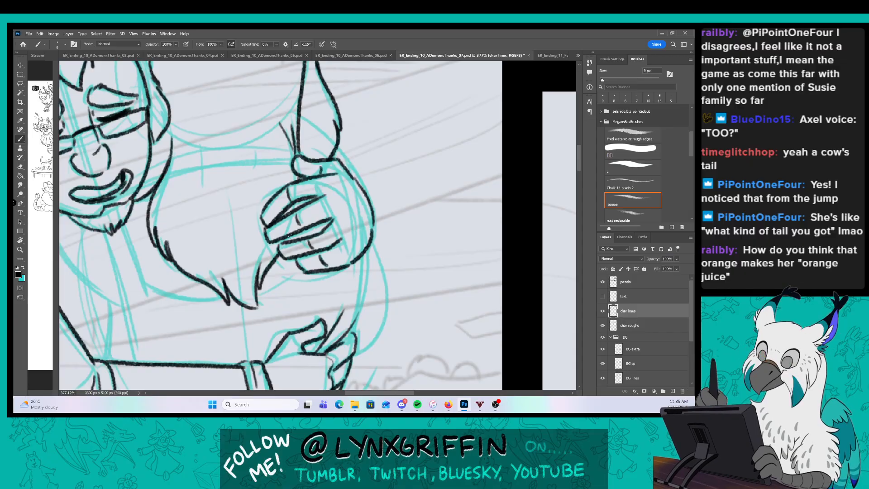
{"action": "left_click_drag", "start_coordinate": [214, 306], "coordinate": [307, 240]}
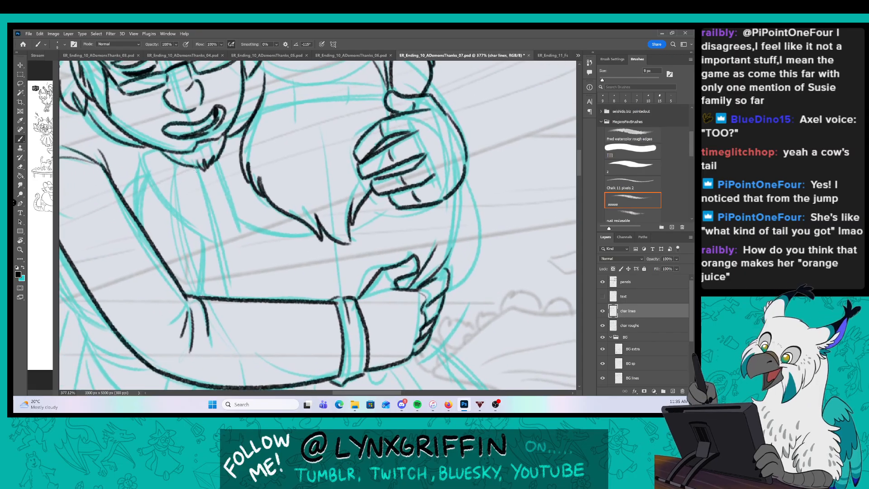
{"action": "left_click_drag", "start_coordinate": [220, 272], "coordinate": [225, 296]}
{"action": "key", "text": "ctrl+z"}
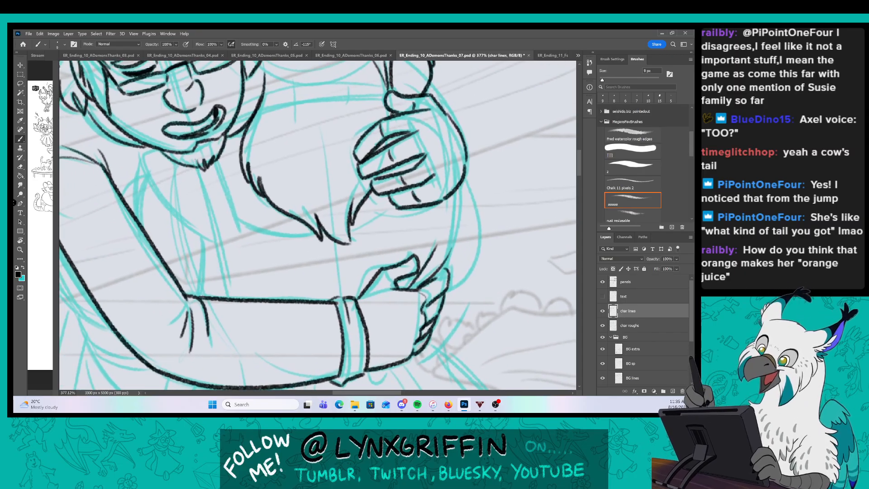
{"action": "left_click_drag", "start_coordinate": [195, 166], "coordinate": [209, 247]}
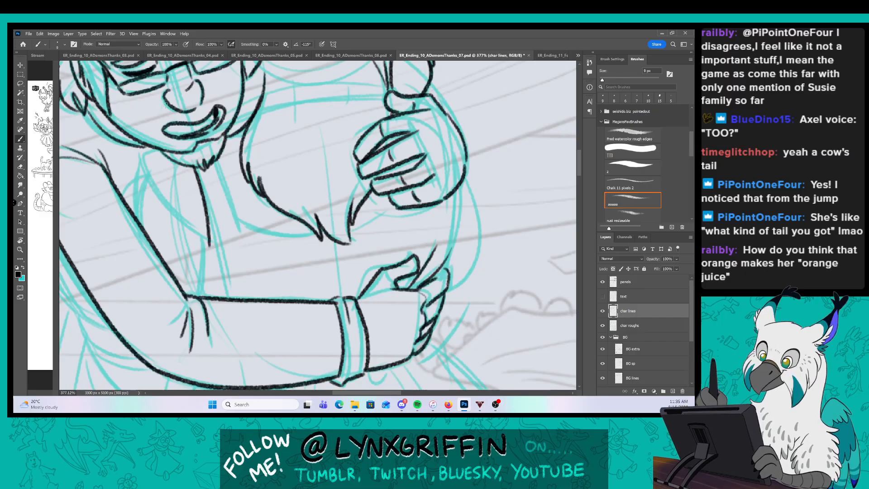
{"action": "mouse_move", "coordinate": [149, 146]}
{"action": "left_mouse_down"}
{"action": "mouse_move", "coordinate": [142, 173]}
{"action": "mouse_move", "coordinate": [207, 236]}
{"action": "mouse_move", "coordinate": [201, 296]}
{"action": "left_mouse_up"}
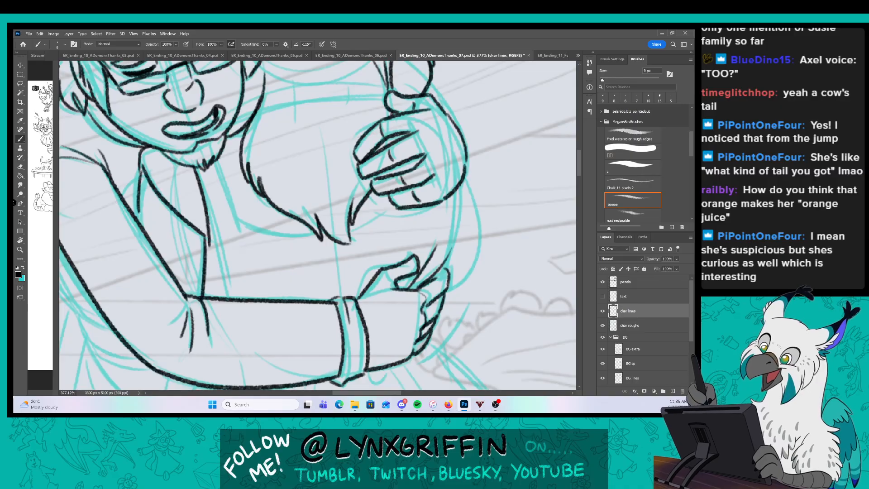
Ink the garment edge from the man's goatee to the hanging hair tips and the curve of his back behind the sleeve.
{"action": "mouse_move", "coordinate": [217, 157]}
{"action": "left_mouse_down"}
{"action": "mouse_move", "coordinate": [240, 220]}
{"action": "mouse_move", "coordinate": [319, 233]}
{"action": "left_mouse_up"}
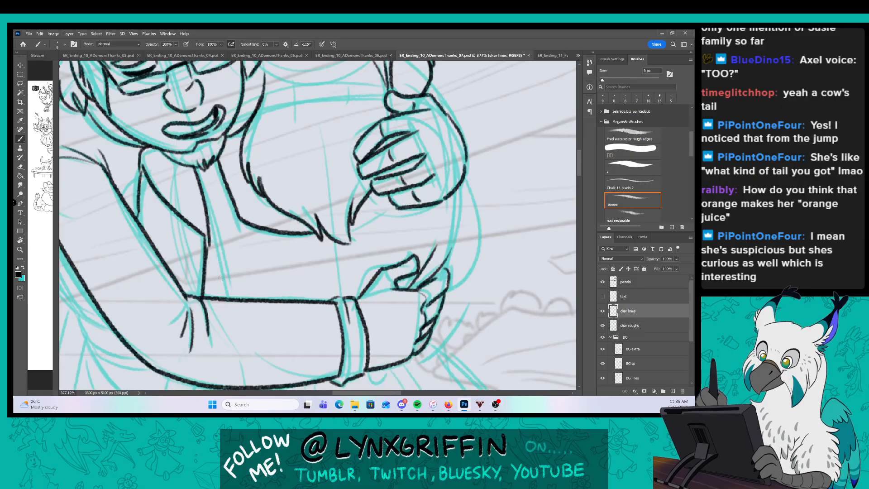
{"action": "left_click_drag", "start_coordinate": [239, 318], "coordinate": [329, 262]}
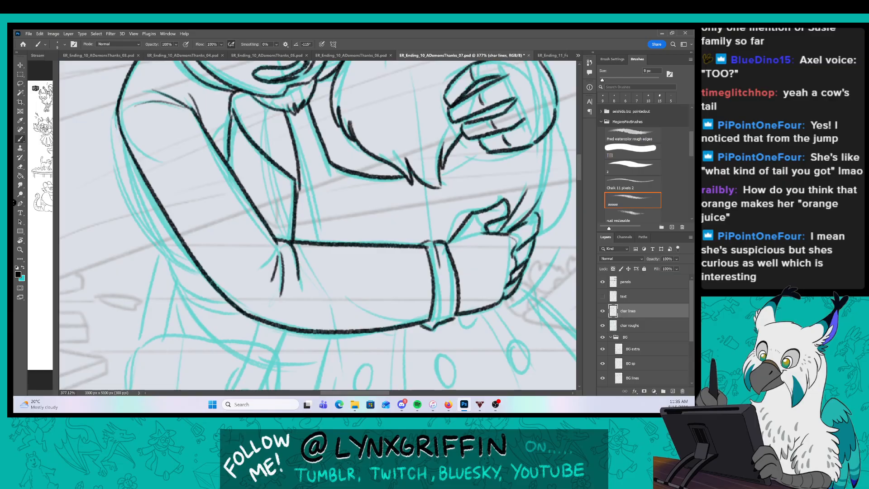
{"action": "mouse_move", "coordinate": [115, 126]}
{"action": "left_mouse_down"}
{"action": "mouse_move", "coordinate": [133, 209]}
{"action": "mouse_move", "coordinate": [204, 273]}
{"action": "left_mouse_up"}
{"action": "left_click_drag", "start_coordinate": [348, 293], "coordinate": [305, 237]}
{"action": "key", "text": "ctrl+space"}
{"action": "left_click_drag", "start_coordinate": [407, 267], "coordinate": [325, 316]}
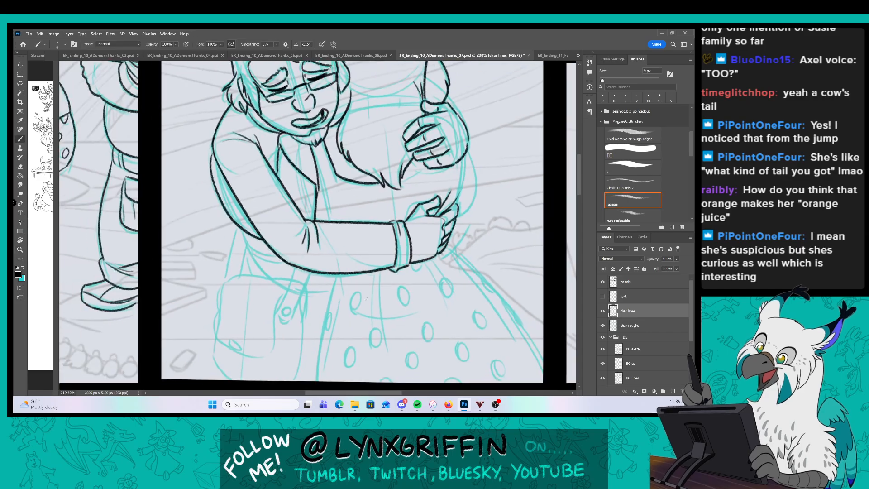
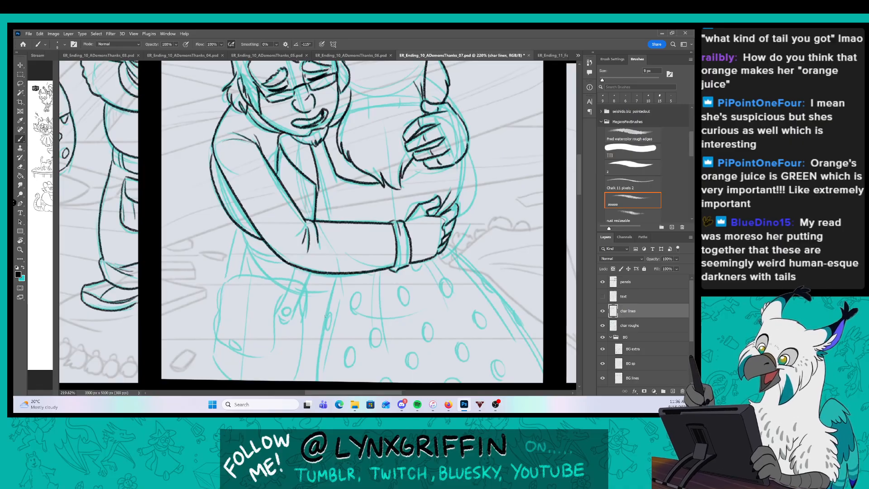
Ink the two curves of the hugged figure's back and side between the man's upper and lower hands.
{"action": "key", "text": "z"}
{"action": "left_click_drag", "start_coordinate": [411, 131], "coordinate": [432, 132]}
{"action": "key", "text": "b"}
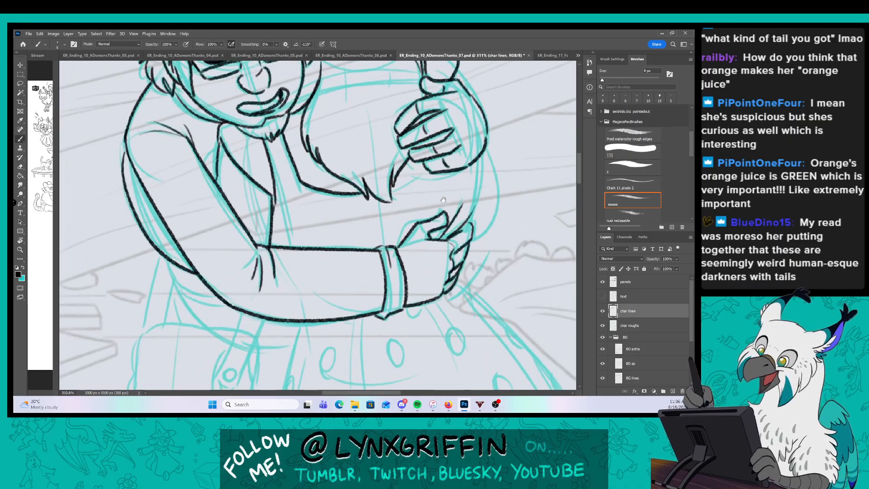
{"action": "left_click_drag", "start_coordinate": [444, 200], "coordinate": [341, 236]}
{"action": "key", "text": "z"}
{"action": "left_click_drag", "start_coordinate": [327, 204], "coordinate": [332, 203]}
{"action": "key", "text": "b"}
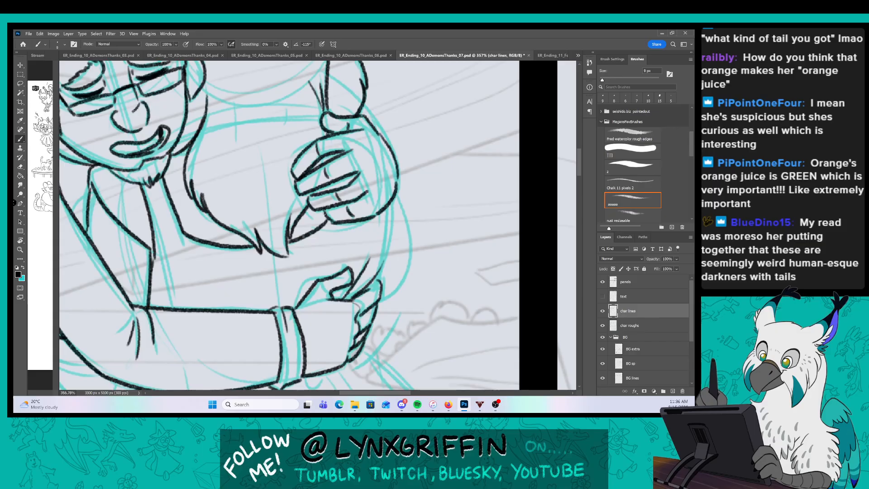
{"action": "left_click_drag", "start_coordinate": [389, 203], "coordinate": [378, 271]}
{"action": "mouse_move", "coordinate": [396, 192]}
{"action": "left_mouse_down"}
{"action": "mouse_move", "coordinate": [405, 219]}
{"action": "mouse_move", "coordinate": [390, 293]}
{"action": "left_mouse_up"}
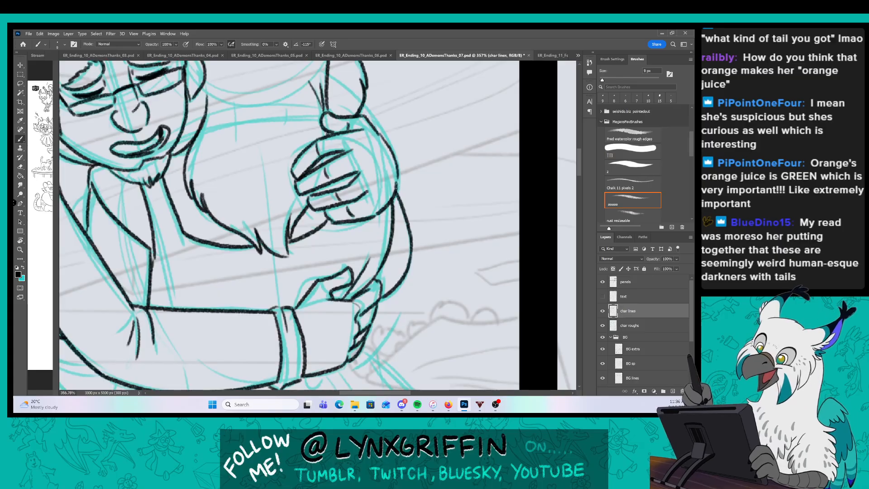
Ink the satchel flap below the man's elbow, with its strap tab, round button and small oval mark.
{"action": "key", "text": "z"}
{"action": "mouse_move", "coordinate": [397, 181]}
{"action": "left_mouse_down"}
{"action": "mouse_move", "coordinate": [362, 179]}
{"action": "mouse_move", "coordinate": [399, 178]}
{"action": "left_mouse_up"}
{"action": "key", "text": "z"}
{"action": "left_click_drag", "start_coordinate": [449, 228], "coordinate": [395, 227]}
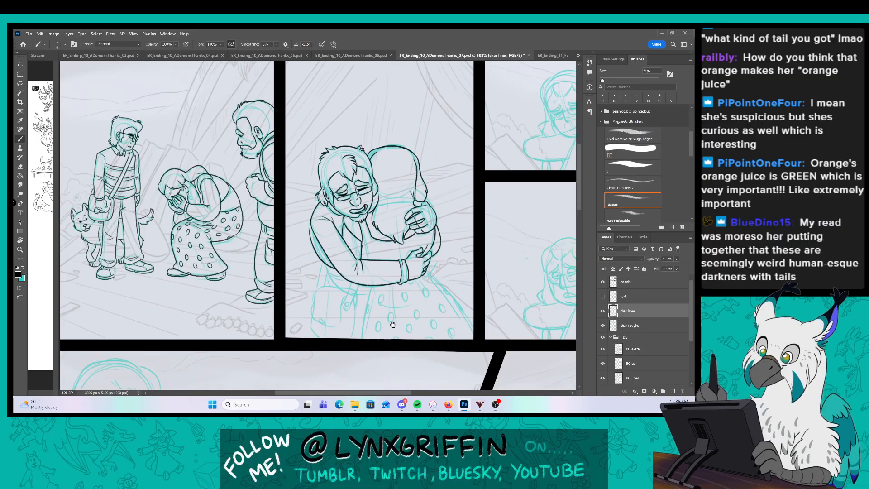
{"action": "left_click_drag", "start_coordinate": [392, 324], "coordinate": [376, 309]}
{"action": "key", "text": "z"}
{"action": "left_click_drag", "start_coordinate": [281, 270], "coordinate": [310, 268]}
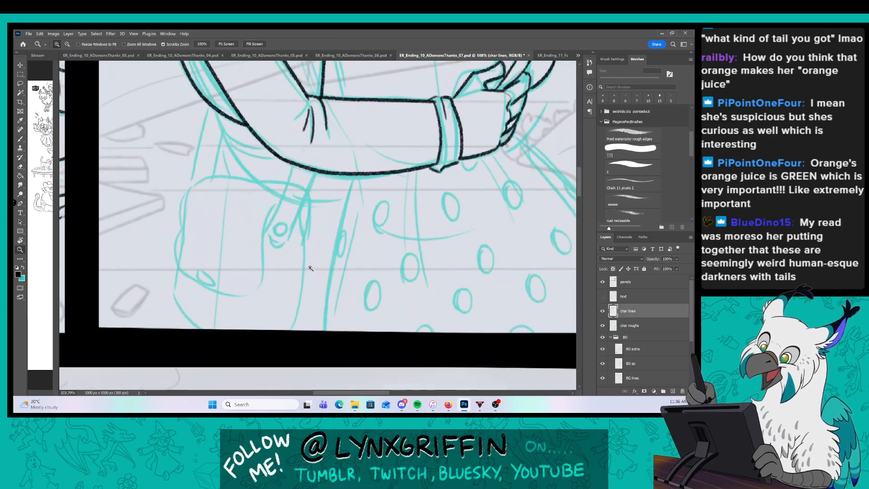
{"action": "mouse_move", "coordinate": [292, 165]}
{"action": "left_mouse_down"}
{"action": "mouse_move", "coordinate": [274, 217]}
{"action": "mouse_move", "coordinate": [291, 243]}
{"action": "mouse_move", "coordinate": [306, 196]}
{"action": "mouse_move", "coordinate": [294, 241]}
{"action": "mouse_move", "coordinate": [245, 178]}
{"action": "mouse_move", "coordinate": [182, 204]}
{"action": "mouse_move", "coordinate": [180, 274]}
{"action": "mouse_move", "coordinate": [244, 291]}
{"action": "mouse_move", "coordinate": [276, 206]}
{"action": "left_mouse_up"}
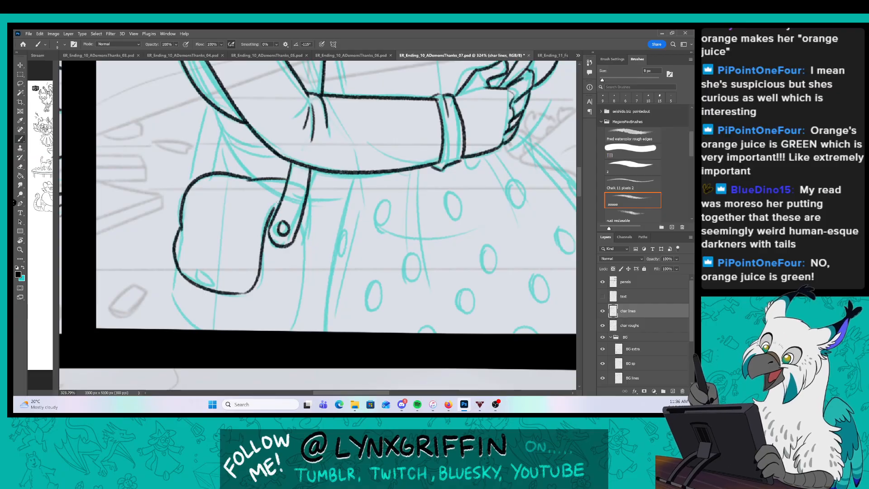
{"action": "left_click_drag", "start_coordinate": [196, 272], "coordinate": [210, 283]}
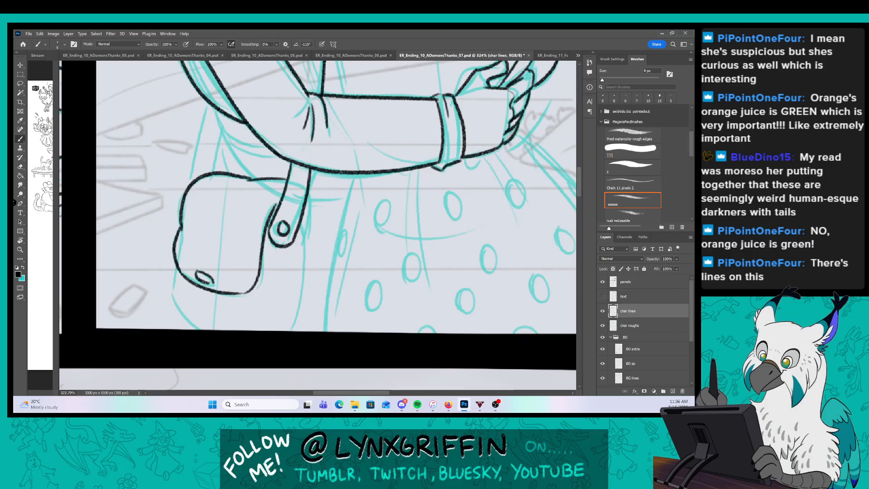
Ink the satchel's lower body, the cloth folds under the man's elbow and the straps above the bag.
{"action": "mouse_move", "coordinate": [178, 261]}
{"action": "left_mouse_down"}
{"action": "mouse_move", "coordinate": [170, 293]}
{"action": "mouse_move", "coordinate": [195, 330]}
{"action": "left_mouse_up"}
{"action": "left_click_drag", "start_coordinate": [312, 192], "coordinate": [295, 331]}
{"action": "scroll", "coordinate": [236, 333], "scroll_direction": "up", "scroll_amount": 5}
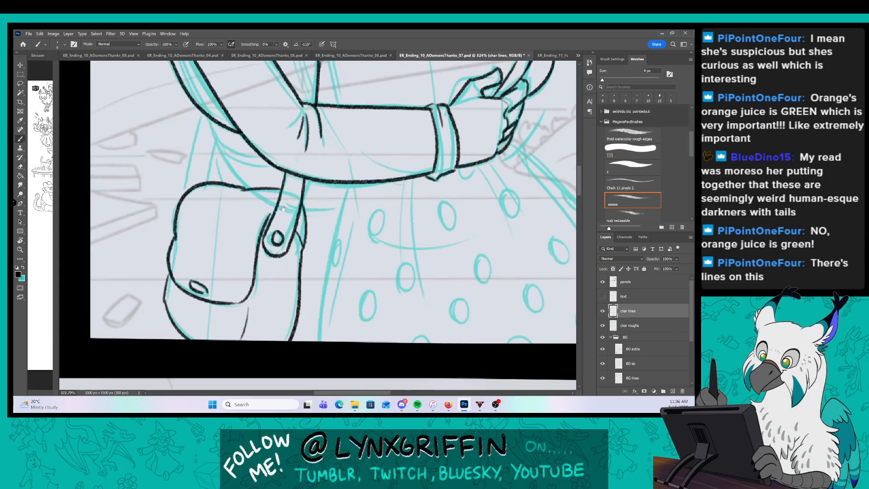
{"action": "mouse_move", "coordinate": [161, 205]}
{"action": "left_mouse_down"}
{"action": "mouse_move", "coordinate": [175, 235]}
{"action": "mouse_move", "coordinate": [215, 250]}
{"action": "mouse_move", "coordinate": [185, 244]}
{"action": "mouse_move", "coordinate": [193, 255]}
{"action": "mouse_move", "coordinate": [173, 237]}
{"action": "left_mouse_up"}
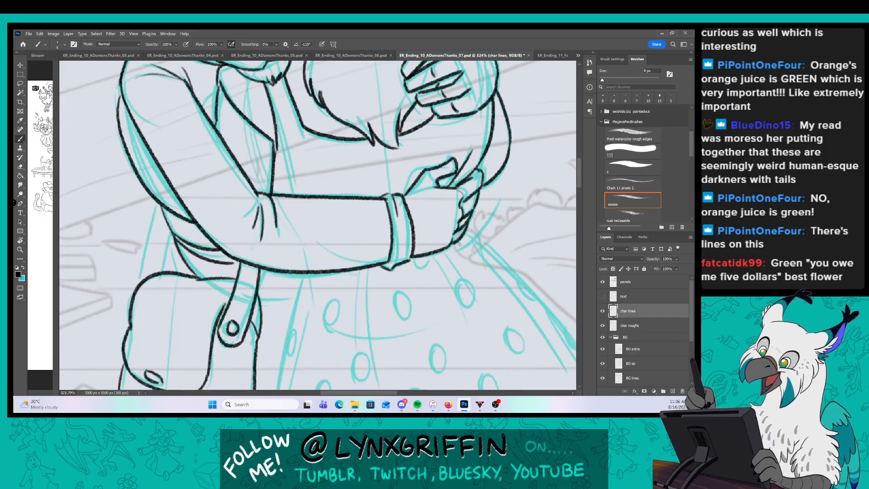
{"action": "mouse_move", "coordinate": [178, 272]}
{"action": "left_mouse_down"}
{"action": "mouse_move", "coordinate": [170, 231]}
{"action": "mouse_move", "coordinate": [161, 270]}
{"action": "mouse_move", "coordinate": [159, 199]}
{"action": "mouse_move", "coordinate": [139, 285]}
{"action": "left_mouse_up"}
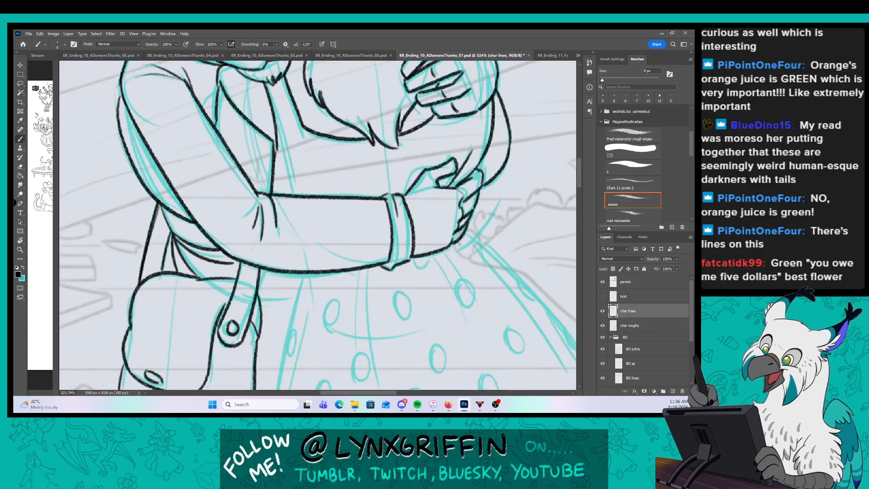
Ink both outer edges of the hugged figure's skirt and the short hem line between the satchel strap and the skirt.
{"action": "left_click_drag", "start_coordinate": [440, 336], "coordinate": [345, 238]}
{"action": "left_click_drag", "start_coordinate": [206, 175], "coordinate": [172, 384]}
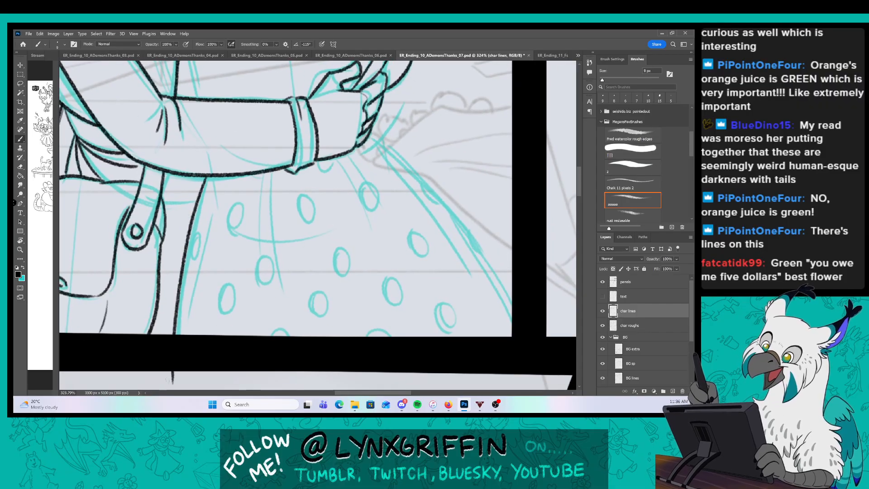
{"action": "left_click_drag", "start_coordinate": [163, 202], "coordinate": [198, 200]}
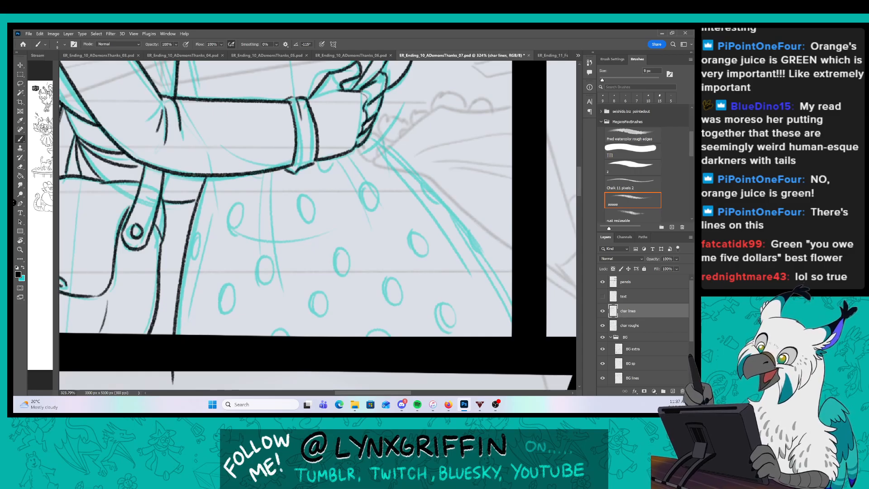
{"action": "left_click_drag", "start_coordinate": [432, 296], "coordinate": [362, 312]}
{"action": "mouse_move", "coordinate": [306, 161]}
{"action": "left_mouse_down"}
{"action": "mouse_move", "coordinate": [325, 171]}
{"action": "mouse_move", "coordinate": [440, 292]}
{"action": "mouse_move", "coordinate": [456, 350]}
{"action": "left_mouse_up"}
Ink the gathered fold lines fanning down the skirt from beneath the man's forearm and lower hand.
{"action": "left_click_drag", "start_coordinate": [202, 197], "coordinate": [188, 281]}
{"action": "left_click_drag", "start_coordinate": [211, 194], "coordinate": [205, 295]}
{"action": "left_click_drag", "start_coordinate": [216, 194], "coordinate": [212, 265]}
{"action": "mouse_move", "coordinate": [276, 181]}
{"action": "left_mouse_down"}
{"action": "mouse_move", "coordinate": [301, 231]}
{"action": "mouse_move", "coordinate": [331, 242]}
{"action": "left_mouse_up"}
{"action": "left_click_drag", "start_coordinate": [295, 169], "coordinate": [348, 228]}
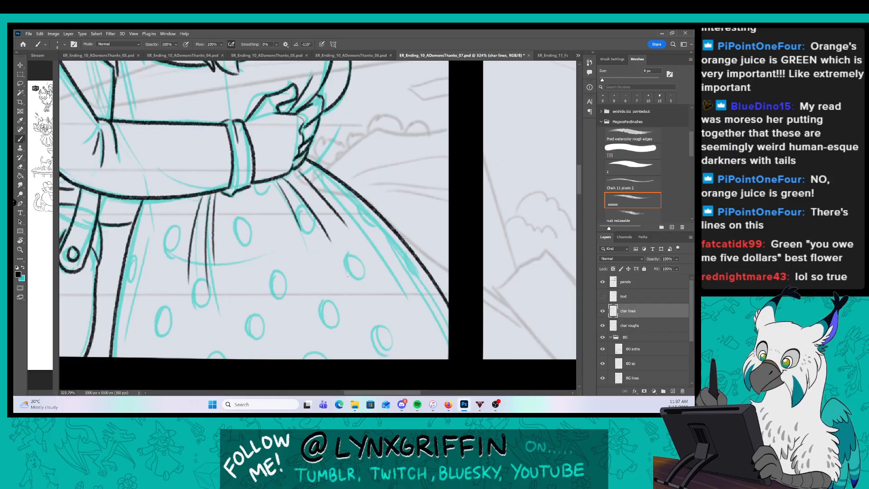
Ink the oval polka dots across the whole skirt, cutting off those at its edges, folds and the panel border.
{"action": "mouse_move", "coordinate": [132, 254]}
{"action": "left_mouse_down"}
{"action": "mouse_move", "coordinate": [128, 262]}
{"action": "mouse_move", "coordinate": [134, 251]}
{"action": "left_mouse_up"}
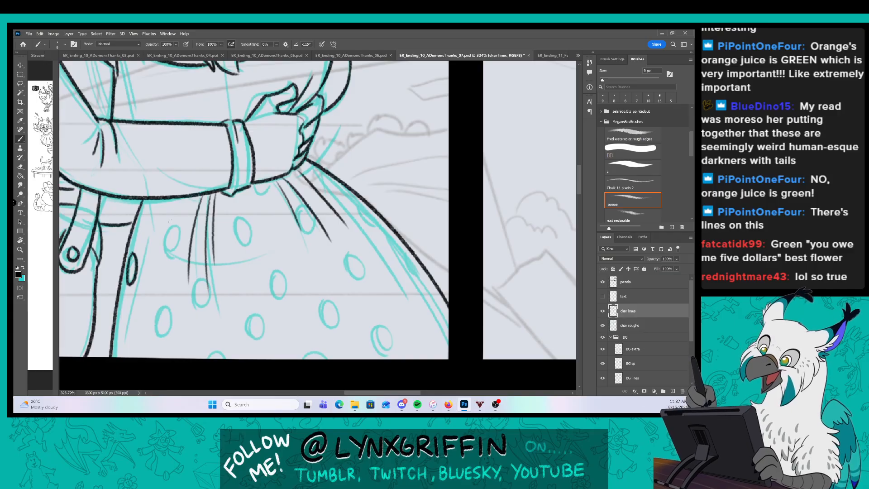
{"action": "left_click_drag", "start_coordinate": [170, 222], "coordinate": [172, 218]}
{"action": "mouse_move", "coordinate": [164, 311]}
{"action": "left_mouse_down"}
{"action": "mouse_move", "coordinate": [170, 329]}
{"action": "mouse_move", "coordinate": [166, 307]}
{"action": "left_mouse_up"}
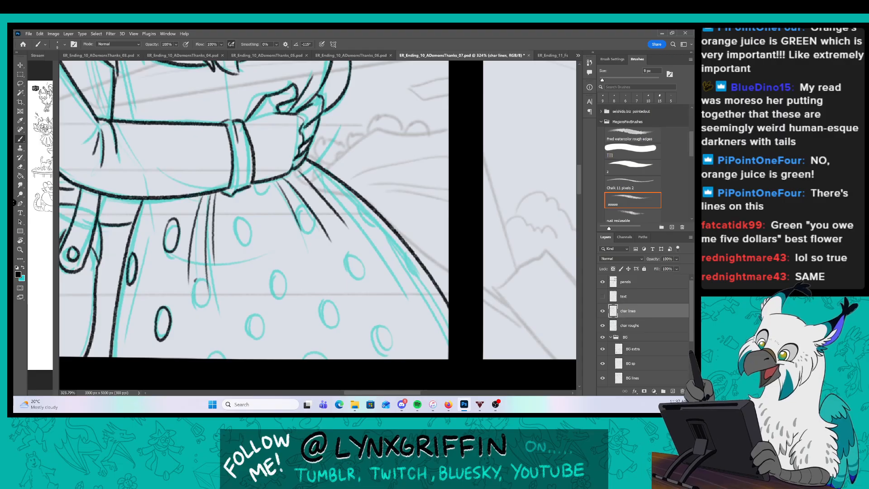
{"action": "left_click_drag", "start_coordinate": [195, 280], "coordinate": [196, 282]}
{"action": "left_click_drag", "start_coordinate": [208, 359], "coordinate": [225, 364]}
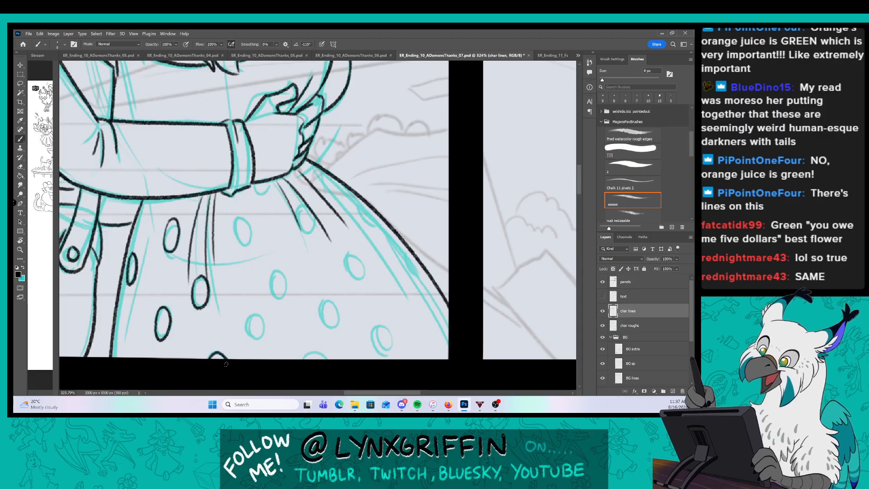
{"action": "left_click_drag", "start_coordinate": [234, 234], "coordinate": [236, 239]}
{"action": "mouse_move", "coordinate": [252, 184]}
{"action": "left_mouse_down"}
{"action": "mouse_move", "coordinate": [266, 191]}
{"action": "mouse_move", "coordinate": [271, 178]}
{"action": "left_mouse_up"}
{"action": "mouse_move", "coordinate": [277, 271]}
{"action": "left_mouse_down"}
{"action": "mouse_move", "coordinate": [286, 289]}
{"action": "mouse_move", "coordinate": [274, 294]}
{"action": "mouse_move", "coordinate": [250, 340]}
{"action": "mouse_move", "coordinate": [267, 342]}
{"action": "left_mouse_up"}
{"action": "mouse_move", "coordinate": [306, 203]}
{"action": "left_mouse_down"}
{"action": "mouse_move", "coordinate": [299, 210]}
{"action": "mouse_move", "coordinate": [317, 228]}
{"action": "left_mouse_up"}
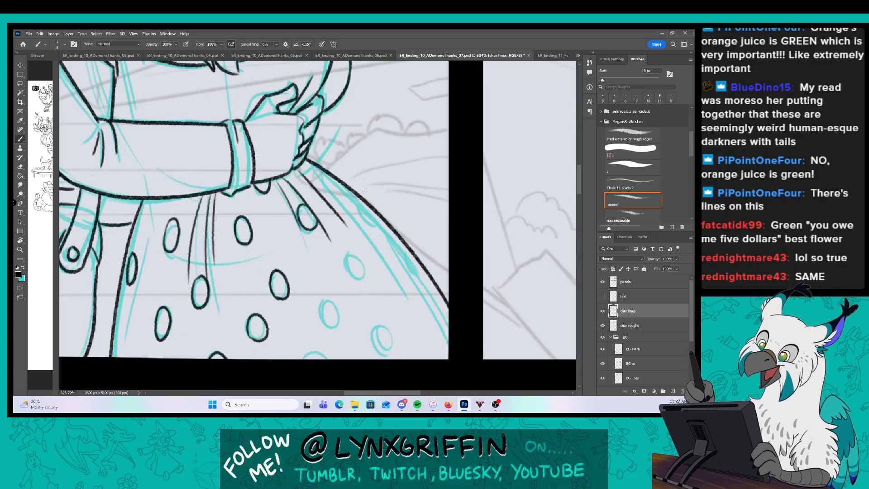
{"action": "mouse_move", "coordinate": [365, 200]}
{"action": "left_mouse_down"}
{"action": "mouse_move", "coordinate": [366, 221]}
{"action": "mouse_move", "coordinate": [381, 221]}
{"action": "left_mouse_up"}
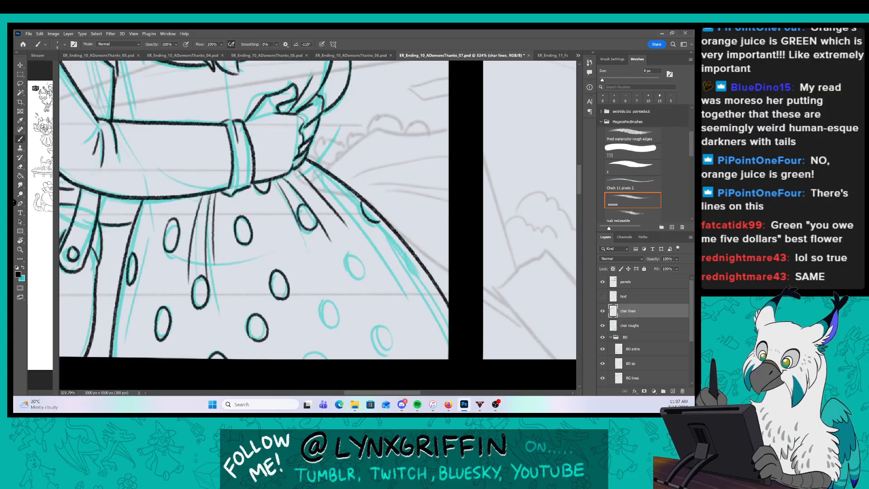
{"action": "mouse_move", "coordinate": [356, 254]}
{"action": "left_mouse_down"}
{"action": "mouse_move", "coordinate": [354, 279]}
{"action": "mouse_move", "coordinate": [363, 277]}
{"action": "left_mouse_up"}
{"action": "mouse_move", "coordinate": [322, 314]}
{"action": "left_mouse_down"}
{"action": "mouse_move", "coordinate": [338, 326]}
{"action": "mouse_move", "coordinate": [305, 358]}
{"action": "mouse_move", "coordinate": [333, 358]}
{"action": "left_mouse_up"}
{"action": "left_click_drag", "start_coordinate": [379, 323], "coordinate": [383, 351]}
{"action": "mouse_move", "coordinate": [381, 322]}
{"action": "left_mouse_down"}
{"action": "mouse_move", "coordinate": [393, 334]}
{"action": "mouse_move", "coordinate": [384, 351]}
{"action": "left_mouse_up"}
{"action": "mouse_move", "coordinate": [418, 271]}
{"action": "left_mouse_down"}
{"action": "mouse_move", "coordinate": [425, 307]}
{"action": "mouse_move", "coordinate": [428, 287]}
{"action": "left_mouse_up"}
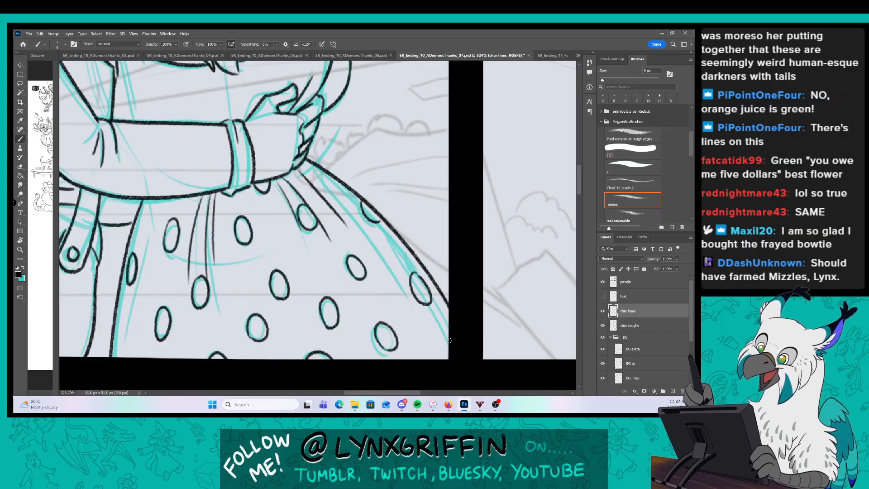
Restore and re-maximize the program window and widen the comic page's view again beside the doodle page.
{"action": "double_click", "coordinate": [423, 37]}
{"action": "left_click", "coordinate": [671, 34]}
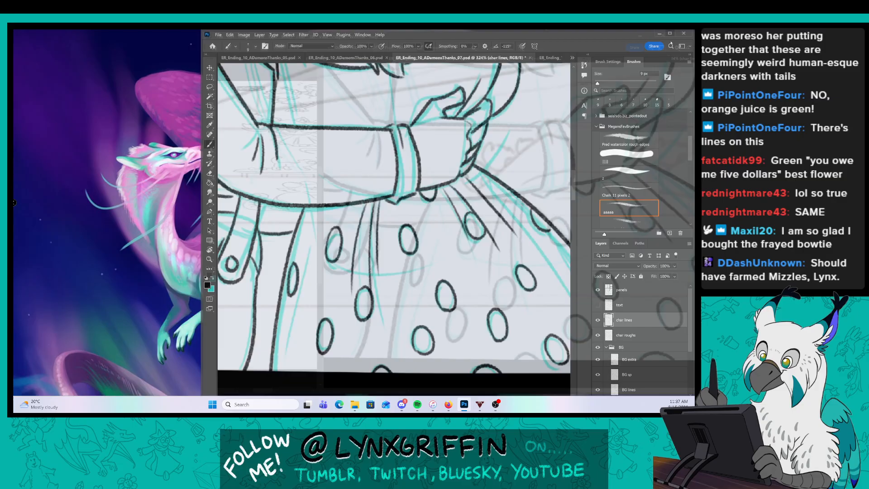
{"action": "key", "text": "z"}
{"action": "left_click_drag", "start_coordinate": [438, 226], "coordinate": [367, 226]}
{"action": "left_click_drag", "start_coordinate": [512, 193], "coordinate": [424, 237]}
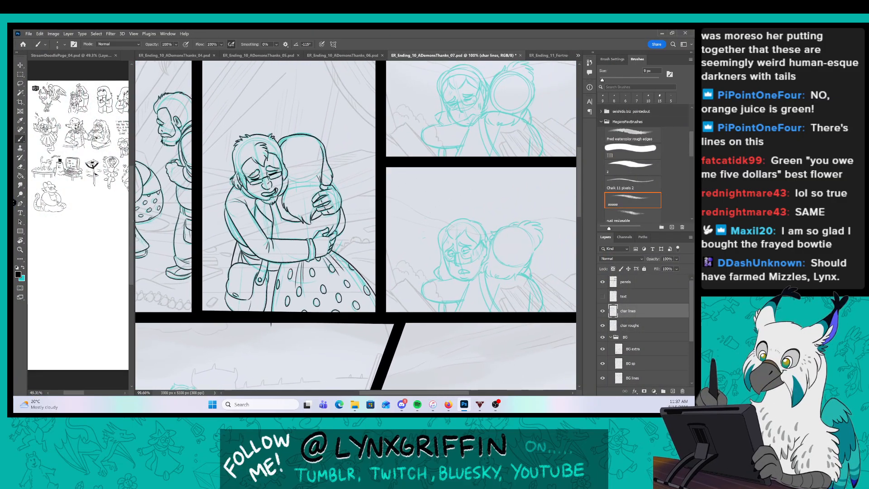
{"action": "left_click_drag", "start_coordinate": [134, 220], "coordinate": [50, 220]}
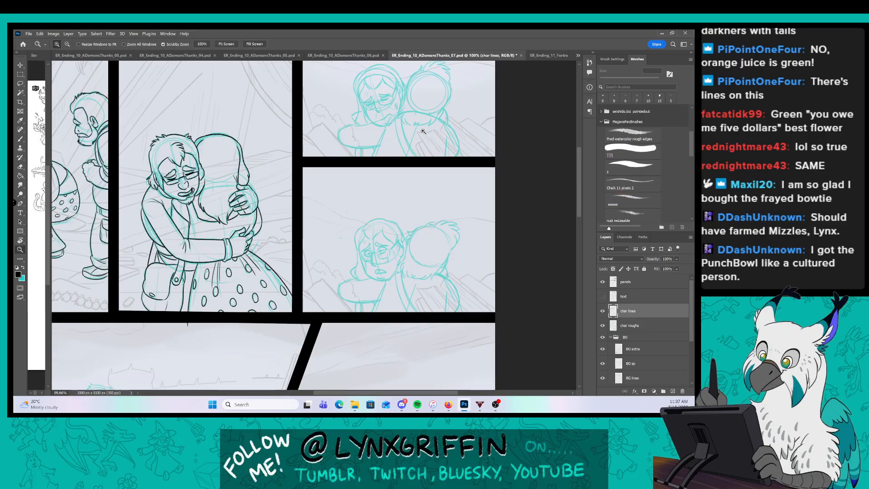
Set the brush to 10 px and ink the spiky hair tufts atop the round-headed figure in the upper small hug panel.
{"action": "left_click_drag", "start_coordinate": [427, 129], "coordinate": [356, 222]}
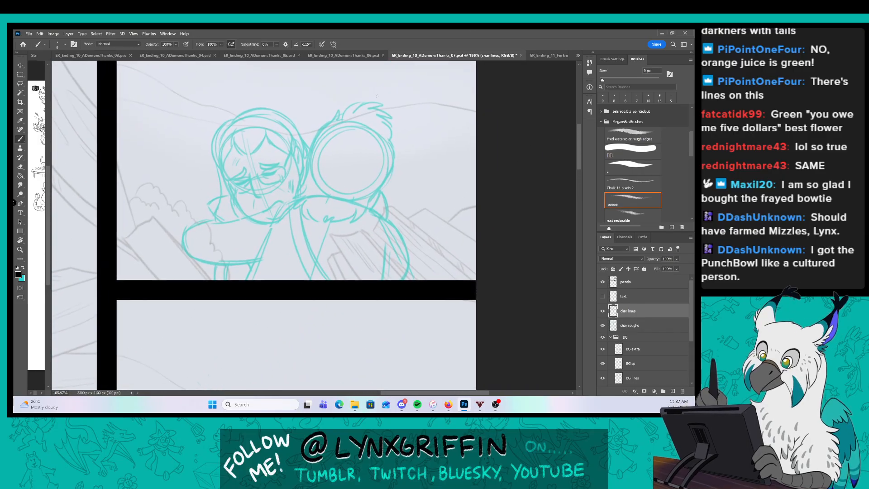
{"action": "left_click_drag", "start_coordinate": [381, 130], "coordinate": [403, 131]}
{"action": "left_click_drag", "start_coordinate": [375, 163], "coordinate": [368, 187]}
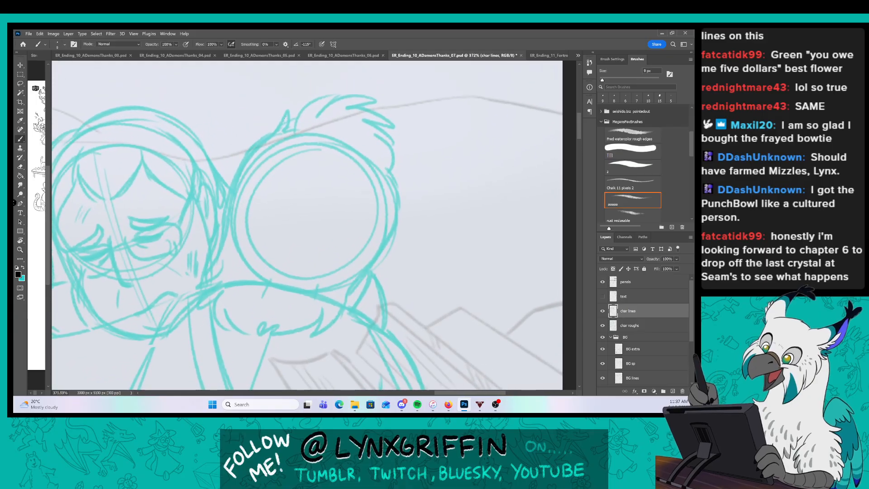
{"action": "mouse_move", "coordinate": [278, 129]}
{"action": "left_mouse_down"}
{"action": "mouse_move", "coordinate": [326, 90]}
{"action": "mouse_move", "coordinate": [343, 93]}
{"action": "left_mouse_up"}
{"action": "key", "text": "bracketright"}
{"action": "mouse_move", "coordinate": [316, 118]}
{"action": "left_mouse_down"}
{"action": "mouse_move", "coordinate": [342, 92]}
{"action": "mouse_move", "coordinate": [383, 107]}
{"action": "left_mouse_up"}
{"action": "mouse_move", "coordinate": [349, 108]}
{"action": "left_mouse_down"}
{"action": "mouse_move", "coordinate": [381, 107]}
{"action": "mouse_move", "coordinate": [376, 123]}
{"action": "mouse_move", "coordinate": [394, 150]}
{"action": "mouse_move", "coordinate": [383, 171]}
{"action": "mouse_move", "coordinate": [373, 143]}
{"action": "left_mouse_up"}
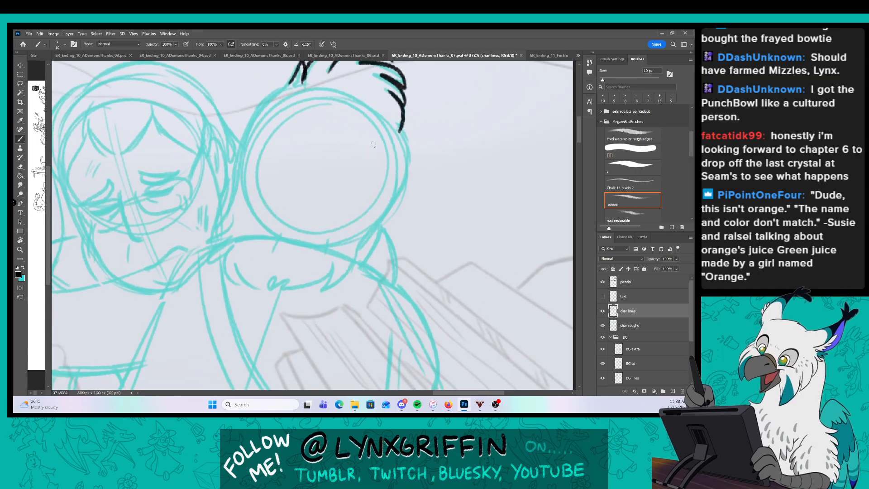
Ink both sides of the round-headed figure's head and the ragged fluffy hair ends along its base.
{"action": "mouse_move", "coordinate": [288, 86]}
{"action": "left_mouse_down"}
{"action": "mouse_move", "coordinate": [257, 106]}
{"action": "mouse_move", "coordinate": [215, 239]}
{"action": "mouse_move", "coordinate": [228, 279]}
{"action": "left_mouse_up"}
{"action": "mouse_move", "coordinate": [231, 279]}
{"action": "left_mouse_down"}
{"action": "mouse_move", "coordinate": [238, 265]}
{"action": "mouse_move", "coordinate": [263, 292]}
{"action": "left_mouse_up"}
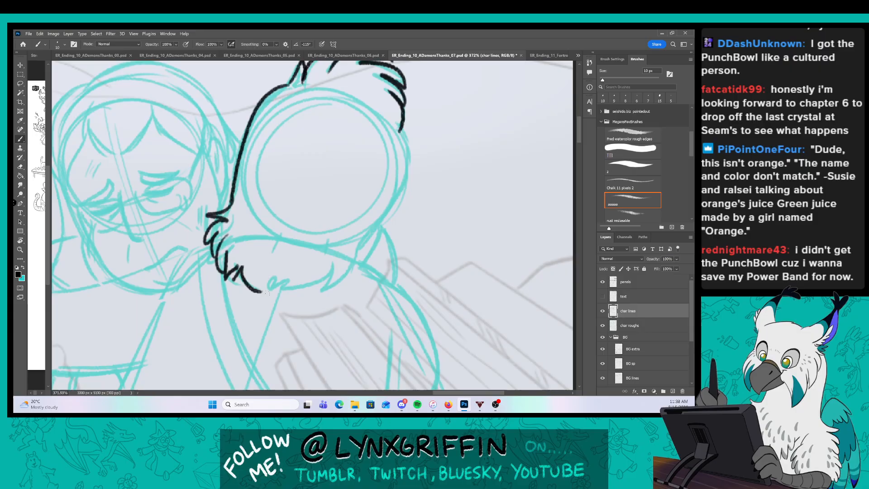
{"action": "mouse_move", "coordinate": [274, 274]}
{"action": "left_mouse_down"}
{"action": "mouse_move", "coordinate": [268, 295]}
{"action": "mouse_move", "coordinate": [346, 260]}
{"action": "left_mouse_up"}
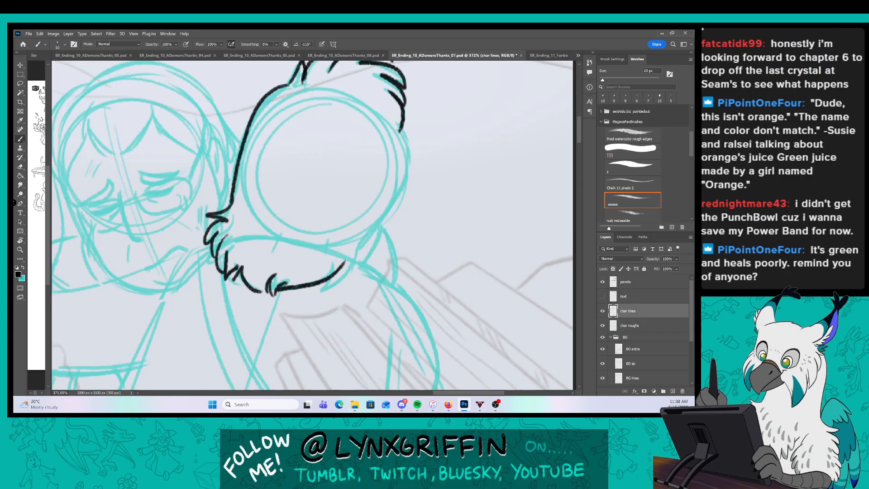
{"action": "mouse_move", "coordinate": [391, 122]}
{"action": "left_mouse_down"}
{"action": "mouse_move", "coordinate": [407, 161]}
{"action": "mouse_move", "coordinate": [379, 222]}
{"action": "left_mouse_up"}
{"action": "mouse_move", "coordinate": [335, 273]}
{"action": "left_mouse_down"}
{"action": "mouse_move", "coordinate": [330, 286]}
{"action": "mouse_move", "coordinate": [351, 294]}
{"action": "mouse_move", "coordinate": [384, 220]}
{"action": "left_mouse_up"}
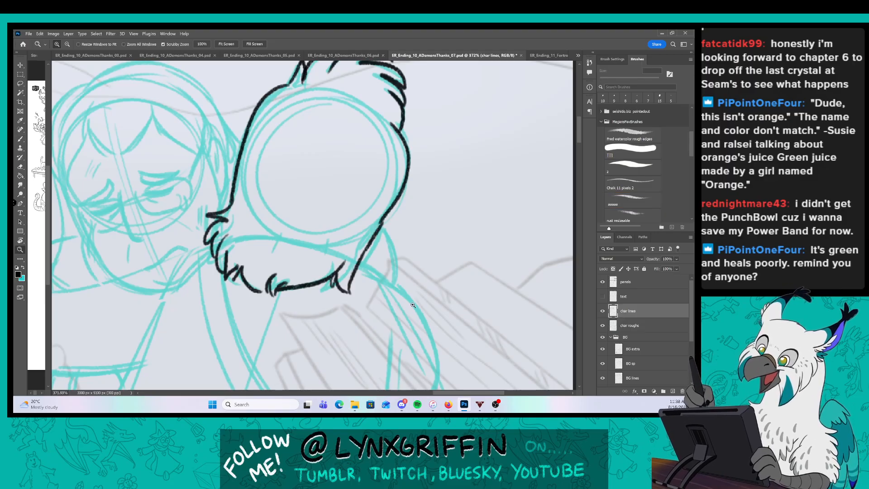
Ink the curved clothing band running from beneath the fluffy hair ends to the panel's lower border.
{"action": "scroll", "coordinate": [376, 308], "scroll_direction": "down", "scroll_amount": 3}
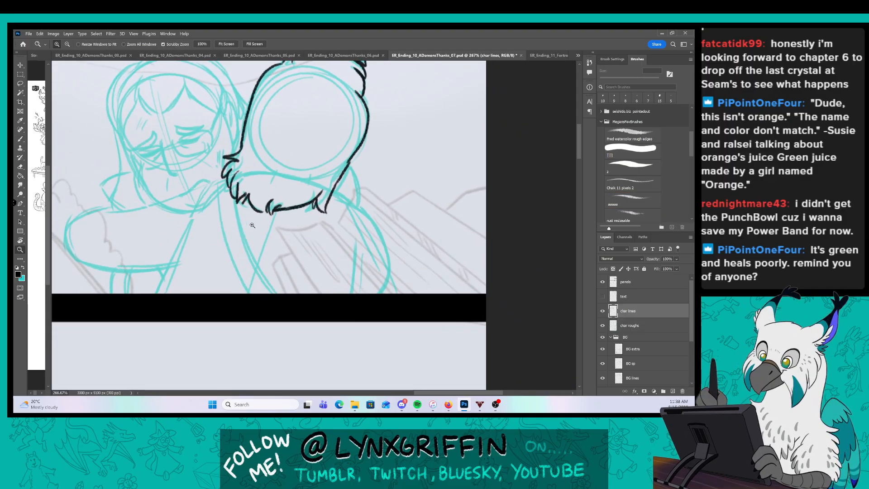
{"action": "scroll", "coordinate": [242, 222], "scroll_direction": "up", "scroll_amount": 2}
{"action": "left_click_drag", "start_coordinate": [205, 160], "coordinate": [248, 323]}
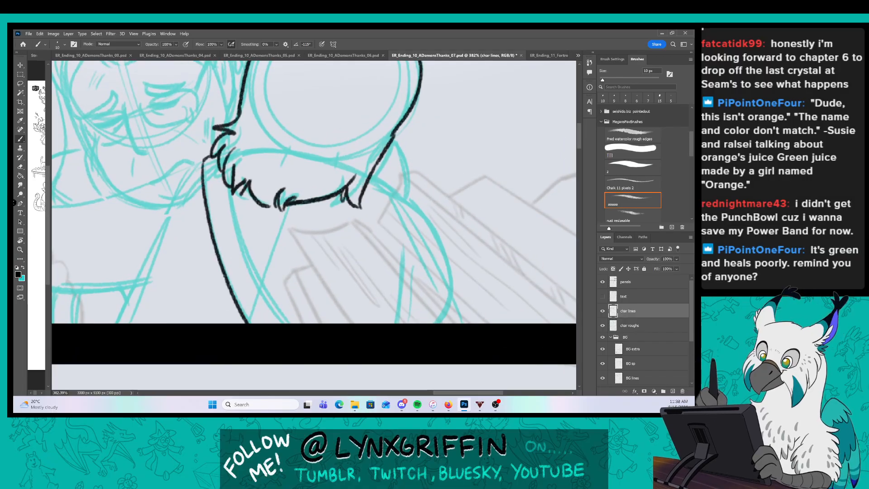
{"action": "mouse_move", "coordinate": [230, 172]}
{"action": "left_mouse_down"}
{"action": "mouse_move", "coordinate": [251, 268]}
{"action": "mouse_move", "coordinate": [287, 323]}
{"action": "mouse_move", "coordinate": [253, 263]}
{"action": "left_mouse_up"}
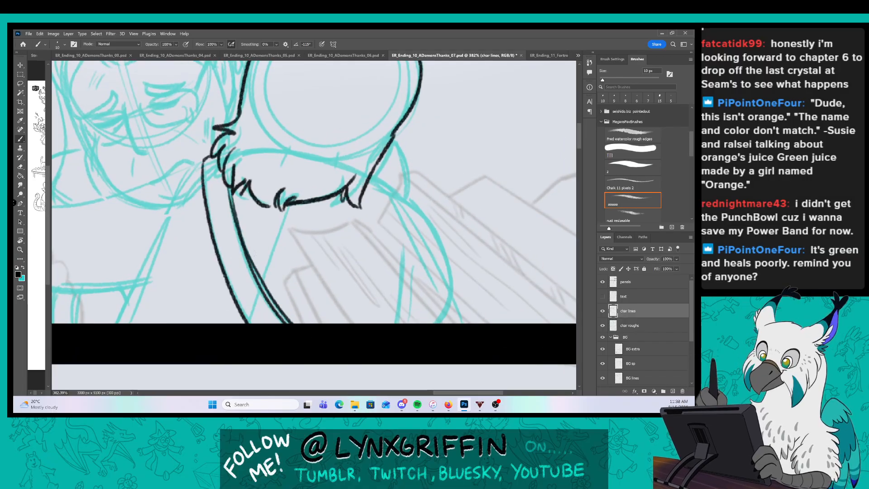
Ink the long-haired figure's bent arm in the upper small hug panel, from its upper edge around the elbow to the underside.
{"action": "left_click_drag", "start_coordinate": [220, 225], "coordinate": [369, 214]}
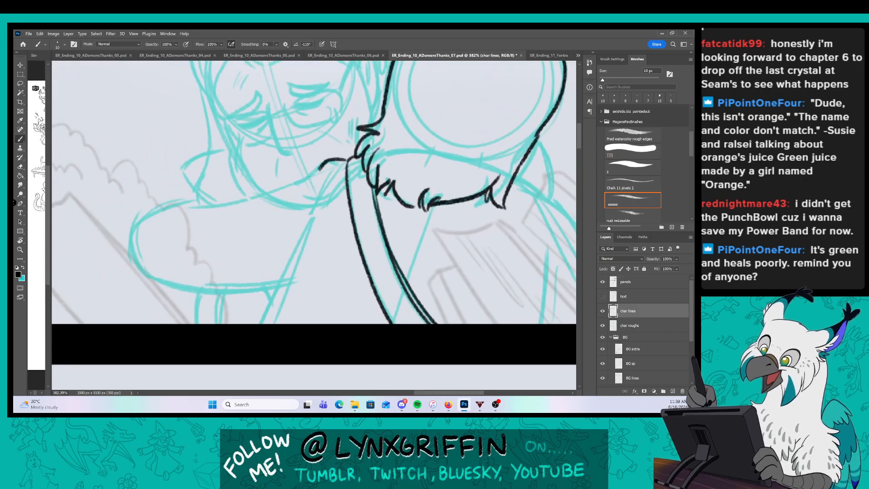
{"action": "mouse_move", "coordinate": [346, 162]}
{"action": "left_mouse_down"}
{"action": "mouse_move", "coordinate": [191, 211]}
{"action": "mouse_move", "coordinate": [138, 254]}
{"action": "mouse_move", "coordinate": [155, 291]}
{"action": "mouse_move", "coordinate": [175, 295]}
{"action": "mouse_move", "coordinate": [299, 277]}
{"action": "left_mouse_up"}
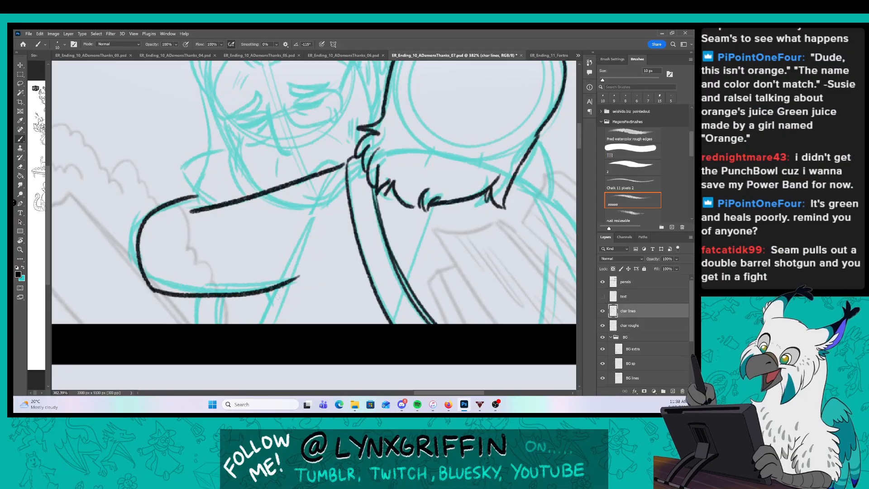
{"action": "left_click_drag", "start_coordinate": [501, 301], "coordinate": [337, 308]}
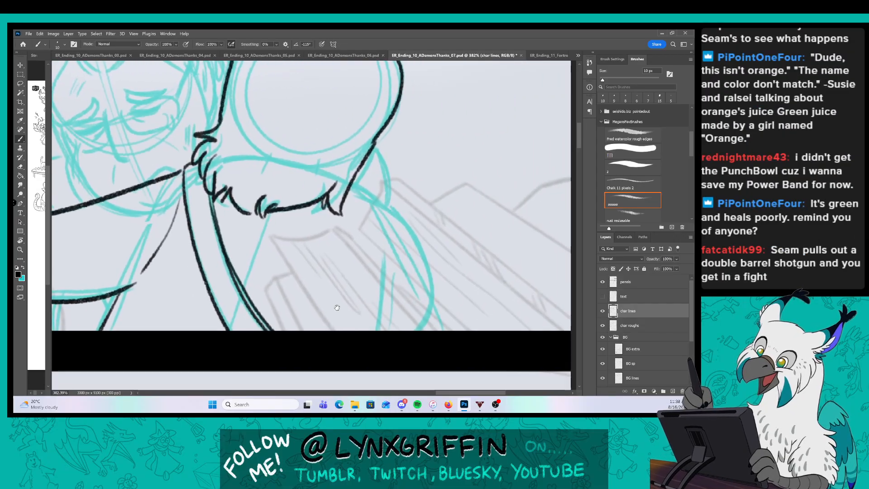
Ink the round-headed figure's torso, rounded shoulder and sleeve lines, plus the curve behind its back.
{"action": "left_click_drag", "start_coordinate": [271, 220], "coordinate": [247, 290]}
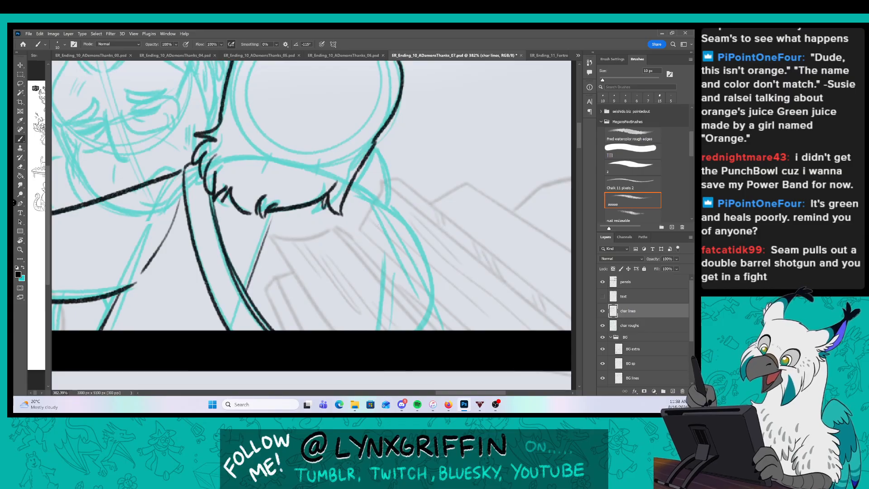
{"action": "mouse_move", "coordinate": [351, 182]}
{"action": "left_mouse_down"}
{"action": "mouse_move", "coordinate": [408, 233]}
{"action": "mouse_move", "coordinate": [419, 345]}
{"action": "left_mouse_up"}
{"action": "mouse_move", "coordinate": [388, 268]}
{"action": "left_mouse_down"}
{"action": "mouse_move", "coordinate": [380, 331]}
{"action": "mouse_move", "coordinate": [385, 271]}
{"action": "left_mouse_up"}
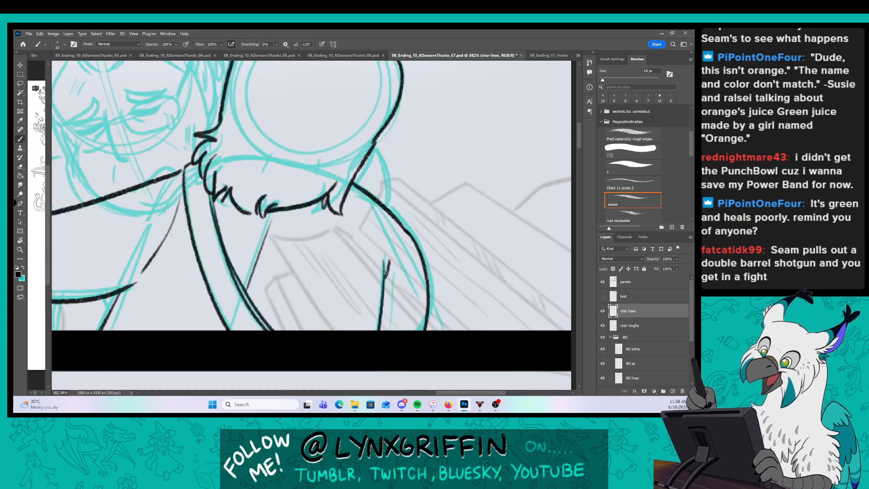
{"action": "left_click_drag", "start_coordinate": [373, 146], "coordinate": [388, 206]}
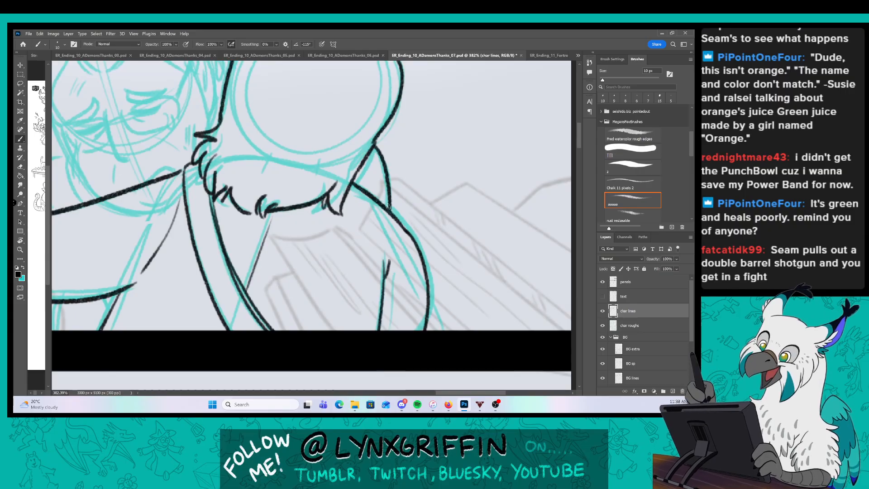
Reduce the brush size slightly and ink the long-haired figure's pointed fringe locks across the forehead.
{"action": "mouse_move", "coordinate": [226, 209]}
{"action": "left_mouse_down"}
{"action": "mouse_move", "coordinate": [392, 221]}
{"action": "mouse_move", "coordinate": [356, 301]}
{"action": "left_mouse_up"}
{"action": "key", "text": "bracketleft"}
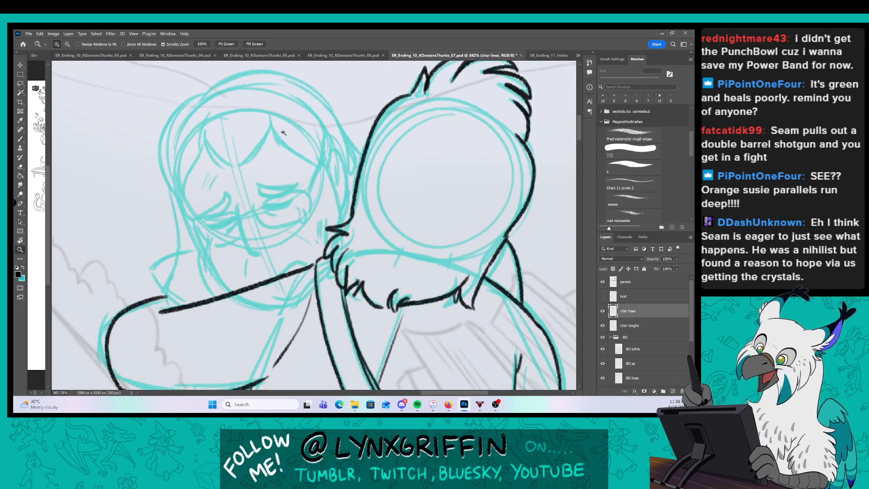
{"action": "scroll", "coordinate": [285, 124], "scroll_direction": "up", "scroll_amount": 1}
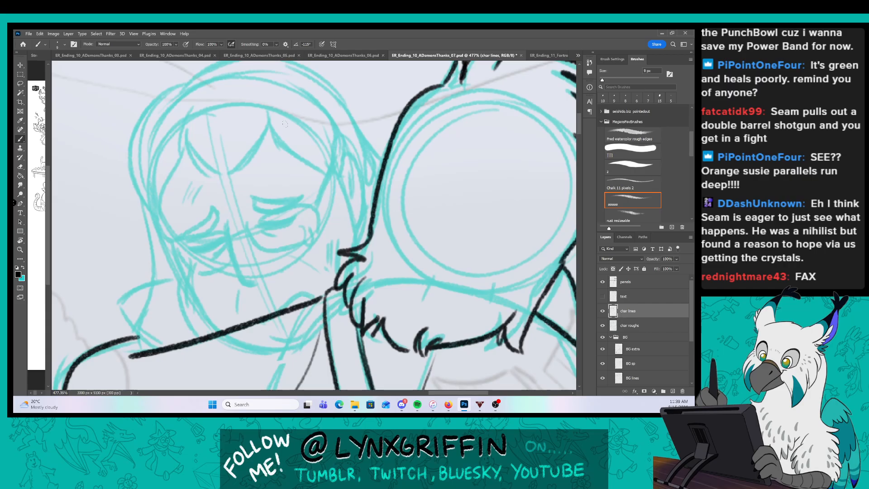
{"action": "mouse_move", "coordinate": [188, 100]}
{"action": "left_mouse_down"}
{"action": "mouse_move", "coordinate": [175, 140]}
{"action": "mouse_move", "coordinate": [236, 181]}
{"action": "mouse_move", "coordinate": [274, 121]}
{"action": "mouse_move", "coordinate": [330, 176]}
{"action": "left_mouse_up"}
{"action": "left_click_drag", "start_coordinate": [294, 146], "coordinate": [330, 173]}
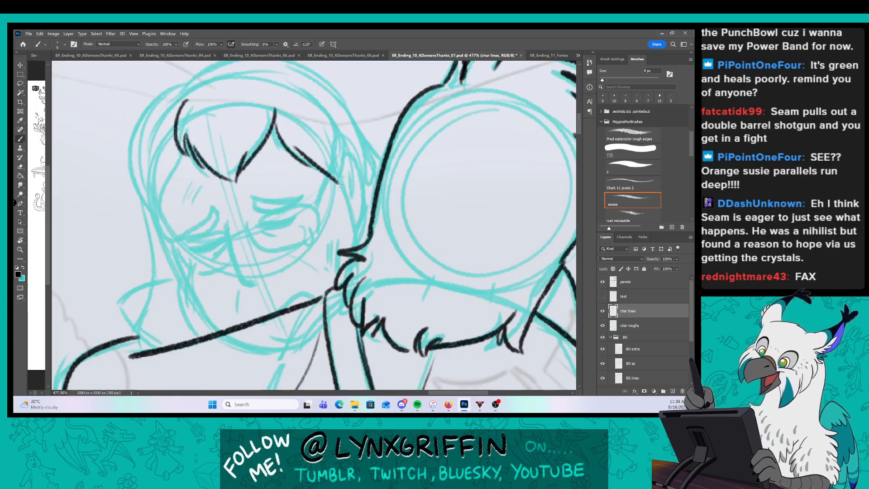
{"action": "left_click_drag", "start_coordinate": [335, 115], "coordinate": [342, 186]}
Ink the outer contour of the long-haired figure's hair over the crown and down both sides of the head.
{"action": "left_click_drag", "start_coordinate": [365, 123], "coordinate": [383, 157]}
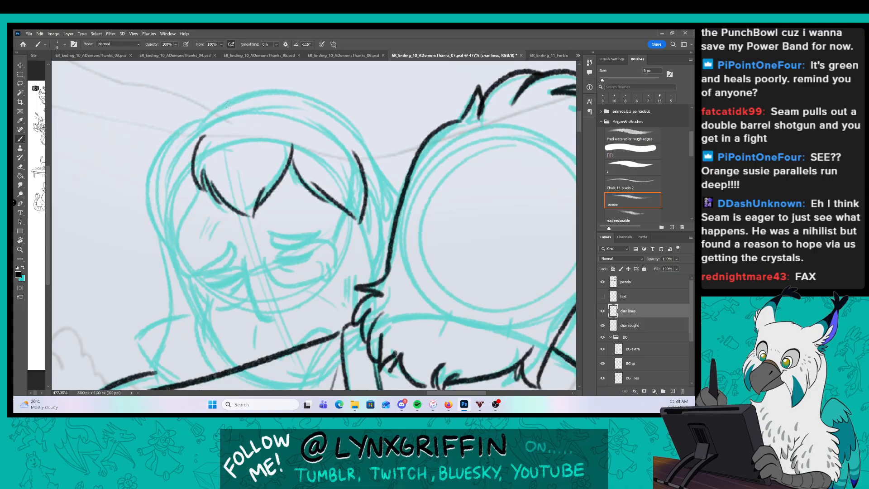
{"action": "mouse_move", "coordinate": [230, 104]}
{"action": "left_mouse_down"}
{"action": "mouse_move", "coordinate": [204, 131]}
{"action": "mouse_move", "coordinate": [167, 248]}
{"action": "mouse_move", "coordinate": [199, 179]}
{"action": "left_mouse_up"}
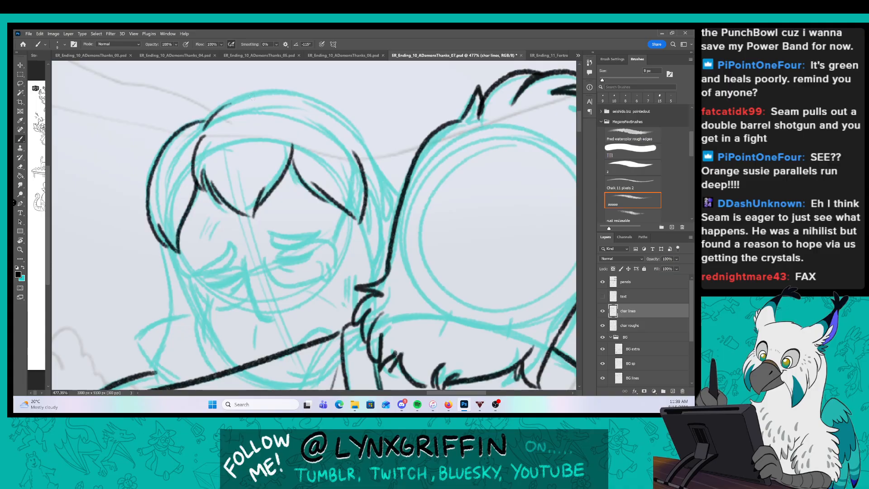
{"action": "mouse_move", "coordinate": [213, 110]}
{"action": "left_mouse_down"}
{"action": "mouse_move", "coordinate": [312, 98]}
{"action": "mouse_move", "coordinate": [384, 161]}
{"action": "mouse_move", "coordinate": [395, 205]}
{"action": "mouse_move", "coordinate": [375, 259]}
{"action": "left_mouse_up"}
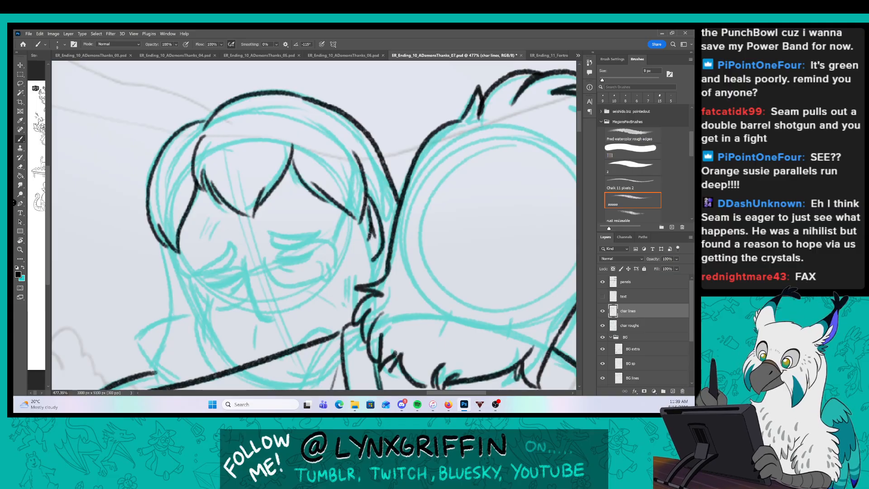
Ink the long-haired figure's face edge, the long hair falling behind the shoulder, and the small strands where the two heads meet.
{"action": "left_click_drag", "start_coordinate": [355, 317], "coordinate": [318, 231]}
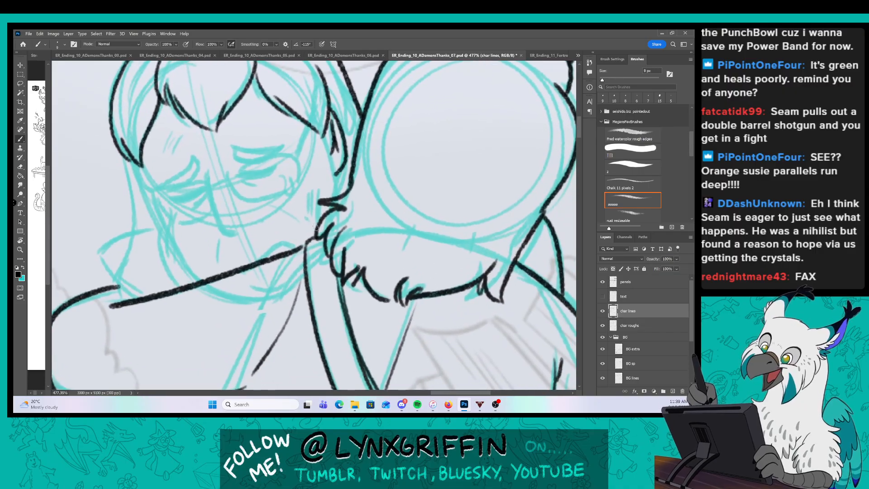
{"action": "mouse_move", "coordinate": [164, 198]}
{"action": "left_mouse_down"}
{"action": "mouse_move", "coordinate": [162, 232]}
{"action": "mouse_move", "coordinate": [186, 286]}
{"action": "left_mouse_up"}
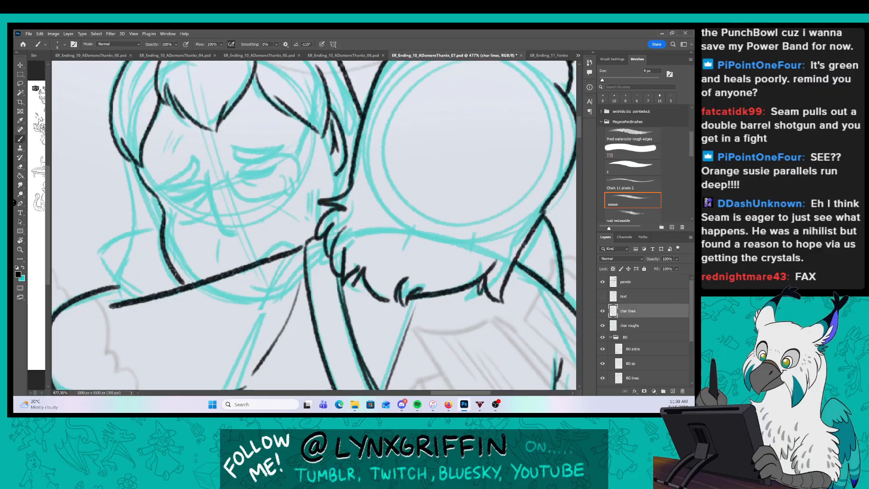
{"action": "mouse_move", "coordinate": [120, 271]}
{"action": "left_mouse_down"}
{"action": "mouse_move", "coordinate": [128, 298]}
{"action": "mouse_move", "coordinate": [129, 225]}
{"action": "left_mouse_up"}
{"action": "left_click_drag", "start_coordinate": [317, 203], "coordinate": [306, 235]}
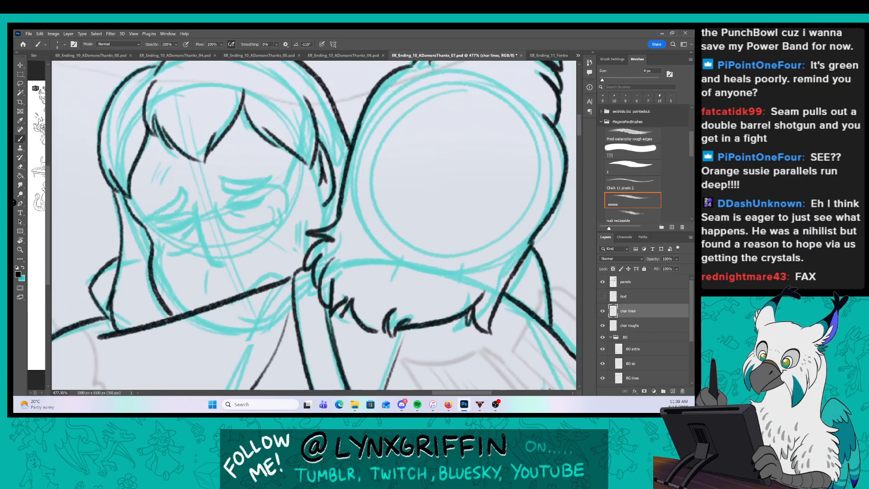
{"action": "left_click_drag", "start_coordinate": [328, 203], "coordinate": [323, 229]}
{"action": "mouse_move", "coordinate": [338, 118]}
{"action": "left_mouse_down"}
{"action": "mouse_move", "coordinate": [335, 159]}
{"action": "mouse_move", "coordinate": [325, 134]}
{"action": "left_mouse_up"}
{"action": "left_click_drag", "start_coordinate": [336, 131], "coordinate": [329, 144]}
{"action": "left_click_drag", "start_coordinate": [335, 110], "coordinate": [327, 140]}
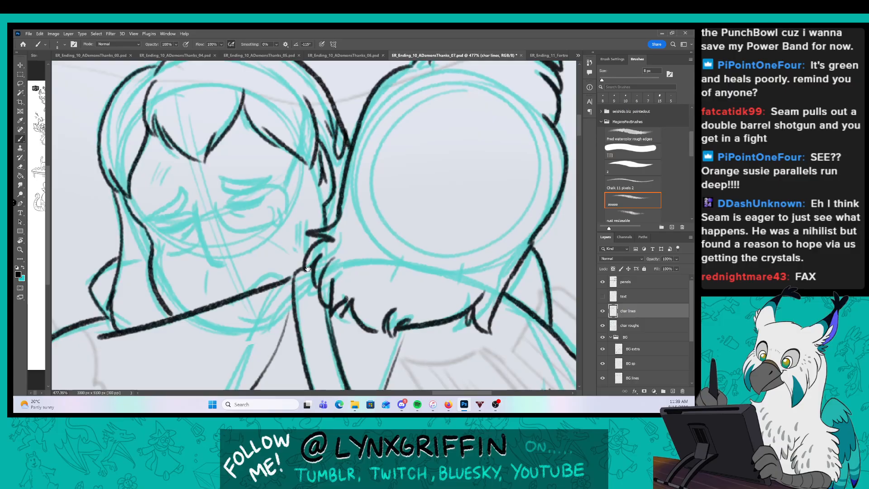
Ink the short clothing lines running from beneath the bent arm to the panel's lower border.
{"action": "scroll", "coordinate": [307, 269], "scroll_direction": "down", "scroll_amount": 3}
{"action": "scroll", "coordinate": [309, 244], "scroll_direction": "down", "scroll_amount": 2}
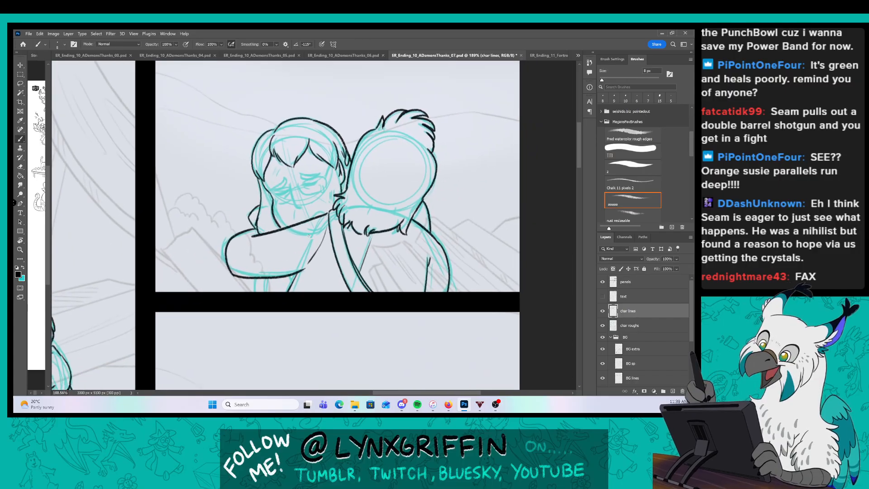
{"action": "left_click_drag", "start_coordinate": [261, 259], "coordinate": [289, 258]}
{"action": "mouse_move", "coordinate": [249, 294]}
{"action": "left_mouse_down"}
{"action": "mouse_move", "coordinate": [247, 315]}
{"action": "mouse_move", "coordinate": [271, 316]}
{"action": "left_mouse_up"}
{"action": "left_click_drag", "start_coordinate": [274, 293], "coordinate": [272, 319]}
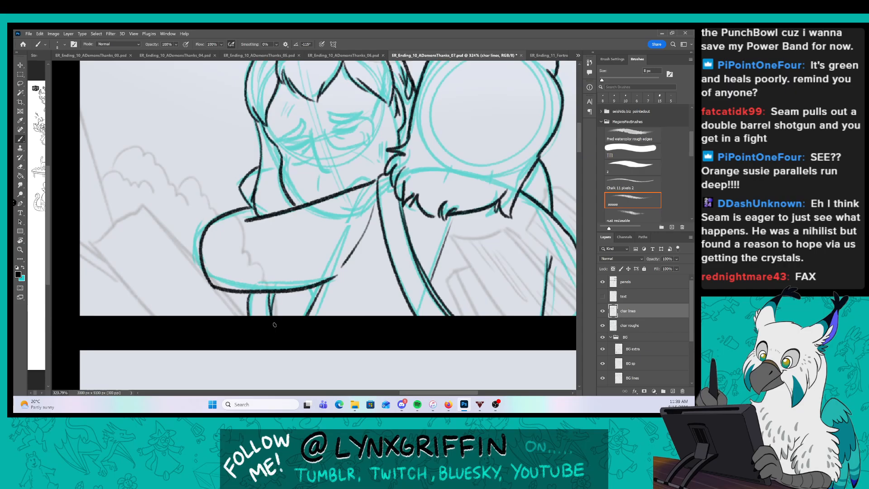
Ink the long-haired figure's nose and nostril, the small curve above the arm, and the short line beside the mouth.
{"action": "left_click_drag", "start_coordinate": [439, 293], "coordinate": [322, 325]}
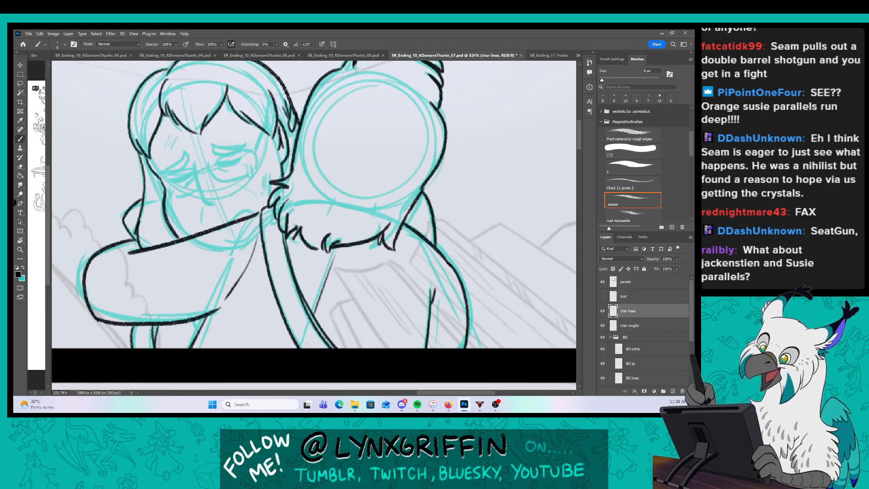
{"action": "key", "text": "ctrl+space"}
{"action": "mouse_move", "coordinate": [215, 168]}
{"action": "left_mouse_down"}
{"action": "mouse_move", "coordinate": [235, 161]}
{"action": "mouse_move", "coordinate": [270, 183]}
{"action": "left_mouse_up"}
{"action": "mouse_move", "coordinate": [194, 162]}
{"action": "left_mouse_down"}
{"action": "mouse_move", "coordinate": [207, 179]}
{"action": "mouse_move", "coordinate": [225, 260]}
{"action": "mouse_move", "coordinate": [261, 262]}
{"action": "left_mouse_up"}
{"action": "left_click_drag", "start_coordinate": [265, 231], "coordinate": [273, 245]}
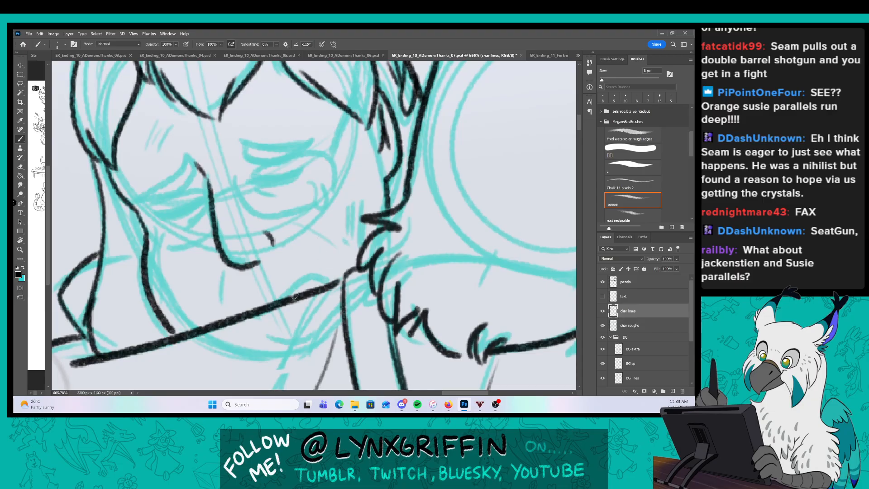
{"action": "left_click_drag", "start_coordinate": [279, 303], "coordinate": [317, 268]}
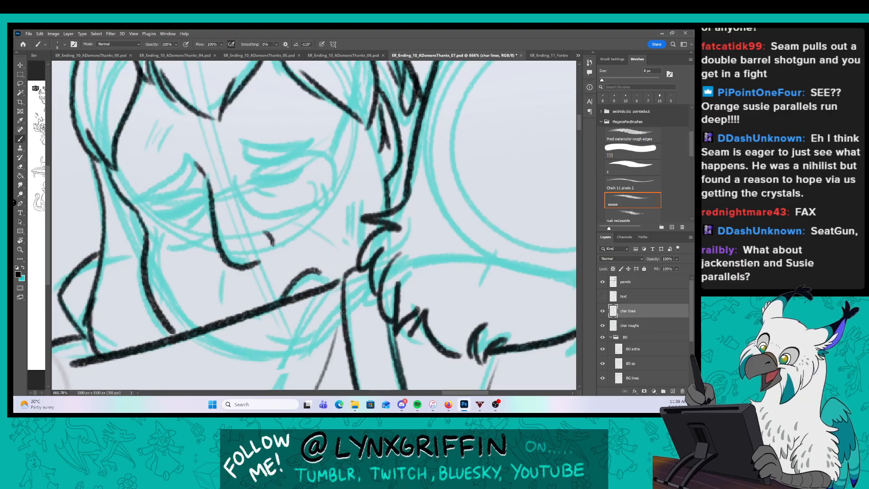
{"action": "left_click_drag", "start_coordinate": [222, 275], "coordinate": [221, 309]}
Ink the long-haired figure's closed eyes and worried eyebrows, and add short hatch marks on the forehead.
{"action": "mouse_move", "coordinate": [153, 216]}
{"action": "left_mouse_down"}
{"action": "mouse_move", "coordinate": [198, 196]}
{"action": "mouse_move", "coordinate": [165, 216]}
{"action": "mouse_move", "coordinate": [174, 202]}
{"action": "mouse_move", "coordinate": [197, 199]}
{"action": "left_mouse_up"}
{"action": "mouse_move", "coordinate": [252, 183]}
{"action": "left_mouse_down"}
{"action": "mouse_move", "coordinate": [302, 175]}
{"action": "mouse_move", "coordinate": [256, 176]}
{"action": "mouse_move", "coordinate": [308, 173]}
{"action": "left_mouse_up"}
{"action": "left_click_drag", "start_coordinate": [202, 215], "coordinate": [190, 228]}
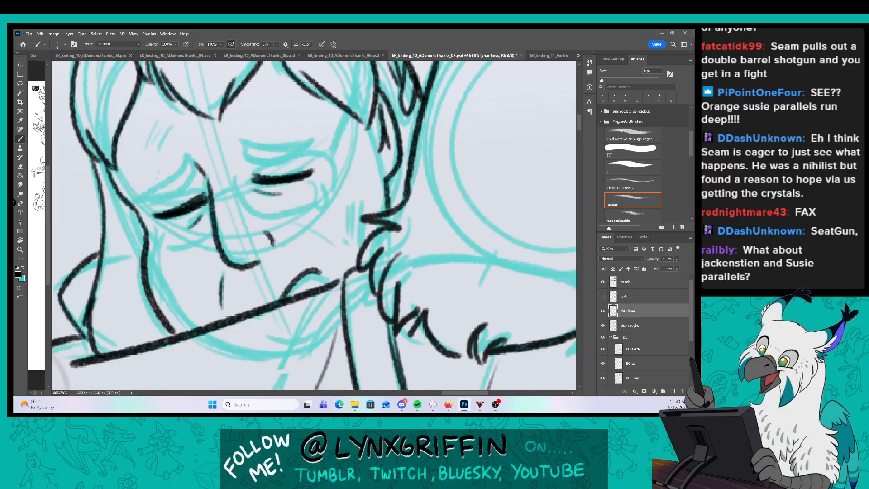
{"action": "mouse_move", "coordinate": [153, 199]}
{"action": "left_mouse_down"}
{"action": "mouse_move", "coordinate": [197, 177]}
{"action": "mouse_move", "coordinate": [184, 157]}
{"action": "left_mouse_up"}
{"action": "left_click_drag", "start_coordinate": [183, 154], "coordinate": [197, 182]}
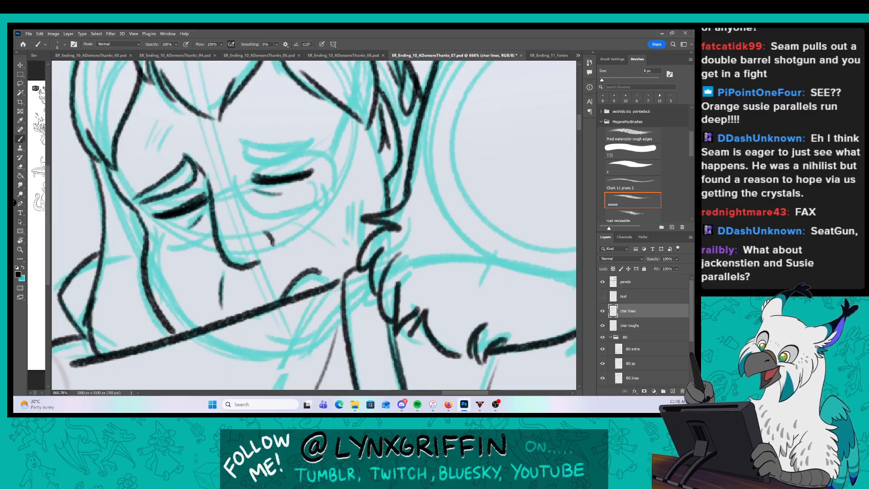
{"action": "left_click_drag", "start_coordinate": [245, 154], "coordinate": [314, 144]}
{"action": "mouse_move", "coordinate": [243, 141]}
{"action": "left_mouse_down"}
{"action": "mouse_move", "coordinate": [282, 145]}
{"action": "mouse_move", "coordinate": [323, 137]}
{"action": "left_mouse_up"}
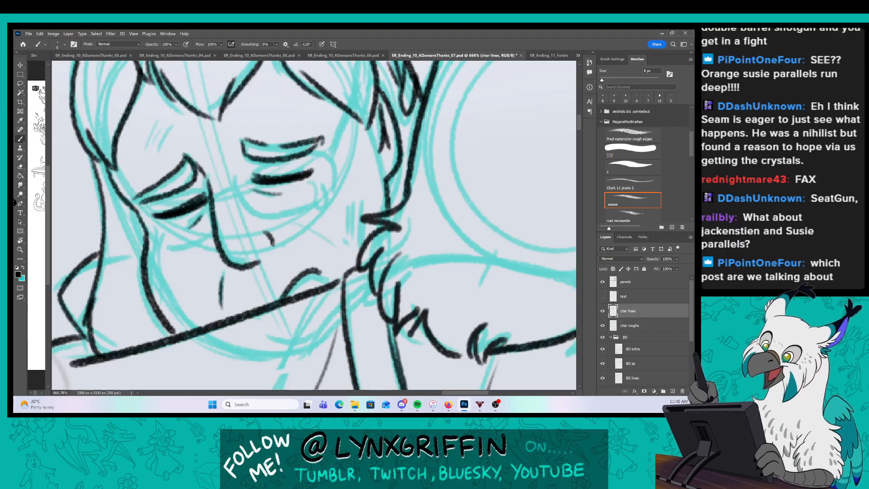
{"action": "left_click_drag", "start_coordinate": [168, 121], "coordinate": [156, 159]}
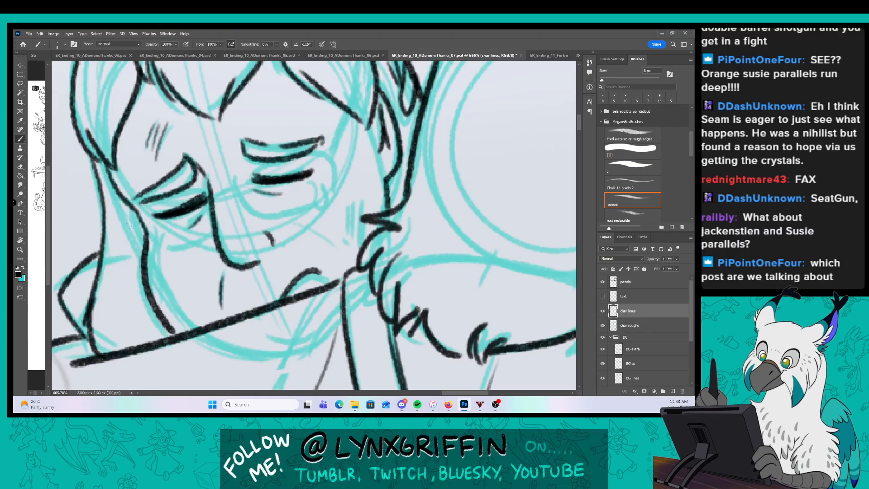
Ink the glasses over the closed eyes, including both lens frames, the bridge and the temple arm.
{"action": "mouse_move", "coordinate": [127, 210]}
{"action": "left_mouse_down"}
{"action": "mouse_move", "coordinate": [147, 246]}
{"action": "mouse_move", "coordinate": [168, 250]}
{"action": "mouse_move", "coordinate": [149, 195]}
{"action": "mouse_move", "coordinate": [211, 201]}
{"action": "mouse_move", "coordinate": [209, 183]}
{"action": "mouse_move", "coordinate": [243, 170]}
{"action": "mouse_move", "coordinate": [262, 215]}
{"action": "mouse_move", "coordinate": [335, 195]}
{"action": "left_mouse_up"}
{"action": "mouse_move", "coordinate": [244, 170]}
{"action": "left_mouse_down"}
{"action": "mouse_move", "coordinate": [325, 139]}
{"action": "mouse_move", "coordinate": [337, 185]}
{"action": "left_mouse_up"}
{"action": "left_click_drag", "start_coordinate": [327, 141], "coordinate": [334, 172]}
{"action": "left_click_drag", "start_coordinate": [333, 172], "coordinate": [268, 262]}
{"action": "left_click_drag", "start_coordinate": [278, 204], "coordinate": [265, 229]}
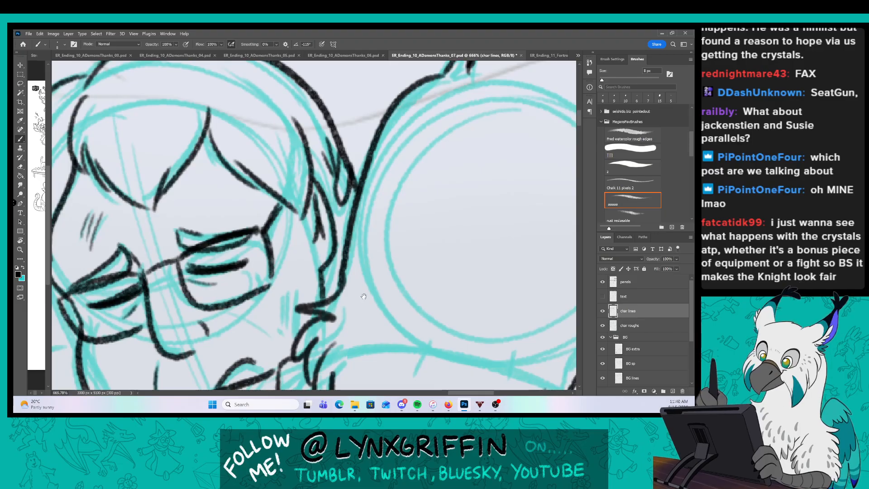
Add short hatch marks on the long-haired figure's cheek near the fluffy hair and on the lower face.
{"action": "mouse_move", "coordinate": [363, 297]}
{"action": "left_mouse_down"}
{"action": "mouse_move", "coordinate": [371, 136]}
{"action": "mouse_move", "coordinate": [397, 218]}
{"action": "left_mouse_up"}
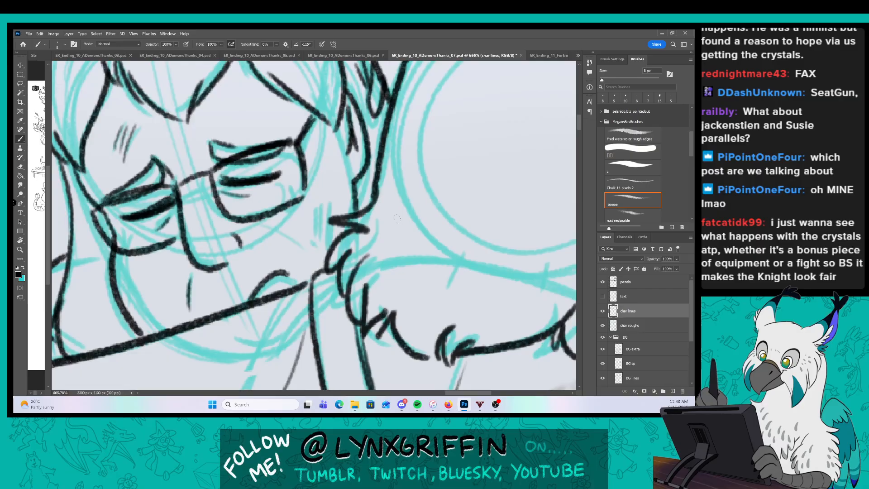
{"action": "left_click_drag", "start_coordinate": [314, 208], "coordinate": [319, 240]}
{"action": "mouse_move", "coordinate": [322, 200]}
{"action": "left_mouse_down"}
{"action": "mouse_move", "coordinate": [322, 240]}
{"action": "mouse_move", "coordinate": [326, 232]}
{"action": "left_mouse_up"}
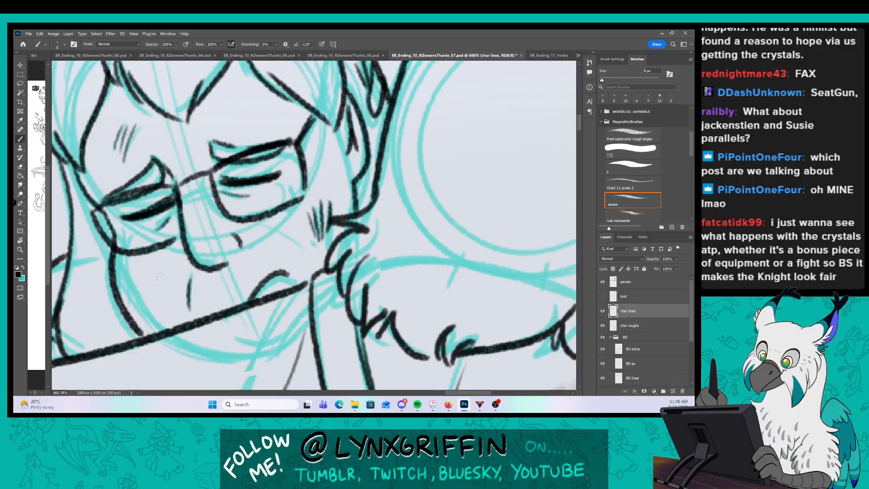
{"action": "left_click_drag", "start_coordinate": [154, 273], "coordinate": [159, 283]}
{"action": "left_click_drag", "start_coordinate": [160, 270], "coordinate": [166, 284]}
{"action": "left_click_drag", "start_coordinate": [166, 276], "coordinate": [172, 287]}
Go to the lower small hug panel and ink the round-headed figure's upper head curve with the spiky tufts facing the other figure.
{"action": "key", "text": "z"}
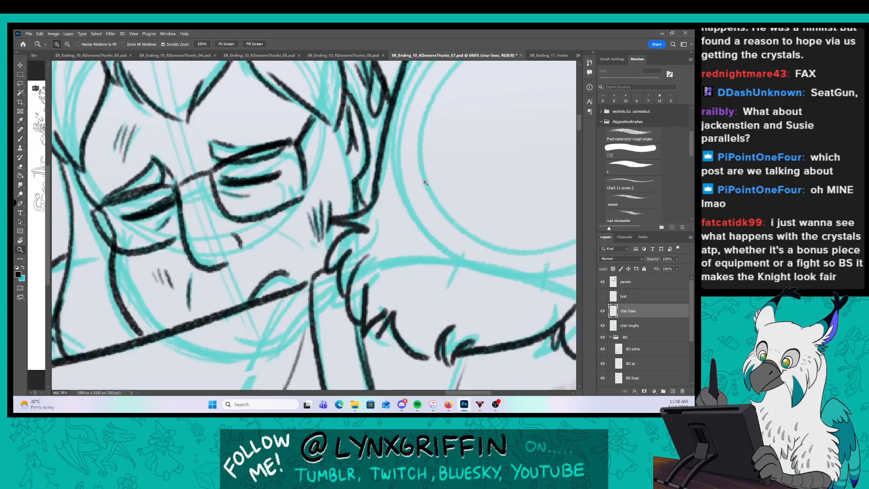
{"action": "left_click", "coordinate": [403, 185], "text": "alt"}
{"action": "key", "text": "b"}
{"action": "mouse_move", "coordinate": [426, 292]}
{"action": "left_mouse_down"}
{"action": "mouse_move", "coordinate": [414, 291]}
{"action": "mouse_move", "coordinate": [337, 186]}
{"action": "mouse_move", "coordinate": [332, 138]}
{"action": "left_mouse_up"}
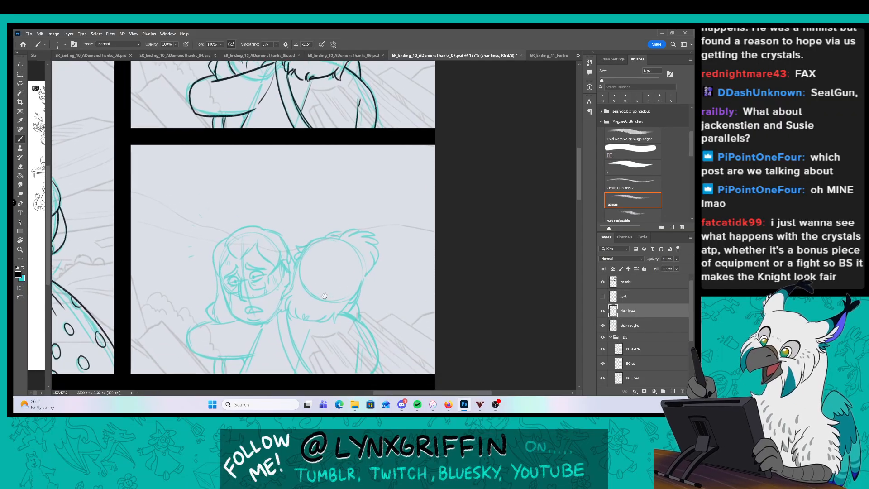
{"action": "key", "text": "z"}
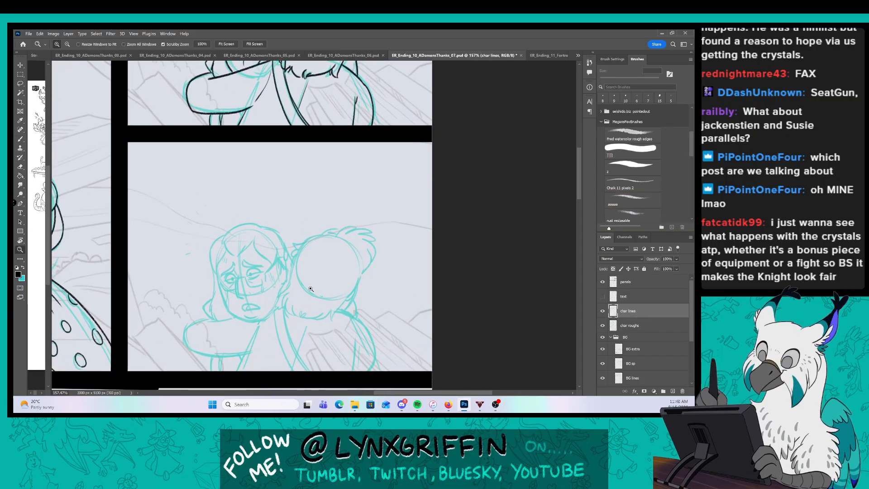
{"action": "left_click_drag", "start_coordinate": [319, 296], "coordinate": [327, 291]}
{"action": "key", "text": "b"}
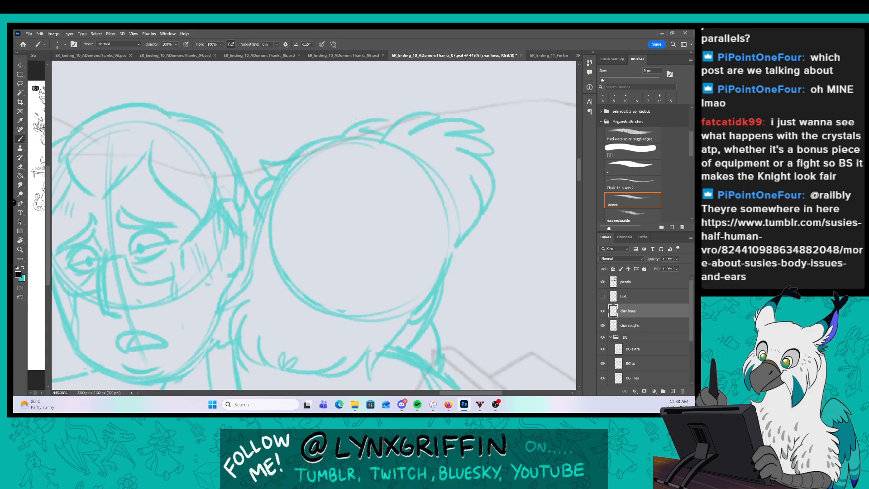
{"action": "mouse_move", "coordinate": [357, 135]}
{"action": "left_mouse_down"}
{"action": "mouse_move", "coordinate": [291, 158]}
{"action": "mouse_move", "coordinate": [262, 155]}
{"action": "mouse_move", "coordinate": [281, 181]}
{"action": "mouse_move", "coordinate": [251, 190]}
{"action": "mouse_move", "coordinate": [253, 219]}
{"action": "left_mouse_up"}
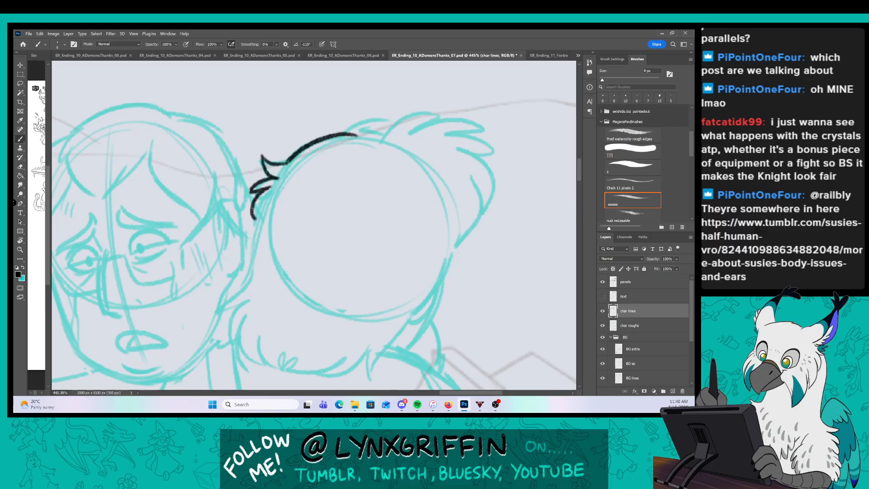
Ink both lower sides of the round-headed figure's head in the lower panel and the ragged fluffy hair ends between them.
{"action": "left_click_drag", "start_coordinate": [343, 225], "coordinate": [309, 197]}
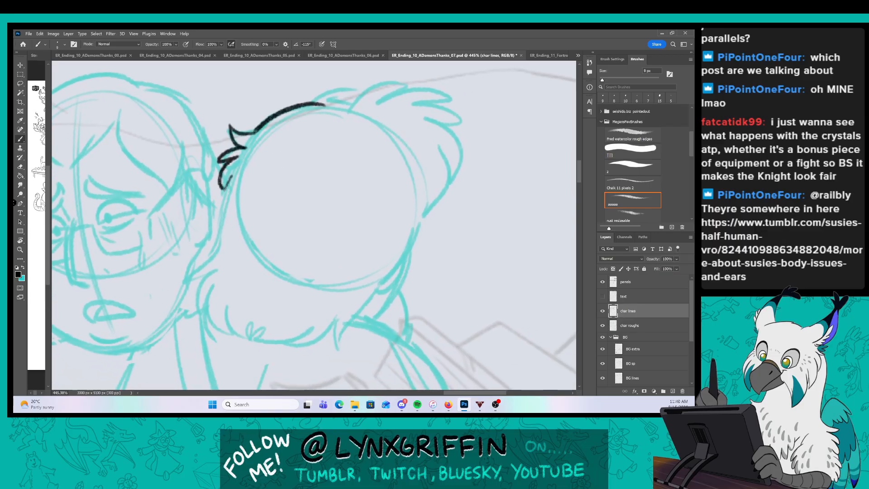
{"action": "mouse_move", "coordinate": [232, 176]}
{"action": "left_mouse_down"}
{"action": "mouse_move", "coordinate": [194, 302]}
{"action": "mouse_move", "coordinate": [208, 323]}
{"action": "left_mouse_up"}
{"action": "mouse_move", "coordinate": [207, 294]}
{"action": "left_mouse_down"}
{"action": "mouse_move", "coordinate": [230, 341]}
{"action": "mouse_move", "coordinate": [251, 348]}
{"action": "left_mouse_up"}
{"action": "mouse_move", "coordinate": [247, 343]}
{"action": "left_mouse_down"}
{"action": "mouse_move", "coordinate": [254, 328]}
{"action": "mouse_move", "coordinate": [310, 330]}
{"action": "mouse_move", "coordinate": [337, 332]}
{"action": "mouse_move", "coordinate": [337, 349]}
{"action": "left_mouse_up"}
{"action": "mouse_move", "coordinate": [343, 323]}
{"action": "left_mouse_down"}
{"action": "mouse_move", "coordinate": [351, 352]}
{"action": "mouse_move", "coordinate": [400, 252]}
{"action": "left_mouse_up"}
{"action": "left_click_drag", "start_coordinate": [467, 194], "coordinate": [414, 234]}
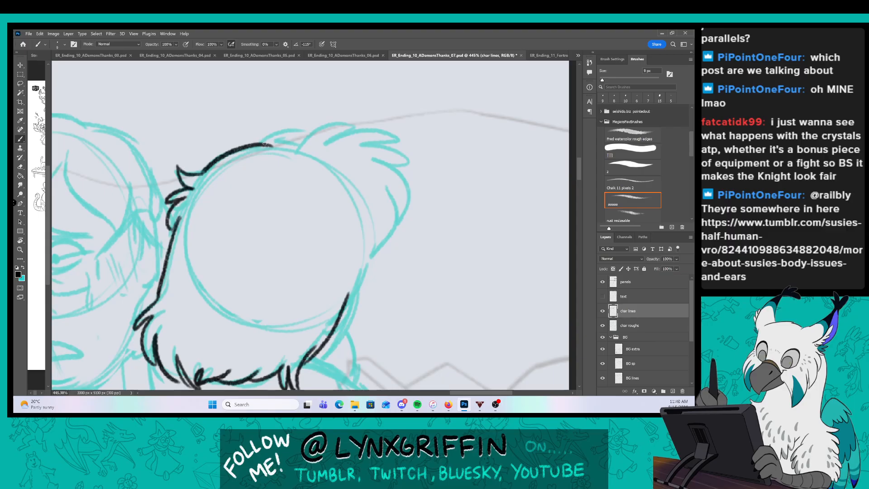
Ink the crown of the round-headed figure with fluffy tufts and the outer side of the head down to the lower outline.
{"action": "left_click_drag", "start_coordinate": [264, 143], "coordinate": [366, 129]}
{"action": "left_click_drag", "start_coordinate": [361, 133], "coordinate": [402, 147]}
{"action": "mouse_move", "coordinate": [381, 162]}
{"action": "left_mouse_down"}
{"action": "mouse_move", "coordinate": [408, 178]}
{"action": "mouse_move", "coordinate": [399, 221]}
{"action": "mouse_move", "coordinate": [348, 310]}
{"action": "mouse_move", "coordinate": [368, 260]}
{"action": "left_mouse_up"}
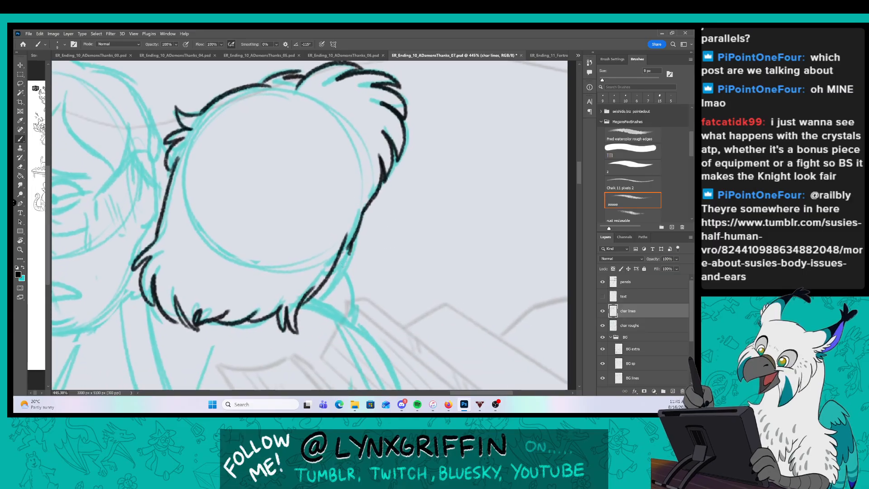
Ink the long curved body lines running from between the two heads down to the panel's lower border.
{"action": "left_click_drag", "start_coordinate": [314, 322], "coordinate": [426, 185]}
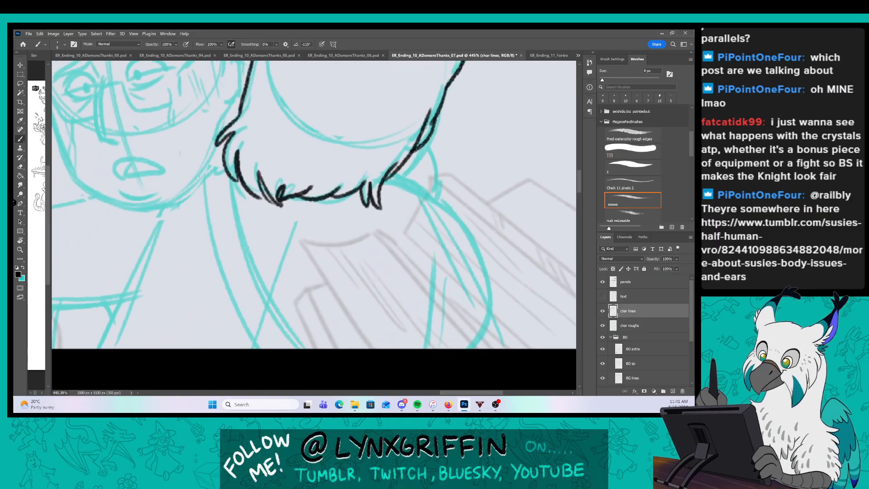
{"action": "mouse_move", "coordinate": [203, 173]}
{"action": "left_mouse_down"}
{"action": "mouse_move", "coordinate": [205, 214]}
{"action": "mouse_move", "coordinate": [273, 368]}
{"action": "left_mouse_up"}
{"action": "mouse_move", "coordinate": [228, 164]}
{"action": "left_mouse_down"}
{"action": "mouse_move", "coordinate": [247, 251]}
{"action": "mouse_move", "coordinate": [303, 355]}
{"action": "left_mouse_up"}
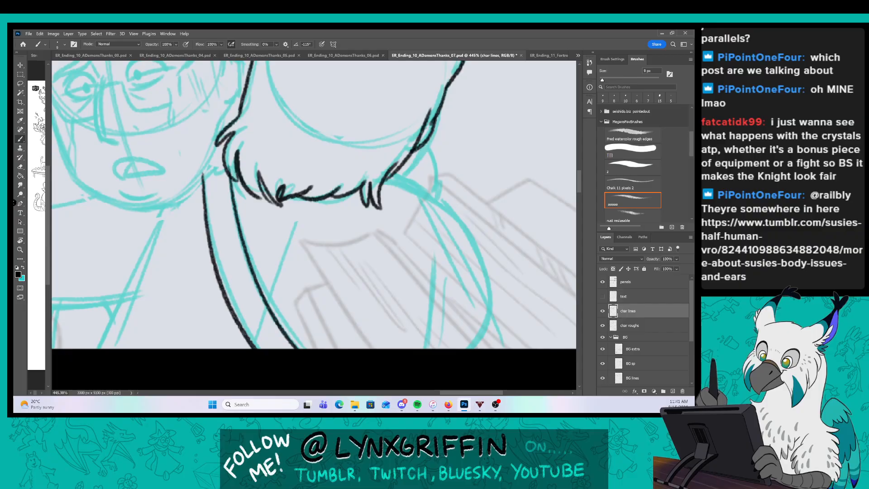
{"action": "mouse_move", "coordinate": [232, 172]}
{"action": "left_mouse_down"}
{"action": "mouse_move", "coordinate": [247, 244]}
{"action": "mouse_move", "coordinate": [320, 357]}
{"action": "left_mouse_up"}
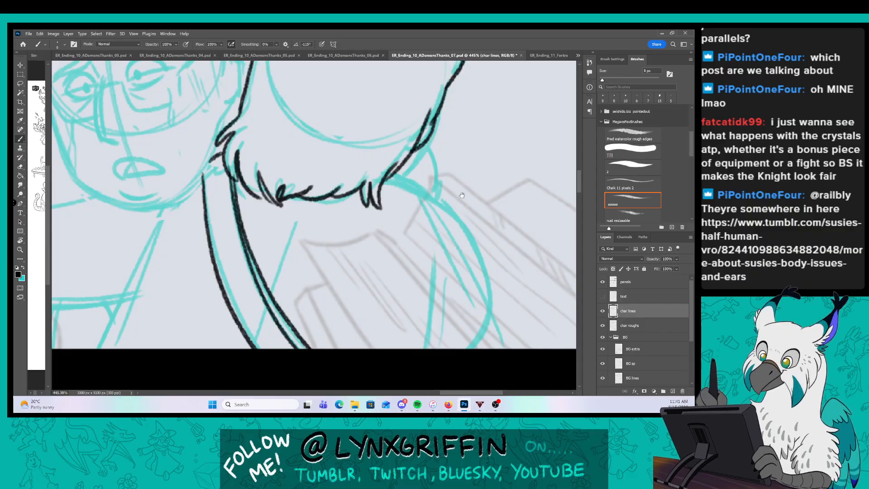
Ink the round-headed figure's outer shoulder and arm outline, with the inner arm line, small neck curve and a light fold.
{"action": "left_click_drag", "start_coordinate": [462, 196], "coordinate": [397, 194]}
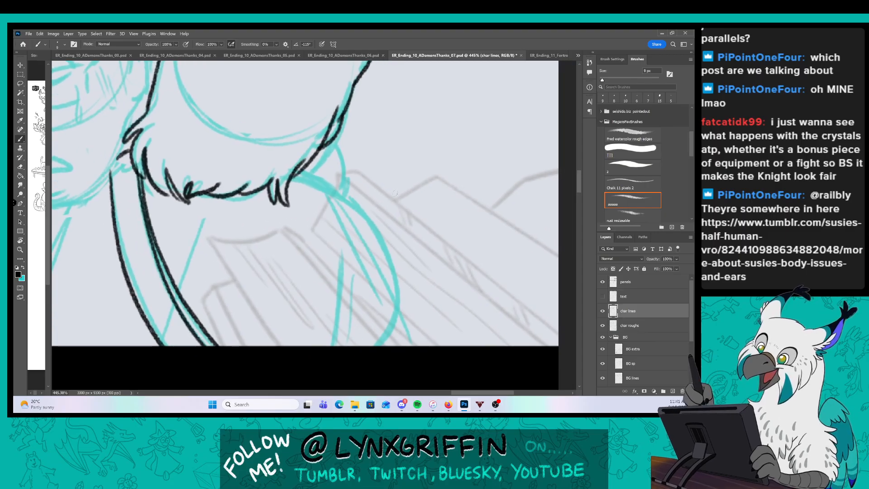
{"action": "left_click_drag", "start_coordinate": [342, 249], "coordinate": [333, 371]}
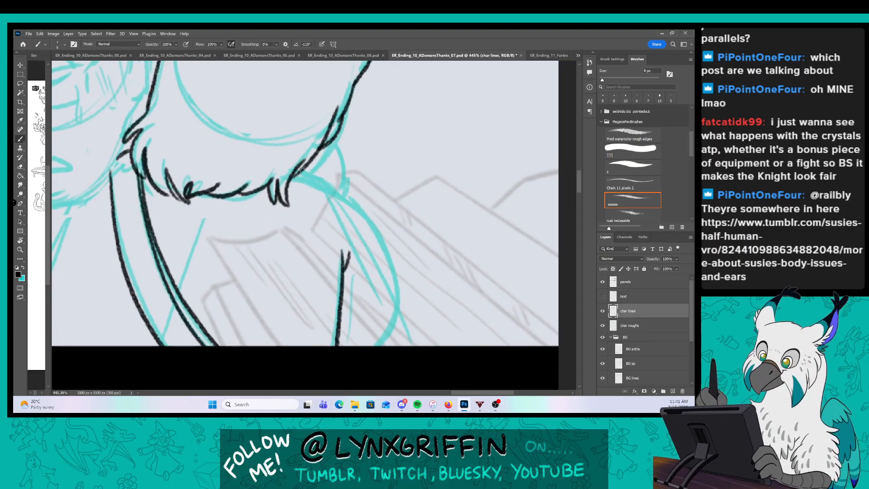
{"action": "mouse_move", "coordinate": [300, 170]}
{"action": "left_mouse_down"}
{"action": "mouse_move", "coordinate": [374, 219]}
{"action": "mouse_move", "coordinate": [403, 319]}
{"action": "mouse_move", "coordinate": [393, 351]}
{"action": "left_mouse_up"}
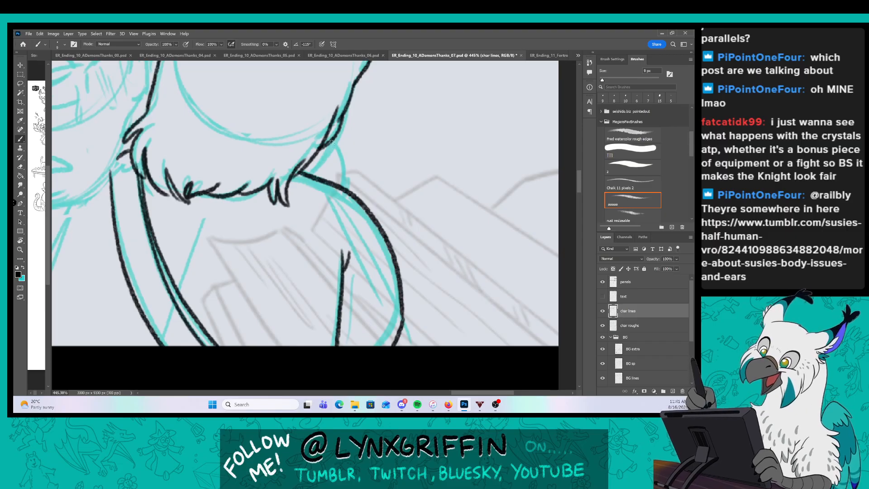
{"action": "left_click_drag", "start_coordinate": [333, 142], "coordinate": [345, 180]}
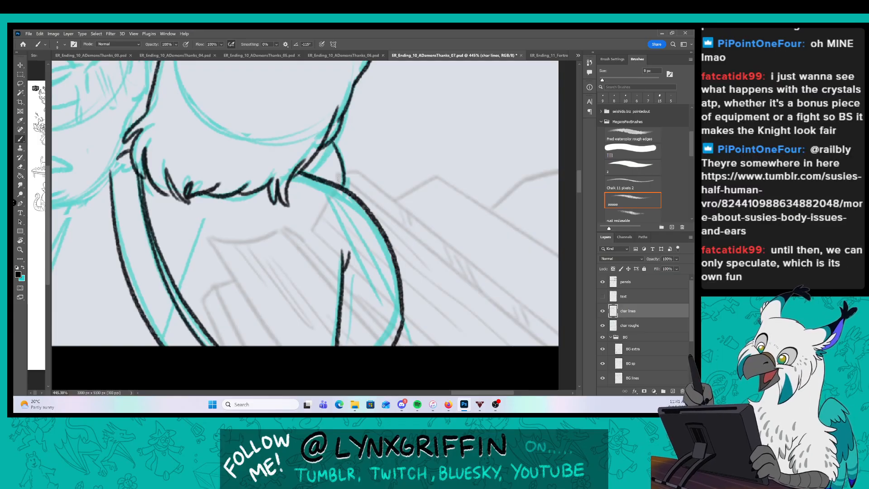
{"action": "left_click_drag", "start_coordinate": [194, 226], "coordinate": [175, 283]}
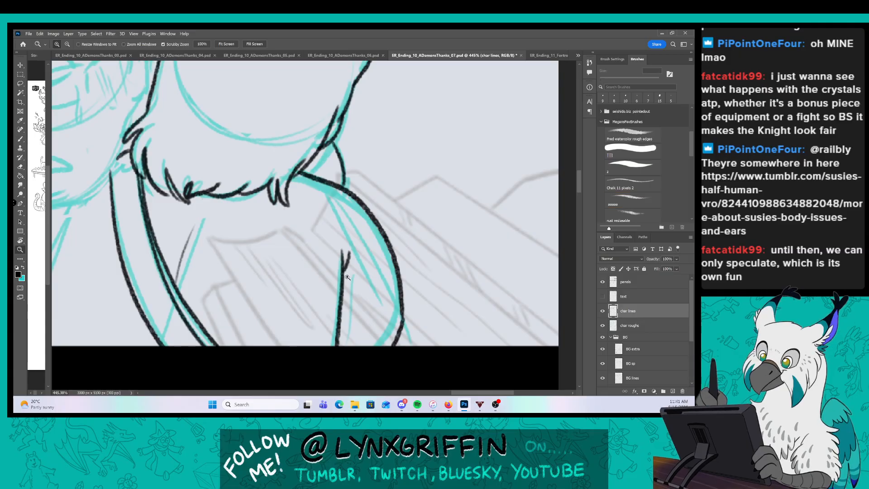
Ink the distressed glasses-wearing figure's parted fringe, crown and hair strands beside the round-headed figure.
{"action": "scroll", "coordinate": [307, 266], "scroll_direction": "down", "scroll_amount": 3}
{"action": "left_click_drag", "start_coordinate": [292, 281], "coordinate": [363, 334]}
{"action": "key", "text": "z"}
{"action": "mouse_move", "coordinate": [222, 141]}
{"action": "left_mouse_down"}
{"action": "mouse_move", "coordinate": [262, 136]}
{"action": "mouse_move", "coordinate": [186, 210]}
{"action": "mouse_move", "coordinate": [221, 227]}
{"action": "mouse_move", "coordinate": [274, 176]}
{"action": "mouse_move", "coordinate": [311, 232]}
{"action": "mouse_move", "coordinate": [338, 229]}
{"action": "left_mouse_up"}
{"action": "key", "text": "b"}
{"action": "mouse_move", "coordinate": [338, 193]}
{"action": "left_mouse_down"}
{"action": "mouse_move", "coordinate": [371, 264]}
{"action": "mouse_move", "coordinate": [353, 308]}
{"action": "left_mouse_up"}
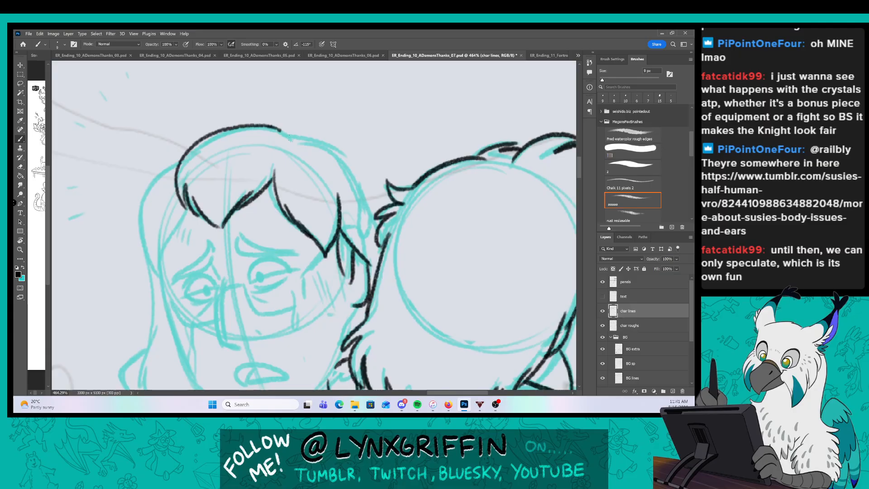
{"action": "mouse_move", "coordinate": [290, 138]}
{"action": "left_mouse_down"}
{"action": "mouse_move", "coordinate": [338, 151]}
{"action": "mouse_move", "coordinate": [369, 214]}
{"action": "left_mouse_up"}
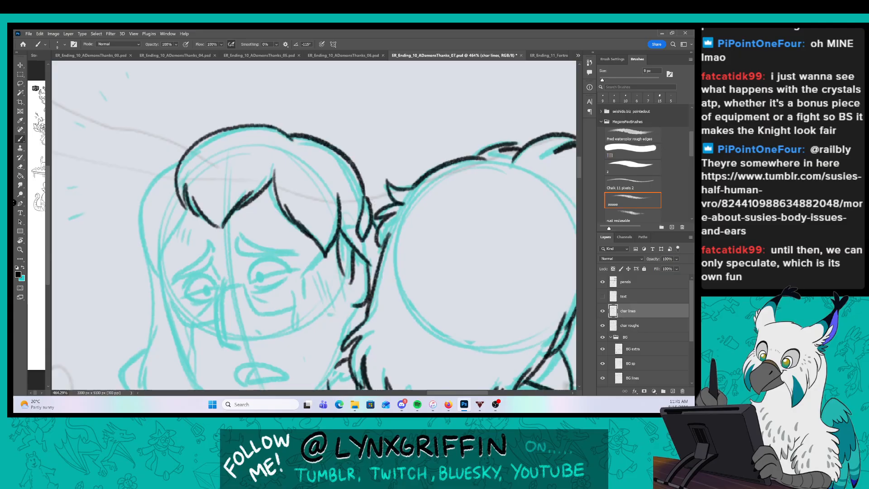
Ink the outer long hair on the far side of the distressed figure, the face and chin outline, and the flicked hair ends.
{"action": "left_click_drag", "start_coordinate": [297, 264], "coordinate": [316, 172]}
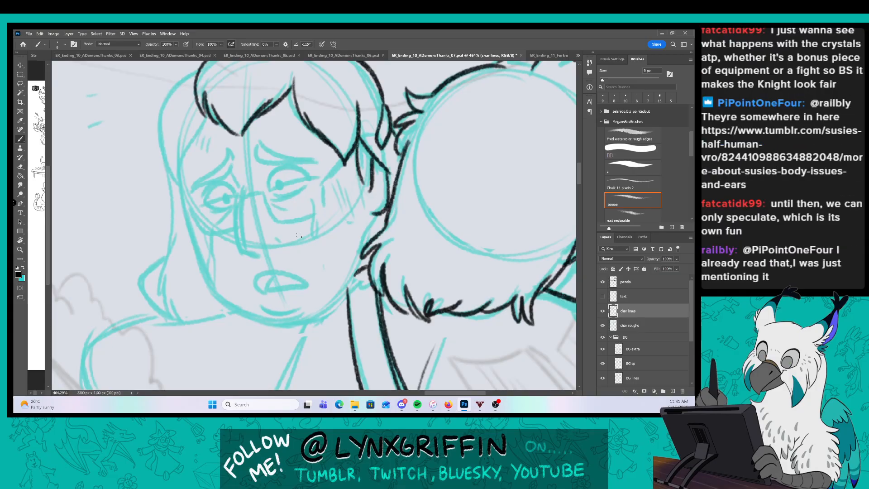
{"action": "mouse_move", "coordinate": [185, 79]}
{"action": "left_mouse_down"}
{"action": "mouse_move", "coordinate": [178, 182]}
{"action": "mouse_move", "coordinate": [200, 118]}
{"action": "left_mouse_up"}
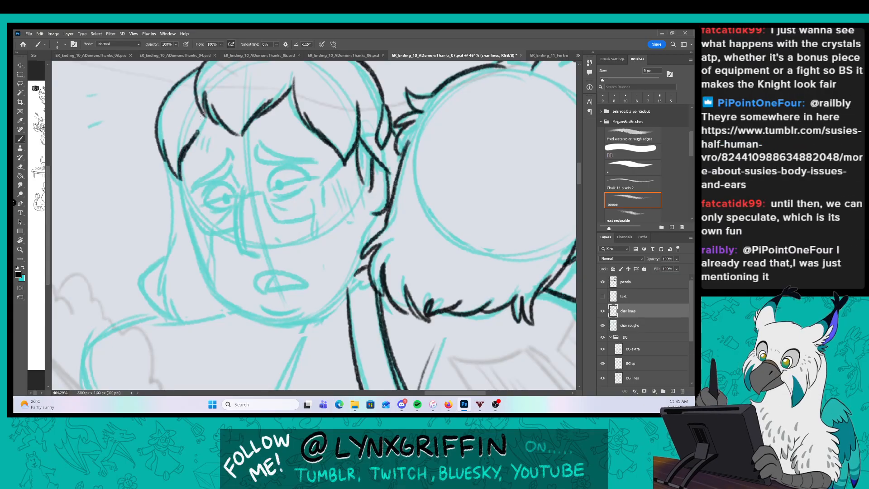
{"action": "mouse_move", "coordinate": [185, 196]}
{"action": "left_mouse_down"}
{"action": "mouse_move", "coordinate": [221, 305]}
{"action": "mouse_move", "coordinate": [343, 302]}
{"action": "left_mouse_up"}
{"action": "mouse_move", "coordinate": [168, 233]}
{"action": "left_mouse_down"}
{"action": "mouse_move", "coordinate": [159, 294]}
{"action": "mouse_move", "coordinate": [176, 319]}
{"action": "left_mouse_up"}
{"action": "left_click_drag", "start_coordinate": [164, 254], "coordinate": [145, 281]}
Ink the short radiating emphasis marks in the empty area beside the long-haired figure's head.
{"action": "mouse_move", "coordinate": [329, 173]}
{"action": "left_mouse_down"}
{"action": "mouse_move", "coordinate": [306, 185]}
{"action": "mouse_move", "coordinate": [307, 202]}
{"action": "mouse_move", "coordinate": [365, 239]}
{"action": "left_mouse_up"}
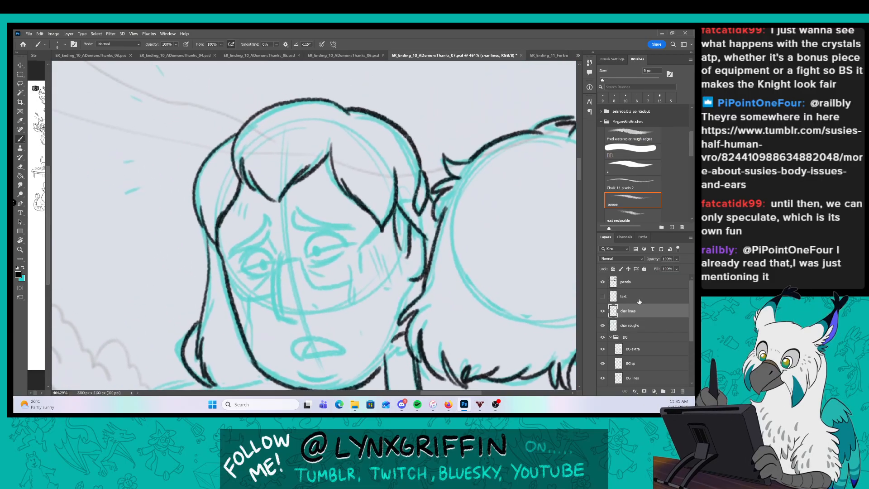
{"action": "left_click_drag", "start_coordinate": [126, 115], "coordinate": [138, 123]}
{"action": "mouse_move", "coordinate": [141, 94]}
{"action": "left_mouse_down"}
{"action": "mouse_move", "coordinate": [149, 102]}
{"action": "mouse_move", "coordinate": [177, 90]}
{"action": "left_mouse_up"}
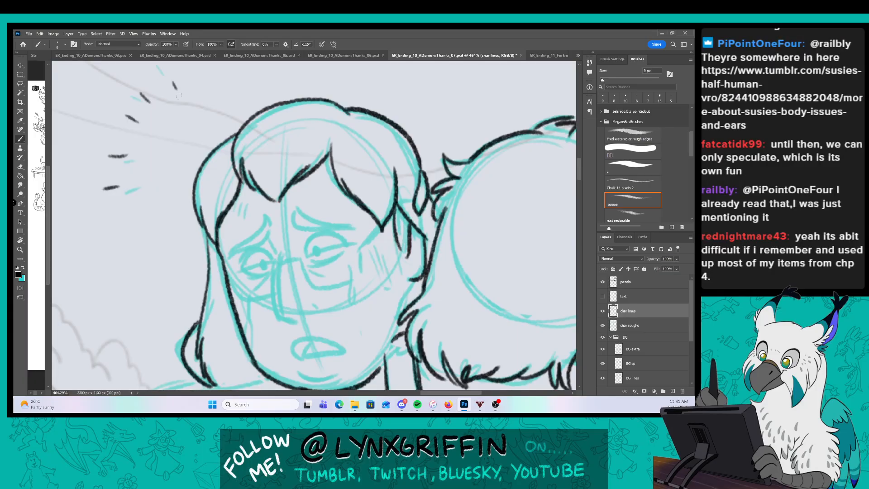
Ink the long-haired figure's shoulder and arm outline with the neck-to-chest line and sleeve folds down to the panel border.
{"action": "left_click_drag", "start_coordinate": [372, 323], "coordinate": [328, 131]}
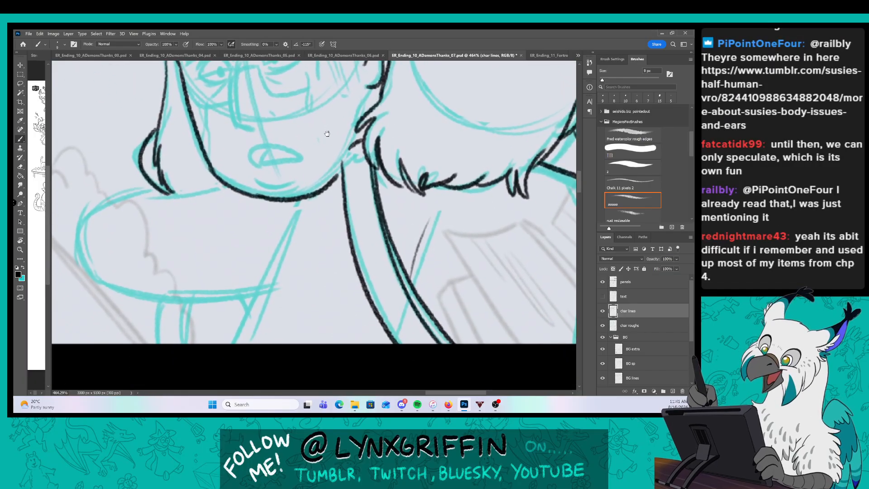
{"action": "left_click_drag", "start_coordinate": [284, 232], "coordinate": [231, 369]}
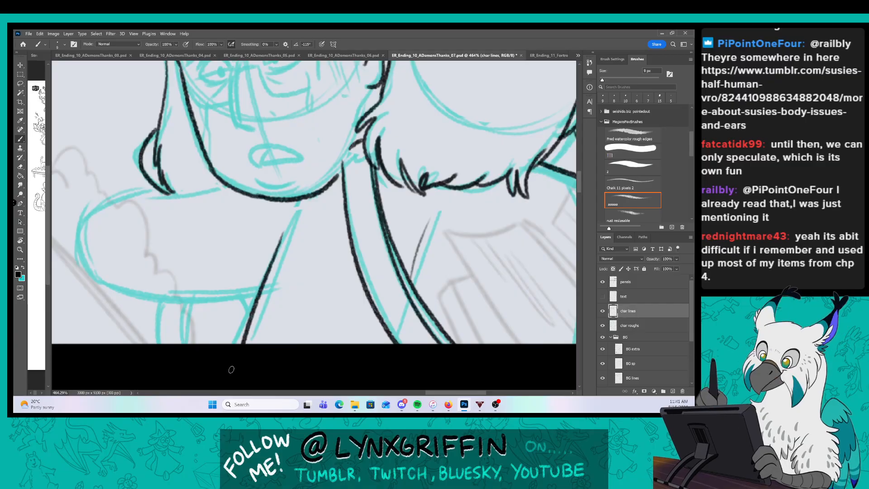
{"action": "mouse_move", "coordinate": [221, 180]}
{"action": "left_mouse_down"}
{"action": "mouse_move", "coordinate": [149, 195]}
{"action": "mouse_move", "coordinate": [113, 191]}
{"action": "mouse_move", "coordinate": [93, 277]}
{"action": "mouse_move", "coordinate": [198, 301]}
{"action": "mouse_move", "coordinate": [257, 296]}
{"action": "left_mouse_up"}
{"action": "mouse_move", "coordinate": [158, 303]}
{"action": "left_mouse_down"}
{"action": "mouse_move", "coordinate": [157, 344]}
{"action": "mouse_move", "coordinate": [184, 344]}
{"action": "left_mouse_up"}
{"action": "left_click_drag", "start_coordinate": [190, 303], "coordinate": [185, 343]}
Ink the nose and the open mouth with its dark inner corner and chin crease, using an 8 px brush.
{"action": "left_click_drag", "start_coordinate": [332, 264], "coordinate": [306, 379]}
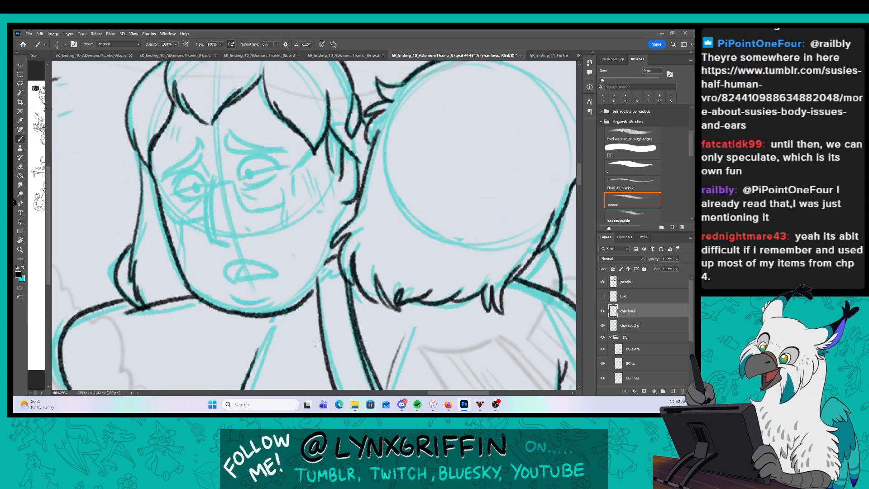
{"action": "left_click_drag", "start_coordinate": [275, 180], "coordinate": [281, 180]}
{"action": "key", "text": "["}
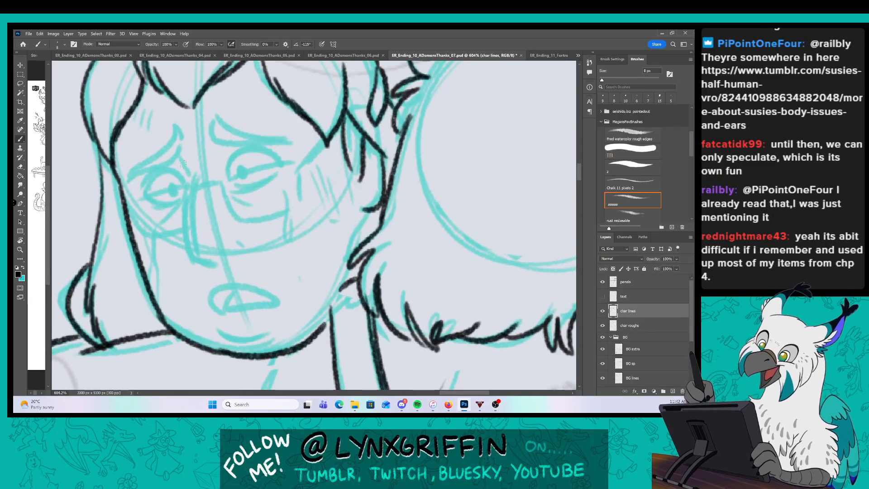
{"action": "mouse_move", "coordinate": [179, 156]}
{"action": "left_mouse_down"}
{"action": "mouse_move", "coordinate": [191, 179]}
{"action": "mouse_move", "coordinate": [187, 251]}
{"action": "mouse_move", "coordinate": [231, 262]}
{"action": "left_mouse_up"}
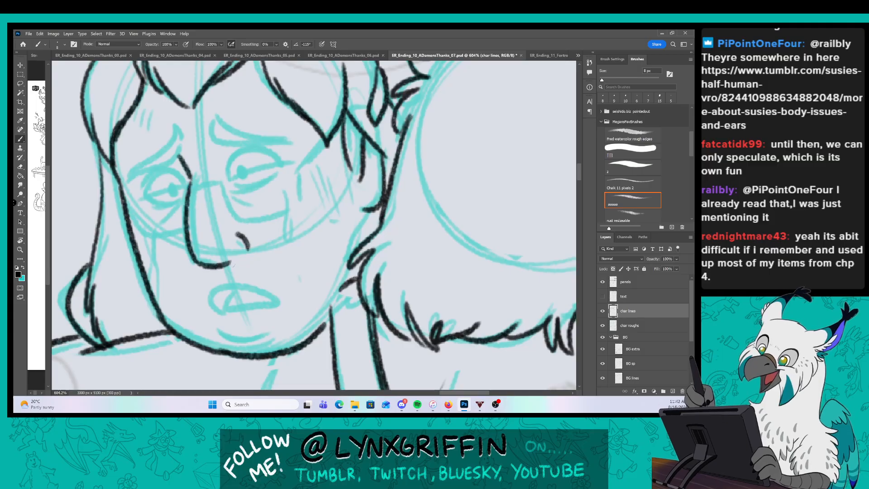
{"action": "left_click_drag", "start_coordinate": [212, 297], "coordinate": [283, 302]}
{"action": "left_click_drag", "start_coordinate": [215, 315], "coordinate": [284, 304]}
{"action": "mouse_move", "coordinate": [219, 312]}
{"action": "left_mouse_down"}
{"action": "mouse_move", "coordinate": [240, 287]}
{"action": "mouse_move", "coordinate": [229, 289]}
{"action": "left_mouse_up"}
{"action": "mouse_move", "coordinate": [214, 307]}
{"action": "left_mouse_down"}
{"action": "mouse_move", "coordinate": [216, 296]}
{"action": "mouse_move", "coordinate": [214, 306]}
{"action": "mouse_move", "coordinate": [277, 334]}
{"action": "left_mouse_up"}
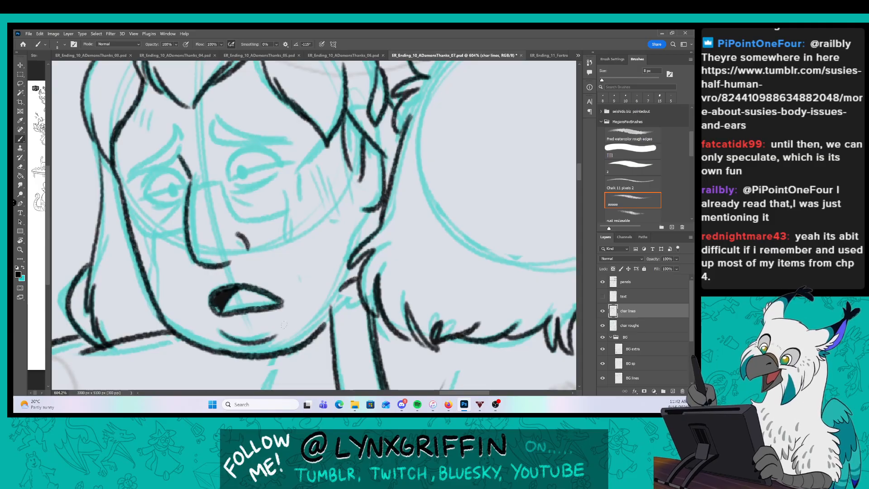
Ink the worried eyebrows and both eyes with upper lids and small solid pupils.
{"action": "left_click_drag", "start_coordinate": [290, 213], "coordinate": [313, 235]}
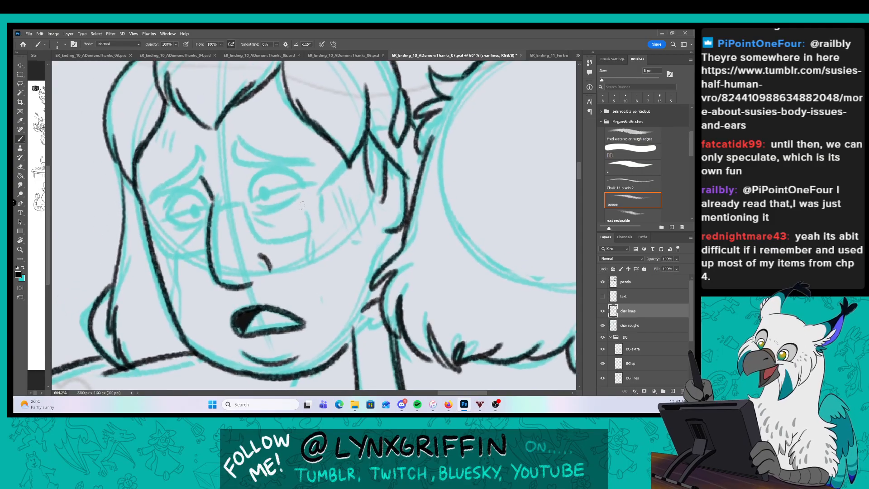
{"action": "mouse_move", "coordinate": [150, 199]}
{"action": "left_mouse_down"}
{"action": "mouse_move", "coordinate": [194, 151]}
{"action": "mouse_move", "coordinate": [199, 171]}
{"action": "left_mouse_up"}
{"action": "left_click_drag", "start_coordinate": [237, 142], "coordinate": [314, 157]}
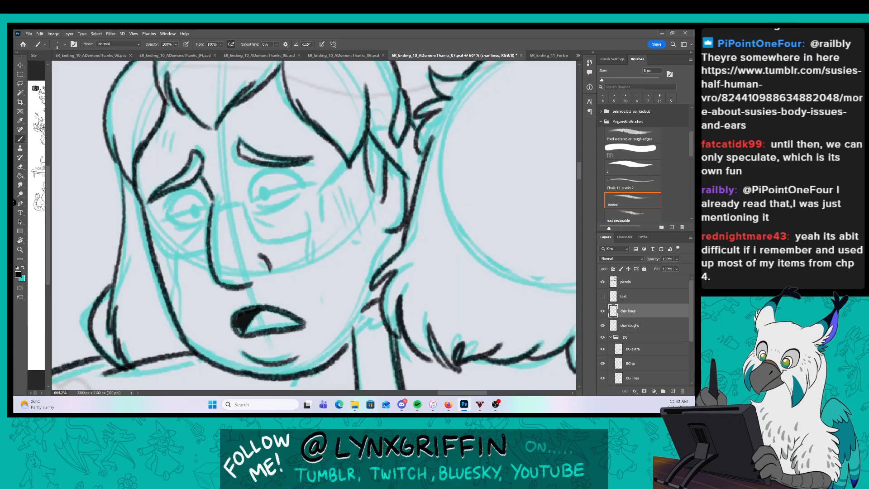
{"action": "mouse_move", "coordinate": [165, 218]}
{"action": "left_mouse_down"}
{"action": "mouse_move", "coordinate": [184, 190]}
{"action": "mouse_move", "coordinate": [209, 207]}
{"action": "left_mouse_up"}
{"action": "left_click_drag", "start_coordinate": [167, 200], "coordinate": [204, 186]}
{"action": "mouse_move", "coordinate": [165, 218]}
{"action": "left_mouse_down"}
{"action": "mouse_move", "coordinate": [208, 215]}
{"action": "mouse_move", "coordinate": [162, 216]}
{"action": "left_mouse_up"}
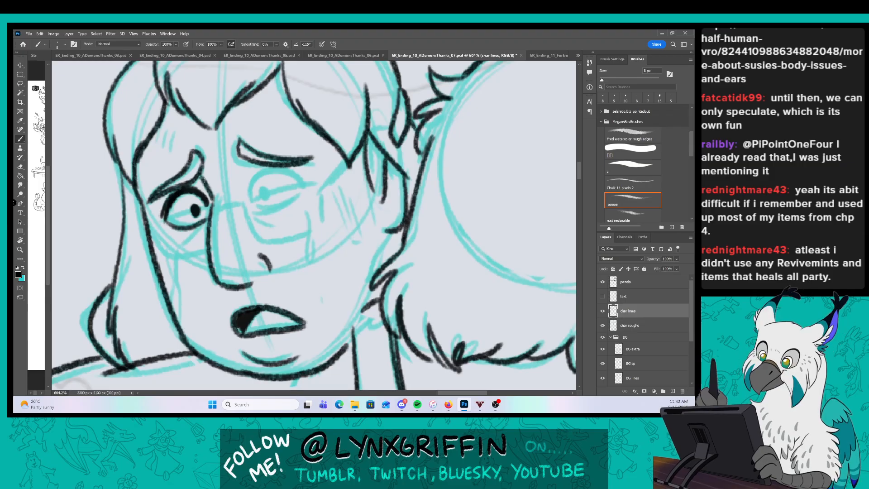
{"action": "mouse_move", "coordinate": [260, 183]}
{"action": "left_mouse_down"}
{"action": "mouse_move", "coordinate": [250, 202]}
{"action": "mouse_move", "coordinate": [303, 185]}
{"action": "mouse_move", "coordinate": [269, 206]}
{"action": "mouse_move", "coordinate": [267, 199]}
{"action": "left_mouse_up"}
{"action": "left_click_drag", "start_coordinate": [249, 185], "coordinate": [290, 173]}
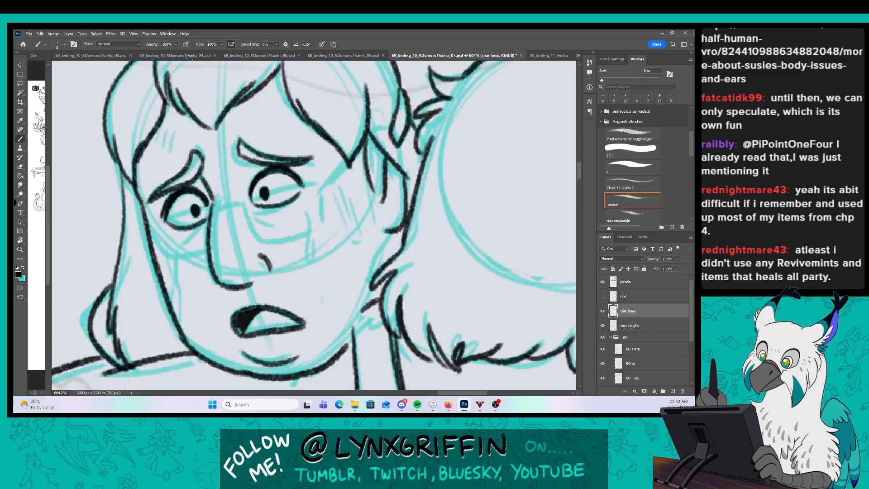
Add hatch marks on the forehead and cheek, and ink the tear streaks running down both sides of the face.
{"action": "left_click_drag", "start_coordinate": [172, 135], "coordinate": [167, 151]}
{"action": "left_click_drag", "start_coordinate": [179, 136], "coordinate": [175, 152]}
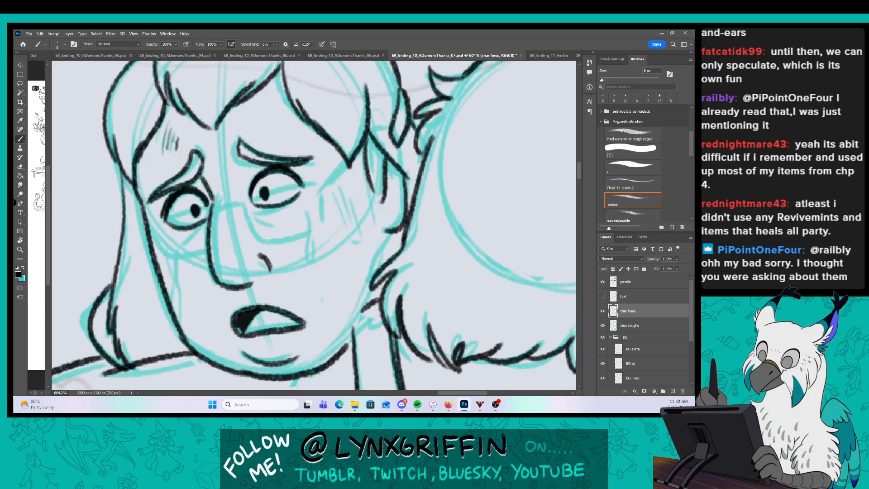
{"action": "left_click_drag", "start_coordinate": [305, 215], "coordinate": [313, 274]}
{"action": "left_click_drag", "start_coordinate": [317, 237], "coordinate": [314, 272]}
{"action": "left_click_drag", "start_coordinate": [344, 189], "coordinate": [363, 258]}
{"action": "mouse_move", "coordinate": [171, 247]}
{"action": "left_mouse_down"}
{"action": "mouse_move", "coordinate": [166, 274]}
{"action": "mouse_move", "coordinate": [181, 327]}
{"action": "left_mouse_up"}
{"action": "left_click_drag", "start_coordinate": [174, 292], "coordinate": [190, 230]}
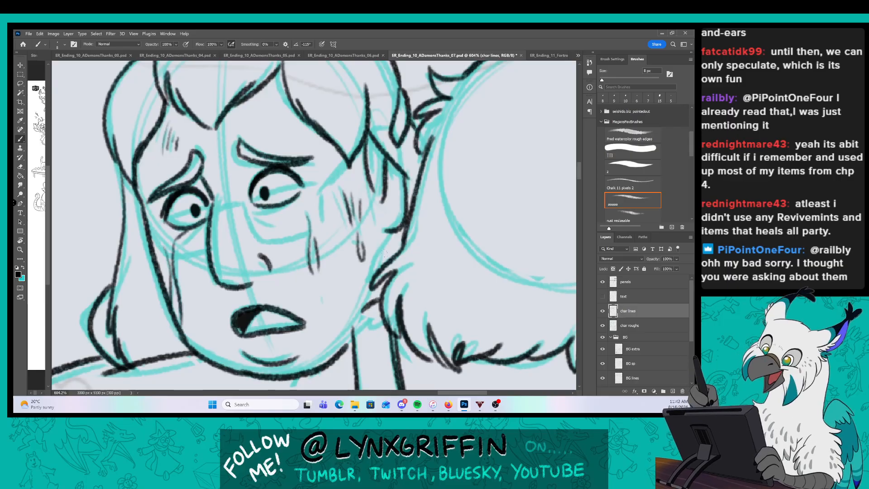
Close the jawline beside the fluffy hair, and ink the glasses with both lens frames, bridge, temple arm and under-eye creases.
{"action": "left_click_drag", "start_coordinate": [388, 229], "coordinate": [380, 262]}
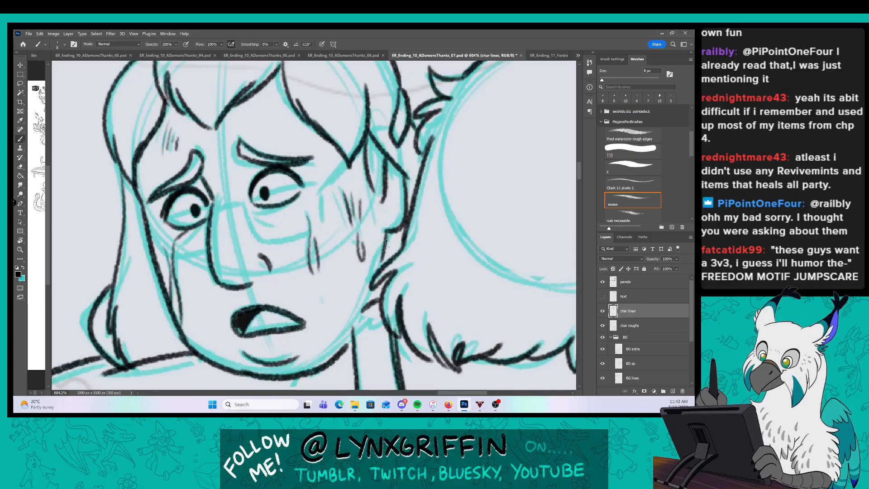
{"action": "left_click_drag", "start_coordinate": [371, 283], "coordinate": [357, 323]}
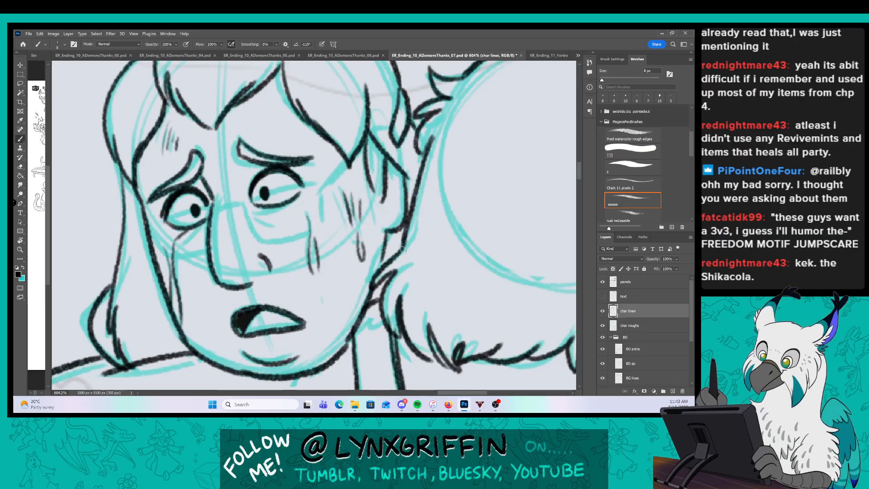
{"action": "mouse_move", "coordinate": [146, 220]}
{"action": "left_mouse_down"}
{"action": "mouse_move", "coordinate": [187, 260]}
{"action": "mouse_move", "coordinate": [171, 209]}
{"action": "mouse_move", "coordinate": [244, 197]}
{"action": "mouse_move", "coordinate": [321, 220]}
{"action": "left_mouse_up"}
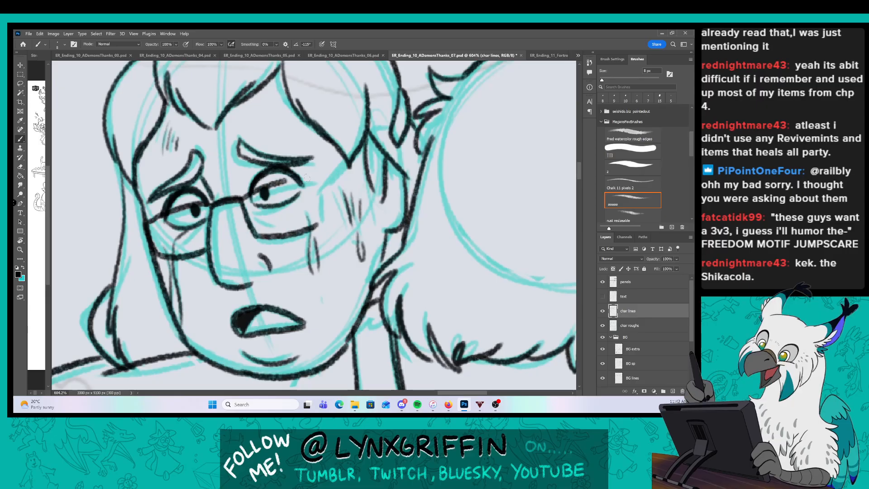
{"action": "mouse_move", "coordinate": [279, 177]}
{"action": "left_mouse_down"}
{"action": "mouse_move", "coordinate": [319, 210]}
{"action": "mouse_move", "coordinate": [351, 159]}
{"action": "left_mouse_up"}
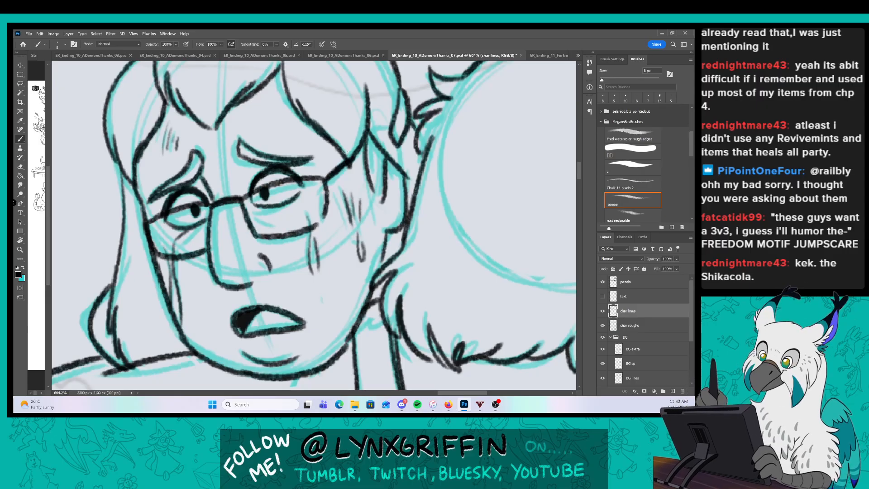
{"action": "left_click_drag", "start_coordinate": [253, 213], "coordinate": [293, 206]}
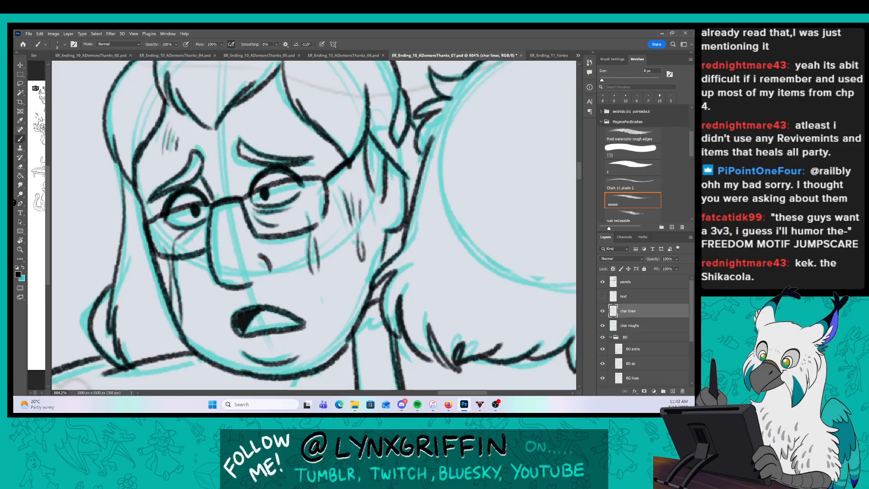
In the wide panel, ink the foreground figure's long hair strand and its flicked ends over the back with a 15 px brush.
{"action": "key", "text": "z"}
{"action": "left_click_drag", "start_coordinate": [459, 297], "coordinate": [391, 296]}
{"action": "left_click_drag", "start_coordinate": [517, 318], "coordinate": [448, 317]}
{"action": "key", "text": "z"}
{"action": "left_click_drag", "start_coordinate": [337, 359], "coordinate": [570, 154]}
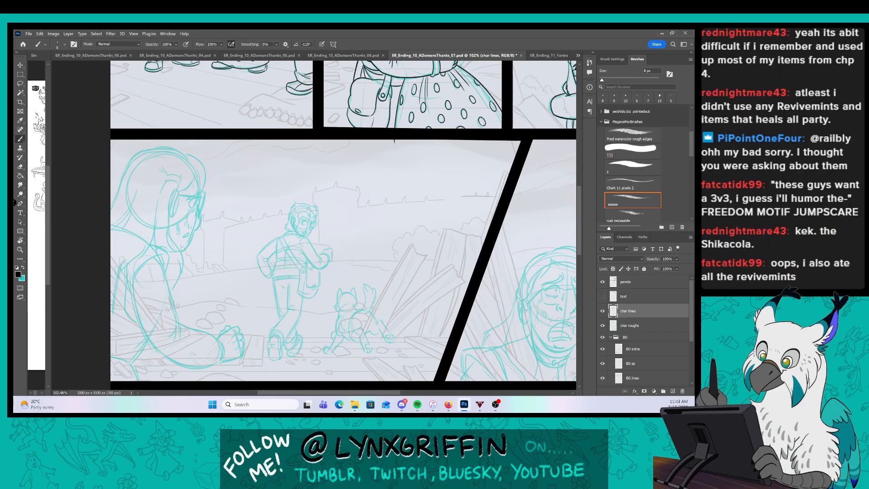
{"action": "key", "text": "bracketright"}
{"action": "key", "text": "bracketright"}
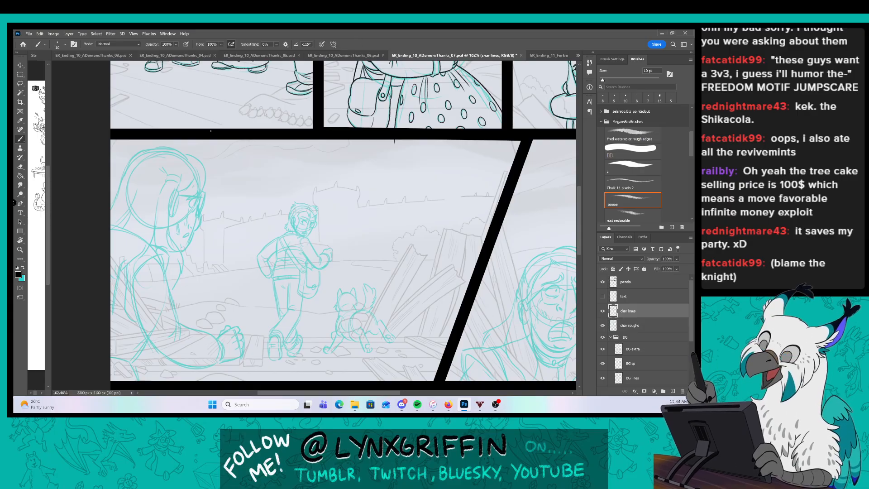
{"action": "left_click_drag", "start_coordinate": [184, 170], "coordinate": [194, 170]}
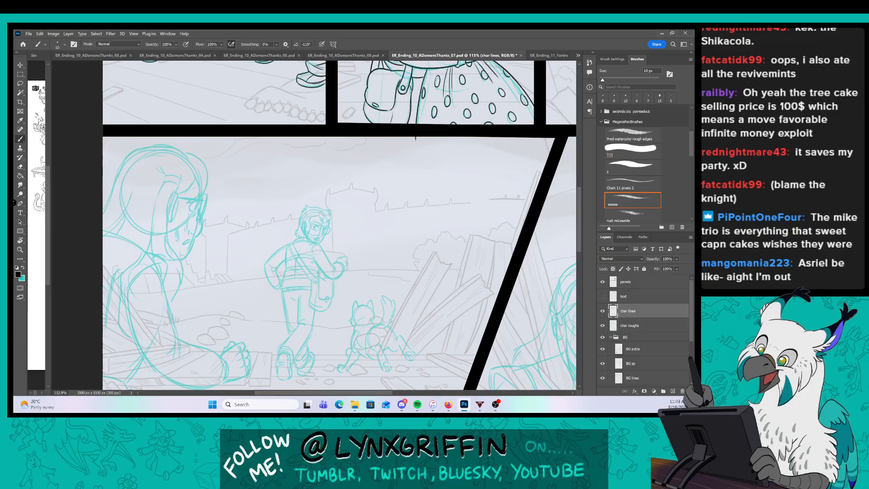
{"action": "left_click_drag", "start_coordinate": [158, 181], "coordinate": [171, 179]}
{"action": "left_click_drag", "start_coordinate": [172, 252], "coordinate": [275, 151]}
{"action": "mouse_move", "coordinate": [250, 177]}
{"action": "left_mouse_down"}
{"action": "mouse_move", "coordinate": [172, 322]}
{"action": "mouse_move", "coordinate": [173, 284]}
{"action": "mouse_move", "coordinate": [172, 325]}
{"action": "mouse_move", "coordinate": [155, 267]}
{"action": "left_mouse_up"}
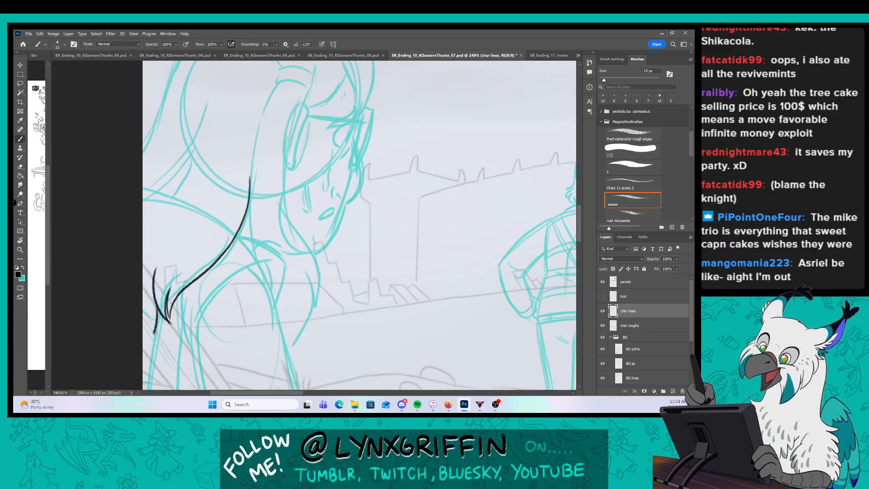
Ink the inner hair line behind the head and the long pointed locks hanging beside the neck and jaw.
{"action": "left_click_drag", "start_coordinate": [141, 184], "coordinate": [191, 122]}
{"action": "left_click_drag", "start_coordinate": [267, 112], "coordinate": [229, 163]}
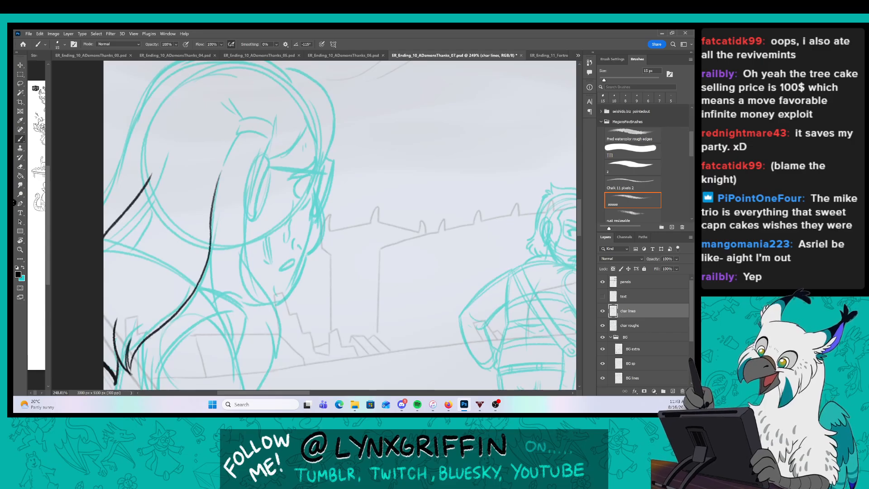
{"action": "mouse_move", "coordinate": [250, 171]}
{"action": "left_mouse_down"}
{"action": "mouse_move", "coordinate": [245, 254]}
{"action": "mouse_move", "coordinate": [278, 320]}
{"action": "left_mouse_up"}
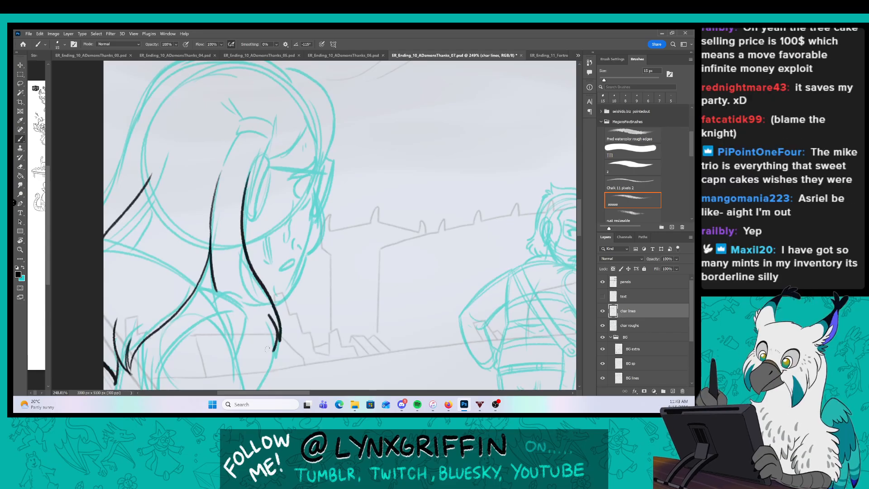
Ink the foreground figure's shoulder and long sleeve, with elbow creases and a double-lined cuff.
{"action": "left_click_drag", "start_coordinate": [267, 349], "coordinate": [281, 211]}
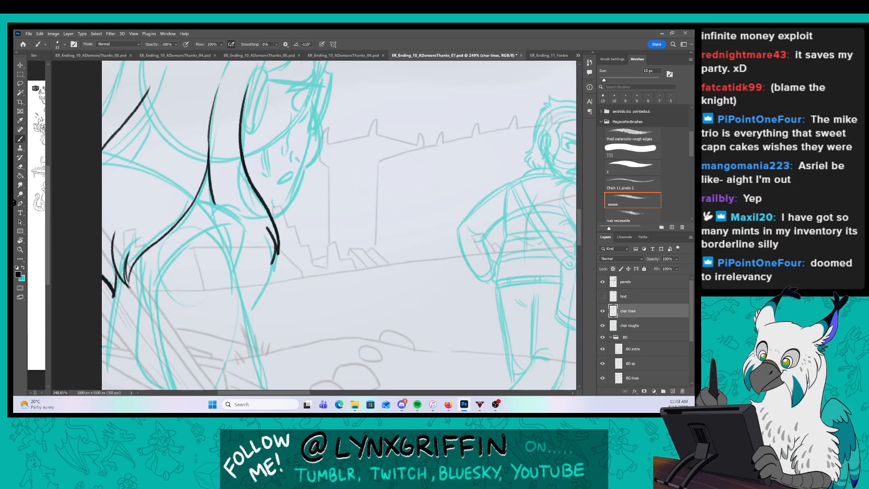
{"action": "left_click_drag", "start_coordinate": [161, 275], "coordinate": [242, 222]}
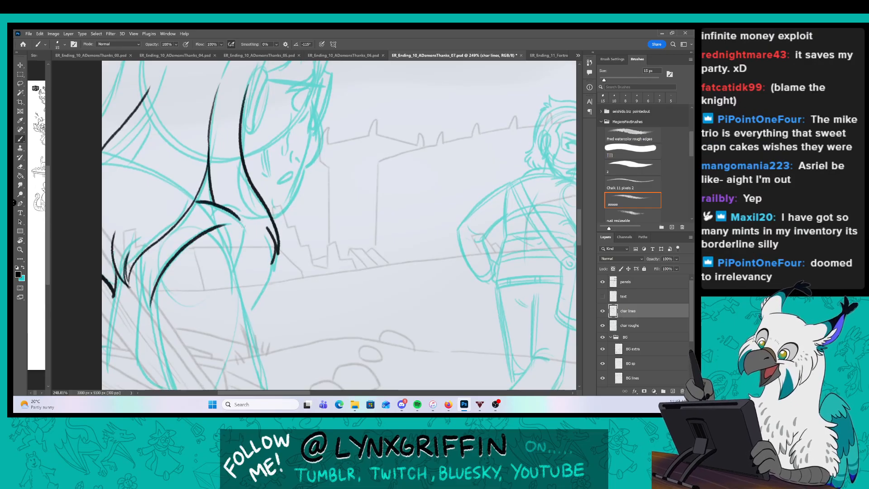
{"action": "left_click_drag", "start_coordinate": [260, 295], "coordinate": [284, 164]}
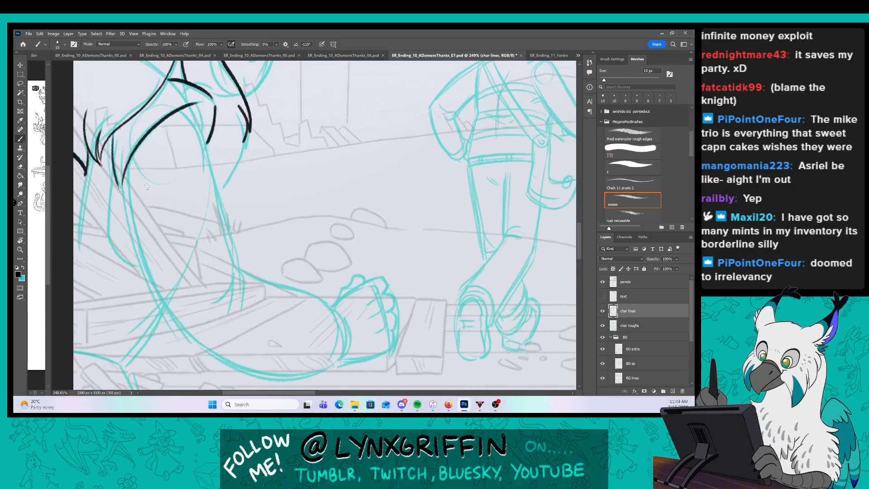
{"action": "mouse_move", "coordinate": [124, 171]}
{"action": "left_mouse_down"}
{"action": "mouse_move", "coordinate": [139, 253]}
{"action": "mouse_move", "coordinate": [190, 337]}
{"action": "left_mouse_up"}
{"action": "left_click_drag", "start_coordinate": [195, 107], "coordinate": [222, 222]}
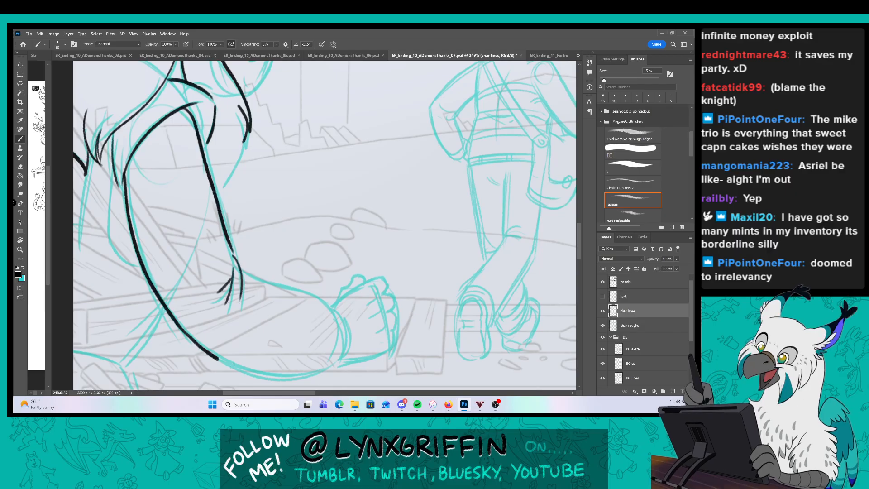
{"action": "left_click_drag", "start_coordinate": [219, 359], "coordinate": [327, 370]}
{"action": "mouse_move", "coordinate": [240, 270]}
{"action": "left_mouse_down"}
{"action": "mouse_move", "coordinate": [328, 299]}
{"action": "mouse_move", "coordinate": [337, 353]}
{"action": "left_mouse_up"}
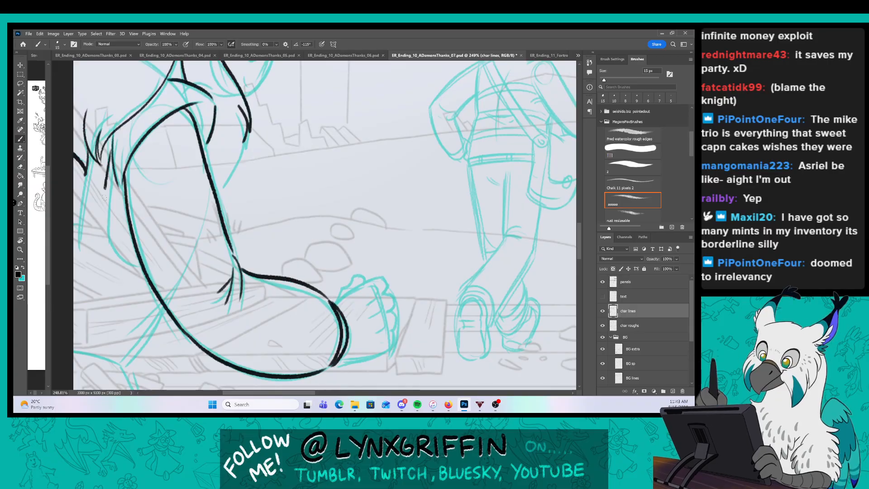
Ink the back and chest contours around the arm, and the lap and leg fold lines down to the panel's lower border.
{"action": "mouse_move", "coordinate": [104, 187]}
{"action": "left_mouse_down"}
{"action": "mouse_move", "coordinate": [106, 225]}
{"action": "mouse_move", "coordinate": [141, 267]}
{"action": "left_mouse_up"}
{"action": "left_click_drag", "start_coordinate": [84, 171], "coordinate": [76, 215]}
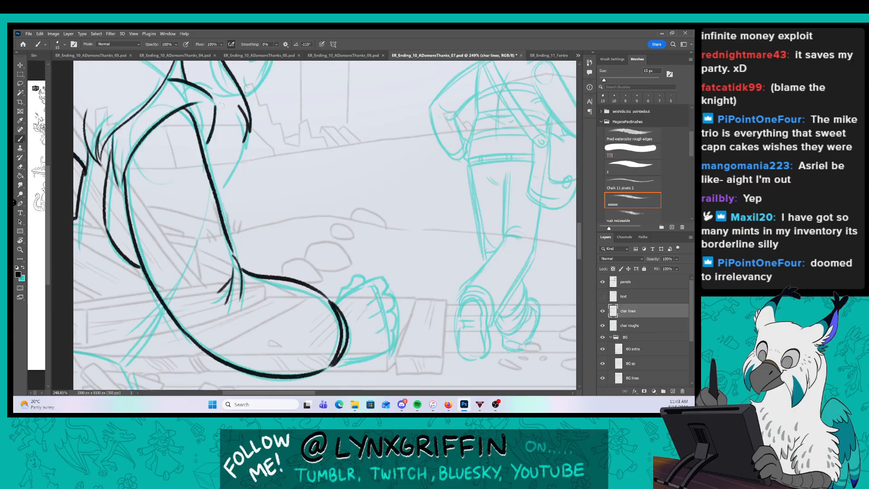
{"action": "left_click_drag", "start_coordinate": [222, 105], "coordinate": [187, 185]}
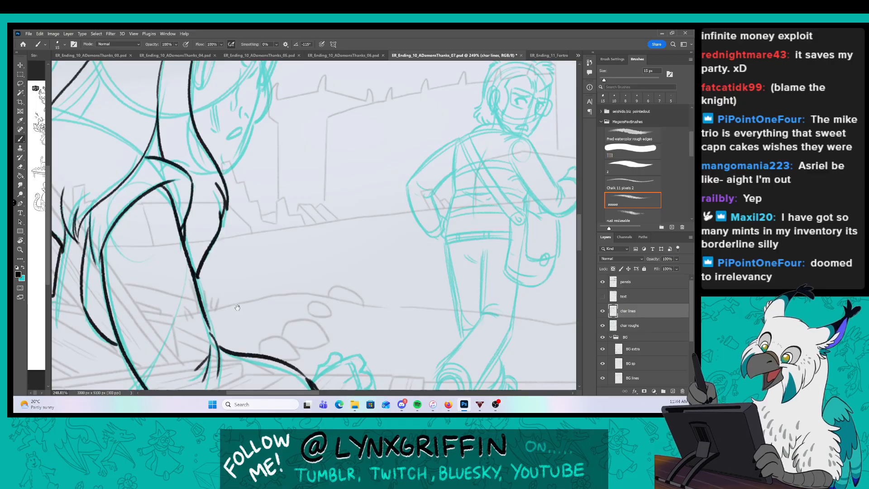
{"action": "left_click_drag", "start_coordinate": [233, 308], "coordinate": [313, 142]}
{"action": "left_click_drag", "start_coordinate": [216, 220], "coordinate": [174, 280]}
{"action": "mouse_move", "coordinate": [125, 266]}
{"action": "left_mouse_down"}
{"action": "mouse_move", "coordinate": [174, 282]}
{"action": "mouse_move", "coordinate": [190, 319]}
{"action": "left_mouse_up"}
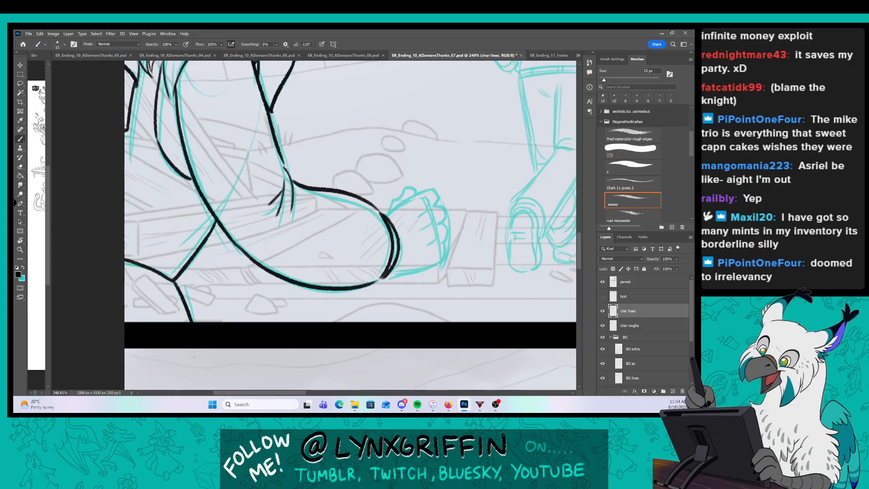
Ink the hair tie with its loose strands and gathered lock, and the outer contour over the top of the head.
{"action": "left_click_drag", "start_coordinate": [311, 125], "coordinate": [257, 326]}
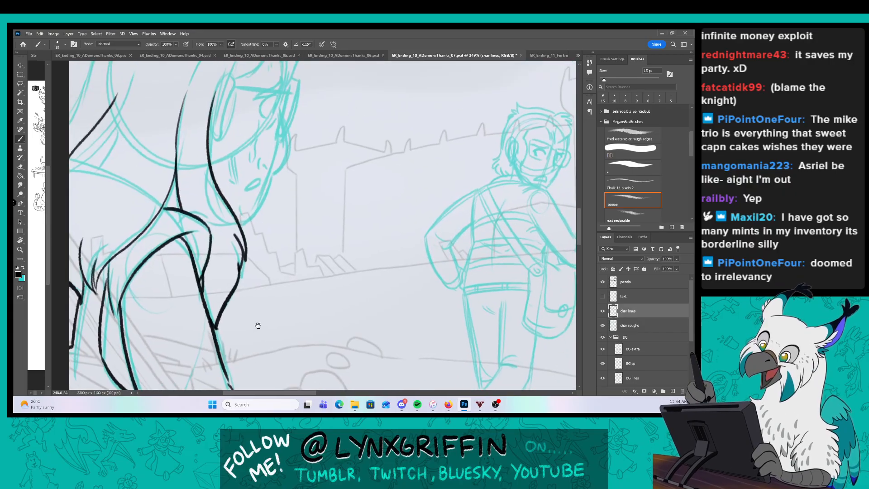
{"action": "left_click_drag", "start_coordinate": [263, 236], "coordinate": [267, 334]}
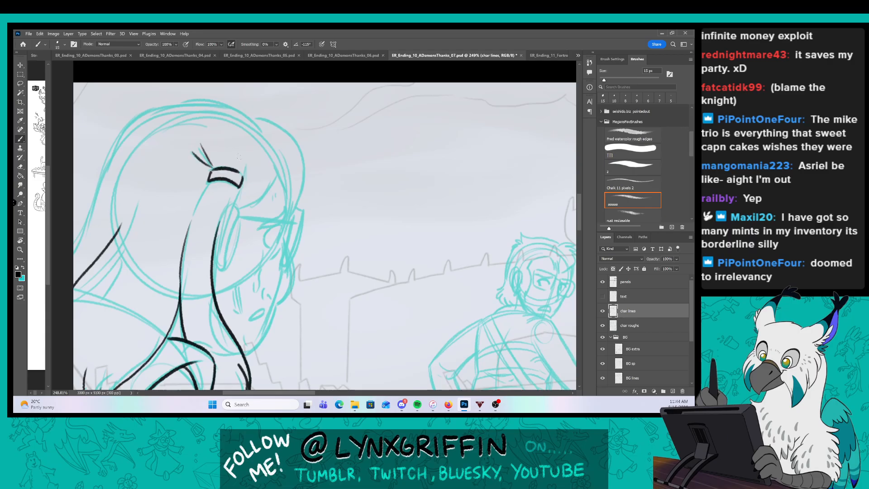
{"action": "left_click_drag", "start_coordinate": [247, 160], "coordinate": [243, 176]}
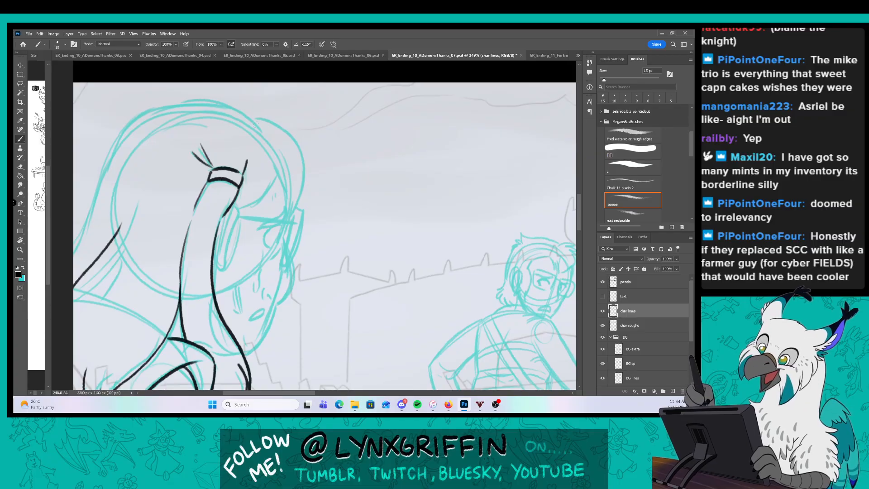
{"action": "mouse_move", "coordinate": [258, 119]}
{"action": "left_mouse_down"}
{"action": "mouse_move", "coordinate": [189, 104]}
{"action": "mouse_move", "coordinate": [114, 151]}
{"action": "mouse_move", "coordinate": [75, 244]}
{"action": "left_mouse_up"}
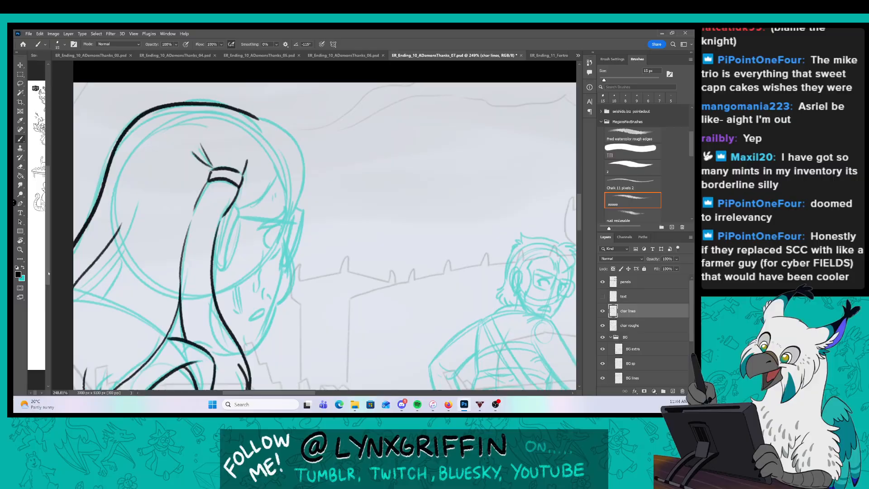
Ink the glasses' near side by the hair lock, the pointed fringe and the front contour of the hair.
{"action": "key", "text": "ctrl+space"}
{"action": "left_click_drag", "start_coordinate": [332, 247], "coordinate": [338, 248]}
{"action": "left_click_drag", "start_coordinate": [334, 285], "coordinate": [326, 316]}
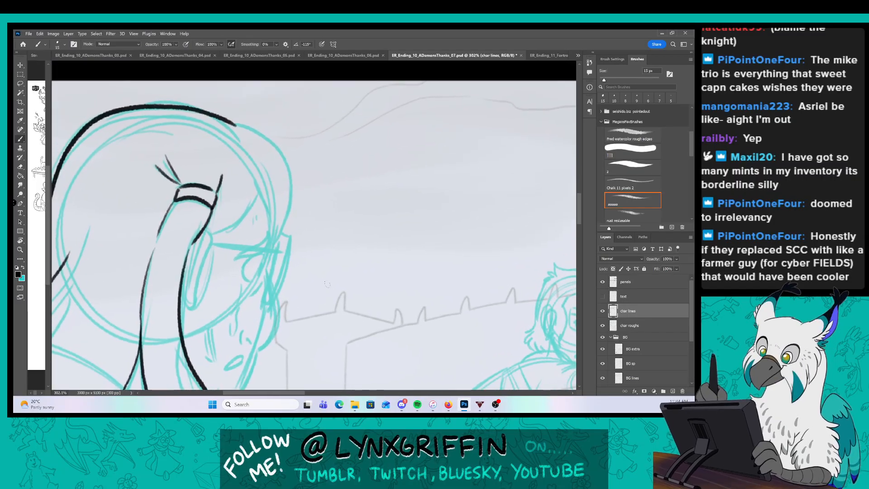
{"action": "mouse_move", "coordinate": [199, 235]}
{"action": "left_mouse_down"}
{"action": "mouse_move", "coordinate": [193, 300]}
{"action": "mouse_move", "coordinate": [194, 281]}
{"action": "mouse_move", "coordinate": [263, 193]}
{"action": "mouse_move", "coordinate": [278, 239]}
{"action": "mouse_move", "coordinate": [294, 160]}
{"action": "mouse_move", "coordinate": [233, 119]}
{"action": "left_mouse_up"}
{"action": "scroll", "coordinate": [295, 217], "scroll_direction": "down", "scroll_amount": 3}
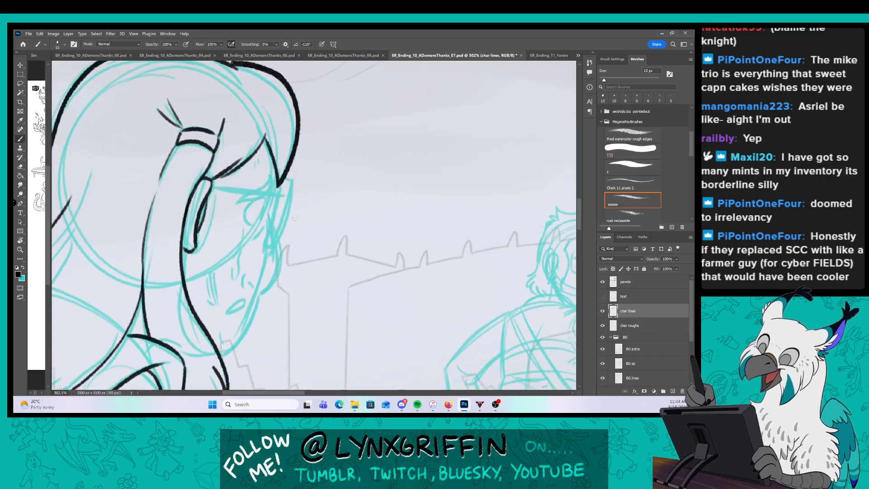
Ink the foreground figure's eyebrow and eye with heavy lid and iris curve, using a 10 px brush.
{"action": "key", "text": "bracketleft"}
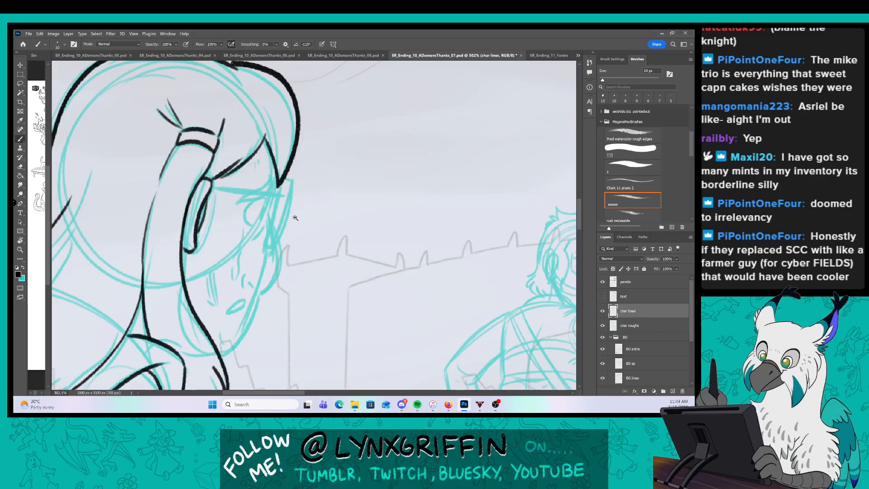
{"action": "scroll", "coordinate": [295, 218], "scroll_direction": "up", "scroll_amount": 2}
{"action": "mouse_move", "coordinate": [230, 196]}
{"action": "left_mouse_down"}
{"action": "mouse_move", "coordinate": [268, 161]}
{"action": "mouse_move", "coordinate": [270, 183]}
{"action": "left_mouse_up"}
{"action": "mouse_move", "coordinate": [262, 199]}
{"action": "left_mouse_down"}
{"action": "mouse_move", "coordinate": [256, 217]}
{"action": "mouse_move", "coordinate": [266, 190]}
{"action": "mouse_move", "coordinate": [246, 225]}
{"action": "left_mouse_up"}
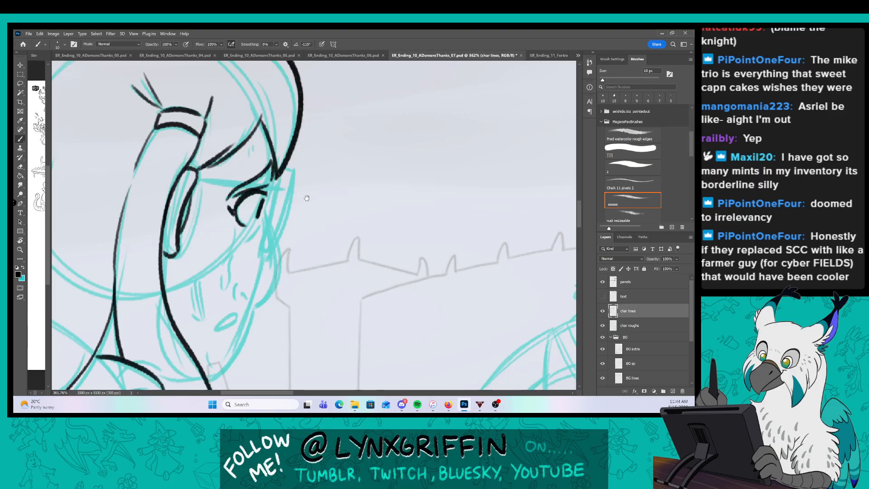
Ink the face profile from brow to chin, with the nostril marks and the small open mouth.
{"action": "mouse_move", "coordinate": [307, 197]}
{"action": "left_mouse_down"}
{"action": "mouse_move", "coordinate": [295, 166]}
{"action": "mouse_move", "coordinate": [272, 224]}
{"action": "mouse_move", "coordinate": [269, 268]}
{"action": "mouse_move", "coordinate": [260, 283]}
{"action": "mouse_move", "coordinate": [235, 262]}
{"action": "left_mouse_up"}
{"action": "left_click_drag", "start_coordinate": [239, 270], "coordinate": [245, 277]}
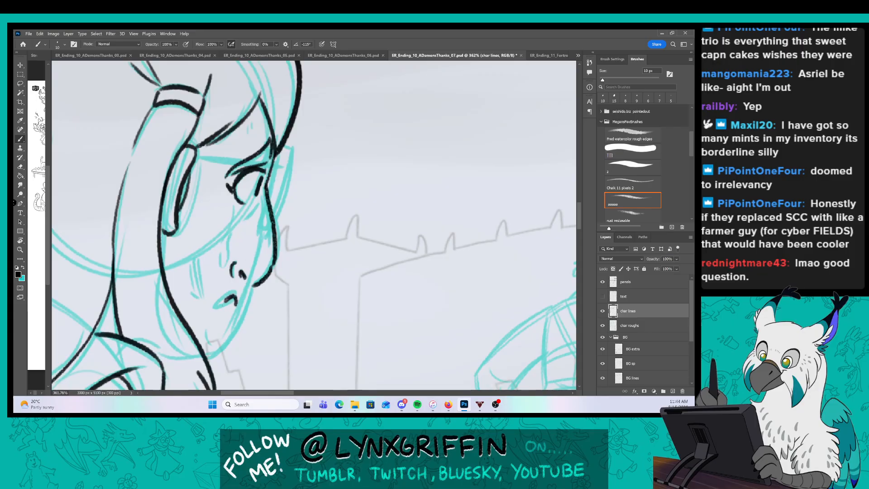
{"action": "mouse_move", "coordinate": [213, 312]}
{"action": "left_mouse_down"}
{"action": "mouse_move", "coordinate": [236, 302]}
{"action": "mouse_move", "coordinate": [208, 357]}
{"action": "left_mouse_up"}
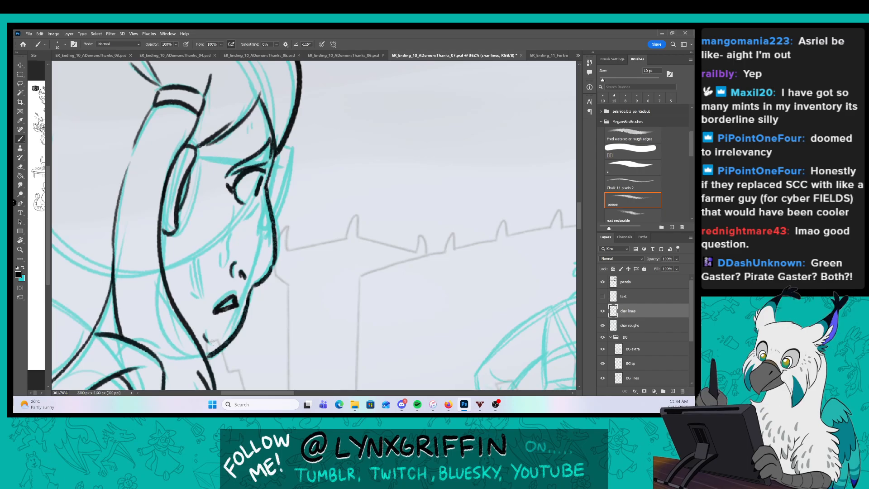
Add hatch marks on the cheek and a tear streak under the eye, and ink the glasses' far lens and temple arm.
{"action": "left_click_drag", "start_coordinate": [193, 254], "coordinate": [202, 295]}
{"action": "left_click_drag", "start_coordinate": [189, 259], "coordinate": [196, 287]}
{"action": "left_click_drag", "start_coordinate": [185, 267], "coordinate": [192, 283]}
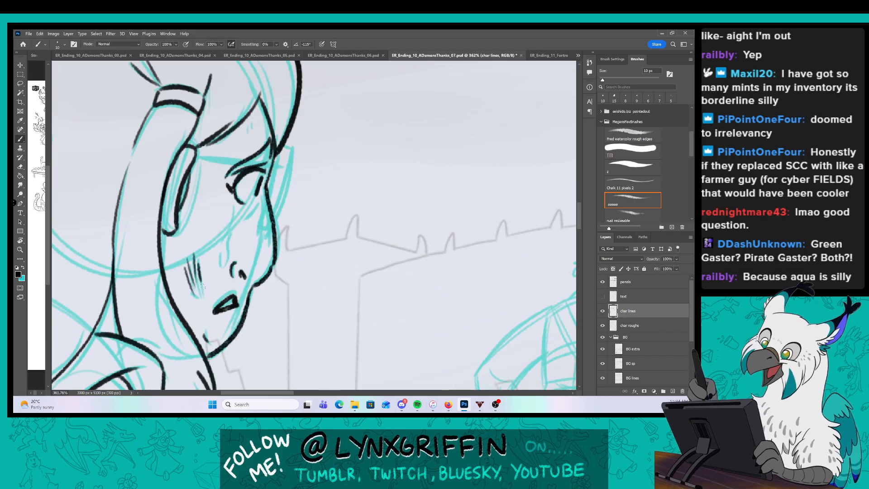
{"action": "mouse_move", "coordinate": [230, 224]}
{"action": "left_mouse_down"}
{"action": "mouse_move", "coordinate": [219, 266]}
{"action": "mouse_move", "coordinate": [225, 254]}
{"action": "left_mouse_up"}
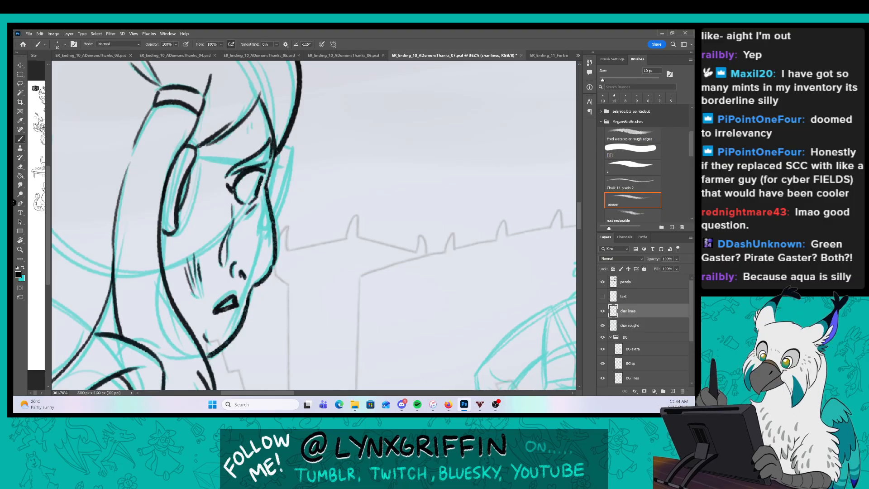
{"action": "mouse_move", "coordinate": [274, 156]}
{"action": "left_mouse_down"}
{"action": "mouse_move", "coordinate": [276, 209]}
{"action": "mouse_move", "coordinate": [263, 228]}
{"action": "left_mouse_up"}
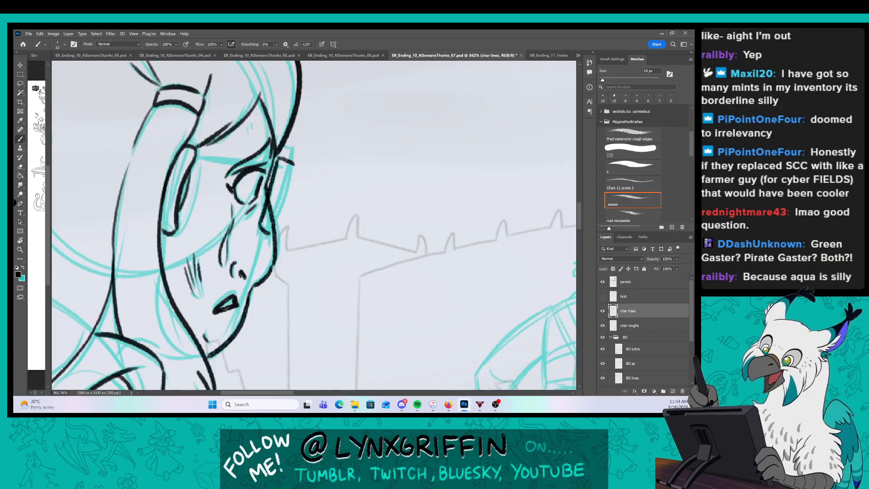
{"action": "mouse_move", "coordinate": [289, 164]}
{"action": "left_mouse_down"}
{"action": "mouse_move", "coordinate": [195, 156]}
{"action": "mouse_move", "coordinate": [278, 165]}
{"action": "left_mouse_up"}
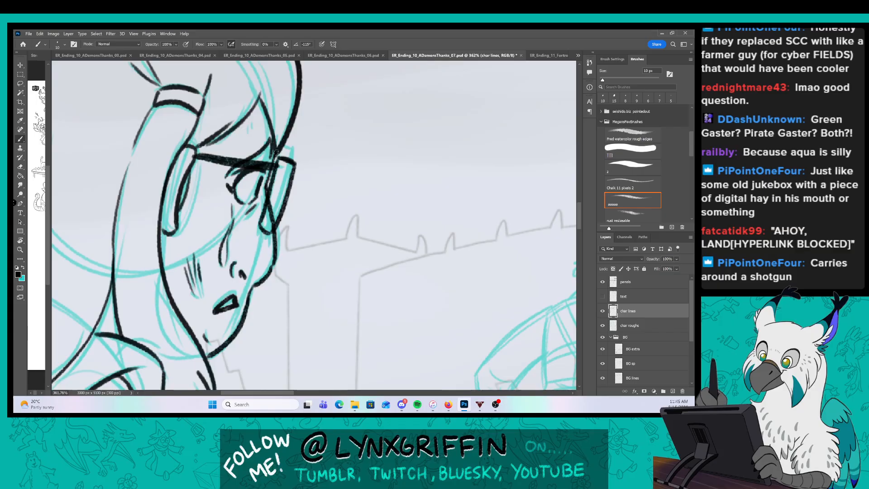
Ink the foreground figure's clenched hand beyond the cuff, with knuckles, curled fingers and the lower palm edge.
{"action": "left_click_drag", "start_coordinate": [400, 292], "coordinate": [391, 293]}
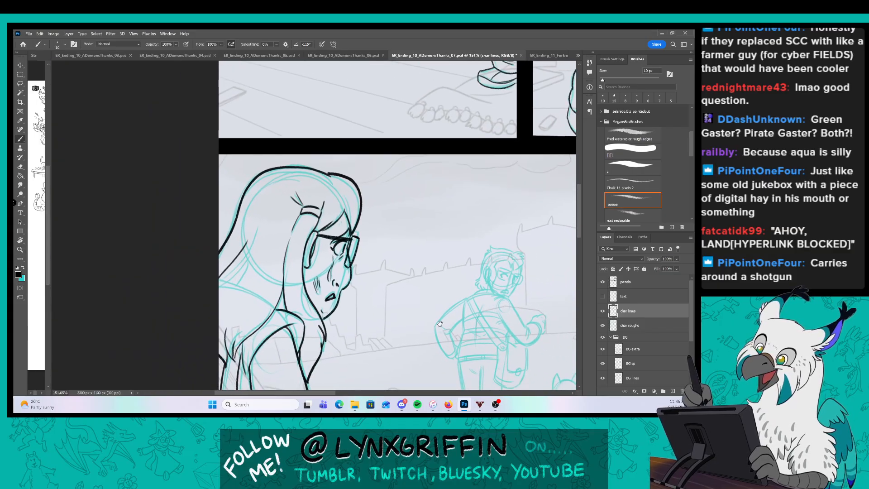
{"action": "mouse_move", "coordinate": [433, 325]}
{"action": "left_mouse_down"}
{"action": "mouse_move", "coordinate": [327, 241]}
{"action": "mouse_move", "coordinate": [338, 163]}
{"action": "left_mouse_up"}
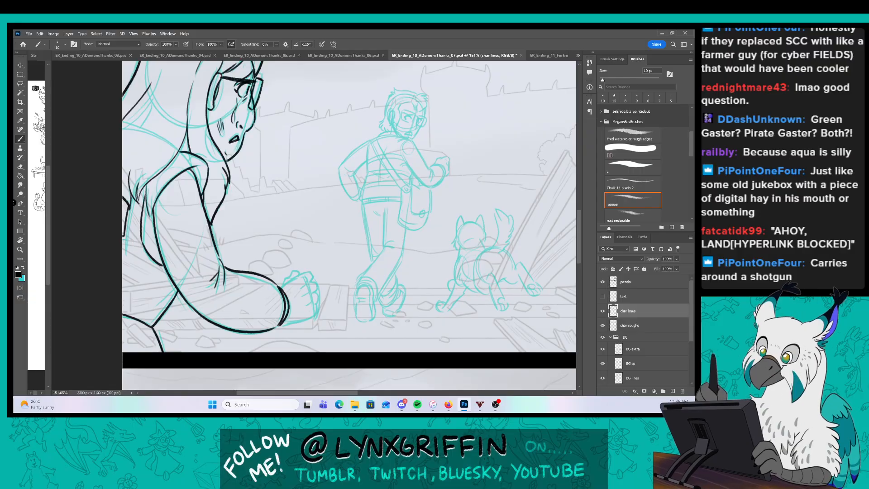
{"action": "mouse_move", "coordinate": [294, 286]}
{"action": "left_mouse_down"}
{"action": "mouse_move", "coordinate": [342, 215]}
{"action": "mouse_move", "coordinate": [340, 205]}
{"action": "left_mouse_up"}
{"action": "mouse_move", "coordinate": [270, 217]}
{"action": "left_mouse_down"}
{"action": "mouse_move", "coordinate": [279, 193]}
{"action": "mouse_move", "coordinate": [310, 165]}
{"action": "mouse_move", "coordinate": [329, 173]}
{"action": "left_mouse_up"}
{"action": "mouse_move", "coordinate": [289, 204]}
{"action": "left_mouse_down"}
{"action": "mouse_move", "coordinate": [358, 169]}
{"action": "mouse_move", "coordinate": [368, 185]}
{"action": "mouse_move", "coordinate": [362, 200]}
{"action": "mouse_move", "coordinate": [384, 222]}
{"action": "left_mouse_up"}
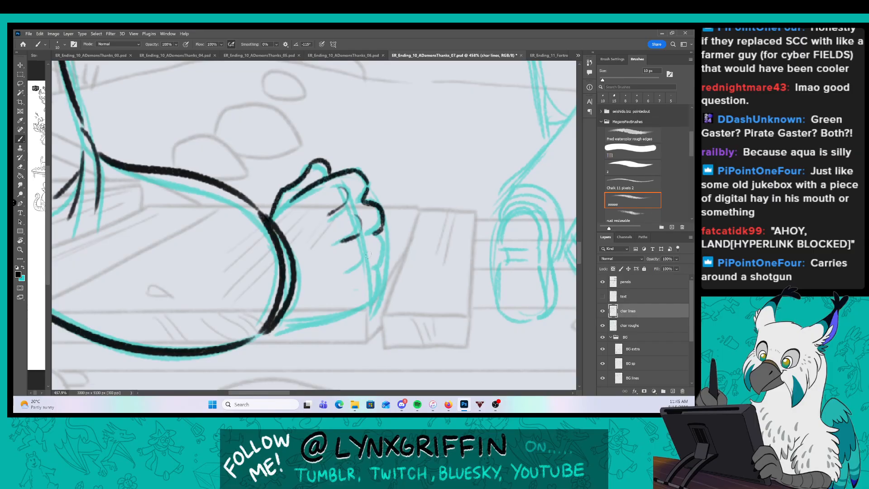
{"action": "left_click_drag", "start_coordinate": [365, 253], "coordinate": [348, 274]}
{"action": "left_click_drag", "start_coordinate": [383, 229], "coordinate": [381, 263]}
{"action": "mouse_move", "coordinate": [375, 295]}
{"action": "left_mouse_down"}
{"action": "mouse_move", "coordinate": [319, 323]}
{"action": "mouse_move", "coordinate": [275, 325]}
{"action": "left_mouse_up"}
Ink the running dog's haunch line and near hind leg, including the paw's toes and pad, with a 9 px brush.
{"action": "key", "text": "z"}
{"action": "left_click_drag", "start_coordinate": [452, 318], "coordinate": [419, 318]}
{"action": "scroll", "coordinate": [445, 260], "scroll_direction": "right", "scroll_amount": 6}
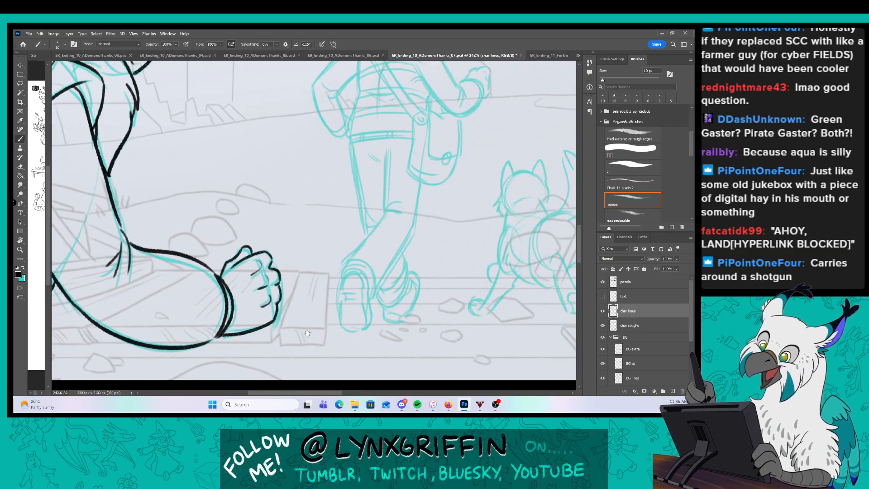
{"action": "mouse_move", "coordinate": [446, 260]}
{"action": "left_mouse_down"}
{"action": "mouse_move", "coordinate": [463, 271]}
{"action": "mouse_move", "coordinate": [356, 281]}
{"action": "mouse_move", "coordinate": [380, 280]}
{"action": "left_mouse_up"}
{"action": "key", "text": "b"}
{"action": "key", "text": "z"}
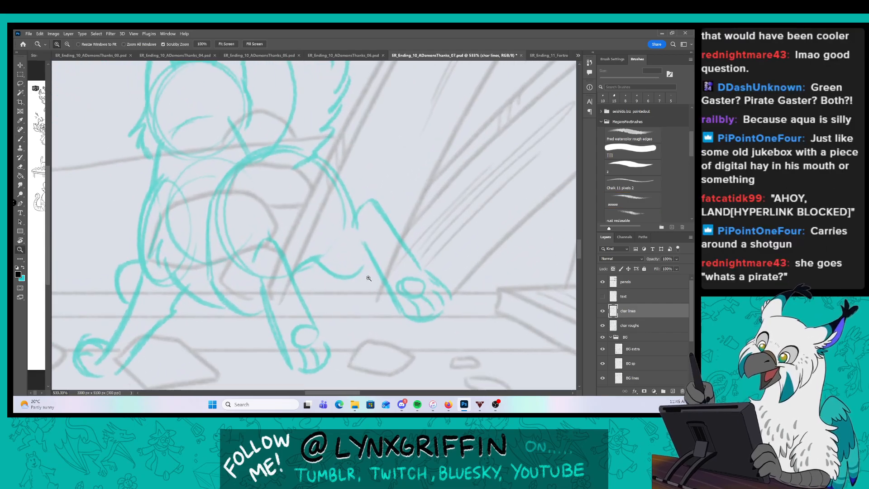
{"action": "key", "text": "b"}
{"action": "mouse_move", "coordinate": [211, 202]}
{"action": "left_mouse_down"}
{"action": "mouse_move", "coordinate": [215, 292]}
{"action": "mouse_move", "coordinate": [263, 307]}
{"action": "left_mouse_up"}
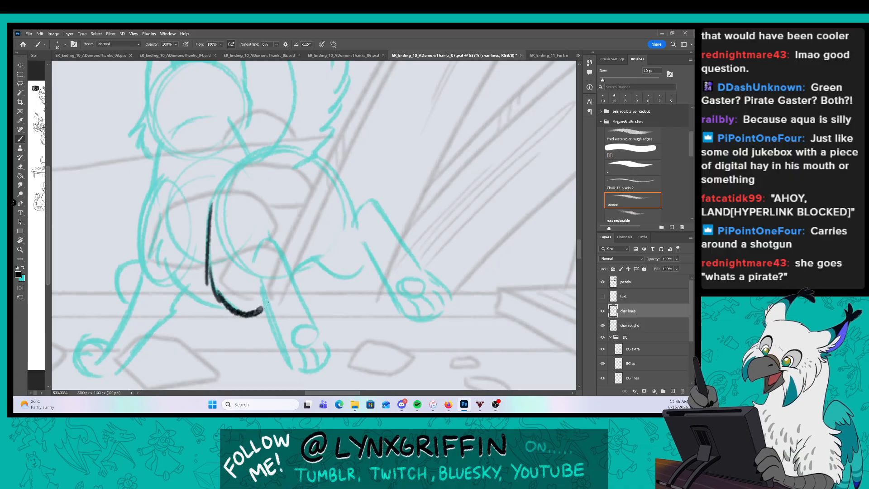
{"action": "key", "text": "bracketleft"}
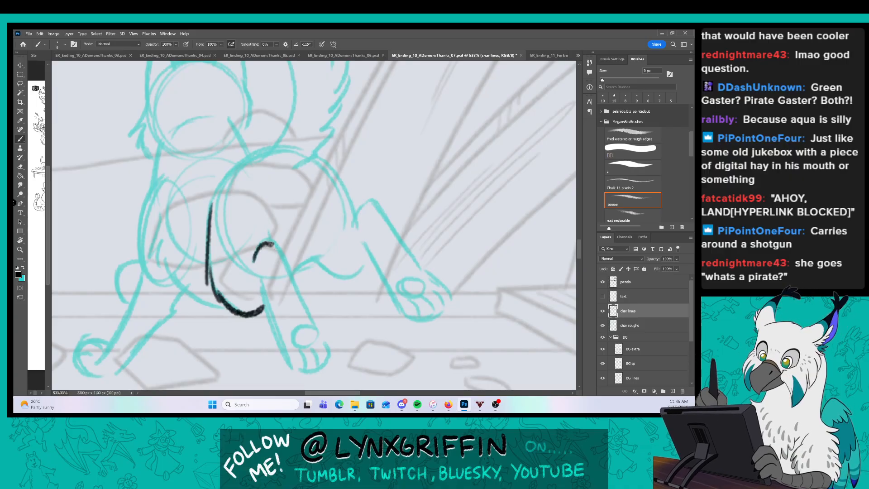
{"action": "left_click_drag", "start_coordinate": [273, 245], "coordinate": [315, 329]}
{"action": "left_click_drag", "start_coordinate": [262, 293], "coordinate": [283, 359]}
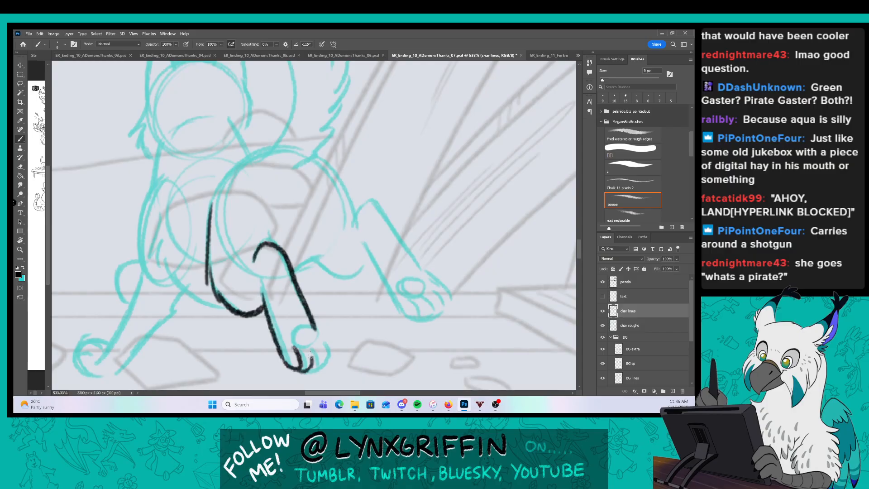
{"action": "mouse_move", "coordinate": [313, 327]}
{"action": "left_mouse_down"}
{"action": "mouse_move", "coordinate": [327, 361]}
{"action": "mouse_move", "coordinate": [296, 340]}
{"action": "left_mouse_up"}
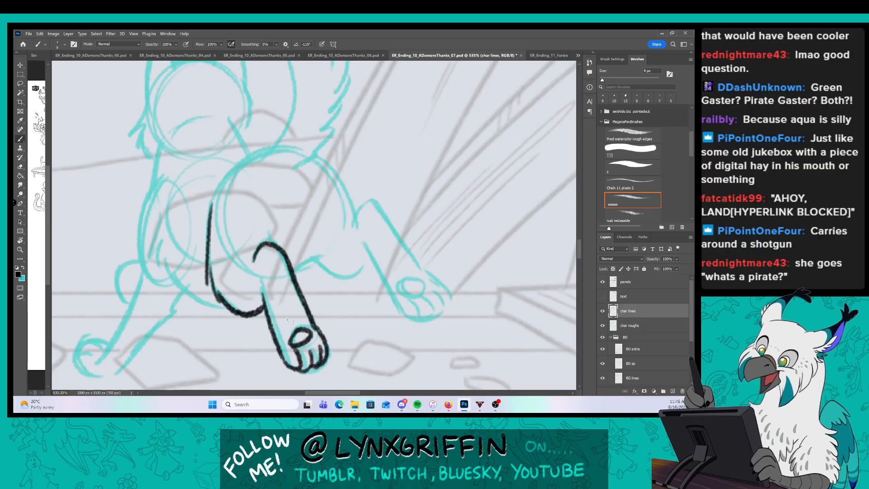
Ink the dog's rump curve and raised bushy tail, with tufted fur along its outer edge.
{"action": "mouse_move", "coordinate": [213, 202]}
{"action": "left_mouse_down"}
{"action": "mouse_move", "coordinate": [230, 169]}
{"action": "mouse_move", "coordinate": [275, 147]}
{"action": "mouse_move", "coordinate": [229, 243]}
{"action": "mouse_move", "coordinate": [258, 152]}
{"action": "left_mouse_up"}
{"action": "left_click_drag", "start_coordinate": [227, 126], "coordinate": [293, 163]}
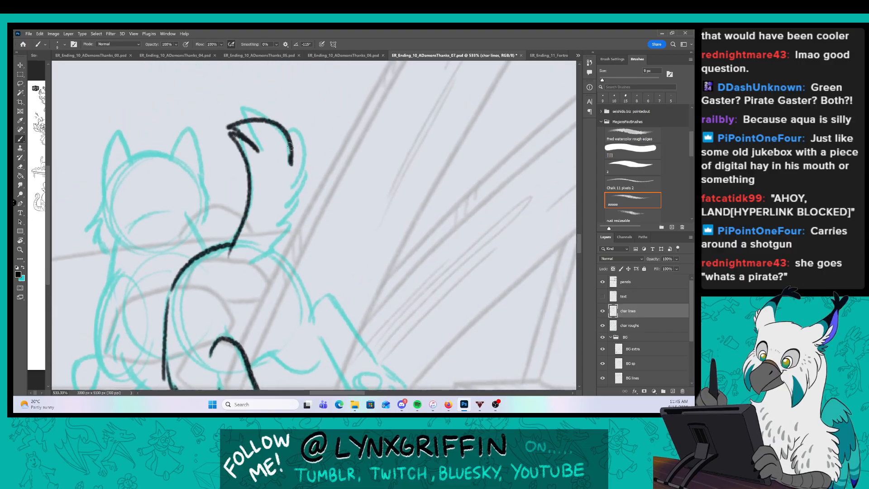
{"action": "mouse_move", "coordinate": [291, 128]}
{"action": "left_mouse_down"}
{"action": "mouse_move", "coordinate": [309, 183]}
{"action": "mouse_move", "coordinate": [280, 244]}
{"action": "mouse_move", "coordinate": [247, 267]}
{"action": "left_mouse_up"}
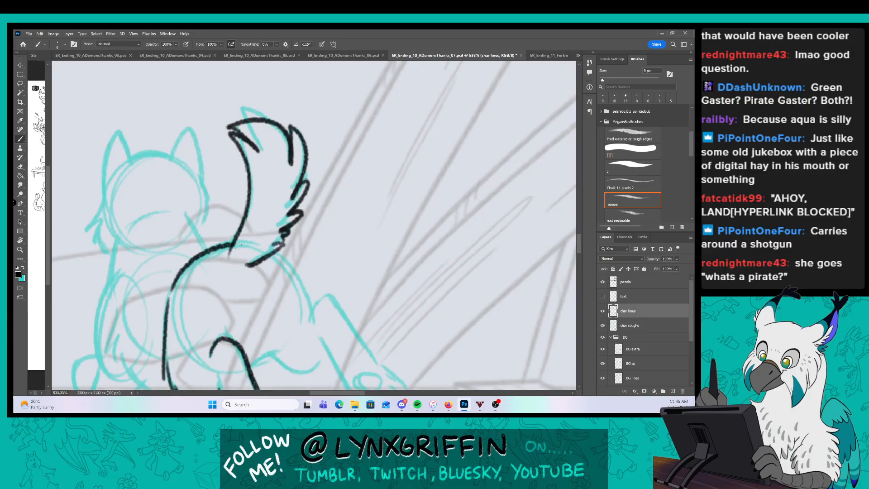
Ink the dog's underside and the kicked-out far hind leg, with the paw's toes and pad.
{"action": "left_click_drag", "start_coordinate": [321, 274], "coordinate": [277, 186]}
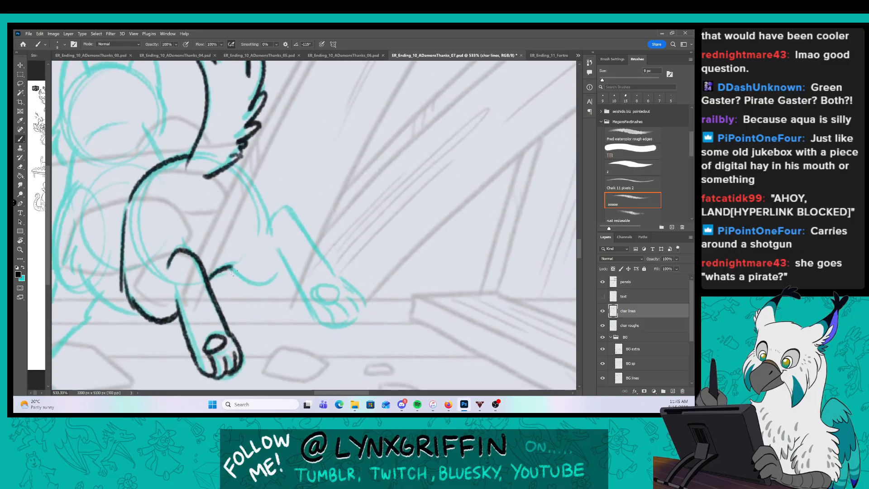
{"action": "left_click_drag", "start_coordinate": [233, 270], "coordinate": [282, 266]}
{"action": "mouse_move", "coordinate": [233, 164]}
{"action": "left_mouse_down"}
{"action": "mouse_move", "coordinate": [268, 221]}
{"action": "mouse_move", "coordinate": [289, 212]}
{"action": "mouse_move", "coordinate": [337, 274]}
{"action": "left_mouse_up"}
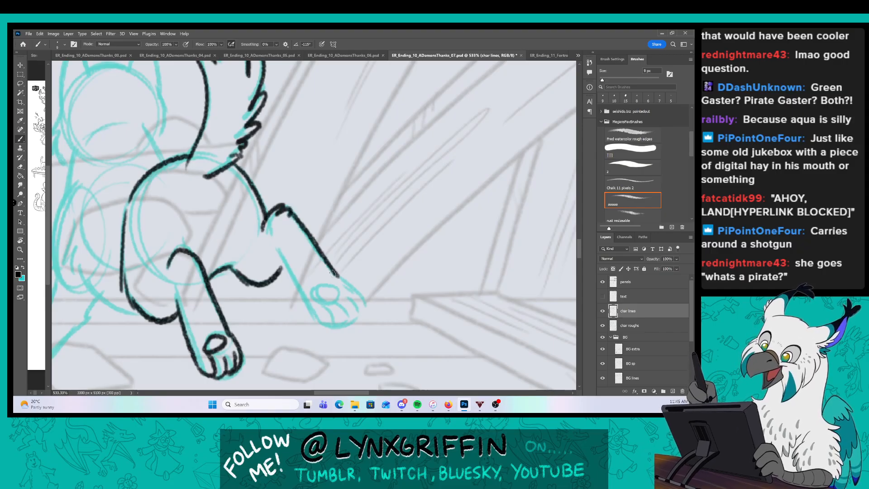
{"action": "mouse_move", "coordinate": [273, 248]}
{"action": "left_mouse_down"}
{"action": "mouse_move", "coordinate": [322, 325]}
{"action": "mouse_move", "coordinate": [356, 319]}
{"action": "mouse_move", "coordinate": [334, 272]}
{"action": "mouse_move", "coordinate": [320, 299]}
{"action": "mouse_move", "coordinate": [332, 284]}
{"action": "mouse_move", "coordinate": [334, 306]}
{"action": "mouse_move", "coordinate": [445, 326]}
{"action": "left_mouse_up"}
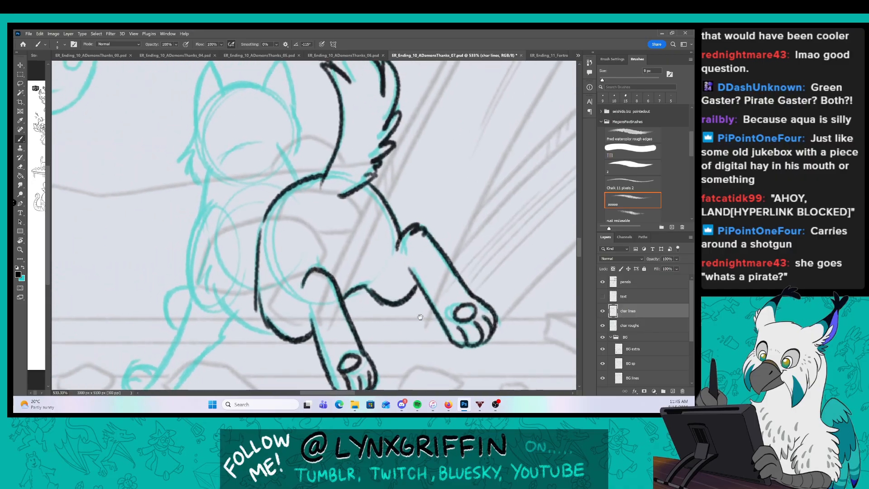
Ink the dog's upper back, chest side and belly, and both front legs with the planted paw.
{"action": "left_click_drag", "start_coordinate": [235, 180], "coordinate": [298, 173]}
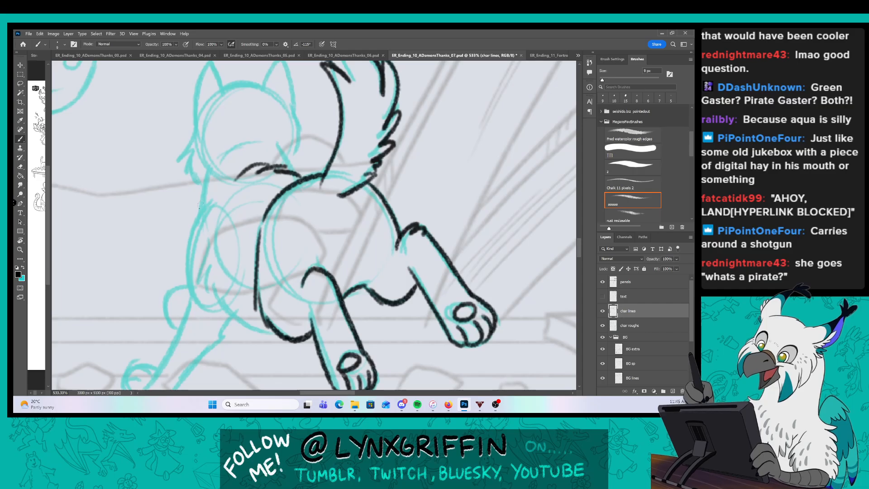
{"action": "mouse_move", "coordinate": [213, 195]}
{"action": "left_mouse_down"}
{"action": "mouse_move", "coordinate": [186, 275]}
{"action": "mouse_move", "coordinate": [228, 312]}
{"action": "mouse_move", "coordinate": [273, 332]}
{"action": "left_mouse_up"}
{"action": "left_click_drag", "start_coordinate": [291, 294], "coordinate": [331, 221]}
{"action": "left_click_drag", "start_coordinate": [404, 98], "coordinate": [416, 105]}
{"action": "mouse_move", "coordinate": [236, 216]}
{"action": "left_mouse_down"}
{"action": "mouse_move", "coordinate": [193, 302]}
{"action": "mouse_move", "coordinate": [165, 313]}
{"action": "mouse_move", "coordinate": [265, 247]}
{"action": "mouse_move", "coordinate": [222, 251]}
{"action": "left_mouse_up"}
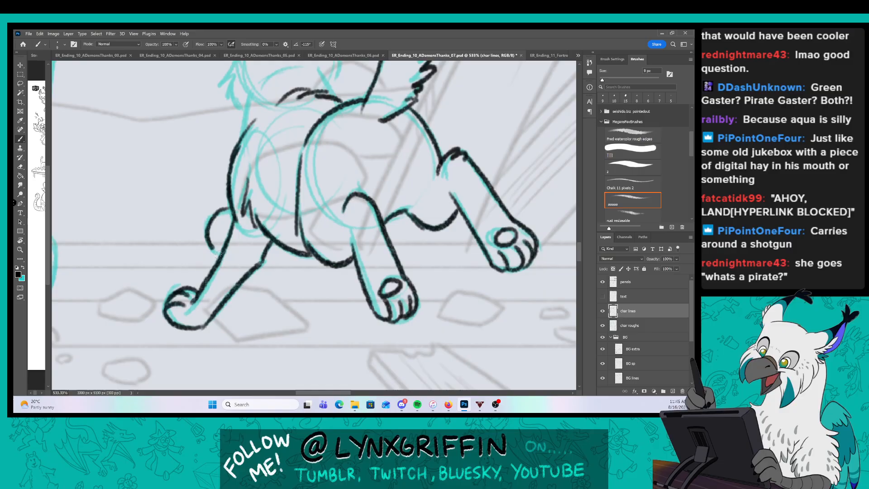
Ink the dog's head with two pointed ears, tufted cheek fur and neck fur.
{"action": "left_click_drag", "start_coordinate": [343, 153], "coordinate": [307, 288]}
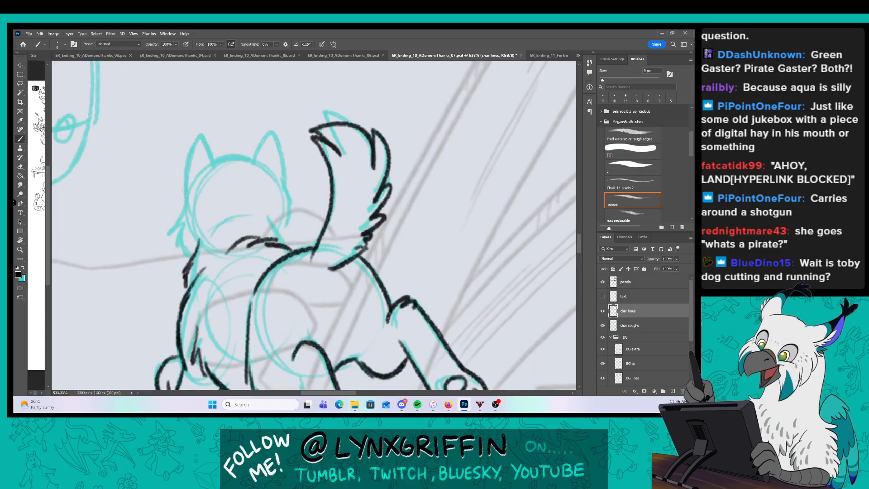
{"action": "mouse_move", "coordinate": [185, 195]}
{"action": "left_mouse_down"}
{"action": "mouse_move", "coordinate": [212, 160]}
{"action": "mouse_move", "coordinate": [281, 178]}
{"action": "left_mouse_up"}
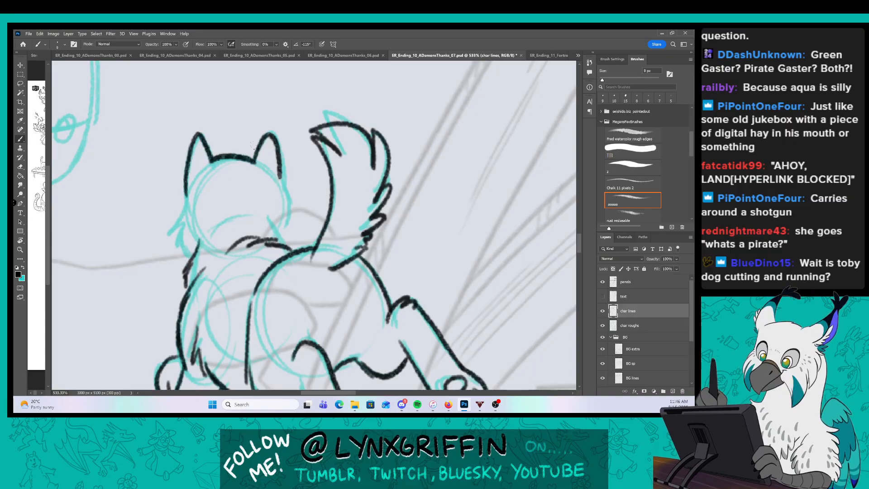
{"action": "left_click_drag", "start_coordinate": [189, 208], "coordinate": [183, 252]}
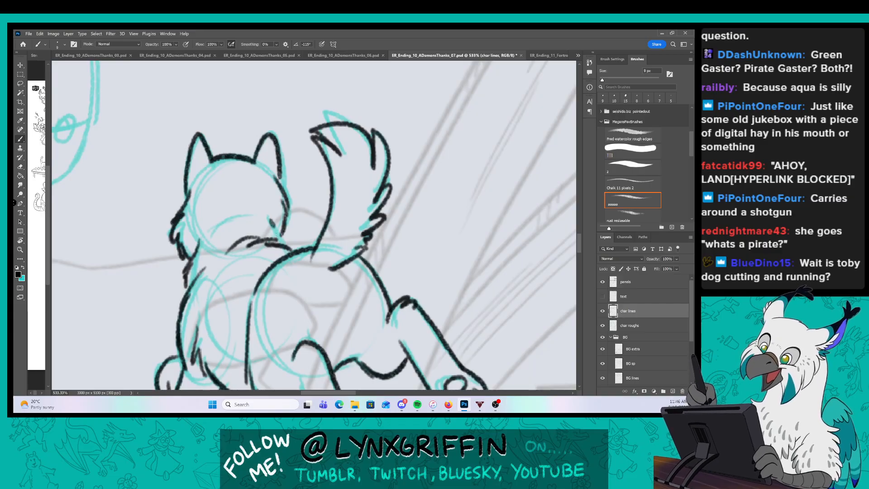
{"action": "left_click_drag", "start_coordinate": [215, 228], "coordinate": [259, 212]}
Ink the walking figure's shoulder, bent near arm with sleeve folds and cuff, and clenched fist, using an 8 px brush.
{"action": "key", "text": "z"}
{"action": "mouse_move", "coordinate": [367, 194]}
{"action": "left_mouse_down"}
{"action": "mouse_move", "coordinate": [316, 195]}
{"action": "mouse_move", "coordinate": [351, 242]}
{"action": "mouse_move", "coordinate": [344, 245]}
{"action": "left_mouse_up"}
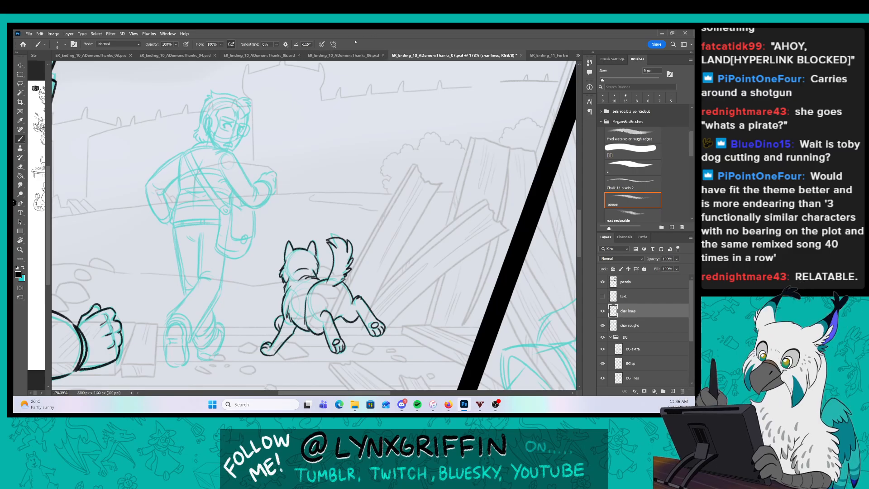
{"action": "key", "text": "z"}
{"action": "mouse_move", "coordinate": [224, 130]}
{"action": "left_mouse_down"}
{"action": "mouse_move", "coordinate": [257, 131]}
{"action": "mouse_move", "coordinate": [254, 153]}
{"action": "mouse_move", "coordinate": [271, 141]}
{"action": "left_mouse_up"}
{"action": "key", "text": "z"}
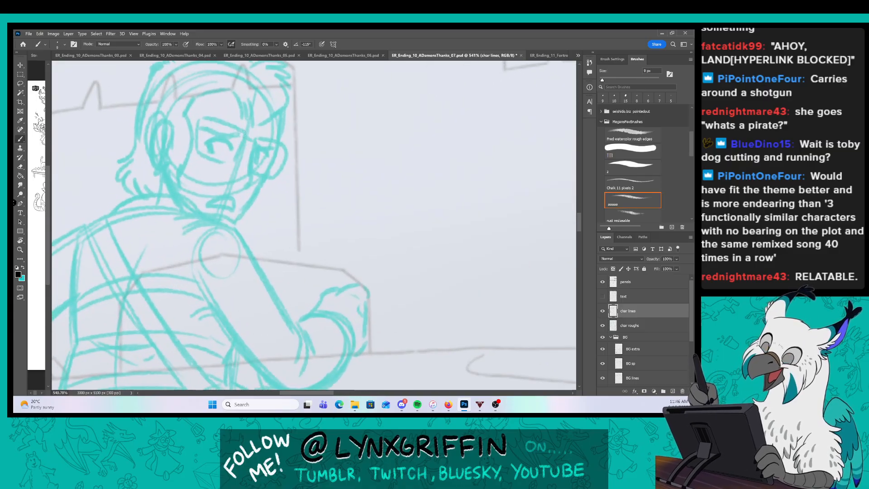
{"action": "mouse_move", "coordinate": [175, 214]}
{"action": "left_mouse_down"}
{"action": "mouse_move", "coordinate": [230, 222]}
{"action": "mouse_move", "coordinate": [177, 235]}
{"action": "mouse_move", "coordinate": [188, 150]}
{"action": "mouse_move", "coordinate": [181, 140]}
{"action": "mouse_move", "coordinate": [260, 255]}
{"action": "mouse_move", "coordinate": [278, 267]}
{"action": "left_mouse_up"}
{"action": "key", "text": "bracketleft"}
{"action": "mouse_move", "coordinate": [170, 223]}
{"action": "left_mouse_down"}
{"action": "mouse_move", "coordinate": [225, 291]}
{"action": "mouse_move", "coordinate": [271, 312]}
{"action": "left_mouse_up"}
{"action": "mouse_move", "coordinate": [255, 246]}
{"action": "left_mouse_down"}
{"action": "mouse_move", "coordinate": [288, 236]}
{"action": "mouse_move", "coordinate": [312, 261]}
{"action": "mouse_move", "coordinate": [276, 311]}
{"action": "left_mouse_up"}
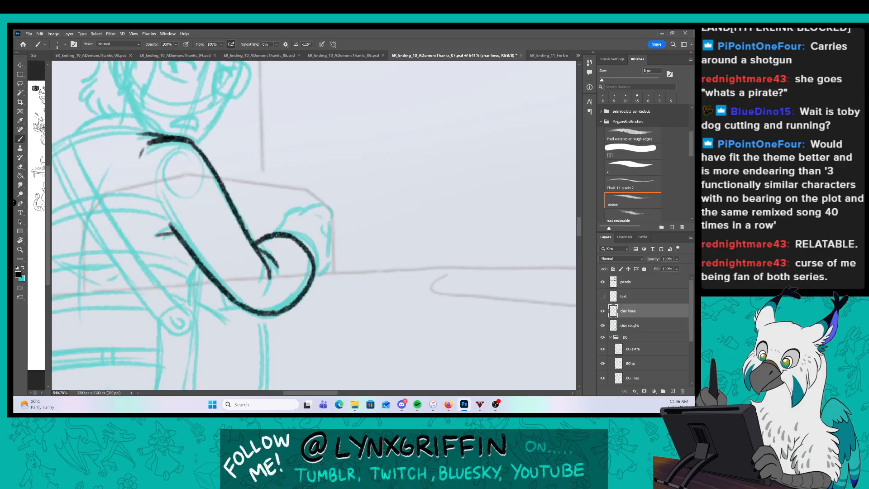
{"action": "mouse_move", "coordinate": [274, 233]}
{"action": "left_mouse_down"}
{"action": "mouse_move", "coordinate": [310, 248]}
{"action": "mouse_move", "coordinate": [277, 233]}
{"action": "mouse_move", "coordinate": [285, 215]}
{"action": "mouse_move", "coordinate": [324, 204]}
{"action": "mouse_move", "coordinate": [317, 276]}
{"action": "left_mouse_up"}
Ink both edges of the diagonal bag strap across the figure's back, the round strap fastener and the bag's top edge.
{"action": "left_click_drag", "start_coordinate": [248, 167], "coordinate": [311, 146]}
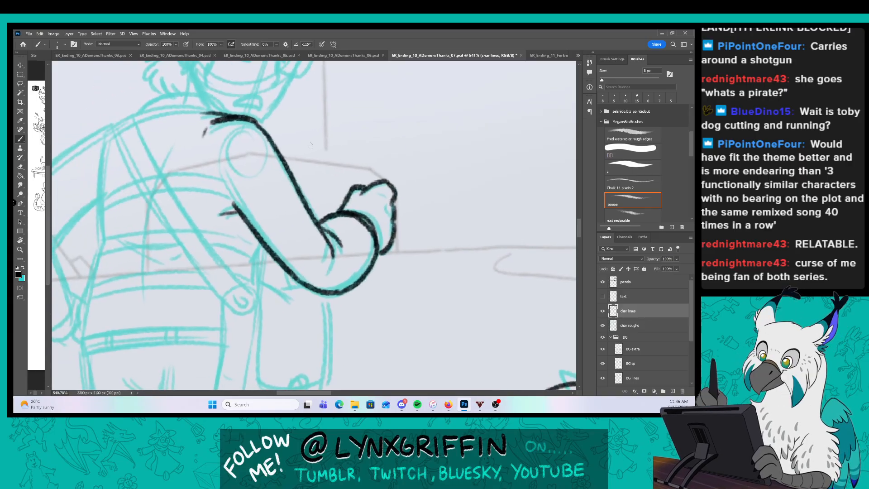
{"action": "mouse_move", "coordinate": [111, 124]}
{"action": "left_mouse_down"}
{"action": "mouse_move", "coordinate": [132, 114]}
{"action": "mouse_move", "coordinate": [185, 210]}
{"action": "mouse_move", "coordinate": [247, 290]}
{"action": "left_mouse_up"}
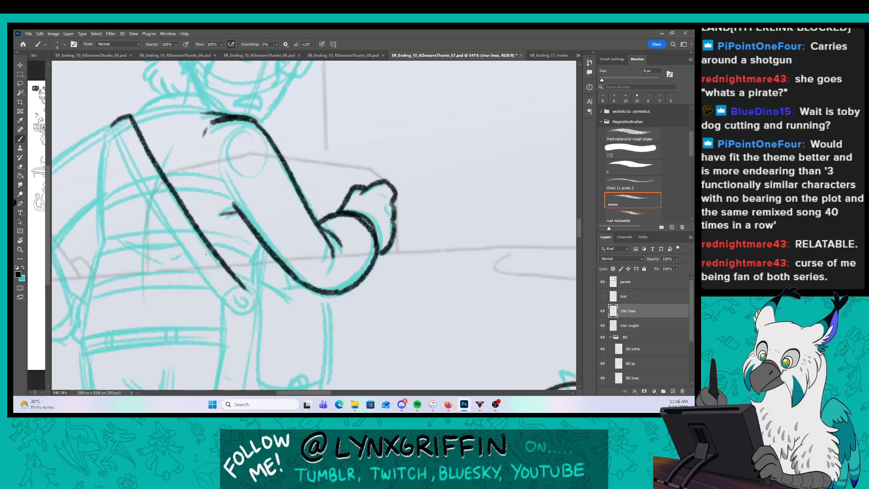
{"action": "mouse_move", "coordinate": [112, 128]}
{"action": "left_mouse_down"}
{"action": "mouse_move", "coordinate": [159, 223]}
{"action": "mouse_move", "coordinate": [218, 295]}
{"action": "mouse_move", "coordinate": [233, 307]}
{"action": "mouse_move", "coordinate": [250, 302]}
{"action": "mouse_move", "coordinate": [237, 293]}
{"action": "mouse_move", "coordinate": [290, 292]}
{"action": "left_mouse_up"}
{"action": "left_click_drag", "start_coordinate": [280, 288], "coordinate": [297, 281]}
{"action": "left_click_drag", "start_coordinate": [315, 246], "coordinate": [292, 151]}
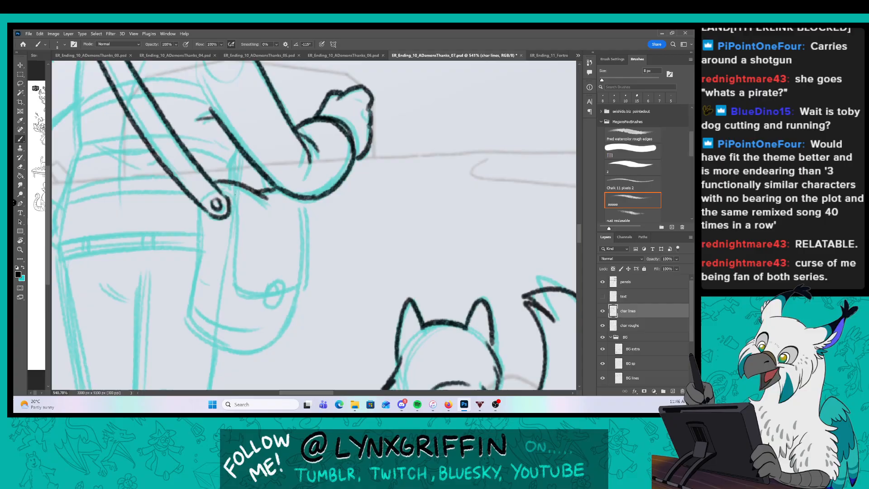
Ink the shoulder bag's flap with its clasp and crease marks, plus the bag's sides and curved bottom.
{"action": "mouse_move", "coordinate": [227, 198]}
{"action": "left_mouse_down"}
{"action": "mouse_move", "coordinate": [239, 231]}
{"action": "mouse_move", "coordinate": [236, 282]}
{"action": "mouse_move", "coordinate": [268, 289]}
{"action": "mouse_move", "coordinate": [280, 306]}
{"action": "mouse_move", "coordinate": [282, 283]}
{"action": "left_mouse_up"}
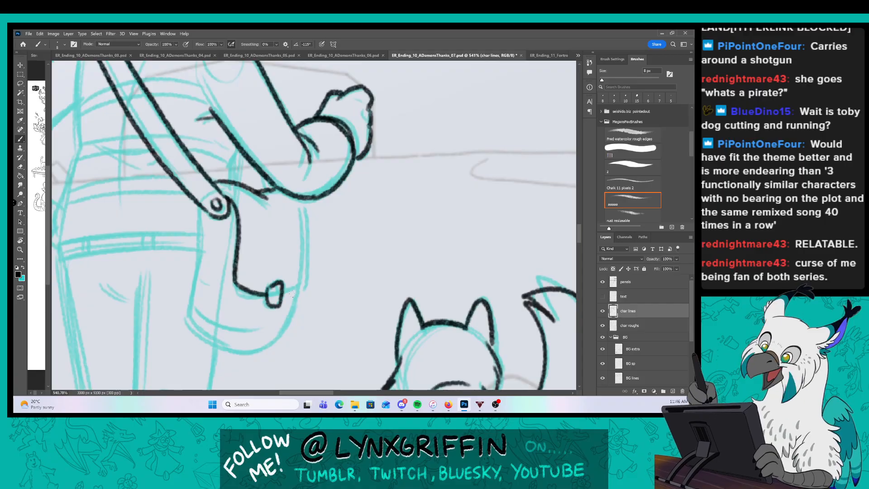
{"action": "left_click_drag", "start_coordinate": [299, 198], "coordinate": [297, 284]}
{"action": "mouse_move", "coordinate": [270, 211]}
{"action": "left_mouse_down"}
{"action": "mouse_move", "coordinate": [284, 241]}
{"action": "mouse_move", "coordinate": [287, 233]}
{"action": "left_mouse_up"}
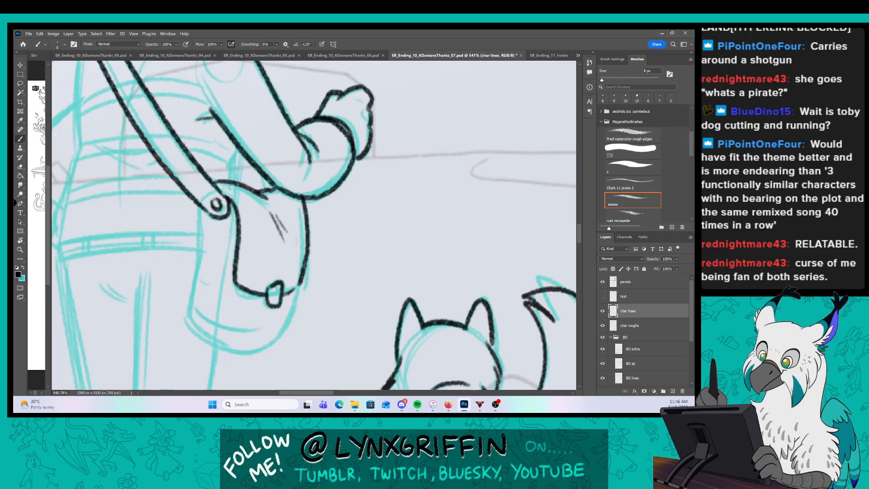
{"action": "mouse_move", "coordinate": [195, 202]}
{"action": "left_mouse_down"}
{"action": "mouse_move", "coordinate": [184, 320]}
{"action": "mouse_move", "coordinate": [271, 350]}
{"action": "mouse_move", "coordinate": [289, 331]}
{"action": "mouse_move", "coordinate": [296, 292]}
{"action": "left_mouse_up"}
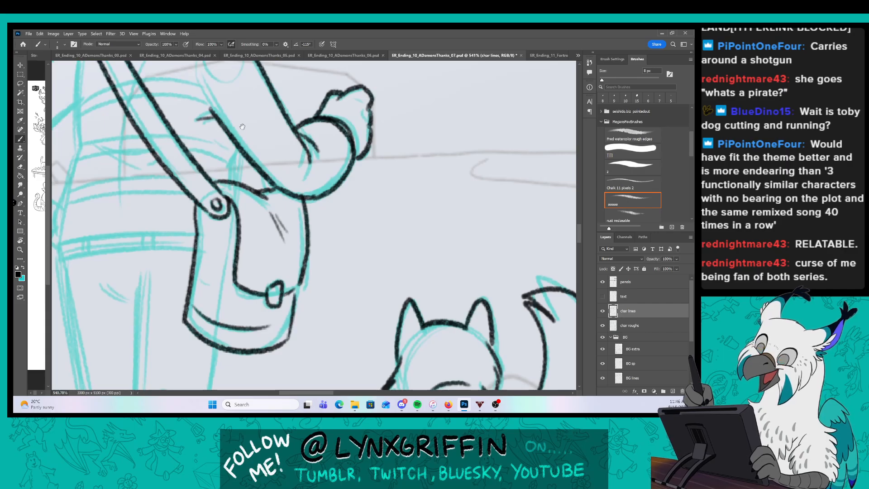
Ink the sides of the figure's torso, the shirt hem and the fabric folds at the waist.
{"action": "left_click_drag", "start_coordinate": [243, 135], "coordinate": [328, 209]}
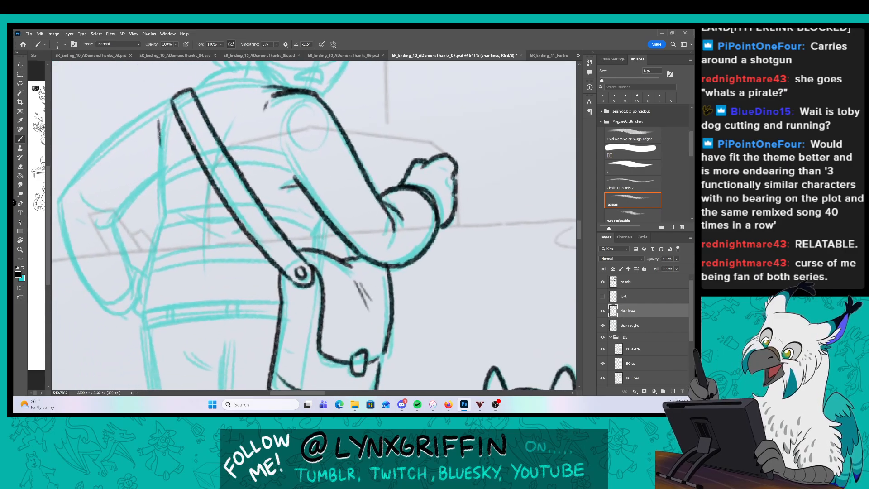
{"action": "mouse_move", "coordinate": [165, 112]}
{"action": "left_mouse_down"}
{"action": "mouse_move", "coordinate": [161, 204]}
{"action": "mouse_move", "coordinate": [139, 311]}
{"action": "mouse_move", "coordinate": [283, 302]}
{"action": "left_mouse_up"}
{"action": "left_click_drag", "start_coordinate": [322, 213], "coordinate": [315, 248]}
{"action": "left_click_drag", "start_coordinate": [190, 211], "coordinate": [240, 221]}
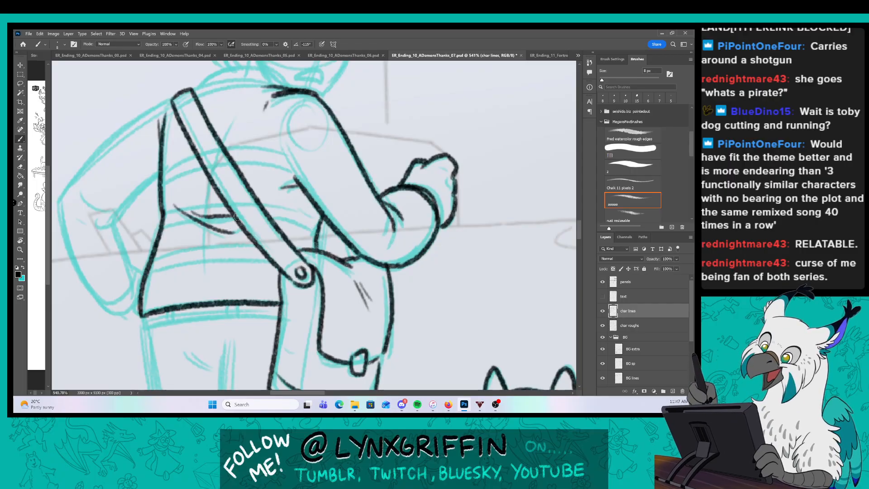
Ink the figure's bent far arm from shoulder to pocket, with elbow folds, inner sleeve edge and cuff.
{"action": "left_click_drag", "start_coordinate": [264, 155], "coordinate": [330, 172]}
{"action": "mouse_move", "coordinate": [233, 117]}
{"action": "left_mouse_down"}
{"action": "mouse_move", "coordinate": [123, 211]}
{"action": "mouse_move", "coordinate": [141, 280]}
{"action": "mouse_move", "coordinate": [202, 299]}
{"action": "left_mouse_up"}
{"action": "mouse_move", "coordinate": [147, 211]}
{"action": "left_mouse_down"}
{"action": "mouse_move", "coordinate": [159, 232]}
{"action": "mouse_move", "coordinate": [183, 226]}
{"action": "left_mouse_up"}
{"action": "left_click_drag", "start_coordinate": [158, 241], "coordinate": [184, 232]}
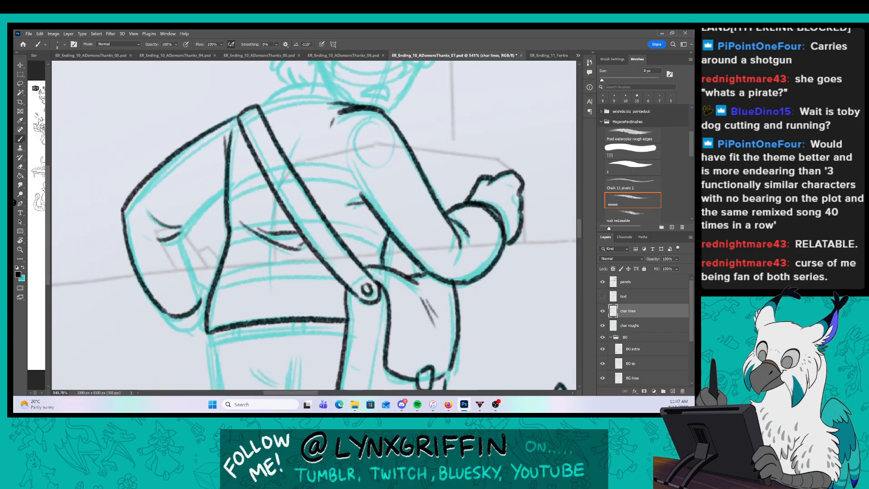
{"action": "mouse_move", "coordinate": [226, 193]}
{"action": "left_mouse_down"}
{"action": "mouse_move", "coordinate": [183, 226]}
{"action": "mouse_move", "coordinate": [199, 296]}
{"action": "mouse_move", "coordinate": [183, 329]}
{"action": "mouse_move", "coordinate": [200, 335]}
{"action": "left_mouse_up"}
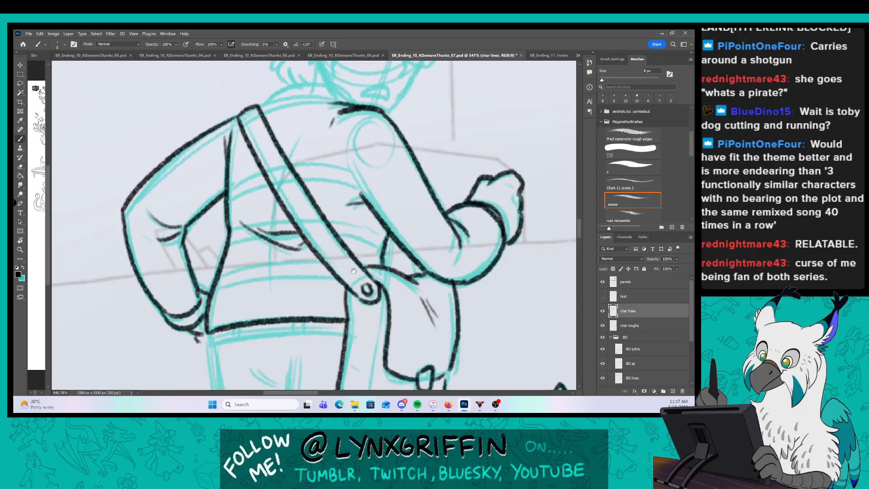
Ink the upper shirt stripe across the figure's back on both sides of the strap, undoing the stray strokes.
{"action": "mouse_move", "coordinate": [354, 270]}
{"action": "left_mouse_down"}
{"action": "mouse_move", "coordinate": [299, 267]}
{"action": "mouse_move", "coordinate": [317, 295]}
{"action": "left_mouse_up"}
{"action": "mouse_move", "coordinate": [191, 220]}
{"action": "left_mouse_down"}
{"action": "mouse_move", "coordinate": [224, 201]}
{"action": "mouse_move", "coordinate": [192, 230]}
{"action": "left_mouse_up"}
{"action": "left_click_drag", "start_coordinate": [259, 202], "coordinate": [322, 213]}
{"action": "mouse_move", "coordinate": [248, 200]}
{"action": "left_mouse_down"}
{"action": "mouse_move", "coordinate": [309, 195]}
{"action": "mouse_move", "coordinate": [320, 221]}
{"action": "mouse_move", "coordinate": [319, 210]}
{"action": "left_mouse_up"}
{"action": "key", "text": "ctrl+z"}
{"action": "key", "text": "ctrl+z"}
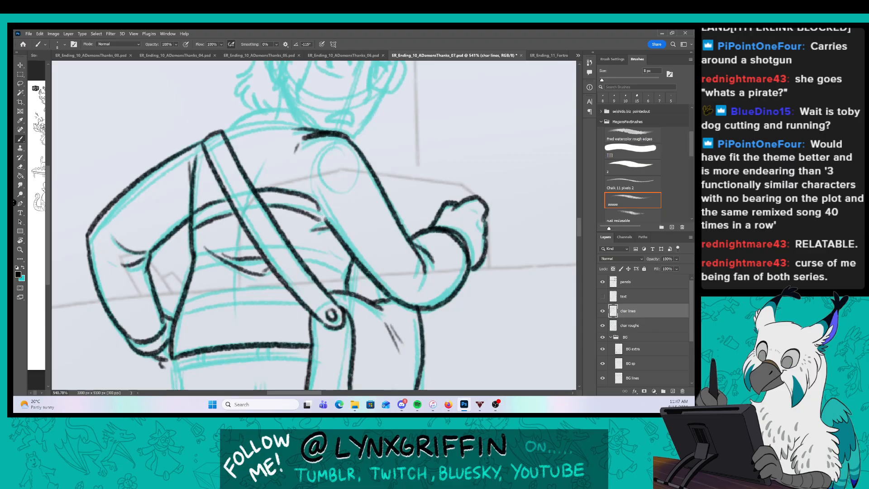
Ink the middle and lower shirt stripes across the figure's back, breaking them at the bag strap.
{"action": "left_click_drag", "start_coordinate": [196, 270], "coordinate": [252, 247]}
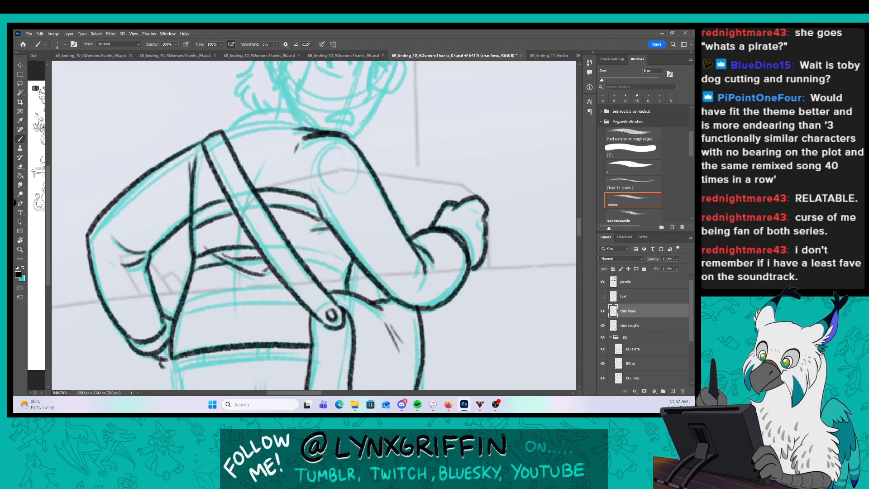
{"action": "left_click_drag", "start_coordinate": [306, 262], "coordinate": [341, 274]}
{"action": "left_click_drag", "start_coordinate": [292, 244], "coordinate": [349, 260]}
{"action": "left_click_drag", "start_coordinate": [183, 319], "coordinate": [300, 296]}
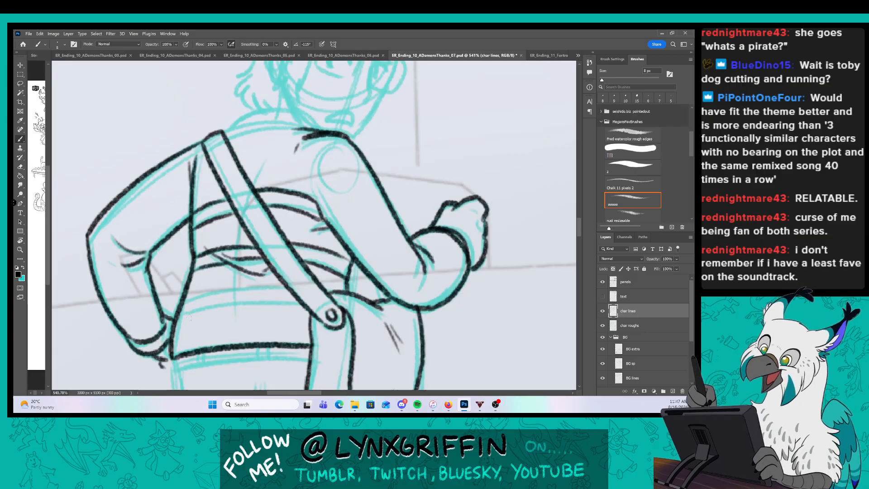
{"action": "left_click_drag", "start_coordinate": [186, 302], "coordinate": [290, 284]}
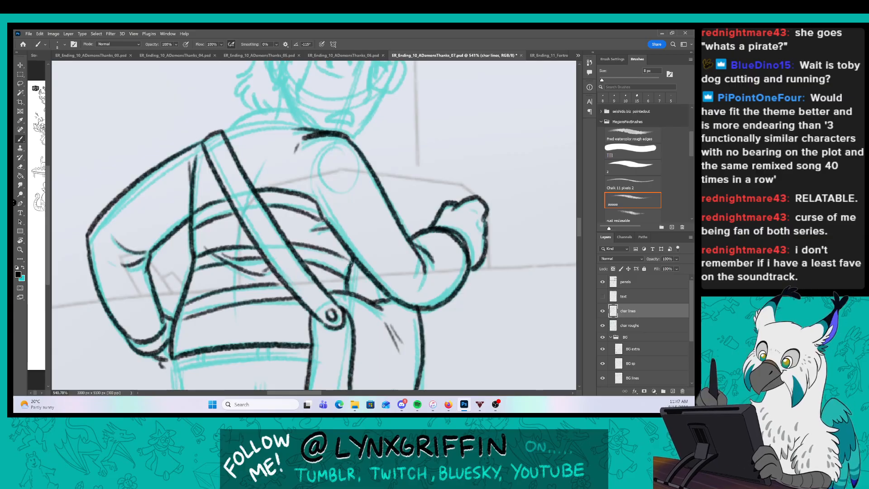
Ink the curved shirt collar behind the figure's neck, between the bag strap and the near shoulder.
{"action": "left_click_drag", "start_coordinate": [402, 258], "coordinate": [362, 260]}
{"action": "mouse_move", "coordinate": [333, 166]}
{"action": "left_mouse_down"}
{"action": "mouse_move", "coordinate": [314, 209]}
{"action": "mouse_move", "coordinate": [364, 184]}
{"action": "left_mouse_up"}
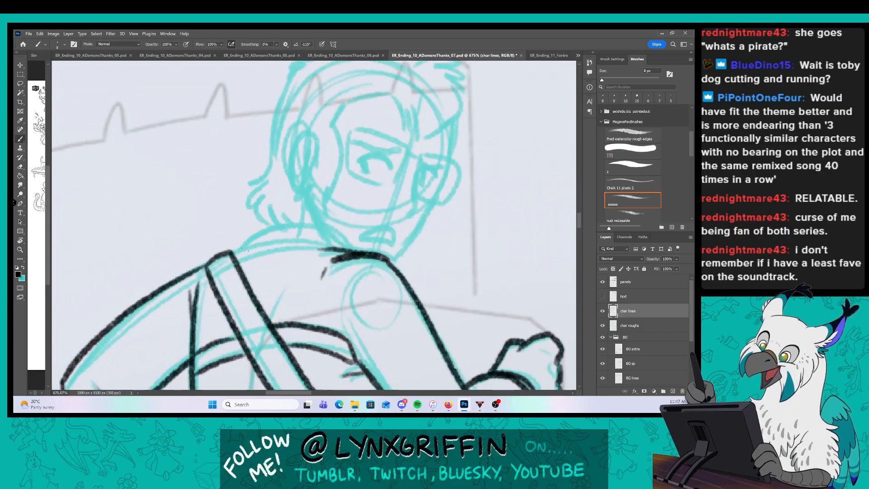
{"action": "mouse_move", "coordinate": [237, 252]}
{"action": "left_mouse_down"}
{"action": "mouse_move", "coordinate": [326, 236]}
{"action": "mouse_move", "coordinate": [247, 236]}
{"action": "mouse_move", "coordinate": [348, 249]}
{"action": "left_mouse_up"}
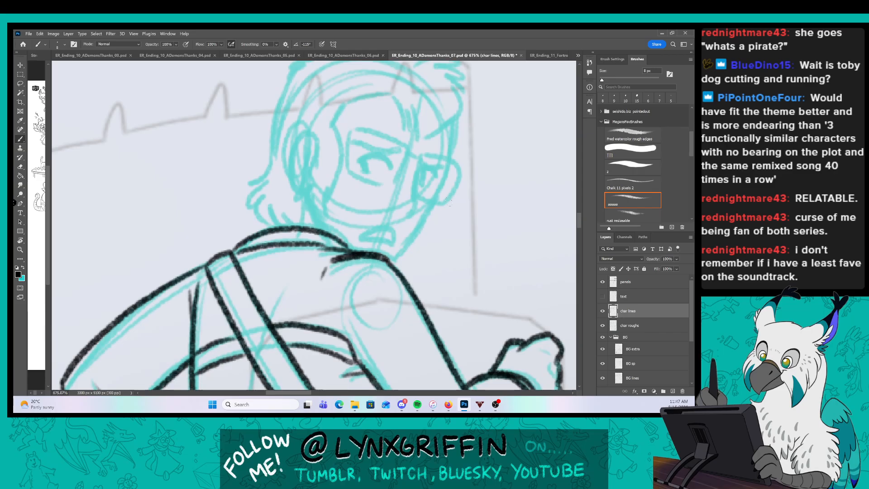
Ink the figure's ear with its inner folds and the edge of the hair in front of it, using the 7 px brush.
{"action": "left_click_drag", "start_coordinate": [451, 237], "coordinate": [327, 281]}
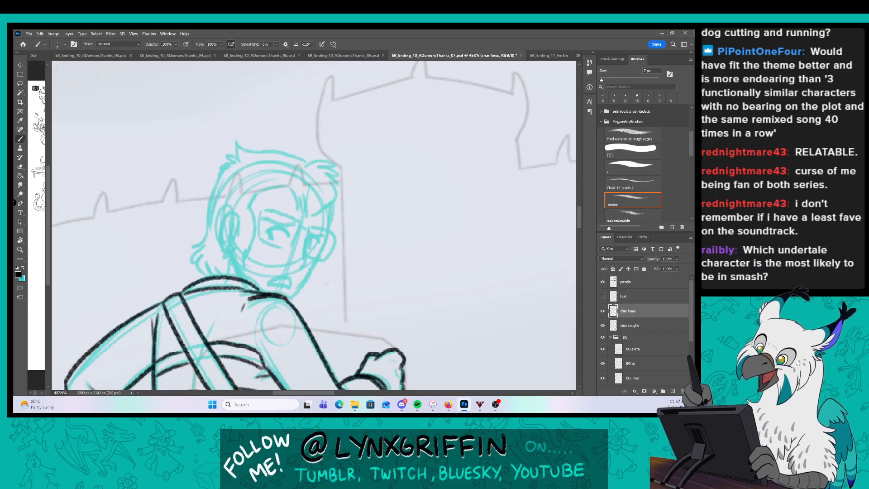
{"action": "left_click_drag", "start_coordinate": [275, 168], "coordinate": [293, 168]}
{"action": "left_click_drag", "start_coordinate": [282, 209], "coordinate": [295, 163]}
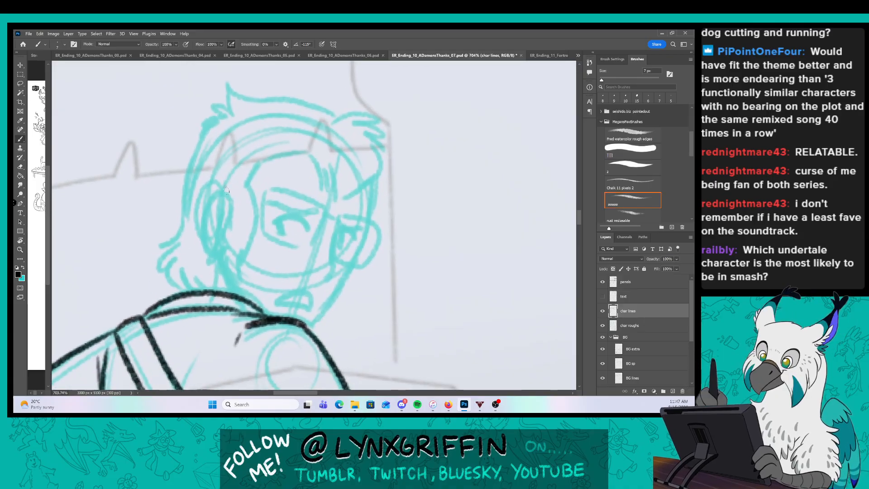
{"action": "mouse_move", "coordinate": [228, 191]}
{"action": "left_mouse_down"}
{"action": "mouse_move", "coordinate": [220, 256]}
{"action": "mouse_move", "coordinate": [240, 248]}
{"action": "mouse_move", "coordinate": [235, 175]}
{"action": "mouse_move", "coordinate": [207, 195]}
{"action": "mouse_move", "coordinate": [203, 246]}
{"action": "mouse_move", "coordinate": [221, 201]}
{"action": "left_mouse_up"}
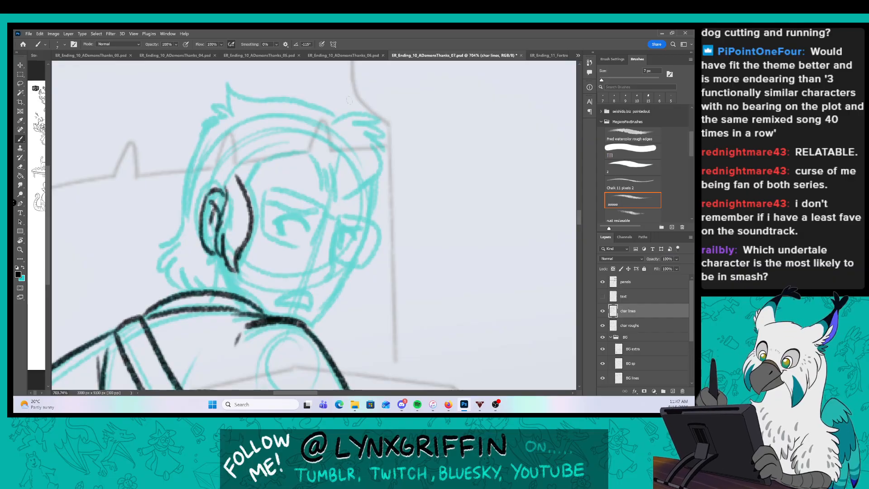
Ink the figure's hair, from the swept forelock and hairline over the crown to the ragged tips at the nape.
{"action": "left_click_drag", "start_coordinate": [325, 114], "coordinate": [374, 109]}
{"action": "mouse_move", "coordinate": [361, 120]}
{"action": "left_mouse_down"}
{"action": "mouse_move", "coordinate": [382, 123]}
{"action": "mouse_move", "coordinate": [384, 148]}
{"action": "left_mouse_up"}
{"action": "mouse_move", "coordinate": [308, 156]}
{"action": "left_mouse_down"}
{"action": "mouse_move", "coordinate": [330, 196]}
{"action": "mouse_move", "coordinate": [357, 181]}
{"action": "mouse_move", "coordinate": [385, 134]}
{"action": "left_mouse_up"}
{"action": "mouse_move", "coordinate": [309, 150]}
{"action": "left_mouse_down"}
{"action": "mouse_move", "coordinate": [254, 162]}
{"action": "mouse_move", "coordinate": [238, 181]}
{"action": "left_mouse_up"}
{"action": "mouse_move", "coordinate": [335, 112]}
{"action": "left_mouse_down"}
{"action": "mouse_move", "coordinate": [283, 101]}
{"action": "mouse_move", "coordinate": [197, 124]}
{"action": "mouse_move", "coordinate": [181, 217]}
{"action": "mouse_move", "coordinate": [154, 242]}
{"action": "mouse_move", "coordinate": [169, 287]}
{"action": "mouse_move", "coordinate": [190, 292]}
{"action": "mouse_move", "coordinate": [218, 273]}
{"action": "mouse_move", "coordinate": [216, 285]}
{"action": "left_mouse_up"}
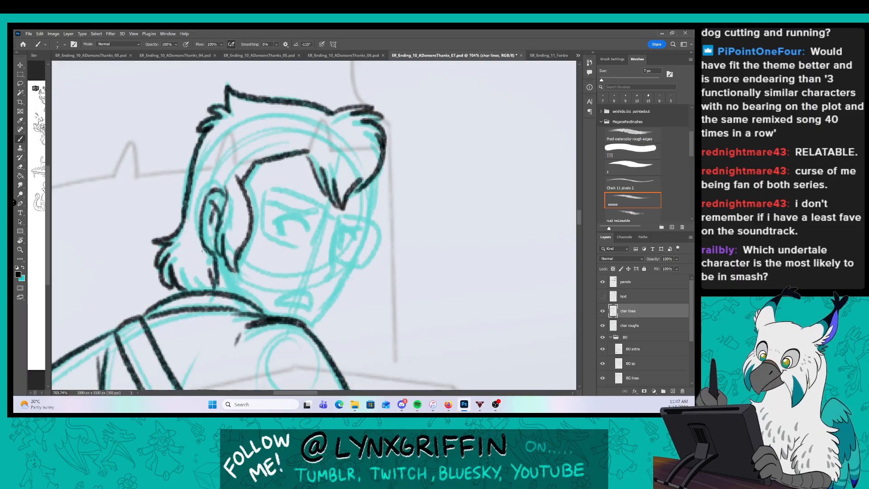
Ink the figure's frowning brows, both eyes and nose, plus the far face contour running down to the chin.
{"action": "mouse_move", "coordinate": [266, 202]}
{"action": "left_mouse_down"}
{"action": "mouse_move", "coordinate": [304, 215]}
{"action": "mouse_move", "coordinate": [291, 210]}
{"action": "mouse_move", "coordinate": [302, 212]}
{"action": "mouse_move", "coordinate": [275, 232]}
{"action": "left_mouse_up"}
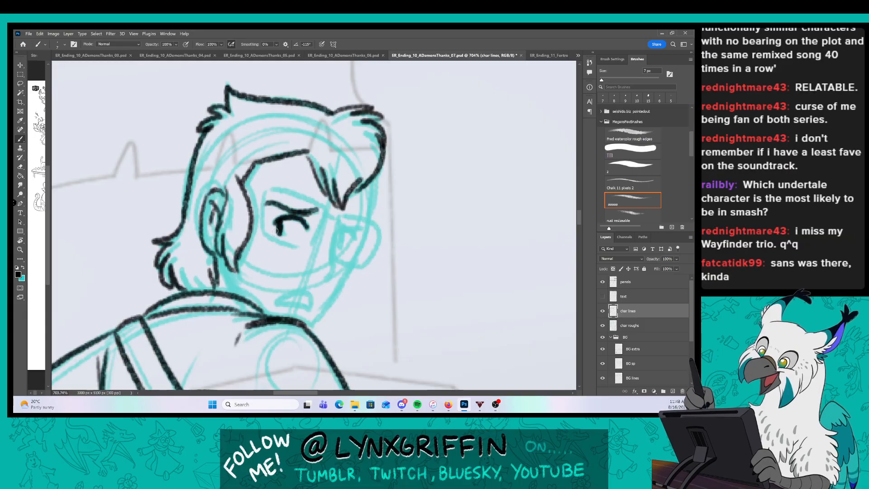
{"action": "left_click_drag", "start_coordinate": [336, 236], "coordinate": [324, 283]}
{"action": "mouse_move", "coordinate": [331, 221]}
{"action": "left_mouse_down"}
{"action": "mouse_move", "coordinate": [339, 244]}
{"action": "mouse_move", "coordinate": [341, 234]}
{"action": "left_mouse_up"}
{"action": "mouse_move", "coordinate": [339, 226]}
{"action": "left_mouse_down"}
{"action": "mouse_move", "coordinate": [355, 240]}
{"action": "mouse_move", "coordinate": [345, 252]}
{"action": "mouse_move", "coordinate": [360, 231]}
{"action": "left_mouse_up"}
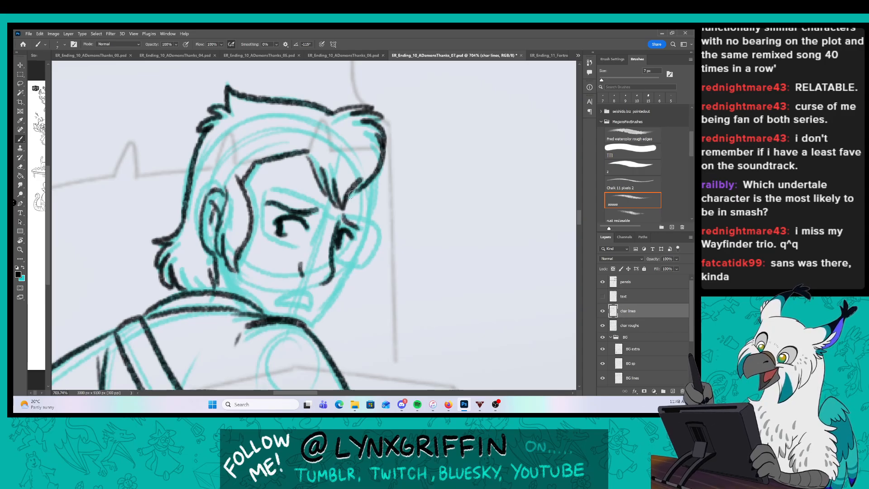
{"action": "mouse_move", "coordinate": [367, 183]}
{"action": "left_mouse_down"}
{"action": "mouse_move", "coordinate": [351, 265]}
{"action": "mouse_move", "coordinate": [309, 319]}
{"action": "left_mouse_up"}
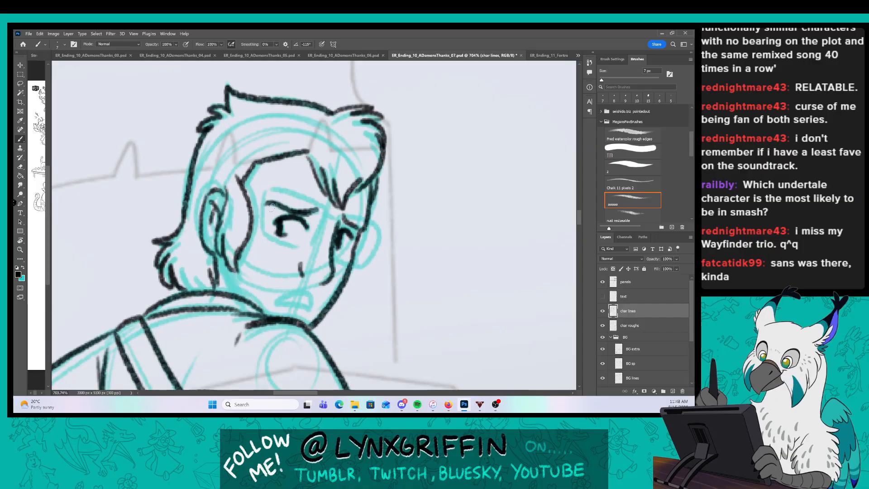
Ink the figure's glasses with both lens frames, bridge and temple arm, and outline the open mouth.
{"action": "mouse_move", "coordinate": [265, 191]}
{"action": "left_mouse_down"}
{"action": "mouse_move", "coordinate": [261, 233]}
{"action": "mouse_move", "coordinate": [281, 246]}
{"action": "mouse_move", "coordinate": [309, 249]}
{"action": "mouse_move", "coordinate": [319, 213]}
{"action": "mouse_move", "coordinate": [310, 248]}
{"action": "left_mouse_up"}
{"action": "left_click_drag", "start_coordinate": [319, 216], "coordinate": [367, 228]}
{"action": "left_click_drag", "start_coordinate": [374, 230], "coordinate": [368, 270]}
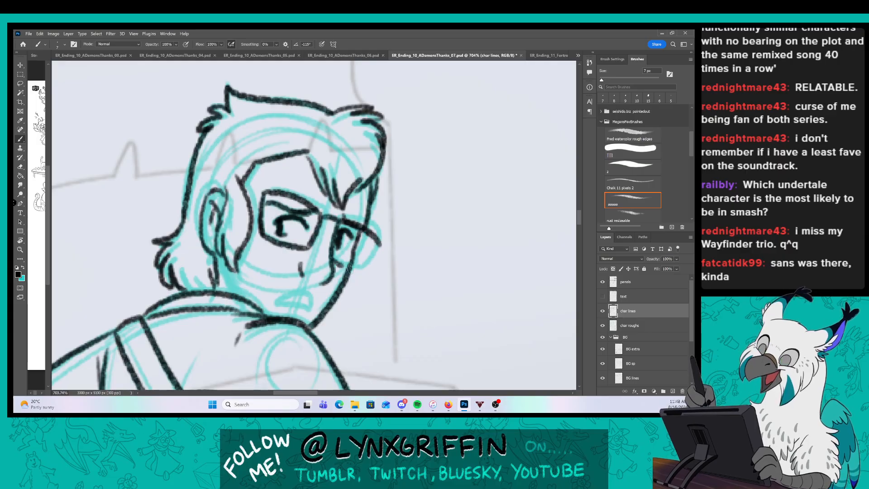
{"action": "left_click_drag", "start_coordinate": [260, 194], "coordinate": [224, 187]}
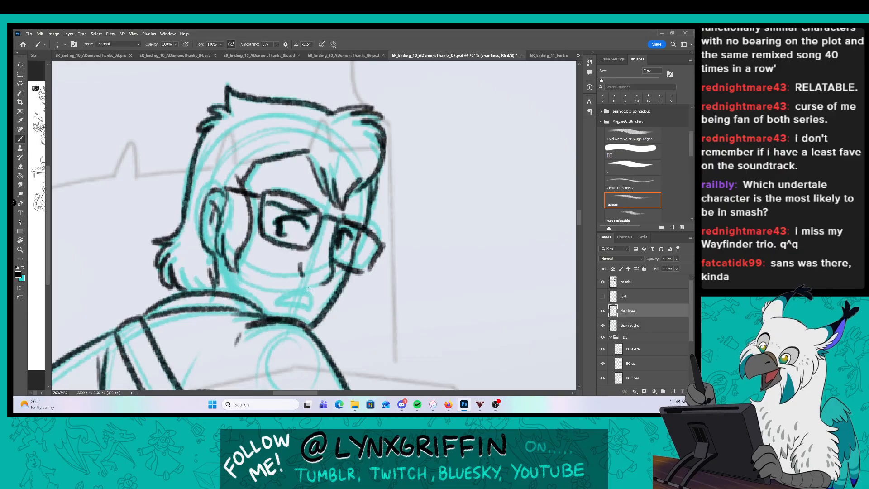
{"action": "left_click_drag", "start_coordinate": [274, 300], "coordinate": [306, 295]}
{"action": "left_click_drag", "start_coordinate": [308, 299], "coordinate": [284, 313]}
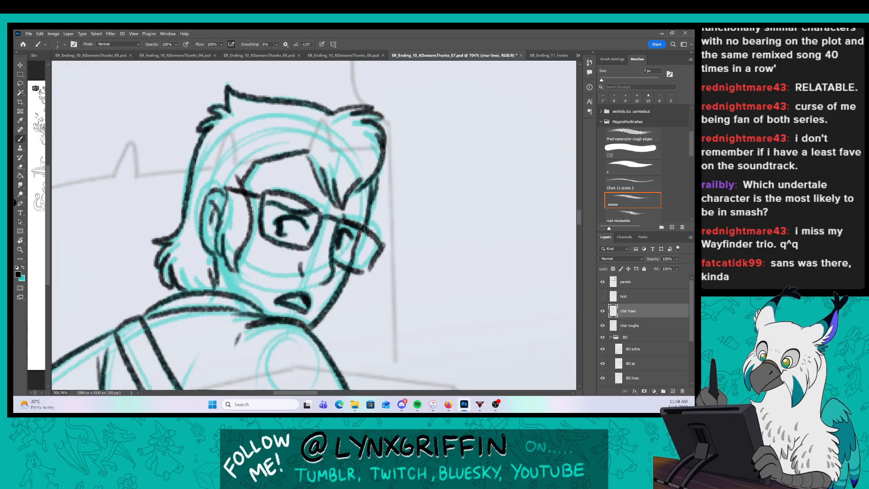
{"action": "left_click_drag", "start_coordinate": [357, 234], "coordinate": [382, 245]}
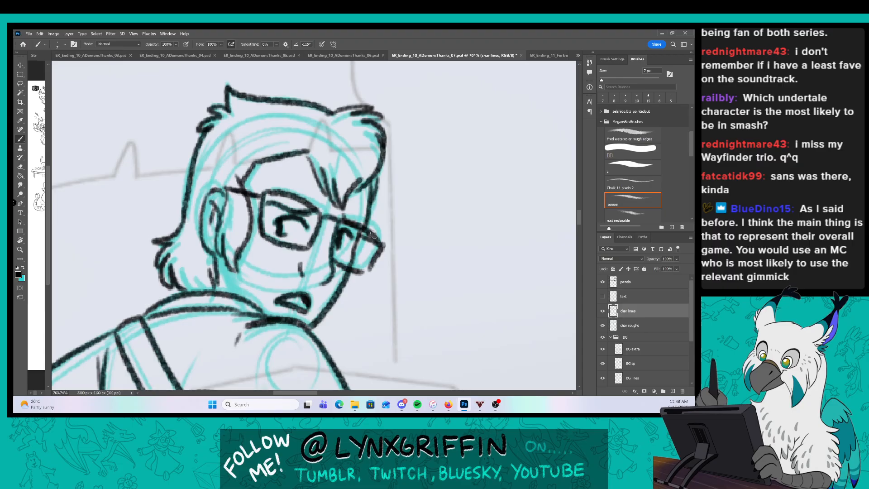
Ink the trouser waistband below the shirt hem, adding short pairs of lines for the belt loops.
{"action": "key", "text": "z"}
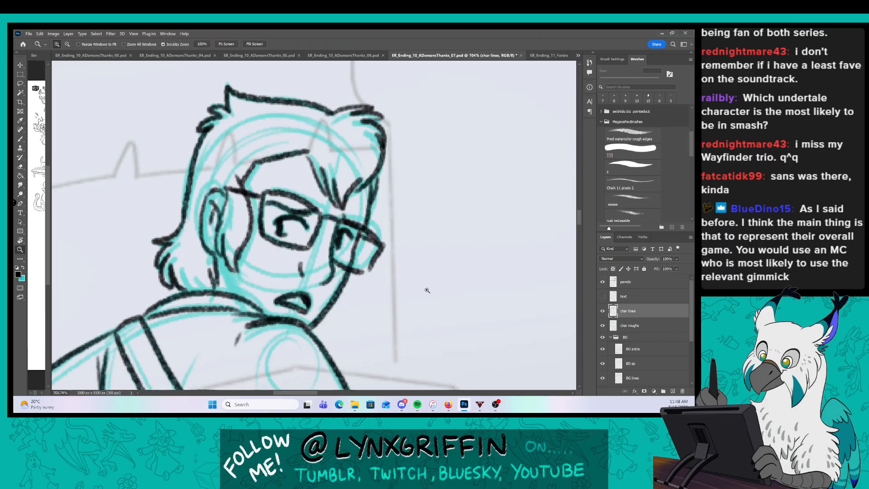
{"action": "left_click_drag", "start_coordinate": [426, 286], "coordinate": [353, 285]}
{"action": "left_click_drag", "start_coordinate": [431, 320], "coordinate": [372, 202]}
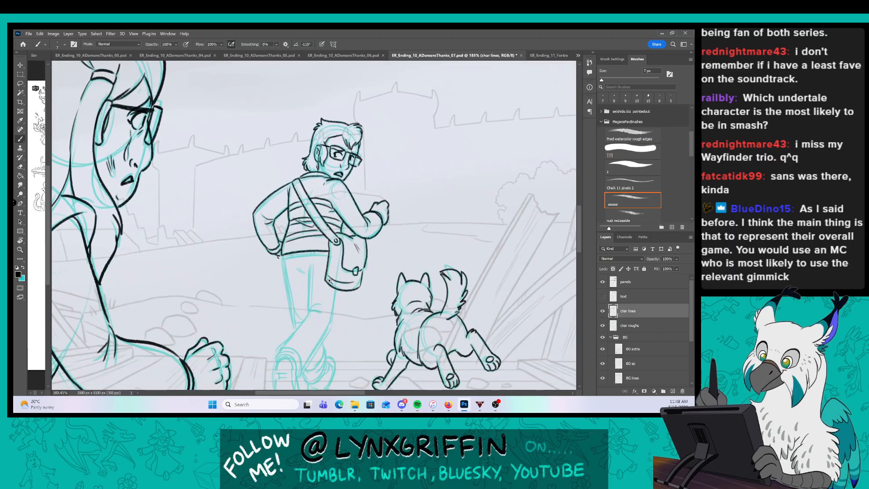
{"action": "key", "text": "z"}
{"action": "left_click_drag", "start_coordinate": [327, 271], "coordinate": [381, 272]}
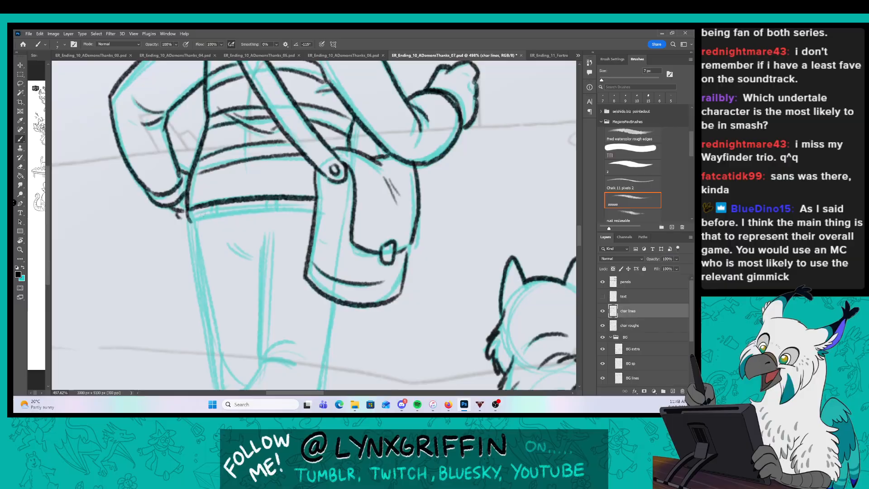
{"action": "left_click_drag", "start_coordinate": [197, 220], "coordinate": [306, 209]}
{"action": "left_click_drag", "start_coordinate": [213, 204], "coordinate": [214, 211]}
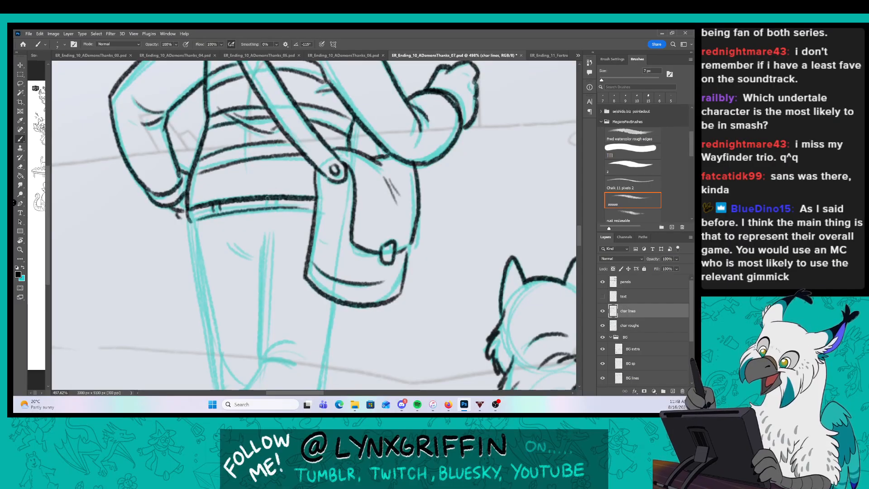
Ink the raised trouser leg below the bag, including its inner edge, hip and knee folds, and both calf edges.
{"action": "left_click_drag", "start_coordinate": [342, 366], "coordinate": [328, 234]}
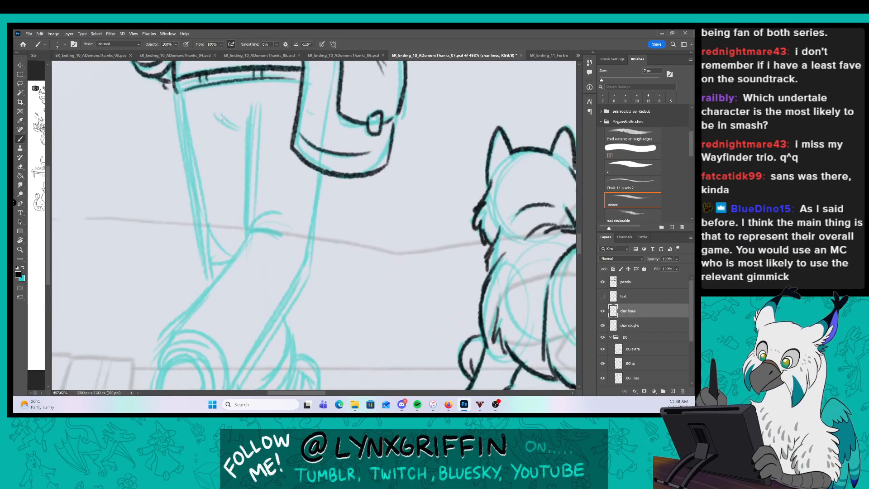
{"action": "mouse_move", "coordinate": [214, 114]}
{"action": "left_mouse_down"}
{"action": "mouse_move", "coordinate": [244, 131]}
{"action": "mouse_move", "coordinate": [243, 240]}
{"action": "mouse_move", "coordinate": [279, 208]}
{"action": "mouse_move", "coordinate": [284, 238]}
{"action": "left_mouse_up"}
{"action": "left_click_drag", "start_coordinate": [258, 229], "coordinate": [275, 222]}
{"action": "left_click_drag", "start_coordinate": [324, 258], "coordinate": [326, 205]}
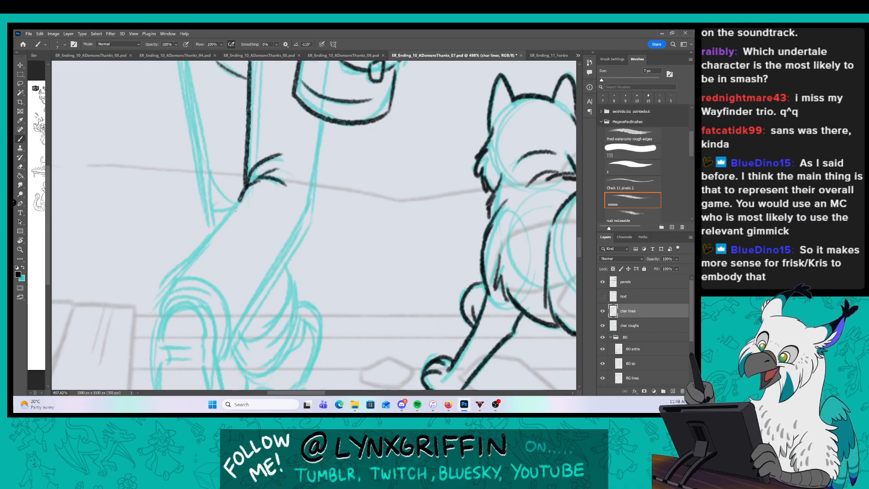
{"action": "left_click_drag", "start_coordinate": [247, 187], "coordinate": [166, 288]}
{"action": "mouse_move", "coordinate": [322, 117]}
{"action": "left_mouse_down"}
{"action": "mouse_move", "coordinate": [306, 208]}
{"action": "mouse_move", "coordinate": [223, 357]}
{"action": "left_mouse_up"}
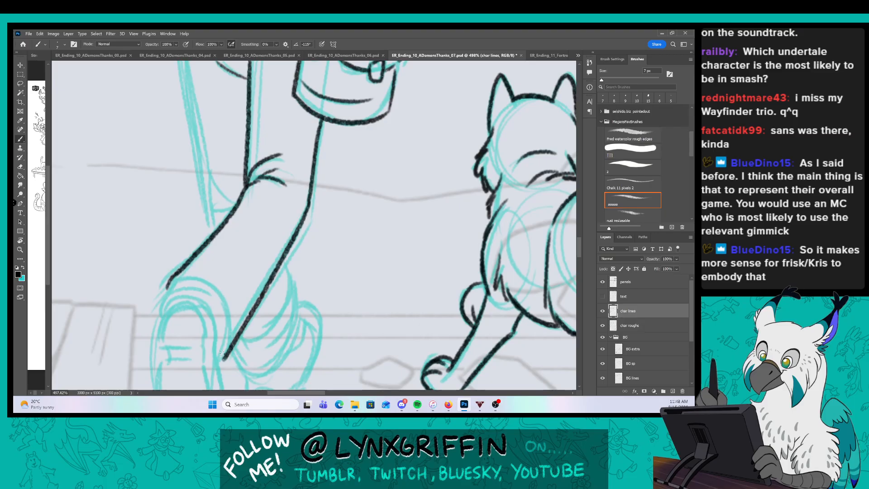
Ink the raised shoe's sole with its heel and tread divisions, and the rolled trouser cuff around it.
{"action": "left_click_drag", "start_coordinate": [256, 231], "coordinate": [277, 148]}
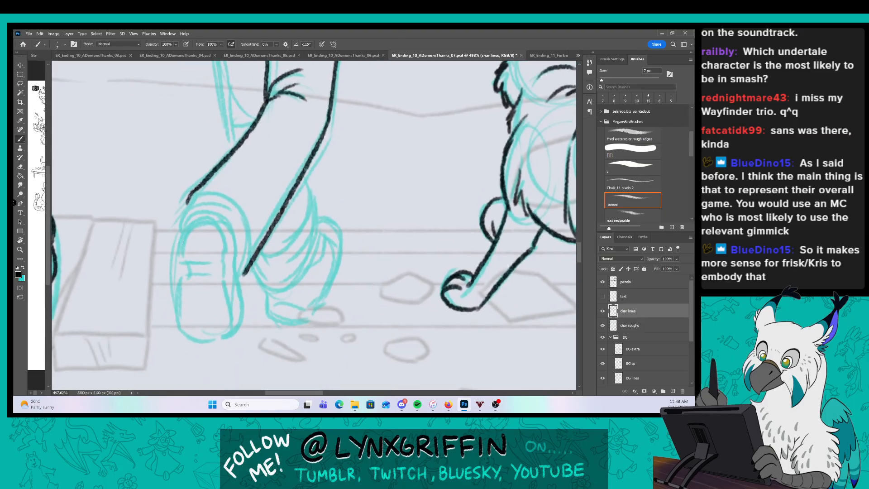
{"action": "mouse_move", "coordinate": [178, 257]}
{"action": "left_mouse_down"}
{"action": "mouse_move", "coordinate": [205, 219]}
{"action": "mouse_move", "coordinate": [224, 258]}
{"action": "mouse_move", "coordinate": [187, 275]}
{"action": "left_mouse_up"}
{"action": "mouse_move", "coordinate": [180, 275]}
{"action": "left_mouse_down"}
{"action": "mouse_move", "coordinate": [224, 280]}
{"action": "mouse_move", "coordinate": [230, 336]}
{"action": "left_mouse_up"}
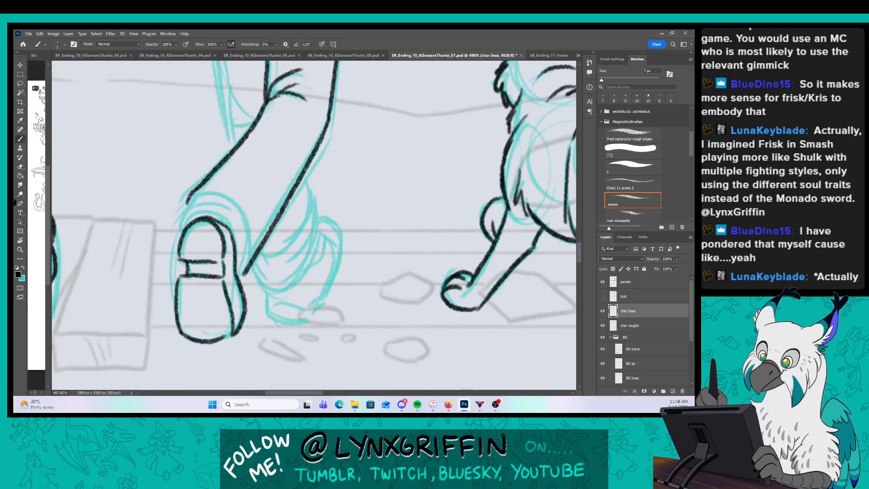
{"action": "left_click_drag", "start_coordinate": [184, 232], "coordinate": [236, 244]}
{"action": "mouse_move", "coordinate": [180, 234]}
{"action": "left_mouse_down"}
{"action": "mouse_move", "coordinate": [232, 195]}
{"action": "mouse_move", "coordinate": [245, 270]}
{"action": "left_mouse_up"}
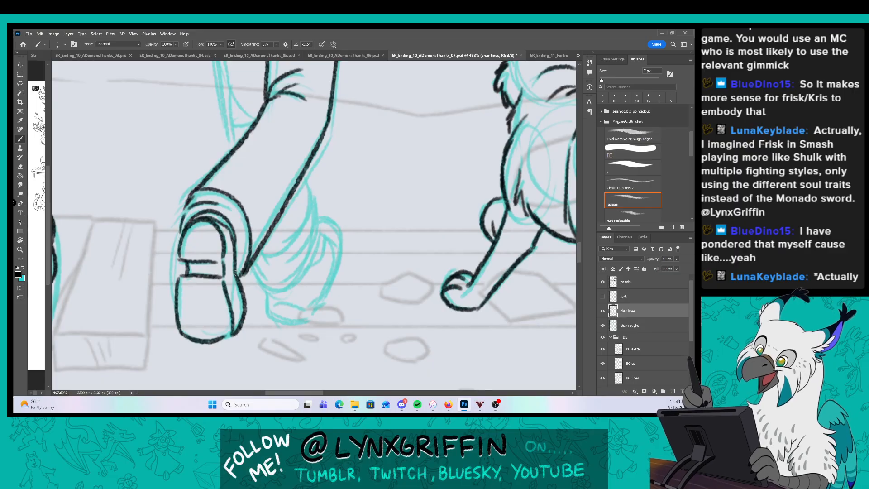
Ink the figure's other leg along its outer edge with the knee folds, plus its rolled cuff and the planted shoe.
{"action": "left_click_drag", "start_coordinate": [328, 174], "coordinate": [279, 328]}
{"action": "mouse_move", "coordinate": [150, 110]}
{"action": "left_mouse_down"}
{"action": "mouse_move", "coordinate": [179, 298]}
{"action": "mouse_move", "coordinate": [204, 283]}
{"action": "left_mouse_up"}
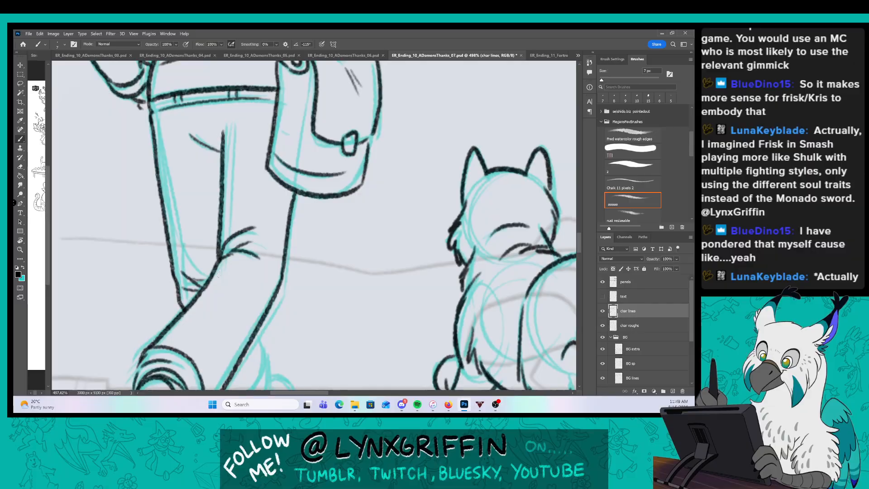
{"action": "scroll", "coordinate": [314, 184], "scroll_direction": "down", "scroll_amount": 5}
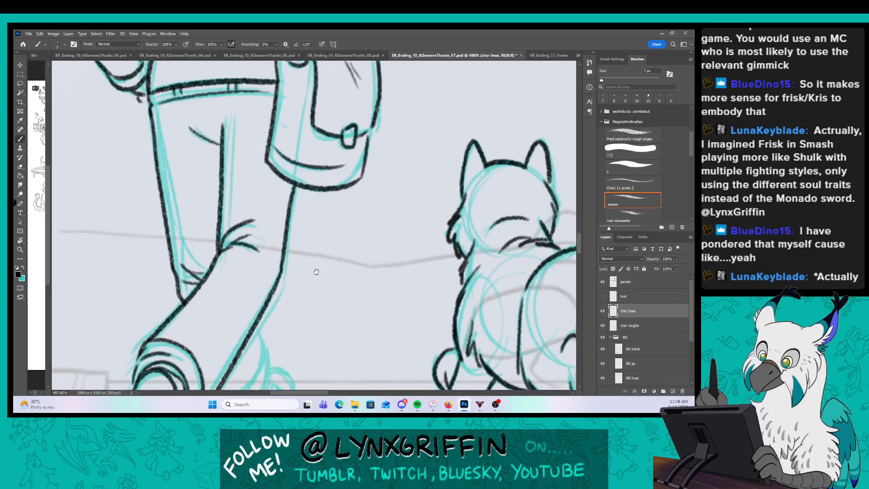
{"action": "mouse_move", "coordinate": [255, 262]}
{"action": "left_mouse_down"}
{"action": "mouse_move", "coordinate": [208, 312]}
{"action": "mouse_move", "coordinate": [225, 313]}
{"action": "mouse_move", "coordinate": [233, 337]}
{"action": "left_mouse_up"}
{"action": "mouse_move", "coordinate": [250, 239]}
{"action": "left_mouse_down"}
{"action": "mouse_move", "coordinate": [267, 271]}
{"action": "mouse_move", "coordinate": [222, 337]}
{"action": "left_mouse_up"}
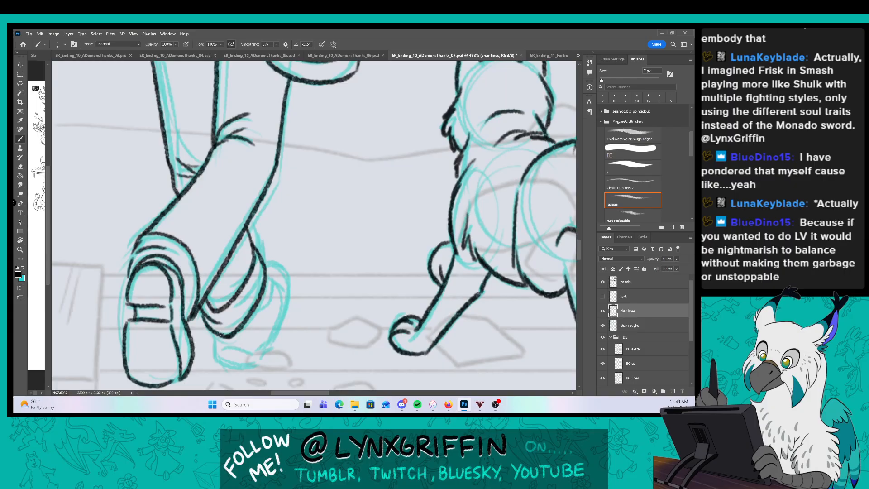
{"action": "mouse_move", "coordinate": [214, 354]}
{"action": "left_mouse_down"}
{"action": "mouse_move", "coordinate": [268, 366]}
{"action": "mouse_move", "coordinate": [262, 357]}
{"action": "mouse_move", "coordinate": [274, 335]}
{"action": "left_mouse_up"}
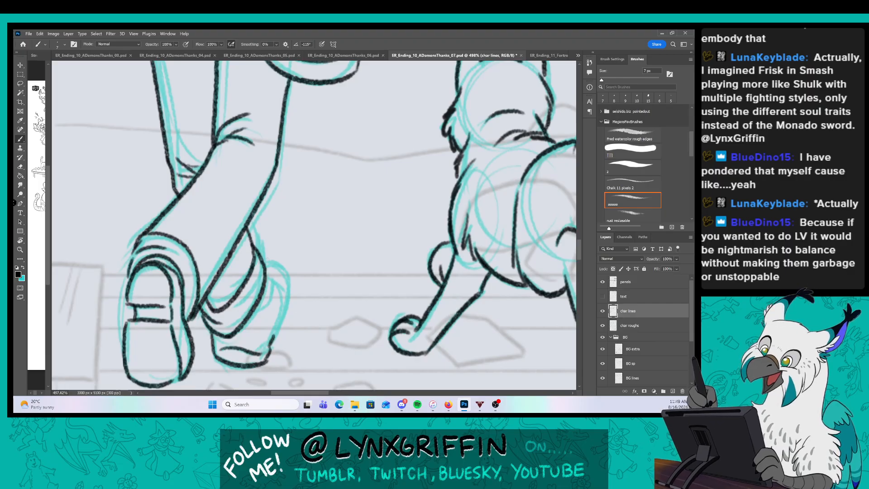
{"action": "mouse_move", "coordinate": [261, 262]}
{"action": "left_mouse_down"}
{"action": "mouse_move", "coordinate": [290, 302]}
{"action": "mouse_move", "coordinate": [272, 337]}
{"action": "left_mouse_up"}
{"action": "mouse_move", "coordinate": [267, 290]}
{"action": "left_mouse_down"}
{"action": "mouse_move", "coordinate": [244, 326]}
{"action": "mouse_move", "coordinate": [286, 294]}
{"action": "mouse_move", "coordinate": [261, 349]}
{"action": "left_mouse_up"}
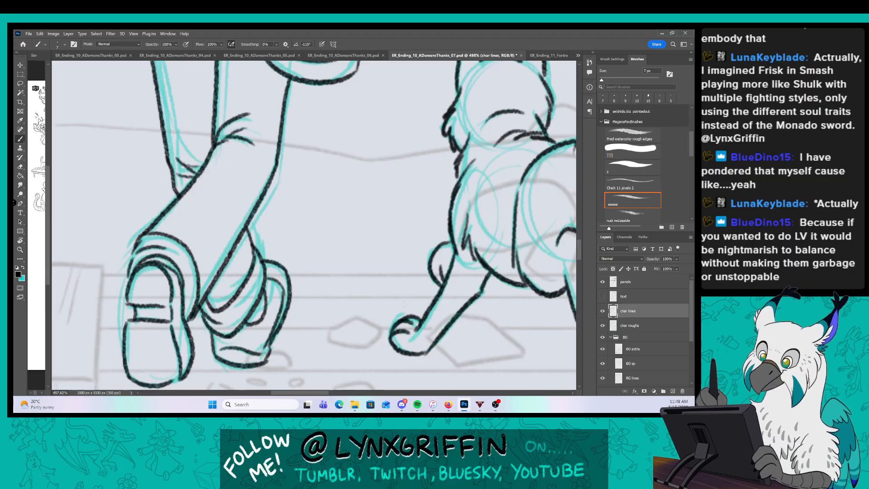
Examine the inked walking figure and dog, both within the whole panel and close up at the torso.
{"action": "key", "text": "z"}
{"action": "left_click_drag", "start_coordinate": [404, 304], "coordinate": [362, 305]}
{"action": "key", "text": "space"}
{"action": "left_click_drag", "start_coordinate": [426, 272], "coordinate": [393, 282]}
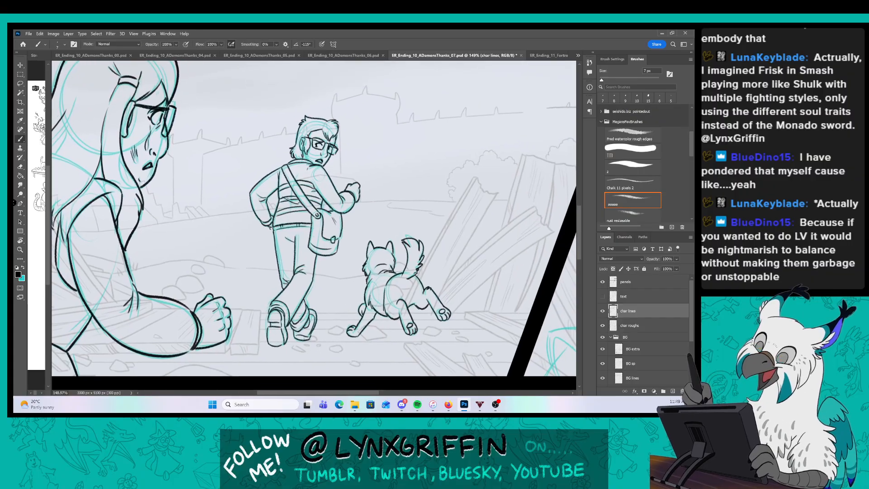
{"action": "key", "text": "z"}
{"action": "left_click_drag", "start_coordinate": [325, 174], "coordinate": [367, 174]}
{"action": "left_click_drag", "start_coordinate": [283, 152], "coordinate": [281, 198]}
{"action": "key", "text": "z"}
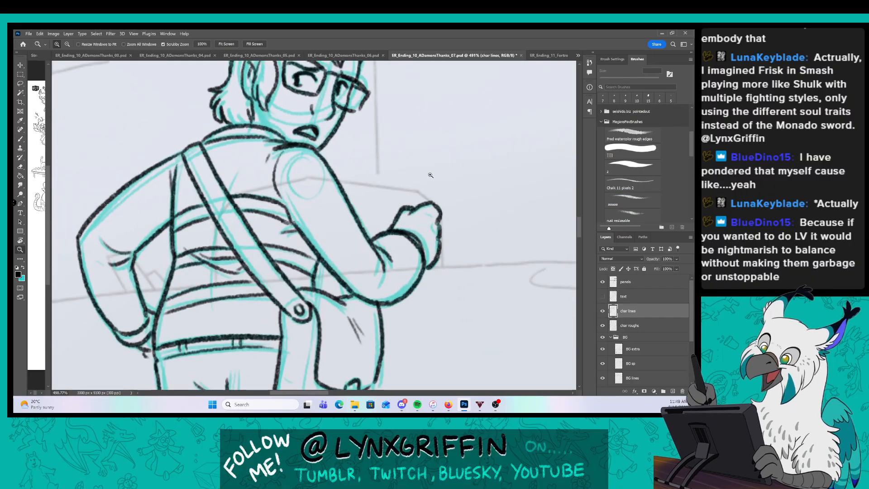
{"action": "left_click_drag", "start_coordinate": [430, 175], "coordinate": [371, 177]}
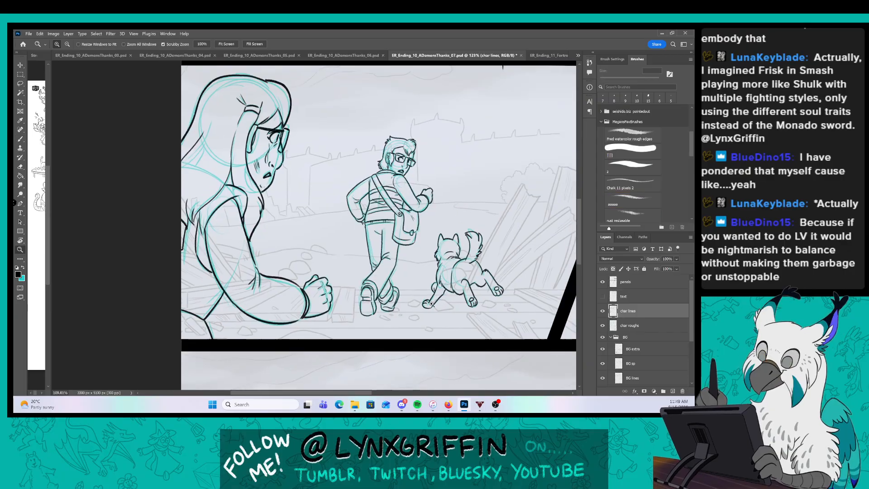
Ink the thumb and thumb base of the raised hand in the adjacent slanted panel, using the 10 px brush.
{"action": "left_click_drag", "start_coordinate": [431, 303], "coordinate": [407, 304]}
{"action": "key", "text": "space"}
{"action": "left_click_drag", "start_coordinate": [496, 326], "coordinate": [226, 324]}
{"action": "key", "text": "z"}
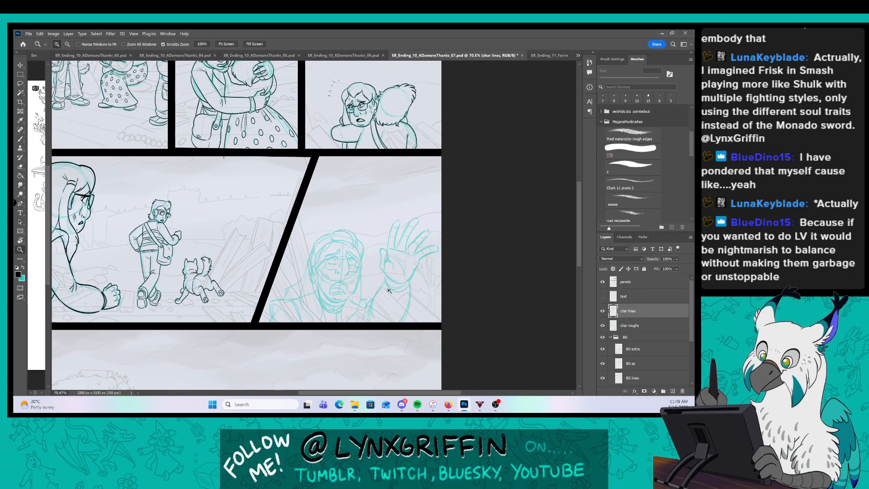
{"action": "left_click_drag", "start_coordinate": [389, 290], "coordinate": [407, 290]}
{"action": "key", "text": "b"}
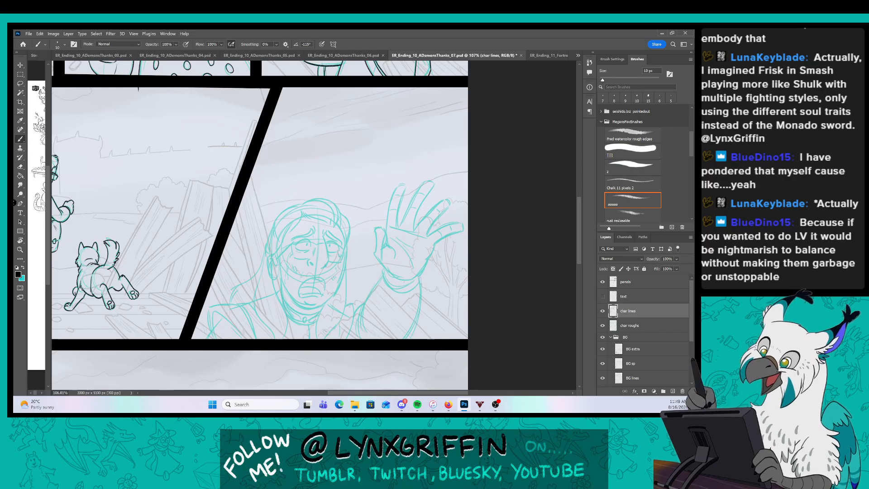
{"action": "key", "text": "z"}
{"action": "mouse_move", "coordinate": [438, 259]}
{"action": "left_mouse_down"}
{"action": "mouse_move", "coordinate": [455, 260]}
{"action": "mouse_move", "coordinate": [416, 291]}
{"action": "left_mouse_up"}
{"action": "key", "text": "b"}
{"action": "key", "text": "space"}
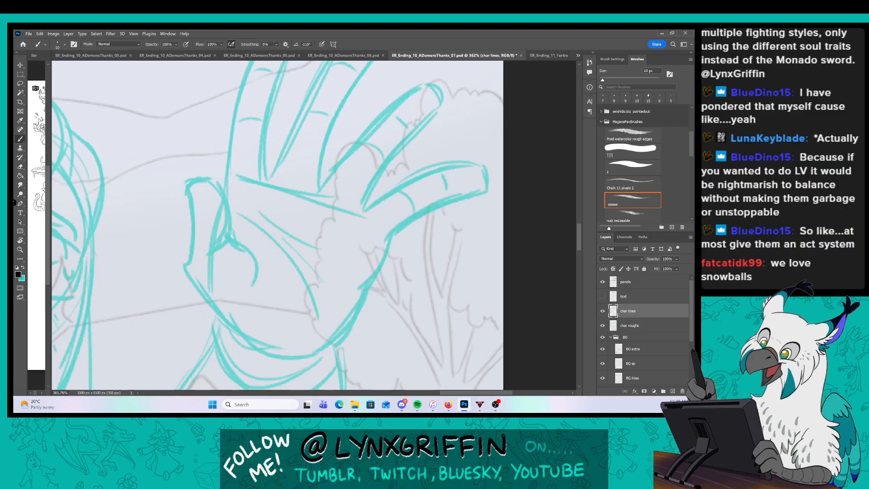
{"action": "mouse_move", "coordinate": [239, 332]}
{"action": "left_mouse_down"}
{"action": "mouse_move", "coordinate": [189, 273]}
{"action": "mouse_move", "coordinate": [187, 208]}
{"action": "mouse_move", "coordinate": [200, 173]}
{"action": "mouse_move", "coordinate": [225, 249]}
{"action": "mouse_move", "coordinate": [262, 296]}
{"action": "left_mouse_up"}
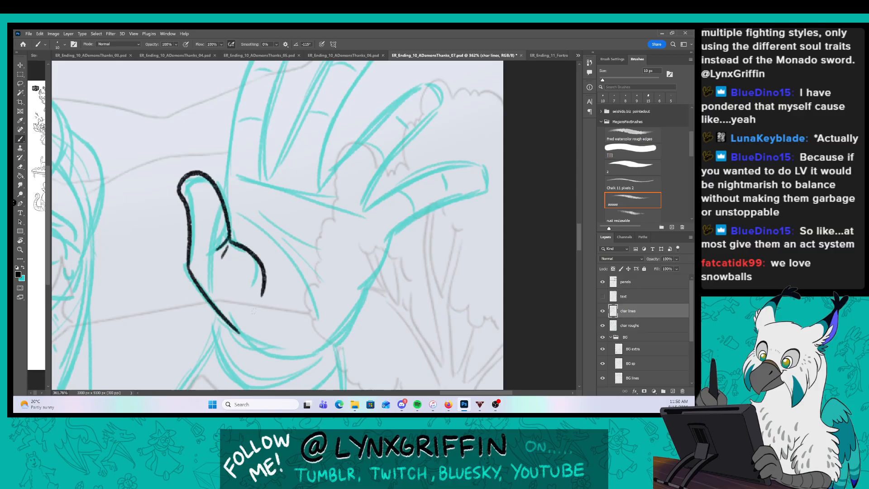
Ink the long curved crease and the shorter crossing crease on the raised hand's palm.
{"action": "left_click_drag", "start_coordinate": [241, 209], "coordinate": [313, 303]}
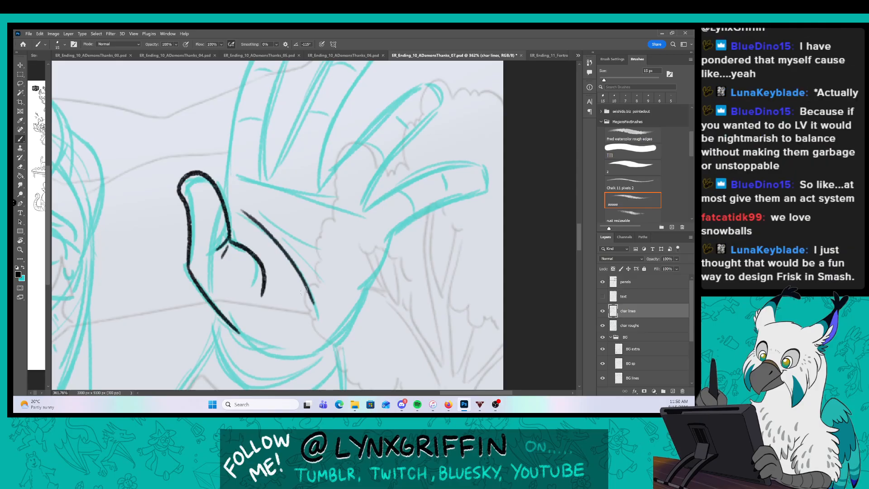
{"action": "left_click_drag", "start_coordinate": [270, 219], "coordinate": [318, 250]}
{"action": "left_click_drag", "start_coordinate": [356, 155], "coordinate": [319, 263]}
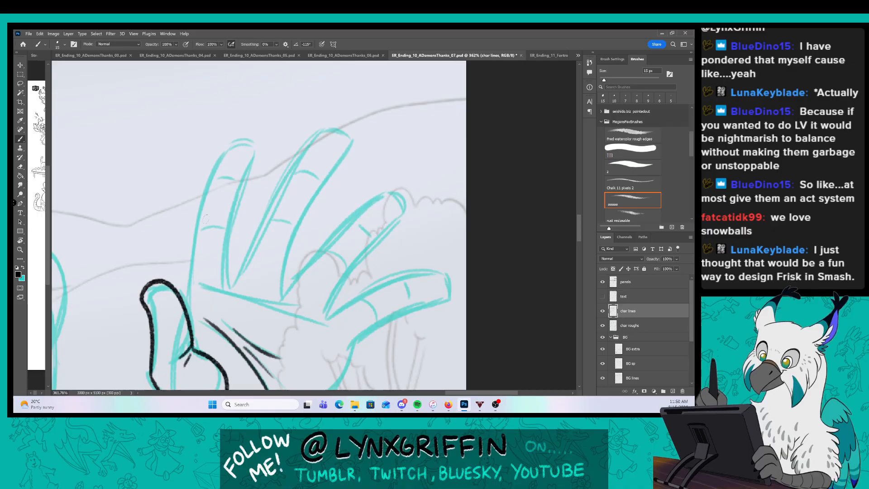
Ink the raised hand's four fingers and the crease along their base, plus the lower joint crease on each finger.
{"action": "mouse_move", "coordinate": [188, 317]}
{"action": "left_mouse_down"}
{"action": "mouse_move", "coordinate": [231, 141]}
{"action": "mouse_move", "coordinate": [246, 138]}
{"action": "mouse_move", "coordinate": [256, 146]}
{"action": "mouse_move", "coordinate": [231, 290]}
{"action": "mouse_move", "coordinate": [338, 336]}
{"action": "left_mouse_up"}
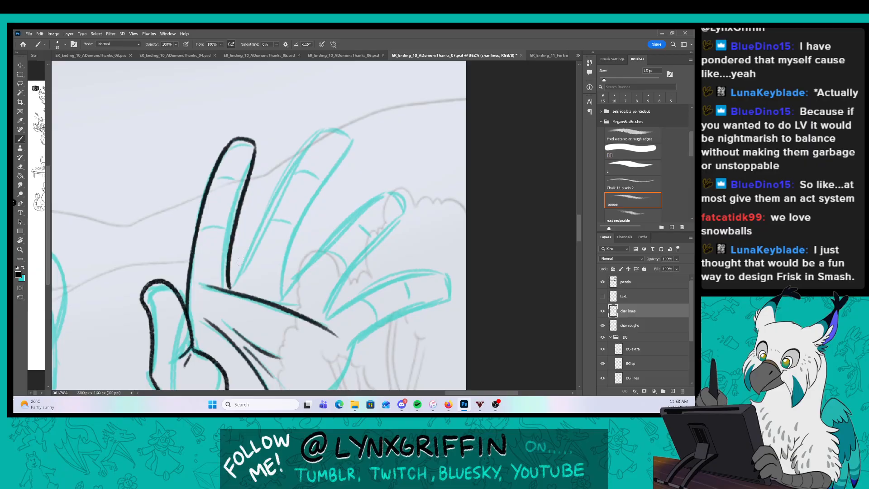
{"action": "mouse_move", "coordinate": [229, 290]}
{"action": "left_mouse_down"}
{"action": "mouse_move", "coordinate": [257, 222]}
{"action": "mouse_move", "coordinate": [309, 143]}
{"action": "mouse_move", "coordinate": [348, 148]}
{"action": "mouse_move", "coordinate": [283, 275]}
{"action": "mouse_move", "coordinate": [273, 318]}
{"action": "mouse_move", "coordinate": [387, 189]}
{"action": "mouse_move", "coordinate": [397, 214]}
{"action": "mouse_move", "coordinate": [321, 323]}
{"action": "mouse_move", "coordinate": [434, 268]}
{"action": "mouse_move", "coordinate": [436, 293]}
{"action": "mouse_move", "coordinate": [344, 353]}
{"action": "left_mouse_up"}
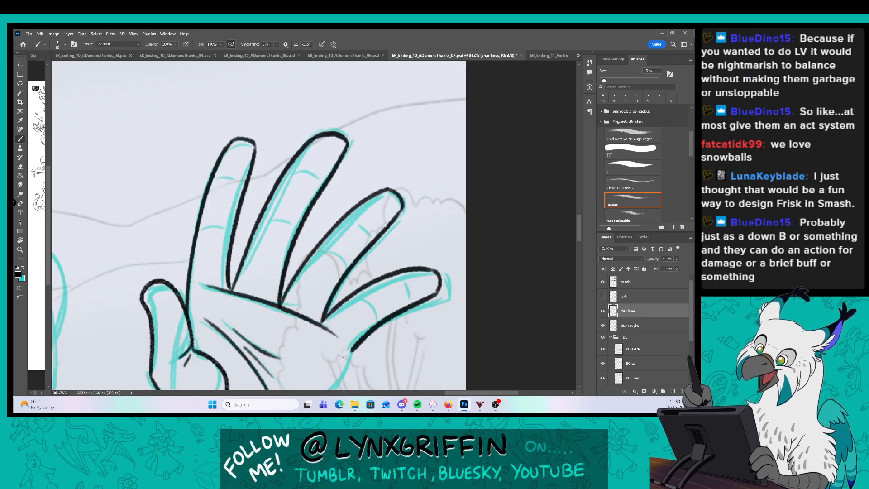
{"action": "left_click_drag", "start_coordinate": [201, 226], "coordinate": [229, 225]}
{"action": "left_click_drag", "start_coordinate": [285, 215], "coordinate": [294, 224]}
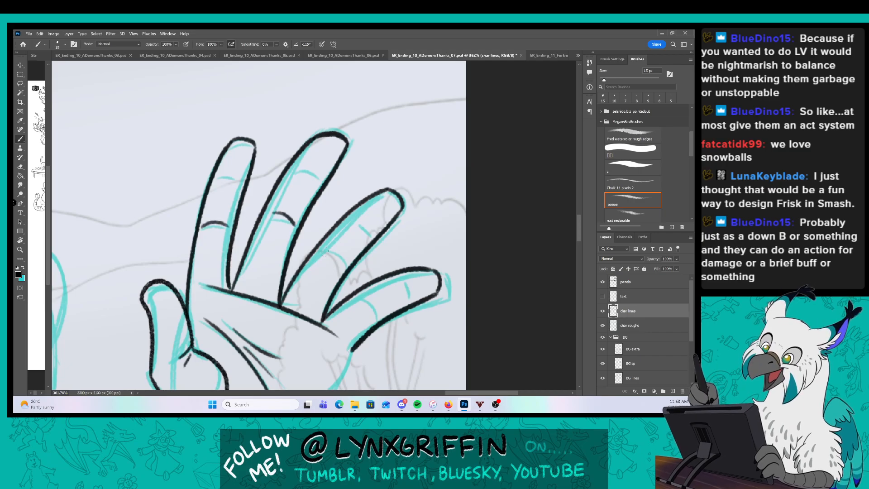
{"action": "left_click_drag", "start_coordinate": [328, 252], "coordinate": [342, 267]}
{"action": "left_click_drag", "start_coordinate": [367, 300], "coordinate": [376, 317]}
Ink the palm's outer edge down to the heel of the raised hand, plus the two curved cuff lines around the wrist.
{"action": "left_click_drag", "start_coordinate": [361, 360], "coordinate": [343, 202]}
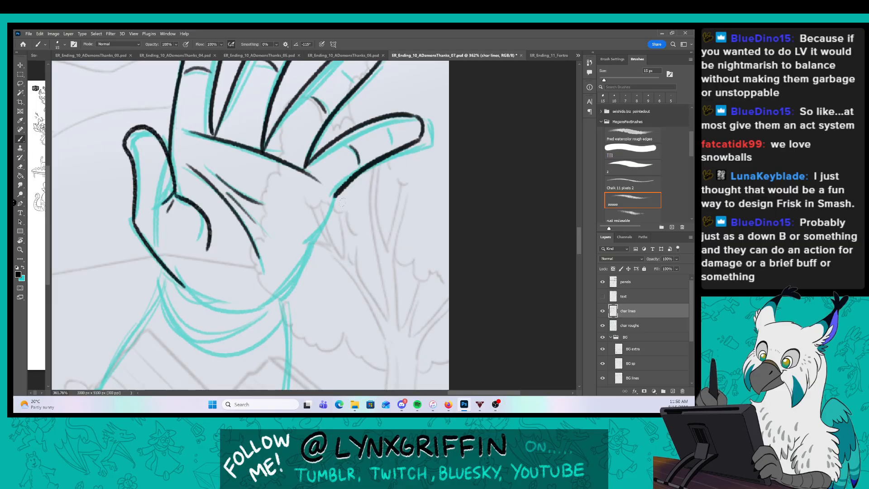
{"action": "mouse_move", "coordinate": [338, 192]}
{"action": "left_mouse_down"}
{"action": "mouse_move", "coordinate": [295, 277]}
{"action": "mouse_move", "coordinate": [252, 299]}
{"action": "mouse_move", "coordinate": [311, 267]}
{"action": "left_mouse_up"}
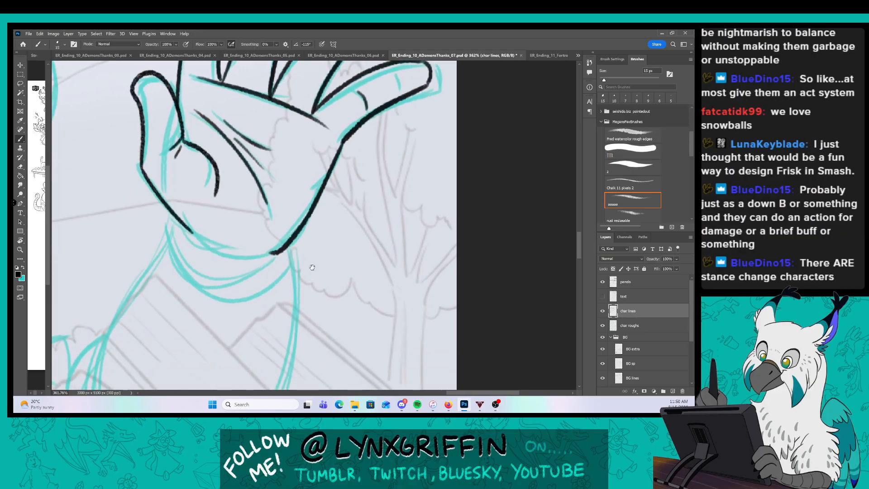
{"action": "mouse_move", "coordinate": [191, 231]}
{"action": "left_mouse_down"}
{"action": "mouse_move", "coordinate": [206, 234]}
{"action": "mouse_move", "coordinate": [216, 273]}
{"action": "mouse_move", "coordinate": [275, 253]}
{"action": "left_mouse_up"}
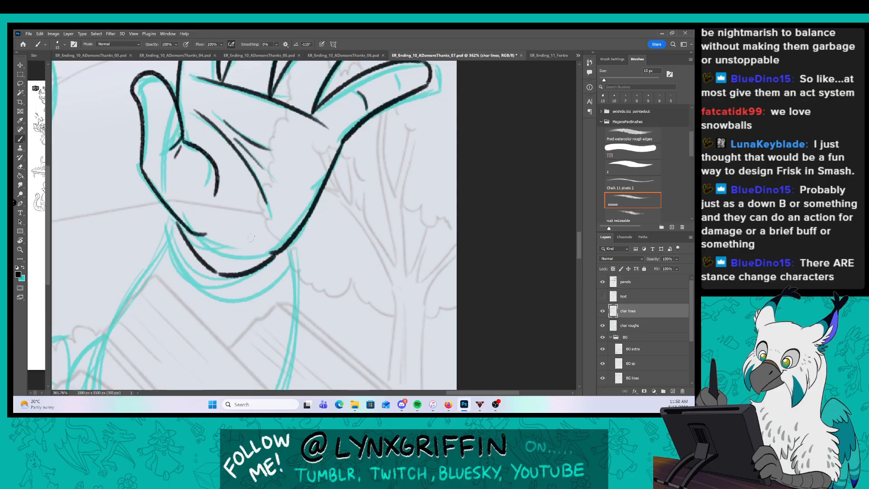
{"action": "mouse_move", "coordinate": [167, 220]}
{"action": "left_mouse_down"}
{"action": "mouse_move", "coordinate": [206, 293]}
{"action": "mouse_move", "coordinate": [292, 246]}
{"action": "left_mouse_up"}
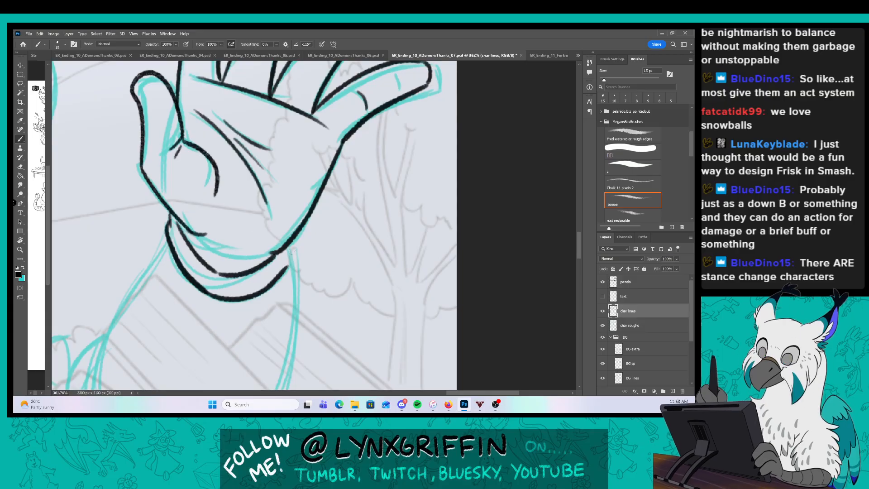
Ink both edges of the raised arm's sleeve down to the panel border, with the short folds at the elbow.
{"action": "mouse_move", "coordinate": [341, 264]}
{"action": "left_mouse_down"}
{"action": "mouse_move", "coordinate": [399, 157]}
{"action": "mouse_move", "coordinate": [427, 137]}
{"action": "left_mouse_up"}
{"action": "left_click_drag", "start_coordinate": [250, 104], "coordinate": [179, 310]}
{"action": "left_click_drag", "start_coordinate": [187, 226], "coordinate": [165, 304]}
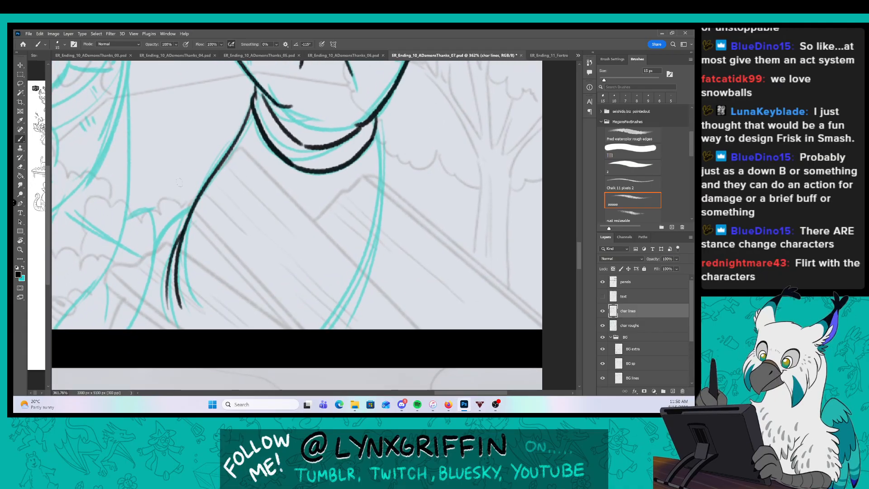
{"action": "left_click_drag", "start_coordinate": [158, 239], "coordinate": [183, 225]}
{"action": "left_click_drag", "start_coordinate": [377, 121], "coordinate": [324, 329]}
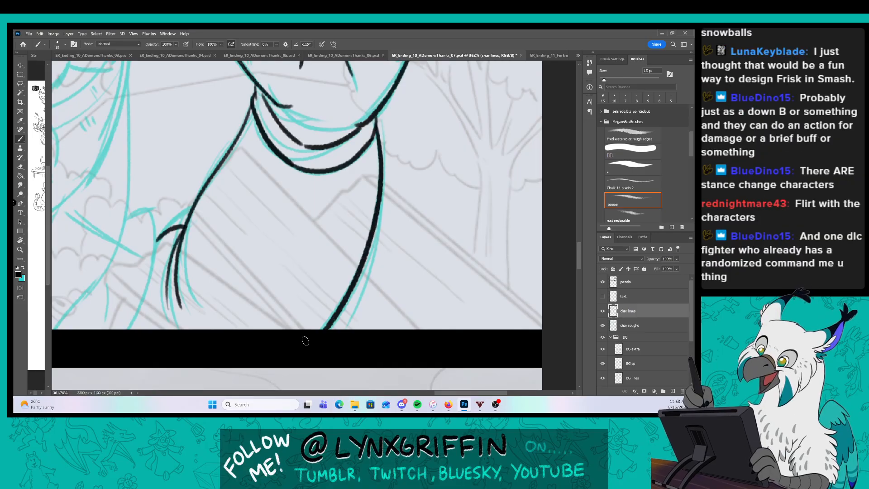
Ink the upper joint creases near the fingertips of the raised hand.
{"action": "scroll", "coordinate": [389, 284], "scroll_direction": "down", "scroll_amount": 5}
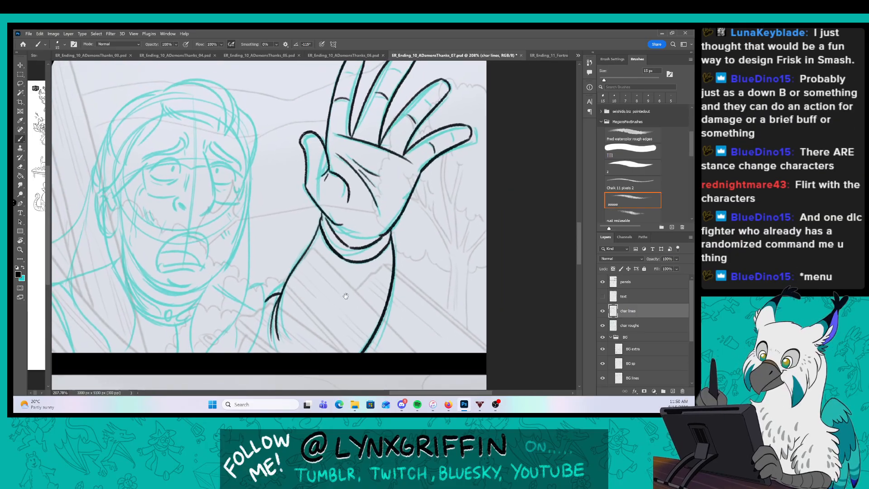
{"action": "left_click_drag", "start_coordinate": [380, 274], "coordinate": [339, 274]}
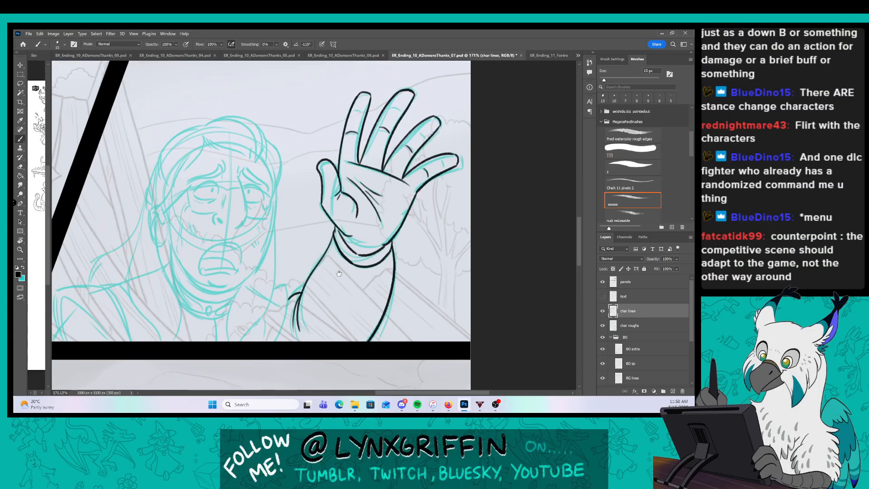
{"action": "left_click_drag", "start_coordinate": [359, 238], "coordinate": [296, 286]}
{"action": "scroll", "coordinate": [266, 170], "scroll_direction": "up", "scroll_amount": 3}
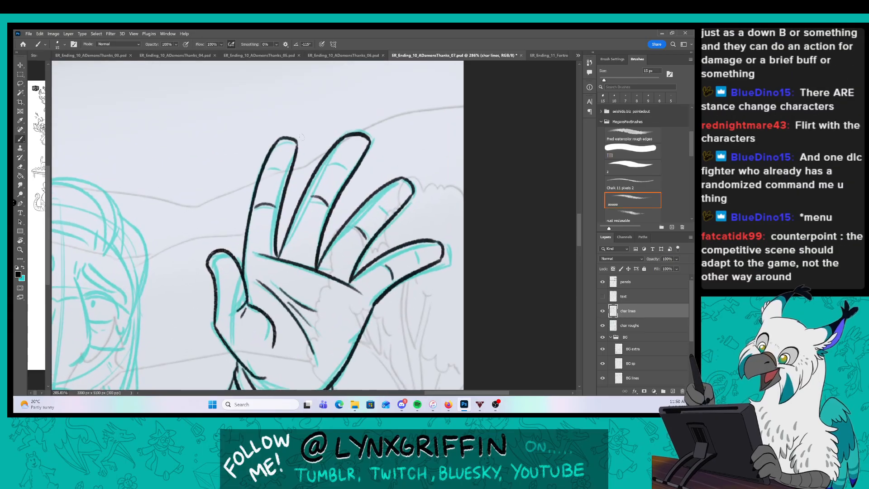
{"action": "left_click_drag", "start_coordinate": [267, 169], "coordinate": [279, 168]}
{"action": "left_click_drag", "start_coordinate": [333, 161], "coordinate": [344, 168]}
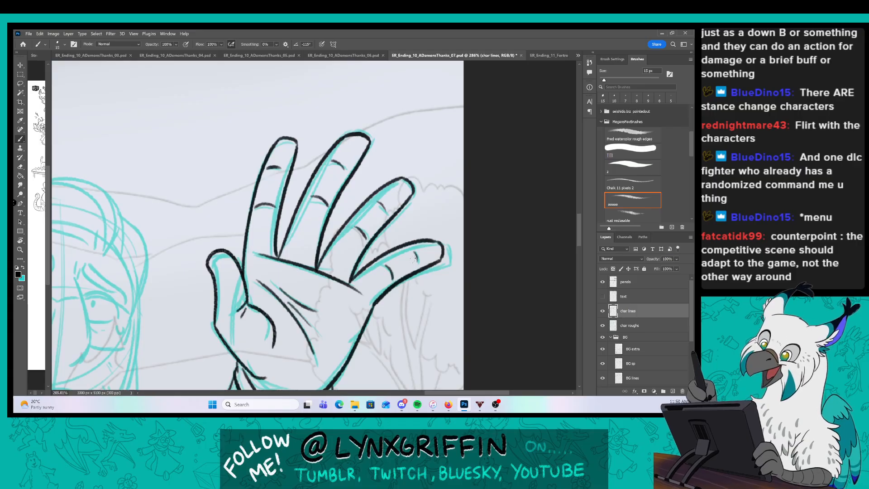
{"action": "left_click_drag", "start_coordinate": [412, 258], "coordinate": [376, 258]}
{"action": "left_click_drag", "start_coordinate": [310, 326], "coordinate": [347, 241]}
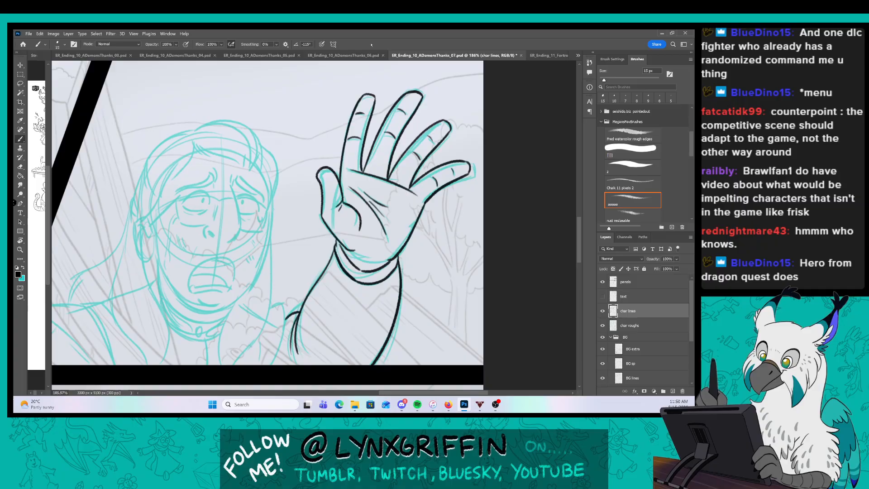
Ink the swept hair on the ear side of the man's head, from the parting to its pointed tips, with the 10 px brush.
{"action": "key", "text": "z"}
{"action": "left_click_drag", "start_coordinate": [202, 180], "coordinate": [295, 209]}
{"action": "key", "text": "b"}
{"action": "mouse_move", "coordinate": [265, 118]}
{"action": "left_mouse_down"}
{"action": "mouse_move", "coordinate": [220, 137]}
{"action": "mouse_move", "coordinate": [199, 231]}
{"action": "mouse_move", "coordinate": [213, 246]}
{"action": "left_mouse_up"}
{"action": "mouse_move", "coordinate": [222, 199]}
{"action": "left_mouse_down"}
{"action": "mouse_move", "coordinate": [213, 246]}
{"action": "mouse_move", "coordinate": [276, 140]}
{"action": "left_mouse_up"}
{"action": "left_click_drag", "start_coordinate": [380, 121], "coordinate": [301, 170]}
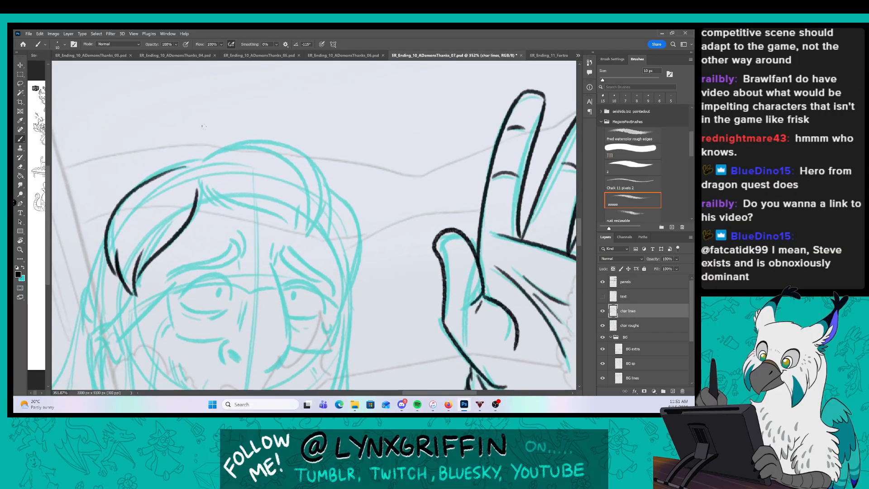
Ink the fringe across the forehead, the crown outline and the hair on the side of the head facing the raised hand.
{"action": "left_click_drag", "start_coordinate": [247, 210], "coordinate": [249, 211]}
{"action": "mouse_move", "coordinate": [226, 197]}
{"action": "left_mouse_down"}
{"action": "mouse_move", "coordinate": [308, 245]}
{"action": "mouse_move", "coordinate": [323, 172]}
{"action": "left_mouse_up"}
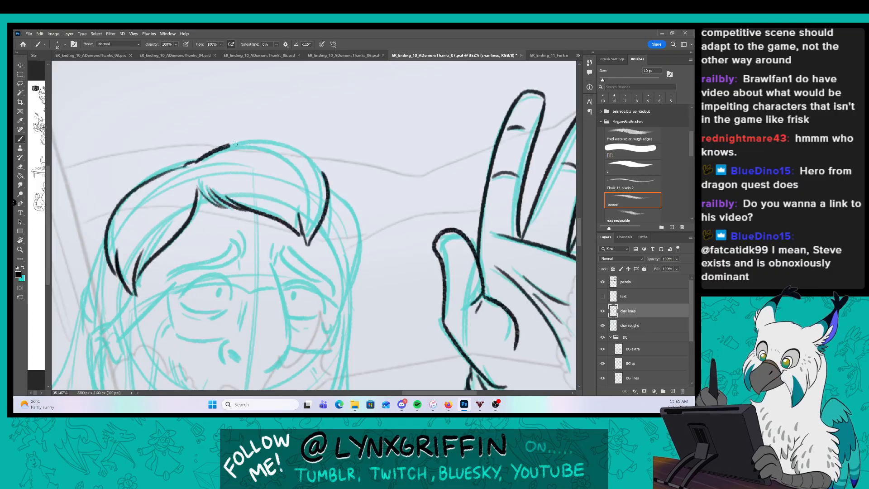
{"action": "mouse_move", "coordinate": [186, 165]}
{"action": "left_mouse_down"}
{"action": "mouse_move", "coordinate": [235, 144]}
{"action": "mouse_move", "coordinate": [293, 145]}
{"action": "mouse_move", "coordinate": [324, 176]}
{"action": "left_mouse_up"}
{"action": "left_click_drag", "start_coordinate": [359, 248], "coordinate": [271, 192]}
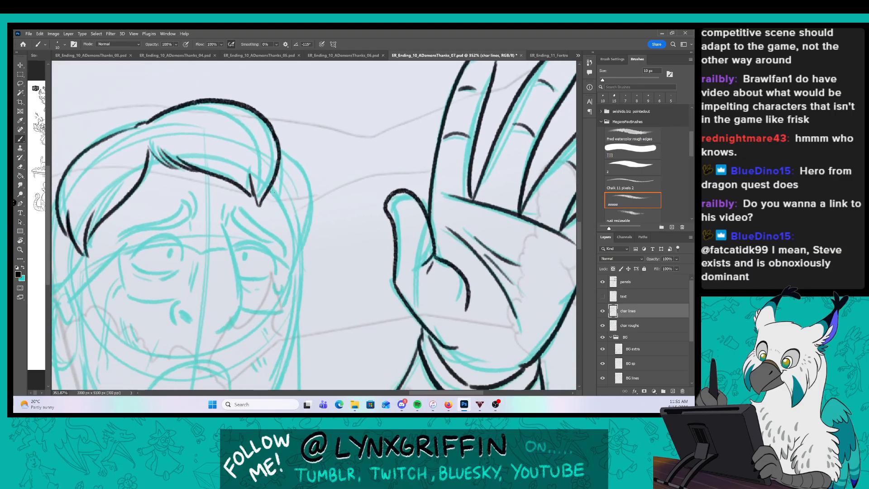
{"action": "mouse_move", "coordinate": [297, 255]}
{"action": "left_mouse_down"}
{"action": "mouse_move", "coordinate": [309, 190]}
{"action": "mouse_move", "coordinate": [278, 149]}
{"action": "left_mouse_up"}
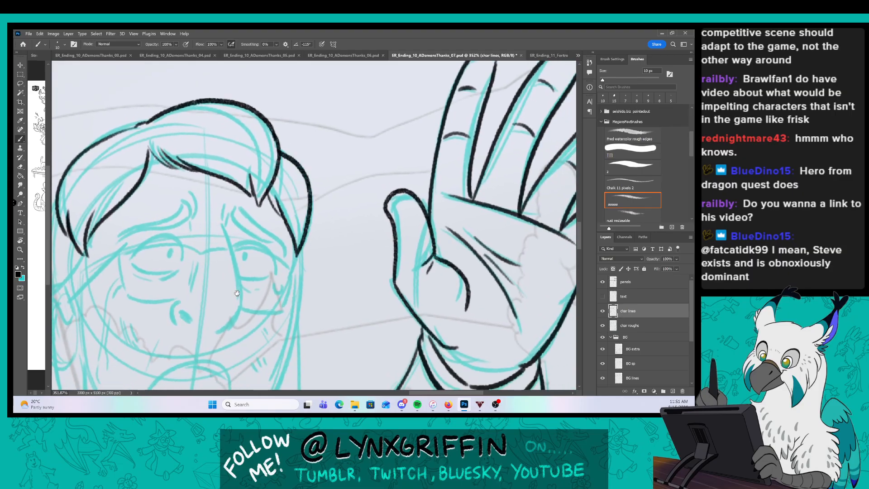
Ink the man's ear with its inner folds and the hair tuft and head outline just above it.
{"action": "mouse_move", "coordinate": [237, 293]}
{"action": "left_mouse_down"}
{"action": "mouse_move", "coordinate": [154, 197]}
{"action": "mouse_move", "coordinate": [323, 163]}
{"action": "left_mouse_up"}
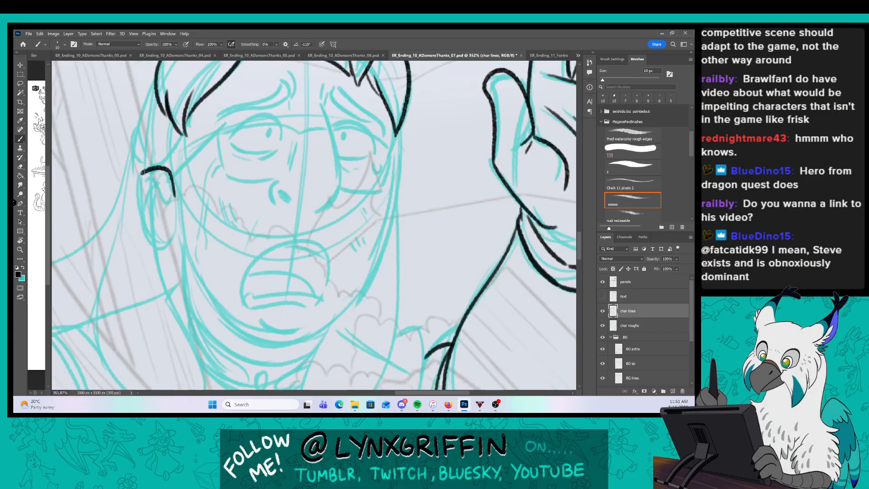
{"action": "mouse_move", "coordinate": [142, 173]}
{"action": "left_mouse_down"}
{"action": "mouse_move", "coordinate": [145, 234]}
{"action": "mouse_move", "coordinate": [159, 248]}
{"action": "left_mouse_up"}
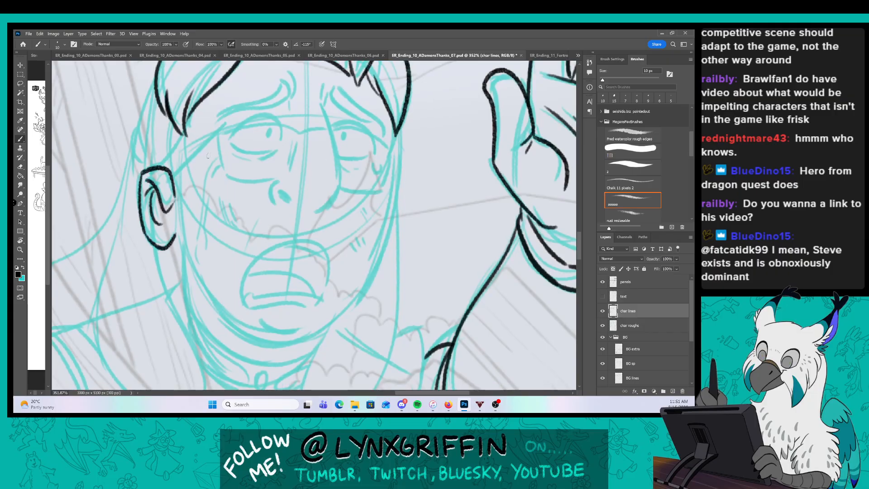
{"action": "left_click_drag", "start_coordinate": [207, 155], "coordinate": [218, 208]}
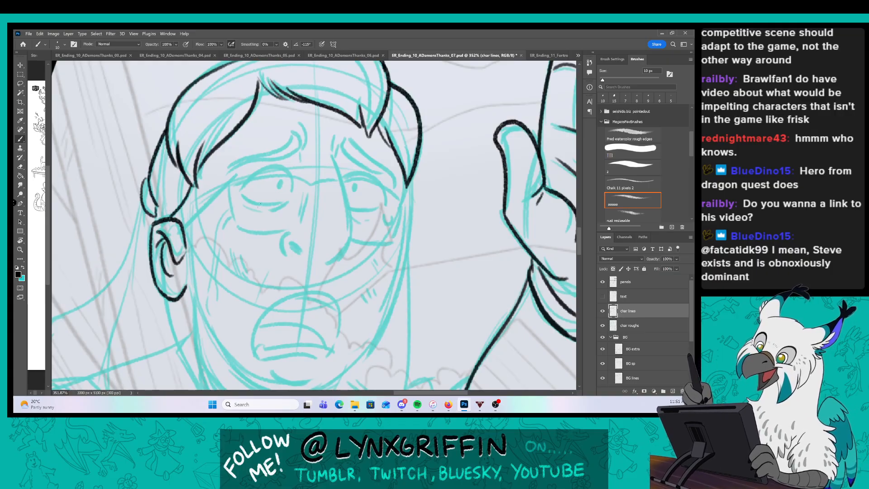
Ink the long hair falling behind the ear, with its strands down to the panel border and the flick over the shoulder.
{"action": "scroll", "coordinate": [260, 204], "scroll_direction": "down", "scroll_amount": 2}
{"action": "left_click_drag", "start_coordinate": [260, 204], "coordinate": [291, 140]}
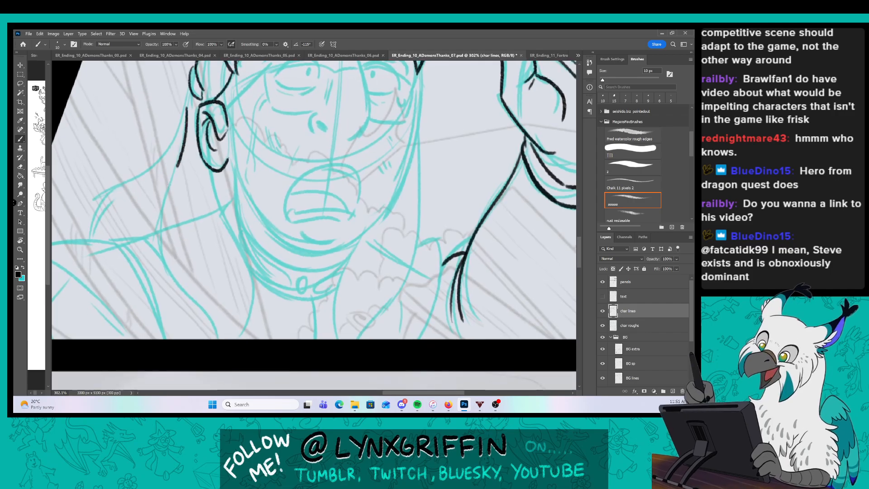
{"action": "mouse_move", "coordinate": [177, 166]}
{"action": "left_mouse_down"}
{"action": "mouse_move", "coordinate": [156, 242]}
{"action": "mouse_move", "coordinate": [217, 337]}
{"action": "left_mouse_up"}
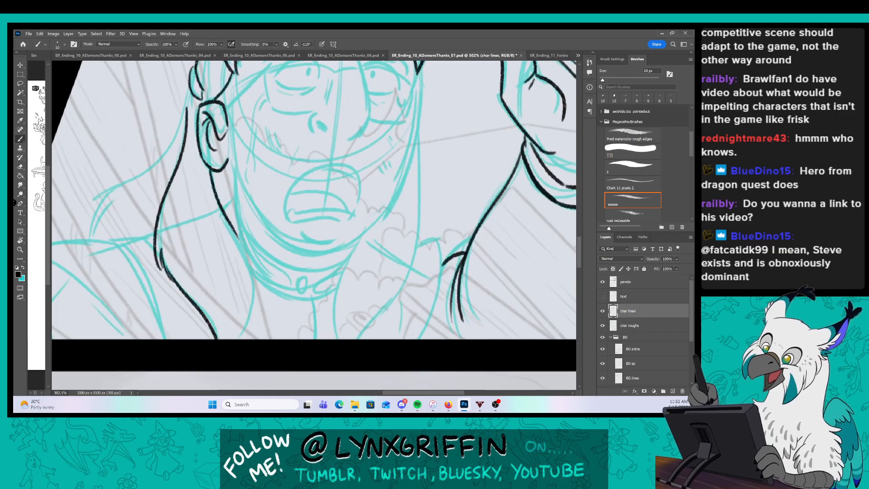
{"action": "mouse_move", "coordinate": [212, 174]}
{"action": "left_mouse_down"}
{"action": "mouse_move", "coordinate": [252, 272]}
{"action": "mouse_move", "coordinate": [250, 340]}
{"action": "left_mouse_up"}
{"action": "left_click_drag", "start_coordinate": [269, 186], "coordinate": [306, 225]}
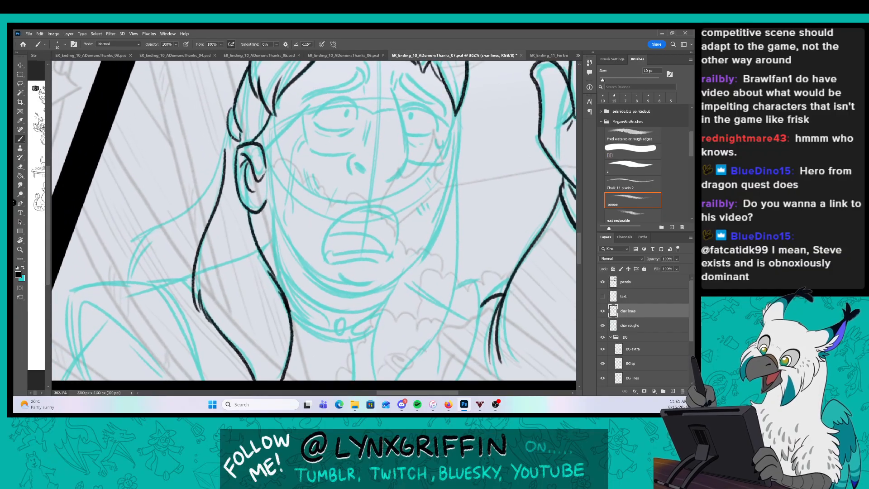
{"action": "mouse_move", "coordinate": [225, 134]}
{"action": "left_mouse_down"}
{"action": "mouse_move", "coordinate": [173, 211]}
{"action": "mouse_move", "coordinate": [124, 252]}
{"action": "mouse_move", "coordinate": [127, 279]}
{"action": "left_mouse_up"}
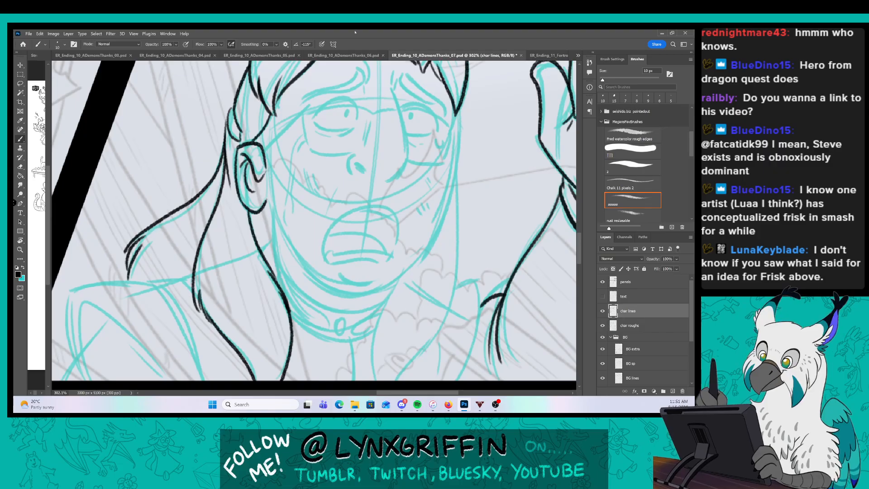
Ink the shoulder beside the slanted panel border, including its top contour, the sleeve seam and the inner fold lines.
{"action": "key", "text": "z"}
{"action": "mouse_move", "coordinate": [199, 256]}
{"action": "left_mouse_down"}
{"action": "mouse_move", "coordinate": [186, 261]}
{"action": "mouse_move", "coordinate": [212, 260]}
{"action": "left_mouse_up"}
{"action": "left_click_drag", "start_coordinate": [264, 195], "coordinate": [327, 119]}
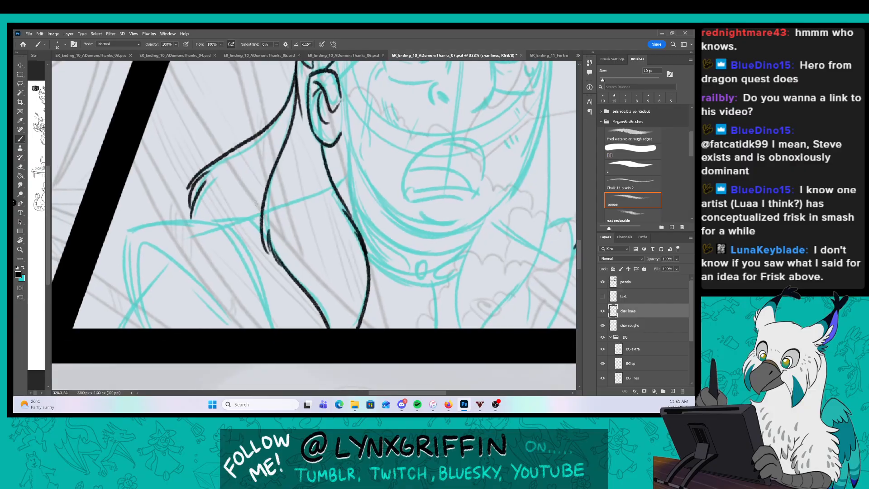
{"action": "left_click_drag", "start_coordinate": [134, 245], "coordinate": [236, 326]}
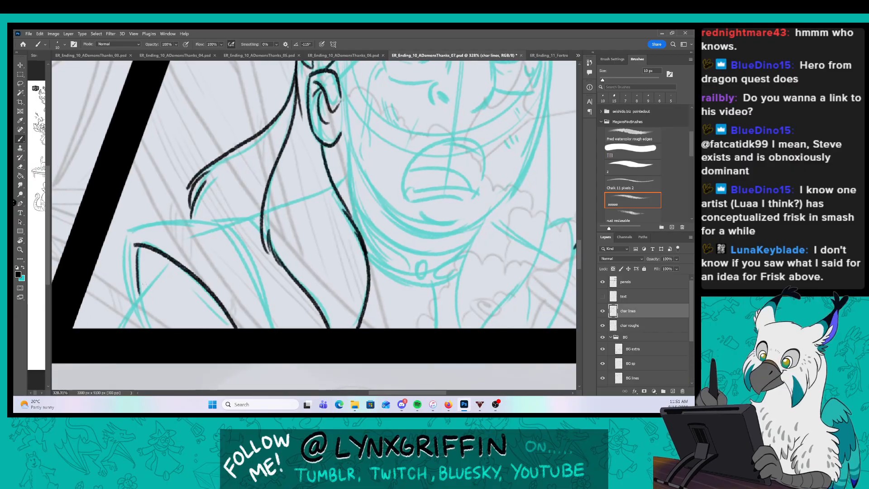
{"action": "left_click_drag", "start_coordinate": [165, 260], "coordinate": [113, 352]}
{"action": "mouse_move", "coordinate": [132, 300]}
{"action": "left_mouse_down"}
{"action": "mouse_move", "coordinate": [132, 224]}
{"action": "mouse_move", "coordinate": [127, 231]}
{"action": "mouse_move", "coordinate": [151, 224]}
{"action": "mouse_move", "coordinate": [230, 237]}
{"action": "mouse_move", "coordinate": [269, 336]}
{"action": "left_mouse_up"}
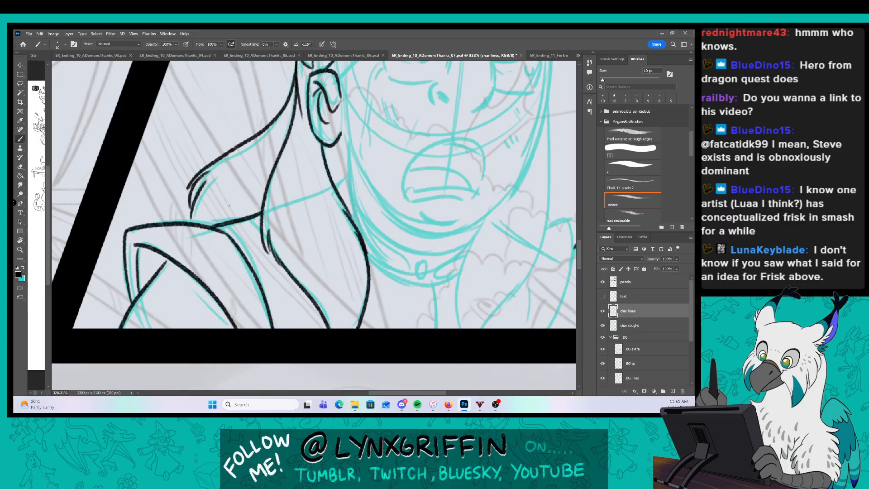
Ink the man's jawline from below the ear around the chin and up to the hair on the opposite side.
{"action": "left_click_drag", "start_coordinate": [425, 242], "coordinate": [238, 301]}
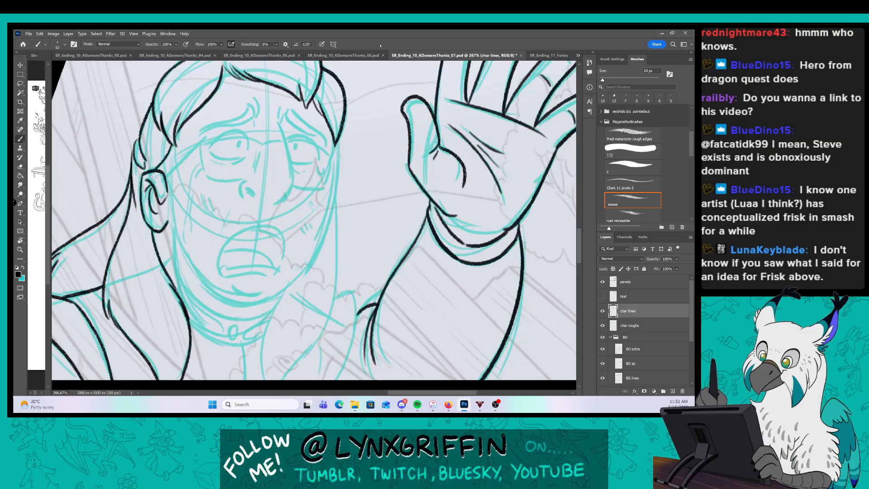
{"action": "left_click_drag", "start_coordinate": [252, 191], "coordinate": [268, 191]}
{"action": "left_click_drag", "start_coordinate": [151, 217], "coordinate": [197, 311]}
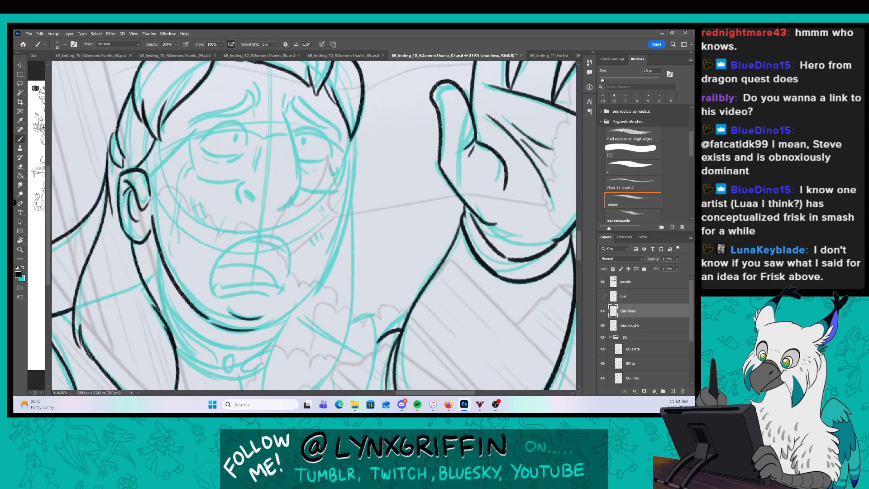
{"action": "mouse_move", "coordinate": [349, 143]}
{"action": "left_mouse_down"}
{"action": "mouse_move", "coordinate": [269, 324]}
{"action": "mouse_move", "coordinate": [247, 330]}
{"action": "left_mouse_up"}
Ink the collar beneath the chin with its upper and lower edges, oval button and folds, plus the line descending to the panel border.
{"action": "left_click_drag", "start_coordinate": [318, 313], "coordinate": [305, 240]}
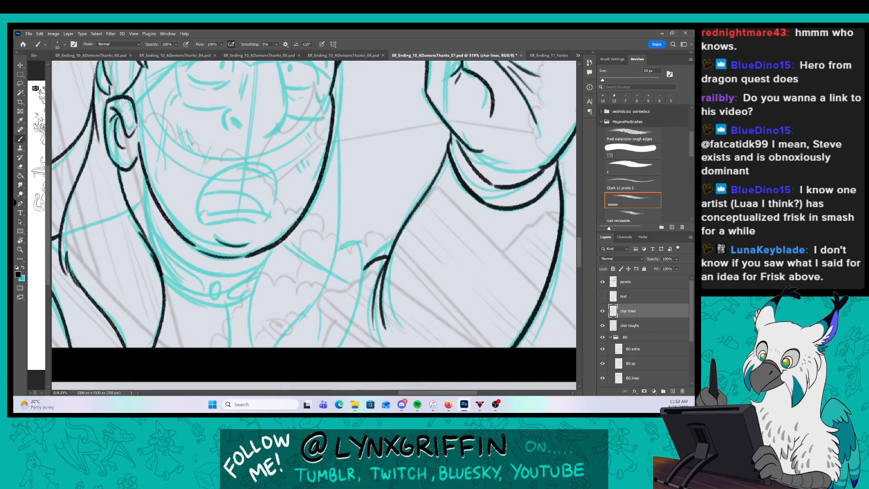
{"action": "left_click_drag", "start_coordinate": [141, 176], "coordinate": [166, 244]}
{"action": "left_click_drag", "start_coordinate": [163, 275], "coordinate": [204, 299]}
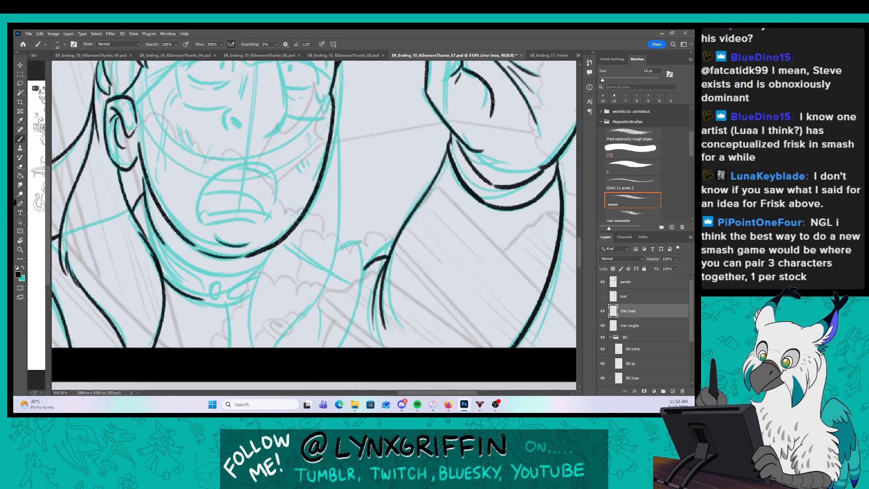
{"action": "mouse_move", "coordinate": [163, 245]}
{"action": "left_mouse_down"}
{"action": "mouse_move", "coordinate": [211, 274]}
{"action": "mouse_move", "coordinate": [255, 346]}
{"action": "left_mouse_up"}
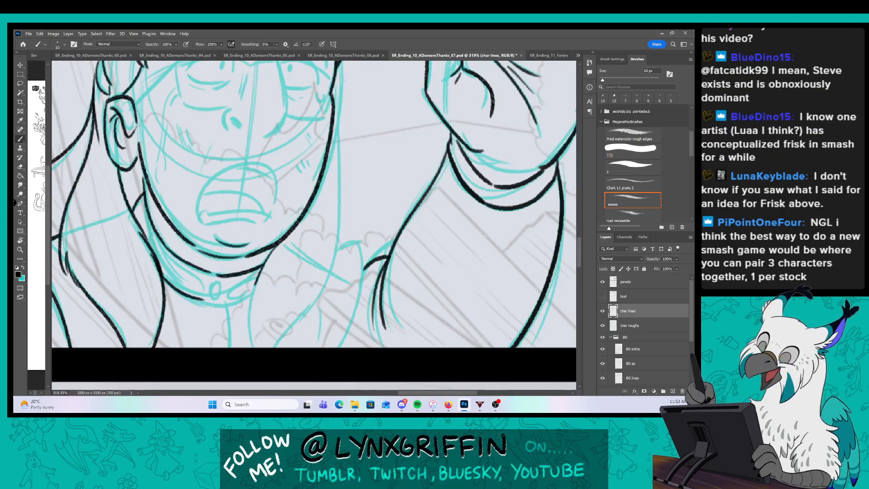
{"action": "left_click_drag", "start_coordinate": [202, 300], "coordinate": [251, 295]}
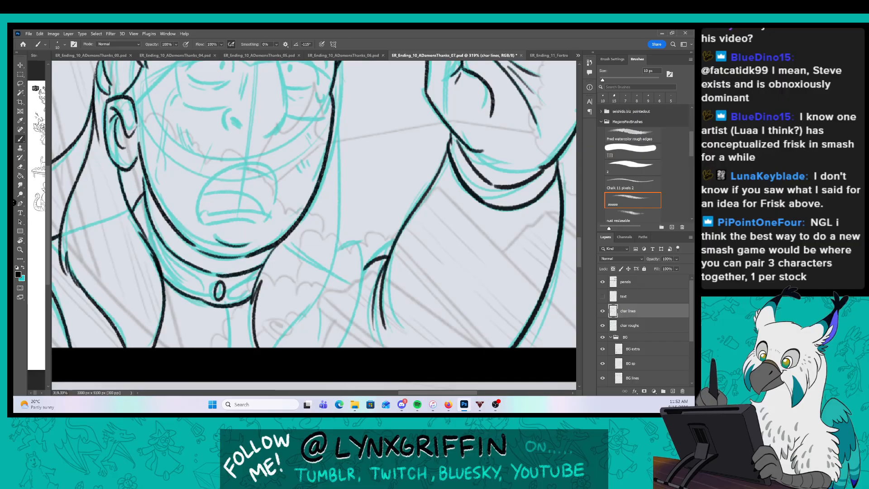
{"action": "left_click_drag", "start_coordinate": [154, 236], "coordinate": [203, 291]}
{"action": "left_click_drag", "start_coordinate": [159, 261], "coordinate": [168, 266]}
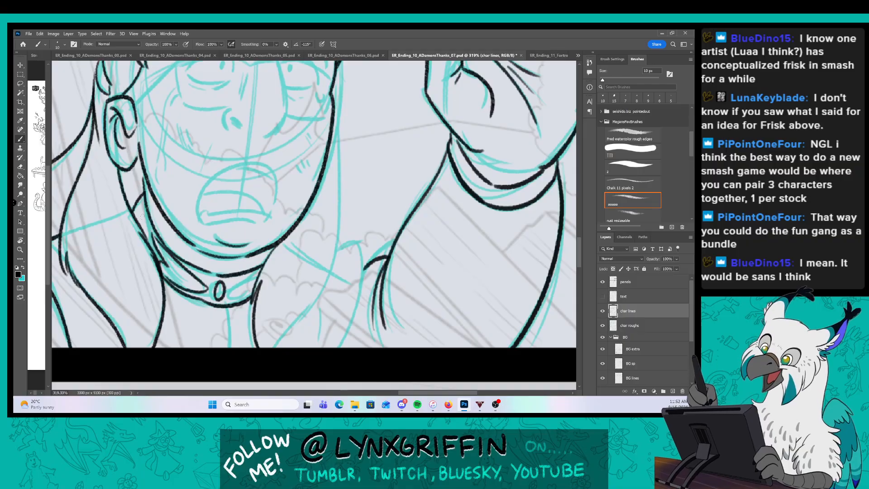
Finish the collar's fold and the line beneath it, then ink the hair hanging past the cheek to the panel border and the adjoining shoulder contour.
{"action": "left_click_drag", "start_coordinate": [230, 300], "coordinate": [256, 283]}
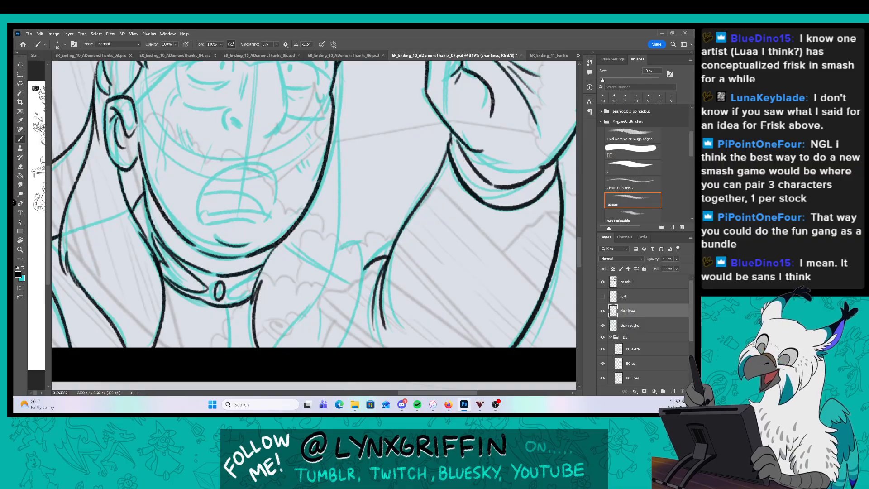
{"action": "left_click_drag", "start_coordinate": [223, 309], "coordinate": [227, 347]}
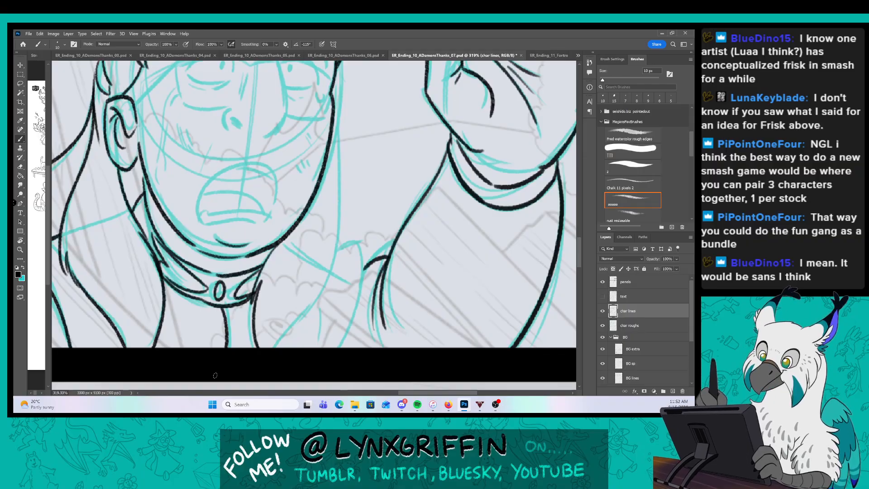
{"action": "key", "text": "z"}
{"action": "mouse_move", "coordinate": [322, 268]}
{"action": "left_mouse_down"}
{"action": "mouse_move", "coordinate": [329, 269]}
{"action": "mouse_move", "coordinate": [313, 287]}
{"action": "left_mouse_up"}
{"action": "key", "text": "b"}
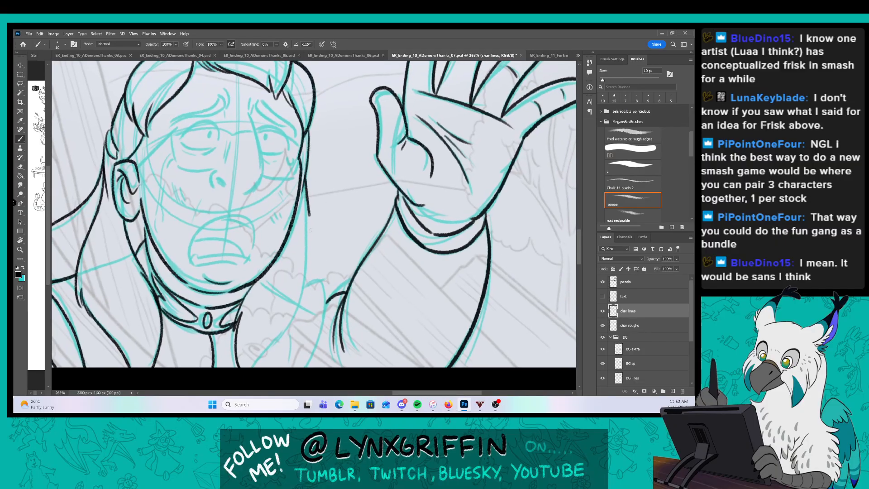
{"action": "left_click_drag", "start_coordinate": [310, 216], "coordinate": [284, 334]}
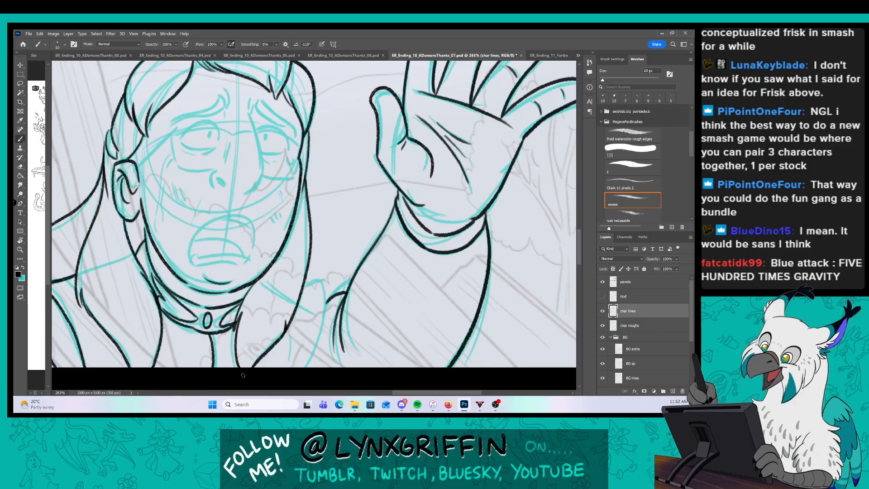
{"action": "scroll", "coordinate": [357, 285], "scroll_direction": "up", "scroll_amount": 3}
{"action": "mouse_move", "coordinate": [286, 323]}
{"action": "left_mouse_down"}
{"action": "mouse_move", "coordinate": [279, 288]}
{"action": "mouse_move", "coordinate": [267, 350]}
{"action": "left_mouse_up"}
{"action": "mouse_move", "coordinate": [284, 247]}
{"action": "left_mouse_down"}
{"action": "mouse_move", "coordinate": [316, 246]}
{"action": "mouse_move", "coordinate": [284, 349]}
{"action": "left_mouse_up"}
{"action": "scroll", "coordinate": [347, 241], "scroll_direction": "down", "scroll_amount": 3}
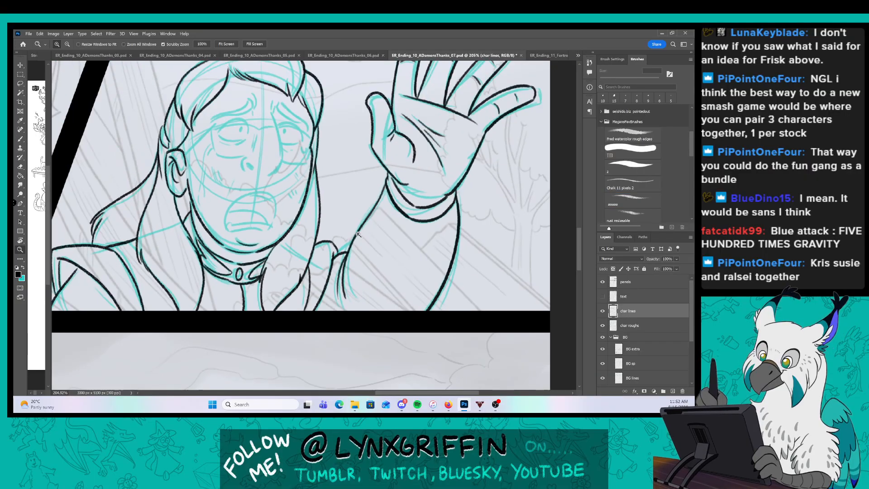
{"action": "left_click_drag", "start_coordinate": [346, 241], "coordinate": [264, 327]}
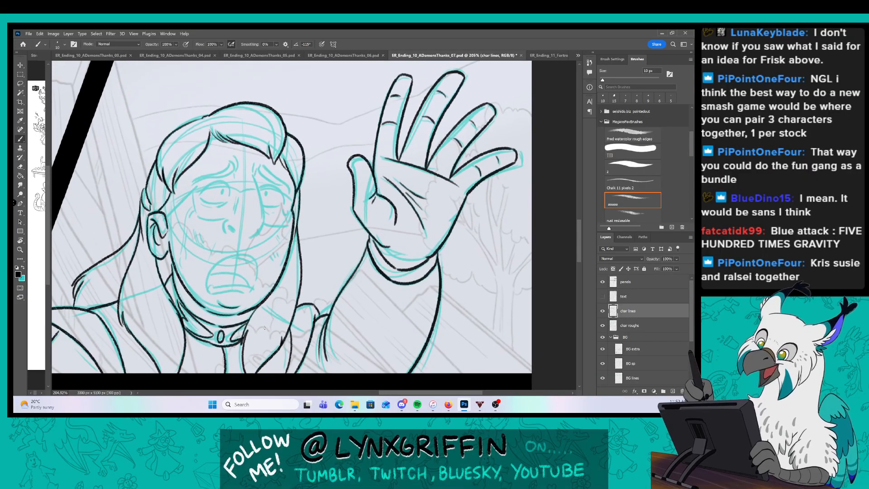
Ink the man's nose with its curved nostril lines and the long profile line running from the brow to the tip.
{"action": "key", "text": "ctrl+space"}
{"action": "left_click_drag", "start_coordinate": [256, 217], "coordinate": [289, 216]}
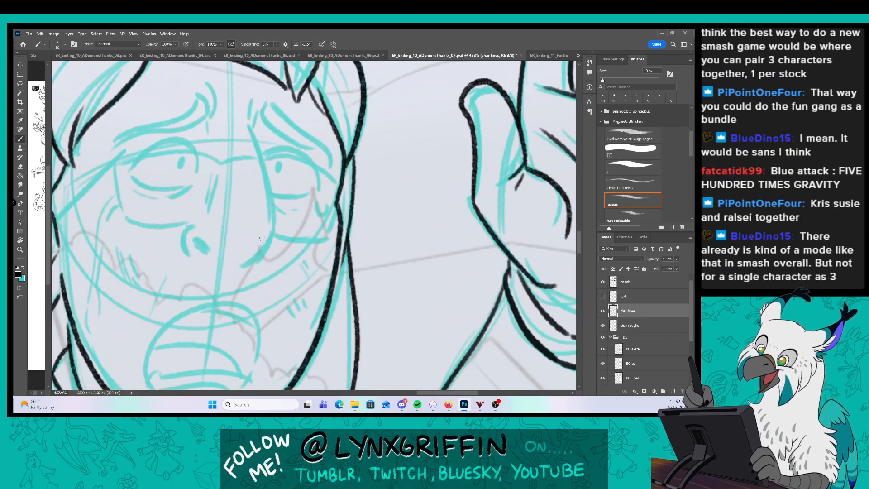
{"action": "mouse_move", "coordinate": [198, 221]}
{"action": "left_mouse_down"}
{"action": "mouse_move", "coordinate": [185, 242]}
{"action": "mouse_move", "coordinate": [194, 255]}
{"action": "left_mouse_up"}
{"action": "left_click_drag", "start_coordinate": [197, 241], "coordinate": [210, 254]}
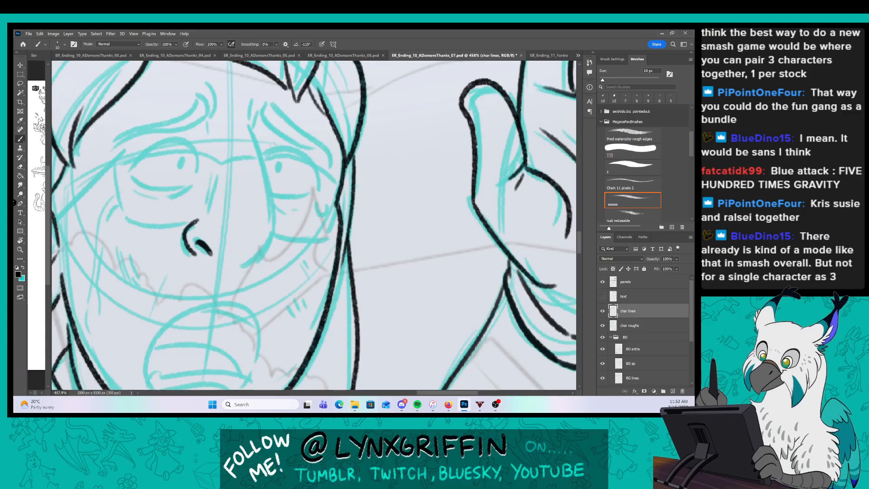
{"action": "left_click_drag", "start_coordinate": [252, 139], "coordinate": [267, 231]}
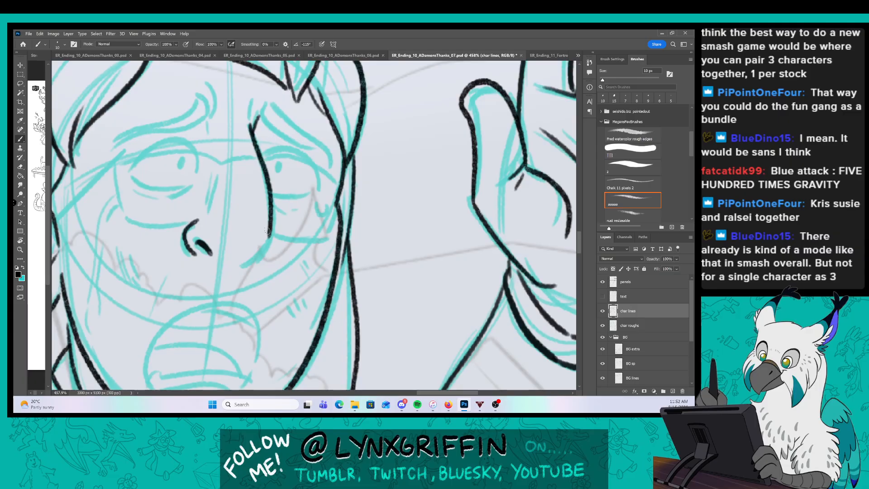
Ink the open mouth's outline with the tongue and lower teeth lines, and darken its upper interior with diagonal hatching.
{"action": "left_click_drag", "start_coordinate": [315, 323], "coordinate": [365, 248]}
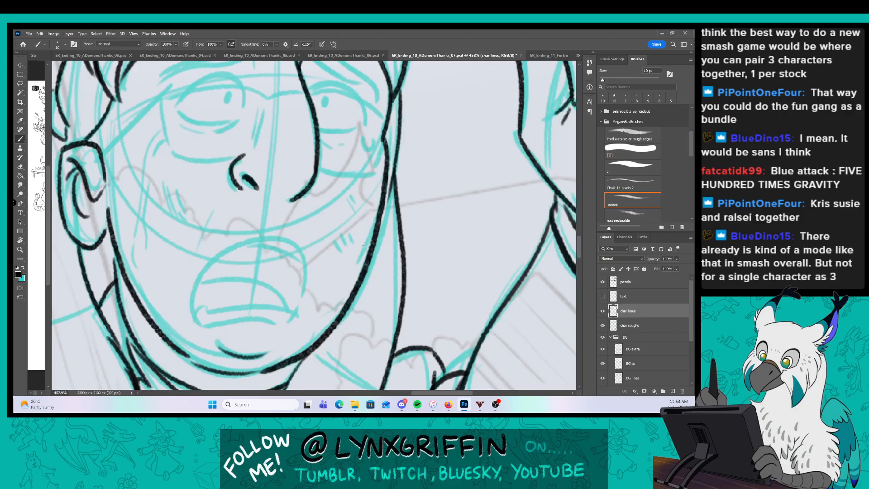
{"action": "mouse_move", "coordinate": [302, 293]}
{"action": "left_mouse_down"}
{"action": "mouse_move", "coordinate": [194, 277]}
{"action": "mouse_move", "coordinate": [204, 324]}
{"action": "mouse_move", "coordinate": [281, 327]}
{"action": "left_mouse_up"}
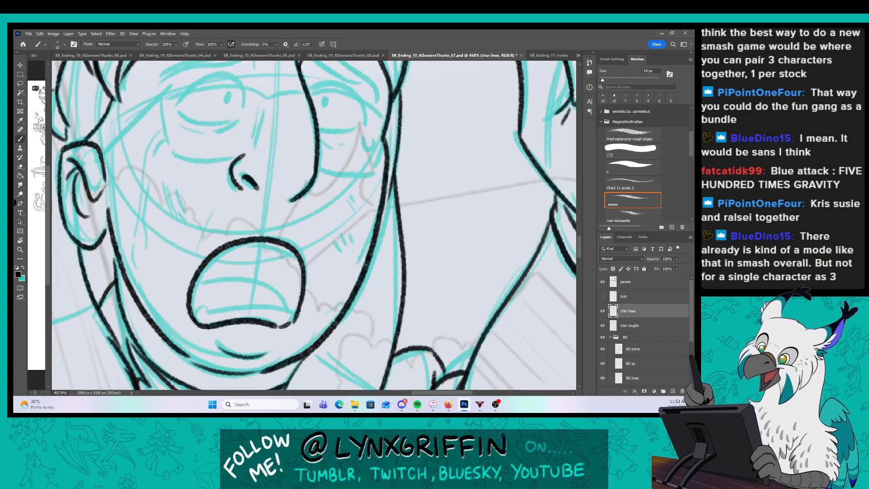
{"action": "left_click_drag", "start_coordinate": [194, 309], "coordinate": [292, 313]}
{"action": "left_click_drag", "start_coordinate": [199, 279], "coordinate": [288, 310]}
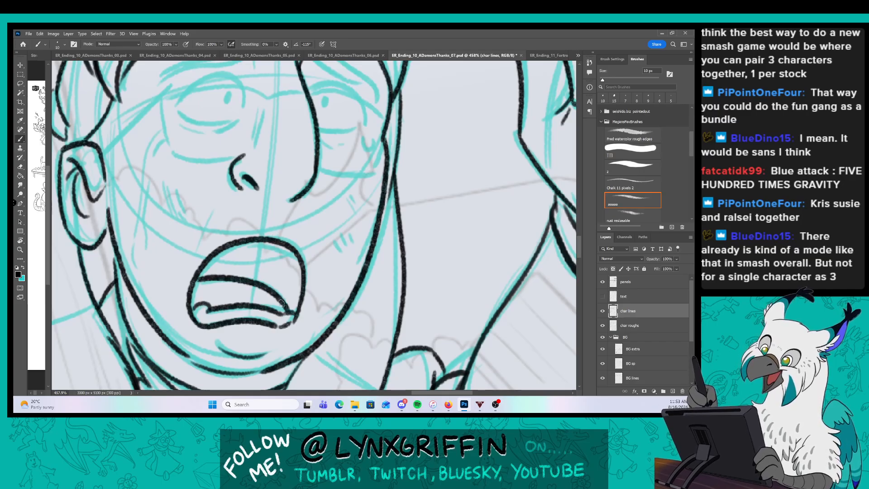
{"action": "mouse_move", "coordinate": [199, 277]}
{"action": "left_mouse_down"}
{"action": "mouse_move", "coordinate": [236, 242]}
{"action": "mouse_move", "coordinate": [262, 237]}
{"action": "left_mouse_up"}
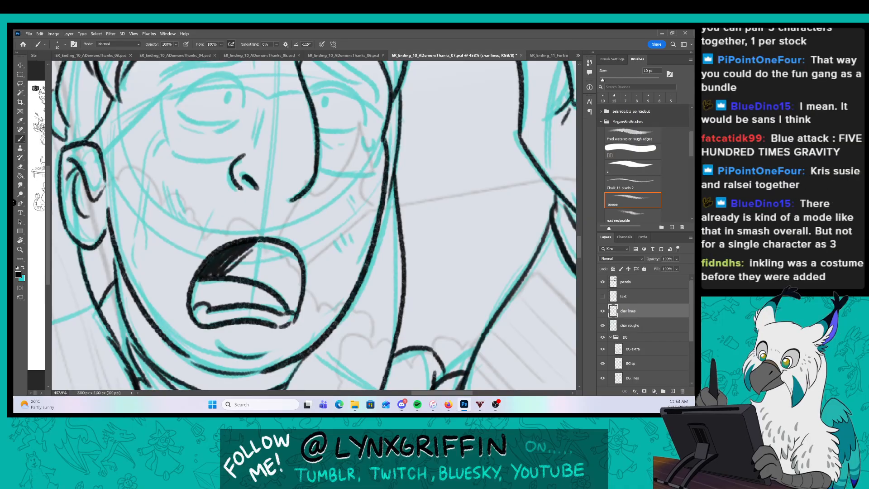
{"action": "left_click_drag", "start_coordinate": [227, 275], "coordinate": [267, 240]}
{"action": "mouse_move", "coordinate": [235, 276]}
{"action": "left_mouse_down"}
{"action": "mouse_move", "coordinate": [270, 247]}
{"action": "mouse_move", "coordinate": [291, 263]}
{"action": "mouse_move", "coordinate": [284, 286]}
{"action": "left_mouse_up"}
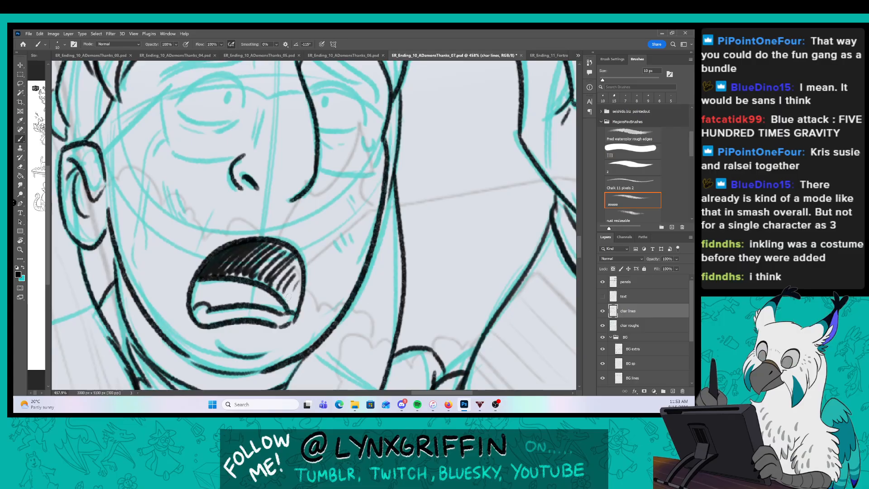
Add hatching marks to both cheeks and ink the worried eyebrows with the short crease strokes between them.
{"action": "left_click_drag", "start_coordinate": [168, 182], "coordinate": [179, 222]}
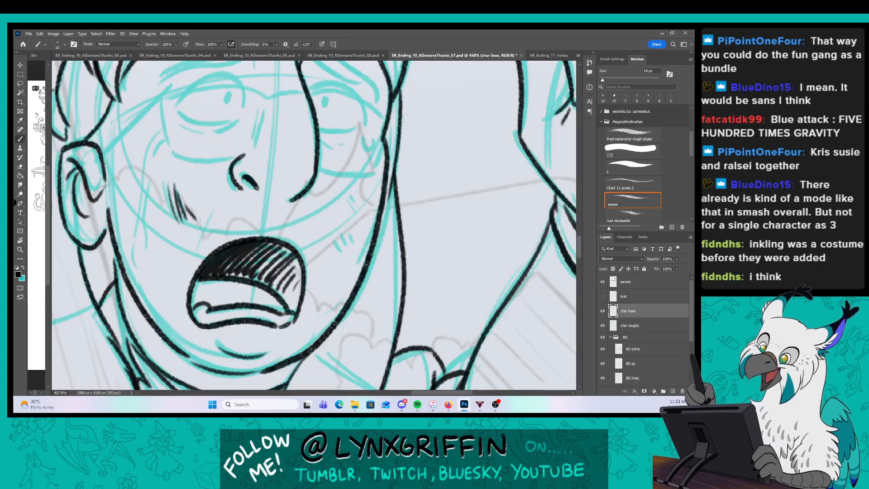
{"action": "left_click_drag", "start_coordinate": [302, 153], "coordinate": [318, 270]}
{"action": "mouse_move", "coordinate": [173, 199]}
{"action": "left_mouse_down"}
{"action": "mouse_move", "coordinate": [253, 145]}
{"action": "mouse_move", "coordinate": [177, 197]}
{"action": "left_mouse_up"}
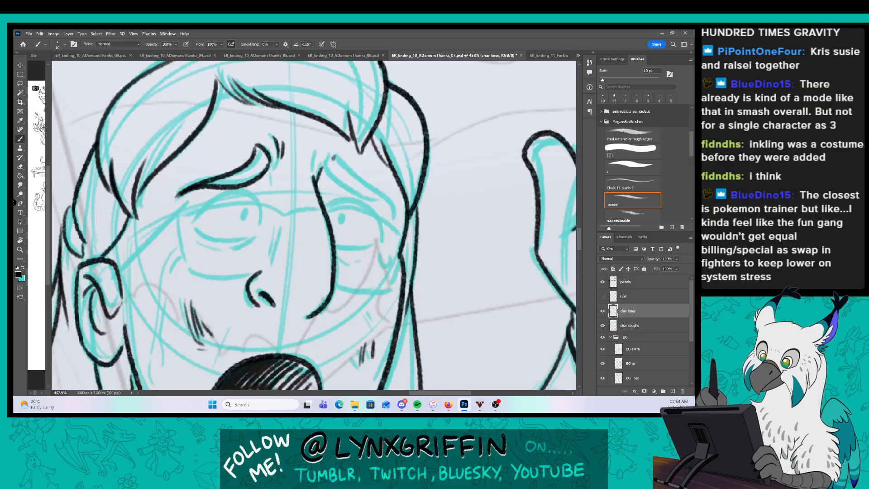
{"action": "mouse_move", "coordinate": [332, 158]}
{"action": "left_mouse_down"}
{"action": "mouse_move", "coordinate": [342, 182]}
{"action": "mouse_move", "coordinate": [380, 197]}
{"action": "left_mouse_up"}
{"action": "left_click_drag", "start_coordinate": [327, 142], "coordinate": [319, 160]}
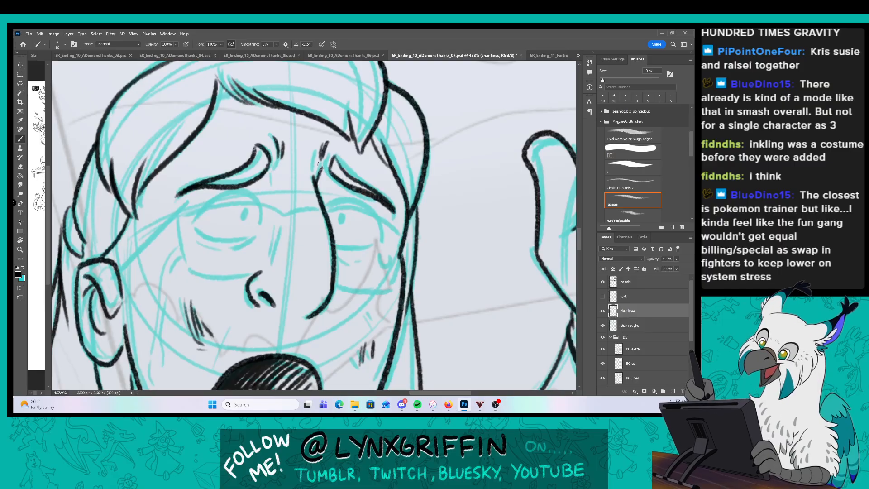
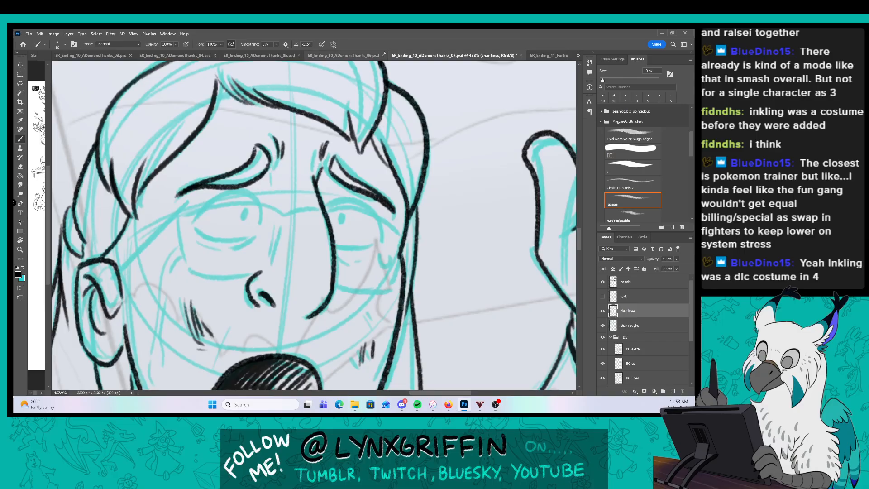
Ink both wide eyes with heavy upper lids, curved lower lids and solid black oval pupils.
{"action": "scroll", "coordinate": [226, 215], "scroll_direction": "up", "scroll_amount": 2}
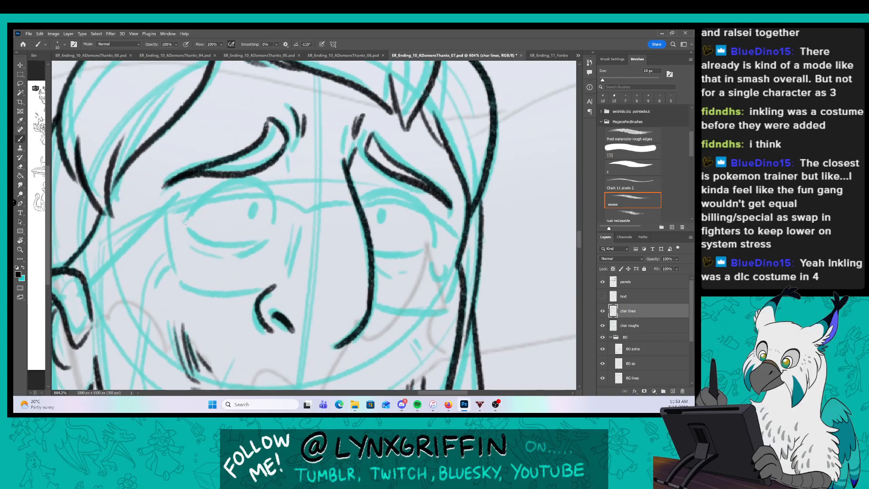
{"action": "mouse_move", "coordinate": [184, 220]}
{"action": "left_mouse_down"}
{"action": "mouse_move", "coordinate": [233, 176]}
{"action": "mouse_move", "coordinate": [278, 224]}
{"action": "mouse_move", "coordinate": [242, 255]}
{"action": "left_mouse_up"}
{"action": "mouse_move", "coordinate": [251, 201]}
{"action": "left_mouse_down"}
{"action": "mouse_move", "coordinate": [255, 216]}
{"action": "mouse_move", "coordinate": [255, 206]}
{"action": "mouse_move", "coordinate": [185, 221]}
{"action": "left_mouse_up"}
{"action": "mouse_move", "coordinate": [307, 204]}
{"action": "left_mouse_down"}
{"action": "mouse_move", "coordinate": [292, 214]}
{"action": "mouse_move", "coordinate": [351, 212]}
{"action": "left_mouse_up"}
{"action": "left_click_drag", "start_coordinate": [349, 213], "coordinate": [366, 255]}
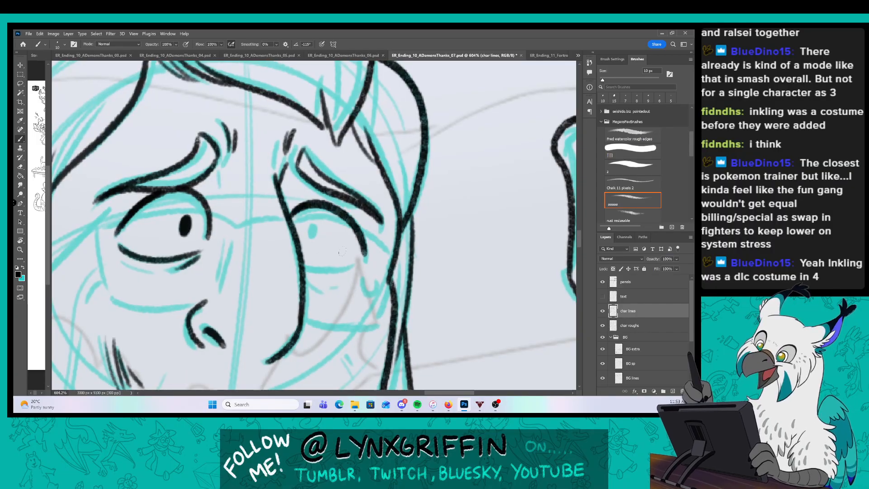
{"action": "left_click_drag", "start_coordinate": [302, 271], "coordinate": [355, 266]}
{"action": "left_click_drag", "start_coordinate": [312, 222], "coordinate": [315, 229]}
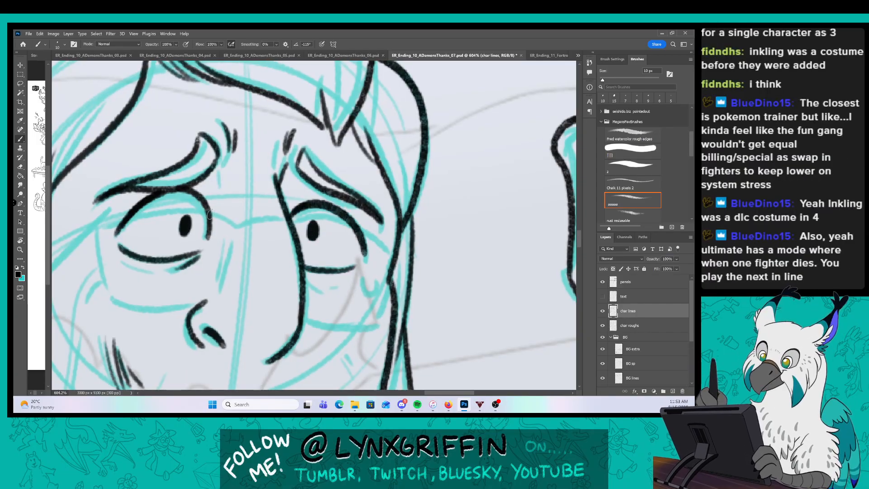
Ink the short shading strokes beside the nose bridge and the thin crease running from below the eye down the cheek.
{"action": "key", "text": "z"}
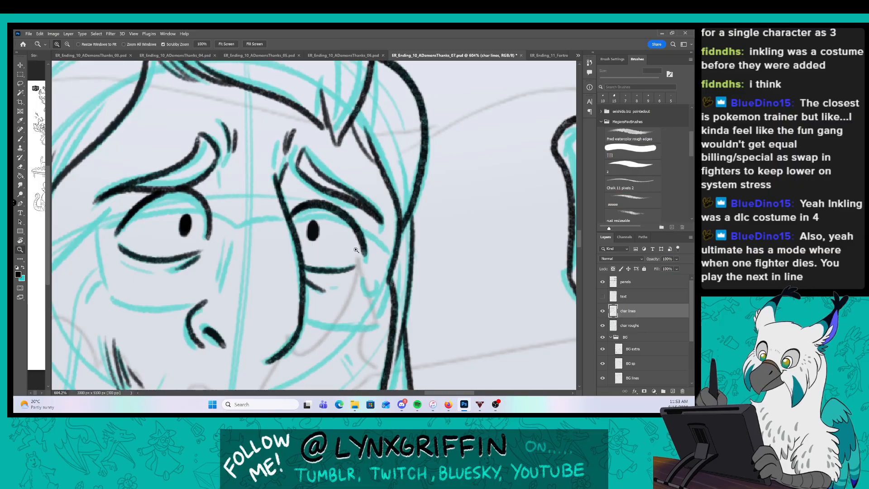
{"action": "mouse_move", "coordinate": [358, 253]}
{"action": "left_mouse_down"}
{"action": "mouse_move", "coordinate": [349, 252]}
{"action": "mouse_move", "coordinate": [380, 217]}
{"action": "left_mouse_up"}
{"action": "key", "text": "b"}
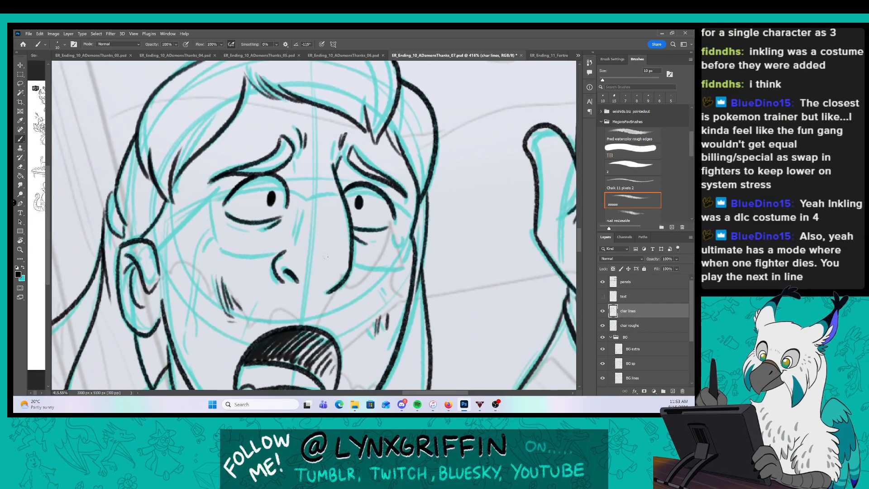
{"action": "key", "text": "z"}
{"action": "left_click_drag", "start_coordinate": [267, 196], "coordinate": [271, 196]}
{"action": "key", "text": "b"}
{"action": "mouse_move", "coordinate": [220, 221]}
{"action": "left_mouse_down"}
{"action": "mouse_move", "coordinate": [189, 267]}
{"action": "mouse_move", "coordinate": [183, 367]}
{"action": "mouse_move", "coordinate": [186, 317]}
{"action": "mouse_move", "coordinate": [223, 230]}
{"action": "left_mouse_up"}
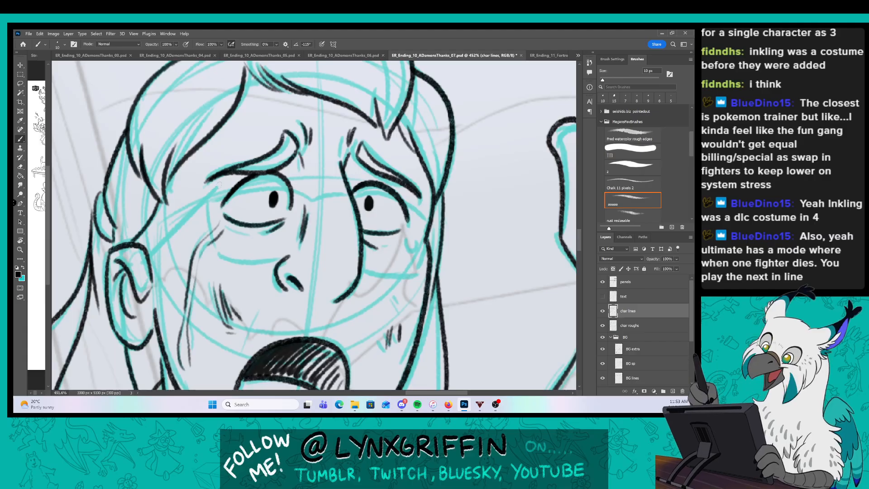
Ink the man's glasses with the bridge, both rectangular lens frames and the temple arm reaching back to the ear.
{"action": "left_click_drag", "start_coordinate": [272, 183], "coordinate": [310, 188]}
{"action": "mouse_move", "coordinate": [204, 194]}
{"action": "left_mouse_down"}
{"action": "mouse_move", "coordinate": [215, 249]}
{"action": "mouse_move", "coordinate": [290, 249]}
{"action": "mouse_move", "coordinate": [307, 190]}
{"action": "mouse_move", "coordinate": [353, 184]}
{"action": "mouse_move", "coordinate": [440, 205]}
{"action": "mouse_move", "coordinate": [429, 258]}
{"action": "left_mouse_up"}
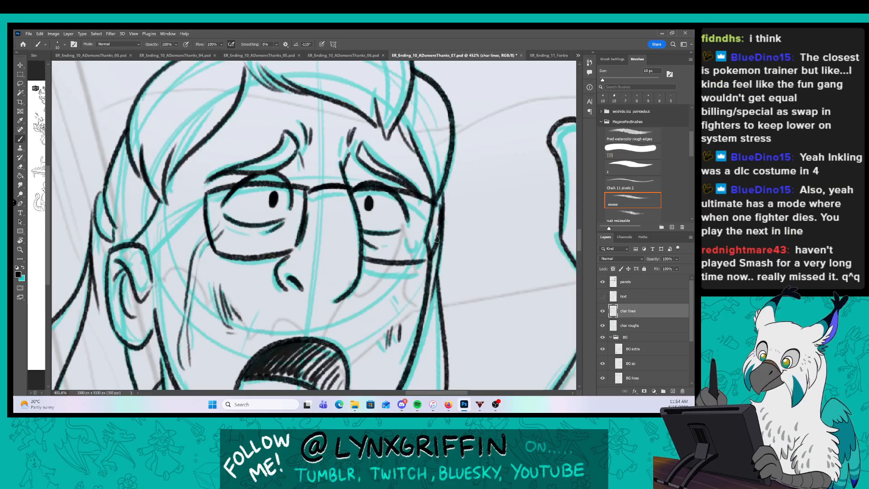
{"action": "left_click_drag", "start_coordinate": [148, 252], "coordinate": [206, 196]}
{"action": "left_click_drag", "start_coordinate": [205, 196], "coordinate": [150, 251]}
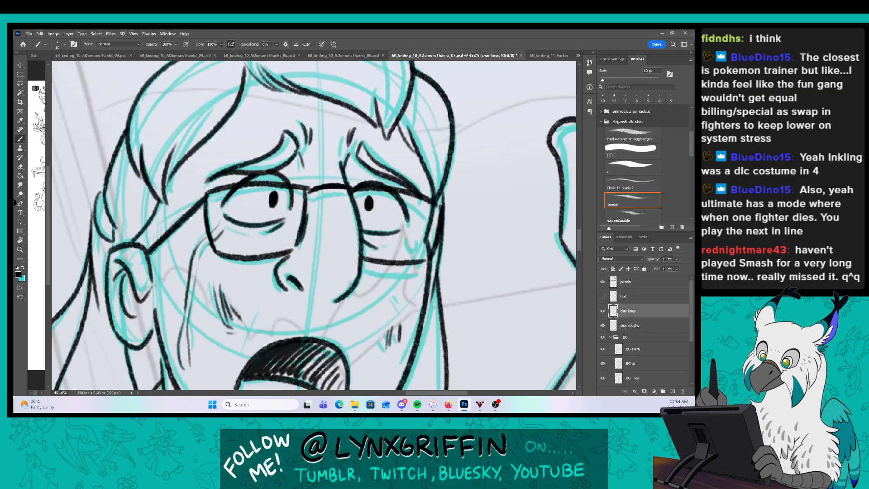
Ink the teardrop at the corner of the far eye and add short hatching strokes to the cheek below the glasses.
{"action": "left_click_drag", "start_coordinate": [407, 284], "coordinate": [356, 300]}
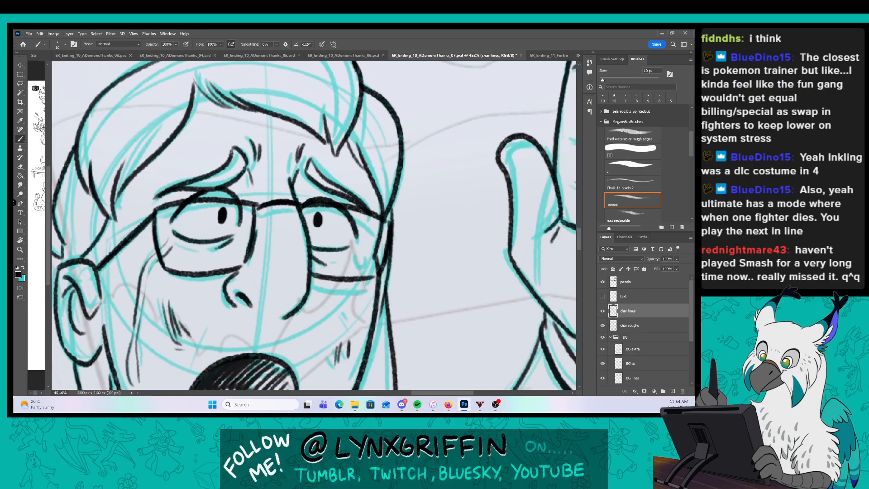
{"action": "left_click_drag", "start_coordinate": [358, 253], "coordinate": [365, 260]}
{"action": "left_click_drag", "start_coordinate": [341, 296], "coordinate": [352, 316]}
{"action": "left_click_drag", "start_coordinate": [353, 315], "coordinate": [356, 322]}
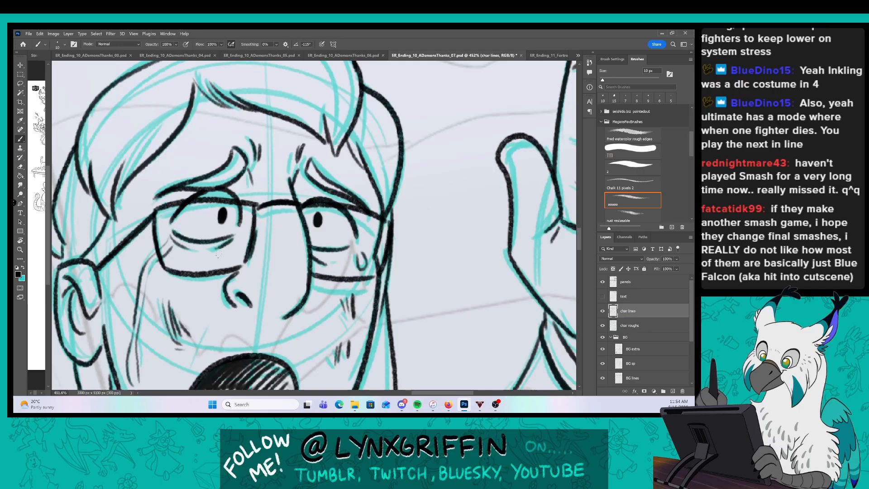
{"action": "left_click_drag", "start_coordinate": [352, 280], "coordinate": [312, 280]}
Reduce the brush size to 5 px and ink the raised hand, cuff and sleeve of the small waving figure in the rubble panel below.
{"action": "left_click_drag", "start_coordinate": [374, 329], "coordinate": [305, 278]}
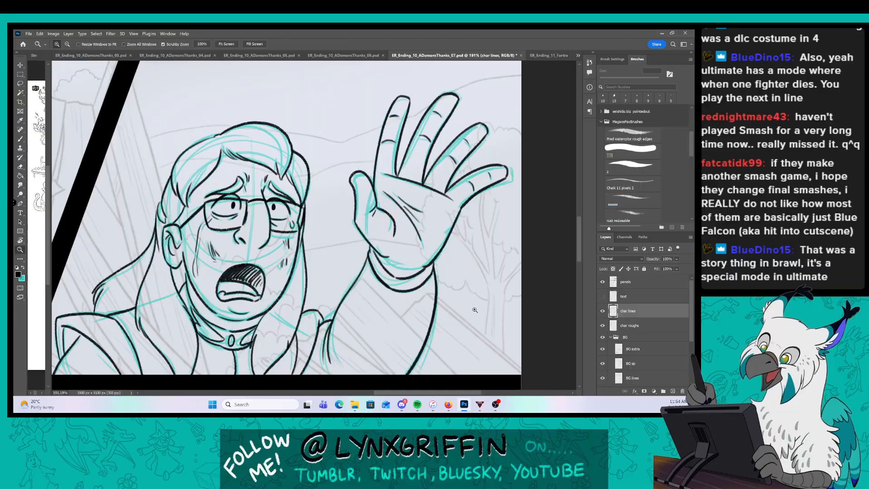
{"action": "left_click_drag", "start_coordinate": [475, 310], "coordinate": [448, 310]}
{"action": "left_click_drag", "start_coordinate": [344, 365], "coordinate": [365, 121]}
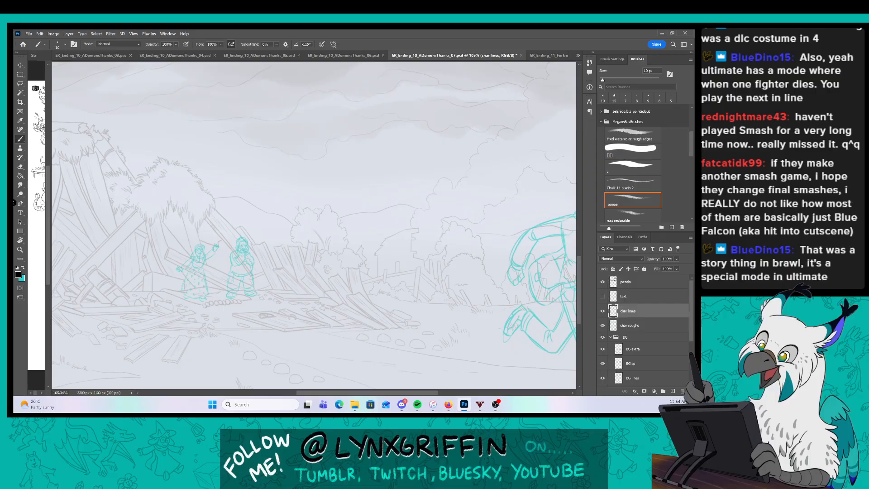
{"action": "key", "text": "bracketleft"}
{"action": "key", "text": "bracketleft"}
{"action": "key", "text": "bracketleft"}
{"action": "key", "text": "bracketleft"}
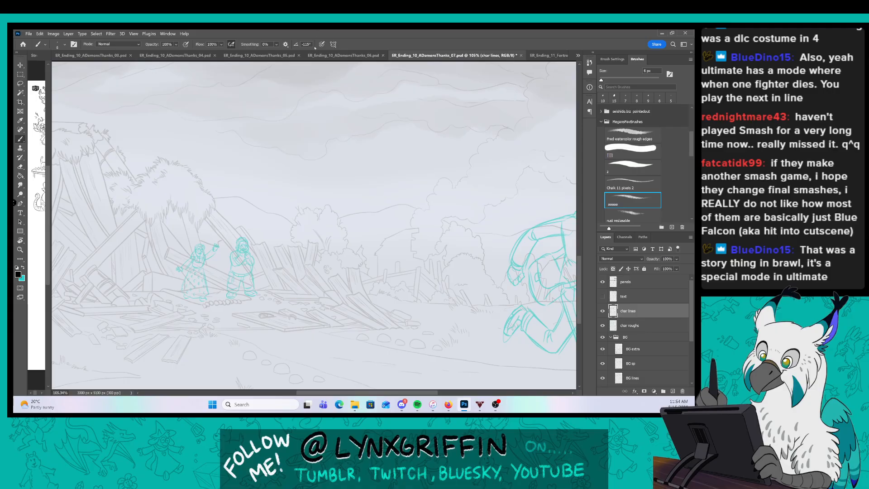
{"action": "key", "text": "z"}
{"action": "left_click_drag", "start_coordinate": [181, 262], "coordinate": [209, 228]}
{"action": "left_click_drag", "start_coordinate": [211, 266], "coordinate": [238, 252]}
{"action": "key", "text": "b"}
{"action": "mouse_move", "coordinate": [334, 136]}
{"action": "left_mouse_down"}
{"action": "mouse_move", "coordinate": [310, 190]}
{"action": "mouse_move", "coordinate": [337, 182]}
{"action": "mouse_move", "coordinate": [323, 155]}
{"action": "mouse_move", "coordinate": [339, 183]}
{"action": "mouse_move", "coordinate": [355, 167]}
{"action": "left_mouse_up"}
{"action": "mouse_move", "coordinate": [353, 190]}
{"action": "left_mouse_down"}
{"action": "mouse_move", "coordinate": [365, 177]}
{"action": "mouse_move", "coordinate": [329, 219]}
{"action": "mouse_move", "coordinate": [306, 224]}
{"action": "mouse_move", "coordinate": [261, 259]}
{"action": "mouse_move", "coordinate": [269, 232]}
{"action": "left_mouse_up"}
{"action": "left_click_drag", "start_coordinate": [330, 229], "coordinate": [240, 291]}
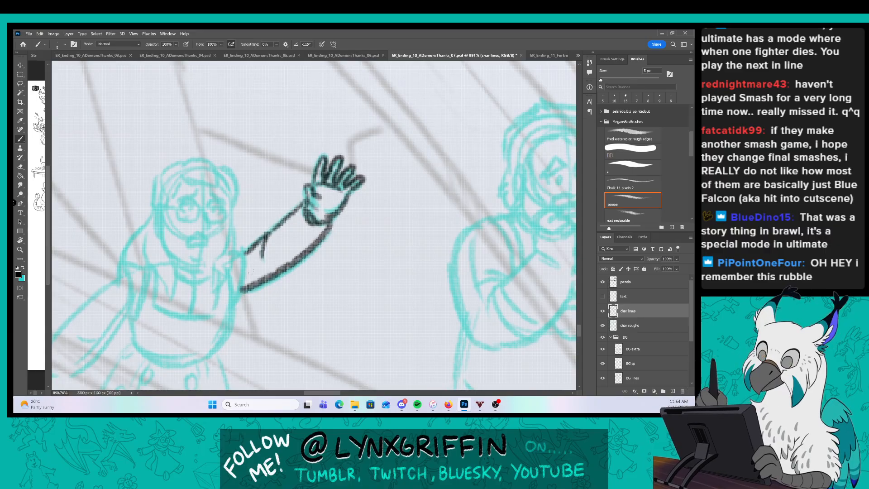
Ink the small waving figure's hair, from the crown and parted fringe to the long locks falling over the shoulder.
{"action": "left_click_drag", "start_coordinate": [251, 238], "coordinate": [300, 215]}
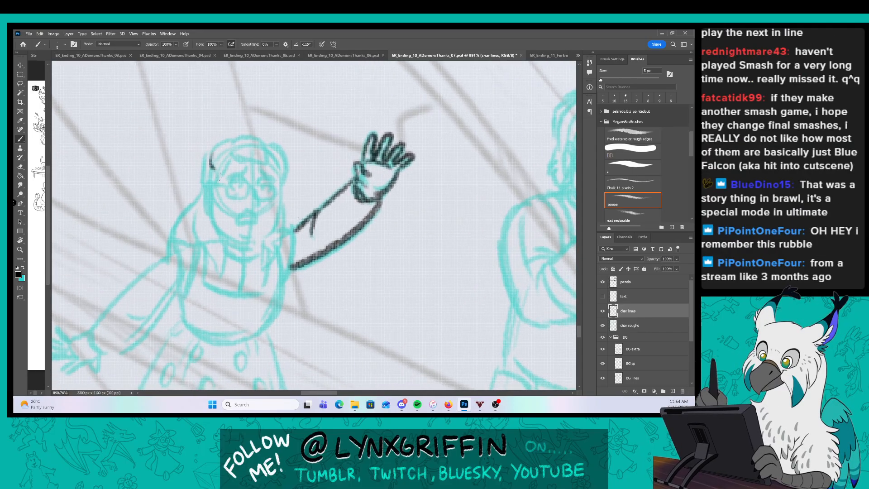
{"action": "mouse_move", "coordinate": [212, 163]}
{"action": "left_mouse_down"}
{"action": "mouse_move", "coordinate": [229, 149]}
{"action": "mouse_move", "coordinate": [262, 169]}
{"action": "mouse_move", "coordinate": [261, 146]}
{"action": "mouse_move", "coordinate": [239, 137]}
{"action": "mouse_move", "coordinate": [216, 147]}
{"action": "mouse_move", "coordinate": [266, 162]}
{"action": "mouse_move", "coordinate": [286, 182]}
{"action": "left_mouse_up"}
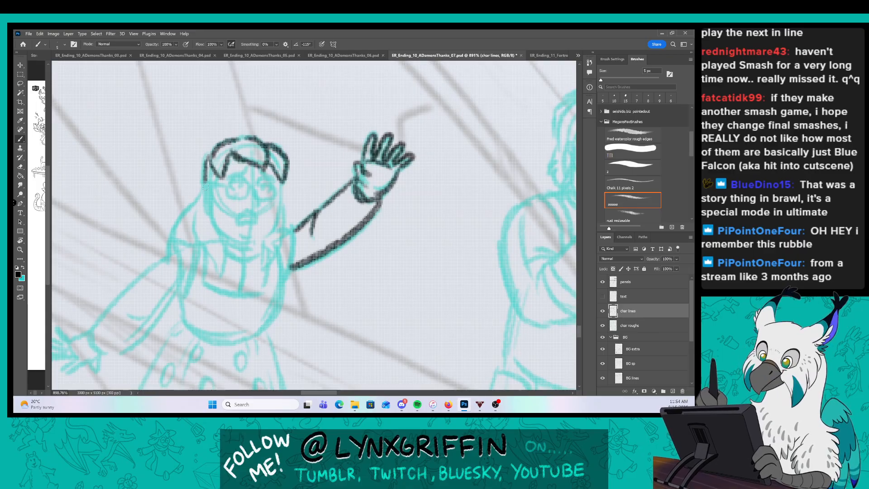
{"action": "left_click_drag", "start_coordinate": [204, 183], "coordinate": [212, 213]}
{"action": "mouse_move", "coordinate": [213, 173]}
{"action": "left_mouse_down"}
{"action": "mouse_move", "coordinate": [218, 189]}
{"action": "mouse_move", "coordinate": [197, 245]}
{"action": "mouse_move", "coordinate": [218, 278]}
{"action": "left_mouse_up"}
{"action": "left_click_drag", "start_coordinate": [210, 220], "coordinate": [222, 277]}
{"action": "left_click_drag", "start_coordinate": [187, 208], "coordinate": [168, 226]}
{"action": "left_click_drag", "start_coordinate": [177, 218], "coordinate": [170, 246]}
Ink the small figure's pointed fold at the shoulder below the hair and the curved garment edge across the chest.
{"action": "left_click_drag", "start_coordinate": [176, 247], "coordinate": [185, 283]}
{"action": "mouse_move", "coordinate": [173, 239]}
{"action": "left_mouse_down"}
{"action": "mouse_move", "coordinate": [195, 245]}
{"action": "mouse_move", "coordinate": [185, 273]}
{"action": "mouse_move", "coordinate": [200, 245]}
{"action": "left_mouse_up"}
{"action": "mouse_move", "coordinate": [202, 252]}
{"action": "left_mouse_down"}
{"action": "mouse_move", "coordinate": [207, 278]}
{"action": "mouse_move", "coordinate": [267, 287]}
{"action": "left_mouse_up"}
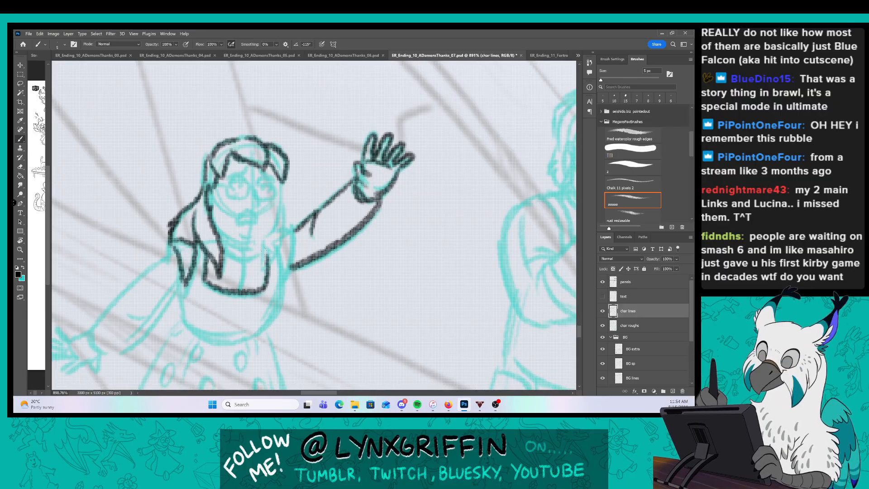
Ink the small waving figure's hair lock on the raised-arm side, the worried eyes, the jawline and the line down the blouse front.
{"action": "mouse_move", "coordinate": [267, 235]}
{"action": "left_mouse_down"}
{"action": "mouse_move", "coordinate": [263, 265]}
{"action": "mouse_move", "coordinate": [288, 216]}
{"action": "mouse_move", "coordinate": [281, 183]}
{"action": "left_mouse_up"}
{"action": "left_click_drag", "start_coordinate": [278, 176], "coordinate": [272, 233]}
{"action": "left_click_drag", "start_coordinate": [215, 225], "coordinate": [256, 253]}
{"action": "left_click_drag", "start_coordinate": [242, 248], "coordinate": [244, 258]}
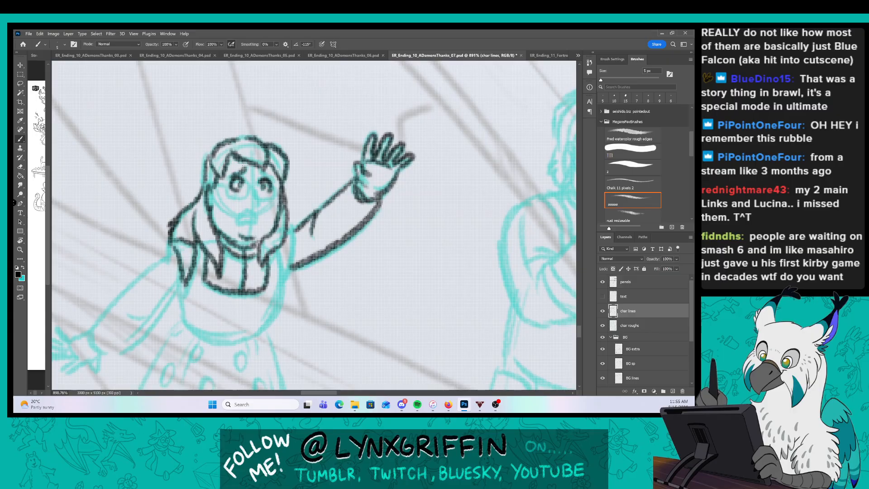
Ink the small waving figure's open, downturned mouth and the rectangular glasses around the eyes.
{"action": "left_click_drag", "start_coordinate": [268, 184], "coordinate": [278, 177]}
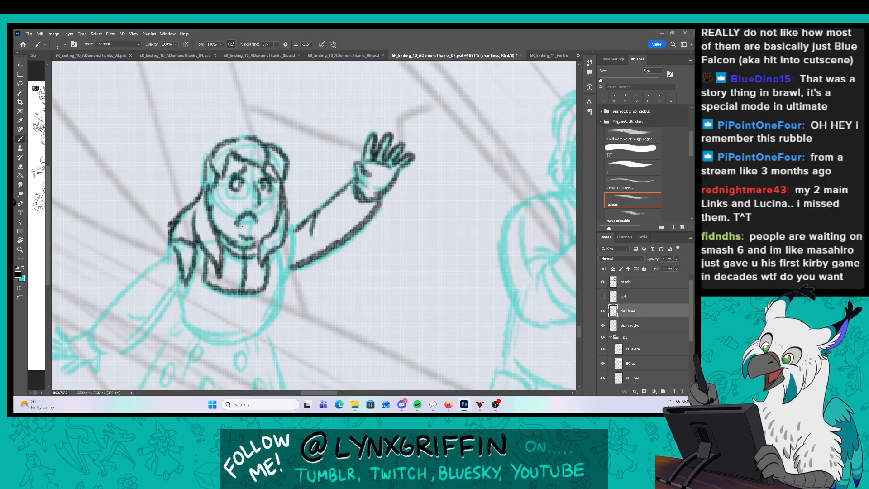
{"action": "left_click_drag", "start_coordinate": [239, 225], "coordinate": [258, 218]}
{"action": "mouse_move", "coordinate": [225, 187]}
{"action": "left_mouse_down"}
{"action": "mouse_move", "coordinate": [244, 198]}
{"action": "mouse_move", "coordinate": [252, 185]}
{"action": "mouse_move", "coordinate": [214, 181]}
{"action": "mouse_move", "coordinate": [260, 183]}
{"action": "mouse_move", "coordinate": [275, 196]}
{"action": "left_mouse_up"}
{"action": "left_click_drag", "start_coordinate": [271, 185], "coordinate": [281, 200]}
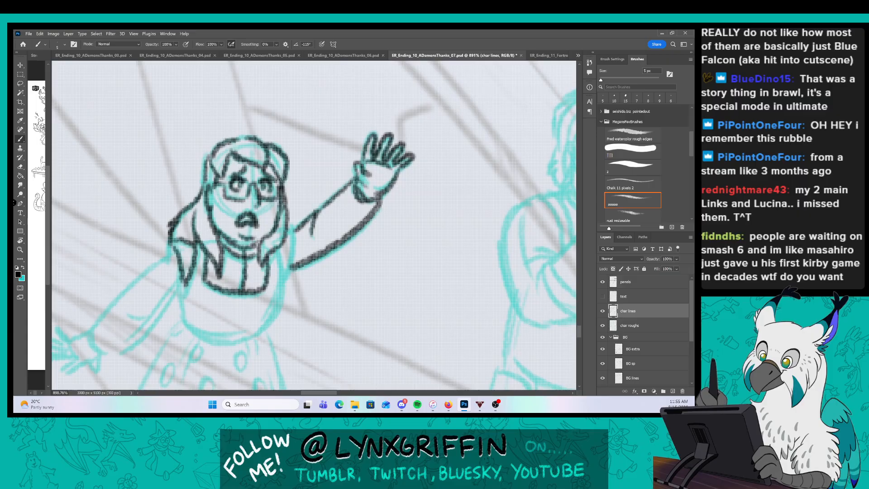
Ink the small waving figure's rounded bodice down to the waist, and the lowered arm with its sleeve and spread hand.
{"action": "left_click_drag", "start_coordinate": [322, 317], "coordinate": [319, 246]}
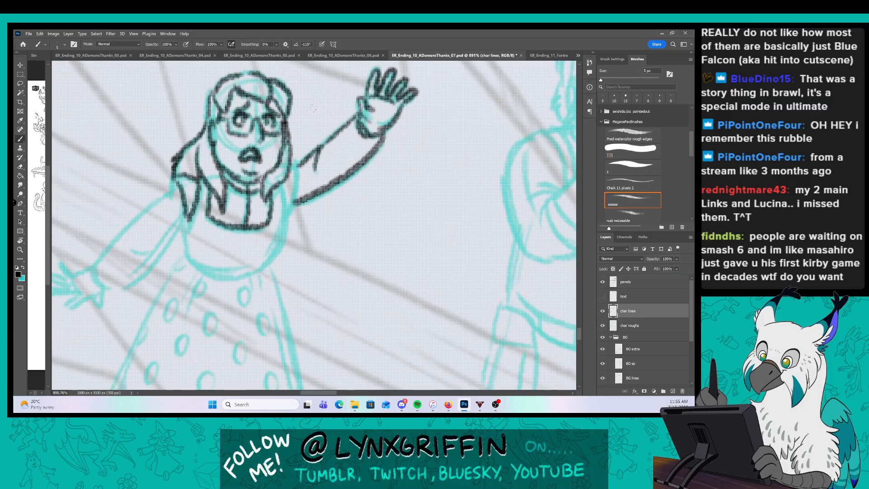
{"action": "left_click_drag", "start_coordinate": [292, 181], "coordinate": [253, 283]}
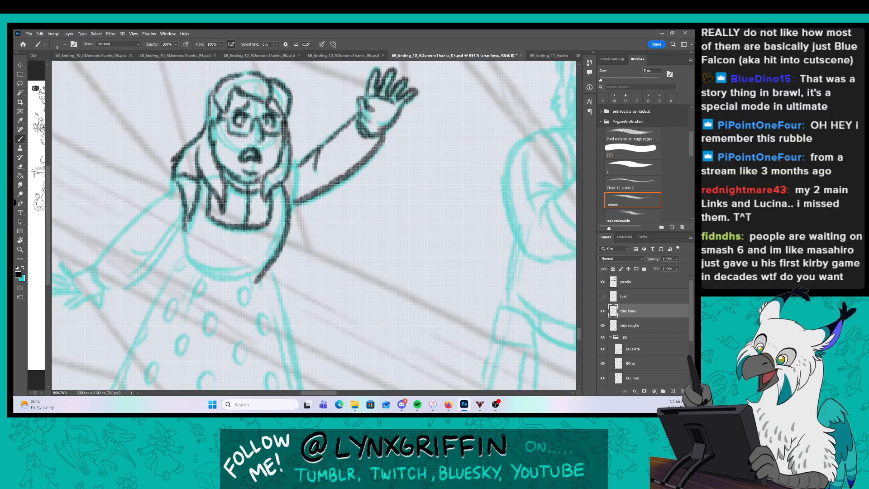
{"action": "left_click_drag", "start_coordinate": [197, 269], "coordinate": [257, 279]}
{"action": "left_click_drag", "start_coordinate": [292, 163], "coordinate": [290, 207]}
{"action": "mouse_move", "coordinate": [243, 269]}
{"action": "left_mouse_down"}
{"action": "mouse_move", "coordinate": [297, 247]}
{"action": "mouse_move", "coordinate": [318, 250]}
{"action": "left_mouse_up"}
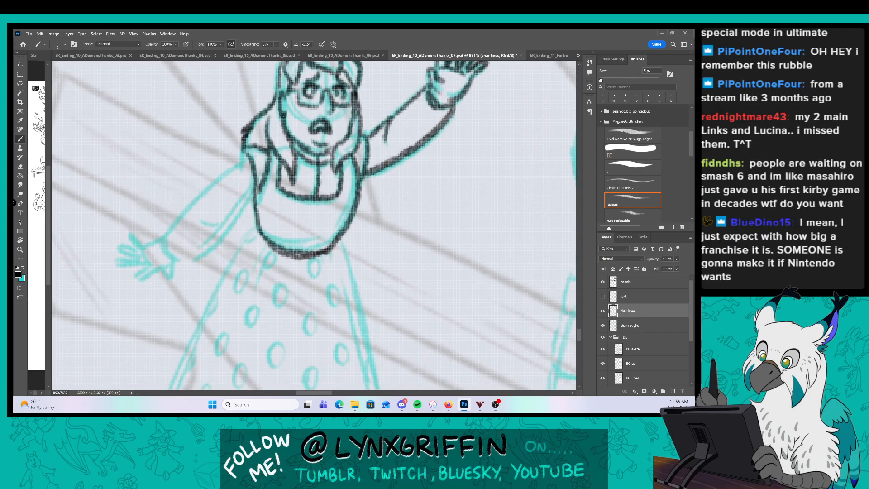
{"action": "mouse_move", "coordinate": [247, 156]}
{"action": "left_mouse_down"}
{"action": "mouse_move", "coordinate": [166, 242]}
{"action": "mouse_move", "coordinate": [187, 260]}
{"action": "mouse_move", "coordinate": [254, 189]}
{"action": "left_mouse_up"}
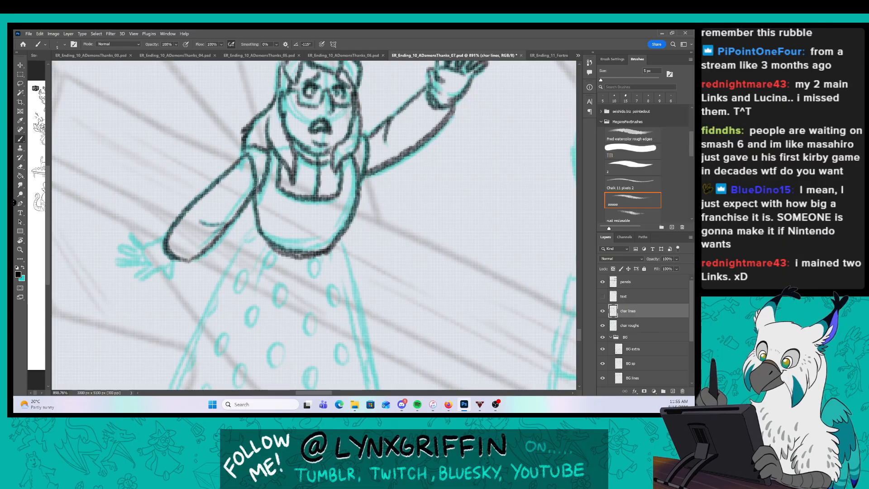
{"action": "mouse_move", "coordinate": [174, 265]}
{"action": "left_mouse_down"}
{"action": "mouse_move", "coordinate": [171, 278]}
{"action": "mouse_move", "coordinate": [136, 277]}
{"action": "mouse_move", "coordinate": [125, 262]}
{"action": "mouse_move", "coordinate": [127, 244]}
{"action": "mouse_move", "coordinate": [149, 237]}
{"action": "mouse_move", "coordinate": [164, 247]}
{"action": "left_mouse_up"}
Ink the small waving figure's long flared skirt with fold lines below the waist, and the two shoes under the hem.
{"action": "key", "text": "z"}
{"action": "mouse_move", "coordinate": [407, 270]}
{"action": "left_mouse_down"}
{"action": "mouse_move", "coordinate": [361, 253]}
{"action": "mouse_move", "coordinate": [281, 148]}
{"action": "mouse_move", "coordinate": [286, 164]}
{"action": "left_mouse_up"}
{"action": "key", "text": "b"}
{"action": "mouse_move", "coordinate": [178, 136]}
{"action": "left_mouse_down"}
{"action": "mouse_move", "coordinate": [106, 272]}
{"action": "mouse_move", "coordinate": [144, 322]}
{"action": "mouse_move", "coordinate": [275, 297]}
{"action": "left_mouse_up"}
{"action": "left_click_drag", "start_coordinate": [234, 140], "coordinate": [274, 296]}
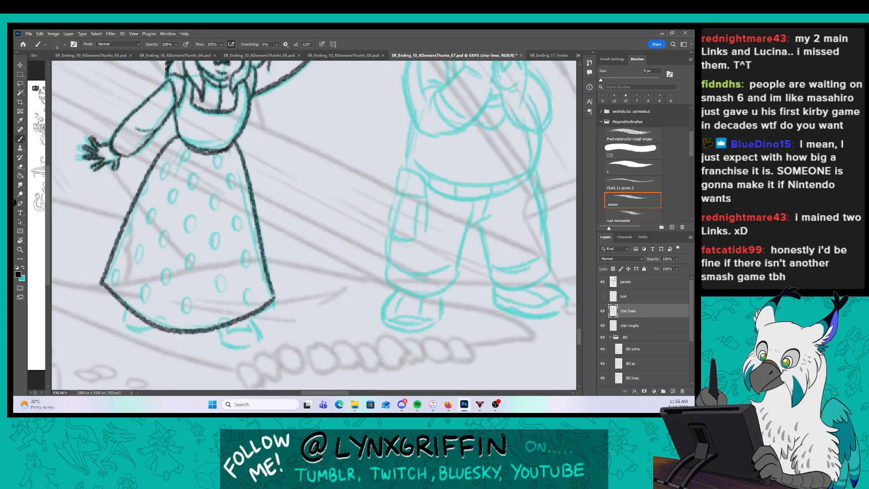
{"action": "left_click_drag", "start_coordinate": [186, 150], "coordinate": [176, 183]}
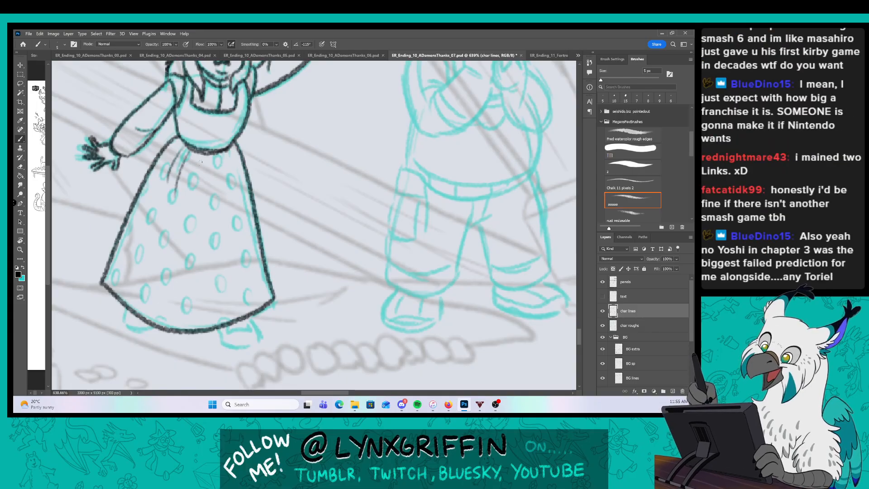
{"action": "left_click_drag", "start_coordinate": [213, 156], "coordinate": [215, 179]}
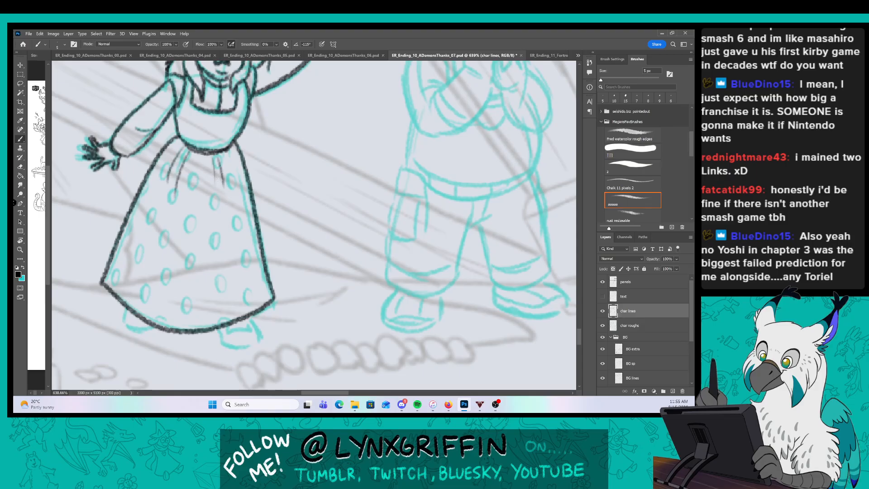
{"action": "left_click_drag", "start_coordinate": [125, 312], "coordinate": [152, 327]}
{"action": "mouse_move", "coordinate": [219, 327]}
{"action": "left_mouse_down"}
{"action": "mouse_move", "coordinate": [221, 346]}
{"action": "mouse_move", "coordinate": [251, 324]}
{"action": "left_mouse_up"}
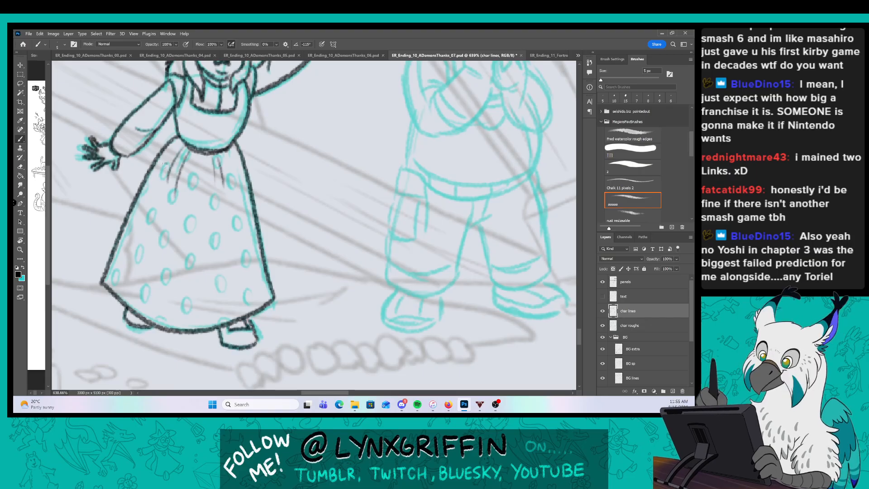
Ink the oval spots scattered across the skirt, including the partial ones cut off by the hem.
{"action": "left_click_drag", "start_coordinate": [164, 163], "coordinate": [220, 157]}
{"action": "left_click_drag", "start_coordinate": [194, 171], "coordinate": [182, 159]}
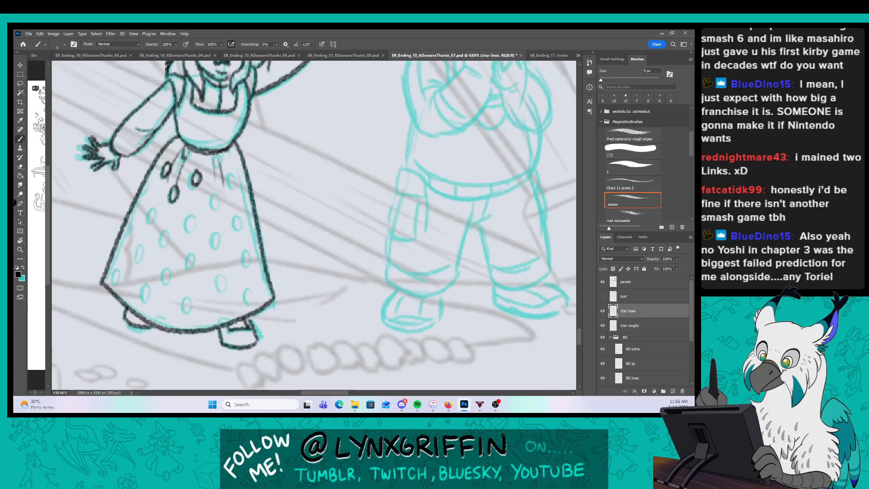
{"action": "left_click_drag", "start_coordinate": [230, 172], "coordinate": [217, 195]}
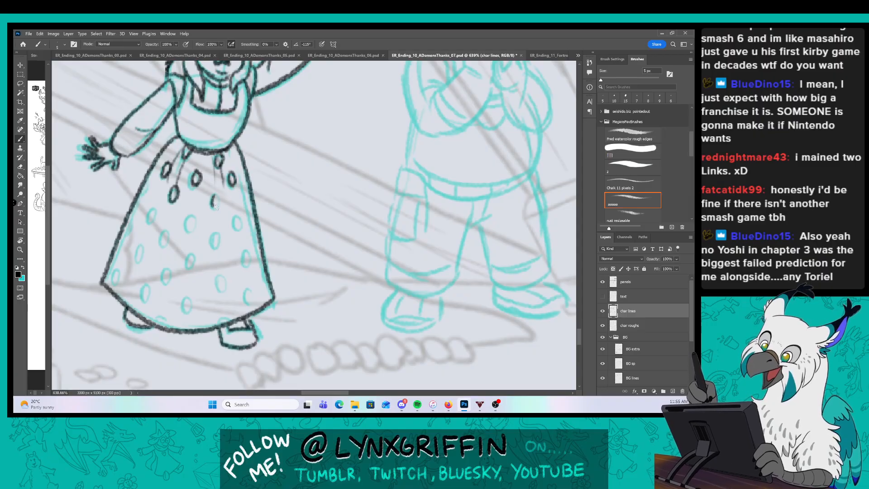
{"action": "left_click_drag", "start_coordinate": [149, 210], "coordinate": [152, 211]}
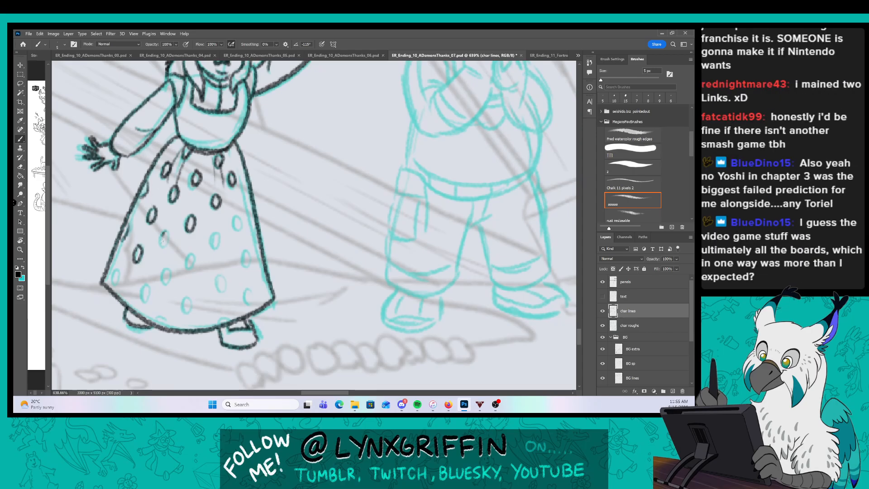
{"action": "left_click_drag", "start_coordinate": [166, 267], "coordinate": [170, 269]}
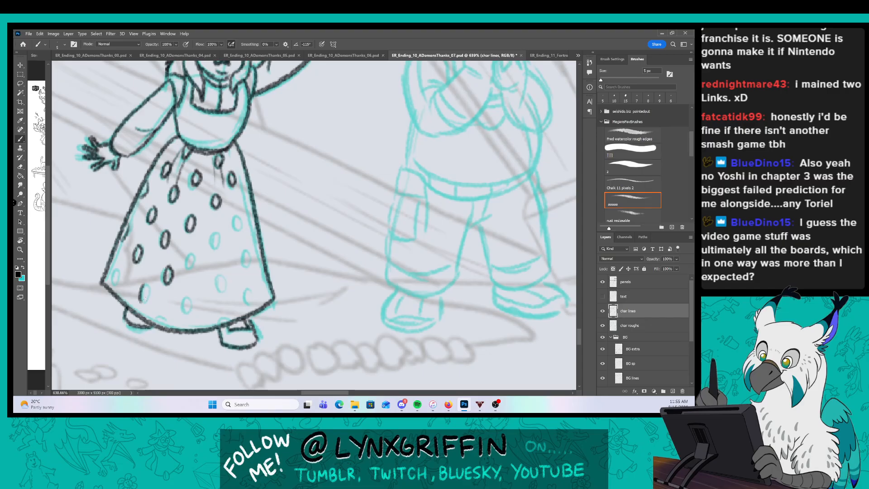
{"action": "left_click_drag", "start_coordinate": [154, 323], "coordinate": [189, 300]}
{"action": "left_click_drag", "start_coordinate": [193, 255], "coordinate": [220, 276]}
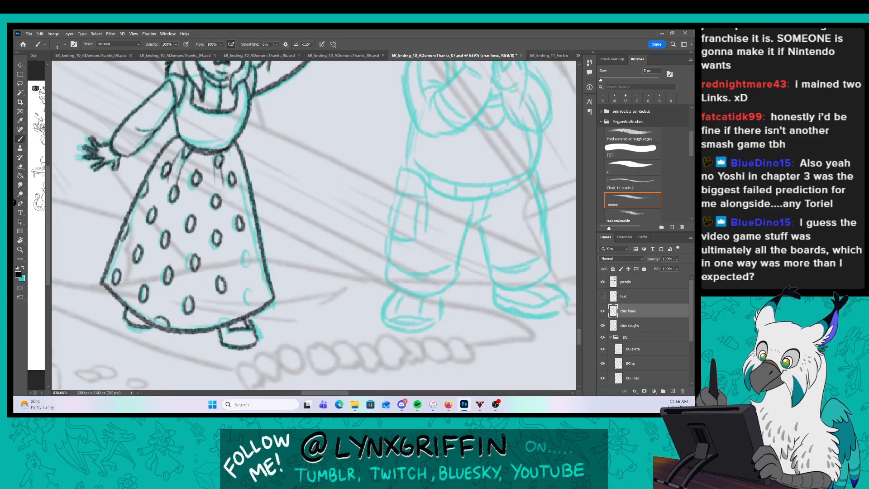
{"action": "left_click_drag", "start_coordinate": [246, 249], "coordinate": [243, 251]}
{"action": "left_click_drag", "start_coordinate": [216, 323], "coordinate": [229, 320]}
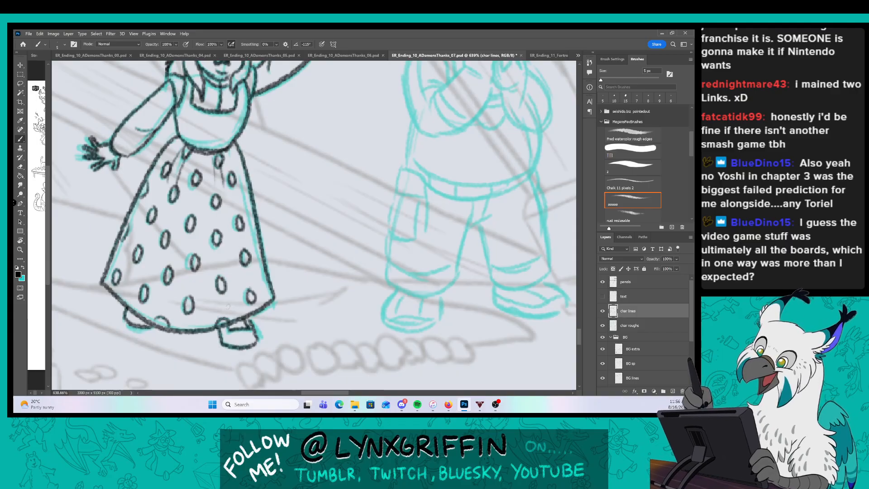
{"action": "left_click_drag", "start_coordinate": [254, 228], "coordinate": [260, 243]}
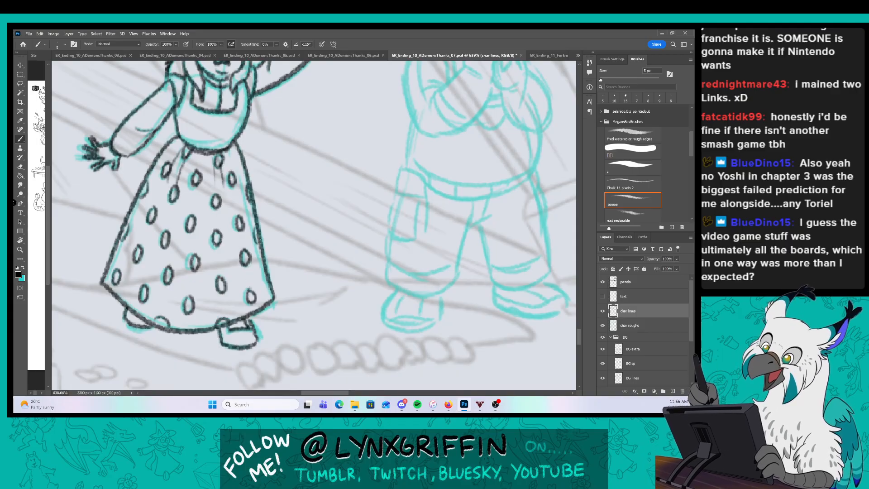
Ink the bearded figure's near arm beside the waving figure, from the rounded shoulder and sleeve to the cuff and raised fist.
{"action": "key", "text": "z"}
{"action": "left_click_drag", "start_coordinate": [414, 311], "coordinate": [402, 305]}
{"action": "key", "text": "space"}
{"action": "mouse_move", "coordinate": [470, 142]}
{"action": "left_mouse_down"}
{"action": "mouse_move", "coordinate": [328, 170]}
{"action": "mouse_move", "coordinate": [339, 171]}
{"action": "left_mouse_up"}
{"action": "key", "text": "z"}
{"action": "key", "text": "b"}
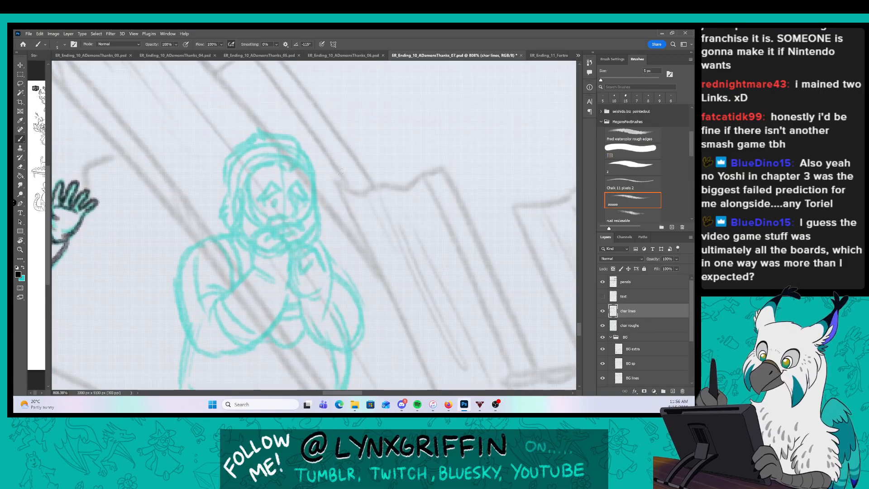
{"action": "left_click_drag", "start_coordinate": [222, 300], "coordinate": [259, 336]}
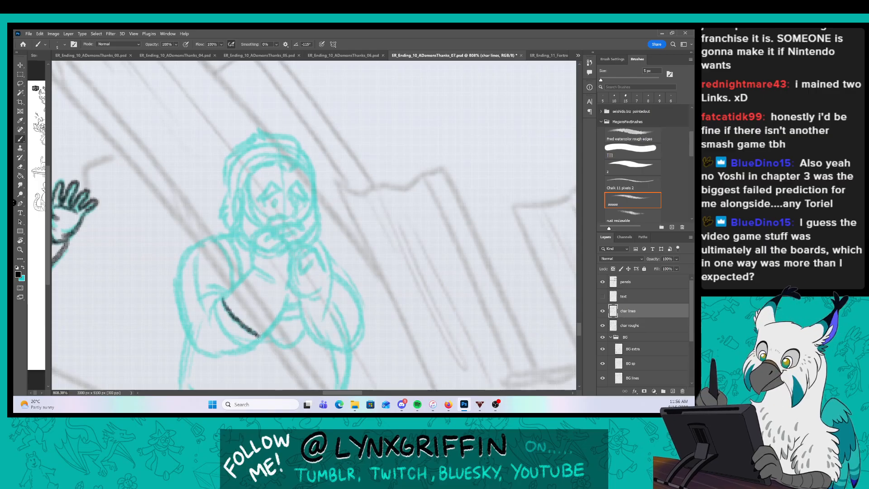
{"action": "left_click_drag", "start_coordinate": [215, 299], "coordinate": [260, 336]}
{"action": "mouse_move", "coordinate": [227, 297]}
{"action": "left_mouse_down"}
{"action": "mouse_move", "coordinate": [268, 281]}
{"action": "mouse_move", "coordinate": [273, 234]}
{"action": "mouse_move", "coordinate": [295, 260]}
{"action": "mouse_move", "coordinate": [291, 296]}
{"action": "mouse_move", "coordinate": [258, 336]}
{"action": "left_mouse_up"}
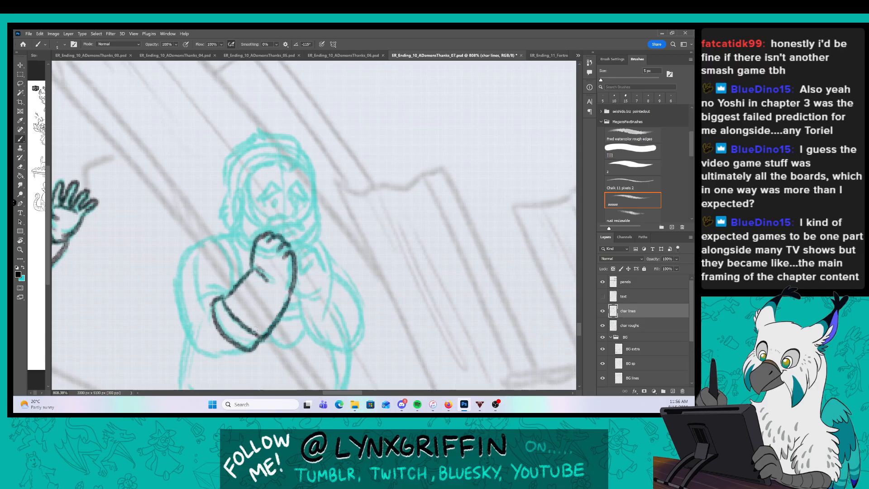
{"action": "left_click_drag", "start_coordinate": [216, 297], "coordinate": [199, 310]}
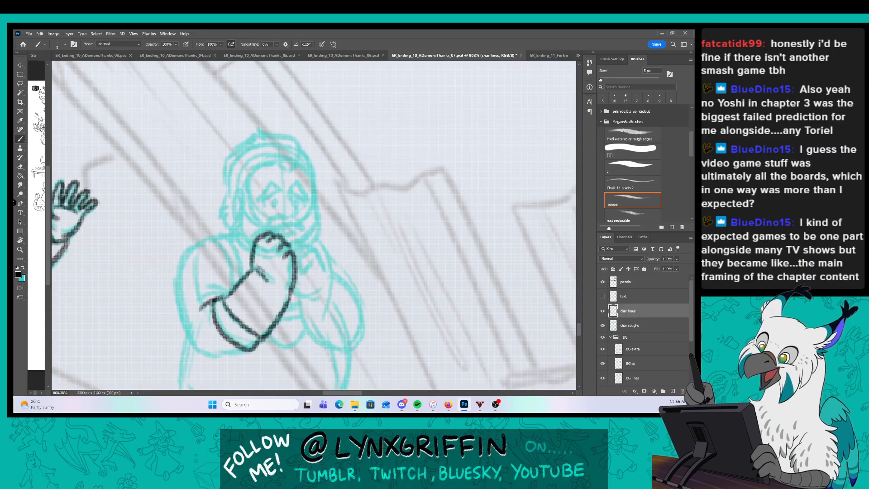
{"action": "mouse_move", "coordinate": [211, 239]}
{"action": "left_mouse_down"}
{"action": "mouse_move", "coordinate": [178, 299]}
{"action": "mouse_move", "coordinate": [197, 351]}
{"action": "mouse_move", "coordinate": [236, 355]}
{"action": "mouse_move", "coordinate": [239, 242]}
{"action": "mouse_move", "coordinate": [233, 278]}
{"action": "left_mouse_up"}
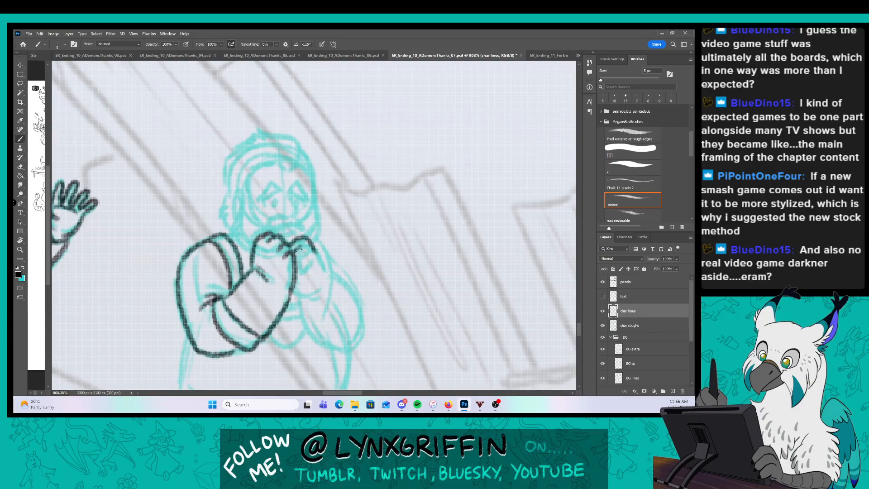
Ink the bearded figure's other clasped hand and bent arm, plus the garment folds showing between the elbows.
{"action": "mouse_move", "coordinate": [293, 262]}
{"action": "left_mouse_down"}
{"action": "mouse_move", "coordinate": [327, 287]}
{"action": "mouse_move", "coordinate": [351, 288]}
{"action": "left_mouse_up"}
{"action": "left_click_drag", "start_coordinate": [300, 296], "coordinate": [330, 345]}
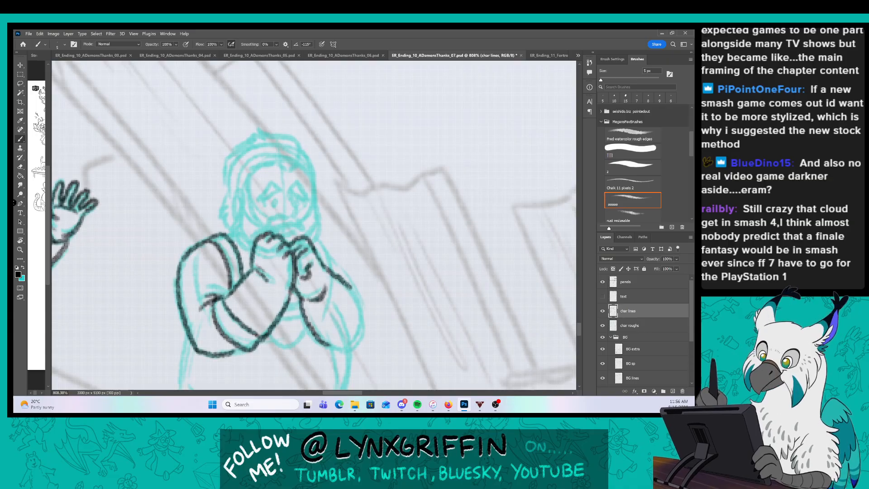
{"action": "left_click_drag", "start_coordinate": [345, 283], "coordinate": [324, 353]}
{"action": "left_click_drag", "start_coordinate": [270, 336], "coordinate": [301, 327]}
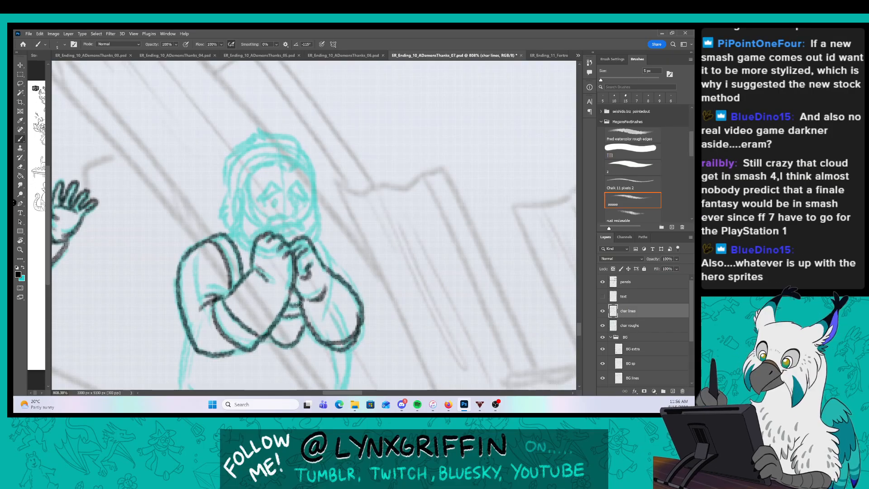
{"action": "left_click_drag", "start_coordinate": [316, 241], "coordinate": [358, 303]}
Ink the bearded figure's slanted worried eyebrows, eyes, nose and moustache above the clasped hands.
{"action": "left_click_drag", "start_coordinate": [256, 203], "coordinate": [279, 179]}
{"action": "left_click_drag", "start_coordinate": [276, 185], "coordinate": [303, 188]}
{"action": "mouse_move", "coordinate": [299, 196]}
{"action": "left_mouse_down"}
{"action": "mouse_move", "coordinate": [307, 202]}
{"action": "mouse_move", "coordinate": [309, 184]}
{"action": "left_mouse_up"}
{"action": "mouse_move", "coordinate": [305, 196]}
{"action": "left_mouse_down"}
{"action": "mouse_move", "coordinate": [310, 200]}
{"action": "mouse_move", "coordinate": [294, 217]}
{"action": "mouse_move", "coordinate": [278, 223]}
{"action": "mouse_move", "coordinate": [284, 235]}
{"action": "mouse_move", "coordinate": [307, 233]}
{"action": "mouse_move", "coordinate": [294, 227]}
{"action": "left_mouse_up"}
{"action": "mouse_move", "coordinate": [281, 229]}
{"action": "left_mouse_down"}
{"action": "mouse_move", "coordinate": [276, 236]}
{"action": "mouse_move", "coordinate": [297, 238]}
{"action": "left_mouse_up"}
{"action": "left_click_drag", "start_coordinate": [299, 228], "coordinate": [289, 238]}
{"action": "left_click_drag", "start_coordinate": [271, 197], "coordinate": [279, 206]}
{"action": "mouse_move", "coordinate": [261, 201]}
{"action": "left_mouse_down"}
{"action": "mouse_move", "coordinate": [267, 208]}
{"action": "mouse_move", "coordinate": [282, 193]}
{"action": "mouse_move", "coordinate": [307, 209]}
{"action": "left_mouse_up"}
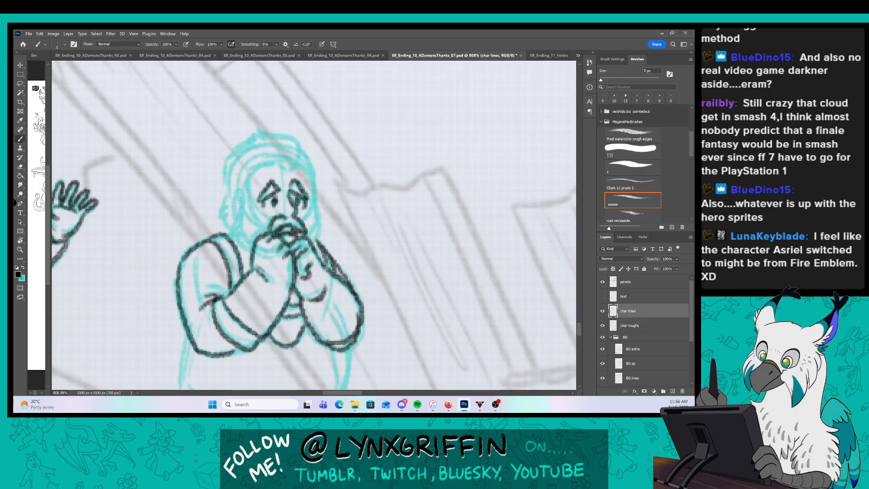
Ink the bearded figure's ear and jagged beard edge, and the swept-back hair around the head.
{"action": "mouse_move", "coordinate": [236, 189]}
{"action": "left_mouse_down"}
{"action": "mouse_move", "coordinate": [235, 224]}
{"action": "mouse_move", "coordinate": [249, 233]}
{"action": "mouse_move", "coordinate": [247, 186]}
{"action": "mouse_move", "coordinate": [252, 219]}
{"action": "left_mouse_up"}
{"action": "left_click_drag", "start_coordinate": [251, 228], "coordinate": [266, 220]}
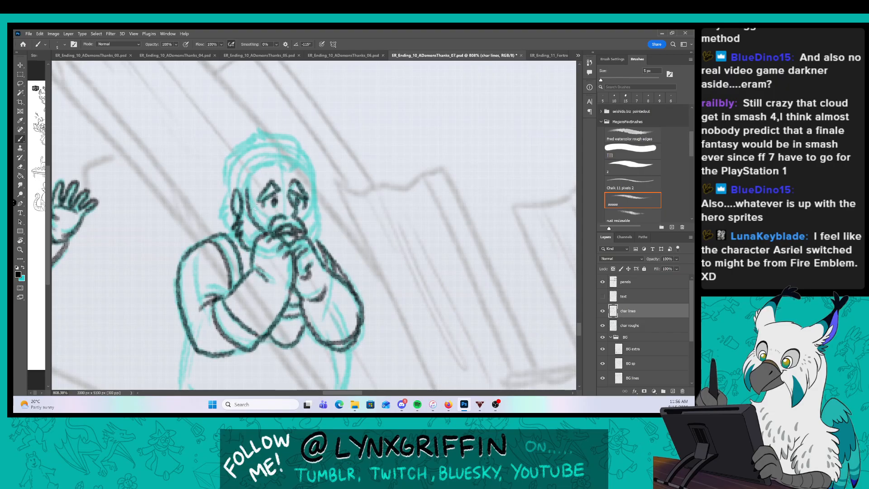
{"action": "mouse_move", "coordinate": [248, 186]}
{"action": "left_mouse_down"}
{"action": "mouse_move", "coordinate": [278, 161]}
{"action": "mouse_move", "coordinate": [265, 147]}
{"action": "mouse_move", "coordinate": [302, 152]}
{"action": "mouse_move", "coordinate": [287, 168]}
{"action": "mouse_move", "coordinate": [316, 197]}
{"action": "mouse_move", "coordinate": [313, 245]}
{"action": "left_mouse_up"}
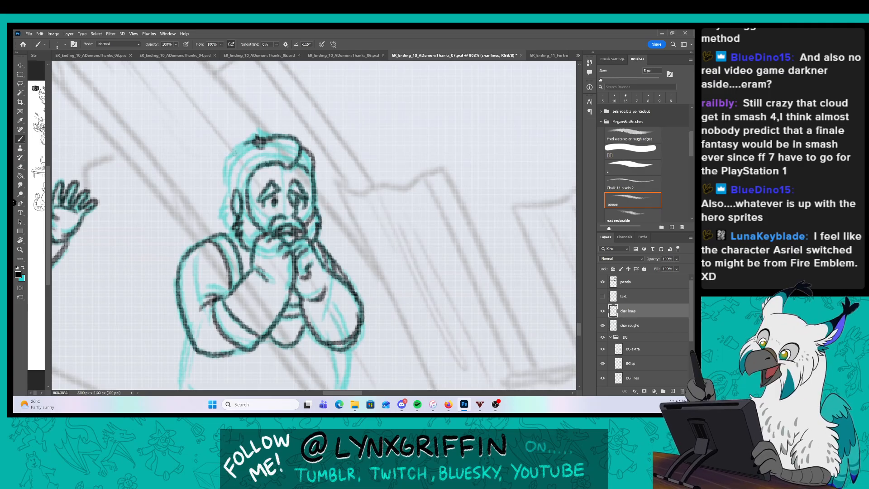
{"action": "left_click_drag", "start_coordinate": [248, 142], "coordinate": [219, 174]}
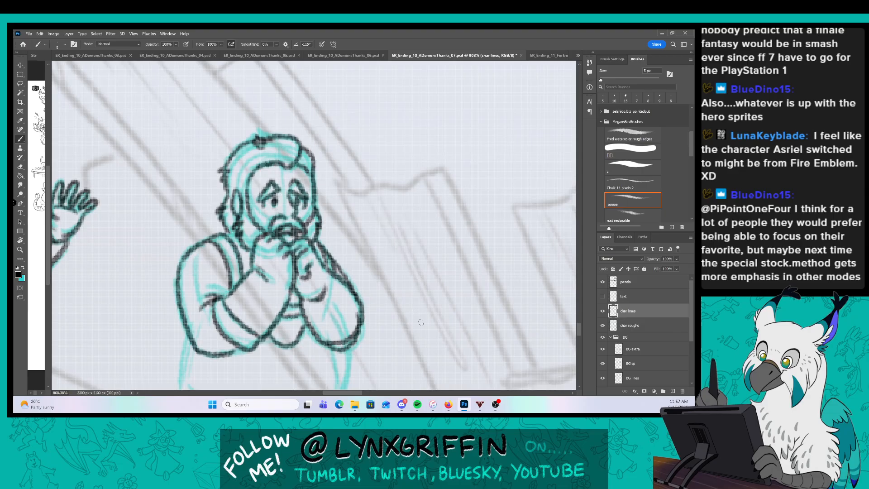
Ink the side and lower edge of the bearded figure's round belly, and the pouch hanging at the hip.
{"action": "mouse_move", "coordinate": [405, 330]}
{"action": "left_mouse_down"}
{"action": "mouse_move", "coordinate": [395, 311]}
{"action": "mouse_move", "coordinate": [375, 194]}
{"action": "left_mouse_up"}
{"action": "mouse_move", "coordinate": [153, 190]}
{"action": "left_mouse_down"}
{"action": "mouse_move", "coordinate": [149, 240]}
{"action": "mouse_move", "coordinate": [173, 262]}
{"action": "mouse_move", "coordinate": [293, 255]}
{"action": "left_mouse_up"}
{"action": "mouse_move", "coordinate": [139, 255]}
{"action": "left_mouse_down"}
{"action": "mouse_move", "coordinate": [136, 286]}
{"action": "mouse_move", "coordinate": [165, 290]}
{"action": "mouse_move", "coordinate": [158, 262]}
{"action": "mouse_move", "coordinate": [123, 326]}
{"action": "mouse_move", "coordinate": [137, 337]}
{"action": "mouse_move", "coordinate": [174, 285]}
{"action": "mouse_move", "coordinate": [165, 338]}
{"action": "left_mouse_up"}
{"action": "left_click_drag", "start_coordinate": [170, 275], "coordinate": [166, 335]}
{"action": "left_click_drag", "start_coordinate": [165, 293], "coordinate": [159, 334]}
Ink the bearded figure's curved belt with its loops, and redo the belly's far side contour.
{"action": "mouse_move", "coordinate": [148, 238]}
{"action": "left_mouse_down"}
{"action": "mouse_move", "coordinate": [145, 254]}
{"action": "mouse_move", "coordinate": [302, 268]}
{"action": "left_mouse_up"}
{"action": "mouse_move", "coordinate": [177, 263]}
{"action": "left_mouse_down"}
{"action": "mouse_move", "coordinate": [177, 281]}
{"action": "mouse_move", "coordinate": [211, 292]}
{"action": "mouse_move", "coordinate": [248, 289]}
{"action": "left_mouse_up"}
{"action": "left_click_drag", "start_coordinate": [275, 268], "coordinate": [272, 280]}
{"action": "left_click_drag", "start_coordinate": [308, 198], "coordinate": [302, 251]}
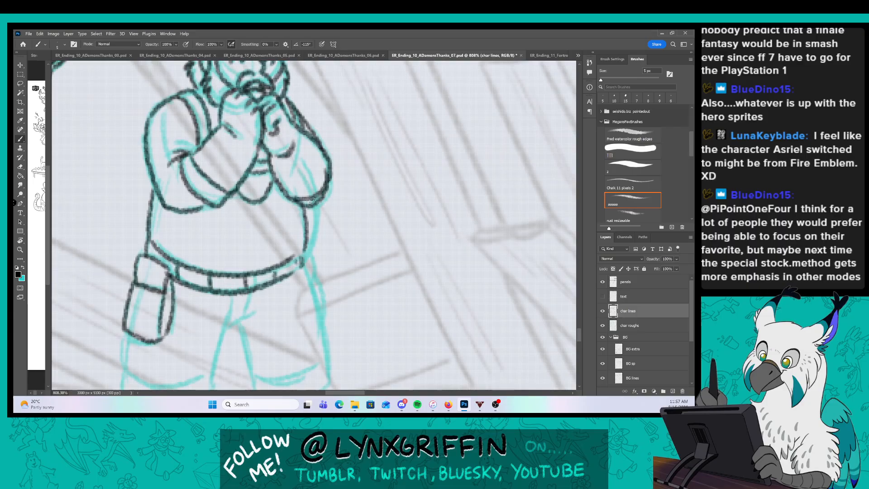
{"action": "key", "text": "ctrl+z"}
{"action": "left_click_drag", "start_coordinate": [313, 202], "coordinate": [302, 253]}
Ink both legs of the bearded figure's baggy trousers, with the crotch folds and rolled cuffs at the hems.
{"action": "left_click_drag", "start_coordinate": [306, 344], "coordinate": [310, 227]}
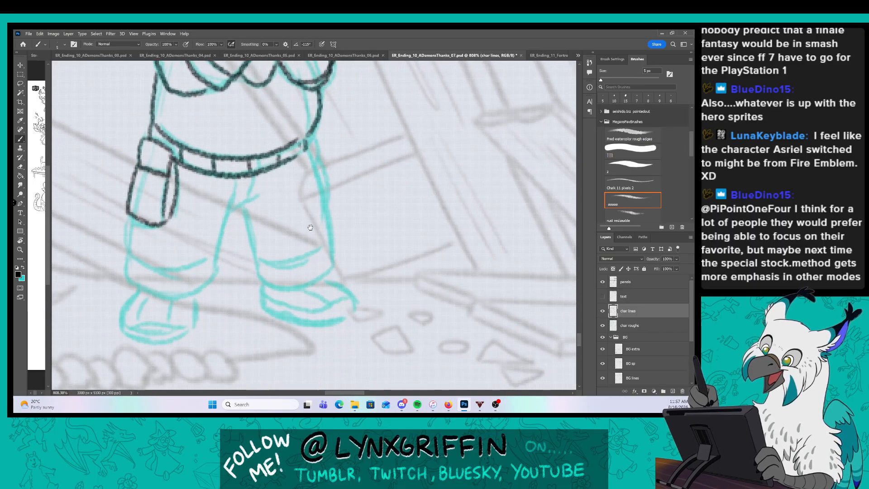
{"action": "mouse_move", "coordinate": [128, 210]}
{"action": "left_mouse_down"}
{"action": "mouse_move", "coordinate": [132, 253]}
{"action": "mouse_move", "coordinate": [175, 277]}
{"action": "mouse_move", "coordinate": [209, 261]}
{"action": "left_mouse_up"}
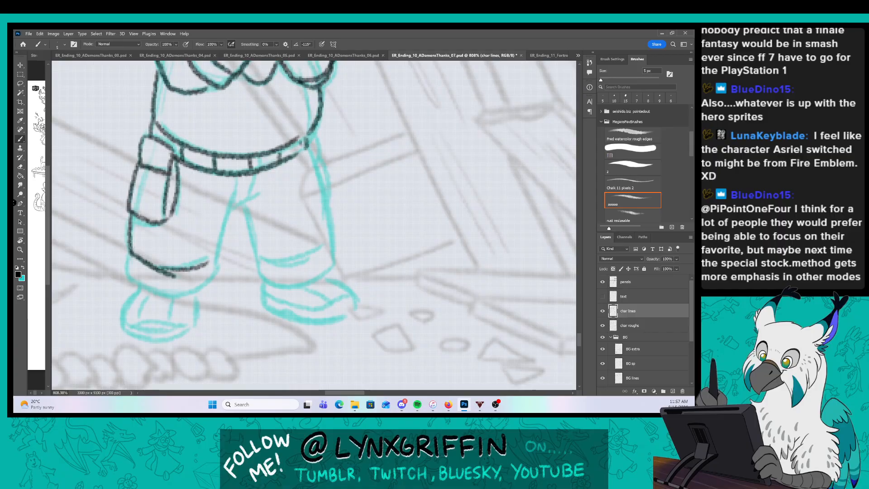
{"action": "mouse_move", "coordinate": [127, 243]}
{"action": "left_mouse_down"}
{"action": "mouse_move", "coordinate": [126, 274]}
{"action": "mouse_move", "coordinate": [181, 292]}
{"action": "mouse_move", "coordinate": [222, 275]}
{"action": "left_mouse_up"}
{"action": "mouse_move", "coordinate": [236, 198]}
{"action": "left_mouse_down"}
{"action": "mouse_move", "coordinate": [217, 262]}
{"action": "mouse_move", "coordinate": [265, 194]}
{"action": "mouse_move", "coordinate": [244, 195]}
{"action": "mouse_move", "coordinate": [258, 196]}
{"action": "left_mouse_up"}
{"action": "mouse_move", "coordinate": [245, 206]}
{"action": "left_mouse_down"}
{"action": "mouse_move", "coordinate": [262, 257]}
{"action": "mouse_move", "coordinate": [309, 266]}
{"action": "left_mouse_up"}
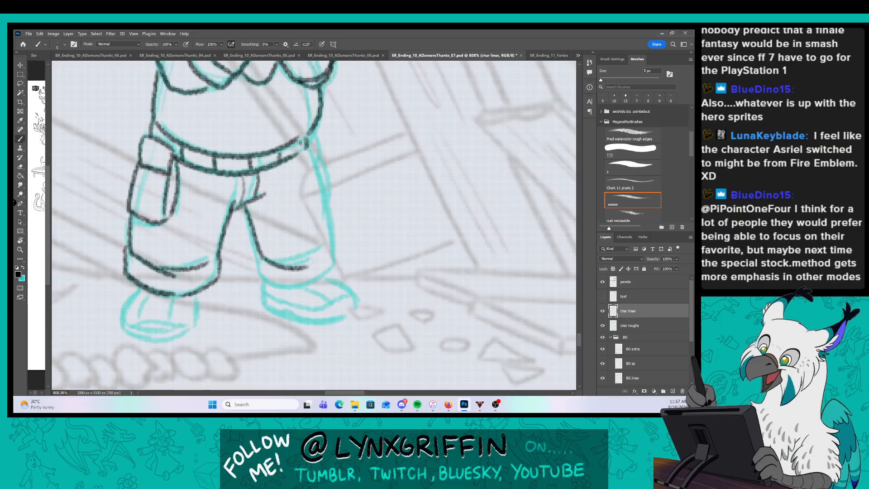
{"action": "left_click_drag", "start_coordinate": [307, 138], "coordinate": [333, 238]}
{"action": "left_click_drag", "start_coordinate": [294, 266], "coordinate": [321, 248]}
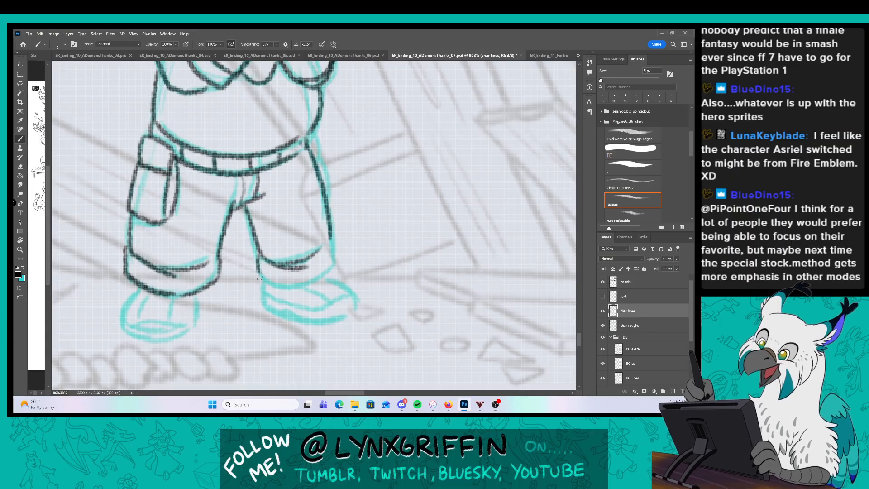
{"action": "mouse_move", "coordinate": [259, 271]}
{"action": "left_mouse_down"}
{"action": "mouse_move", "coordinate": [290, 289]}
{"action": "mouse_move", "coordinate": [337, 265]}
{"action": "left_mouse_up"}
{"action": "left_click_drag", "start_coordinate": [310, 132], "coordinate": [319, 162]}
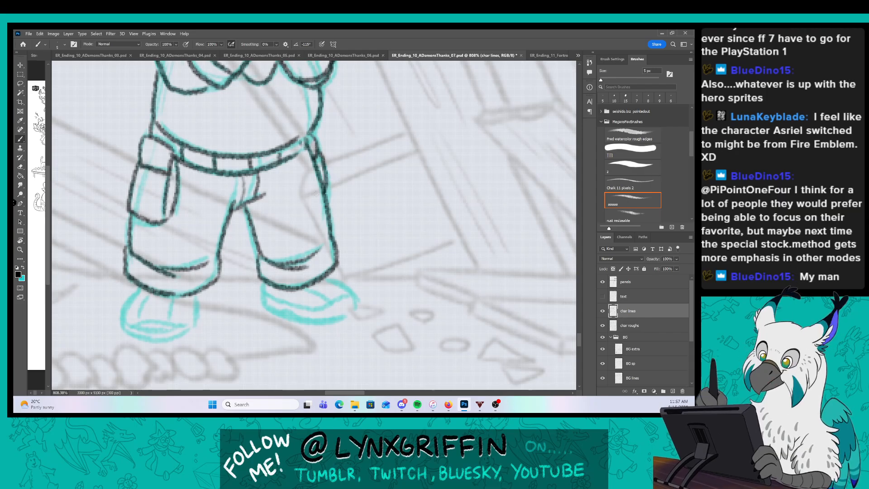
Ink both of the bearded figure's rounded shoes below the trouser cuffs, including their openings and toe seams.
{"action": "mouse_move", "coordinate": [142, 290]}
{"action": "left_mouse_down"}
{"action": "mouse_move", "coordinate": [122, 316]}
{"action": "mouse_move", "coordinate": [183, 334]}
{"action": "mouse_move", "coordinate": [195, 299]}
{"action": "left_mouse_up"}
{"action": "mouse_move", "coordinate": [126, 324]}
{"action": "left_mouse_down"}
{"action": "mouse_move", "coordinate": [184, 325]}
{"action": "mouse_move", "coordinate": [172, 326]}
{"action": "left_mouse_up"}
{"action": "left_click_drag", "start_coordinate": [136, 324], "coordinate": [151, 291]}
{"action": "left_click_drag", "start_coordinate": [171, 296], "coordinate": [169, 323]}
{"action": "mouse_move", "coordinate": [261, 283]}
{"action": "left_mouse_down"}
{"action": "mouse_move", "coordinate": [296, 320]}
{"action": "mouse_move", "coordinate": [359, 311]}
{"action": "mouse_move", "coordinate": [326, 276]}
{"action": "mouse_move", "coordinate": [329, 306]}
{"action": "mouse_move", "coordinate": [348, 294]}
{"action": "left_mouse_up"}
{"action": "left_click_drag", "start_coordinate": [308, 285], "coordinate": [329, 301]}
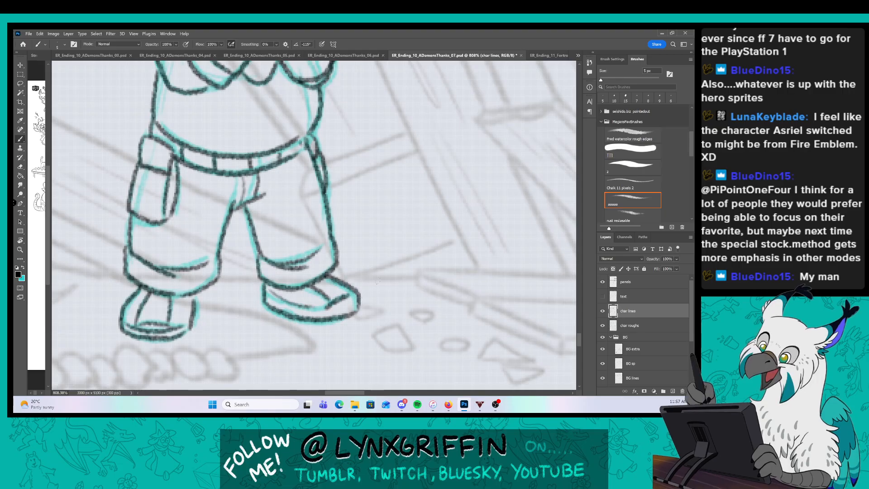
Set the brush size to 8 px and ink the sleeve, elbow fold and cuff of the running figure at the panel's edge.
{"action": "key", "text": "z"}
{"action": "left_click_drag", "start_coordinate": [420, 299], "coordinate": [358, 300]}
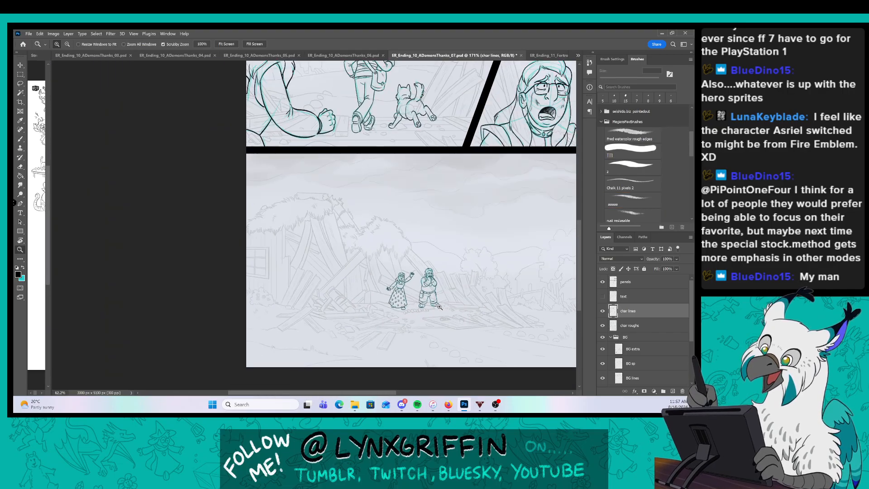
{"action": "key", "text": "b"}
{"action": "key", "text": "bracketright"}
{"action": "key", "text": "bracketright"}
{"action": "key", "text": "bracketright"}
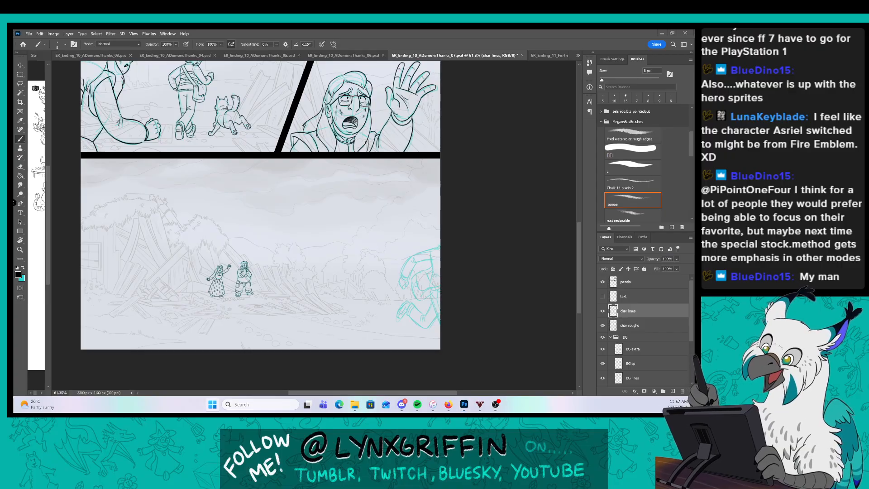
{"action": "key", "text": "z"}
{"action": "mouse_move", "coordinate": [430, 267]}
{"action": "left_mouse_down"}
{"action": "mouse_move", "coordinate": [457, 269]}
{"action": "mouse_move", "coordinate": [340, 214]}
{"action": "left_mouse_up"}
{"action": "key", "text": "z"}
{"action": "left_click_drag", "start_coordinate": [262, 217], "coordinate": [272, 217]}
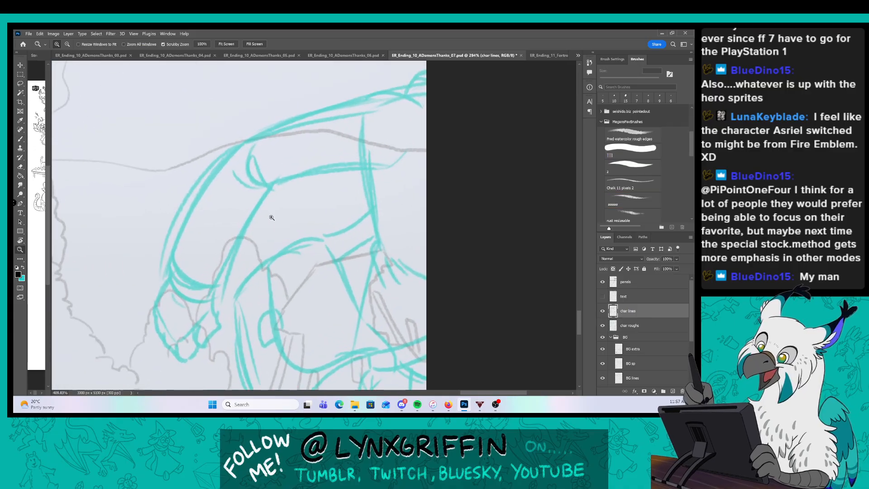
{"action": "mouse_move", "coordinate": [419, 105]}
{"action": "left_mouse_down"}
{"action": "mouse_move", "coordinate": [401, 93]}
{"action": "mouse_move", "coordinate": [311, 113]}
{"action": "mouse_move", "coordinate": [237, 144]}
{"action": "mouse_move", "coordinate": [180, 230]}
{"action": "mouse_move", "coordinate": [173, 263]}
{"action": "mouse_move", "coordinate": [217, 288]}
{"action": "left_mouse_up"}
{"action": "mouse_move", "coordinate": [170, 265]}
{"action": "left_mouse_down"}
{"action": "mouse_move", "coordinate": [191, 296]}
{"action": "mouse_move", "coordinate": [217, 295]}
{"action": "mouse_move", "coordinate": [270, 186]}
{"action": "left_mouse_up"}
{"action": "mouse_move", "coordinate": [252, 151]}
{"action": "left_mouse_down"}
{"action": "mouse_move", "coordinate": [251, 177]}
{"action": "mouse_move", "coordinate": [272, 184]}
{"action": "mouse_move", "coordinate": [400, 165]}
{"action": "left_mouse_up"}
Ink the running figure's back contour, the shirt creases at the waist and the short strap band at the hip.
{"action": "left_click_drag", "start_coordinate": [445, 150], "coordinate": [377, 216]}
{"action": "mouse_move", "coordinate": [324, 161]}
{"action": "left_mouse_down"}
{"action": "mouse_move", "coordinate": [355, 155]}
{"action": "mouse_move", "coordinate": [374, 135]}
{"action": "left_mouse_up"}
{"action": "left_click_drag", "start_coordinate": [350, 269], "coordinate": [340, 141]}
{"action": "left_click_drag", "start_coordinate": [288, 103], "coordinate": [317, 227]}
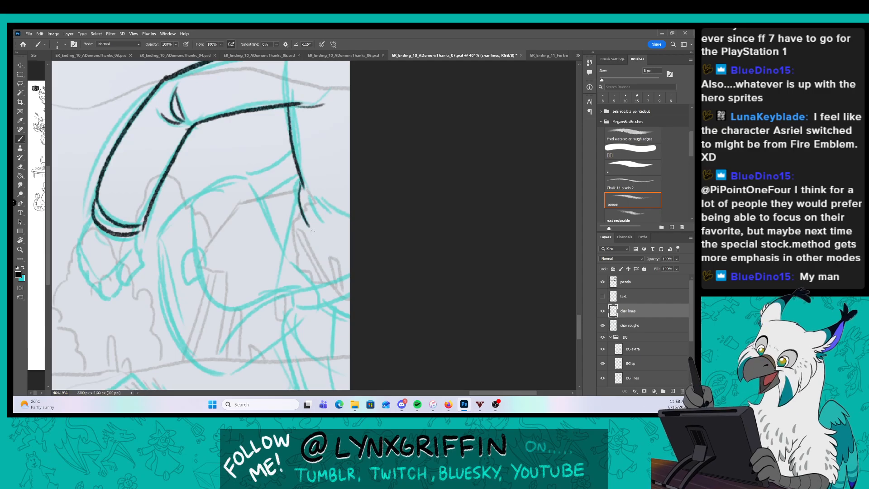
{"action": "left_click_drag", "start_coordinate": [299, 199], "coordinate": [284, 250]}
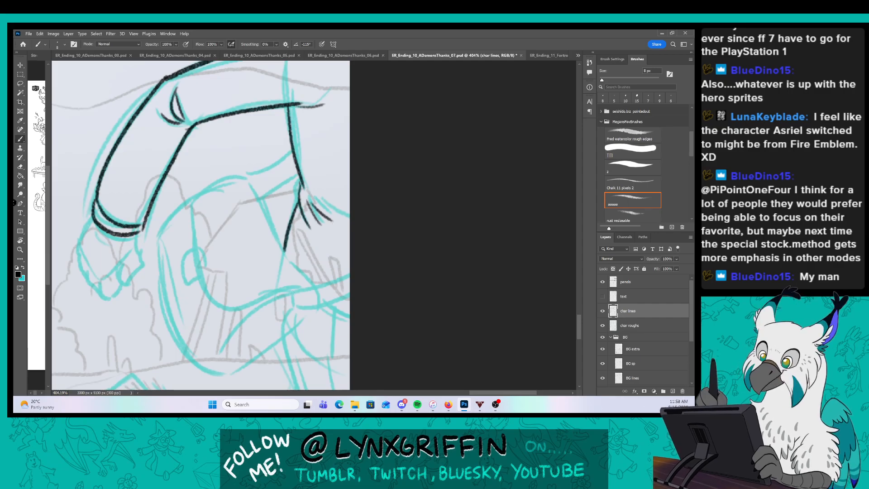
{"action": "mouse_move", "coordinate": [291, 291]}
{"action": "left_mouse_down"}
{"action": "mouse_move", "coordinate": [349, 294]}
{"action": "mouse_move", "coordinate": [320, 288]}
{"action": "mouse_move", "coordinate": [349, 277]}
{"action": "left_mouse_up"}
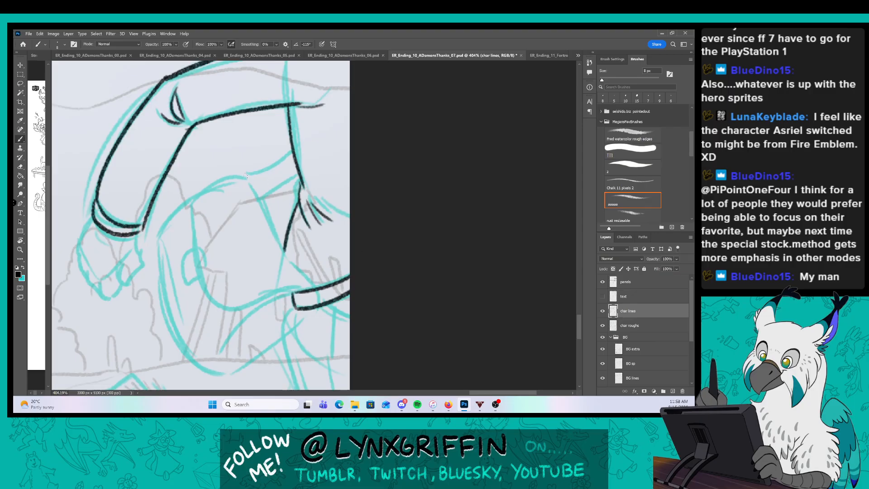
Ink the running figure's bag with its flap, side buckle, upper strap and rounded outer outline.
{"action": "mouse_move", "coordinate": [247, 176]}
{"action": "left_mouse_down"}
{"action": "mouse_move", "coordinate": [285, 253]}
{"action": "mouse_move", "coordinate": [313, 286]}
{"action": "mouse_move", "coordinate": [212, 185]}
{"action": "mouse_move", "coordinate": [193, 247]}
{"action": "mouse_move", "coordinate": [206, 273]}
{"action": "mouse_move", "coordinate": [184, 257]}
{"action": "mouse_move", "coordinate": [185, 286]}
{"action": "left_mouse_up"}
{"action": "key", "text": "ctrl+z"}
{"action": "mouse_move", "coordinate": [185, 286]}
{"action": "left_mouse_down"}
{"action": "mouse_move", "coordinate": [205, 277]}
{"action": "mouse_move", "coordinate": [189, 282]}
{"action": "left_mouse_up"}
{"action": "mouse_move", "coordinate": [249, 181]}
{"action": "left_mouse_down"}
{"action": "mouse_move", "coordinate": [296, 155]}
{"action": "mouse_move", "coordinate": [259, 197]}
{"action": "left_mouse_up"}
{"action": "left_click_drag", "start_coordinate": [308, 276], "coordinate": [340, 214]}
{"action": "mouse_move", "coordinate": [231, 220]}
{"action": "left_mouse_down"}
{"action": "mouse_move", "coordinate": [240, 237]}
{"action": "mouse_move", "coordinate": [330, 228]}
{"action": "mouse_move", "coordinate": [256, 274]}
{"action": "left_mouse_up"}
{"action": "mouse_move", "coordinate": [347, 244]}
{"action": "left_mouse_down"}
{"action": "mouse_move", "coordinate": [349, 254]}
{"action": "mouse_move", "coordinate": [255, 312]}
{"action": "left_mouse_up"}
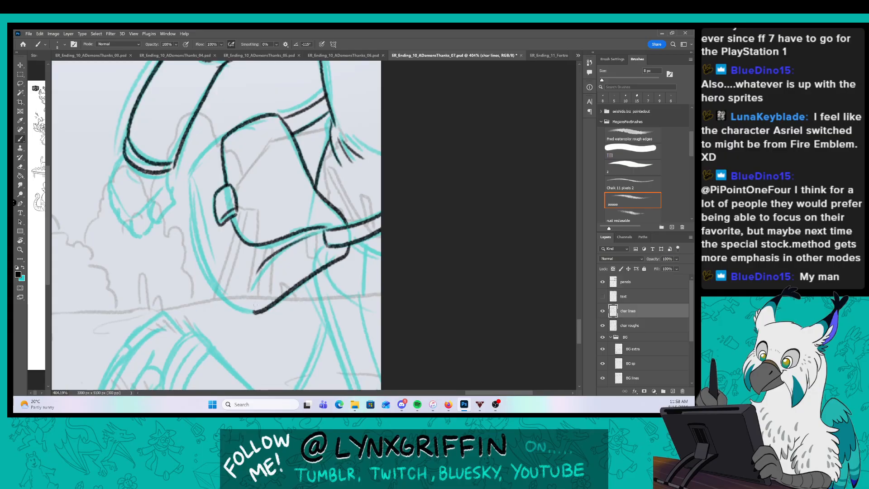
{"action": "left_click_drag", "start_coordinate": [222, 137], "coordinate": [254, 311]}
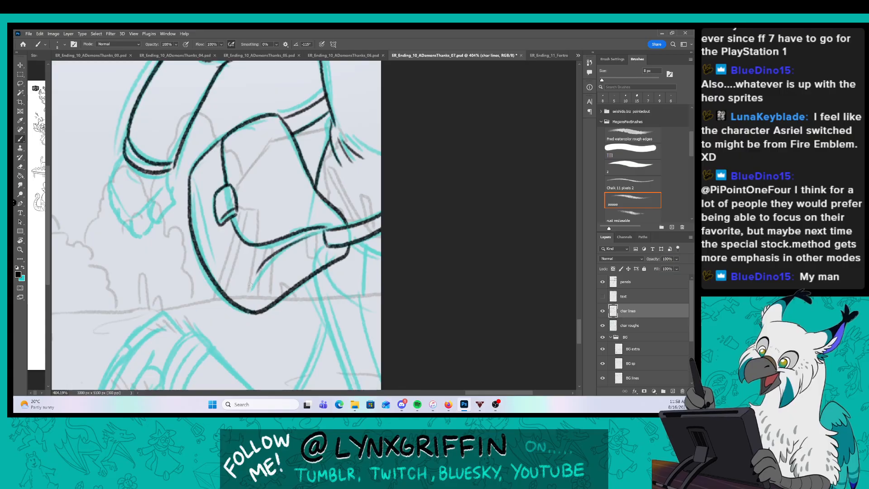
Ink the running figure's curled hand below the cuff, and the shirt folds and waist lines beside the bag.
{"action": "mouse_move", "coordinate": [168, 170]}
{"action": "left_mouse_down"}
{"action": "mouse_move", "coordinate": [174, 200]}
{"action": "mouse_move", "coordinate": [154, 212]}
{"action": "mouse_move", "coordinate": [111, 177]}
{"action": "mouse_move", "coordinate": [124, 153]}
{"action": "left_mouse_up"}
{"action": "left_click_drag", "start_coordinate": [149, 208], "coordinate": [154, 222]}
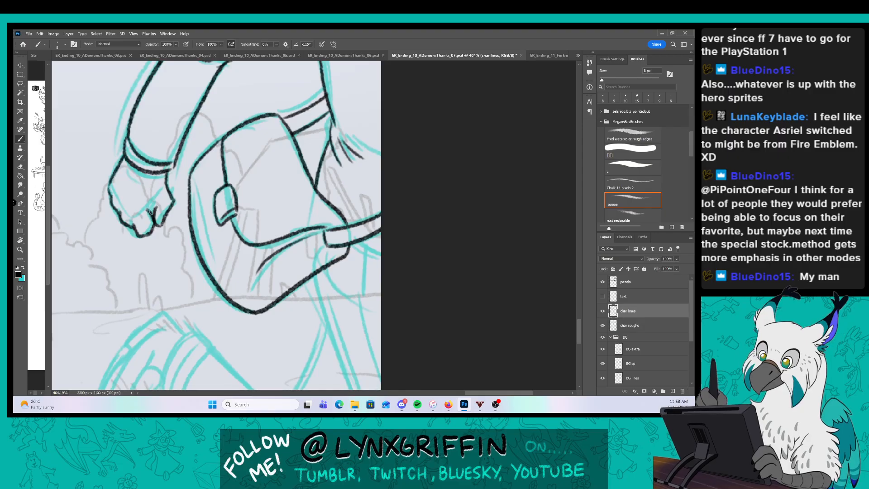
{"action": "left_click_drag", "start_coordinate": [351, 243], "coordinate": [381, 256]}
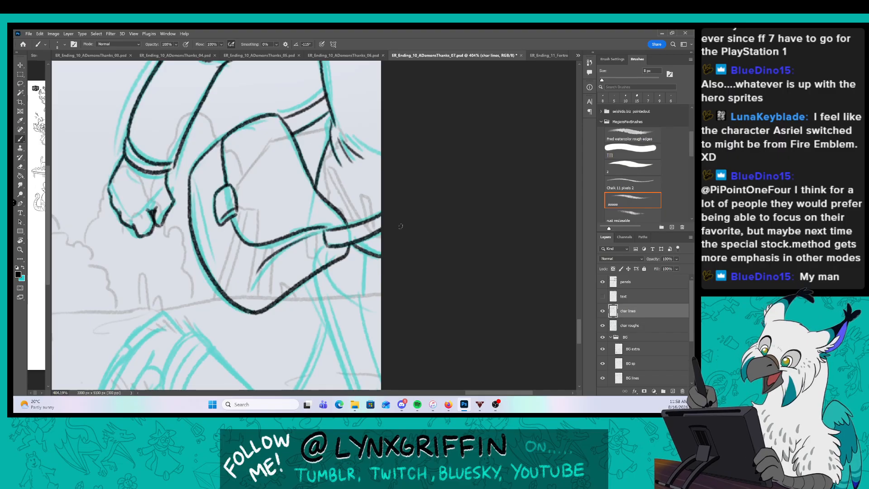
{"action": "left_click_drag", "start_coordinate": [393, 226], "coordinate": [289, 347]}
{"action": "mouse_move", "coordinate": [217, 168]}
{"action": "left_mouse_down"}
{"action": "mouse_move", "coordinate": [293, 200]}
{"action": "mouse_move", "coordinate": [290, 221]}
{"action": "left_mouse_up"}
{"action": "mouse_move", "coordinate": [231, 235]}
{"action": "left_mouse_down"}
{"action": "mouse_move", "coordinate": [278, 263]}
{"action": "mouse_move", "coordinate": [288, 280]}
{"action": "left_mouse_up"}
{"action": "mouse_move", "coordinate": [228, 299]}
{"action": "left_mouse_down"}
{"action": "mouse_move", "coordinate": [278, 321]}
{"action": "mouse_move", "coordinate": [279, 335]}
{"action": "left_mouse_up"}
Ink the running figure's straight leg and the small hanging shape beneath the bag, down to the panel's edge.
{"action": "scroll", "coordinate": [327, 296], "scroll_direction": "down", "scroll_amount": 5}
{"action": "scroll", "coordinate": [334, 206], "scroll_direction": "up", "scroll_amount": 3}
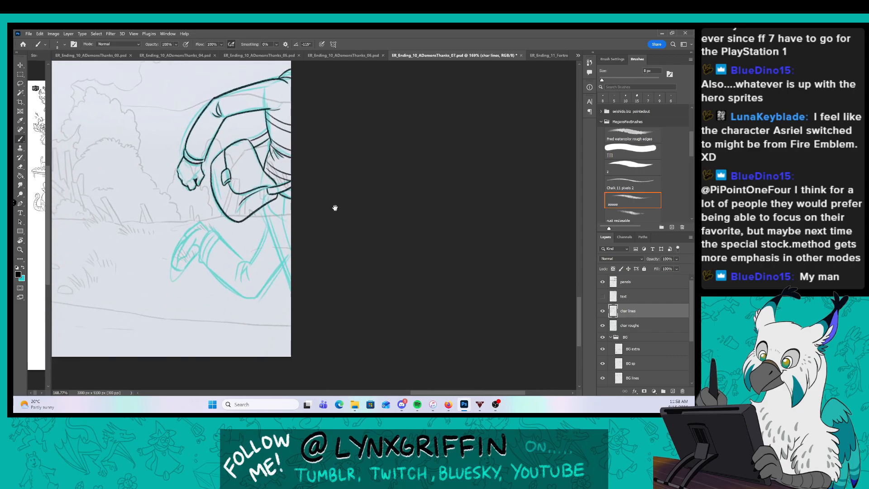
{"action": "scroll", "coordinate": [333, 205], "scroll_direction": "down", "scroll_amount": 2}
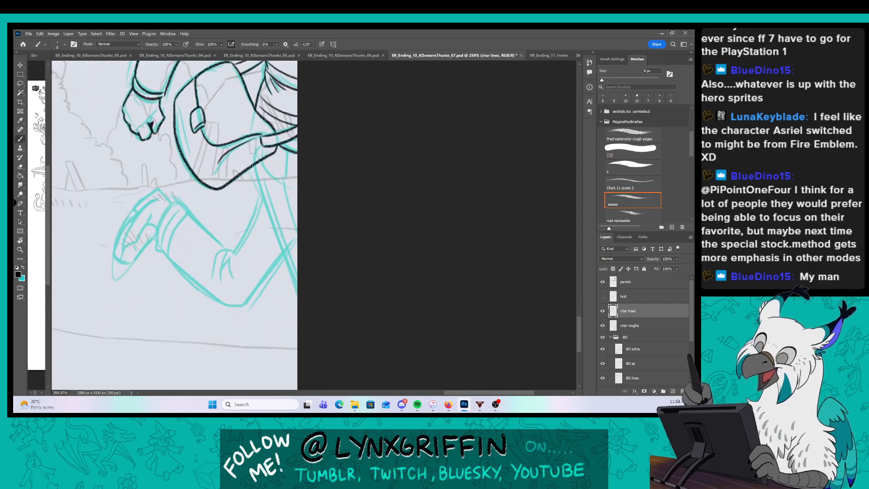
{"action": "mouse_move", "coordinate": [253, 166]}
{"action": "left_mouse_down"}
{"action": "mouse_move", "coordinate": [297, 294]}
{"action": "mouse_move", "coordinate": [284, 178]}
{"action": "mouse_move", "coordinate": [297, 231]}
{"action": "left_mouse_up"}
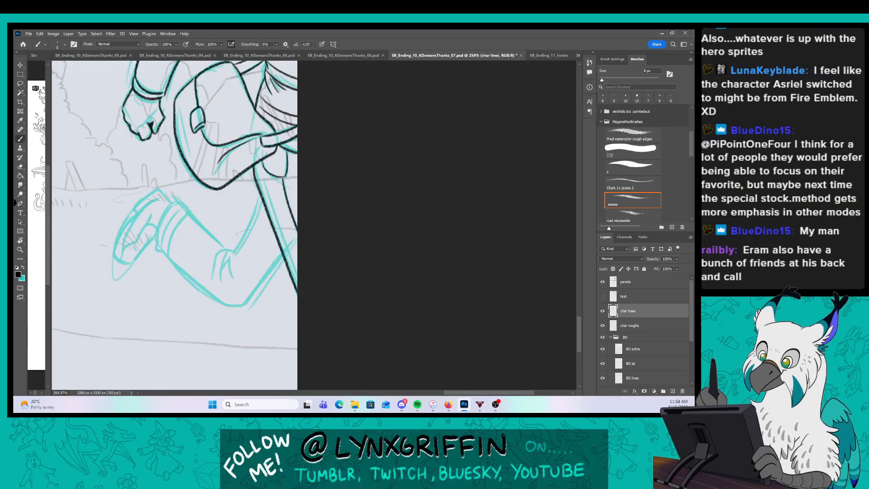
Ink the running figure's bent trailing leg with its knee creases and the rolled trouser cuff.
{"action": "scroll", "coordinate": [306, 212], "scroll_direction": "up", "scroll_amount": 4}
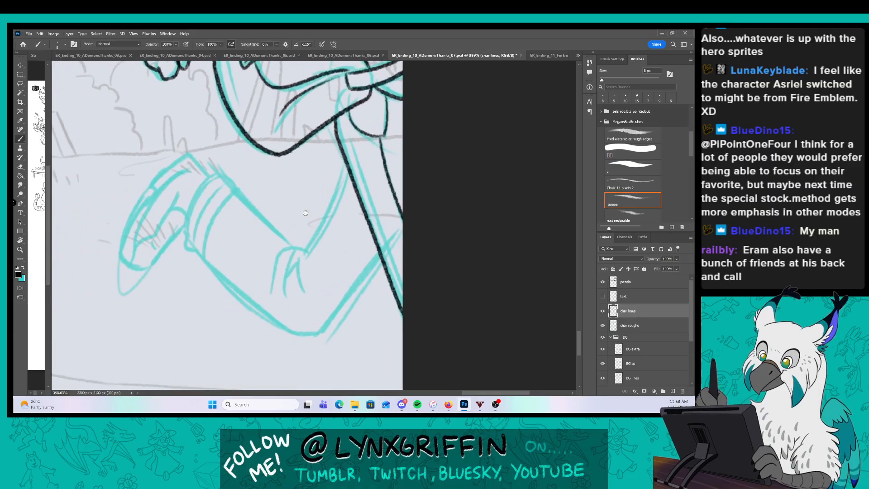
{"action": "mouse_move", "coordinate": [346, 160]}
{"action": "left_mouse_down"}
{"action": "mouse_move", "coordinate": [303, 250]}
{"action": "mouse_move", "coordinate": [275, 277]}
{"action": "mouse_move", "coordinate": [283, 294]}
{"action": "mouse_move", "coordinate": [304, 290]}
{"action": "left_mouse_up"}
{"action": "mouse_move", "coordinate": [293, 248]}
{"action": "left_mouse_down"}
{"action": "mouse_move", "coordinate": [212, 173]}
{"action": "mouse_move", "coordinate": [179, 242]}
{"action": "mouse_move", "coordinate": [203, 255]}
{"action": "left_mouse_up"}
{"action": "mouse_move", "coordinate": [227, 194]}
{"action": "left_mouse_down"}
{"action": "mouse_move", "coordinate": [200, 253]}
{"action": "mouse_move", "coordinate": [190, 233]}
{"action": "left_mouse_up"}
{"action": "left_click_drag", "start_coordinate": [218, 192], "coordinate": [199, 213]}
{"action": "mouse_move", "coordinate": [197, 251]}
{"action": "left_mouse_down"}
{"action": "mouse_move", "coordinate": [292, 336]}
{"action": "mouse_move", "coordinate": [319, 335]}
{"action": "mouse_move", "coordinate": [380, 251]}
{"action": "left_mouse_up"}
{"action": "mouse_move", "coordinate": [208, 173]}
{"action": "left_mouse_down"}
{"action": "mouse_move", "coordinate": [165, 166]}
{"action": "mouse_move", "coordinate": [141, 196]}
{"action": "mouse_move", "coordinate": [147, 271]}
{"action": "mouse_move", "coordinate": [180, 236]}
{"action": "left_mouse_up"}
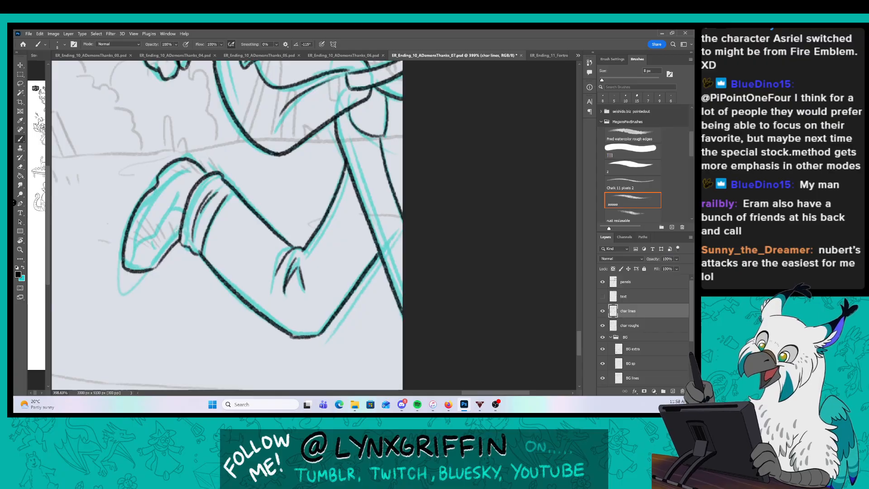
Ink the sole outline and inner contours of the shoe on the running figure's raised foot.
{"action": "mouse_move", "coordinate": [190, 160]}
{"action": "left_mouse_down"}
{"action": "mouse_move", "coordinate": [157, 186]}
{"action": "mouse_move", "coordinate": [129, 270]}
{"action": "left_mouse_up"}
{"action": "mouse_move", "coordinate": [172, 180]}
{"action": "left_mouse_down"}
{"action": "mouse_move", "coordinate": [149, 240]}
{"action": "mouse_move", "coordinate": [131, 254]}
{"action": "left_mouse_up"}
{"action": "left_click_drag", "start_coordinate": [172, 215], "coordinate": [182, 208]}
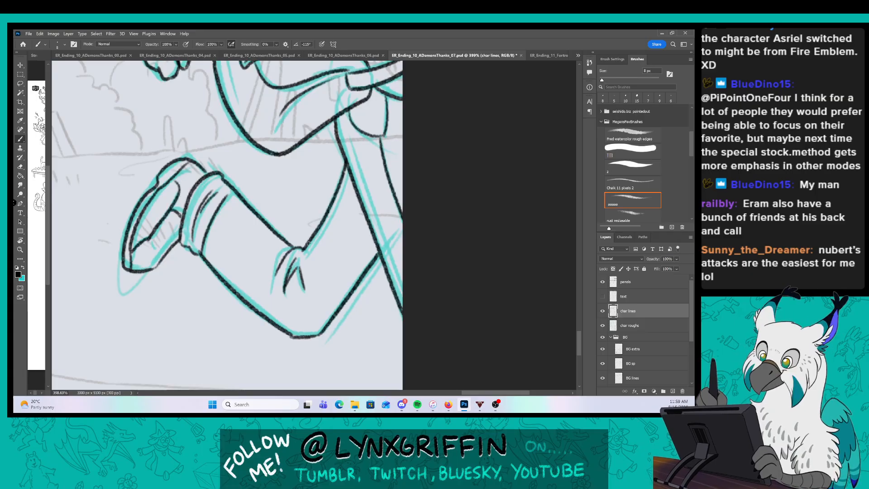
Hide the char roughs layer to check the clean lines across the page, and save the file.
{"action": "key", "text": "z"}
{"action": "left_click_drag", "start_coordinate": [391, 334], "coordinate": [363, 343]}
{"action": "key", "text": "space"}
{"action": "mouse_move", "coordinate": [341, 283]}
{"action": "left_mouse_down"}
{"action": "mouse_move", "coordinate": [346, 323]}
{"action": "mouse_move", "coordinate": [384, 307]}
{"action": "mouse_move", "coordinate": [368, 274]}
{"action": "mouse_move", "coordinate": [354, 282]}
{"action": "left_mouse_up"}
{"action": "key", "text": "z"}
{"action": "key", "text": "z"}
{"action": "left_click", "coordinate": [603, 325]}
{"action": "key", "text": "z"}
{"action": "key", "text": "space"}
{"action": "key", "text": "ctrl+s"}
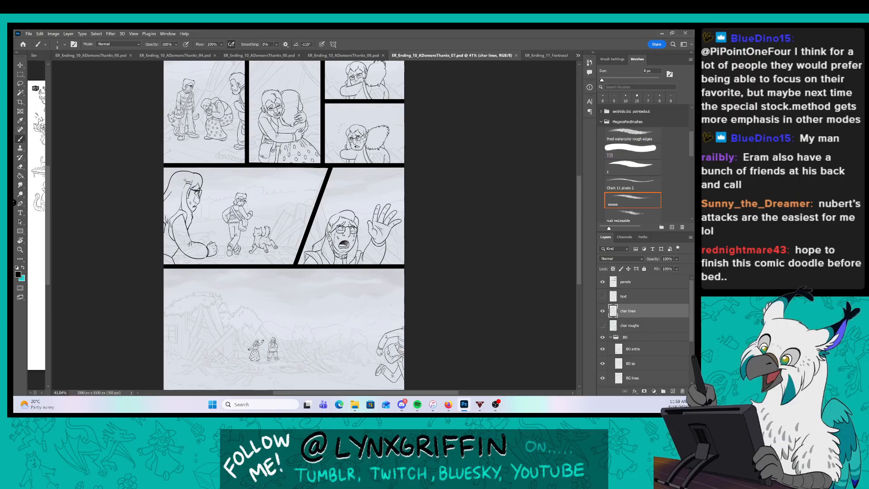